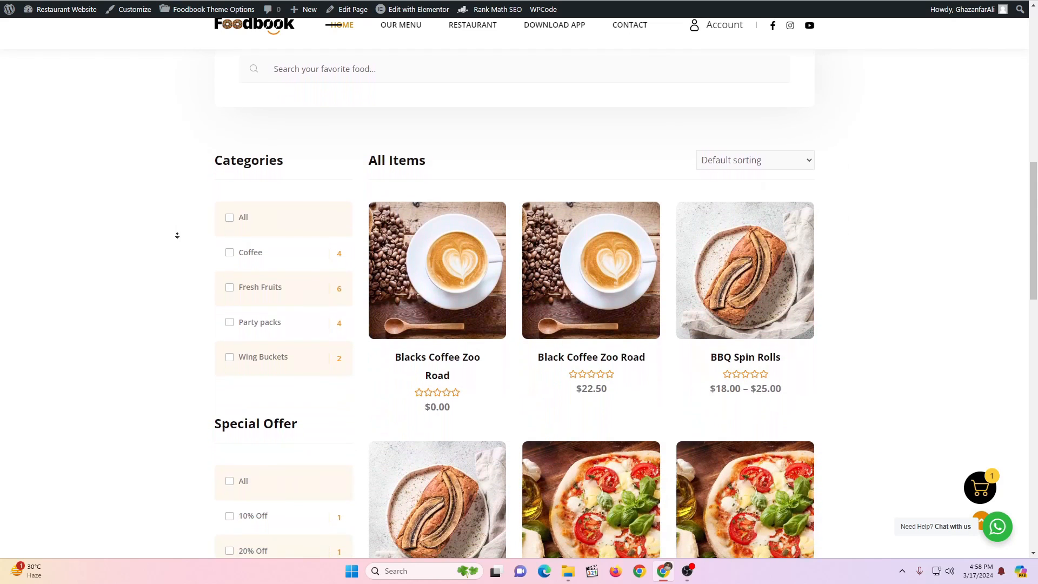
Examine the restaurant home page, browsing the food category carousel, the item filters and the All Items list.
{"action": "scroll", "coordinate": [177, 236], "scroll_direction": "up", "scroll_amount": 10}
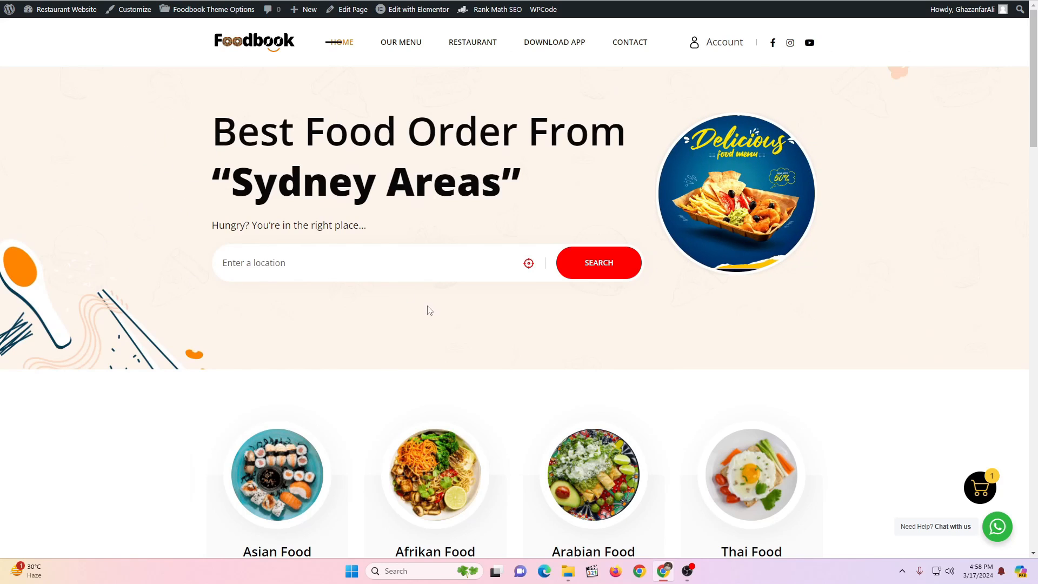
{"action": "scroll", "coordinate": [292, 320], "scroll_direction": "down", "scroll_amount": 4}
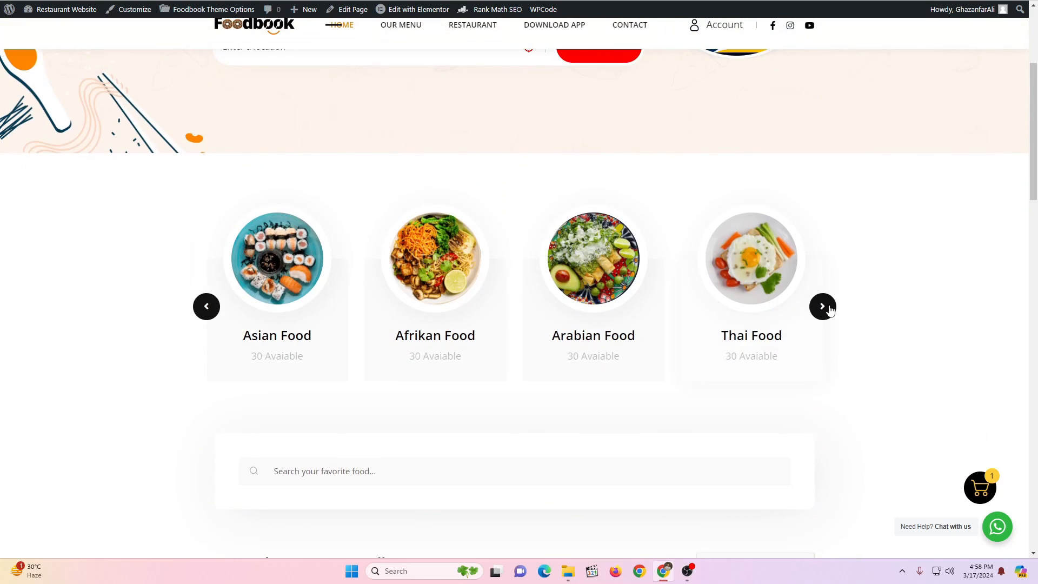
{"action": "left_click", "coordinate": [822, 307]}
{"action": "left_click", "coordinate": [823, 307]}
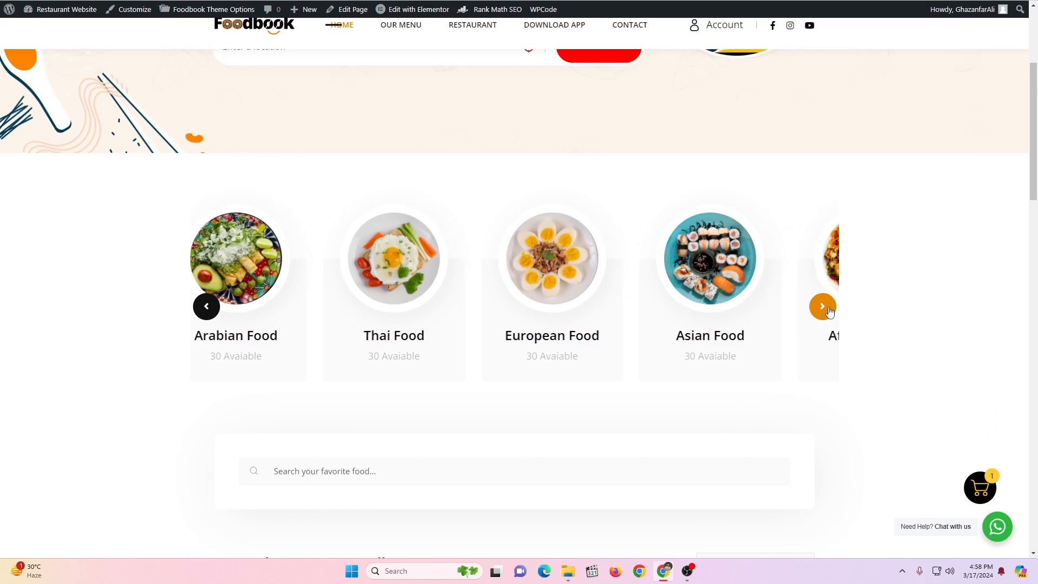
{"action": "left_click", "coordinate": [830, 313]}
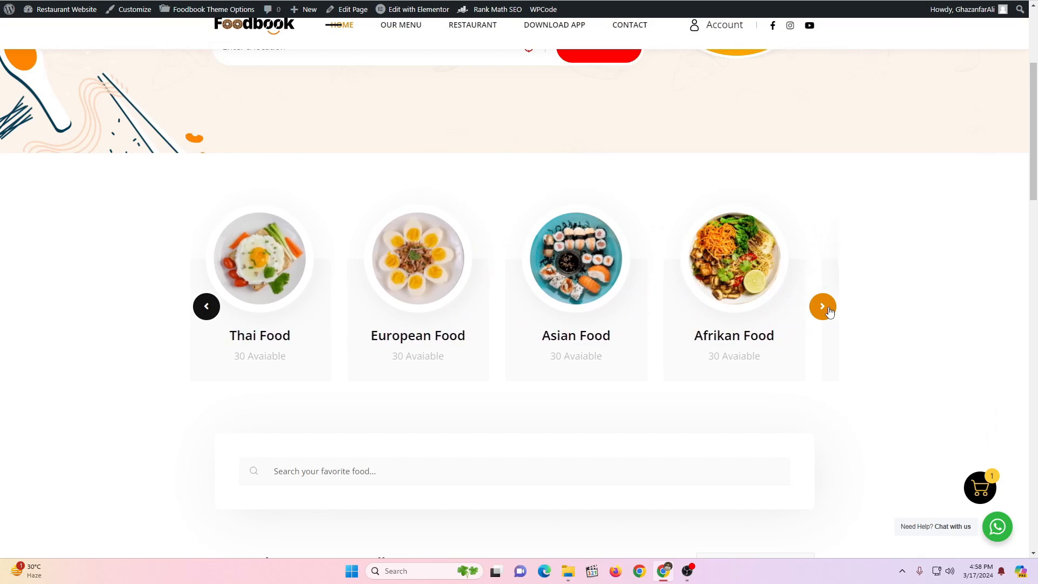
{"action": "middle_click", "coordinate": [163, 286]}
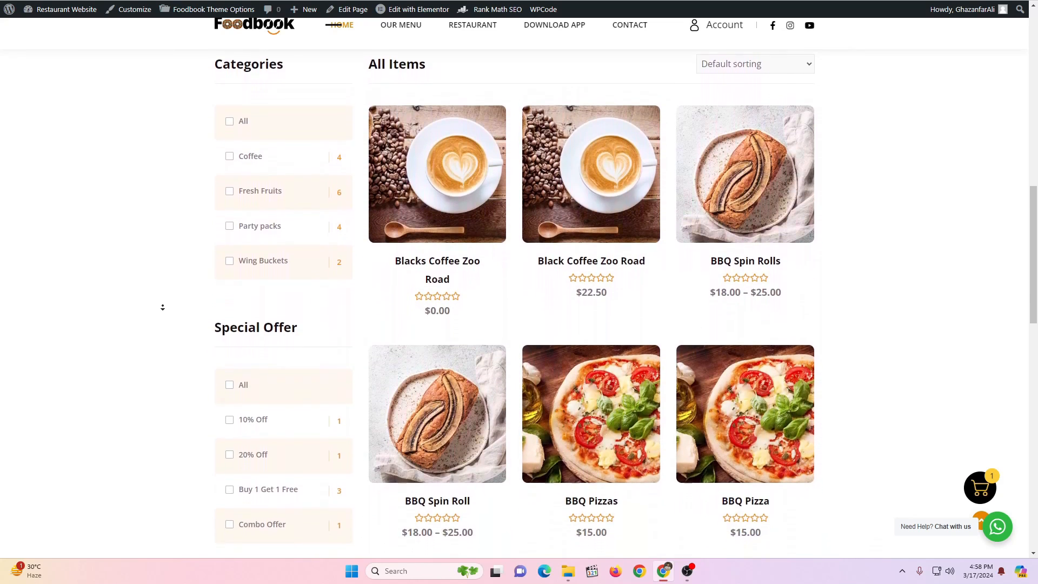
{"action": "middle_click", "coordinate": [163, 307]}
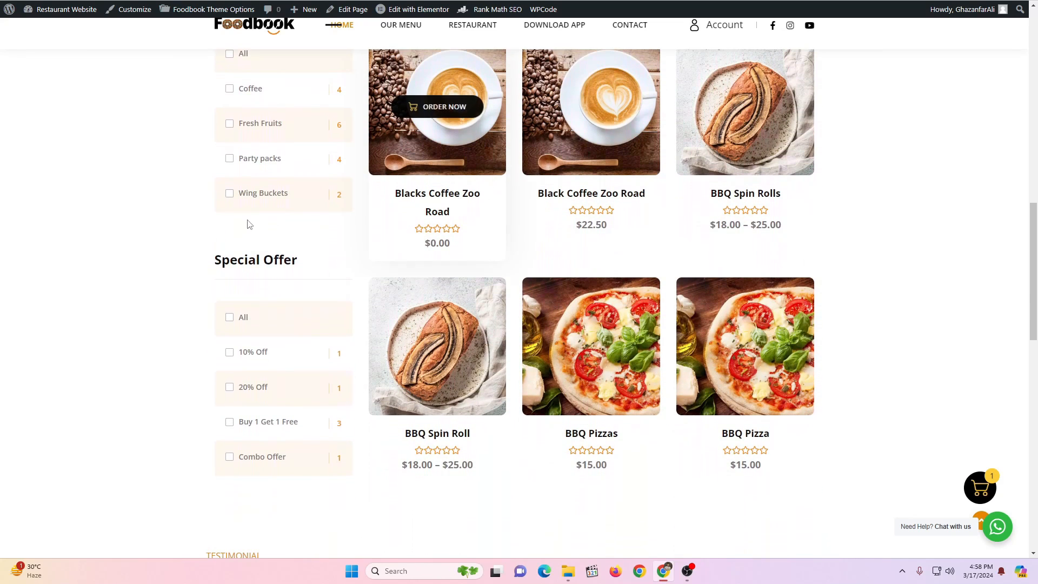
Open the ordering window for Blacks Coffee Zoo Road and review its name, price, extra items and brewing styles.
{"action": "left_click", "coordinate": [442, 111]}
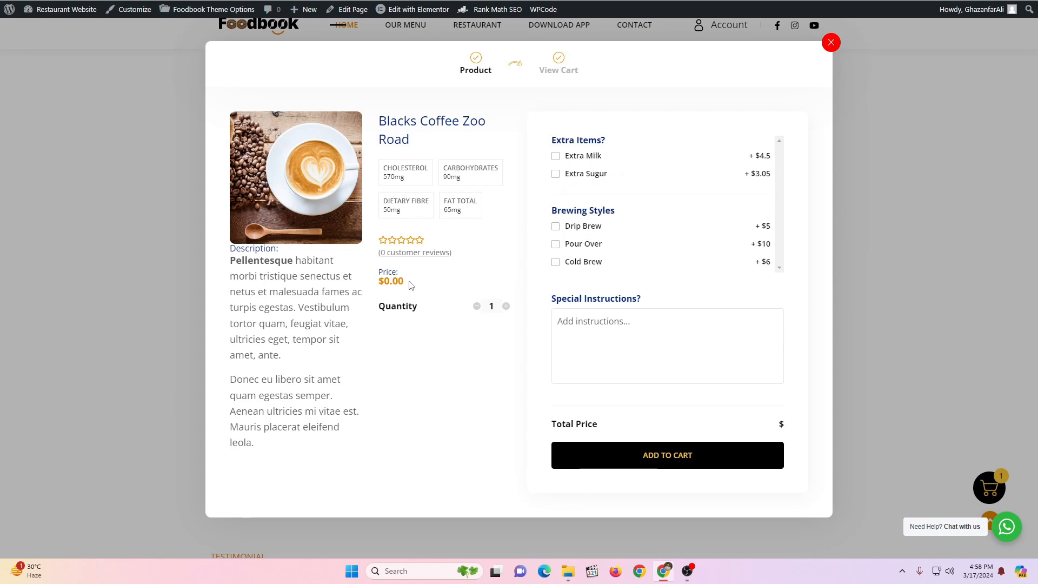
{"action": "left_click_drag", "start_coordinate": [410, 285], "coordinate": [382, 283]}
{"action": "left_click", "coordinate": [422, 283]}
{"action": "left_click_drag", "start_coordinate": [387, 120], "coordinate": [424, 147]}
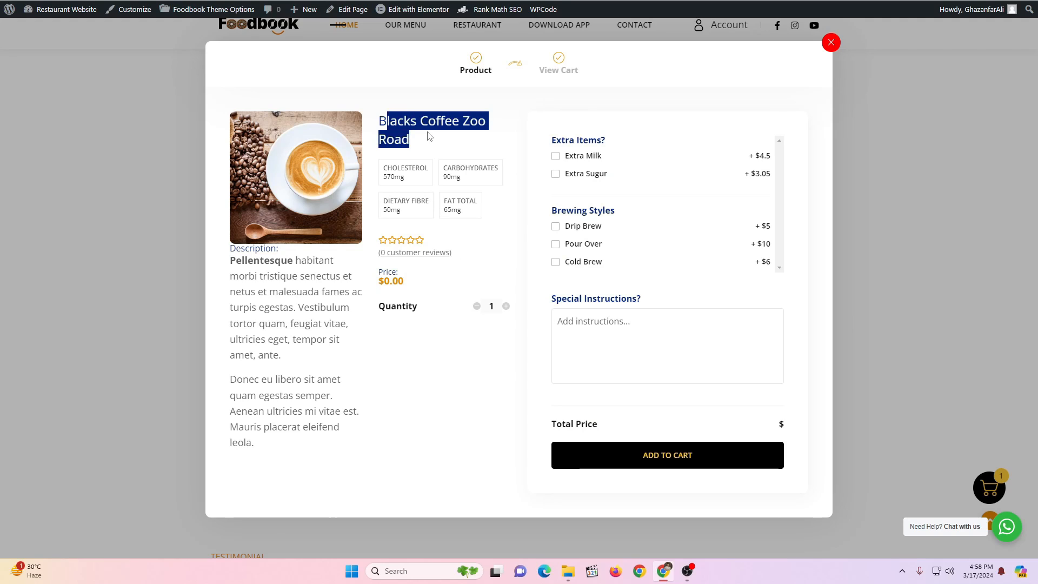
{"action": "left_click_drag", "start_coordinate": [557, 140], "coordinate": [606, 140]}
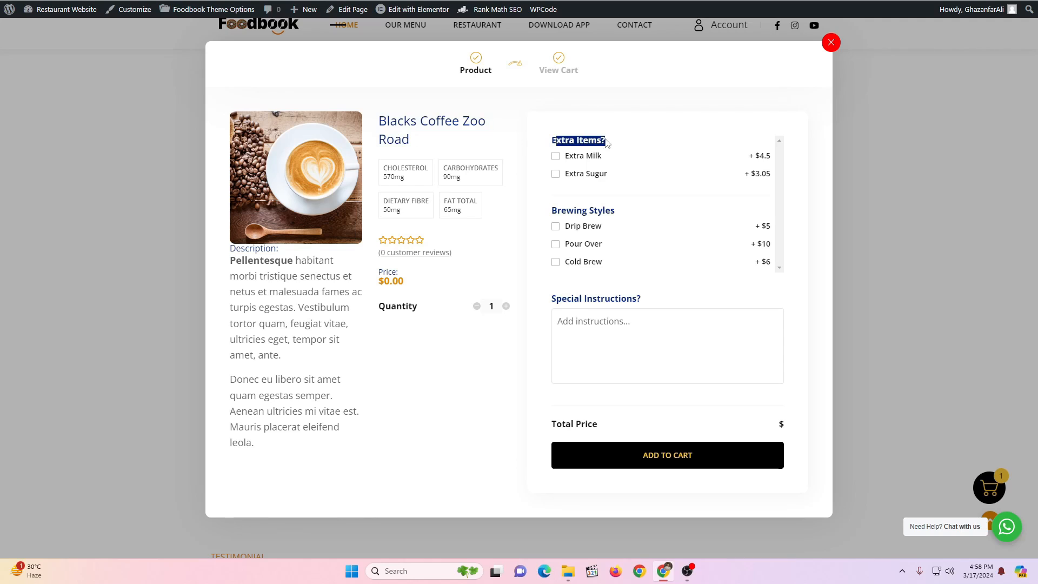
{"action": "left_click_drag", "start_coordinate": [620, 213], "coordinate": [550, 213]}
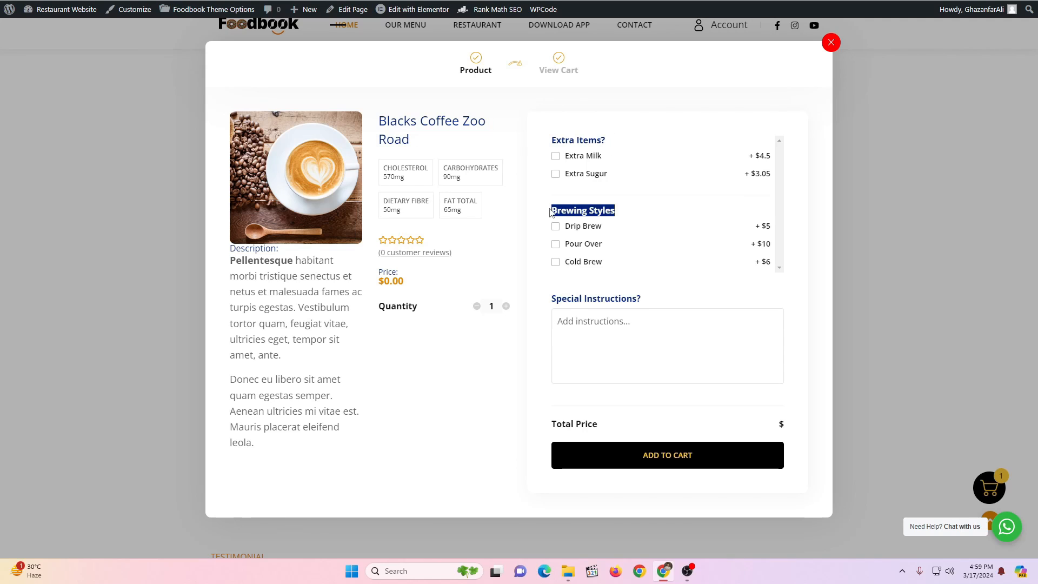
Try the Extra Milk and Drip Brew options on the coffee and clear both selections.
{"action": "left_click", "coordinate": [572, 158]}
{"action": "left_click", "coordinate": [582, 231]}
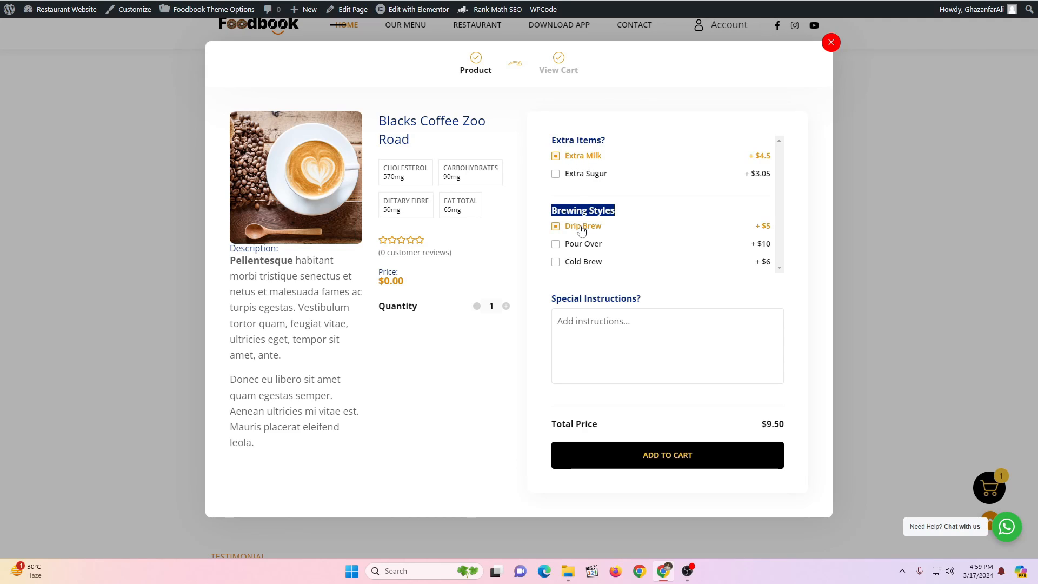
{"action": "left_click", "coordinate": [582, 230]}
{"action": "left_click", "coordinate": [579, 163]}
{"action": "left_click", "coordinate": [565, 208]}
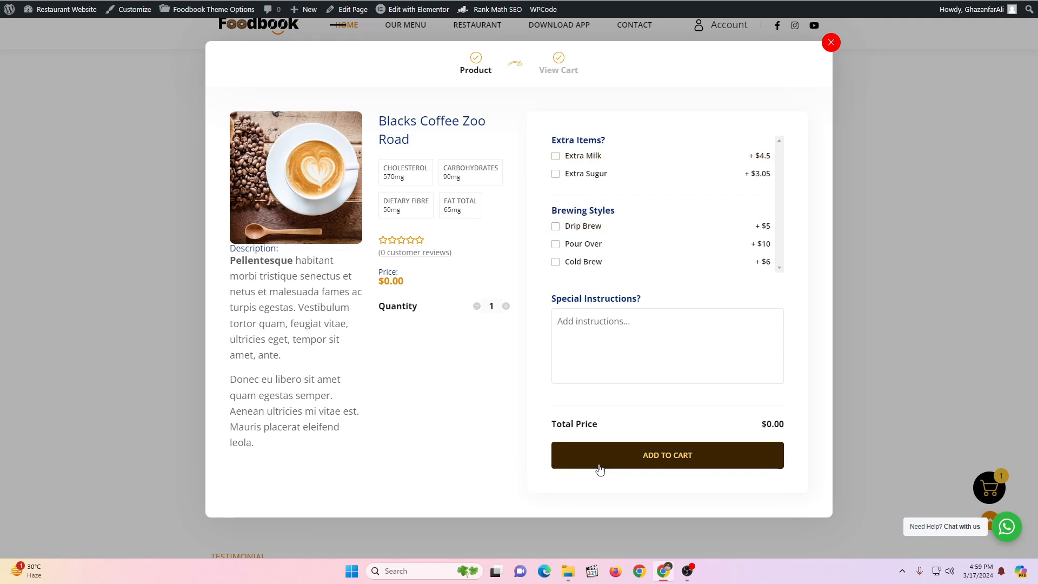
Add Blacks Coffee Zoo Road to the cart and remove Black Coffee Zoo Road from it.
{"action": "left_click", "coordinate": [625, 466]}
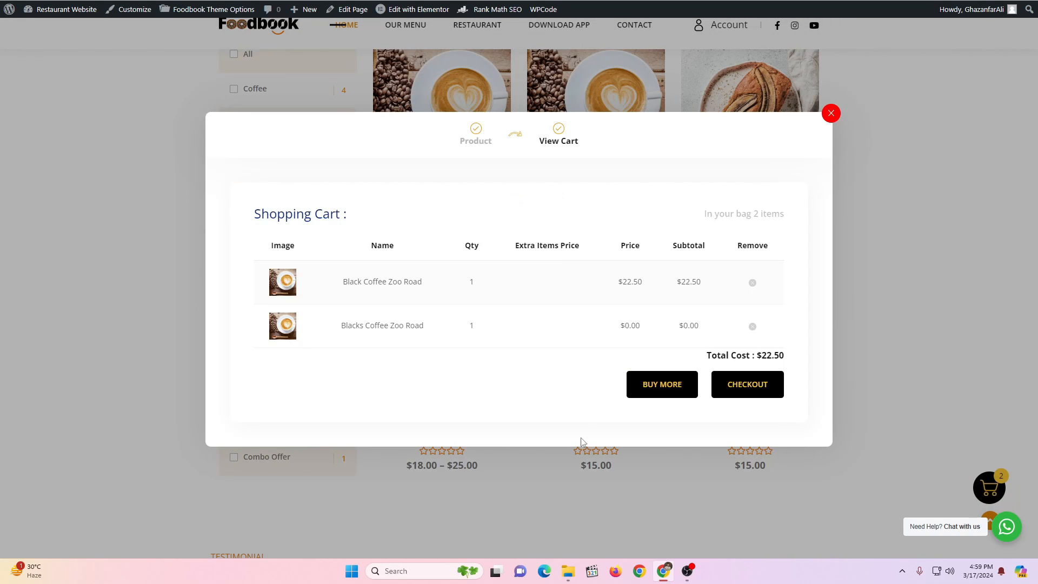
{"action": "left_click", "coordinate": [753, 283]}
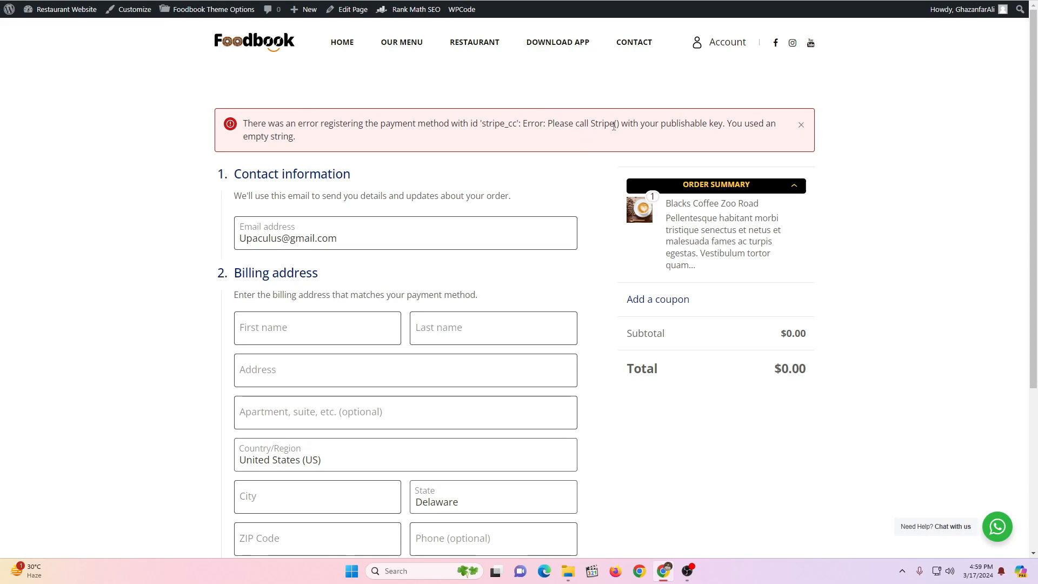
Dismiss the payment method error at checkout and review the contact, billing address, order summary and order placement sections.
{"action": "left_click", "coordinate": [801, 126]}
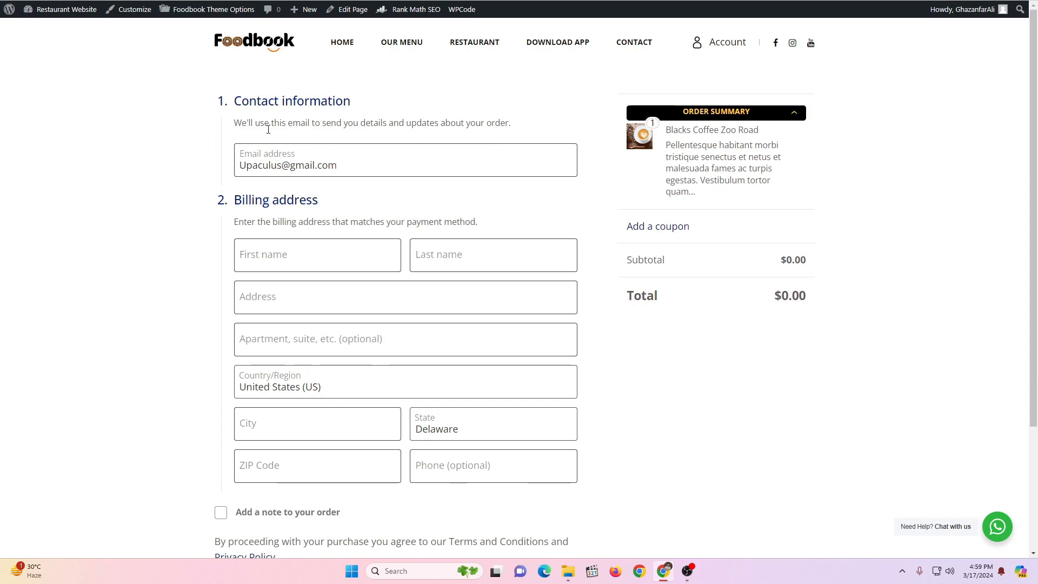
{"action": "left_click_drag", "start_coordinate": [365, 163], "coordinate": [240, 159]}
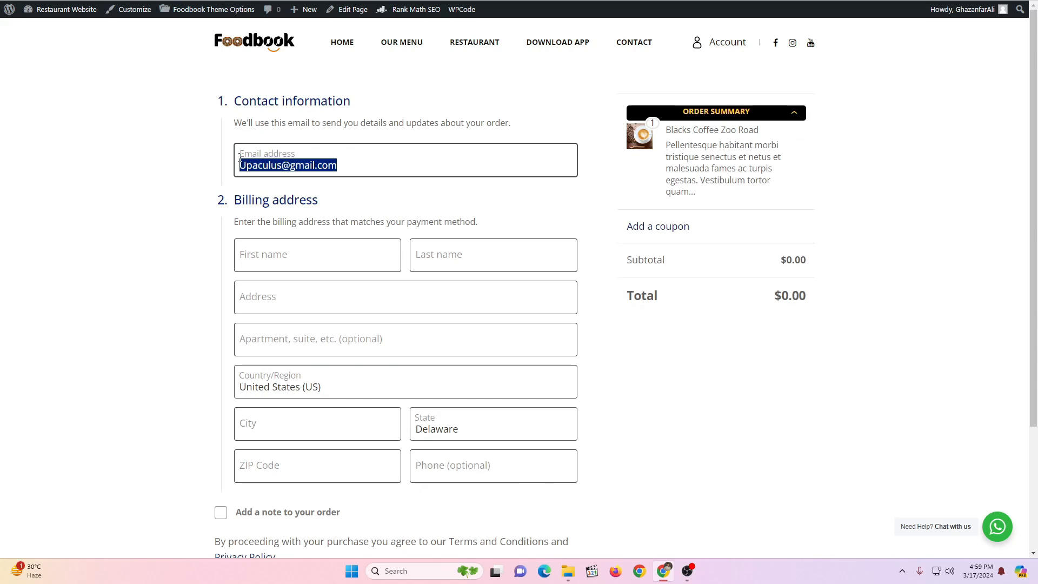
{"action": "left_click", "coordinate": [283, 261]}
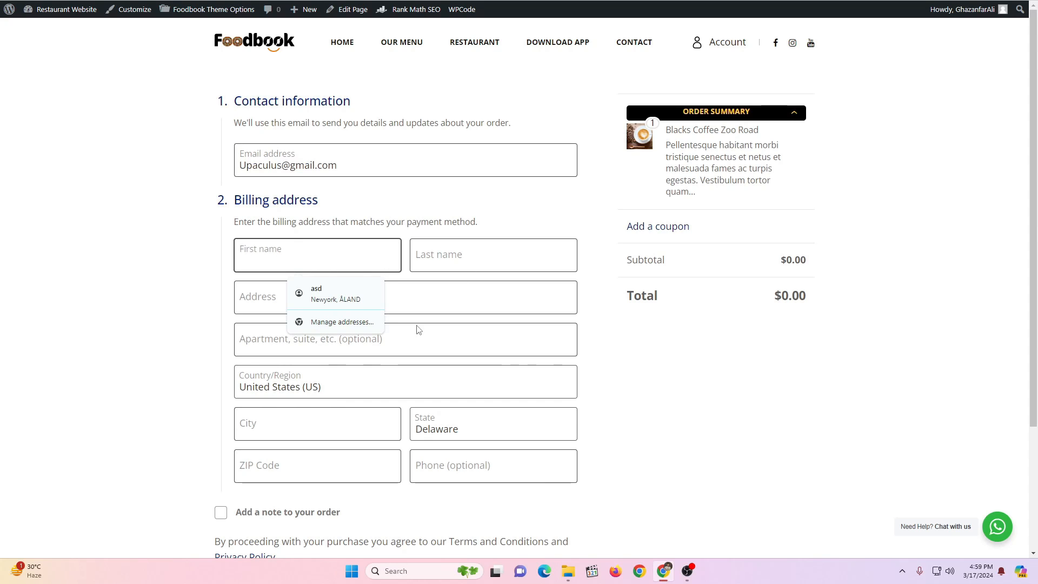
{"action": "scroll", "coordinate": [415, 346], "scroll_direction": "down", "scroll_amount": 3}
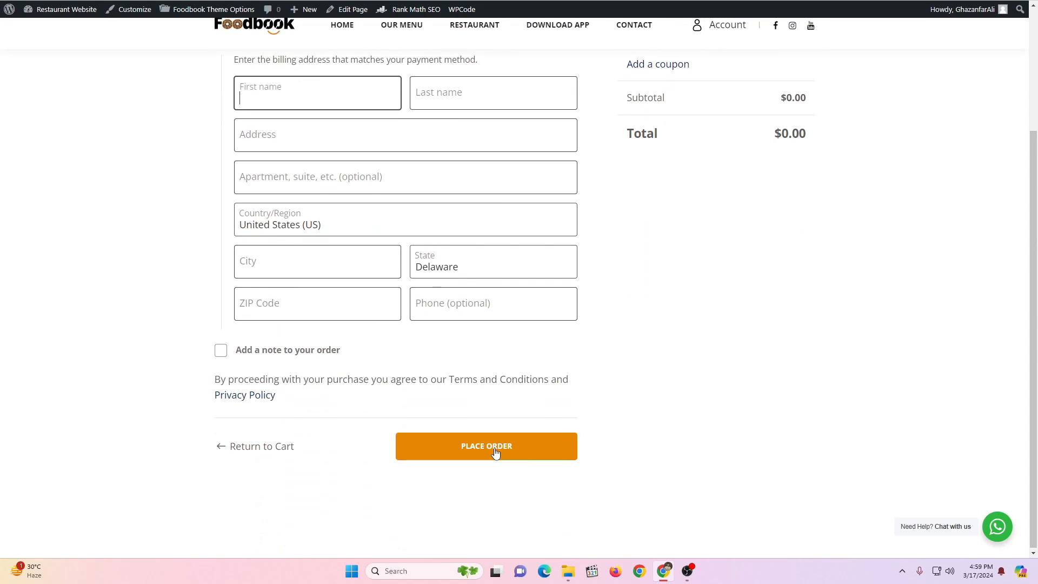
{"action": "scroll", "coordinate": [493, 452], "scroll_direction": "up", "scroll_amount": 3}
{"action": "scroll", "coordinate": [495, 452], "scroll_direction": "down", "scroll_amount": 3}
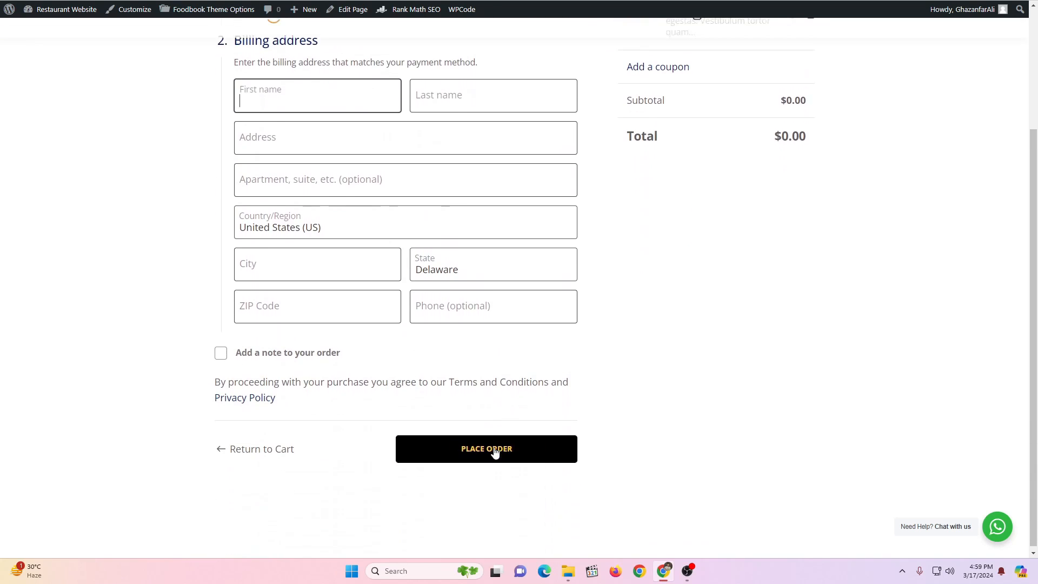
{"action": "scroll", "coordinate": [348, 404], "scroll_direction": "up", "scroll_amount": 3}
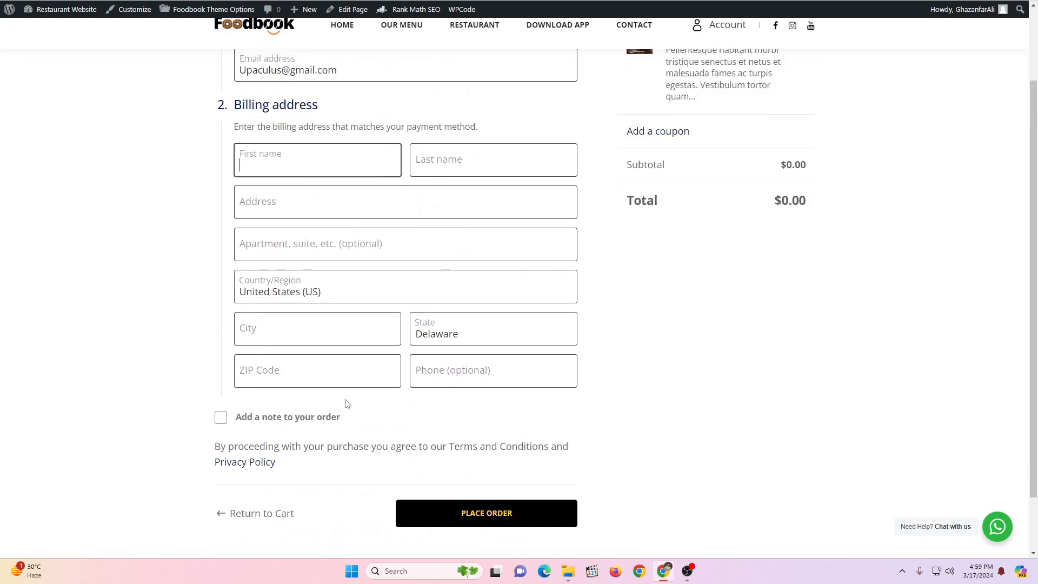
{"action": "scroll", "coordinate": [348, 403], "scroll_direction": "down", "scroll_amount": 1}
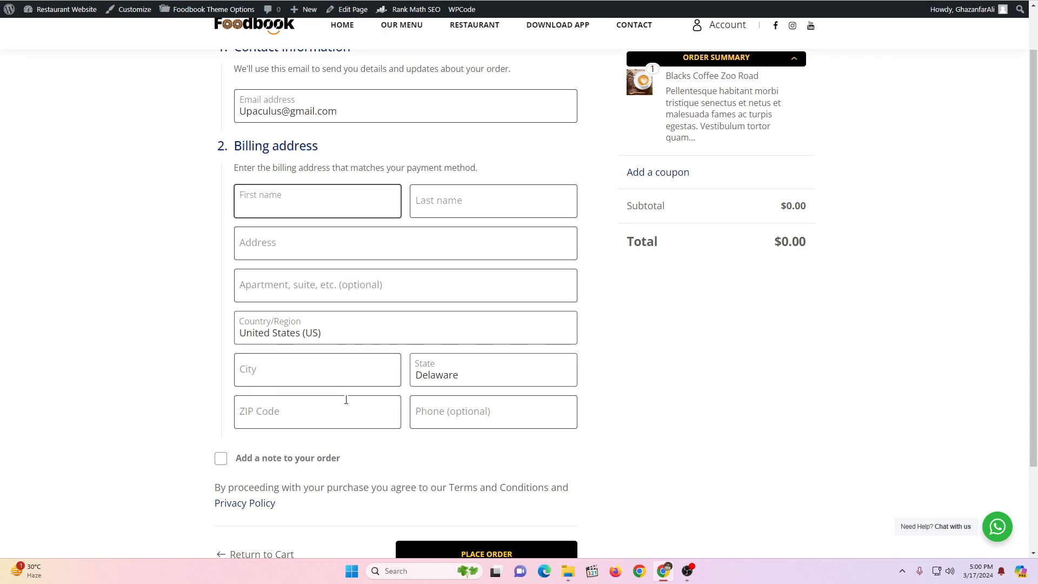
{"action": "scroll", "coordinate": [346, 400], "scroll_direction": "up", "scroll_amount": 1}
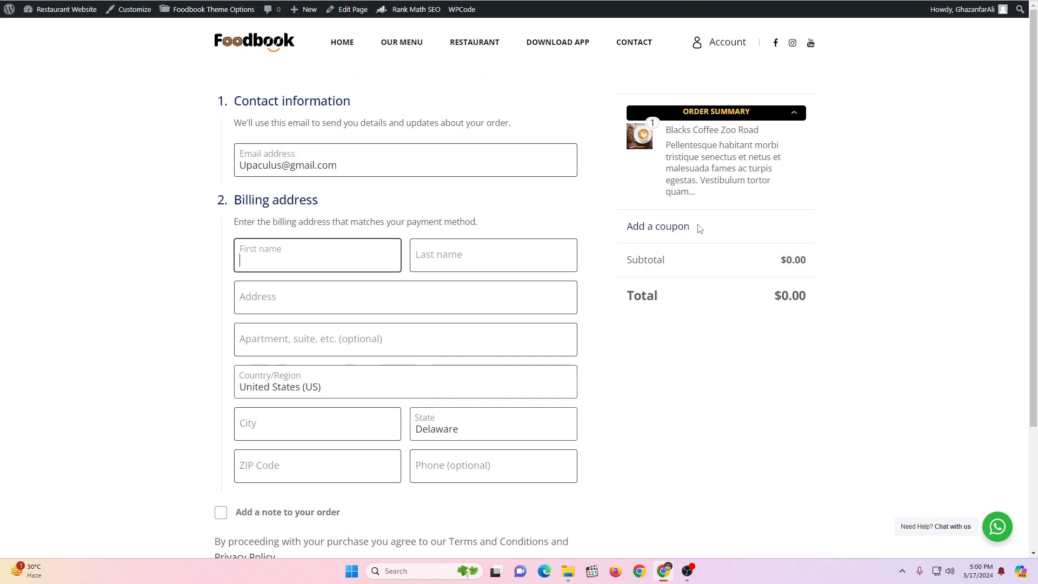
{"action": "scroll", "coordinate": [700, 228], "scroll_direction": "down", "scroll_amount": 3}
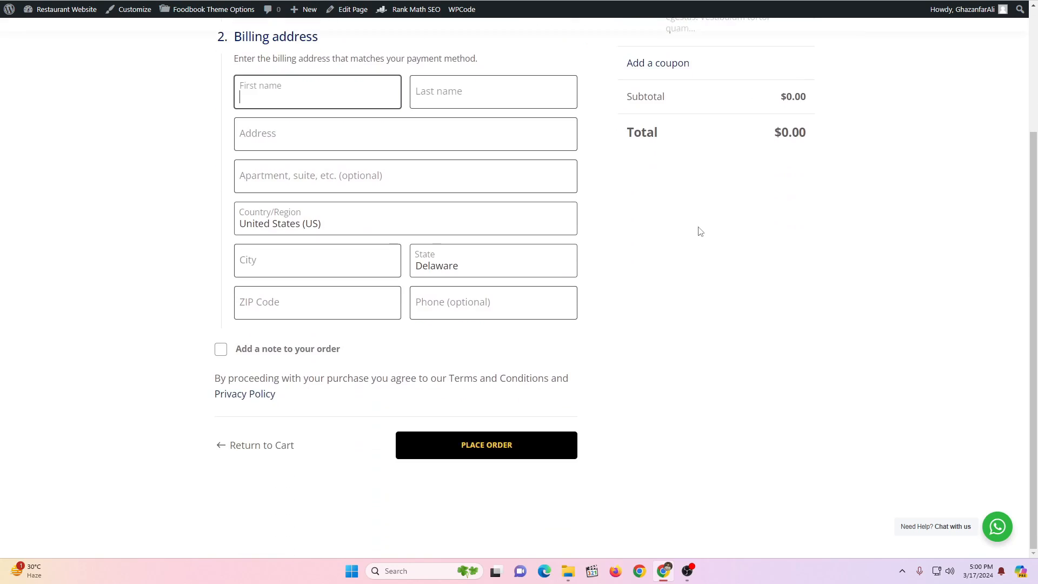
{"action": "scroll", "coordinate": [701, 232], "scroll_direction": "up", "scroll_amount": 2}
{"action": "scroll", "coordinate": [701, 231], "scroll_direction": "up", "scroll_amount": 2}
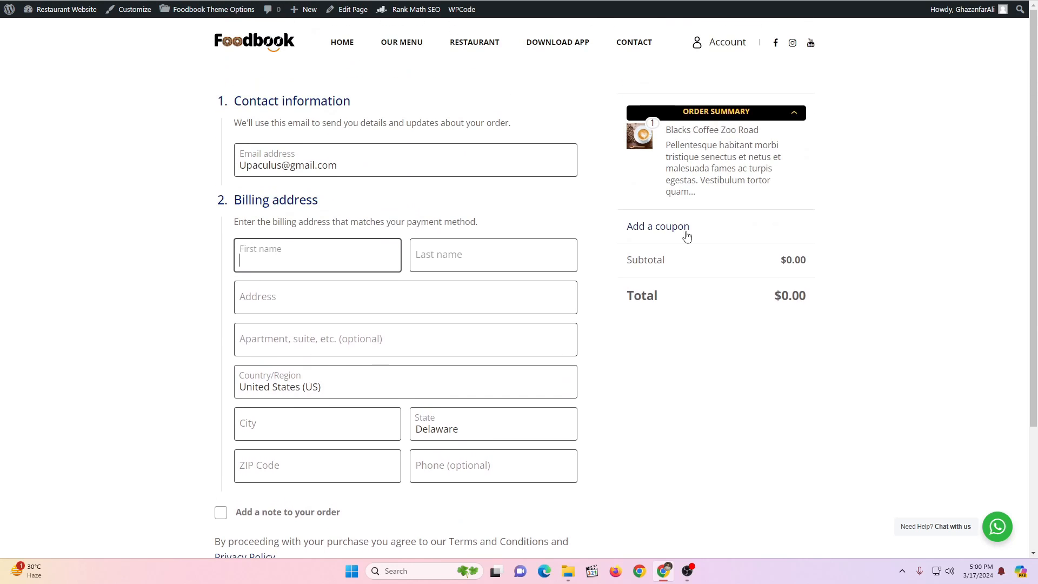
{"action": "left_click", "coordinate": [279, 168]}
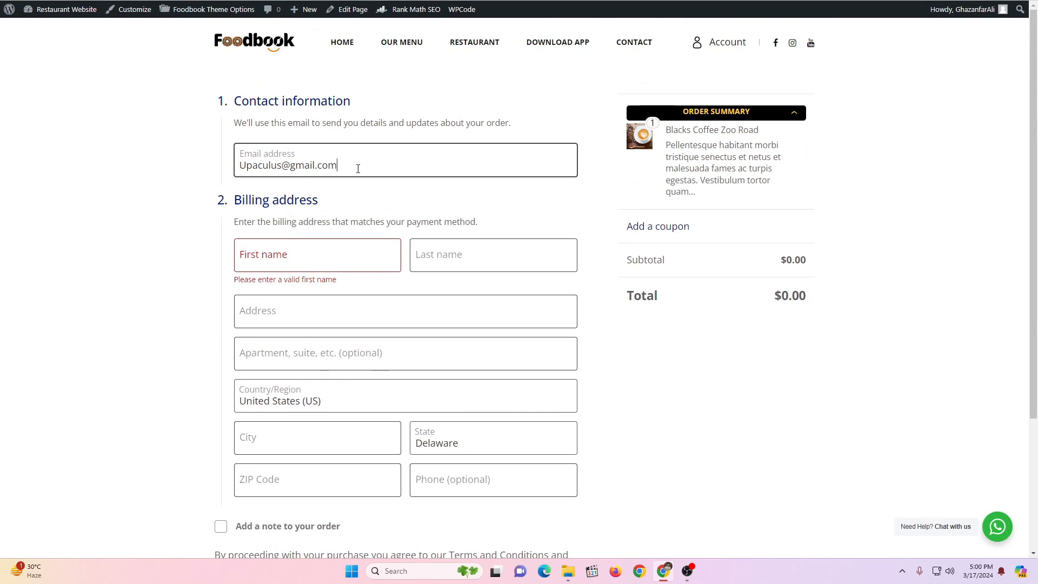
{"action": "left_click_drag", "start_coordinate": [358, 169], "coordinate": [238, 166]}
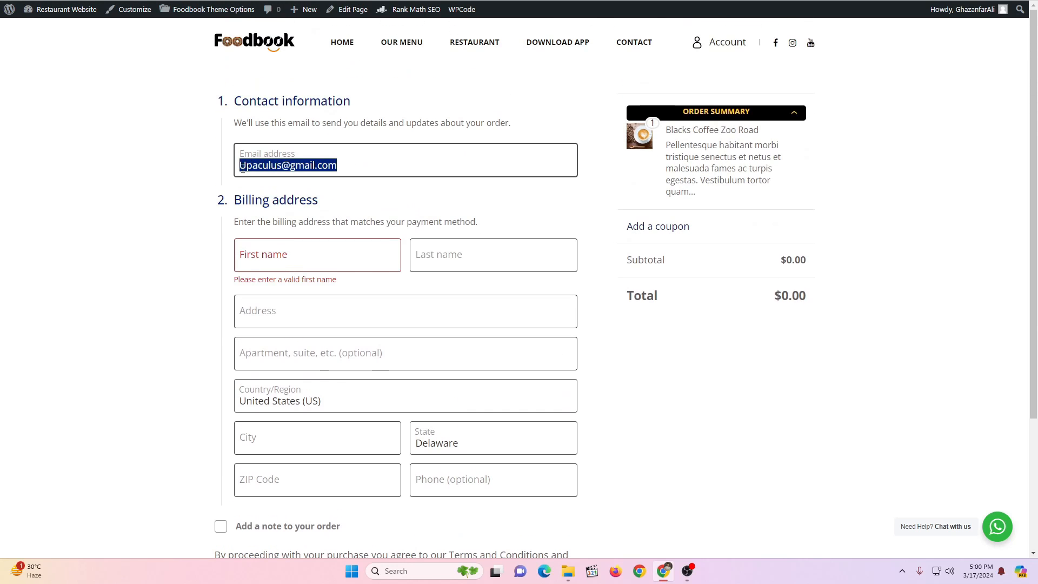
{"action": "left_click", "coordinate": [288, 254]}
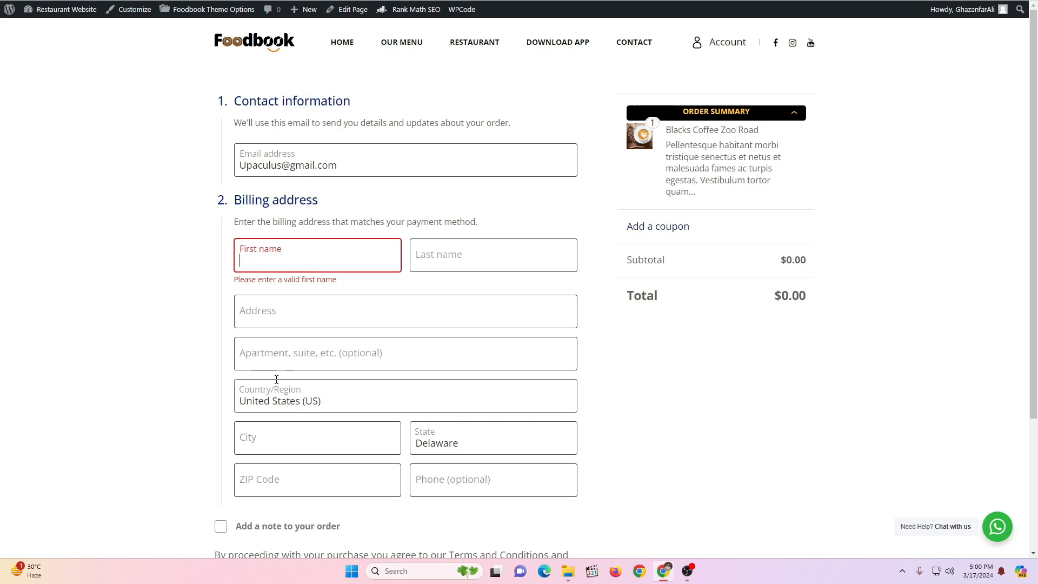
{"action": "scroll", "coordinate": [329, 339], "scroll_direction": "down", "scroll_amount": 3}
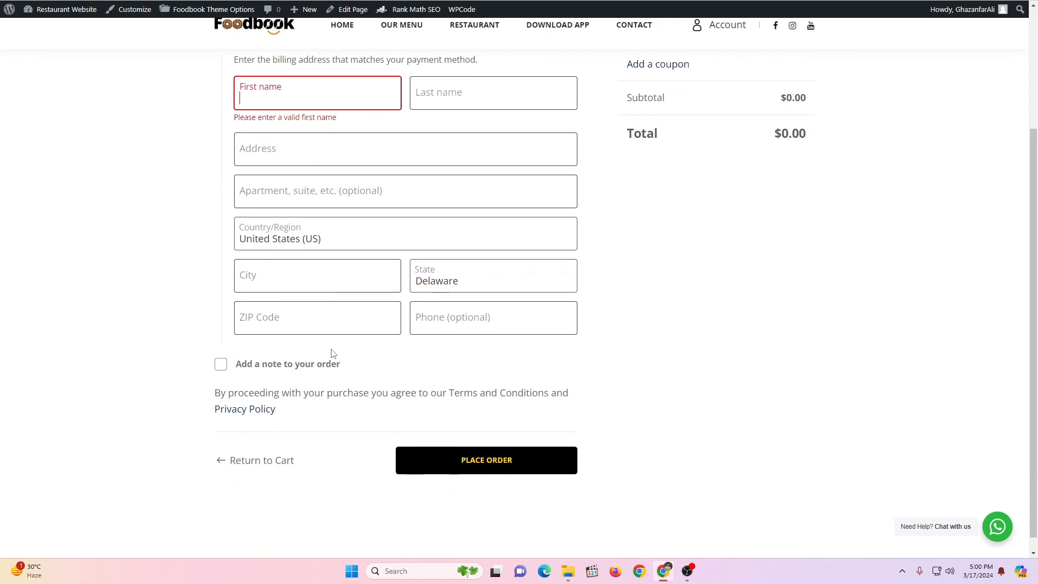
{"action": "scroll", "coordinate": [332, 353], "scroll_direction": "up", "scroll_amount": 3}
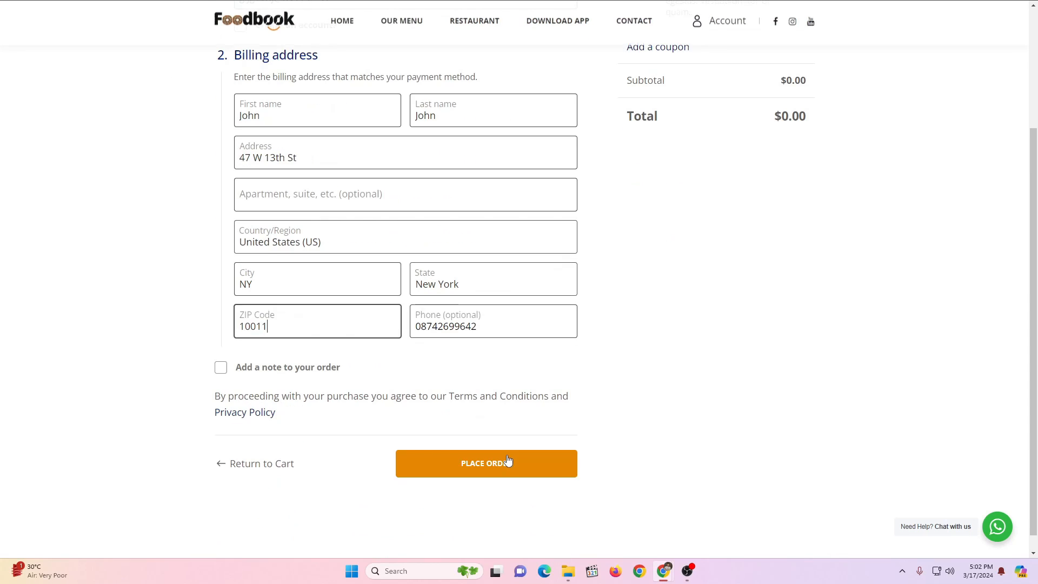
{"action": "type", "text": "1"}
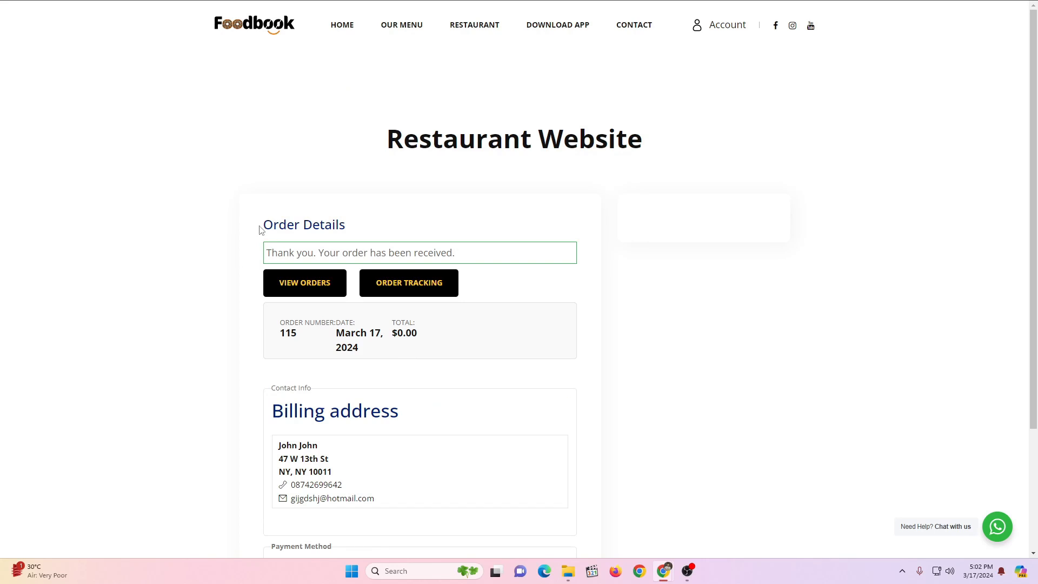
Review the order confirmation message and the order details on the confirmation page.
{"action": "left_click_drag", "start_coordinate": [272, 247], "coordinate": [470, 259]}
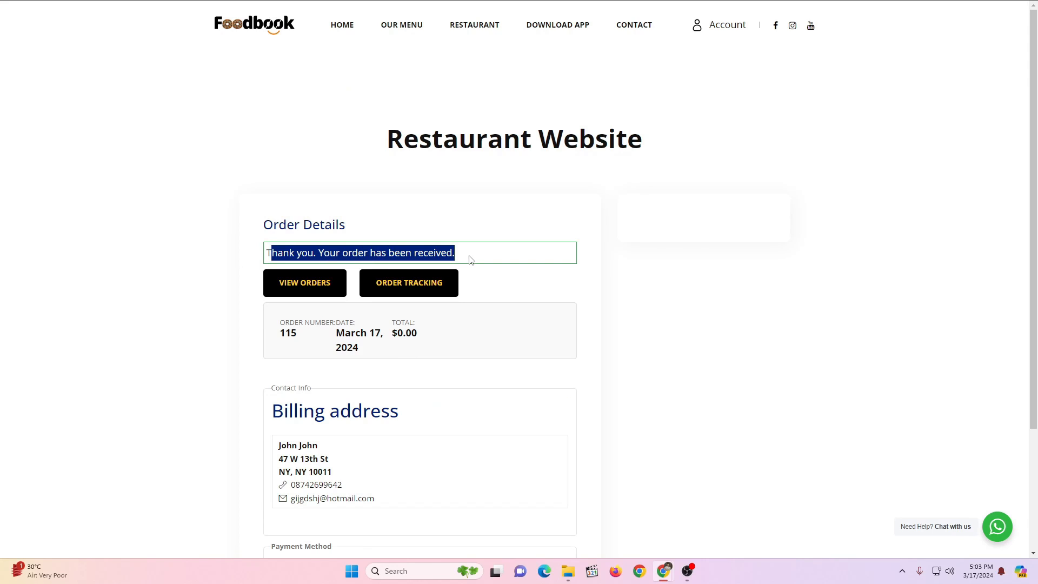
{"action": "scroll", "coordinate": [407, 359], "scroll_direction": "down", "scroll_amount": 3}
{"action": "scroll", "coordinate": [408, 359], "scroll_direction": "up", "scroll_amount": 3}
Open the newest order in the WooCommerce orders list and review its billing, shipping and item details.
{"action": "key", "text": "alt+Tab"}
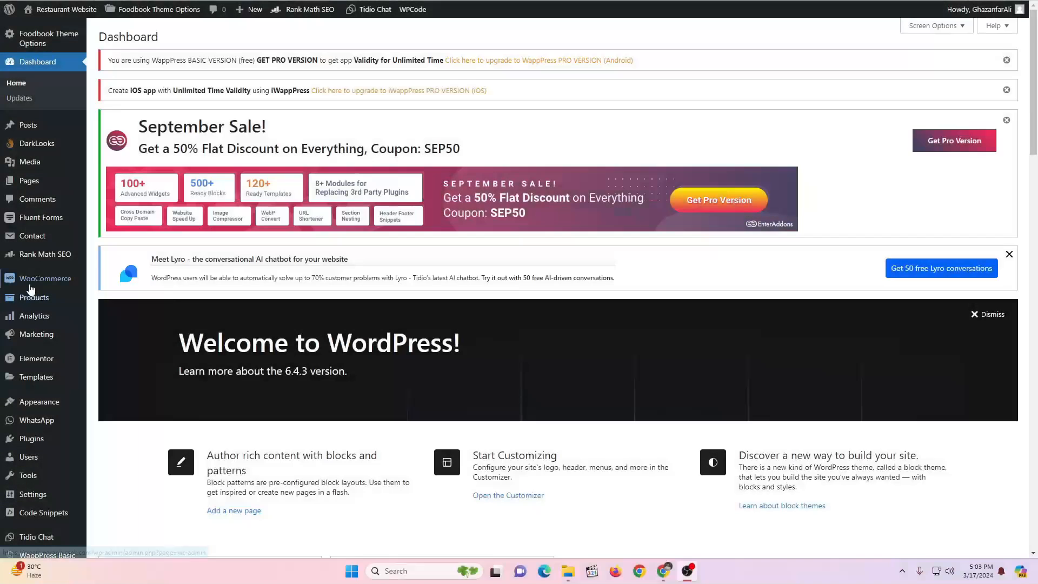
{"action": "mouse_move", "coordinate": [90, 279]}
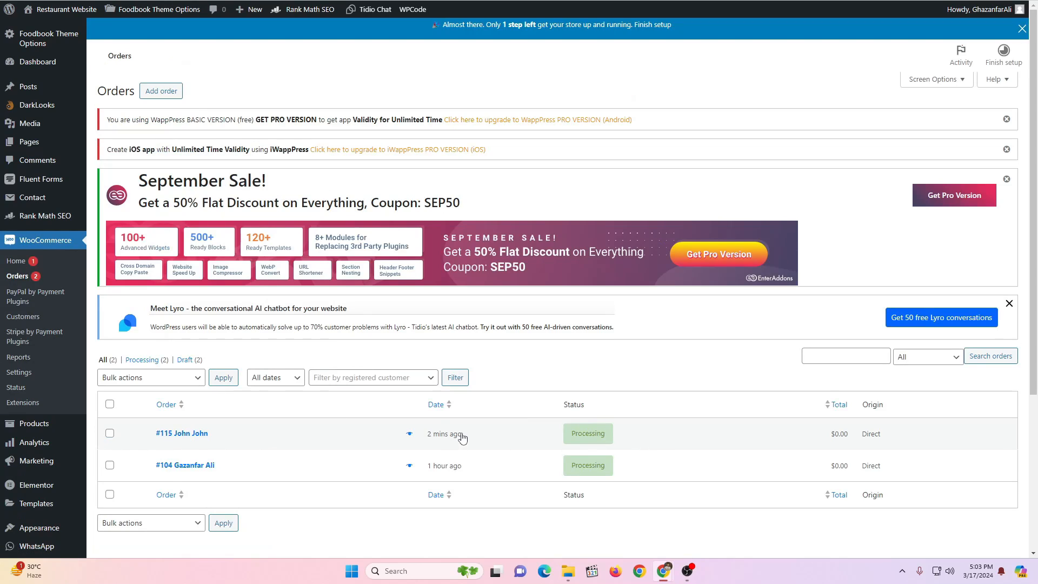
{"action": "left_click", "coordinate": [164, 433]}
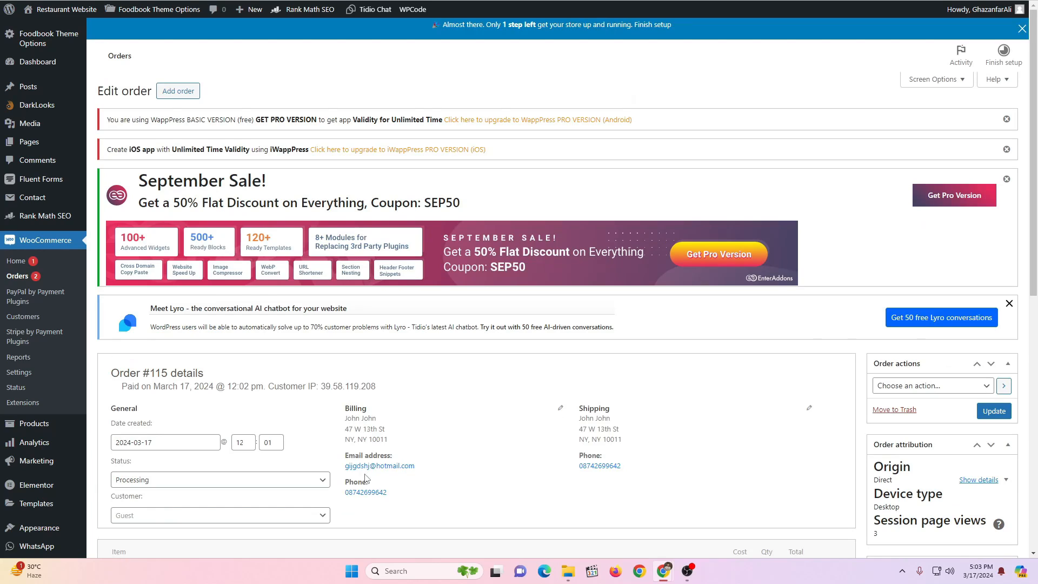
{"action": "scroll", "coordinate": [537, 436], "scroll_direction": "down", "scroll_amount": 1}
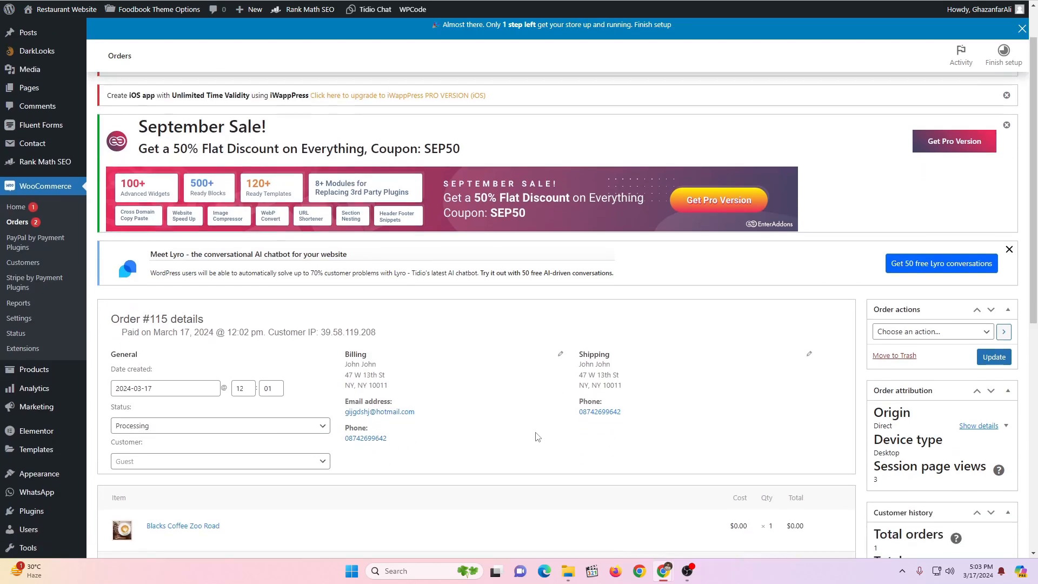
Examine the available order actions, the item totals, the custom fields and the order notes of the opened order.
{"action": "left_click", "coordinate": [937, 338]}
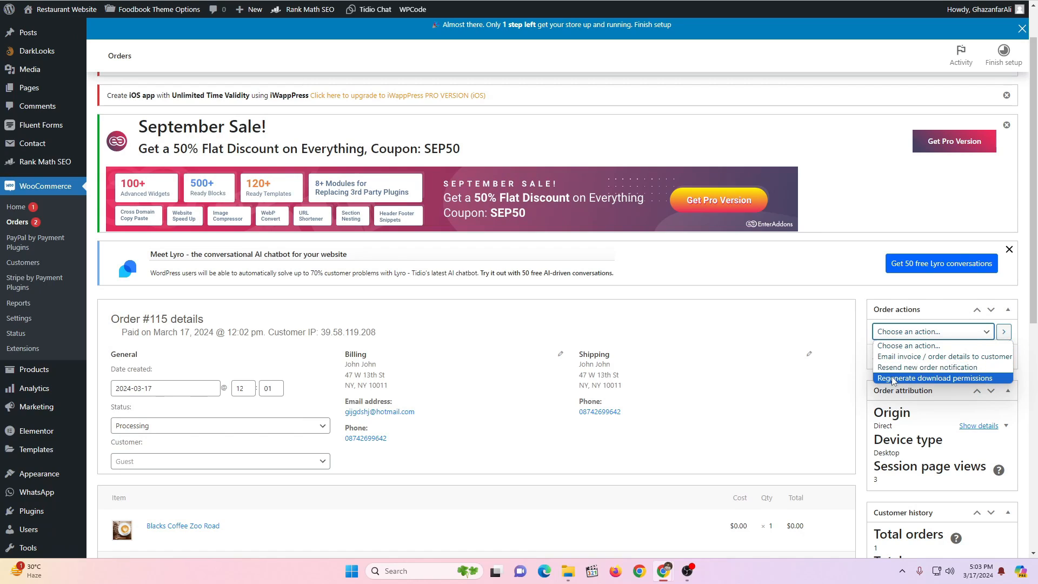
{"action": "left_click", "coordinate": [936, 338]}
{"action": "scroll", "coordinate": [676, 365], "scroll_direction": "down", "scroll_amount": 4}
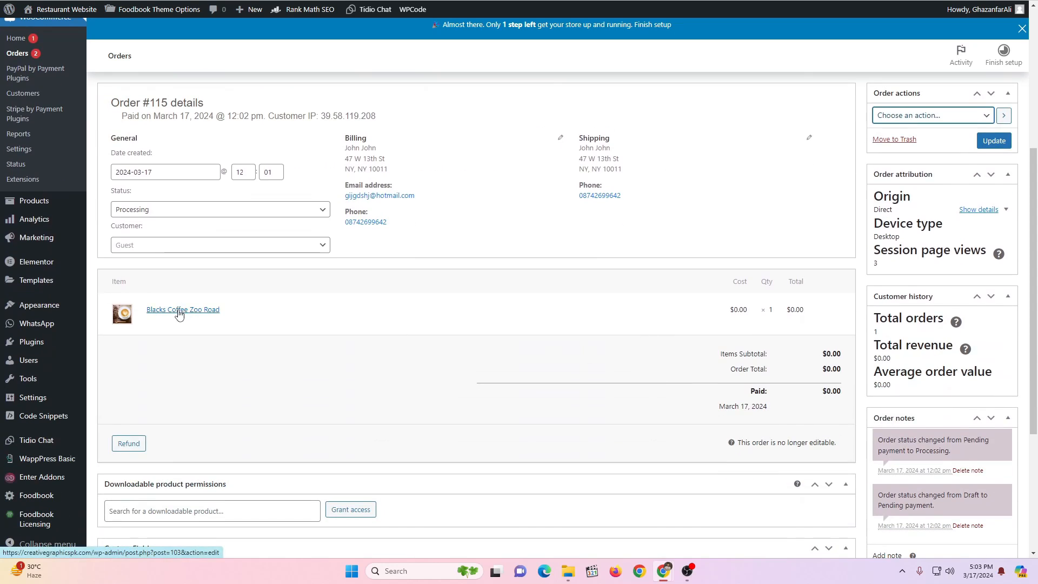
{"action": "scroll", "coordinate": [519, 336], "scroll_direction": "down", "scroll_amount": 2}
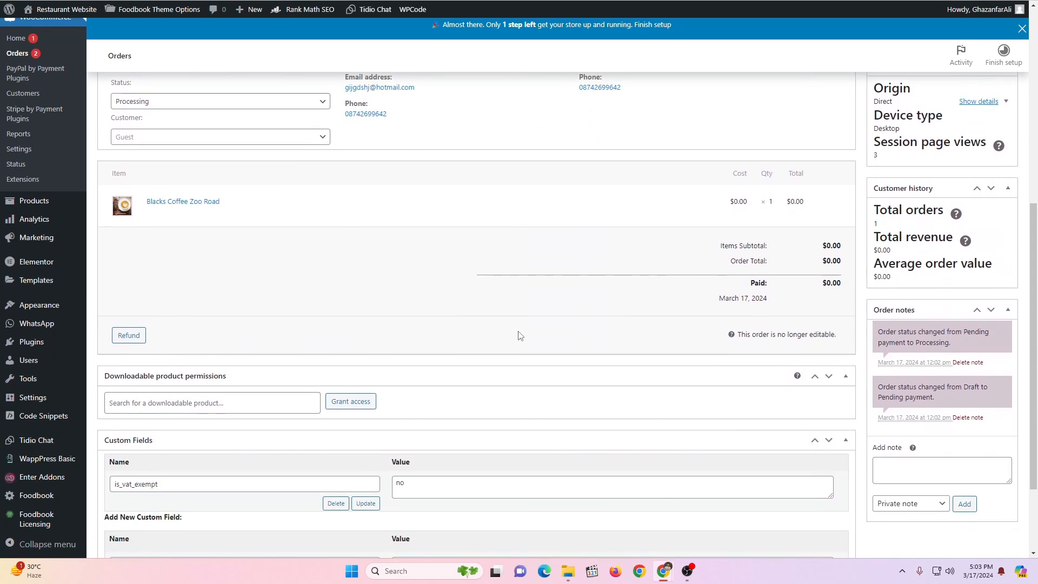
{"action": "scroll", "coordinate": [518, 336], "scroll_direction": "down", "scroll_amount": 2}
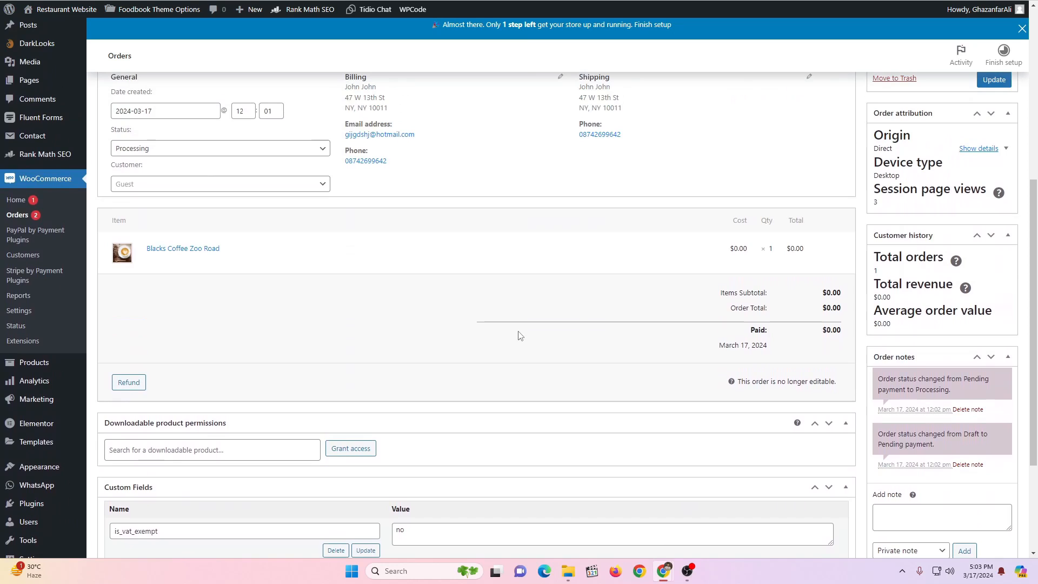
{"action": "scroll", "coordinate": [519, 335], "scroll_direction": "up", "scroll_amount": 6}
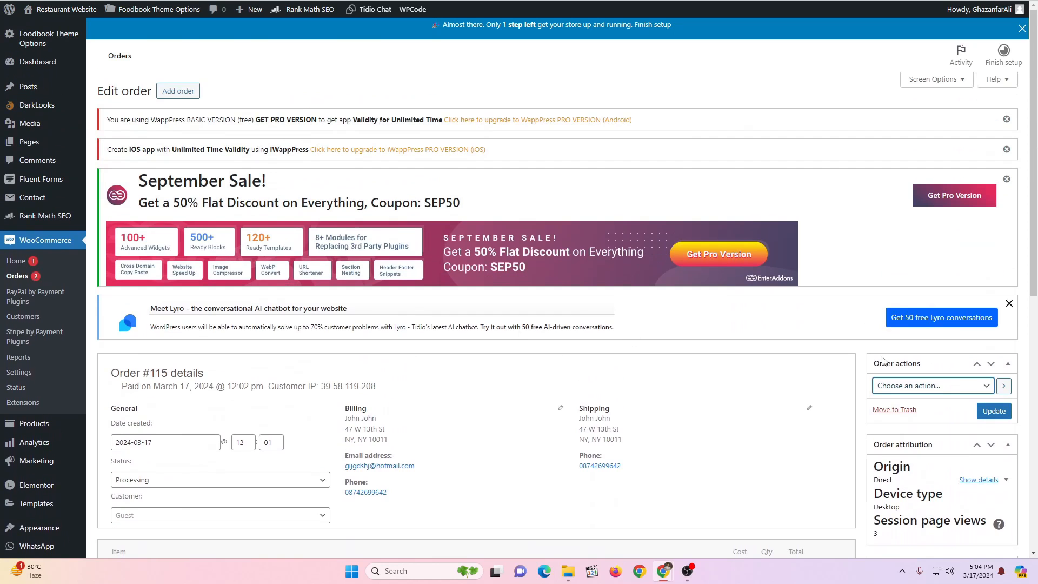
Dismiss the September Sale banner and both WappPress upgrade notices on the order page.
{"action": "left_click", "coordinate": [1007, 179]}
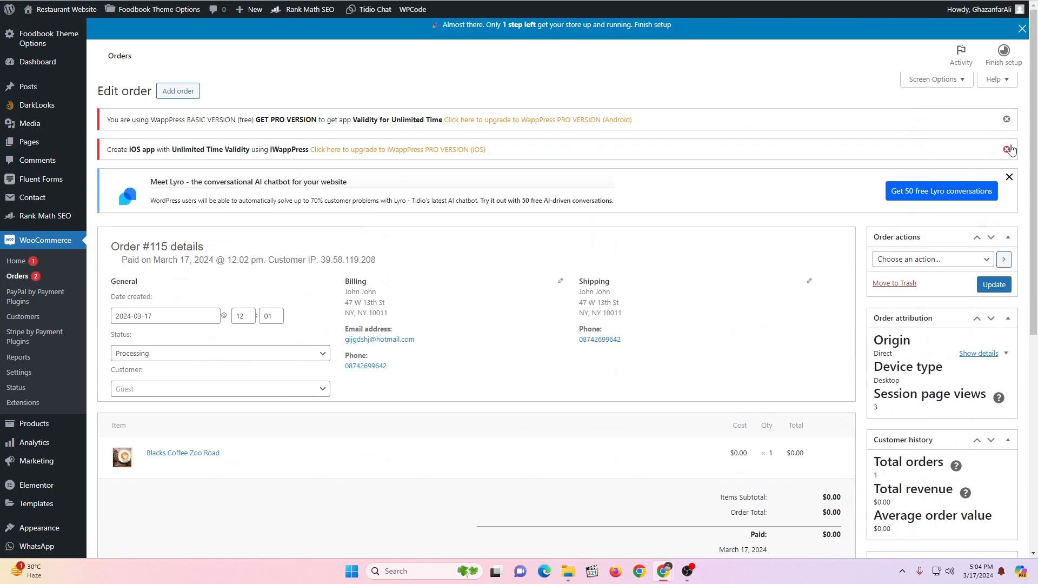
{"action": "left_click", "coordinate": [1006, 150]}
{"action": "left_click", "coordinate": [1006, 120]}
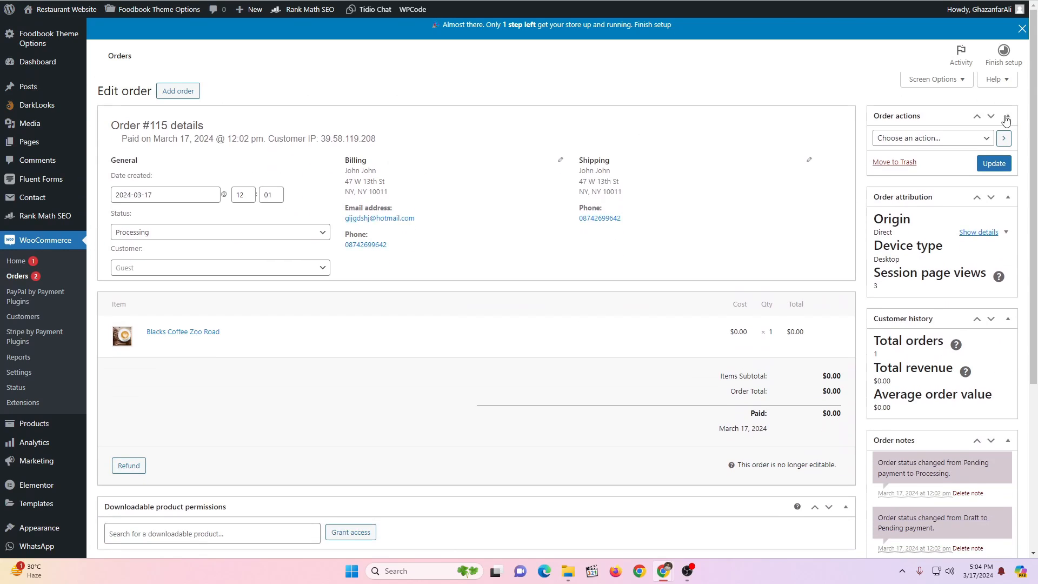
Open the WordPress users list and check the role assigned to each account.
{"action": "scroll", "coordinate": [93, 469], "scroll_direction": "down", "scroll_amount": 2}
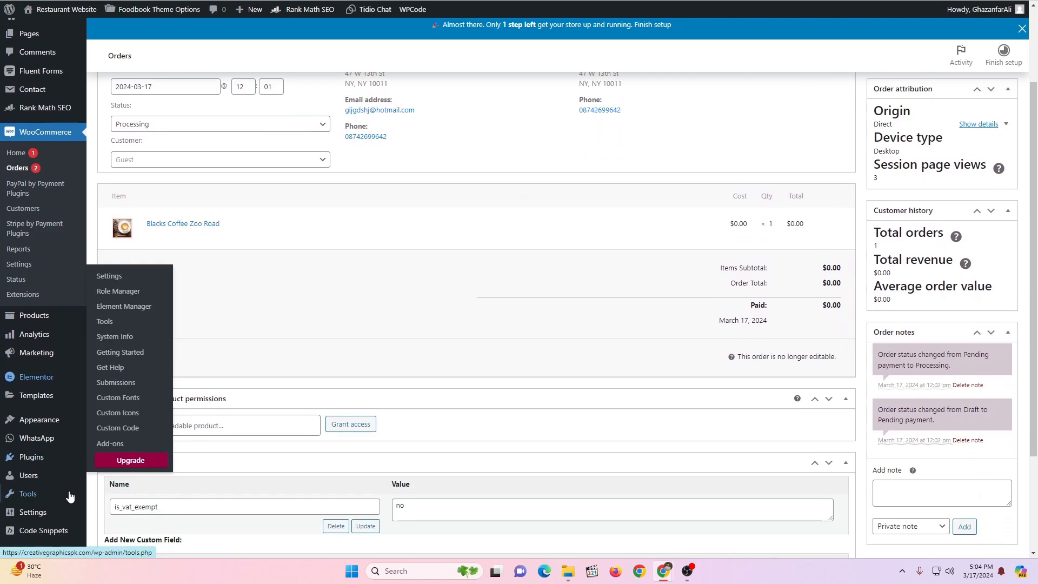
{"action": "mouse_move", "coordinate": [41, 481]}
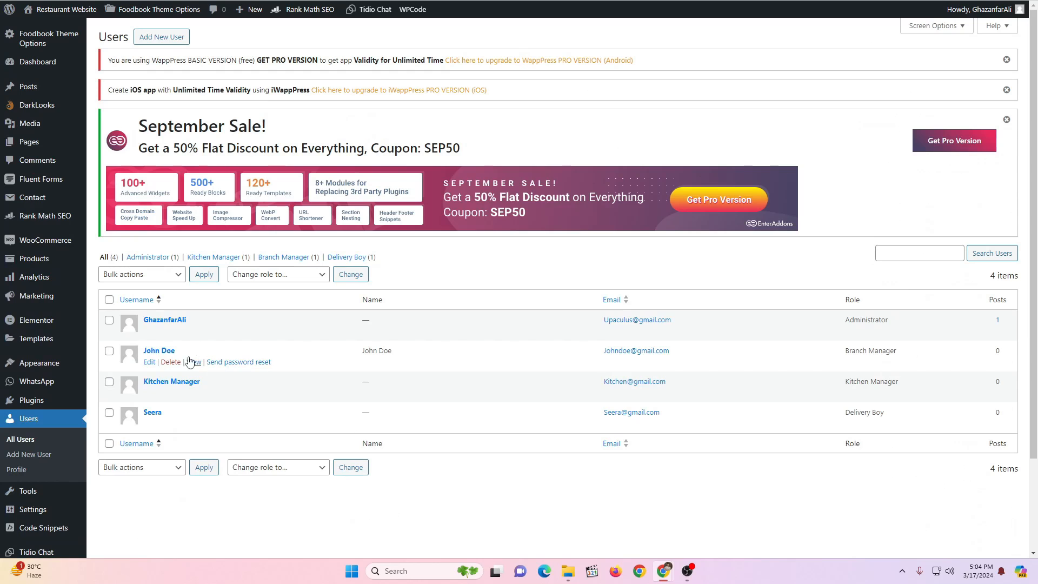
{"action": "left_click_drag", "start_coordinate": [899, 353], "coordinate": [840, 358]}
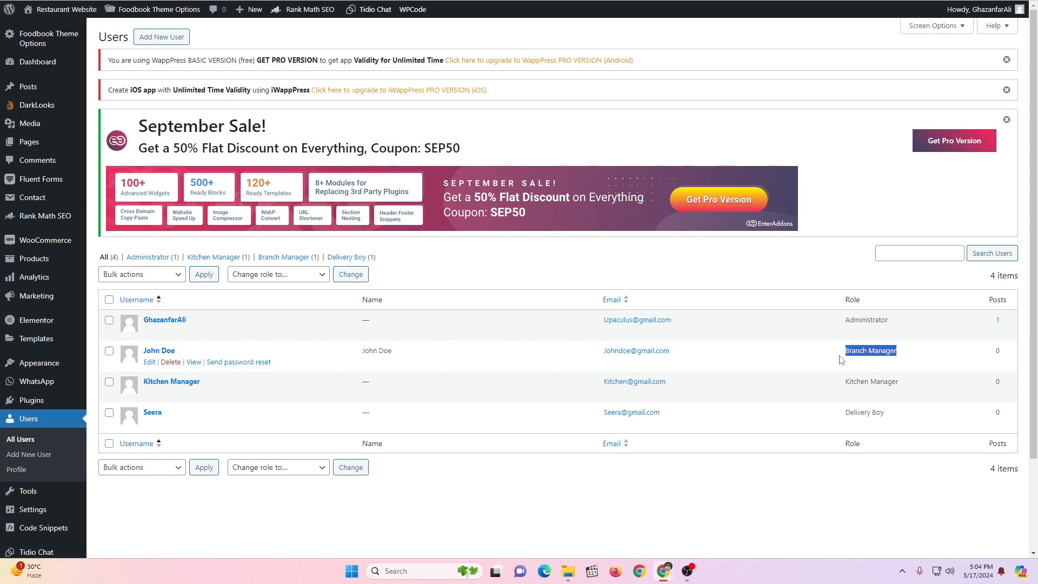
{"action": "left_click_drag", "start_coordinate": [900, 381], "coordinate": [839, 384]}
{"action": "left_click_drag", "start_coordinate": [896, 415], "coordinate": [837, 417]}
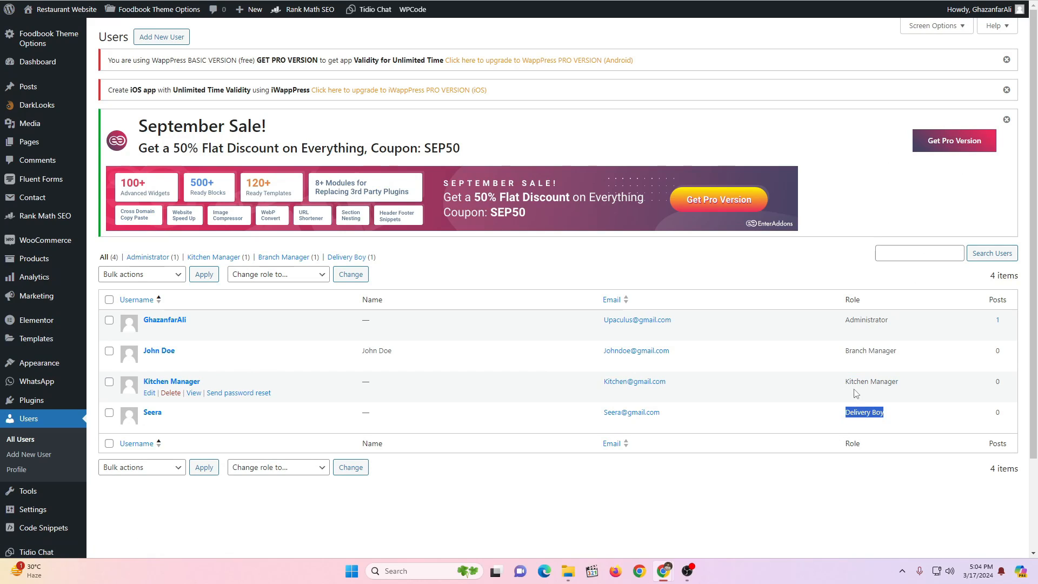
{"action": "left_click", "coordinate": [838, 419]}
{"action": "left_click_drag", "start_coordinate": [890, 320], "coordinate": [847, 318]}
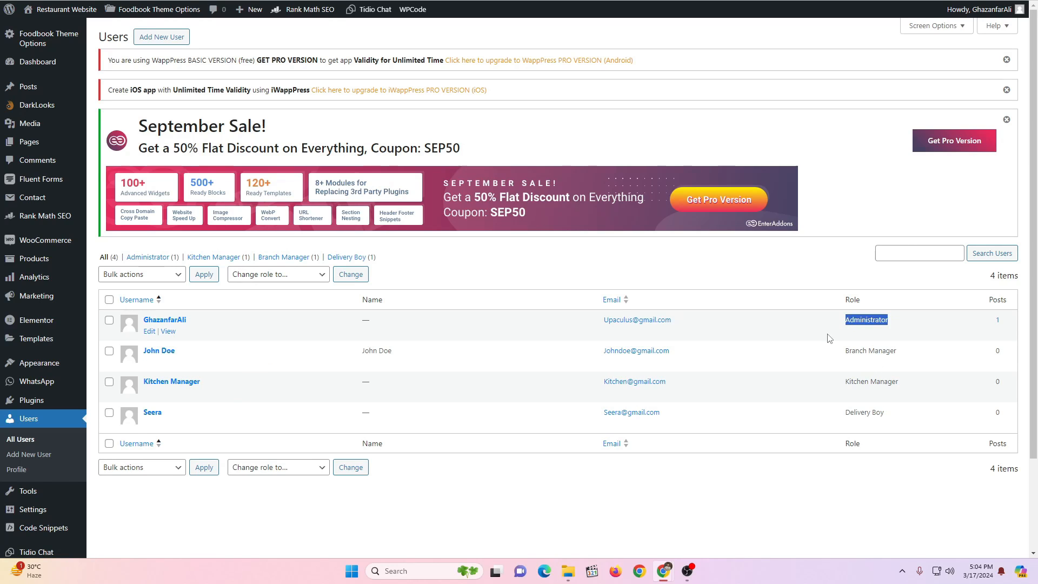
{"action": "left_click", "coordinate": [830, 339]}
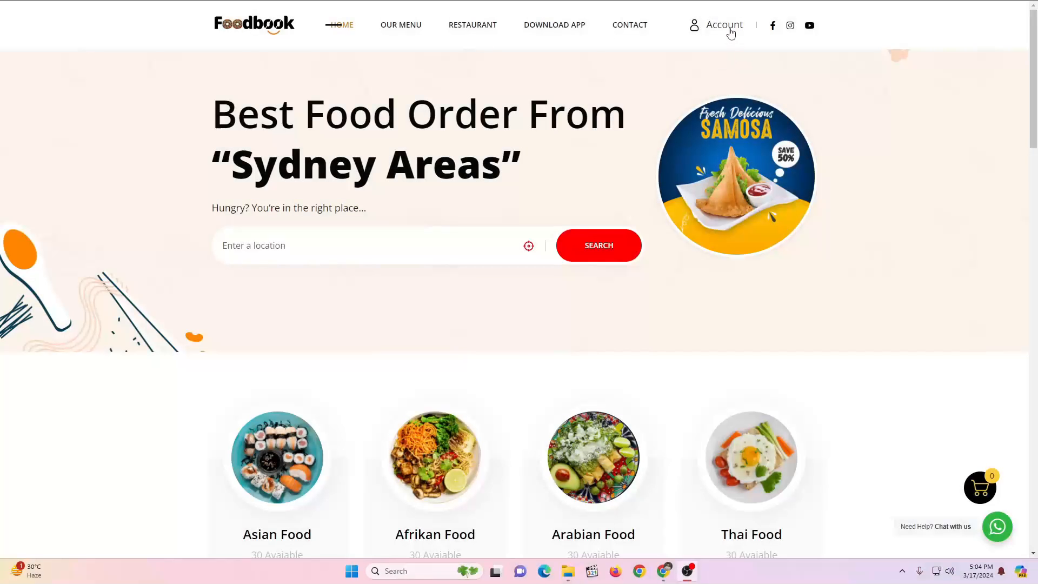
Open the Foodbook account login page and try pasting the clipboard content as the username or email address.
{"action": "left_click", "coordinate": [731, 32]}
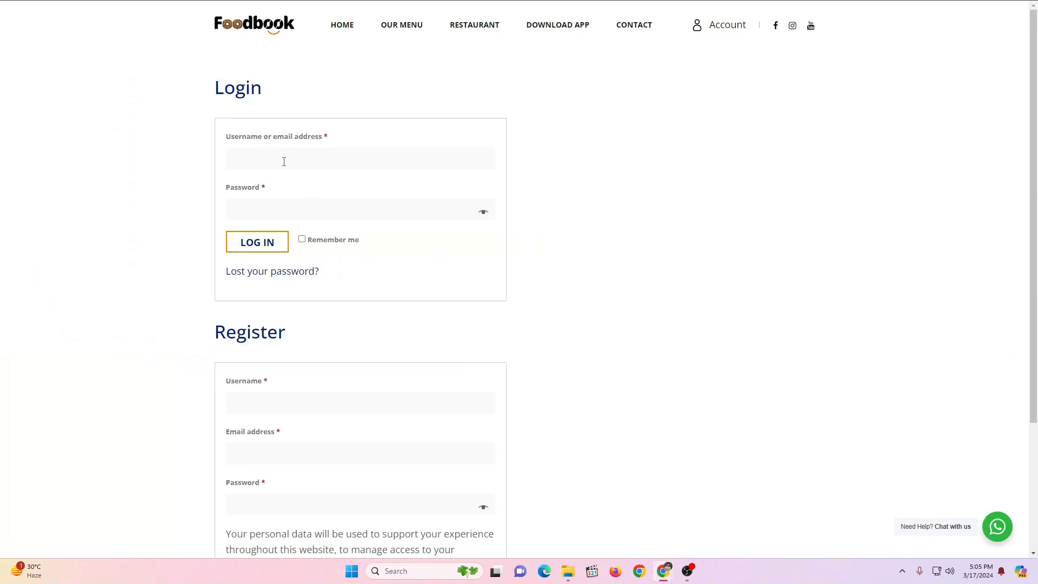
{"action": "left_click", "coordinate": [285, 161]}
{"action": "key", "text": "ctrl+v"}
Copy the branch manager's e-mail address from the WordPress users list and return to the account login page.
{"action": "mouse_move", "coordinate": [669, 565]}
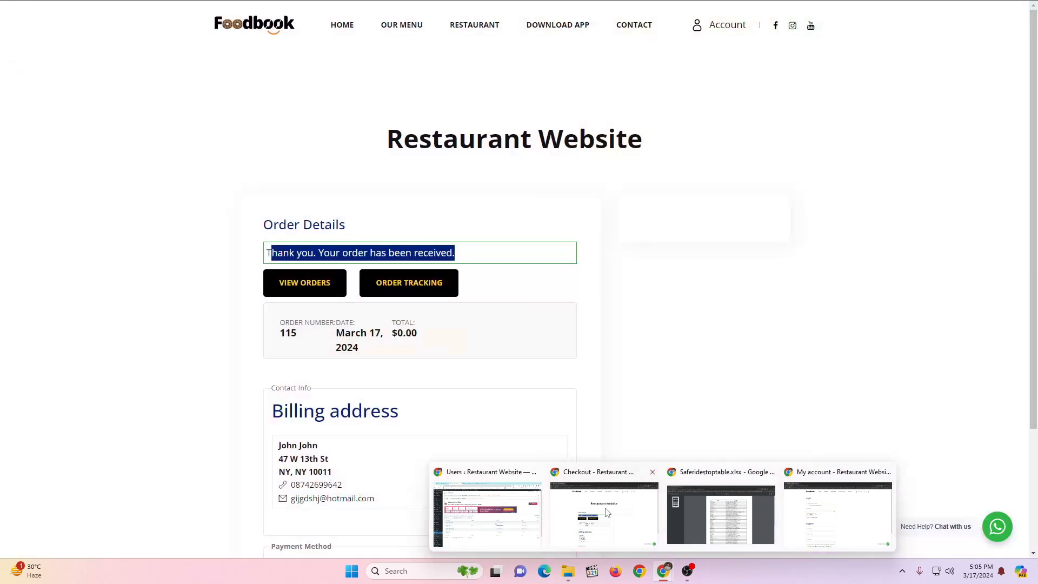
{"action": "left_click", "coordinate": [487, 508]}
{"action": "left_click_drag", "start_coordinate": [676, 354], "coordinate": [562, 345]}
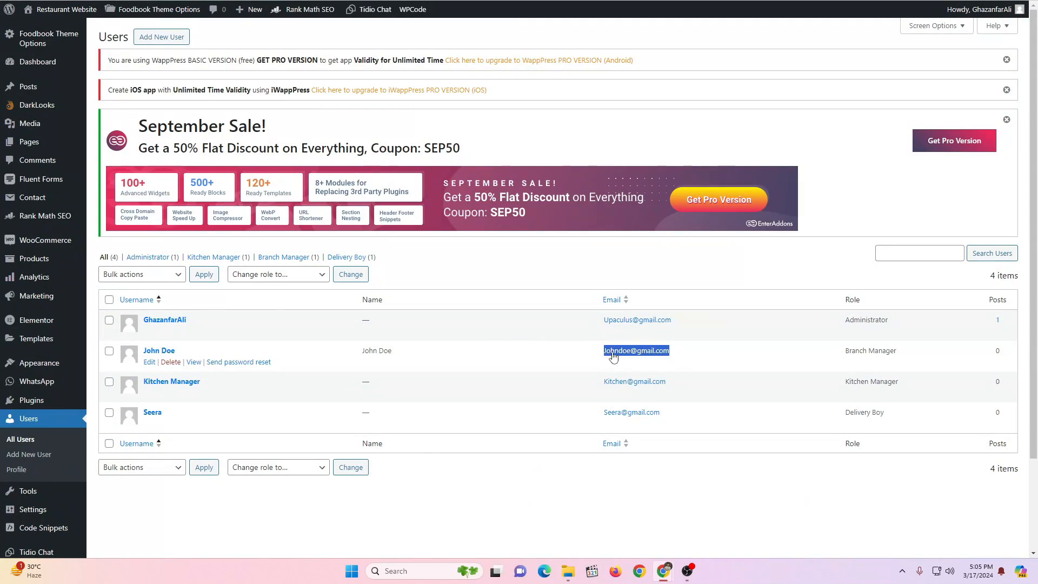
{"action": "mouse_move", "coordinate": [663, 571]}
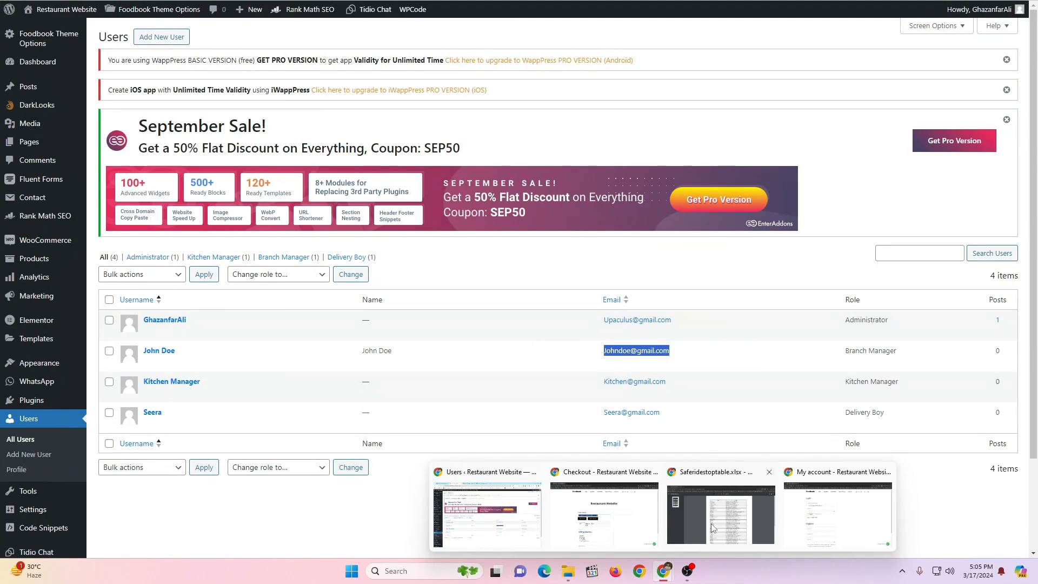
{"action": "left_click", "coordinate": [837, 521]}
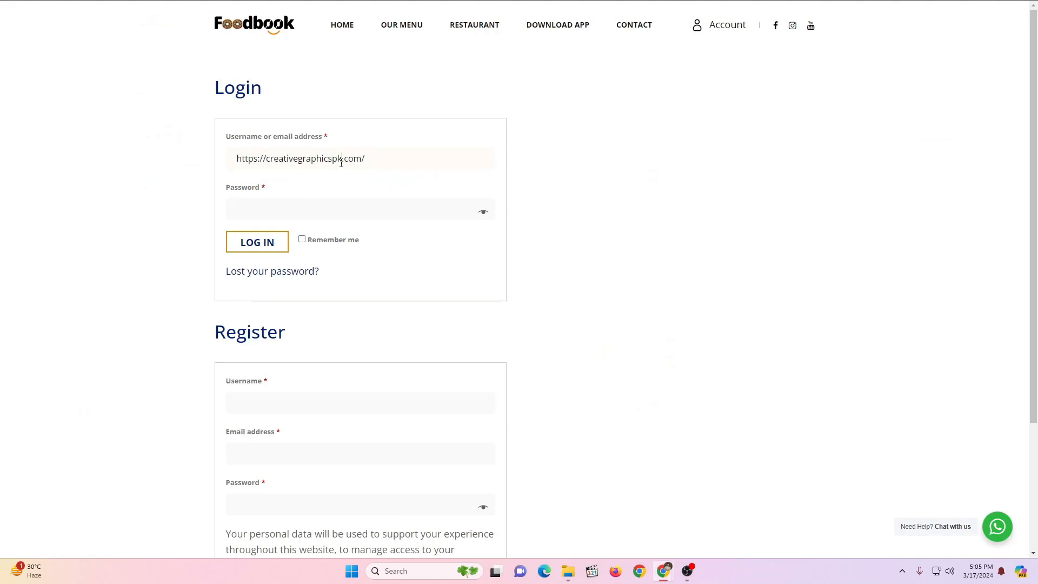
Fill in the branch manager's e-mail address and account password and log in.
{"action": "left_click", "coordinate": [316, 206]}
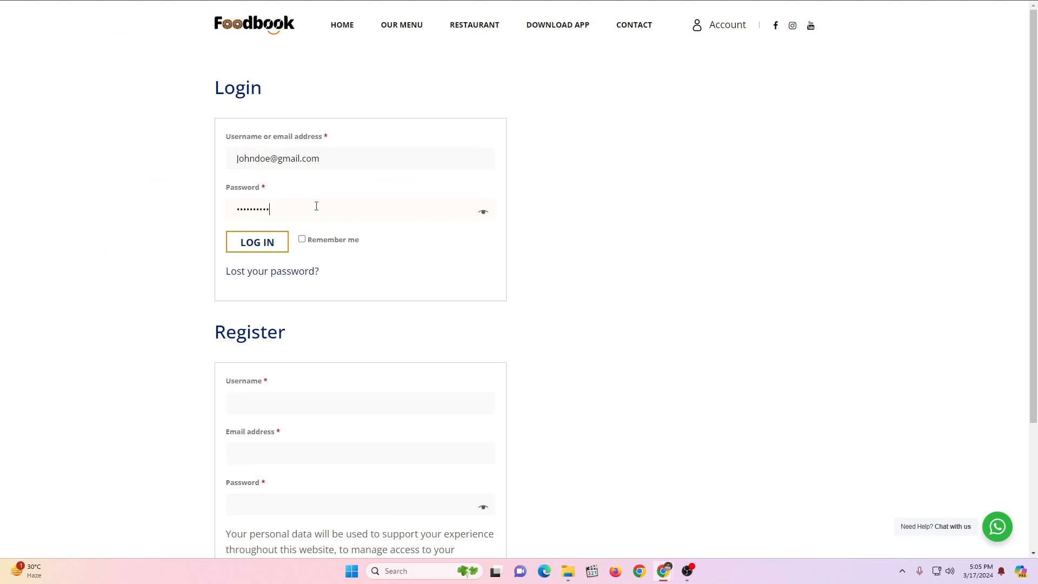
{"action": "left_click", "coordinate": [265, 244]}
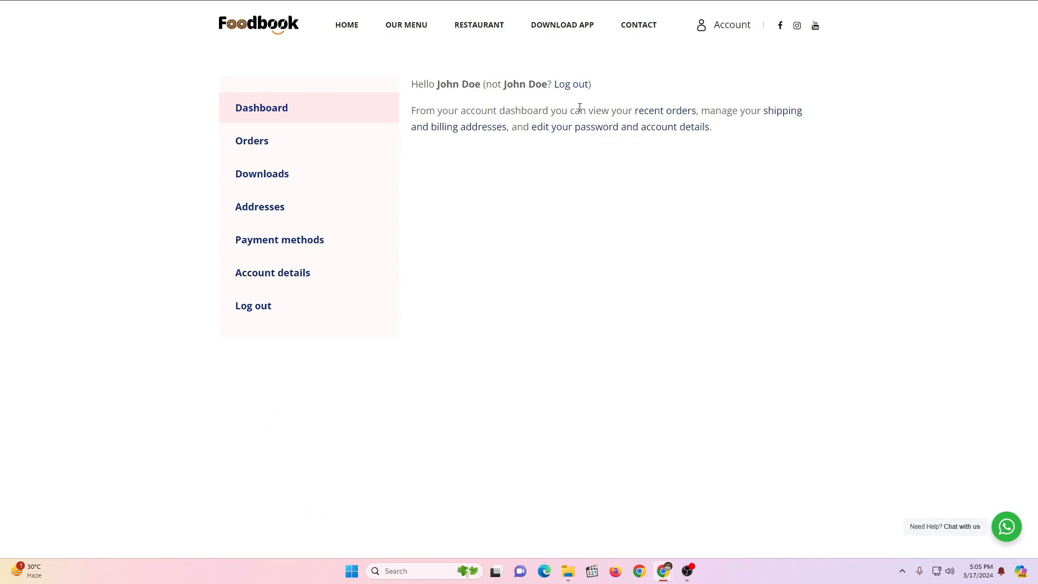
Open the branch manager's order management page and examine its order totals, status filters and orders table.
{"action": "mouse_move", "coordinate": [470, 25]}
{"action": "scroll", "coordinate": [427, 230], "scroll_direction": "down", "scroll_amount": 1}
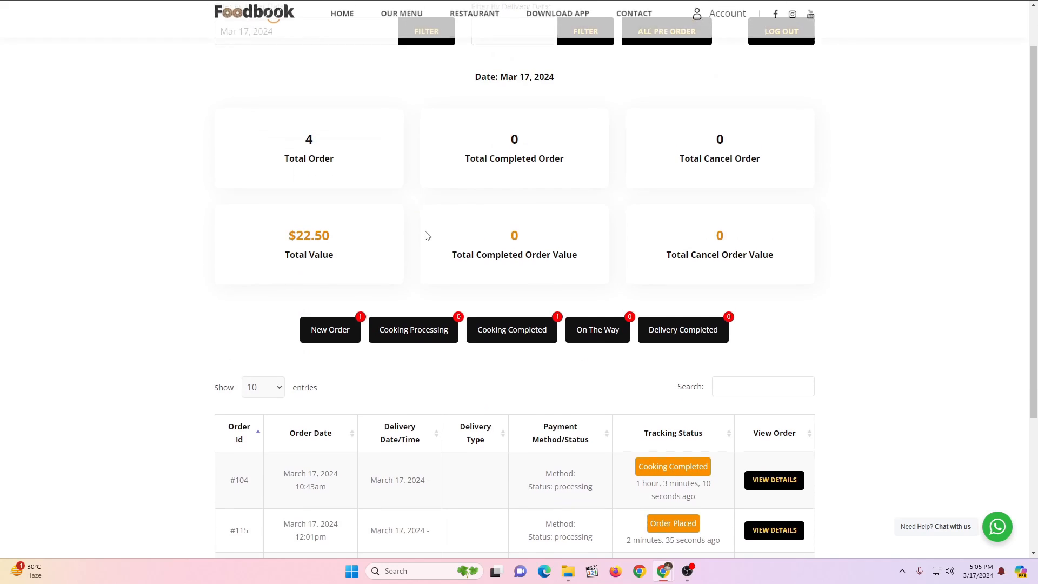
{"action": "scroll", "coordinate": [426, 235], "scroll_direction": "down", "scroll_amount": 1}
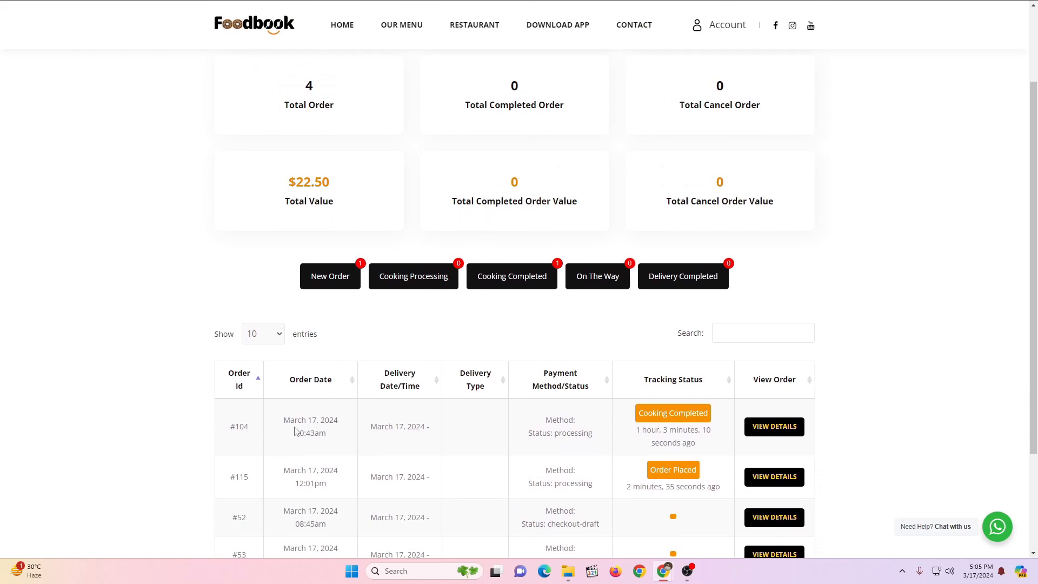
{"action": "scroll", "coordinate": [684, 431], "scroll_direction": "down", "scroll_amount": 2}
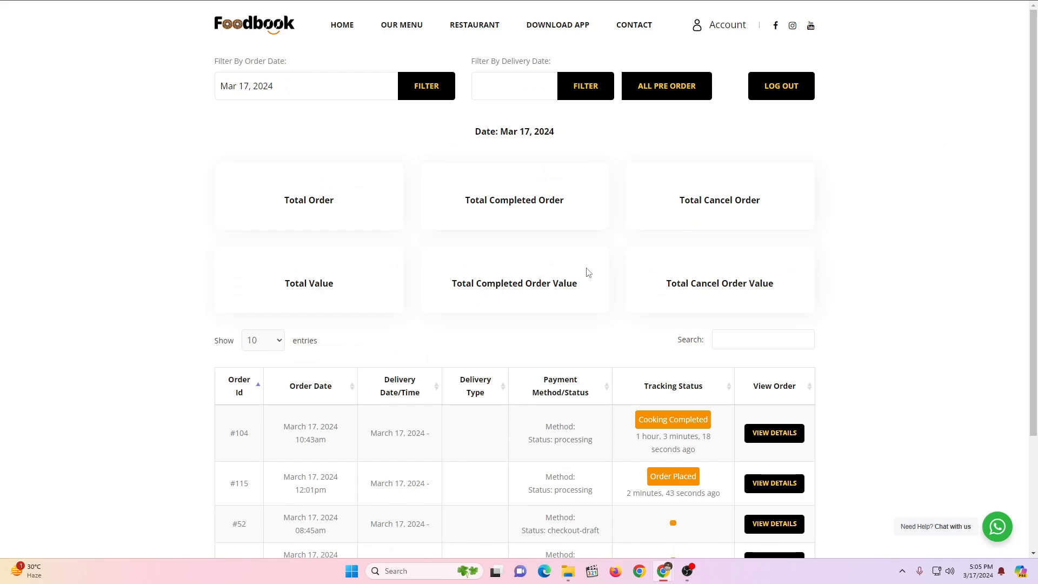
{"action": "scroll", "coordinate": [586, 271], "scroll_direction": "down", "scroll_amount": 2}
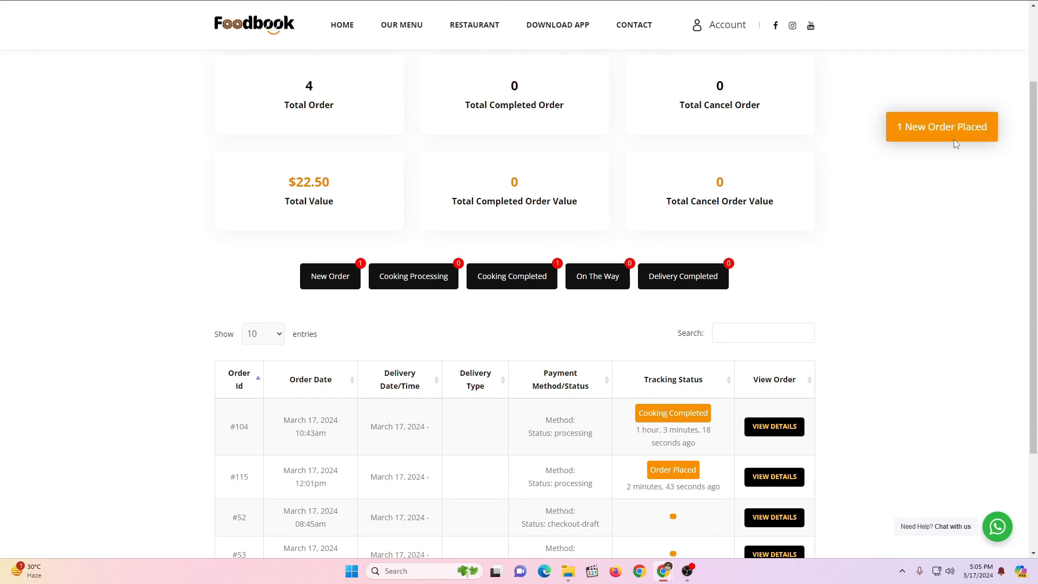
Open the details of the order with the Order Placed status and set its tracking status to Send To Cooking.
{"action": "left_click", "coordinate": [783, 476]}
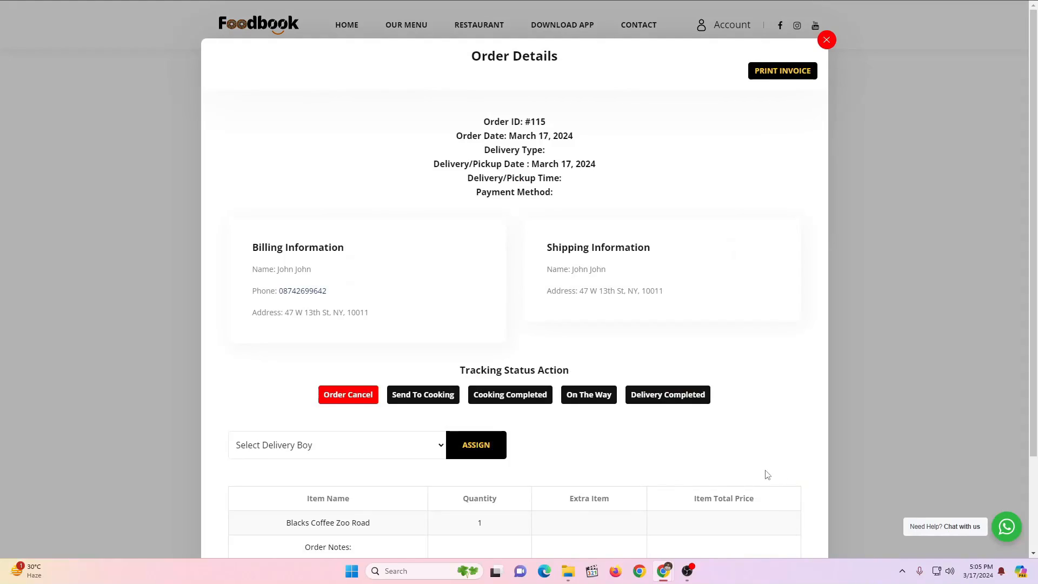
{"action": "scroll", "coordinate": [409, 259], "scroll_direction": "down", "scroll_amount": 2}
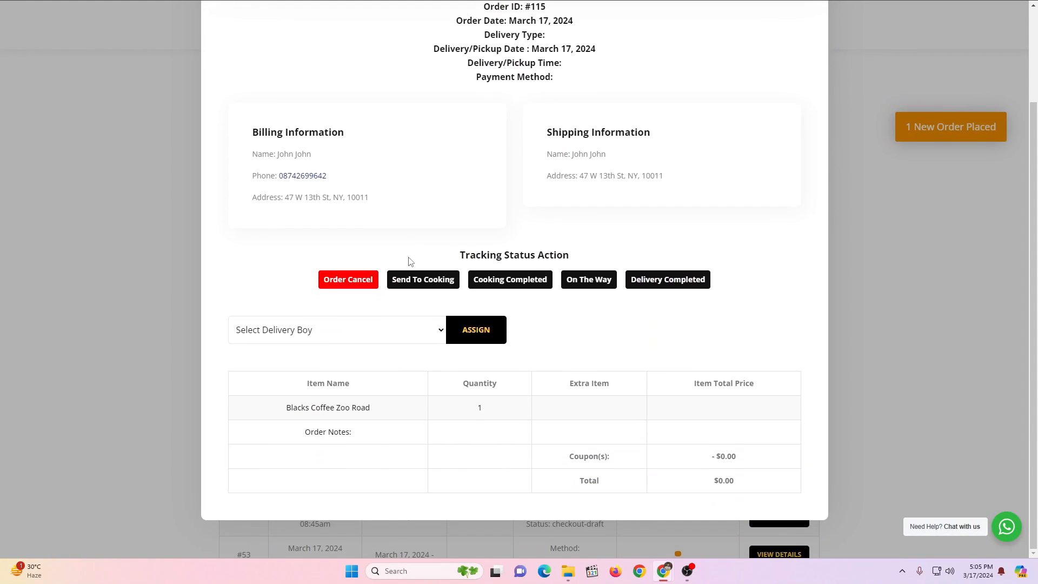
{"action": "left_click", "coordinate": [413, 285]}
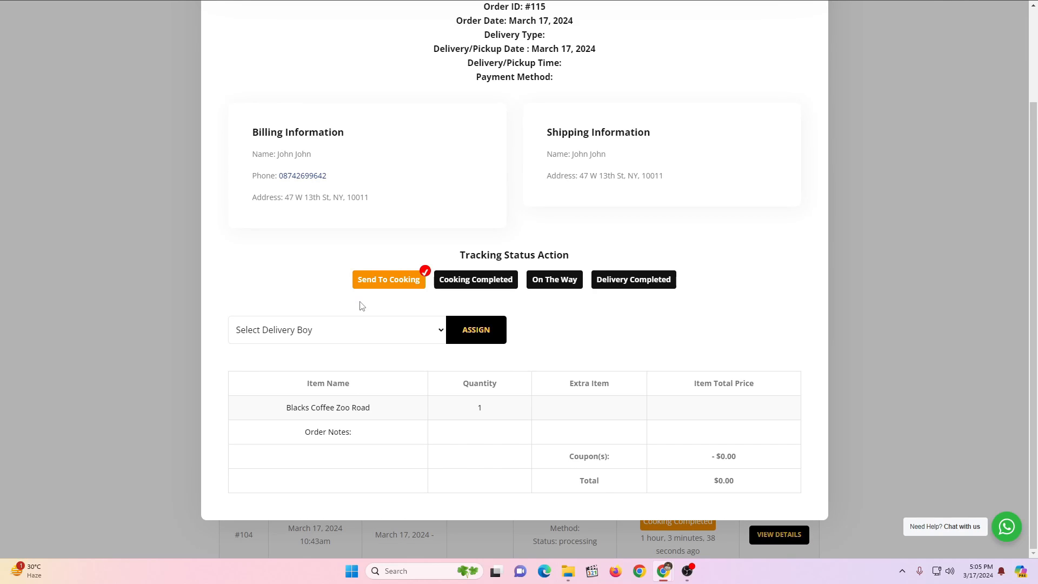
Select the available delivery boy in the order details and assign them to the order.
{"action": "scroll", "coordinate": [725, 76], "scroll_direction": "up", "scroll_amount": 3}
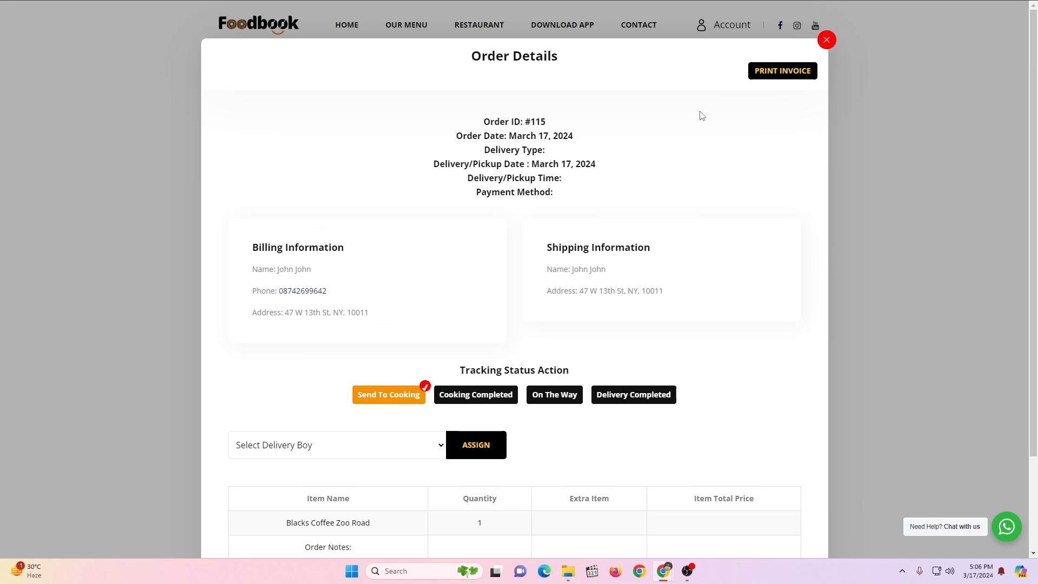
{"action": "scroll", "coordinate": [340, 276], "scroll_direction": "down", "scroll_amount": 2}
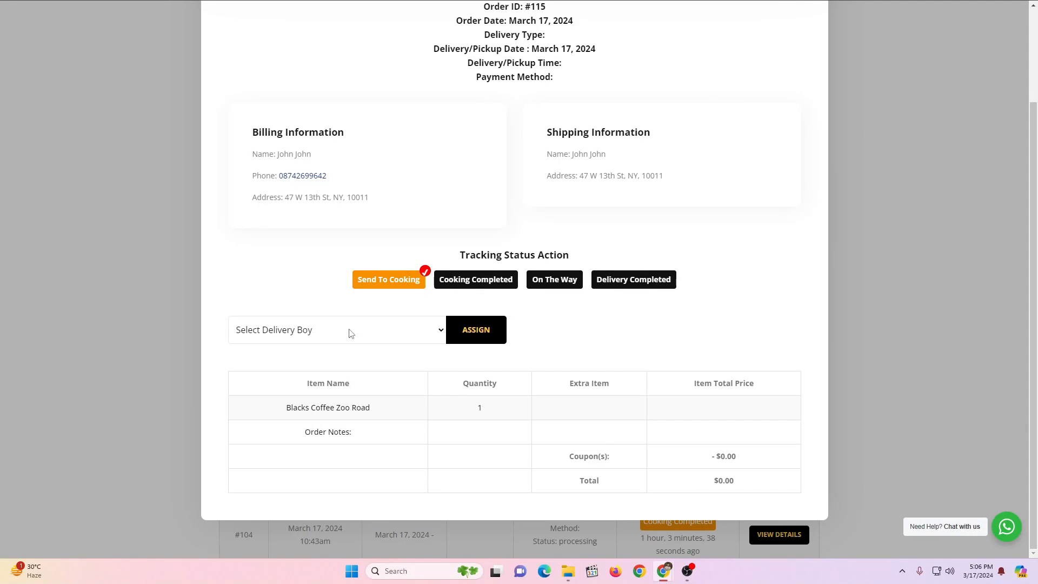
{"action": "left_click", "coordinate": [350, 333]}
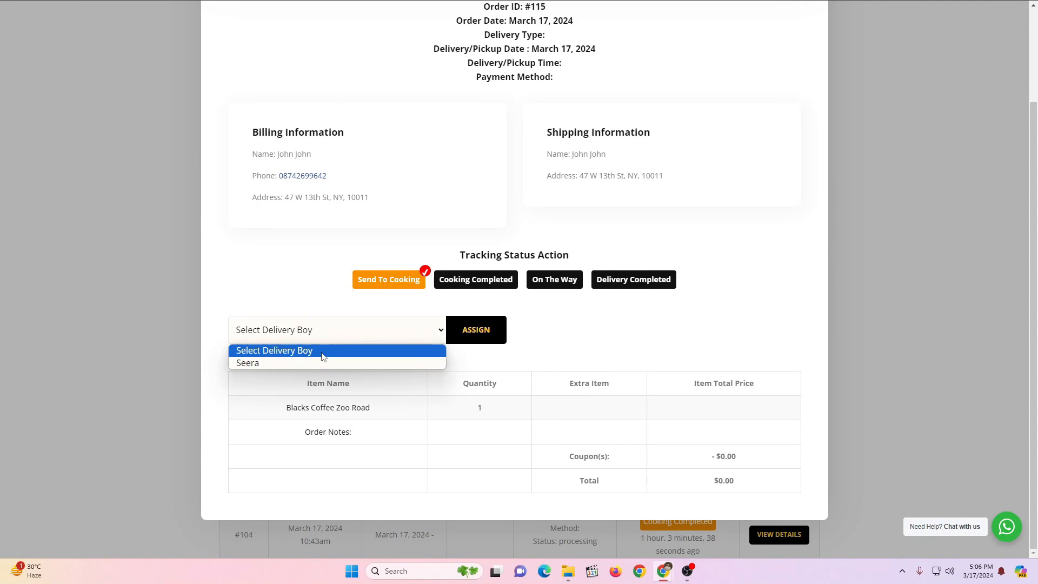
{"action": "left_click", "coordinate": [303, 363]}
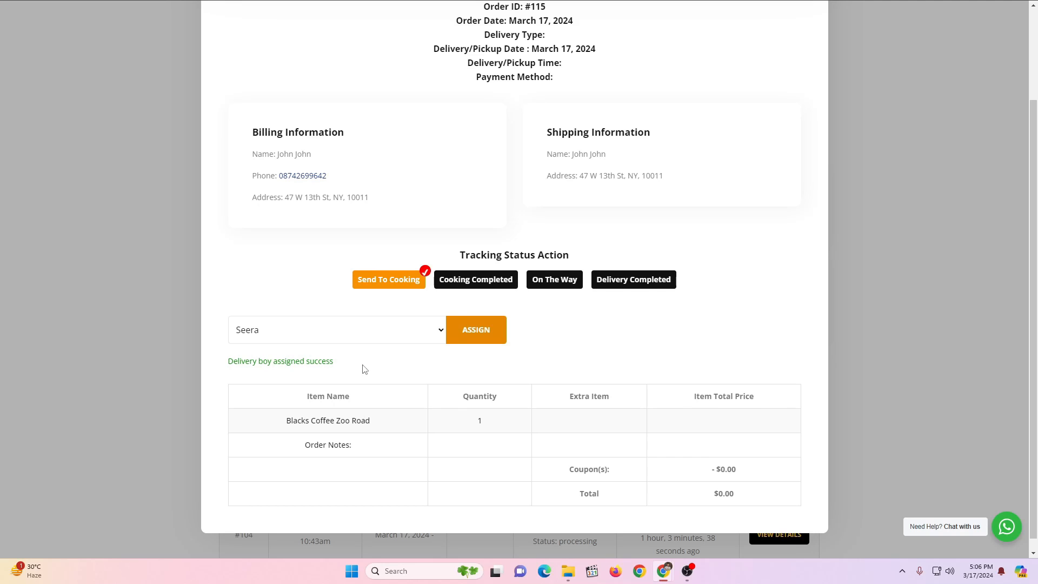
Open the order's invoice and its print preview, cancel the printing and close the order details.
{"action": "scroll", "coordinate": [368, 352], "scroll_direction": "up", "scroll_amount": 2}
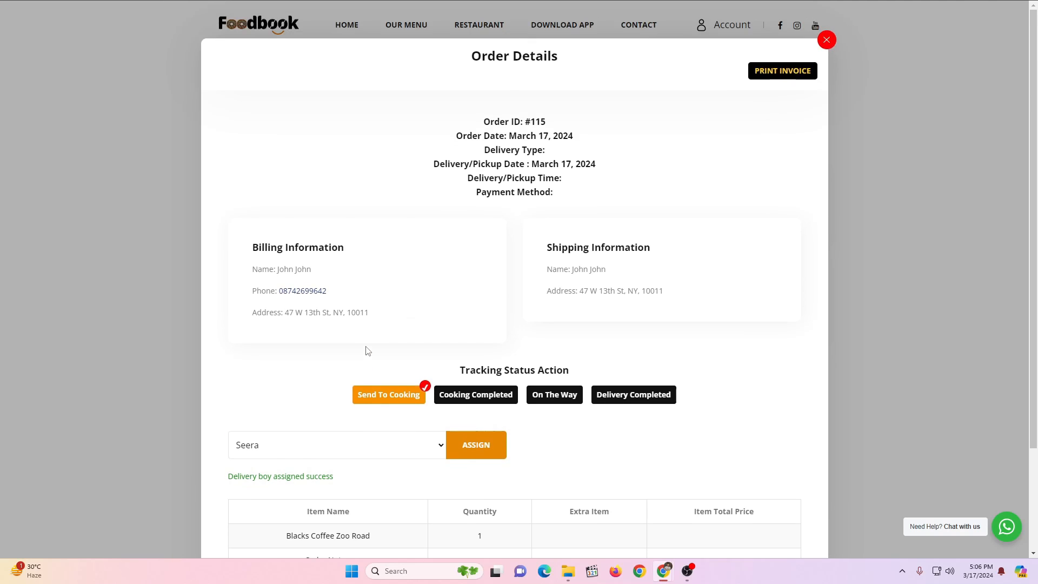
{"action": "left_click", "coordinate": [782, 79]}
{"action": "left_click", "coordinate": [763, 140]}
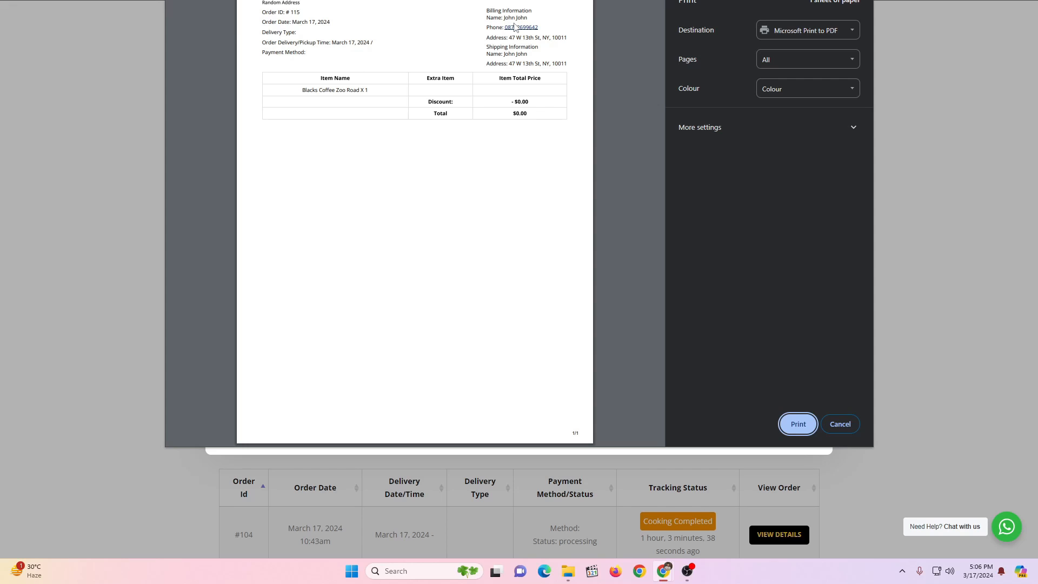
{"action": "left_click", "coordinate": [975, 261]}
{"action": "left_click", "coordinate": [840, 424]}
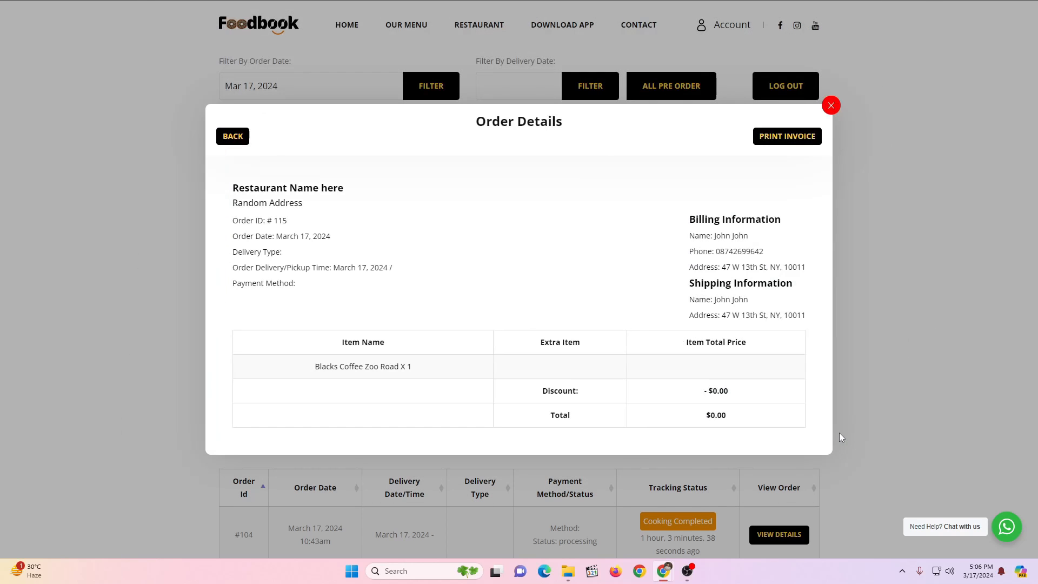
{"action": "left_click", "coordinate": [831, 106]}
{"action": "scroll", "coordinate": [229, 178], "scroll_direction": "down", "scroll_amount": 1}
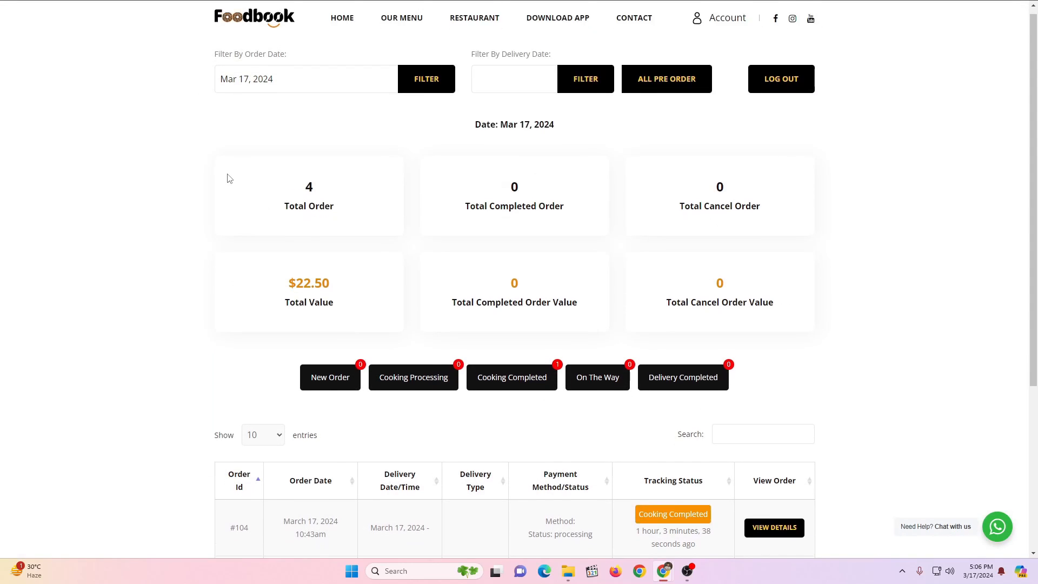
{"action": "scroll", "coordinate": [229, 178], "scroll_direction": "down", "scroll_amount": 3}
{"action": "scroll", "coordinate": [227, 174], "scroll_direction": "up", "scroll_amount": 1}
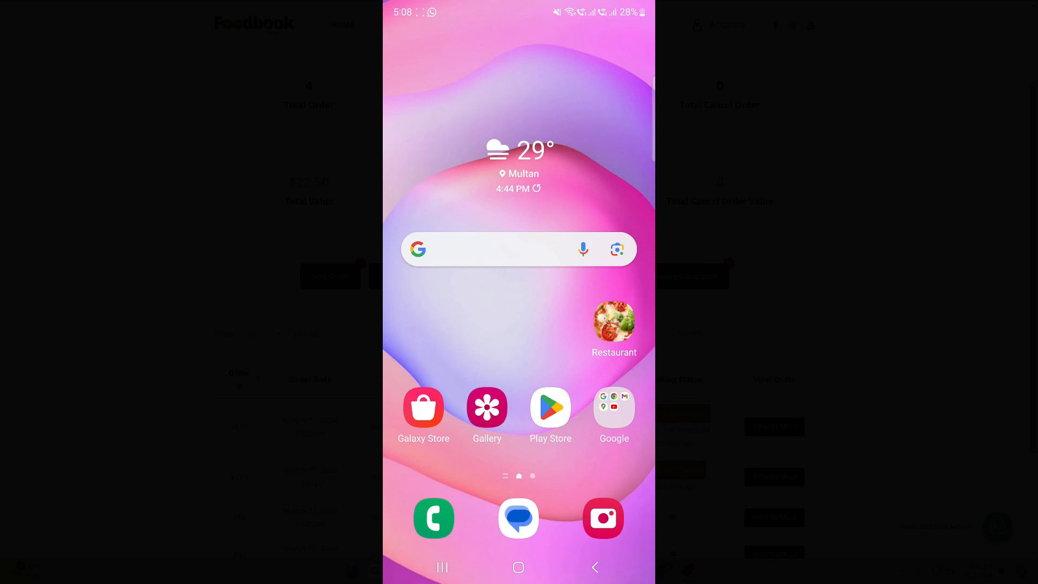
Open the Restaurant app on the phone and look through the food categories and menu items on its home page.
{"action": "left_click", "coordinate": [615, 321]}
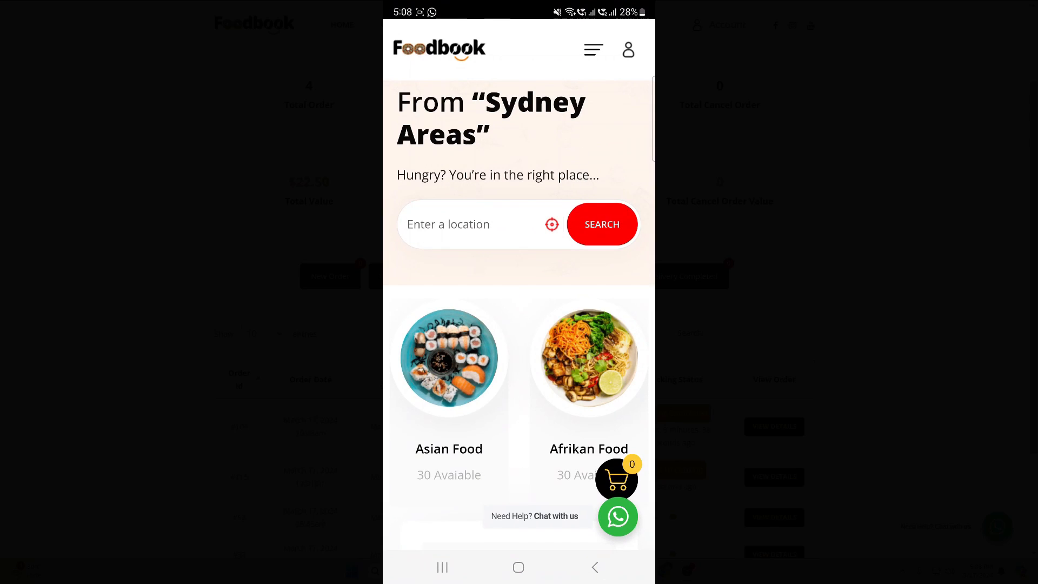
{"action": "scroll", "coordinate": [519, 325], "scroll_direction": "down", "scroll_amount": 8}
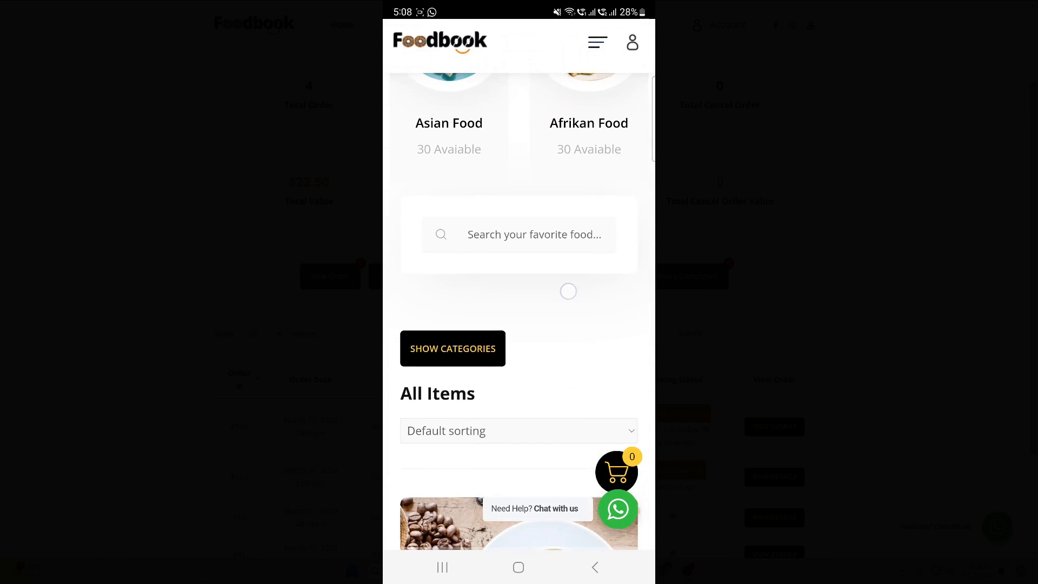
{"action": "scroll", "coordinate": [574, 292], "scroll_direction": "down", "scroll_amount": 7}
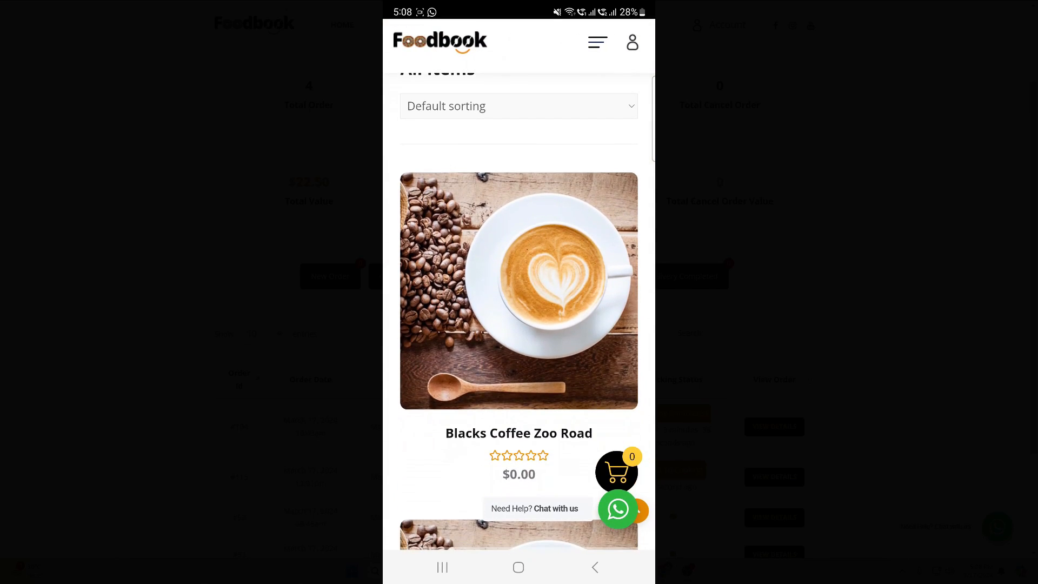
{"action": "scroll", "coordinate": [621, 297], "scroll_direction": "down", "scroll_amount": 10}
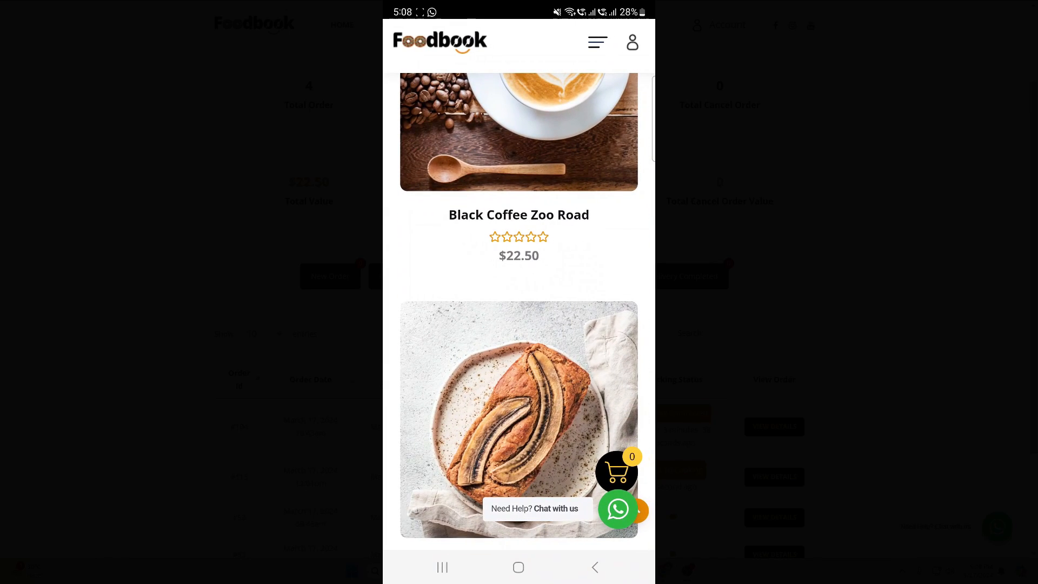
{"action": "scroll", "coordinate": [519, 303], "scroll_direction": "down", "scroll_amount": 3}
{"action": "scroll", "coordinate": [519, 311], "scroll_direction": "down", "scroll_amount": 5}
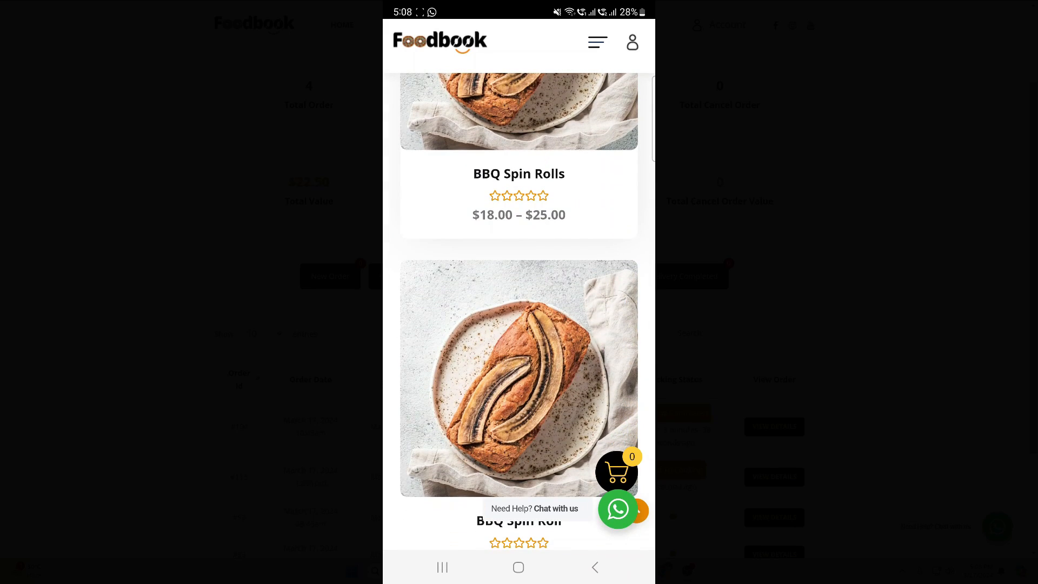
{"action": "scroll", "coordinate": [587, 305], "scroll_direction": "up", "scroll_amount": 15}
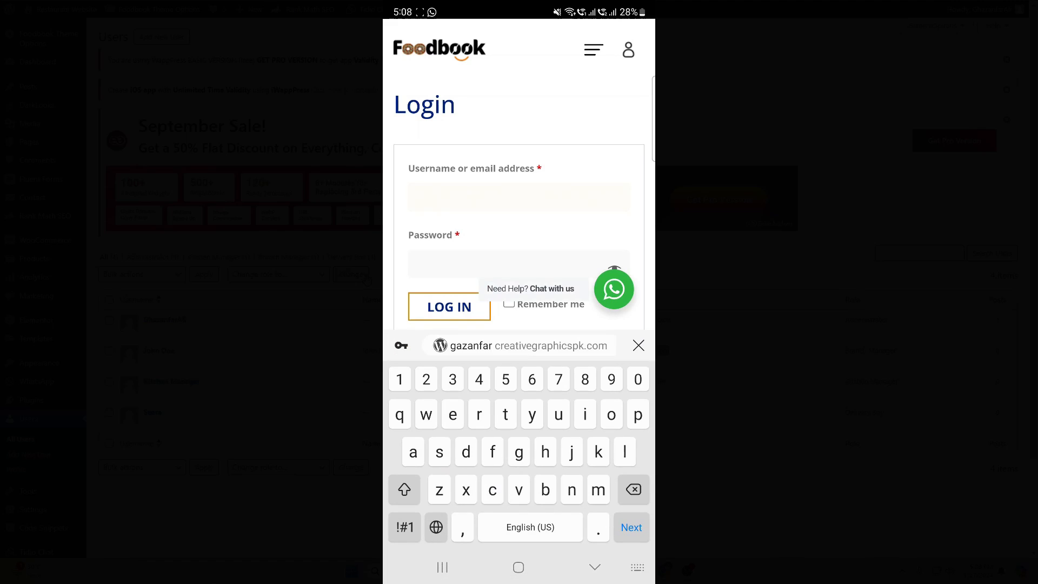
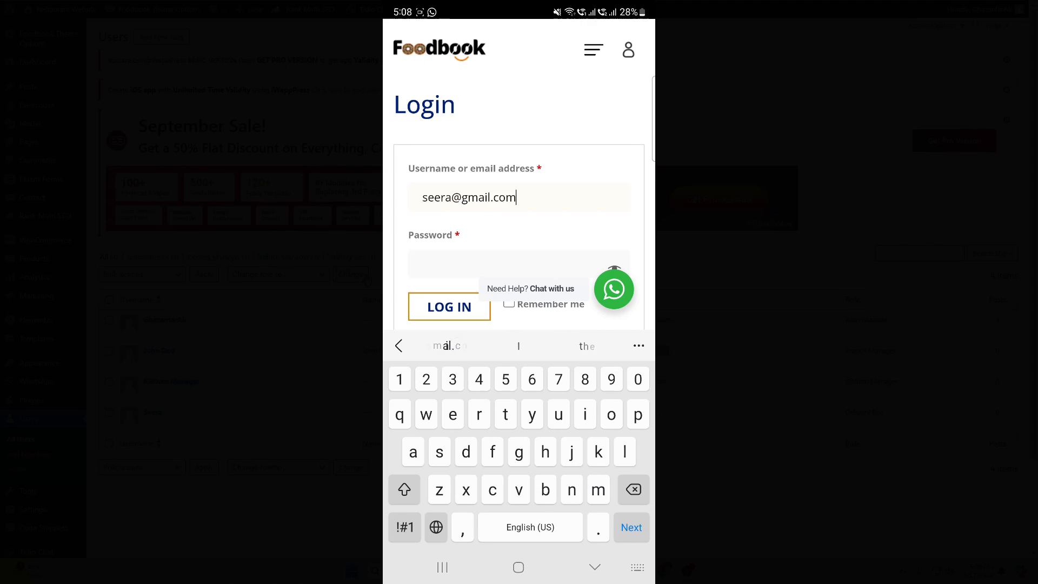
Log in to the delivery boy's account with their e-mail address and account password.
{"action": "key", "text": "Tab"}
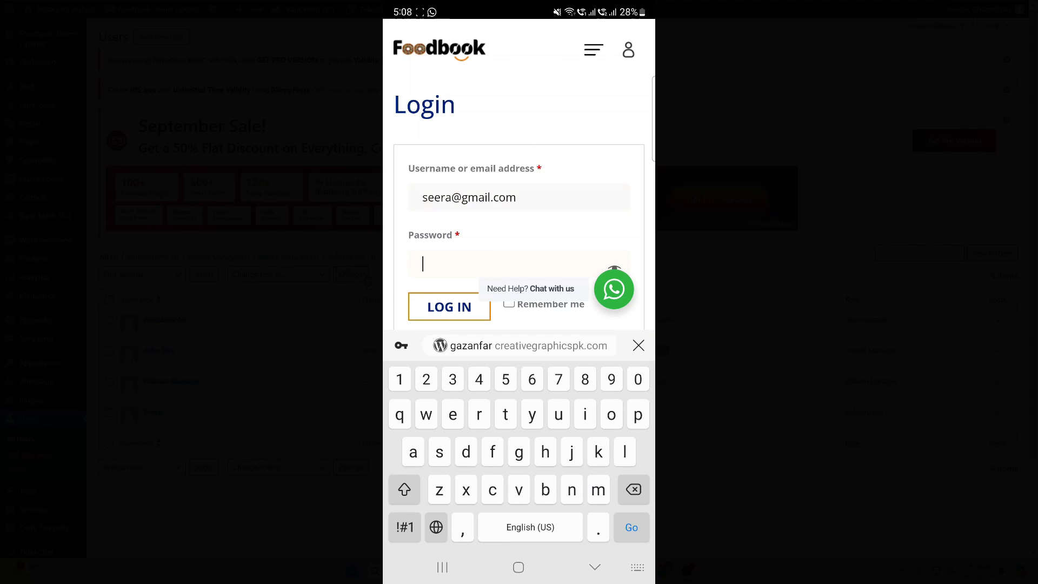
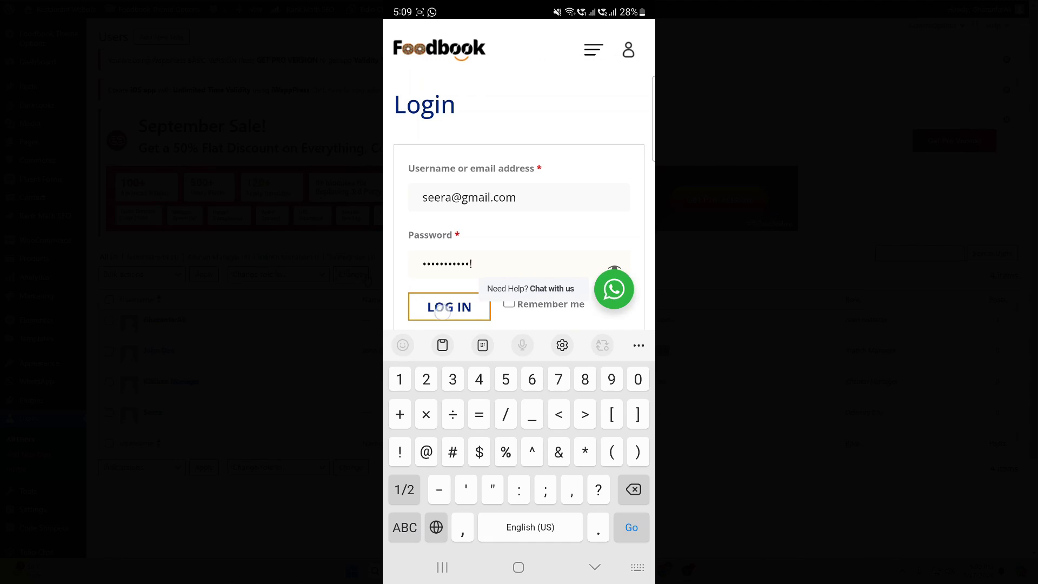
{"action": "left_click", "coordinate": [442, 313]}
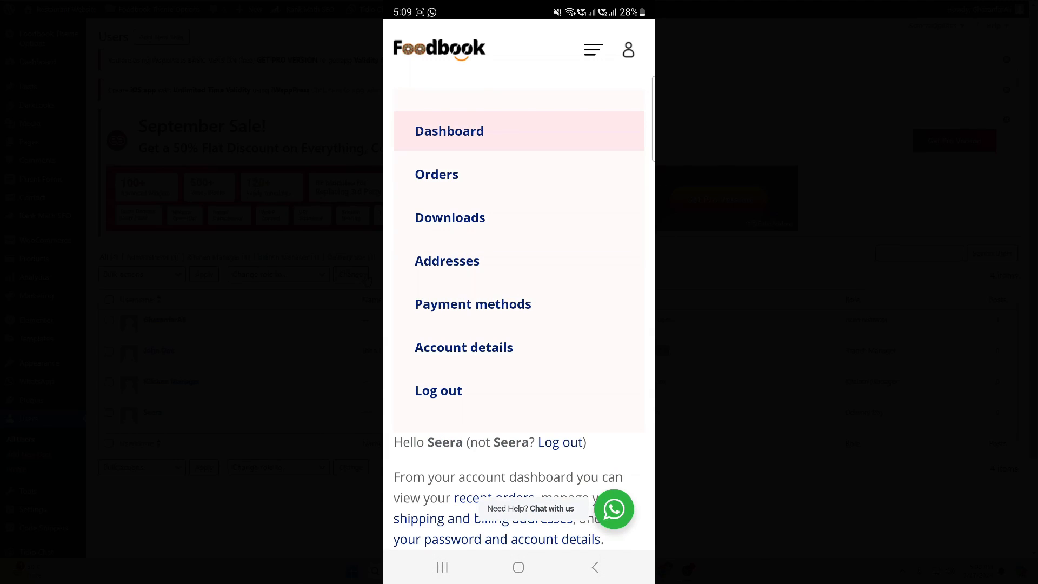
Open the restaurant's Delivery page from the site navigation.
{"action": "left_click", "coordinate": [593, 50]}
{"action": "left_click", "coordinate": [630, 164]}
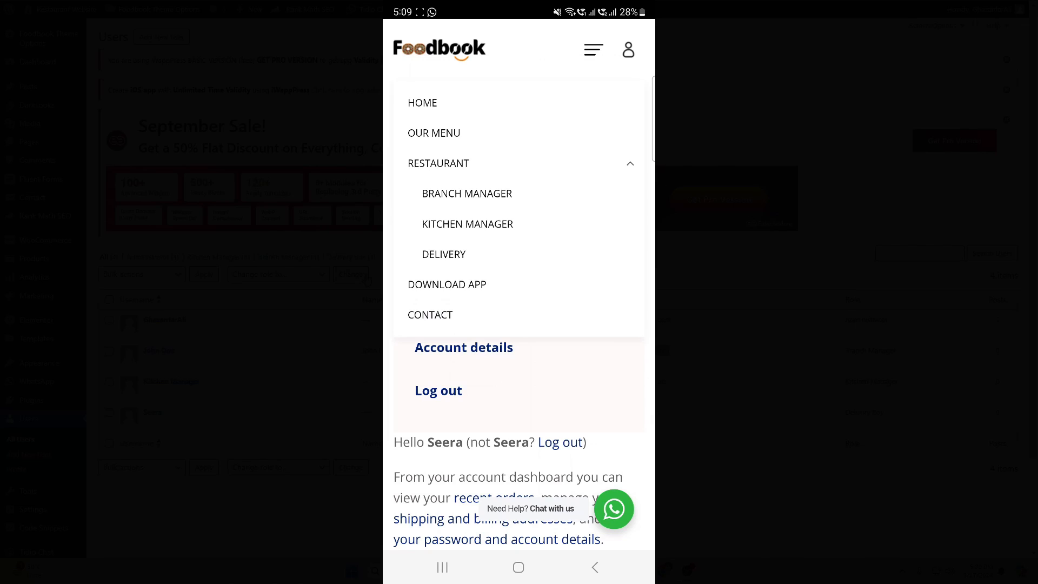
{"action": "left_click", "coordinate": [450, 255]}
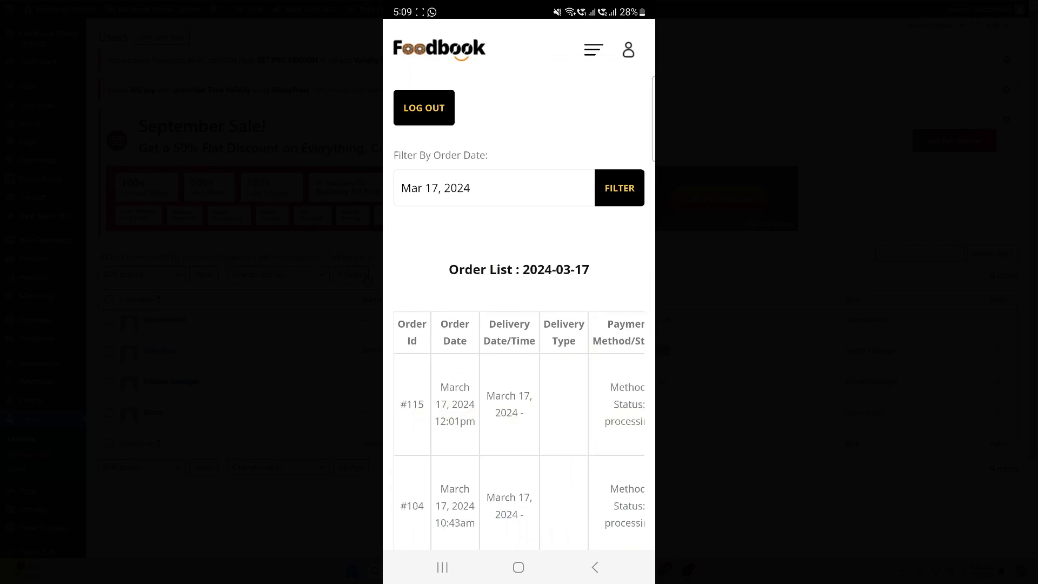
Open the details of the order with the Send To Cooking status in the delivery order list.
{"action": "scroll", "coordinate": [595, 370], "scroll_direction": "down", "scroll_amount": 3}
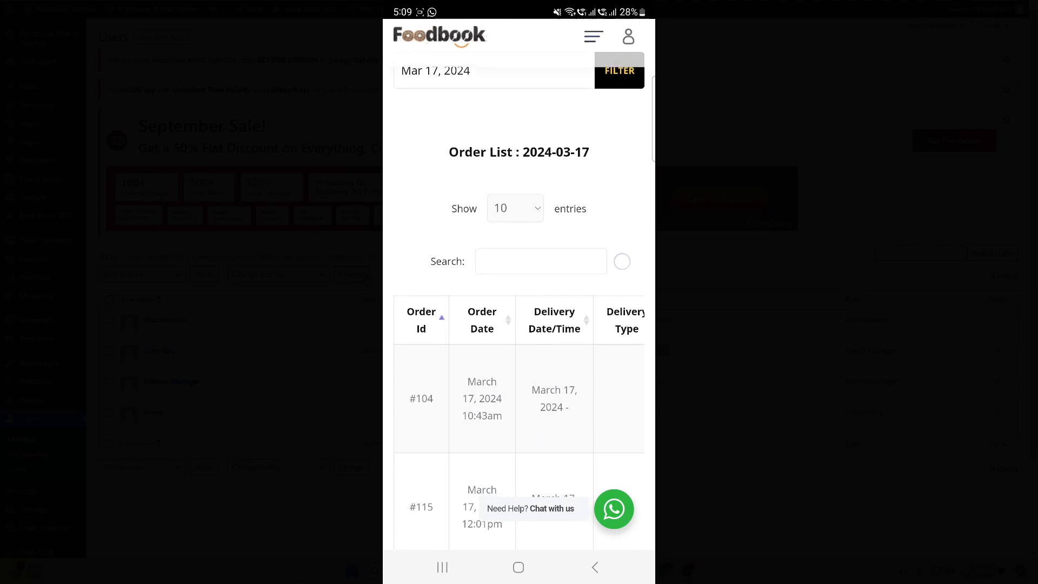
{"action": "scroll", "coordinate": [617, 314], "scroll_direction": "down", "scroll_amount": 2}
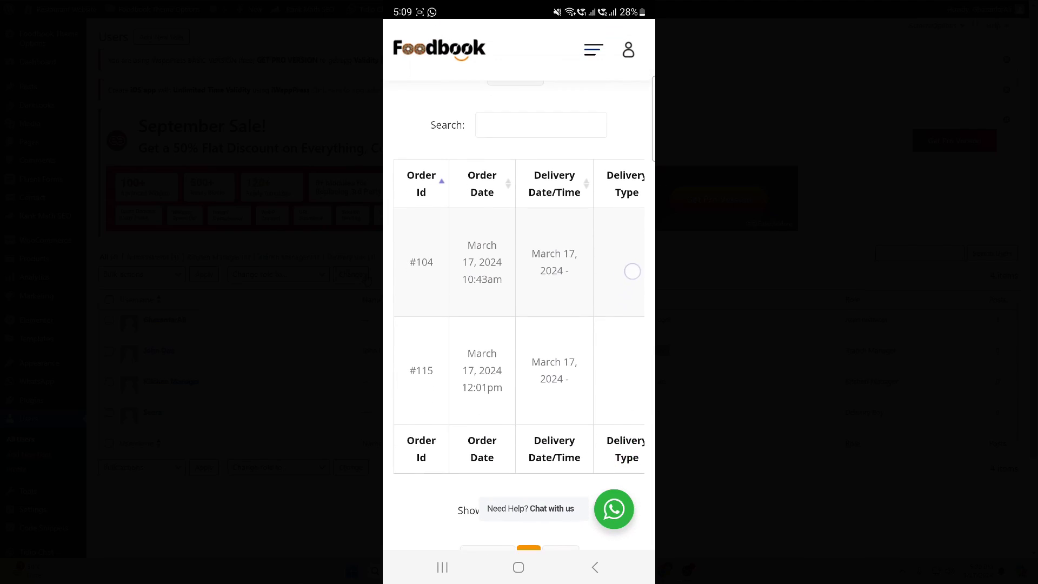
{"action": "scroll", "coordinate": [608, 306], "scroll_direction": "right", "scroll_amount": 3}
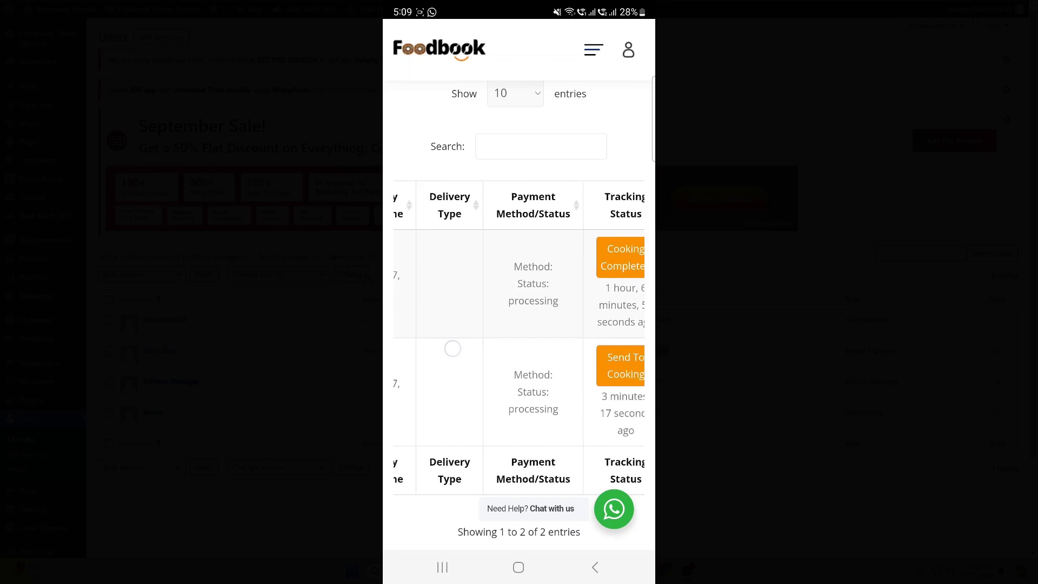
{"action": "scroll", "coordinate": [519, 309], "scroll_direction": "down", "scroll_amount": 2}
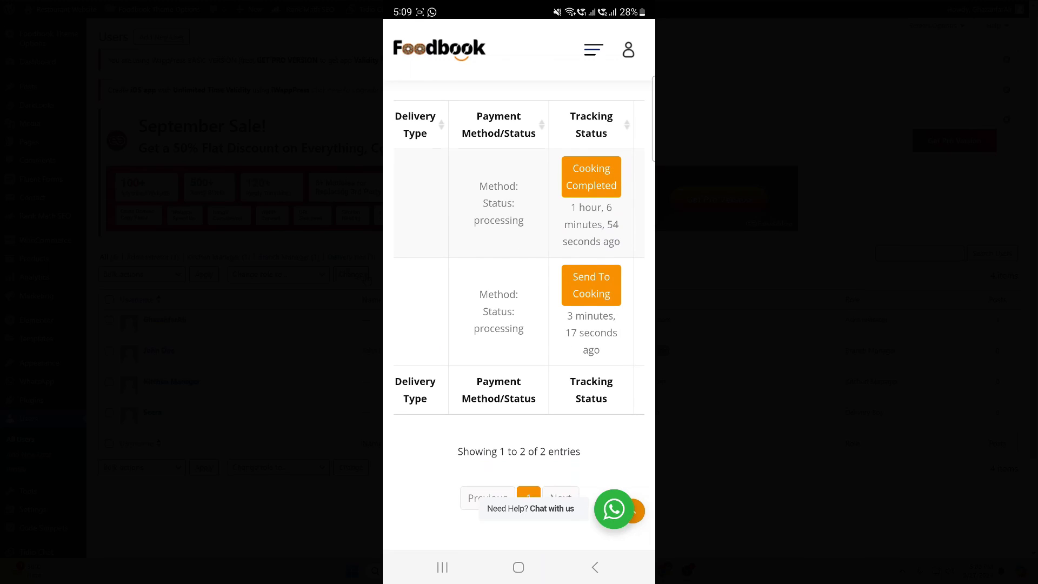
{"action": "scroll", "coordinate": [519, 257], "scroll_direction": "right", "scroll_amount": 3}
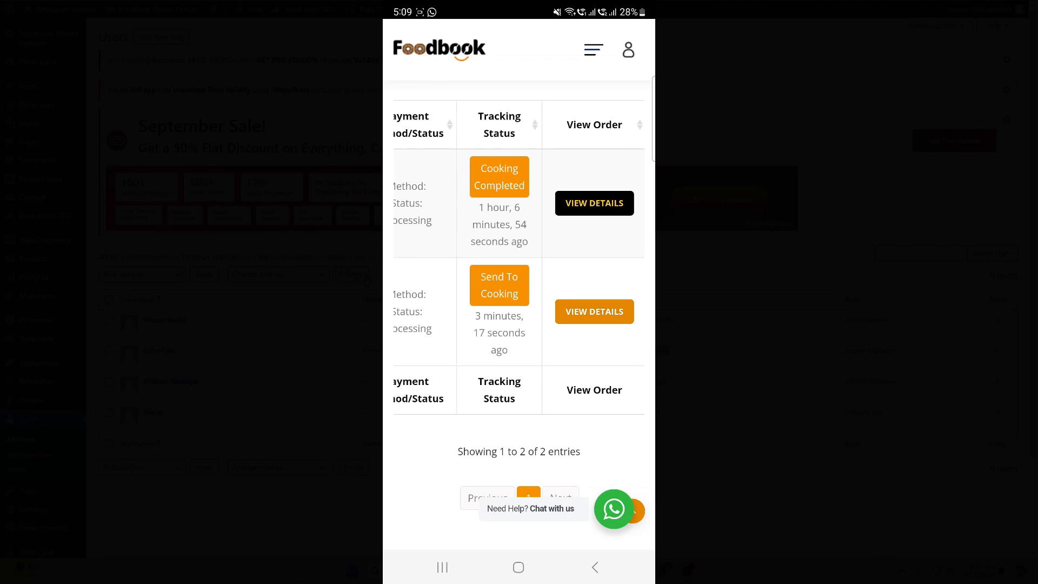
{"action": "left_click", "coordinate": [594, 203]}
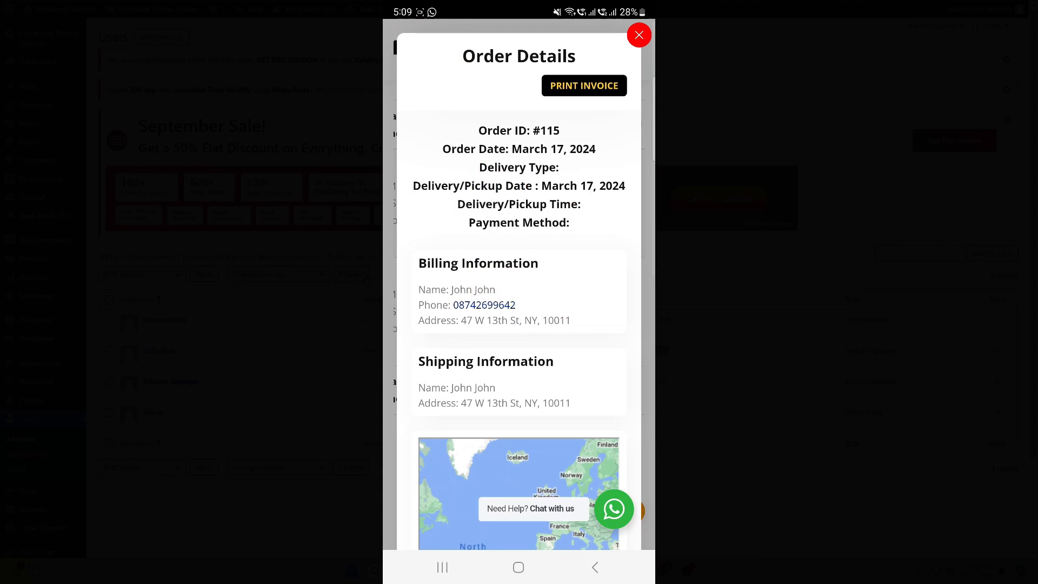
Examine the order's date, billing and shipping information and delivery route map in the order details.
{"action": "scroll", "coordinate": [519, 283], "scroll_direction": "down", "scroll_amount": 3}
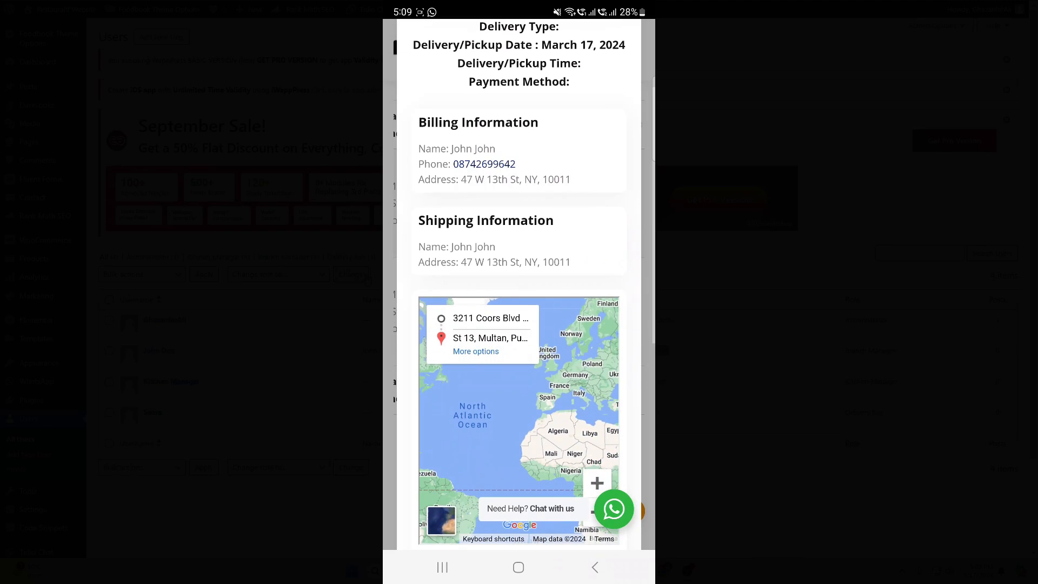
{"action": "scroll", "coordinate": [519, 284], "scroll_direction": "up", "scroll_amount": 2}
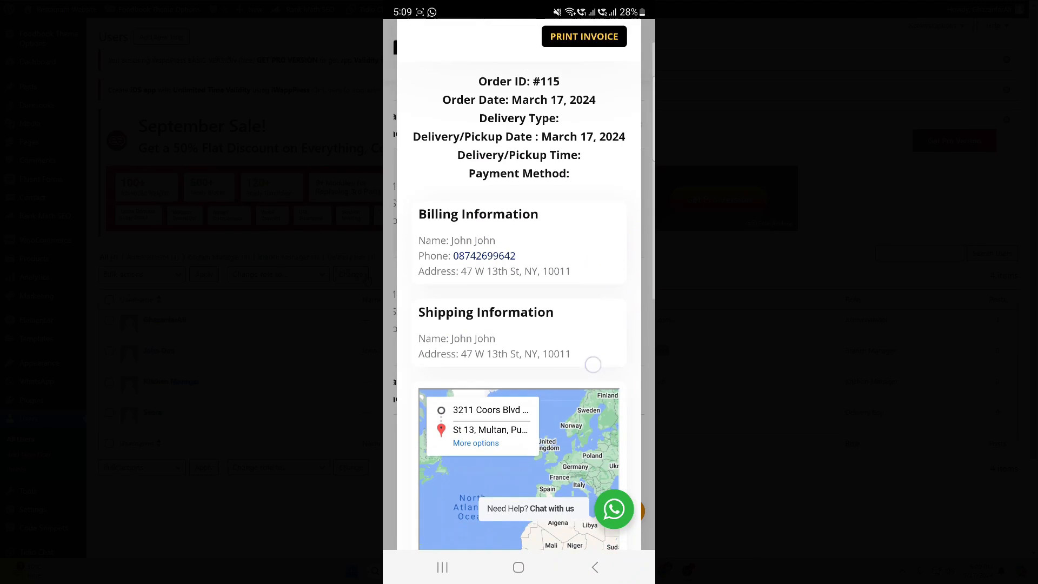
{"action": "scroll", "coordinate": [519, 284], "scroll_direction": "down", "scroll_amount": 2}
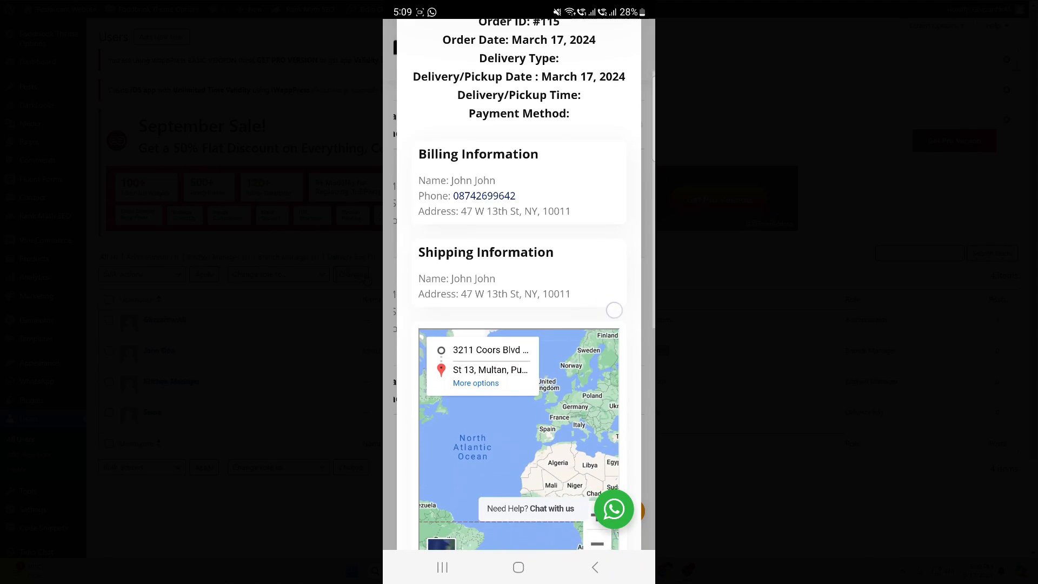
{"action": "scroll", "coordinate": [519, 284], "scroll_direction": "up", "scroll_amount": 4}
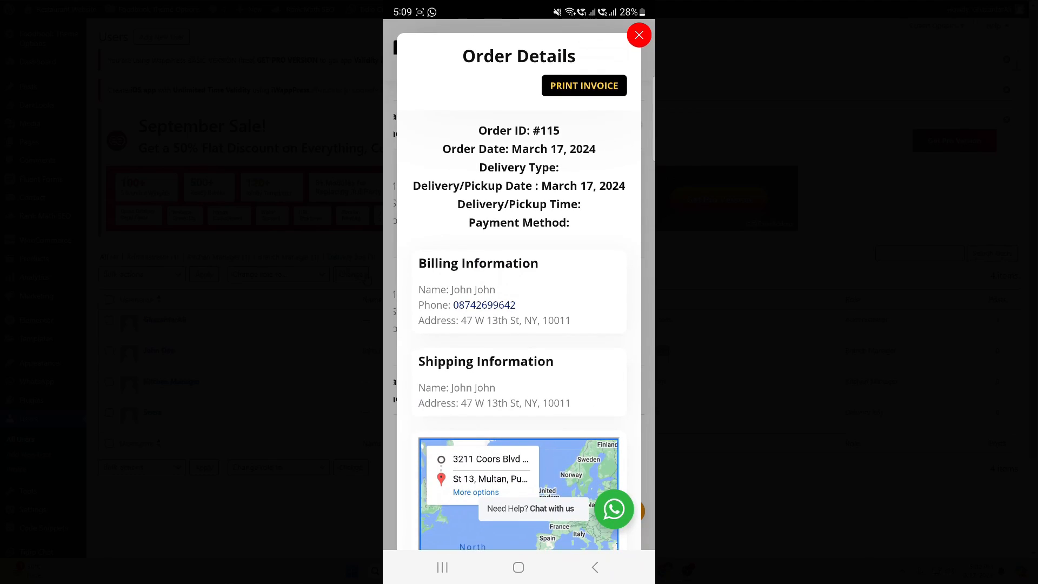
{"action": "scroll", "coordinate": [637, 297], "scroll_direction": "down", "scroll_amount": 2}
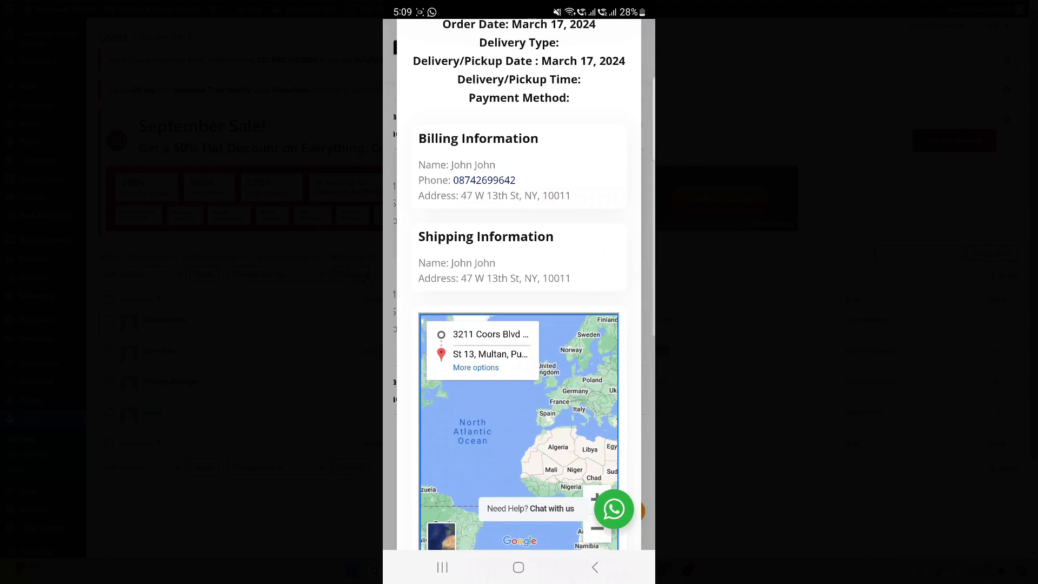
{"action": "scroll", "coordinate": [623, 322], "scroll_direction": "down", "scroll_amount": 2}
{"action": "scroll", "coordinate": [623, 322], "scroll_direction": "down", "scroll_amount": 1}
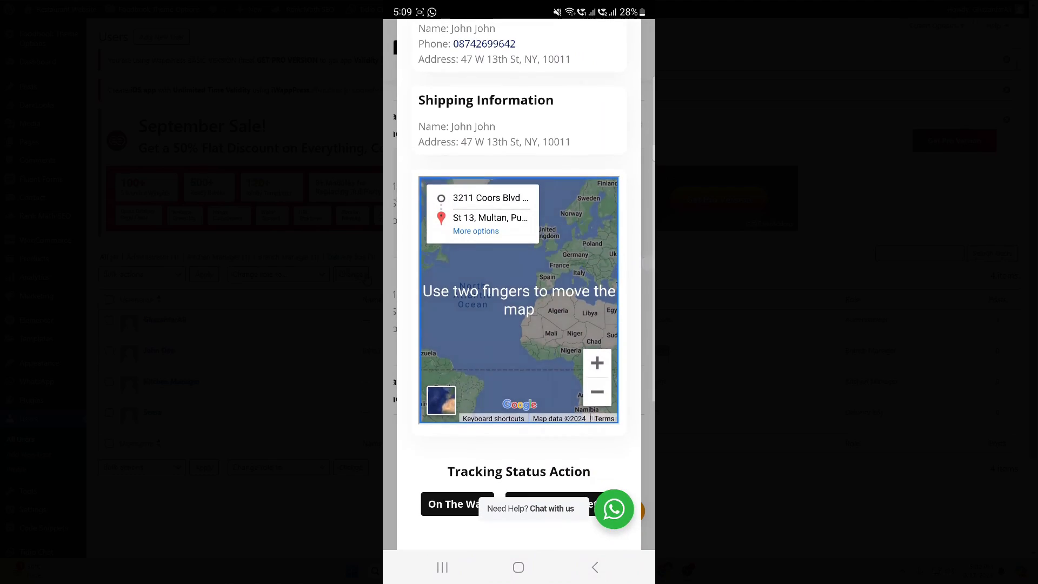
Set the order's tracking status to On The Way and close the order details.
{"action": "scroll", "coordinate": [623, 322], "scroll_direction": "down", "scroll_amount": 3}
{"action": "scroll", "coordinate": [519, 325], "scroll_direction": "down", "scroll_amount": 1}
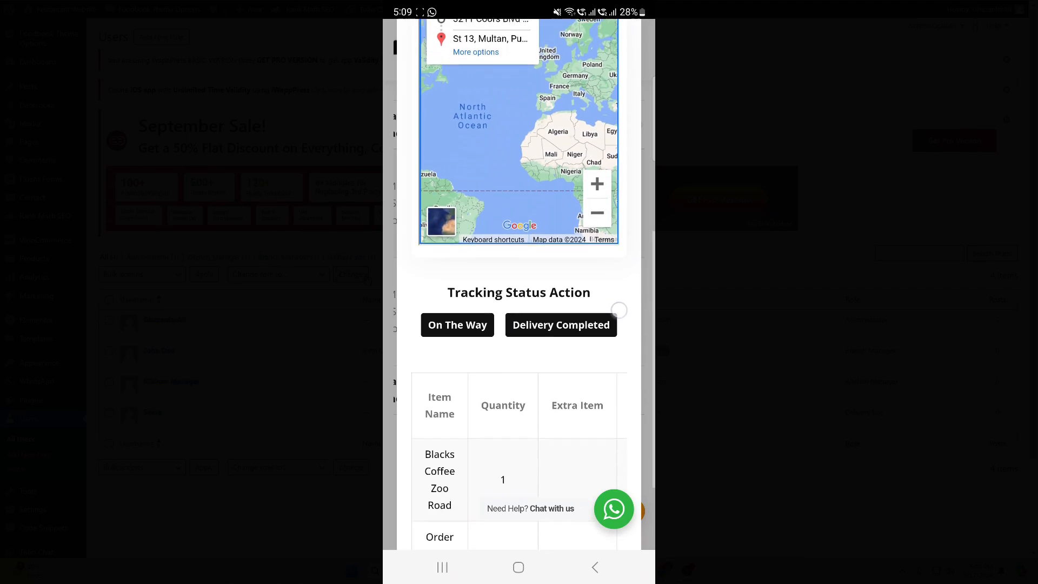
{"action": "left_click", "coordinate": [457, 320]}
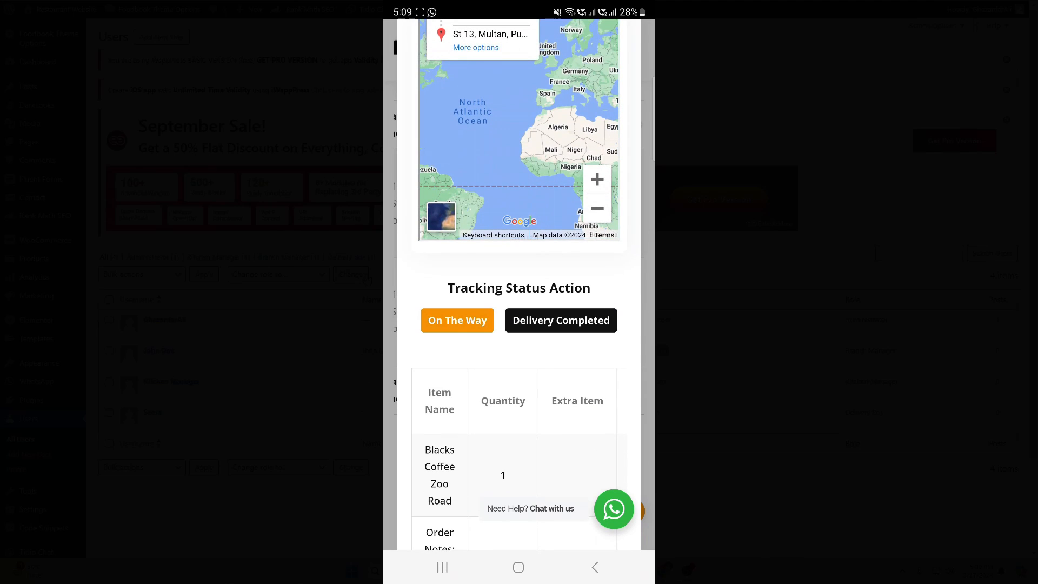
{"action": "scroll", "coordinate": [595, 358], "scroll_direction": "down", "scroll_amount": 2}
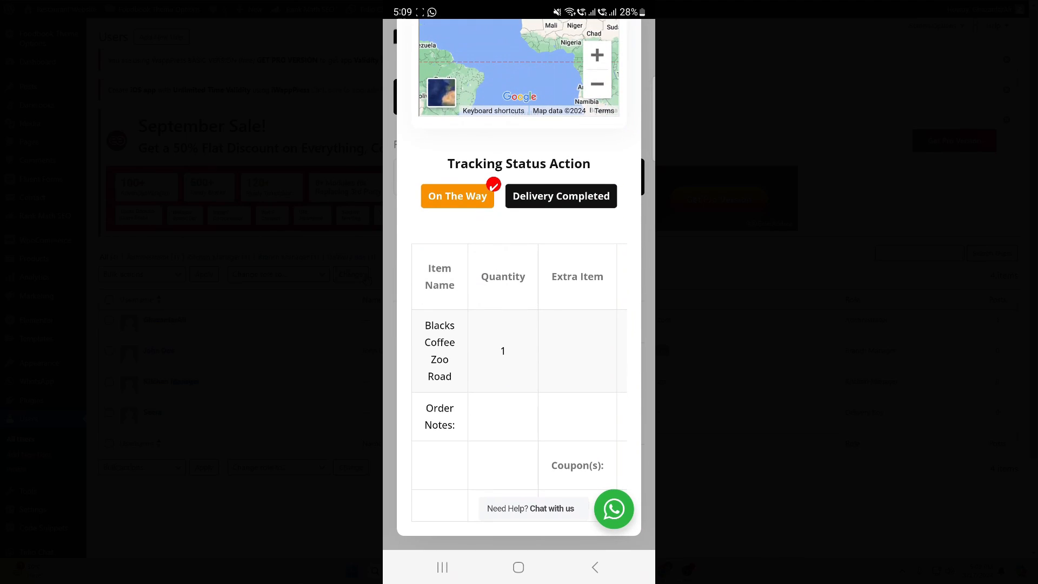
{"action": "scroll", "coordinate": [607, 413], "scroll_direction": "up", "scroll_amount": 3}
{"action": "scroll", "coordinate": [607, 414], "scroll_direction": "up", "scroll_amount": 7}
{"action": "left_click", "coordinate": [640, 35]}
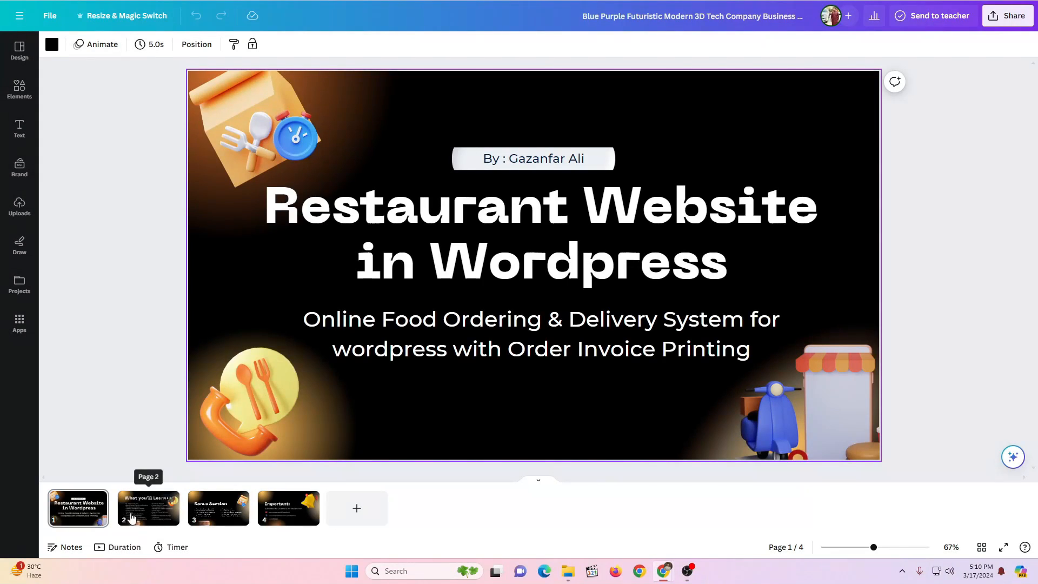
Switch to the Canva presentation and open the What you'll Learn slide.
{"action": "left_click", "coordinate": [131, 516]}
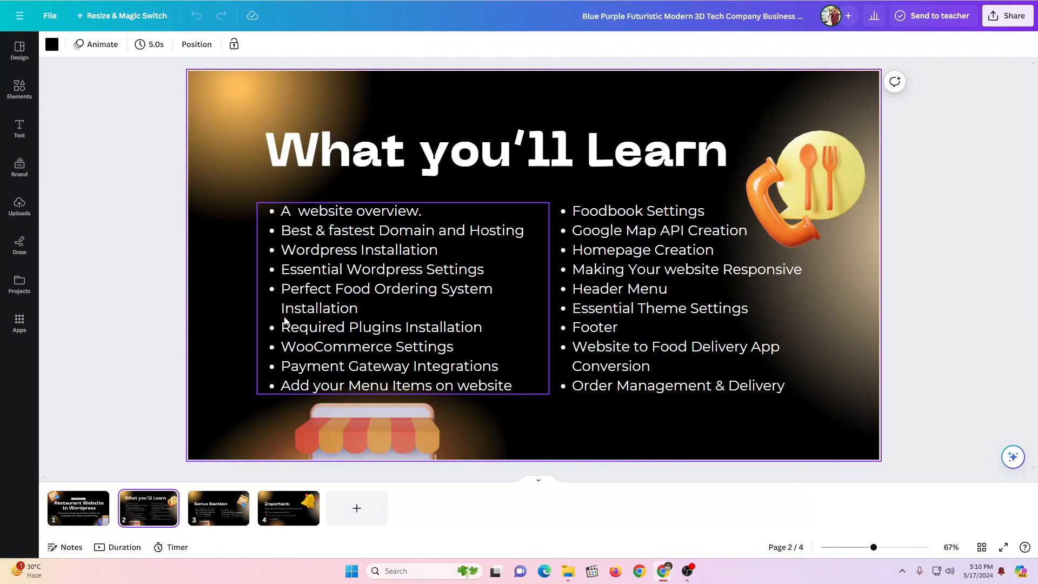
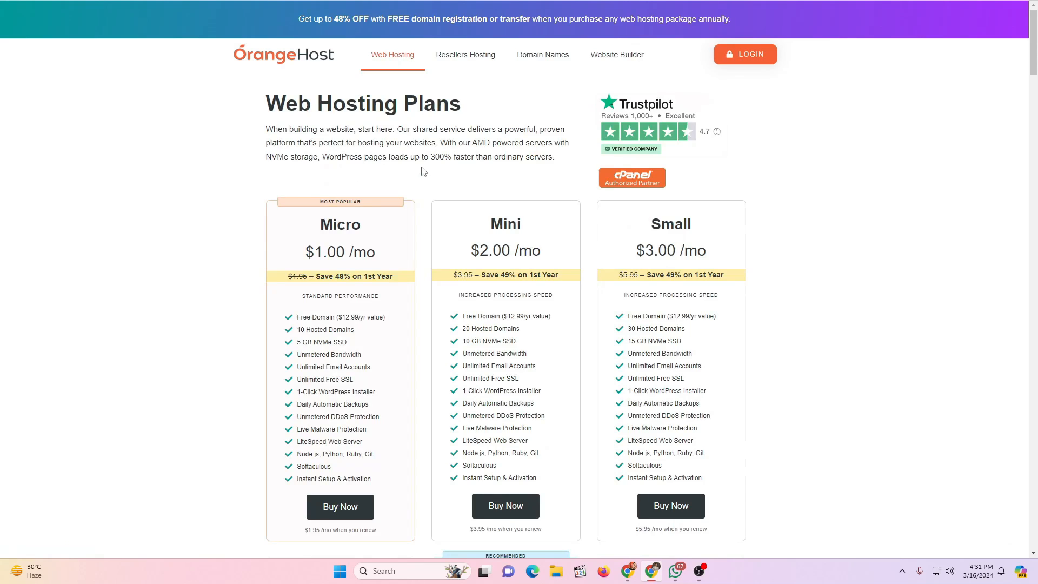
Examine the Micro plan's price, free domain offer and features on the OrangeHost Web Hosting Plans page.
{"action": "scroll", "coordinate": [364, 184], "scroll_direction": "down", "scroll_amount": 1}
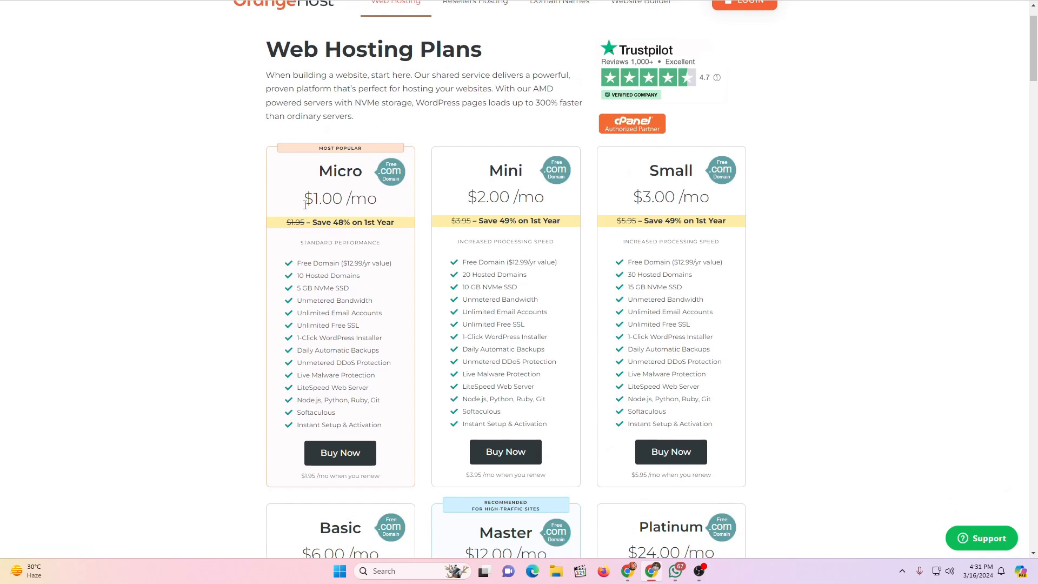
{"action": "scroll", "coordinate": [305, 205], "scroll_direction": "down", "scroll_amount": 1}
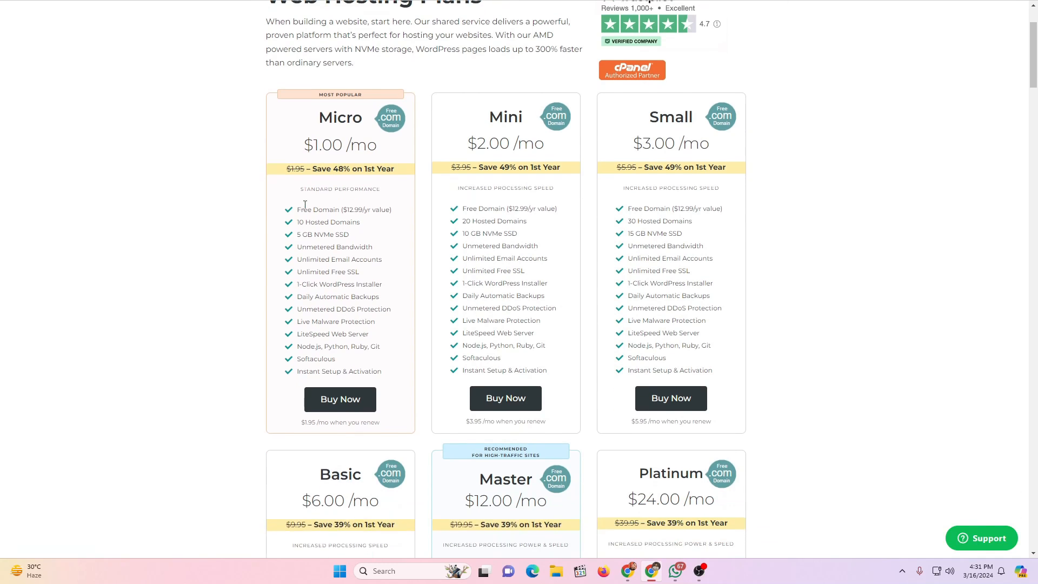
{"action": "left_click_drag", "start_coordinate": [300, 211], "coordinate": [340, 211]}
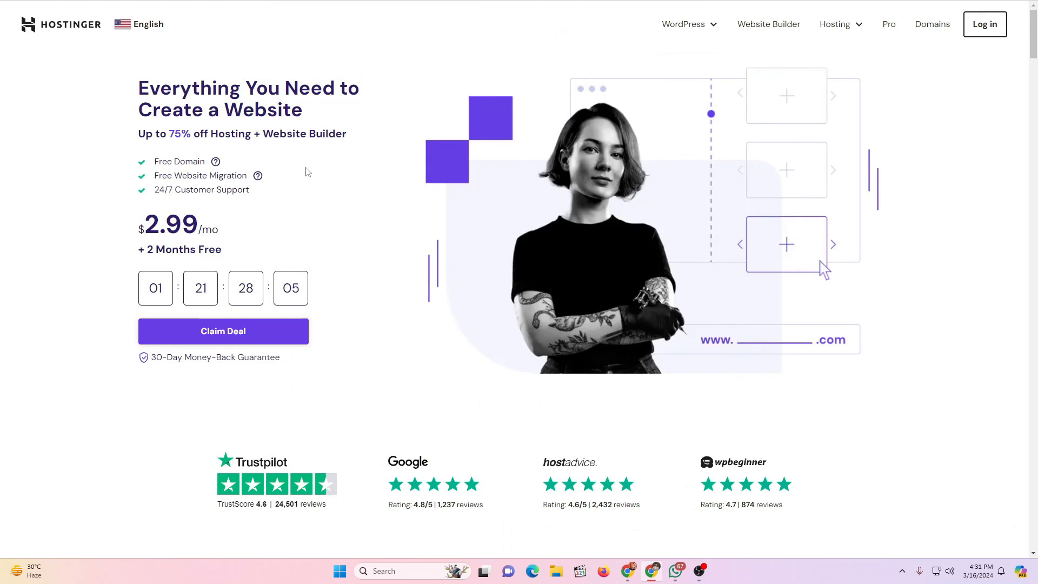
Open Hostinger's Web Hosting page and examine the prices and features of the Premium, Business and Cloud Startup plans.
{"action": "left_click", "coordinate": [861, 30]}
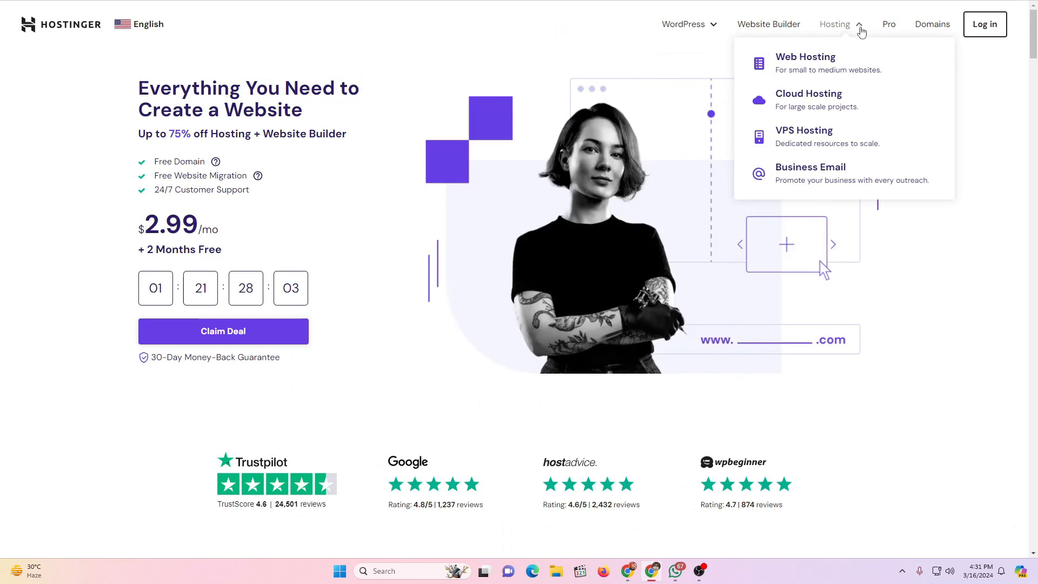
{"action": "left_click", "coordinate": [811, 71]}
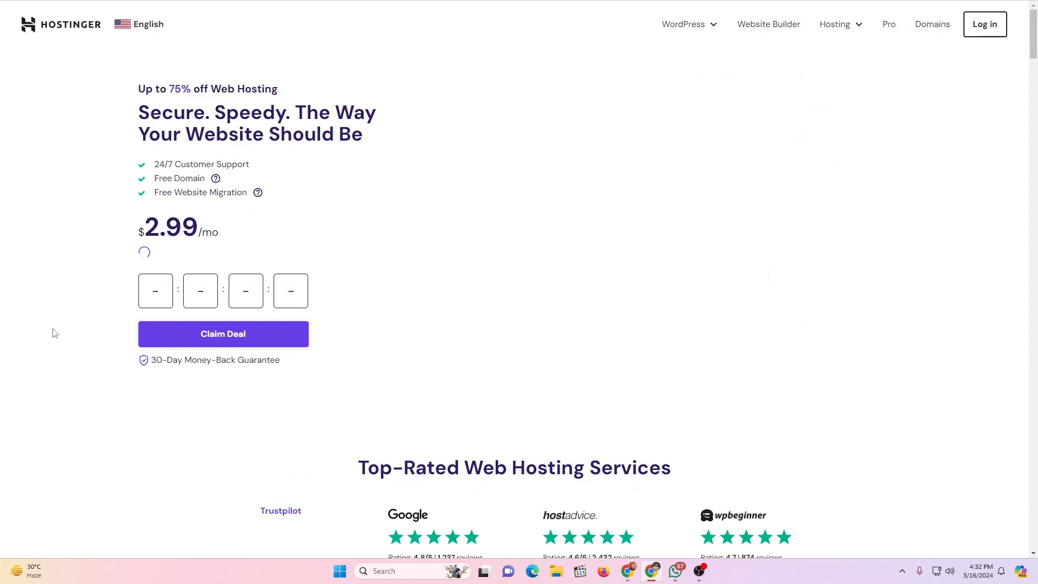
{"action": "scroll", "coordinate": [407, 214], "scroll_direction": "down", "scroll_amount": 9}
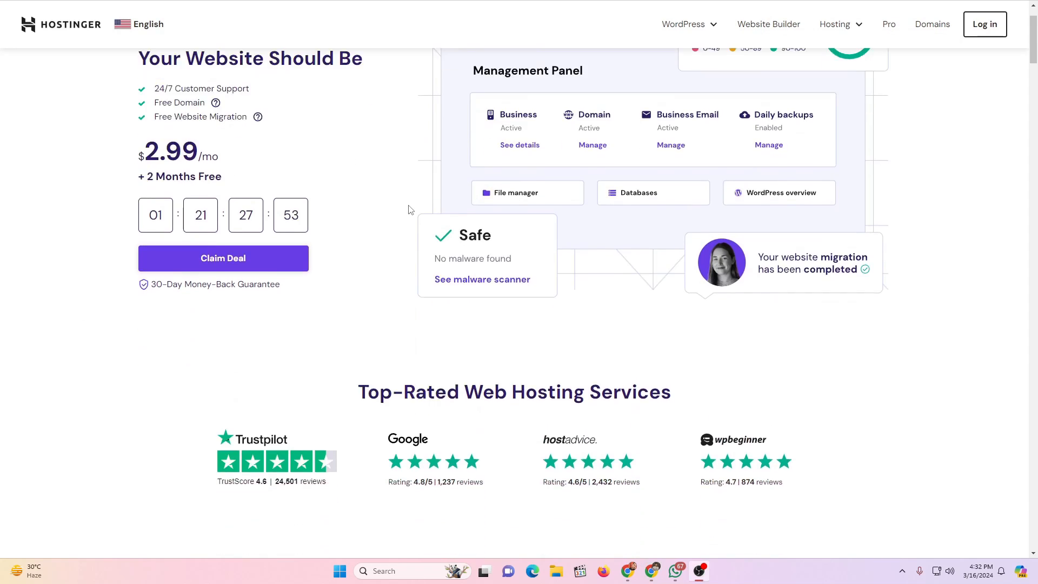
{"action": "scroll", "coordinate": [407, 214], "scroll_direction": "down", "scroll_amount": 2}
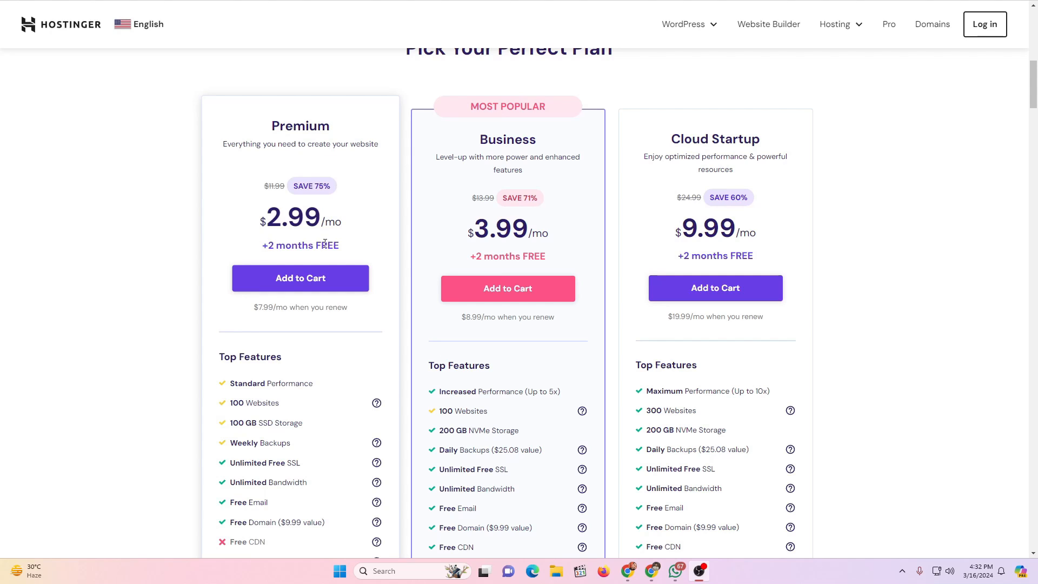
{"action": "scroll", "coordinate": [255, 262], "scroll_direction": "down", "scroll_amount": 1}
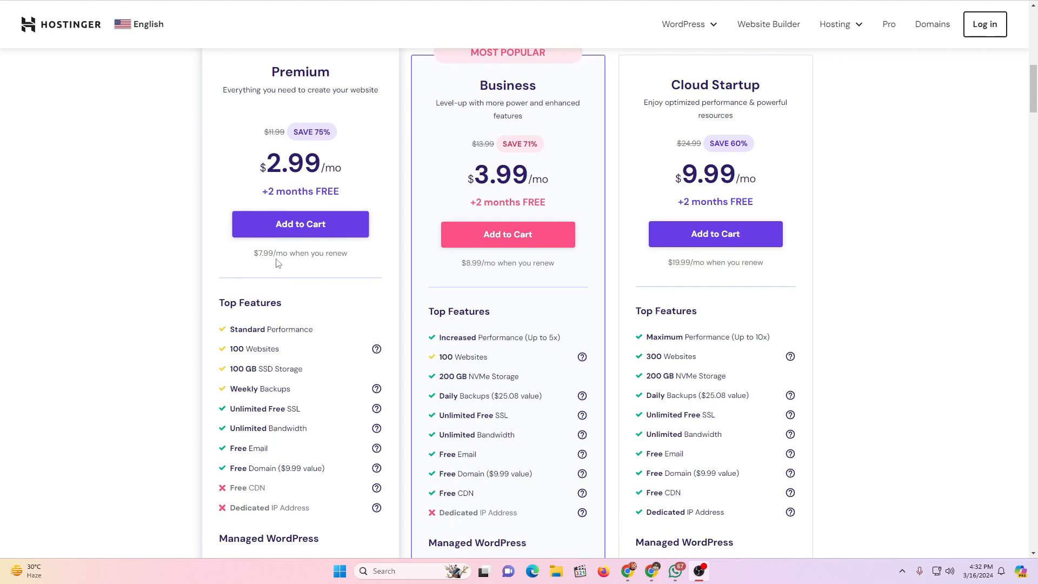
{"action": "scroll", "coordinate": [278, 264], "scroll_direction": "down", "scroll_amount": 2}
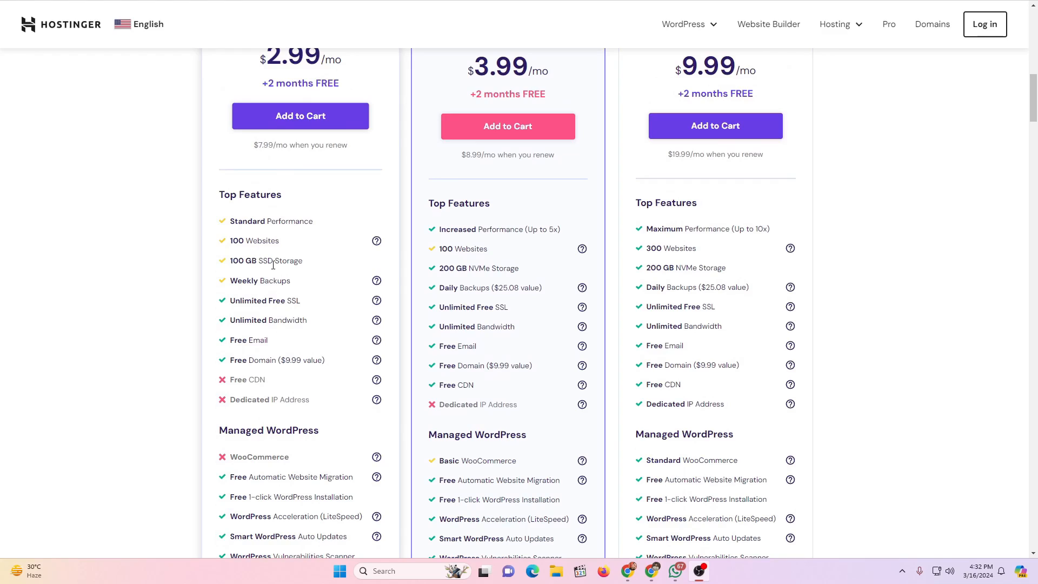
{"action": "scroll", "coordinate": [273, 265], "scroll_direction": "down", "scroll_amount": 9}
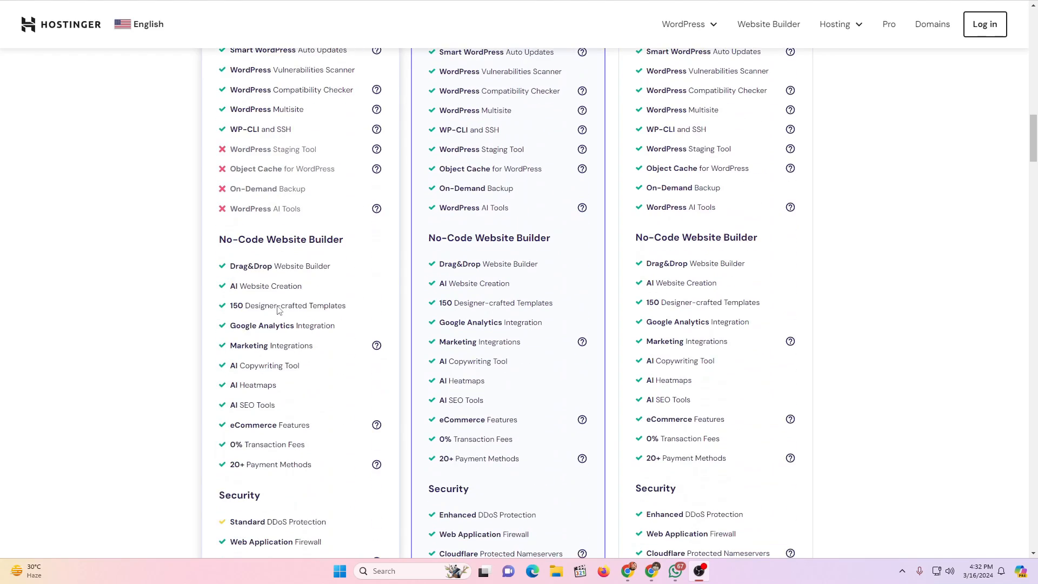
{"action": "scroll", "coordinate": [278, 307], "scroll_direction": "down", "scroll_amount": 4}
{"action": "scroll", "coordinate": [279, 307], "scroll_direction": "up", "scroll_amount": 20}
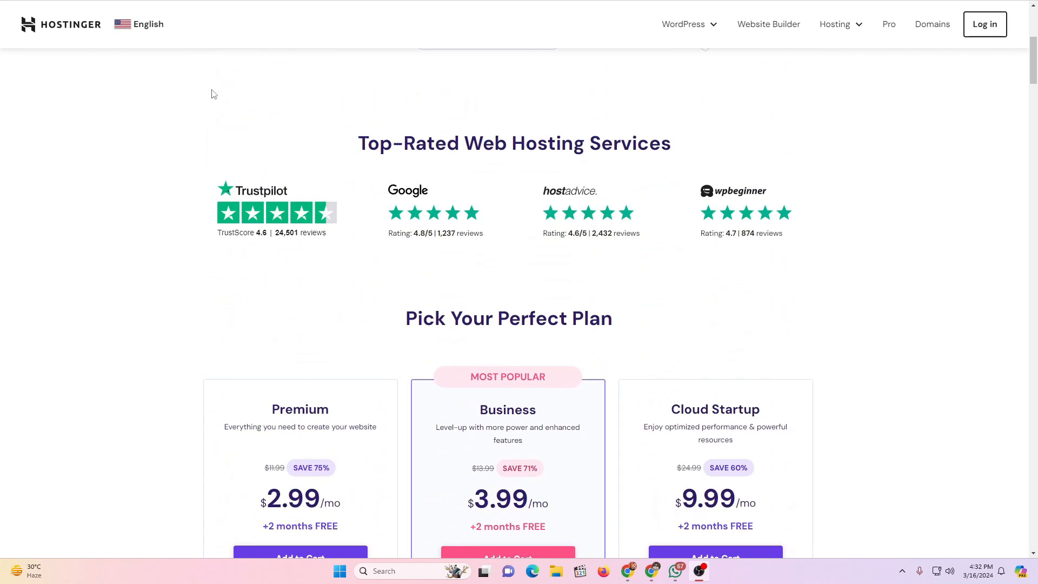
Return to the OrangeHost page, compare its hosting plans and open the order page for the Micro plan.
{"action": "key", "text": "alt+Tab"}
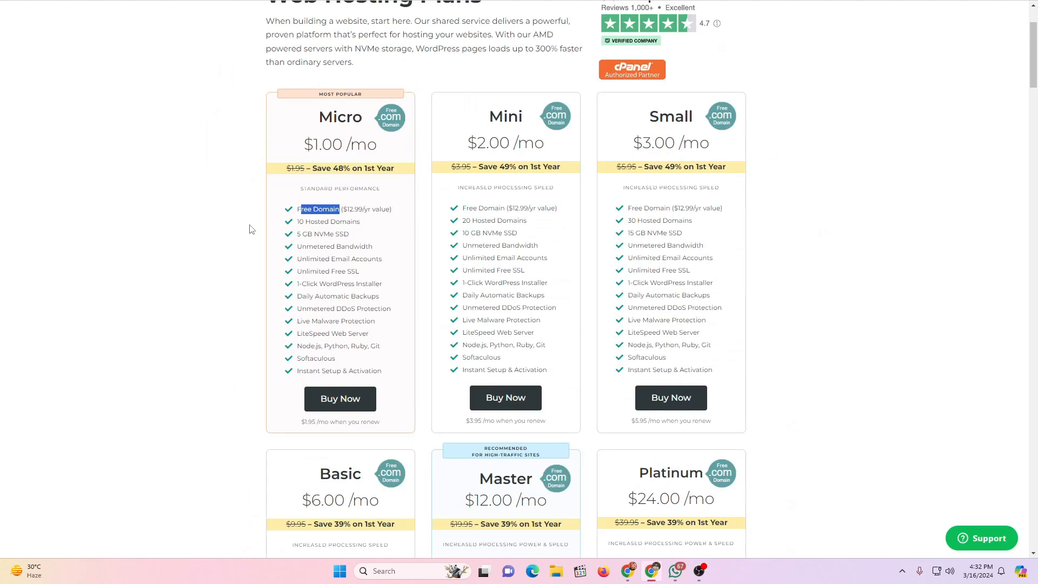
{"action": "scroll", "coordinate": [250, 229], "scroll_direction": "up", "scroll_amount": 3}
{"action": "scroll", "coordinate": [250, 230], "scroll_direction": "down", "scroll_amount": 6}
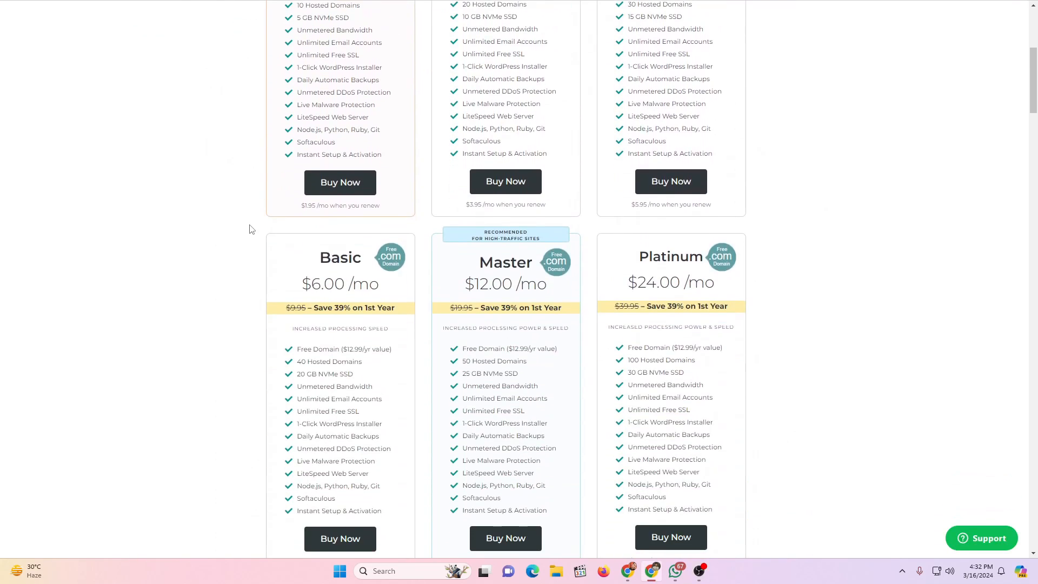
{"action": "scroll", "coordinate": [251, 230], "scroll_direction": "up", "scroll_amount": 6}
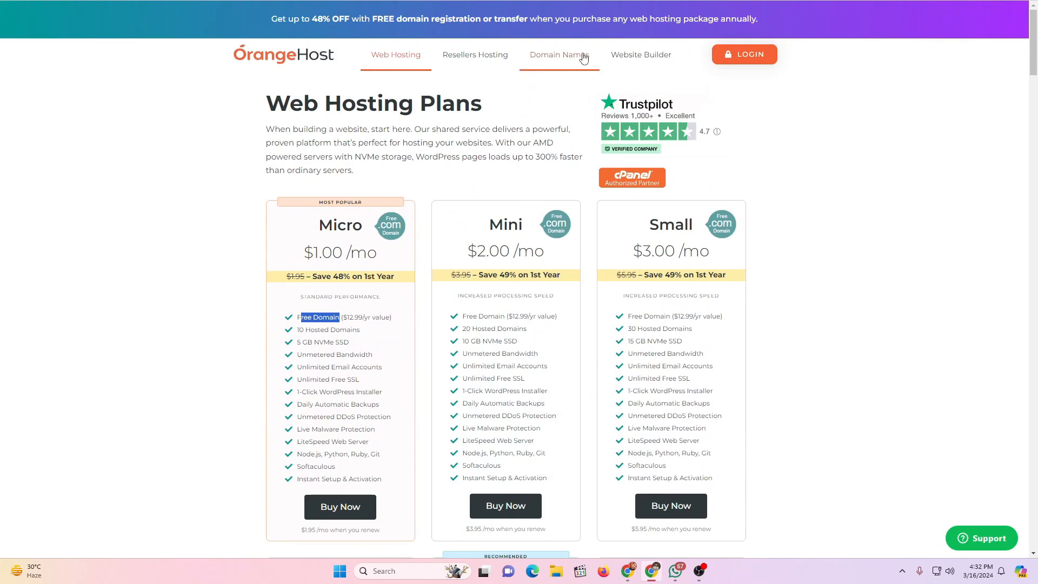
{"action": "scroll", "coordinate": [285, 293], "scroll_direction": "down", "scroll_amount": 3}
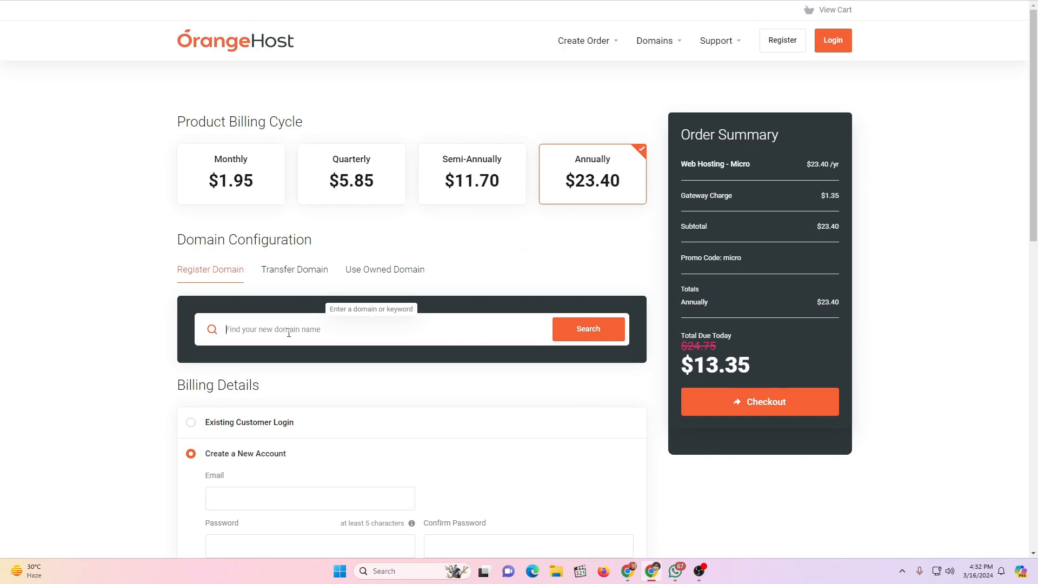
Search for a new domain to register with the Micro plan, using the site owner's full name as the keyword.
{"action": "left_click", "coordinate": [289, 334]}
{"action": "left_click", "coordinate": [598, 337]}
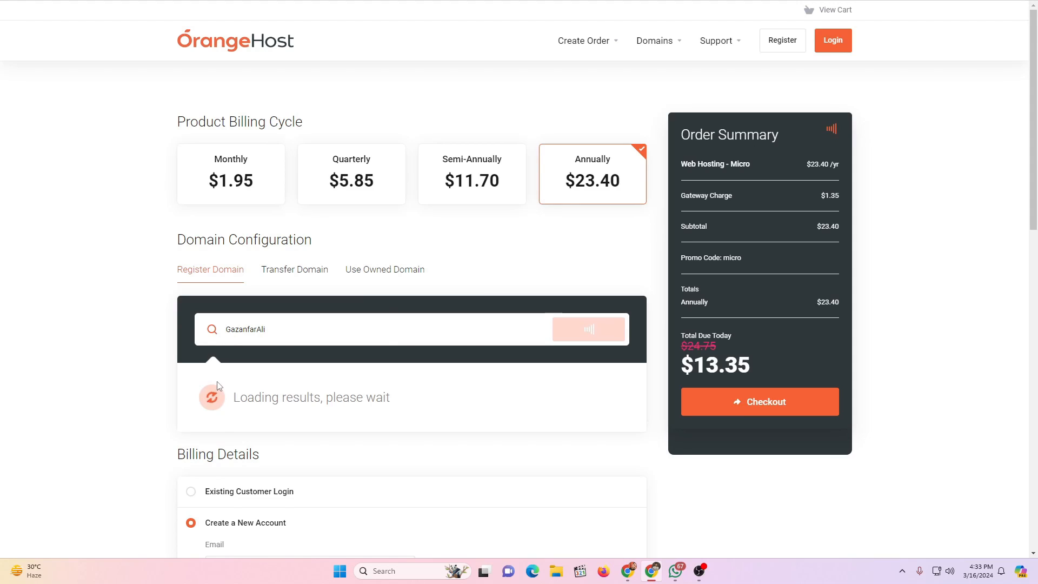
{"action": "scroll", "coordinate": [307, 398], "scroll_direction": "down", "scroll_amount": 4}
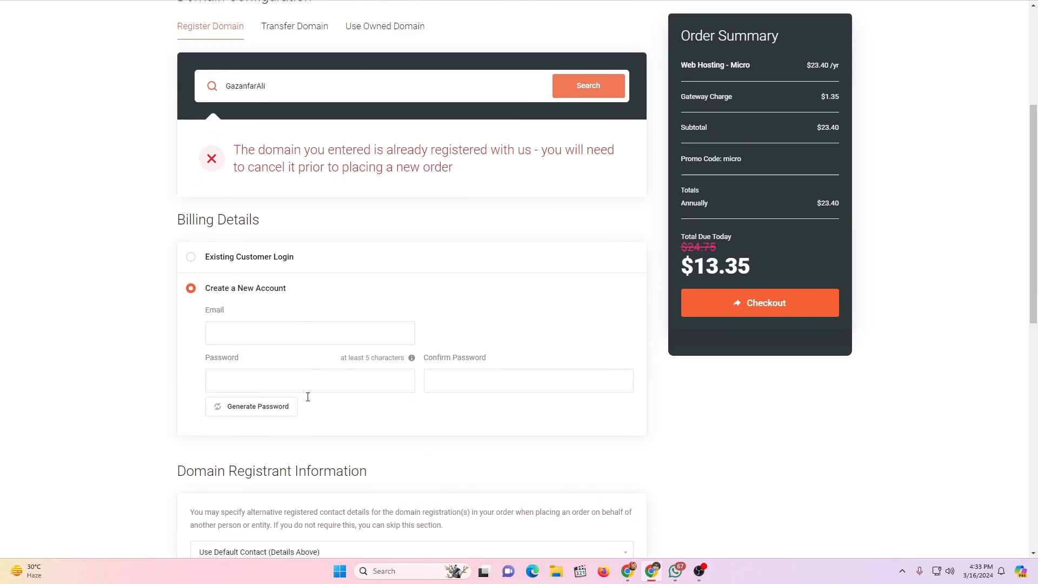
{"action": "scroll", "coordinate": [308, 398], "scroll_direction": "up", "scroll_amount": 1}
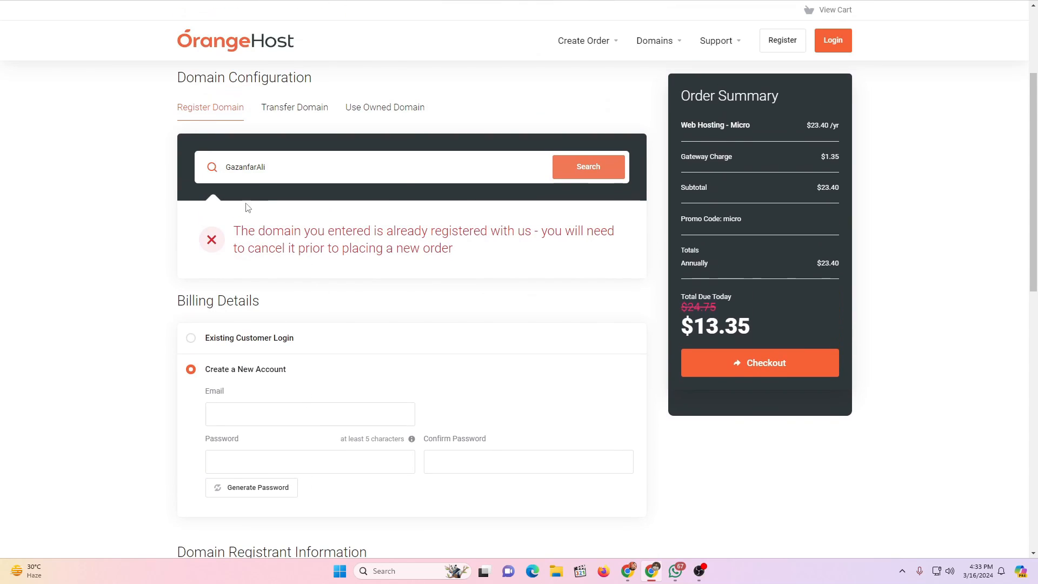
Append an s to the domain keyword and search for the domain again.
{"action": "double_click", "coordinate": [272, 166]}
{"action": "left_click", "coordinate": [275, 166]}
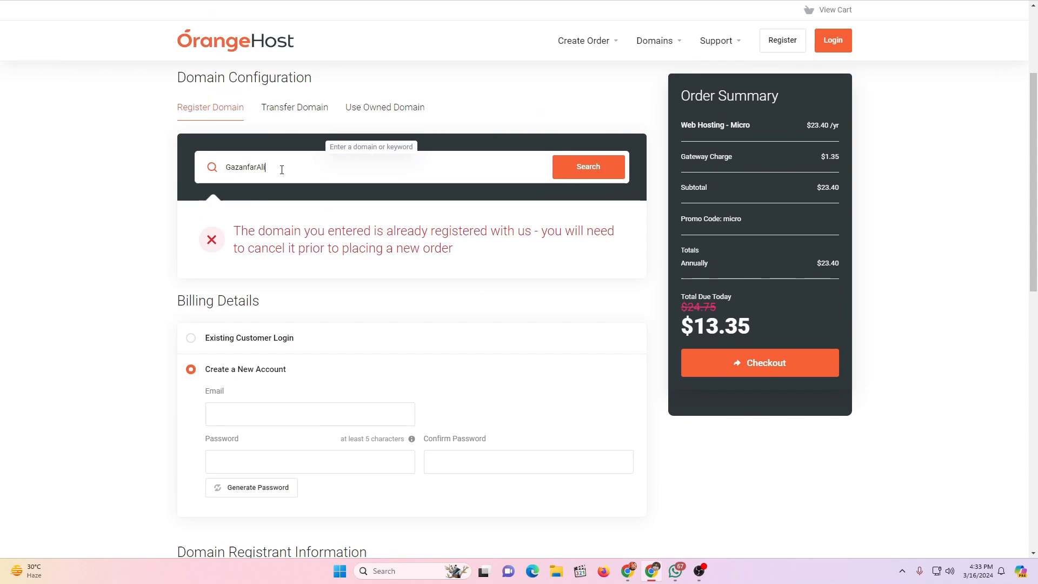
{"action": "type", "text": "s"}
{"action": "left_click", "coordinate": [595, 165]}
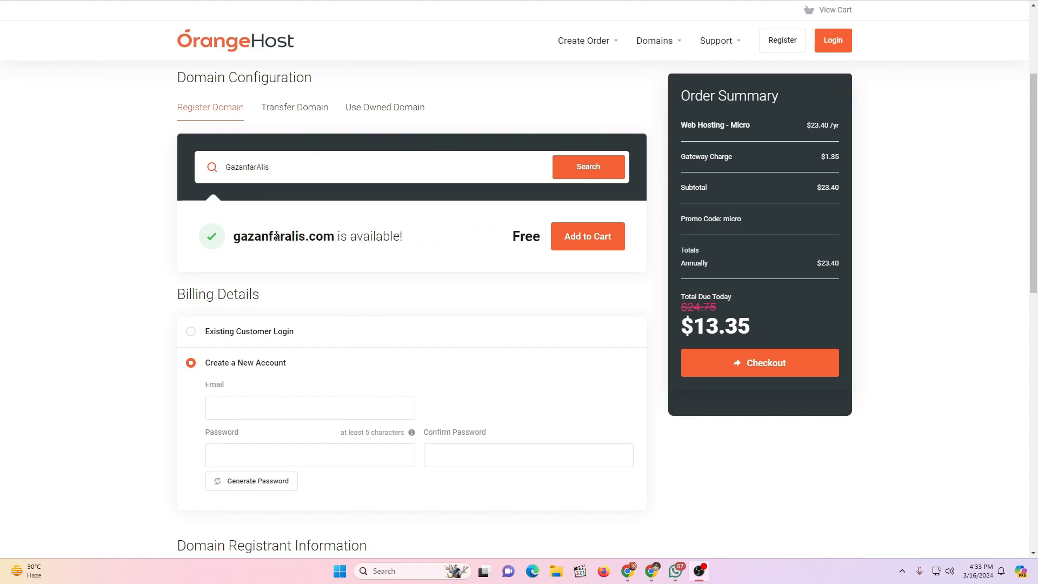
Check the available .com domain's price and add the domain to the cart.
{"action": "left_click_drag", "start_coordinate": [510, 237], "coordinate": [540, 236]}
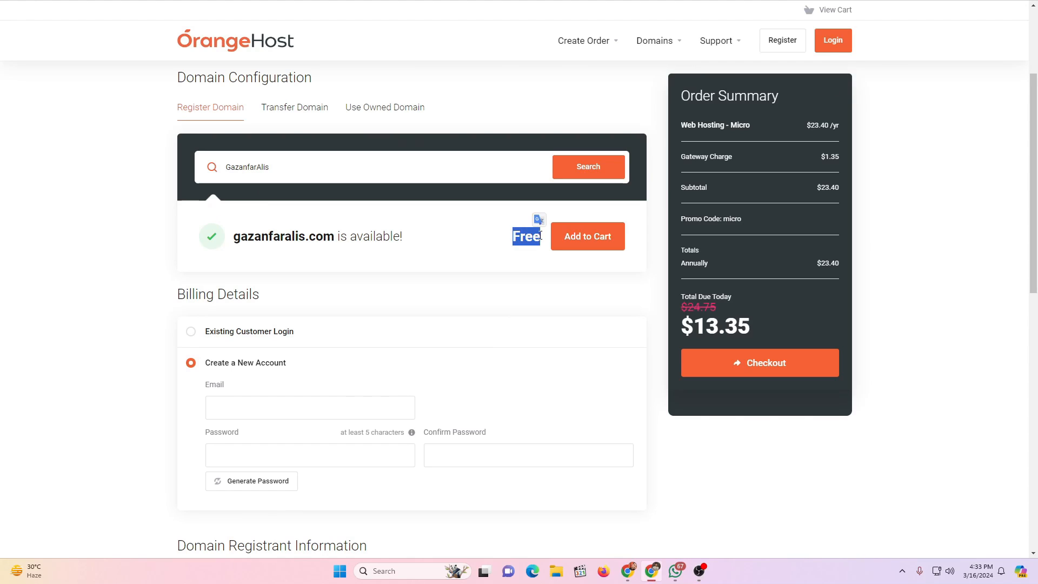
{"action": "left_click", "coordinate": [505, 241]}
{"action": "left_click", "coordinate": [608, 253]}
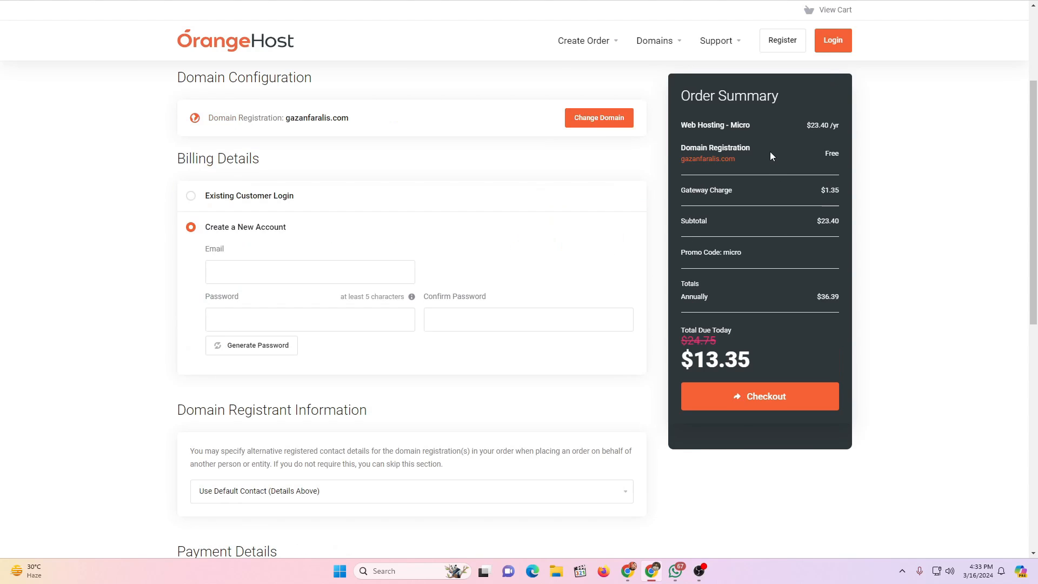
Examine the domain registration entry and the total due today in the order summary.
{"action": "left_click_drag", "start_coordinate": [693, 148], "coordinate": [742, 169]}
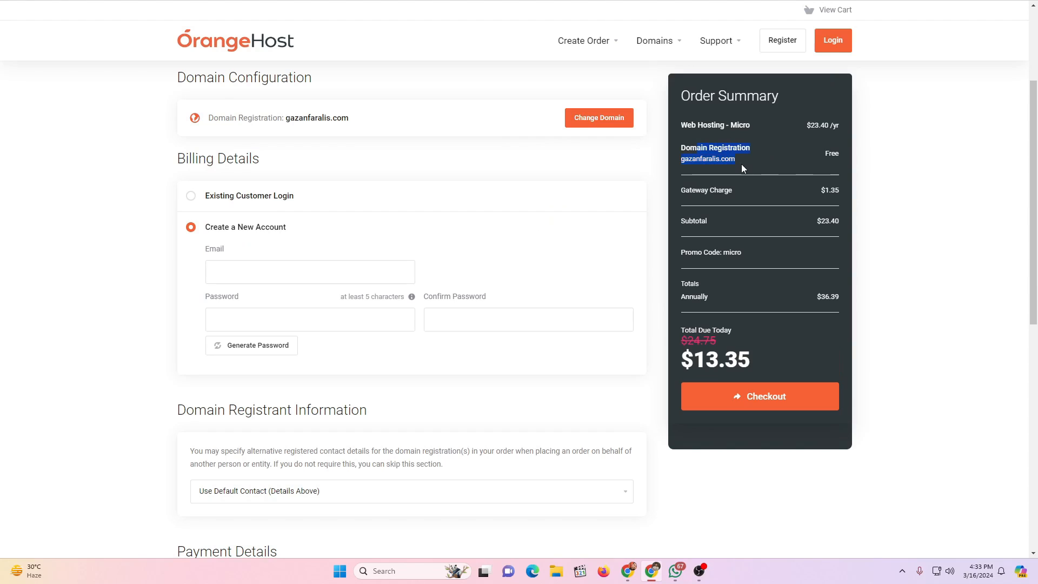
{"action": "left_click", "coordinate": [738, 196]}
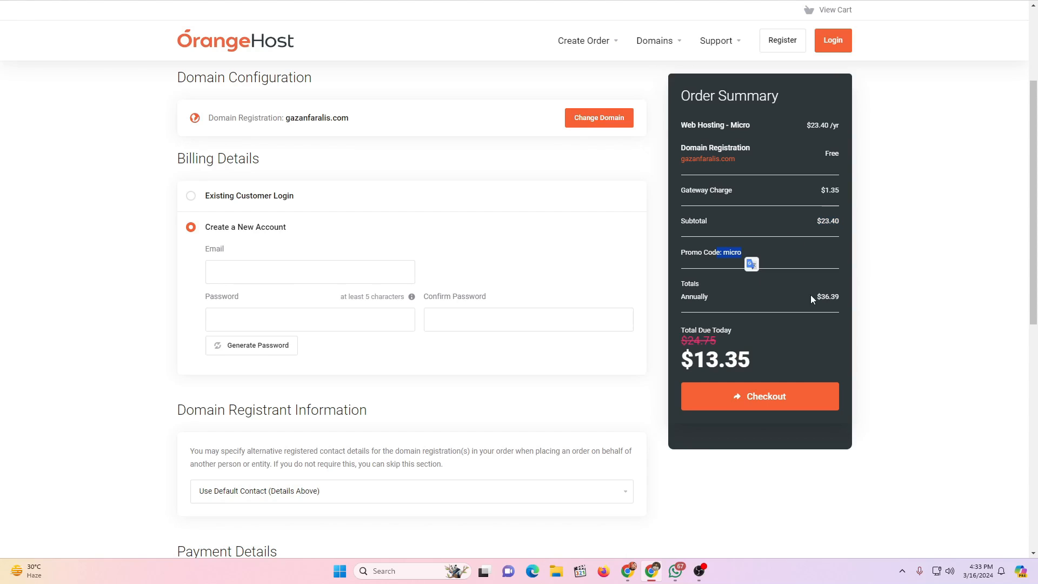
{"action": "left_click_drag", "start_coordinate": [765, 358], "coordinate": [679, 363]}
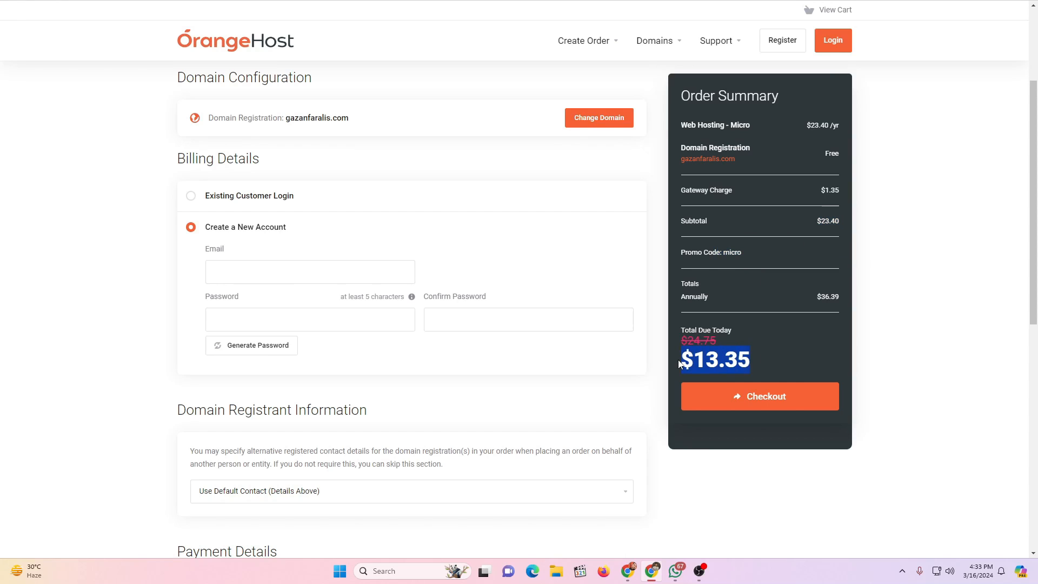
Examine the new account's email and password fields, the payment methods and the promotion on the order form.
{"action": "left_click", "coordinate": [222, 279]}
{"action": "left_click", "coordinate": [223, 316]}
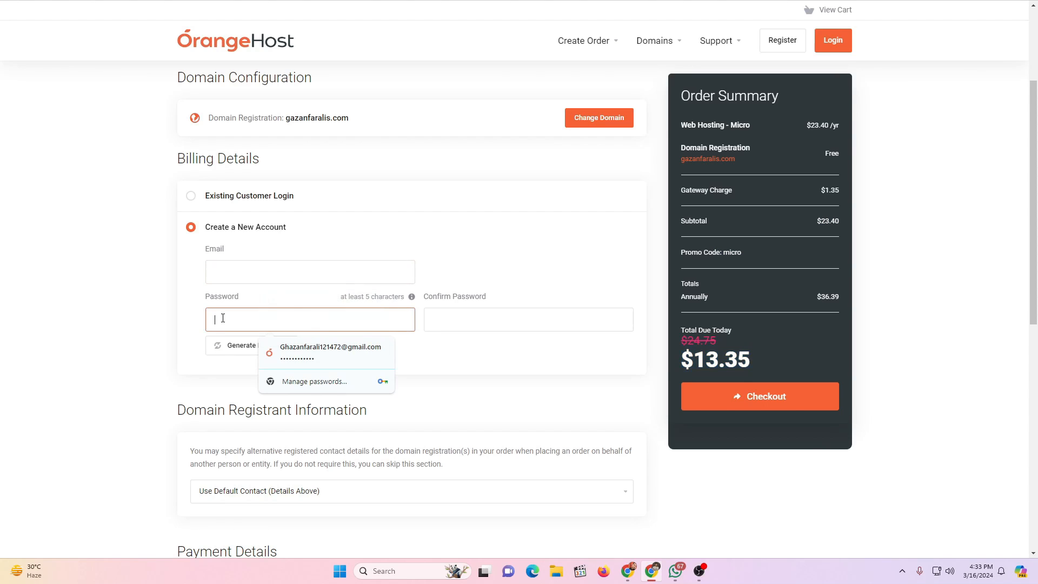
{"action": "scroll", "coordinate": [204, 315], "scroll_direction": "down", "scroll_amount": 7}
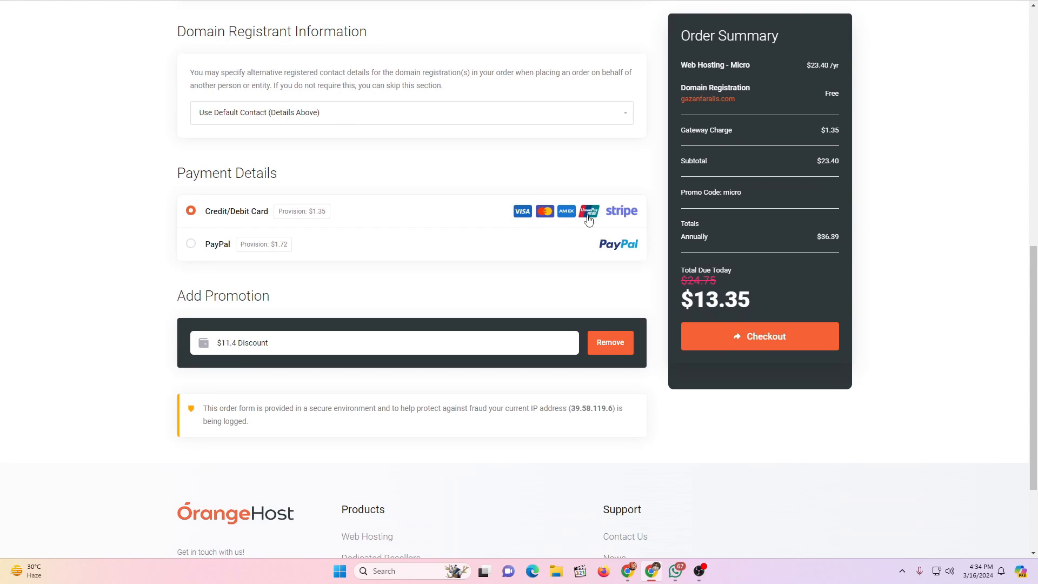
{"action": "scroll", "coordinate": [325, 297], "scroll_direction": "down", "scroll_amount": 2}
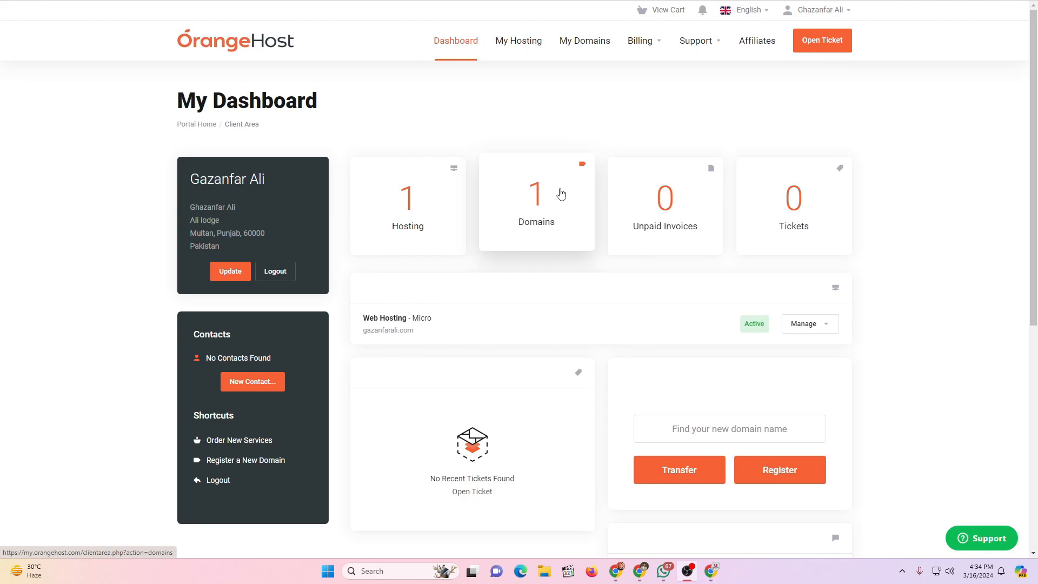
Log in to cPanel for the active Micro web hosting service in the client dashboard.
{"action": "scroll", "coordinate": [549, 201], "scroll_direction": "down", "scroll_amount": 2}
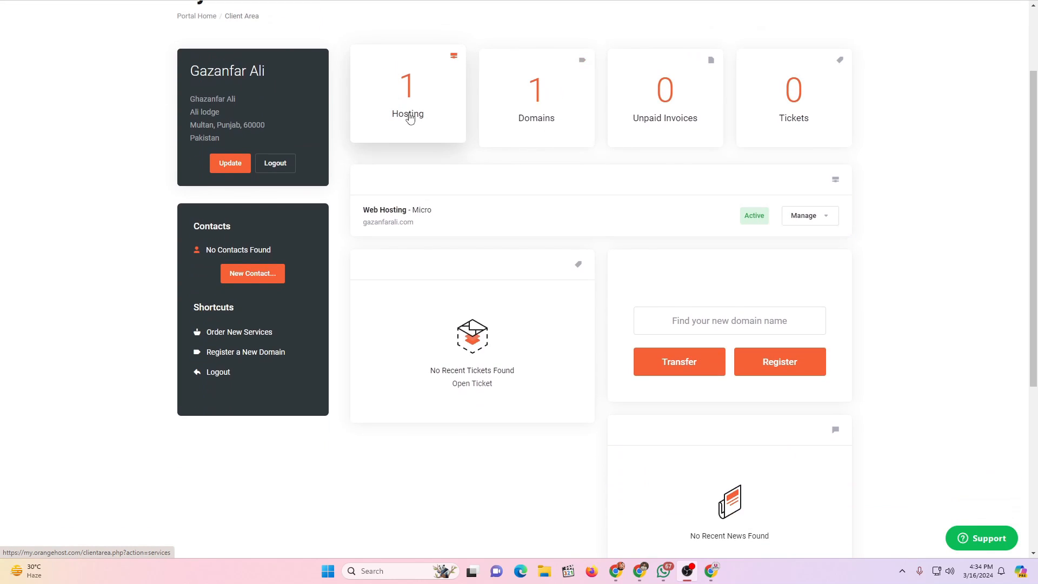
{"action": "left_click", "coordinate": [811, 221]}
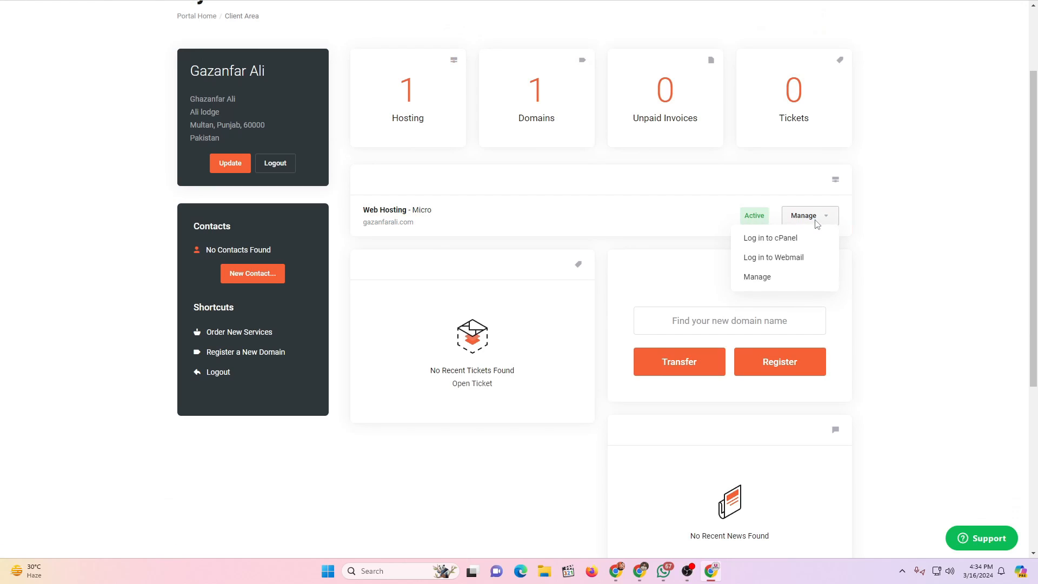
{"action": "left_click", "coordinate": [781, 244]}
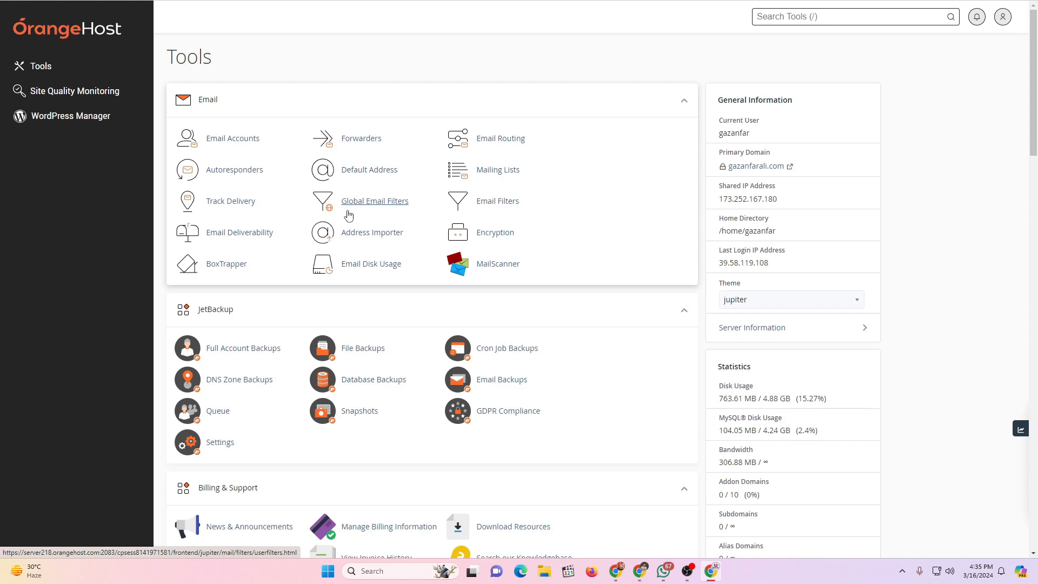
Look through the cPanel tools, search them for wordpress and open the WordPress installation form.
{"action": "scroll", "coordinate": [246, 151], "scroll_direction": "down", "scroll_amount": 1}
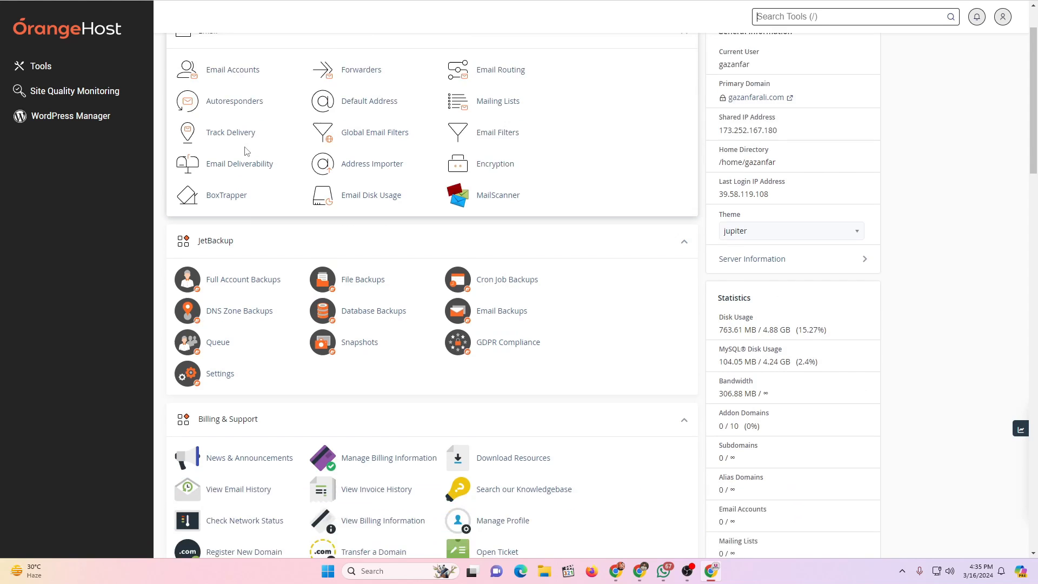
{"action": "scroll", "coordinate": [246, 151], "scroll_direction": "down", "scroll_amount": 10}
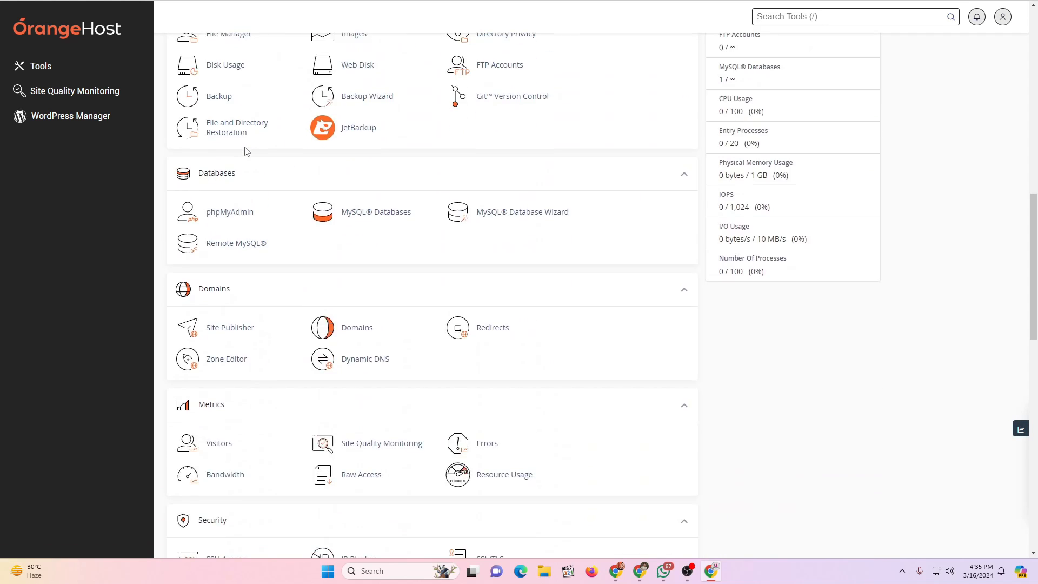
{"action": "scroll", "coordinate": [246, 151], "scroll_direction": "up", "scroll_amount": 10}
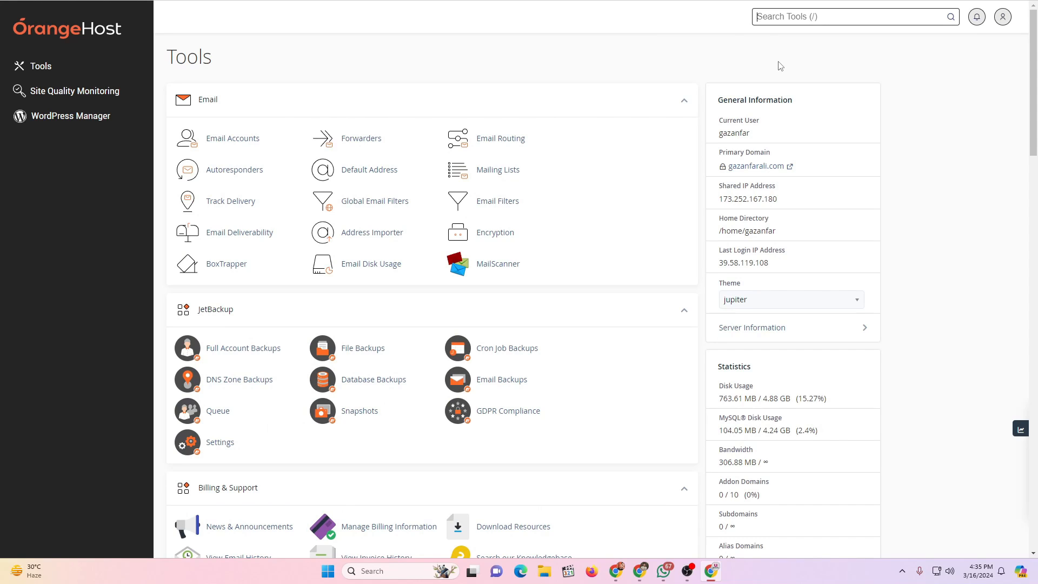
{"action": "left_click", "coordinate": [789, 17]}
{"action": "type", "text": "wordpress"}
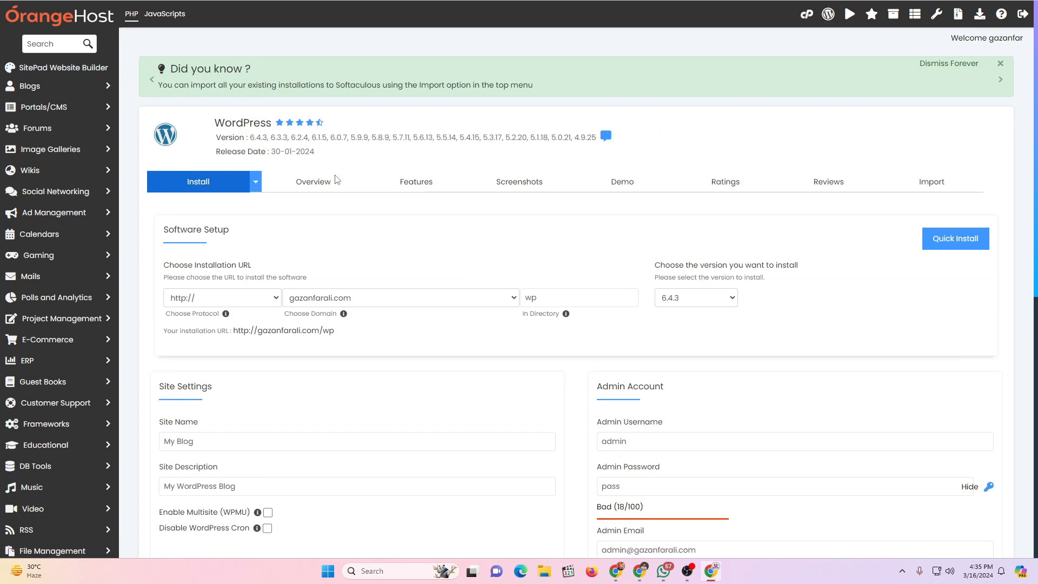
{"action": "scroll", "coordinate": [252, 240], "scroll_direction": "down", "scroll_amount": 3}
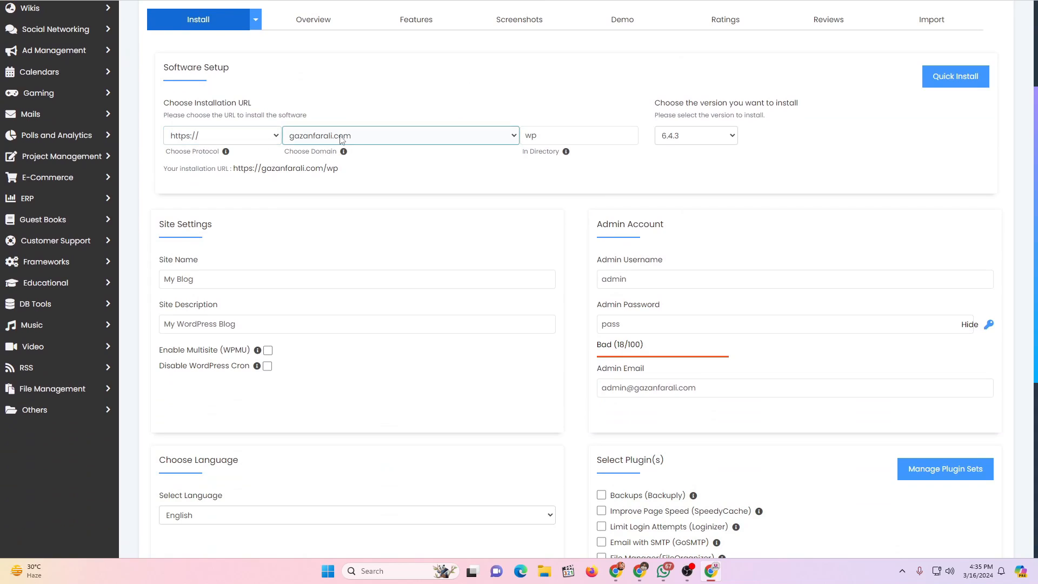
{"action": "left_click", "coordinate": [365, 138]}
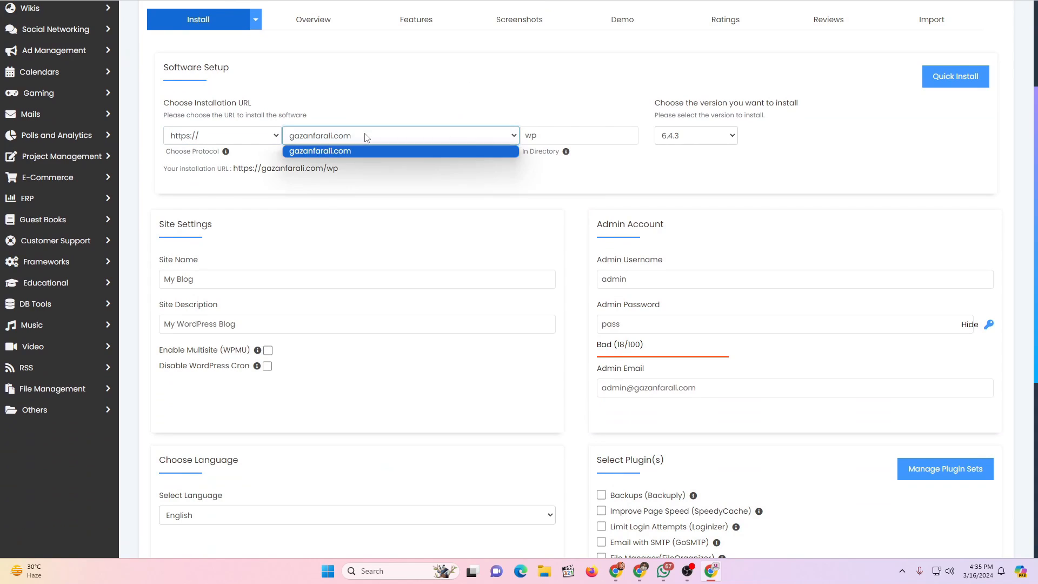
{"action": "left_click", "coordinate": [341, 151]}
{"action": "left_click", "coordinate": [472, 139]}
{"action": "left_click", "coordinate": [528, 136]}
{"action": "double_click", "coordinate": [528, 136]}
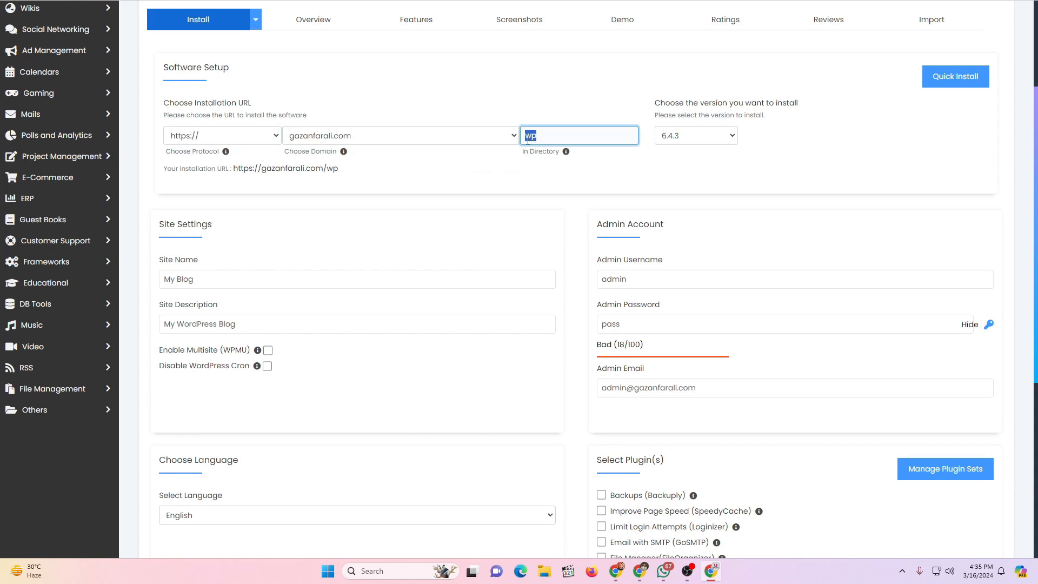
{"action": "key", "text": "BackSpace"}
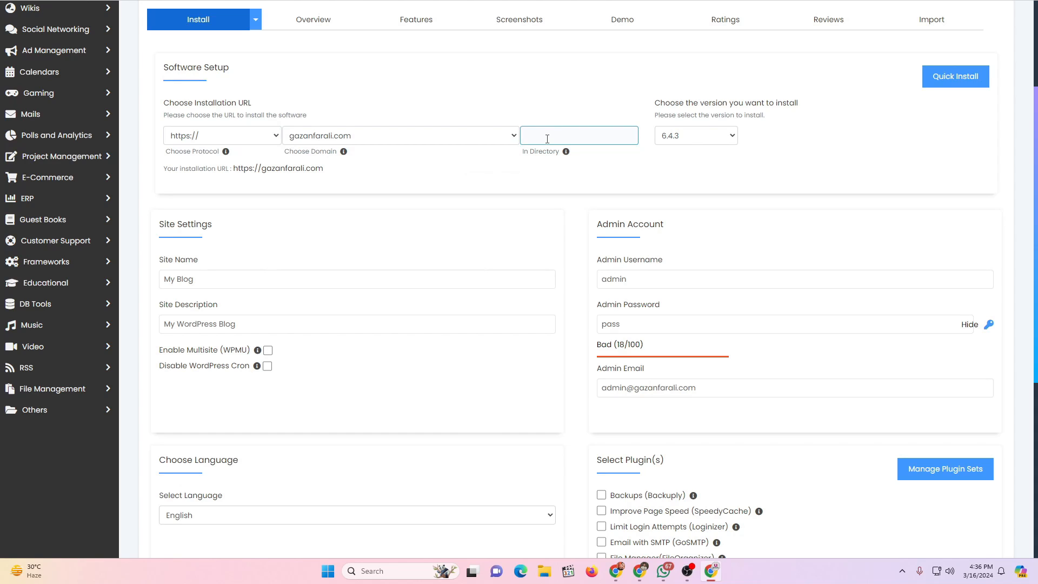
{"action": "left_click", "coordinate": [702, 141]}
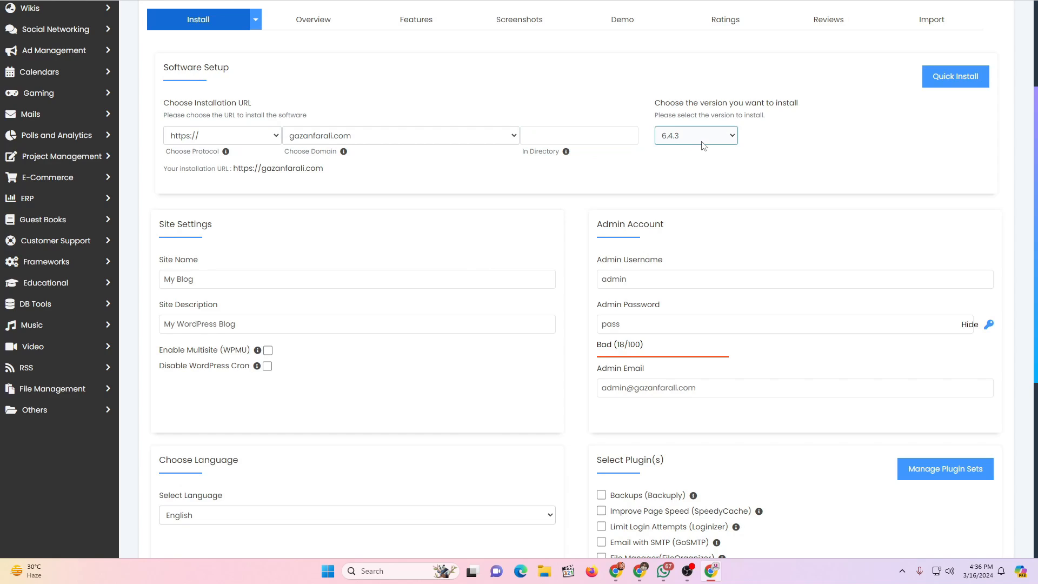
Review the site name and description and the admin username, password and email fields of the installation form.
{"action": "scroll", "coordinate": [242, 223], "scroll_direction": "down", "scroll_amount": 2}
{"action": "left_click_drag", "start_coordinate": [197, 171], "coordinate": [161, 172]}
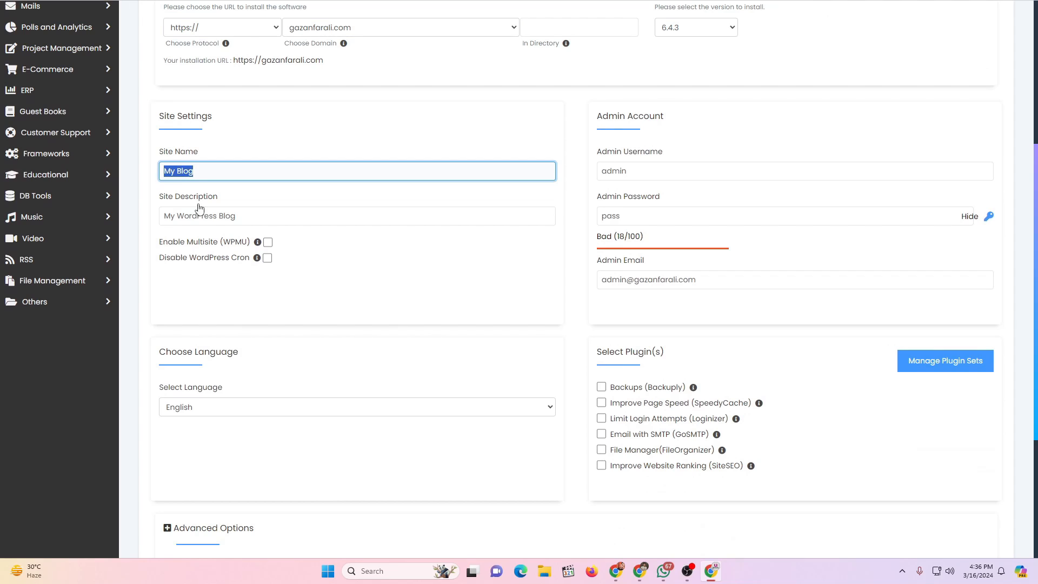
{"action": "left_click_drag", "start_coordinate": [236, 216], "coordinate": [162, 217]}
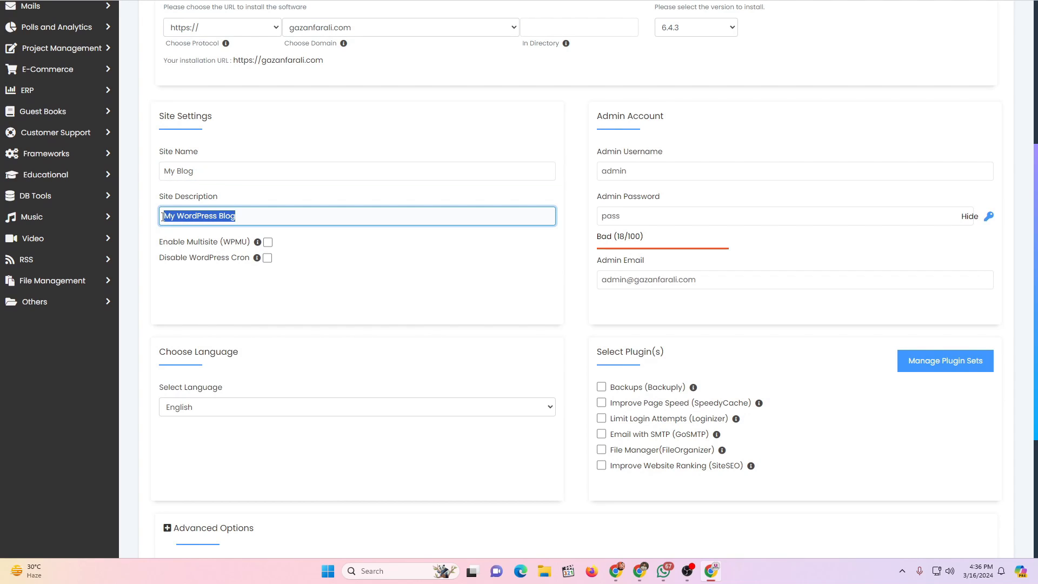
{"action": "left_click_drag", "start_coordinate": [630, 171], "coordinate": [597, 182]}
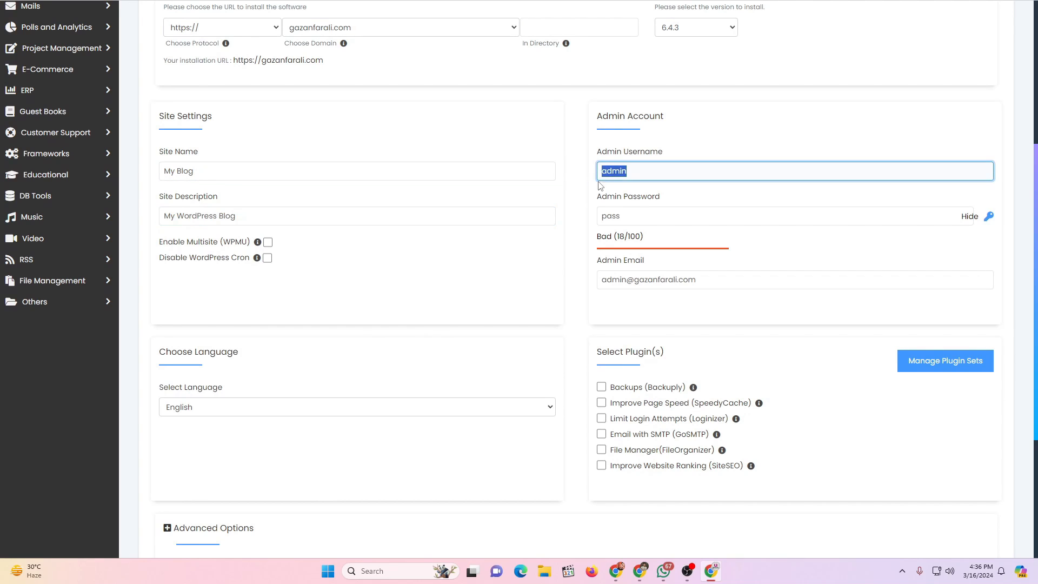
{"action": "left_click", "coordinate": [634, 215]}
{"action": "left_click_drag", "start_coordinate": [633, 215], "coordinate": [595, 216]}
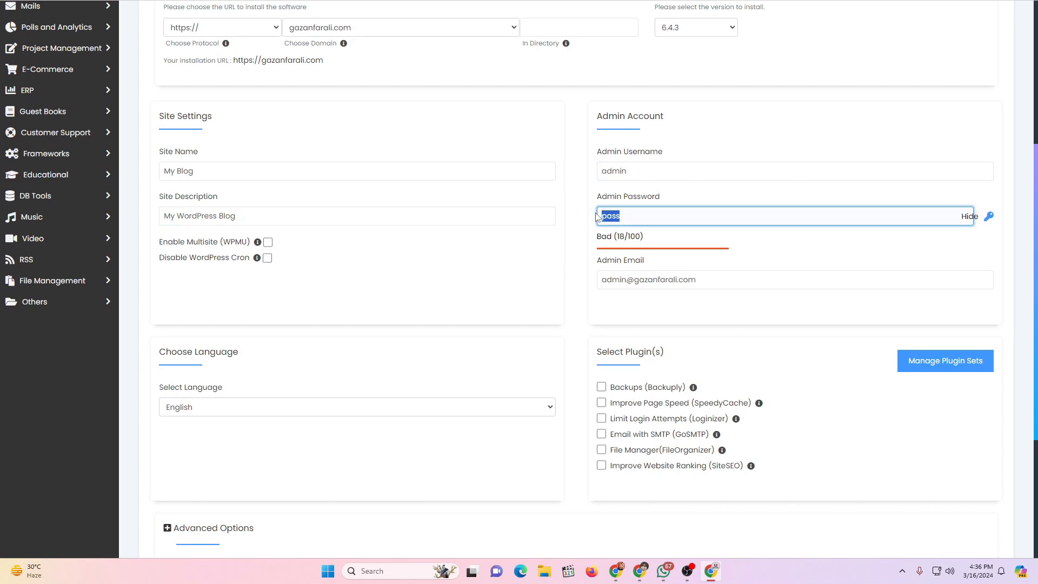
{"action": "scroll", "coordinate": [597, 216], "scroll_direction": "down", "scroll_amount": 2}
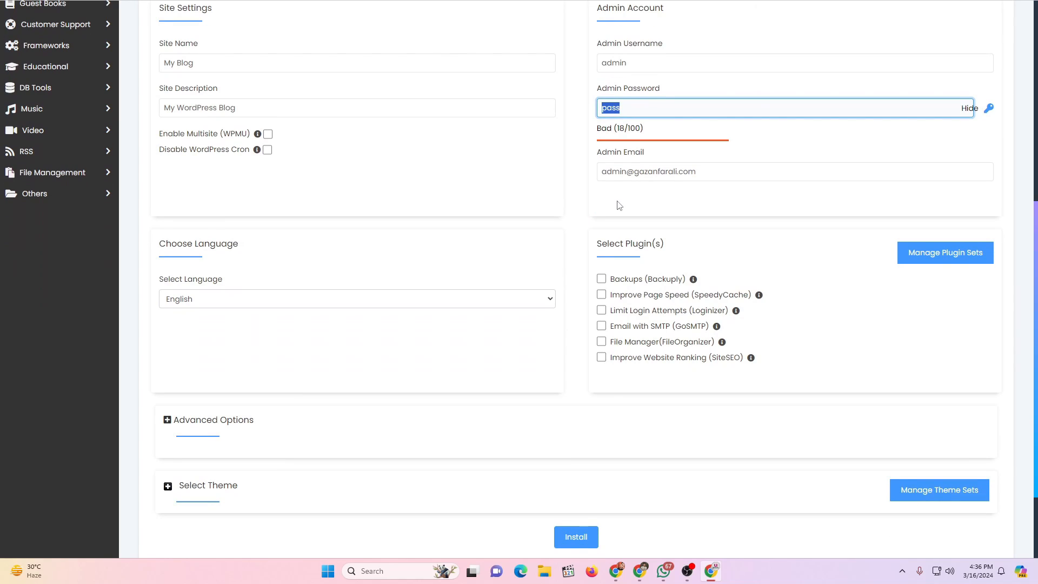
{"action": "left_click_drag", "start_coordinate": [699, 173], "coordinate": [589, 179]}
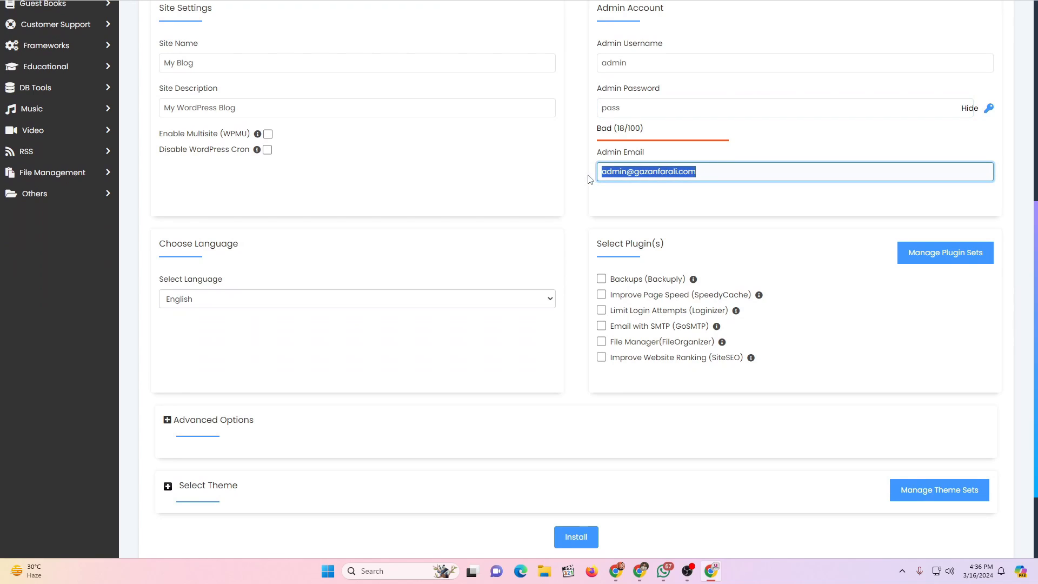
{"action": "left_click", "coordinate": [610, 174]}
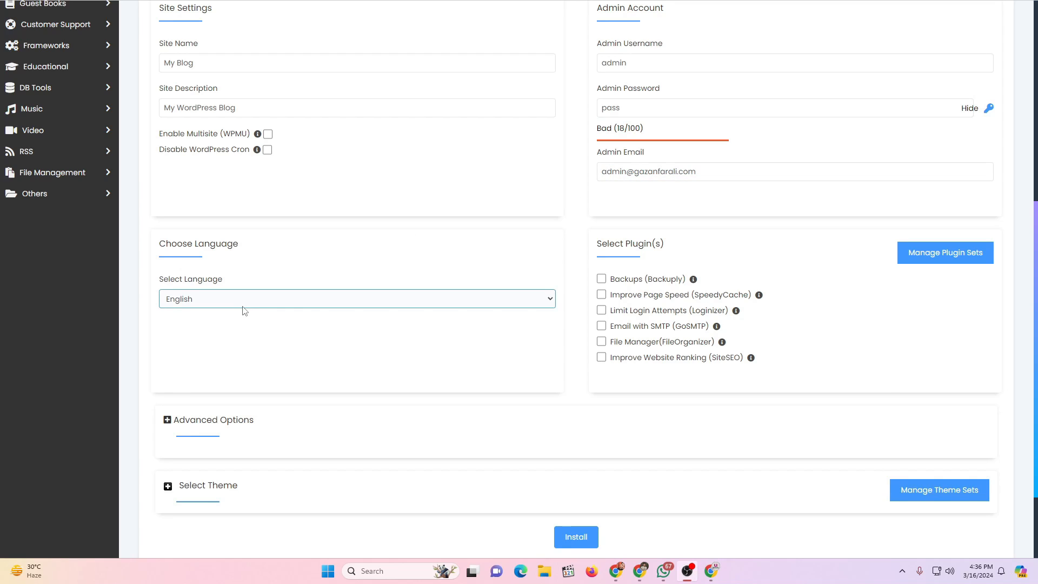
Look through the installation form's language list, plugin choices, advanced options and theme section.
{"action": "left_click", "coordinate": [245, 307]}
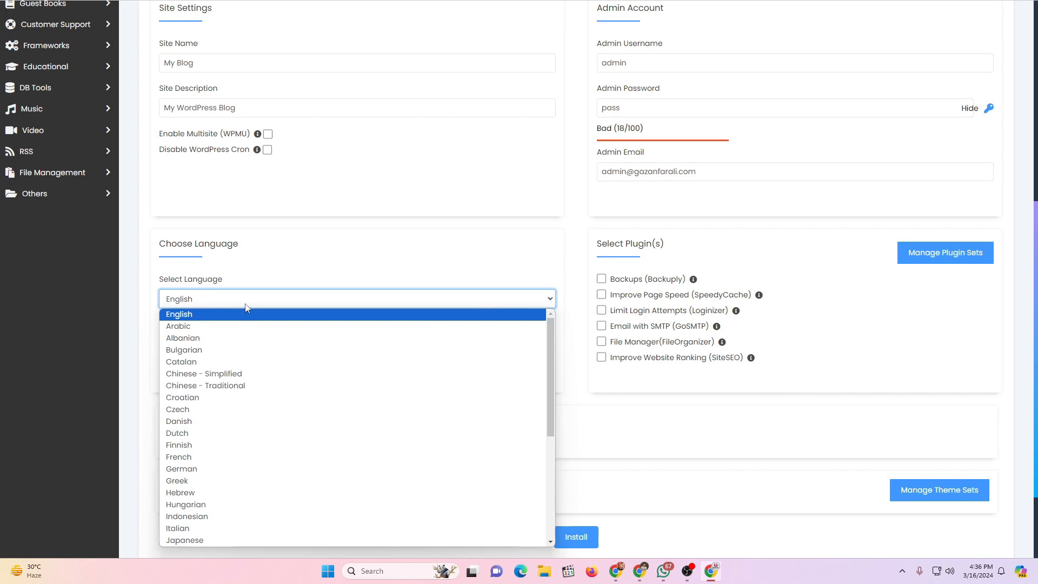
{"action": "left_click", "coordinate": [246, 307]}
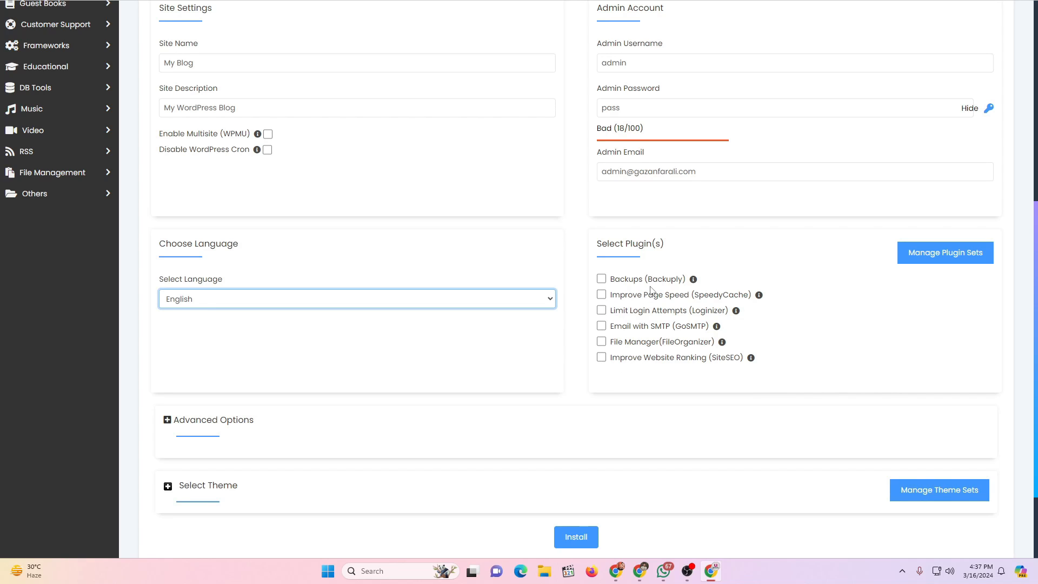
{"action": "scroll", "coordinate": [651, 295], "scroll_direction": "down", "scroll_amount": 2}
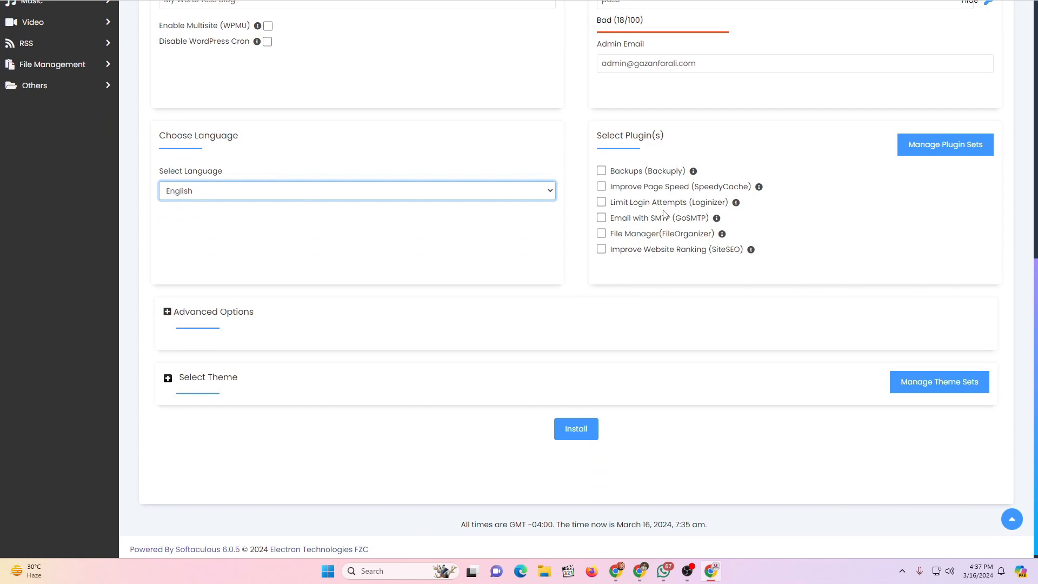
{"action": "left_click", "coordinate": [189, 314]}
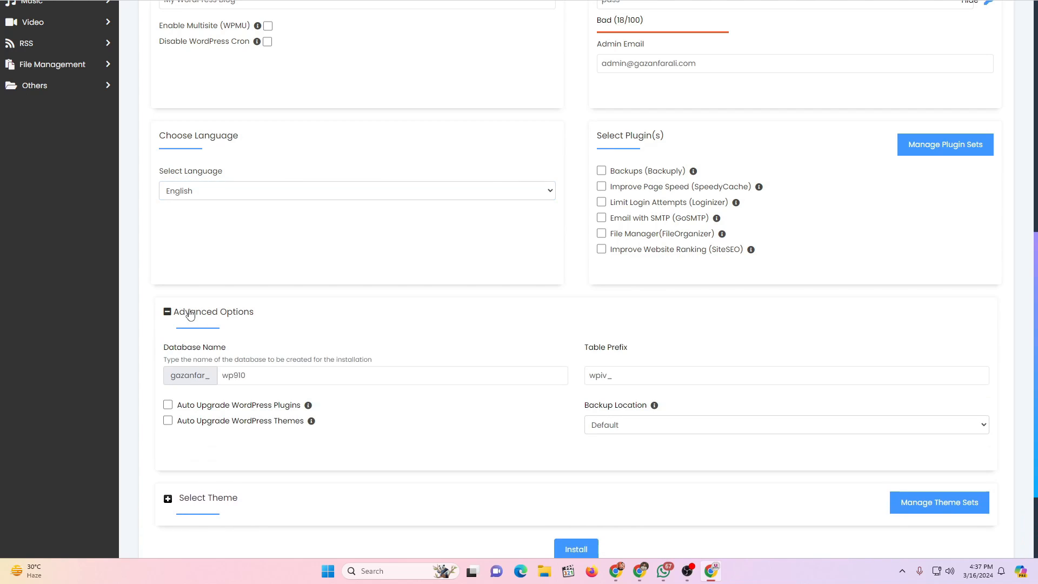
{"action": "left_click", "coordinate": [190, 313]}
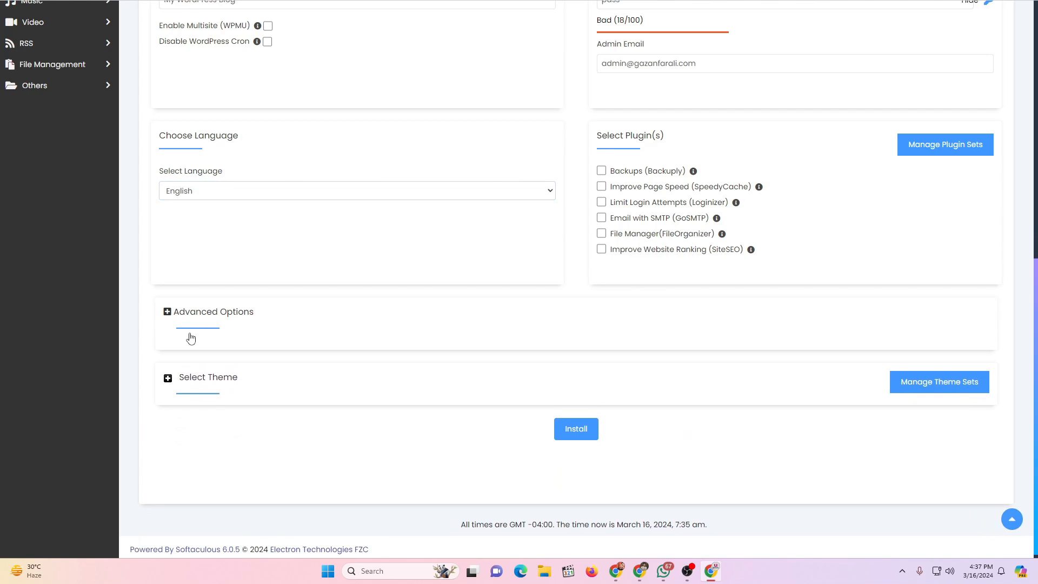
{"action": "left_click", "coordinate": [201, 383]}
{"action": "left_click", "coordinate": [201, 383]}
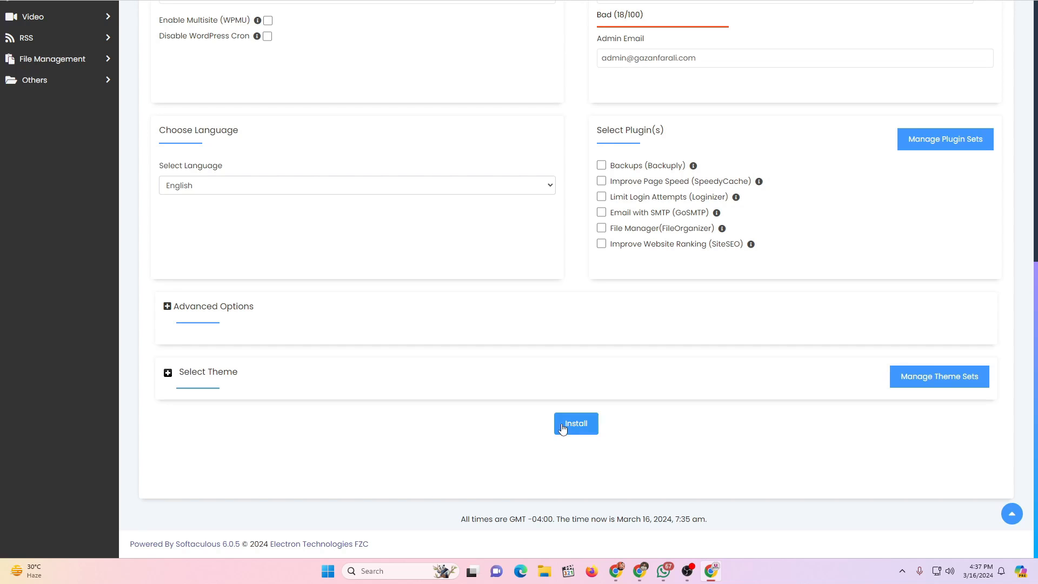
{"action": "scroll", "coordinate": [273, 285], "scroll_direction": "up", "scroll_amount": 9}
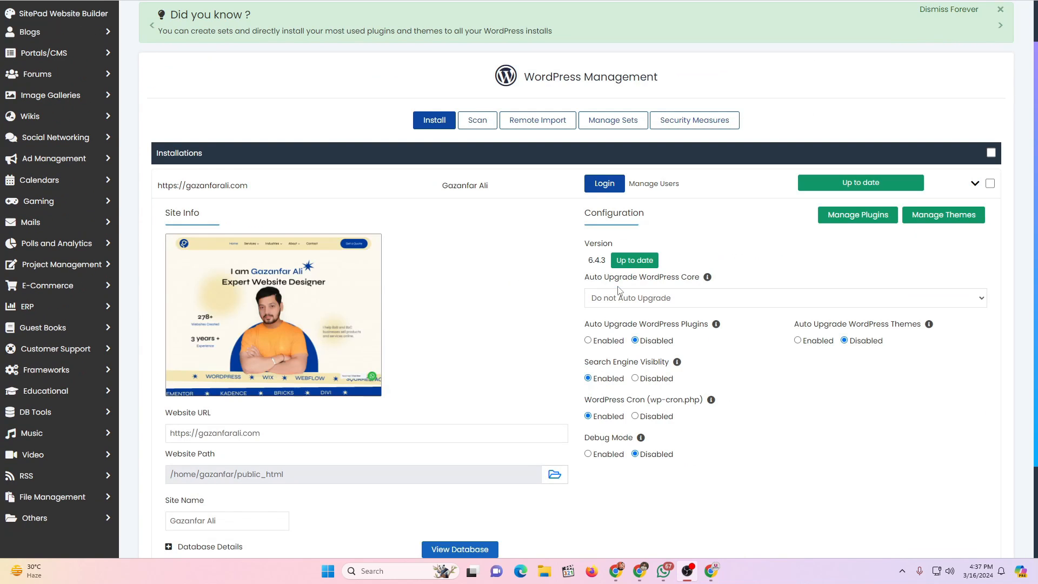
Look over the existing installation's details in WordPress Management and the default homepage of the Hello World site.
{"action": "scroll", "coordinate": [618, 274], "scroll_direction": "down", "scroll_amount": 3}
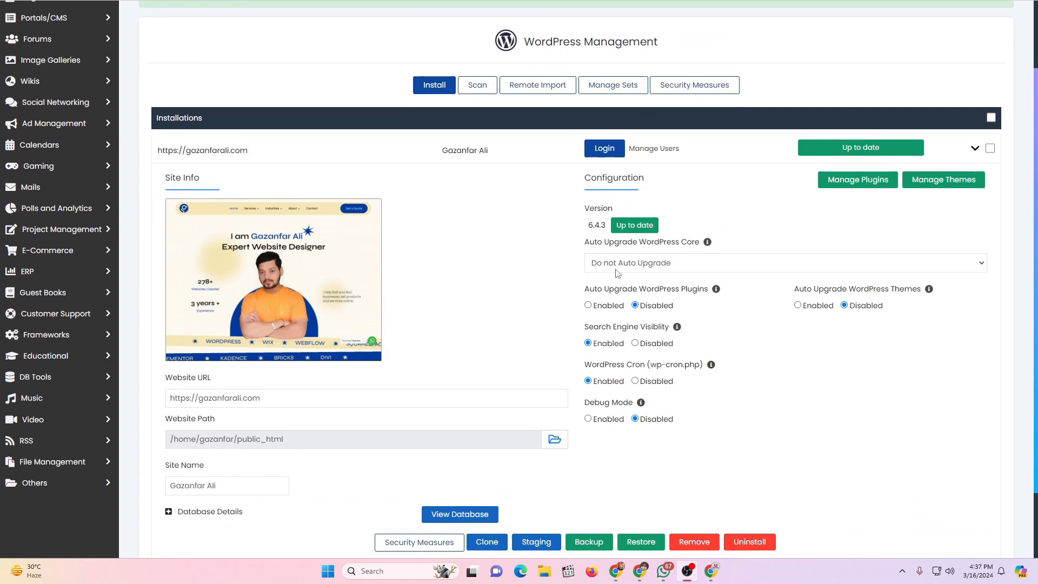
{"action": "scroll", "coordinate": [618, 274], "scroll_direction": "up", "scroll_amount": 2}
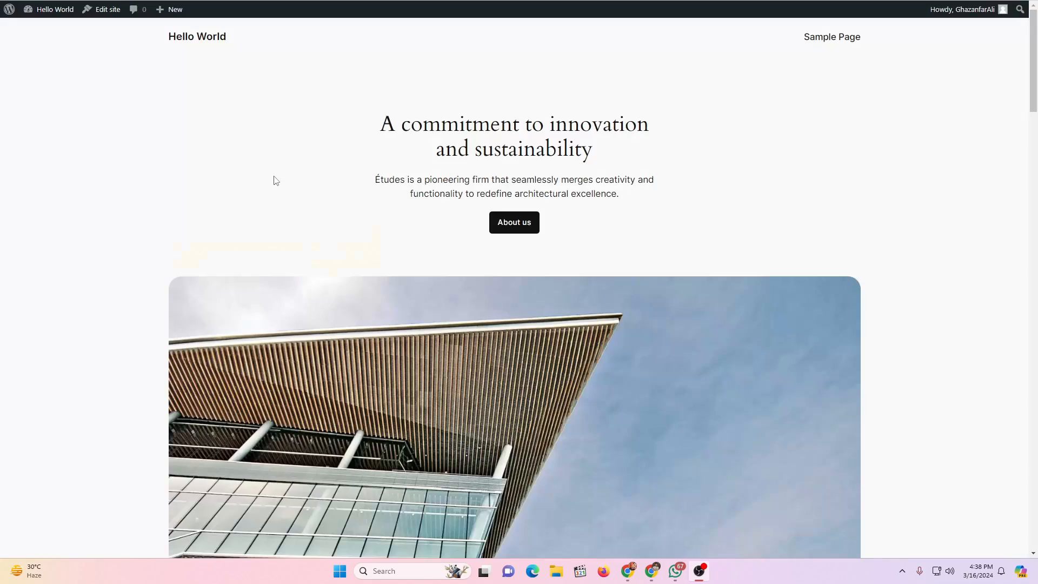
{"action": "scroll", "coordinate": [276, 184], "scroll_direction": "down", "scroll_amount": 8}
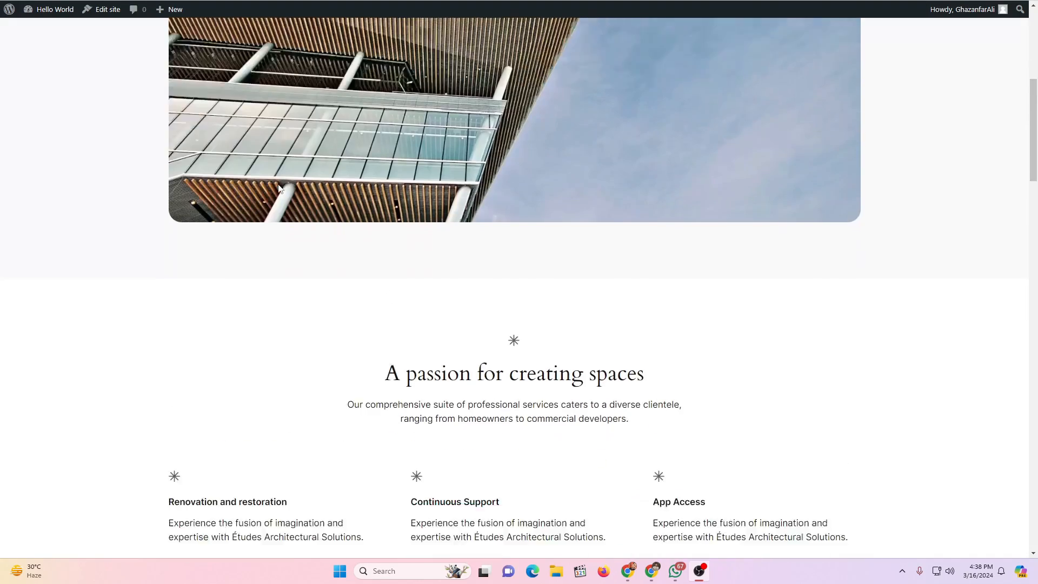
{"action": "scroll", "coordinate": [279, 187], "scroll_direction": "down", "scroll_amount": 5}
{"action": "scroll", "coordinate": [278, 186], "scroll_direction": "up", "scroll_amount": 15}
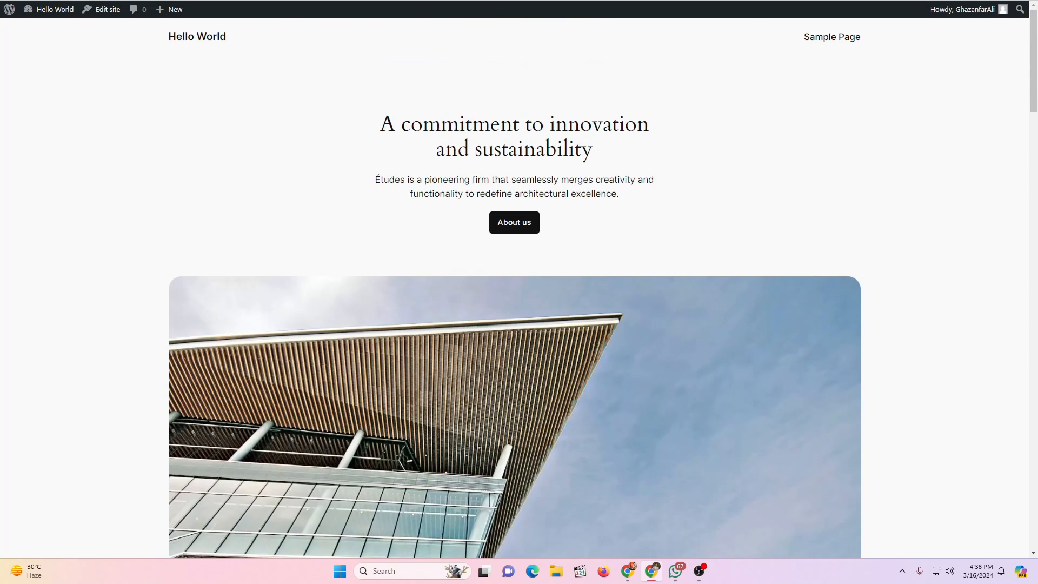
Open the site's WordPress admin dashboard at the /wp-admin/ address.
{"action": "type", "text": "/w"}
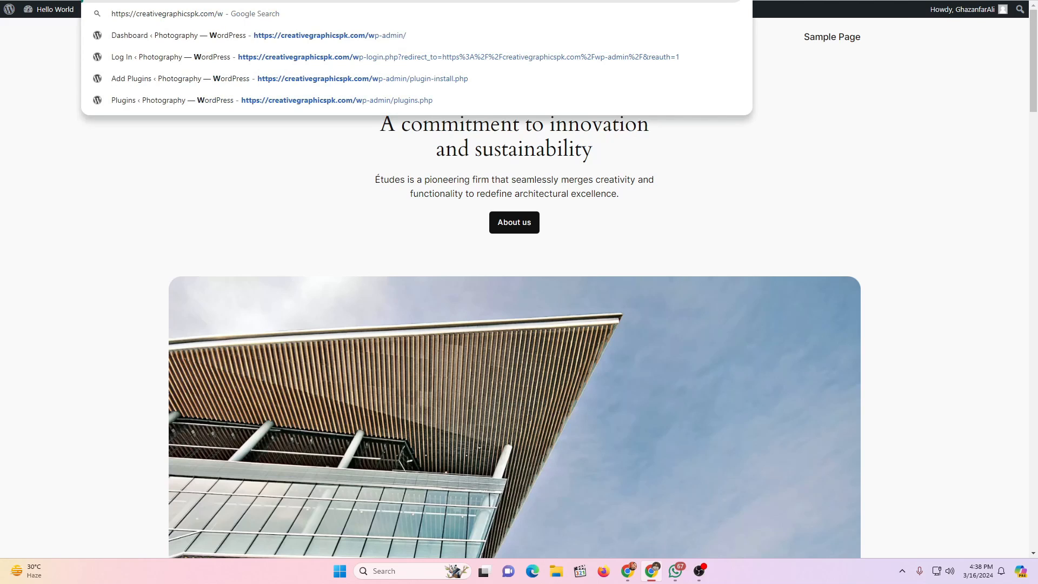
{"action": "key", "text": "Return"}
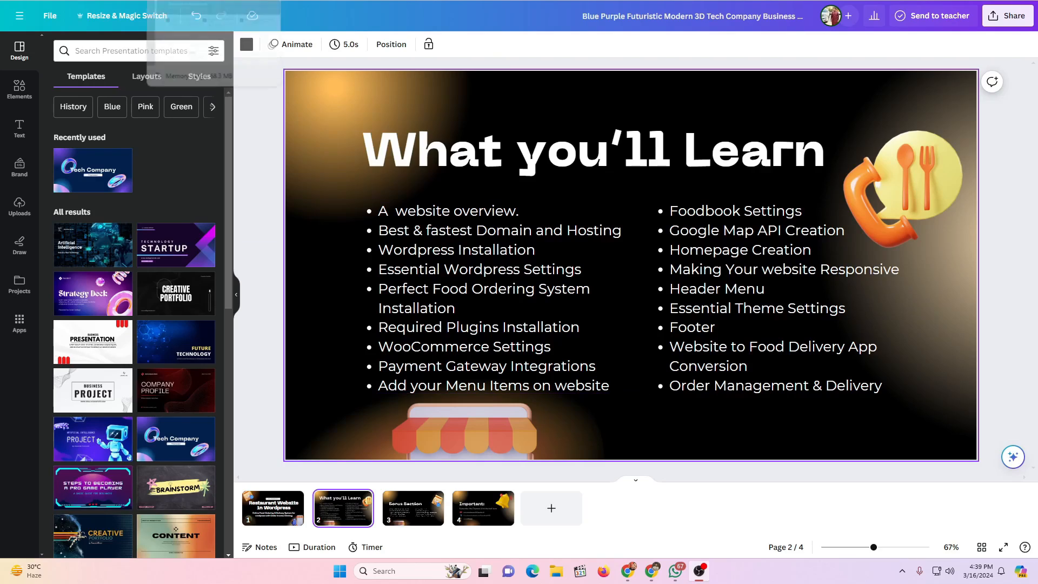
{"action": "left_click", "coordinate": [200, 1]}
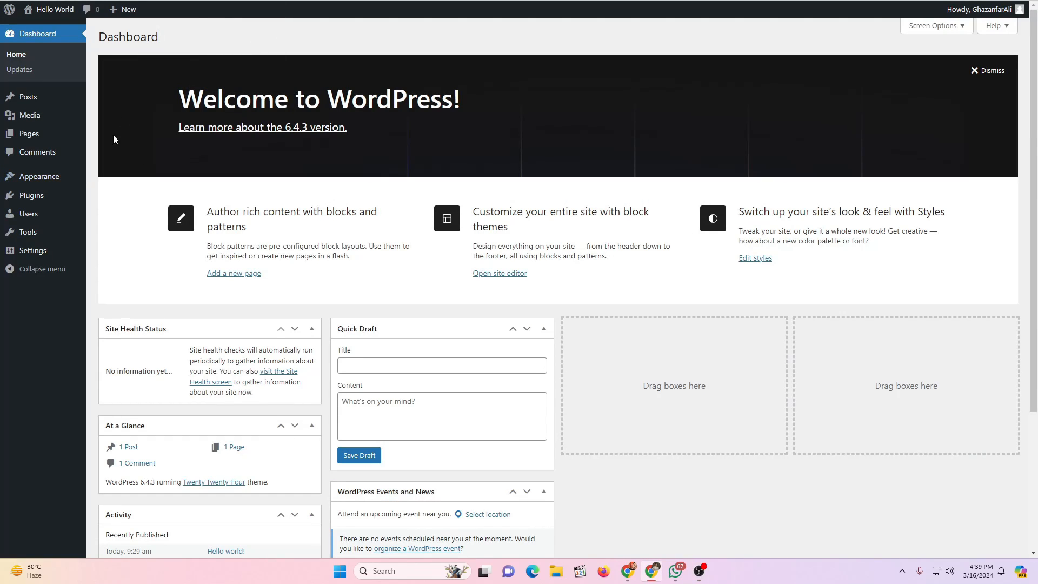
In the general settings, set the site title to "Restaurant Website" and the tagline to "Criticism is the basis for Improvement".
{"action": "left_click", "coordinate": [40, 255]}
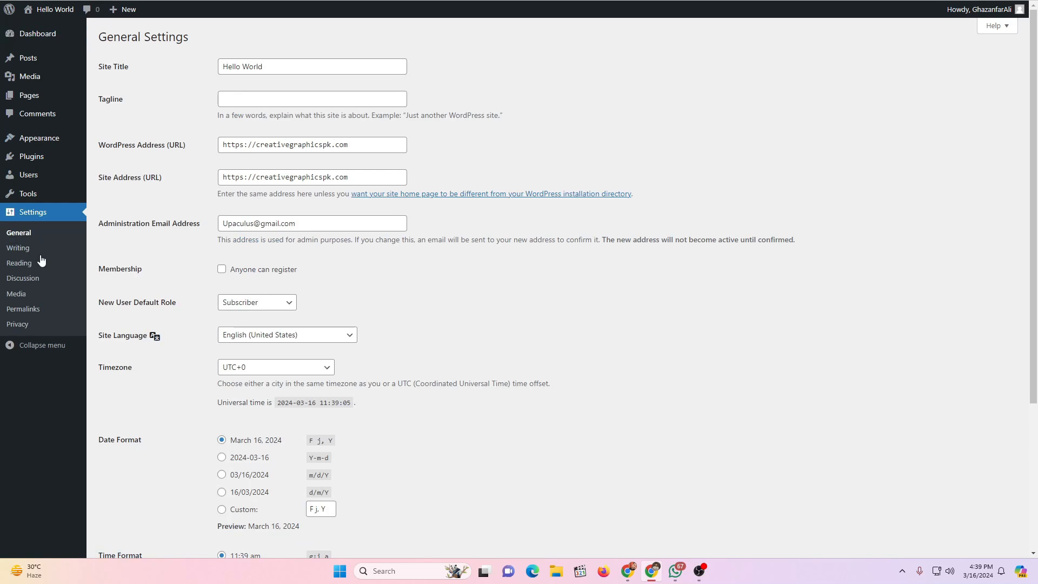
{"action": "left_click_drag", "start_coordinate": [289, 70], "coordinate": [224, 67]}
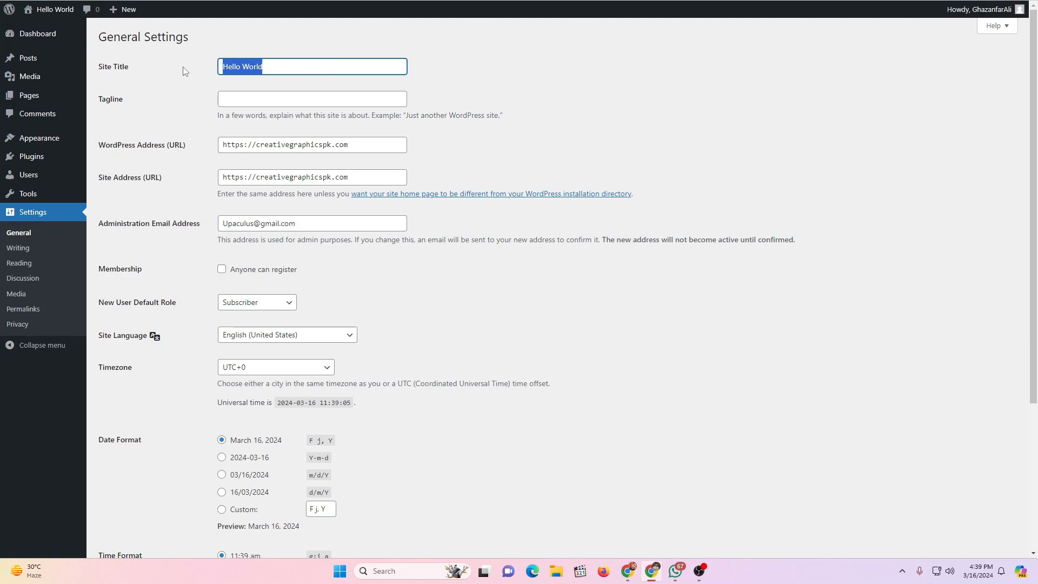
{"action": "type", "text": "Rest"}
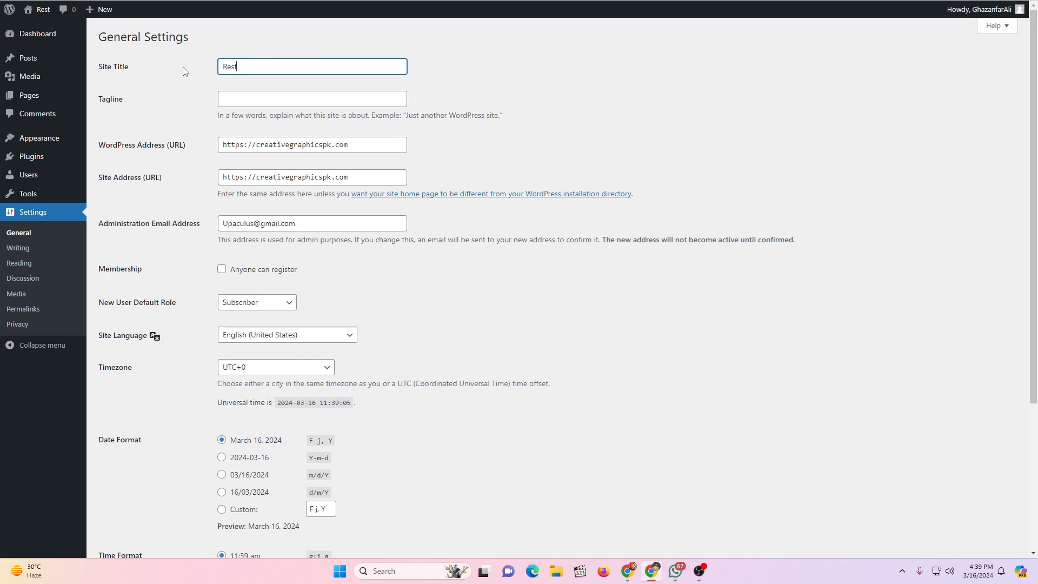
{"action": "type", "text": "aurant Website"}
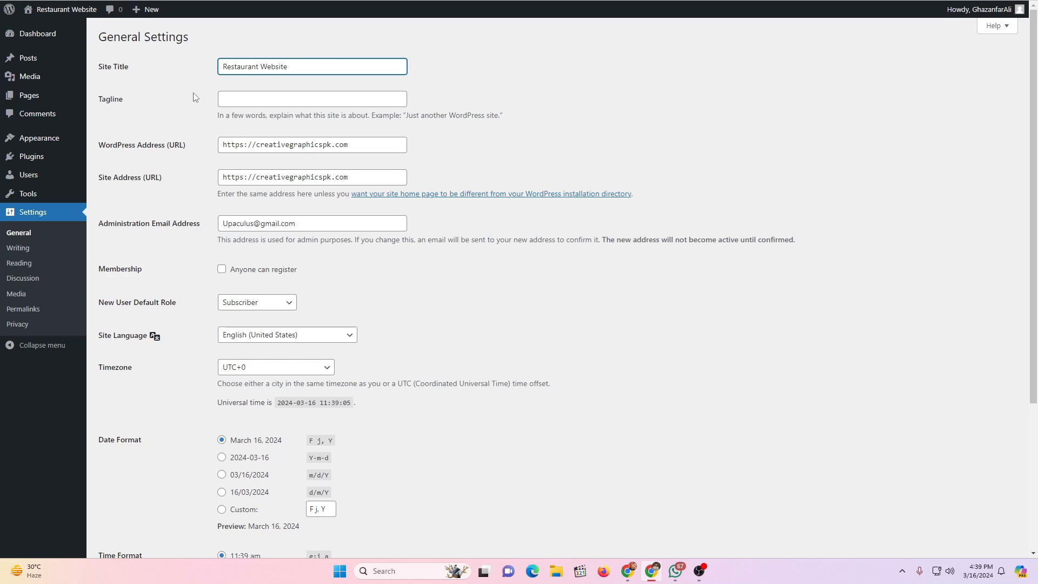
{"action": "left_click", "coordinate": [259, 99]}
{"action": "left_click", "coordinate": [313, 126]}
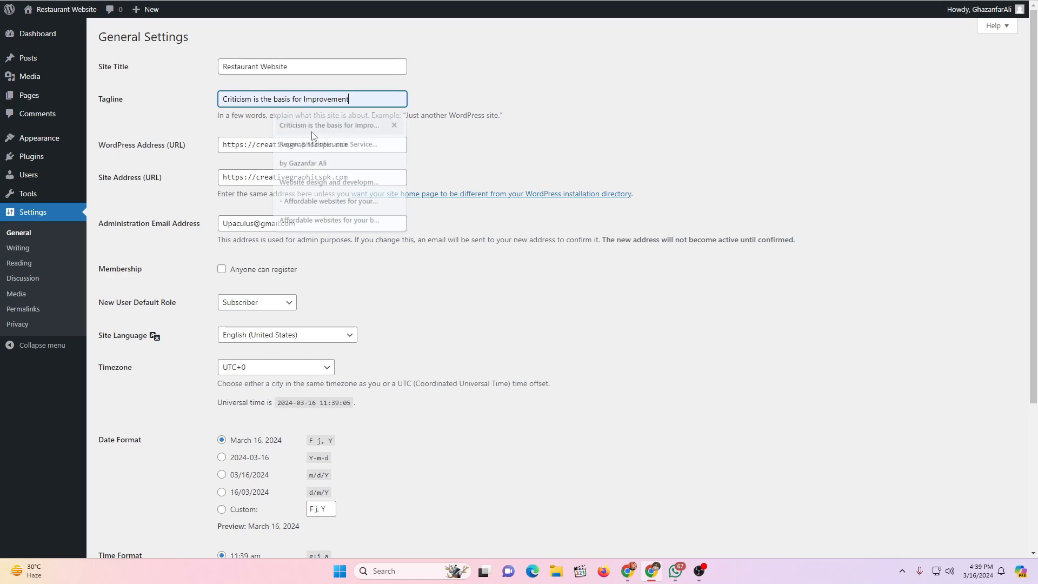
Review the administration email, timezone, and date and time format options, and save the general settings.
{"action": "scroll", "coordinate": [264, 92], "scroll_direction": "down", "scroll_amount": 1}
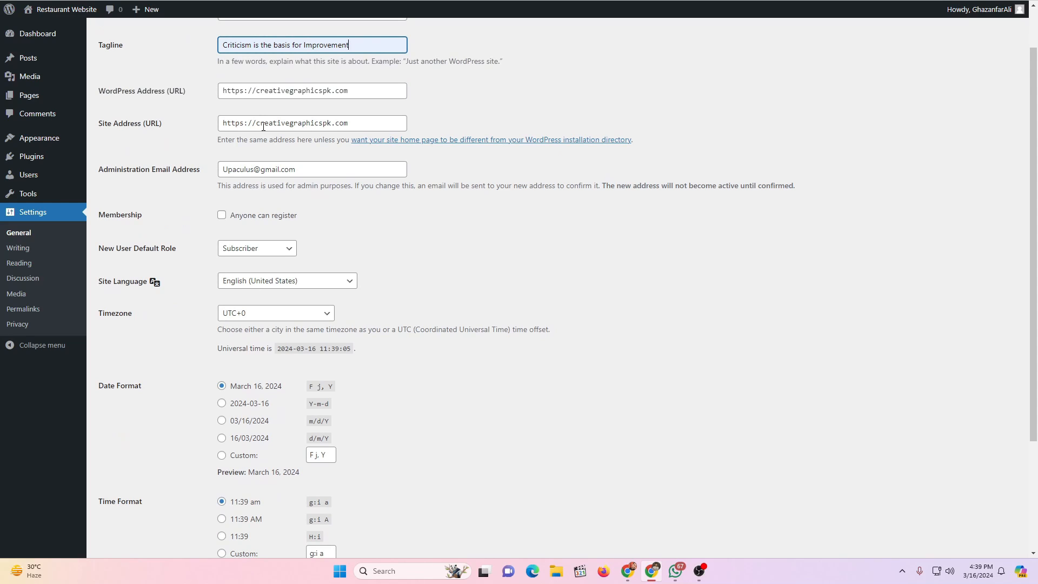
{"action": "scroll", "coordinate": [263, 126], "scroll_direction": "down", "scroll_amount": 1}
{"action": "left_click_drag", "start_coordinate": [378, 115], "coordinate": [206, 122]}
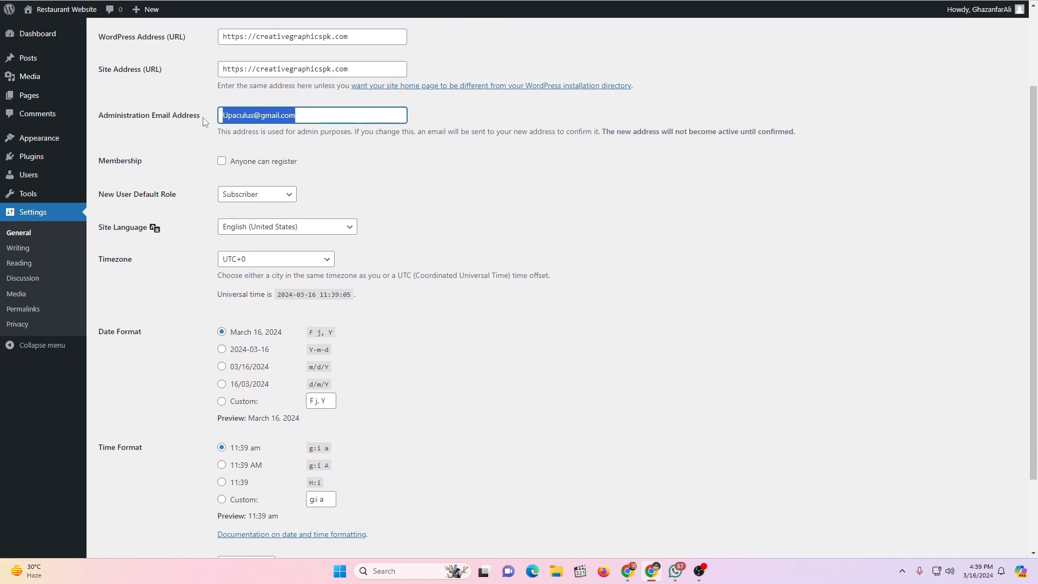
{"action": "left_click", "coordinate": [165, 139]}
{"action": "scroll", "coordinate": [165, 138], "scroll_direction": "down", "scroll_amount": 1}
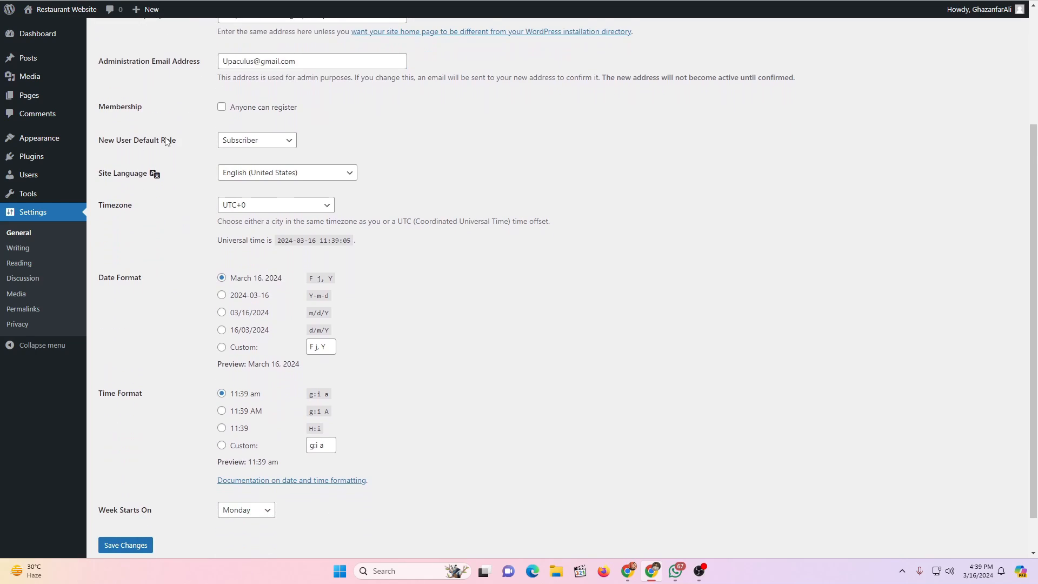
{"action": "scroll", "coordinate": [165, 140], "scroll_direction": "down", "scroll_amount": 1}
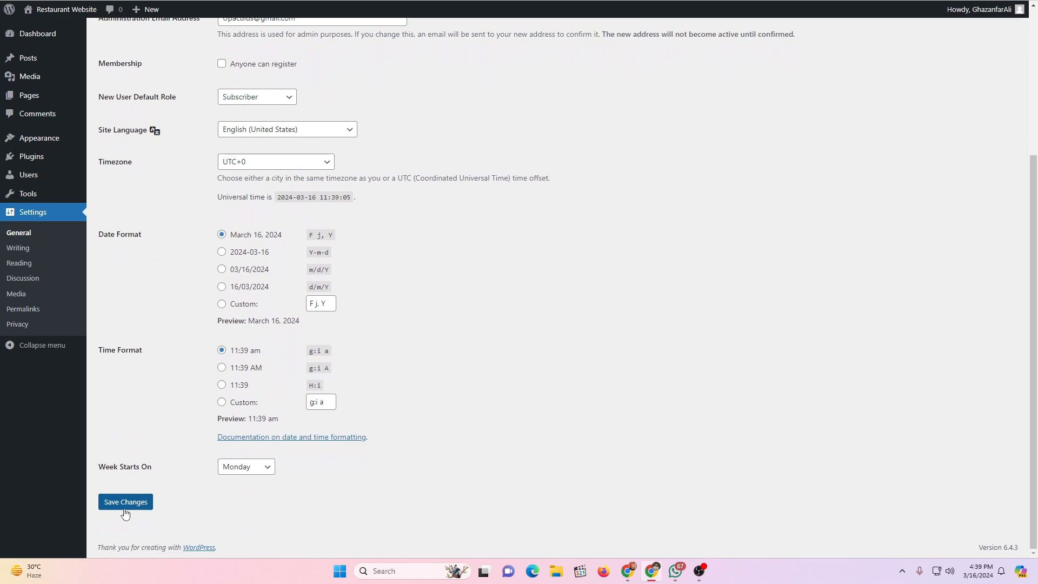
{"action": "left_click", "coordinate": [125, 508]}
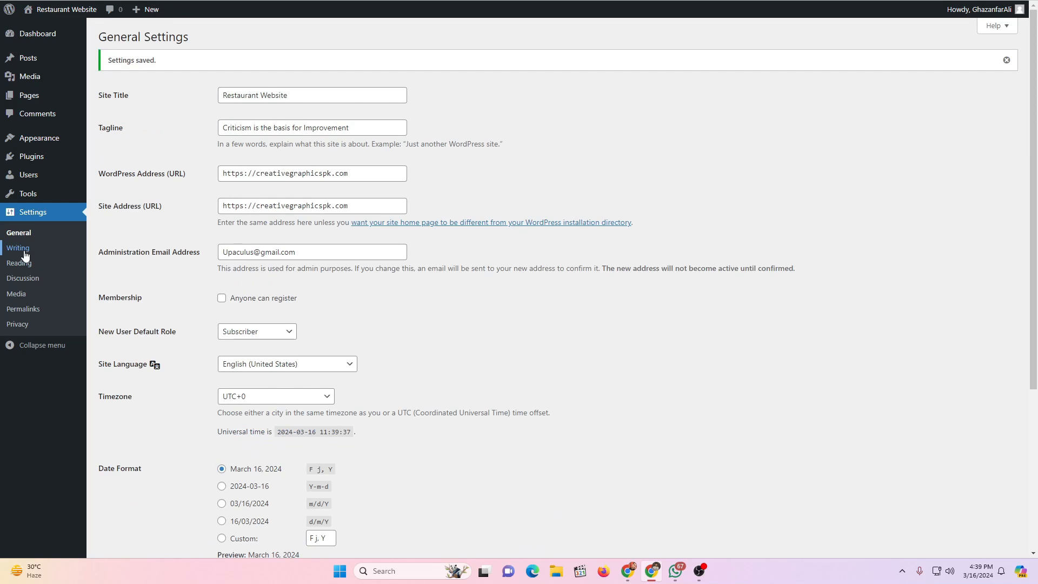
Check the live homepage from the reading settings, and save the option to discourage search engines from indexing the site.
{"action": "left_click", "coordinate": [19, 263]}
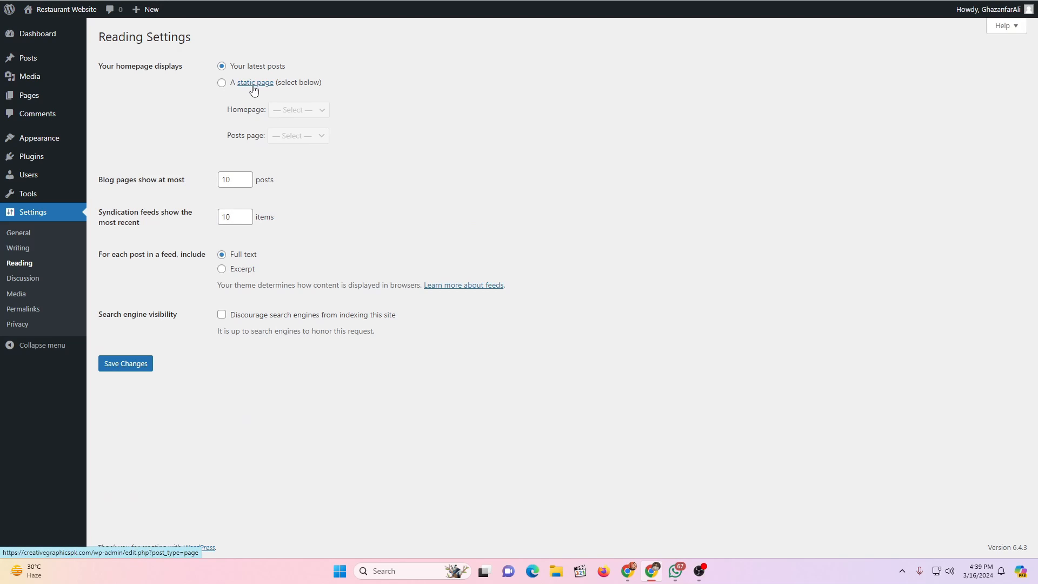
{"action": "mouse_move", "coordinate": [75, 11]}
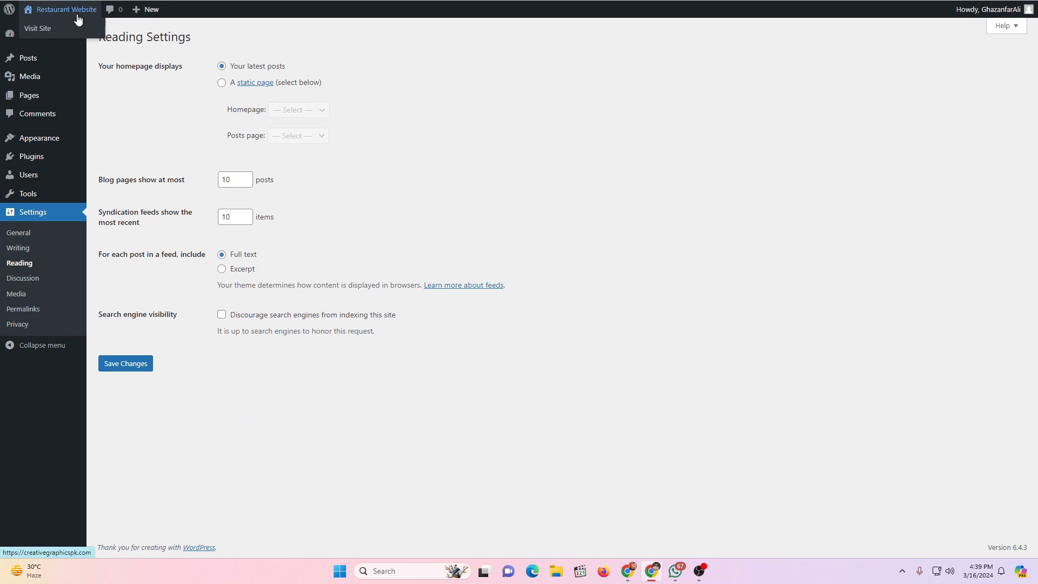
{"action": "left_click", "coordinate": [75, 30]}
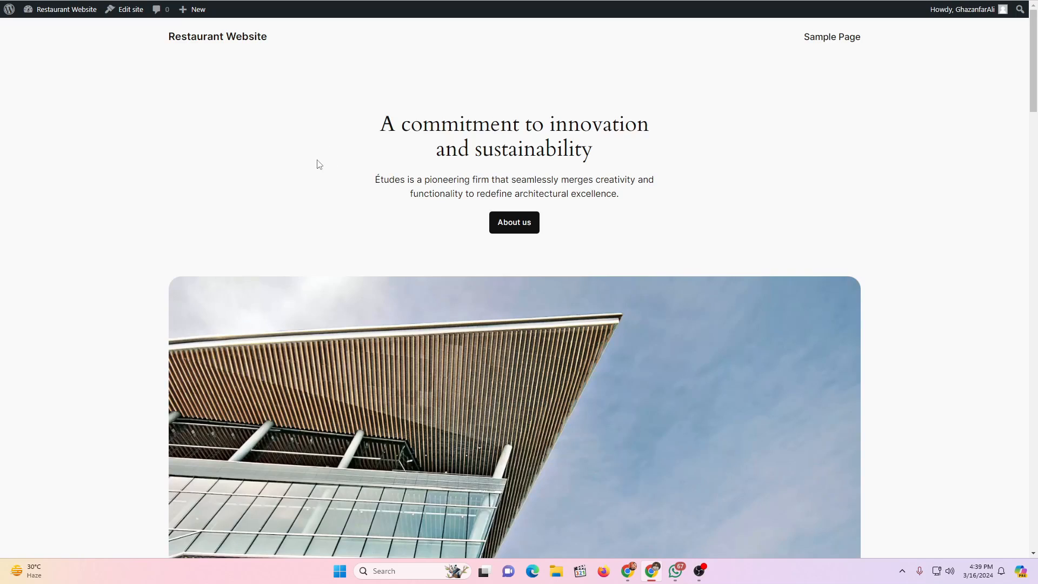
{"action": "scroll", "coordinate": [292, 169], "scroll_direction": "down", "scroll_amount": 10}
{"action": "scroll", "coordinate": [292, 183], "scroll_direction": "down", "scroll_amount": 5}
{"action": "scroll", "coordinate": [289, 184], "scroll_direction": "up", "scroll_amount": 20}
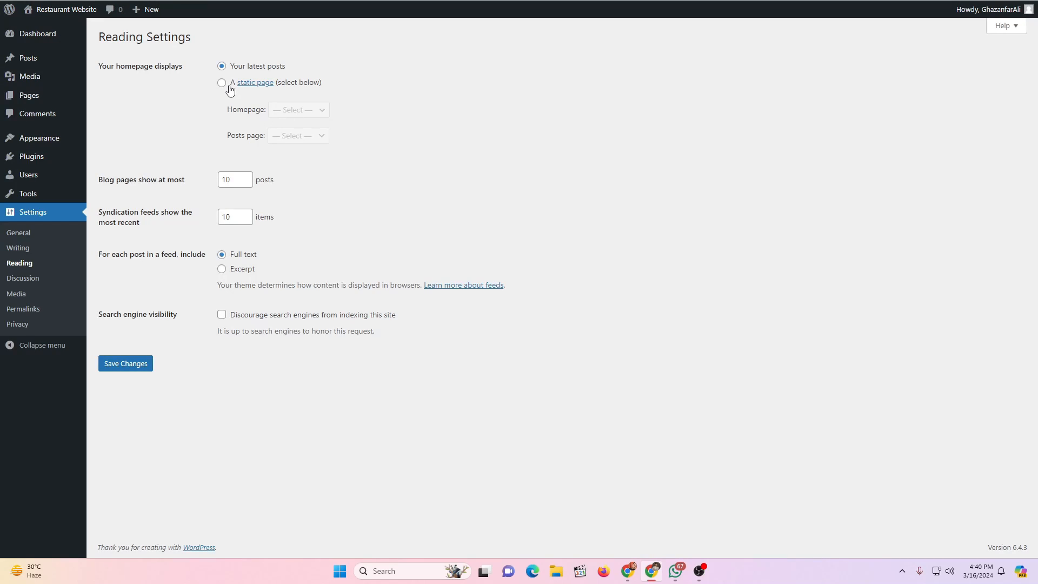
{"action": "left_click", "coordinate": [222, 316]}
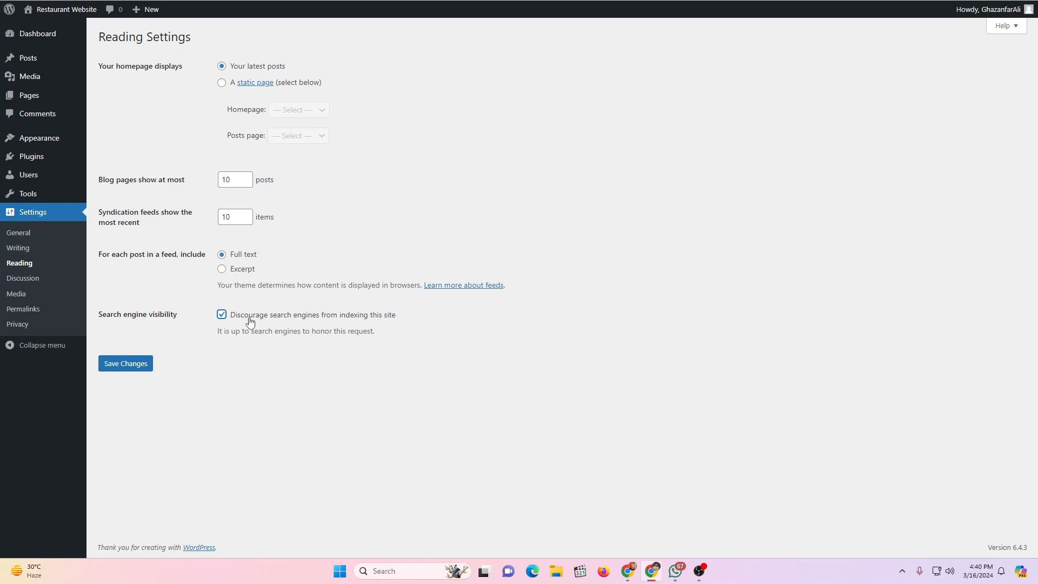
{"action": "left_click", "coordinate": [133, 369]}
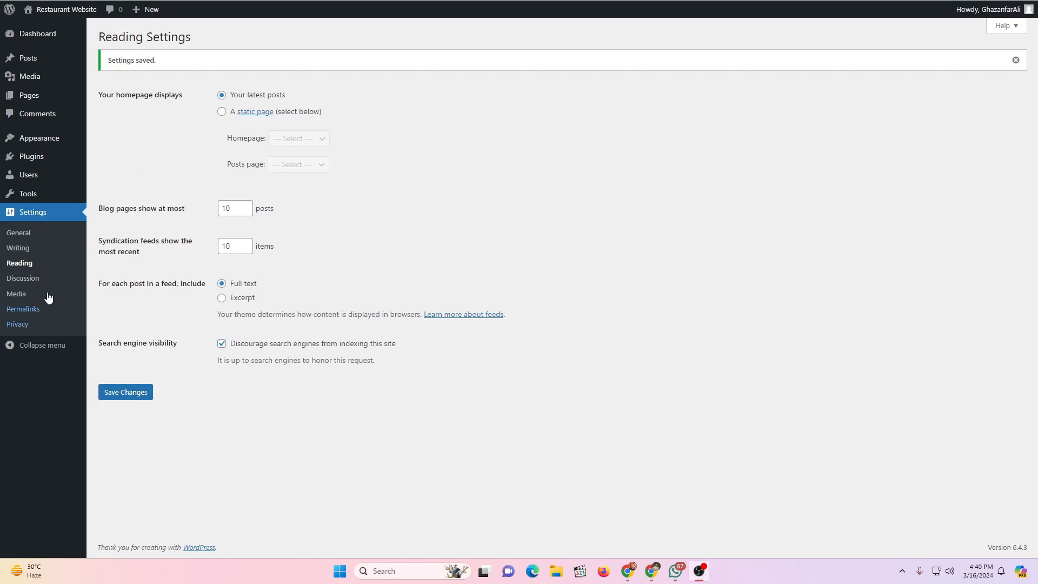
In the media settings, clear the thumbnail width and height and turn off cropping thumbnails to exact dimensions.
{"action": "left_click", "coordinate": [30, 296]}
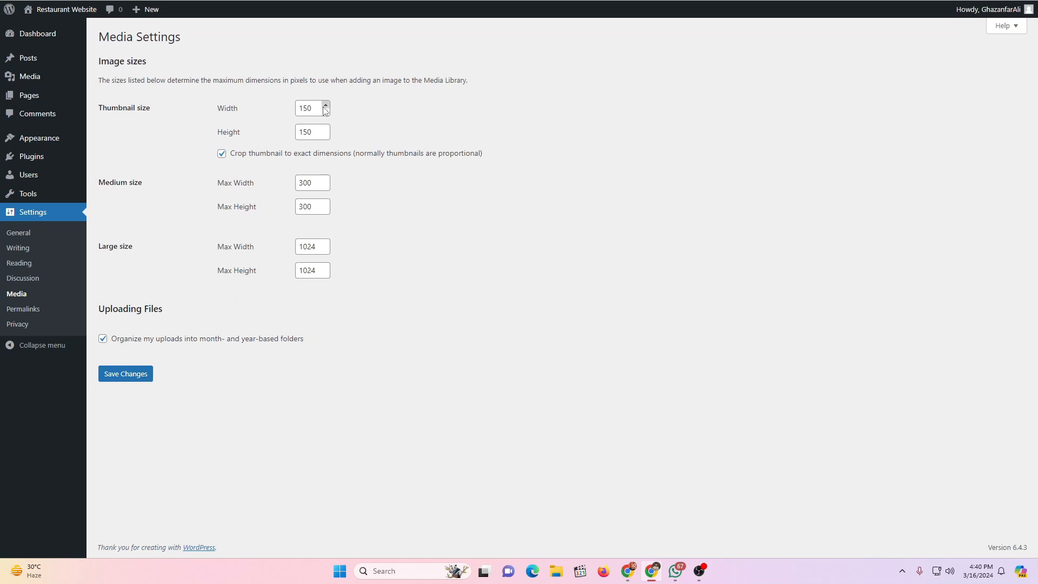
{"action": "left_click_drag", "start_coordinate": [312, 110], "coordinate": [293, 141]}
{"action": "key", "text": "BackSpace"}
Clear the maximum widths and heights of the medium and large image sizes, and save the media settings.
{"action": "key", "text": "BackSpace"}
{"action": "left_click", "coordinate": [222, 154]}
{"action": "left_click_drag", "start_coordinate": [298, 183], "coordinate": [289, 212]}
{"action": "key", "text": "BackSpace"}
{"action": "key", "text": "BackSpace"}
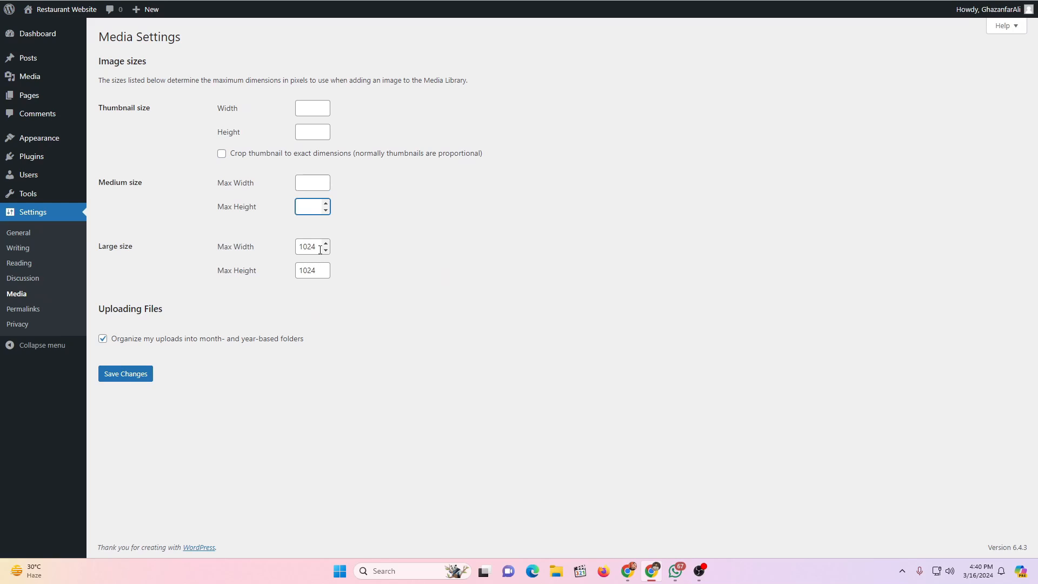
{"action": "left_click_drag", "start_coordinate": [319, 248], "coordinate": [279, 271]}
{"action": "key", "text": "BackSpace"}
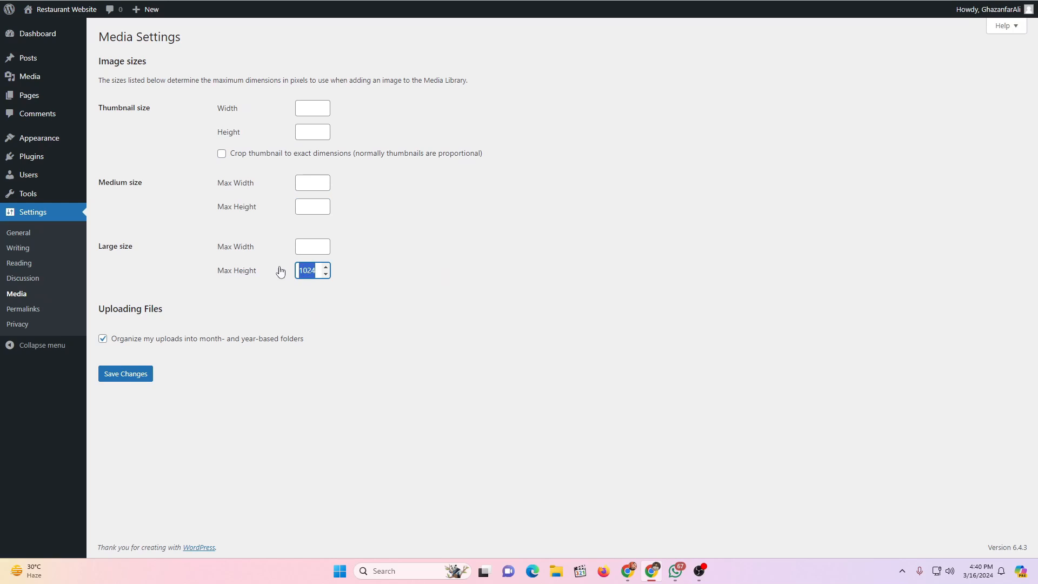
{"action": "key", "text": "BackSpace"}
{"action": "left_click", "coordinate": [147, 369]}
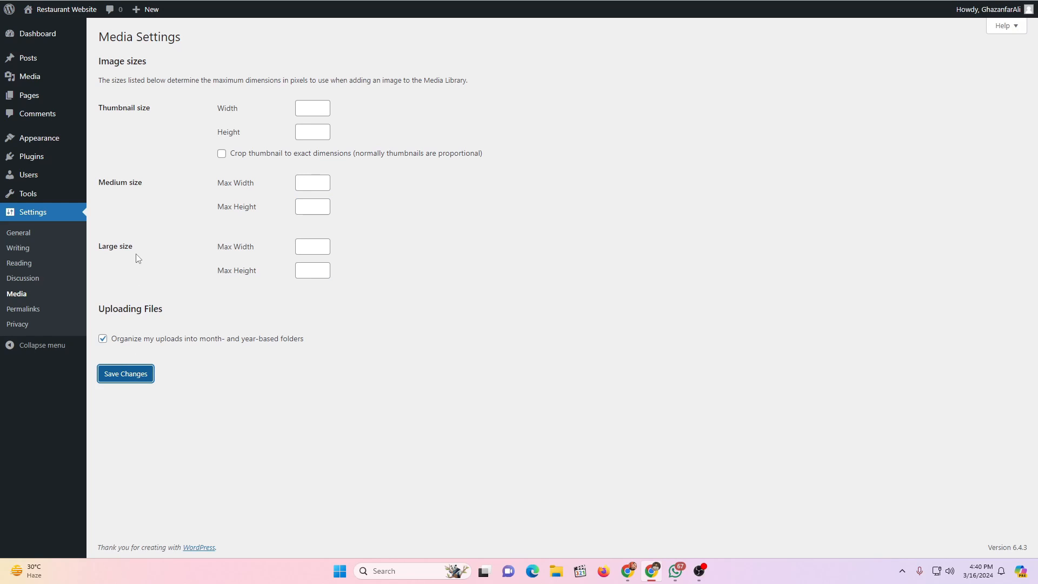
{"action": "left_click", "coordinate": [1016, 60]}
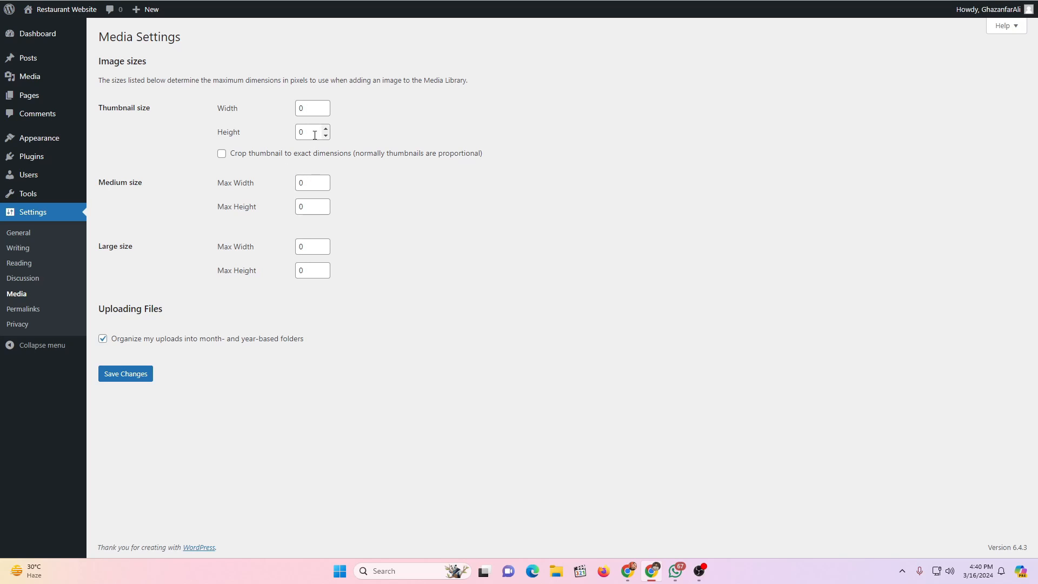
Set the permalink structure to Post name and save the permalink settings.
{"action": "left_click", "coordinate": [33, 310]}
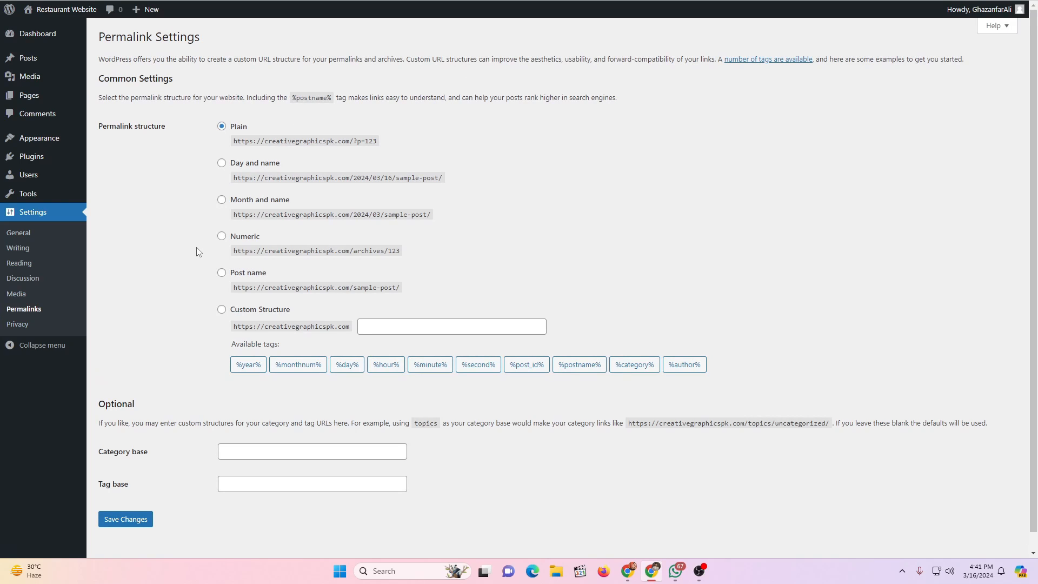
{"action": "left_click", "coordinate": [223, 274]}
{"action": "left_click", "coordinate": [129, 520]}
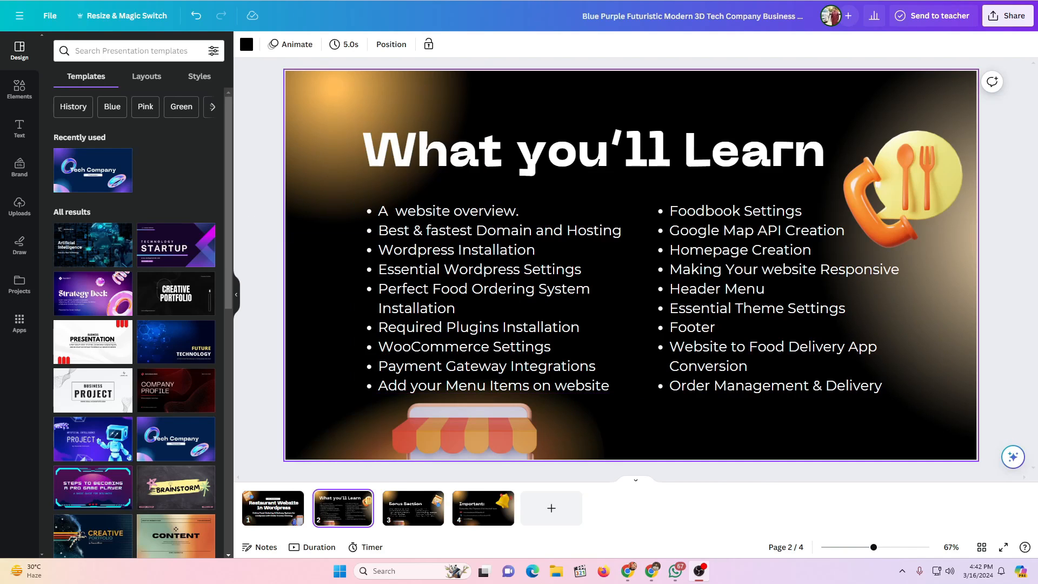
Switch to the FoodBook item page on CodeCanyon, add the Regular License to the cart, and proceed to checkout.
{"action": "left_click", "coordinate": [259, 1]}
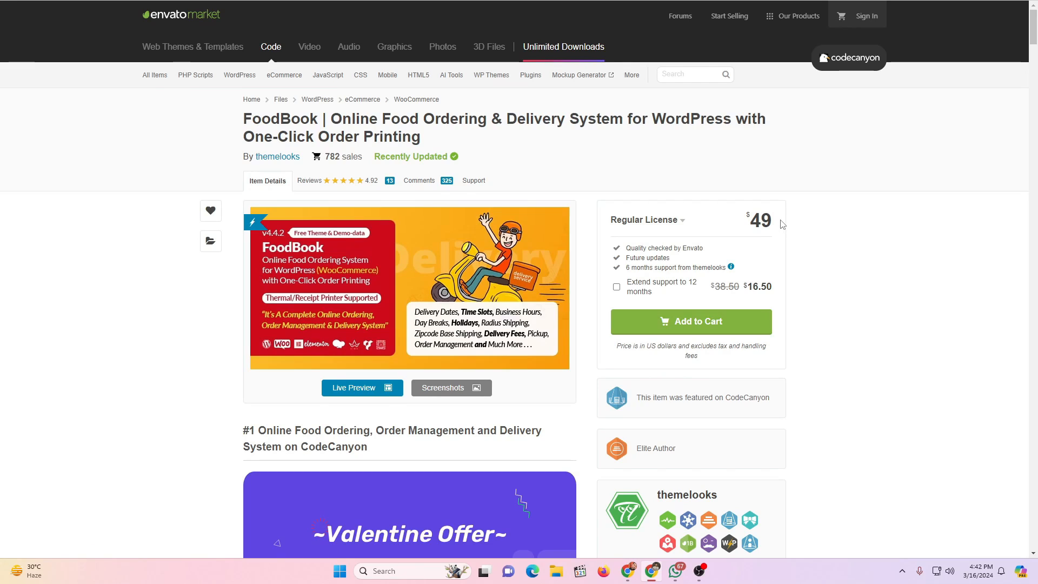
{"action": "left_click_drag", "start_coordinate": [779, 222], "coordinate": [755, 221]}
{"action": "left_click", "coordinate": [718, 228]}
{"action": "left_click", "coordinate": [698, 325]}
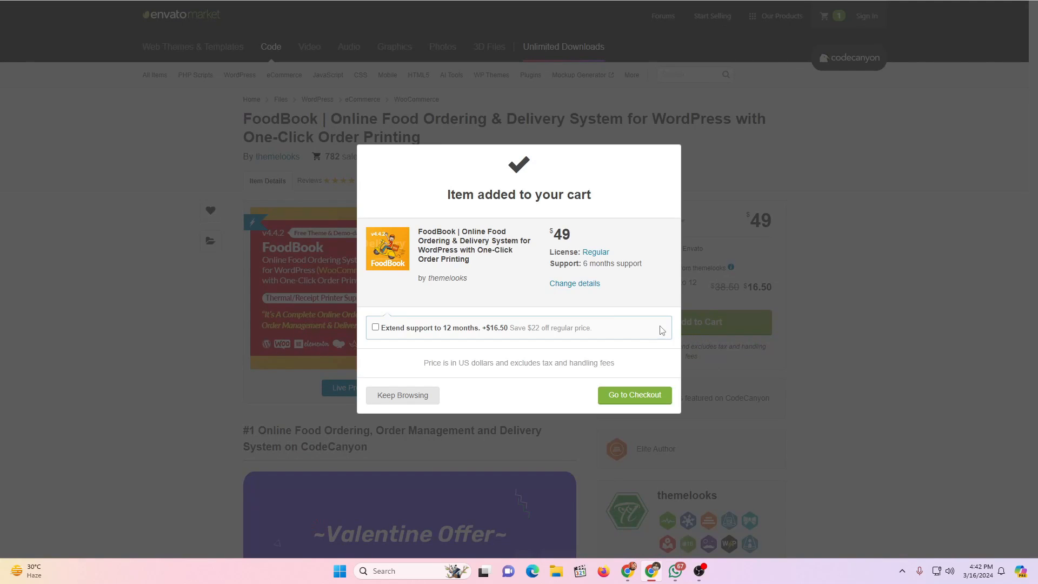
{"action": "left_click", "coordinate": [635, 396]}
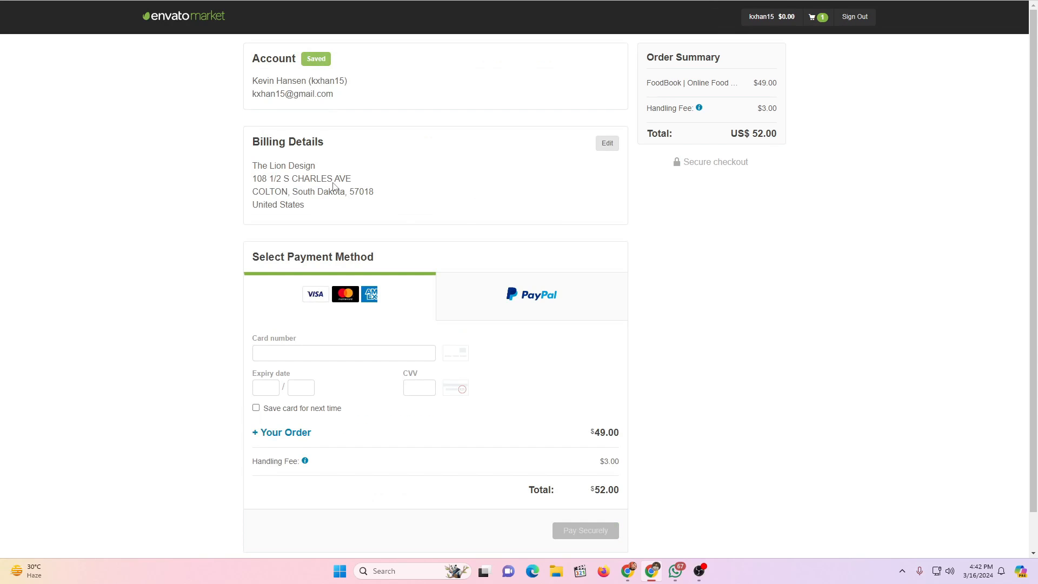
Look over the billing details and the card and PayPal payment options at checkout, and return to the FoodBook item page.
{"action": "scroll", "coordinate": [336, 196], "scroll_direction": "down", "scroll_amount": 1}
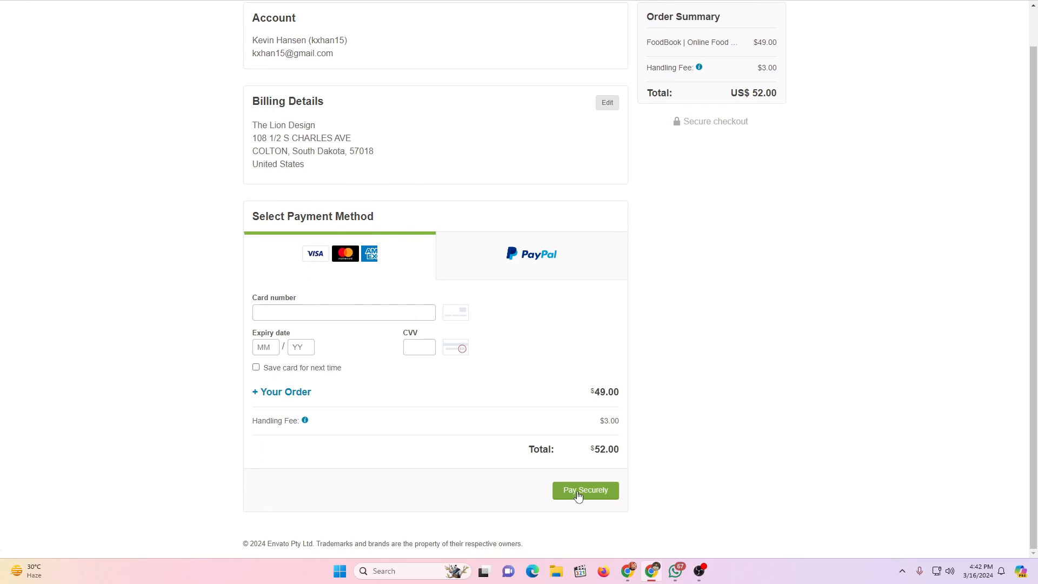
{"action": "left_click", "coordinate": [578, 495]}
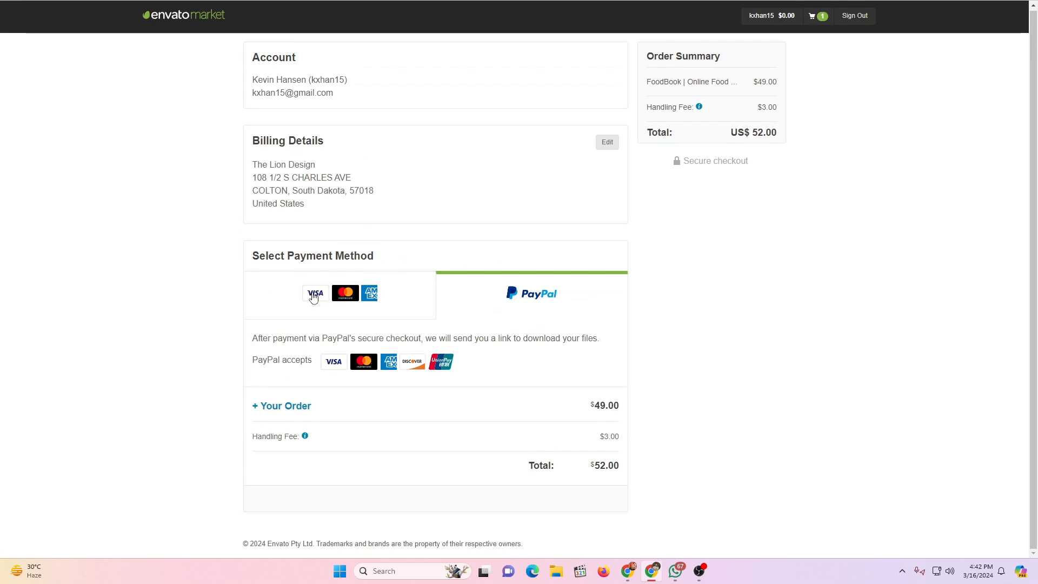
{"action": "left_click", "coordinate": [313, 297]}
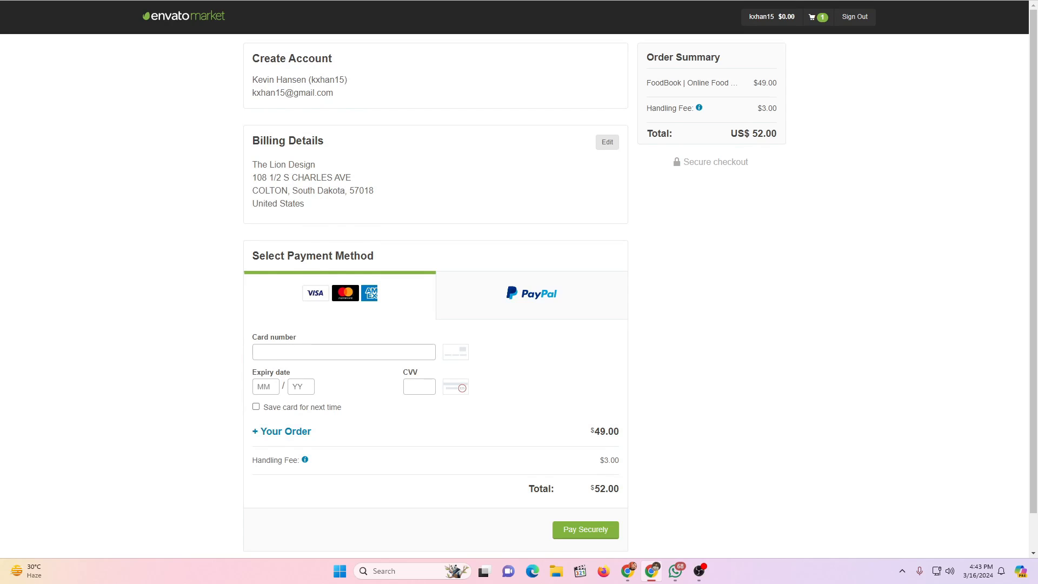
{"action": "key", "text": "alt+Left"}
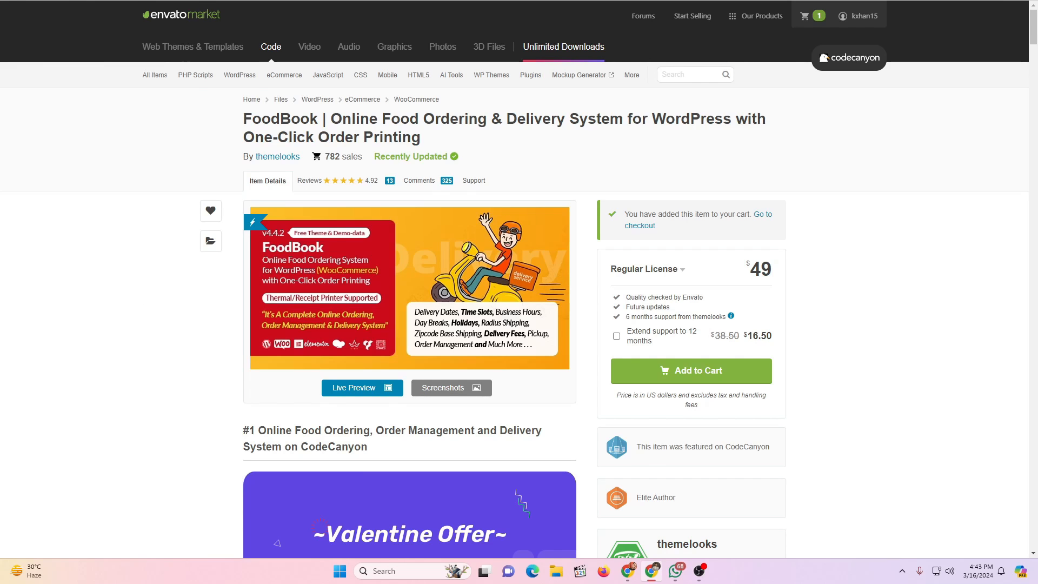
Switch to the restaurant site's WordPress dashboard, upload the foodbook.zip plugin, and install and activate it.
{"action": "key", "text": "ctrl+Tab"}
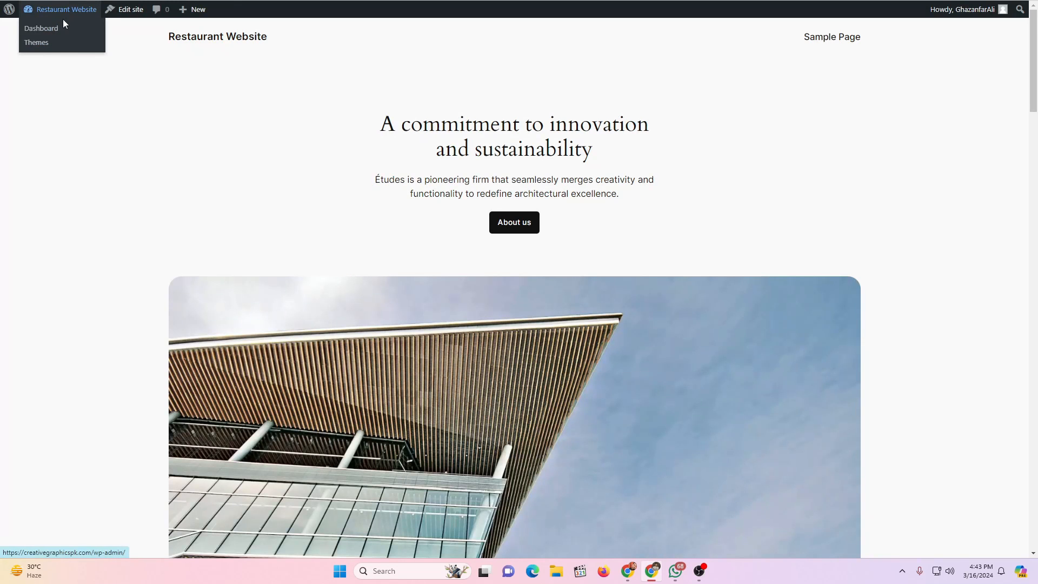
{"action": "left_click", "coordinate": [65, 25]}
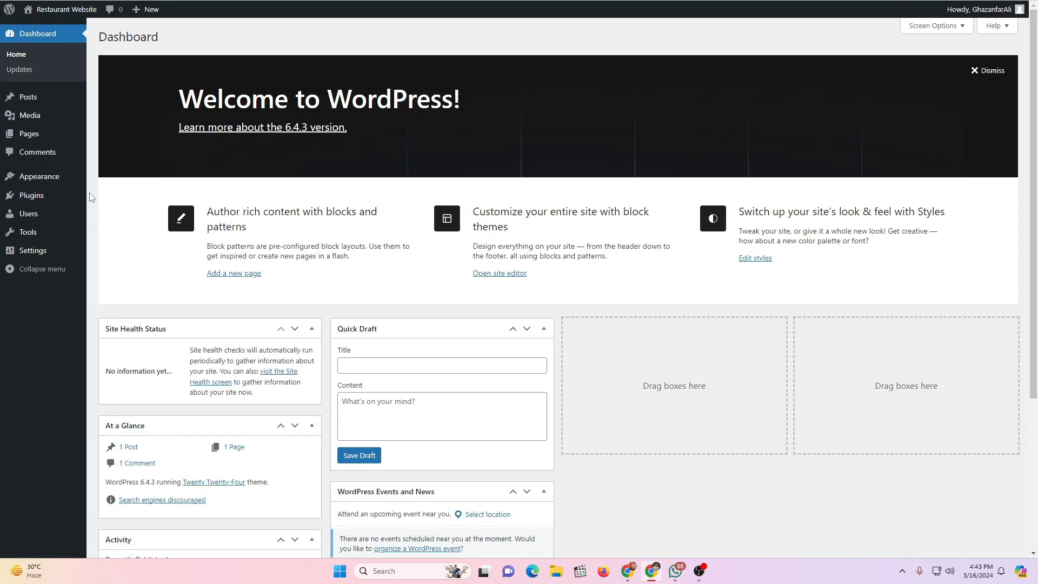
{"action": "mouse_move", "coordinate": [39, 196]}
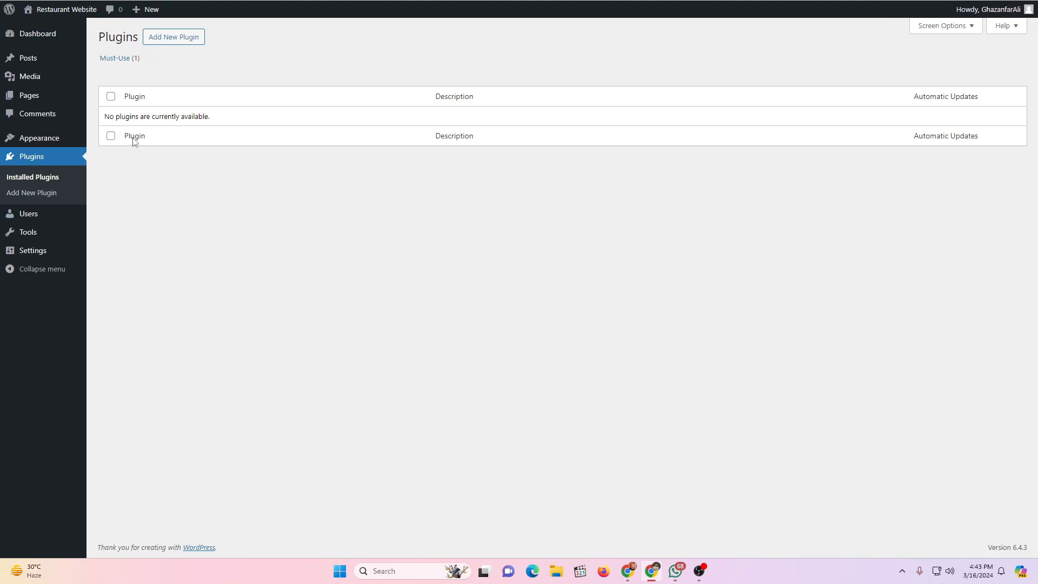
{"action": "left_click", "coordinate": [169, 39]}
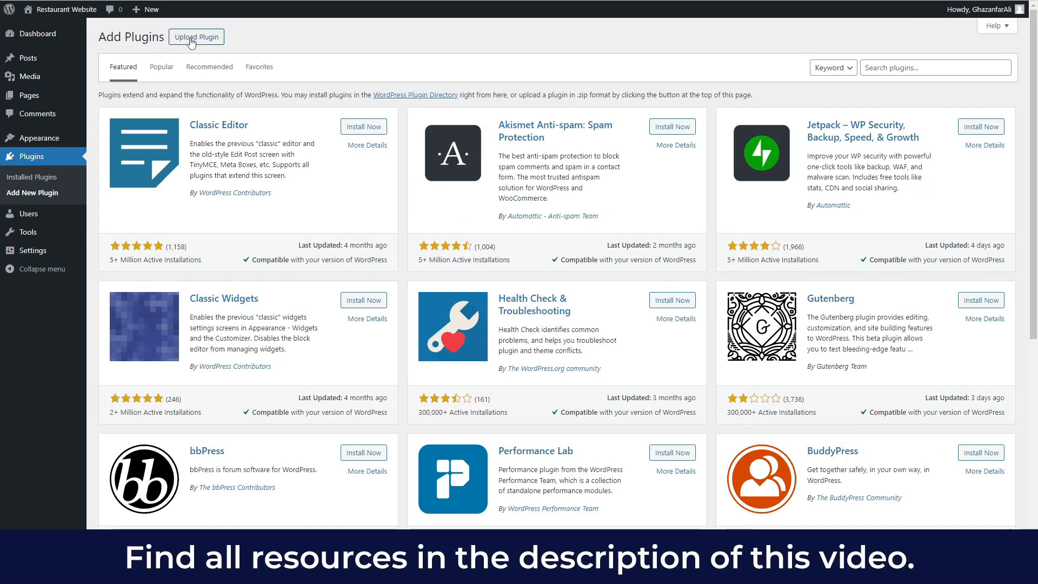
{"action": "left_click", "coordinate": [190, 38]}
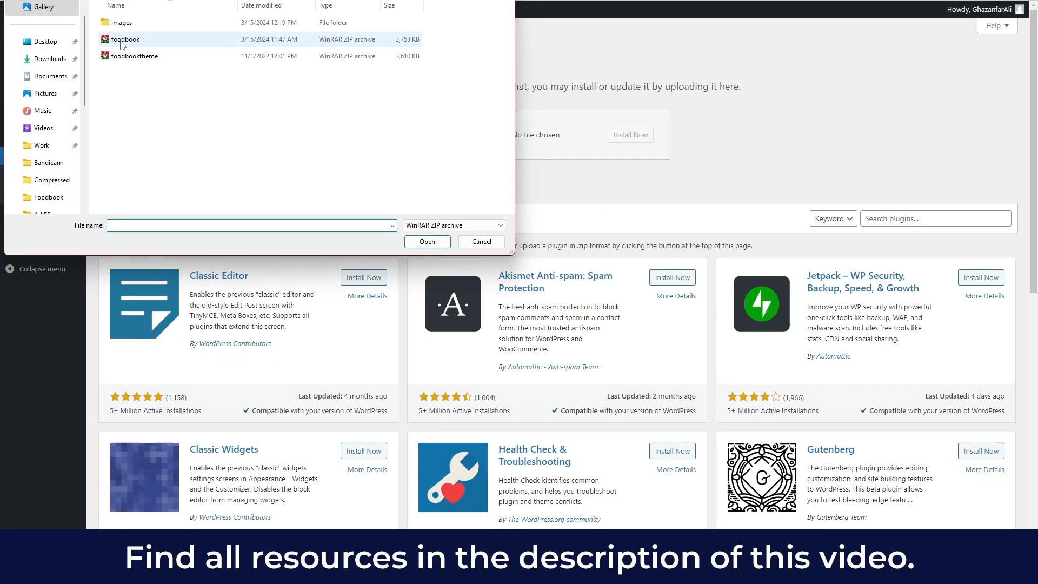
{"action": "left_click", "coordinate": [157, 40]}
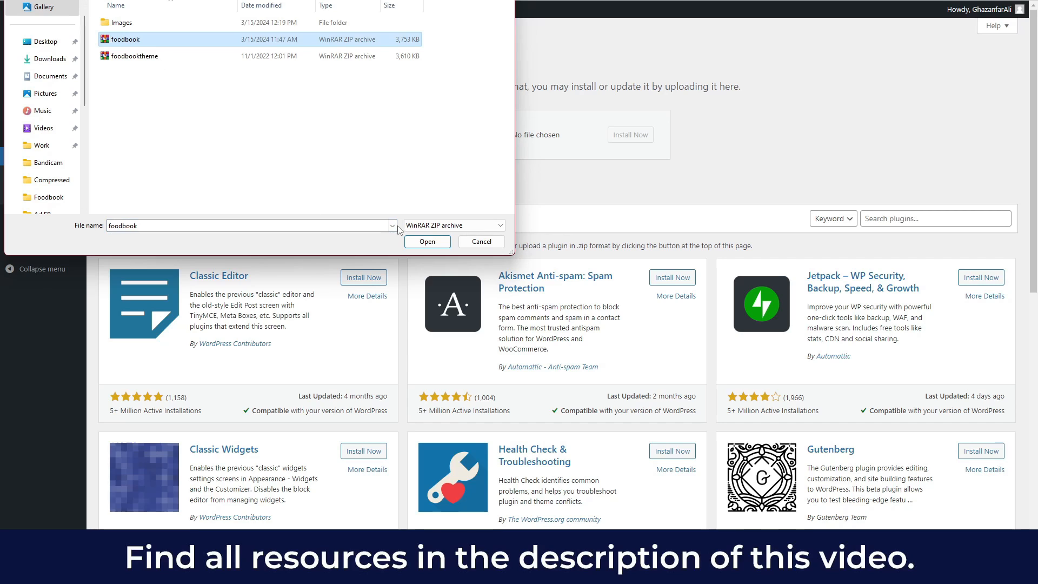
{"action": "left_click", "coordinate": [428, 242]}
{"action": "left_click", "coordinate": [630, 135]}
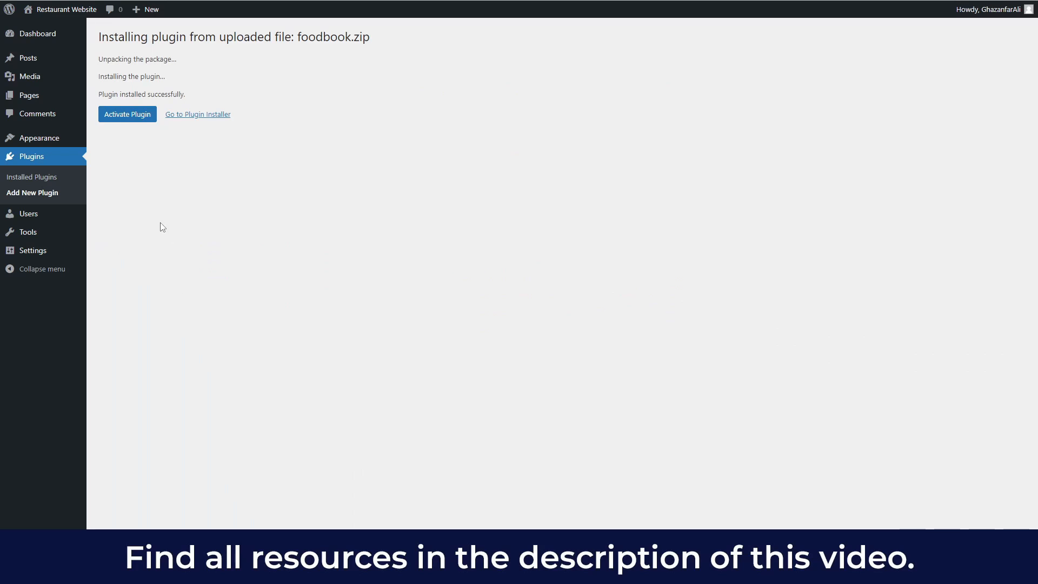
{"action": "left_click", "coordinate": [124, 123]}
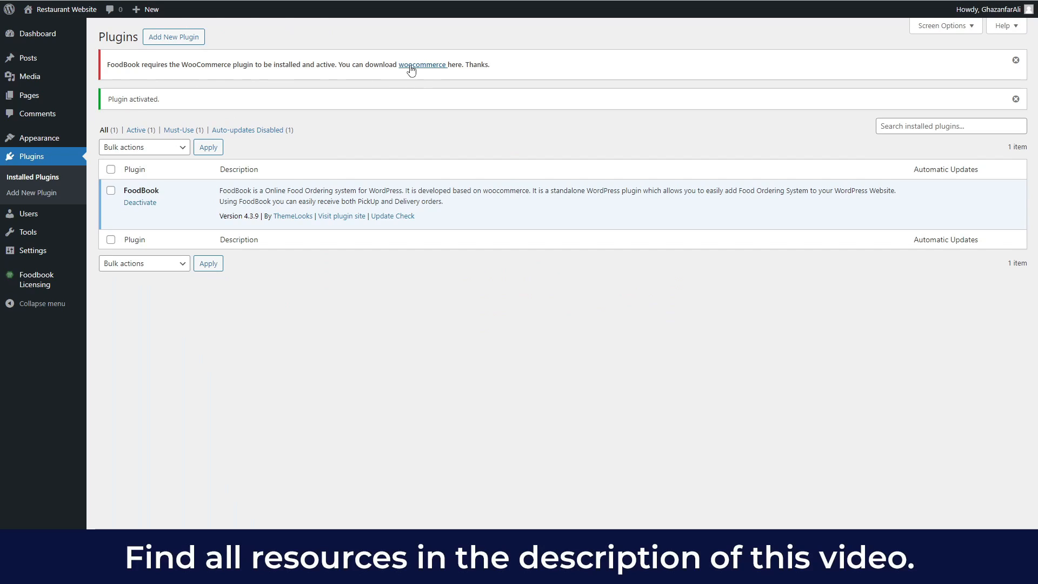
Search the plugin directory for "woocommerce" and install the WooCommerce plugin by Automattic.
{"action": "left_click", "coordinate": [164, 40]}
{"action": "left_click", "coordinate": [886, 103]}
{"action": "type", "text": "woocommerce"}
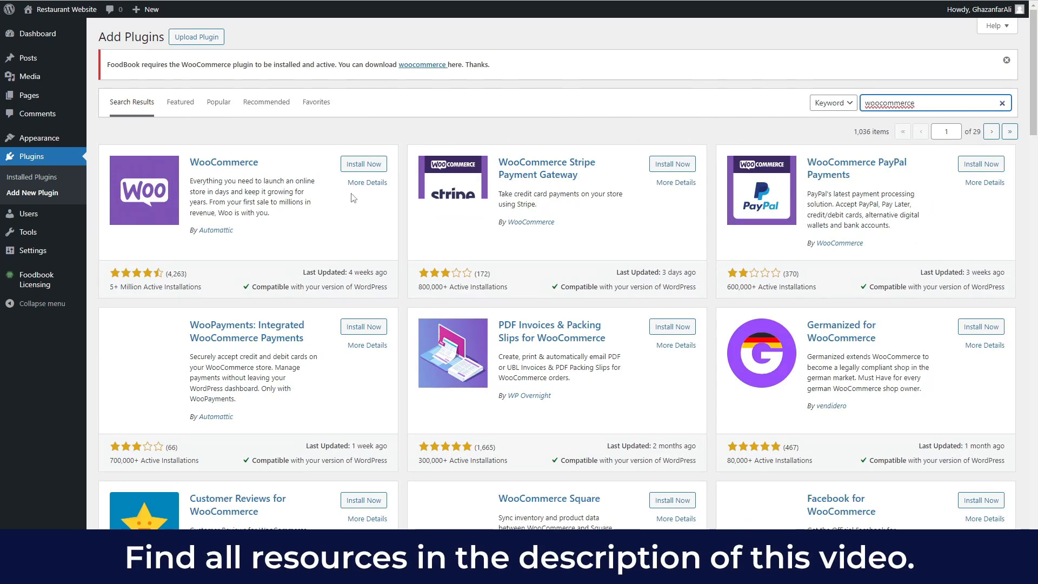
{"action": "left_click", "coordinate": [359, 164]}
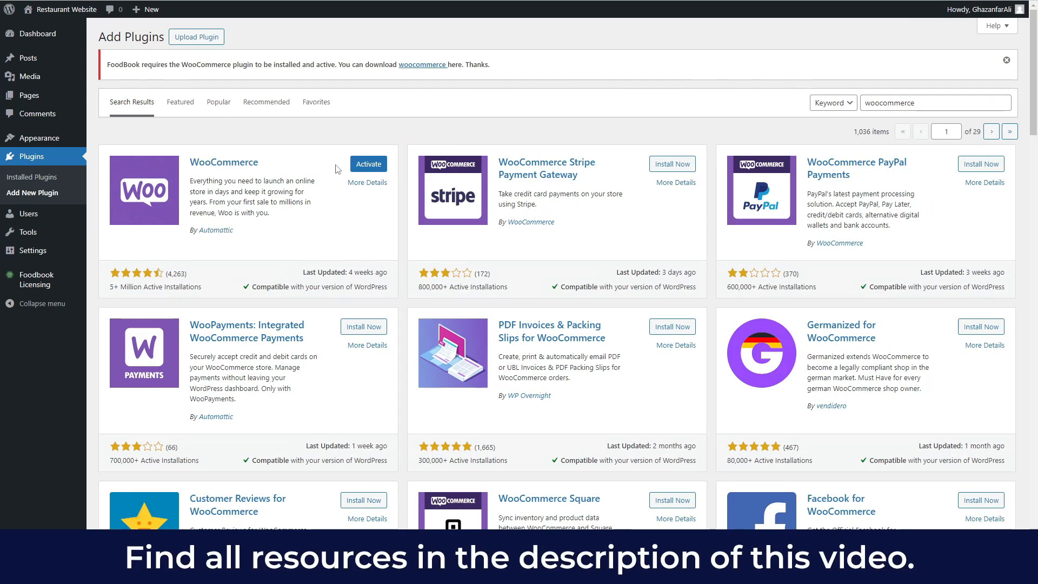
Activate WooCommerce, skip its guided setup, set the business location to United States (US) — Delaware, and go to the store.
{"action": "left_click", "coordinate": [380, 167]}
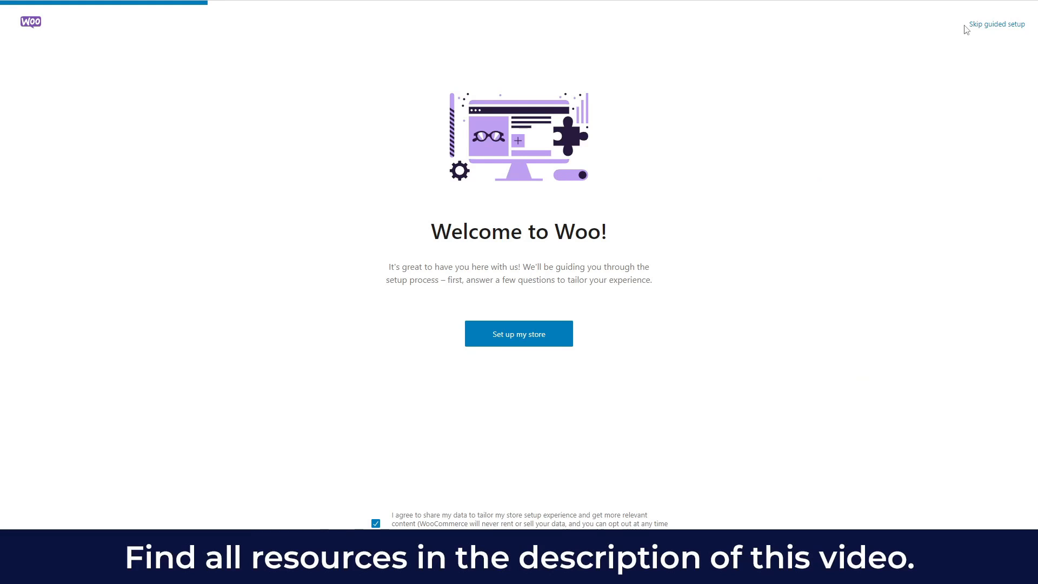
{"action": "left_click", "coordinate": [987, 26]}
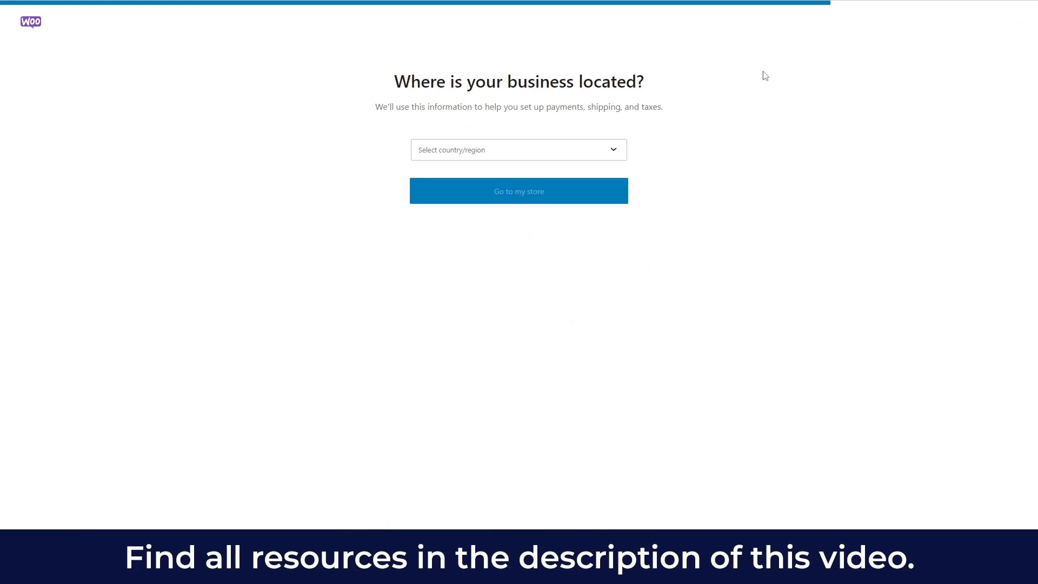
{"action": "left_click", "coordinate": [480, 154]}
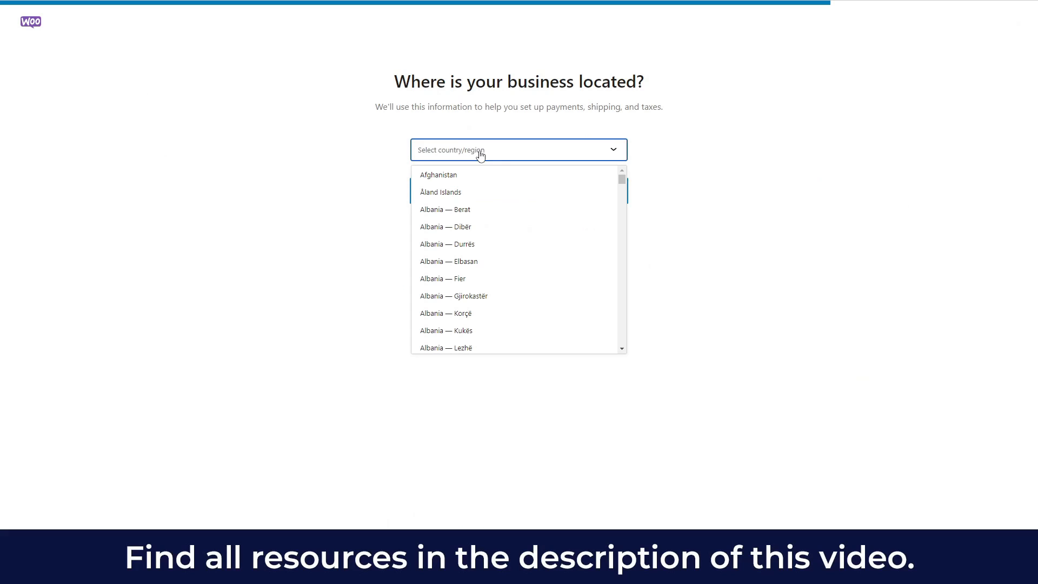
{"action": "type", "text": "United"}
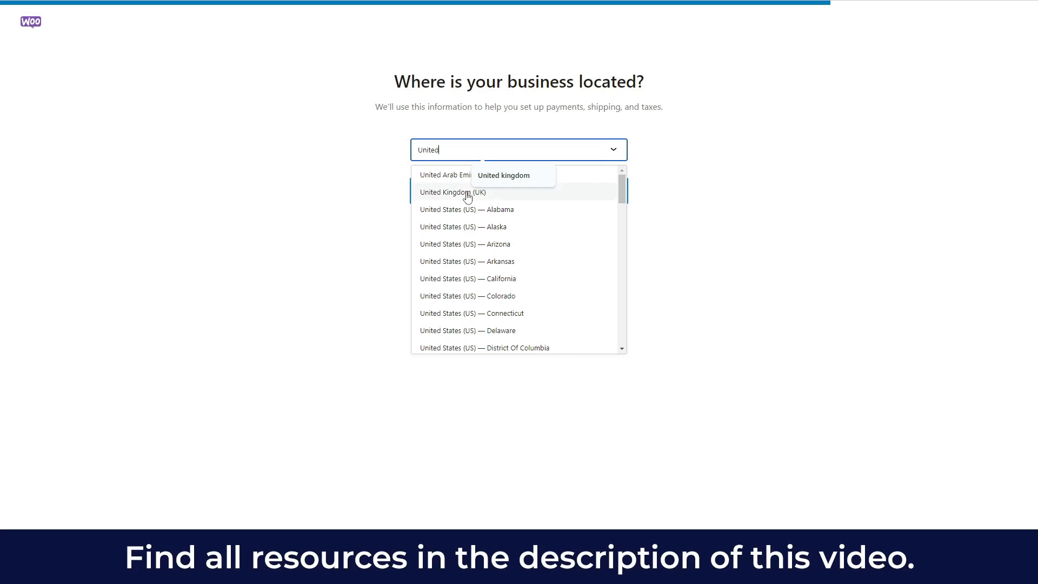
{"action": "scroll", "coordinate": [465, 259], "scroll_direction": "down", "scroll_amount": 3}
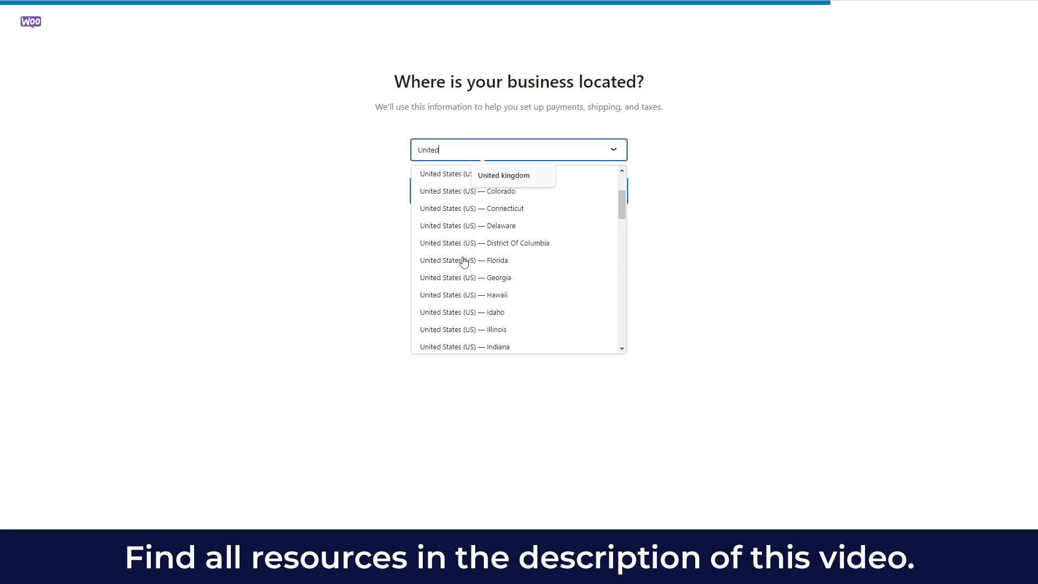
{"action": "scroll", "coordinate": [465, 259], "scroll_direction": "up", "scroll_amount": 2}
{"action": "left_click", "coordinate": [470, 279]}
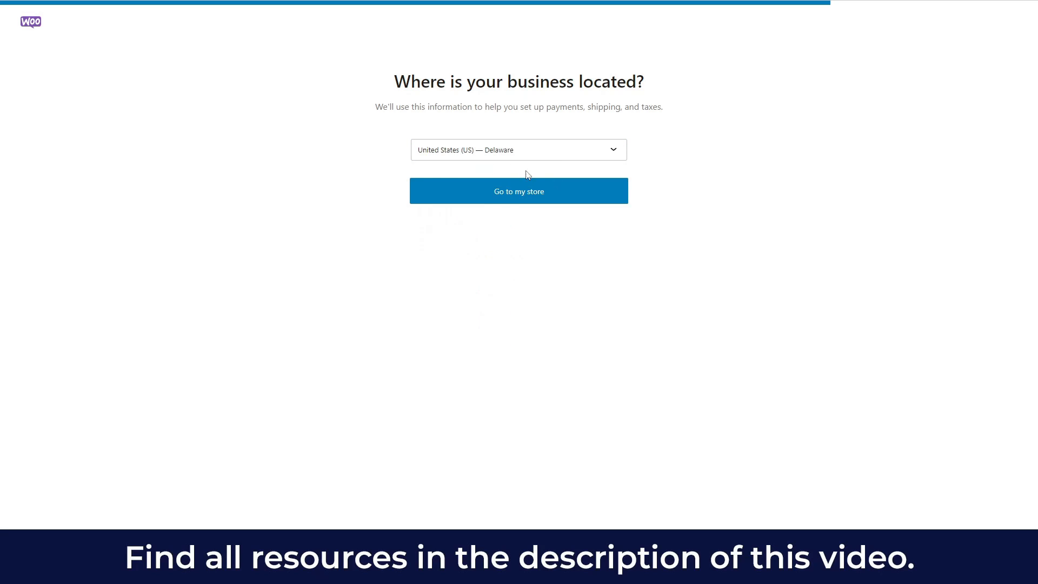
{"action": "left_click", "coordinate": [535, 196]}
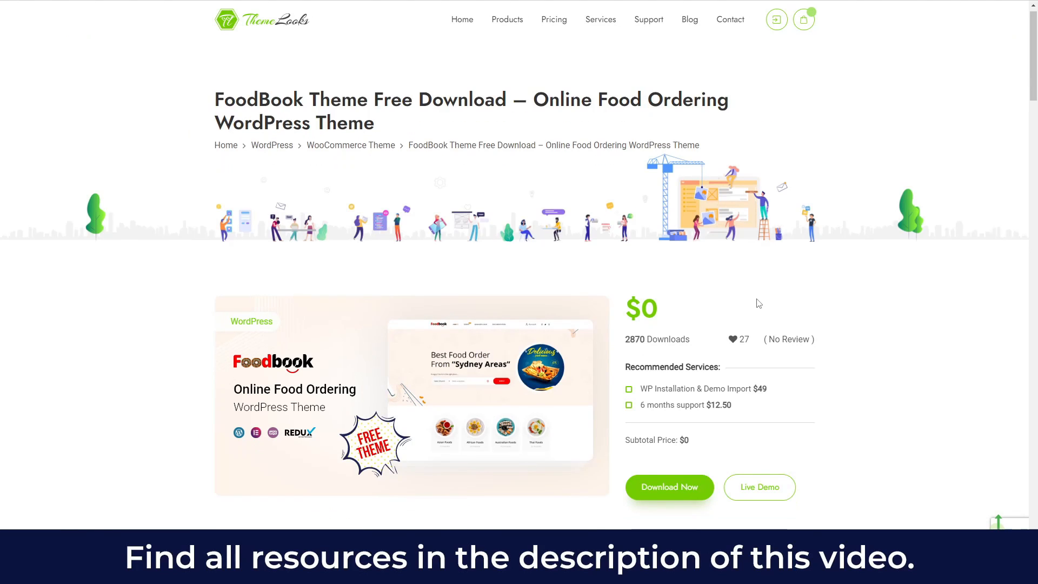
Open the free FoodBook theme page on ThemeLooks, add the theme to the cart, and look over the checkout's billing form.
{"action": "scroll", "coordinate": [703, 325], "scroll_direction": "down", "scroll_amount": 3}
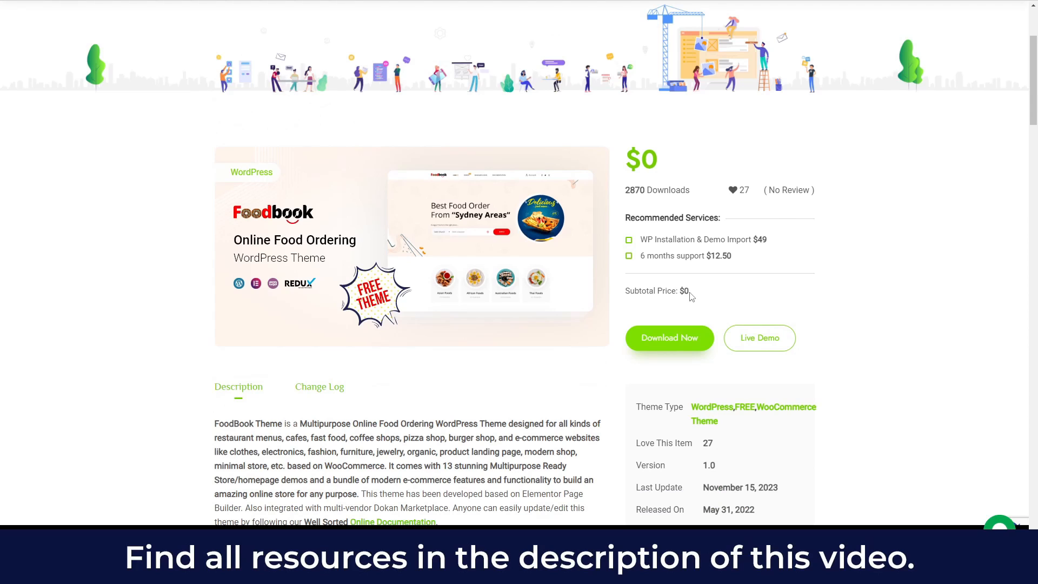
{"action": "scroll", "coordinate": [425, 300], "scroll_direction": "down", "scroll_amount": 3}
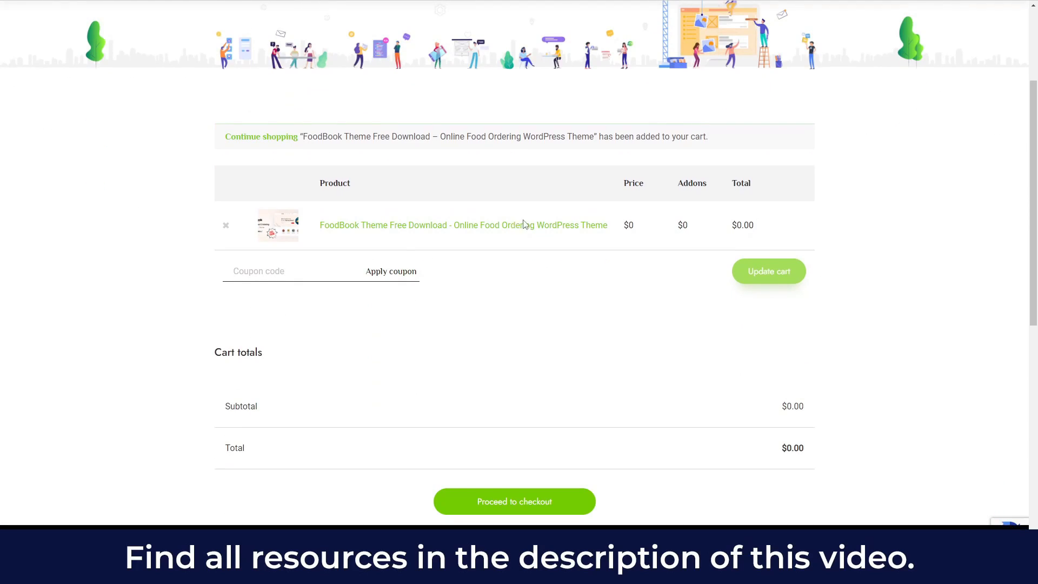
{"action": "scroll", "coordinate": [594, 352], "scroll_direction": "down", "scroll_amount": 2}
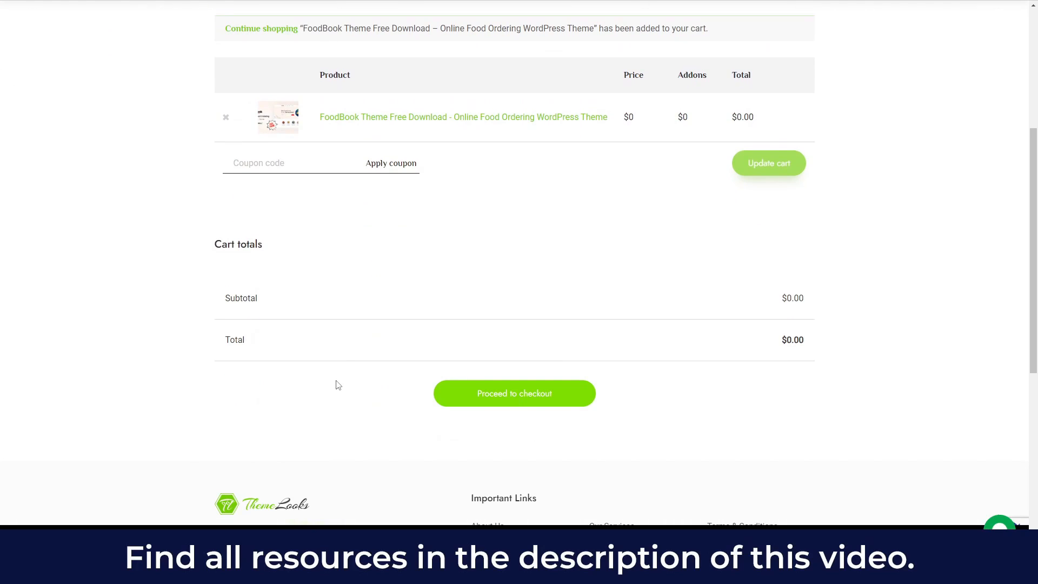
{"action": "scroll", "coordinate": [292, 367], "scroll_direction": "down", "scroll_amount": 4}
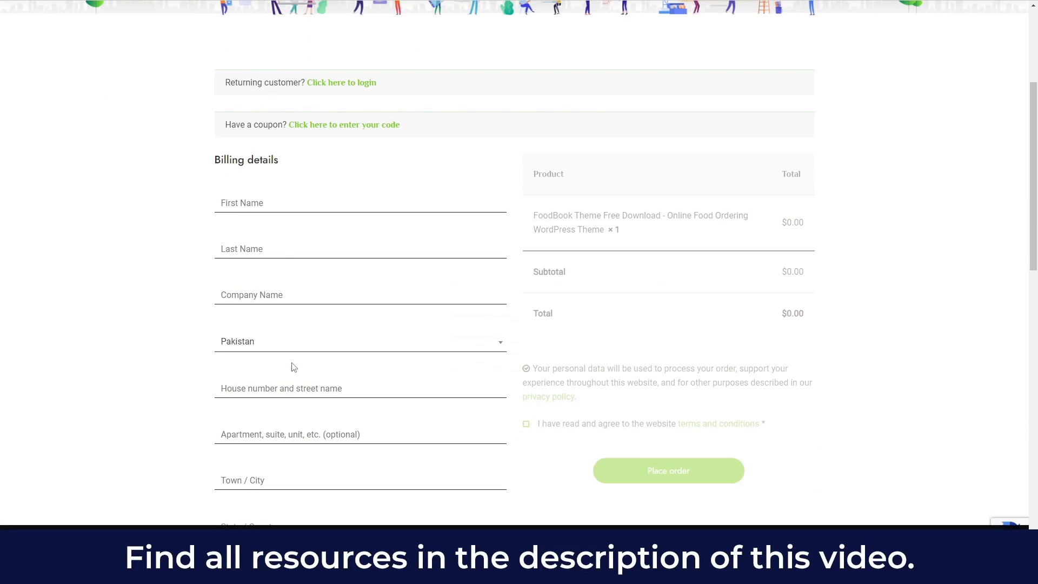
{"action": "scroll", "coordinate": [420, 295], "scroll_direction": "down", "scroll_amount": 7}
{"action": "scroll", "coordinate": [244, 112], "scroll_direction": "up", "scroll_amount": 4}
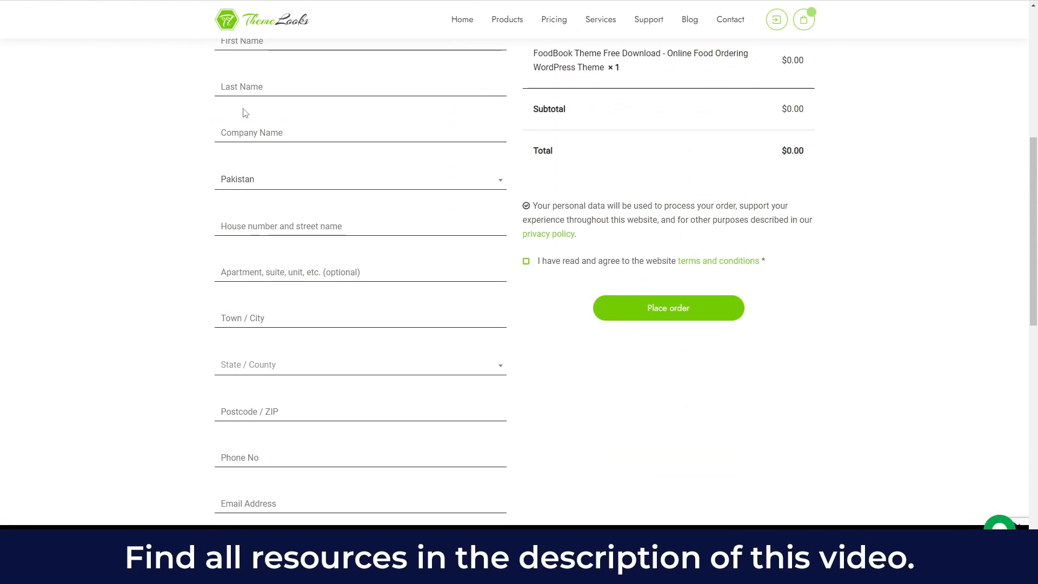
{"action": "scroll", "coordinate": [245, 112], "scroll_direction": "up", "scroll_amount": 2}
{"action": "scroll", "coordinate": [308, 342], "scroll_direction": "down", "scroll_amount": 5}
{"action": "scroll", "coordinate": [695, 323], "scroll_direction": "up", "scroll_amount": 3}
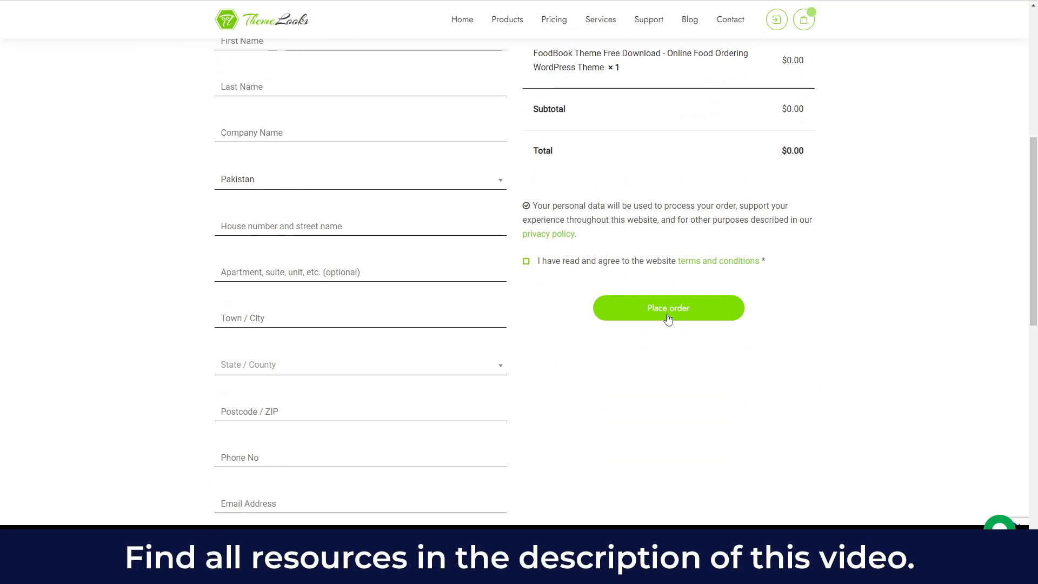
{"action": "scroll", "coordinate": [668, 319], "scroll_direction": "up", "scroll_amount": 3}
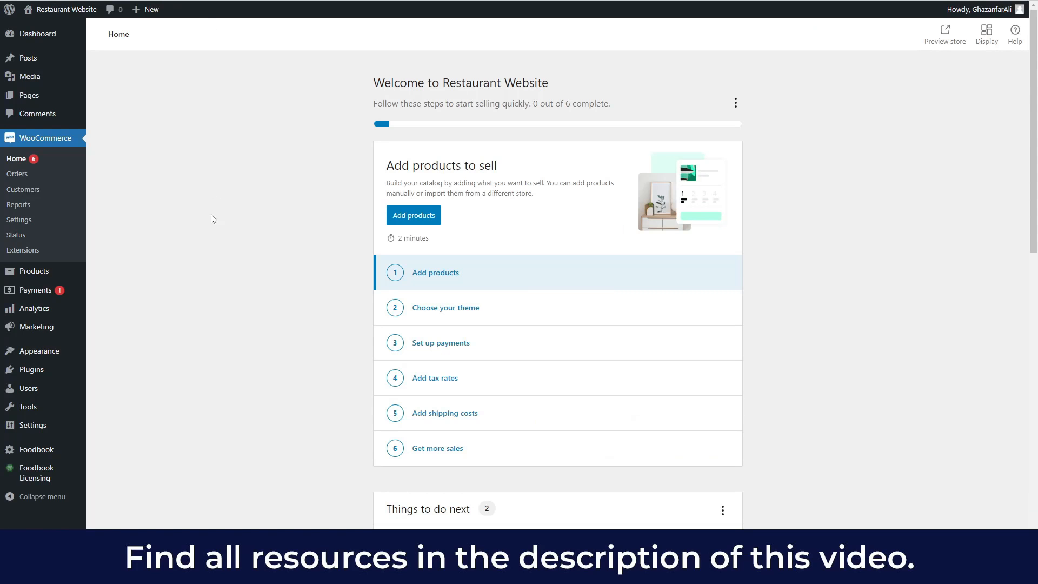
Switch to the WordPress dashboard, upload foodbooktheme.zip as a new theme, and install and activate it.
{"action": "mouse_move", "coordinate": [51, 357]}
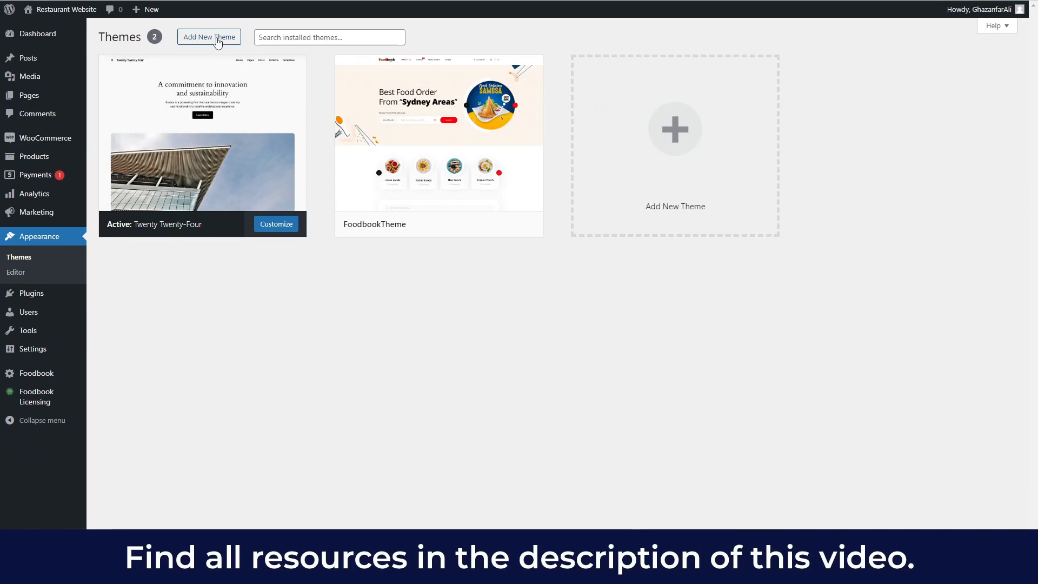
{"action": "left_click", "coordinate": [218, 42]}
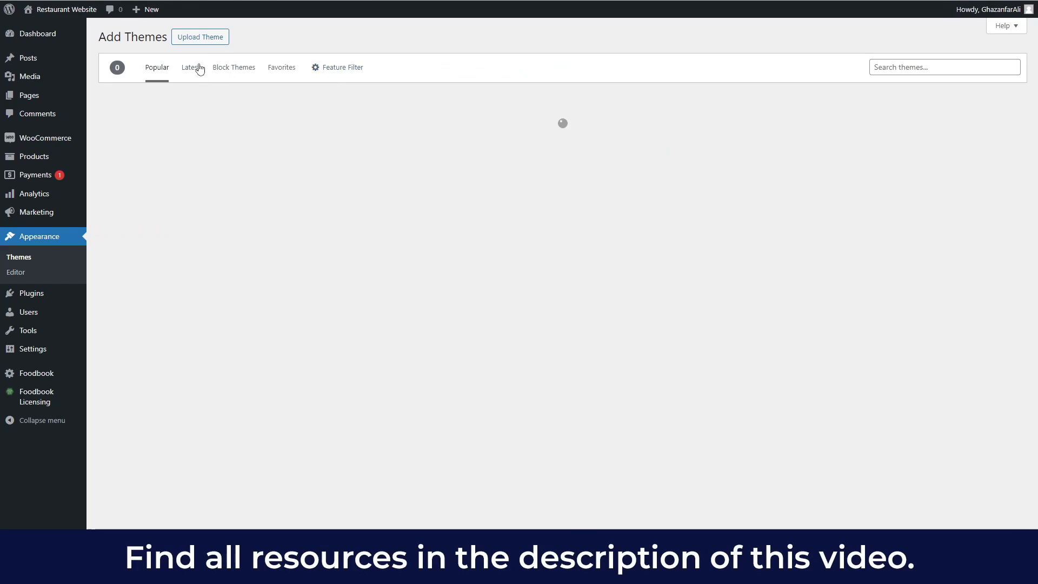
{"action": "left_click", "coordinate": [205, 37]}
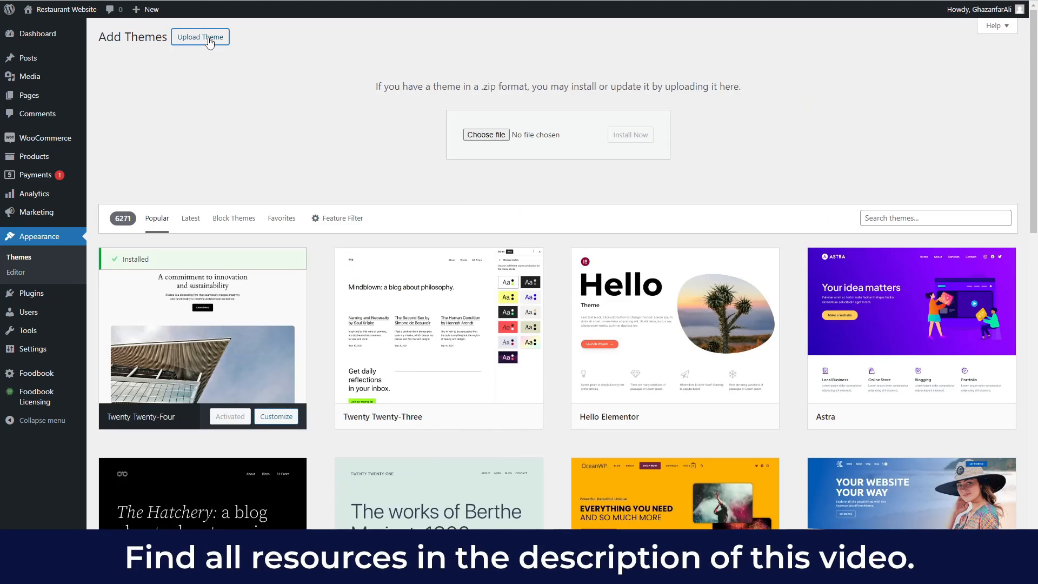
{"action": "left_click", "coordinate": [493, 136]}
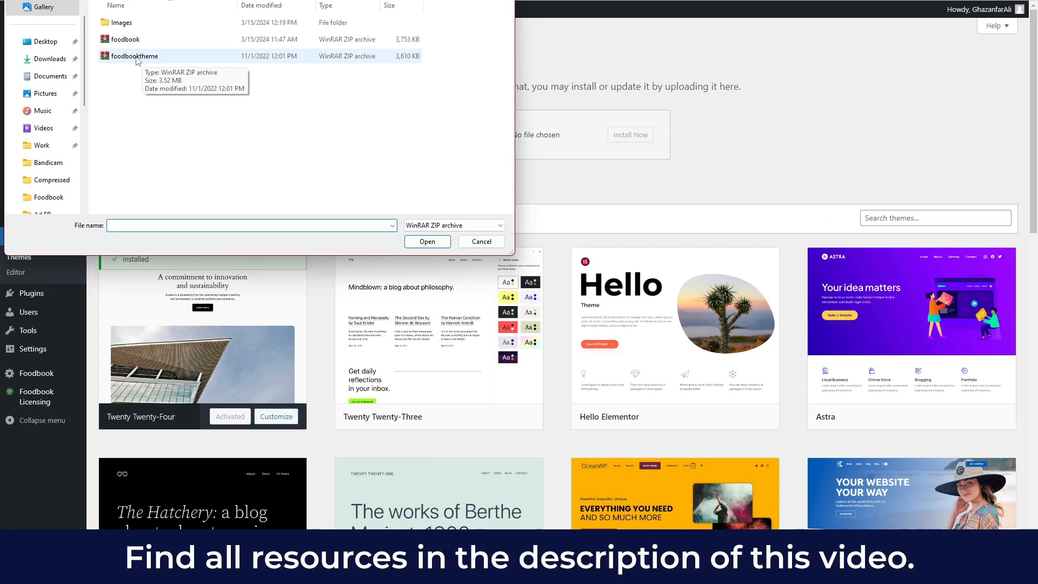
{"action": "left_click", "coordinate": [137, 57]}
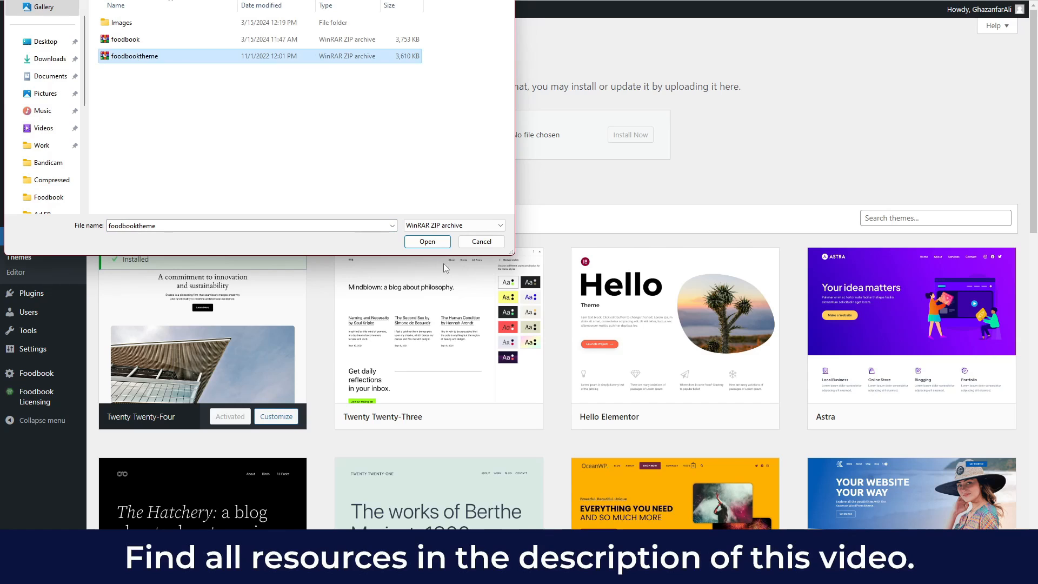
{"action": "left_click", "coordinate": [431, 243]}
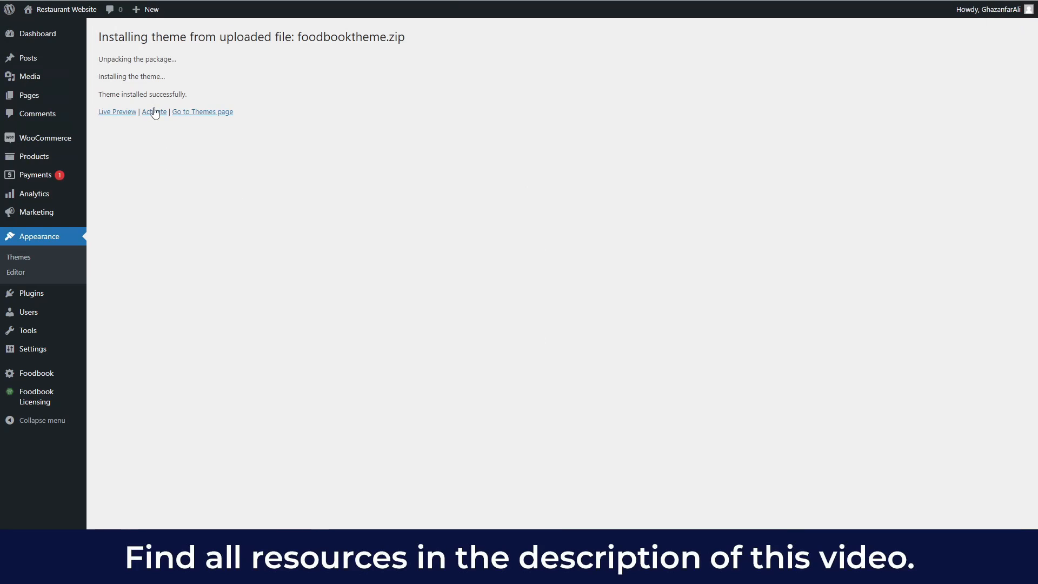
{"action": "left_click", "coordinate": [154, 111]}
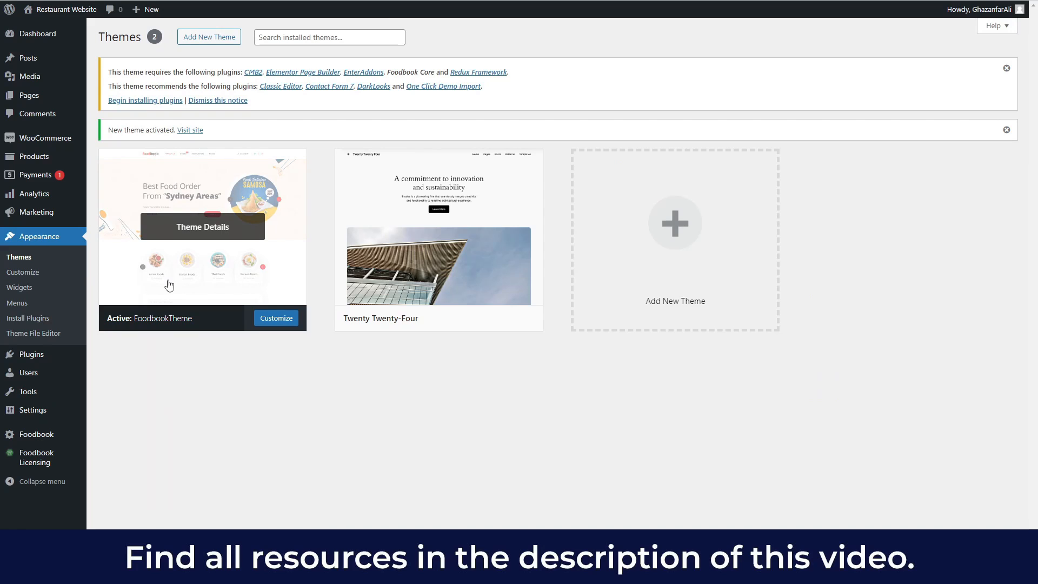
Delete the inactive Twenty Twenty-Four theme from the site.
{"action": "left_click", "coordinate": [438, 303]}
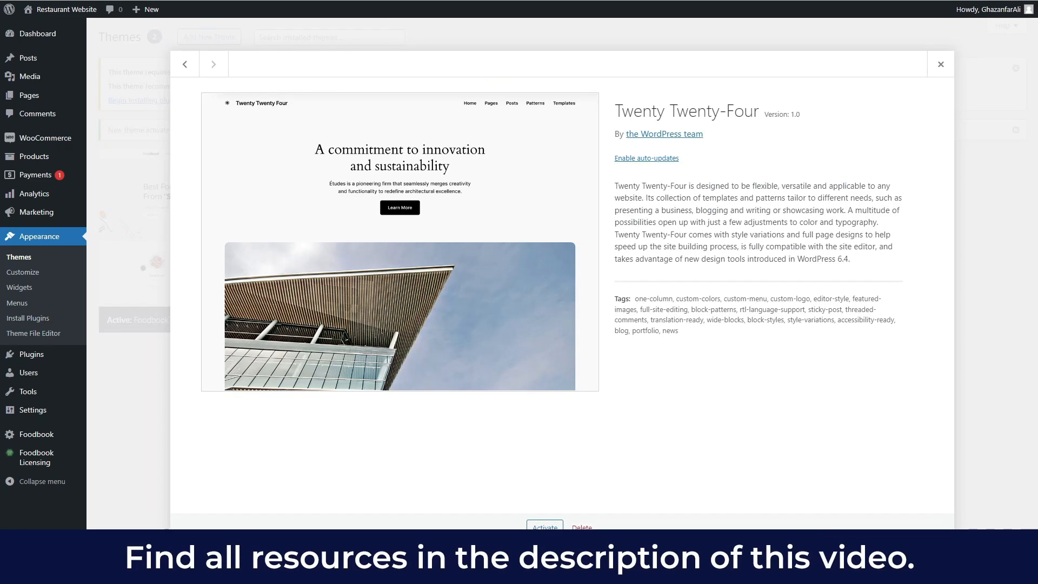
{"action": "left_click", "coordinate": [582, 527]}
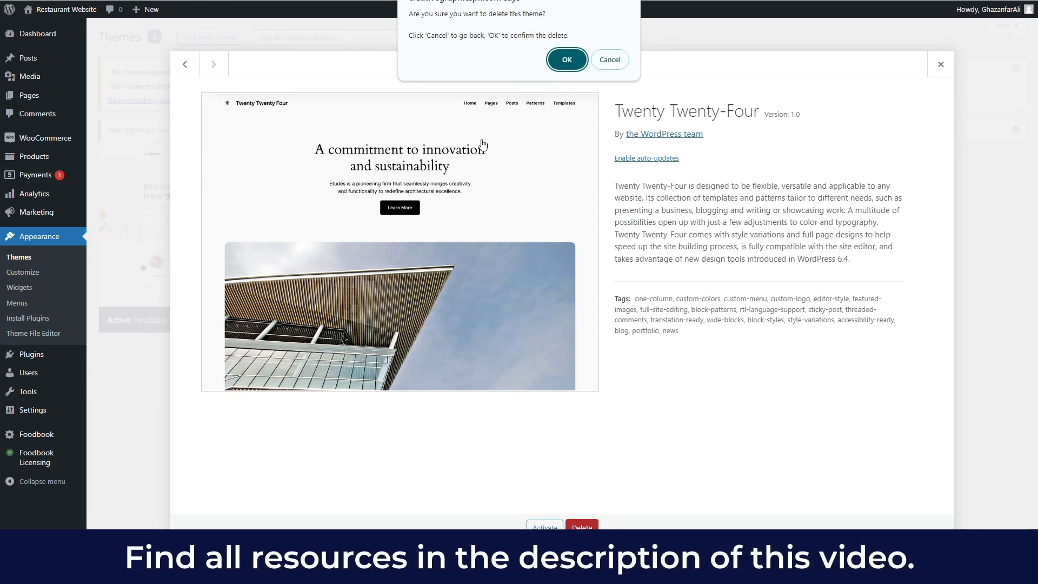
{"action": "left_click", "coordinate": [566, 60]}
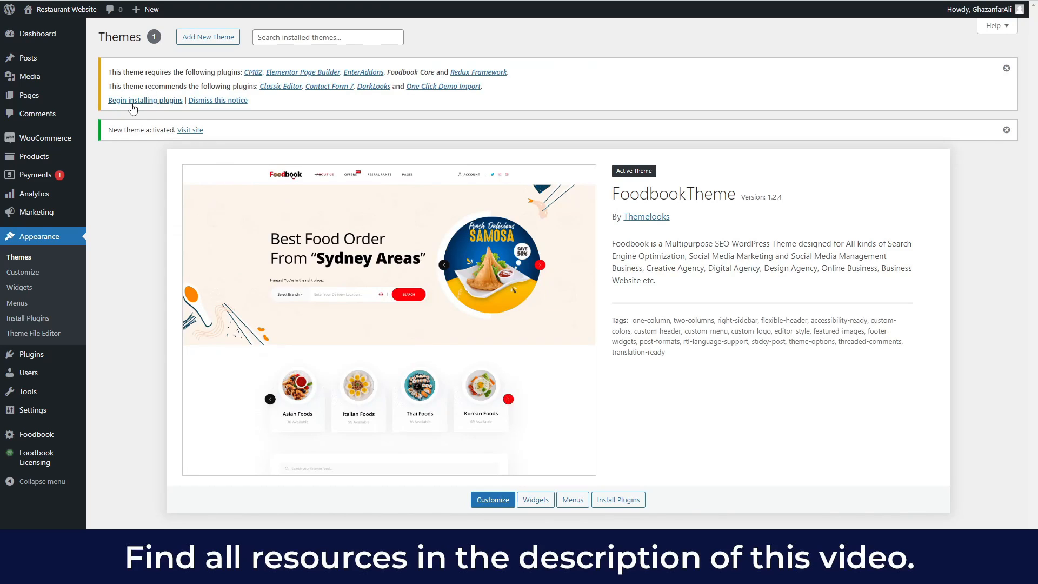
Begin installing the plugins FoodbookTheme requires and recommends, and bulk install the whole list.
{"action": "left_click", "coordinate": [137, 106]}
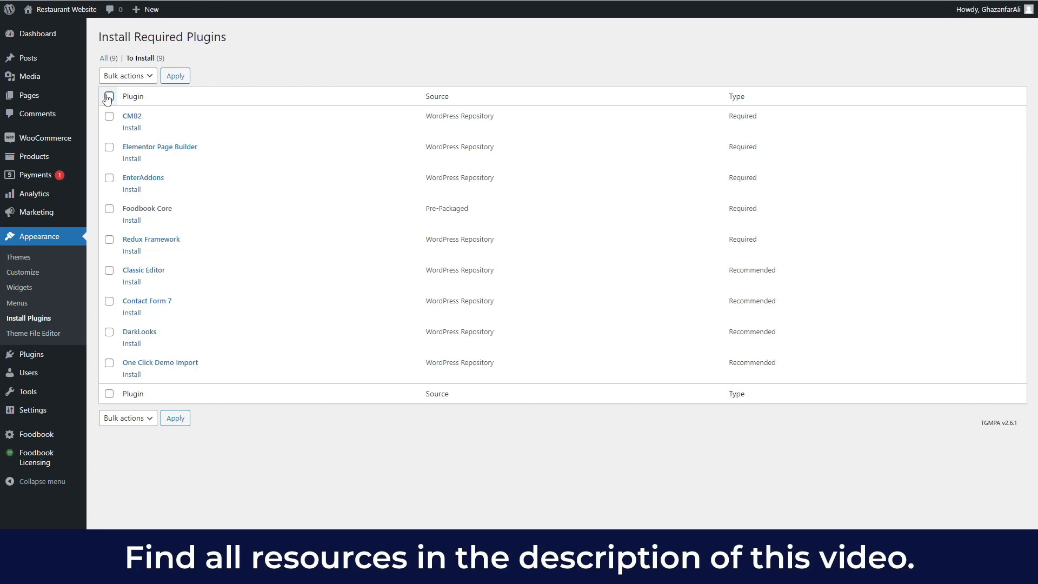
{"action": "left_click", "coordinate": [139, 77]}
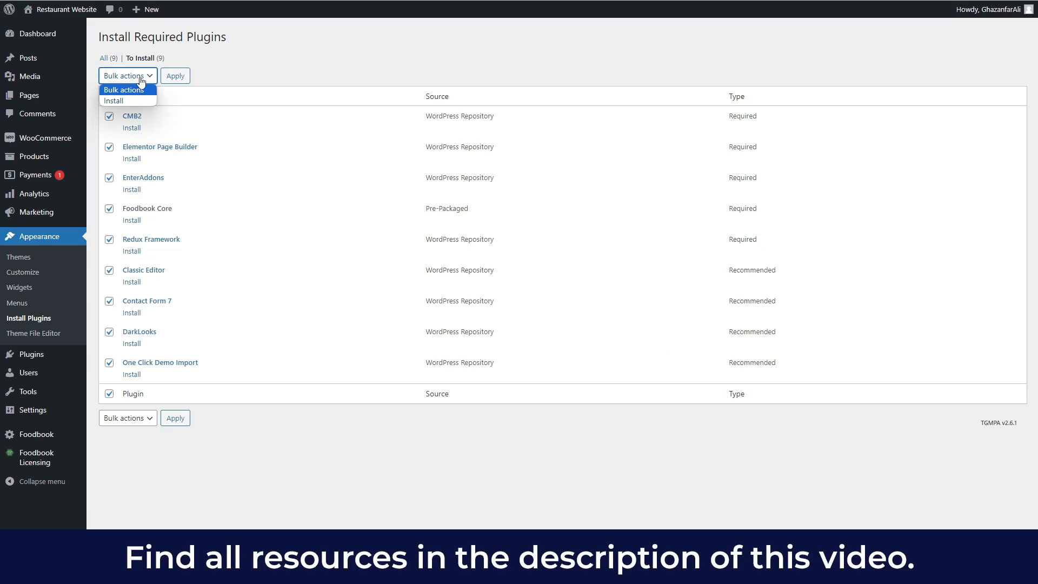
{"action": "left_click", "coordinate": [135, 100]}
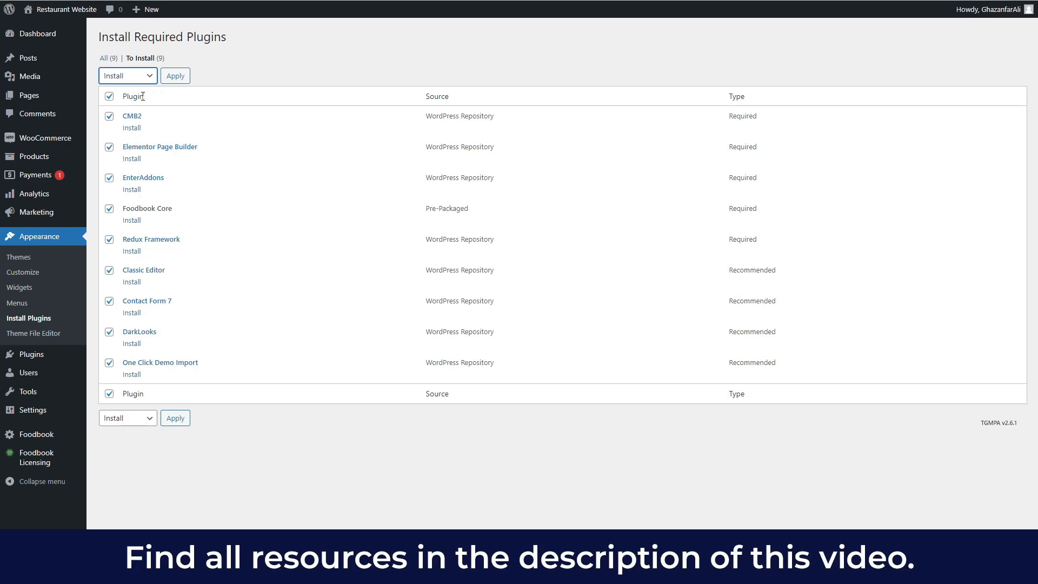
{"action": "left_click", "coordinate": [181, 77]}
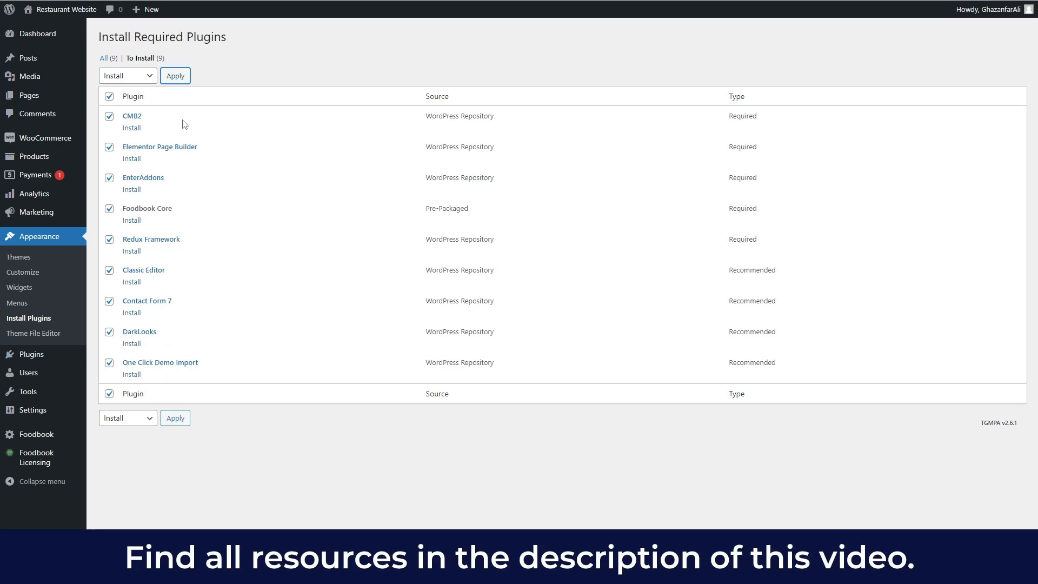
Return to the required plugins installer and bulk activate all the newly installed plugins.
{"action": "scroll", "coordinate": [172, 117], "scroll_direction": "down", "scroll_amount": 2}
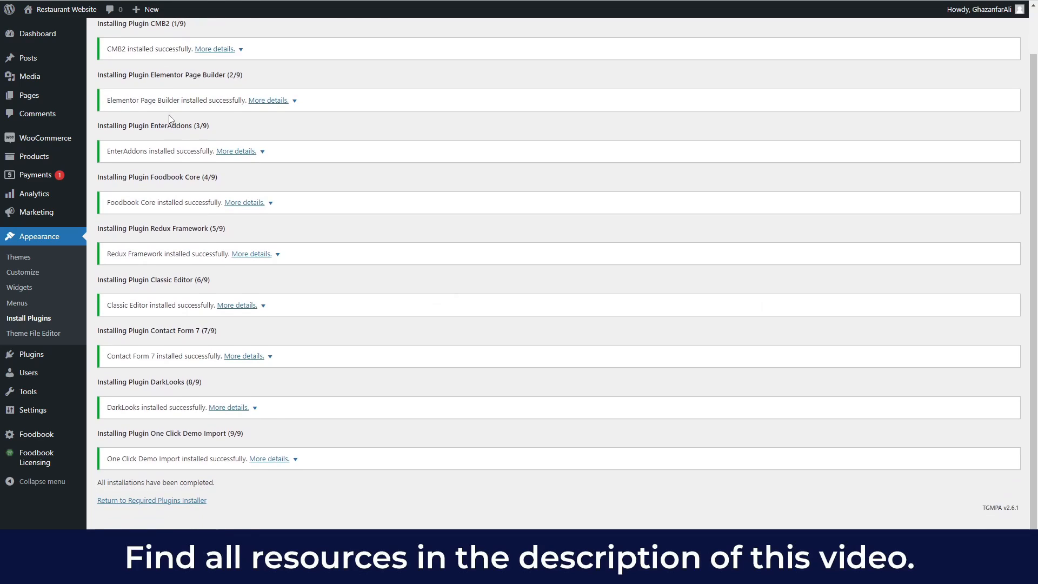
{"action": "left_click", "coordinate": [165, 501]}
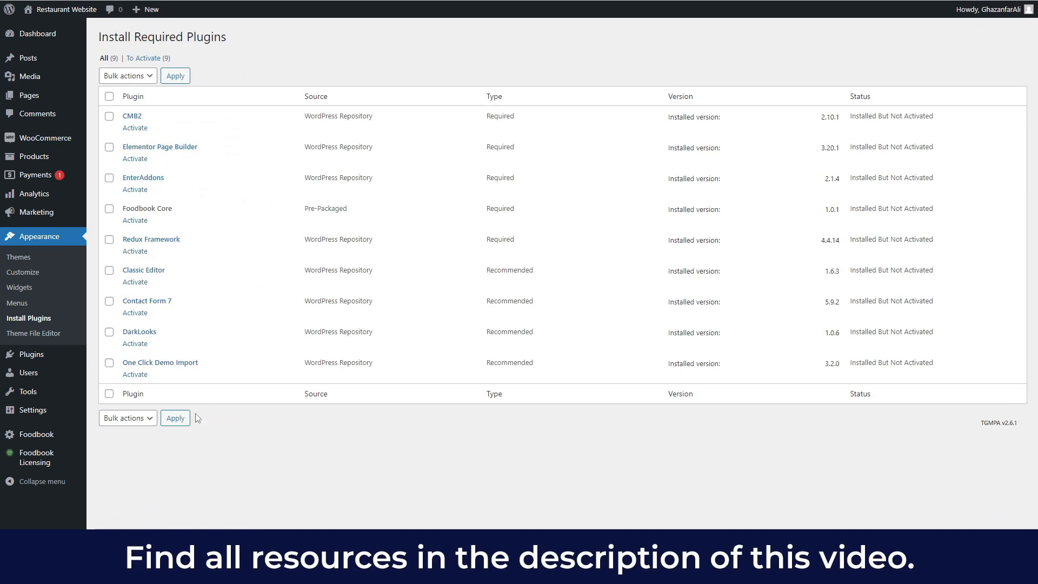
{"action": "left_click", "coordinate": [109, 96]}
{"action": "left_click", "coordinate": [148, 76]}
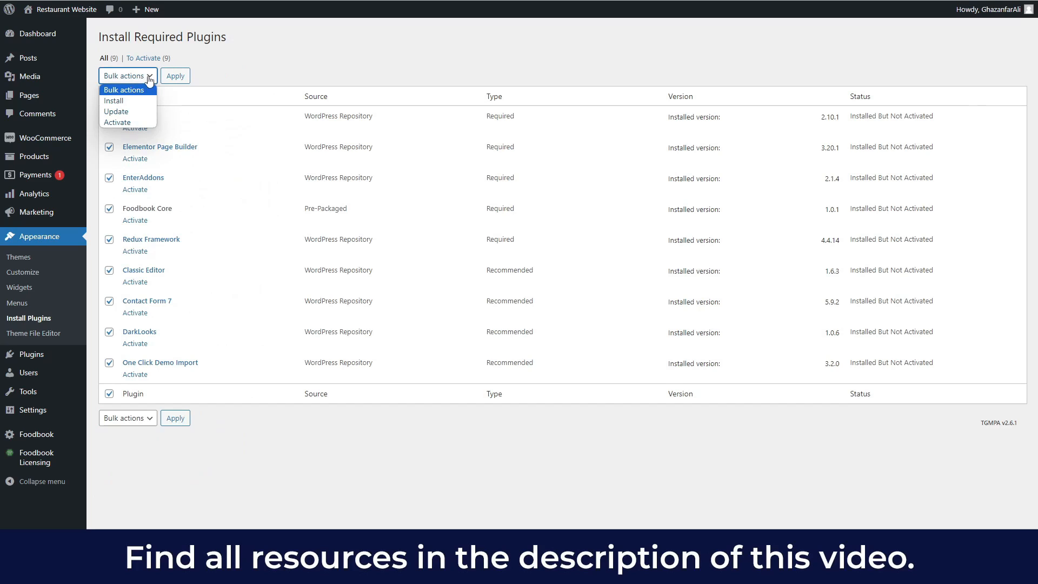
{"action": "left_click", "coordinate": [138, 122]}
{"action": "left_click", "coordinate": [176, 76]}
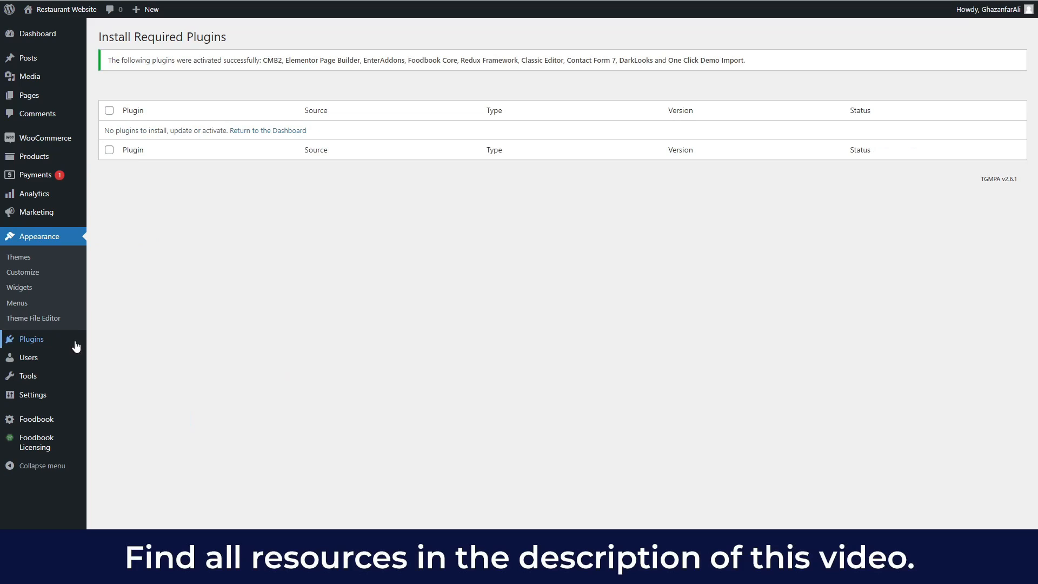
Open the list of installed plugins and check which ones are active.
{"action": "mouse_move", "coordinate": [49, 346]}
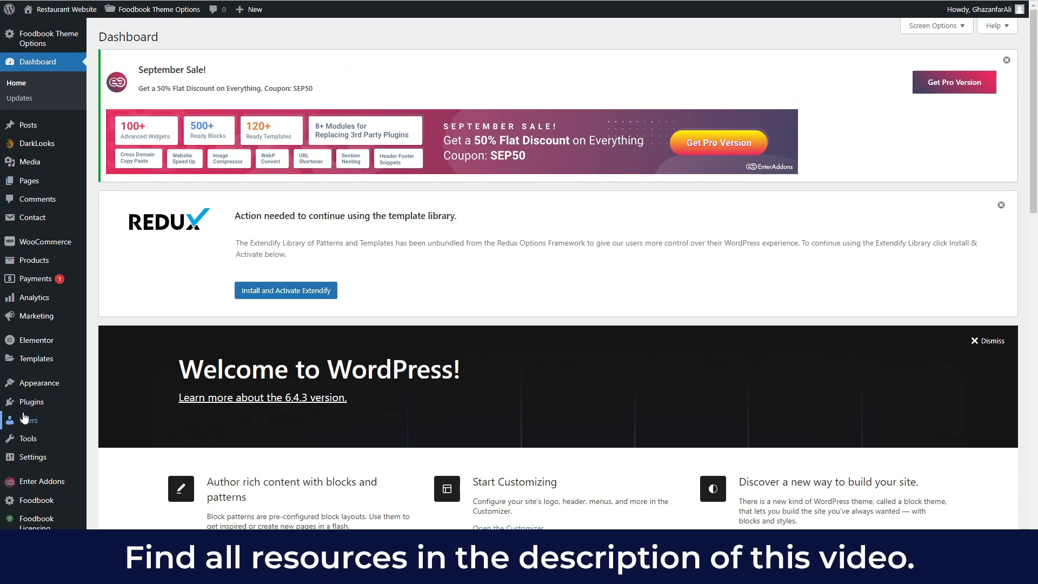
{"action": "left_click", "coordinate": [37, 400]}
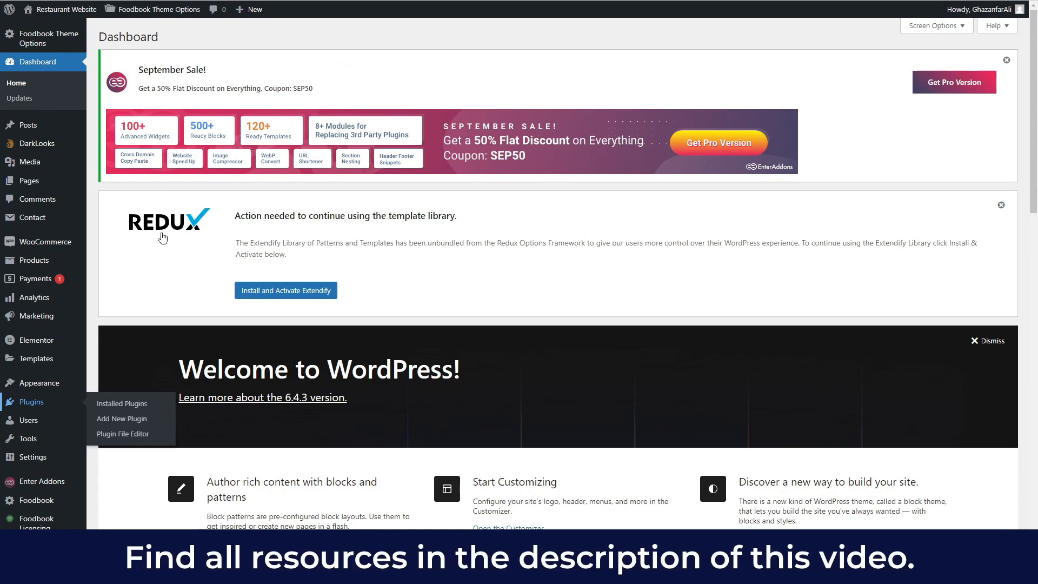
{"action": "scroll", "coordinate": [163, 238], "scroll_direction": "down", "scroll_amount": 3}
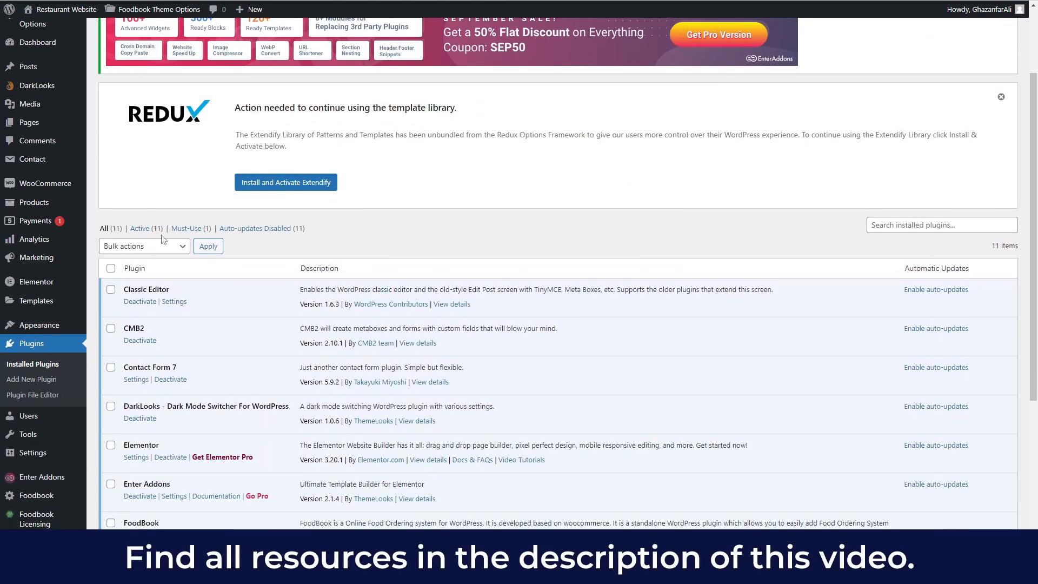
Open the WooCommerce general settings and dismiss the September Sale notice.
{"action": "scroll", "coordinate": [162, 238], "scroll_direction": "down", "scroll_amount": 5}
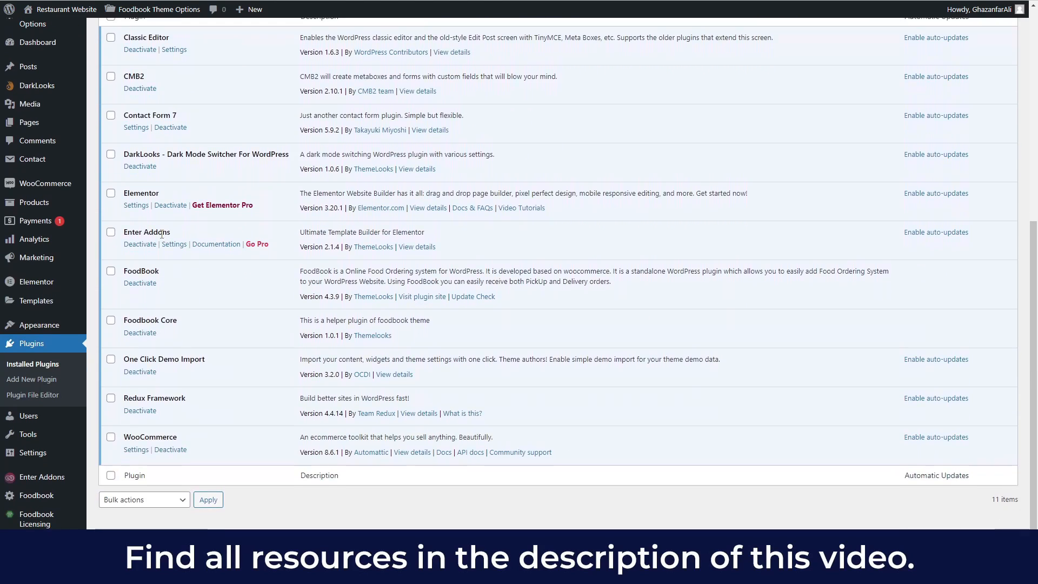
{"action": "scroll", "coordinate": [162, 234], "scroll_direction": "up", "scroll_amount": 5}
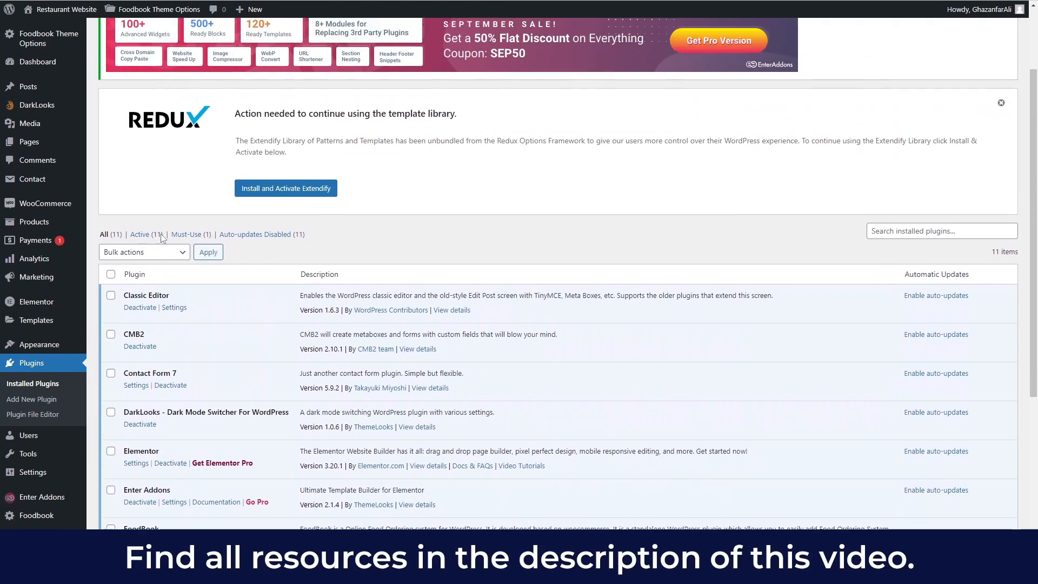
{"action": "scroll", "coordinate": [161, 234], "scroll_direction": "up", "scroll_amount": 2}
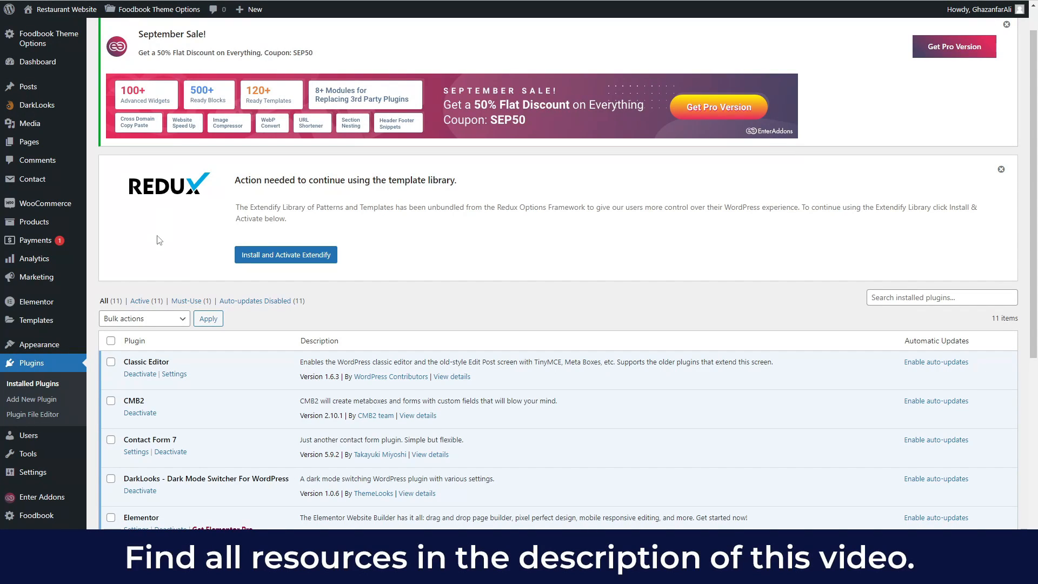
{"action": "mouse_move", "coordinate": [39, 209]}
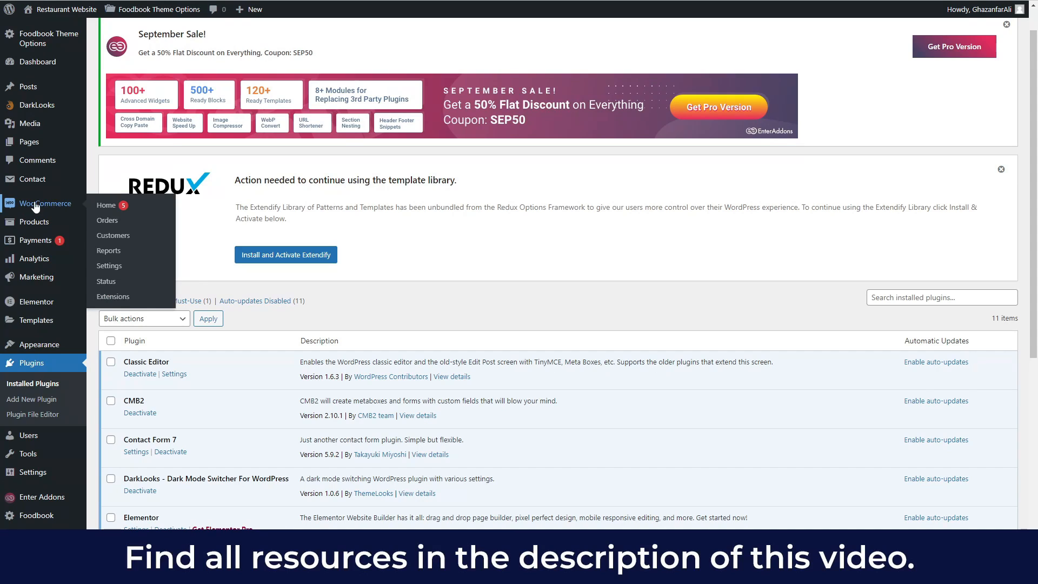
{"action": "left_click", "coordinate": [119, 265]}
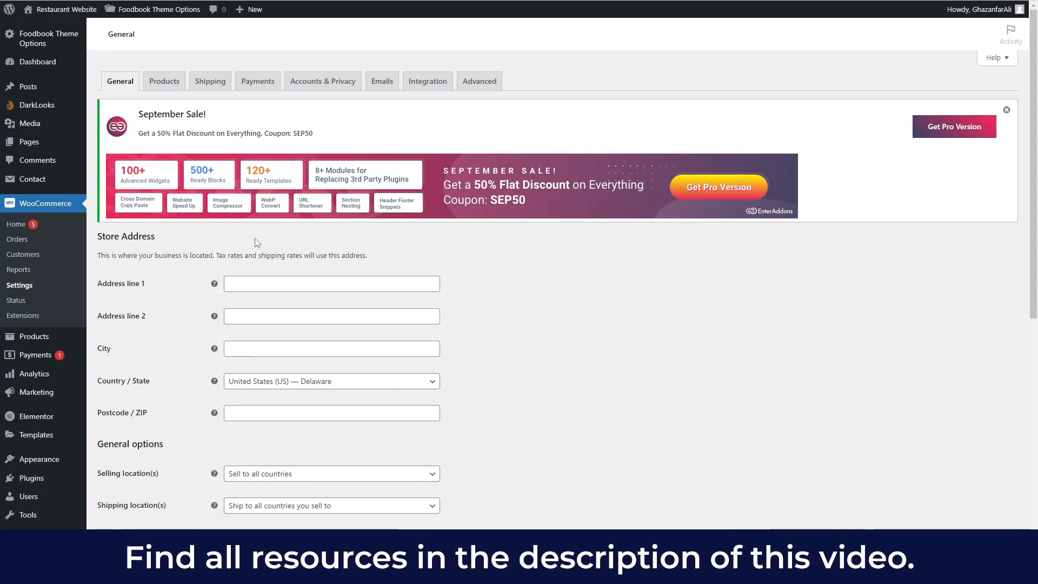
{"action": "left_click", "coordinate": [1005, 112]}
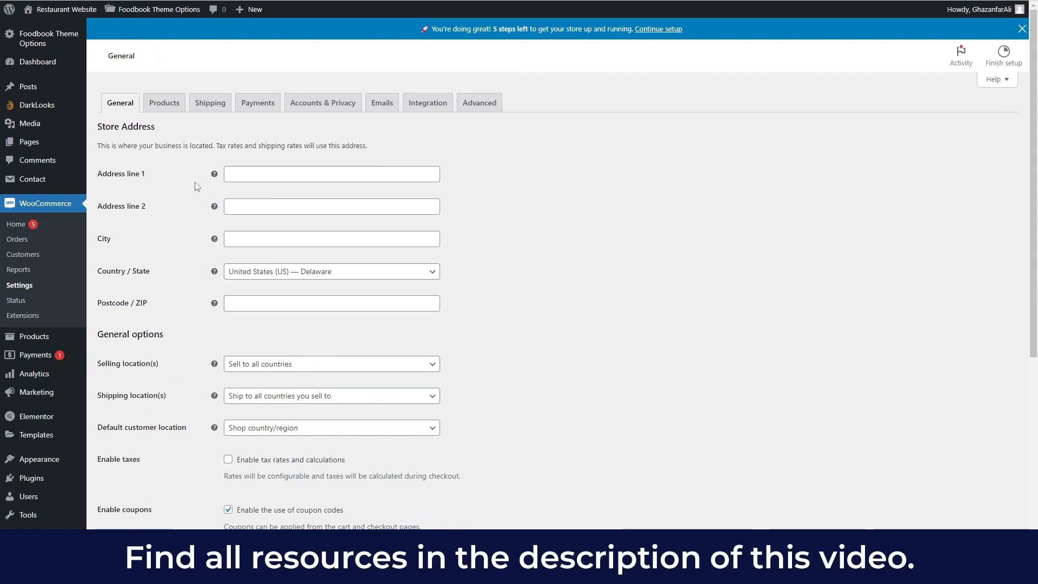
Fill in the store's address, city and postcode, using the placeholder "Random Address" for the first address line.
{"action": "scroll", "coordinate": [261, 203], "scroll_direction": "down", "scroll_amount": 4}
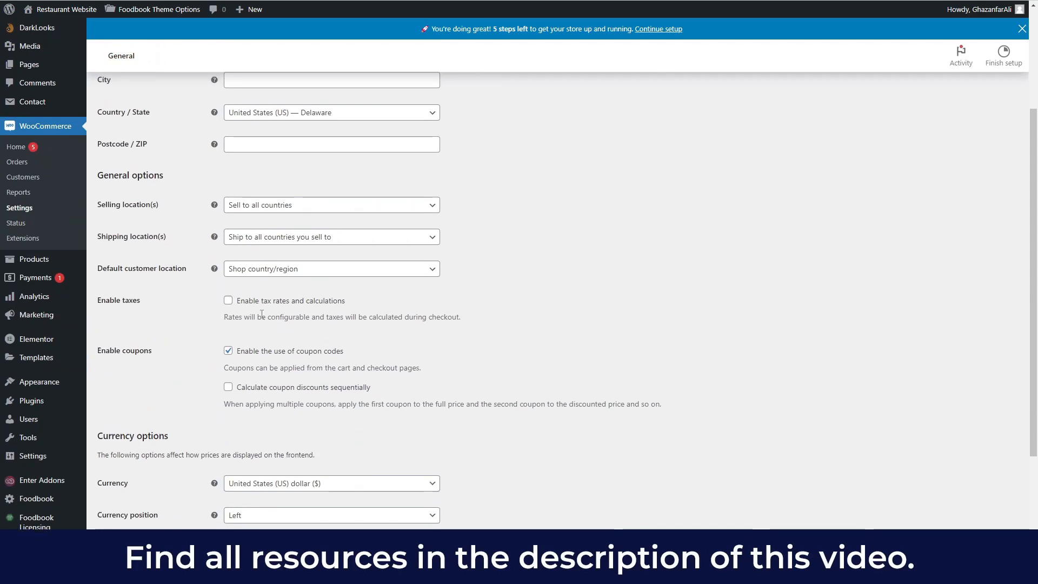
{"action": "scroll", "coordinate": [260, 306], "scroll_direction": "up", "scroll_amount": 4}
{"action": "left_click", "coordinate": [252, 174]}
{"action": "left_click", "coordinate": [319, 201]}
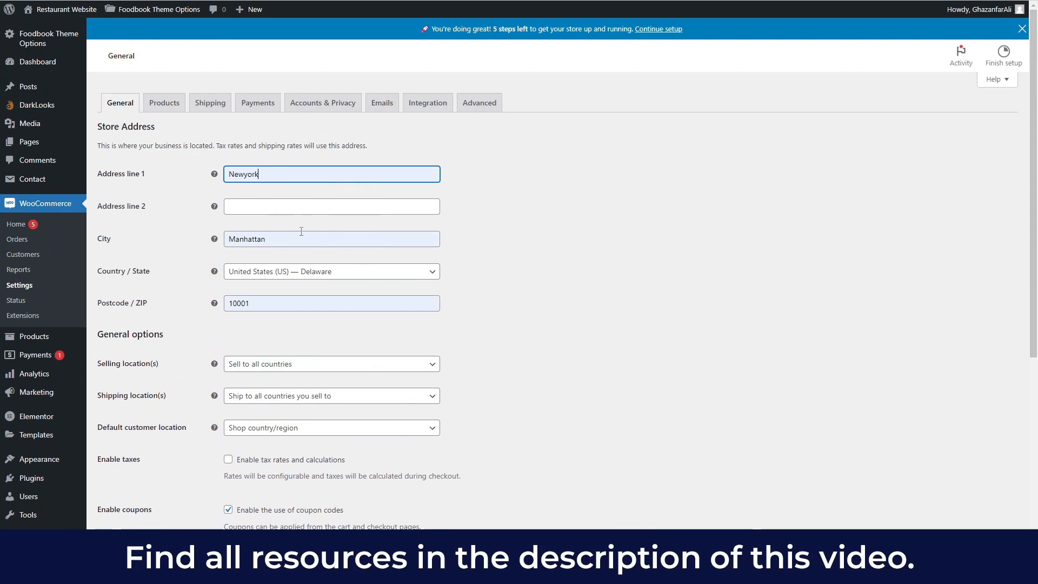
{"action": "key", "text": "ctrl+a"}
{"action": "type", "text": "Randi"}
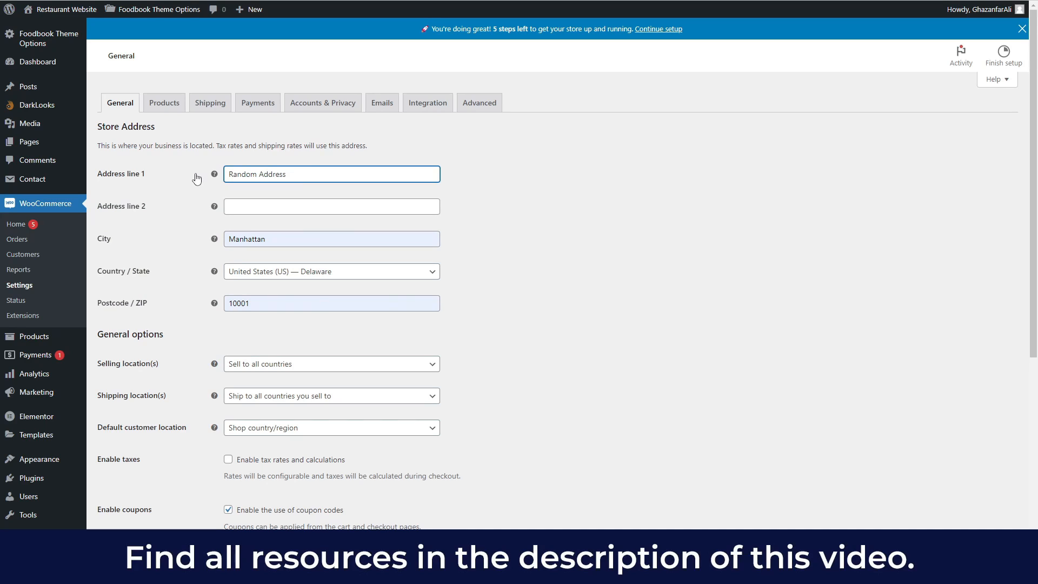
Enable tax rates and calculations, choose United States (US) dollar as currency with position Left, and save the general settings.
{"action": "scroll", "coordinate": [196, 178], "scroll_direction": "down", "scroll_amount": 2}
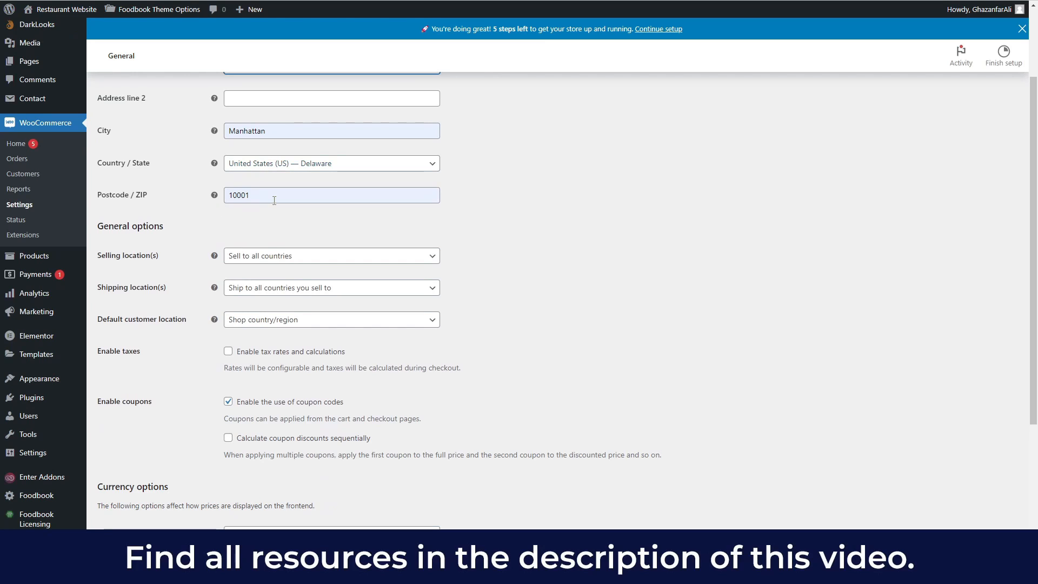
{"action": "scroll", "coordinate": [162, 265], "scroll_direction": "down", "scroll_amount": 2}
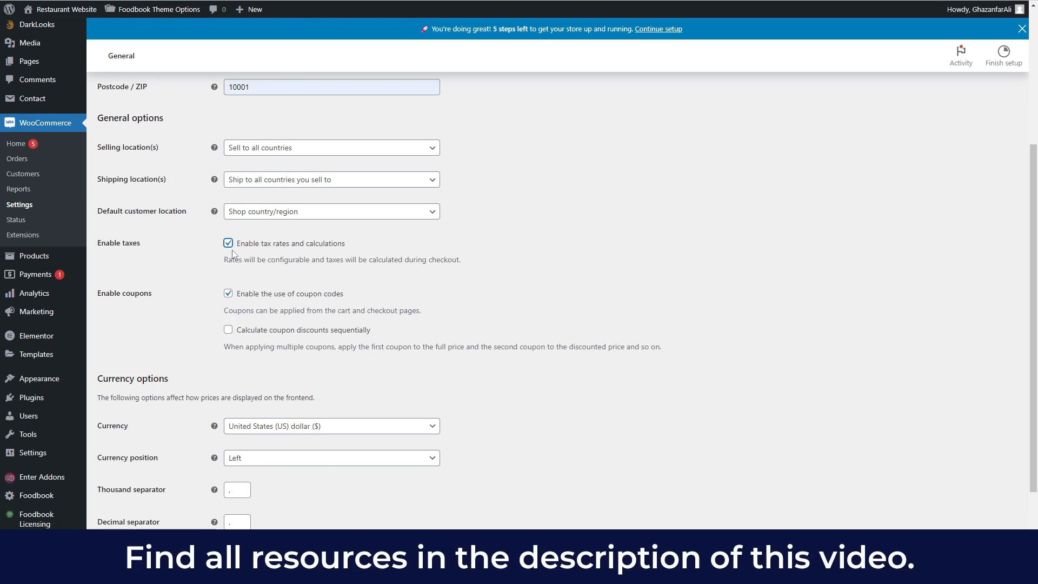
{"action": "scroll", "coordinate": [232, 253], "scroll_direction": "down", "scroll_amount": 2}
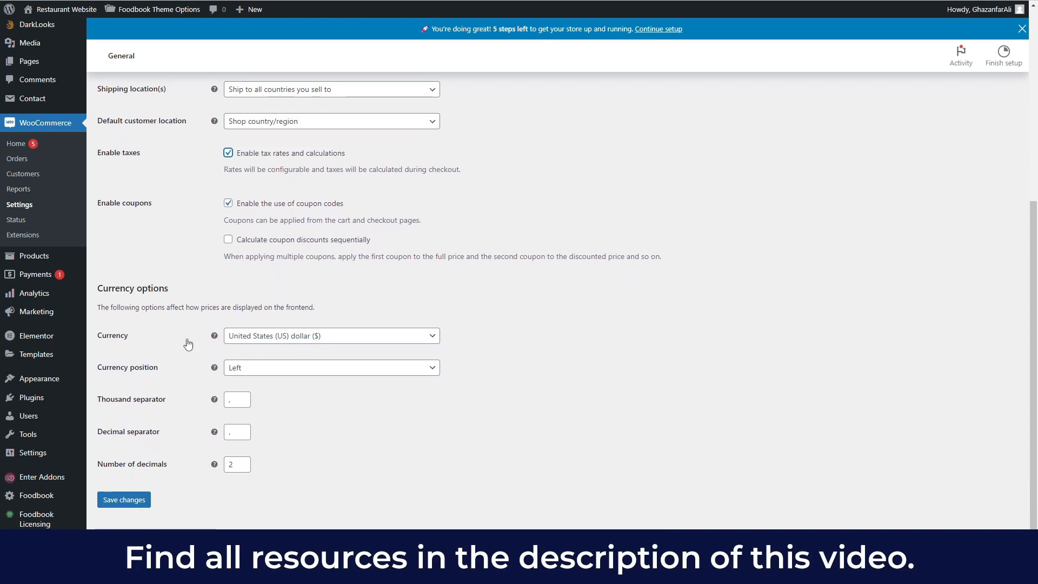
{"action": "left_click", "coordinate": [286, 336]}
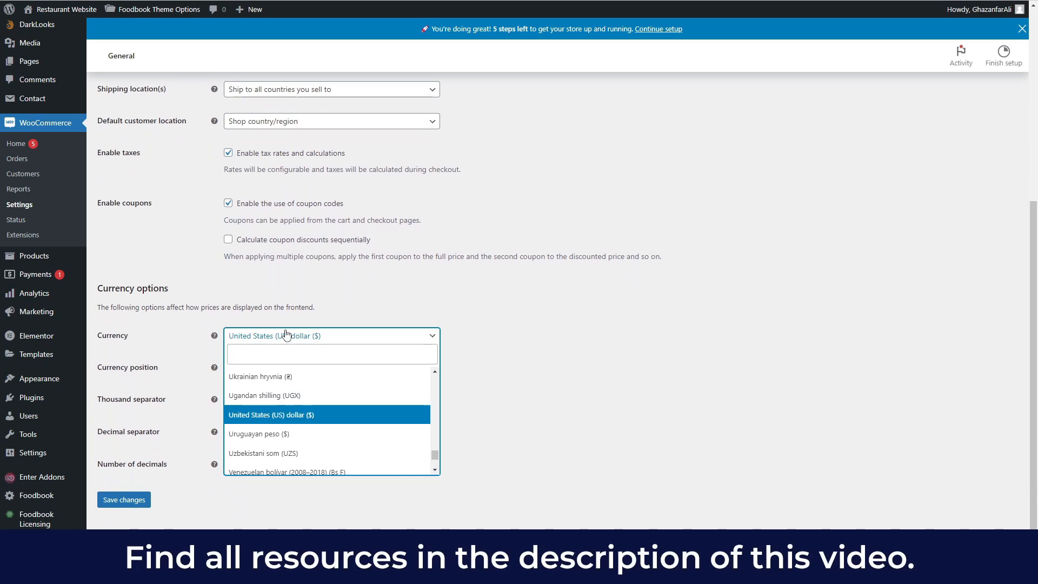
{"action": "left_click", "coordinate": [273, 414]}
{"action": "left_click", "coordinate": [232, 369]}
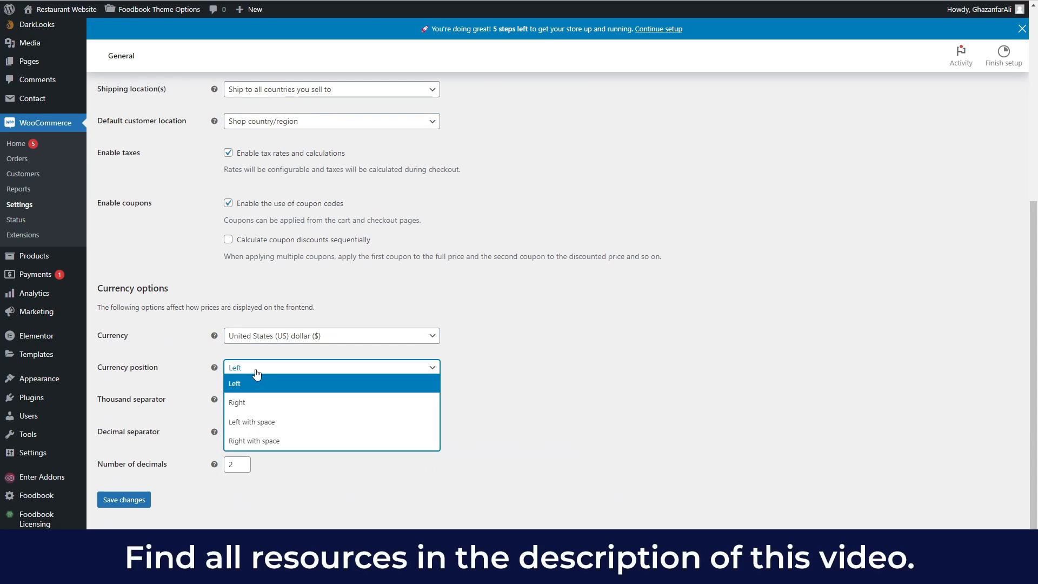
{"action": "left_click", "coordinate": [254, 372]}
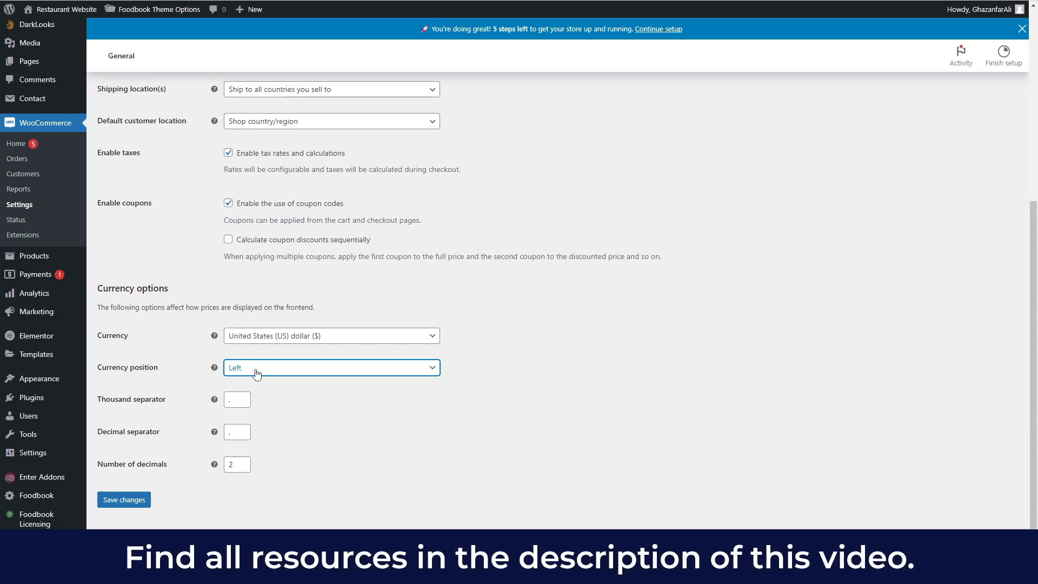
{"action": "left_click", "coordinate": [141, 503]}
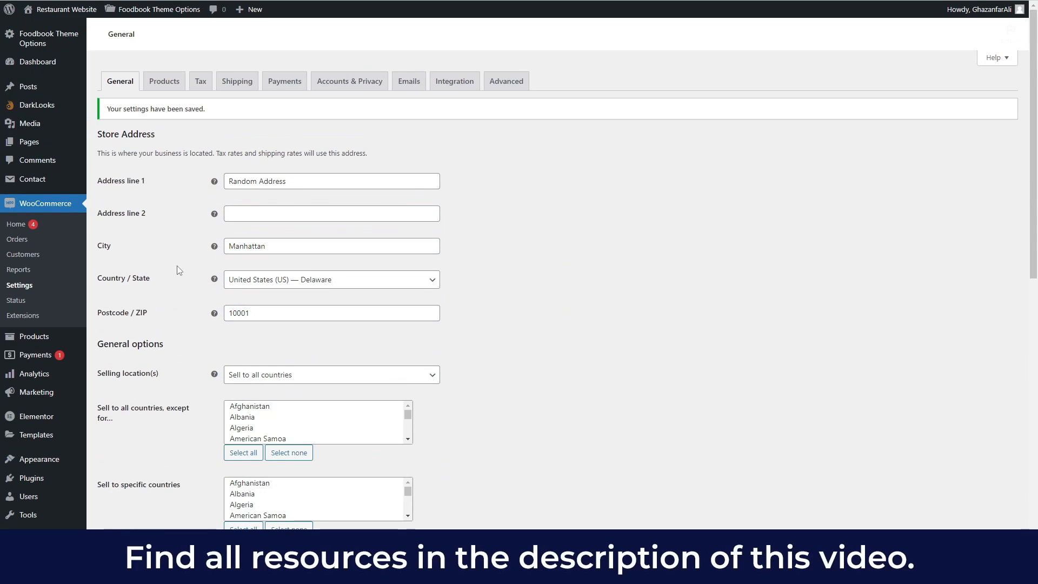
Open the WooCommerce tax settings and look over the tax options.
{"action": "scroll", "coordinate": [245, 220], "scroll_direction": "down", "scroll_amount": 2}
{"action": "scroll", "coordinate": [245, 221], "scroll_direction": "up", "scroll_amount": 4}
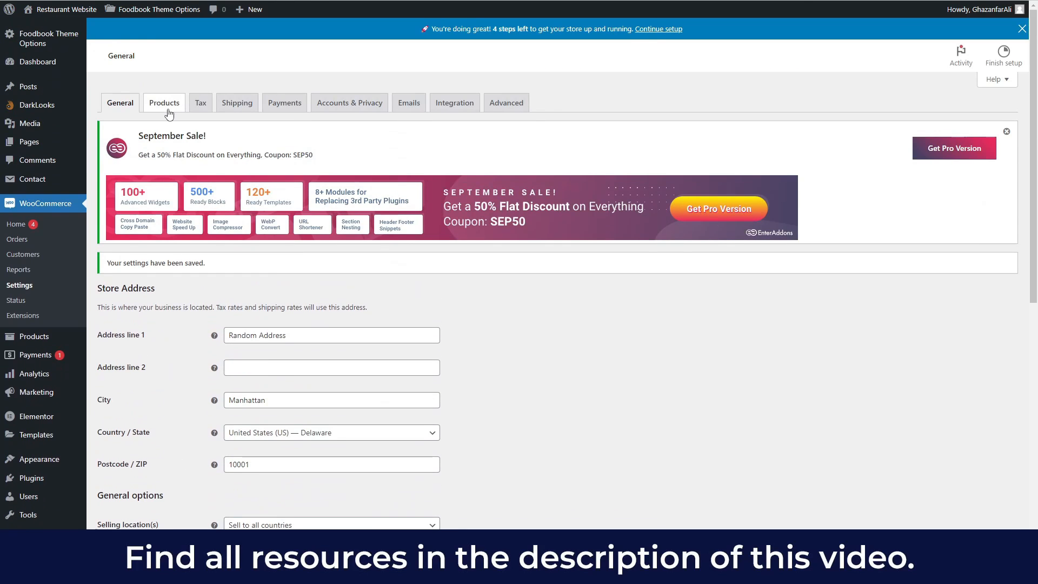
{"action": "left_click", "coordinate": [201, 106]}
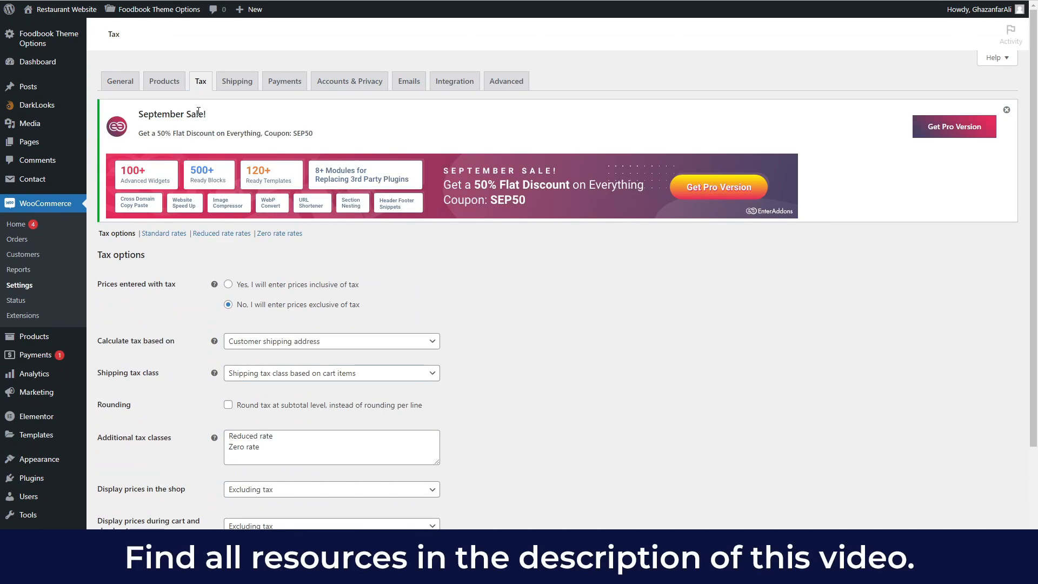
{"action": "scroll", "coordinate": [182, 210], "scroll_direction": "down", "scroll_amount": 2}
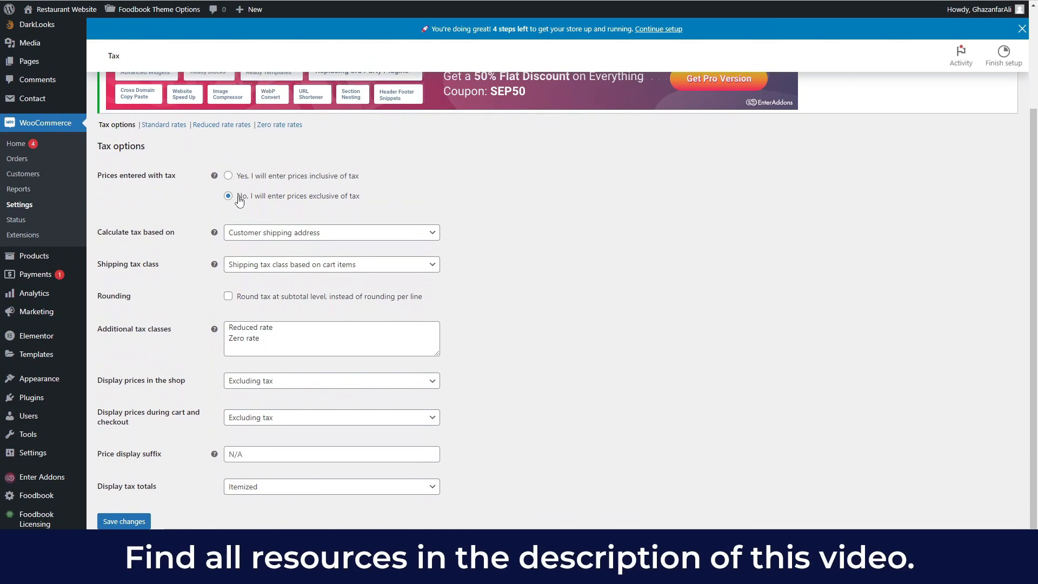
{"action": "scroll", "coordinate": [273, 281], "scroll_direction": "down", "scroll_amount": 1}
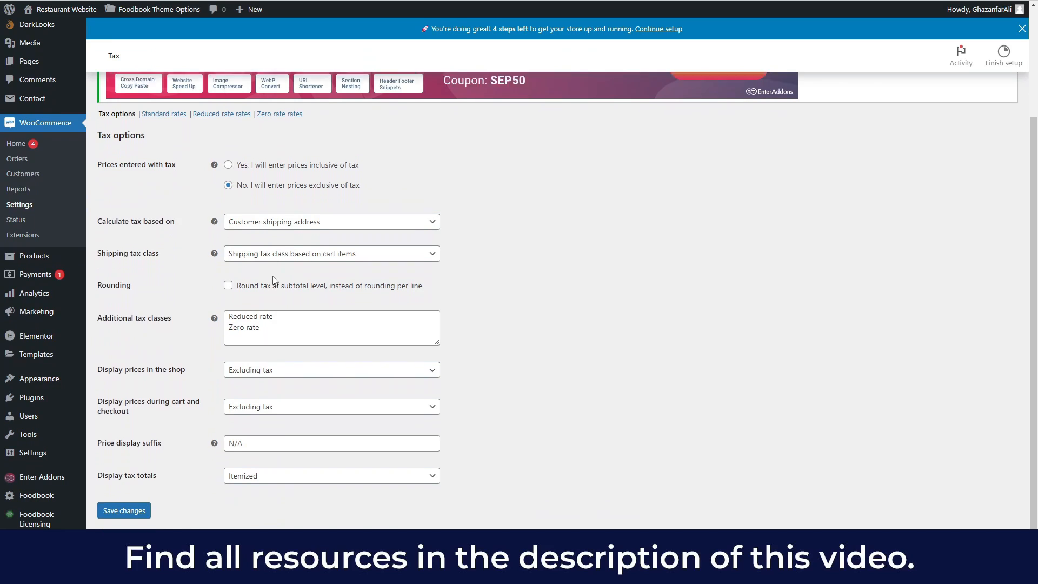
Add GST as an additional tax class and save the tax options.
{"action": "left_click", "coordinate": [269, 324]}
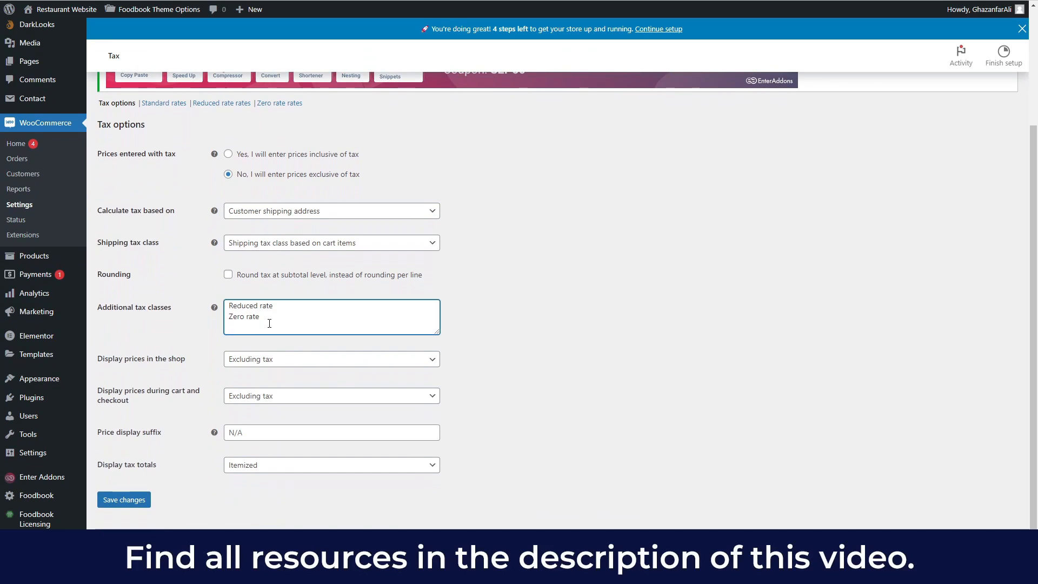
{"action": "key", "text": "Return"}
{"action": "type", "text": "VAT"}
{"action": "type", "text": " GST"}
{"action": "key", "text": "BackSpace"}
{"action": "key", "text": "BackSpace"}
{"action": "key", "text": "BackSpace"}
{"action": "key", "text": "shift+Left"}
{"action": "key", "text": "shift+Left"}
{"action": "key", "text": "shift+Left"}
{"action": "type", "text": "GST"}
{"action": "left_click", "coordinate": [127, 501]}
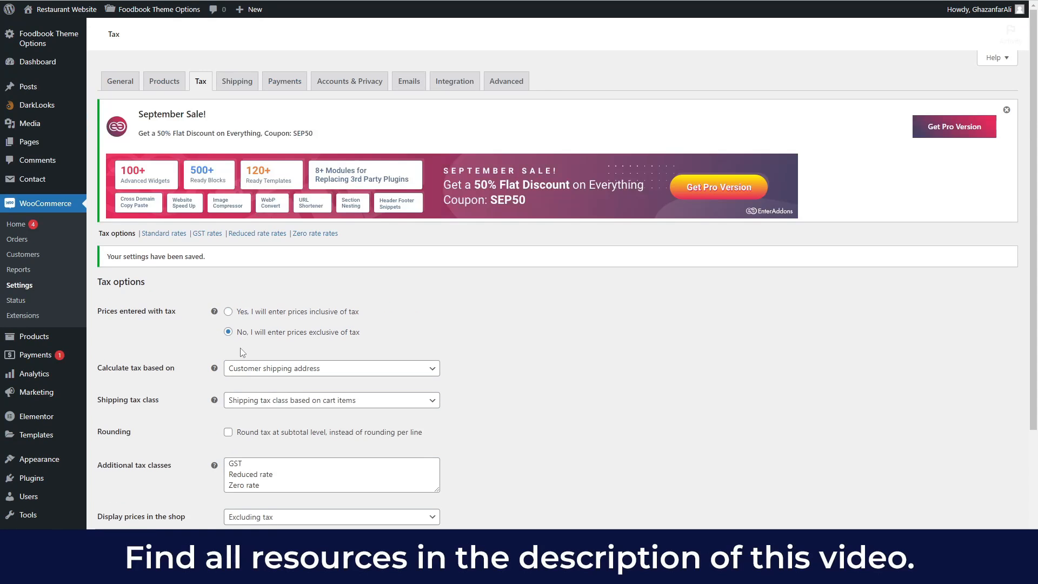
Open the tax rates of the GST class and insert a new rate row.
{"action": "scroll", "coordinate": [264, 396], "scroll_direction": "down", "scroll_amount": 2}
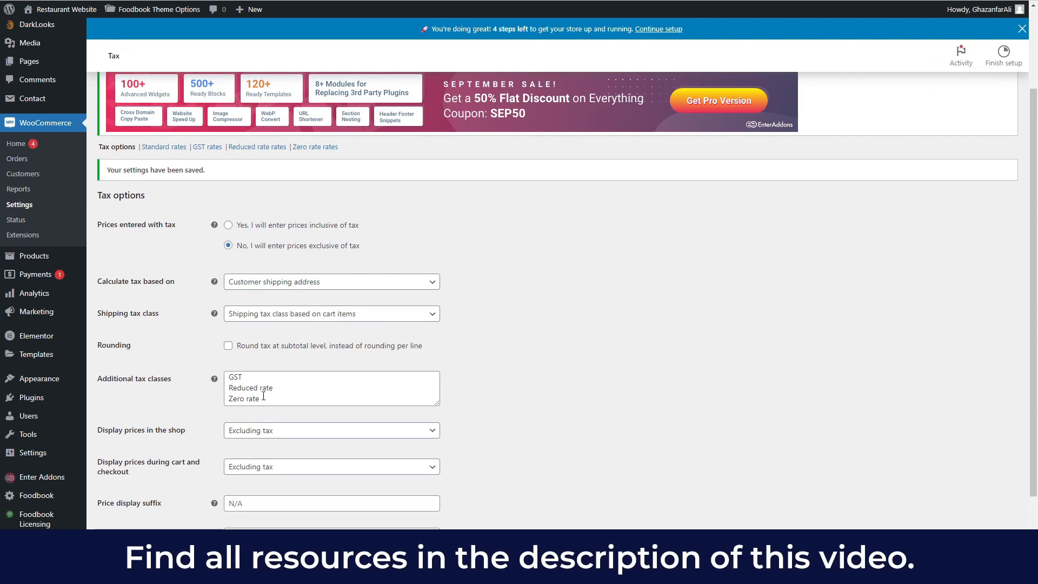
{"action": "double_click", "coordinate": [251, 380]}
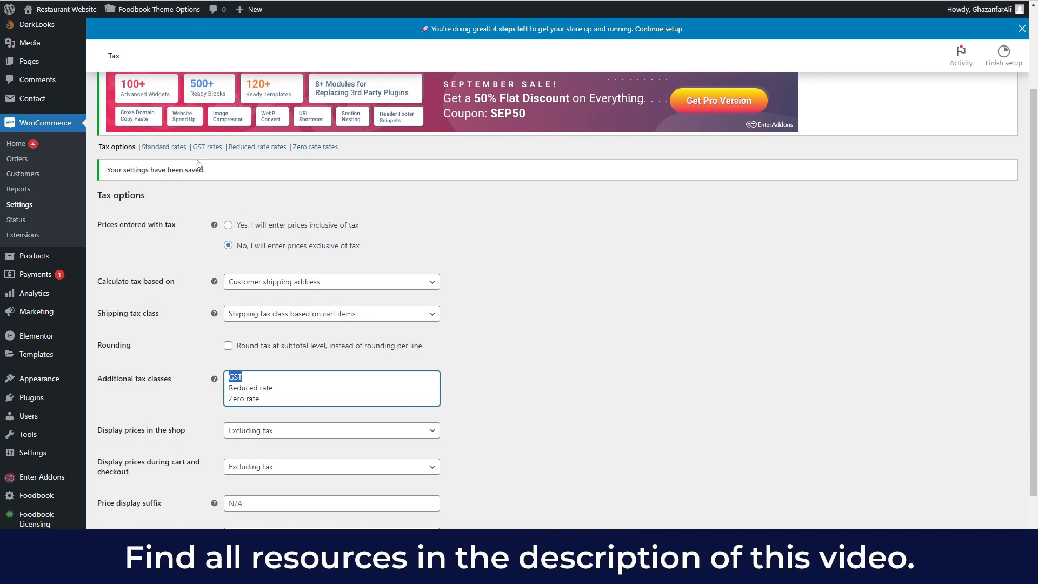
{"action": "left_click", "coordinate": [211, 149]}
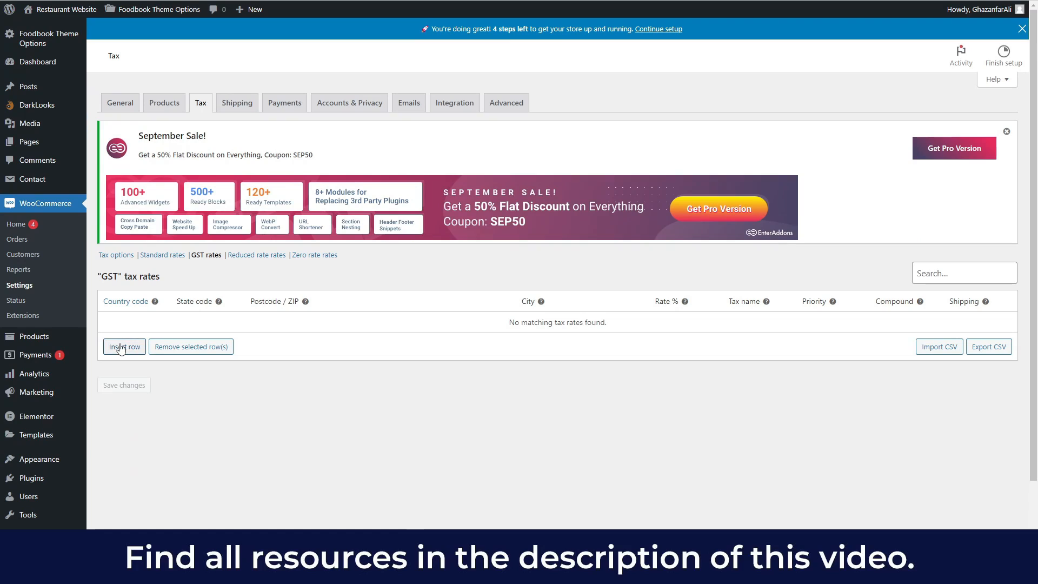
{"action": "left_click", "coordinate": [120, 348]}
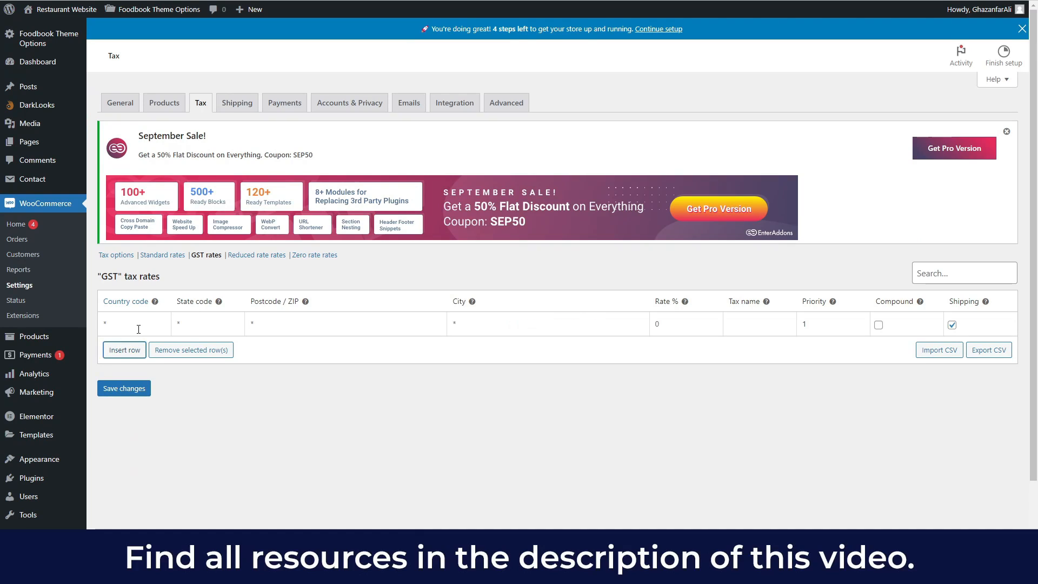
Set the country code of the new GST rate row to PK.
{"action": "left_click", "coordinate": [139, 327]}
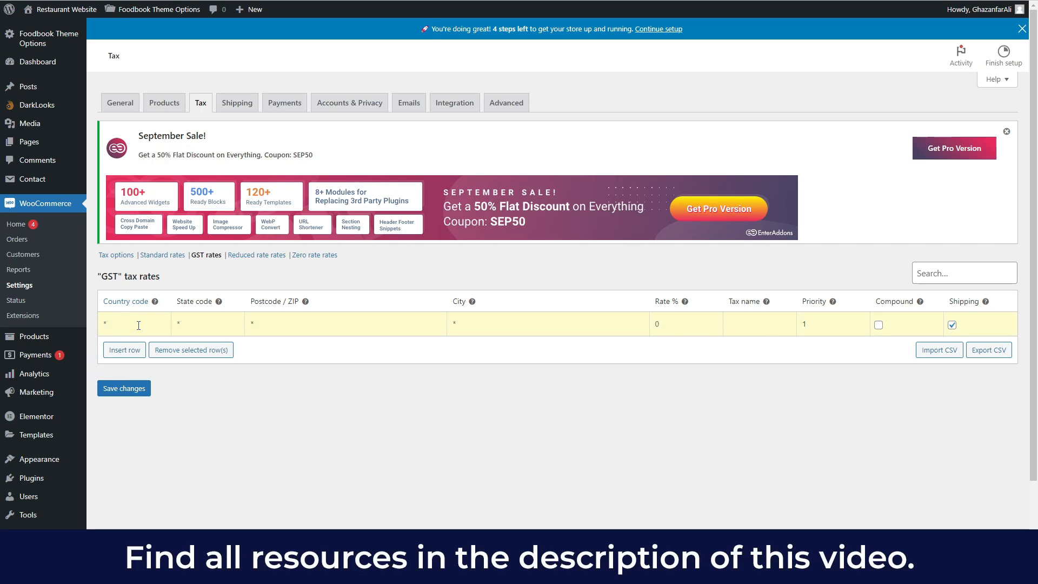
{"action": "type", "text": "IND"}
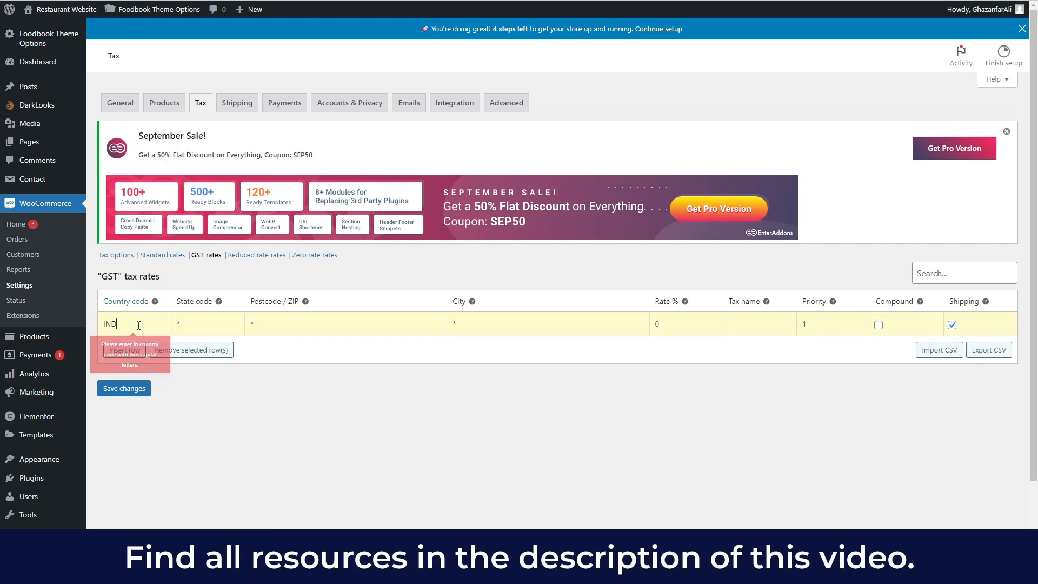
{"action": "key", "text": "BackSpace"}
{"action": "left_click_drag", "start_coordinate": [128, 325], "coordinate": [101, 324]}
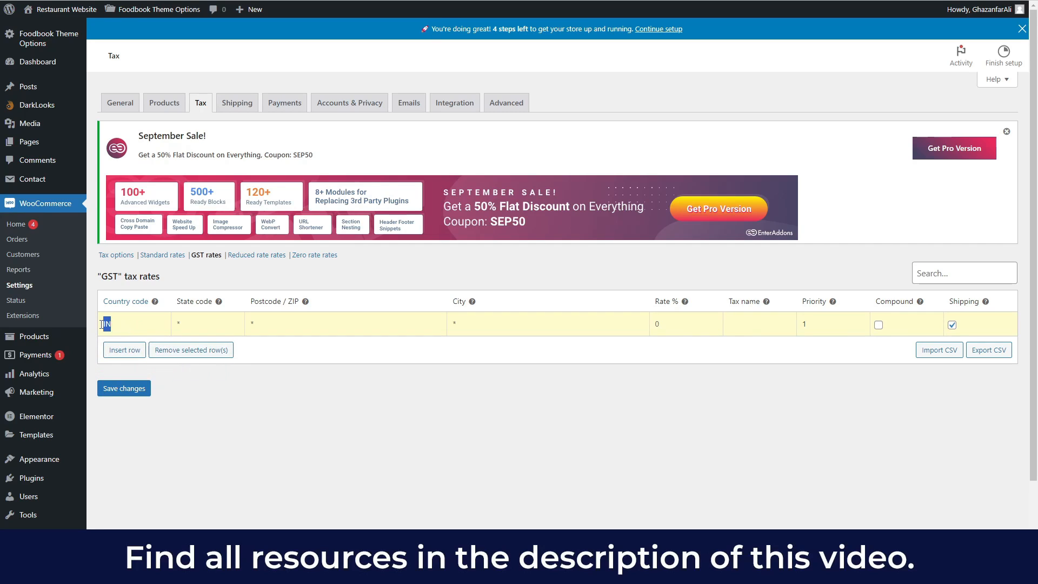
{"action": "type", "text": "PAK"}
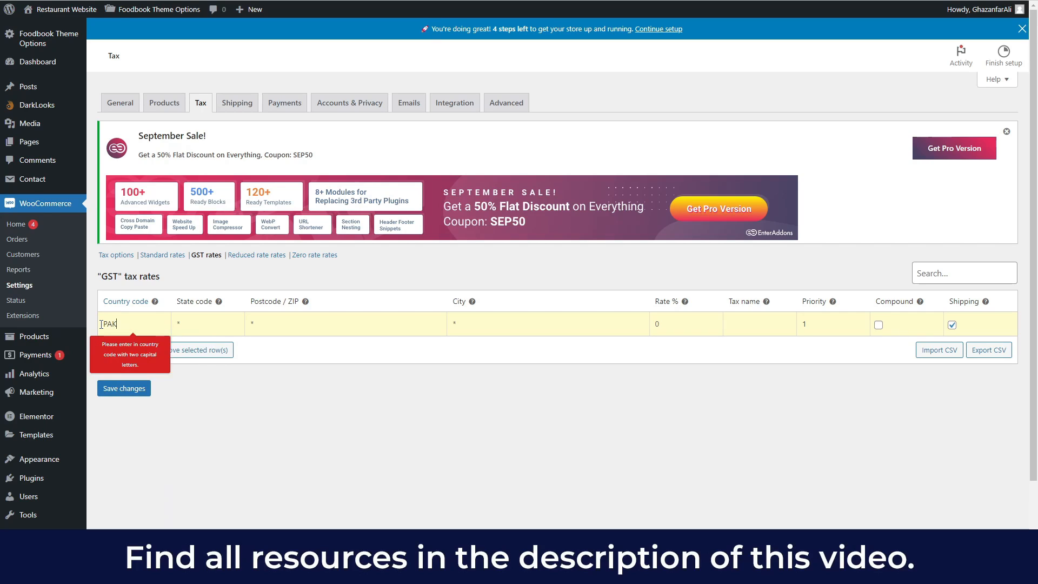
{"action": "key", "text": "BackSpace"}
{"action": "key", "text": "BackSpace"}
{"action": "type", "text": "K"}
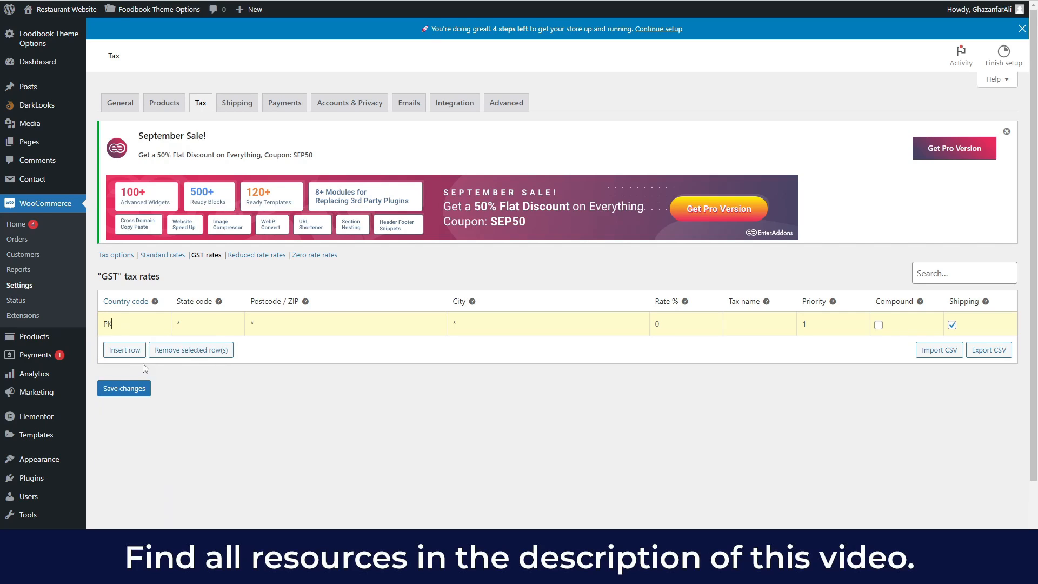
Set the PK tax rate to 7%, exclude shipping from the tax, and save the GST rates.
{"action": "double_click", "coordinate": [118, 326]}
{"action": "left_click", "coordinate": [117, 326]}
{"action": "left_click", "coordinate": [952, 326]}
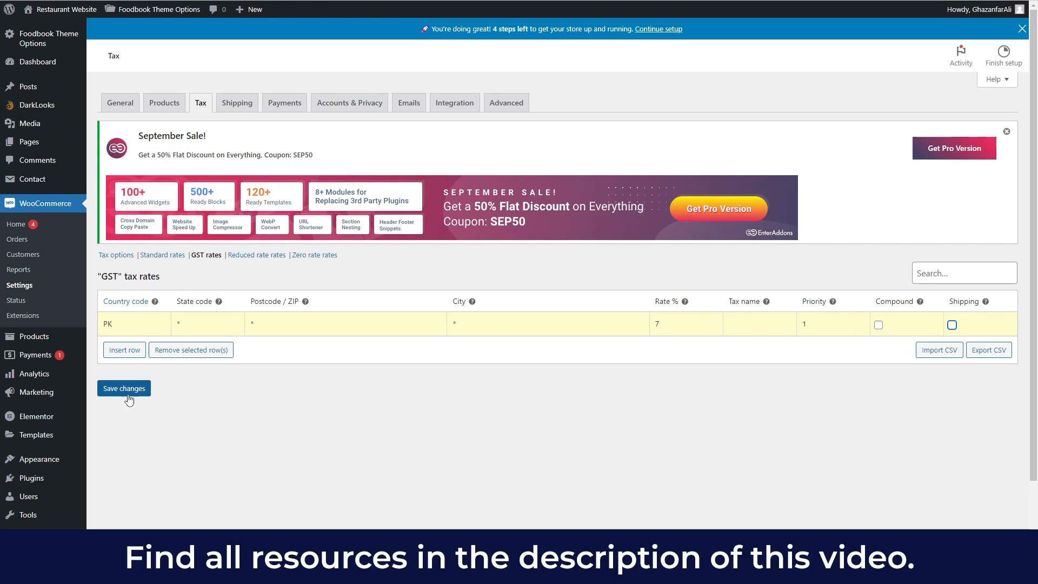
{"action": "left_click", "coordinate": [111, 390]}
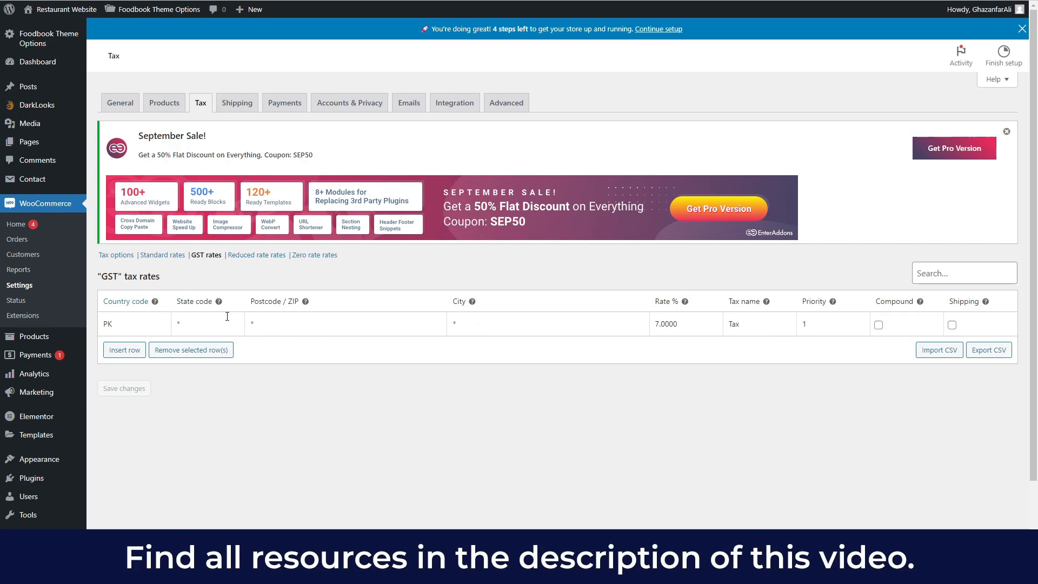
View the WooCommerce shipping zones and switch to the payment settings.
{"action": "left_click", "coordinate": [238, 112]}
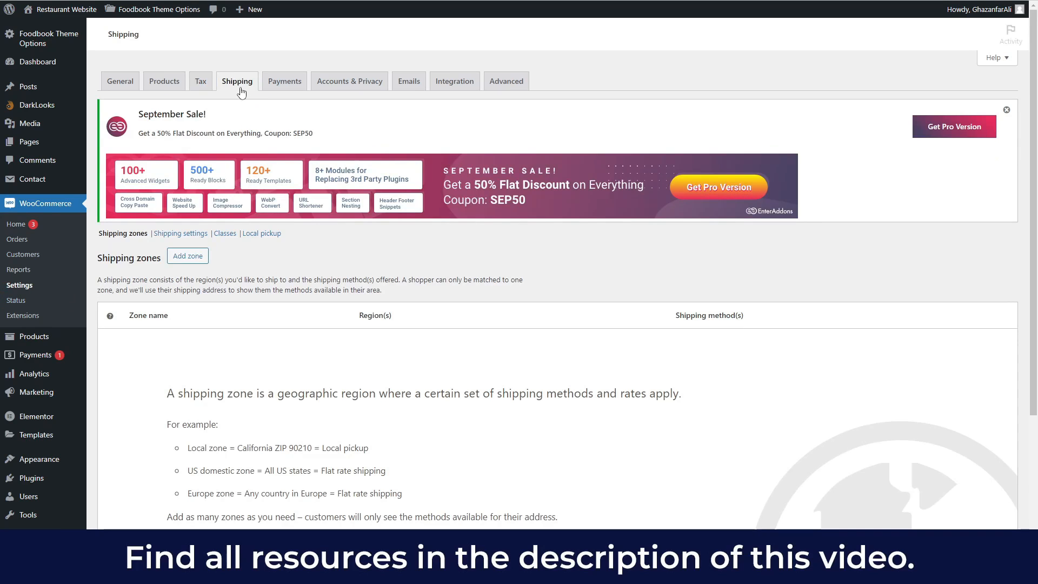
{"action": "left_click", "coordinate": [284, 83]}
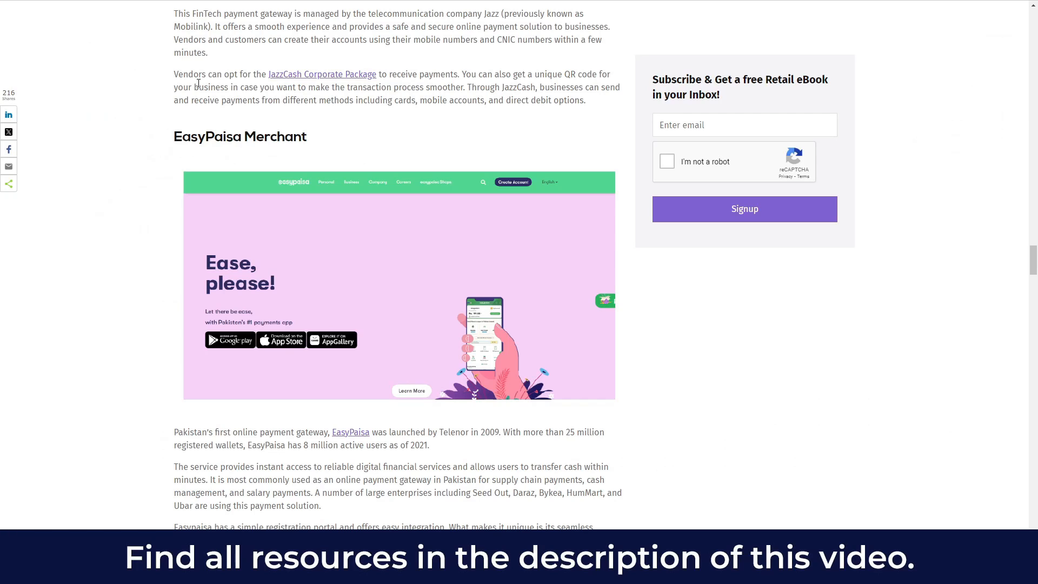
Read through the article's payment gateway sections on EasyPaisa Merchant, XPay Payment Solution and bSecure Payment Solution.
{"action": "scroll", "coordinate": [198, 83], "scroll_direction": "down", "scroll_amount": 1}
{"action": "left_click_drag", "start_coordinate": [174, 80], "coordinate": [271, 80]}
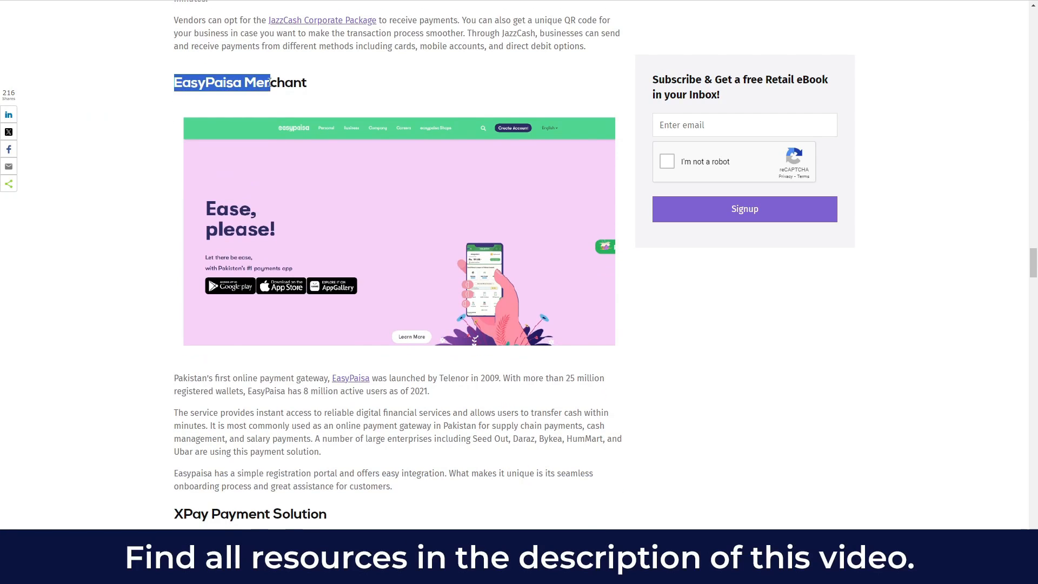
{"action": "scroll", "coordinate": [170, 163], "scroll_direction": "down", "scroll_amount": 6}
{"action": "left_click_drag", "start_coordinate": [174, 190], "coordinate": [291, 195]}
{"action": "scroll", "coordinate": [176, 212], "scroll_direction": "down", "scroll_amount": 11}
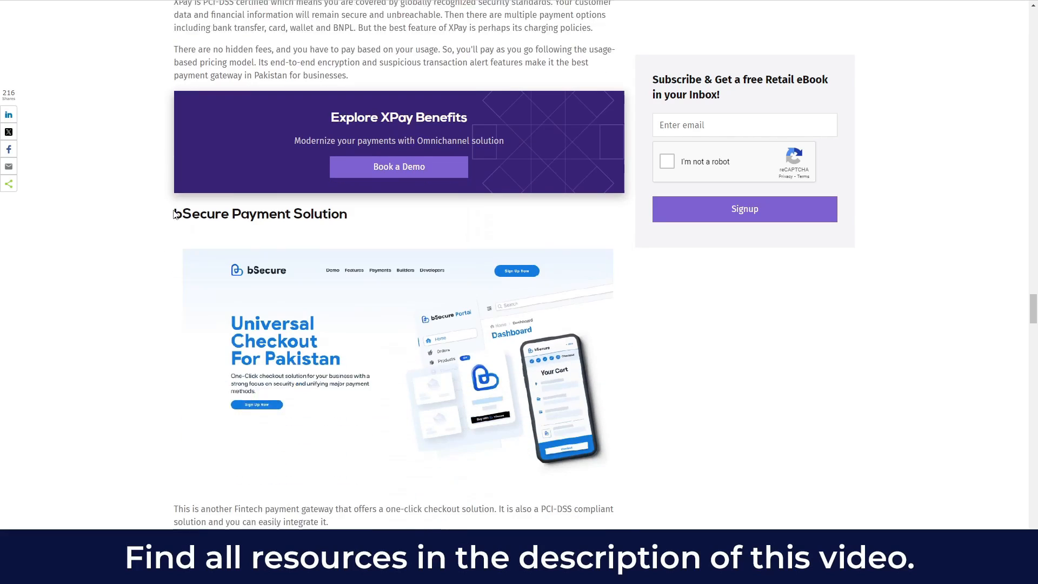
{"action": "left_click_drag", "start_coordinate": [176, 163], "coordinate": [378, 174]}
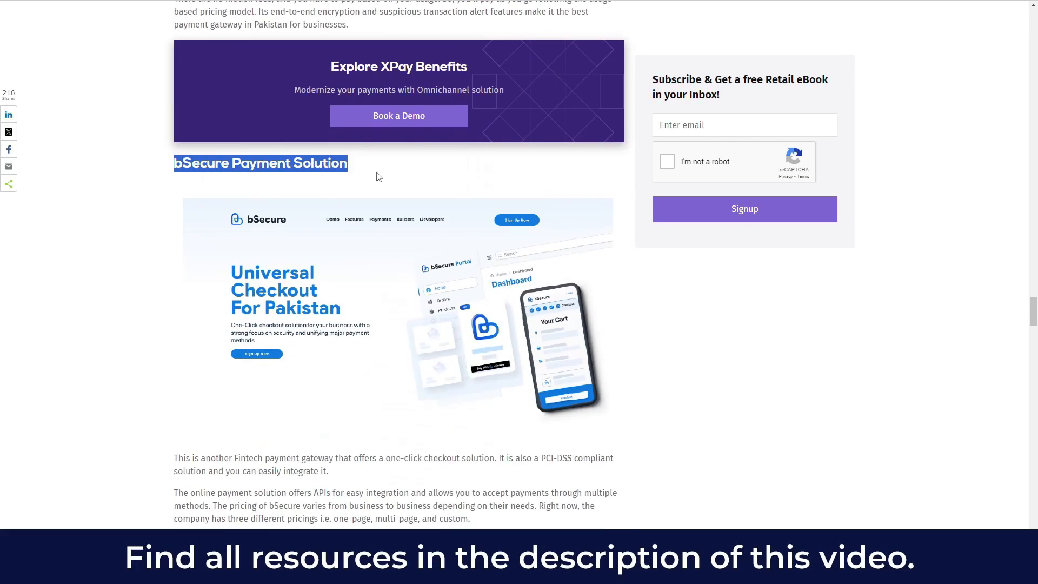
{"action": "scroll", "coordinate": [145, 257], "scroll_direction": "up", "scroll_amount": 7}
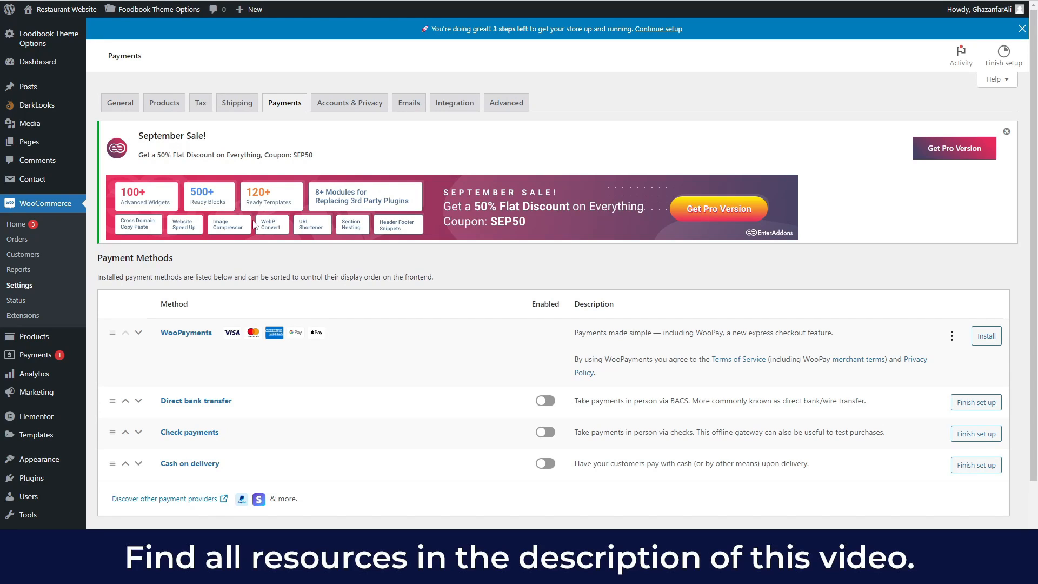
Search the plugin directory for paypal and install Payment Plugins for PayPal WooCommerce.
{"action": "left_click", "coordinate": [41, 484]}
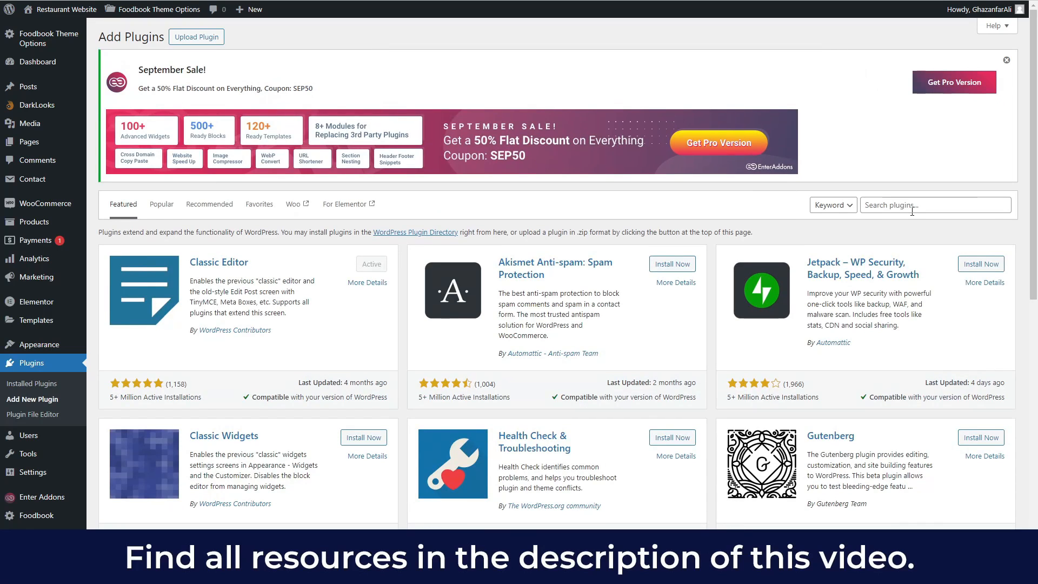
{"action": "left_click", "coordinate": [893, 206]}
{"action": "type", "text": "paypal"}
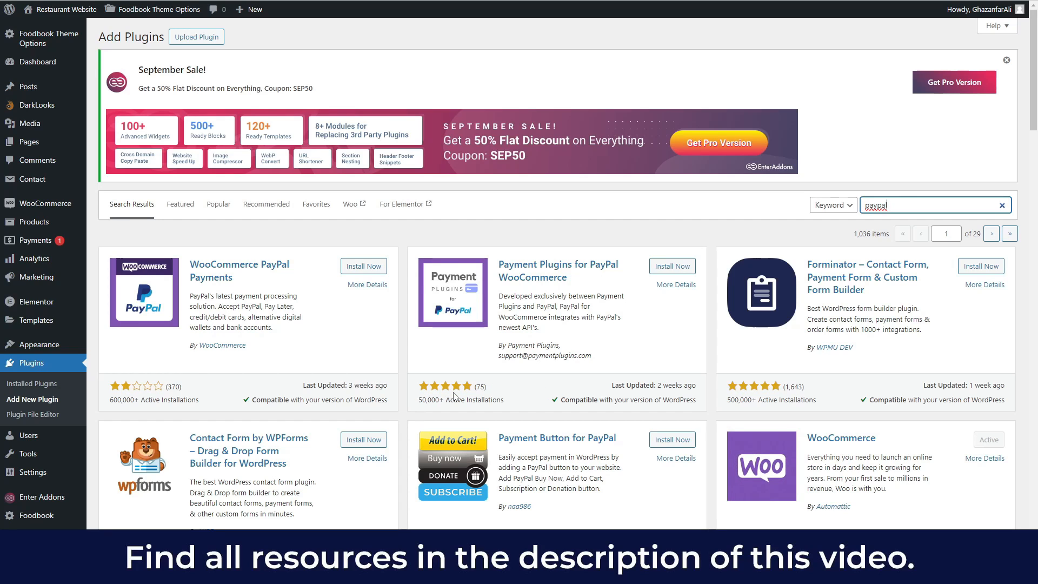
{"action": "left_click", "coordinate": [672, 267]}
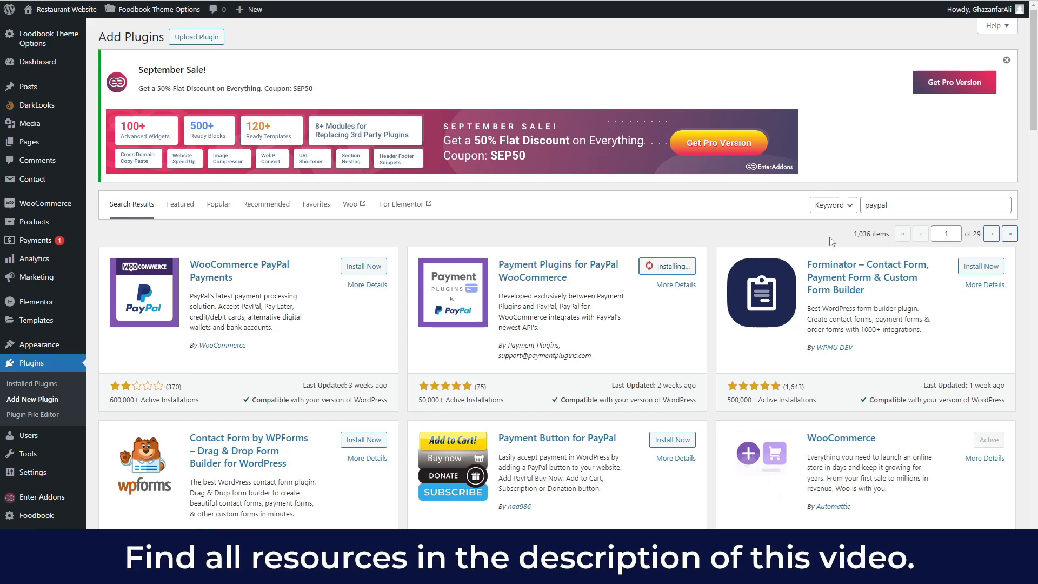
Search the plugin directory for Stripe and install Payment Plugins for Stripe WooCommerce.
{"action": "double_click", "coordinate": [866, 205]}
{"action": "type", "text": "s"}
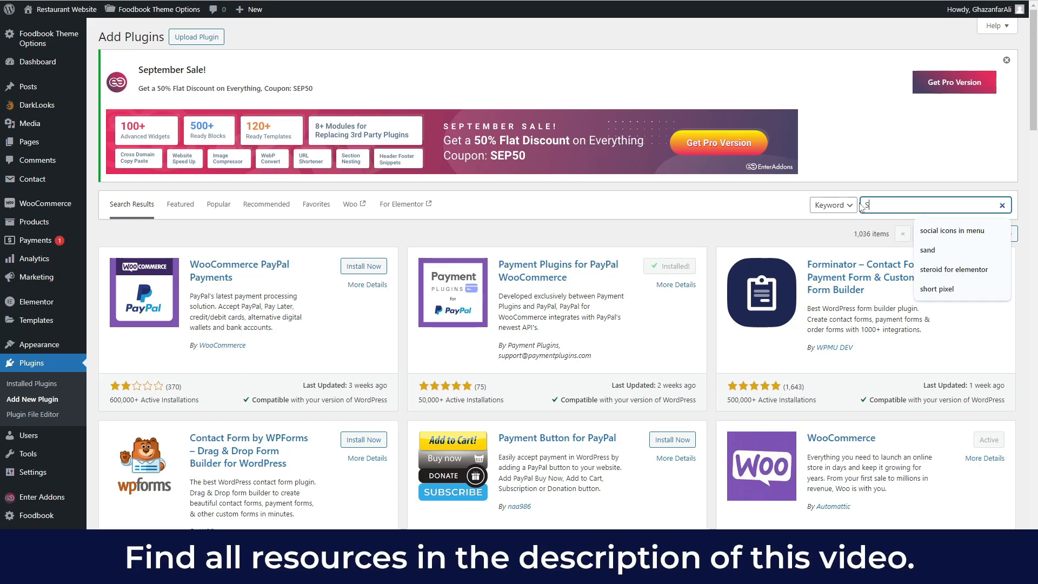
{"action": "type", "text": "tripe"}
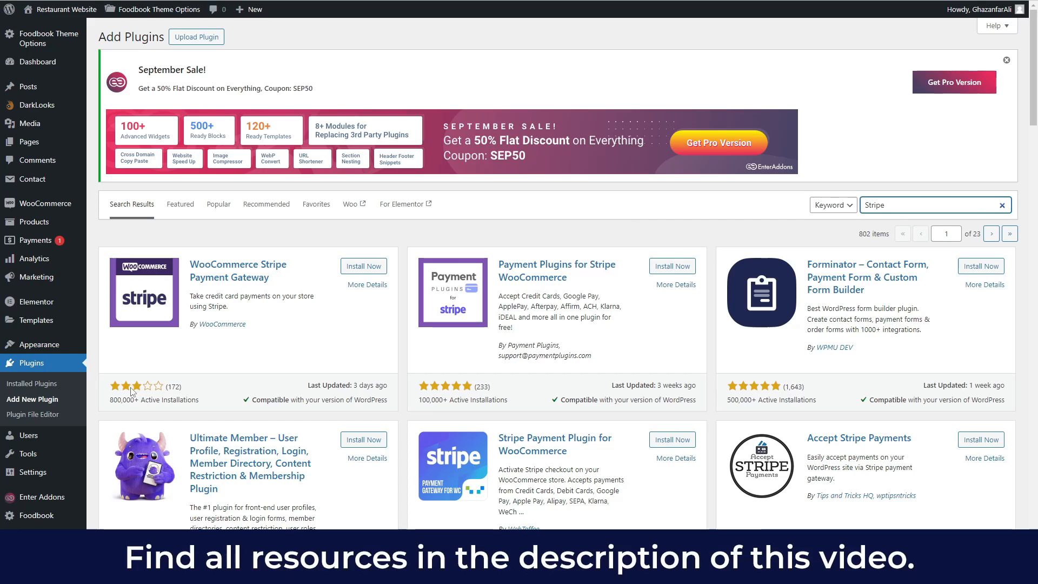
{"action": "left_click", "coordinate": [680, 269]}
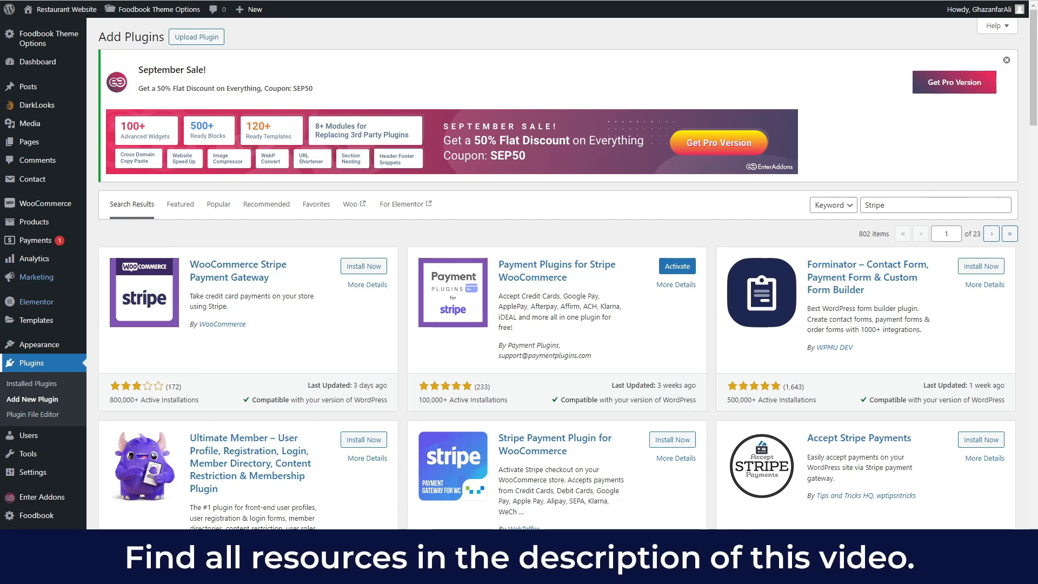
Bulk activate the Payment Plugins for PayPal WooCommerce and Payment Plugins for Stripe WooCommerce plugins.
{"action": "scroll", "coordinate": [156, 324], "scroll_direction": "down", "scroll_amount": 3}
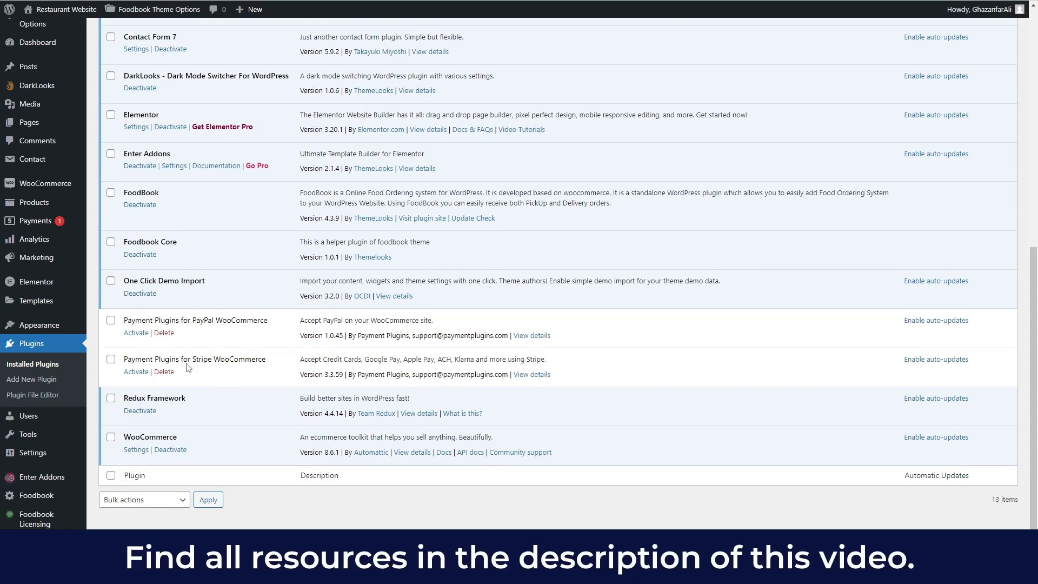
{"action": "left_click", "coordinate": [111, 321]}
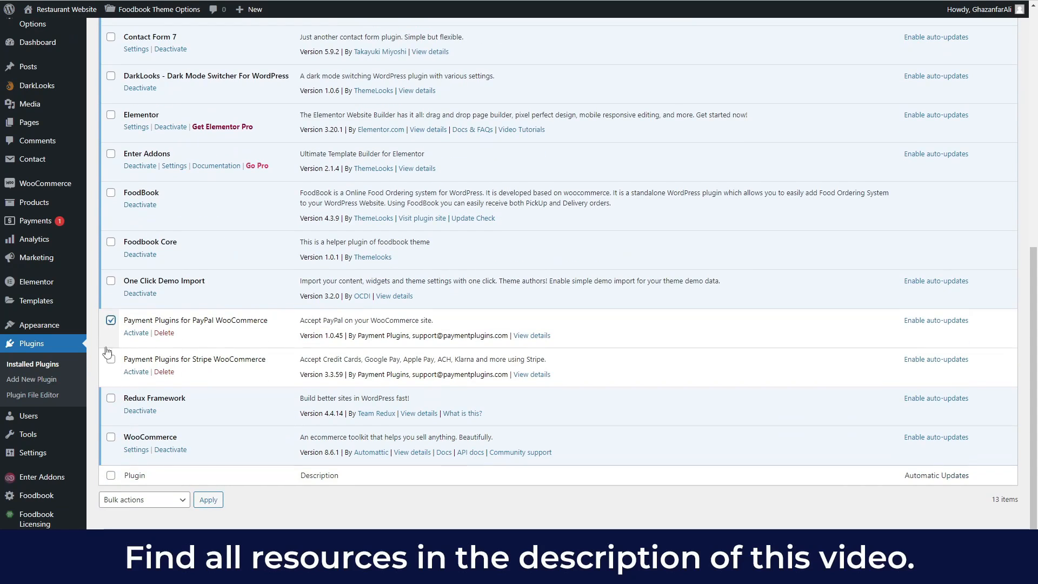
{"action": "left_click", "coordinate": [111, 359]}
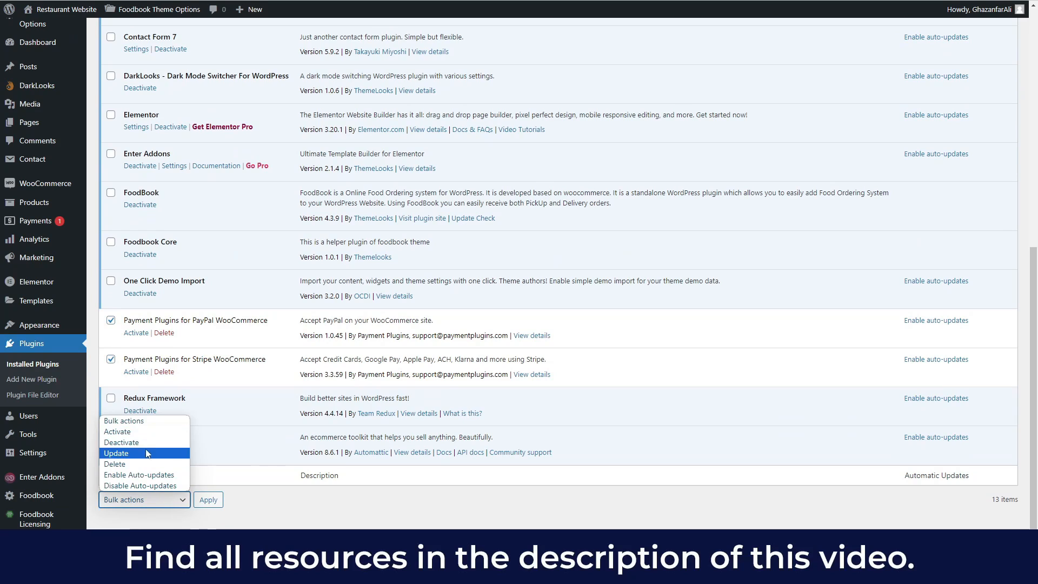
{"action": "left_click", "coordinate": [141, 432]}
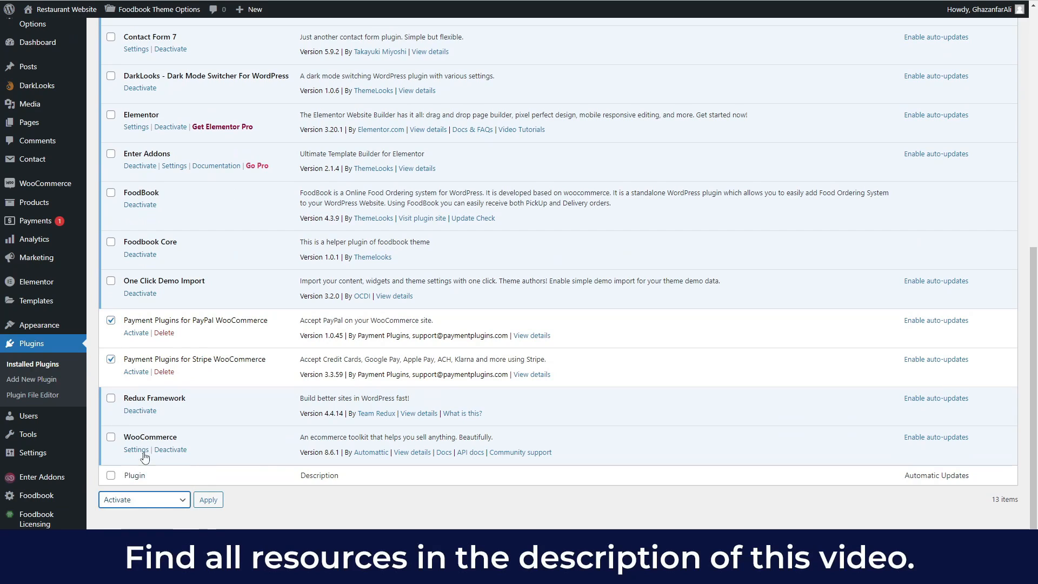
{"action": "left_click", "coordinate": [205, 498]}
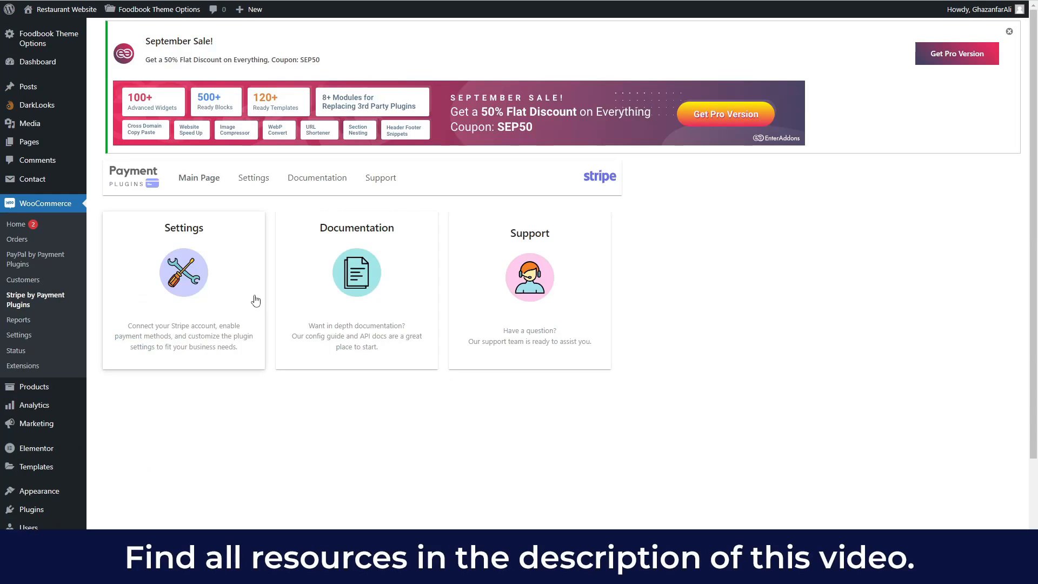
Enable Cash on delivery among the payment methods in the WooCommerce payment settings.
{"action": "left_click", "coordinate": [34, 336]}
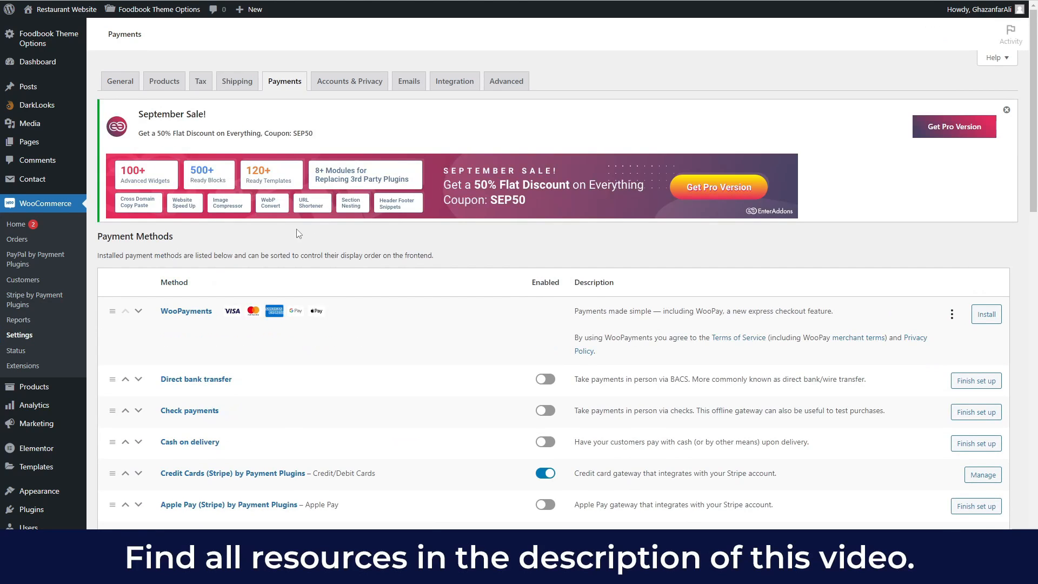
{"action": "scroll", "coordinate": [298, 233], "scroll_direction": "down", "scroll_amount": 3}
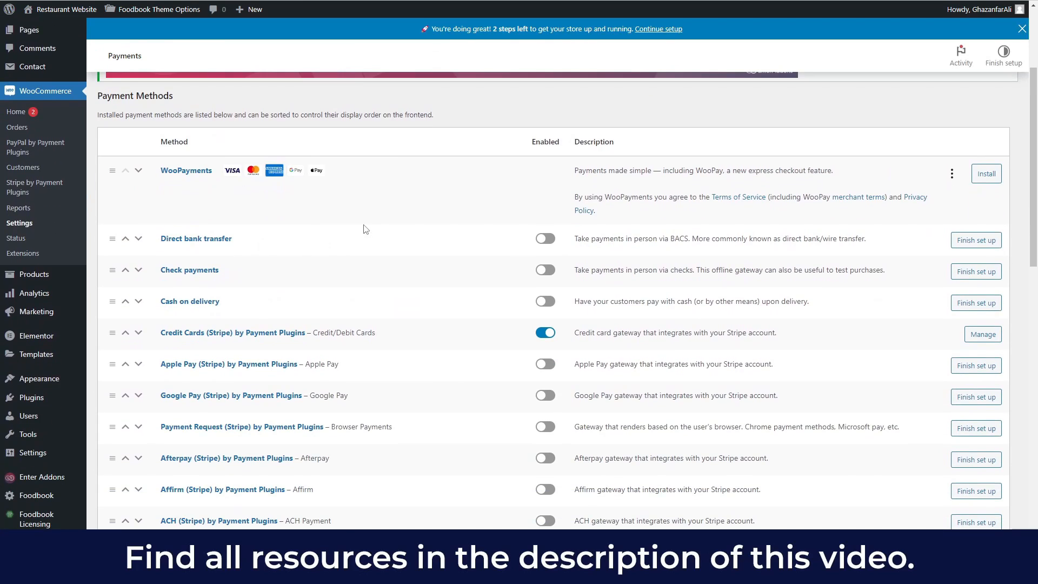
{"action": "scroll", "coordinate": [365, 230], "scroll_direction": "down", "scroll_amount": 1}
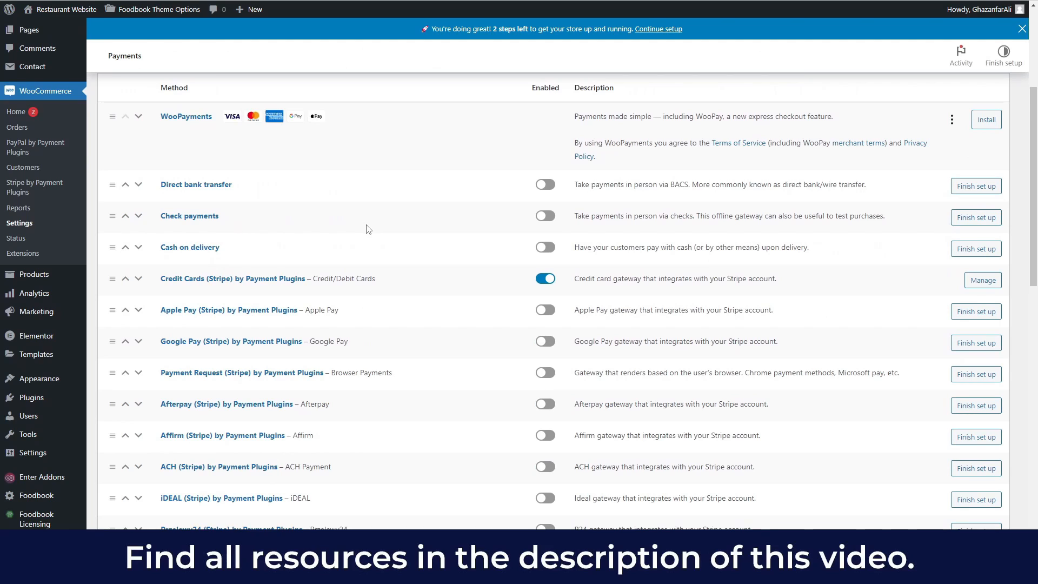
{"action": "scroll", "coordinate": [367, 229], "scroll_direction": "down", "scroll_amount": 1}
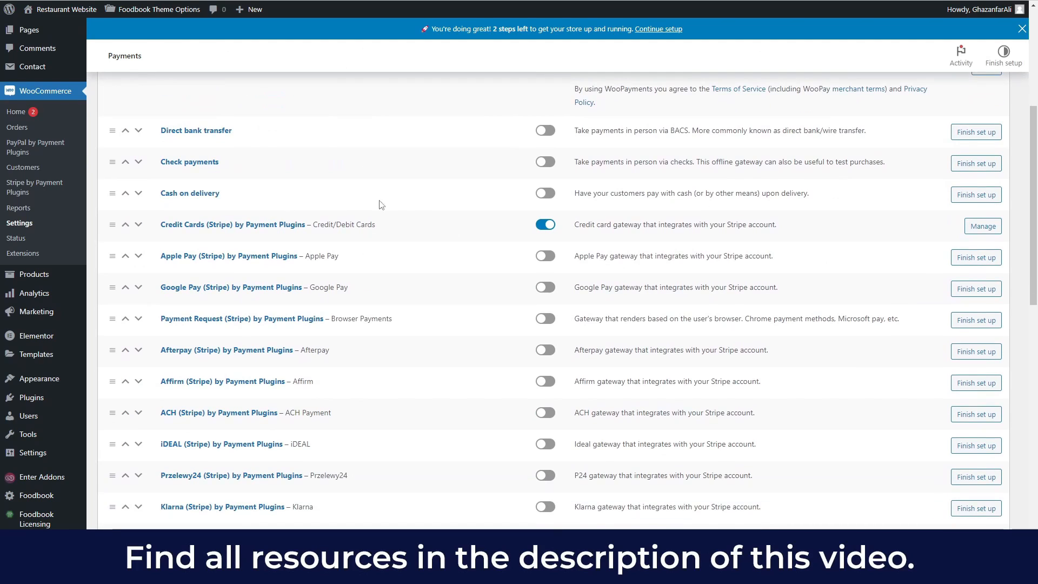
{"action": "left_click", "coordinate": [551, 194]}
Enable the PayPal Gateway By Payment Plugins and save the payment method settings.
{"action": "scroll", "coordinate": [469, 202], "scroll_direction": "up", "scroll_amount": 4}
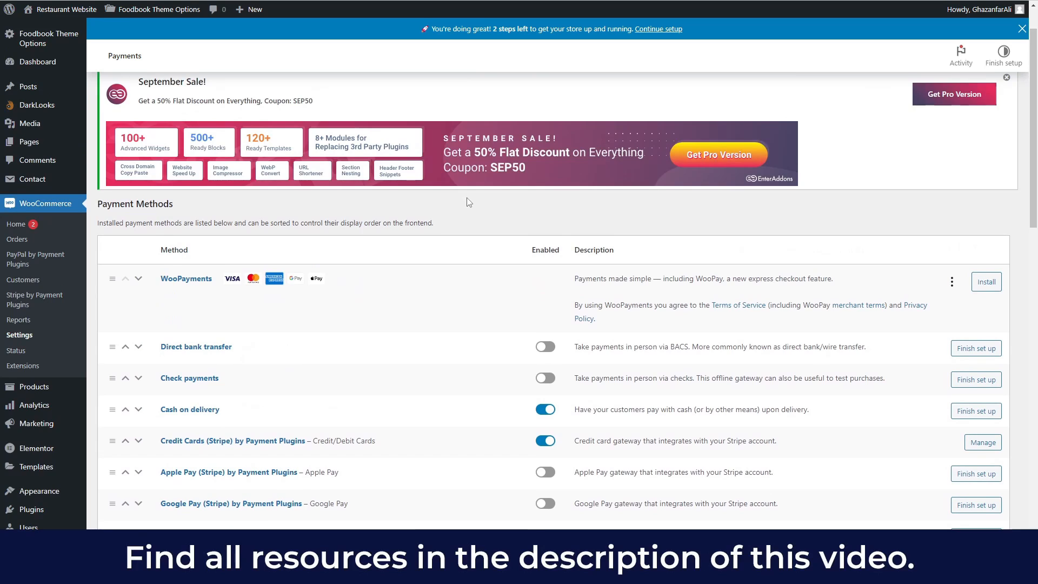
{"action": "scroll", "coordinate": [469, 202], "scroll_direction": "down", "scroll_amount": 2}
{"action": "scroll", "coordinate": [468, 202], "scroll_direction": "down", "scroll_amount": 2}
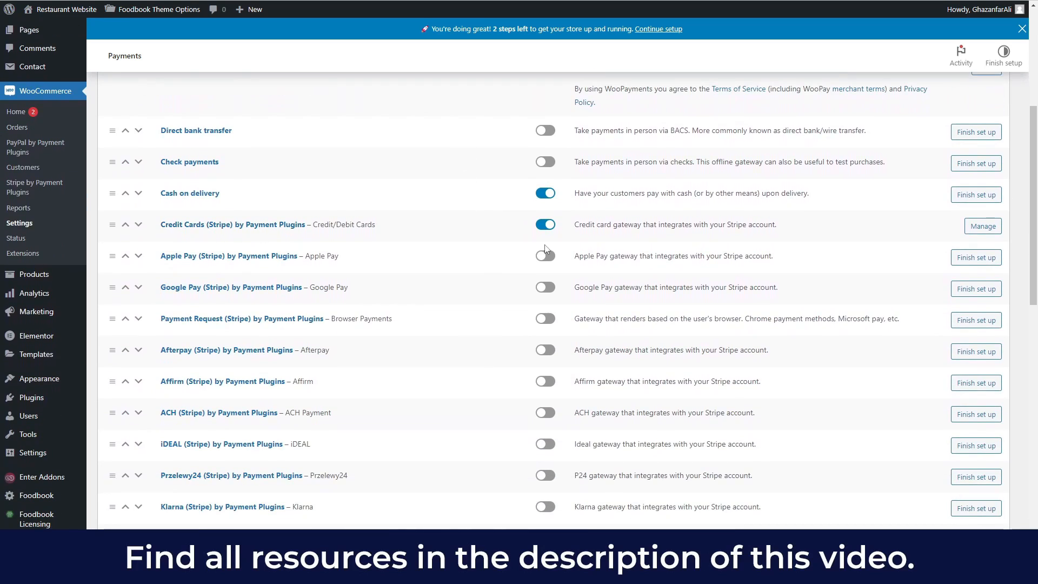
{"action": "scroll", "coordinate": [514, 267], "scroll_direction": "down", "scroll_amount": 10}
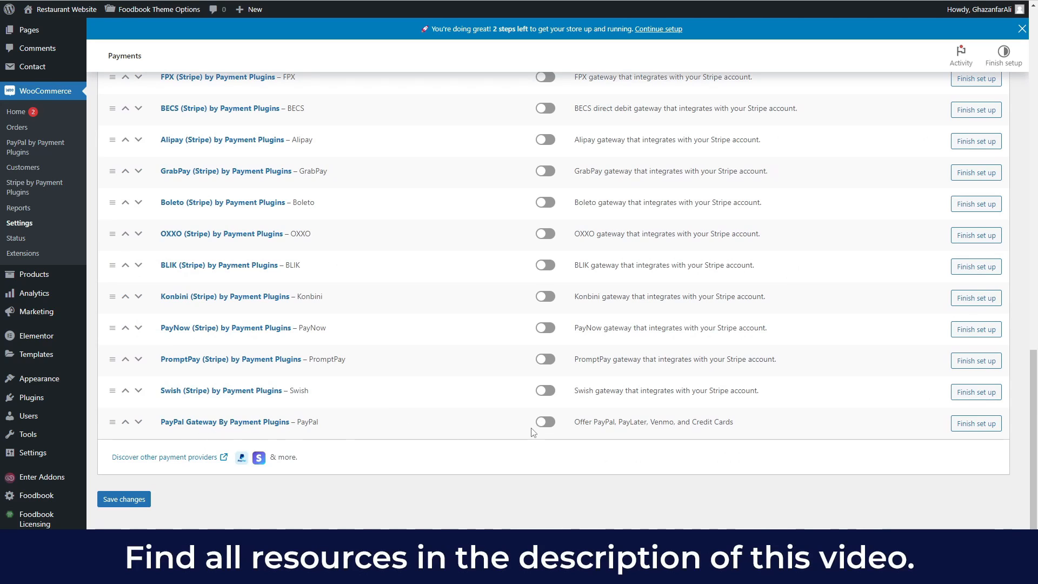
{"action": "left_click", "coordinate": [546, 423]}
{"action": "left_click", "coordinate": [129, 503]}
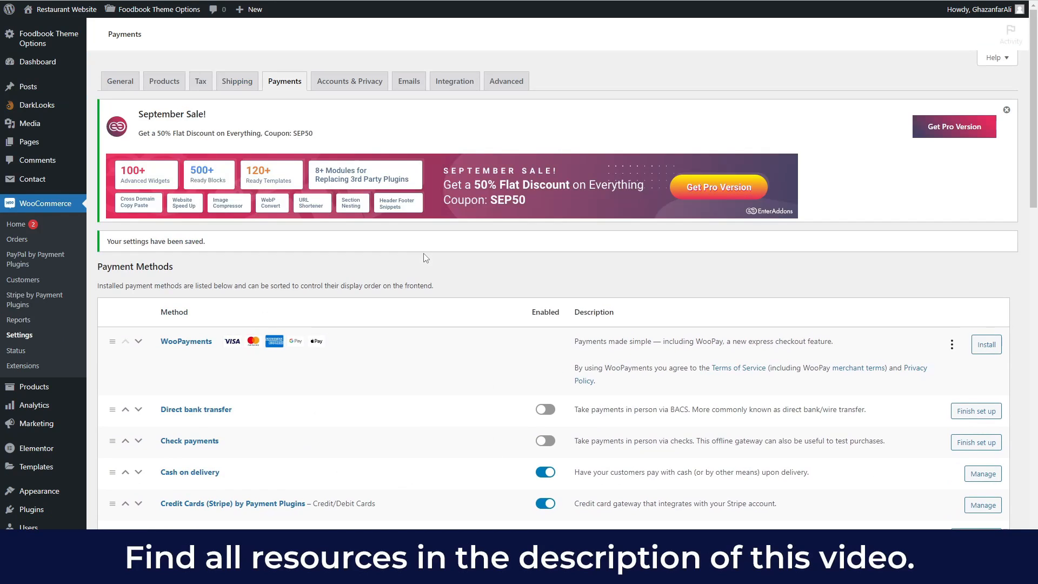
Open the management page of Credit Cards (Stripe) by Payment Plugins and review its general and card form settings.
{"action": "scroll", "coordinate": [424, 257], "scroll_direction": "down", "scroll_amount": 3}
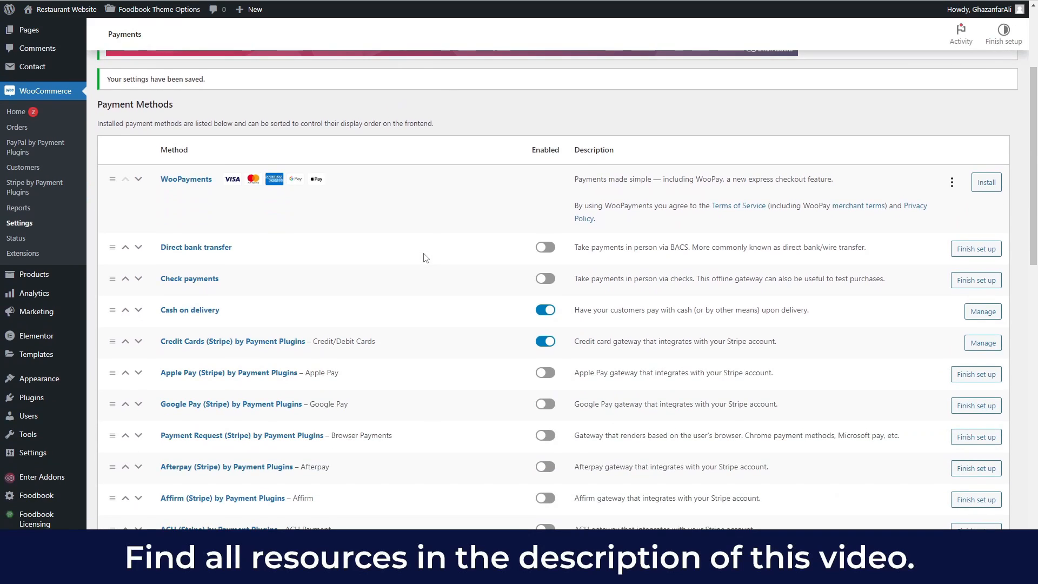
{"action": "scroll", "coordinate": [351, 286], "scroll_direction": "down", "scroll_amount": 1}
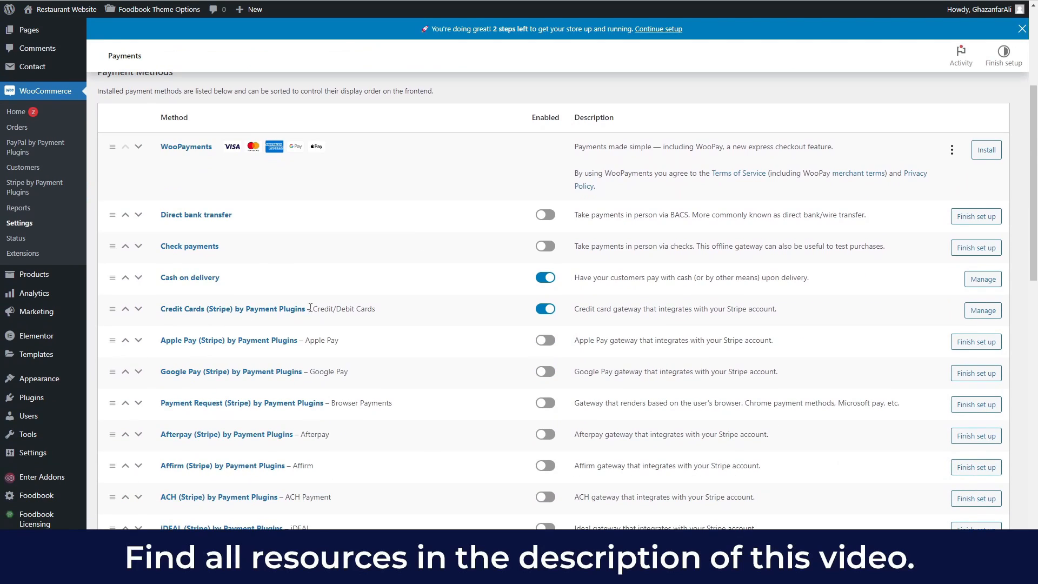
{"action": "left_click", "coordinate": [983, 311]}
{"action": "scroll", "coordinate": [269, 288], "scroll_direction": "down", "scroll_amount": 4}
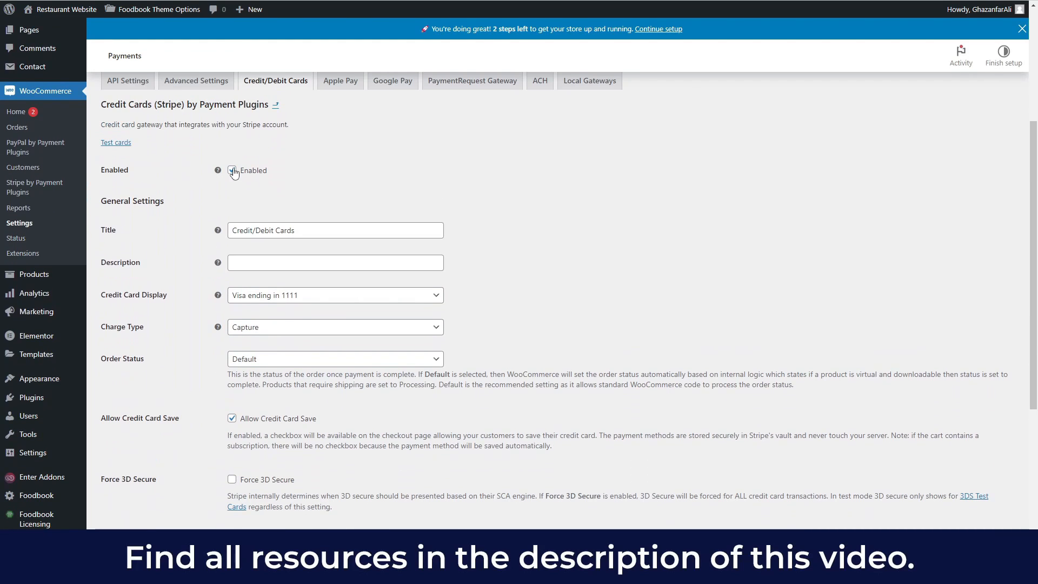
{"action": "scroll", "coordinate": [238, 210], "scroll_direction": "down", "scroll_amount": 1}
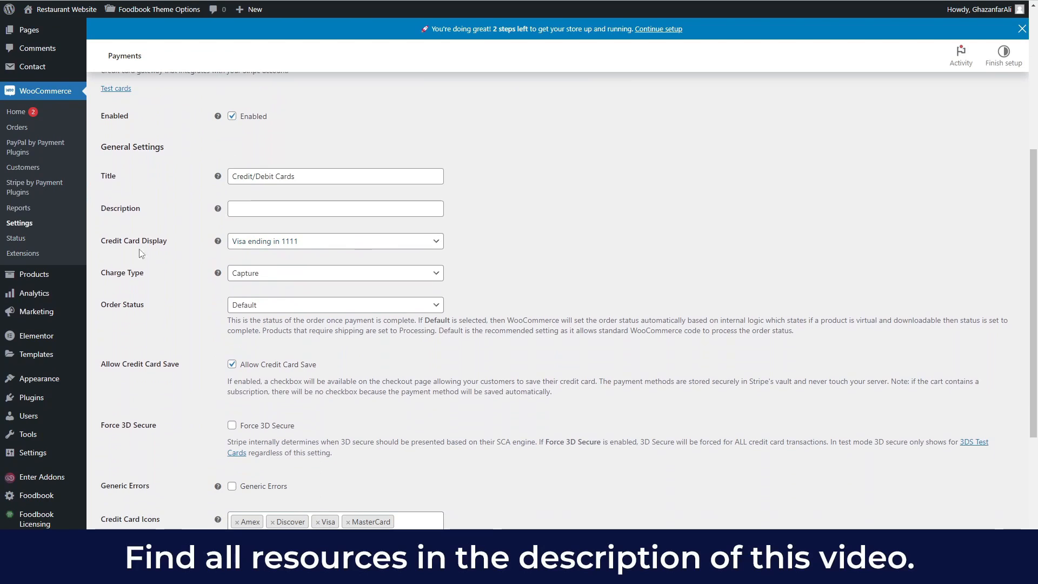
{"action": "scroll", "coordinate": [171, 263], "scroll_direction": "down", "scroll_amount": 4}
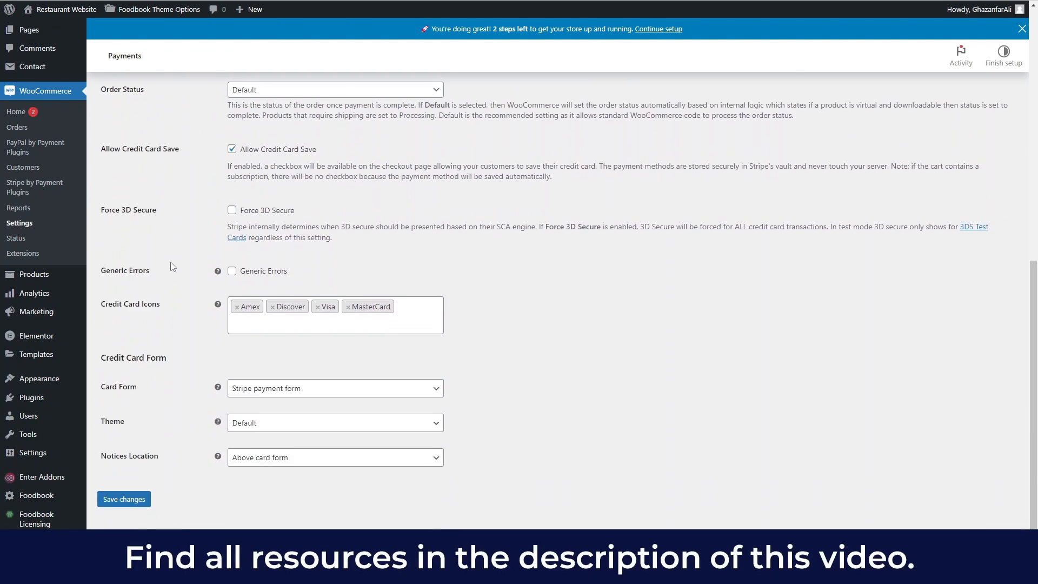
{"action": "scroll", "coordinate": [171, 262], "scroll_direction": "up", "scroll_amount": 6}
{"action": "scroll", "coordinate": [197, 217], "scroll_direction": "down", "scroll_amount": 1}
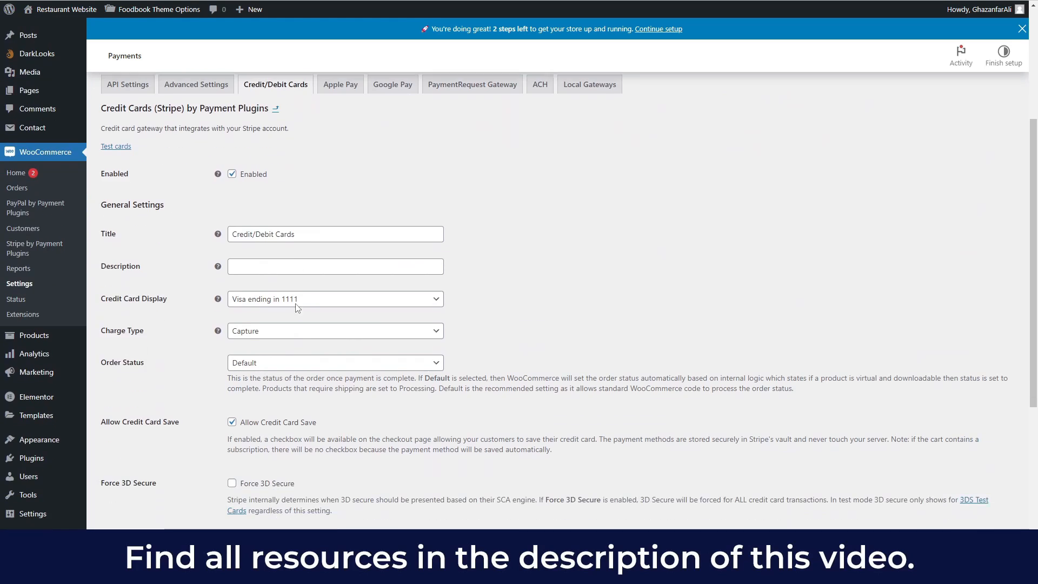
Check the Credit Card Display and Charge Type options of the Stripe card gateway and save its settings.
{"action": "left_click", "coordinate": [278, 296]}
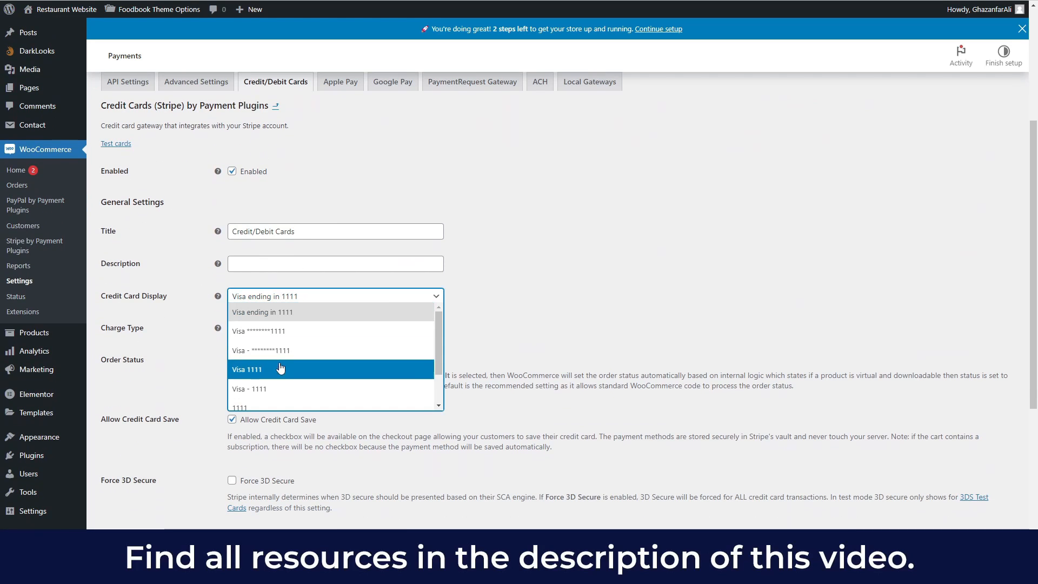
{"action": "left_click", "coordinate": [290, 298]}
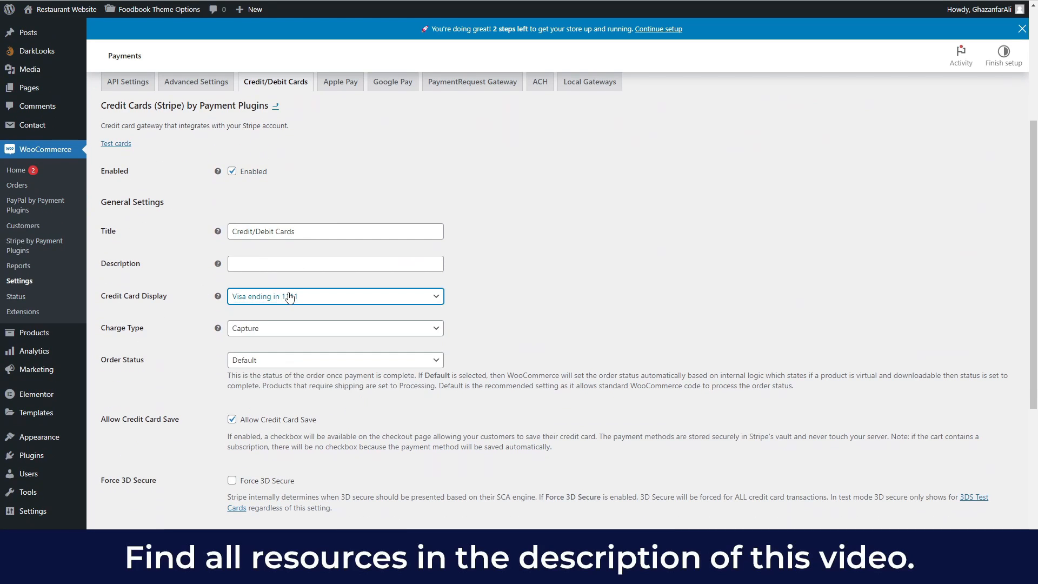
{"action": "scroll", "coordinate": [273, 287], "scroll_direction": "down", "scroll_amount": 1}
{"action": "left_click", "coordinate": [270, 279]}
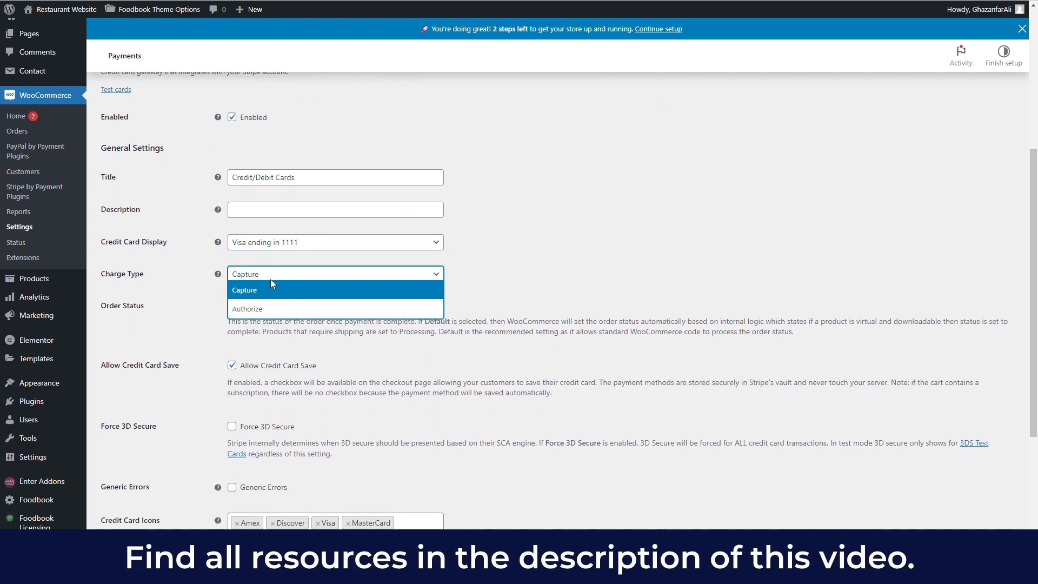
{"action": "left_click", "coordinate": [270, 279]}
{"action": "scroll", "coordinate": [246, 271], "scroll_direction": "down", "scroll_amount": 3}
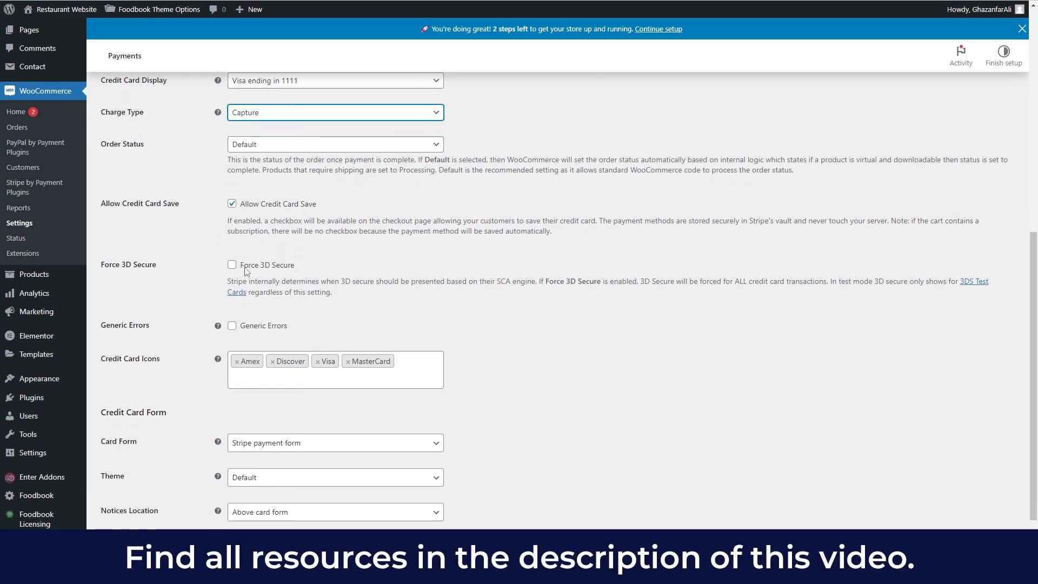
{"action": "scroll", "coordinate": [211, 302], "scroll_direction": "down", "scroll_amount": 1}
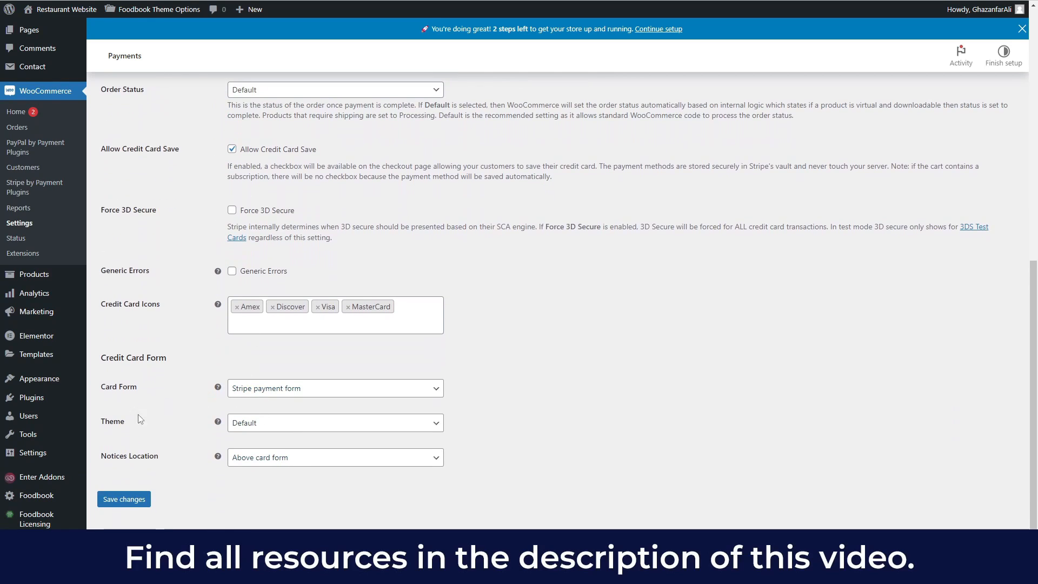
{"action": "left_click", "coordinate": [124, 499]}
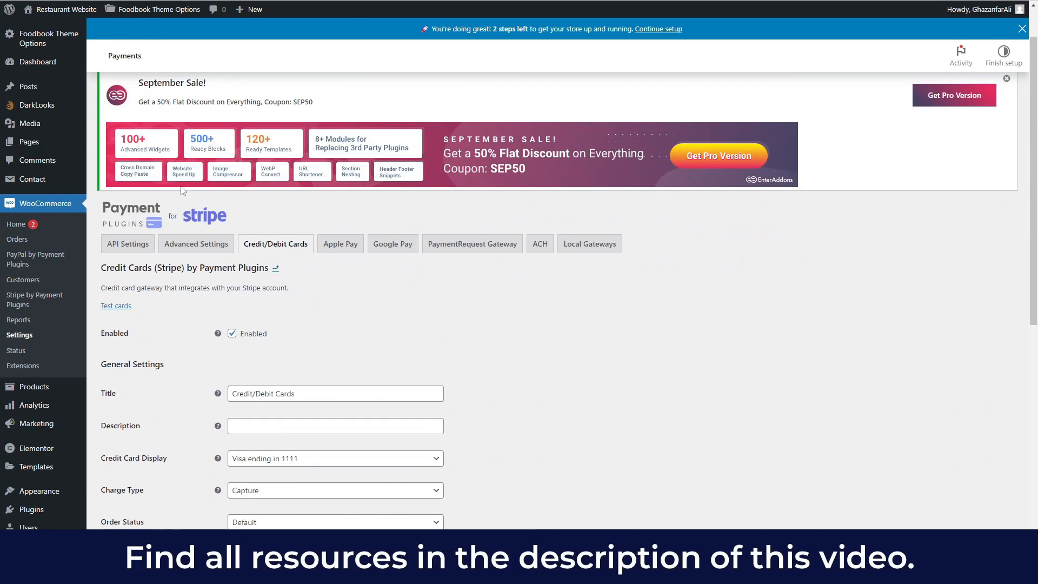
Turn off the Enabled option of the Credit Cards (Stripe) gateway.
{"action": "left_click", "coordinate": [248, 397]}
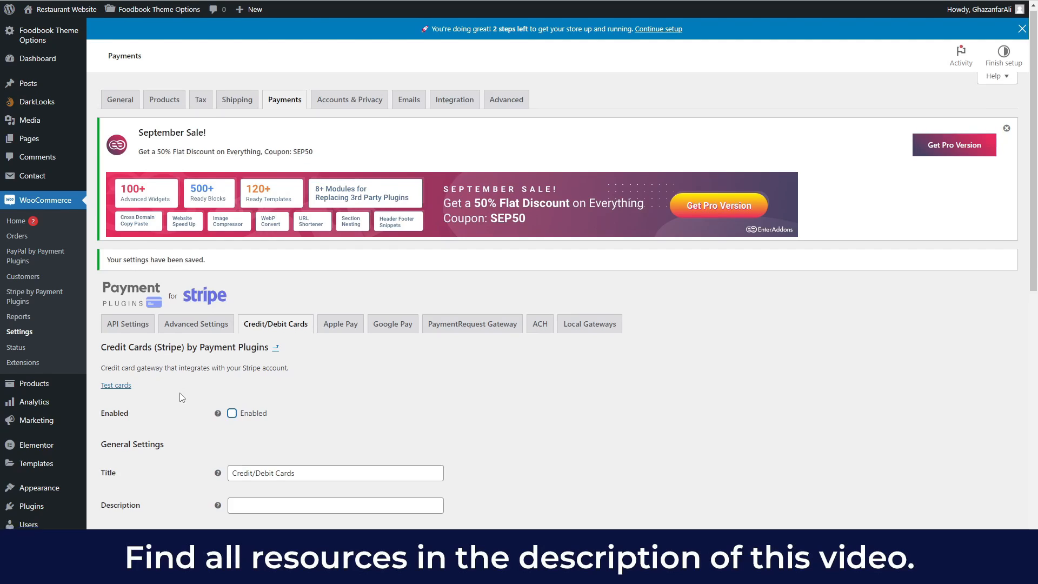
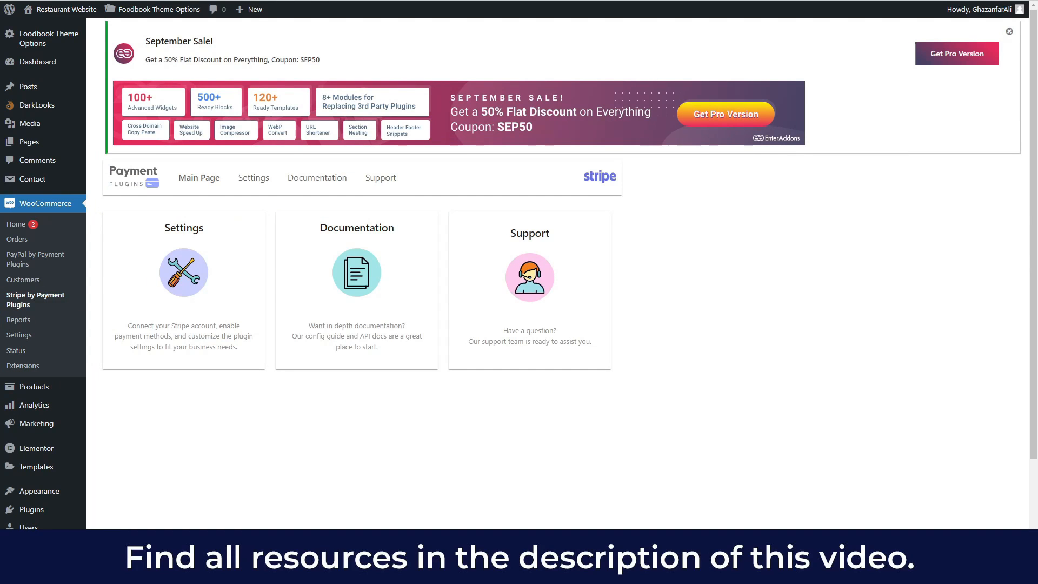
Open the Stripe plugin's API settings, check the Mode options and try to connect the Stripe account.
{"action": "left_click", "coordinate": [247, 181]}
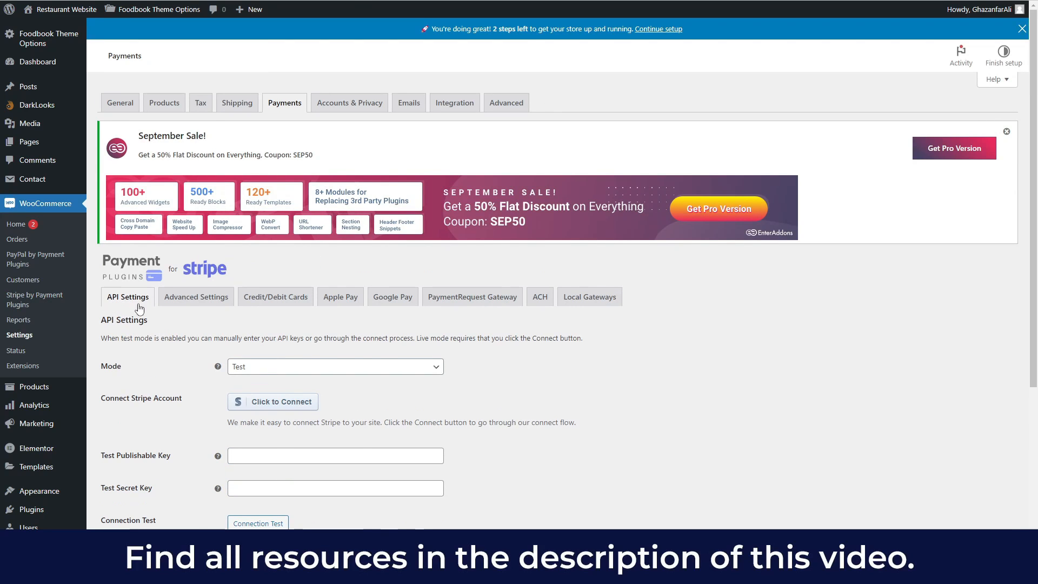
{"action": "scroll", "coordinate": [141, 312], "scroll_direction": "down", "scroll_amount": 3}
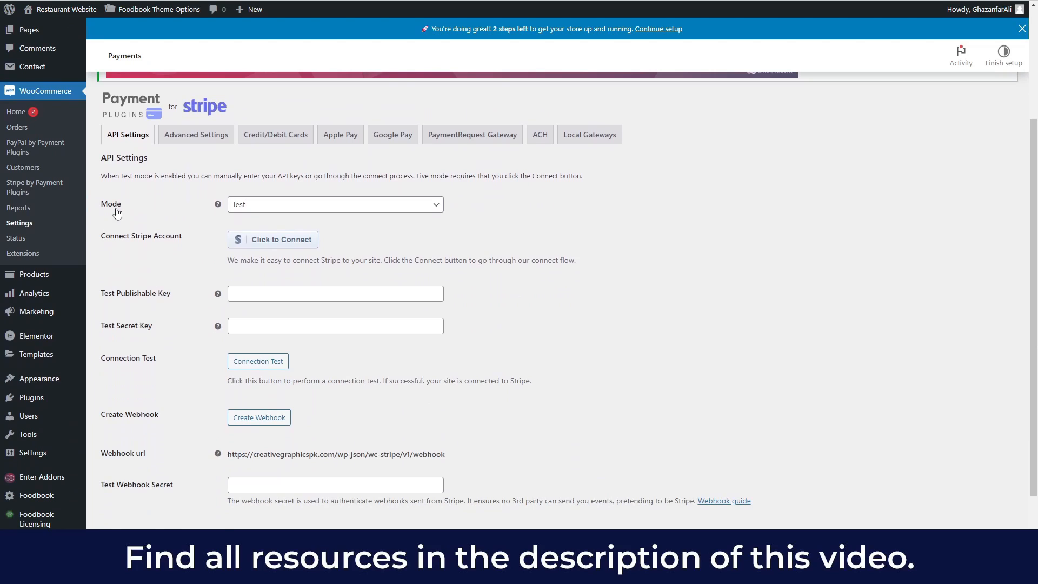
{"action": "left_click", "coordinate": [332, 207]}
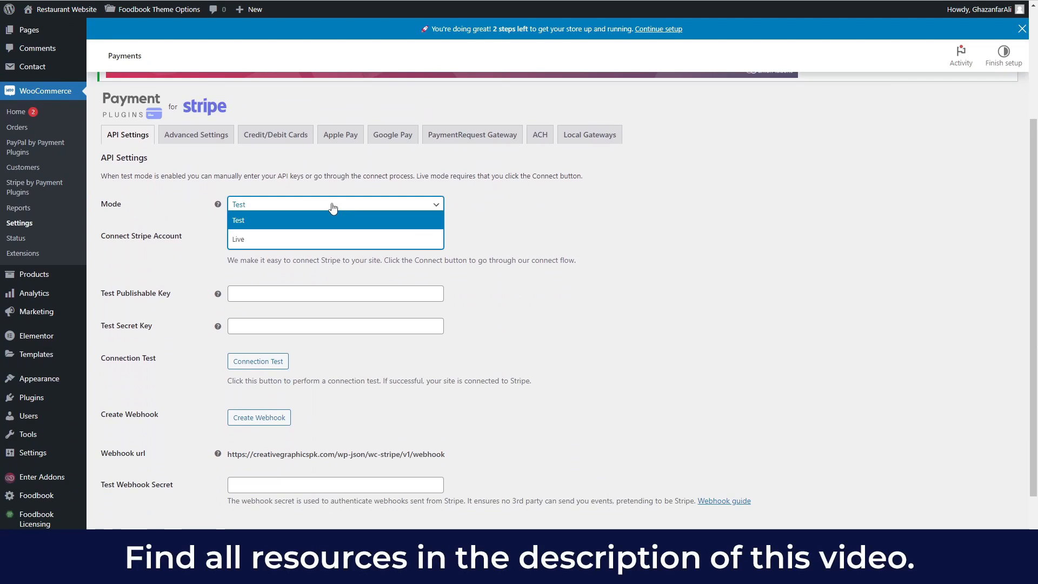
{"action": "left_click", "coordinate": [332, 207]}
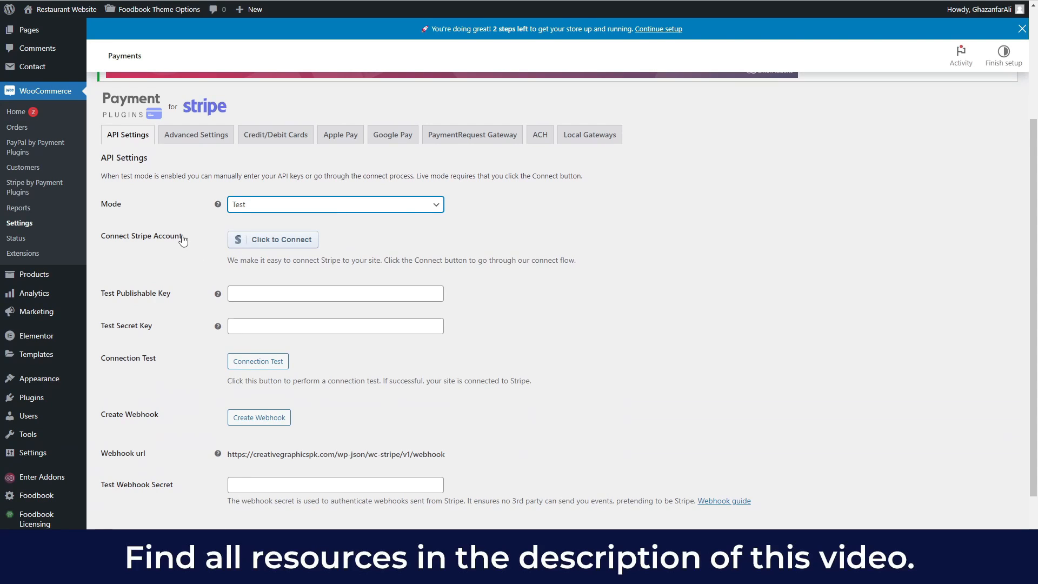
{"action": "left_click", "coordinate": [287, 246]}
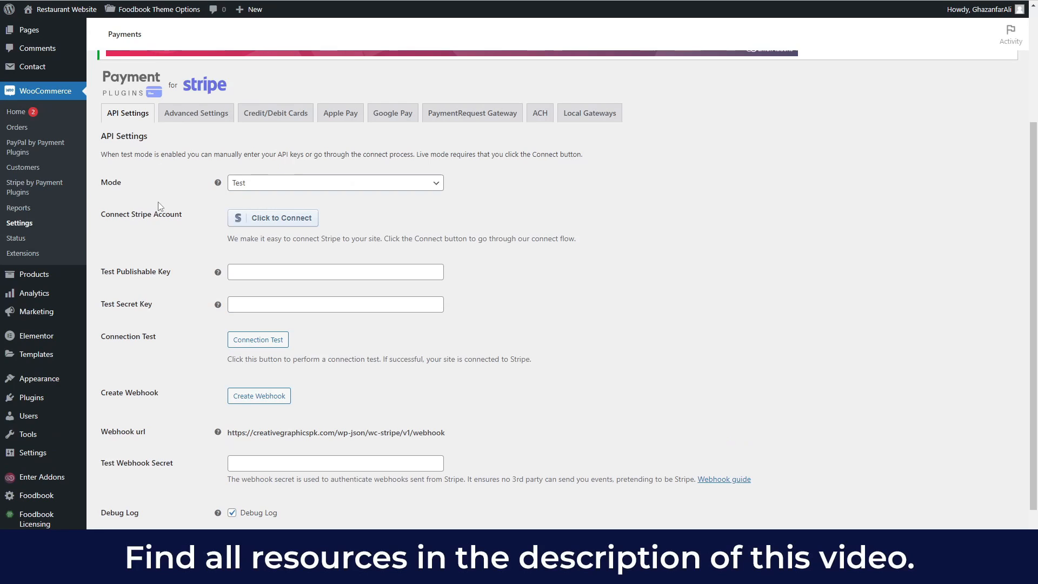
Set the Stripe API mode to Live and save the changes.
{"action": "scroll", "coordinate": [160, 208], "scroll_direction": "down", "scroll_amount": 1}
{"action": "left_click", "coordinate": [231, 150]}
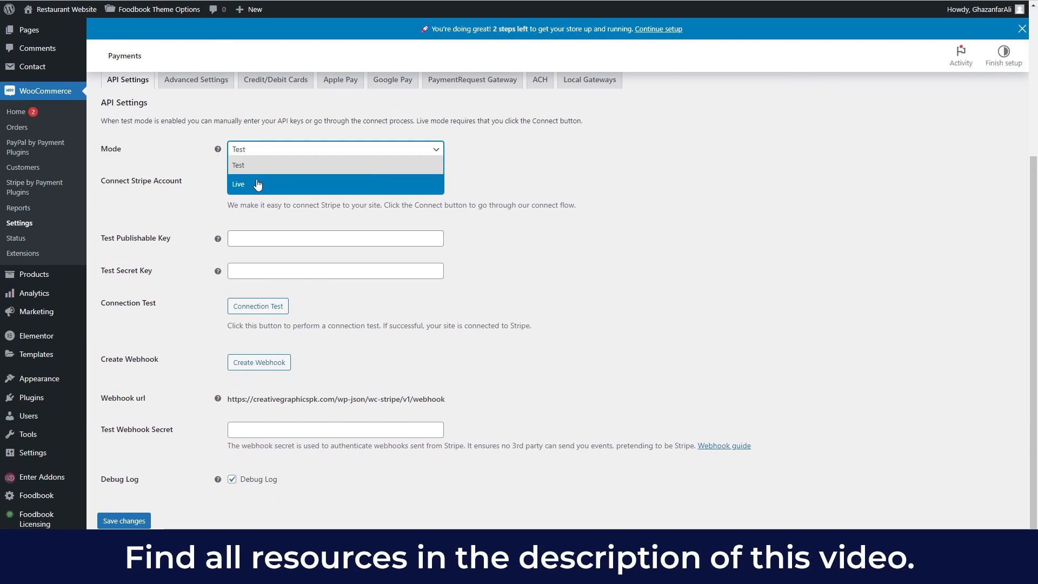
{"action": "left_click", "coordinate": [258, 183]}
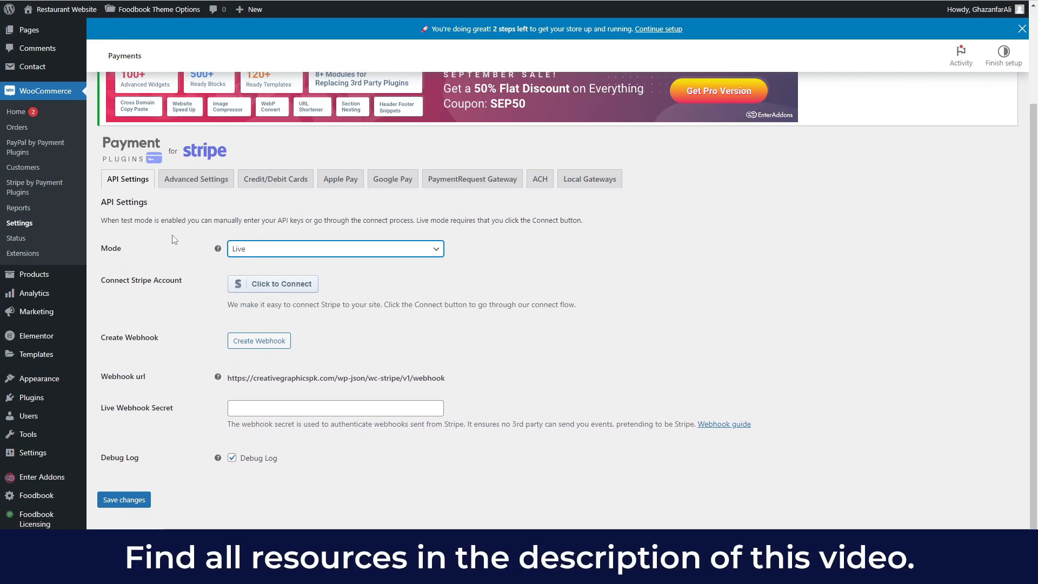
{"action": "left_click", "coordinate": [121, 504]}
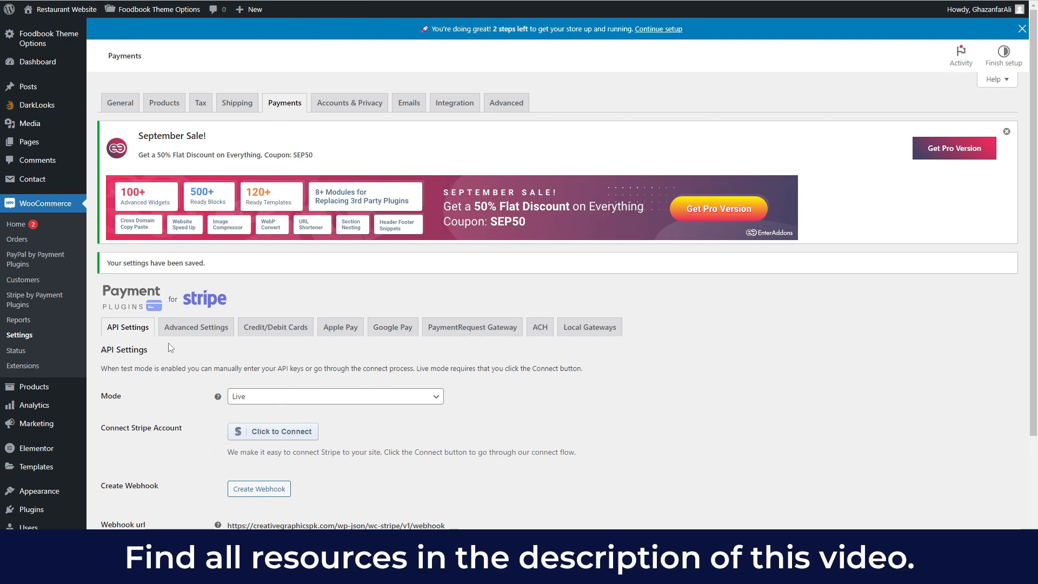
Open the API settings of PayPal by Payment Plugins and choose production as the environment.
{"action": "left_click", "coordinate": [35, 262]}
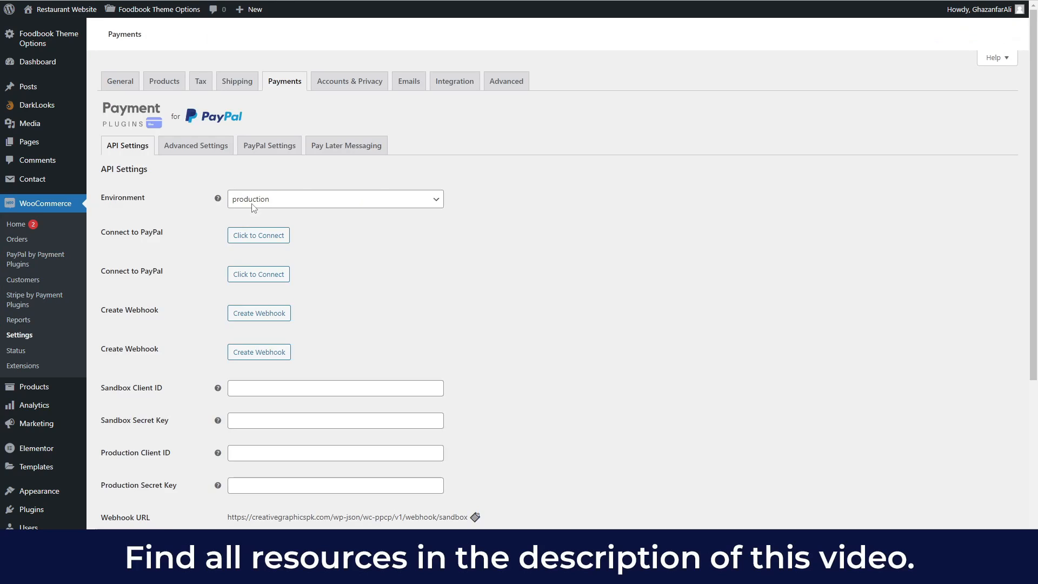
{"action": "scroll", "coordinate": [204, 276], "scroll_direction": "down", "scroll_amount": 2}
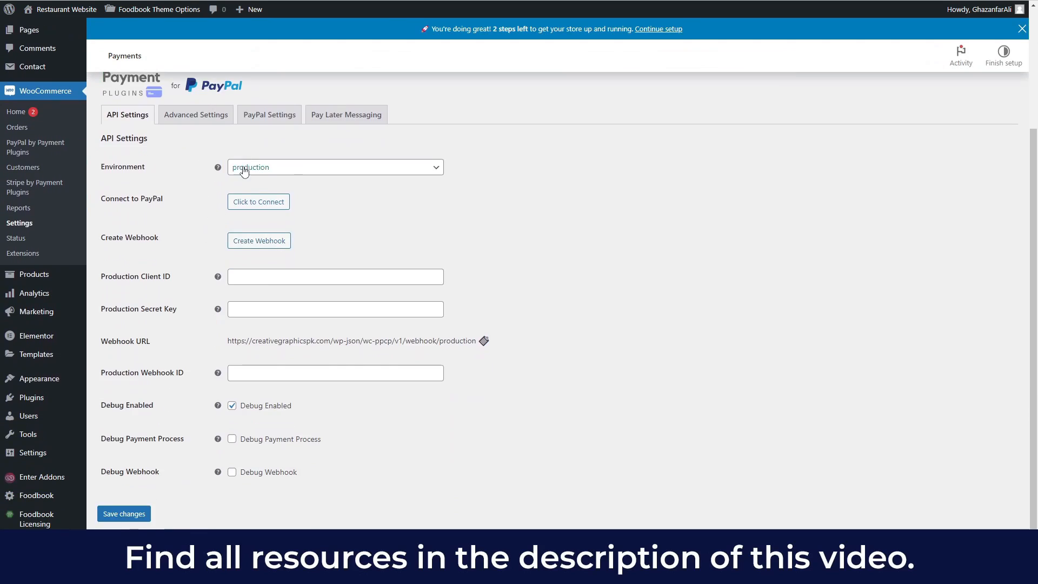
{"action": "left_click", "coordinate": [300, 194]}
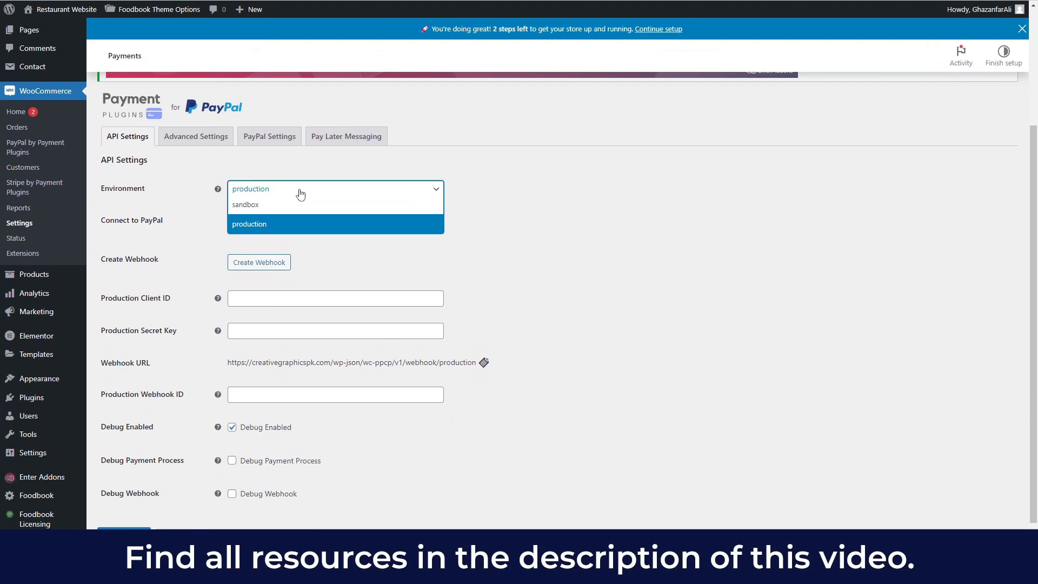
{"action": "left_click", "coordinate": [282, 229]}
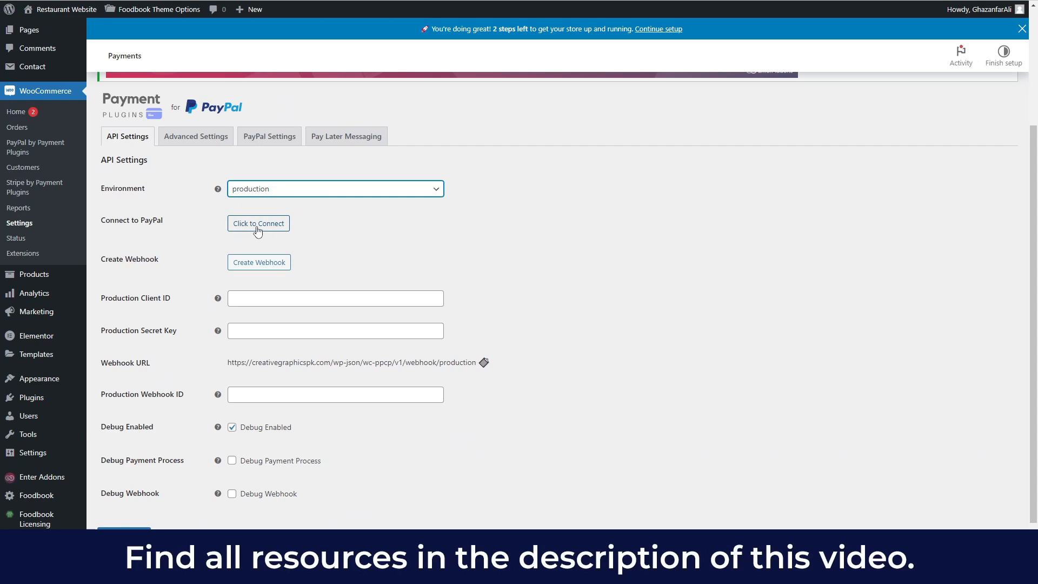
Start the PayPal account connection, close its sign-up window and save the PayPal API settings.
{"action": "left_click", "coordinate": [257, 225]}
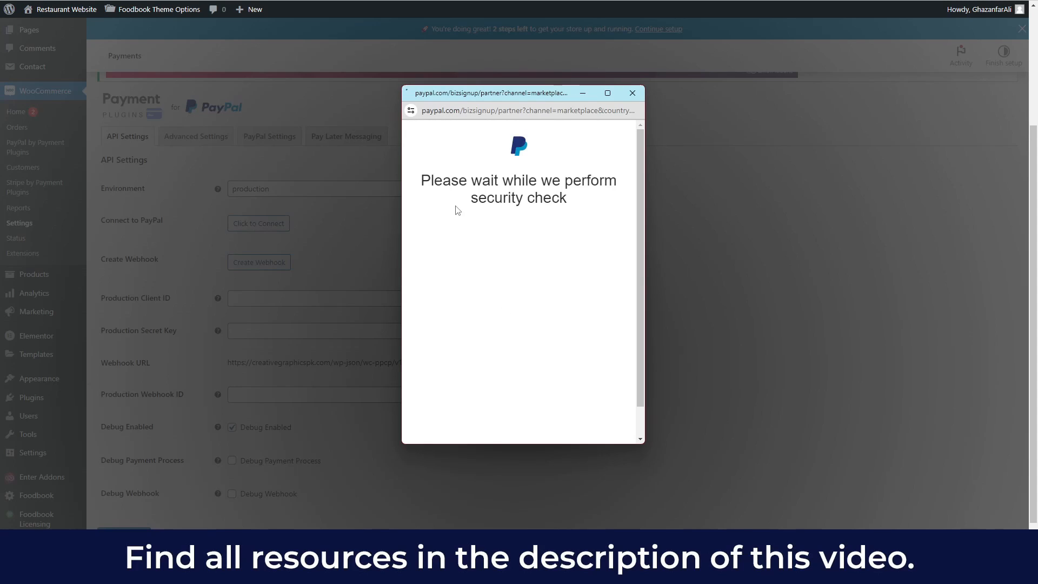
{"action": "left_click", "coordinate": [632, 93]}
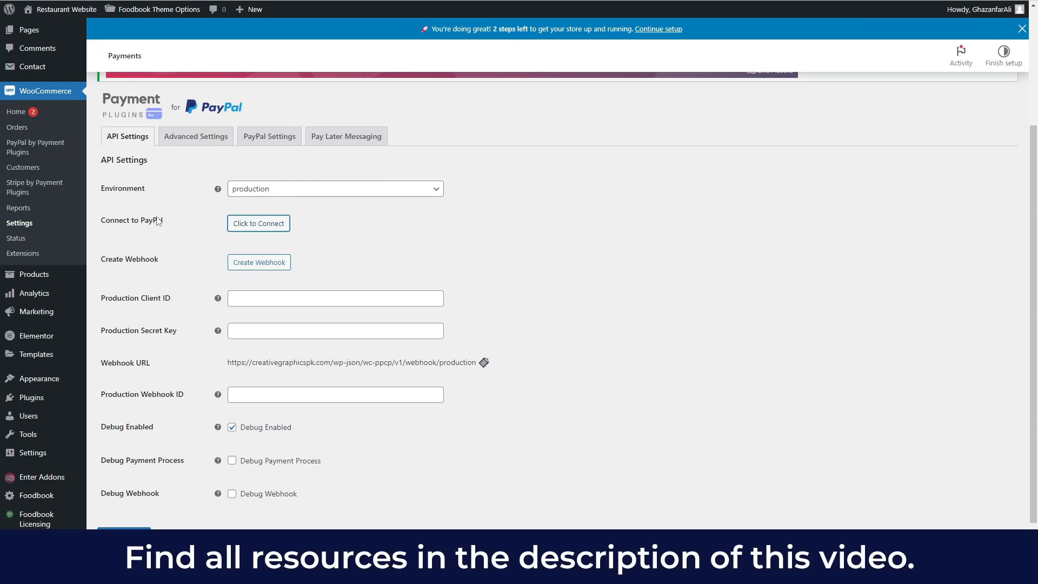
{"action": "scroll", "coordinate": [129, 465], "scroll_direction": "down", "scroll_amount": 1}
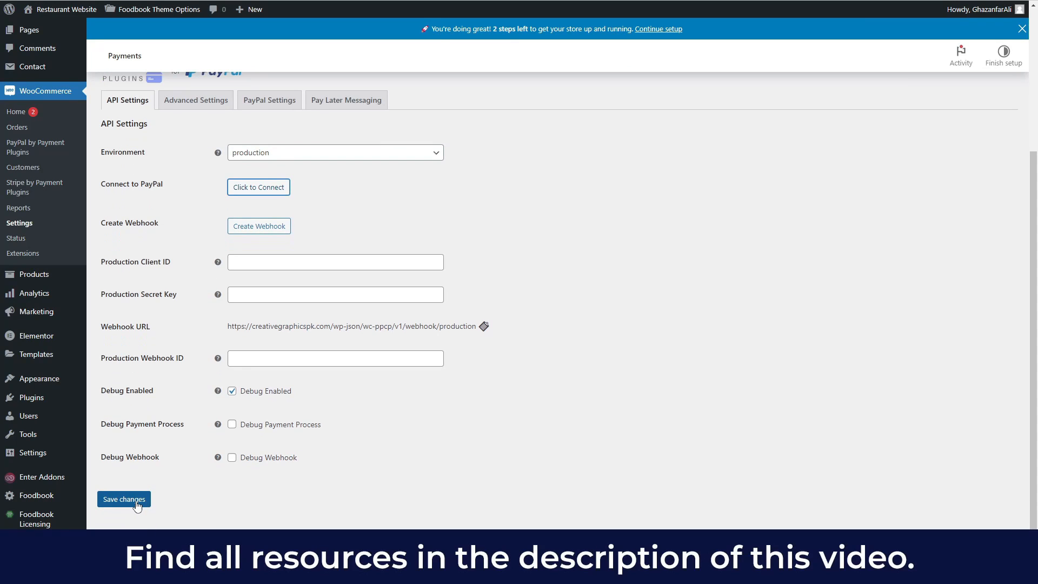
{"action": "left_click", "coordinate": [137, 506]}
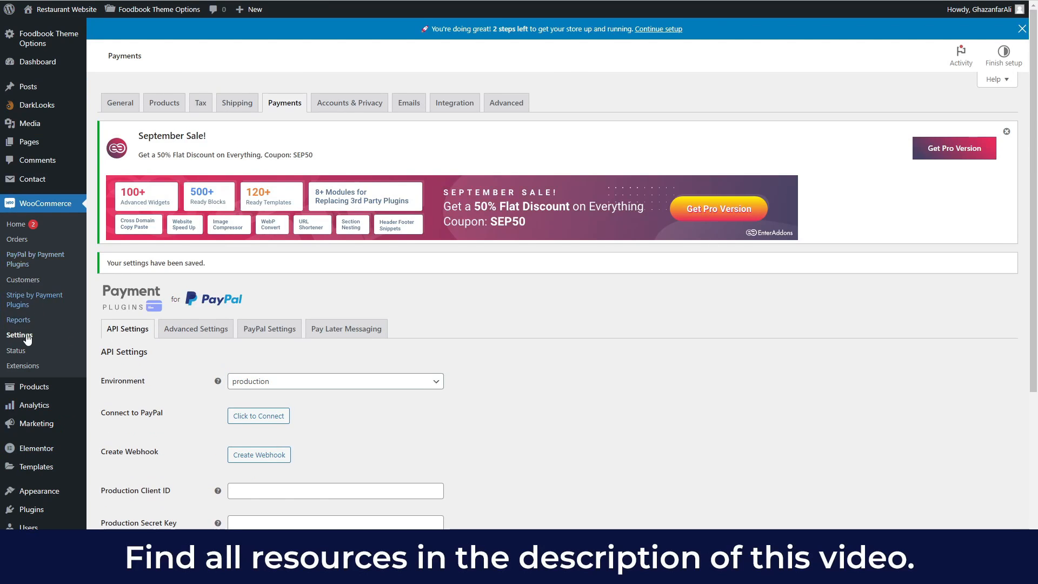
Open WooCommerce's payment methods list and look through the available Stripe and PayPal gateways.
{"action": "left_click", "coordinate": [285, 108]}
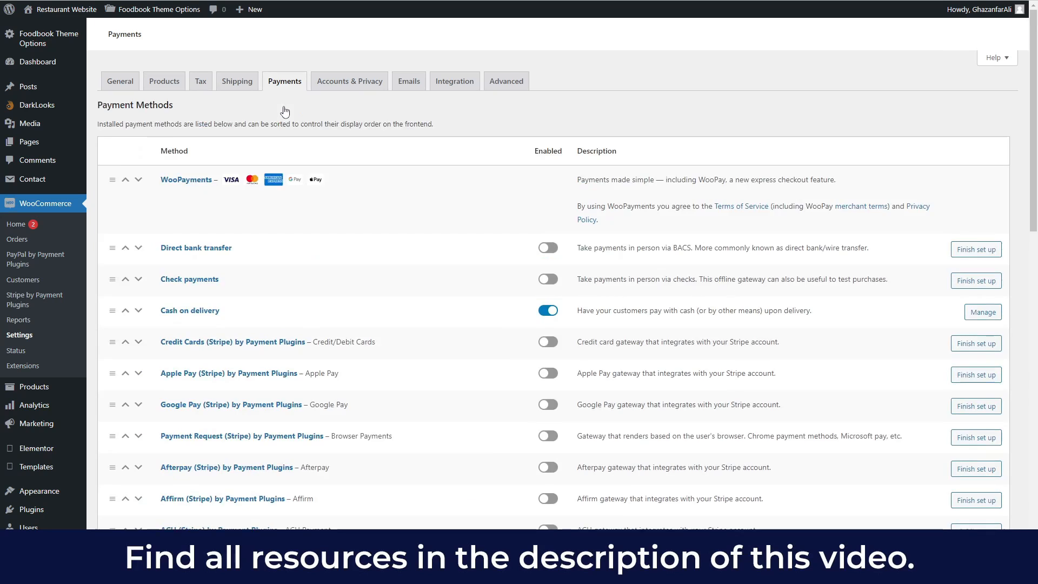
{"action": "scroll", "coordinate": [456, 382], "scroll_direction": "down", "scroll_amount": 4}
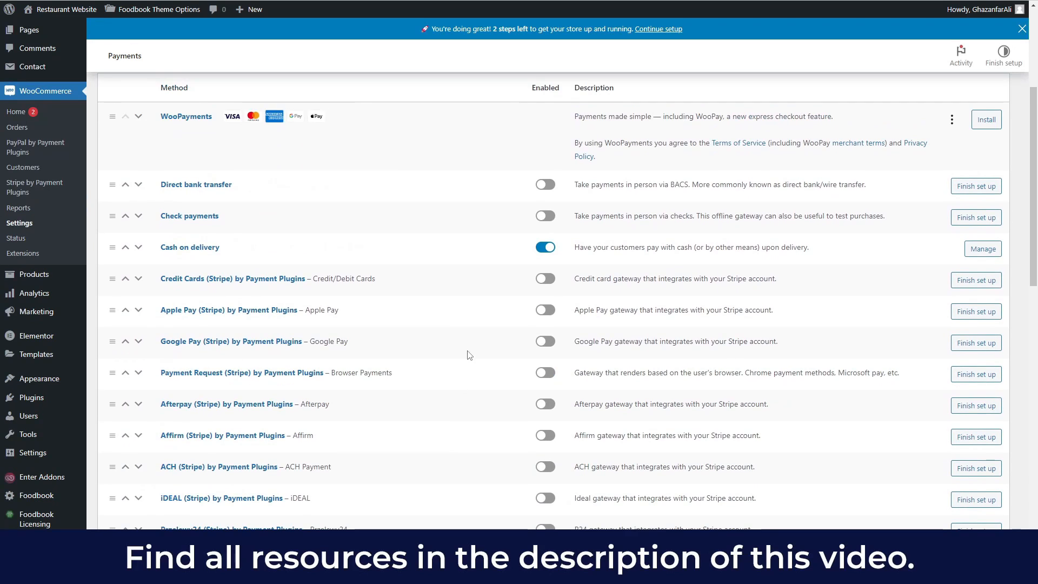
{"action": "scroll", "coordinate": [515, 271], "scroll_direction": "down", "scroll_amount": 1}
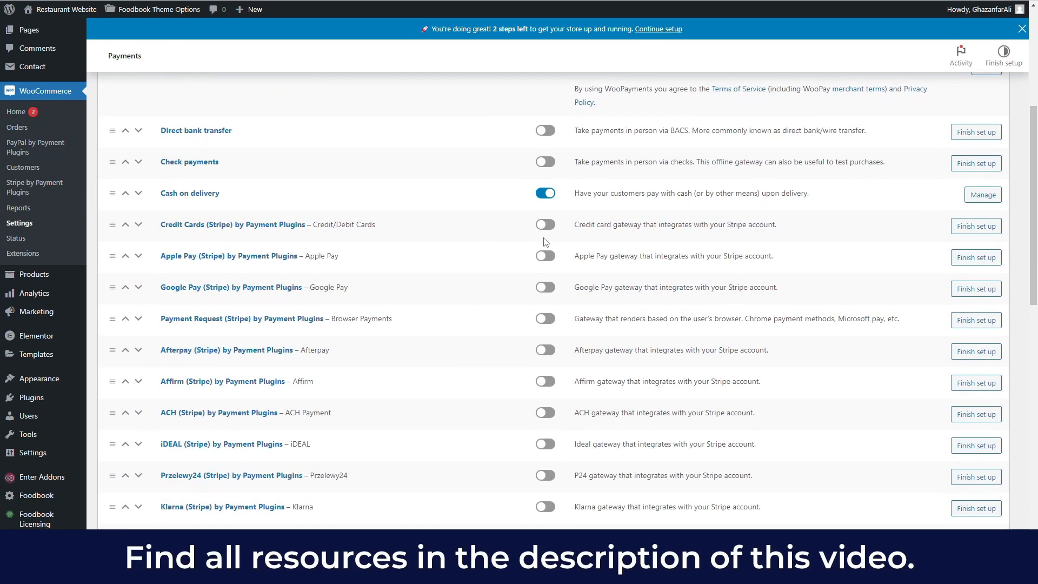
{"action": "scroll", "coordinate": [411, 252], "scroll_direction": "down", "scroll_amount": 2}
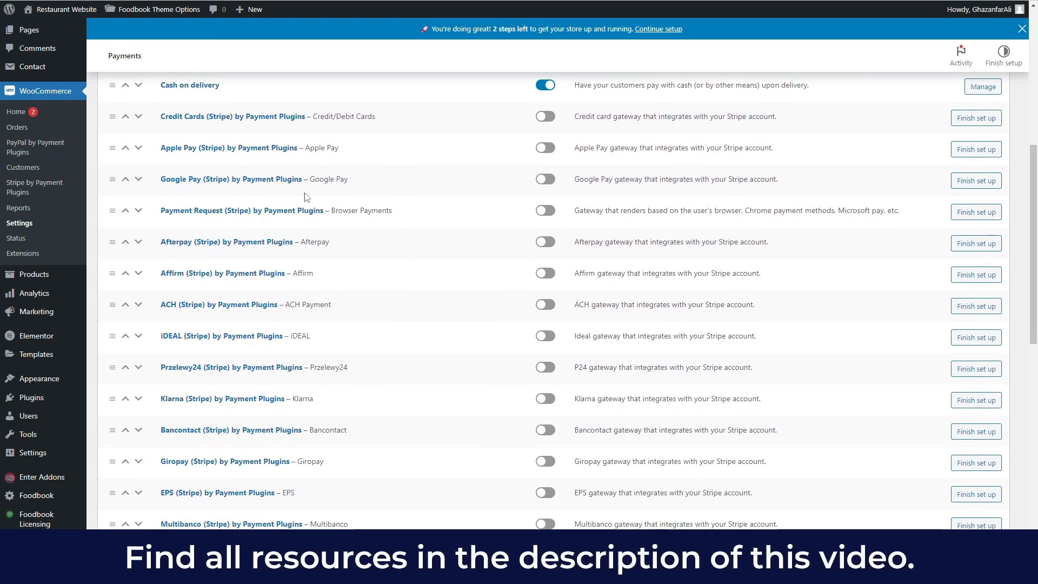
{"action": "scroll", "coordinate": [222, 144], "scroll_direction": "down", "scroll_amount": 5}
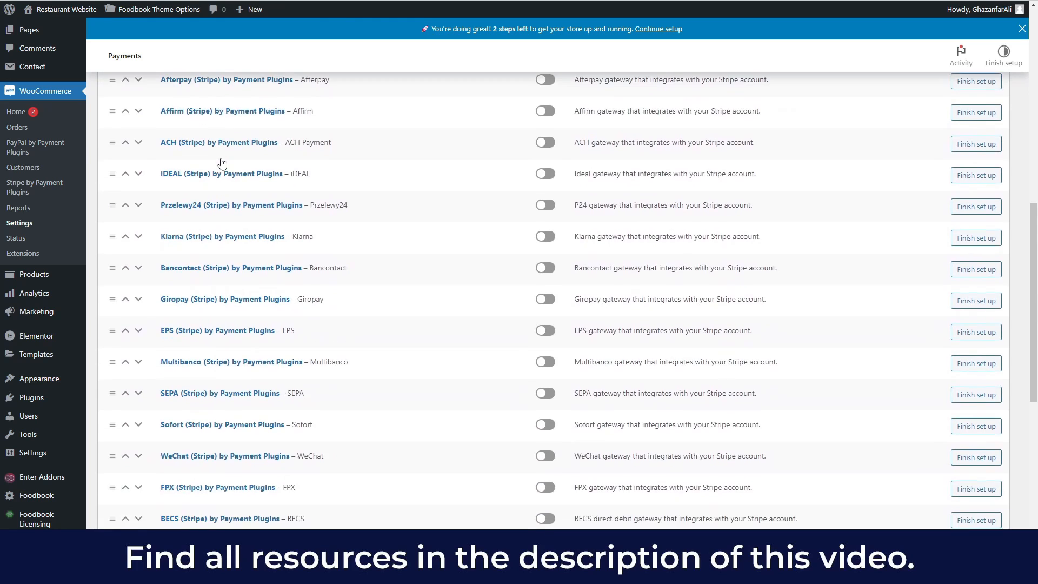
{"action": "scroll", "coordinate": [222, 164], "scroll_direction": "down", "scroll_amount": 5}
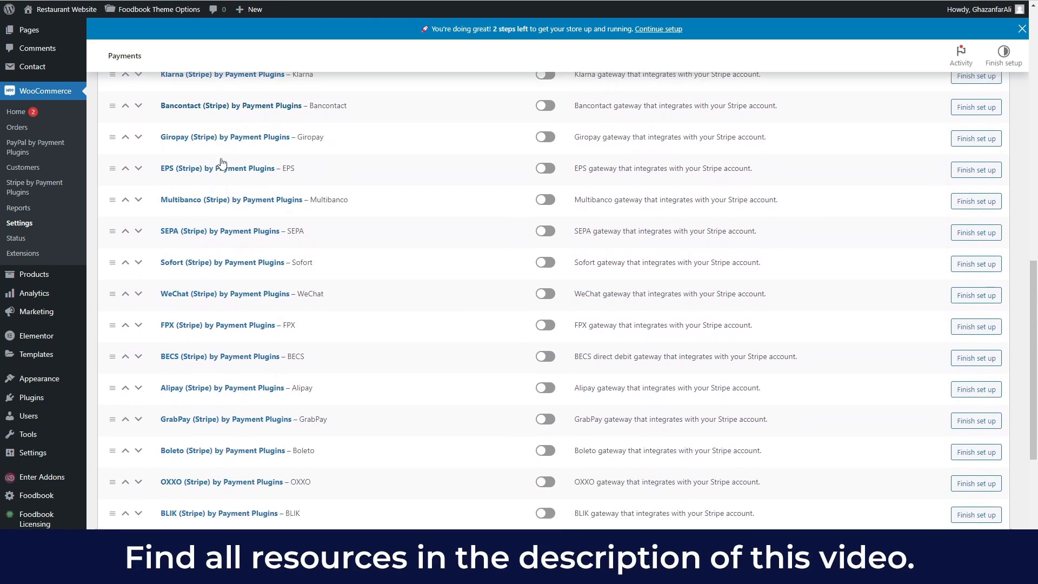
{"action": "scroll", "coordinate": [309, 321], "scroll_direction": "up", "scroll_amount": 1}
{"action": "scroll", "coordinate": [309, 321], "scroll_direction": "up", "scroll_amount": 2}
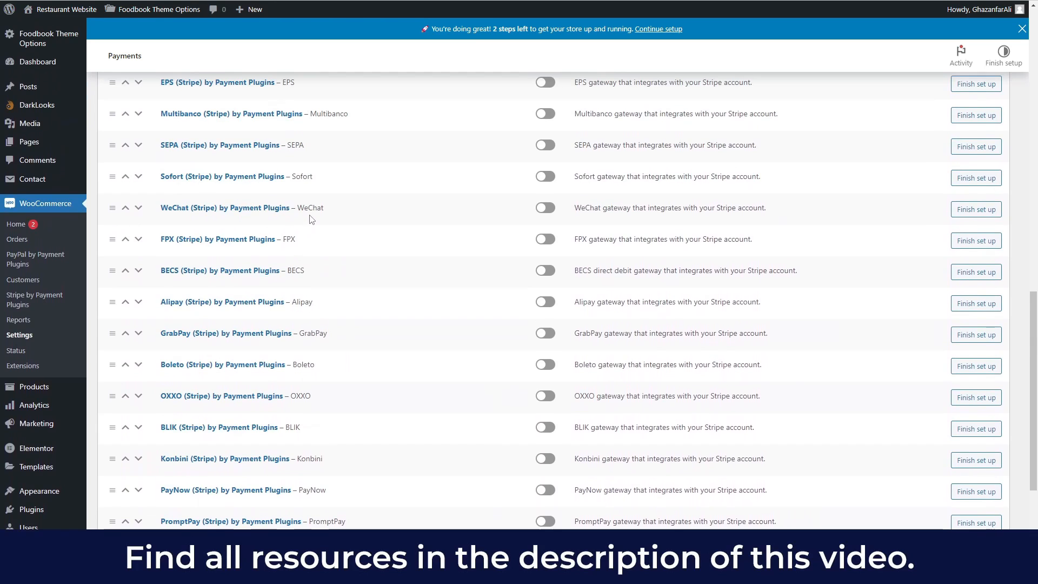
{"action": "scroll", "coordinate": [312, 219], "scroll_direction": "up", "scroll_amount": 1}
{"action": "scroll", "coordinate": [309, 216], "scroll_direction": "down", "scroll_amount": 4}
{"action": "scroll", "coordinate": [297, 257], "scroll_direction": "up", "scroll_amount": 1}
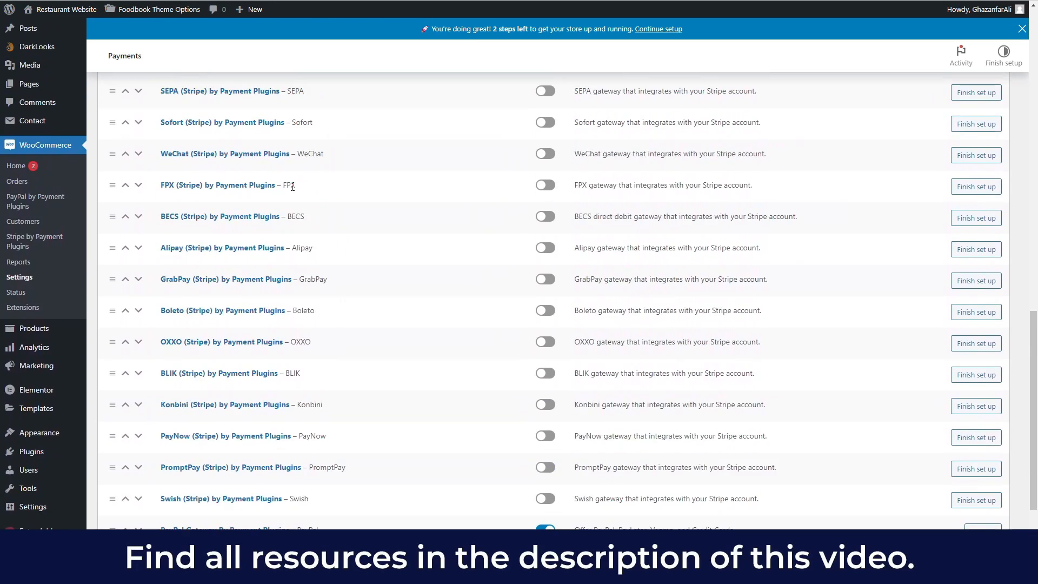
{"action": "scroll", "coordinate": [324, 168], "scroll_direction": "up", "scroll_amount": 1}
{"action": "scroll", "coordinate": [316, 171], "scroll_direction": "up", "scroll_amount": 2}
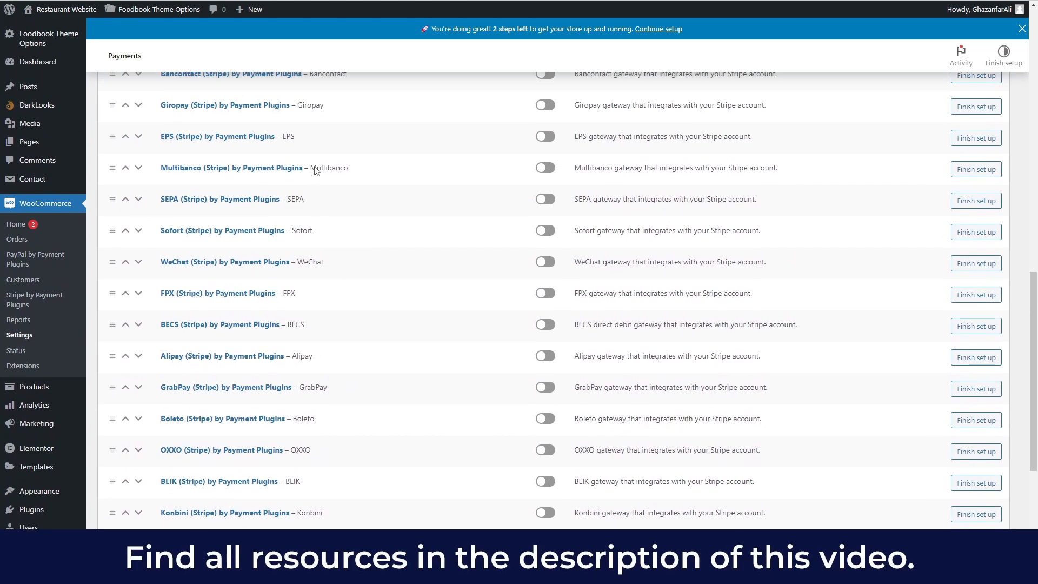
{"action": "scroll", "coordinate": [330, 184], "scroll_direction": "up", "scroll_amount": 5}
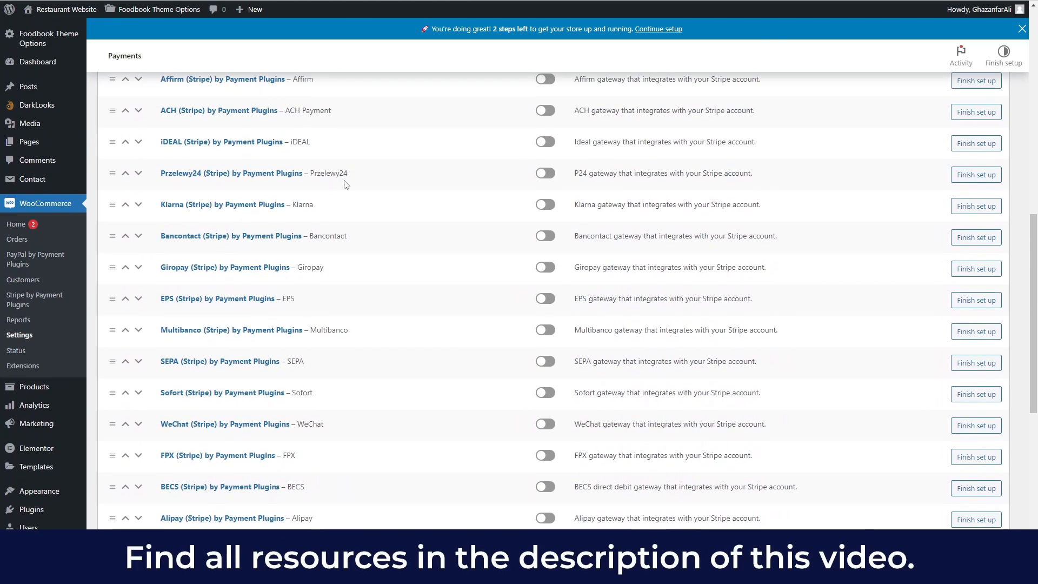
{"action": "scroll", "coordinate": [335, 206], "scroll_direction": "up", "scroll_amount": 3}
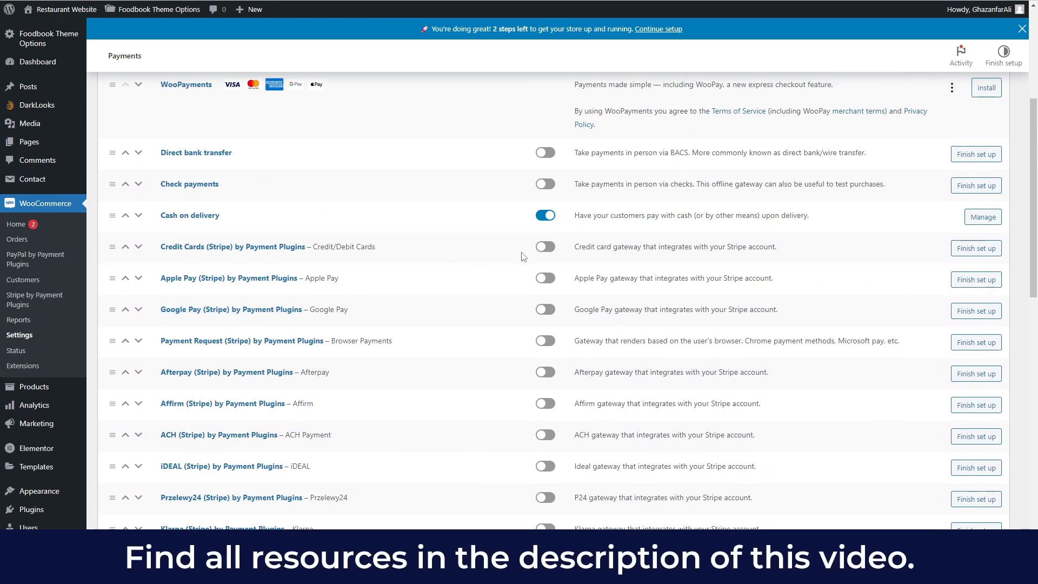
Enable the Stripe gateways for Credit Cards, Apple Pay and Google Pay and save the payment methods.
{"action": "left_click", "coordinate": [546, 247]}
{"action": "left_click", "coordinate": [549, 279]}
{"action": "left_click", "coordinate": [548, 310]}
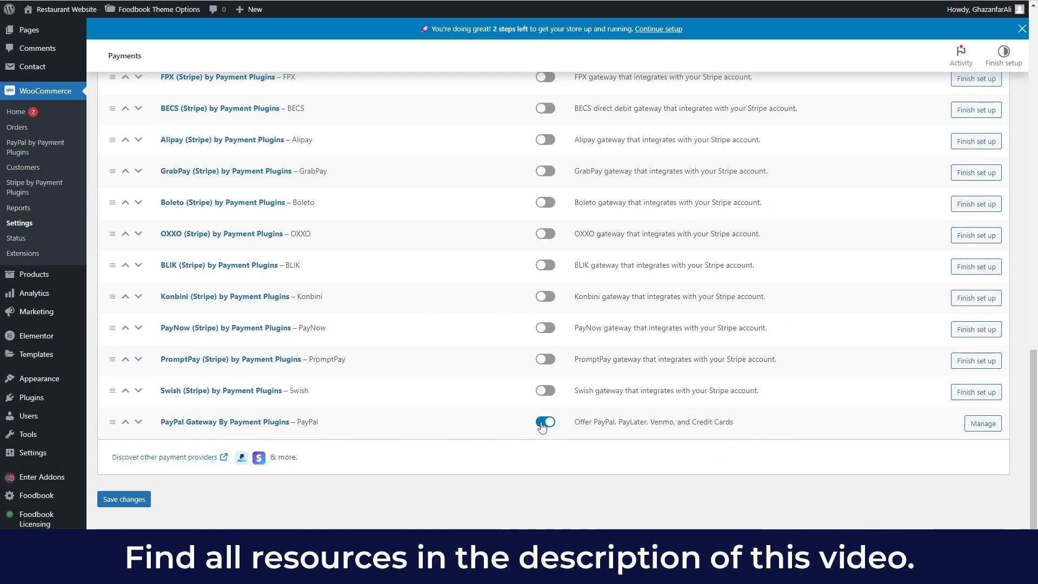
{"action": "left_click", "coordinate": [123, 499]}
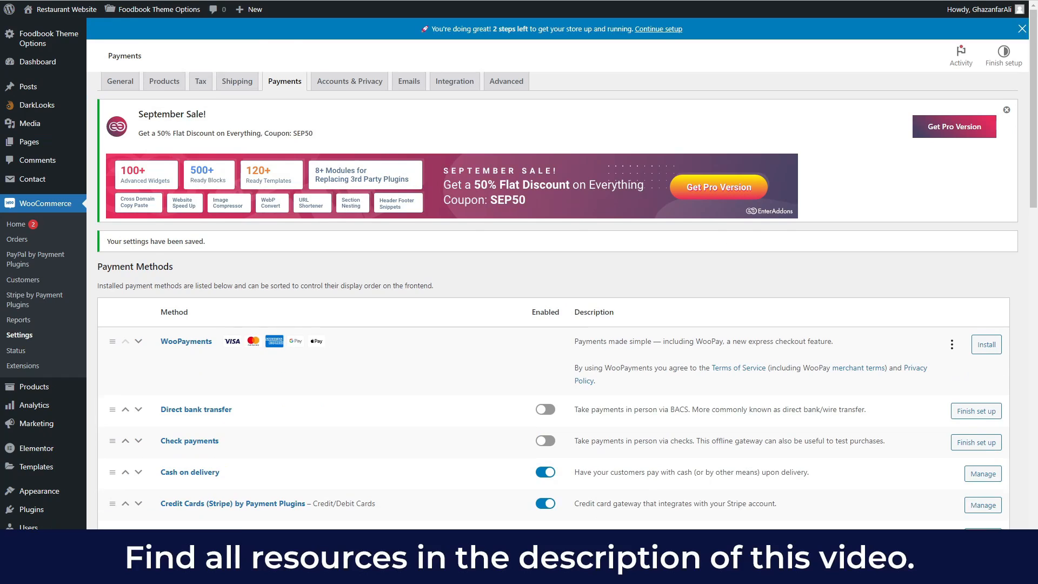
In the Accounts & Privacy settings, allow customers to log into an existing account during checkout.
{"action": "left_click", "coordinate": [346, 111]}
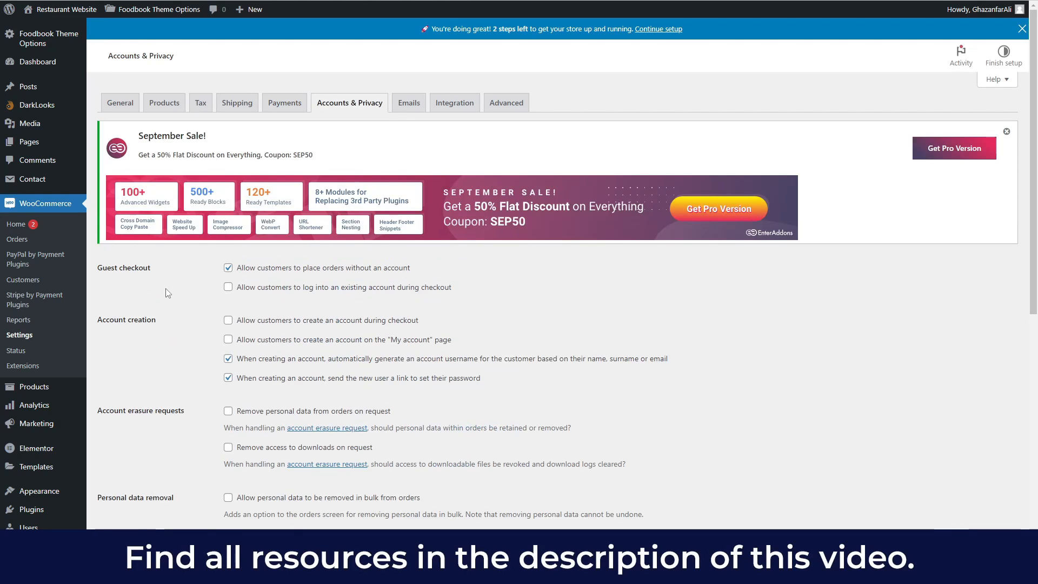
{"action": "scroll", "coordinate": [168, 293], "scroll_direction": "down", "scroll_amount": 2}
{"action": "left_click", "coordinate": [229, 179]}
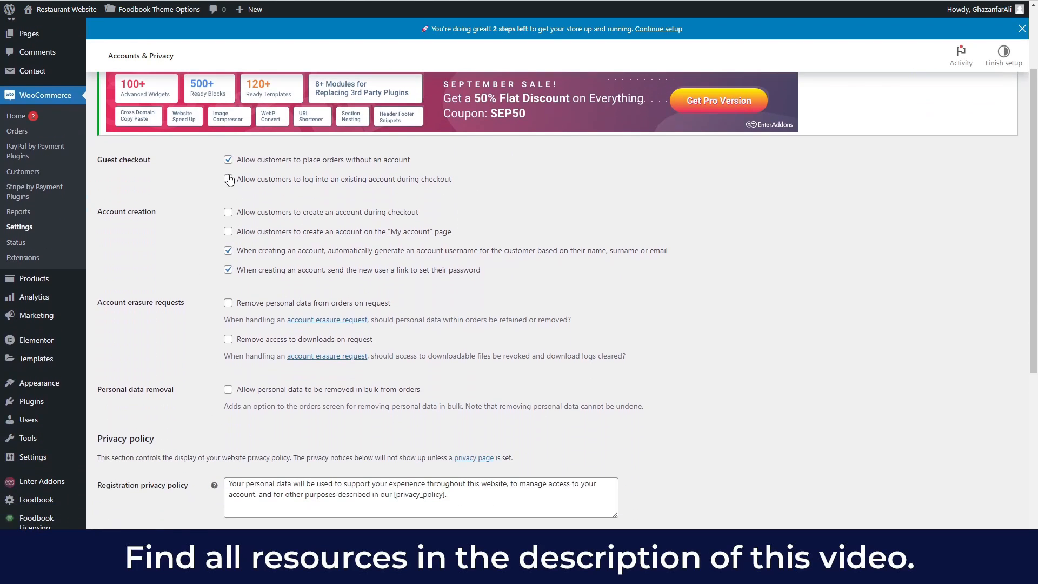
Allow account creation during checkout and on the "My account" page, disable automatic usernames and password setup links, and save.
{"action": "left_click", "coordinate": [228, 212]}
{"action": "left_click", "coordinate": [228, 232]}
{"action": "left_click", "coordinate": [228, 251]}
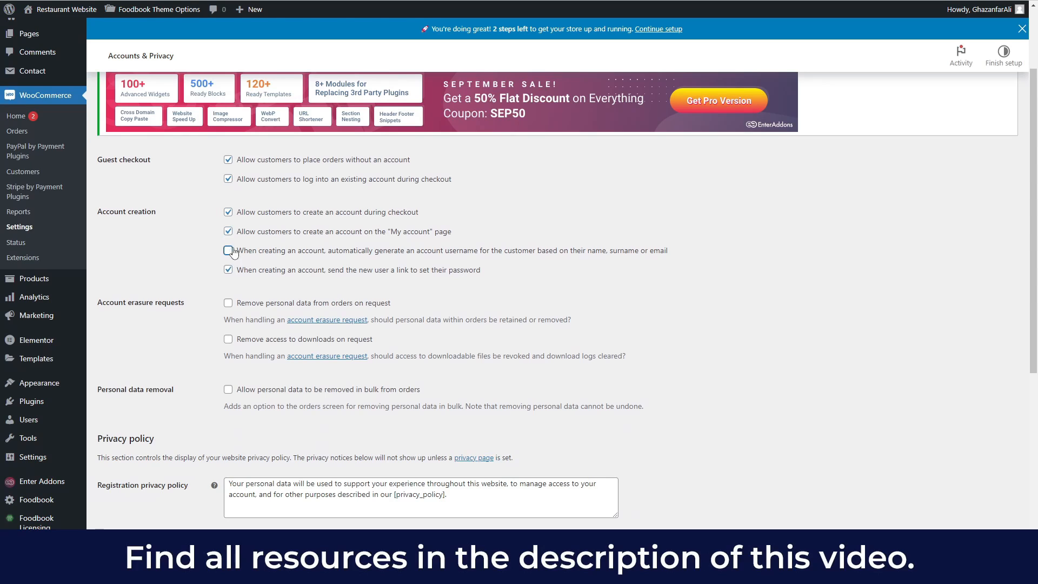
{"action": "left_click", "coordinate": [228, 270]}
{"action": "scroll", "coordinate": [152, 313], "scroll_direction": "down", "scroll_amount": 6}
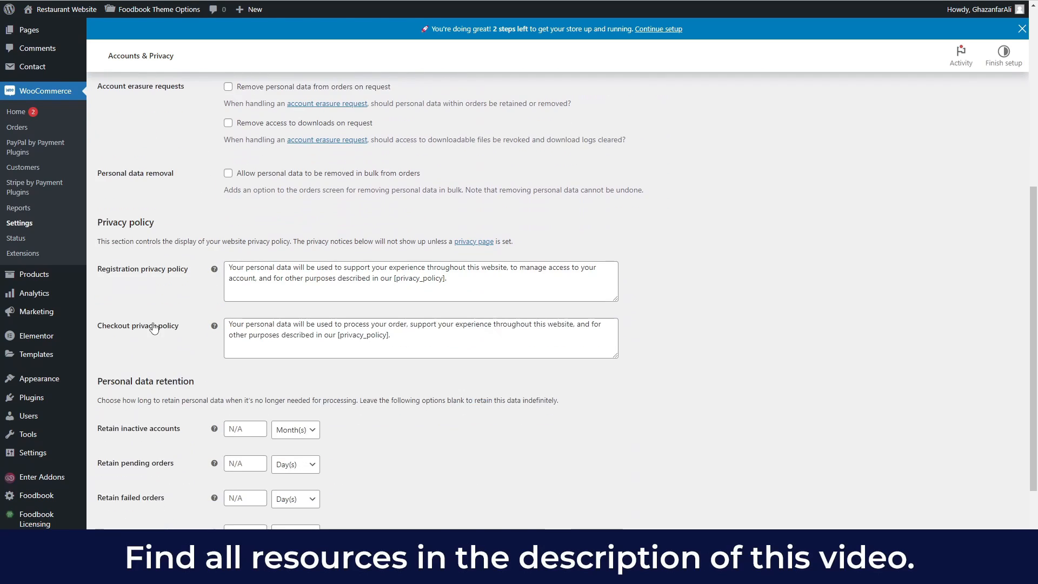
{"action": "left_click", "coordinate": [122, 501]}
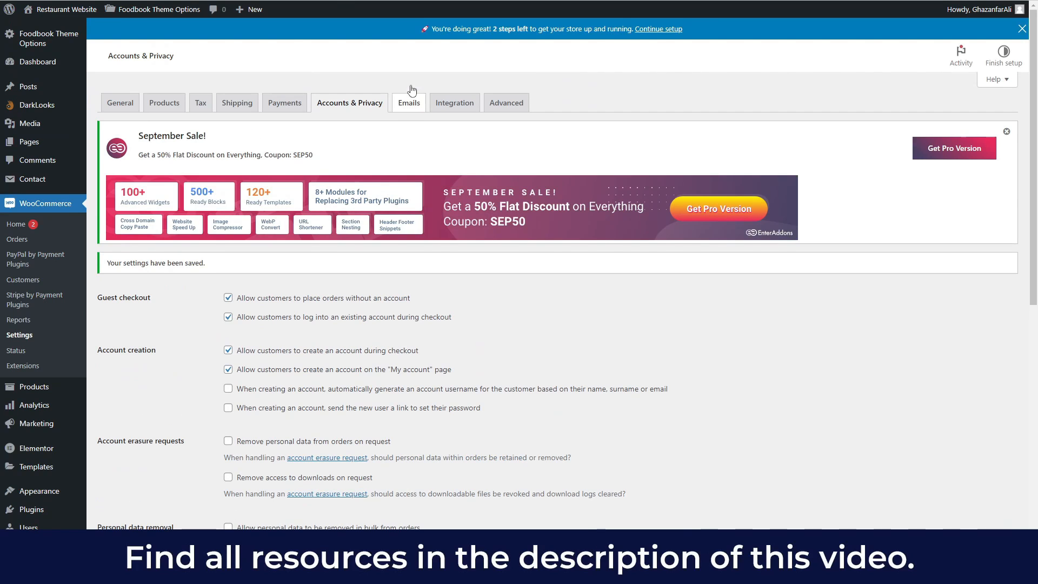
Look through WooCommerce's Emails, Integration and Advanced settings, down to the page setup and checkout endpoints.
{"action": "left_click", "coordinate": [413, 109]}
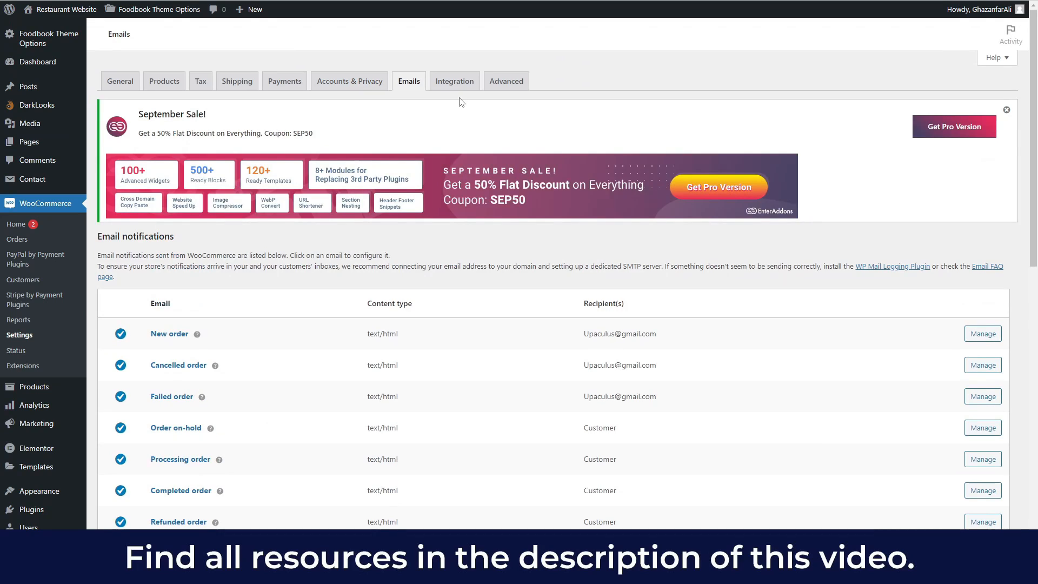
{"action": "left_click", "coordinate": [463, 87]}
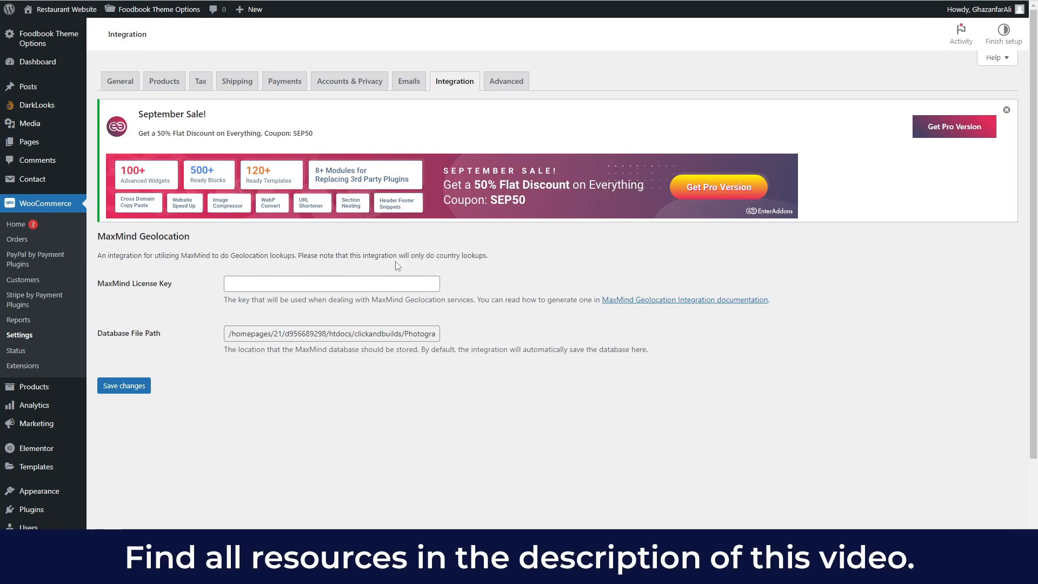
{"action": "left_click", "coordinate": [507, 104]}
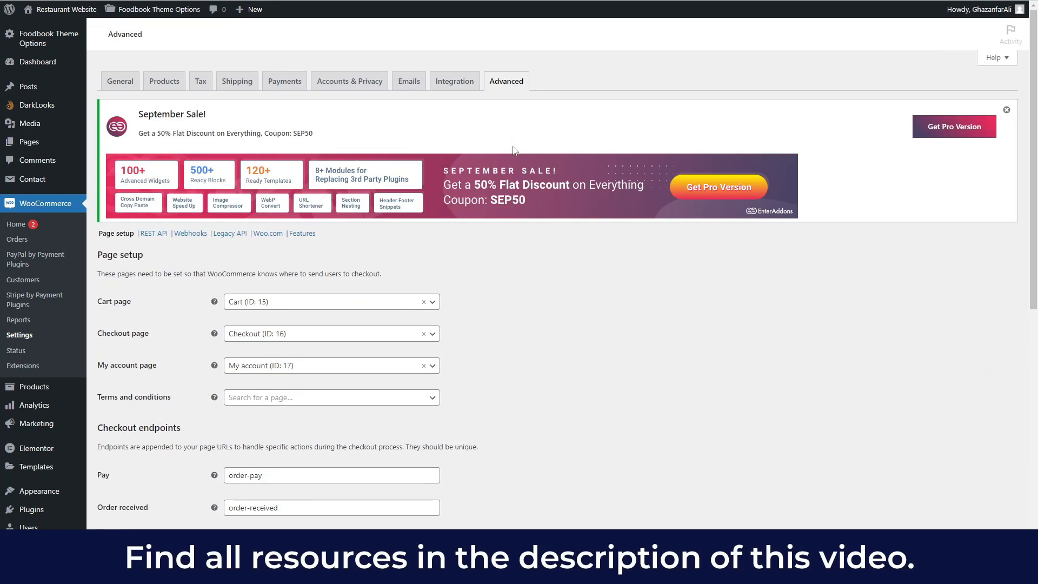
{"action": "scroll", "coordinate": [158, 295], "scroll_direction": "down", "scroll_amount": 2}
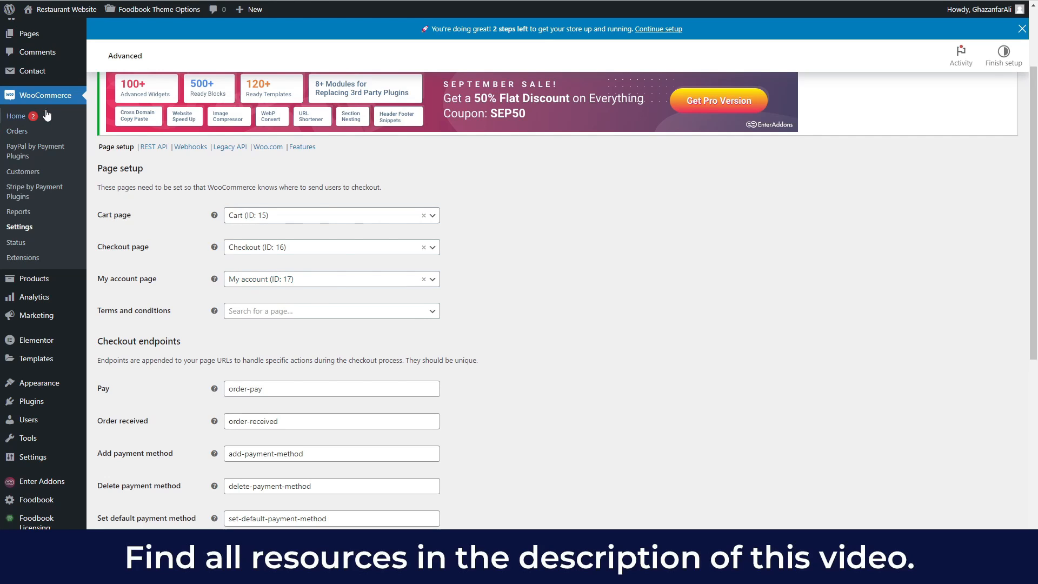
From the site's pages list, start a new page and title it "Cart".
{"action": "scroll", "coordinate": [40, 103], "scroll_direction": "up", "scroll_amount": 1}
{"action": "mouse_move", "coordinate": [37, 94]}
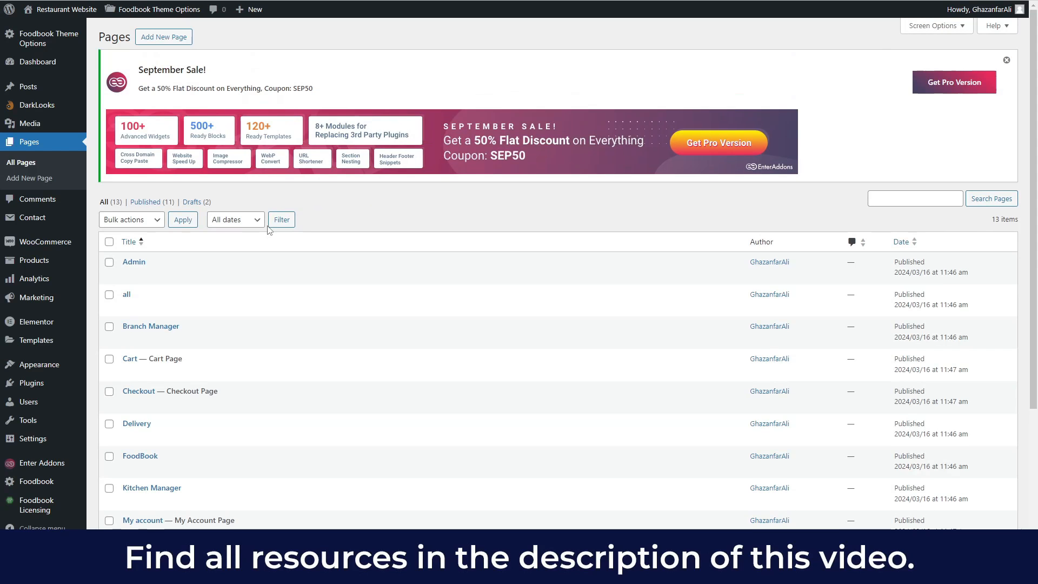
{"action": "left_click", "coordinate": [174, 41]}
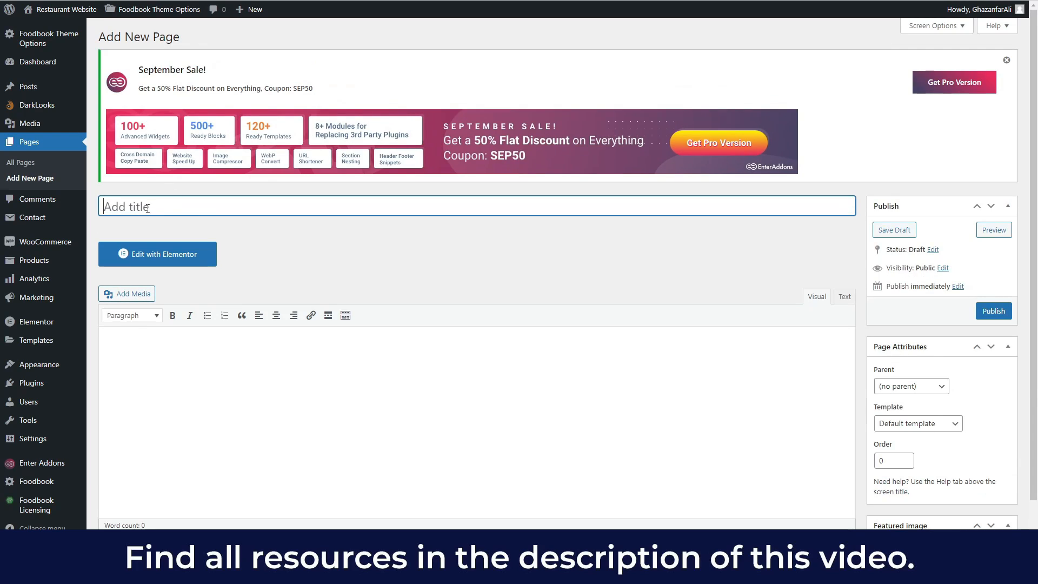
{"action": "type", "text": "Cart"}
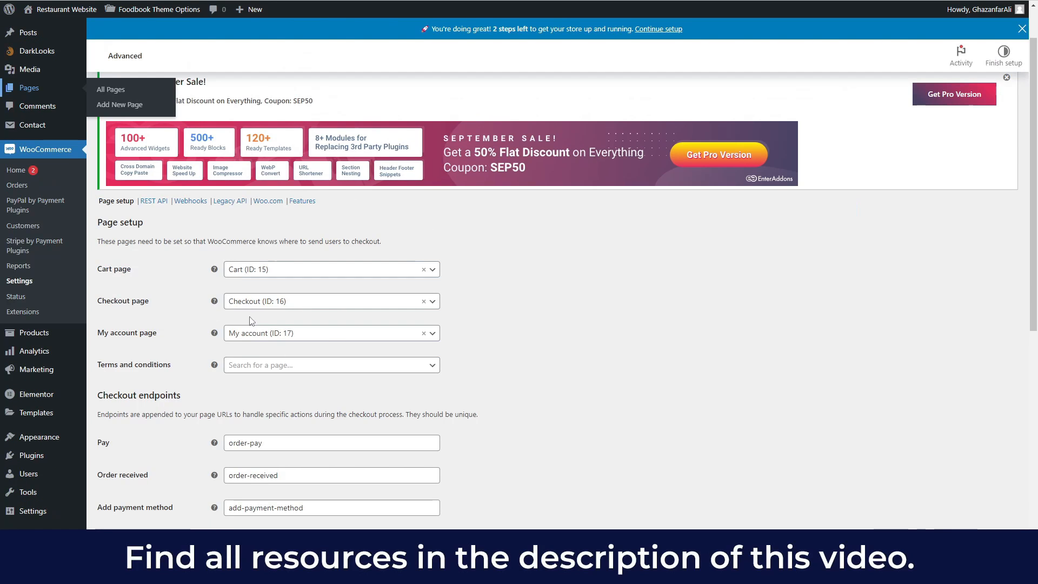
In WooCommerce's Advanced settings, check the Cart page assignment and endpoints, keep Cart selected, and save the changes.
{"action": "left_click", "coordinate": [309, 273]}
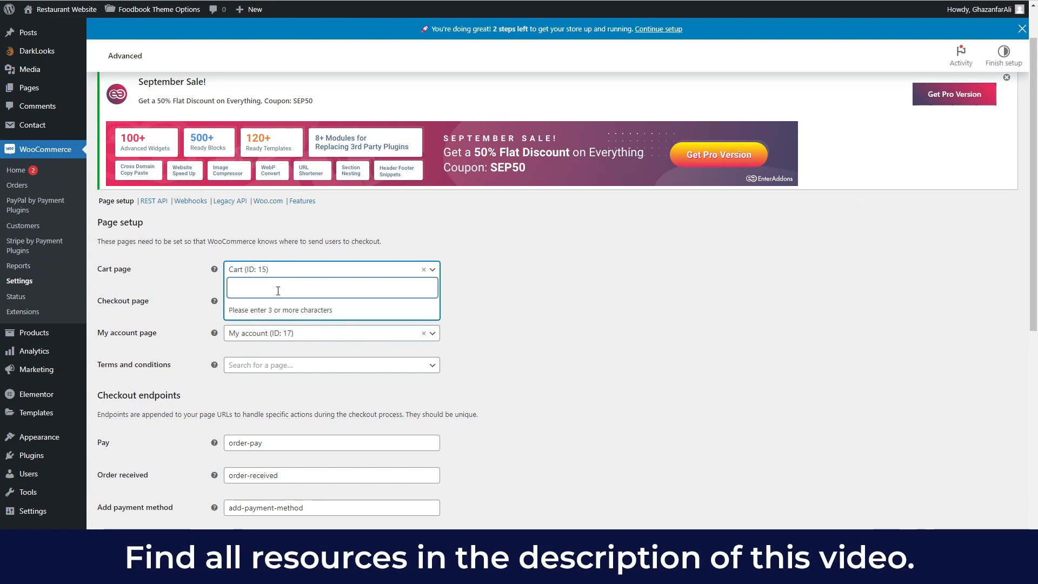
{"action": "left_click", "coordinate": [295, 275]}
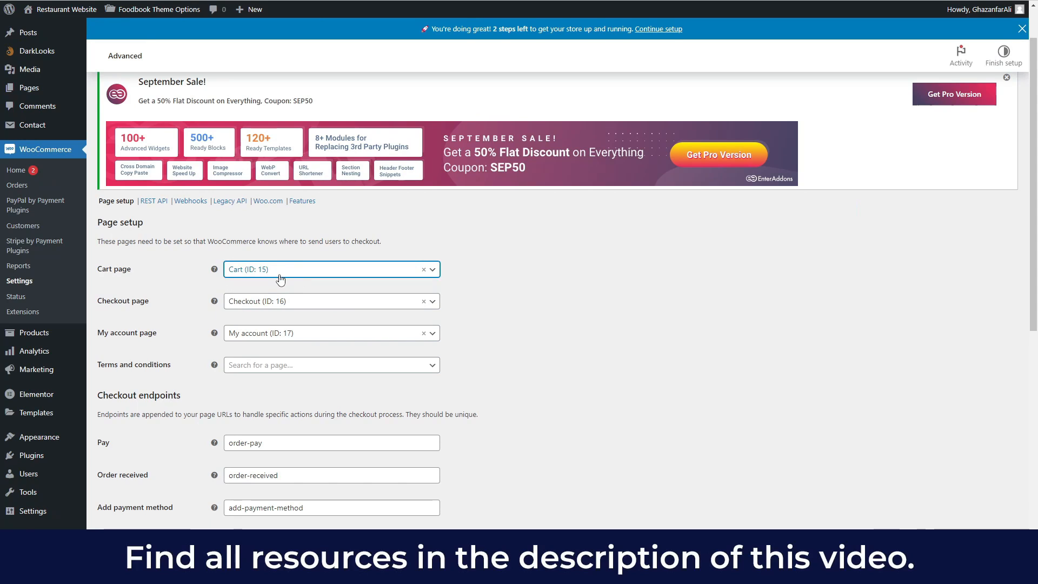
{"action": "scroll", "coordinate": [280, 283], "scroll_direction": "down", "scroll_amount": 1}
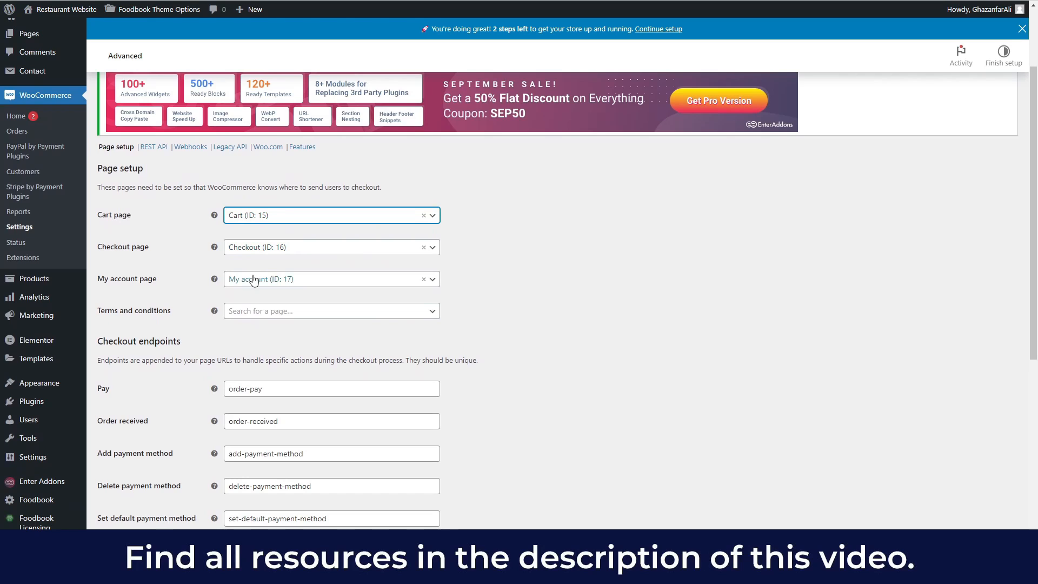
{"action": "scroll", "coordinate": [164, 297], "scroll_direction": "down", "scroll_amount": 6}
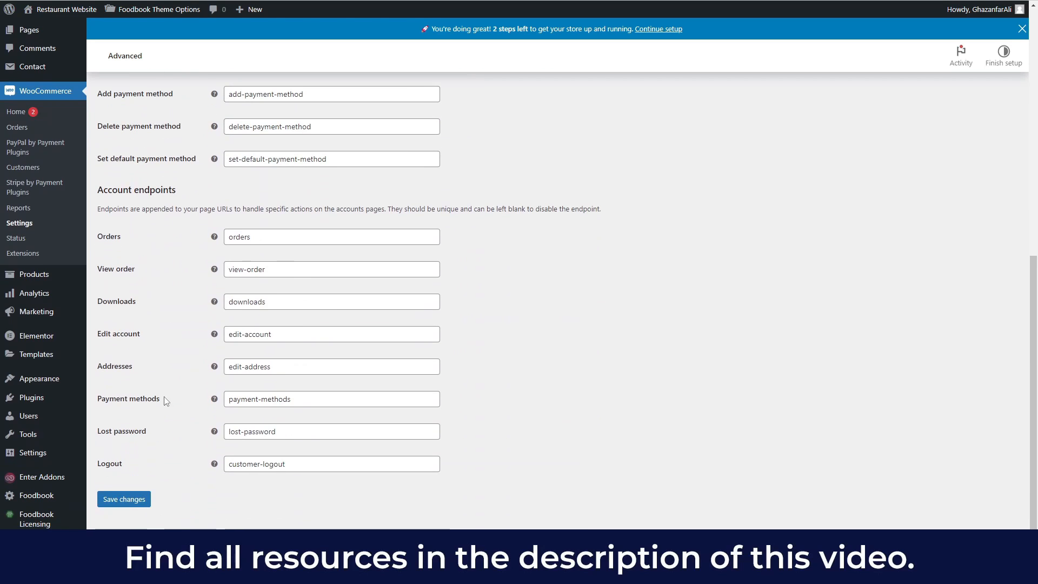
{"action": "left_click", "coordinate": [130, 502]}
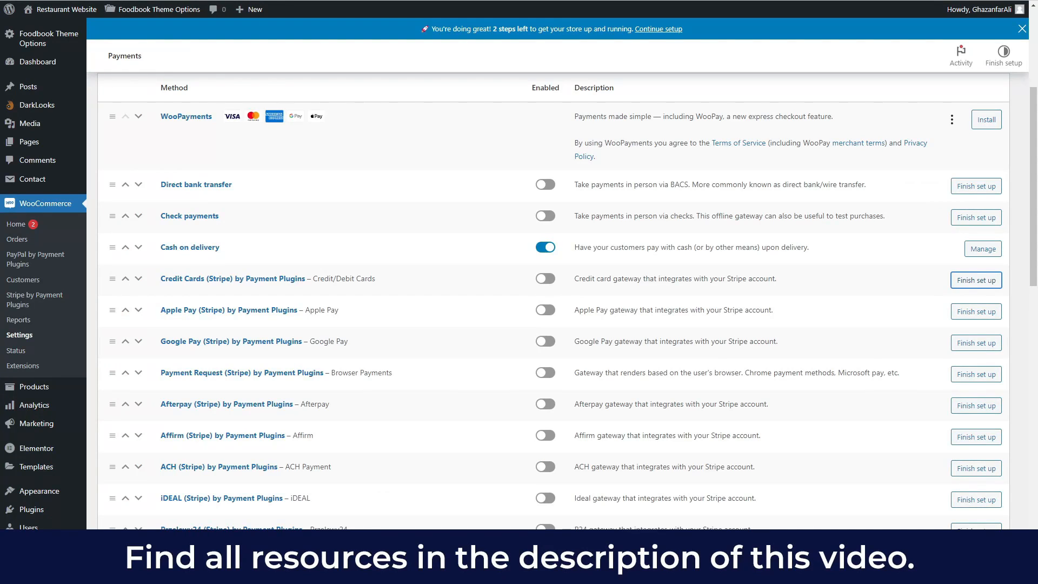
Open the live restaurant site and look over its current front page.
{"action": "mouse_move", "coordinate": [66, 9]}
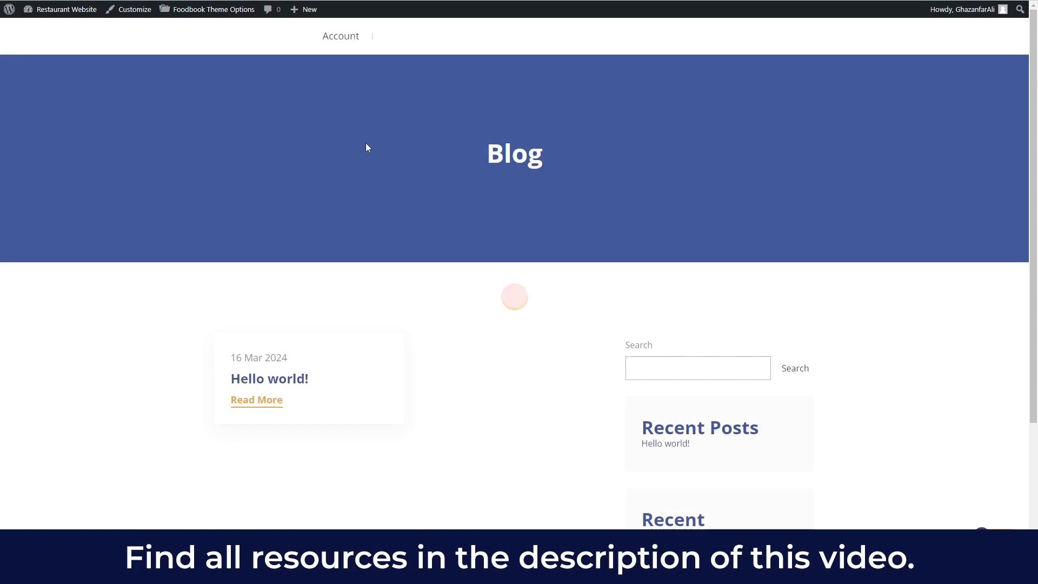
{"action": "scroll", "coordinate": [368, 154], "scroll_direction": "down", "scroll_amount": 3}
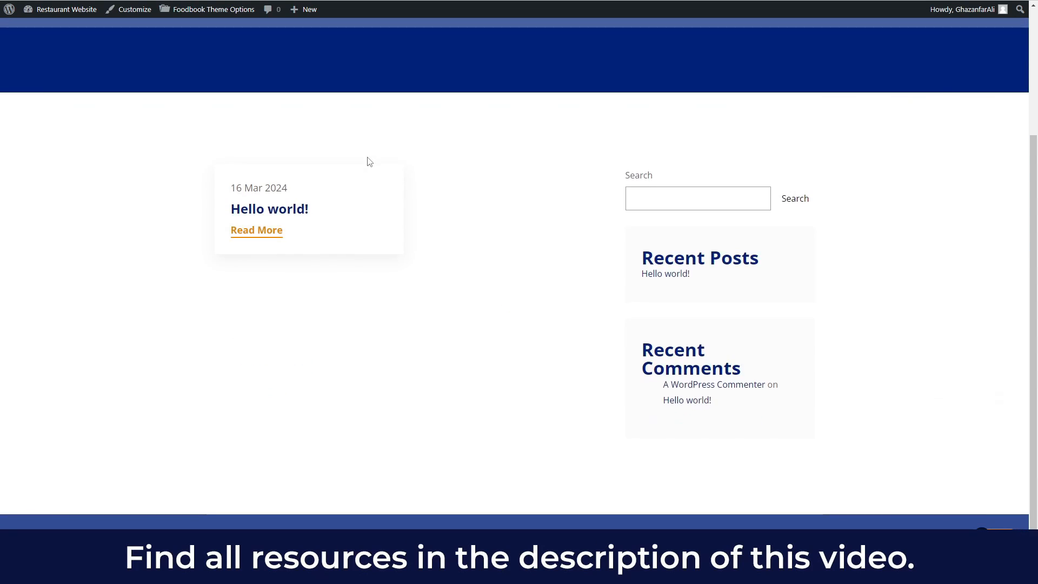
{"action": "scroll", "coordinate": [370, 162], "scroll_direction": "up", "scroll_amount": 3}
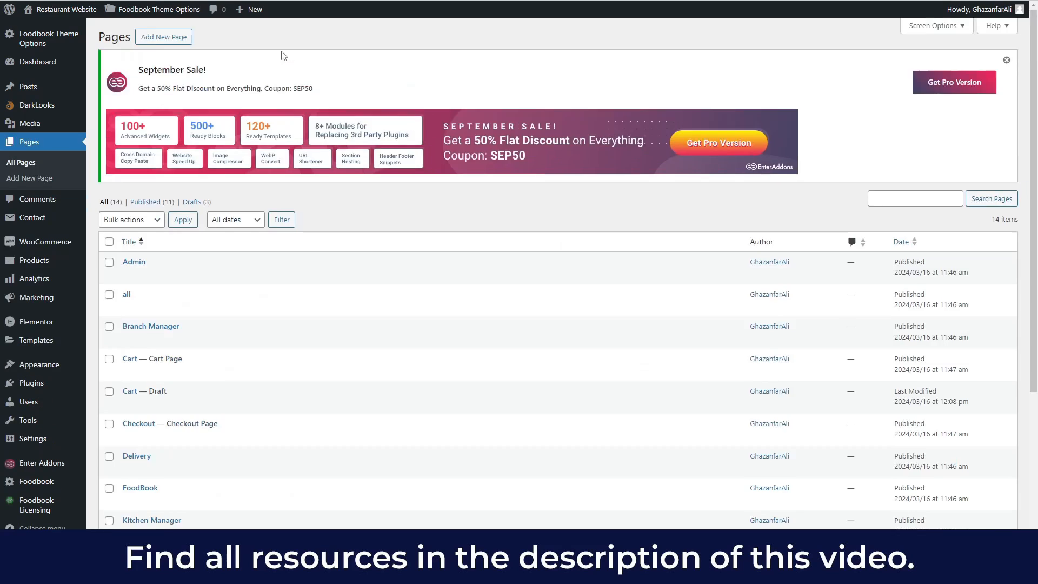
Move "Sample Page" to the trash, empty the trash, and return to the full pages list.
{"action": "scroll", "coordinate": [267, 158], "scroll_direction": "down", "scroll_amount": 5}
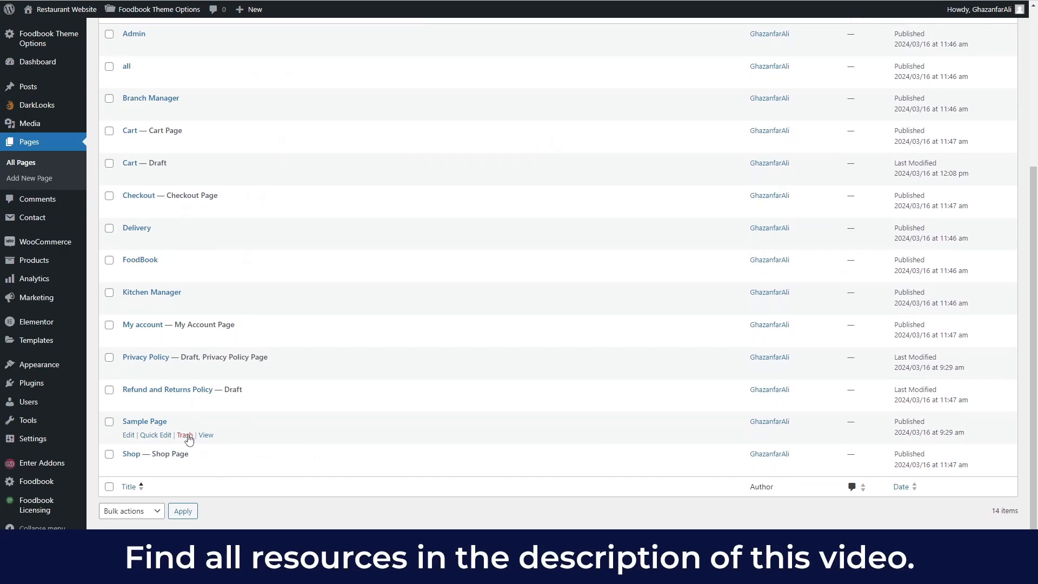
{"action": "left_click", "coordinate": [185, 435]}
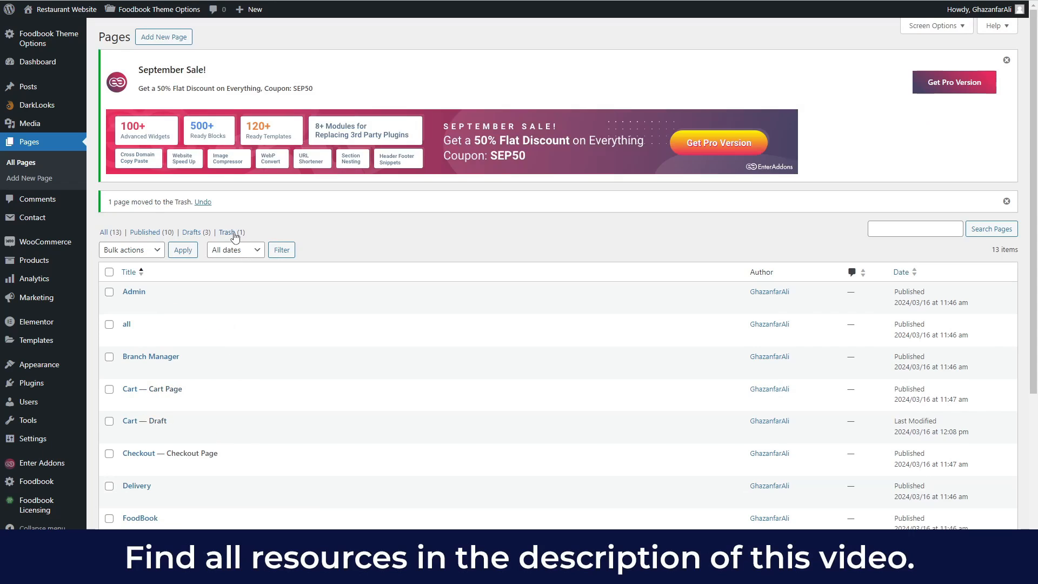
{"action": "left_click", "coordinate": [234, 236]}
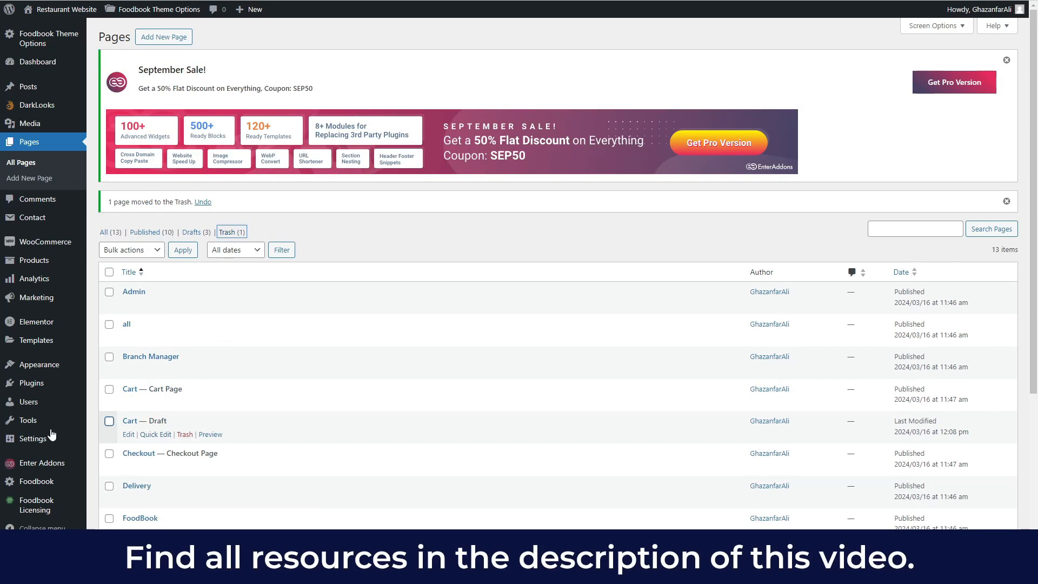
{"action": "mouse_move", "coordinate": [32, 439]}
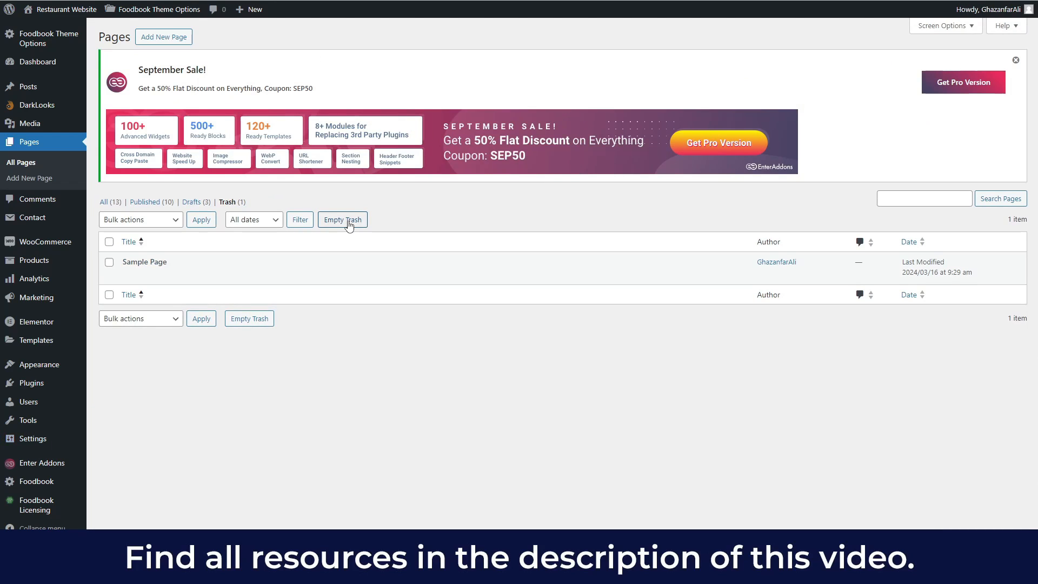
{"action": "left_click", "coordinate": [349, 226]}
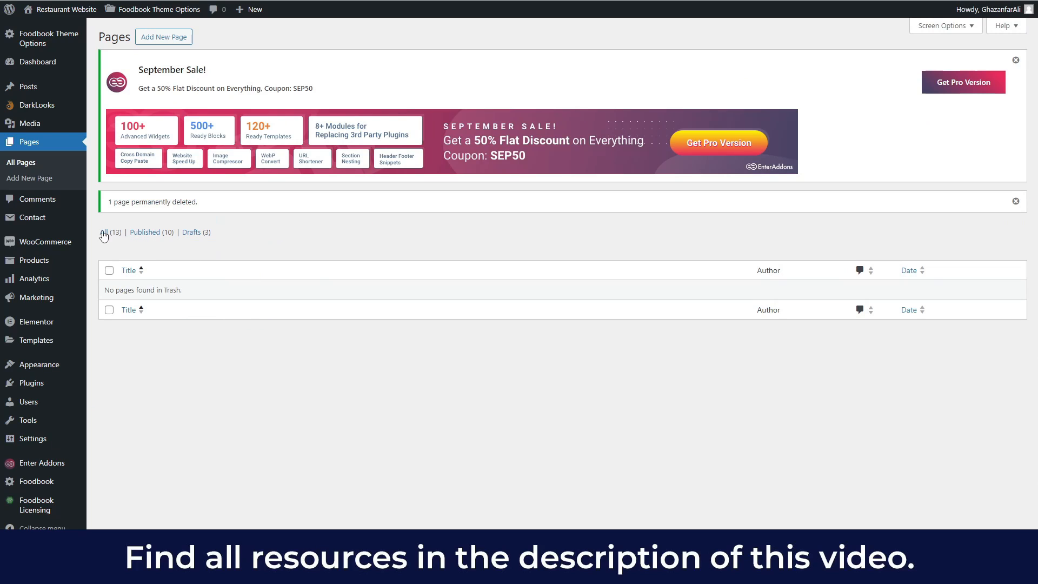
{"action": "left_click", "coordinate": [112, 236]}
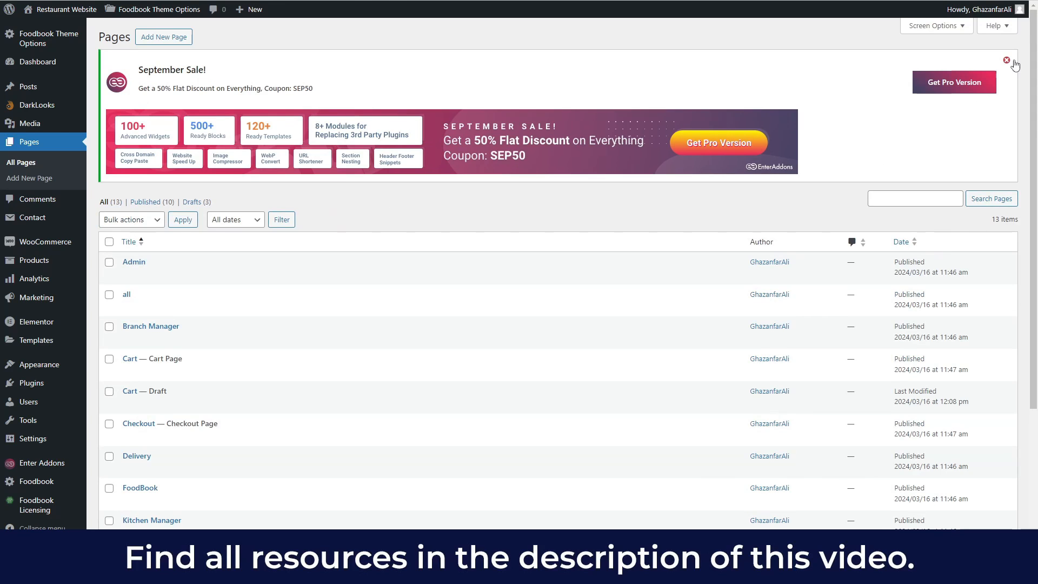
Add a new page titled "Home" with the Default template and publish it.
{"action": "left_click", "coordinate": [1007, 61]}
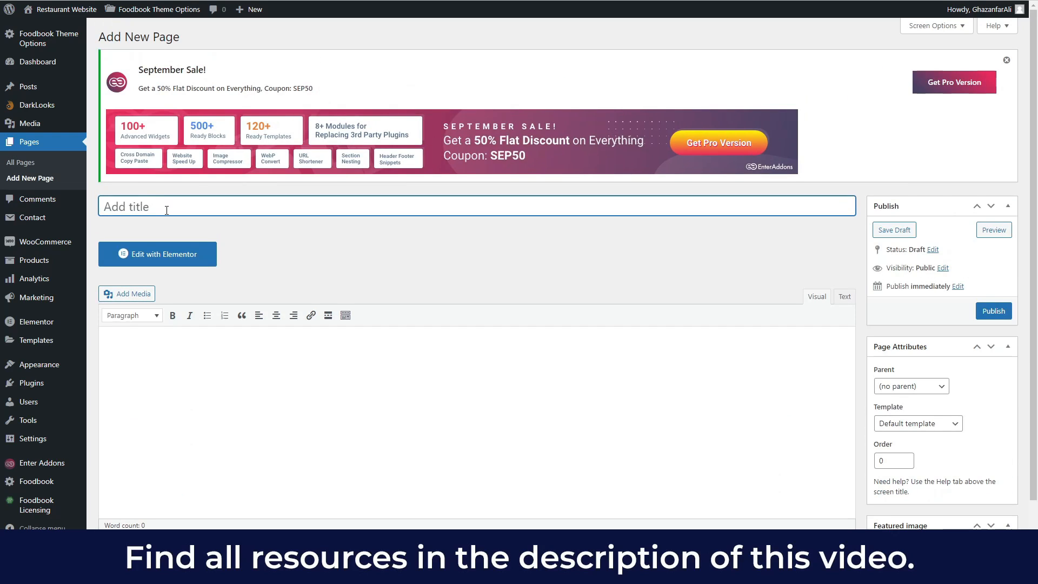
{"action": "type", "text": "Home"}
{"action": "scroll", "coordinate": [162, 157], "scroll_direction": "down", "scroll_amount": 1}
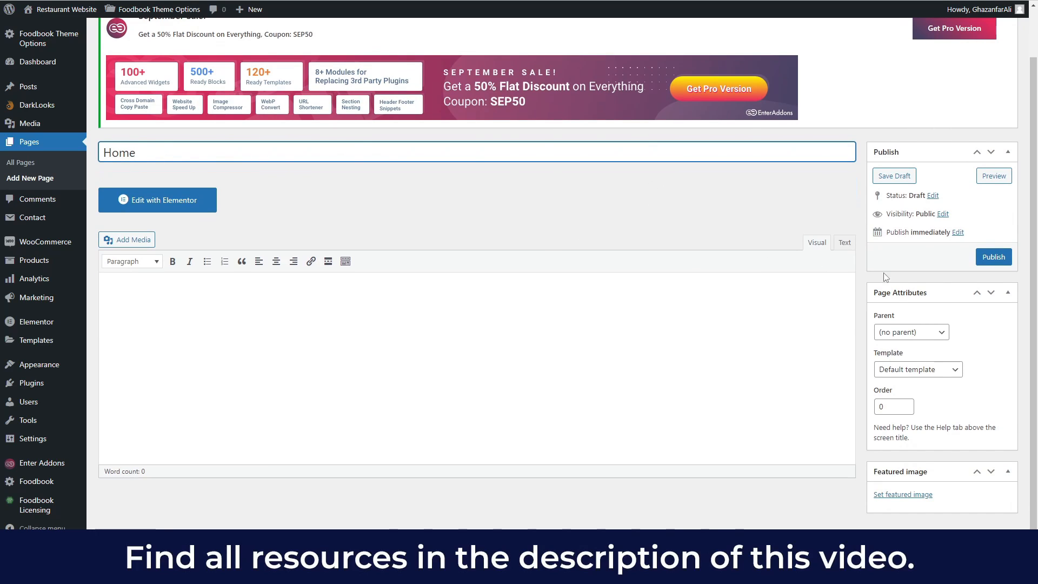
{"action": "left_click", "coordinate": [925, 370]}
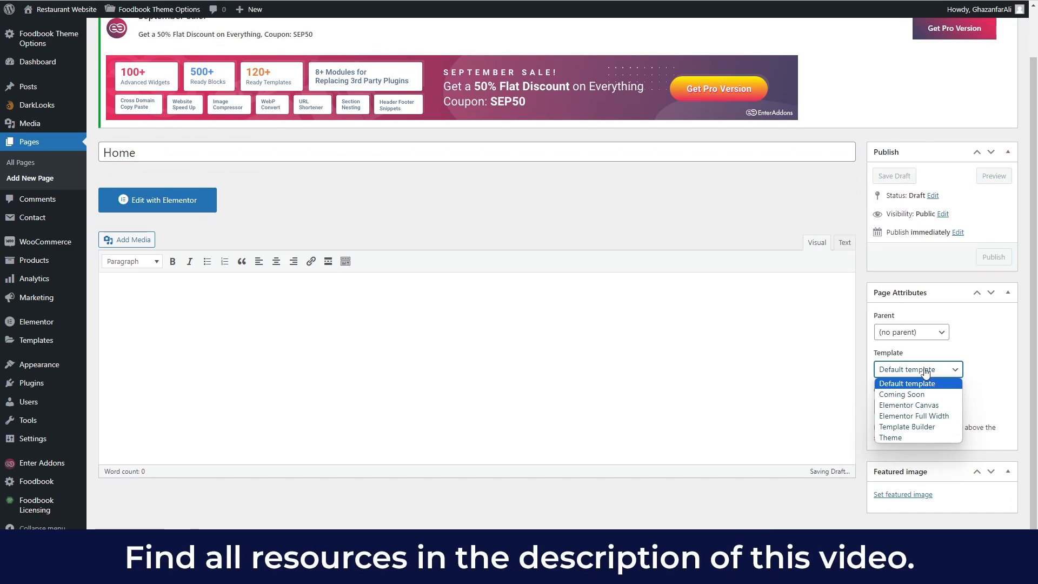
{"action": "left_click", "coordinate": [926, 372]}
{"action": "left_click", "coordinate": [996, 258]}
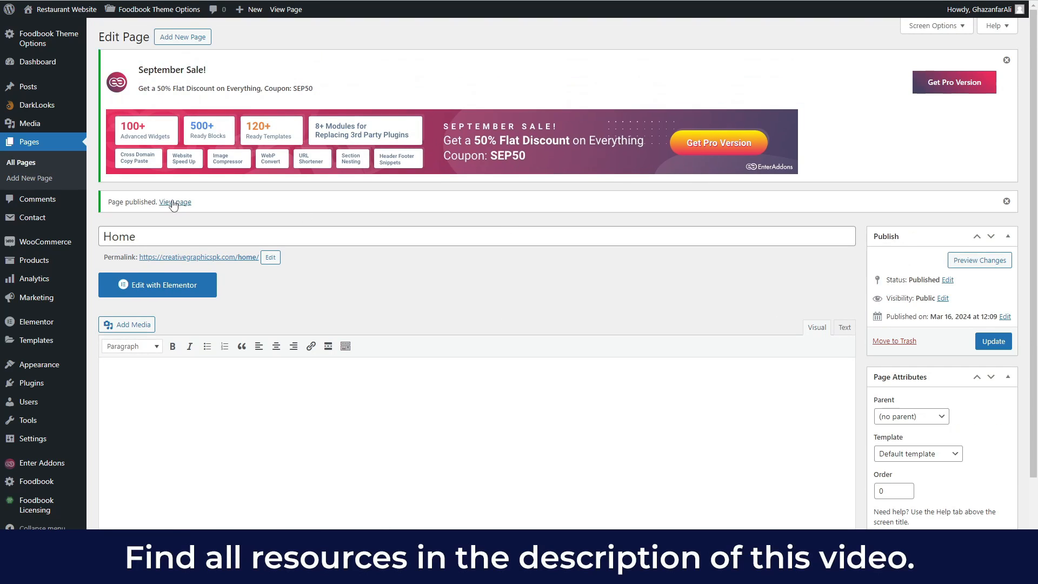
View the published Home page in a new tab and return to its editor.
{"action": "right_click", "coordinate": [173, 204]}
{"action": "left_click", "coordinate": [191, 211]}
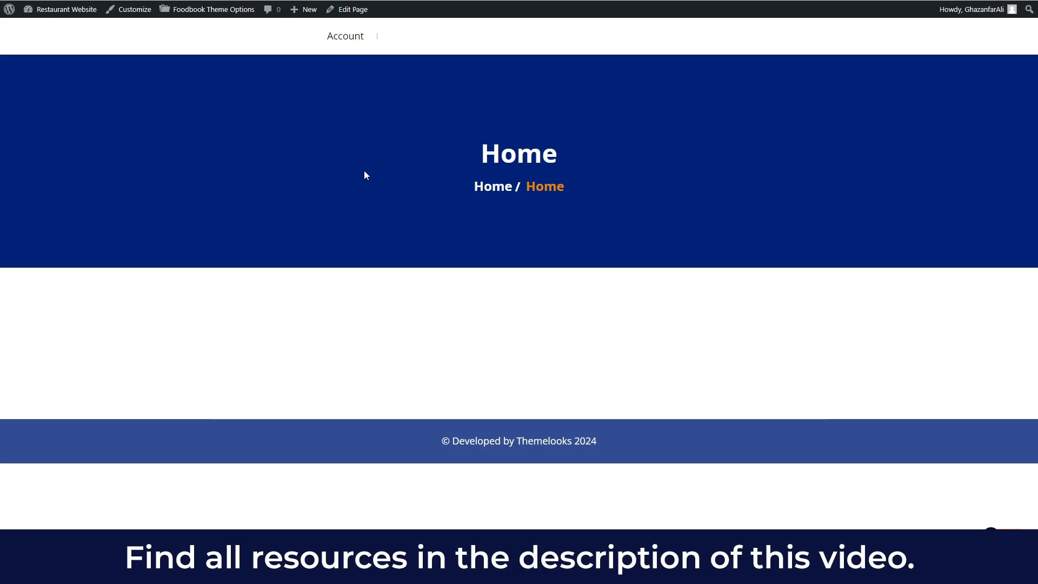
{"action": "key", "text": "ctrl+shift+Tab"}
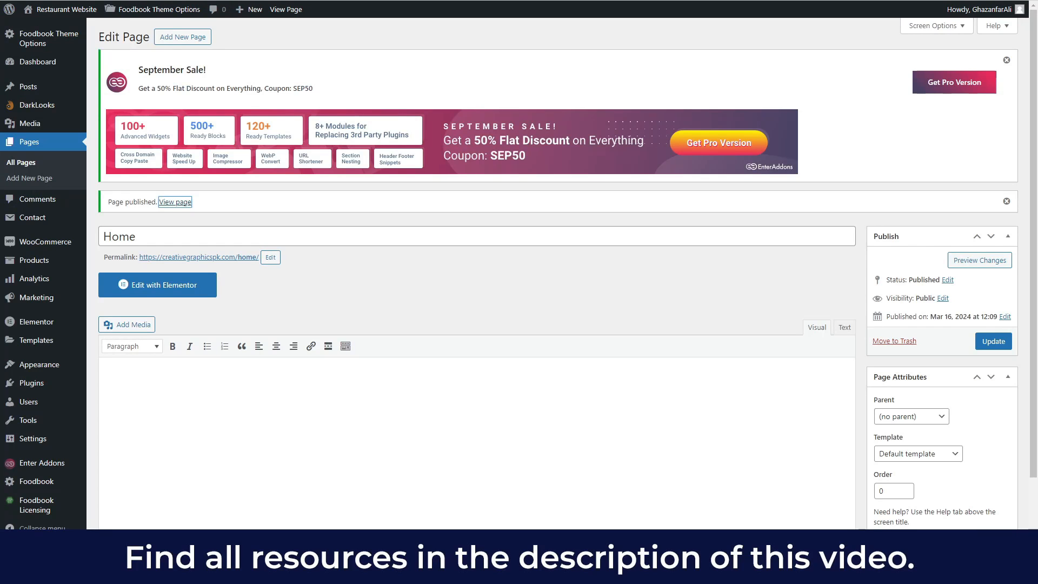
In the Reading settings, make the homepage display a static page, choose Home as the homepage, and save.
{"action": "scroll", "coordinate": [13, 513], "scroll_direction": "down", "scroll_amount": 2}
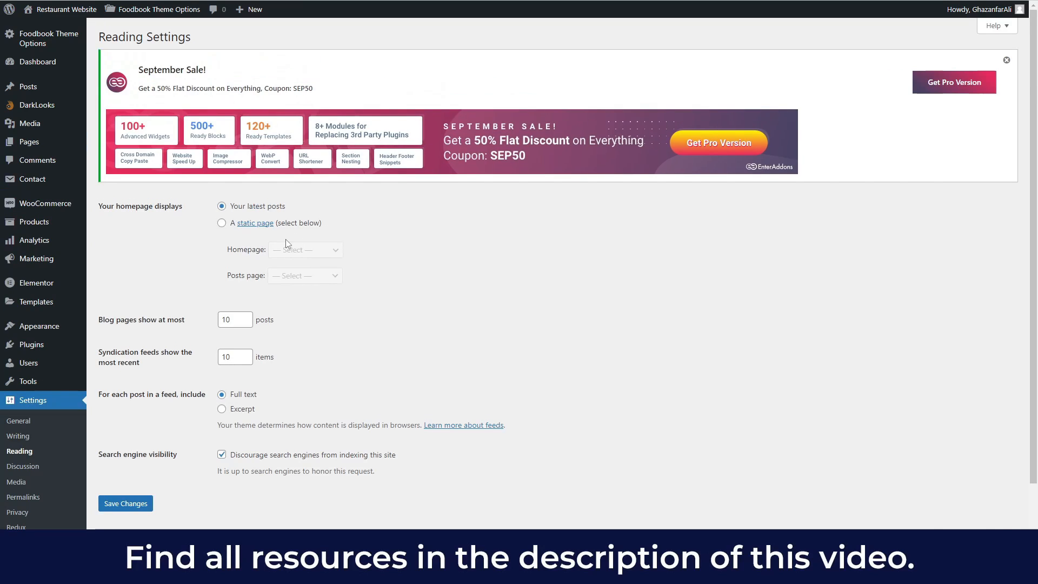
{"action": "left_click", "coordinate": [222, 225]}
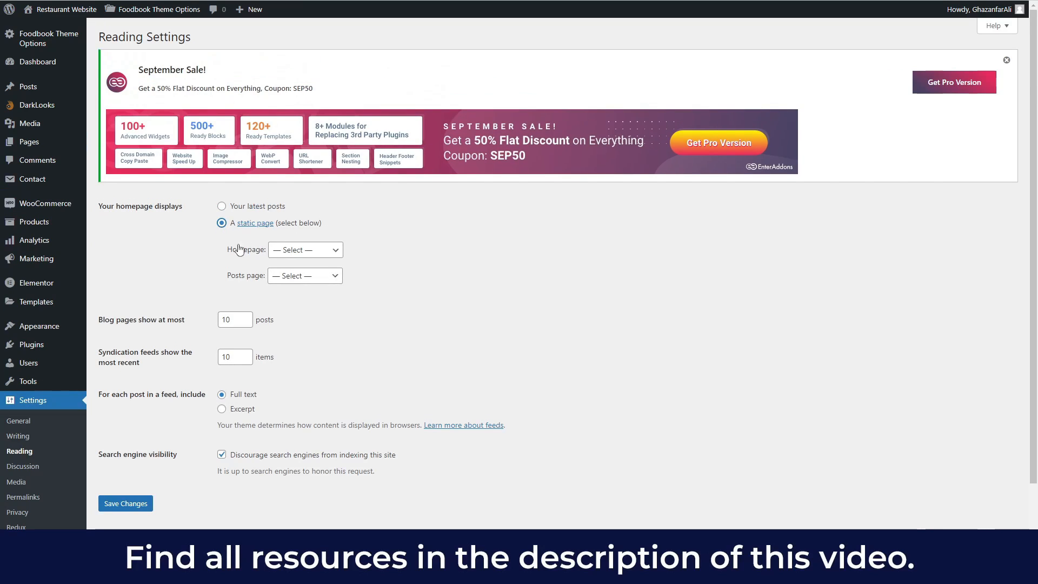
{"action": "left_click", "coordinate": [327, 252]}
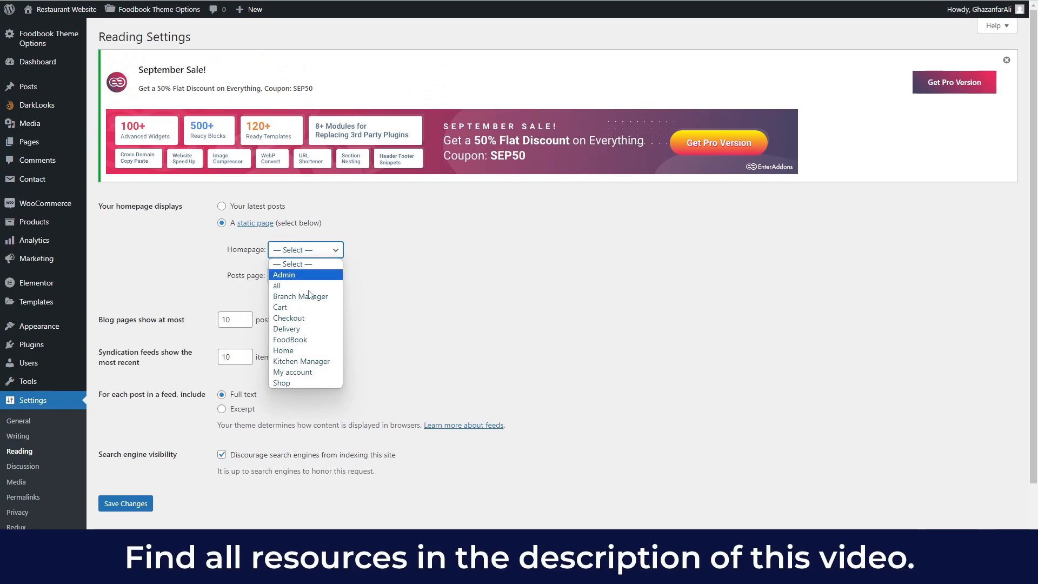
{"action": "left_click", "coordinate": [305, 351]}
{"action": "left_click", "coordinate": [128, 503]}
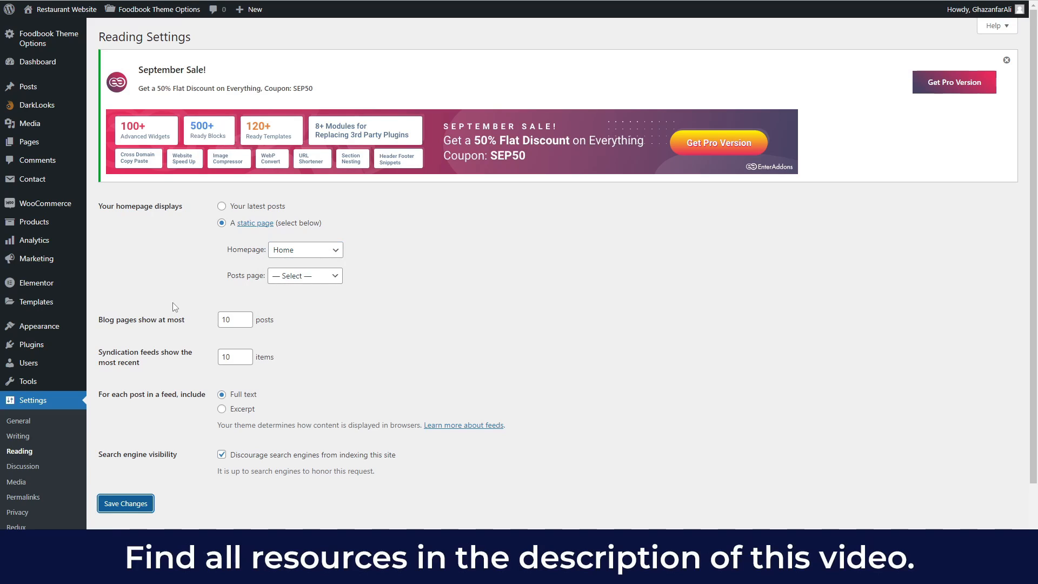
Open the live site in a new tab to check its homepage, and dismiss the saved-settings notice in Reading settings.
{"action": "mouse_move", "coordinate": [64, 9]}
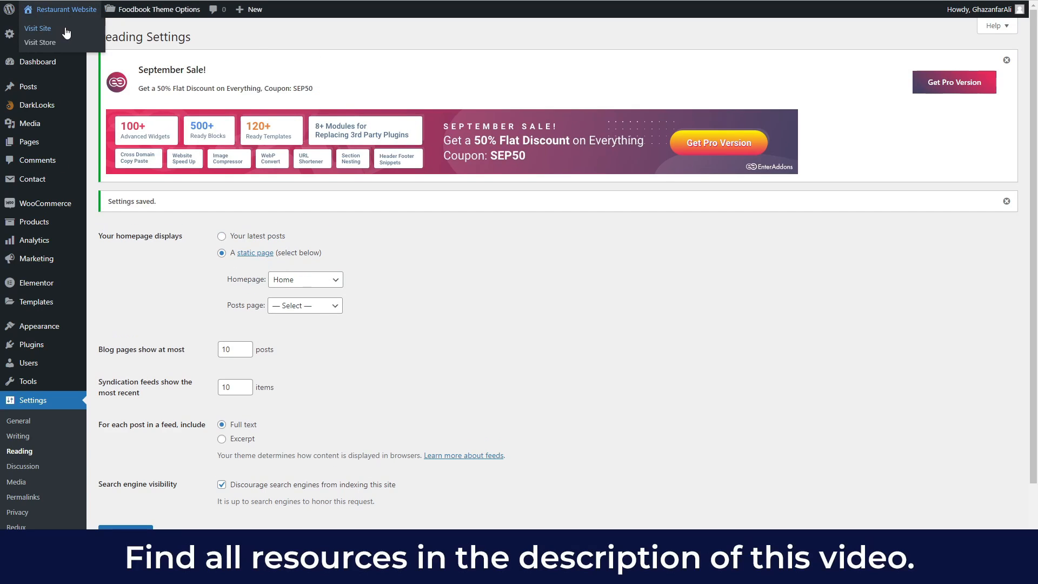
{"action": "right_click", "coordinate": [66, 33]}
{"action": "left_click", "coordinate": [76, 38]}
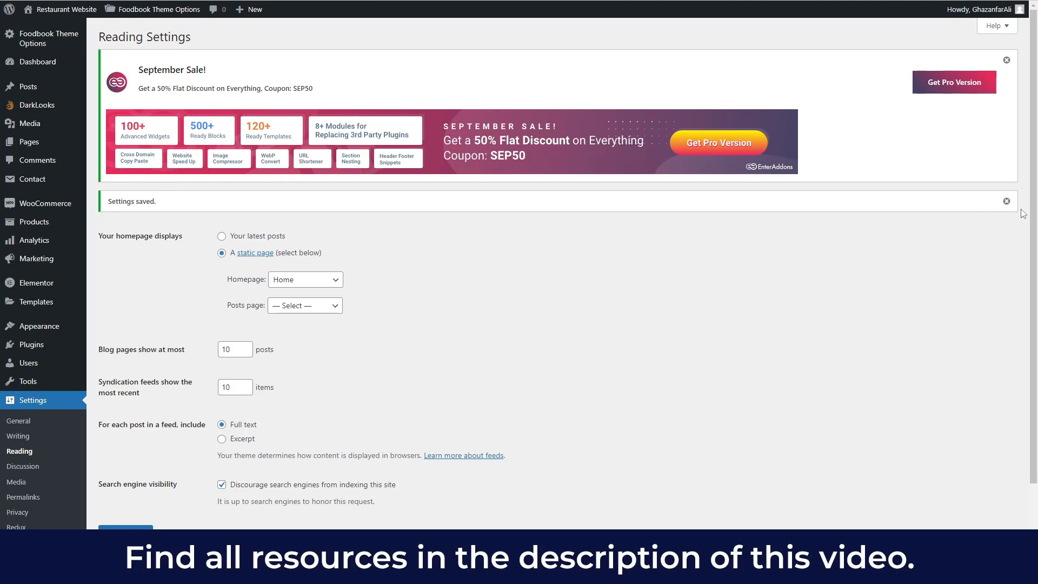
{"action": "left_click", "coordinate": [1006, 201]}
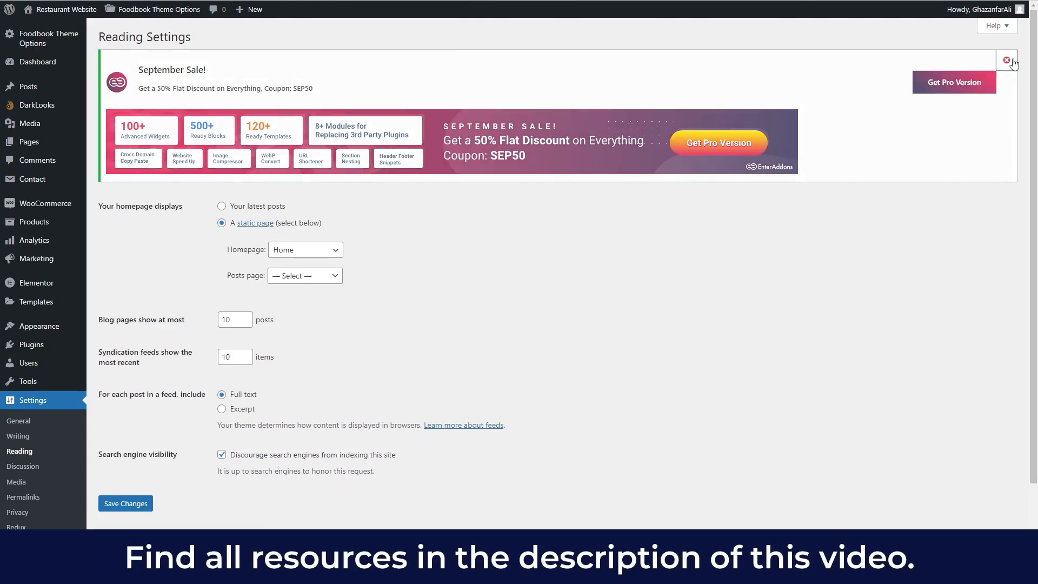
{"action": "scroll", "coordinate": [62, 217], "scroll_direction": "down", "scroll_amount": 2}
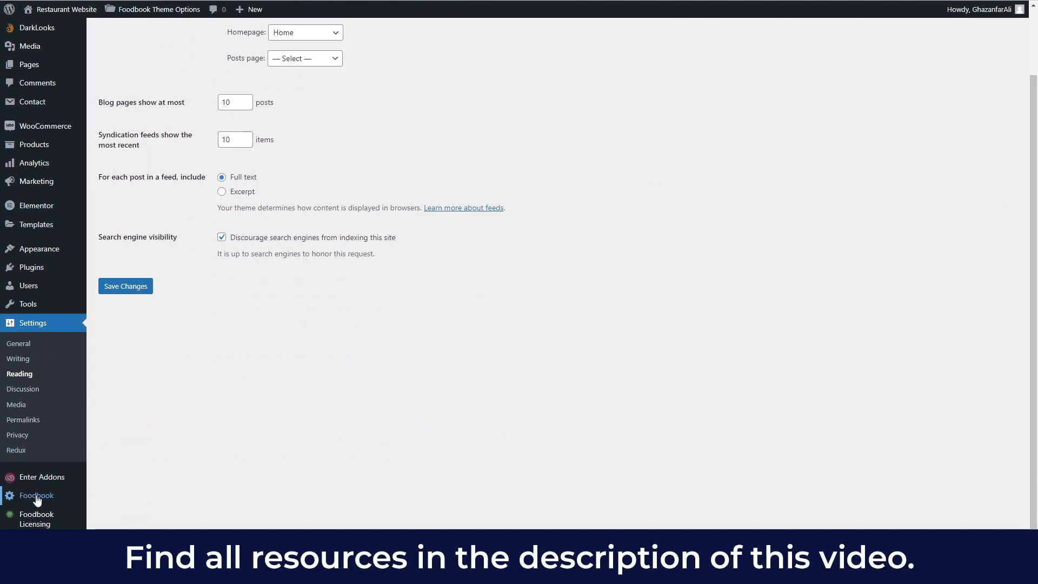
Open the Foodbook plugin's settings and review its General settings from start to end.
{"action": "mouse_move", "coordinate": [33, 500]}
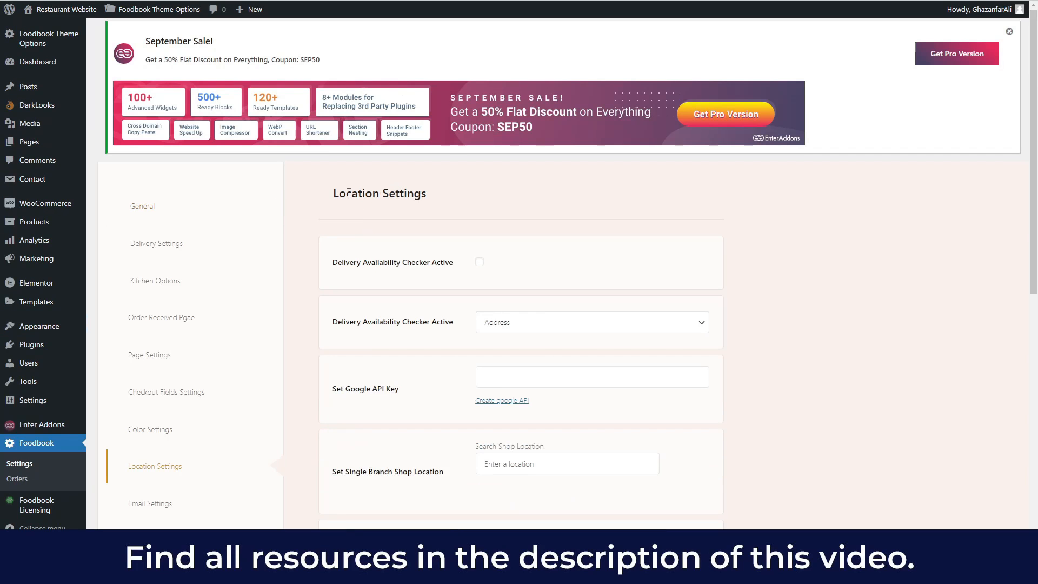
{"action": "left_click", "coordinate": [168, 212]}
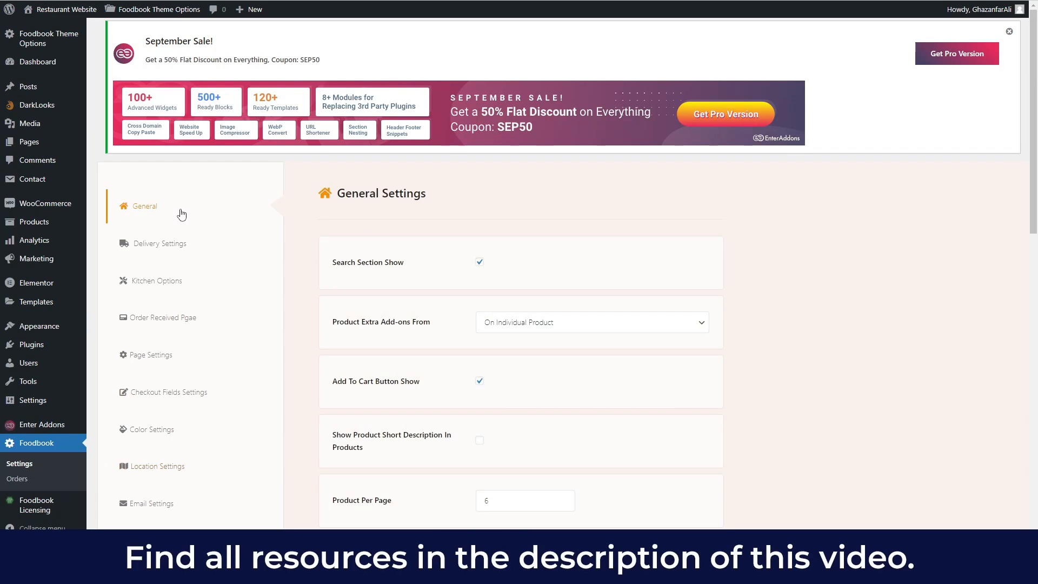
{"action": "scroll", "coordinate": [326, 211], "scroll_direction": "down", "scroll_amount": 3}
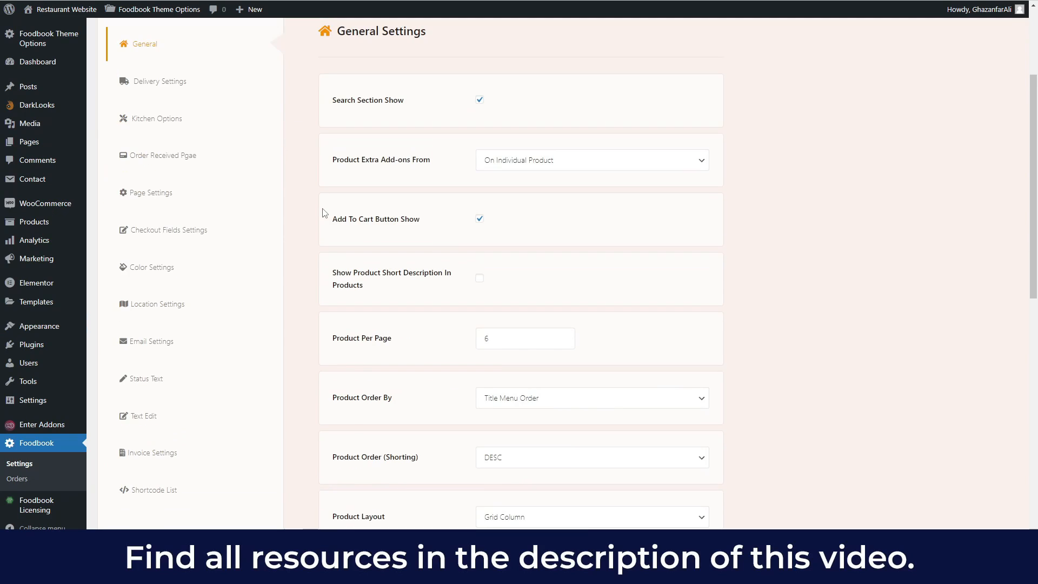
{"action": "scroll", "coordinate": [324, 212], "scroll_direction": "down", "scroll_amount": 7}
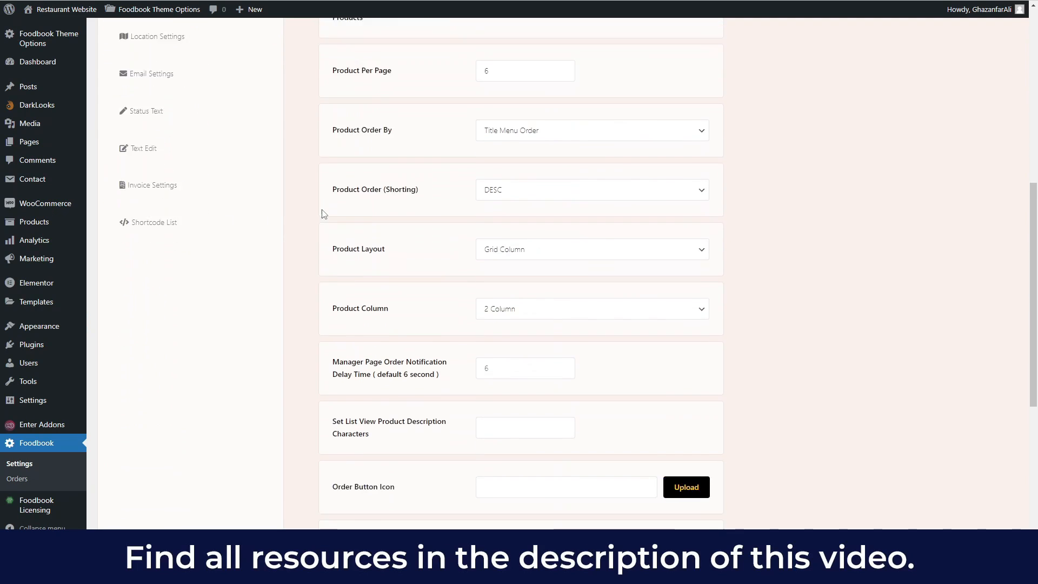
{"action": "scroll", "coordinate": [324, 216], "scroll_direction": "down", "scroll_amount": 3}
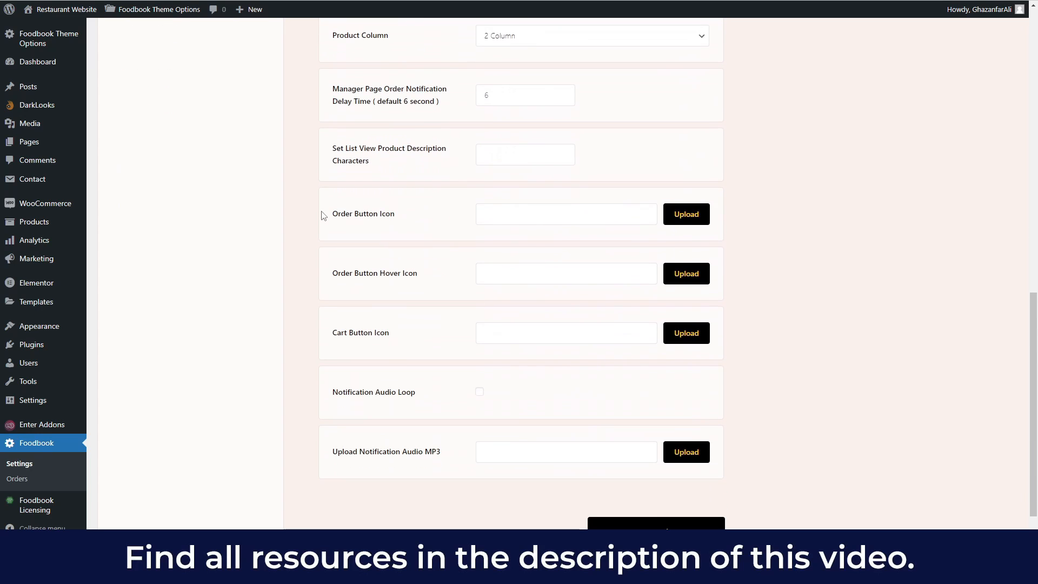
{"action": "scroll", "coordinate": [322, 216], "scroll_direction": "up", "scroll_amount": 13}
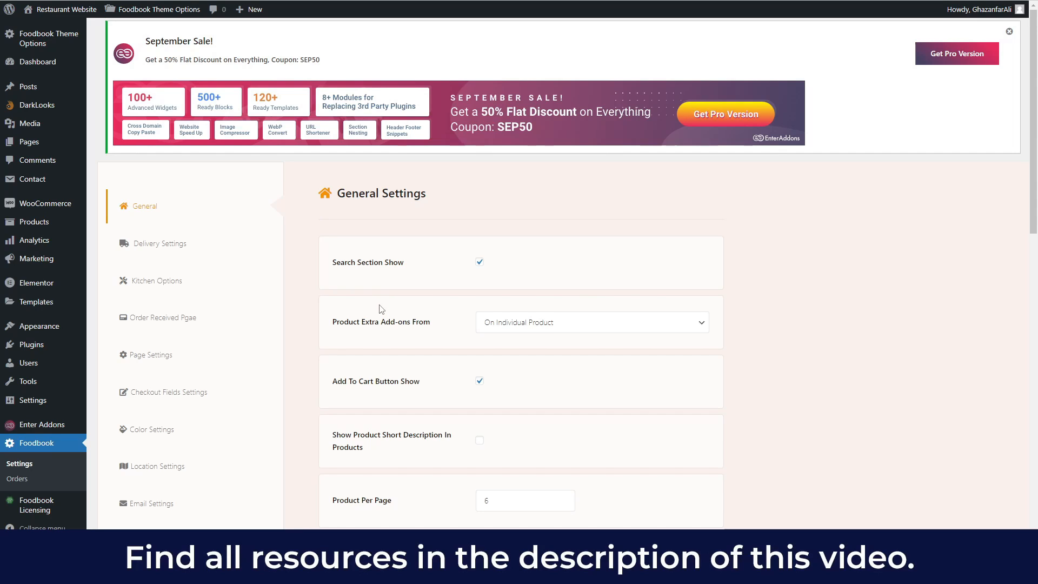
In the General settings, choose On Individual Product as the source of product extra add-ons.
{"action": "scroll", "coordinate": [381, 309], "scroll_direction": "down", "scroll_amount": 2}
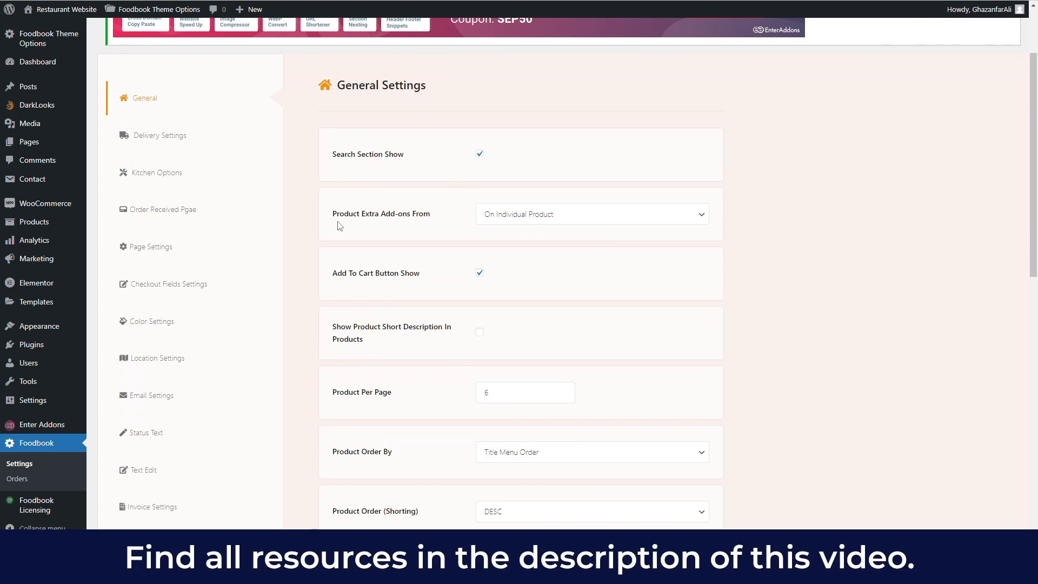
{"action": "left_click", "coordinate": [541, 222]}
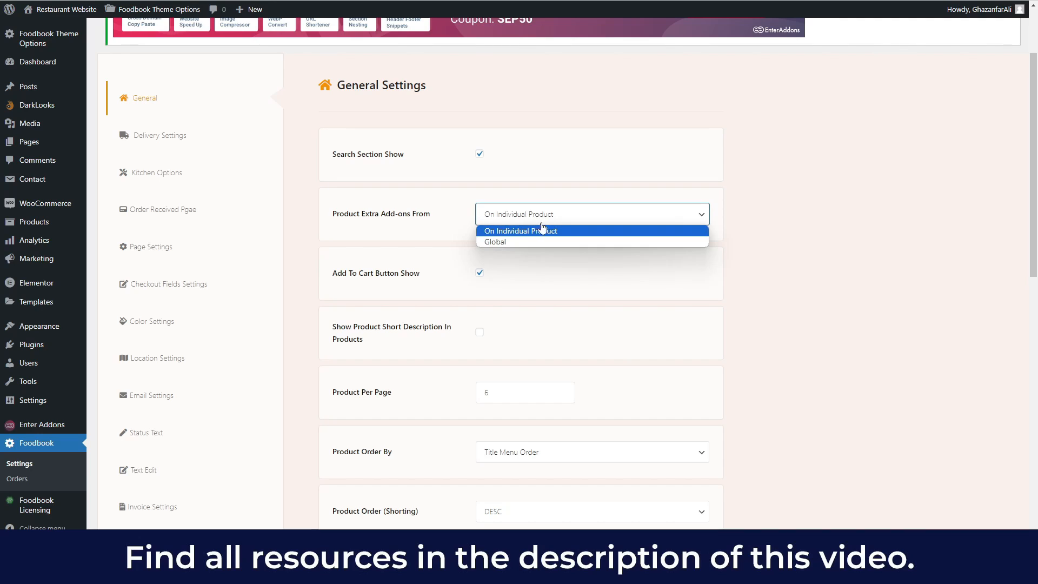
{"action": "left_click", "coordinate": [524, 232]}
Order the products by Title Menu Order and set their sorting direction to DESC.
{"action": "scroll", "coordinate": [376, 255], "scroll_direction": "down", "scroll_amount": 2}
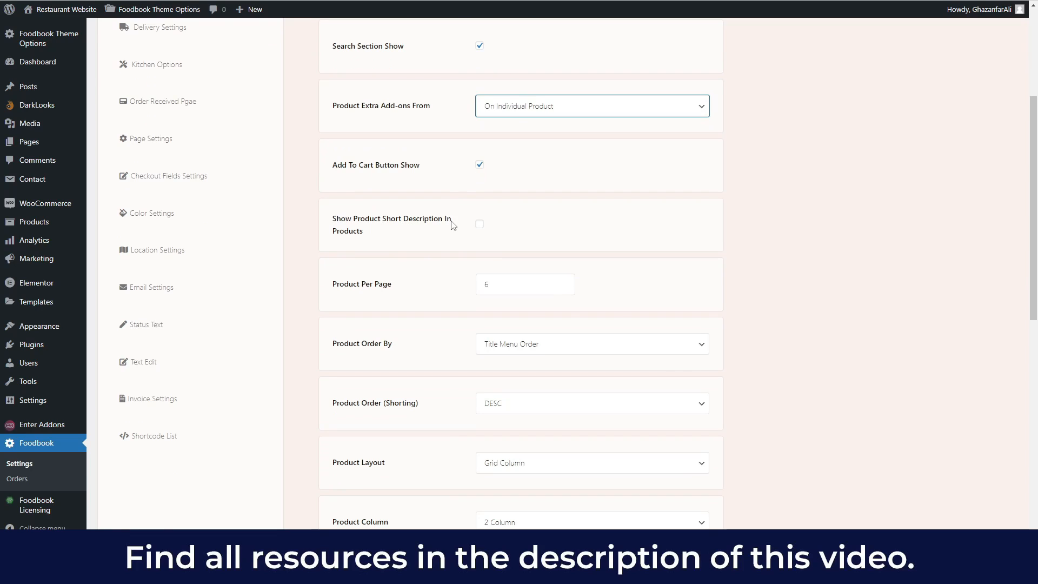
{"action": "scroll", "coordinate": [392, 279], "scroll_direction": "down", "scroll_amount": 2}
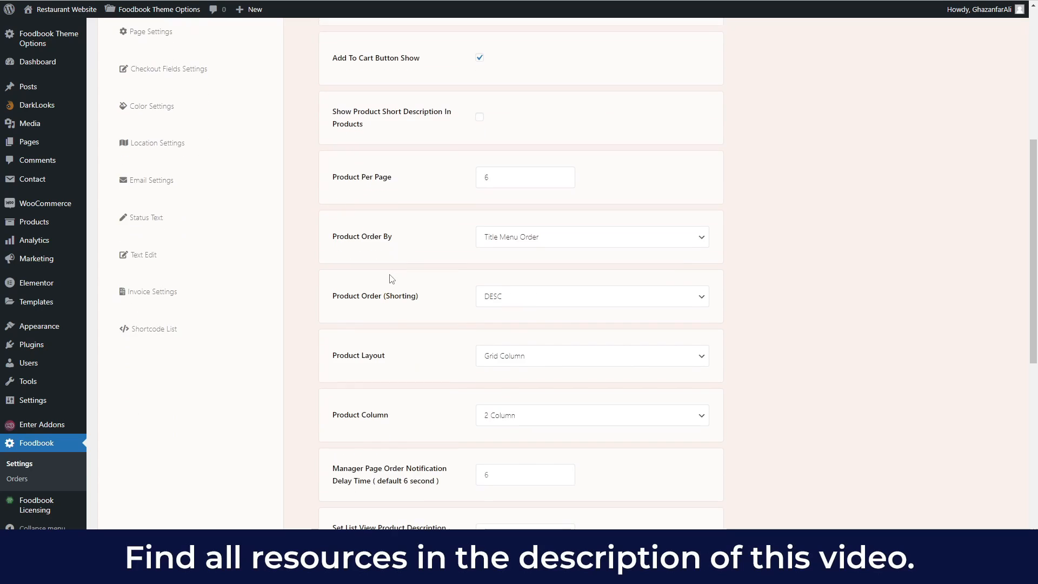
{"action": "scroll", "coordinate": [390, 277], "scroll_direction": "down", "scroll_amount": 1}
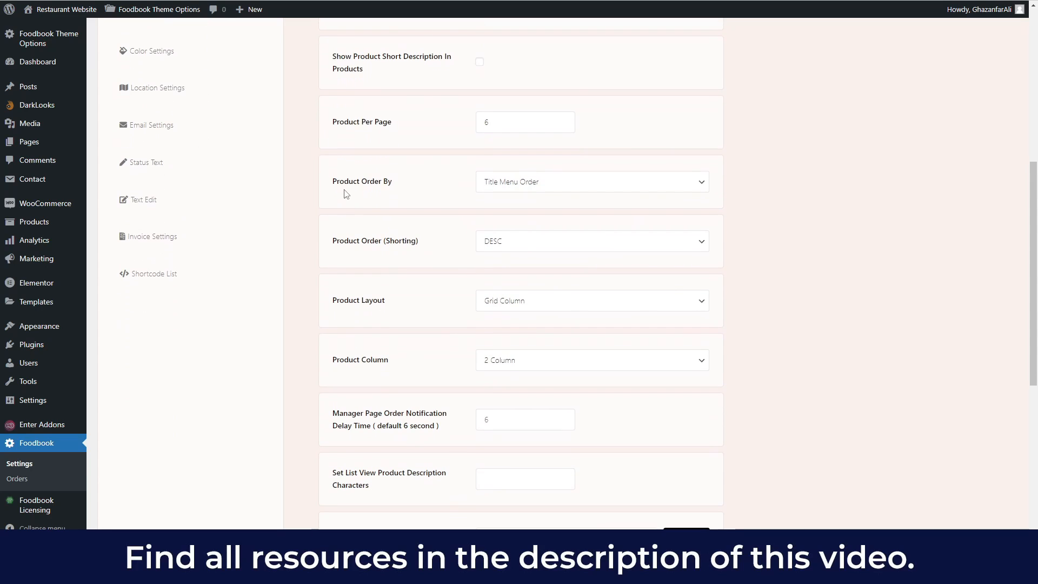
{"action": "left_click", "coordinate": [522, 188]}
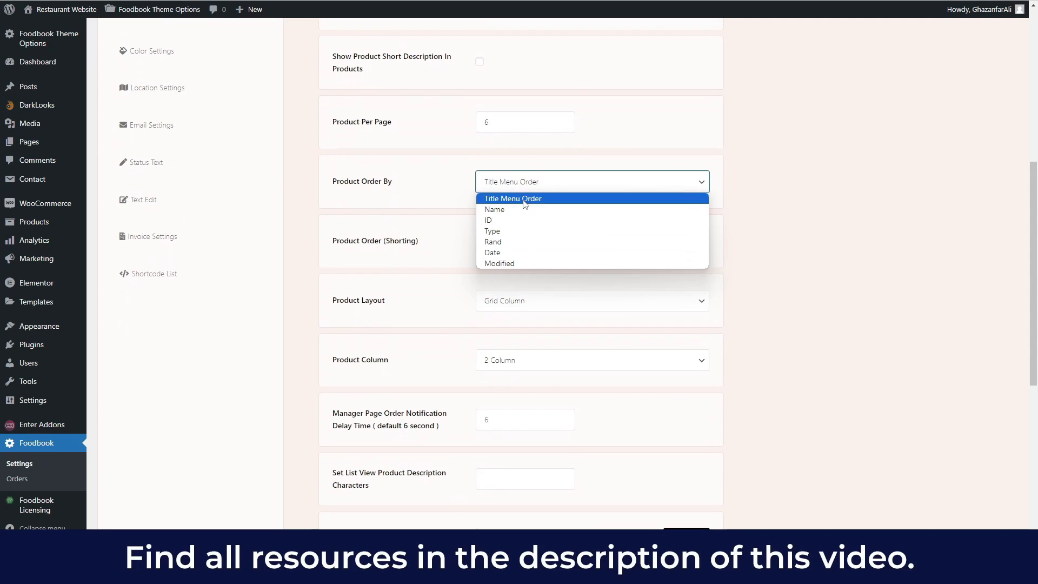
{"action": "left_click", "coordinate": [523, 203]}
{"action": "scroll", "coordinate": [364, 271], "scroll_direction": "down", "scroll_amount": 2}
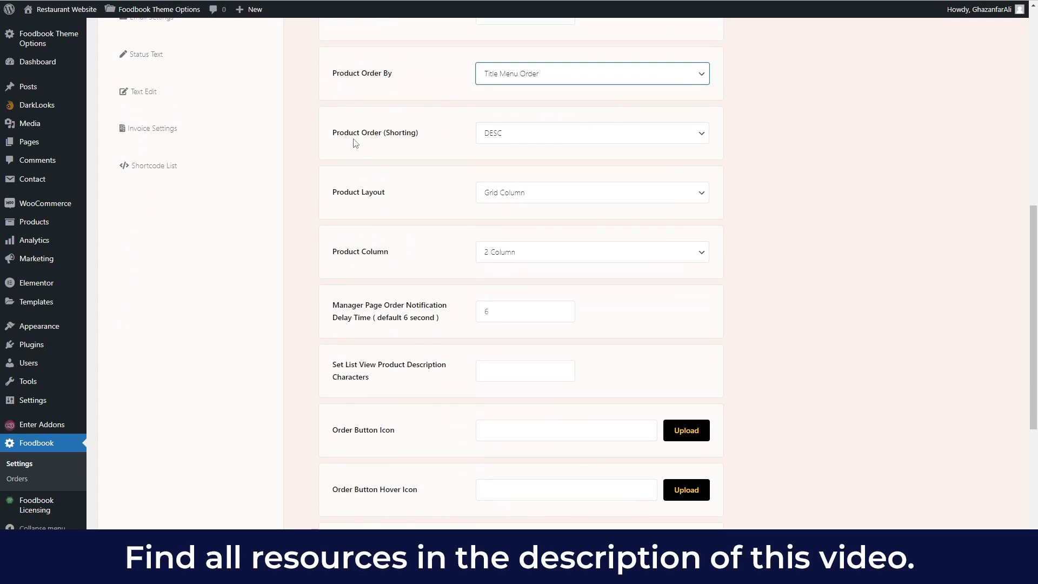
{"action": "left_click", "coordinate": [506, 137]}
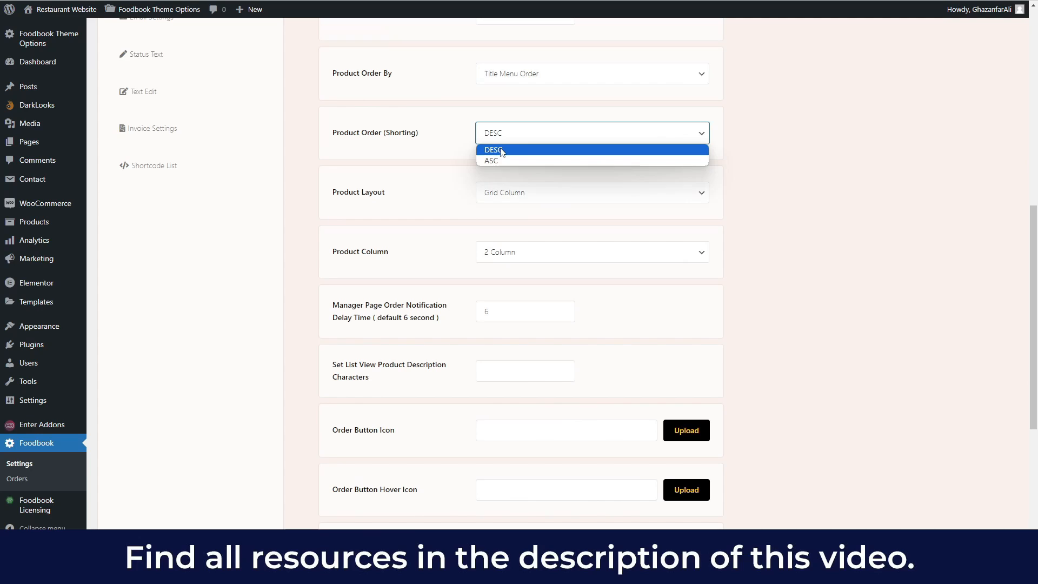
{"action": "left_click", "coordinate": [501, 152]}
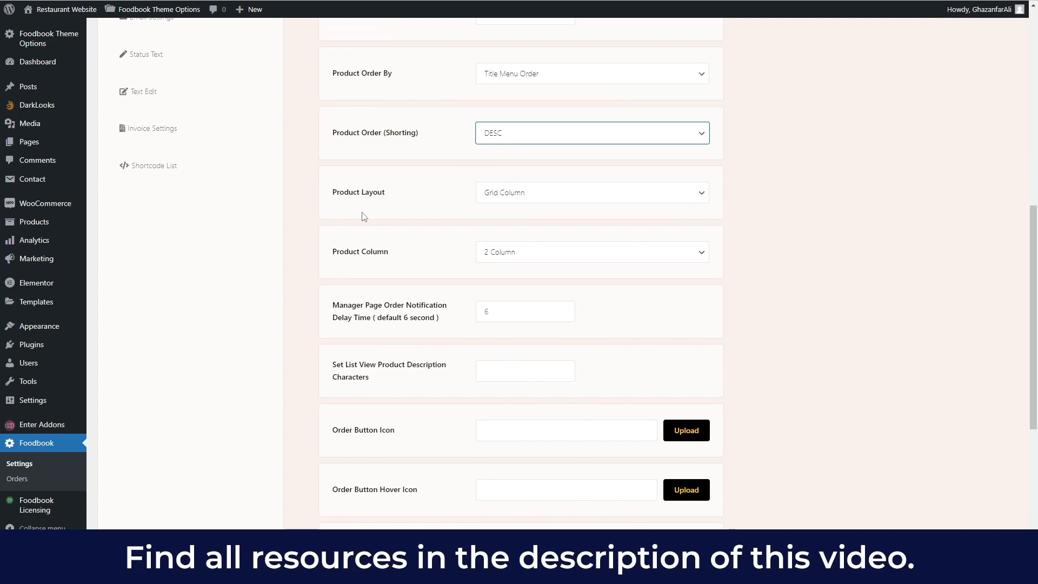
Set the product layout to Grid Column and the product column option to 2 Column.
{"action": "scroll", "coordinate": [364, 217], "scroll_direction": "down", "scroll_amount": 1}
{"action": "left_click", "coordinate": [594, 145]}
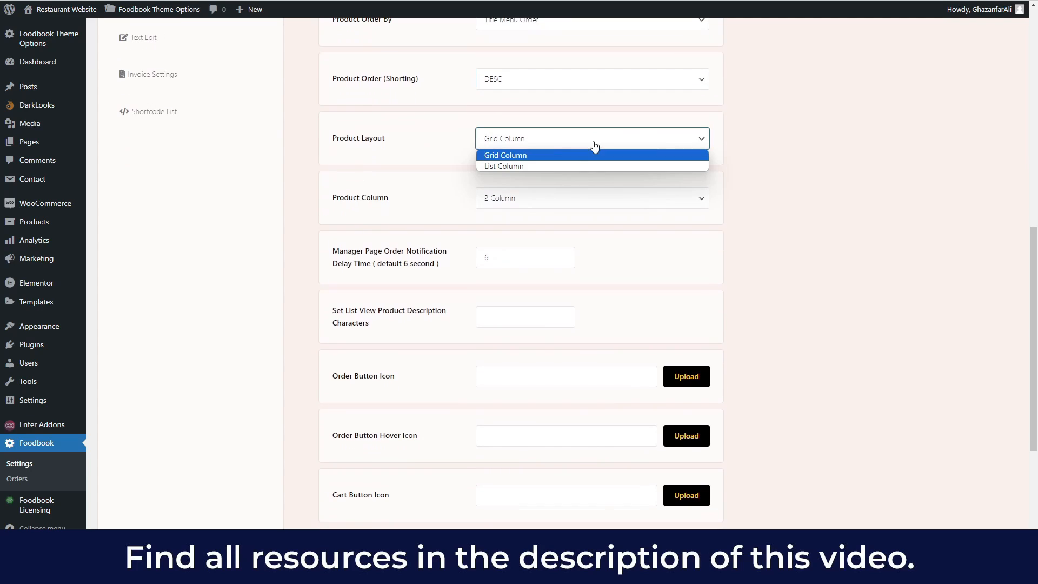
{"action": "left_click", "coordinate": [533, 157]}
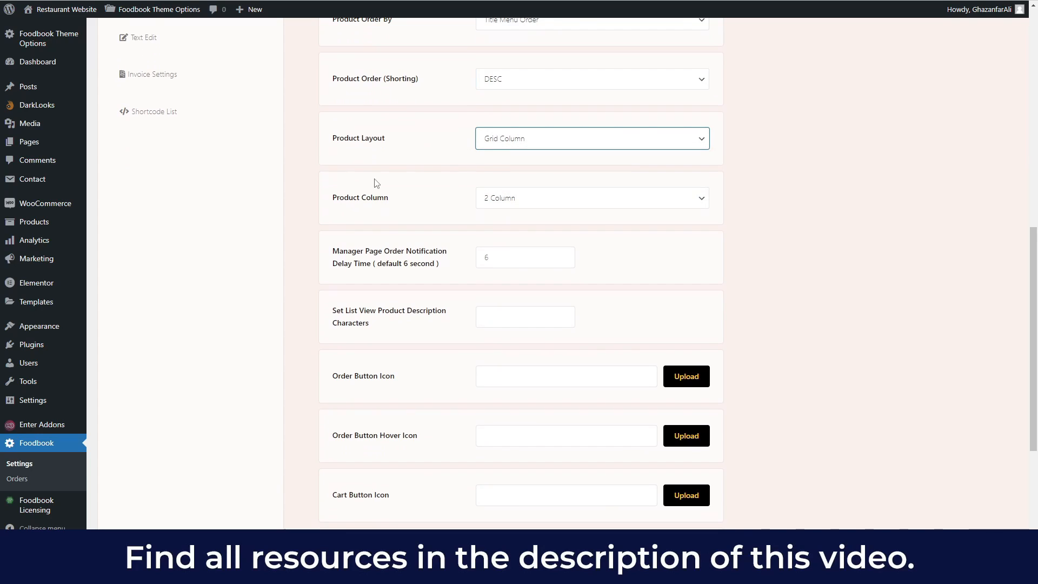
{"action": "scroll", "coordinate": [375, 180], "scroll_direction": "down", "scroll_amount": 2}
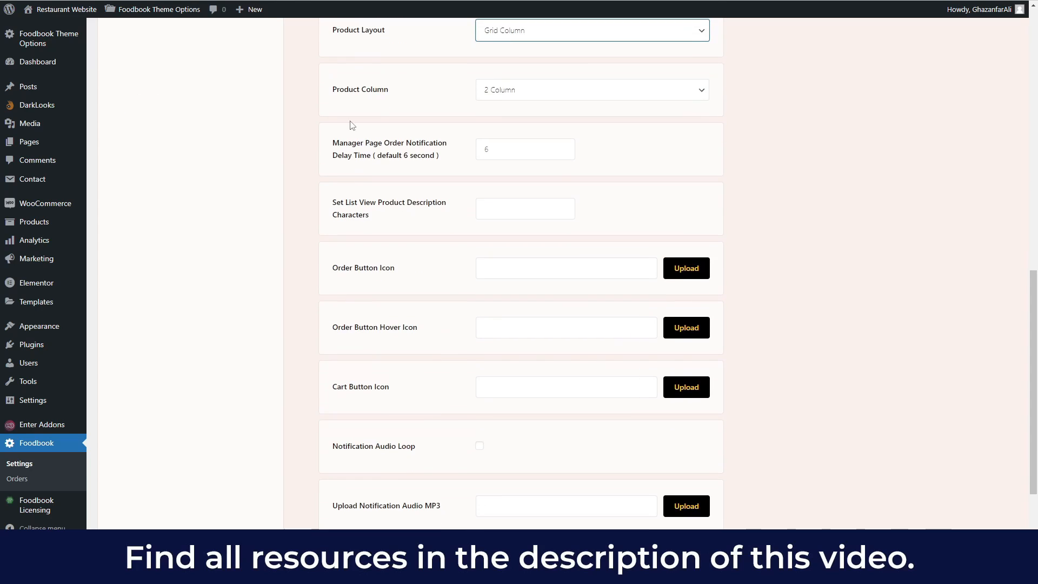
{"action": "left_click", "coordinate": [604, 96]}
{"action": "left_click", "coordinate": [564, 107]}
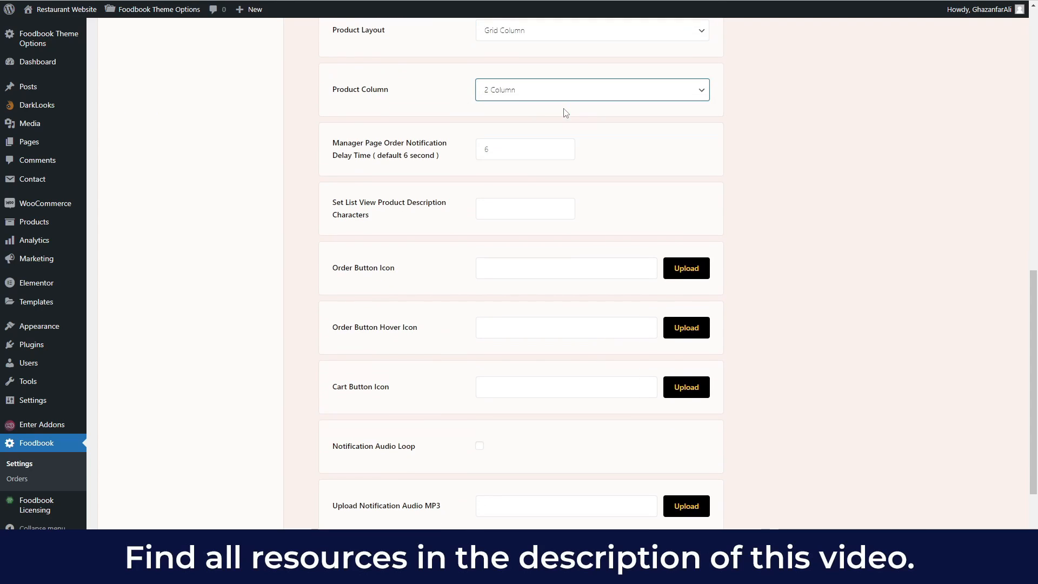
Review the remaining General settings for order notifications, button icons and notification audio.
{"action": "scroll", "coordinate": [431, 136], "scroll_direction": "down", "scroll_amount": 1}
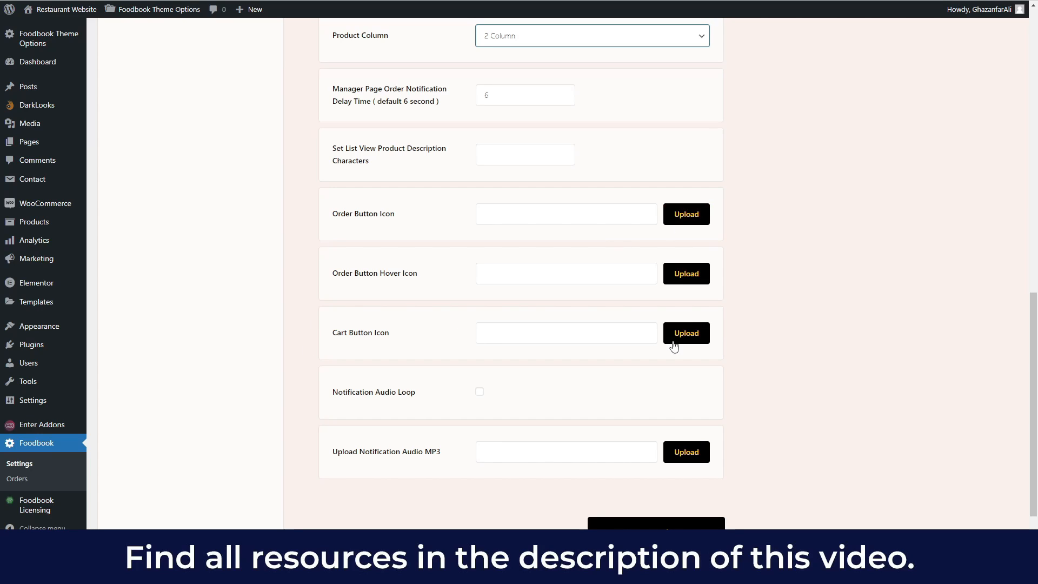
{"action": "scroll", "coordinate": [356, 303], "scroll_direction": "down", "scroll_amount": 2}
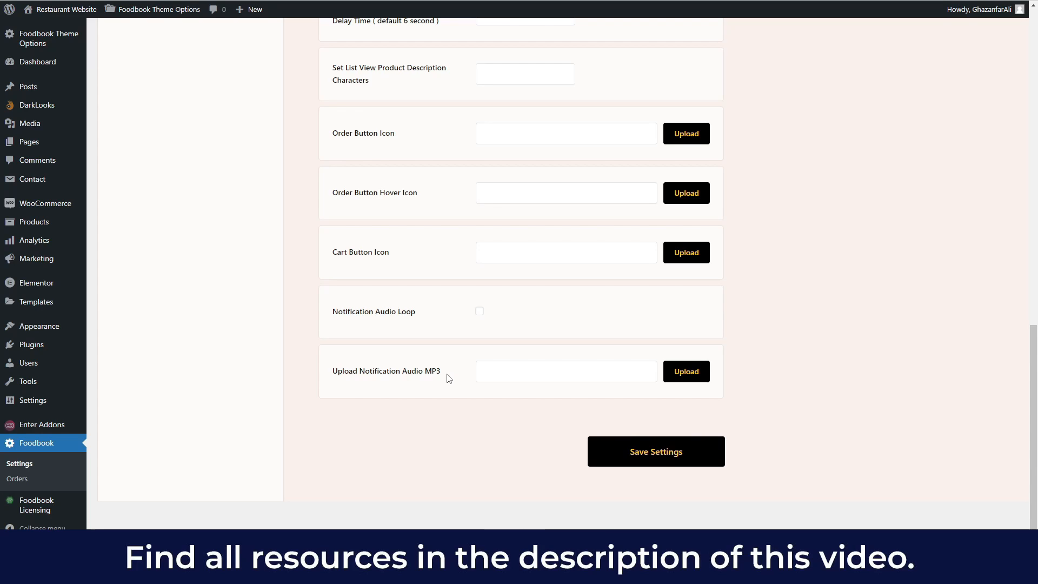
{"action": "scroll", "coordinate": [449, 379], "scroll_direction": "up", "scroll_amount": 2}
{"action": "scroll", "coordinate": [449, 379], "scroll_direction": "down", "scroll_amount": 2}
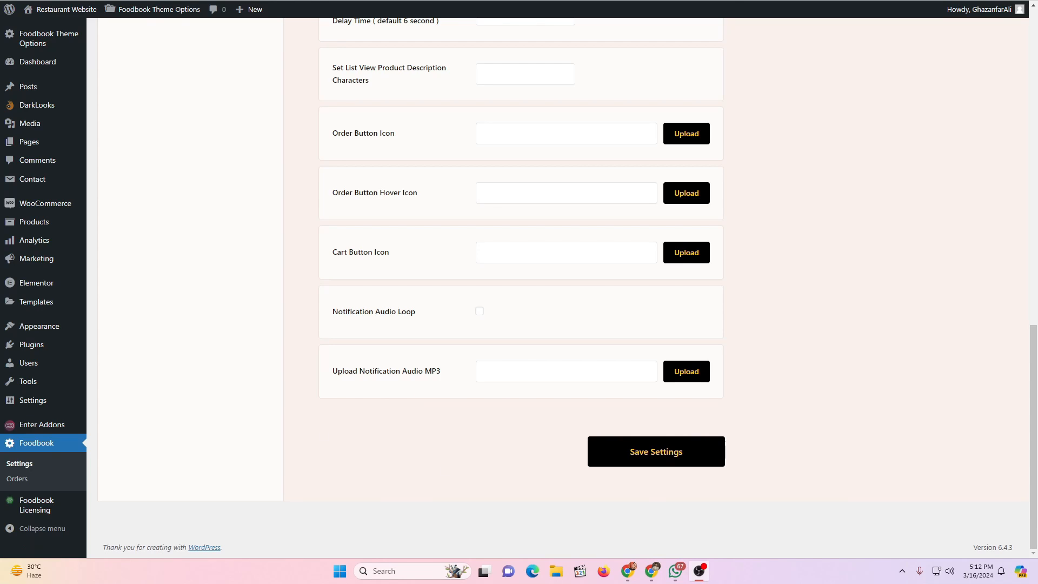
Search Google for "envato elements" in a new browser tab and open the Envato Elements site.
{"action": "key", "text": "ctrl+t"}
{"action": "type", "text": "envat"}
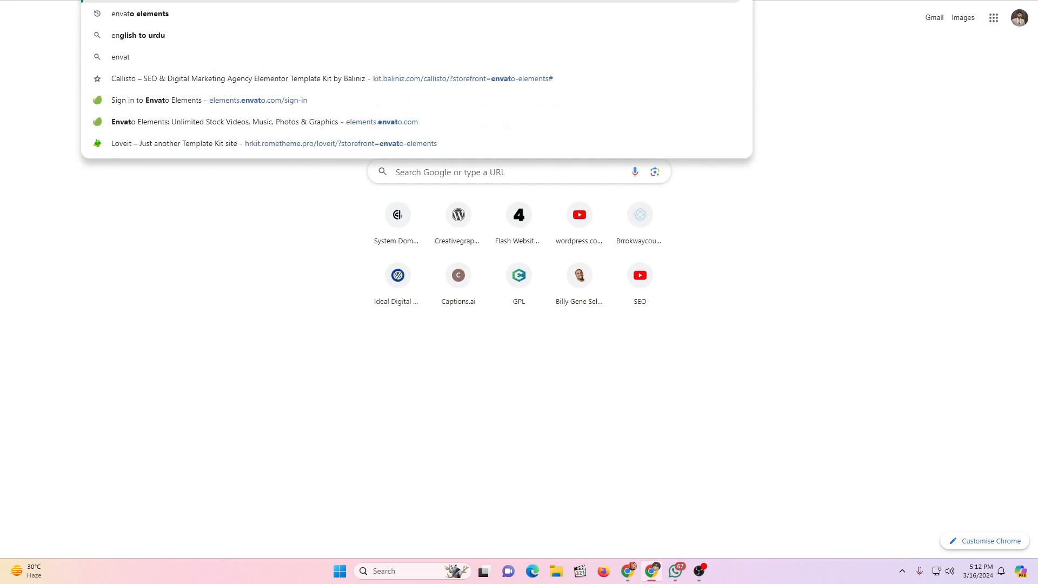
{"action": "key", "text": "Return"}
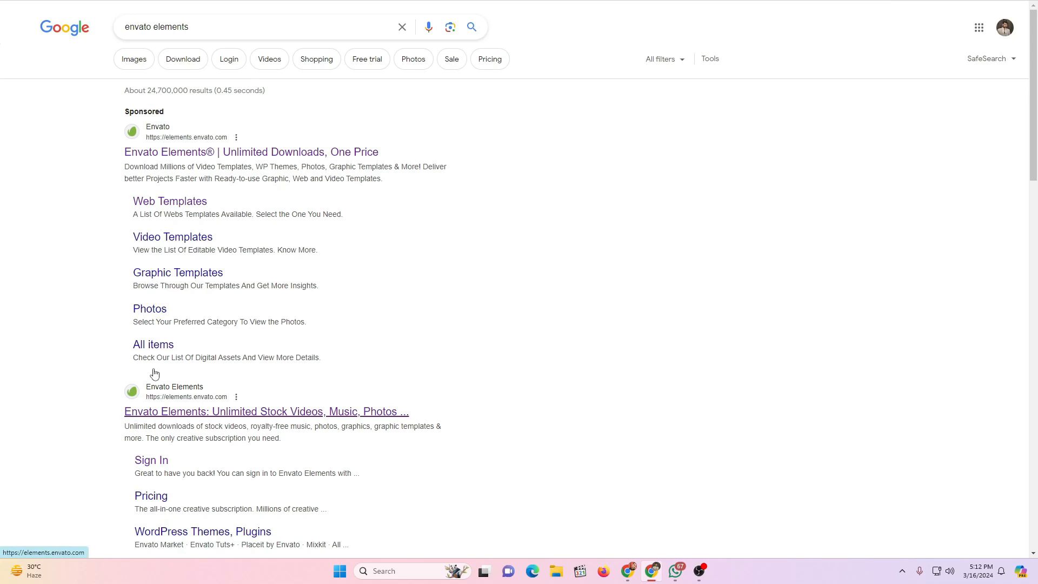
{"action": "left_click", "coordinate": [187, 153]}
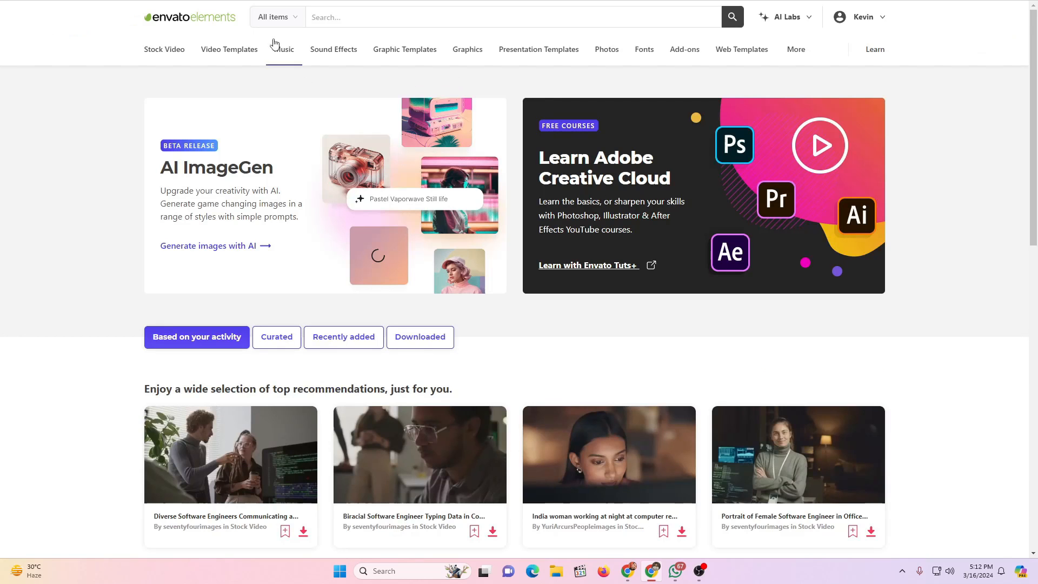
Search Envato Elements' Sound Effects for "ringtone" and browse the listed sounds.
{"action": "left_click", "coordinate": [339, 56]}
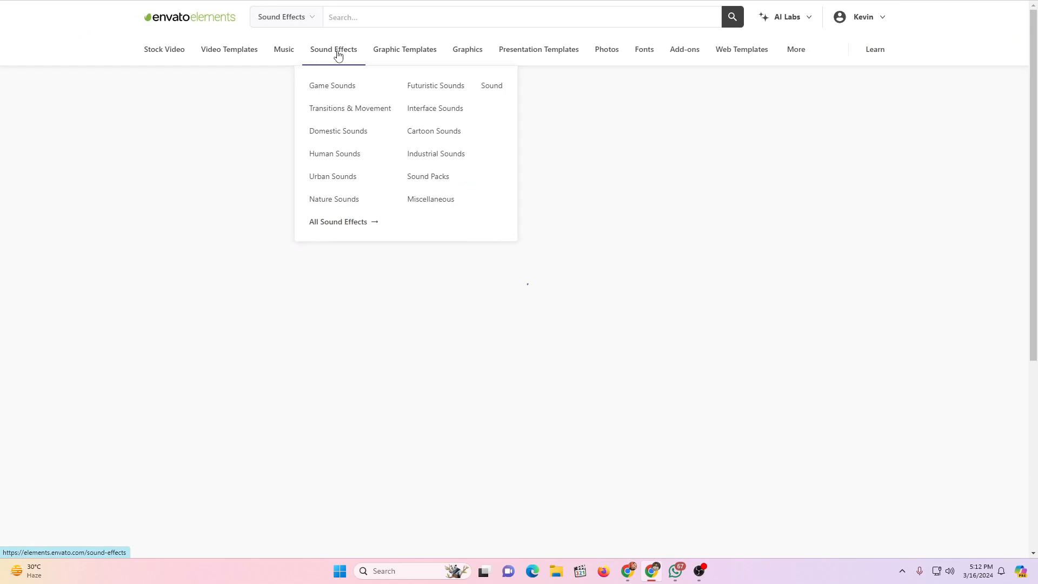
{"action": "type", "text": "ringtone"}
{"action": "key", "text": "Return"}
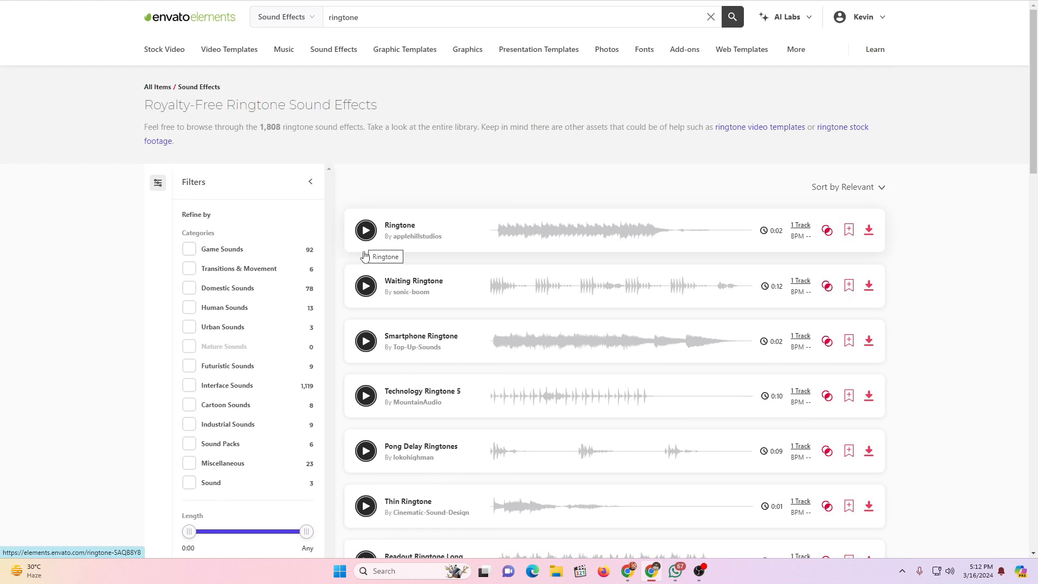
{"action": "scroll", "coordinate": [377, 405], "scroll_direction": "down", "scroll_amount": 3}
{"action": "scroll", "coordinate": [377, 406], "scroll_direction": "down", "scroll_amount": 2}
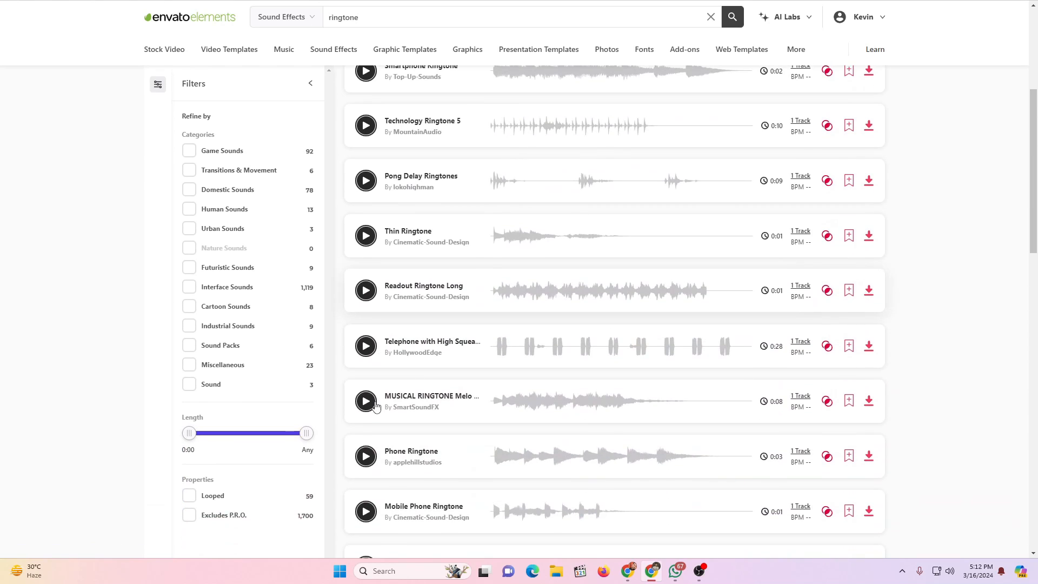
{"action": "scroll", "coordinate": [377, 406], "scroll_direction": "up", "scroll_amount": 5}
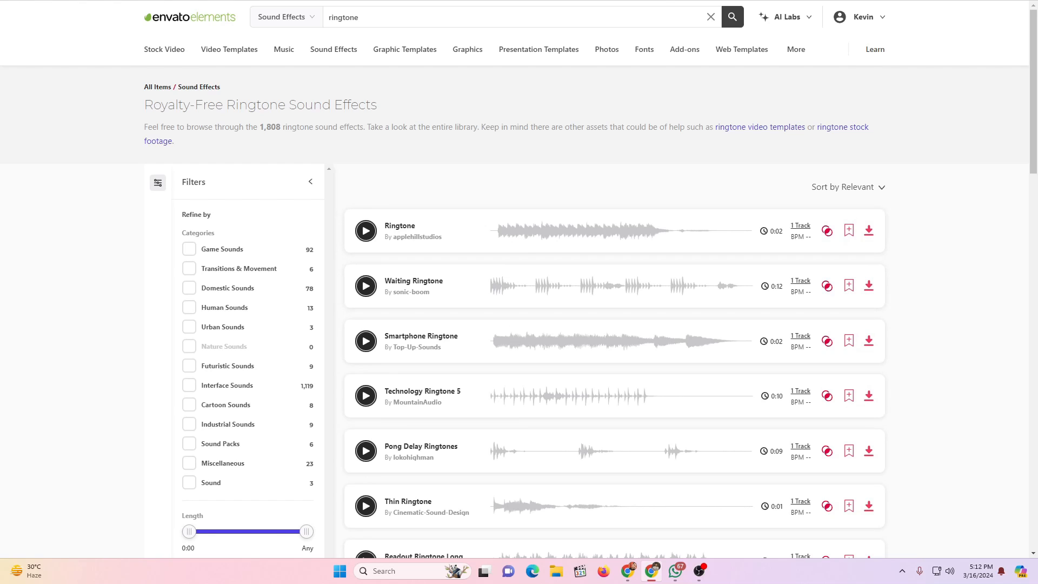
Return to the Foodbook settings and upload the file Incoming Message 01.wav as the notification audio.
{"action": "key", "text": "ctrl+shift+Tab"}
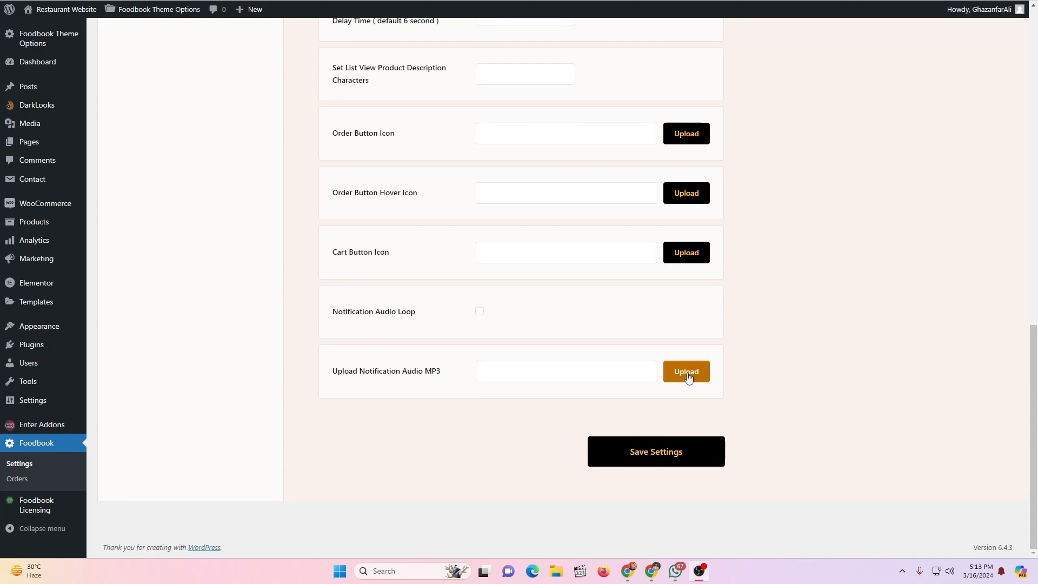
{"action": "left_click", "coordinate": [688, 373]}
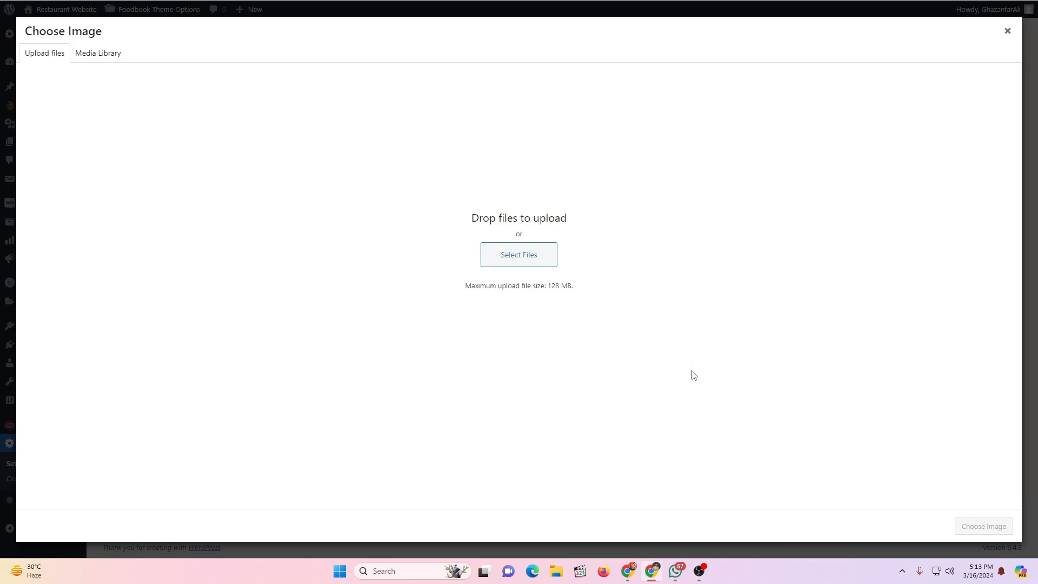
{"action": "left_click", "coordinate": [530, 262]}
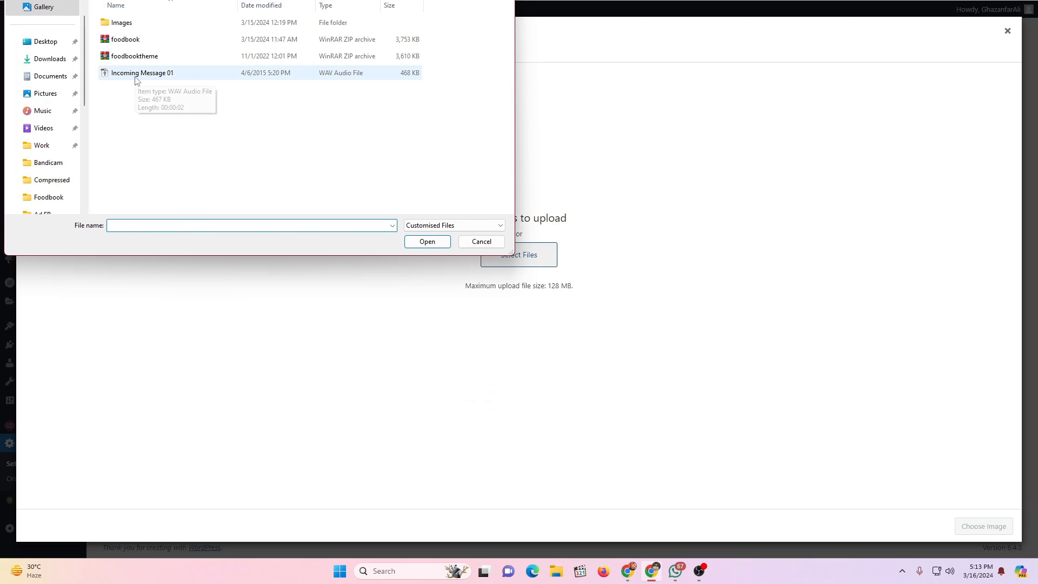
{"action": "left_click", "coordinate": [135, 79]}
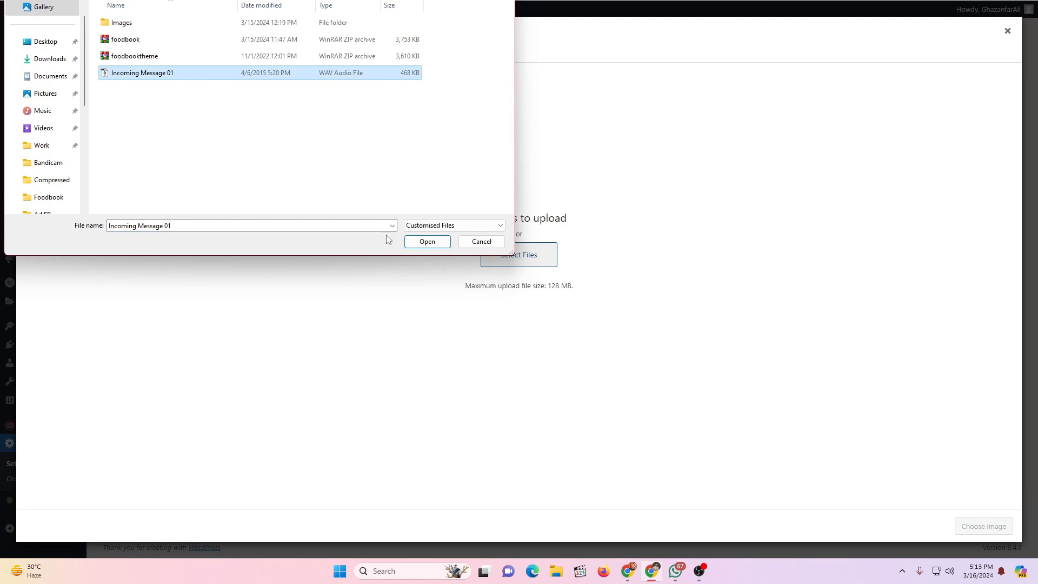
{"action": "left_click", "coordinate": [428, 244]}
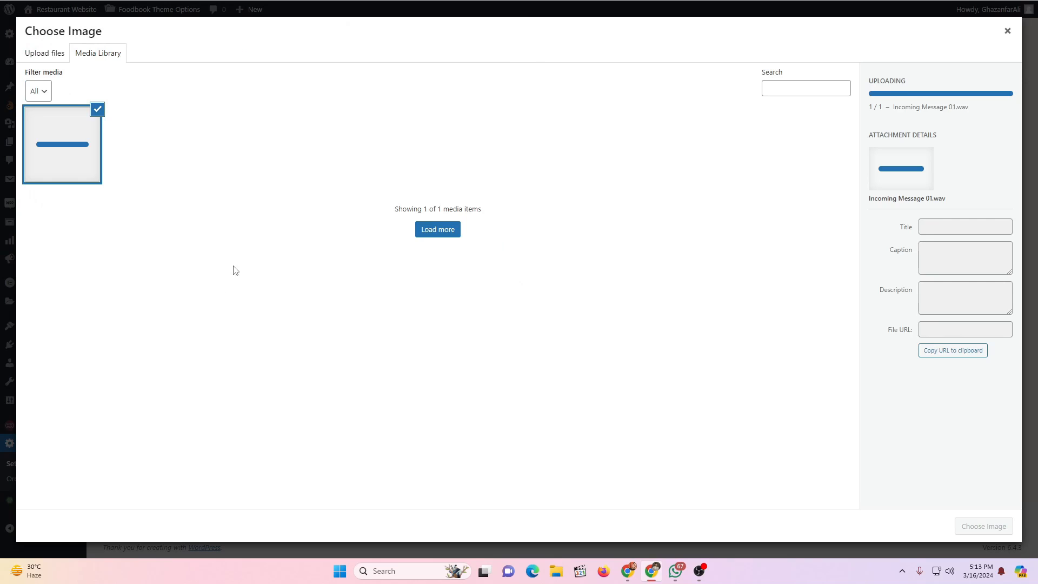
{"action": "left_click", "coordinate": [983, 526]}
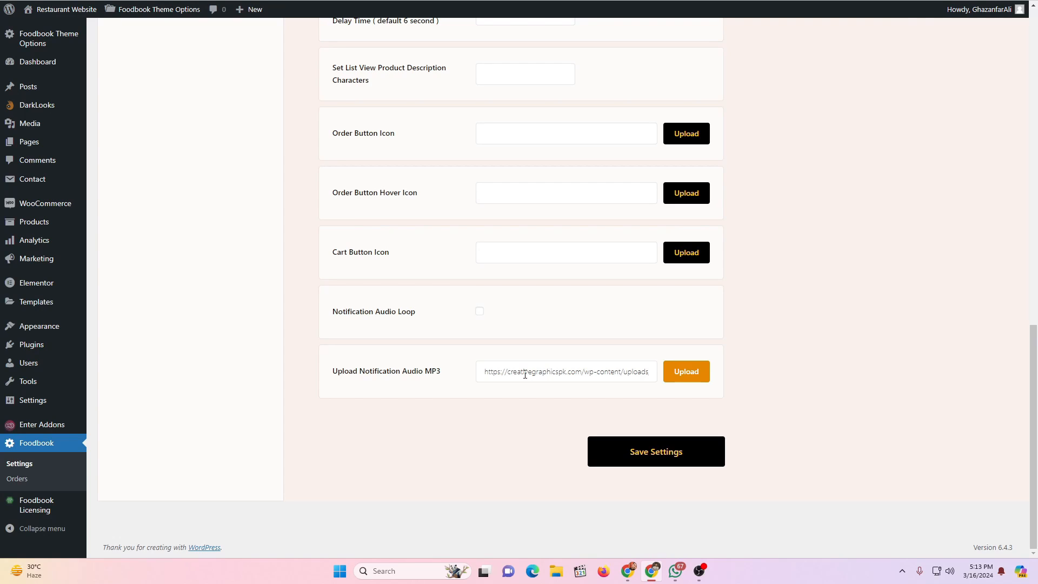
Enable looping of the notification audio and save the General settings.
{"action": "left_click", "coordinate": [479, 312]}
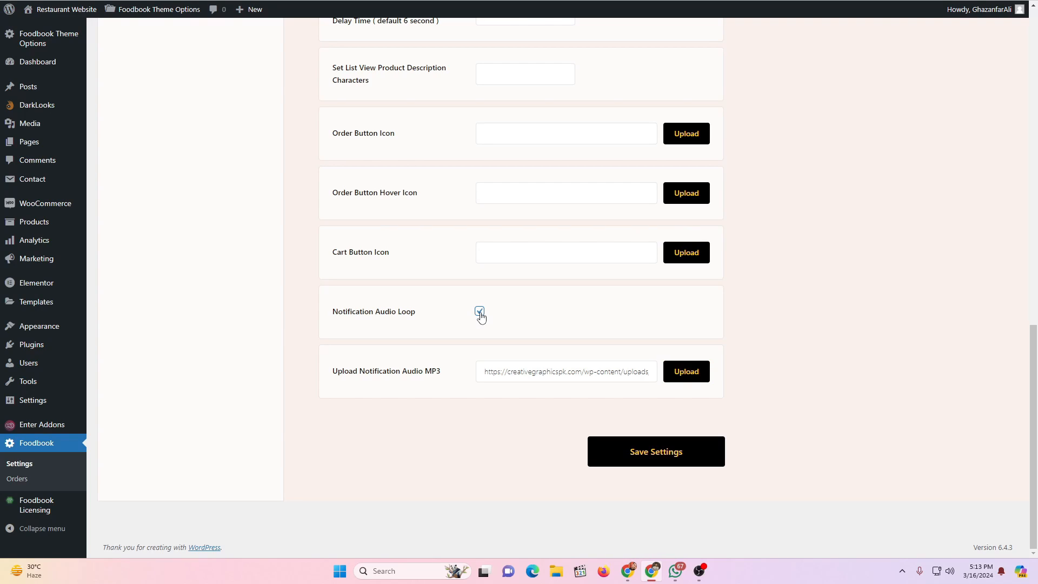
{"action": "left_click", "coordinate": [668, 463]}
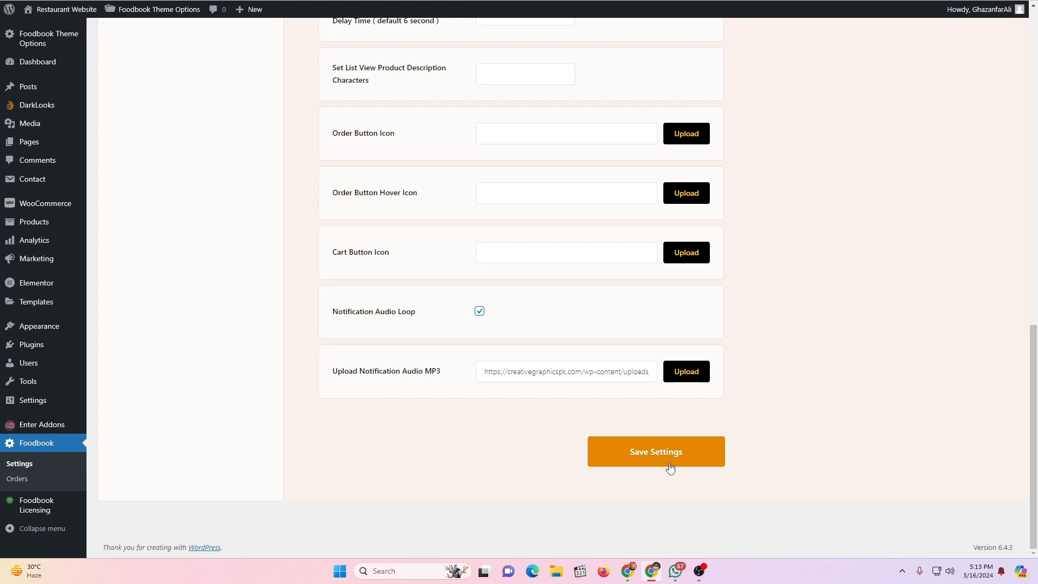
Open the Foodbook Delivery Settings and set the delivery options to Delivery/Pickup Both.
{"action": "scroll", "coordinate": [292, 355], "scroll_direction": "up", "scroll_amount": 13}
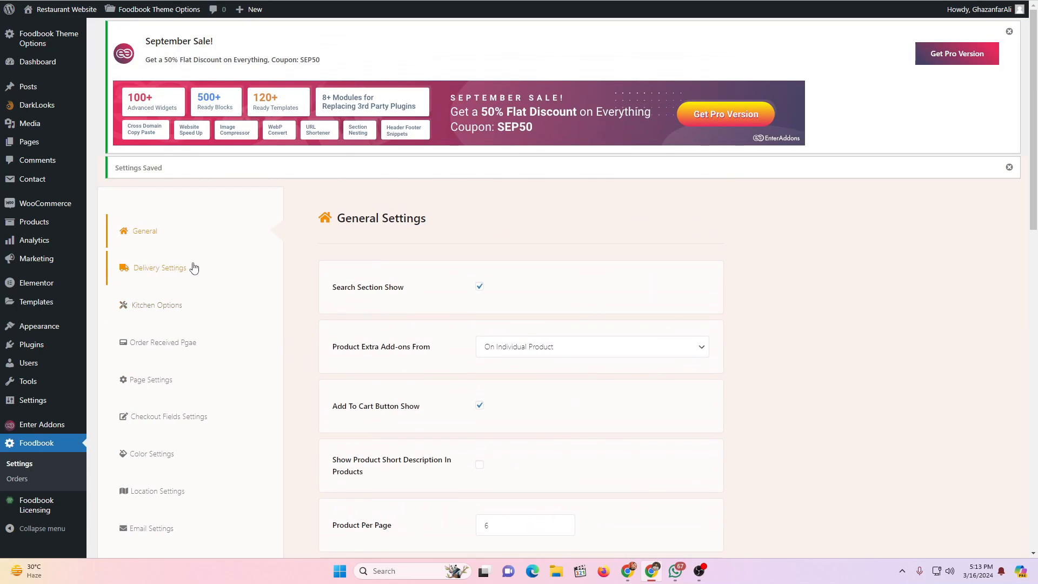
{"action": "left_click", "coordinate": [194, 268]}
{"action": "scroll", "coordinate": [313, 308], "scroll_direction": "down", "scroll_amount": 4}
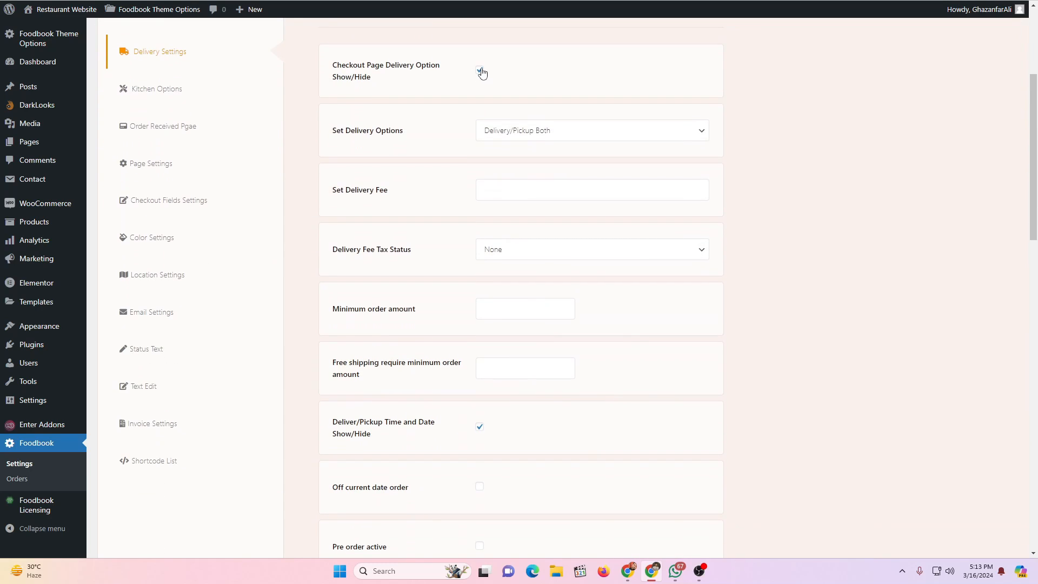
{"action": "left_click", "coordinate": [551, 137]}
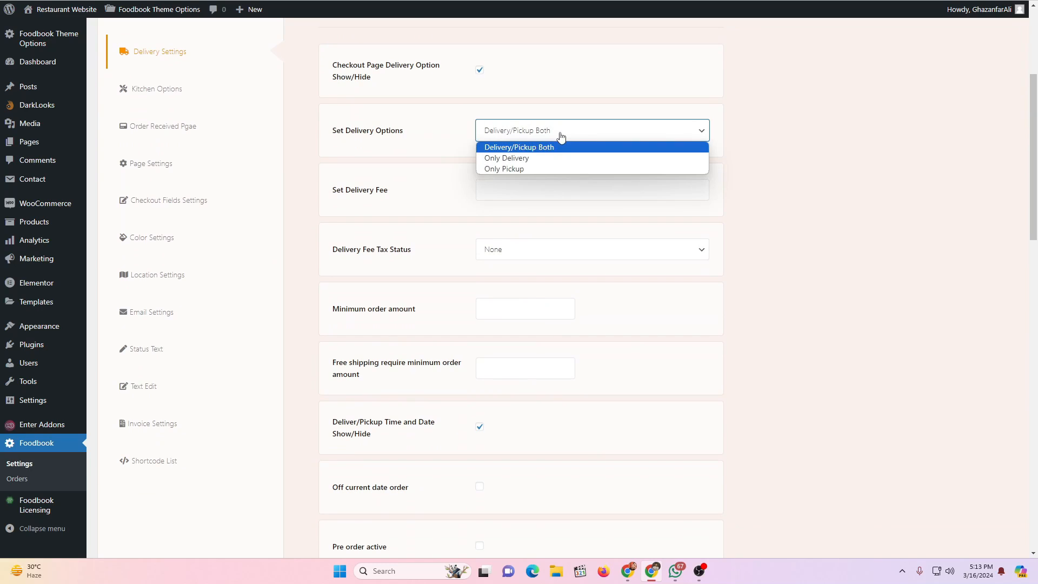
{"action": "left_click", "coordinate": [508, 152]}
Set the delivery fee to 5 and the delivery fee tax status to None.
{"action": "scroll", "coordinate": [394, 212], "scroll_direction": "down", "scroll_amount": 2}
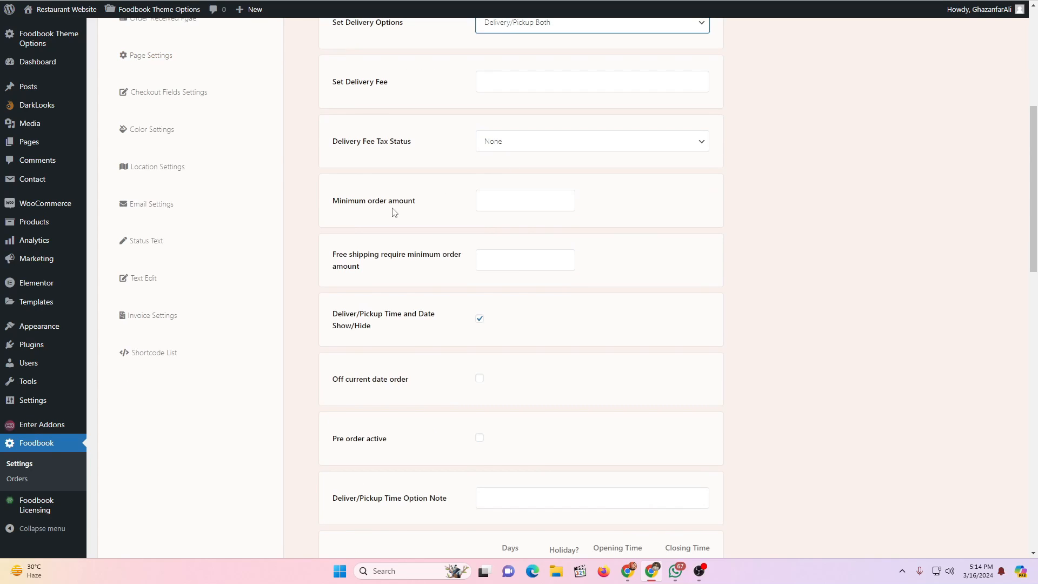
{"action": "left_click", "coordinate": [508, 79]}
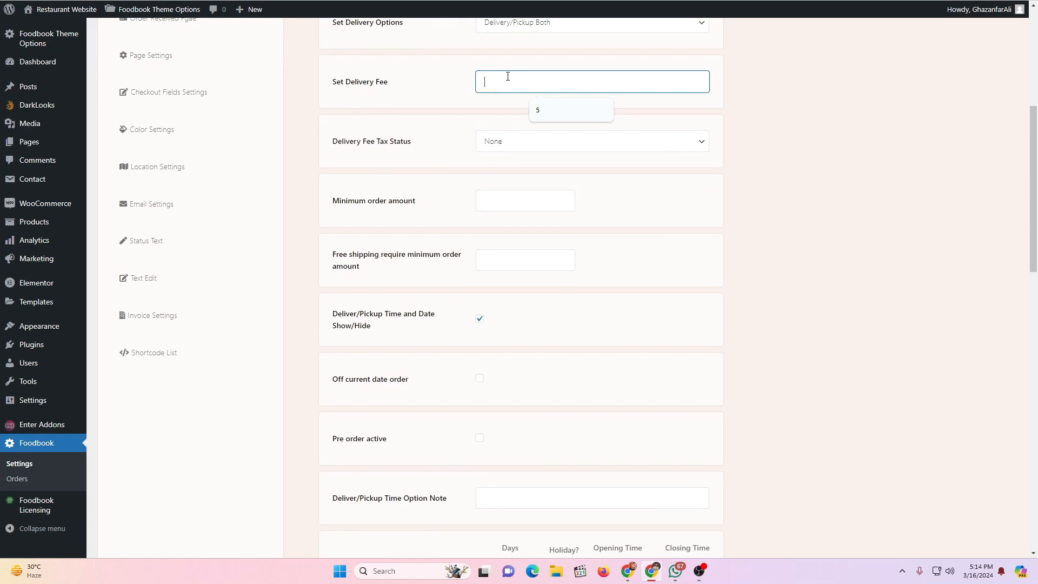
{"action": "type", "text": "5"}
{"action": "left_click", "coordinate": [425, 114]}
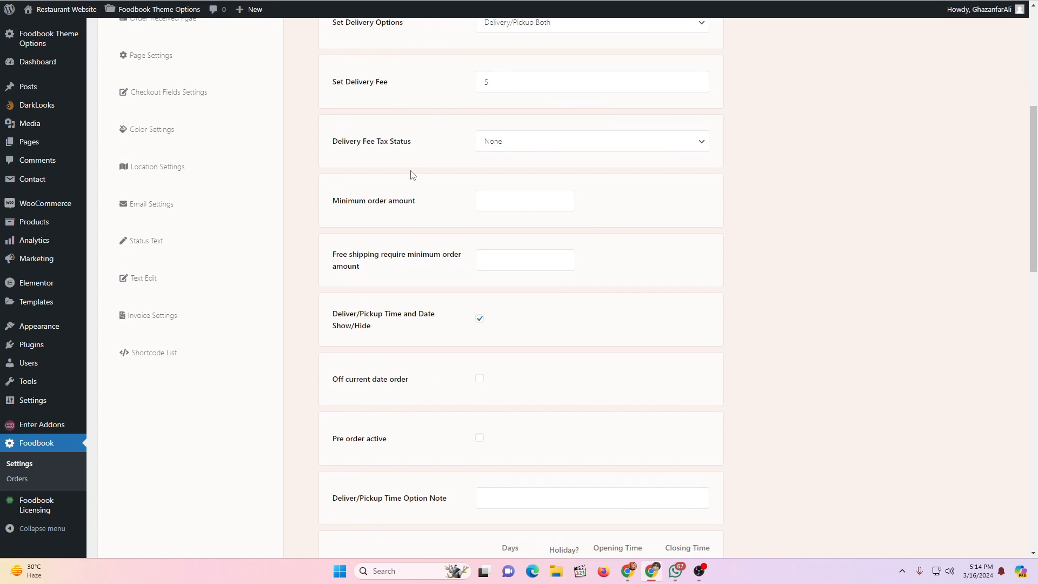
{"action": "scroll", "coordinate": [414, 175], "scroll_direction": "down", "scroll_amount": 1}
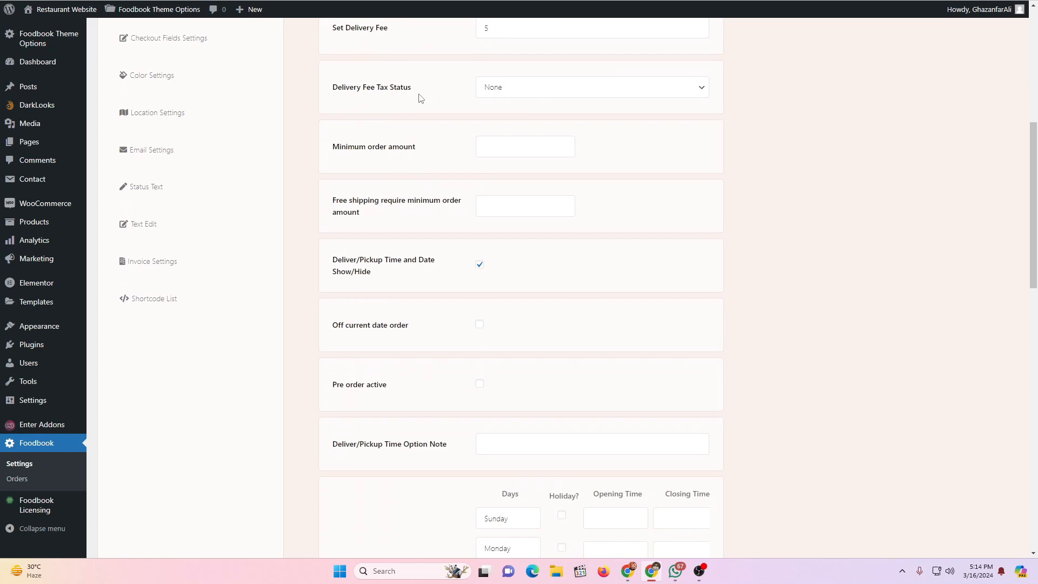
{"action": "left_click", "coordinate": [589, 93]}
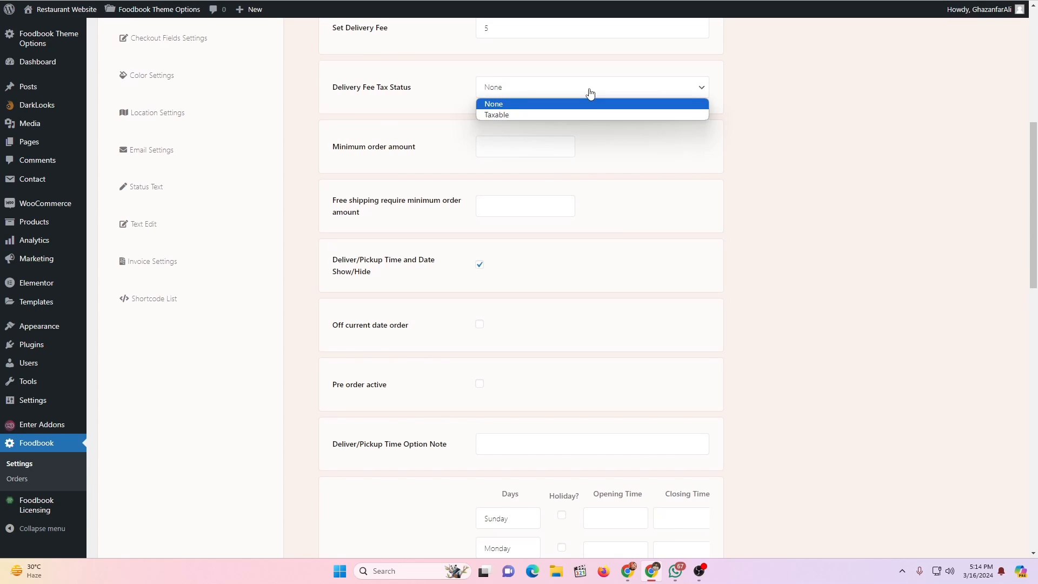
{"action": "left_click", "coordinate": [504, 104]}
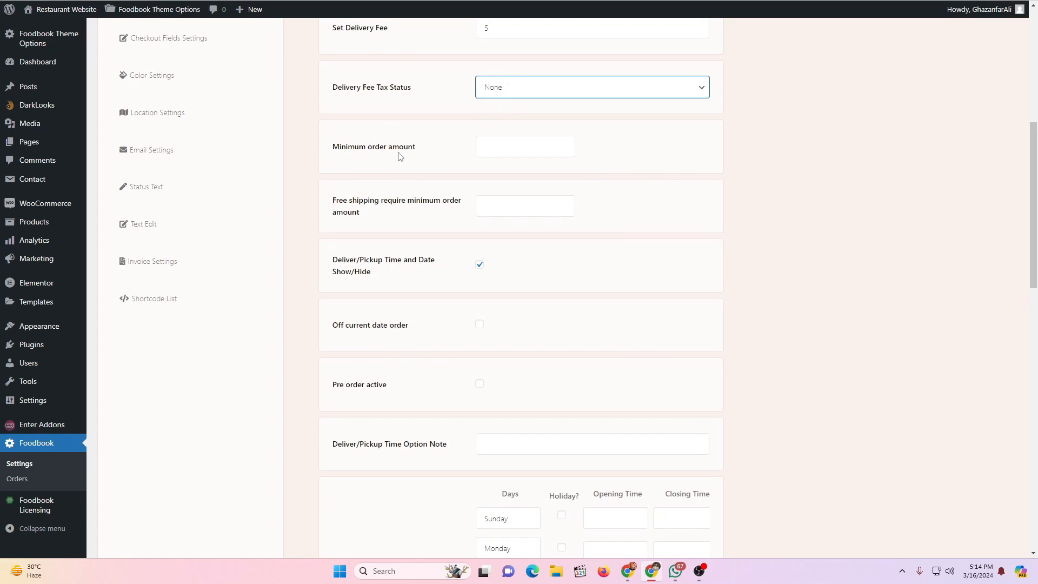
Leave the minimum order amount blank and set the minimum order amount for free shipping to 50.
{"action": "scroll", "coordinate": [433, 164], "scroll_direction": "up", "scroll_amount": 3}
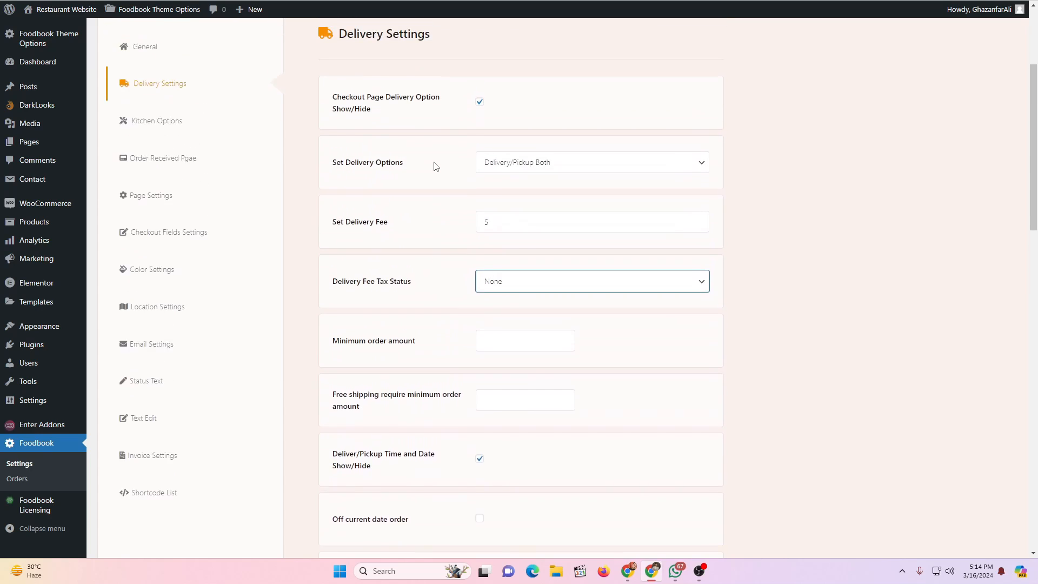
{"action": "scroll", "coordinate": [435, 166], "scroll_direction": "down", "scroll_amount": 3}
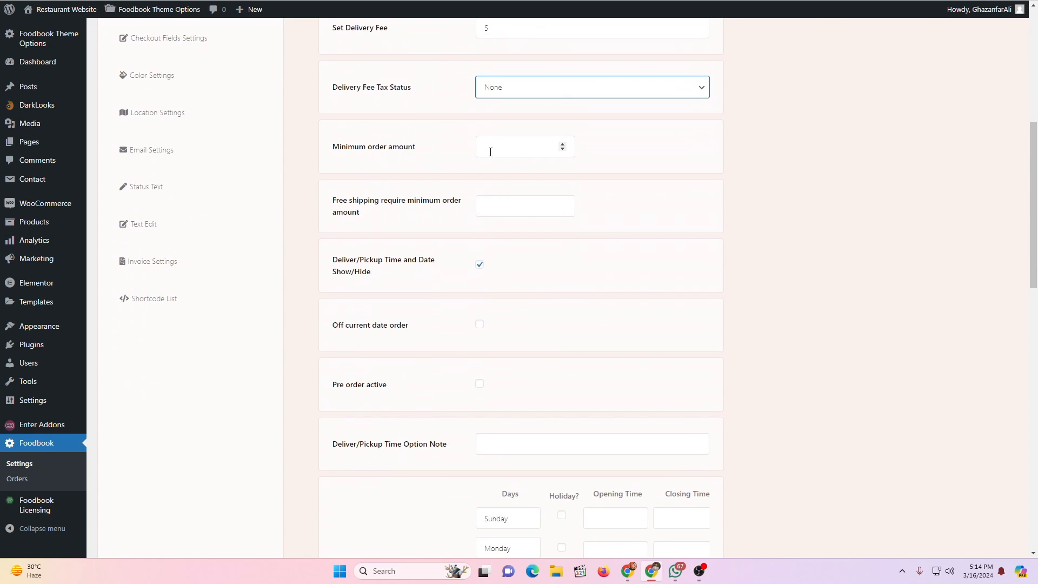
{"action": "left_click", "coordinate": [490, 152]}
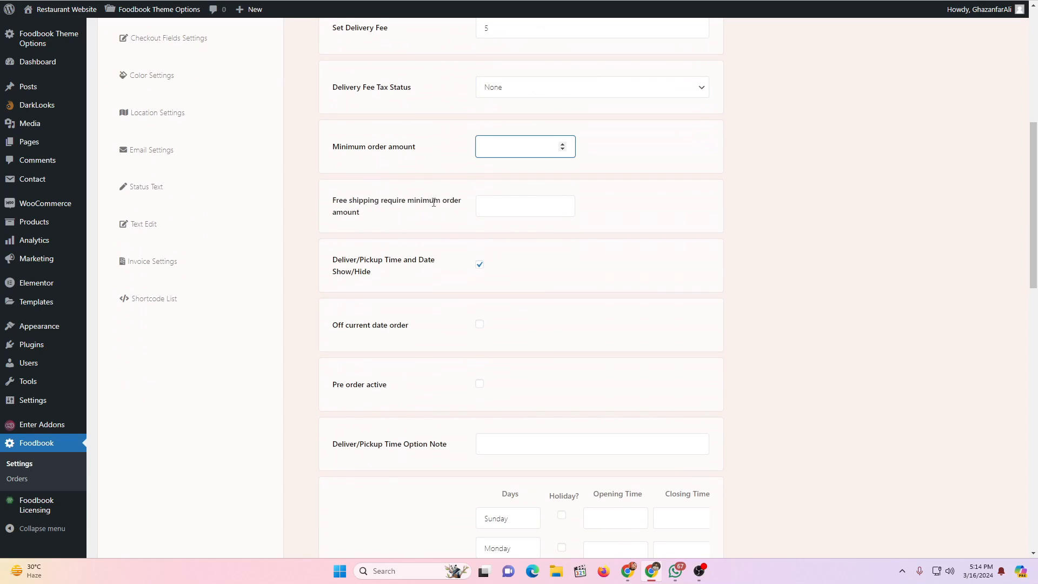
{"action": "left_click", "coordinate": [516, 205]}
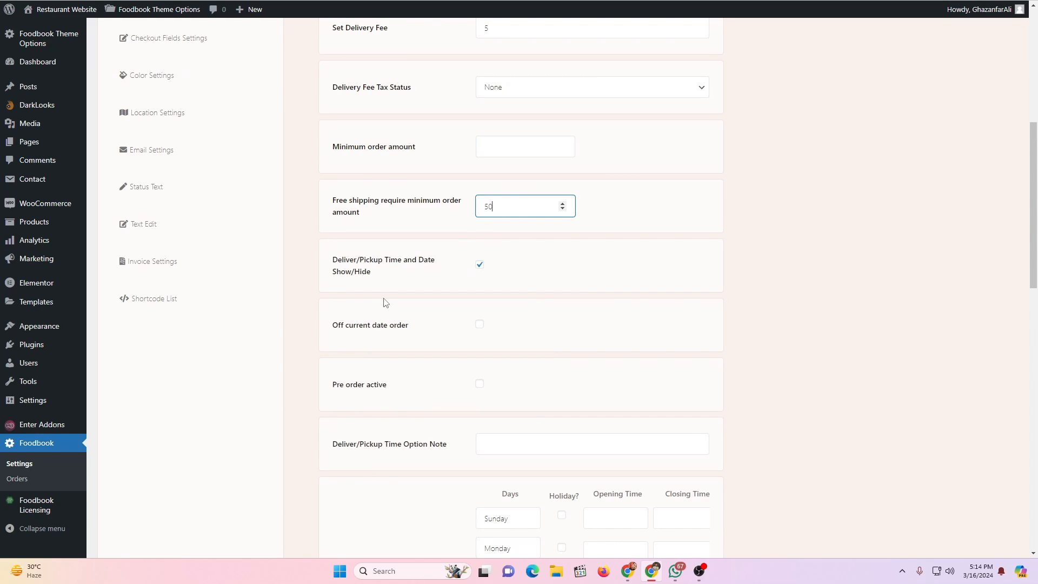
{"action": "left_click", "coordinate": [417, 261]}
Mark Sunday as a holiday in the Delivery Time and Day schedule, leaving the time option note empty.
{"action": "scroll", "coordinate": [360, 288], "scroll_direction": "down", "scroll_amount": 3}
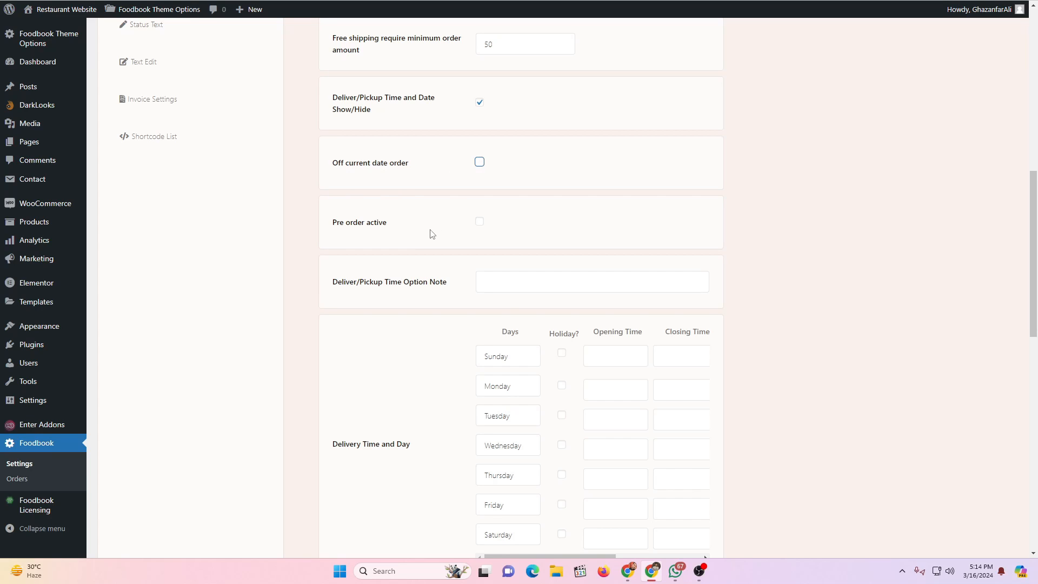
{"action": "scroll", "coordinate": [429, 232], "scroll_direction": "down", "scroll_amount": 2}
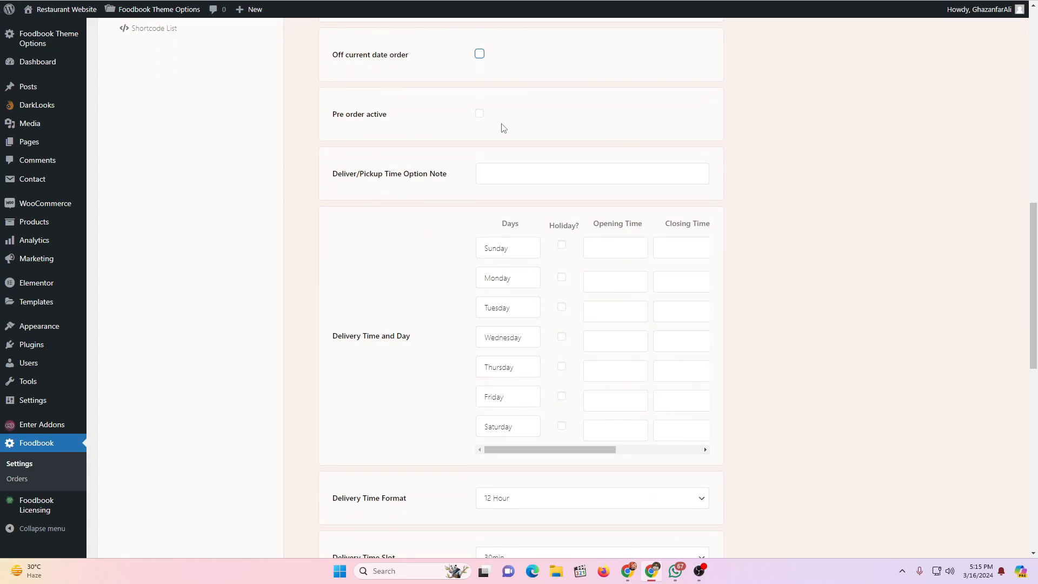
{"action": "left_click", "coordinate": [510, 175]}
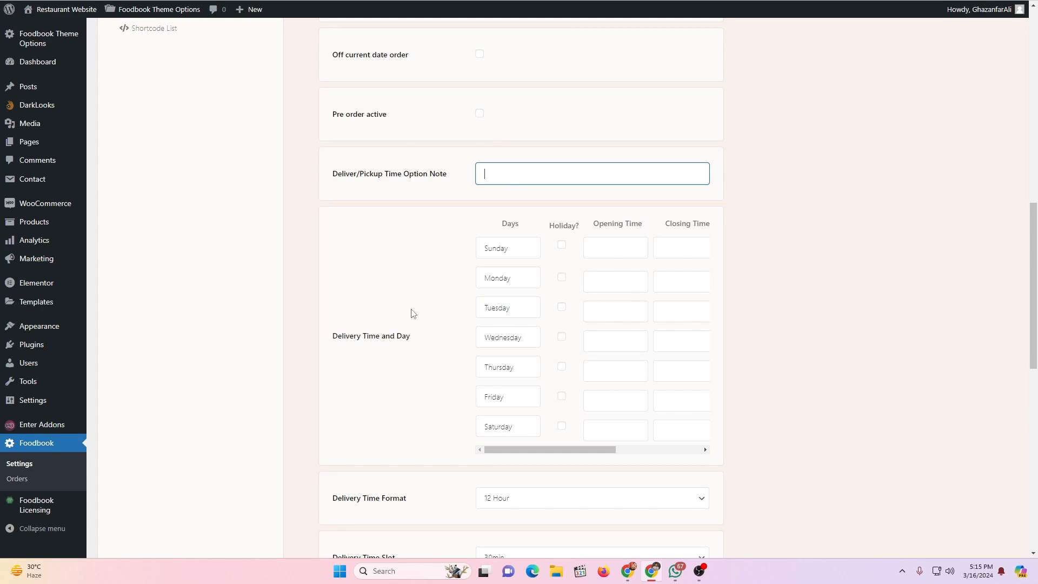
{"action": "left_click", "coordinate": [433, 335]}
{"action": "scroll", "coordinate": [435, 336], "scroll_direction": "down", "scroll_amount": 2}
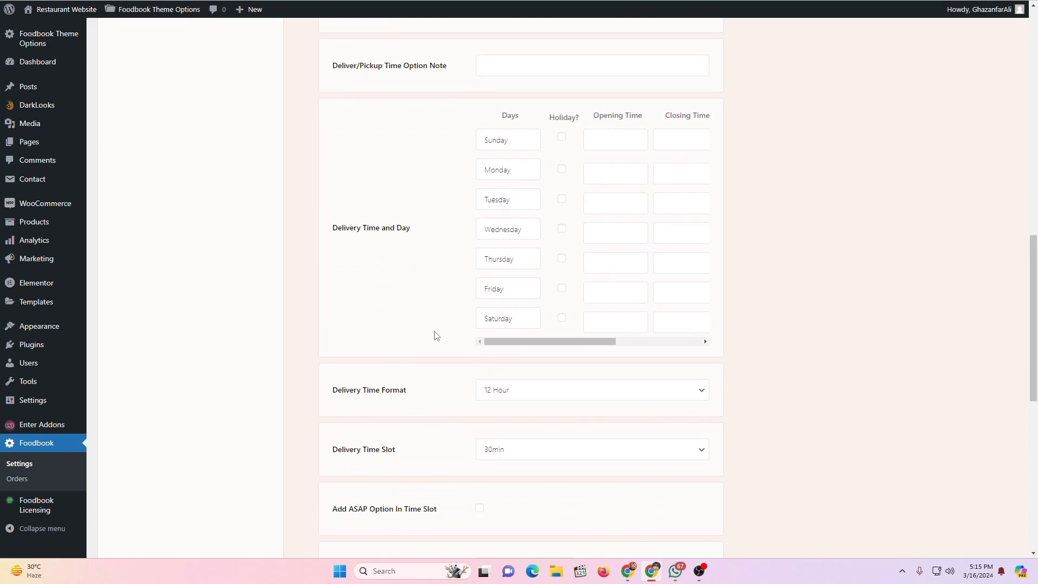
{"action": "left_click", "coordinate": [561, 137]}
Set Monday's opening time to 12:00 PM and its closing time to 12:00 PM.
{"action": "left_click", "coordinate": [644, 175]}
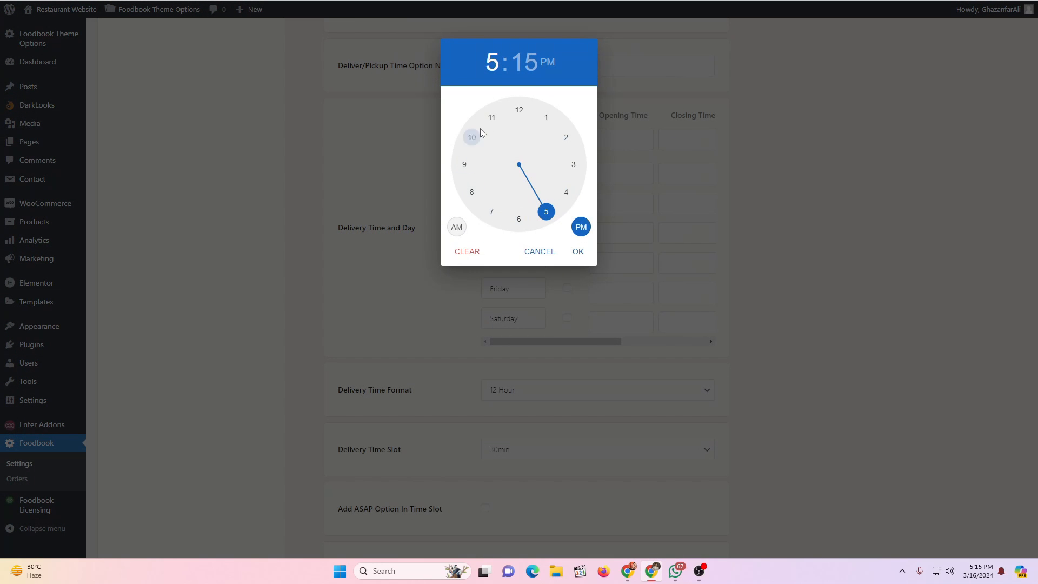
{"action": "left_click", "coordinate": [519, 114]}
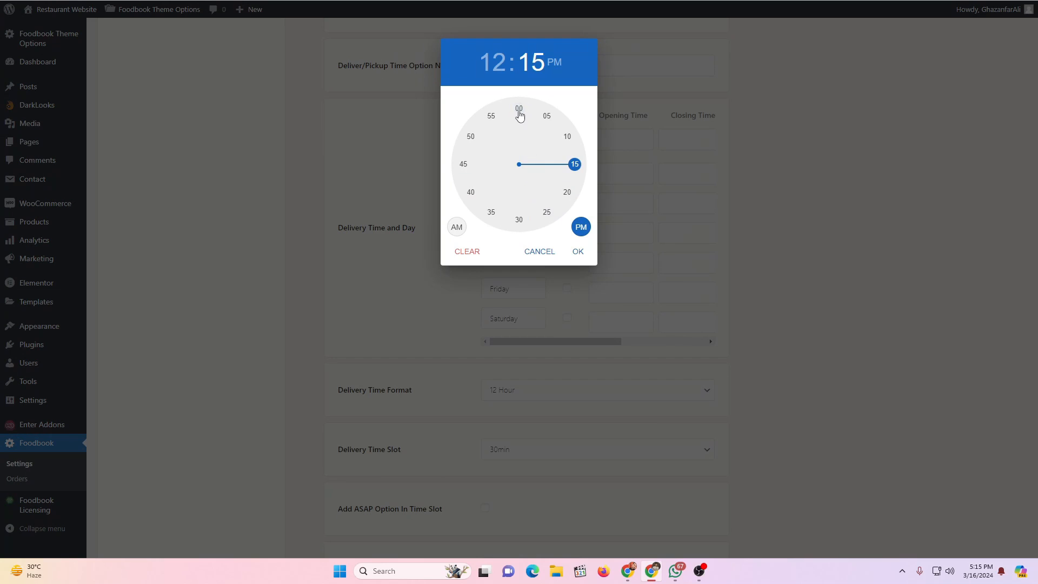
{"action": "left_click", "coordinate": [519, 110]}
{"action": "left_click", "coordinate": [676, 179]}
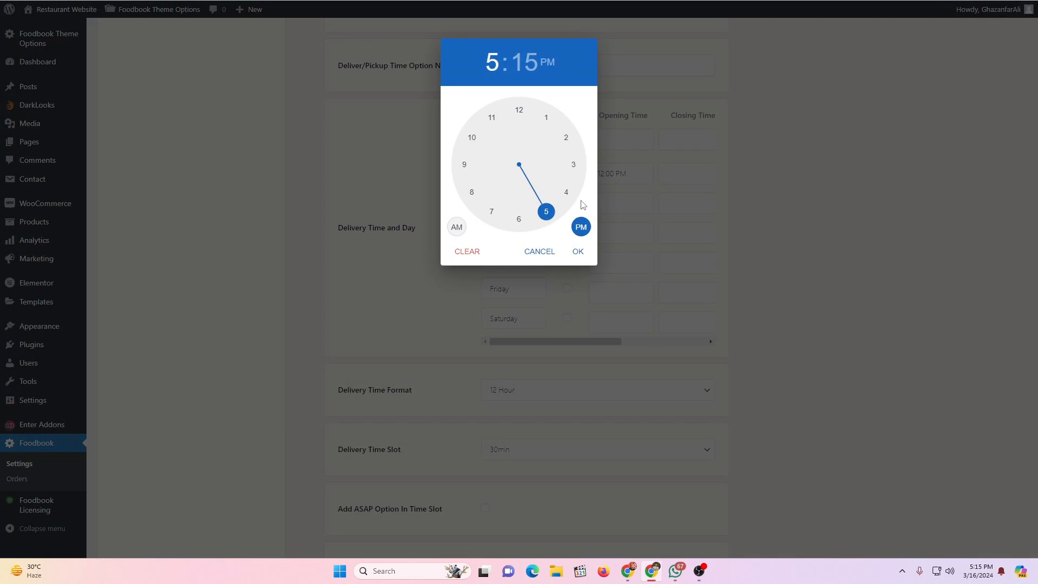
{"action": "left_click", "coordinate": [519, 109]}
{"action": "left_click", "coordinate": [518, 108]}
{"action": "left_click", "coordinate": [582, 254]}
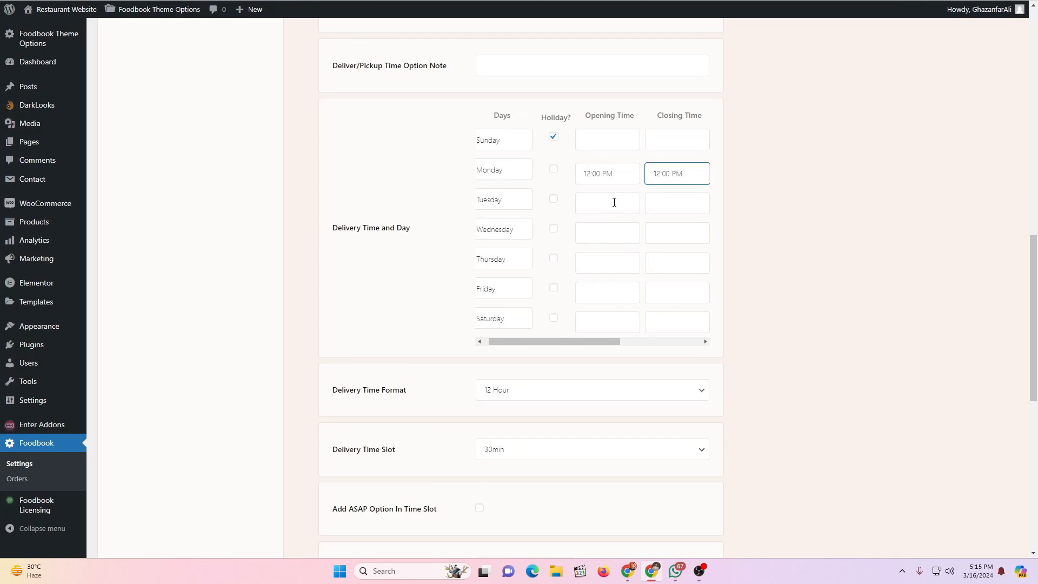
Set Tuesday's delivery hours from 12:00 PM to 12:00 AM and change Monday's closing time to 12:00 AM.
{"action": "left_click", "coordinate": [608, 202]}
{"action": "left_click", "coordinate": [518, 110]}
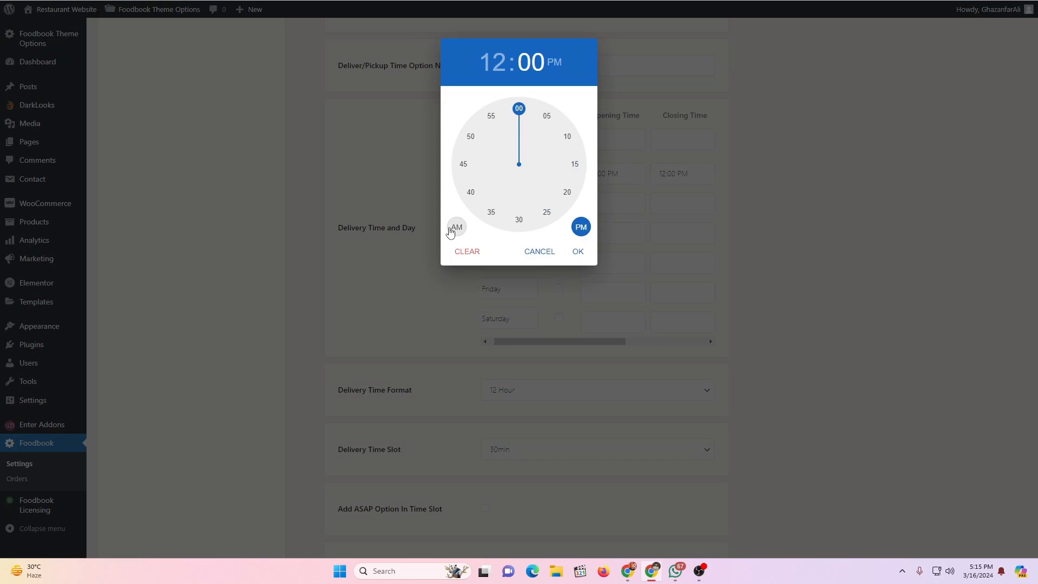
{"action": "left_click", "coordinate": [457, 227]}
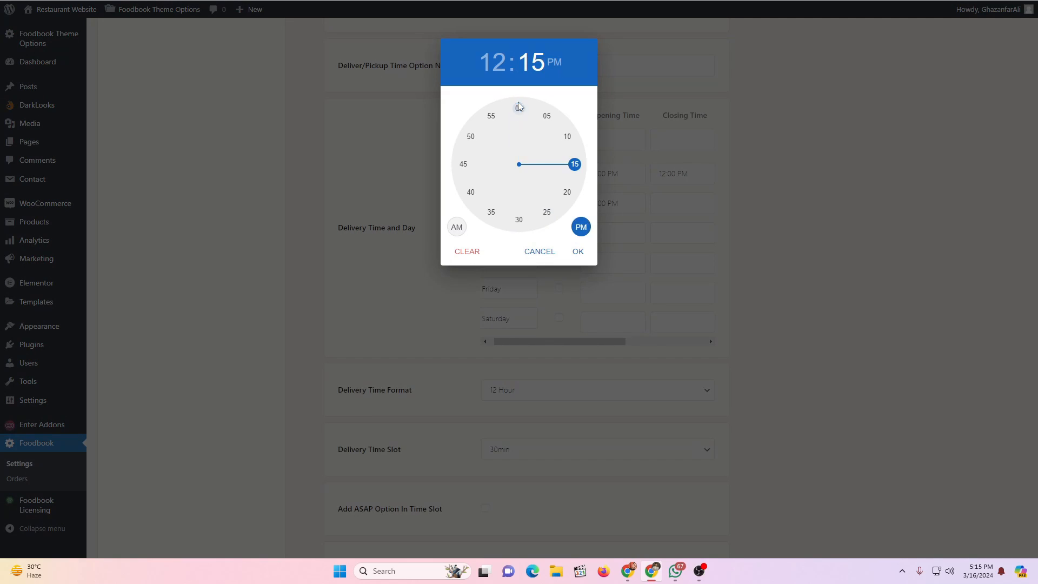
{"action": "left_click", "coordinate": [519, 108]}
{"action": "left_click", "coordinate": [457, 227]}
{"action": "left_click", "coordinate": [578, 253]}
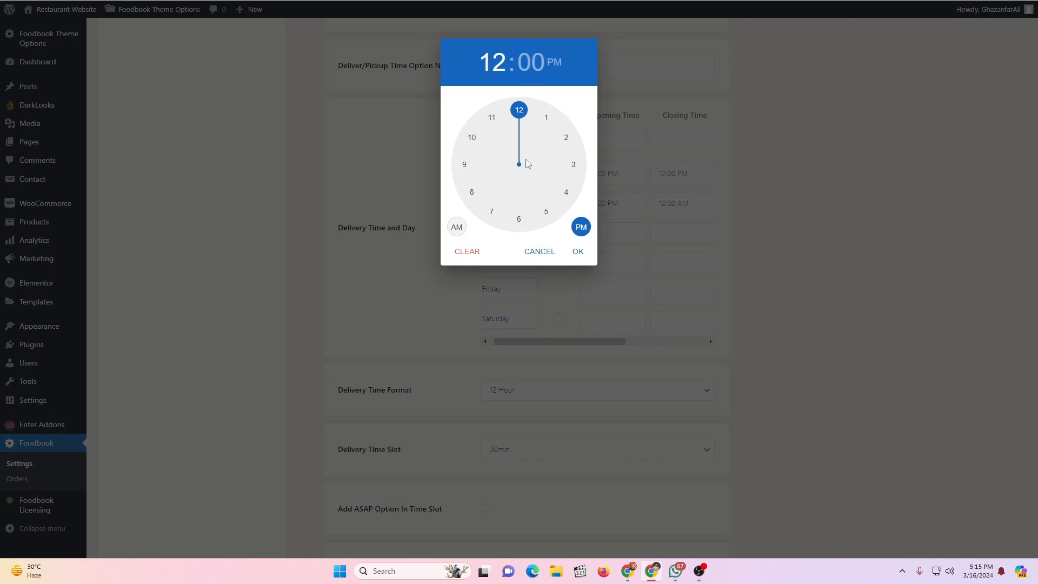
{"action": "left_click", "coordinate": [457, 227]}
{"action": "left_click", "coordinate": [578, 252]}
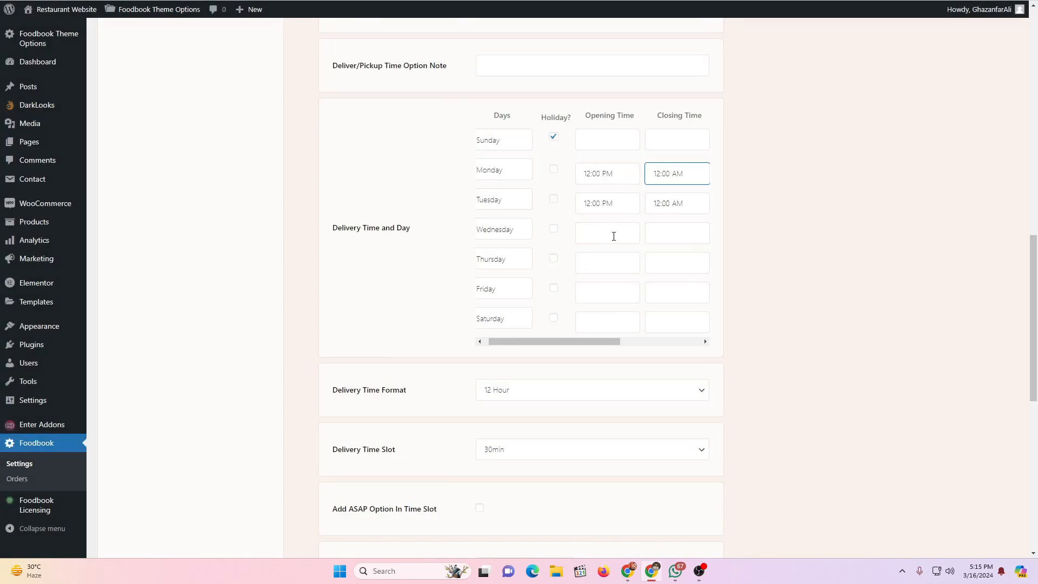
Set the delivery hours for Wednesday and Thursday from 12:00 PM to 12:00 AM.
{"action": "left_click", "coordinate": [614, 233]}
{"action": "left_click", "coordinate": [521, 112]}
{"action": "left_click", "coordinate": [520, 111]}
{"action": "left_click", "coordinate": [580, 251]}
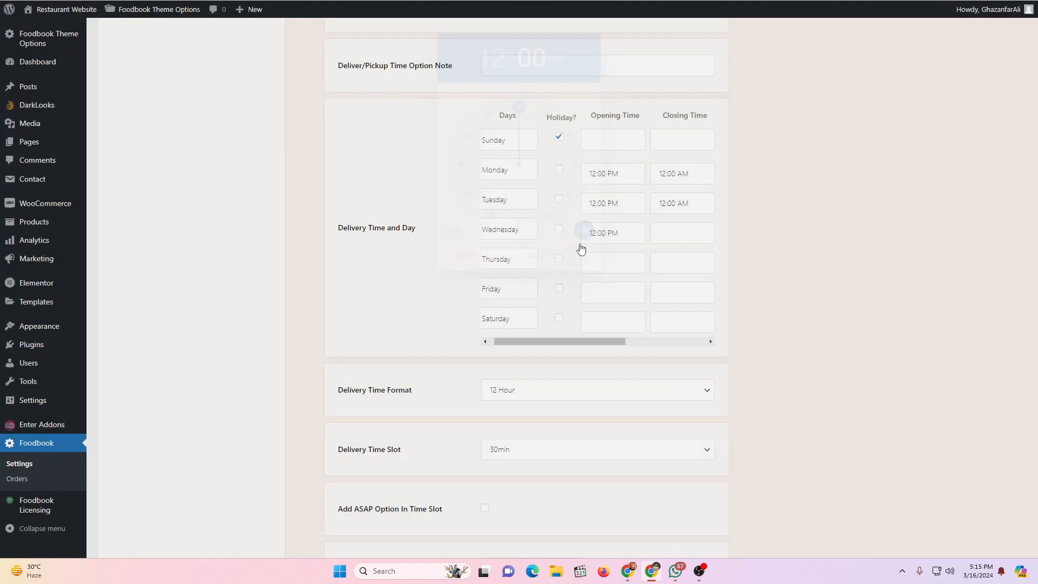
{"action": "left_click", "coordinate": [670, 234]}
{"action": "left_click", "coordinate": [520, 111]}
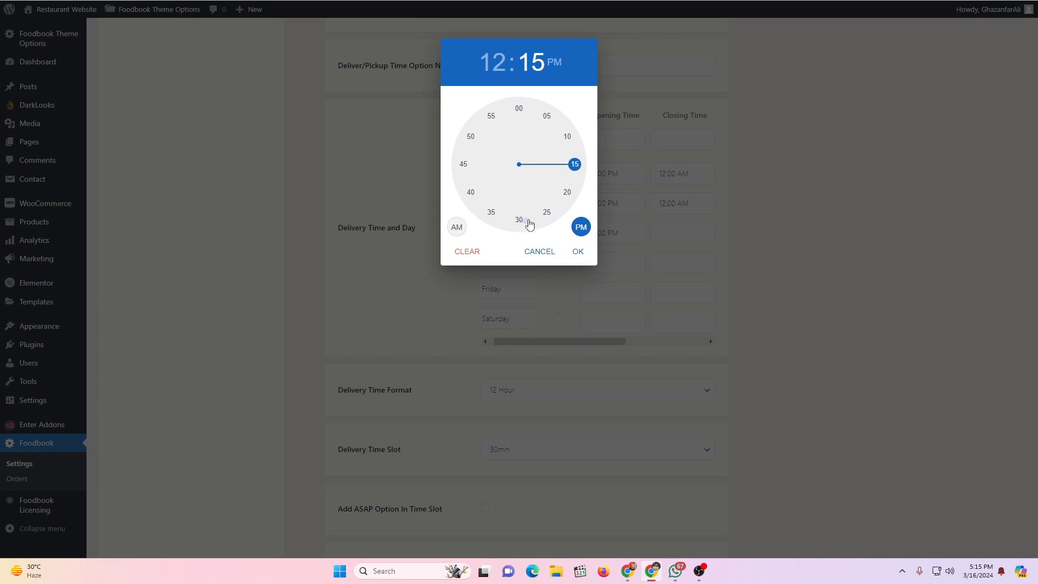
{"action": "left_click", "coordinate": [519, 108]}
{"action": "left_click", "coordinate": [578, 251]}
{"action": "left_click", "coordinate": [519, 109]}
{"action": "left_click", "coordinate": [578, 251]}
Set Friday's opening time to 12:00 PM and its closing time to 12:00 AM.
{"action": "left_click", "coordinate": [519, 110]}
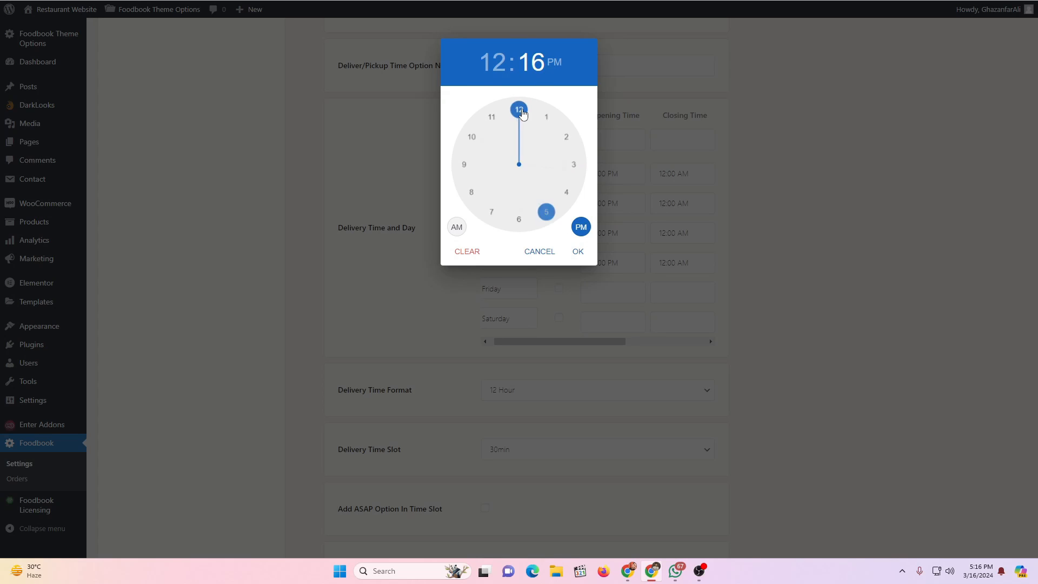
{"action": "left_click", "coordinate": [519, 109]}
{"action": "left_click", "coordinate": [578, 251]}
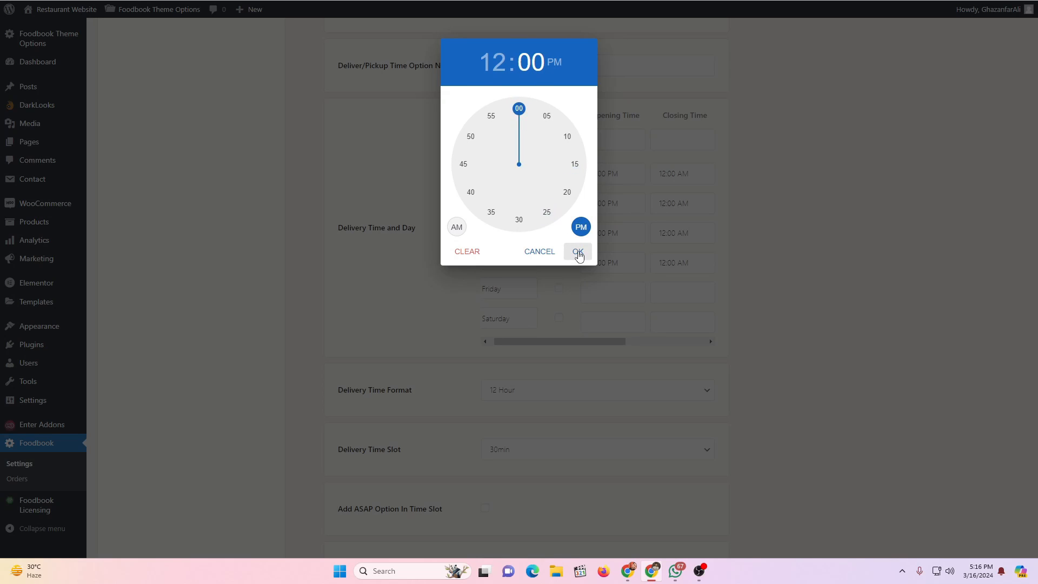
{"action": "left_click", "coordinate": [519, 109]}
{"action": "left_click", "coordinate": [519, 107]}
{"action": "left_click", "coordinate": [456, 227]}
{"action": "left_click", "coordinate": [578, 251]}
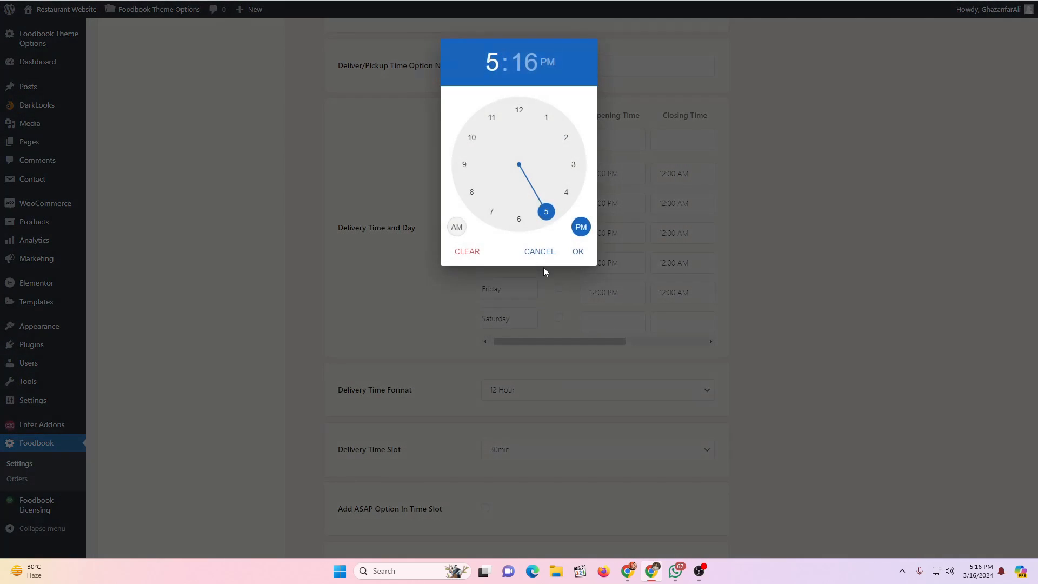
Set Saturday's opening time to 12:00 PM and its closing time to 12:00 AM.
{"action": "left_click", "coordinate": [519, 109]}
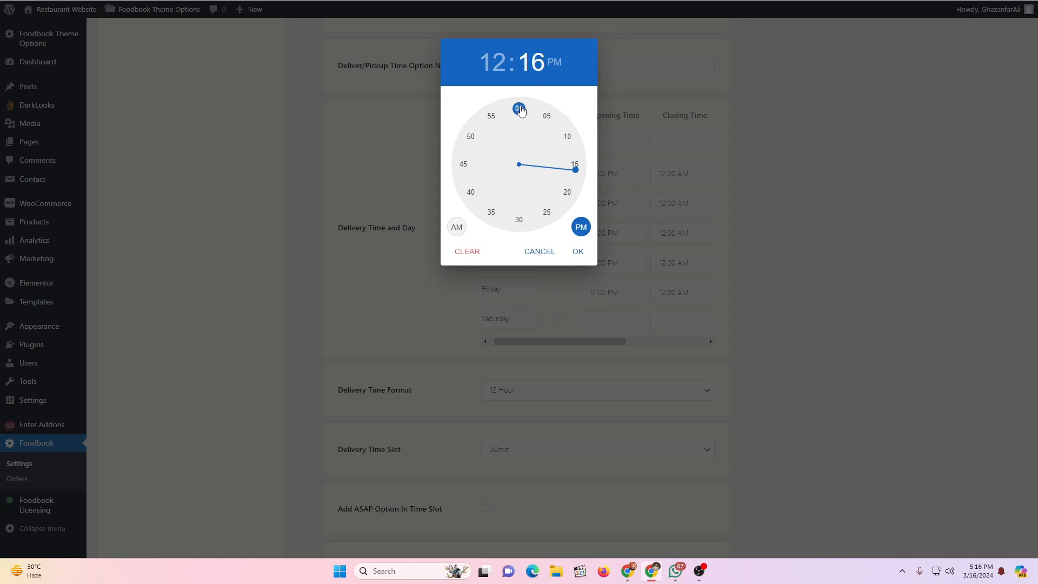
{"action": "left_click", "coordinate": [519, 108]}
{"action": "left_click", "coordinate": [578, 251]}
{"action": "left_click", "coordinate": [673, 323]}
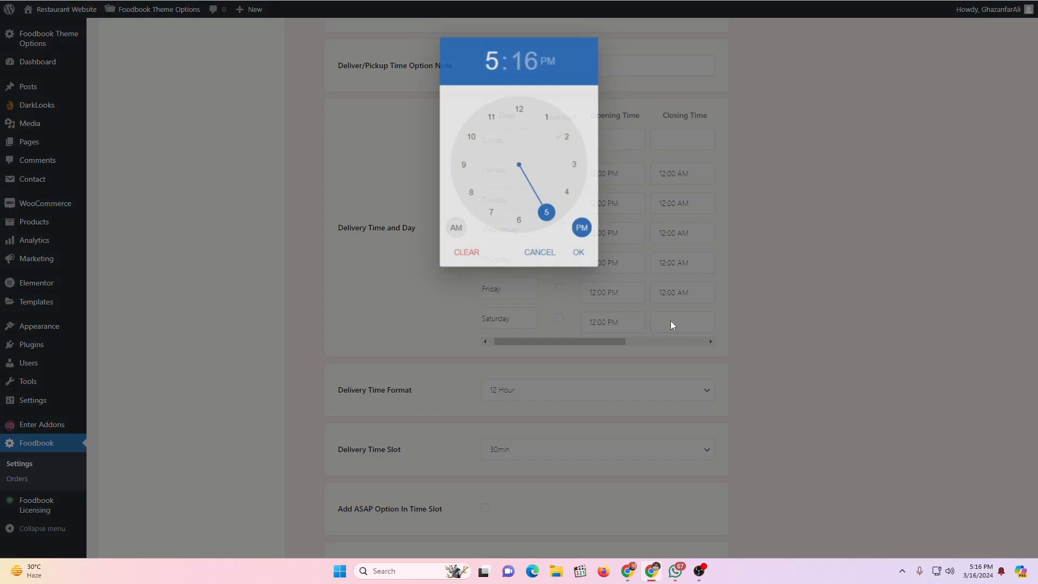
{"action": "left_click", "coordinate": [519, 110]}
{"action": "left_click", "coordinate": [519, 108]}
{"action": "left_click", "coordinate": [457, 227]}
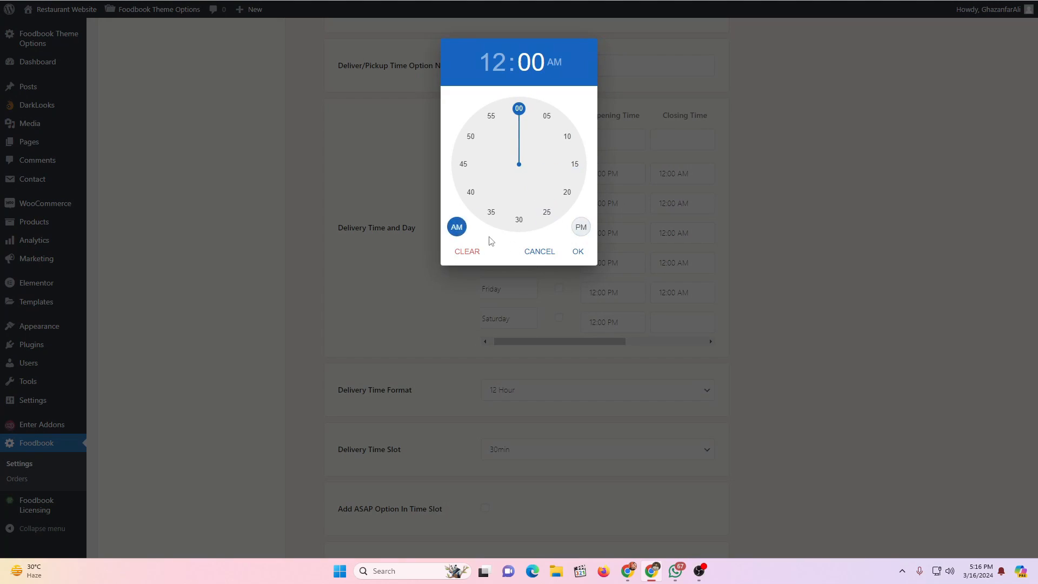
{"action": "left_click", "coordinate": [578, 251]}
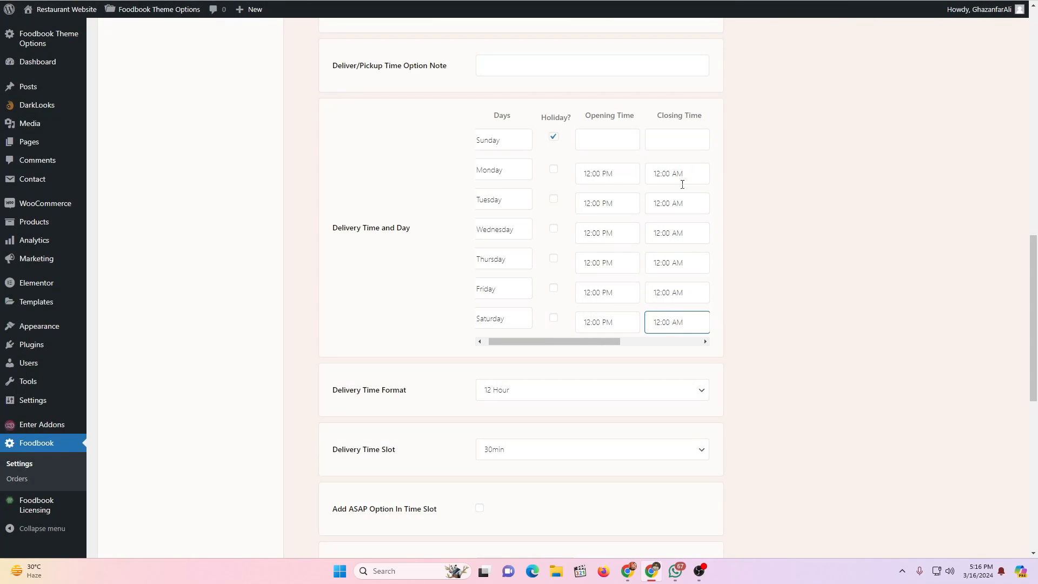
Review the weekly delivery schedule and the available choices for Delivery Time Format and Delivery Time Slot.
{"action": "scroll", "coordinate": [681, 187], "scroll_direction": "down", "scroll_amount": 3}
{"action": "scroll", "coordinate": [531, 168], "scroll_direction": "up", "scroll_amount": 4}
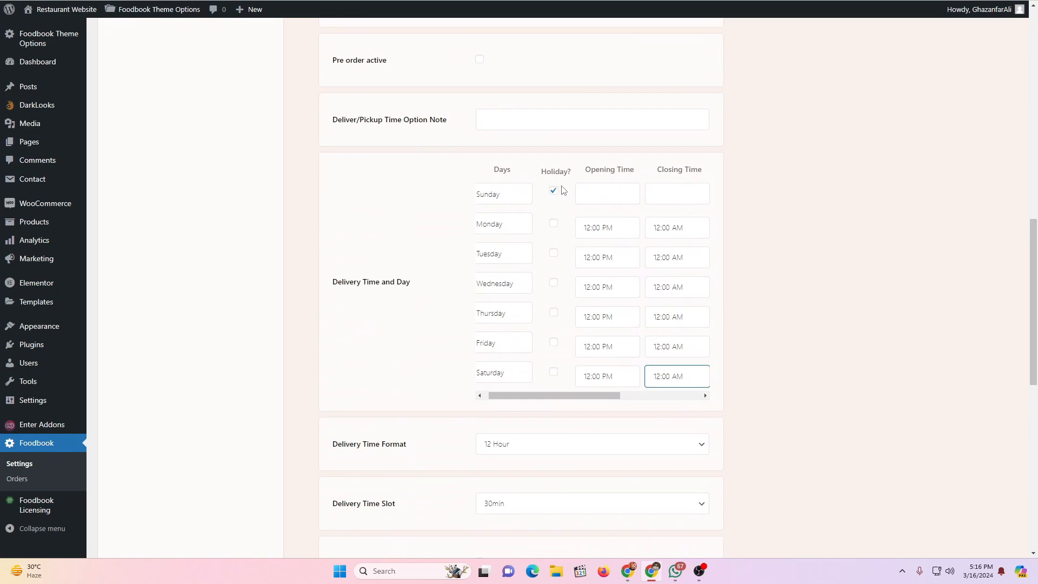
{"action": "scroll", "coordinate": [518, 270], "scroll_direction": "down", "scroll_amount": 4}
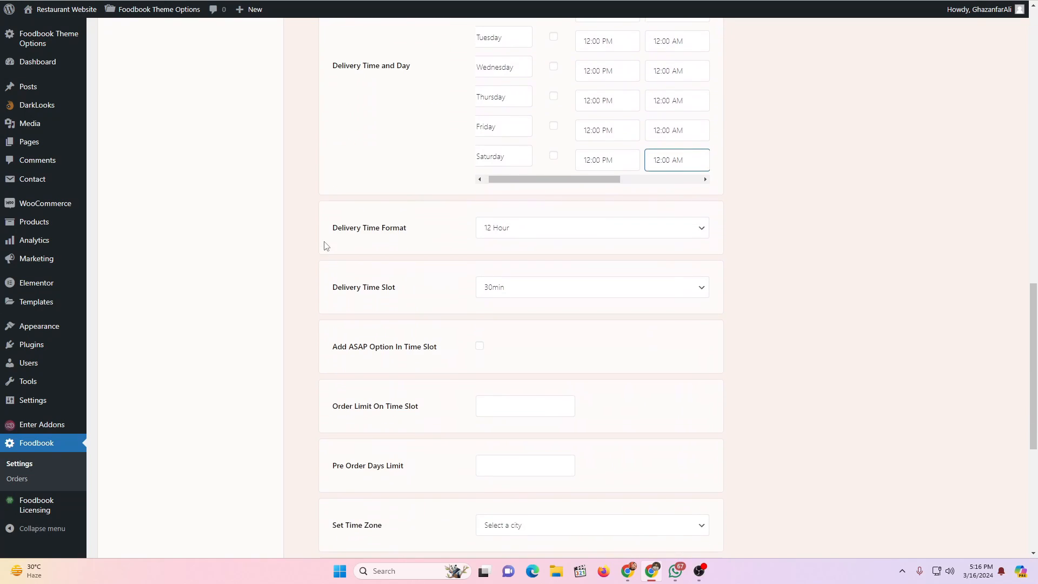
{"action": "scroll", "coordinate": [459, 241], "scroll_direction": "down", "scroll_amount": 3}
{"action": "left_click", "coordinate": [537, 68]}
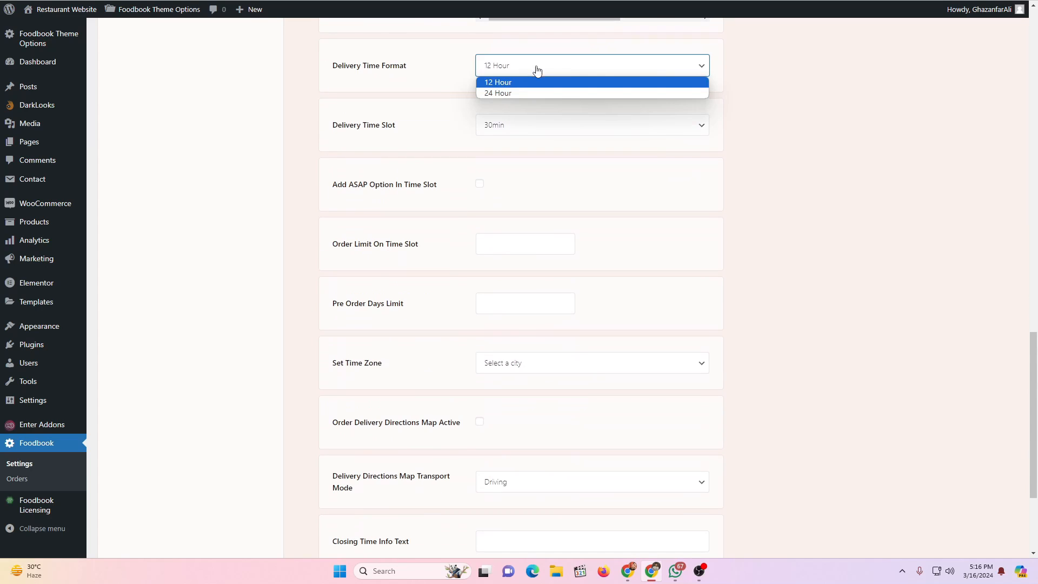
{"action": "left_click", "coordinate": [537, 67]}
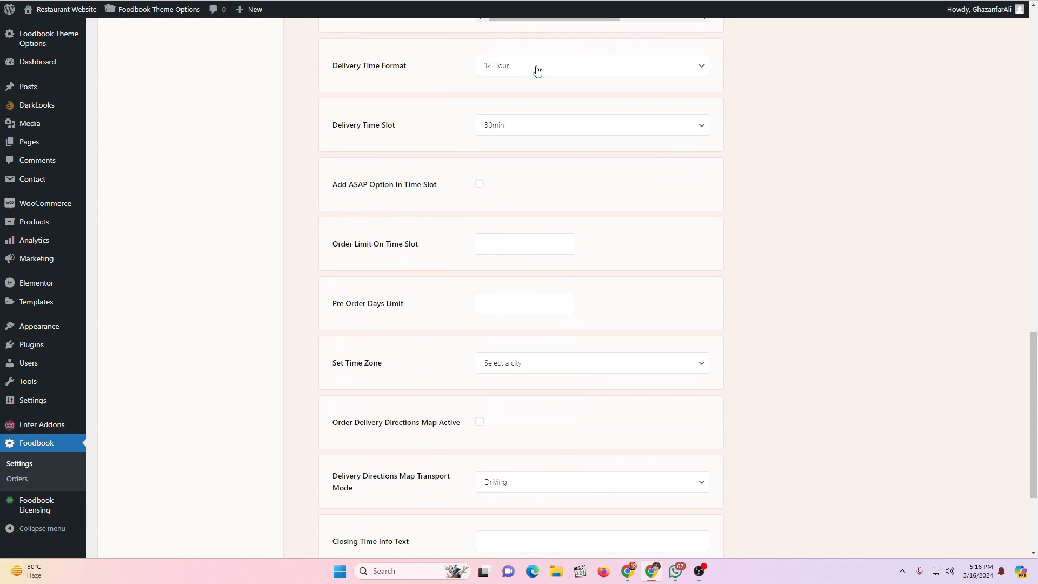
{"action": "left_click", "coordinate": [536, 125]}
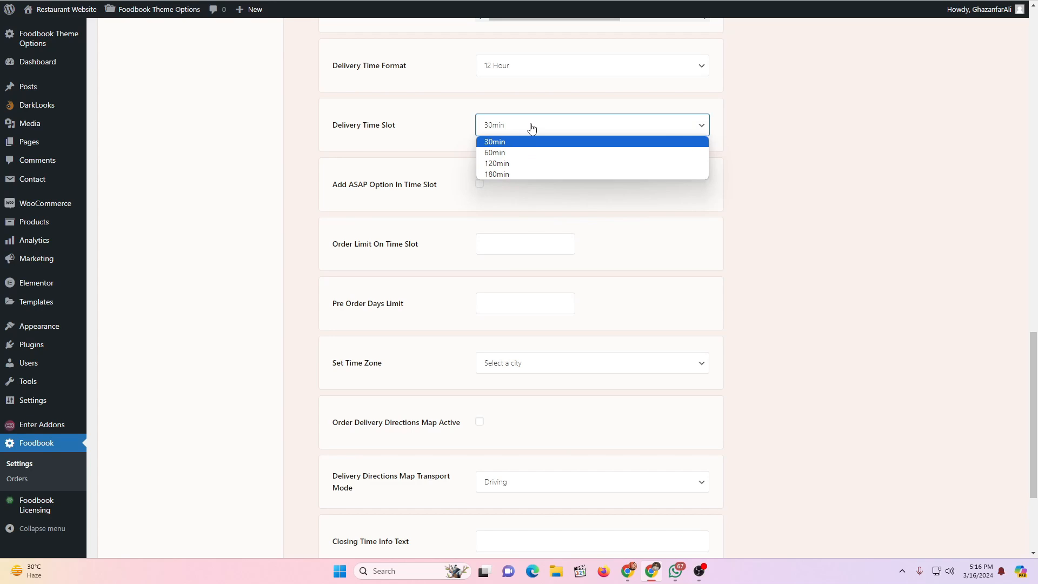
{"action": "left_click", "coordinate": [532, 127]}
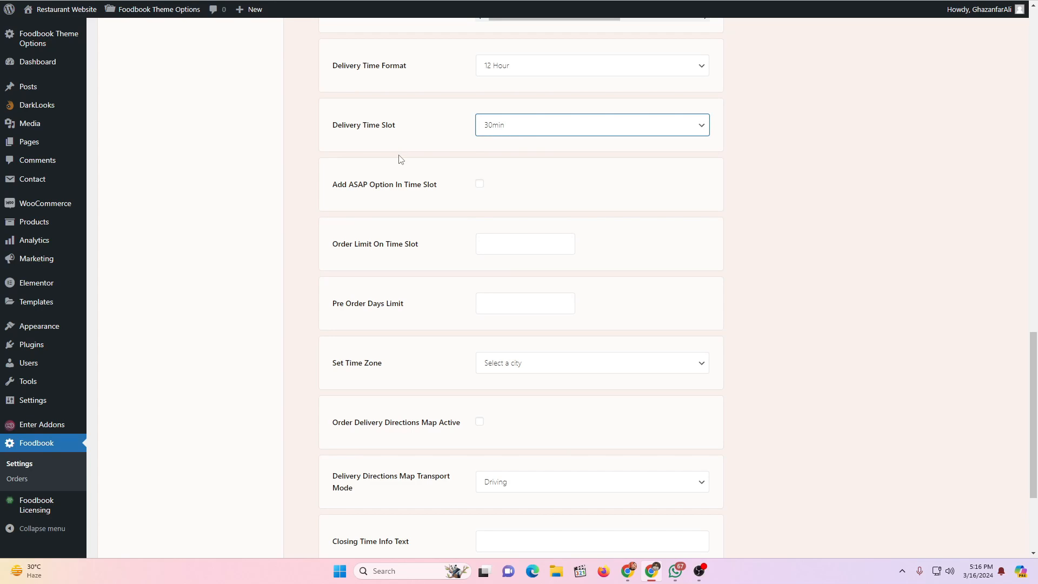
{"action": "scroll", "coordinate": [400, 160], "scroll_direction": "down", "scroll_amount": 1}
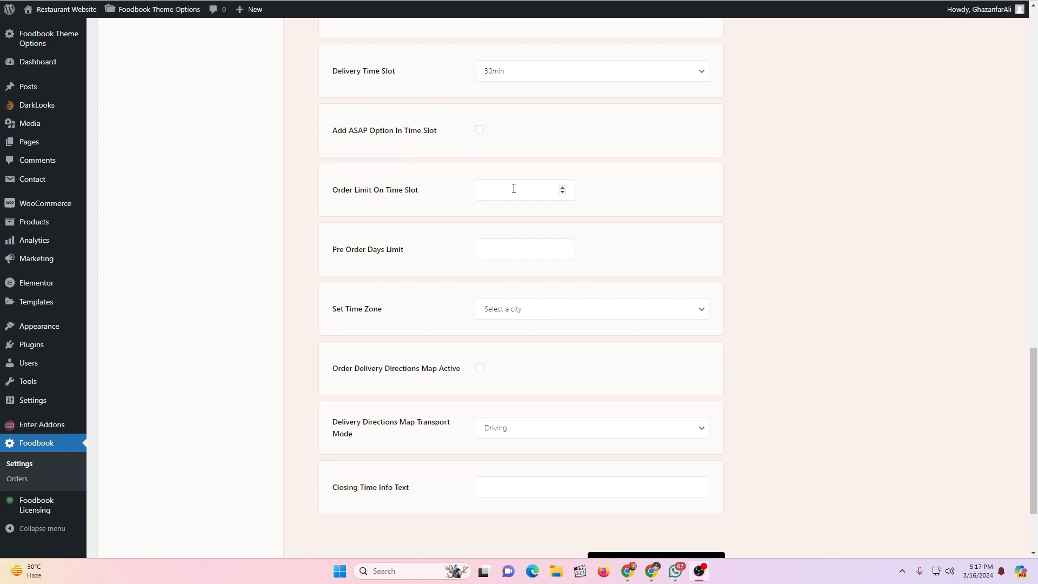
Set the delivery time zone to Argentina - Catamarca.
{"action": "left_click", "coordinate": [519, 247]}
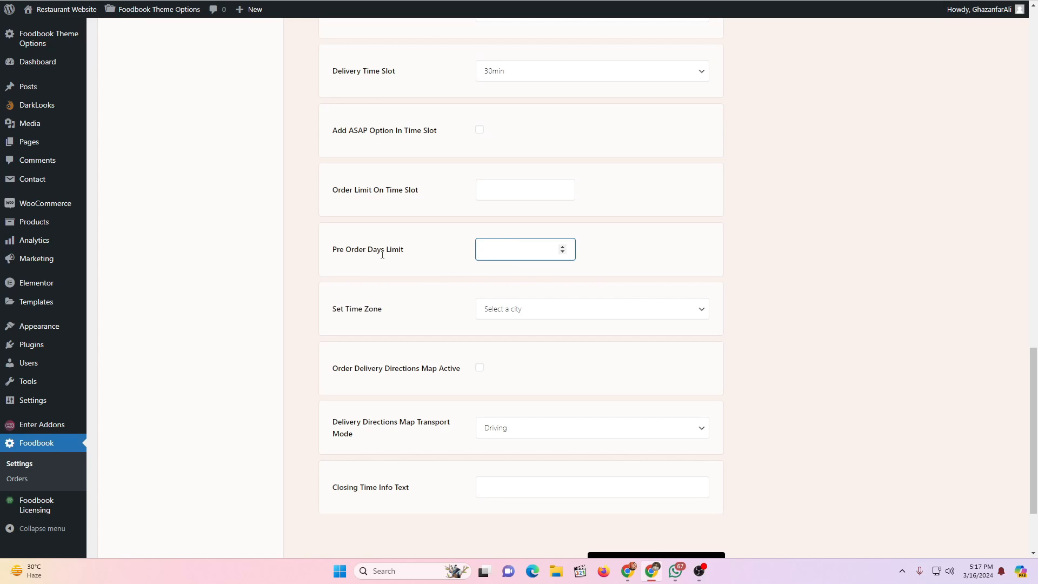
{"action": "scroll", "coordinate": [406, 262], "scroll_direction": "down", "scroll_amount": 3}
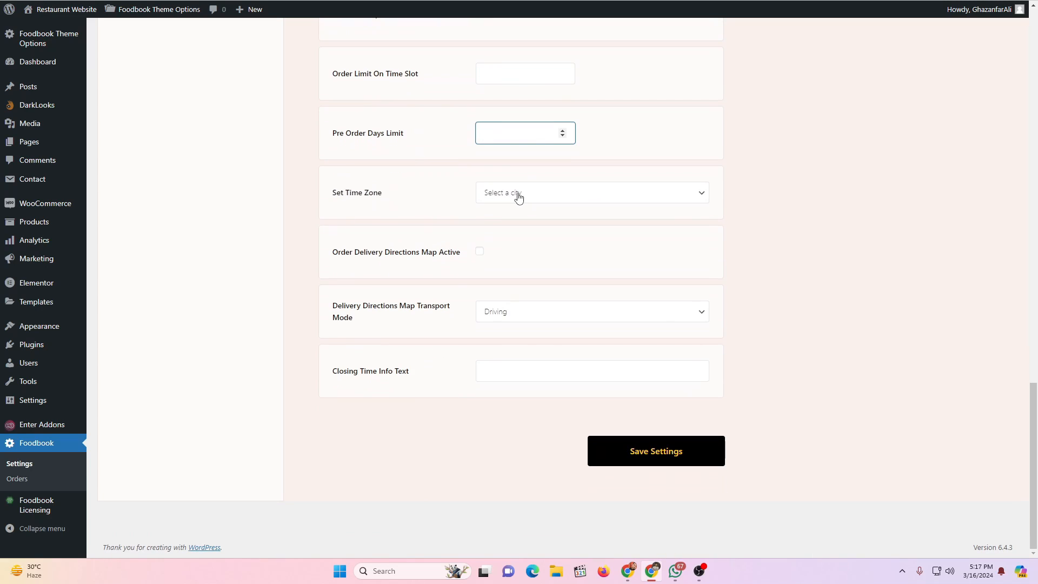
{"action": "left_click", "coordinate": [518, 197]}
{"action": "scroll", "coordinate": [520, 297], "scroll_direction": "down", "scroll_amount": 6}
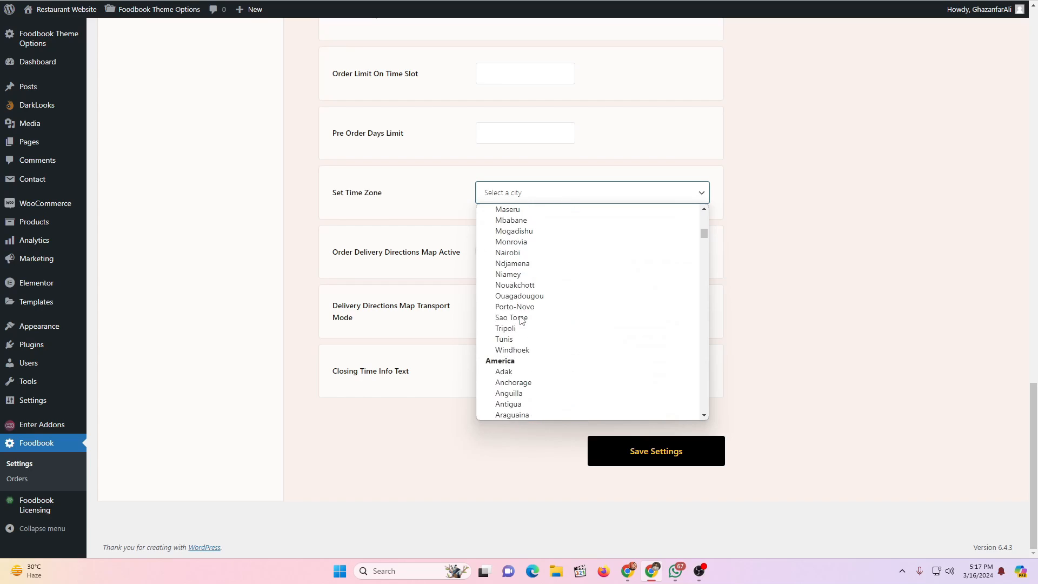
{"action": "scroll", "coordinate": [521, 320], "scroll_direction": "down", "scroll_amount": 2}
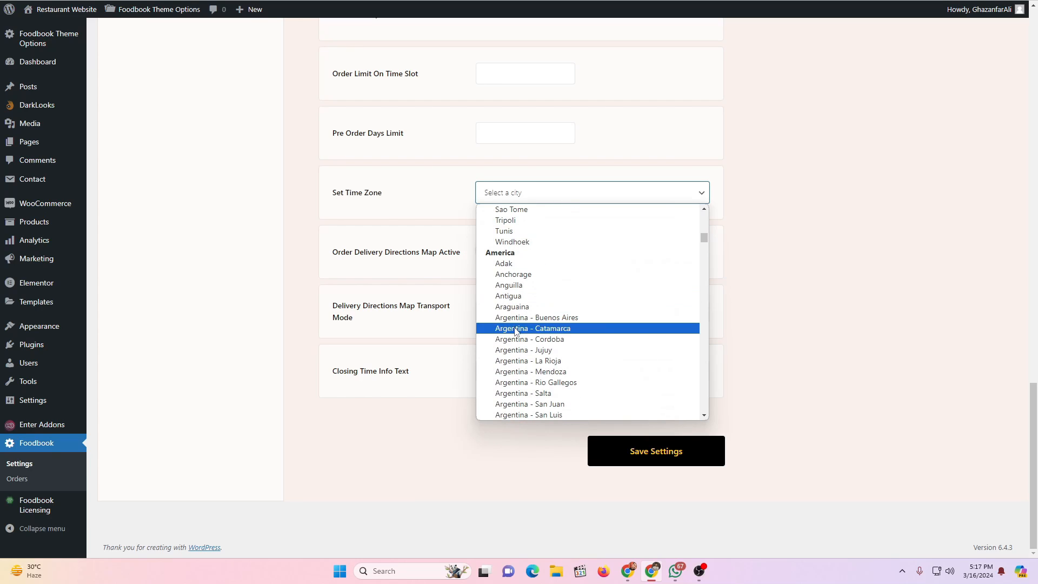
{"action": "left_click", "coordinate": [514, 331]}
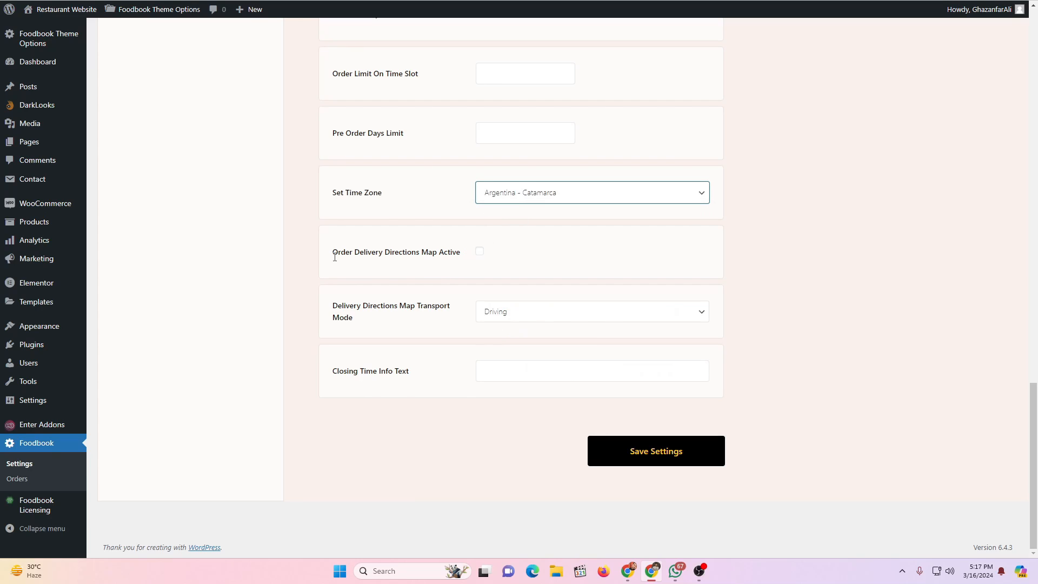
Activate the order delivery directions map with Driving as its transport mode.
{"action": "left_click", "coordinate": [478, 253]}
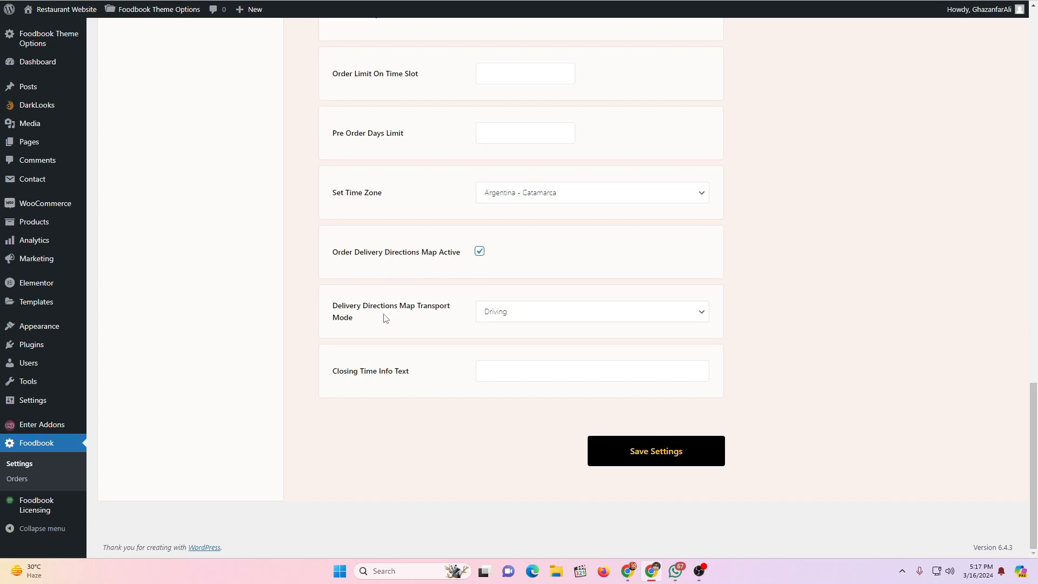
{"action": "left_click", "coordinate": [527, 314]}
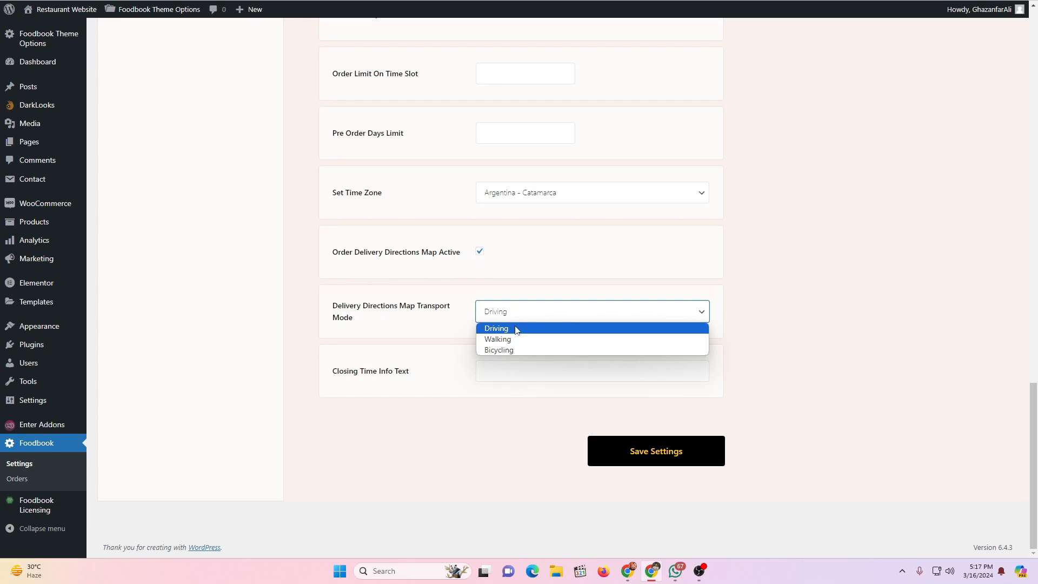
{"action": "left_click", "coordinate": [498, 328]}
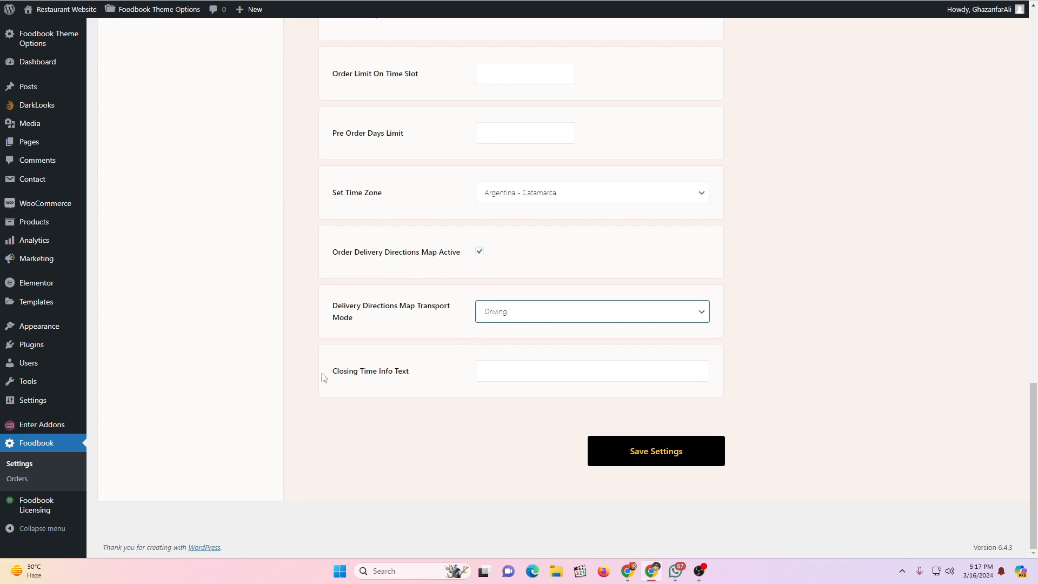
Set the Closing Time Info Text to "Sorry, Restaurant Closed" and save the delivery settings.
{"action": "left_click", "coordinate": [526, 371]}
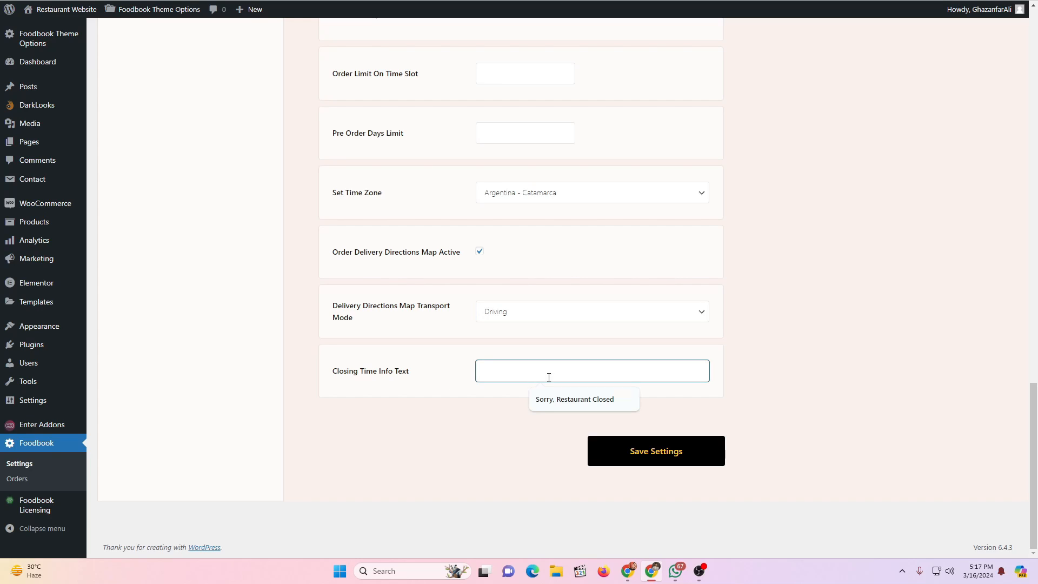
{"action": "left_click", "coordinate": [559, 399]}
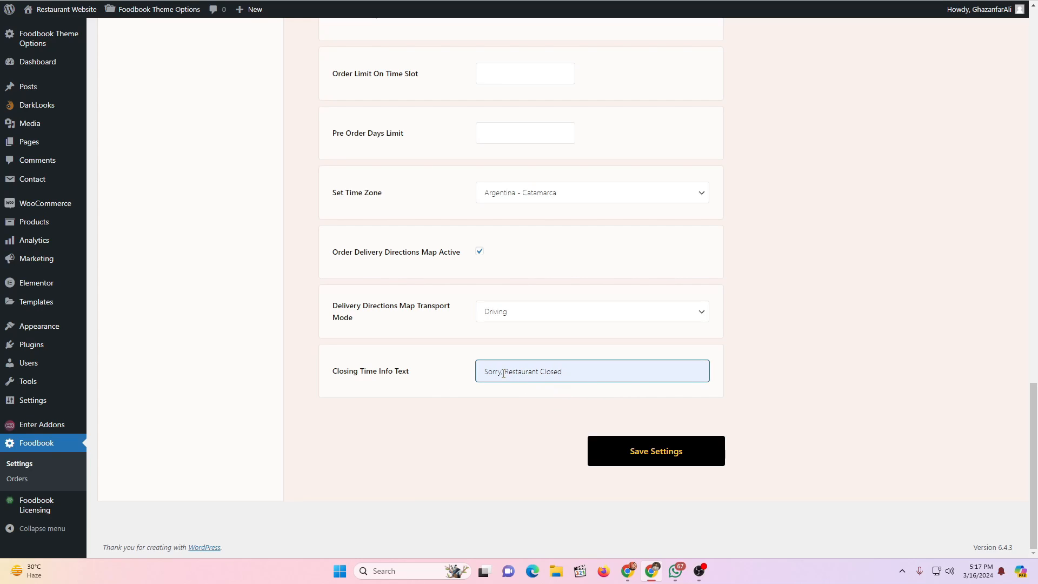
{"action": "left_click_drag", "start_coordinate": [571, 380], "coordinate": [477, 375]}
{"action": "left_click", "coordinate": [455, 380]}
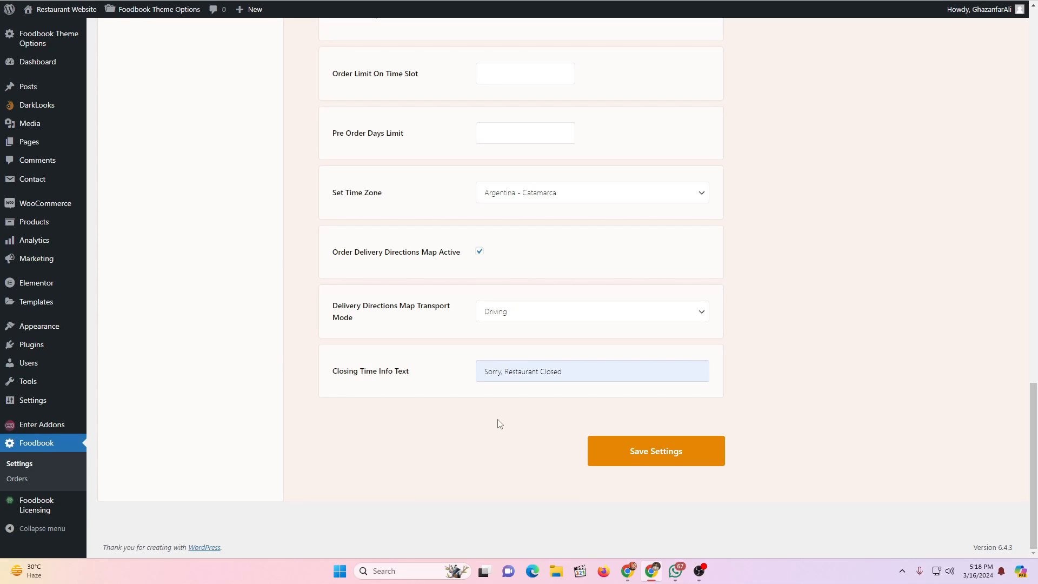
Enable Deliver Boy Assign Option and All Order Show In Kitchen in the Kitchen Options, and save them.
{"action": "scroll", "coordinate": [388, 389], "scroll_direction": "up", "scroll_amount": 14}
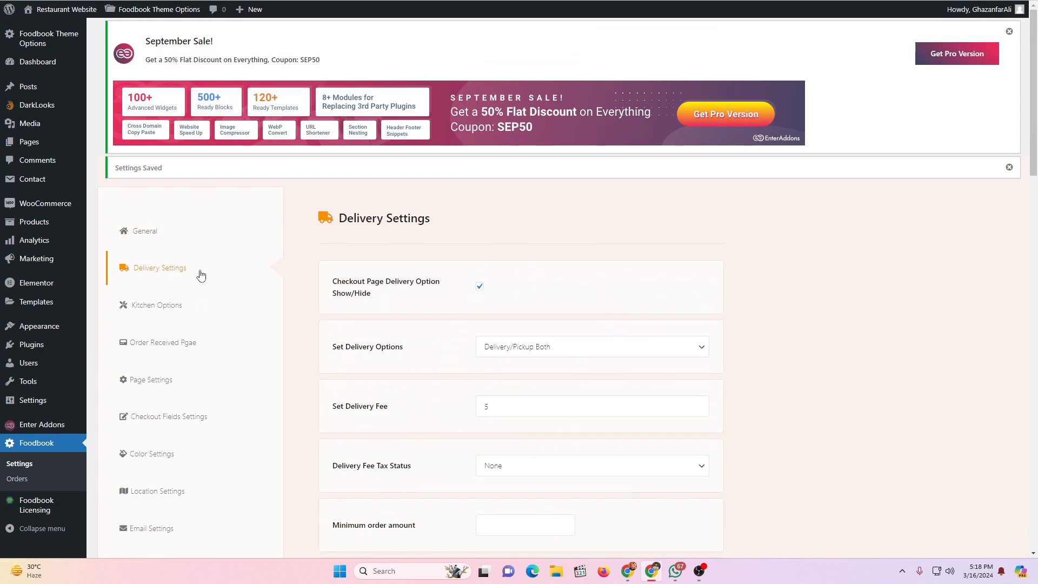
{"action": "left_click", "coordinate": [185, 310]}
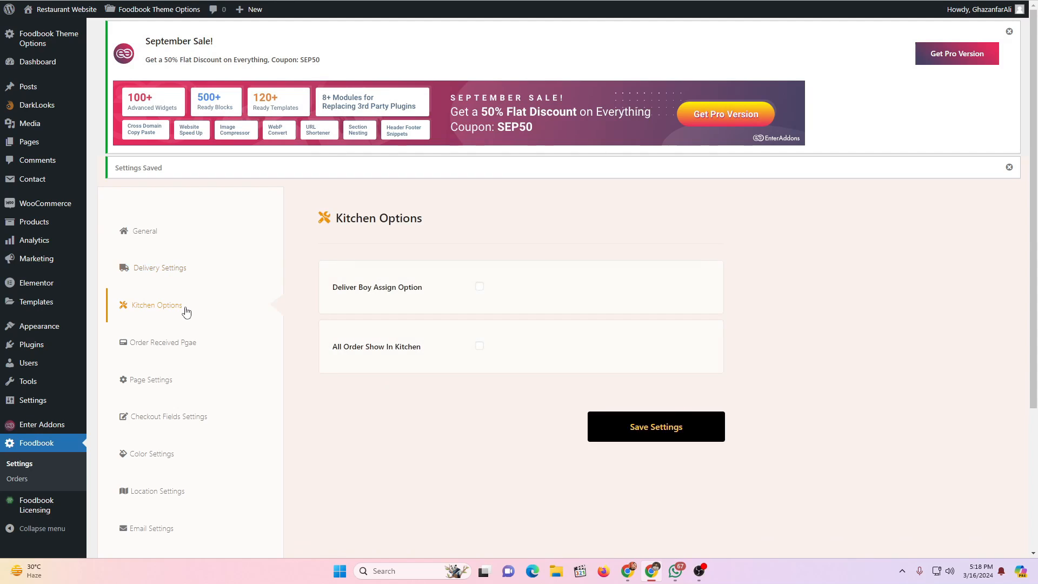
{"action": "scroll", "coordinate": [336, 235], "scroll_direction": "down", "scroll_amount": 2}
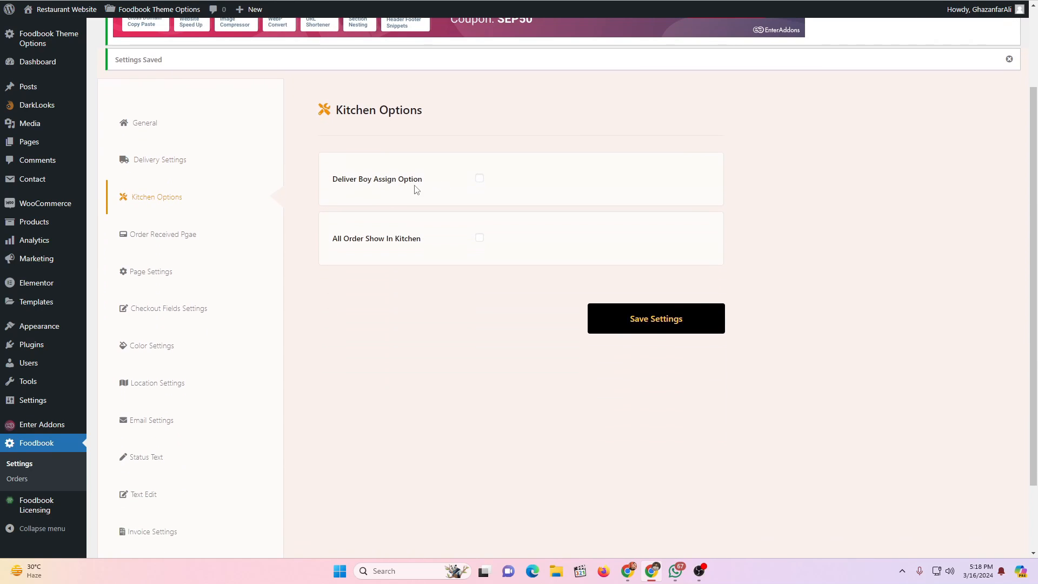
{"action": "left_click", "coordinate": [480, 178]}
{"action": "left_click", "coordinate": [479, 237]}
{"action": "left_click", "coordinate": [649, 327]}
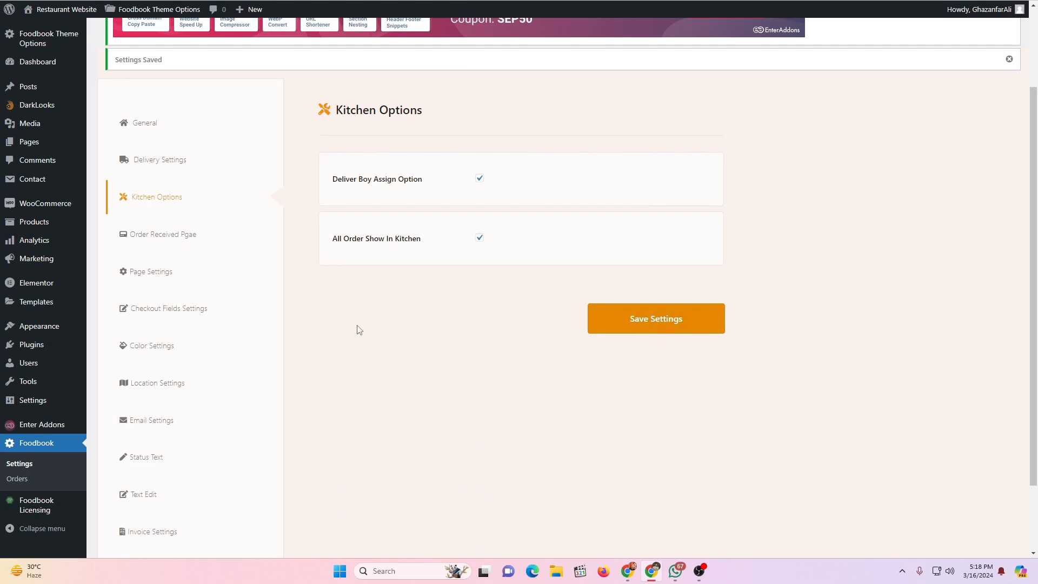
Set the order received page's title to "Restaurant Website" and save the settings.
{"action": "left_click", "coordinate": [162, 234]}
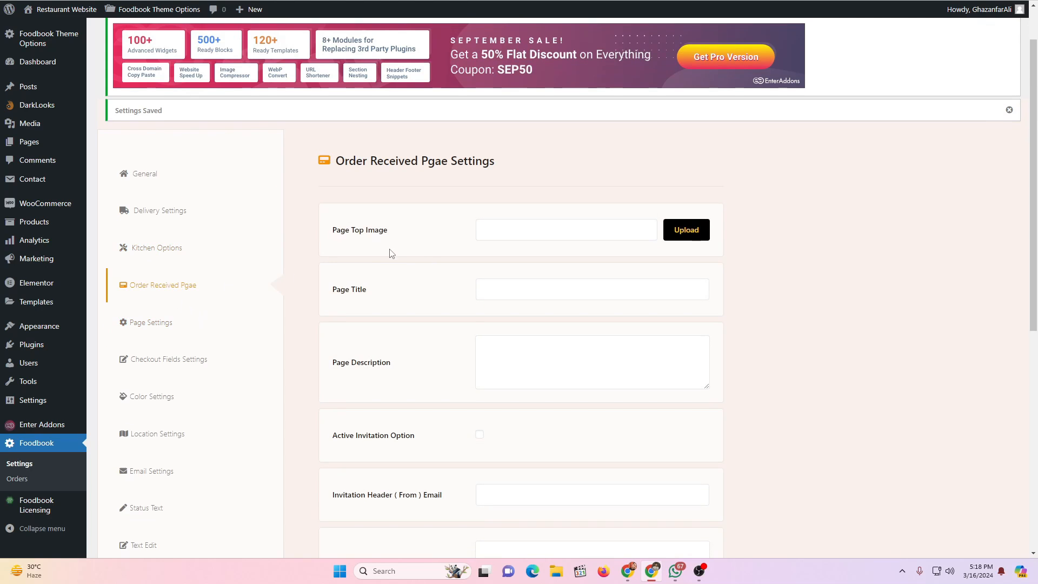
{"action": "scroll", "coordinate": [388, 246], "scroll_direction": "down", "scroll_amount": 2}
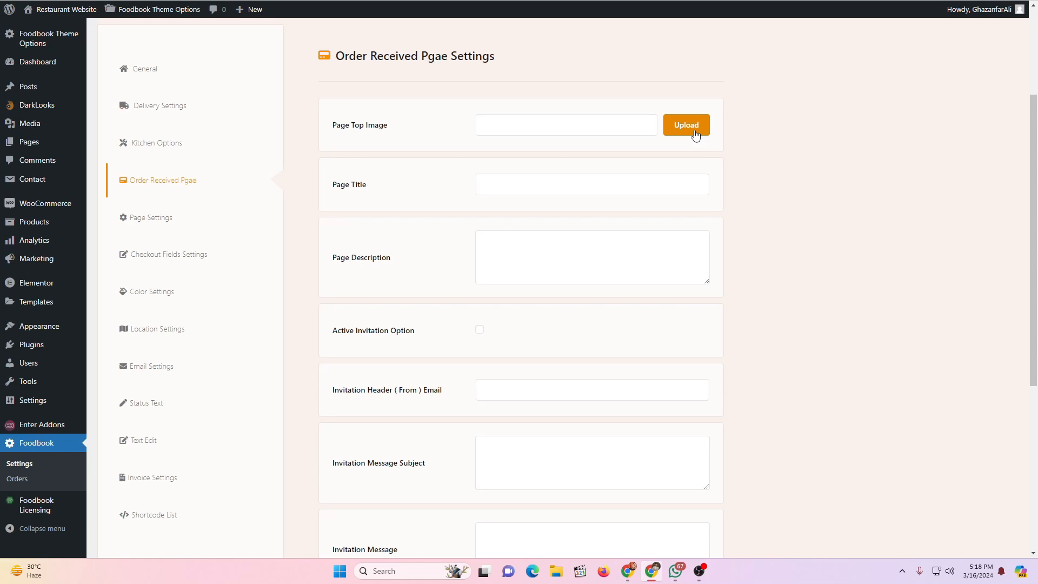
{"action": "left_click", "coordinate": [521, 185]}
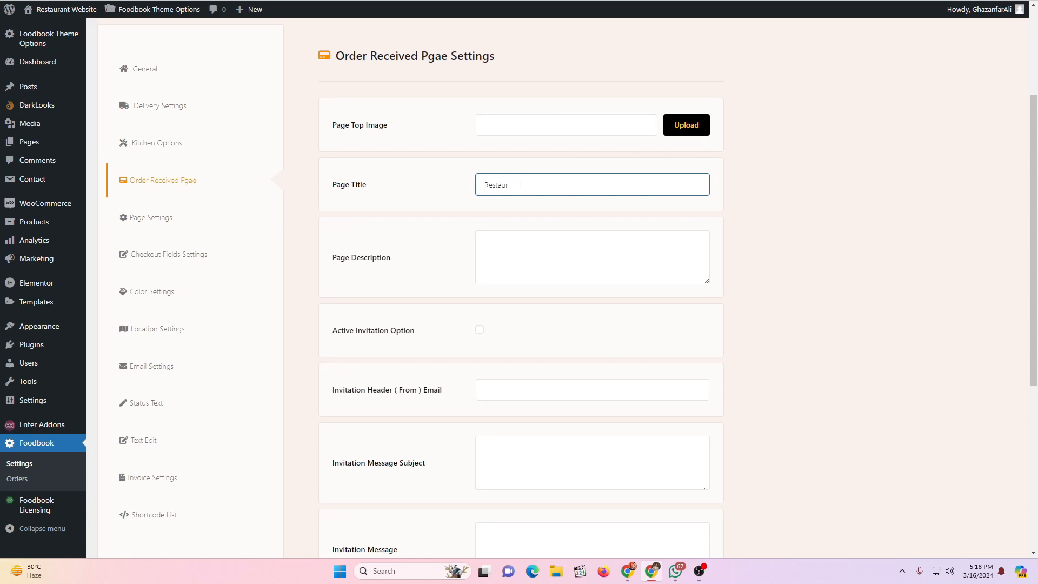
{"action": "type", "text": "Restaurant Website"}
{"action": "scroll", "coordinate": [484, 241], "scroll_direction": "down", "scroll_amount": 3}
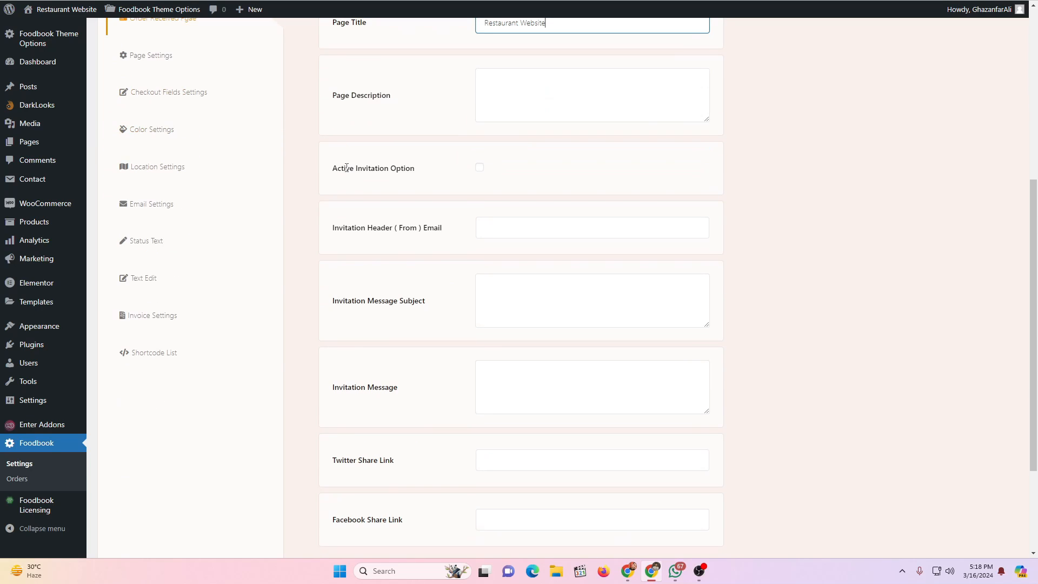
{"action": "scroll", "coordinate": [478, 173], "scroll_direction": "down", "scroll_amount": 3}
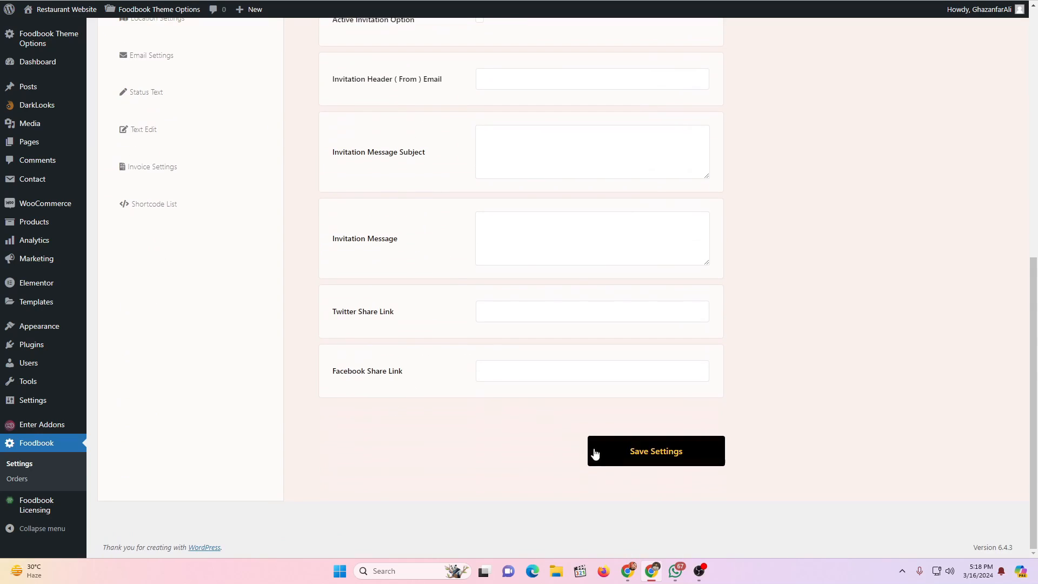
{"action": "left_click", "coordinate": [622, 453]}
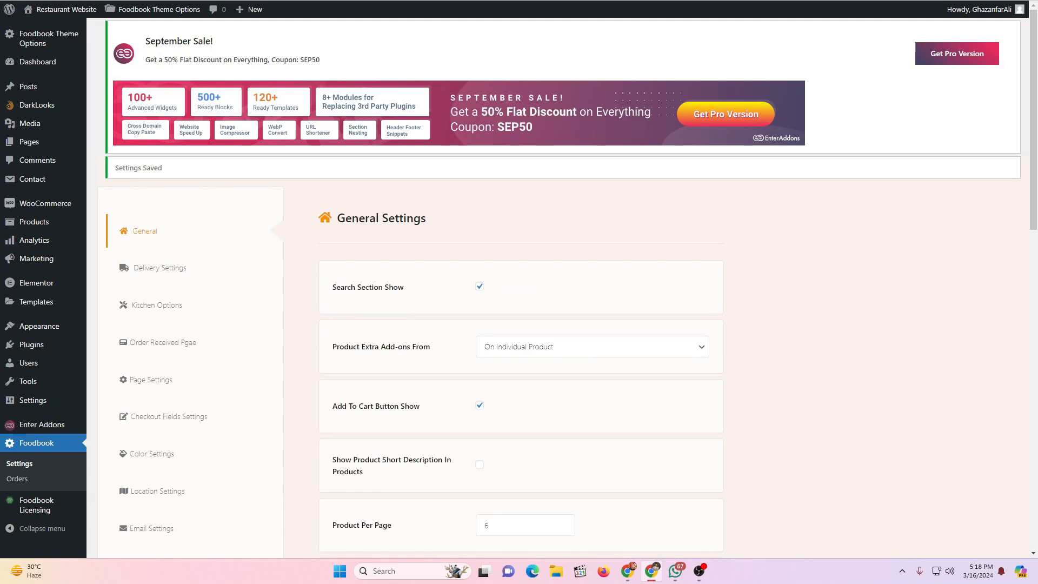
Check the shop, branch manager, kitchen manager, delivery and admin page assignments in Page Settings and save them.
{"action": "left_click", "coordinate": [170, 388]}
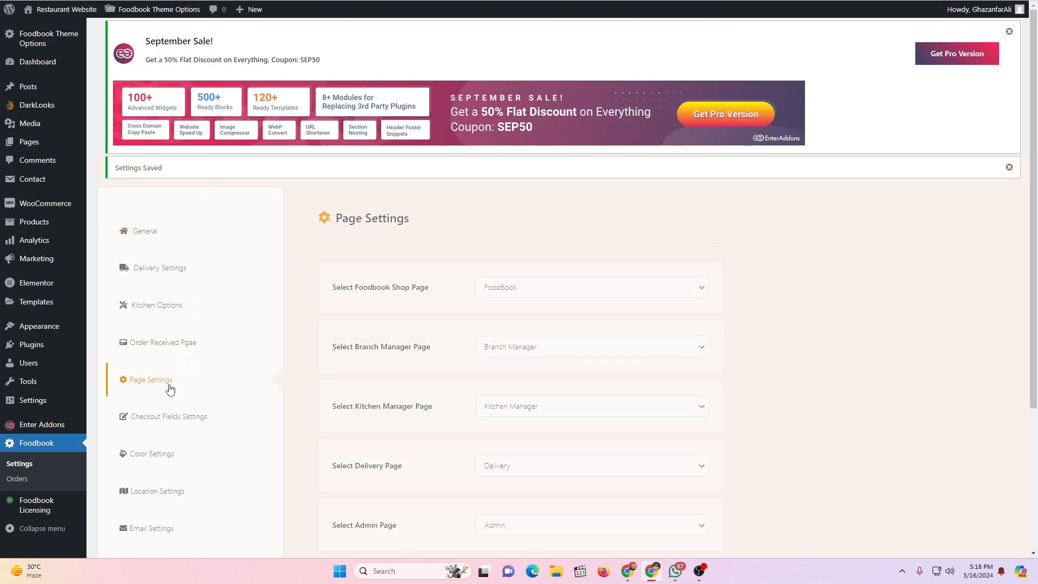
{"action": "scroll", "coordinate": [327, 253], "scroll_direction": "down", "scroll_amount": 3}
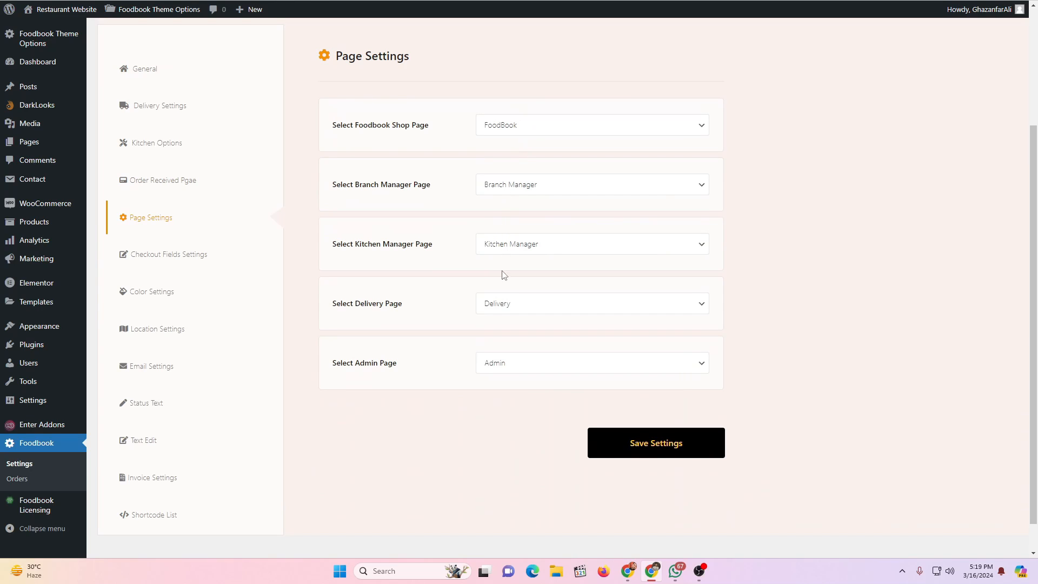
{"action": "left_click", "coordinate": [667, 456]}
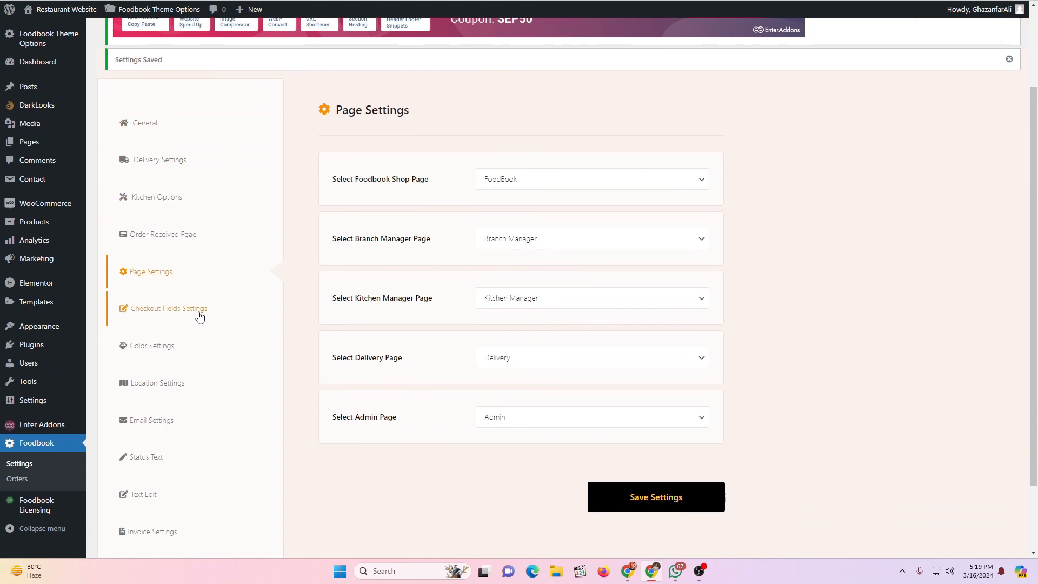
Review the billing and shipping hide options in Checkout Fields Settings and save them.
{"action": "left_click", "coordinate": [199, 315]}
{"action": "scroll", "coordinate": [361, 237], "scroll_direction": "down", "scroll_amount": 1}
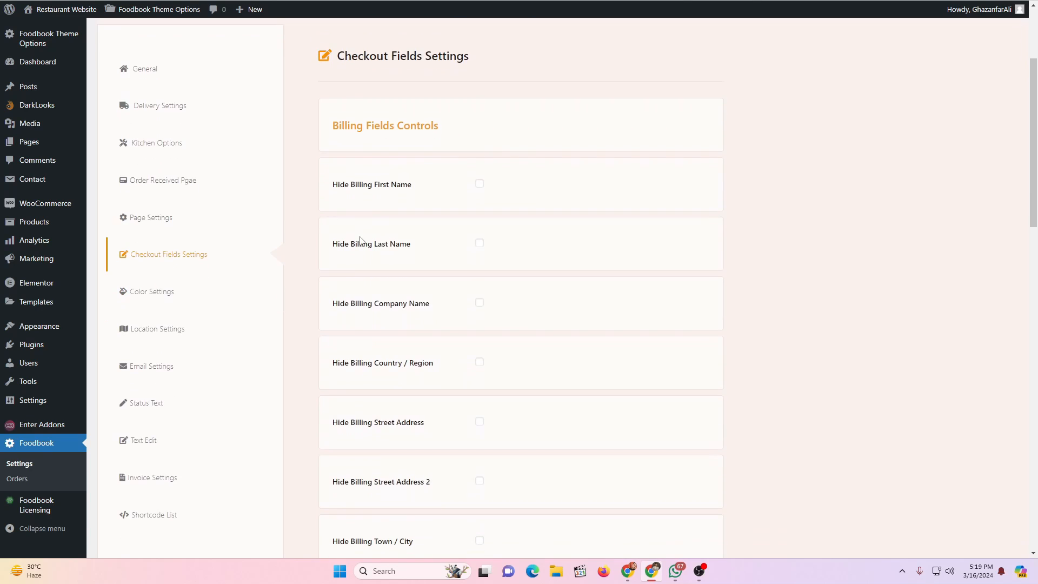
{"action": "scroll", "coordinate": [360, 240], "scroll_direction": "down", "scroll_amount": 8}
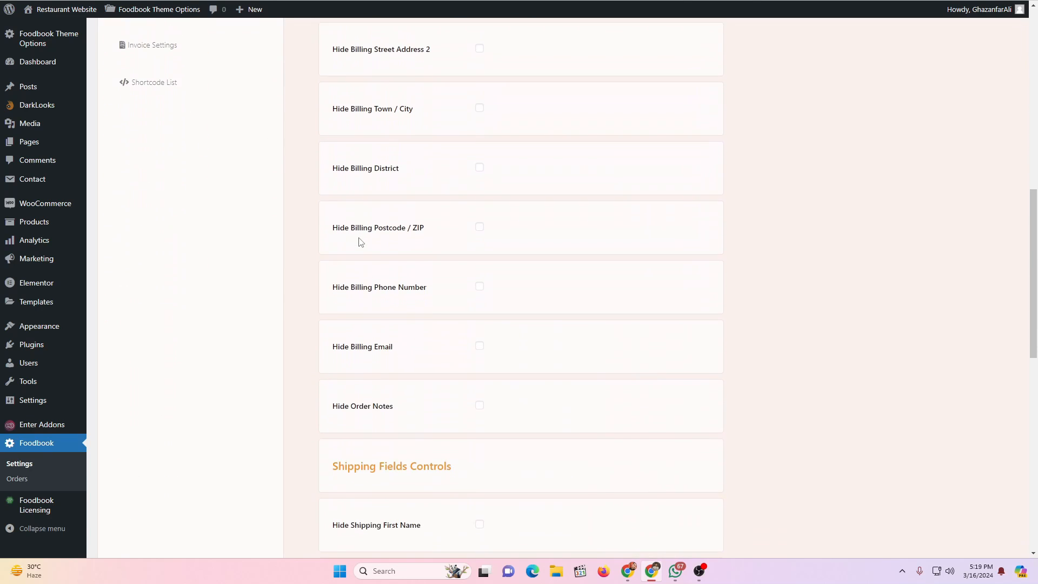
{"action": "scroll", "coordinate": [360, 242], "scroll_direction": "up", "scroll_amount": 9}
{"action": "scroll", "coordinate": [360, 243], "scroll_direction": "down", "scroll_amount": 4}
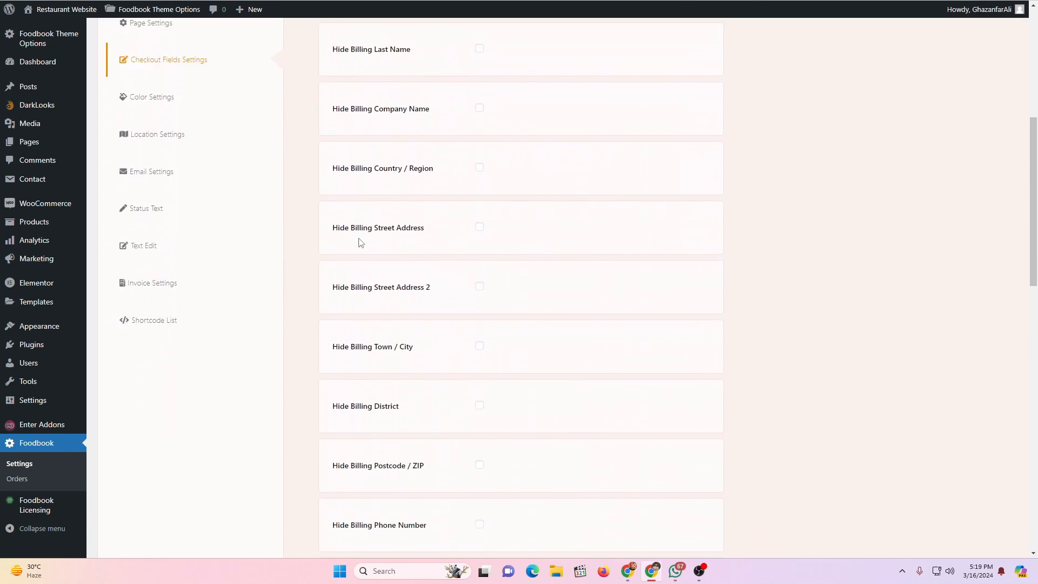
{"action": "scroll", "coordinate": [360, 242], "scroll_direction": "down", "scroll_amount": 13}
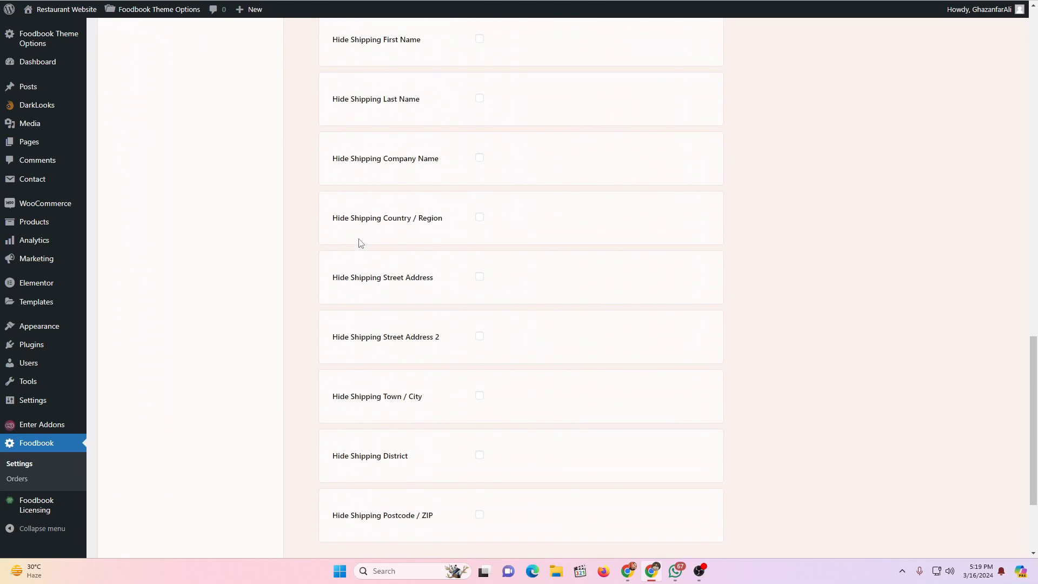
{"action": "scroll", "coordinate": [360, 242], "scroll_direction": "down", "scroll_amount": 3}
{"action": "left_click", "coordinate": [657, 460]}
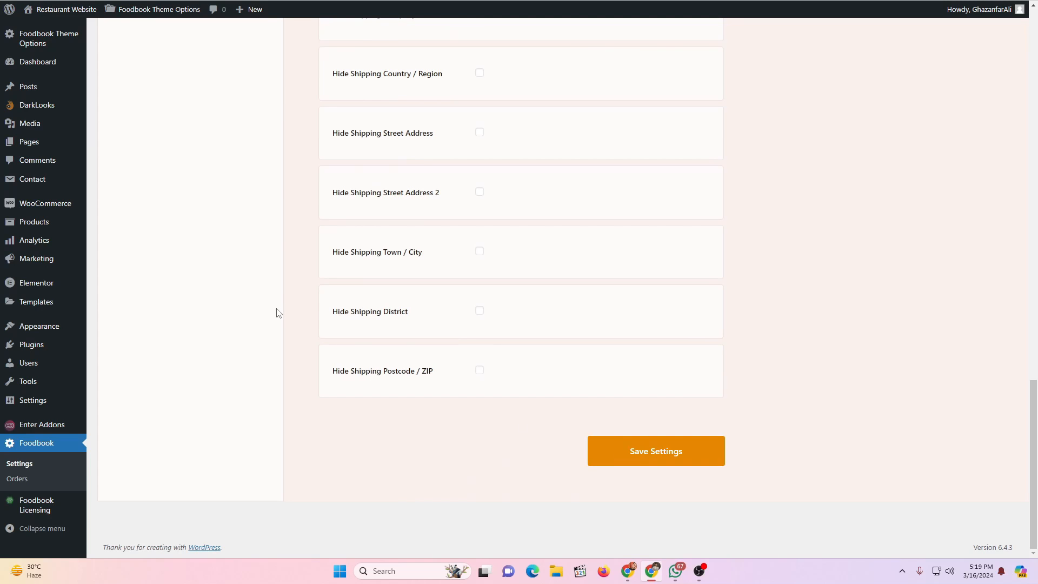
Look through the button and cart colours in Color Settings and the delivery checker options in Location Settings.
{"action": "scroll", "coordinate": [277, 312], "scroll_direction": "down", "scroll_amount": 2}
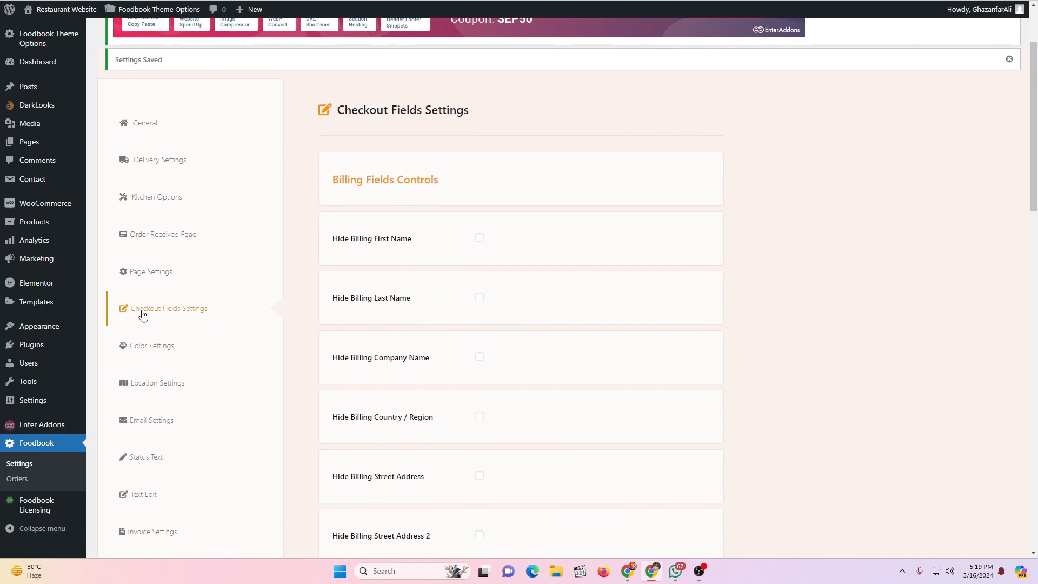
{"action": "left_click", "coordinate": [161, 352]}
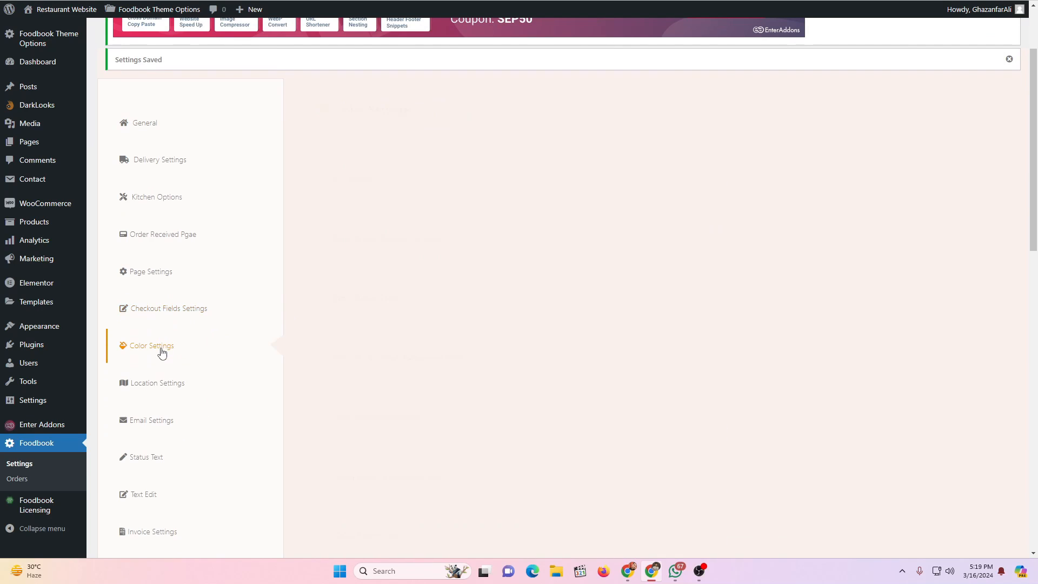
{"action": "scroll", "coordinate": [318, 299], "scroll_direction": "down", "scroll_amount": 1}
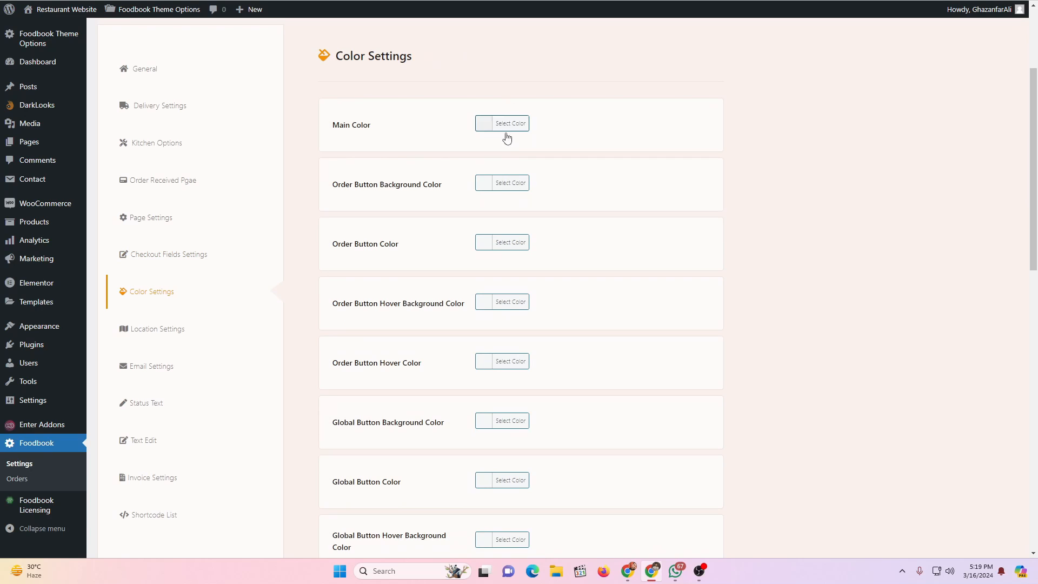
{"action": "scroll", "coordinate": [483, 242], "scroll_direction": "down", "scroll_amount": 15}
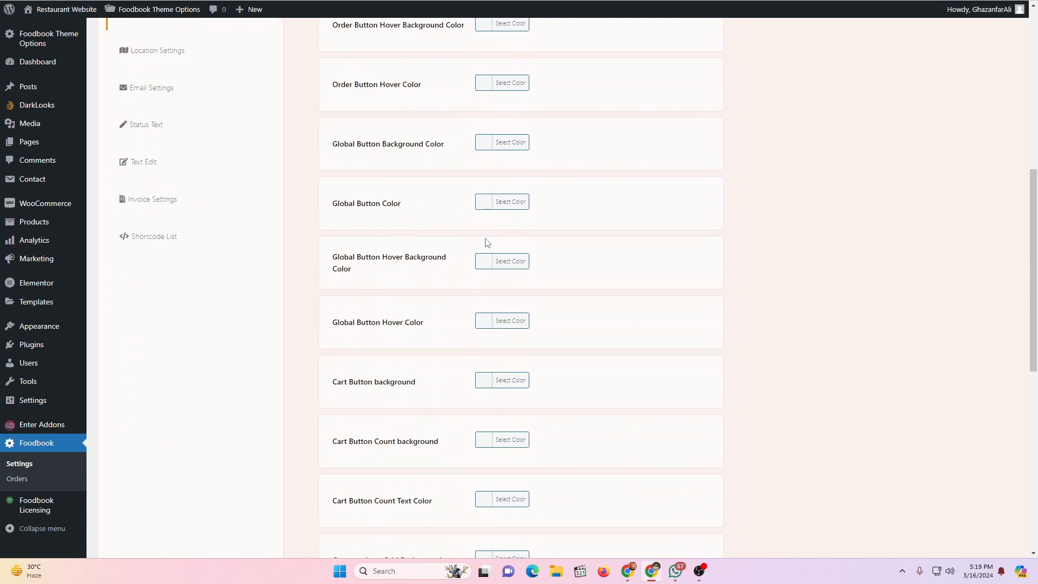
{"action": "scroll", "coordinate": [483, 246], "scroll_direction": "up", "scroll_amount": 11}
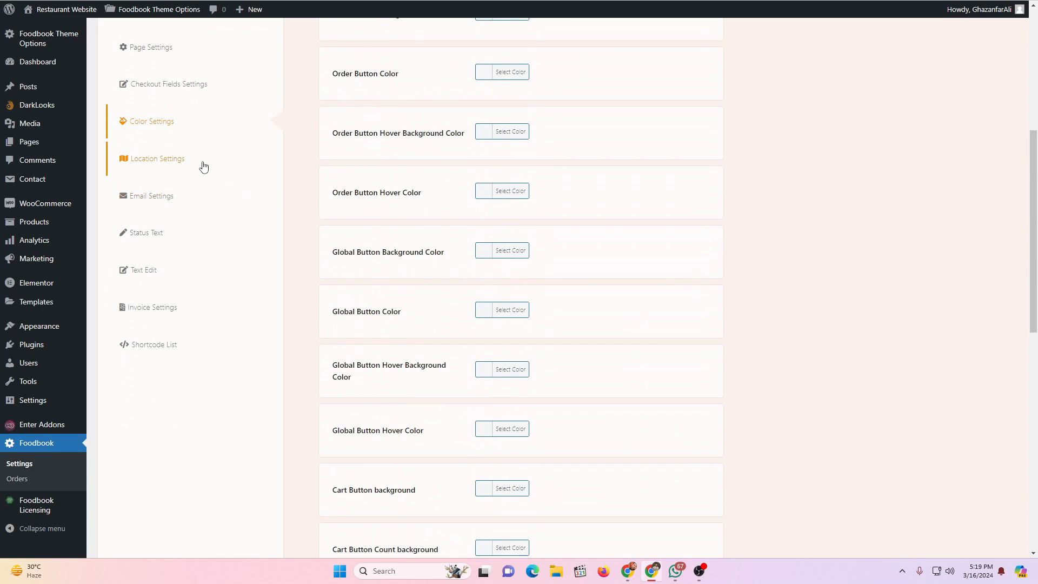
{"action": "left_click", "coordinate": [203, 166]}
{"action": "scroll", "coordinate": [336, 179], "scroll_direction": "up", "scroll_amount": 5}
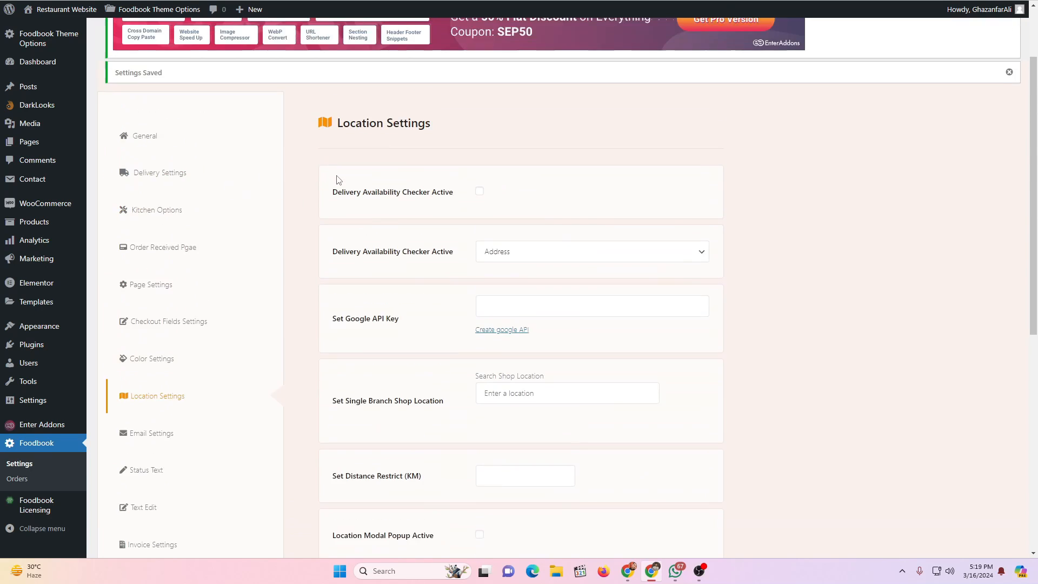
{"action": "scroll", "coordinate": [335, 179], "scroll_direction": "down", "scroll_amount": 1}
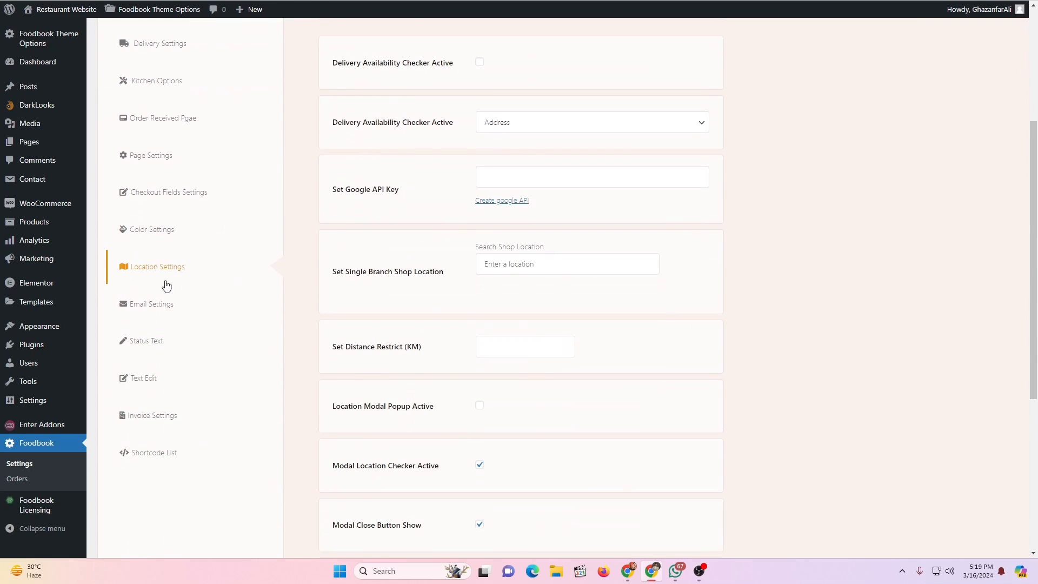
Examine the notification switches, notification texts and email template options in Email Settings.
{"action": "left_click", "coordinate": [158, 316]}
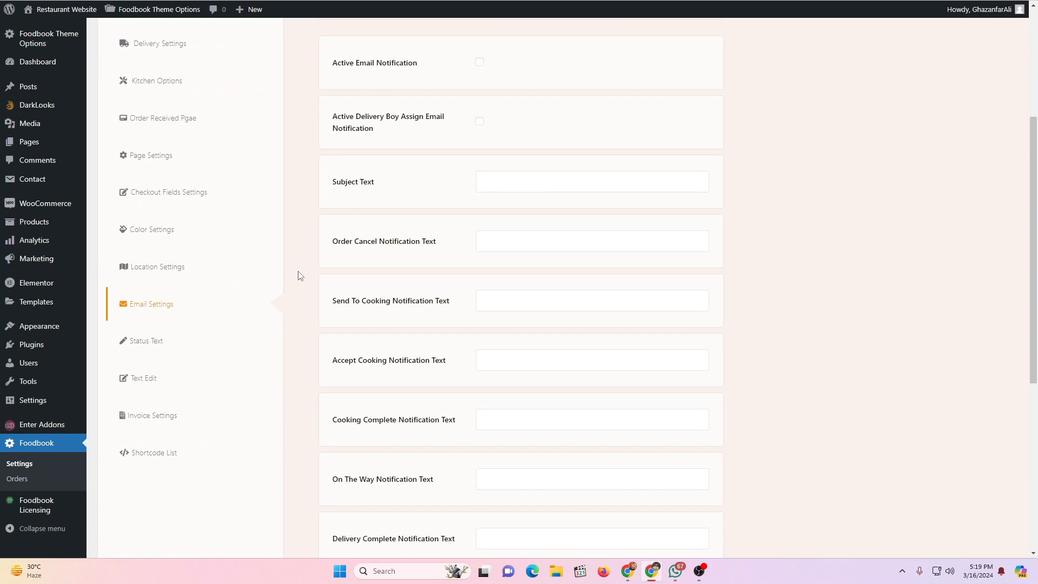
{"action": "scroll", "coordinate": [299, 274], "scroll_direction": "up", "scroll_amount": 1}
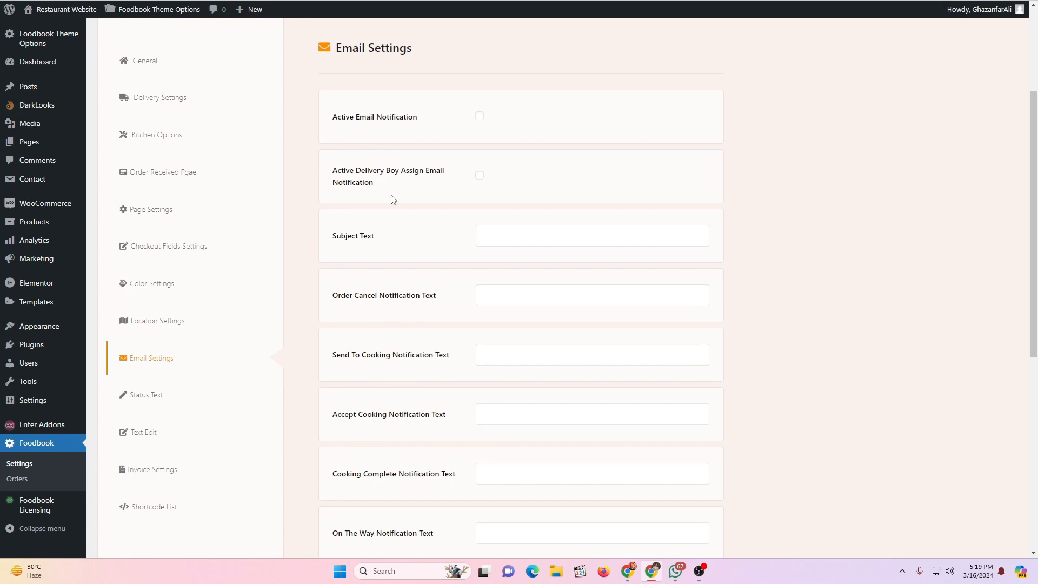
{"action": "scroll", "coordinate": [393, 200], "scroll_direction": "down", "scroll_amount": 4}
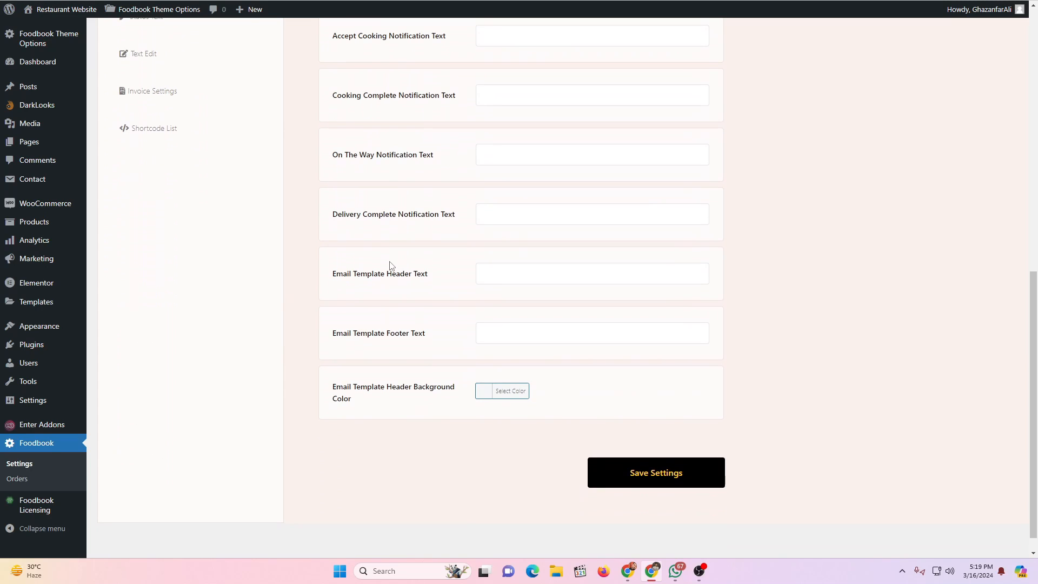
{"action": "scroll", "coordinate": [387, 269], "scroll_direction": "down", "scroll_amount": 7}
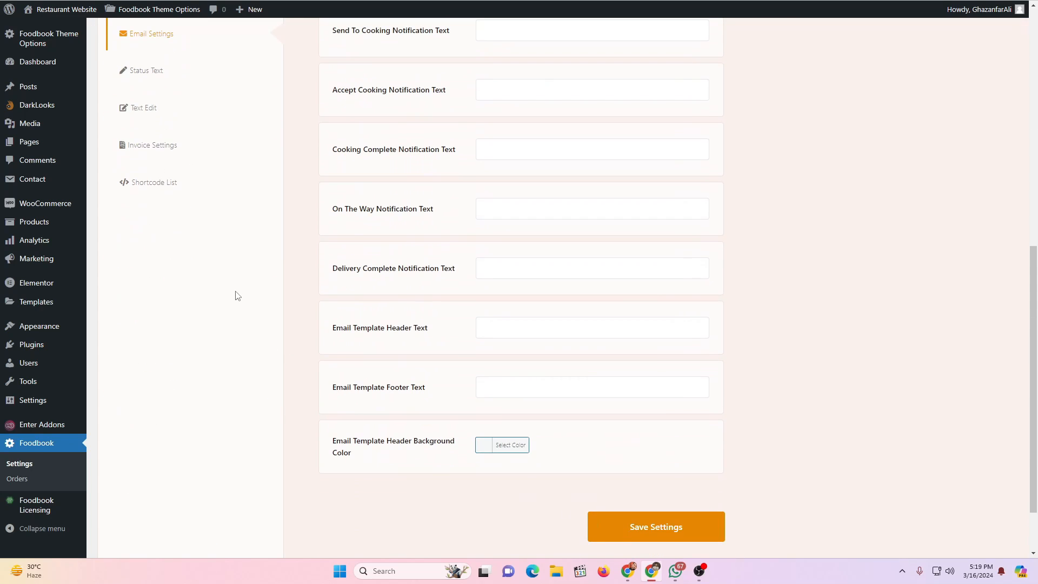
{"action": "scroll", "coordinate": [235, 295], "scroll_direction": "up", "scroll_amount": 2}
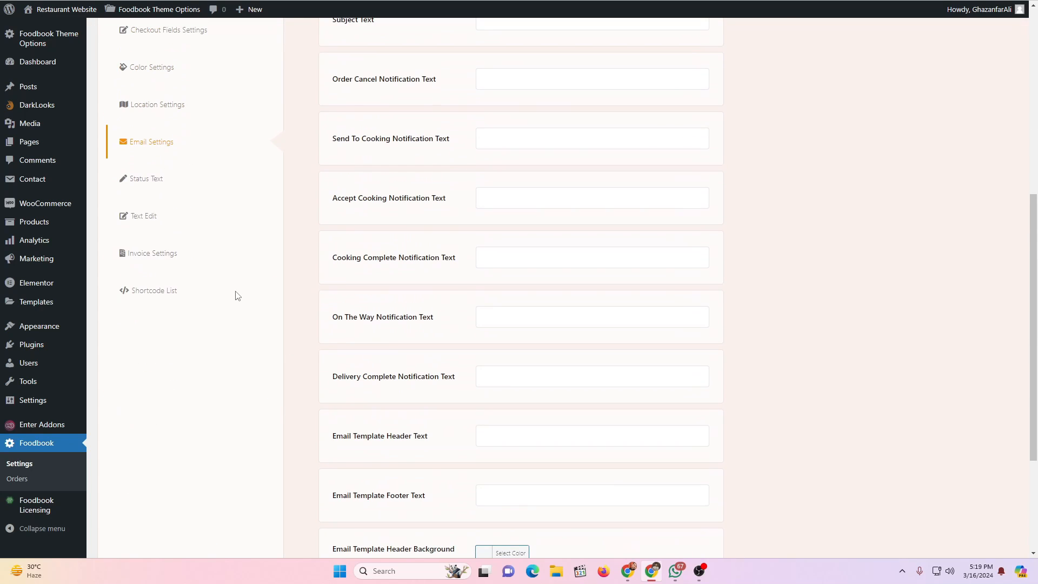
Review the order status wordings in Status Text Settings, from Order Cancel to On The Way To Delivery, and save them.
{"action": "left_click", "coordinate": [178, 189]}
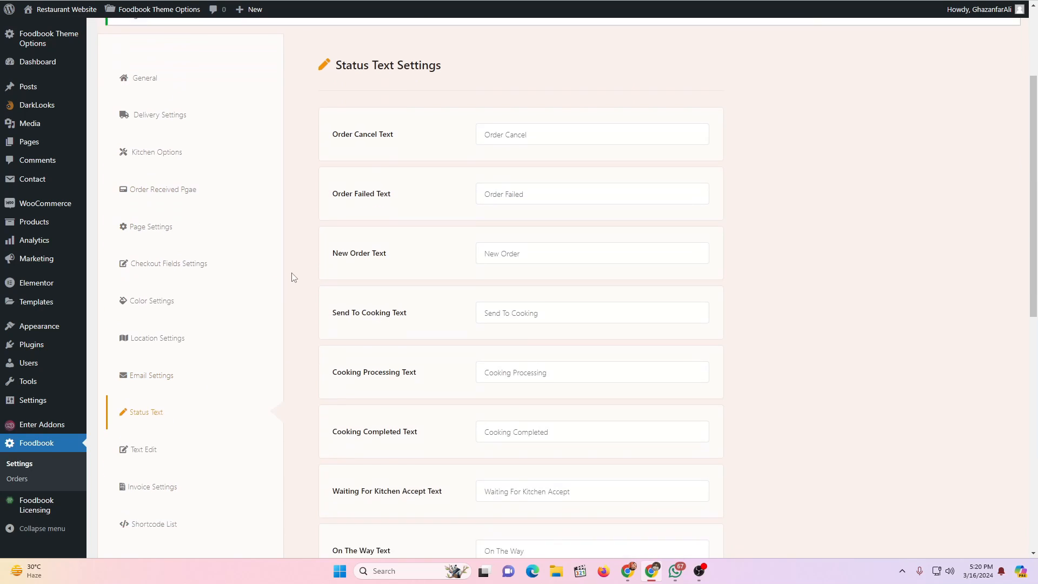
{"action": "scroll", "coordinate": [453, 143], "scroll_direction": "down", "scroll_amount": 1}
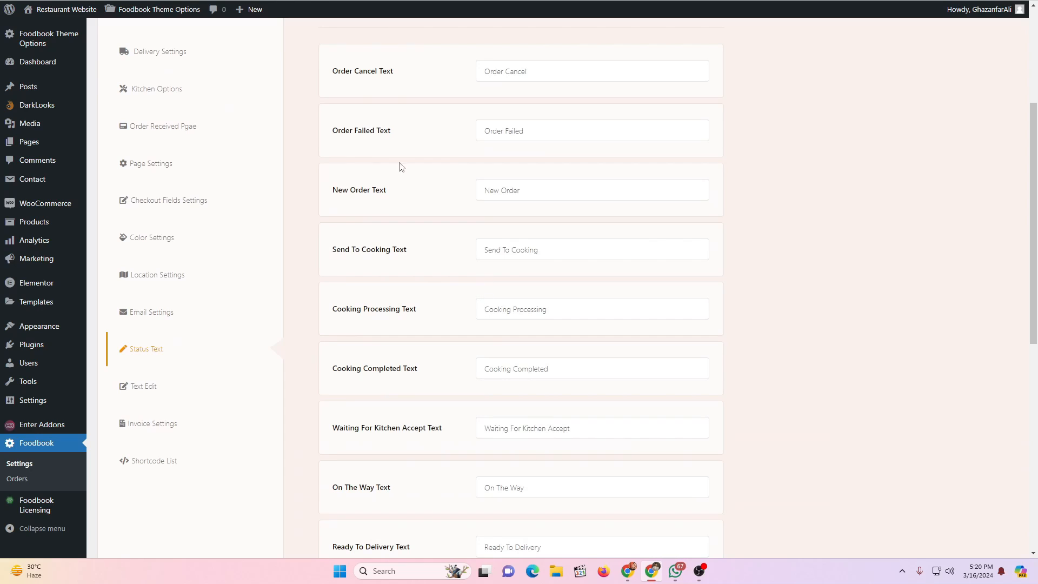
{"action": "left_click_drag", "start_coordinate": [359, 71], "coordinate": [448, 76]}
{"action": "left_click", "coordinate": [495, 68]}
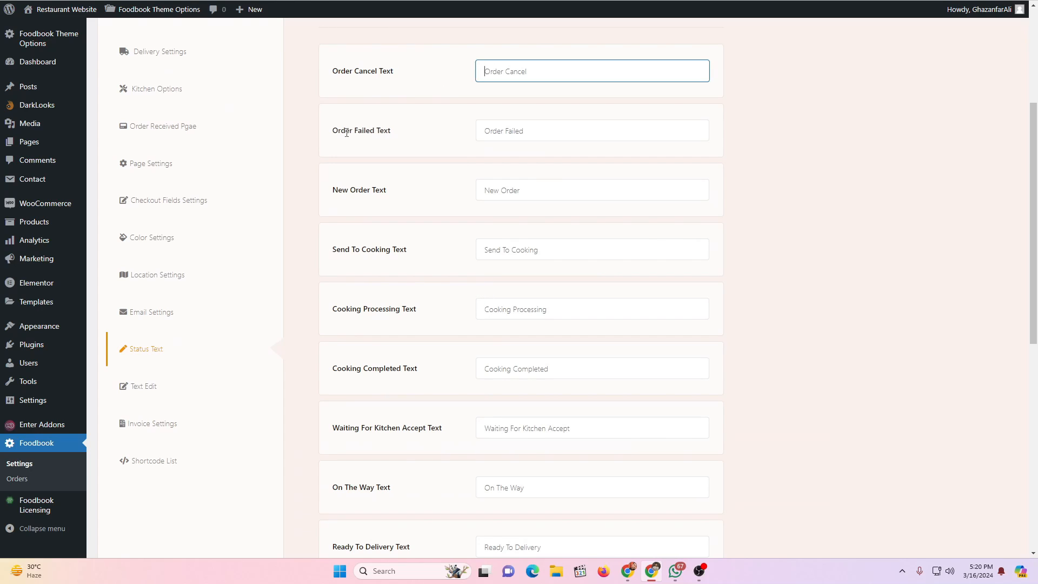
{"action": "scroll", "coordinate": [389, 204], "scroll_direction": "down", "scroll_amount": 8}
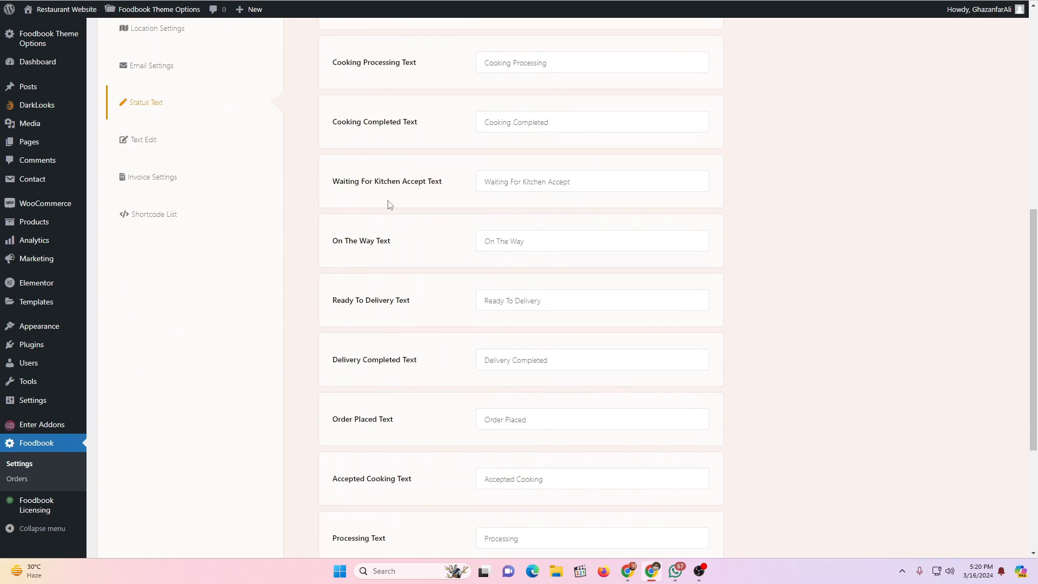
{"action": "left_click", "coordinate": [643, 461]}
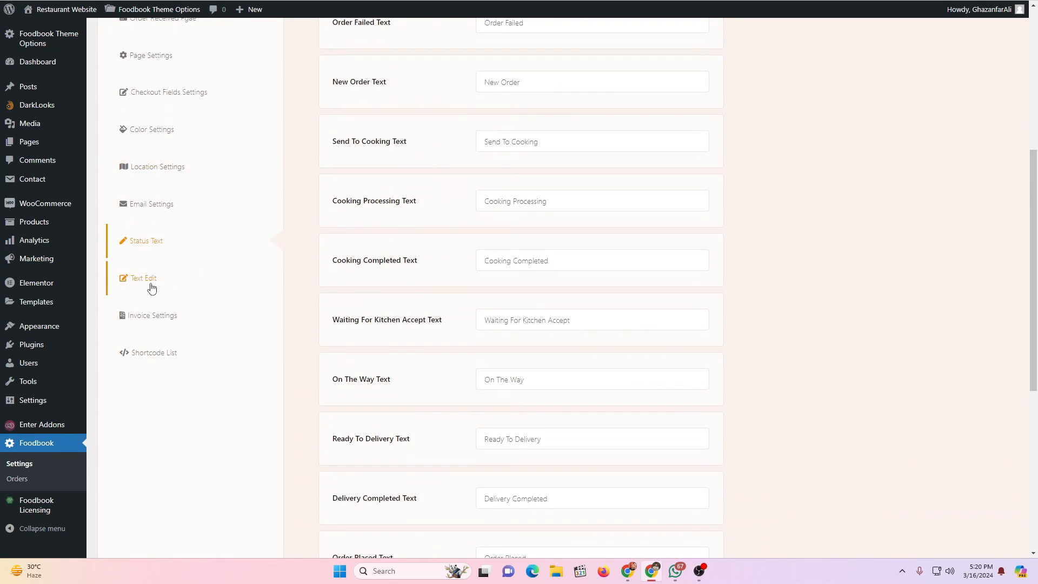
Look over the button and label wordings offered in the Text Edit settings.
{"action": "left_click", "coordinate": [149, 280]}
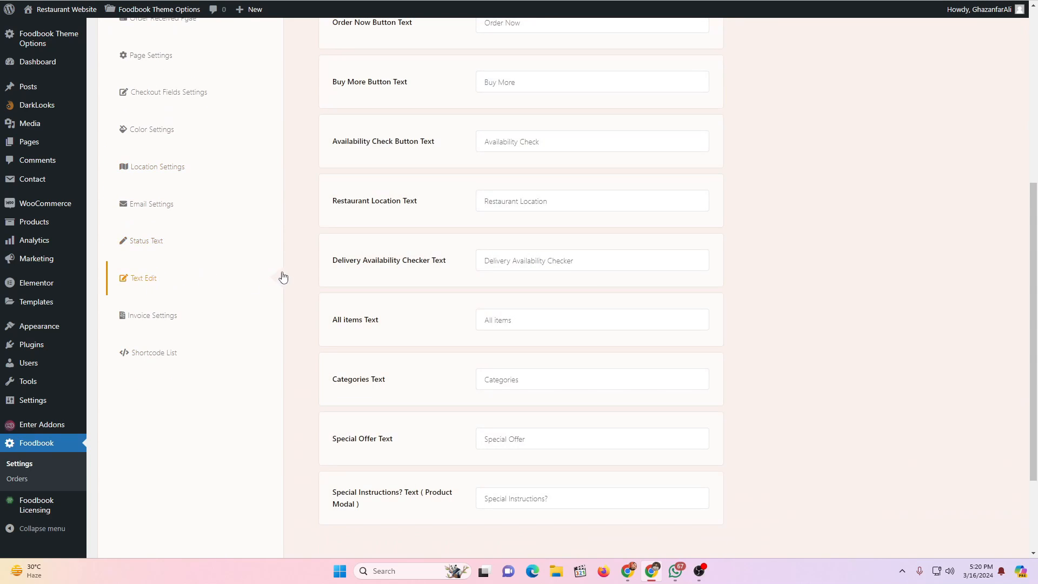
{"action": "scroll", "coordinate": [340, 187], "scroll_direction": "up", "scroll_amount": 3}
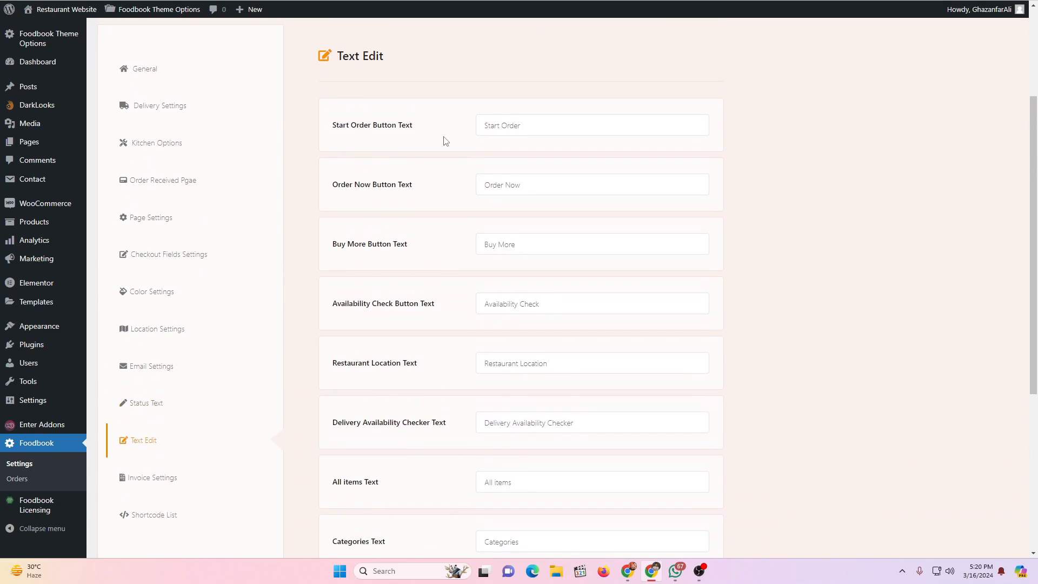
{"action": "scroll", "coordinate": [449, 157], "scroll_direction": "down", "scroll_amount": 4}
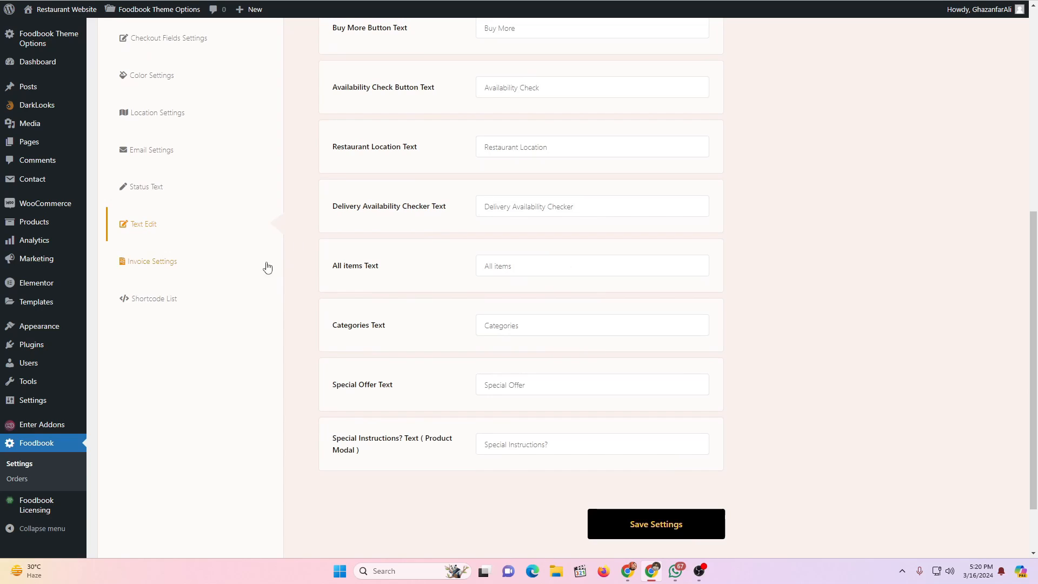
Go to Invoice Settings and select Normal Printer as the Invoice Type.
{"action": "left_click", "coordinate": [182, 268]}
{"action": "scroll", "coordinate": [329, 340], "scroll_direction": "up", "scroll_amount": 1}
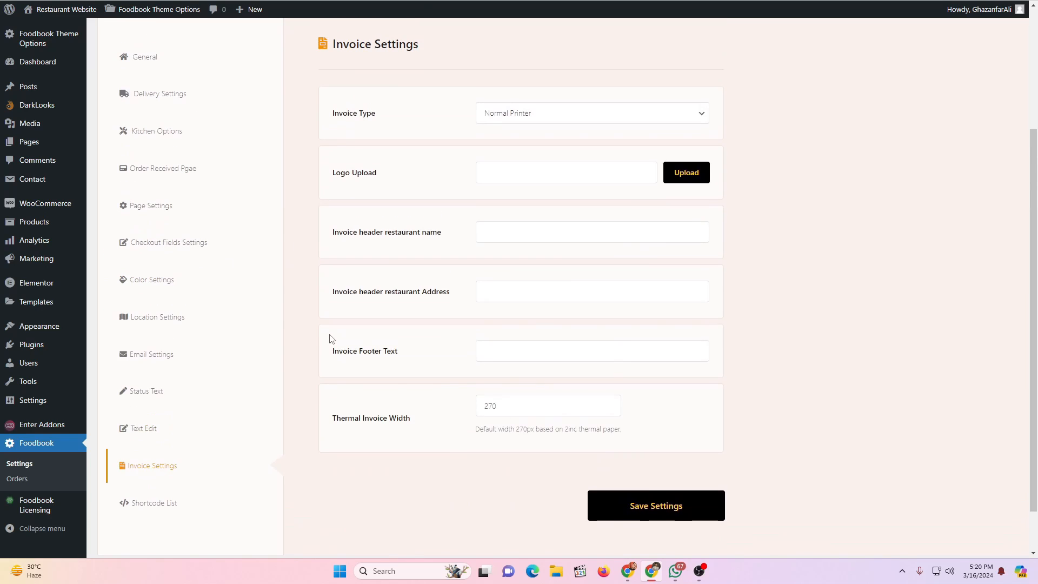
{"action": "left_click", "coordinate": [532, 116]}
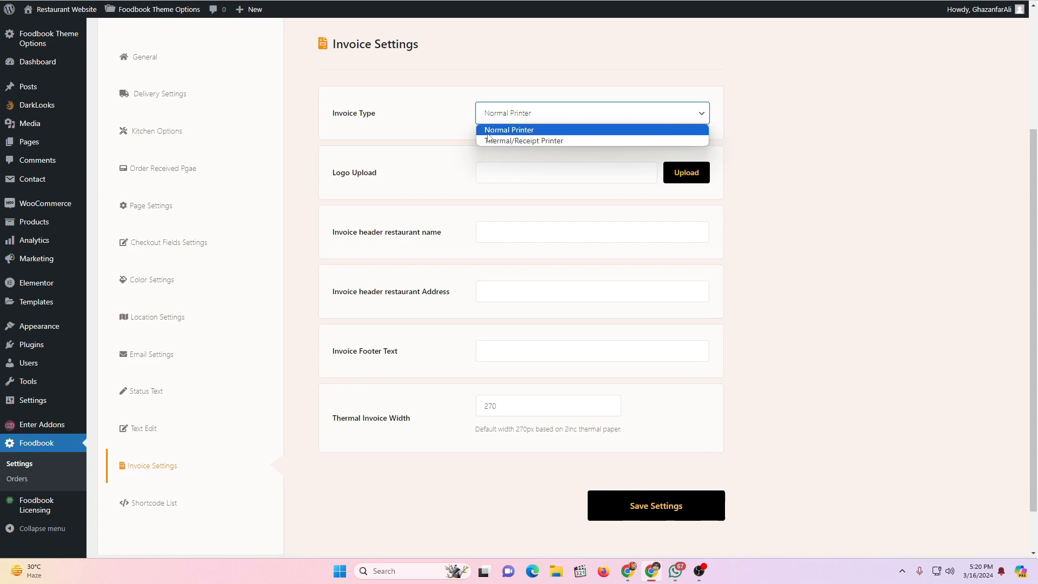
{"action": "left_click", "coordinate": [503, 130]}
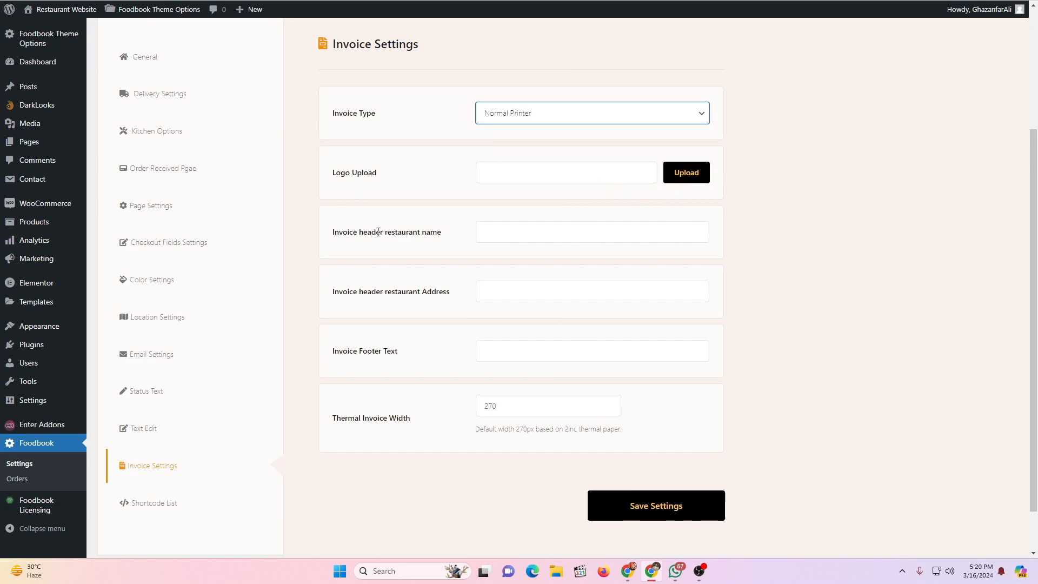
Set the invoice header's restaurant name to "Restaurant Name here" and its address to "Random Address".
{"action": "left_click_drag", "start_coordinate": [357, 231], "coordinate": [482, 236]}
{"action": "left_click", "coordinate": [511, 235]}
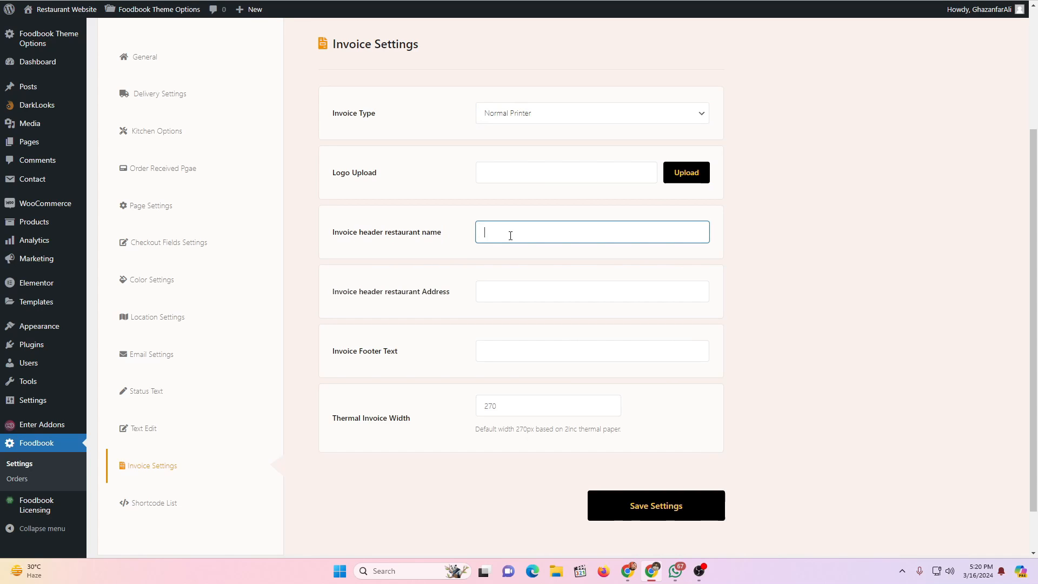
{"action": "type", "text": "Restaurant Name here"}
{"action": "left_click", "coordinate": [508, 297]}
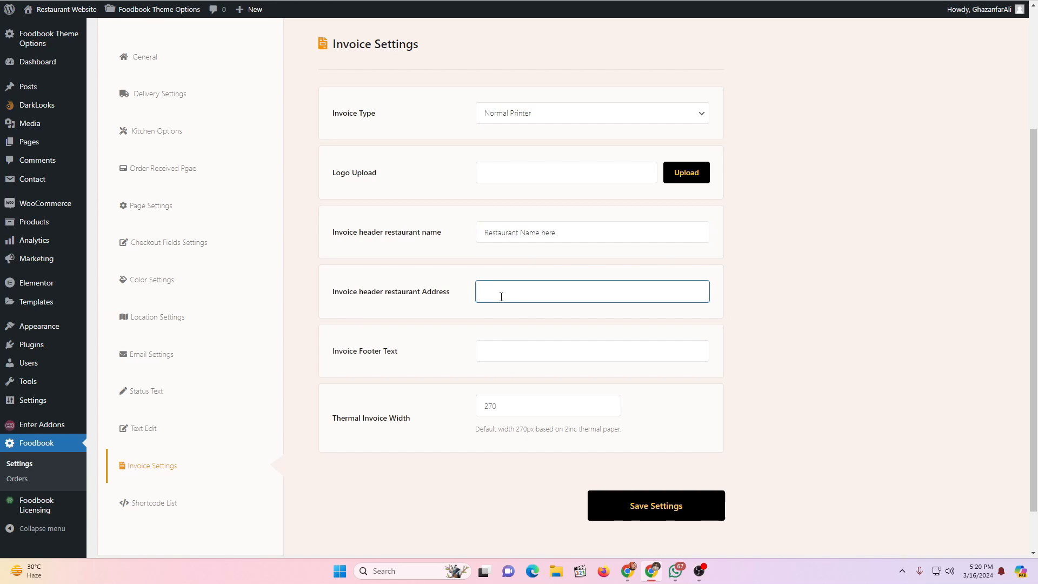
{"action": "type", "text": "Rane"}
Check the Invoice Footer Text and Thermal Invoice Width fields and save the invoice settings.
{"action": "left_click", "coordinate": [528, 352]}
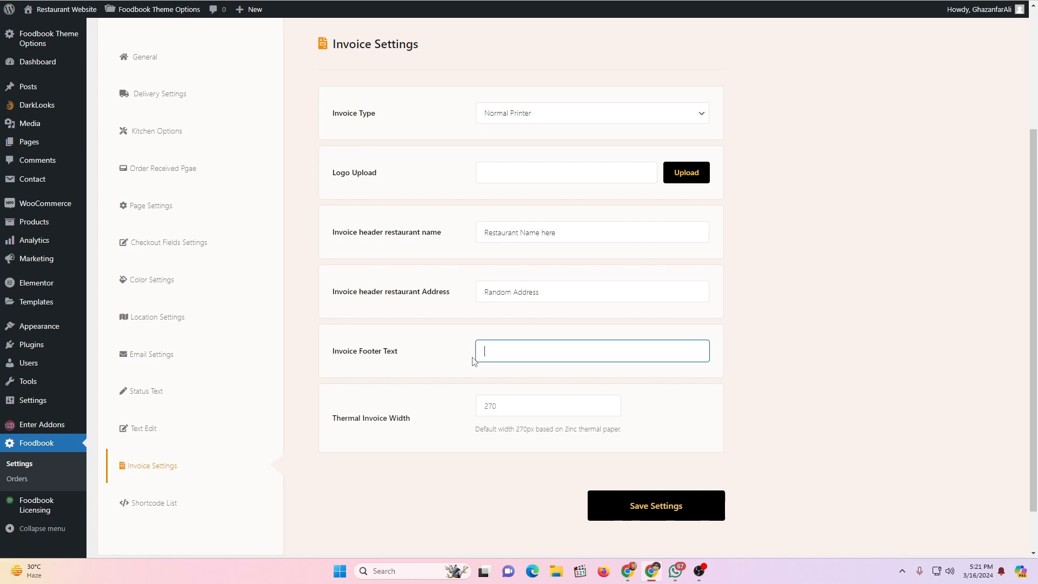
{"action": "left_click_drag", "start_coordinate": [348, 419], "coordinate": [413, 424]}
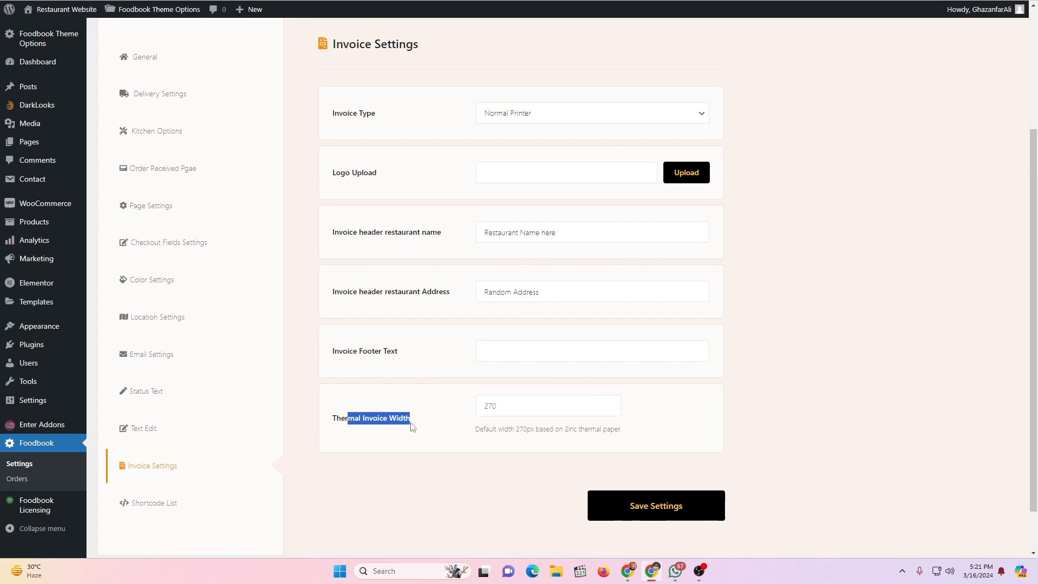
{"action": "left_click", "coordinate": [495, 407]}
{"action": "left_click", "coordinate": [615, 509]}
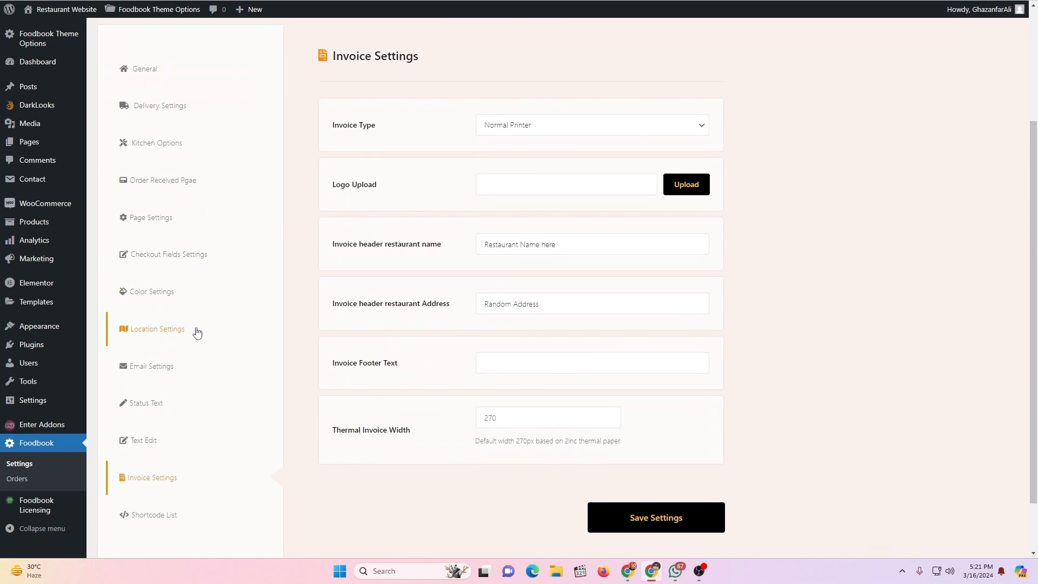
Activate the Delivery Availability Checker in Location Settings and choose Address as its checking method.
{"action": "left_click", "coordinate": [197, 334]}
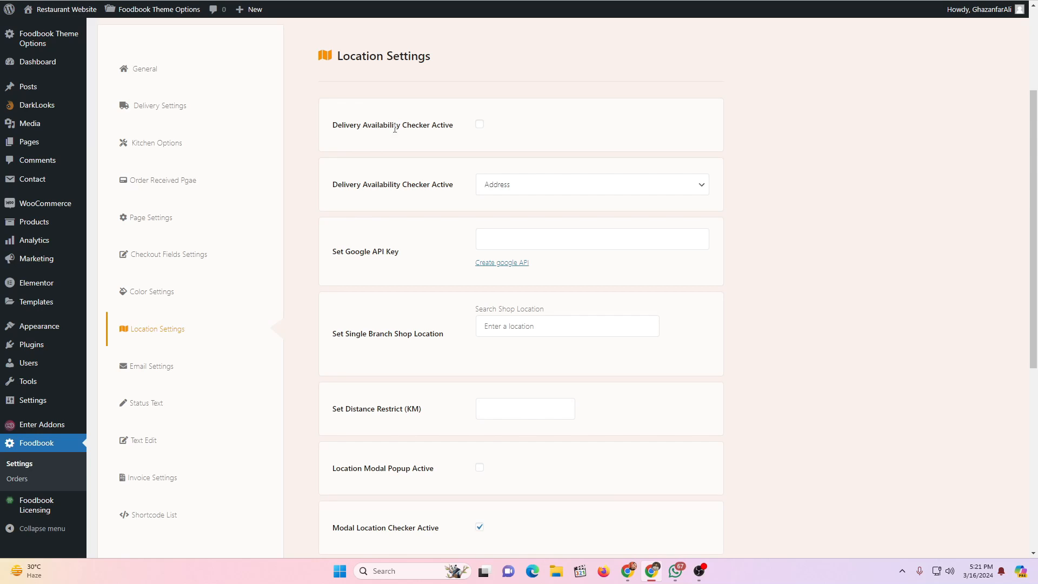
{"action": "left_click", "coordinate": [482, 129]}
{"action": "left_click", "coordinate": [561, 194]}
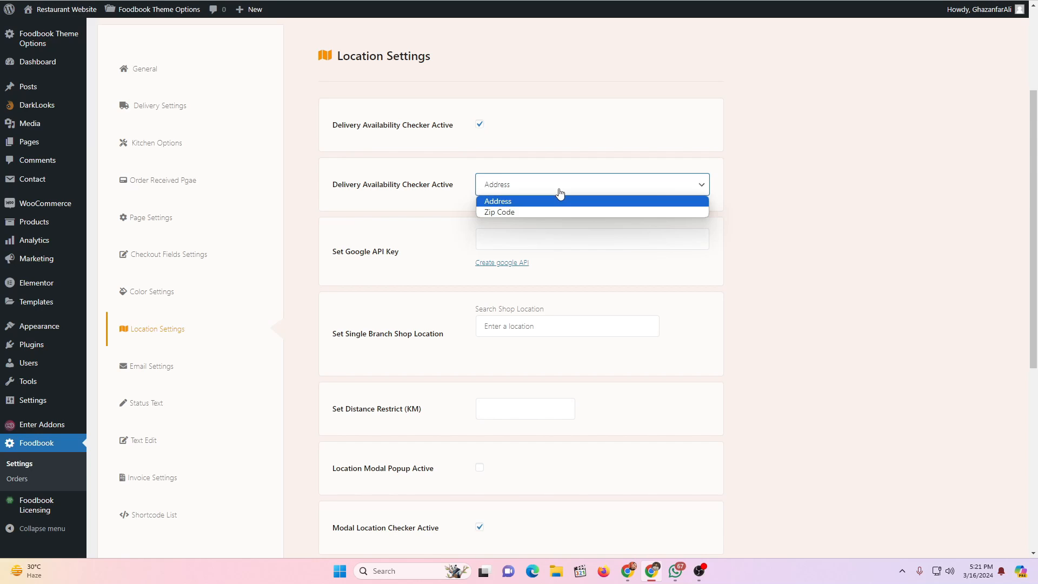
{"action": "left_click", "coordinate": [522, 206]}
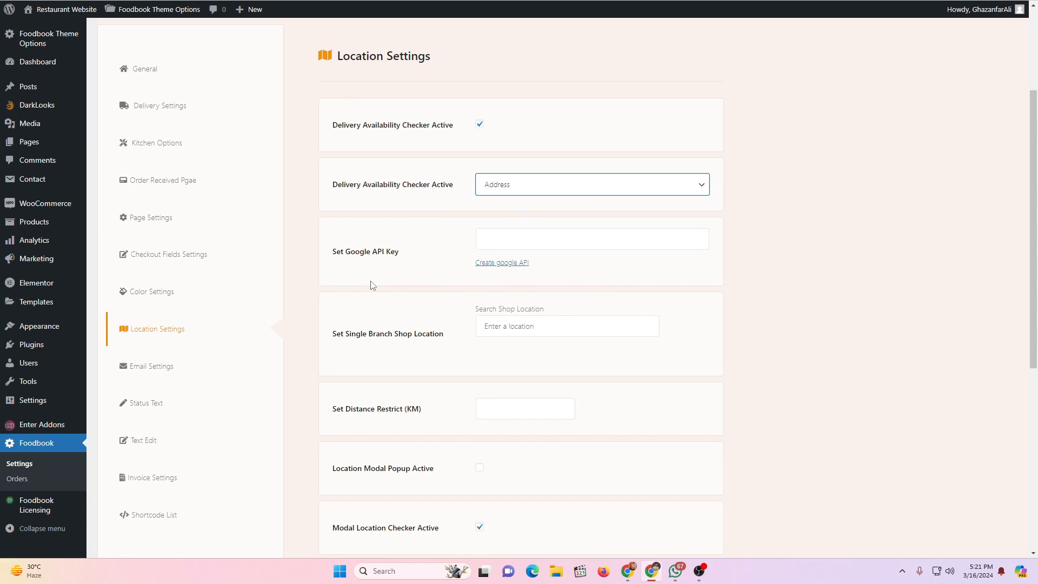
Follow the link for creating a Google API key to Google Cloud and start the free trial sign-up.
{"action": "scroll", "coordinate": [372, 286], "scroll_direction": "down", "scroll_amount": 1}
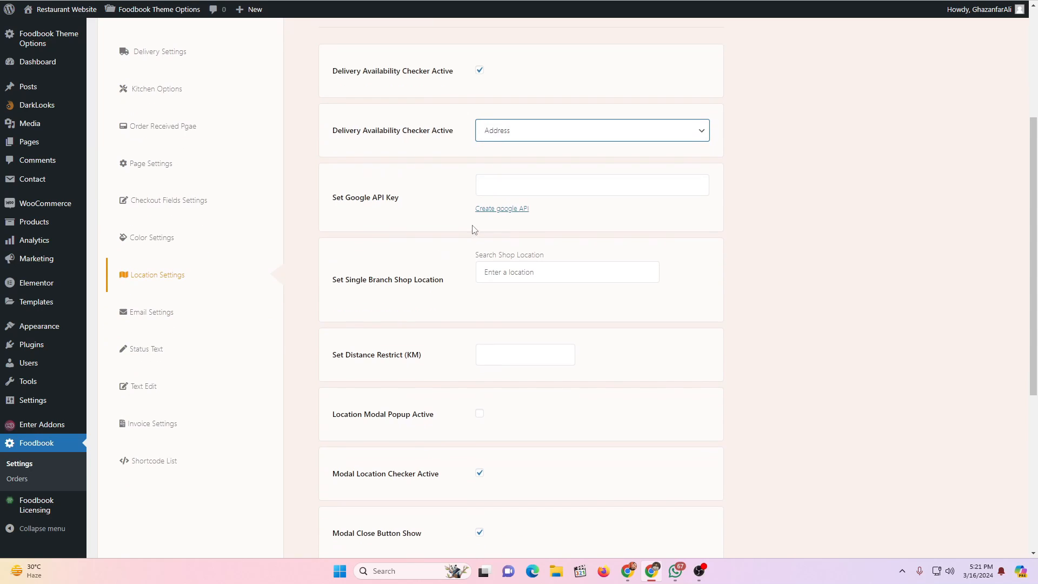
{"action": "left_click", "coordinate": [495, 214]}
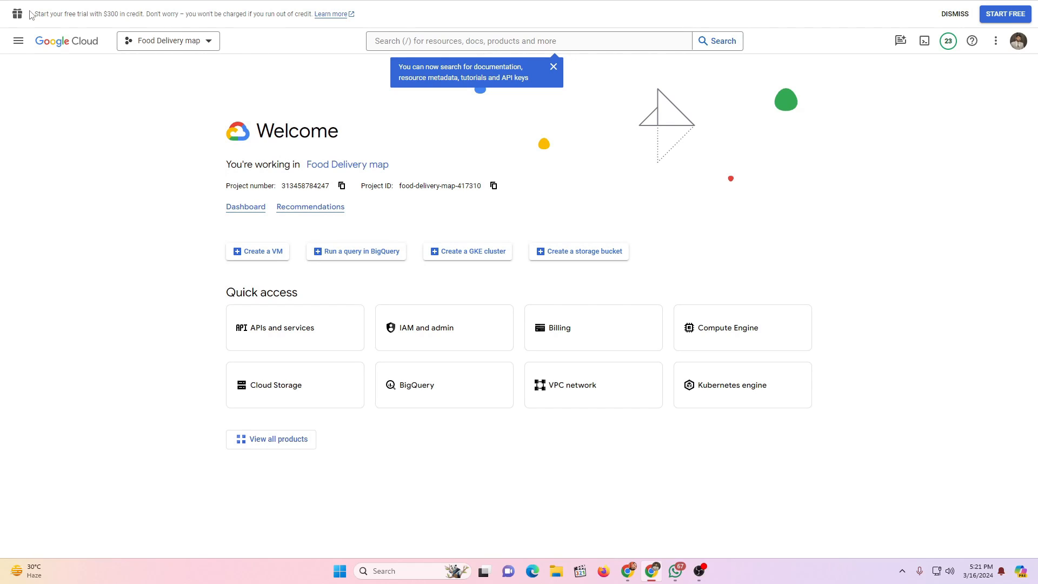
{"action": "mouse_move", "coordinate": [32, 14]}
{"action": "left_mouse_down"}
{"action": "mouse_move", "coordinate": [313, 12]}
{"action": "mouse_move", "coordinate": [51, 14]}
{"action": "left_mouse_up"}
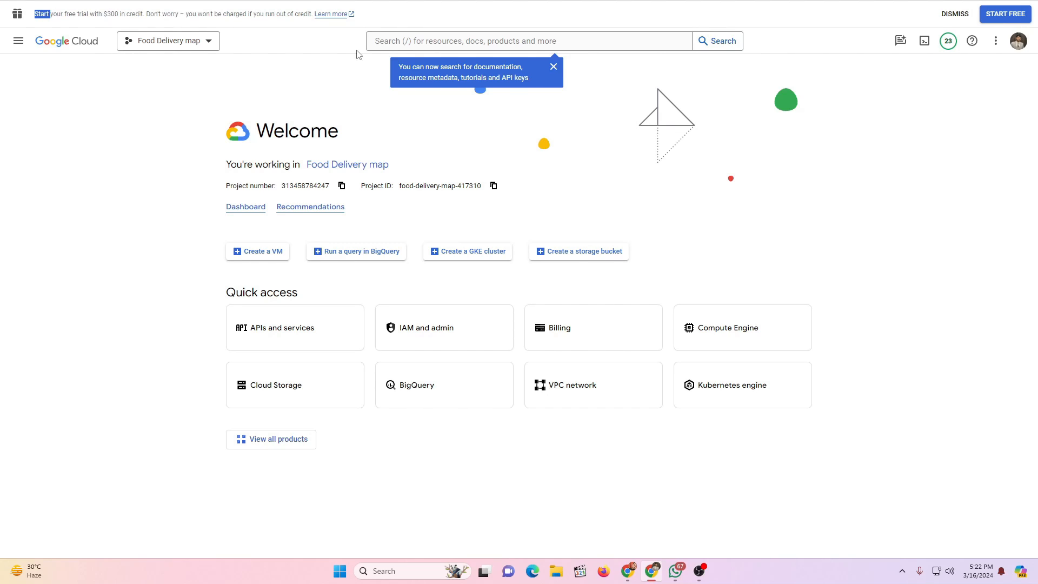
{"action": "left_click", "coordinate": [1006, 16]}
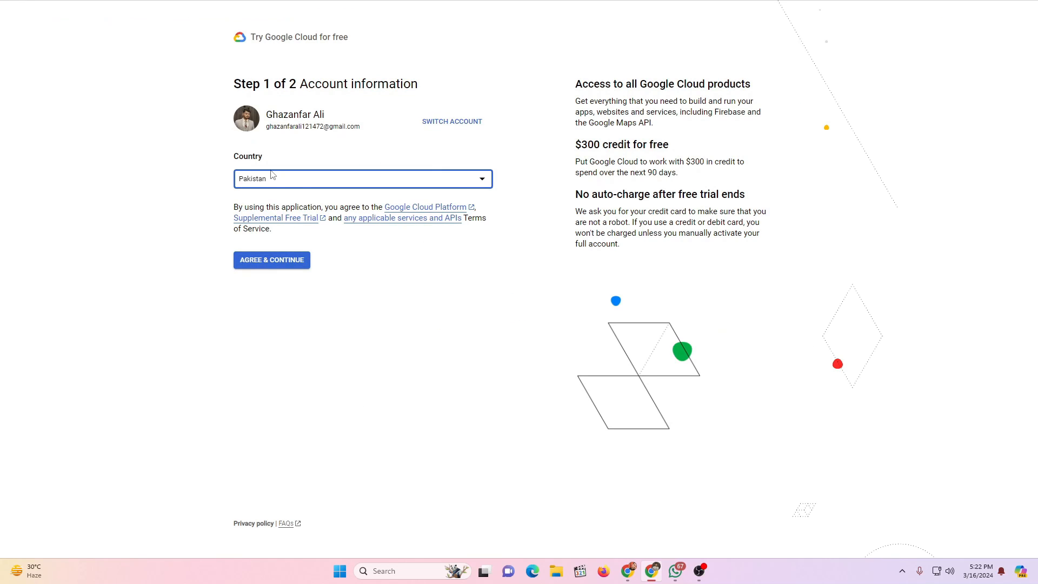
Keep Pakistan as the country in the trial's account information and agree to the terms to continue.
{"action": "left_click", "coordinate": [297, 186]}
{"action": "left_click", "coordinate": [275, 245]}
{"action": "left_click", "coordinate": [270, 261]}
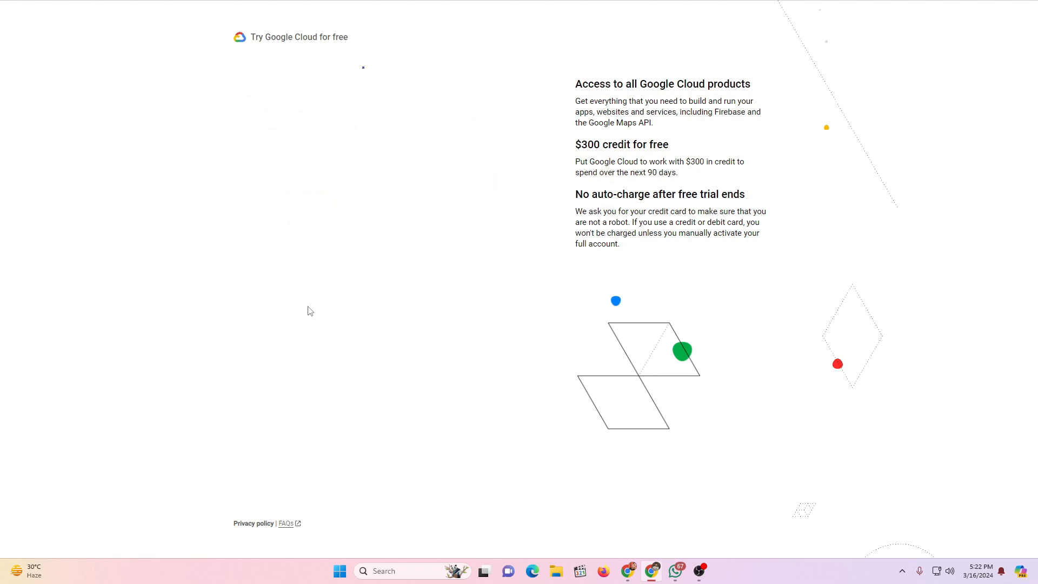
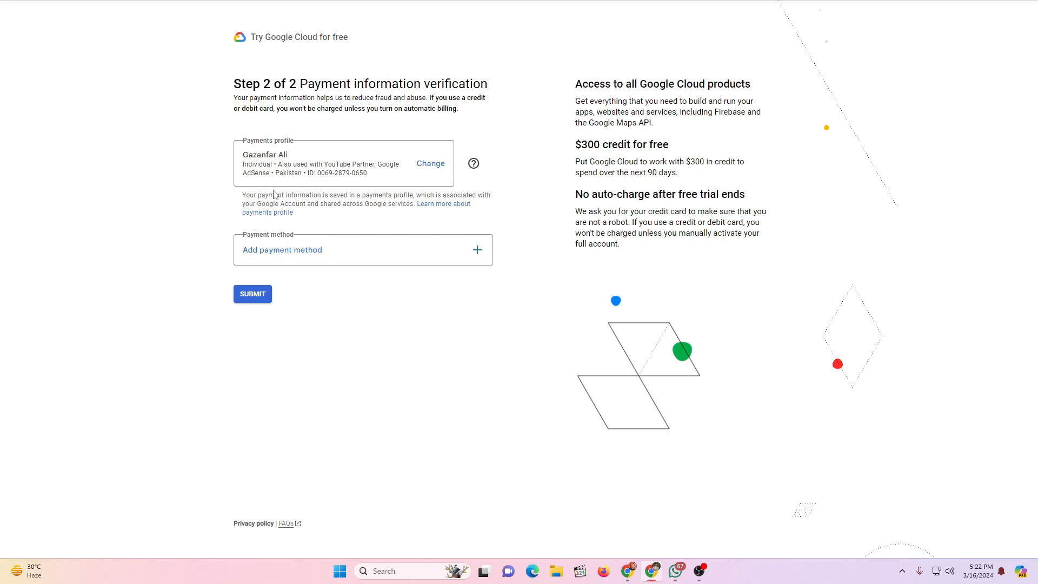
Start adding a credit or debit card as the payment method for the Google Cloud free trial.
{"action": "left_click", "coordinate": [358, 249]}
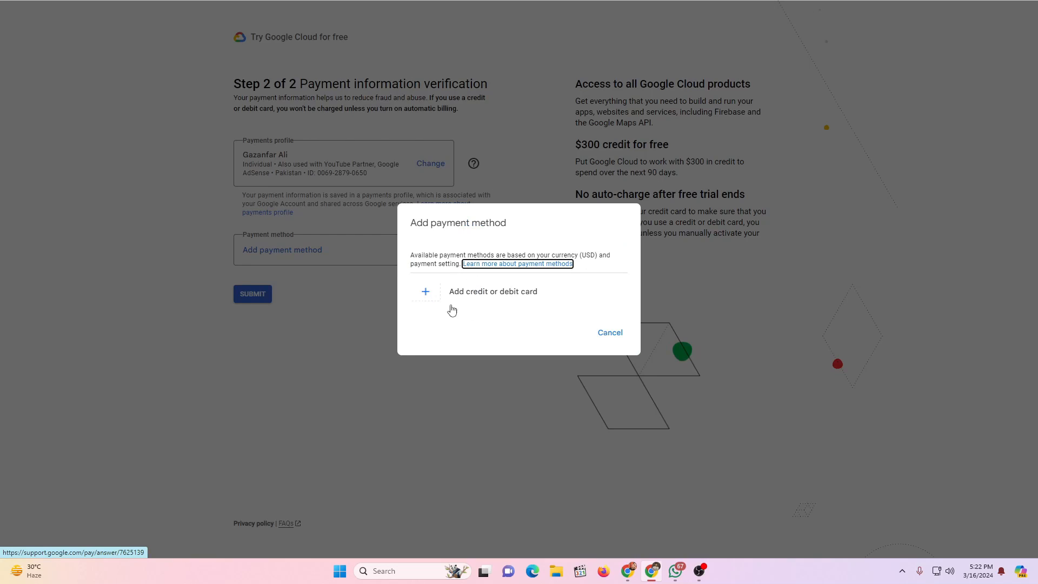
{"action": "left_click", "coordinate": [436, 291]}
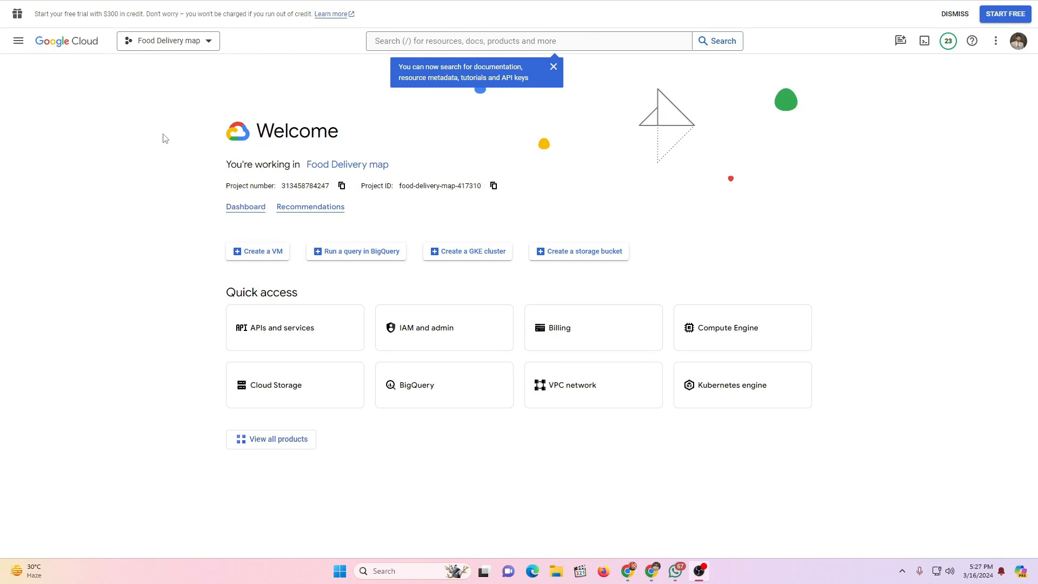
Create a new Google Cloud project named Restaurant with no organisation as its location.
{"action": "left_click", "coordinate": [199, 48]}
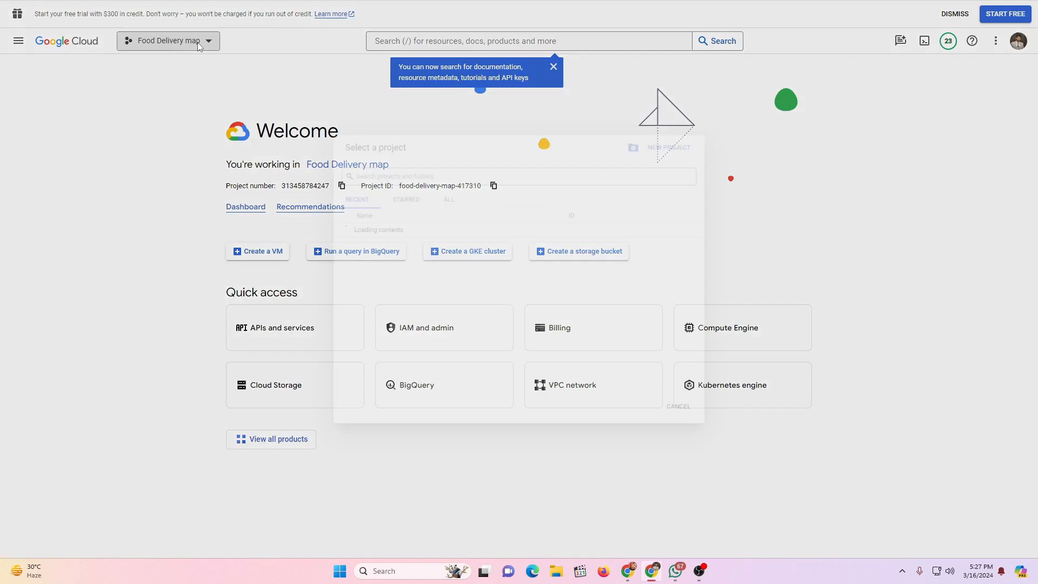
{"action": "left_click", "coordinate": [679, 134]}
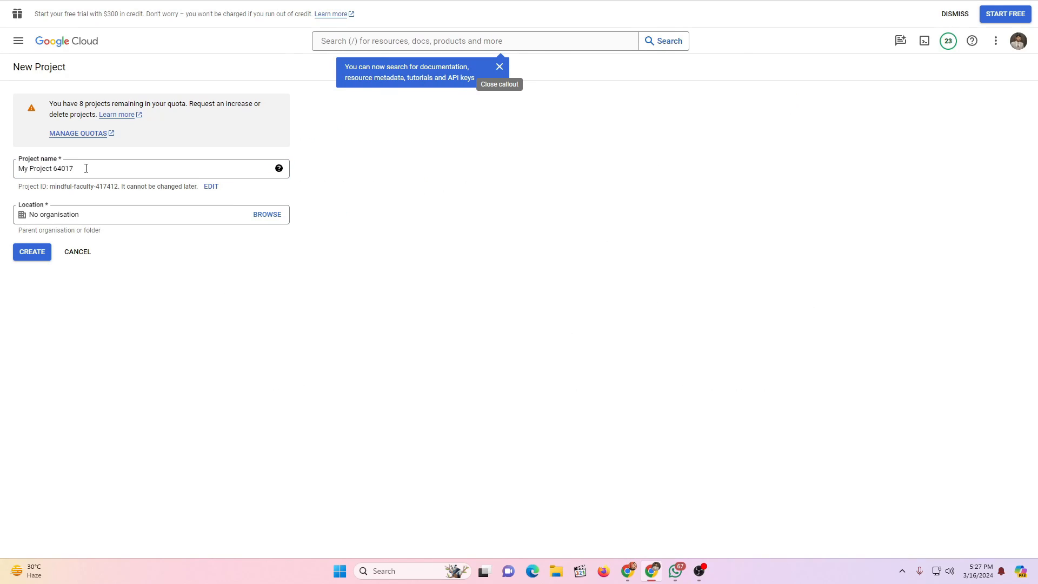
{"action": "key", "text": "ctrl+a"}
{"action": "left_click", "coordinate": [68, 167]}
{"action": "key", "text": "ctrl+a"}
{"action": "left_click", "coordinate": [81, 165]}
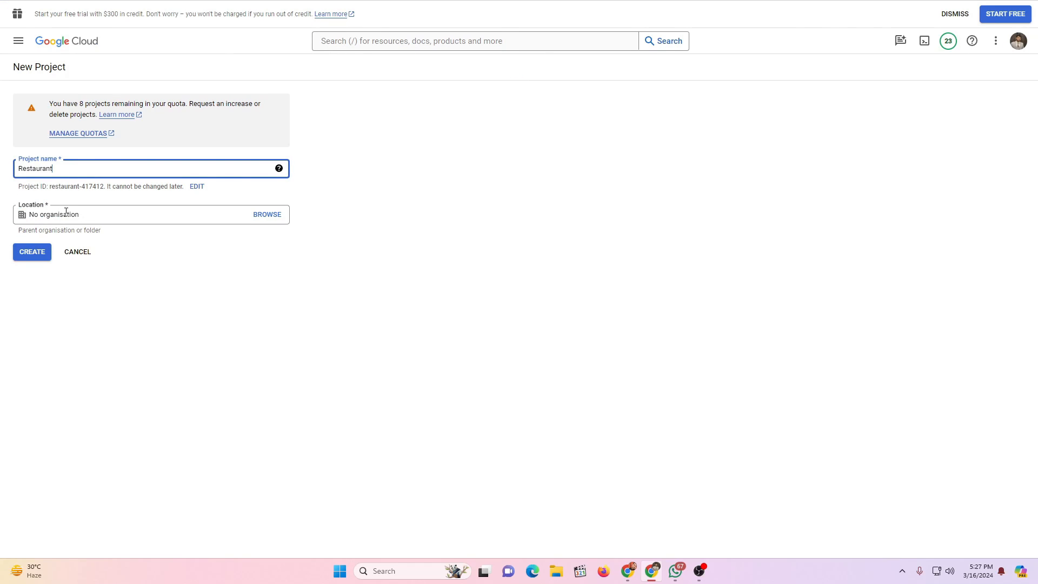
{"action": "left_click", "coordinate": [25, 252]}
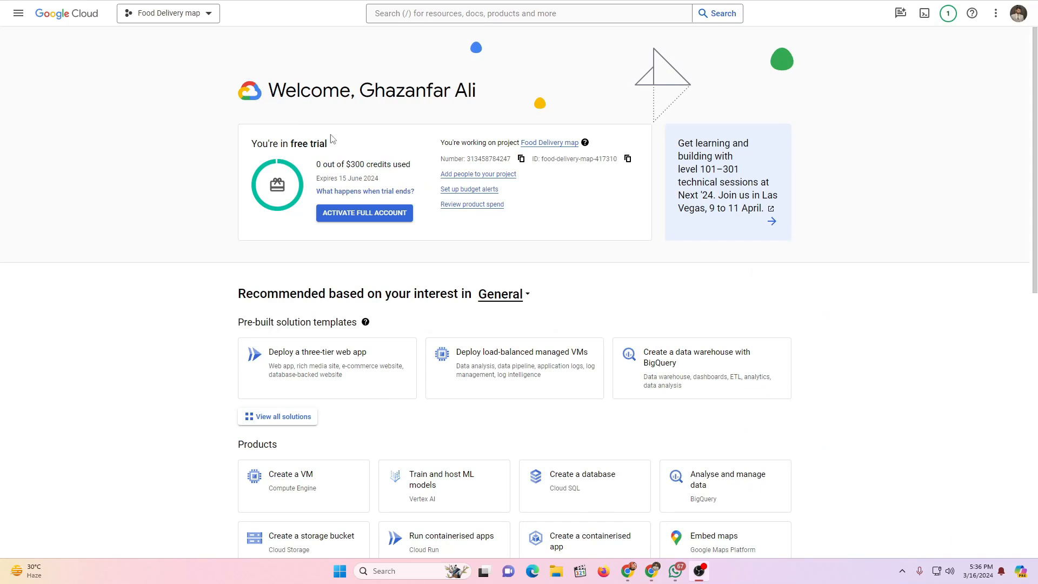
Check the free trial's credit usage and expiry date, and review the list of available projects without switching.
{"action": "left_click", "coordinate": [315, 165]}
{"action": "left_click_drag", "start_coordinate": [342, 180], "coordinate": [375, 180]}
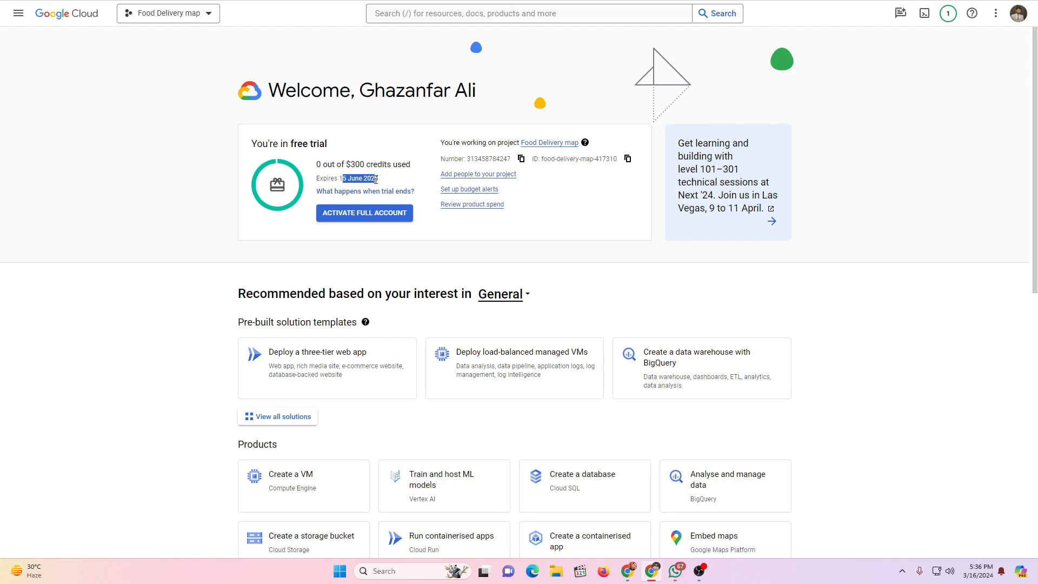
{"action": "left_click_drag", "start_coordinate": [317, 164], "coordinate": [402, 165]}
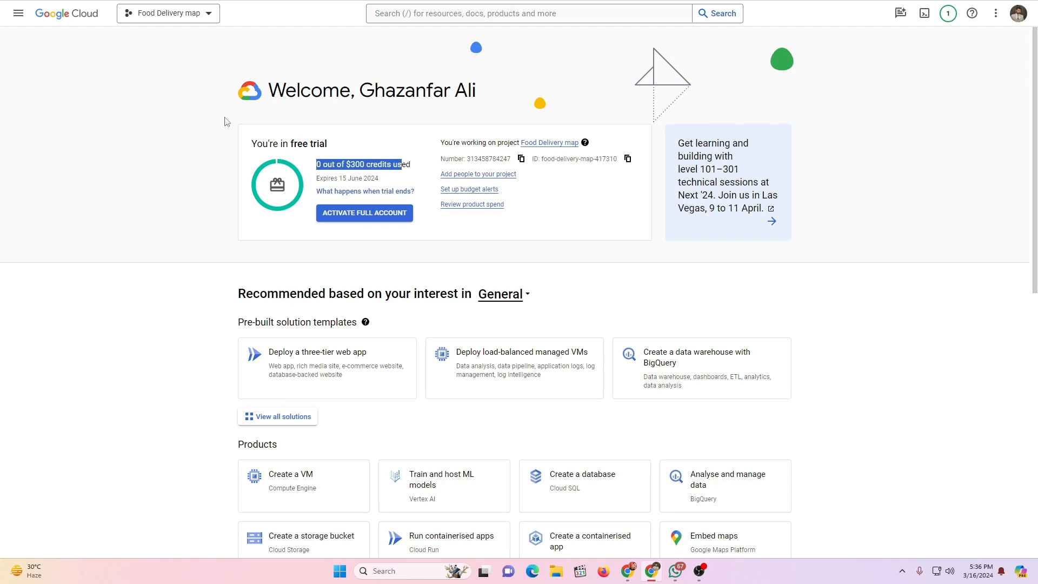
{"action": "left_click", "coordinate": [207, 15]}
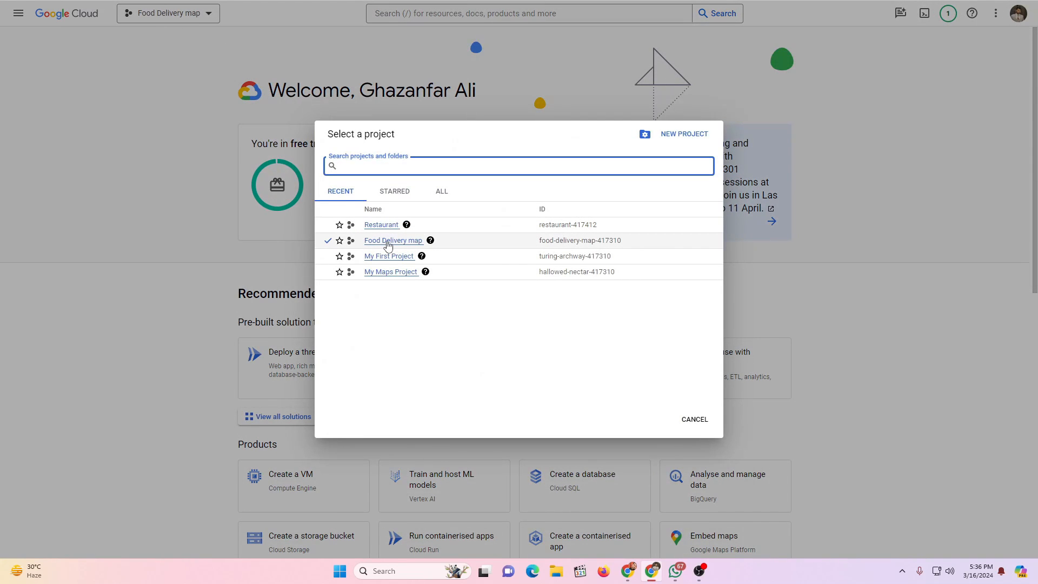
{"action": "left_click", "coordinate": [694, 420]}
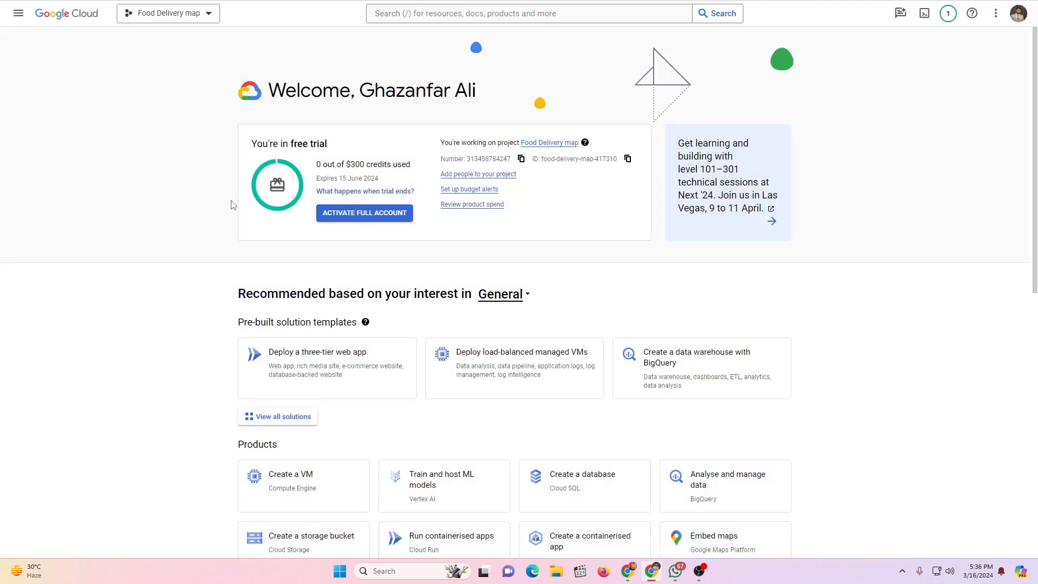
Open the APIs and services page for the Food Delivery map project.
{"action": "left_click", "coordinate": [16, 15]}
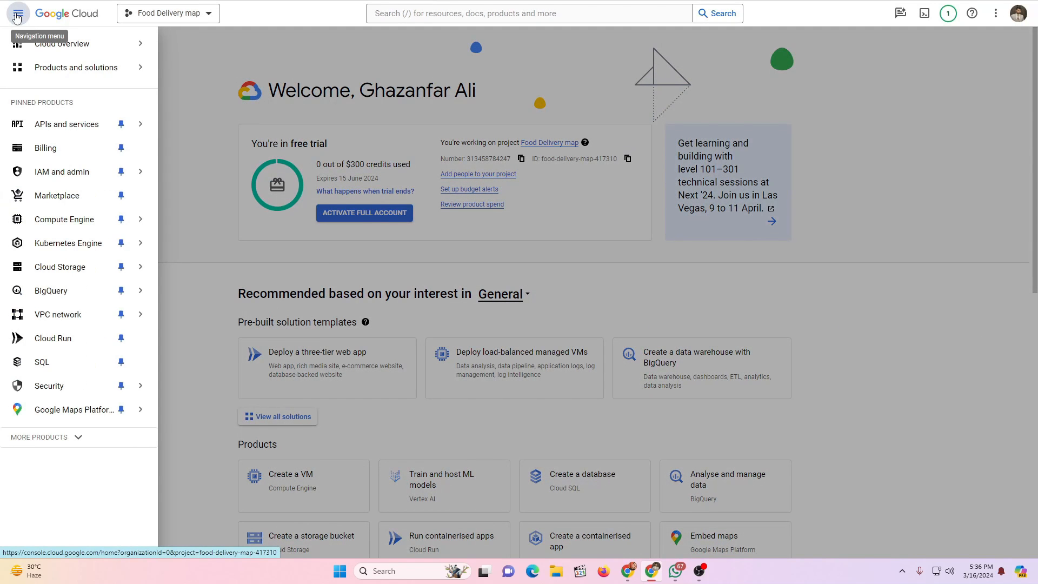
{"action": "mouse_move", "coordinate": [89, 134]}
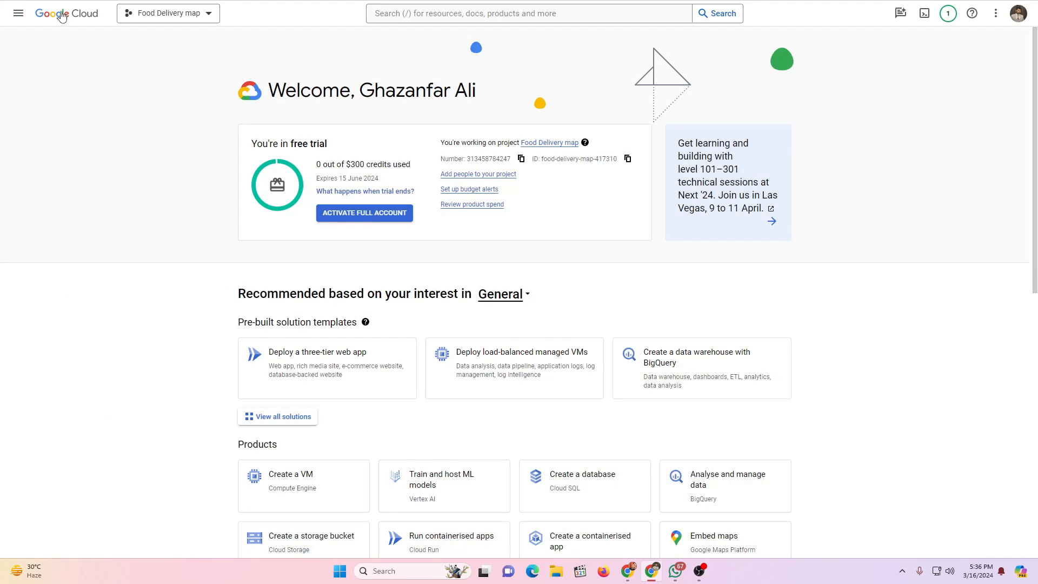
{"action": "left_click", "coordinate": [19, 13]}
{"action": "left_click", "coordinate": [69, 128]}
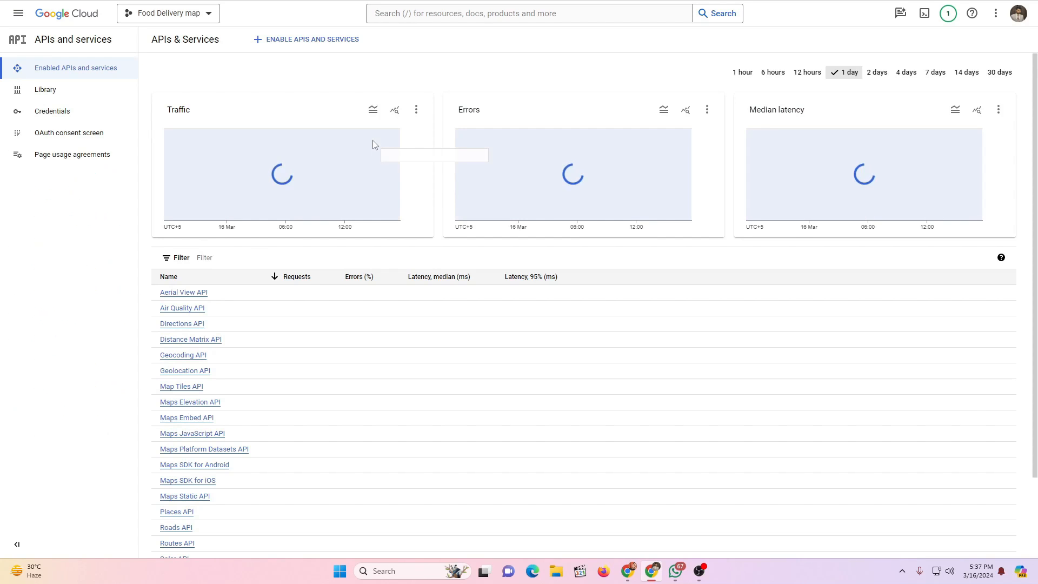
Search the API Library for map and look through the matching APIs.
{"action": "left_click", "coordinate": [65, 83]}
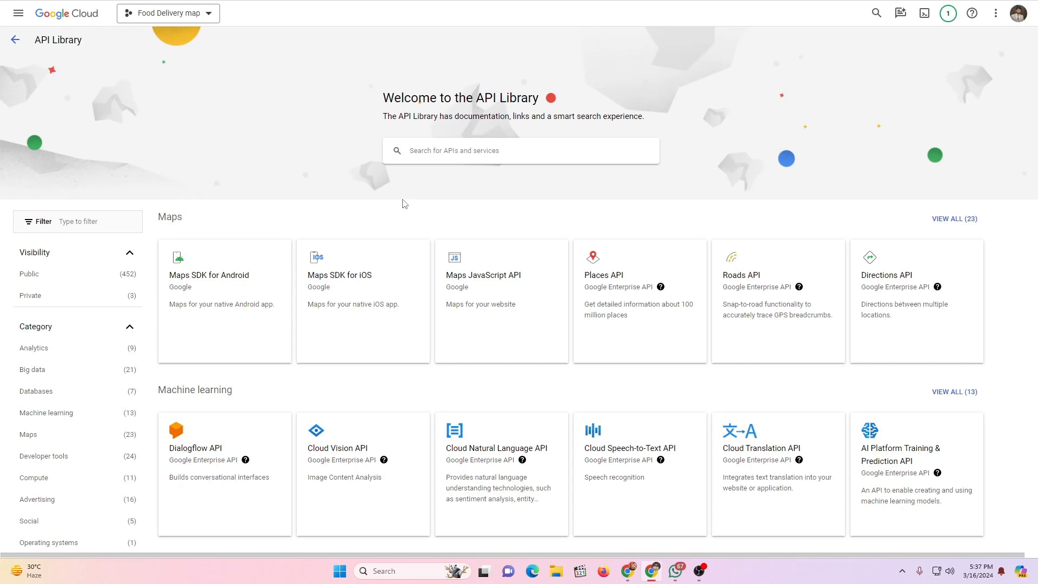
{"action": "type", "text": "map"}
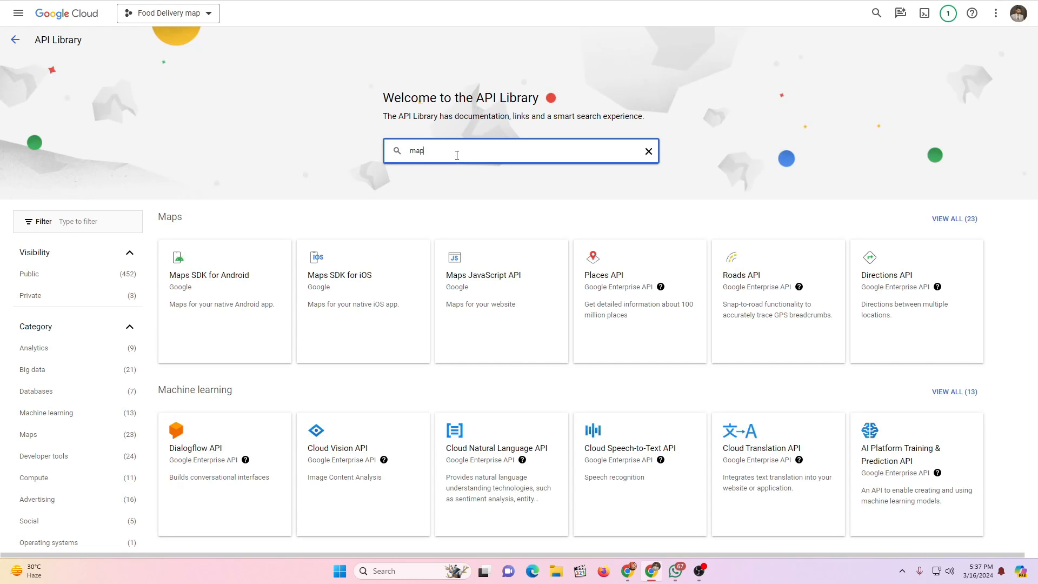
{"action": "key", "text": "Return"}
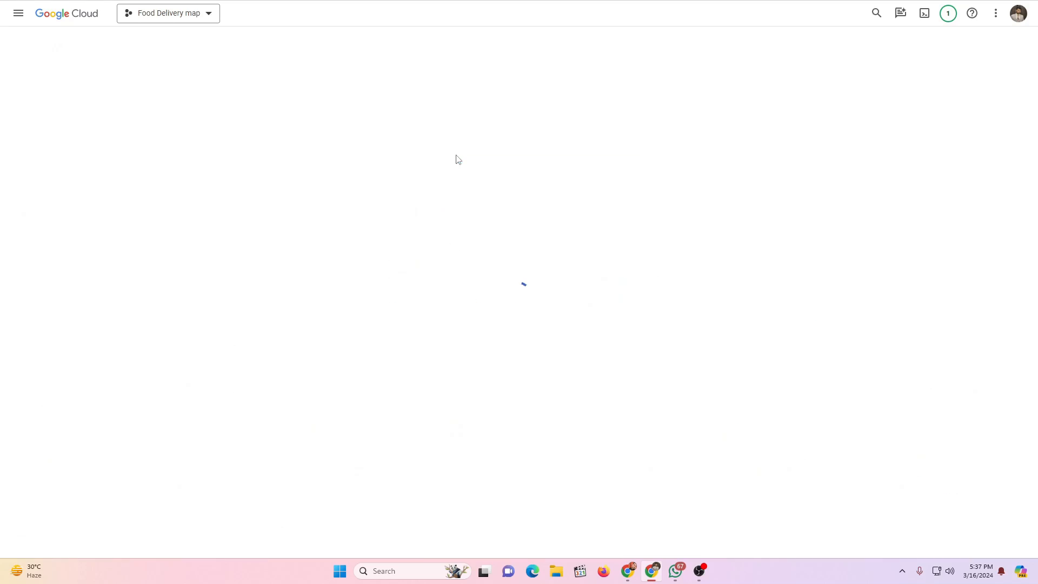
{"action": "scroll", "coordinate": [346, 211], "scroll_direction": "down", "scroll_amount": 15}
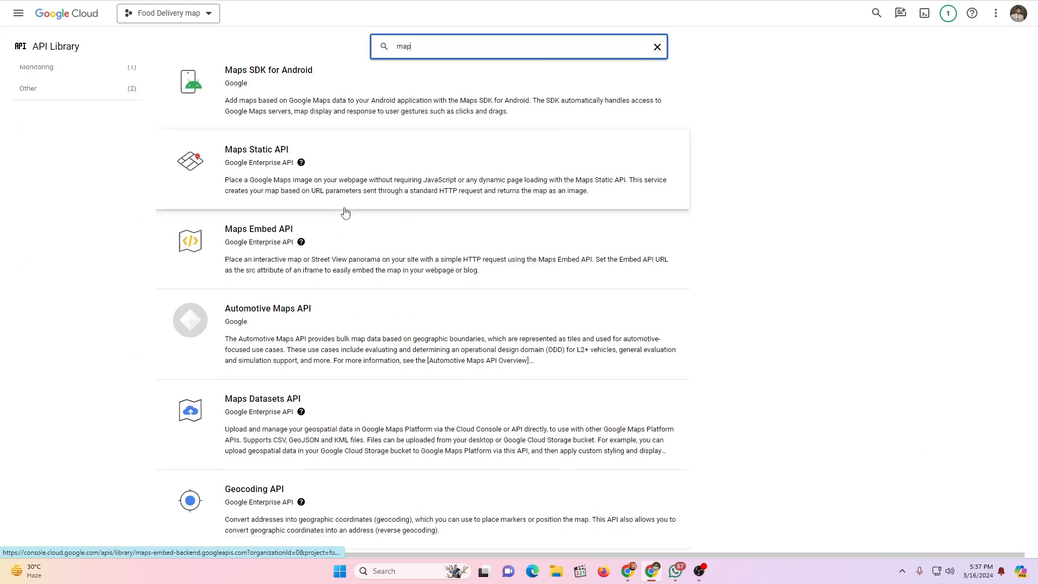
{"action": "scroll", "coordinate": [349, 215], "scroll_direction": "down", "scroll_amount": 5}
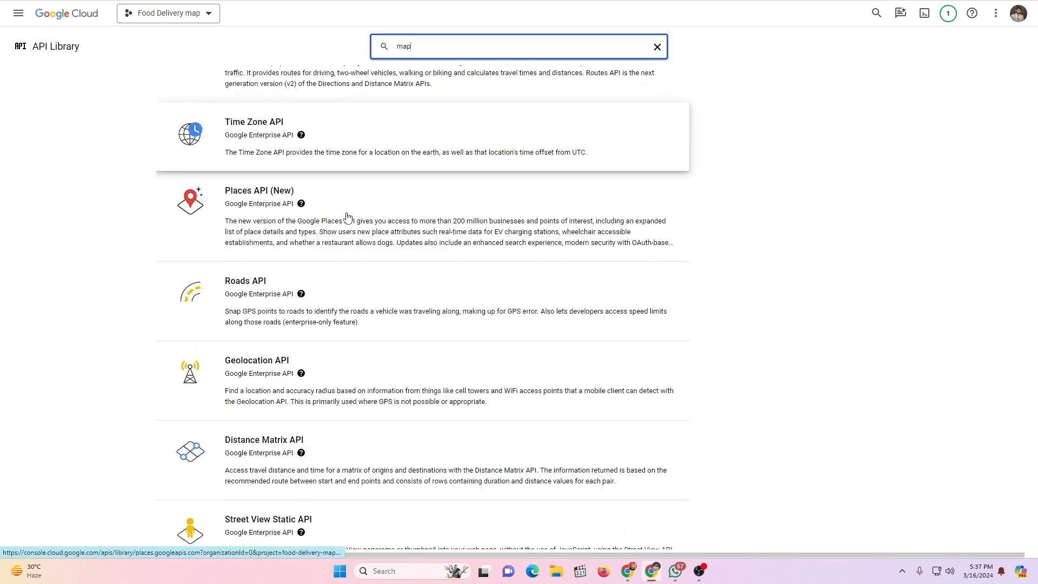
{"action": "scroll", "coordinate": [335, 216], "scroll_direction": "up", "scroll_amount": 20}
{"action": "scroll", "coordinate": [326, 218], "scroll_direction": "up", "scroll_amount": 2}
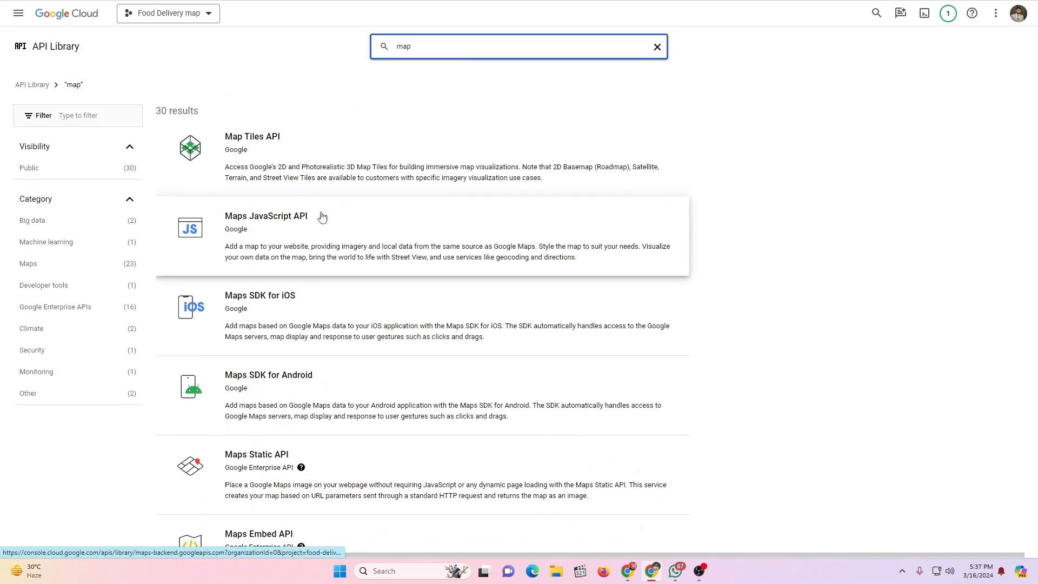
Open the Map Tiles API, Maps JavaScript API, Maps SDK for iOS and Maps SDK for Android pages in separate browser tabs.
{"action": "right_click", "coordinate": [297, 153]}
{"action": "left_click", "coordinate": [317, 164]}
{"action": "right_click", "coordinate": [321, 253]}
{"action": "left_click", "coordinate": [340, 264]}
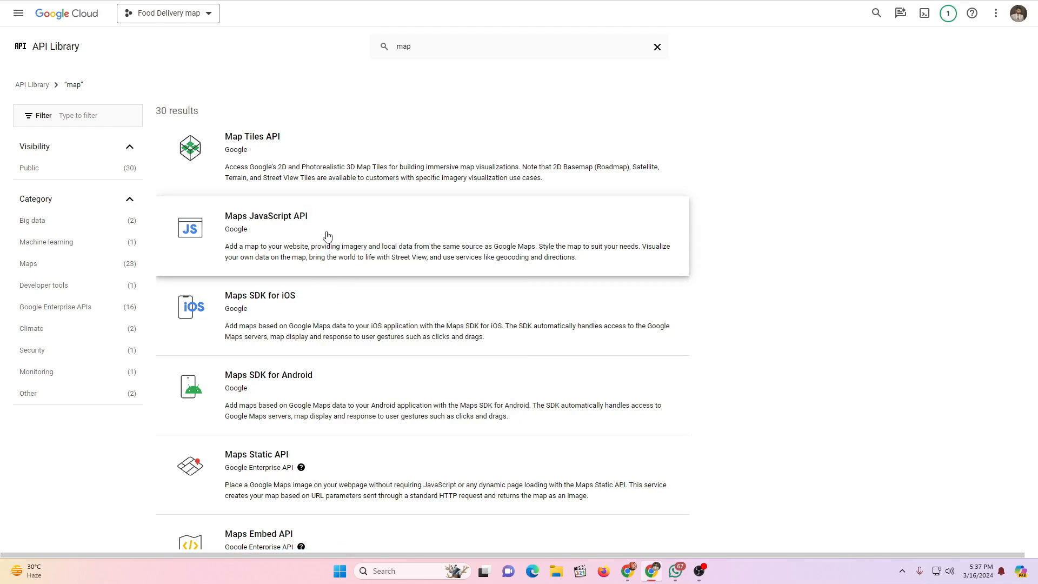
{"action": "scroll", "coordinate": [335, 232], "scroll_direction": "down", "scroll_amount": 2}
{"action": "right_click", "coordinate": [309, 210]}
{"action": "left_click", "coordinate": [340, 217]}
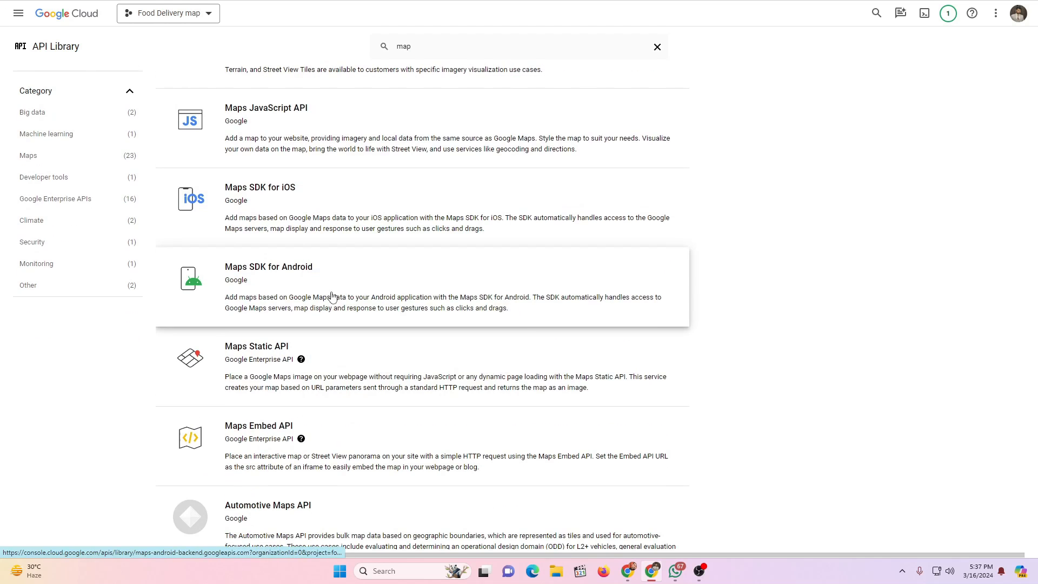
{"action": "right_click", "coordinate": [329, 294]}
{"action": "left_click", "coordinate": [338, 304]}
Open the Maps Static API, Maps Embed API and Maps Datasets API pages in separate browser tabs.
{"action": "scroll", "coordinate": [347, 256], "scroll_direction": "down", "scroll_amount": 3}
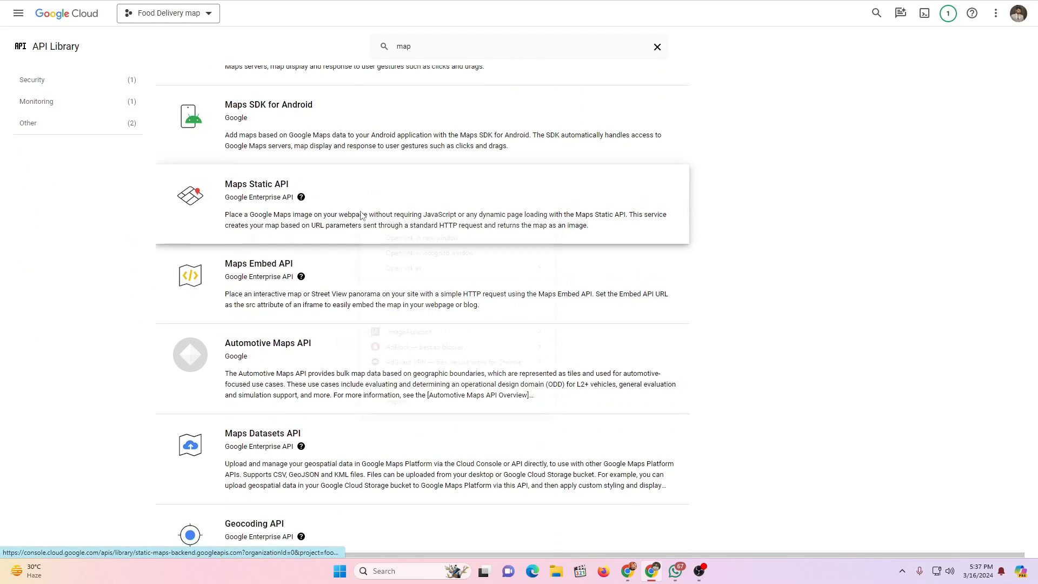
{"action": "right_click", "coordinate": [350, 291]}
{"action": "left_click", "coordinate": [361, 299]}
{"action": "scroll", "coordinate": [351, 269], "scroll_direction": "down", "scroll_amount": 3}
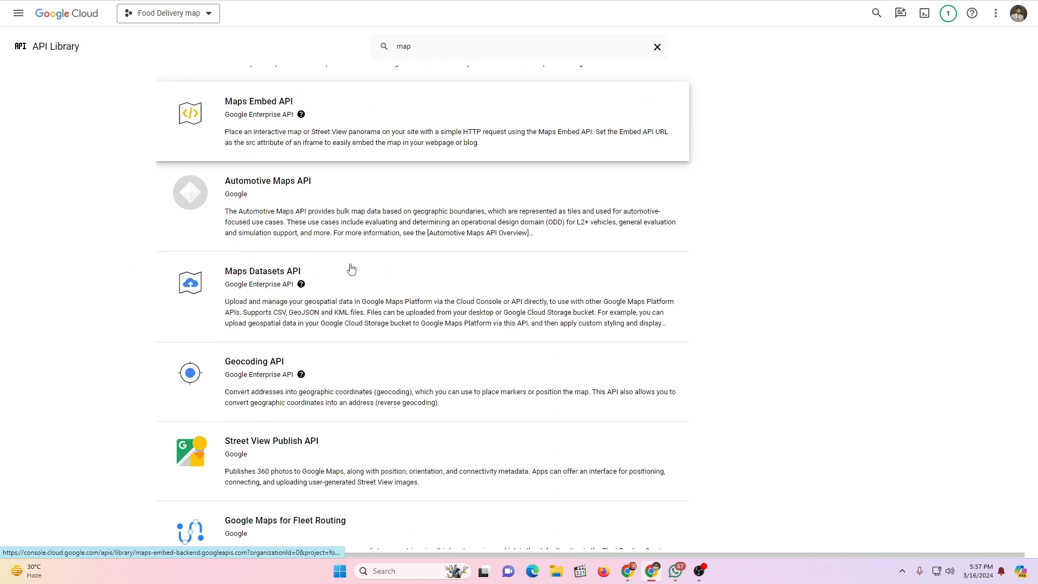
{"action": "right_click", "coordinate": [331, 212]}
{"action": "left_click", "coordinate": [342, 219]}
{"action": "scroll", "coordinate": [351, 275], "scroll_direction": "down", "scroll_amount": 8}
{"action": "scroll", "coordinate": [363, 265], "scroll_direction": "down", "scroll_amount": 1}
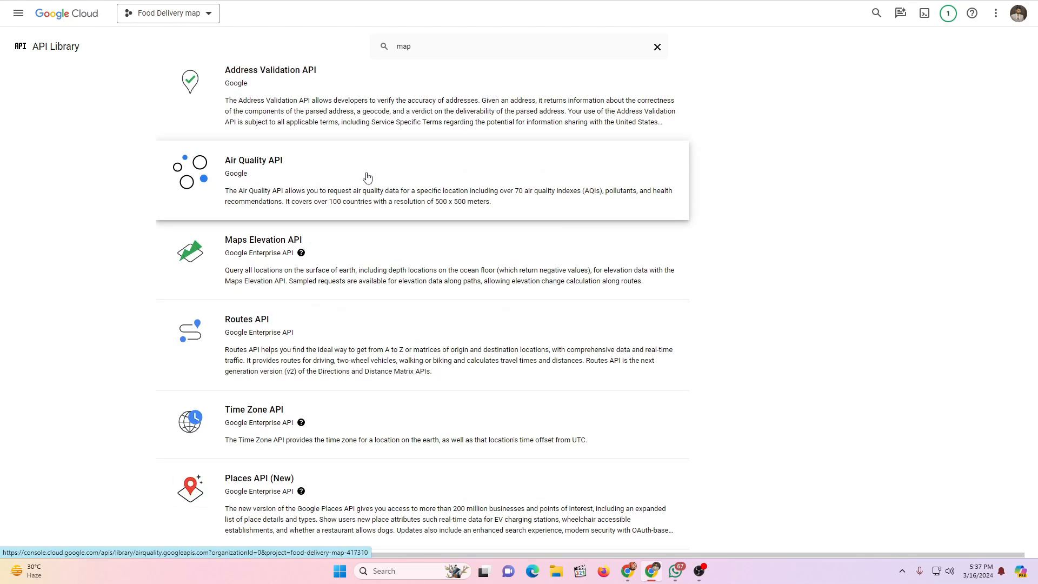
Open the Air Quality API, Maps Elevation API, Time Zone API and Places API (New) pages in separate browser tabs.
{"action": "right_click", "coordinate": [381, 180]}
{"action": "left_click", "coordinate": [385, 187]}
{"action": "right_click", "coordinate": [382, 227]}
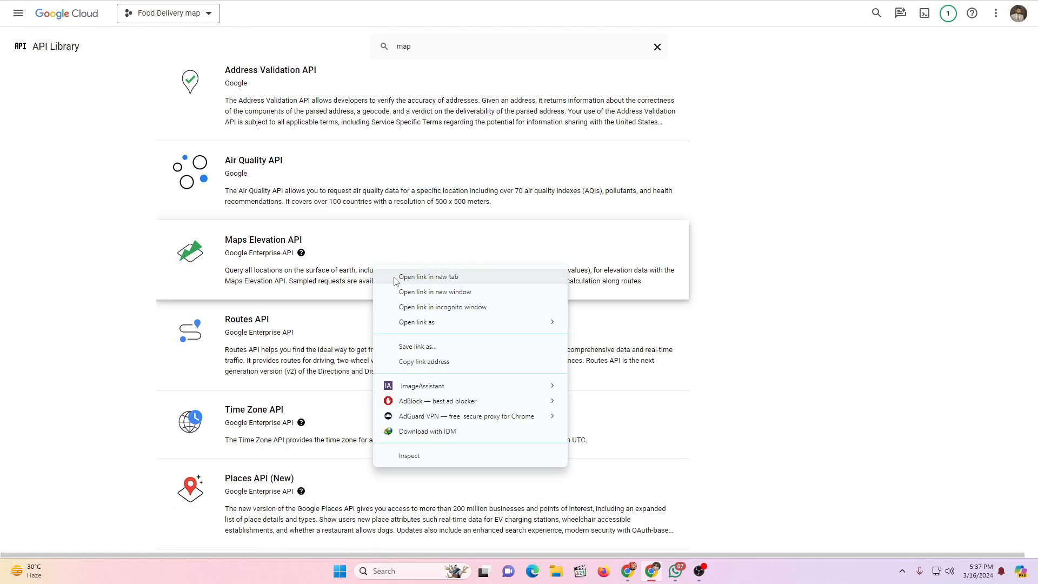
{"action": "left_click", "coordinate": [388, 234]}
{"action": "scroll", "coordinate": [389, 235], "scroll_direction": "down", "scroll_amount": 4}
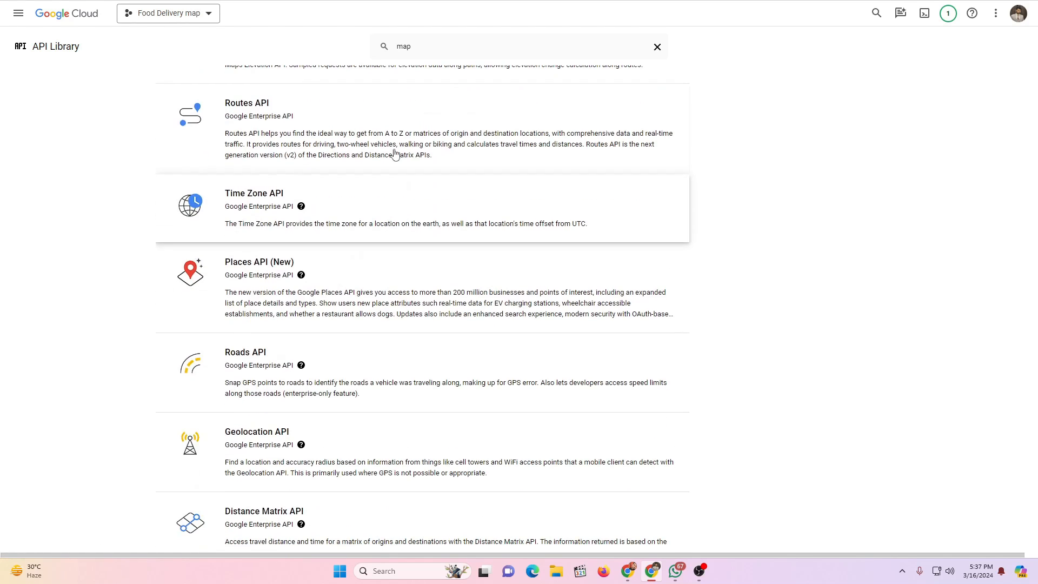
{"action": "right_click", "coordinate": [397, 214]}
{"action": "left_click", "coordinate": [416, 221]}
{"action": "right_click", "coordinate": [399, 304]}
{"action": "left_click", "coordinate": [423, 312]}
Open further map API pages from Geolocation API down to Aerial View API in separate browser tabs.
{"action": "scroll", "coordinate": [416, 271], "scroll_direction": "down", "scroll_amount": 6}
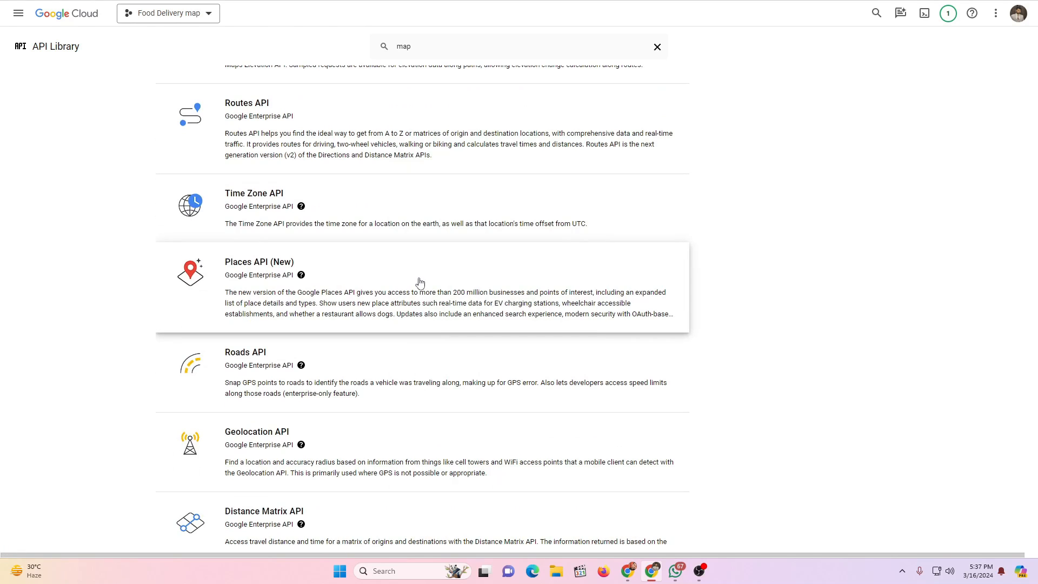
{"action": "right_click", "coordinate": [410, 153]}
{"action": "left_click", "coordinate": [411, 150]}
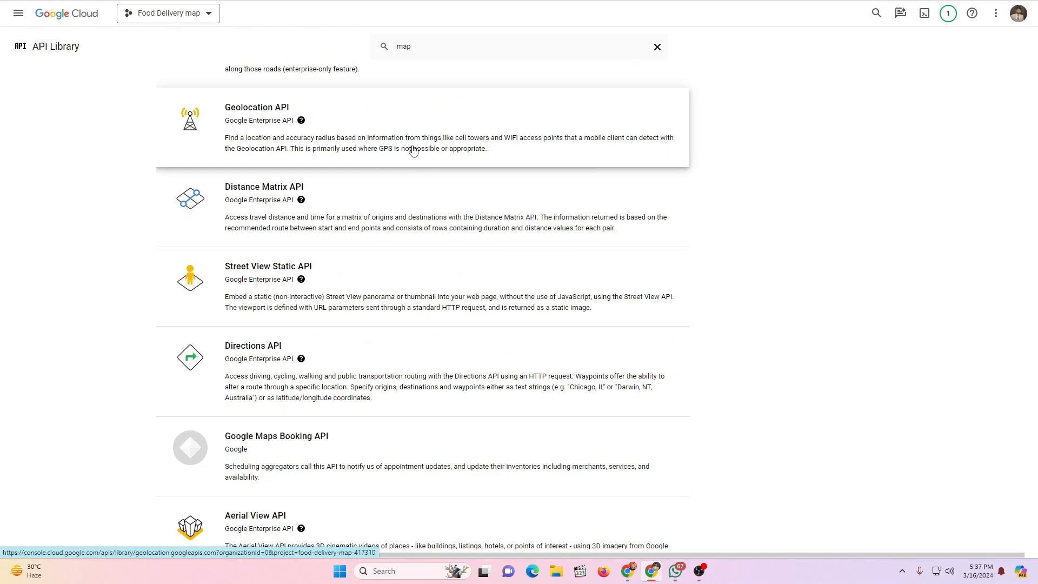
{"action": "scroll", "coordinate": [413, 297], "scroll_direction": "down", "scroll_amount": 3}
{"action": "right_click", "coordinate": [423, 306]}
{"action": "left_click", "coordinate": [425, 310]}
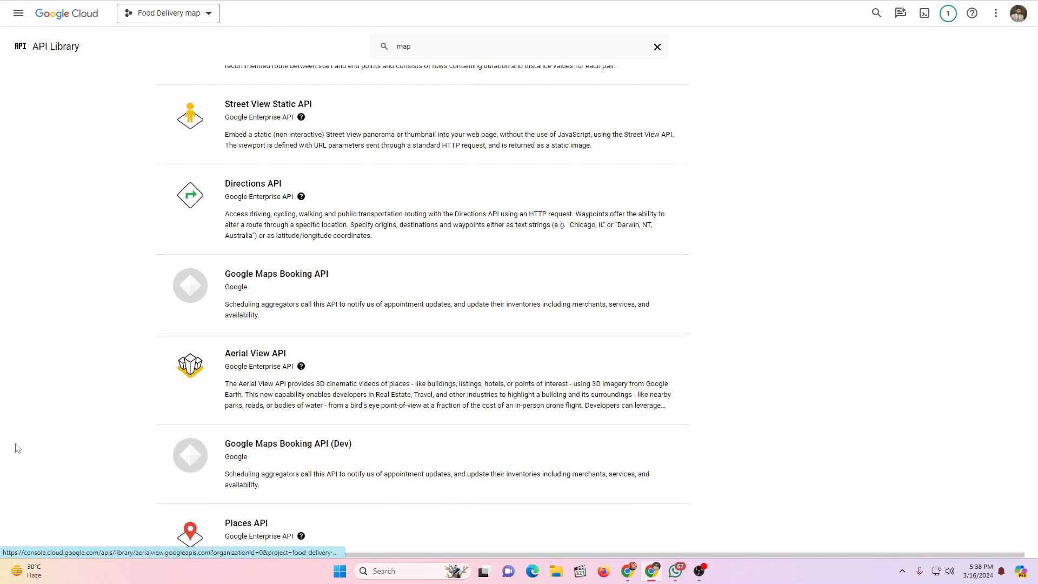
{"action": "right_click", "coordinate": [417, 377]}
{"action": "left_click", "coordinate": [488, 190]}
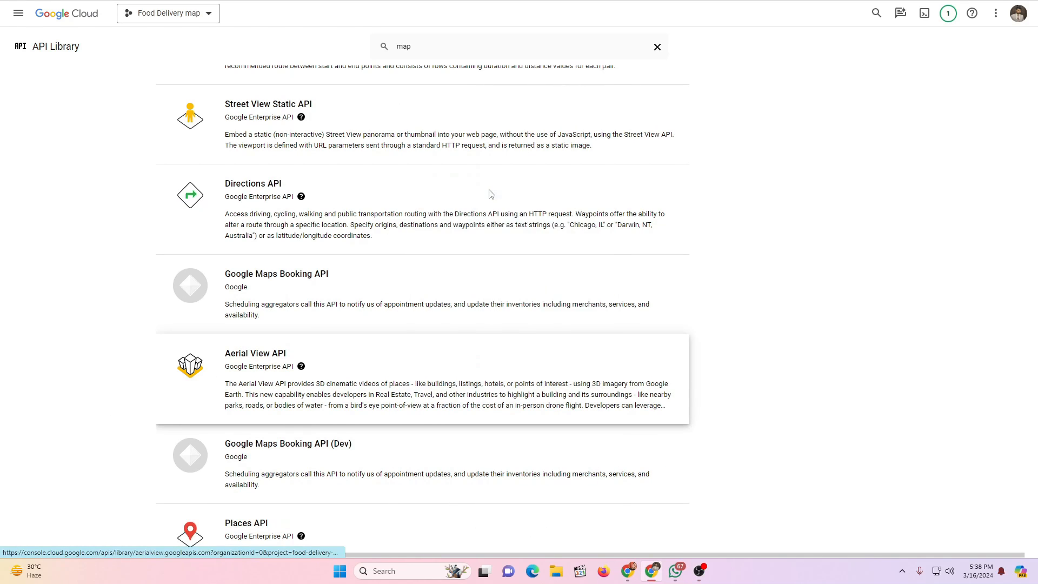
Open the Places API, Solar API and Google Picker API pages in separate browser tabs.
{"action": "scroll", "coordinate": [370, 251], "scroll_direction": "down", "scroll_amount": 6}
{"action": "right_click", "coordinate": [379, 226]}
{"action": "left_click", "coordinate": [392, 242]}
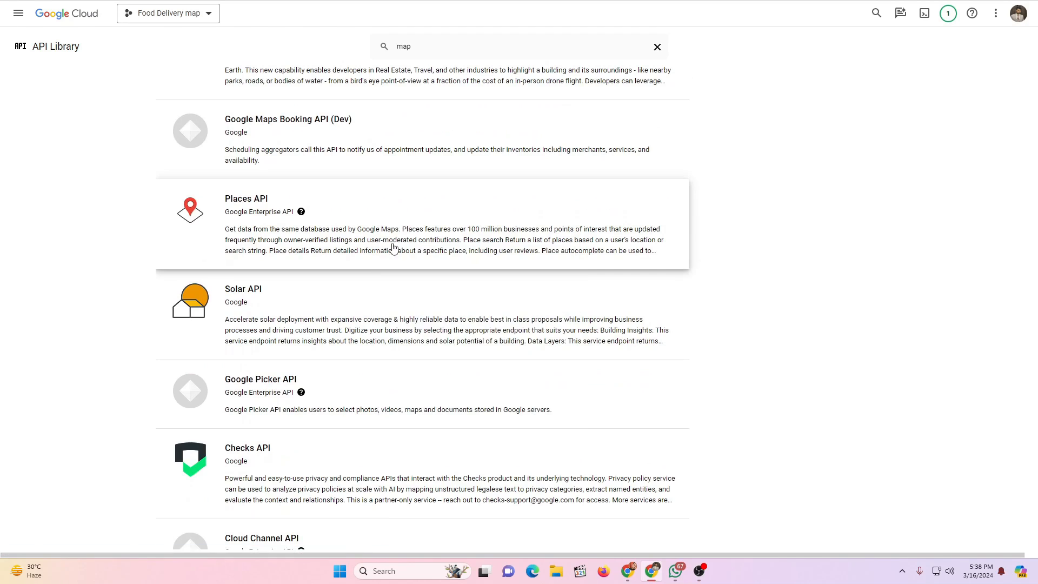
{"action": "right_click", "coordinate": [377, 319]}
{"action": "left_click", "coordinate": [406, 340]}
{"action": "scroll", "coordinate": [378, 333], "scroll_direction": "down", "scroll_amount": 1}
{"action": "right_click", "coordinate": [378, 334]}
{"action": "left_click", "coordinate": [408, 344]}
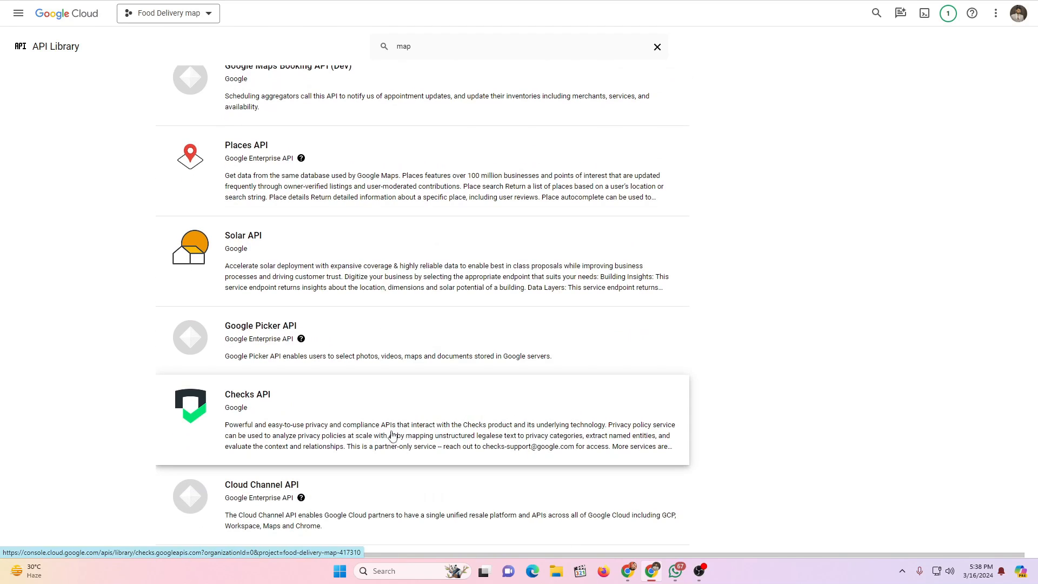
Open the Checks API and Cloud Channel API pages in separate browser tabs.
{"action": "right_click", "coordinate": [389, 230]}
{"action": "left_click", "coordinate": [436, 243]}
{"action": "right_click", "coordinate": [387, 506]}
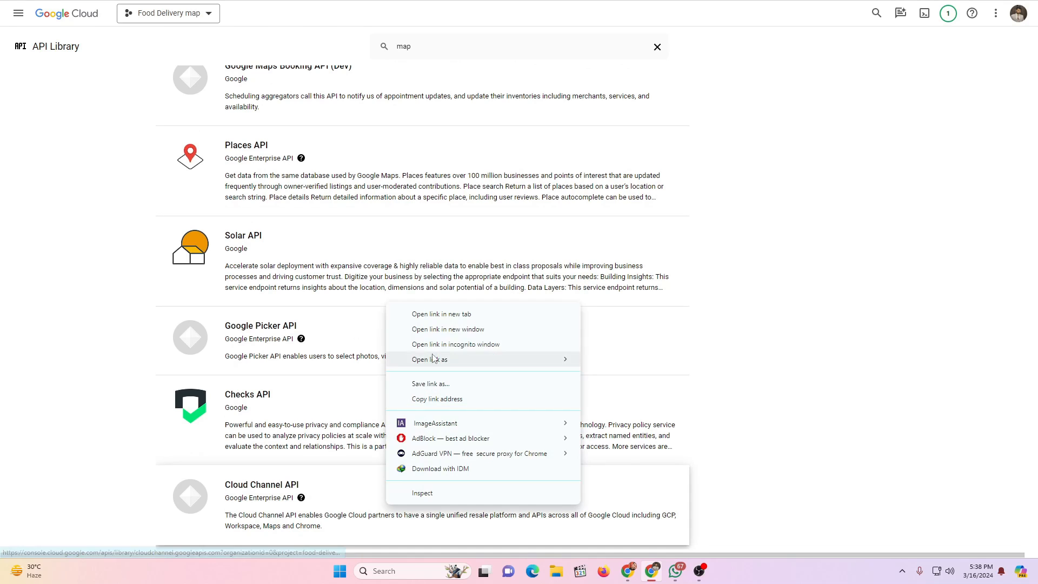
{"action": "left_click", "coordinate": [440, 314]}
Go through the opened map API pages up to Google Maps for Fleet Routing and enable that API.
{"action": "left_click", "coordinate": [217, 1]}
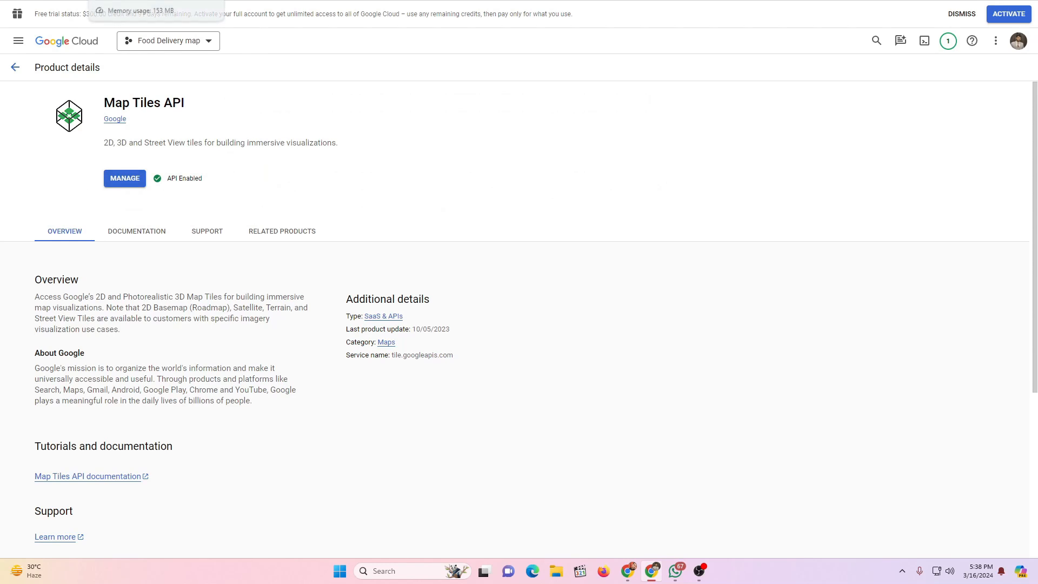
{"action": "left_click", "coordinate": [205, 1]}
{"action": "key", "text": "ctrl+Tab"}
{"action": "key", "text": "ctrl+Tab"}
{"action": "key", "text": "ctrl+Tab"}
{"action": "key", "text": "ctrl+Tab"}
{"action": "key", "text": "ctrl+Tab"}
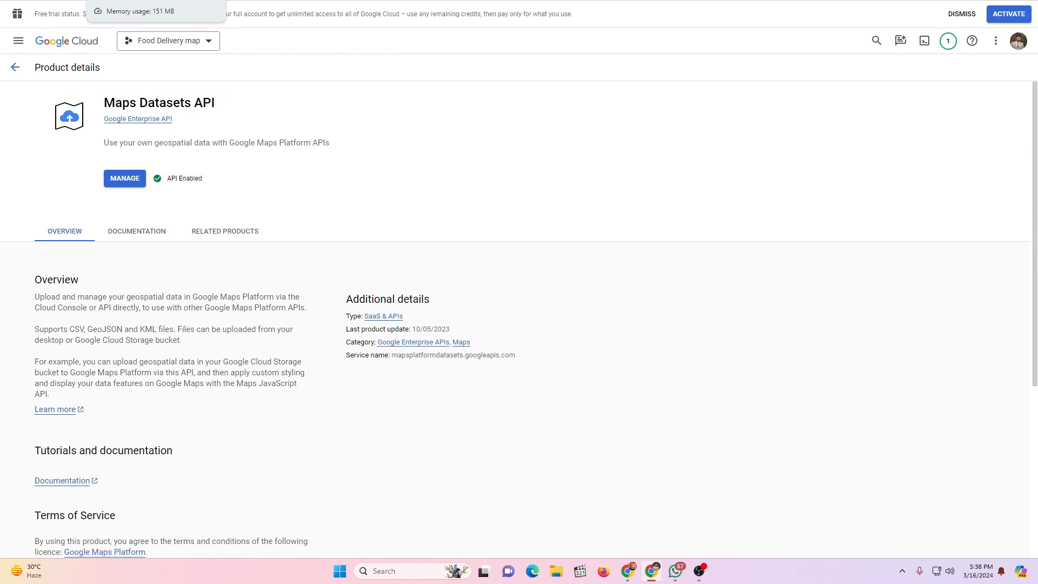
{"action": "key", "text": "ctrl+Tab"}
{"action": "key", "text": "ctrl+Tab"}
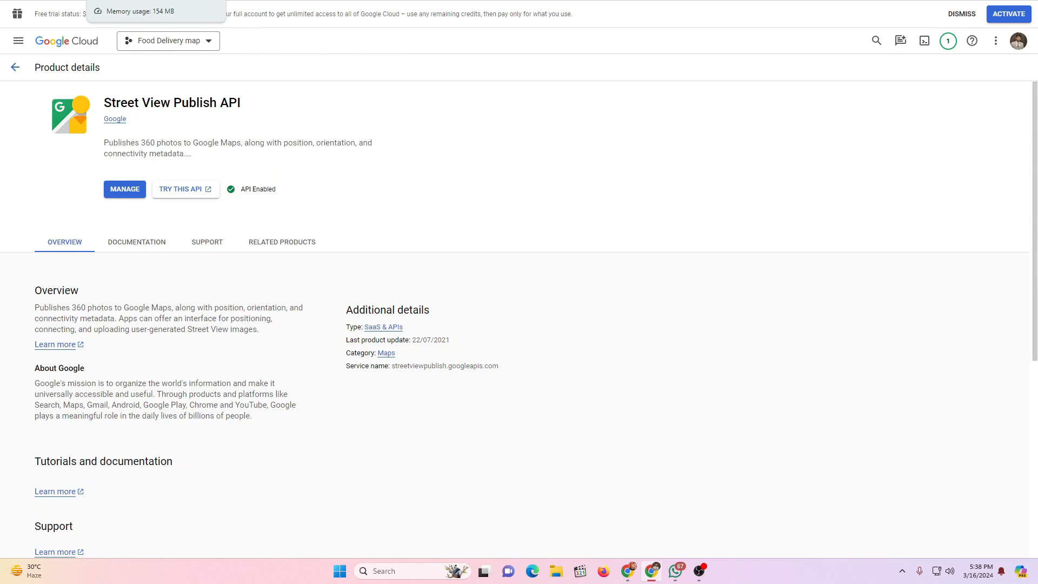
{"action": "key", "text": "ctrl+Tab"}
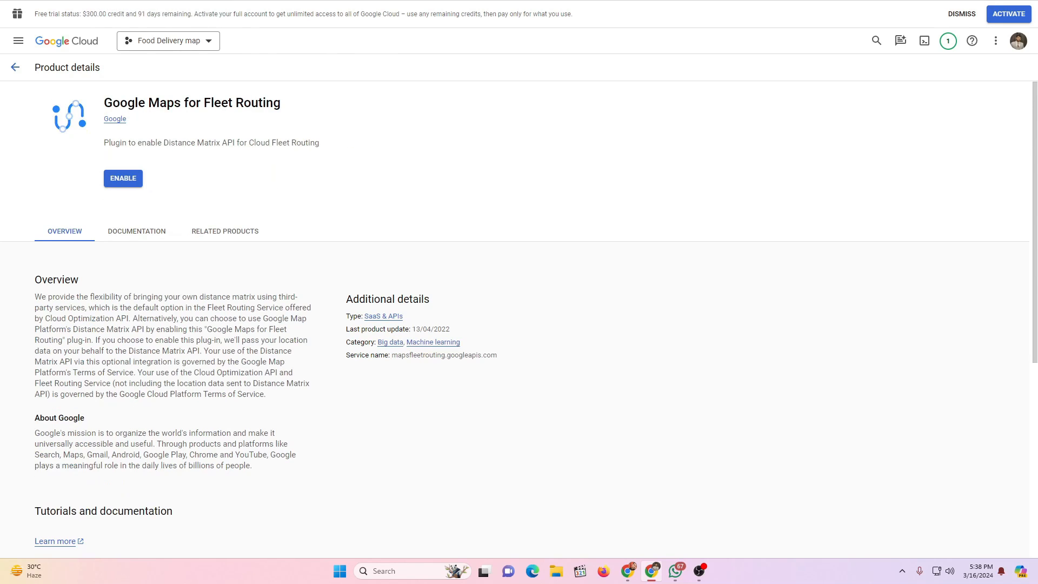
{"action": "left_click", "coordinate": [122, 178]}
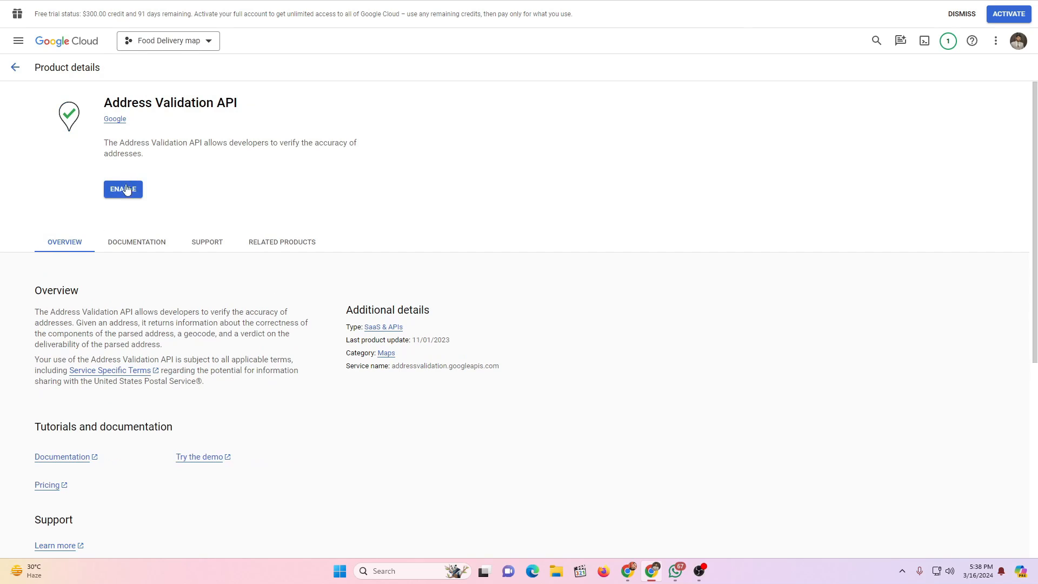
Enable the remaining APIs on the opened pages, including Google Maps Booking API, Google Picker API and Cloud Channel API.
{"action": "left_click", "coordinate": [127, 189]}
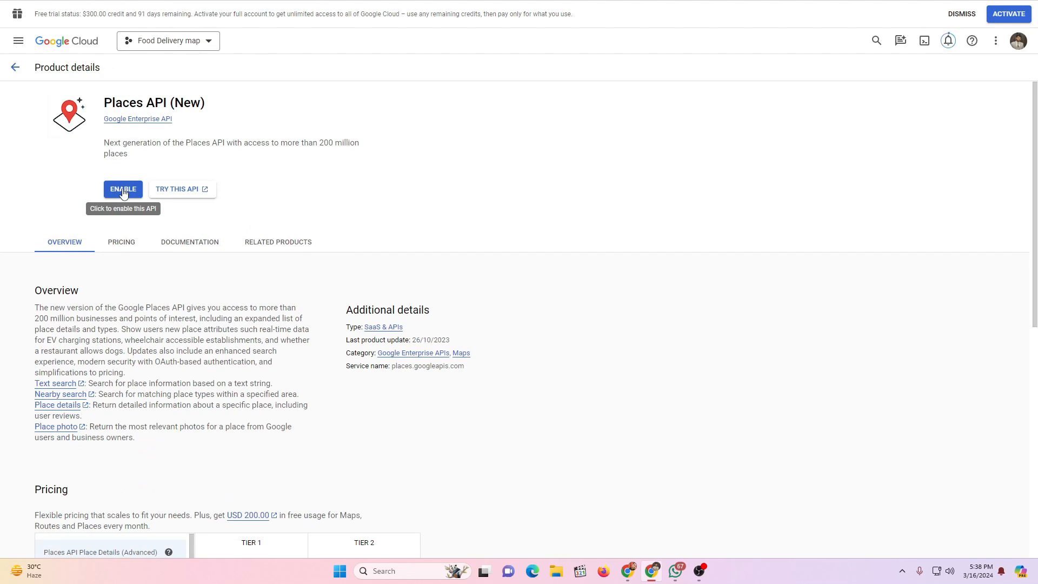
{"action": "left_click", "coordinate": [123, 188]}
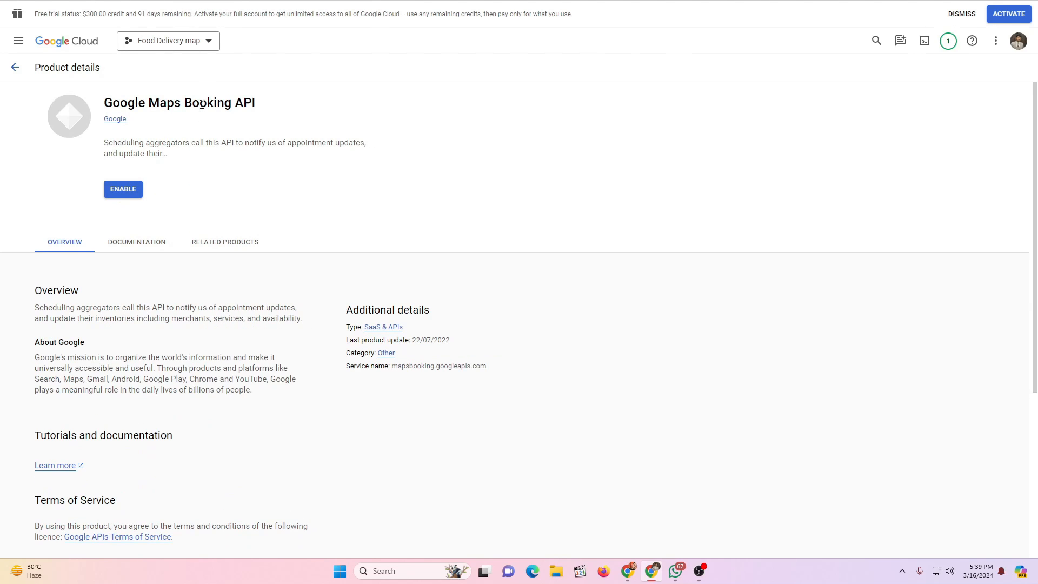
{"action": "left_click", "coordinate": [124, 190]}
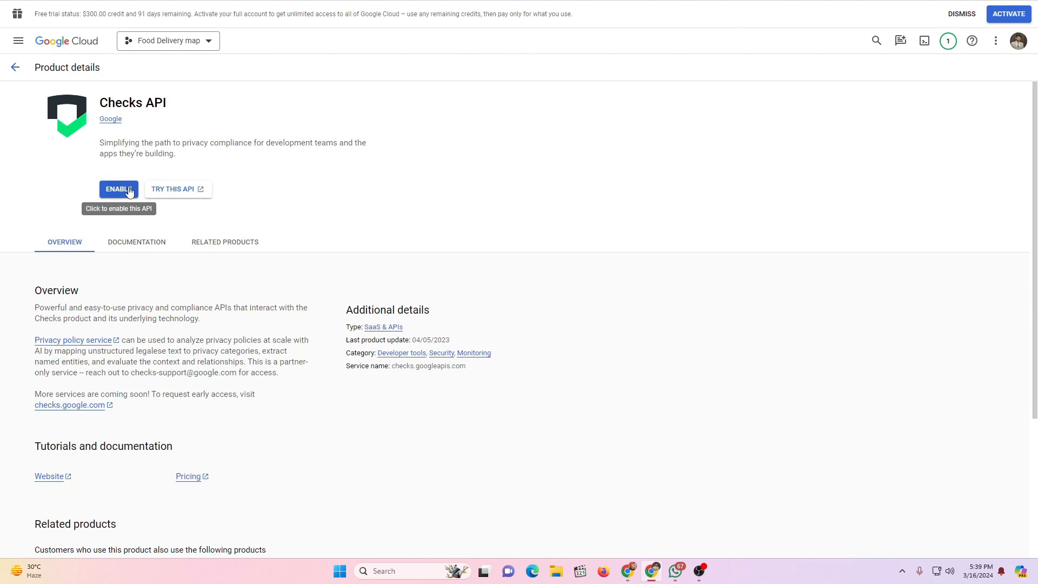
{"action": "left_click", "coordinate": [118, 190]}
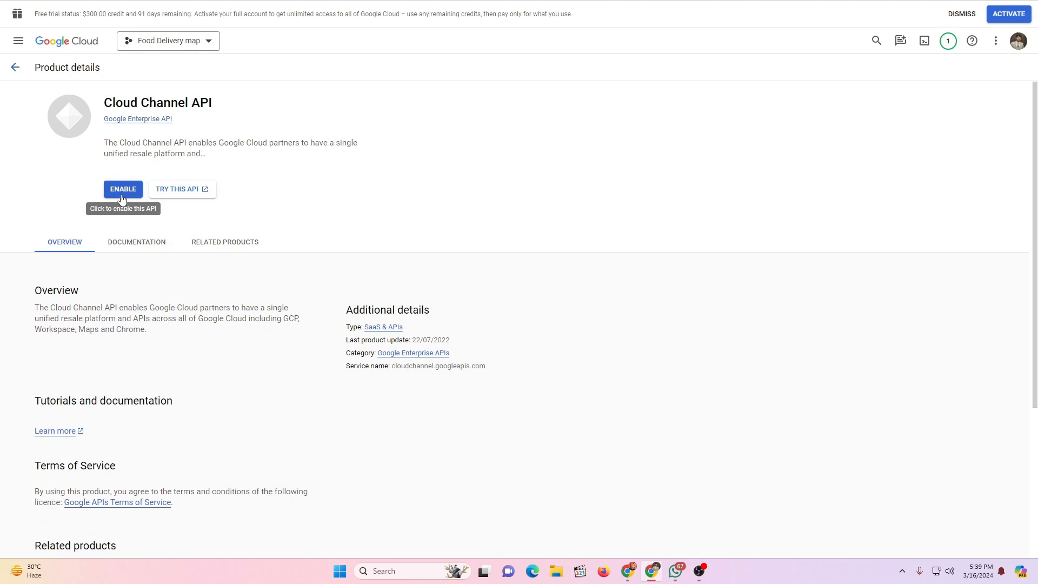
{"action": "left_click", "coordinate": [121, 195]}
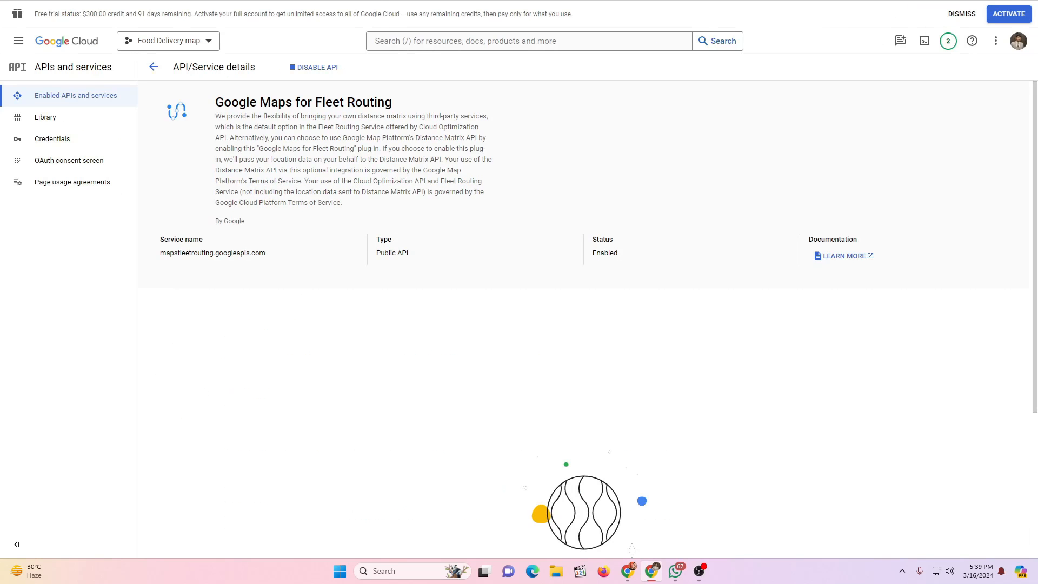
Delete the existing API key 1 from the project's credentials and confirm the deletion.
{"action": "left_click", "coordinate": [65, 139]}
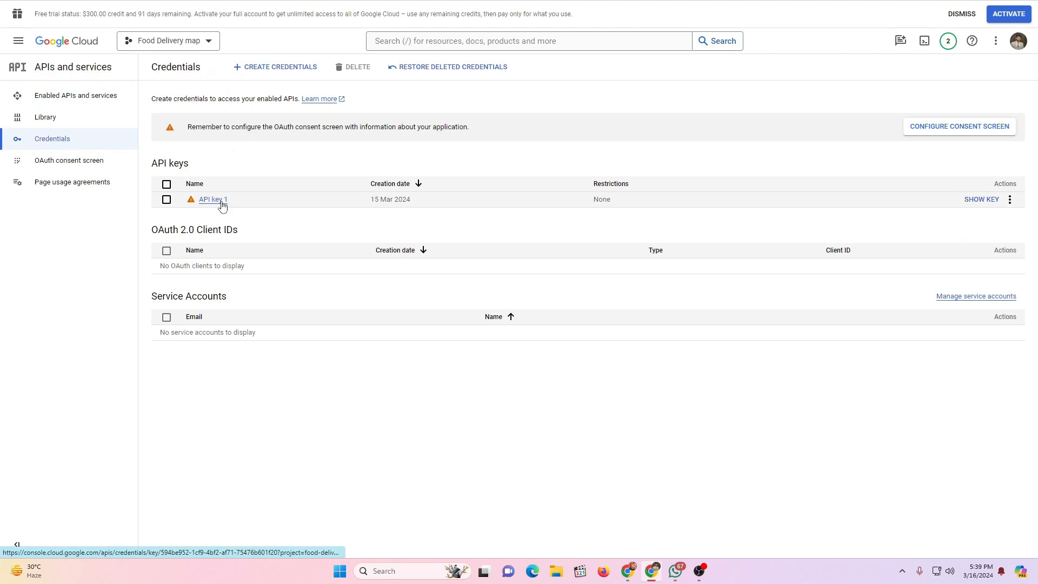
{"action": "left_click", "coordinate": [1010, 200]}
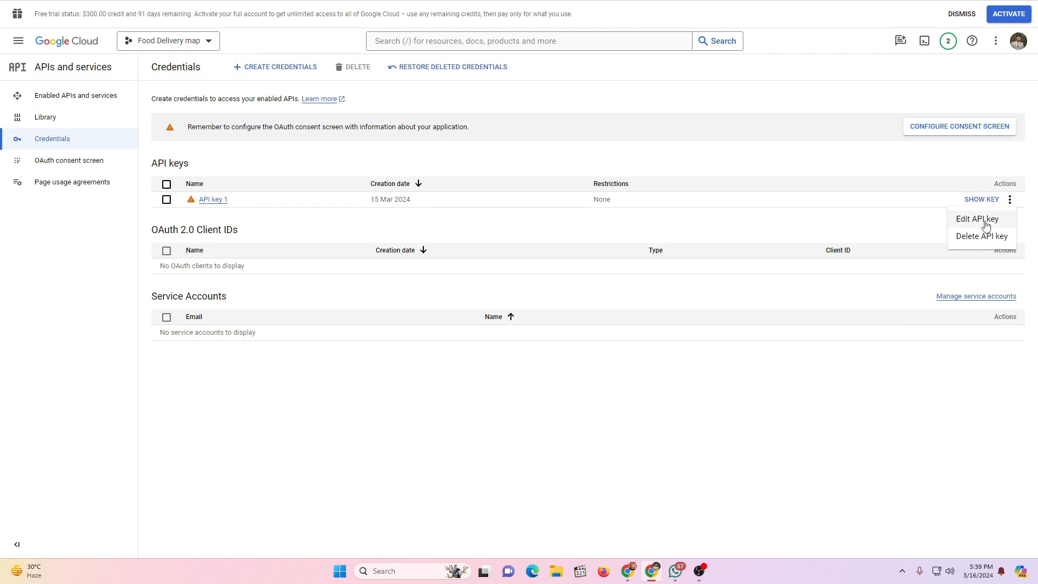
{"action": "left_click", "coordinate": [986, 226]}
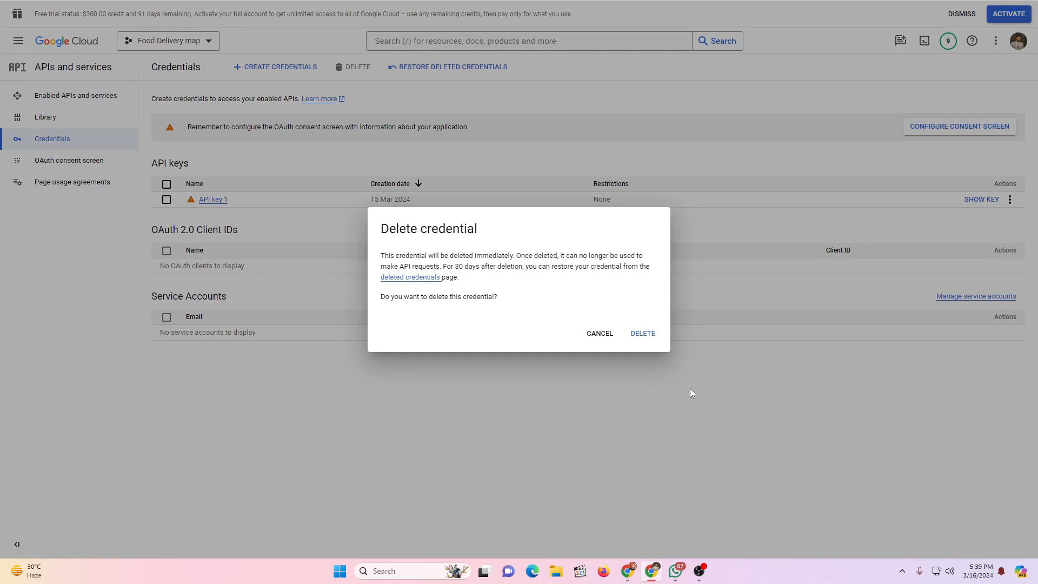
{"action": "left_click", "coordinate": [642, 335]}
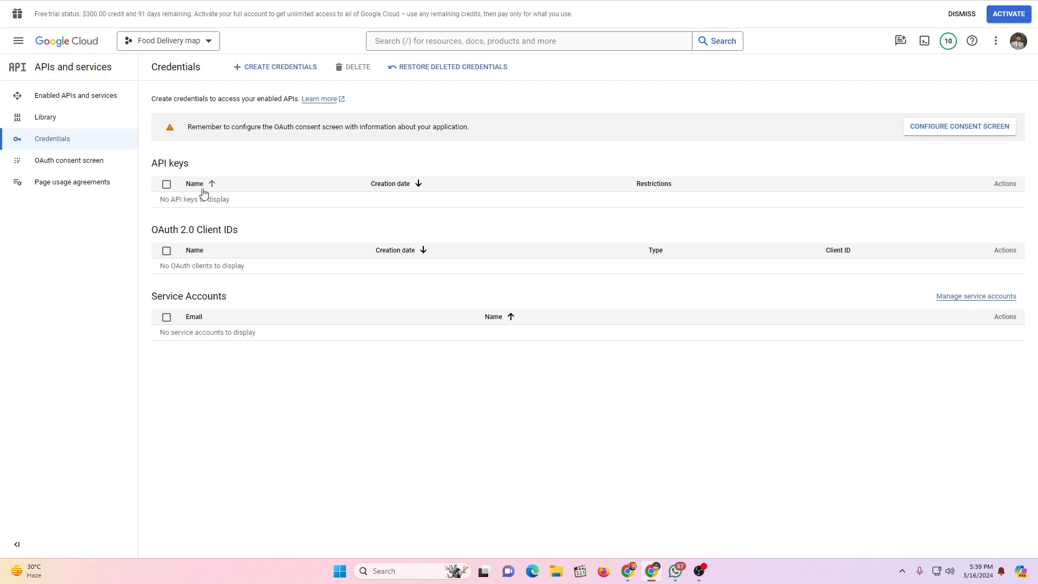
Create a new API key credential and copy the generated key.
{"action": "left_click", "coordinate": [266, 67]}
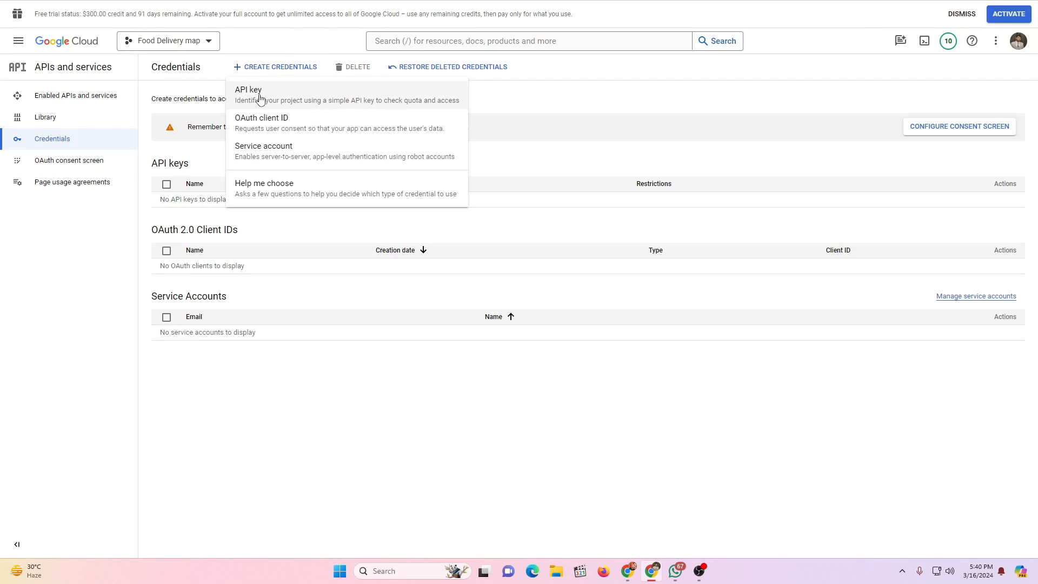
{"action": "left_click", "coordinate": [260, 97]}
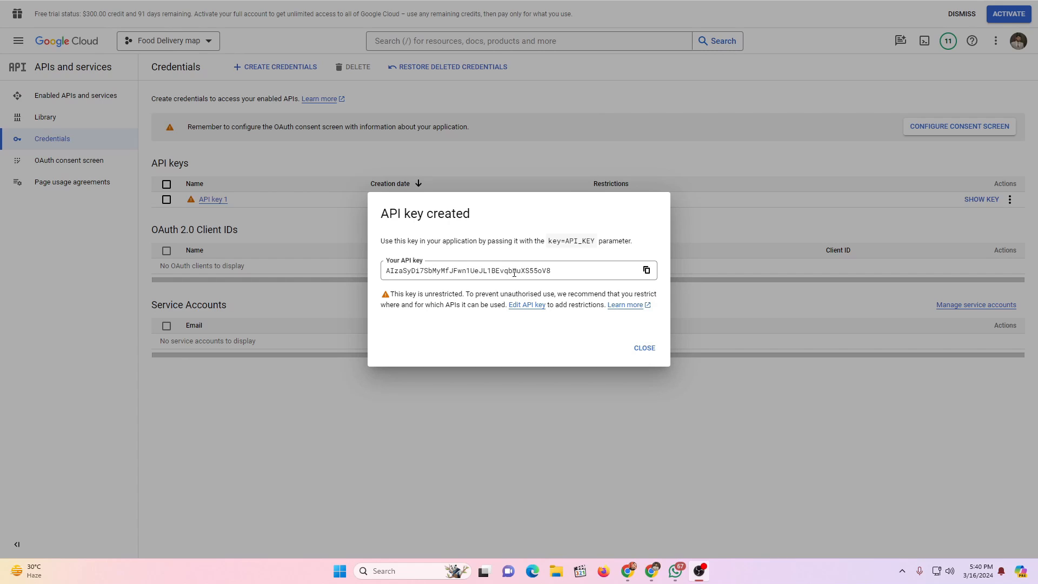
{"action": "left_click", "coordinate": [647, 270]}
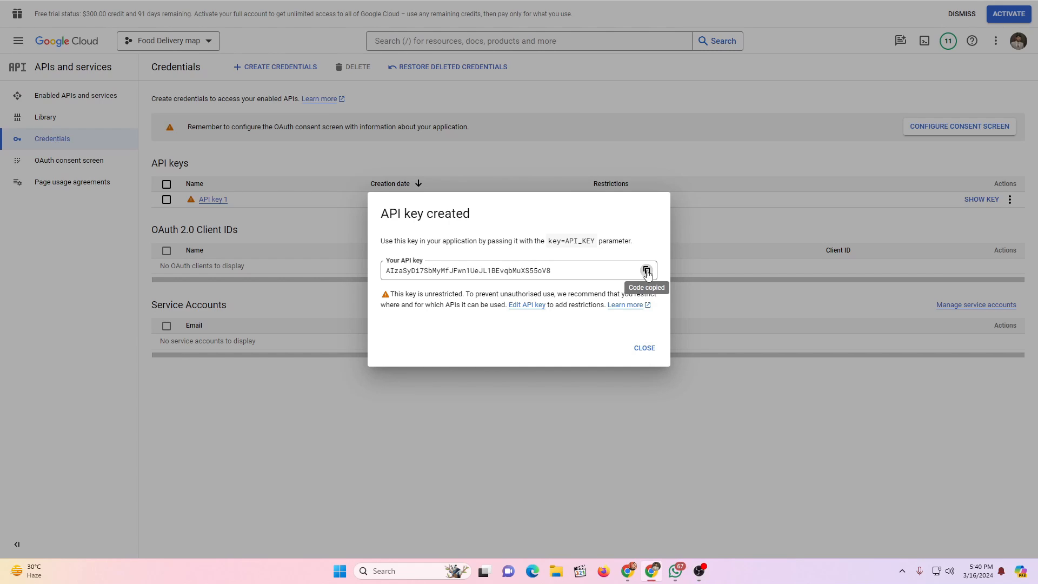
{"action": "left_click", "coordinate": [634, 349]}
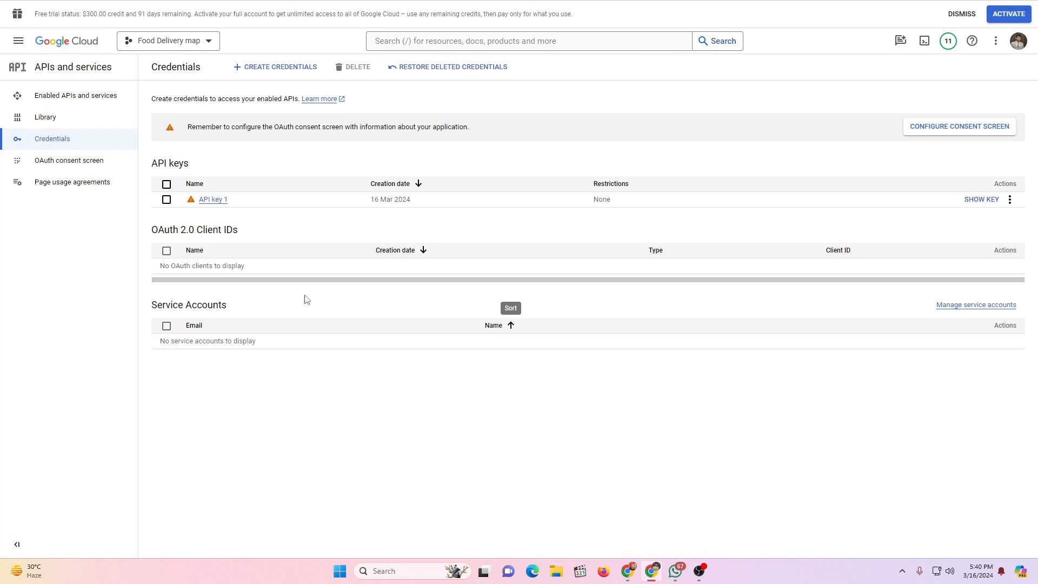
Switch to the WordPress Foodbook location settings and paste the copied API key as the Google API key.
{"action": "key", "text": "ctrl+shift+Tab"}
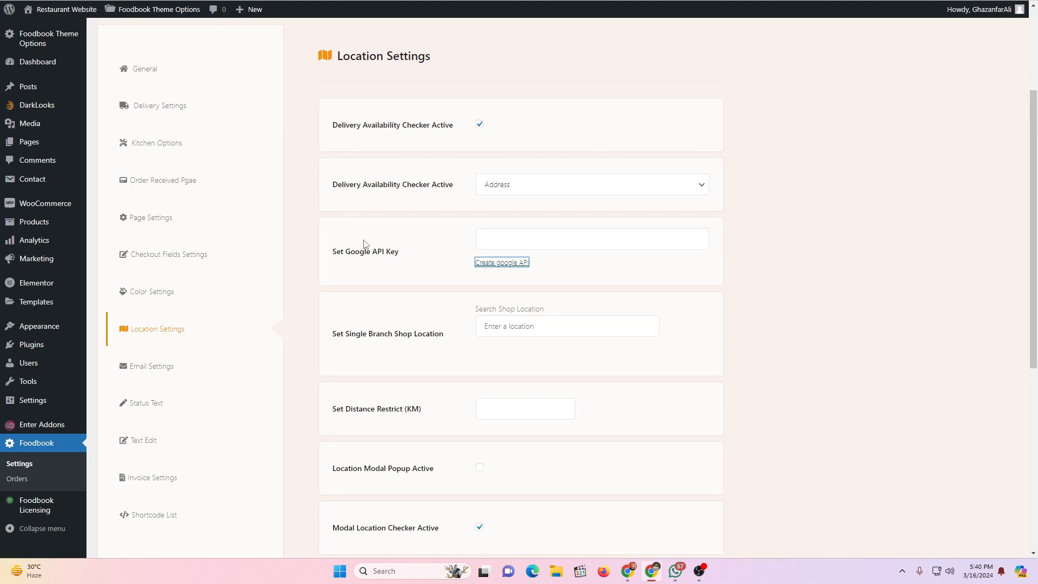
{"action": "scroll", "coordinate": [365, 244], "scroll_direction": "down", "scroll_amount": 1}
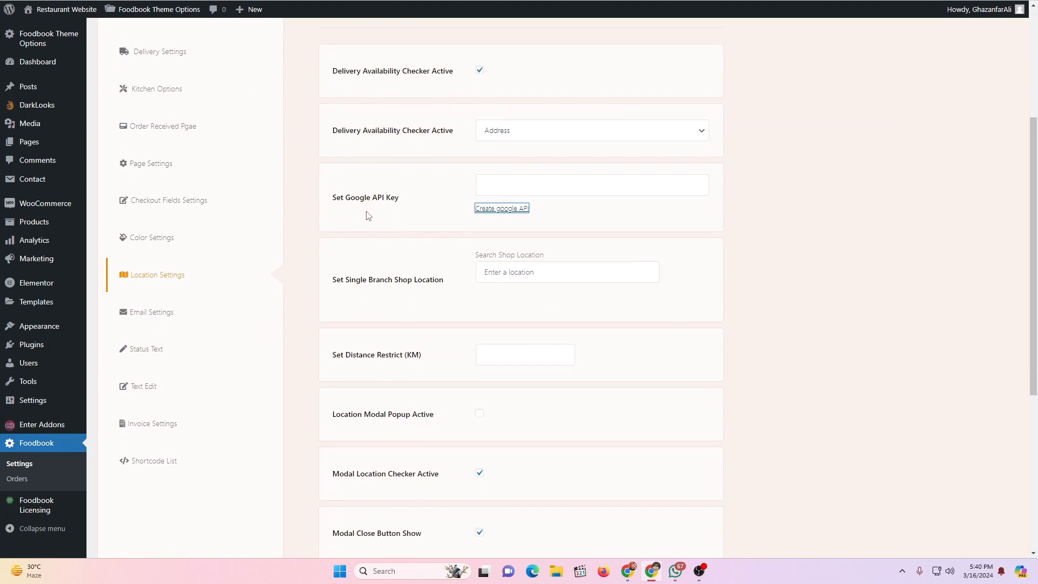
{"action": "left_click", "coordinate": [486, 179]}
{"action": "key", "text": "ctrl+v"}
{"action": "left_click", "coordinate": [447, 206]}
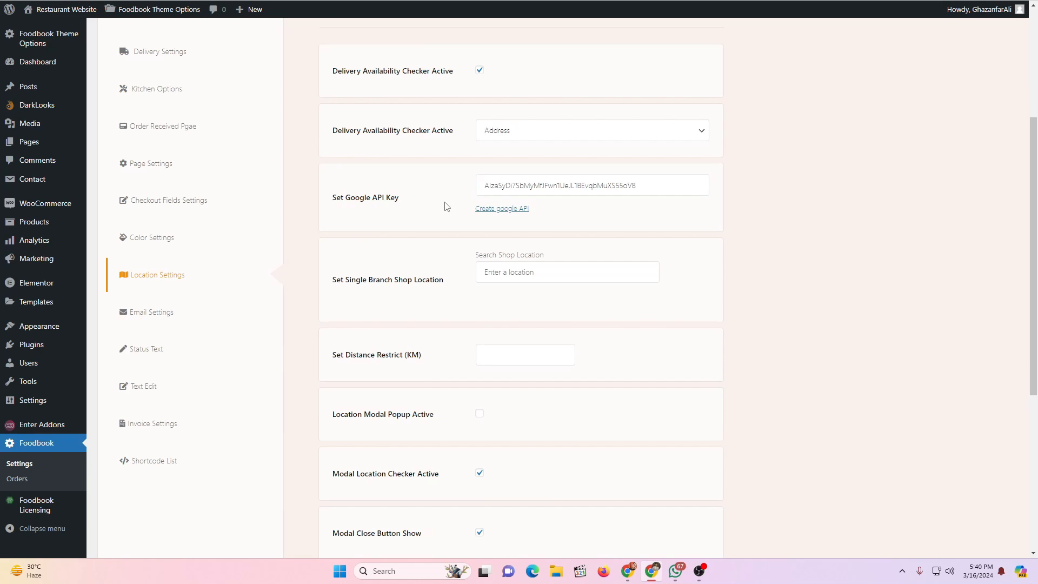
Enter Multan in the shop location search for the single branch.
{"action": "scroll", "coordinate": [487, 162], "scroll_direction": "down", "scroll_amount": 3}
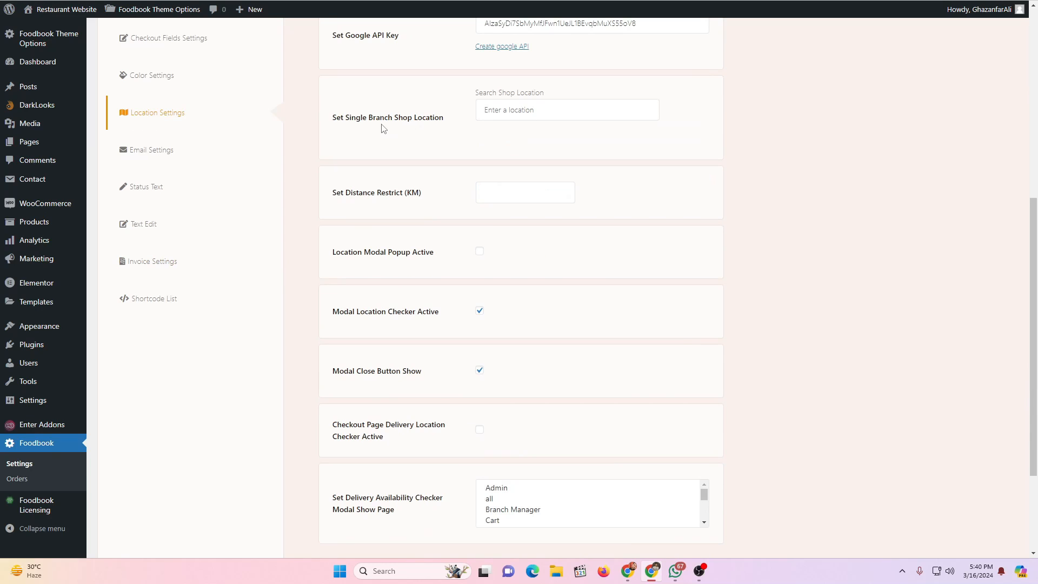
{"action": "left_click", "coordinate": [524, 116]}
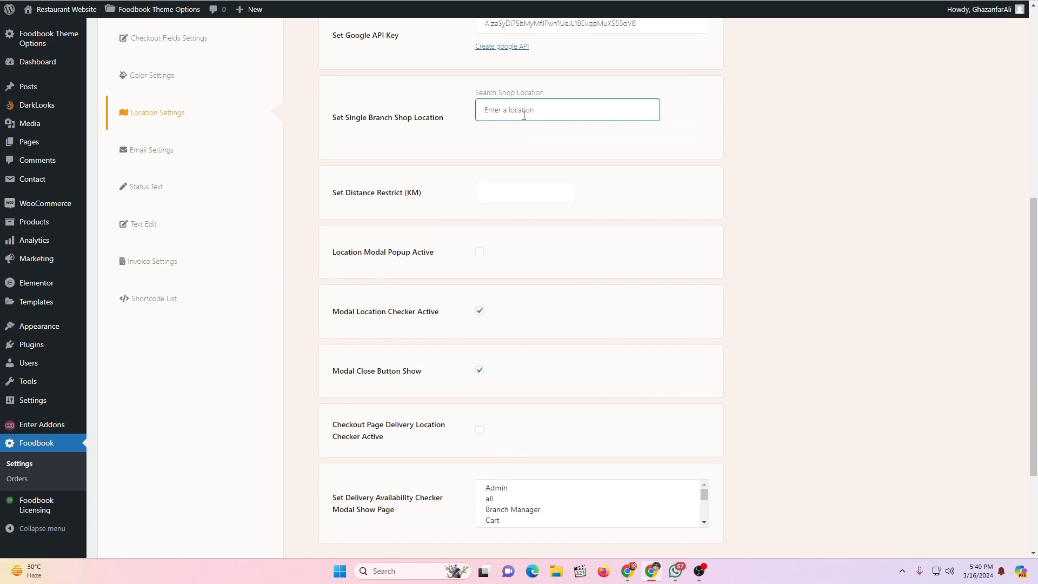
{"action": "type", "text": "Multan"}
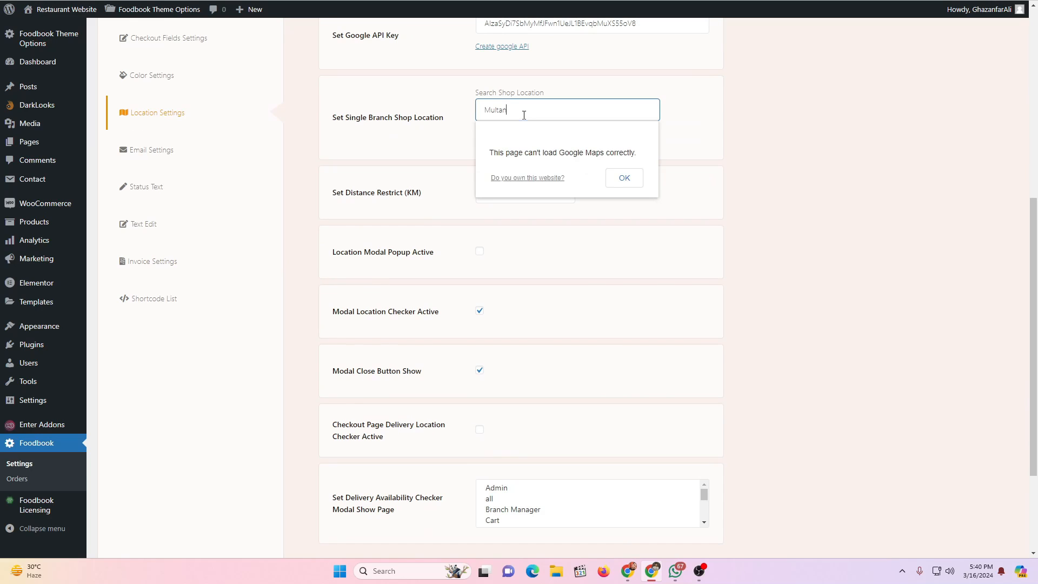
{"action": "left_click", "coordinate": [424, 144]}
Switch back to the Google Cloud credentials page and open API key 1 for editing.
{"action": "left_click", "coordinate": [374, 1]}
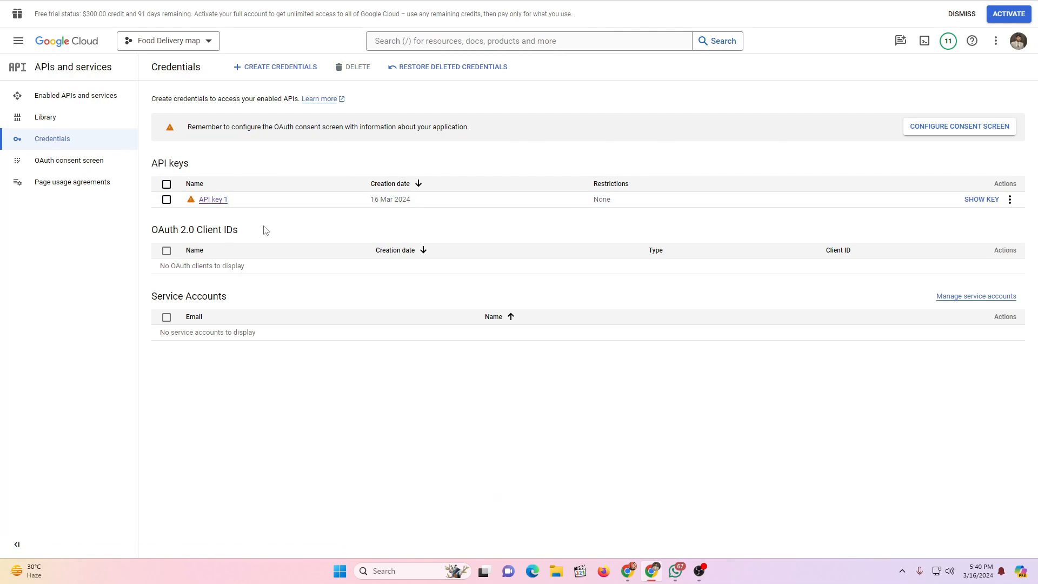
{"action": "left_click", "coordinate": [214, 200]}
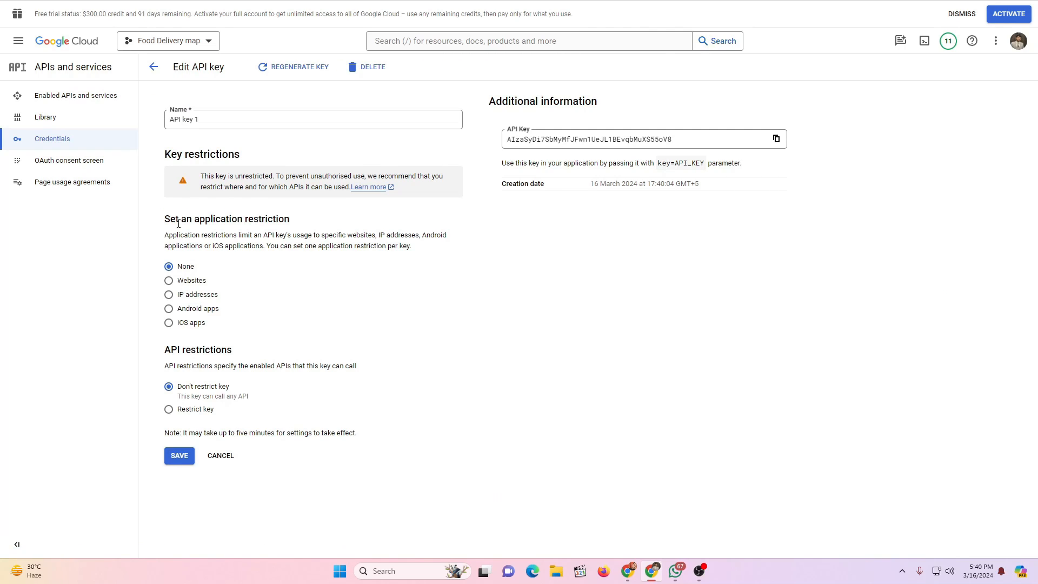
Try the Websites application restriction and the Restrict key option on API key 1, browsing the selectable APIs without choosing any.
{"action": "left_click", "coordinate": [187, 282]}
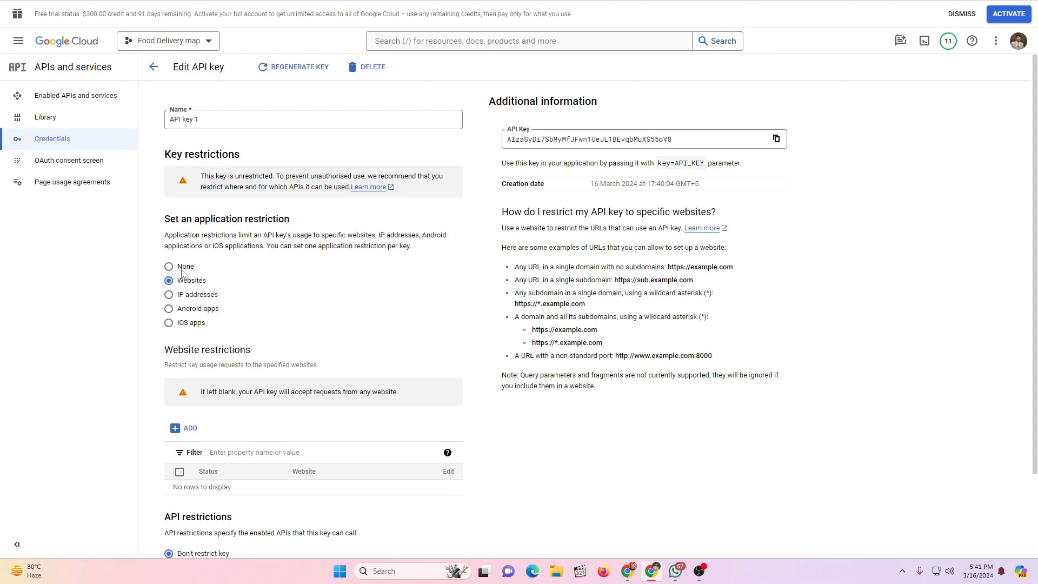
{"action": "left_click", "coordinate": [183, 269]}
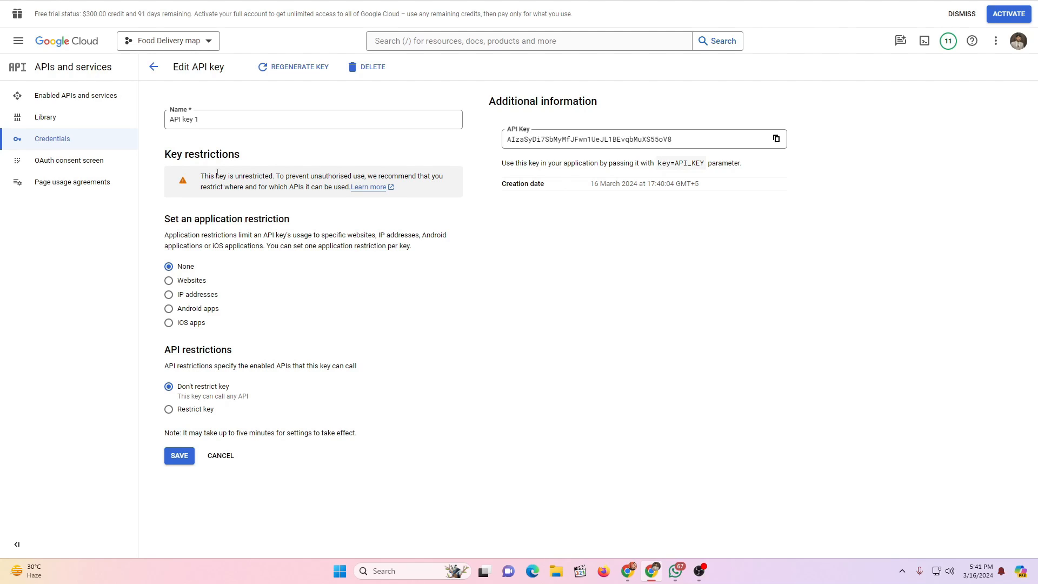
{"action": "left_click", "coordinate": [209, 414]}
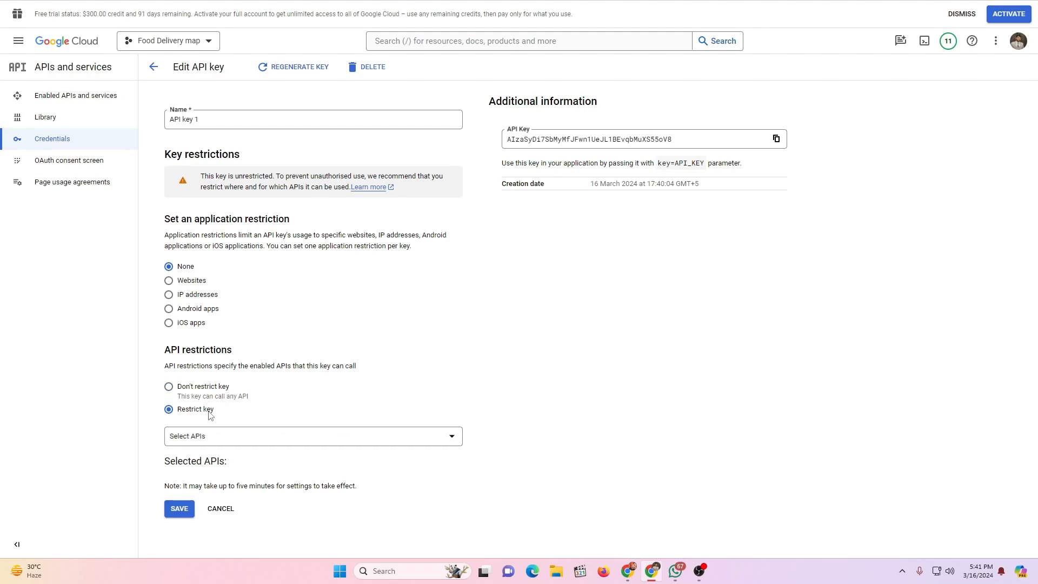
{"action": "left_click", "coordinate": [221, 443]}
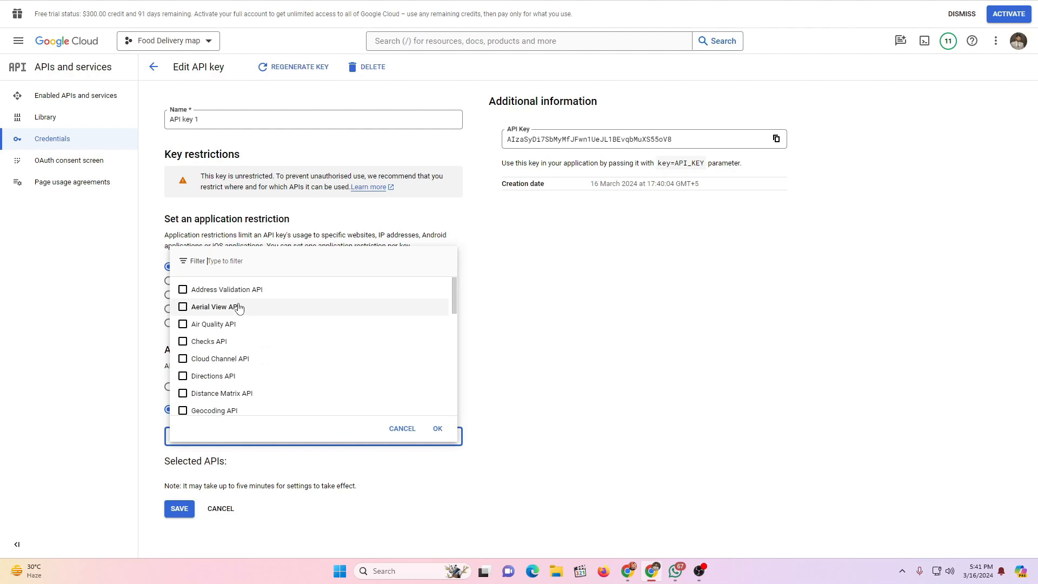
{"action": "scroll", "coordinate": [238, 308], "scroll_direction": "down", "scroll_amount": 5}
{"action": "scroll", "coordinate": [244, 313], "scroll_direction": "down", "scroll_amount": 2}
{"action": "left_click", "coordinate": [403, 428]}
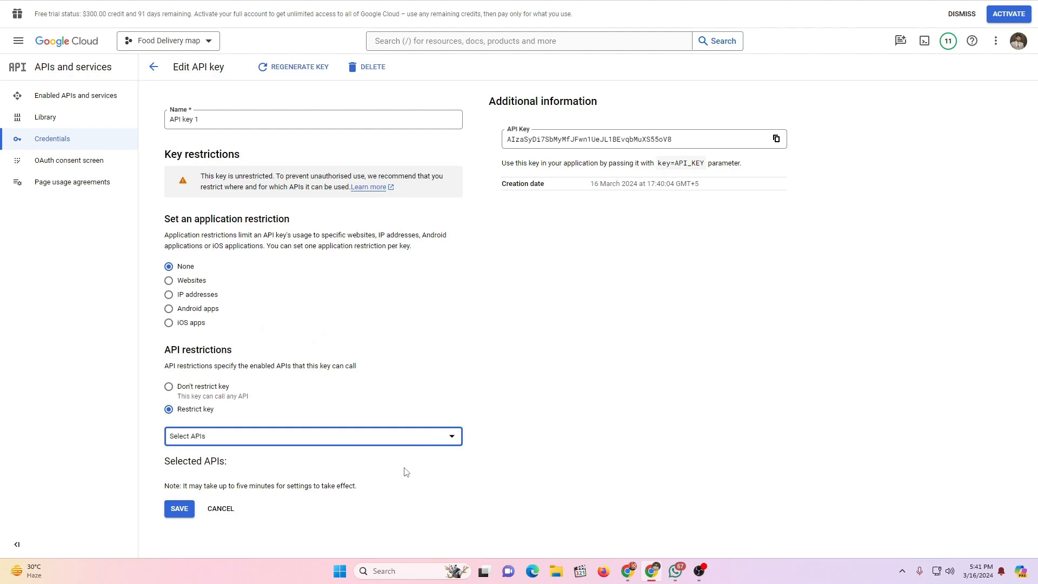
{"action": "left_click", "coordinate": [179, 508]}
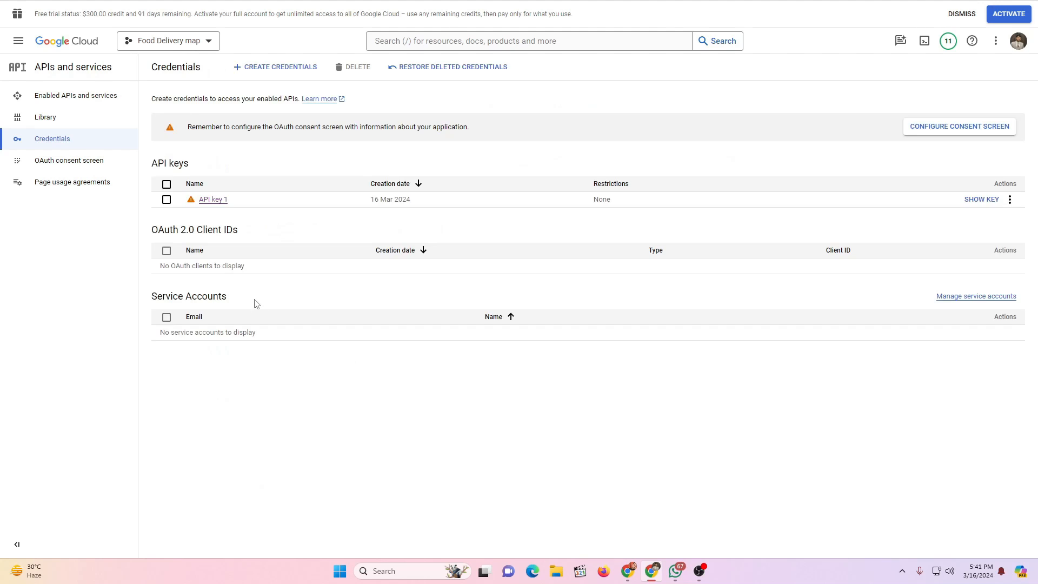
{"action": "left_click", "coordinate": [208, 200]}
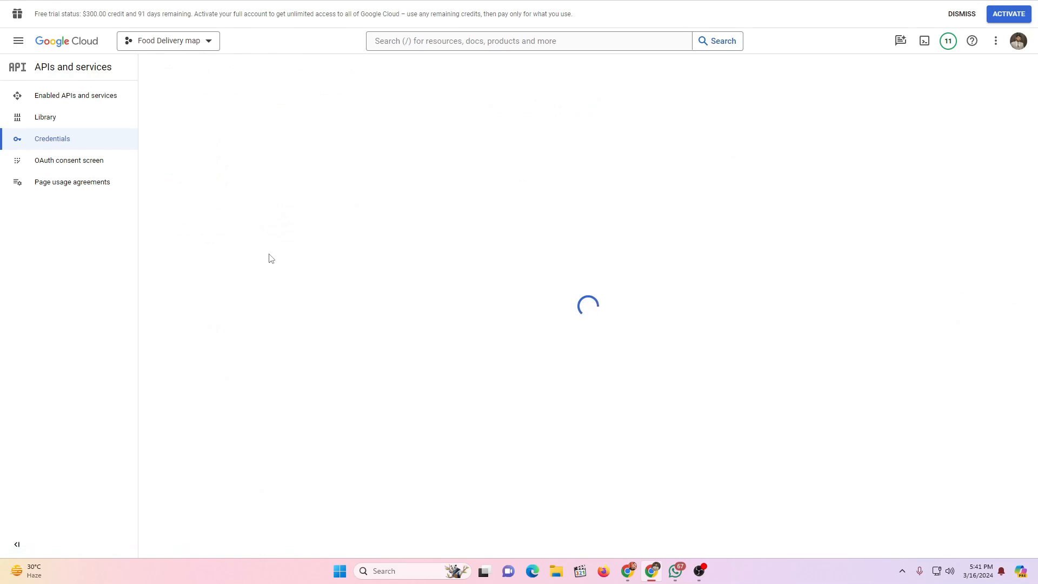
{"action": "left_click", "coordinate": [195, 285]}
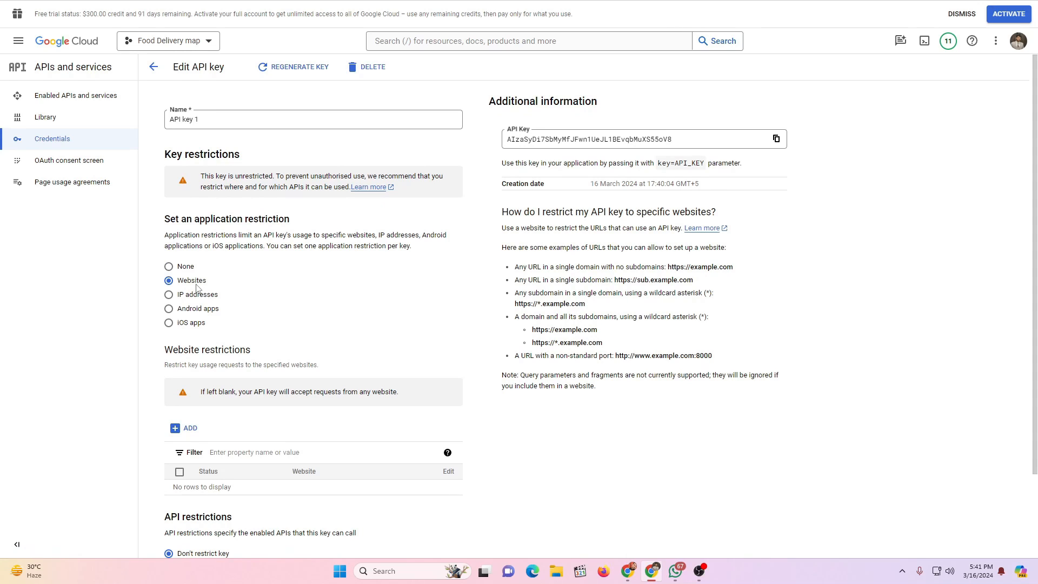
{"action": "scroll", "coordinate": [196, 288], "scroll_direction": "down", "scroll_amount": 2}
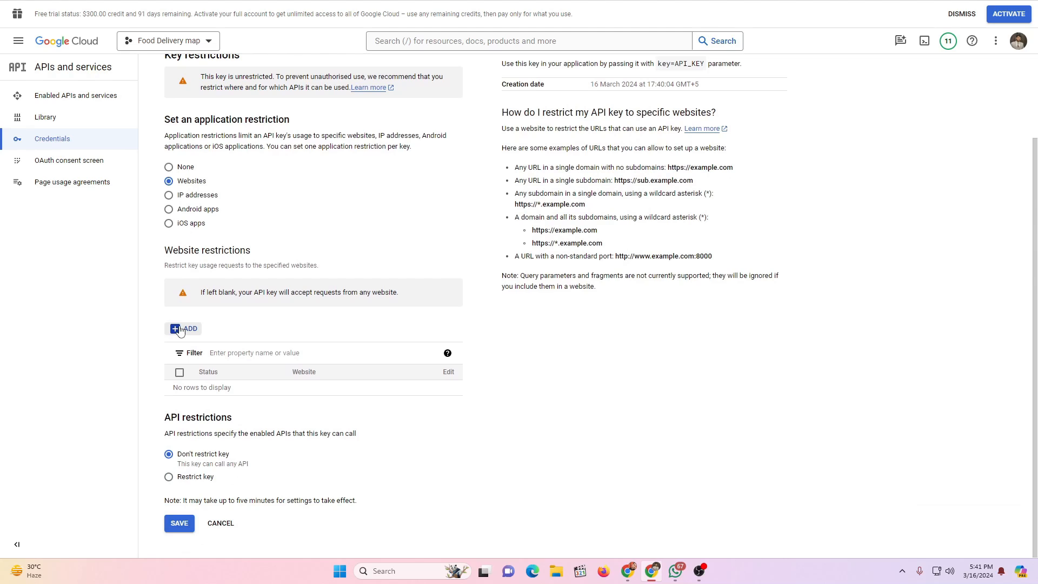
{"action": "left_click", "coordinate": [180, 329]}
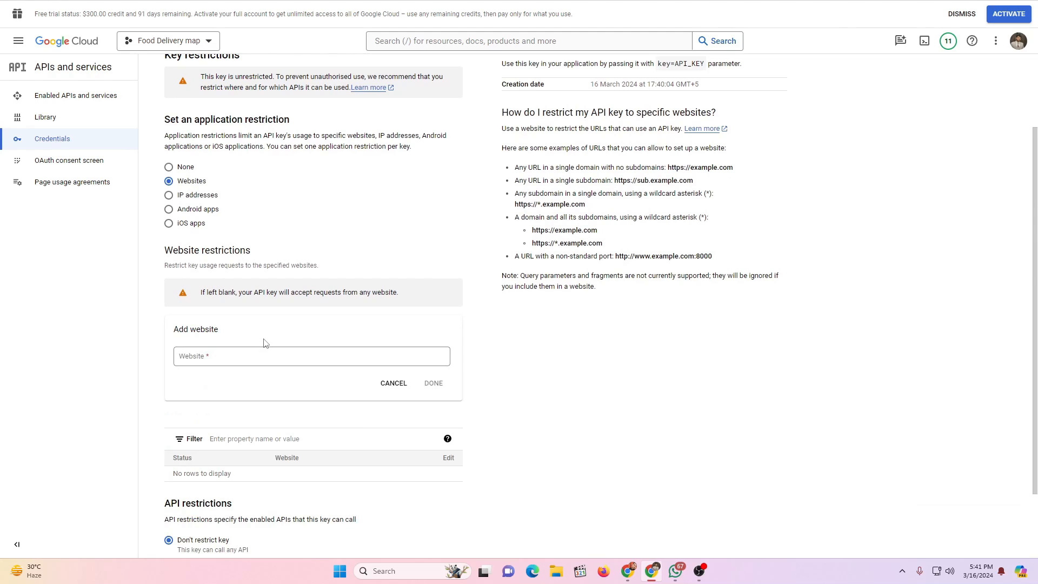
{"action": "left_click", "coordinate": [217, 355]}
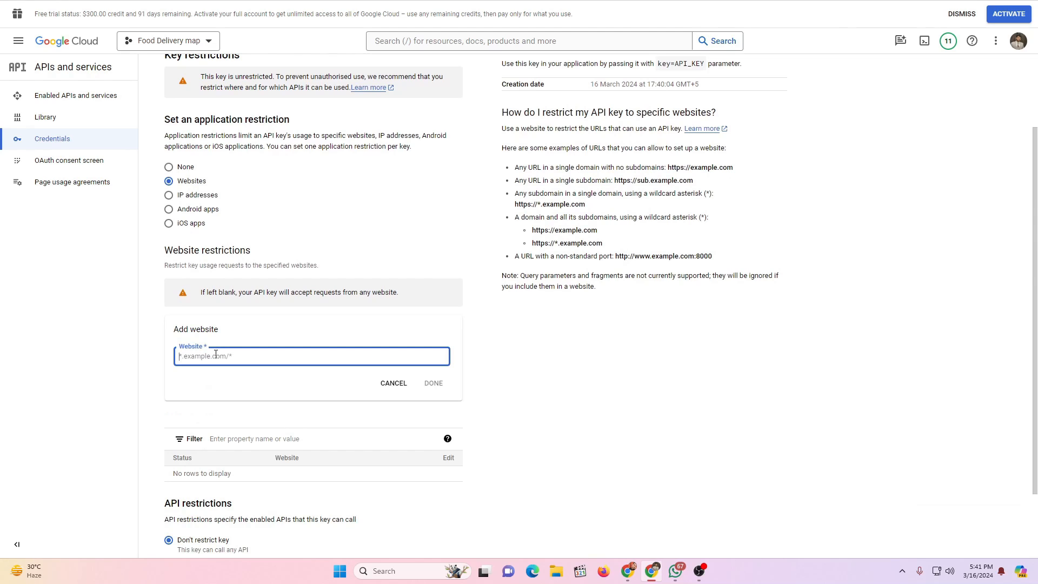
{"action": "left_click", "coordinate": [167, 1]}
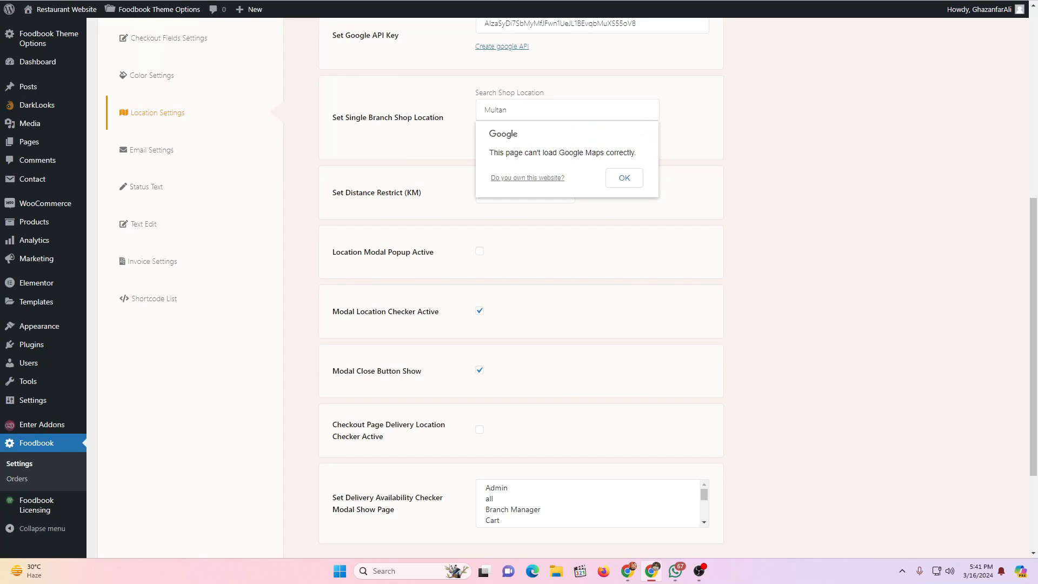
{"action": "left_click", "coordinate": [346, 1]}
{"action": "key", "text": "ctrl+v"}
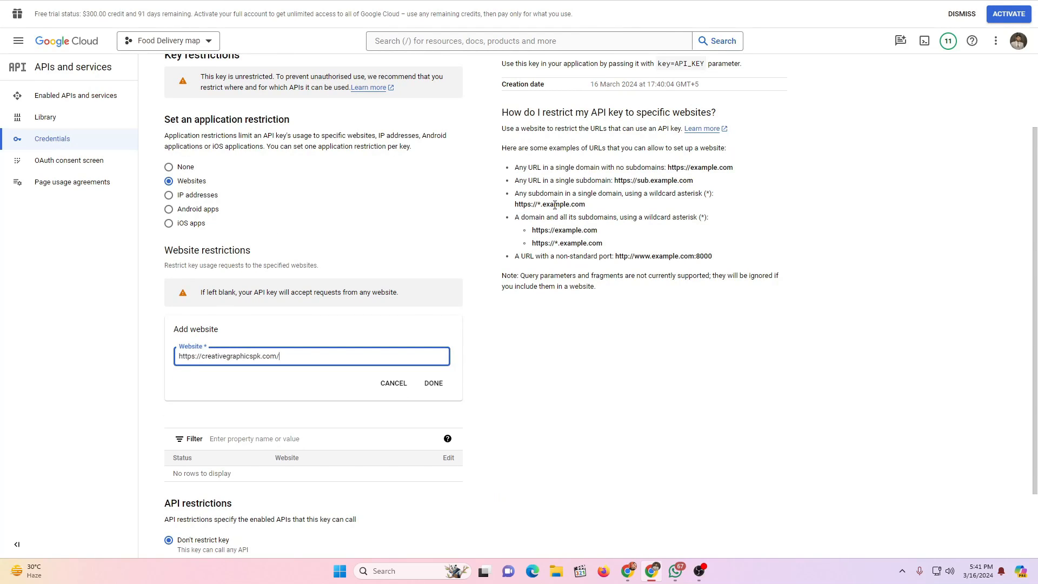
{"action": "left_click_drag", "start_coordinate": [615, 181], "coordinate": [690, 178]}
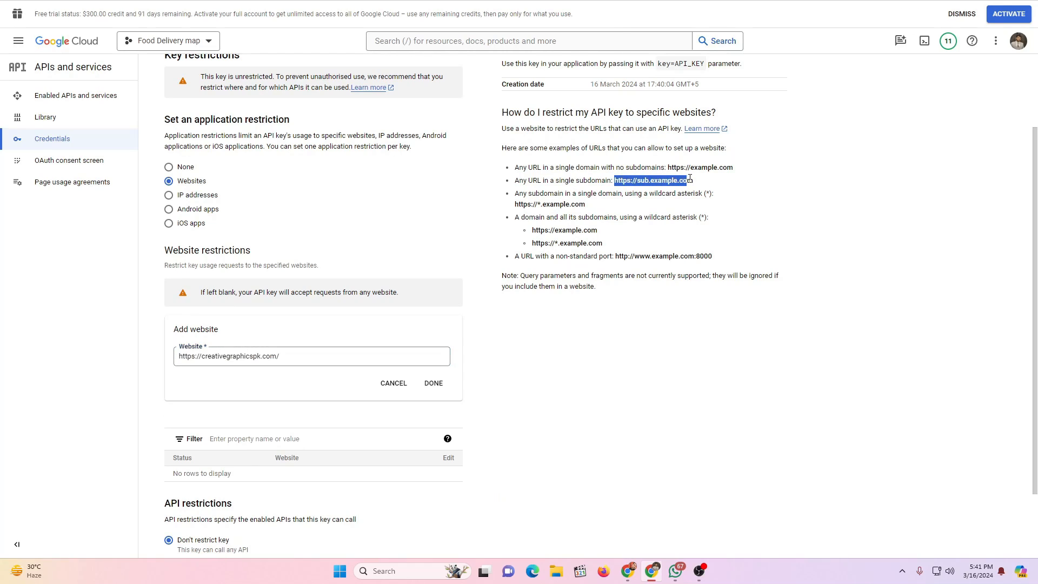
{"action": "left_click", "coordinate": [619, 185]}
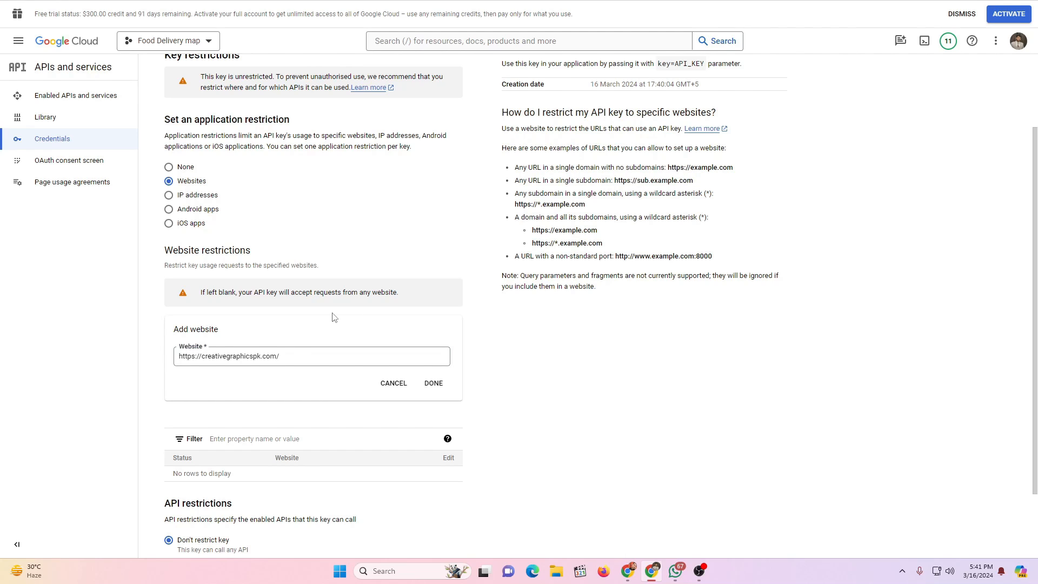
{"action": "left_click", "coordinate": [435, 384]}
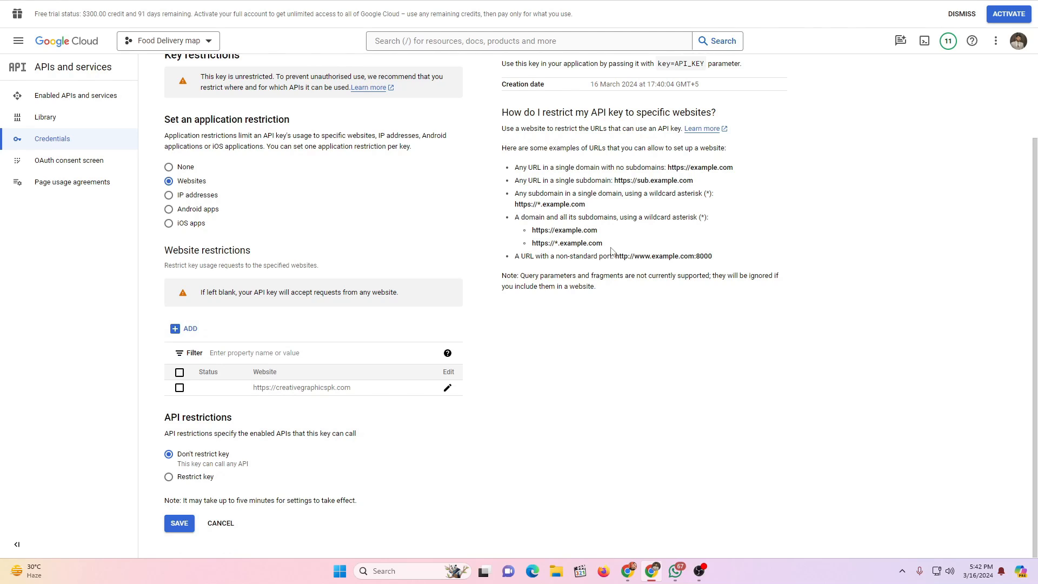
{"action": "left_click_drag", "start_coordinate": [606, 251], "coordinate": [532, 243]}
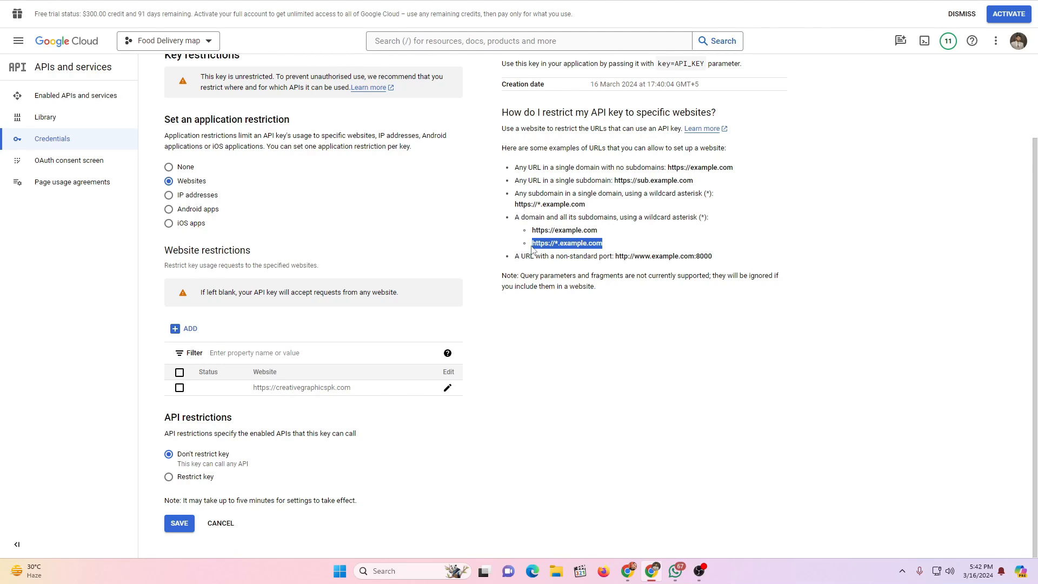
{"action": "left_click", "coordinate": [187, 328]}
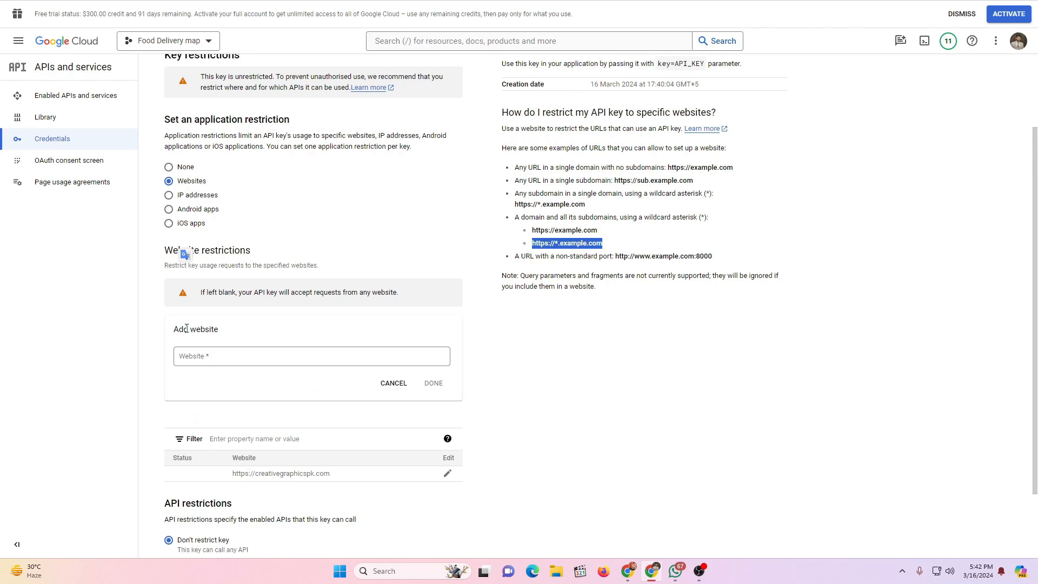
{"action": "left_click", "coordinate": [220, 361]}
{"action": "type", "text": "https://creativegraphicspk.com/"}
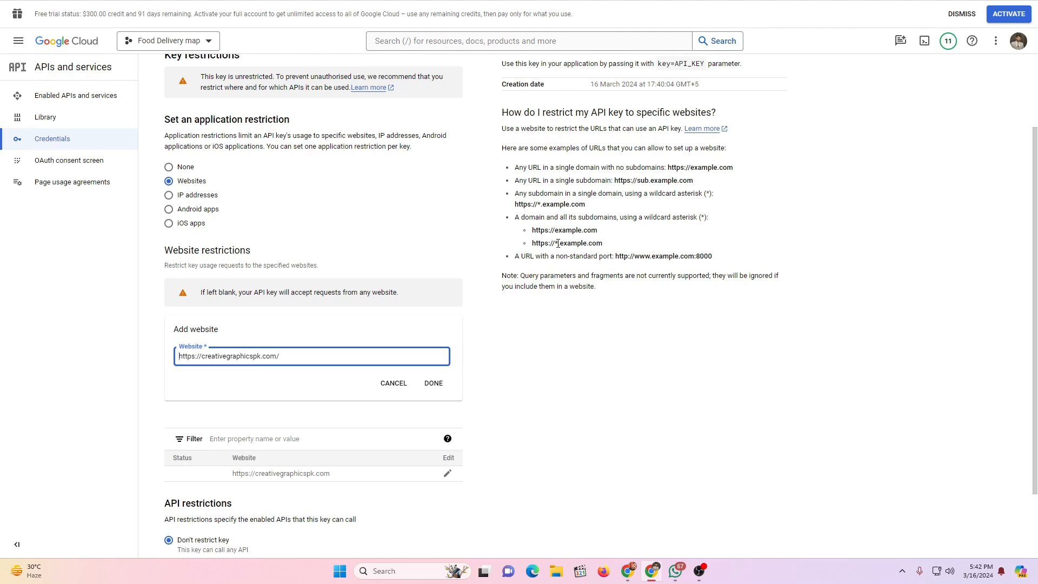
{"action": "left_click_drag", "start_coordinate": [559, 243], "coordinate": [556, 244]}
{"action": "key", "text": "ctrl+c"}
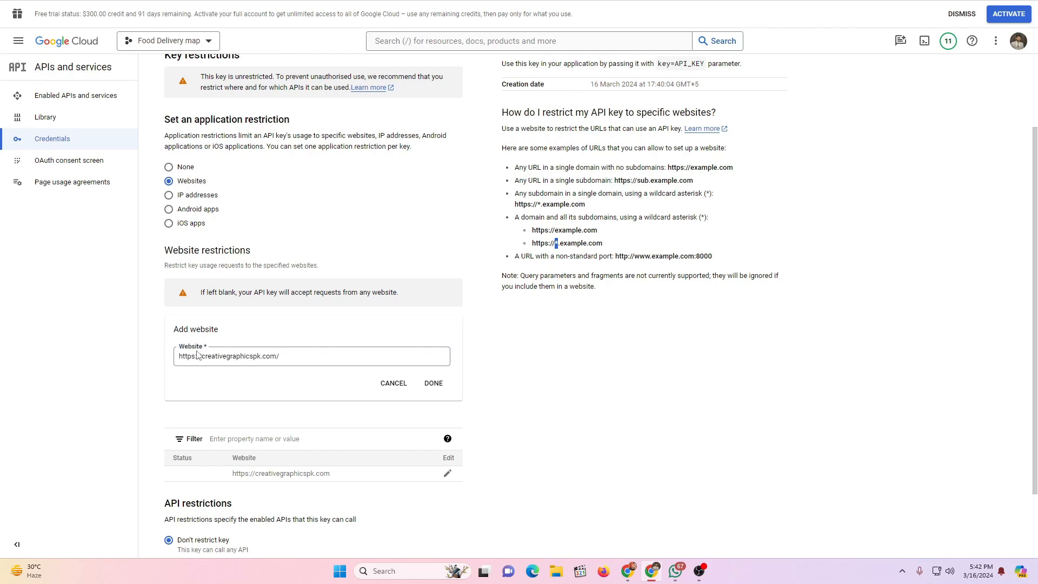
{"action": "left_click", "coordinate": [202, 357]}
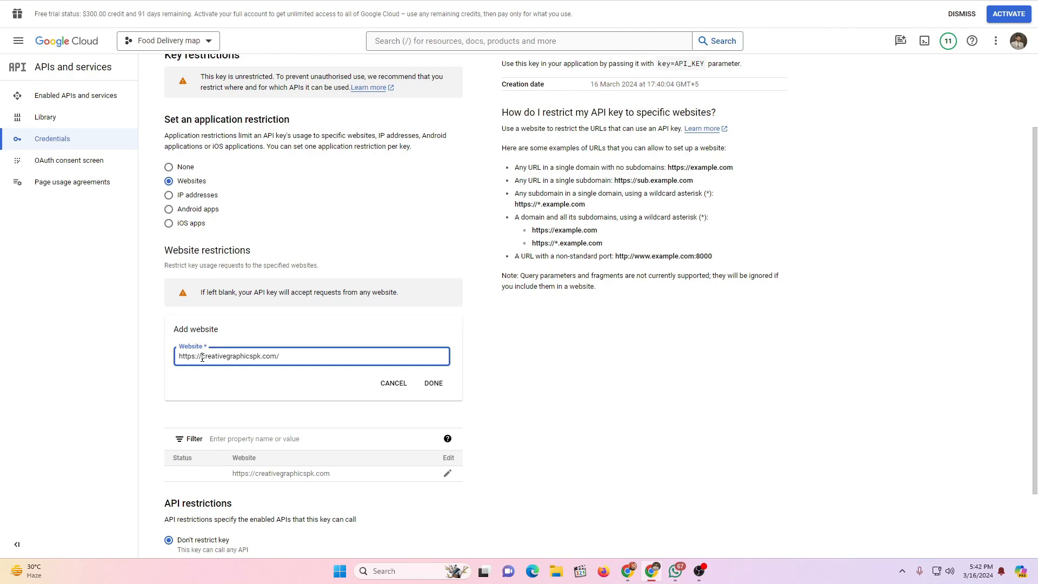
{"action": "key", "text": "ctrl+v"}
{"action": "type", "text": "."}
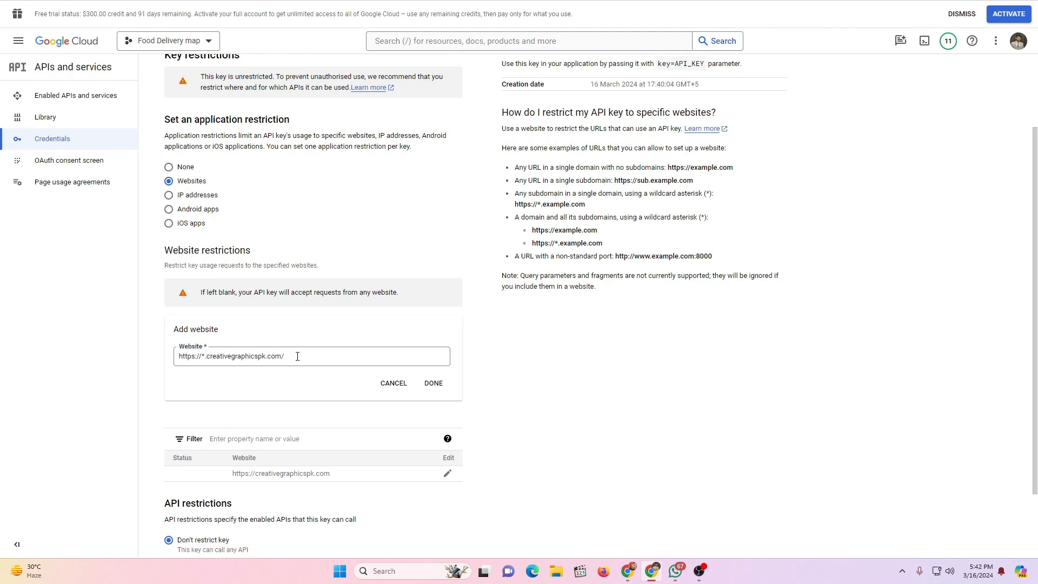
{"action": "left_click", "coordinate": [434, 397]}
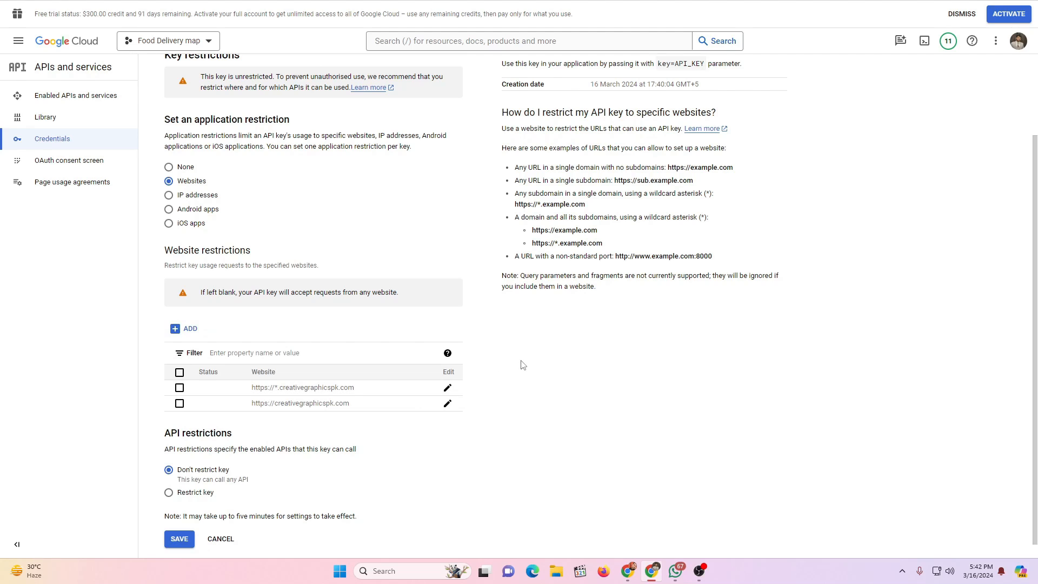
Save API key 1 with its website restrictions.
{"action": "scroll", "coordinate": [193, 486], "scroll_direction": "down", "scroll_amount": 1}
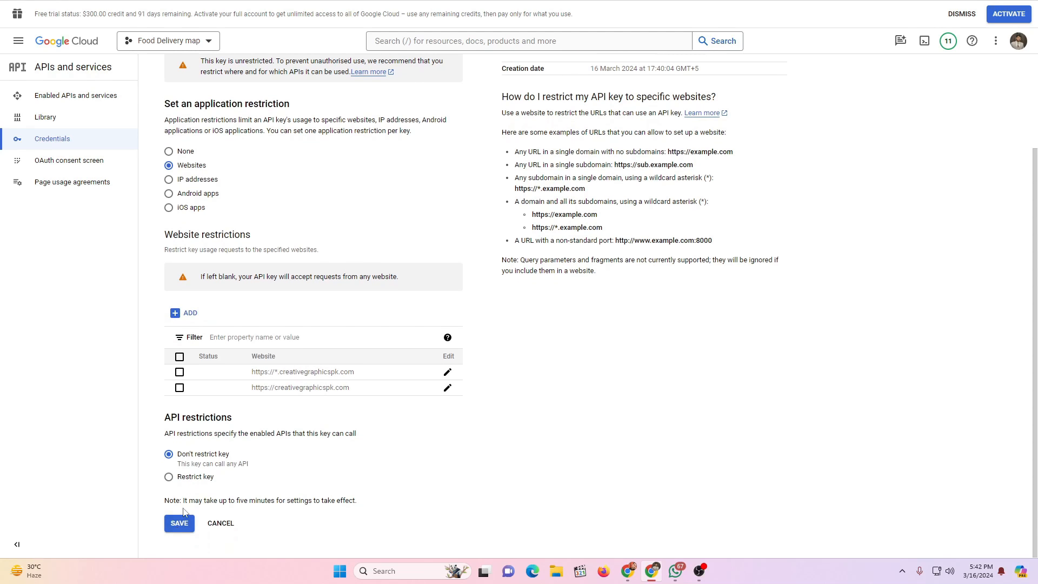
{"action": "left_click", "coordinate": [183, 478]}
{"action": "scroll", "coordinate": [181, 490], "scroll_direction": "down", "scroll_amount": 1}
{"action": "left_click", "coordinate": [179, 524]}
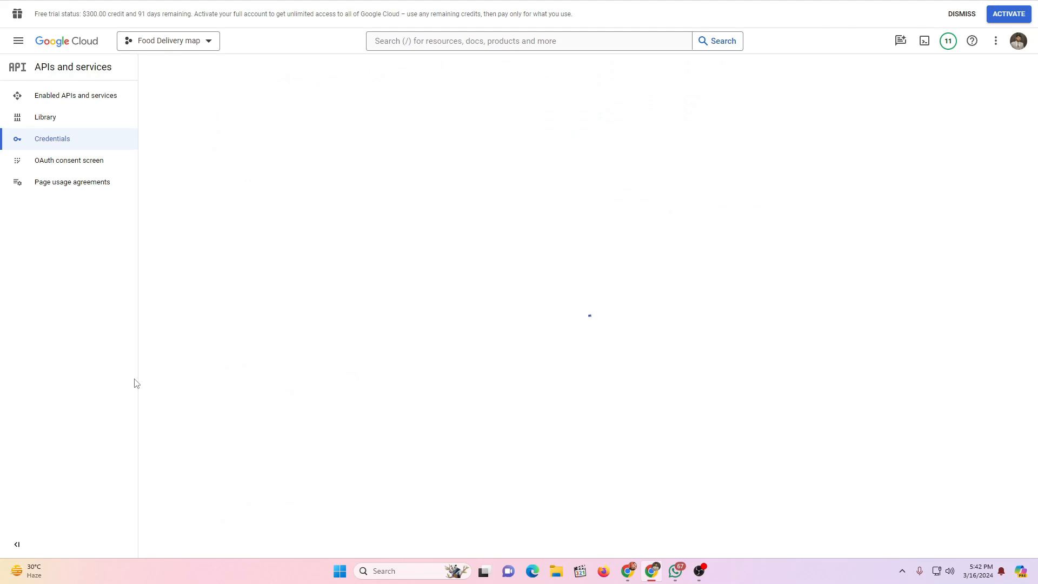
Activate the full Google Cloud account and continue back to the credentials page.
{"action": "mouse_move", "coordinate": [191, 205]}
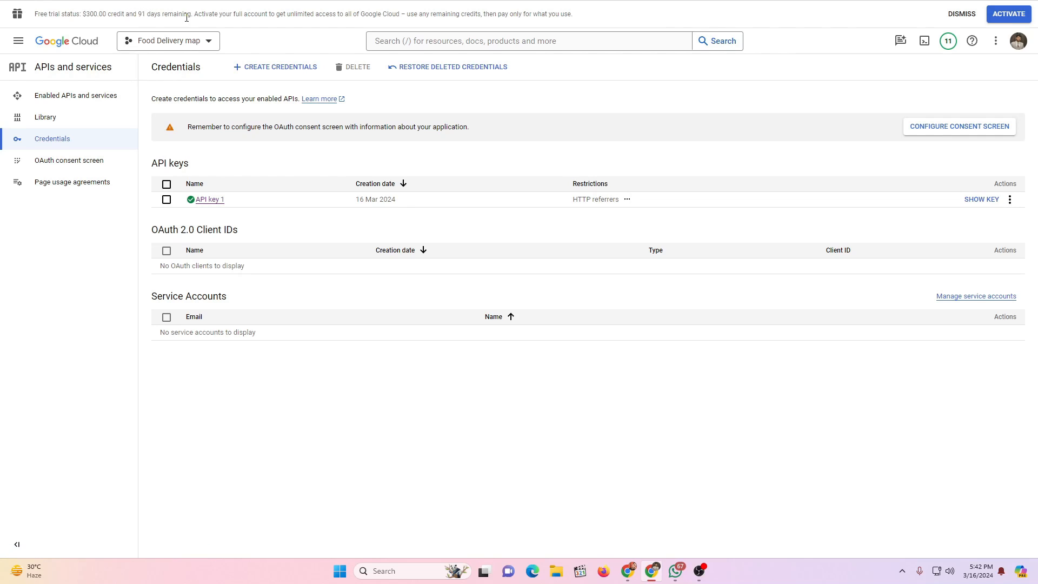
{"action": "left_click", "coordinate": [1009, 15]}
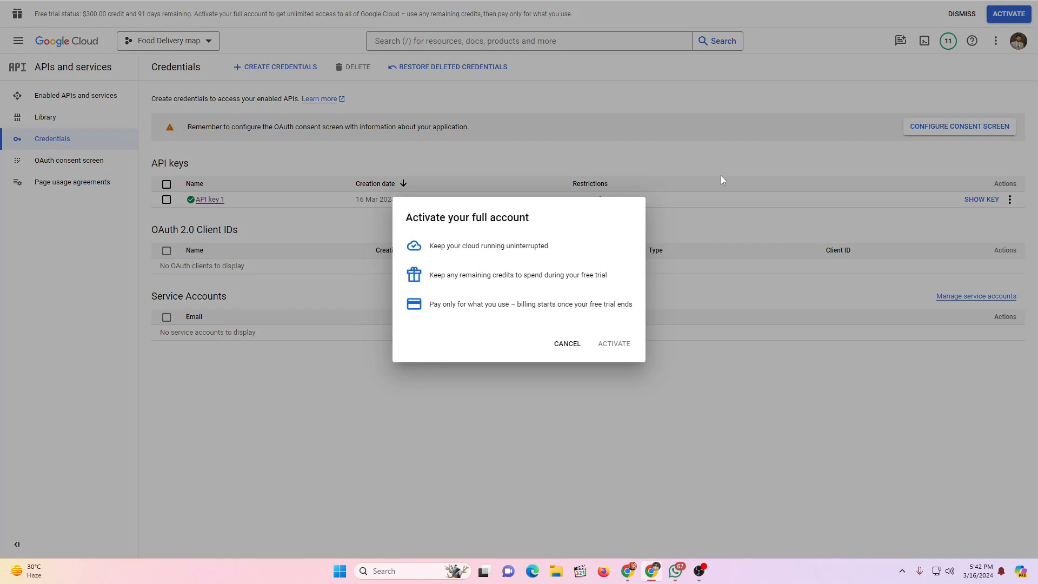
{"action": "left_click", "coordinate": [614, 344]}
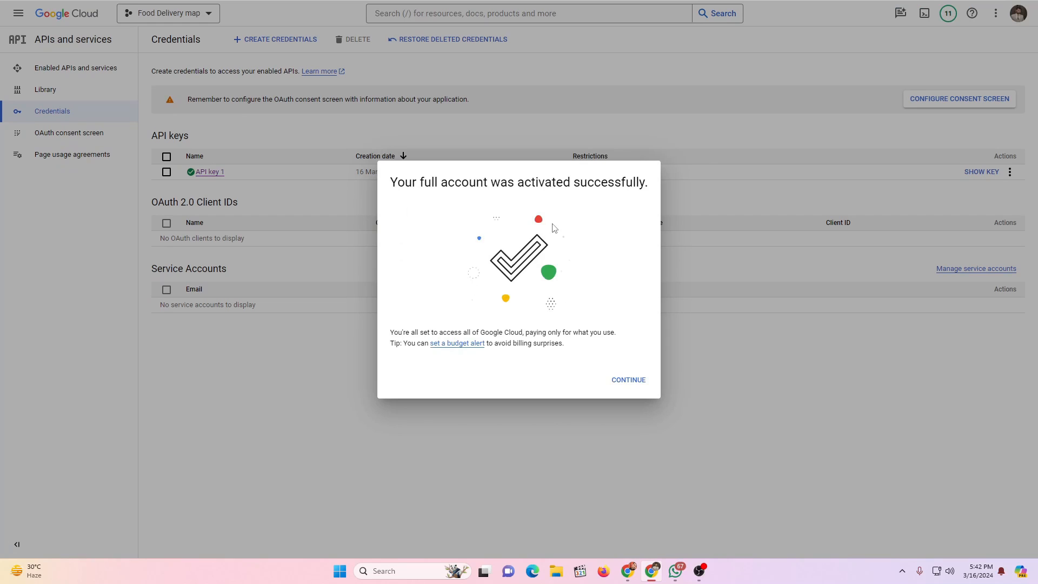
{"action": "left_click", "coordinate": [628, 380]}
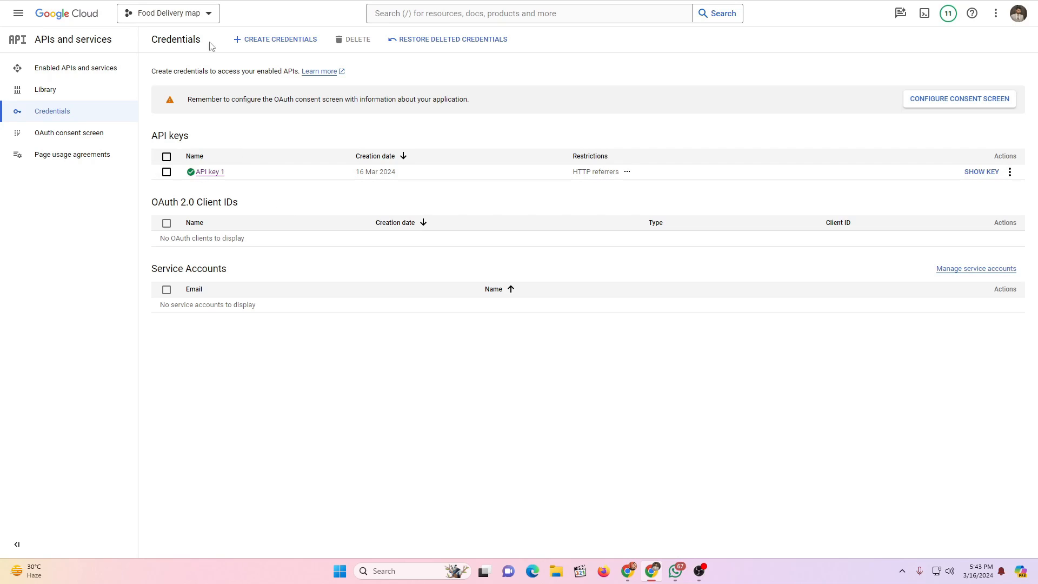
Switch to the WordPress Foodbook location settings, dismiss the Google Maps error and save the settings.
{"action": "key", "text": "ctrl+Tab"}
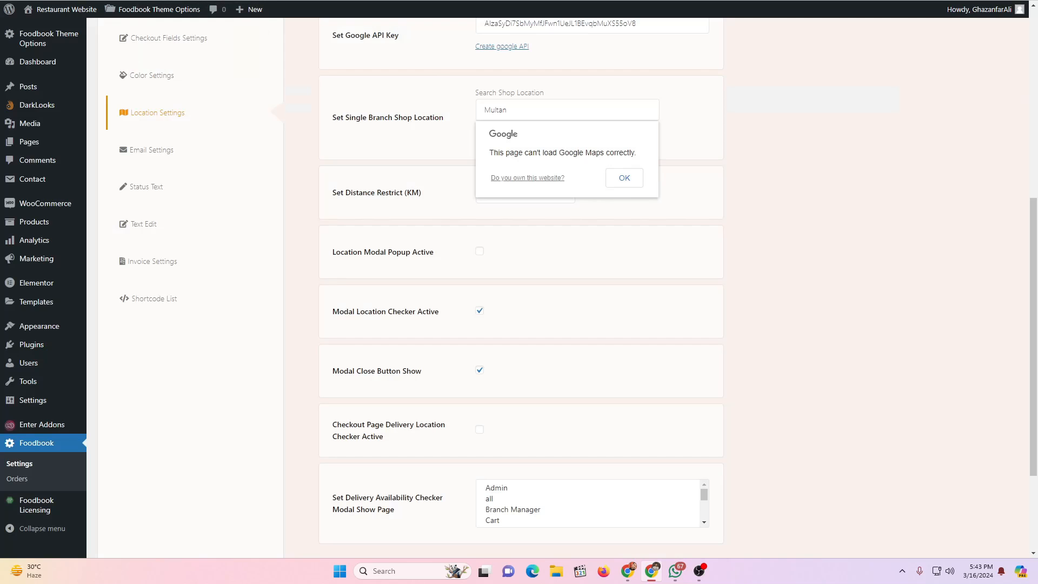
{"action": "left_click", "coordinate": [624, 178]}
{"action": "scroll", "coordinate": [420, 274], "scroll_direction": "down", "scroll_amount": 1}
{"action": "scroll", "coordinate": [420, 274], "scroll_direction": "down", "scroll_amount": 2}
{"action": "left_click", "coordinate": [621, 451]}
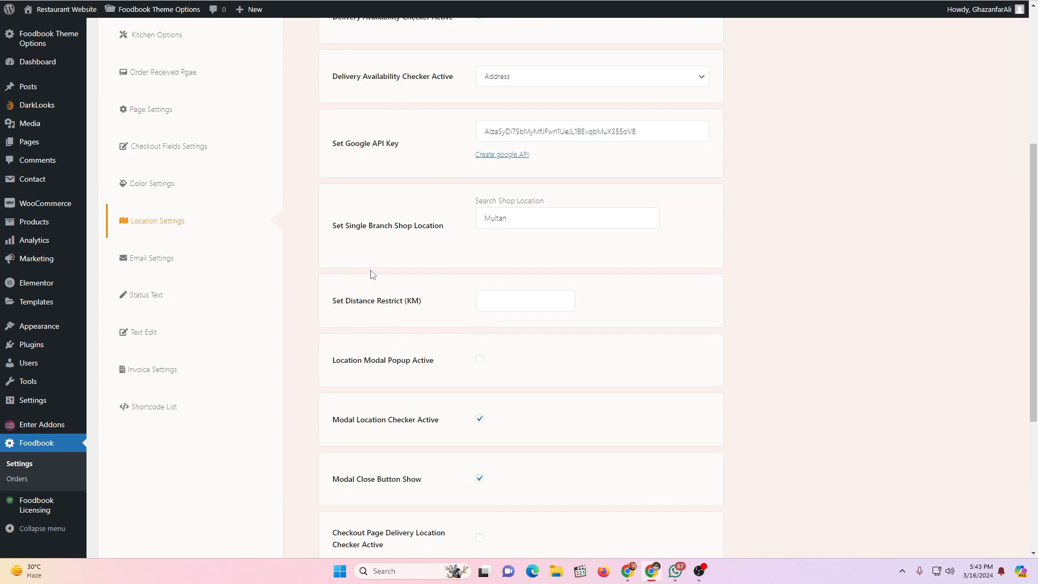
Search for Multan again as the single branch shop location.
{"action": "left_click", "coordinate": [519, 224]}
{"action": "left_click_drag", "start_coordinate": [519, 219], "coordinate": [478, 219]}
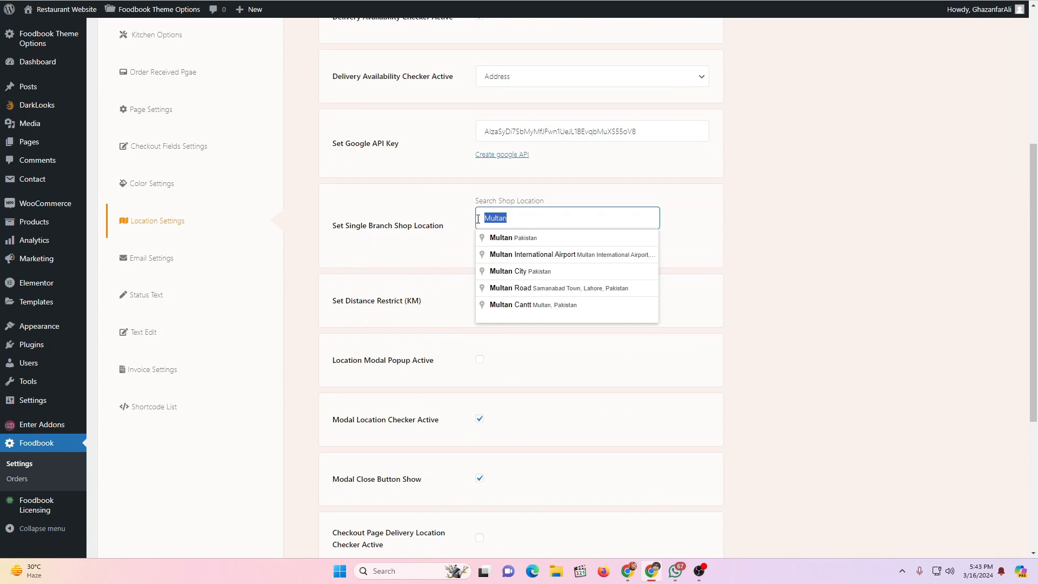
{"action": "type", "text": "Mult"}
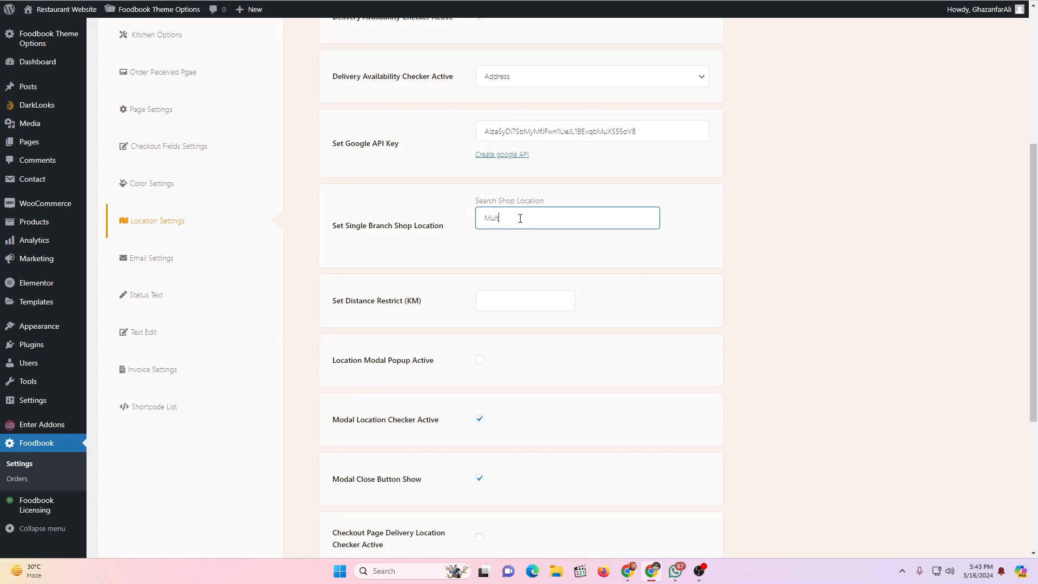
{"action": "type", "text": "an"}
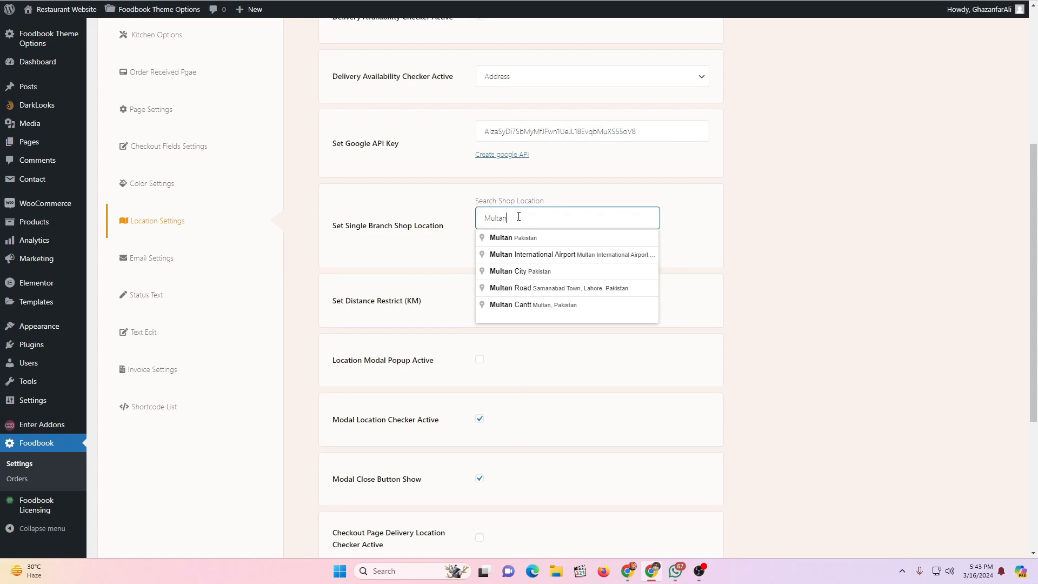
Search for newyork and set the single branch shop location to New York, NY, USA.
{"action": "left_click_drag", "start_coordinate": [518, 217], "coordinate": [478, 224]}
{"action": "type", "text": "newyork"}
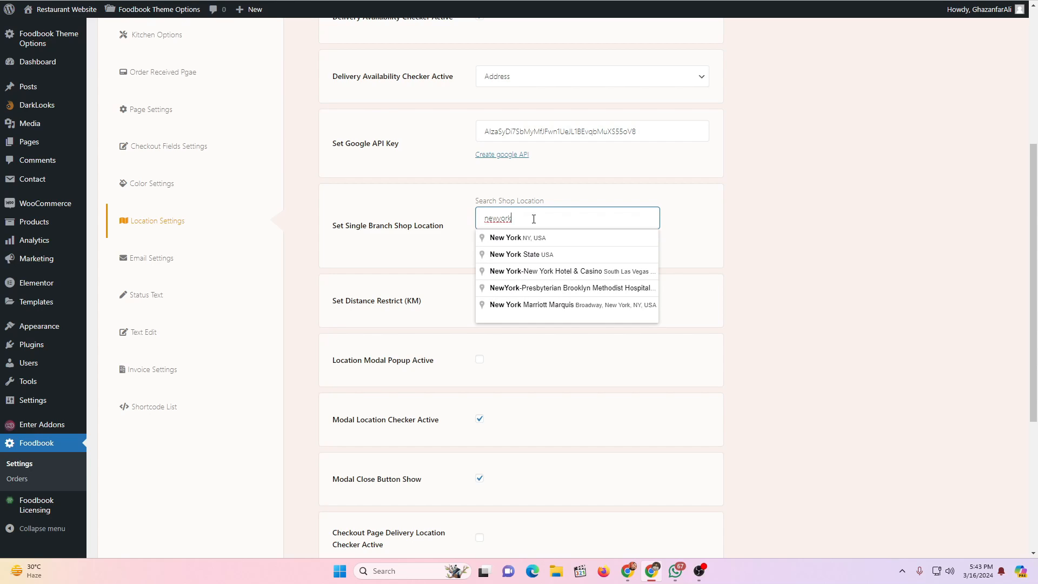
{"action": "left_click_drag", "start_coordinate": [534, 218], "coordinate": [479, 220]}
{"action": "left_click", "coordinate": [485, 240]}
Activate the checkout page delivery location checker and the location modal popup, and save the settings.
{"action": "scroll", "coordinate": [452, 274], "scroll_direction": "up", "scroll_amount": 1}
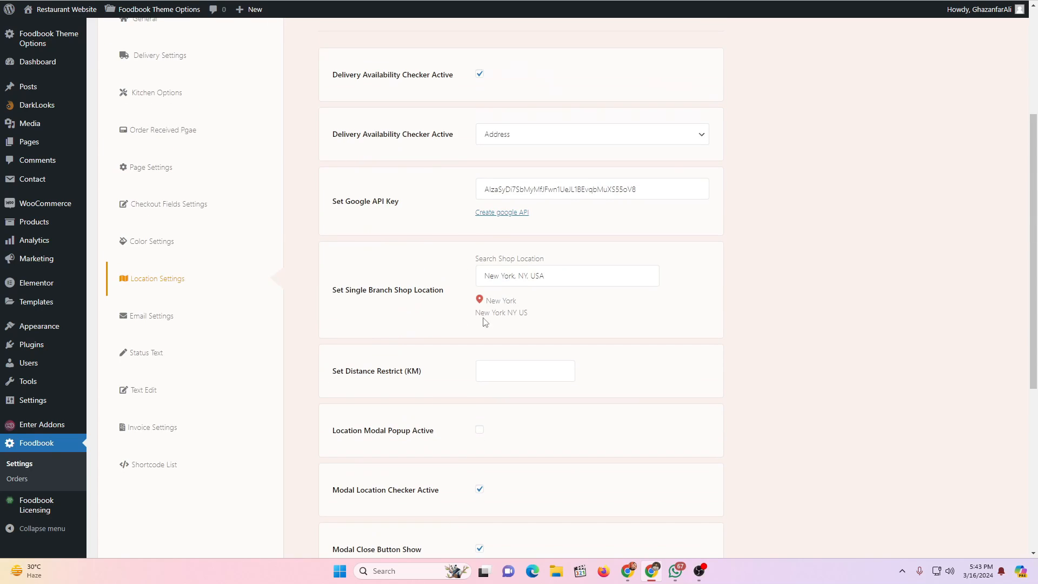
{"action": "scroll", "coordinate": [482, 368], "scroll_direction": "down", "scroll_amount": 6}
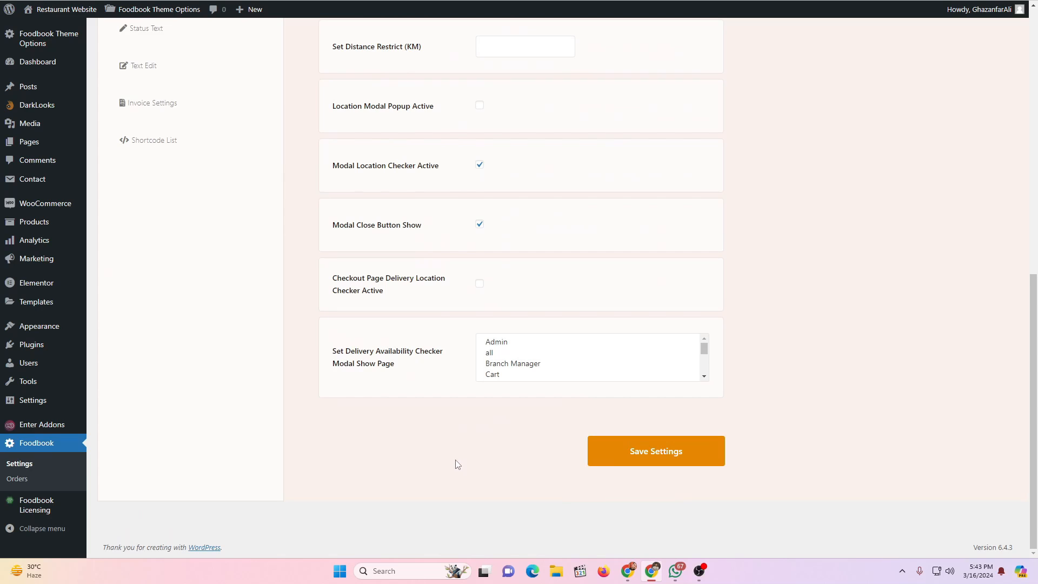
{"action": "scroll", "coordinate": [395, 306], "scroll_direction": "down", "scroll_amount": 10}
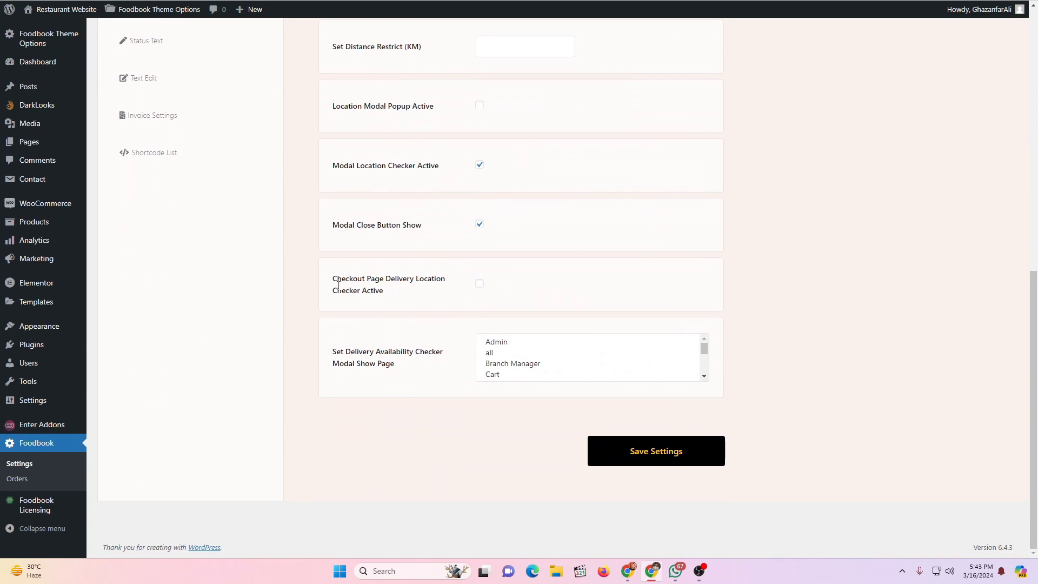
{"action": "left_click", "coordinate": [479, 283]}
{"action": "scroll", "coordinate": [431, 310], "scroll_direction": "up", "scroll_amount": 1}
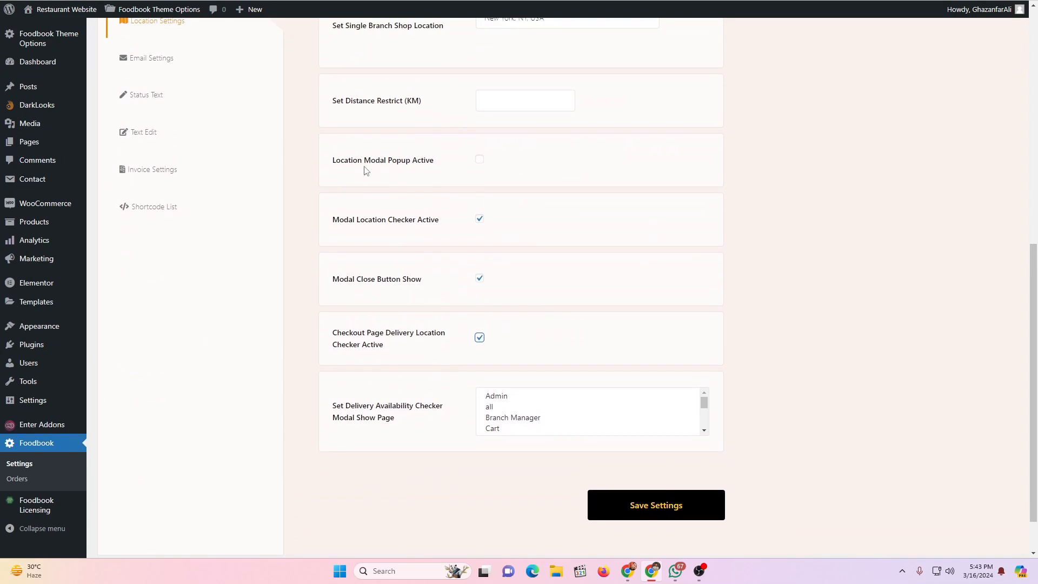
{"action": "left_click", "coordinate": [480, 159]}
{"action": "scroll", "coordinate": [567, 265], "scroll_direction": "down", "scroll_amount": 1}
{"action": "left_click", "coordinate": [651, 449]}
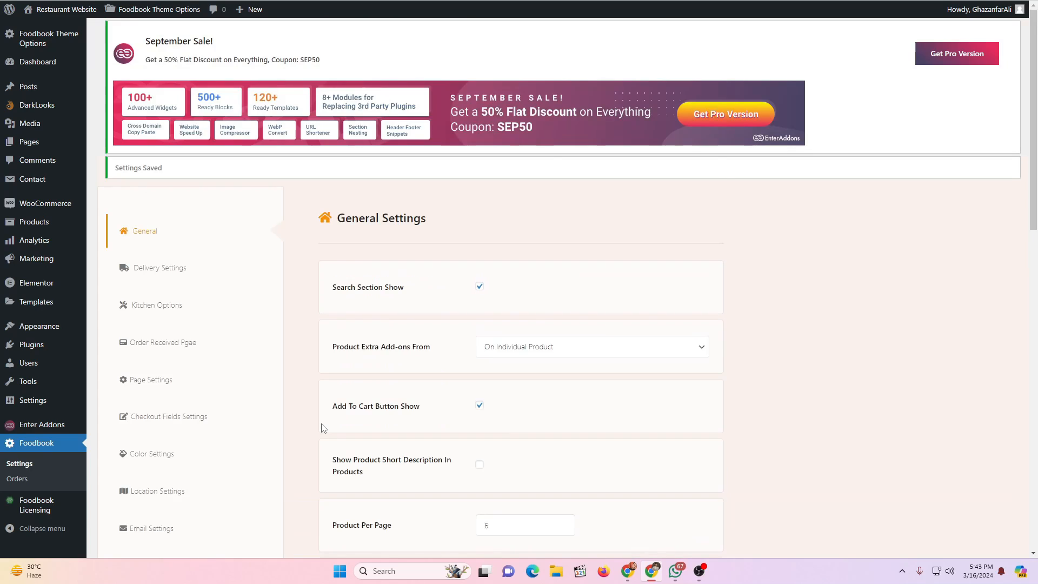
Review the saved location settings, then switch to the Canva presentation and show the "What you'll Learn" page.
{"action": "scroll", "coordinate": [296, 428], "scroll_direction": "down", "scroll_amount": 2}
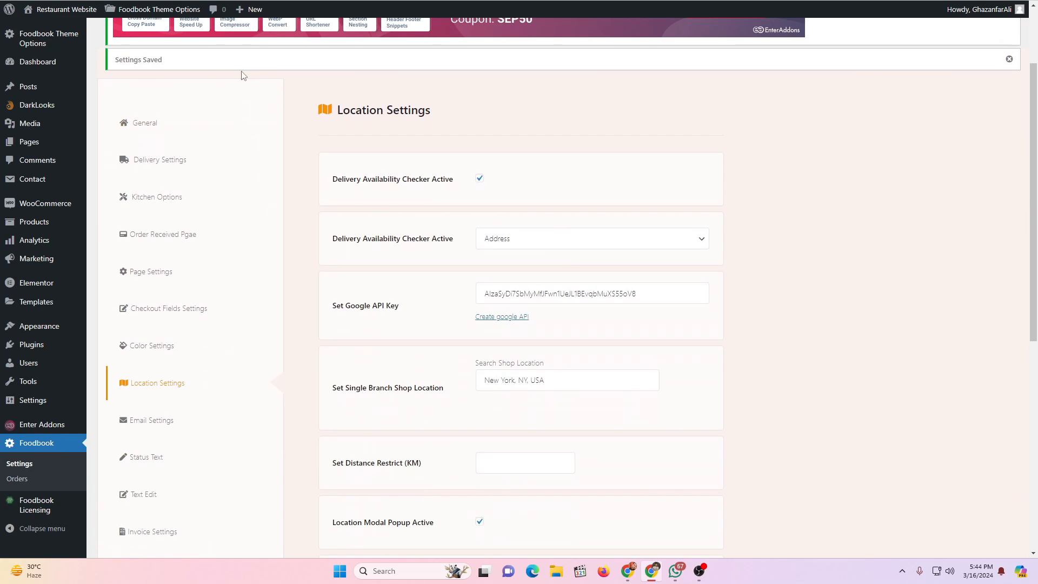
{"action": "key", "text": "ctrl+Tab"}
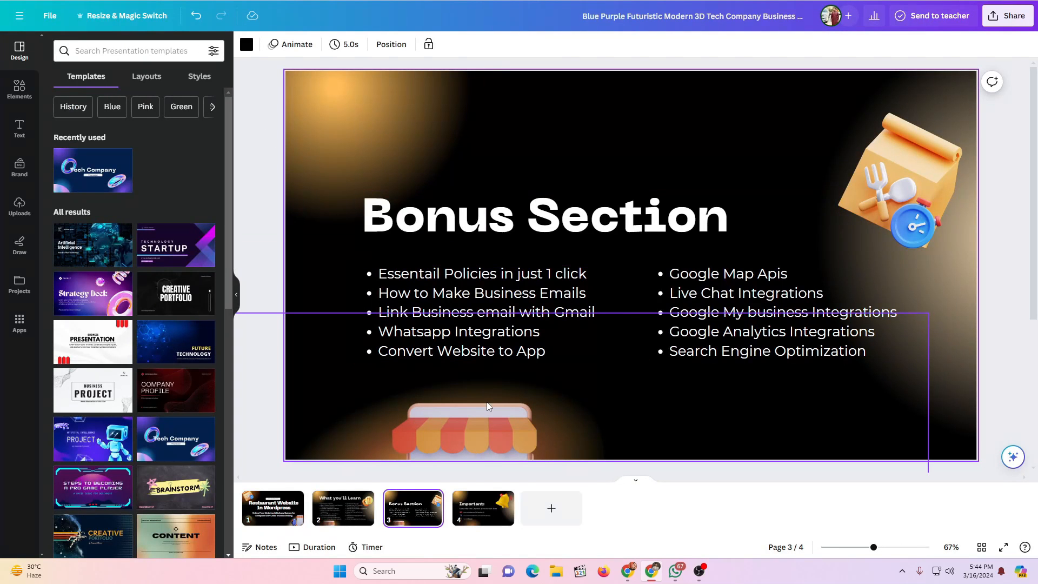
{"action": "left_click", "coordinate": [343, 511]}
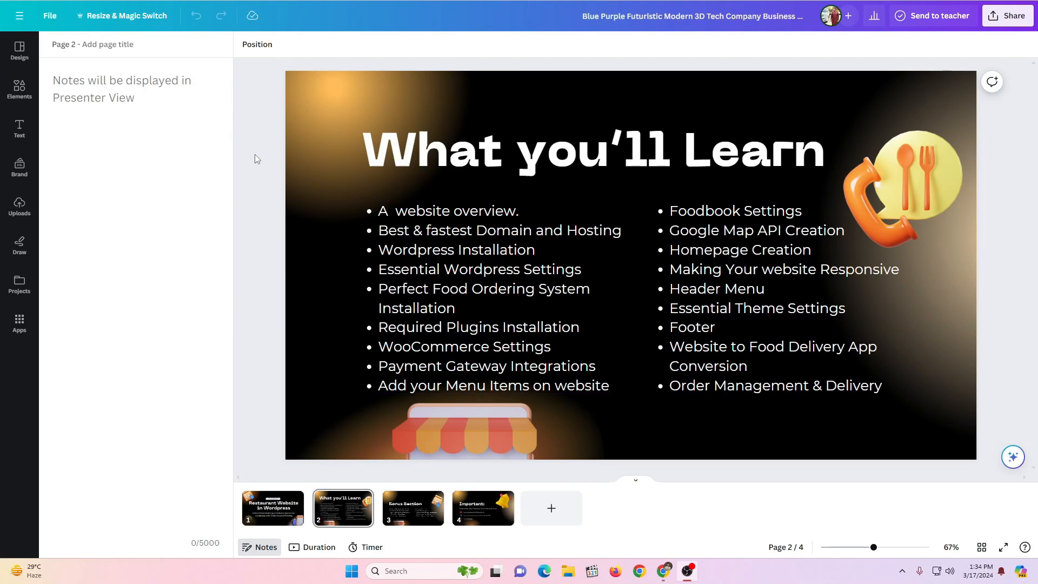
Switch back to WordPress and open the Uncategorized product category for editing.
{"action": "key", "text": "alt+Tab"}
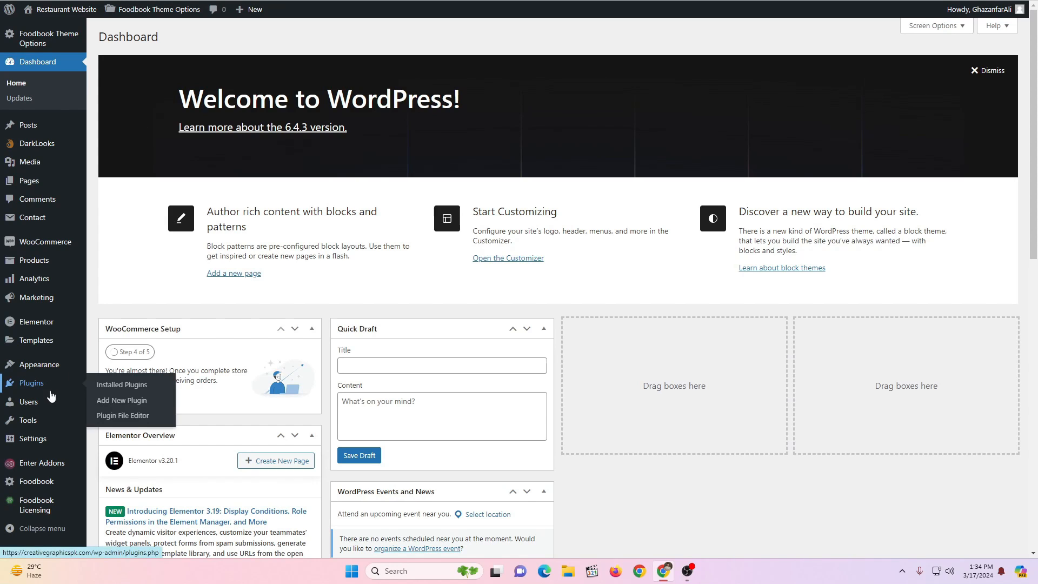
{"action": "mouse_move", "coordinate": [37, 334]}
{"action": "mouse_move", "coordinate": [45, 265]}
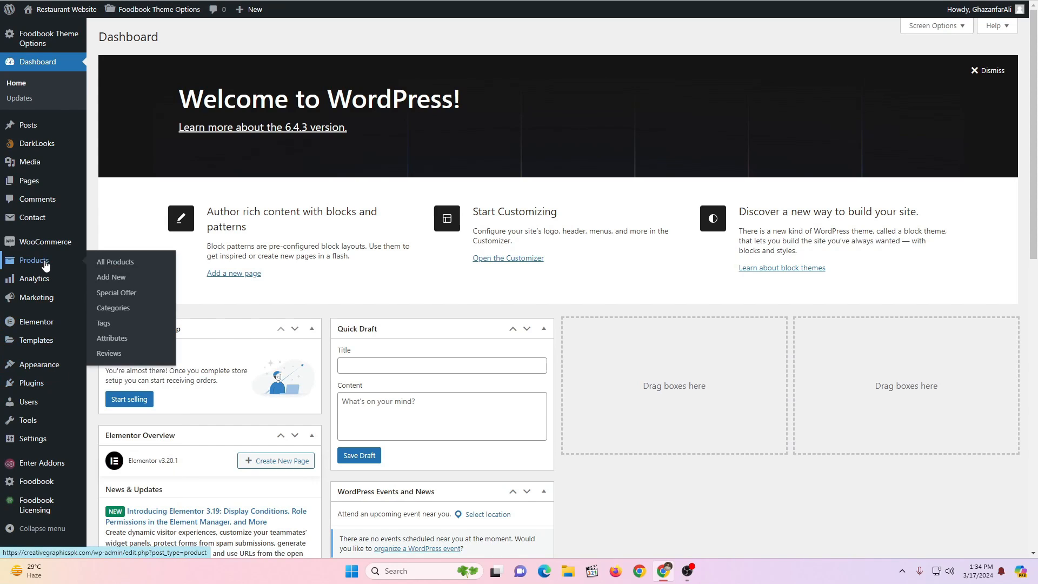
{"action": "left_click", "coordinate": [131, 309]}
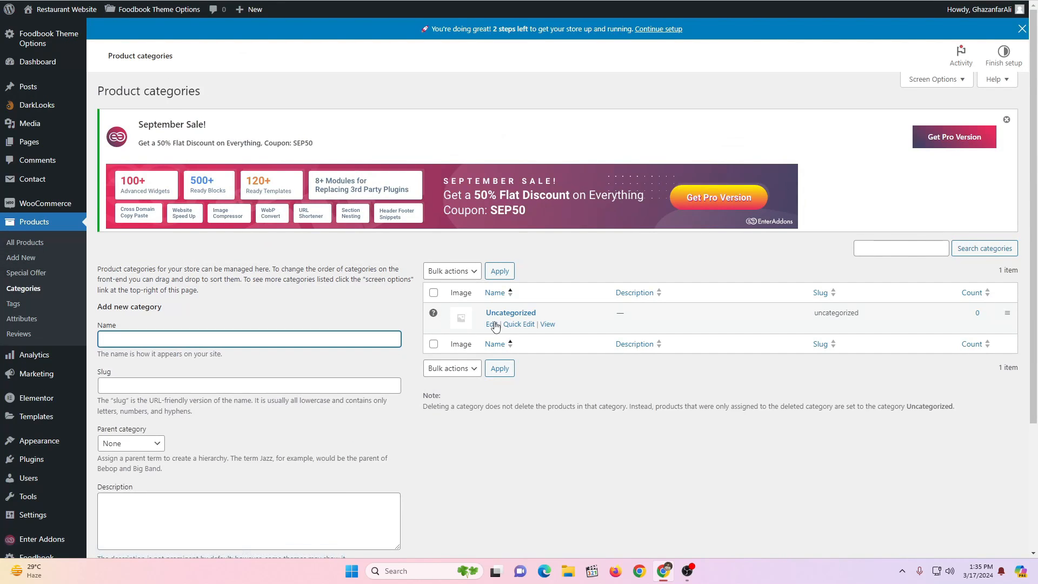
{"action": "left_click", "coordinate": [492, 324]}
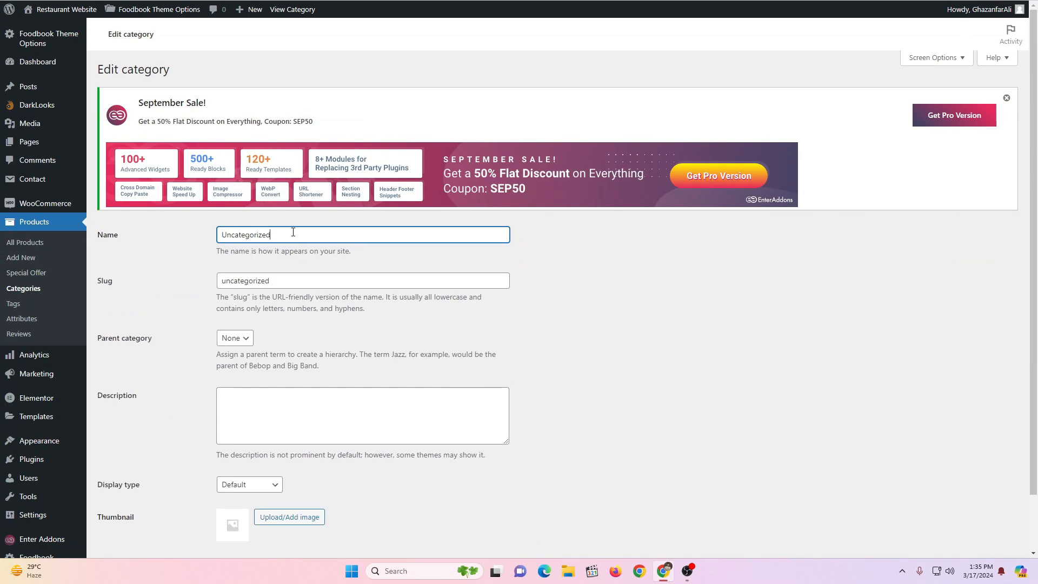
Rename the Uncategorized product category to Coffee and set its slug to coffee.
{"action": "left_click_drag", "start_coordinate": [292, 234], "coordinate": [222, 228]}
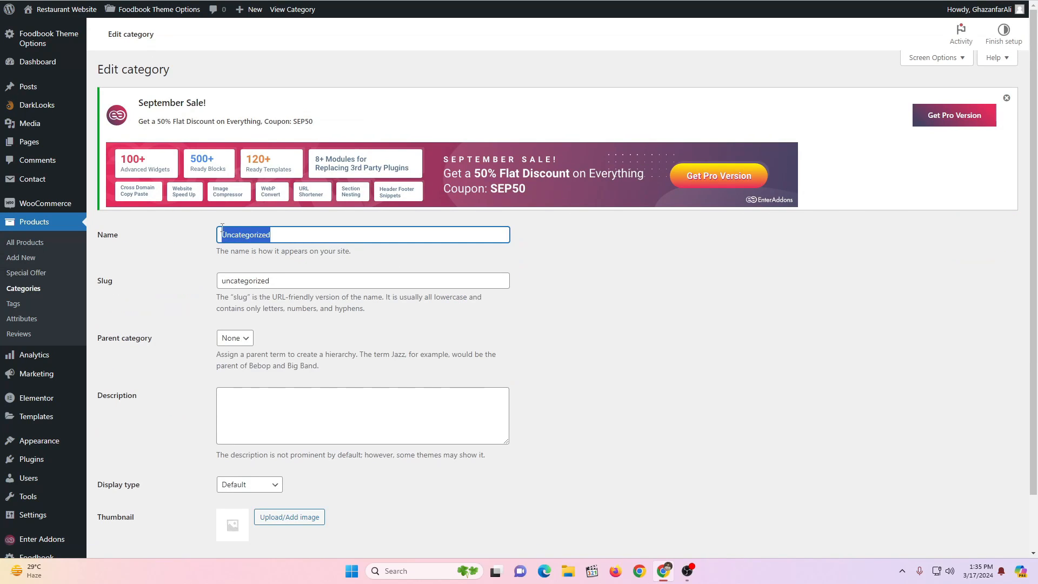
{"action": "type", "text": "Coffeee"}
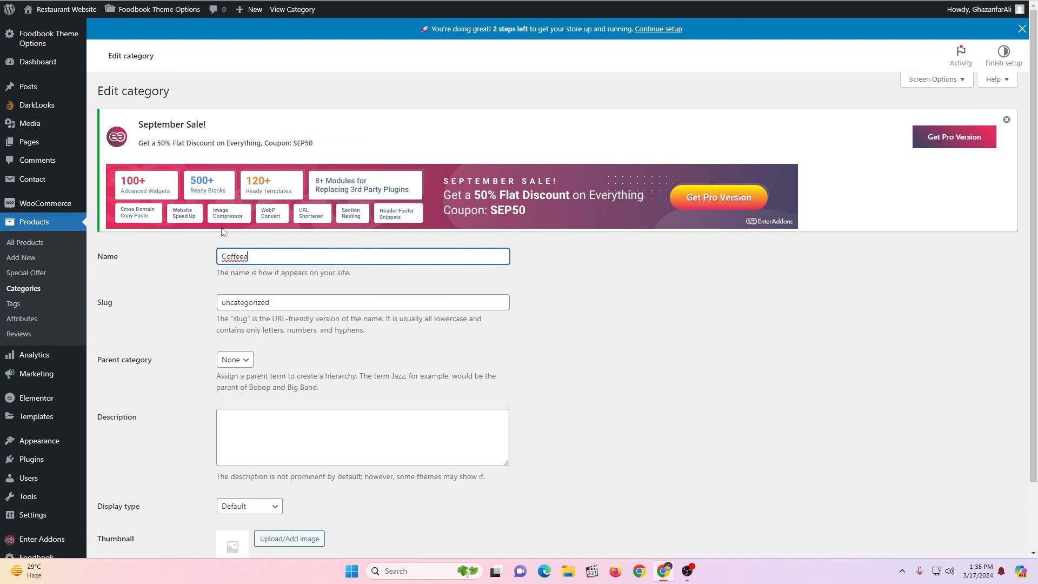
{"action": "key", "text": "BackSpace"}
{"action": "double_click", "coordinate": [254, 259]}
{"action": "key", "text": "ctrl+c"}
{"action": "double_click", "coordinate": [256, 301]}
{"action": "key", "text": "ctrl+v"}
{"action": "left_click_drag", "start_coordinate": [228, 304], "coordinate": [205, 315]}
{"action": "type", "text": "c"}
{"action": "left_click", "coordinate": [205, 315]}
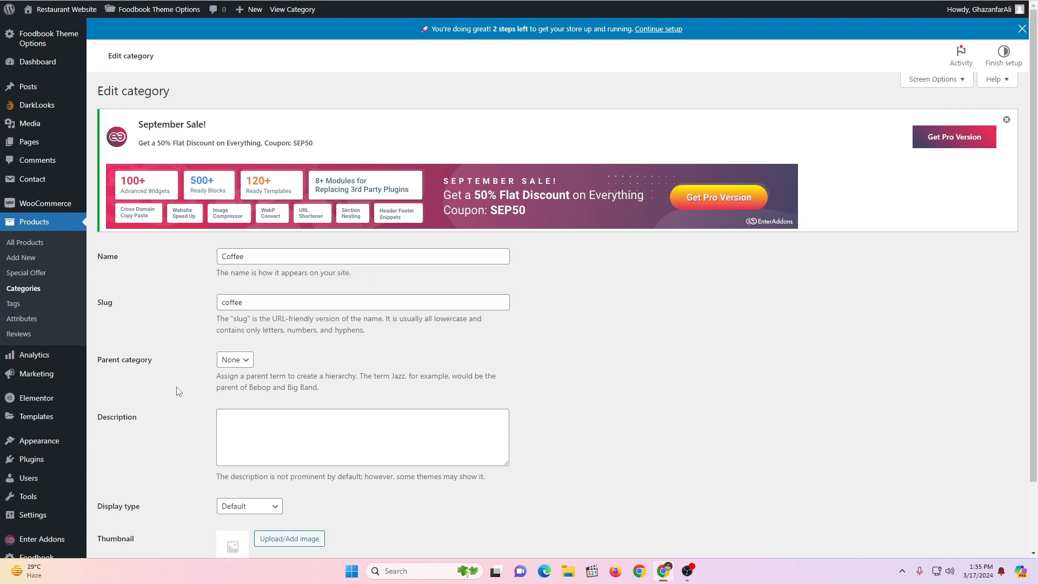
Upload all pictures from the Images folder to the media library through the category thumbnail chooser, then close the chooser.
{"action": "scroll", "coordinate": [176, 392], "scroll_direction": "down", "scroll_amount": 3}
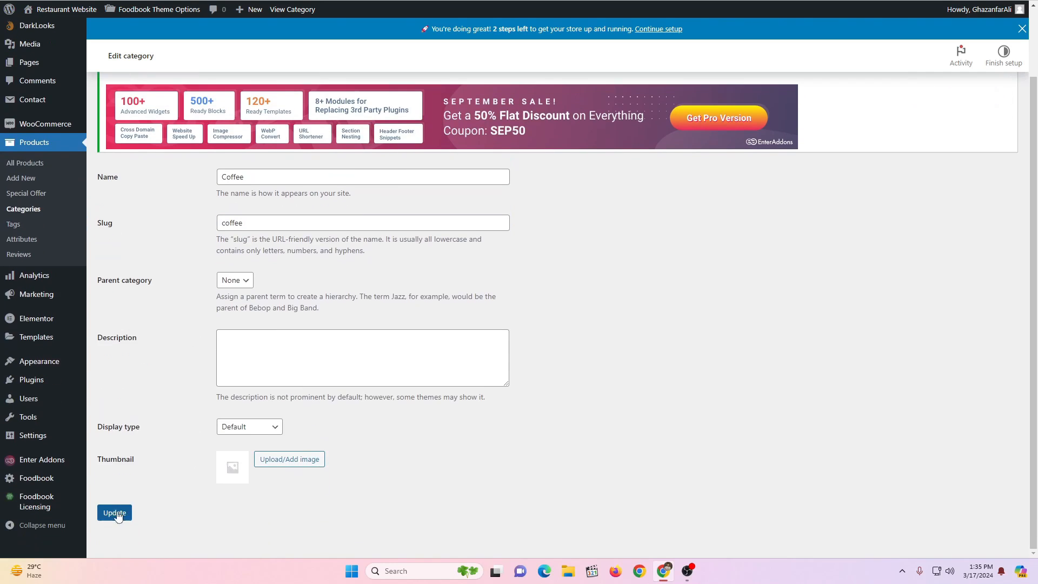
{"action": "left_click", "coordinate": [278, 459]}
{"action": "left_click", "coordinate": [51, 60]}
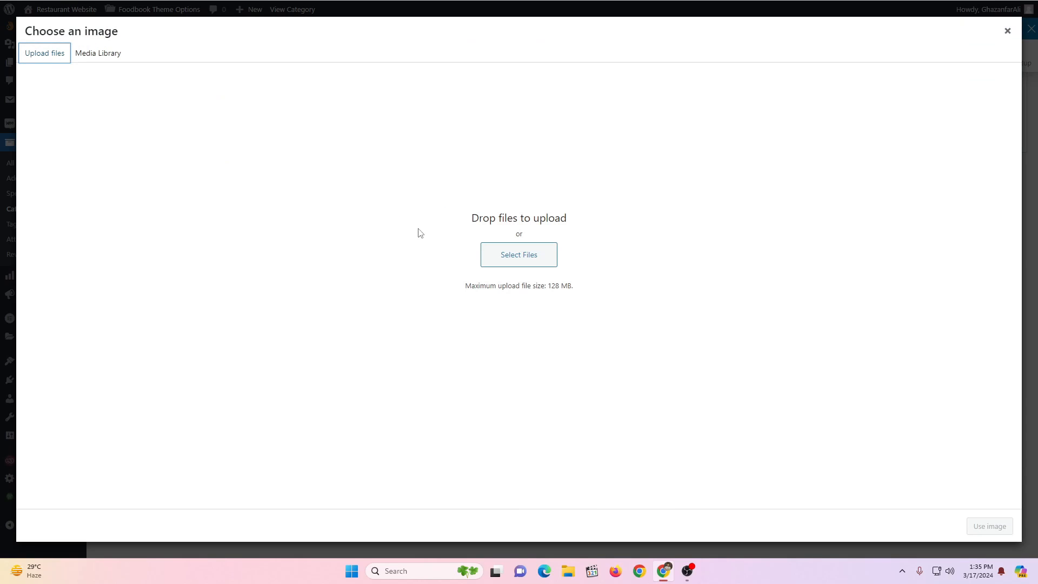
{"action": "left_click", "coordinate": [519, 254]}
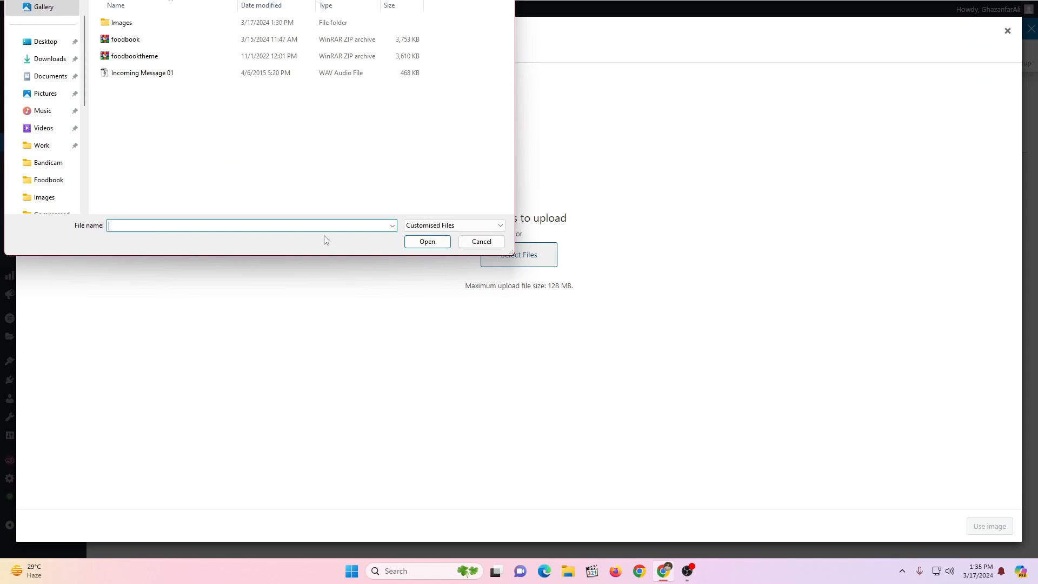
{"action": "double_click", "coordinate": [129, 23]}
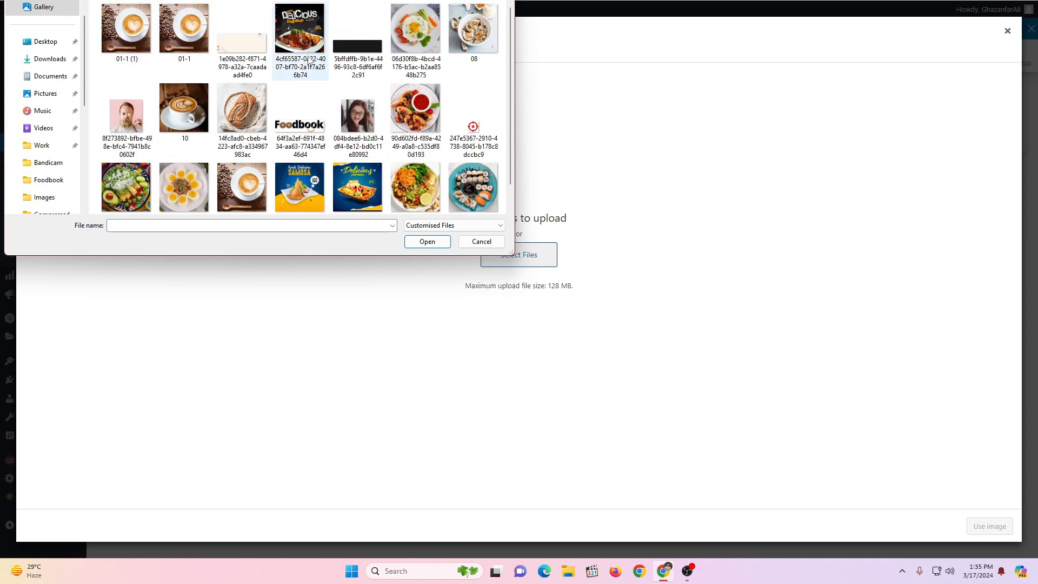
{"action": "left_click", "coordinate": [231, 88]}
{"action": "key", "text": "ctrl+a"}
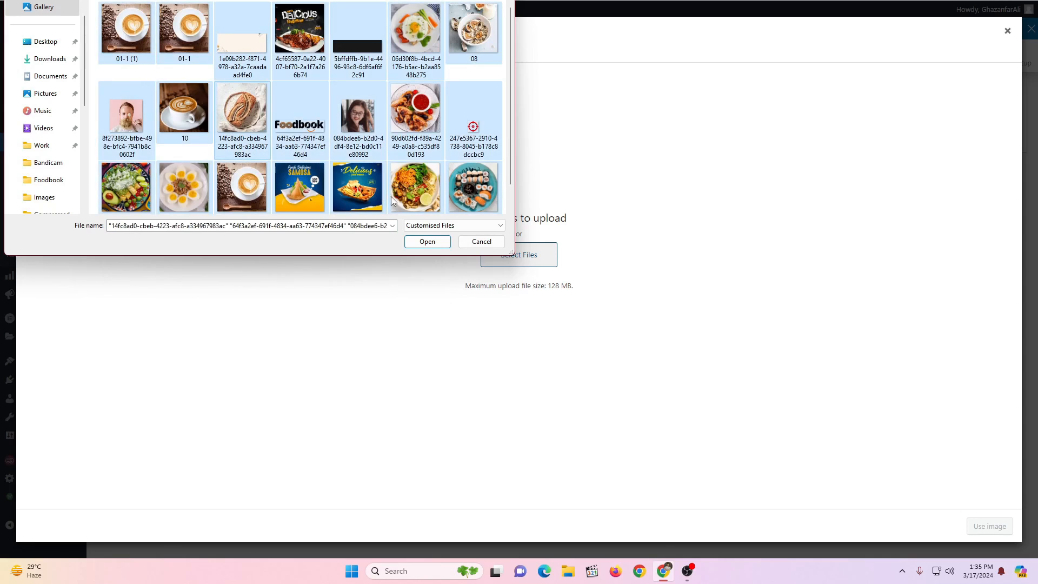
{"action": "left_click", "coordinate": [419, 243]}
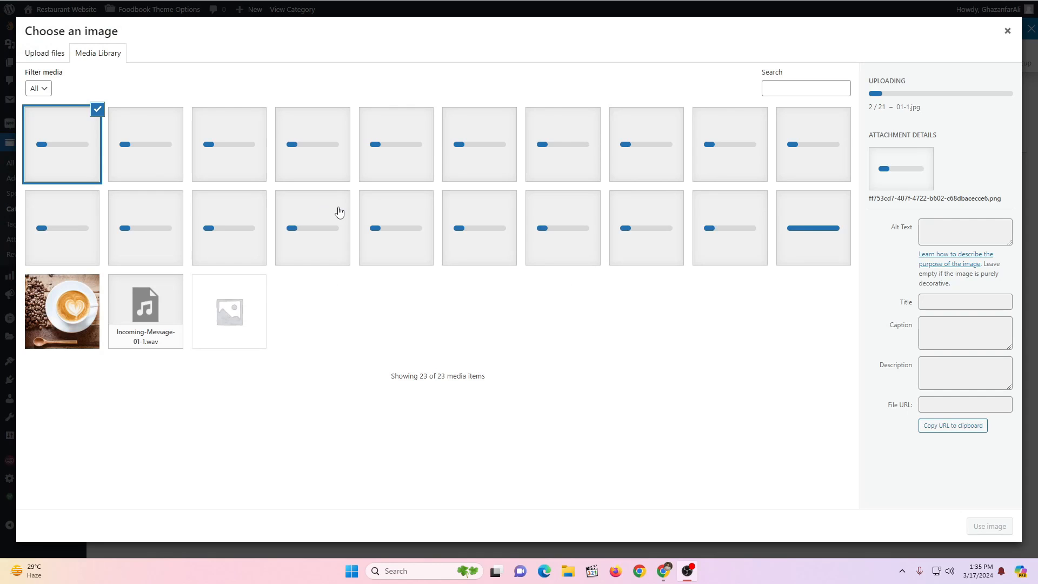
{"action": "left_click", "coordinate": [1007, 31]}
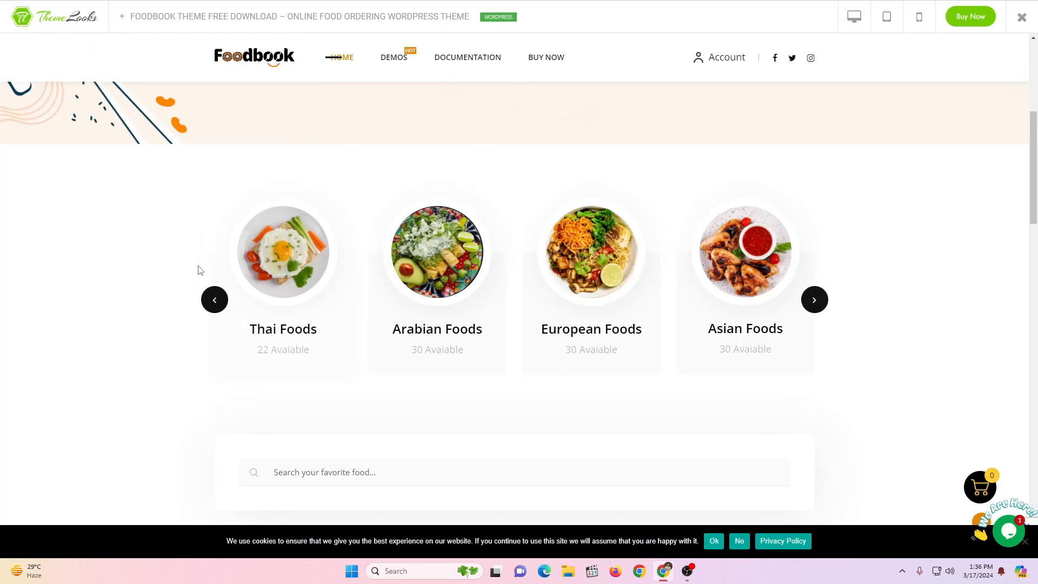
Check the category names on the Foodbook demo page, rename the Coffee category to Thai Foods and clear its slug.
{"action": "scroll", "coordinate": [232, 260], "scroll_direction": "down", "scroll_amount": 2}
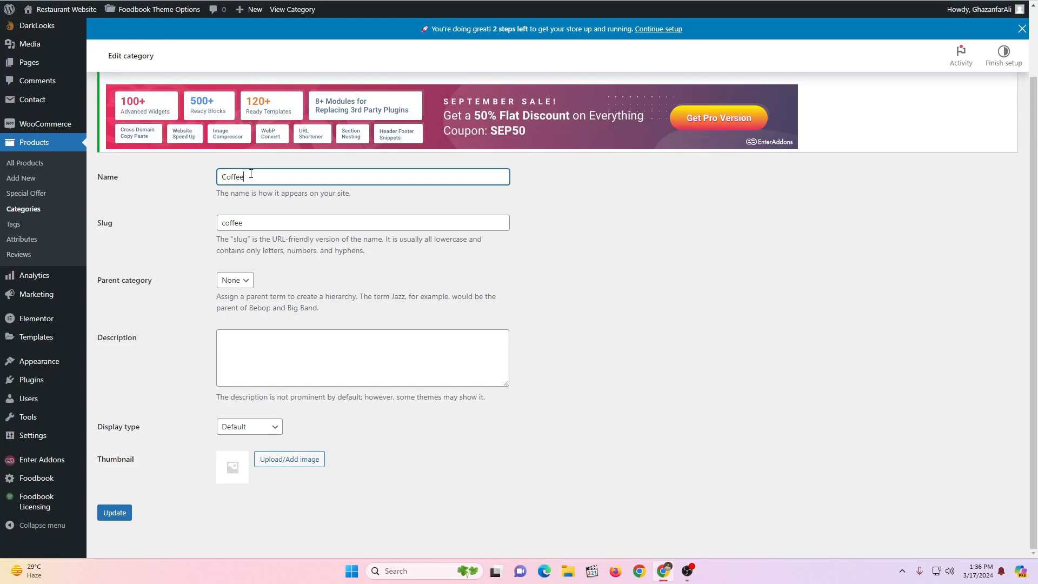
{"action": "left_click_drag", "start_coordinate": [244, 177], "coordinate": [198, 173]}
{"action": "type", "text": "Thai g"}
{"action": "key", "text": "BackSpace"}
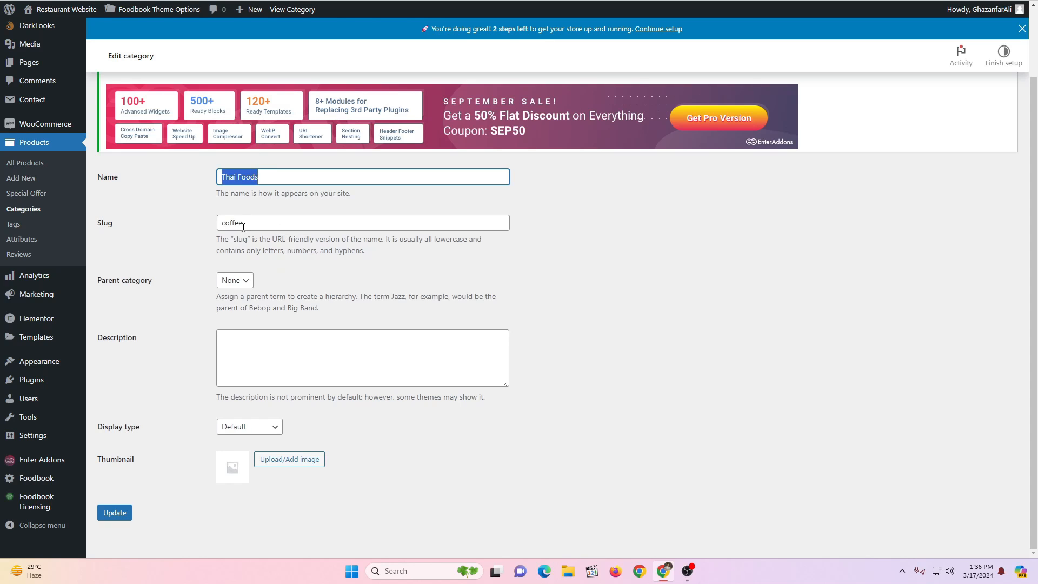
{"action": "double_click", "coordinate": [243, 228]}
{"action": "key", "text": "BackSpace"}
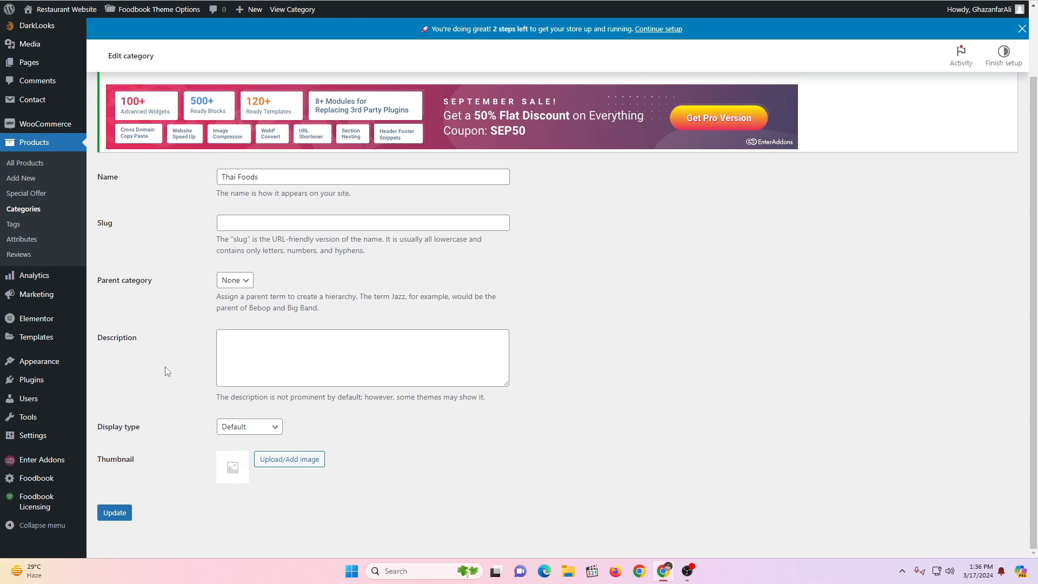
Set the fried egg and vegetables picture as the Thai Foods thumbnail and update the category.
{"action": "left_click", "coordinate": [286, 460]}
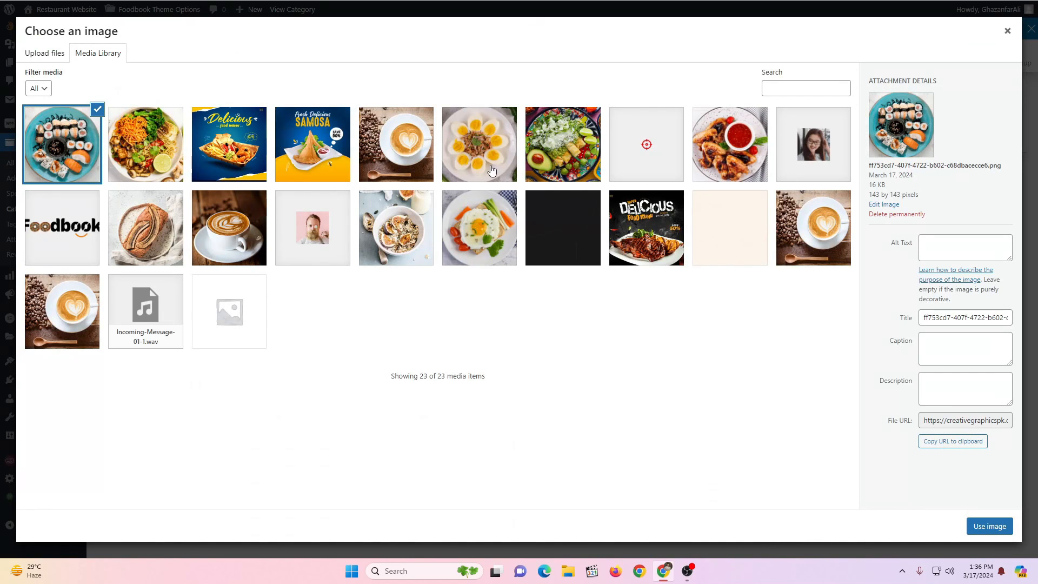
{"action": "left_click", "coordinate": [492, 171]}
{"action": "left_click", "coordinate": [468, 241]}
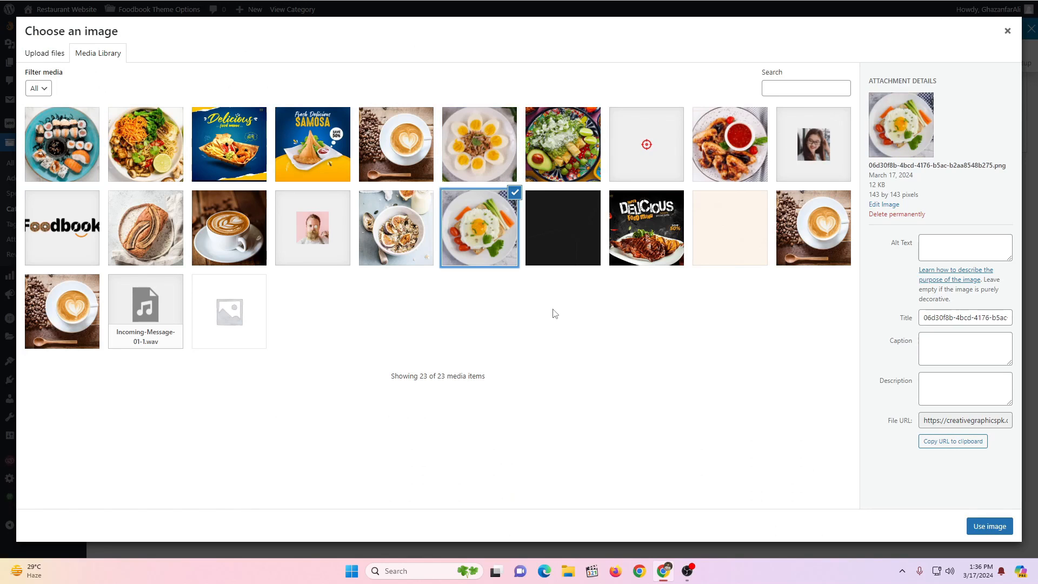
{"action": "left_click", "coordinate": [969, 528]}
{"action": "left_click", "coordinate": [115, 512]}
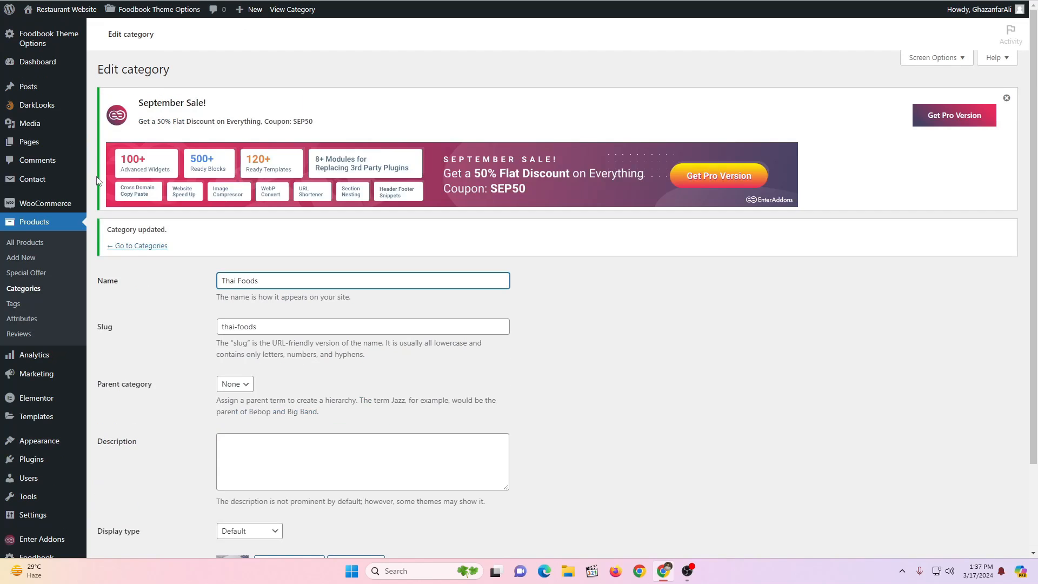
Return to the categories list and add a category named Arabian Foods with the avocado salad picture as thumbnail.
{"action": "left_click", "coordinate": [132, 246]}
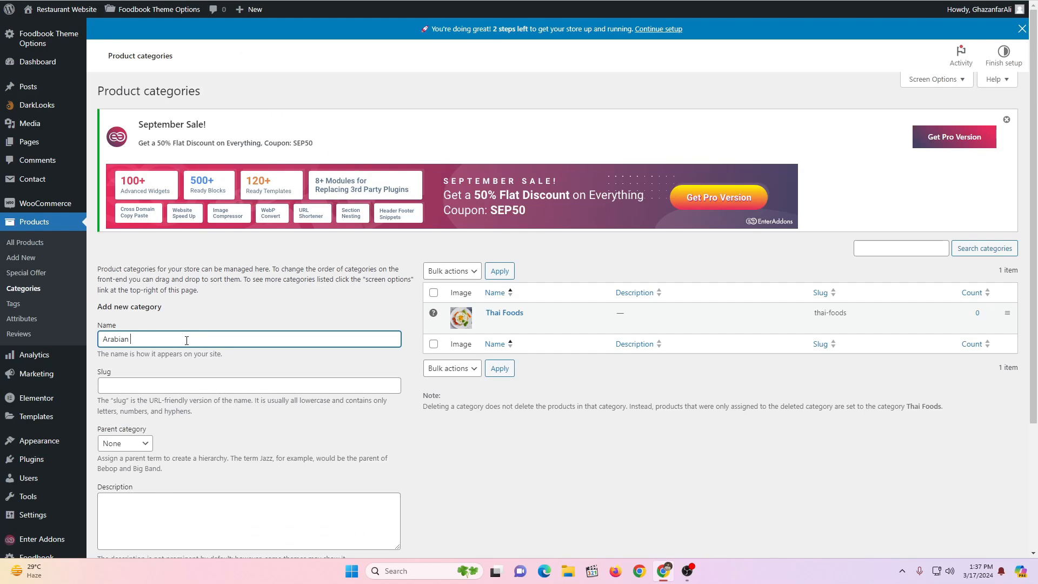
{"action": "type", "text": "s"}
{"action": "scroll", "coordinate": [163, 281], "scroll_direction": "down", "scroll_amount": 3}
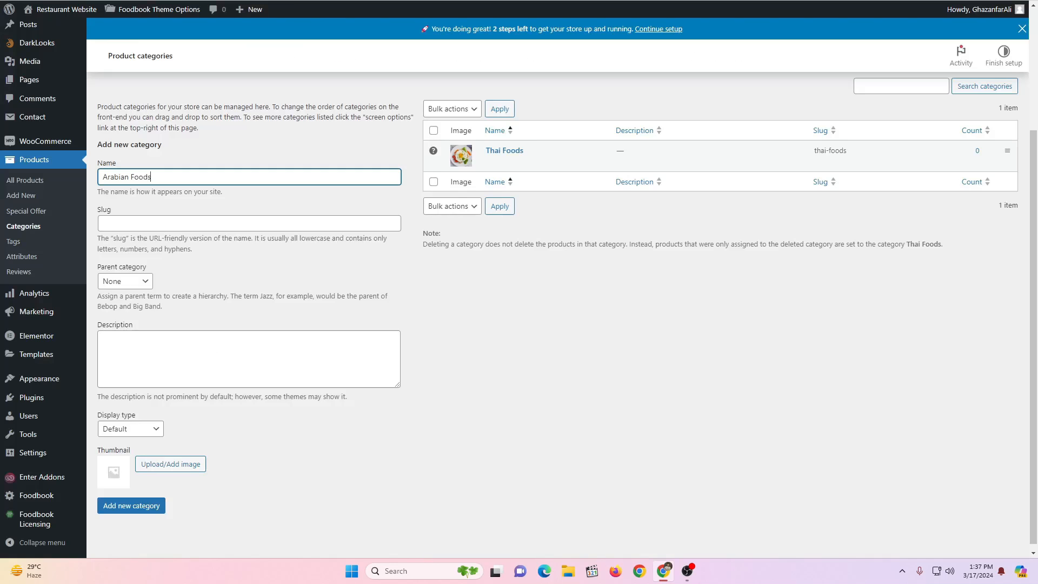
{"action": "left_click", "coordinate": [182, 463]}
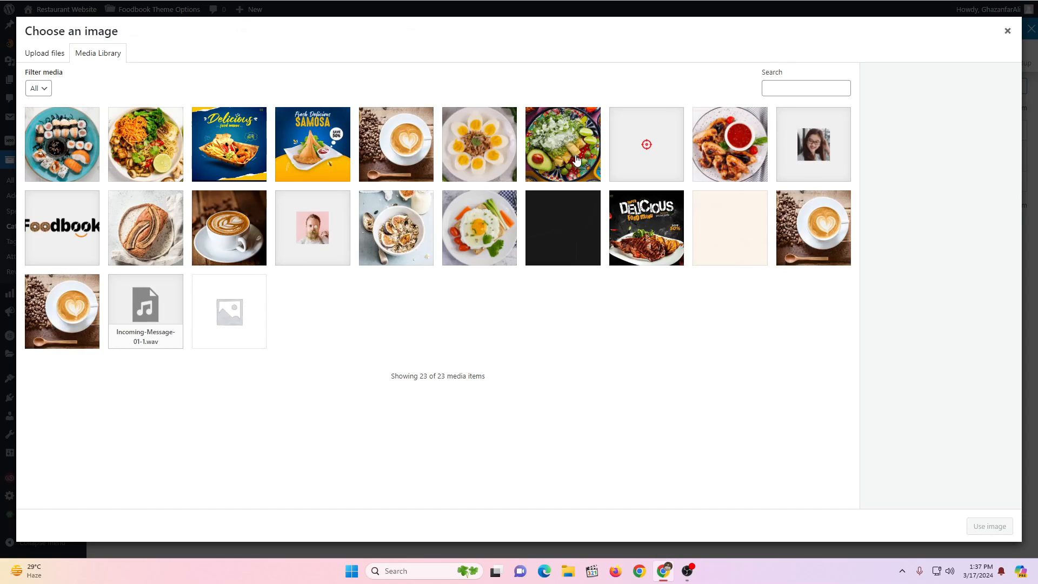
{"action": "left_click", "coordinate": [576, 158]}
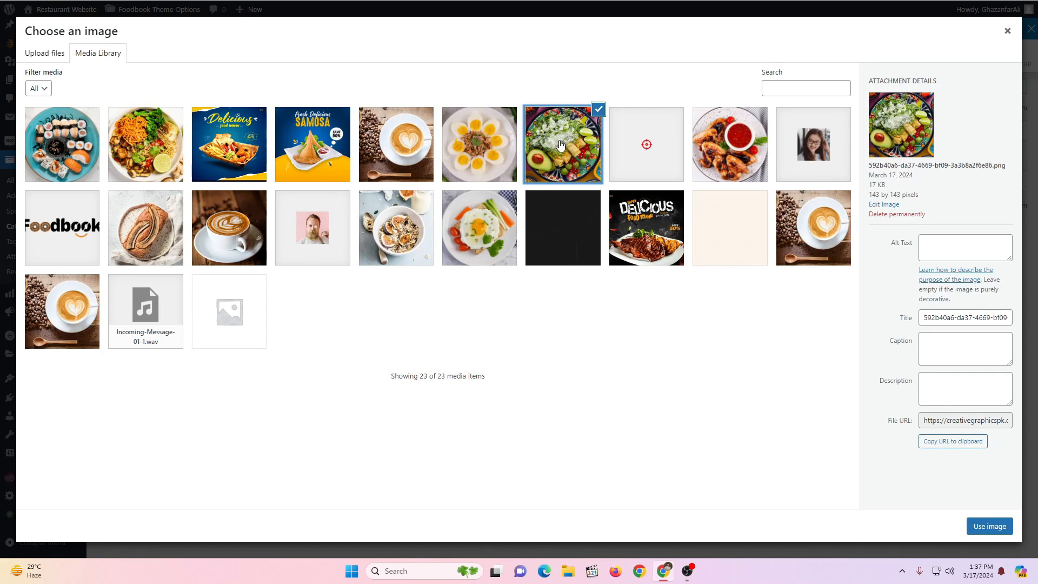
{"action": "left_click", "coordinate": [985, 528]}
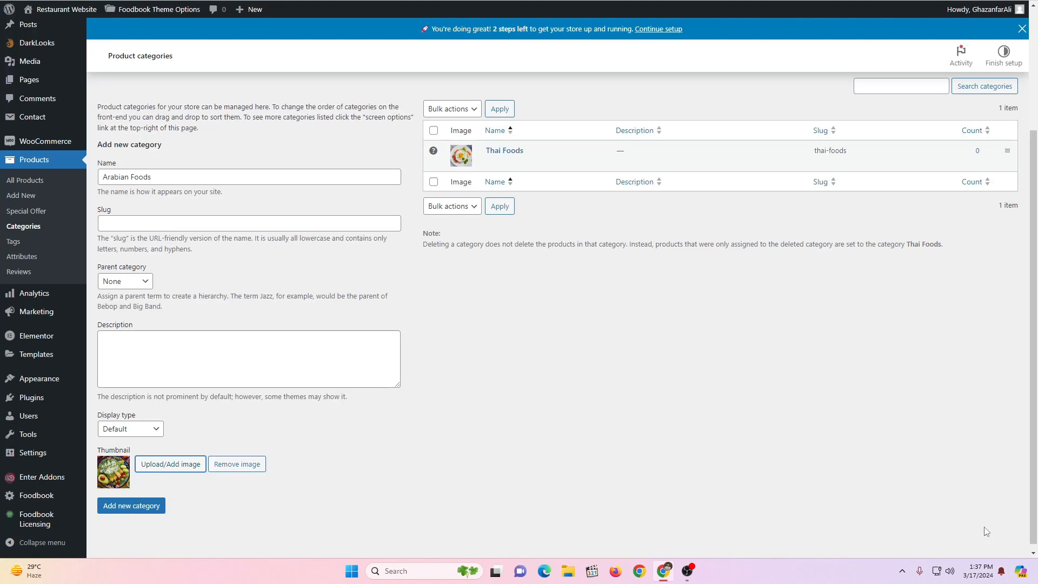
{"action": "left_click", "coordinate": [160, 505]}
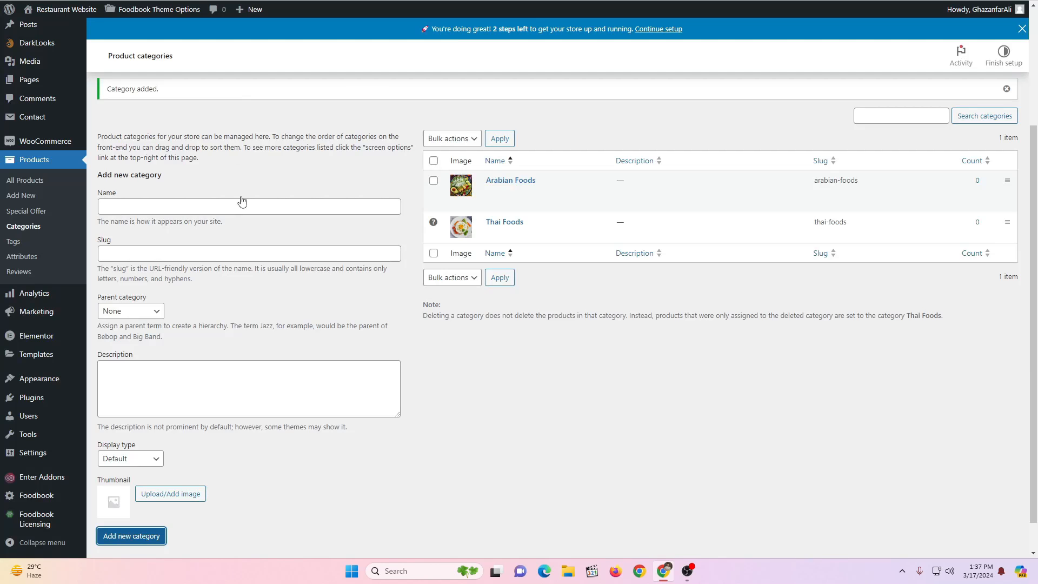
Add a category named European Foods with the chicken and red sauce picture as thumbnail.
{"action": "left_click", "coordinate": [148, 207]}
{"action": "type", "text": "European Foods"}
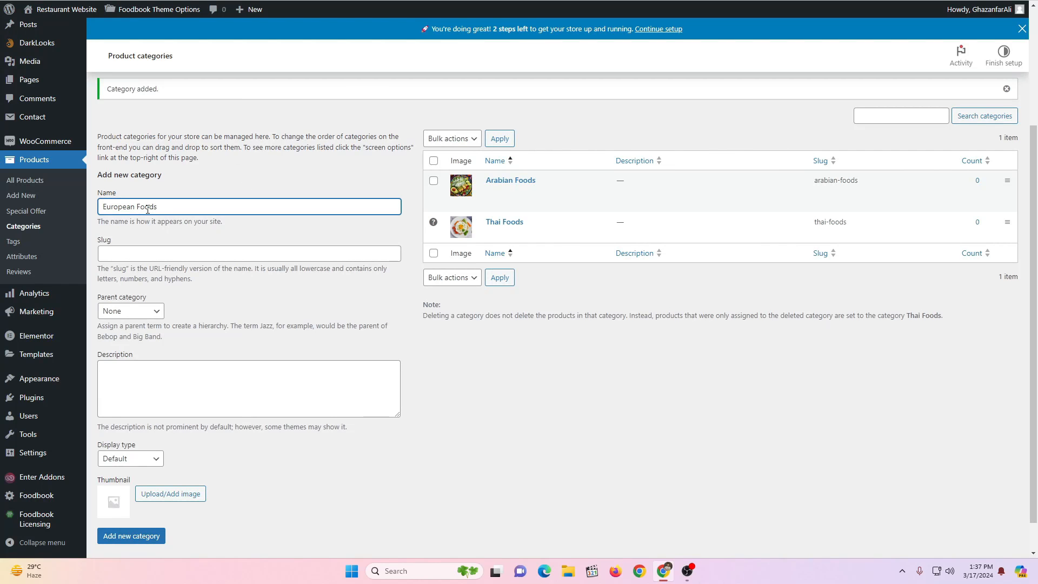
{"action": "left_click", "coordinate": [187, 493]}
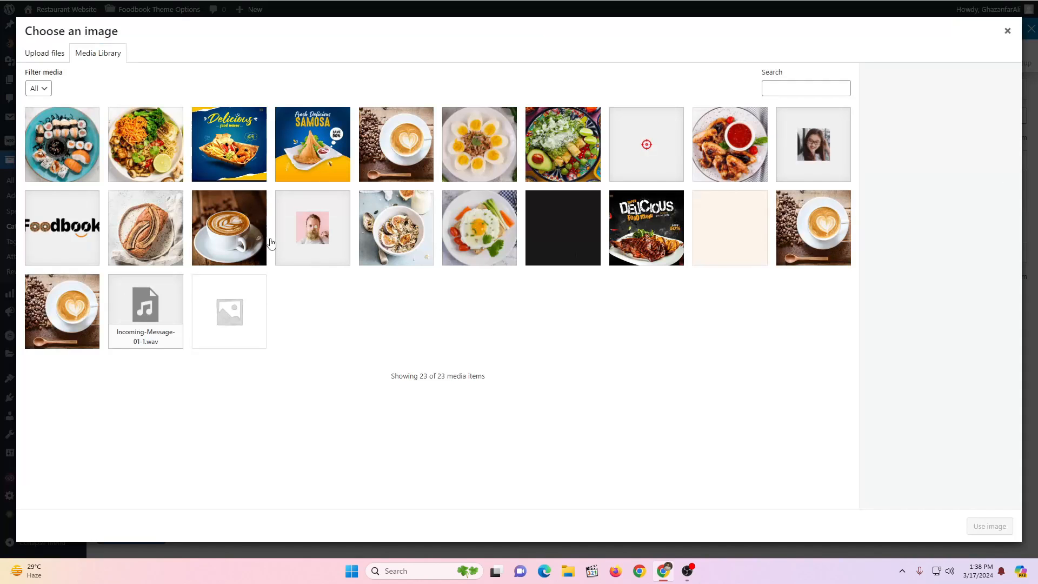
{"action": "left_click", "coordinate": [470, 146]}
{"action": "left_click", "coordinate": [729, 145]}
{"action": "left_click", "coordinate": [989, 526]}
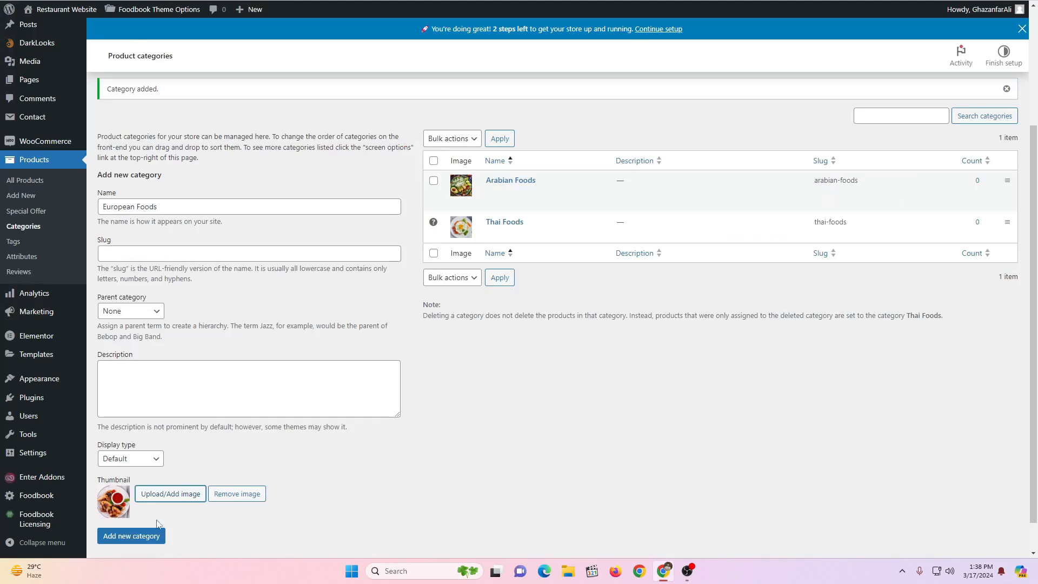
{"action": "left_click", "coordinate": [131, 536]}
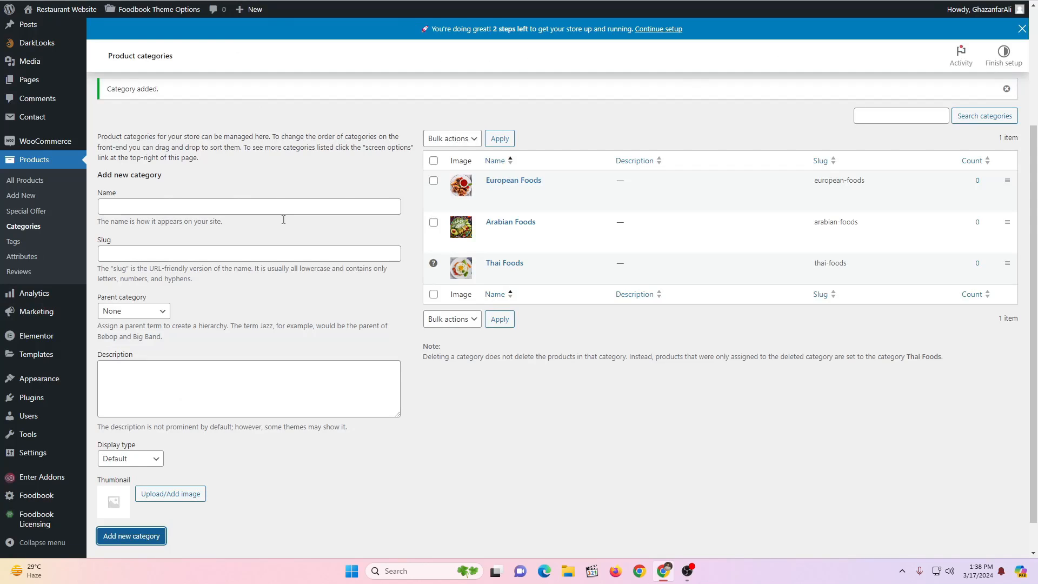
Add a product category named Asian Foods with the boiled eggs plate picture as thumbnail.
{"action": "left_click", "coordinate": [147, 207]}
{"action": "type", "text": "Asian Foods"}
{"action": "left_click", "coordinate": [169, 493]}
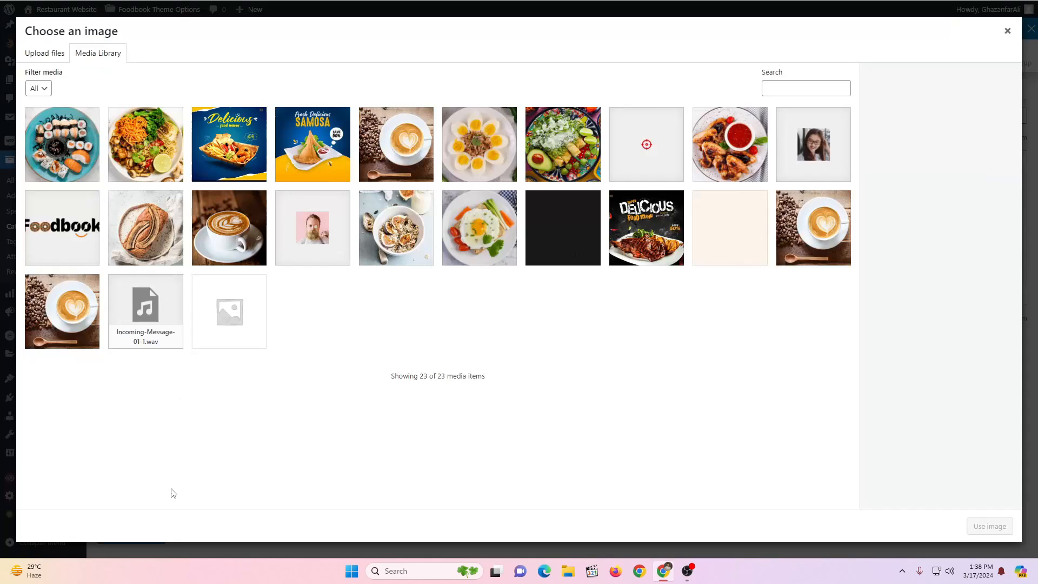
{"action": "left_click", "coordinate": [480, 155]}
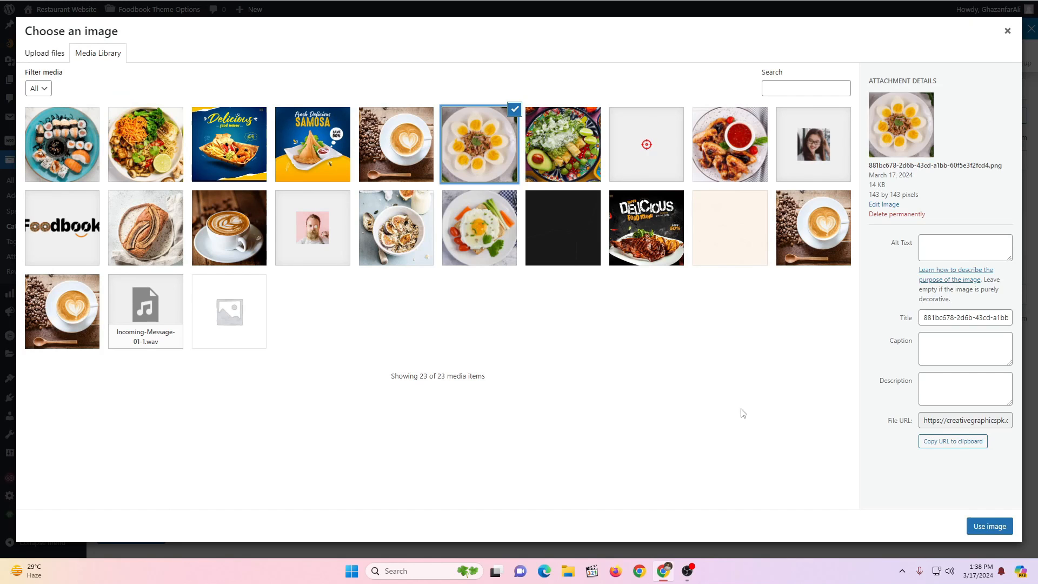
{"action": "left_click", "coordinate": [989, 526]}
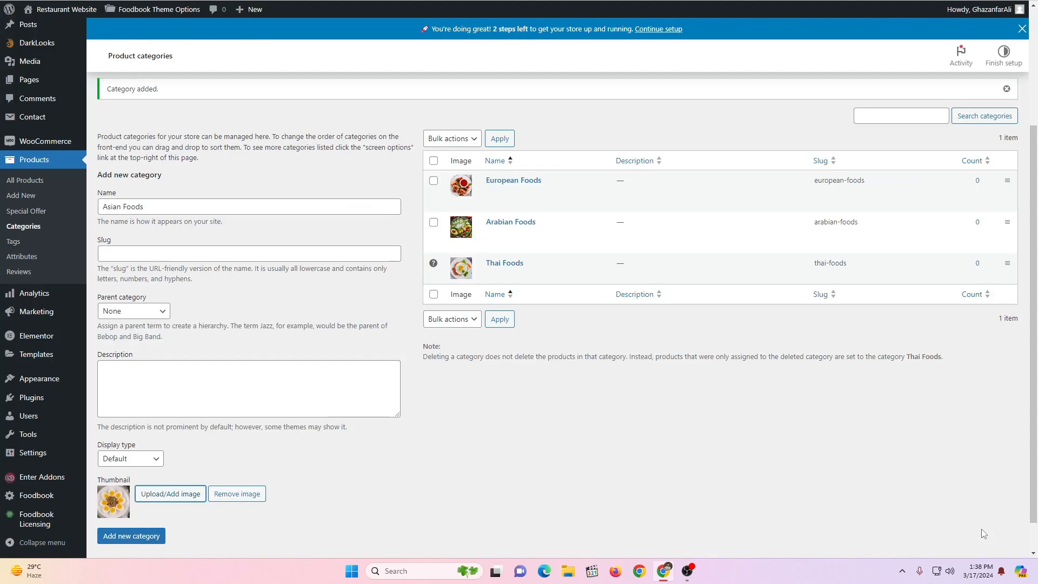
{"action": "left_click", "coordinate": [142, 537]}
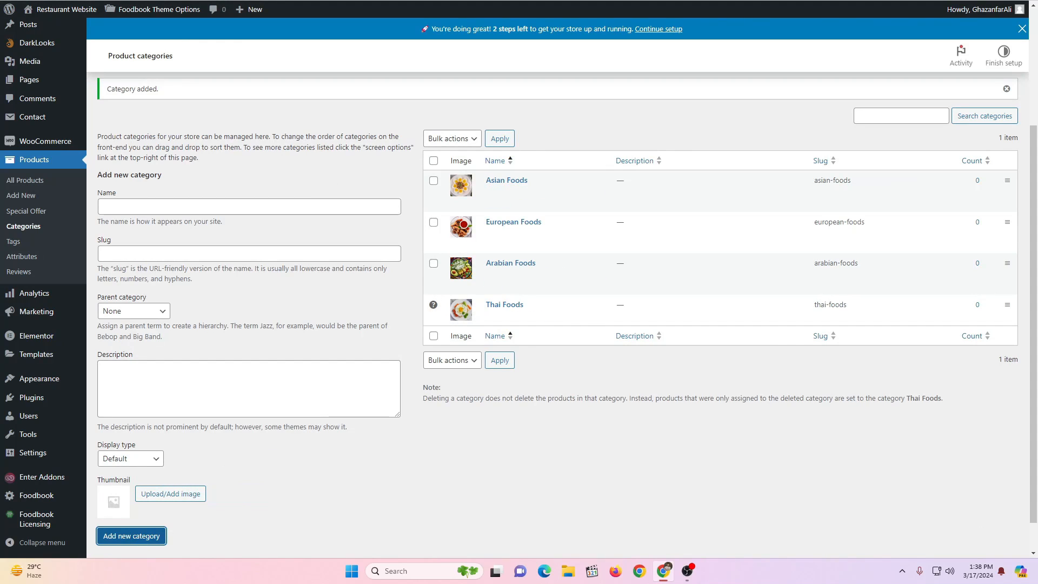
Check the next category name on the Foodbook demo page and add African Foods with the noodle and lime bowl picture as thumbnail.
{"action": "key", "text": "ctrl+Tab"}
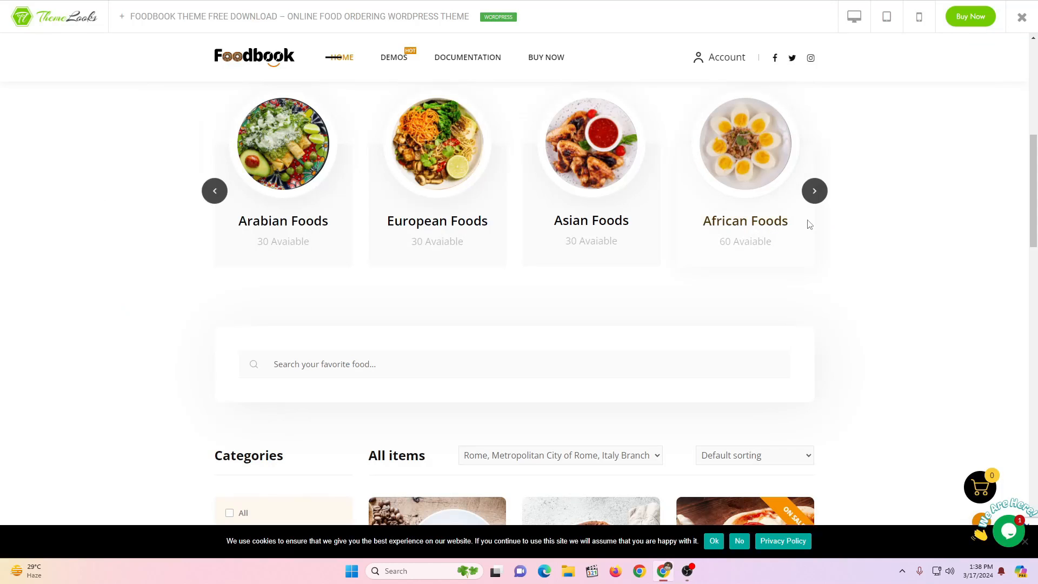
{"action": "key", "text": "ctrl+Tab"}
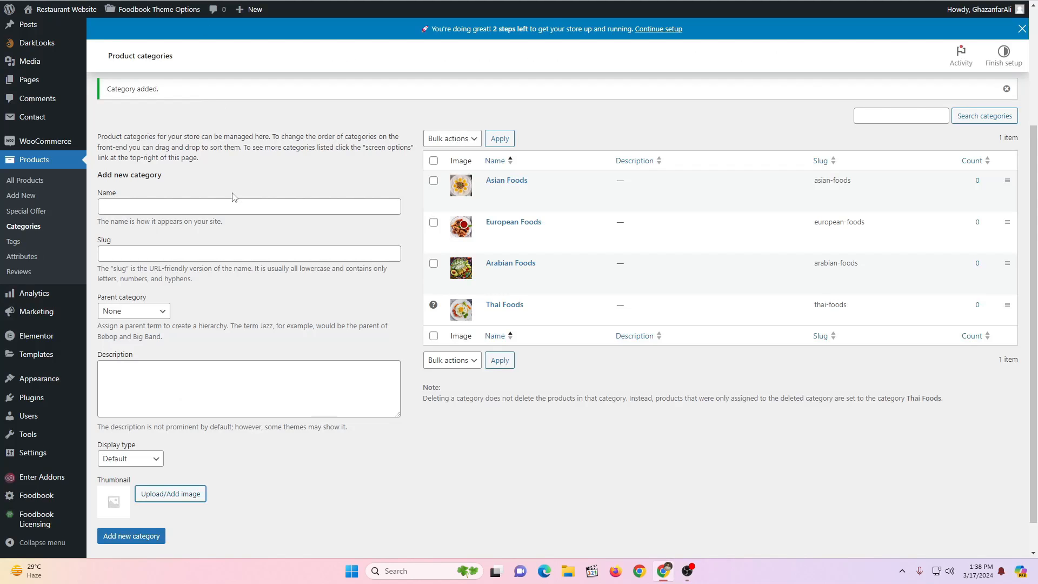
{"action": "left_click", "coordinate": [210, 206]}
{"action": "type", "text": "African Foods"}
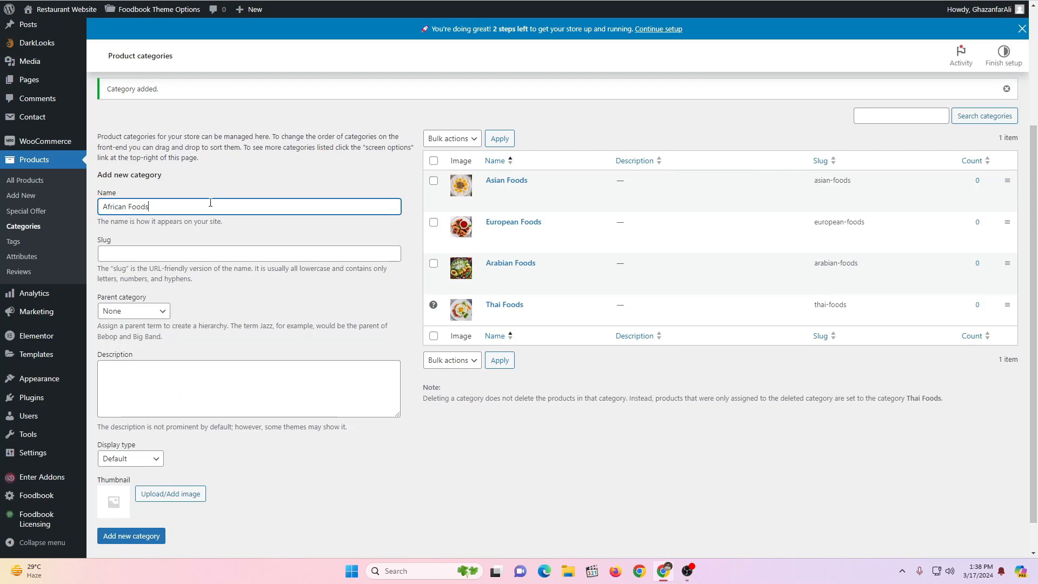
{"action": "left_click", "coordinate": [184, 495]}
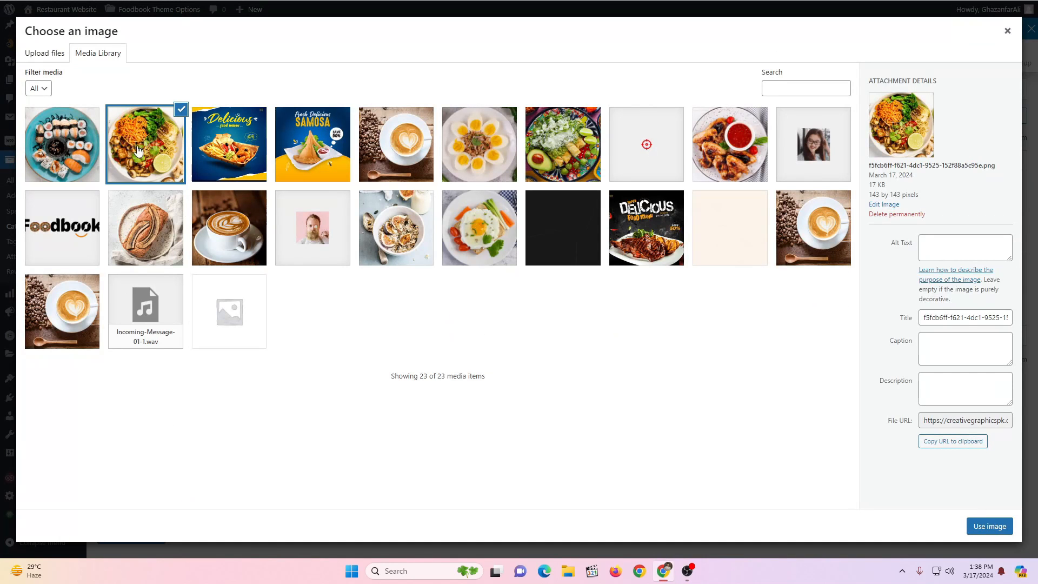
{"action": "left_click", "coordinate": [985, 527]}
{"action": "left_click", "coordinate": [132, 536]}
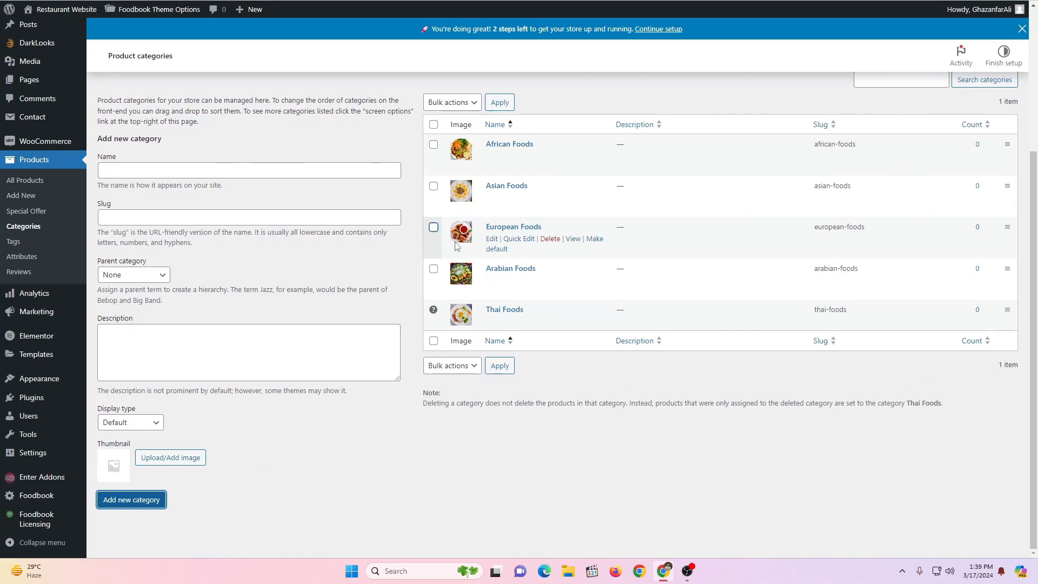
Open the product Special Offer page, check the offer names on the demo page and add an offer named 10% Off.
{"action": "left_click", "coordinate": [32, 212]}
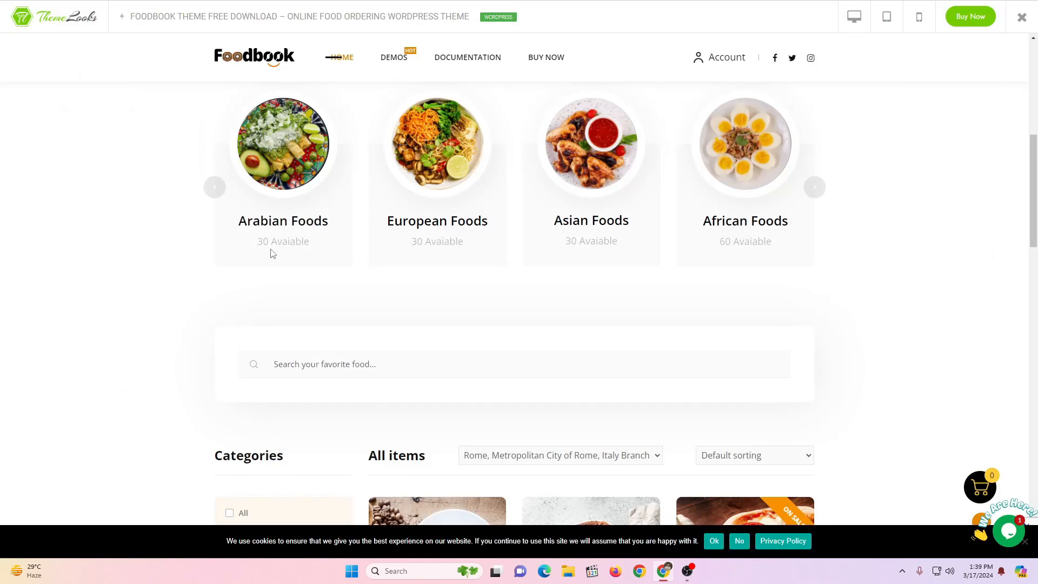
{"action": "scroll", "coordinate": [254, 335], "scroll_direction": "down", "scroll_amount": 15}
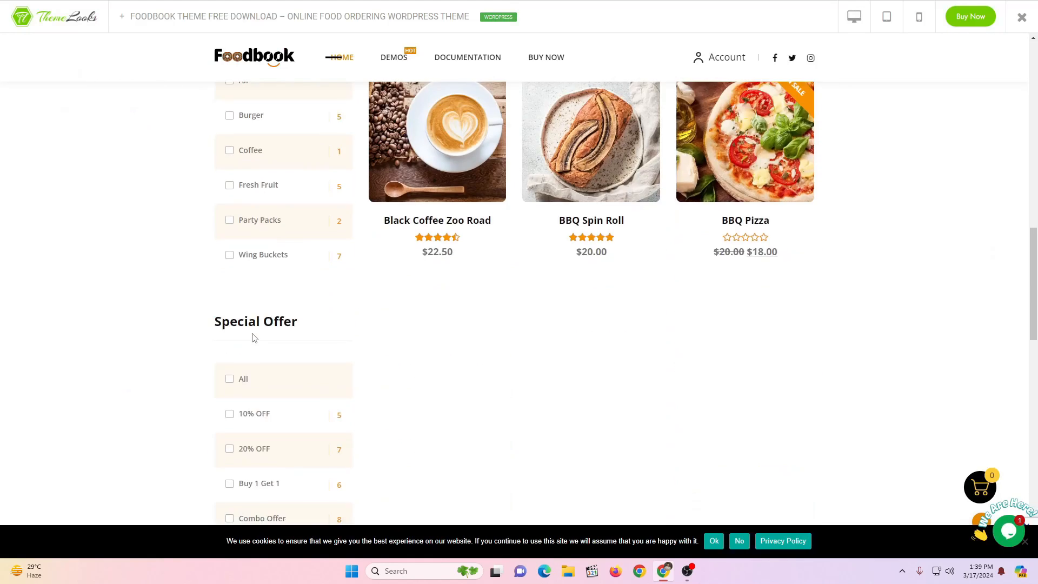
{"action": "scroll", "coordinate": [246, 303], "scroll_direction": "up", "scroll_amount": 1}
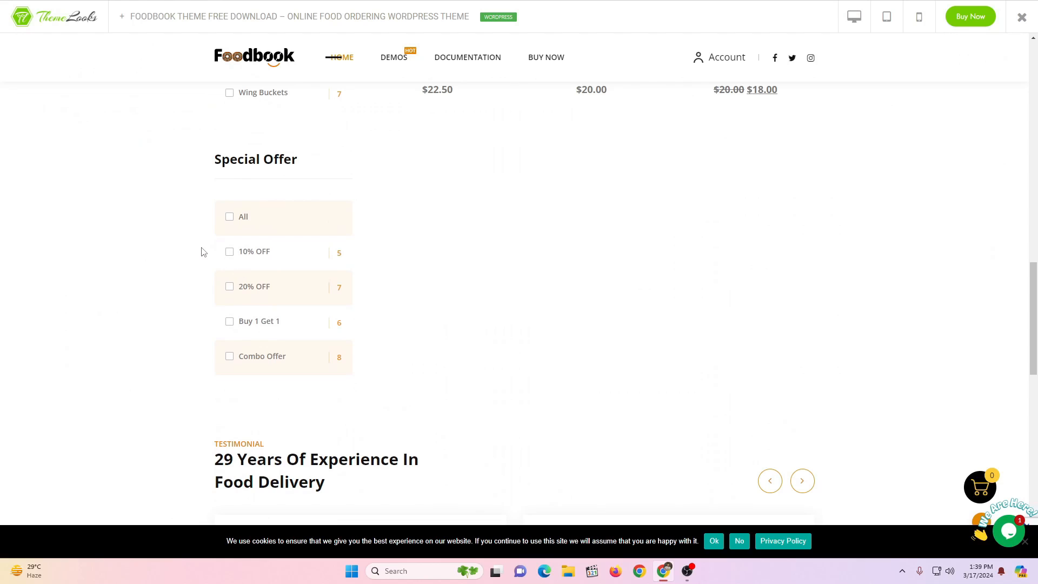
{"action": "key", "text": "ctrl+shift+Tab"}
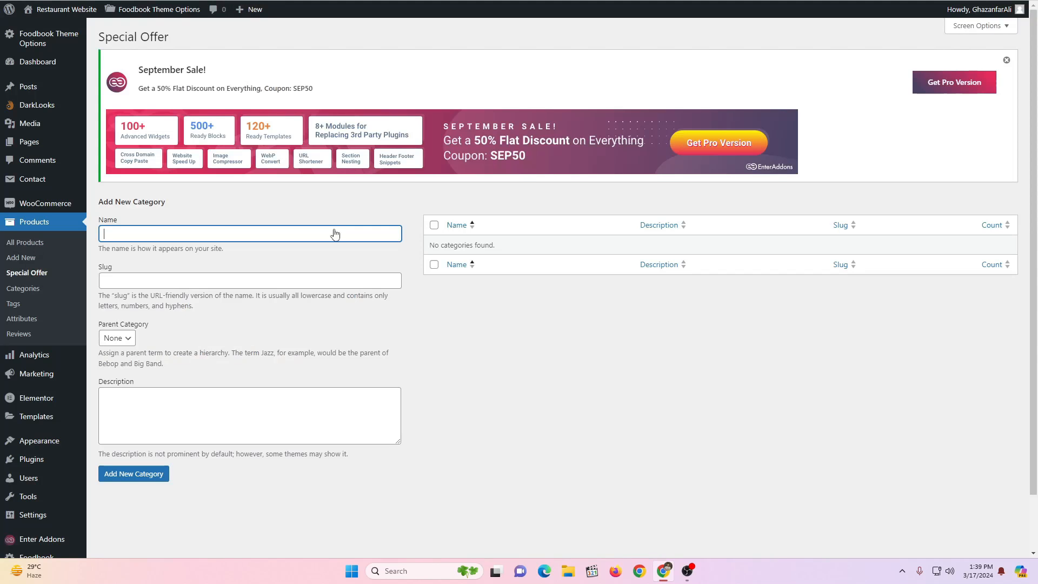
{"action": "left_click", "coordinate": [223, 234]}
{"action": "type", "text": "10% Off"}
{"action": "key", "text": "Return"}
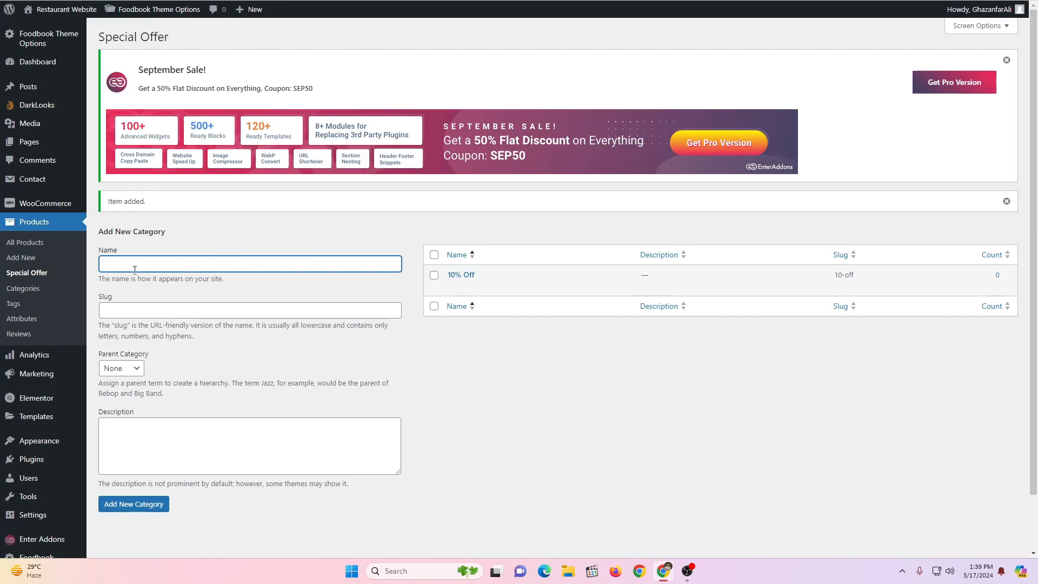
Compare with the demo page's offer list and add special offers named 20% Off and Buy 1 Get 1 Free.
{"action": "key", "text": "ctrl+Tab"}
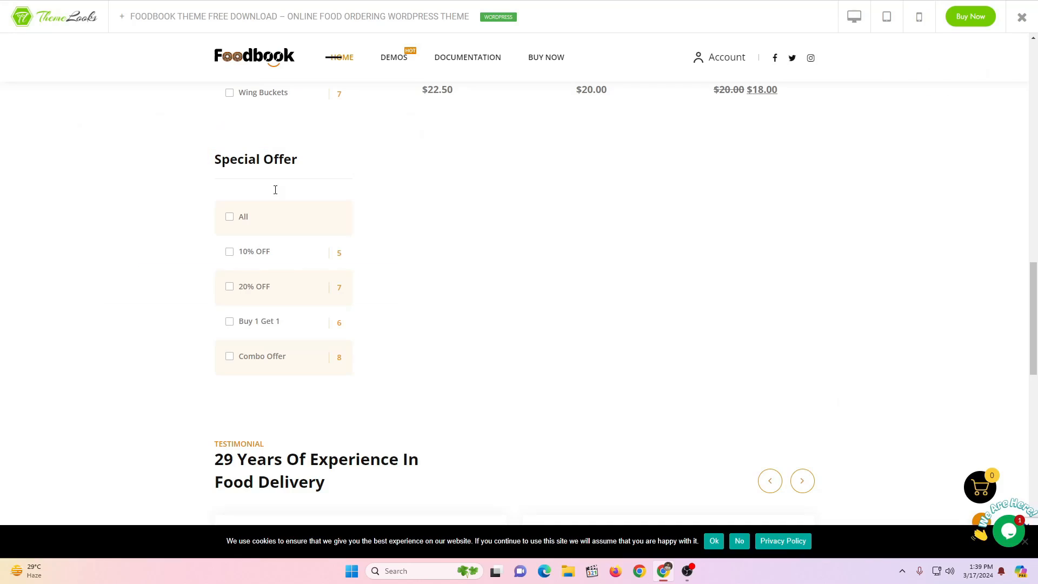
{"action": "key", "text": "ctrl+shift+Tab"}
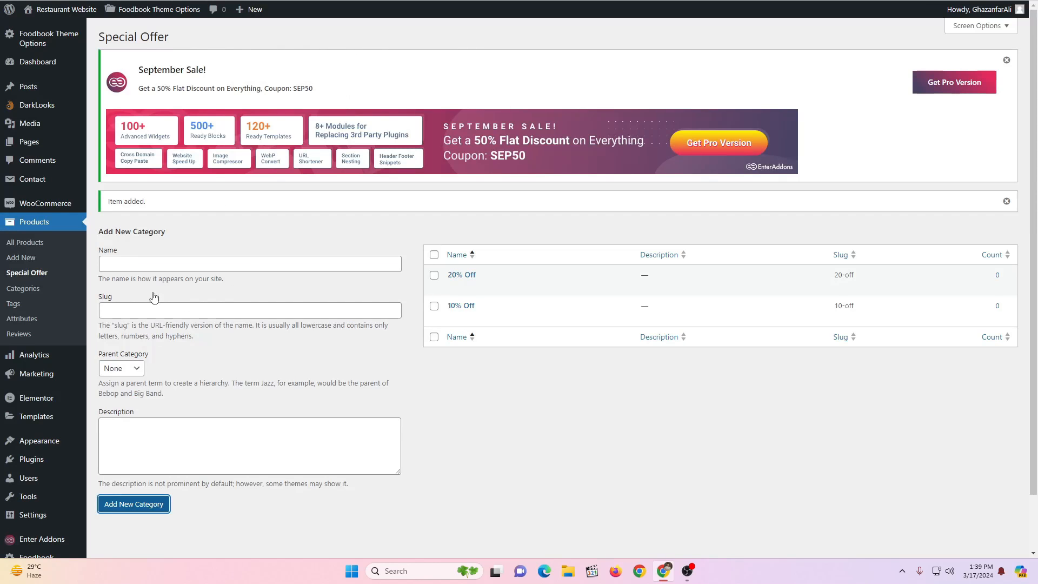
{"action": "type", "text": "Buy 1 Get 1 Free"}
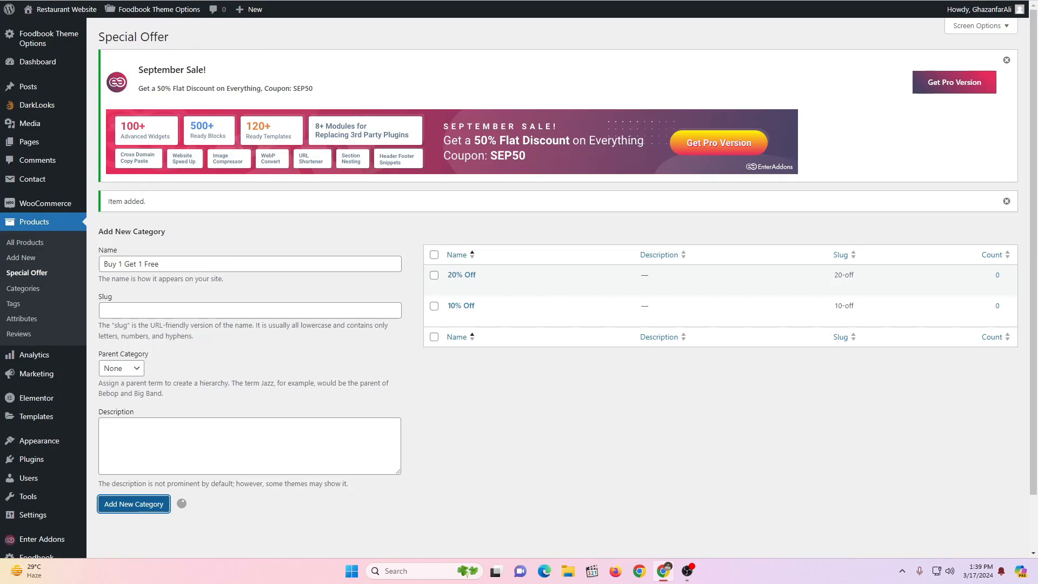
Check the last offer name on the demo page and add a special offer named Combo Offer.
{"action": "key", "text": "ctrl+Tab"}
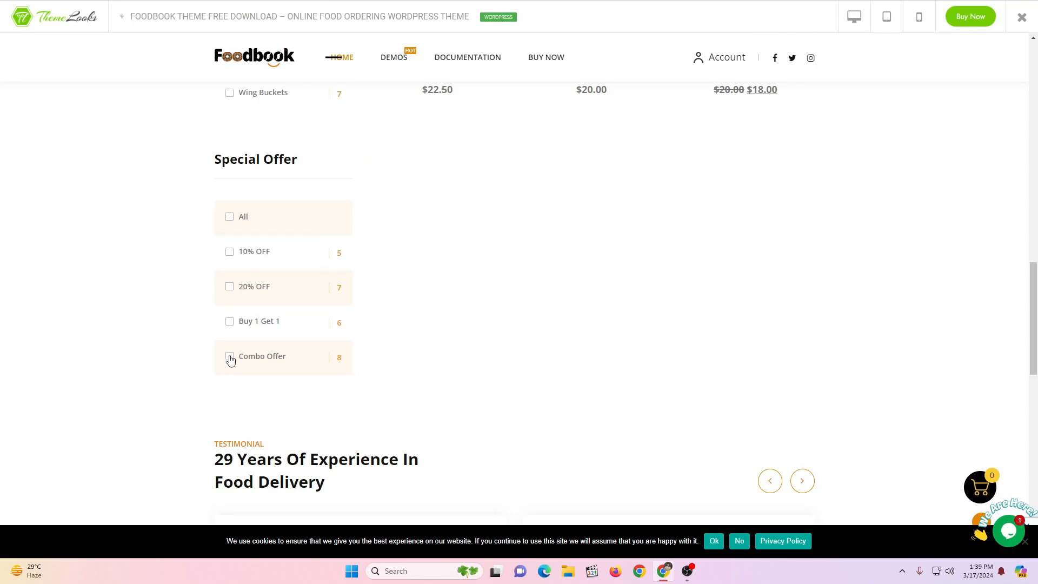
{"action": "key", "text": "ctrl+shift+Tab"}
{"action": "left_click", "coordinate": [129, 267]}
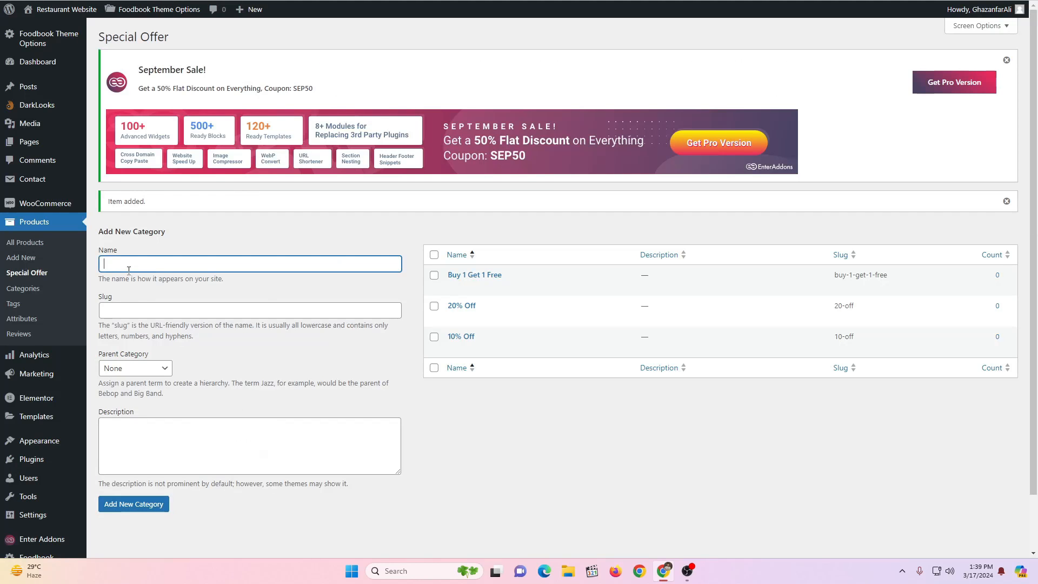
{"action": "type", "text": "Combo Offer"}
{"action": "left_click", "coordinate": [145, 504]}
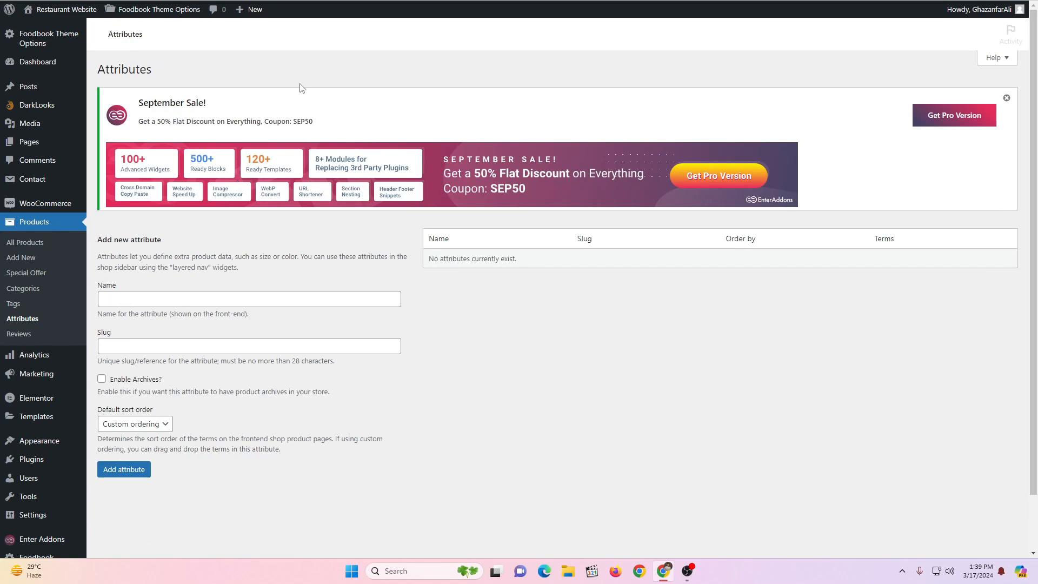
Dismiss the sale banner on the Attributes page, review the demo's menu items and add a Size attribute with archives enabled.
{"action": "left_click", "coordinate": [1006, 98]}
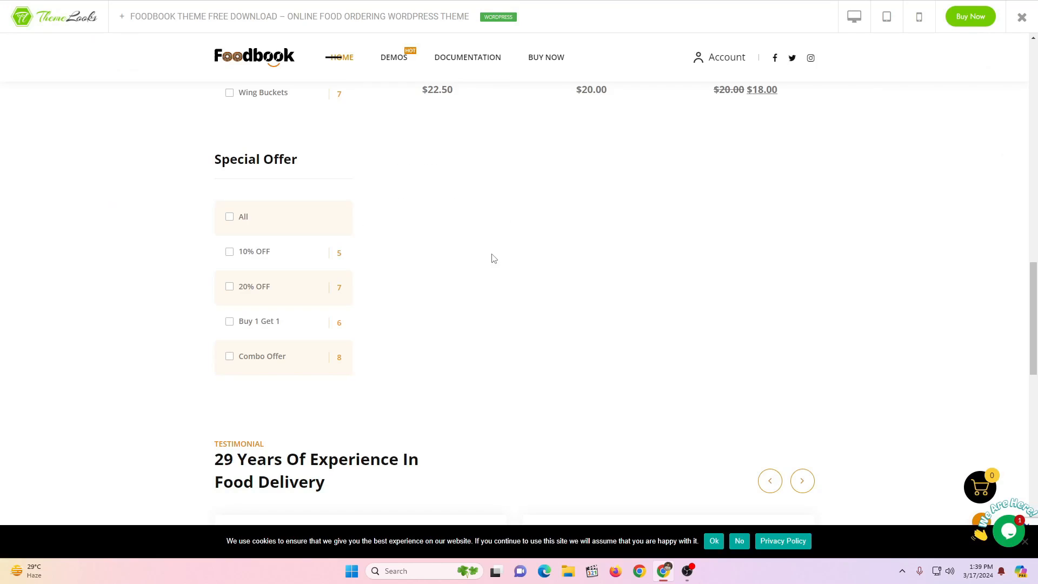
{"action": "scroll", "coordinate": [381, 244], "scroll_direction": "up", "scroll_amount": 5}
{"action": "mouse_move", "coordinate": [761, 338]}
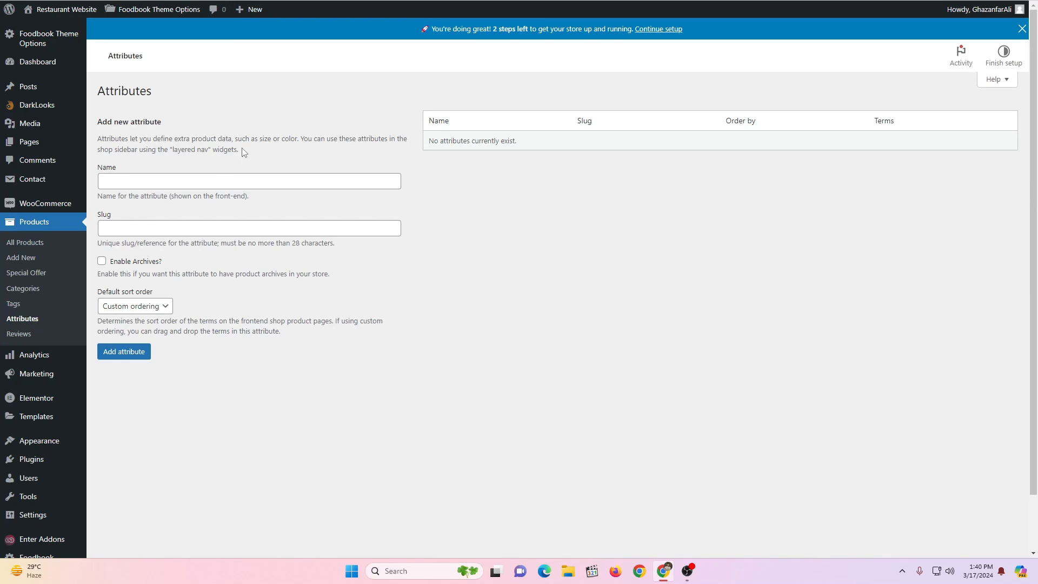
{"action": "left_click", "coordinate": [216, 183]}
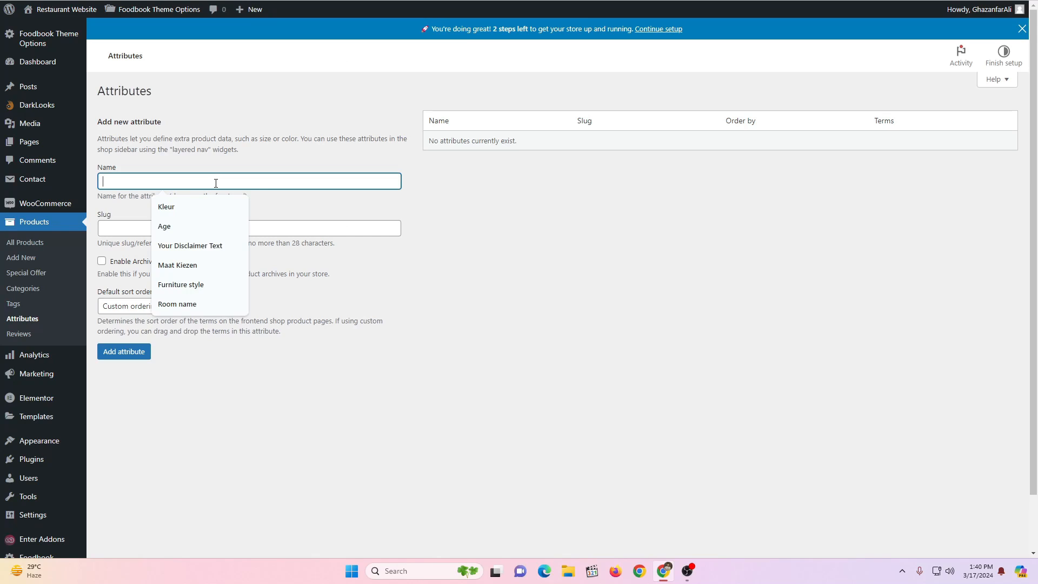
{"action": "type", "text": "Size"}
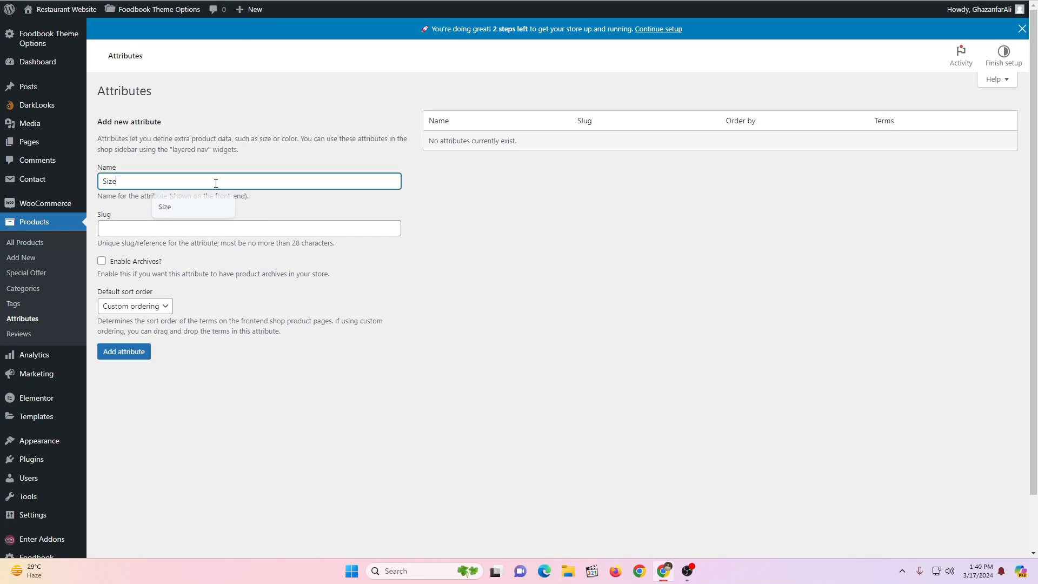
{"action": "left_click", "coordinate": [108, 264]}
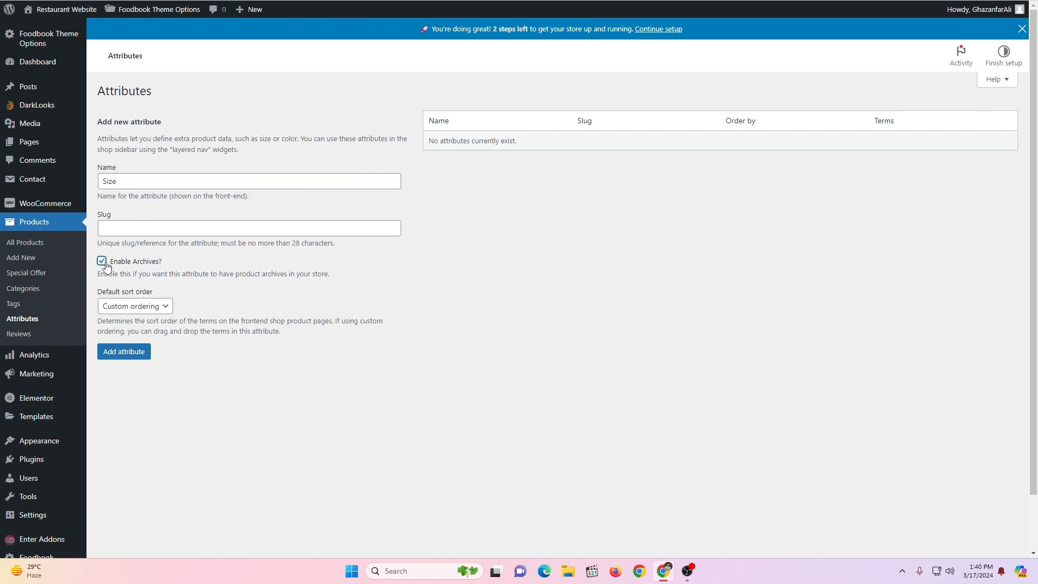
{"action": "left_click", "coordinate": [131, 352]}
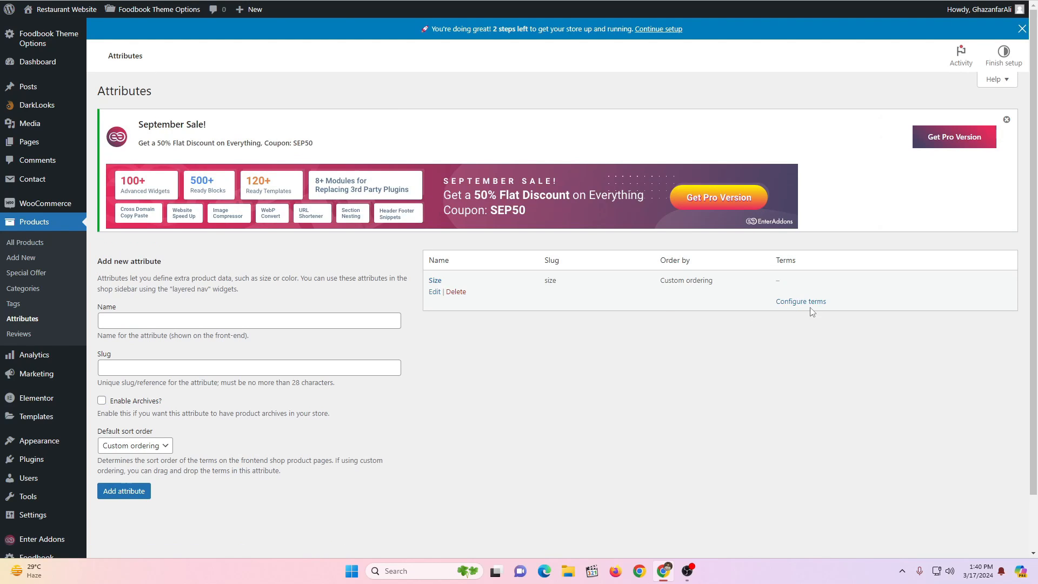
Configure the Size attribute's terms by adding Small, Medium and Large.
{"action": "left_click", "coordinate": [795, 303]}
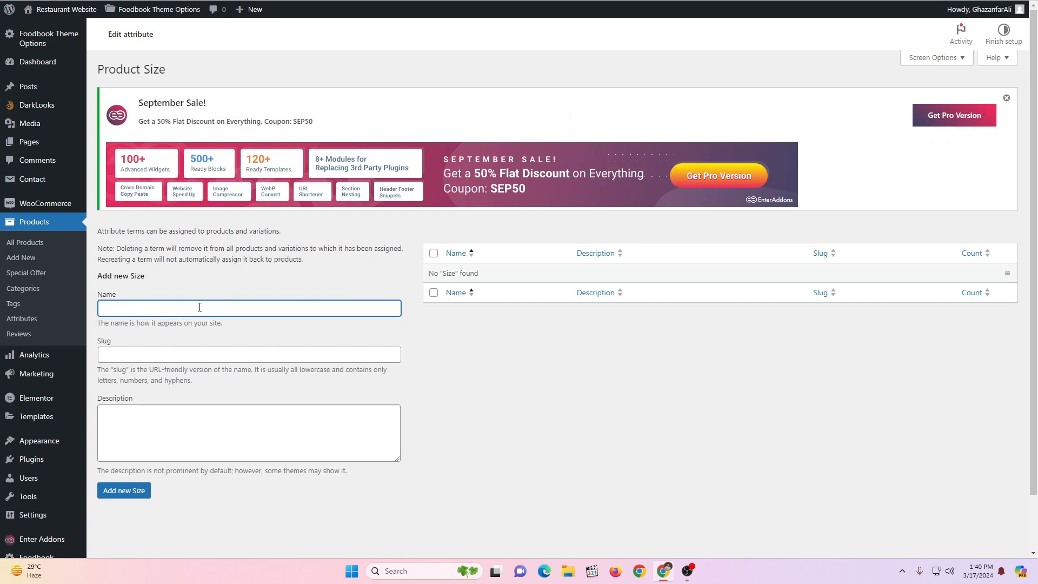
{"action": "type", "text": "Small"}
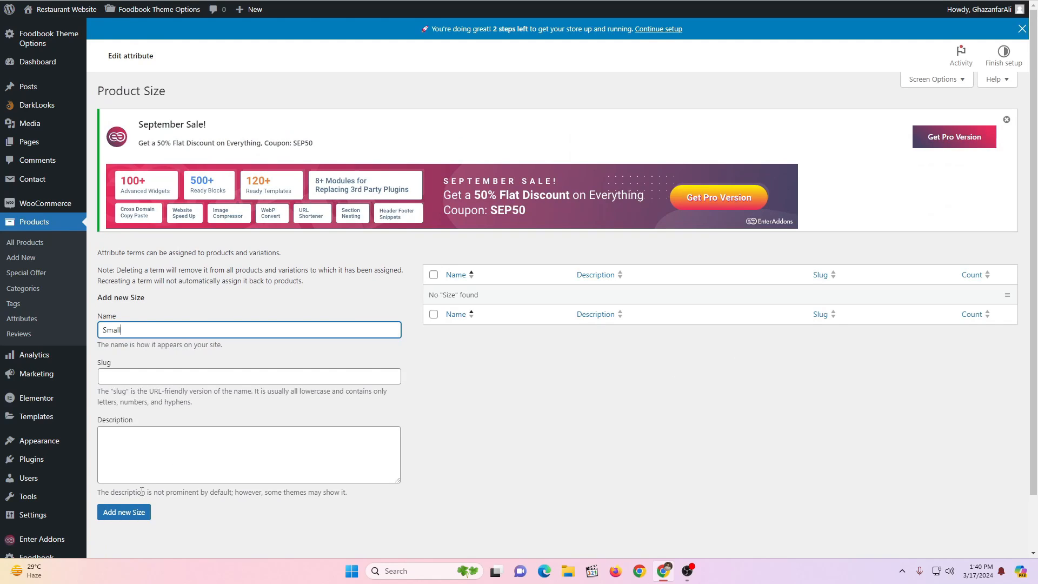
{"action": "left_click", "coordinate": [137, 521]}
{"action": "left_click", "coordinate": [145, 359]}
{"action": "type", "text": "Me"}
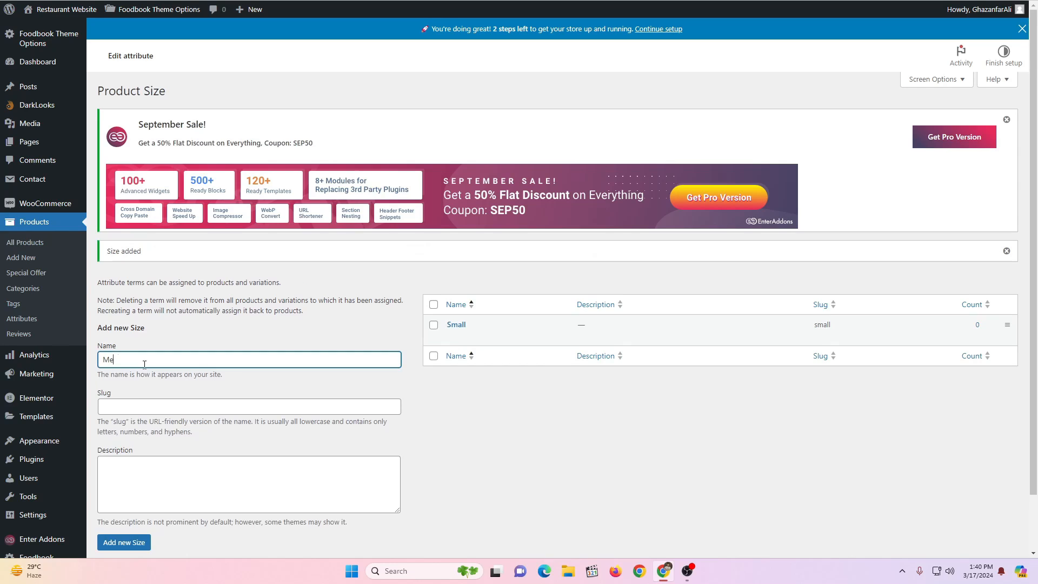
{"action": "type", "text": "dium"}
{"action": "left_click", "coordinate": [124, 543]}
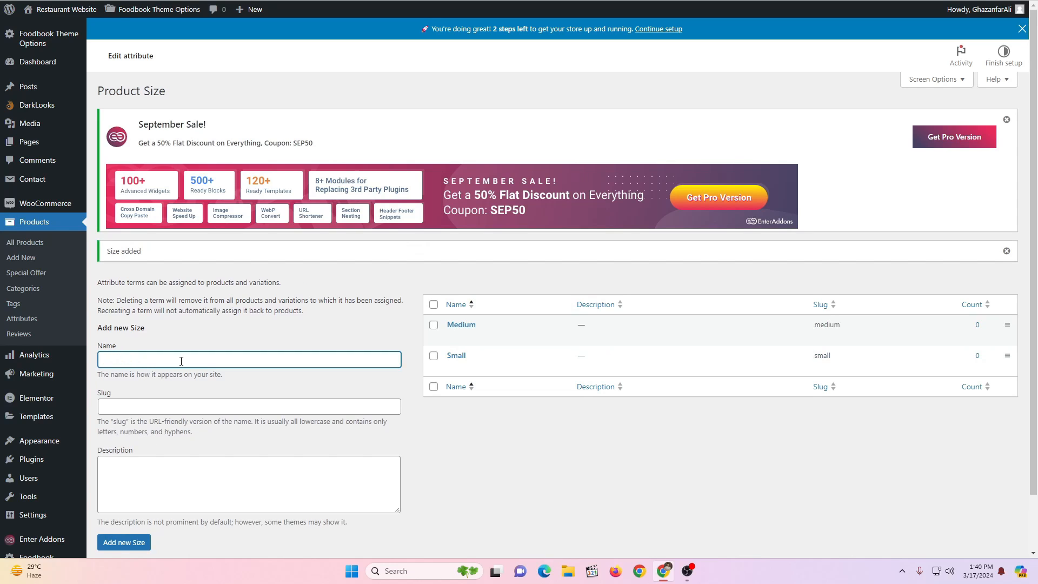
{"action": "key", "text": "Return"}
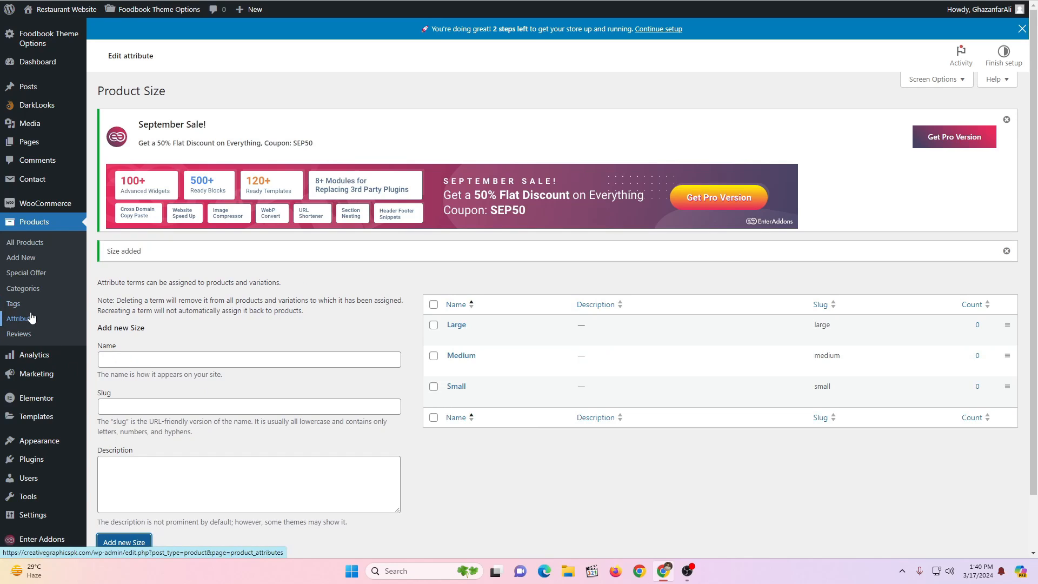
Start a new product without the sale banner and name it Black Coffee Zoo Road, copied from the demo menu item.
{"action": "left_click", "coordinate": [28, 261]}
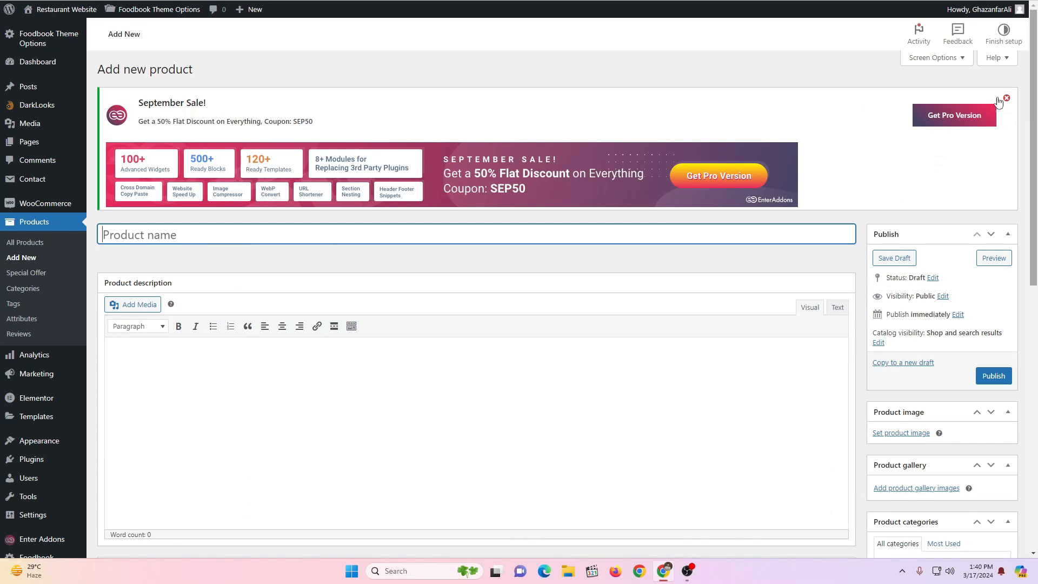
{"action": "left_click", "coordinate": [1008, 120]}
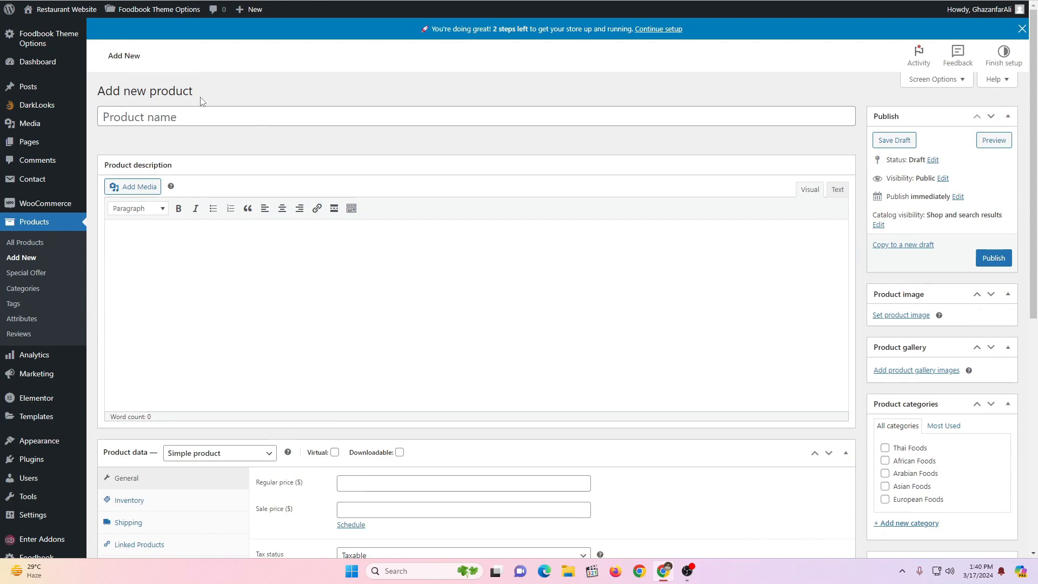
{"action": "left_click", "coordinate": [191, 114]}
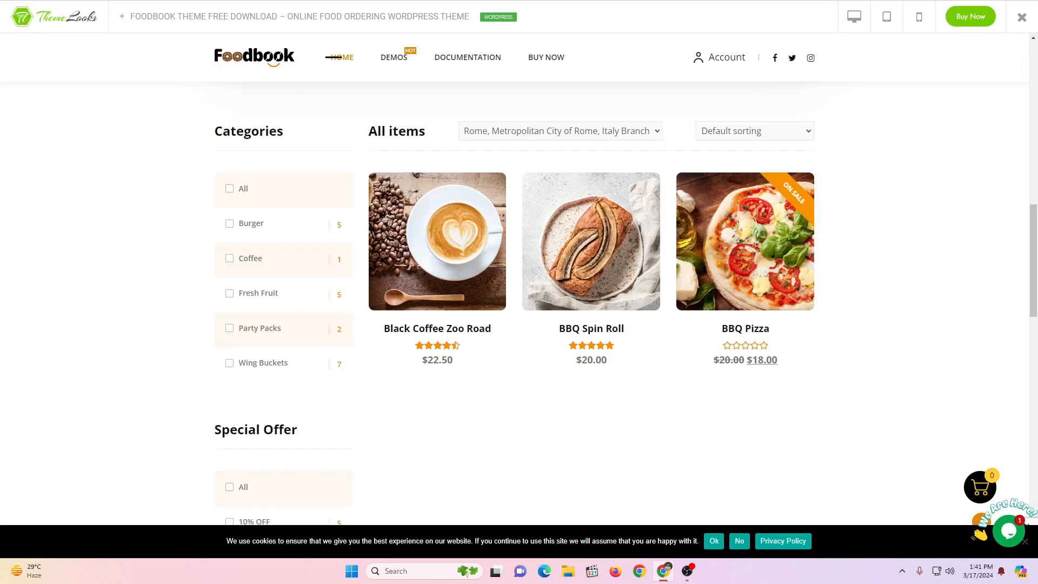
{"action": "left_click", "coordinate": [447, 327]}
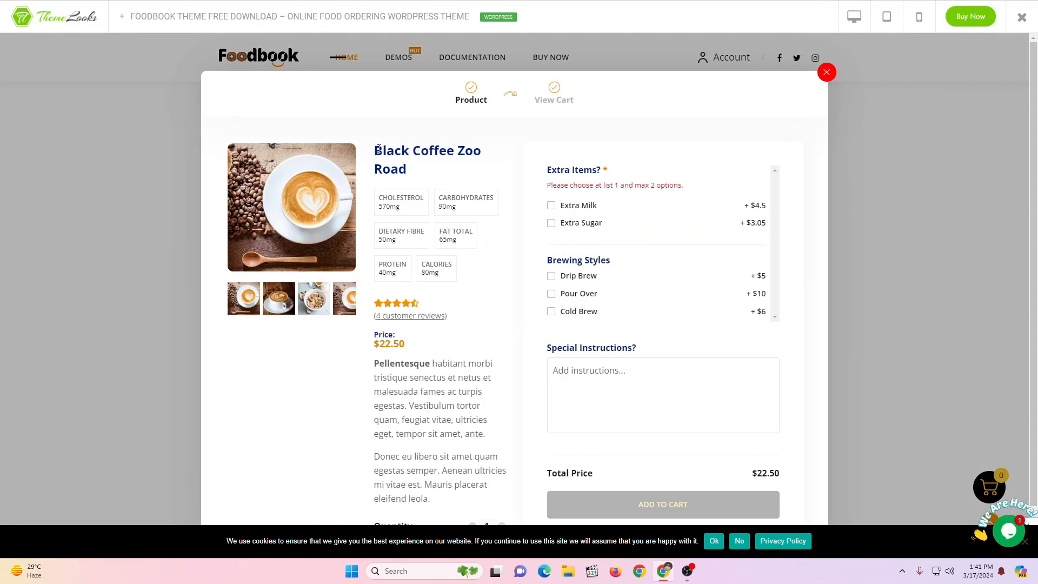
{"action": "left_click_drag", "start_coordinate": [374, 150], "coordinate": [419, 171]}
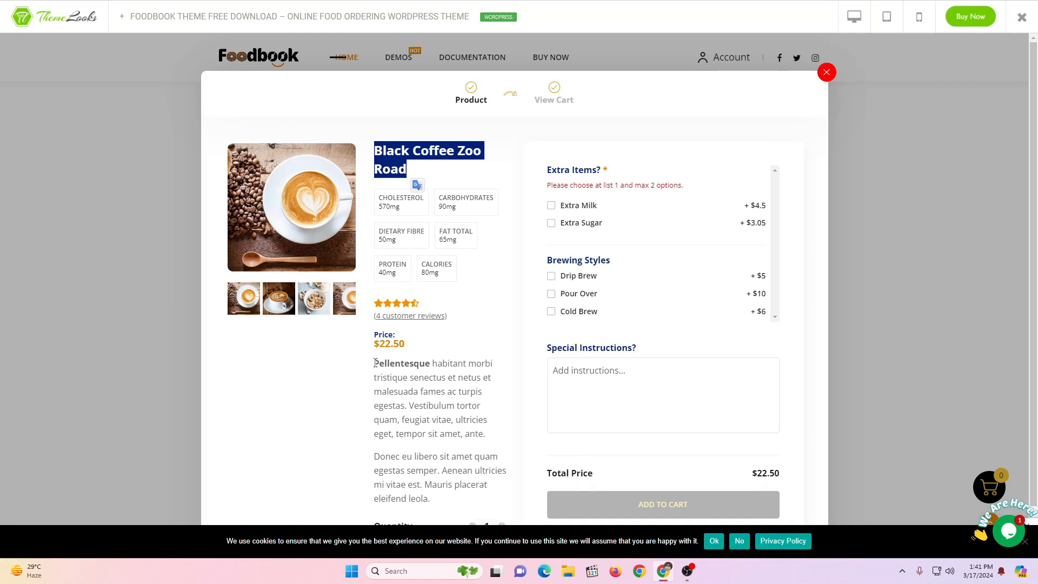
Copy the demo item's two-paragraph Pellentesque text into the new product's description.
{"action": "left_click_drag", "start_coordinate": [375, 362], "coordinate": [474, 506]}
{"action": "key", "text": "ctrl+c"}
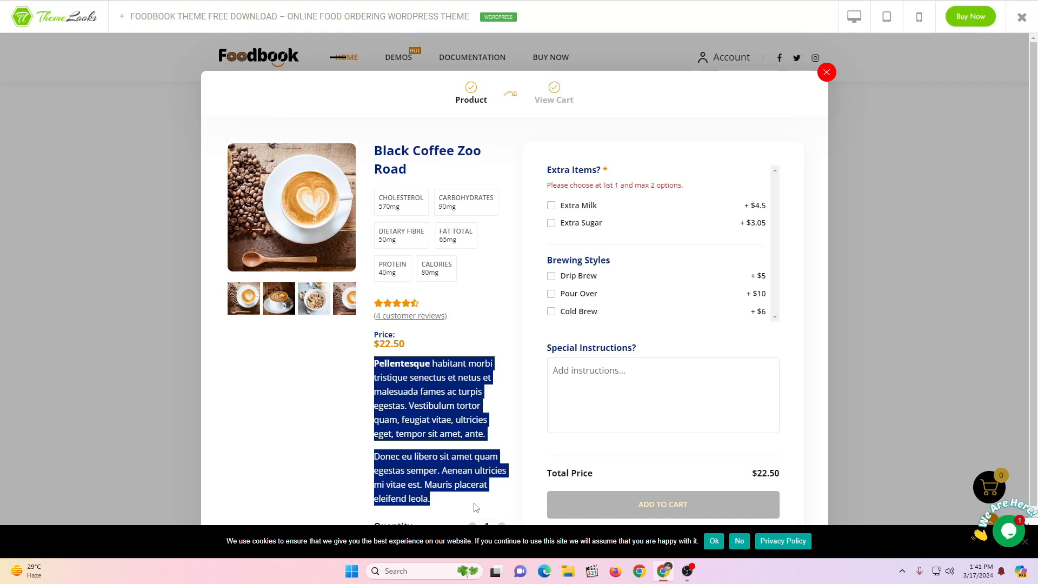
{"action": "scroll", "coordinate": [474, 506], "scroll_direction": "down", "scroll_amount": 1}
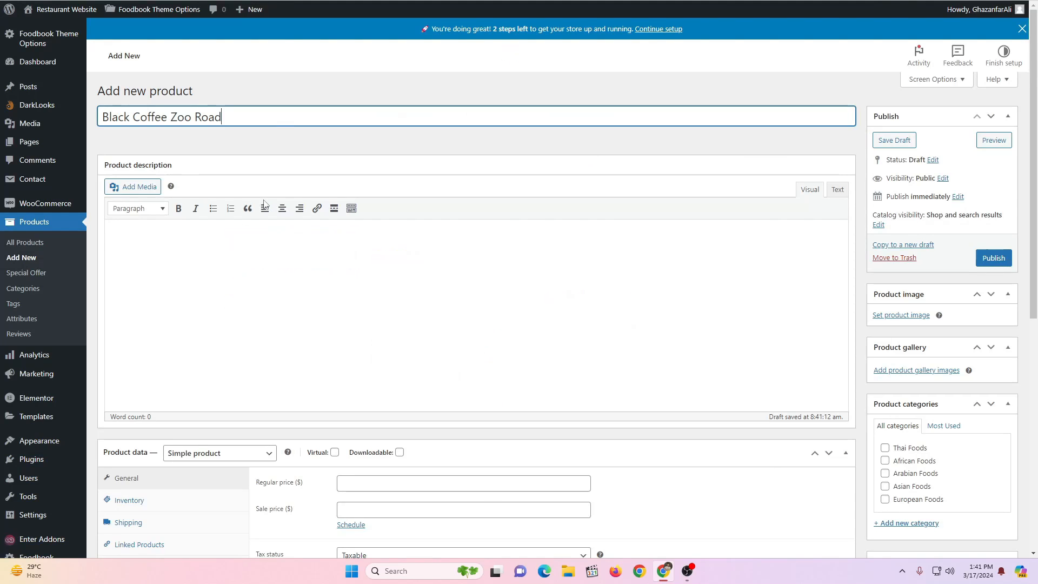
{"action": "left_click", "coordinate": [216, 275]}
{"action": "key", "text": "ctrl+v"}
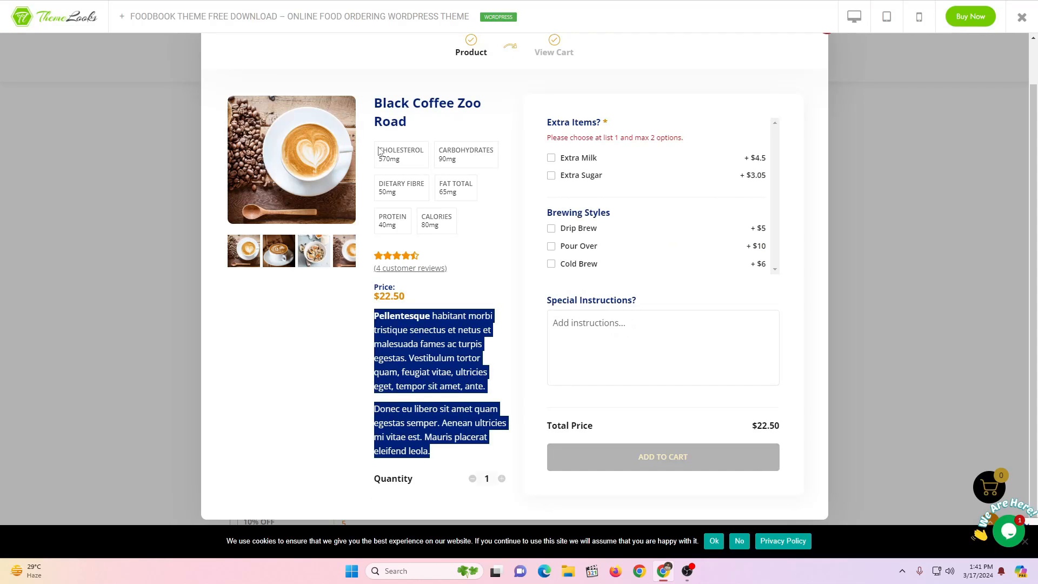
Check the coffee item's details on the demo page and set the product's regular price to 22.50.
{"action": "left_click_drag", "start_coordinate": [378, 151], "coordinate": [426, 153]}
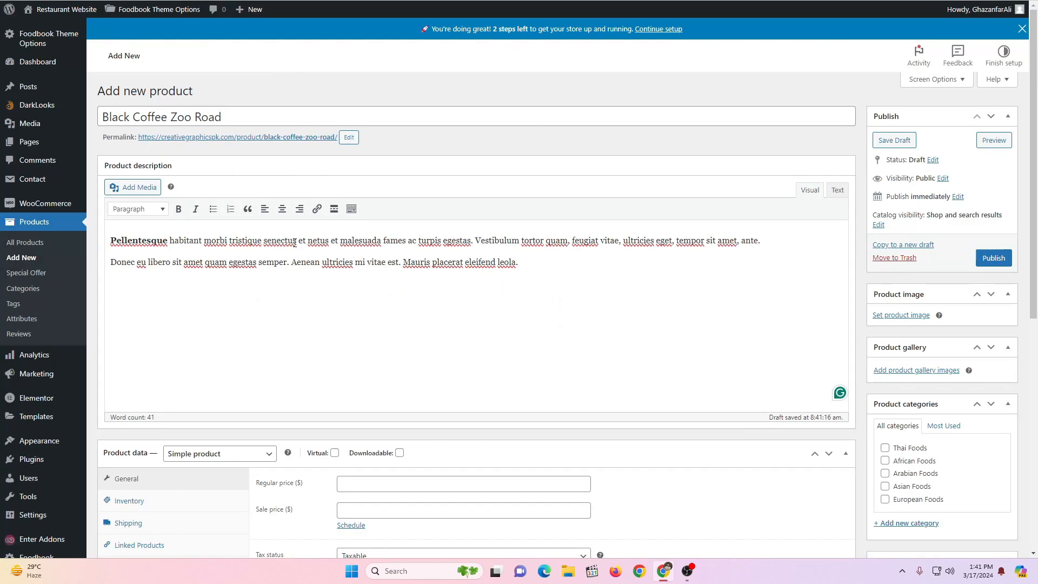
{"action": "scroll", "coordinate": [186, 297], "scroll_direction": "down", "scroll_amount": 3}
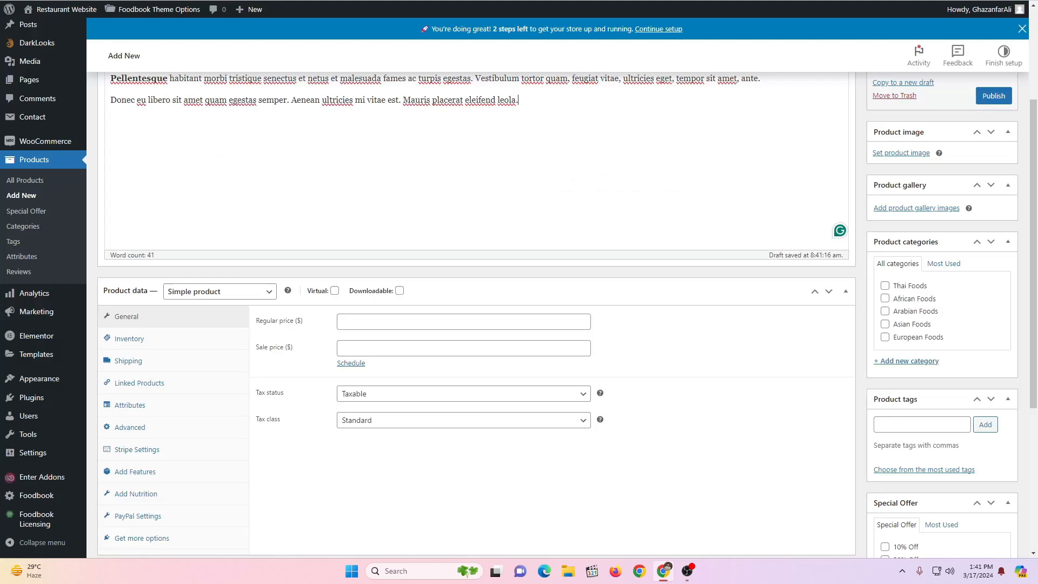
{"action": "left_click", "coordinate": [406, 325]}
{"action": "type", "text": "22.50"}
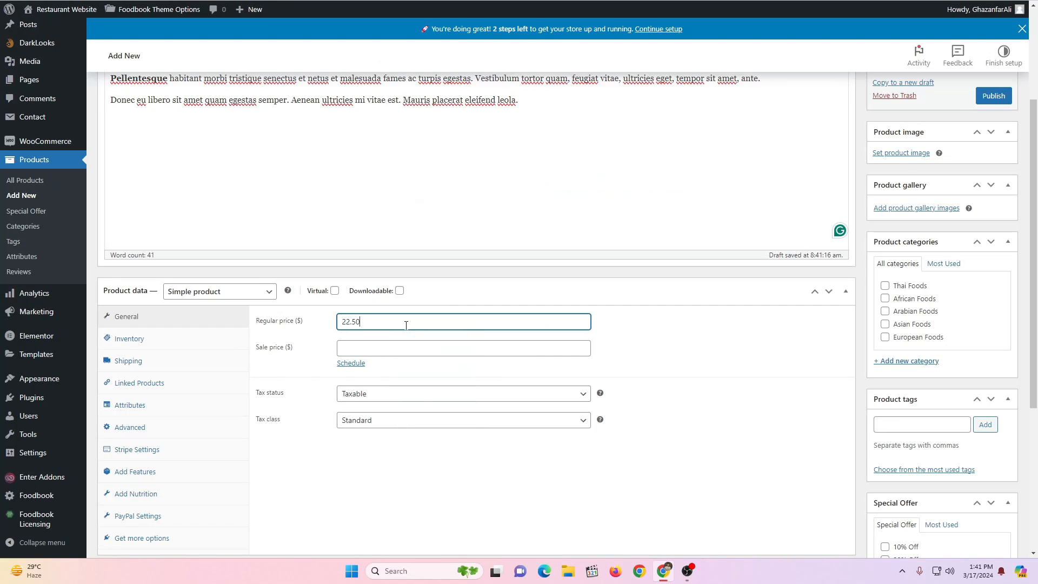
Add a first nutrition entry to the product, titled CHOLESTEROL with quantity 570mg.
{"action": "scroll", "coordinate": [273, 408], "scroll_direction": "down", "scroll_amount": 2}
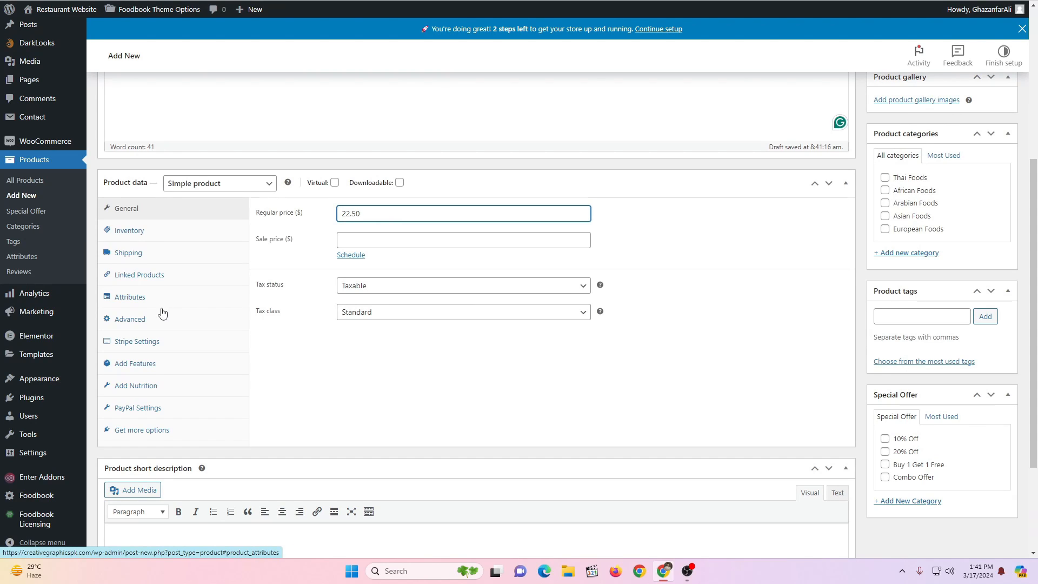
{"action": "left_click", "coordinate": [155, 371]}
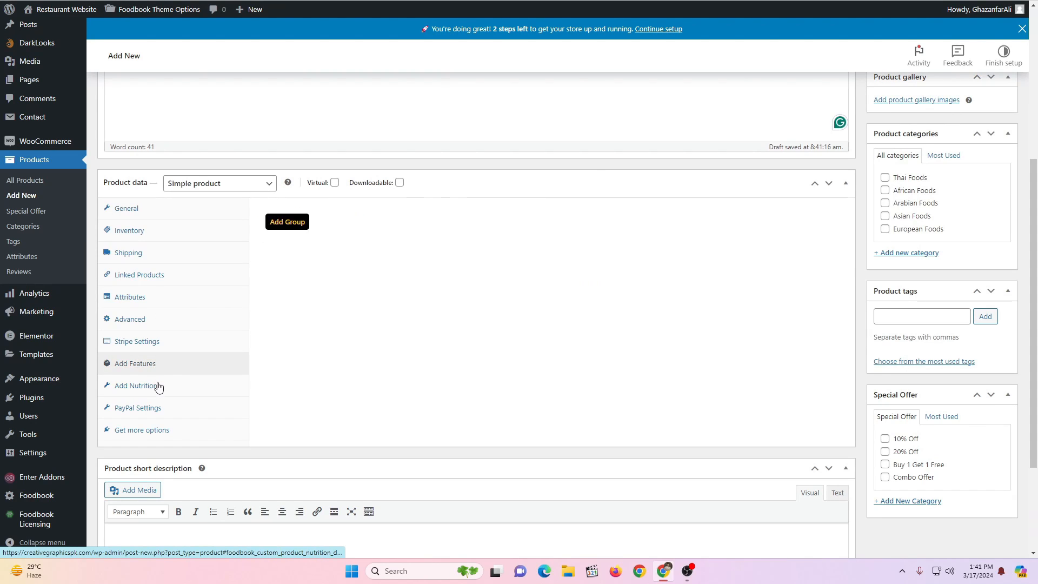
{"action": "left_click", "coordinate": [157, 387]}
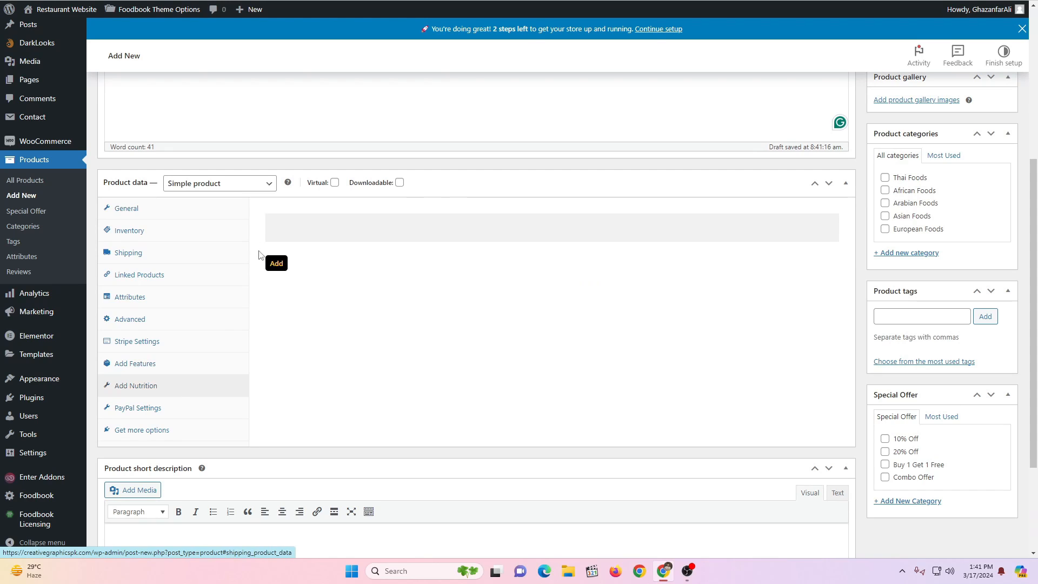
{"action": "left_click", "coordinate": [276, 264]}
{"action": "left_click", "coordinate": [324, 235]}
{"action": "key", "text": "Down"}
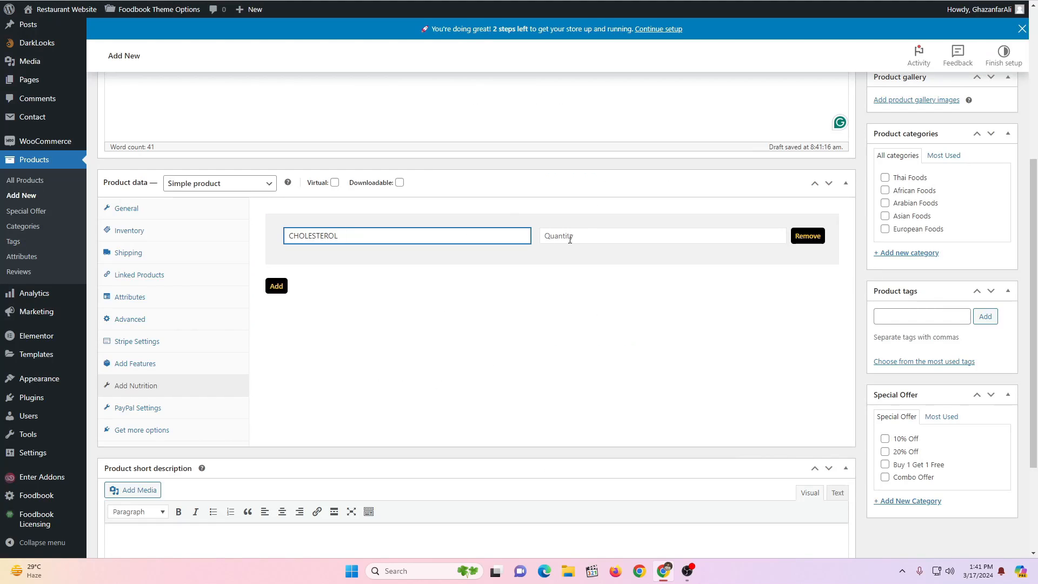
{"action": "left_click", "coordinate": [570, 239]}
{"action": "type", "text": "570mg"}
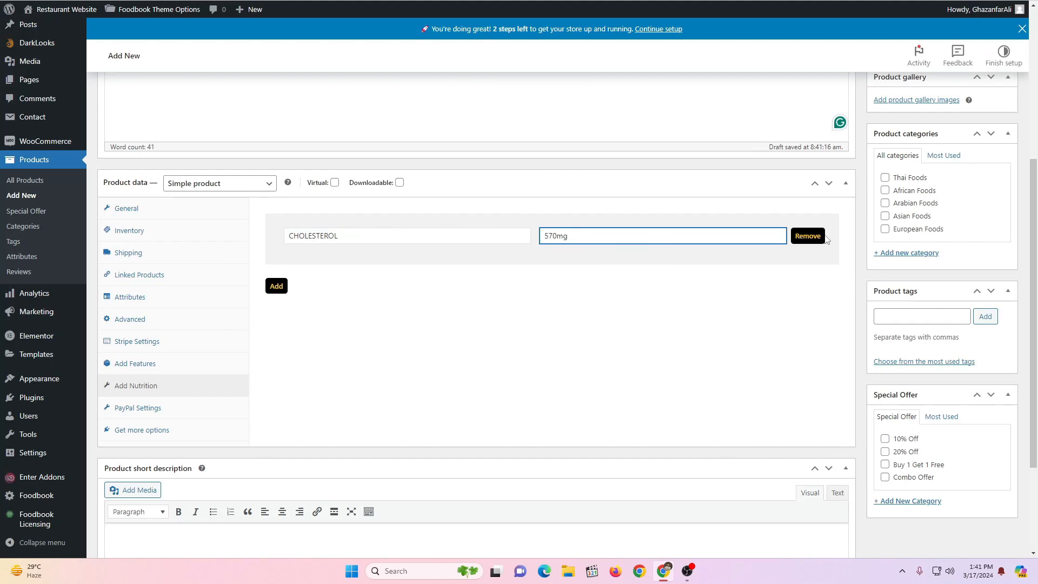
Add a second nutrition entry copied from the demo item, titled CARBOHYDRATES with quantity 90mg.
{"action": "left_click", "coordinate": [278, 288]}
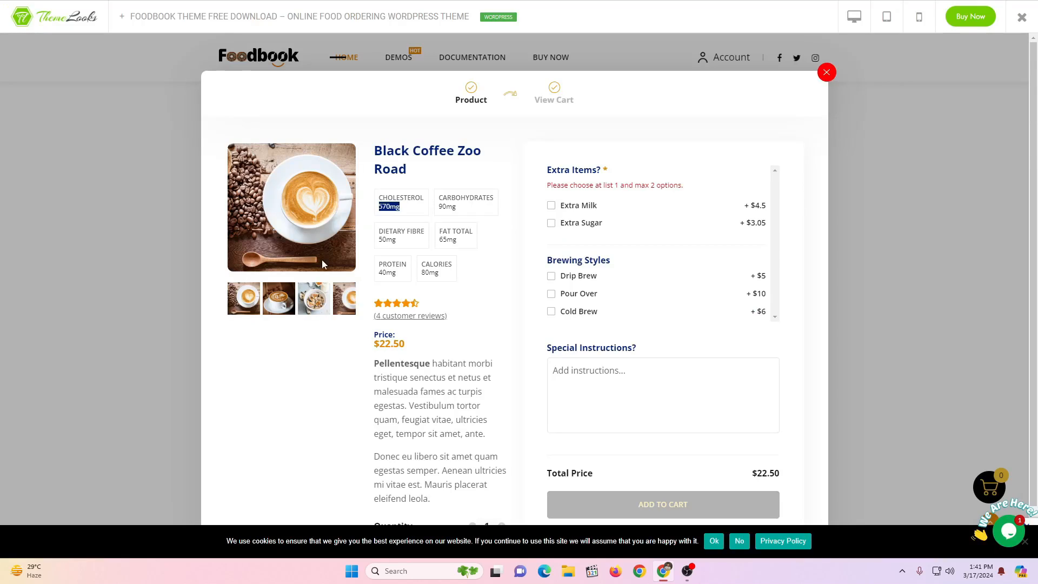
{"action": "double_click", "coordinate": [492, 198]}
{"action": "key", "text": "ctrl+c"}
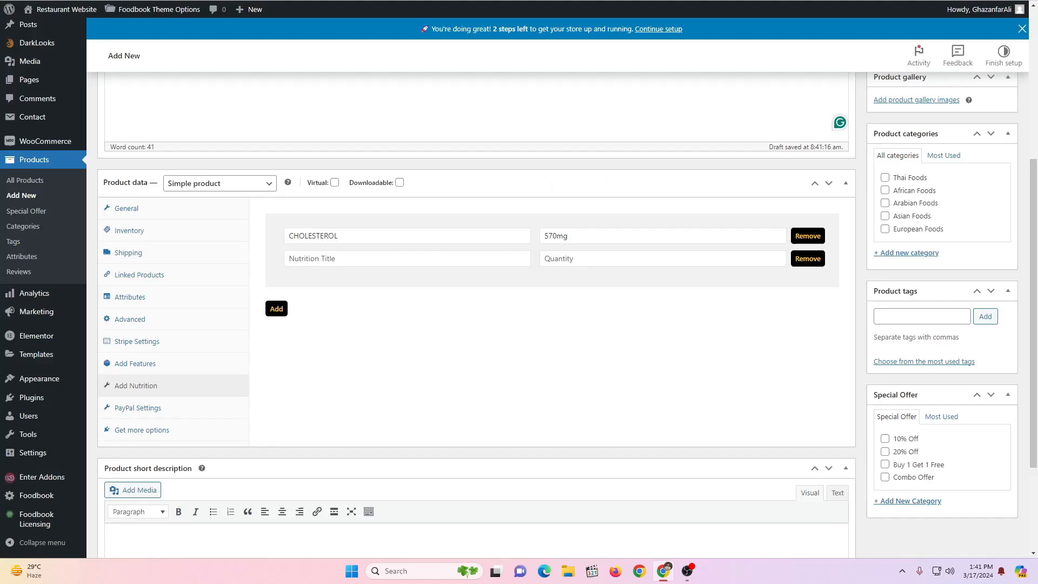
{"action": "left_click", "coordinate": [361, 259]}
{"action": "key", "text": "ctrl+v"}
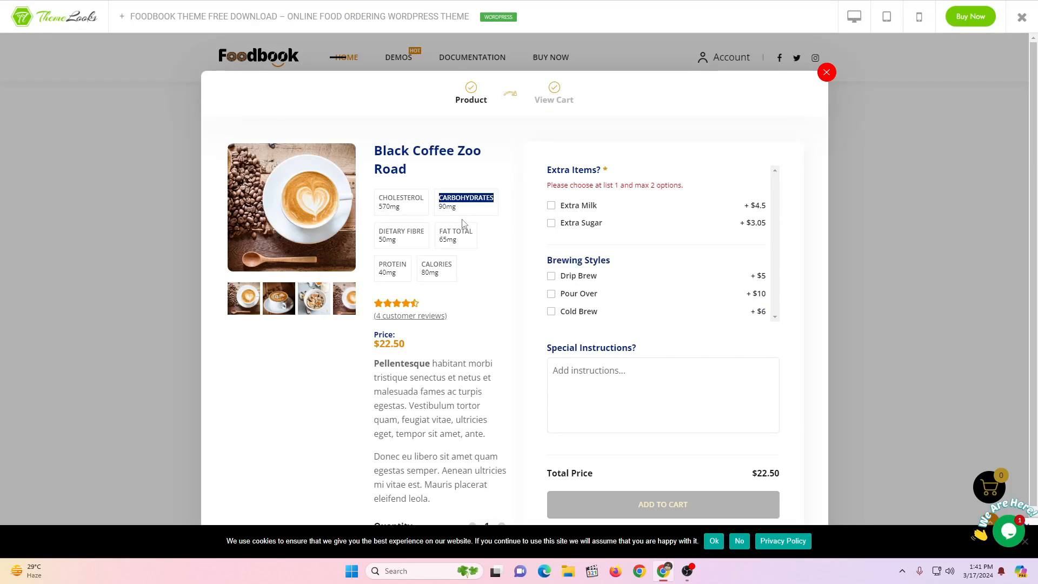
{"action": "left_click", "coordinate": [463, 213]}
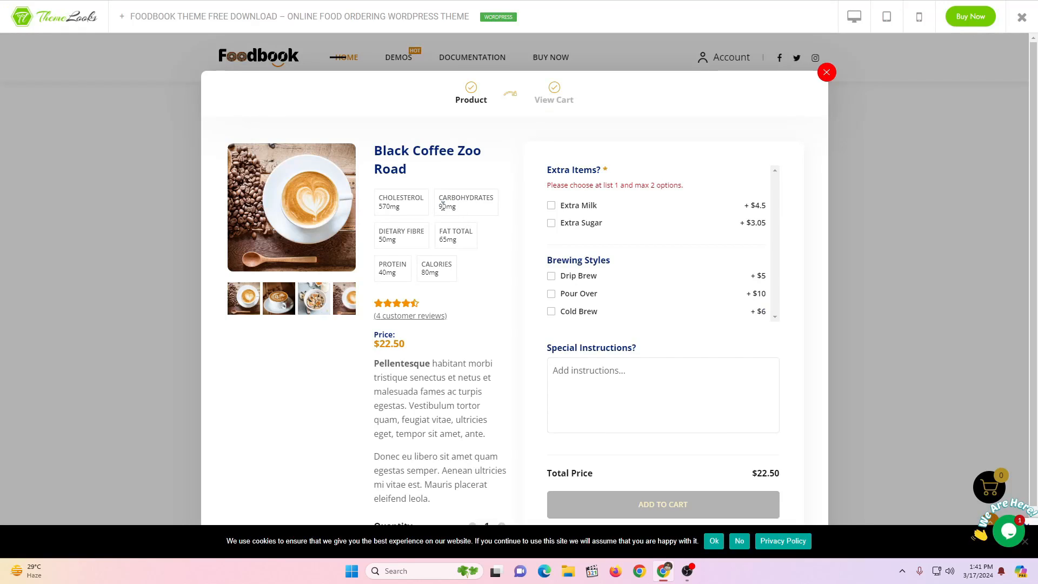
{"action": "mouse_move", "coordinate": [435, 196]}
{"action": "left_mouse_down"}
{"action": "mouse_move", "coordinate": [459, 216]}
{"action": "mouse_move", "coordinate": [439, 213]}
{"action": "left_mouse_up"}
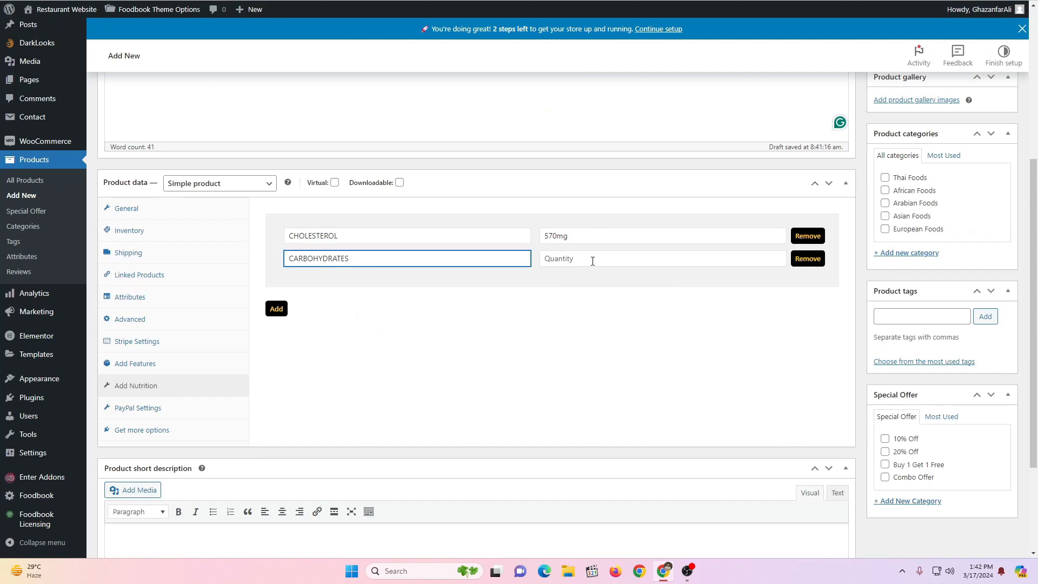
{"action": "left_click", "coordinate": [593, 261]}
{"action": "type", "text": "90mg"}
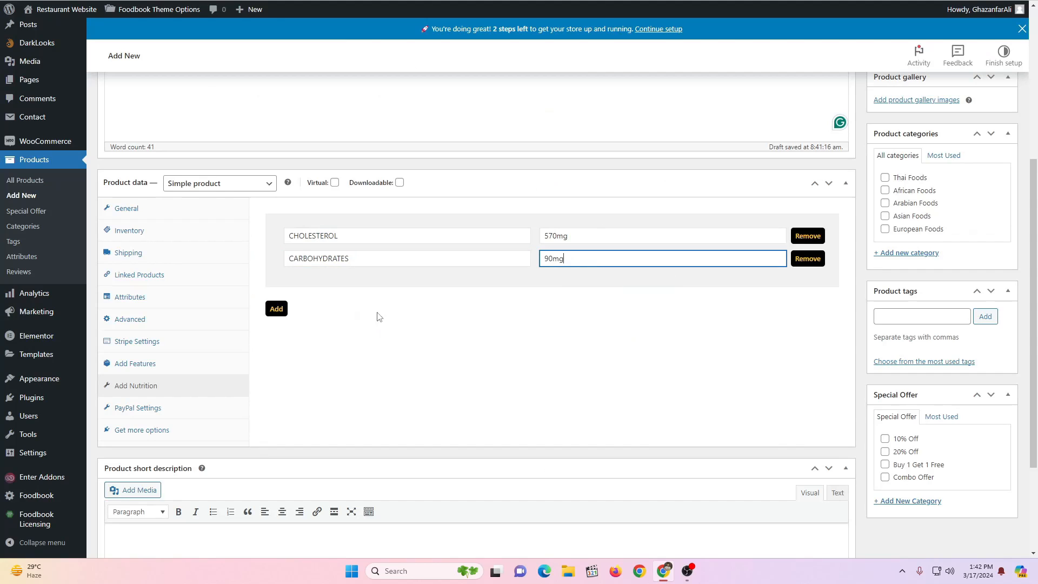
Add a third nutrition entry copied from the demo item, titled DIETARY FIBRE with quantity 50mg.
{"action": "left_click", "coordinate": [277, 309]}
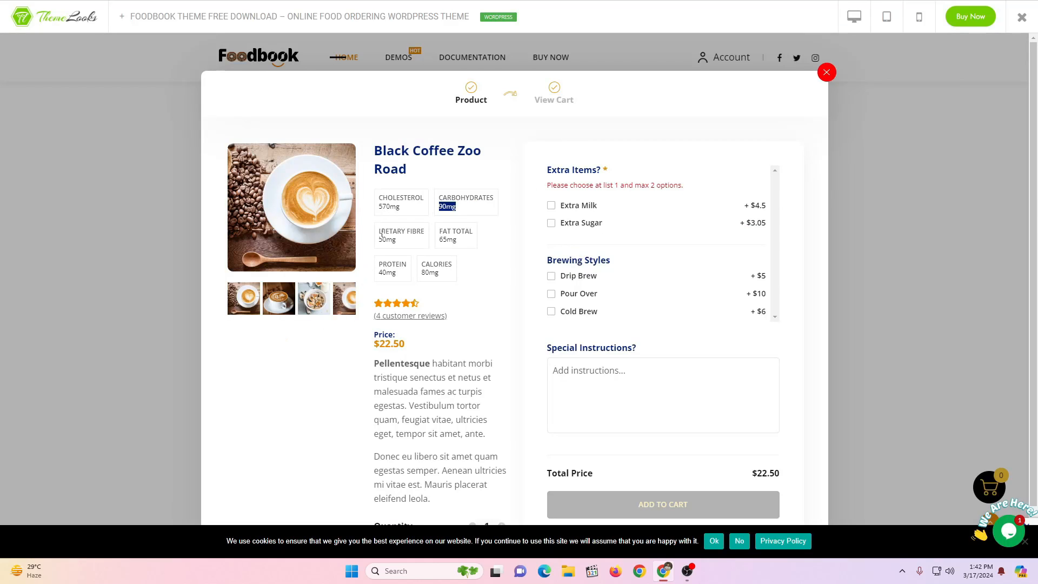
{"action": "left_click_drag", "start_coordinate": [381, 234], "coordinate": [427, 236]}
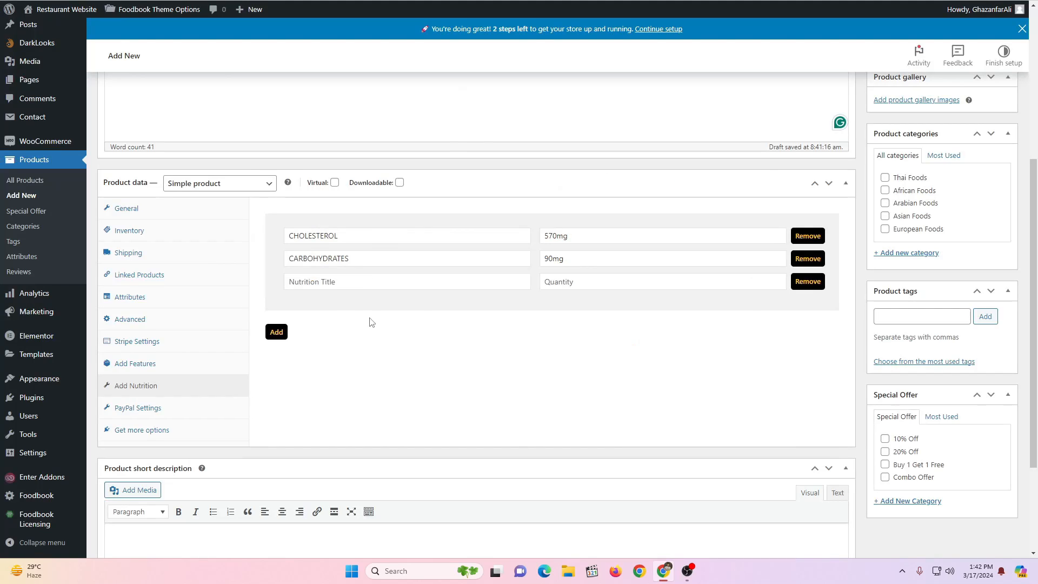
{"action": "left_click", "coordinate": [347, 280]}
{"action": "left_click_drag", "start_coordinate": [397, 239], "coordinate": [383, 242]}
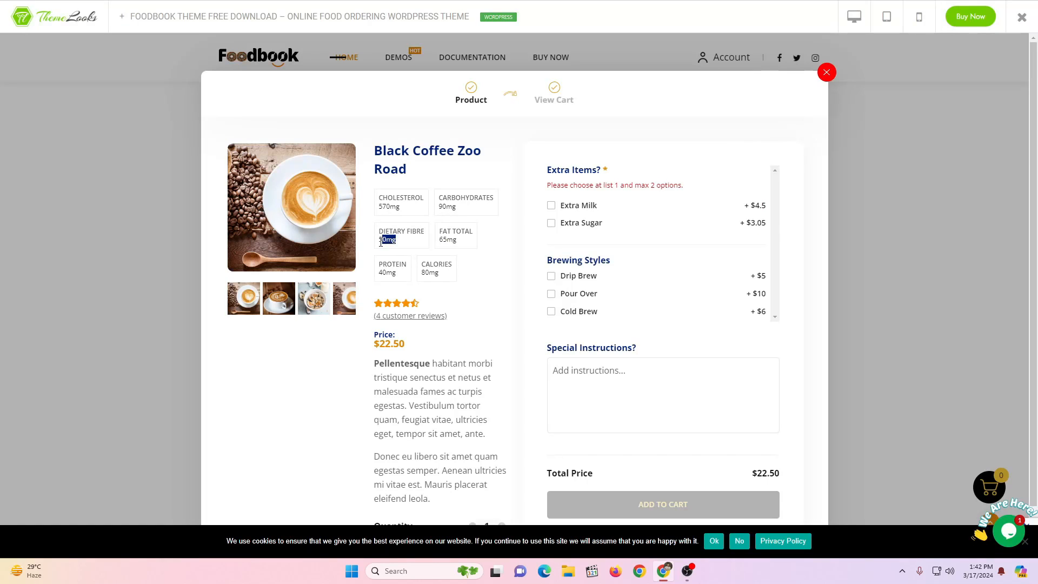
{"action": "left_click", "coordinate": [382, 241]}
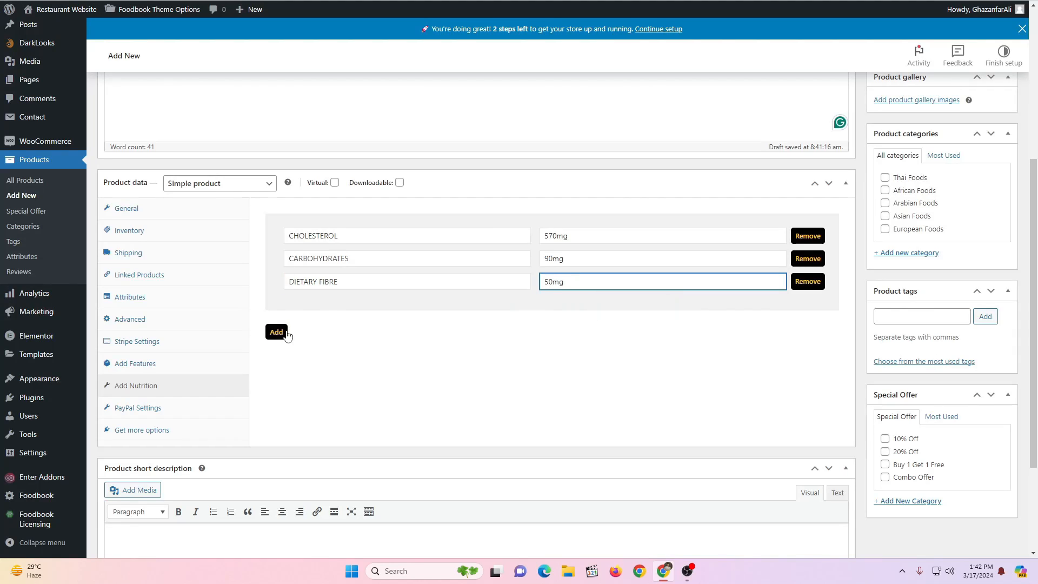
Add a fourth nutrition entry copied from the demo item, titled FAT TOTAL with quantity 65mg.
{"action": "left_click", "coordinate": [278, 331]}
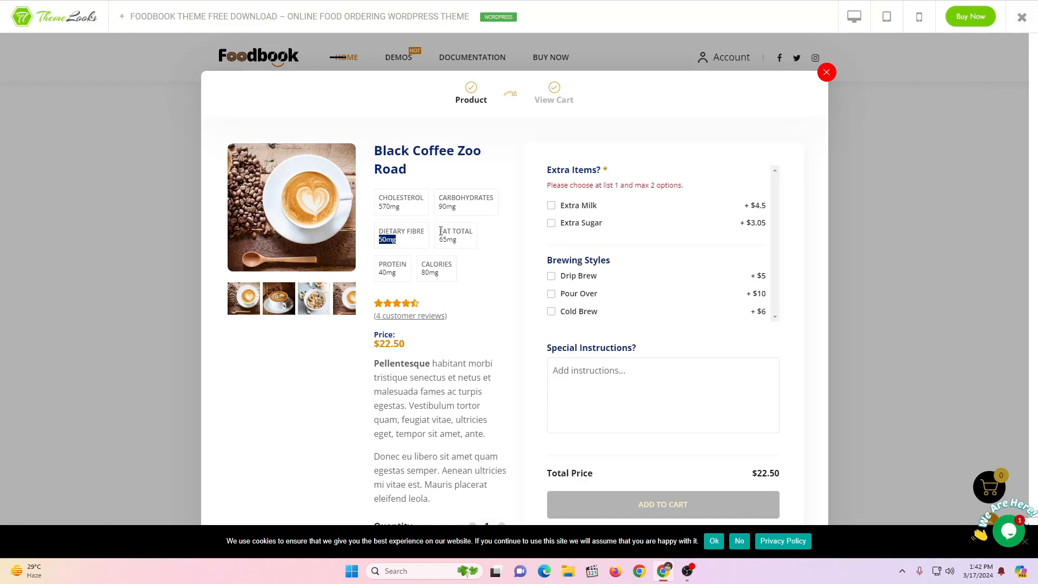
{"action": "mouse_move", "coordinate": [439, 232]}
{"action": "left_mouse_down"}
{"action": "mouse_move", "coordinate": [476, 234]}
{"action": "mouse_move", "coordinate": [443, 238]}
{"action": "left_mouse_up"}
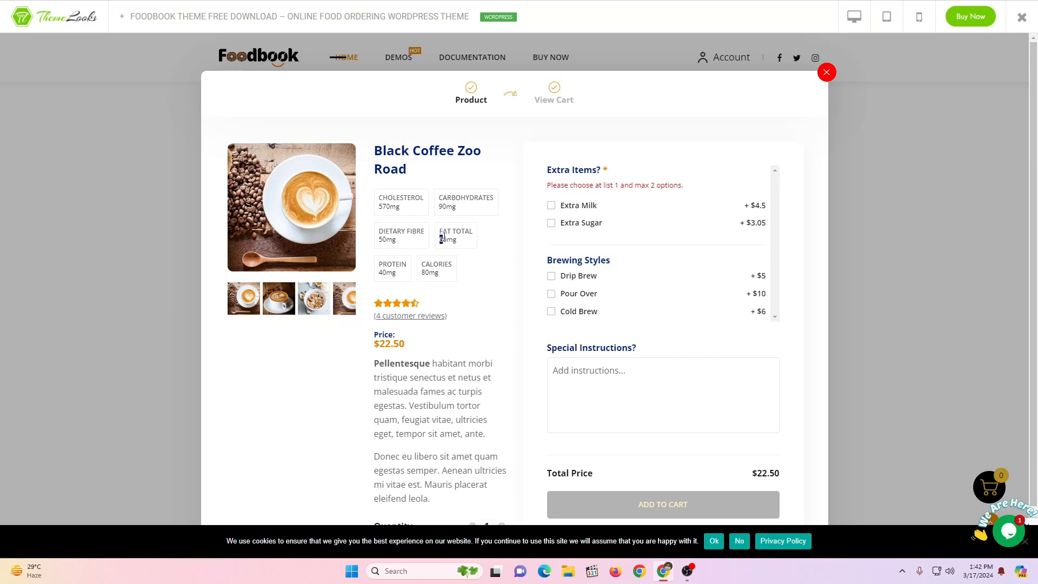
{"action": "key", "text": "ctrl+Tab"}
{"action": "left_click", "coordinate": [565, 306]}
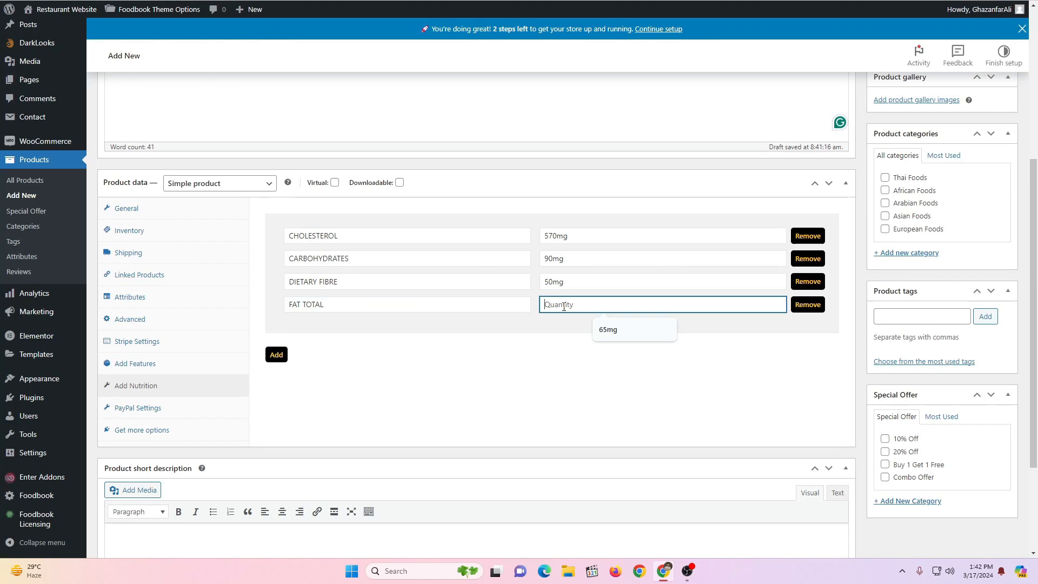
{"action": "type", "text": "65mg"}
Add a checkbox feature group to the product and title it "Extra Items?" as on the demo item.
{"action": "left_click", "coordinate": [144, 364]}
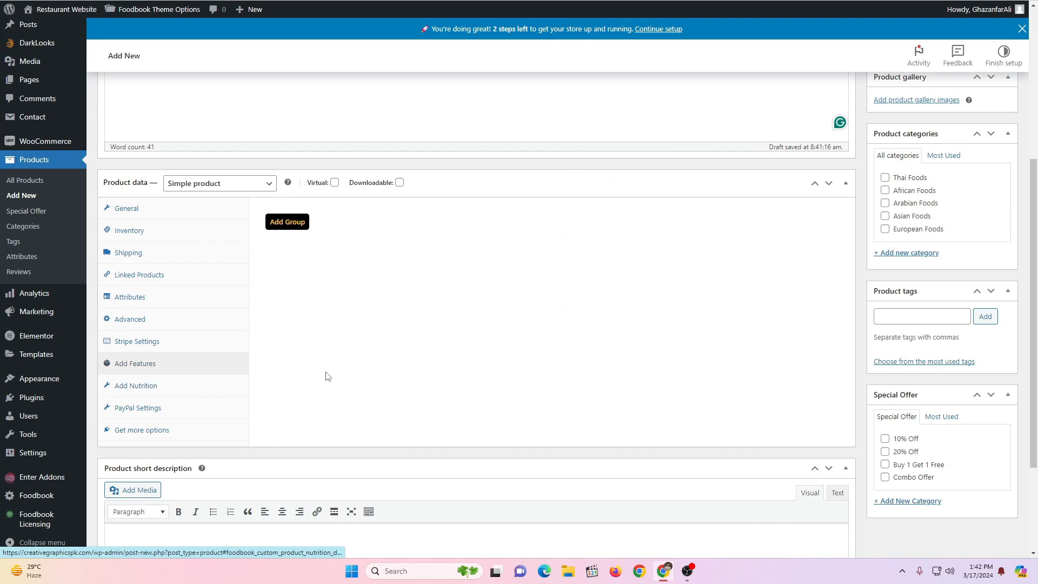
{"action": "left_click", "coordinate": [287, 223]}
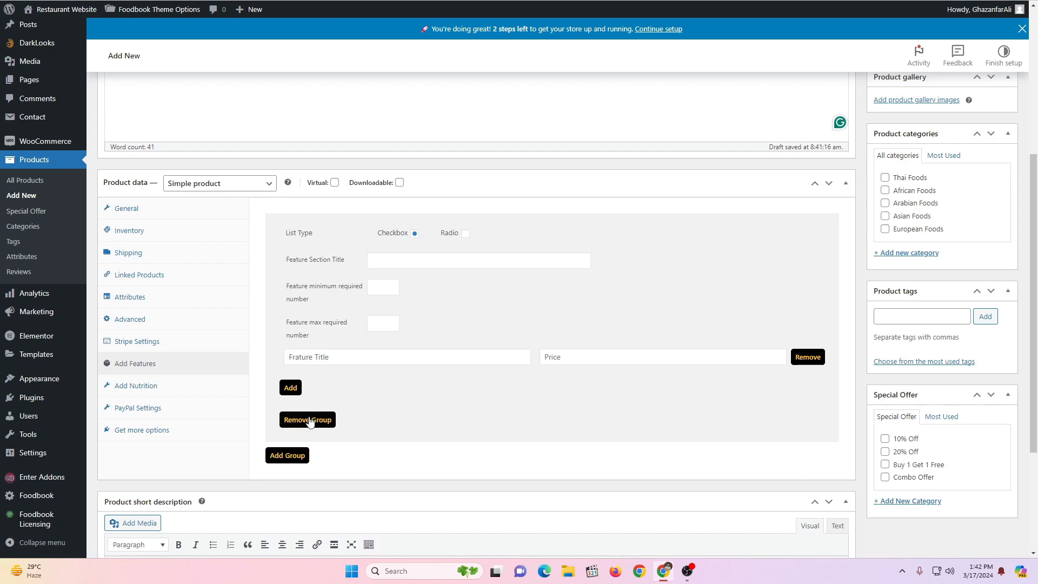
{"action": "key", "text": "ctrl+Tab"}
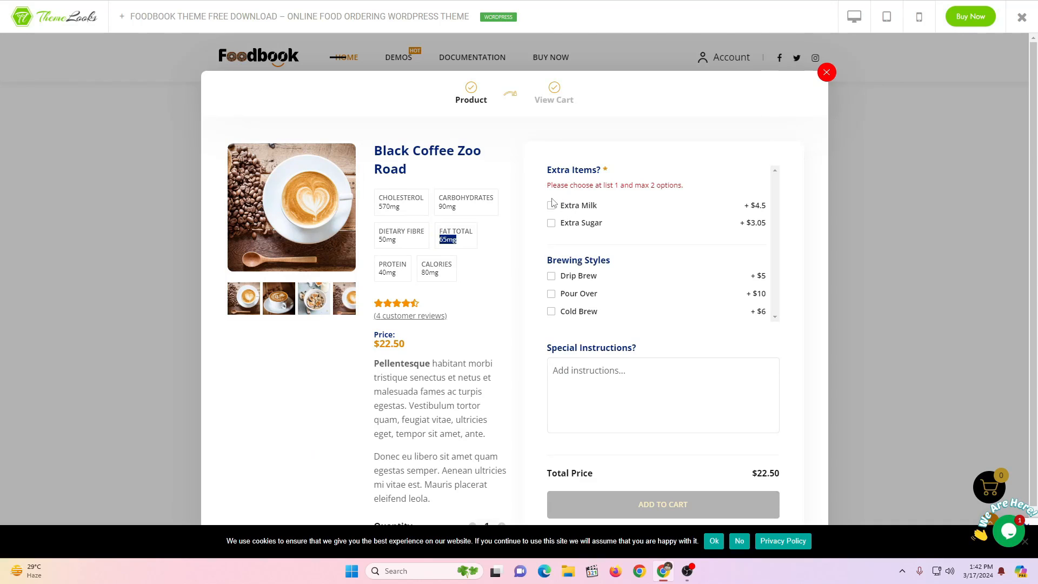
{"action": "key", "text": "ctrl+Tab"}
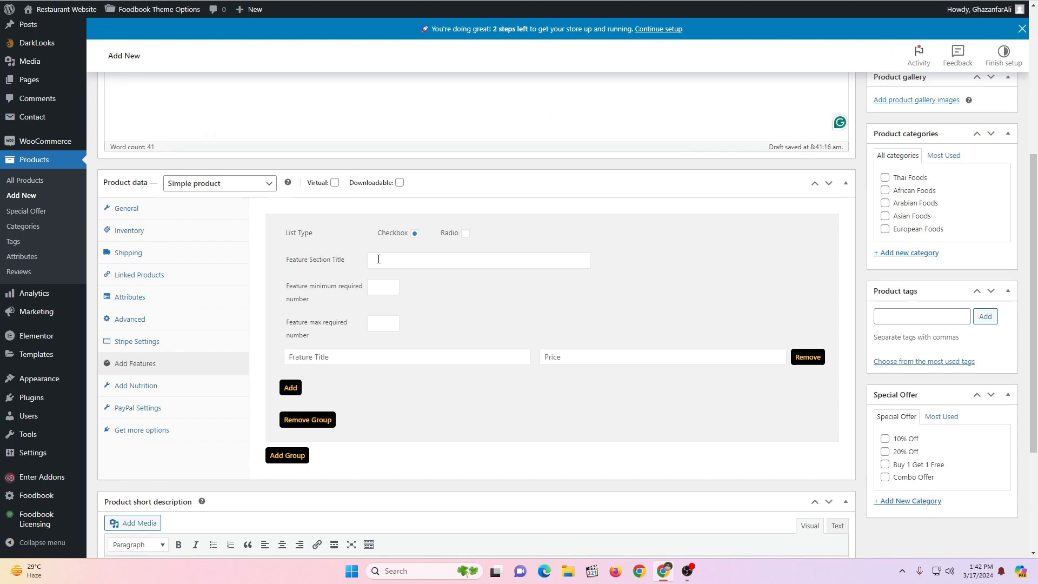
{"action": "left_click", "coordinate": [379, 259]}
{"action": "type", "text": "Extra Items?"}
Check the extras on the demo item and add feature titles Extra Milk and Extra Sugur to the Extra Items? group.
{"action": "key", "text": "ctrl+Tab"}
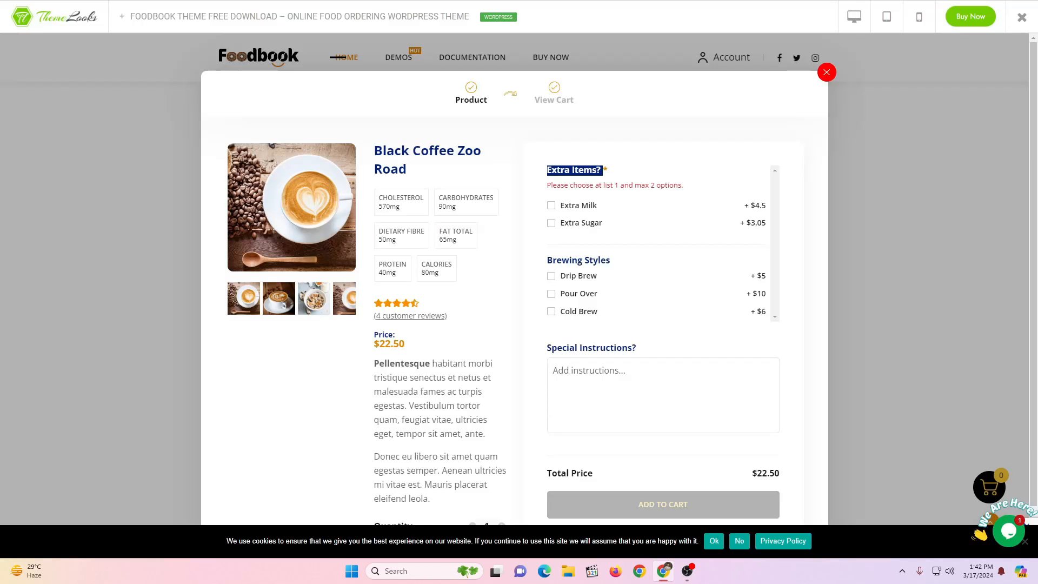
{"action": "left_click", "coordinate": [561, 212]}
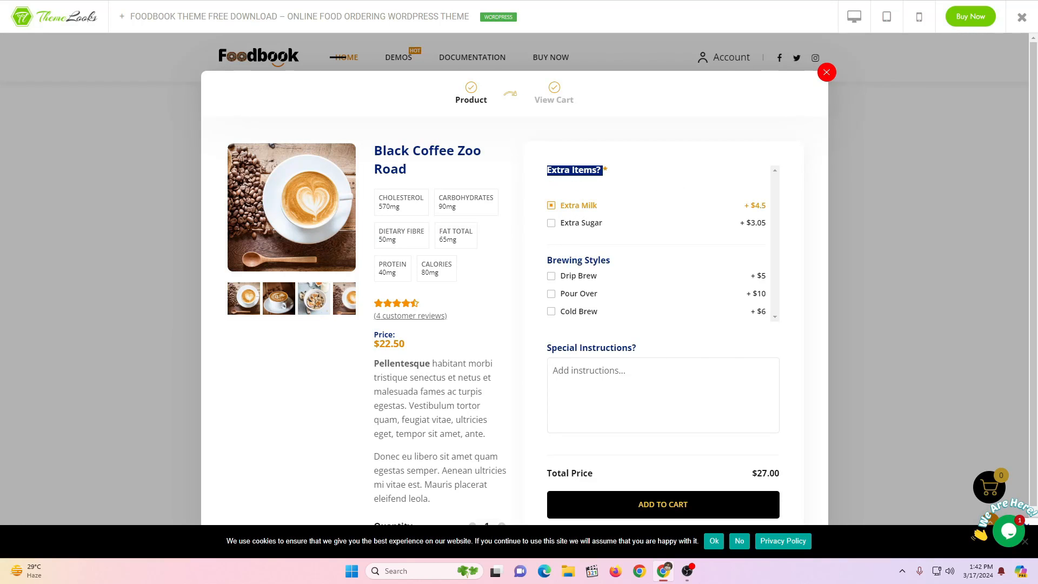
{"action": "key", "text": "ctrl+Tab"}
{"action": "left_click", "coordinate": [353, 358]}
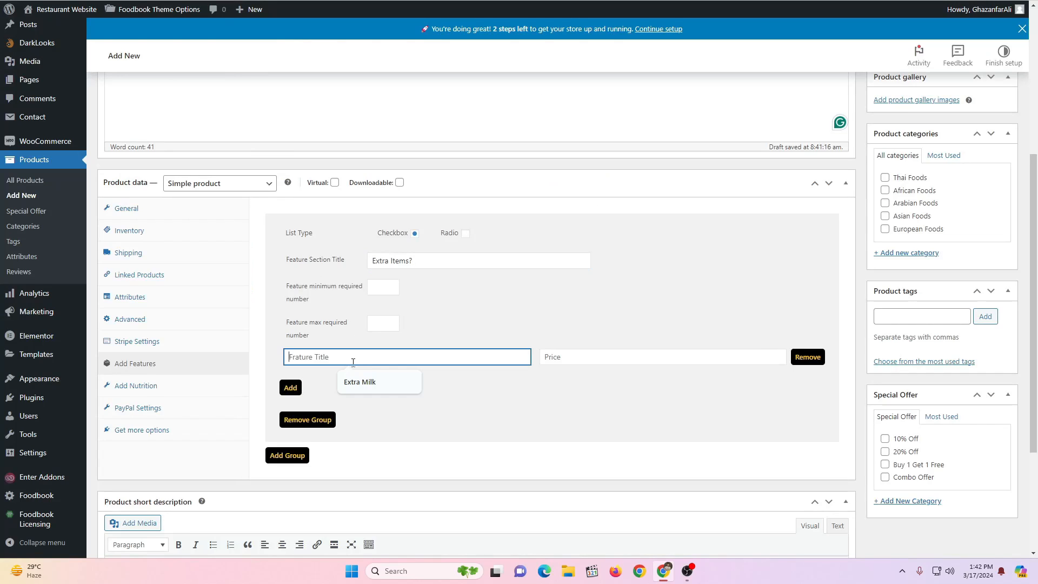
{"action": "type", "text": "Extra Milk"}
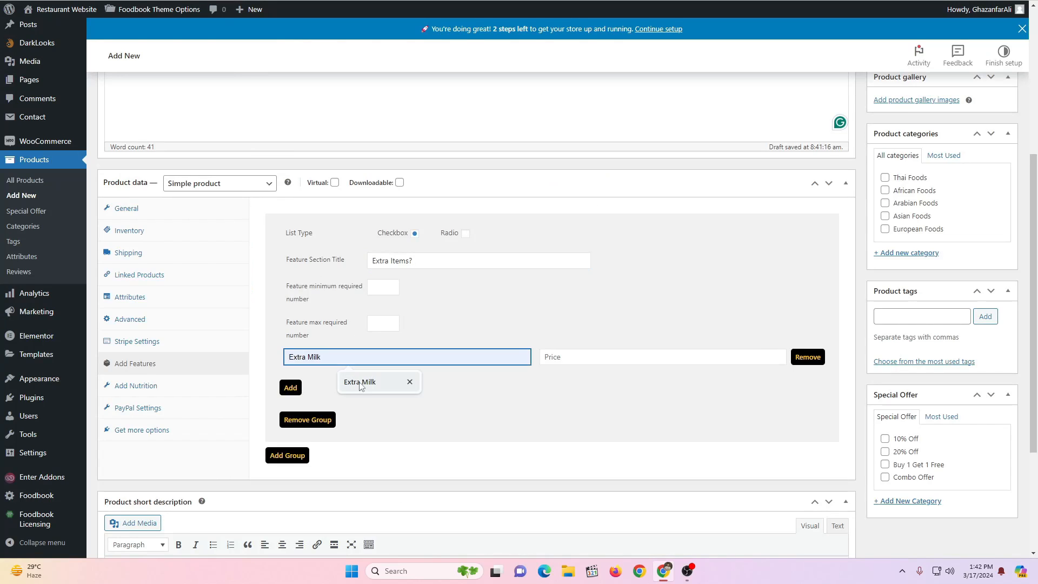
{"action": "left_click", "coordinate": [360, 382]}
{"action": "left_click", "coordinate": [292, 388]}
{"action": "left_click", "coordinate": [309, 386]}
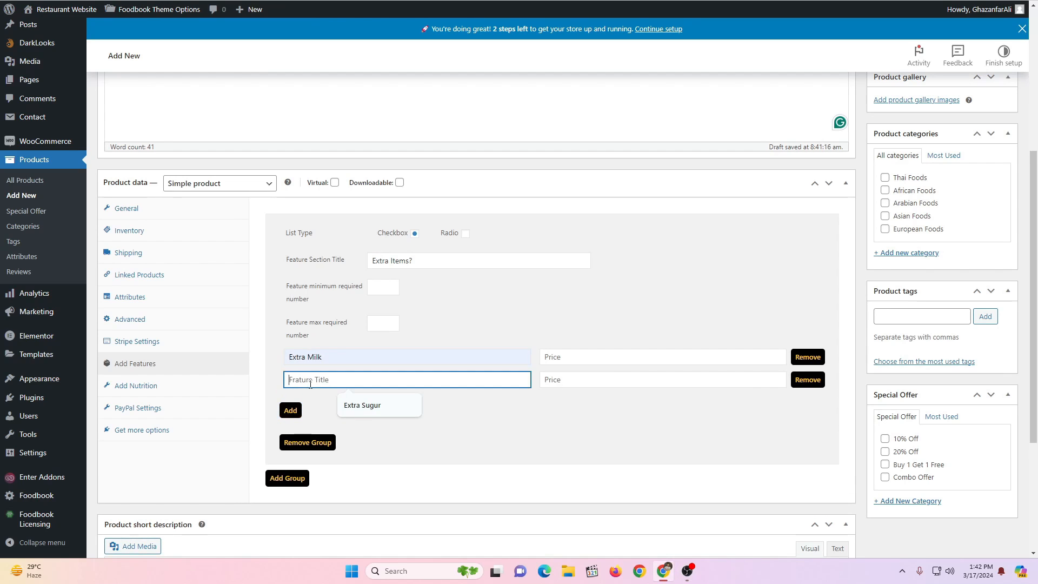
{"action": "left_click", "coordinate": [406, 414]}
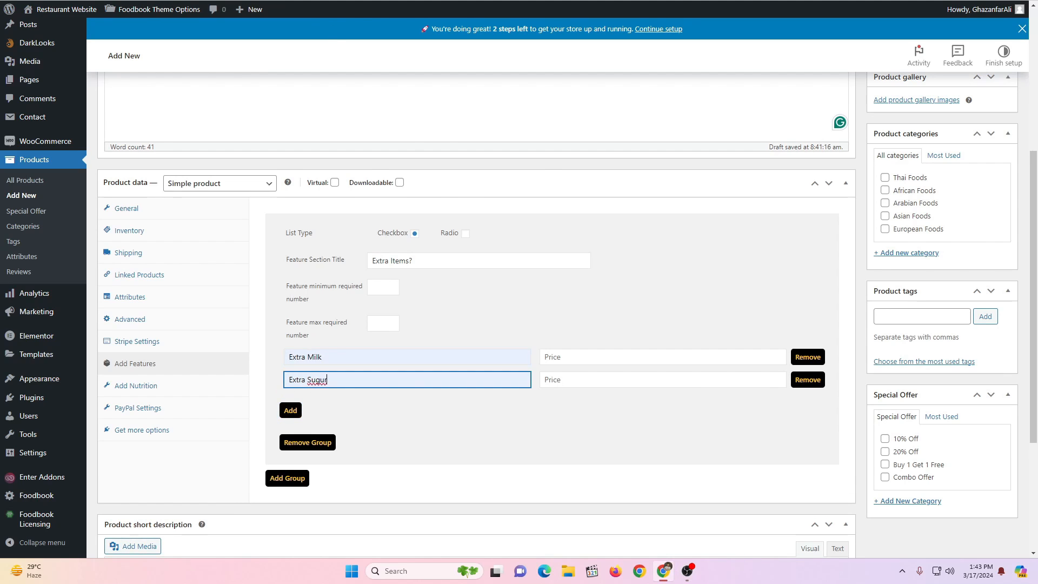
Check the extras' prices on the demo item and set Extra Milk to 4.5 and Extra Sugur to 3.05.
{"action": "key", "text": "ctrl+Tab"}
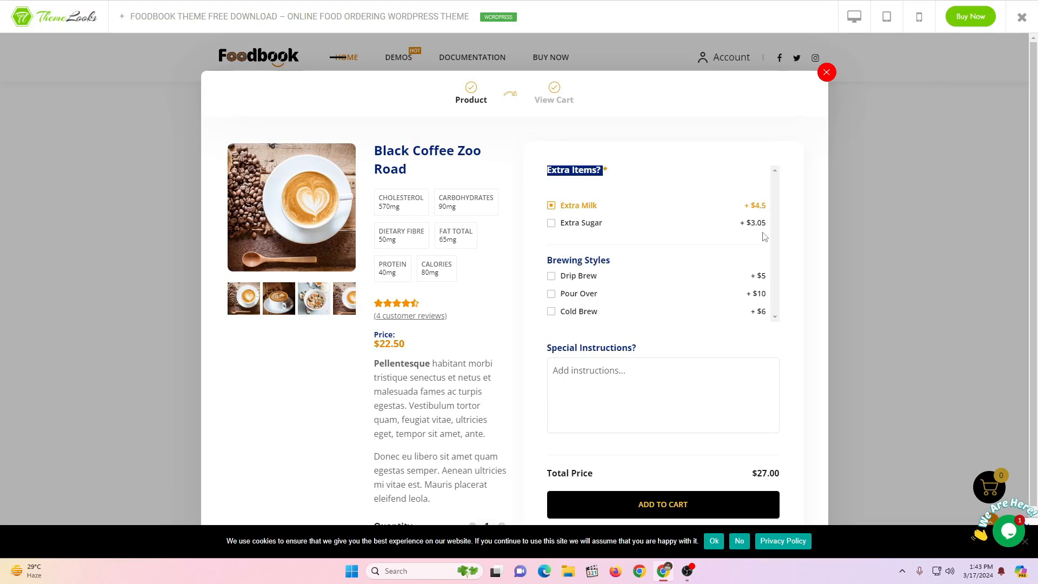
{"action": "key", "text": "ctrl+Tab"}
{"action": "left_click", "coordinate": [626, 356]}
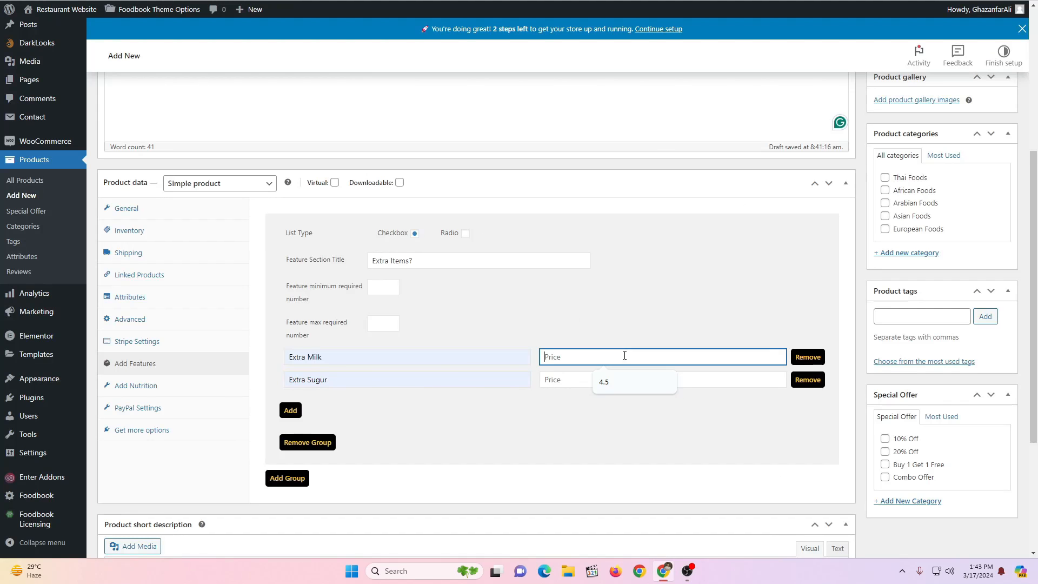
{"action": "type", "text": "4.5"}
{"action": "left_click", "coordinate": [631, 381]}
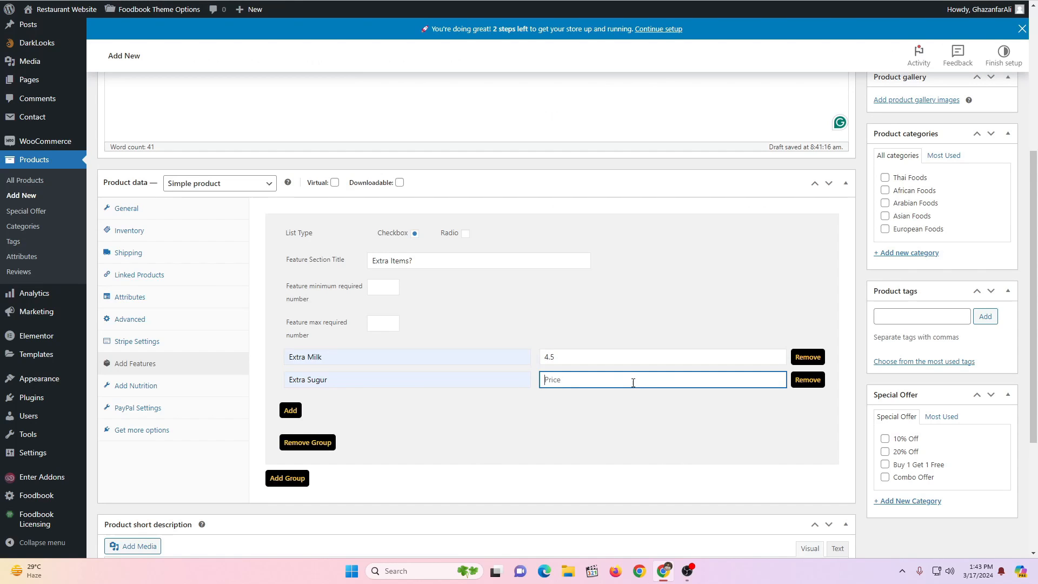
{"action": "type", "text": "3.05"}
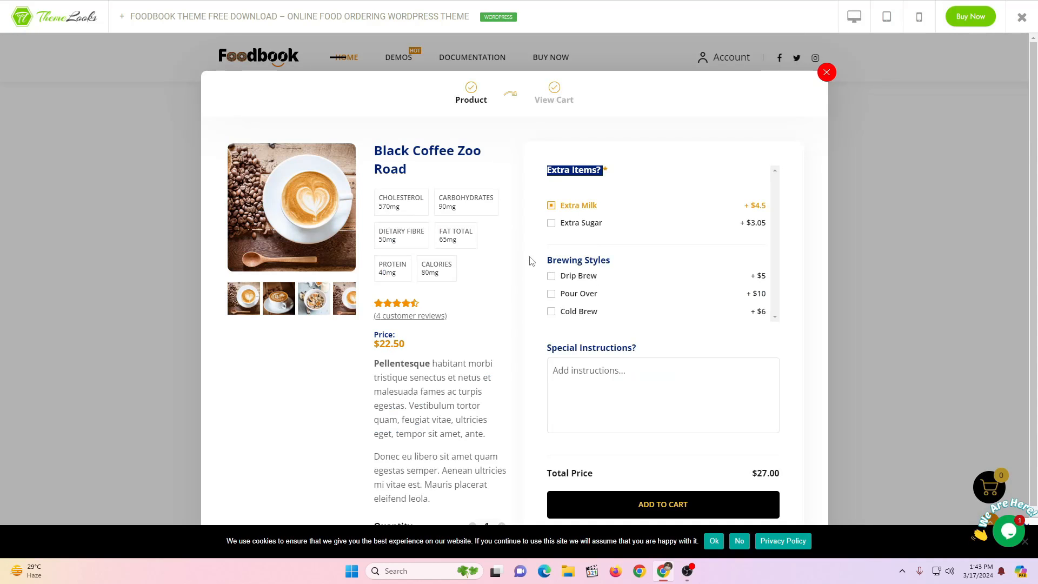
Add a second checkbox feature group and title it Brewing Styles, copied from the demo item.
{"action": "left_click_drag", "start_coordinate": [542, 263], "coordinate": [610, 264]}
{"action": "key", "text": "ctrl+c"}
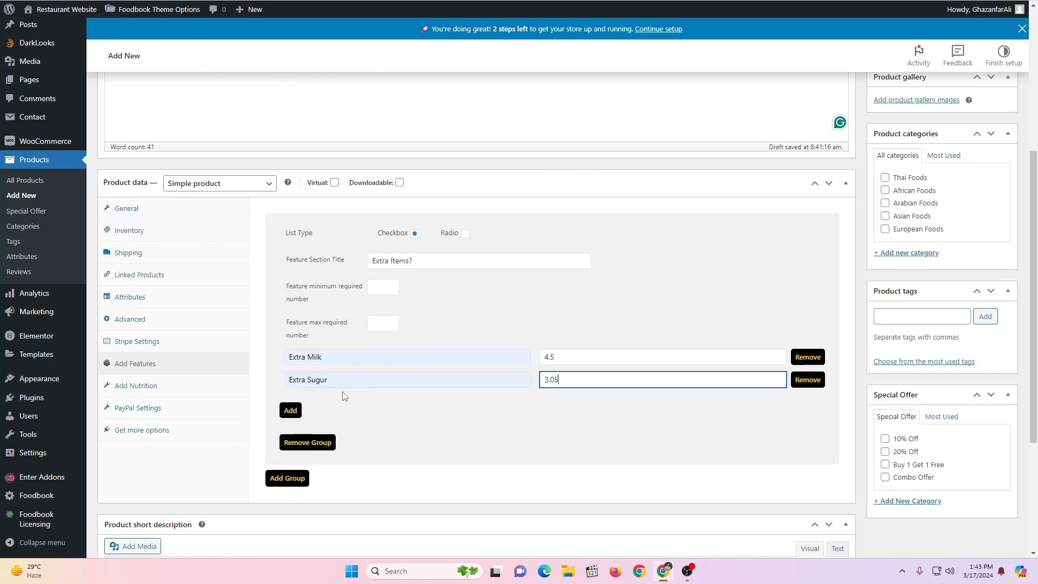
{"action": "left_click", "coordinate": [287, 475]}
{"action": "scroll", "coordinate": [393, 242], "scroll_direction": "down", "scroll_amount": 5}
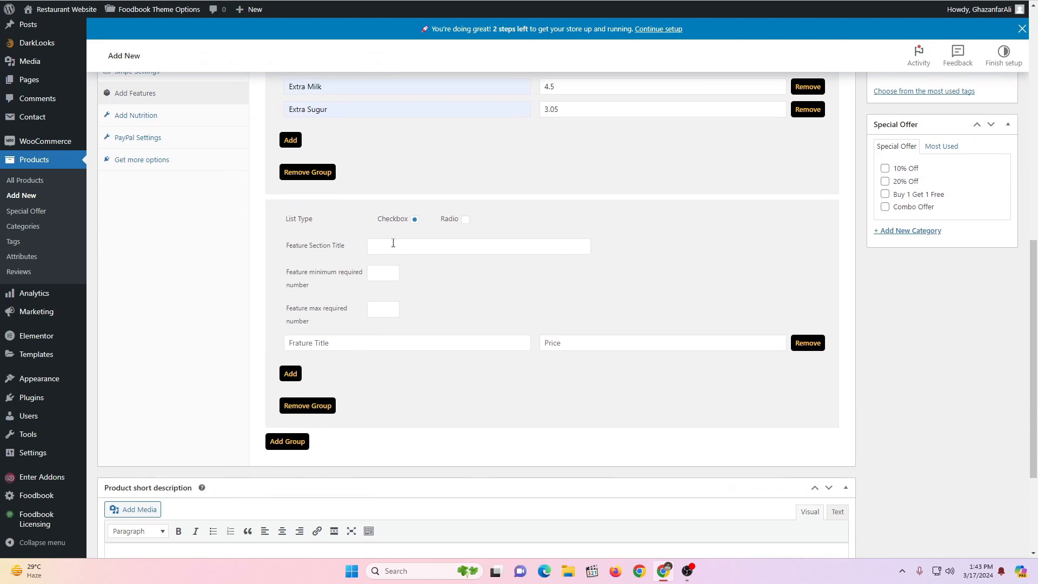
{"action": "left_click", "coordinate": [393, 243]}
{"action": "key", "text": "ctrl+v"}
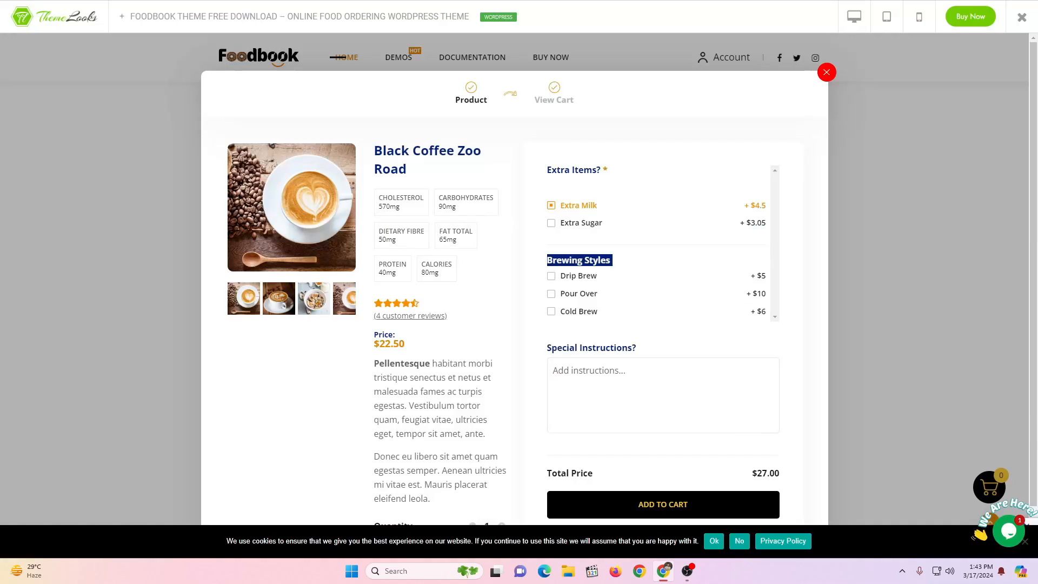
Add the feature titles Drip Brew, Pour Over and Cold Brew to the Brewing Styles group, following the demo item.
{"action": "scroll", "coordinate": [593, 264], "scroll_direction": "down", "scroll_amount": 1}
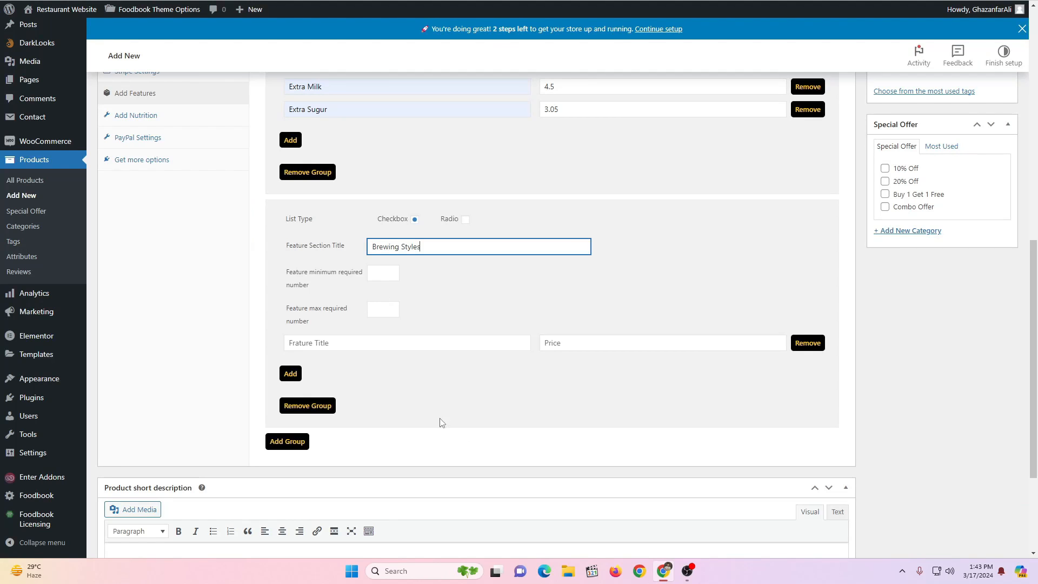
{"action": "left_click", "coordinate": [330, 342]}
{"action": "type", "text": "Dr"}
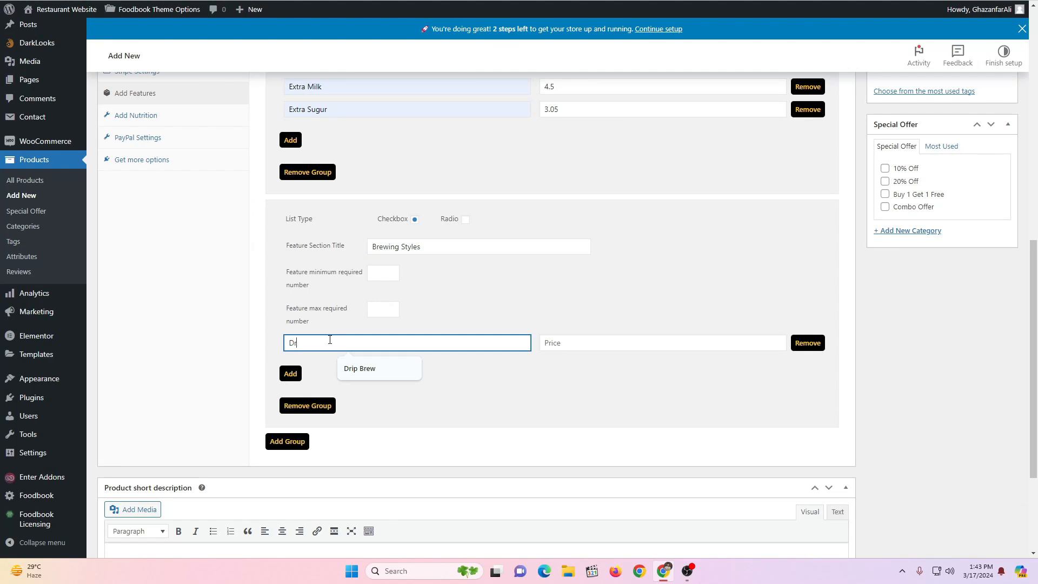
{"action": "type", "text": "ip Bre"}
{"action": "type", "text": "w"}
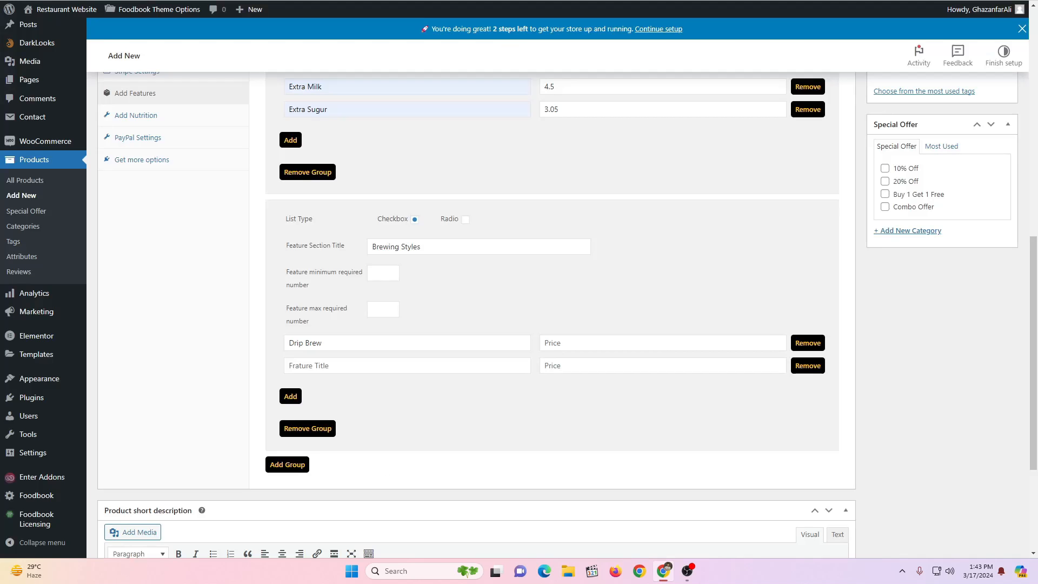
{"action": "left_click", "coordinate": [331, 370]}
{"action": "type", "text": "Pour O"}
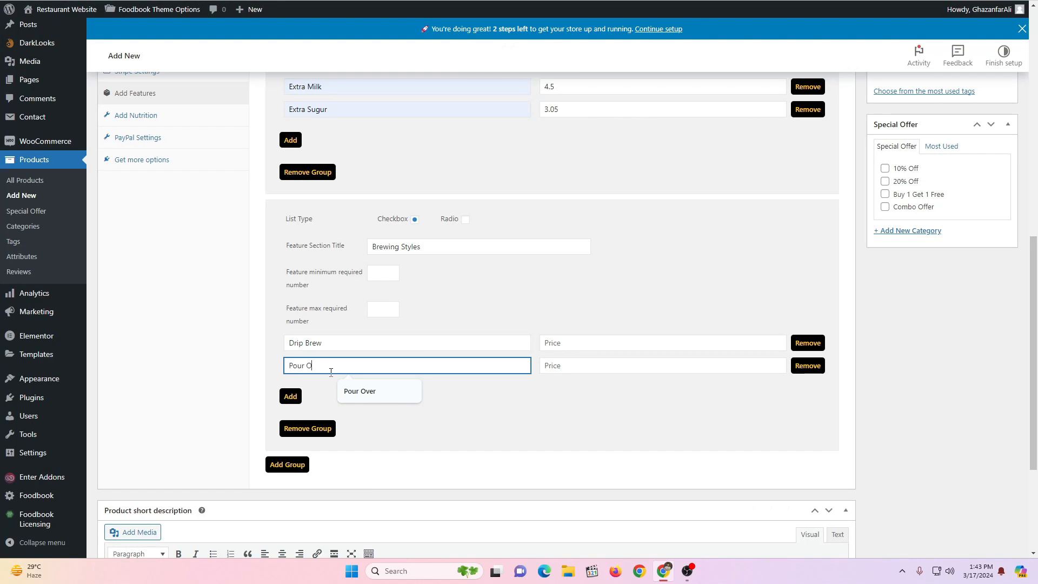
{"action": "type", "text": "ver"}
{"action": "left_click", "coordinate": [291, 396]}
{"action": "left_click", "coordinate": [296, 388]}
{"action": "left_click", "coordinate": [354, 416]}
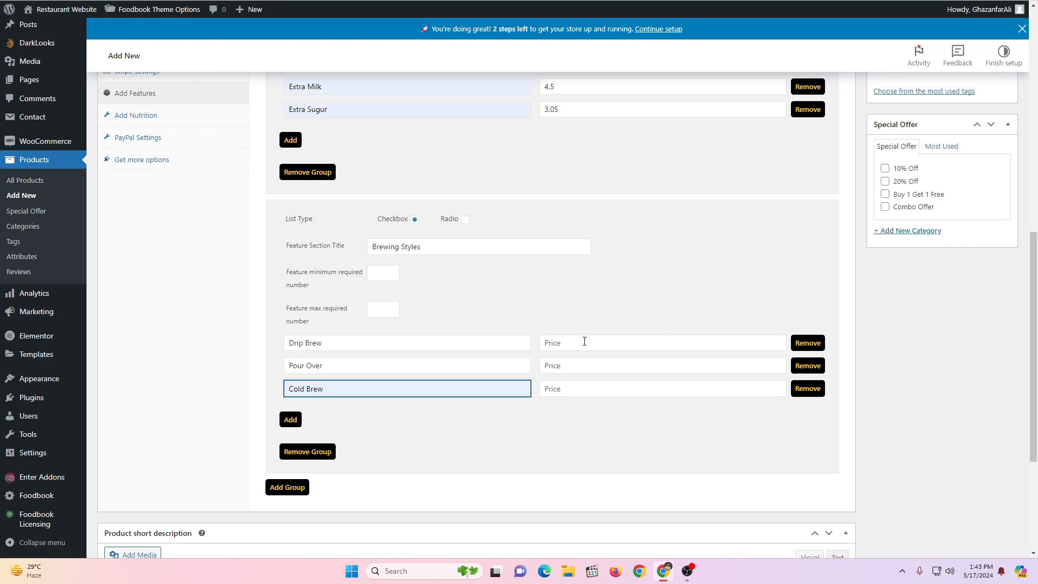
Set the Brewing Styles prices to 5 for Drip Brew, 10 for Pour Over and 6 for Cold Brew.
{"action": "left_click", "coordinate": [584, 342]}
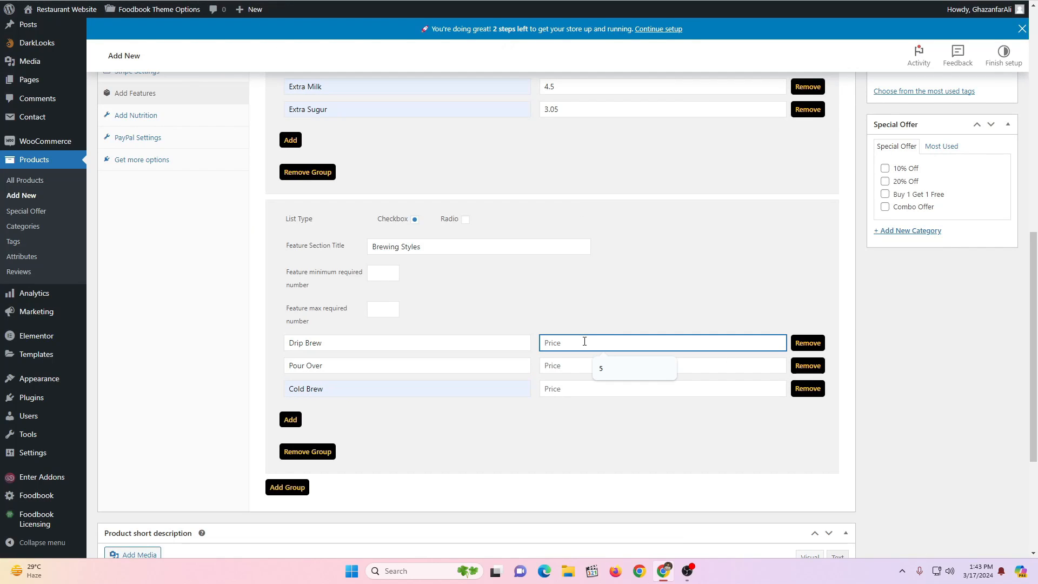
{"action": "type", "text": "5"}
{"action": "left_click", "coordinate": [586, 363]}
{"action": "type", "text": "10"}
{"action": "left_click", "coordinate": [563, 387]}
{"action": "type", "text": "6"}
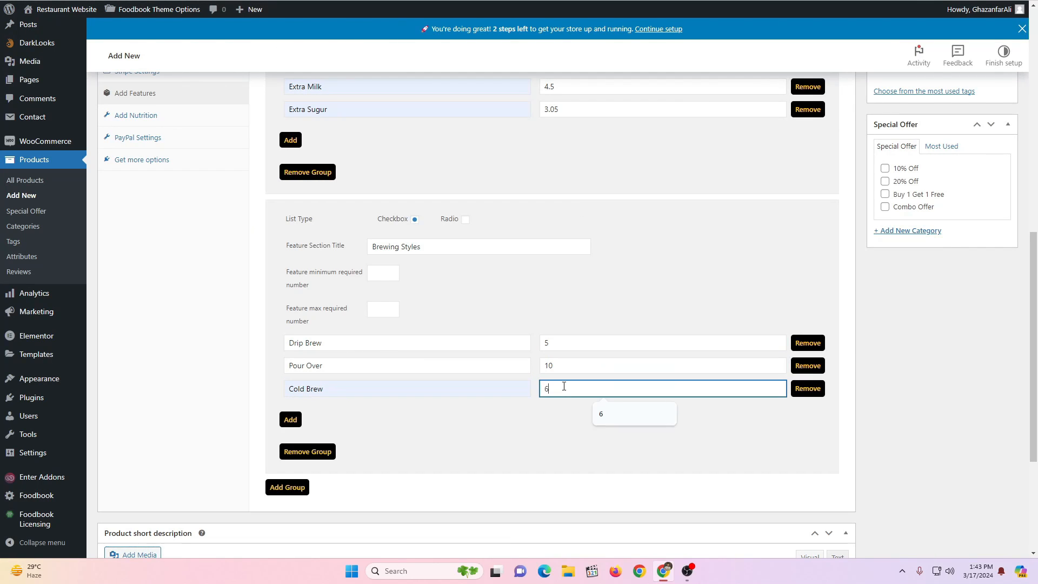
{"action": "left_click", "coordinate": [498, 447]}
Review the entries of both feature groups and the product's general price settings.
{"action": "scroll", "coordinate": [487, 443], "scroll_direction": "up", "scroll_amount": 2}
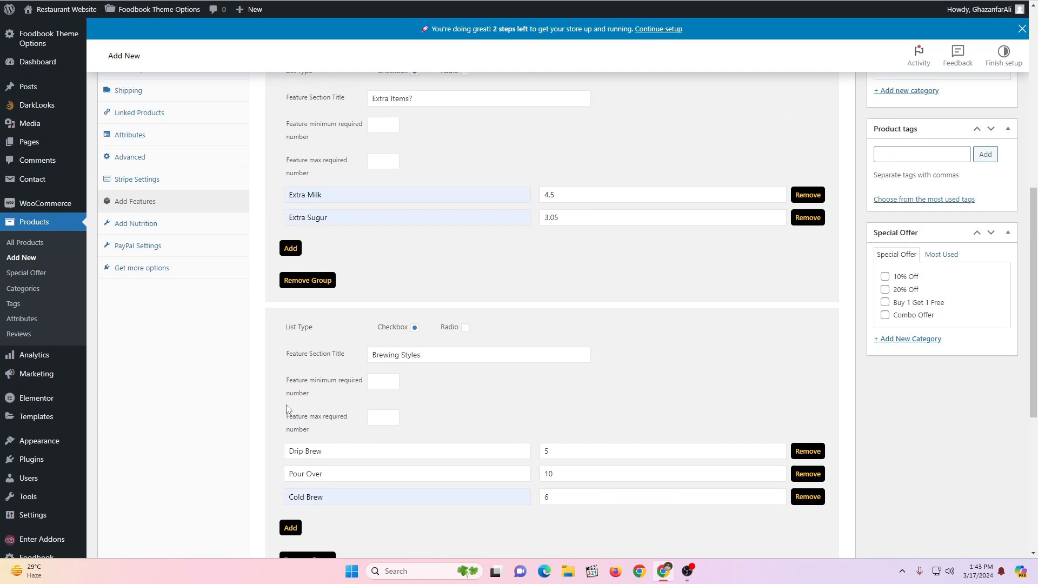
{"action": "scroll", "coordinate": [304, 364], "scroll_direction": "up", "scroll_amount": 1}
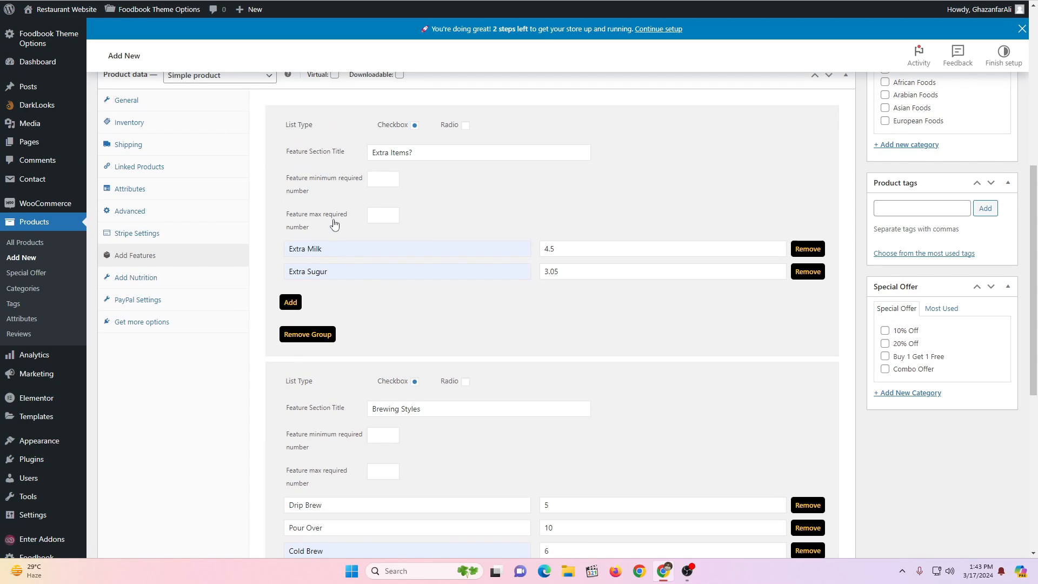
{"action": "scroll", "coordinate": [386, 416], "scroll_direction": "down", "scroll_amount": 7}
{"action": "scroll", "coordinate": [385, 419], "scroll_direction": "up", "scroll_amount": 9}
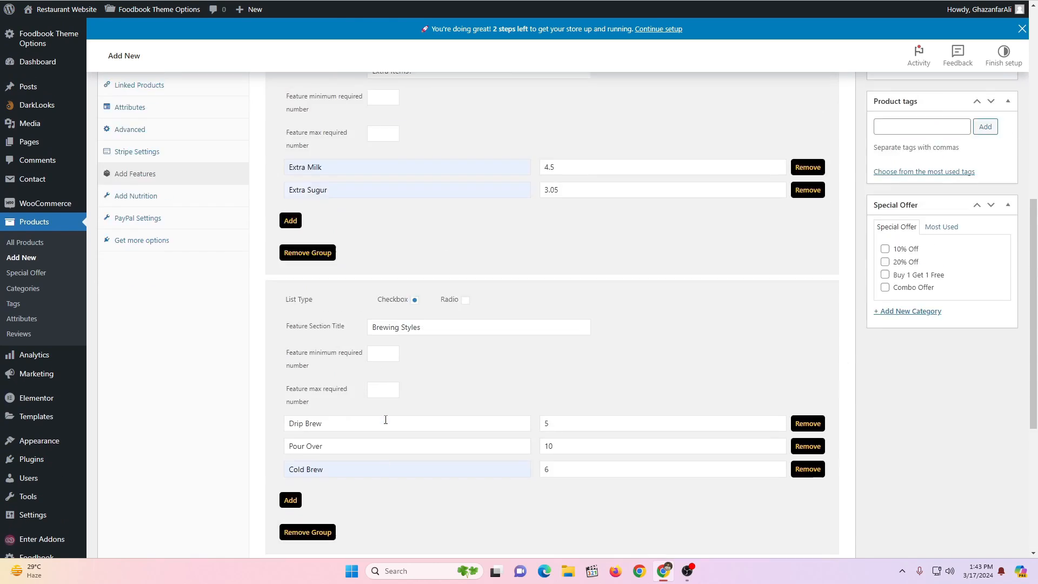
{"action": "scroll", "coordinate": [168, 362], "scroll_direction": "down", "scroll_amount": 5}
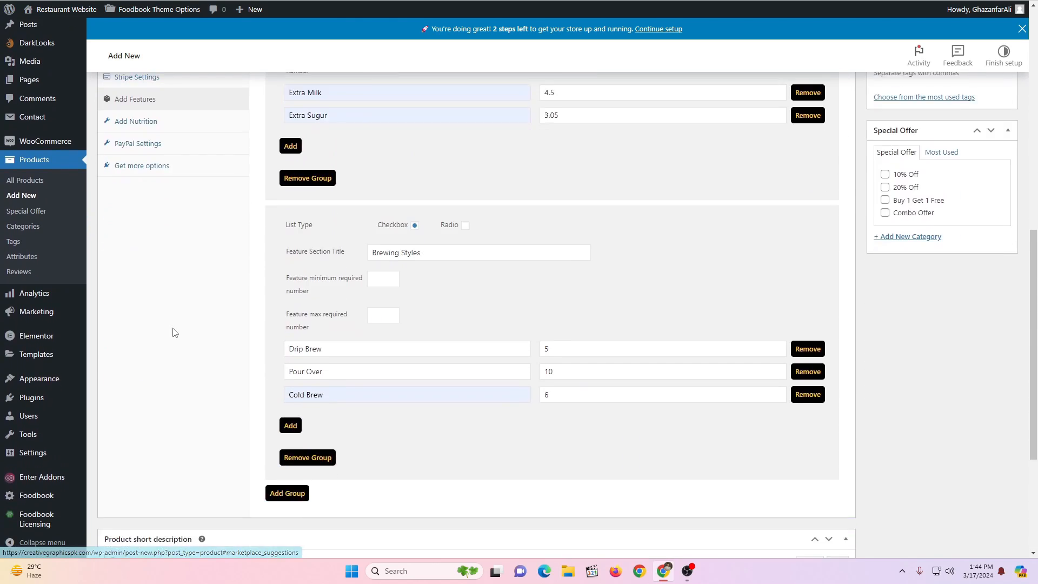
{"action": "scroll", "coordinate": [171, 330], "scroll_direction": "up", "scroll_amount": 5}
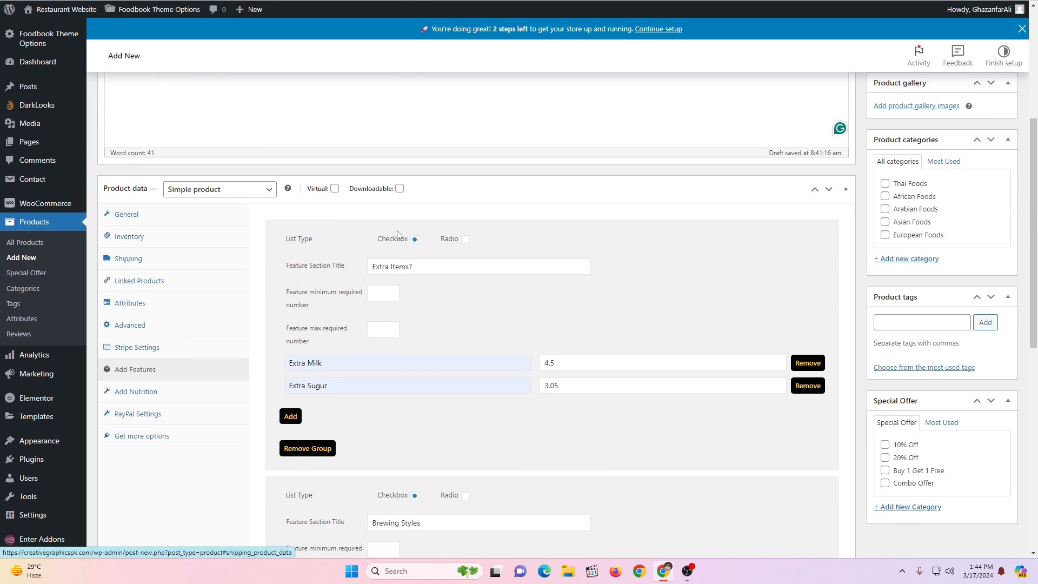
{"action": "left_click", "coordinate": [145, 219]}
{"action": "scroll", "coordinate": [327, 315], "scroll_direction": "down", "scroll_amount": 3}
{"action": "scroll", "coordinate": [835, 301], "scroll_direction": "up", "scroll_amount": 10}
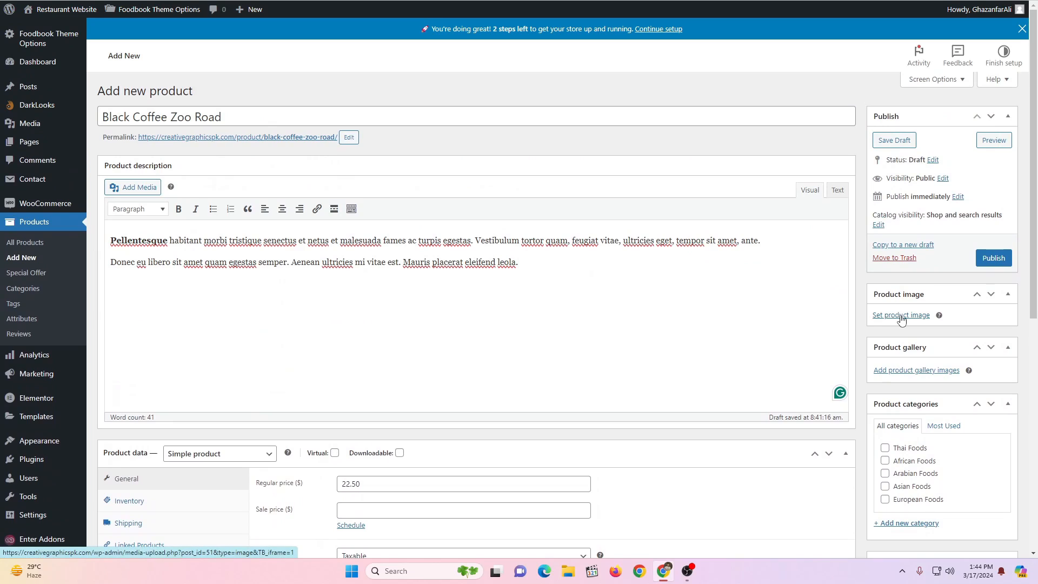
Set the coffee cup picture 01-1-1-1.jpg from the media library as the product image.
{"action": "left_click", "coordinate": [893, 317]}
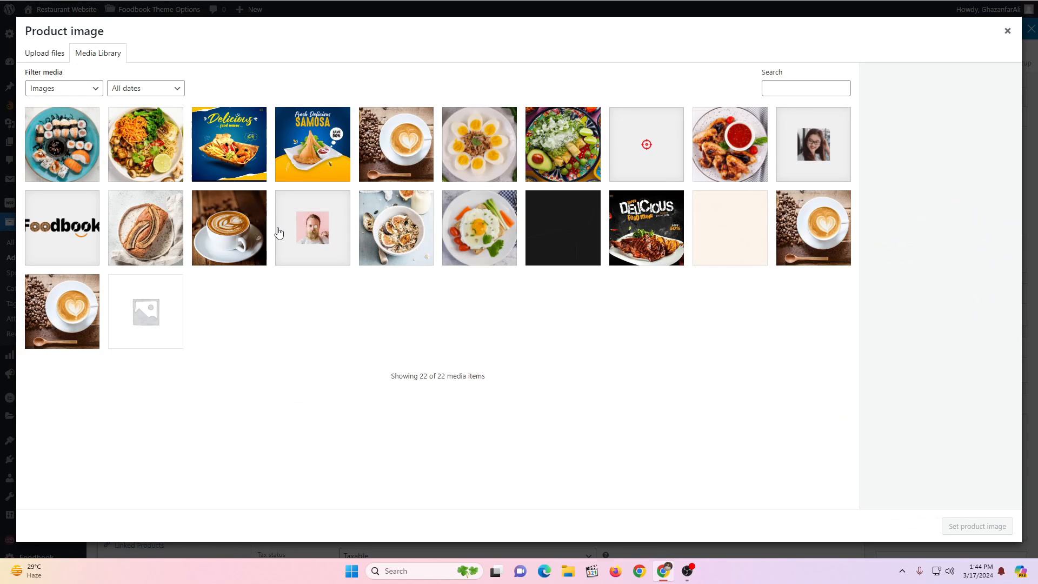
{"action": "left_click", "coordinate": [65, 302]}
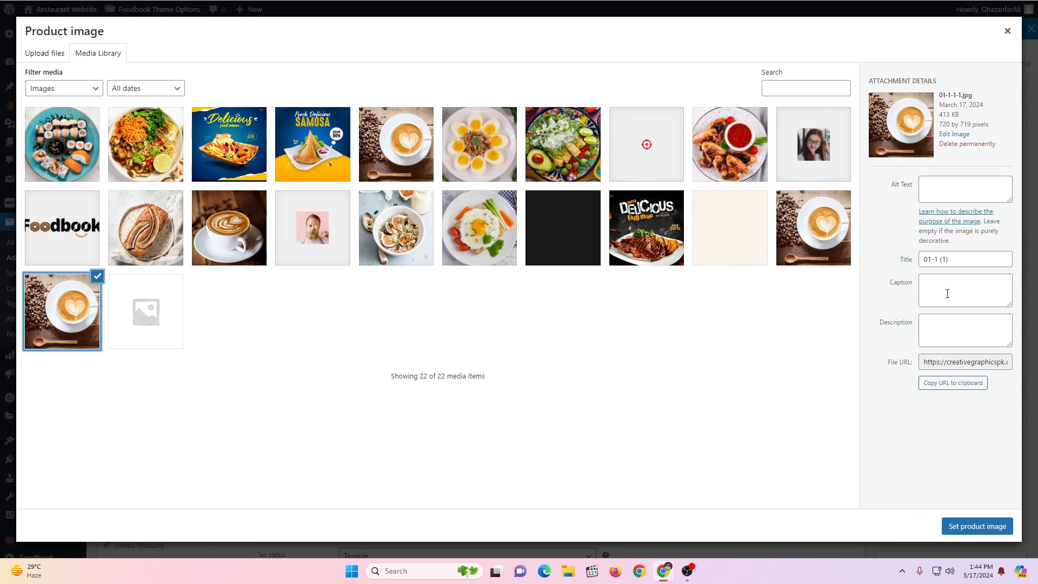
{"action": "left_click", "coordinate": [976, 526]}
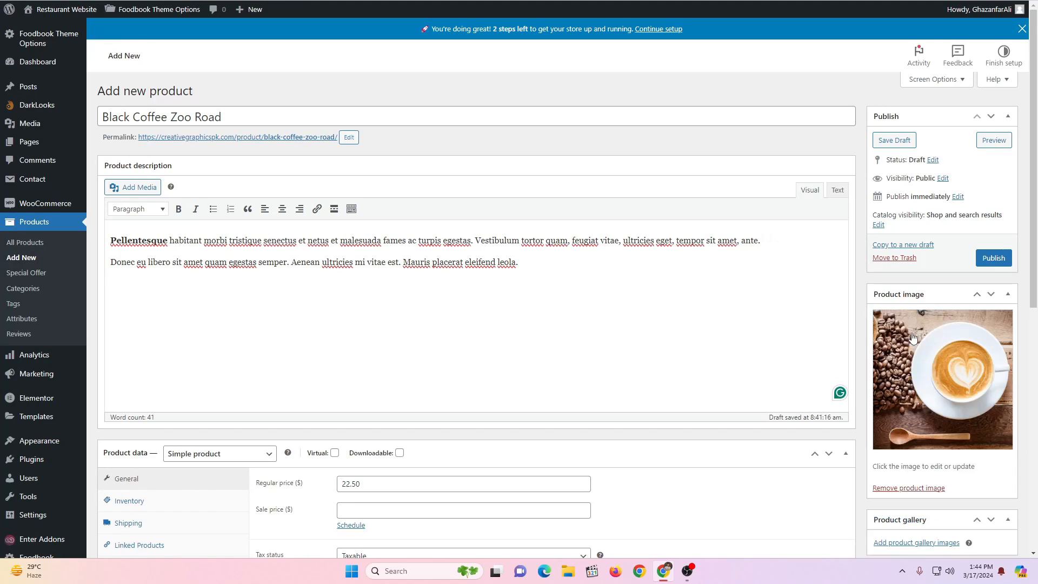
Assign the product to the African Foods and Arabian Foods categories and the Buy 1 Get 1 Free special offer.
{"action": "scroll", "coordinate": [912, 338], "scroll_direction": "down", "scroll_amount": 6}
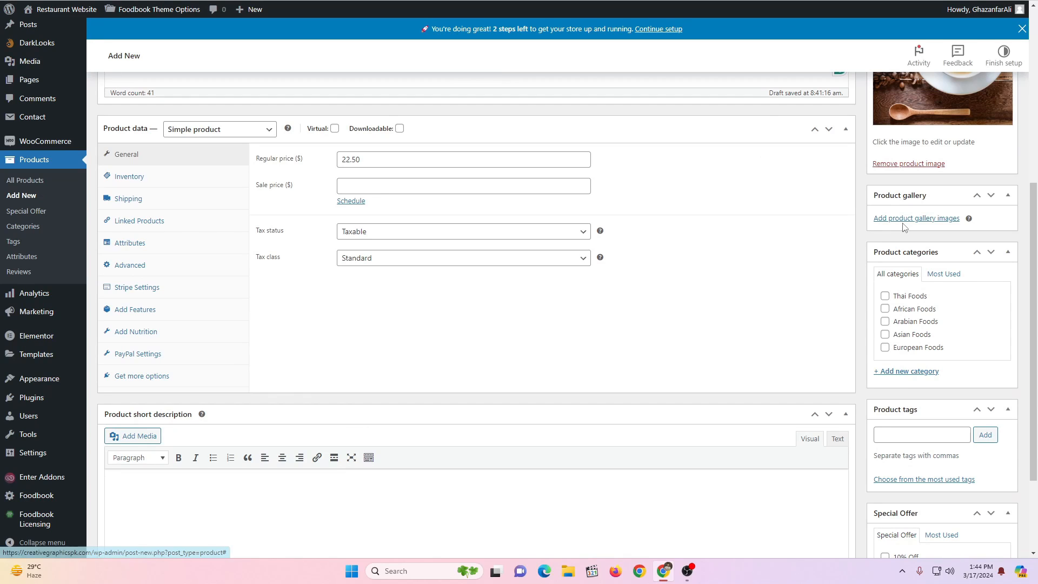
{"action": "left_click", "coordinate": [885, 310]}
{"action": "left_click", "coordinate": [885, 322]}
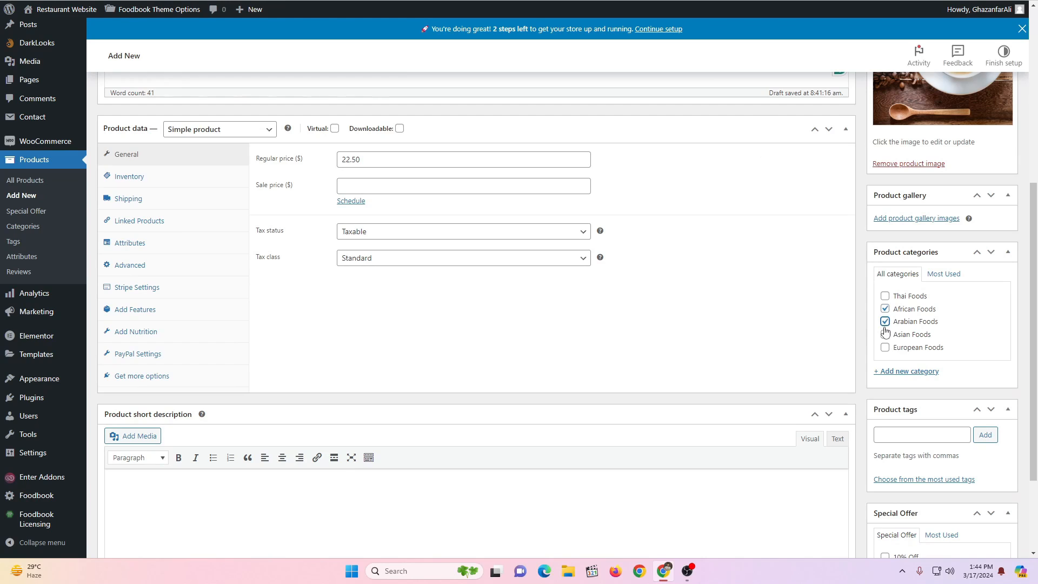
{"action": "scroll", "coordinate": [886, 338], "scroll_direction": "down", "scroll_amount": 2}
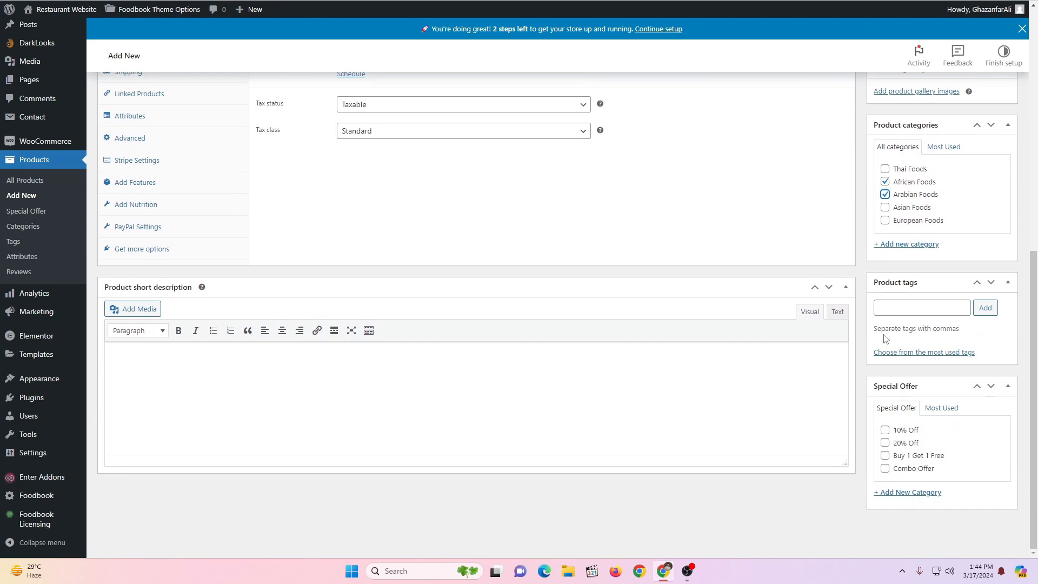
{"action": "left_click", "coordinate": [886, 458]}
{"action": "scroll", "coordinate": [866, 383], "scroll_direction": "up", "scroll_amount": 7}
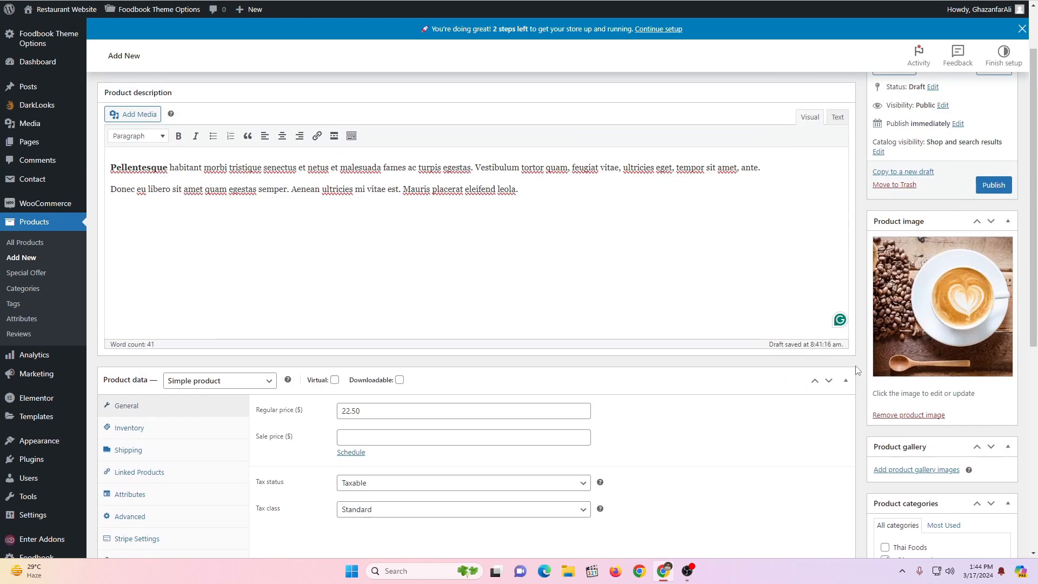
Set the product's tax class to GST and publish the product.
{"action": "scroll", "coordinate": [904, 411], "scroll_direction": "down", "scroll_amount": 5}
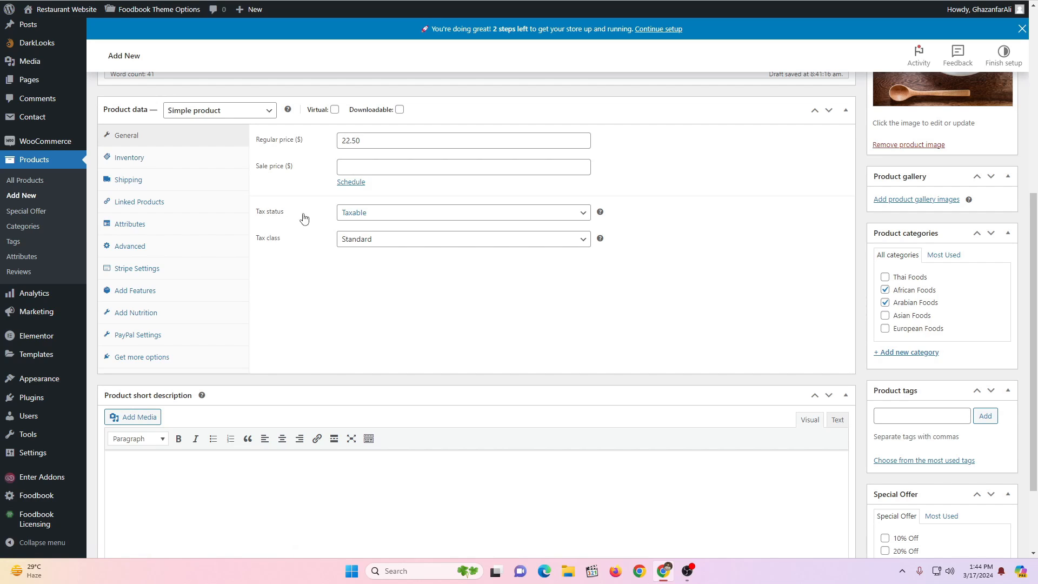
{"action": "left_click", "coordinate": [377, 245]}
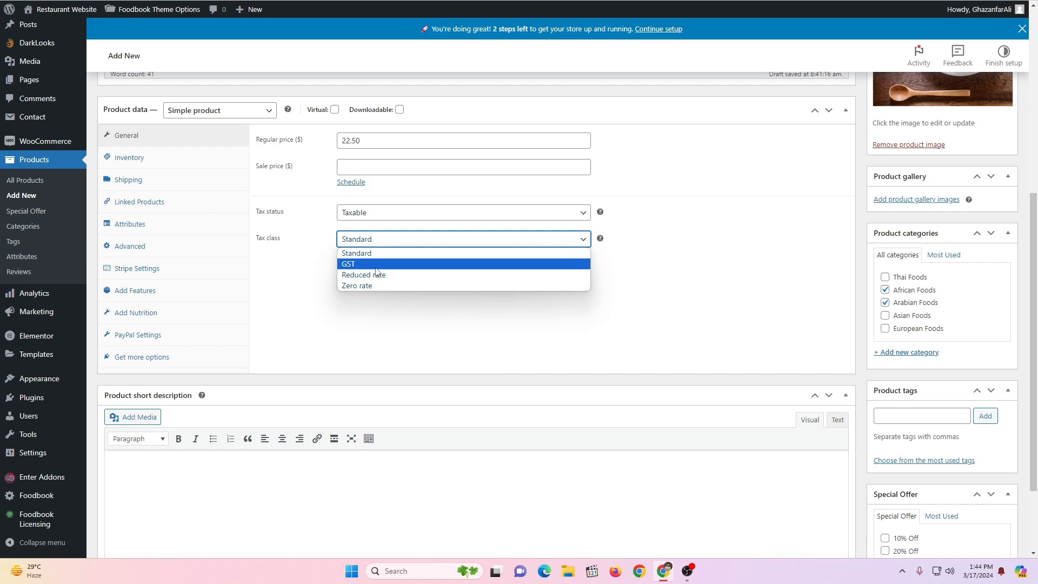
{"action": "left_click", "coordinate": [363, 266]}
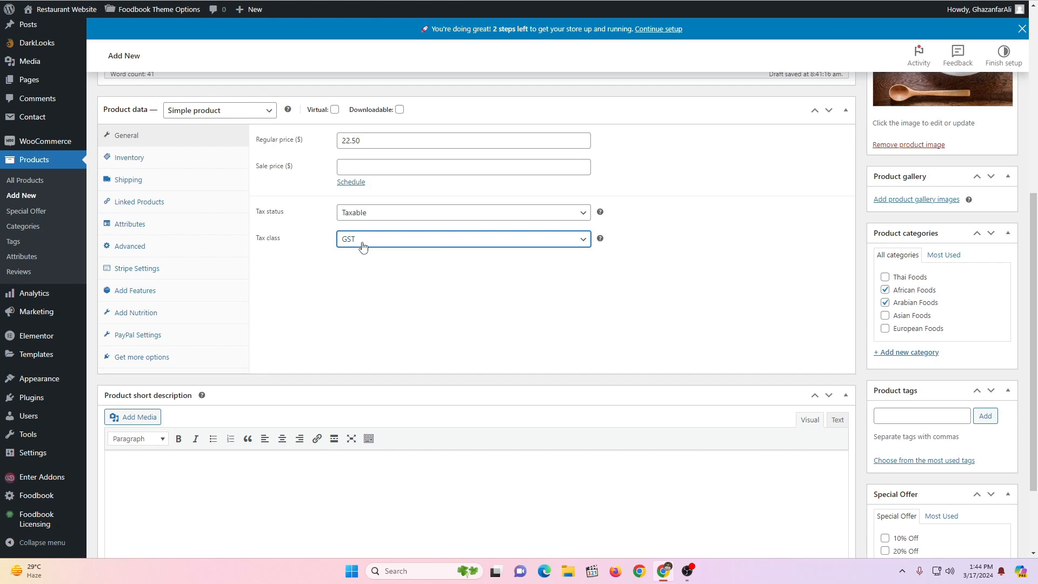
{"action": "scroll", "coordinate": [541, 298], "scroll_direction": "up", "scroll_amount": 6}
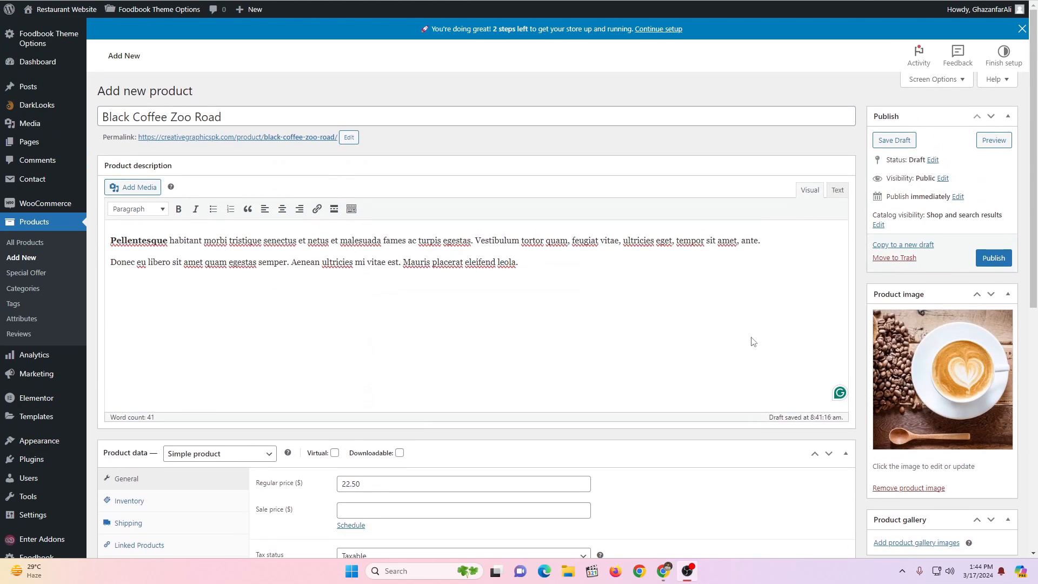
{"action": "left_click", "coordinate": [994, 260]}
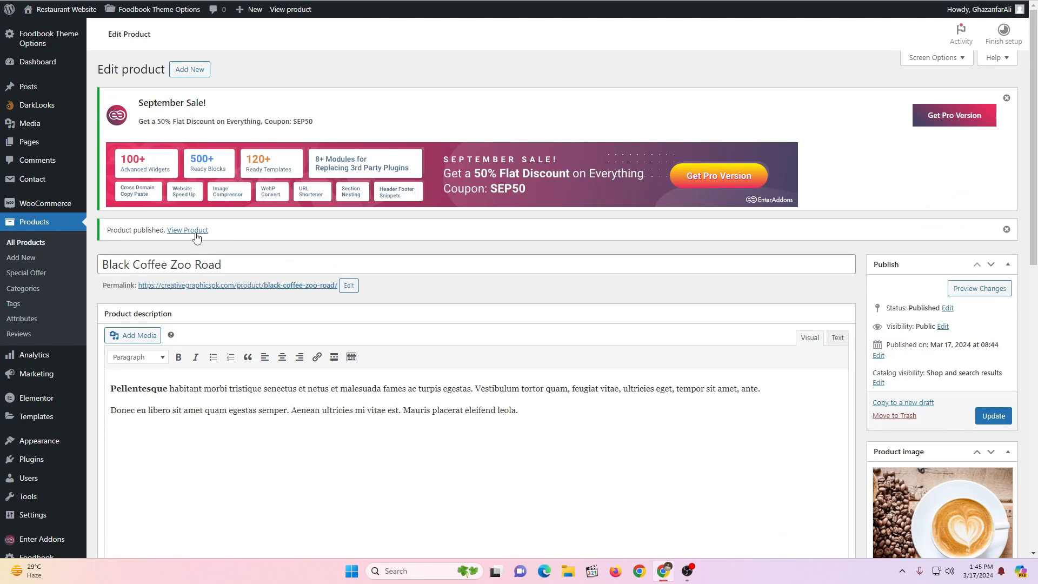
Open the published product's page in a new tab and examine its heading, price, categories and description area.
{"action": "right_click", "coordinate": [196, 237]}
{"action": "left_click", "coordinate": [219, 242]}
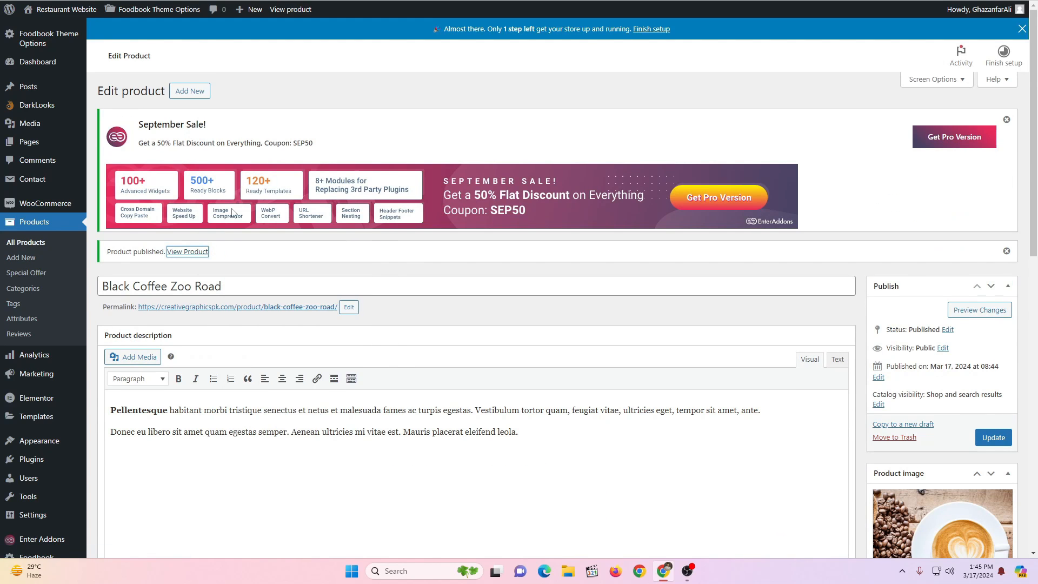
{"action": "key", "text": "ctrl+Tab"}
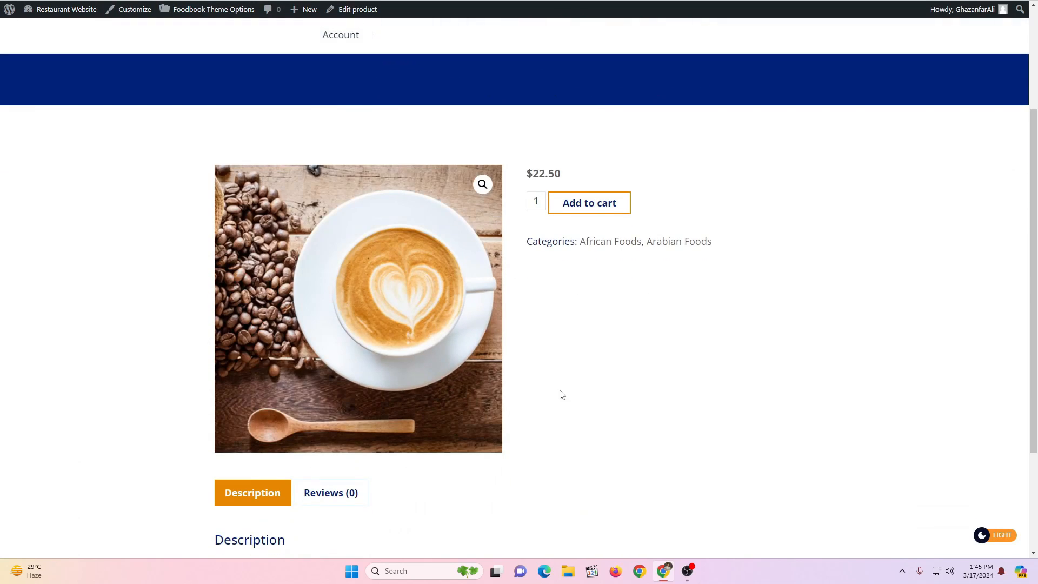
{"action": "scroll", "coordinate": [560, 395], "scroll_direction": "down", "scroll_amount": 3}
{"action": "scroll", "coordinate": [561, 394], "scroll_direction": "up", "scroll_amount": 5}
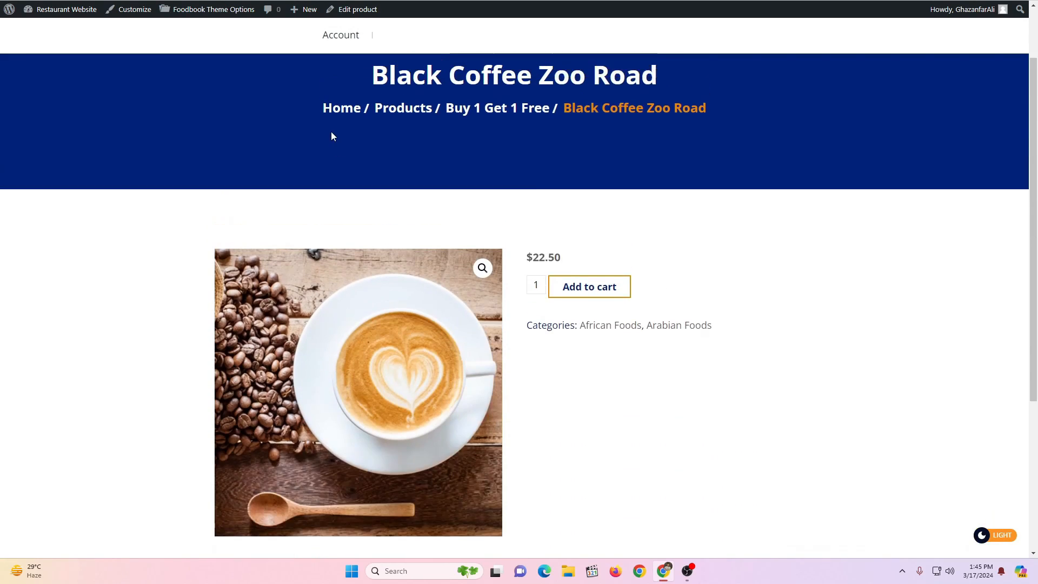
{"action": "scroll", "coordinate": [549, 294], "scroll_direction": "down", "scroll_amount": 3}
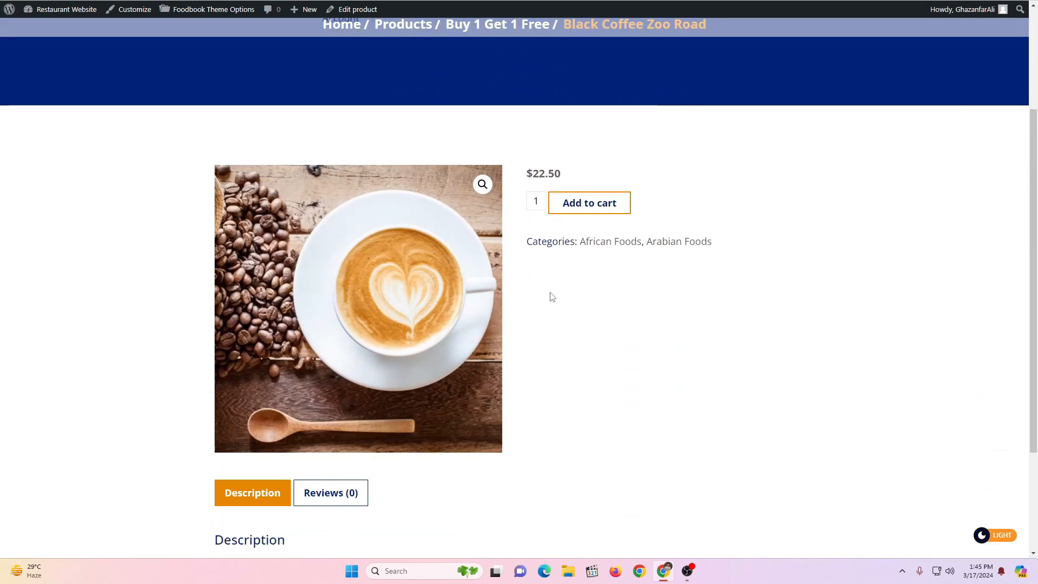
{"action": "scroll", "coordinate": [568, 296], "scroll_direction": "up", "scroll_amount": 3}
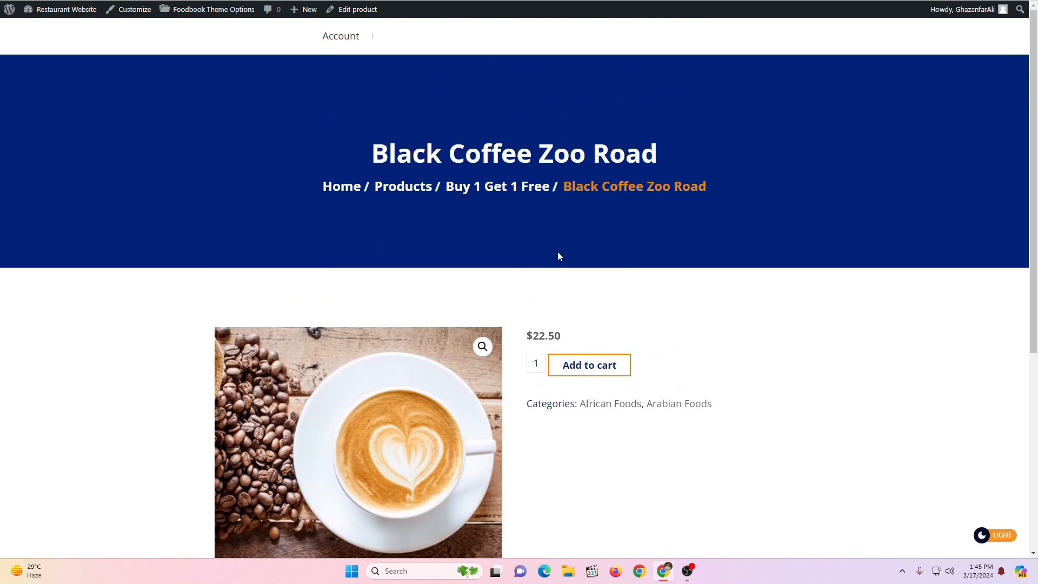
{"action": "scroll", "coordinate": [558, 256], "scroll_direction": "down", "scroll_amount": 2}
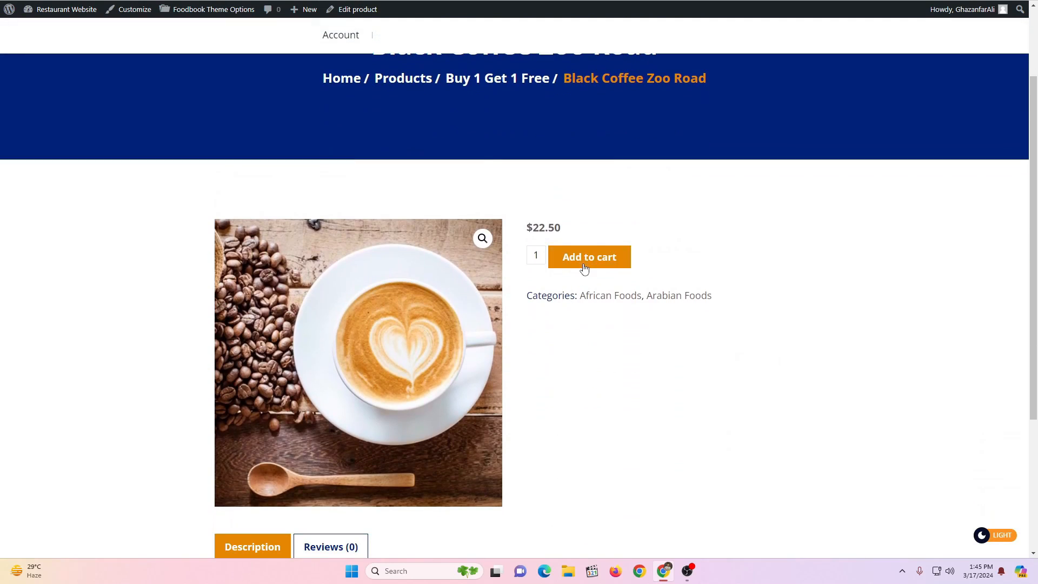
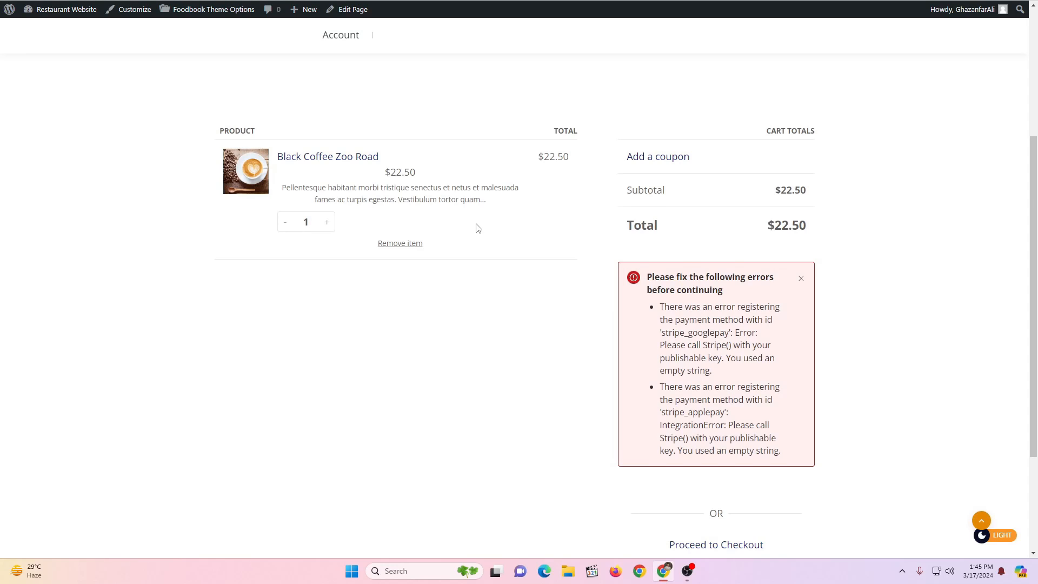
Review and dismiss the Stripe payment method errors in the cart, and proceed to checkout with Black Coffee Zoo Road.
{"action": "scroll", "coordinate": [655, 243], "scroll_direction": "down", "scroll_amount": 2}
{"action": "left_click_drag", "start_coordinate": [663, 223], "coordinate": [735, 250]}
{"action": "left_click_drag", "start_coordinate": [660, 303], "coordinate": [750, 352]}
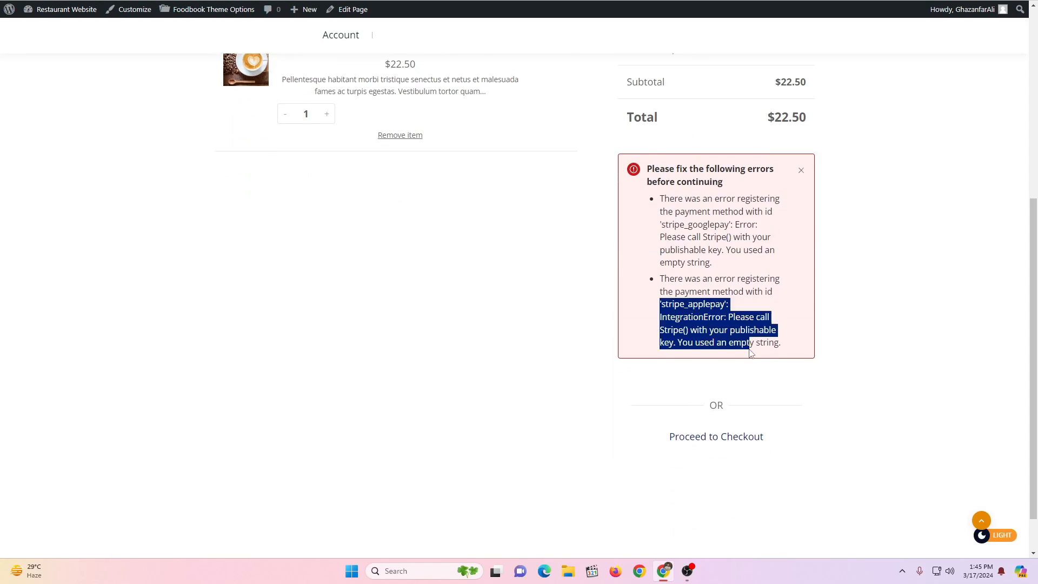
{"action": "left_click", "coordinate": [803, 172]}
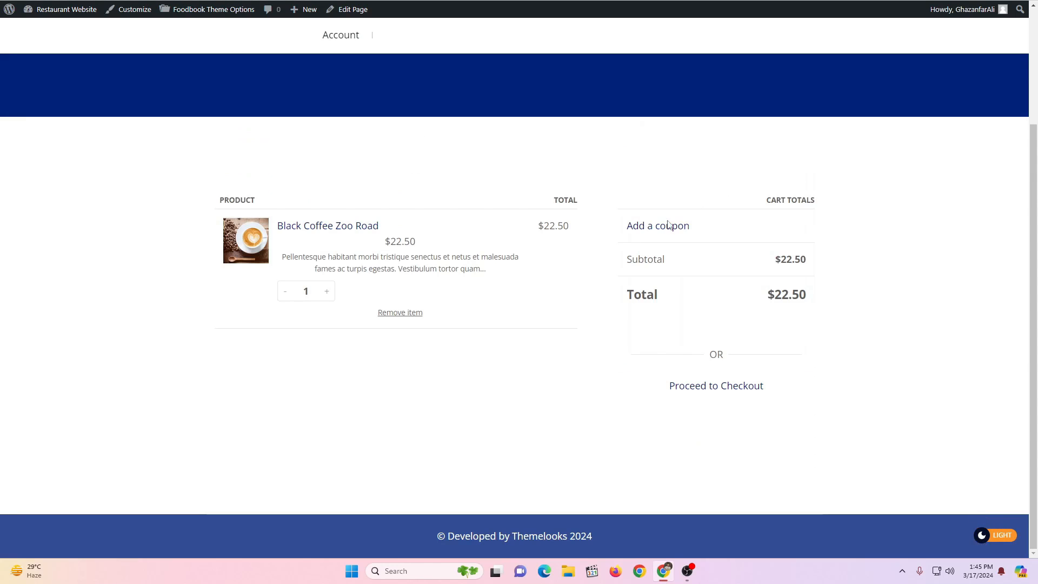
{"action": "left_click", "coordinate": [717, 386]}
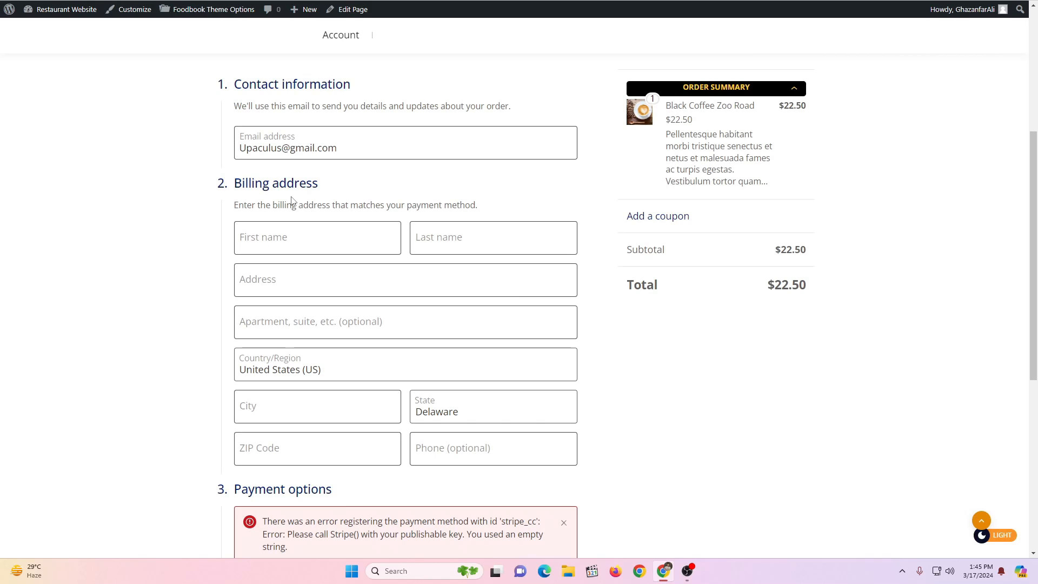
Examine the checkout page's contact, billing and payment sections, and try to place the order with cash on delivery.
{"action": "scroll", "coordinate": [292, 154], "scroll_direction": "down", "scroll_amount": 5}
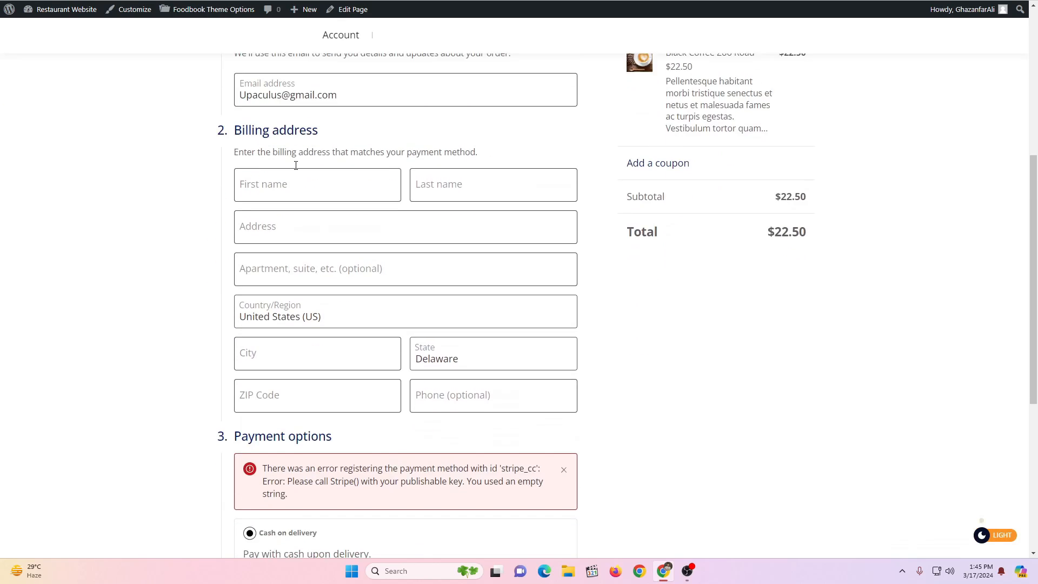
{"action": "scroll", "coordinate": [296, 165], "scroll_direction": "down", "scroll_amount": 1}
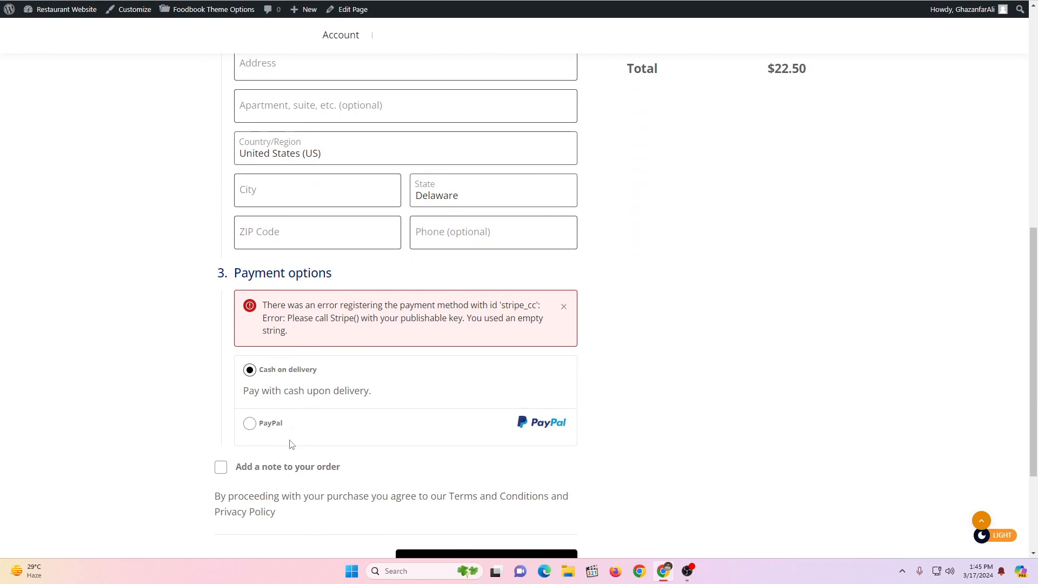
{"action": "scroll", "coordinate": [291, 404], "scroll_direction": "down", "scroll_amount": 3}
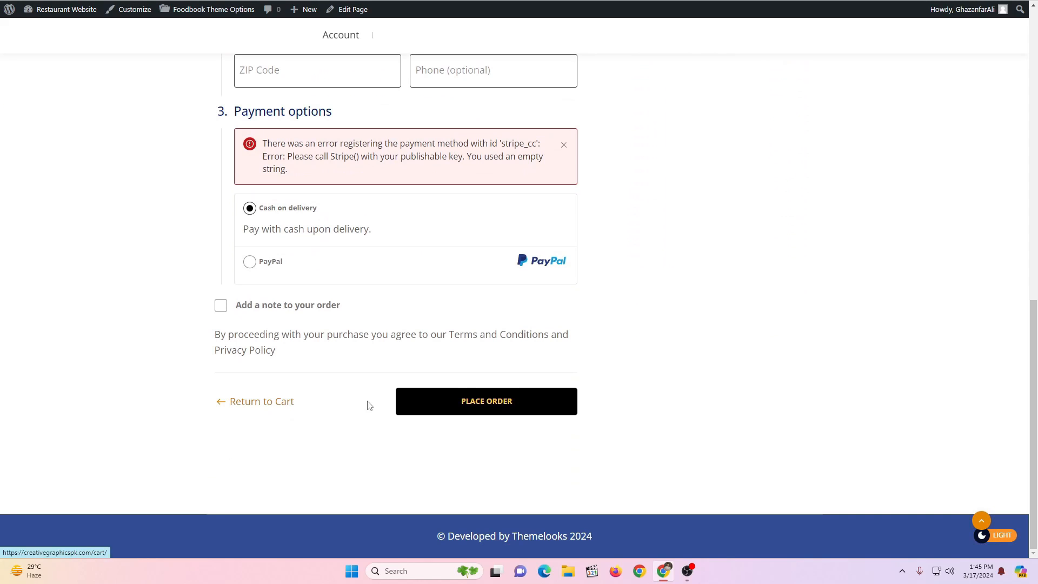
{"action": "left_click", "coordinate": [457, 410]}
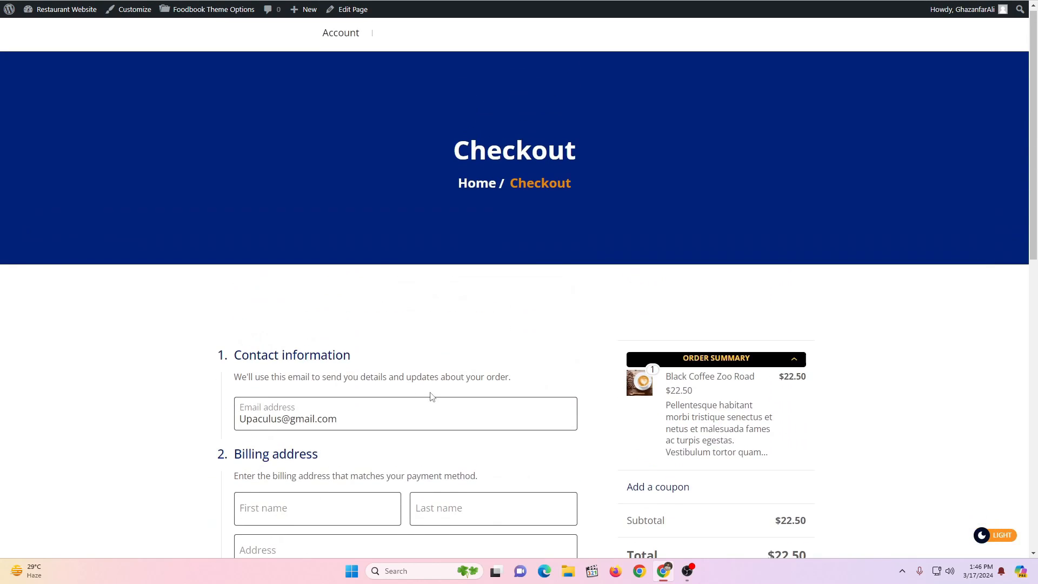
{"action": "scroll", "coordinate": [308, 312], "scroll_direction": "down", "scroll_amount": 2}
{"action": "scroll", "coordinate": [305, 308], "scroll_direction": "up", "scroll_amount": 2}
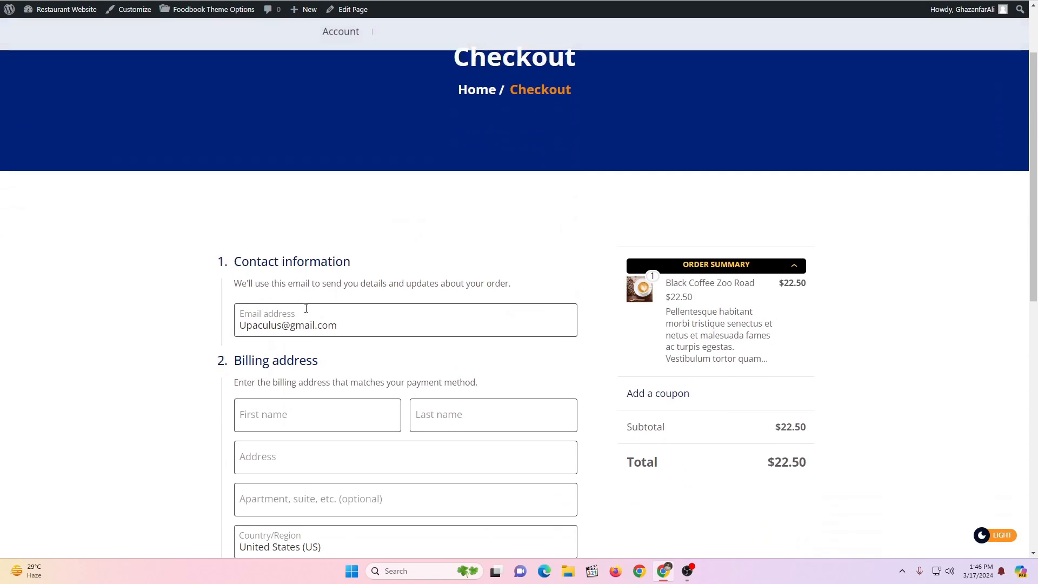
Start a new product in the store admin and title it BBQ Spin Roll, copying the name from the Foodbook demo.
{"action": "key", "text": "ctrl+shift+Tab"}
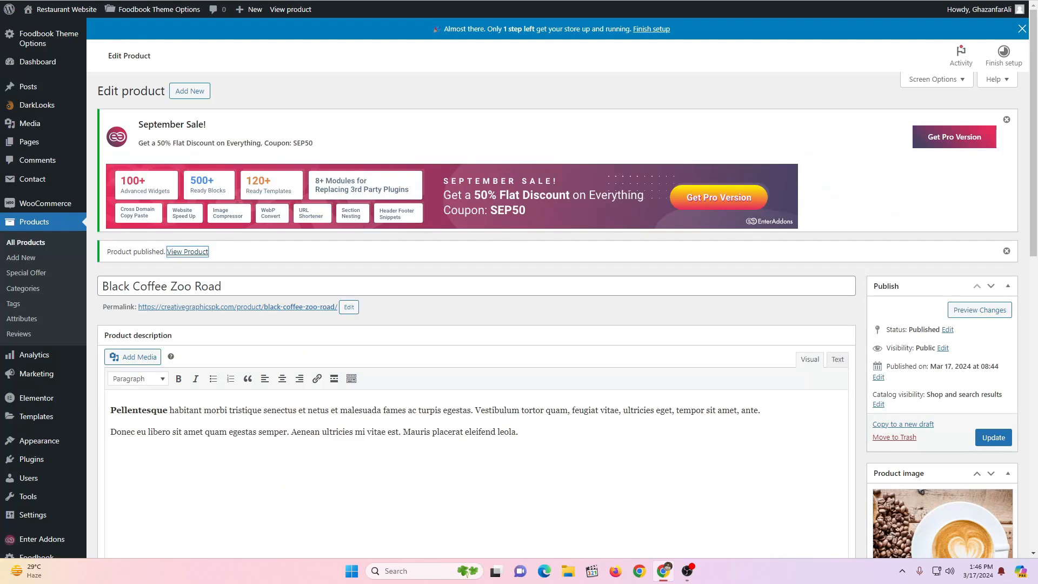
{"action": "left_click", "coordinate": [27, 260]}
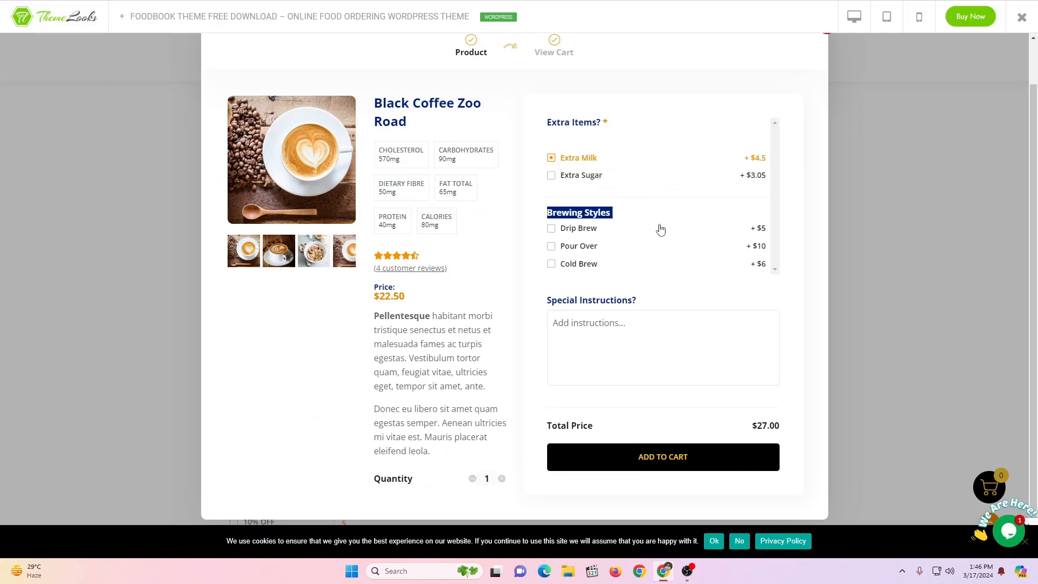
{"action": "left_click", "coordinate": [869, 129]}
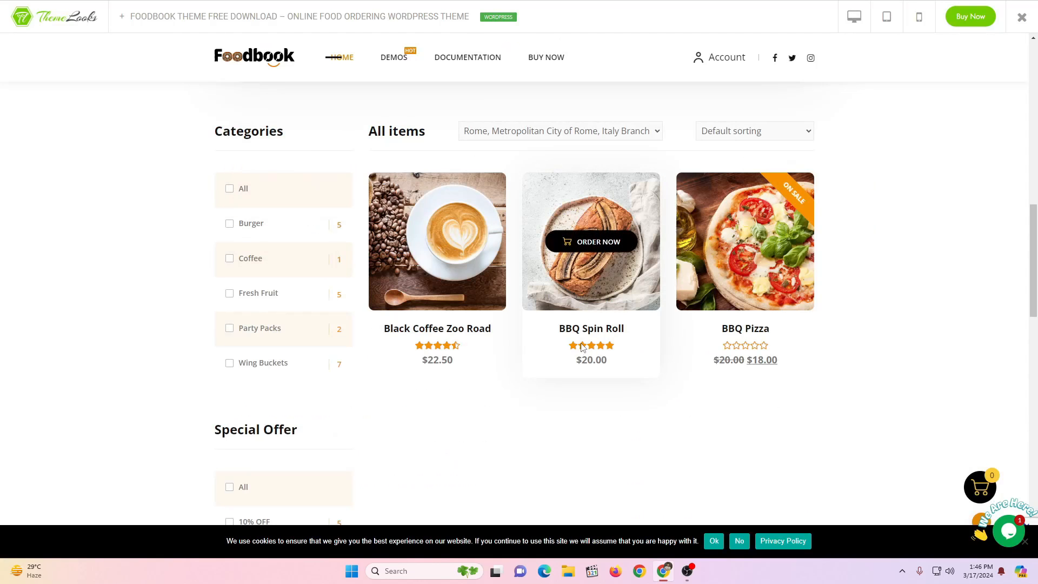
{"action": "left_click", "coordinate": [612, 331]}
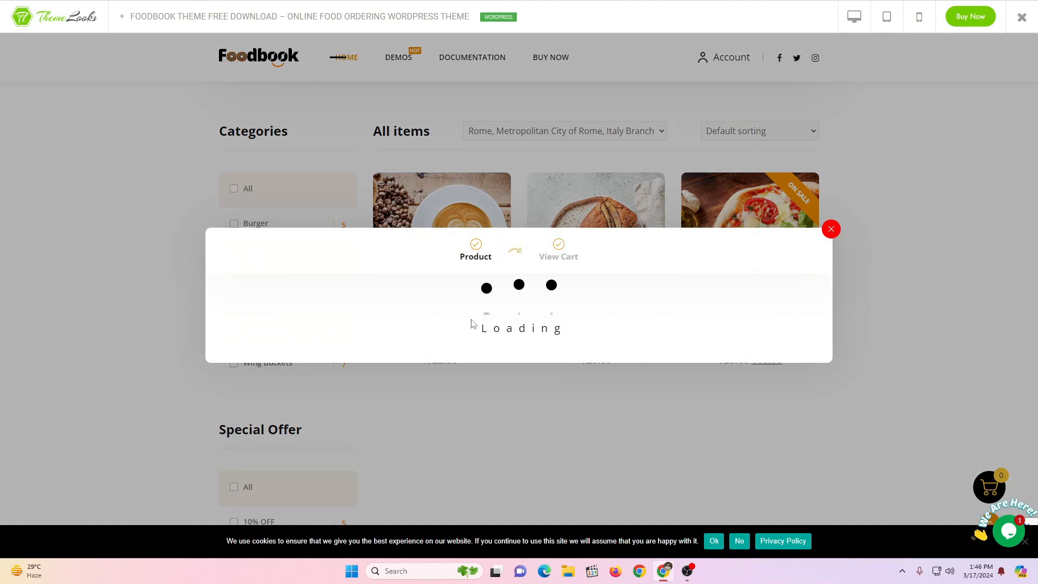
{"action": "left_click_drag", "start_coordinate": [374, 151], "coordinate": [462, 154]}
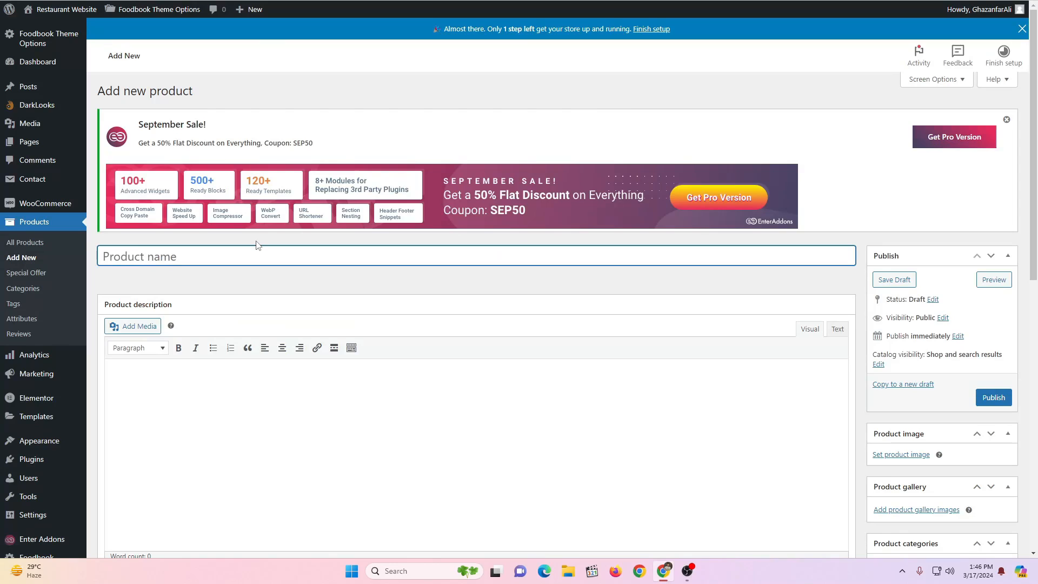
{"action": "type", "text": "BBQ Spin Roll"}
Copy the BBQ Spin Roll description text from the Foodbook demo into the new product's description.
{"action": "key", "text": "alt+Tab"}
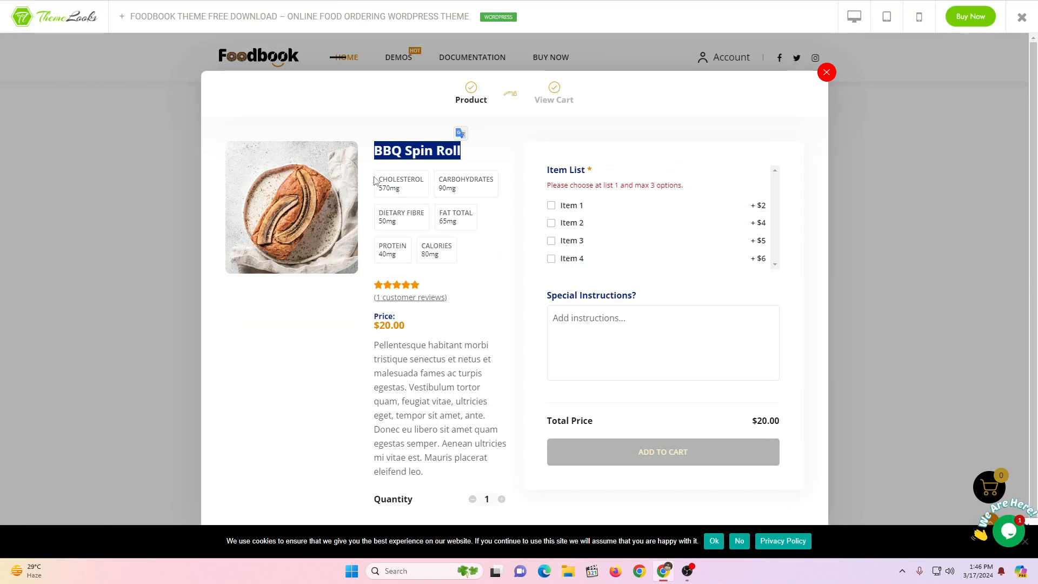
{"action": "left_click_drag", "start_coordinate": [374, 344], "coordinate": [503, 474]}
{"action": "key", "text": "ctrl+c"}
{"action": "key", "text": "alt+Tab"}
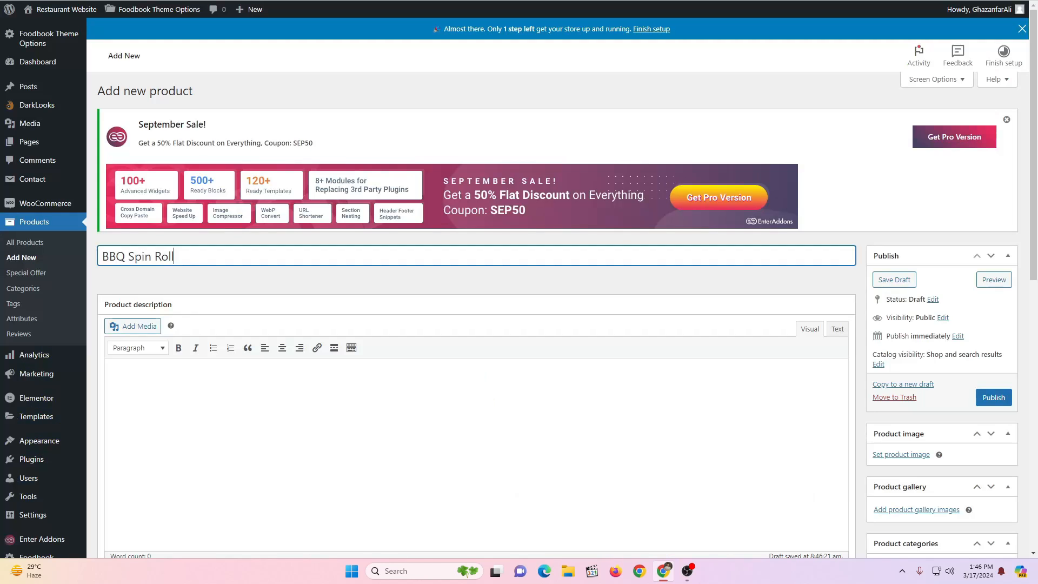
{"action": "left_click", "coordinate": [305, 409]}
{"action": "key", "text": "ctrl+v"}
Set the simple product's regular price to 20 dollars.
{"action": "scroll", "coordinate": [303, 235], "scroll_direction": "down", "scroll_amount": 8}
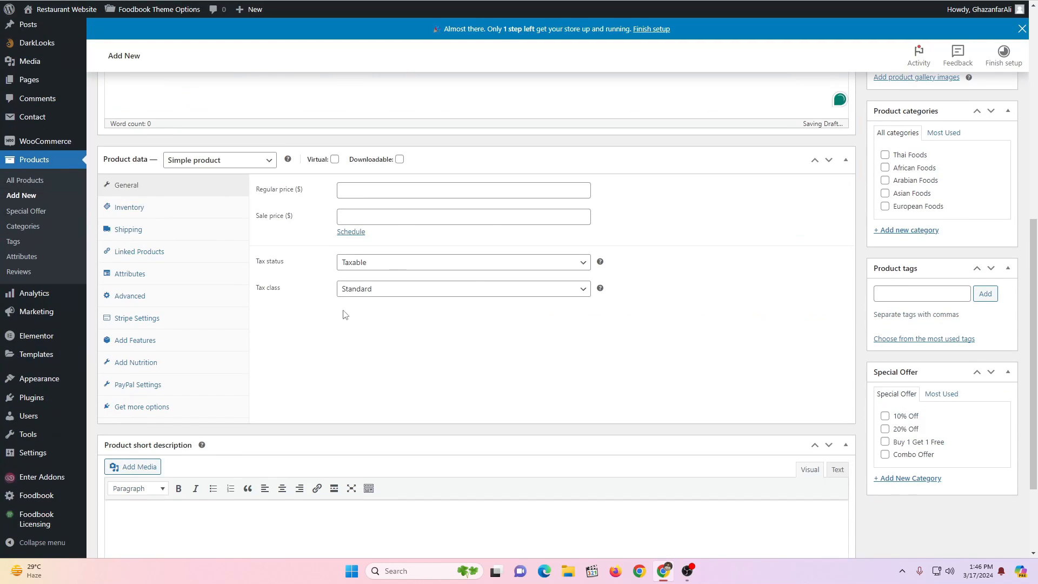
{"action": "left_click", "coordinate": [353, 192]}
{"action": "type", "text": "20"}
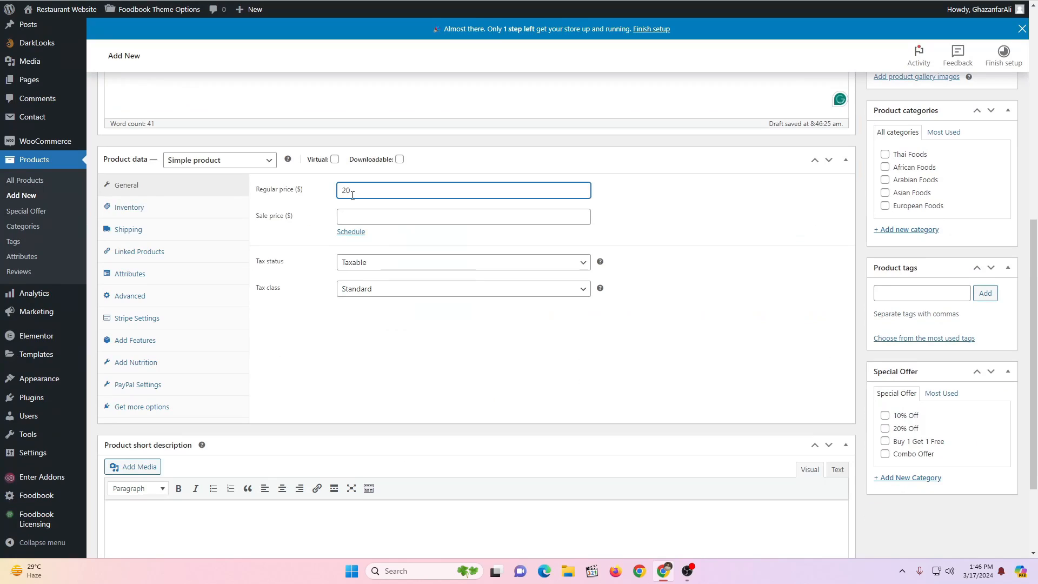
Change the product type to Variable product and set its tax class to GST.
{"action": "left_click", "coordinate": [256, 168]}
{"action": "left_click", "coordinate": [250, 213]}
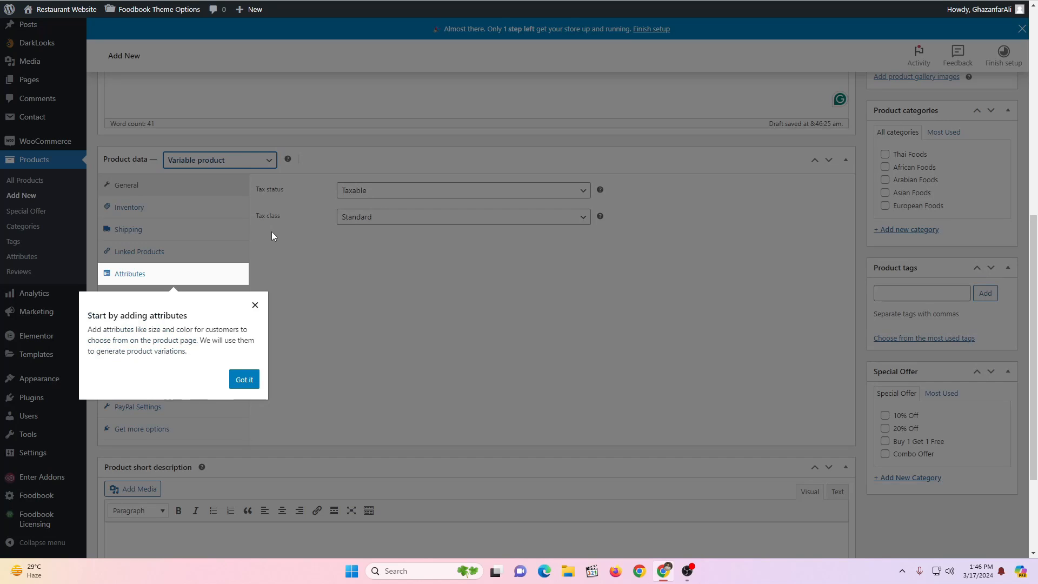
{"action": "left_click", "coordinate": [247, 380]}
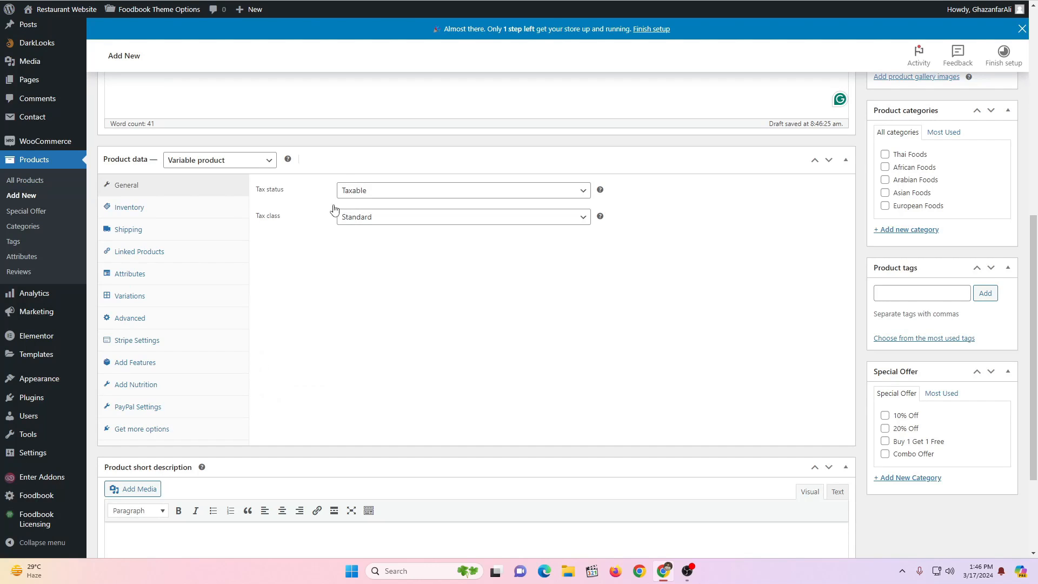
{"action": "left_click", "coordinate": [372, 218]}
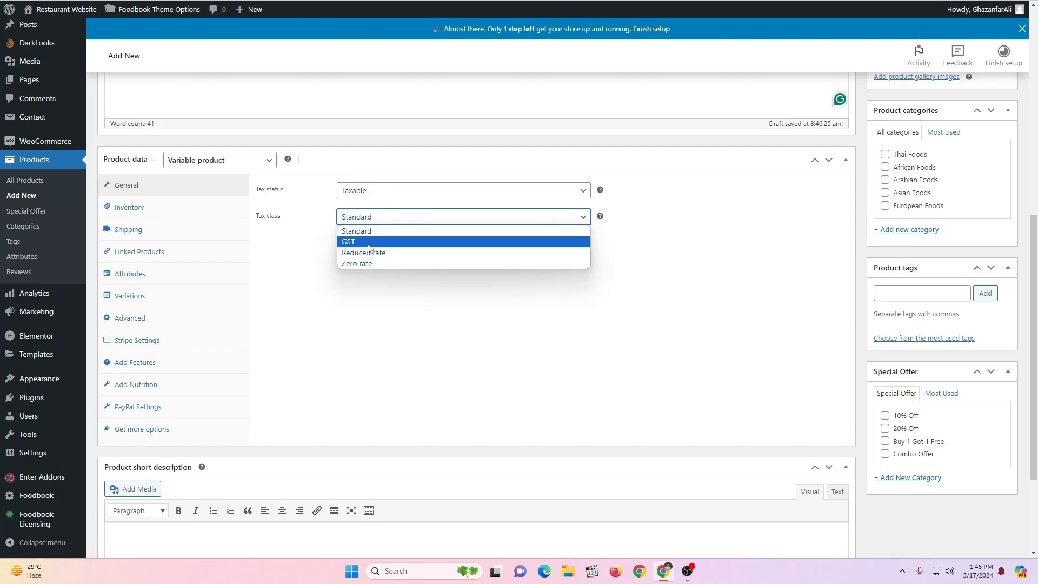
{"action": "left_click", "coordinate": [368, 243]}
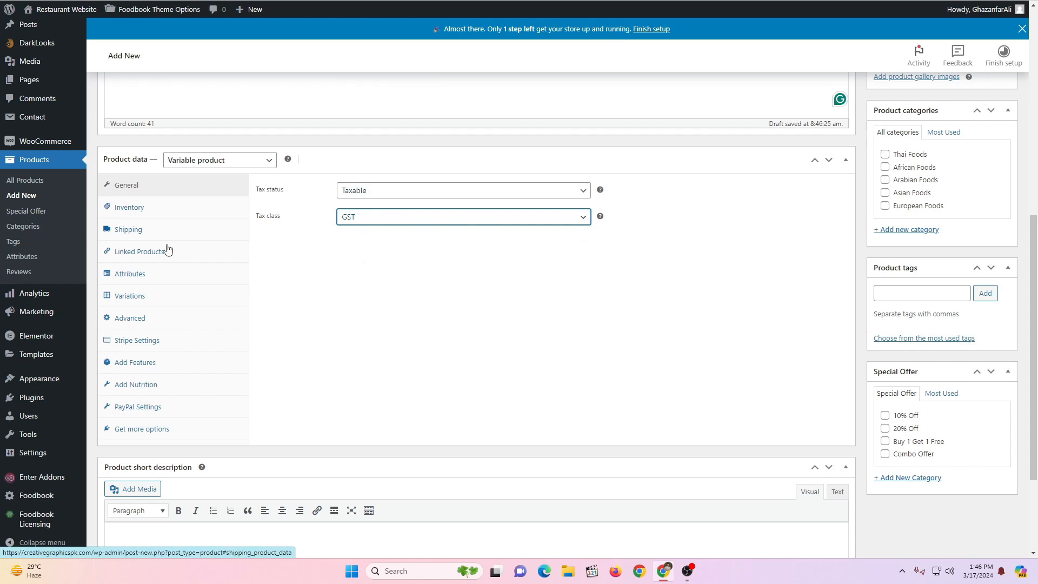
Add the existing Size attribute with all its values, Large, Medium and Small, and save the attributes.
{"action": "left_click", "coordinate": [156, 278]}
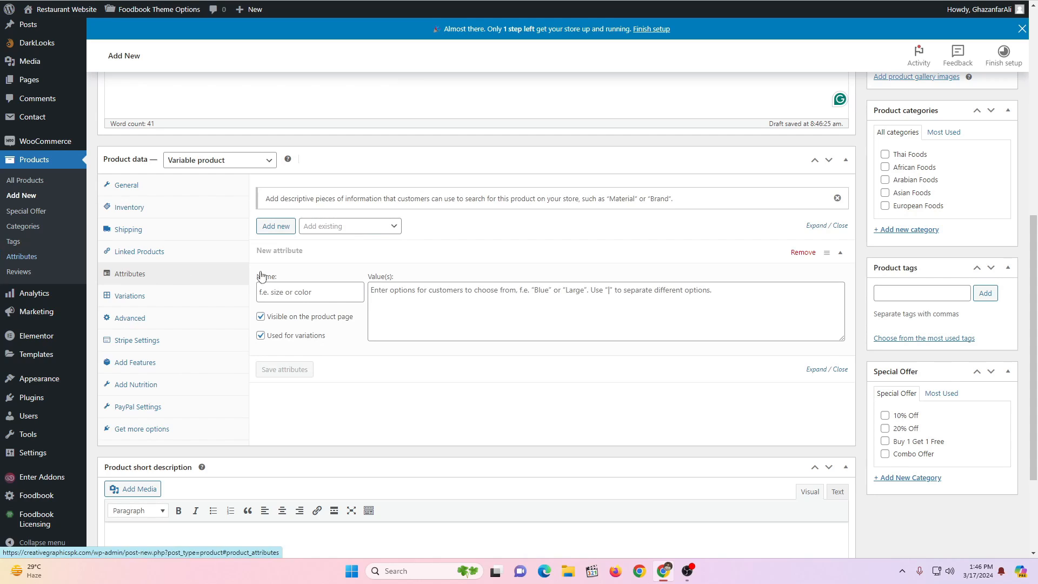
{"action": "left_click", "coordinate": [361, 227]}
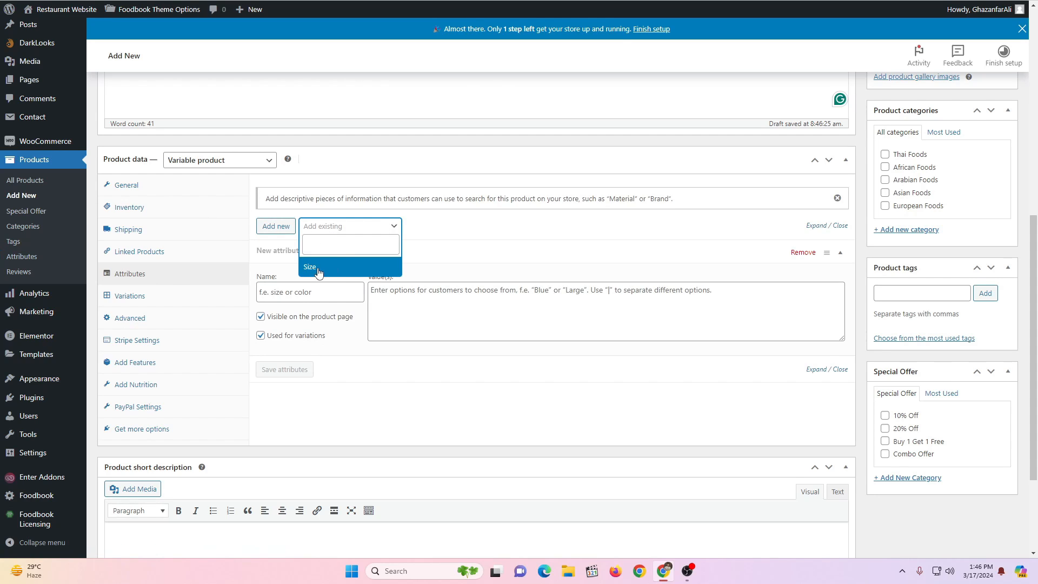
{"action": "left_click", "coordinate": [318, 268]}
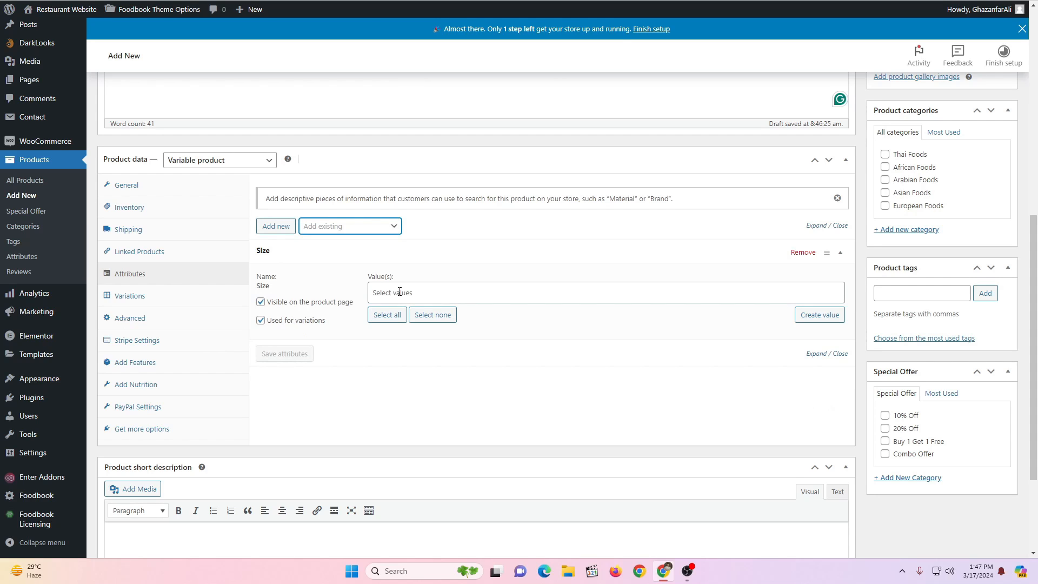
{"action": "left_click", "coordinate": [389, 317]}
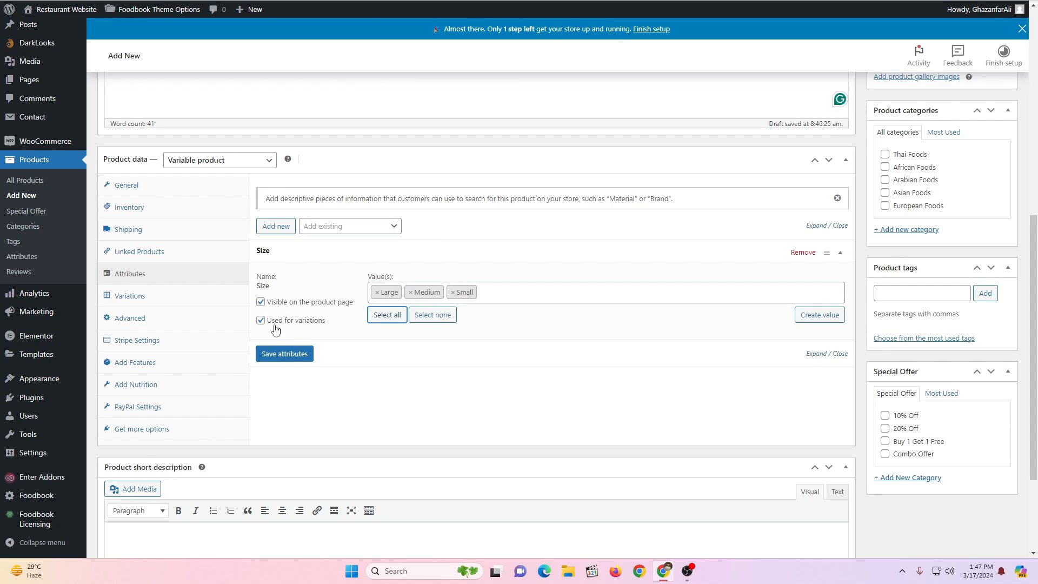
{"action": "left_click", "coordinate": [285, 357]}
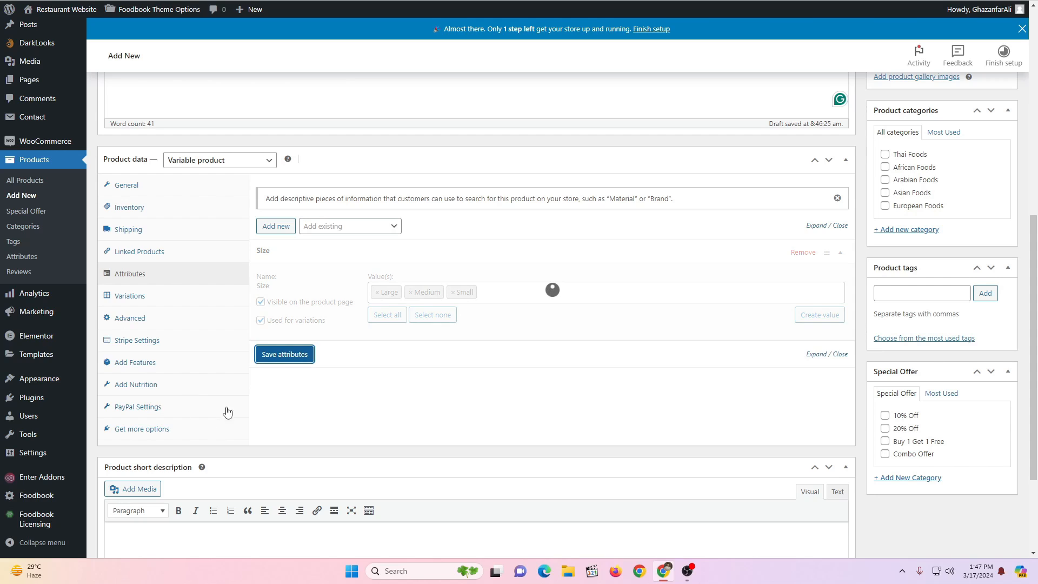
Generate product variations from all values of the Size attribute.
{"action": "left_click", "coordinate": [177, 301]}
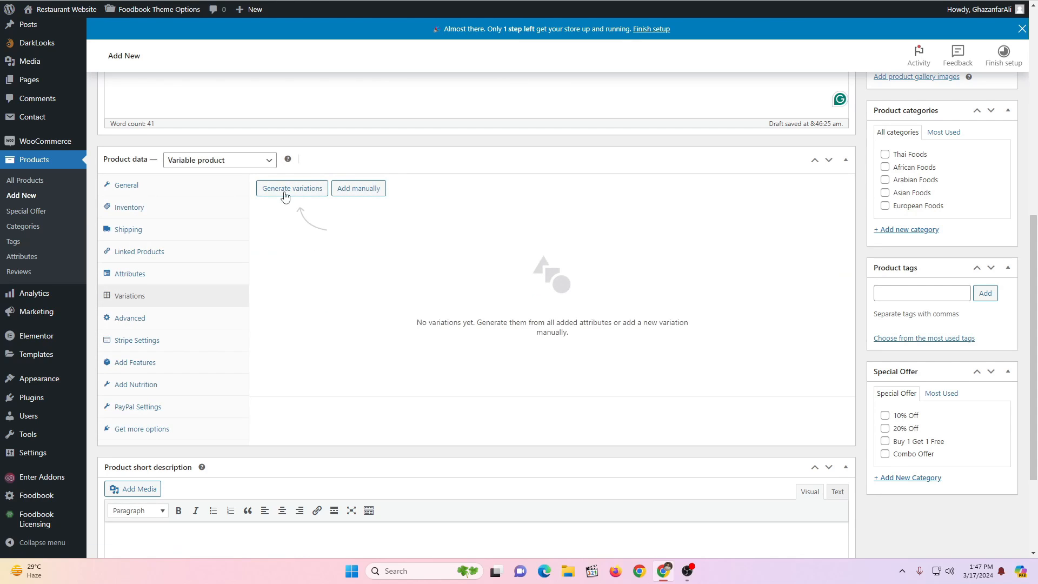
{"action": "left_click", "coordinate": [289, 194]}
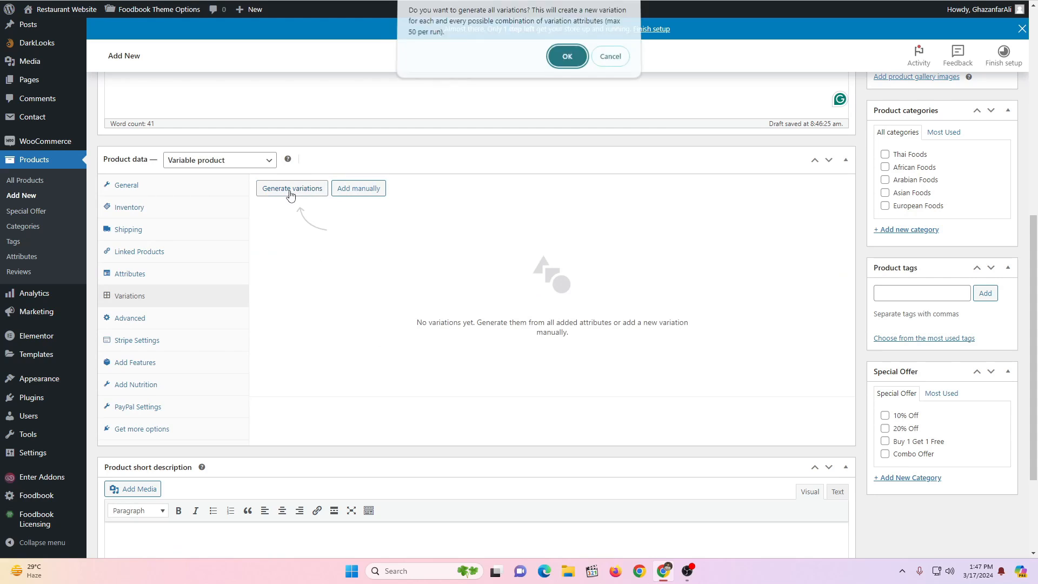
{"action": "left_click", "coordinate": [564, 58]}
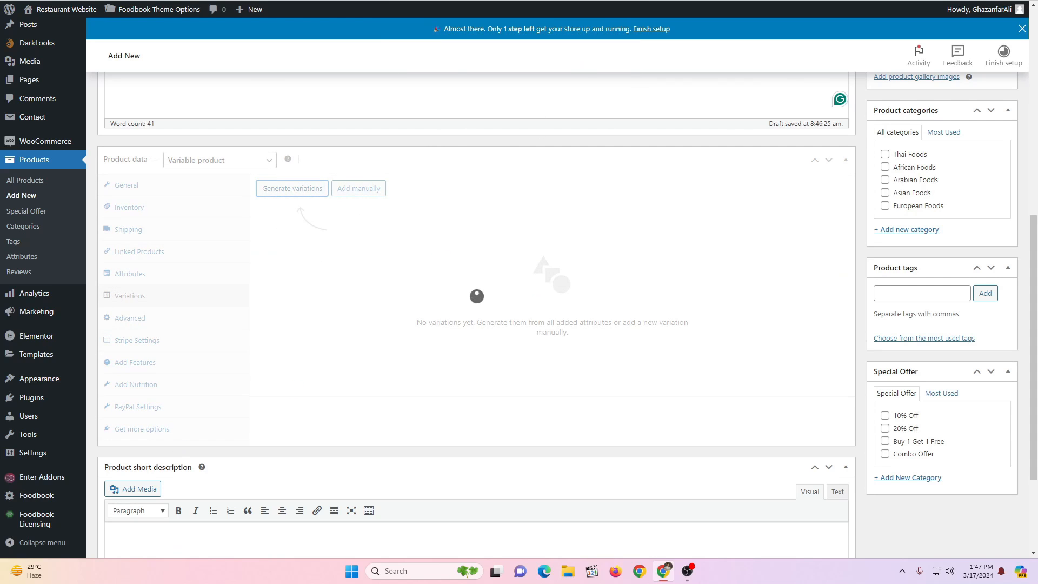
Set the regular price of the Large variation to 20 dollars and of the Medium variation to 22 dollars.
{"action": "left_click", "coordinate": [733, 279]}
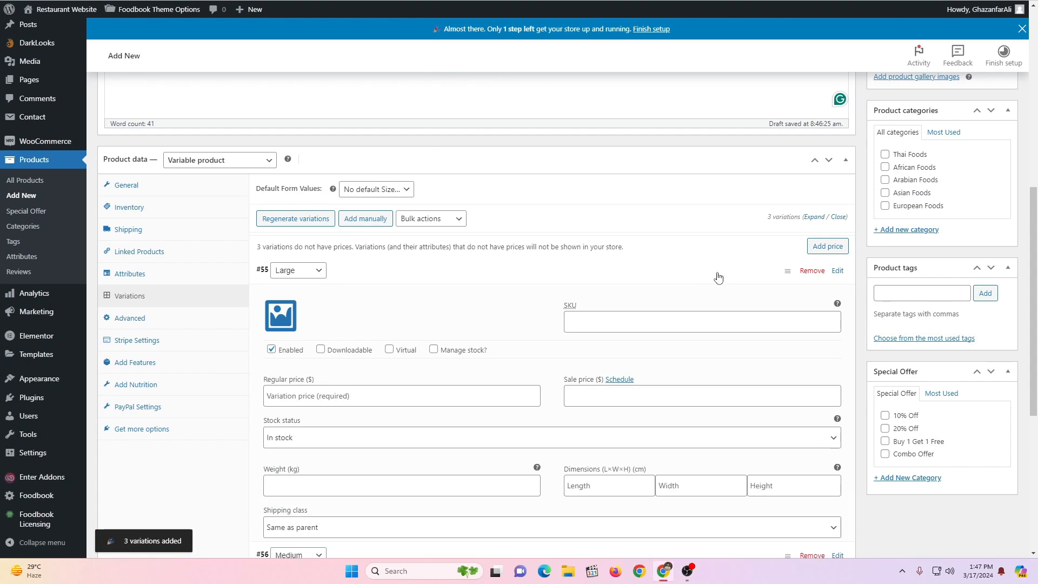
{"action": "scroll", "coordinate": [322, 324], "scroll_direction": "down", "scroll_amount": 2}
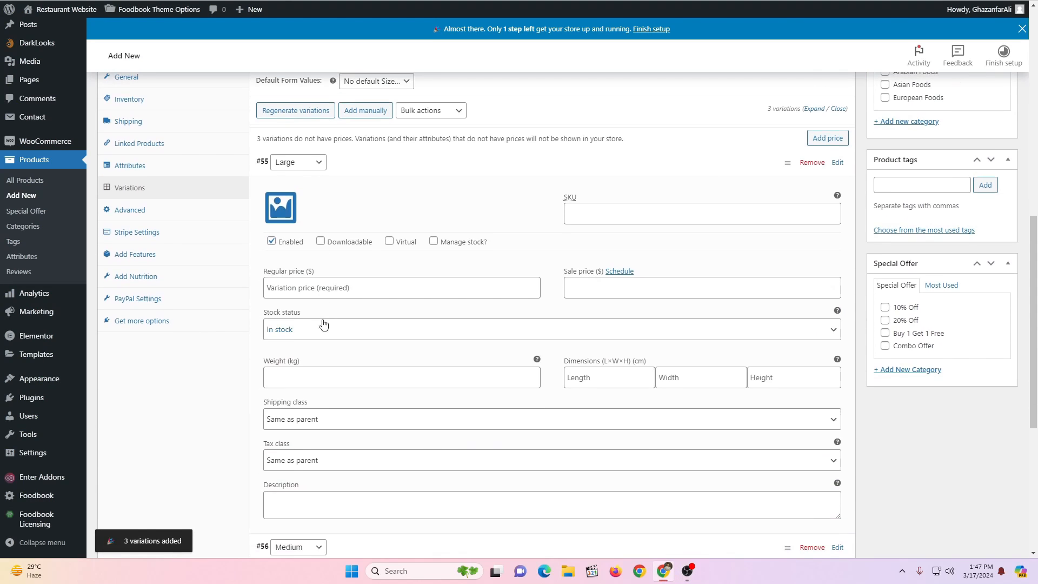
{"action": "left_click", "coordinate": [303, 292]}
{"action": "type", "text": "20"}
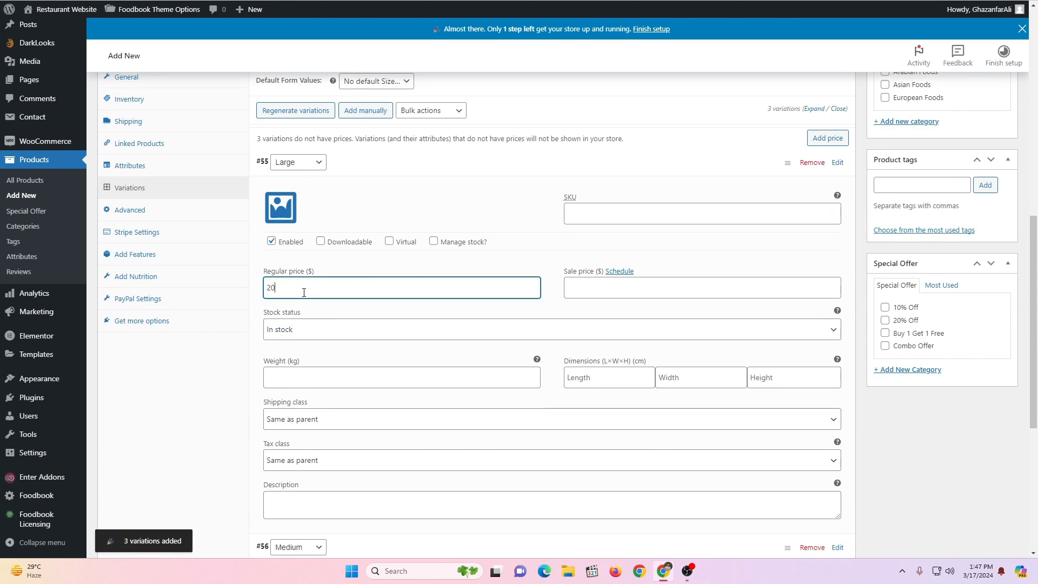
{"action": "scroll", "coordinate": [327, 366], "scroll_direction": "down", "scroll_amount": 4}
{"action": "left_click", "coordinate": [364, 337]}
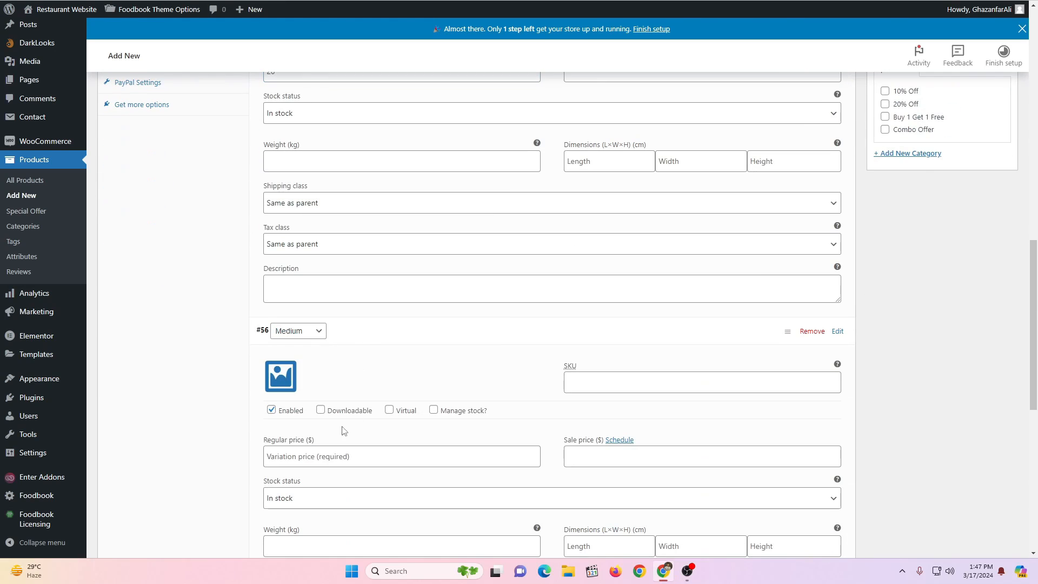
{"action": "left_click", "coordinate": [325, 456]}
{"action": "type", "text": "22"}
{"action": "scroll", "coordinate": [394, 387], "scroll_direction": "down", "scroll_amount": 5}
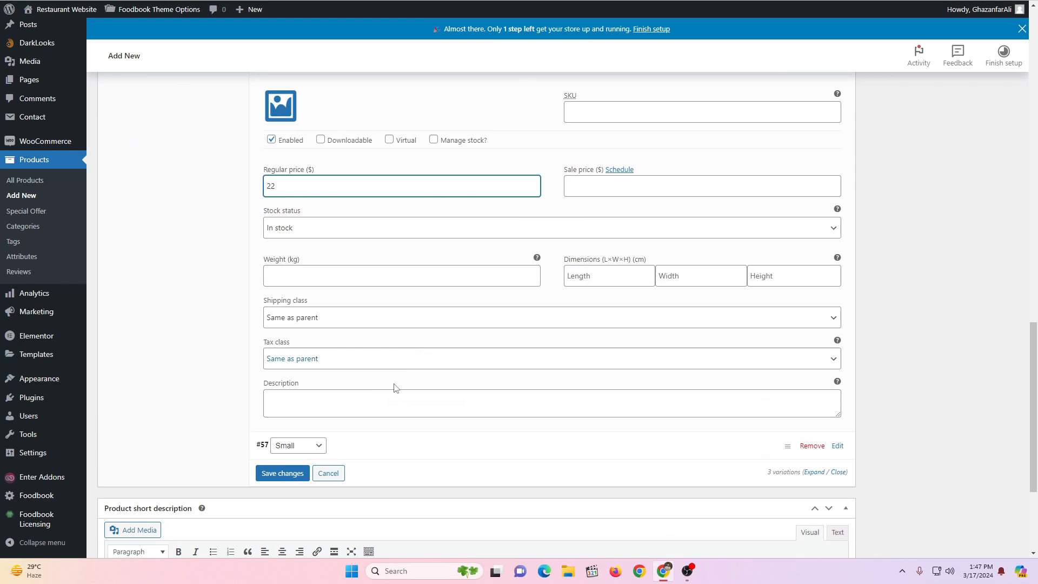
Set the regular price of the Small variation to 18 dollars.
{"action": "left_click", "coordinate": [367, 448]}
{"action": "scroll", "coordinate": [357, 427], "scroll_direction": "down", "scroll_amount": 3}
{"action": "left_click", "coordinate": [326, 414]}
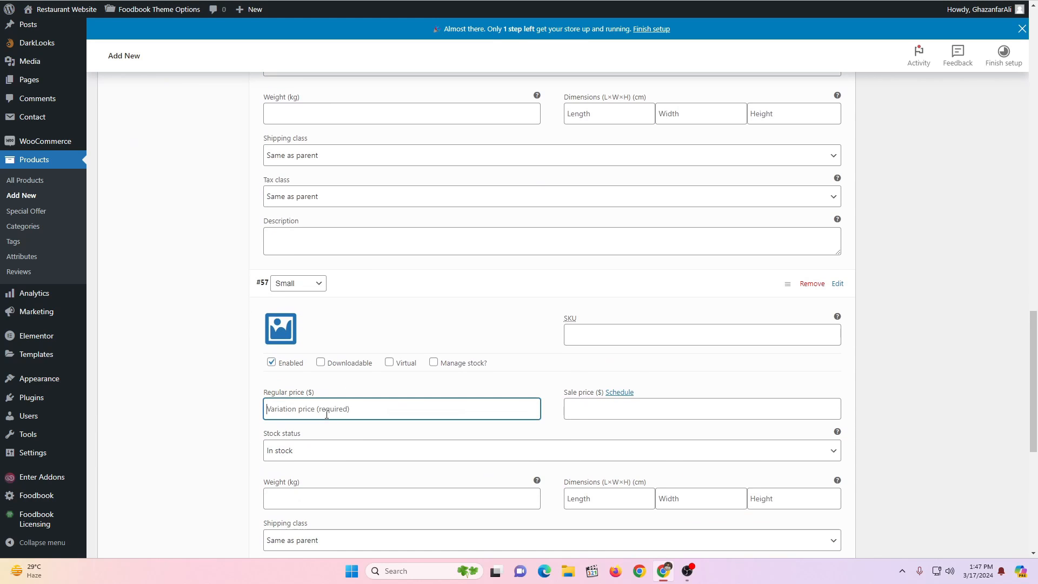
{"action": "type", "text": "18"}
Change the regular price of the Medium variation to 20 dollars and of the Large variation to 25 dollars.
{"action": "scroll", "coordinate": [319, 311], "scroll_direction": "up", "scroll_amount": 5}
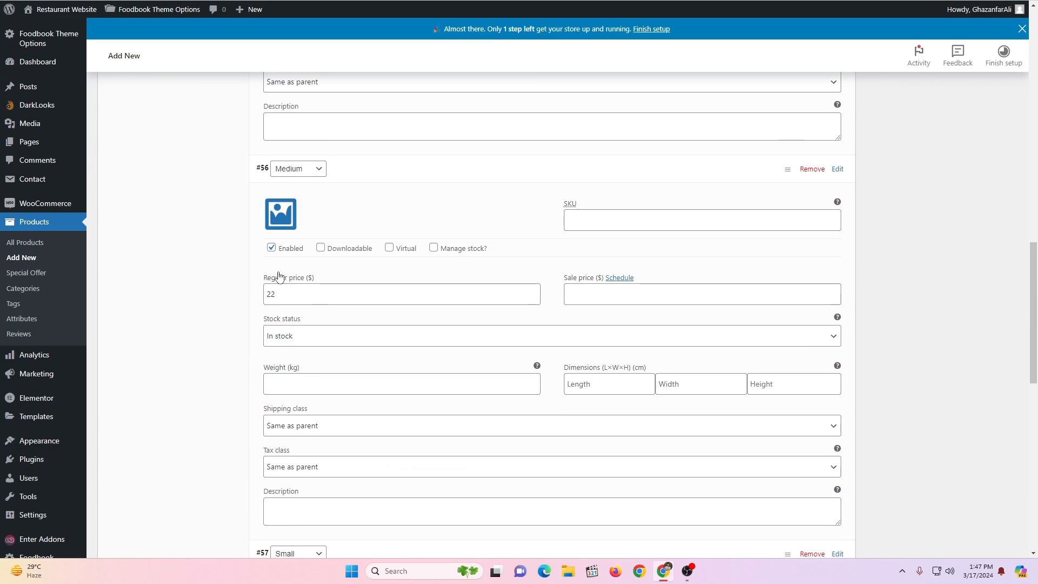
{"action": "double_click", "coordinate": [282, 294]}
{"action": "type", "text": "20"}
{"action": "scroll", "coordinate": [347, 294], "scroll_direction": "up", "scroll_amount": 3}
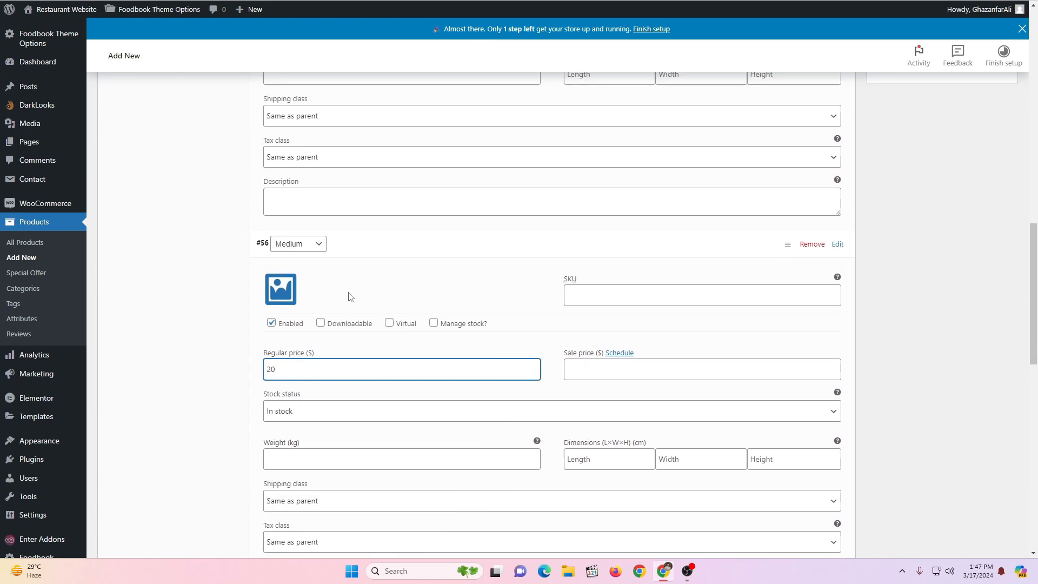
{"action": "scroll", "coordinate": [302, 212], "scroll_direction": "up", "scroll_amount": 2}
{"action": "left_click", "coordinate": [272, 179]}
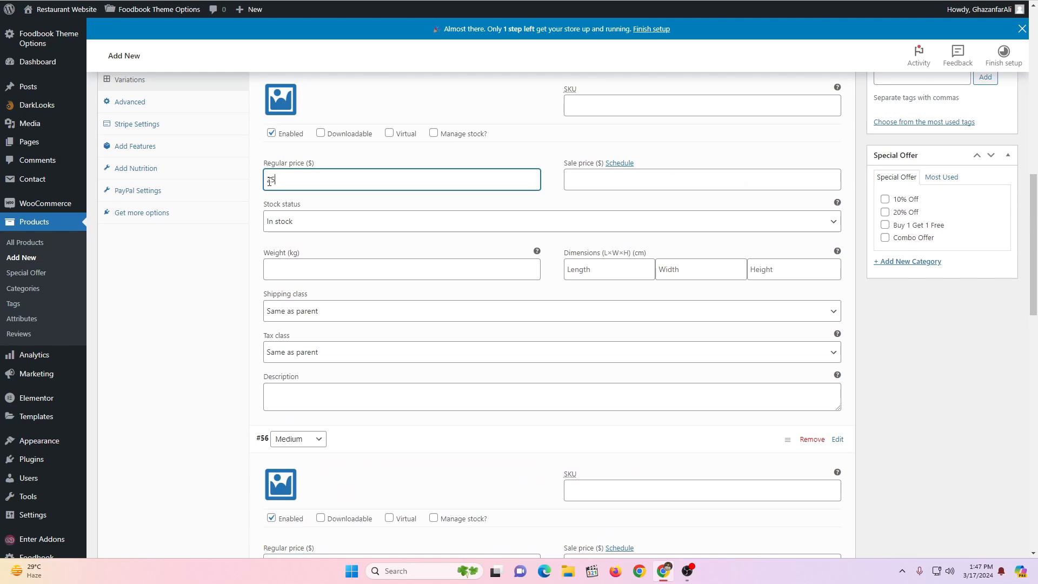
Assign the banana bread loaf picture from the media library as the Large variation's image.
{"action": "scroll", "coordinate": [236, 290], "scroll_direction": "down", "scroll_amount": 13}
{"action": "scroll", "coordinate": [229, 288], "scroll_direction": "up", "scroll_amount": 7}
{"action": "scroll", "coordinate": [226, 288], "scroll_direction": "up", "scroll_amount": 11}
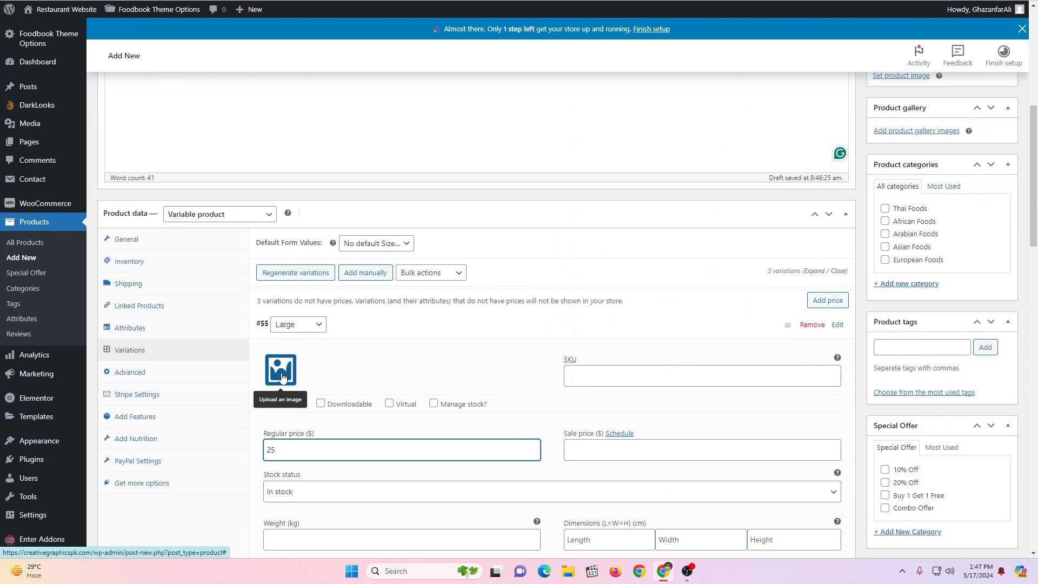
{"action": "left_click", "coordinate": [282, 380]}
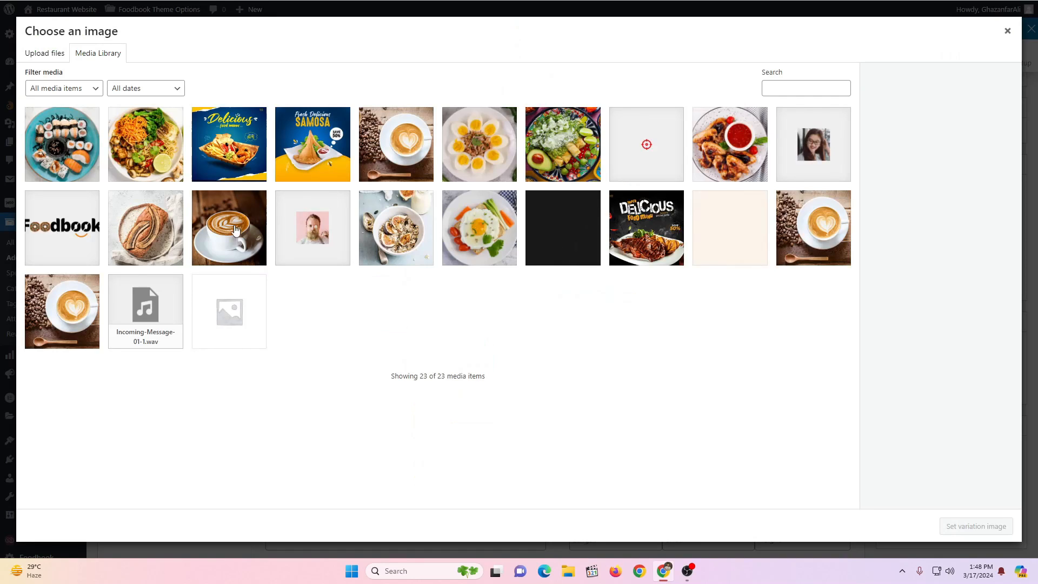
{"action": "left_click", "coordinate": [155, 237]}
{"action": "left_click", "coordinate": [968, 527]}
Assign the same banana bread loaf picture as the image of the Medium and Small variations.
{"action": "scroll", "coordinate": [382, 328], "scroll_direction": "down", "scroll_amount": 5}
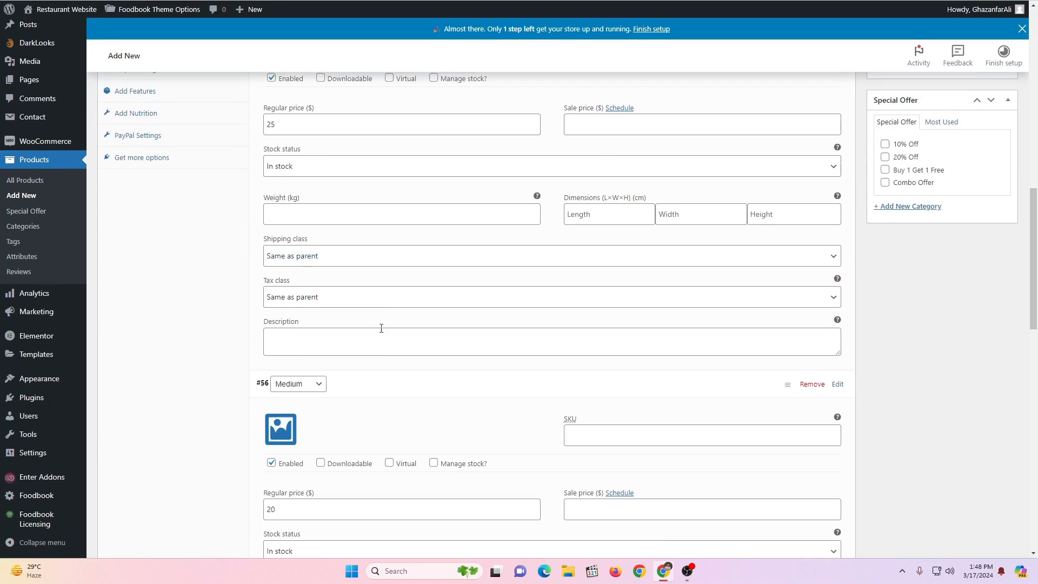
{"action": "scroll", "coordinate": [325, 282], "scroll_direction": "down", "scroll_amount": 4}
{"action": "left_click", "coordinate": [281, 210]}
{"action": "left_click", "coordinate": [967, 527]}
{"action": "scroll", "coordinate": [341, 352], "scroll_direction": "down", "scroll_amount": 4}
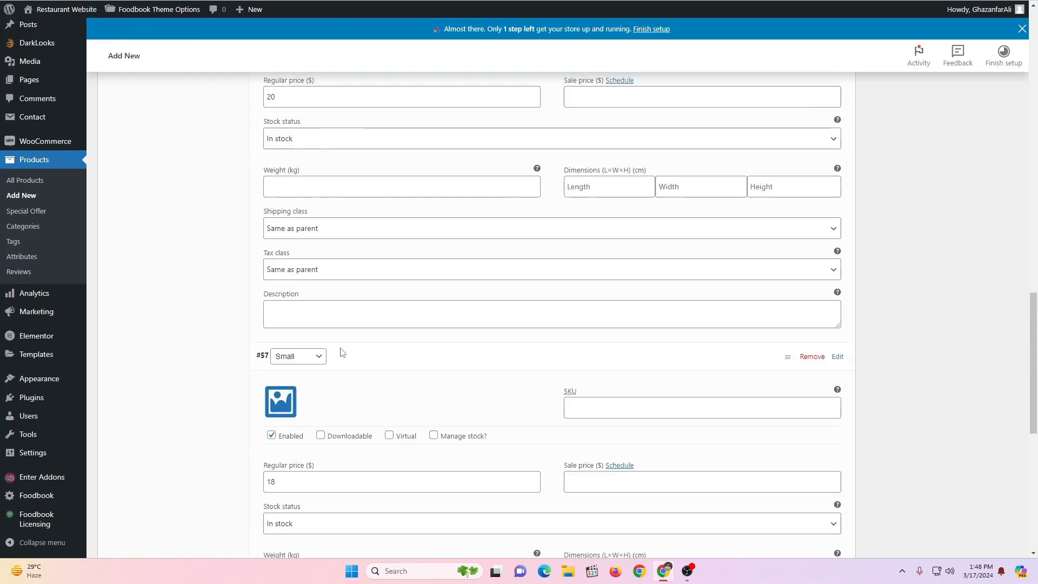
{"action": "scroll", "coordinate": [342, 353], "scroll_direction": "down", "scroll_amount": 2}
{"action": "left_click", "coordinate": [278, 271]}
{"action": "left_click", "coordinate": [142, 218]}
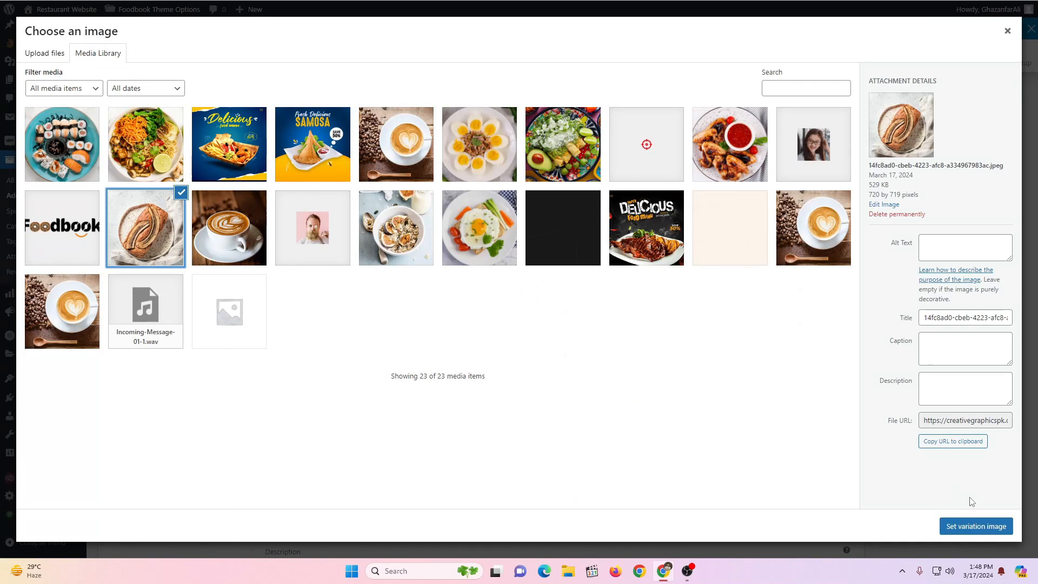
{"action": "left_click", "coordinate": [971, 526]}
Review the three size variations and save their changes.
{"action": "scroll", "coordinate": [267, 346], "scroll_direction": "up", "scroll_amount": 15}
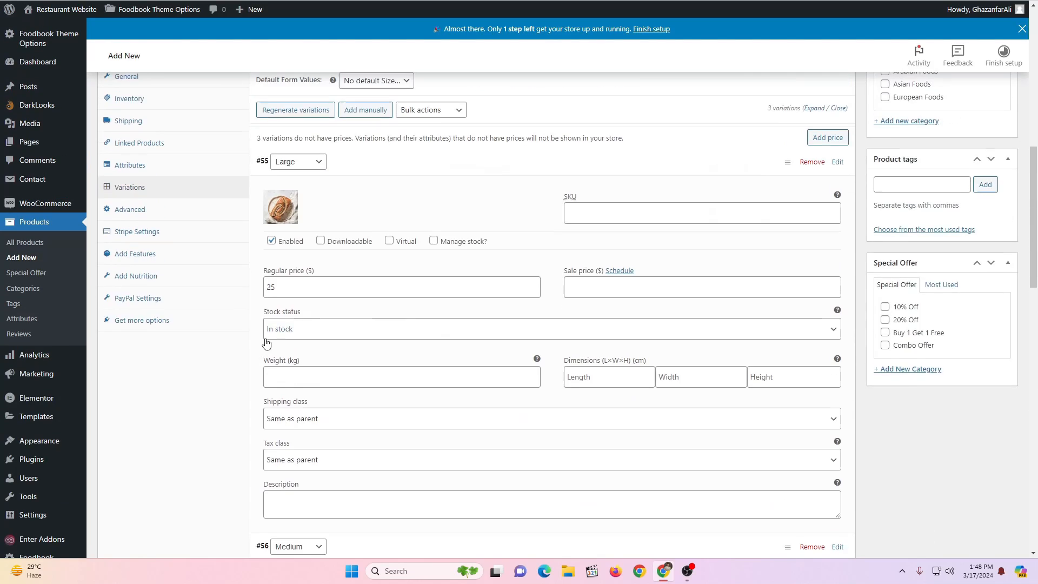
{"action": "scroll", "coordinate": [267, 344], "scroll_direction": "up", "scroll_amount": 4}
{"action": "scroll", "coordinate": [267, 344], "scroll_direction": "down", "scroll_amount": 15}
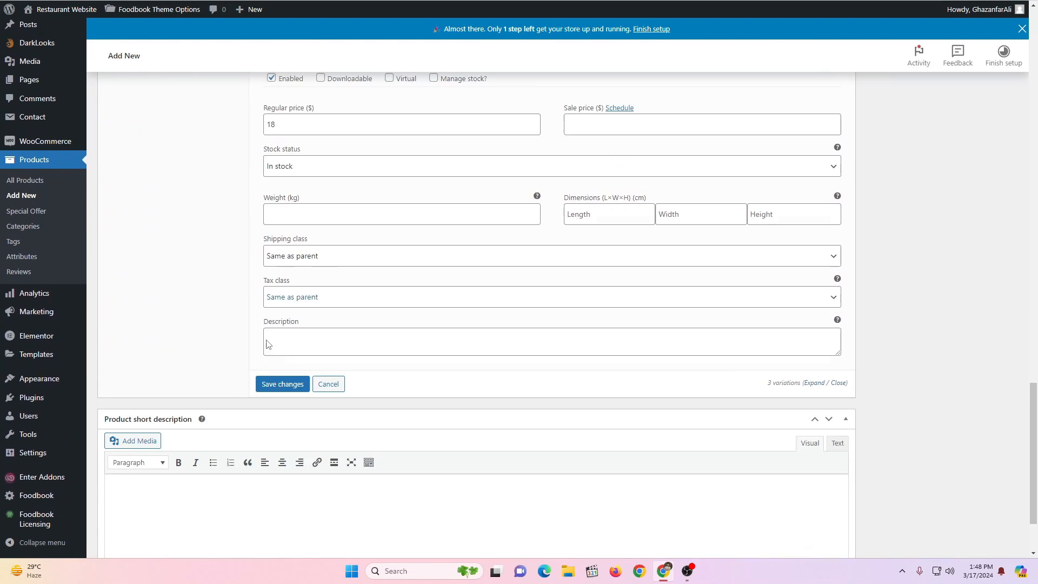
{"action": "scroll", "coordinate": [267, 345], "scroll_direction": "down", "scroll_amount": 2}
{"action": "left_click", "coordinate": [280, 288]}
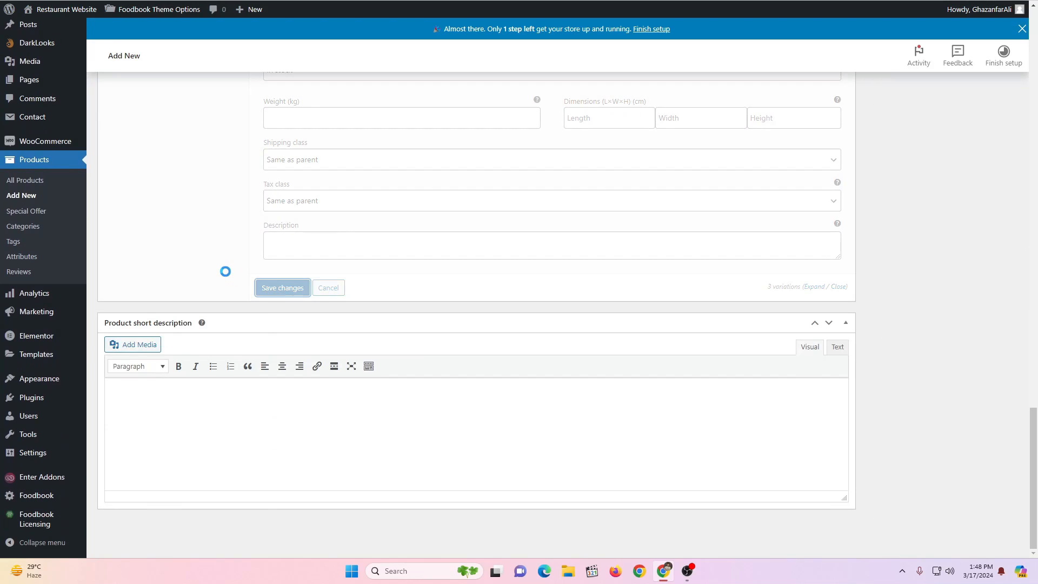
{"action": "scroll", "coordinate": [225, 272], "scroll_direction": "up", "scroll_amount": 13}
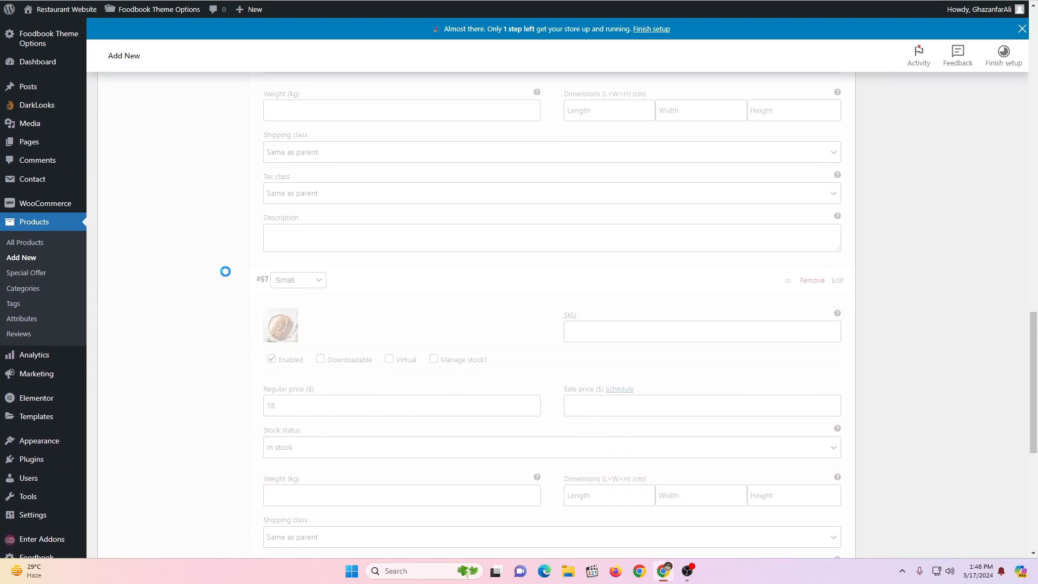
{"action": "scroll", "coordinate": [226, 274], "scroll_direction": "down", "scroll_amount": 2}
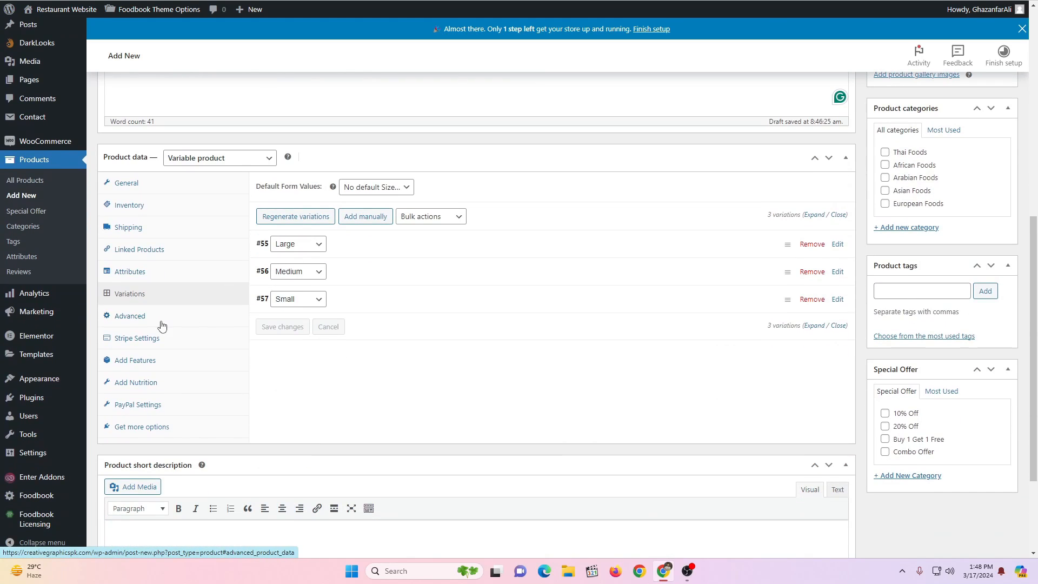
Add a product feature group titled Item List, copying the heading from the BBQ Spin Roll page of the Foodbook demo.
{"action": "left_click", "coordinate": [158, 371]}
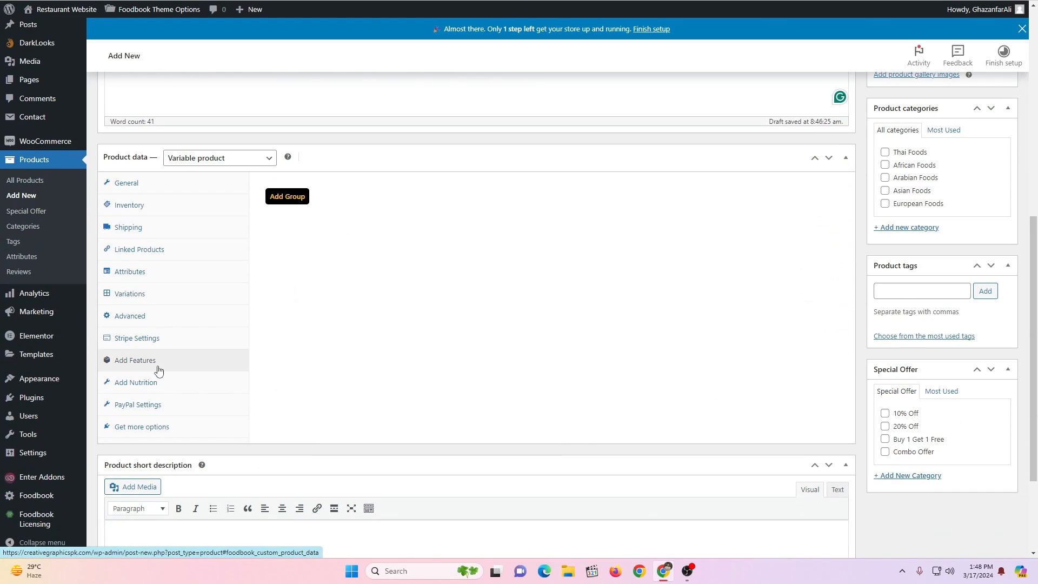
{"action": "key", "text": "ctrl+Tab"}
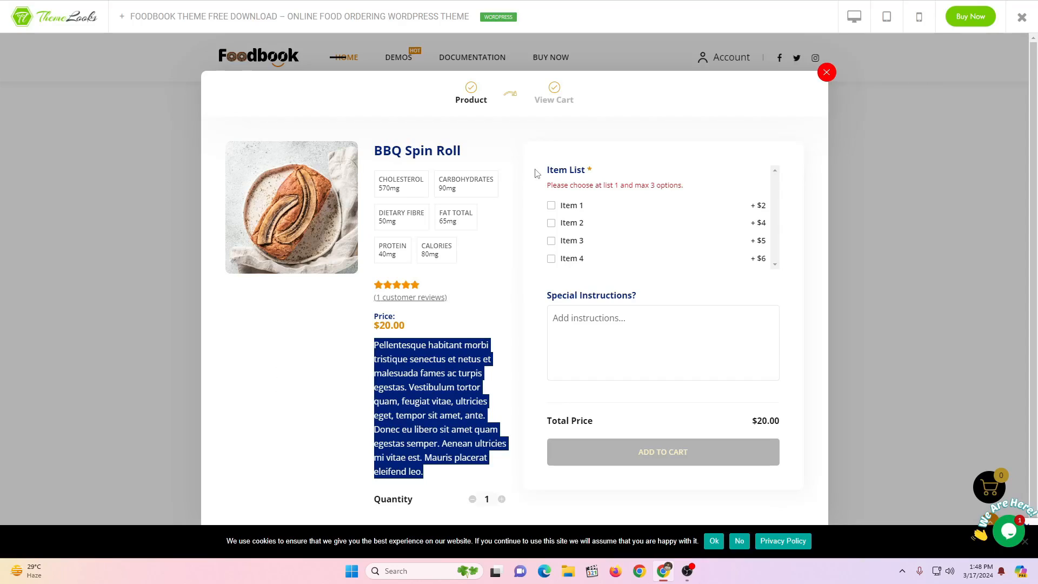
{"action": "left_click_drag", "start_coordinate": [548, 168], "coordinate": [586, 170]}
{"action": "key", "text": "ctrl+Tab"}
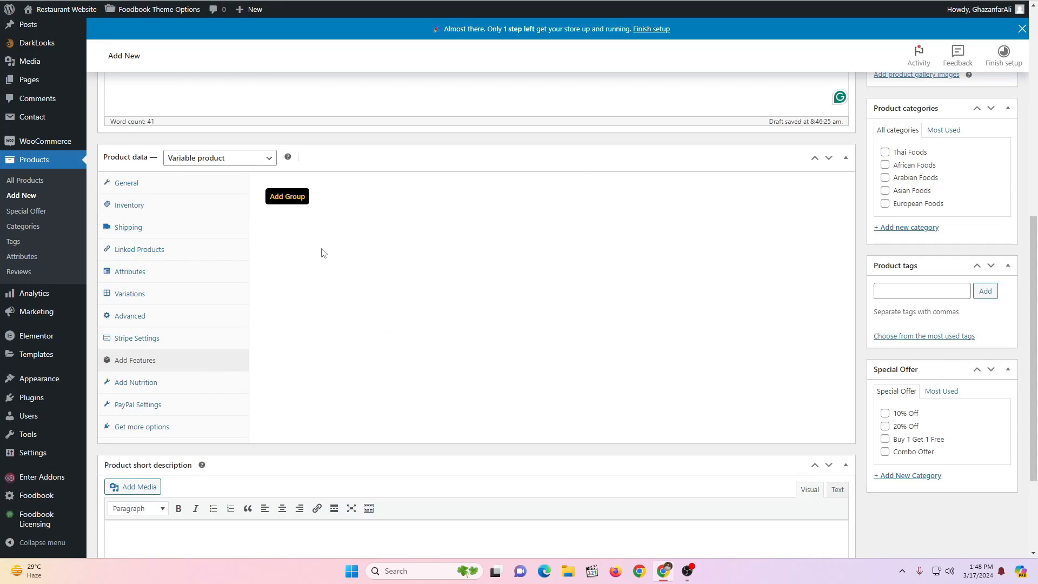
{"action": "left_click", "coordinate": [286, 197]}
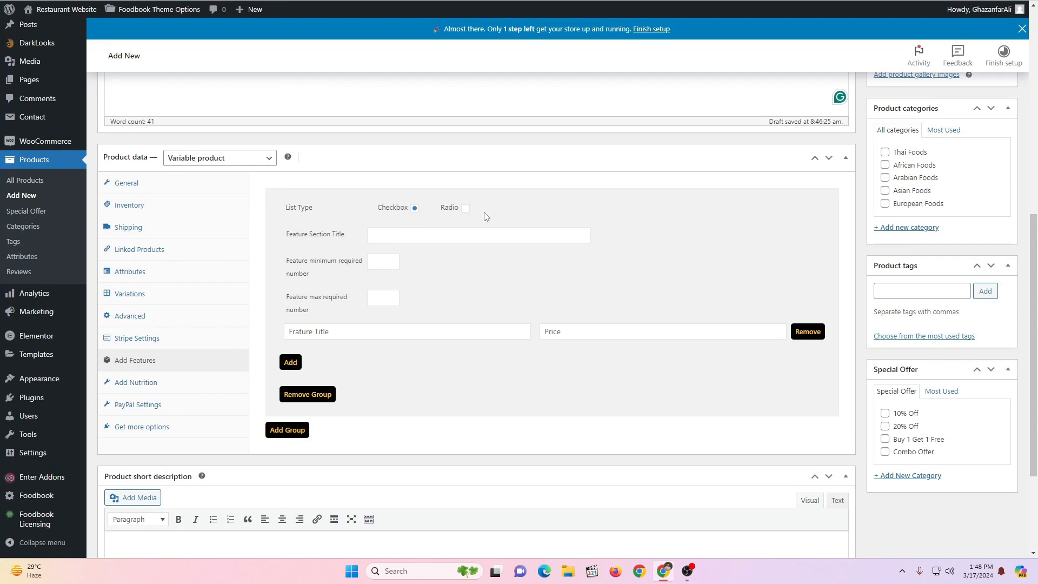
{"action": "left_click", "coordinate": [424, 237]}
{"action": "type", "text": "Item List"}
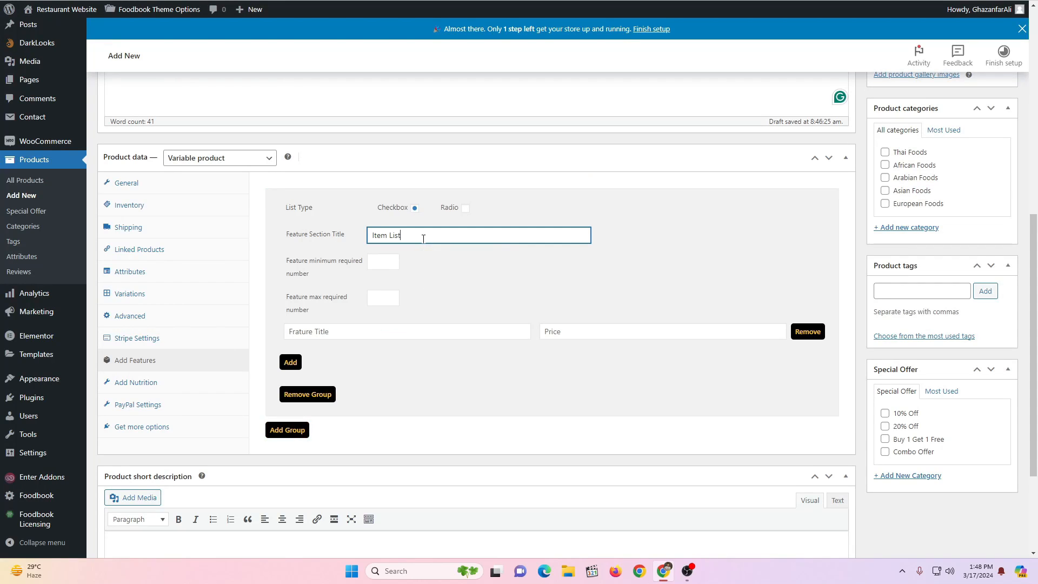
Fill the Item List group with the features Extra Milk priced at 5 and Extra Sugur priced at 10.
{"action": "left_click", "coordinate": [362, 333]}
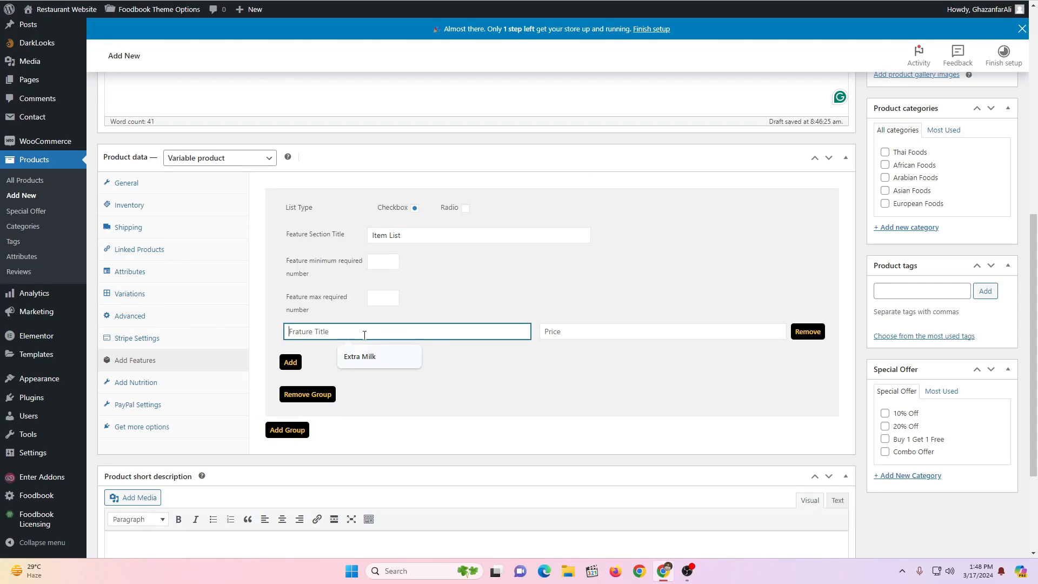
{"action": "left_click", "coordinate": [360, 356]}
{"action": "left_click", "coordinate": [295, 363]}
{"action": "left_click", "coordinate": [308, 356]}
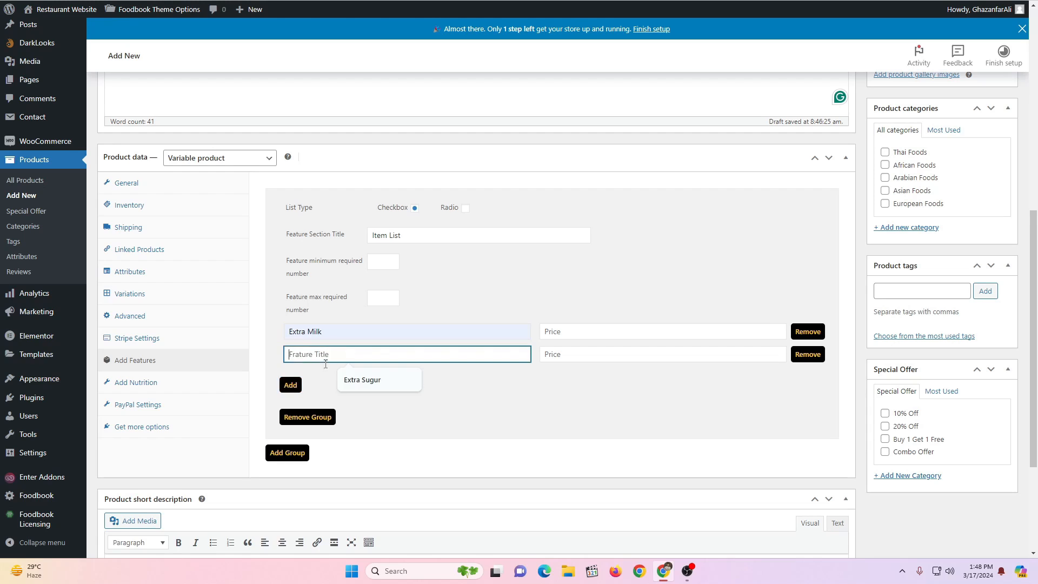
{"action": "left_click", "coordinate": [354, 380]}
{"action": "left_click", "coordinate": [566, 331]}
{"action": "type", "text": "5"}
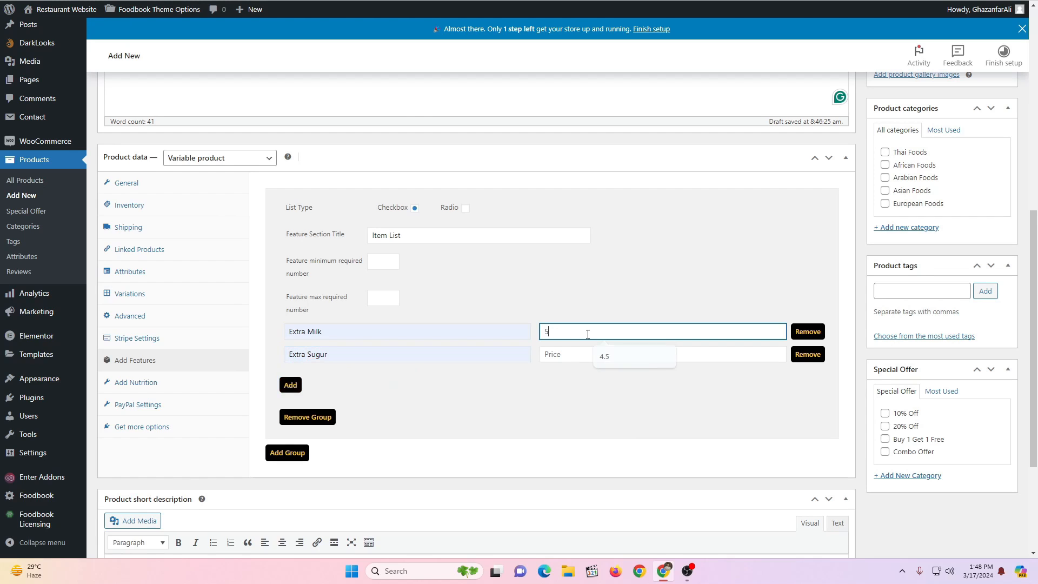
{"action": "left_click", "coordinate": [565, 355]}
{"action": "type", "text": "10"}
Add the nutrition entries CHOLESTEROL with 570mg and CARBOHYDRATES with 90mg to the product.
{"action": "left_click", "coordinate": [180, 384]}
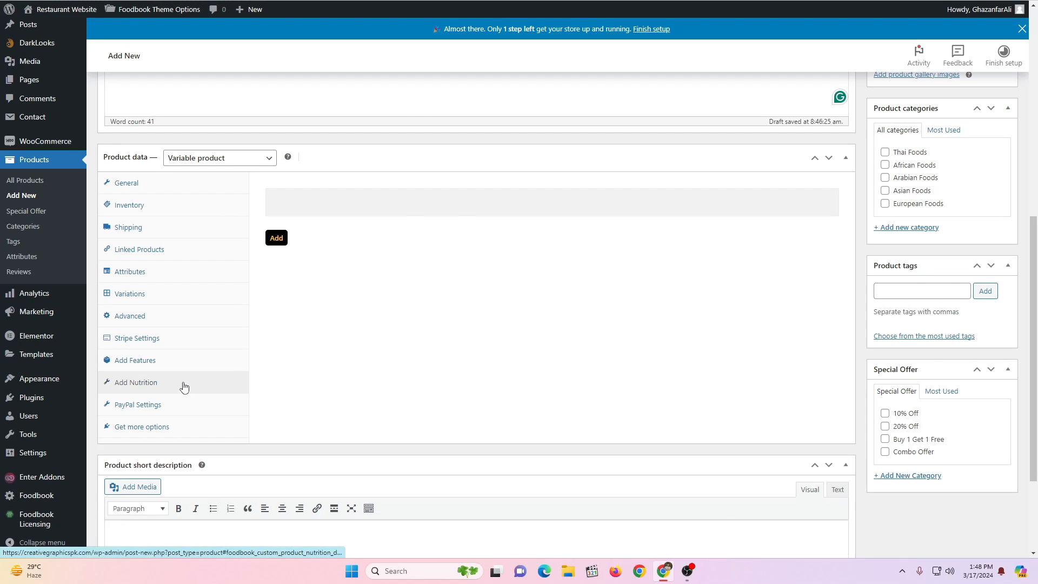
{"action": "left_click", "coordinate": [277, 239]}
{"action": "left_click", "coordinate": [324, 209]}
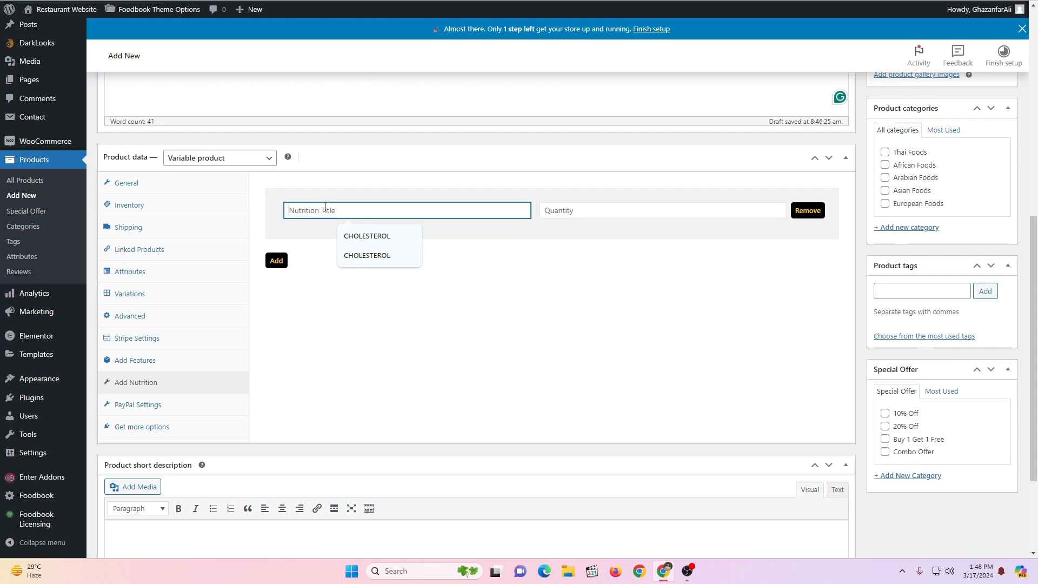
{"action": "left_click", "coordinate": [350, 243]}
{"action": "left_click", "coordinate": [276, 261]}
{"action": "left_click", "coordinate": [346, 233]}
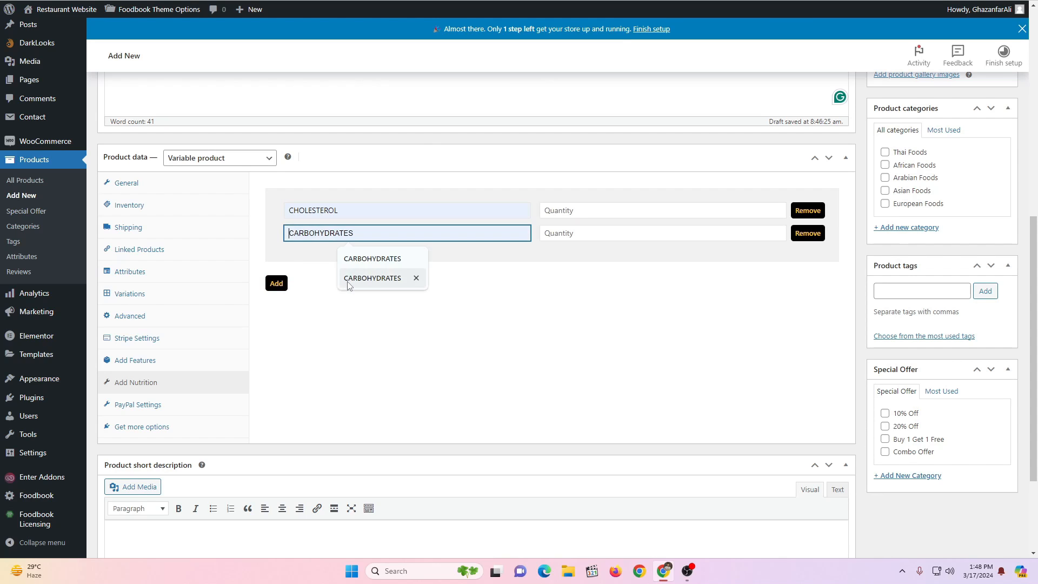
{"action": "left_click", "coordinate": [367, 257]}
{"action": "left_click", "coordinate": [557, 211]}
{"action": "left_click", "coordinate": [606, 234]}
{"action": "left_click", "coordinate": [568, 233]}
{"action": "left_click", "coordinate": [606, 258]}
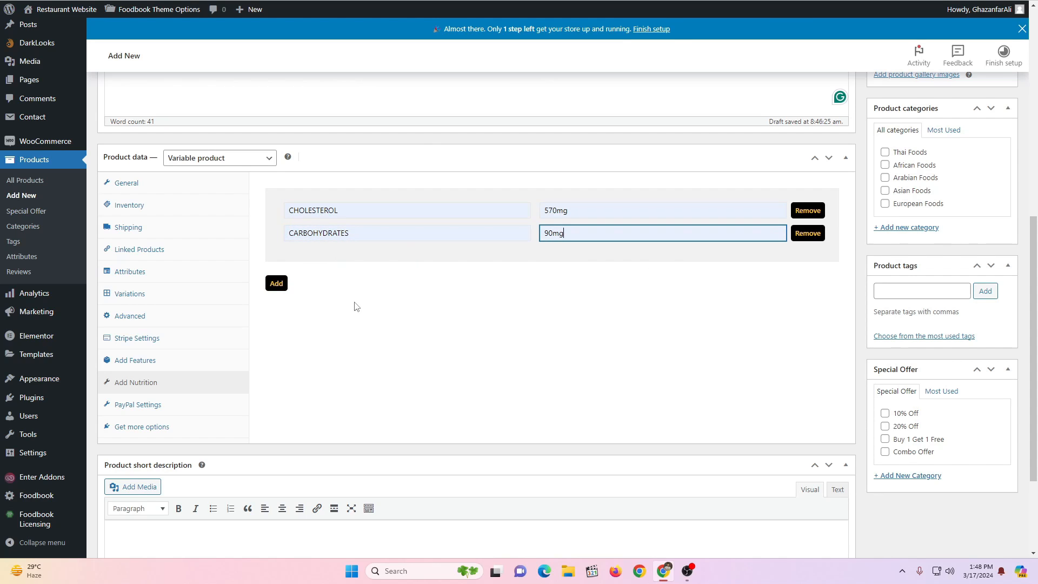
Assign the product to the Arabian Foods and Asian Foods categories.
{"action": "scroll", "coordinate": [563, 394], "scroll_direction": "down", "scroll_amount": 1}
{"action": "left_click", "coordinate": [886, 123]}
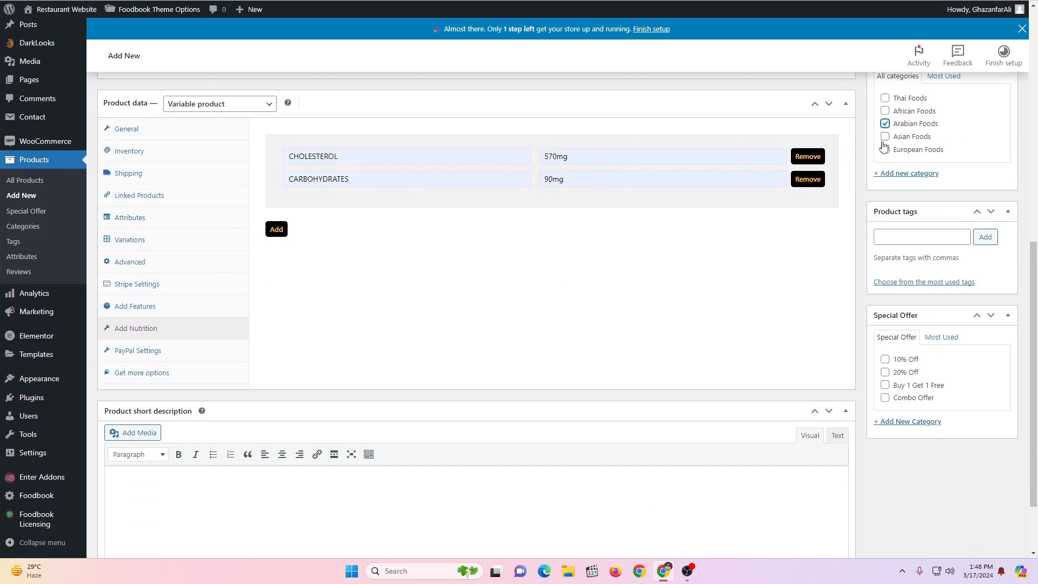
{"action": "left_click", "coordinate": [885, 137]}
Set the banana bread loaf picture from the media library as the main product image.
{"action": "scroll", "coordinate": [895, 465], "scroll_direction": "up", "scroll_amount": 6}
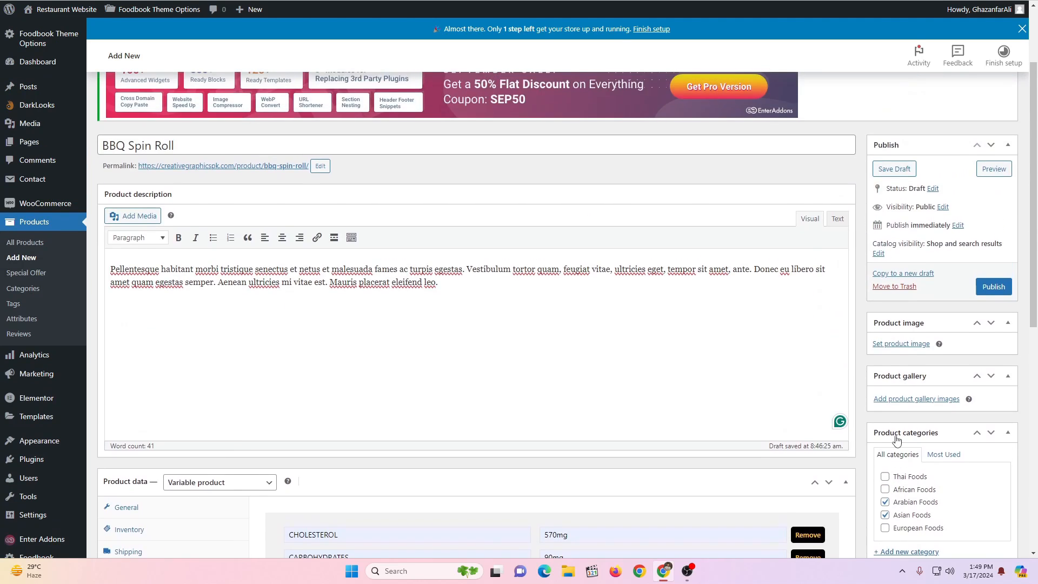
{"action": "left_click", "coordinate": [896, 349]}
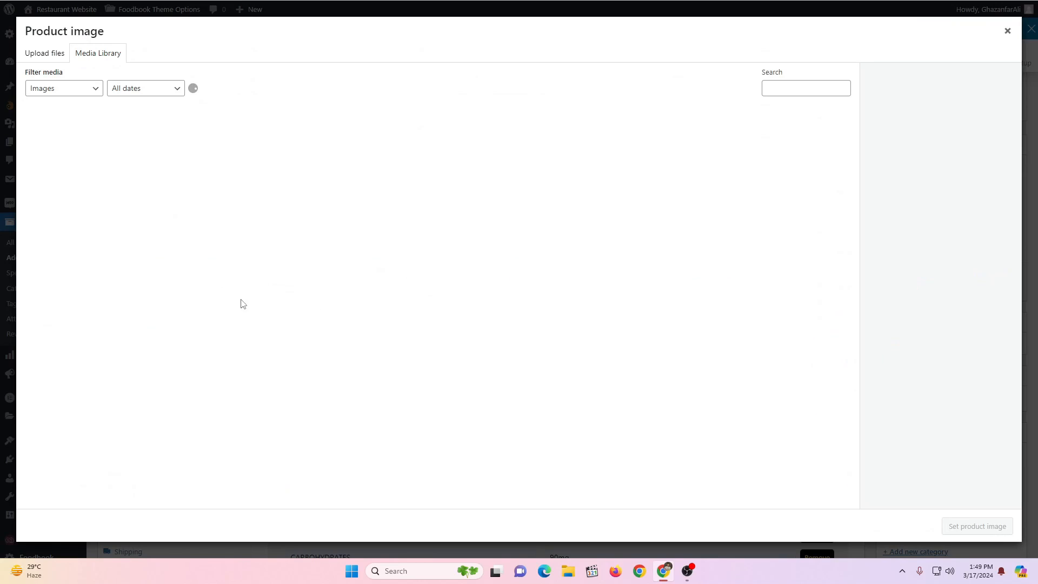
{"action": "left_click", "coordinate": [154, 238]}
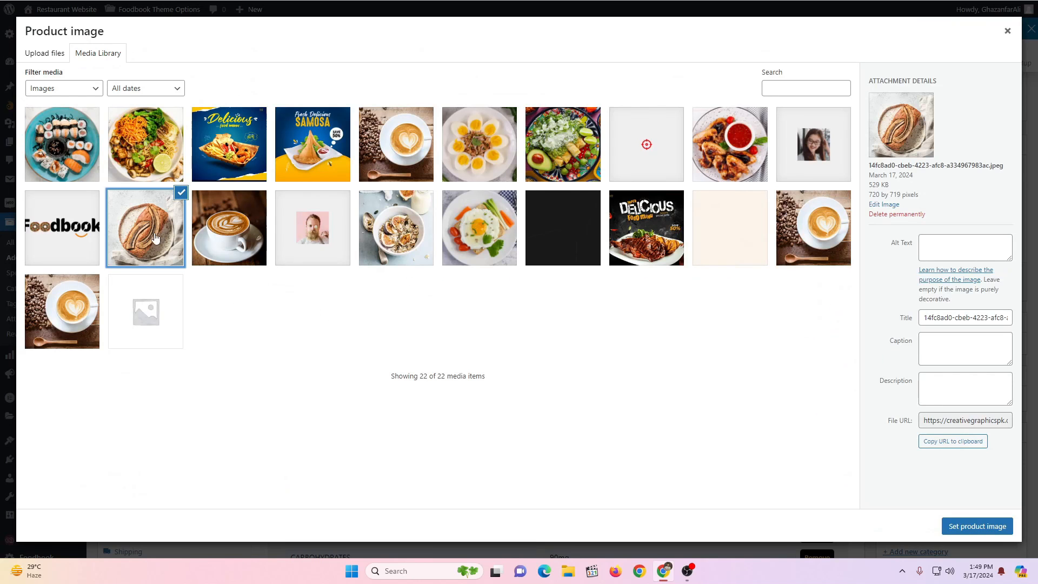
{"action": "left_click", "coordinate": [978, 526]}
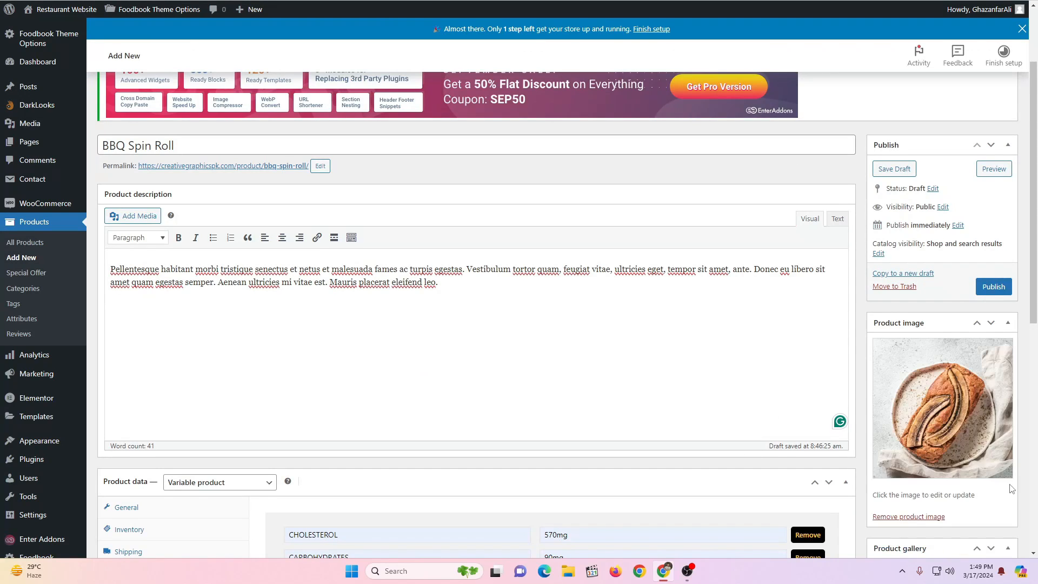
Publish the BBQ Spin Roll product.
{"action": "scroll", "coordinate": [971, 343], "scroll_direction": "down", "scroll_amount": 4}
{"action": "scroll", "coordinate": [971, 344], "scroll_direction": "up", "scroll_amount": 6}
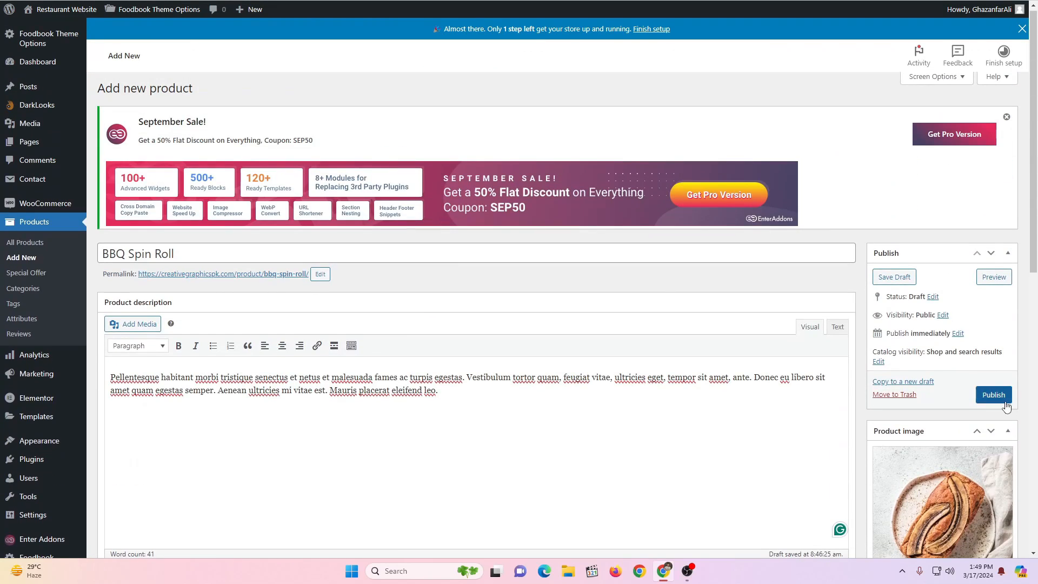
{"action": "left_click", "coordinate": [999, 398]}
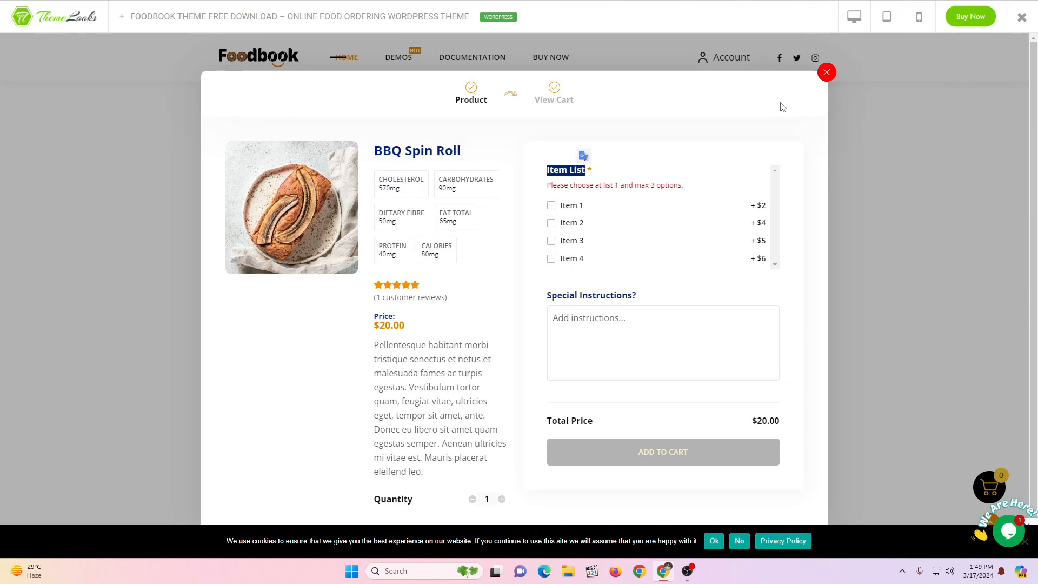
Open the BBQ Pizza item on the demo site and copy its name into the new product's title.
{"action": "left_click", "coordinate": [826, 72]}
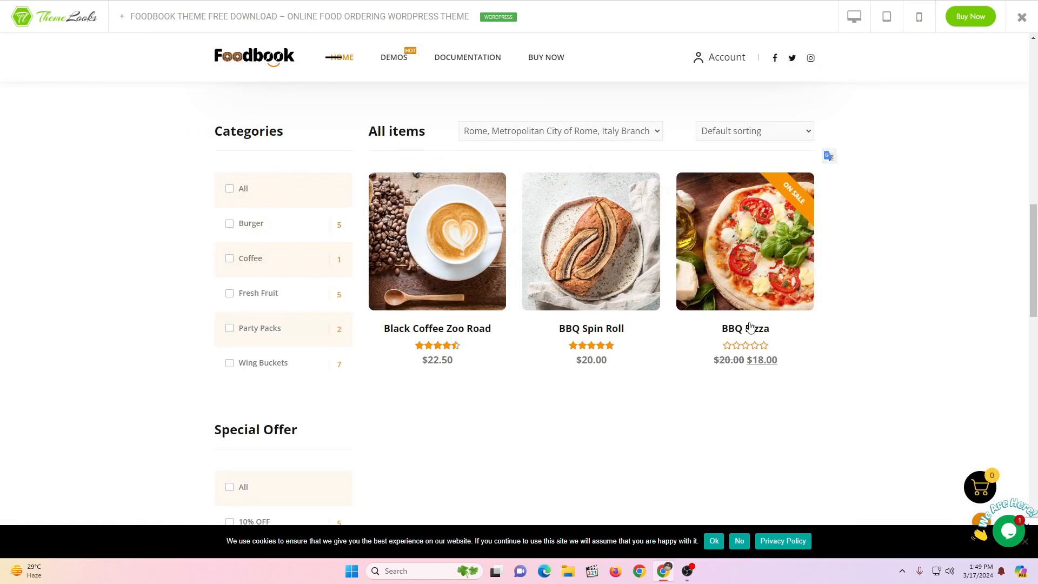
{"action": "mouse_move", "coordinate": [742, 275]}
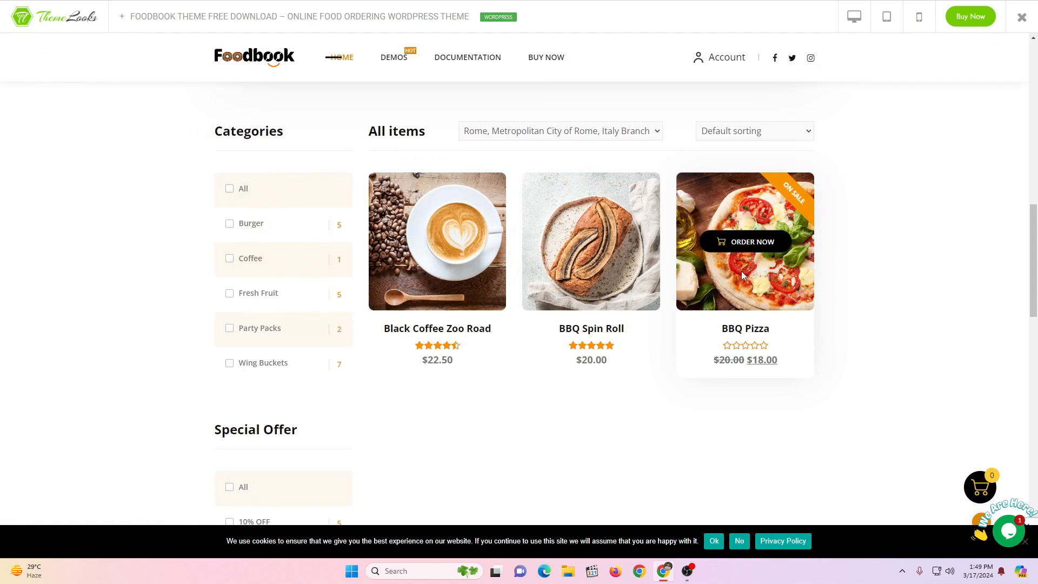
{"action": "left_click", "coordinate": [746, 329]}
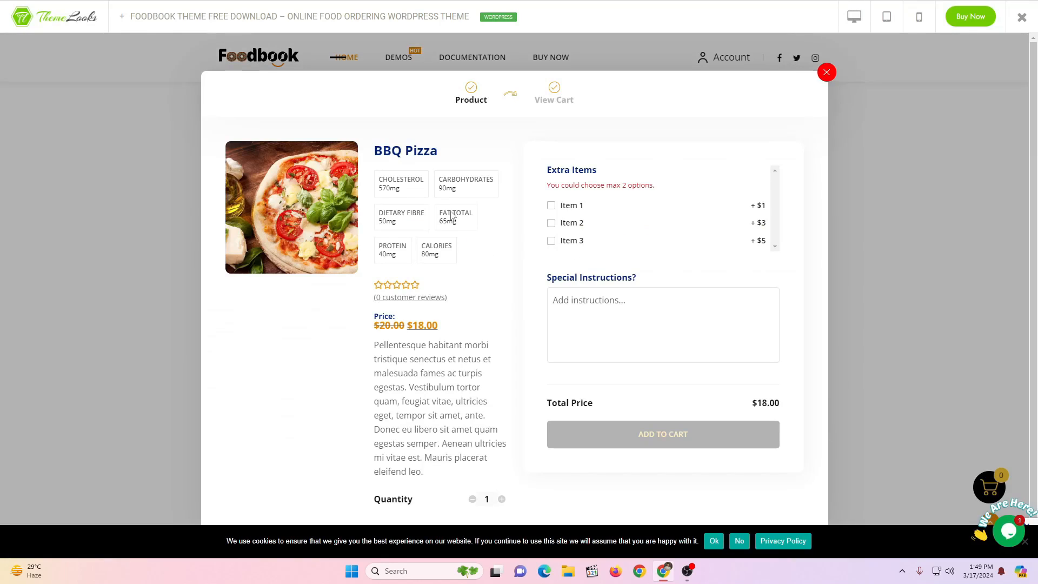
{"action": "left_click_drag", "start_coordinate": [375, 150], "coordinate": [439, 152]}
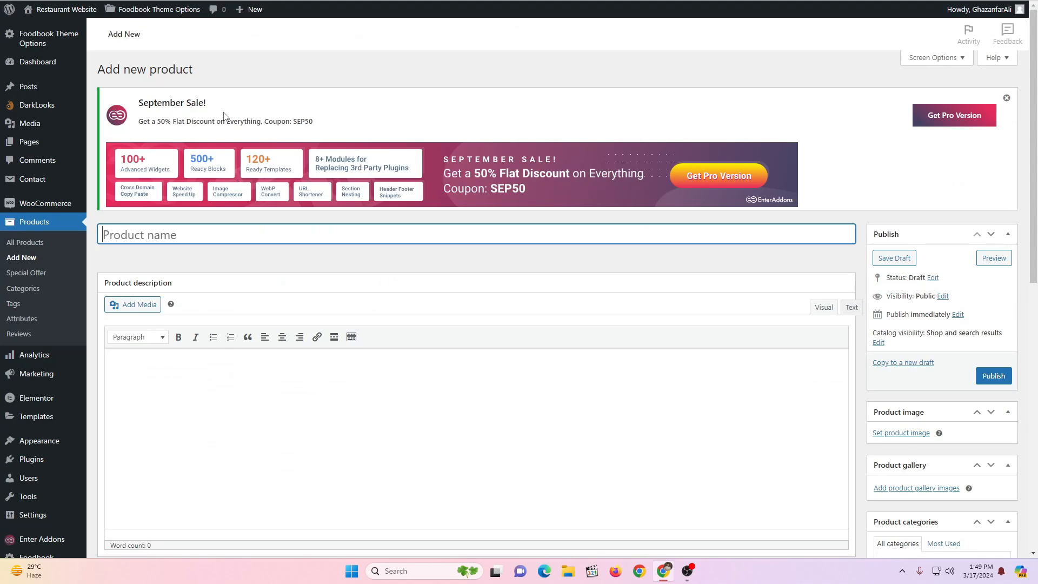
{"action": "type", "text": "BBQ Pizza"}
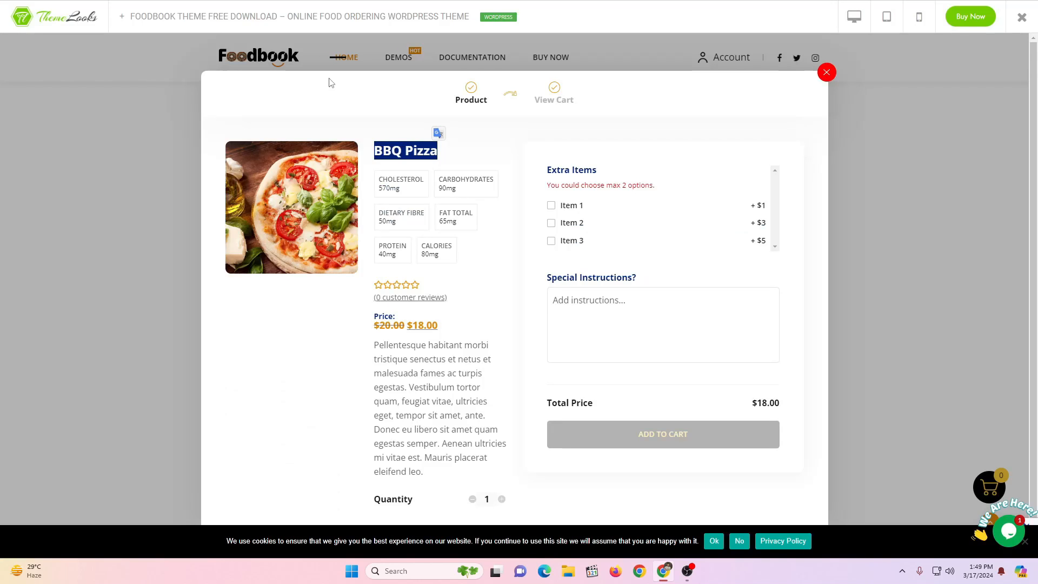
Copy the BBQ Pizza description paragraph from the demo into the new product's description.
{"action": "left_click_drag", "start_coordinate": [375, 340], "coordinate": [486, 475]}
{"action": "key", "text": "ctrl+c"}
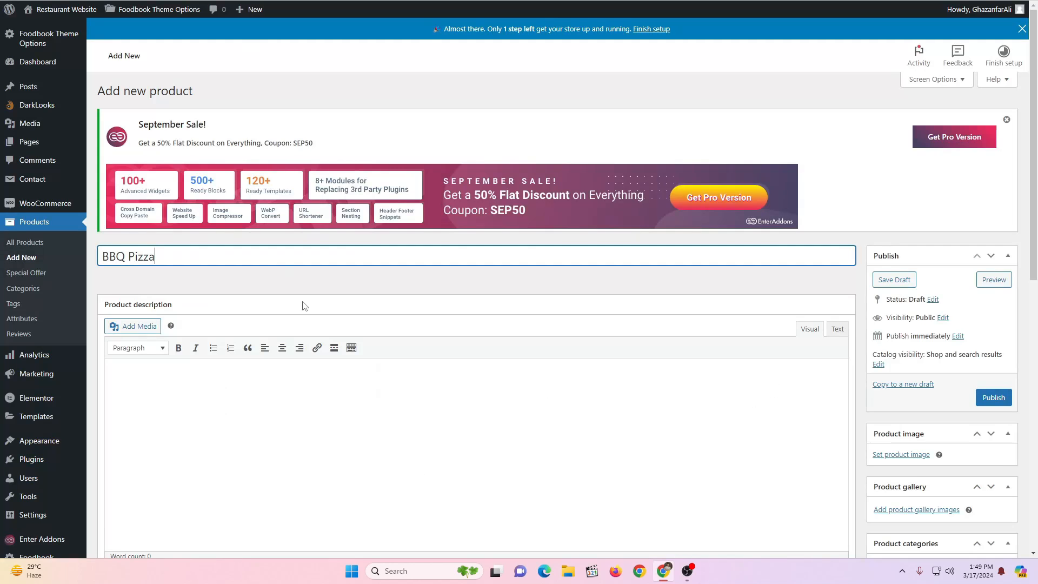
{"action": "left_click", "coordinate": [283, 384]}
{"action": "key", "text": "ctrl+v"}
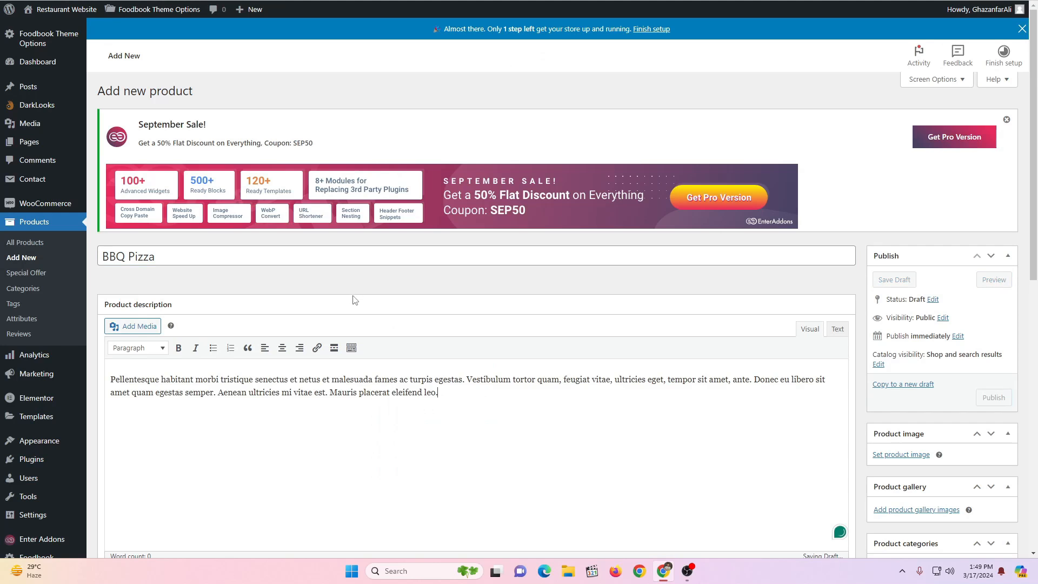
Set the product's regular price to 15 and its tax class to GST.
{"action": "scroll", "coordinate": [357, 293], "scroll_direction": "down", "scroll_amount": 8}
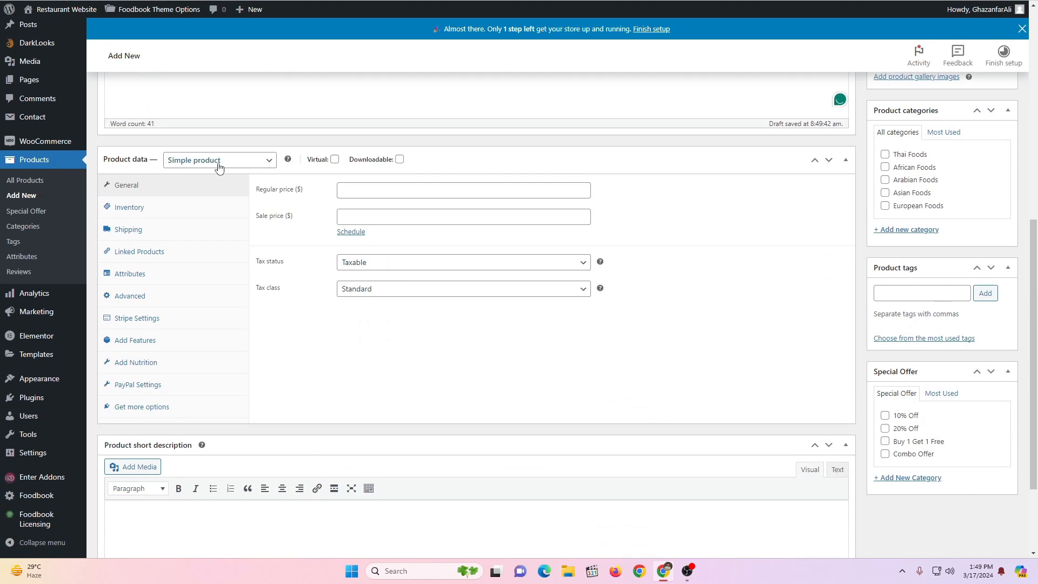
{"action": "left_click", "coordinate": [353, 189]}
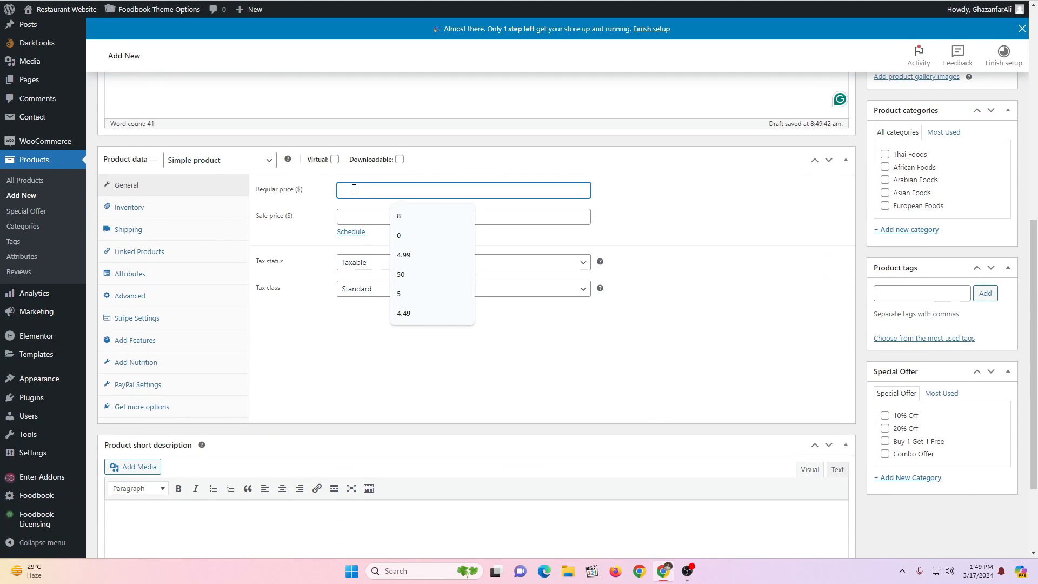
{"action": "type", "text": "15"}
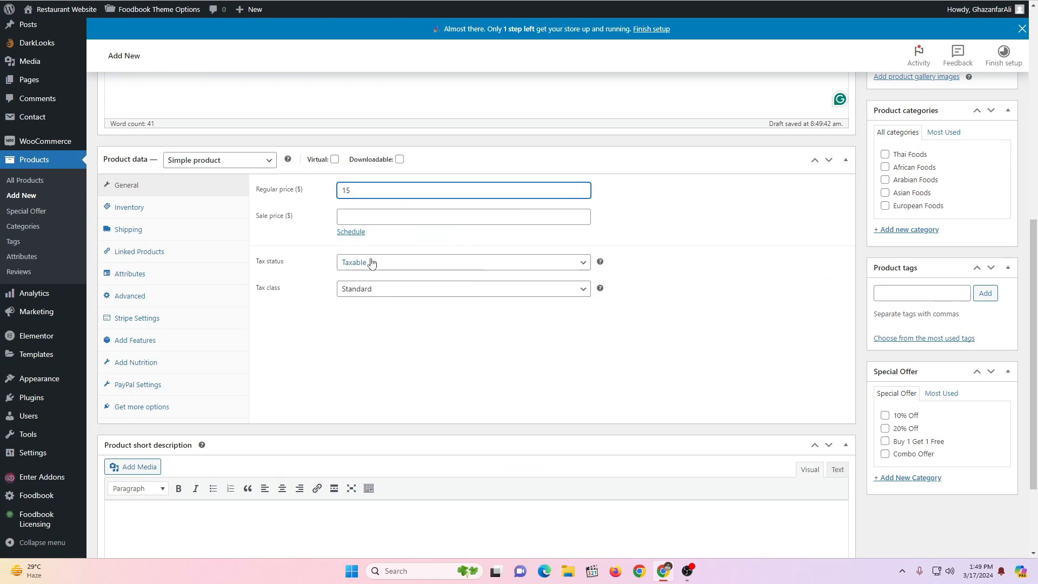
{"action": "left_click", "coordinate": [381, 291]}
{"action": "left_click", "coordinate": [381, 314]}
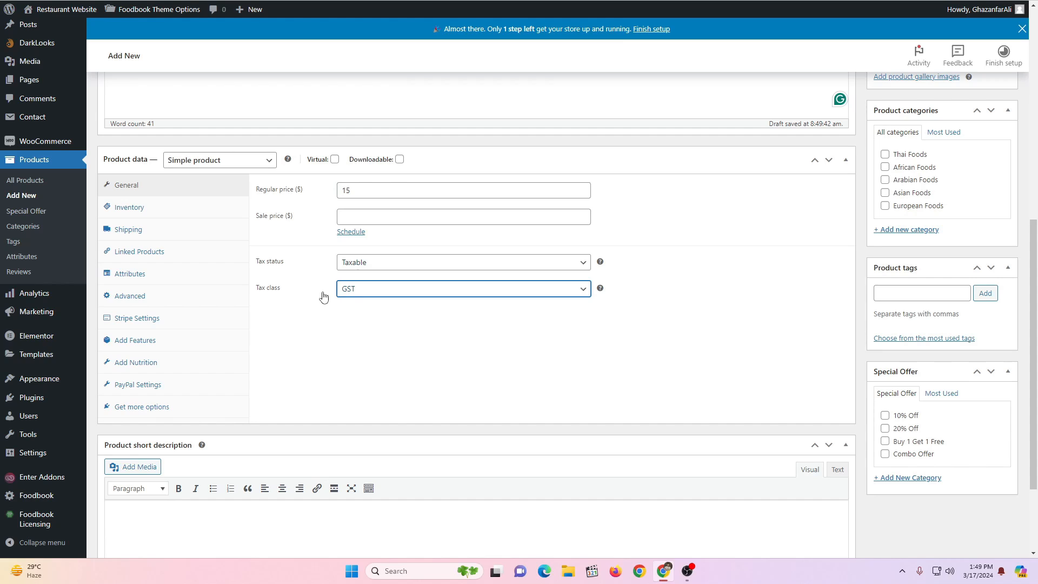
Add a checkbox feature group titled "Extra Items?" with Extra Milk at 4.5 and Extra Sugur at 3.05.
{"action": "left_click", "coordinate": [152, 340]}
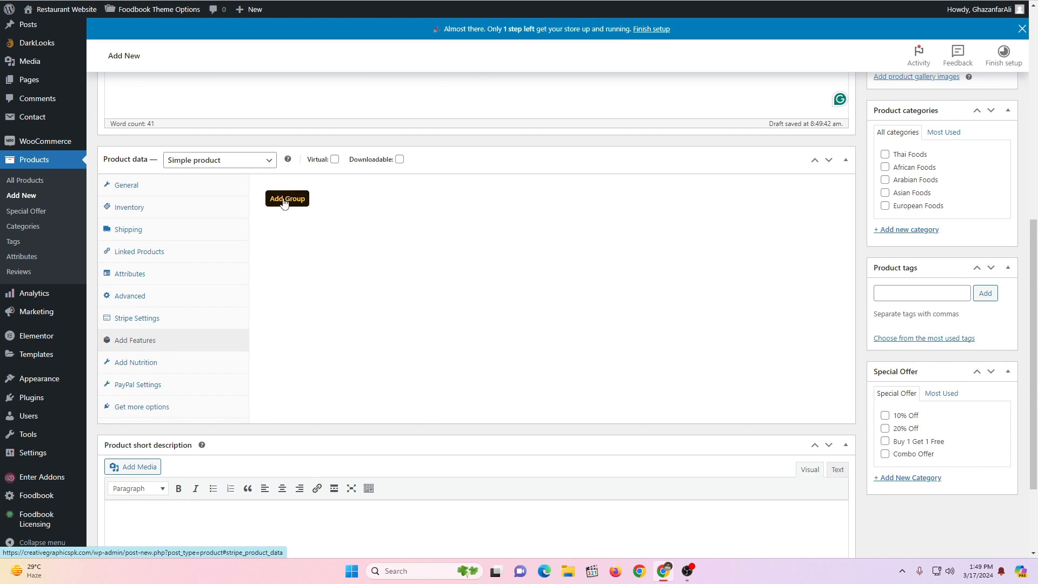
{"action": "left_click", "coordinate": [385, 241]}
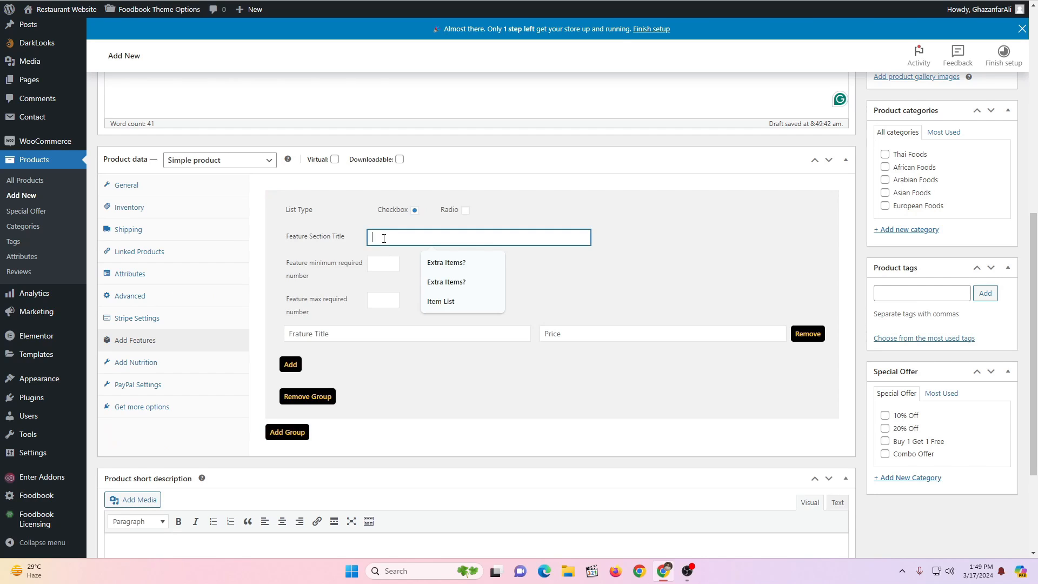
{"action": "left_click", "coordinate": [444, 263]}
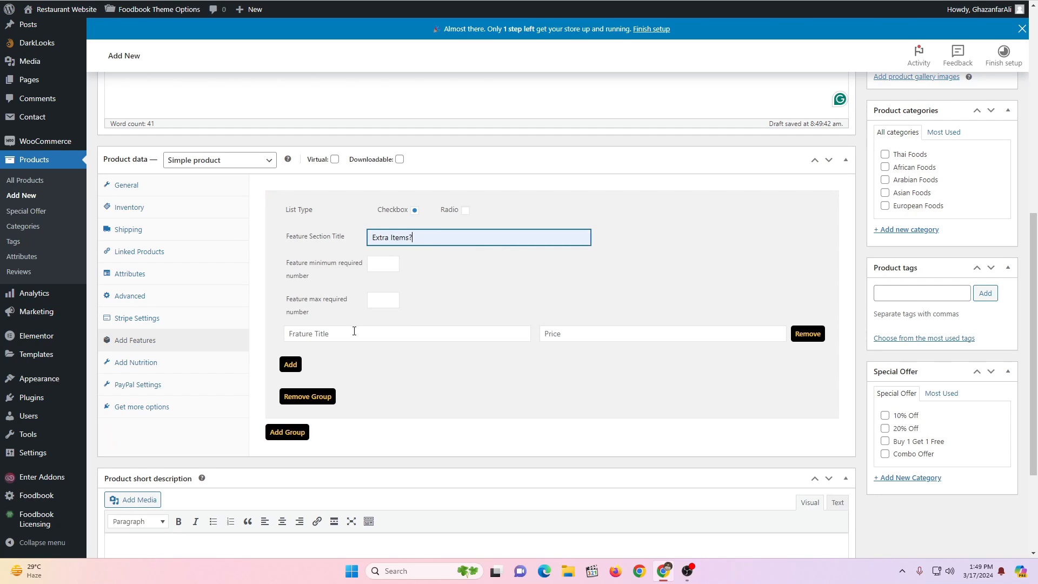
{"action": "left_click", "coordinate": [352, 334]}
{"action": "left_click", "coordinate": [357, 358]}
{"action": "left_click", "coordinate": [291, 364]}
{"action": "left_click", "coordinate": [318, 358]}
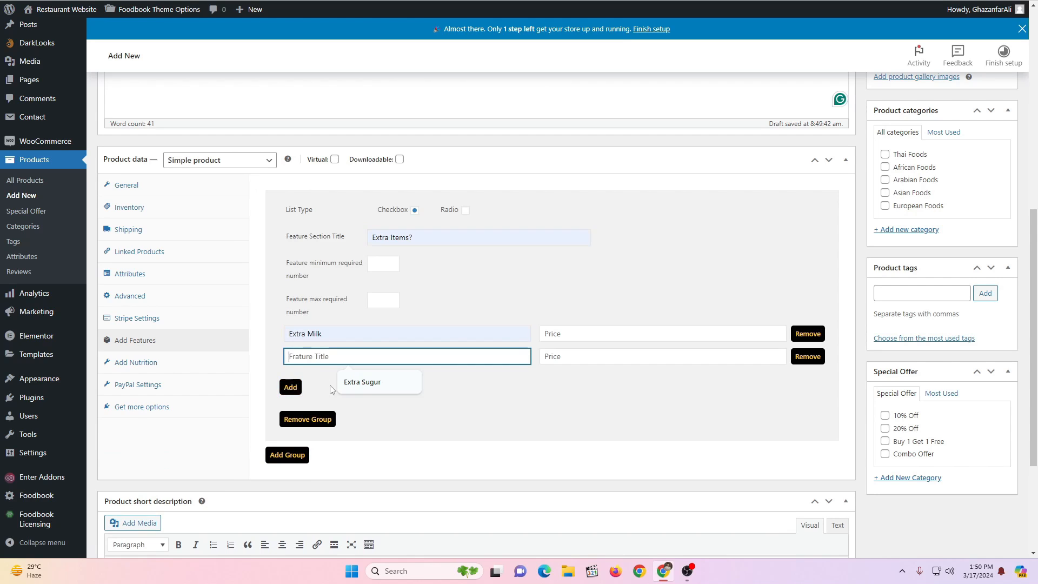
{"action": "left_click", "coordinate": [354, 381]}
{"action": "left_click", "coordinate": [597, 335]}
{"action": "left_click", "coordinate": [612, 363]}
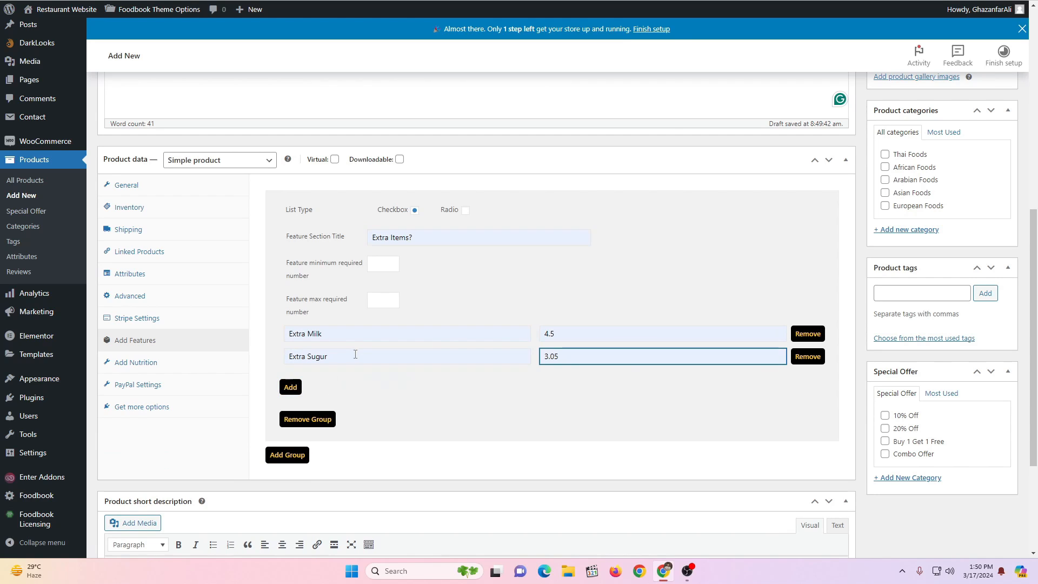
Add the nutrition entries CHOLESTEROL with 570mg and CARBOHYDRATES with 90mg to BBQ Pizza.
{"action": "left_click", "coordinate": [145, 364]}
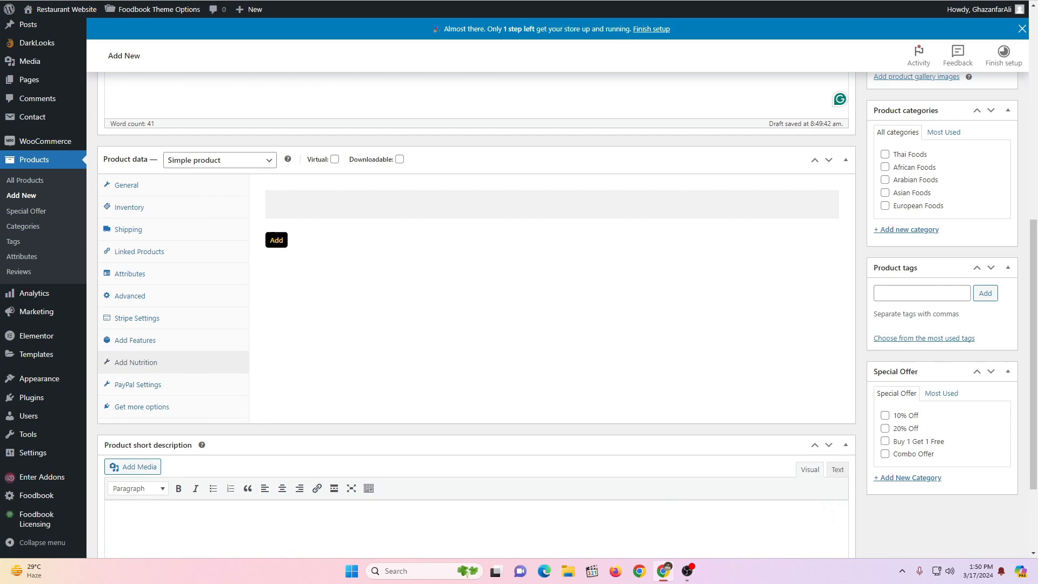
{"action": "left_click", "coordinate": [276, 240]}
{"action": "left_click", "coordinate": [297, 212]}
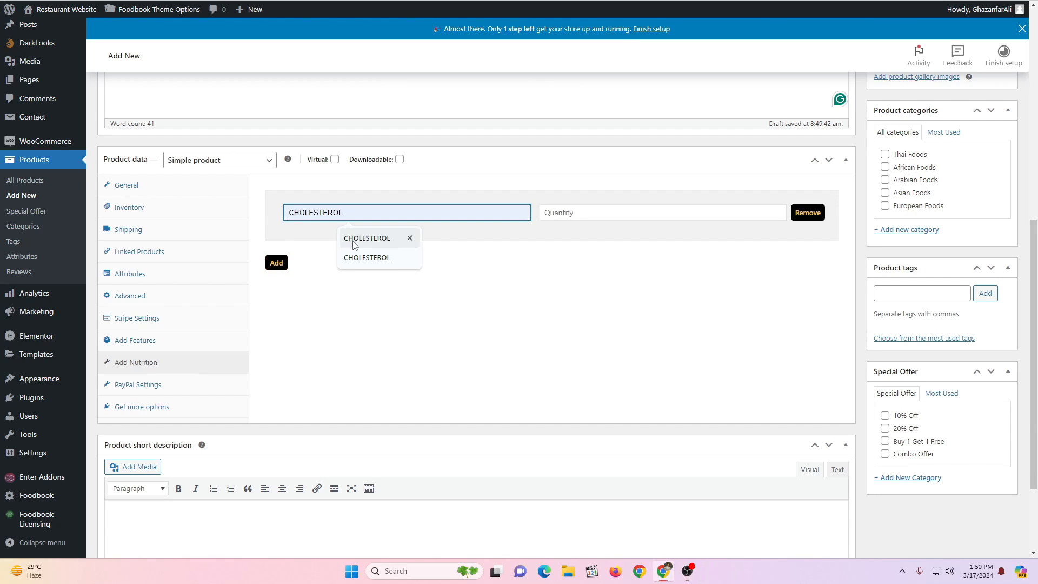
{"action": "left_click", "coordinate": [354, 245]}
{"action": "left_click", "coordinate": [542, 214]}
{"action": "type", "text": "570mg"}
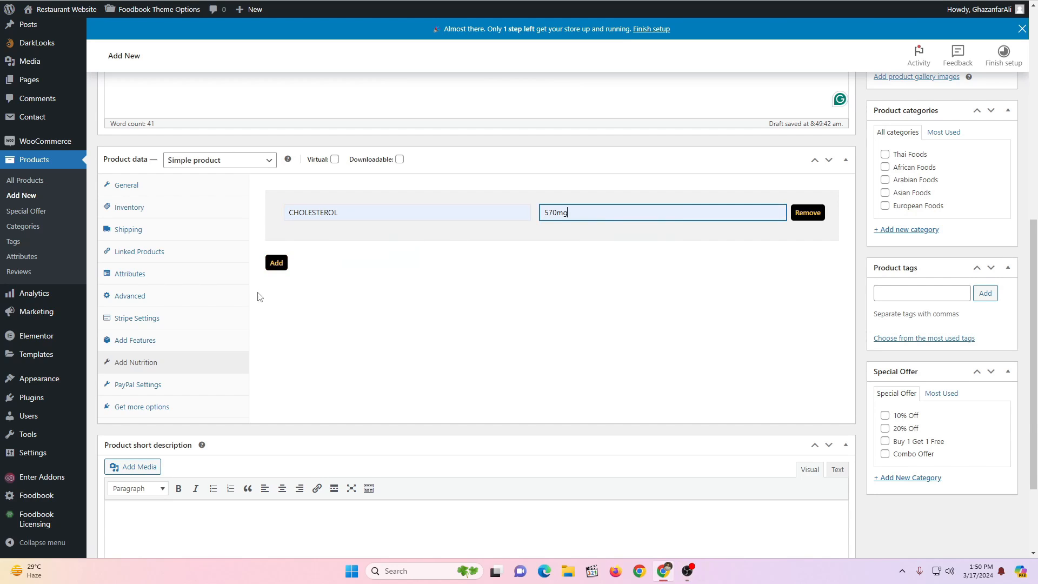
{"action": "left_click", "coordinate": [277, 262]}
{"action": "left_click", "coordinate": [322, 236]}
{"action": "left_click", "coordinate": [361, 280]}
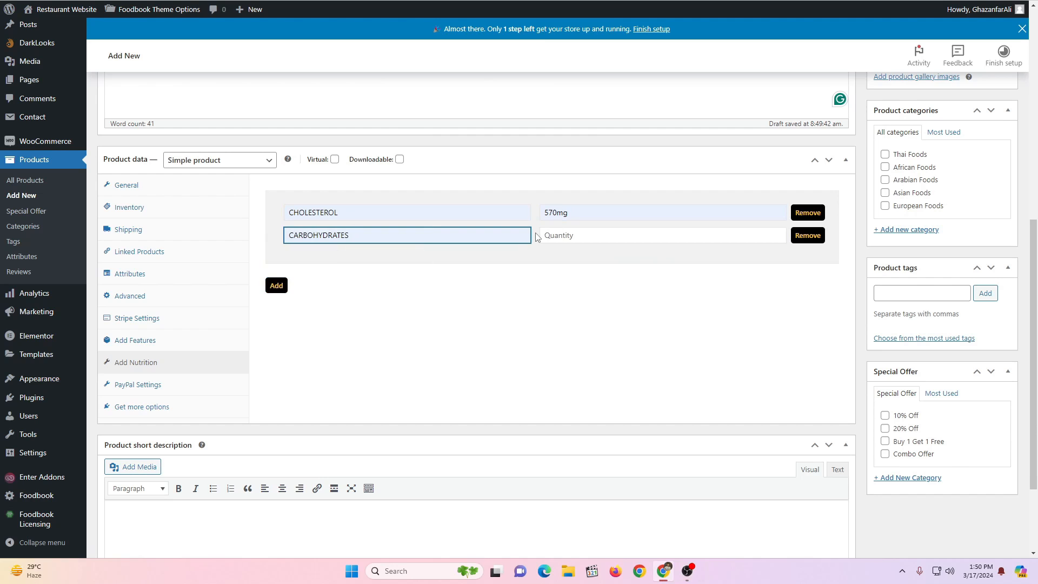
{"action": "key", "text": "Tab"}
{"action": "type", "text": "90mg"}
Assign BBQ Pizza to the Arabian Foods and Asian Foods categories.
{"action": "scroll", "coordinate": [378, 369], "scroll_direction": "up", "scroll_amount": 1}
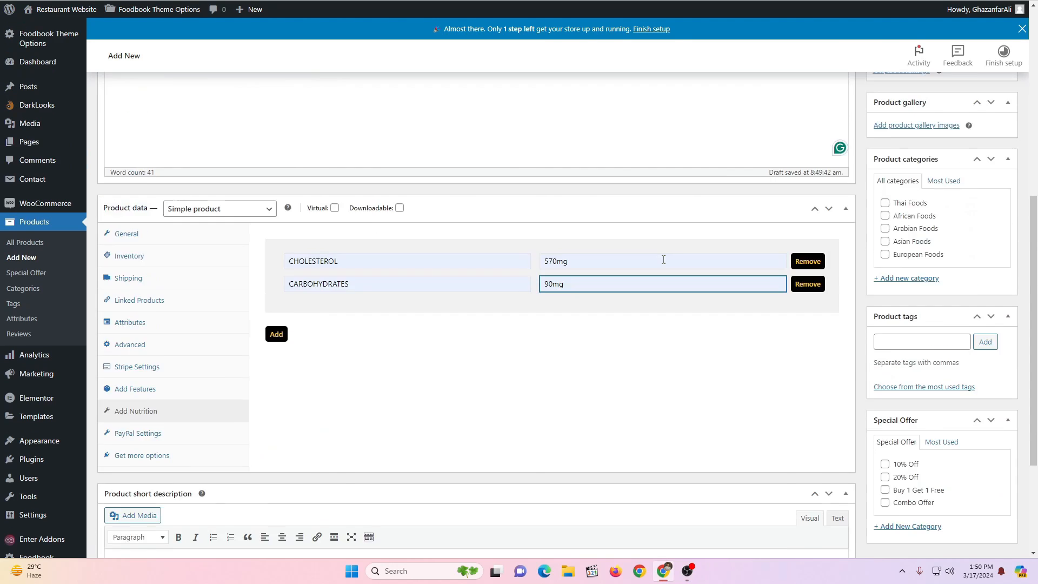
{"action": "left_click", "coordinate": [885, 220]}
{"action": "left_click", "coordinate": [885, 233]}
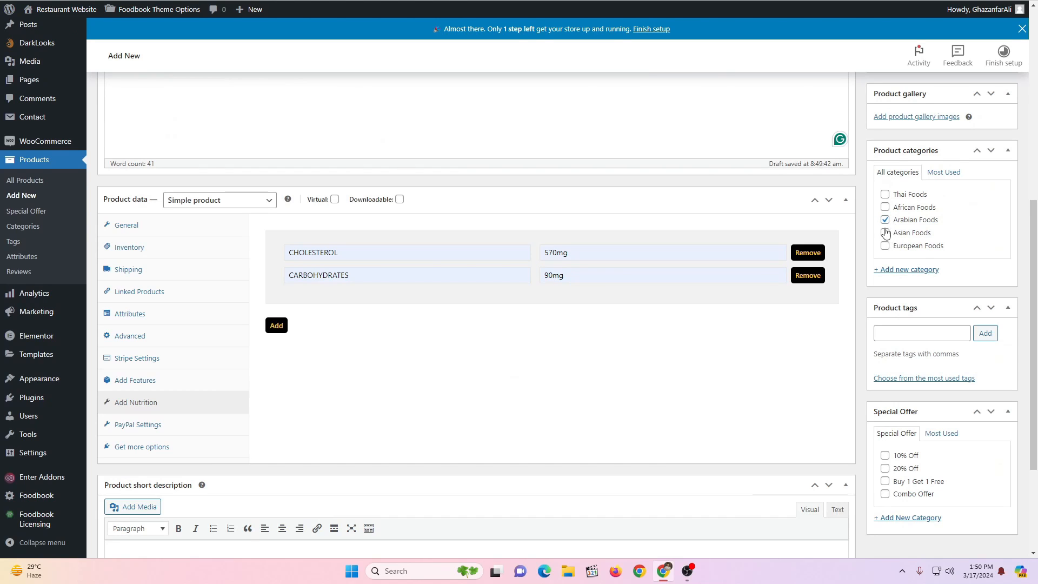
Open the product image chooser and save the pizza picture from the BBQ Pizza demo page to the computer.
{"action": "scroll", "coordinate": [928, 276], "scroll_direction": "up", "scroll_amount": 6}
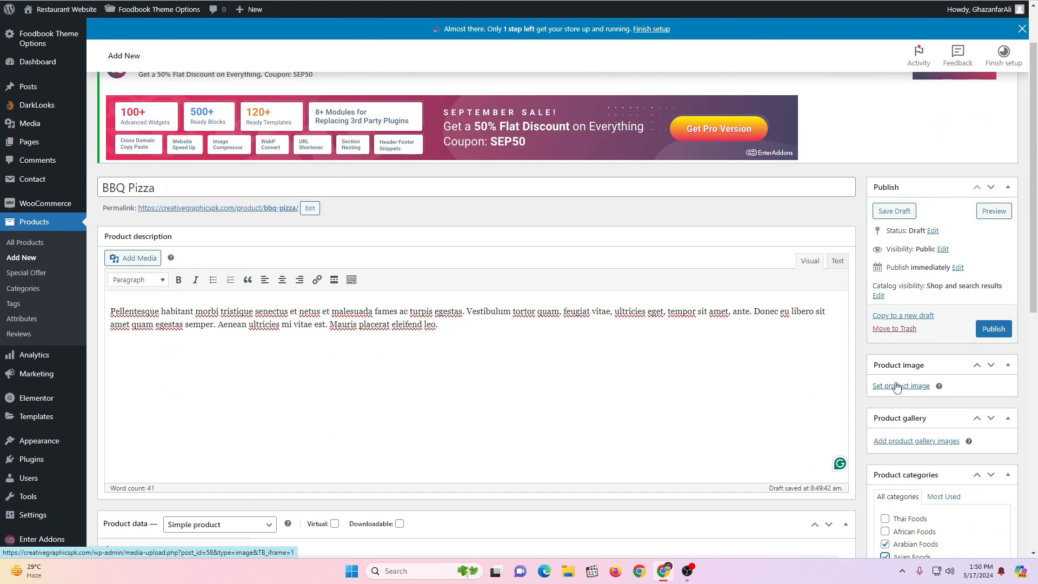
{"action": "left_click", "coordinate": [897, 386]}
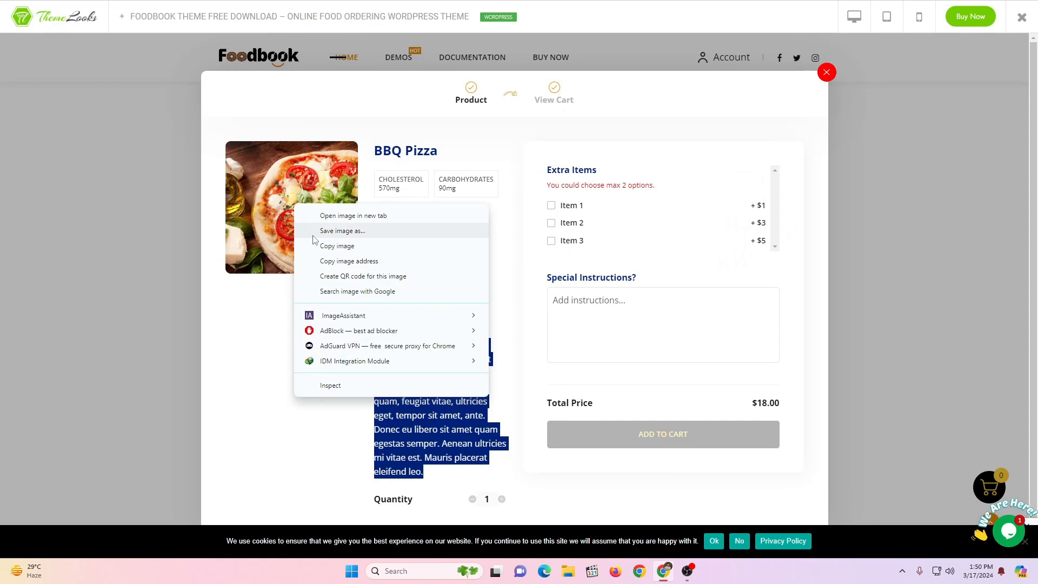
{"action": "left_click", "coordinate": [313, 238]}
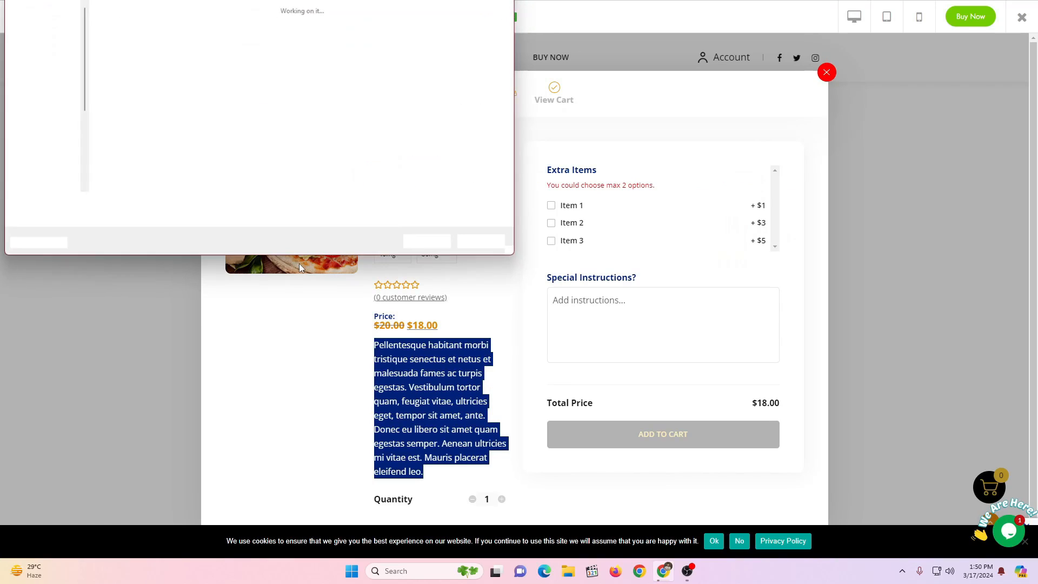
{"action": "left_click", "coordinate": [426, 241]}
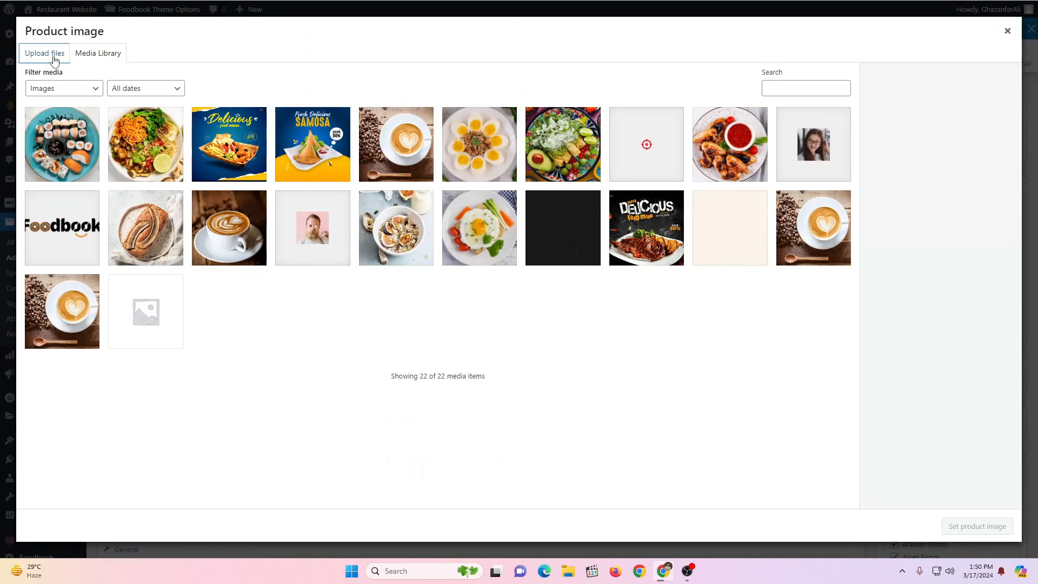
Upload the saved pizza picture to the media library and set it as the product image.
{"action": "left_click", "coordinate": [50, 57]}
{"action": "left_click", "coordinate": [518, 259]}
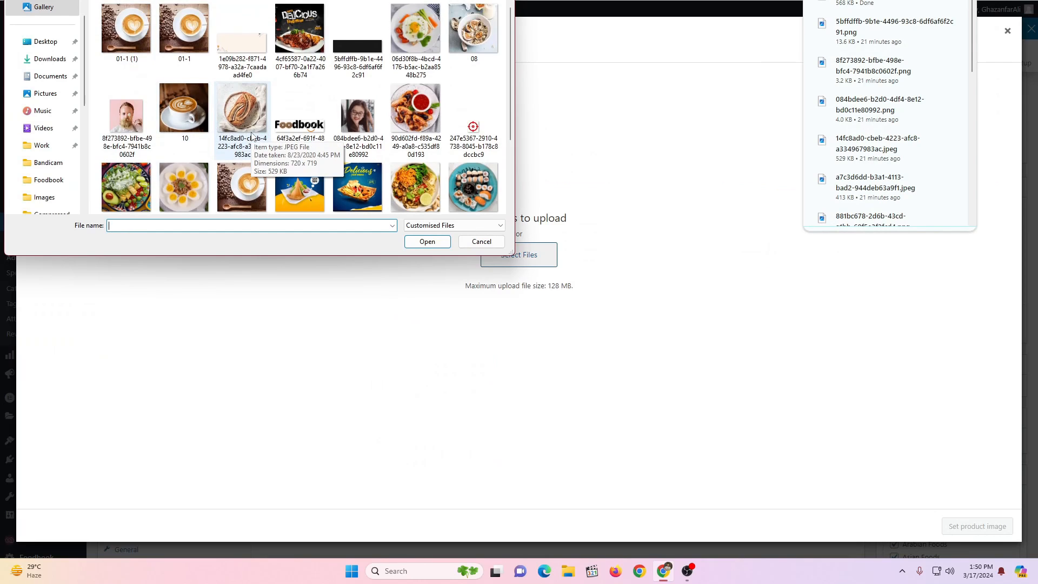
{"action": "scroll", "coordinate": [249, 137], "scroll_direction": "down", "scroll_amount": 1}
{"action": "left_click", "coordinate": [124, 186]}
{"action": "double_click", "coordinate": [124, 186]}
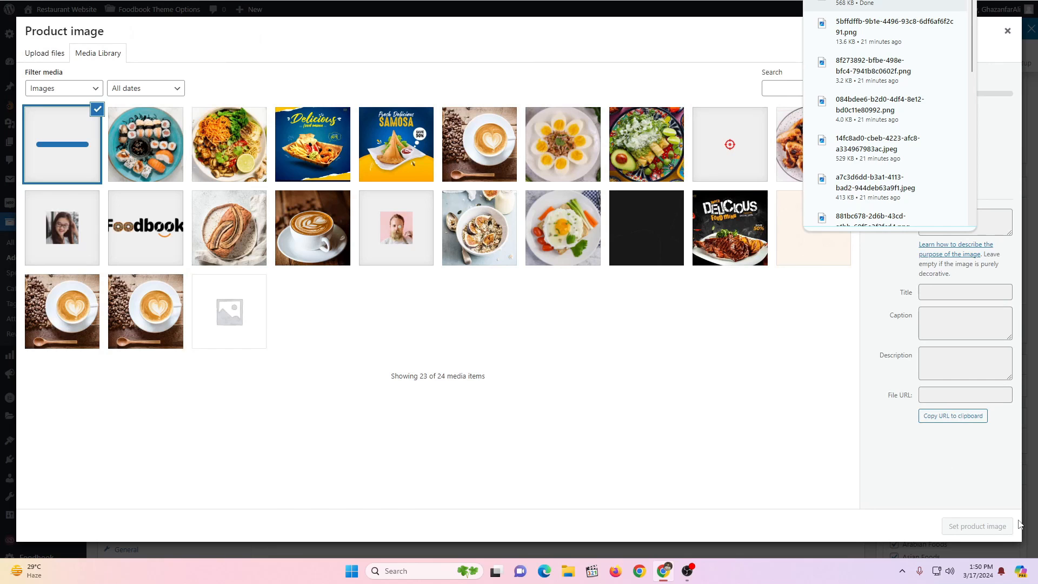
{"action": "left_click", "coordinate": [956, 524]}
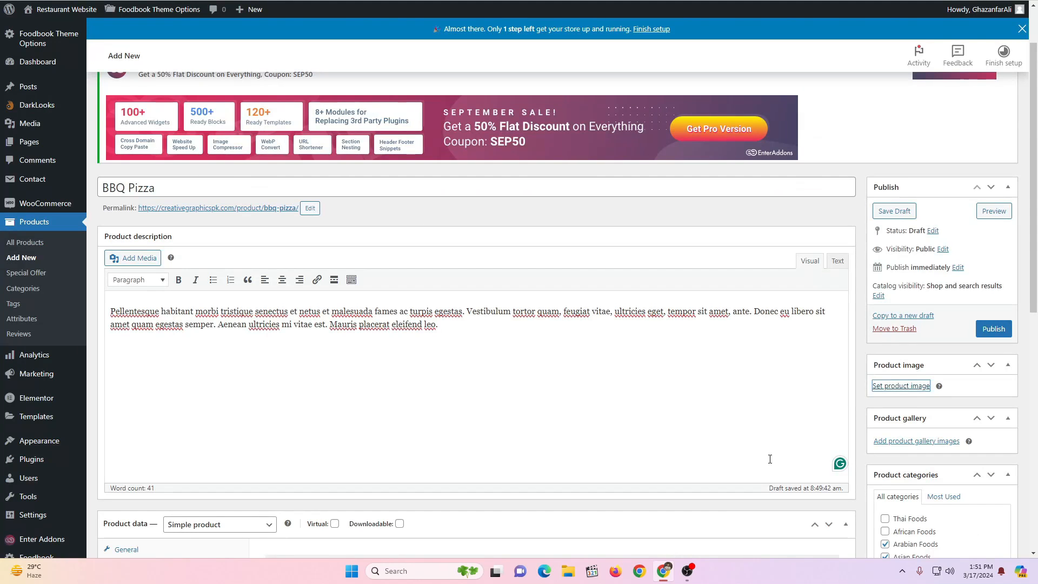
Publish the BBQ Pizza product and dismiss the publish notice and sale banner on its edit page.
{"action": "left_click", "coordinate": [995, 331]}
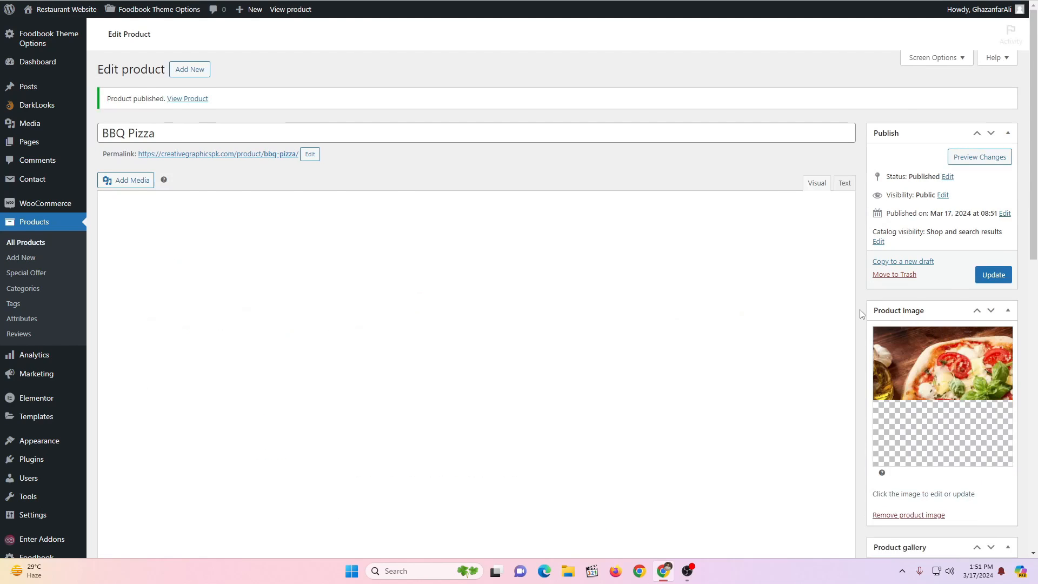
{"action": "key", "text": "ctrl+Tab"}
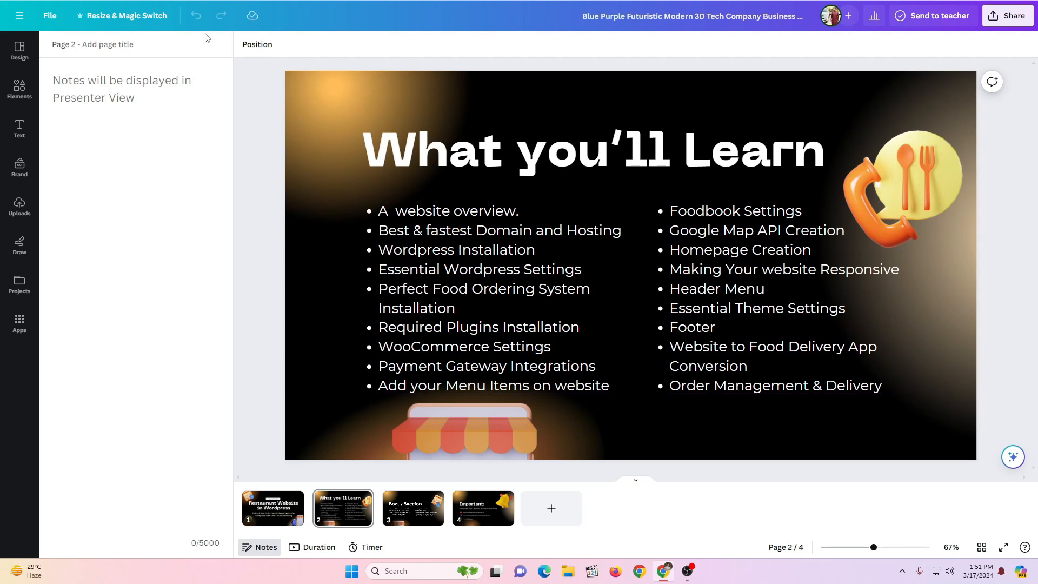
{"action": "key", "text": "ctrl+shift+Tab"}
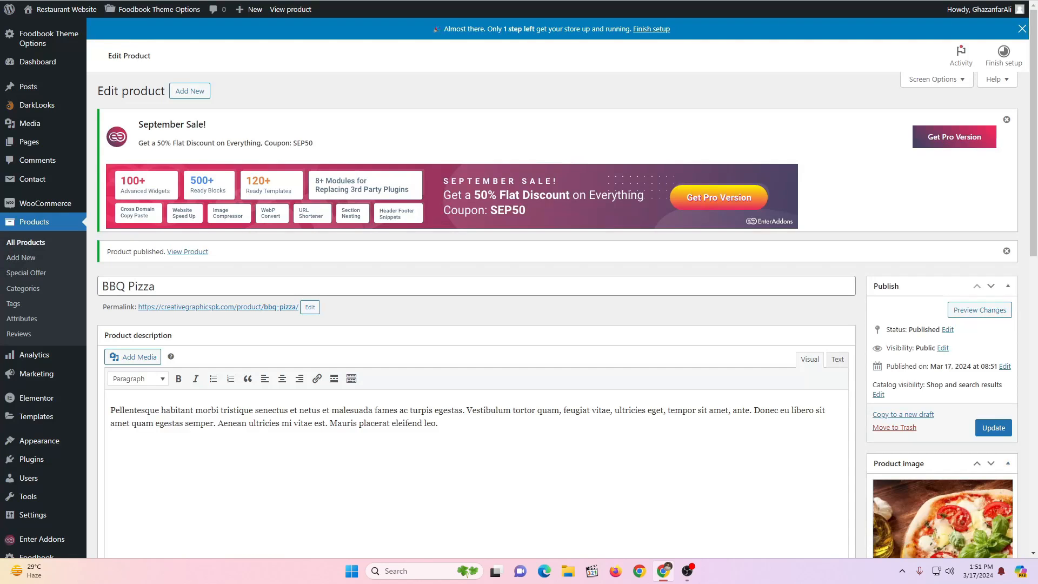
{"action": "left_click", "coordinate": [1007, 251]}
{"action": "left_click", "coordinate": [1007, 119]}
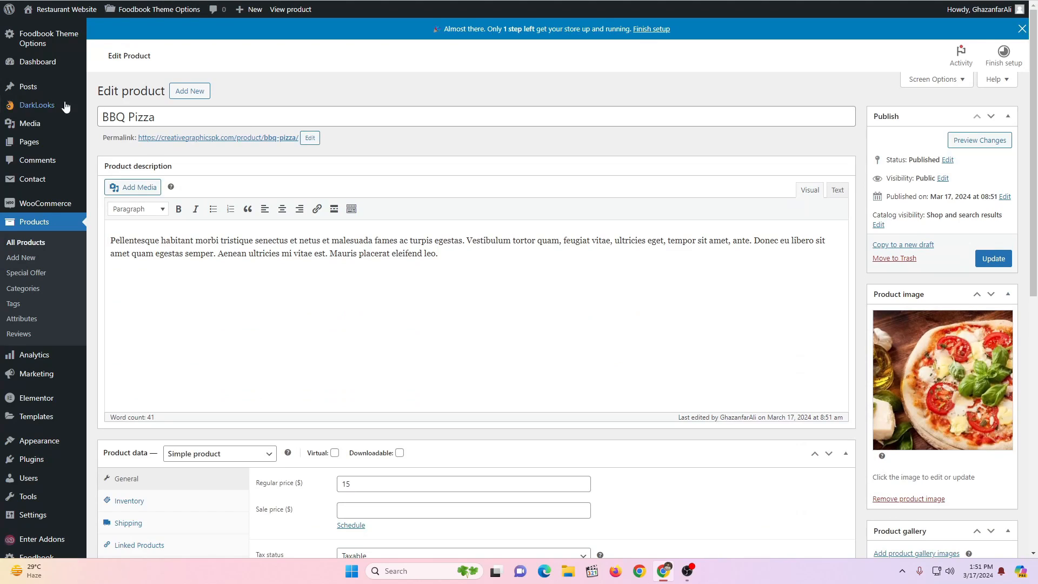
Open the Foodbook Theme Options page.
{"action": "mouse_move", "coordinate": [48, 41]}
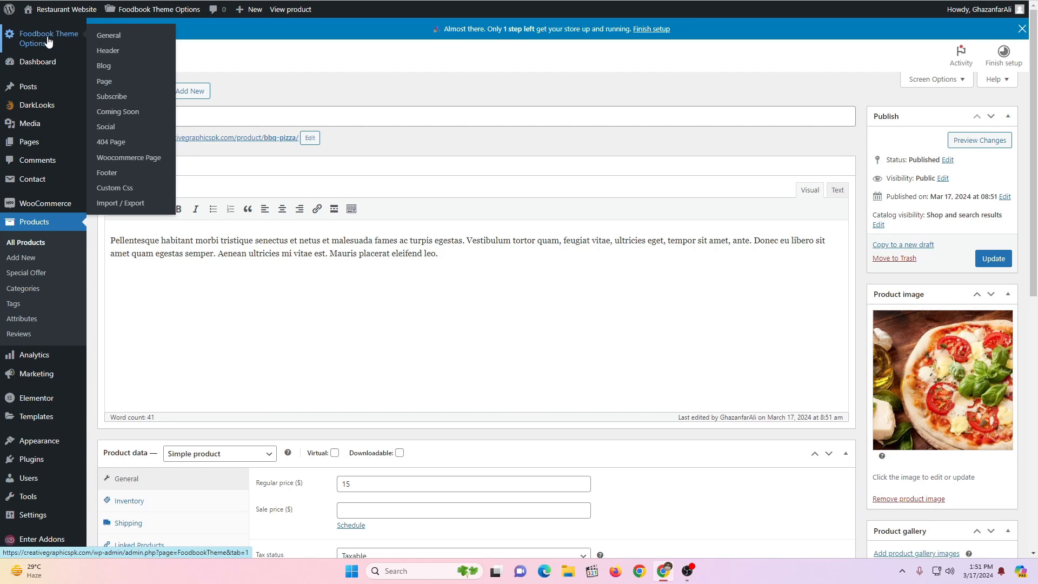
{"action": "left_click", "coordinate": [48, 42]}
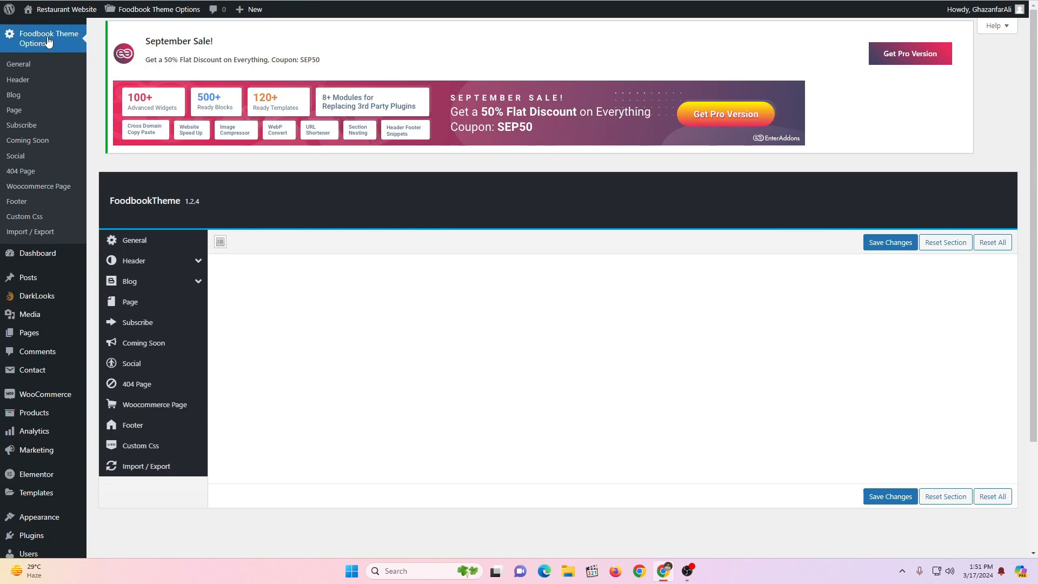
Switch off the preloader in the General theme options and move on to the typography settings.
{"action": "scroll", "coordinate": [302, 257], "scroll_direction": "down", "scroll_amount": 2}
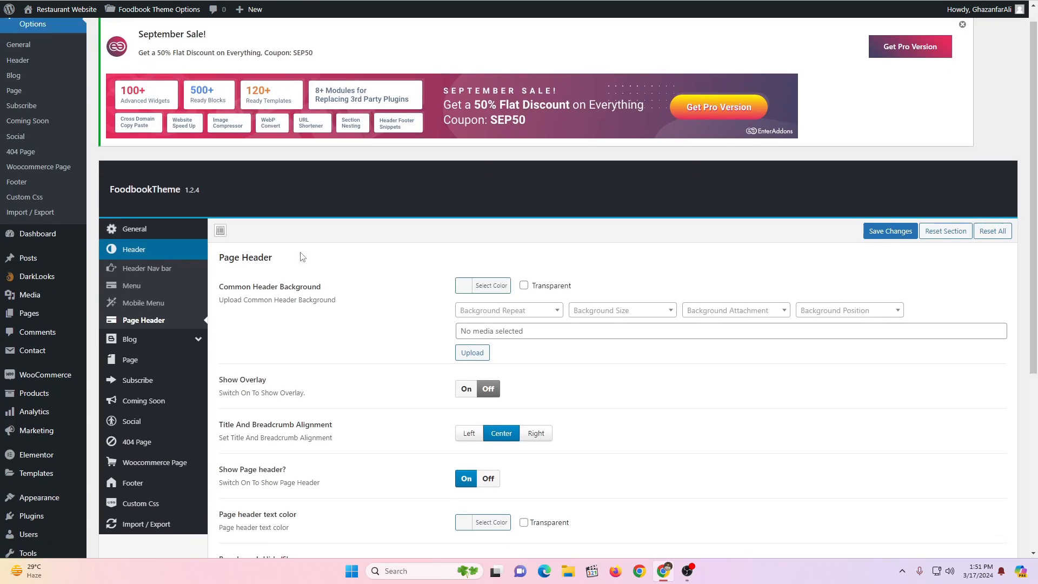
{"action": "left_click", "coordinate": [154, 147]}
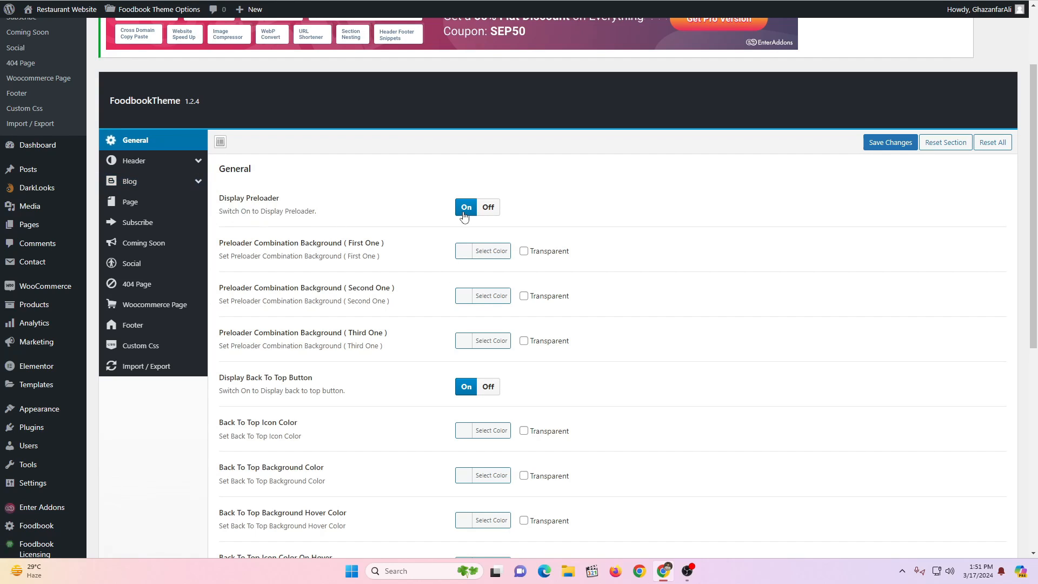
{"action": "left_click", "coordinate": [489, 212]}
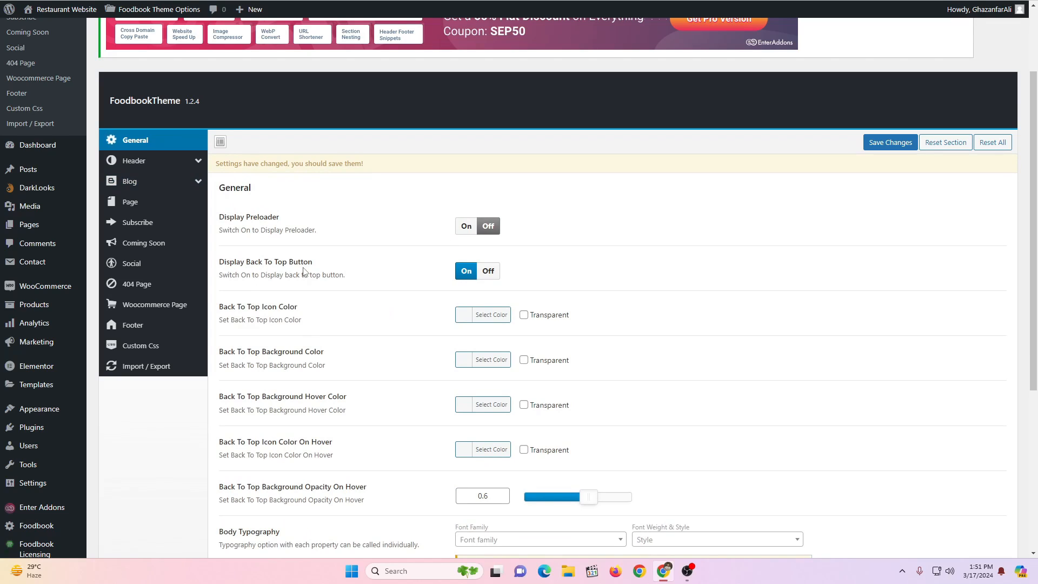
{"action": "scroll", "coordinate": [476, 216], "scroll_direction": "down", "scroll_amount": 2}
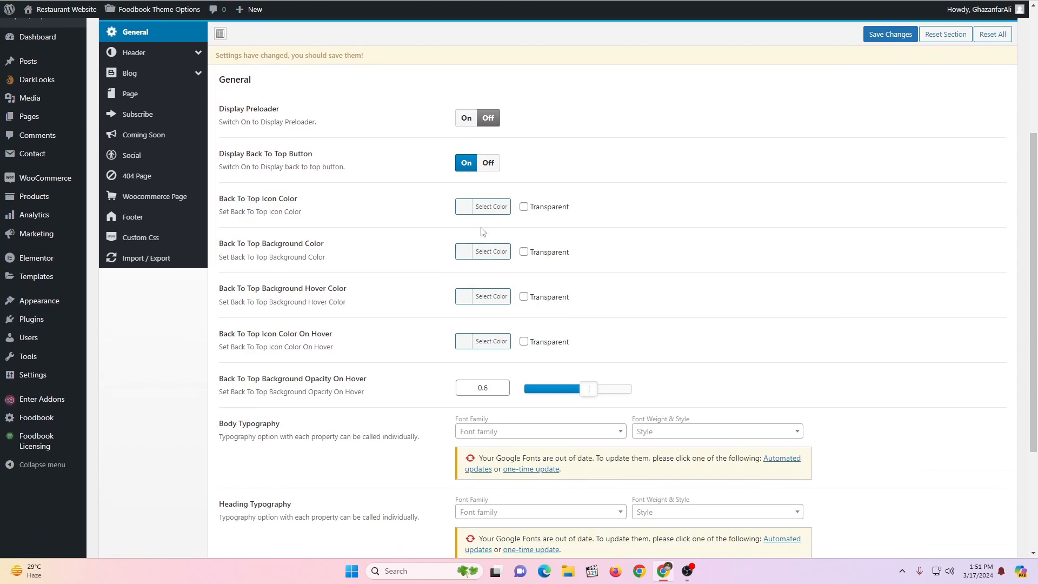
{"action": "scroll", "coordinate": [341, 378], "scroll_direction": "down", "scroll_amount": 3}
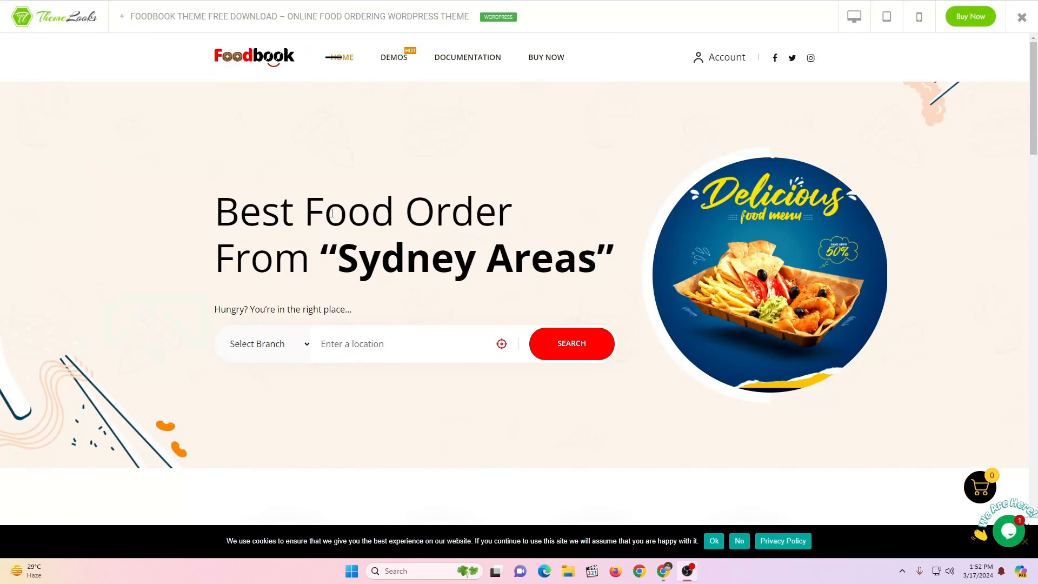
Inspect the demo homepage's main heading in the developer tools to find its font family, then close the tools.
{"action": "right_click", "coordinate": [332, 212]}
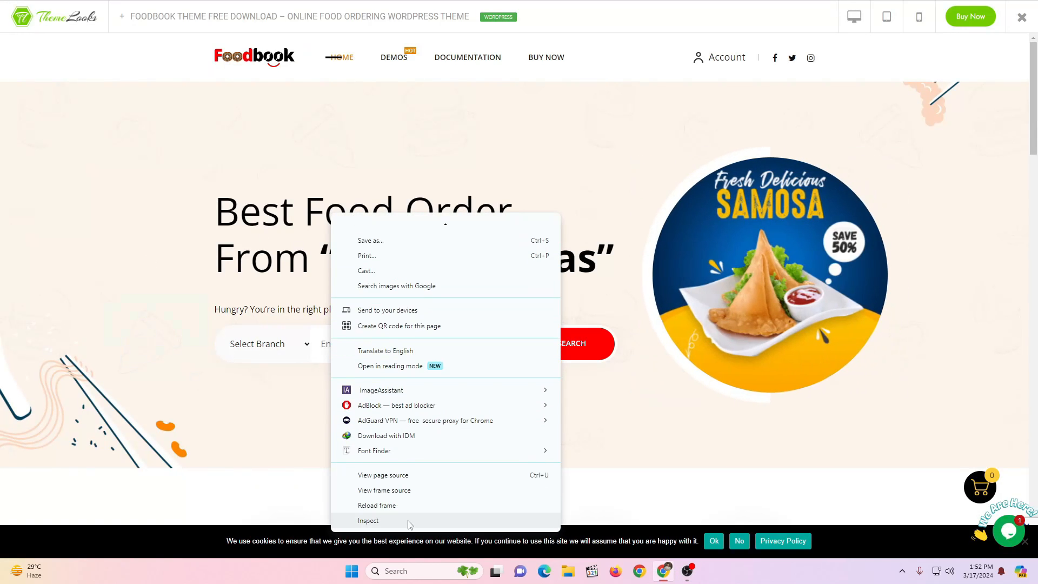
{"action": "left_click", "coordinate": [407, 522]}
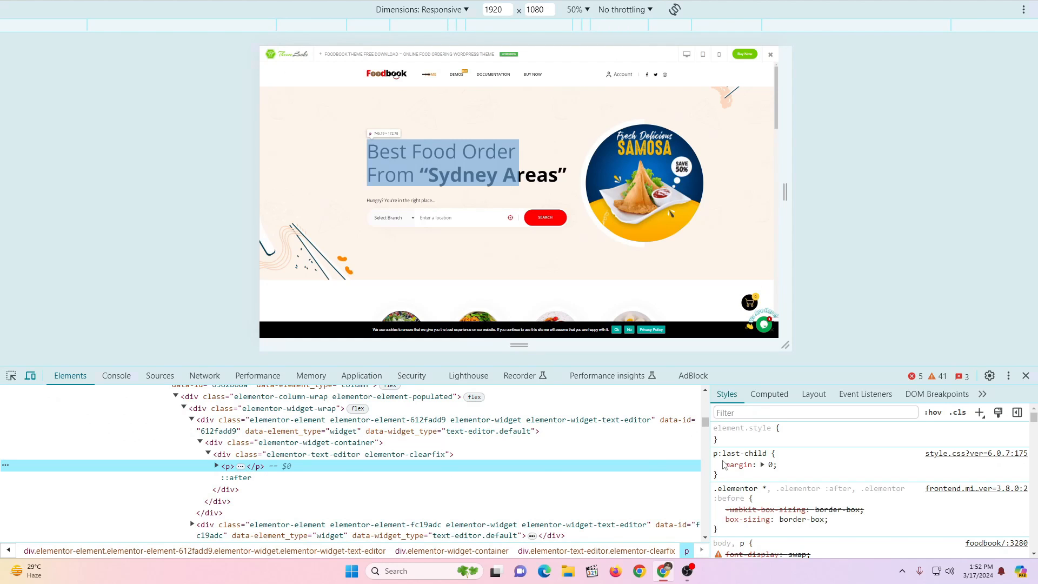
{"action": "scroll", "coordinate": [768, 464], "scroll_direction": "down", "scroll_amount": 5}
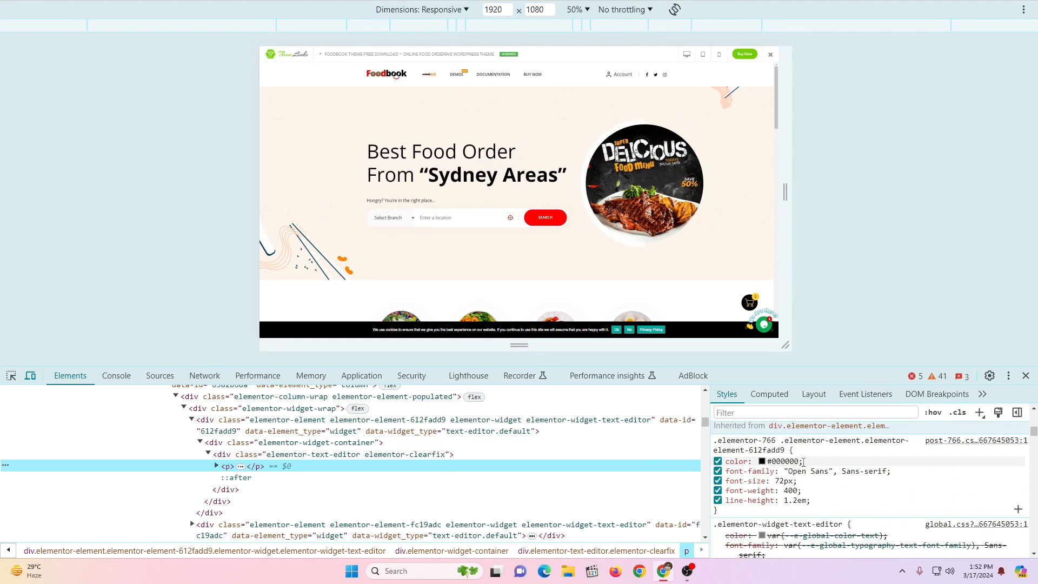
{"action": "scroll", "coordinate": [803, 463], "scroll_direction": "up", "scroll_amount": 3}
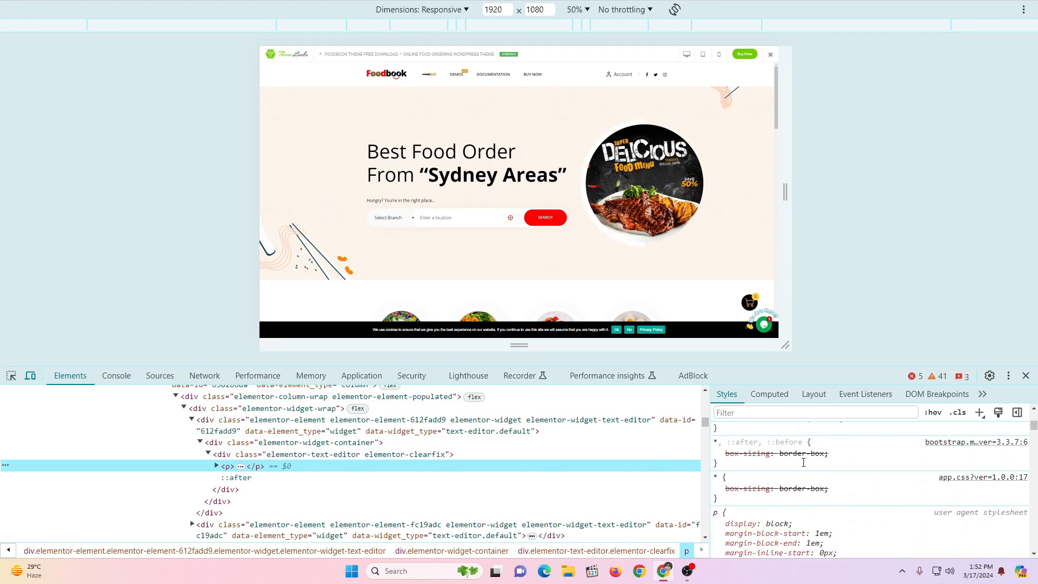
{"action": "scroll", "coordinate": [805, 465], "scroll_direction": "down", "scroll_amount": 3}
{"action": "scroll", "coordinate": [804, 466], "scroll_direction": "down", "scroll_amount": 5}
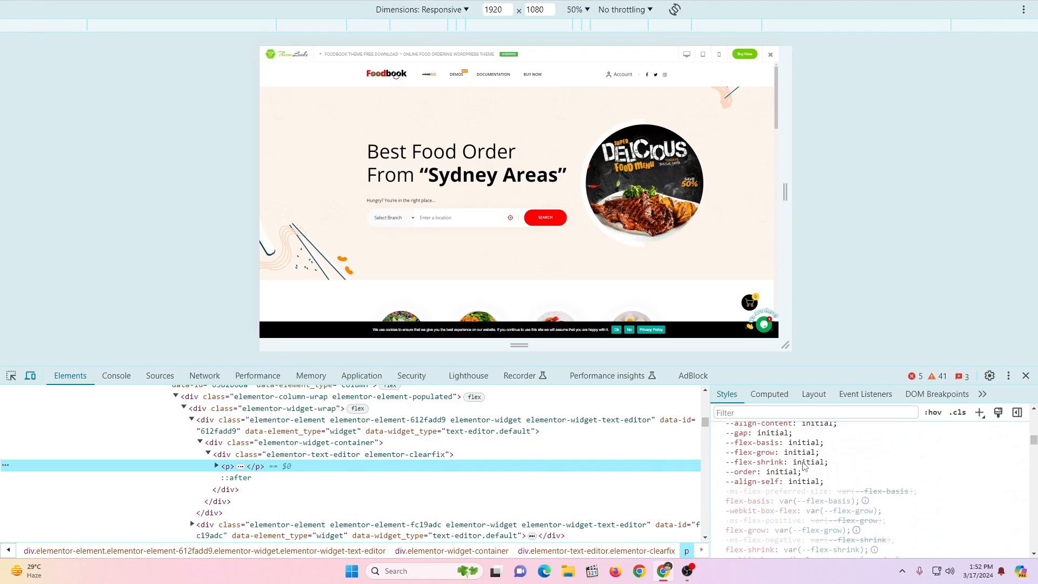
{"action": "scroll", "coordinate": [804, 466], "scroll_direction": "down", "scroll_amount": 5}
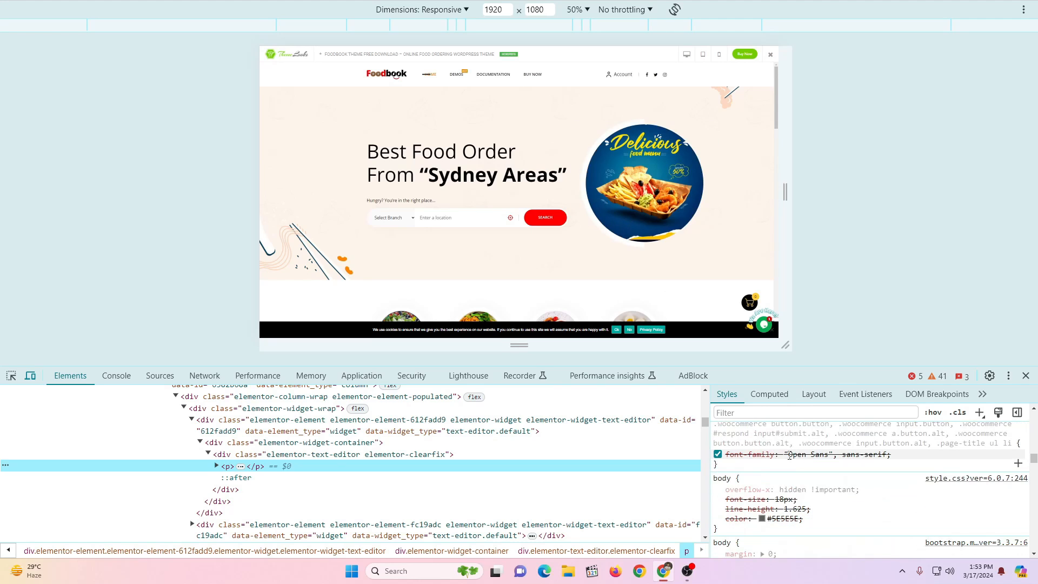
{"action": "left_click_drag", "start_coordinate": [790, 455], "coordinate": [823, 456]}
{"action": "scroll", "coordinate": [794, 476], "scroll_direction": "down", "scroll_amount": 3}
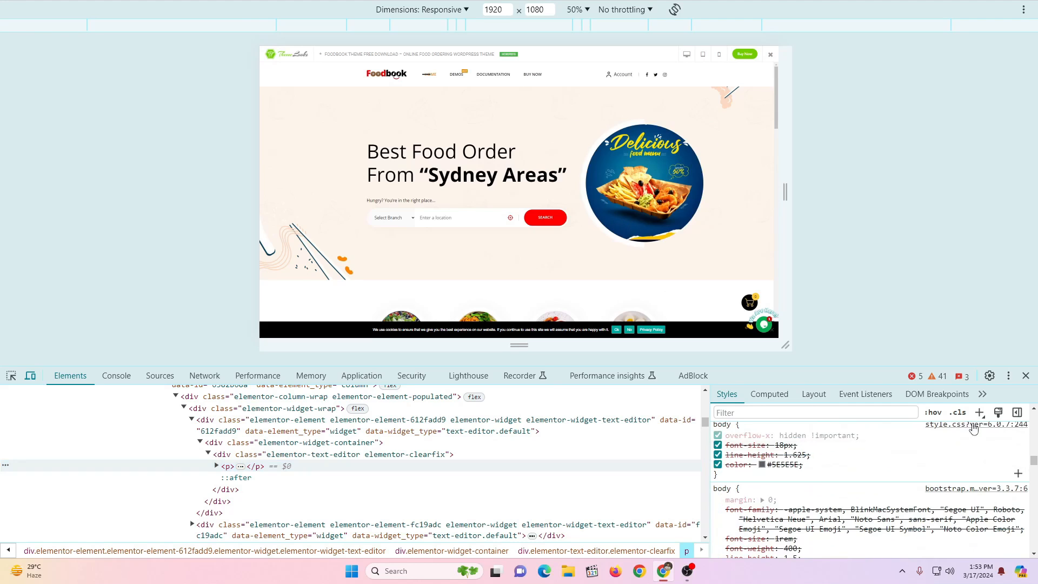
{"action": "left_click", "coordinate": [1025, 375]}
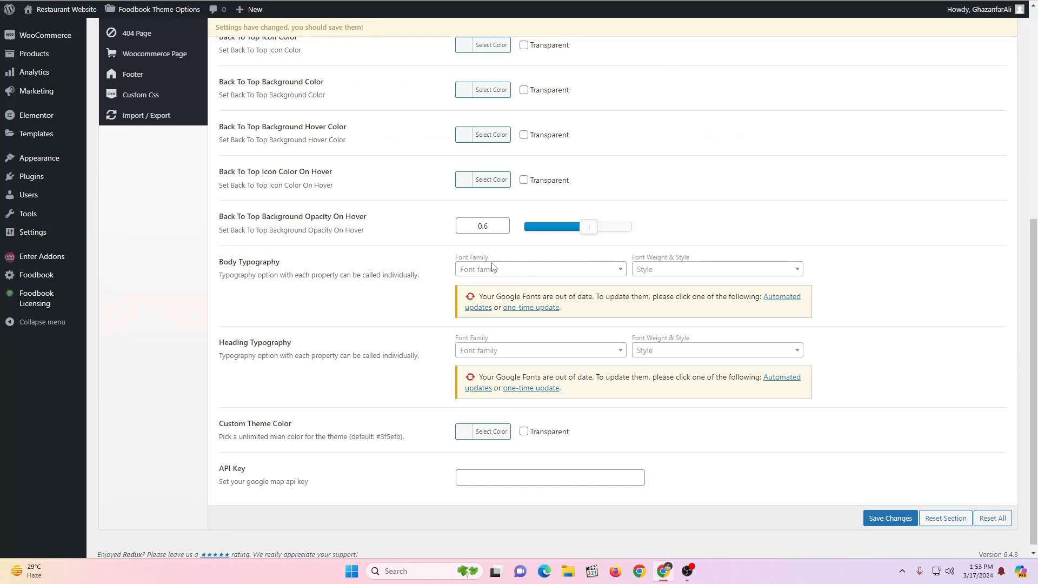
Set the font family of both the body typography and the heading typography to Open Sans.
{"action": "left_click", "coordinate": [476, 270]}
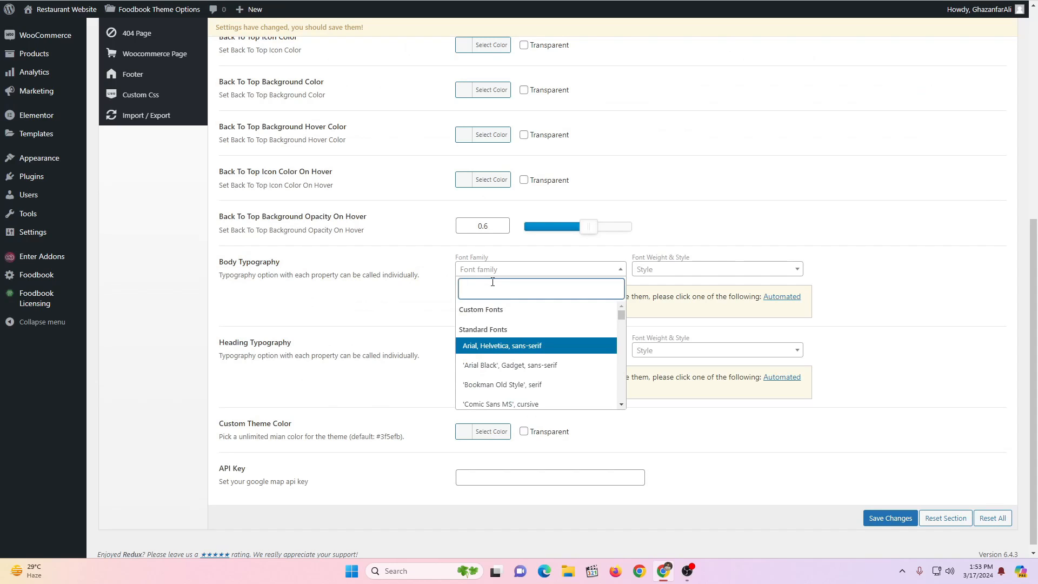
{"action": "type", "text": "open"}
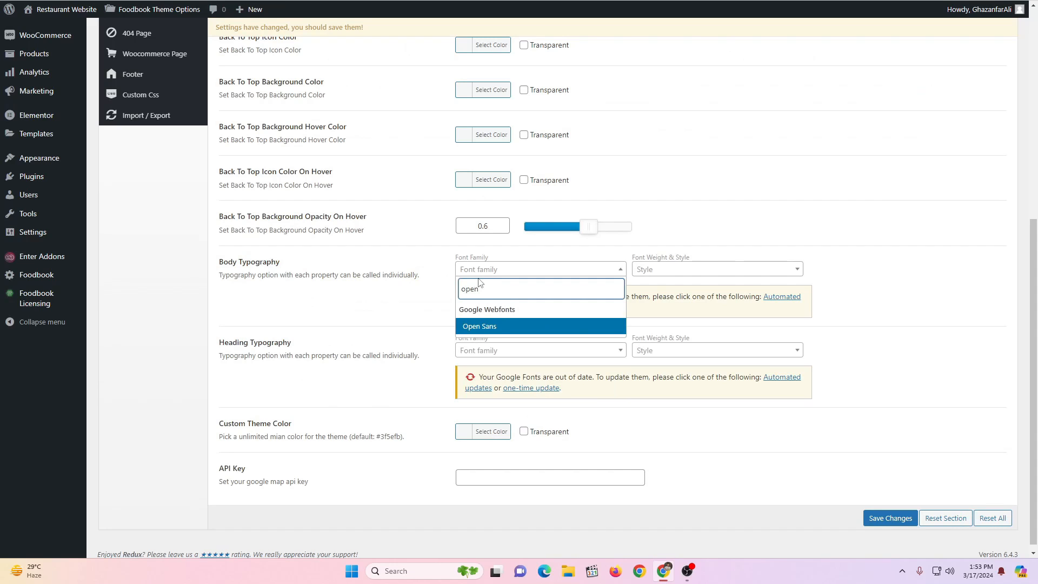
{"action": "left_click", "coordinate": [495, 328]}
{"action": "left_click", "coordinate": [522, 389]}
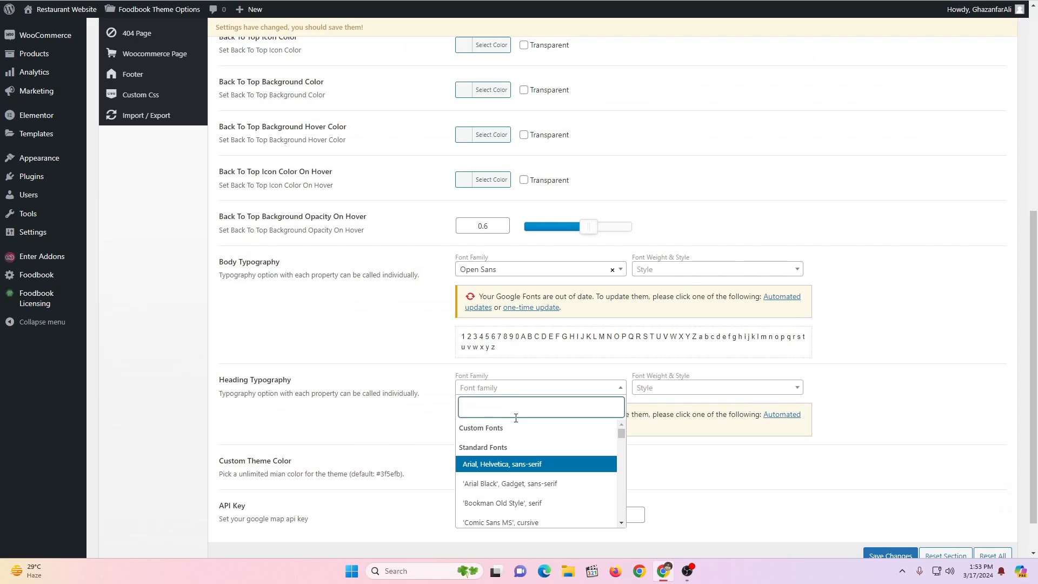
{"action": "type", "text": "open"}
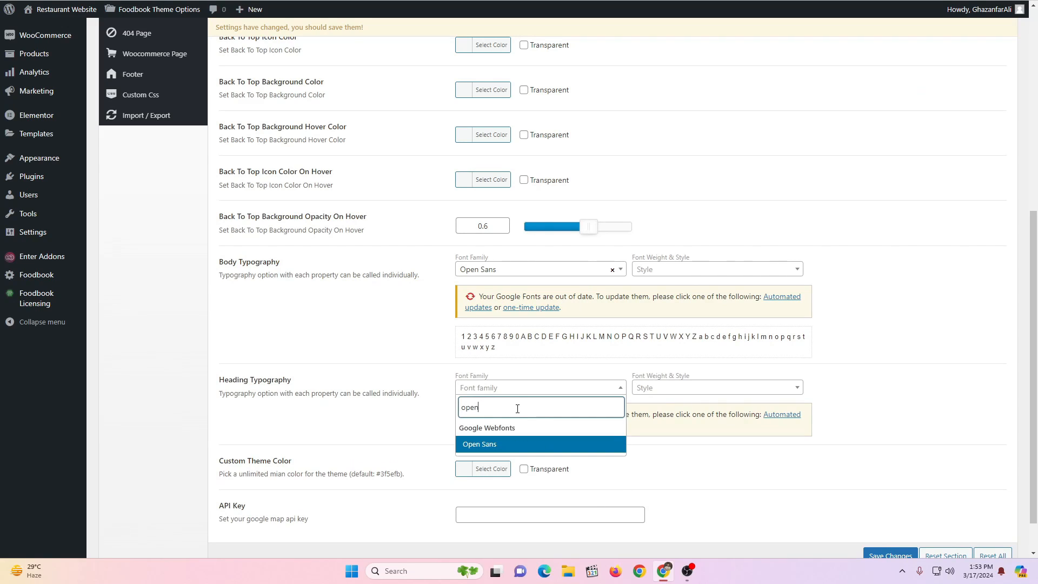
{"action": "left_click", "coordinate": [490, 445]}
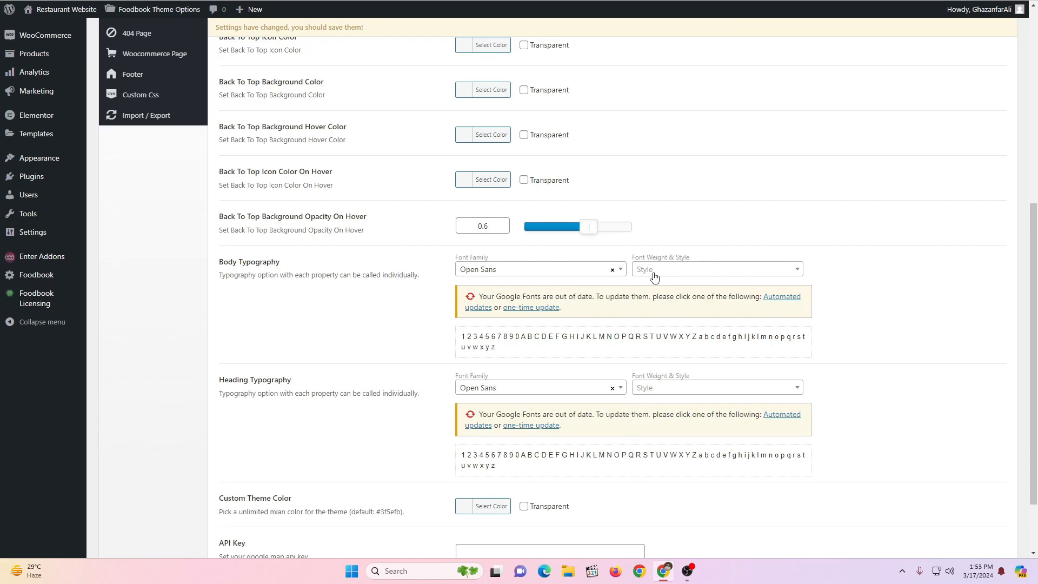
{"action": "left_click", "coordinate": [731, 274]}
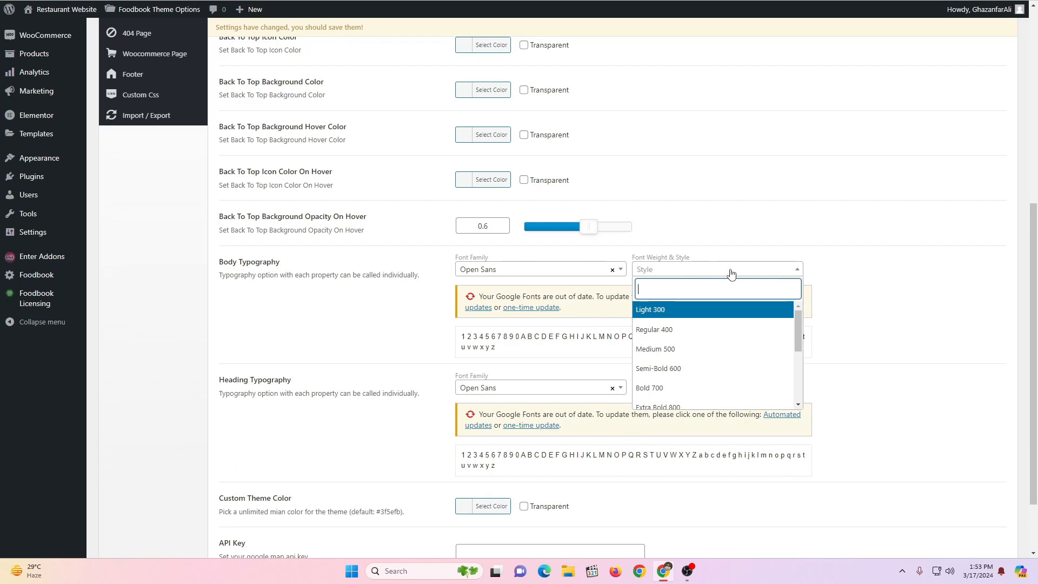
{"action": "left_click", "coordinate": [730, 270]}
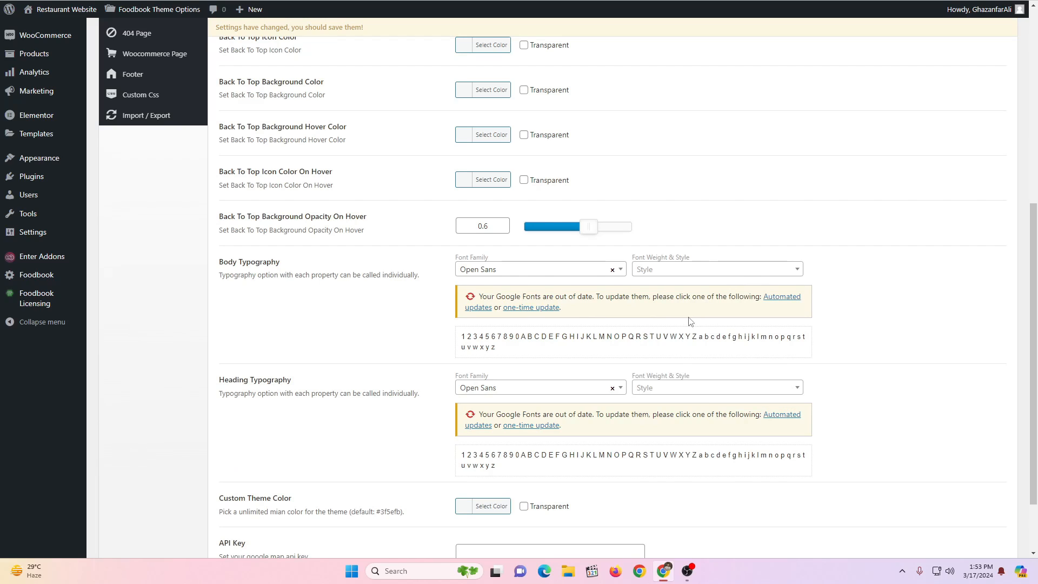
{"action": "left_click", "coordinate": [710, 391]}
{"action": "left_click", "coordinate": [710, 391]}
Save the changes made in the General theme options.
{"action": "scroll", "coordinate": [710, 397], "scroll_direction": "down", "scroll_amount": 2}
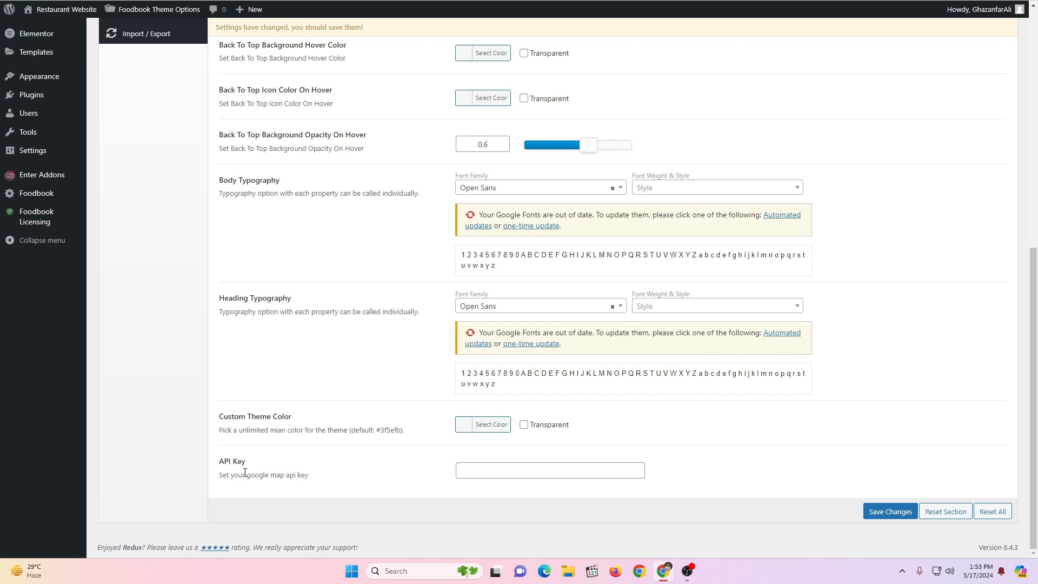
{"action": "left_click", "coordinate": [899, 514]}
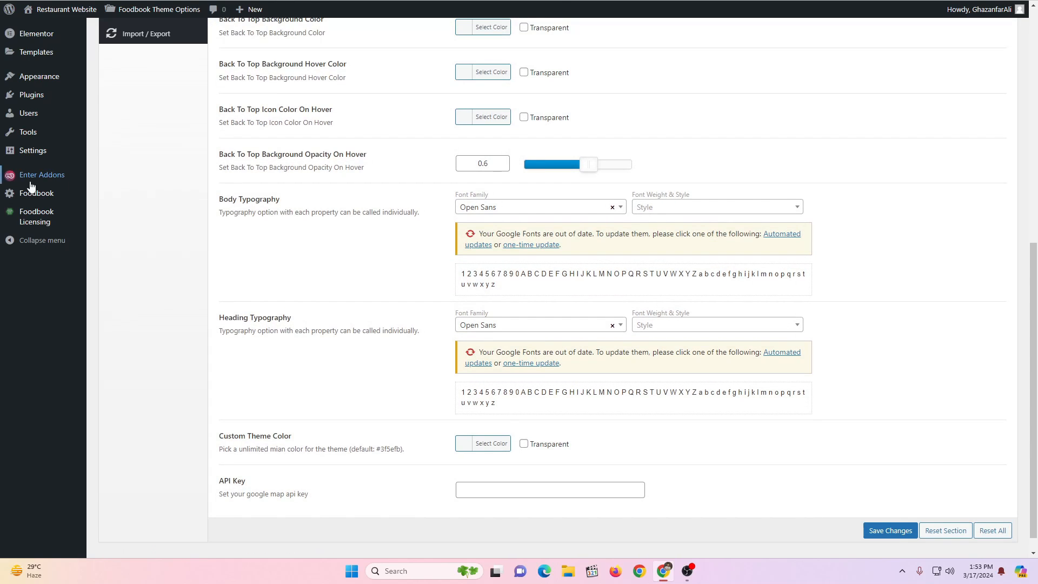
Open the Foodbook plugin's Location Settings and copy the Google API key.
{"action": "mouse_move", "coordinate": [36, 193]}
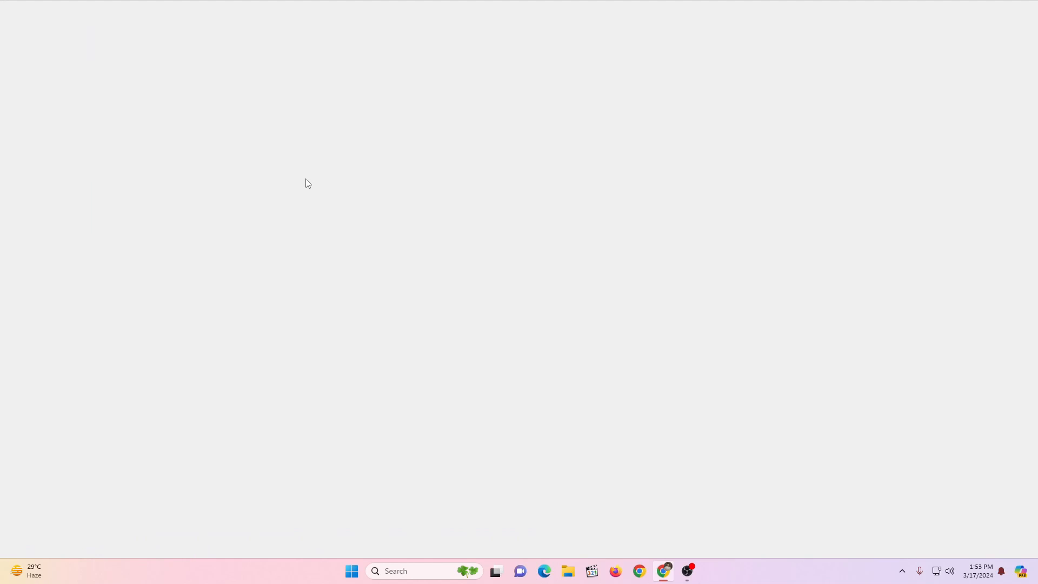
{"action": "scroll", "coordinate": [207, 386], "scroll_direction": "down", "scroll_amount": 2}
{"action": "scroll", "coordinate": [207, 389], "scroll_direction": "down", "scroll_amount": 2}
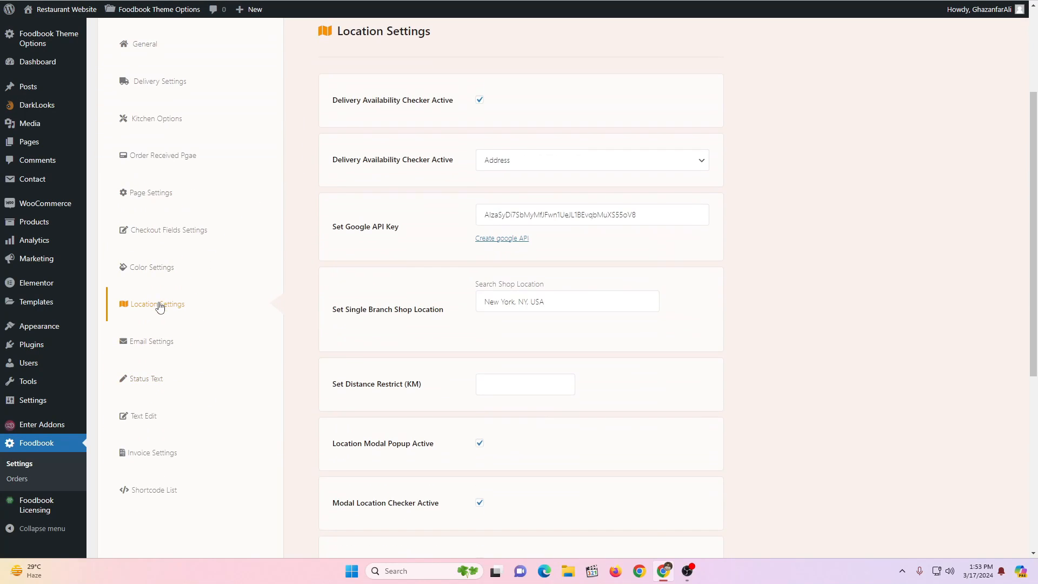
{"action": "left_click", "coordinate": [565, 209]}
{"action": "key", "text": "ctrl+a"}
{"action": "key", "text": "ctrl+c"}
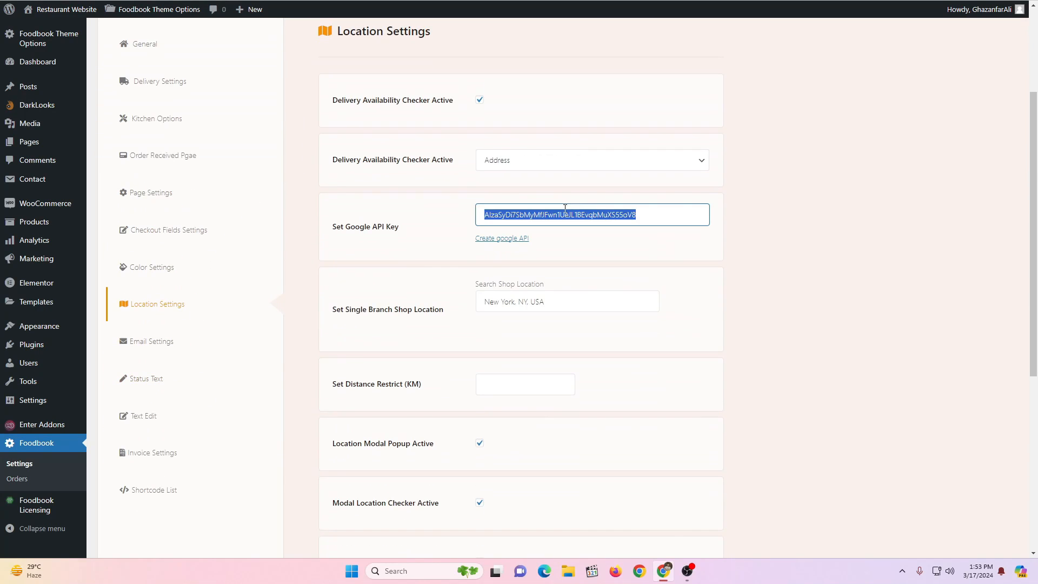
Paste the Google Maps API key into the General theme options' API Key field and save the changes.
{"action": "key", "text": "ctrl+shift+Tab"}
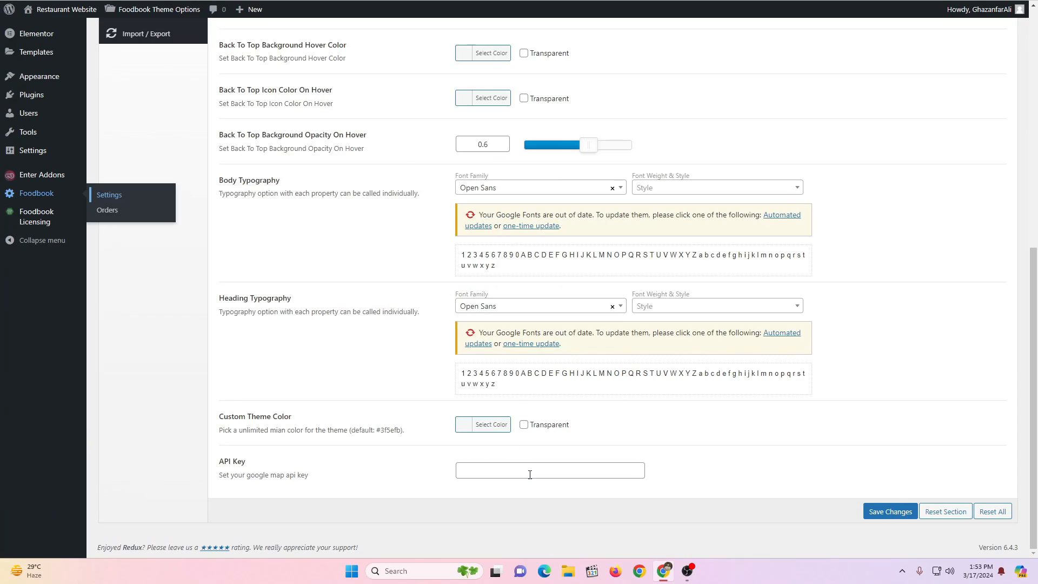
{"action": "left_click", "coordinate": [530, 474]}
{"action": "key", "text": "ctrl+v"}
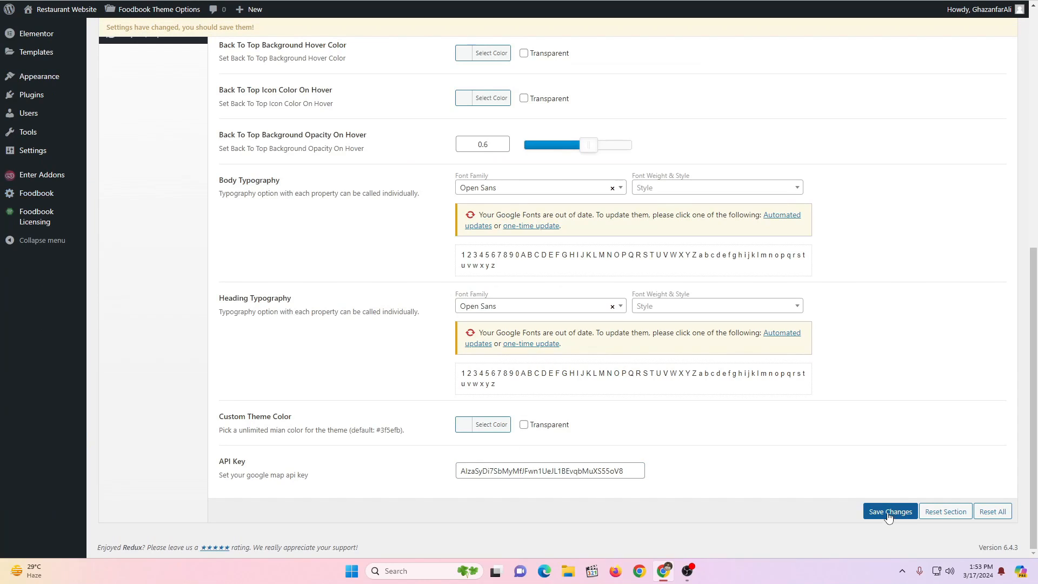
{"action": "left_click", "coordinate": [890, 512]}
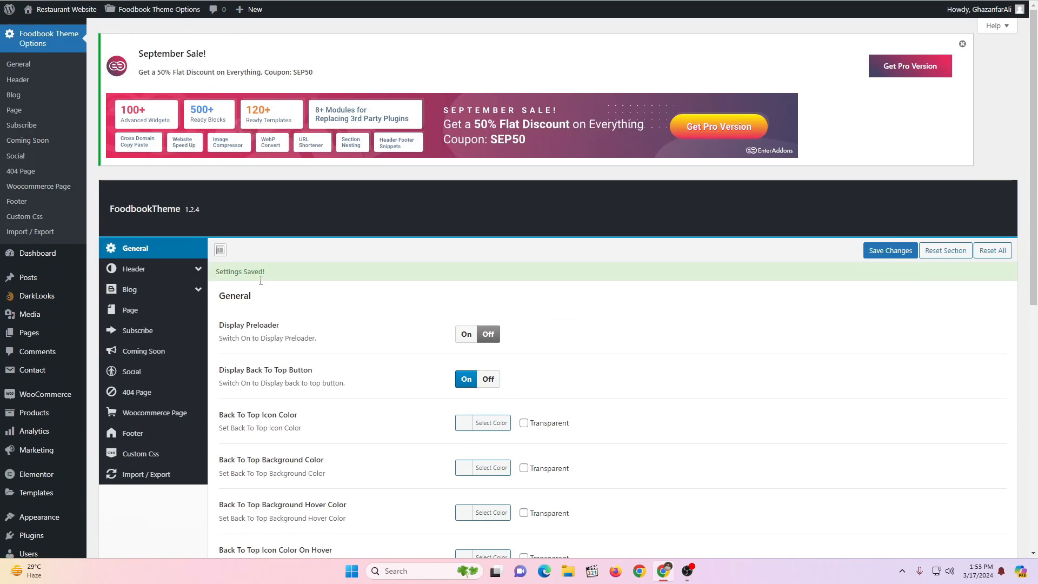
In the header's Page Header options, switch off the page header and hide the breadcrumb.
{"action": "left_click", "coordinate": [154, 274]}
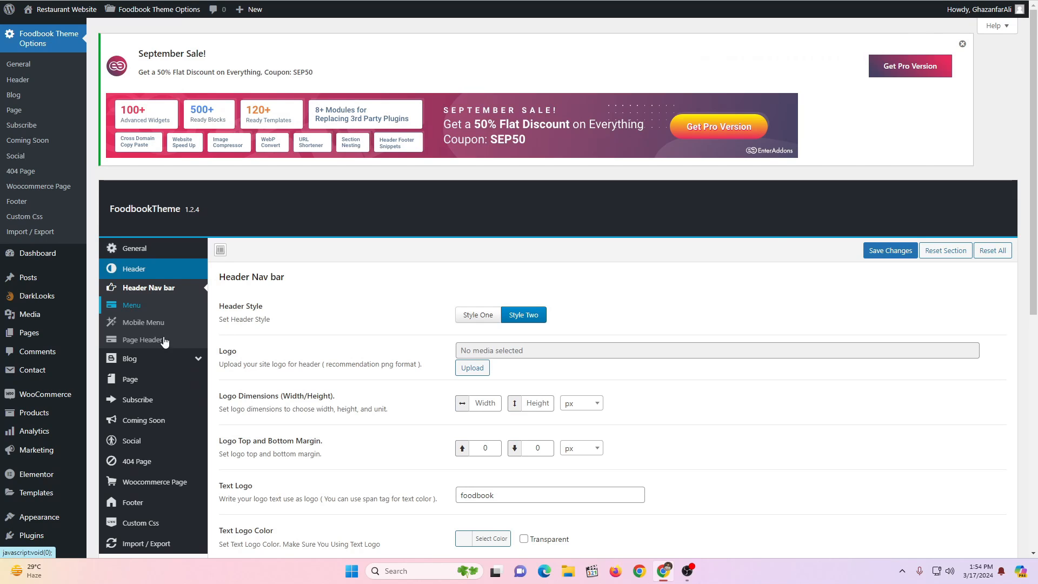
{"action": "scroll", "coordinate": [162, 341], "scroll_direction": "down", "scroll_amount": 2}
{"action": "left_click", "coordinate": [152, 234]}
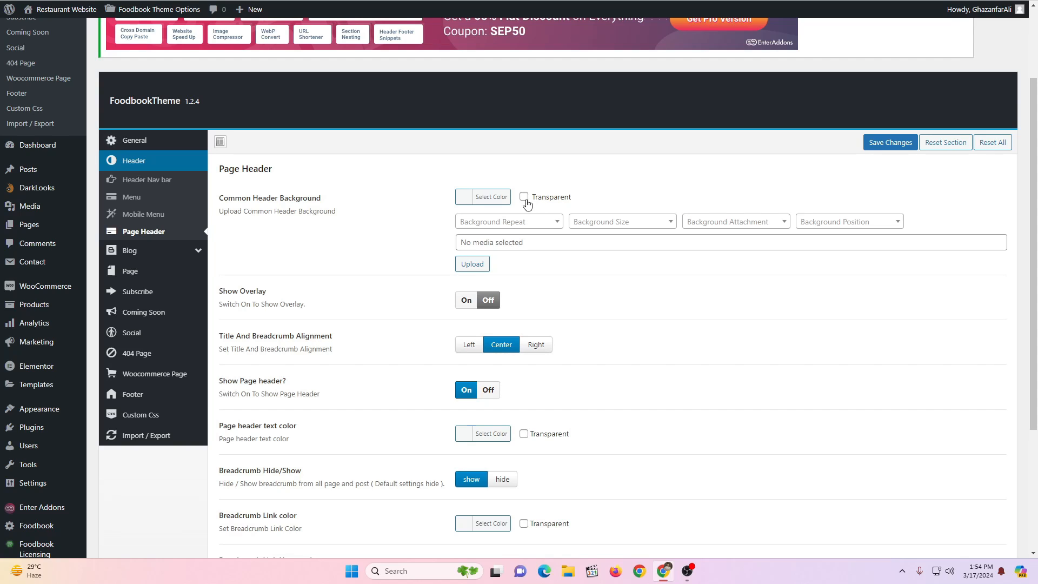
{"action": "left_click", "coordinate": [532, 222]}
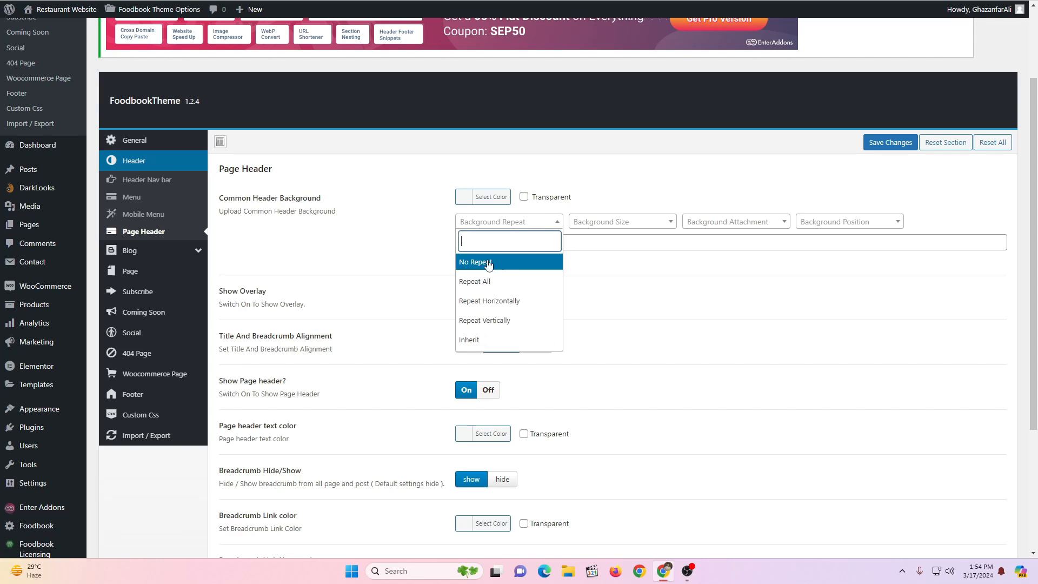
{"action": "left_click", "coordinate": [344, 236]}
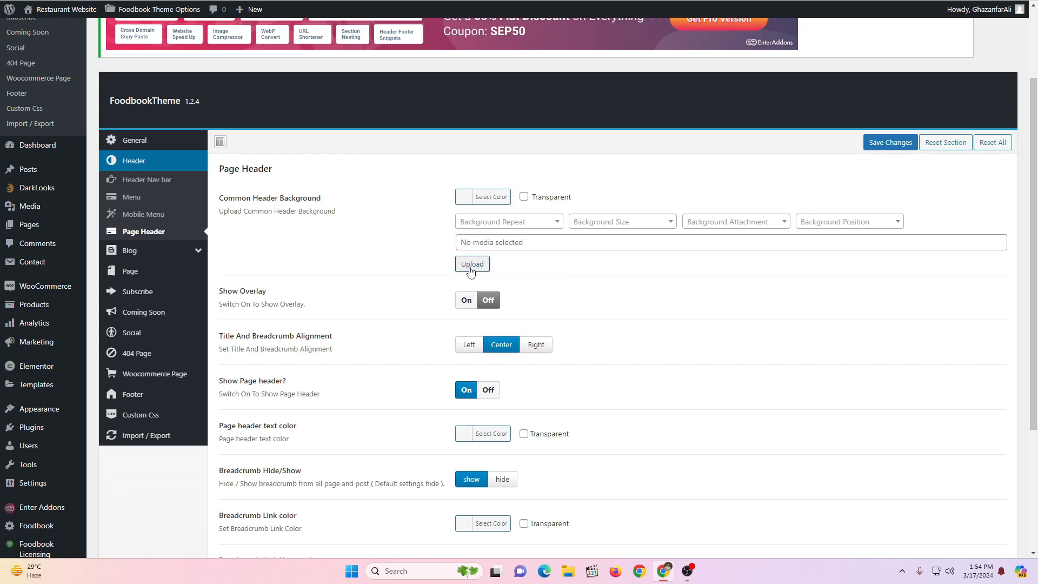
{"action": "scroll", "coordinate": [265, 236], "scroll_direction": "down", "scroll_amount": 2}
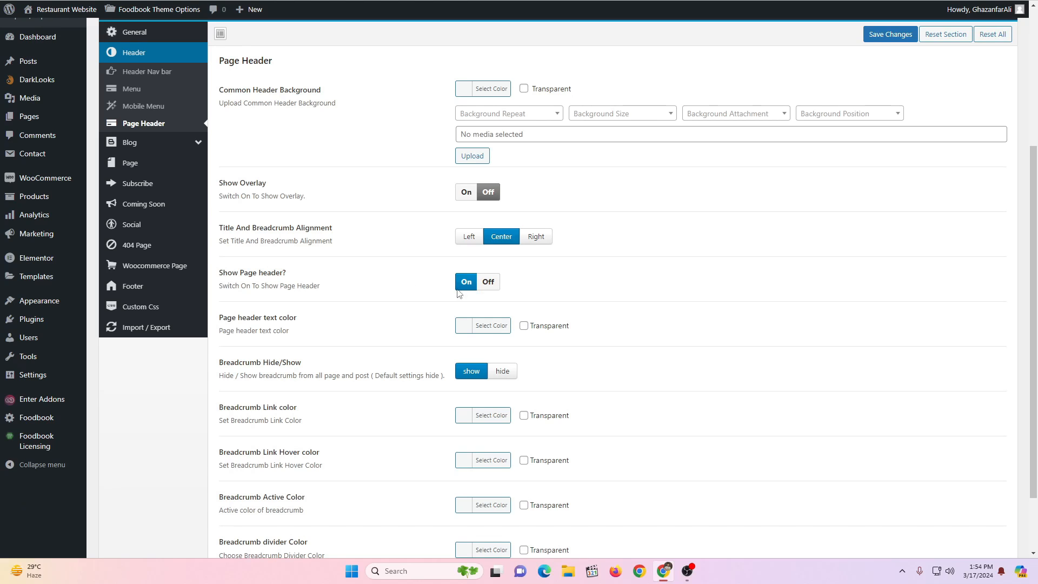
{"action": "left_click", "coordinate": [488, 282]}
{"action": "scroll", "coordinate": [354, 304], "scroll_direction": "down", "scroll_amount": 1}
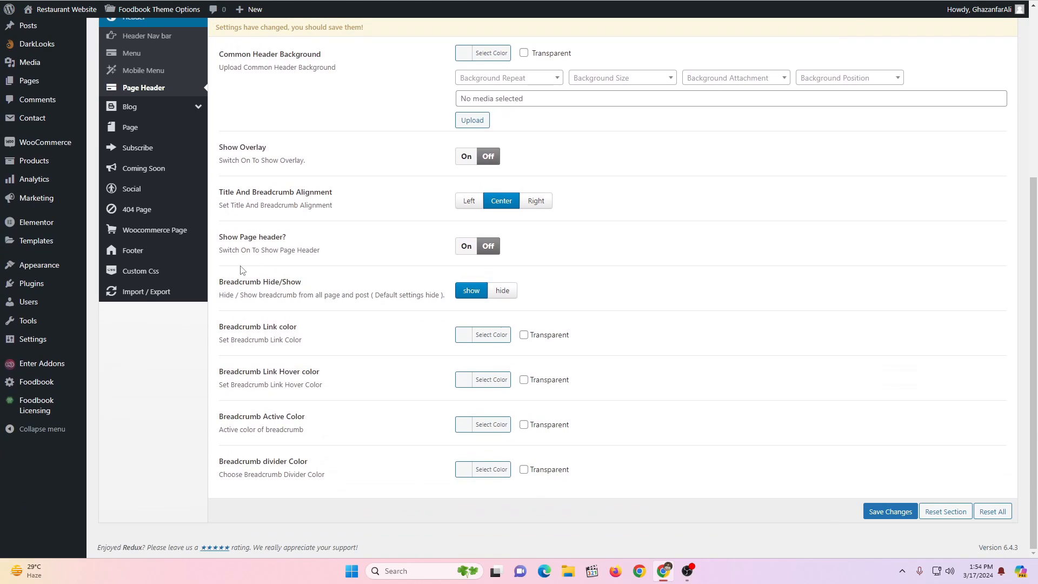
{"action": "left_click", "coordinate": [502, 290]}
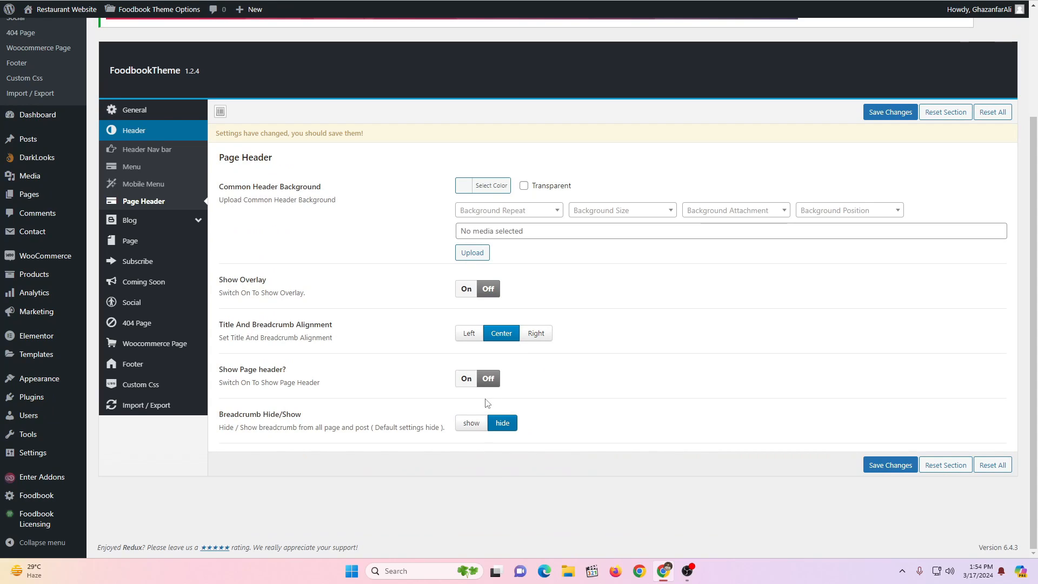
Save the Page Header options, and save the Page options with the 1 Column page layout.
{"action": "left_click", "coordinate": [891, 112]}
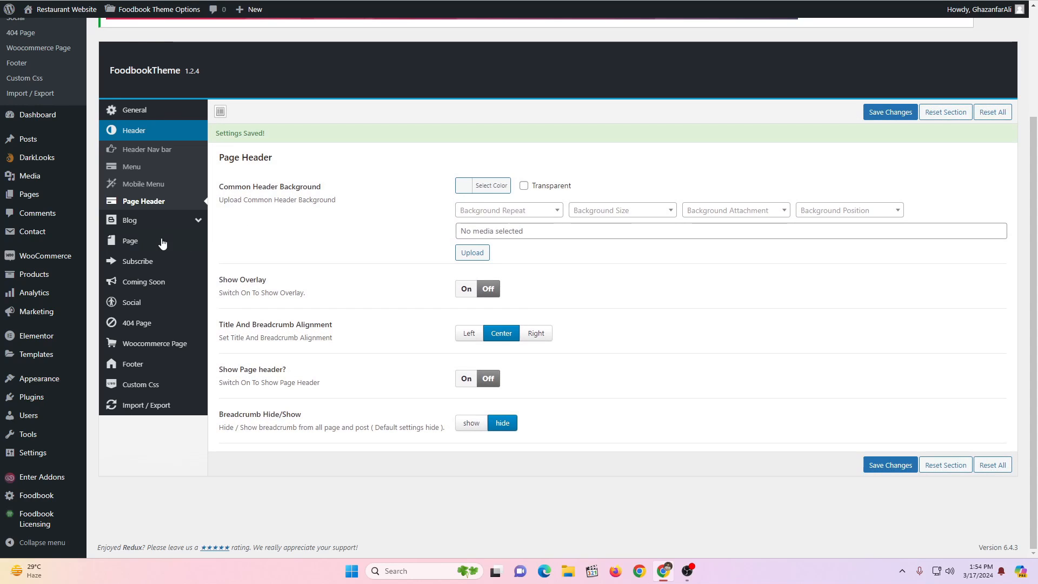
{"action": "mouse_move", "coordinate": [139, 221]}
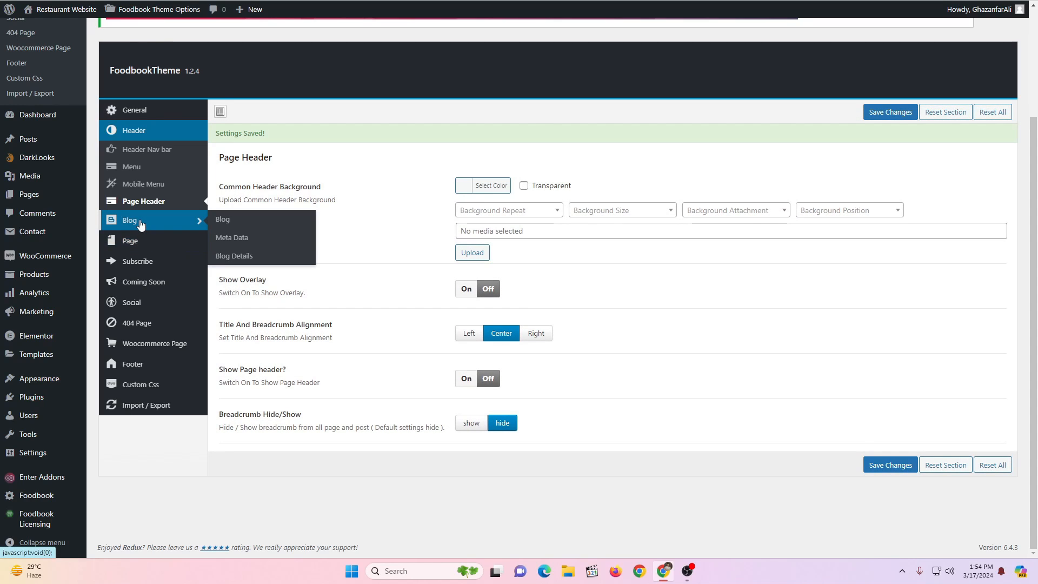
{"action": "left_click", "coordinate": [131, 241]}
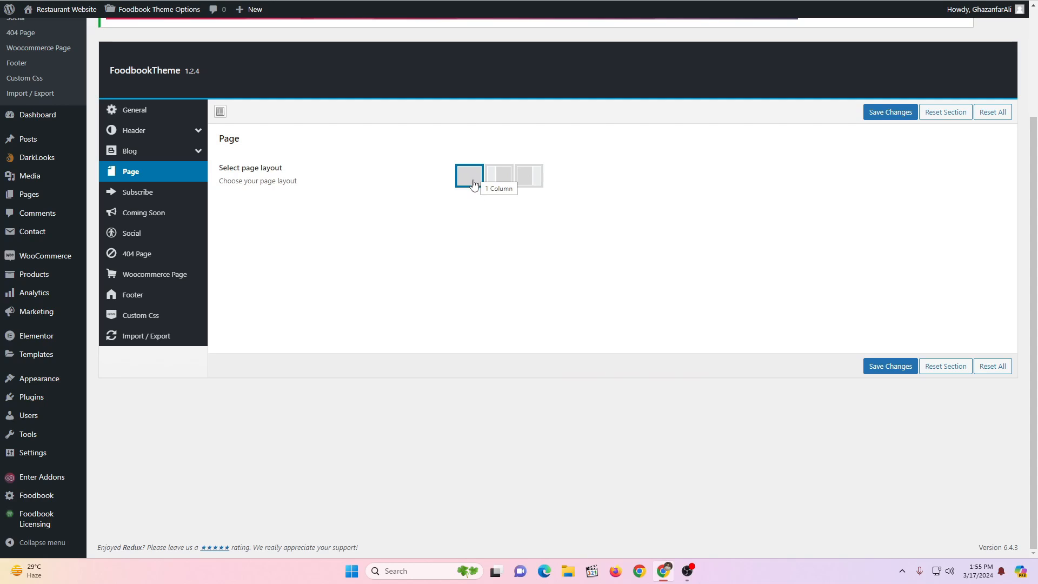
{"action": "left_click", "coordinate": [869, 370]}
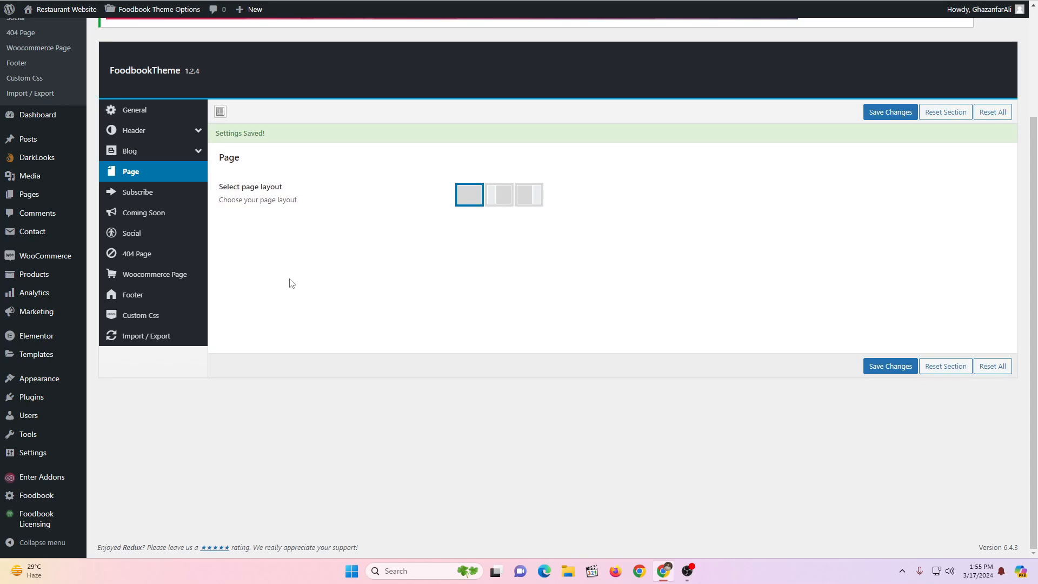
Look through the Subscribe and Coming Soon sections of the theme options.
{"action": "left_click", "coordinate": [138, 192]}
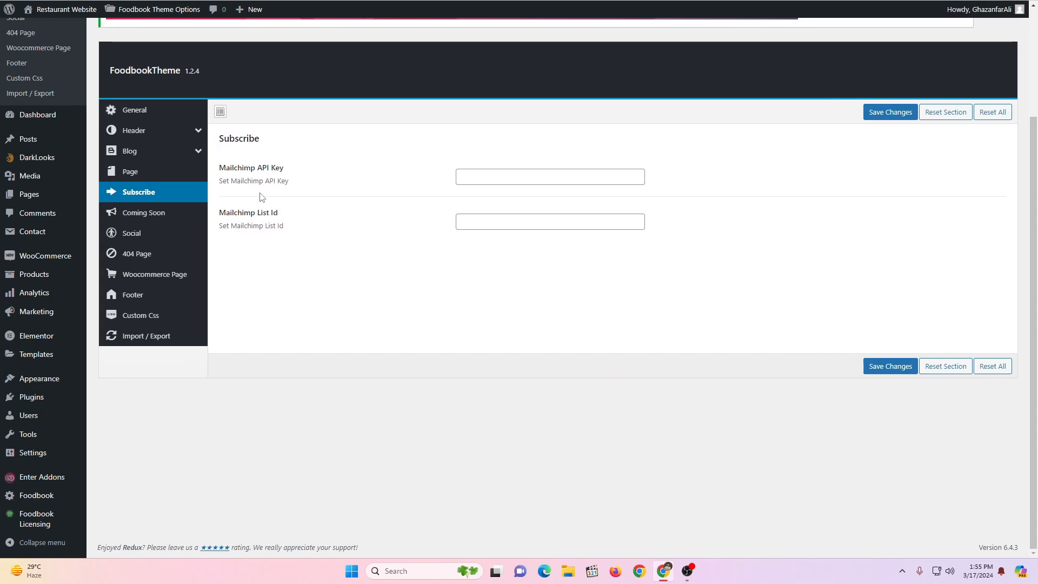
{"action": "left_click", "coordinate": [148, 218]}
{"action": "scroll", "coordinate": [318, 230], "scroll_direction": "down", "scroll_amount": 2}
{"action": "scroll", "coordinate": [318, 229], "scroll_direction": "down", "scroll_amount": 3}
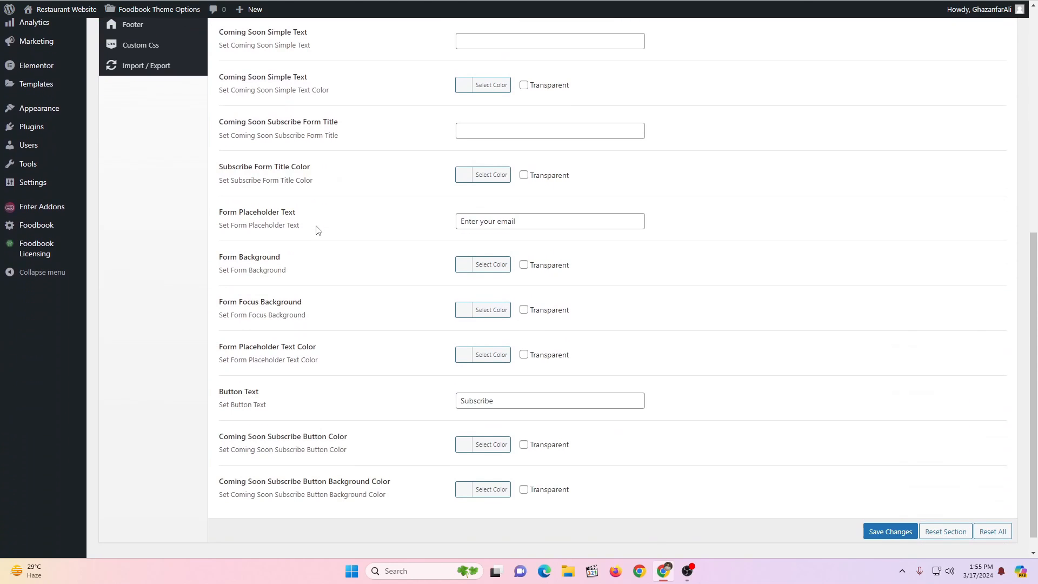
{"action": "scroll", "coordinate": [318, 230], "scroll_direction": "up", "scroll_amount": 6}
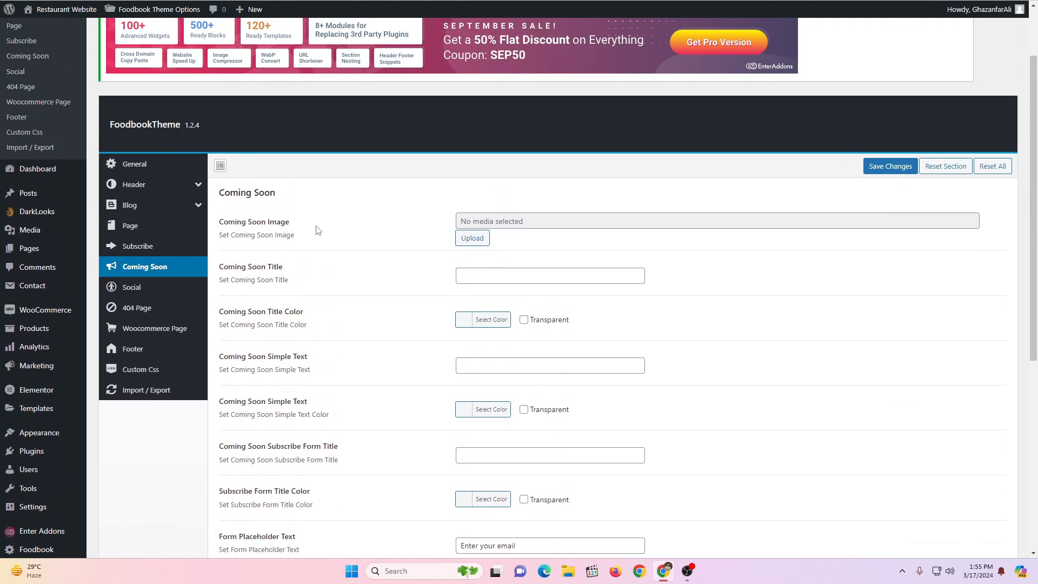
{"action": "scroll", "coordinate": [314, 240], "scroll_direction": "down", "scroll_amount": 2}
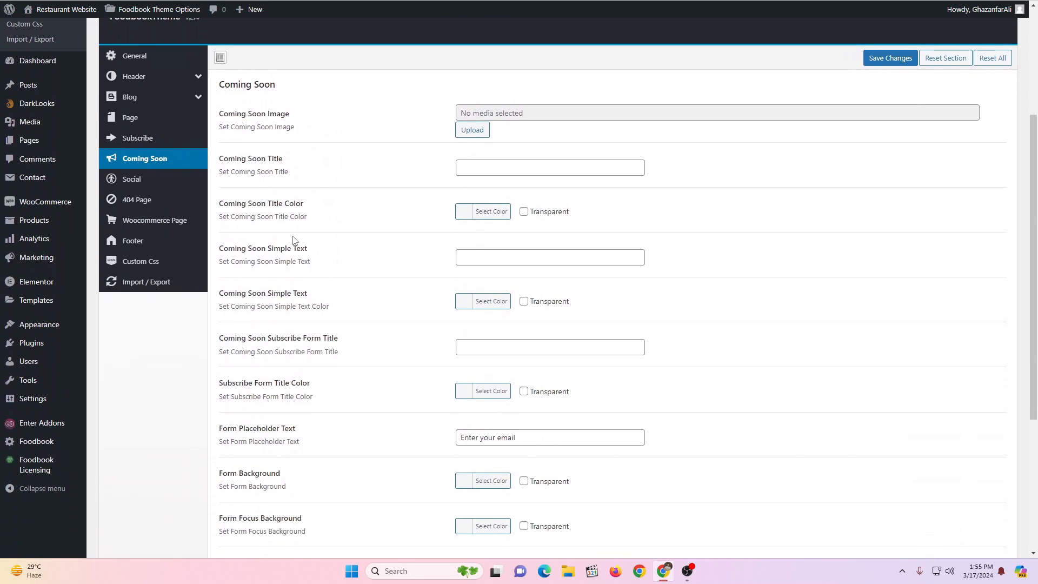
In the Social theme options, set the first social icon slide to the fa-facebook icon with # as its URL.
{"action": "left_click", "coordinate": [137, 180]}
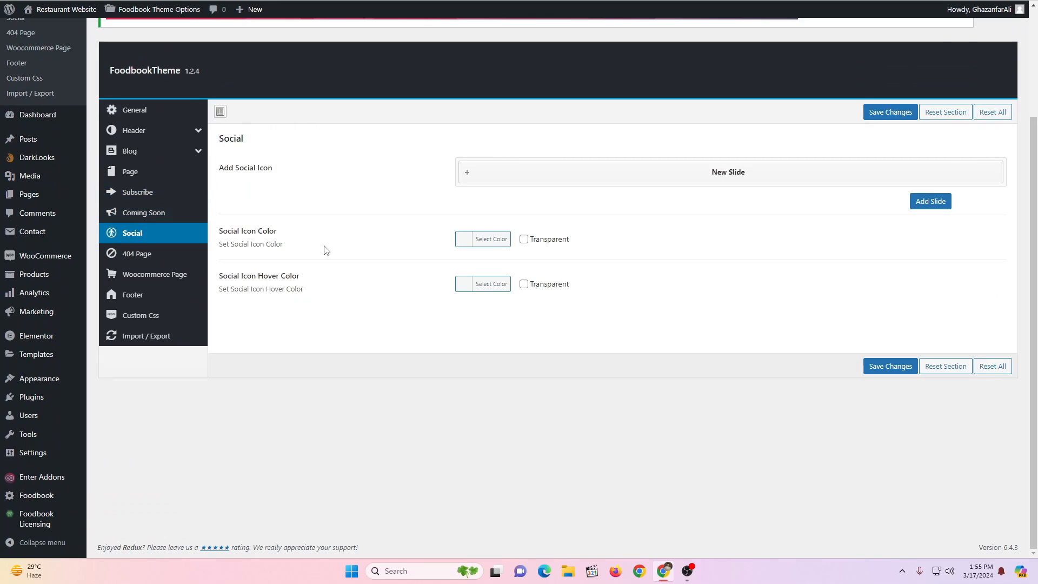
{"action": "left_click", "coordinate": [467, 173]}
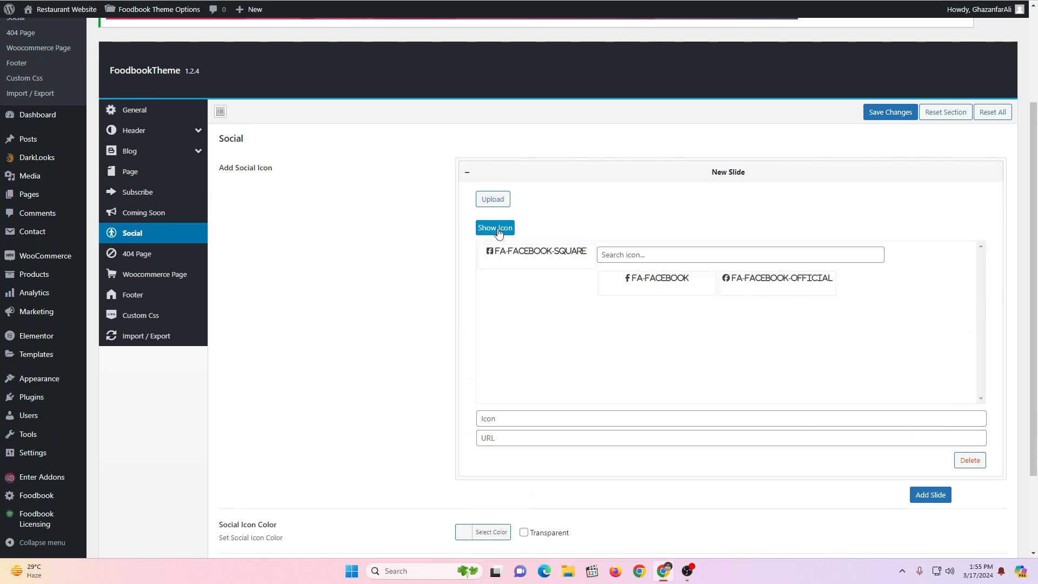
{"action": "left_click", "coordinate": [504, 232]}
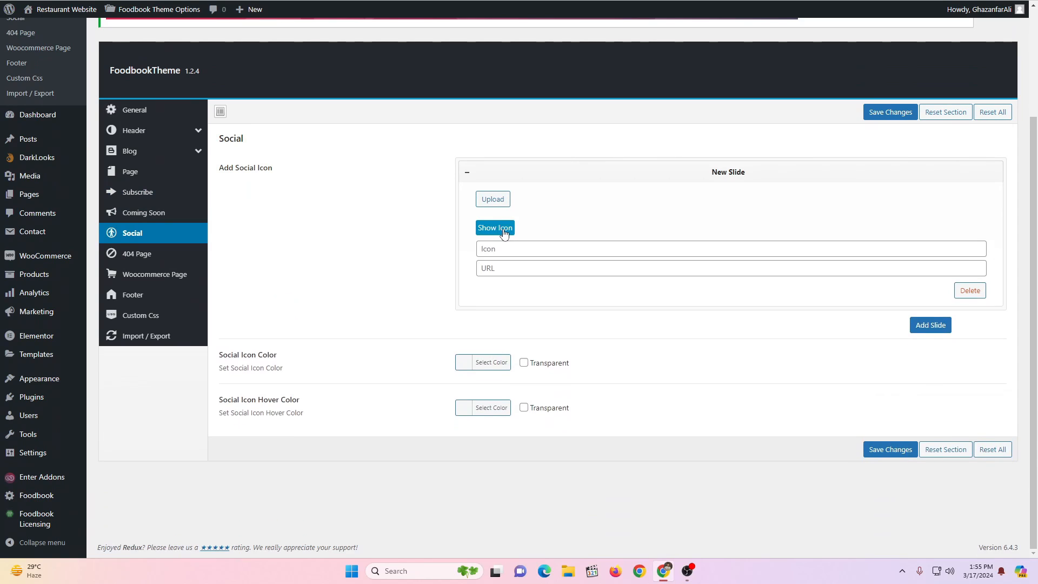
{"action": "left_click", "coordinate": [504, 231]}
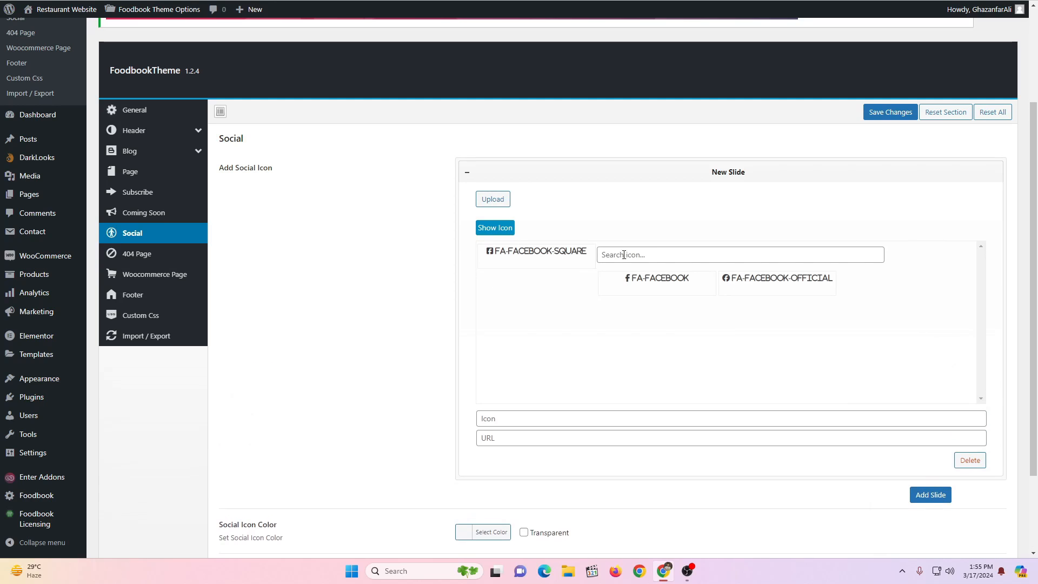
{"action": "left_click", "coordinate": [623, 254]}
{"action": "type", "text": "face"}
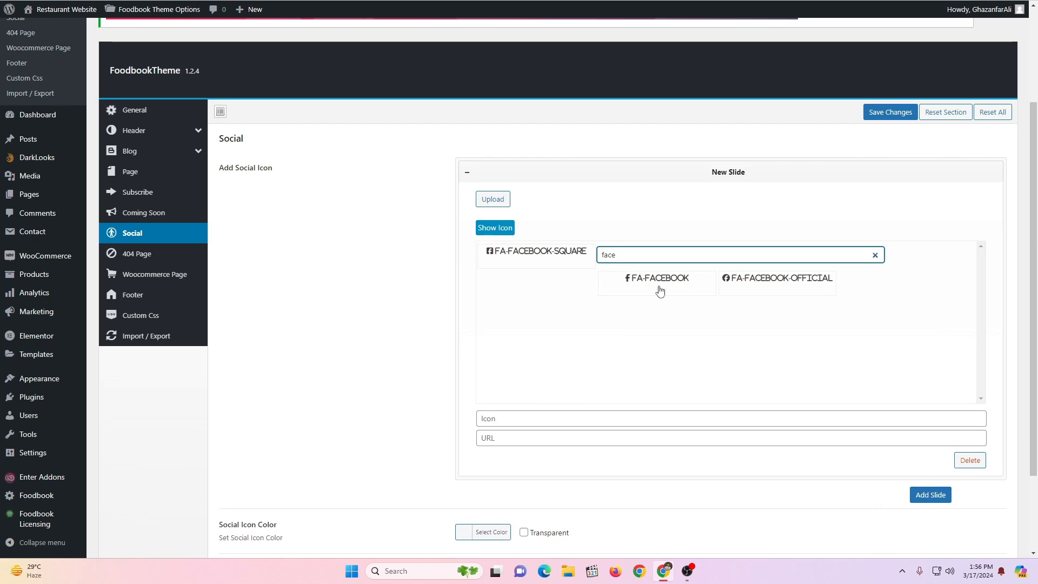
{"action": "left_click", "coordinate": [639, 287]}
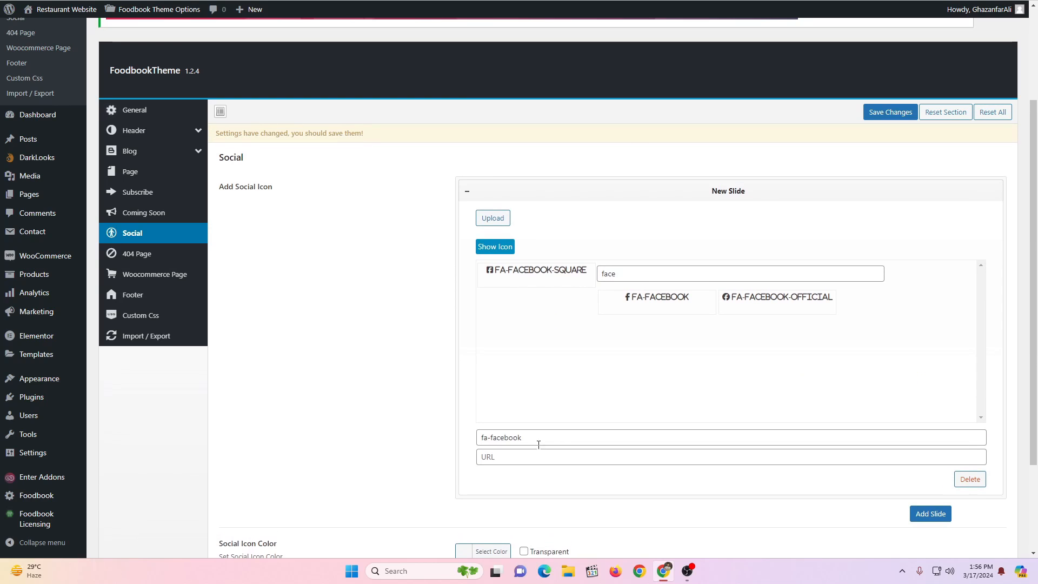
{"action": "left_click", "coordinate": [501, 455]}
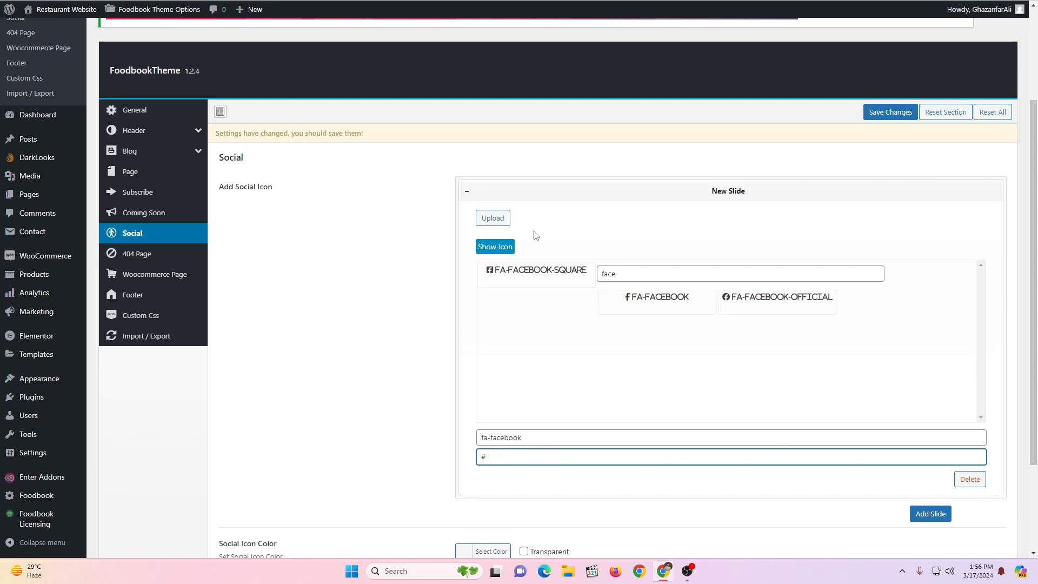
{"action": "left_click", "coordinate": [485, 196]}
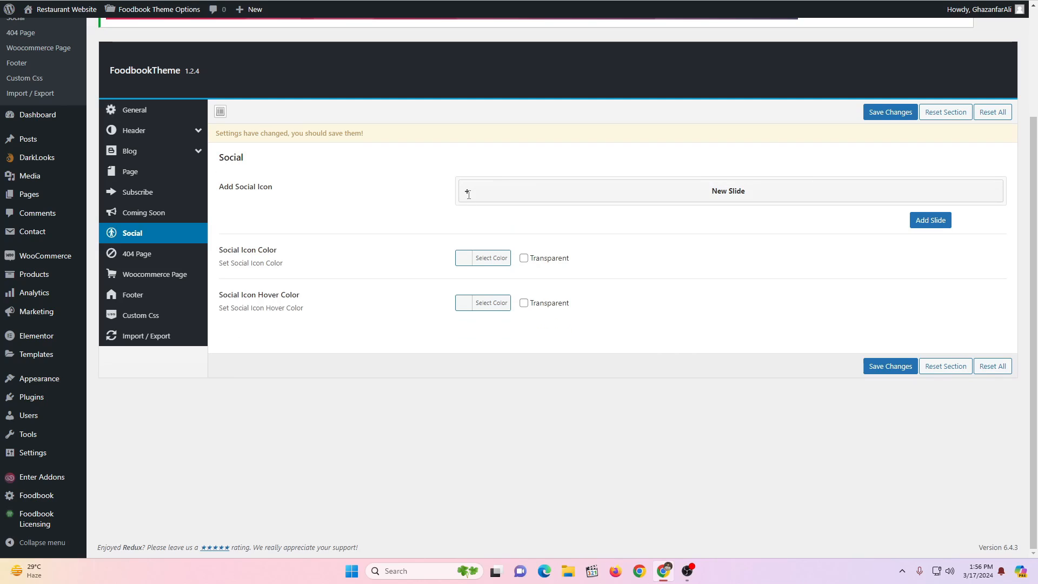
{"action": "left_click", "coordinate": [468, 194]}
Add a second social icon slide with the fa-instagram icon and # as its URL.
{"action": "left_click", "coordinate": [923, 515]}
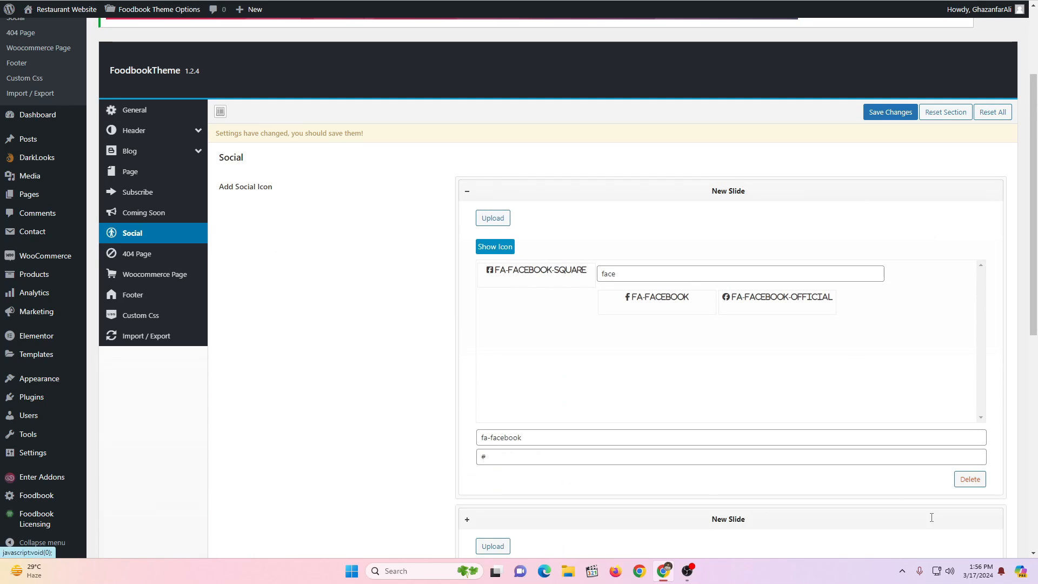
{"action": "scroll", "coordinate": [400, 405], "scroll_direction": "down", "scroll_amount": 5}
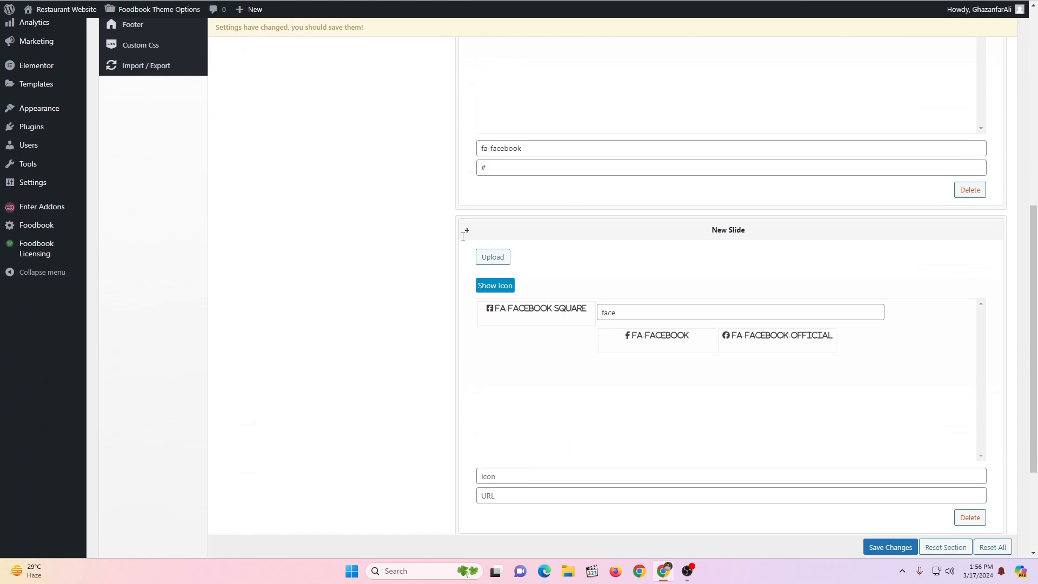
{"action": "scroll", "coordinate": [476, 228], "scroll_direction": "down", "scroll_amount": 3}
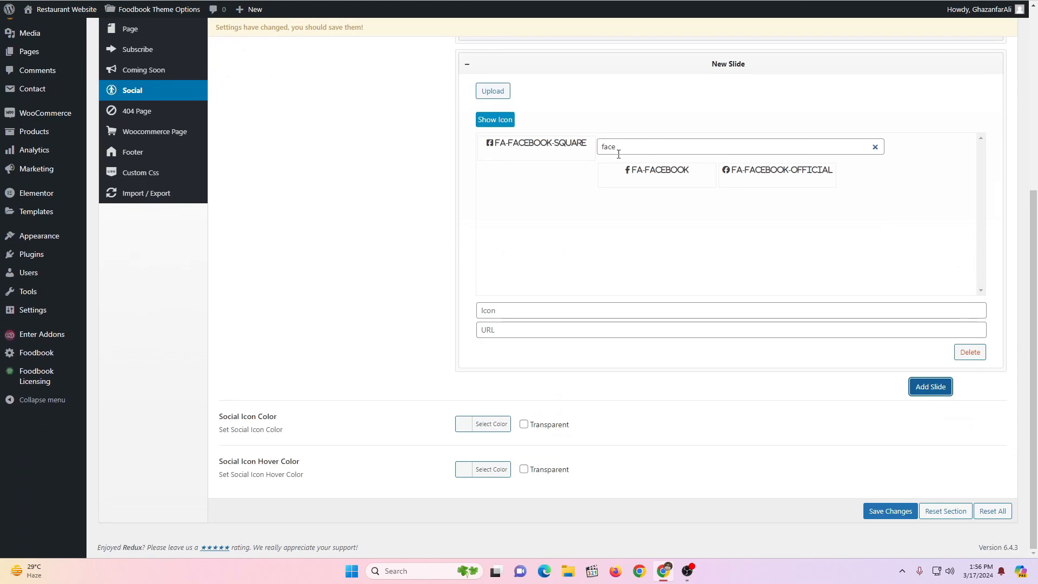
{"action": "left_click_drag", "start_coordinate": [649, 144], "coordinate": [596, 153]}
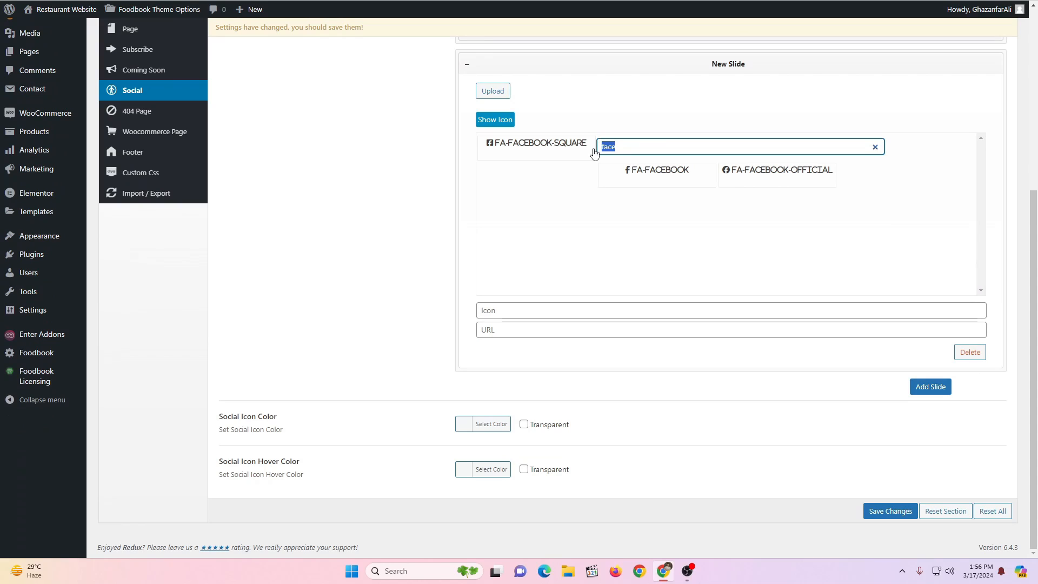
{"action": "type", "text": "insta"}
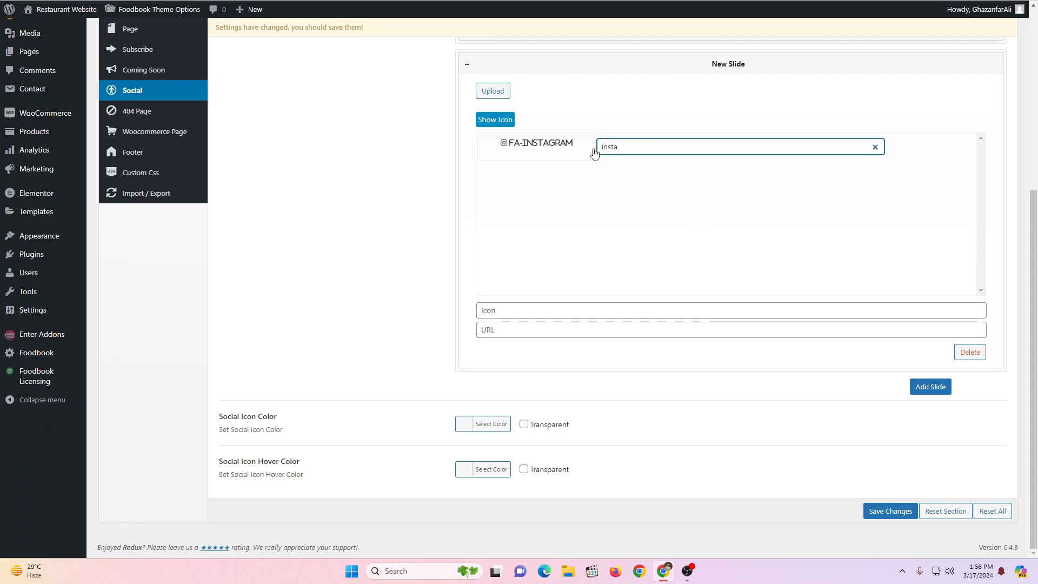
{"action": "left_click", "coordinate": [537, 146]}
{"action": "left_click", "coordinate": [520, 333]}
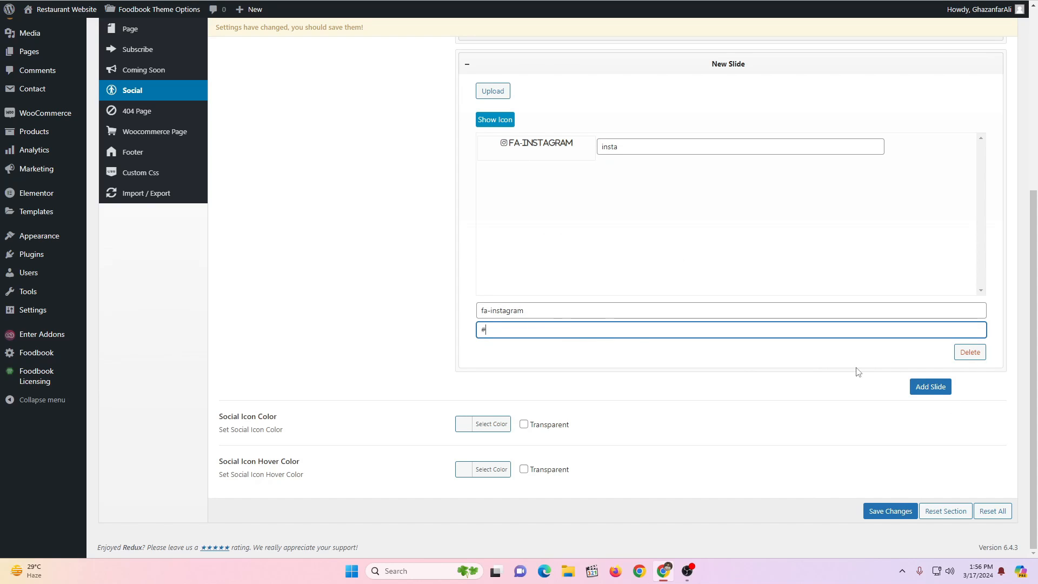
Add a third social icon slide with the fa-youtube icon and # as its URL.
{"action": "left_click", "coordinate": [928, 387]}
{"action": "scroll", "coordinate": [637, 352], "scroll_direction": "down", "scroll_amount": 3}
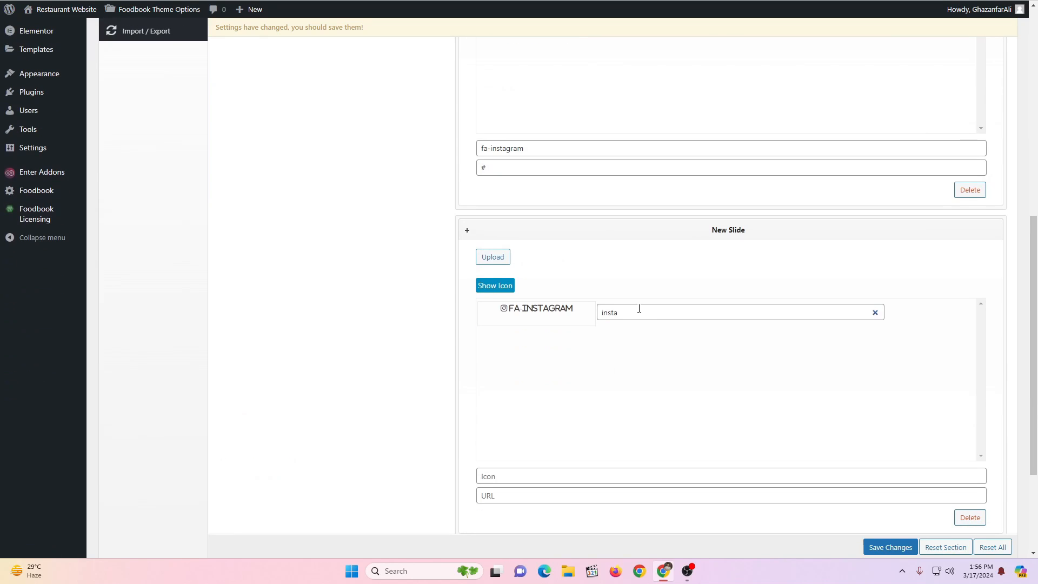
{"action": "left_click_drag", "start_coordinate": [639, 308], "coordinate": [600, 313]}
{"action": "key", "text": "BackSpace"}
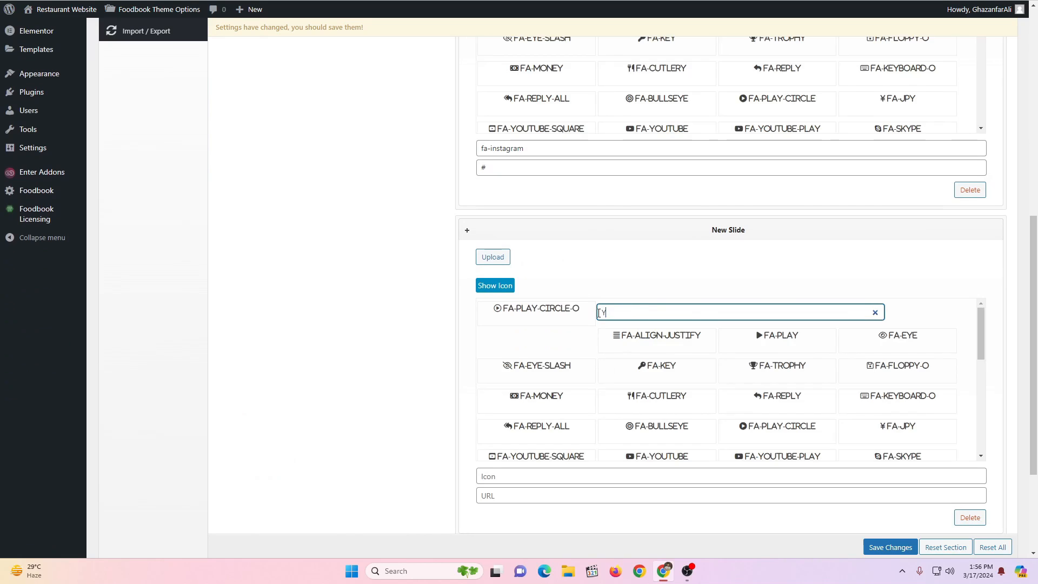
{"action": "type", "text": "Youtube"}
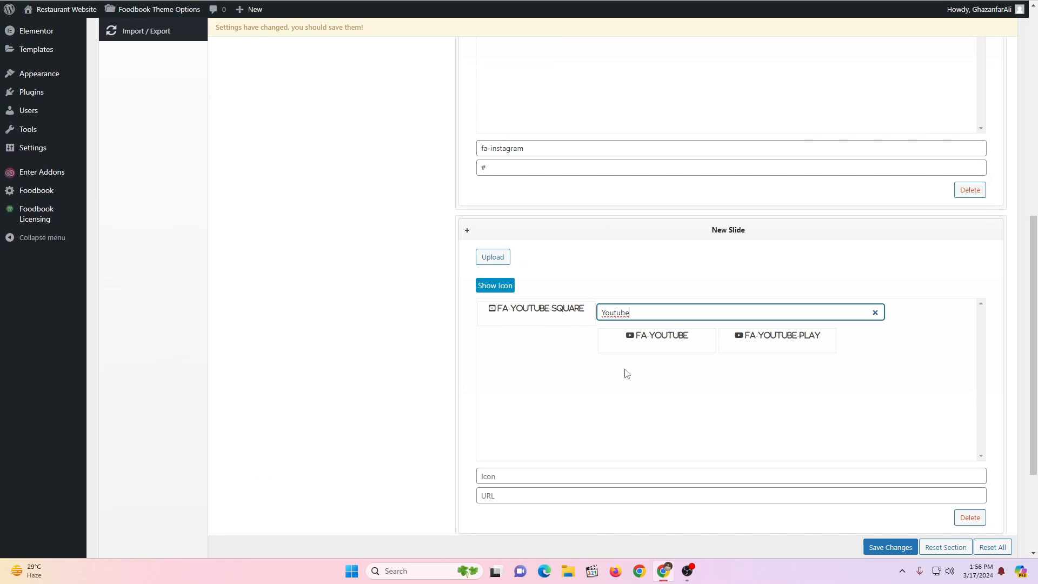
{"action": "left_click", "coordinate": [685, 344]}
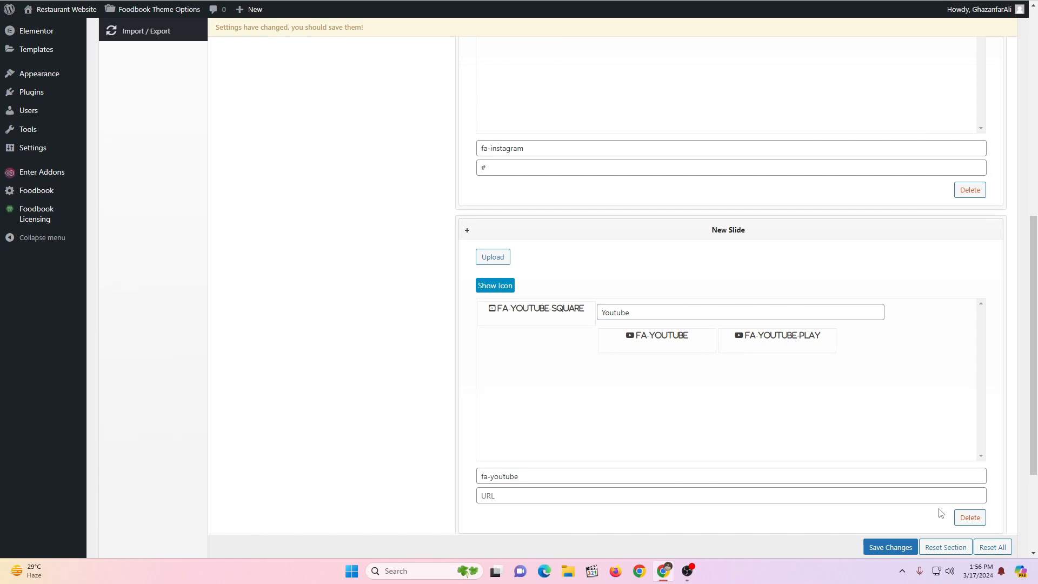
{"action": "left_click", "coordinate": [644, 495]}
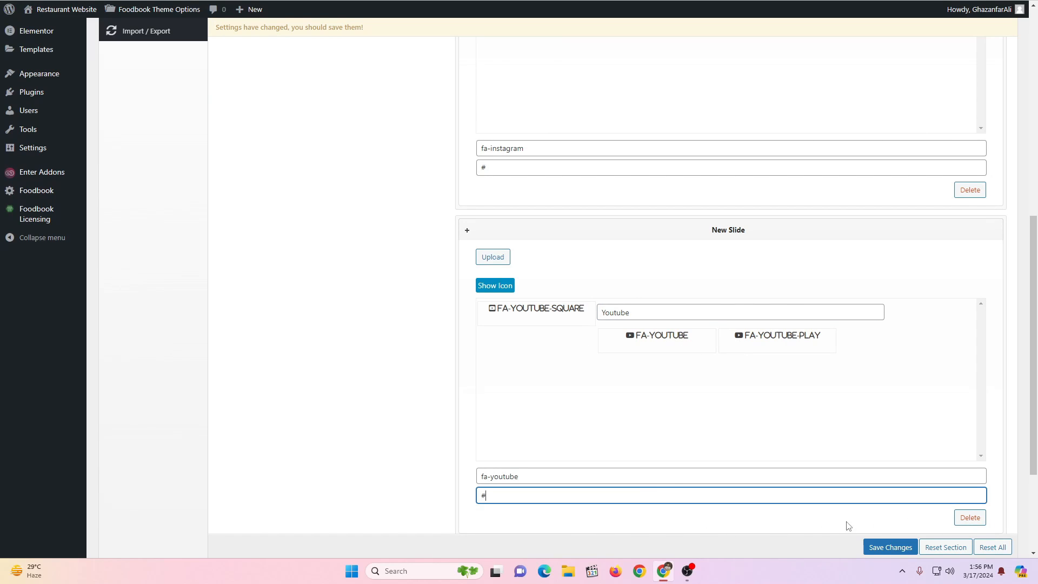
Add a fourth social icon slide with the fa-linkedin icon and # as its URL.
{"action": "scroll", "coordinate": [848, 530], "scroll_direction": "down", "scroll_amount": 3}
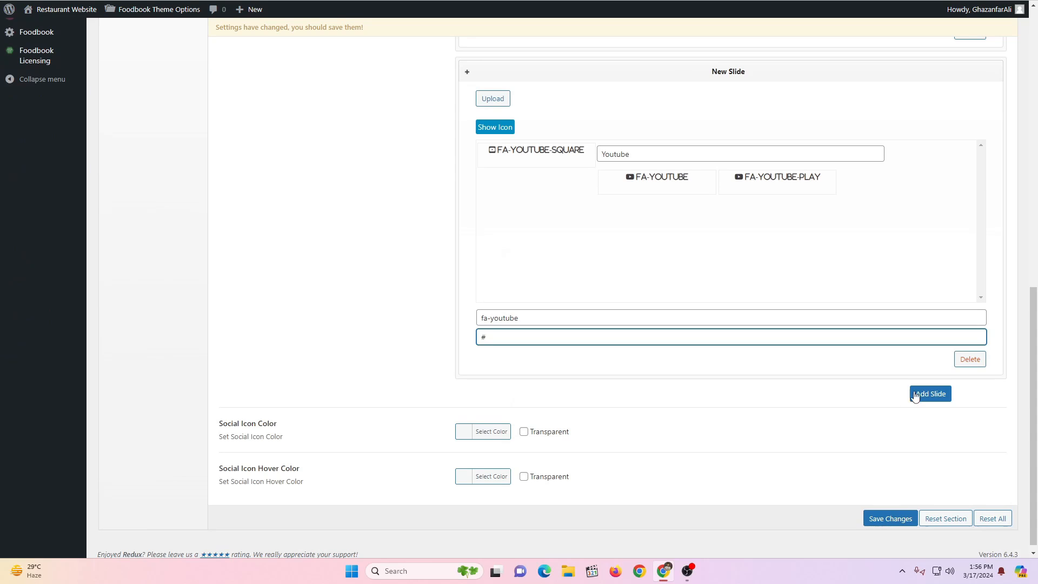
{"action": "left_click", "coordinate": [915, 396]}
{"action": "scroll", "coordinate": [494, 281], "scroll_direction": "down", "scroll_amount": 3}
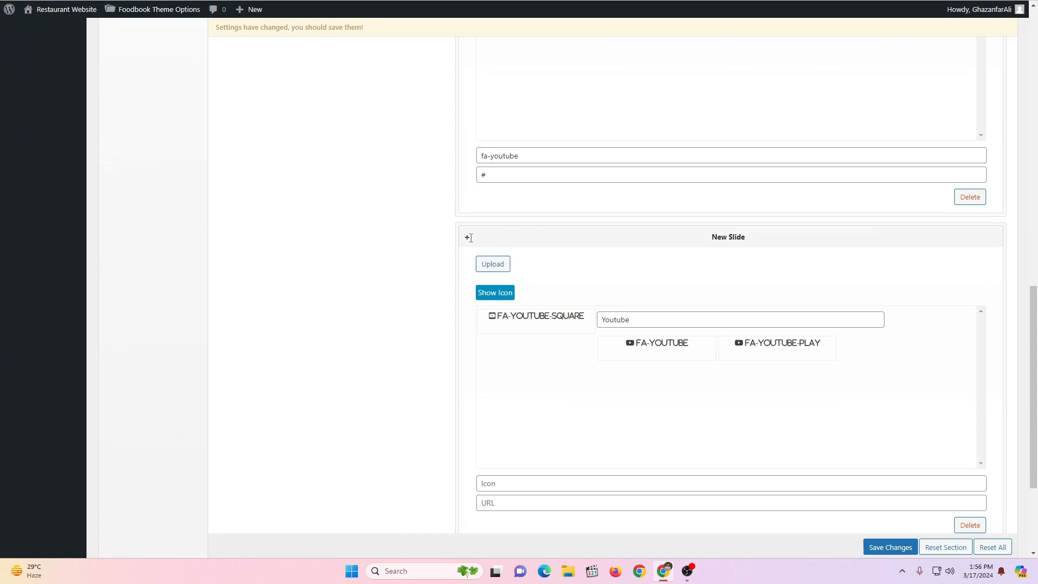
{"action": "left_click_drag", "start_coordinate": [672, 323], "coordinate": [604, 317]}
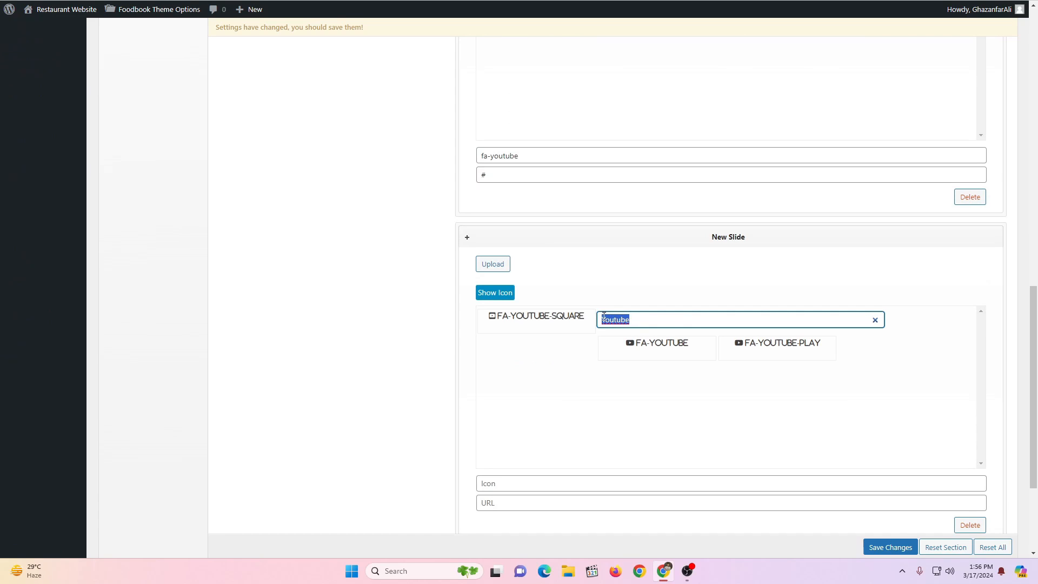
{"action": "type", "text": "linked"}
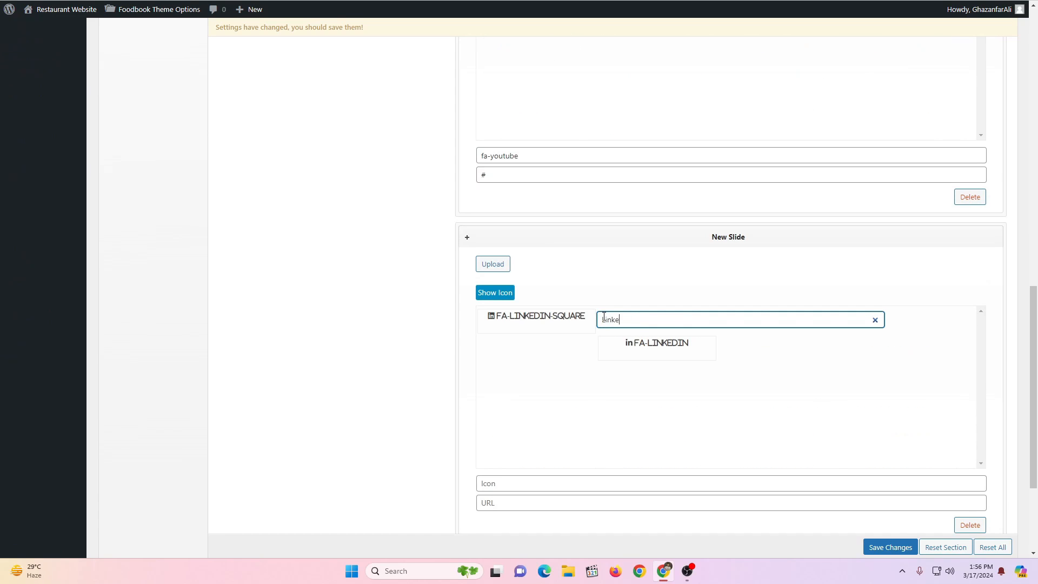
{"action": "left_click", "coordinate": [647, 350]}
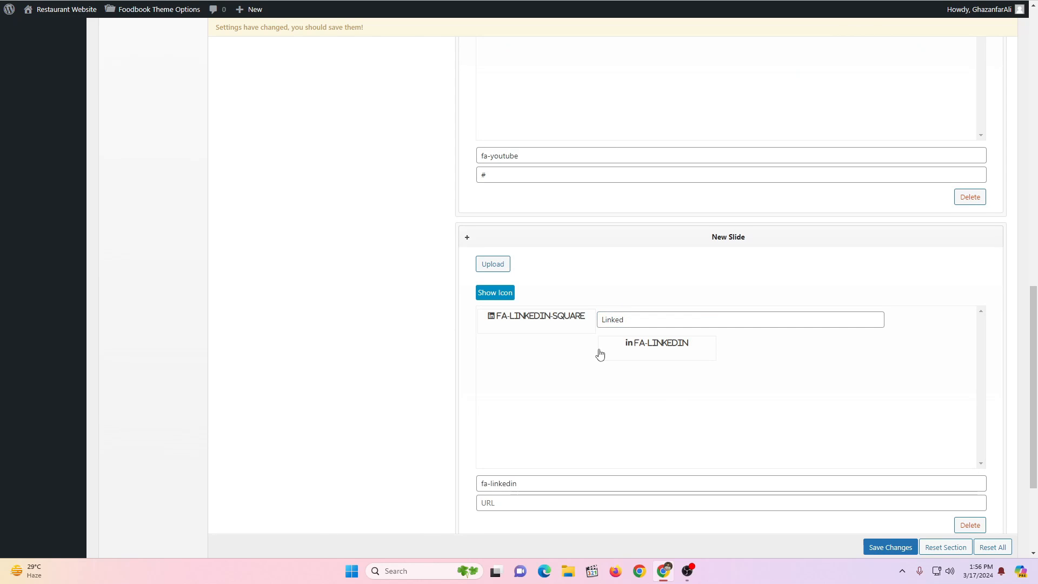
{"action": "scroll", "coordinate": [541, 348], "scroll_direction": "up", "scroll_amount": 5}
{"action": "scroll", "coordinate": [537, 347], "scroll_direction": "down", "scroll_amount": 7}
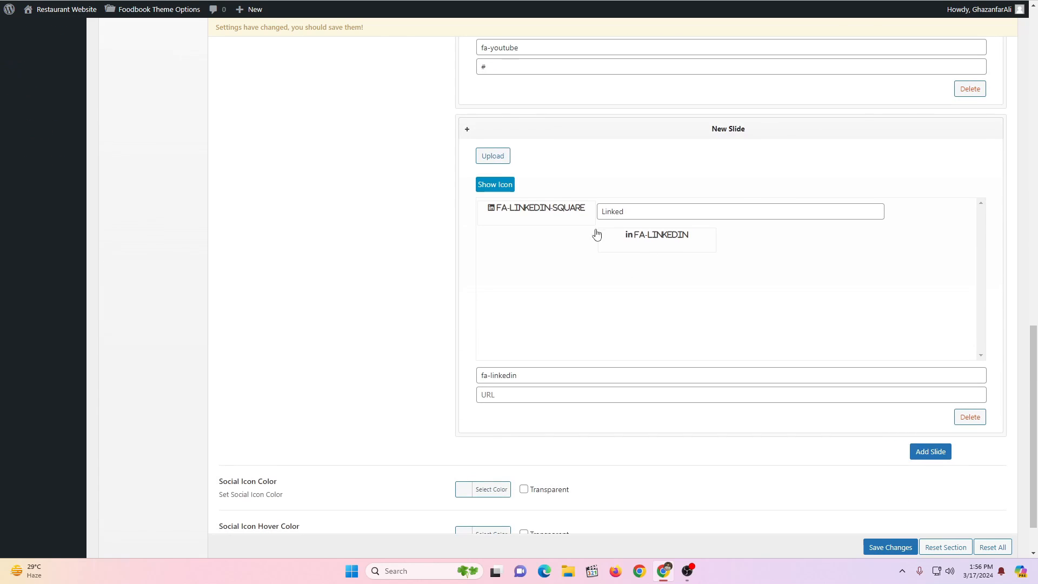
{"action": "left_click", "coordinate": [518, 394]}
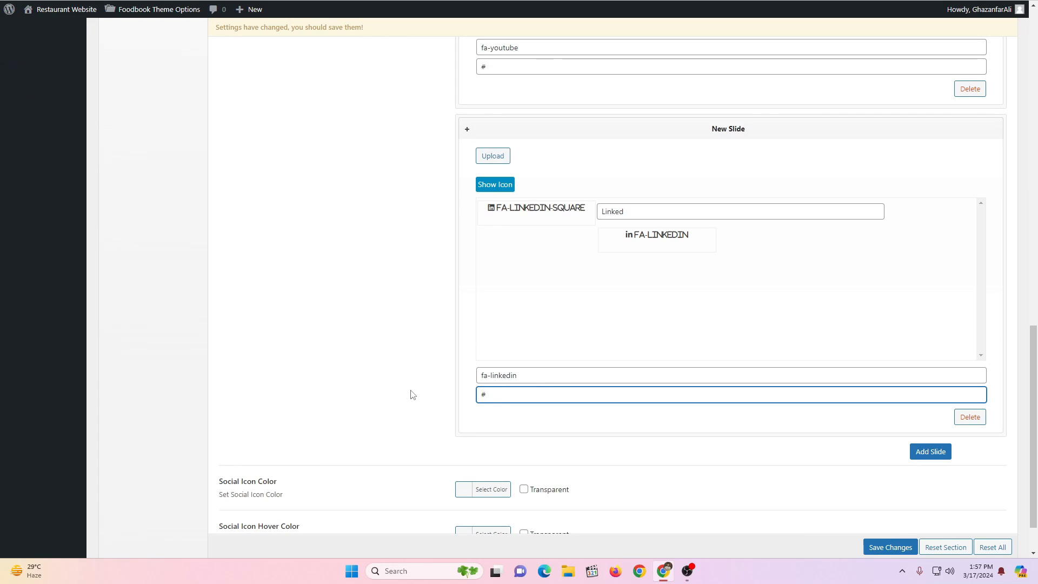
{"action": "scroll", "coordinate": [411, 395], "scroll_direction": "down", "scroll_amount": 2}
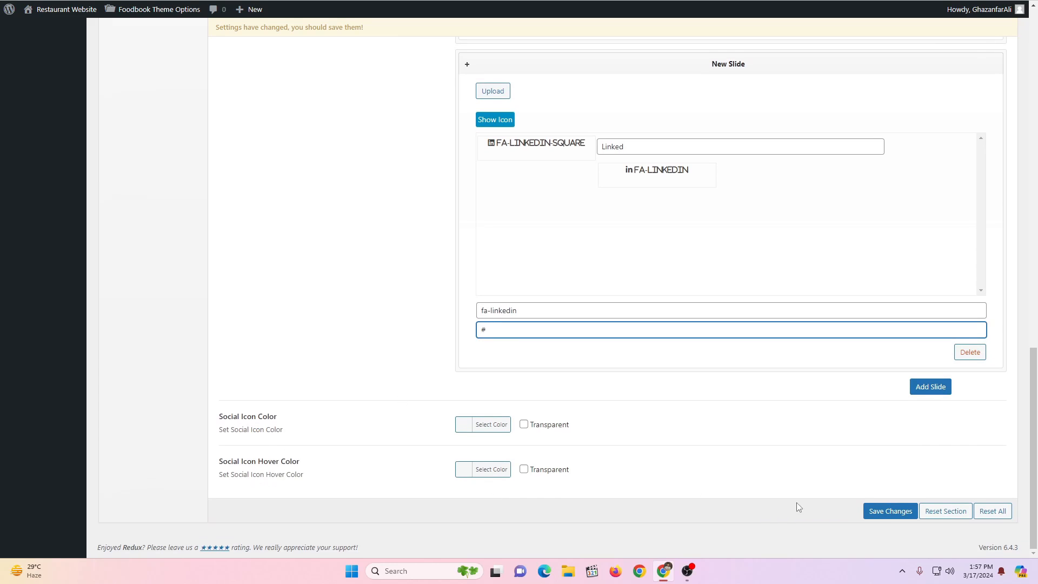
Save the social icon settings, and review and save the 404 Page theme options.
{"action": "left_click", "coordinate": [890, 511]}
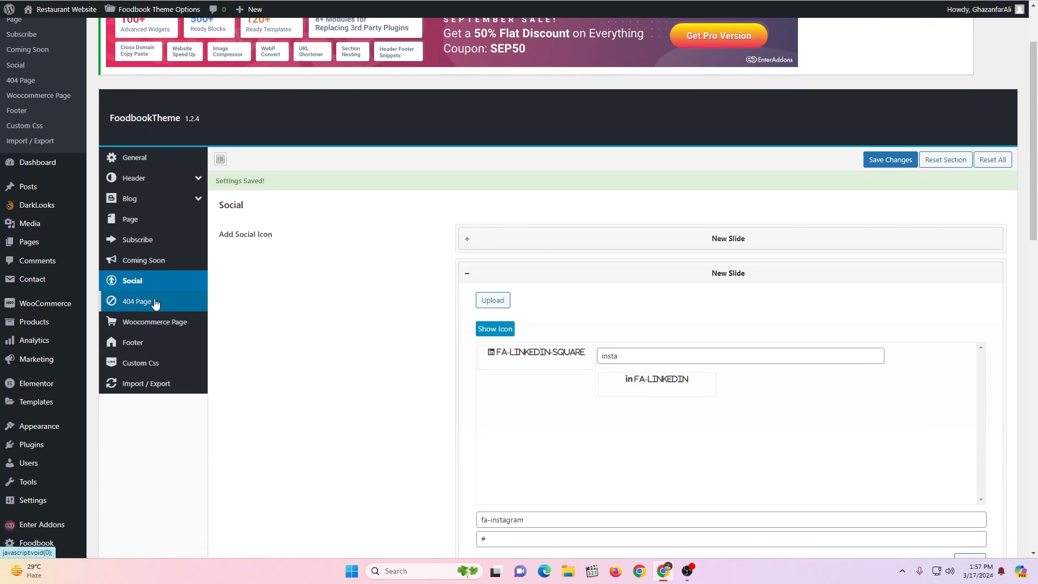
{"action": "left_click", "coordinate": [162, 306]}
{"action": "scroll", "coordinate": [669, 264], "scroll_direction": "down", "scroll_amount": 2}
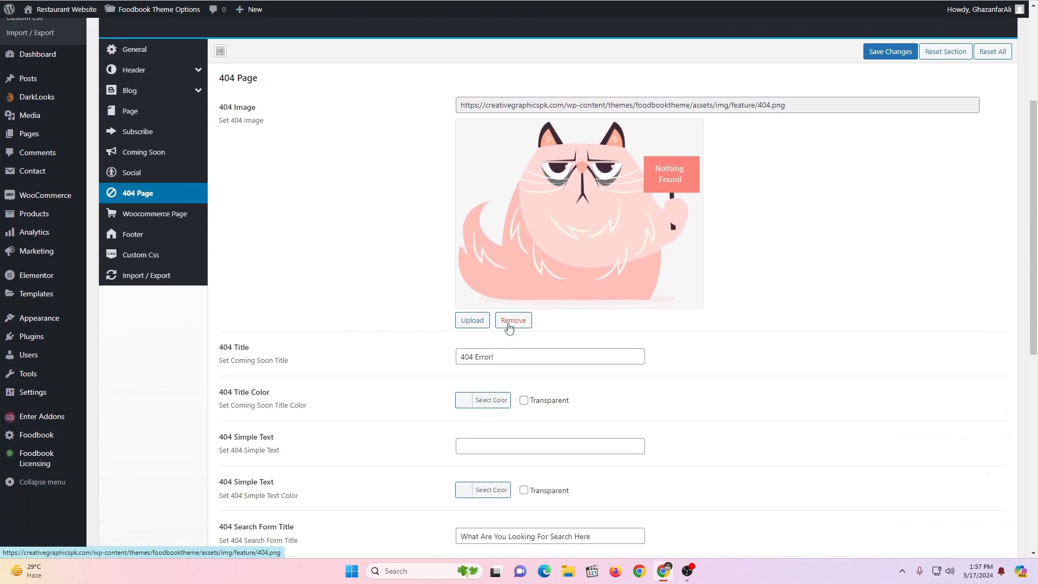
{"action": "scroll", "coordinate": [364, 378], "scroll_direction": "down", "scroll_amount": 2}
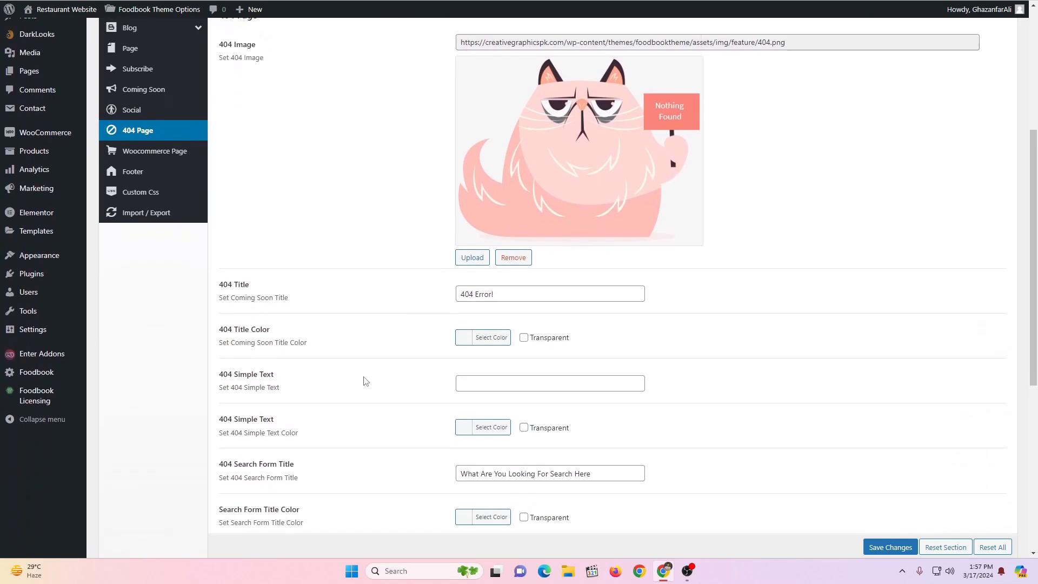
{"action": "left_click", "coordinate": [479, 335]}
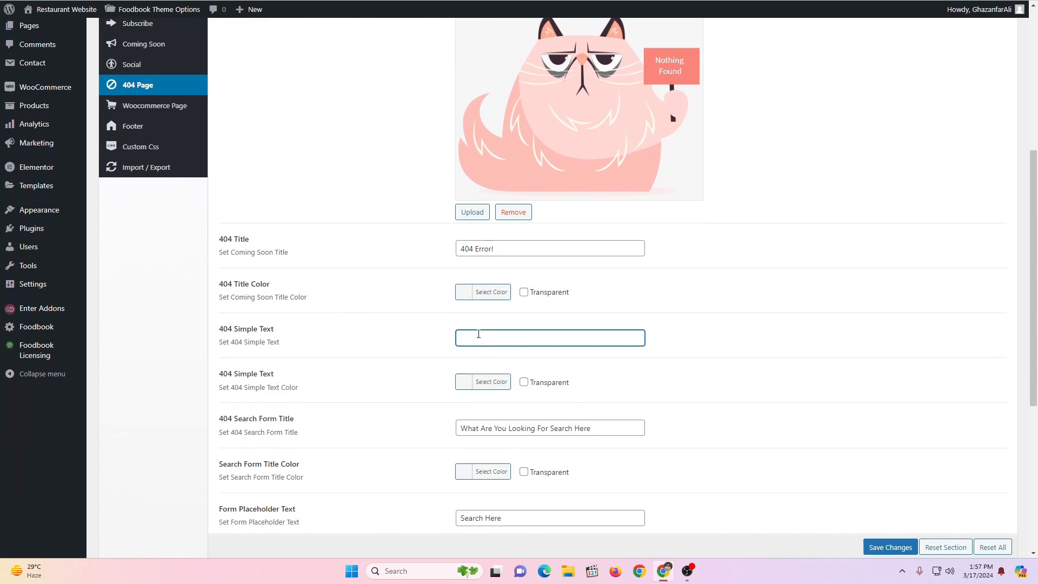
{"action": "scroll", "coordinate": [449, 394], "scroll_direction": "down", "scroll_amount": 4}
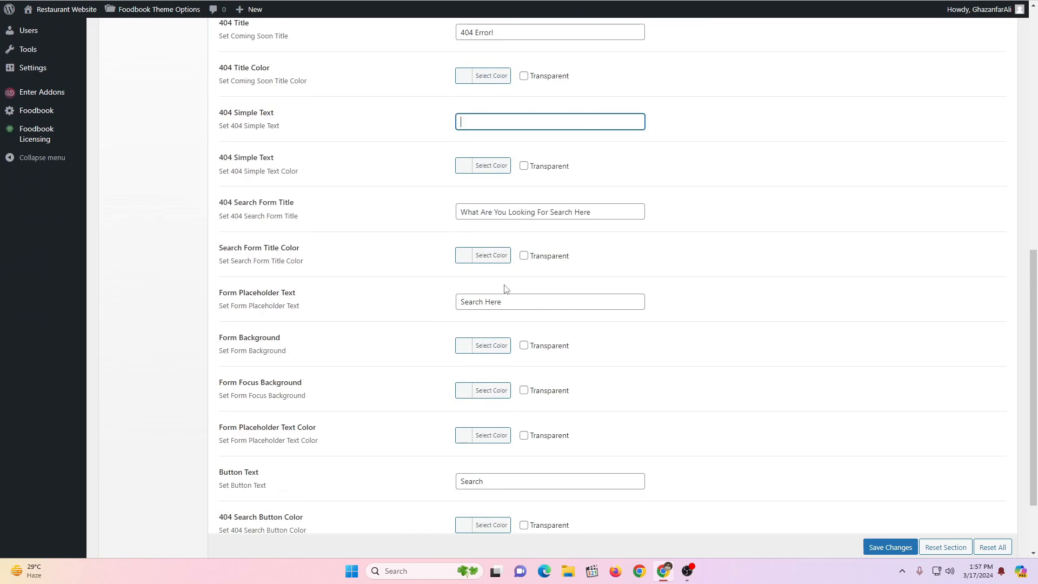
{"action": "scroll", "coordinate": [500, 325], "scroll_direction": "down", "scroll_amount": 2}
{"action": "left_click", "coordinate": [898, 512]}
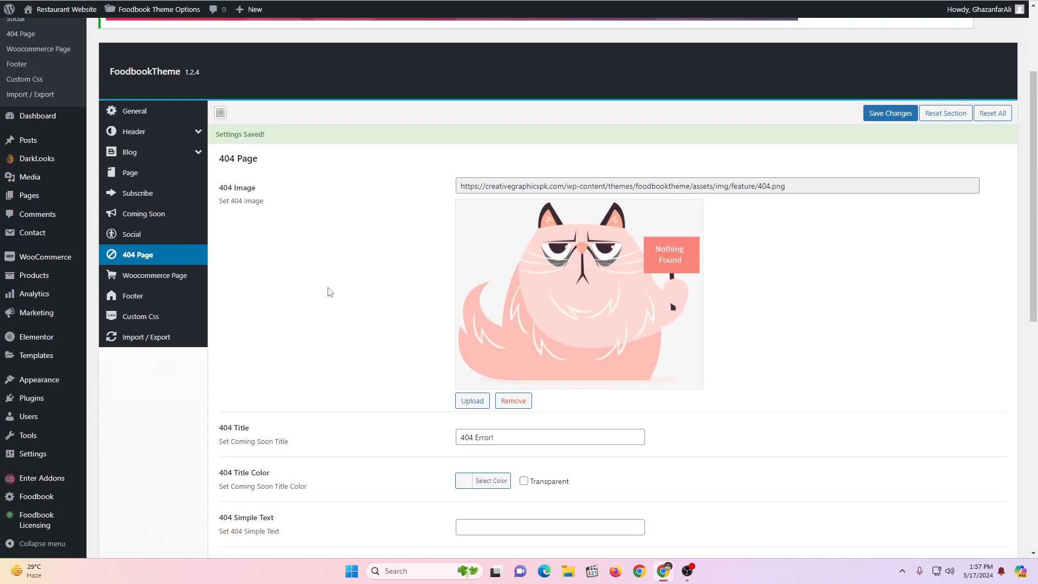
Review the Woocommerce Page theme options, from the shop sidebar and product columns to the related, upsell and cross-sell settings.
{"action": "left_click", "coordinate": [172, 277]}
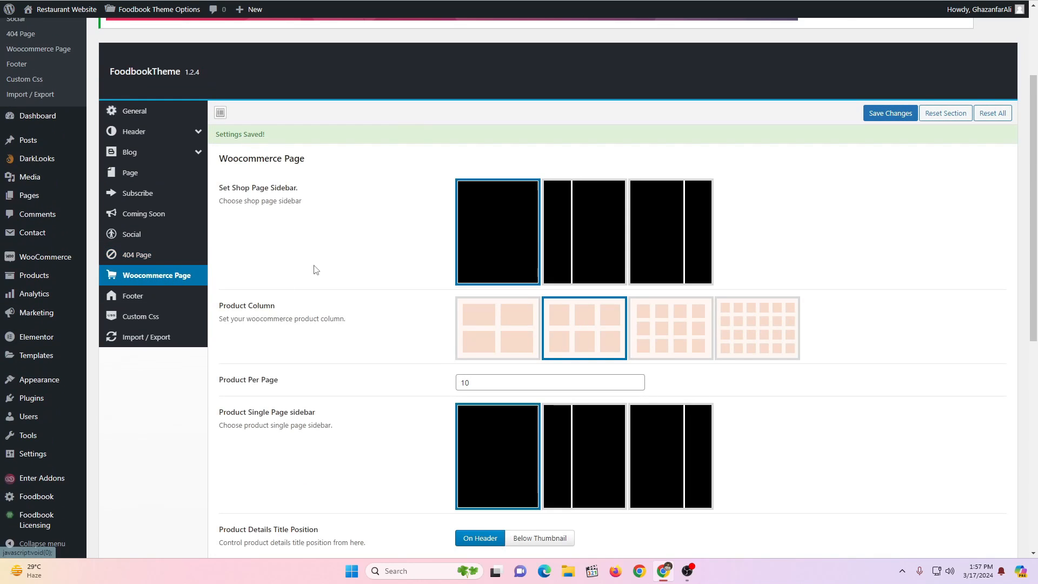
{"action": "scroll", "coordinate": [316, 268], "scroll_direction": "down", "scroll_amount": 1}
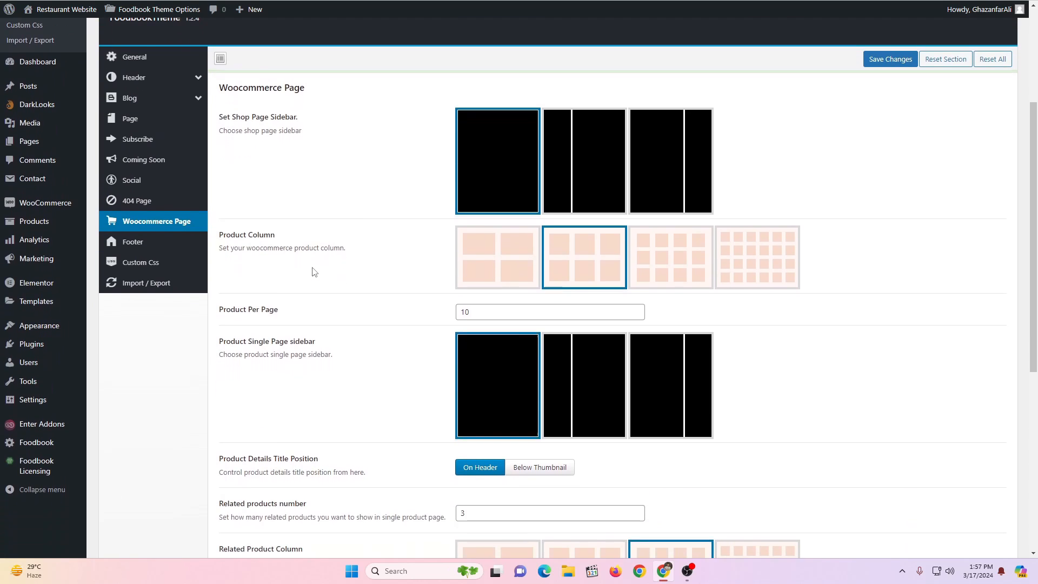
{"action": "scroll", "coordinate": [313, 272], "scroll_direction": "down", "scroll_amount": 2}
{"action": "scroll", "coordinate": [314, 271], "scroll_direction": "down", "scroll_amount": 3}
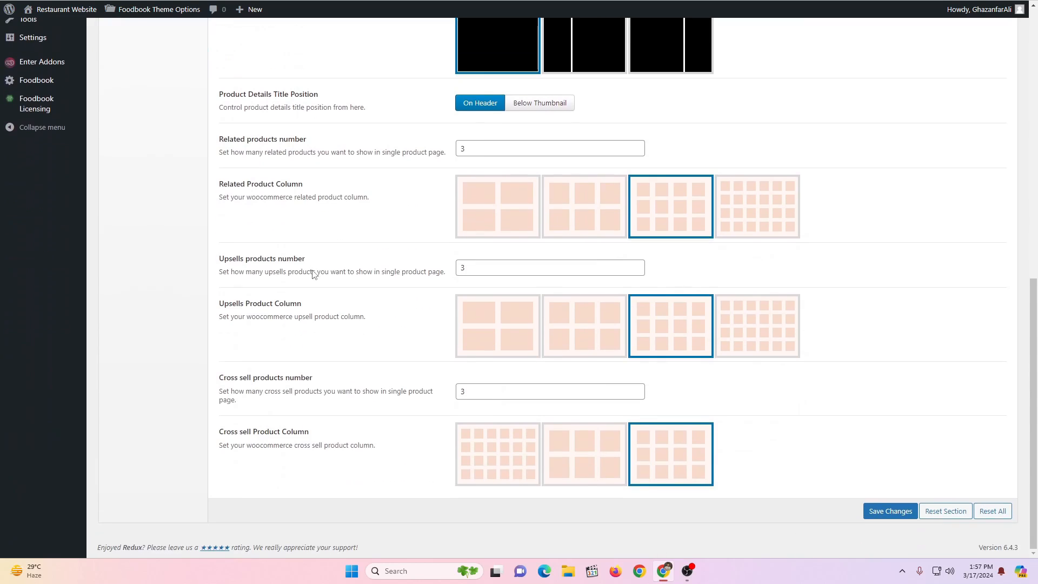
{"action": "scroll", "coordinate": [312, 271], "scroll_direction": "up", "scroll_amount": 9}
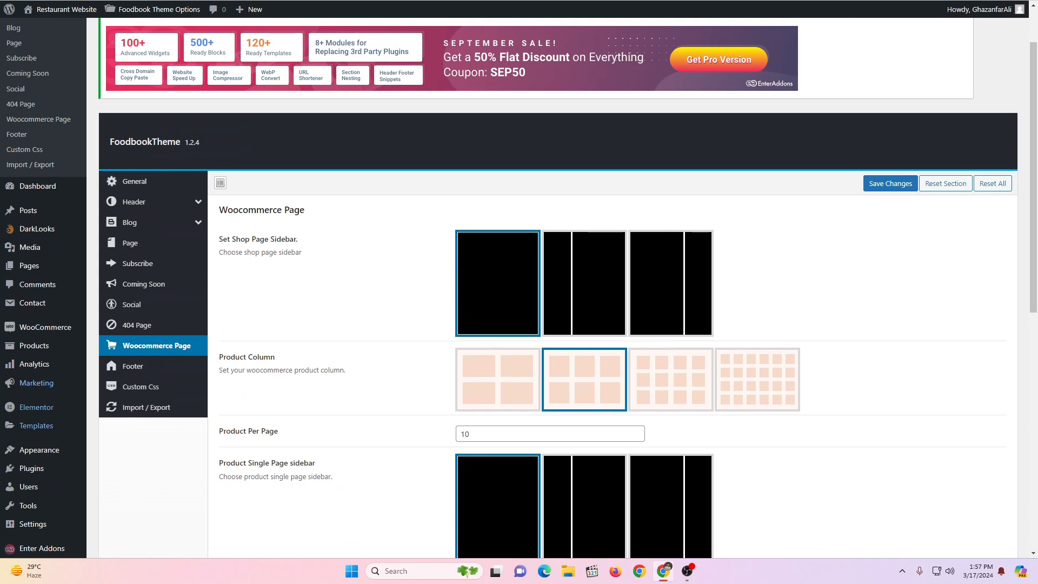
{"action": "scroll", "coordinate": [61, 407], "scroll_direction": "down", "scroll_amount": 5}
{"action": "scroll", "coordinate": [123, 351], "scroll_direction": "up", "scroll_amount": 5}
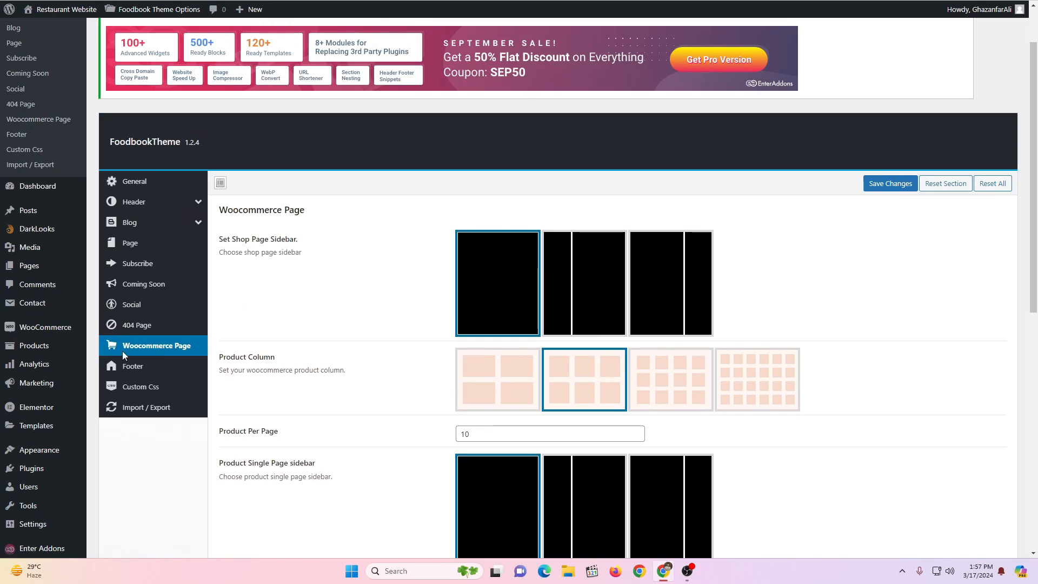
Review the Footer and Custom Css theme options and save the changes.
{"action": "left_click", "coordinate": [149, 375]}
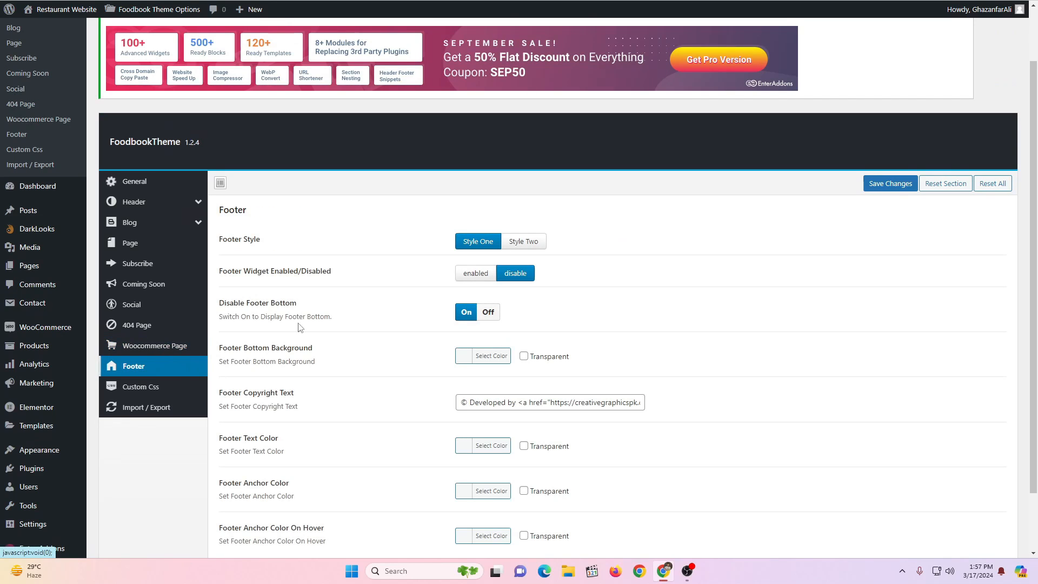
{"action": "scroll", "coordinate": [310, 312], "scroll_direction": "down", "scroll_amount": 2}
{"action": "scroll", "coordinate": [309, 312], "scroll_direction": "up", "scroll_amount": 3}
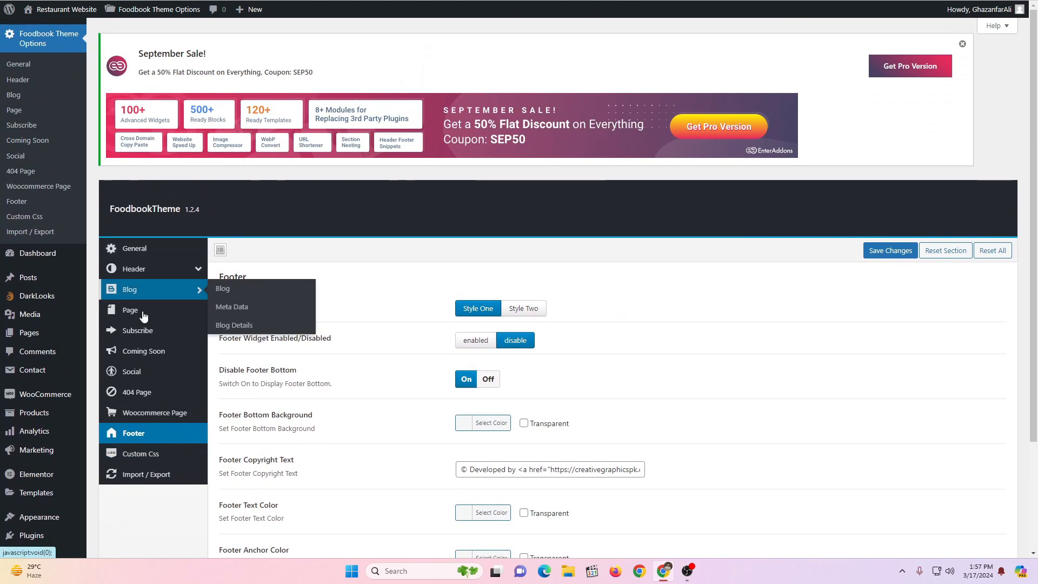
{"action": "left_click", "coordinate": [145, 449]}
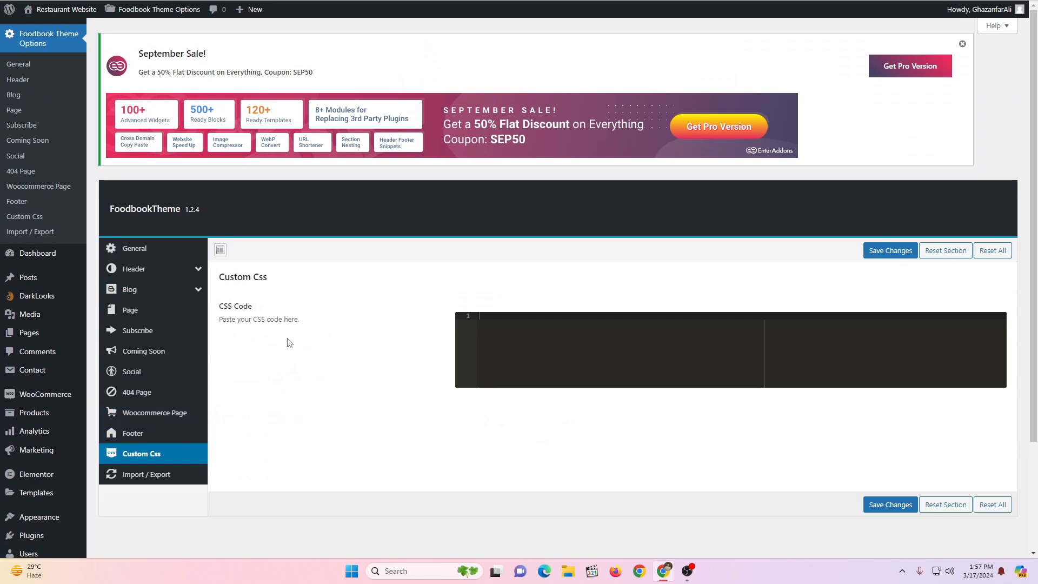
{"action": "scroll", "coordinate": [287, 343], "scroll_direction": "down", "scroll_amount": 3}
{"action": "scroll", "coordinate": [330, 357], "scroll_direction": "up", "scroll_amount": 3}
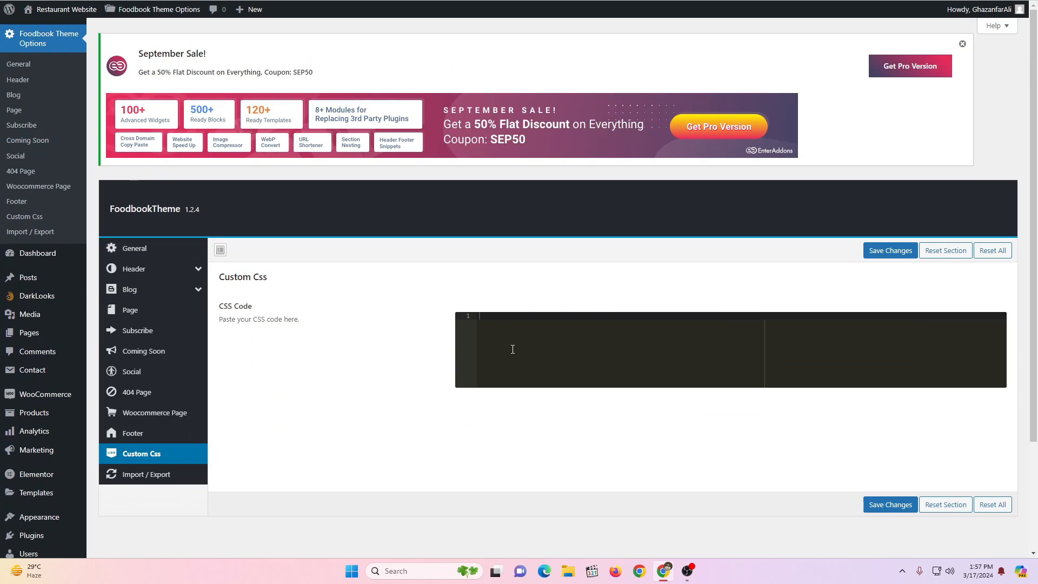
{"action": "left_click", "coordinate": [891, 251]}
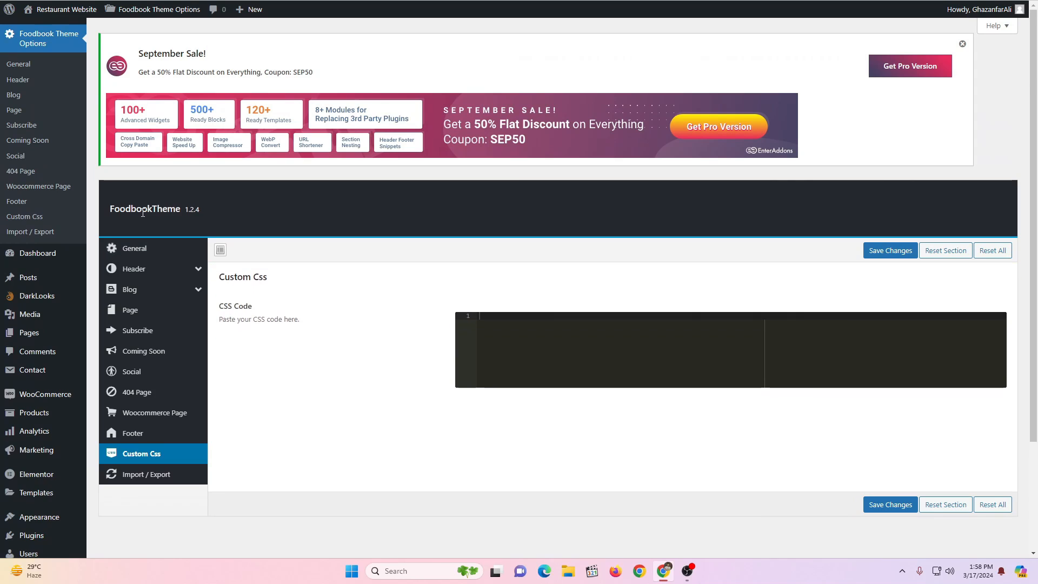
Check the topic list on the "What you'll Learn" slide in the Canva presentation and return to WordPress.
{"action": "key", "text": "ctrl+Tab"}
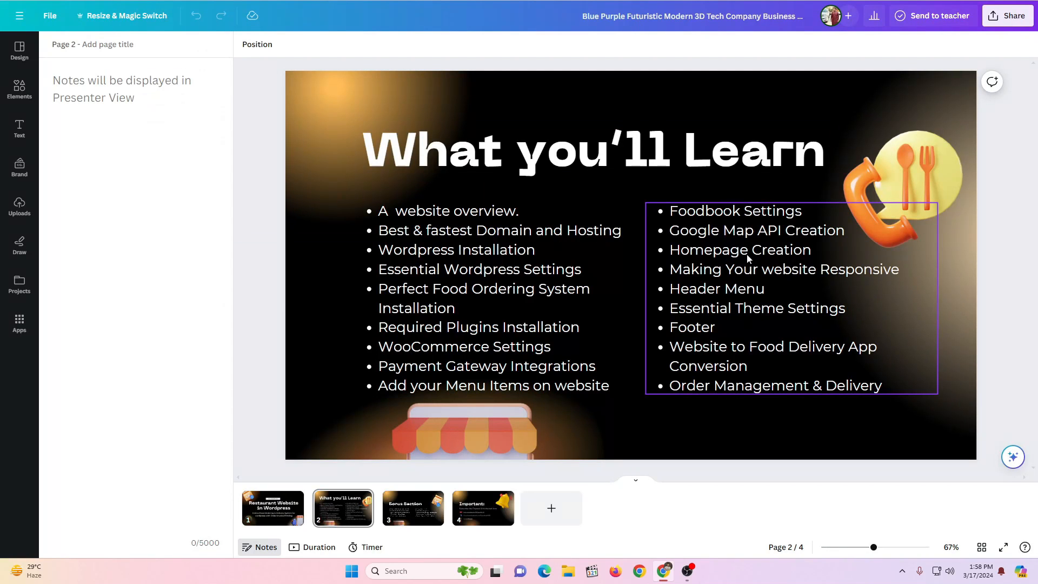
{"action": "key", "text": "ctrl+shift+Tab"}
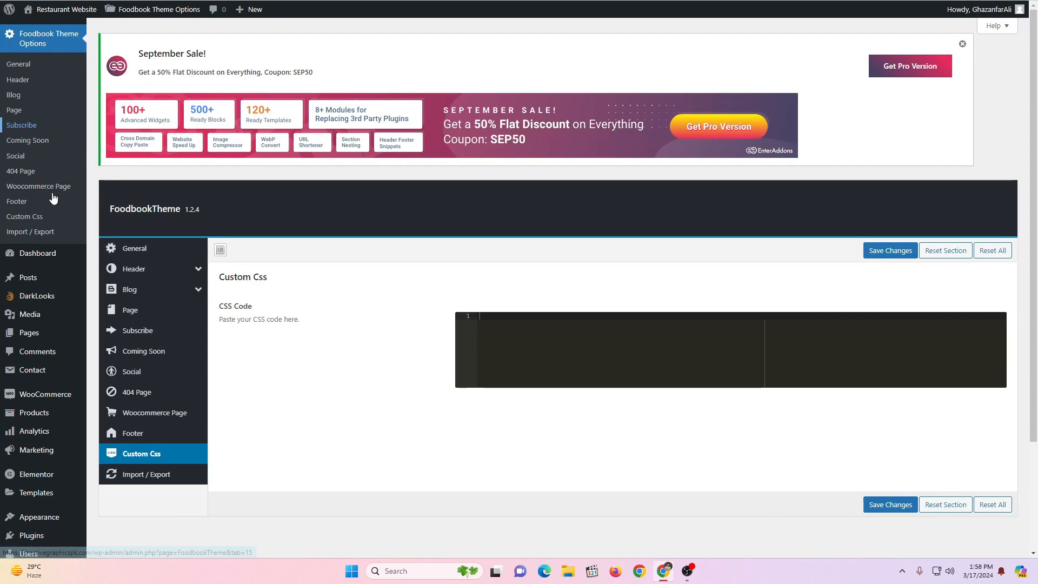
Set the Home page's template to Elementor Full Width and update the page.
{"action": "mouse_move", "coordinate": [29, 340]}
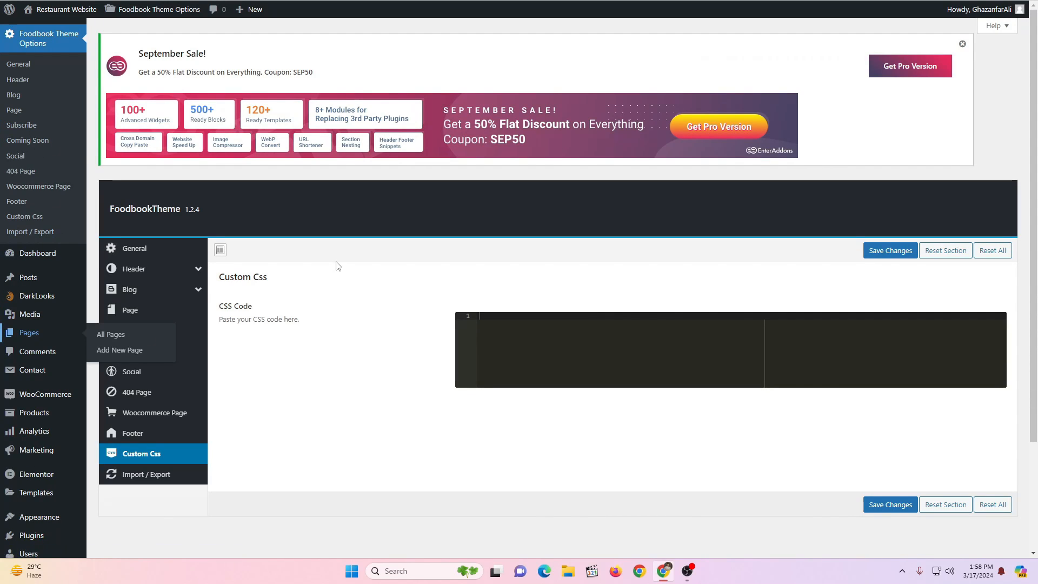
{"action": "scroll", "coordinate": [141, 281], "scroll_direction": "down", "scroll_amount": 4}
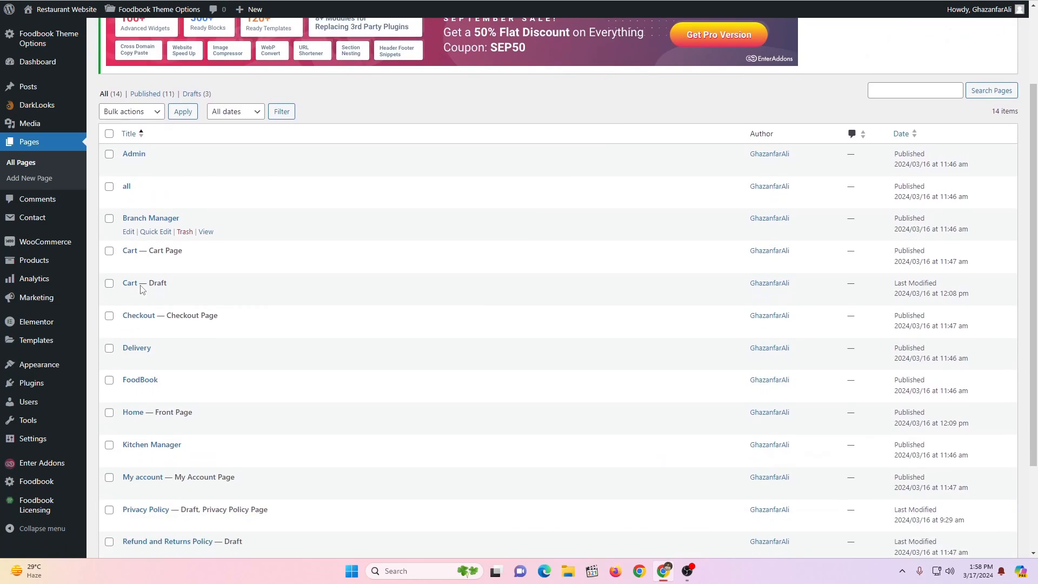
{"action": "scroll", "coordinate": [142, 285], "scroll_direction": "down", "scroll_amount": 1}
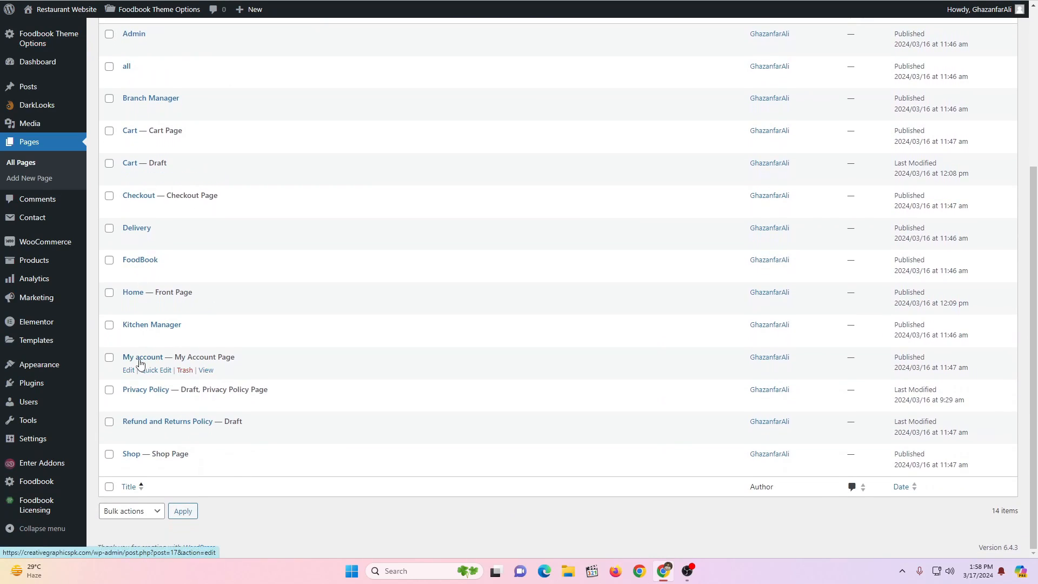
{"action": "left_click", "coordinate": [128, 305]}
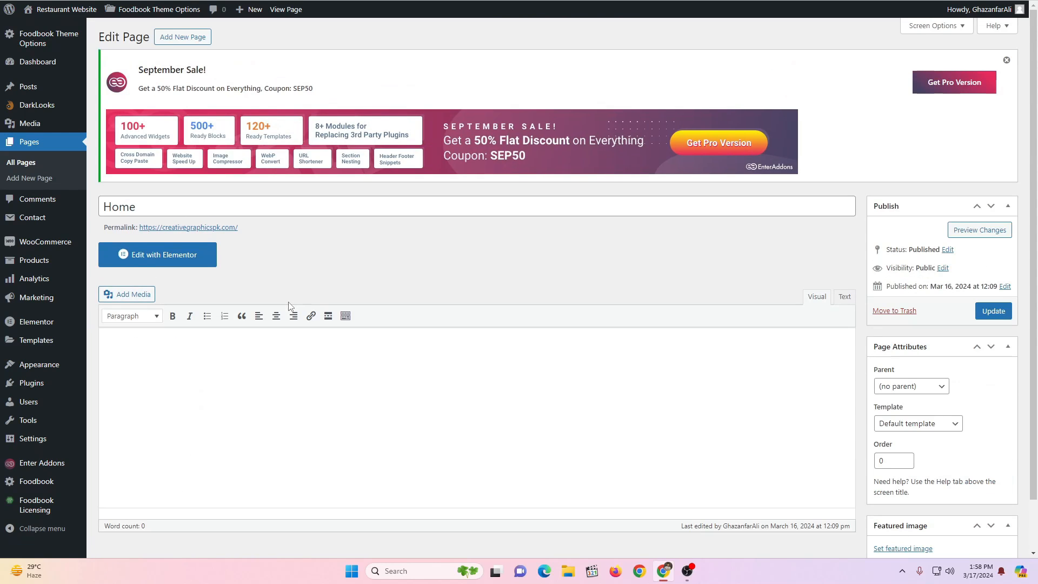
{"action": "scroll", "coordinate": [830, 386], "scroll_direction": "down", "scroll_amount": 1}
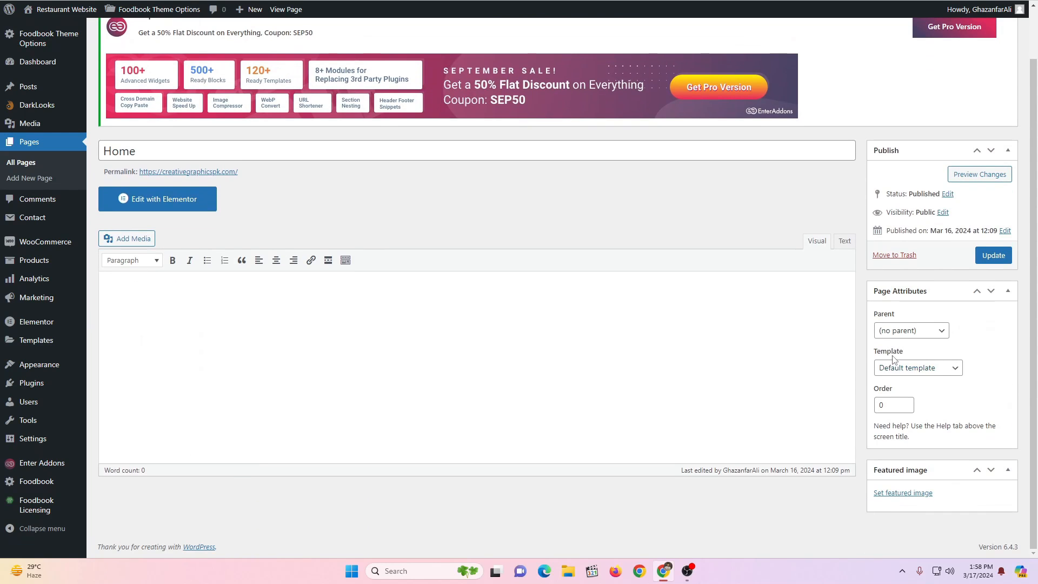
{"action": "left_click", "coordinate": [935, 369]}
{"action": "left_click", "coordinate": [932, 414]}
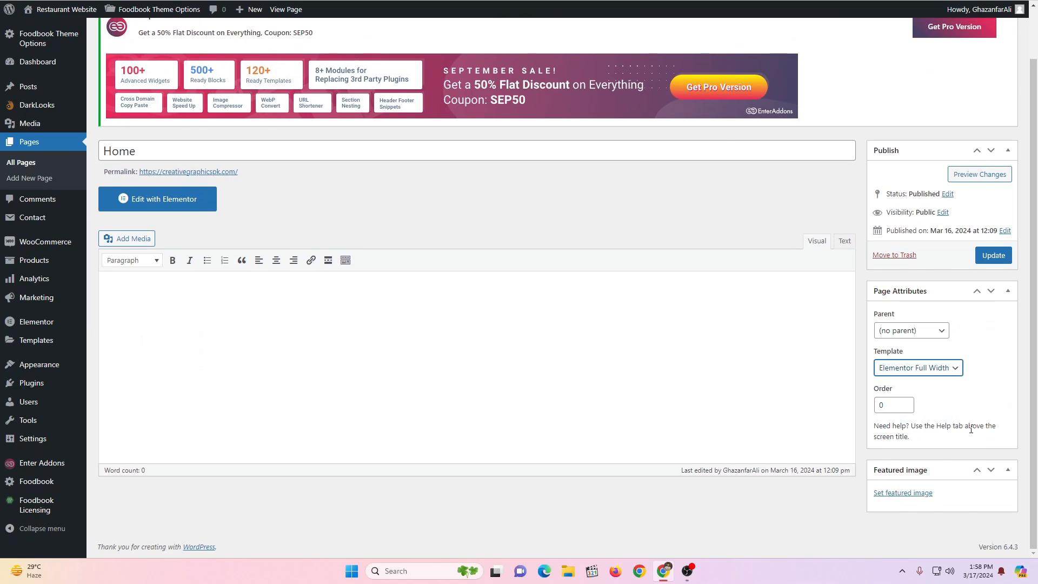
{"action": "left_click", "coordinate": [994, 257]}
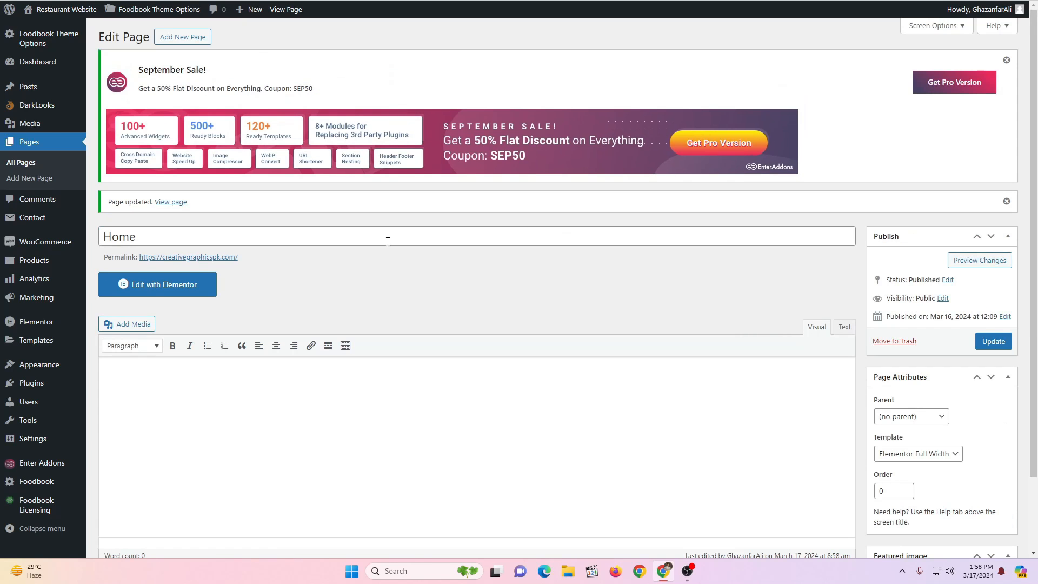
Open the Home page in the Elementor editor, dismiss the notification and start a new Flexbox container.
{"action": "left_click", "coordinate": [185, 294]}
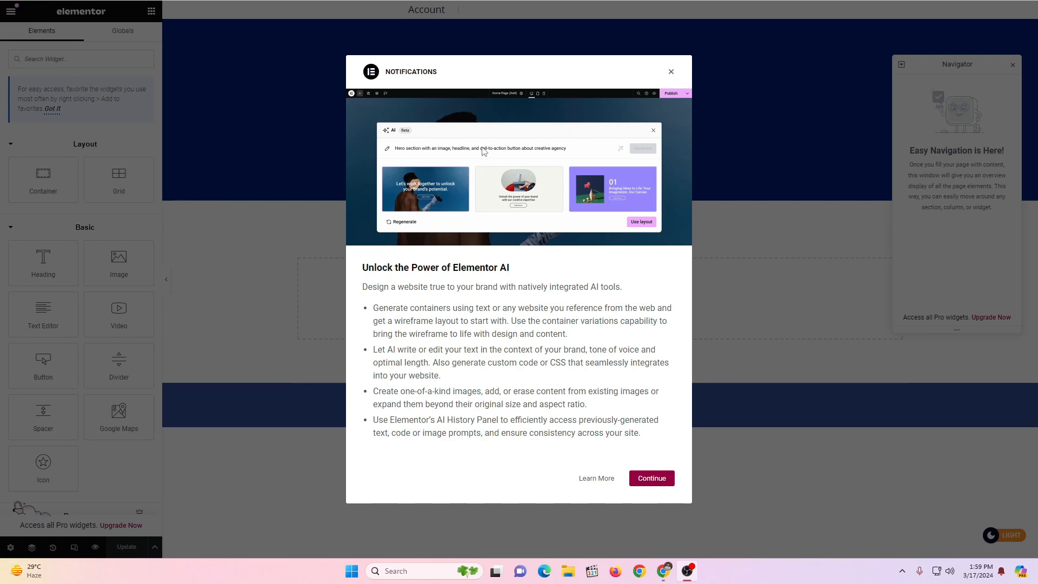
{"action": "left_click", "coordinate": [671, 73]}
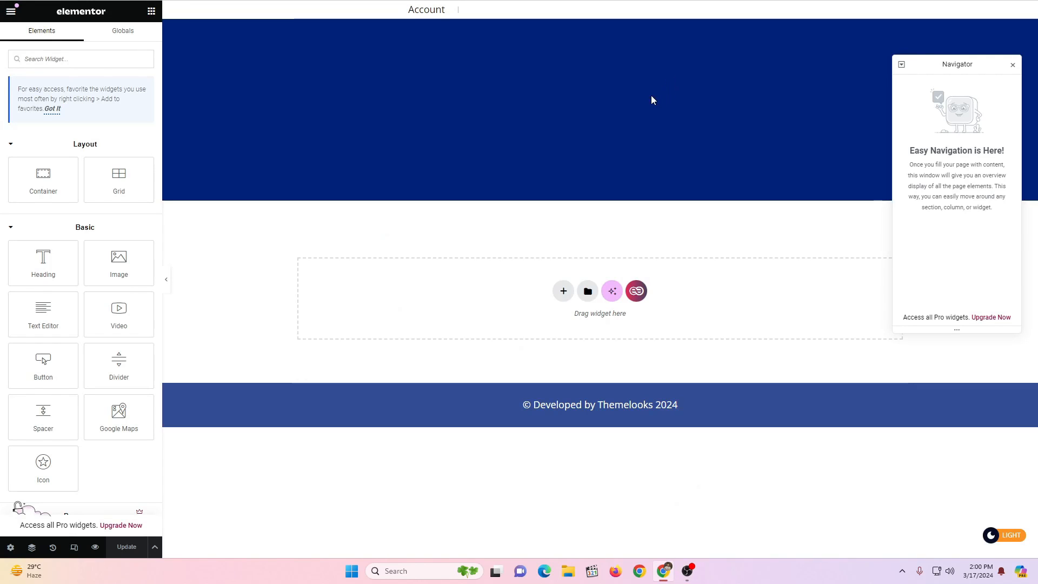
{"action": "left_click", "coordinate": [562, 292]}
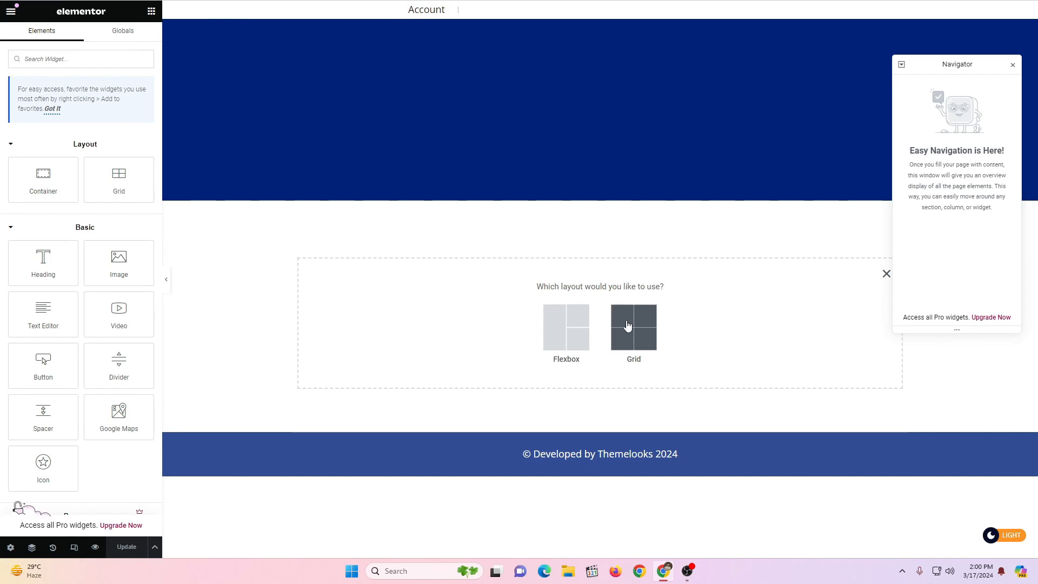
{"action": "left_click", "coordinate": [567, 325]}
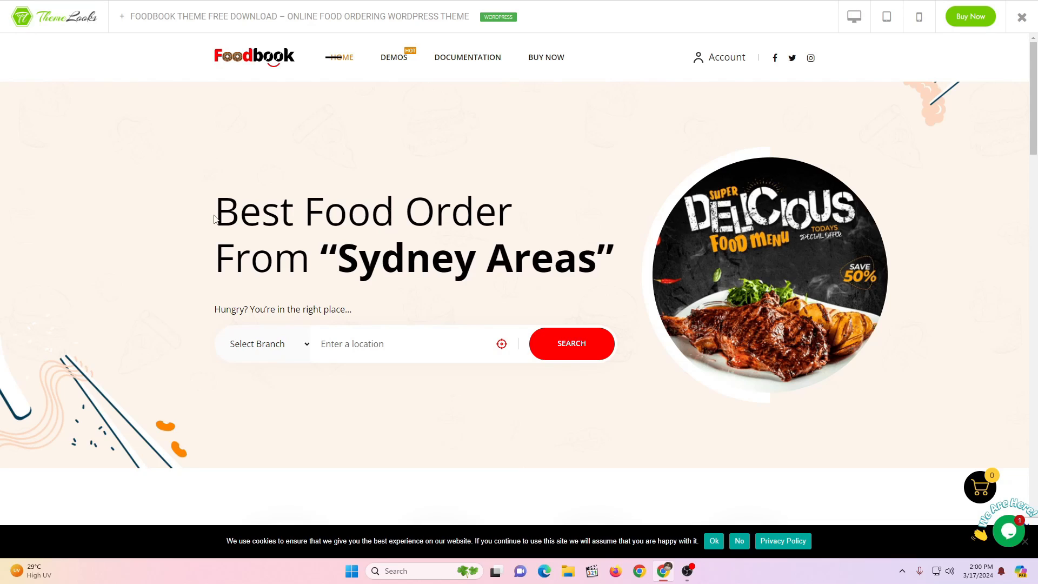
Switch to the Foodbook theme demo and examine the hero section's heading, tagline and branch search form.
{"action": "left_click_drag", "start_coordinate": [214, 210], "coordinate": [600, 252]}
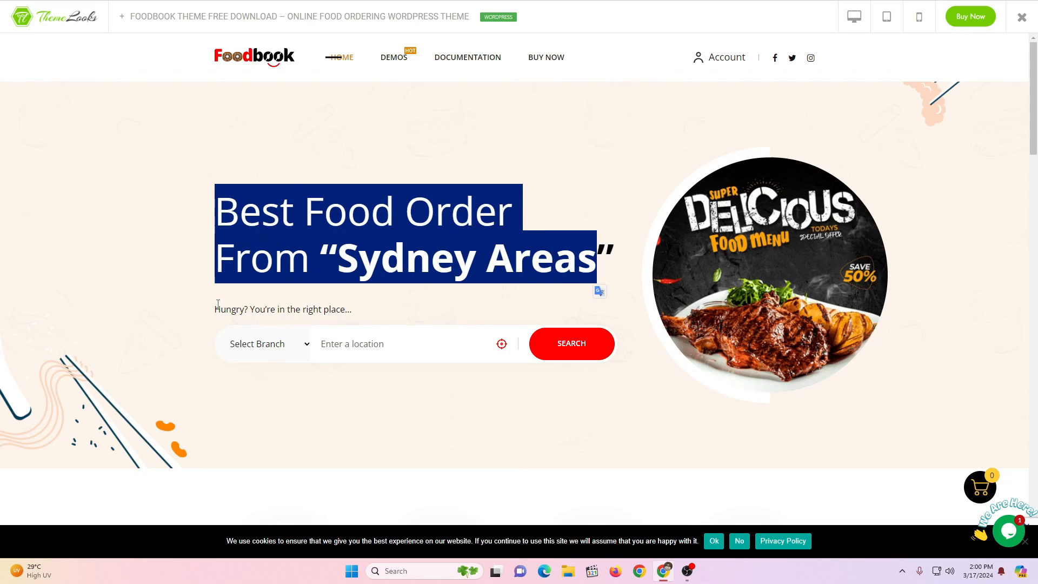
{"action": "left_click_drag", "start_coordinate": [599, 287], "coordinate": [382, 341]}
{"action": "left_click", "coordinate": [653, 128]}
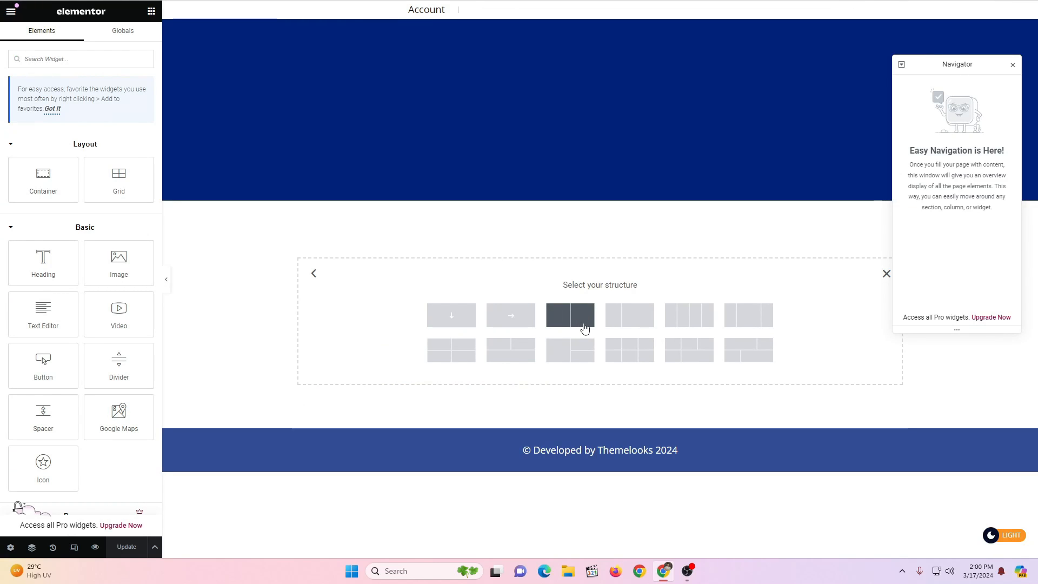
Give the new container a structure of two equal columns and set the first inner container's width to 72%.
{"action": "left_click", "coordinate": [584, 329]}
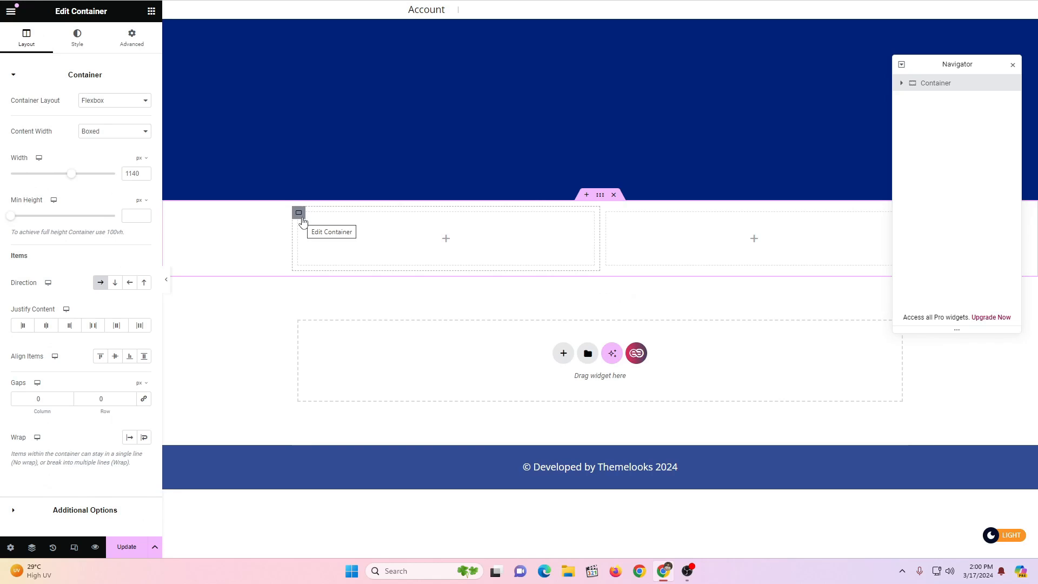
{"action": "left_click", "coordinate": [302, 221]}
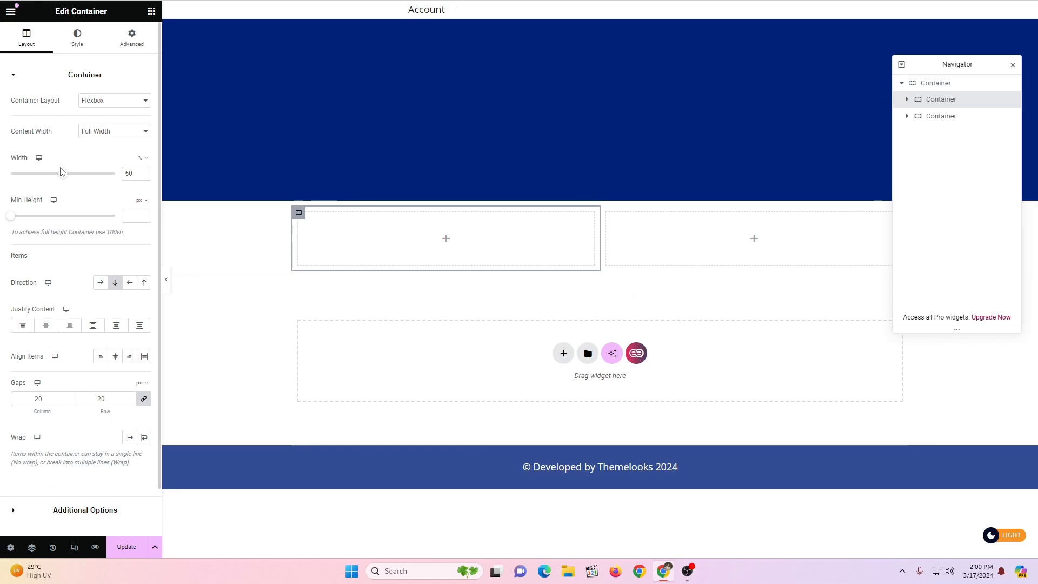
{"action": "left_click", "coordinate": [130, 174]}
{"action": "type", "text": "72"}
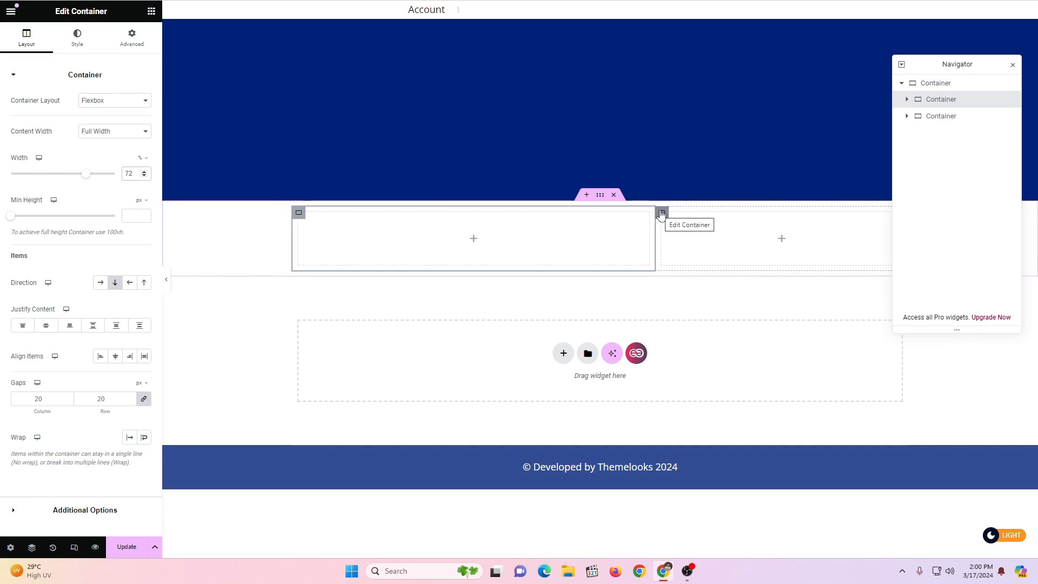
Set the second inner container's width to 28% and close the Navigator.
{"action": "left_click", "coordinate": [662, 213]}
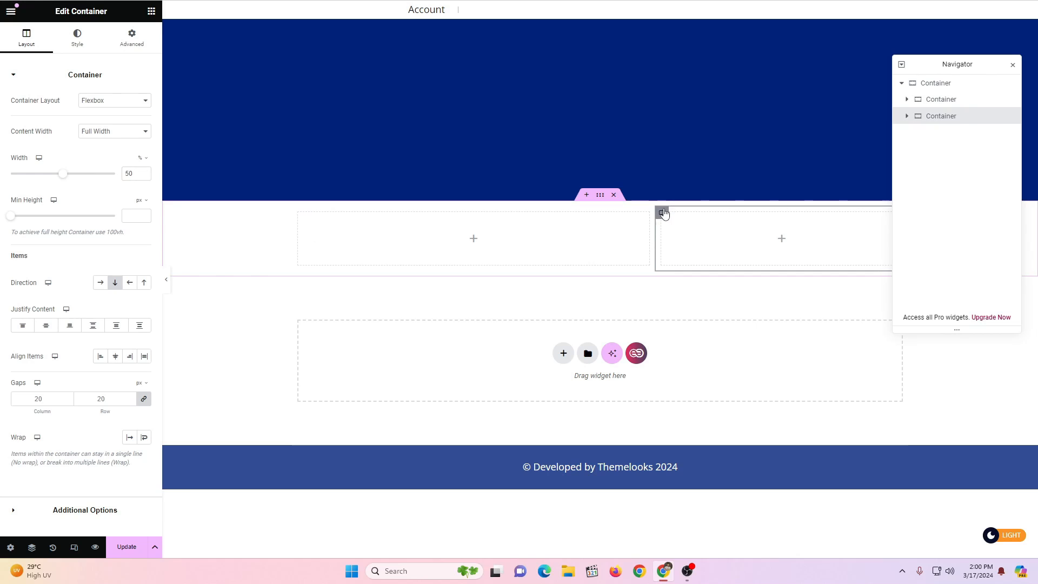
{"action": "double_click", "coordinate": [134, 174]}
{"action": "type", "text": "28"}
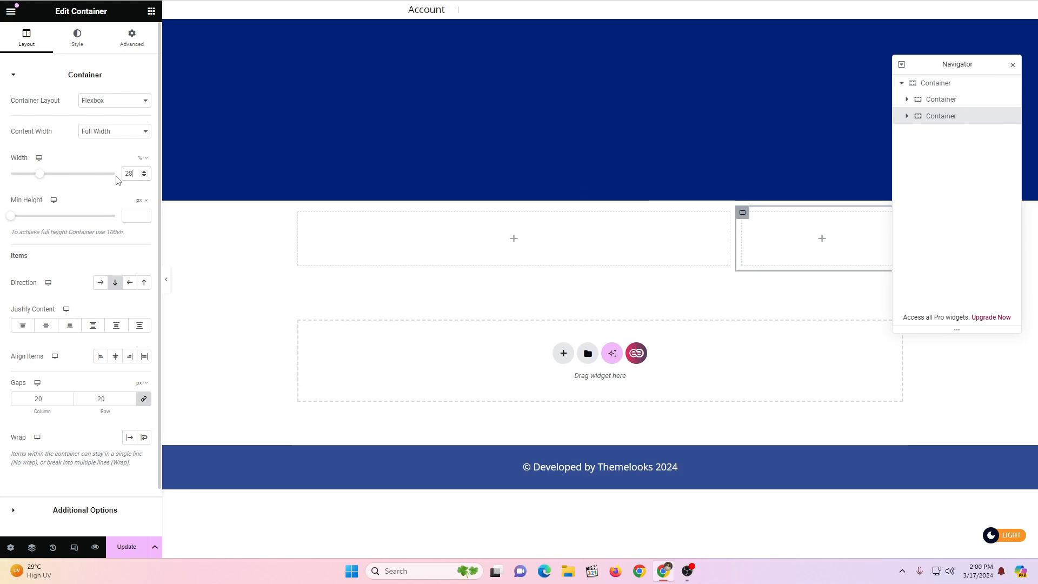
{"action": "left_click", "coordinate": [1013, 67]}
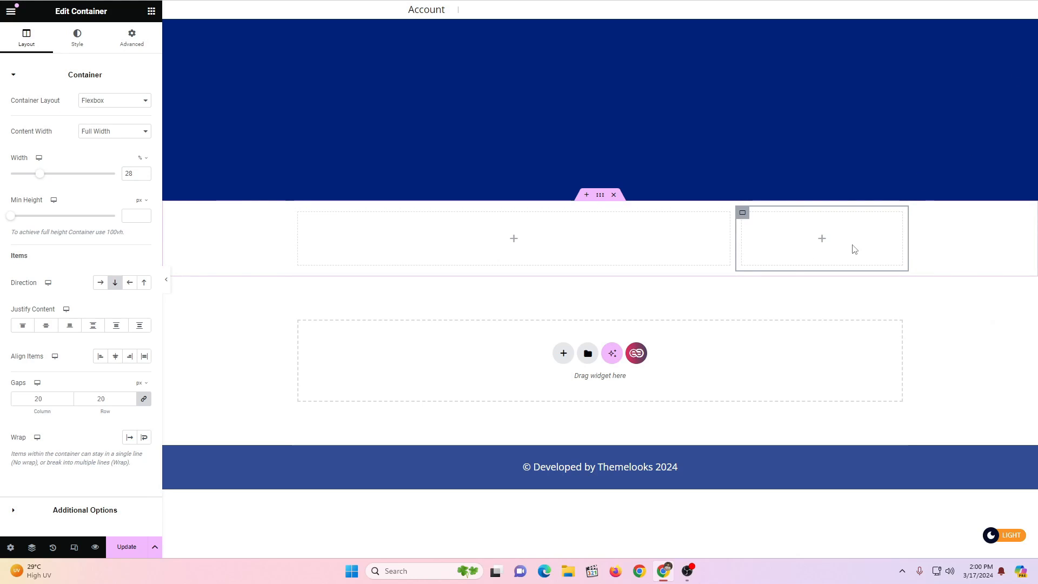
Give the outer container a classic background using the cream 1920 by 745 pixel food illustration from the media library.
{"action": "left_click", "coordinate": [601, 200]}
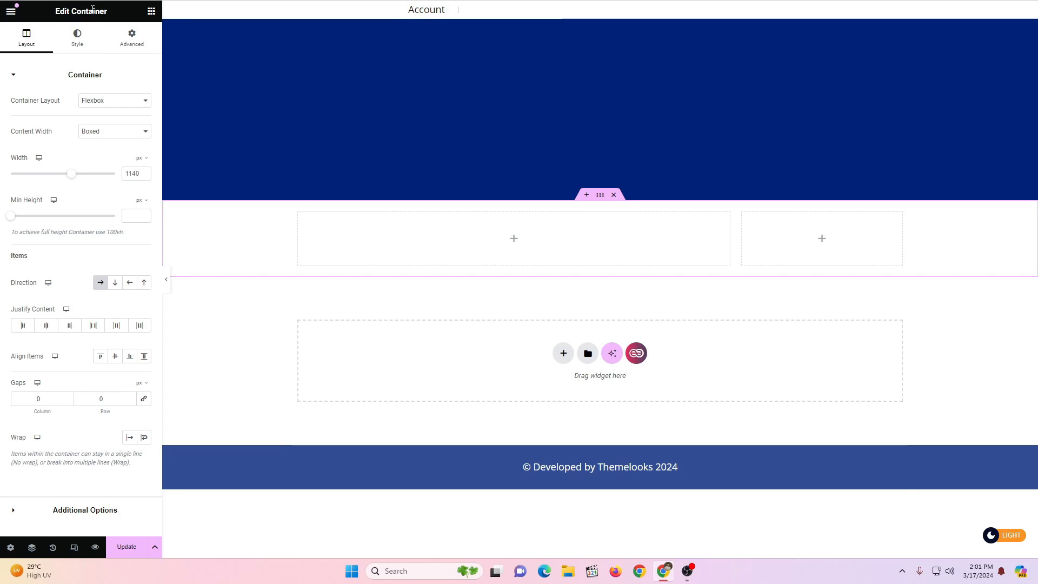
{"action": "left_click_drag", "start_coordinate": [72, 12], "coordinate": [105, 12]}
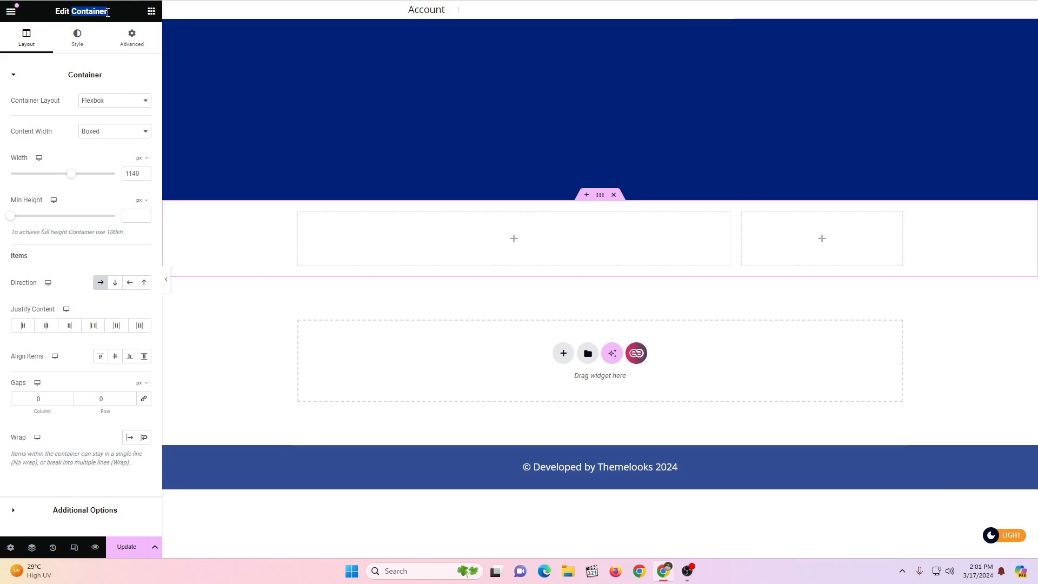
{"action": "left_click", "coordinate": [77, 38]}
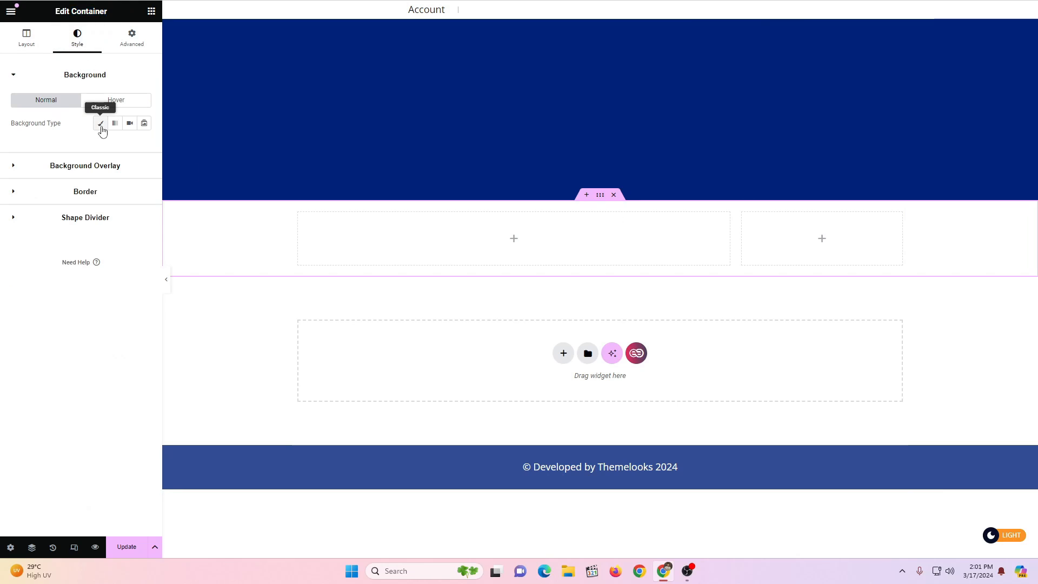
{"action": "left_click", "coordinate": [100, 123]}
{"action": "left_click", "coordinate": [85, 204]}
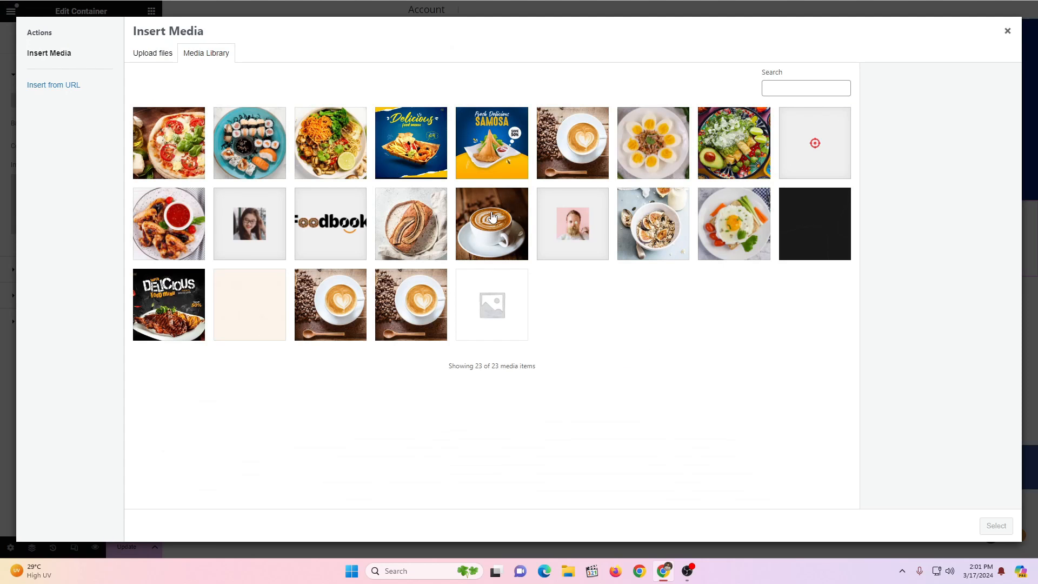
{"action": "left_click", "coordinate": [228, 317]}
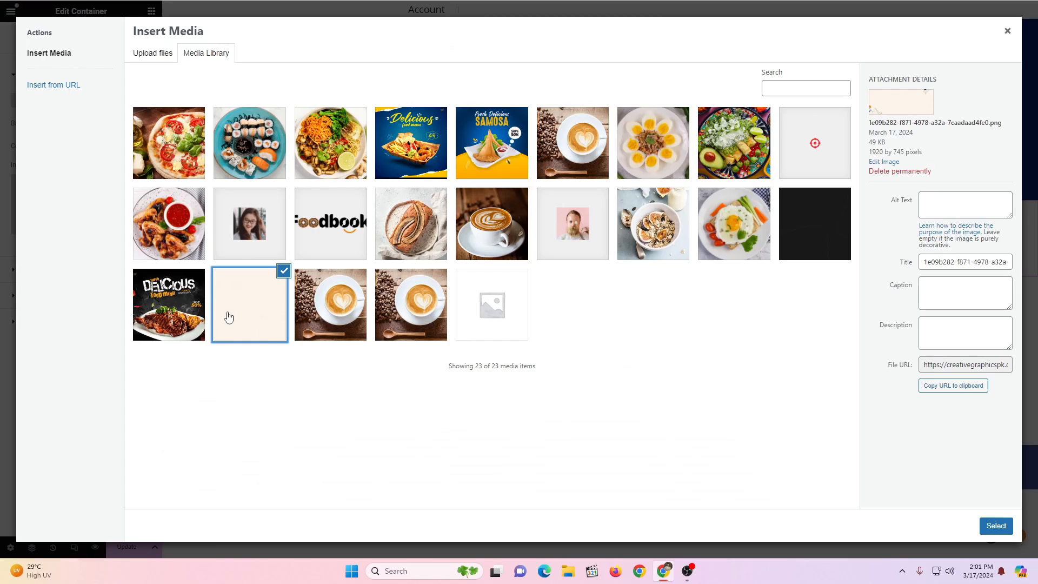
{"action": "left_click", "coordinate": [996, 526]}
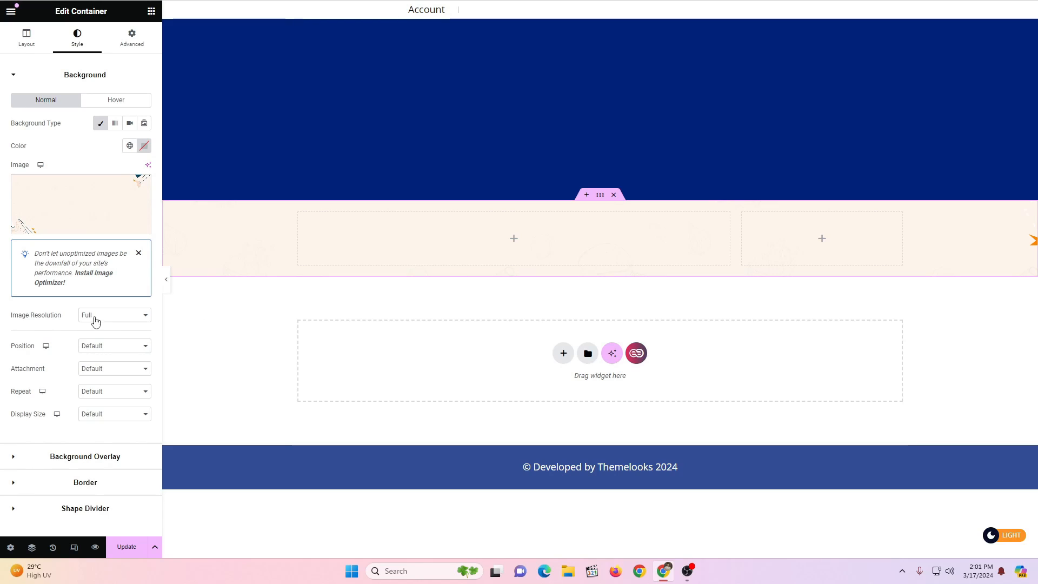
Set the background image's position to Center Center, repeat to No-repeat and display size to Cover.
{"action": "left_click", "coordinate": [108, 318]}
{"action": "left_click", "coordinate": [109, 318]}
{"action": "left_click", "coordinate": [97, 346]}
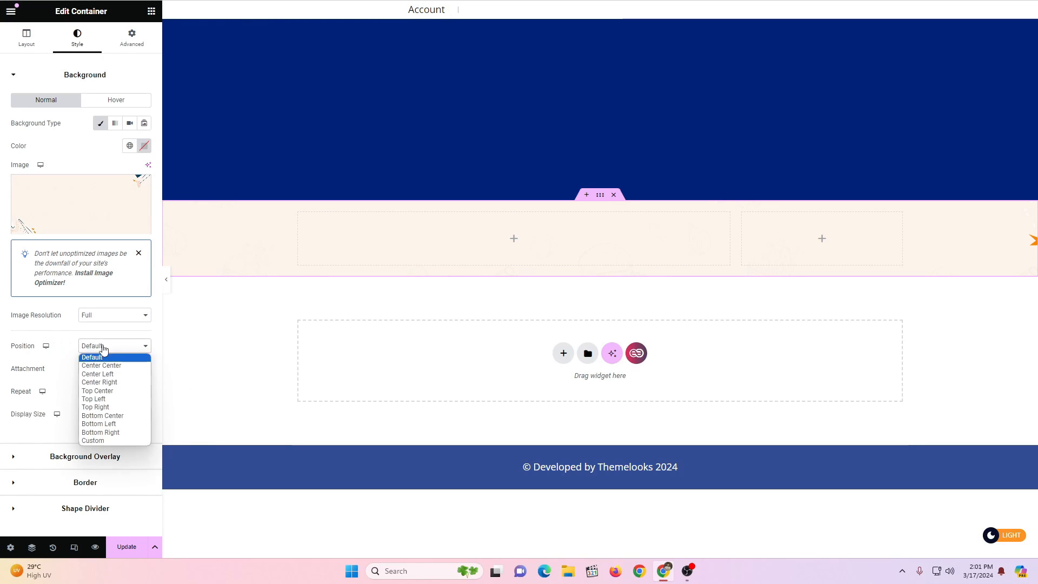
{"action": "left_click", "coordinate": [103, 365]}
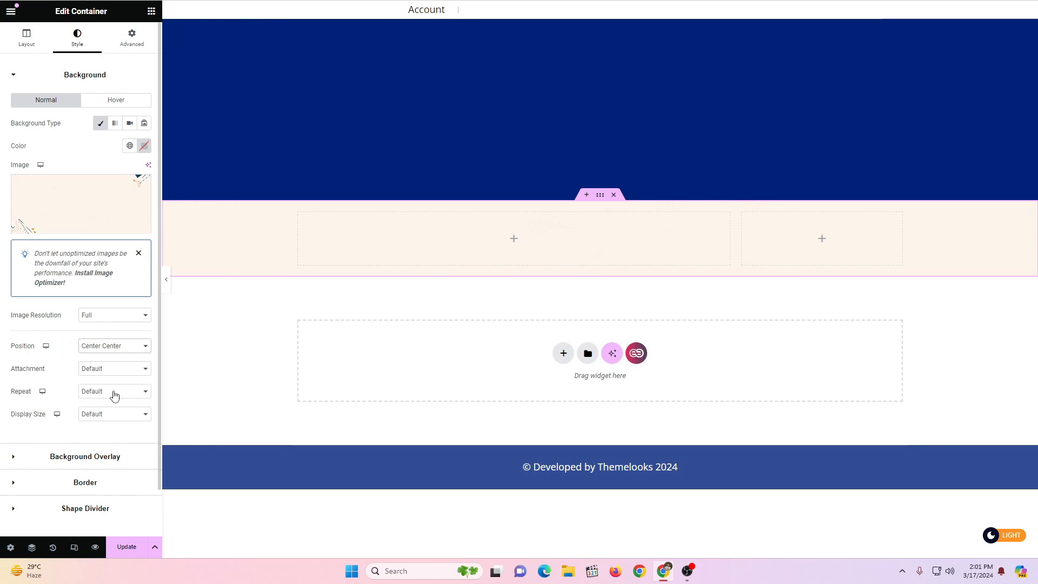
{"action": "left_click", "coordinate": [114, 395]}
{"action": "left_click", "coordinate": [114, 416]}
{"action": "left_click", "coordinate": [114, 417]}
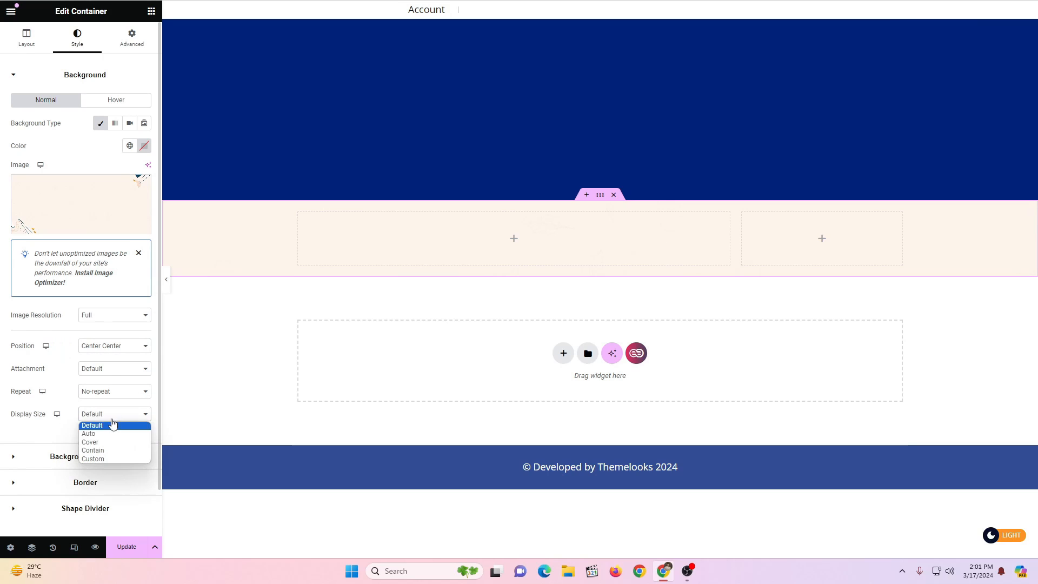
{"action": "left_click", "coordinate": [111, 446]}
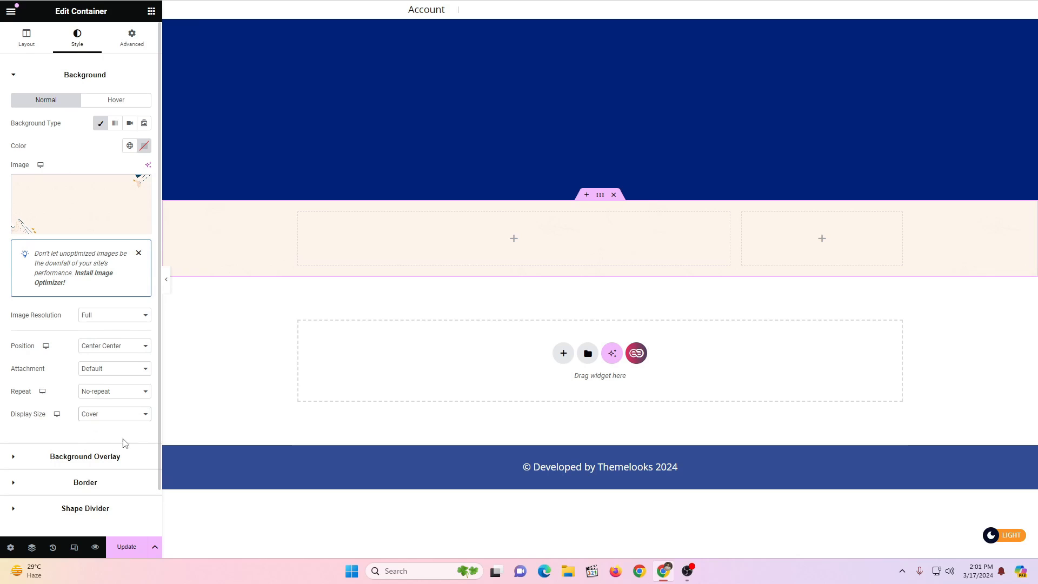
Set the outer container's minimum height to 650 px and align its items to the center.
{"action": "left_click", "coordinate": [25, 44]}
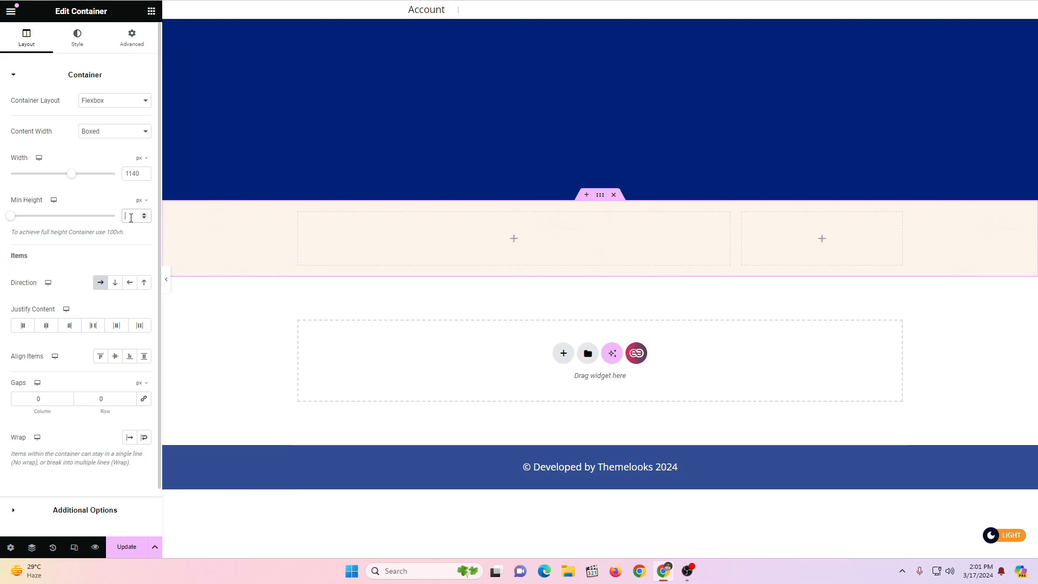
{"action": "type", "text": "0"}
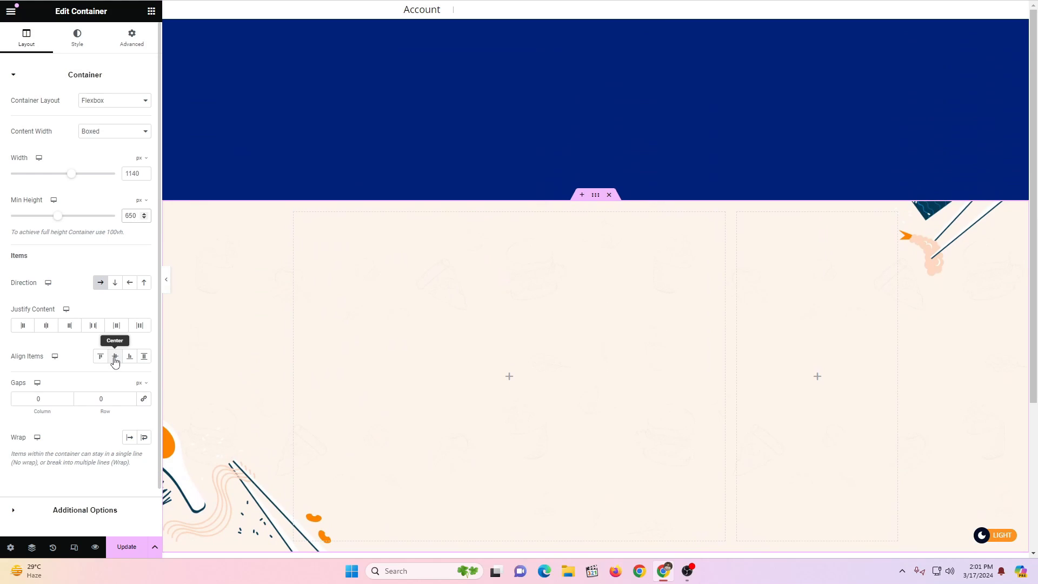
{"action": "left_click", "coordinate": [115, 359]}
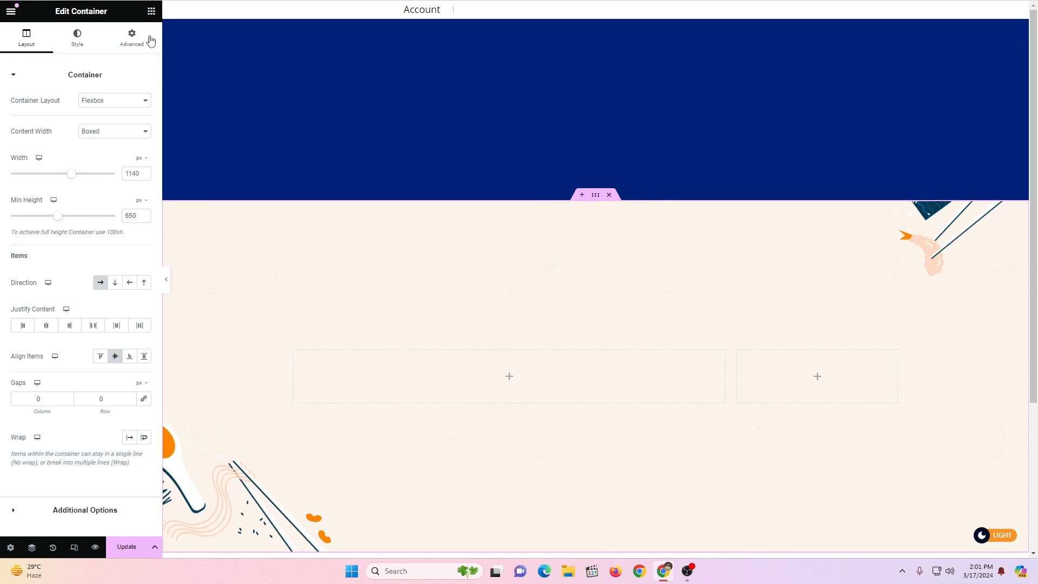
Check the hero heading in the Foodbook demo and add a Heading widget to the wider inner container.
{"action": "left_click", "coordinate": [152, 11]}
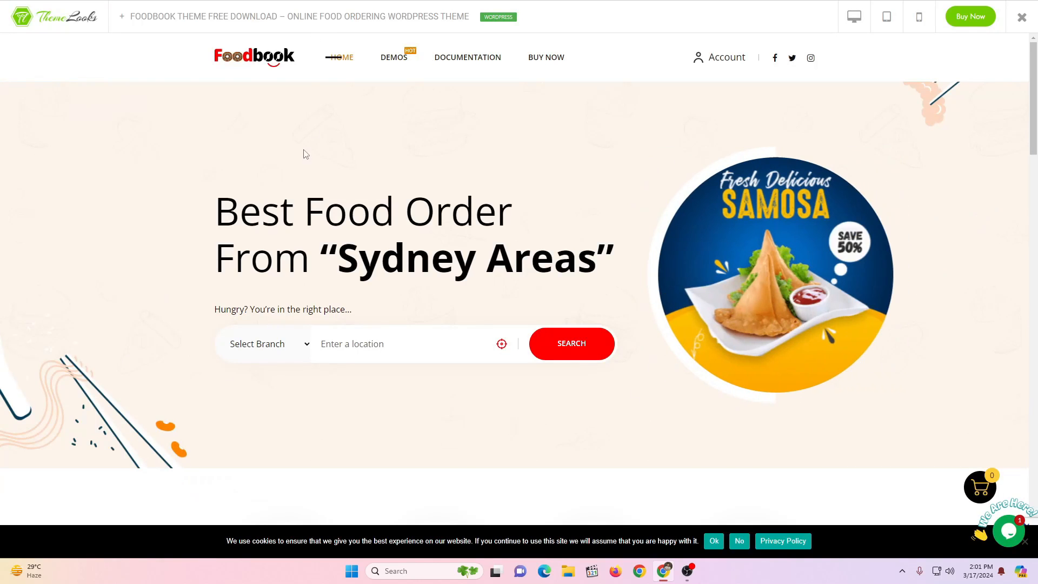
{"action": "left_click_drag", "start_coordinate": [218, 209], "coordinate": [612, 278]}
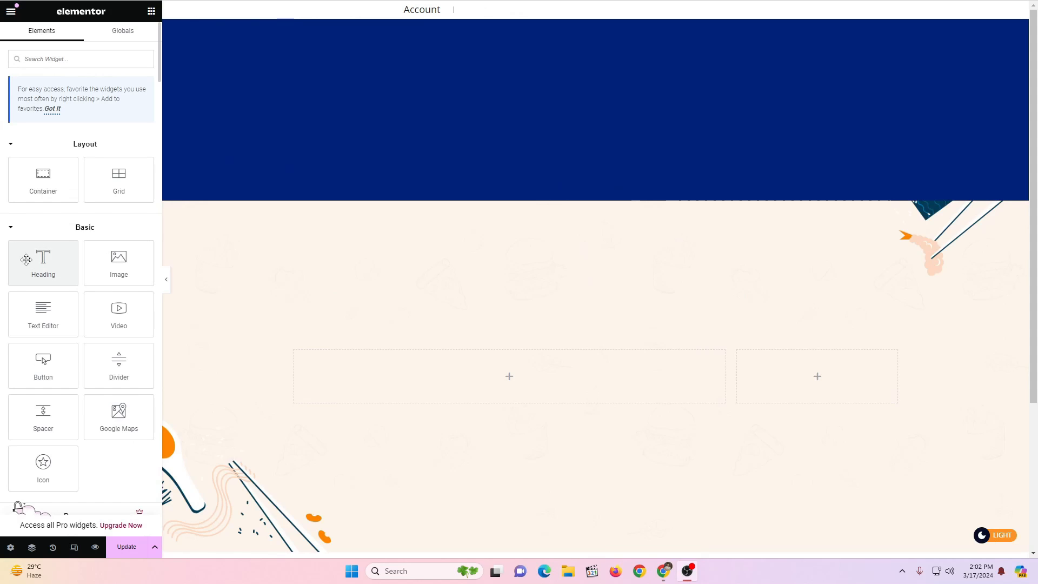
{"action": "left_click_drag", "start_coordinate": [30, 260], "coordinate": [379, 398]}
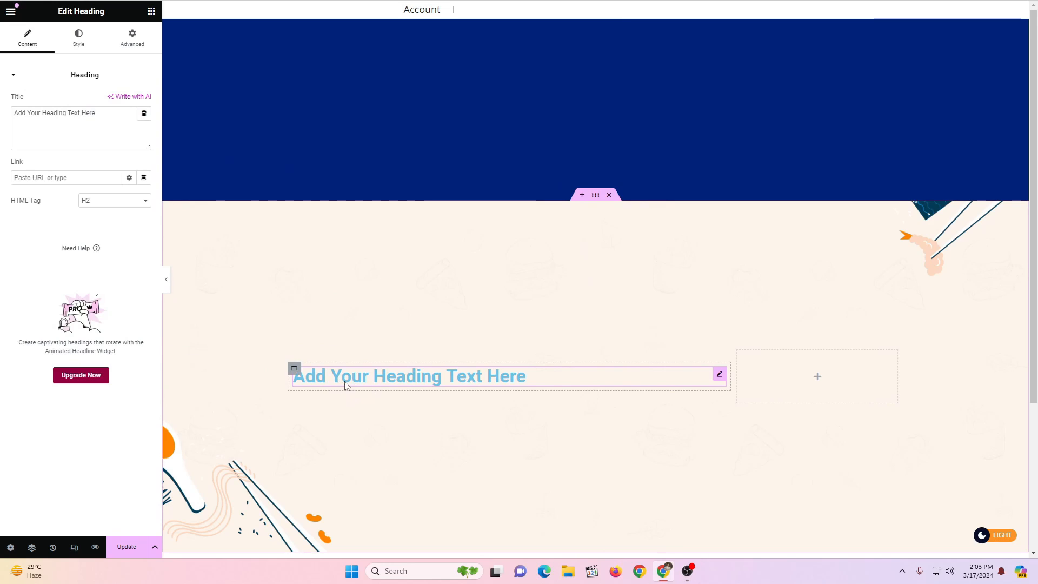
Change the heading's text color to a custom black.
{"action": "left_click", "coordinate": [79, 52]}
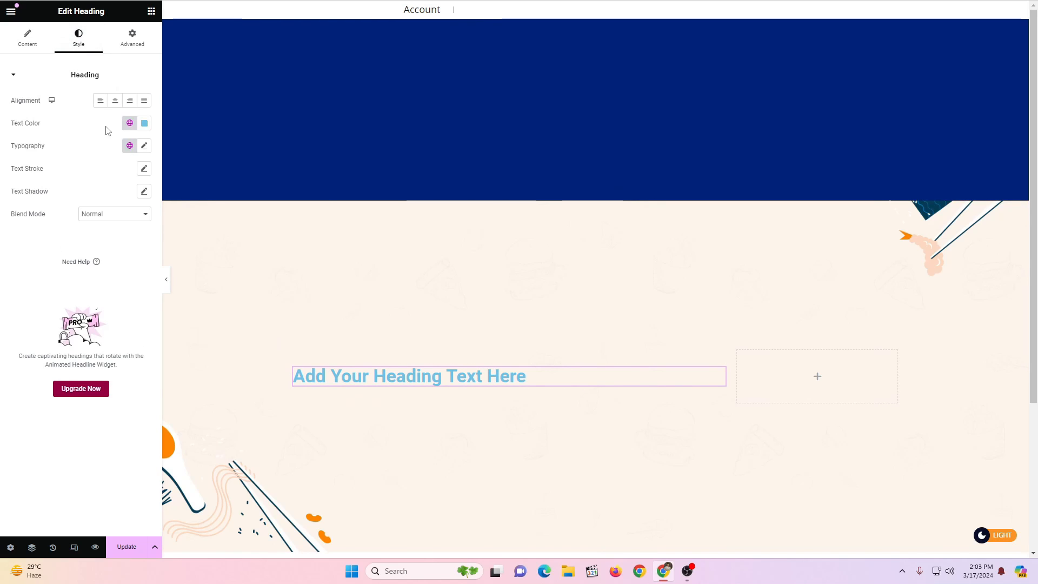
{"action": "left_click", "coordinate": [130, 123]}
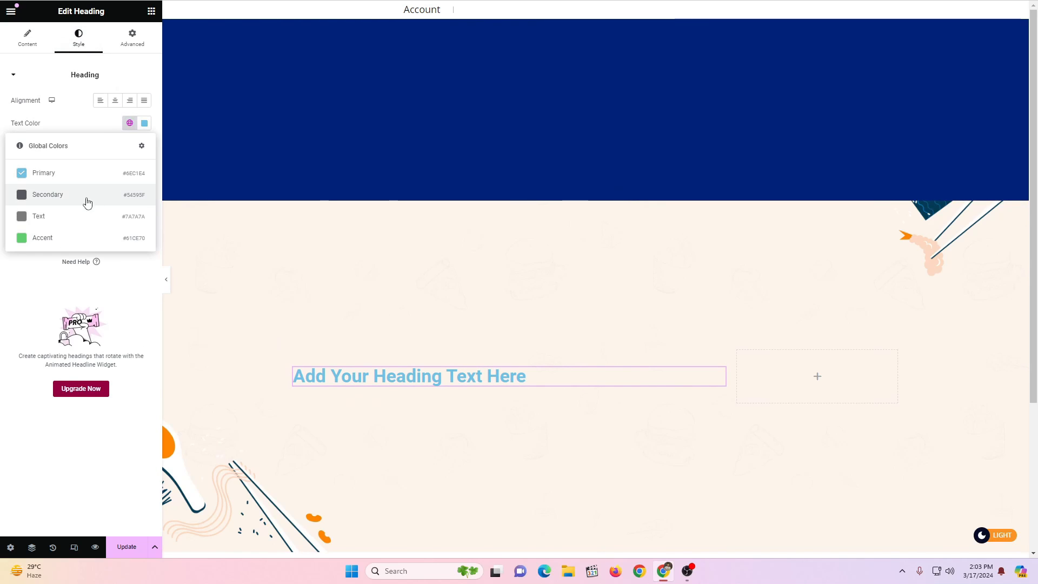
{"action": "left_click", "coordinate": [144, 123]}
{"action": "left_click_drag", "start_coordinate": [92, 232], "coordinate": [83, 247]}
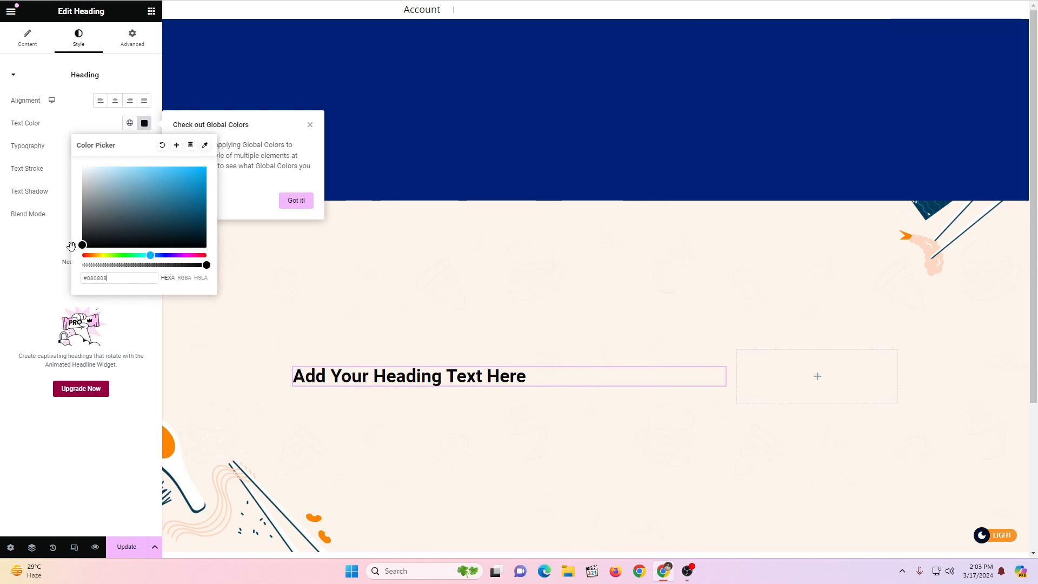
{"action": "left_click", "coordinate": [22, 275]}
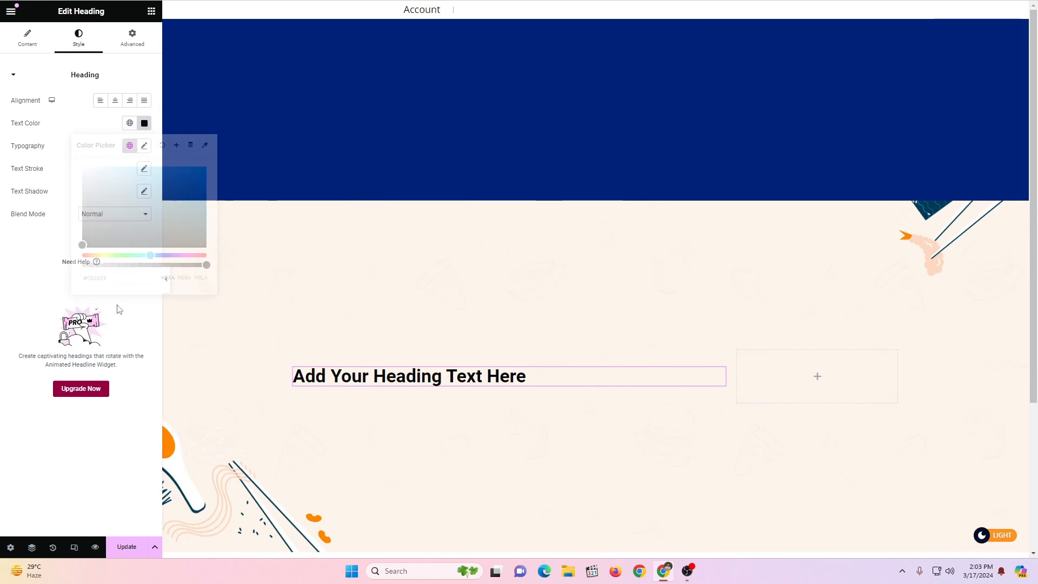
Set the heading's font family to Open Sans.
{"action": "left_click", "coordinate": [144, 146]}
{"action": "left_click", "coordinate": [131, 199]}
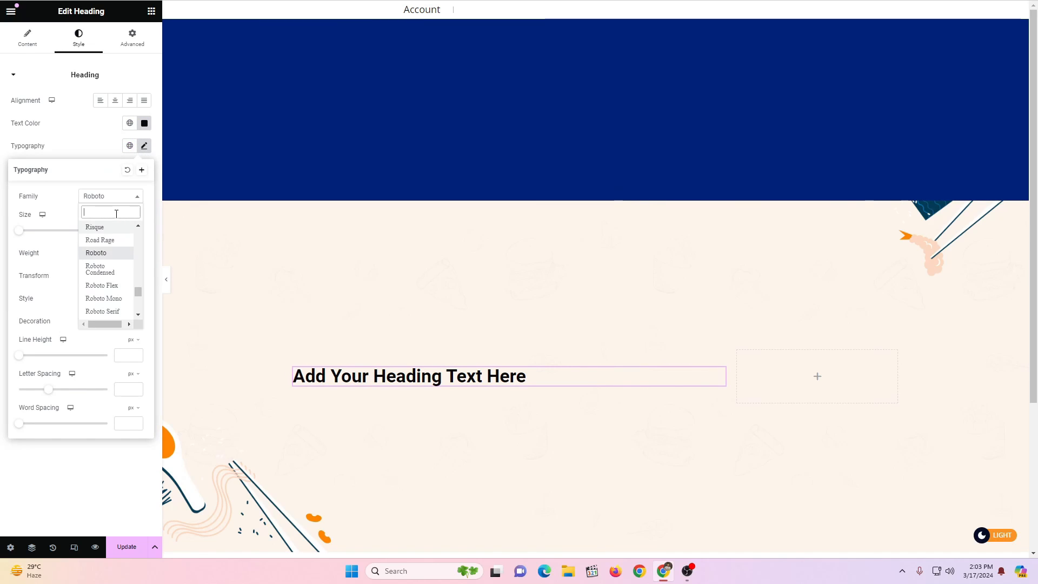
{"action": "type", "text": "open"}
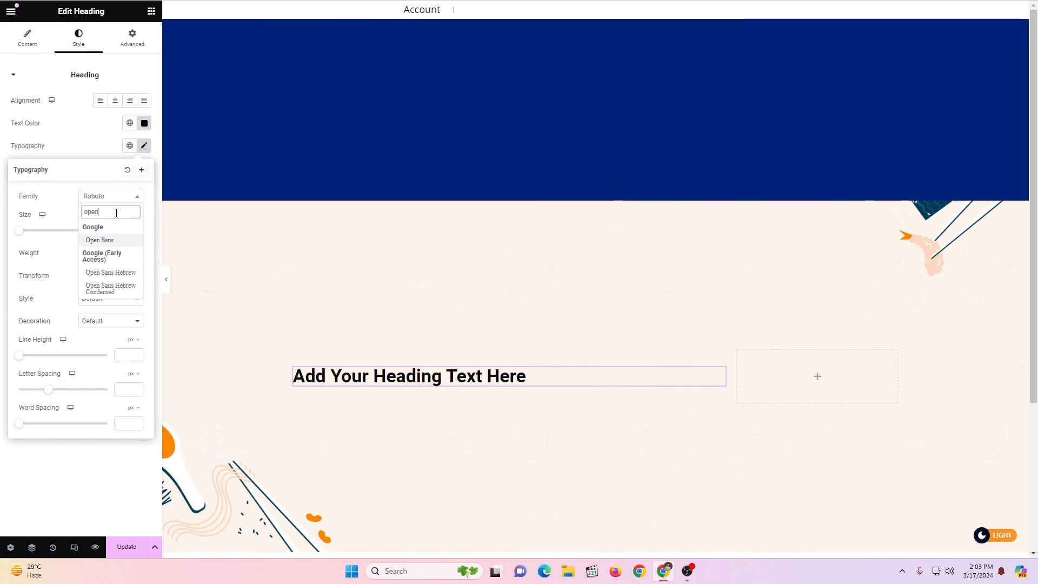
{"action": "left_click", "coordinate": [100, 238]}
{"action": "left_click", "coordinate": [81, 138]}
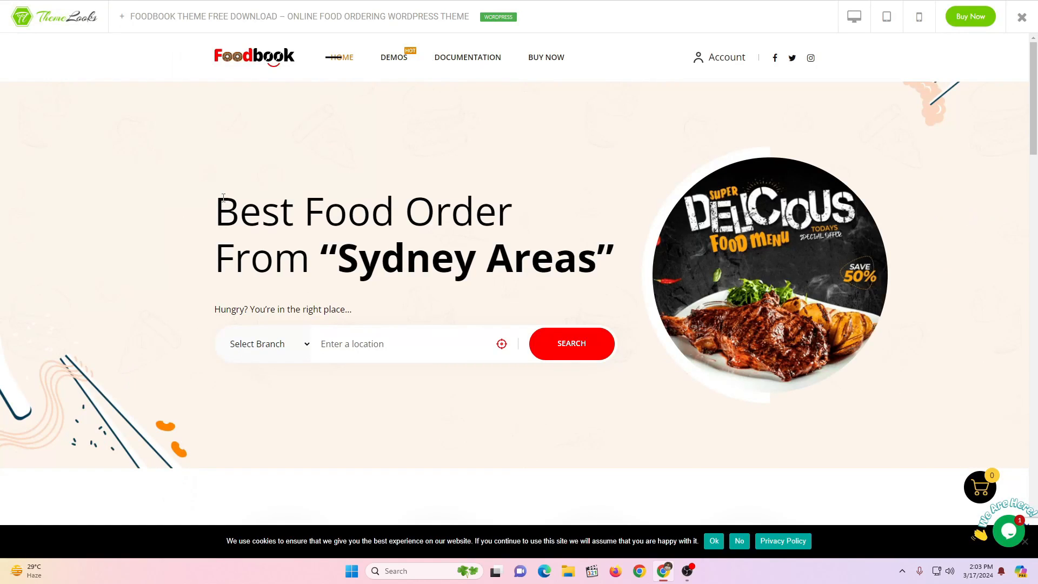
Copy the hero heading from the Foodbook demo and replace the heading's title with “Best Food Order From “Sydney Areas””.
{"action": "left_click_drag", "start_coordinate": [223, 198], "coordinate": [615, 279]}
{"action": "key", "text": "ctrl+c"}
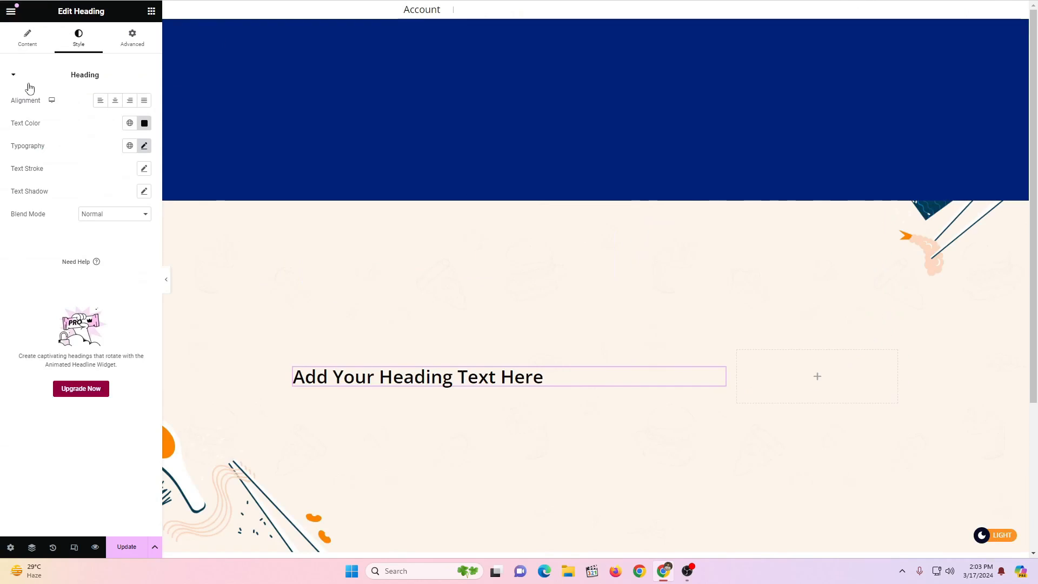
{"action": "left_click", "coordinate": [28, 38]}
{"action": "left_click", "coordinate": [72, 130]}
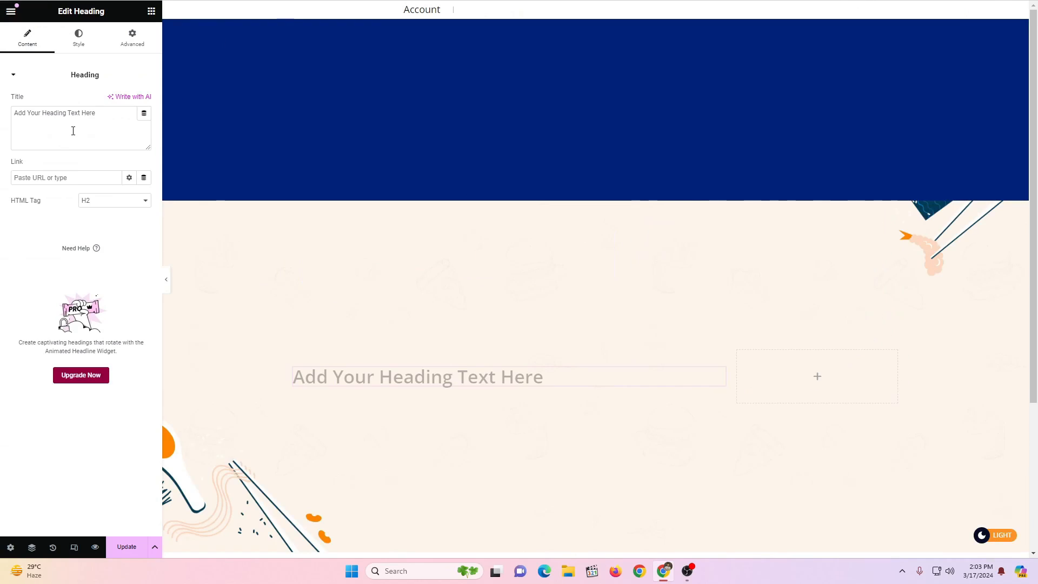
{"action": "key", "text": "ctrl+a"}
{"action": "key", "text": "ctrl+v"}
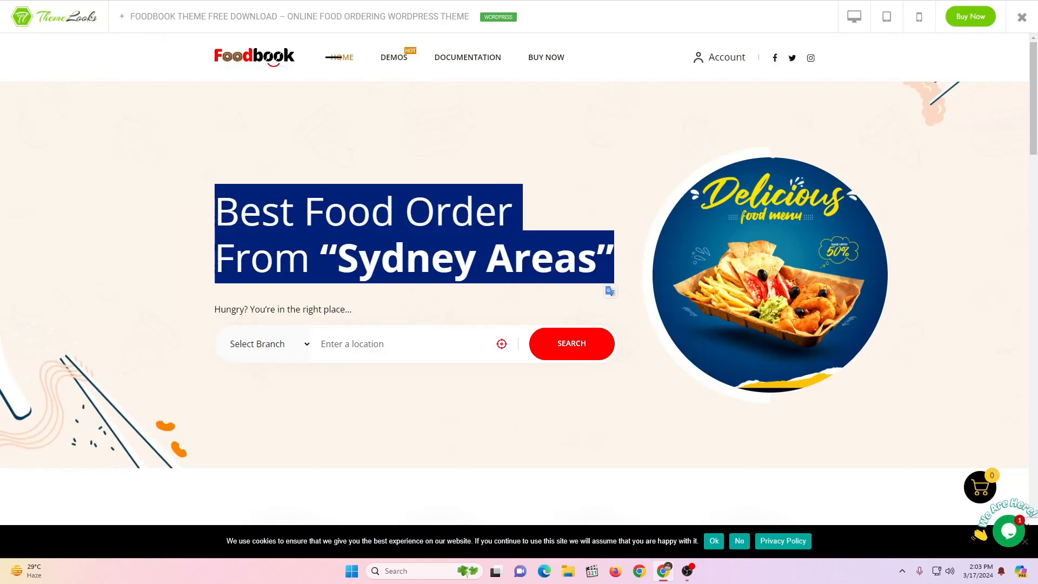
Compare with the demo's bold wording and wrap “Sydney Areas” in <b></b> tags in the heading title.
{"action": "left_click", "coordinate": [355, 239]}
{"action": "left_click_drag", "start_coordinate": [321, 254], "coordinate": [615, 255]}
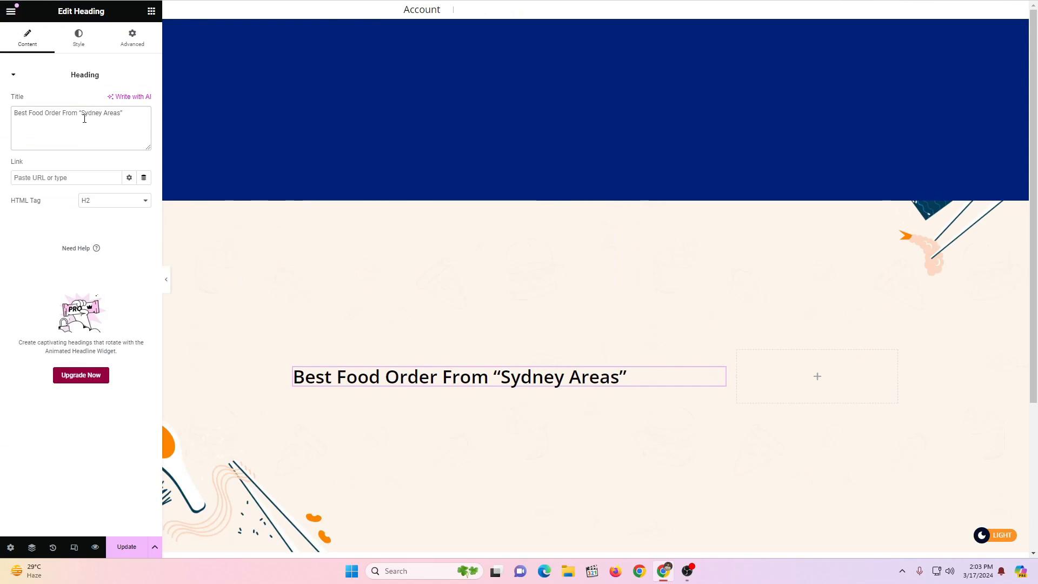
{"action": "type", "text": "<>"}
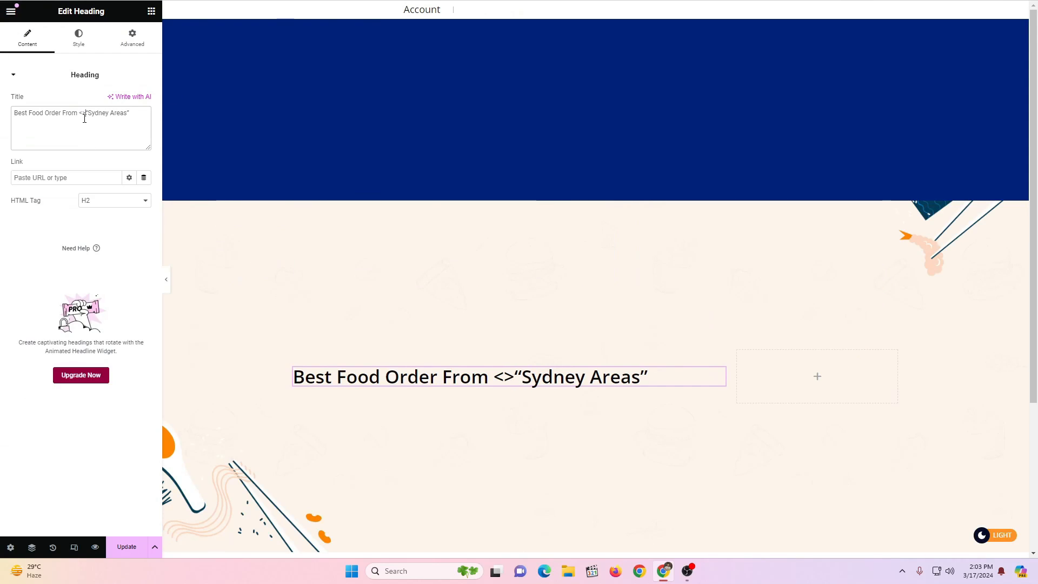
{"action": "type", "text": "b"}
{"action": "key", "text": "End"}
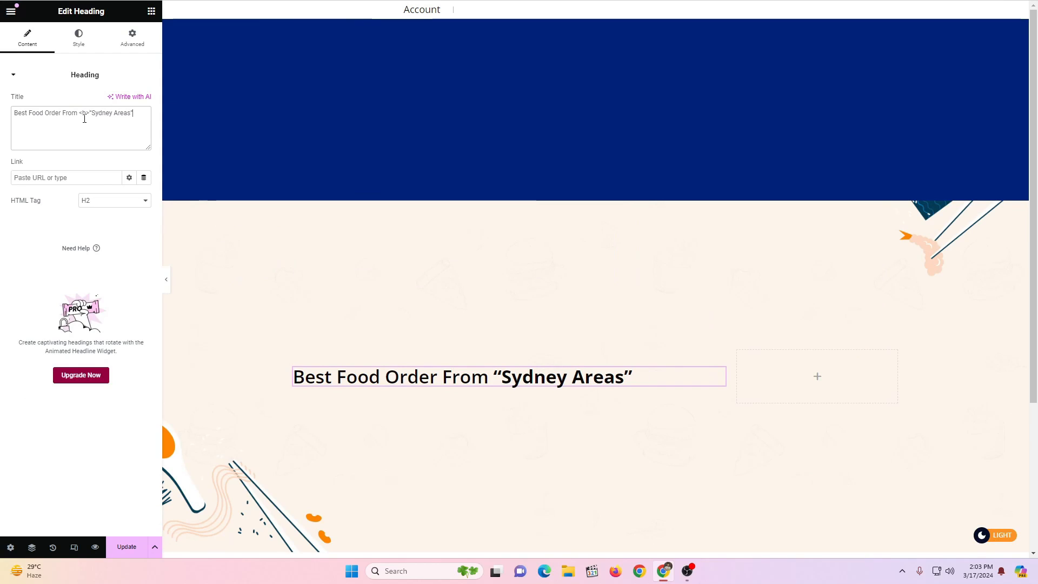
{"action": "type", "text": "<>"}
{"action": "key", "text": "Left"}
{"action": "type", "text": "/b"}
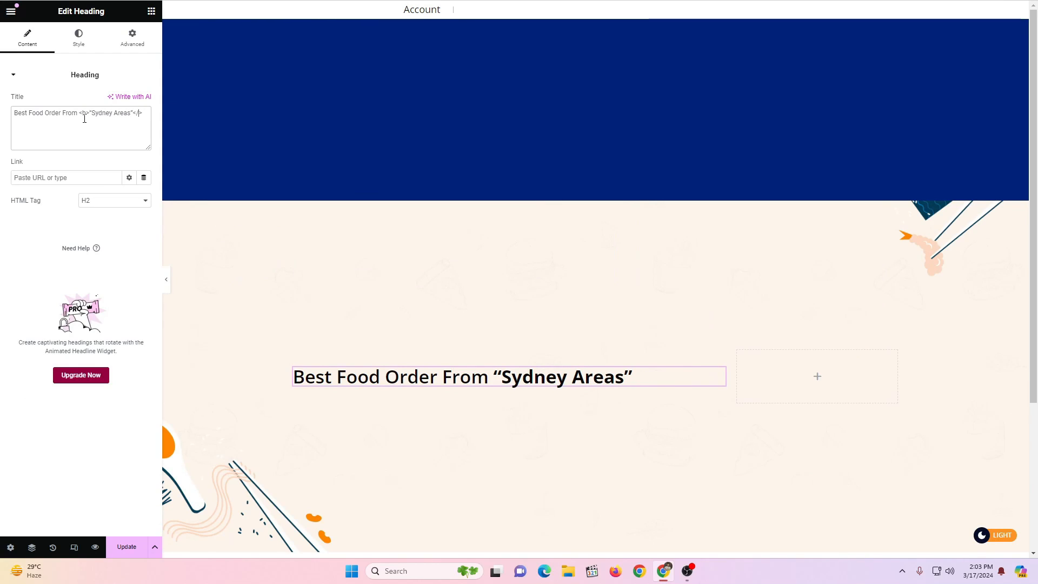
Set the heading's font size to 72 px.
{"action": "left_click", "coordinate": [78, 38]}
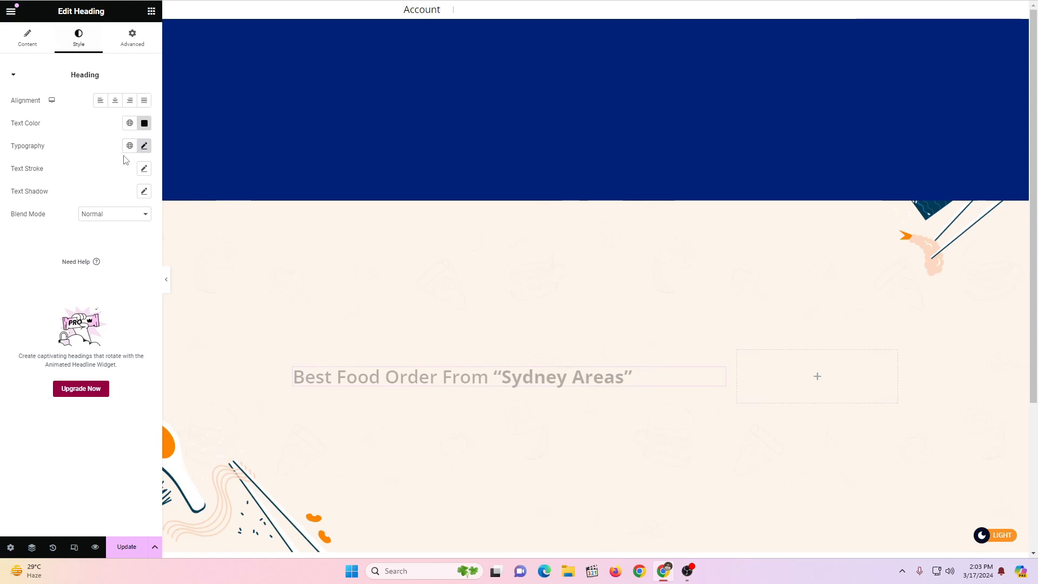
{"action": "left_click", "coordinate": [144, 146]}
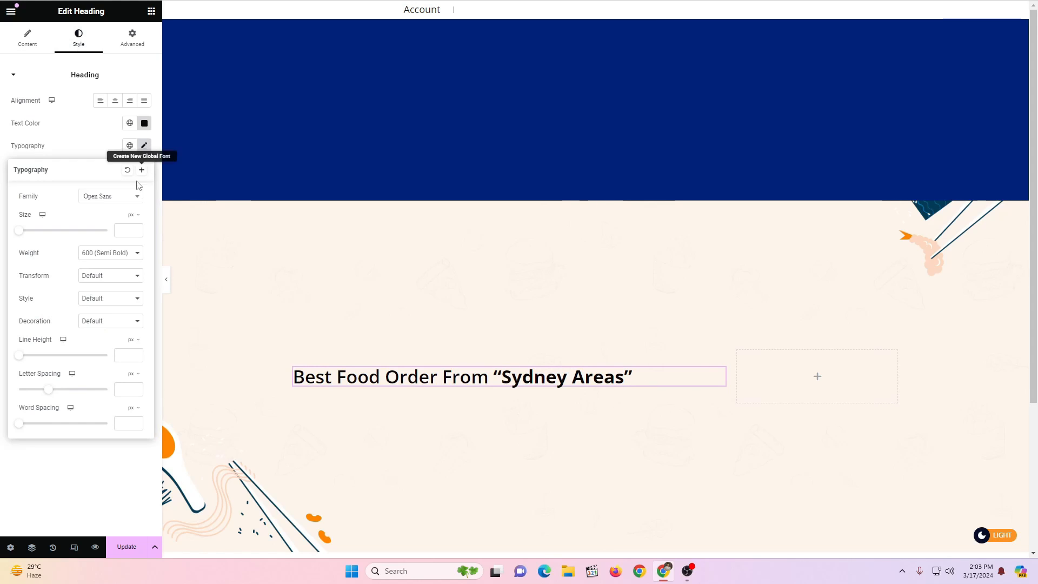
{"action": "left_click", "coordinate": [122, 229]}
{"action": "type", "text": "72"}
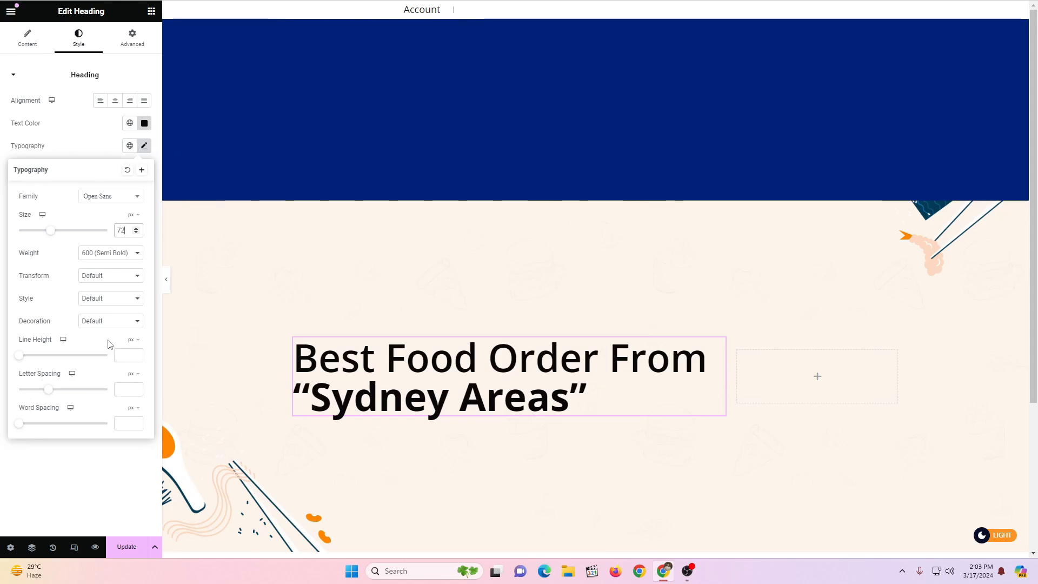
Set the hero heading's line height to 1.3 em.
{"action": "left_click", "coordinate": [131, 340]}
{"action": "left_click", "coordinate": [131, 356]}
{"action": "left_click", "coordinate": [128, 357]}
{"action": "type", "text": "1"}
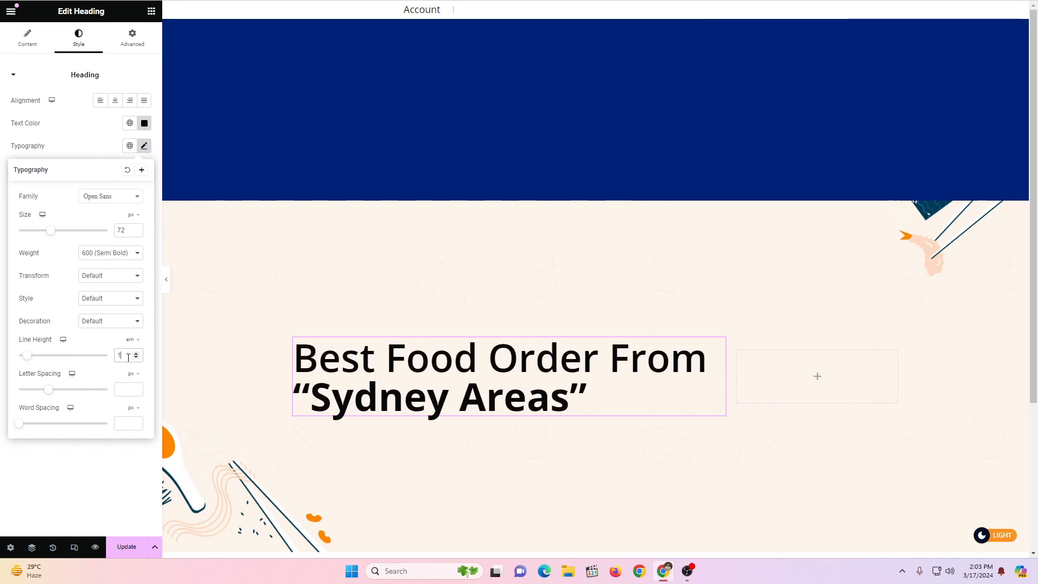
{"action": "type", "text": ".3"}
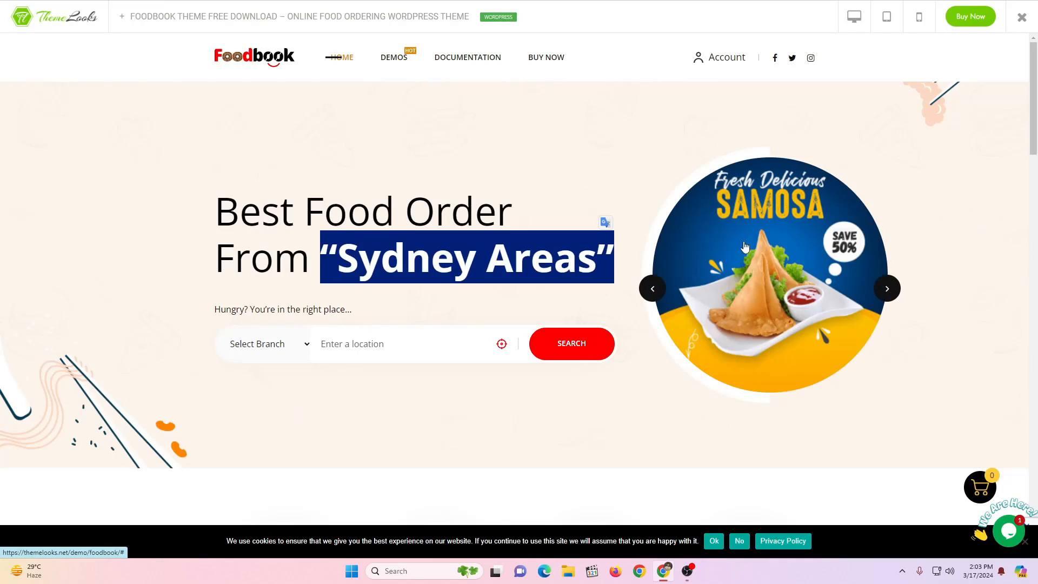
Check the Foodbook demo's hero slider, search the widgets for “slider” and place an Image Slider in the empty column beside the heading.
{"action": "left_click", "coordinate": [888, 288]}
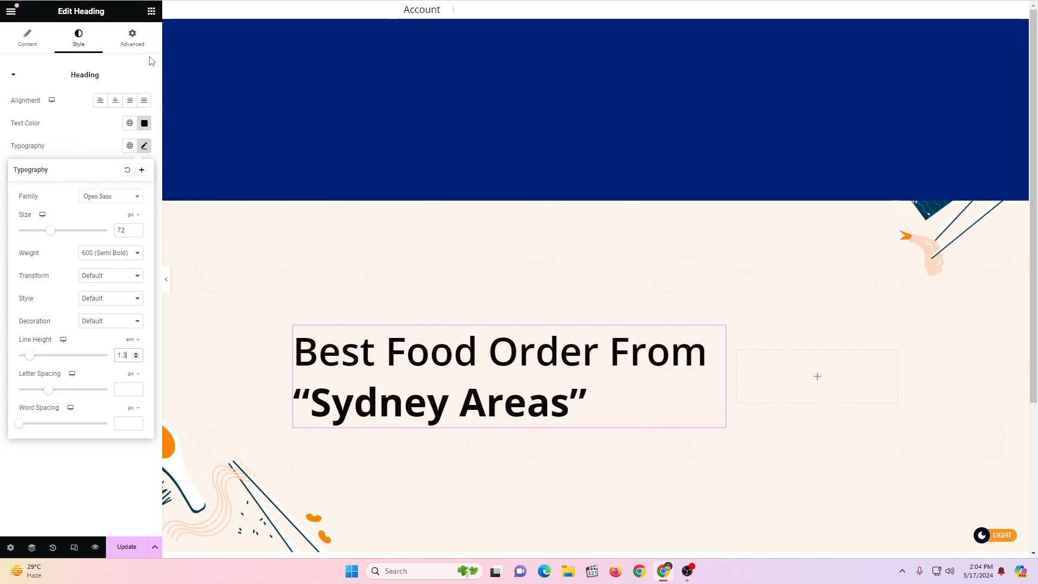
{"action": "left_click", "coordinate": [151, 11]}
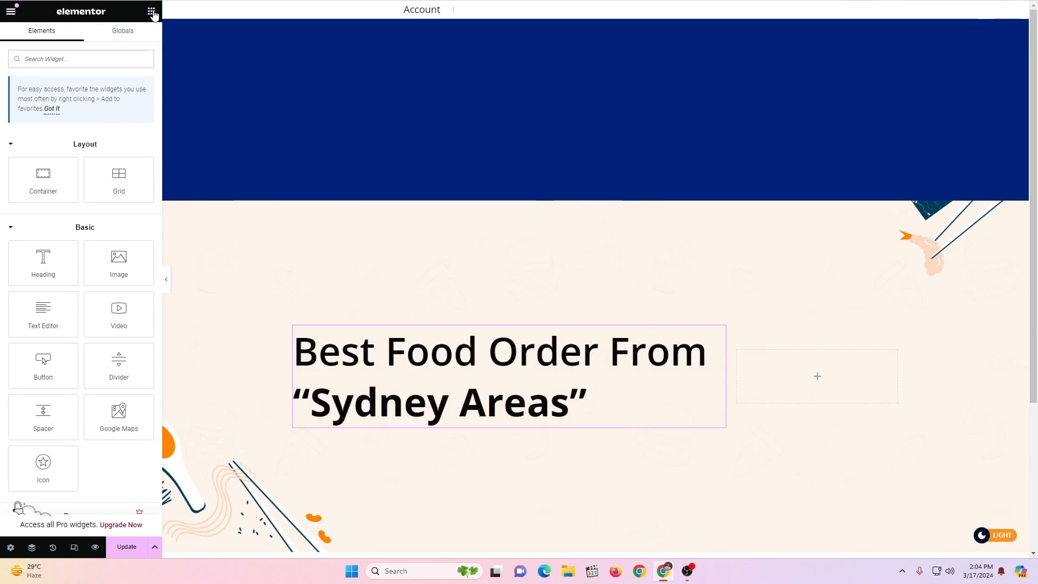
{"action": "left_click", "coordinate": [66, 66]}
{"action": "type", "text": "slider"}
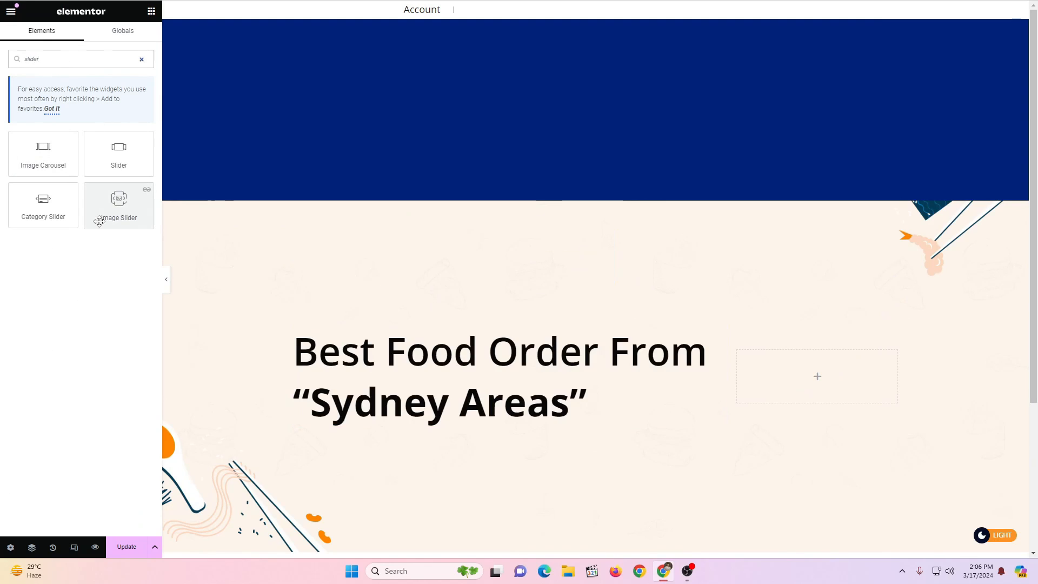
{"action": "left_click_drag", "start_coordinate": [114, 208], "coordinate": [799, 371]}
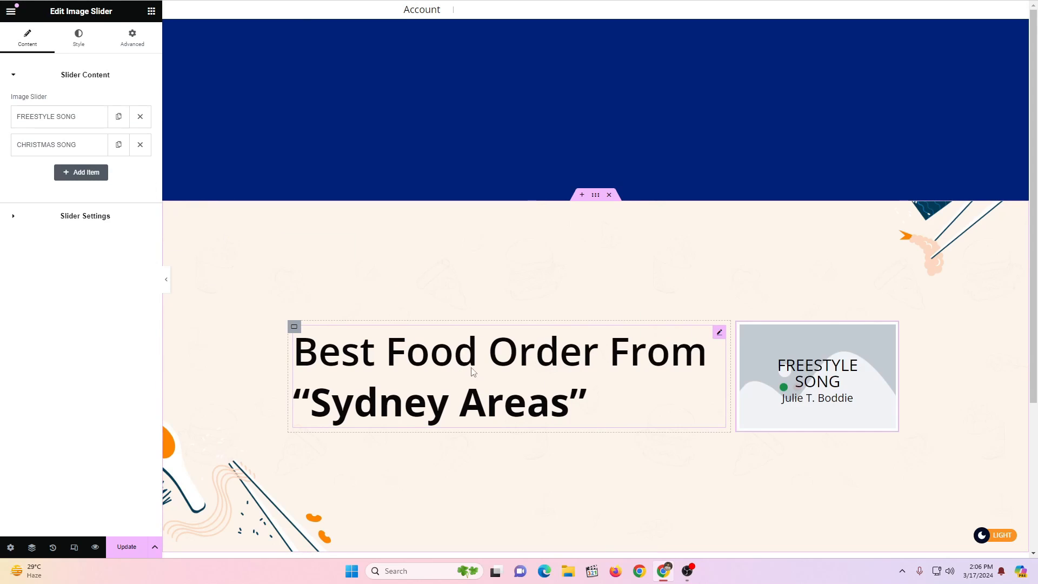
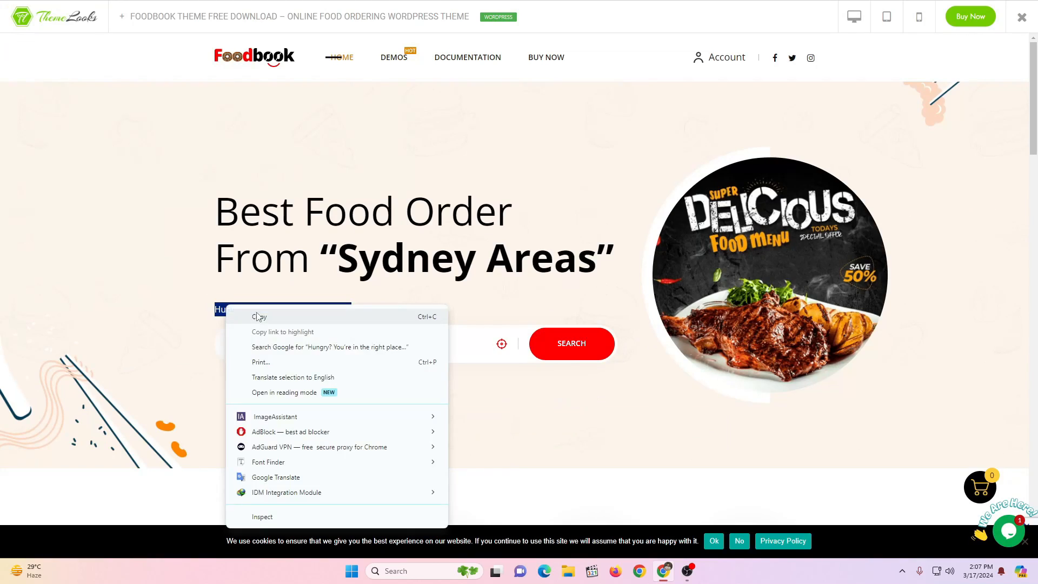
Replace the placeholder paragraph under the hero heading with "Hungry? You're in the right place..." copied from the Foodbook demo page.
{"action": "left_click", "coordinate": [258, 317]}
{"action": "key", "text": "alt+Tab"}
{"action": "key", "text": "ctrl+a"}
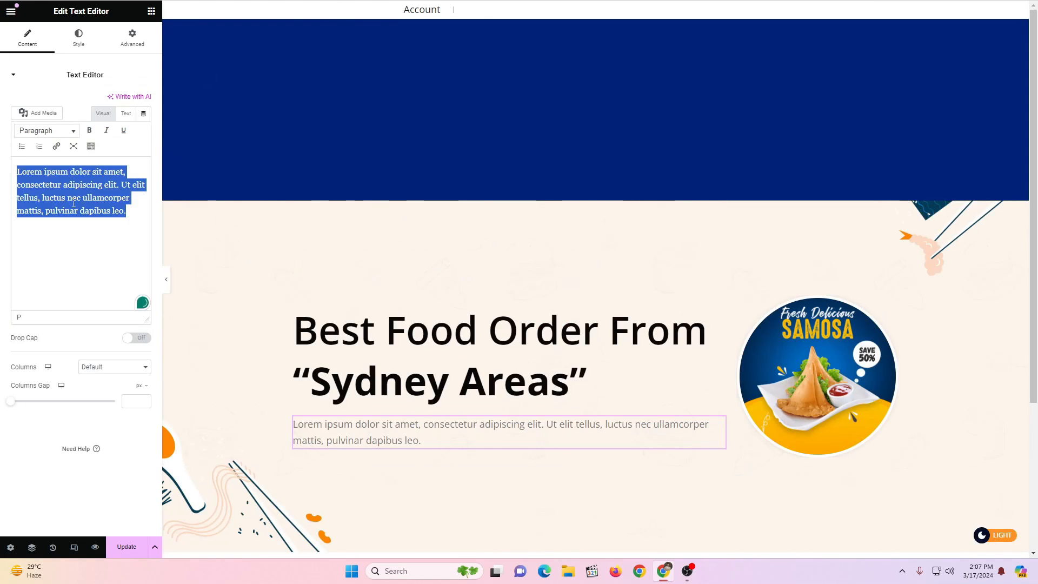
{"action": "type", "text": "Hungry? You’re in the right place..."}
{"action": "key", "text": "alt+Tab"}
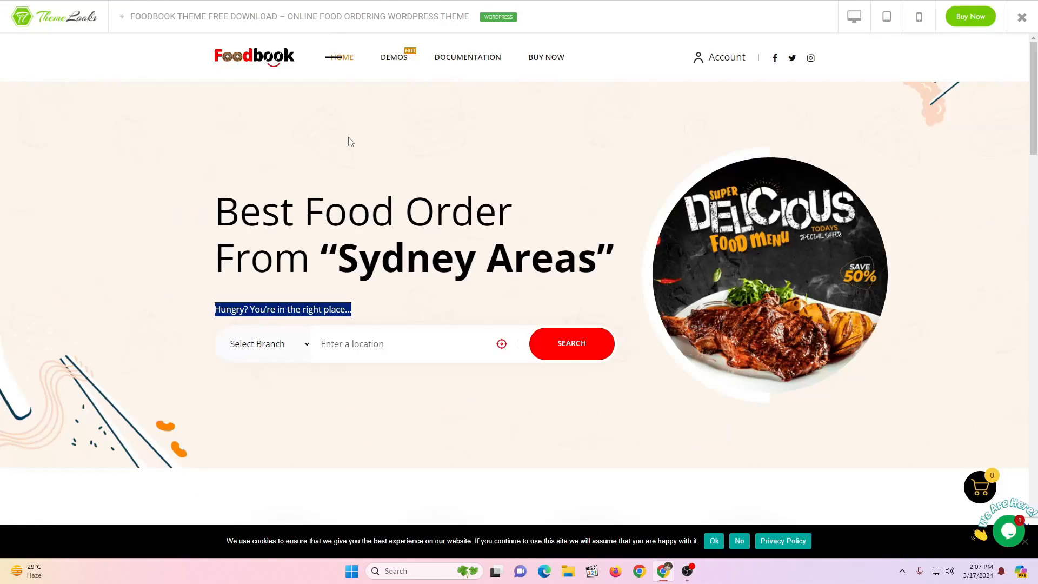
{"action": "left_click", "coordinate": [191, 311]}
{"action": "key", "text": "alt+Tab"}
Set the text color of the hero tagline to black.
{"action": "left_click", "coordinate": [78, 38]}
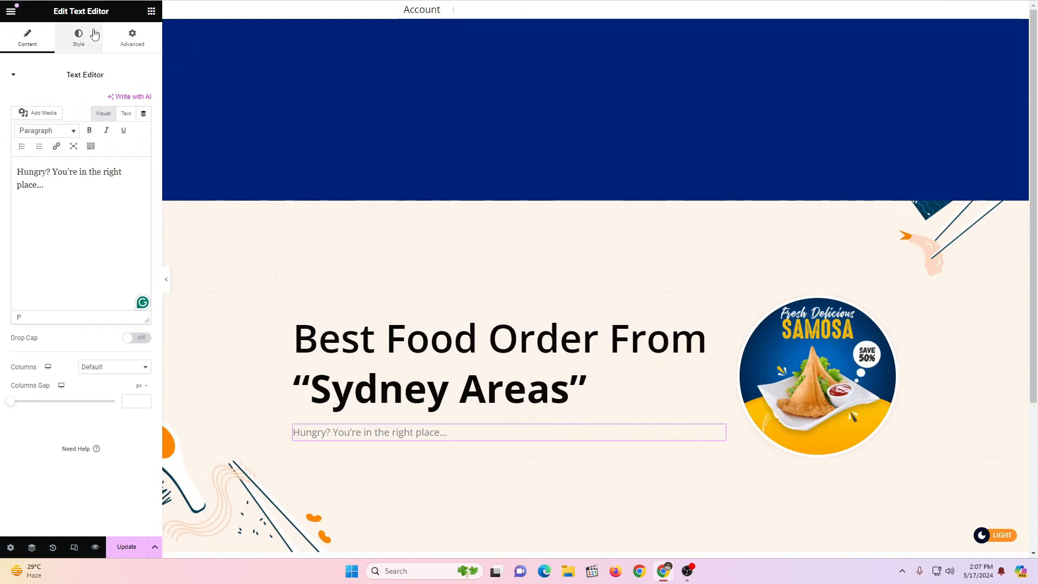
{"action": "left_click", "coordinate": [144, 123]}
{"action": "left_click_drag", "start_coordinate": [99, 217], "coordinate": [78, 241]}
{"action": "left_click", "coordinate": [51, 298]}
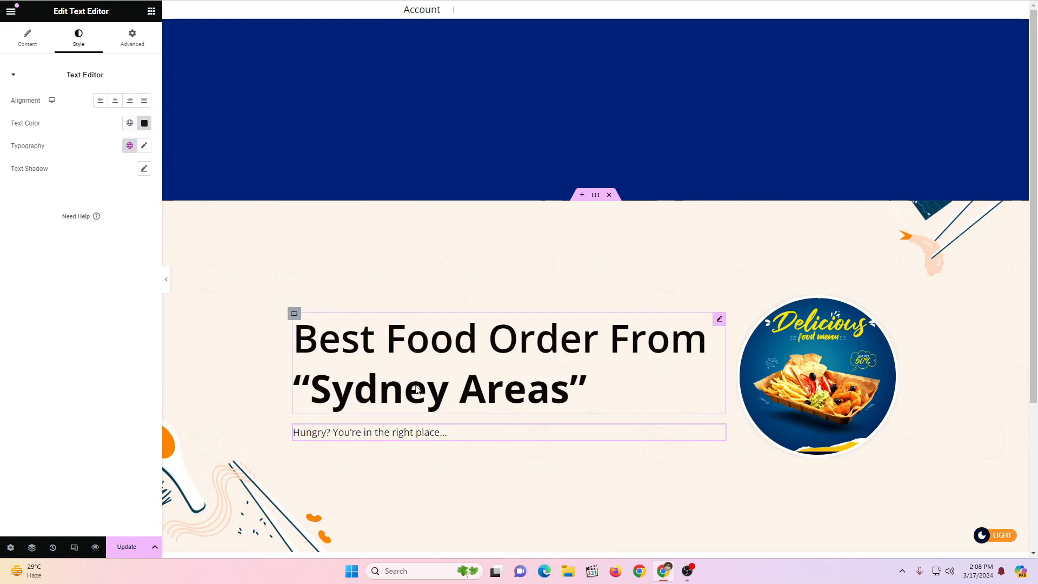
{"action": "scroll", "coordinate": [343, 387], "scroll_direction": "down", "scroll_amount": 4}
{"action": "scroll", "coordinate": [343, 387], "scroll_direction": "up", "scroll_amount": 4}
Copy the delivery ability checker shortcode with button_text="search" from the Foodbook plugin's Shortcode List settings.
{"action": "key", "text": "ctrl+Tab"}
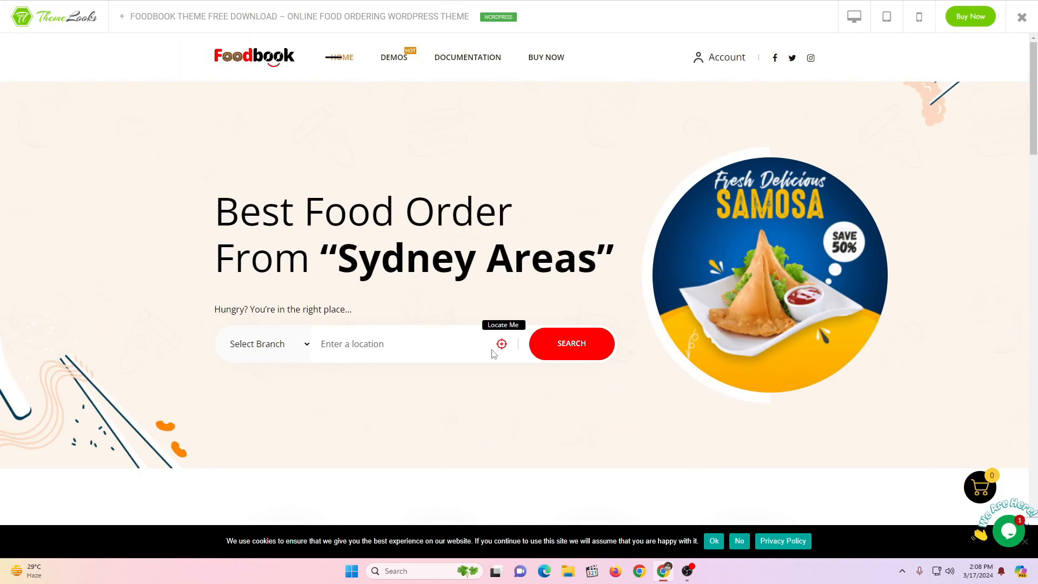
{"action": "mouse_move", "coordinate": [403, 57]}
{"action": "key", "text": "ctrl+Tab"}
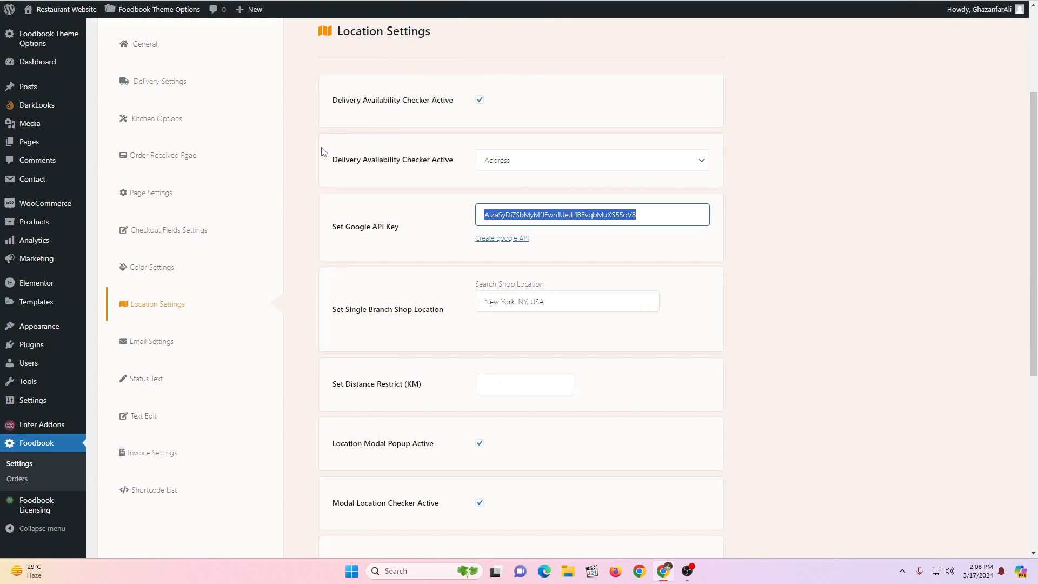
{"action": "left_click", "coordinate": [152, 491]}
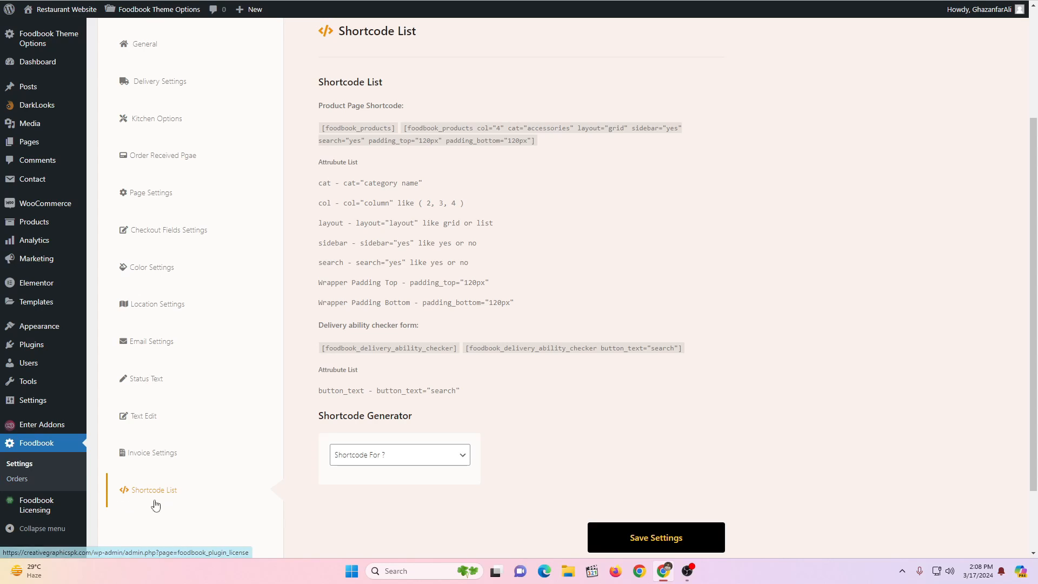
{"action": "key", "text": "alt+Tab"}
{"action": "left_click_drag", "start_coordinate": [467, 349], "coordinate": [688, 355]}
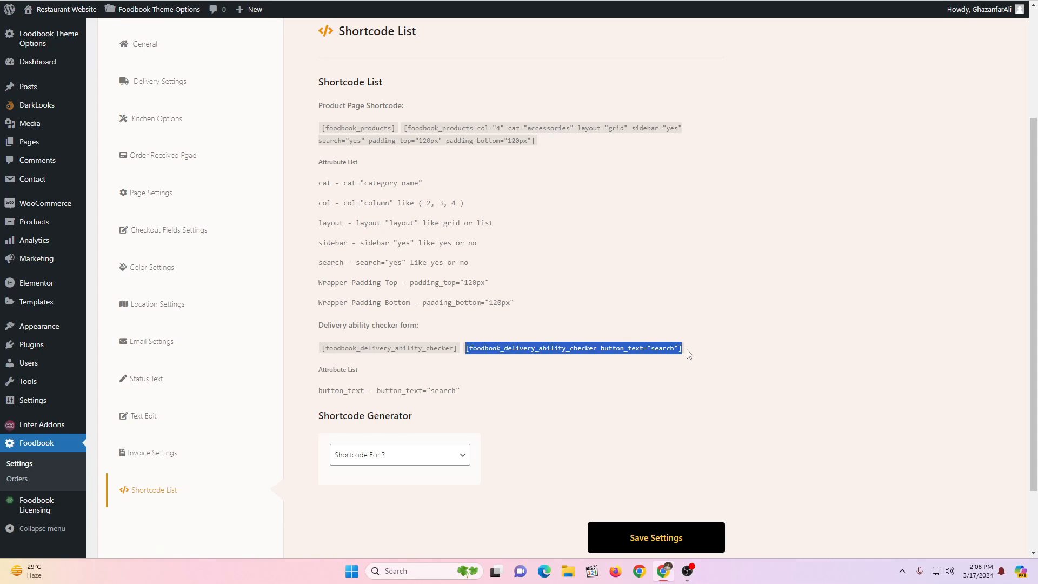
{"action": "key", "text": "ctrl+Tab"}
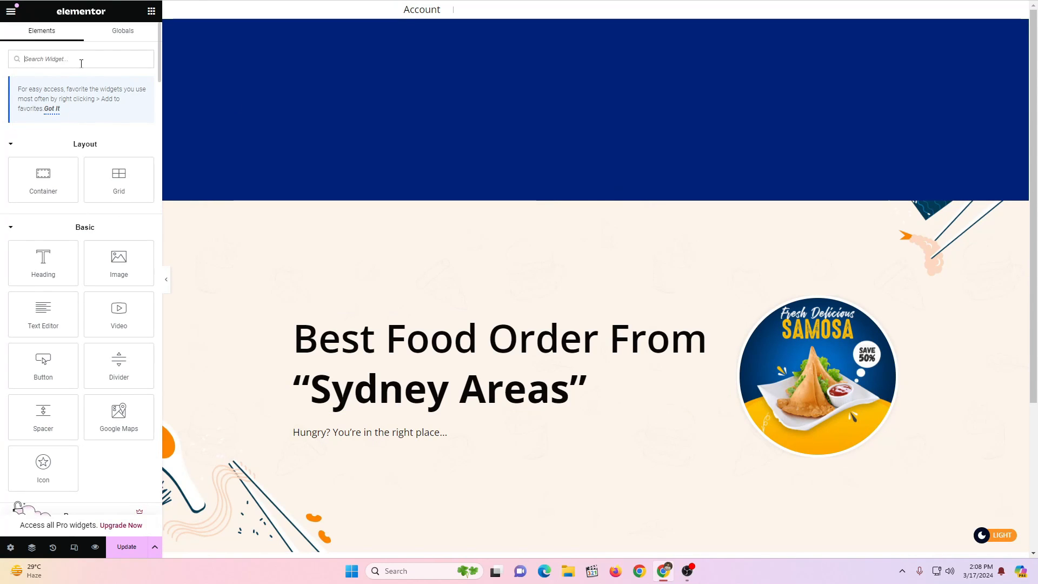
Add a Shortcode widget below the hero tagline containing [foodbook_delivery_ability_checker button_text="search"].
{"action": "type", "text": "short"}
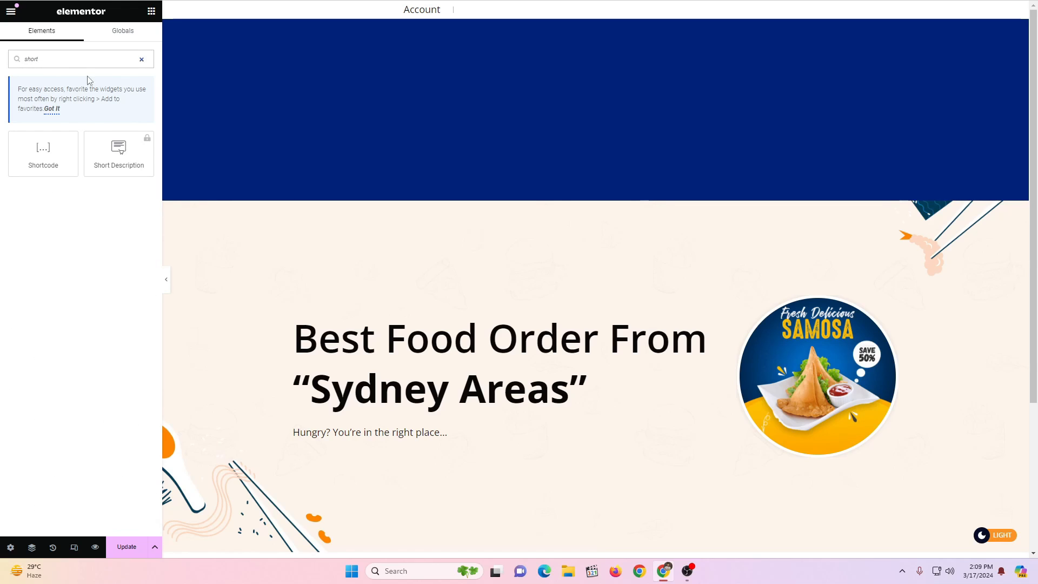
{"action": "left_click_drag", "start_coordinate": [39, 159], "coordinate": [376, 437]}
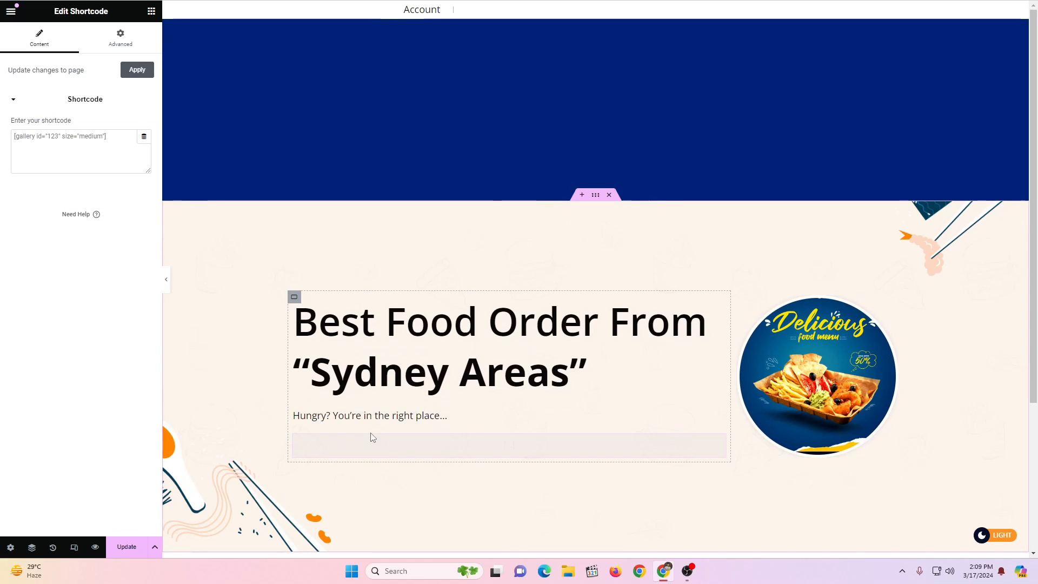
{"action": "type", "text": "[foodbook_delivery_ability_checker button_text='search']"}
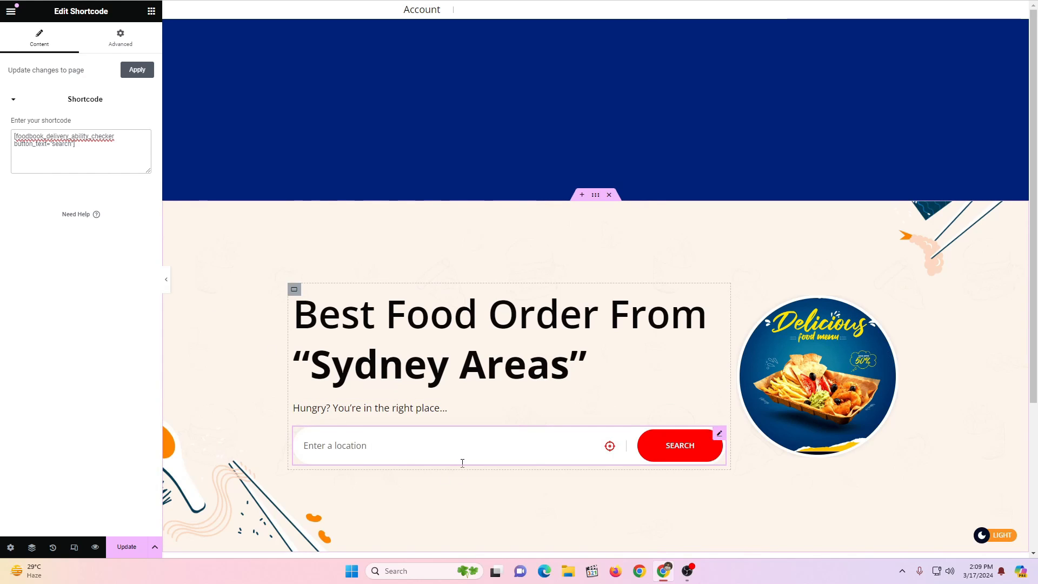
Compare the hero section with the Foodbook demo page and examine the food category section that follows it there.
{"action": "scroll", "coordinate": [390, 243], "scroll_direction": "down", "scroll_amount": 4}
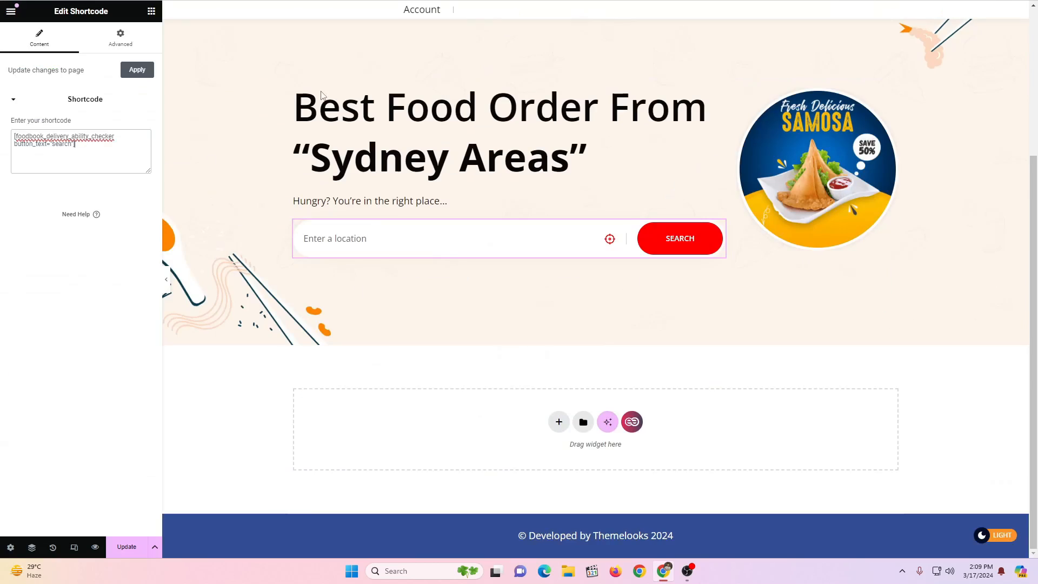
{"action": "scroll", "coordinate": [368, 331], "scroll_direction": "up", "scroll_amount": 3}
{"action": "scroll", "coordinate": [368, 307], "scroll_direction": "down", "scroll_amount": 3}
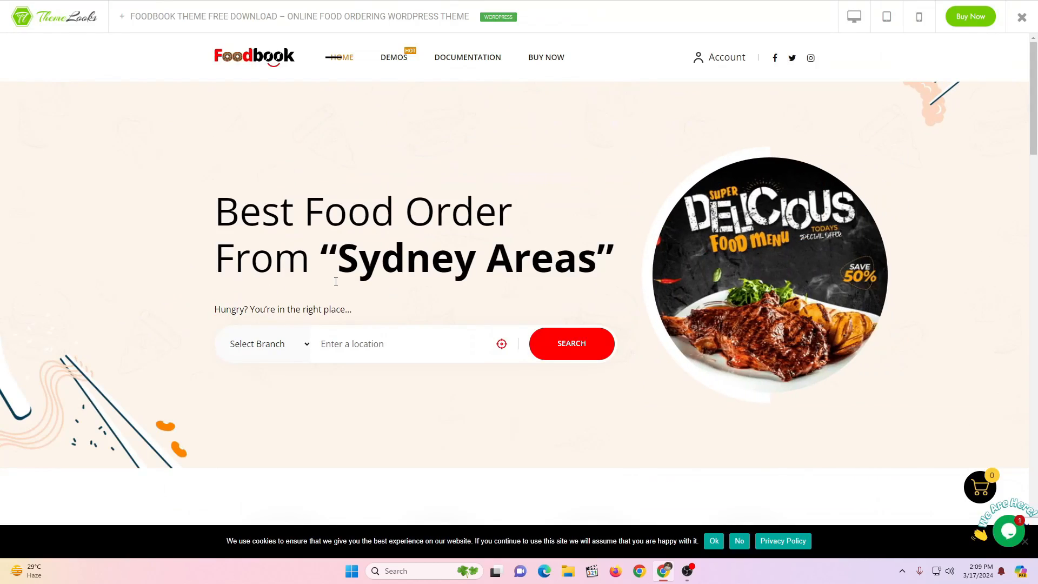
{"action": "scroll", "coordinate": [332, 288], "scroll_direction": "down", "scroll_amount": 1}
{"action": "scroll", "coordinate": [334, 283], "scroll_direction": "up", "scroll_amount": 1}
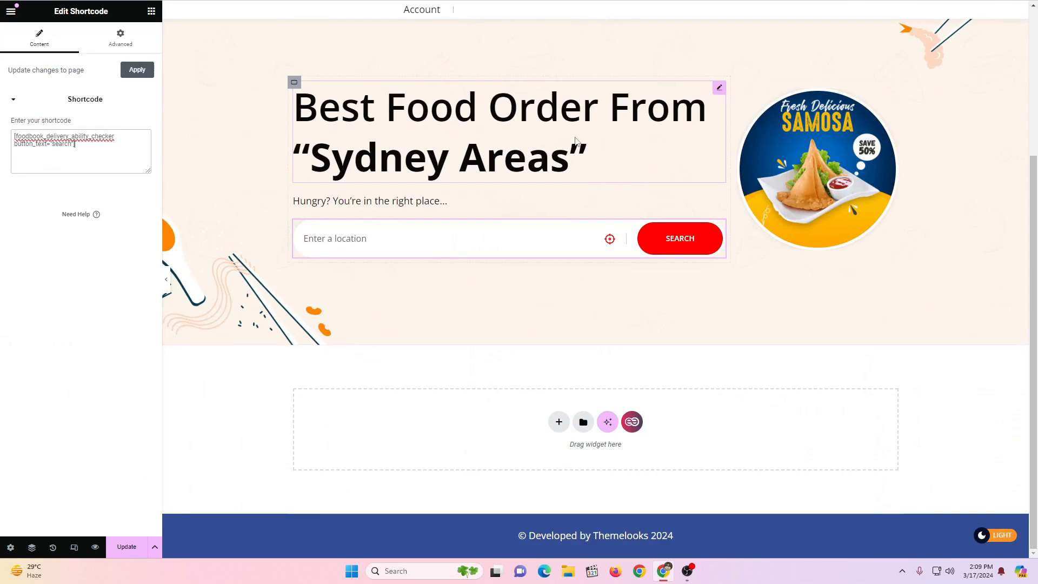
{"action": "scroll", "coordinate": [596, 107], "scroll_direction": "up", "scroll_amount": 3}
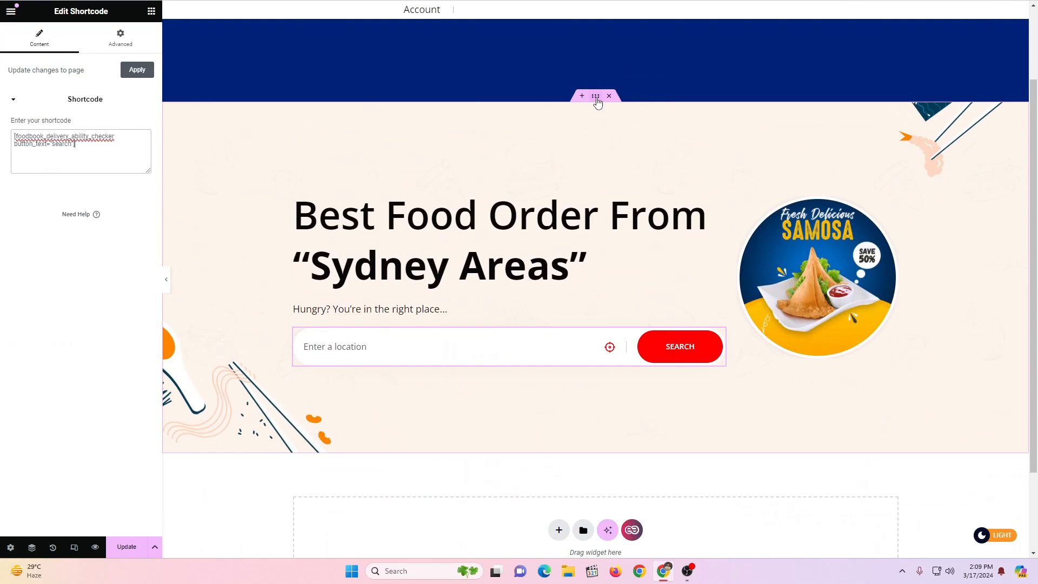
{"action": "left_click", "coordinate": [597, 103]}
{"action": "scroll", "coordinate": [464, 274], "scroll_direction": "down", "scroll_amount": 2}
{"action": "scroll", "coordinate": [405, 300], "scroll_direction": "up", "scroll_amount": 3}
{"action": "scroll", "coordinate": [349, 308], "scroll_direction": "down", "scroll_amount": 2}
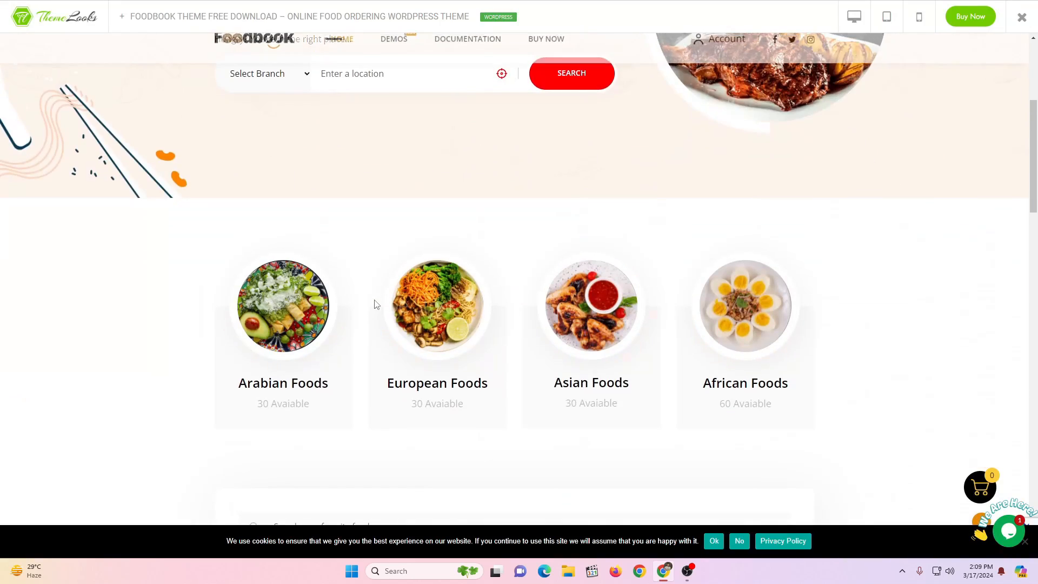
{"action": "scroll", "coordinate": [376, 301], "scroll_direction": "down", "scroll_amount": 2}
{"action": "left_click", "coordinate": [815, 245]}
{"action": "left_click", "coordinate": [815, 245]}
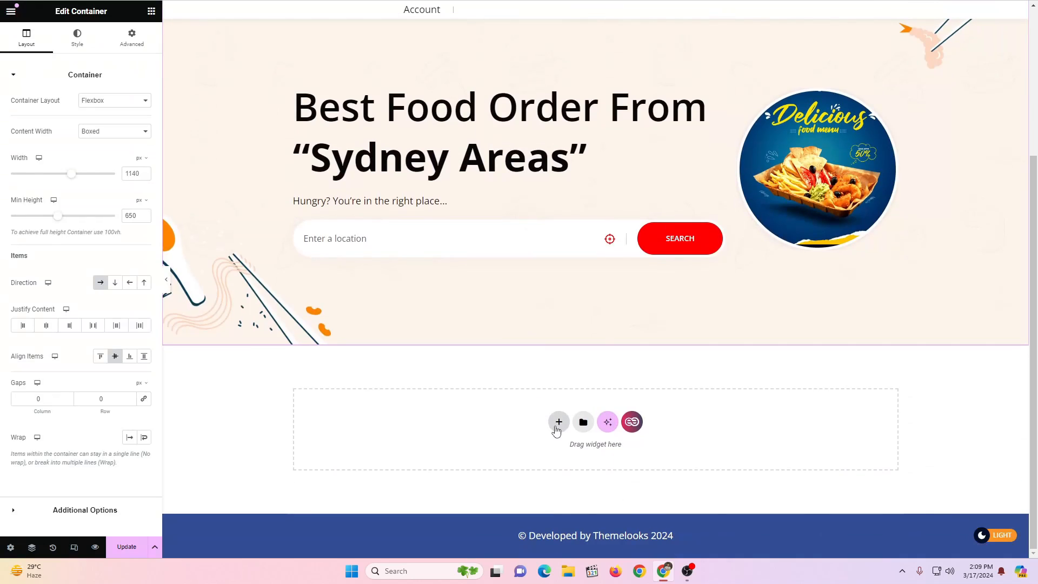
Add a Flexbox container with the single-column structure below the hero section.
{"action": "left_click", "coordinate": [558, 422]}
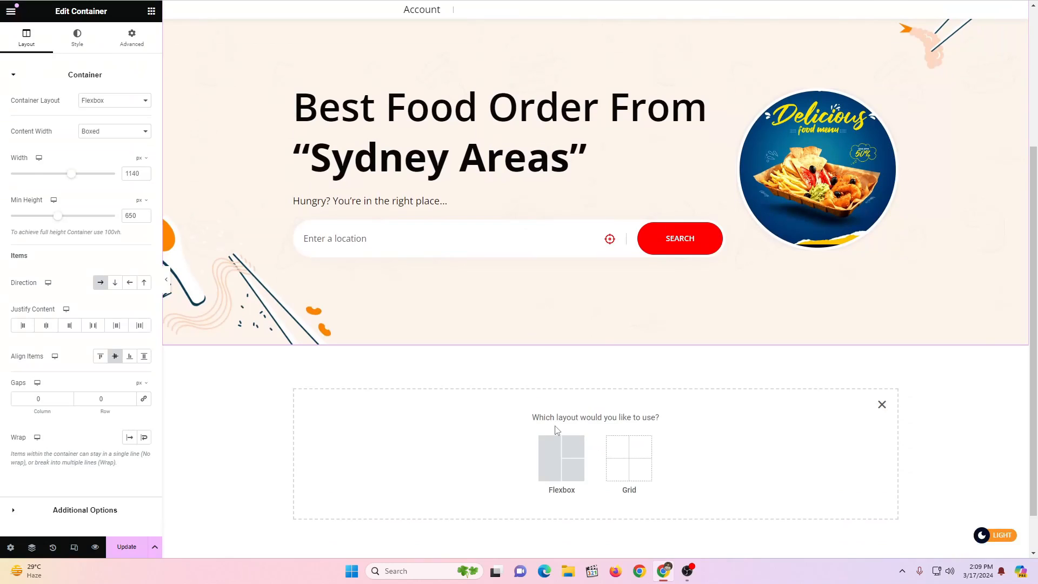
{"action": "left_click", "coordinate": [554, 474]}
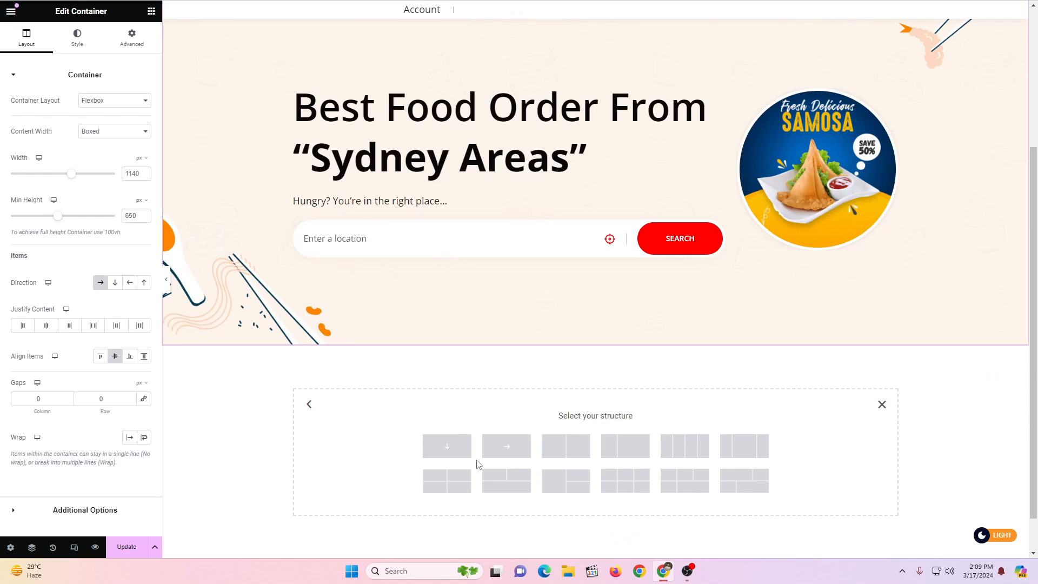
{"action": "left_click", "coordinate": [440, 457]}
Set the new container's padding to unlinked percent values of 5 for top and bottom.
{"action": "left_click", "coordinate": [129, 43]}
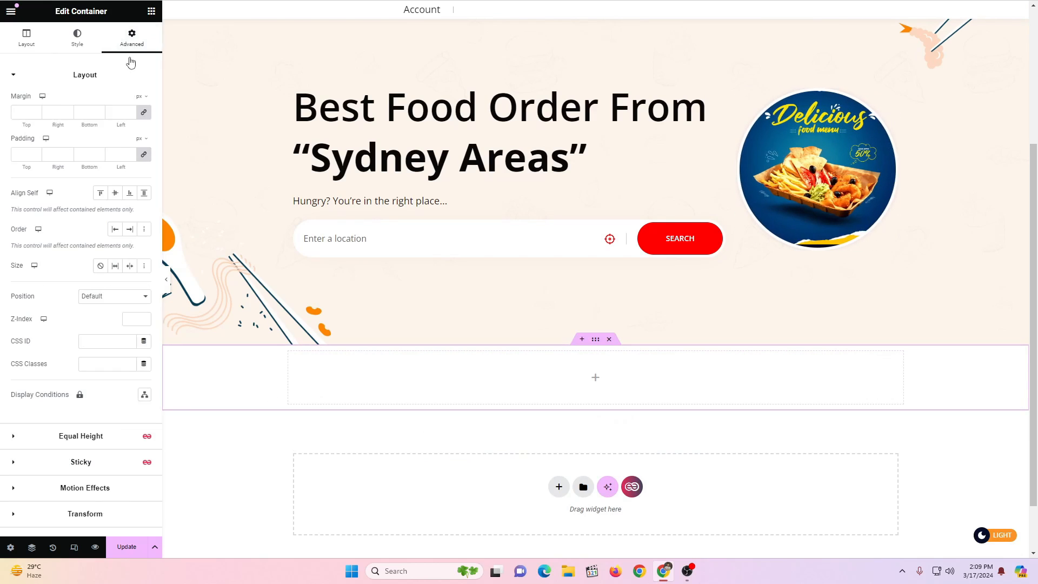
{"action": "left_click", "coordinate": [140, 140]}
{"action": "left_click", "coordinate": [139, 155]}
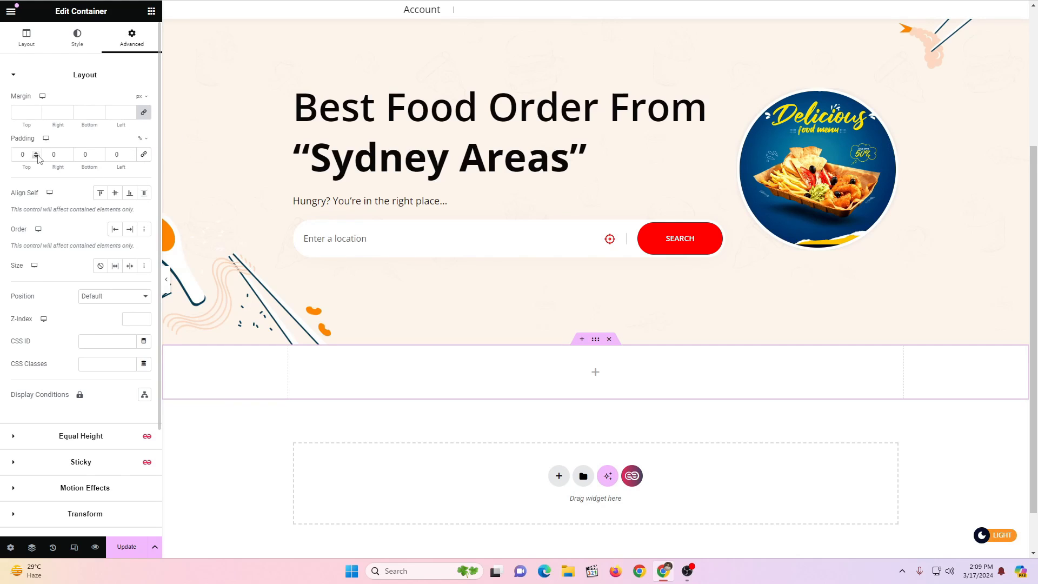
{"action": "type", "text": "5"}
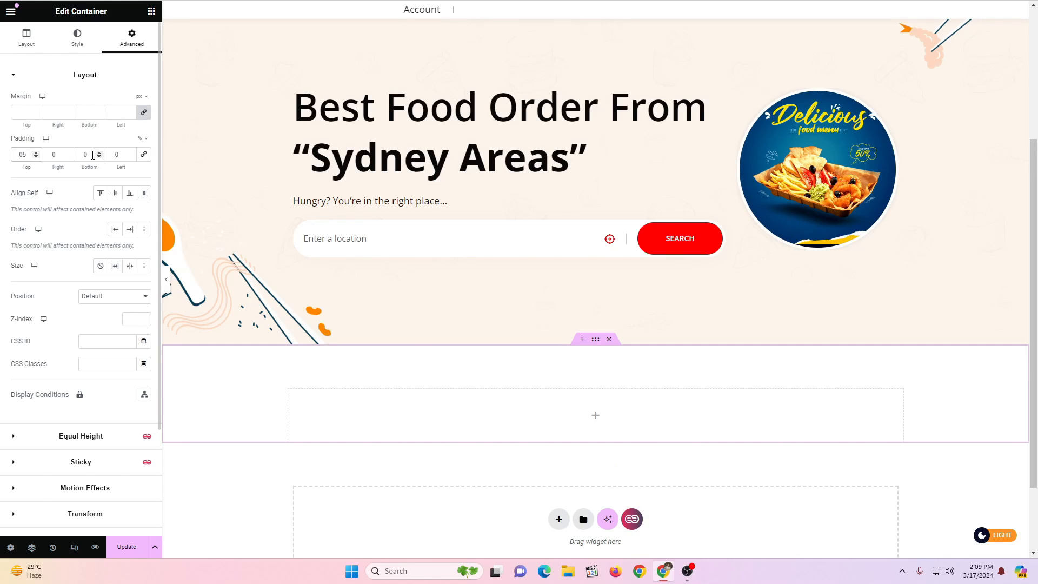
{"action": "type", "text": "5"}
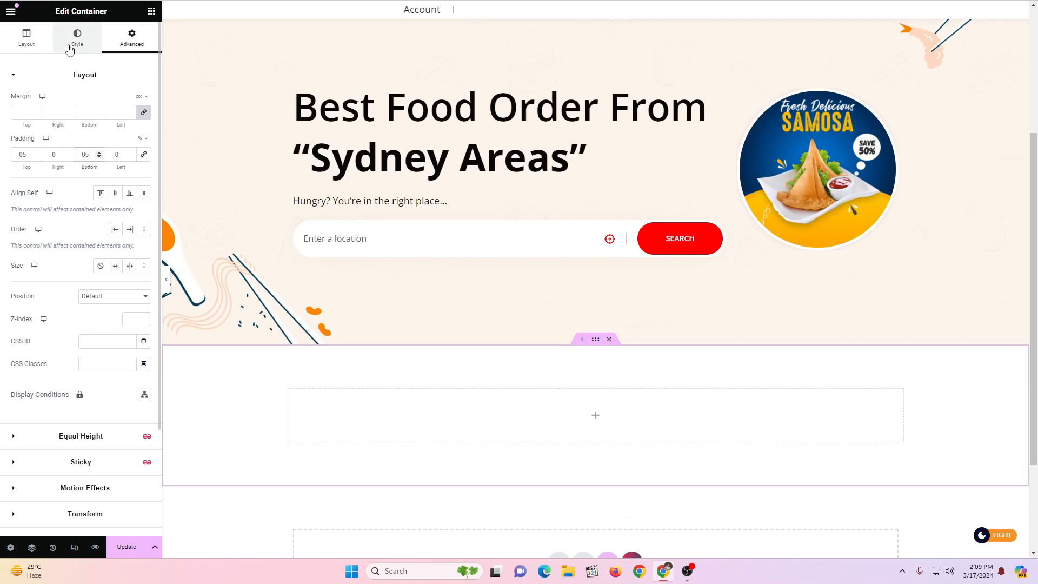
Search the widgets for "category" and place the Category Slider widget in the new container.
{"action": "left_click", "coordinate": [151, 13]}
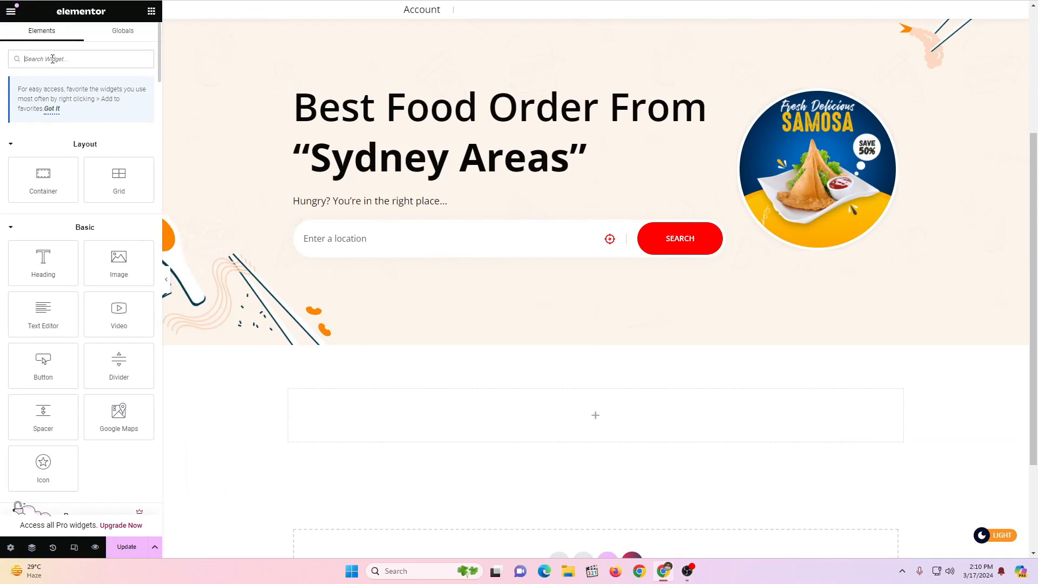
{"action": "left_click", "coordinate": [52, 59]}
{"action": "type", "text": "category"}
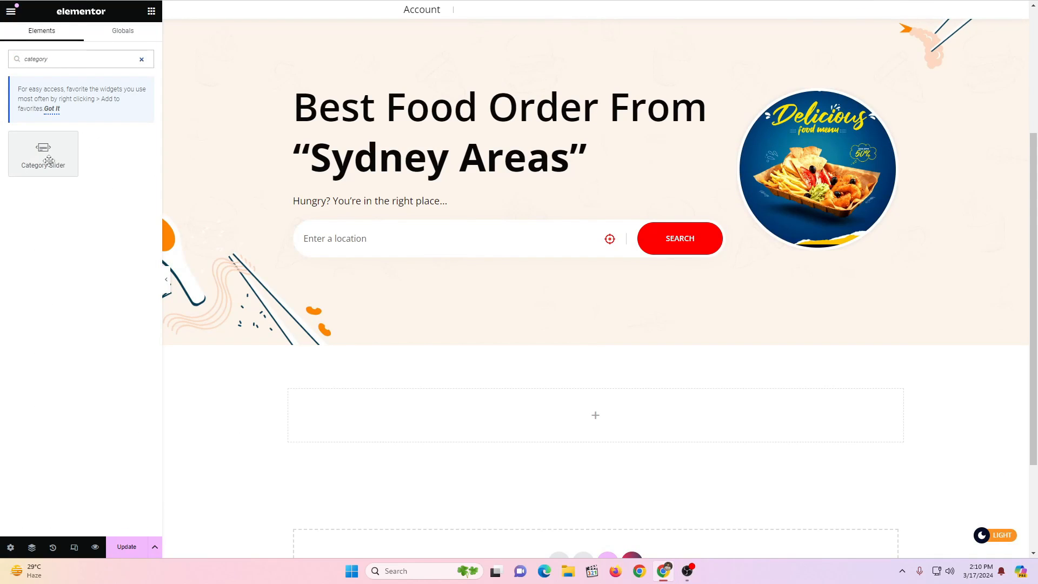
{"action": "left_click_drag", "start_coordinate": [49, 153], "coordinate": [415, 411]}
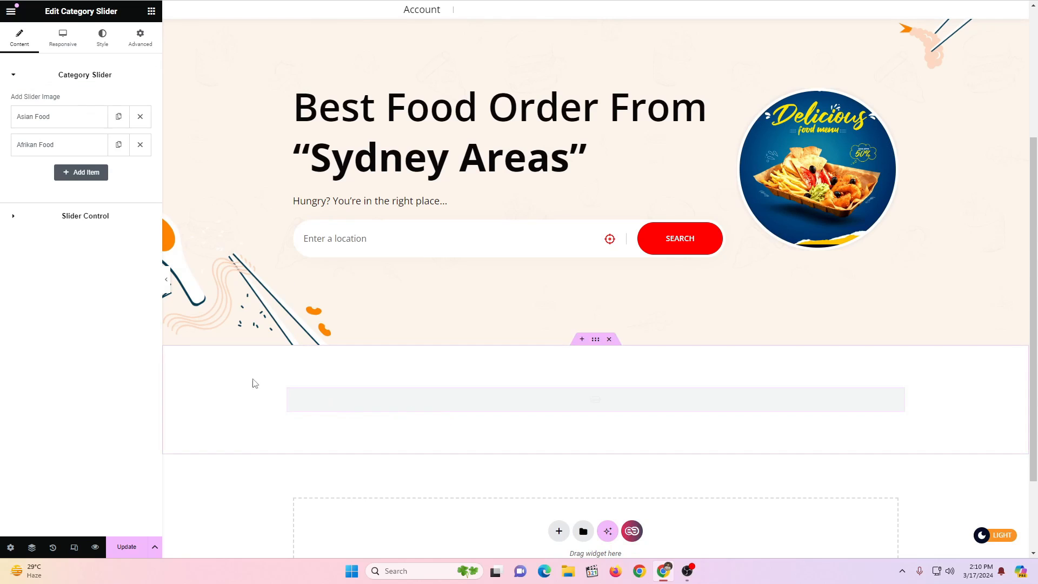
Set the Asian Food slide's image to the sushi plate picture from the media library.
{"action": "left_click", "coordinate": [59, 115]}
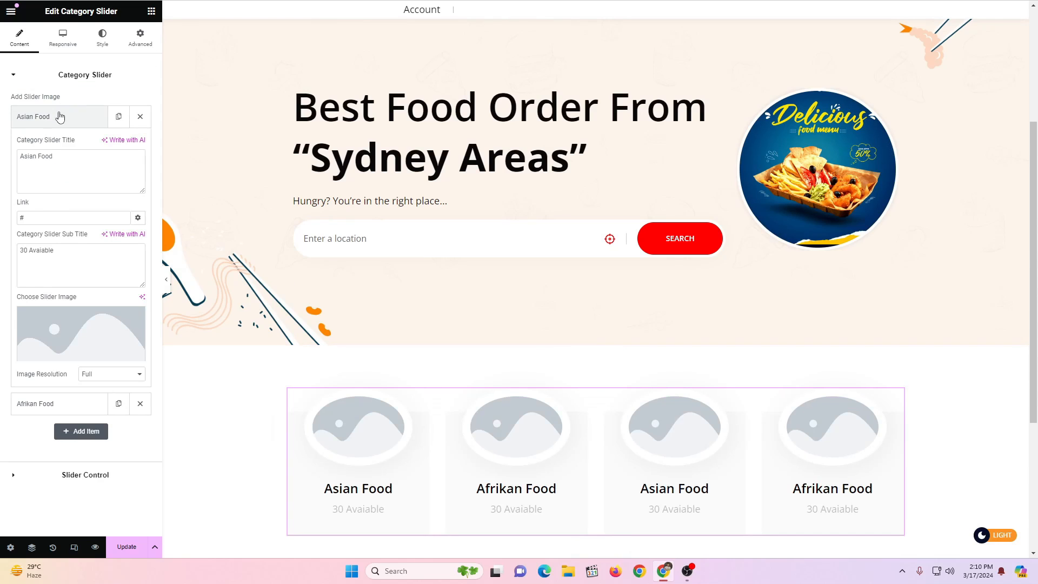
{"action": "left_click", "coordinate": [79, 336]}
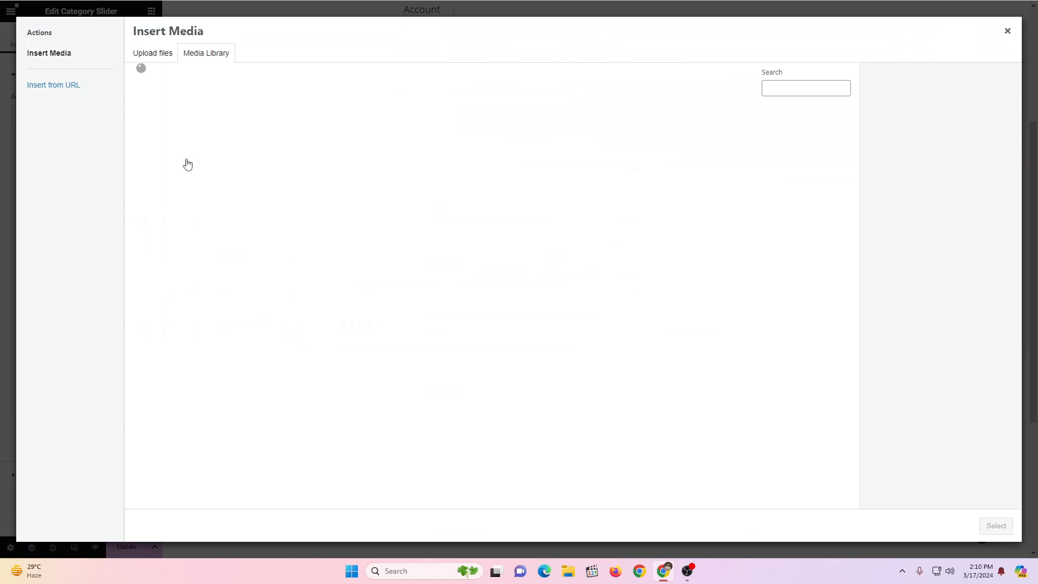
{"action": "left_click", "coordinate": [268, 159]}
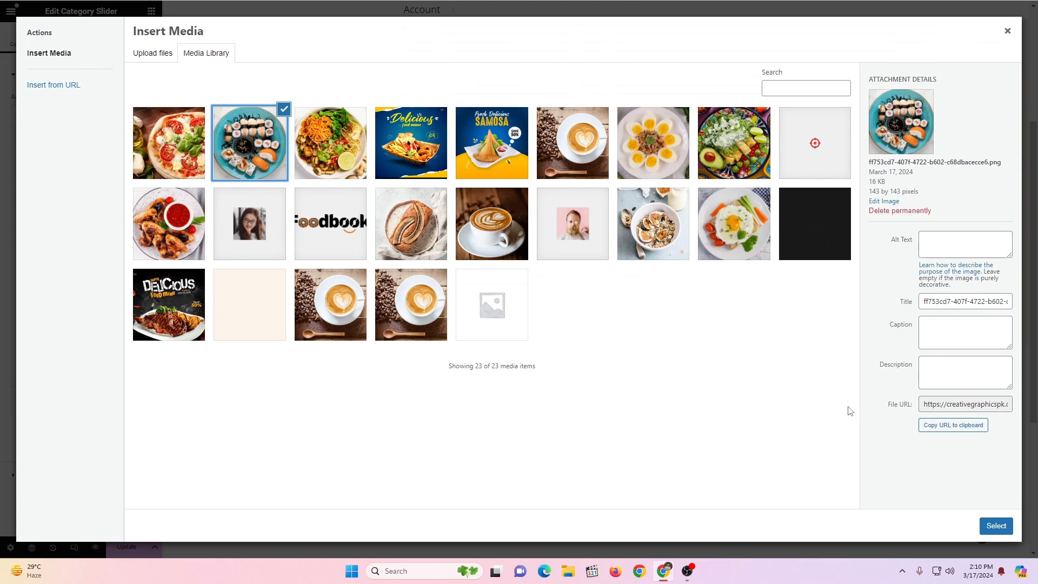
{"action": "left_click", "coordinate": [997, 525]}
{"action": "scroll", "coordinate": [345, 345], "scroll_direction": "down", "scroll_amount": 3}
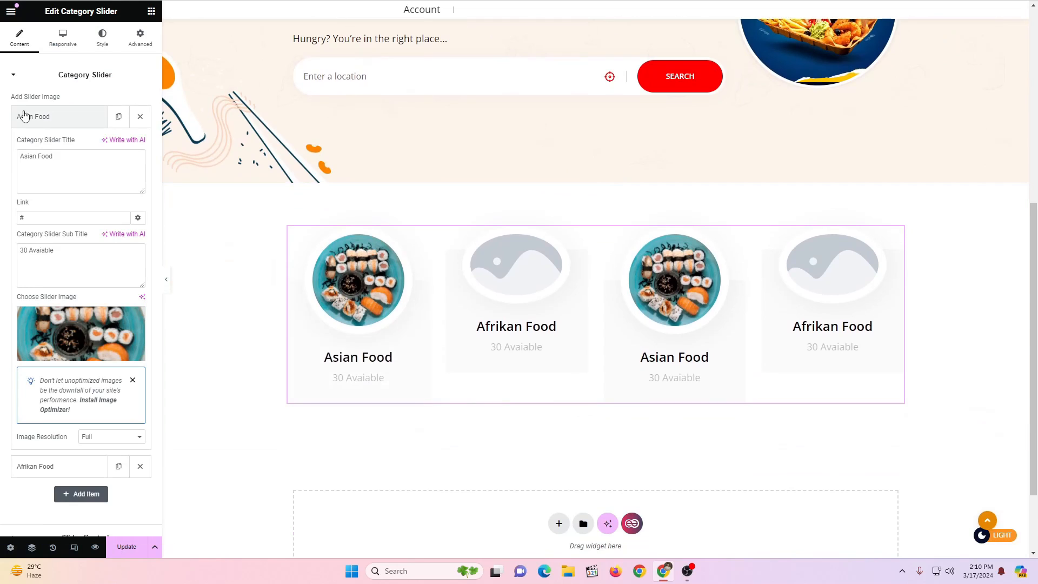
{"action": "left_click", "coordinate": [33, 120]}
Set the Afrikan Food slide's image to the noodle bowl picture with the lime slice from the media library.
{"action": "left_click", "coordinate": [45, 146]}
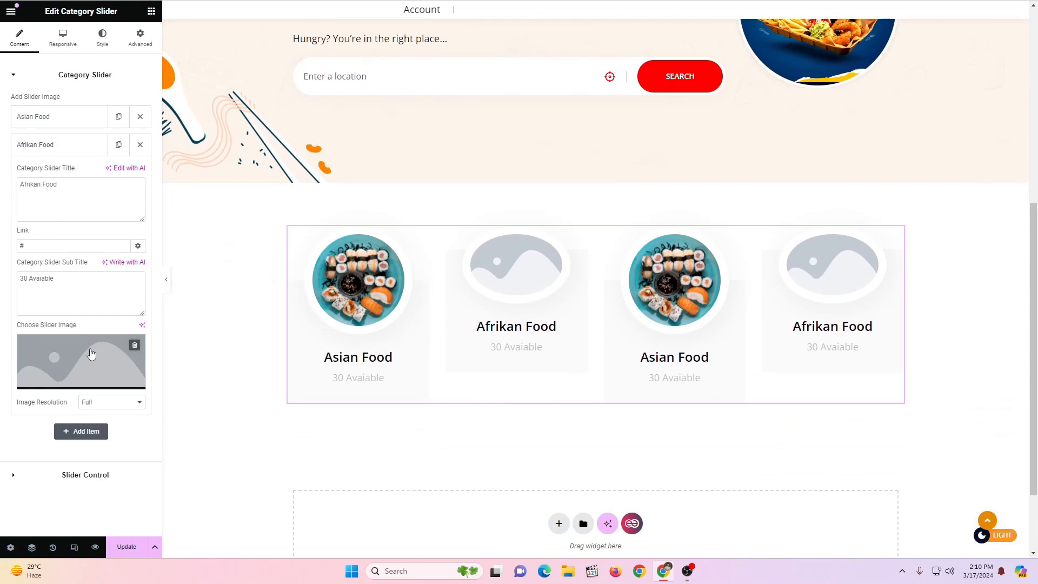
{"action": "left_click", "coordinate": [90, 356]}
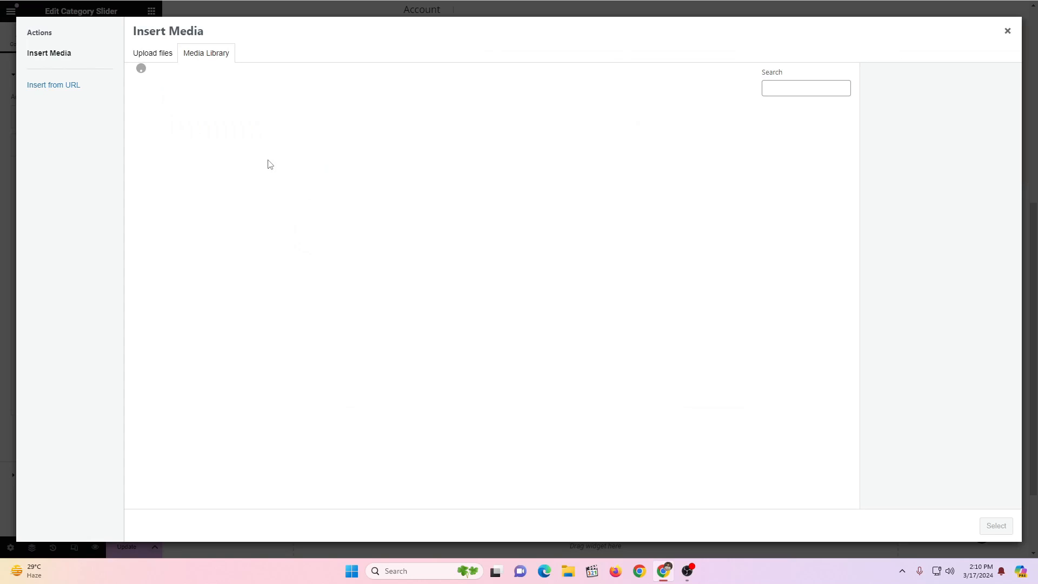
{"action": "left_click", "coordinate": [323, 162]}
{"action": "left_click", "coordinate": [996, 526]}
{"action": "left_click", "coordinate": [58, 145]}
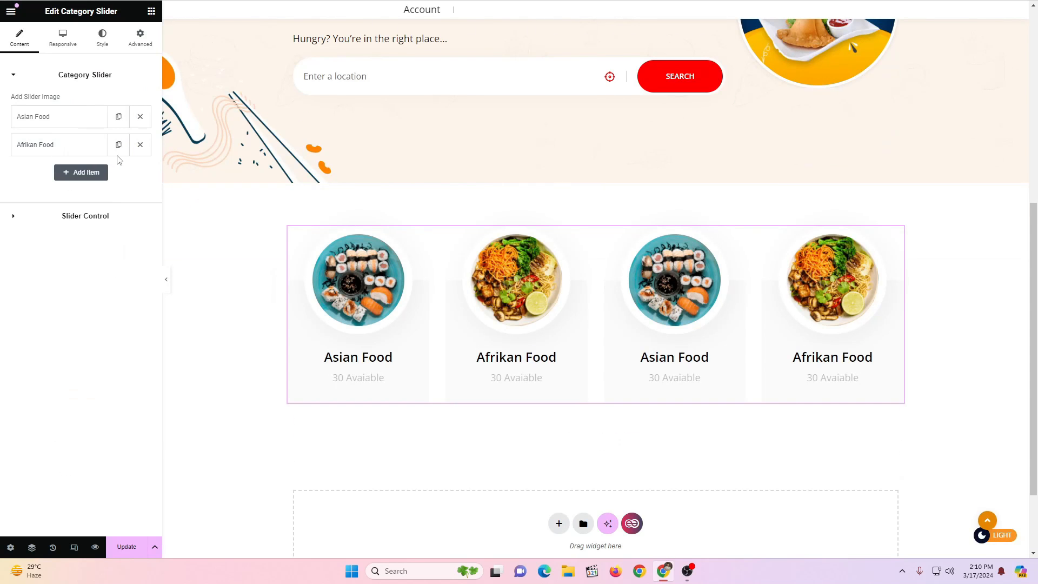
Duplicate the Afrikan Food slide and title the copy "Arabian Food".
{"action": "left_click", "coordinate": [118, 144]}
{"action": "left_click", "coordinate": [89, 173]}
{"action": "double_click", "coordinate": [24, 213]}
{"action": "type", "text": "Arabian Food"}
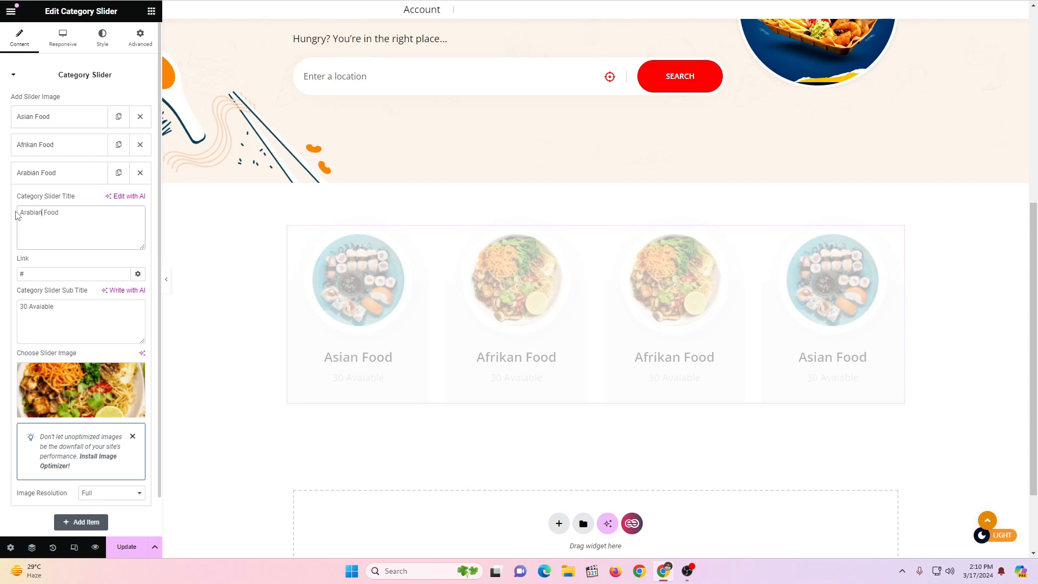
Set the Arabian Food slide's image to the green salad bowl picture with avocado from the media library.
{"action": "left_click", "coordinate": [73, 384]}
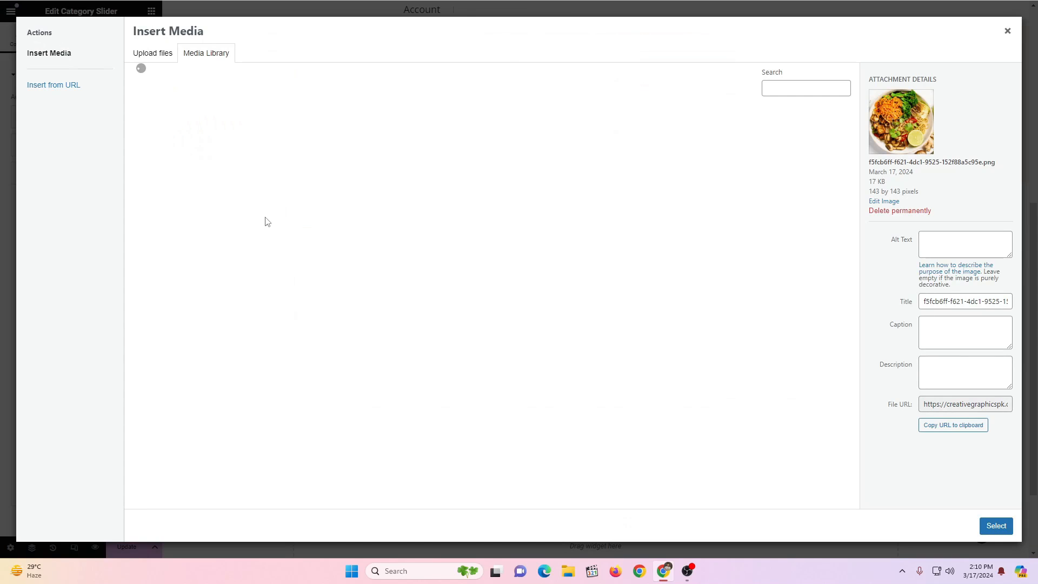
{"action": "left_click", "coordinate": [642, 151]}
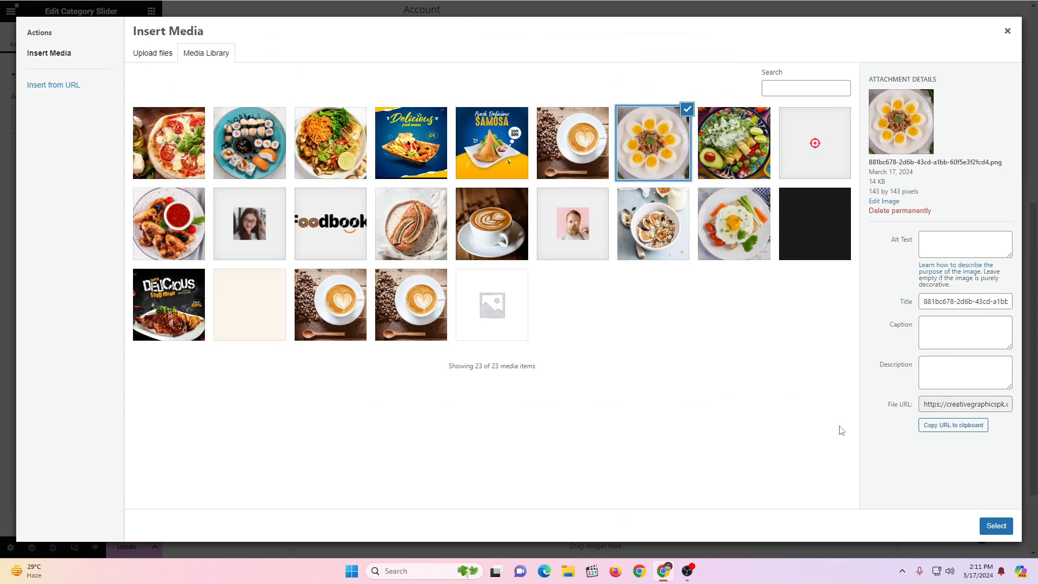
{"action": "left_click", "coordinate": [745, 144]}
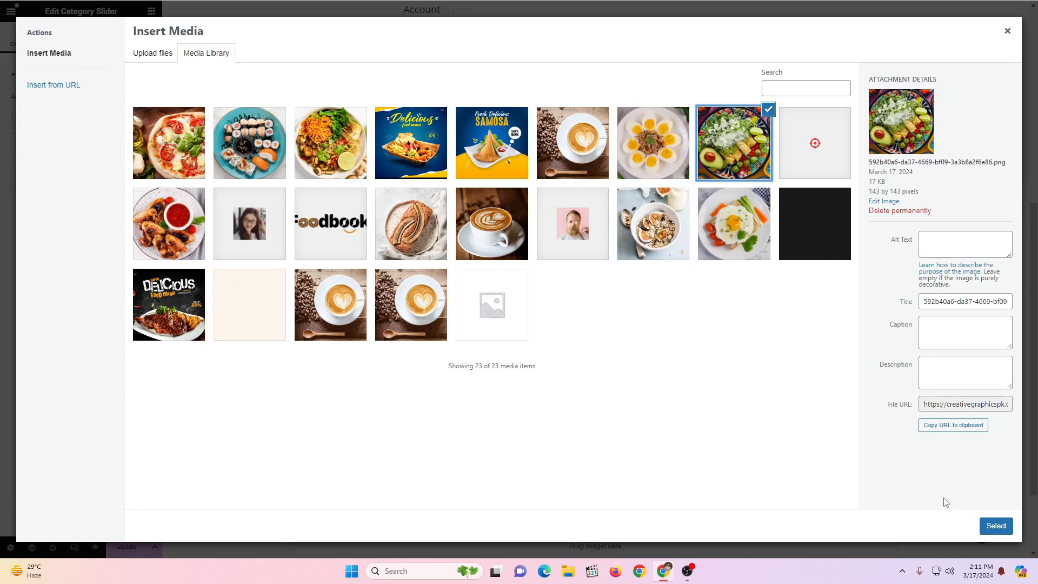
{"action": "left_click", "coordinate": [996, 525]}
Duplicate the Arabian Food slide and title the copy "Thai Food".
{"action": "left_click", "coordinate": [76, 174]}
{"action": "left_click", "coordinate": [119, 172]}
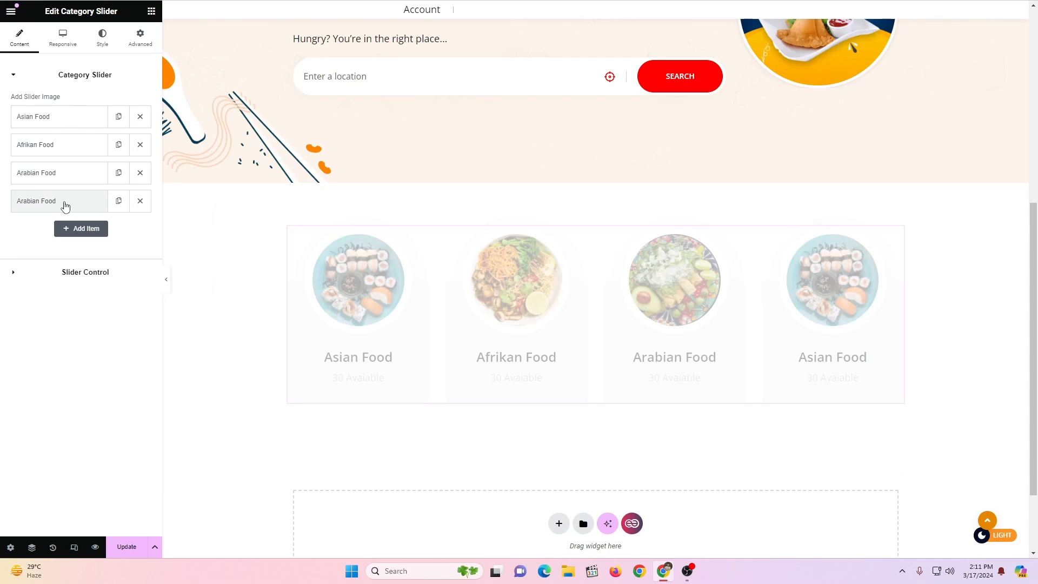
{"action": "left_click", "coordinate": [65, 202]}
{"action": "left_click_drag", "start_coordinate": [43, 237], "coordinate": [30, 236]}
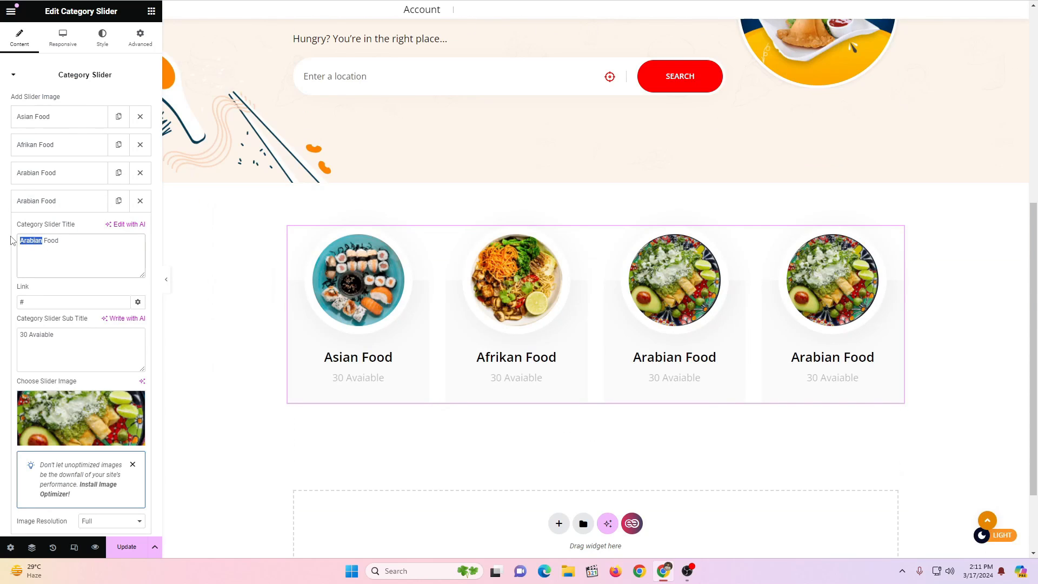
{"action": "type", "text": "Thai F"}
Set the Thai Food slide's image to the fried egg plate picture from the media library.
{"action": "left_click", "coordinate": [76, 433]}
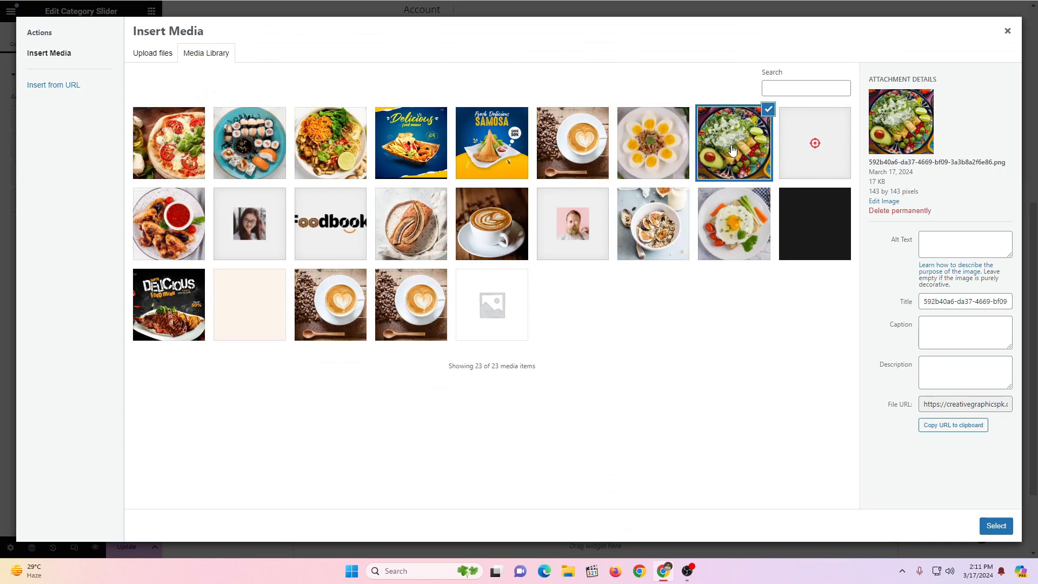
{"action": "left_click", "coordinate": [741, 254]}
{"action": "left_click", "coordinate": [996, 526]}
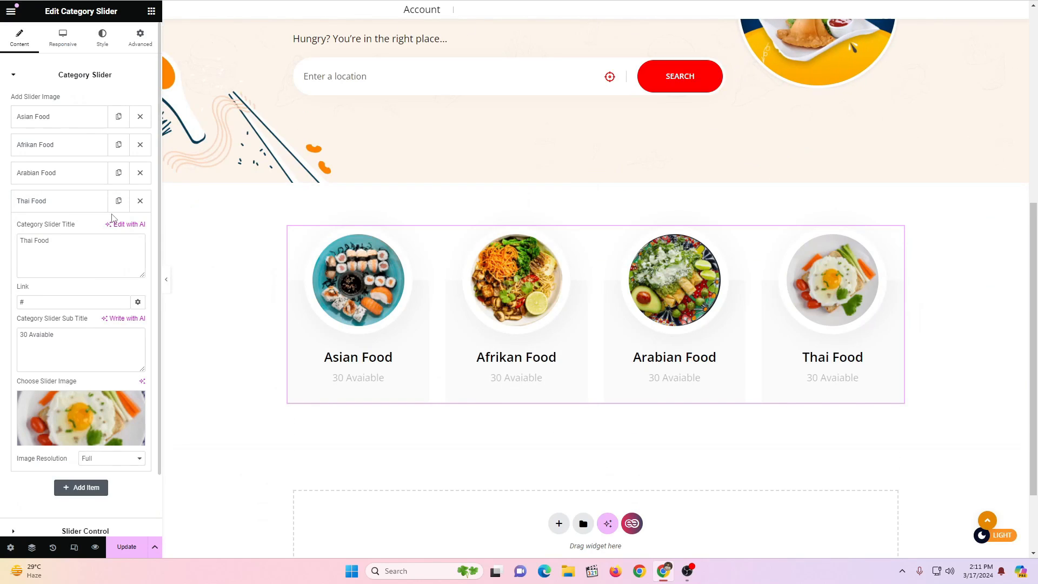
Duplicate the Thai Food slide and title the copy "European Food".
{"action": "left_click", "coordinate": [75, 203]}
{"action": "left_click", "coordinate": [118, 201]}
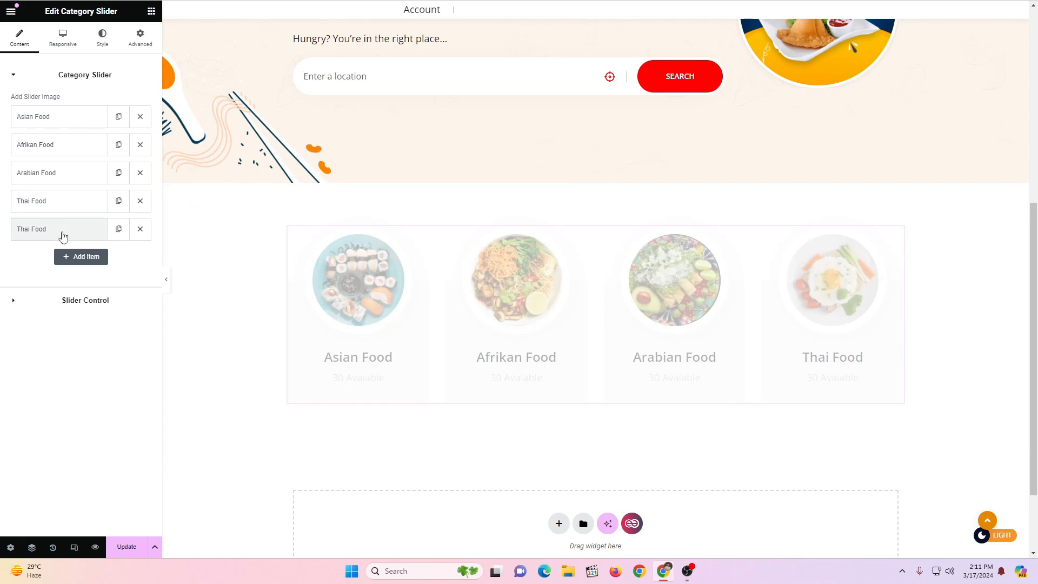
{"action": "left_click", "coordinate": [62, 230]}
{"action": "left_click_drag", "start_coordinate": [33, 268], "coordinate": [14, 270]}
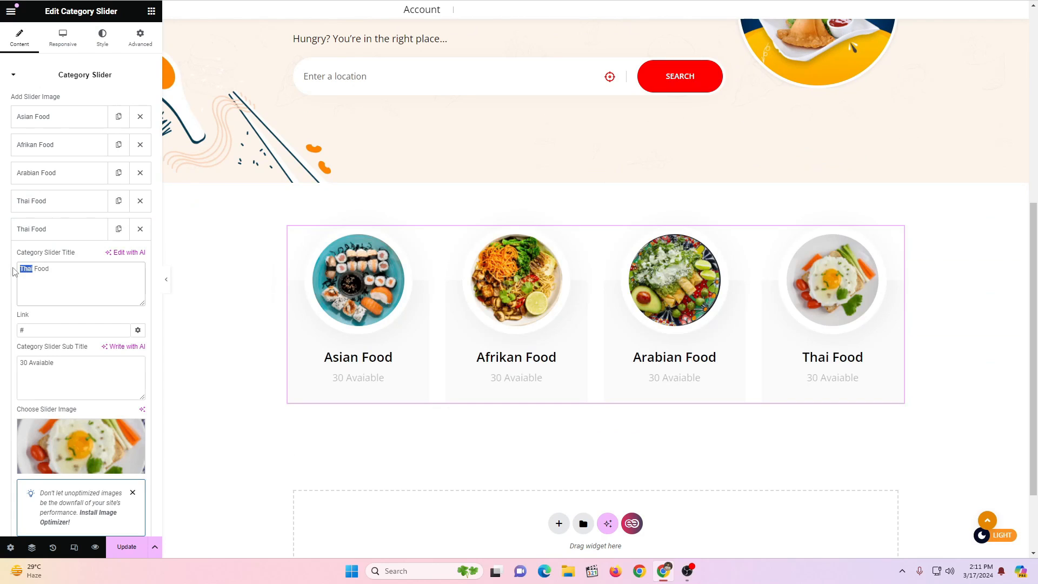
{"action": "type", "text": "European"}
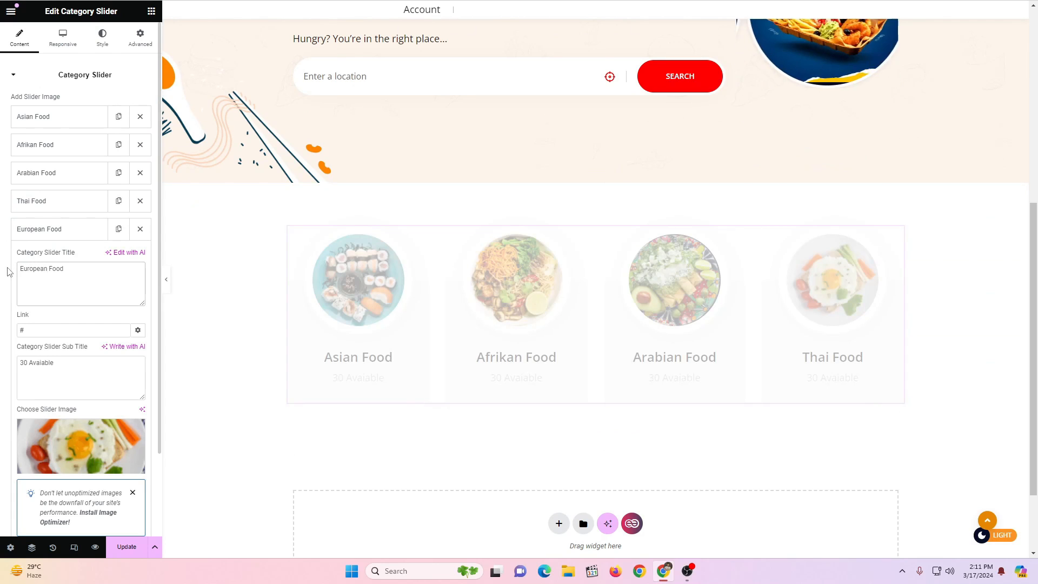
Set the European Food slide's image to the picture of halved boiled eggs arranged around the plate.
{"action": "left_click", "coordinate": [65, 441]}
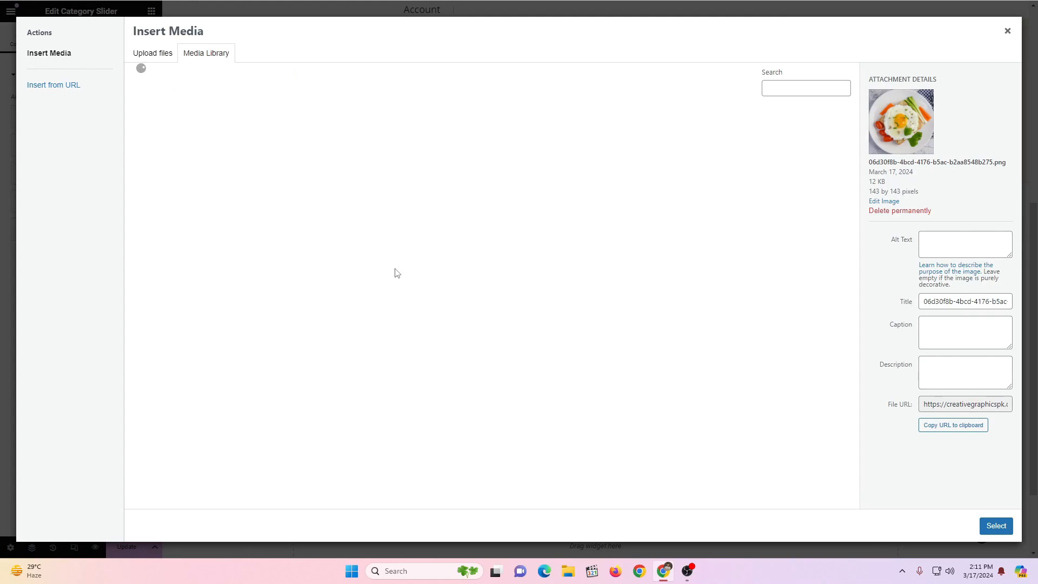
{"action": "left_click", "coordinate": [665, 239]}
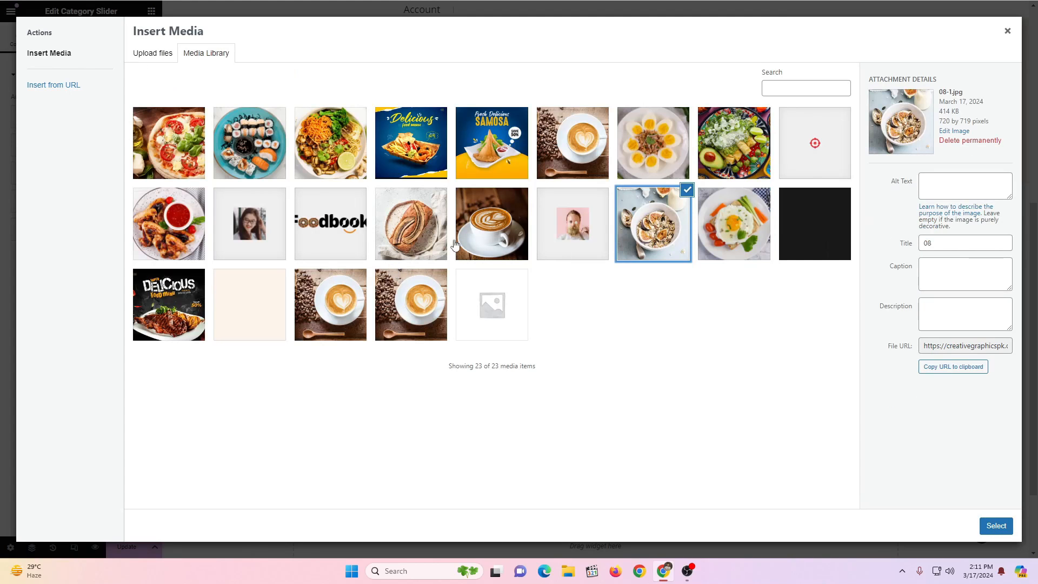
{"action": "left_click", "coordinate": [636, 153]}
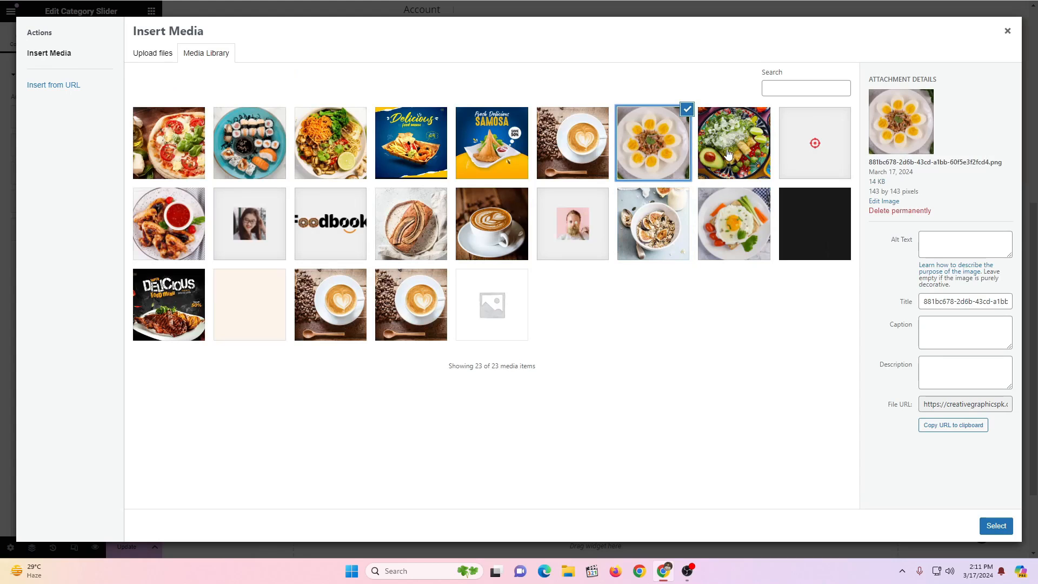
{"action": "left_click", "coordinate": [995, 525]}
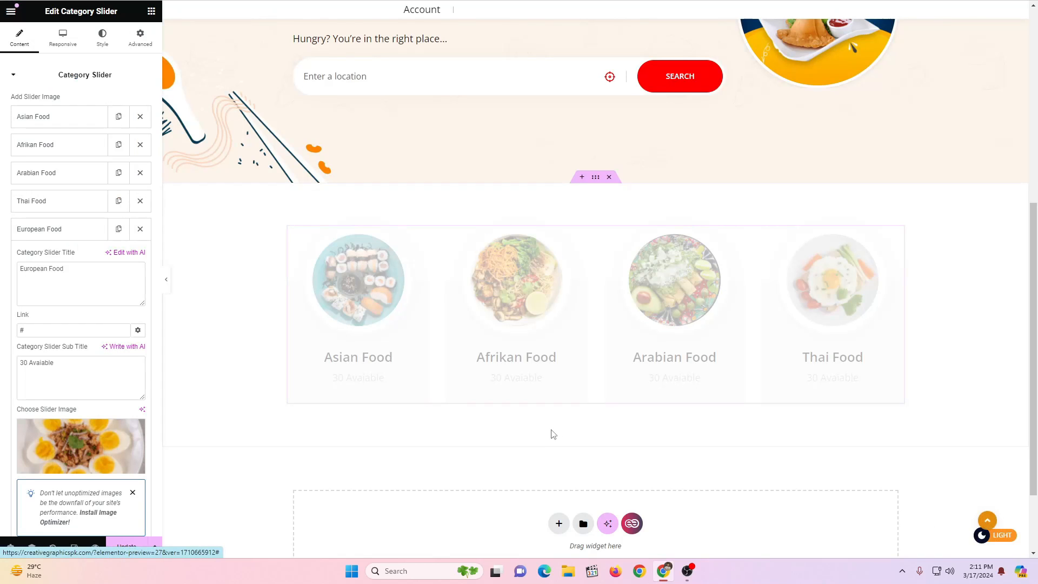
Cycle through the category slider's slides in the preview and update the page.
{"action": "left_click", "coordinate": [288, 327]}
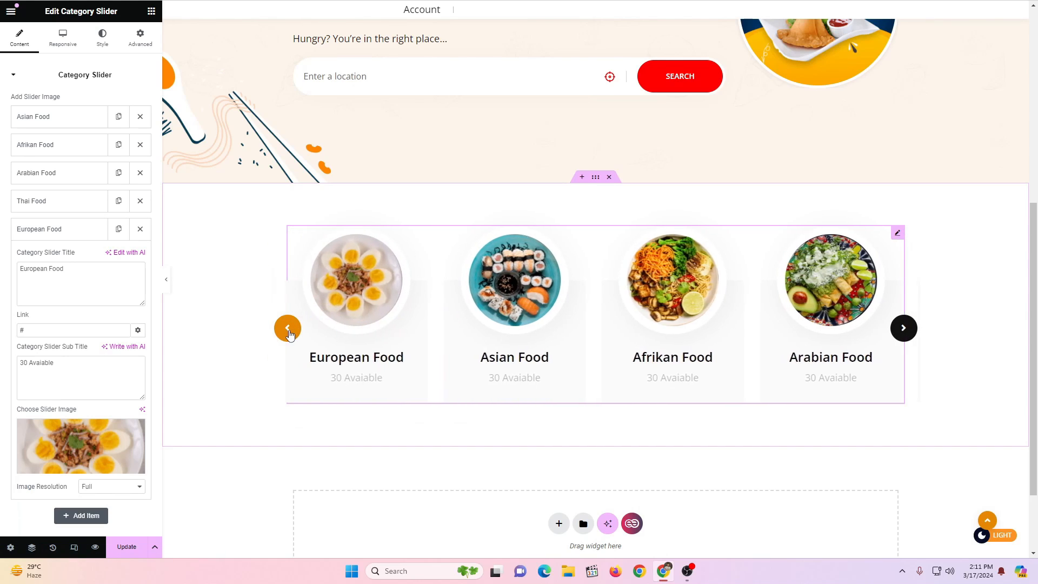
{"action": "left_click", "coordinate": [288, 328]}
{"action": "left_click", "coordinate": [287, 327]}
{"action": "left_click", "coordinate": [288, 328]}
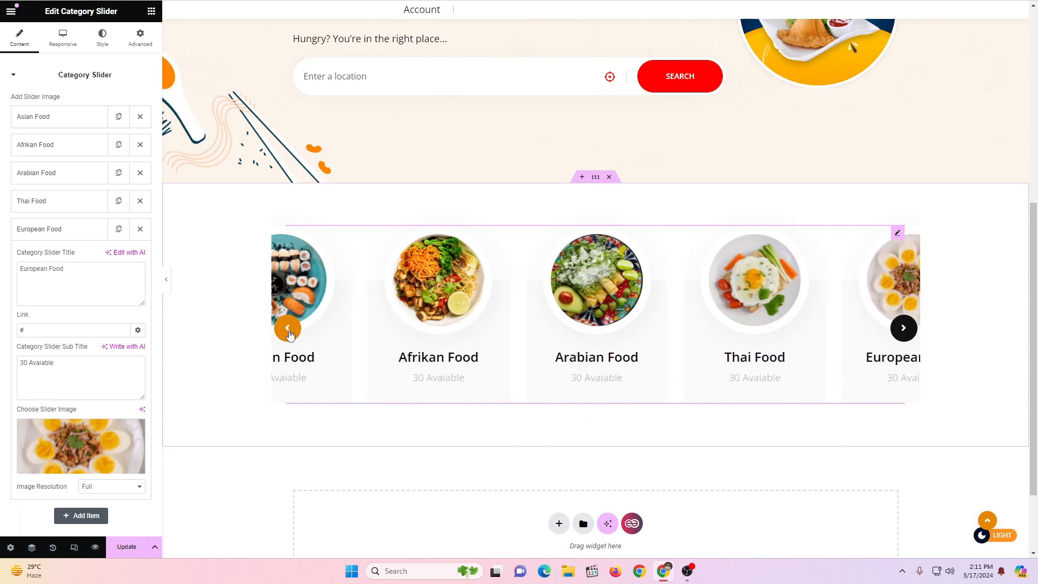
{"action": "scroll", "coordinate": [290, 336], "scroll_direction": "up", "scroll_amount": 2}
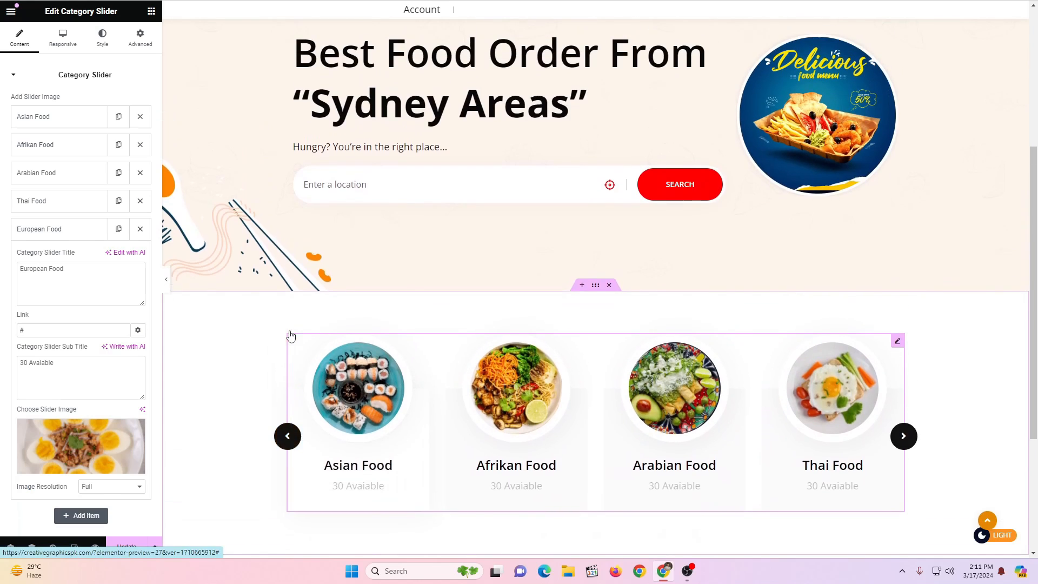
{"action": "left_click", "coordinate": [128, 548]}
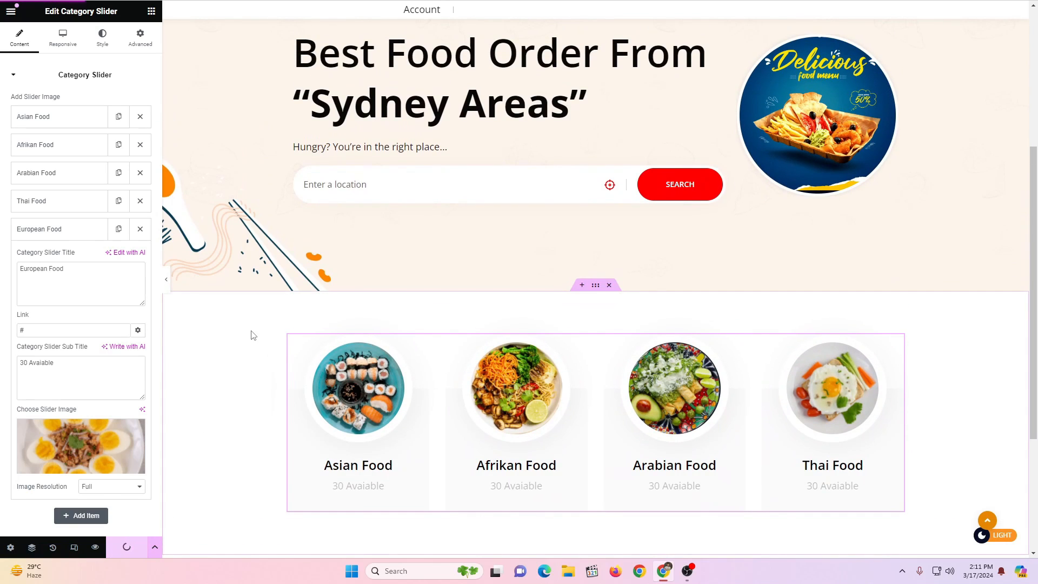
Review the demo's sections below the category slider and copy the [foodbook_products] shortcode with all its attributes from the Foodbook Shortcode List.
{"action": "left_click", "coordinate": [378, 1]}
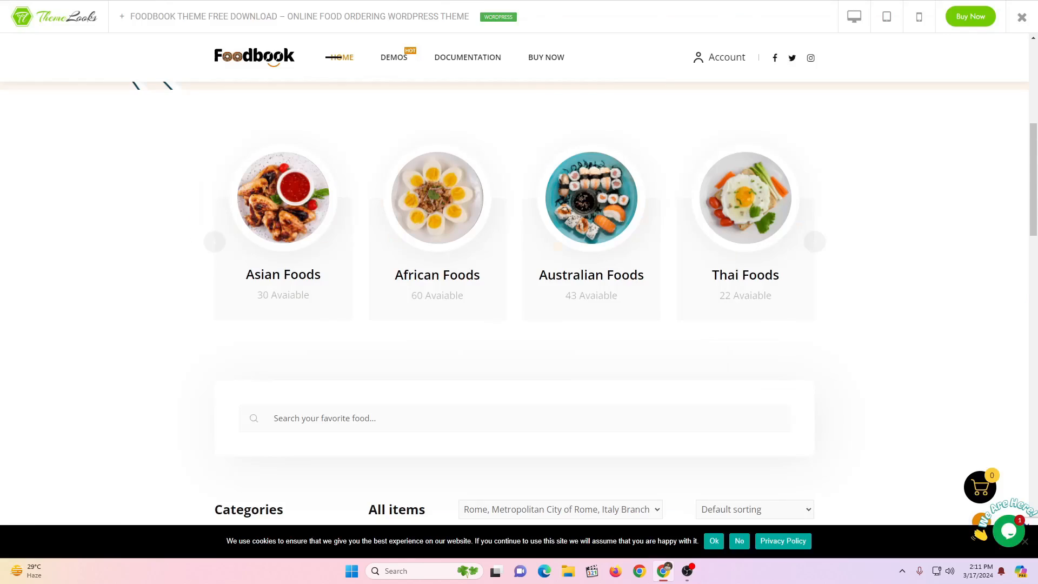
{"action": "scroll", "coordinate": [274, 205], "scroll_direction": "down", "scroll_amount": 5}
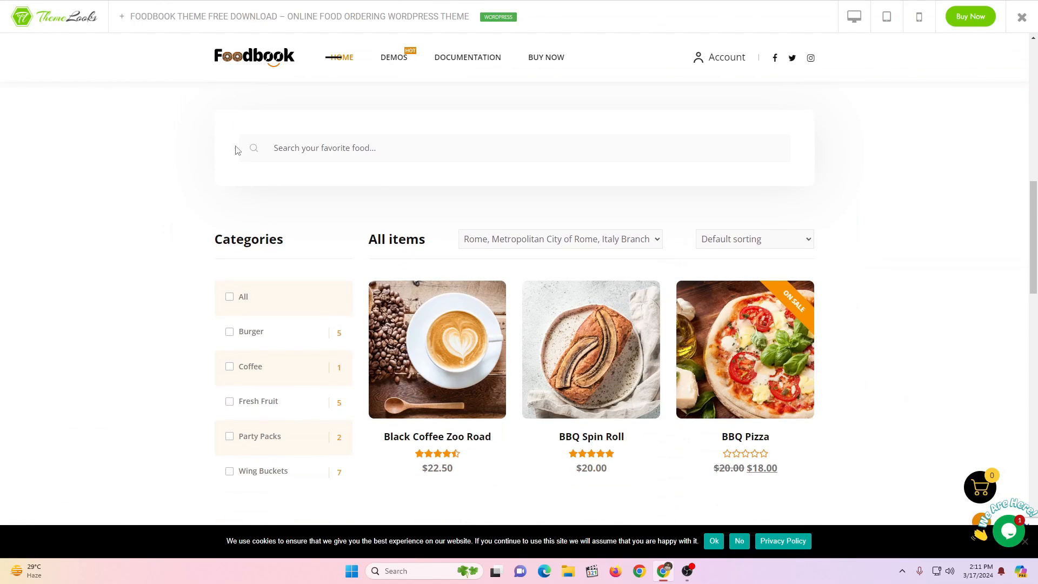
{"action": "scroll", "coordinate": [356, 170], "scroll_direction": "down", "scroll_amount": 10}
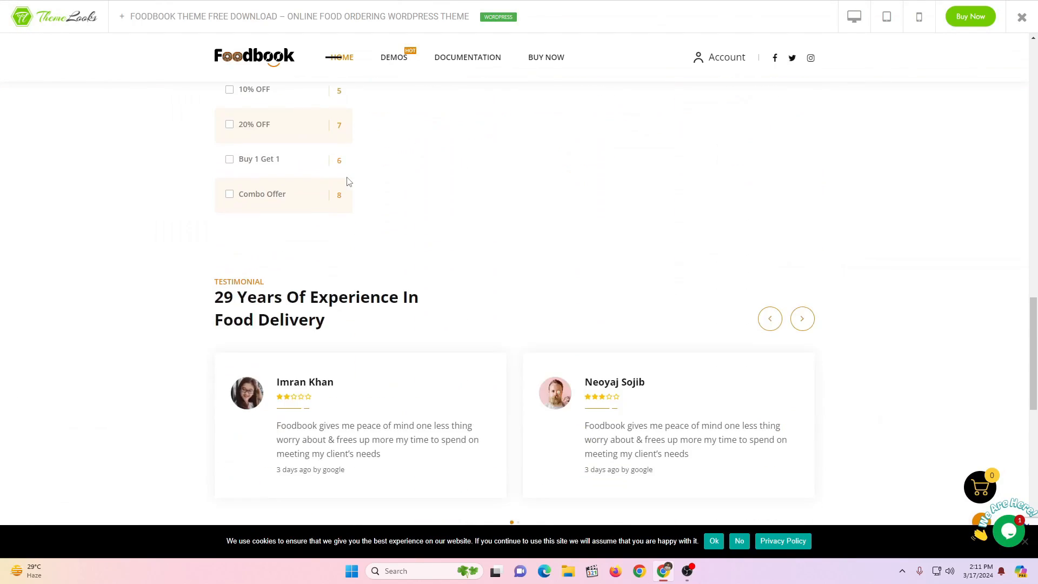
{"action": "scroll", "coordinate": [347, 175], "scroll_direction": "up", "scroll_amount": 7}
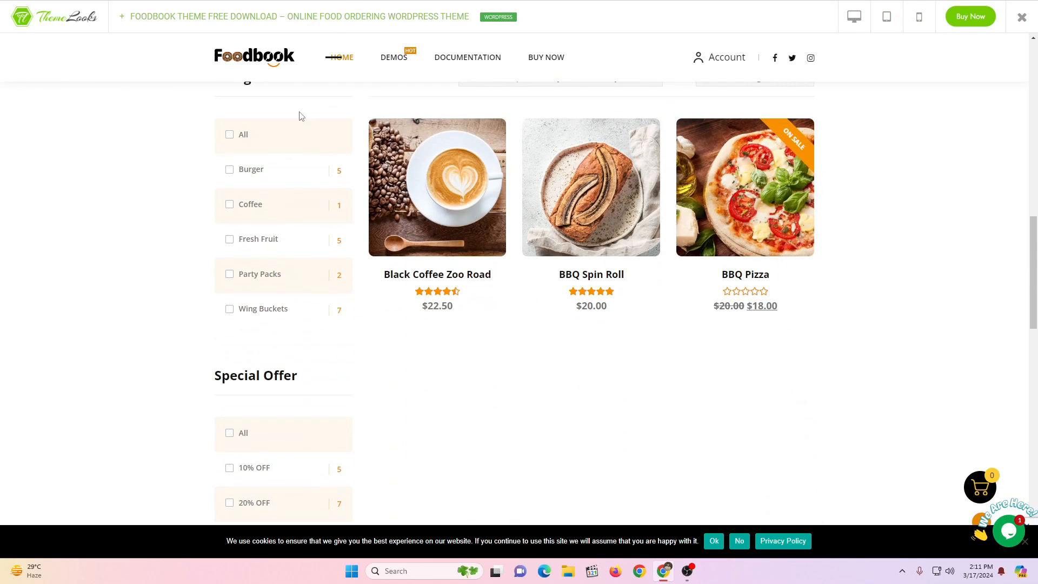
{"action": "key", "text": "ctrl+Tab"}
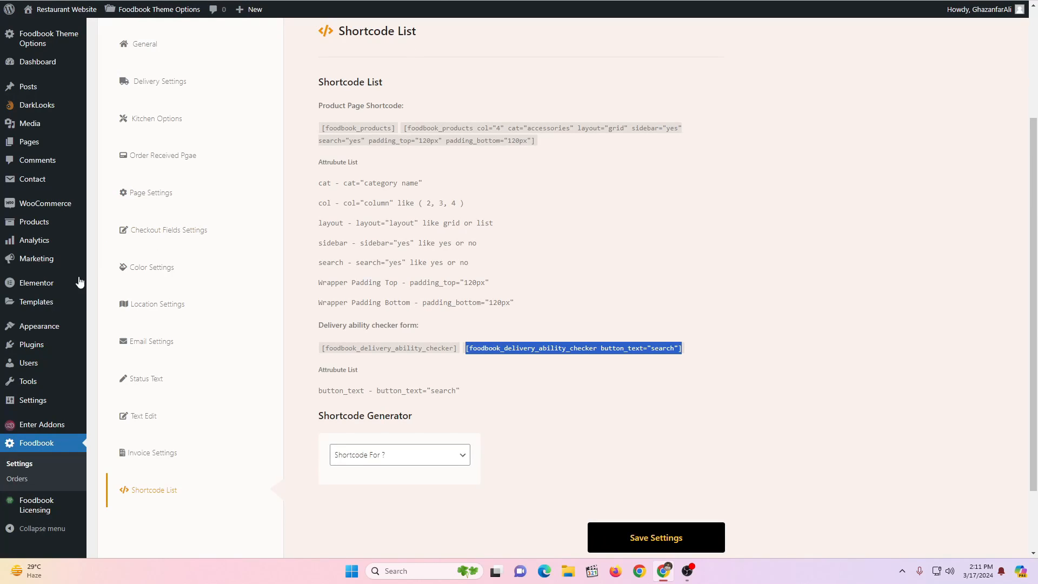
{"action": "left_click", "coordinate": [406, 136]}
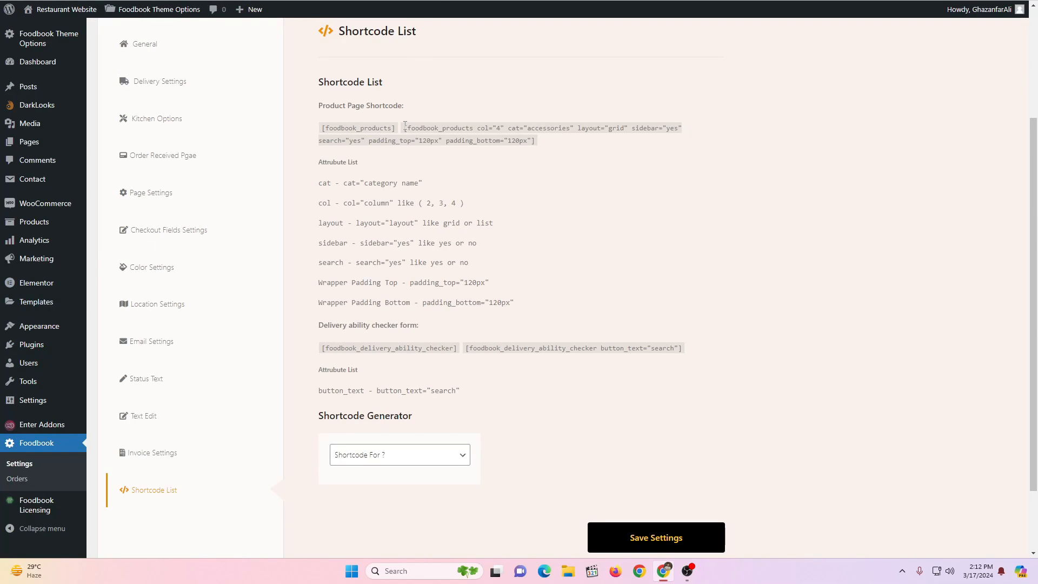
{"action": "left_click_drag", "start_coordinate": [405, 125], "coordinate": [536, 142]}
{"action": "key", "text": "ctrl+c"}
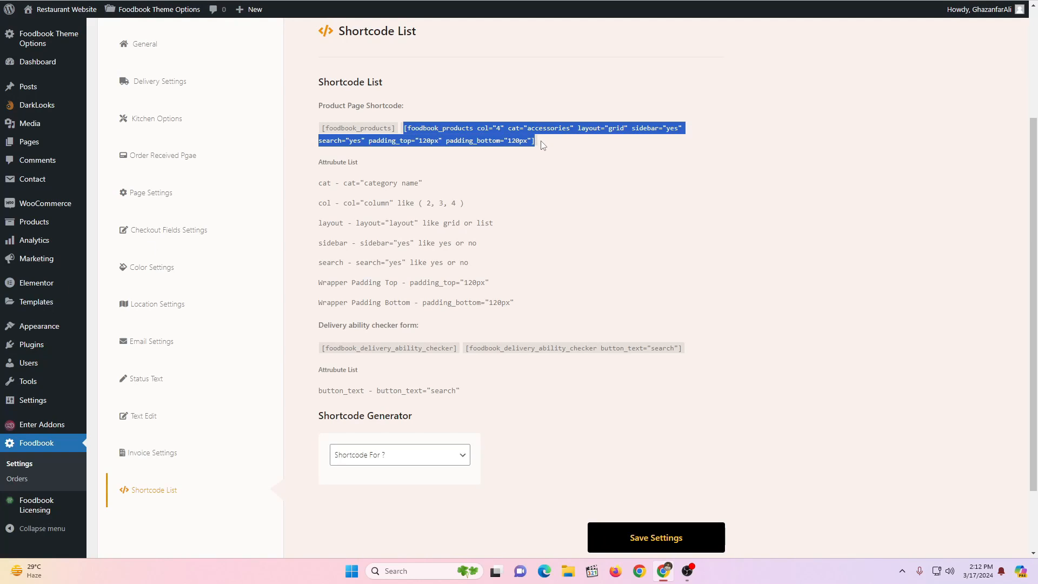
{"action": "right_click", "coordinate": [483, 125]}
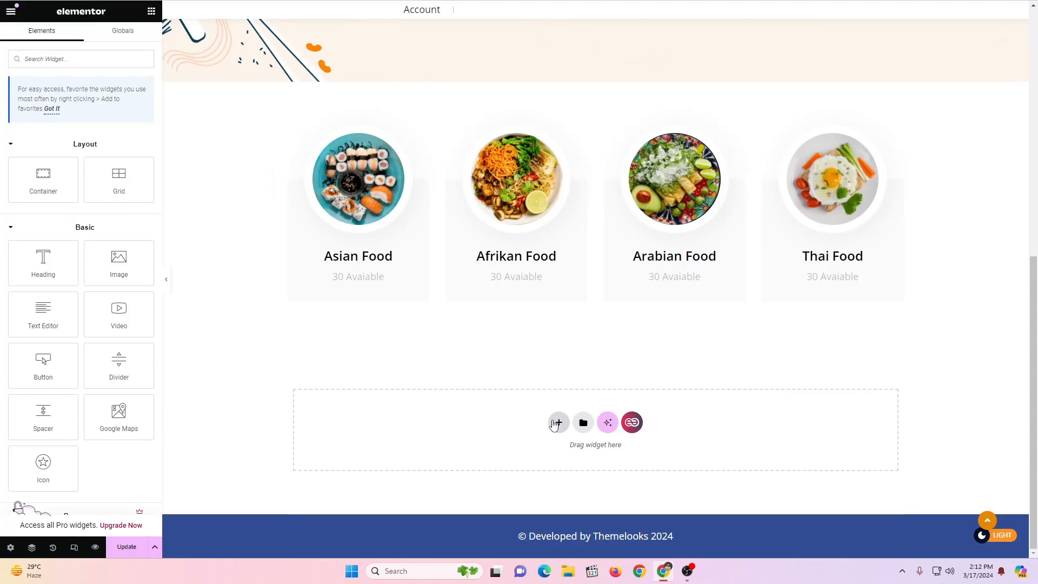
Add a single-column flexbox container below the category slider in the Elementor page.
{"action": "left_click", "coordinate": [556, 424]}
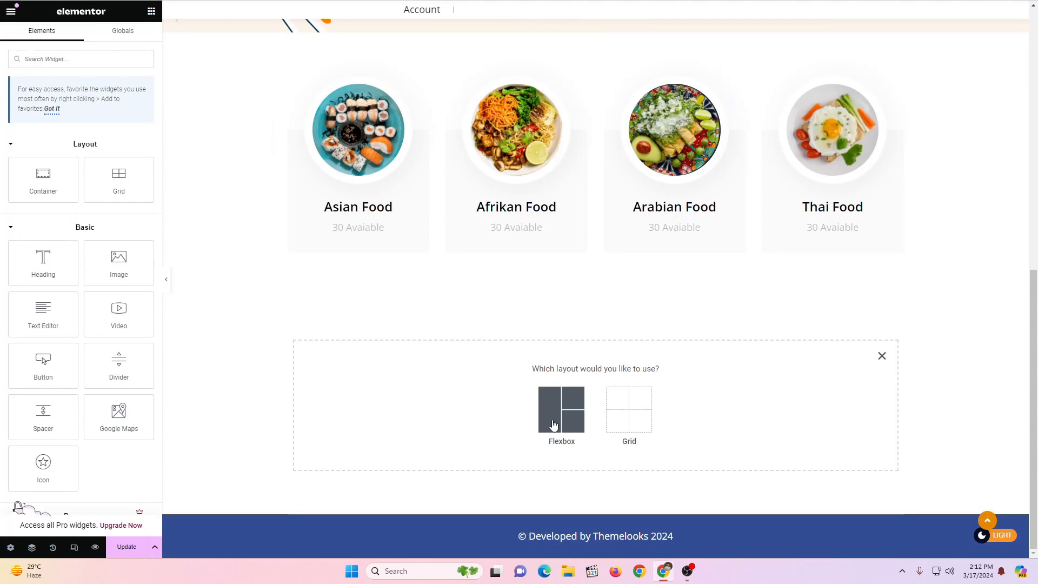
{"action": "left_click", "coordinate": [557, 407]}
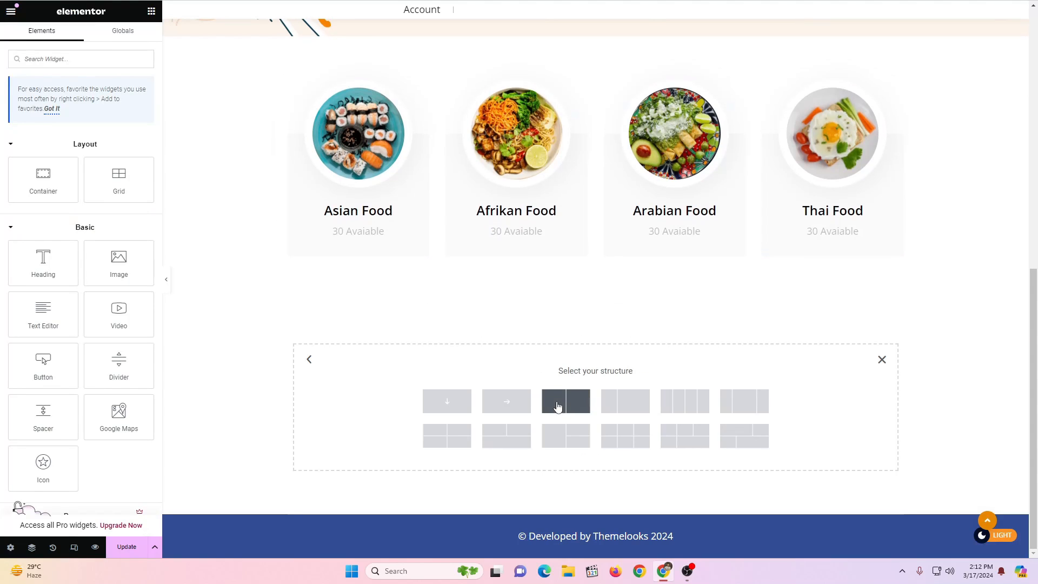
{"action": "left_click", "coordinate": [448, 409]}
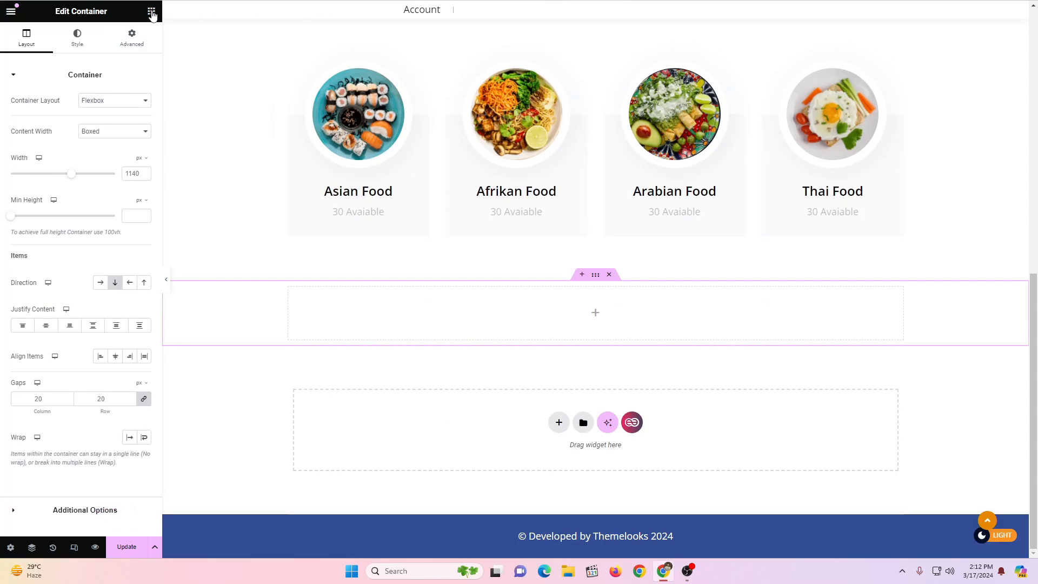
Set the new container's padding in percent, unlinked, with 5 at the bottom and 0 on the other sides.
{"action": "left_click", "coordinate": [152, 16]}
{"action": "left_click", "coordinate": [595, 277]}
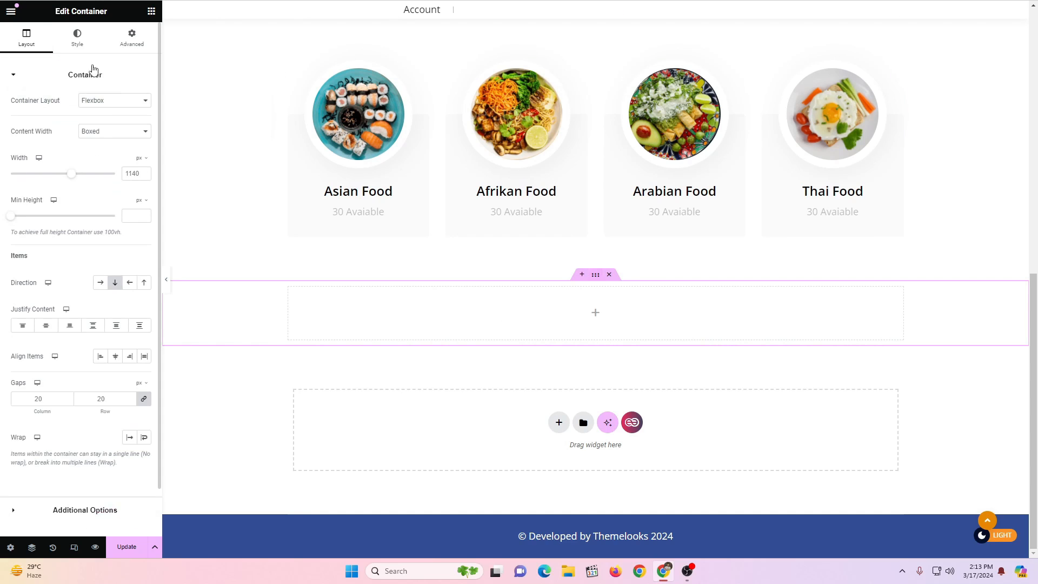
{"action": "left_click", "coordinate": [132, 37]}
{"action": "left_click", "coordinate": [144, 139]}
{"action": "left_click", "coordinate": [144, 158]}
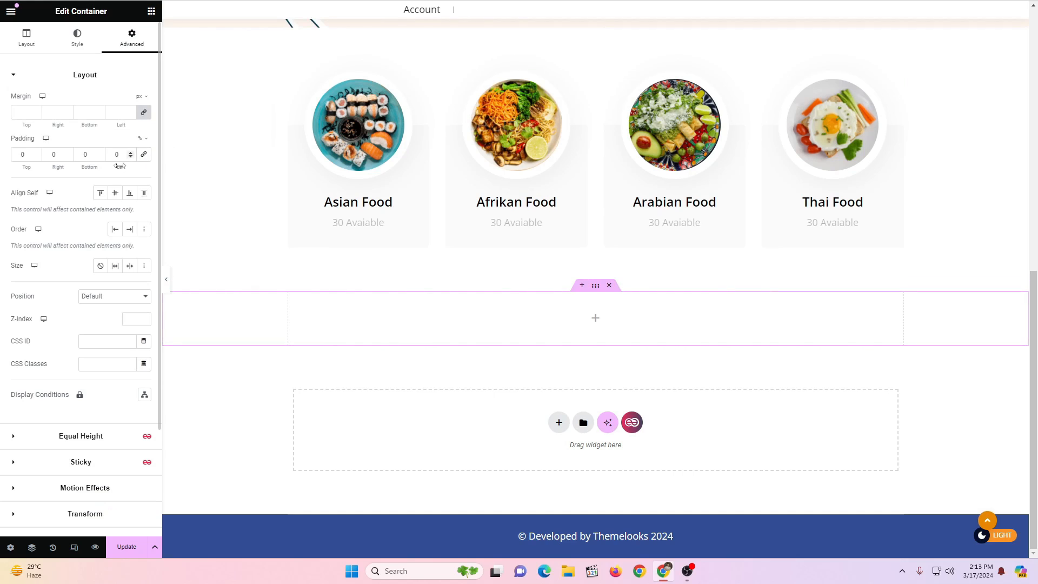
{"action": "left_click", "coordinate": [92, 159]}
{"action": "type", "text": "5"}
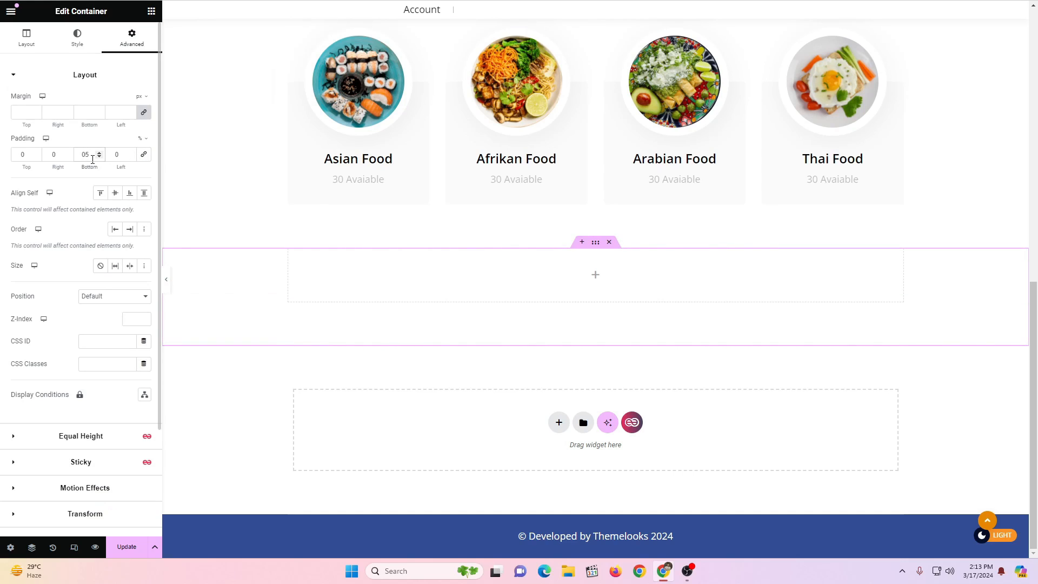
Search the widgets for "short" and place the Shortcode widget in the new container.
{"action": "left_click", "coordinate": [152, 11]}
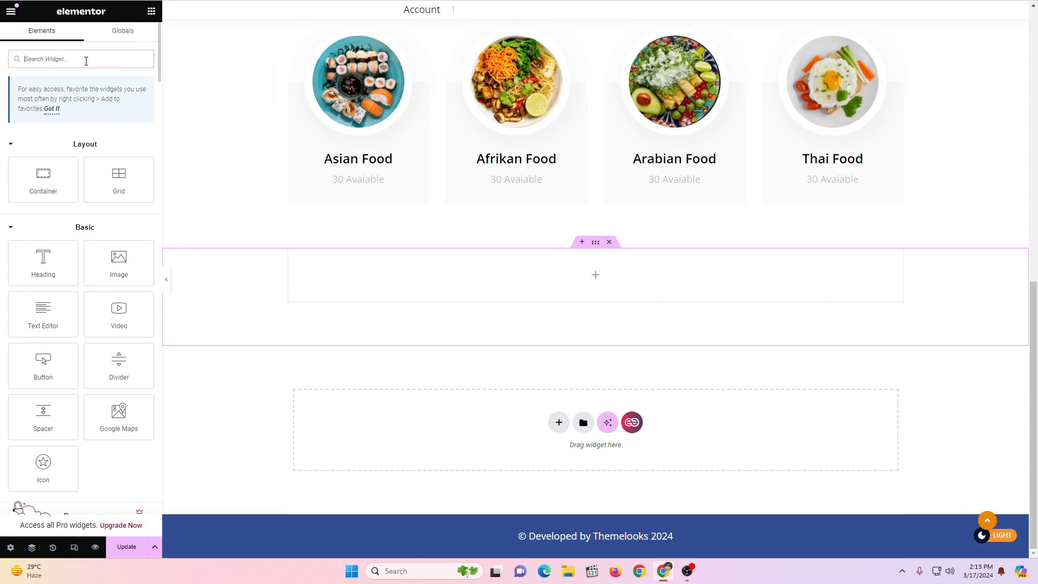
{"action": "type", "text": "short"}
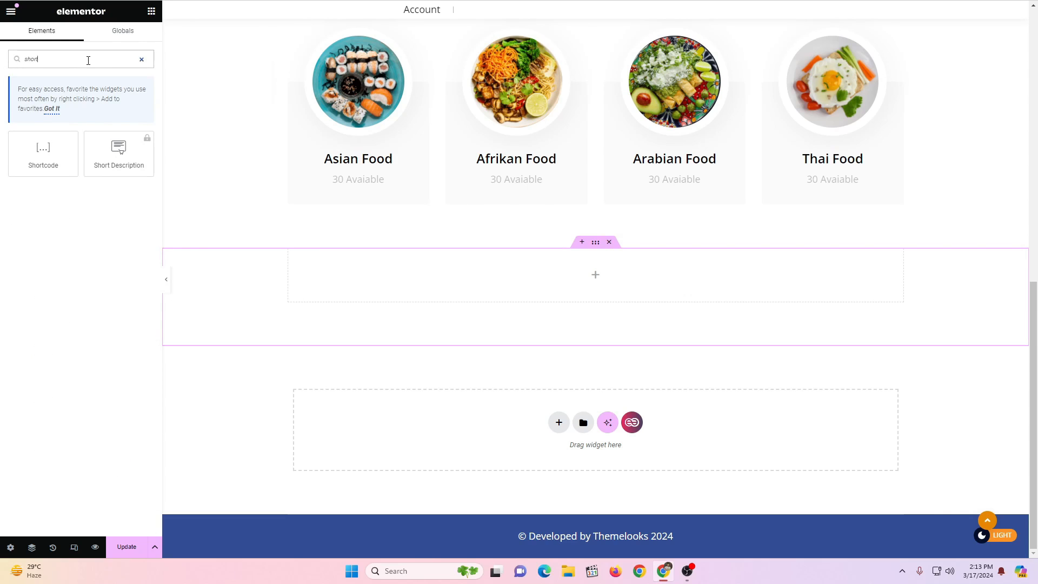
{"action": "left_click_drag", "start_coordinate": [544, 278], "coordinate": [544, 278]}
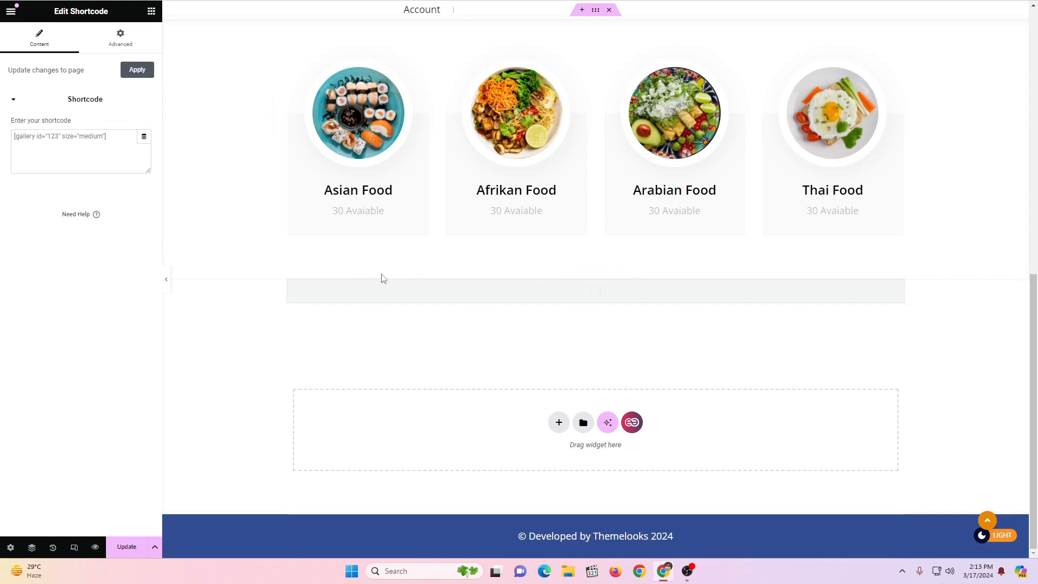
Paste the copied [foodbook_products] shortcode with all its attributes into the Shortcode widget and update the page.
{"action": "left_click", "coordinate": [87, 141]}
{"action": "key", "text": "ctrl+v"}
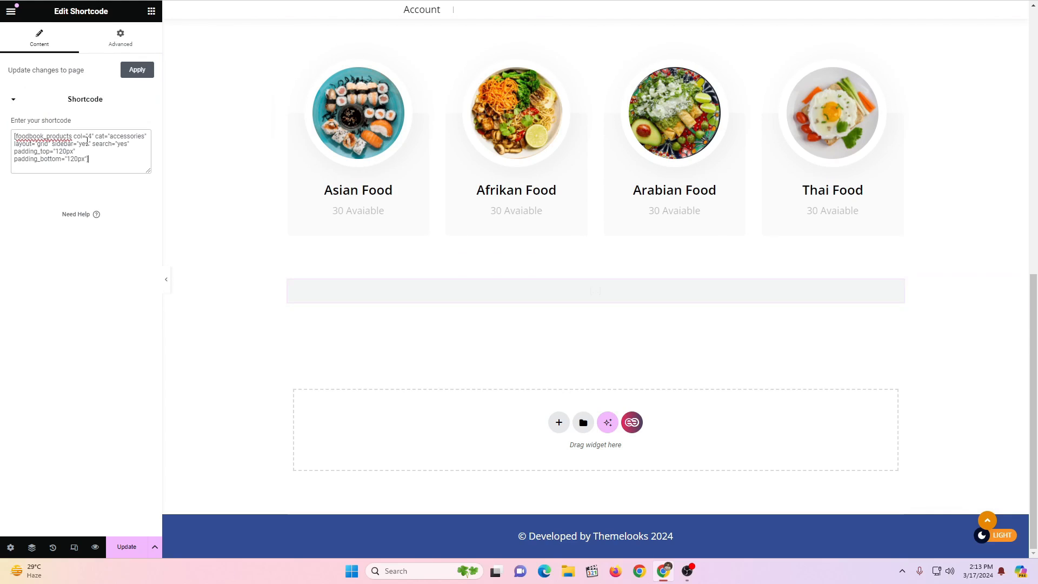
{"action": "scroll", "coordinate": [366, 286], "scroll_direction": "down", "scroll_amount": 8}
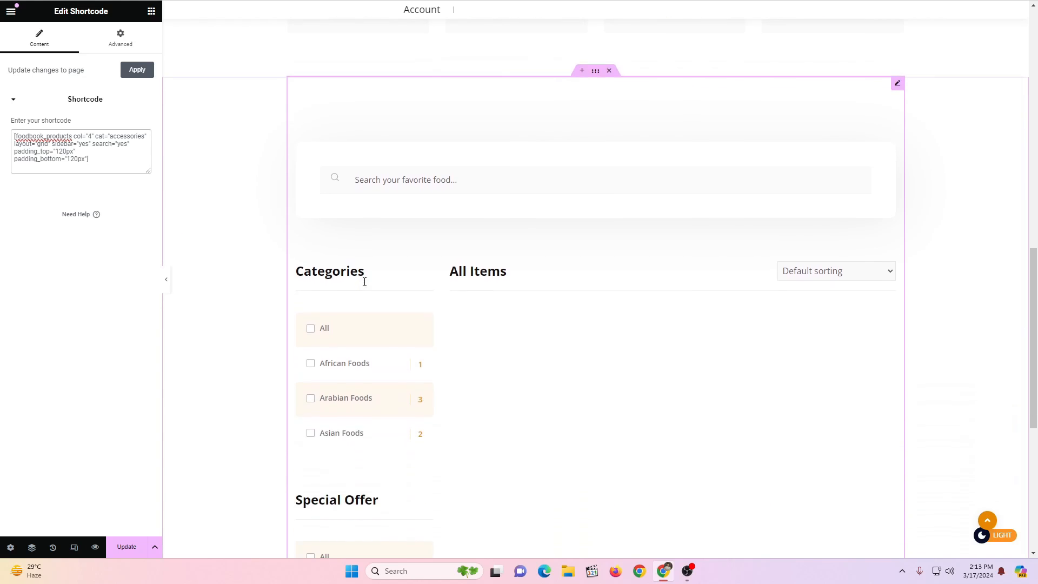
{"action": "scroll", "coordinate": [365, 288], "scroll_direction": "up", "scroll_amount": 3}
{"action": "scroll", "coordinate": [584, 297], "scroll_direction": "up", "scroll_amount": 1}
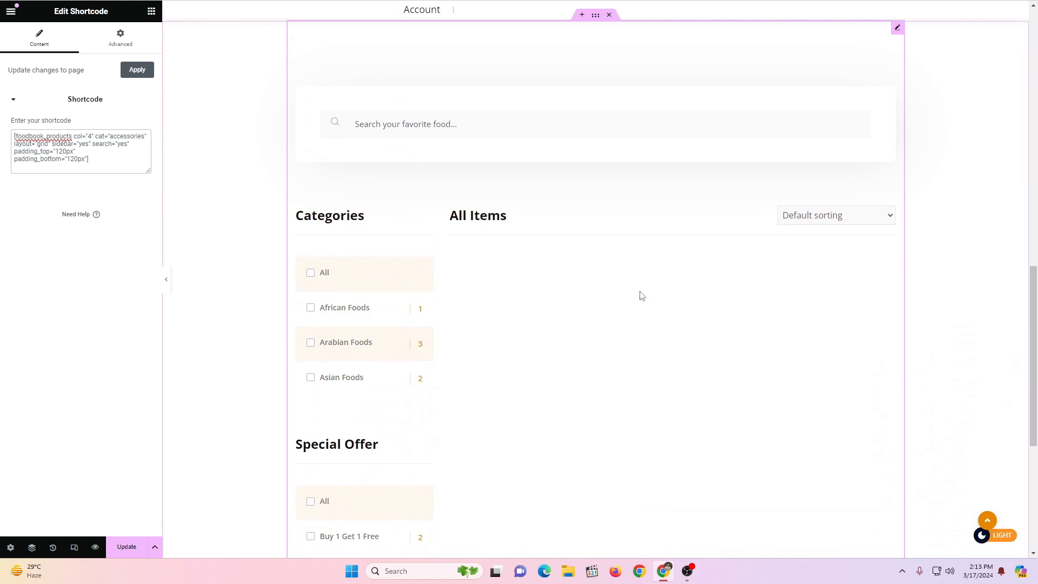
{"action": "left_click", "coordinate": [130, 546]}
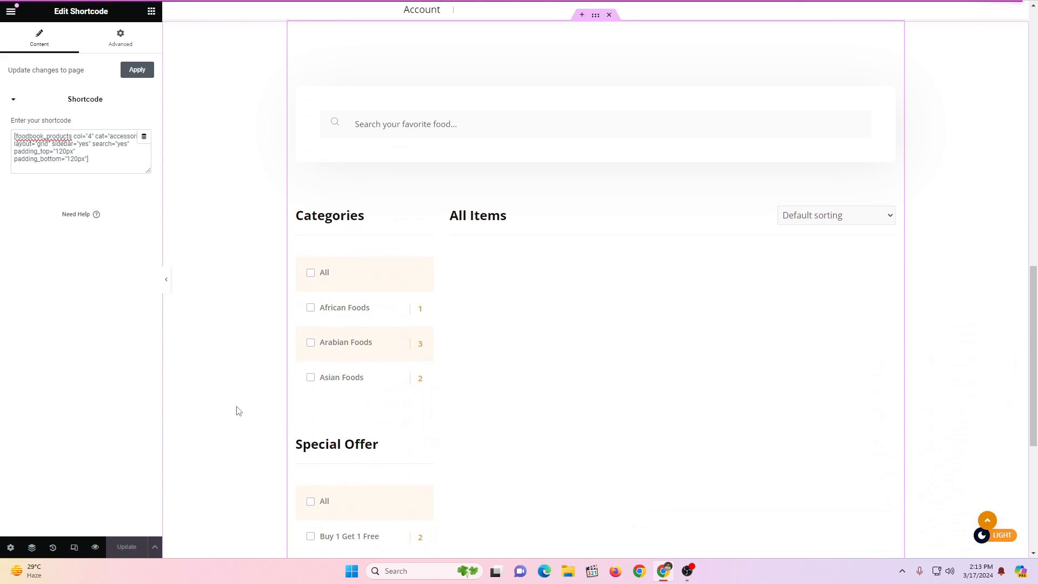
Preview the page and try the African Foods, All and Arabian Foods category filters in the product listing.
{"action": "left_click", "coordinate": [95, 549]}
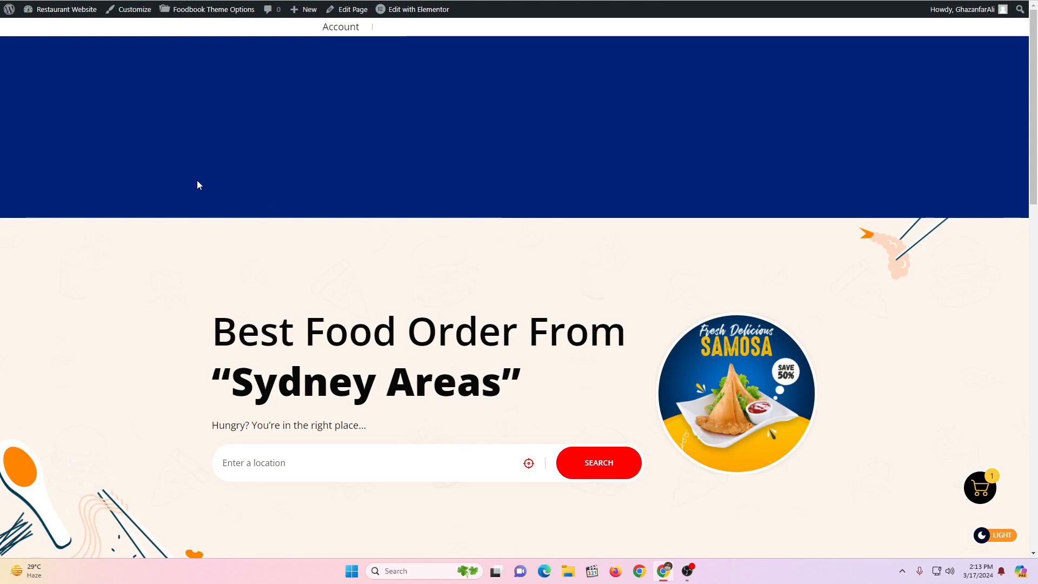
{"action": "scroll", "coordinate": [226, 171], "scroll_direction": "down", "scroll_amount": 15}
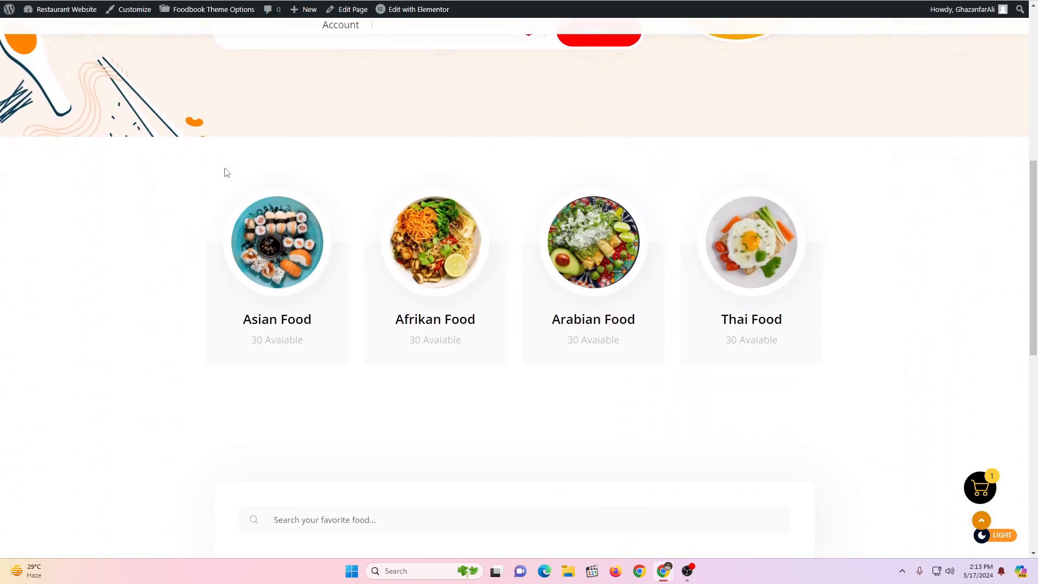
{"action": "scroll", "coordinate": [227, 172], "scroll_direction": "down", "scroll_amount": 3}
{"action": "scroll", "coordinate": [227, 173], "scroll_direction": "up", "scroll_amount": 2}
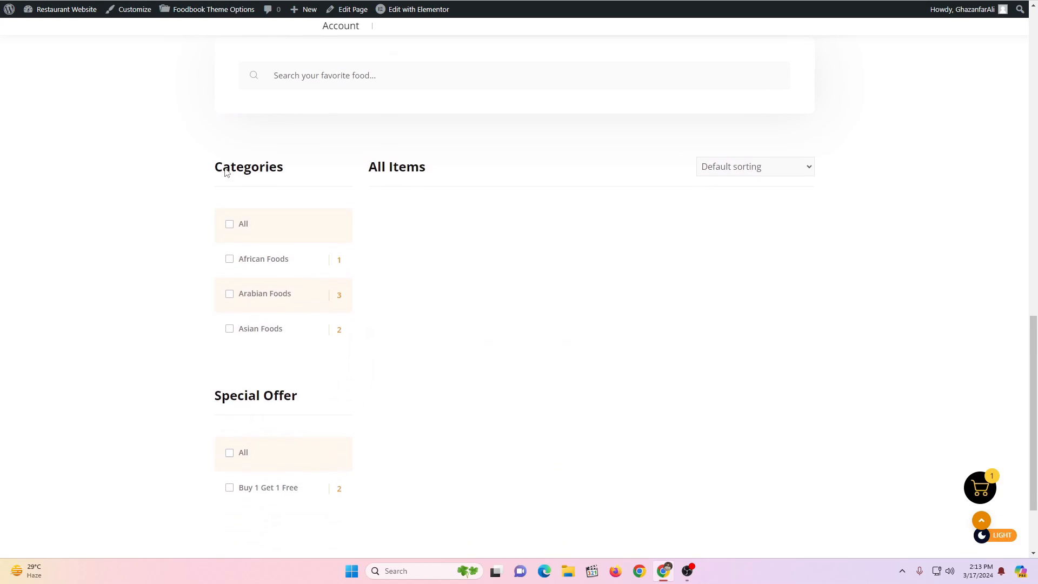
{"action": "scroll", "coordinate": [227, 173], "scroll_direction": "down", "scroll_amount": 1}
{"action": "left_click", "coordinate": [252, 215]}
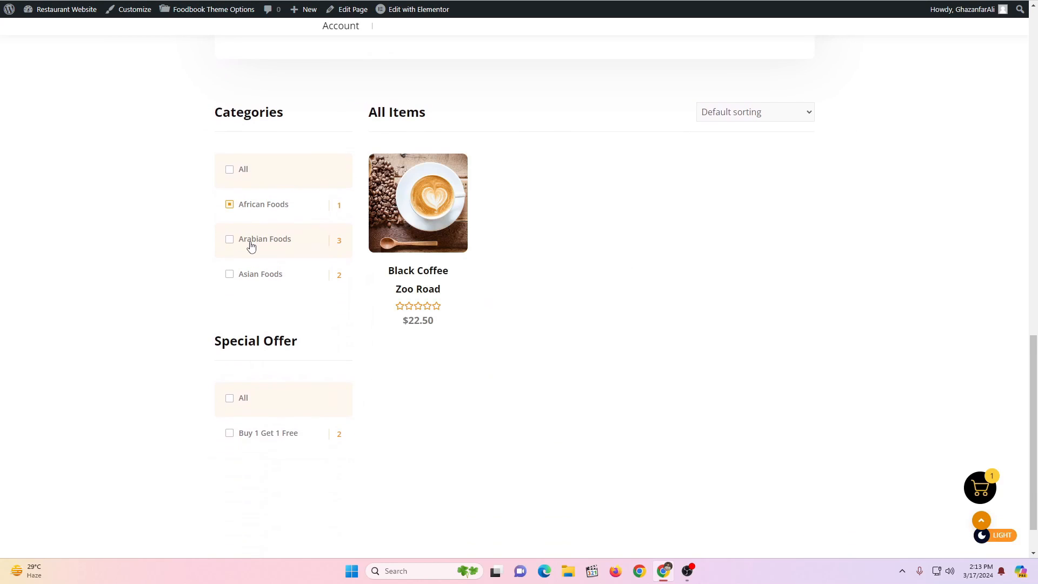
{"action": "left_click", "coordinate": [232, 170]}
{"action": "left_click", "coordinate": [254, 239]}
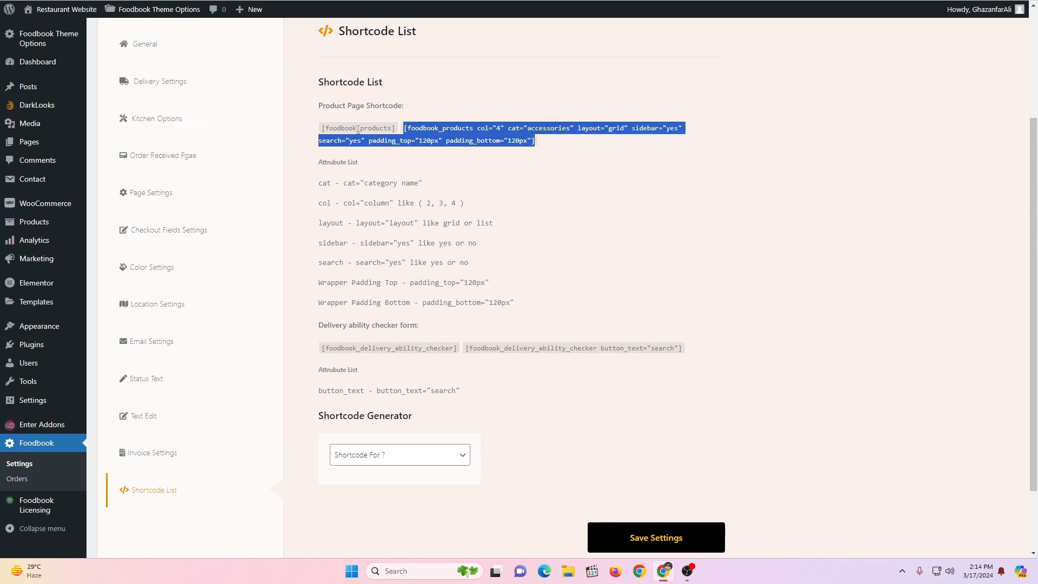
Copy the plain [foodbook_products] shortcode from the Shortcode List, replace the widget's shortcode with it and save the page.
{"action": "left_click", "coordinate": [325, 128]}
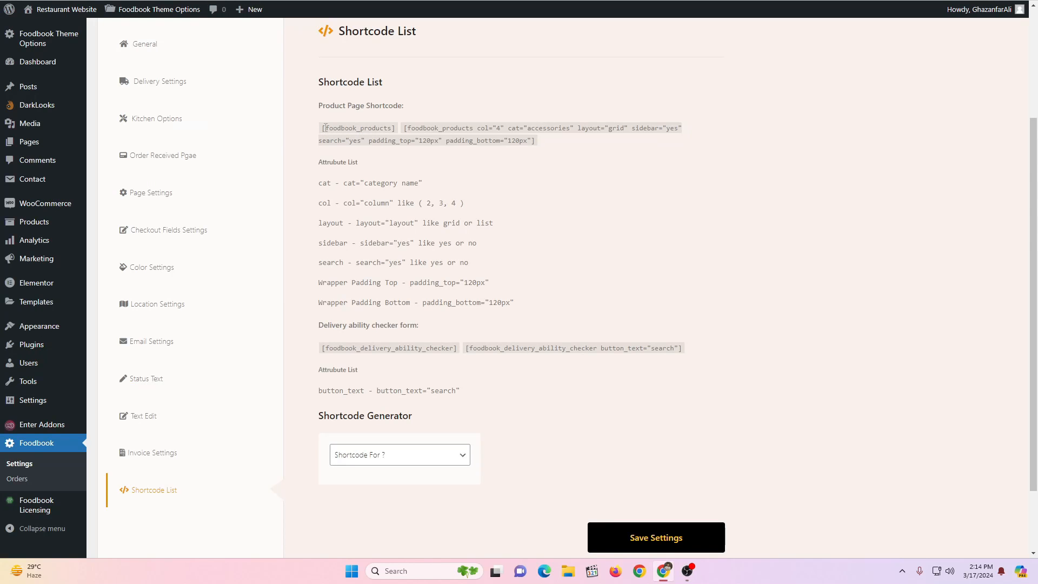
{"action": "left_click_drag", "start_coordinate": [324, 128], "coordinate": [401, 130]}
{"action": "key", "text": "ctrl+c"}
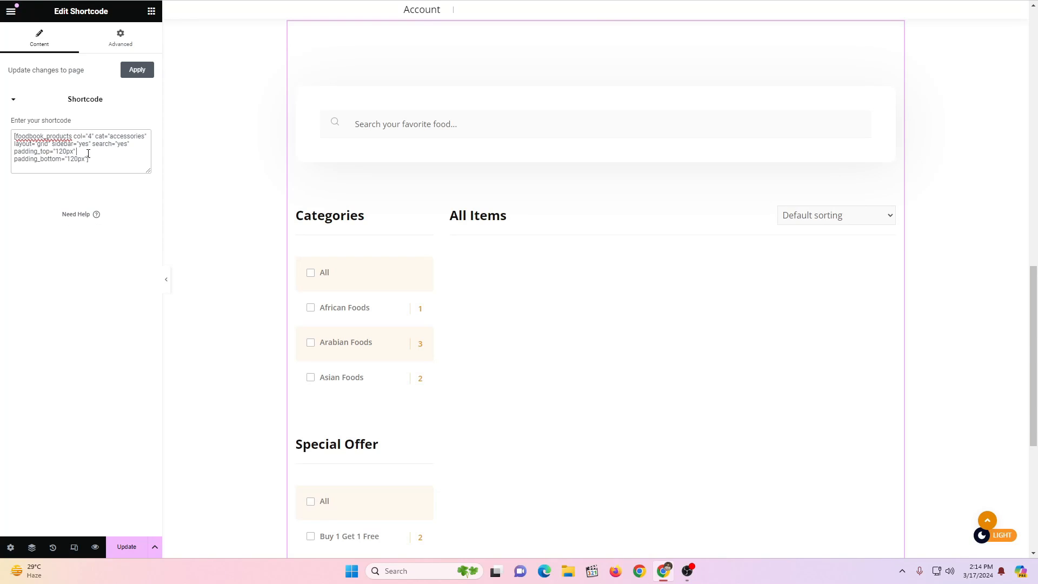
{"action": "key", "text": "ctrl+a"}
{"action": "key", "text": "ctrl+v"}
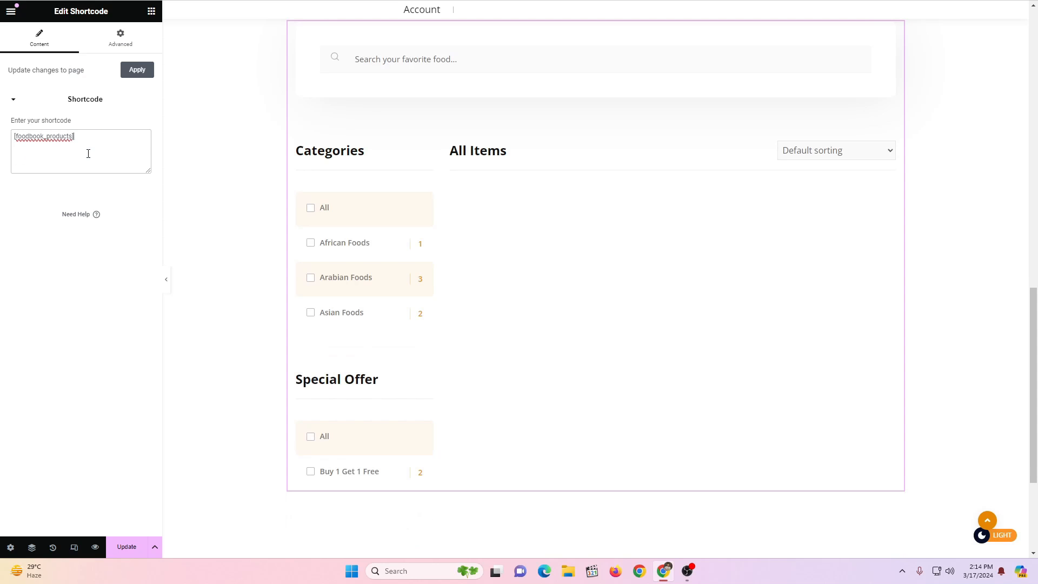
{"action": "scroll", "coordinate": [366, 301], "scroll_direction": "up", "scroll_amount": 3}
{"action": "key", "text": "ctrl+s"}
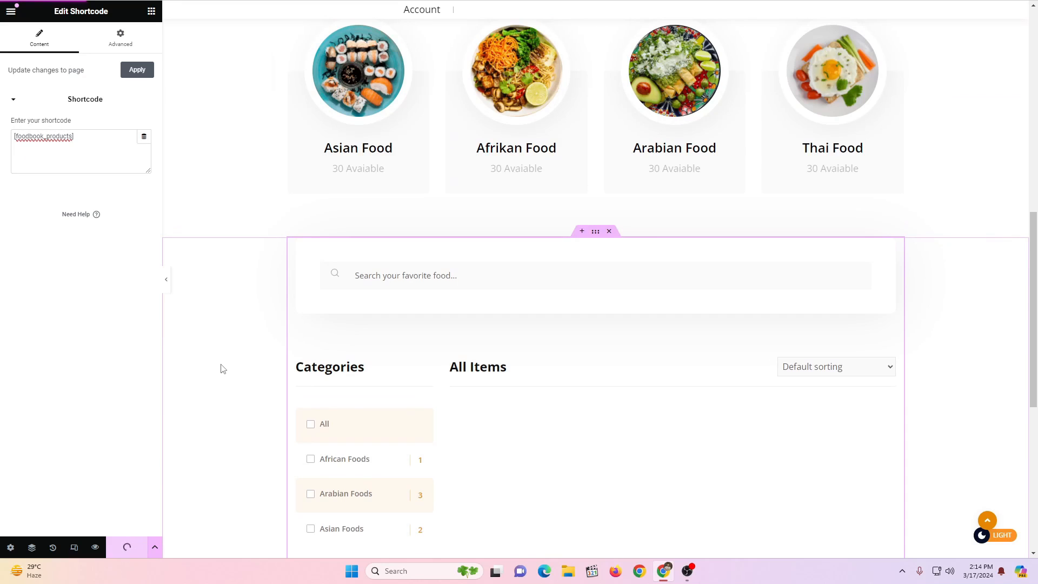
Preview the page again, checking the product listing and moving the food category slider backward.
{"action": "left_click", "coordinate": [95, 547]}
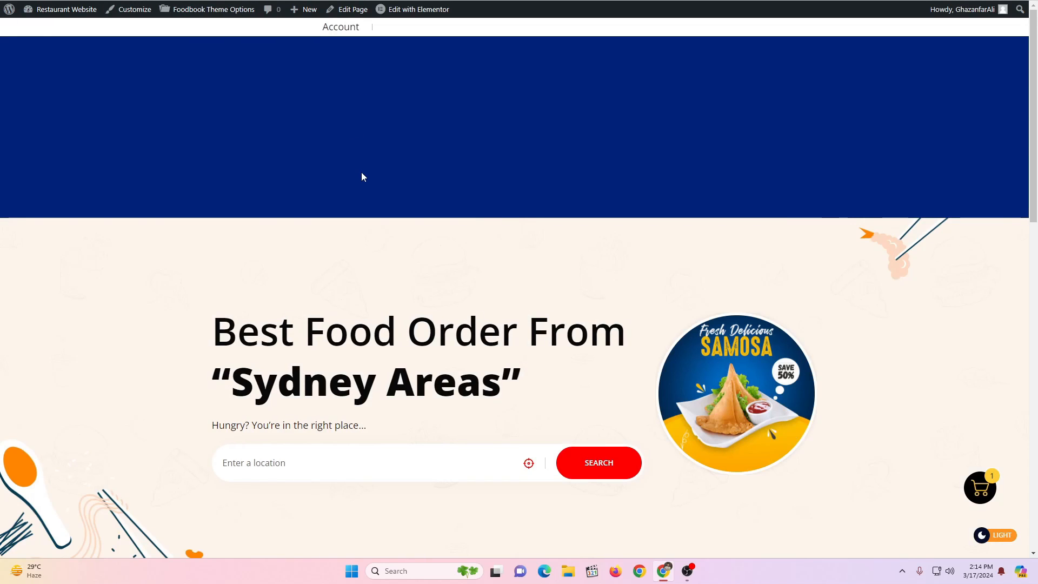
{"action": "scroll", "coordinate": [361, 173], "scroll_direction": "down", "scroll_amount": 6}
{"action": "scroll", "coordinate": [361, 188], "scroll_direction": "down", "scroll_amount": 9}
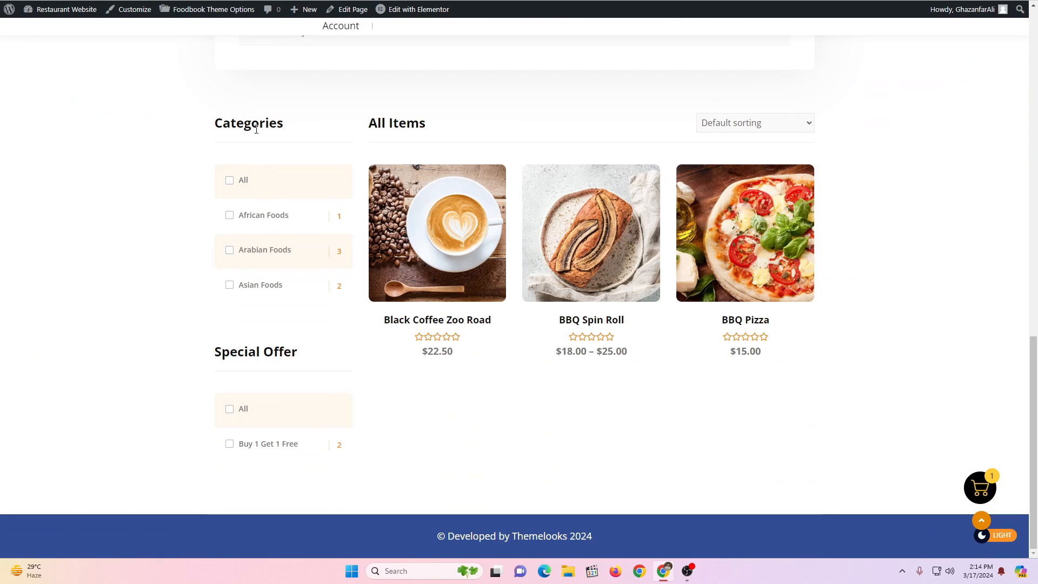
{"action": "scroll", "coordinate": [259, 244], "scroll_direction": "up", "scroll_amount": 6}
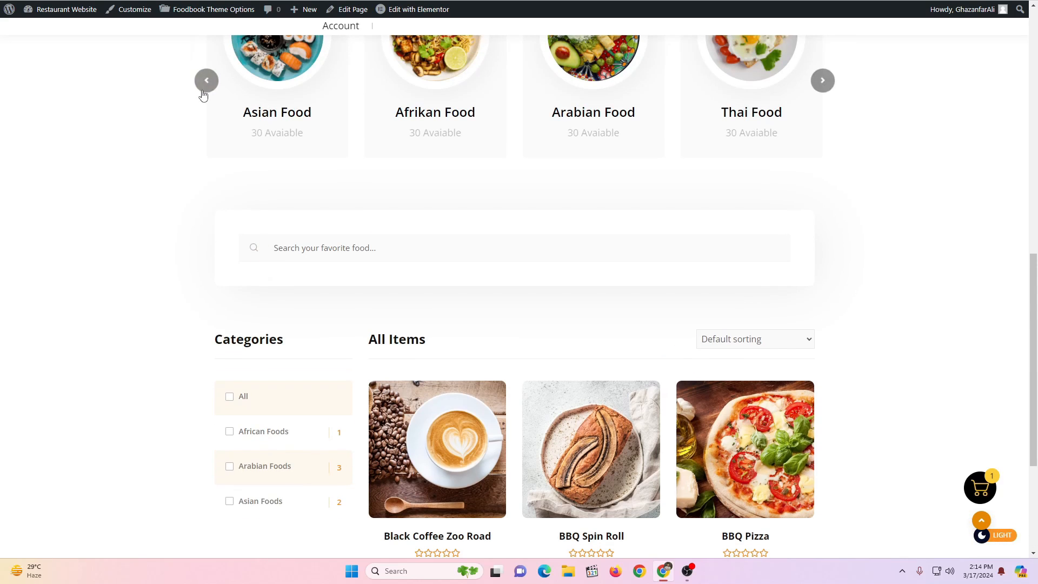
{"action": "left_click", "coordinate": [205, 191]}
{"action": "left_click", "coordinate": [205, 192]}
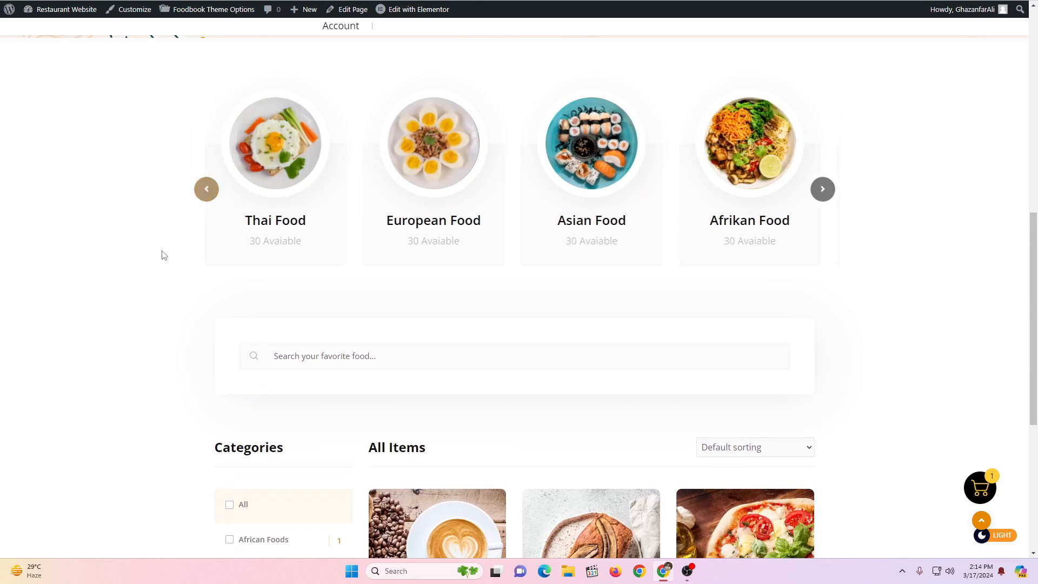
{"action": "scroll", "coordinate": [164, 257], "scroll_direction": "down", "scroll_amount": 6}
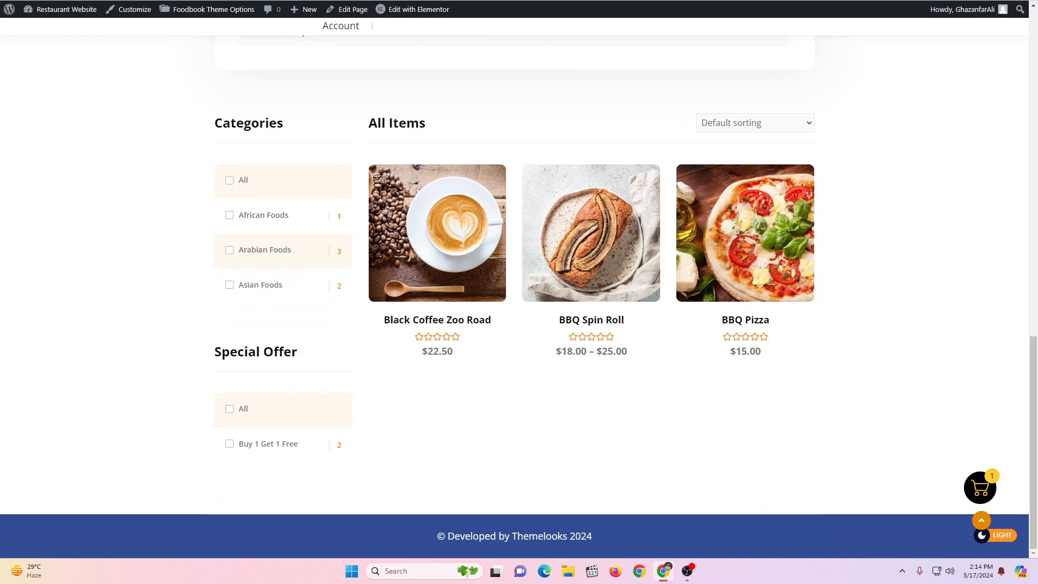
Compare the category list and product section of the Foodbook demo with those on the previewed page.
{"action": "left_click", "coordinate": [400, 1]}
{"action": "scroll", "coordinate": [242, 204], "scroll_direction": "up", "scroll_amount": 1}
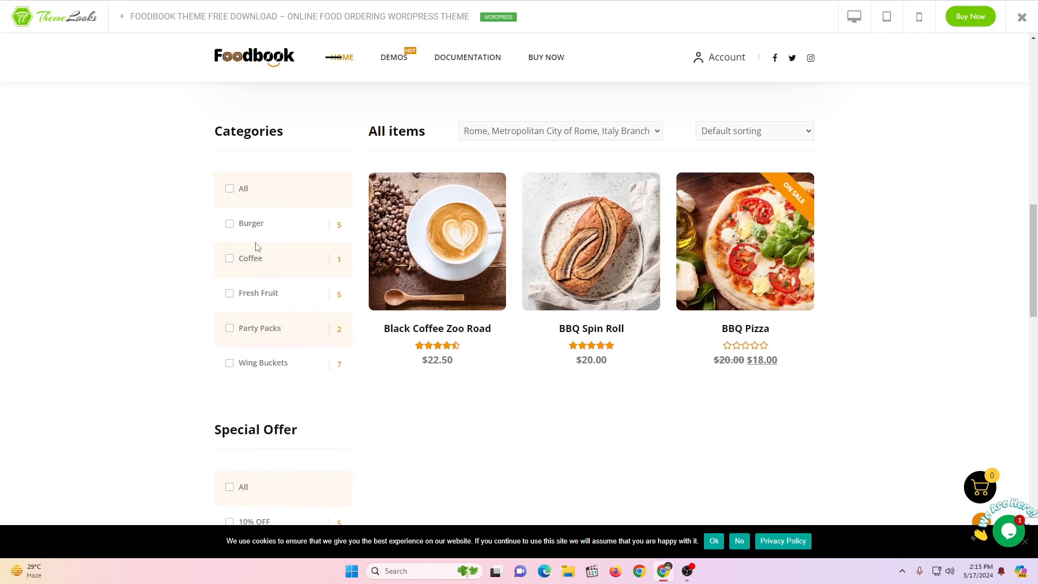
{"action": "left_click", "coordinate": [270, 1]}
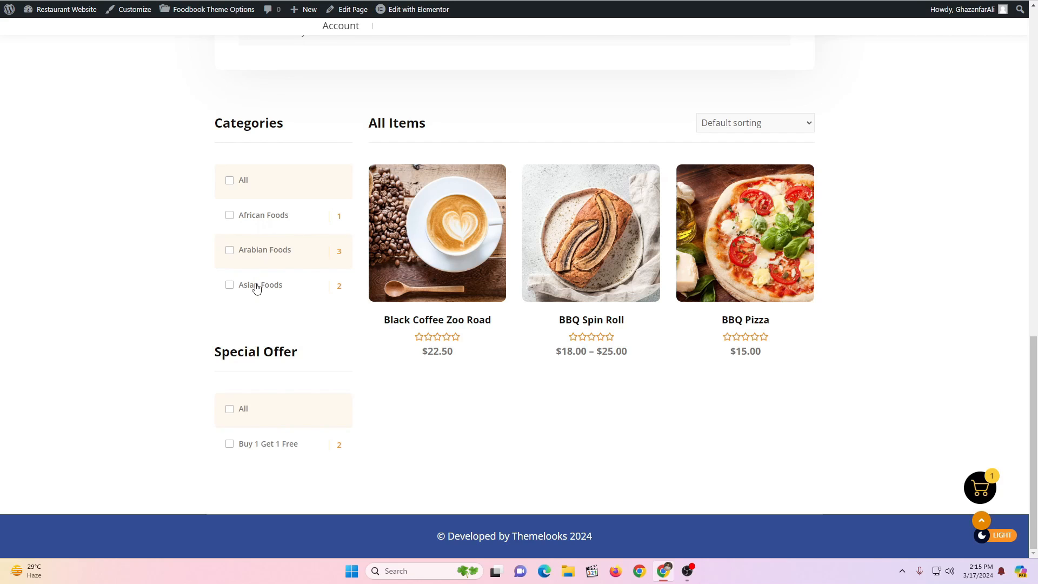
{"action": "scroll", "coordinate": [276, 173], "scroll_direction": "up", "scroll_amount": 15}
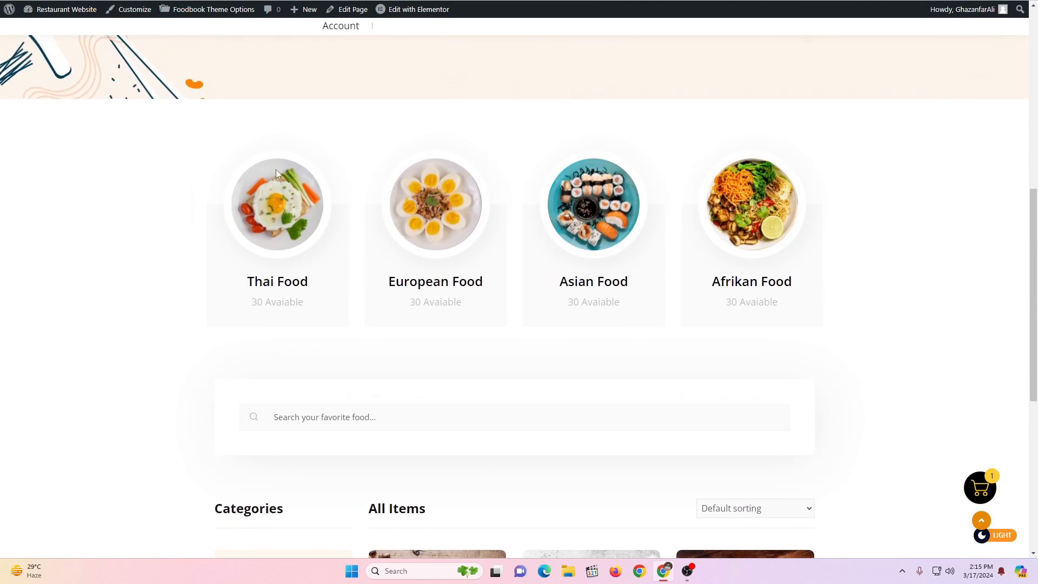
In the product categories, rename Thai Foods to Burger, clear its slug and thumbnail, and update the category.
{"action": "mouse_move", "coordinate": [70, 9]}
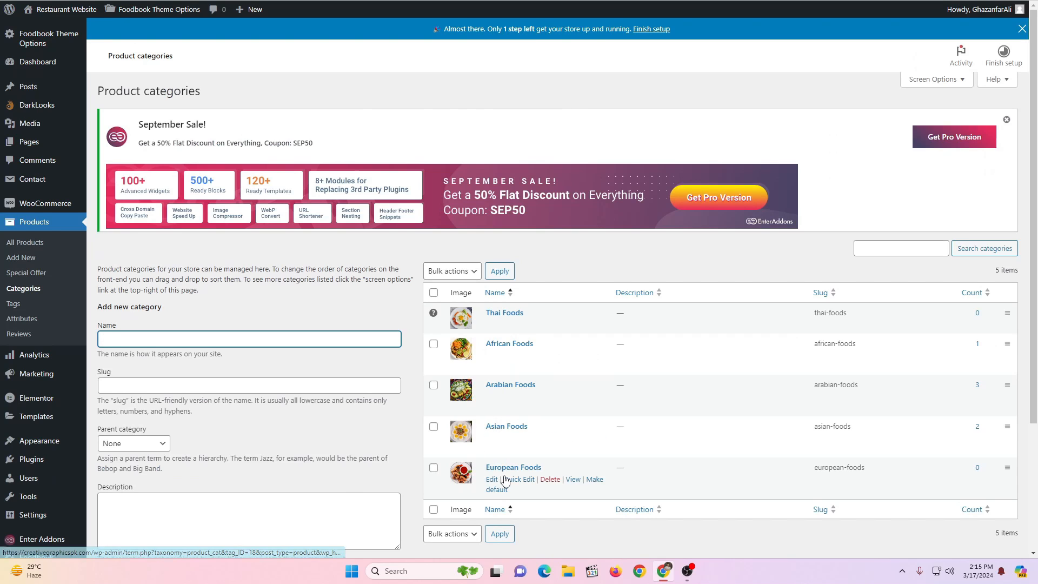
{"action": "left_click", "coordinate": [492, 324]}
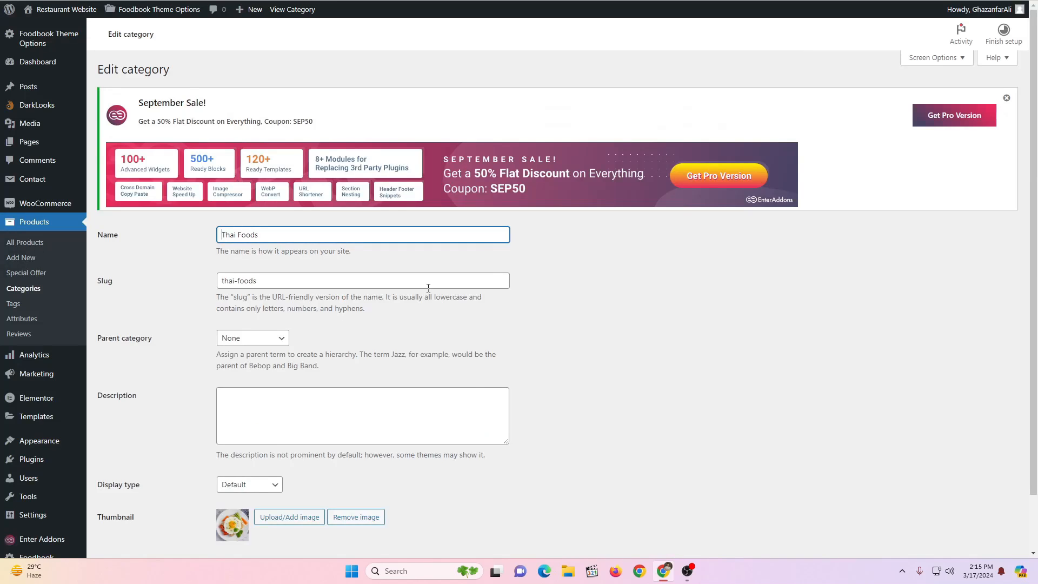
{"action": "left_click_drag", "start_coordinate": [262, 257], "coordinate": [185, 255]}
{"action": "type", "text": "Burger"}
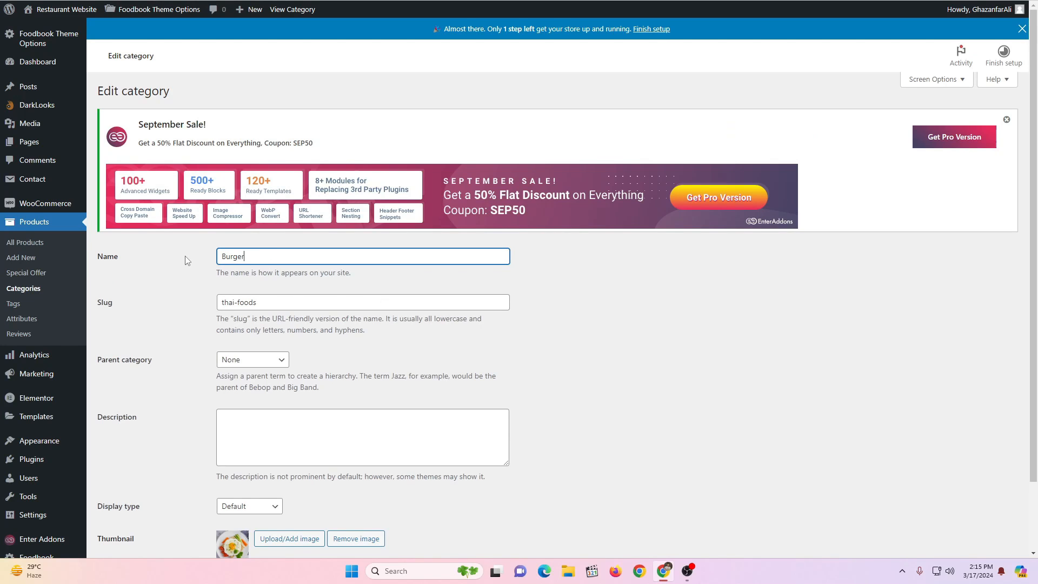
{"action": "key", "text": "Tab"}
{"action": "key", "text": "BackSpace"}
{"action": "left_click", "coordinate": [173, 344]}
{"action": "scroll", "coordinate": [200, 351], "scroll_direction": "down", "scroll_amount": 2}
{"action": "left_click", "coordinate": [368, 459]}
{"action": "left_click", "coordinate": [102, 515]}
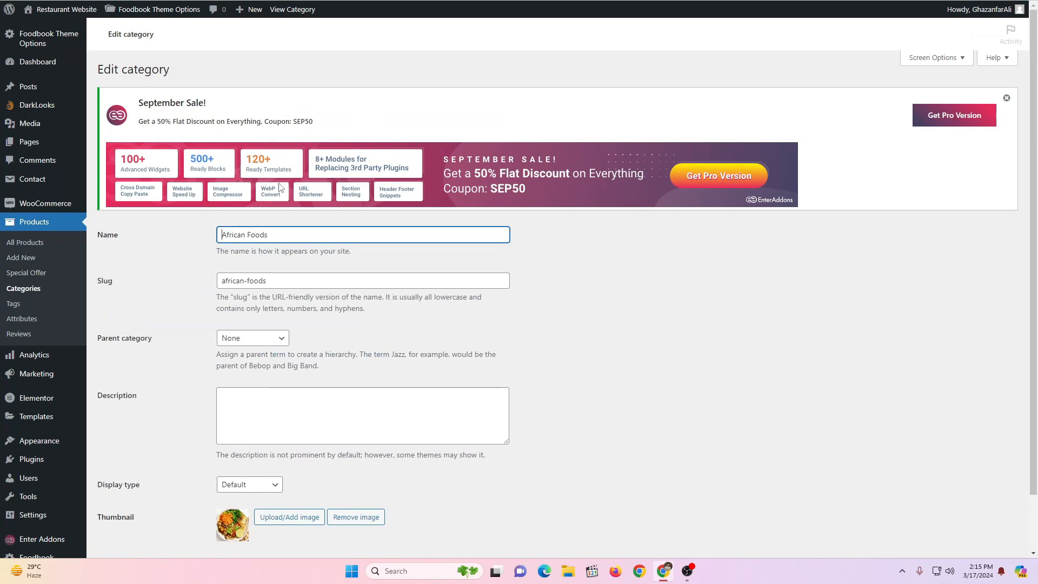
Rename the African Foods category to Coffee, clear its slug and thumbnail, and update the category.
{"action": "left_click_drag", "start_coordinate": [290, 237], "coordinate": [168, 231]}
{"action": "type", "text": "Coffee"}
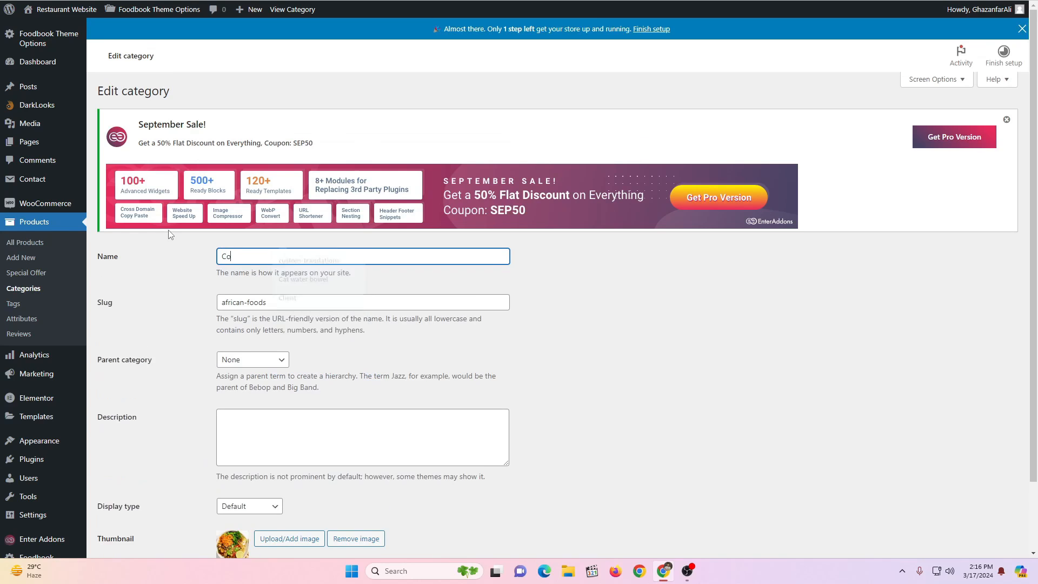
{"action": "key", "text": "Tab"}
{"action": "key", "text": "BackSpace"}
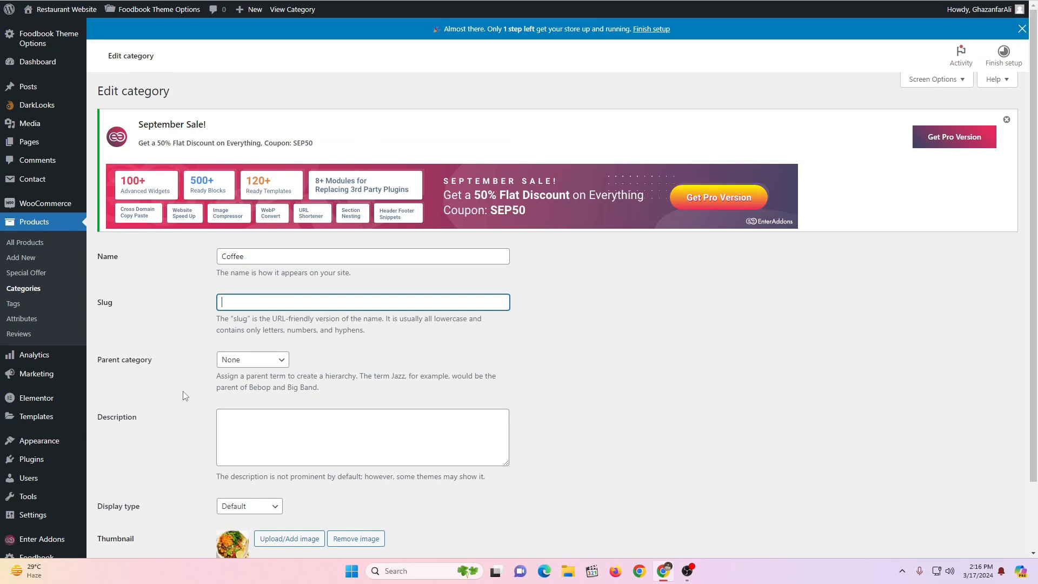
{"action": "left_click", "coordinate": [356, 539]}
{"action": "scroll", "coordinate": [158, 481], "scroll_direction": "down", "scroll_amount": 2}
{"action": "left_click", "coordinate": [115, 513]}
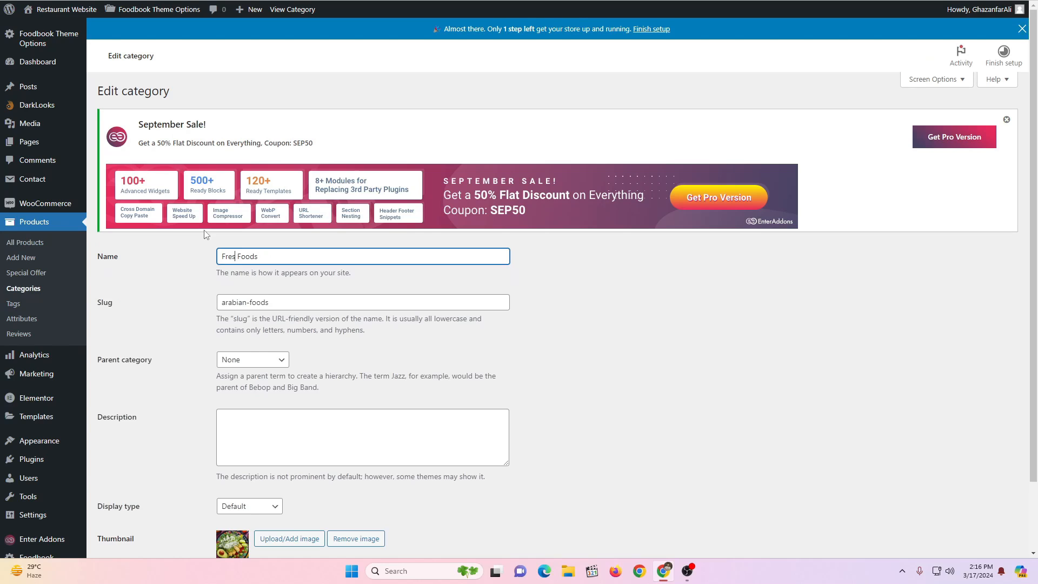
Rename the Arabian Foods category to Fresh Fruits, clear its slug and thumbnail, and update the category.
{"action": "mouse_move", "coordinate": [263, 257]}
{"action": "left_mouse_down"}
{"action": "mouse_move", "coordinate": [236, 257]}
{"action": "mouse_move", "coordinate": [249, 256]}
{"action": "left_mouse_up"}
{"action": "type", "text": "rui"}
{"action": "triple_click", "coordinate": [272, 301]}
{"action": "key", "text": "BackSpace"}
{"action": "left_click", "coordinate": [171, 320]}
{"action": "scroll", "coordinate": [264, 400], "scroll_direction": "down", "scroll_amount": 2}
{"action": "left_click", "coordinate": [356, 459]}
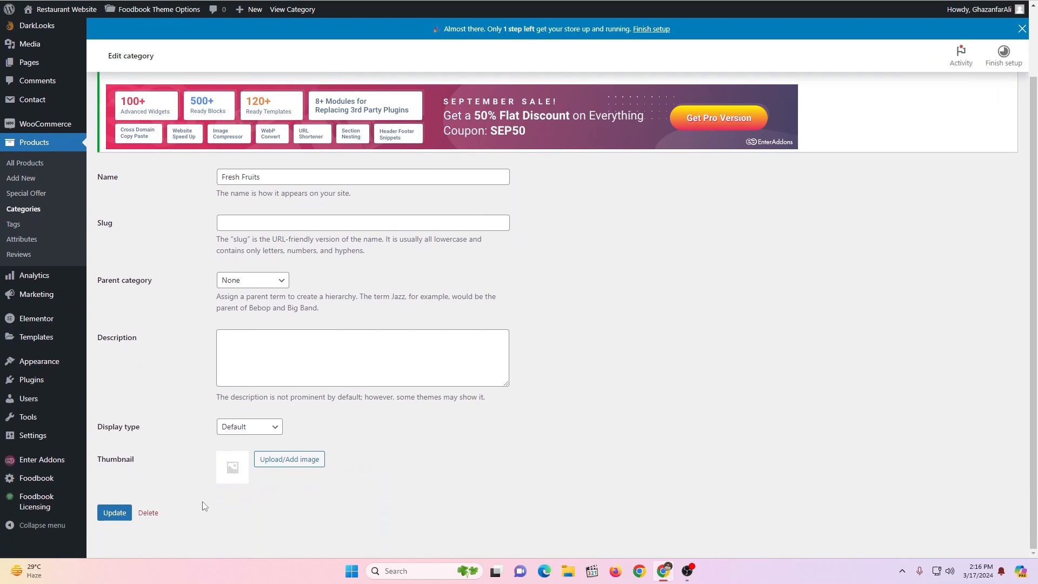
{"action": "left_click", "coordinate": [114, 512]}
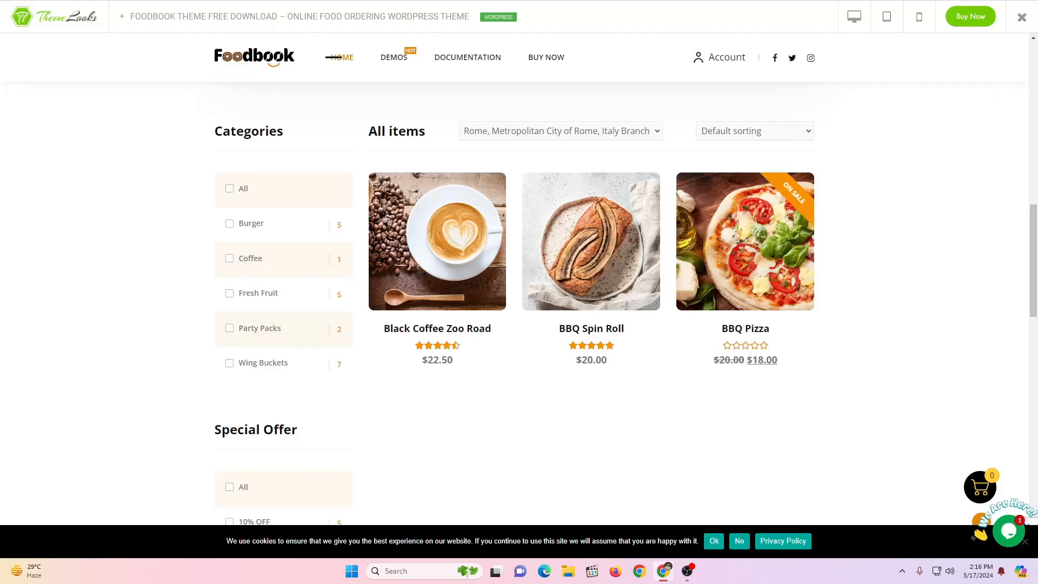
Rename the Asian Foods category to Party packs, clear its slug and thumbnail, and update the category.
{"action": "scroll", "coordinate": [218, 225], "scroll_direction": "down", "scroll_amount": 2}
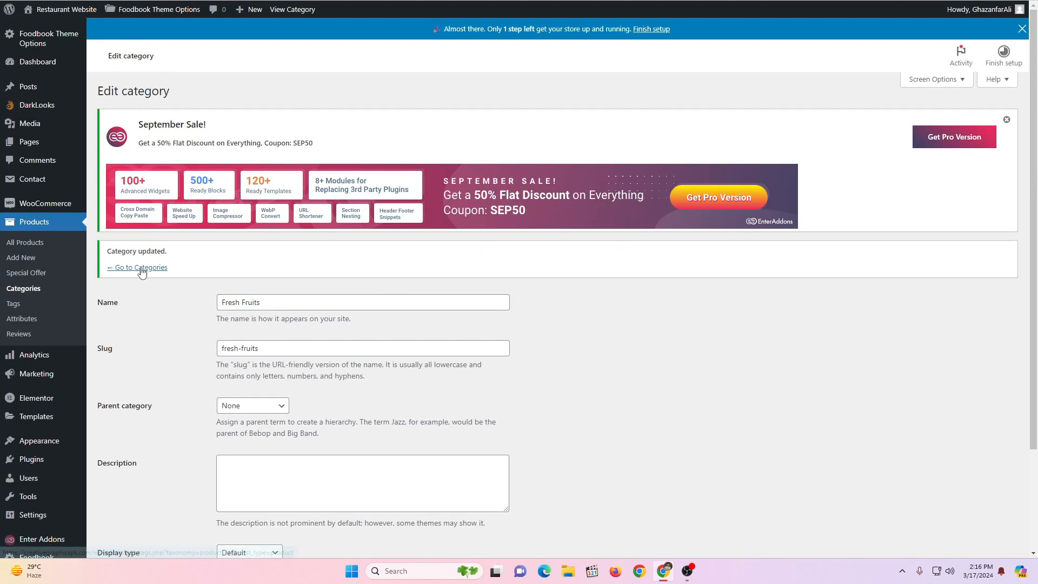
{"action": "left_click", "coordinate": [141, 268]}
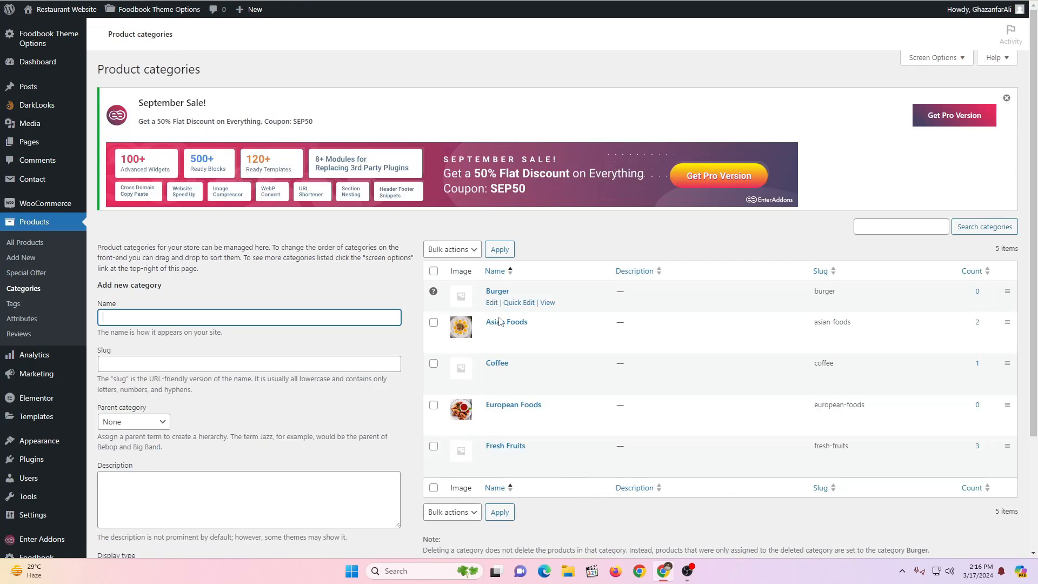
{"action": "mouse_move", "coordinate": [493, 336]}
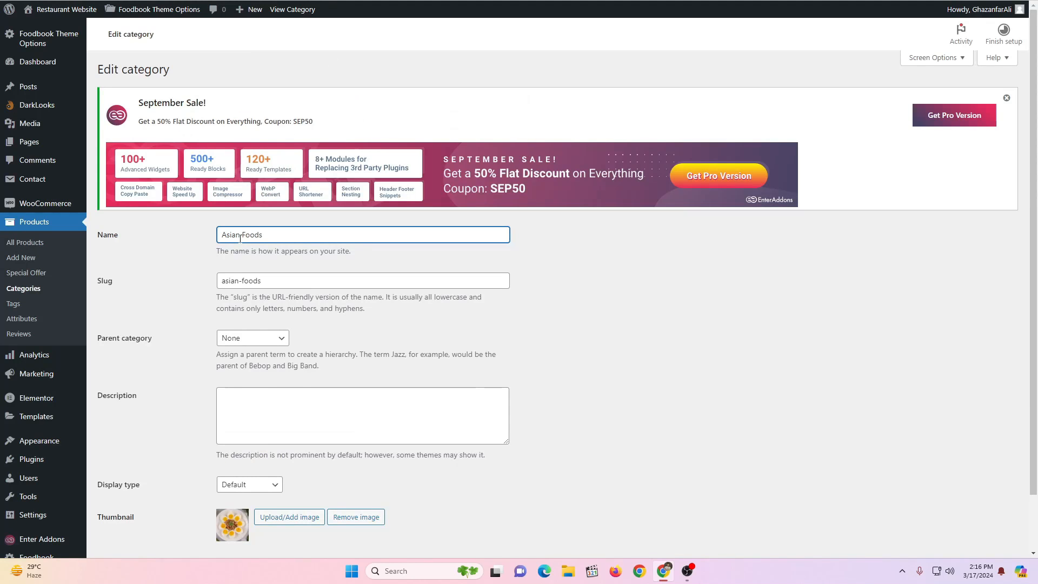
{"action": "key", "text": "ctrl+a"}
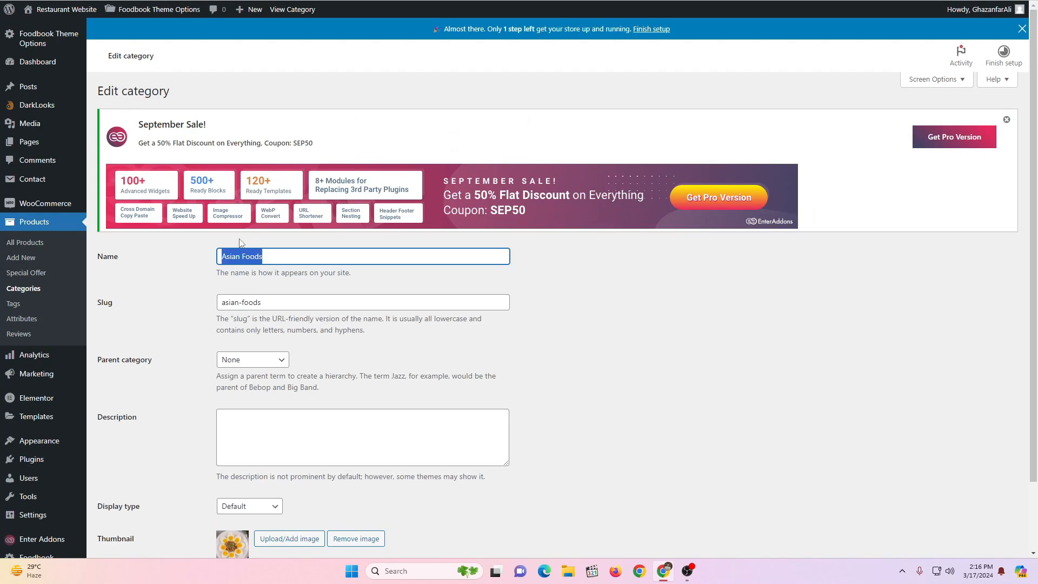
{"action": "type", "text": "party packs"}
{"action": "key", "text": "Tab"}
{"action": "key", "text": "BackSpace"}
{"action": "left_click_drag", "start_coordinate": [226, 258], "coordinate": [215, 262]}
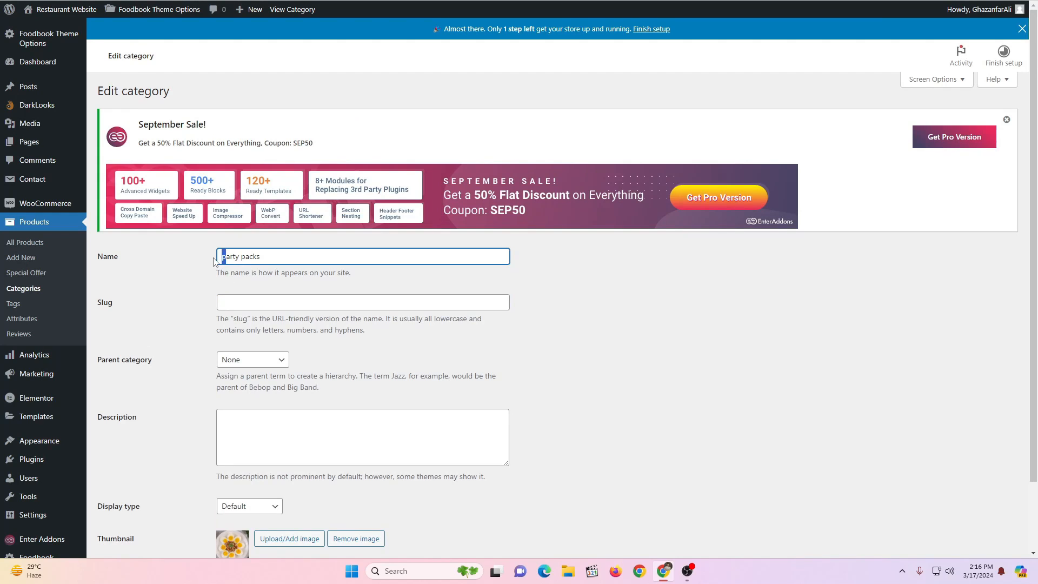
{"action": "type", "text": "P"}
{"action": "scroll", "coordinate": [186, 342], "scroll_direction": "down", "scroll_amount": 3}
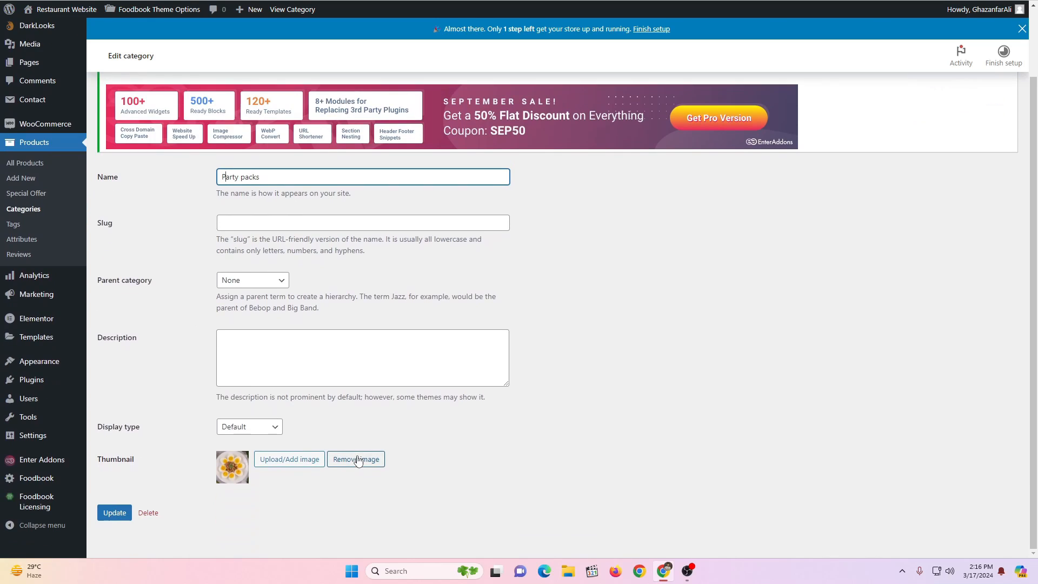
{"action": "left_click", "coordinate": [354, 459]}
{"action": "left_click", "coordinate": [117, 517]}
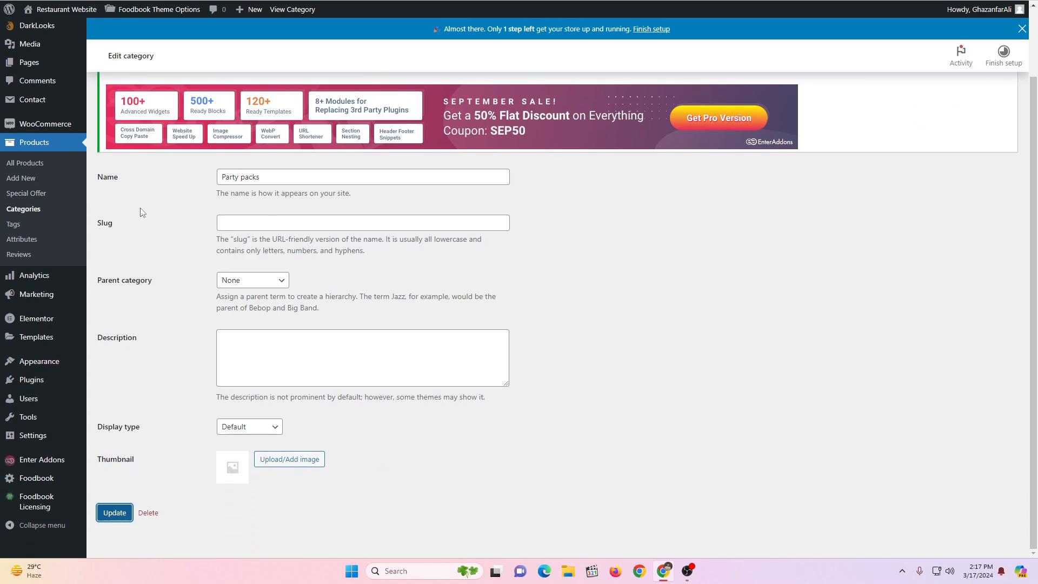
Rename the European Foods category to Wing Buckets, clear its slug and thumbnail, and update the category.
{"action": "left_click", "coordinate": [139, 246]}
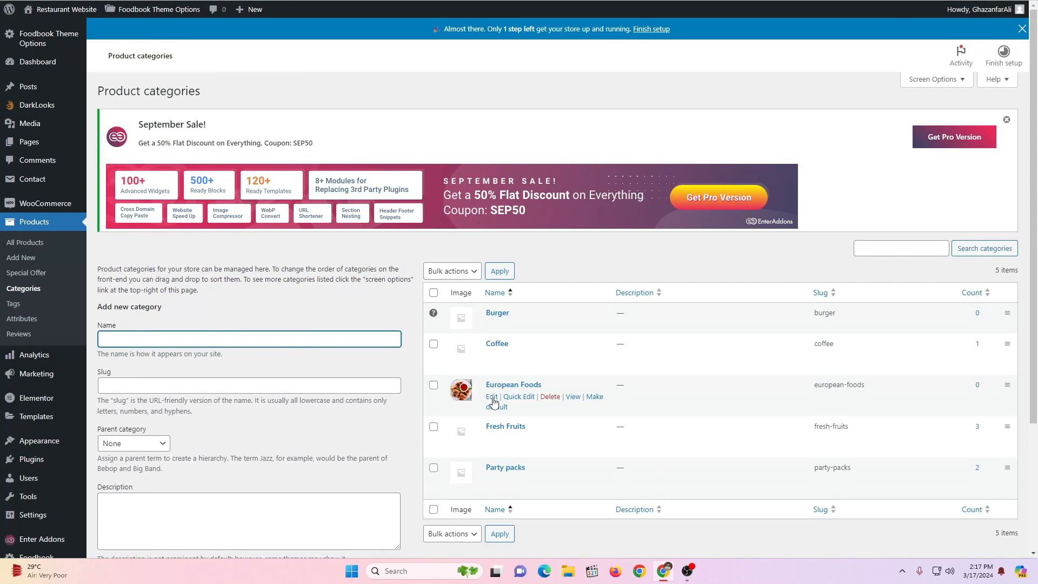
{"action": "left_click", "coordinate": [492, 399]}
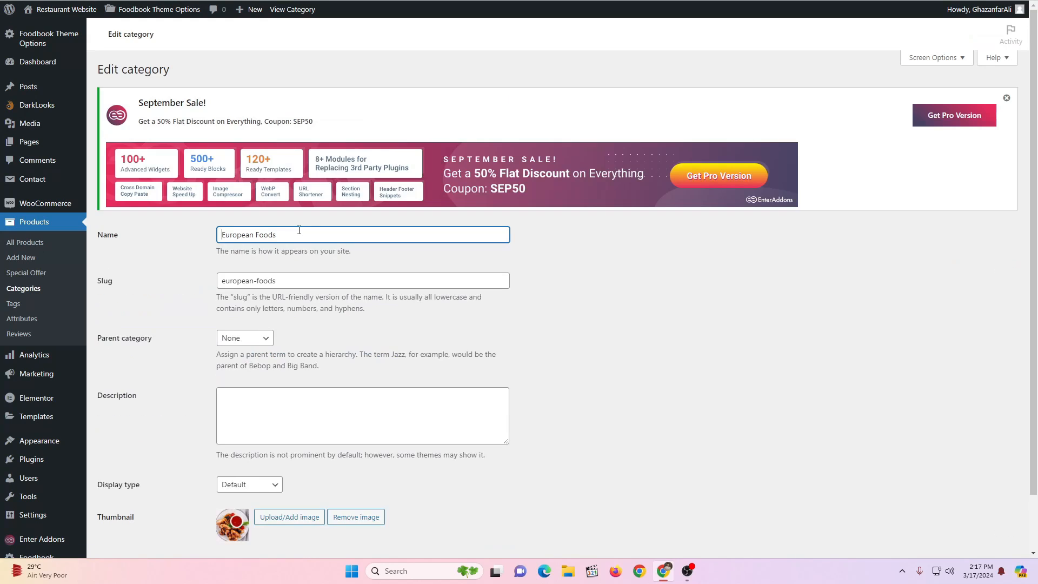
{"action": "left_click_drag", "start_coordinate": [296, 231], "coordinate": [215, 231]}
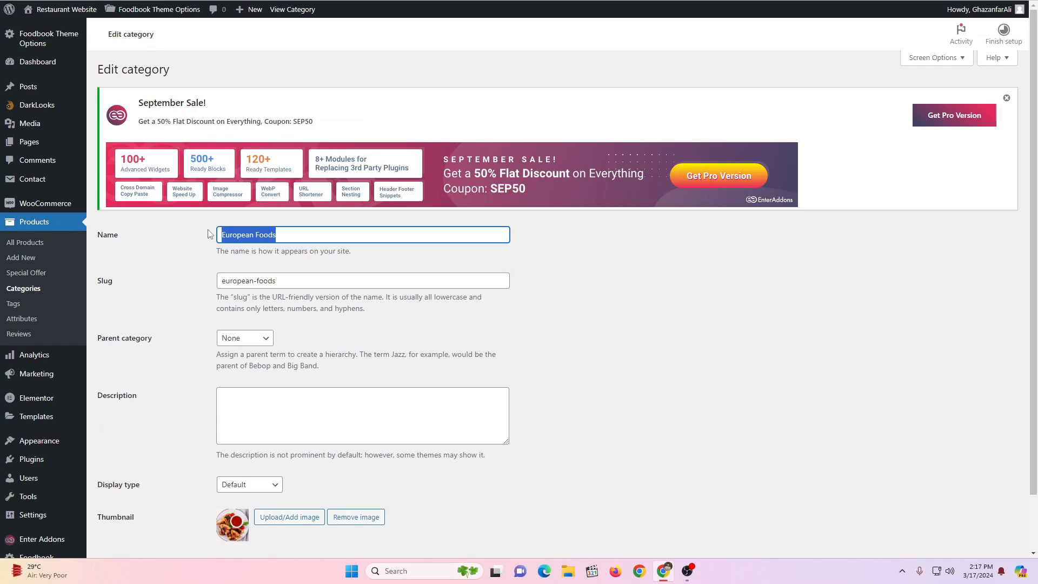
{"action": "type", "text": "Wing Buckets"}
{"action": "key", "text": "Tab"}
{"action": "key", "text": "BackSpace"}
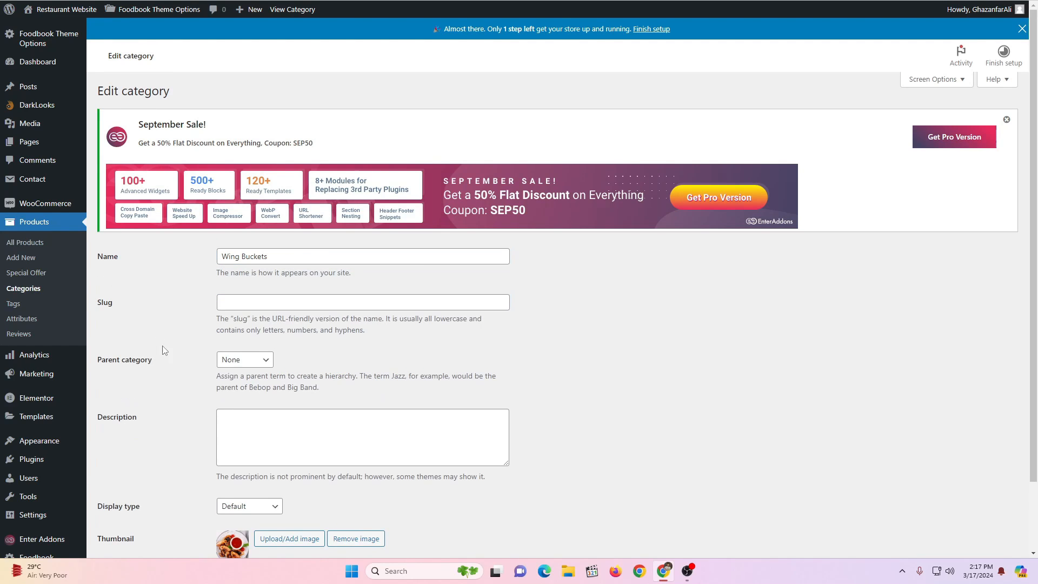
{"action": "scroll", "coordinate": [164, 340], "scroll_direction": "down", "scroll_amount": 2}
{"action": "left_click", "coordinate": [357, 459]}
{"action": "left_click", "coordinate": [114, 513]}
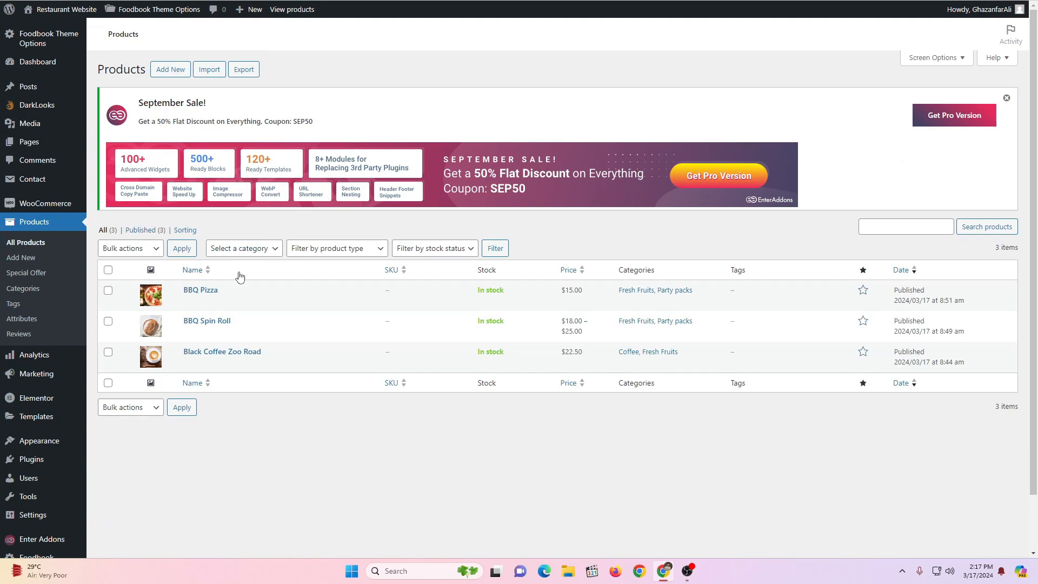
In the product list, quick-edit BBQ Pizza to add the Wing Buckets category and the 20% Off and Buy 1 Get 1 Free offers.
{"action": "scroll", "coordinate": [239, 276], "scroll_direction": "down", "scroll_amount": 2}
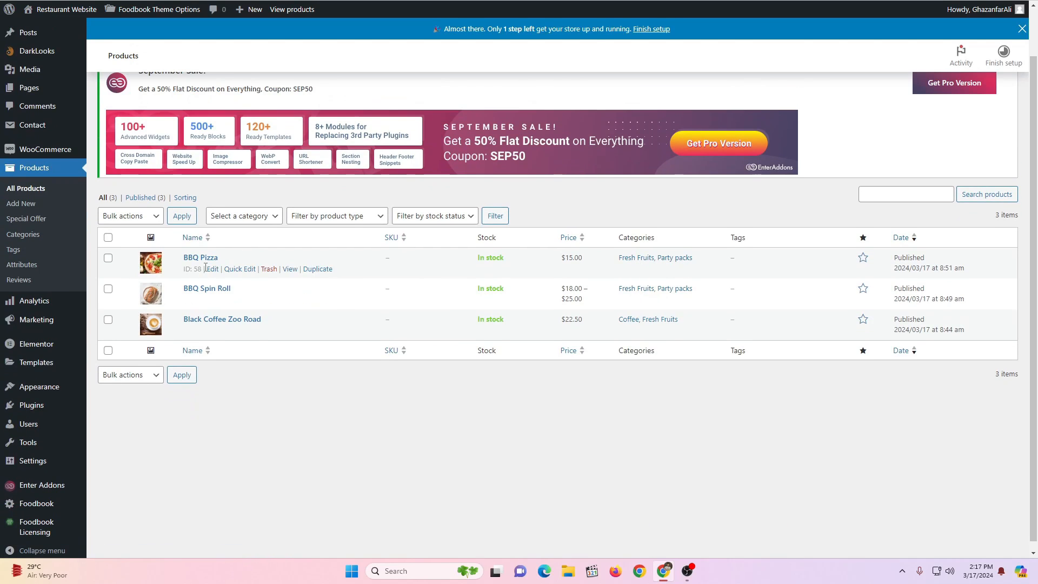
{"action": "left_click", "coordinate": [240, 269]}
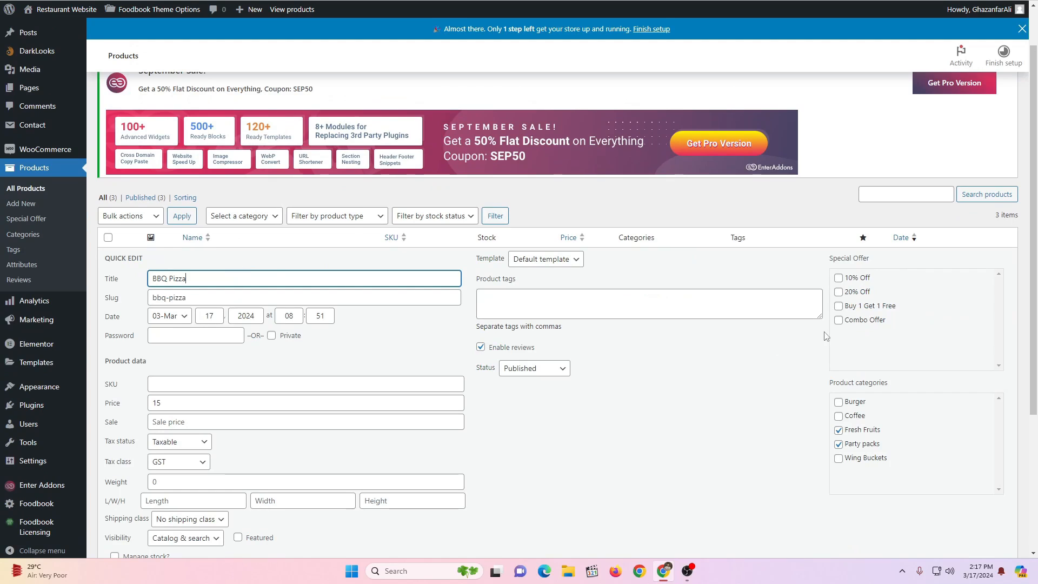
{"action": "scroll", "coordinate": [851, 331], "scroll_direction": "down", "scroll_amount": 1}
{"action": "left_click", "coordinate": [839, 404]}
{"action": "left_click", "coordinate": [838, 252]}
{"action": "left_click", "coordinate": [838, 239]}
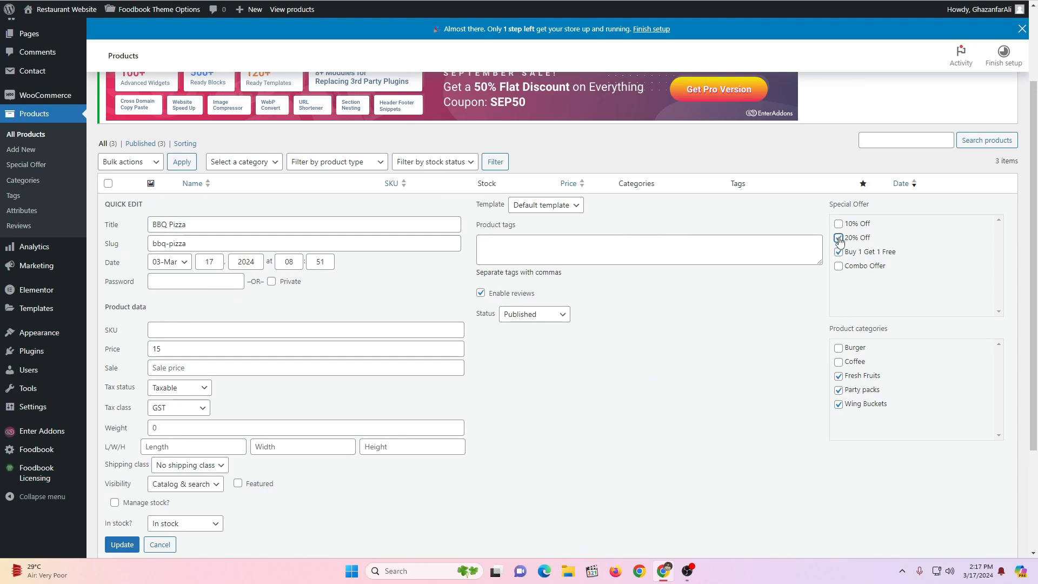
{"action": "scroll", "coordinate": [268, 317], "scroll_direction": "down", "scroll_amount": 3}
{"action": "left_click", "coordinate": [122, 397]}
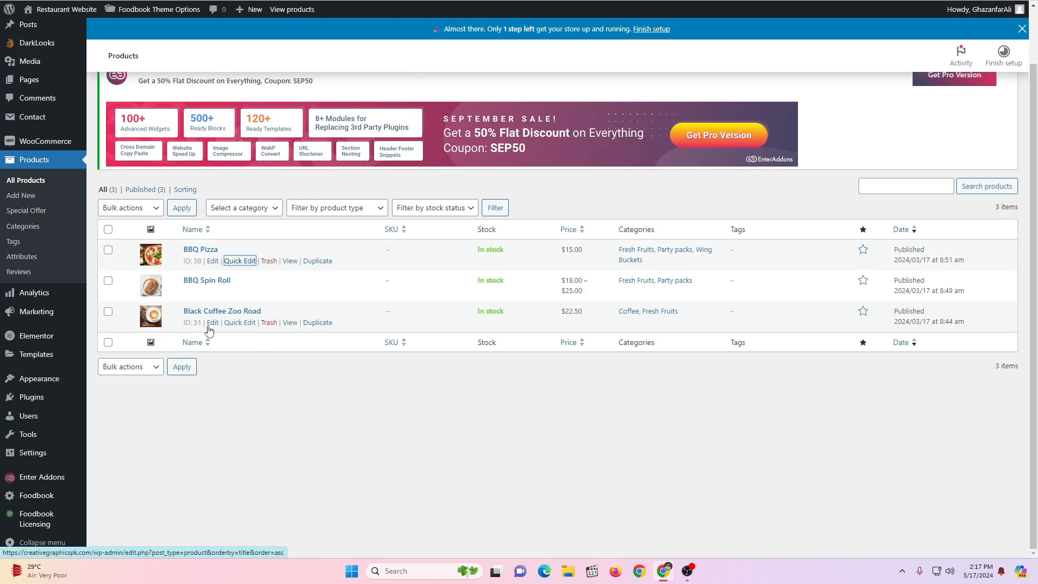
Quick-edit BBQ Spin Roll to add the Combo Offer special offer and the Coffee category, and update the product.
{"action": "left_click", "coordinate": [236, 294]}
{"action": "left_click", "coordinate": [839, 342]}
{"action": "left_click", "coordinate": [839, 438]}
{"action": "scroll", "coordinate": [757, 379], "scroll_direction": "down", "scroll_amount": 3}
{"action": "left_click", "coordinate": [122, 427]}
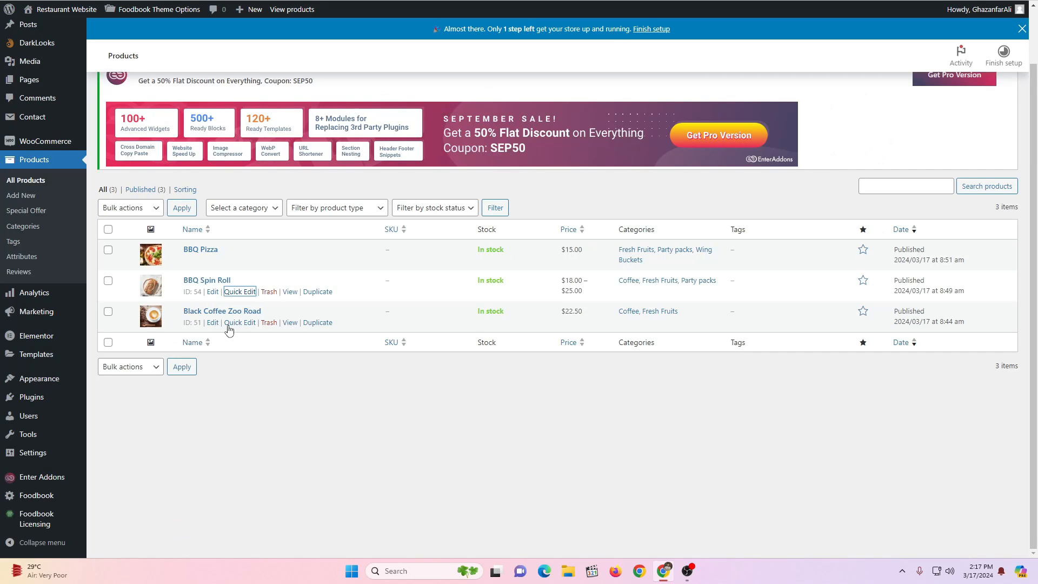
Quick-edit Black Coffee Zoo Road to add the 10% Off special offer, and update the product.
{"action": "left_click", "coordinate": [238, 322]}
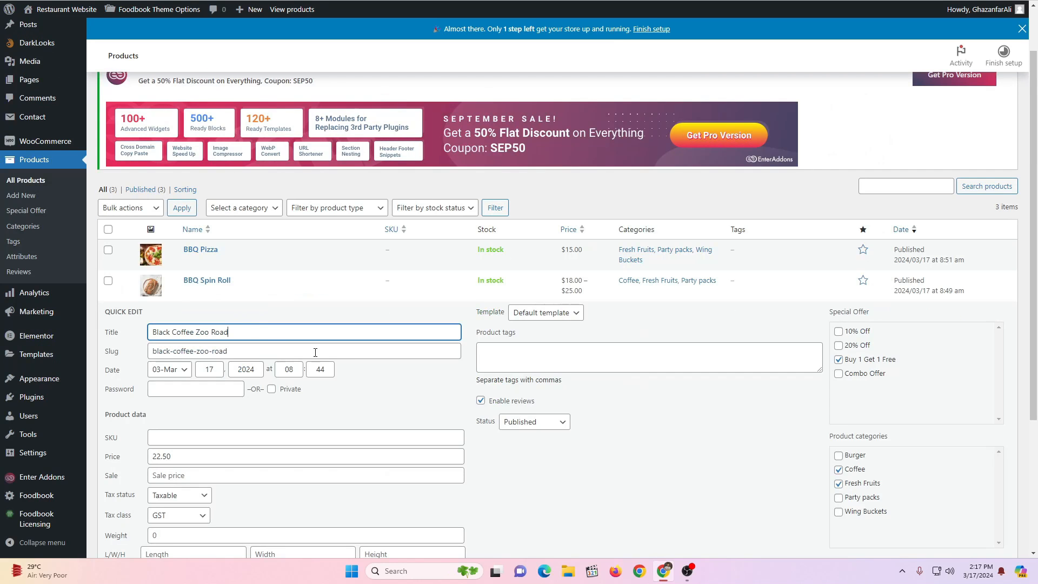
{"action": "left_click", "coordinate": [839, 331]}
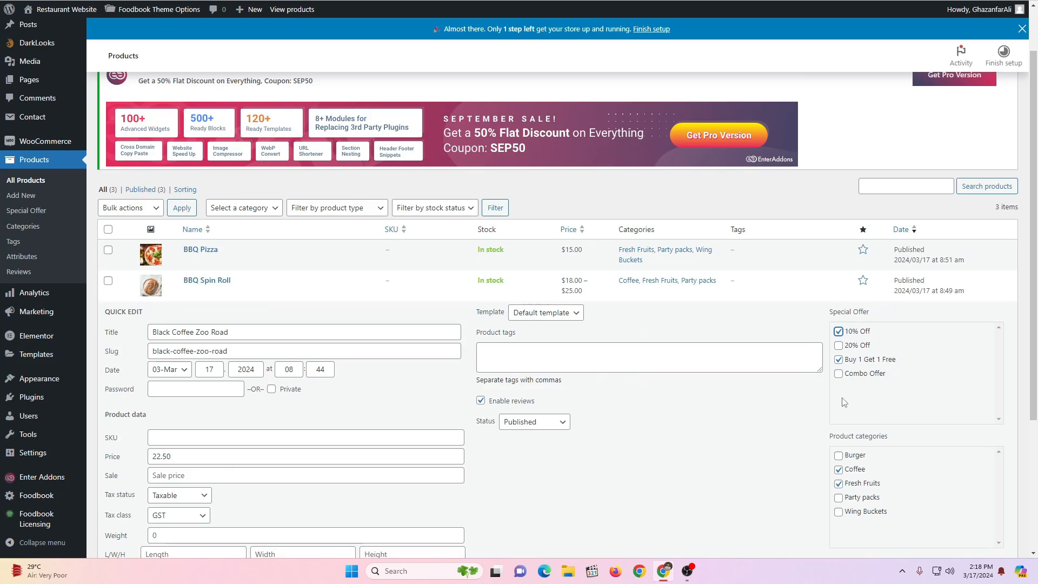
{"action": "scroll", "coordinate": [844, 386], "scroll_direction": "down", "scroll_amount": 3}
{"action": "left_click", "coordinate": [122, 459]}
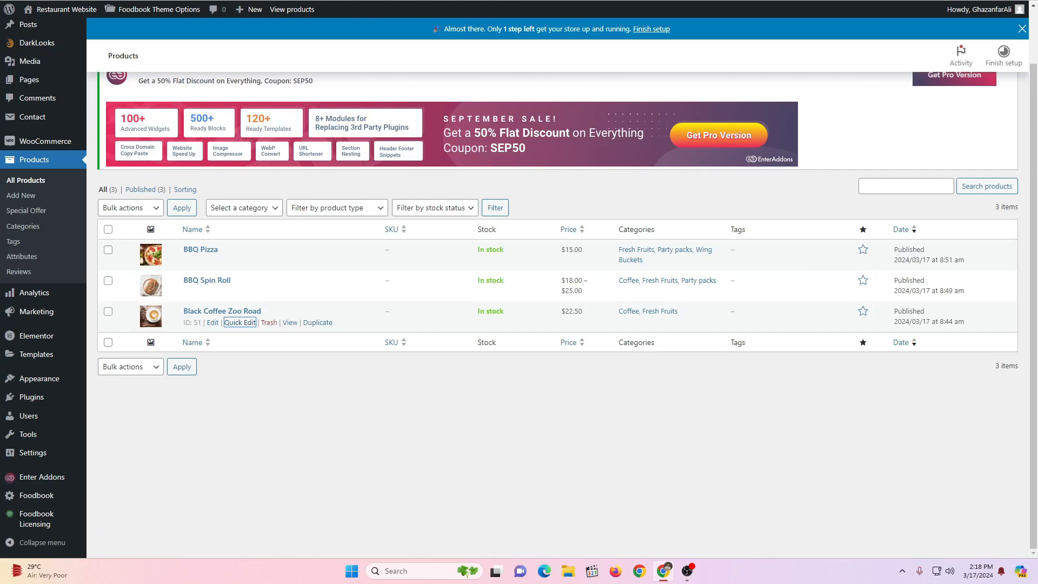
Check the category and special offer filters in the product section of the site's home page.
{"action": "mouse_move", "coordinate": [60, 10]}
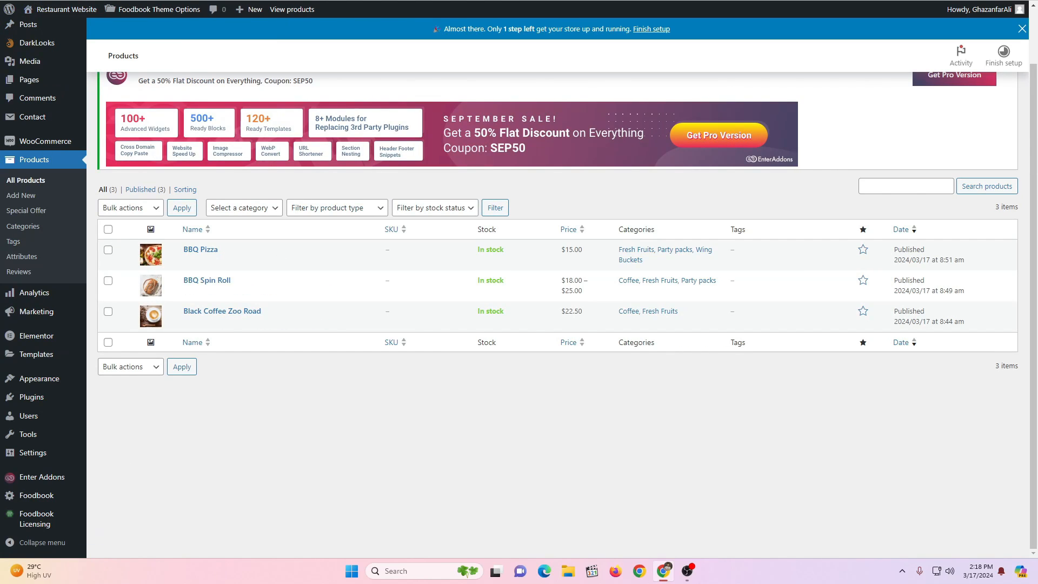
{"action": "scroll", "coordinate": [330, 280], "scroll_direction": "down", "scroll_amount": 12}
{"action": "scroll", "coordinate": [319, 287], "scroll_direction": "down", "scroll_amount": 3}
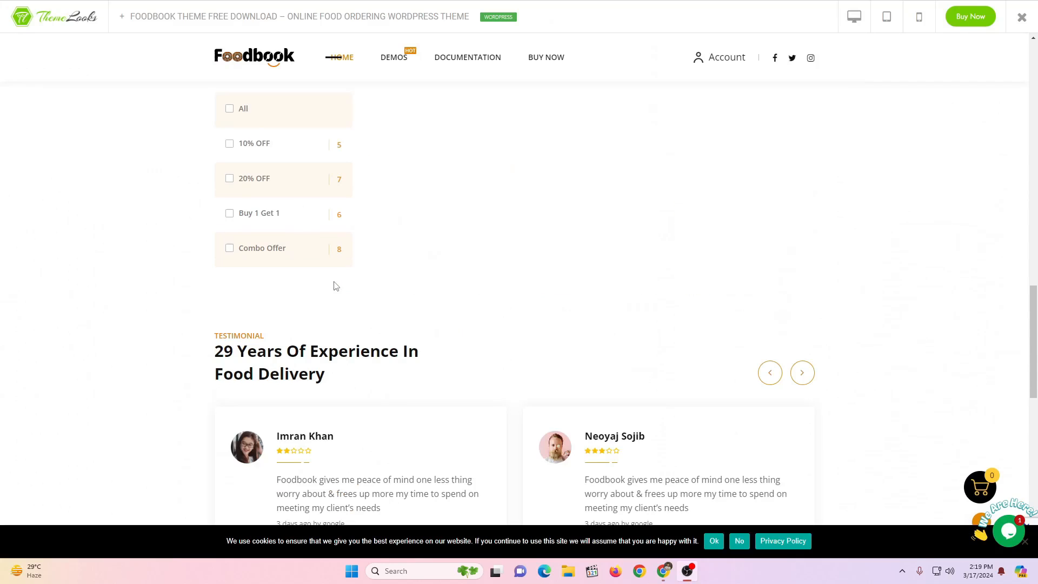
{"action": "scroll", "coordinate": [351, 262], "scroll_direction": "down", "scroll_amount": 2}
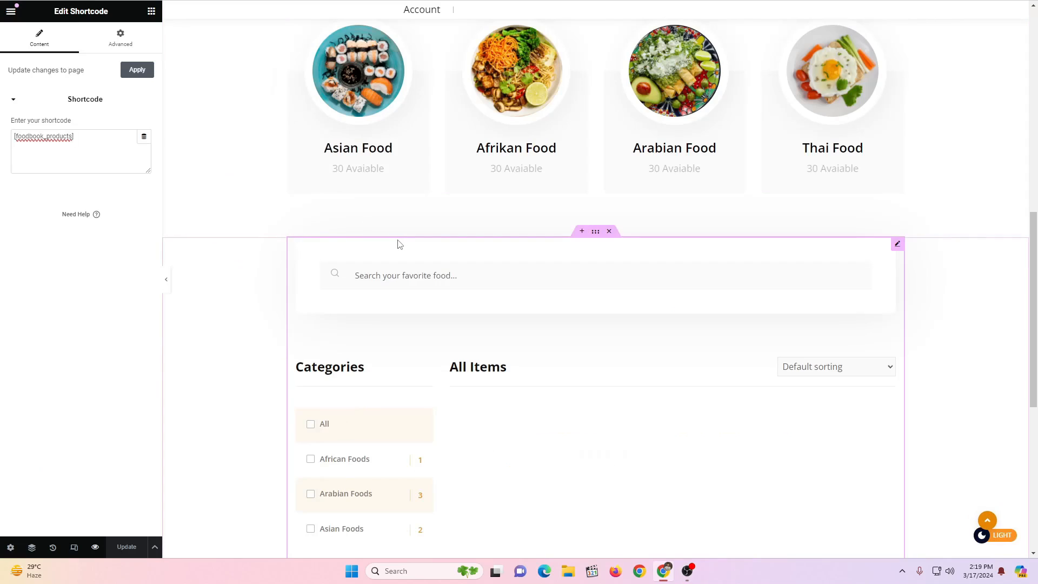
{"action": "scroll", "coordinate": [400, 244], "scroll_direction": "down", "scroll_amount": 6}
{"action": "scroll", "coordinate": [419, 242], "scroll_direction": "down", "scroll_amount": 1}
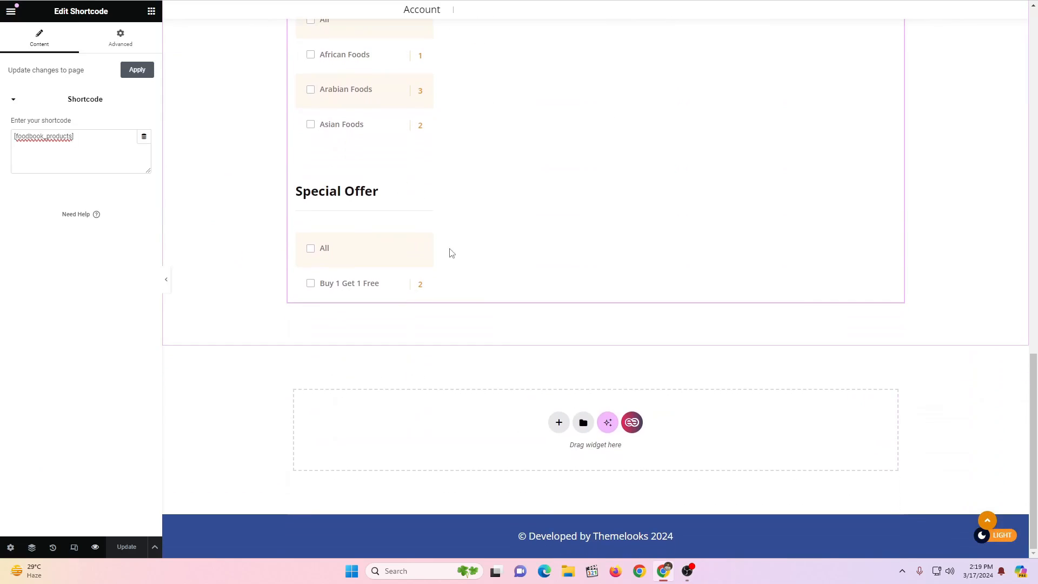
In the Elementor editor, add a single-column container below the product section and place a Section Title widget in it.
{"action": "left_click", "coordinate": [558, 423]}
{"action": "left_click", "coordinate": [557, 466]}
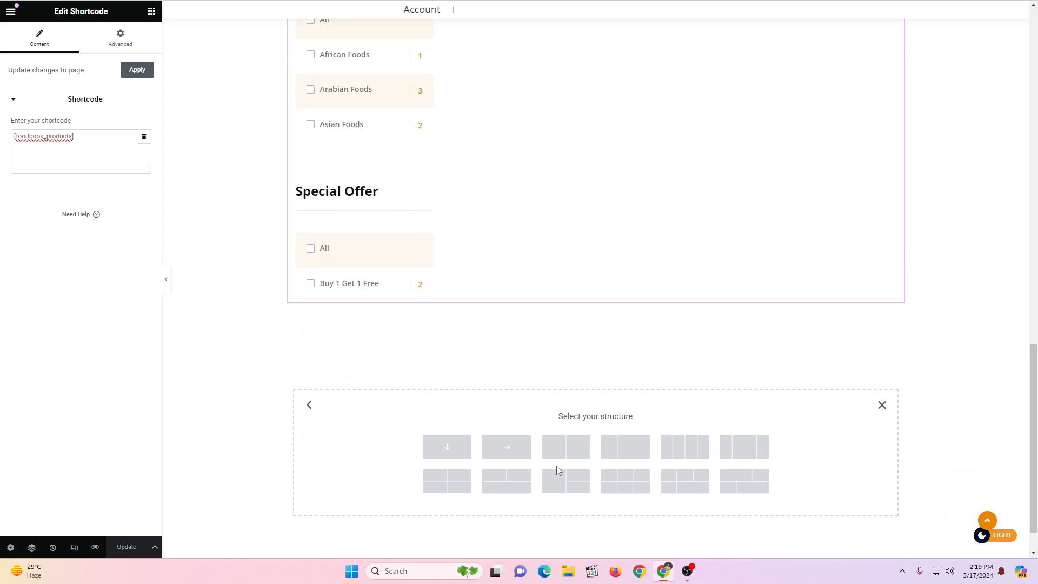
{"action": "left_click", "coordinate": [447, 454]}
{"action": "left_click", "coordinate": [151, 11]}
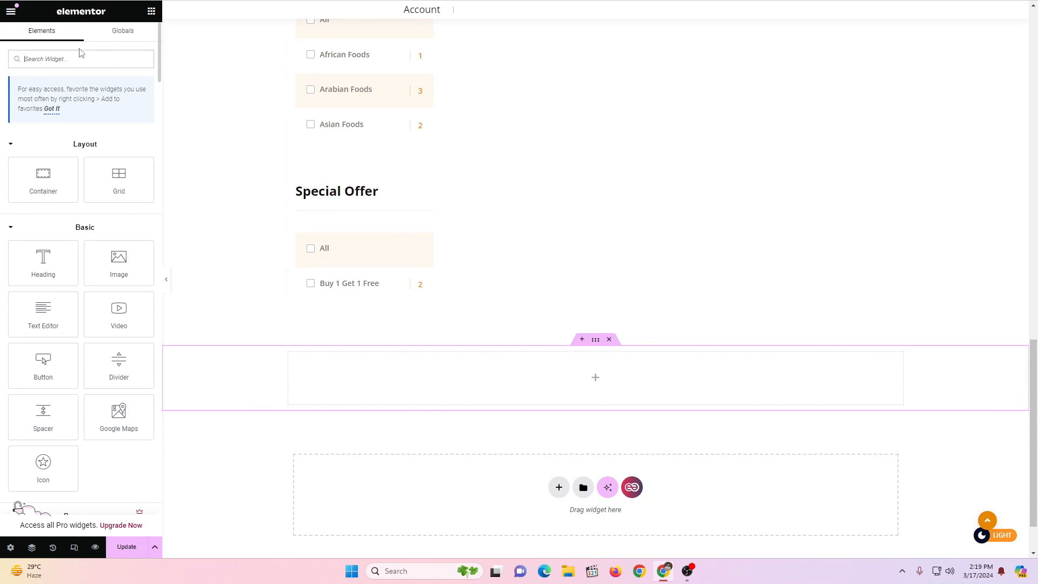
{"action": "left_click", "coordinate": [83, 60]}
{"action": "type", "text": "title"}
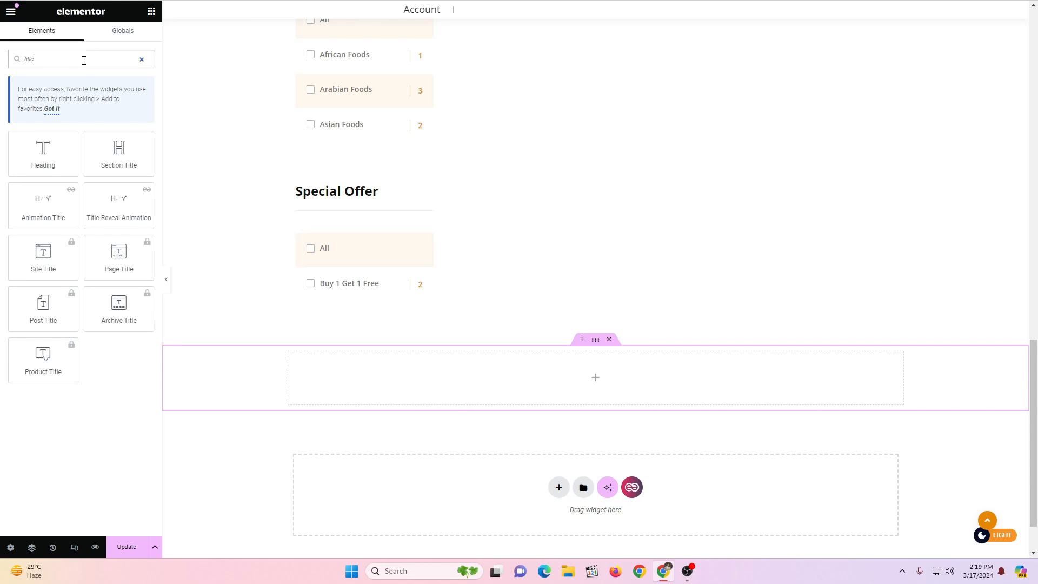
{"action": "left_click_drag", "start_coordinate": [112, 160], "coordinate": [370, 408]}
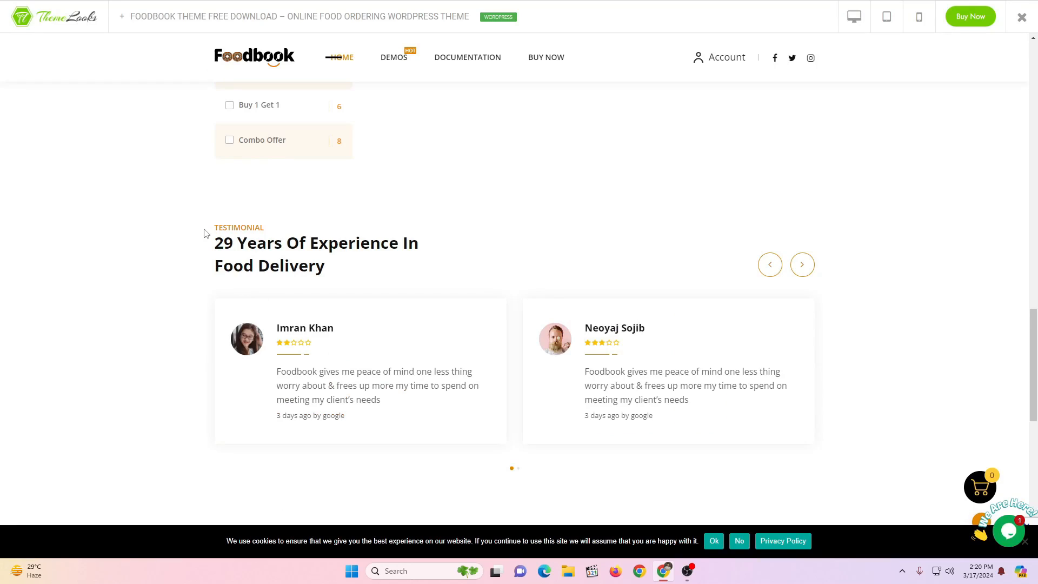
Copy the demo's testimonial heading texts into the widget: title "TESTIMONIAL" and description "29 Years Of Experience In Food Delivery".
{"action": "left_click_drag", "start_coordinate": [205, 233], "coordinate": [263, 229]}
{"action": "key", "text": "ctrl+c"}
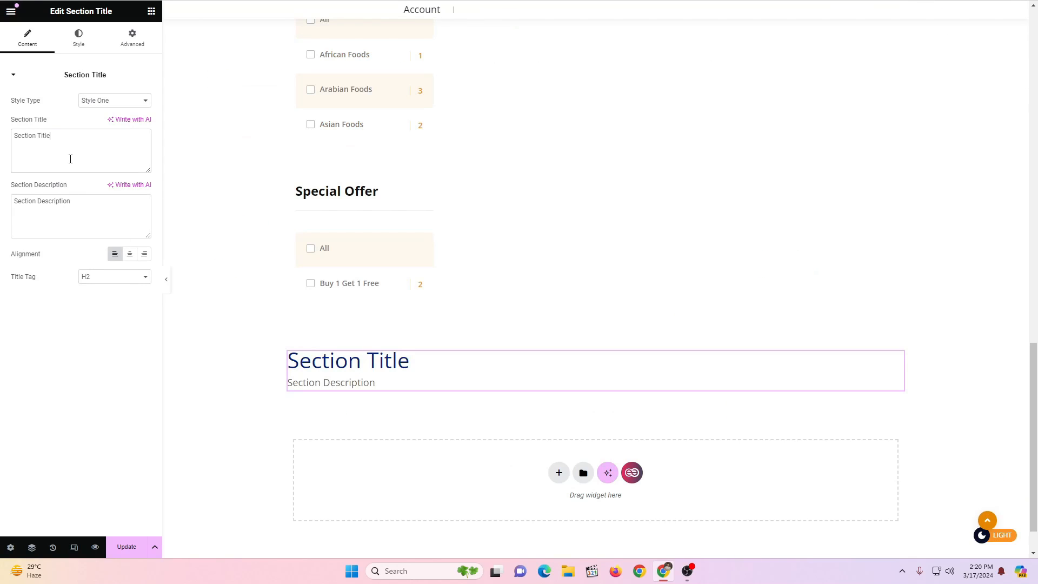
{"action": "left_click", "coordinate": [70, 159]}
{"action": "key", "text": "ctrl+v"}
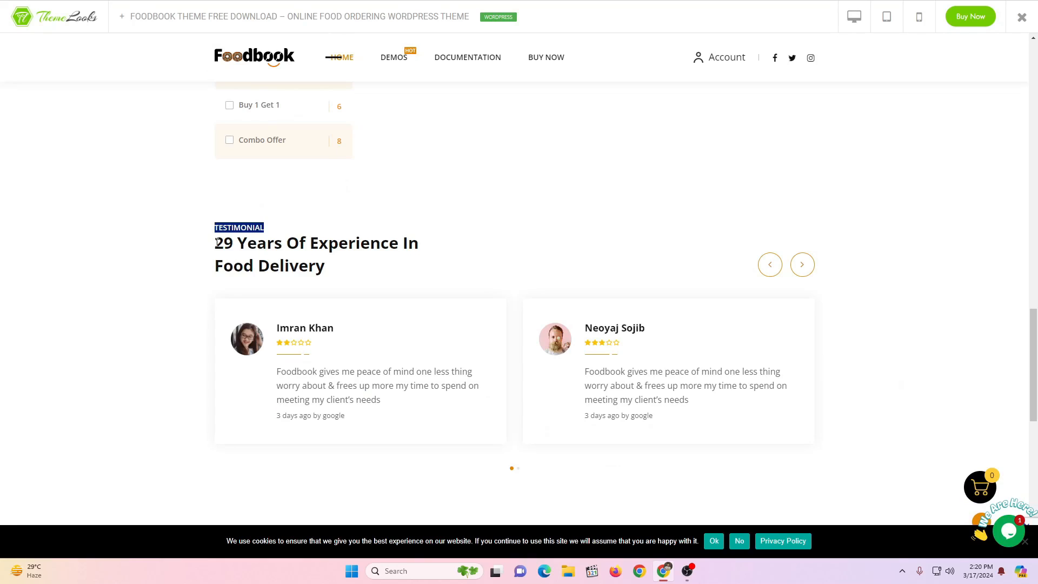
{"action": "left_click_drag", "start_coordinate": [216, 243], "coordinate": [351, 269]}
{"action": "key", "text": "ctrl+c"}
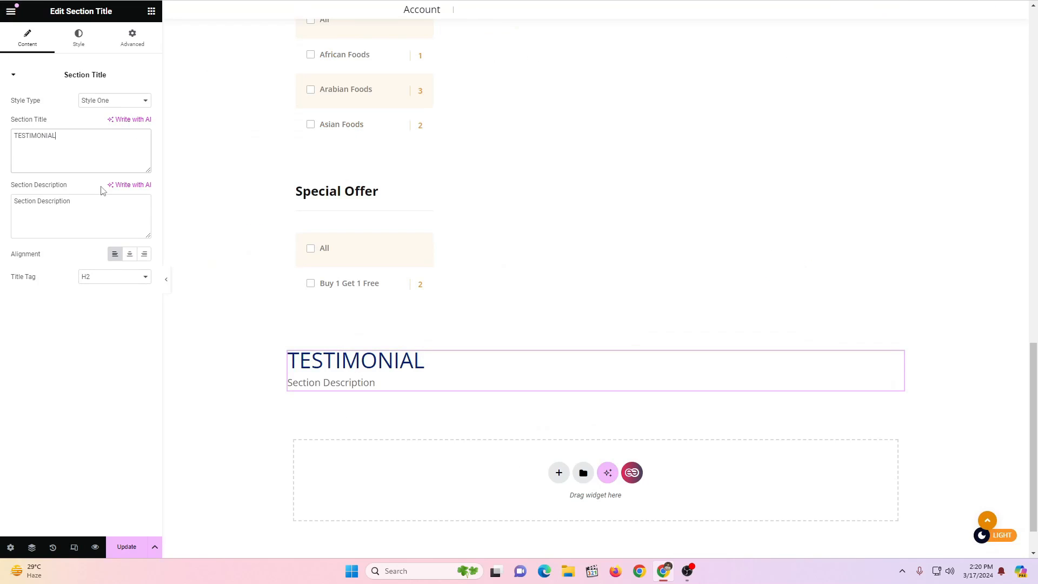
{"action": "left_click", "coordinate": [64, 213]}
{"action": "key", "text": "ctrl+v"}
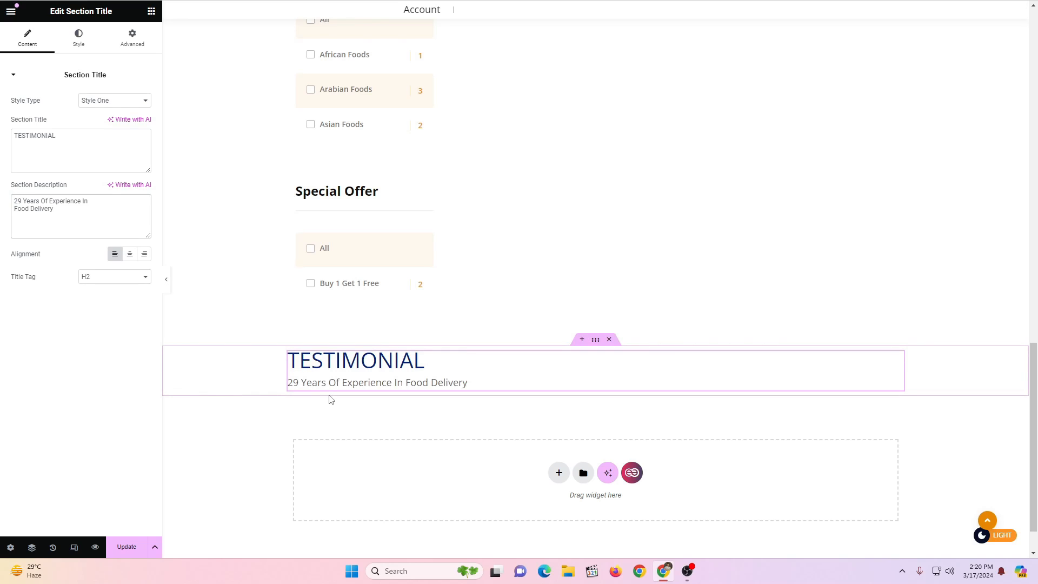
Try Style Two for the section title and switch it back to Style One.
{"action": "left_click", "coordinate": [105, 102]}
{"action": "left_click", "coordinate": [105, 116]}
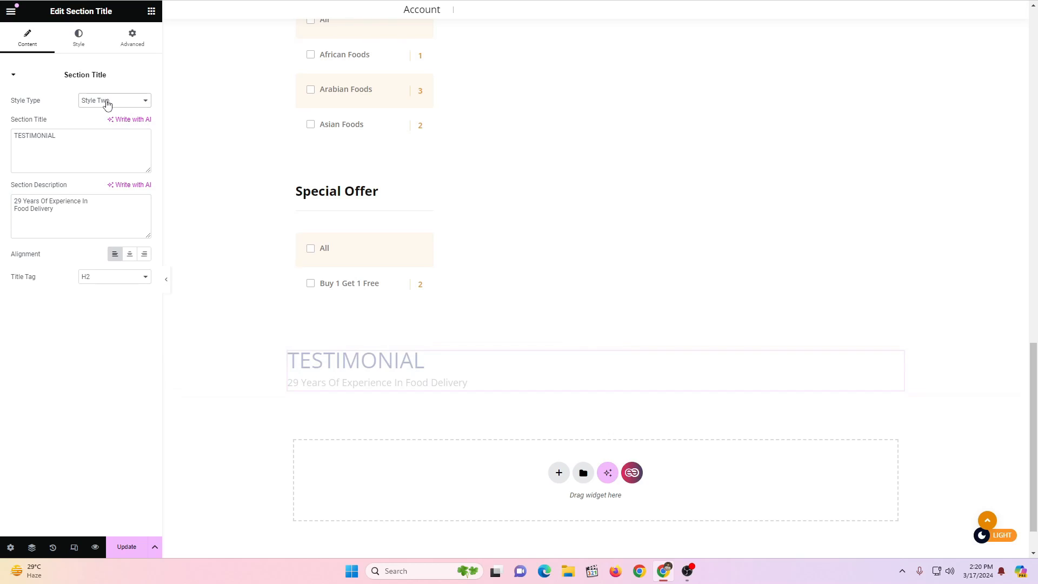
{"action": "left_click", "coordinate": [106, 104]}
{"action": "left_click", "coordinate": [109, 115]}
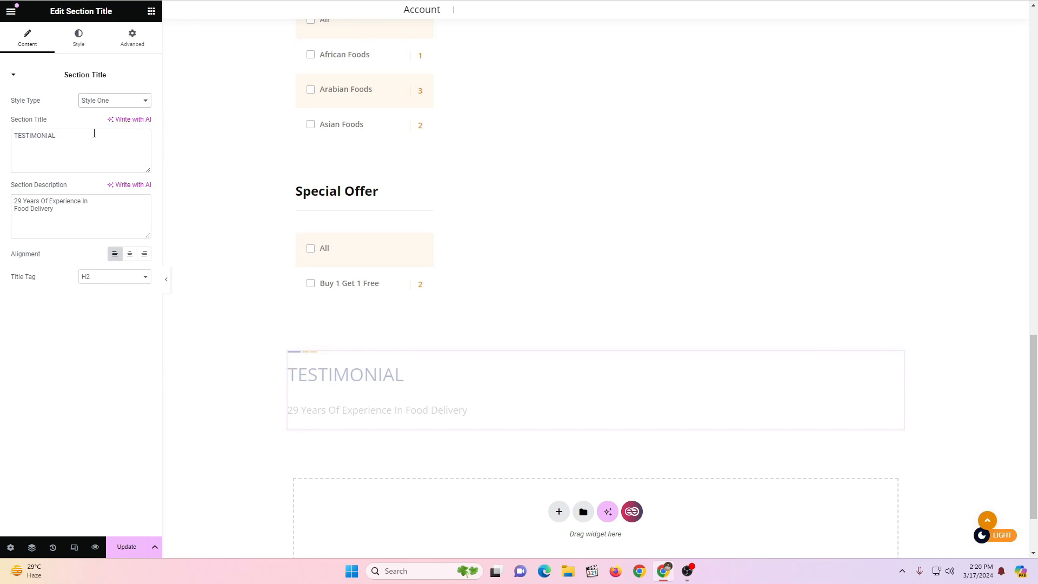
Copy the demo testimonial title's colour #E58701 from its CSS and apply it as the section title's Title Color.
{"action": "left_click", "coordinate": [73, 41]}
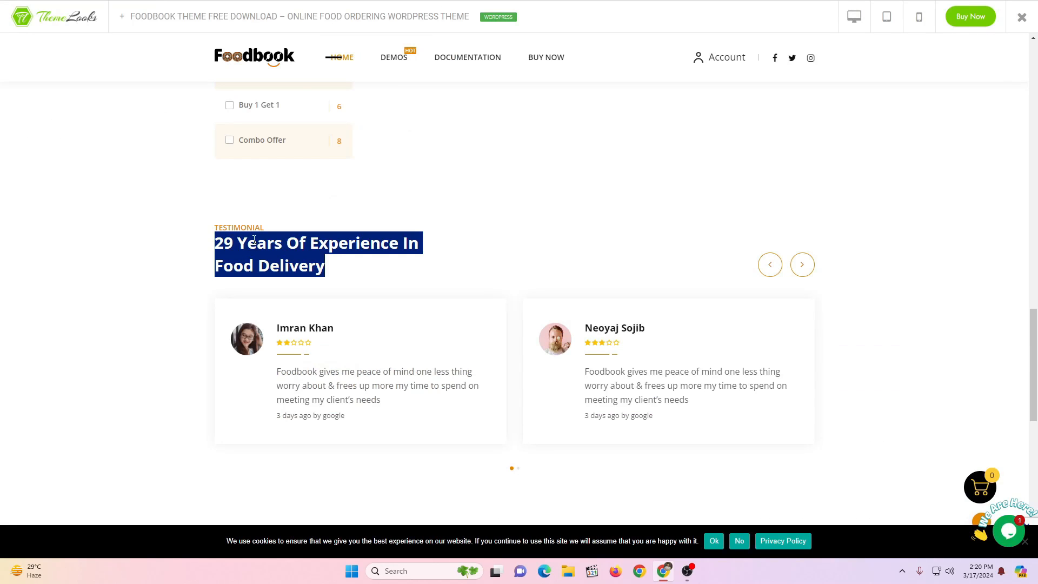
{"action": "left_click", "coordinate": [212, 236]}
{"action": "left_click_drag", "start_coordinate": [214, 230], "coordinate": [264, 229]}
{"action": "left_click", "coordinate": [200, 234]}
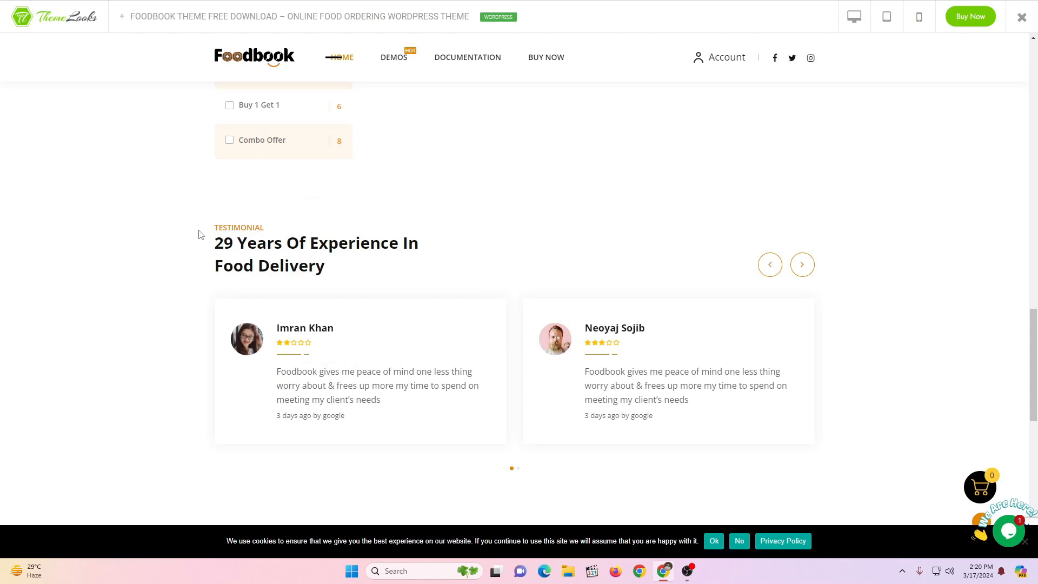
{"action": "right_click", "coordinate": [247, 228]}
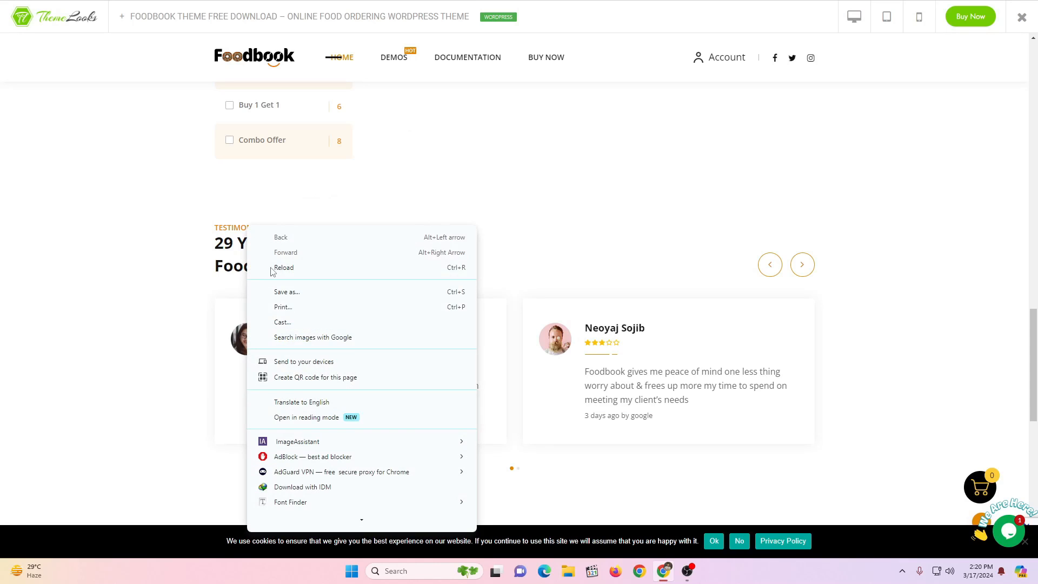
{"action": "left_click", "coordinate": [327, 522]}
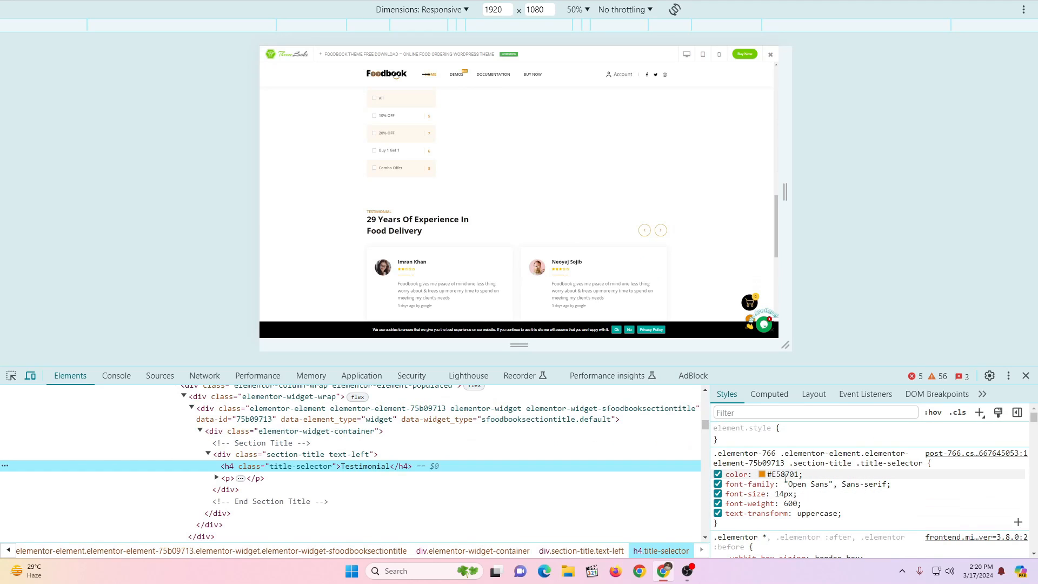
{"action": "left_click", "coordinate": [785, 474]}
{"action": "key", "text": "ctrl+c"}
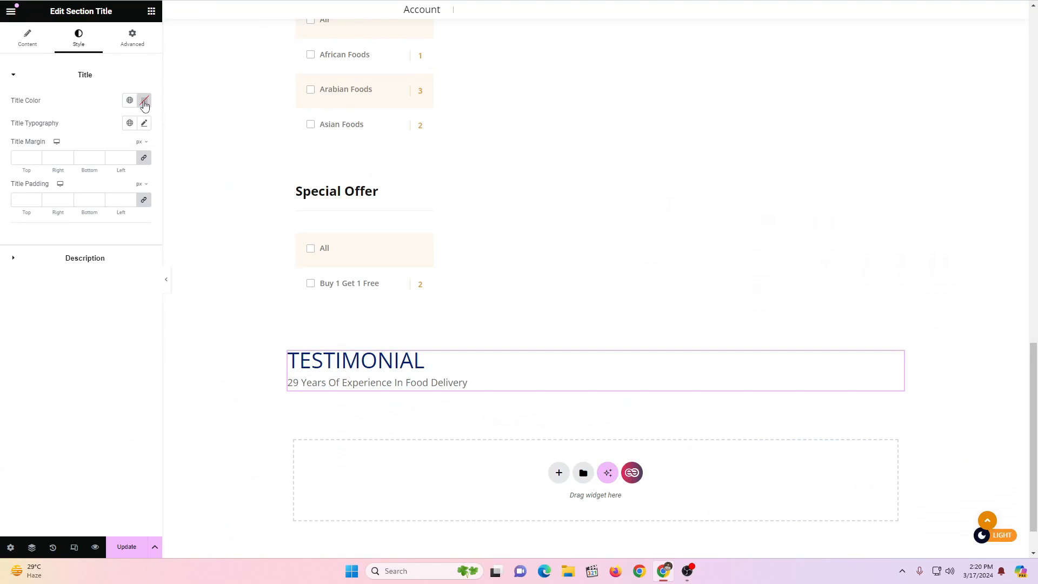
{"action": "left_click", "coordinate": [144, 102]}
{"action": "key", "text": "ctrl+v"}
{"action": "left_click", "coordinate": [114, 346]}
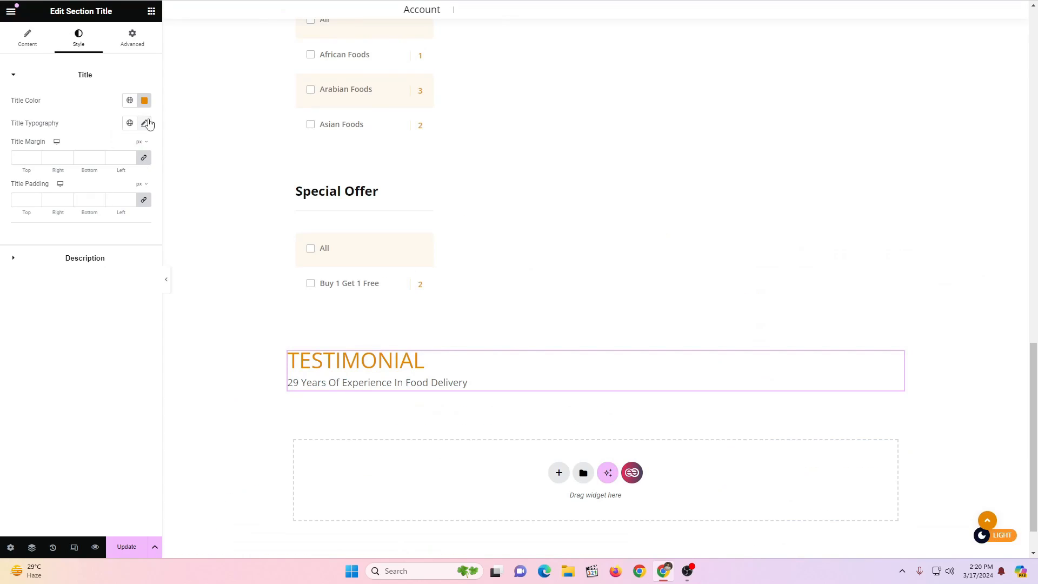
Set the TESTIMONIAL title's font size near the demo's 14 px, raise it by two increments, and open the description's style settings.
{"action": "left_click", "coordinate": [144, 124]}
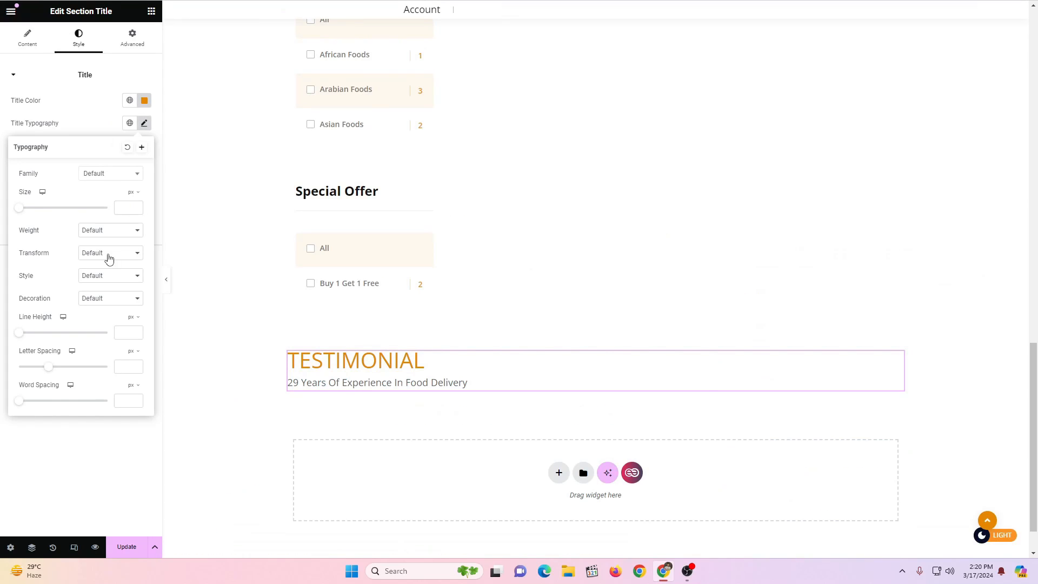
{"action": "left_click", "coordinate": [124, 205]}
{"action": "type", "text": "12"}
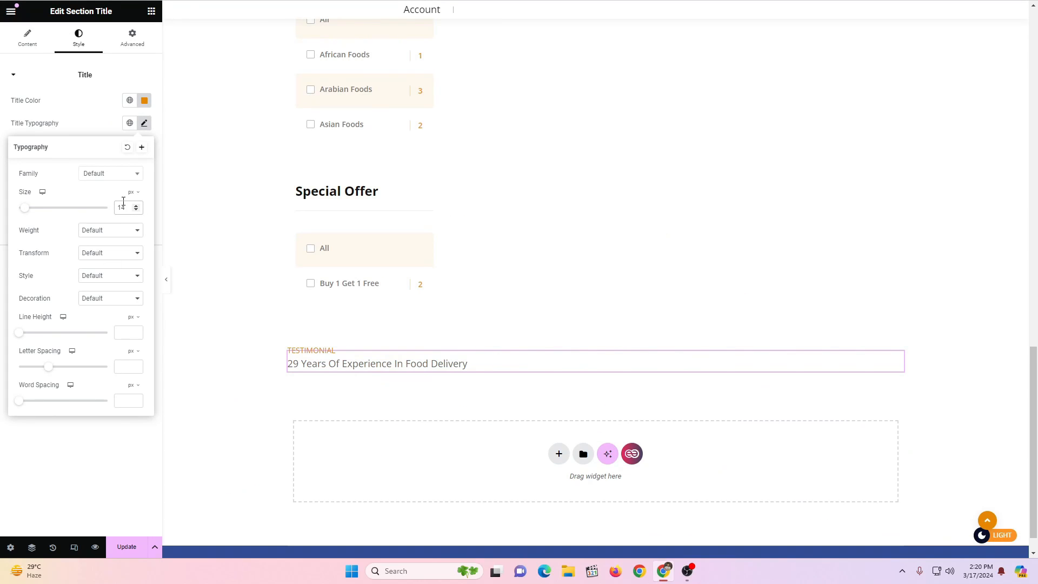
{"action": "left_click", "coordinate": [137, 205]}
{"action": "left_click", "coordinate": [136, 204]}
{"action": "left_click", "coordinate": [75, 117]}
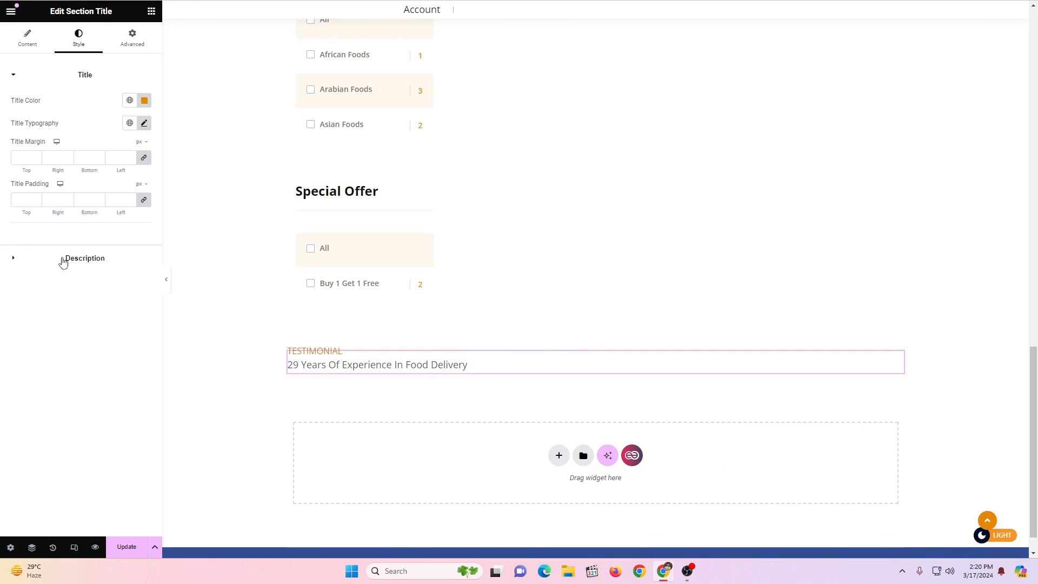
{"action": "left_click", "coordinate": [76, 259]}
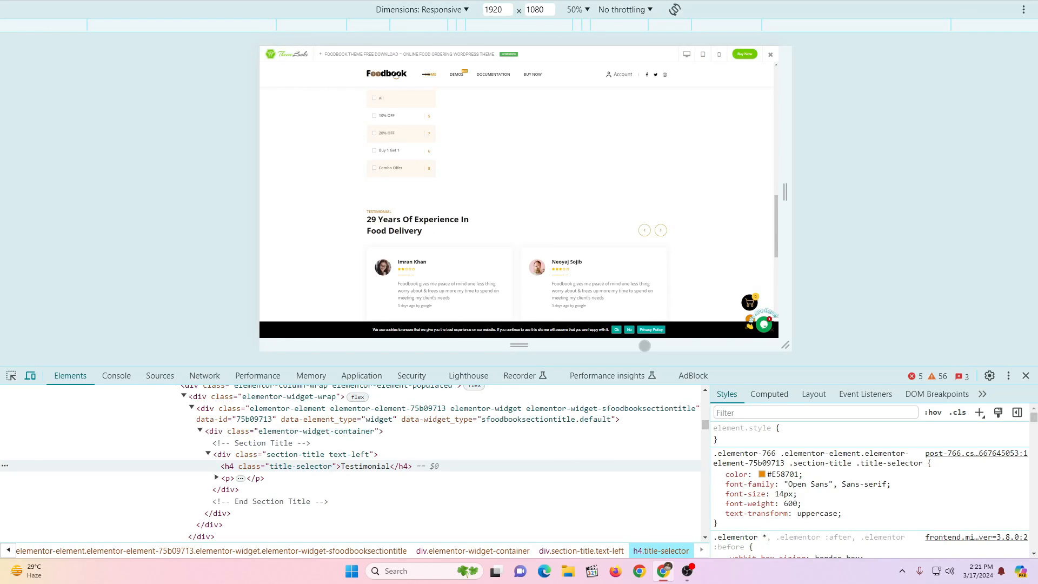
{"action": "left_click", "coordinate": [11, 376]}
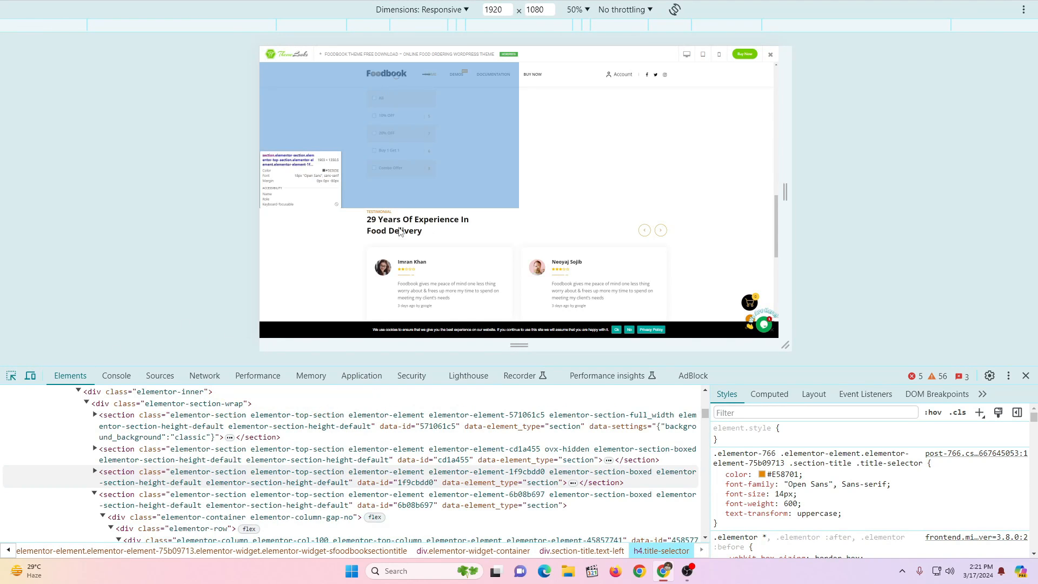
{"action": "left_click", "coordinate": [407, 227]}
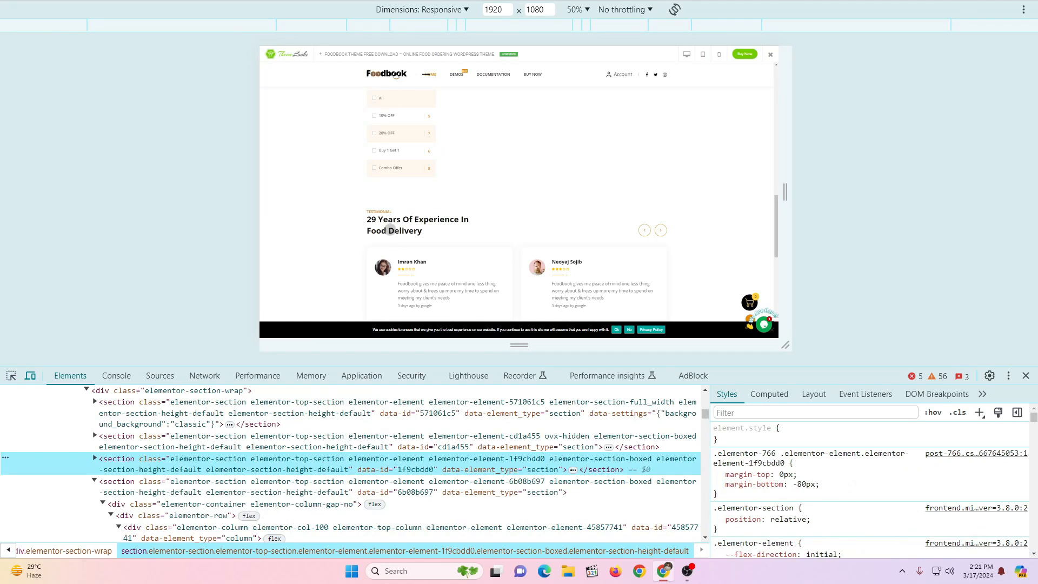
{"action": "scroll", "coordinate": [269, 491], "scroll_direction": "down", "scroll_amount": 3}
{"action": "scroll", "coordinate": [269, 491], "scroll_direction": "down", "scroll_amount": 10}
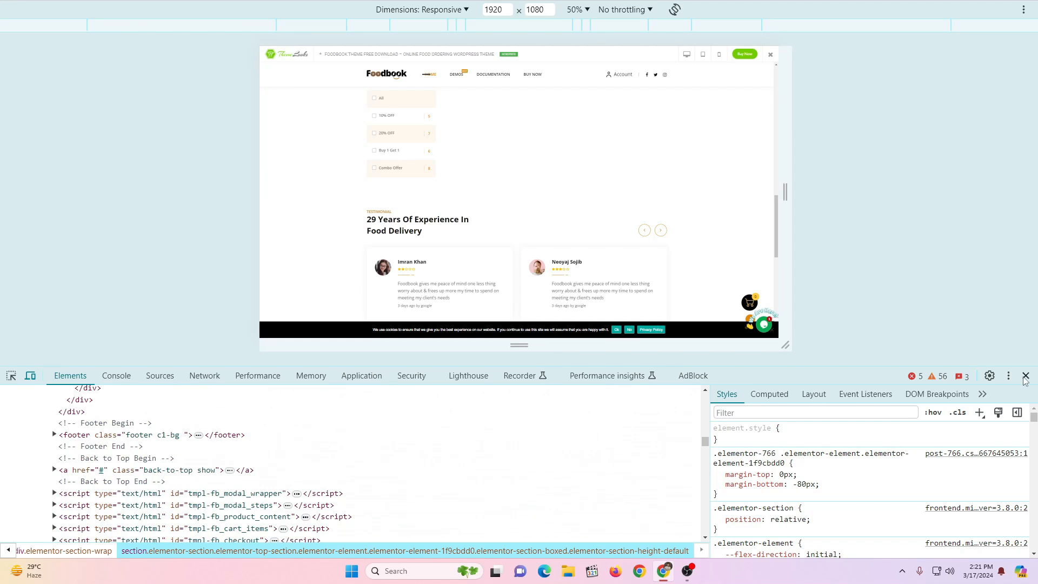
{"action": "left_click", "coordinate": [1025, 376]}
Copy the demo heading "29 Years Of Experience In Food Delivery" colour #111111 from its CSS and apply it as the Description Color.
{"action": "right_click", "coordinate": [239, 352]}
{"action": "left_click", "coordinate": [285, 349]}
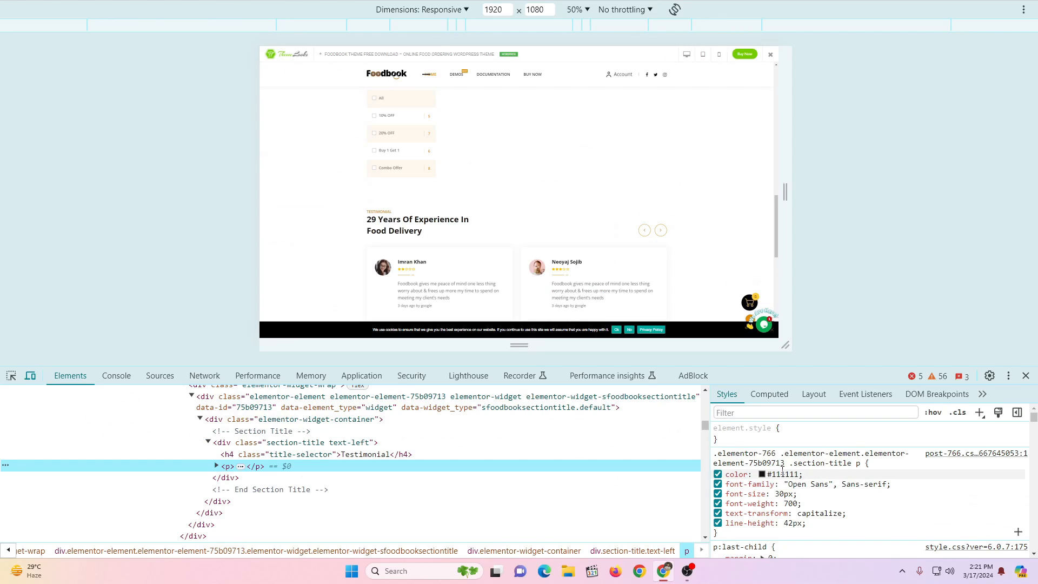
{"action": "left_click", "coordinate": [773, 474]}
{"action": "key", "text": "ctrl+c"}
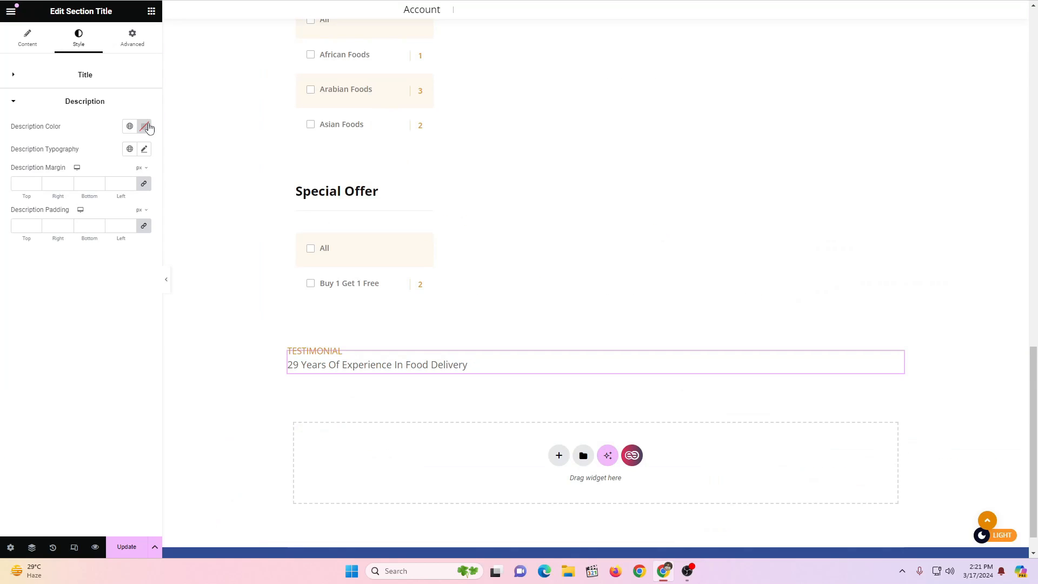
{"action": "left_click", "coordinate": [149, 129]}
{"action": "key", "text": "ctrl+v"}
{"action": "left_click", "coordinate": [102, 337]}
Set the description's typography to a size of 30 px with a heavier font weight.
{"action": "left_click", "coordinate": [143, 148]}
{"action": "type", "text": "30"}
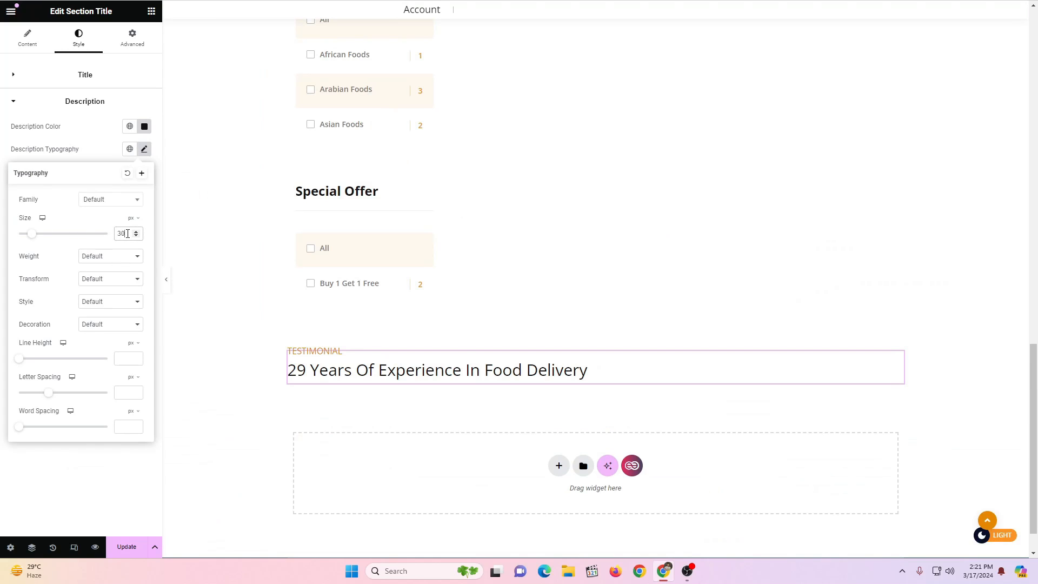
{"action": "left_click", "coordinate": [125, 260]}
{"action": "left_click", "coordinate": [116, 310]}
{"action": "left_click", "coordinate": [79, 474]}
Check the demo heading's line break and insert a <br> tag after "29 Years Of Experience In" in the section description.
{"action": "key", "text": "ctrl+Tab"}
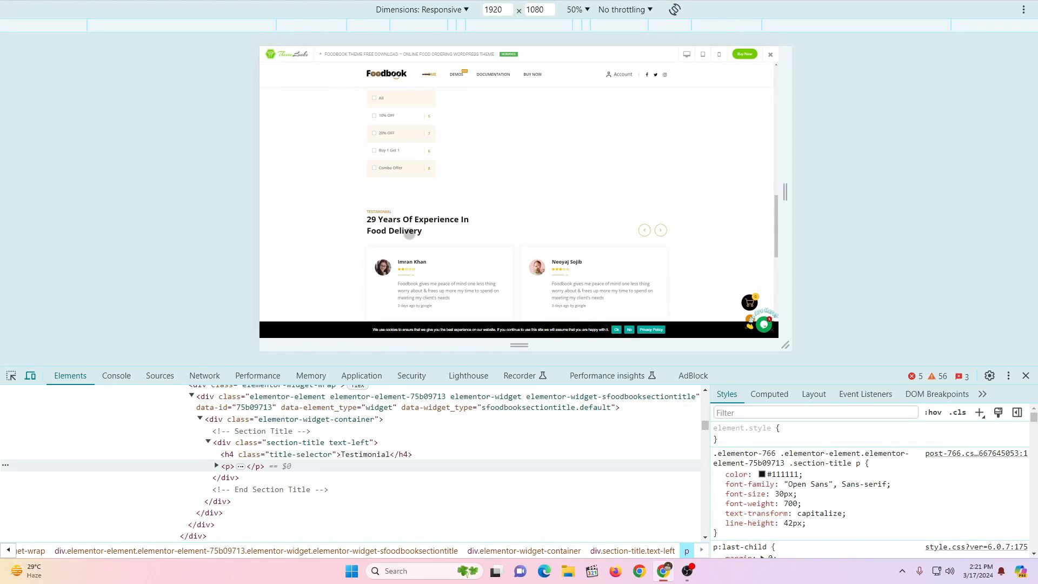
{"action": "left_click", "coordinate": [1025, 375]}
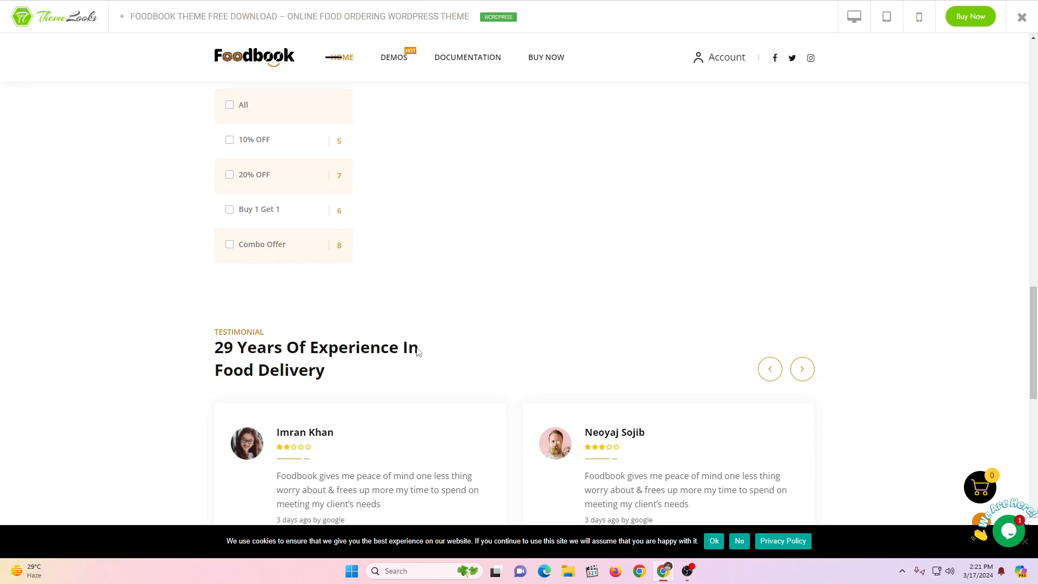
{"action": "key", "text": "ctrl+Tab"}
{"action": "left_click", "coordinate": [27, 38]}
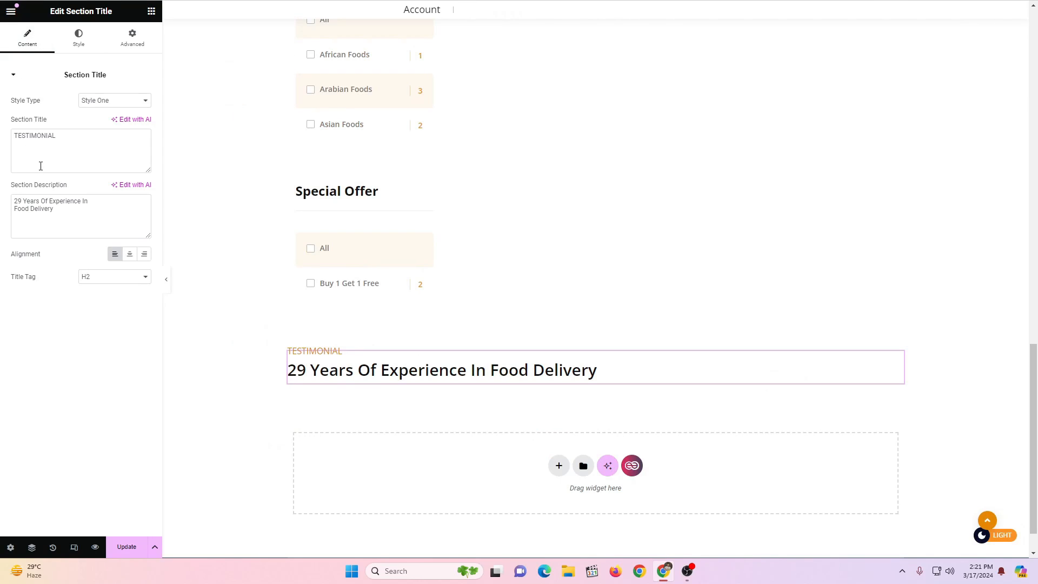
{"action": "left_click", "coordinate": [97, 200]}
{"action": "type", "text": "<>"}
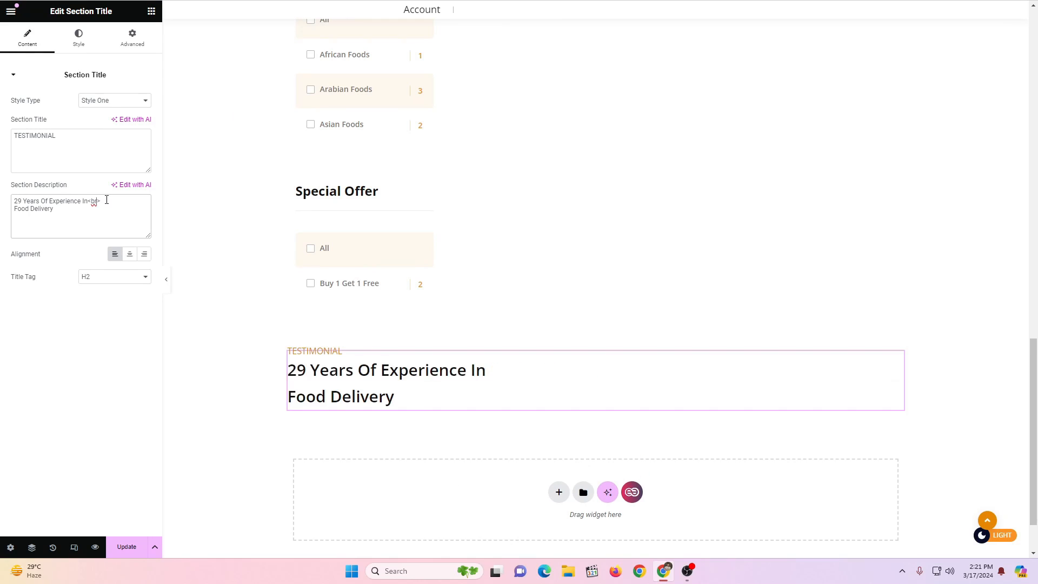
Set the description's font weight to 700 (Bold) and its line height to 1.3 em.
{"action": "left_click", "coordinate": [69, 50]}
{"action": "left_click", "coordinate": [77, 255]}
{"action": "left_click", "coordinate": [144, 149]}
{"action": "left_click", "coordinate": [103, 257]}
{"action": "left_click", "coordinate": [108, 319]}
{"action": "left_click", "coordinate": [131, 342]}
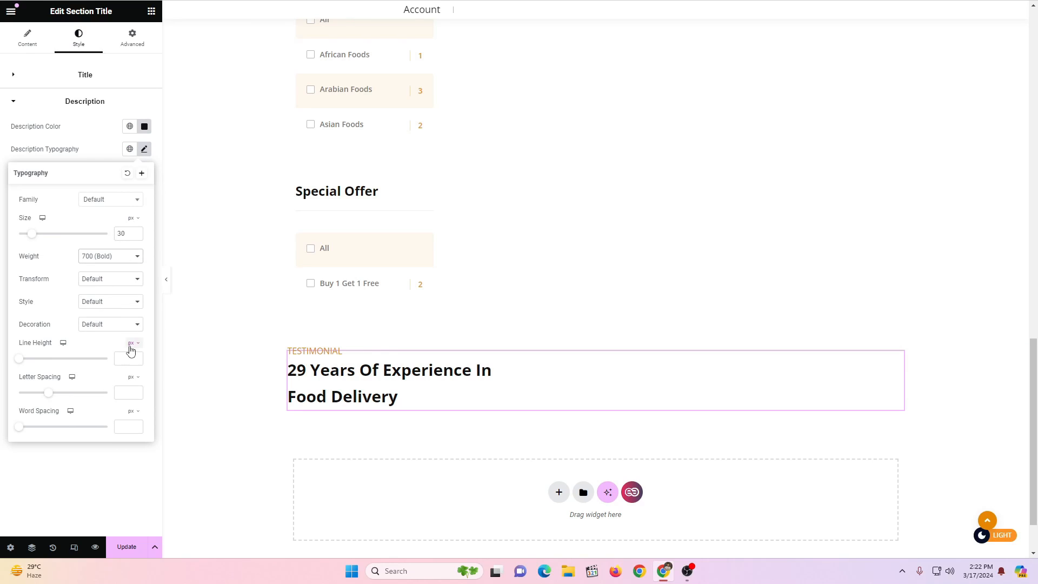
{"action": "left_click", "coordinate": [125, 360]}
{"action": "left_click", "coordinate": [124, 359]}
{"action": "type", "text": "1.3"}
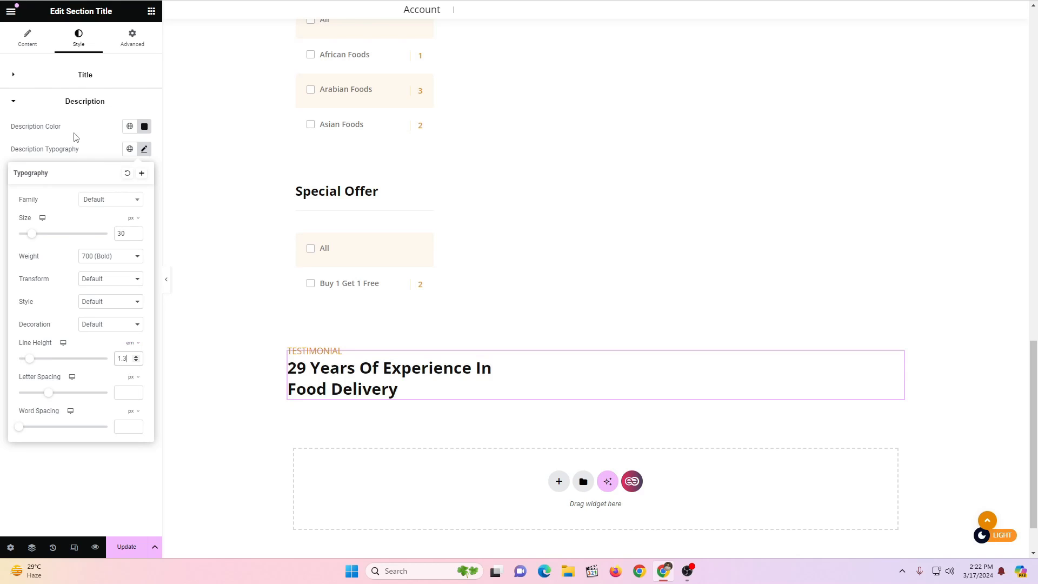
{"action": "left_click", "coordinate": [83, 75]}
Unlink the padding values in the section title widget's advanced layout settings.
{"action": "left_click", "coordinate": [132, 38]}
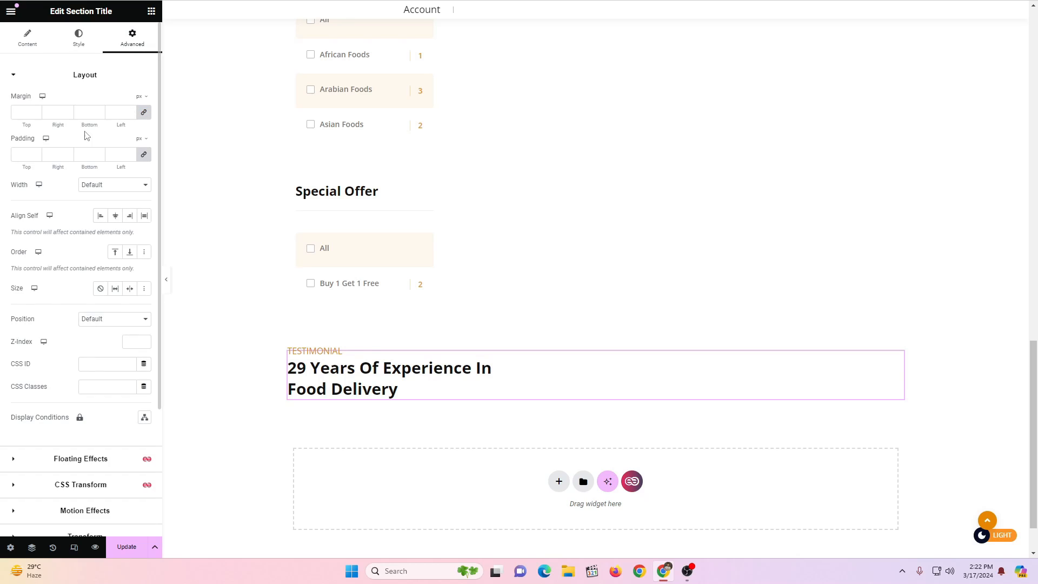
{"action": "left_click", "coordinate": [143, 154]}
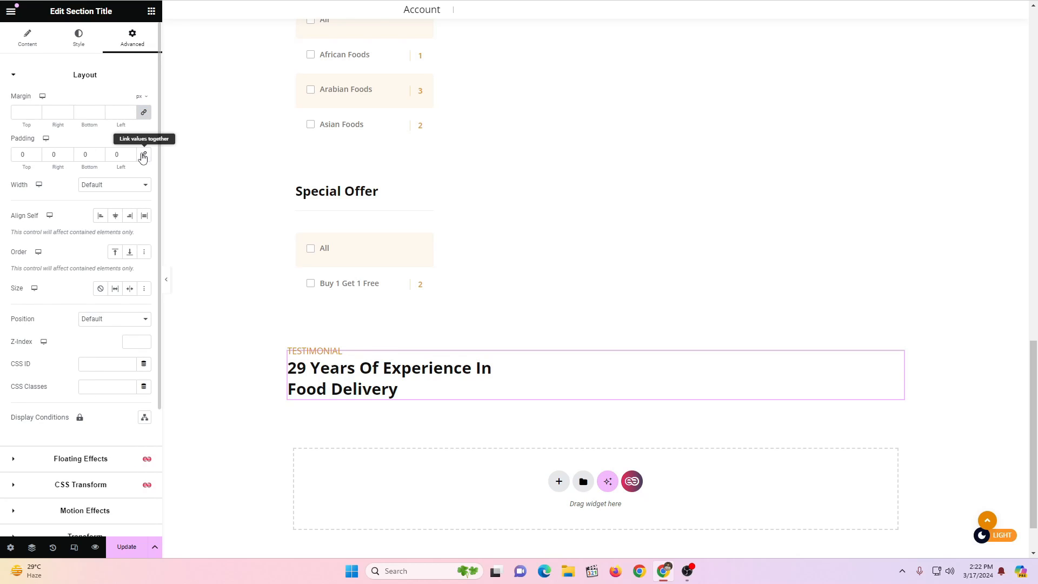
{"action": "scroll", "coordinate": [379, 199], "scroll_direction": "down", "scroll_amount": 1}
Check the demo's testimonial cards and try a Testimonial Carousel widget below the section title, showing 2 items.
{"action": "key", "text": "ctrl+Tab"}
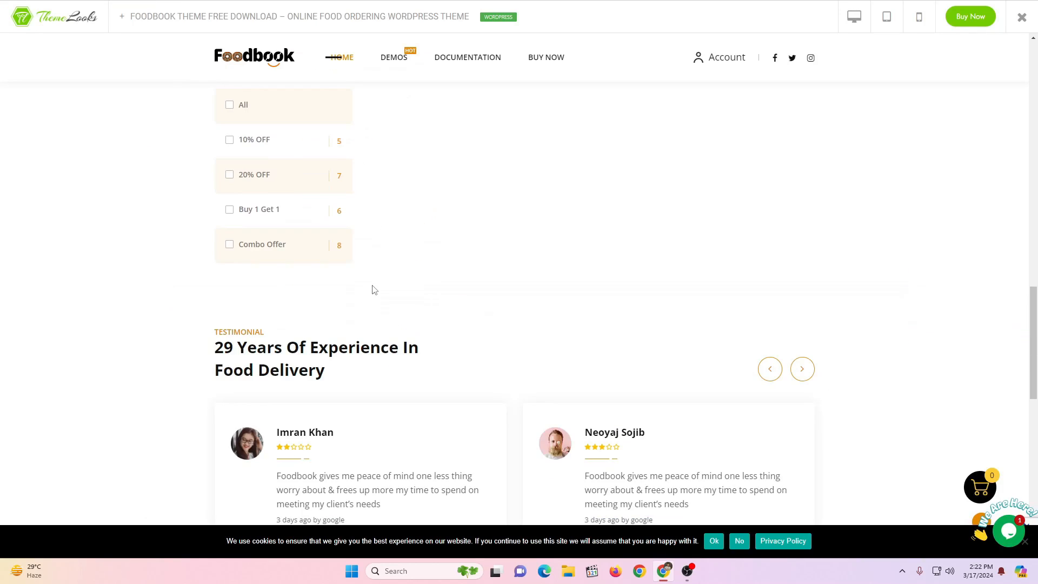
{"action": "scroll", "coordinate": [369, 287], "scroll_direction": "down", "scroll_amount": 7}
{"action": "scroll", "coordinate": [346, 288], "scroll_direction": "up", "scroll_amount": 4}
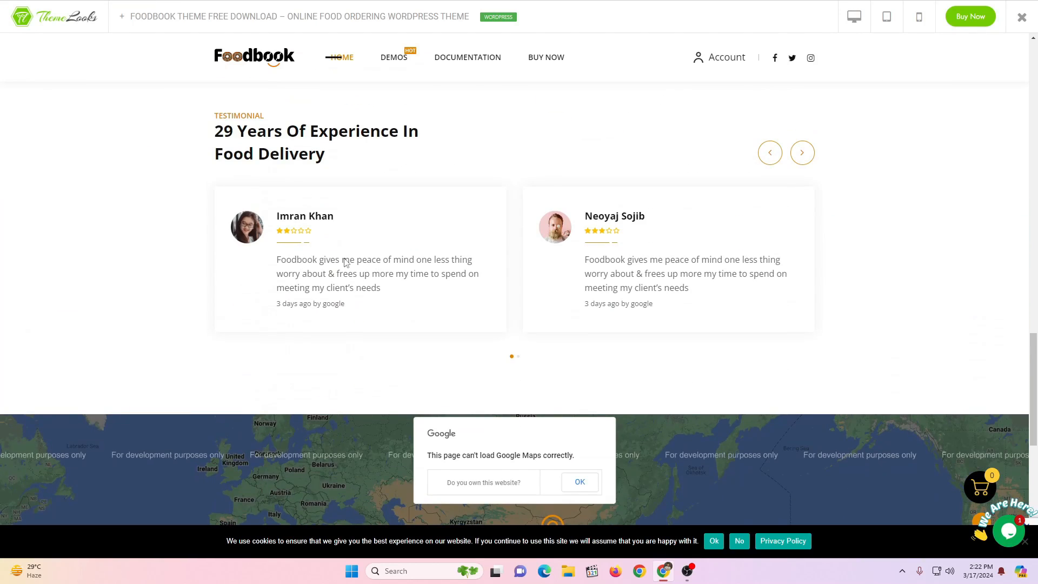
{"action": "key", "text": "ctrl+shift+Tab"}
{"action": "left_click", "coordinate": [151, 11]}
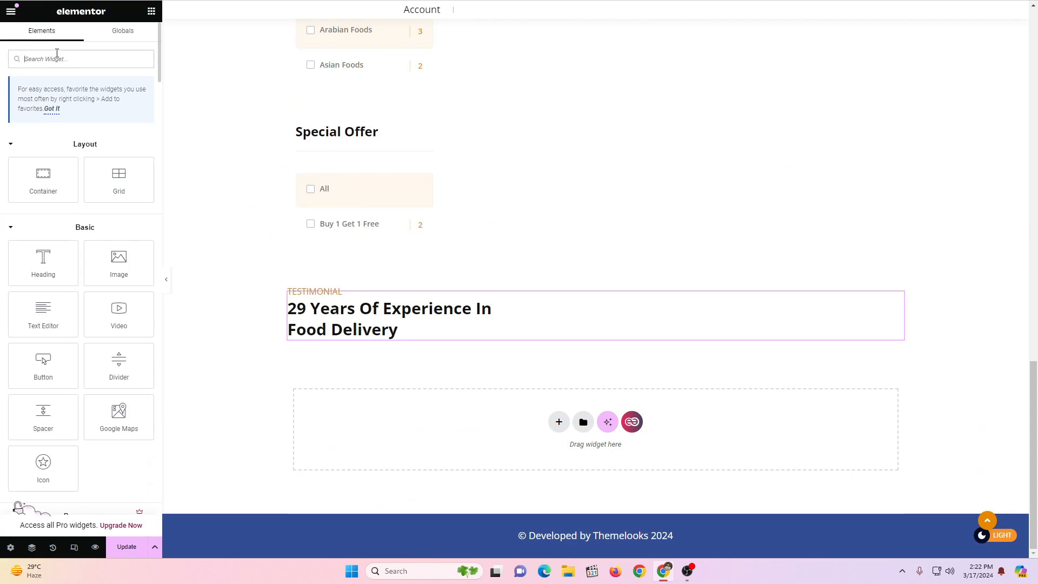
{"action": "type", "text": "test"}
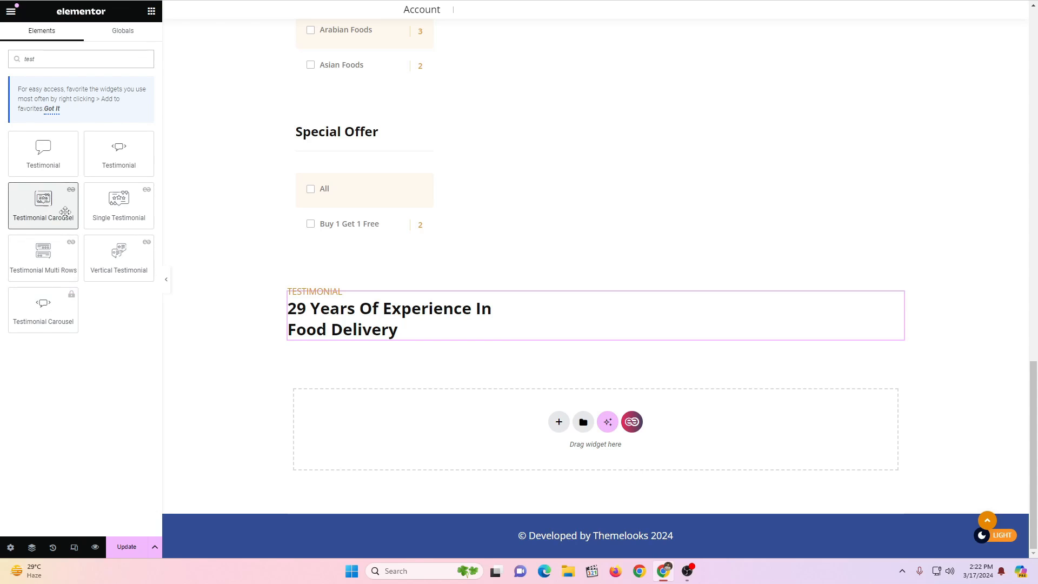
{"action": "left_click_drag", "start_coordinate": [43, 206], "coordinate": [386, 340]}
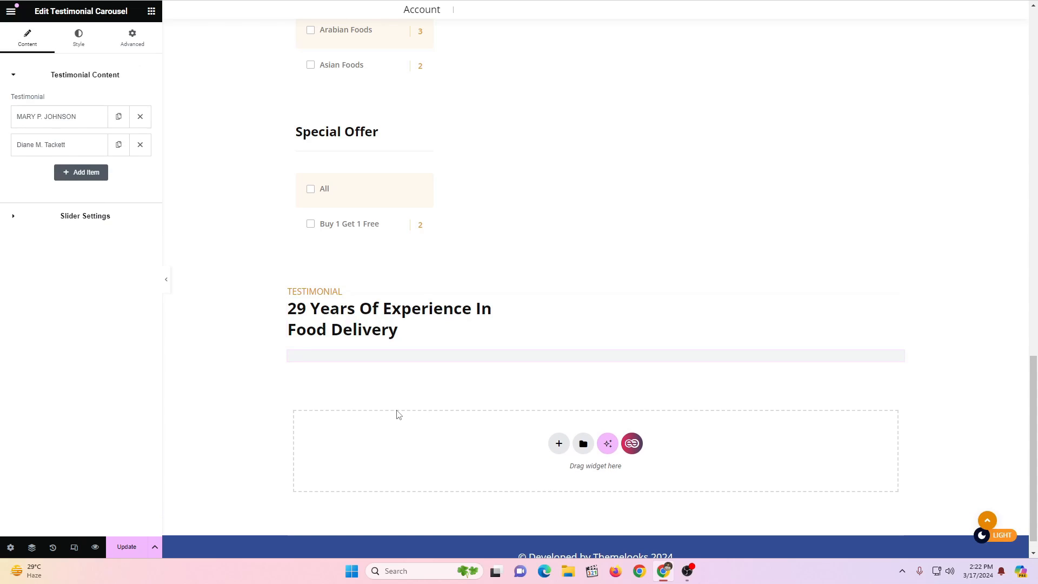
{"action": "left_click", "coordinate": [90, 227]}
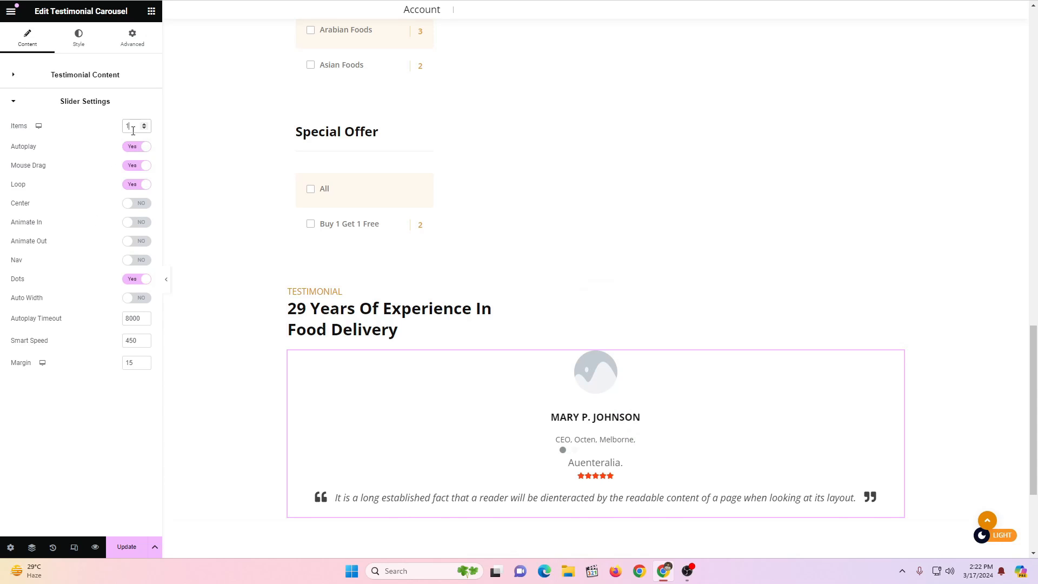
{"action": "type", "text": "2"}
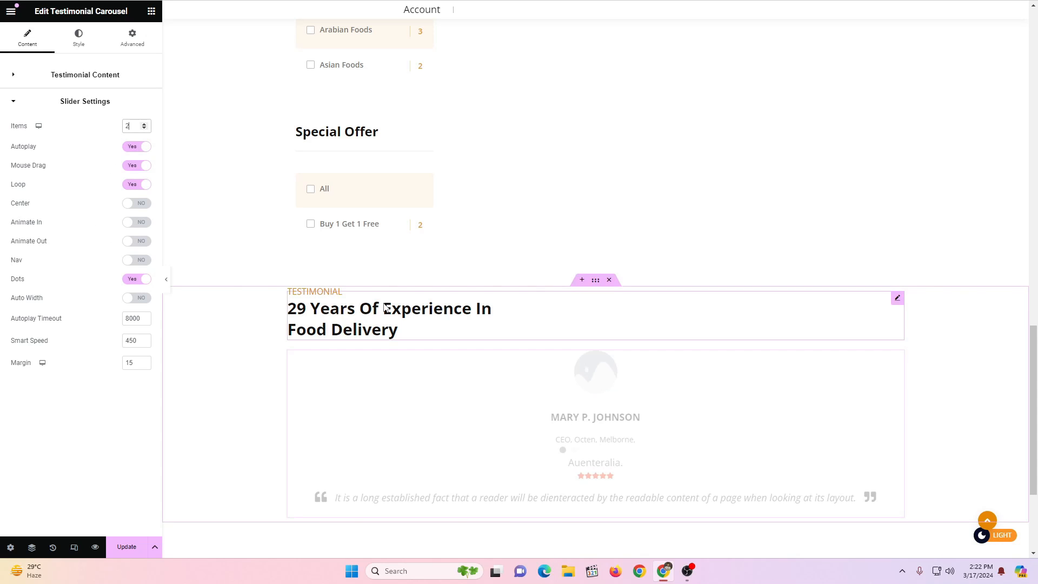
{"action": "scroll", "coordinate": [361, 298], "scroll_direction": "down", "scroll_amount": 3}
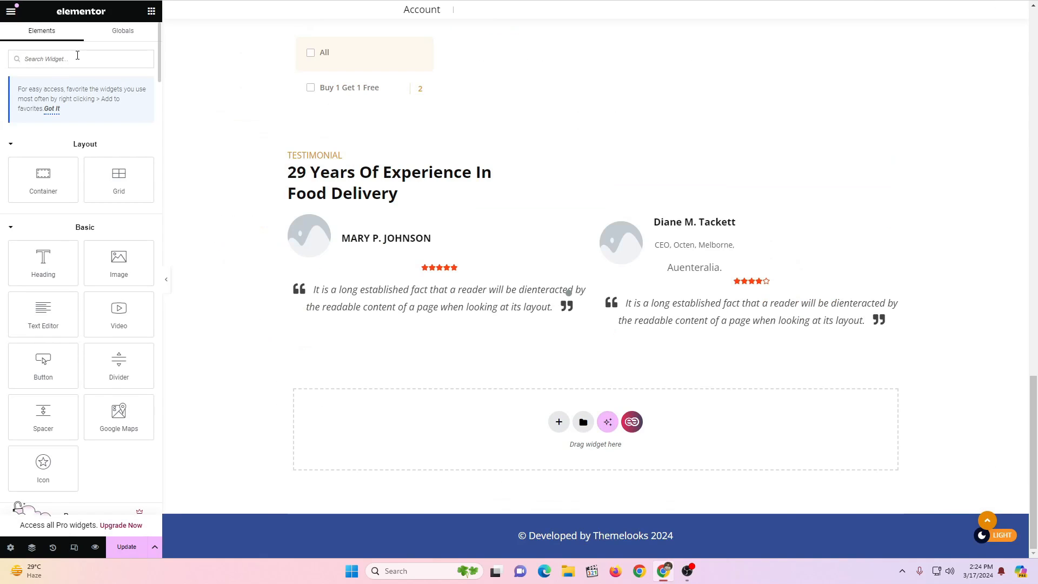
Add the theme's Testimonial slider widget below the Testimonial Carousel and delete the carousel.
{"action": "type", "text": "test"}
{"action": "left_click_drag", "start_coordinate": [119, 154], "coordinate": [406, 318]}
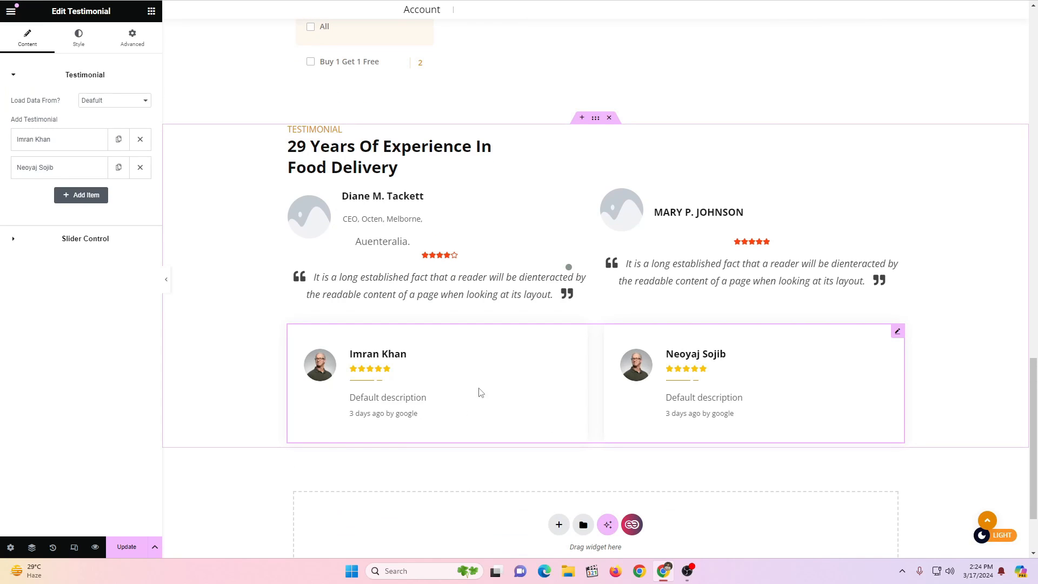
{"action": "right_click", "coordinate": [336, 289]}
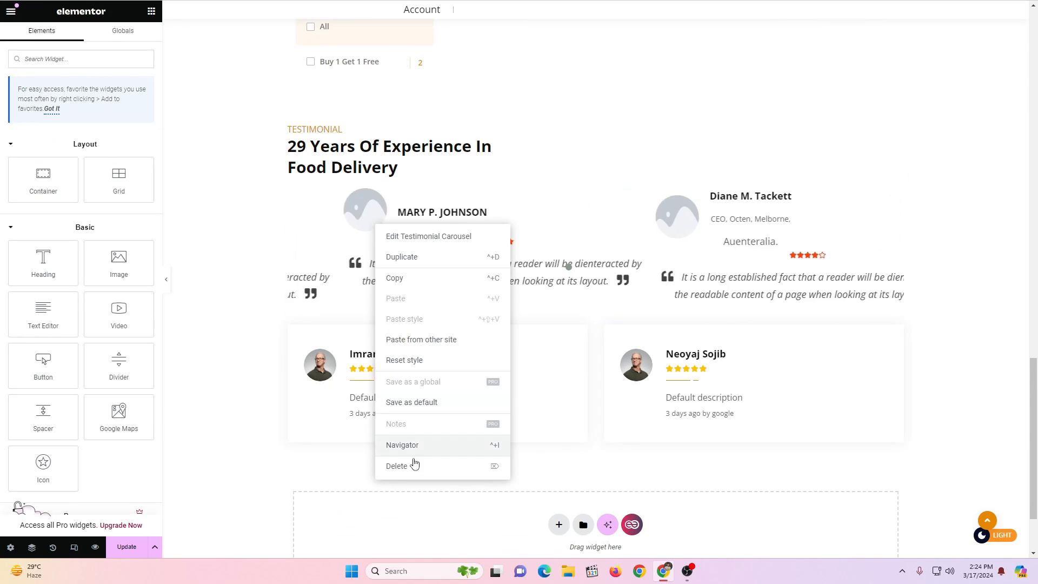
{"action": "left_click", "coordinate": [413, 465]}
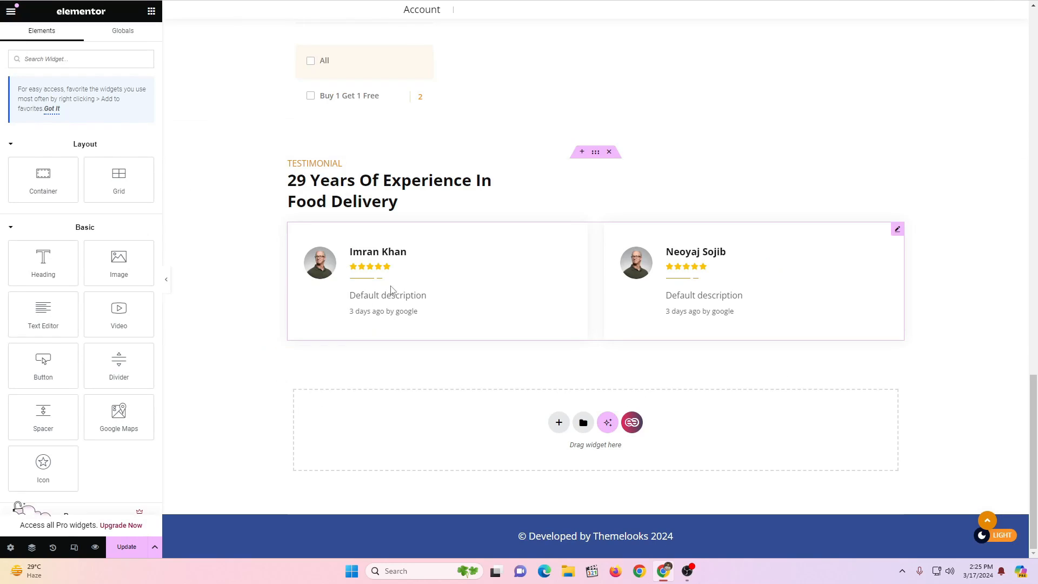
Replace the first testimonial's person image with the bearded man's portrait from the media library.
{"action": "left_click", "coordinate": [365, 265]}
{"action": "left_click", "coordinate": [72, 139]}
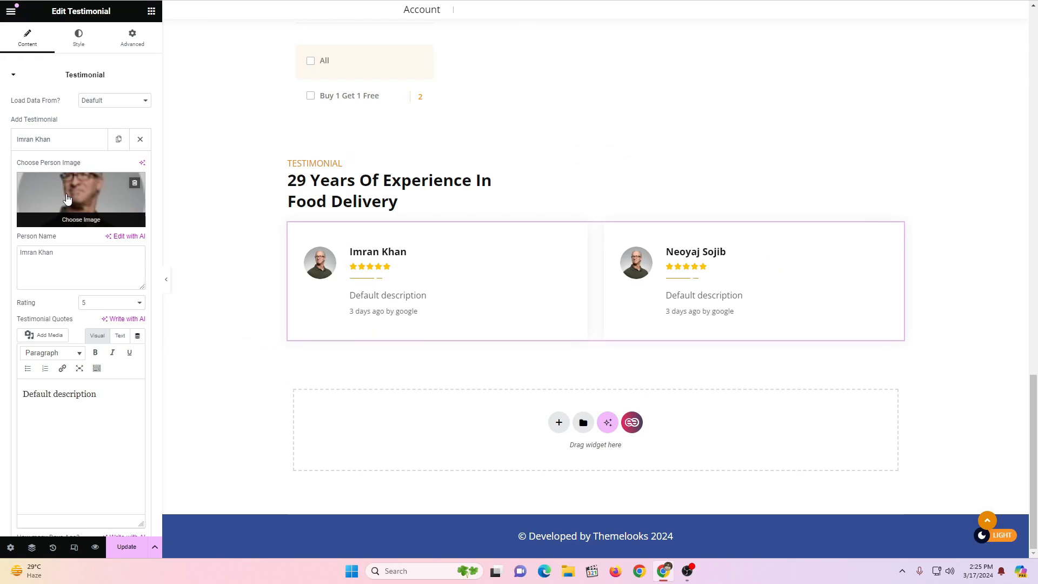
{"action": "left_click", "coordinate": [67, 199]}
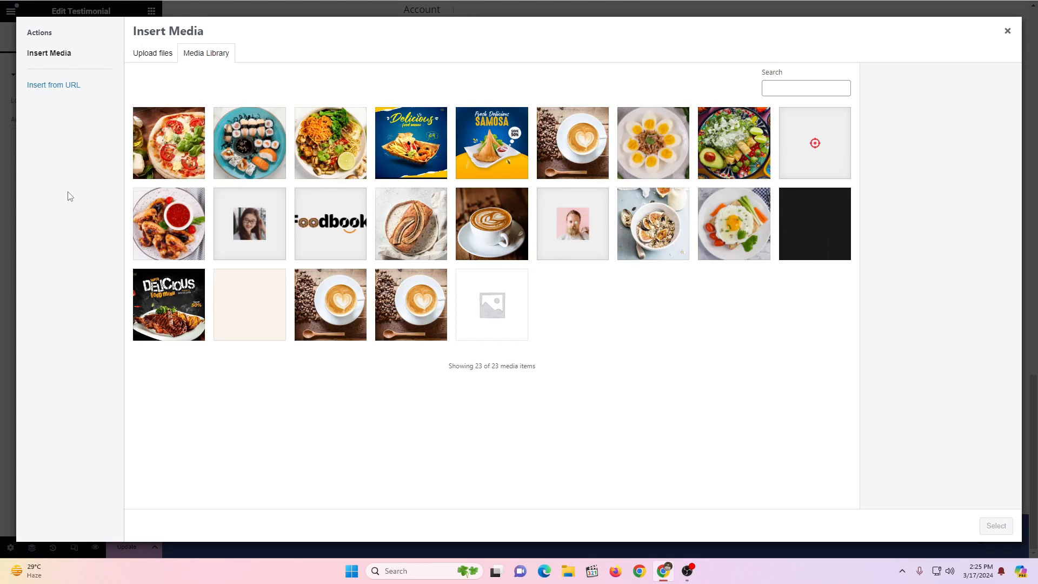
{"action": "left_click", "coordinate": [572, 224]}
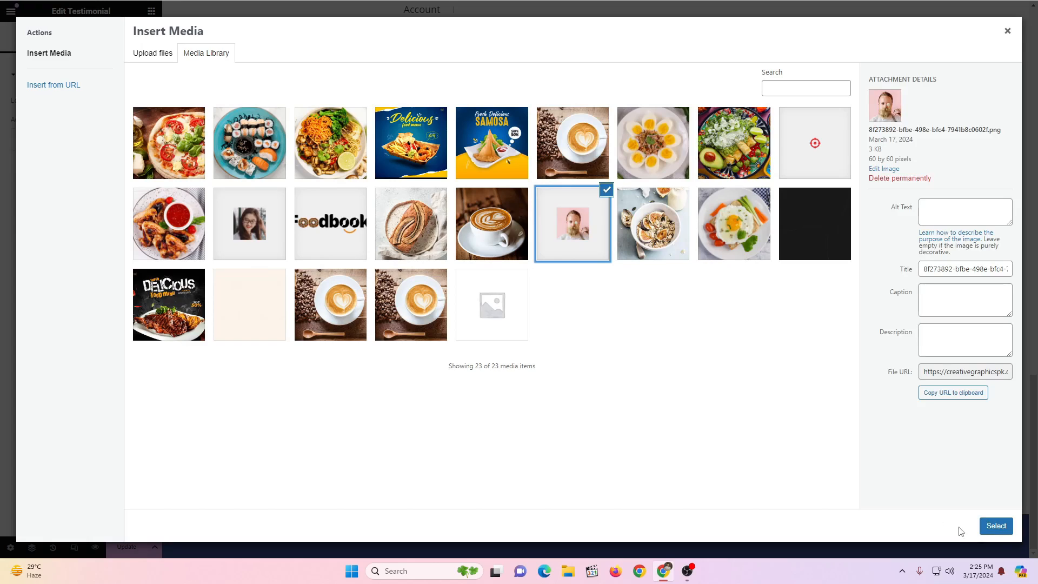
{"action": "left_click", "coordinate": [997, 526]}
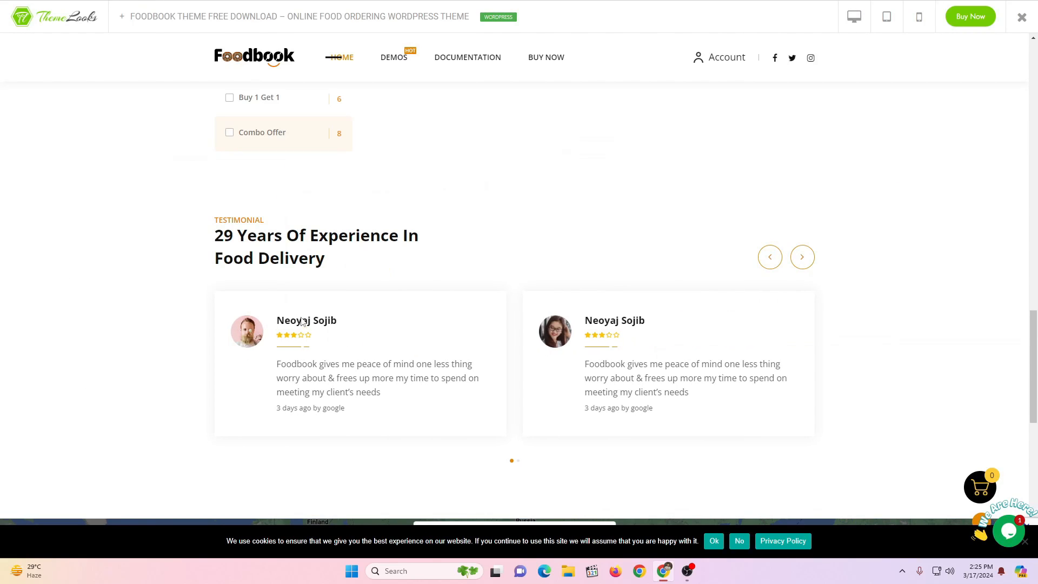
Copy the reviewer's name from the demo's first testimonial card and paste it as the first item's person name.
{"action": "right_click", "coordinate": [301, 321]}
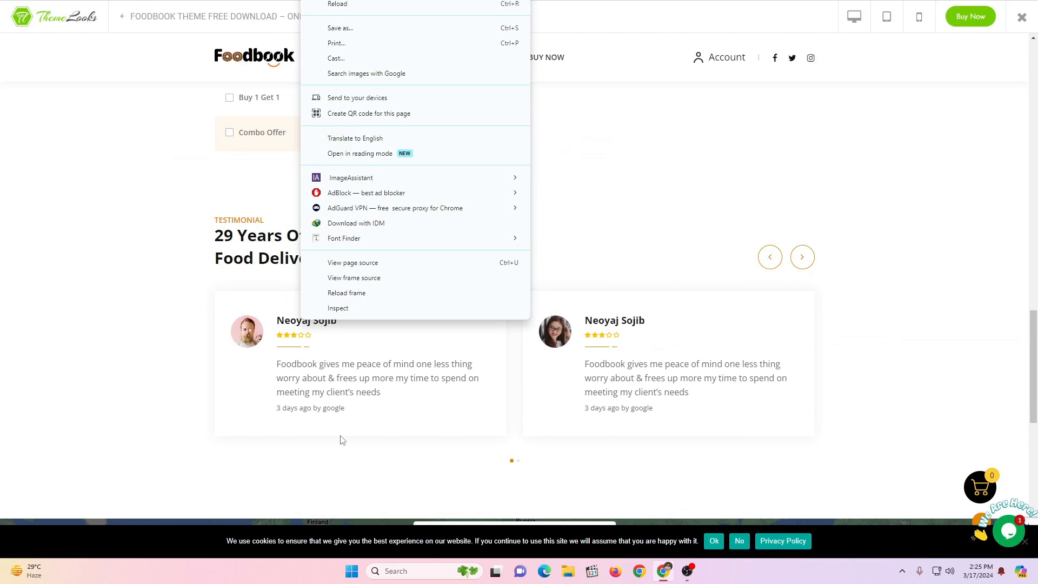
{"action": "left_click", "coordinate": [363, 308]}
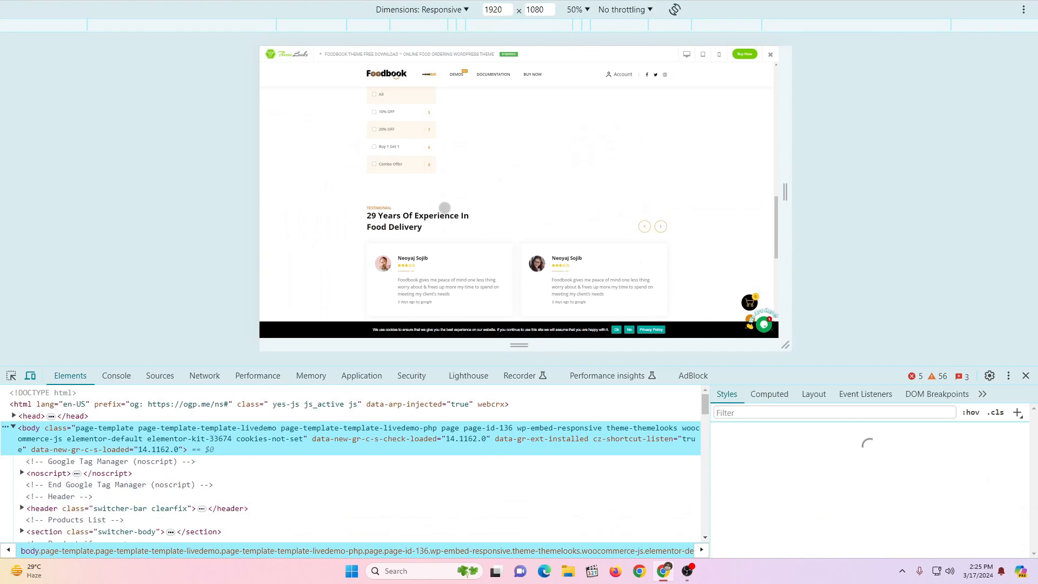
{"action": "double_click", "coordinate": [381, 466]}
{"action": "key", "text": "ctrl+c"}
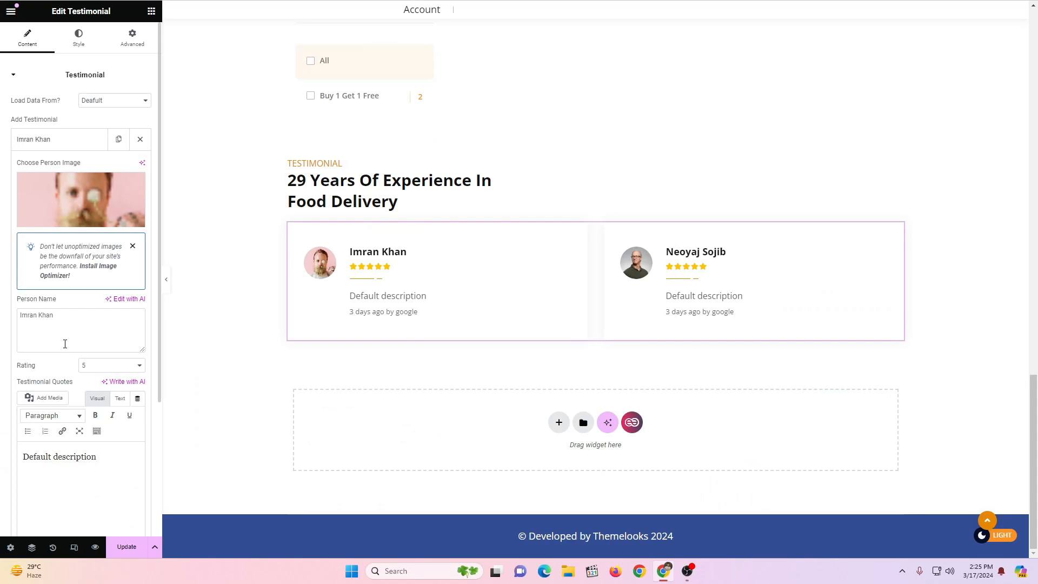
{"action": "left_click", "coordinate": [65, 332]}
{"action": "key", "text": "ctrl+a"}
{"action": "key", "text": "ctrl+v"}
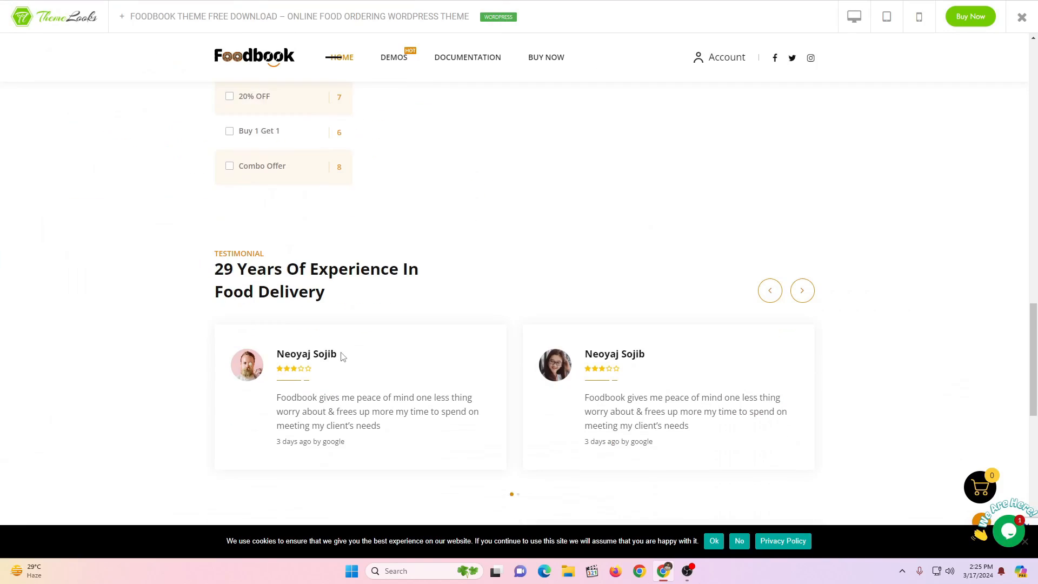
Copy the demo's testimonial quote starting "Foodbook gives me peace of mind" and replace the first item's default description with it.
{"action": "scroll", "coordinate": [343, 357], "scroll_direction": "down", "scroll_amount": 3}
{"action": "right_click", "coordinate": [318, 315]}
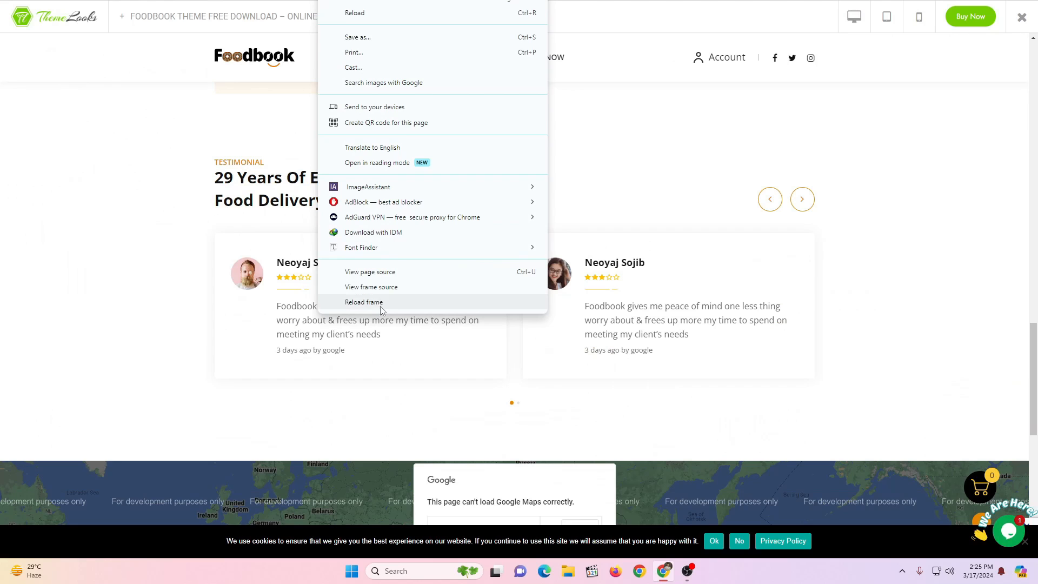
{"action": "left_click", "coordinate": [389, 301]}
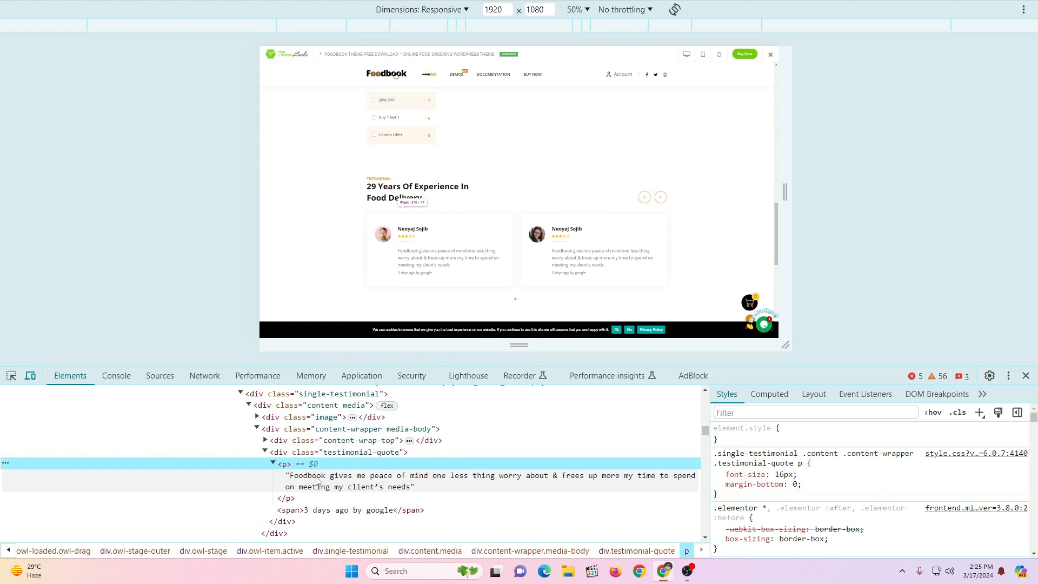
{"action": "double_click", "coordinate": [318, 480]}
{"action": "key", "text": "ctrl+c"}
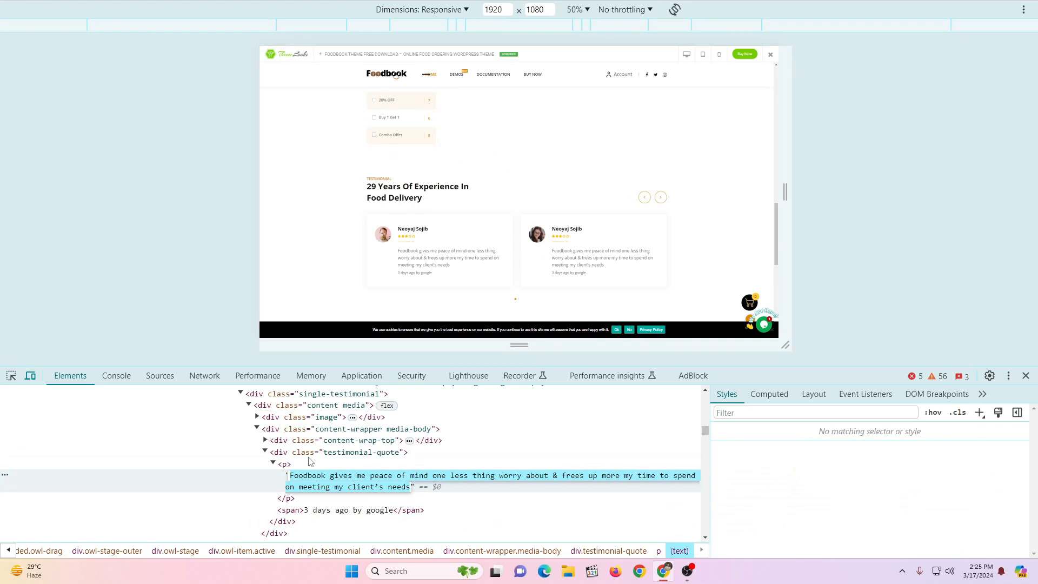
{"action": "key", "text": "ctrl+Tab"}
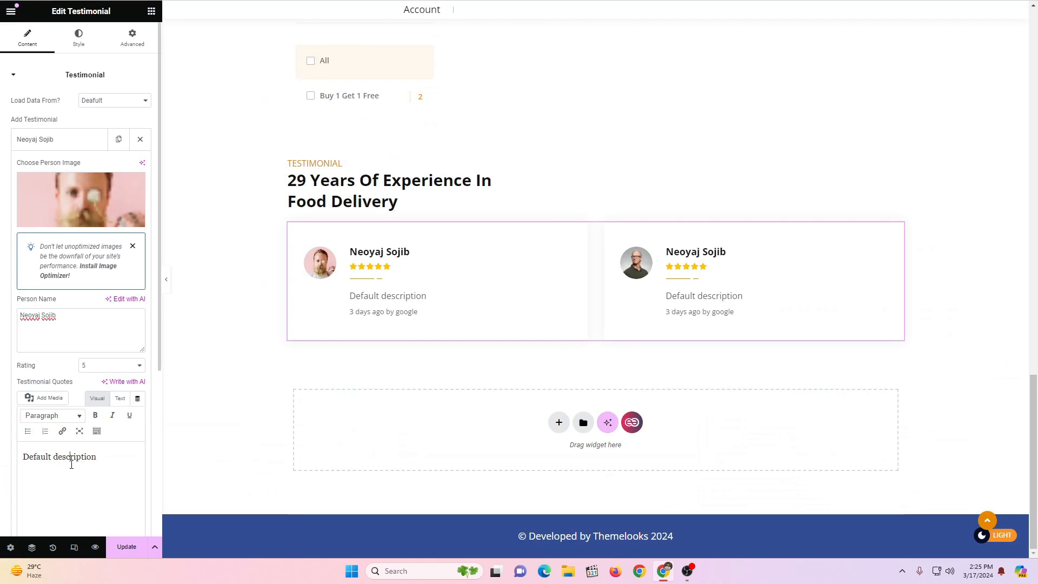
{"action": "triple_click", "coordinate": [71, 464]}
{"action": "key", "text": "ctrl+v"}
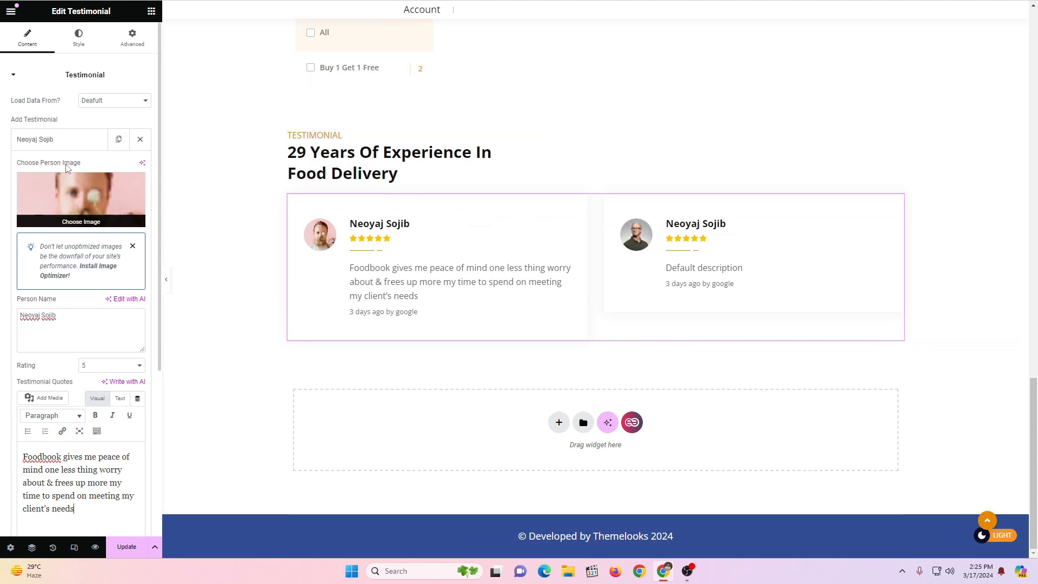
Replace the second testimonial item with a duplicate of the first, using the portrait of the woman with glasses.
{"action": "left_click", "coordinate": [81, 140]}
{"action": "left_click", "coordinate": [141, 169]}
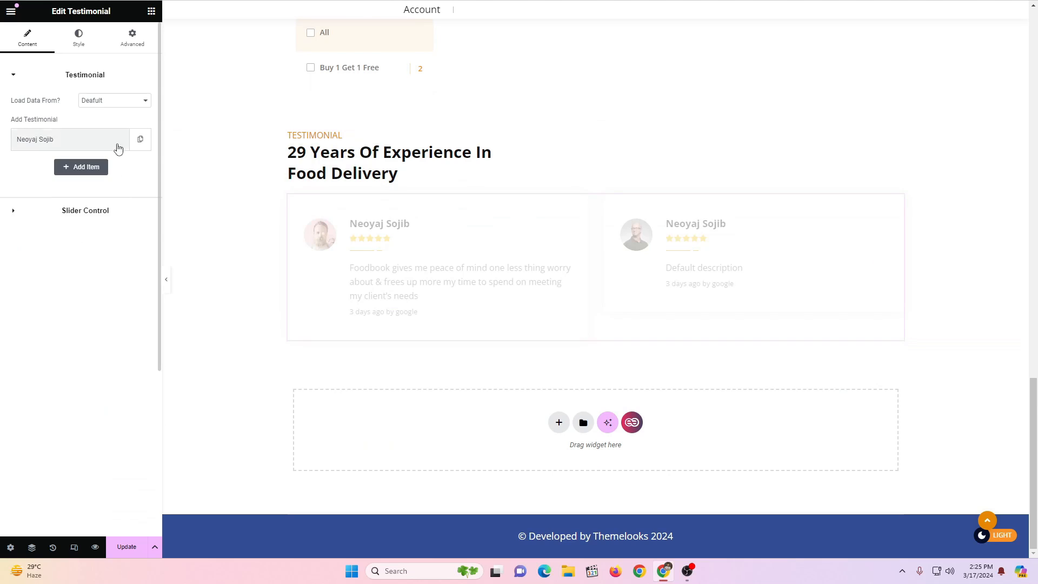
{"action": "left_click", "coordinate": [119, 140]}
{"action": "left_click", "coordinate": [66, 168]}
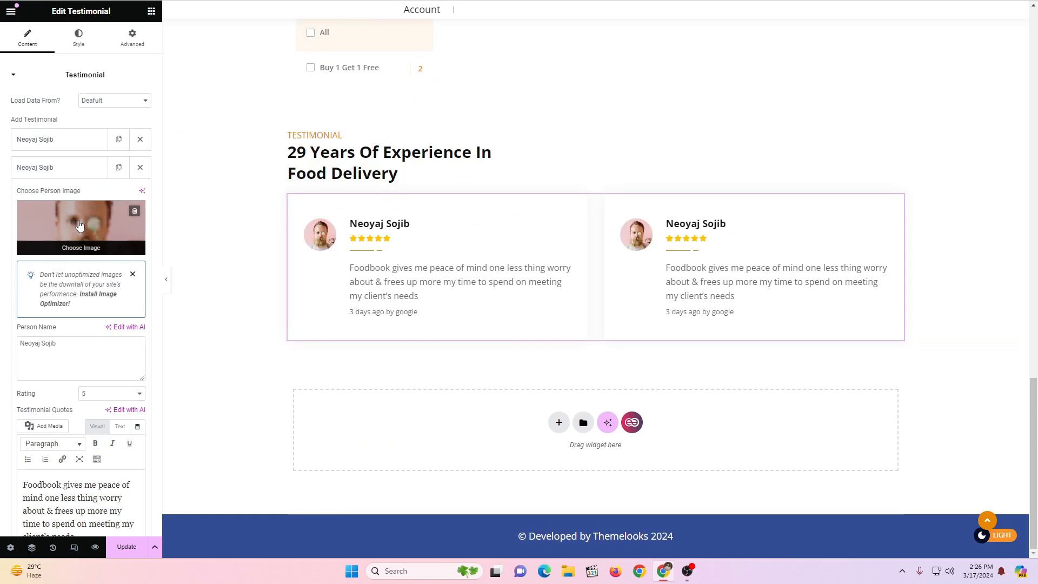
{"action": "left_click", "coordinate": [81, 238]}
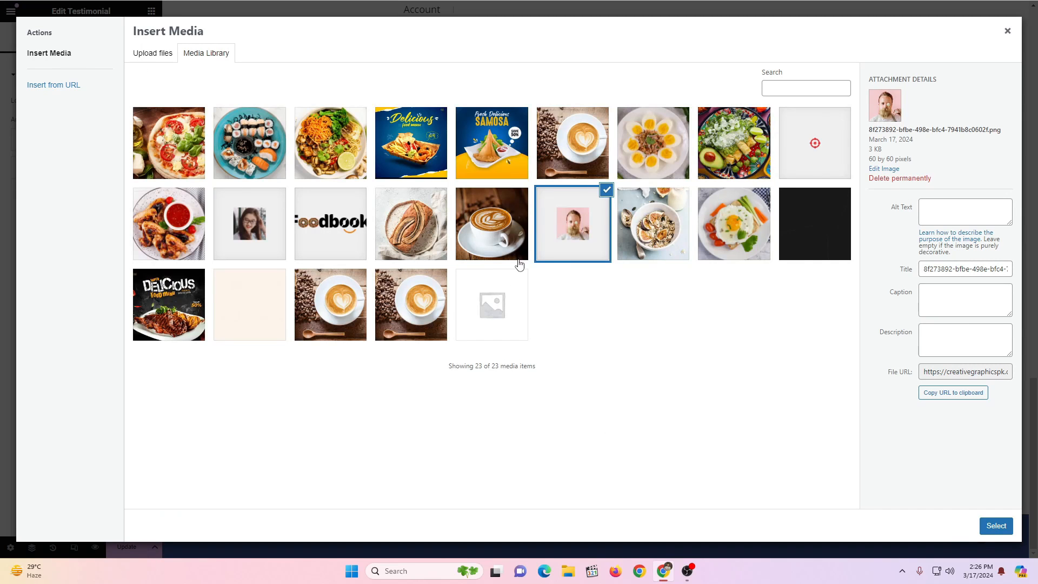
{"action": "left_click", "coordinate": [248, 228]}
{"action": "left_click", "coordinate": [996, 525]}
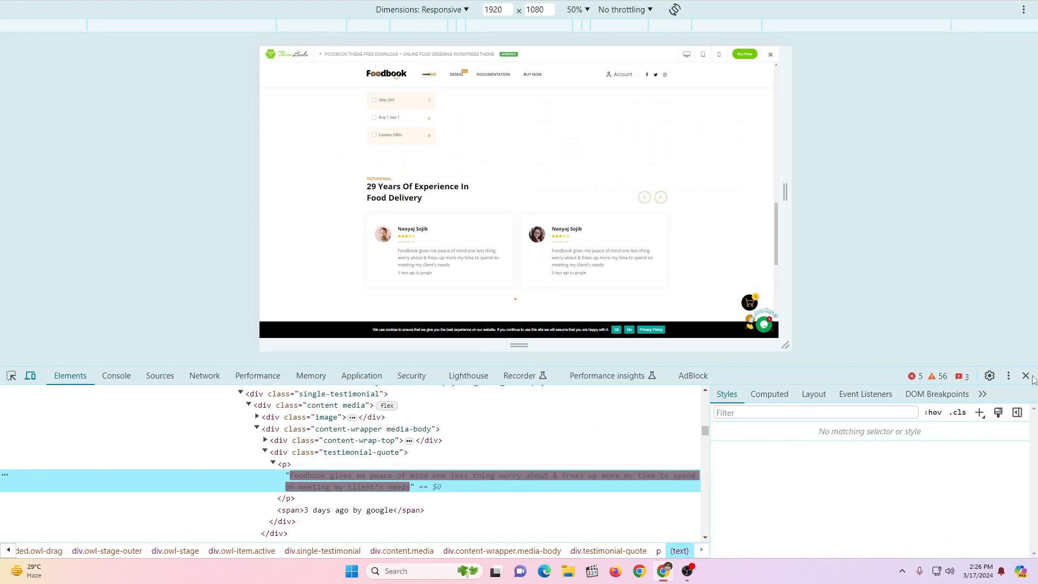
{"action": "left_click", "coordinate": [1026, 375]}
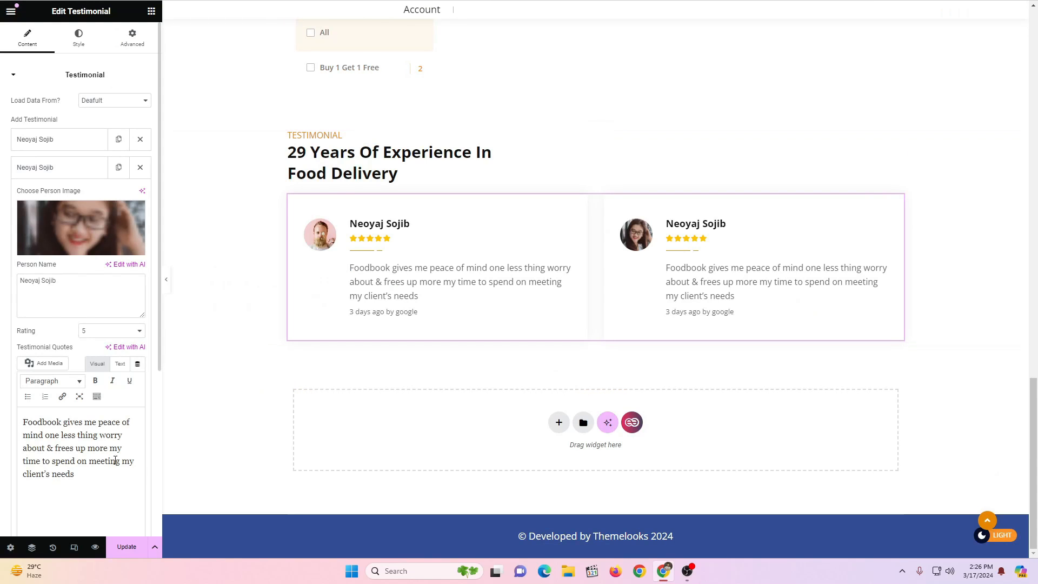
Duplicate the second testimonial and its copy so that the slider contains four items.
{"action": "left_click", "coordinate": [63, 167]}
{"action": "left_click", "coordinate": [119, 168]}
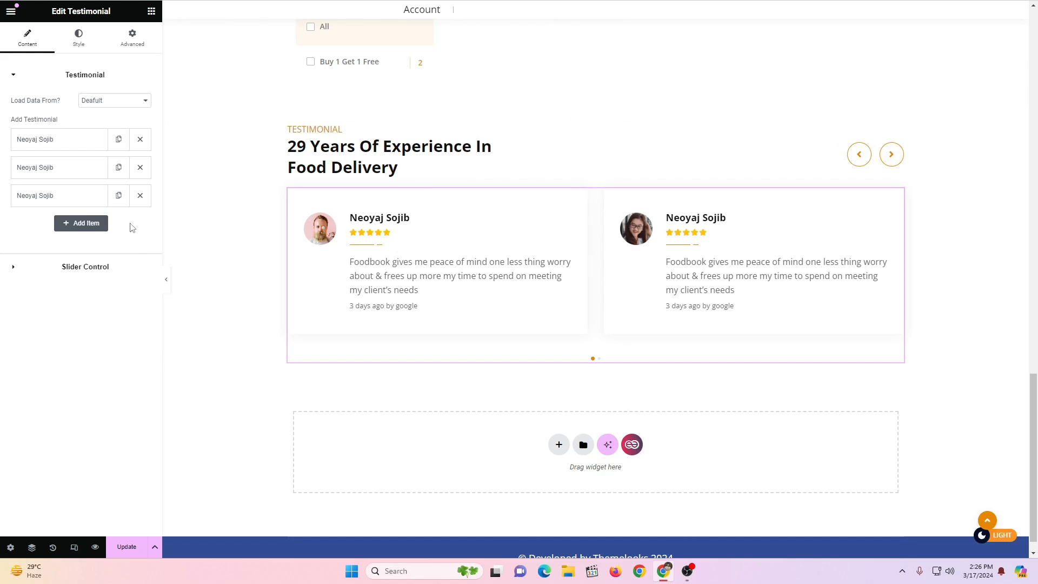
{"action": "left_click", "coordinate": [119, 195]}
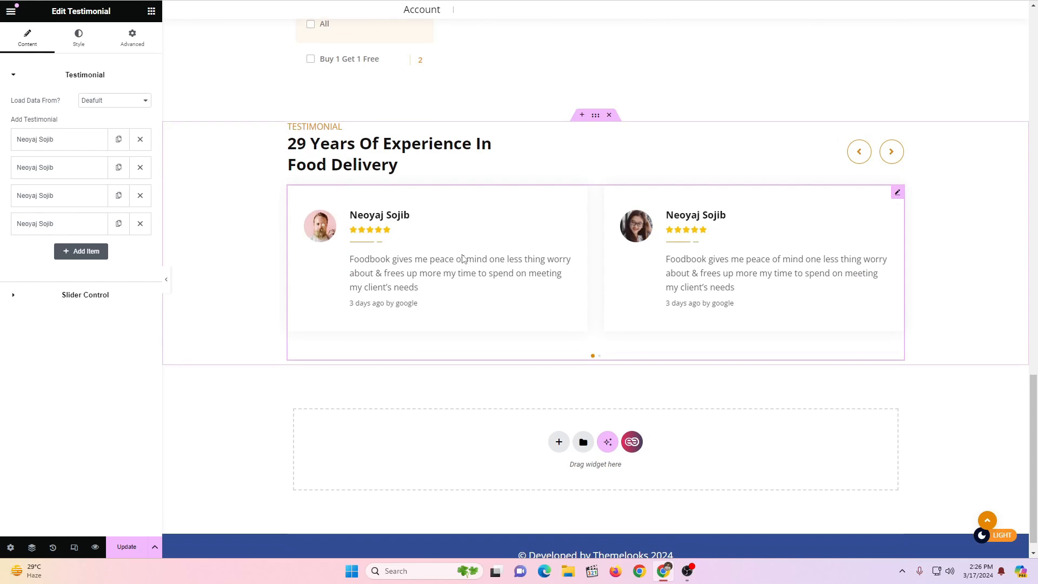
{"action": "scroll", "coordinate": [456, 262], "scroll_direction": "up", "scroll_amount": 5}
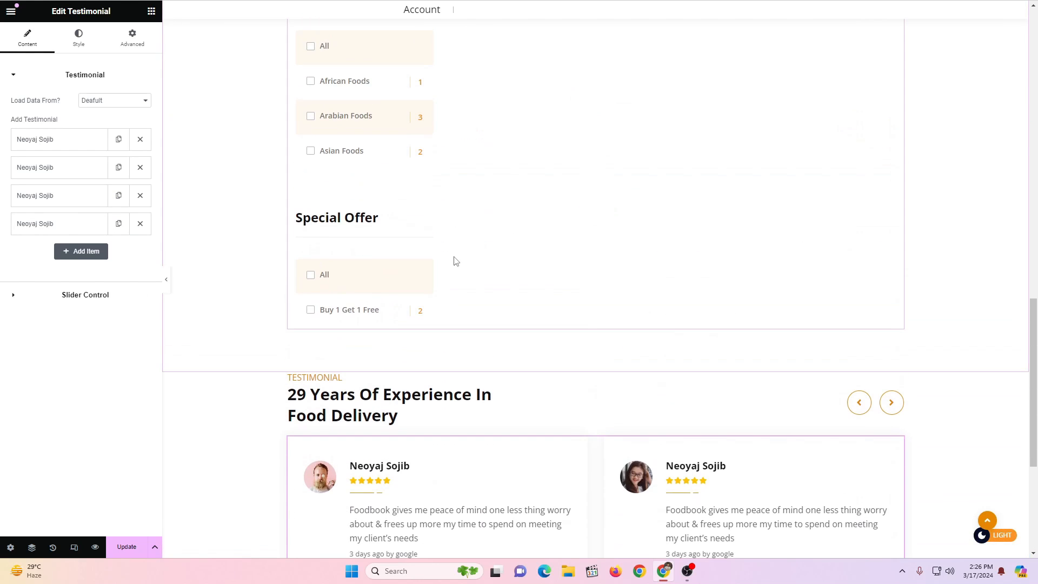
{"action": "scroll", "coordinate": [455, 261], "scroll_direction": "down", "scroll_amount": 5}
Check the demo's map section and add a single-column Flexbox container below the testimonials with its content width set to Full Width.
{"action": "left_click", "coordinate": [325, 1]}
{"action": "scroll", "coordinate": [237, 243], "scroll_direction": "down", "scroll_amount": 6}
{"action": "scroll", "coordinate": [237, 244], "scroll_direction": "down", "scroll_amount": 3}
{"action": "scroll", "coordinate": [262, 264], "scroll_direction": "up", "scroll_amount": 1}
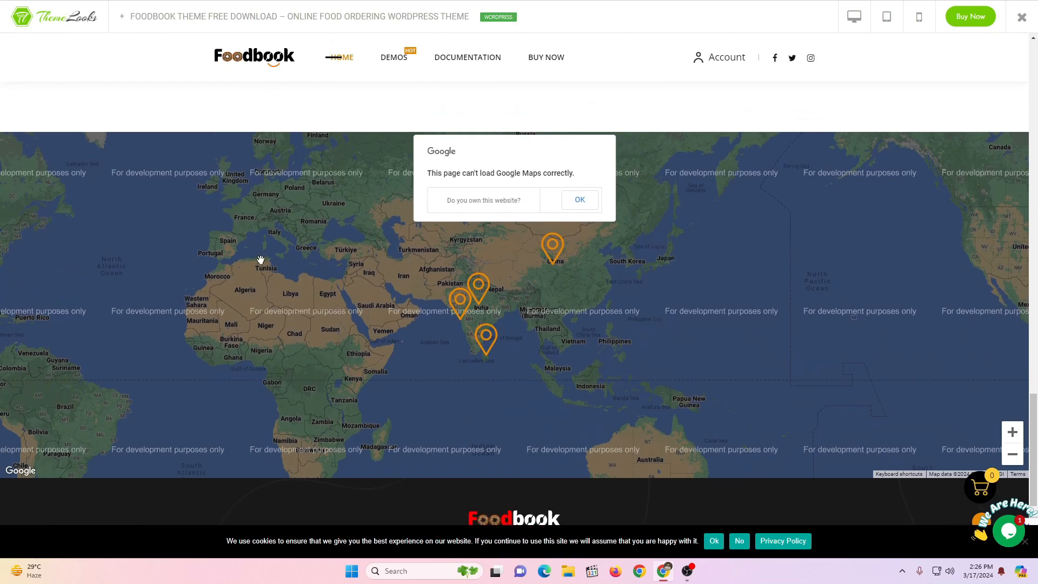
{"action": "left_click", "coordinate": [227, 1]}
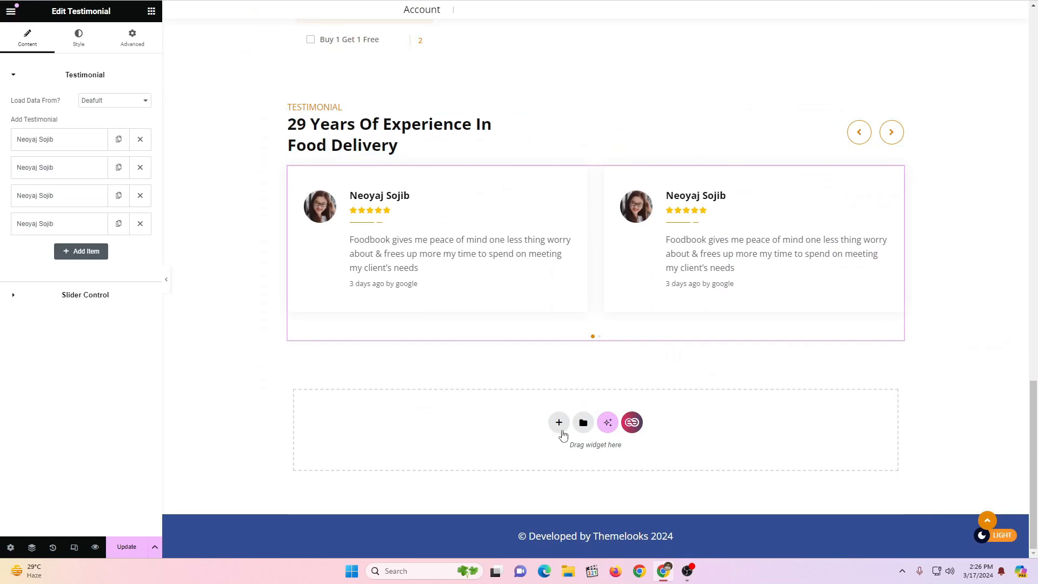
{"action": "left_click", "coordinate": [565, 420]}
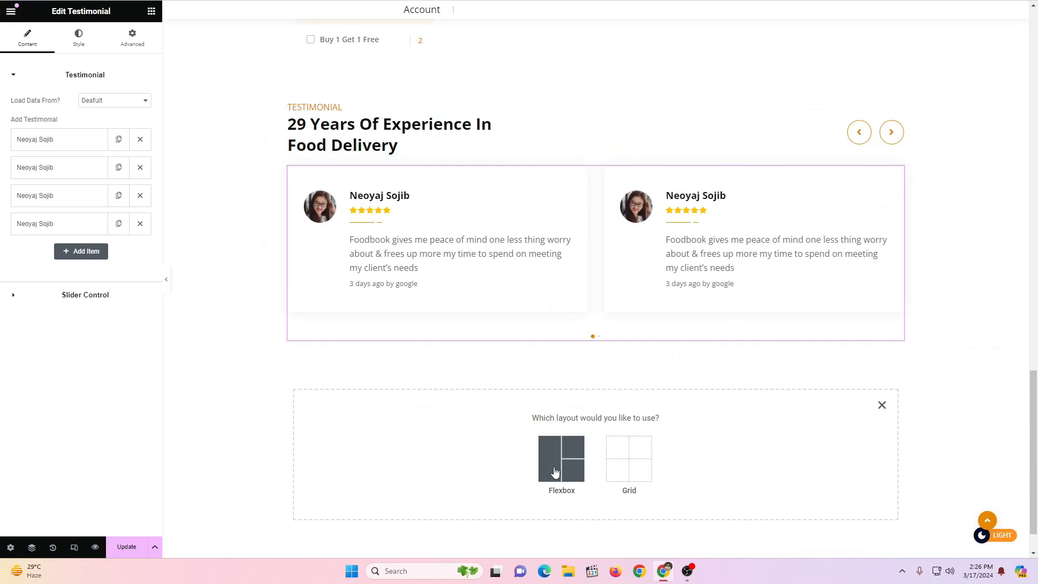
{"action": "left_click", "coordinate": [555, 472]}
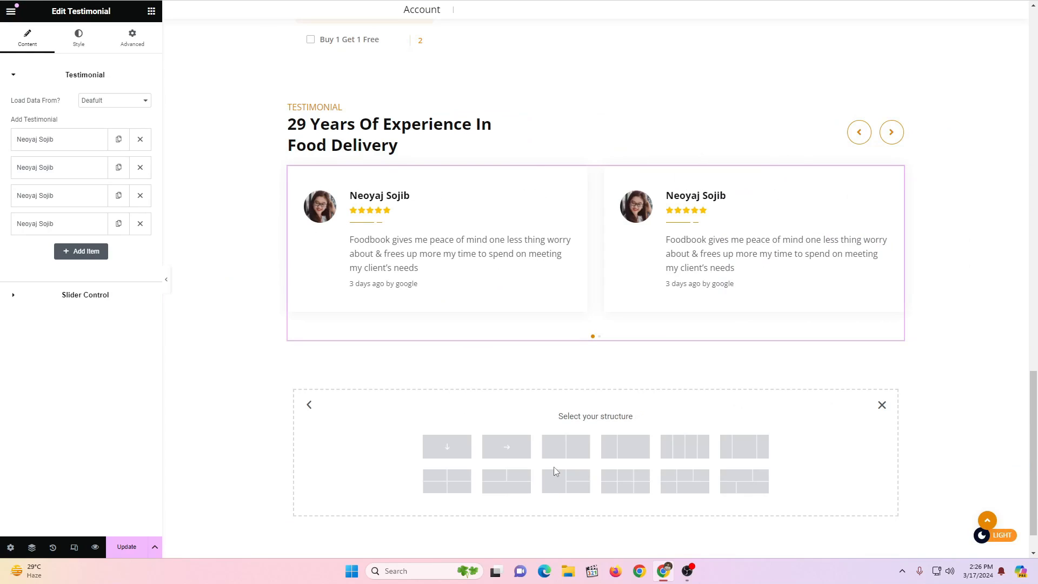
{"action": "left_click", "coordinate": [451, 451]}
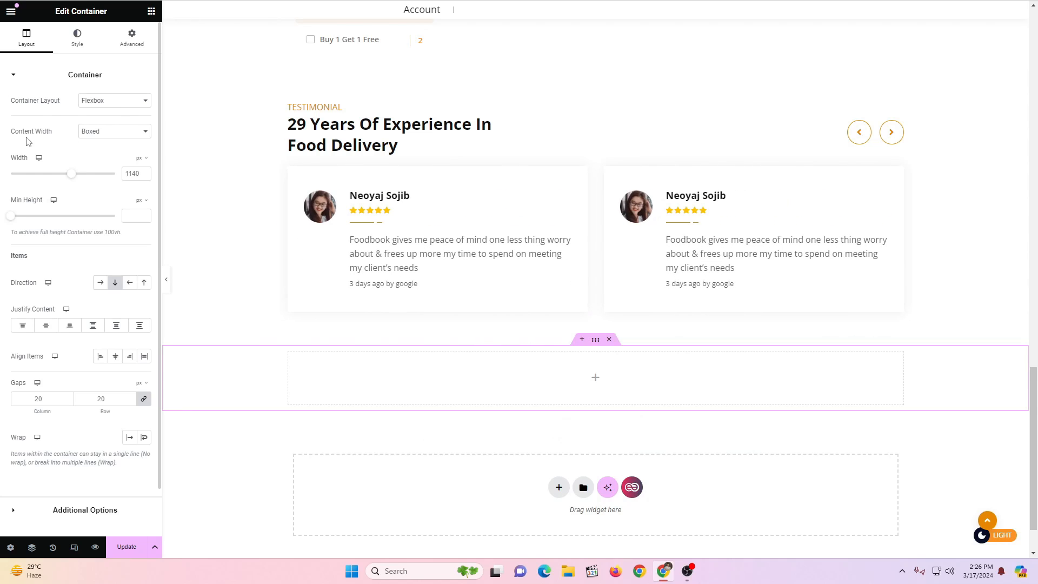
{"action": "left_click", "coordinate": [106, 132]}
{"action": "left_click", "coordinate": [106, 144]}
Find the Google Maps widget with the search term "map" and place it in the new full-width container.
{"action": "left_click", "coordinate": [152, 12]}
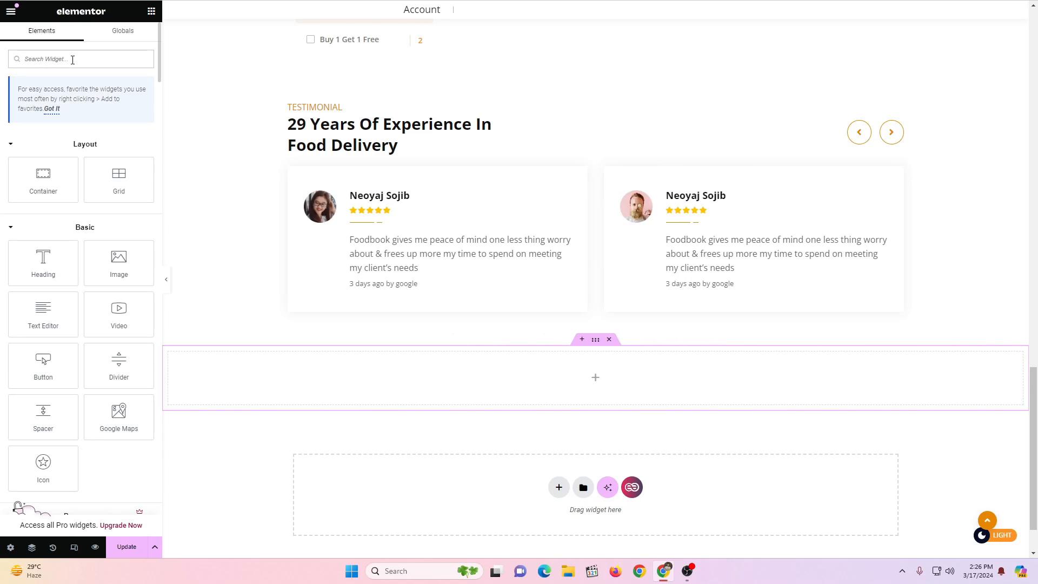
{"action": "type", "text": "map"}
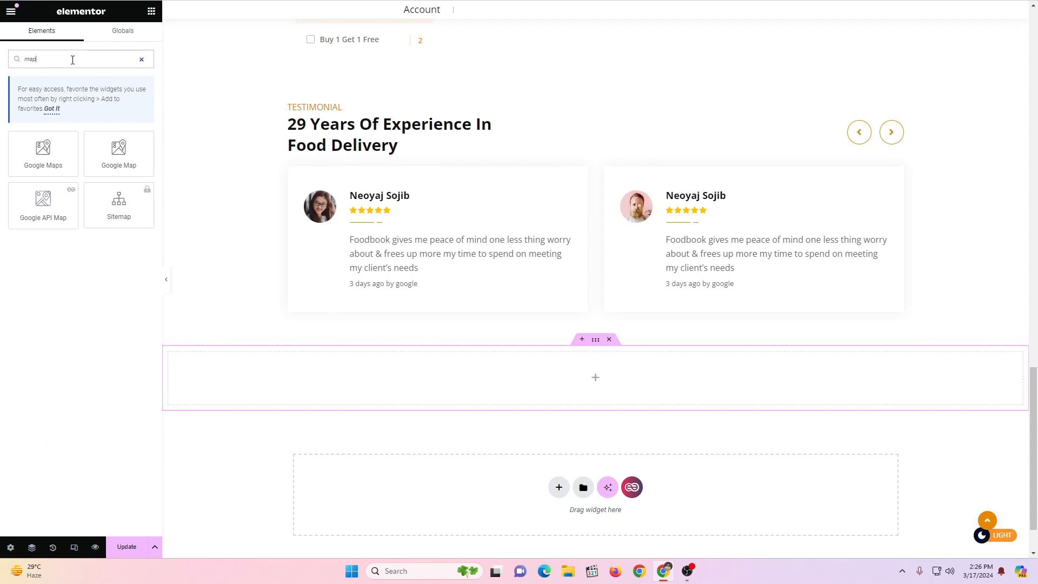
{"action": "left_click_drag", "start_coordinate": [44, 151], "coordinate": [439, 396]}
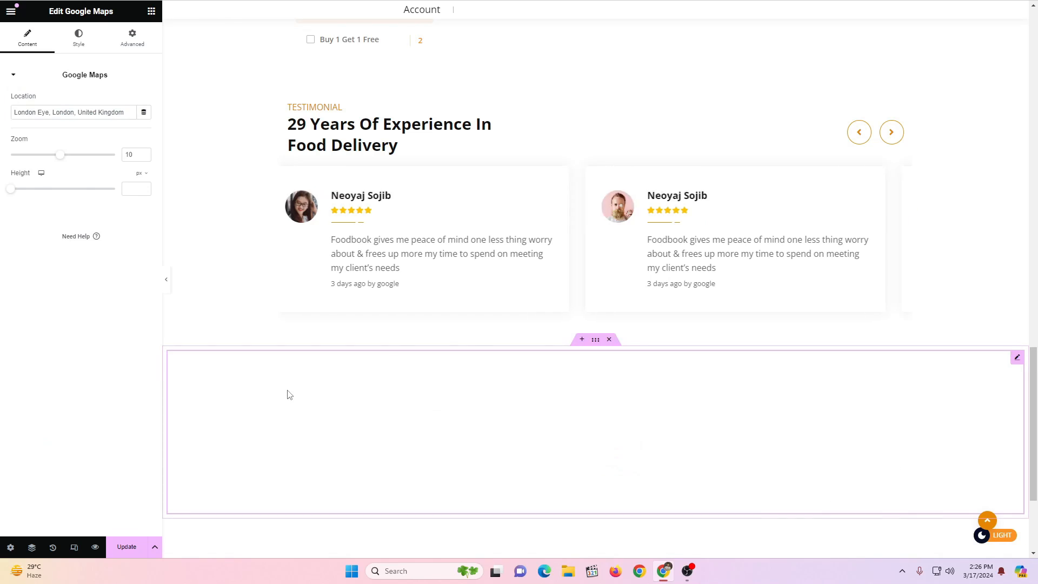
{"action": "scroll", "coordinate": [283, 280], "scroll_direction": "down", "scroll_amount": 3}
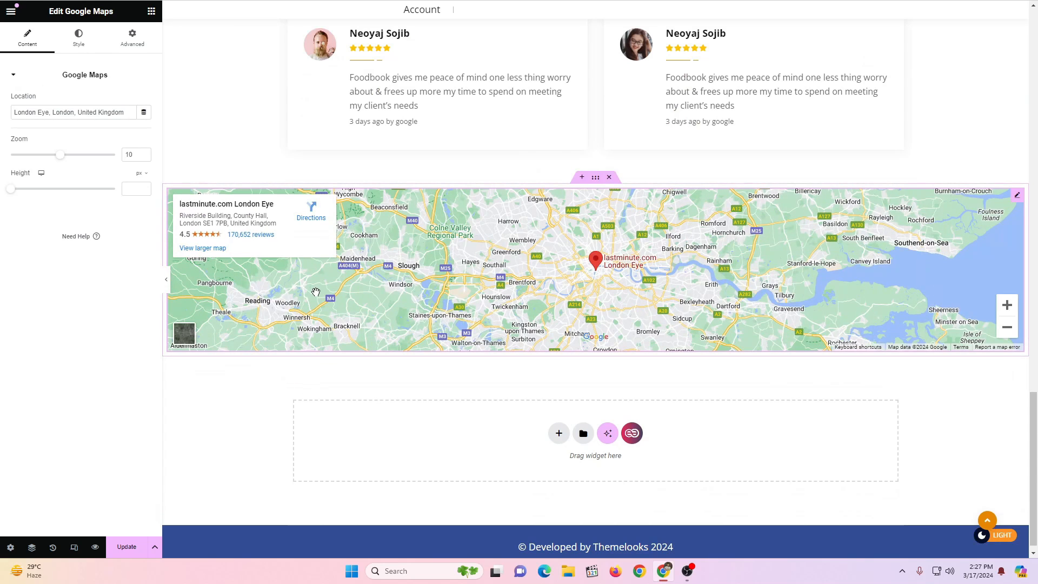
Set the map container's padding to 0 on all four sides in its advanced layout settings.
{"action": "left_click_drag", "start_coordinate": [66, 111], "coordinate": [22, 106]}
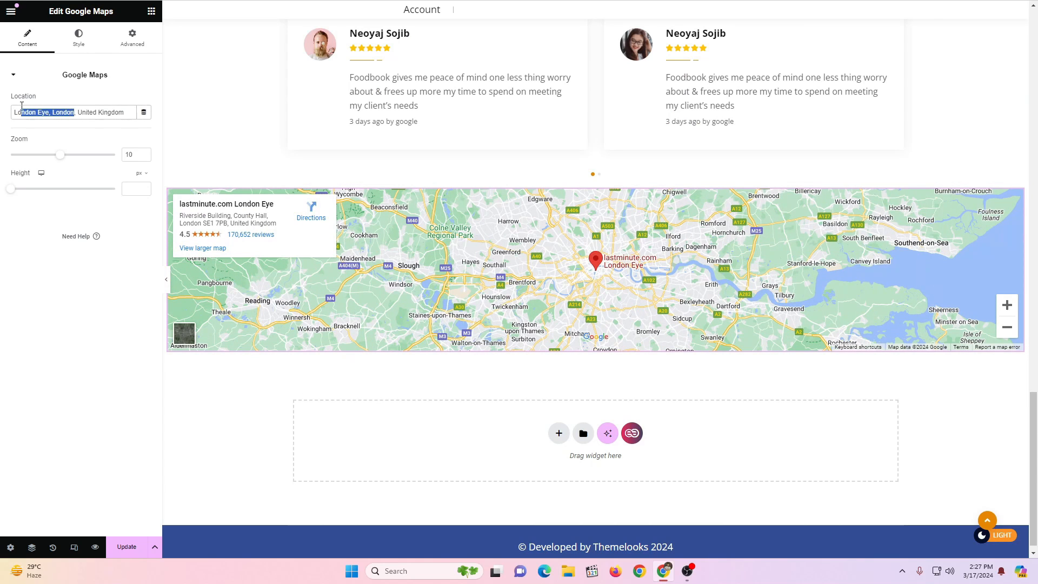
{"action": "left_click", "coordinate": [132, 35]}
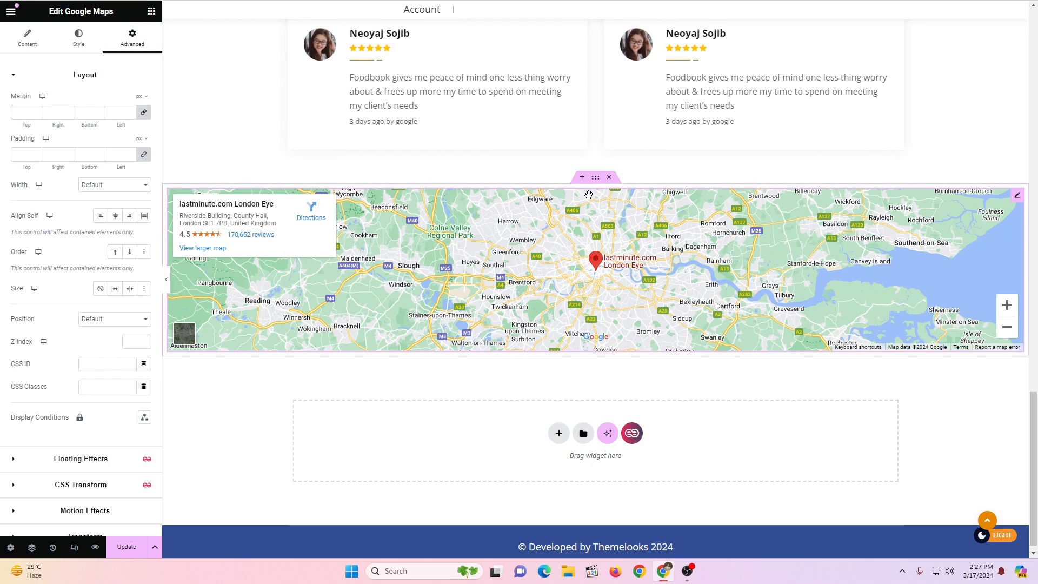
{"action": "left_click", "coordinate": [595, 183]}
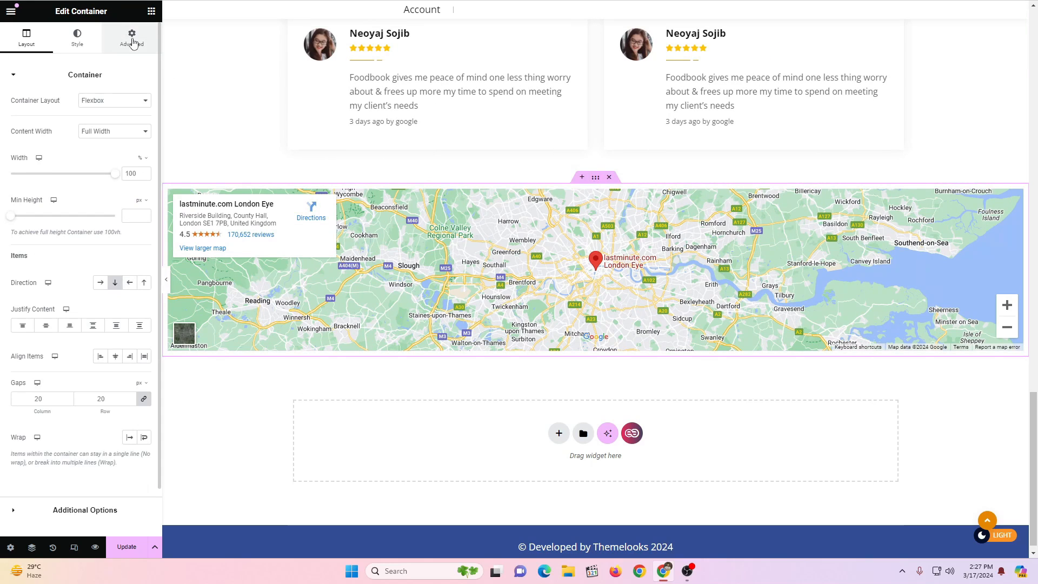
{"action": "left_click", "coordinate": [132, 36]}
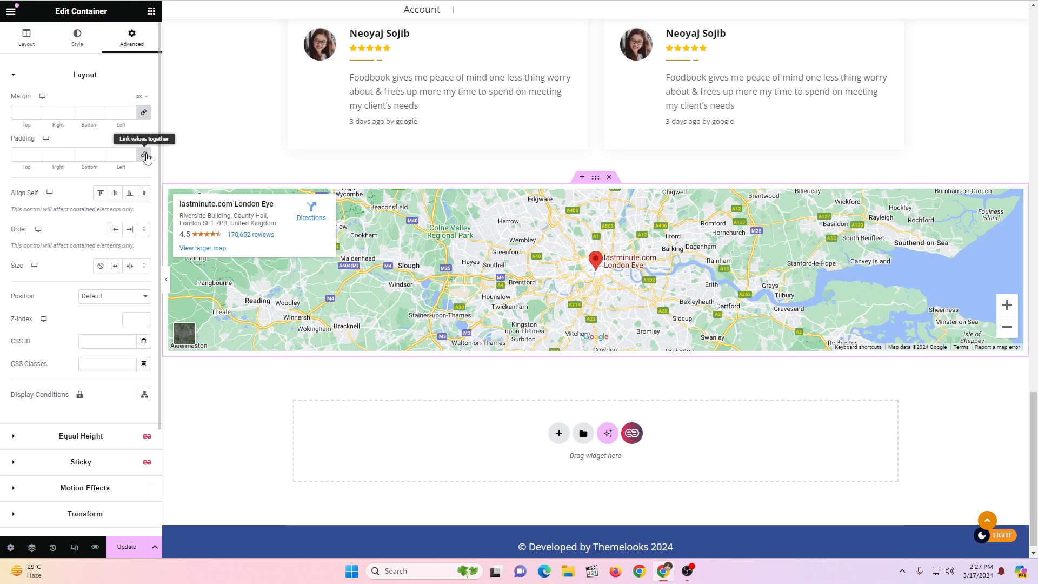
{"action": "left_click", "coordinate": [145, 156]}
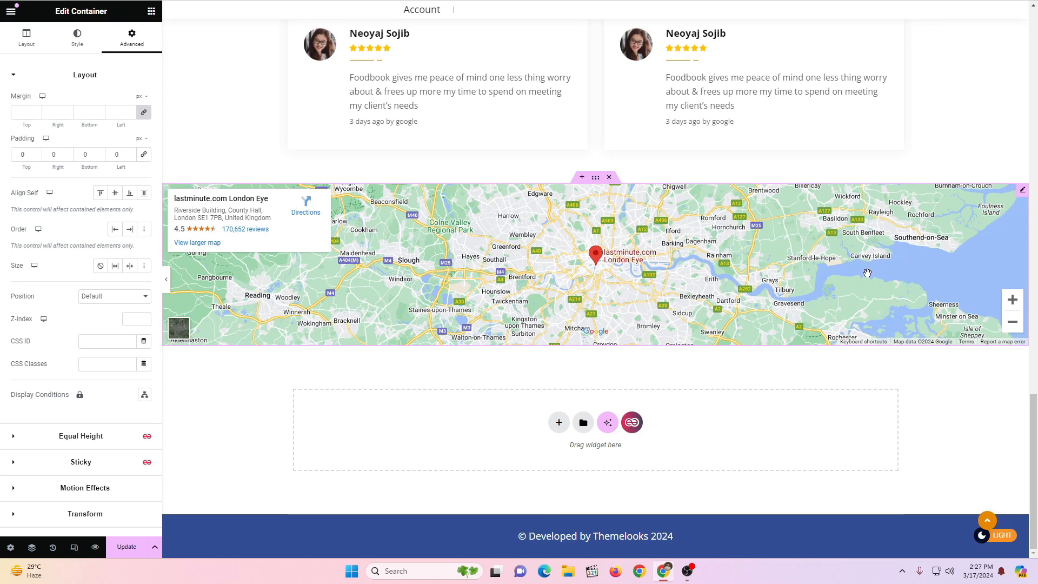
Set the map container's top padding to 5 percent, separately from its other sides.
{"action": "scroll", "coordinate": [298, 311], "scroll_direction": "up", "scroll_amount": 5}
{"action": "scroll", "coordinate": [298, 311], "scroll_direction": "down", "scroll_amount": 5}
{"action": "left_click", "coordinate": [143, 158]}
{"action": "left_click", "coordinate": [22, 155]}
{"action": "type", "text": "5"}
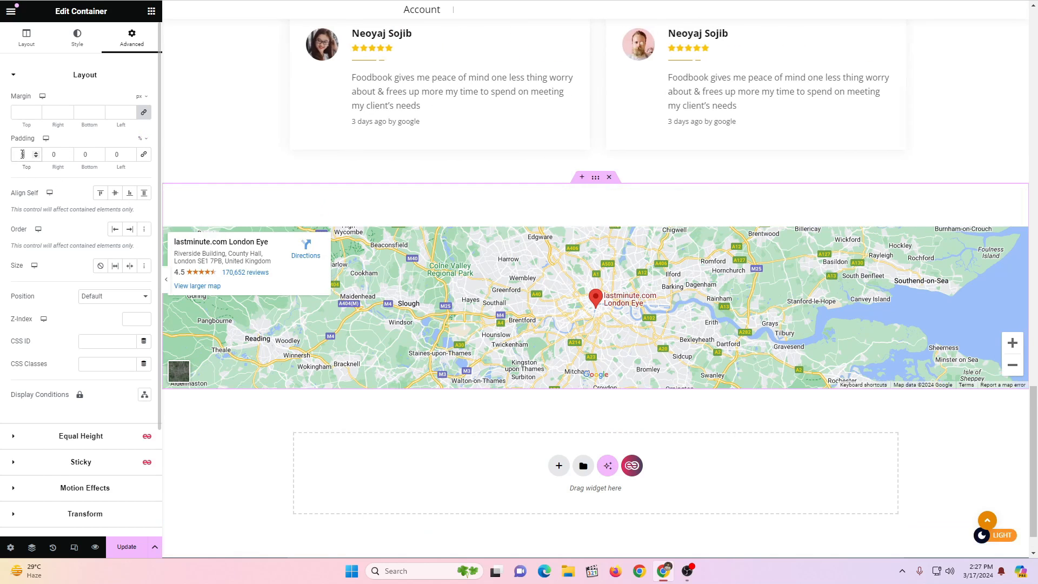
Set the height of the Google Maps widget to 500 px.
{"action": "scroll", "coordinate": [481, 265], "scroll_direction": "down", "scroll_amount": 1}
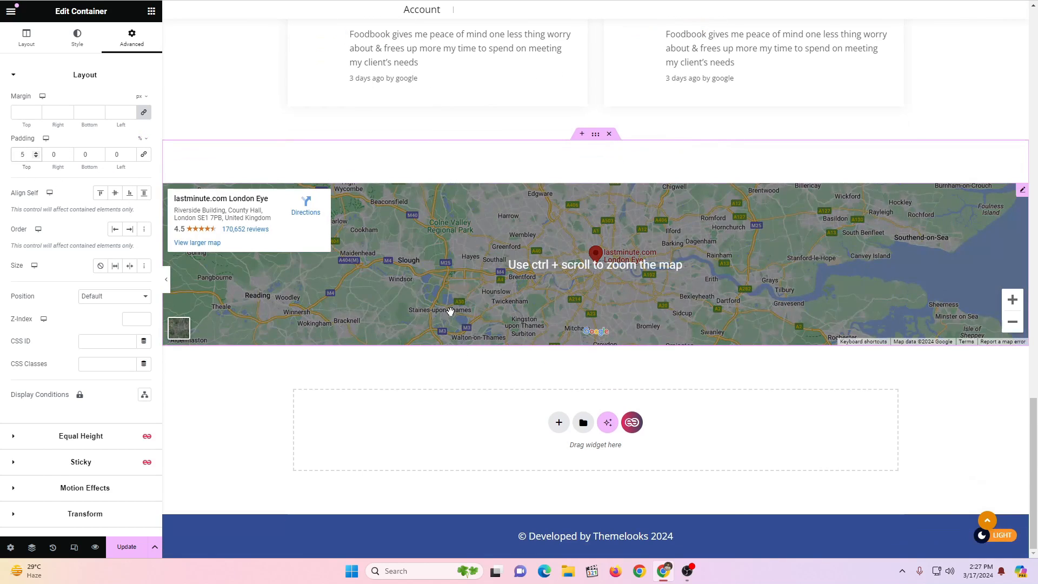
{"action": "left_click", "coordinate": [1023, 190]}
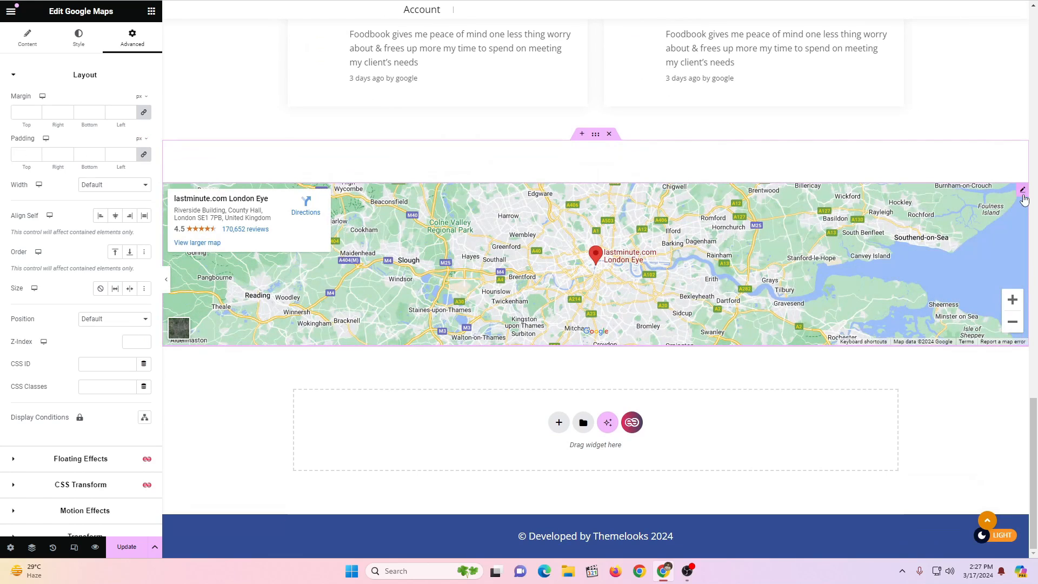
{"action": "left_click", "coordinate": [30, 46]}
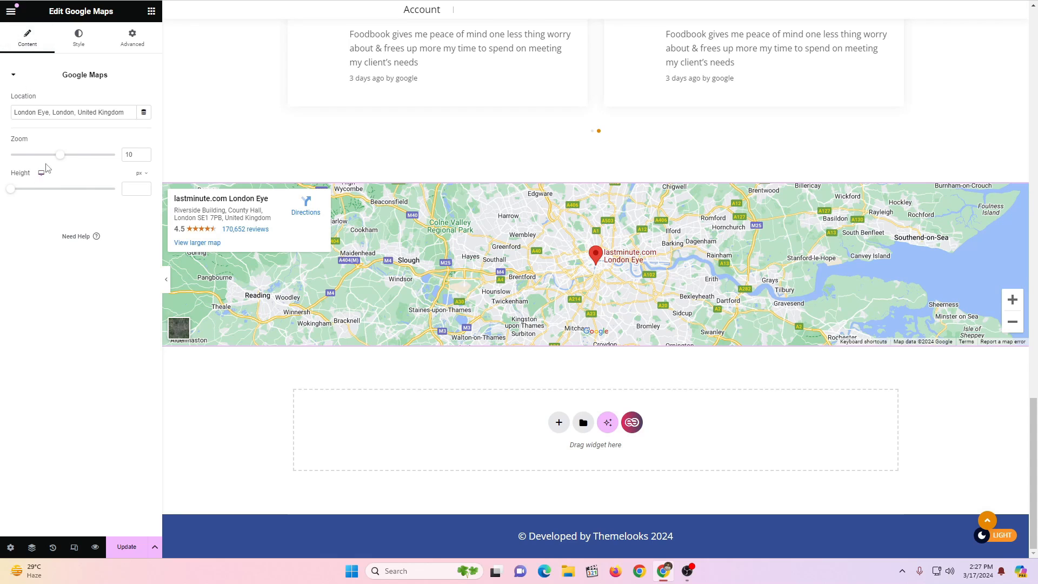
{"action": "left_click_drag", "start_coordinate": [17, 193], "coordinate": [45, 195]}
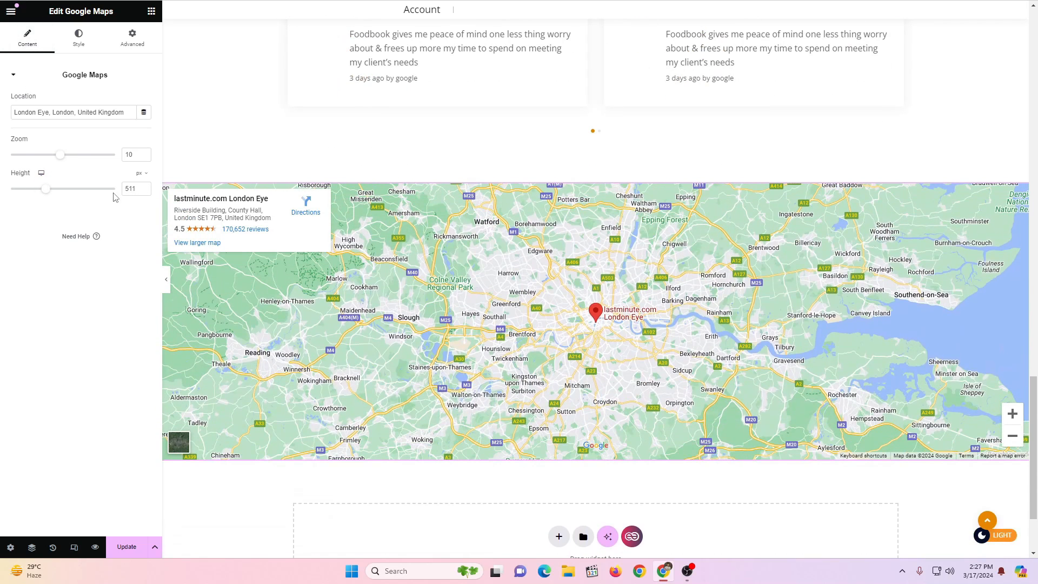
{"action": "type", "text": "00"}
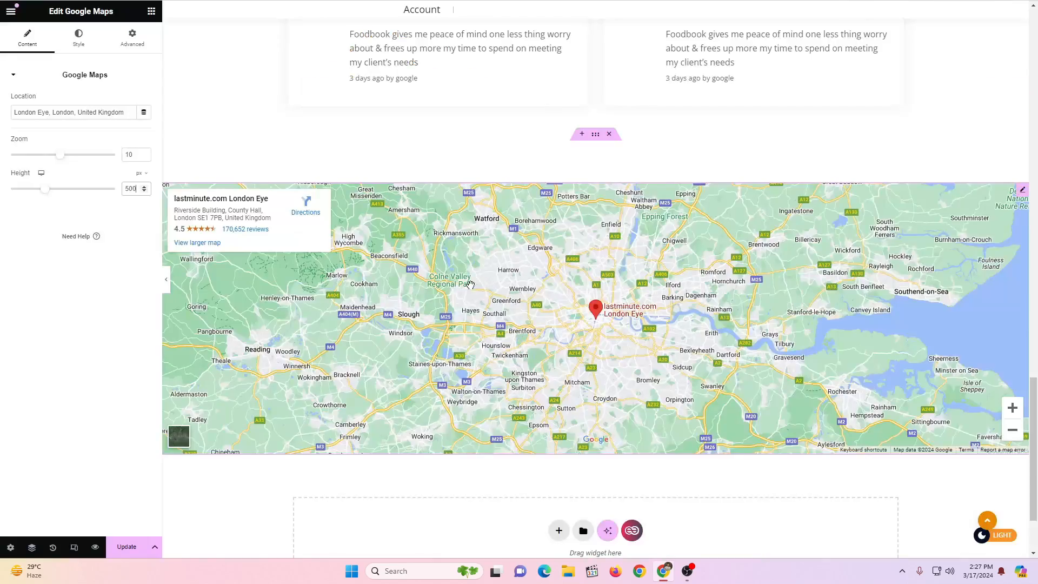
Check the demo's footer and add a single-column Flexbox container directly below the map.
{"action": "scroll", "coordinate": [605, 422], "scroll_direction": "down", "scroll_amount": 2}
{"action": "left_click", "coordinate": [557, 421]}
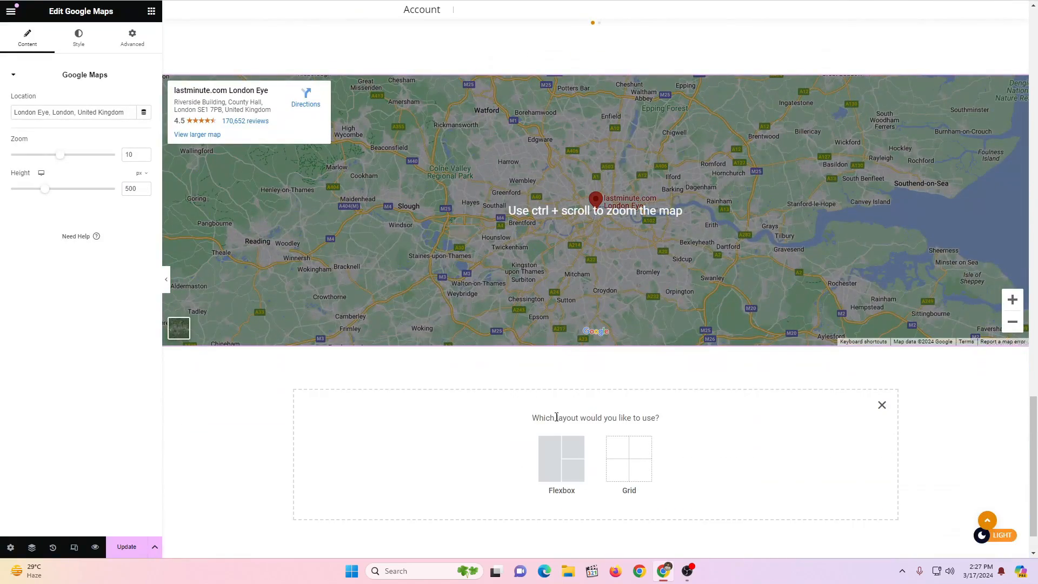
{"action": "left_click", "coordinate": [556, 463]}
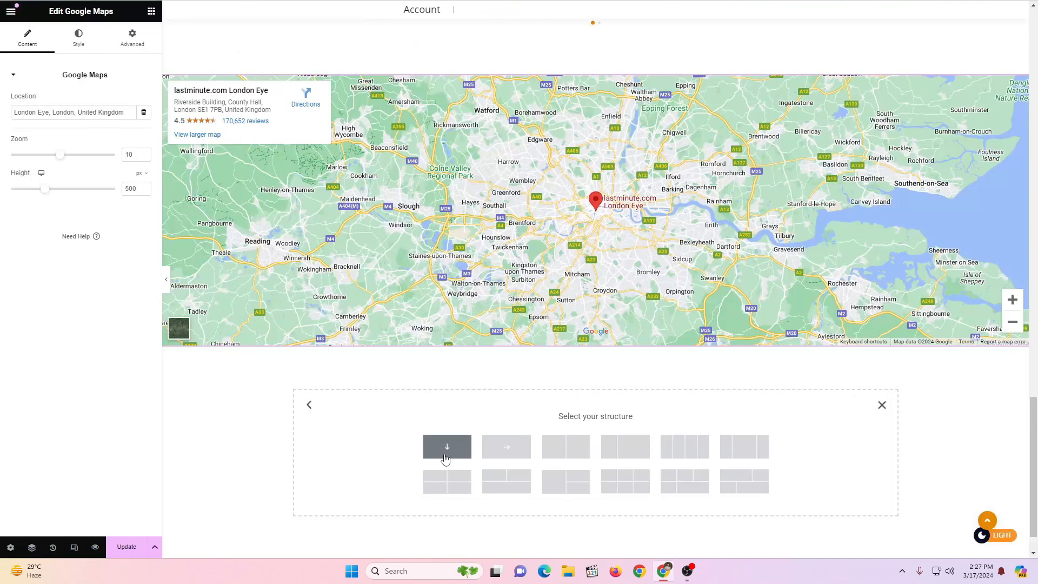
{"action": "left_click", "coordinate": [446, 456]}
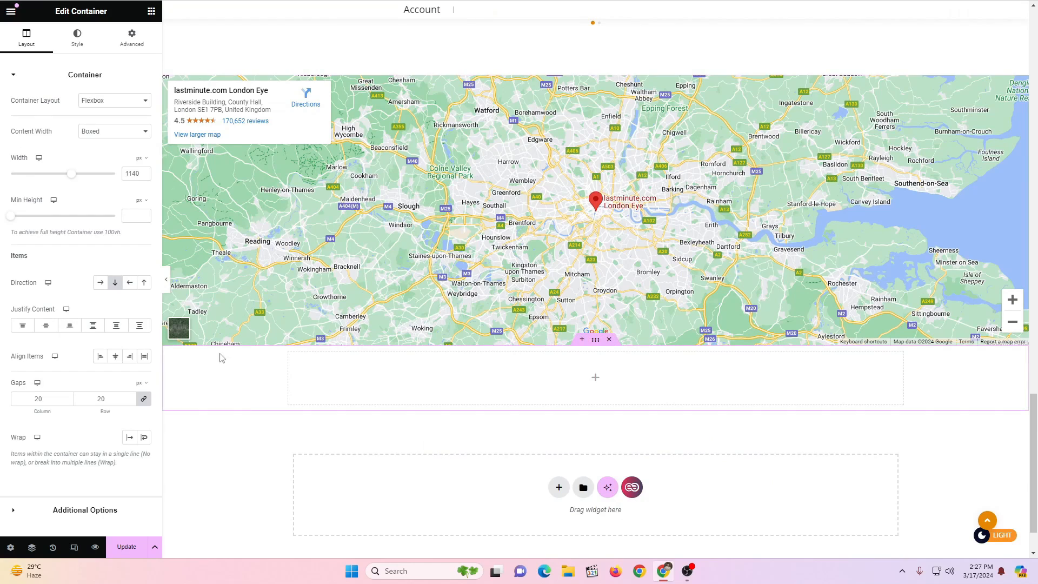
Give the new container a classic background with the dark 1920 by 509 pixel footer image from the media library.
{"action": "left_click", "coordinate": [74, 38]}
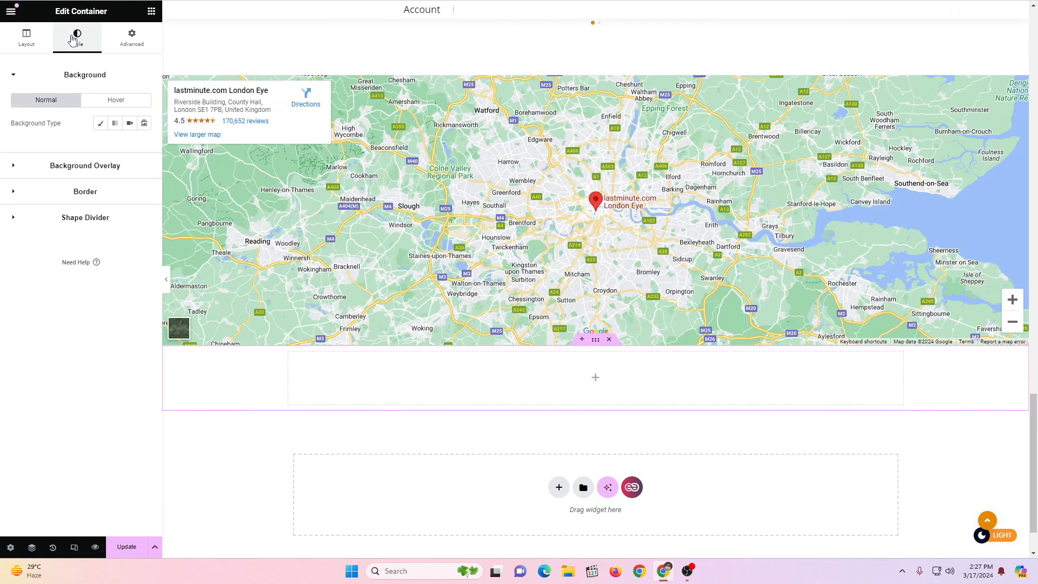
{"action": "left_click", "coordinate": [105, 129]}
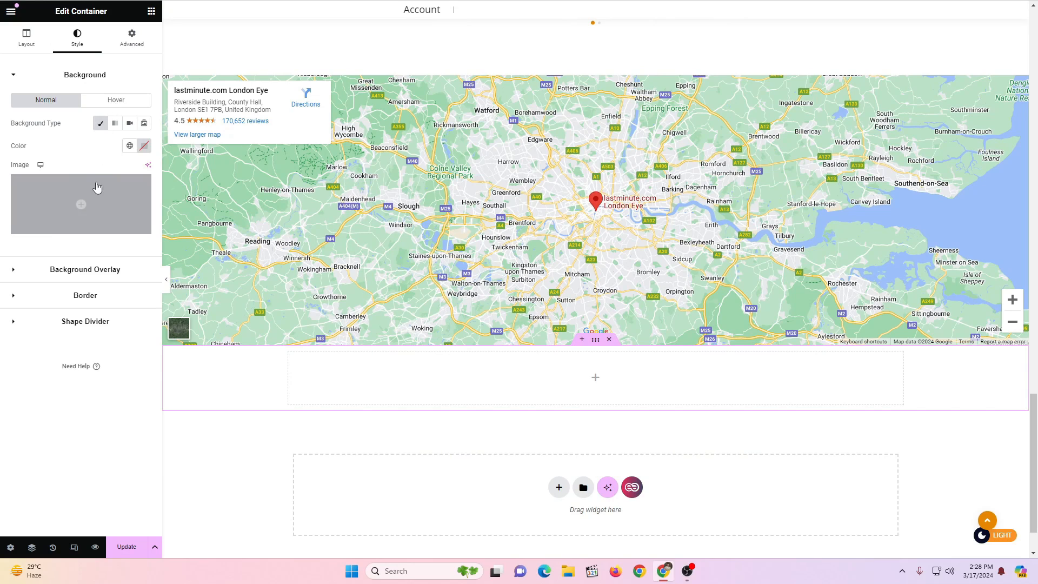
{"action": "left_click", "coordinate": [89, 208]}
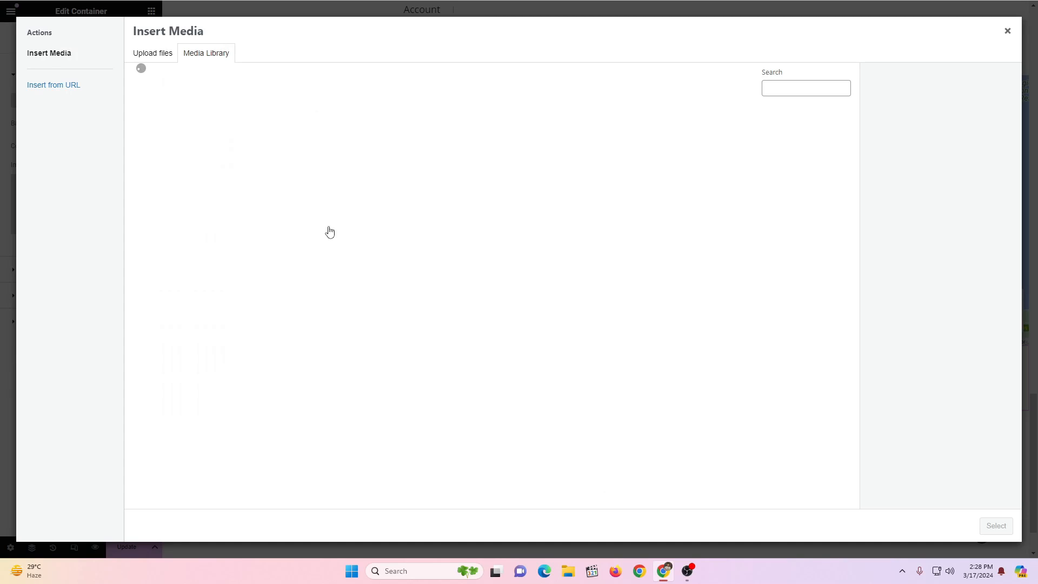
{"action": "left_click", "coordinate": [791, 223]}
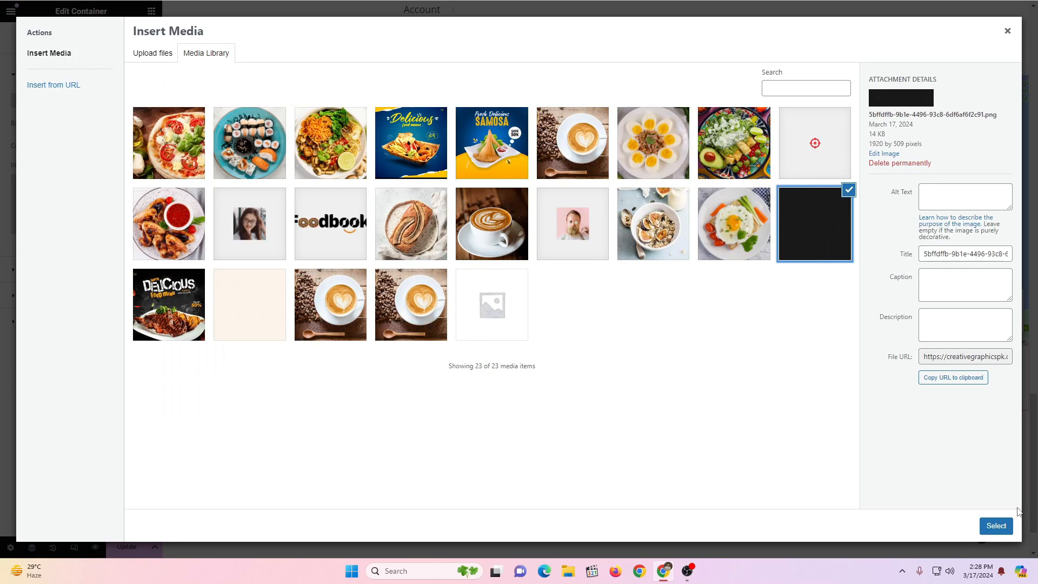
{"action": "left_click", "coordinate": [995, 525]}
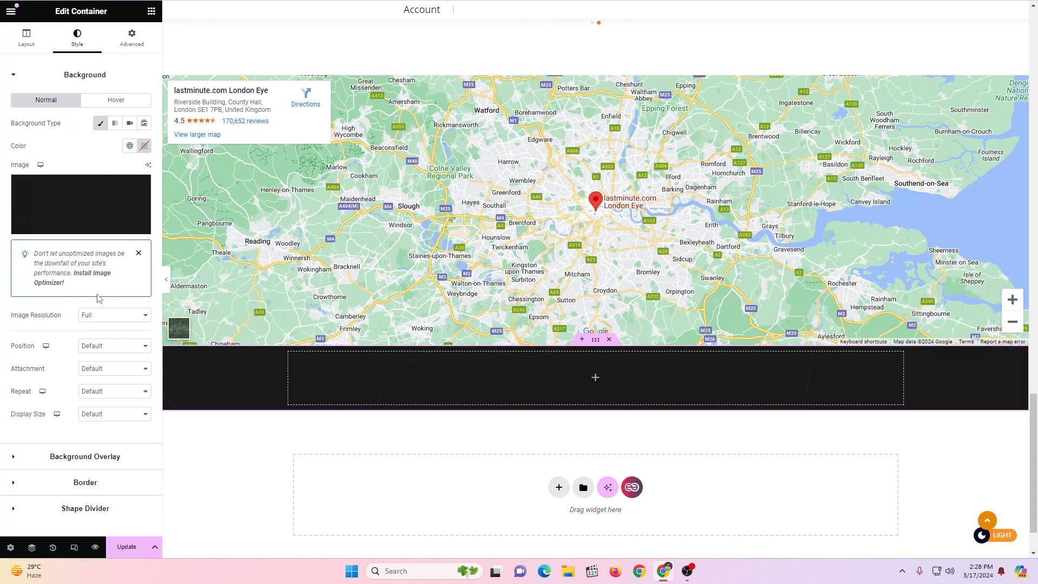
Set the footer background image's position to Center Center, its repeat to No-repeat and its display size to Cover.
{"action": "left_click", "coordinate": [105, 346]}
{"action": "left_click", "coordinate": [108, 364]}
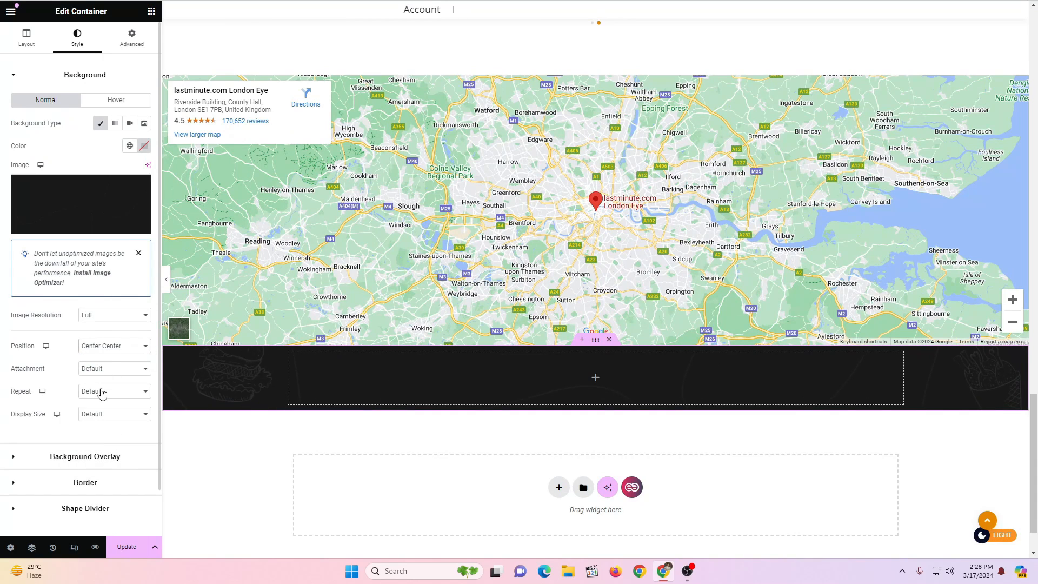
{"action": "left_click", "coordinate": [102, 392]}
{"action": "left_click", "coordinate": [104, 409]}
{"action": "left_click", "coordinate": [106, 414]}
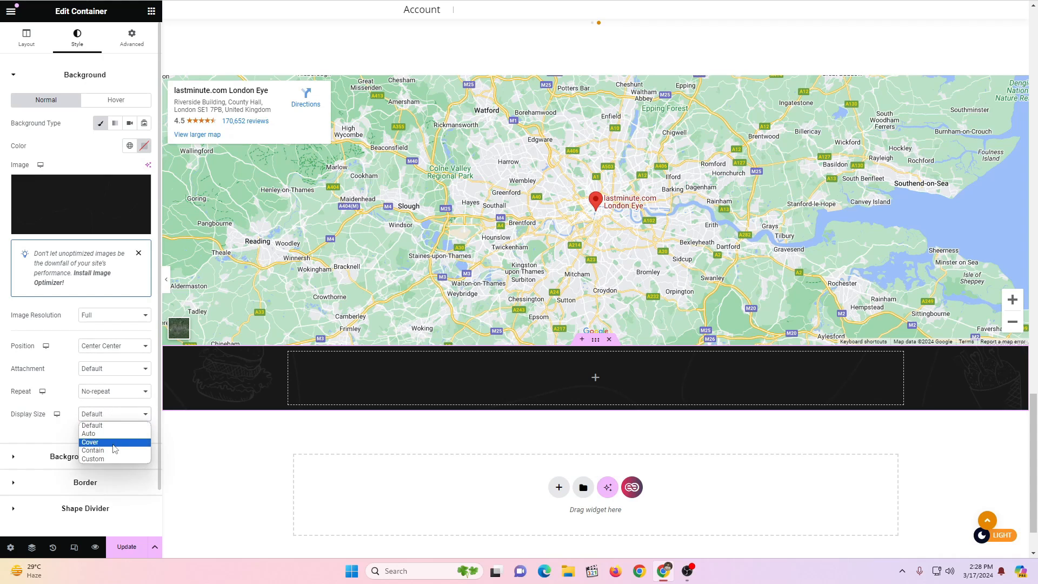
{"action": "left_click", "coordinate": [114, 443]}
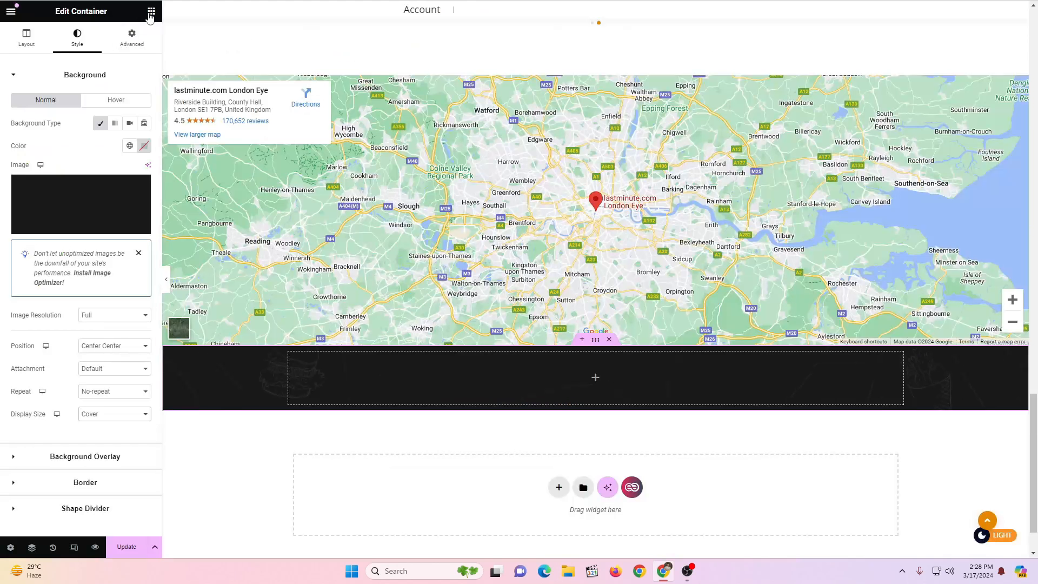
Find the Image widget with the search term "image", place it in the footer container and choose the Foodbook logo.
{"action": "left_click", "coordinate": [152, 11]}
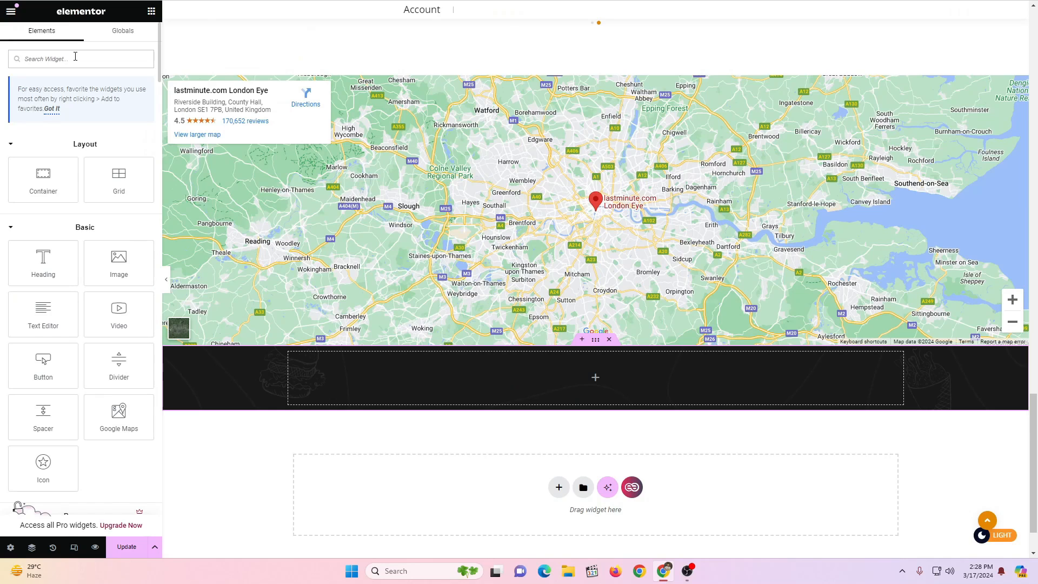
{"action": "type", "text": "image"}
{"action": "left_click_drag", "start_coordinate": [43, 155], "coordinate": [487, 376]}
{"action": "left_click", "coordinate": [57, 118]}
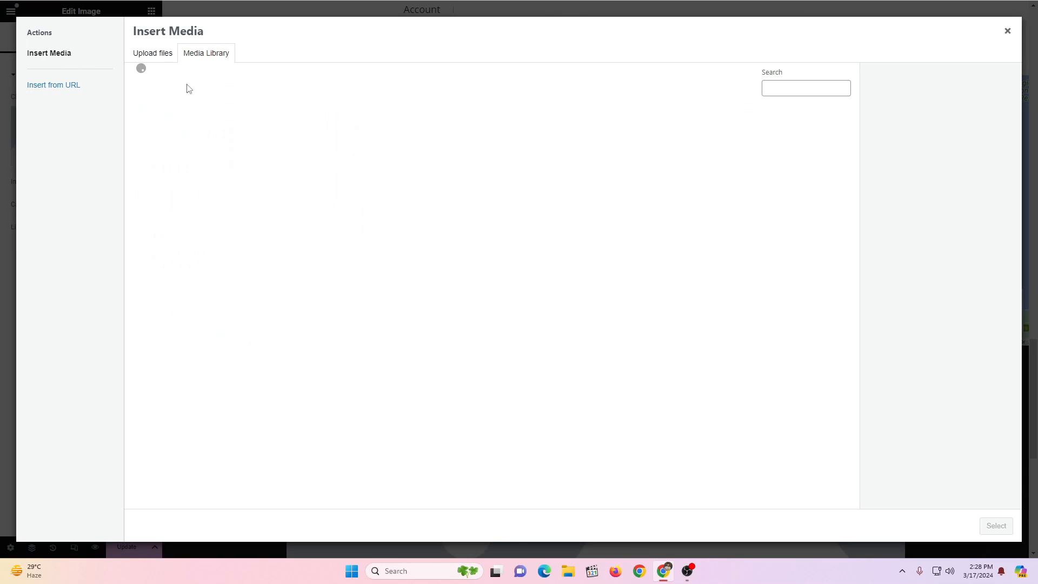
{"action": "left_click", "coordinate": [331, 224]}
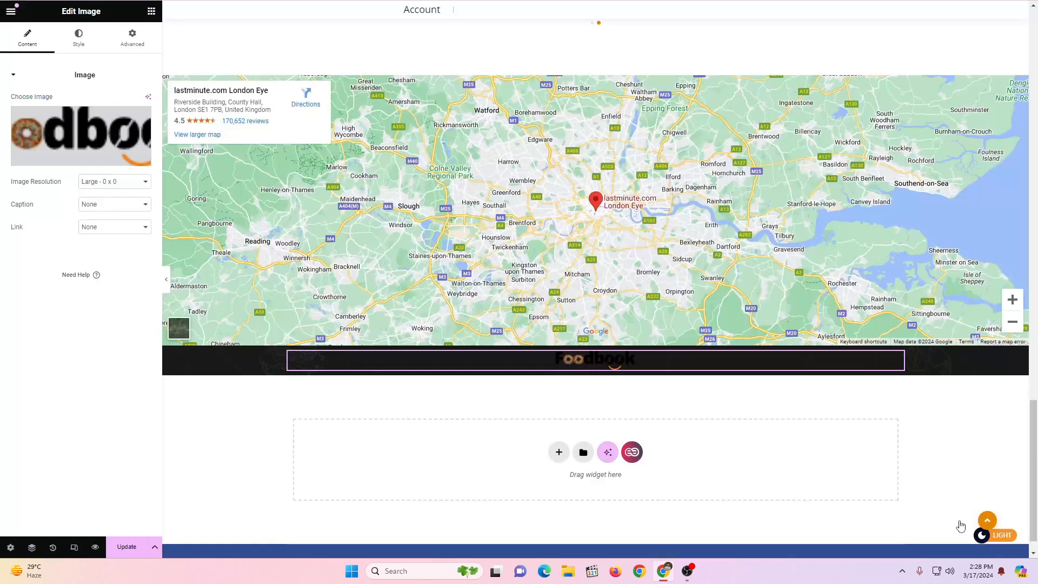
{"action": "left_click", "coordinate": [996, 526]}
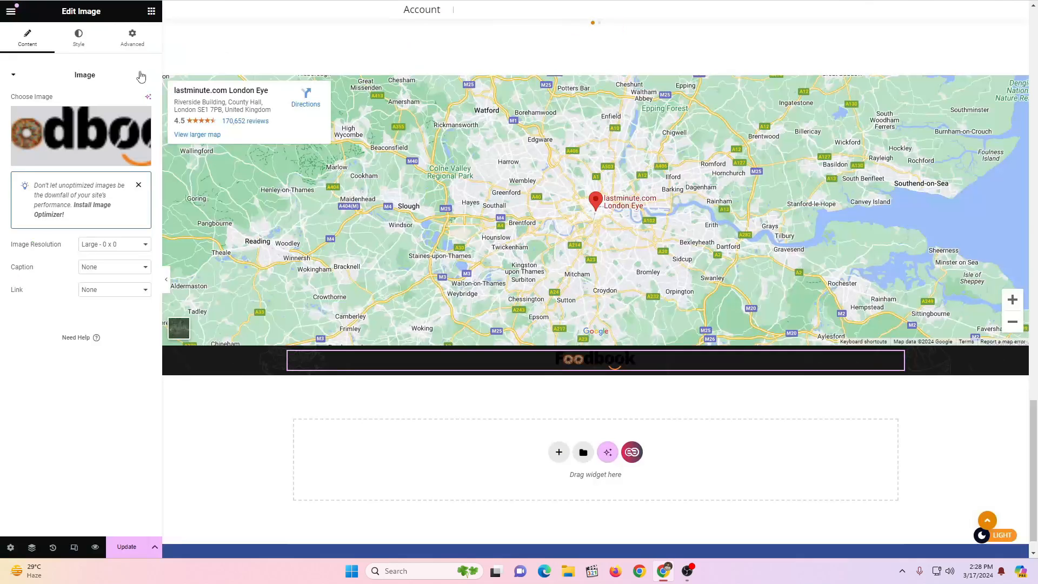
Add a Text Editor widget below the logo with the demo's footer paragraph starting "The key to more success is to have a lot of pillows".
{"action": "left_click", "coordinate": [151, 11]}
{"action": "left_click", "coordinate": [86, 56]}
{"action": "type", "text": "p"}
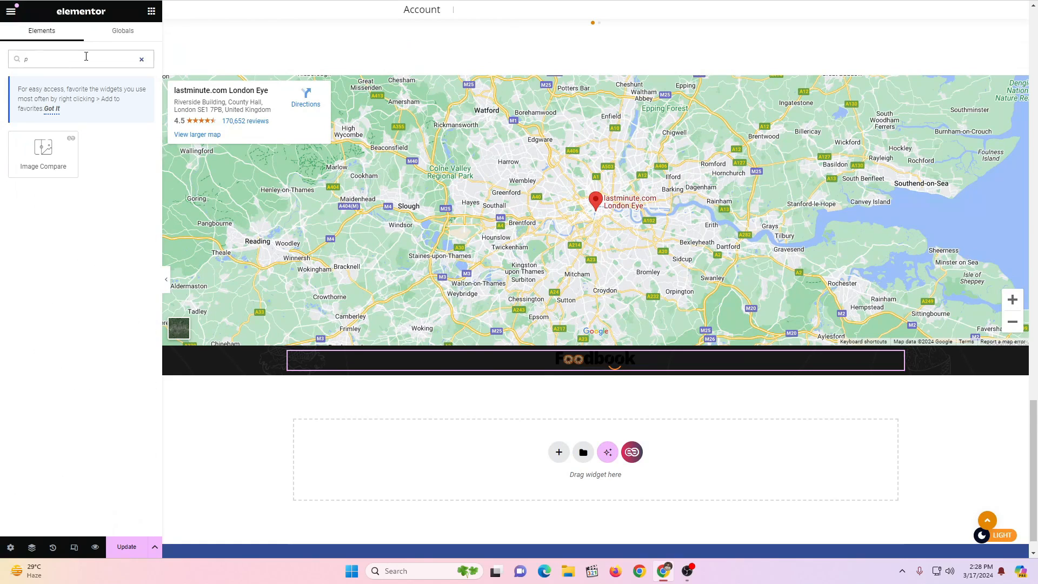
{"action": "key", "text": "BackSpace"}
{"action": "left_click_drag", "start_coordinate": [44, 314], "coordinate": [512, 366]}
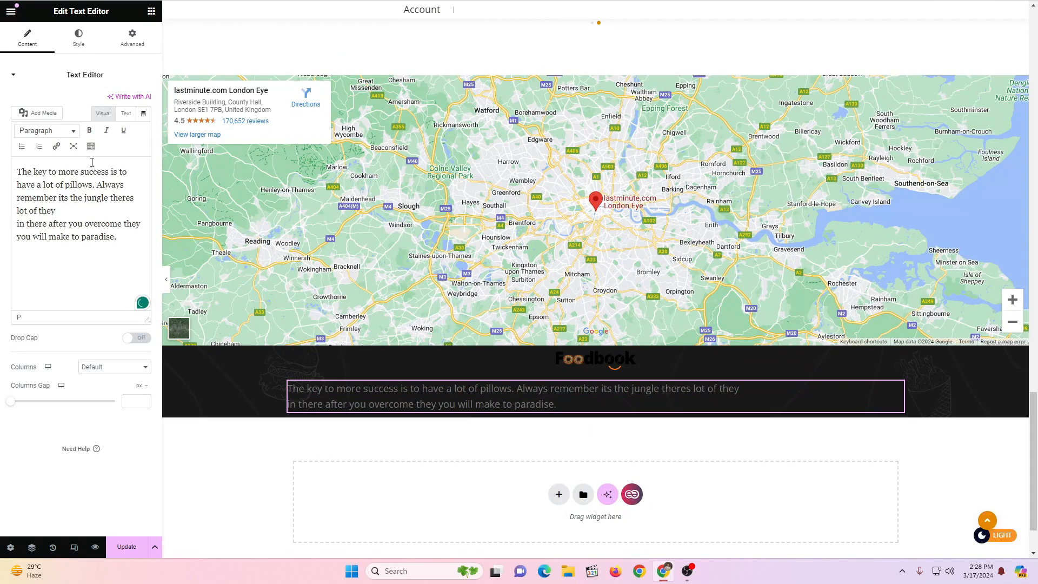
Center the footer paragraph and set its text color to white (#FFFFFF).
{"action": "left_click", "coordinate": [78, 37]}
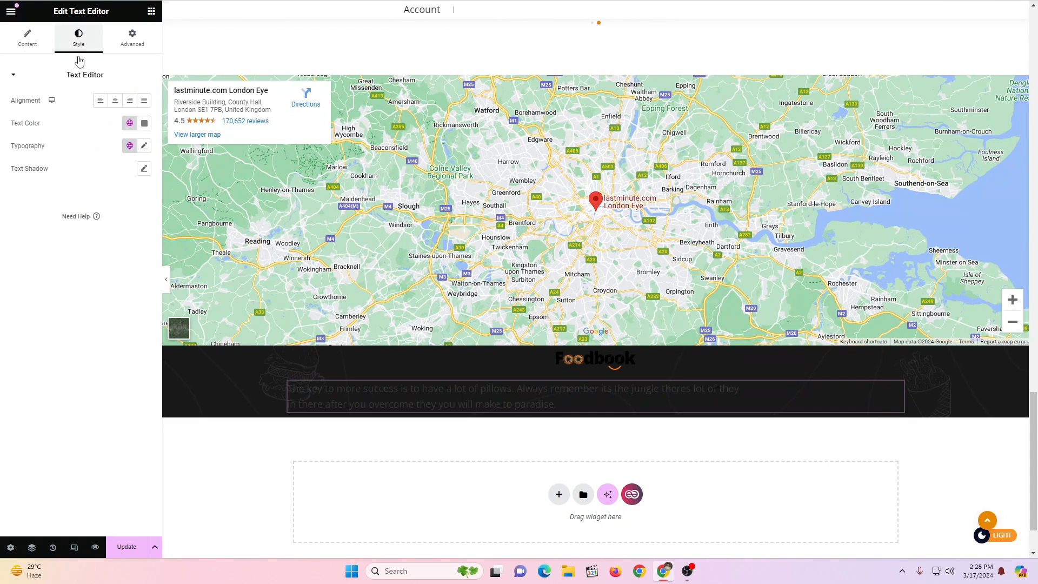
{"action": "left_click", "coordinate": [115, 101]}
{"action": "left_click", "coordinate": [144, 124]}
{"action": "left_click_drag", "start_coordinate": [76, 168], "coordinate": [75, 168]}
{"action": "left_click", "coordinate": [55, 336]}
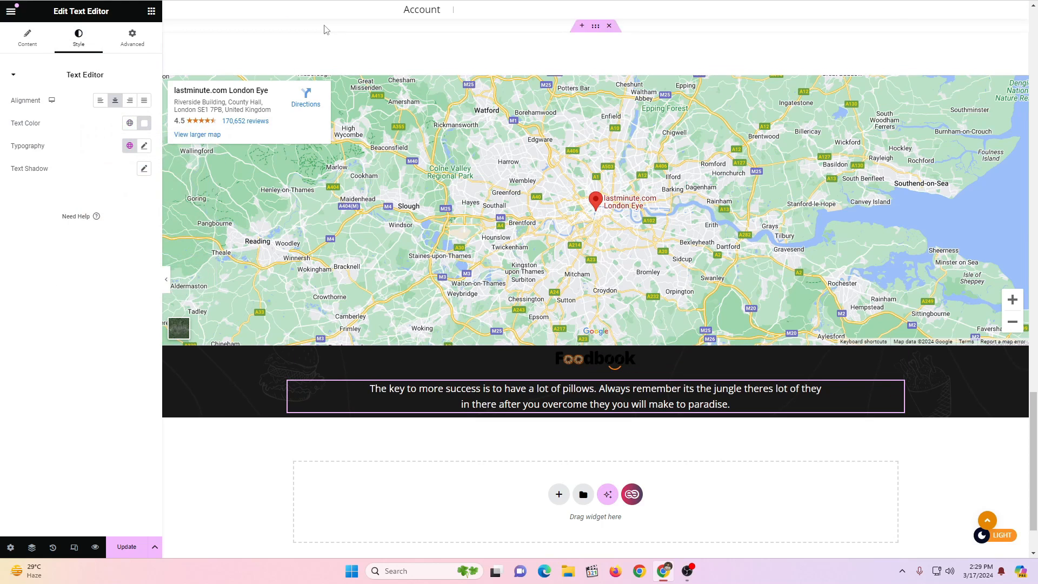
Duplicate the footer paragraph and replace the copy's text with the demo's line "Opening Hours: Sun - Fri (9am - 6pm)".
{"action": "key", "text": "ctrl+Tab"}
{"action": "left_click_drag", "start_coordinate": [425, 410], "coordinate": [601, 407]}
{"action": "key", "text": "ctrl+c"}
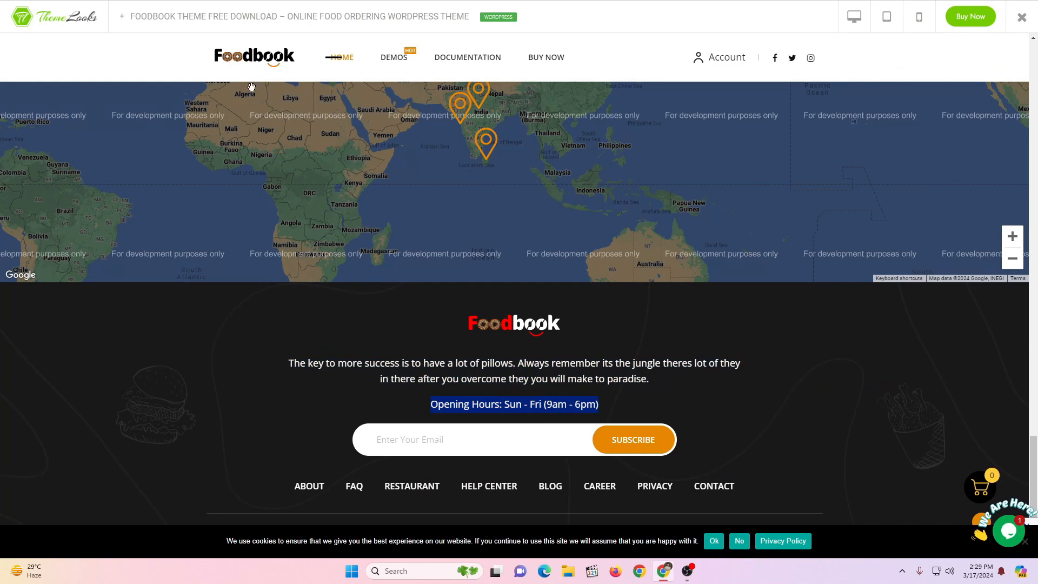
{"action": "key", "text": "ctrl+Tab"}
{"action": "right_click", "coordinate": [506, 402]}
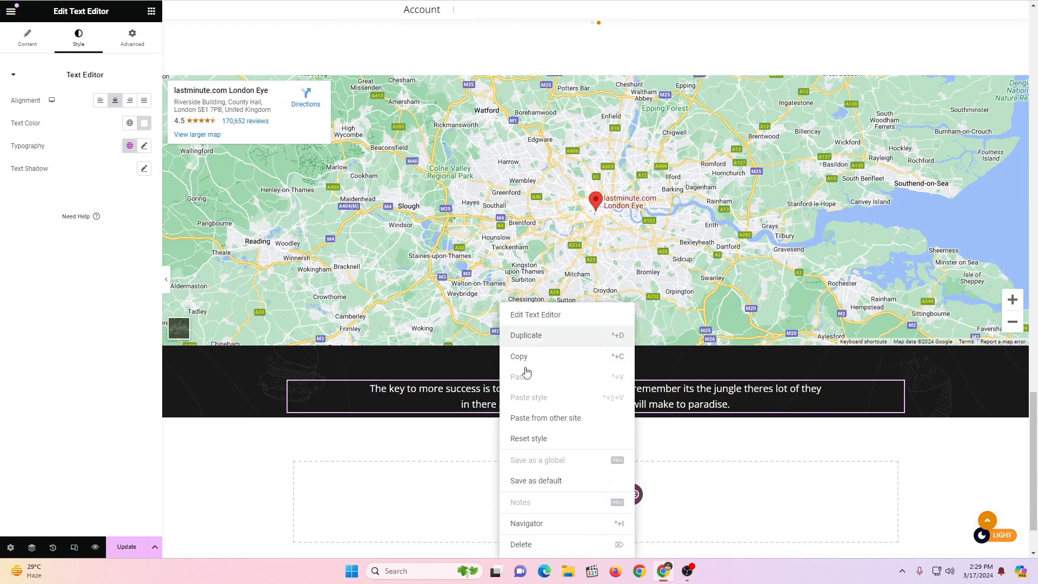
{"action": "left_click", "coordinate": [533, 333]}
{"action": "left_click", "coordinate": [67, 193]}
{"action": "key", "text": "ctrl+a"}
{"action": "key", "text": "ctrl+v"}
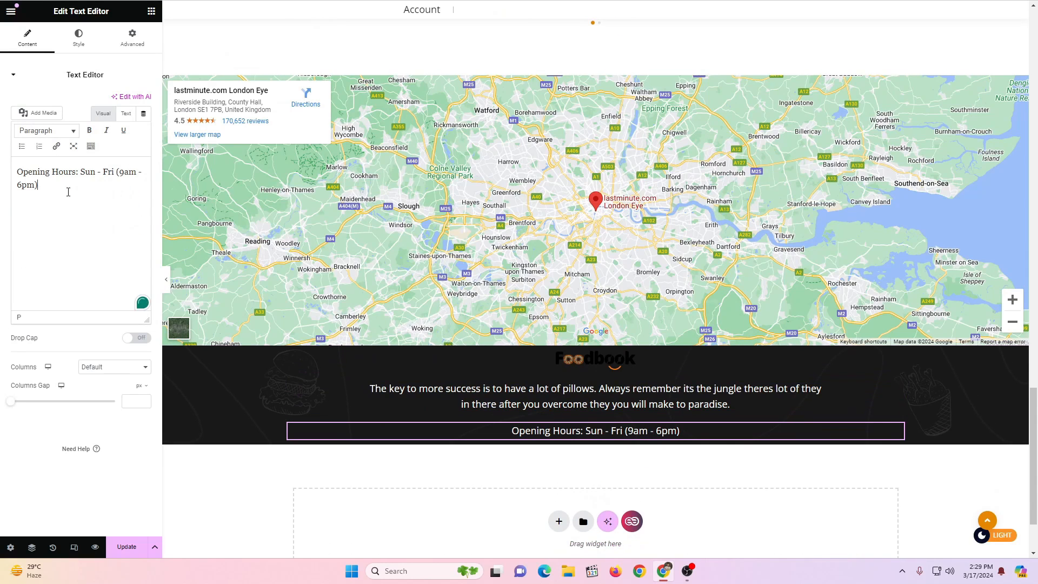
Copy the orange title color #E58701 from the testimonial section title's style settings.
{"action": "scroll", "coordinate": [498, 429], "scroll_direction": "up", "scroll_amount": 8}
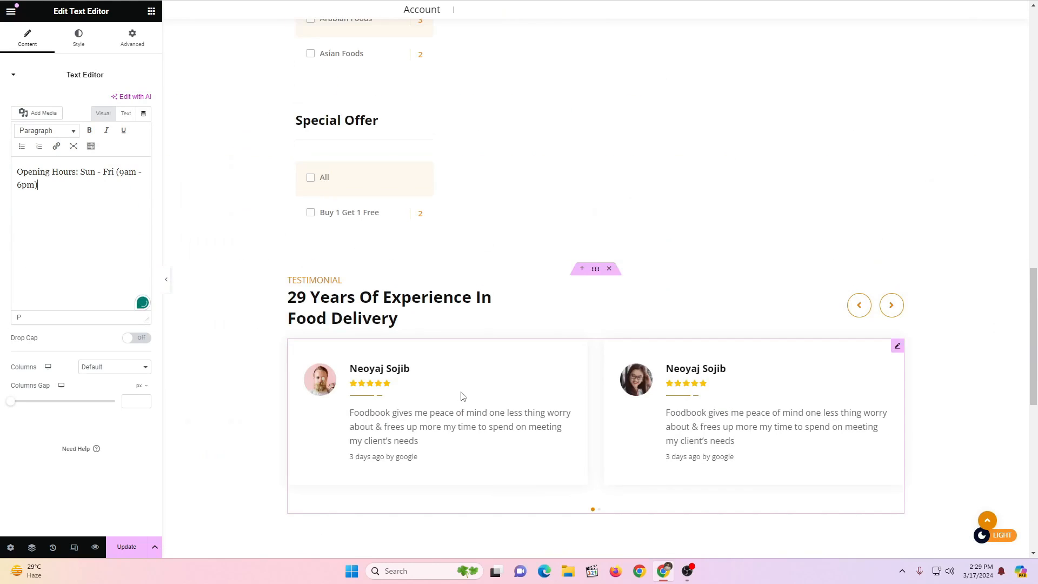
{"action": "left_click", "coordinate": [357, 302]}
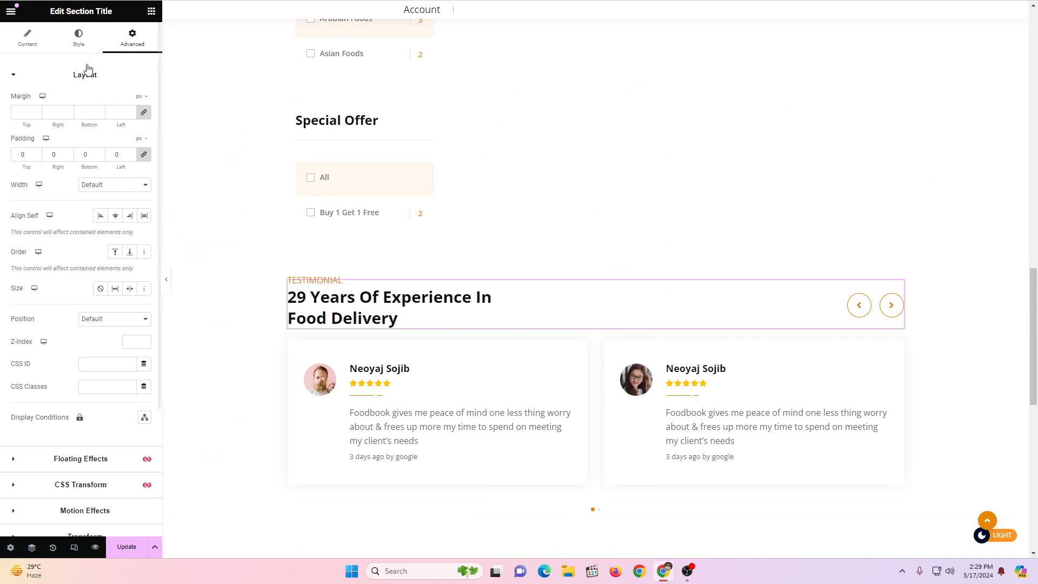
{"action": "left_click", "coordinate": [79, 40]}
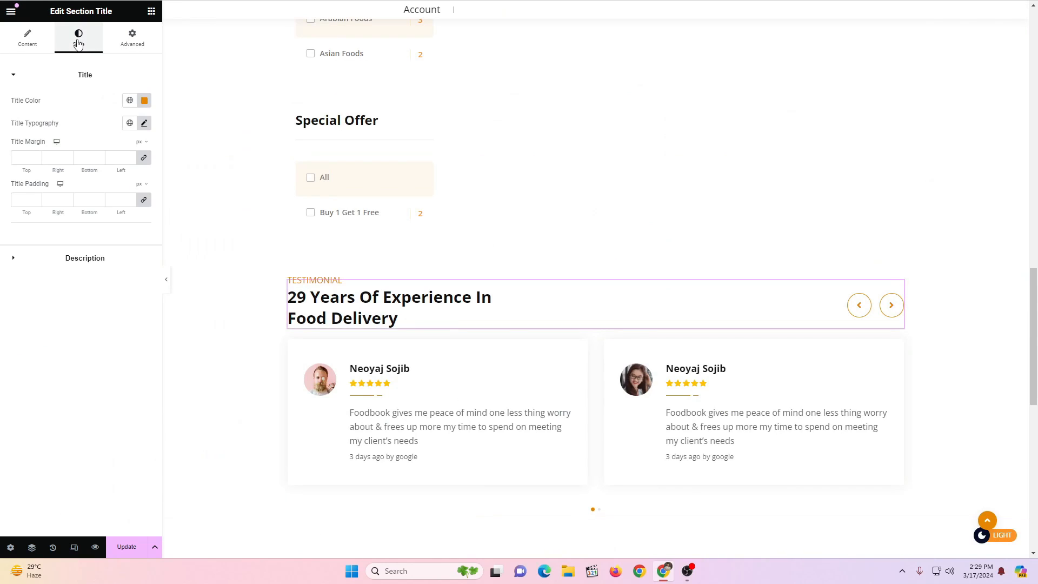
{"action": "left_click", "coordinate": [144, 101]}
{"action": "key", "text": "ctrl+c"}
Set the opening hours line's text color to #E58701 and compare the footer with the demo.
{"action": "scroll", "coordinate": [541, 258], "scroll_direction": "down", "scroll_amount": 8}
{"action": "scroll", "coordinate": [519, 284], "scroll_direction": "down", "scroll_amount": 3}
{"action": "left_click", "coordinate": [575, 332]}
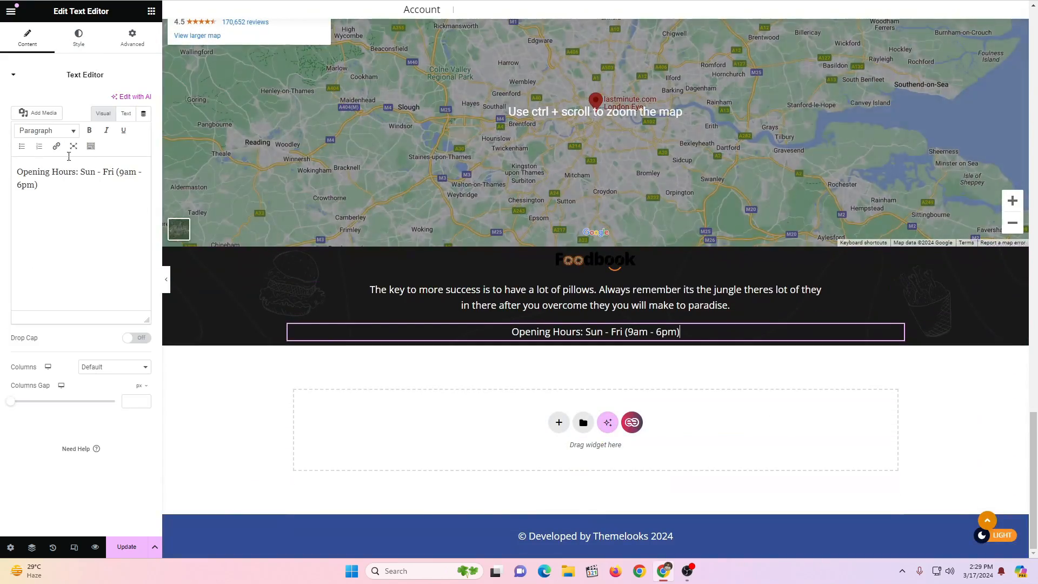
{"action": "left_click", "coordinate": [71, 45]}
{"action": "left_click", "coordinate": [144, 124]}
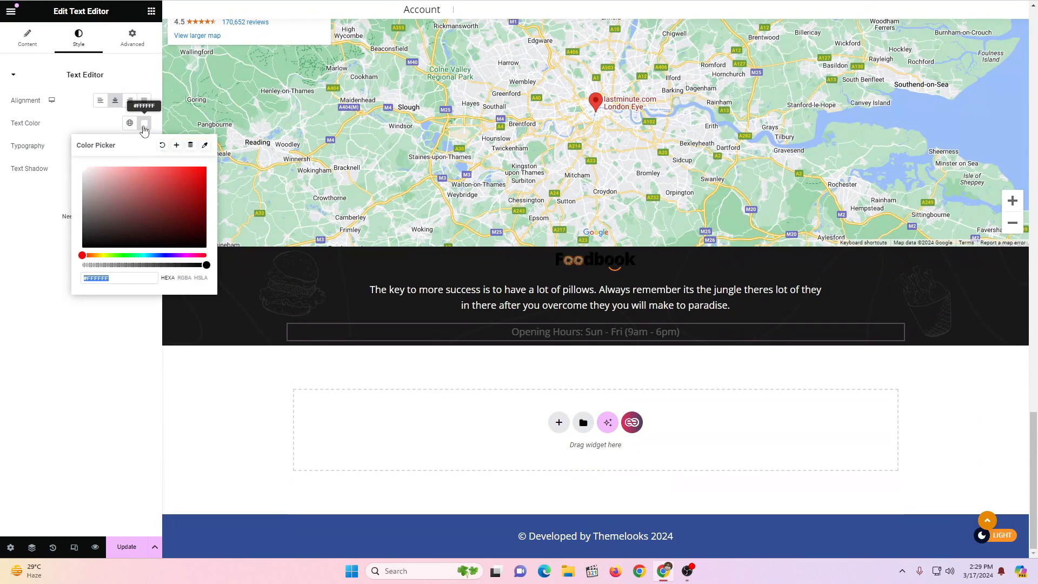
{"action": "key", "text": "ctrl+v"}
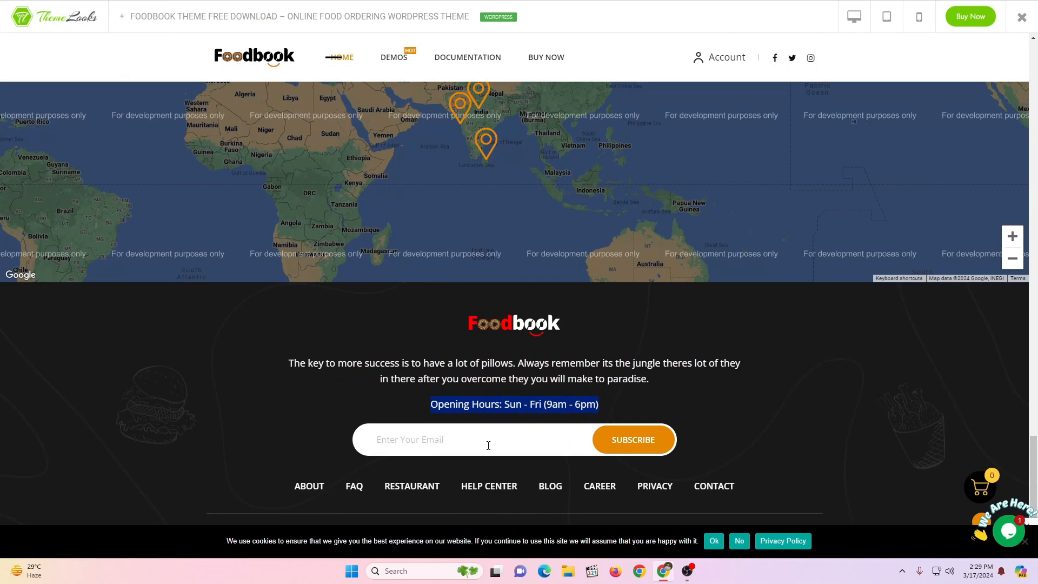
{"action": "left_click", "coordinate": [262, 425]}
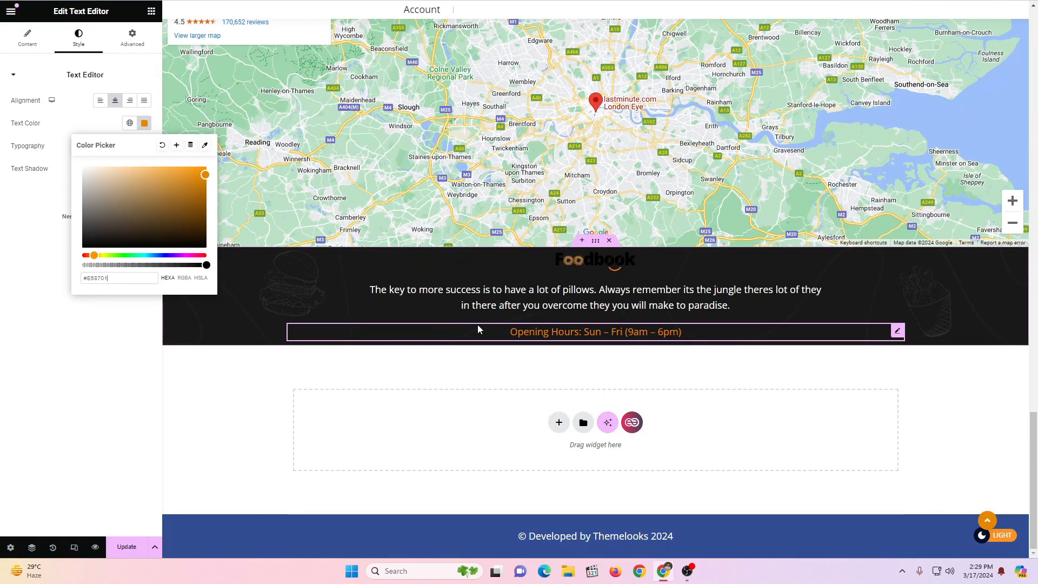
Set the dark footer container's padding to 5% top and 2% bottom with unlinked sides, and update the page.
{"action": "left_click", "coordinate": [129, 551]}
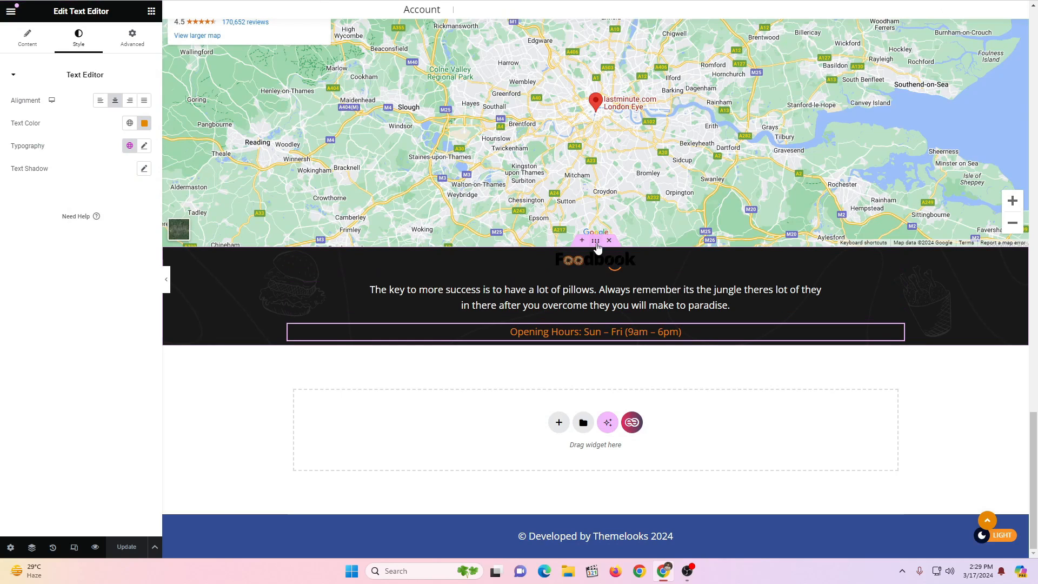
{"action": "left_click", "coordinate": [542, 281]}
{"action": "left_click", "coordinate": [122, 38]}
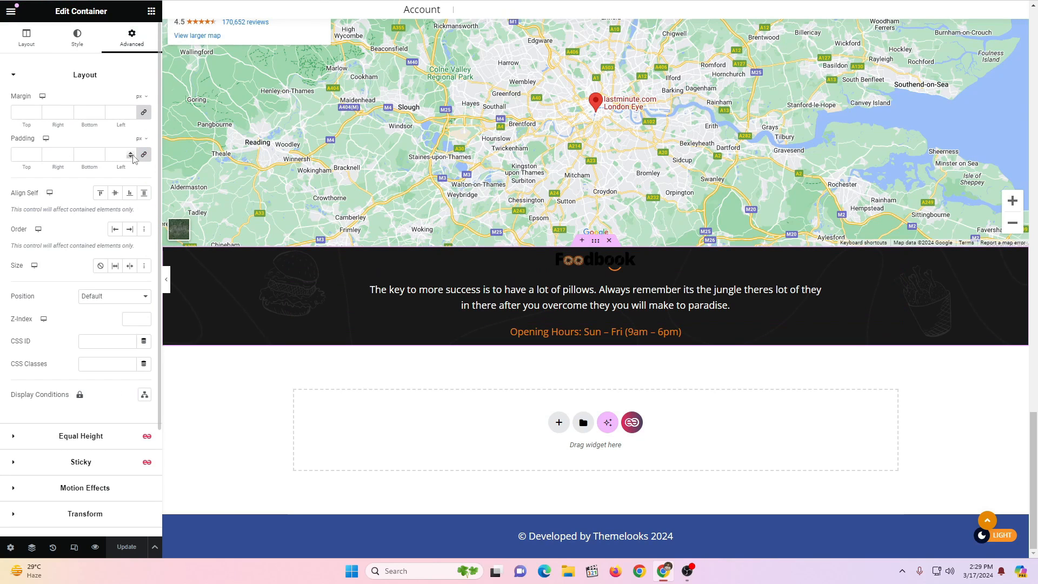
{"action": "left_click", "coordinate": [146, 156]}
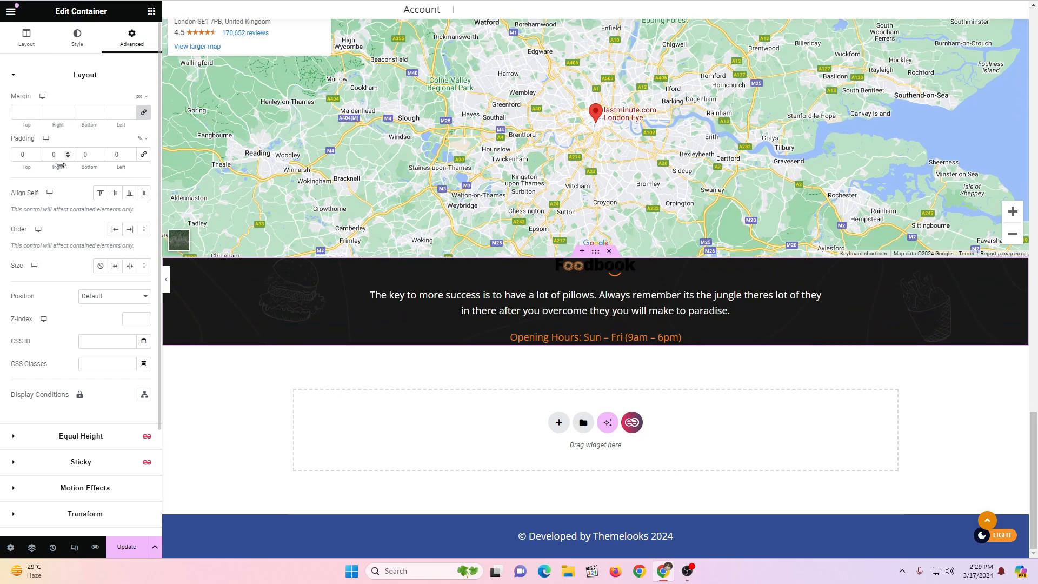
{"action": "type", "text": "5"}
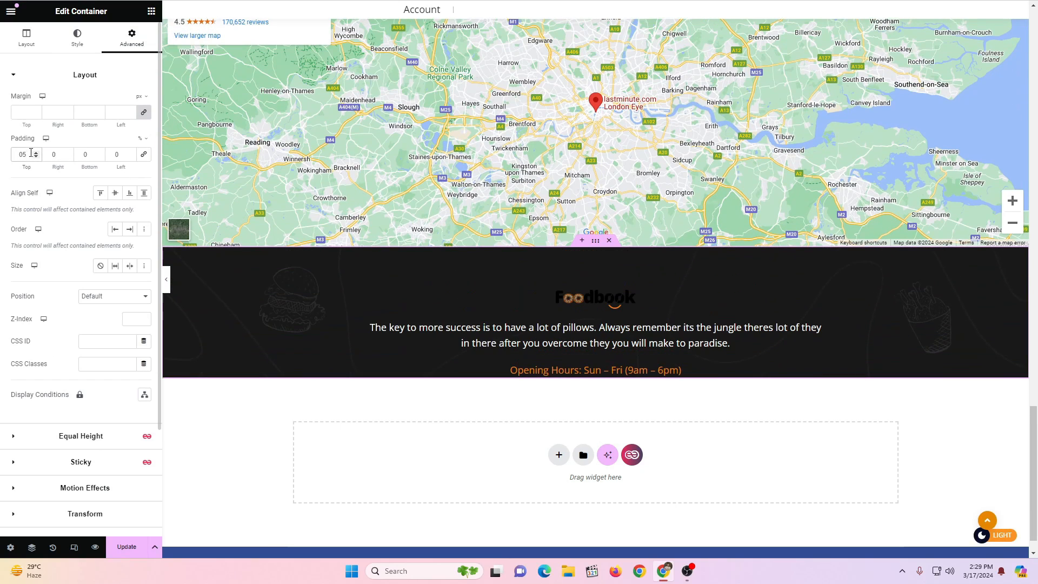
{"action": "left_click", "coordinate": [92, 154]}
{"action": "type", "text": "2"}
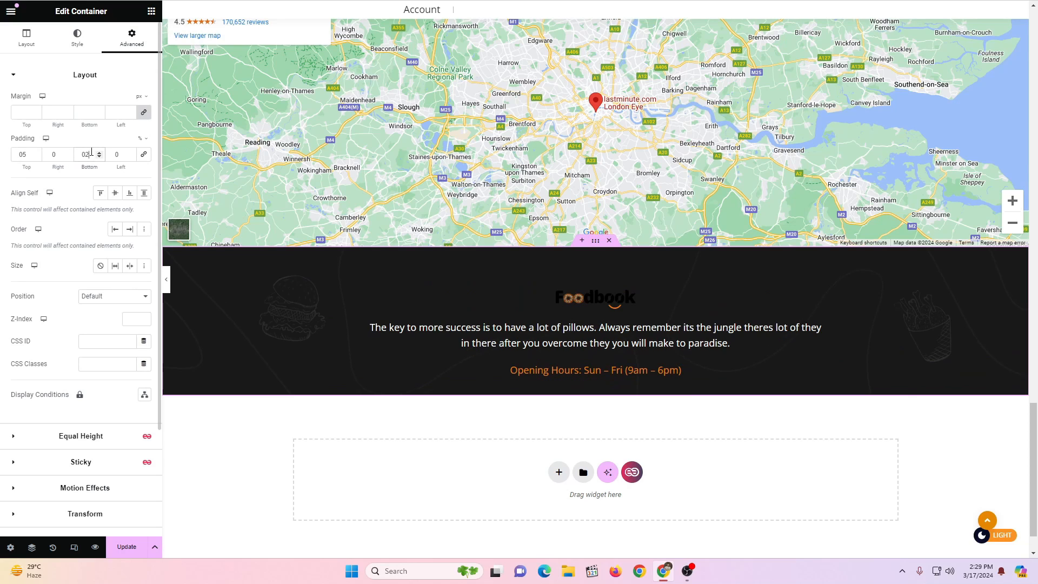
{"action": "left_click", "coordinate": [127, 547]}
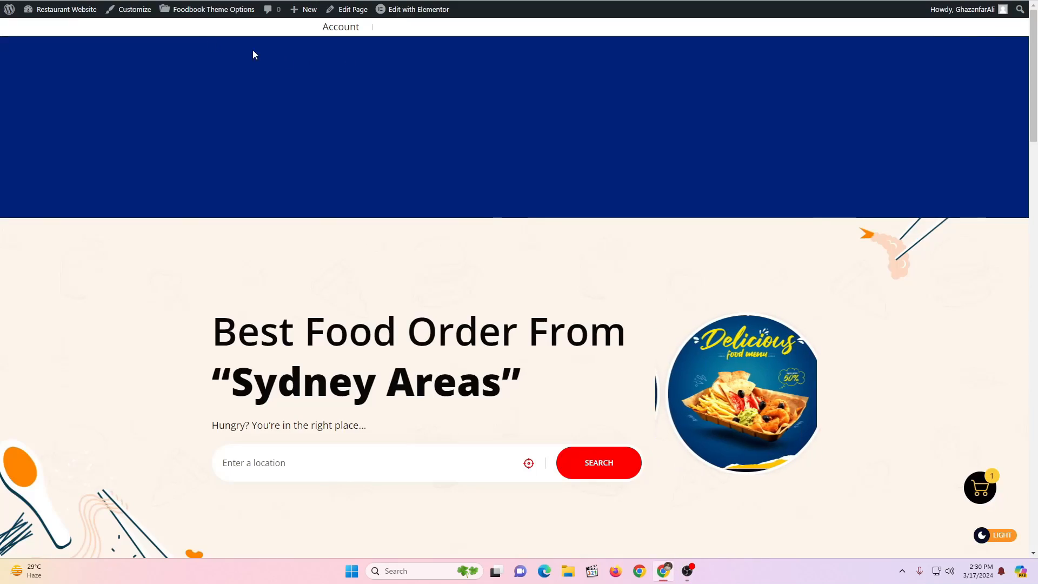
Go to the site's WordPress dashboard and search the new plugins directory for "fluent forms".
{"action": "mouse_move", "coordinate": [73, 17]}
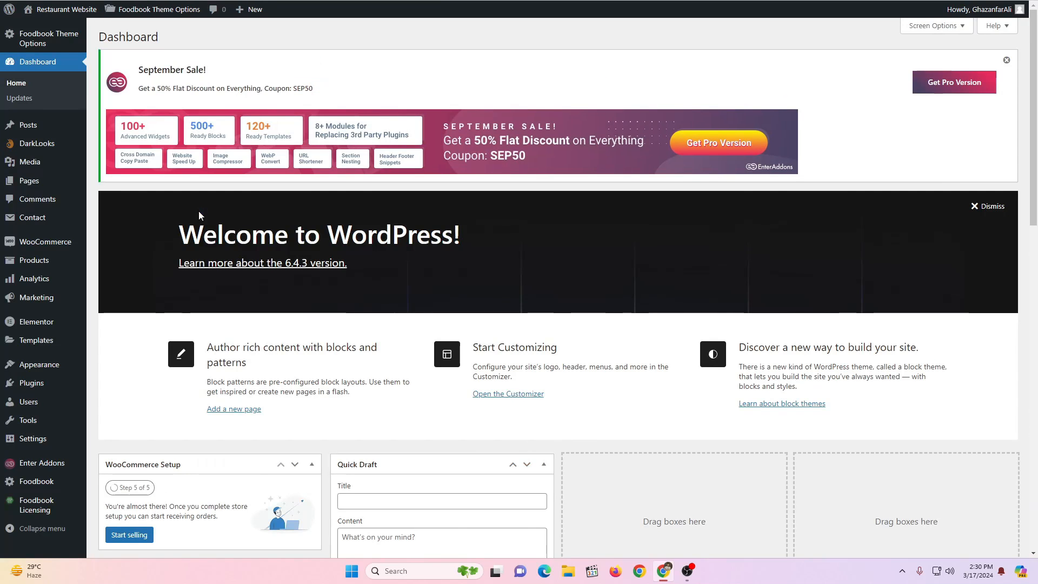
{"action": "mouse_move", "coordinate": [33, 384]}
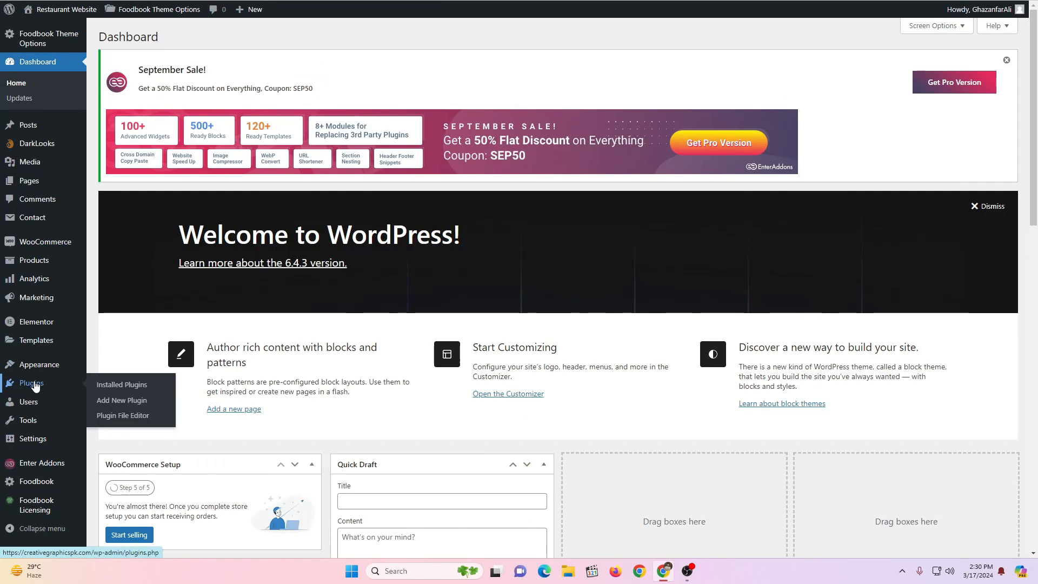
{"action": "left_click", "coordinate": [34, 383]}
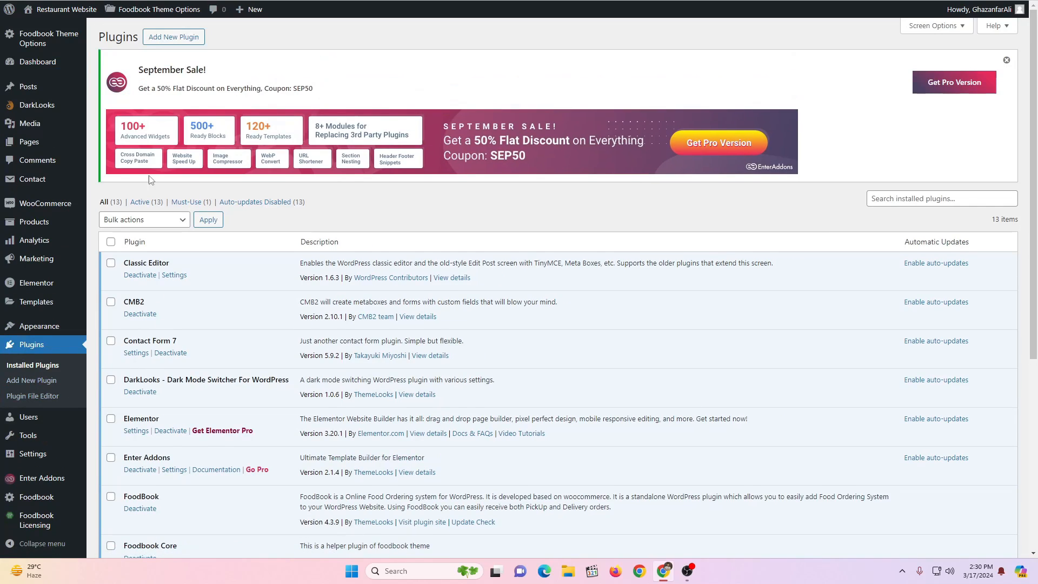
{"action": "left_click", "coordinate": [172, 38]}
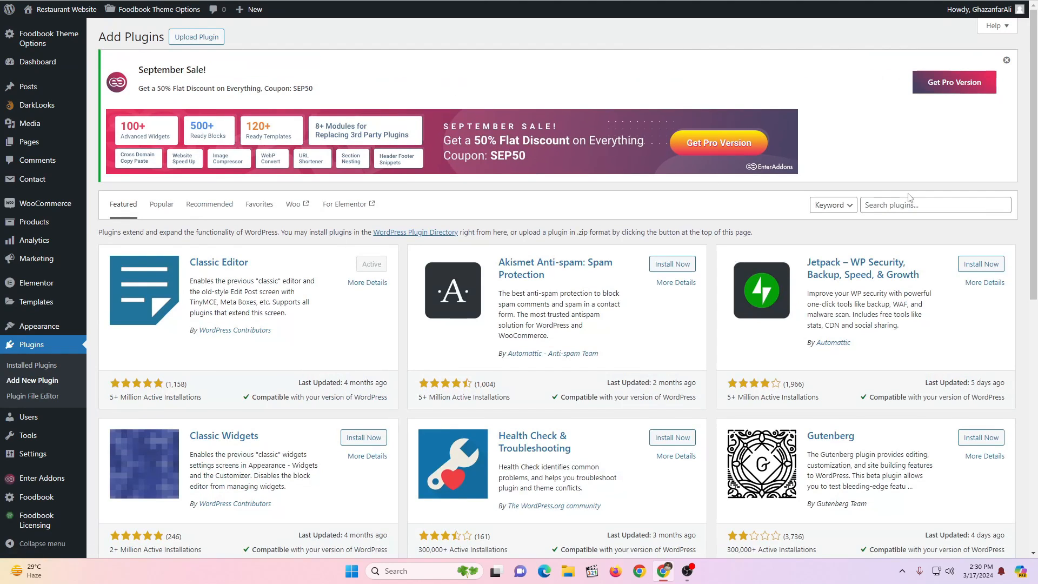
{"action": "left_click", "coordinate": [910, 206]}
{"action": "type", "text": "fluent forms"}
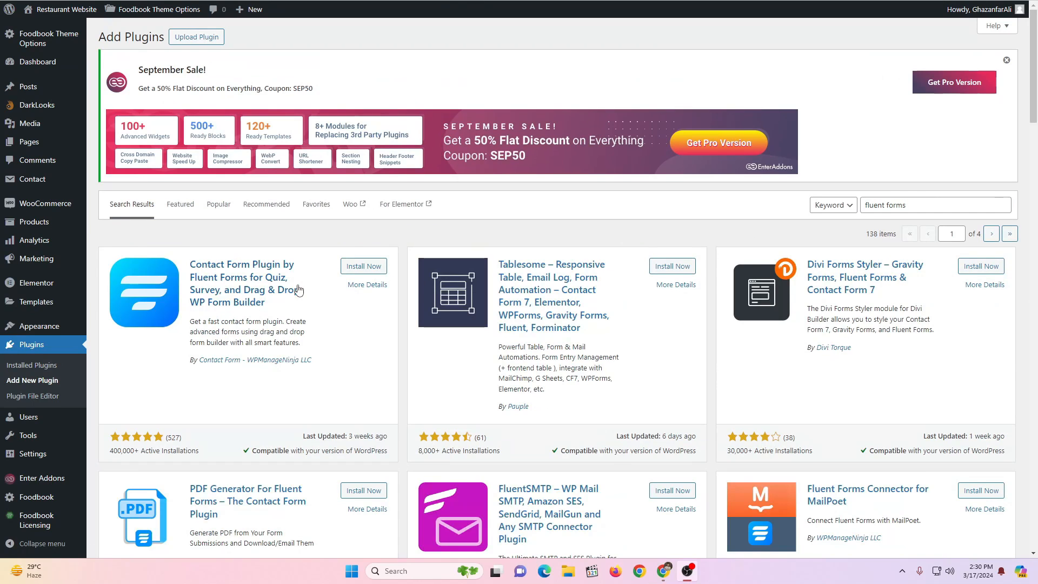
Install and activate the Contact Form Plugin by Fluent Forms, and open its forms page.
{"action": "left_click", "coordinate": [365, 266]}
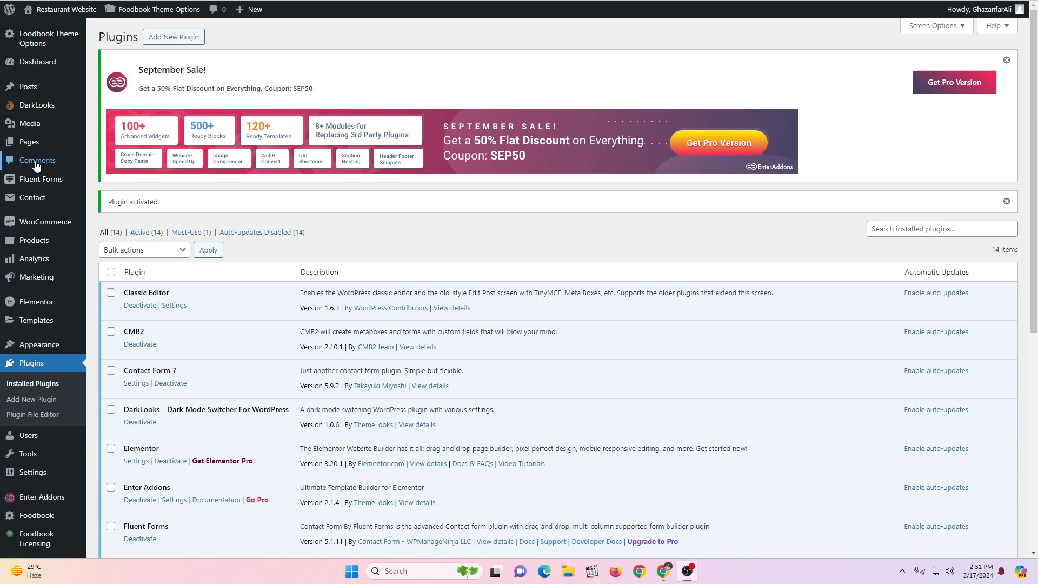
{"action": "mouse_move", "coordinate": [38, 182]}
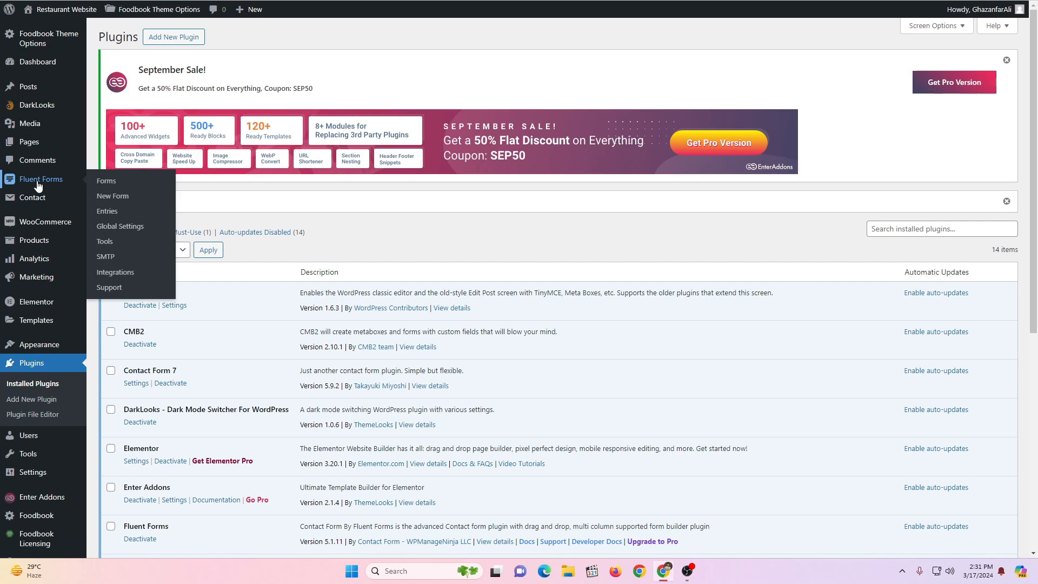
{"action": "left_click", "coordinate": [38, 184]}
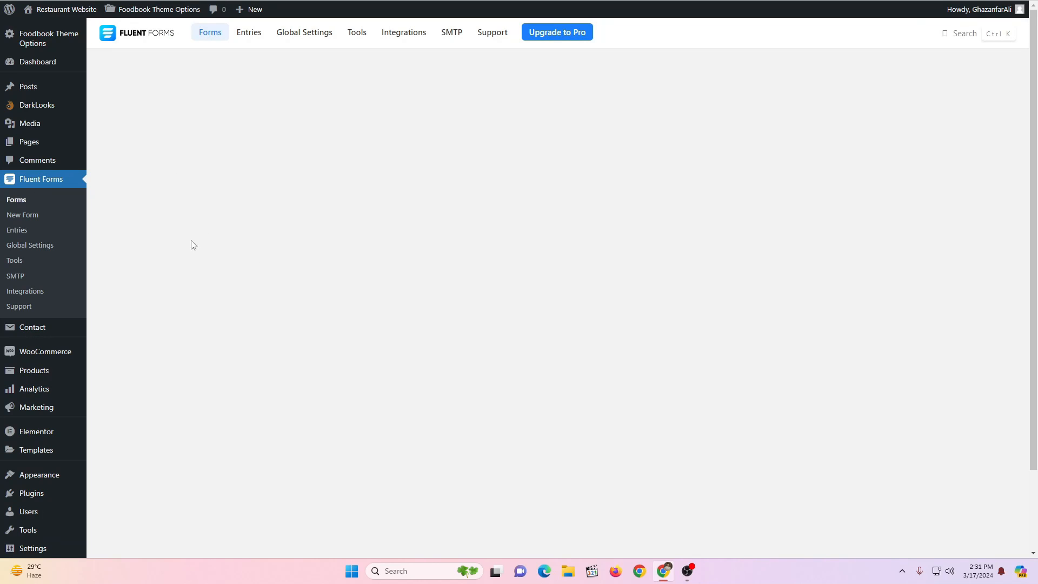
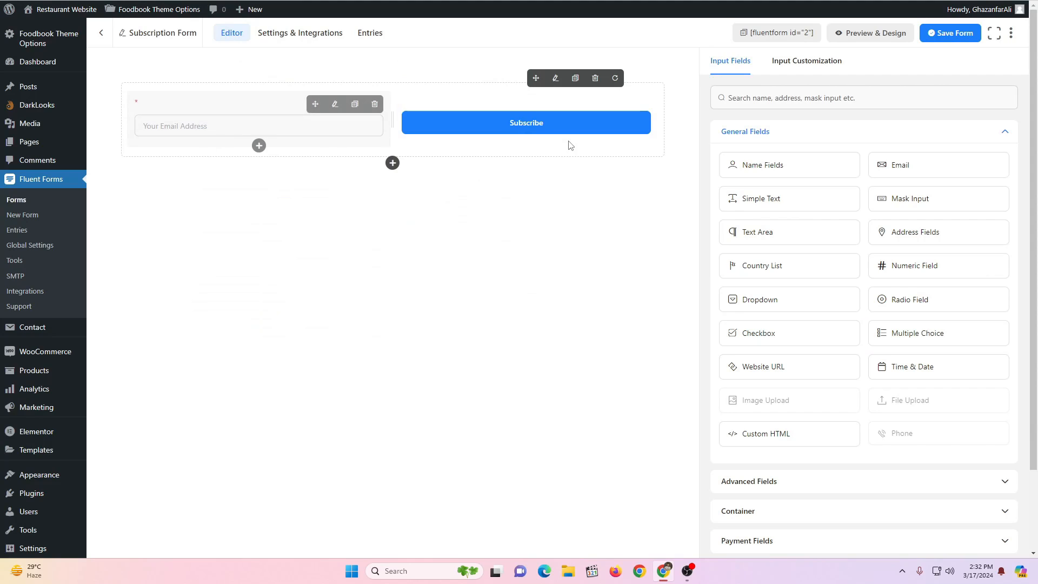
Widen the email column of the subscription form so the Subscribe button's column is narrower, and save the form.
{"action": "left_click_drag", "start_coordinate": [392, 122], "coordinate": [482, 124]}
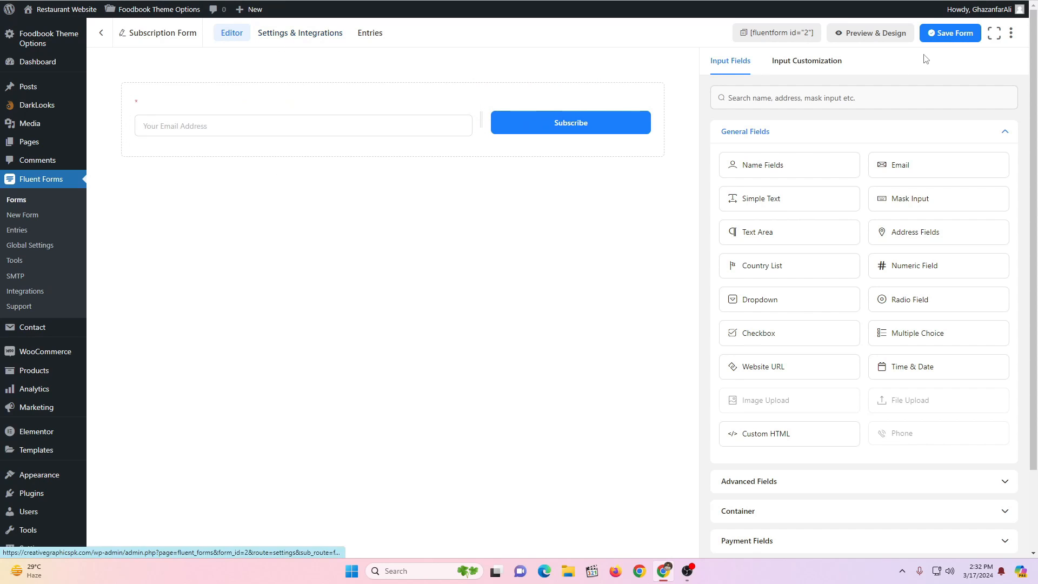
{"action": "left_click", "coordinate": [934, 32]}
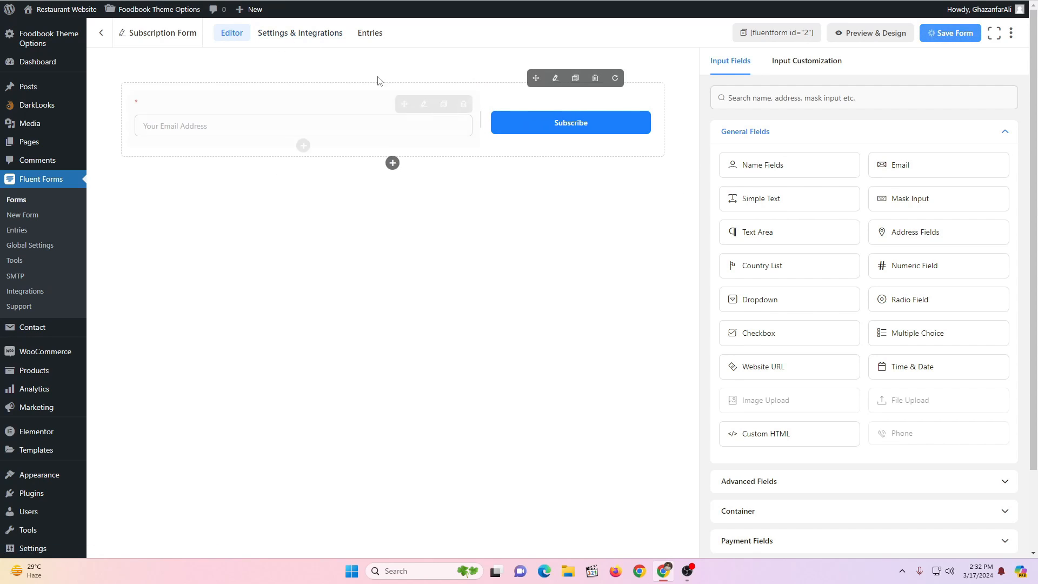
Enable the Admin Notification Email in the form's email notifications and open its settings.
{"action": "left_click", "coordinate": [294, 46]}
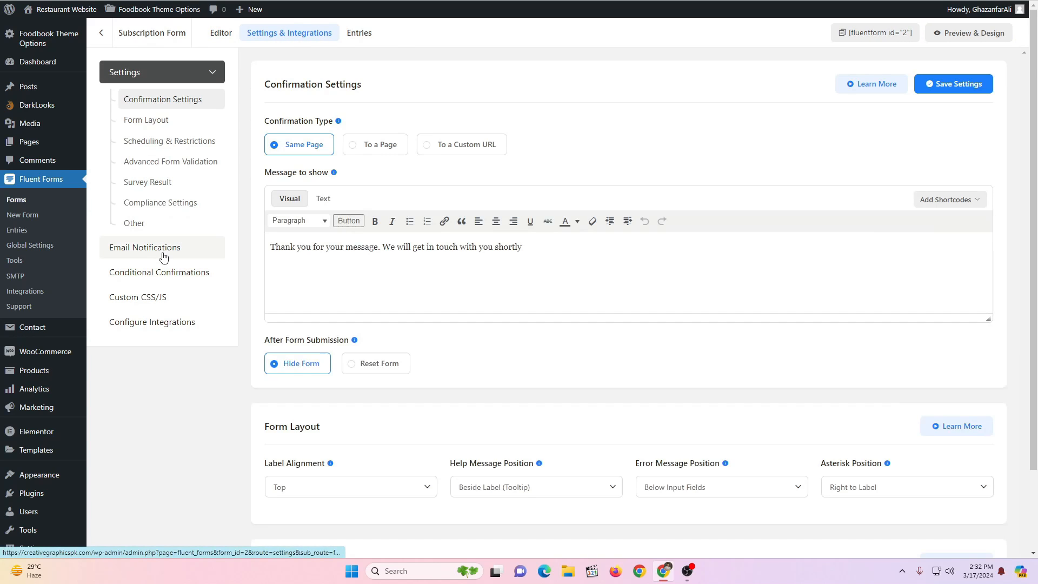
{"action": "left_click", "coordinate": [135, 257]}
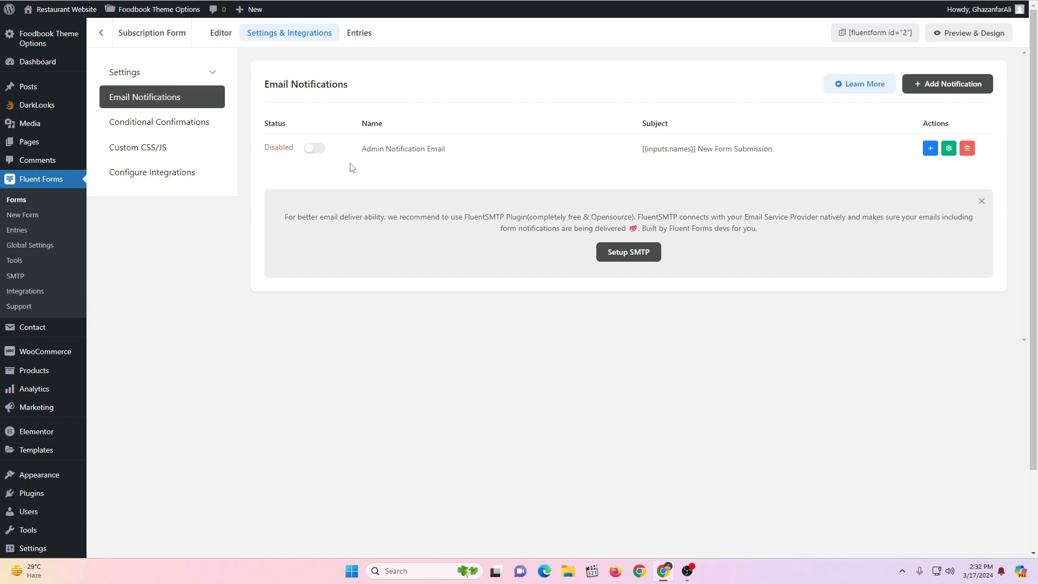
{"action": "left_click", "coordinate": [315, 150]}
{"action": "left_click", "coordinate": [950, 150]}
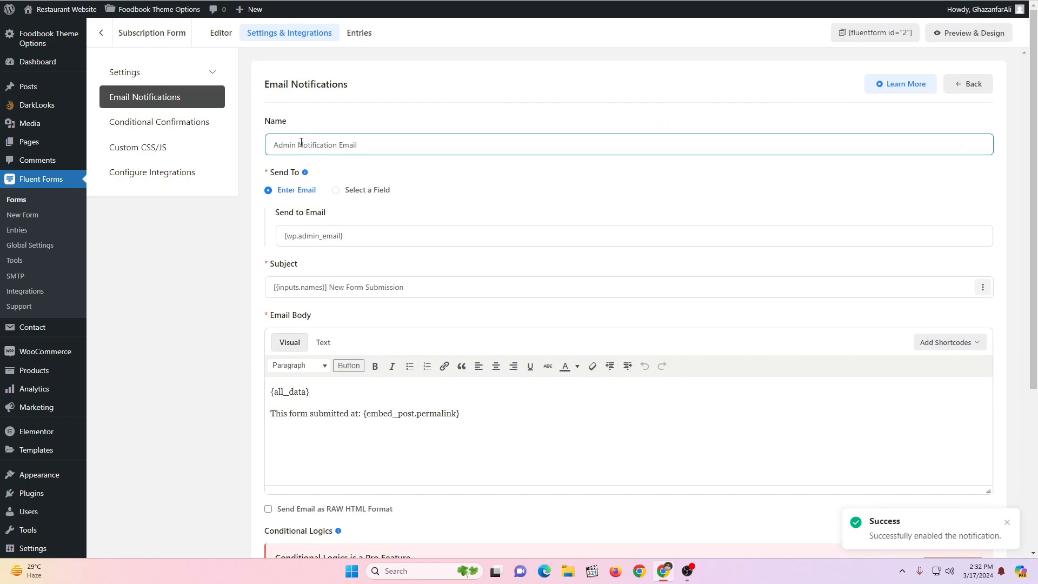
Add a second recipient e-mail address after {wp.admin_email} in the notification's Send to Email field, separated by a comma.
{"action": "left_click", "coordinate": [351, 236]}
{"action": "left_click_drag", "start_coordinate": [351, 236], "coordinate": [277, 233]}
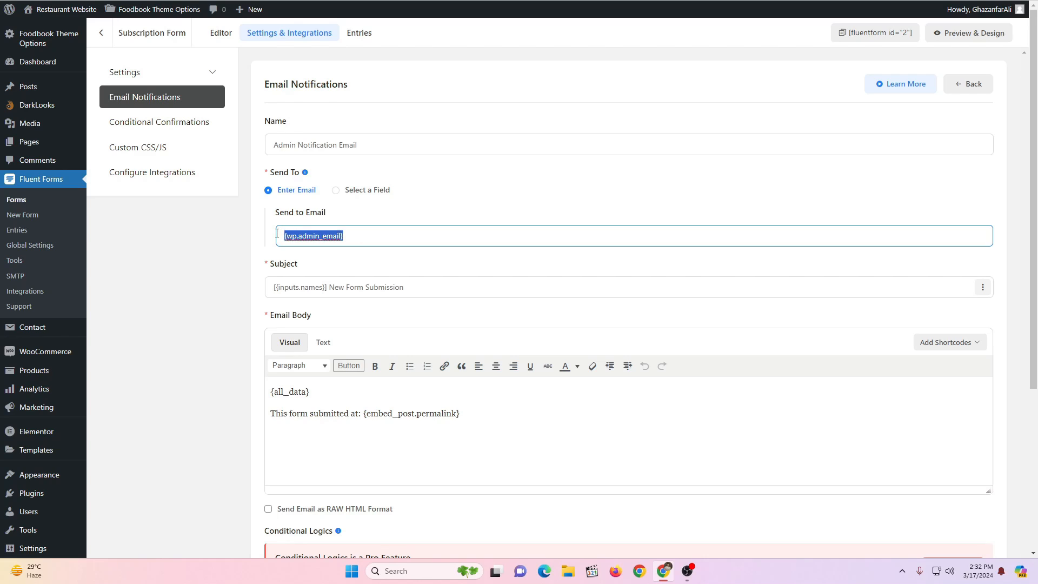
{"action": "left_click", "coordinate": [379, 235]}
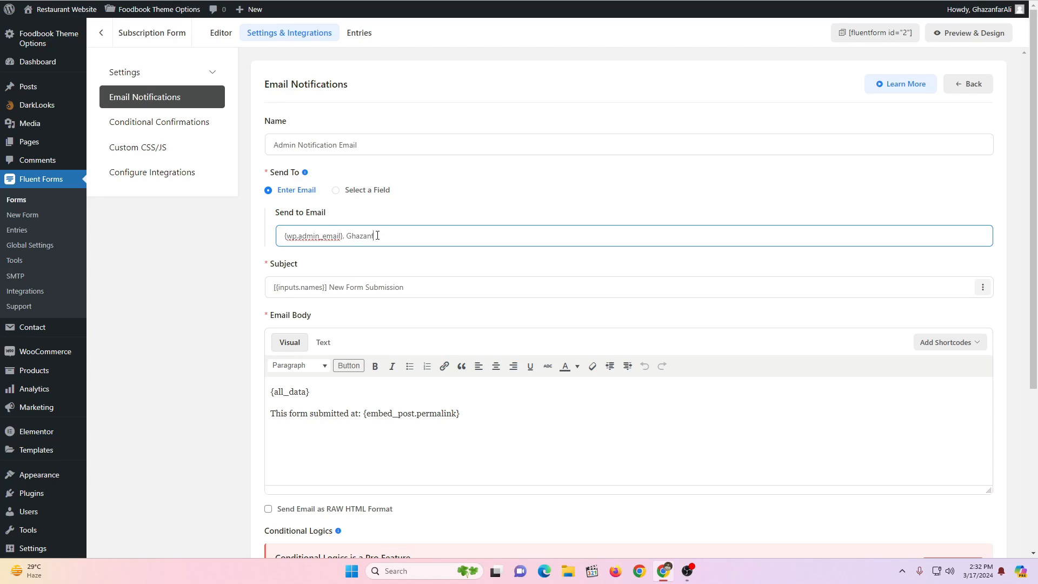
Expand the notification's advanced settings and set From Name to "Restaurant Name here".
{"action": "left_click", "coordinate": [300, 287]}
{"action": "left_click_drag", "start_coordinate": [405, 287], "coordinate": [263, 289]}
{"action": "left_click_drag", "start_coordinate": [461, 414], "coordinate": [300, 405]}
{"action": "scroll", "coordinate": [301, 405], "scroll_direction": "down", "scroll_amount": 5}
{"action": "left_click", "coordinate": [406, 455]}
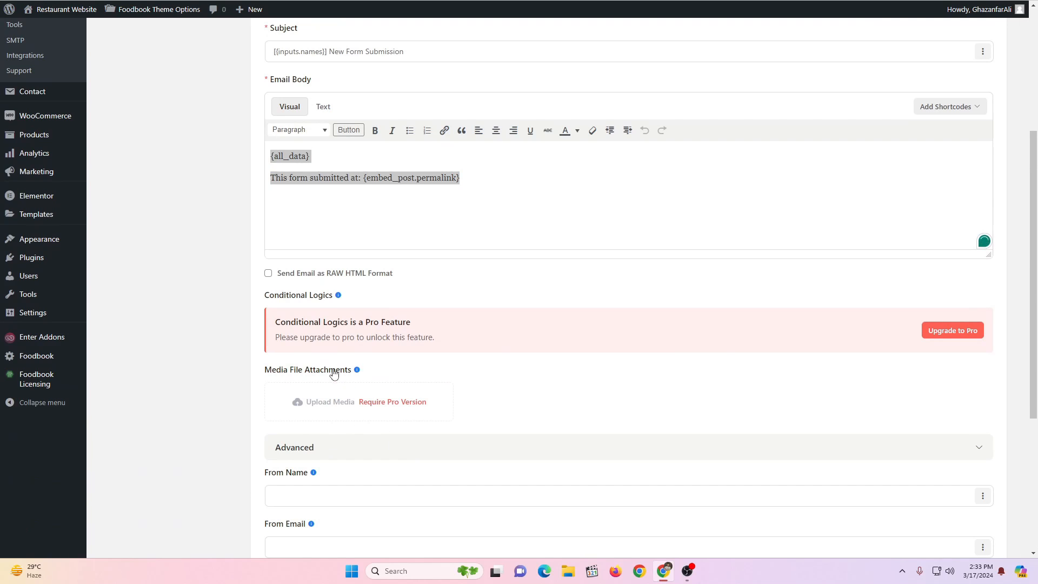
{"action": "scroll", "coordinate": [335, 374], "scroll_direction": "down", "scroll_amount": 5}
{"action": "left_click", "coordinate": [289, 243]}
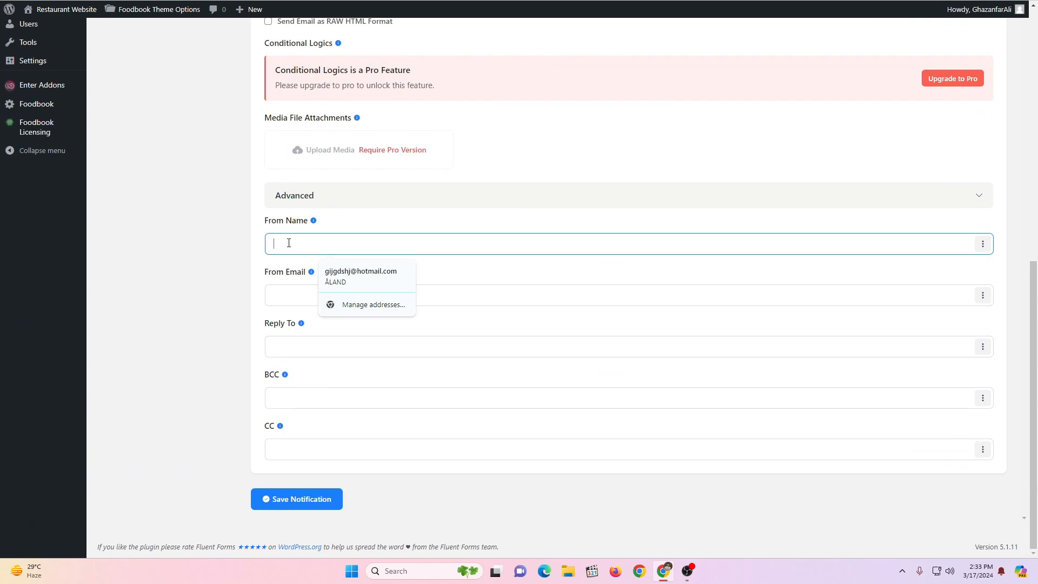
{"action": "scroll", "coordinate": [240, 265], "scroll_direction": "up", "scroll_amount": 10}
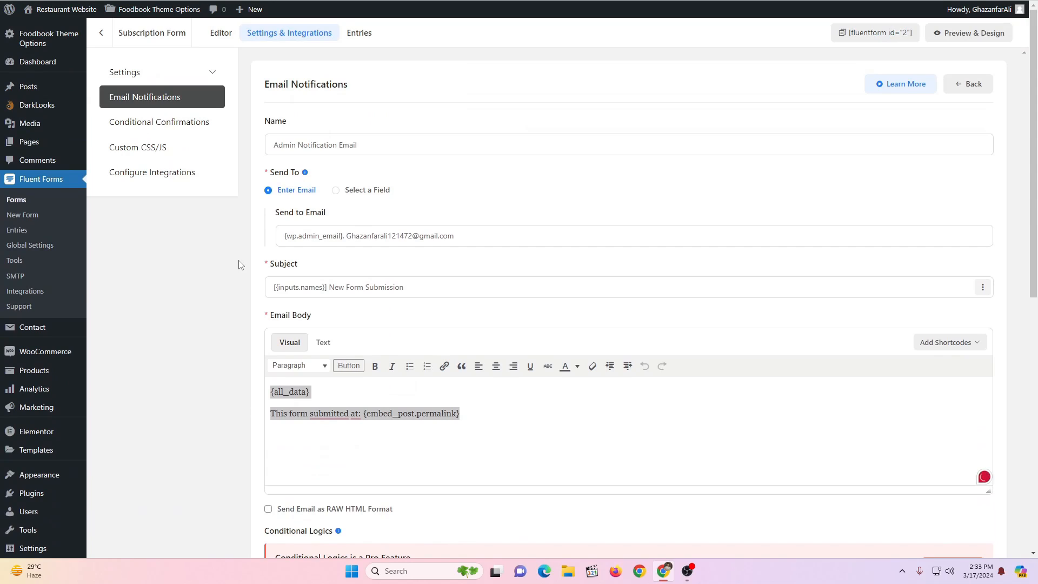
{"action": "scroll", "coordinate": [240, 265], "scroll_direction": "down", "scroll_amount": 7}
{"action": "left_click", "coordinate": [322, 351]}
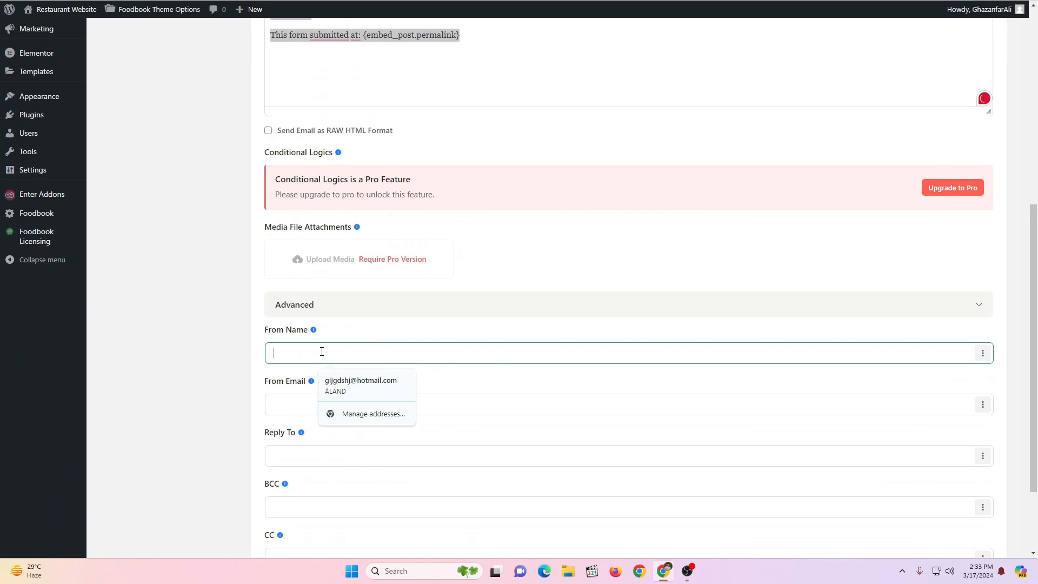
{"action": "type", "text": "Restaurant Name here"}
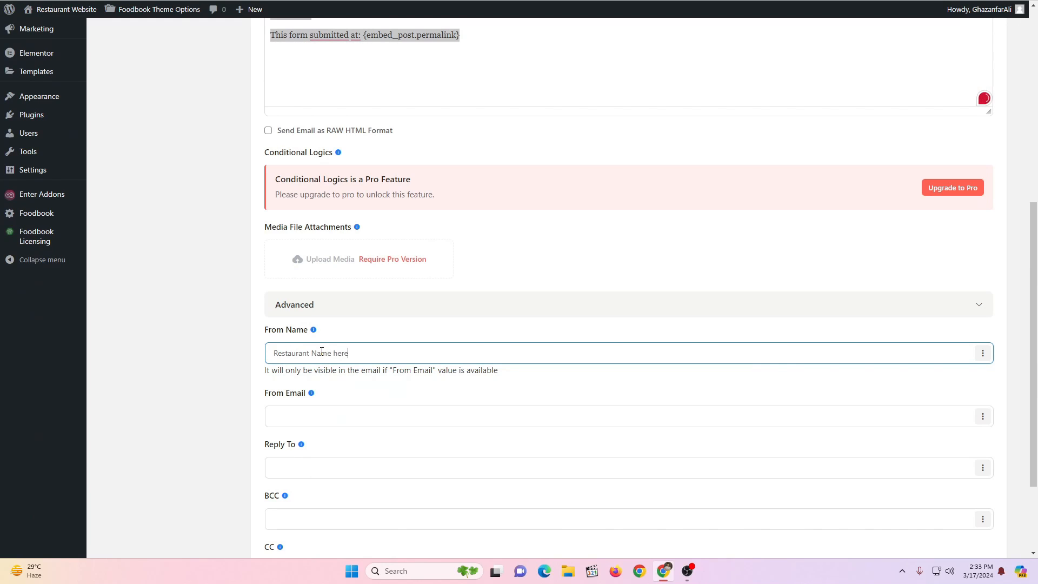
Enter the restaurant's contact e-mail address as the From Email and save the notification.
{"action": "left_click", "coordinate": [318, 415]}
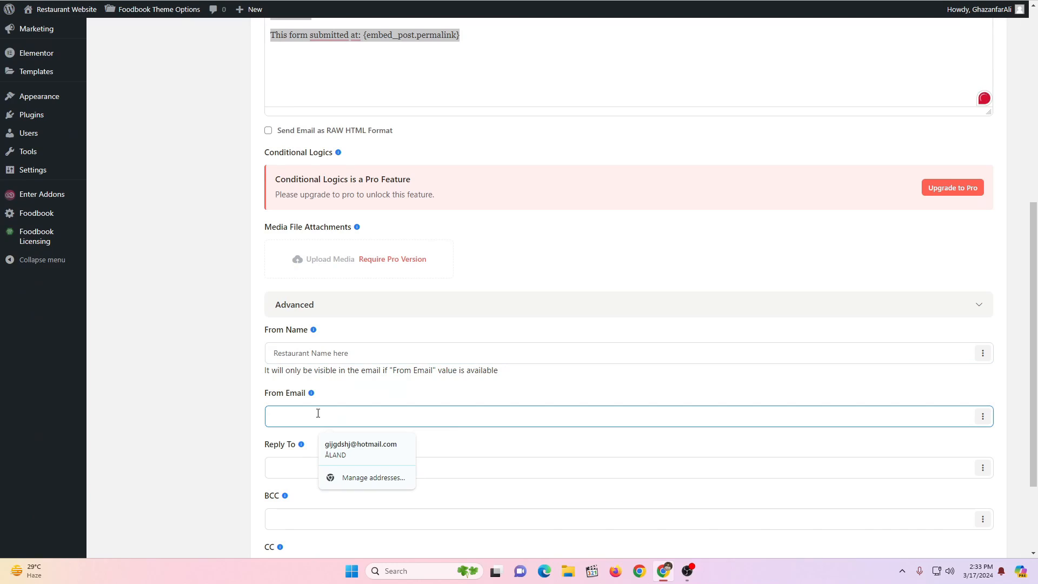
{"action": "type", "text": "Contact"}
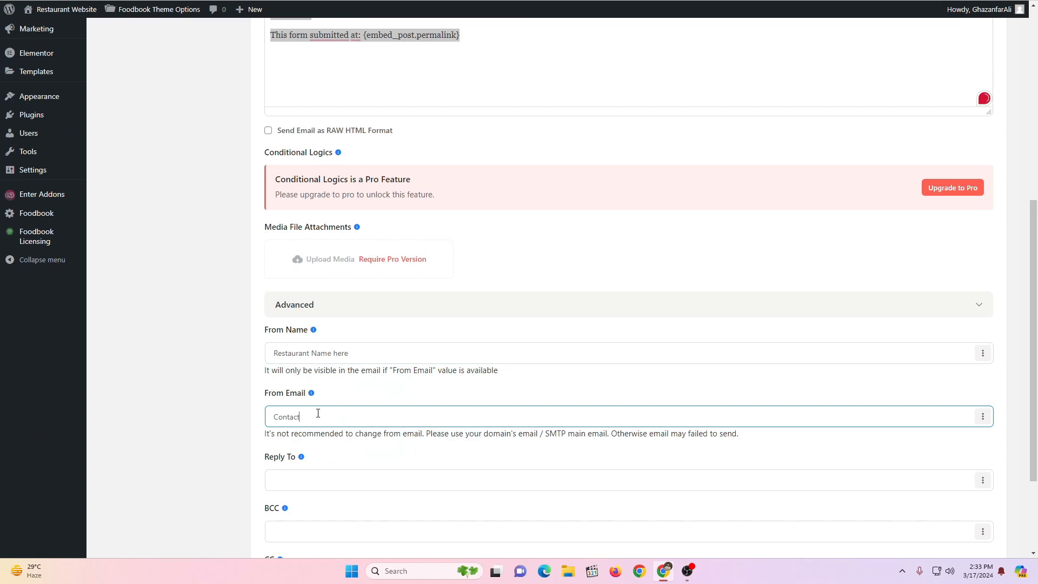
{"action": "type", "text": "@you"}
{"action": "key", "text": "BackSpace"}
{"action": "type", "text": "yourrestaurant.com"}
{"action": "scroll", "coordinate": [227, 432], "scroll_direction": "down", "scroll_amount": 3}
{"action": "left_click", "coordinate": [293, 503]}
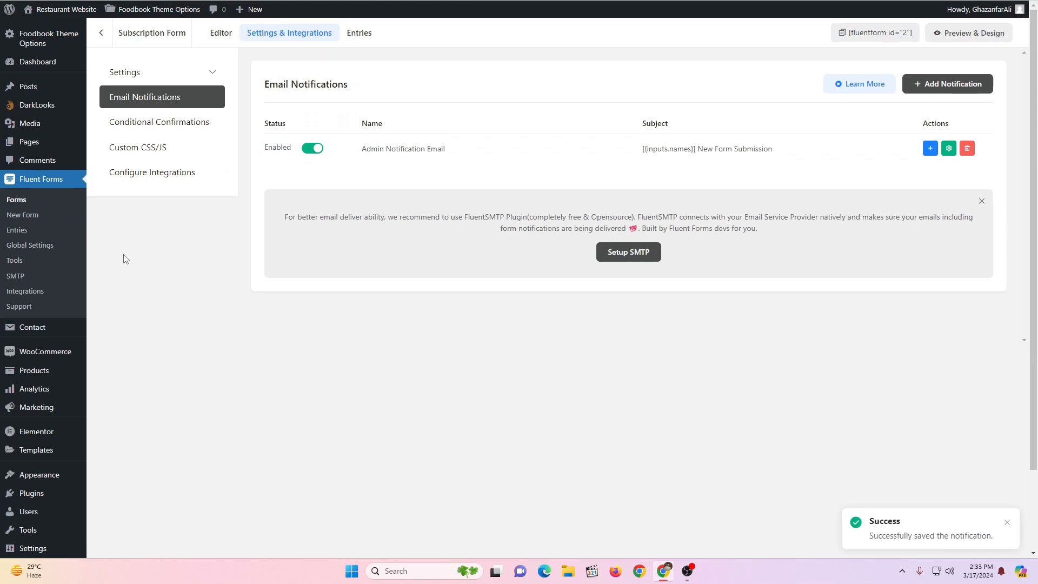
Return to the page in Elementor, add a Fluent Forms widget below the opening hours line and assign Subscription Form (2) to it.
{"action": "key", "text": "ctrl+Tab"}
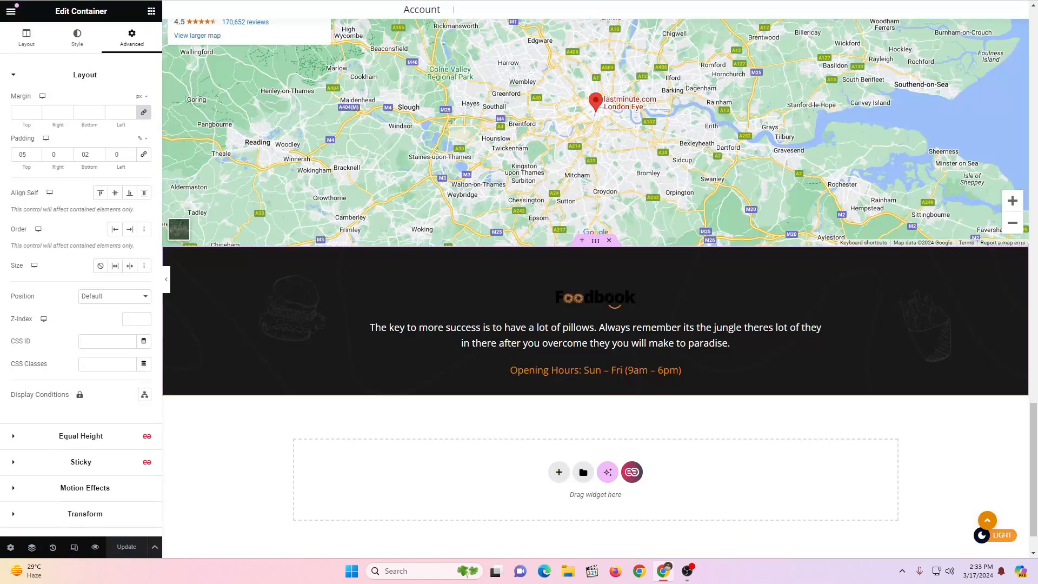
{"action": "scroll", "coordinate": [265, 264], "scroll_direction": "up", "scroll_amount": 20}
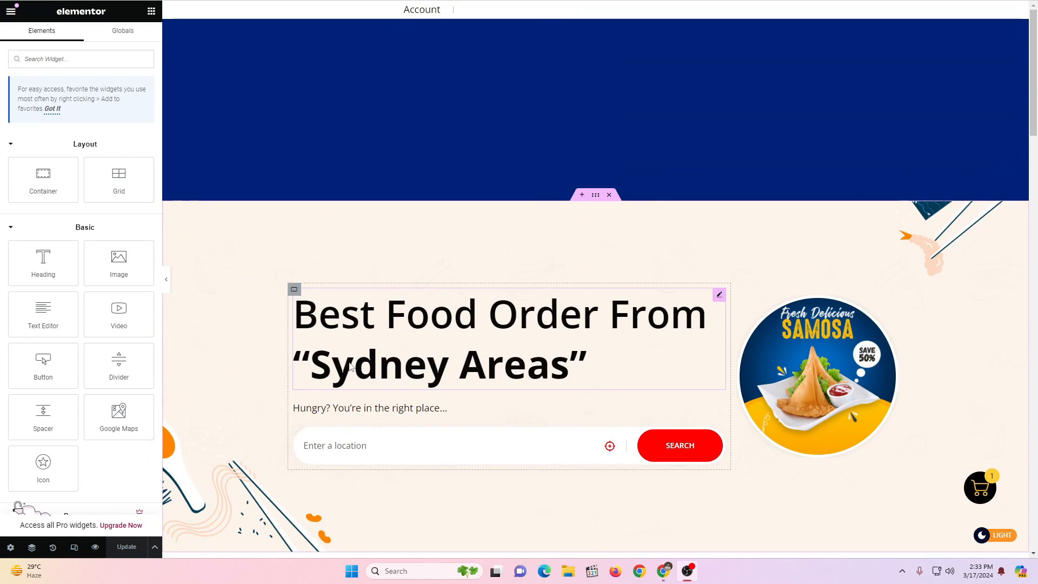
{"action": "scroll", "coordinate": [350, 366], "scroll_direction": "down", "scroll_amount": 20}
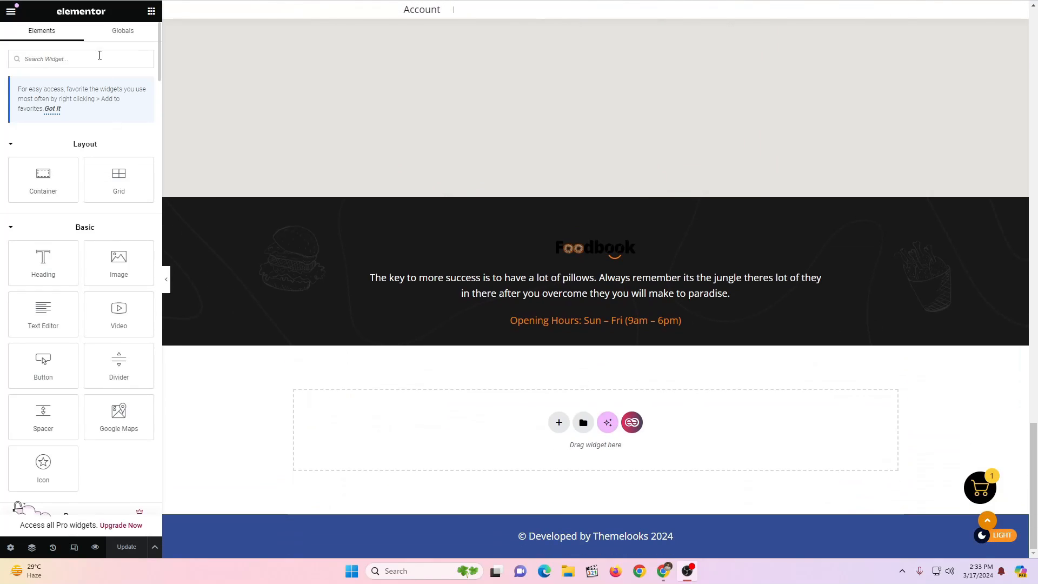
{"action": "left_click", "coordinate": [99, 54]}
{"action": "type", "text": "fluent"}
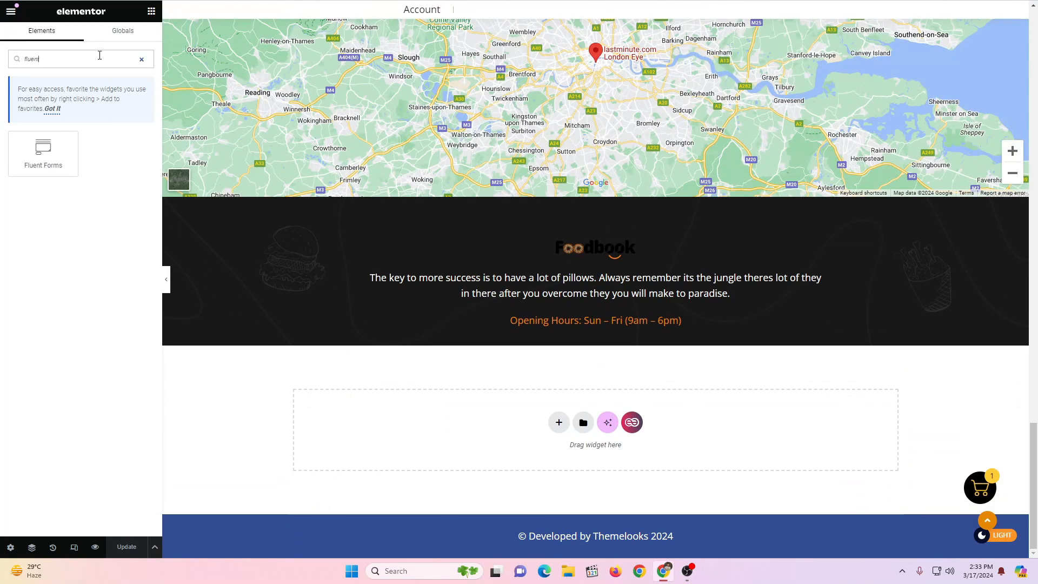
{"action": "left_click_drag", "start_coordinate": [42, 132], "coordinate": [507, 361]}
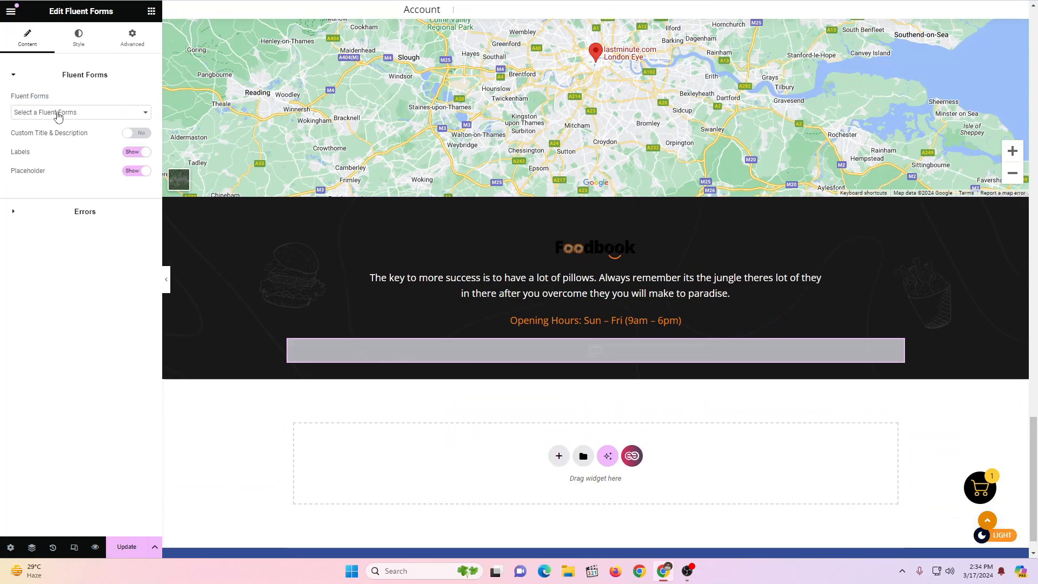
{"action": "left_click", "coordinate": [59, 113]}
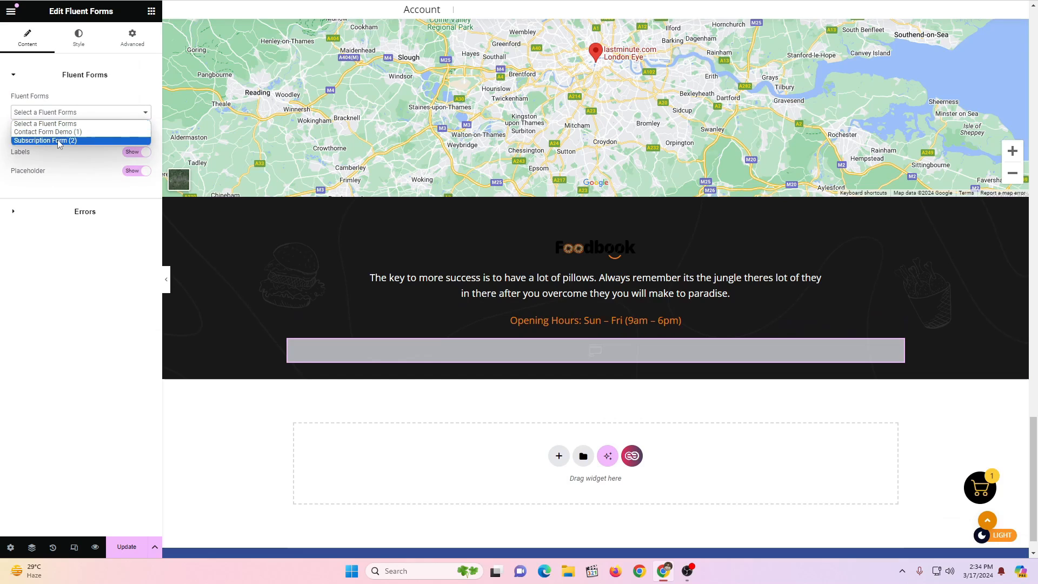
{"action": "left_click", "coordinate": [61, 139]}
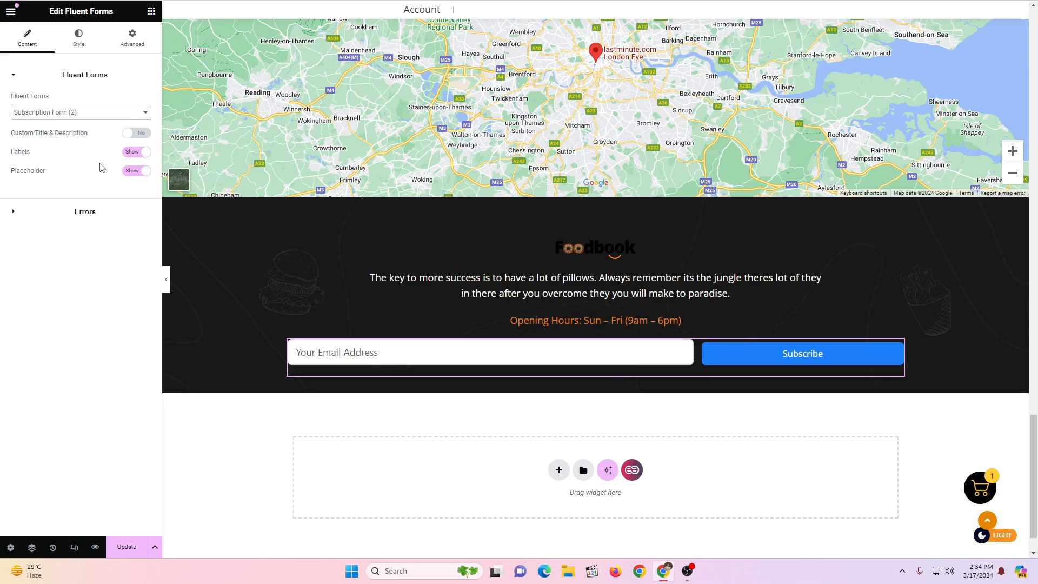
Set the form widget's custom width to 59% and align the dark footer container's items to the center.
{"action": "left_click", "coordinate": [132, 38]}
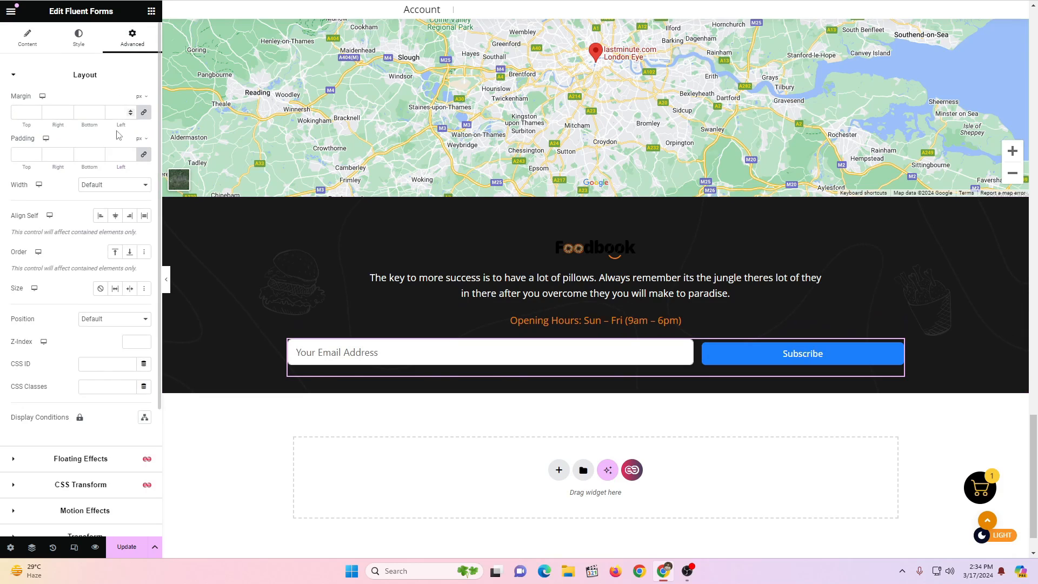
{"action": "left_click", "coordinate": [107, 185]}
{"action": "left_click", "coordinate": [106, 222]}
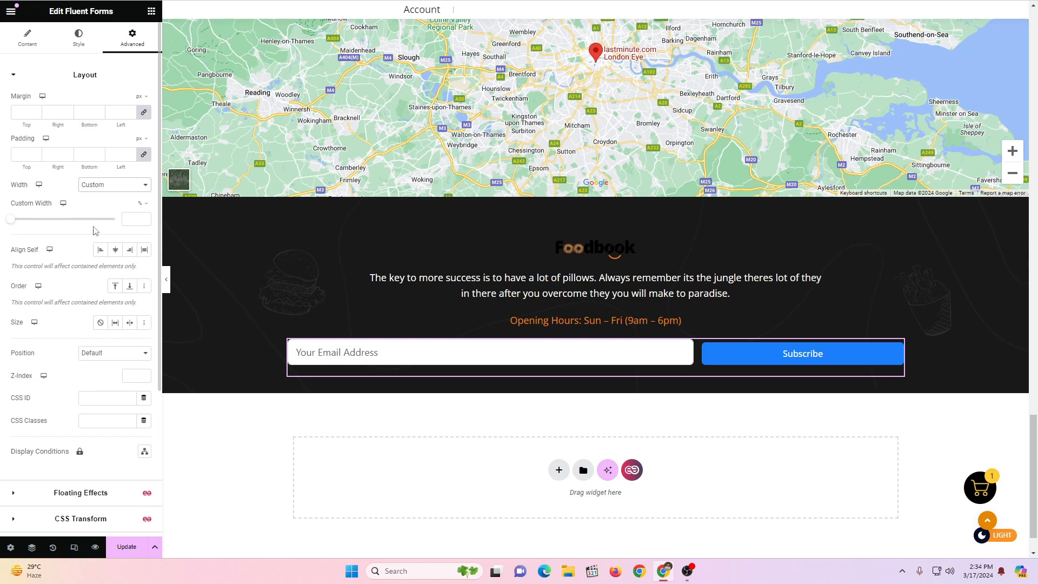
{"action": "left_click_drag", "start_coordinate": [12, 221], "coordinate": [72, 226]}
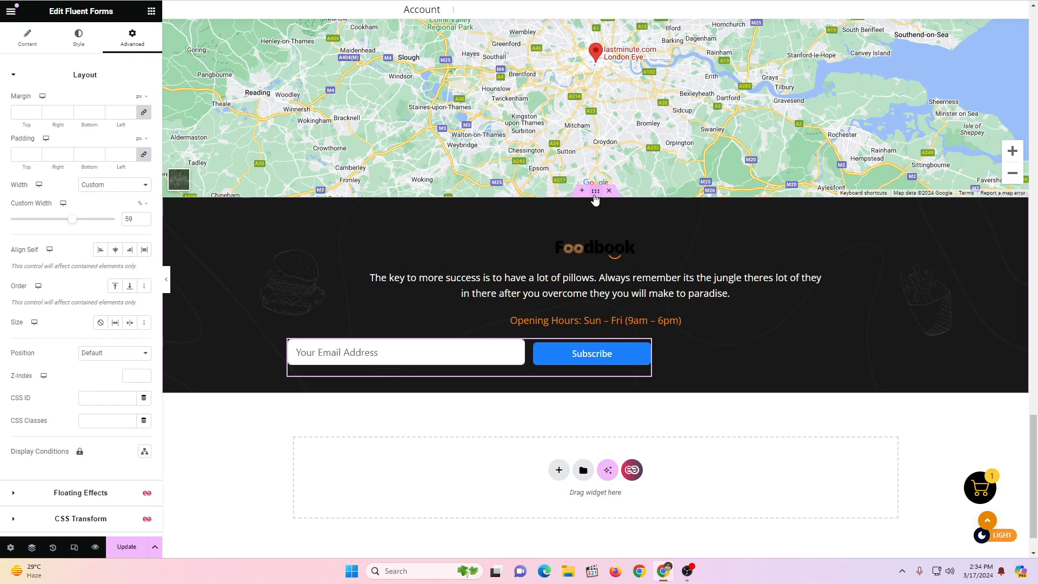
{"action": "left_click", "coordinate": [595, 198]}
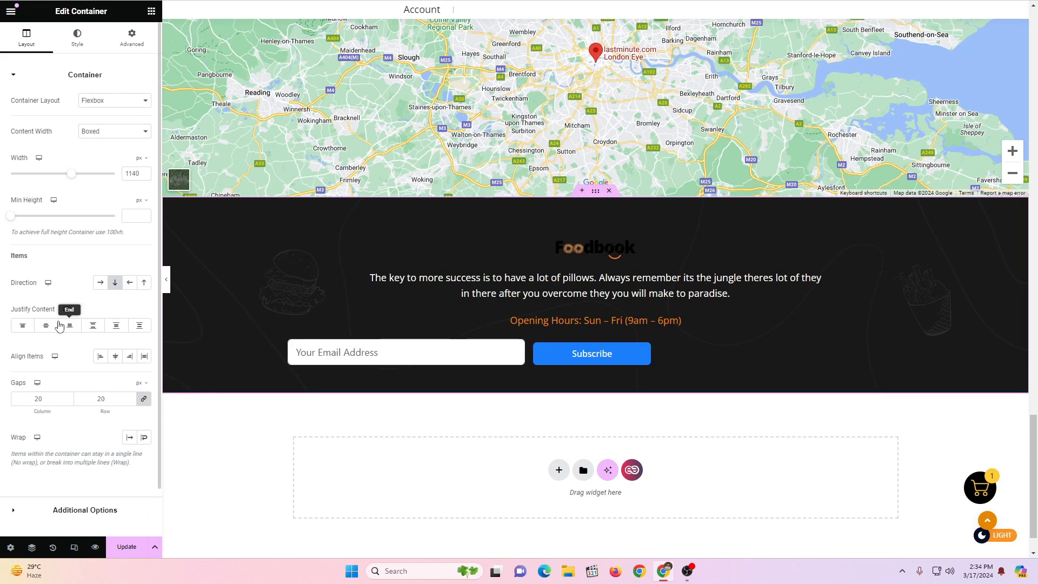
{"action": "left_click", "coordinate": [115, 356]}
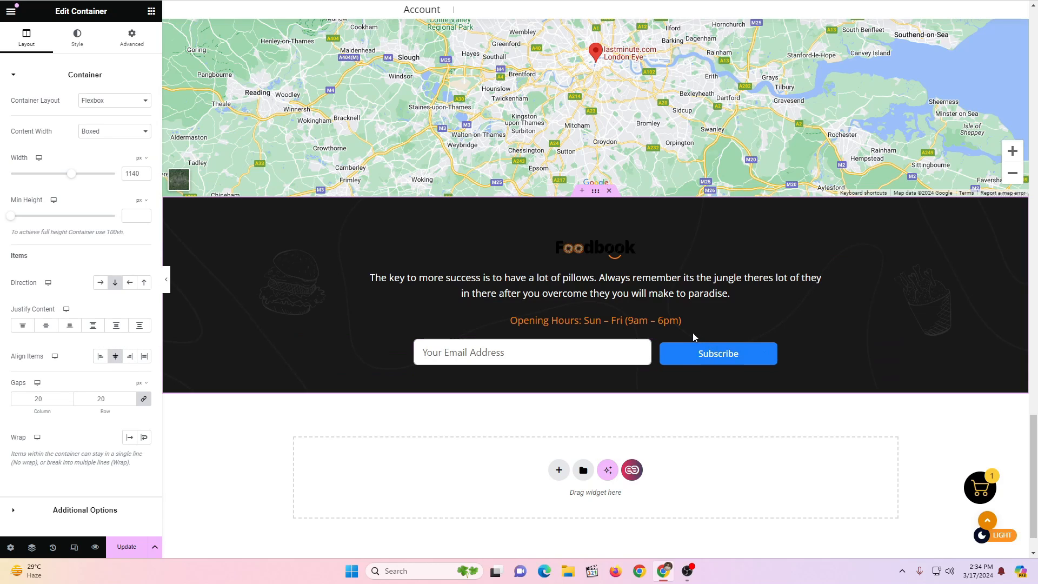
Open the text color of the opening hours line to look up its hex code.
{"action": "left_click", "coordinate": [677, 321]}
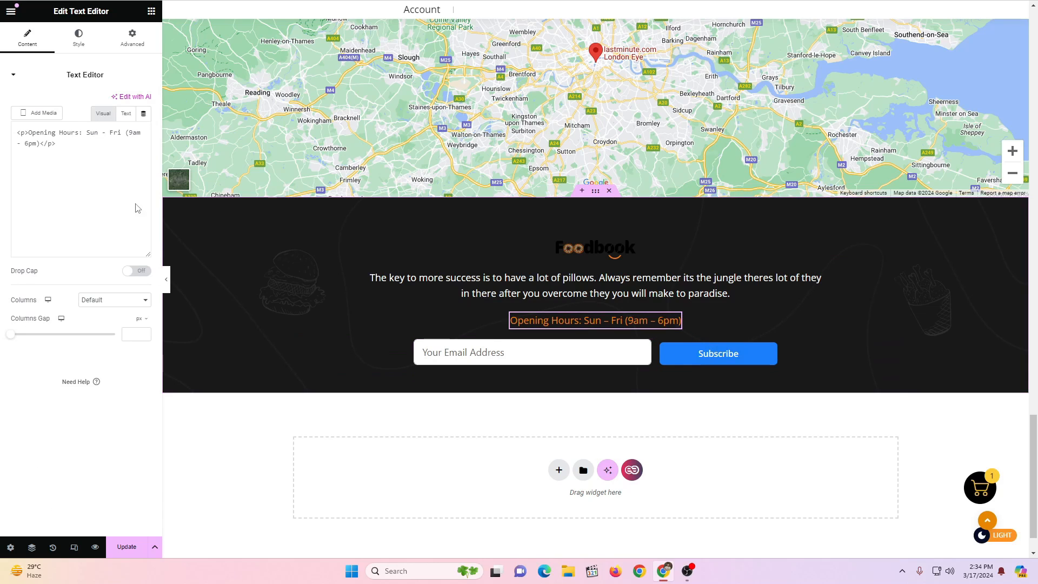
{"action": "left_click", "coordinate": [78, 38]}
{"action": "left_click", "coordinate": [144, 123]}
{"action": "key", "text": "ctrl+c"}
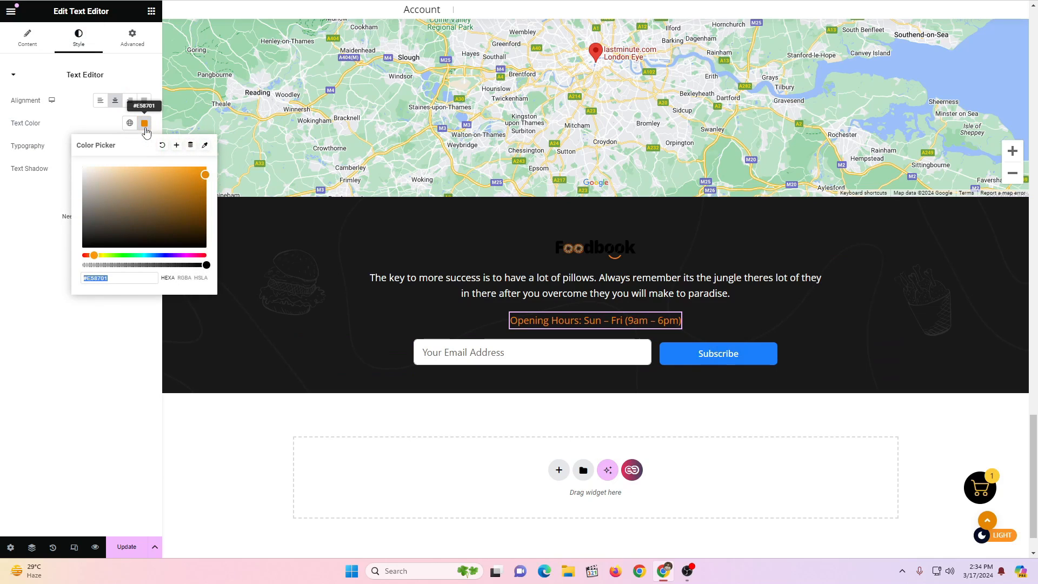
Give the subscription form's container a classic background in white, #FFFFFF.
{"action": "left_click", "coordinate": [744, 374]}
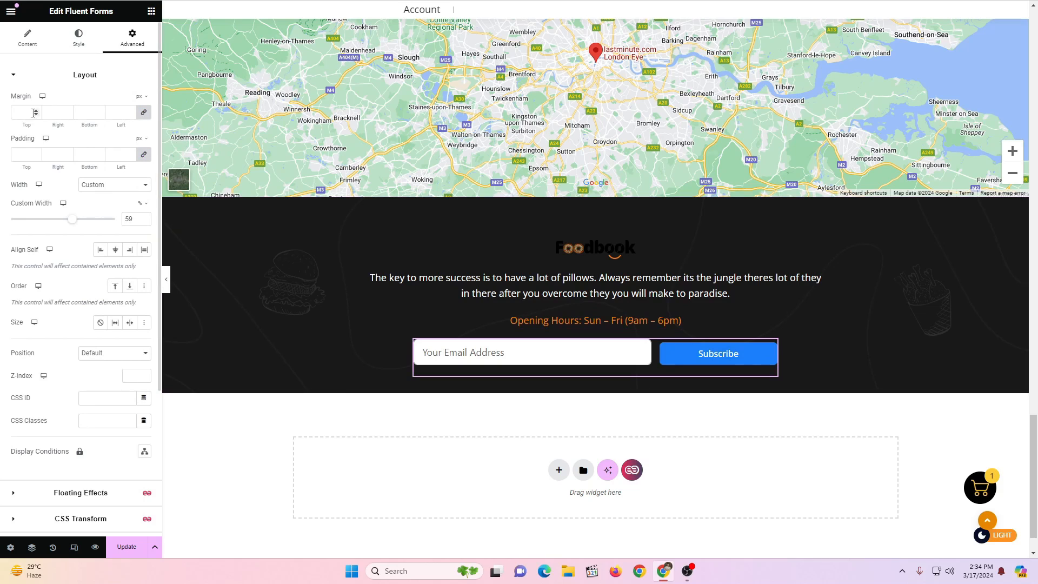
{"action": "left_click", "coordinate": [66, 47]}
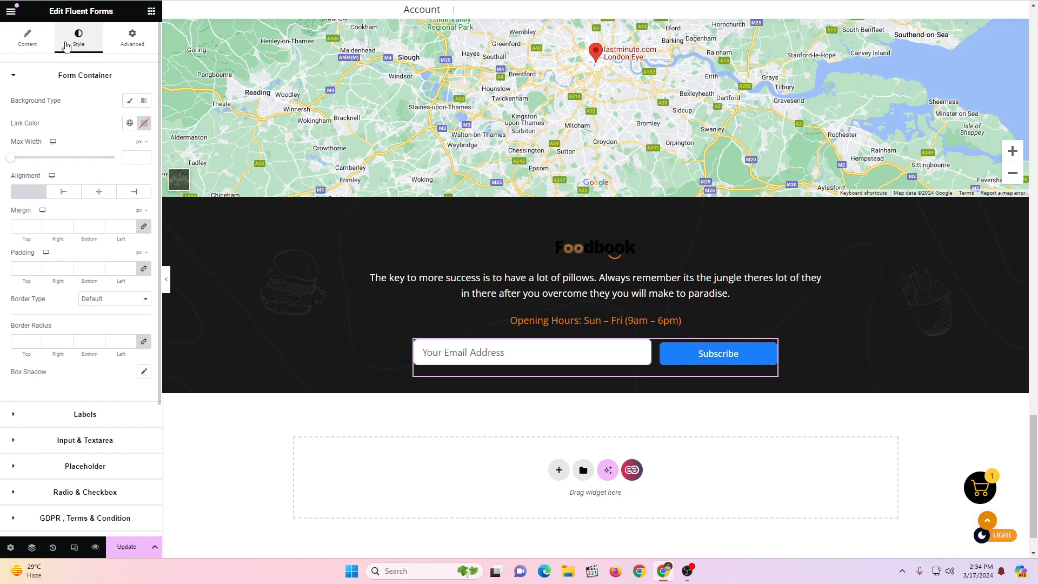
{"action": "left_click", "coordinate": [130, 101]}
{"action": "left_click", "coordinate": [144, 123]}
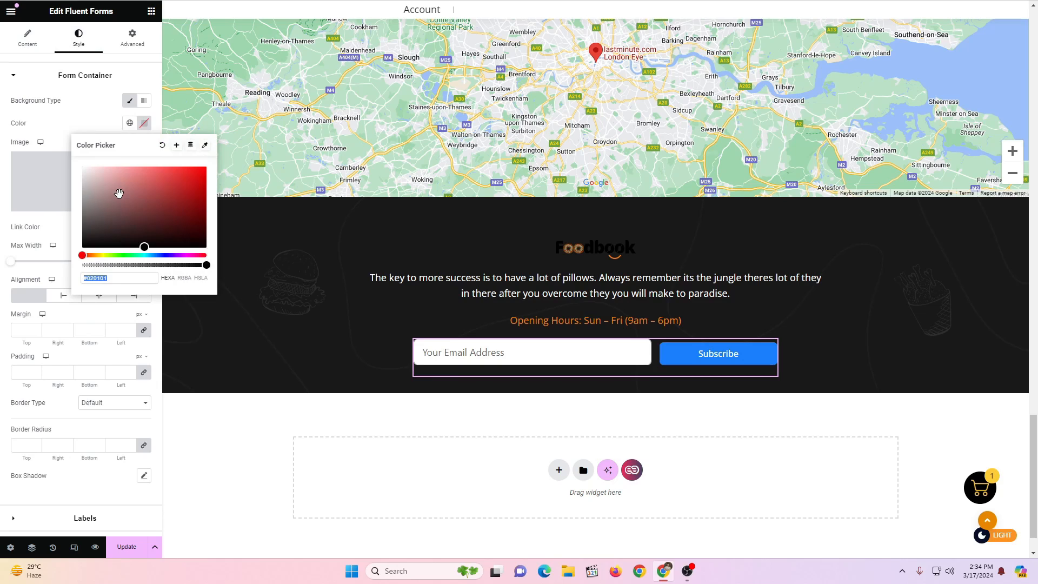
{"action": "left_click", "coordinate": [56, 129]}
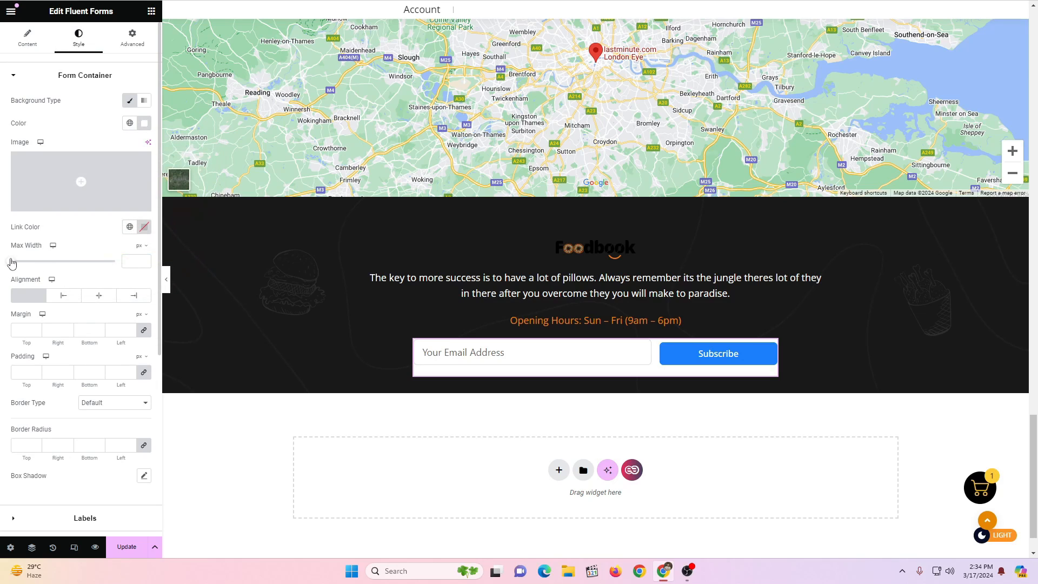
Unlink the form container's padding sides and set the top padding to 20 px.
{"action": "scroll", "coordinate": [12, 264], "scroll_direction": "down", "scroll_amount": 1}
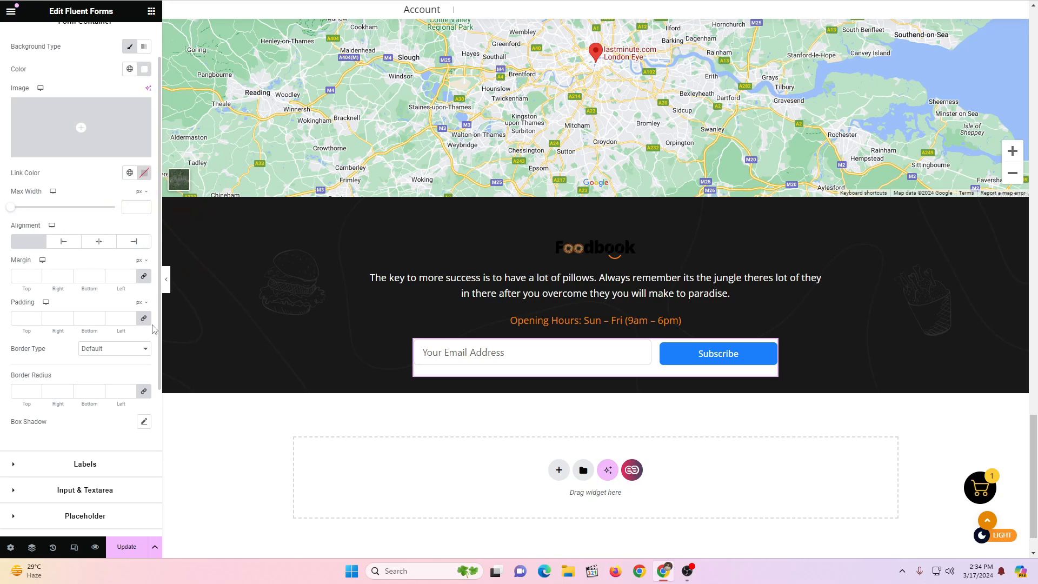
{"action": "left_click", "coordinate": [17, 319]}
{"action": "type", "text": "0"}
{"action": "type", "text": "2"}
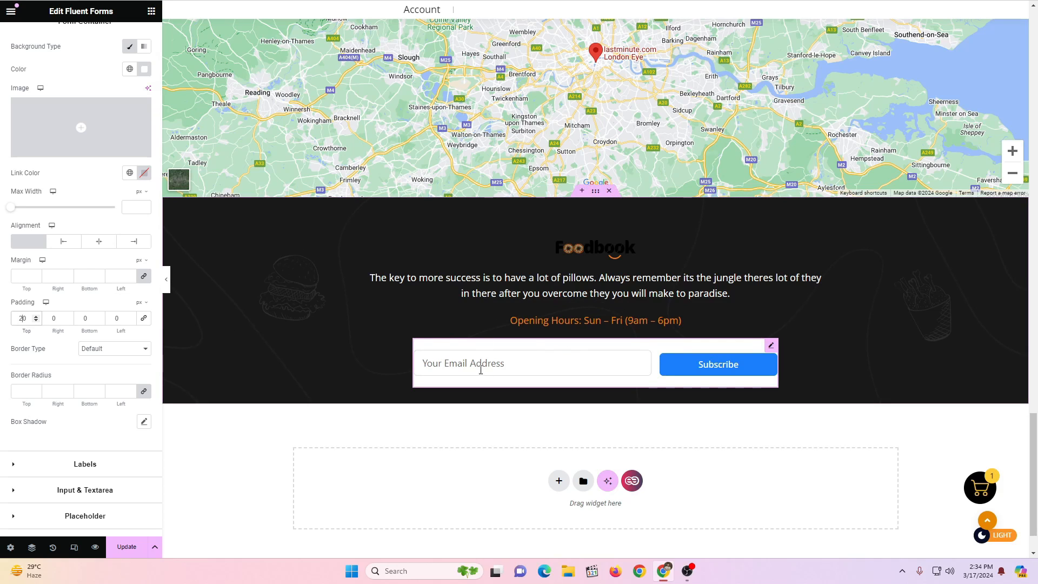
Set the subscription form container's border radius to 26 px on all corners.
{"action": "scroll", "coordinate": [46, 381], "scroll_direction": "down", "scroll_amount": 1}
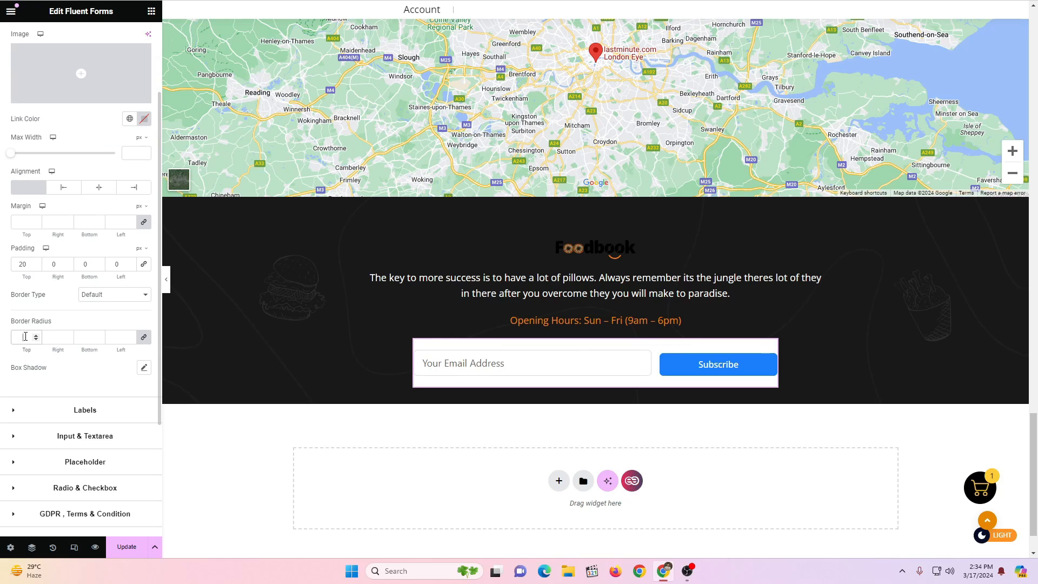
{"action": "type", "text": "40"}
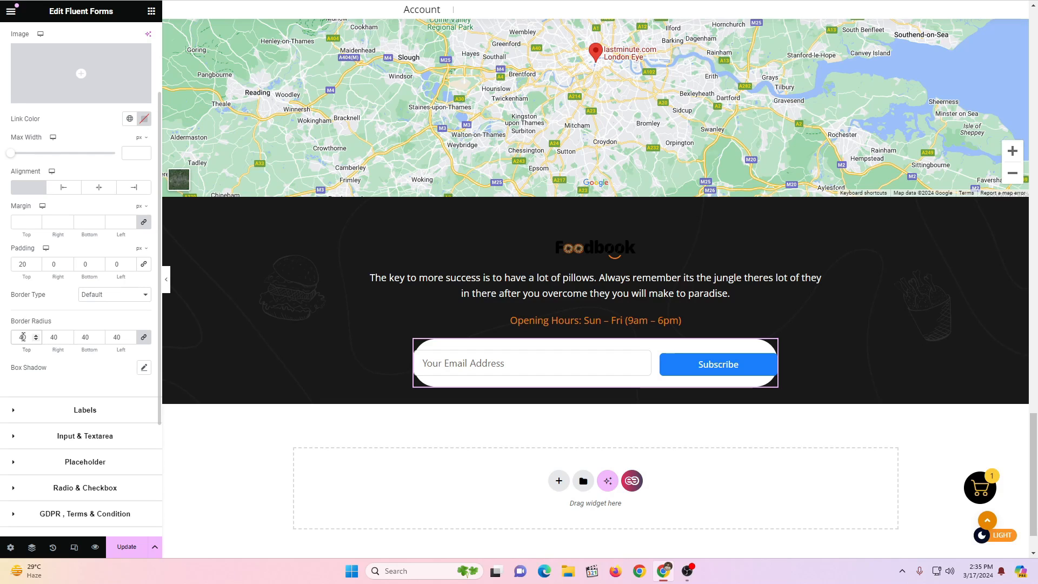
{"action": "left_click_drag", "start_coordinate": [24, 337], "coordinate": [15, 337]}
{"action": "type", "text": "2"}
{"action": "key", "text": "Delete"}
Set the form container's right and left padding to 20 px each.
{"action": "left_click", "coordinate": [56, 265]}
{"action": "type", "text": "2"}
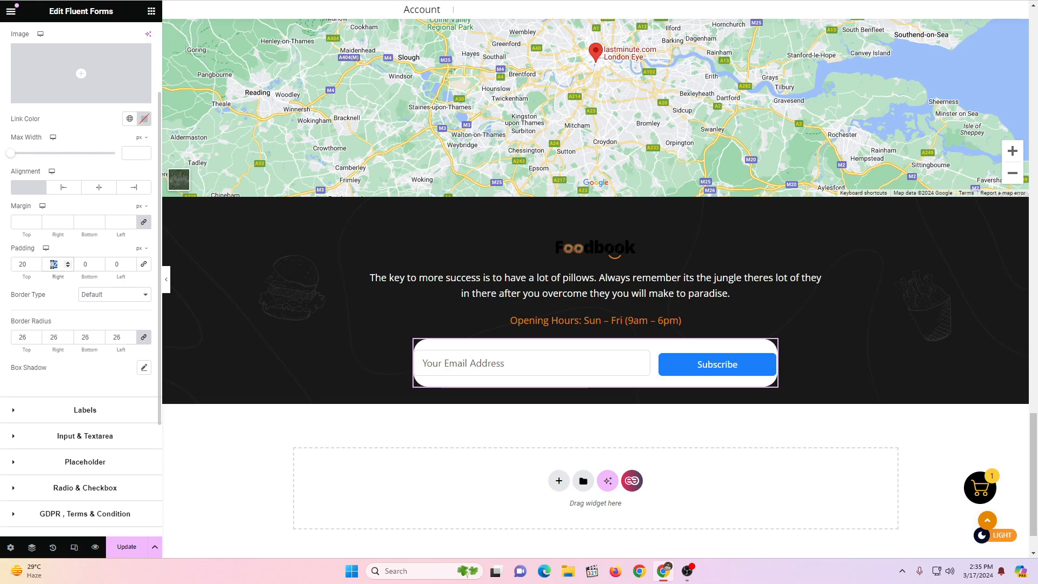
{"action": "type", "text": "10"}
{"action": "left_click", "coordinate": [114, 265]}
{"action": "type", "text": "1"}
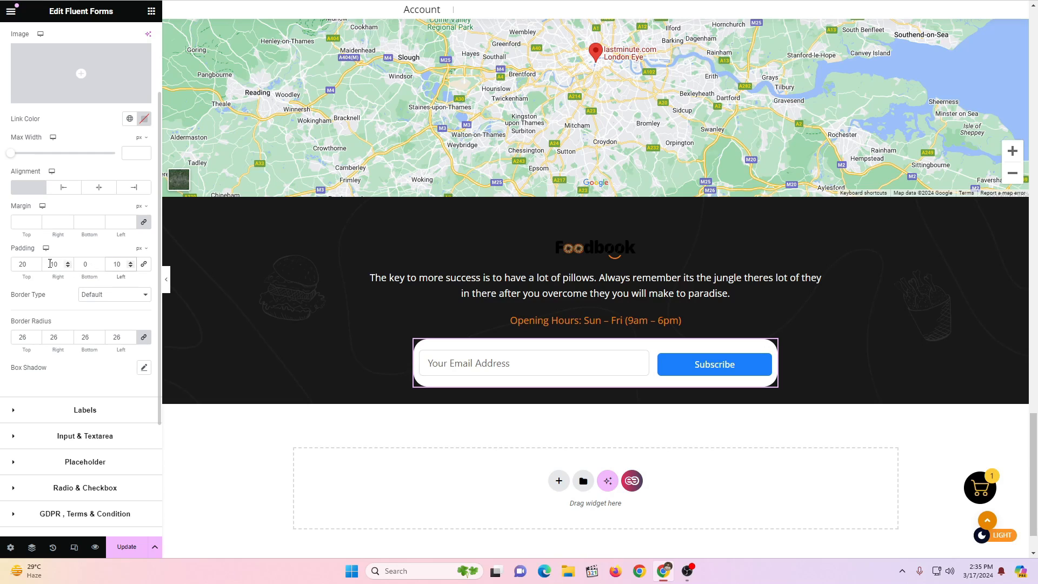
{"action": "left_click_drag", "start_coordinate": [55, 264], "coordinate": [47, 264]}
{"action": "type", "text": "2"}
{"action": "left_click_drag", "start_coordinate": [117, 265], "coordinate": [108, 264]}
{"action": "type", "text": "2"}
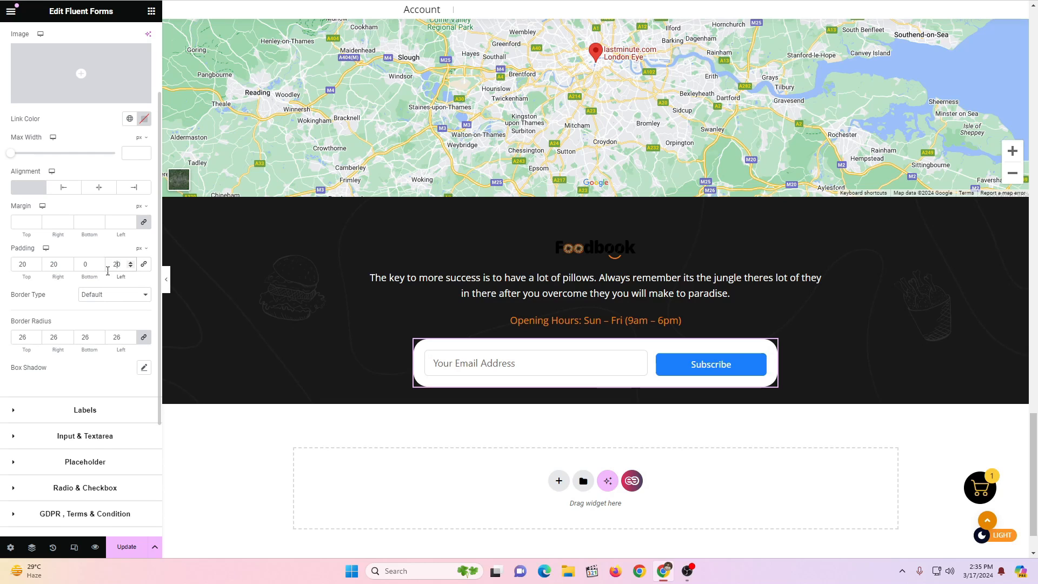
Change the form's submit button background color to orange, #E58701.
{"action": "scroll", "coordinate": [29, 321], "scroll_direction": "down", "scroll_amount": 1}
{"action": "scroll", "coordinate": [60, 355], "scroll_direction": "down", "scroll_amount": 1}
{"action": "scroll", "coordinate": [61, 354], "scroll_direction": "down", "scroll_amount": 1}
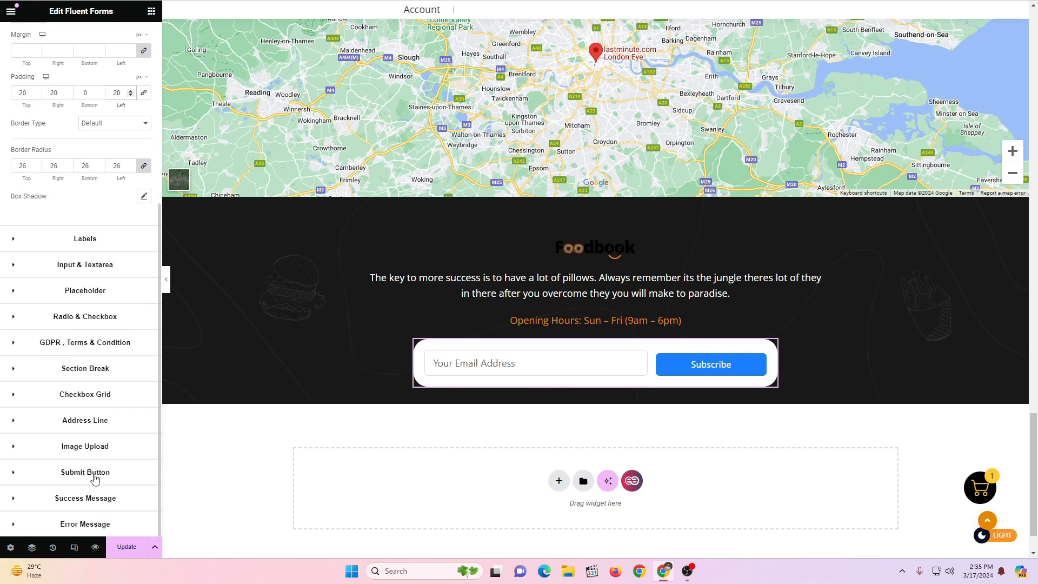
{"action": "left_click", "coordinate": [91, 473]}
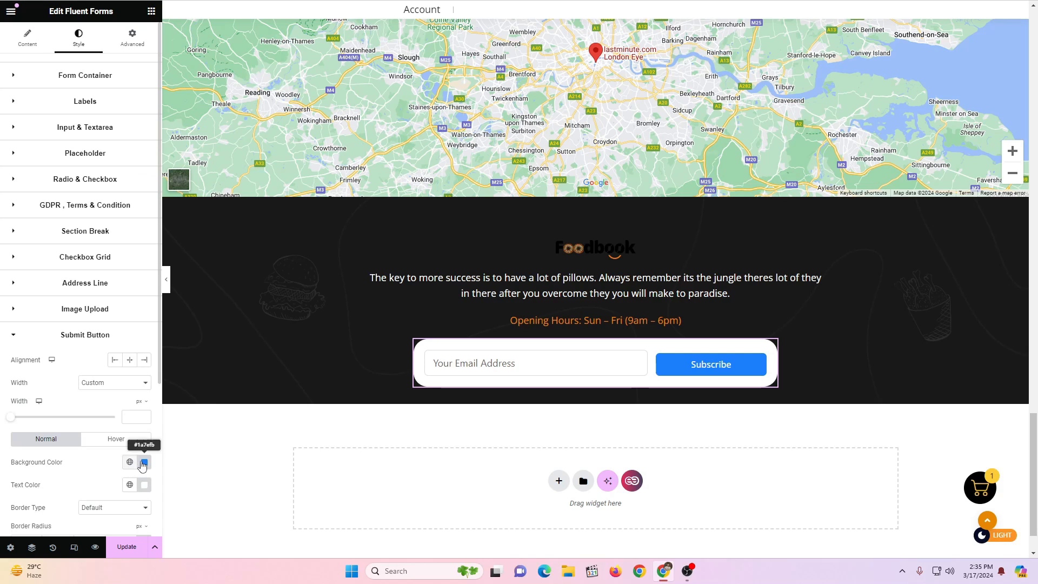
{"action": "left_click", "coordinate": [144, 463]}
{"action": "key", "text": "ctrl+v"}
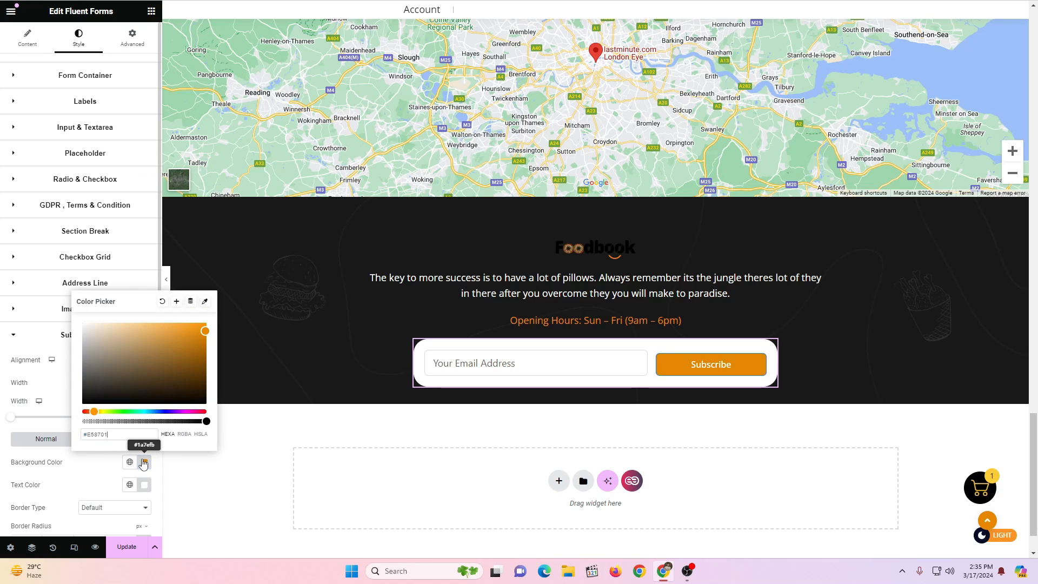
{"action": "left_click", "coordinate": [91, 466]}
Give the submit button a solid 1 px border in the same orange as its background.
{"action": "scroll", "coordinate": [91, 466], "scroll_direction": "down", "scroll_amount": 1}
{"action": "scroll", "coordinate": [91, 467], "scroll_direction": "down", "scroll_amount": 1}
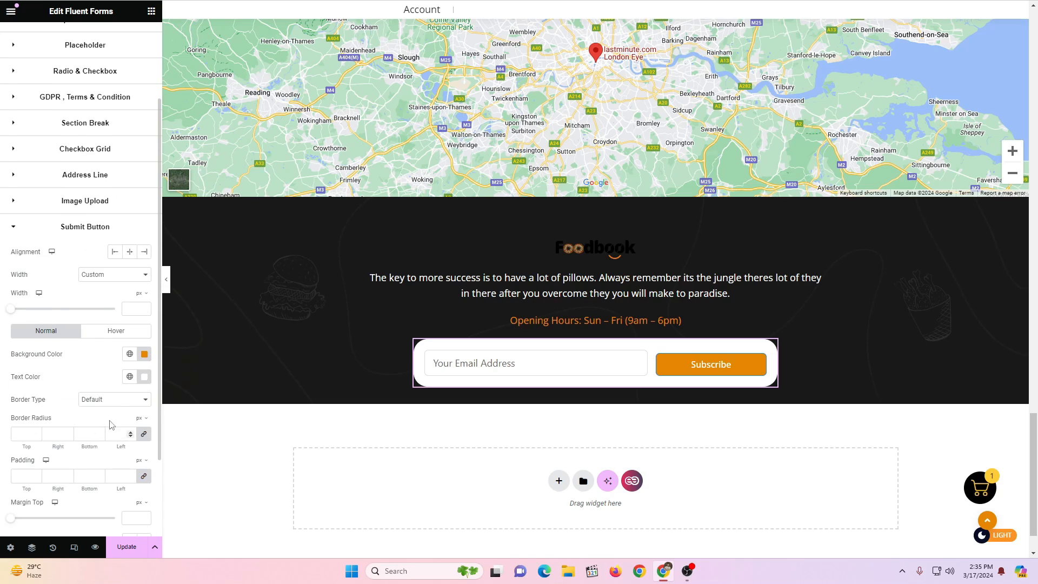
{"action": "left_click", "coordinate": [114, 400]}
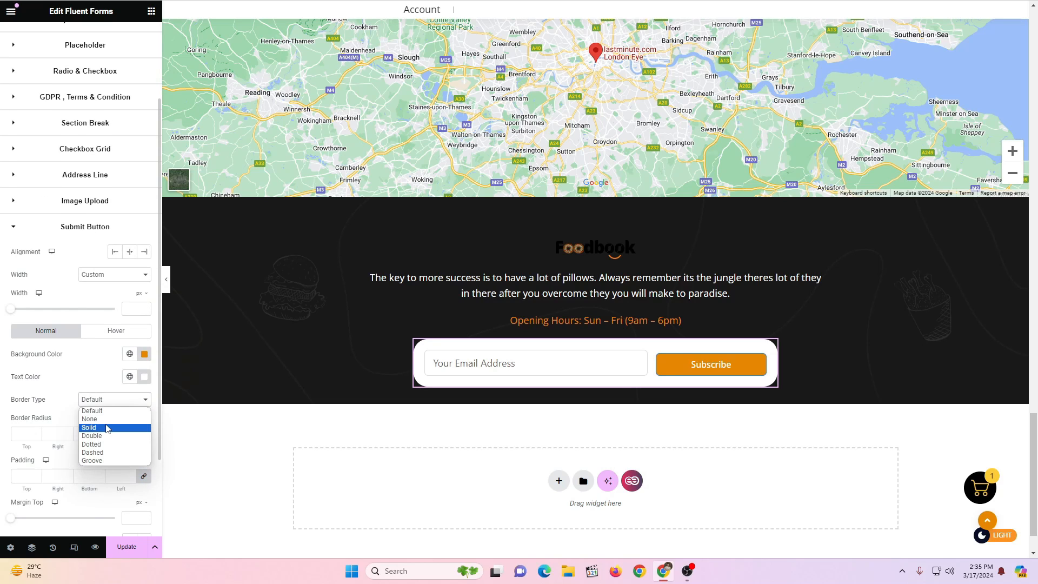
{"action": "left_click", "coordinate": [108, 428]}
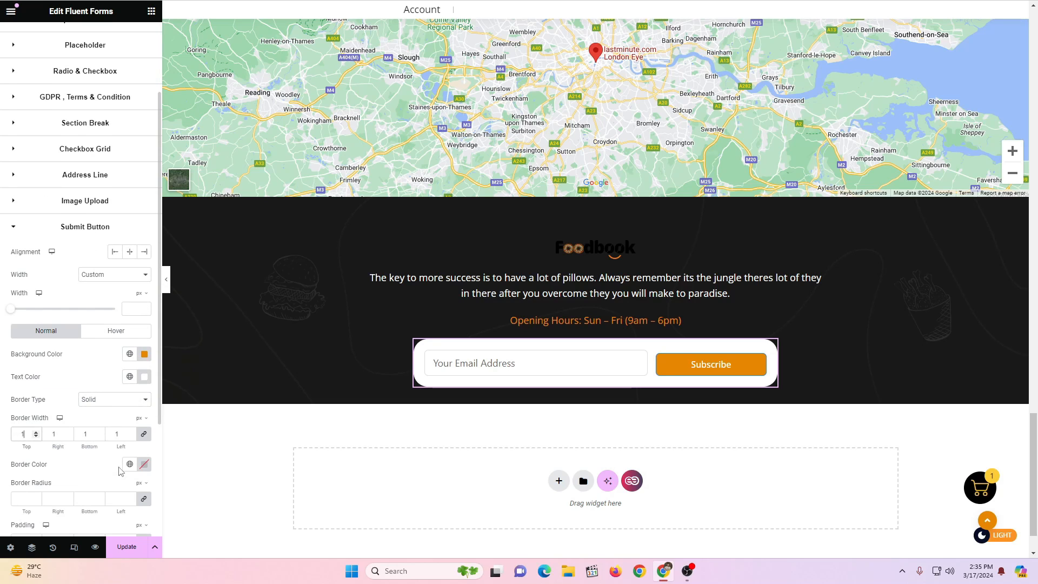
{"action": "left_click", "coordinate": [144, 464]}
{"action": "key", "text": "ctrl+v"}
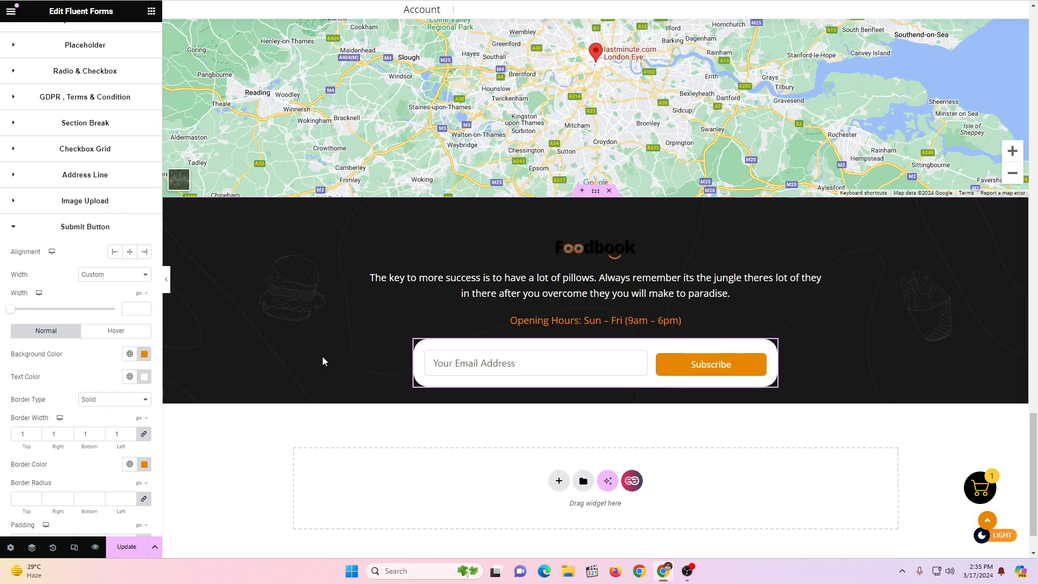
Round the submit button with a border radius of 360 px on all corners.
{"action": "scroll", "coordinate": [22, 483], "scroll_direction": "down", "scroll_amount": 1}
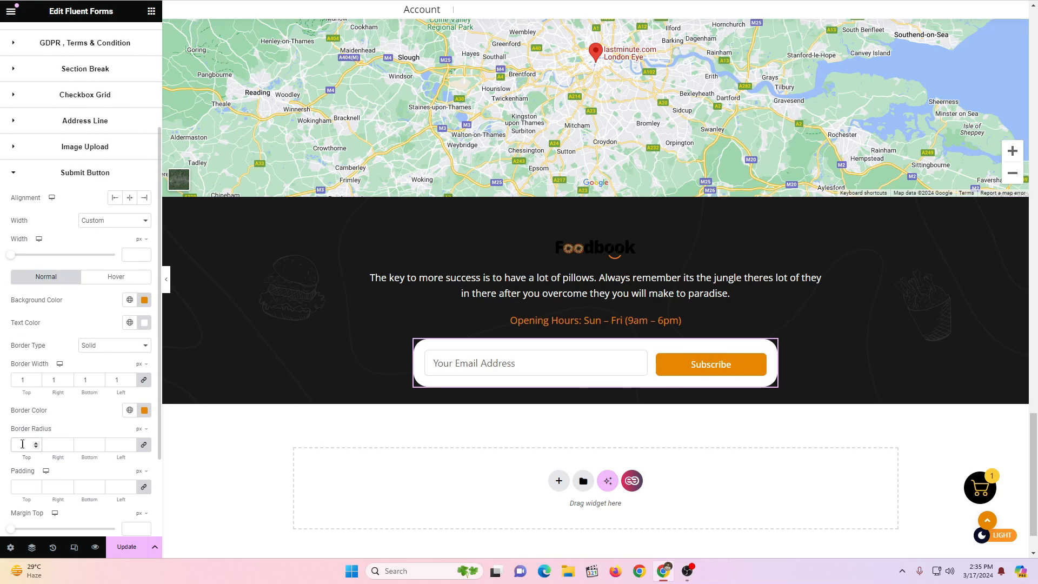
{"action": "left_click", "coordinate": [22, 444]}
{"action": "type", "text": "360"}
Unlink the submit button's padding sides and set top and bottom to 13 px, right and left to 0.
{"action": "scroll", "coordinate": [44, 450], "scroll_direction": "down", "scroll_amount": 1}
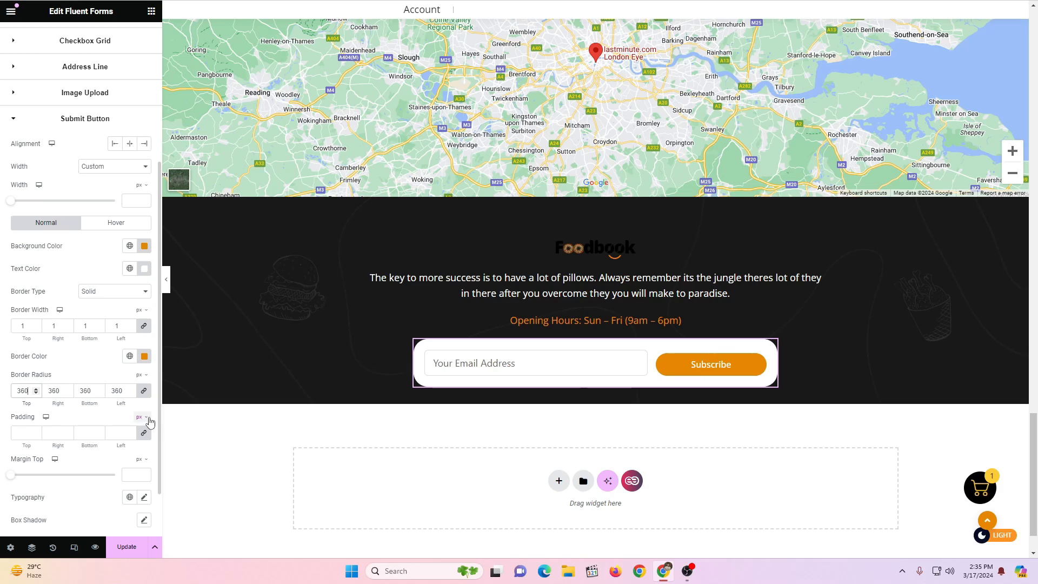
{"action": "left_click", "coordinate": [118, 433]}
{"action": "type", "text": "0"}
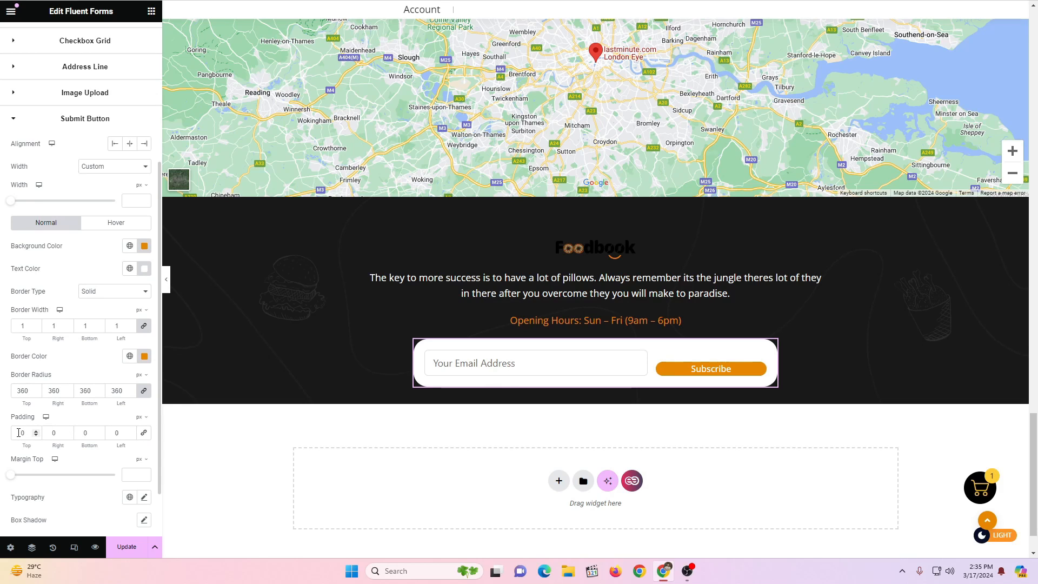
{"action": "left_click", "coordinate": [19, 432]}
{"action": "type", "text": "2"}
{"action": "left_click", "coordinate": [82, 433]}
{"action": "type", "text": "2"}
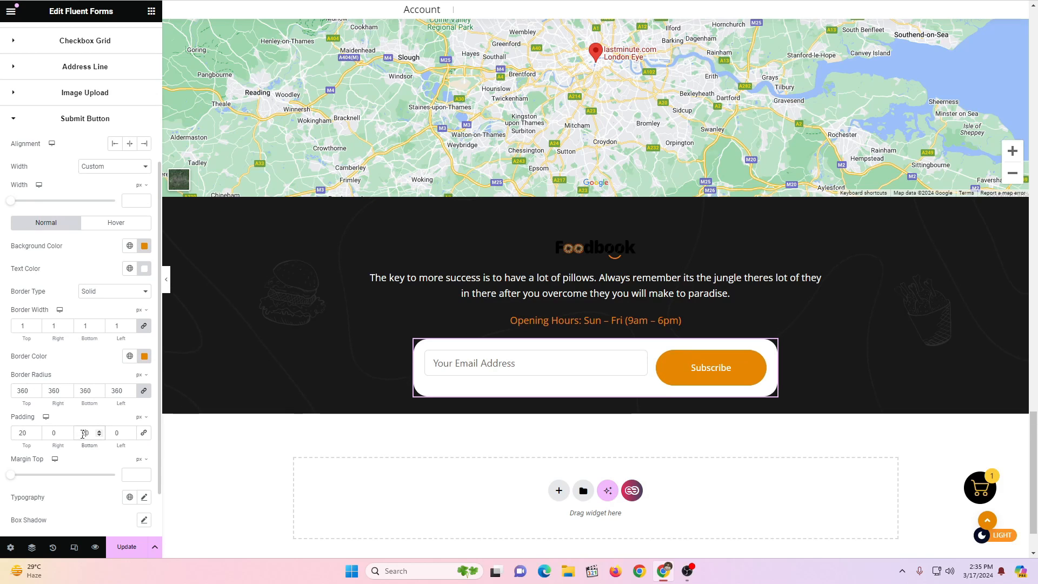
{"action": "type", "text": "15"}
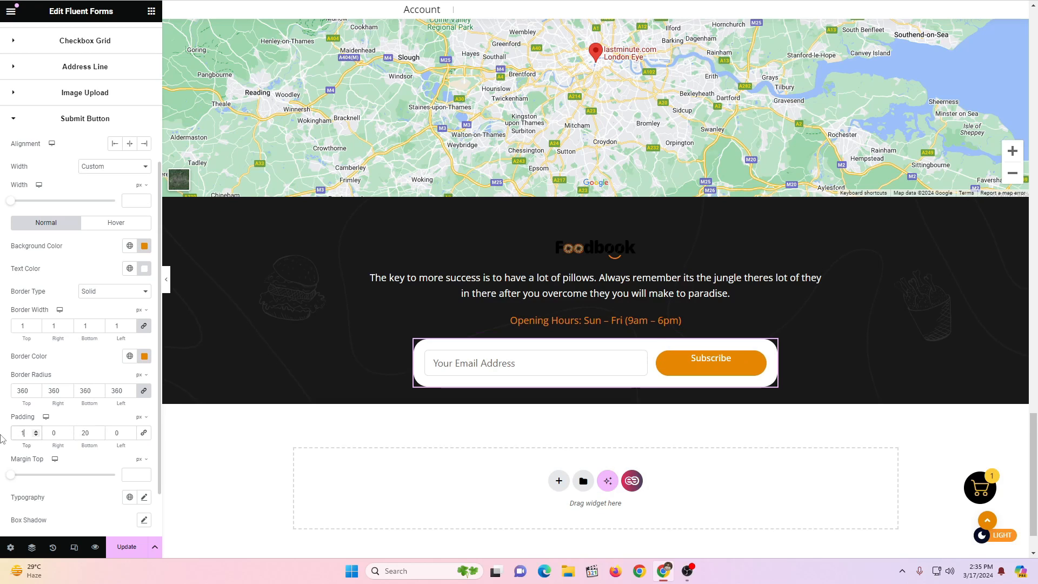
{"action": "double_click", "coordinate": [86, 433]}
{"action": "type", "text": "15"}
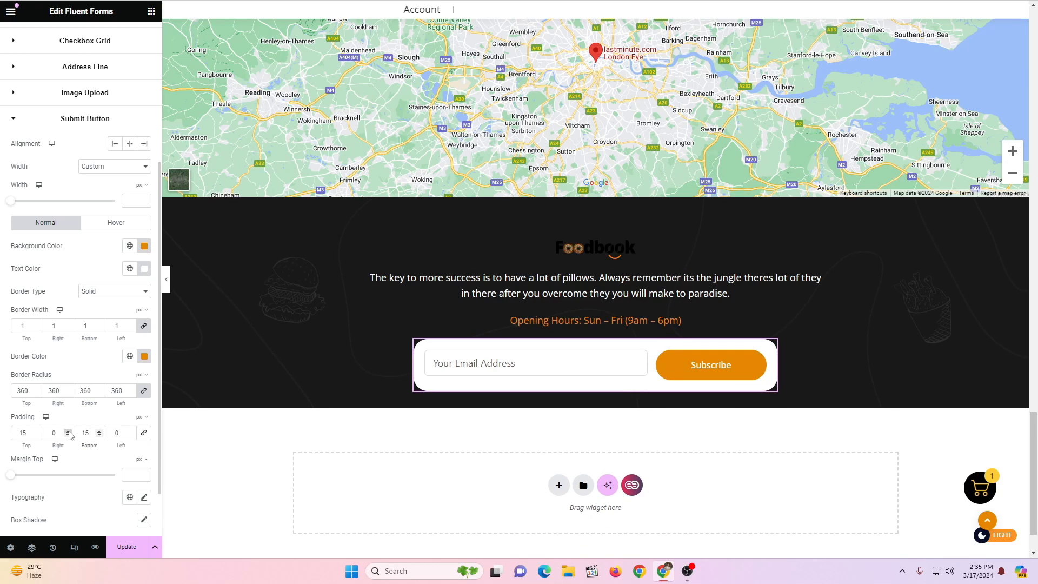
{"action": "double_click", "coordinate": [36, 437]}
{"action": "double_click", "coordinate": [98, 436]}
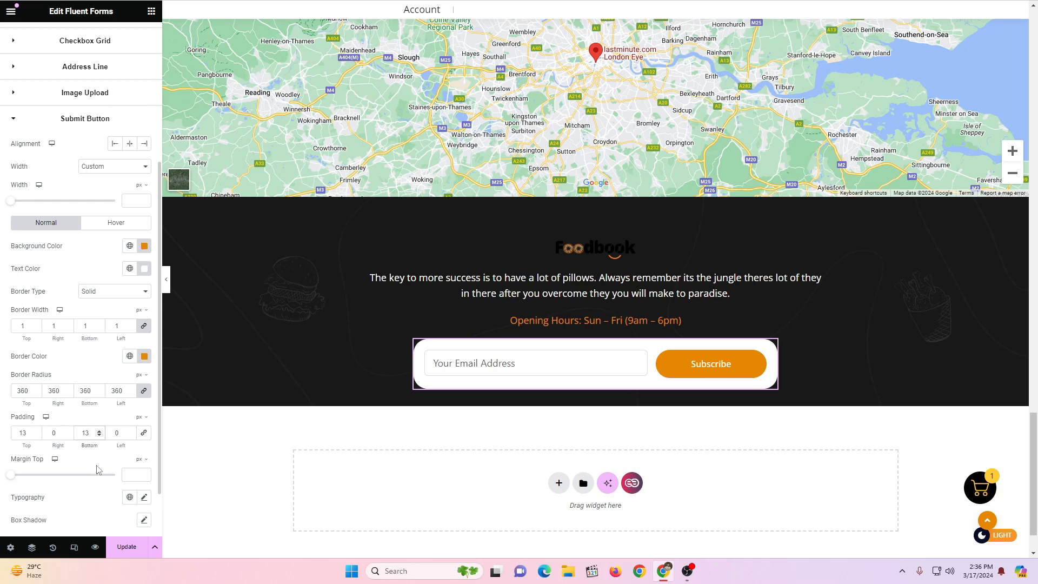
Set the border radius of the form's input and textarea fields to 360 px on all corners.
{"action": "scroll", "coordinate": [102, 476], "scroll_direction": "down", "scroll_amount": 1}
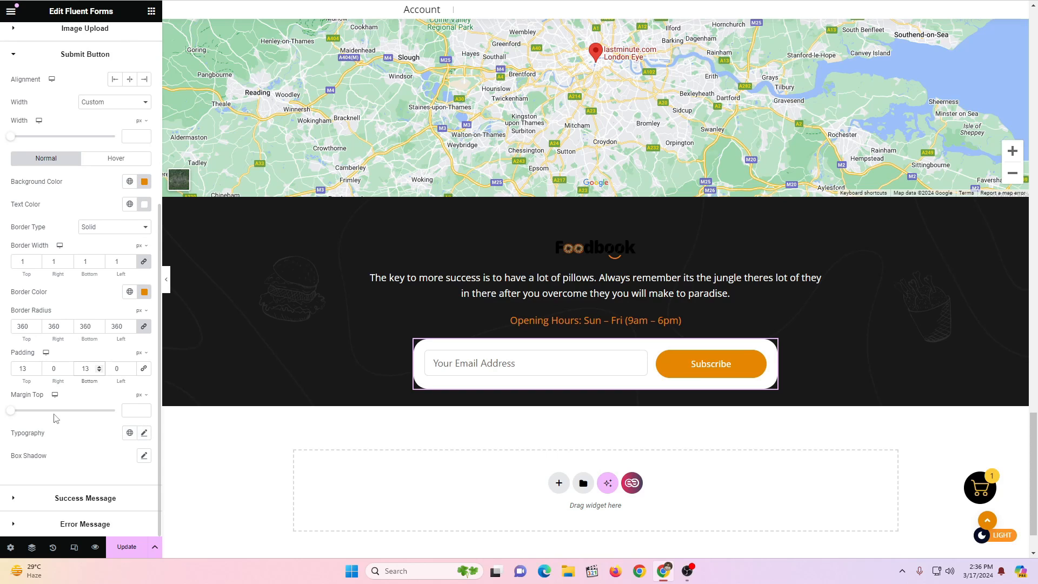
{"action": "scroll", "coordinate": [63, 411], "scroll_direction": "up", "scroll_amount": 2}
{"action": "scroll", "coordinate": [43, 262], "scroll_direction": "up", "scroll_amount": 3}
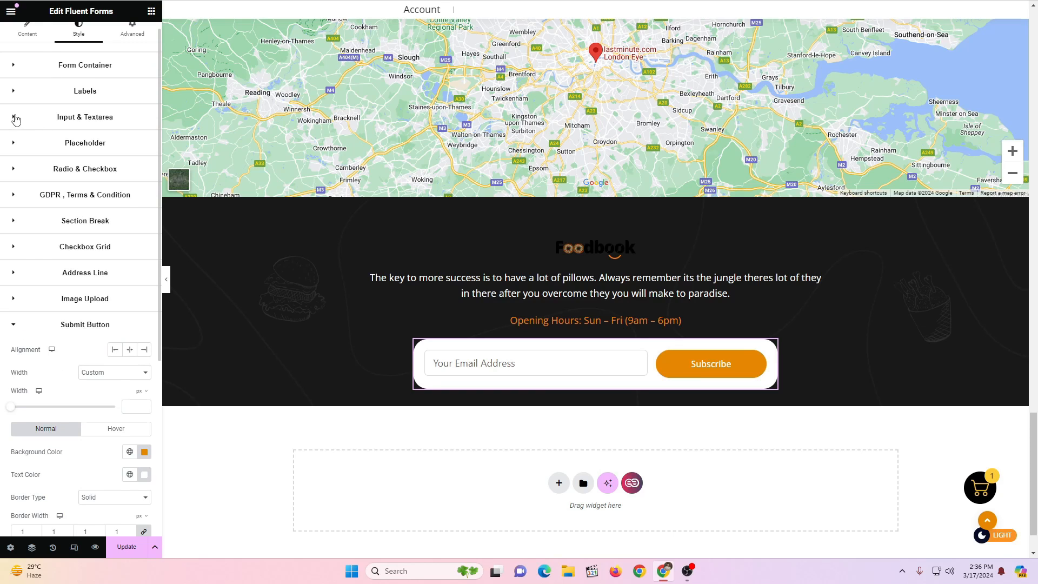
{"action": "left_click", "coordinate": [15, 118]}
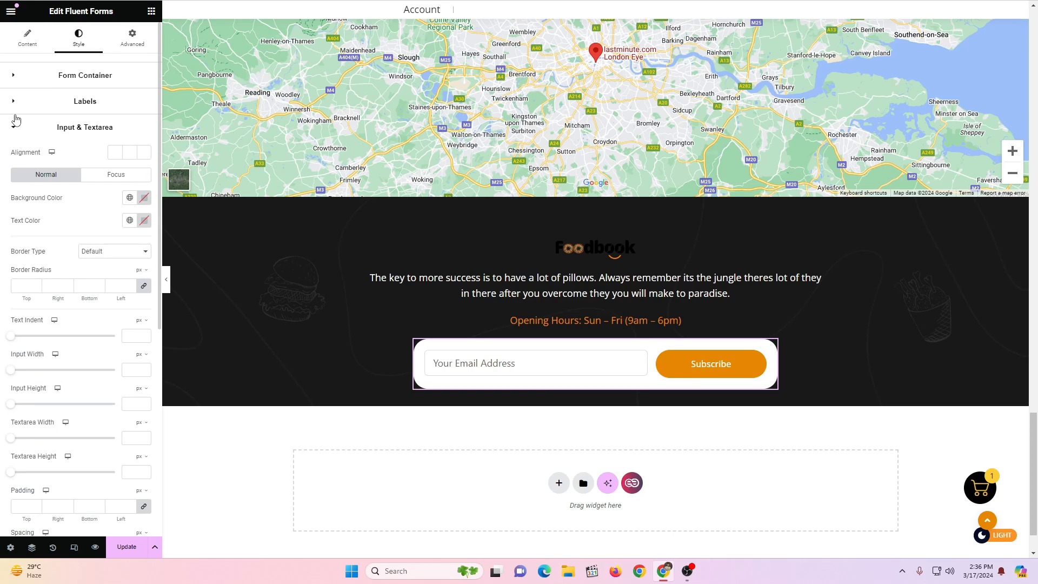
{"action": "left_click", "coordinate": [20, 282]}
{"action": "type", "text": "360"}
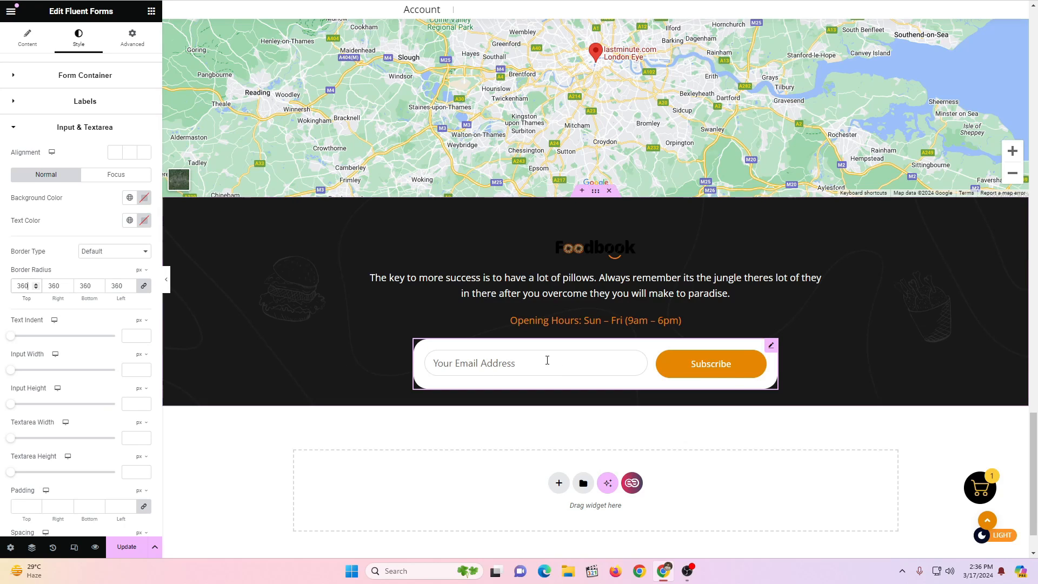
Set the form's input height to 52 px and the textarea height to 0.
{"action": "scroll", "coordinate": [111, 370], "scroll_direction": "down", "scroll_amount": 2}
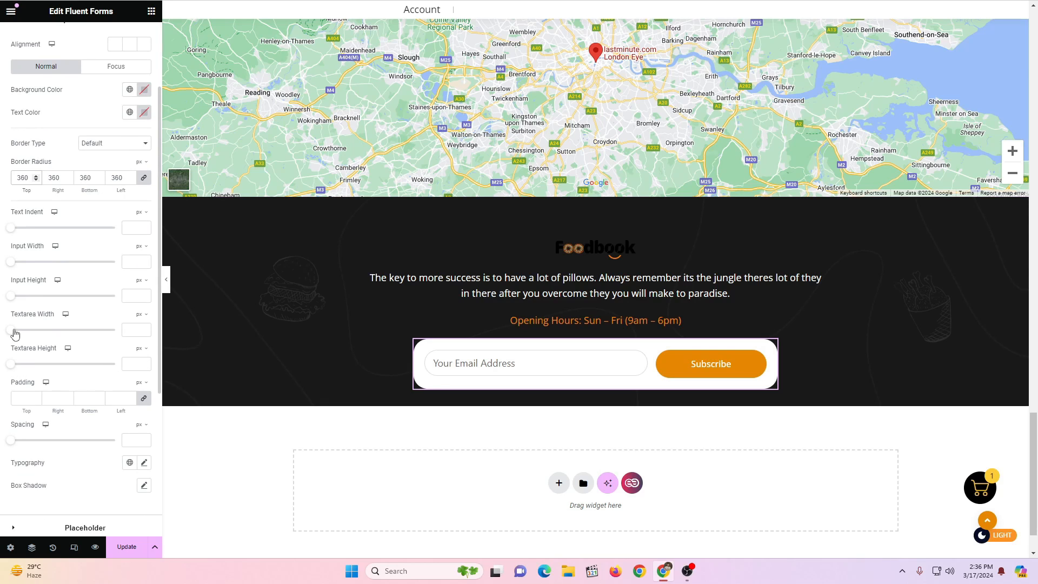
{"action": "mouse_move", "coordinate": [10, 364]}
{"action": "left_mouse_down"}
{"action": "mouse_move", "coordinate": [32, 365]}
{"action": "mouse_move", "coordinate": [6, 364]}
{"action": "left_mouse_up"}
{"action": "left_click_drag", "start_coordinate": [12, 296], "coordinate": [80, 295]}
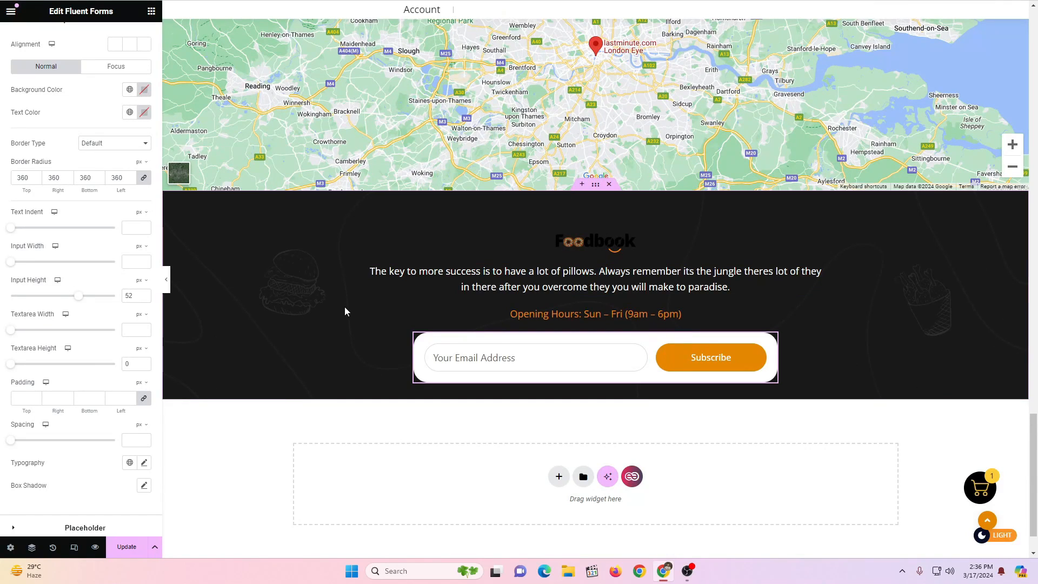
Add an Icon List widget below the subscription form in the footer and set its layout to inline.
{"action": "left_click", "coordinate": [151, 12]}
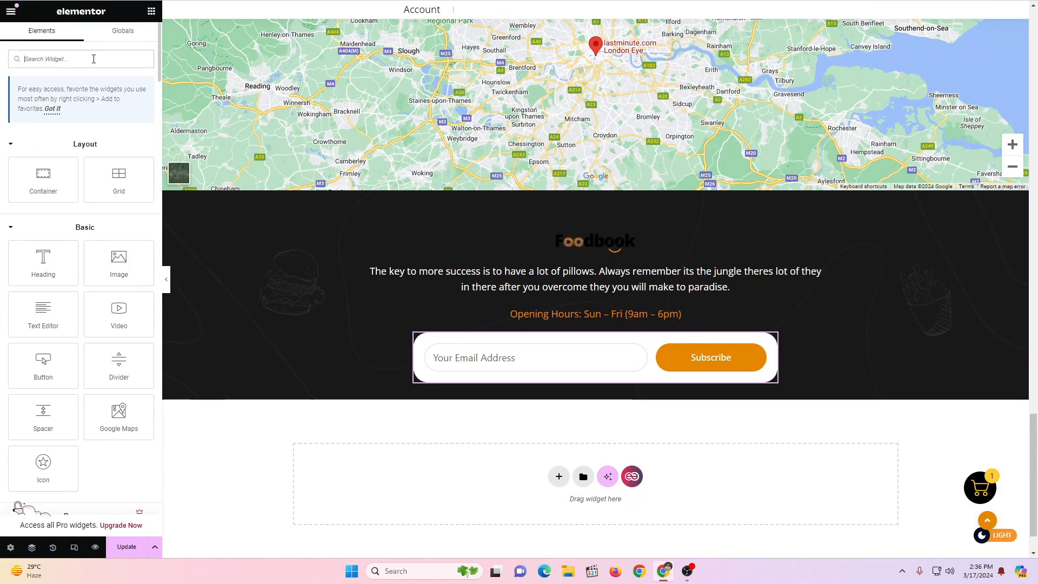
{"action": "type", "text": "icon"}
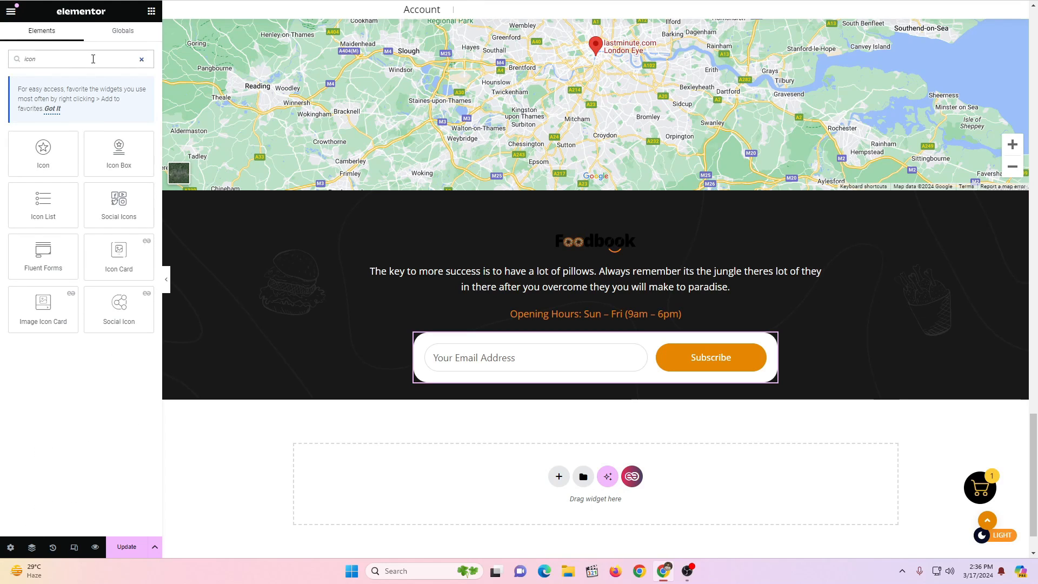
{"action": "left_click_drag", "start_coordinate": [46, 205], "coordinate": [540, 410]}
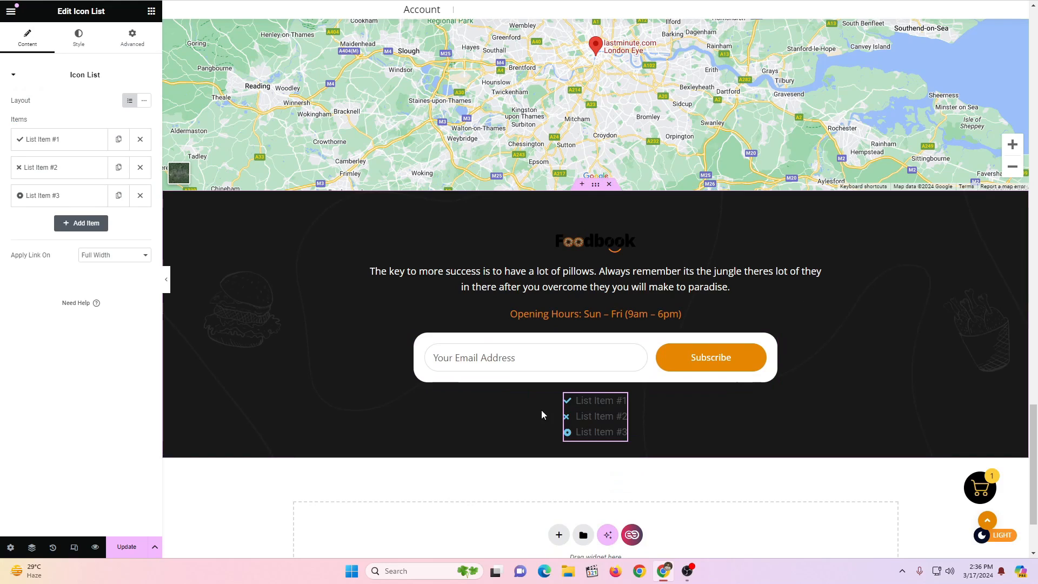
{"action": "left_click", "coordinate": [145, 101]}
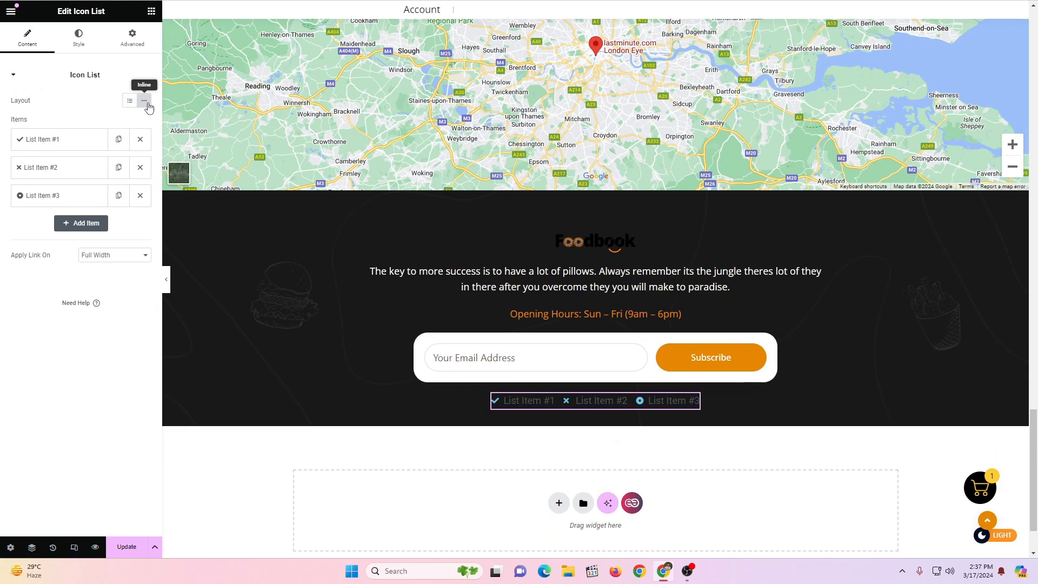
Change the icon list's text color to white, #FFFFFF.
{"action": "left_click", "coordinate": [78, 38]}
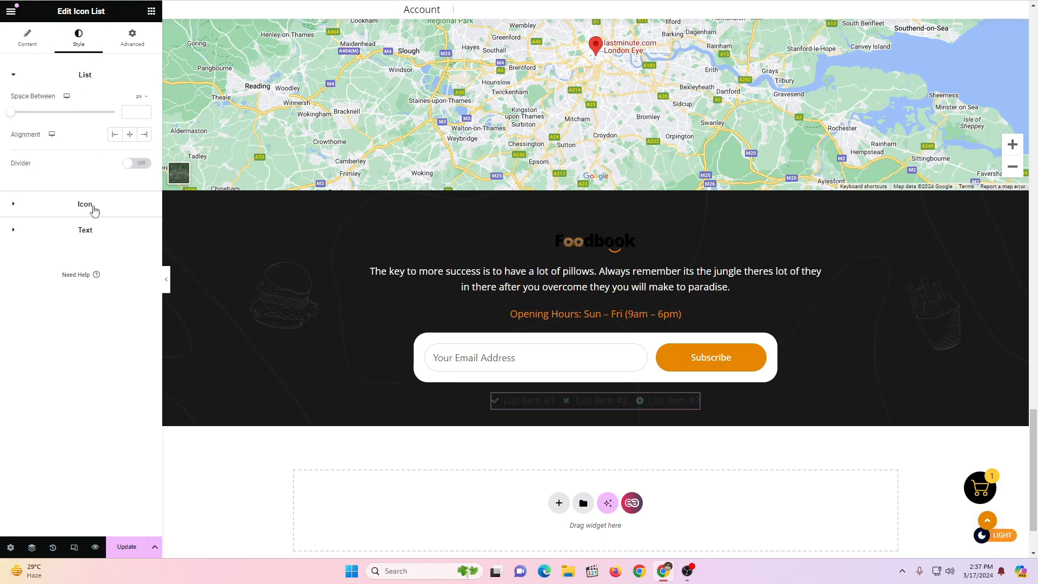
{"action": "left_click", "coordinate": [84, 230]}
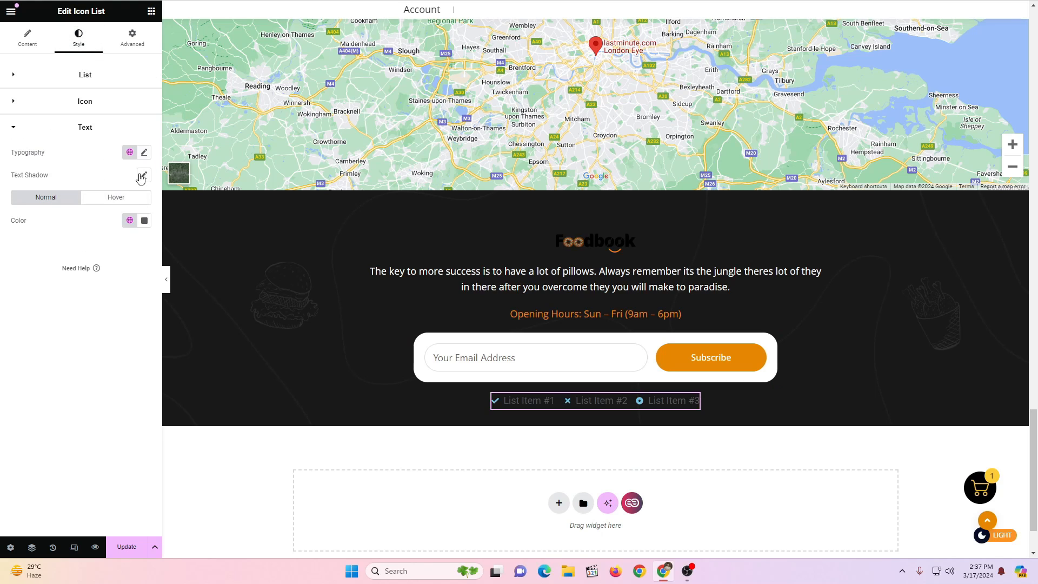
{"action": "left_click", "coordinate": [144, 221]}
{"action": "left_click_drag", "start_coordinate": [107, 272], "coordinate": [66, 249]}
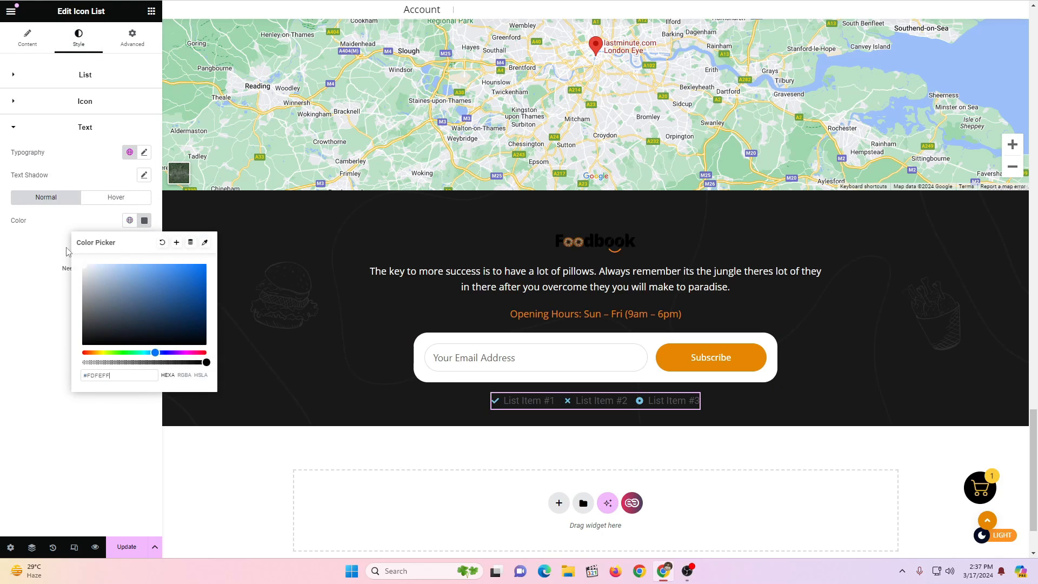
{"action": "left_click", "coordinate": [22, 238]}
Delete the second and third items from the icon list.
{"action": "left_click", "coordinate": [34, 41]}
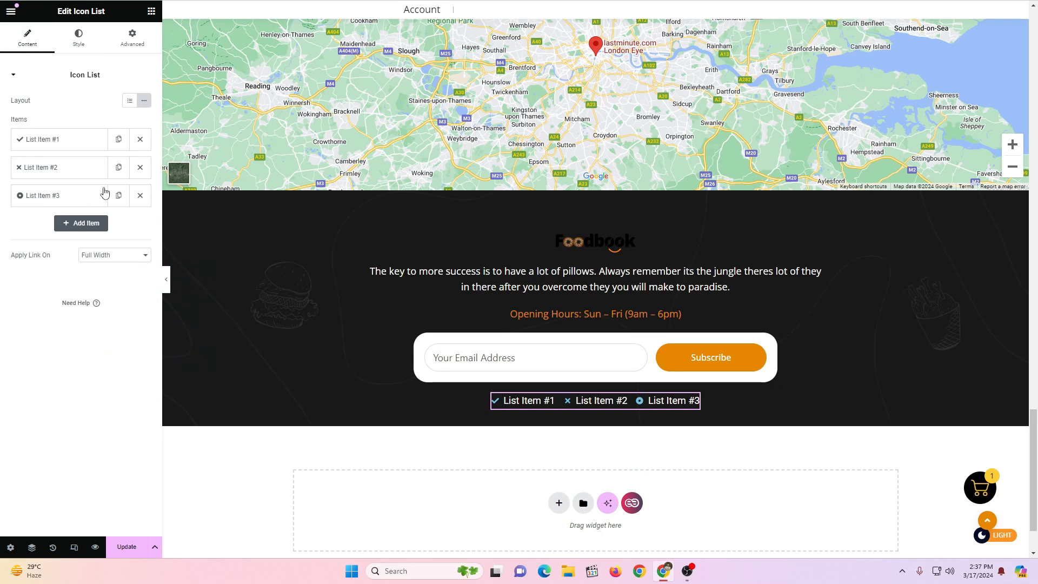
{"action": "left_click", "coordinate": [140, 195]}
{"action": "left_click", "coordinate": [140, 167]}
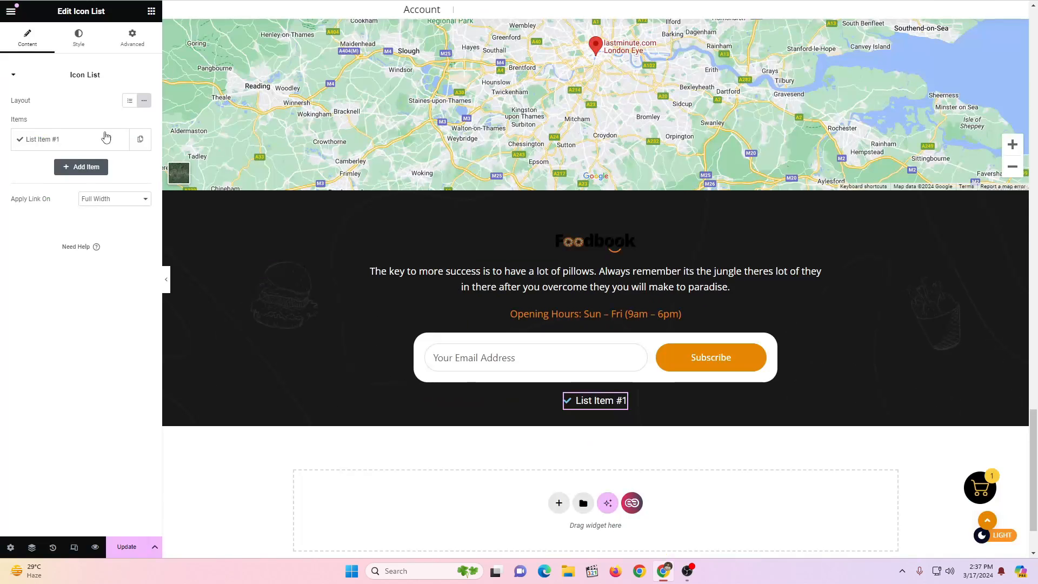
Change the remaining icon list item's text to About and remove its check icon.
{"action": "left_click", "coordinate": [106, 138]}
{"action": "triple_click", "coordinate": [66, 178]}
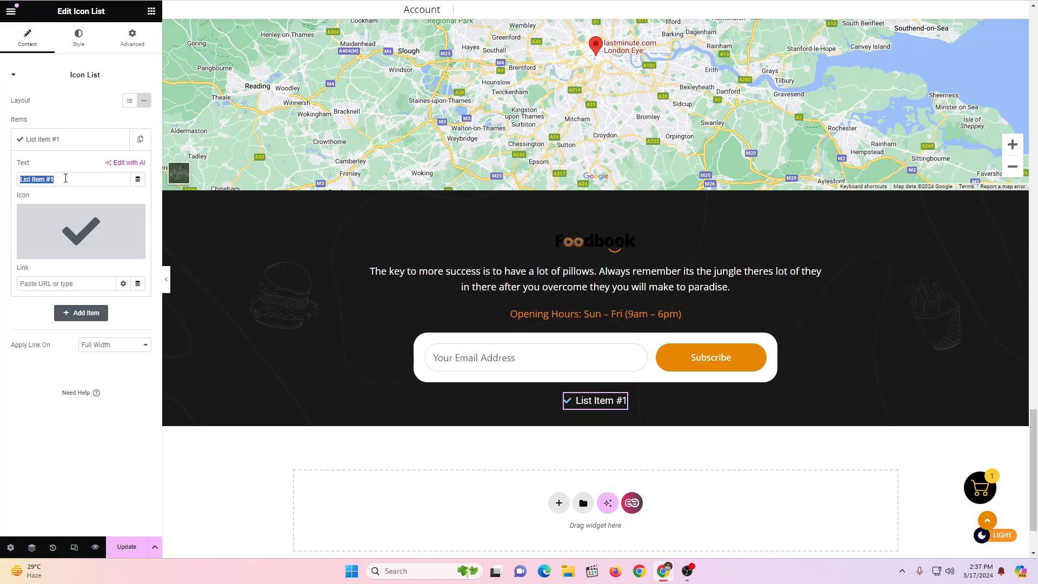
{"action": "type", "text": "About"}
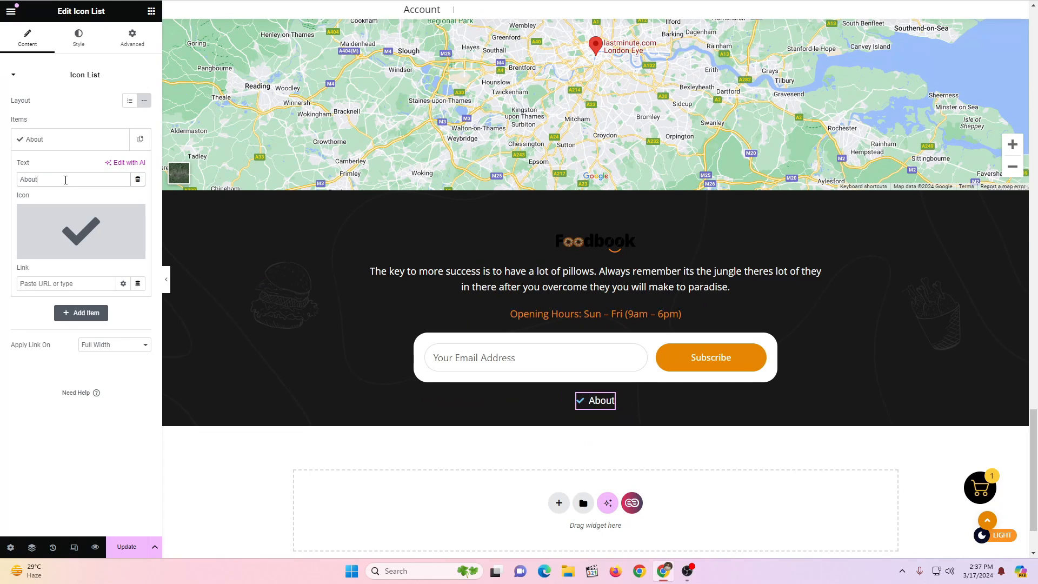
{"action": "left_click", "coordinate": [82, 232]}
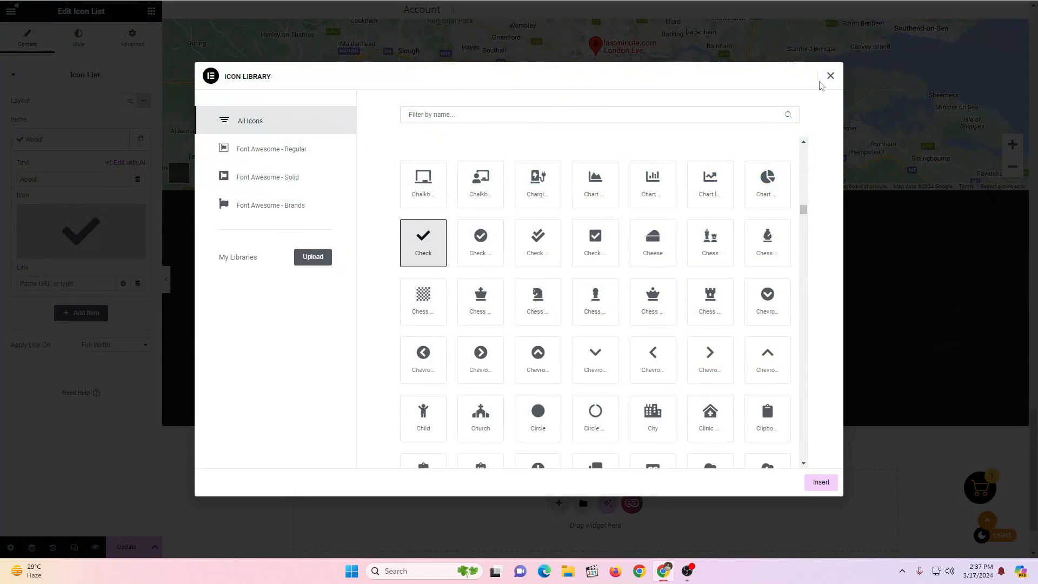
{"action": "left_click", "coordinate": [831, 76]}
{"action": "left_click", "coordinate": [135, 215]}
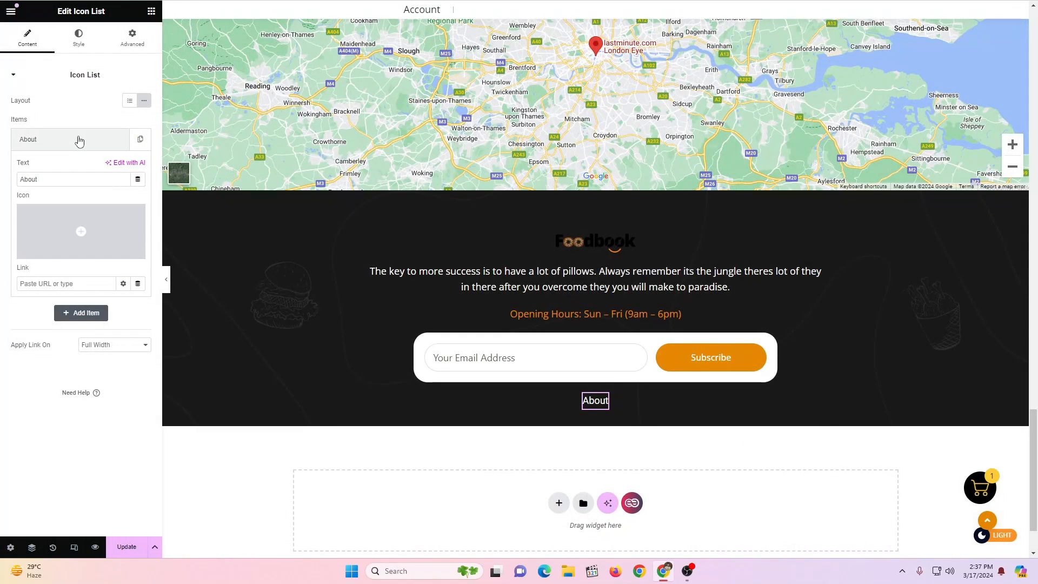
Duplicate list items to add two more entries named FAQ and Restaurant after About.
{"action": "left_click", "coordinate": [76, 139]}
{"action": "left_click", "coordinate": [119, 139]}
{"action": "type", "text": "FAQ"}
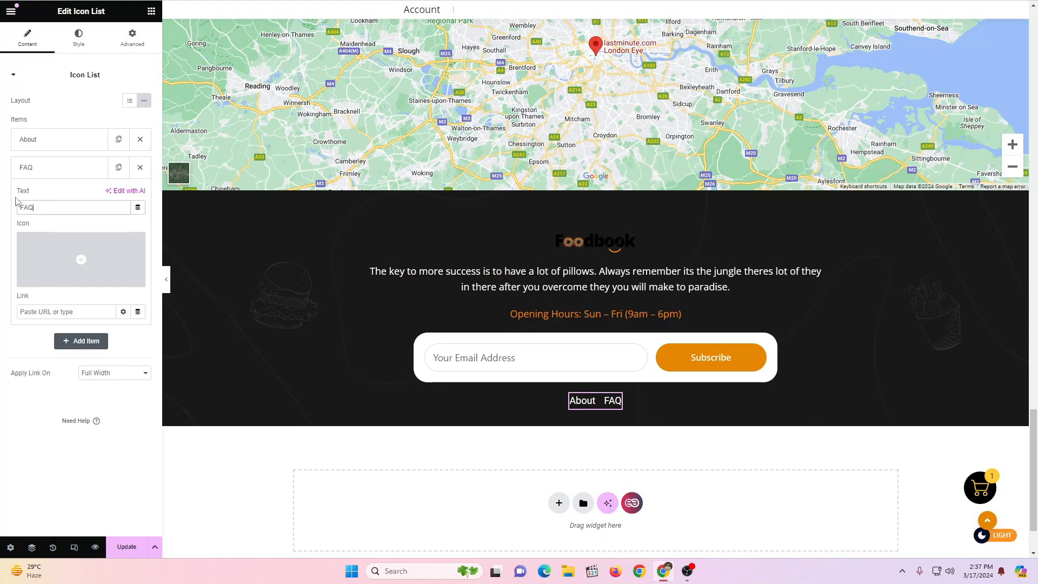
{"action": "left_click", "coordinate": [119, 167]}
{"action": "left_click", "coordinate": [63, 235]}
{"action": "left_click_drag", "start_coordinate": [63, 234], "coordinate": [2, 237]}
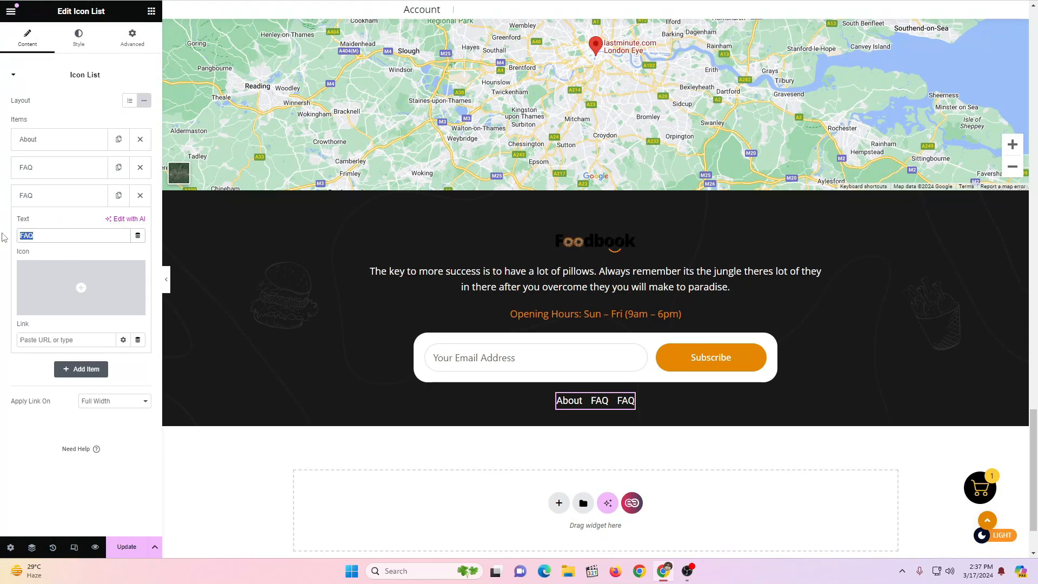
{"action": "type", "text": "Restauran"}
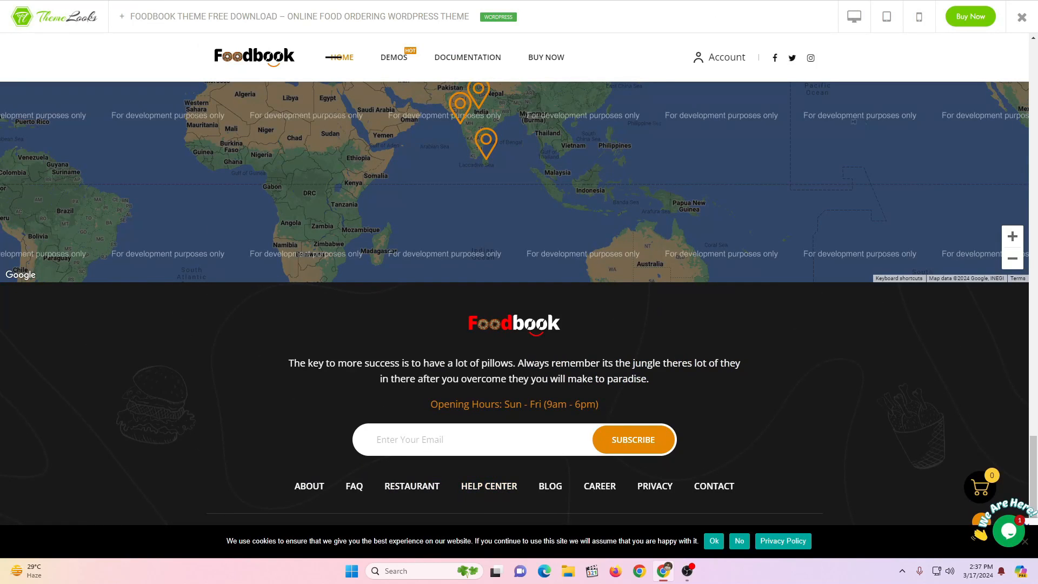
{"action": "type", "text": "t"}
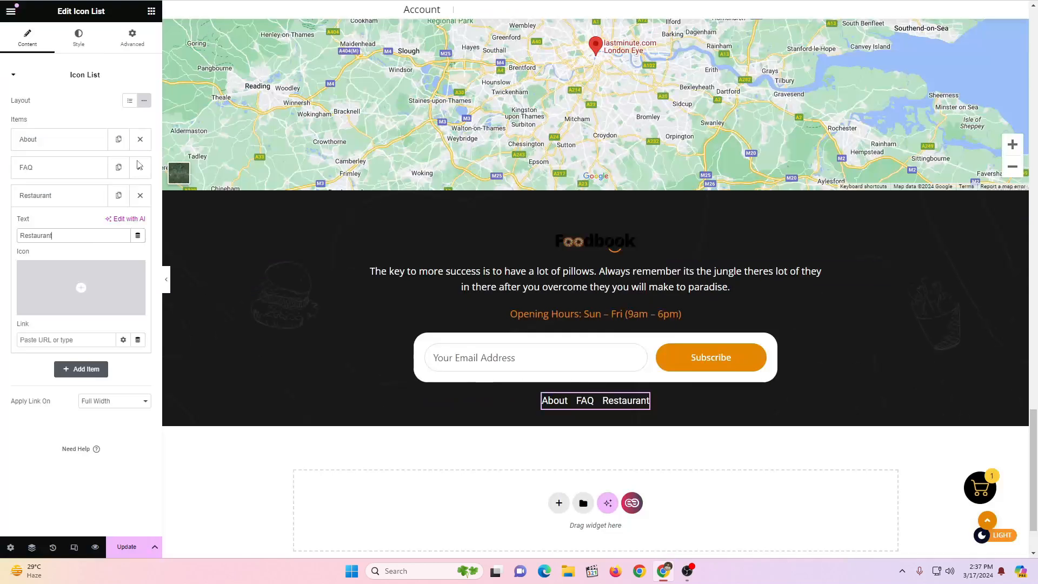
Duplicate the Restaurant item twice in sequence, naming the new list entries HelpCenter and Blog.
{"action": "left_click", "coordinate": [118, 195]}
{"action": "left_click_drag", "start_coordinate": [77, 264], "coordinate": [15, 262]}
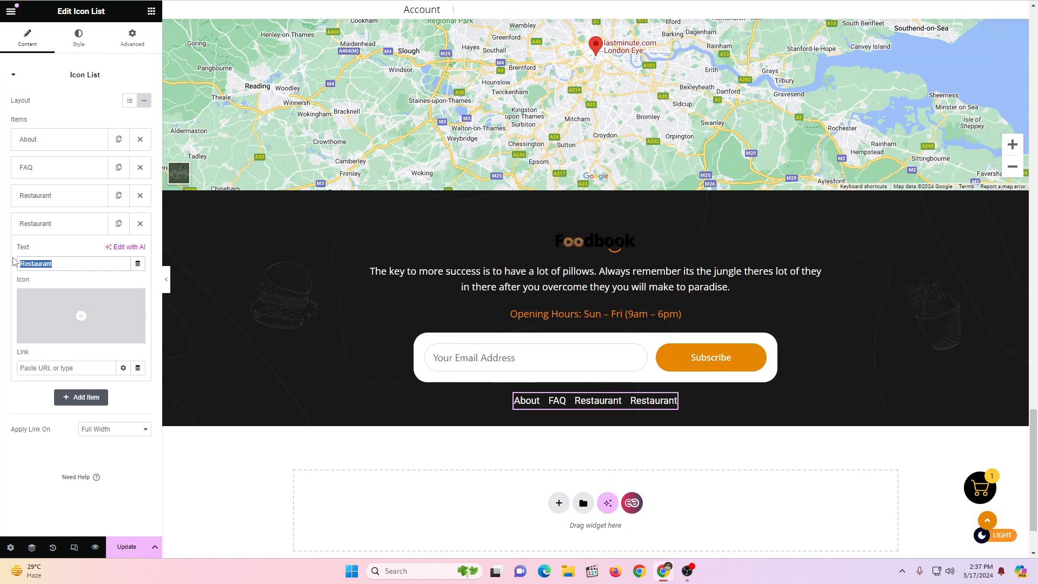
{"action": "type", "text": "Help"}
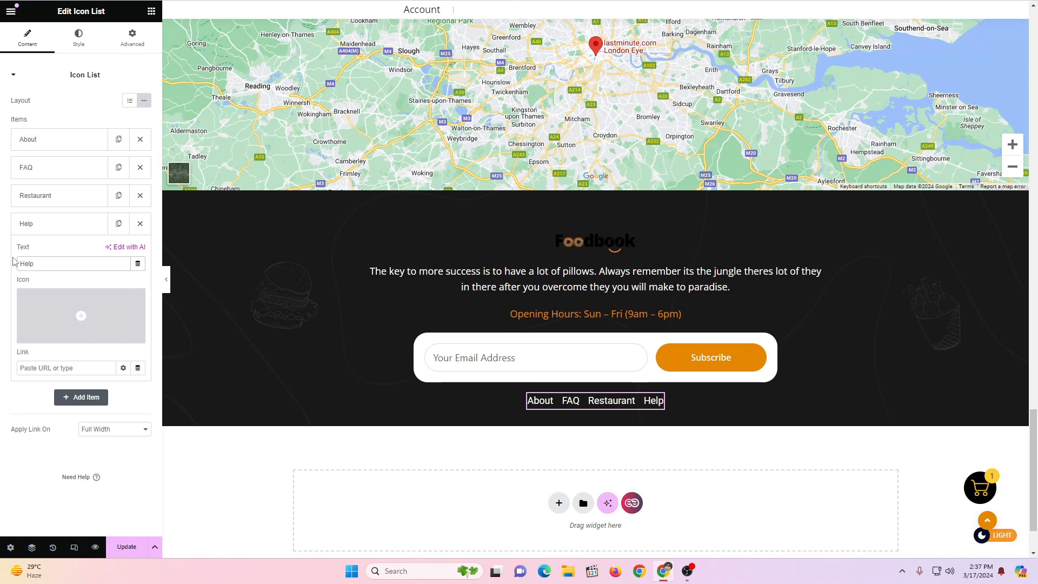
{"action": "type", "text": "Center"}
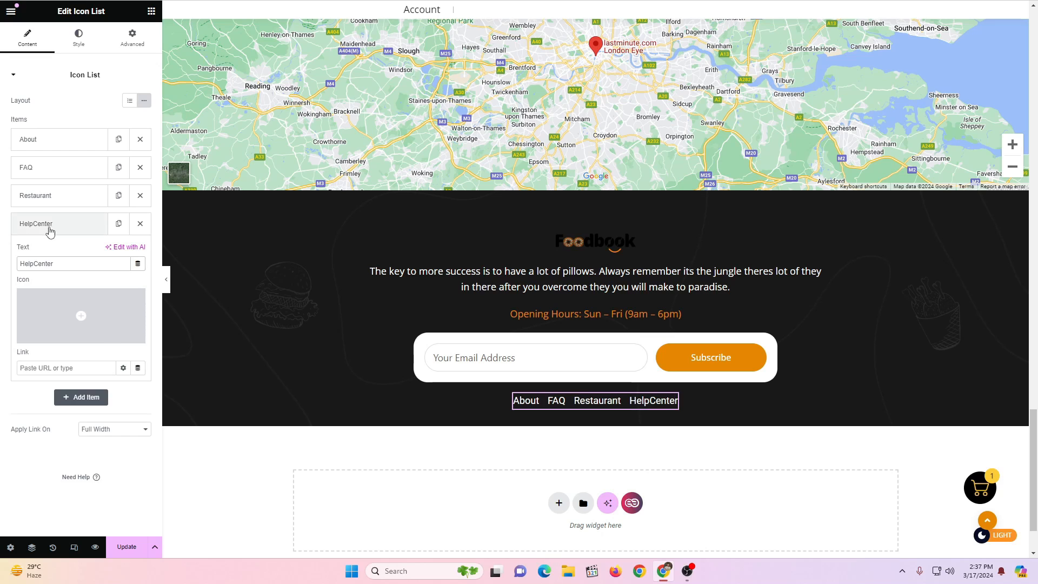
{"action": "left_click", "coordinate": [93, 231]}
{"action": "left_click", "coordinate": [119, 224]}
{"action": "left_click", "coordinate": [54, 251]}
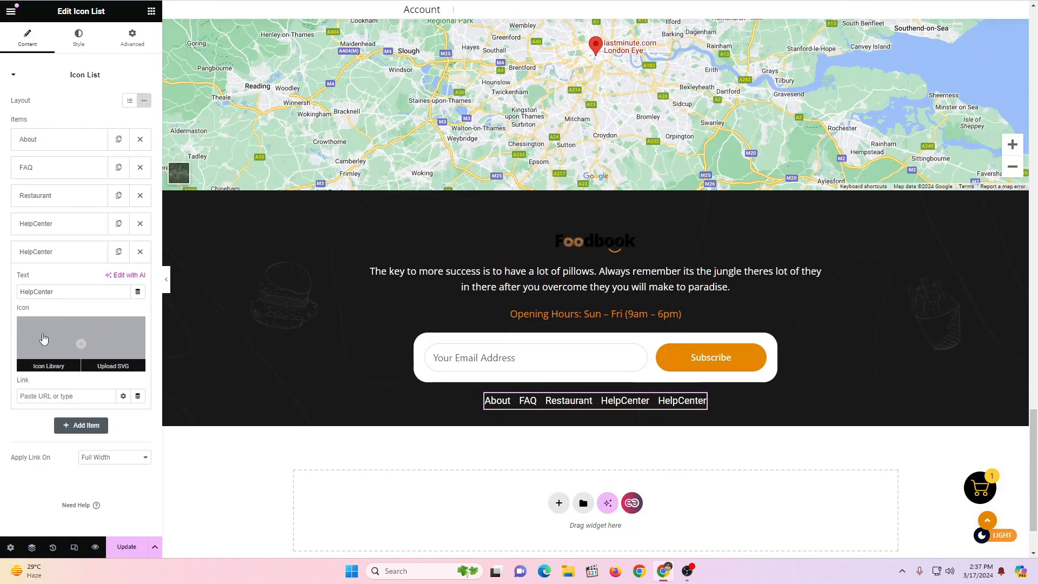
{"action": "left_click_drag", "start_coordinate": [58, 291], "coordinate": [5, 294]}
{"action": "type", "text": "Blog"}
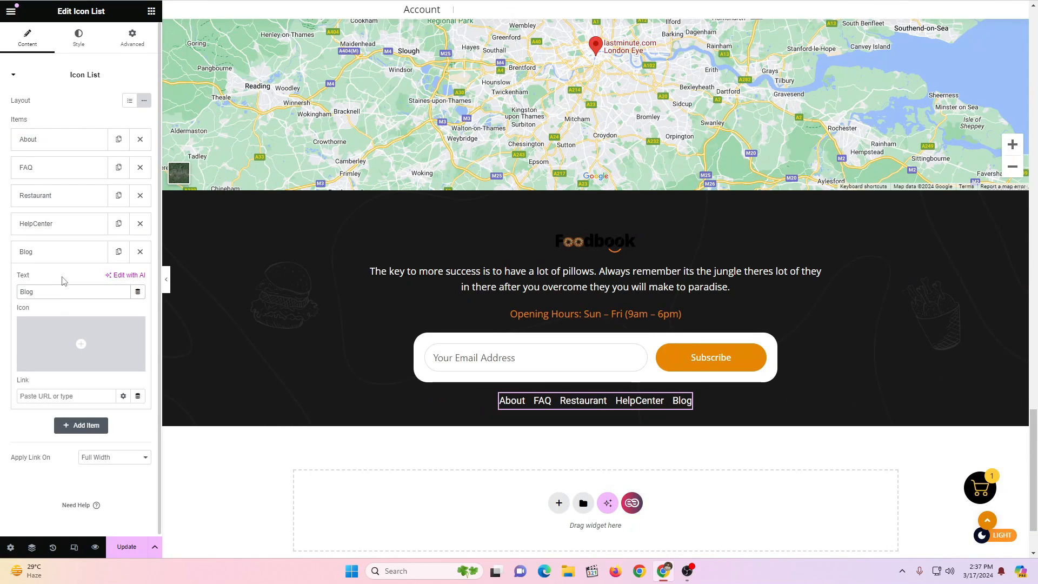
Add two more duplicated entries at the end of the icon list, named Privacy and Contact.
{"action": "left_click_drag", "start_coordinate": [46, 320], "coordinate": [5, 319]}
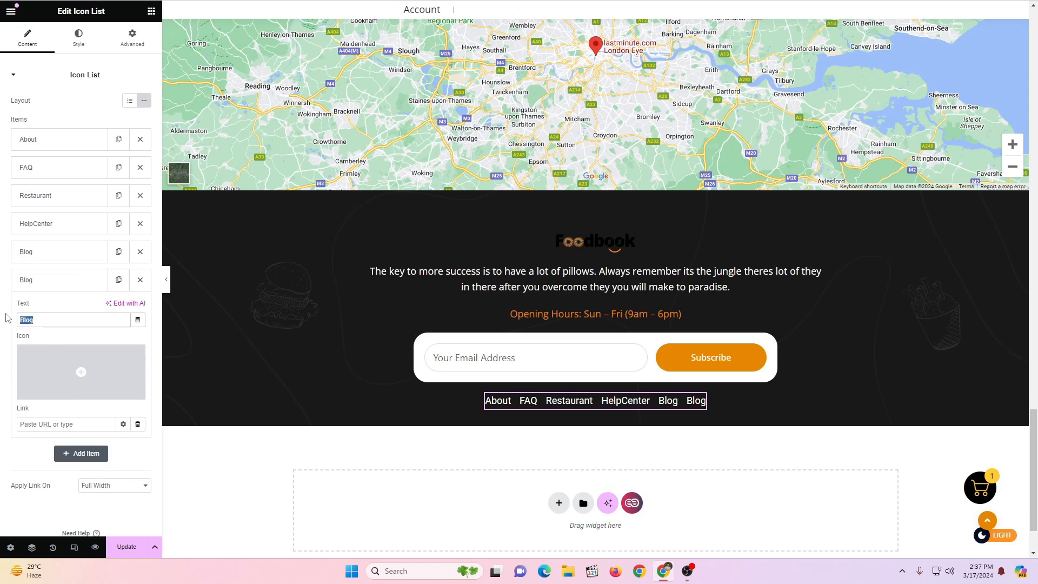
{"action": "type", "text": "Privacy"}
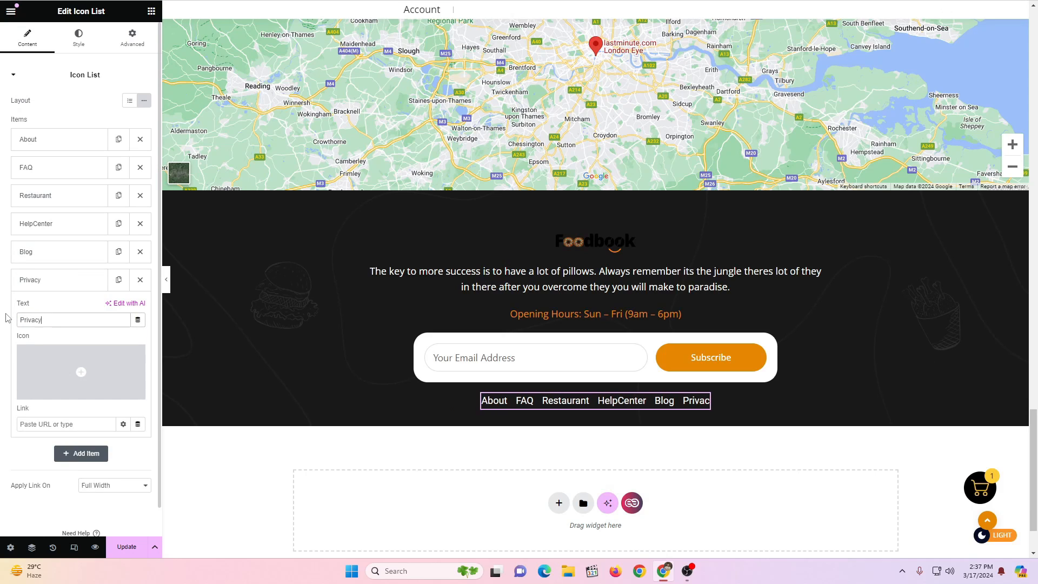
{"action": "left_click", "coordinate": [128, 286]}
{"action": "left_click", "coordinate": [126, 281]}
{"action": "left_click", "coordinate": [62, 309]}
{"action": "left_click_drag", "start_coordinate": [58, 347], "coordinate": [7, 349]}
{"action": "type", "text": "Contact"}
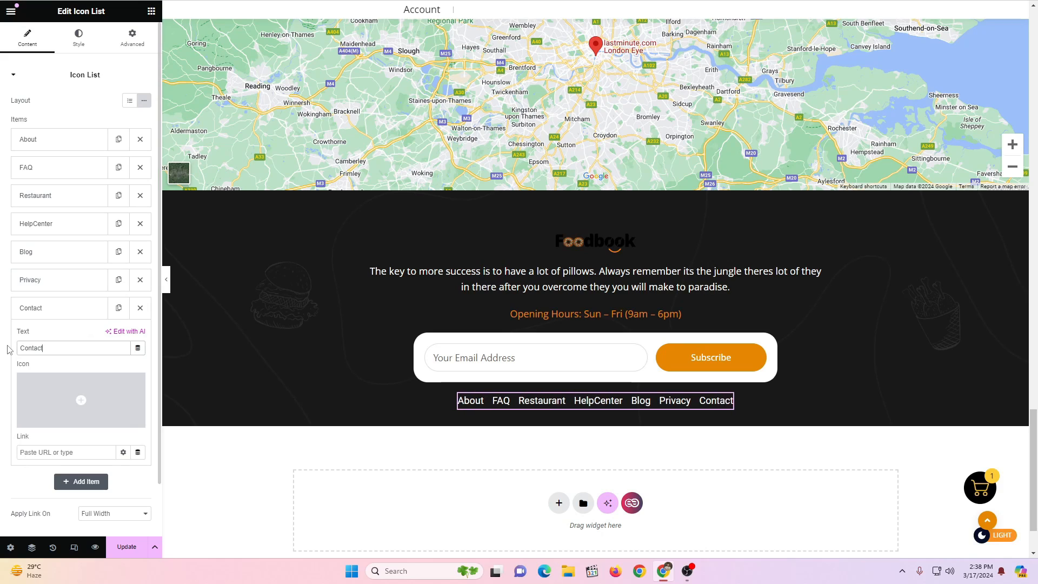
Set the space between the icon list items to 50 px and accept the cookie notice covering the demo site's footer.
{"action": "left_click", "coordinate": [81, 38]}
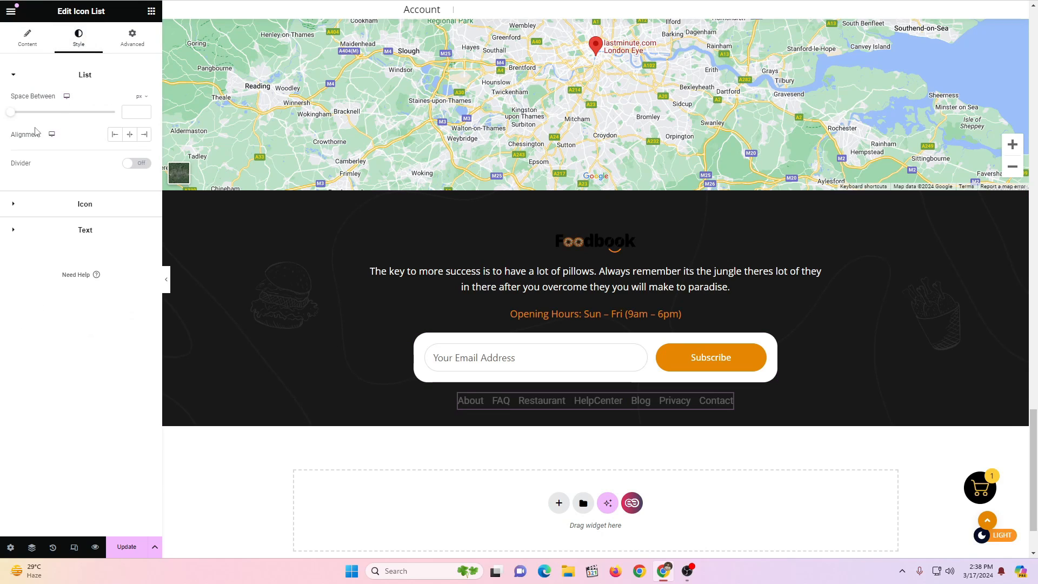
{"action": "left_click_drag", "start_coordinate": [14, 114], "coordinate": [146, 118]}
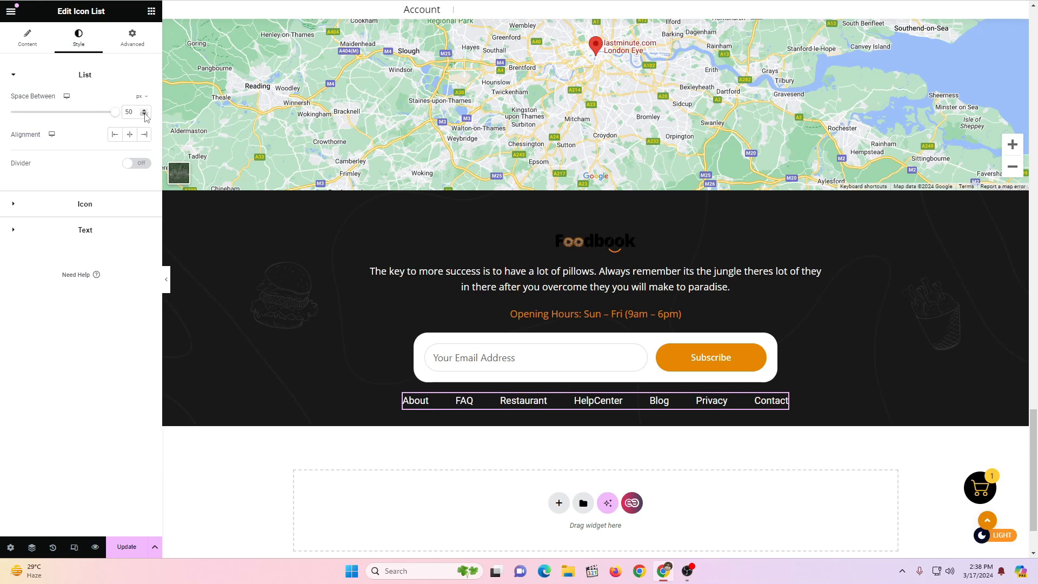
{"action": "key", "text": "ctrl+Tab"}
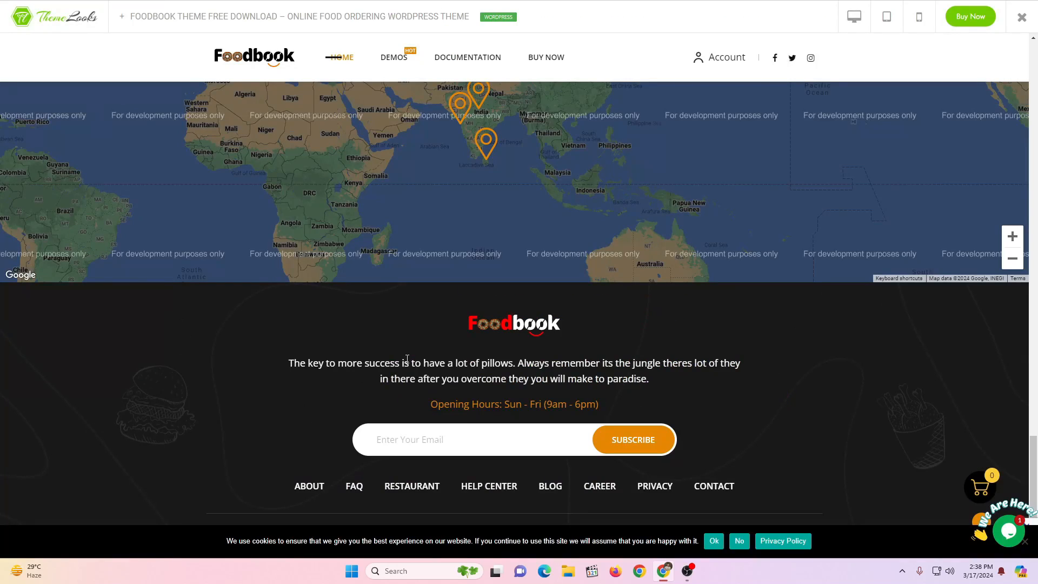
{"action": "left_click", "coordinate": [714, 542]}
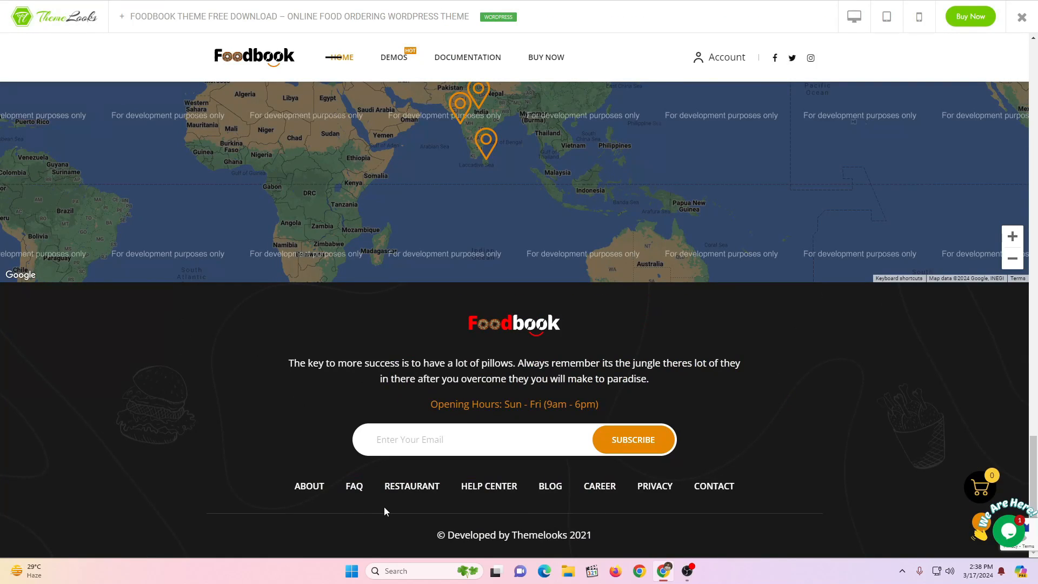
{"action": "key", "text": "ctrl+Tab"}
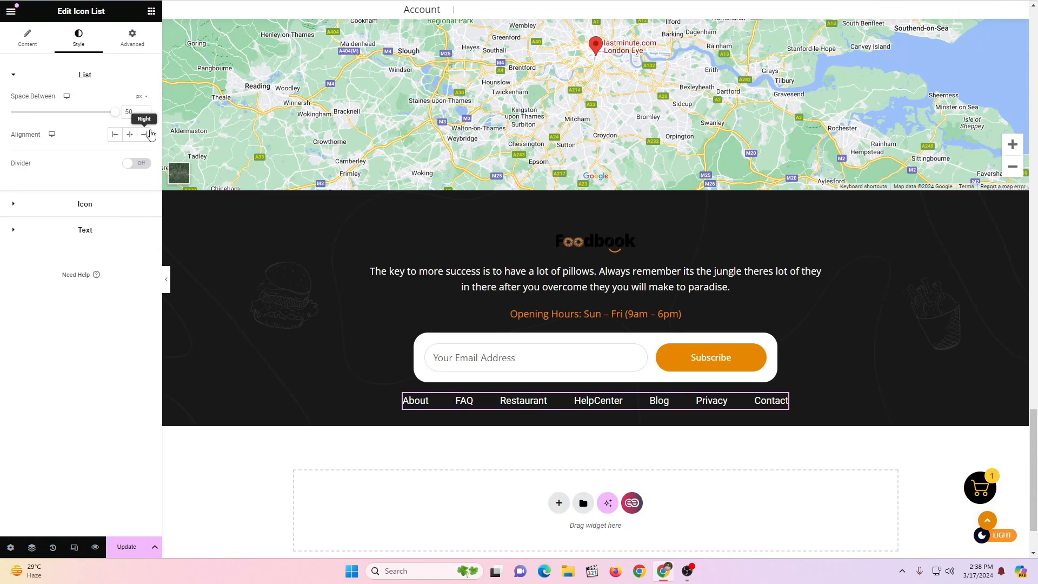
Add a Divider widget below the inline menu in the footer.
{"action": "left_click", "coordinate": [152, 11]}
{"action": "type", "text": "divid"}
{"action": "left_click_drag", "start_coordinate": [43, 150], "coordinate": [535, 434]}
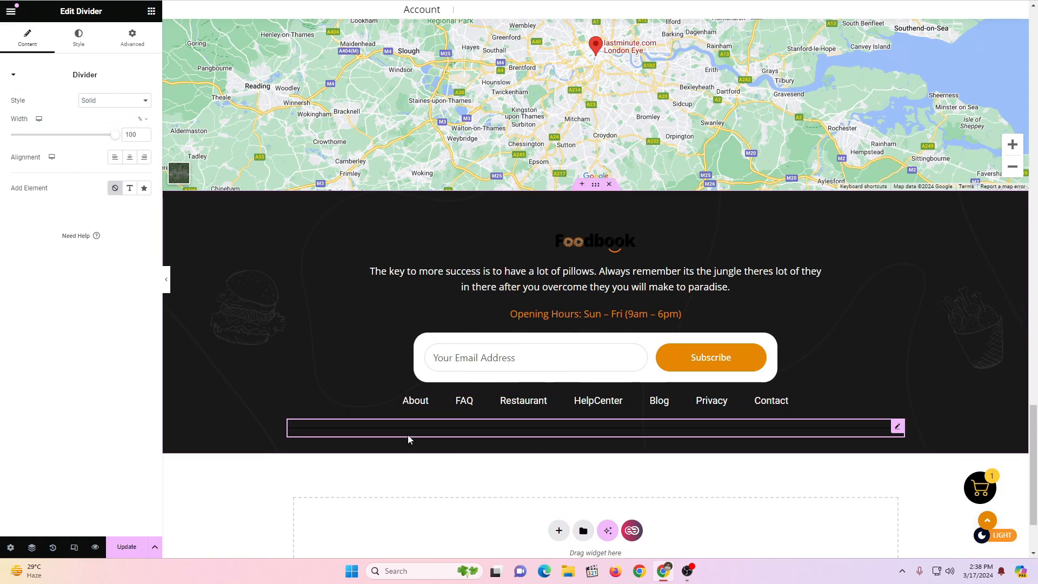
Change the footer divider's color to a medium grey.
{"action": "left_click", "coordinate": [81, 42]}
{"action": "left_click", "coordinate": [142, 101]}
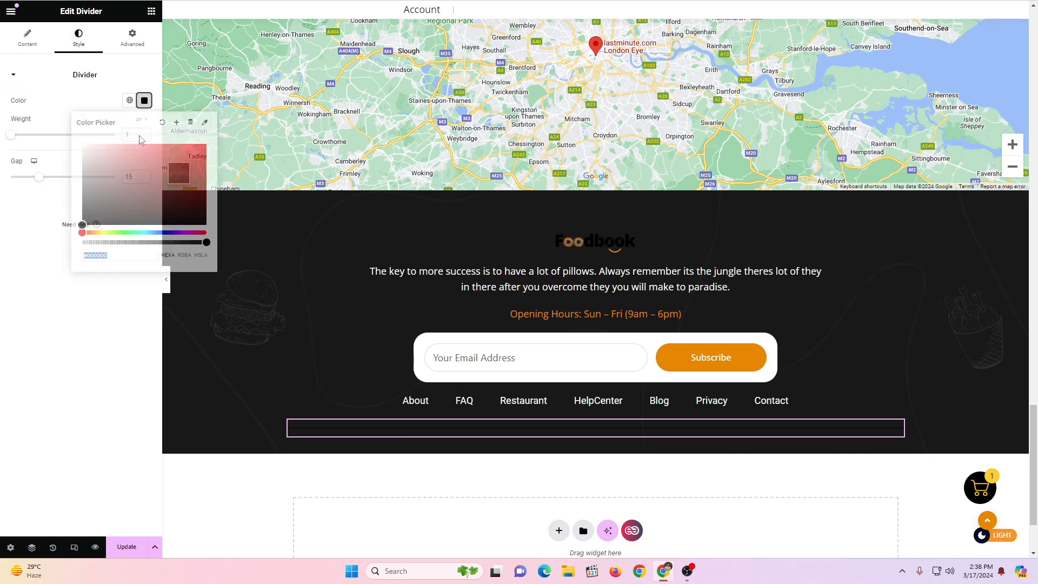
{"action": "left_click_drag", "start_coordinate": [89, 212], "coordinate": [76, 193]}
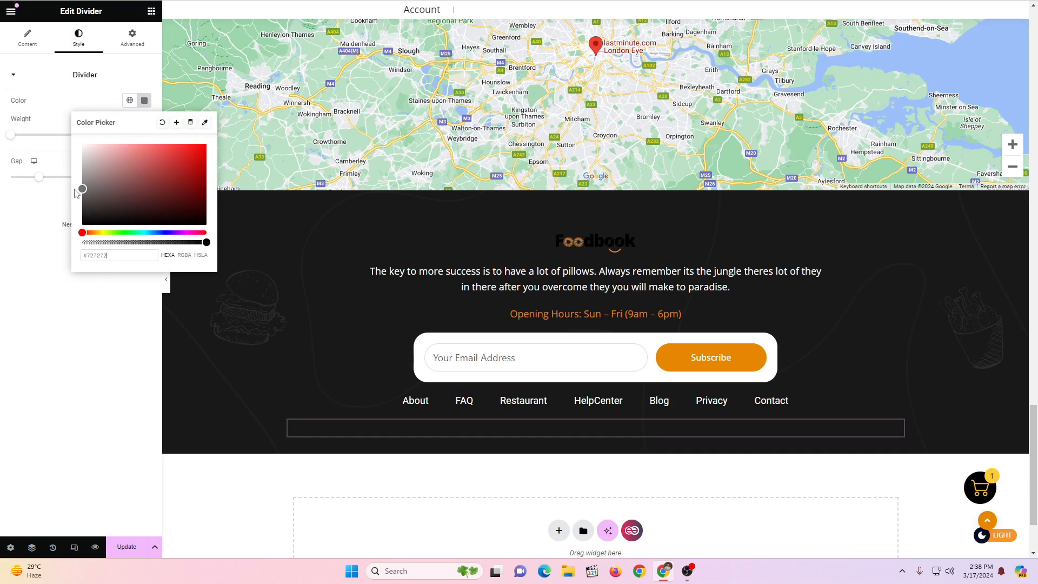
{"action": "left_click", "coordinate": [544, 456]}
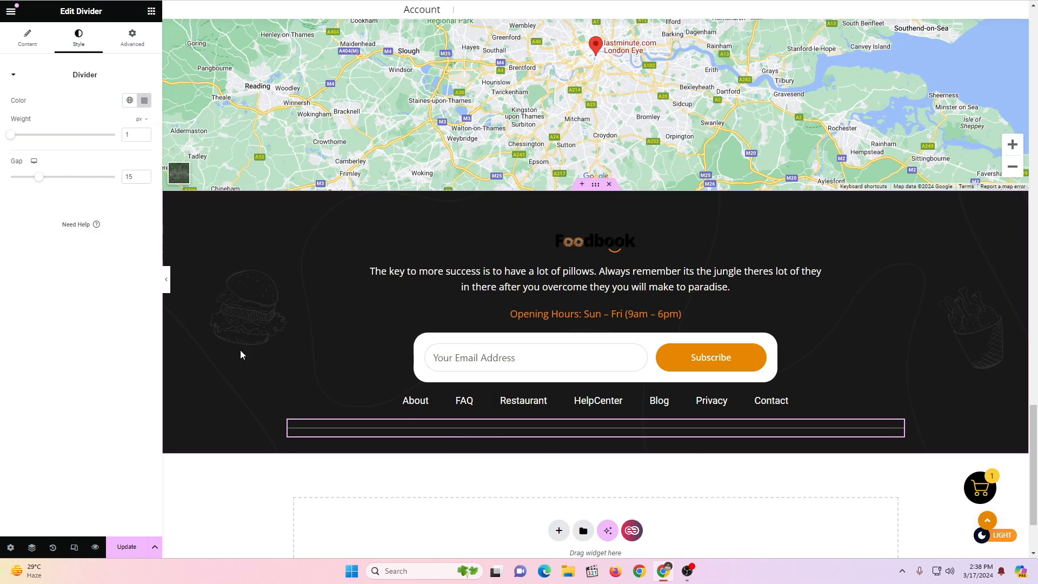
{"action": "left_click", "coordinate": [143, 96]}
{"action": "mouse_move", "coordinate": [83, 177]}
{"action": "left_mouse_down"}
{"action": "mouse_move", "coordinate": [68, 202]}
{"action": "mouse_move", "coordinate": [70, 181]}
{"action": "left_mouse_up"}
{"action": "left_click", "coordinate": [69, 183]}
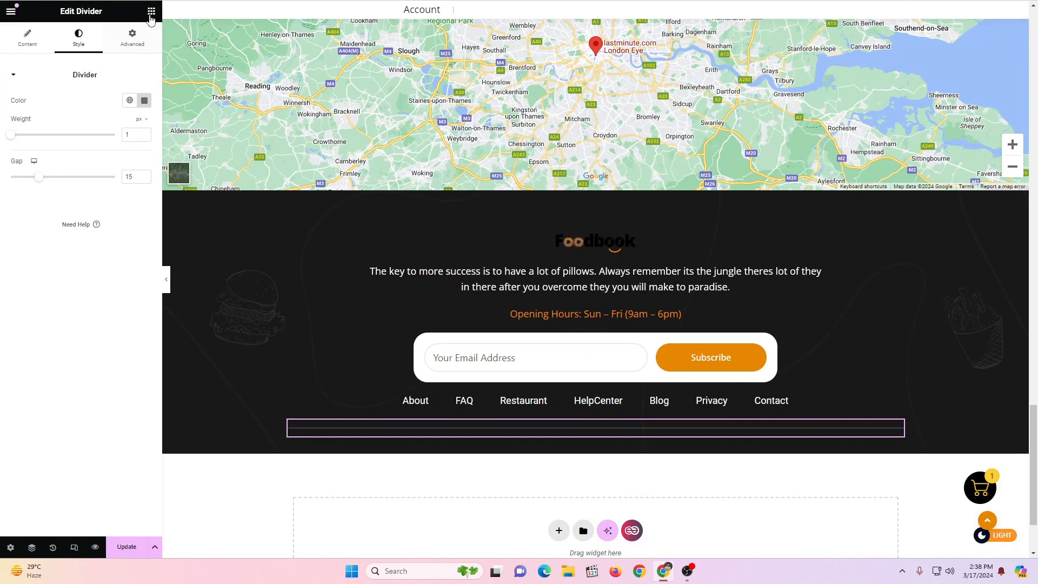
Add a Heading widget below the divider and paste the title "© Developed by Themelooks 2021".
{"action": "left_click", "coordinate": [150, 11]}
{"action": "left_click_drag", "start_coordinate": [41, 263], "coordinate": [514, 446]}
{"action": "left_click", "coordinate": [68, 127]}
{"action": "key", "text": "ctrl+a"}
{"action": "type", "text": "© Developed by Themelooks 2021"}
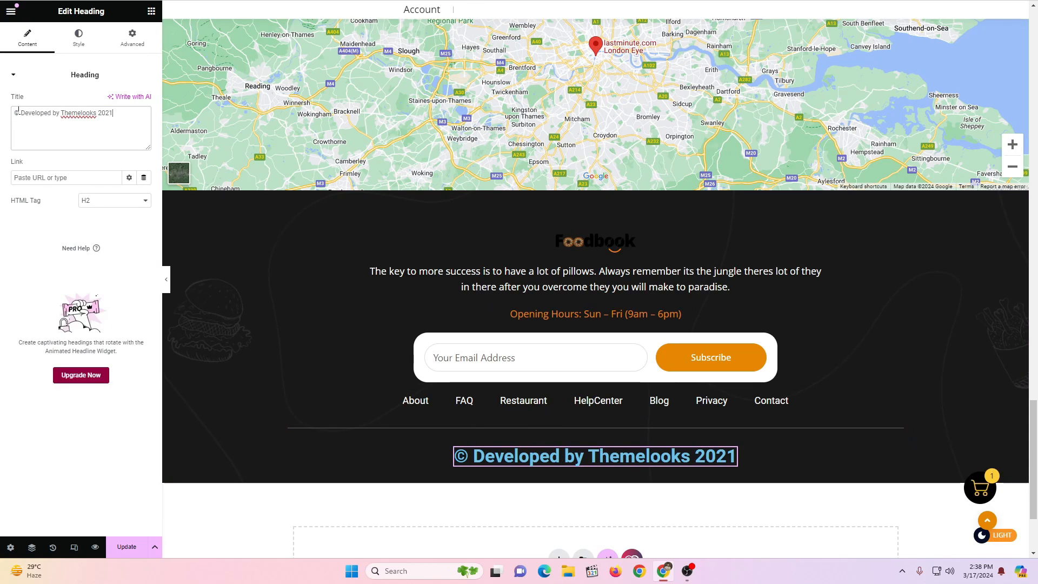
Edit the footer heading's title to read "© Copyright Restaurant name 2024".
{"action": "left_click_drag", "start_coordinate": [22, 112], "coordinate": [61, 113]}
{"action": "type", "text": "Copyright "}
{"action": "type", "text": "Restaut"}
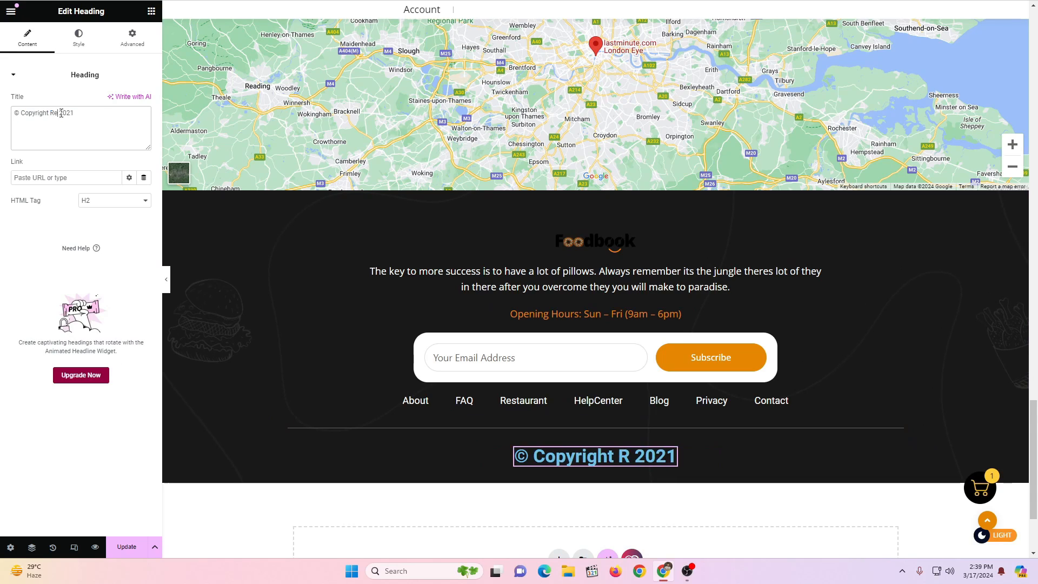
{"action": "key", "text": "BackSpace"}
{"action": "type", "text": "rant name"}
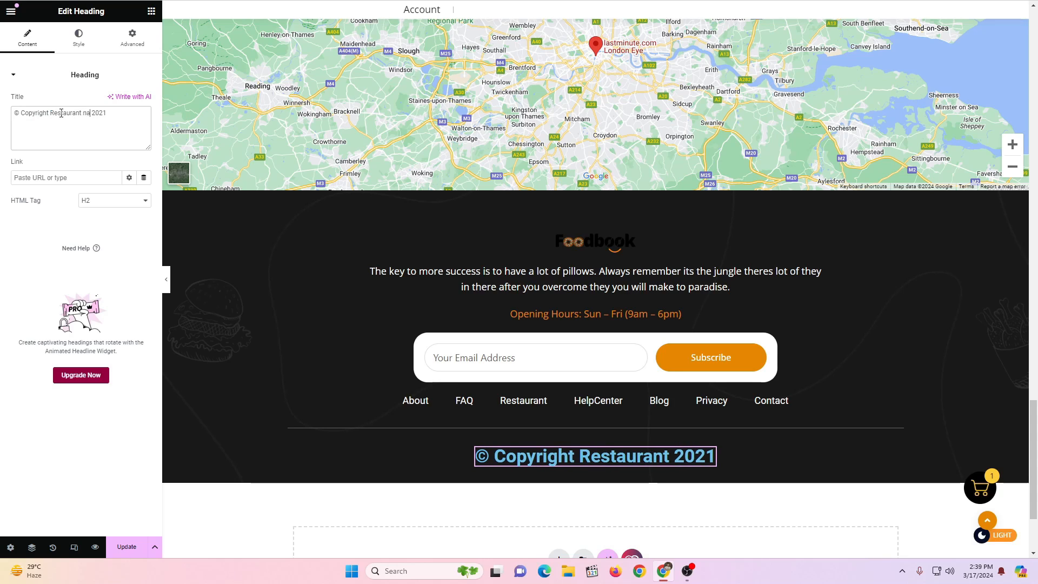
{"action": "key", "text": "BackSpace"}
{"action": "type", "text": "4"}
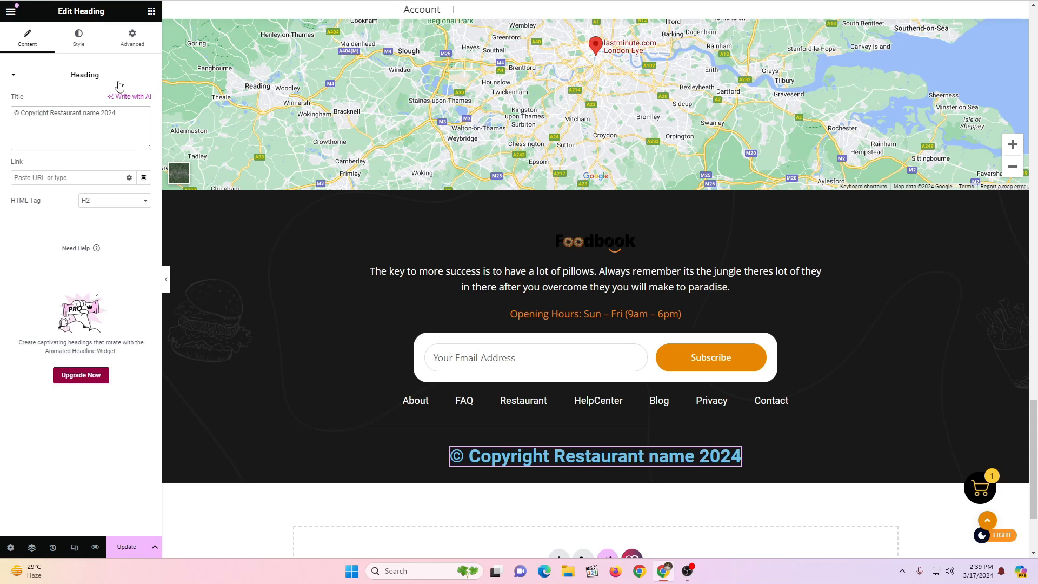
Change the copyright heading's text color to white.
{"action": "left_click", "coordinate": [79, 39]}
{"action": "left_click", "coordinate": [145, 123]}
{"action": "left_click_drag", "start_coordinate": [107, 183], "coordinate": [59, 153]}
{"action": "left_click", "coordinate": [59, 152]}
Set the copyright heading's font size to 18 px and its weight to 400 (Normal).
{"action": "left_click", "coordinate": [144, 147]}
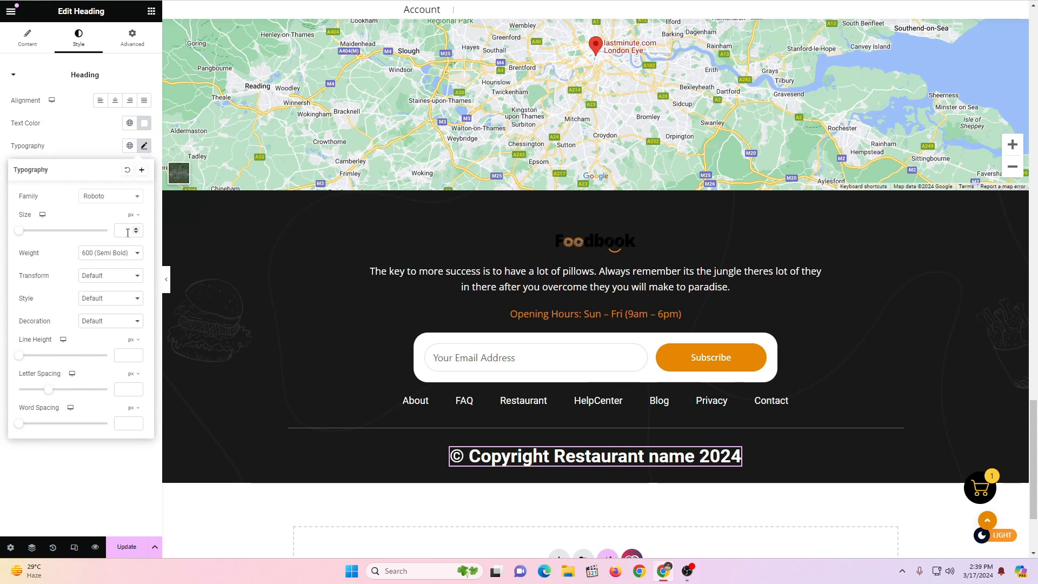
{"action": "type", "text": "18"}
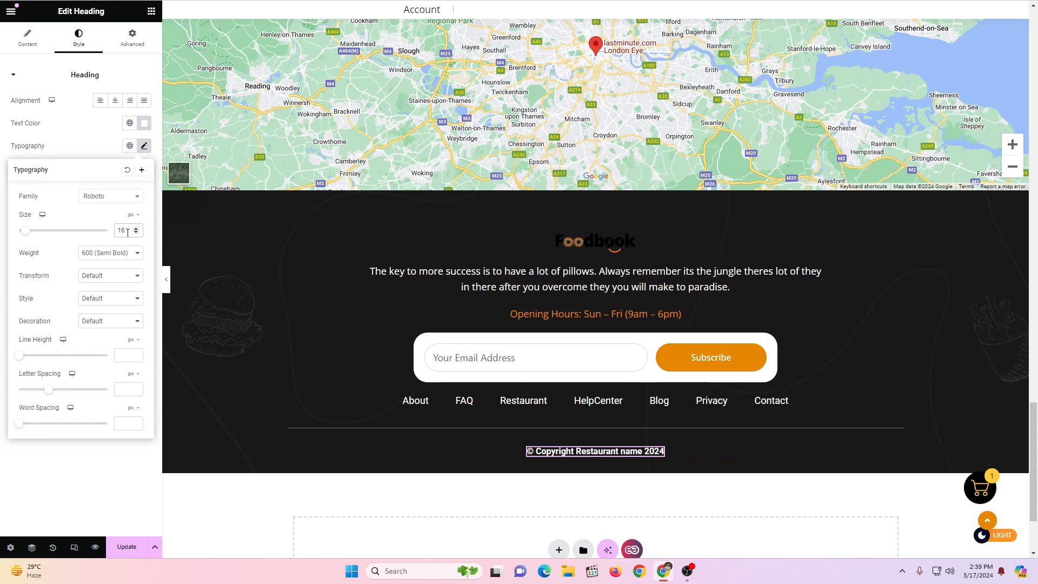
{"action": "left_click", "coordinate": [111, 253]}
{"action": "left_click", "coordinate": [109, 290]}
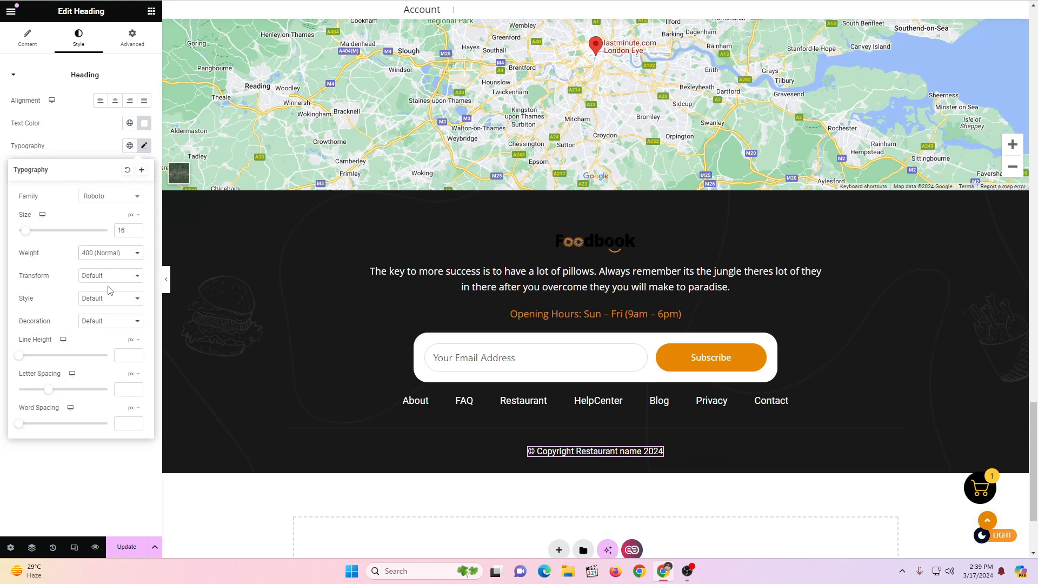
{"action": "left_click", "coordinate": [137, 229]}
{"action": "left_click", "coordinate": [136, 228]}
{"action": "left_click", "coordinate": [88, 144]}
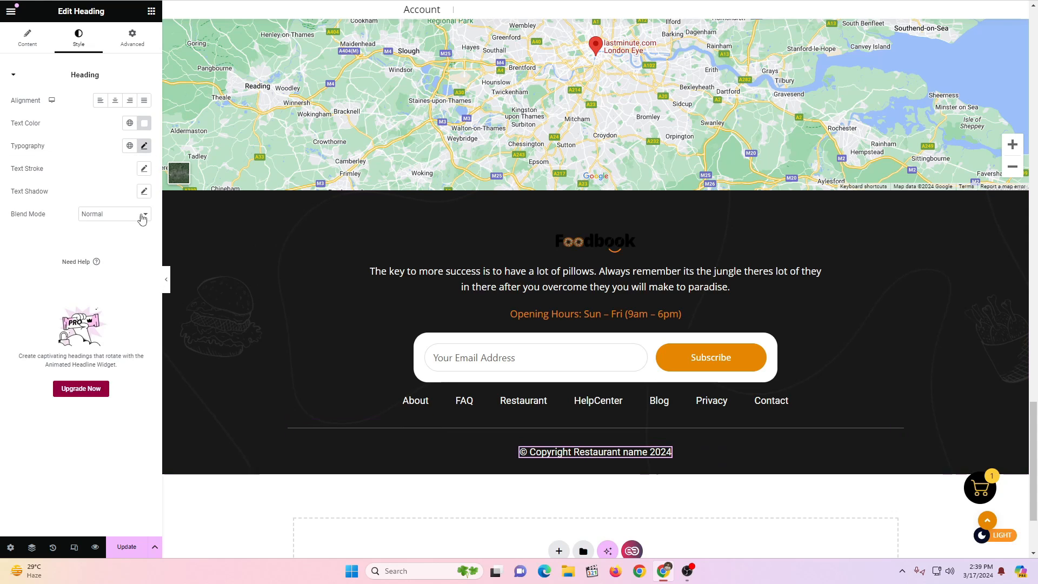
Change the copyright heading's font weight to 300 (Light) and its line height to 1.3 em.
{"action": "left_click", "coordinate": [144, 147]}
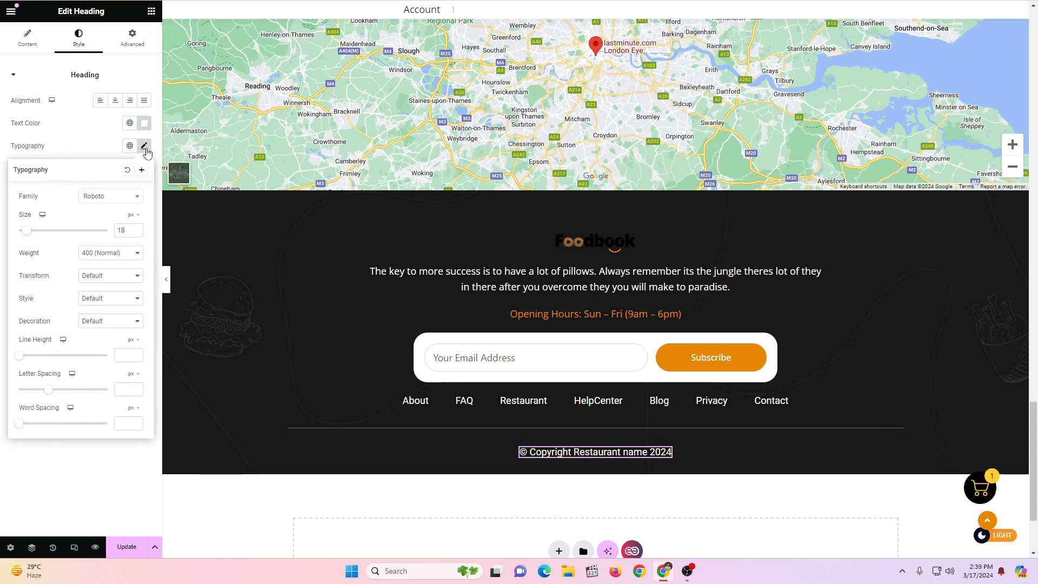
{"action": "left_click", "coordinate": [114, 253]}
{"action": "left_click", "coordinate": [108, 294]}
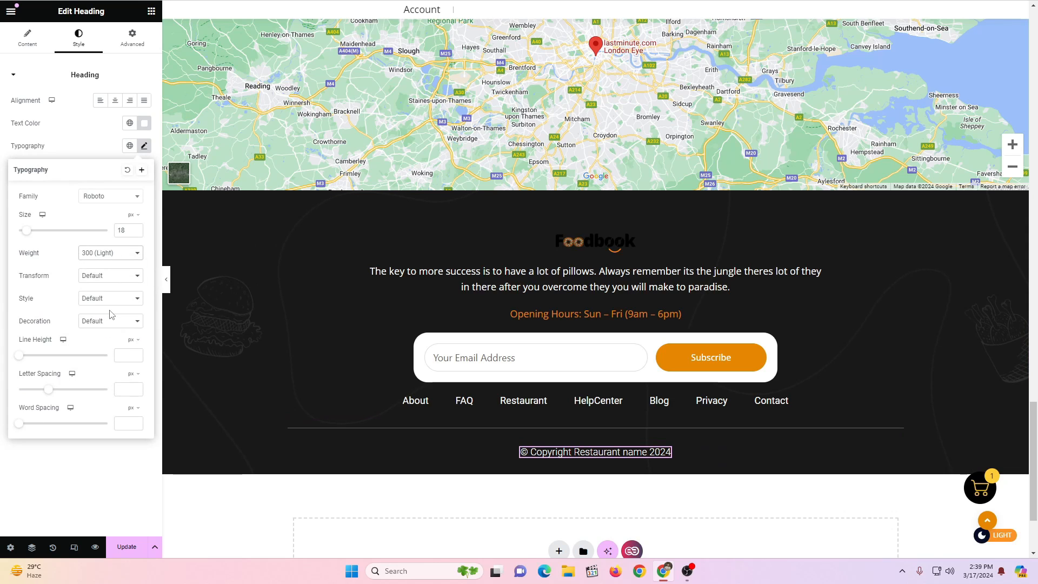
{"action": "left_click", "coordinate": [128, 356]}
{"action": "left_click", "coordinate": [120, 355]}
{"action": "type", "text": "1.3"}
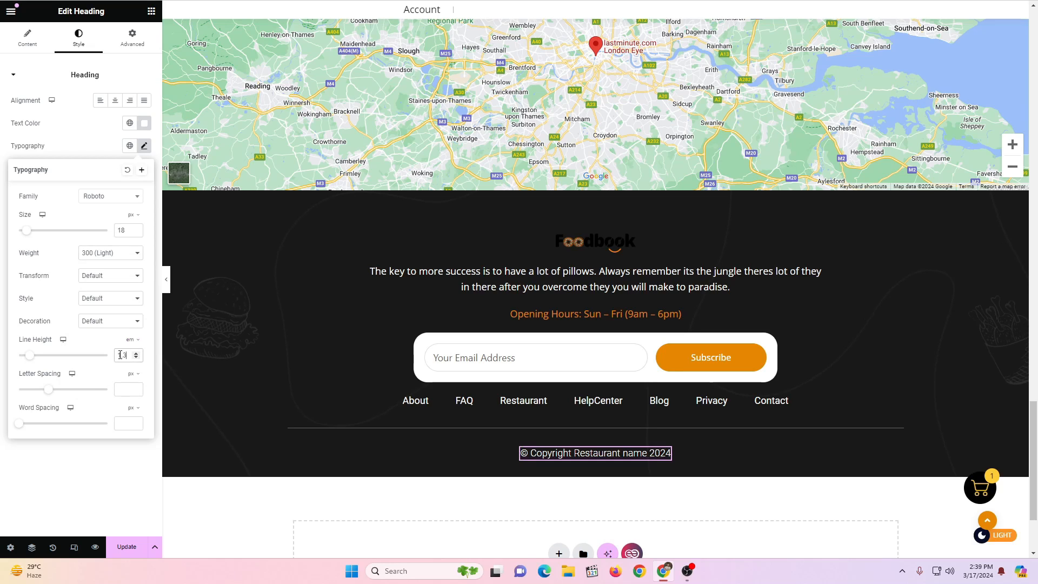
Set the copyright heading's letter spacing to 1 px.
{"action": "left_click", "coordinate": [125, 386]}
{"action": "type", "text": "1"}
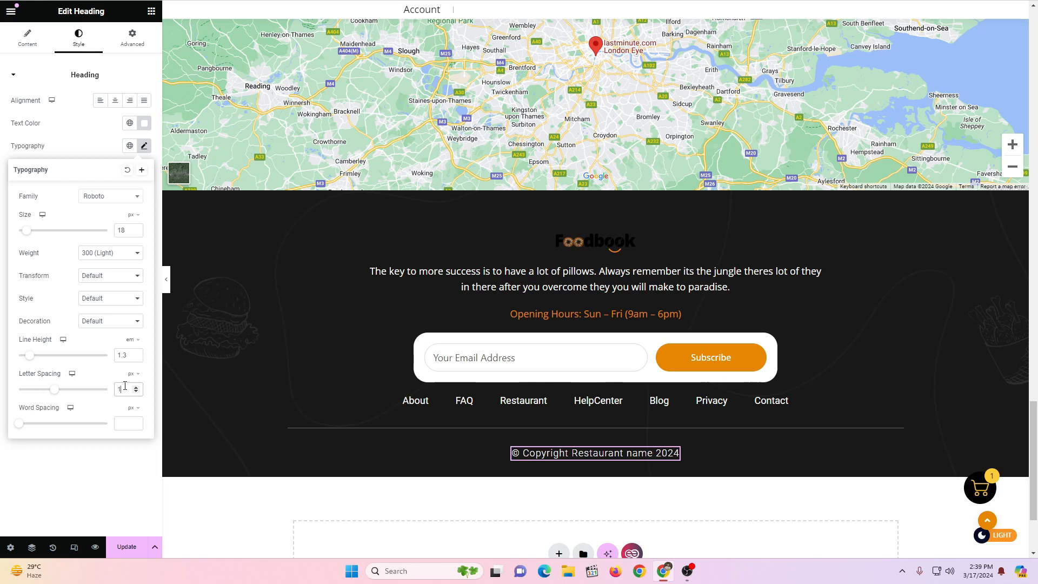
{"action": "scroll", "coordinate": [266, 442], "scroll_direction": "up", "scroll_amount": 4}
{"action": "scroll", "coordinate": [265, 444], "scroll_direction": "down", "scroll_amount": 6}
{"action": "scroll", "coordinate": [263, 445], "scroll_direction": "up", "scroll_amount": 1}
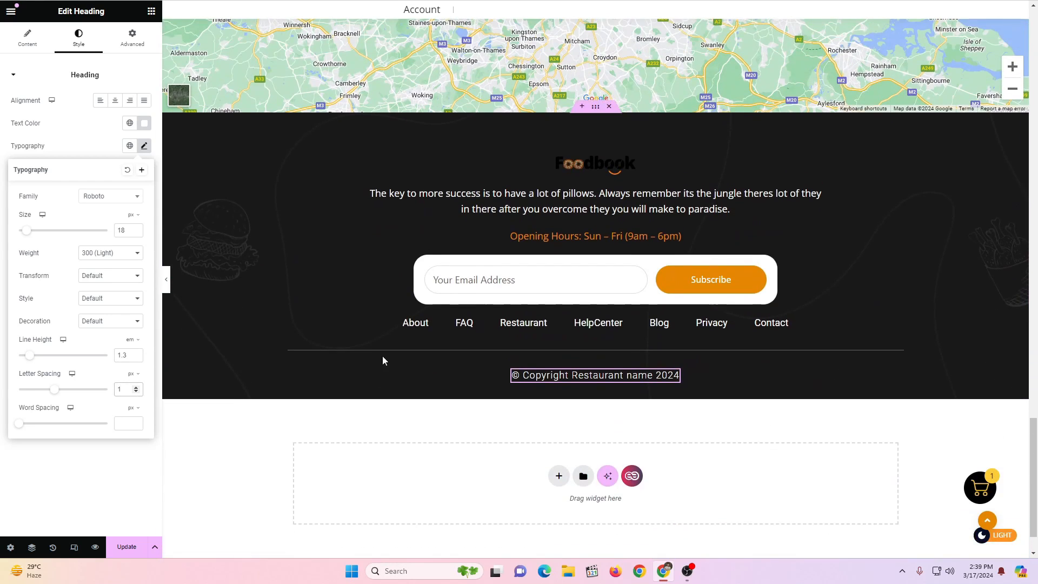
Upload the Foodbook logo file 64f3a2ef-691f-4834-aa63-774347ef46d4.png and use it as the footer logo image.
{"action": "left_click", "coordinate": [587, 166]}
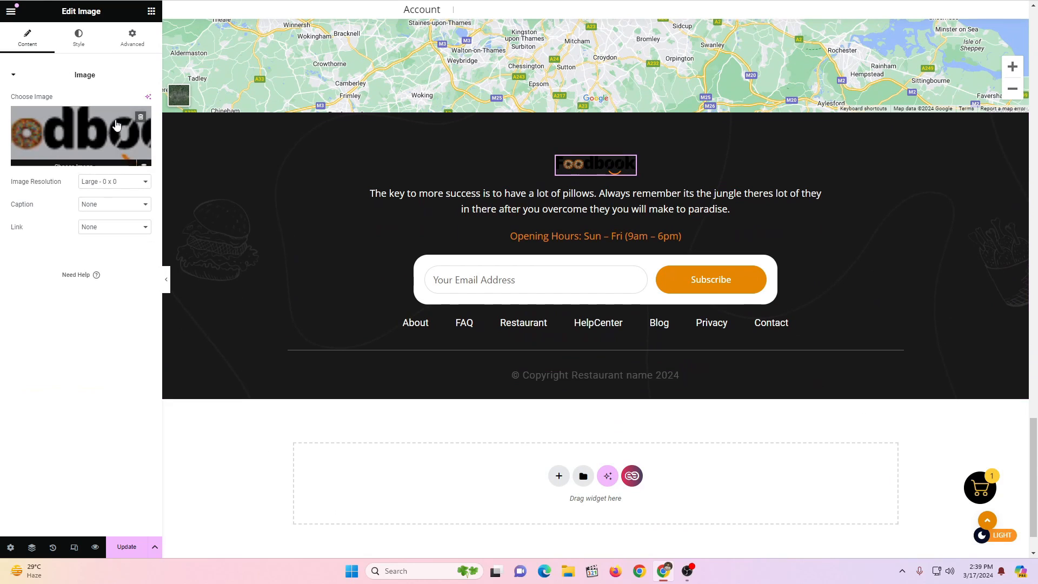
{"action": "left_click", "coordinate": [93, 139]}
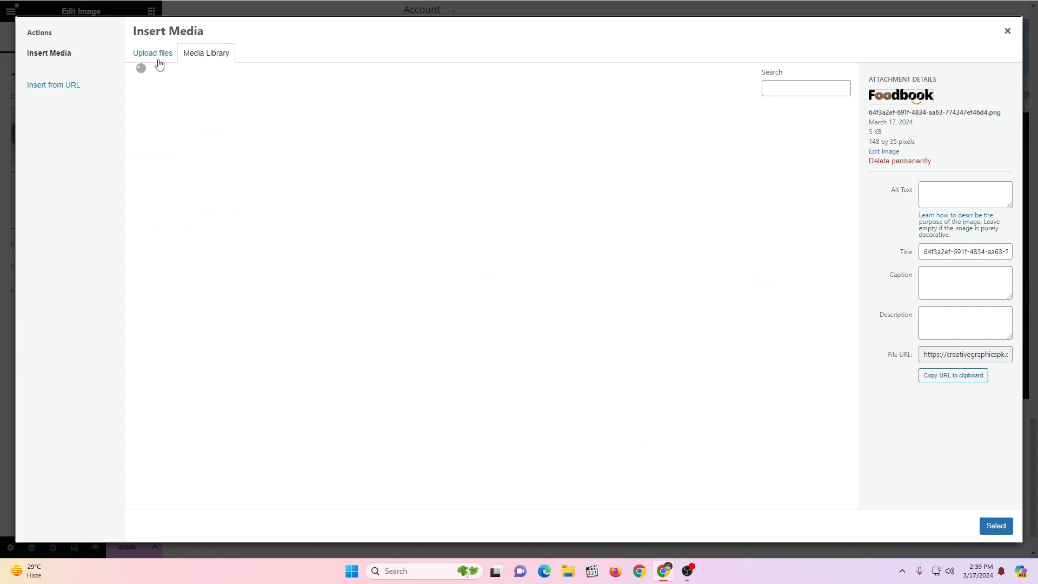
{"action": "left_click", "coordinate": [158, 59]}
{"action": "left_click", "coordinate": [573, 251]}
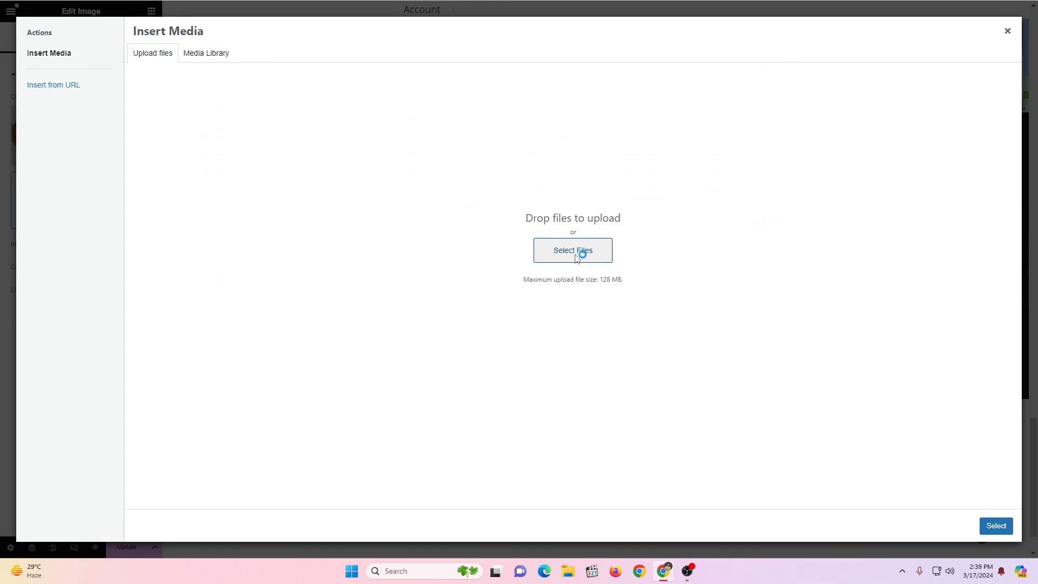
{"action": "scroll", "coordinate": [360, 107], "scroll_direction": "down", "scroll_amount": 1}
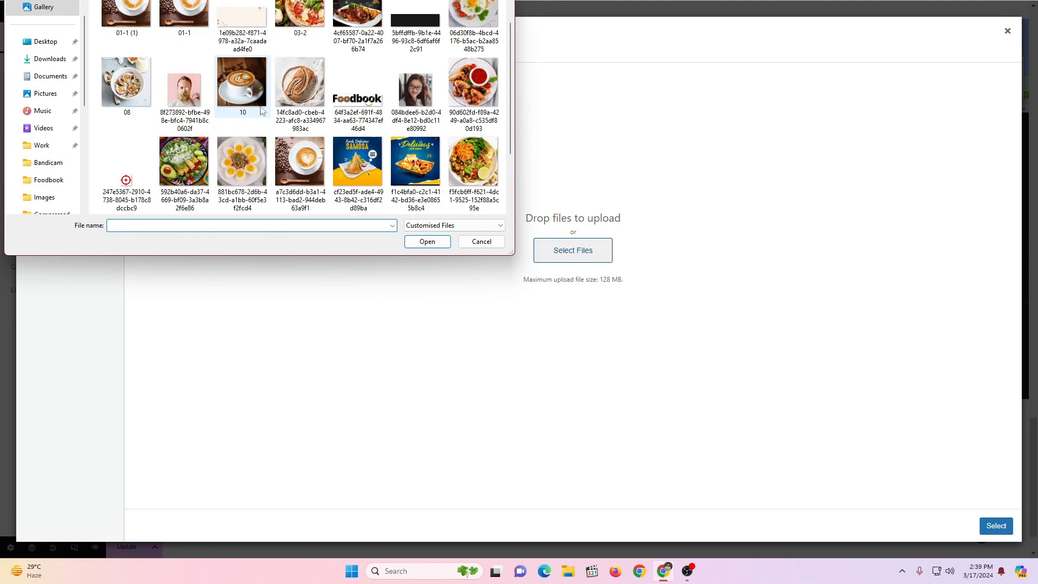
{"action": "double_click", "coordinate": [359, 106]}
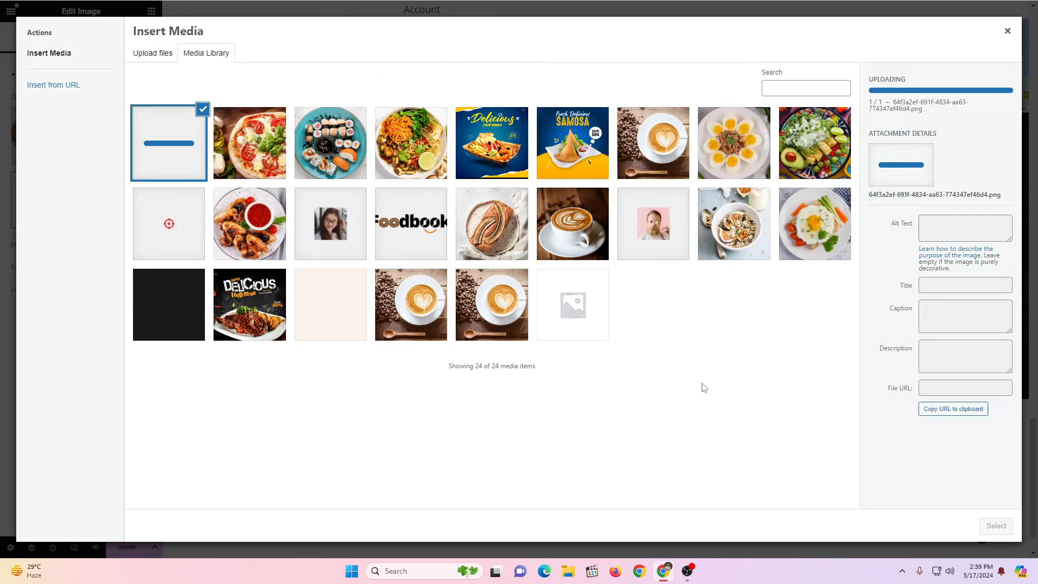
{"action": "left_click", "coordinate": [996, 526]}
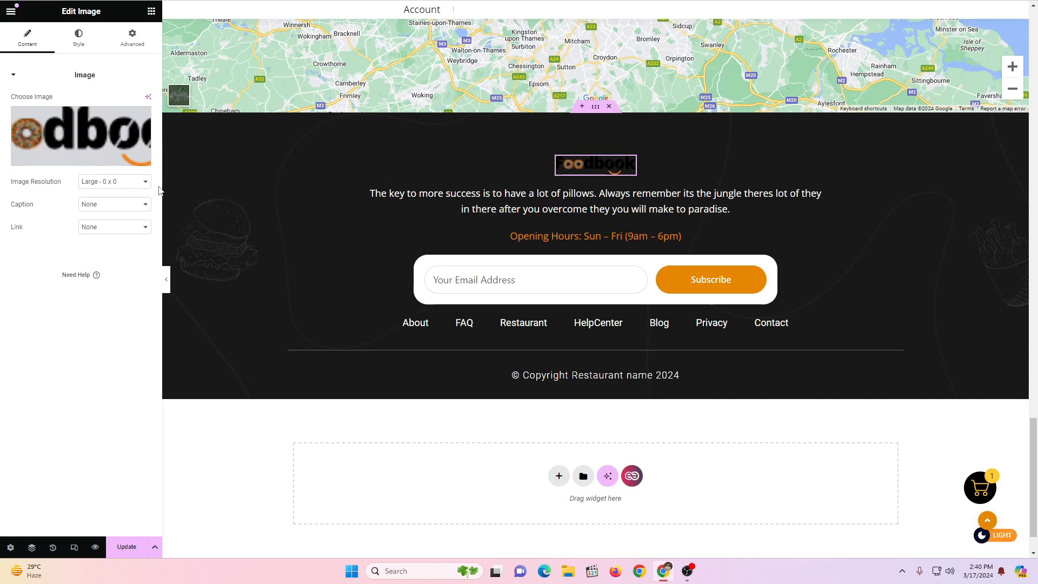
Upload footer_logo.png and use it as the footer's logo image.
{"action": "left_click", "coordinate": [81, 136]}
{"action": "left_click", "coordinate": [573, 250]}
{"action": "scroll", "coordinate": [282, 108], "scroll_direction": "down", "scroll_amount": 3}
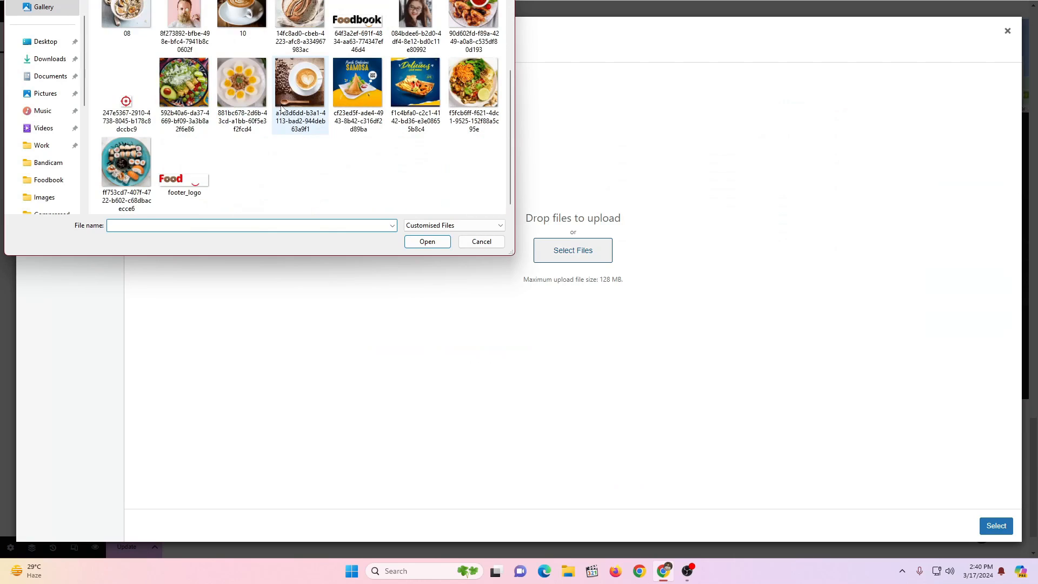
{"action": "double_click", "coordinate": [184, 181]}
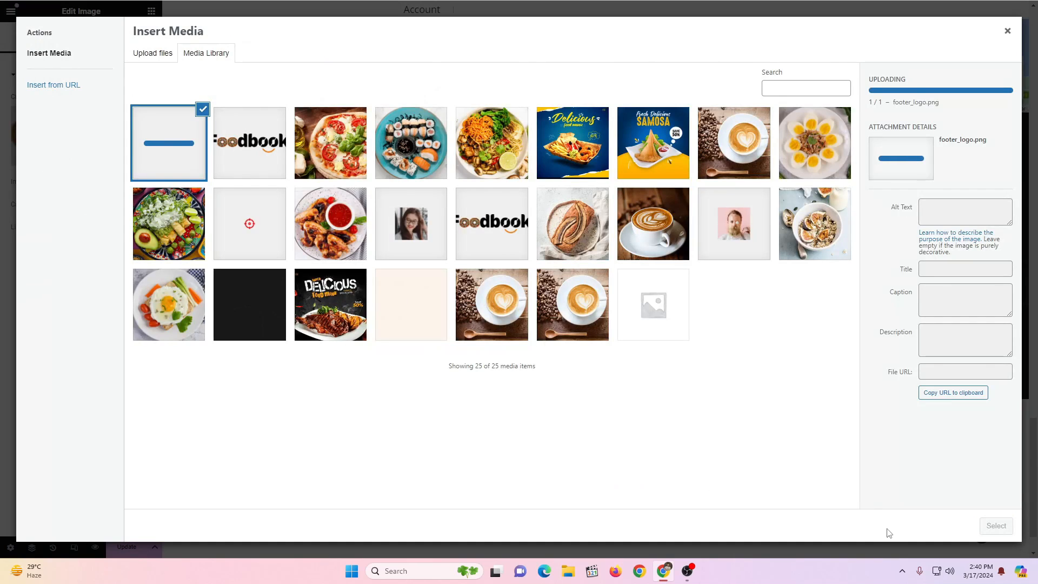
{"action": "left_click", "coordinate": [1000, 530]}
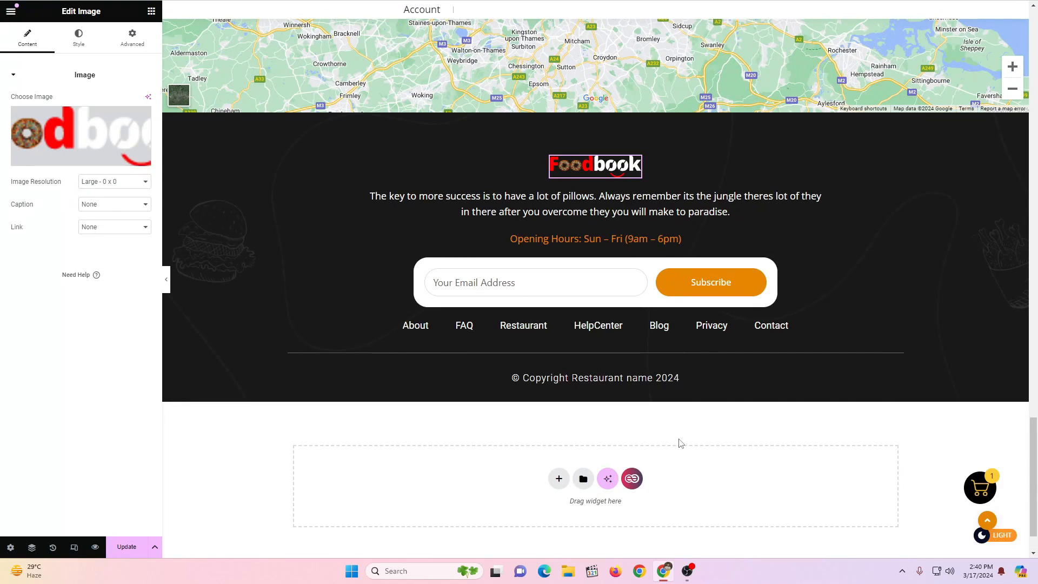
Reduce the gap of the divider above the footer's copyright line to 2.
{"action": "left_click", "coordinate": [563, 352]}
{"action": "left_click_drag", "start_coordinate": [38, 177], "coordinate": [8, 180]}
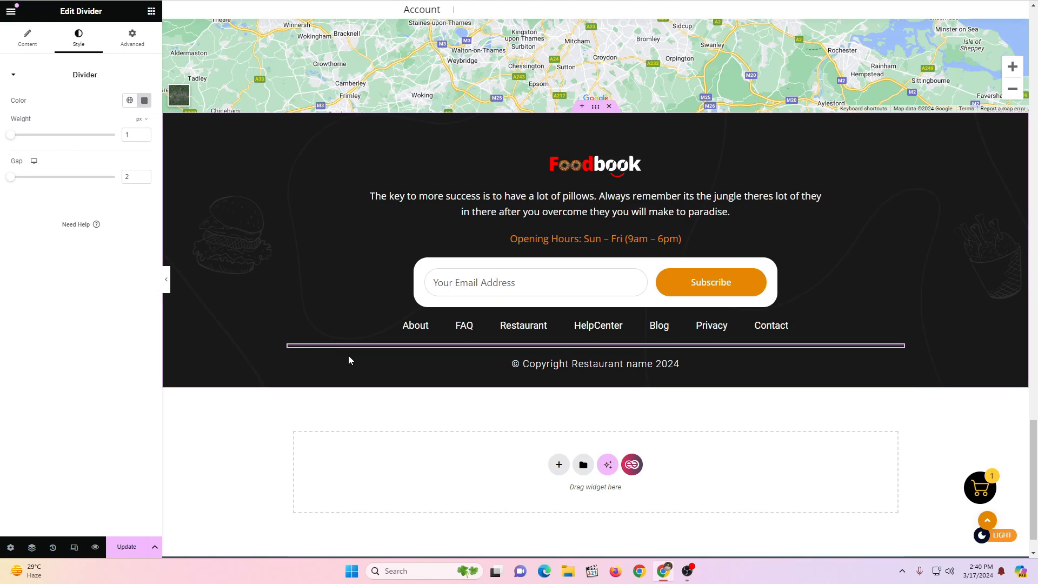
Update the home page and exit the editor to its WordPress edit screen, applying This Post as the exit destination.
{"action": "scroll", "coordinate": [349, 360], "scroll_direction": "down", "scroll_amount": 1}
{"action": "scroll", "coordinate": [348, 359], "scroll_direction": "up", "scroll_amount": 16}
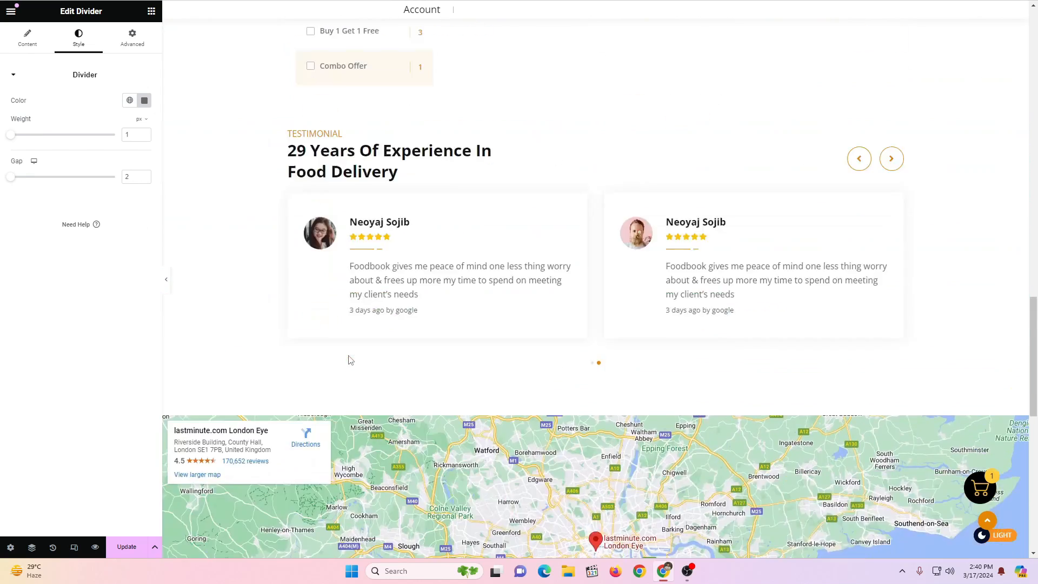
{"action": "scroll", "coordinate": [349, 360], "scroll_direction": "up", "scroll_amount": 10}
{"action": "scroll", "coordinate": [349, 363], "scroll_direction": "down", "scroll_amount": 5}
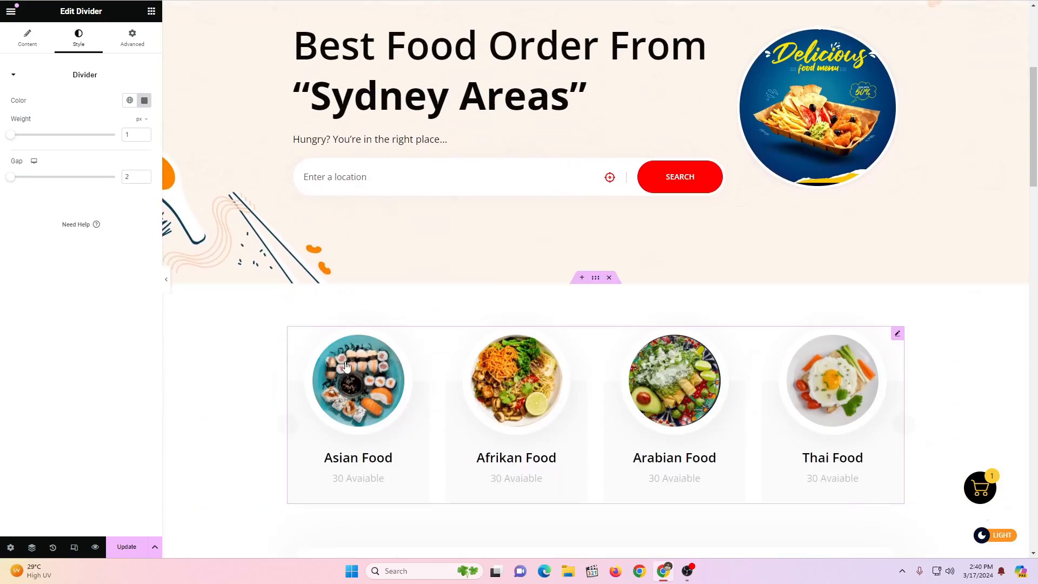
{"action": "scroll", "coordinate": [347, 365], "scroll_direction": "down", "scroll_amount": 20}
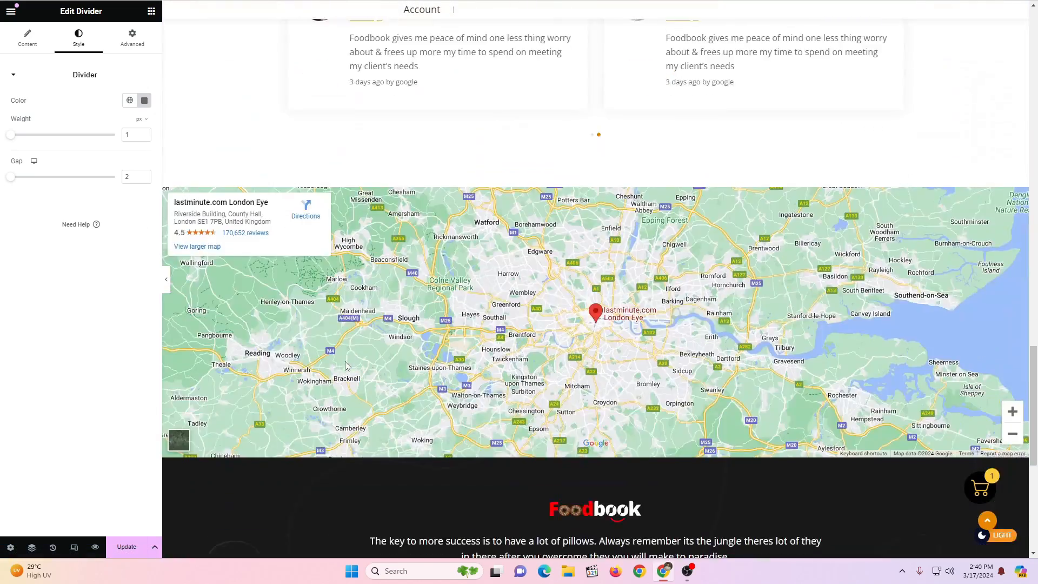
{"action": "scroll", "coordinate": [346, 366], "scroll_direction": "down", "scroll_amount": 5}
{"action": "left_click", "coordinate": [128, 547]}
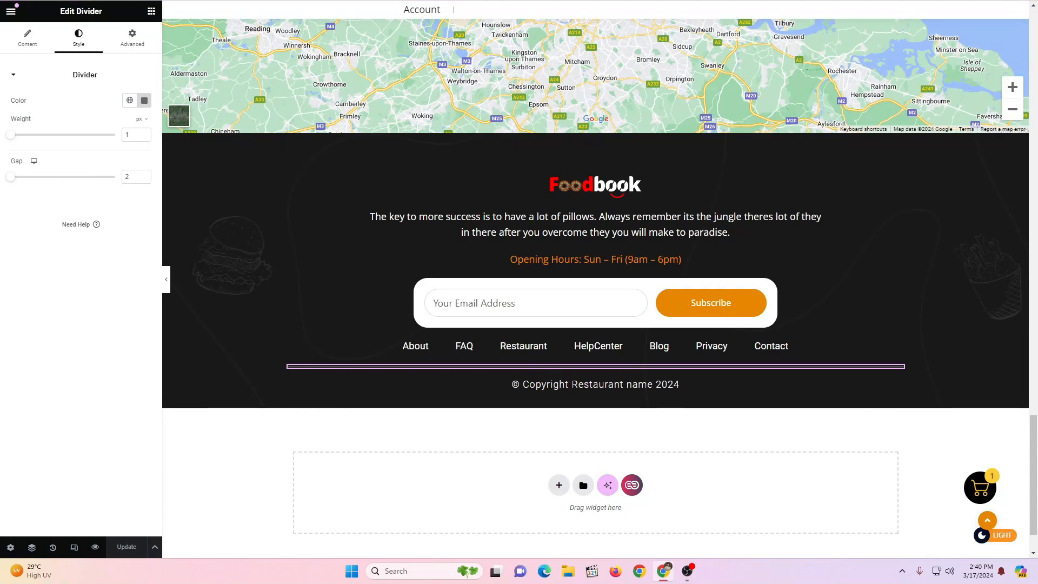
{"action": "left_click", "coordinate": [11, 11]}
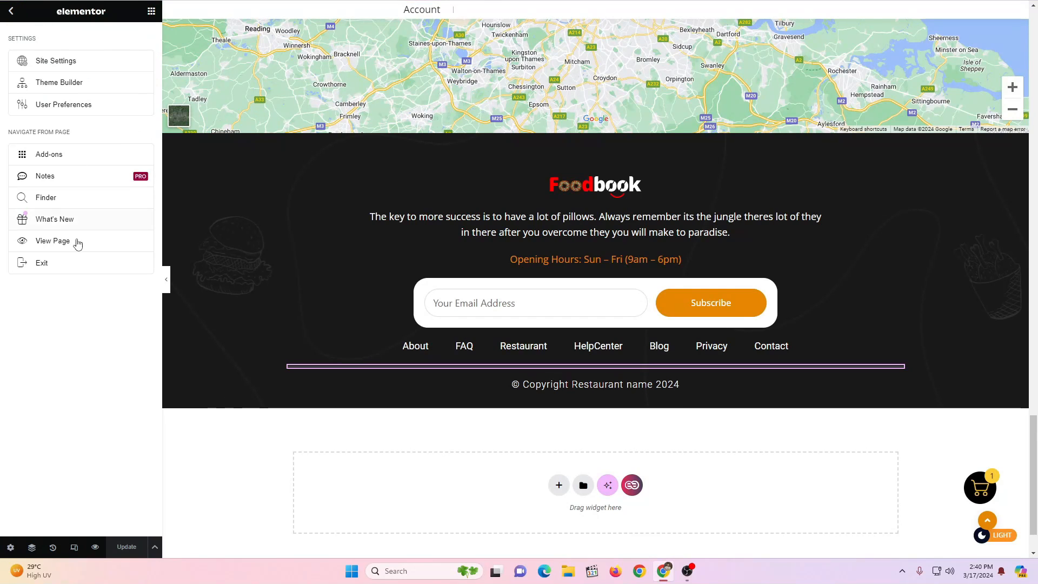
{"action": "left_click", "coordinate": [79, 271]}
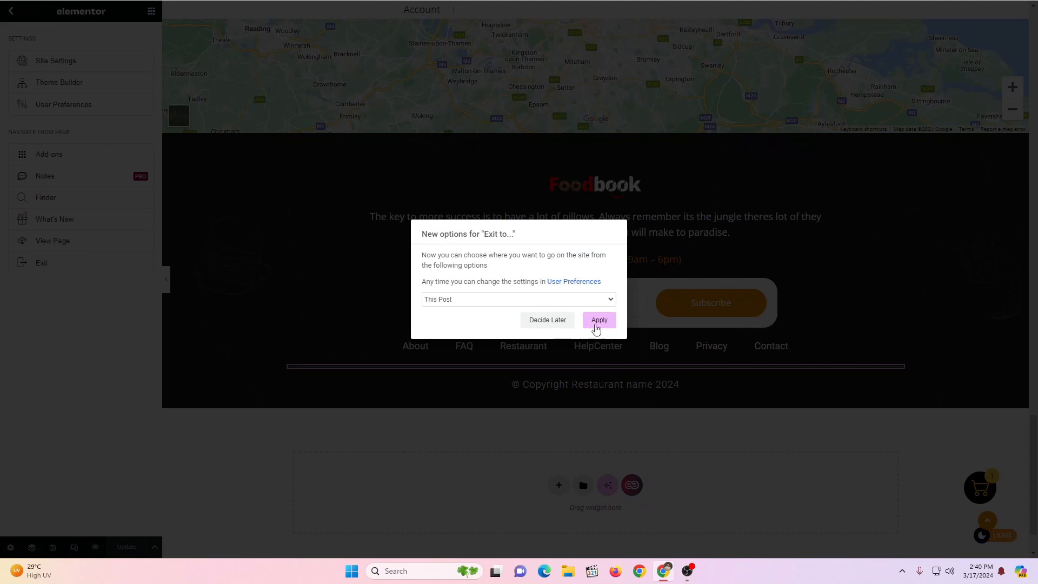
{"action": "left_click", "coordinate": [595, 322]}
{"action": "left_click", "coordinate": [554, 39]}
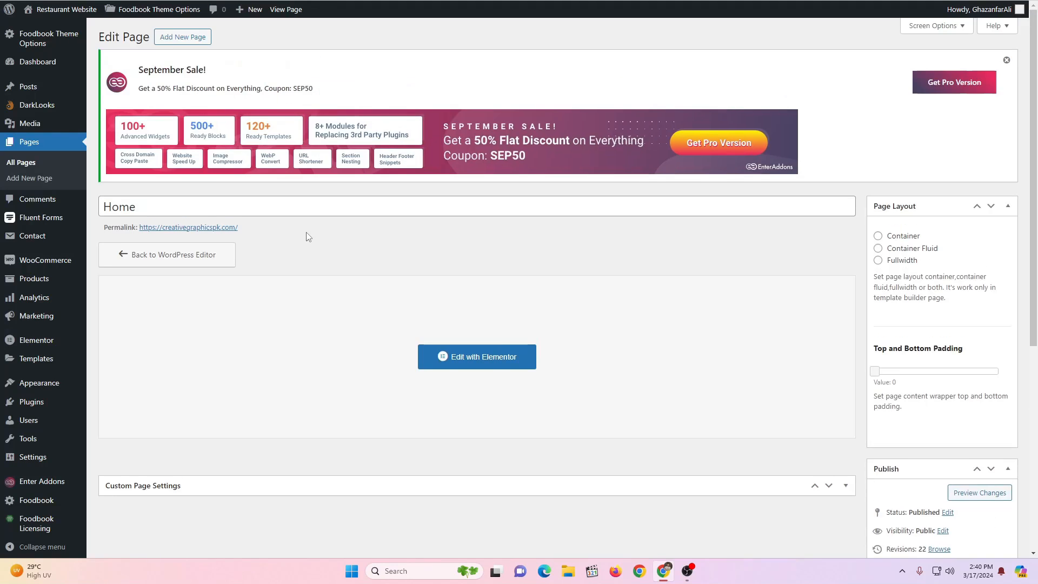
Open the live Home page from its permalink and review it from the hero section down to the footer.
{"action": "left_click", "coordinate": [207, 228]}
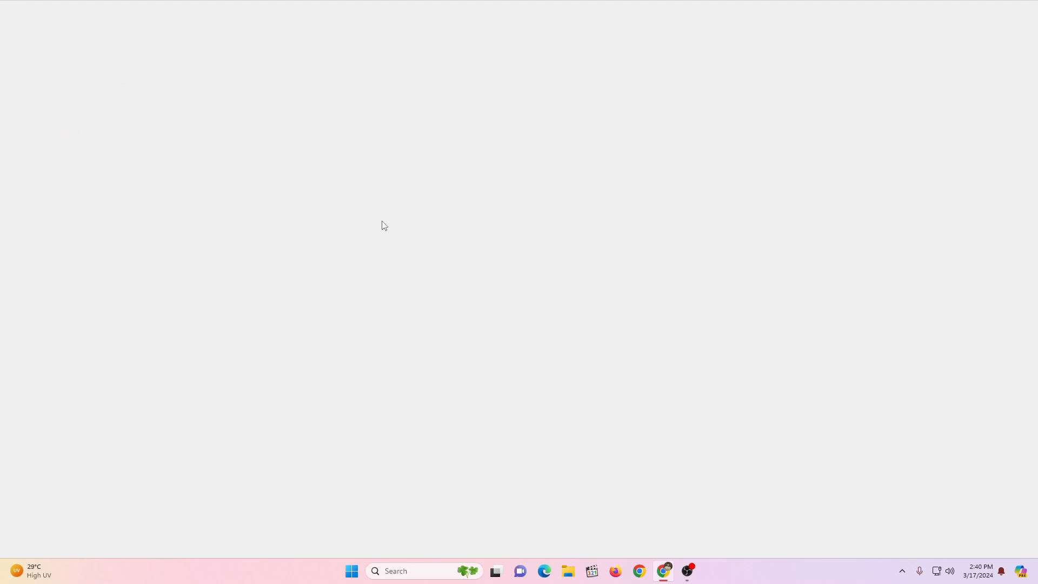
{"action": "scroll", "coordinate": [317, 227], "scroll_direction": "down", "scroll_amount": 4}
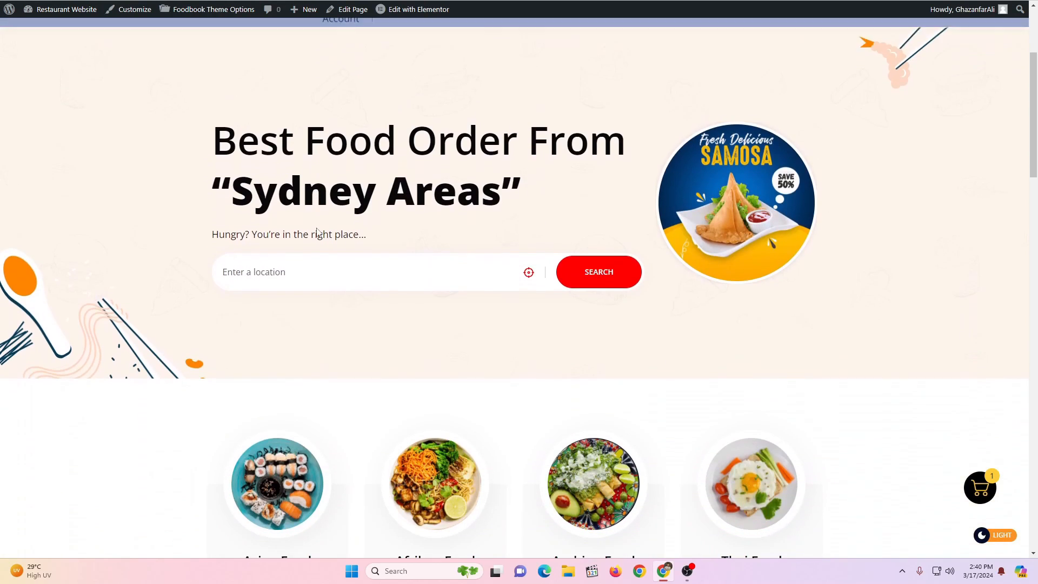
{"action": "scroll", "coordinate": [287, 157], "scroll_direction": "down", "scroll_amount": 14}
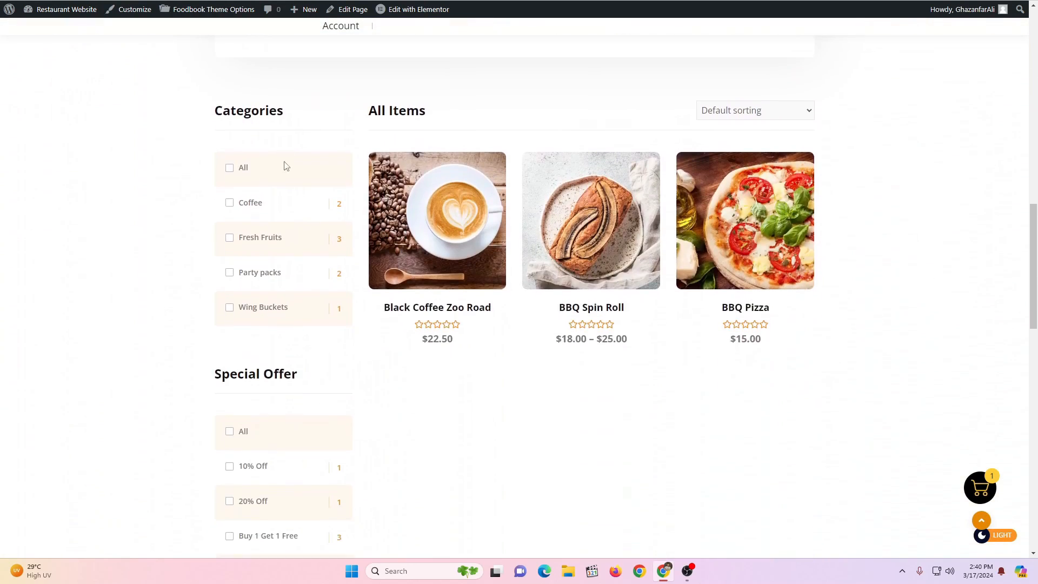
{"action": "scroll", "coordinate": [285, 165], "scroll_direction": "down", "scroll_amount": 15}
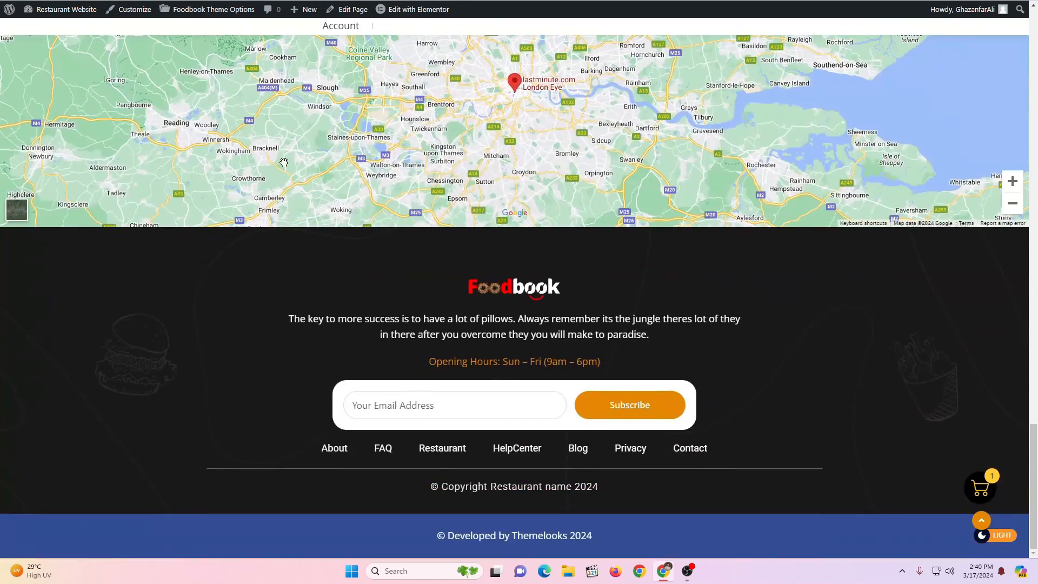
{"action": "scroll", "coordinate": [284, 162], "scroll_direction": "up", "scroll_amount": 20}
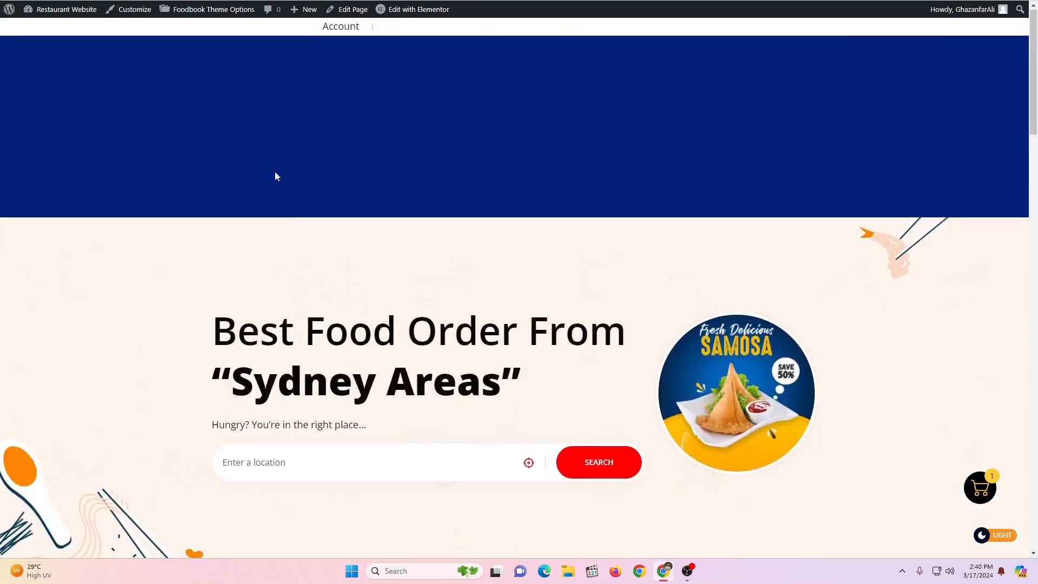
Return to the Home page's edit screen and reopen the page in Elementor.
{"action": "left_click", "coordinate": [209, 1]}
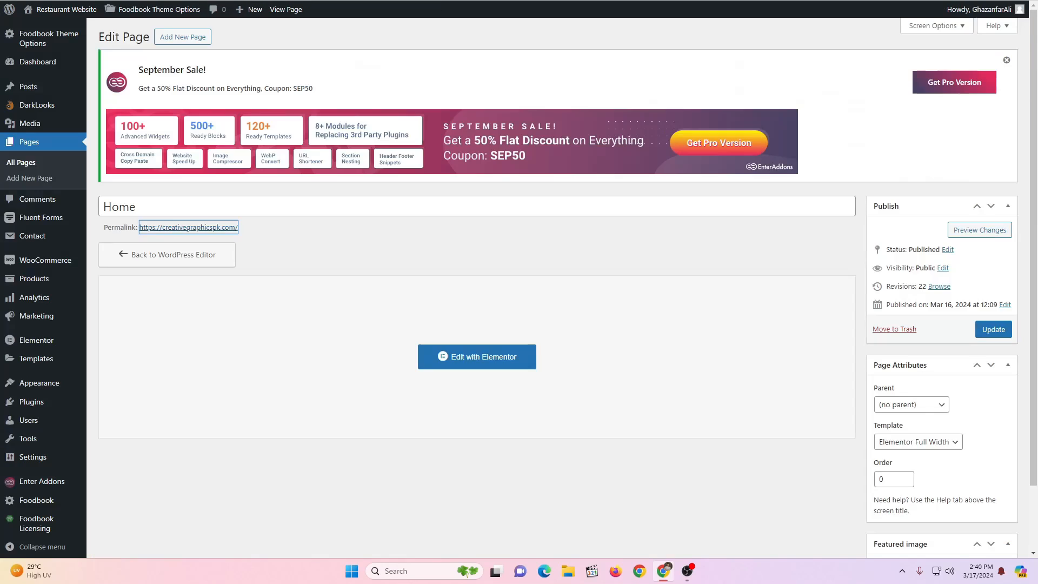
{"action": "left_click", "coordinate": [473, 368]}
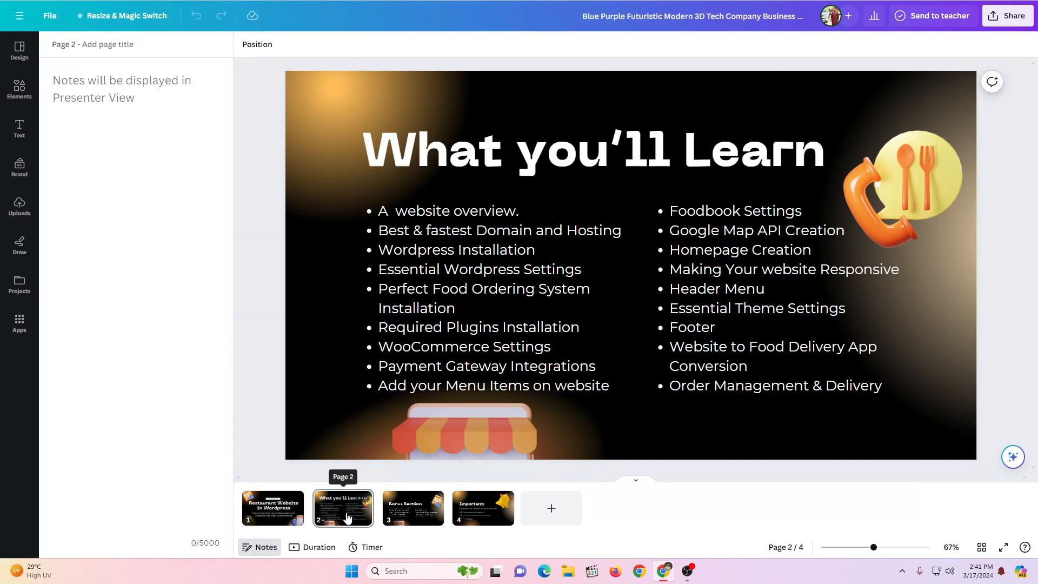
Review the "Bonus Section" and "What you'll Learn" slides in the Canva presentation.
{"action": "left_click", "coordinate": [414, 519]}
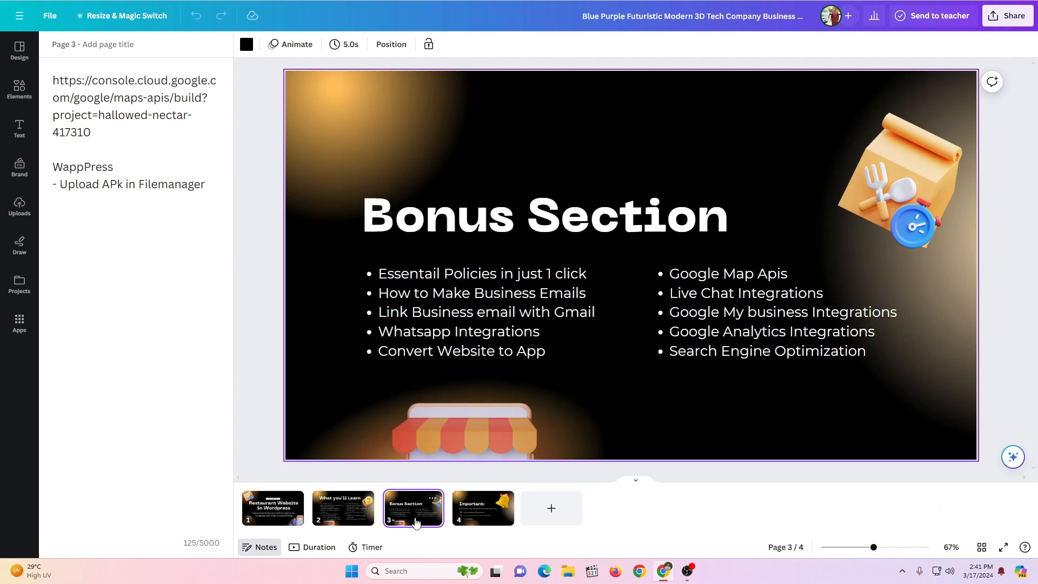
{"action": "left_click", "coordinate": [358, 521]}
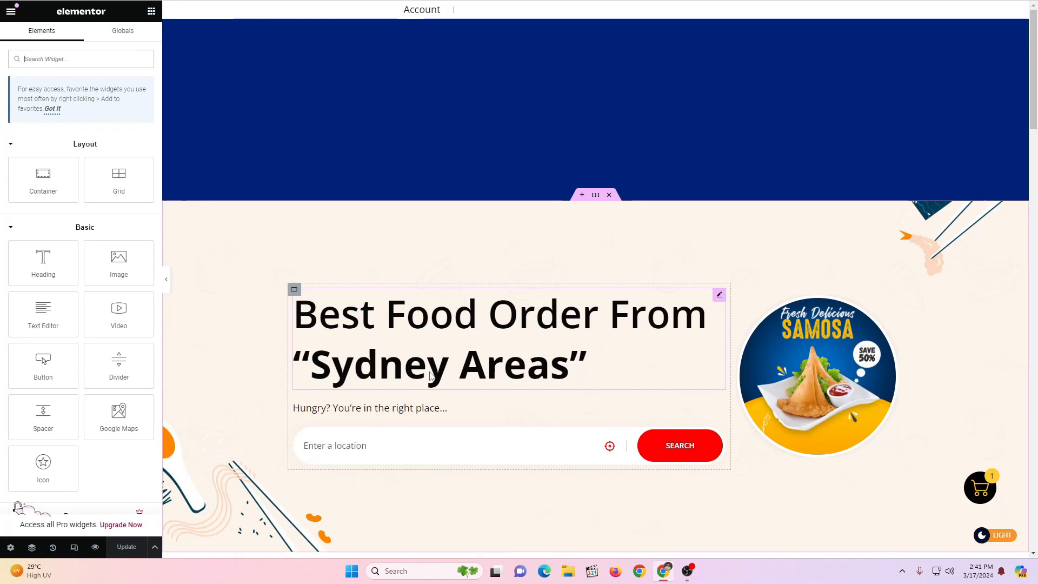
Switch Elementor to the Tablet Portrait preview and set the hero container's direction to vertical column.
{"action": "left_click", "coordinate": [75, 548]}
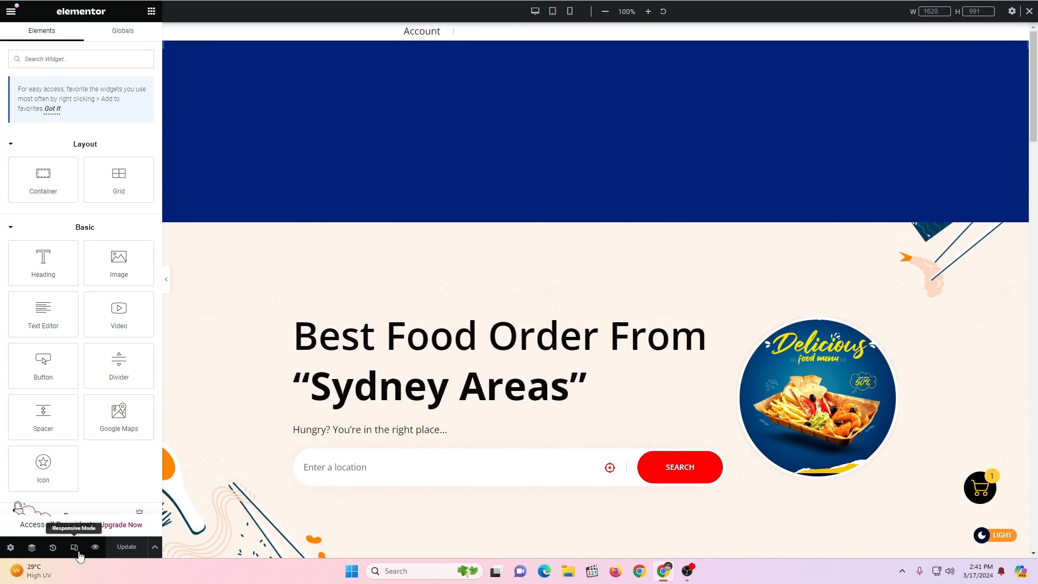
{"action": "left_click", "coordinate": [552, 11]}
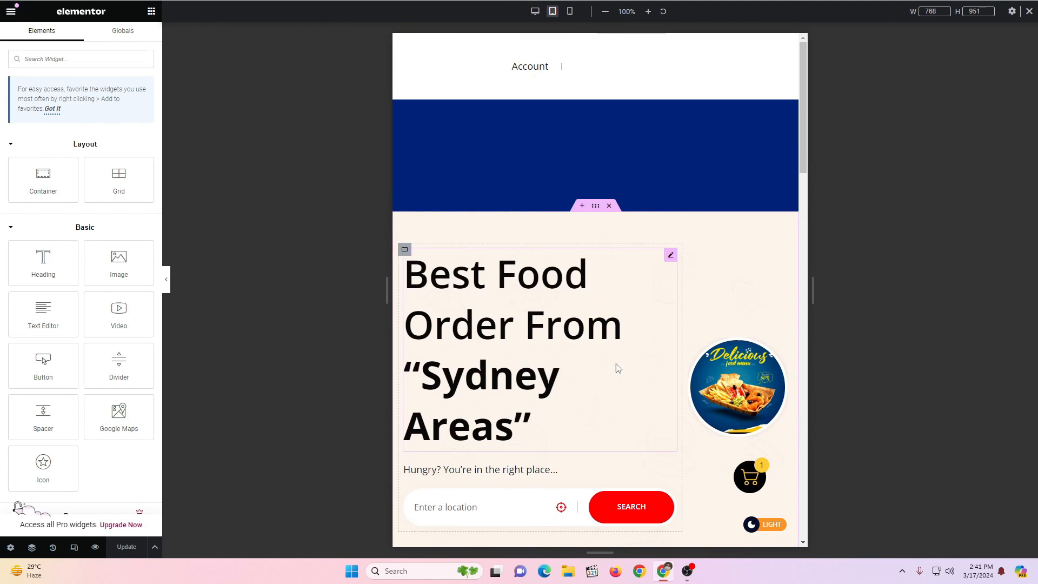
{"action": "left_click", "coordinate": [598, 209]}
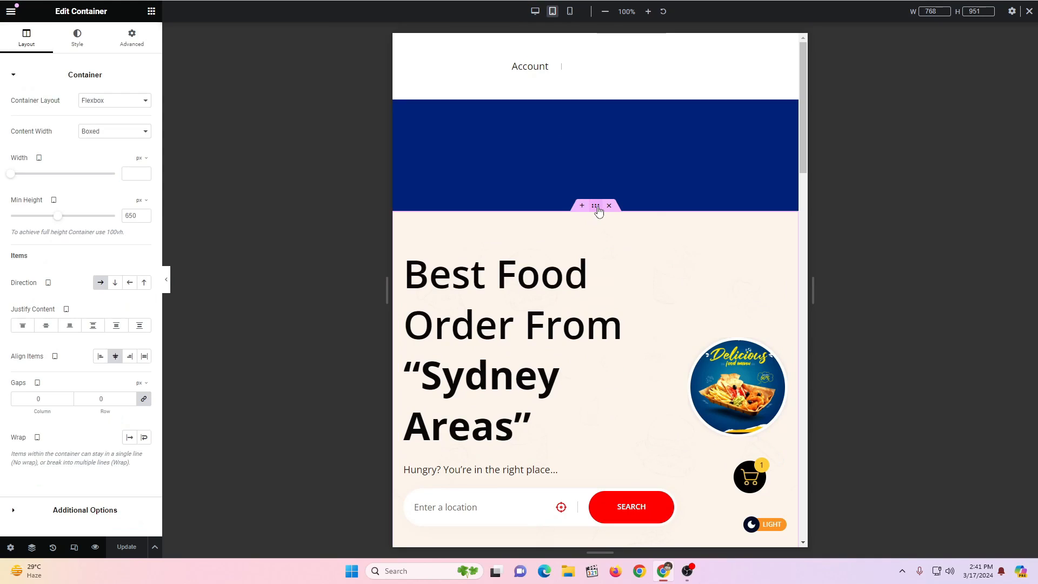
{"action": "left_click", "coordinate": [115, 283]}
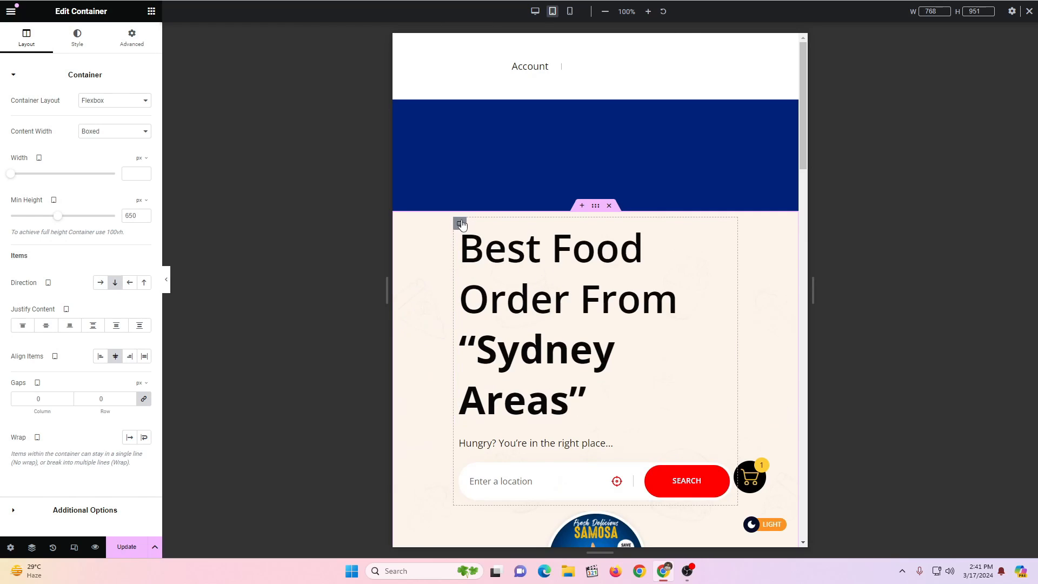
Set the width of the hero's inner text and search container to 100% for tablet.
{"action": "left_click", "coordinate": [459, 225]}
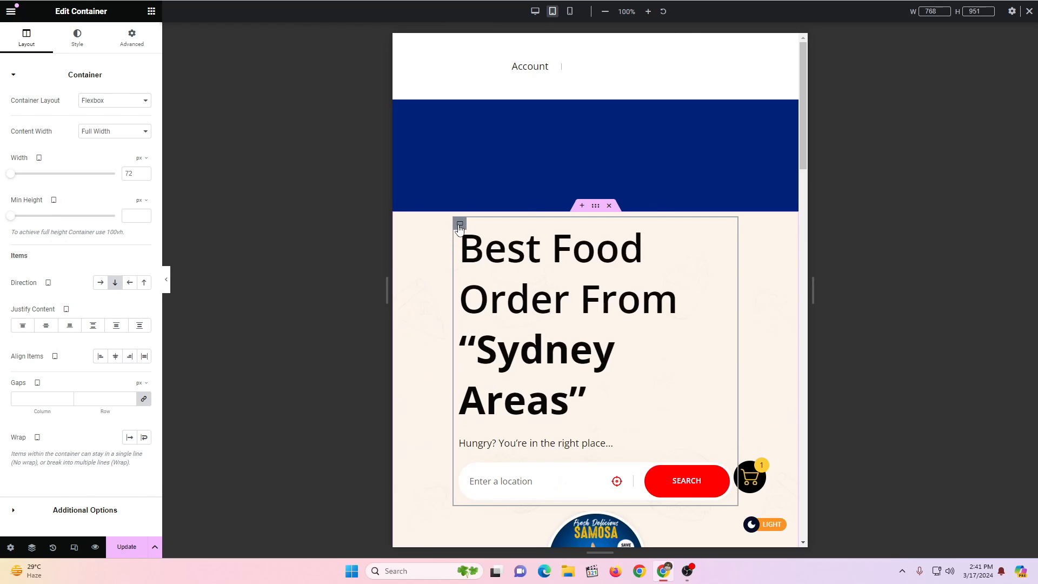
{"action": "left_click", "coordinate": [140, 165]}
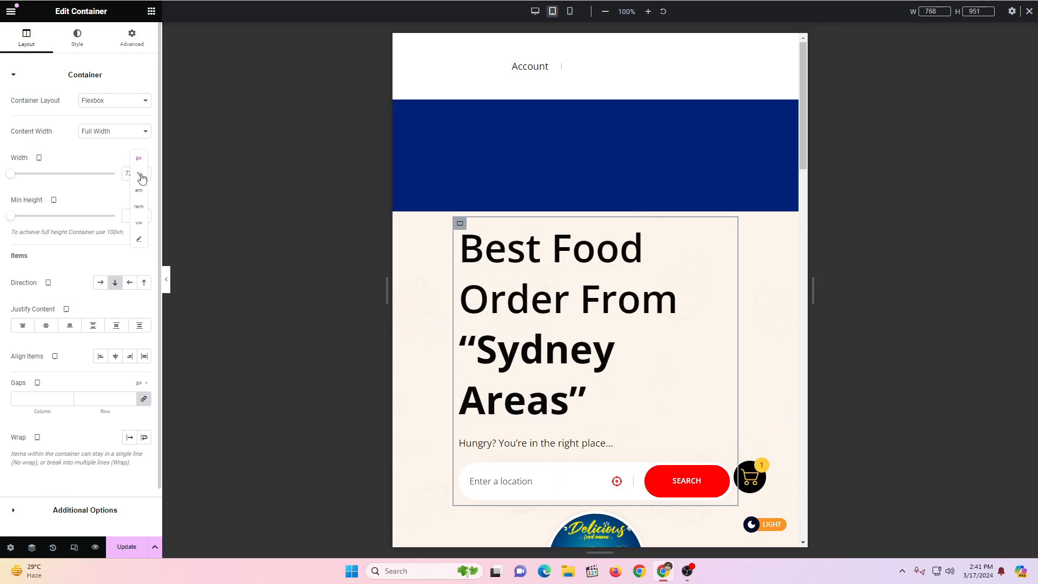
{"action": "left_click", "coordinate": [139, 175]}
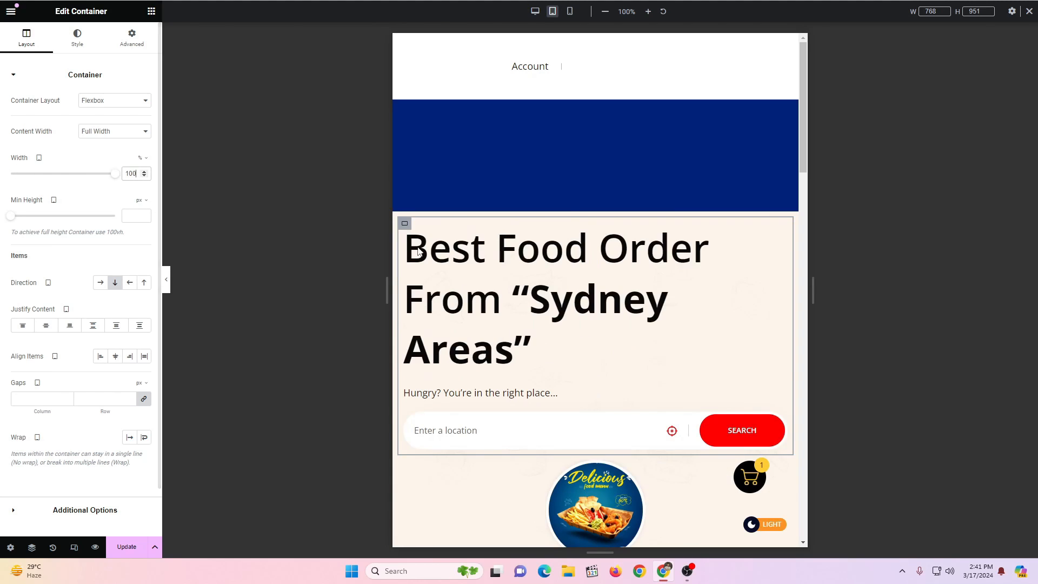
Set the width of the hero's image slider container to 100% for tablet.
{"action": "scroll", "coordinate": [588, 287], "scroll_direction": "down", "scroll_amount": 3}
{"action": "left_click", "coordinate": [548, 300]}
{"action": "left_click", "coordinate": [140, 158]}
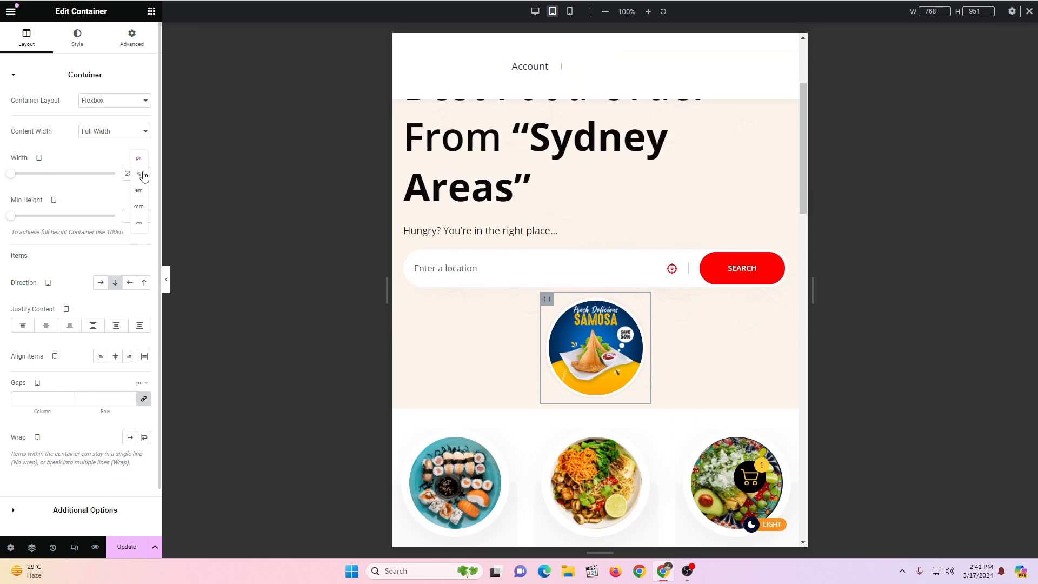
{"action": "left_click", "coordinate": [139, 174]}
{"action": "double_click", "coordinate": [133, 173]}
{"action": "type", "text": "100"}
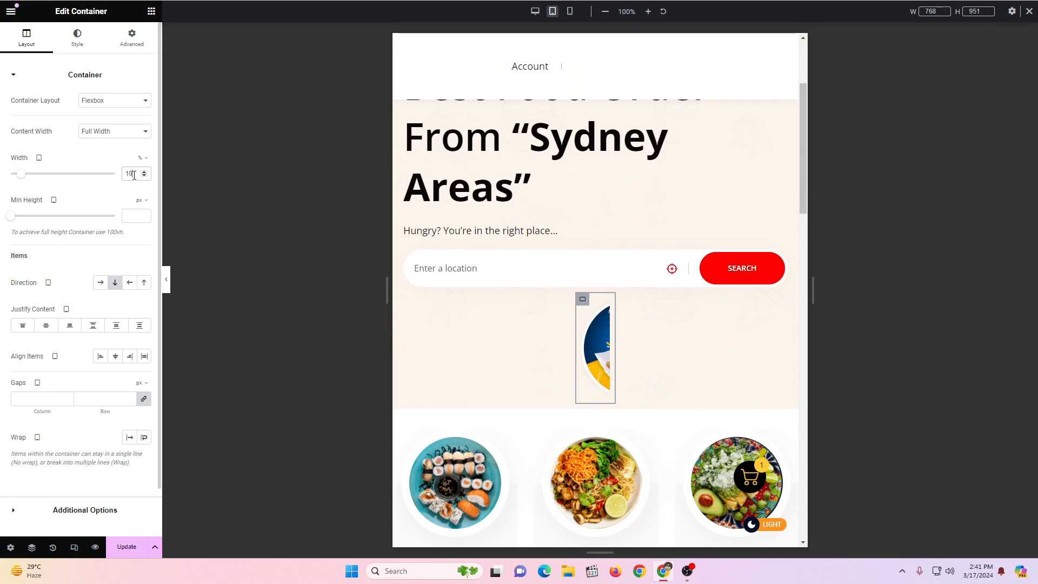
{"action": "scroll", "coordinate": [494, 349], "scroll_direction": "up", "scroll_amount": 3}
{"action": "scroll", "coordinate": [493, 349], "scroll_direction": "down", "scroll_amount": 3}
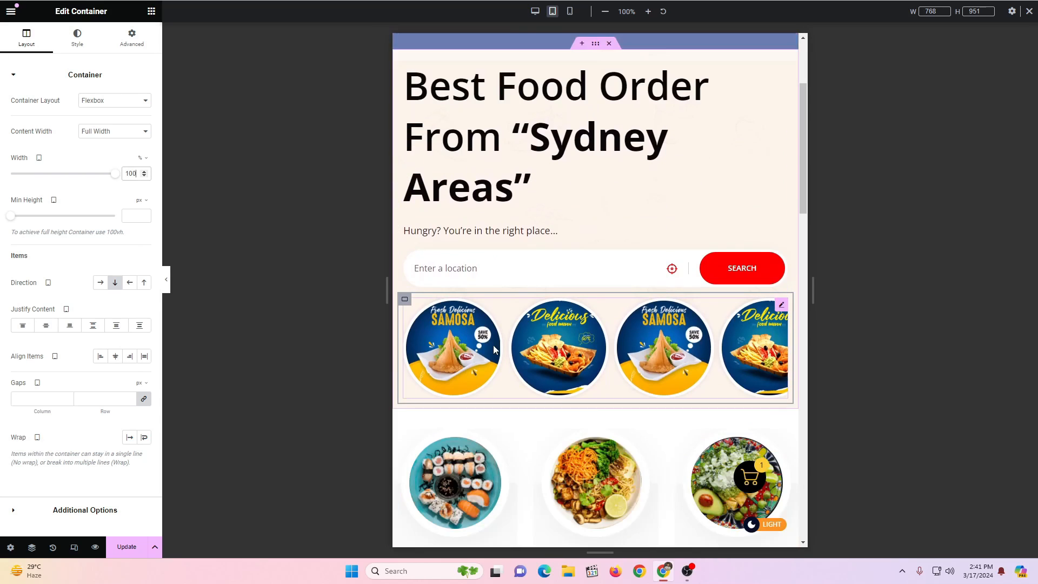
Set the hero section's outer boxed container width to 90% for tablet.
{"action": "scroll", "coordinate": [584, 233], "scroll_direction": "up", "scroll_amount": 2}
{"action": "left_click", "coordinate": [597, 157]}
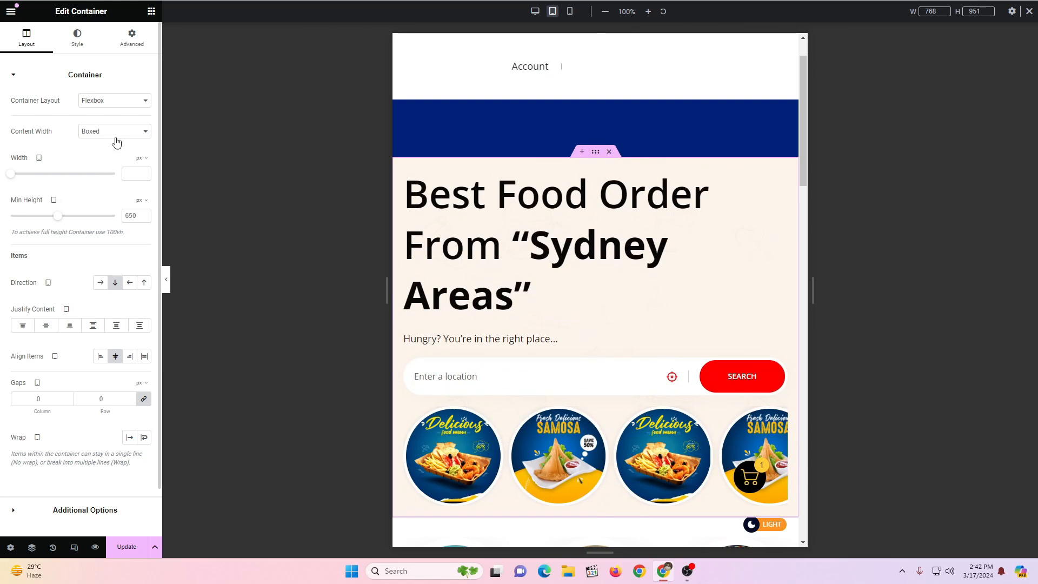
{"action": "left_click", "coordinate": [145, 160]}
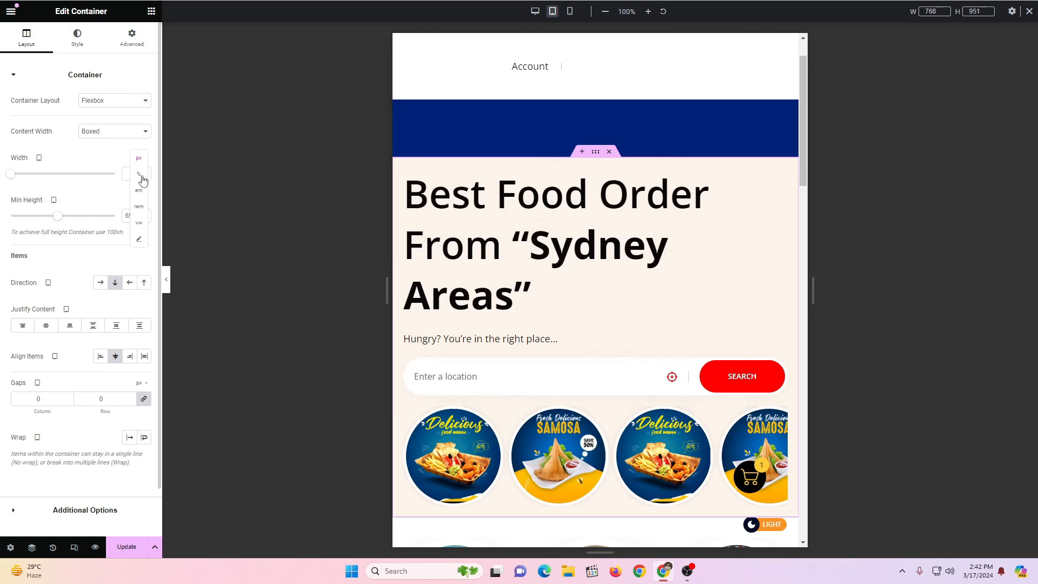
{"action": "left_click", "coordinate": [141, 176]}
{"action": "type", "text": "90"}
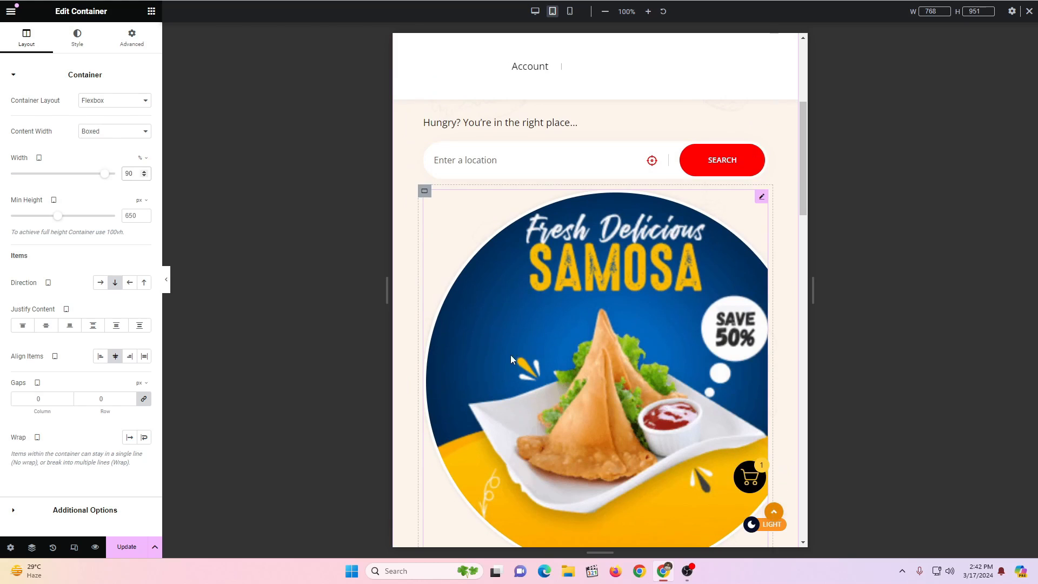
Set the hero image slider to show 4 items on tablet.
{"action": "left_click", "coordinate": [760, 201]}
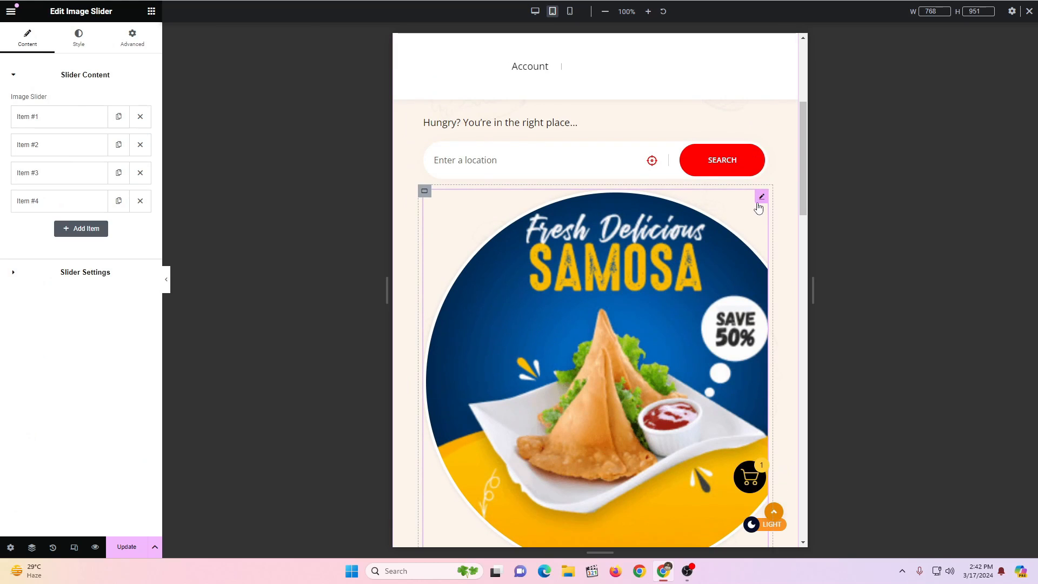
{"action": "left_click", "coordinate": [96, 277]}
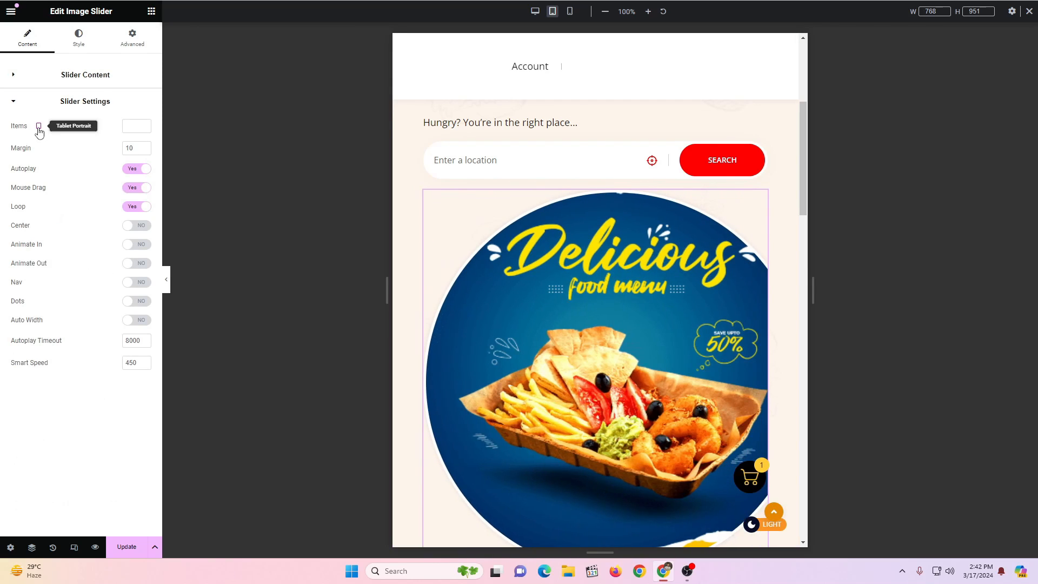
{"action": "type", "text": "2"}
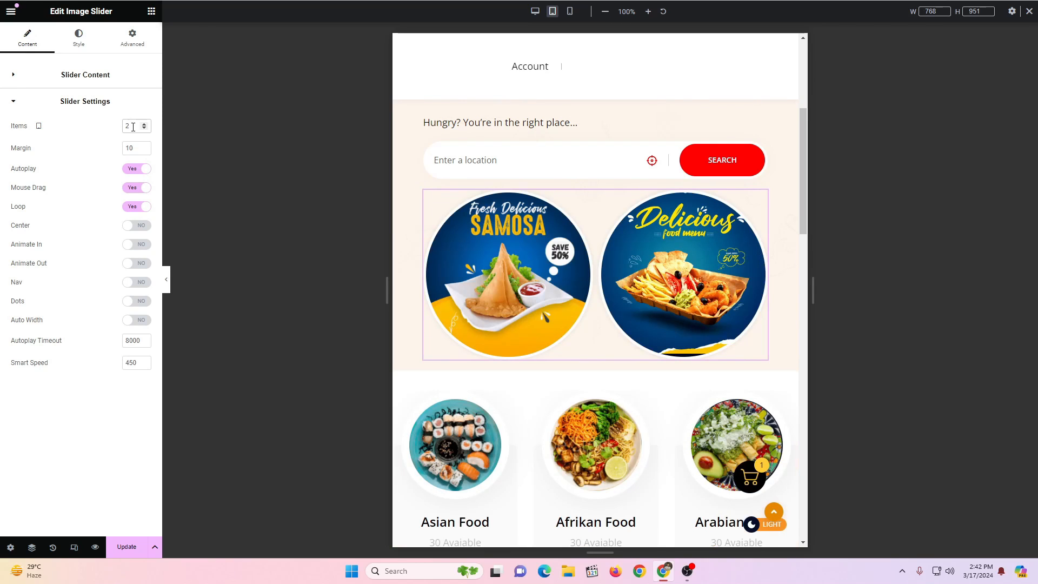
{"action": "type", "text": "3"}
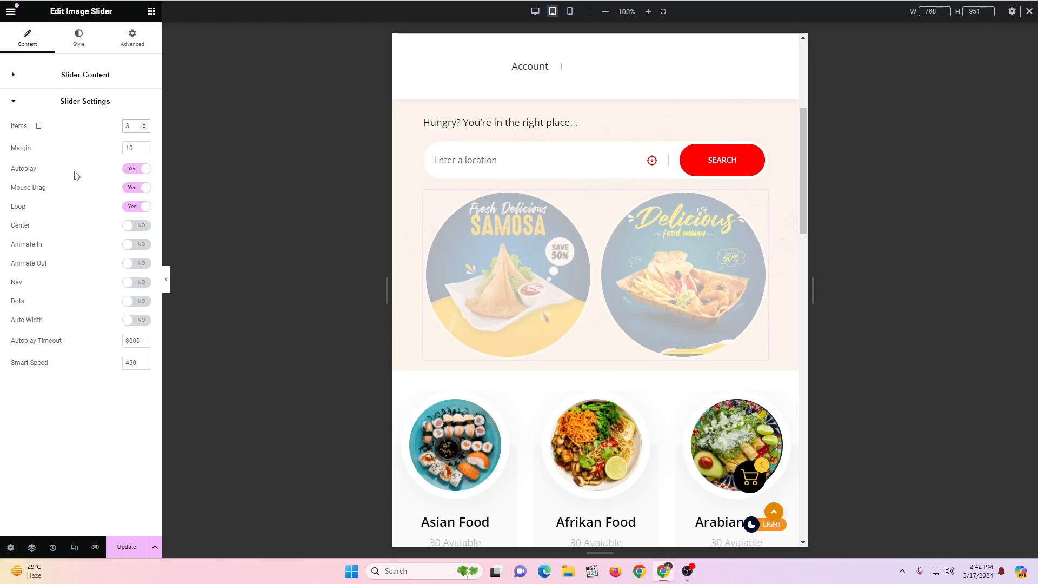
{"action": "left_click_drag", "start_coordinate": [135, 126], "coordinate": [111, 125]}
{"action": "type", "text": "4"}
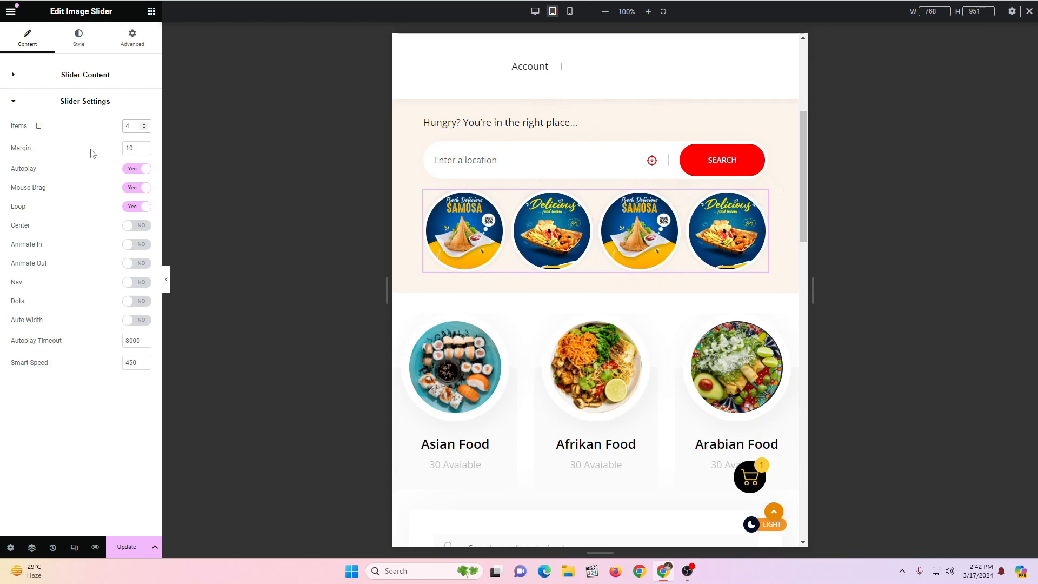
{"action": "scroll", "coordinate": [603, 216], "scroll_direction": "up", "scroll_amount": 4}
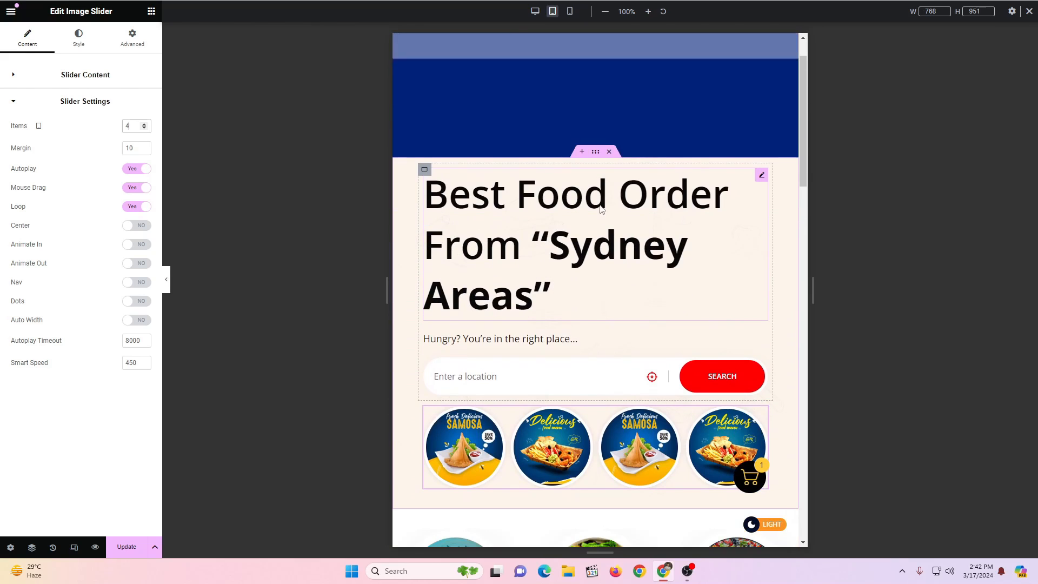
Set the hero heading's tablet typography to a 55 px font size and a 1.2 em line height.
{"action": "left_click", "coordinate": [762, 175]}
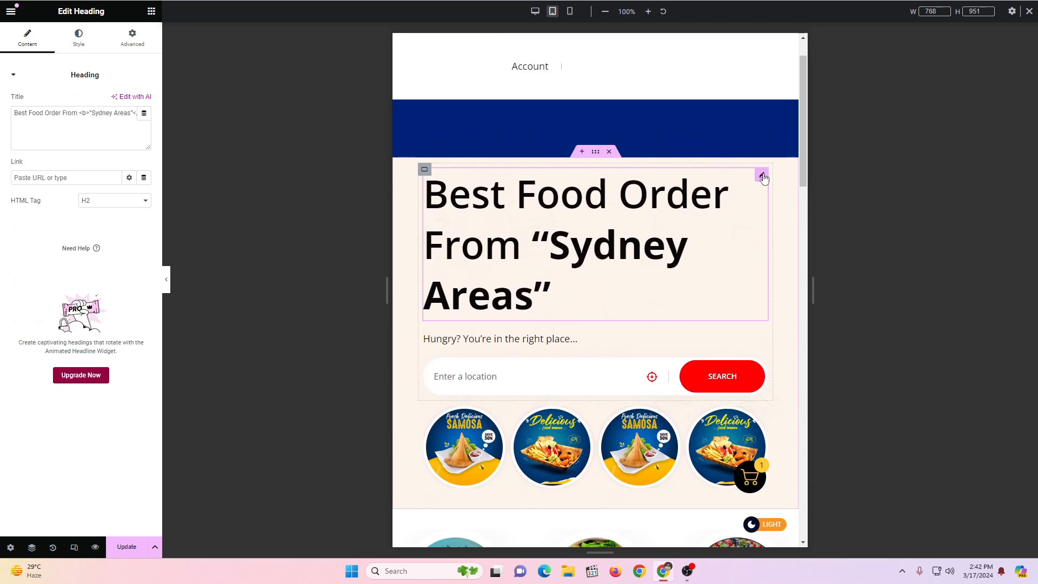
{"action": "left_click", "coordinate": [79, 38]}
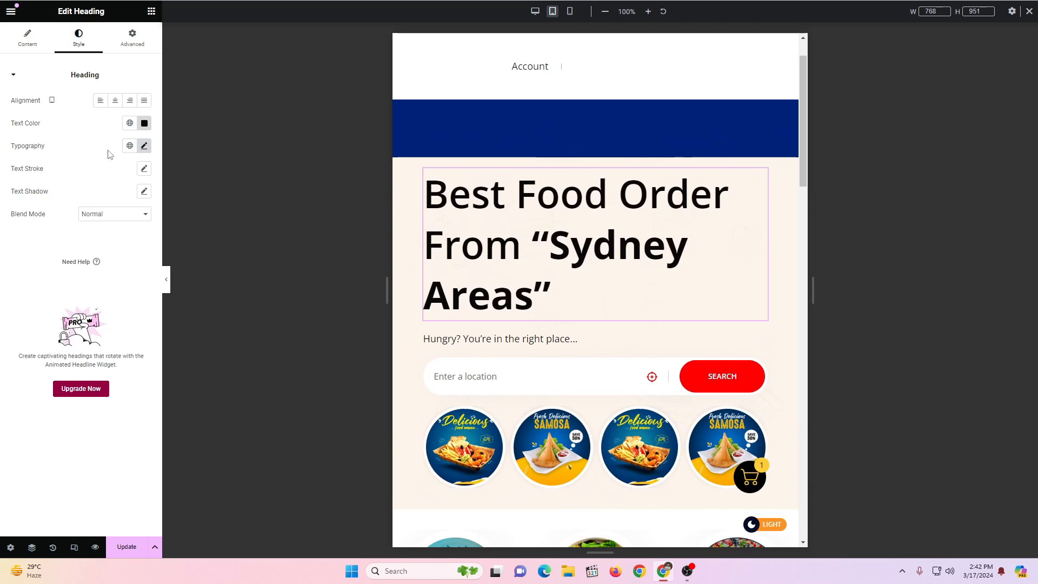
{"action": "left_click", "coordinate": [143, 146]}
{"action": "left_click_drag", "start_coordinate": [51, 233], "coordinate": [44, 234]}
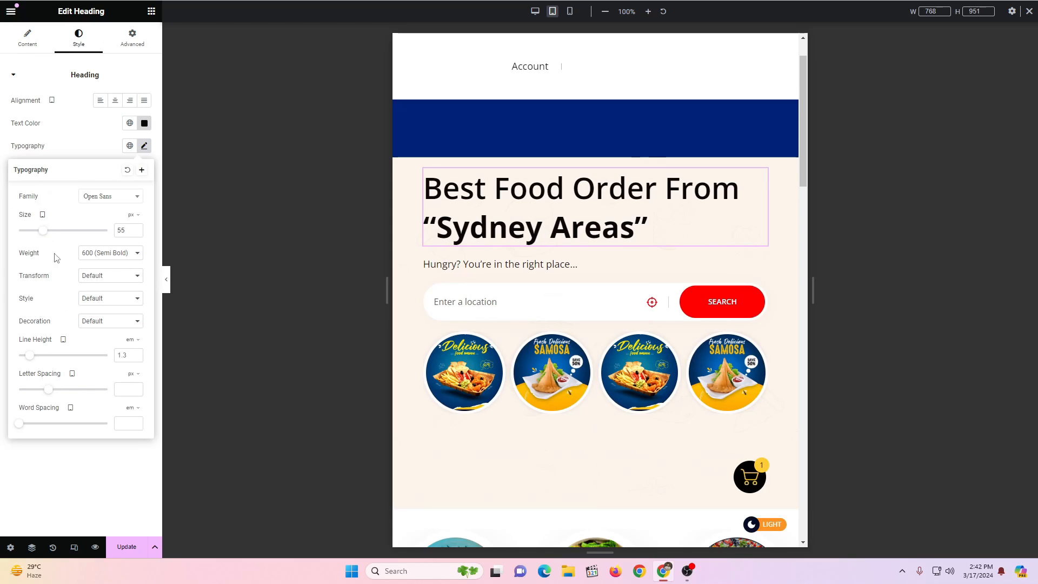
{"action": "left_click", "coordinate": [118, 352]}
{"action": "type", "text": "1.2"}
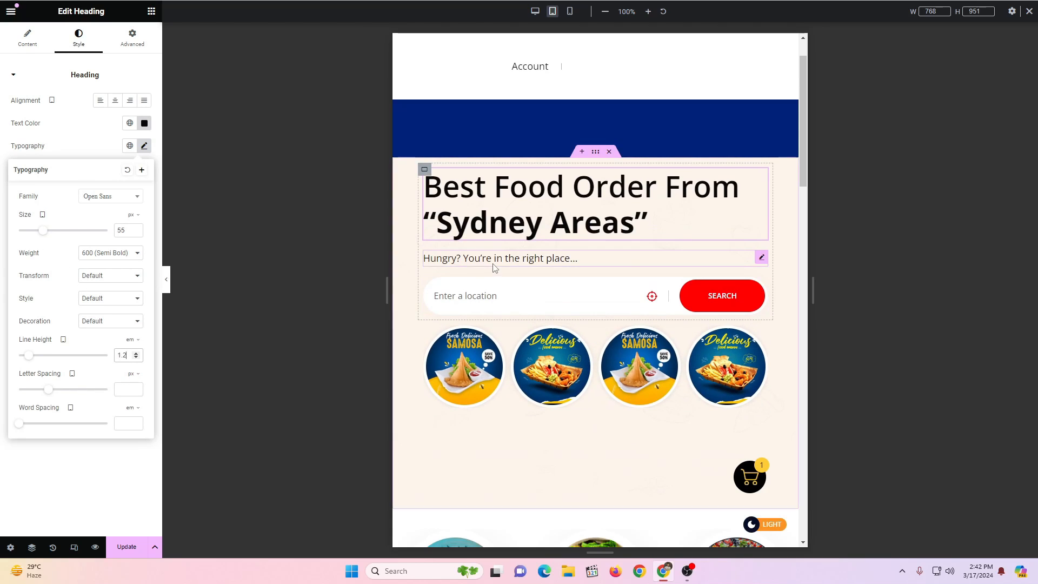
Set the hero container's tablet minimum height to 500 px and its padding to 7% top and 5% bottom, with 0 on the sides.
{"action": "left_click", "coordinate": [595, 152]}
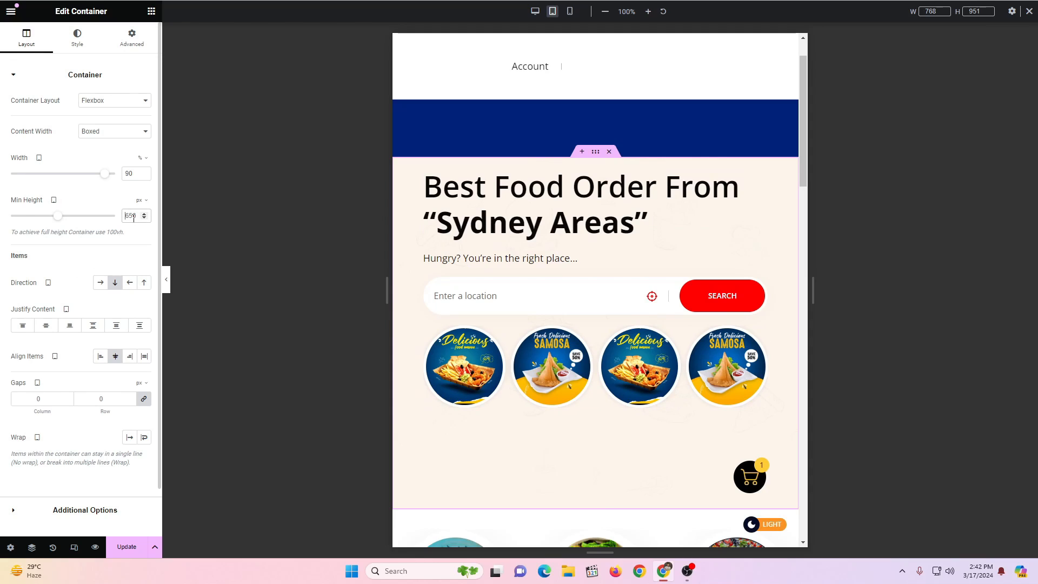
{"action": "type", "text": "500"}
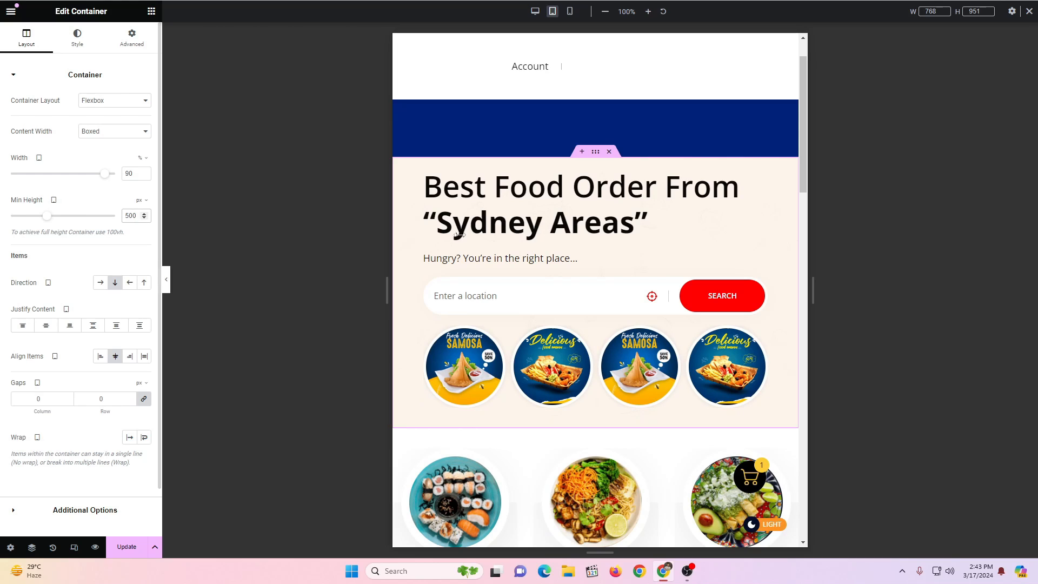
{"action": "left_click", "coordinate": [131, 38]}
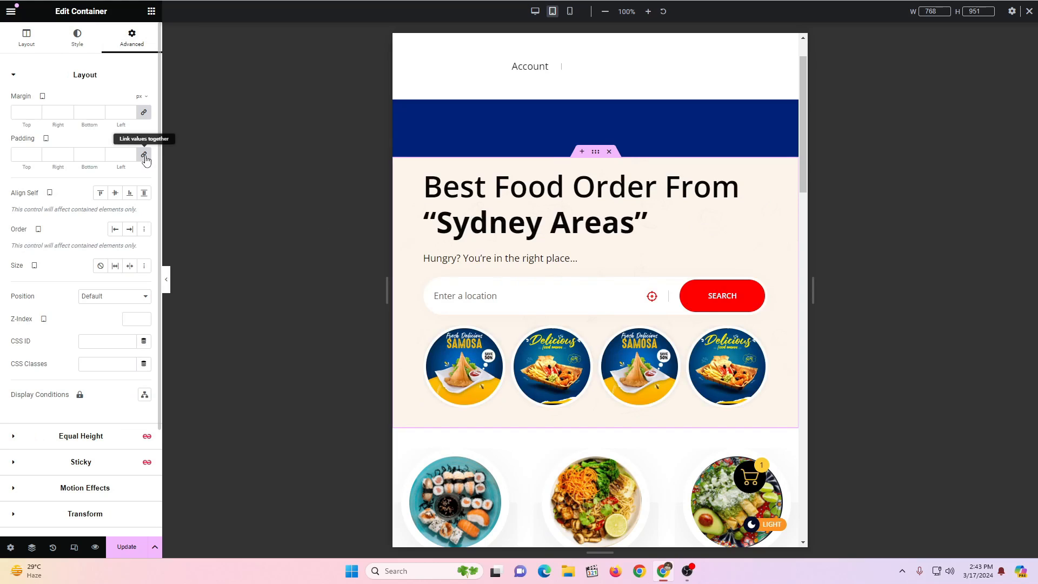
{"action": "left_click", "coordinate": [143, 139]}
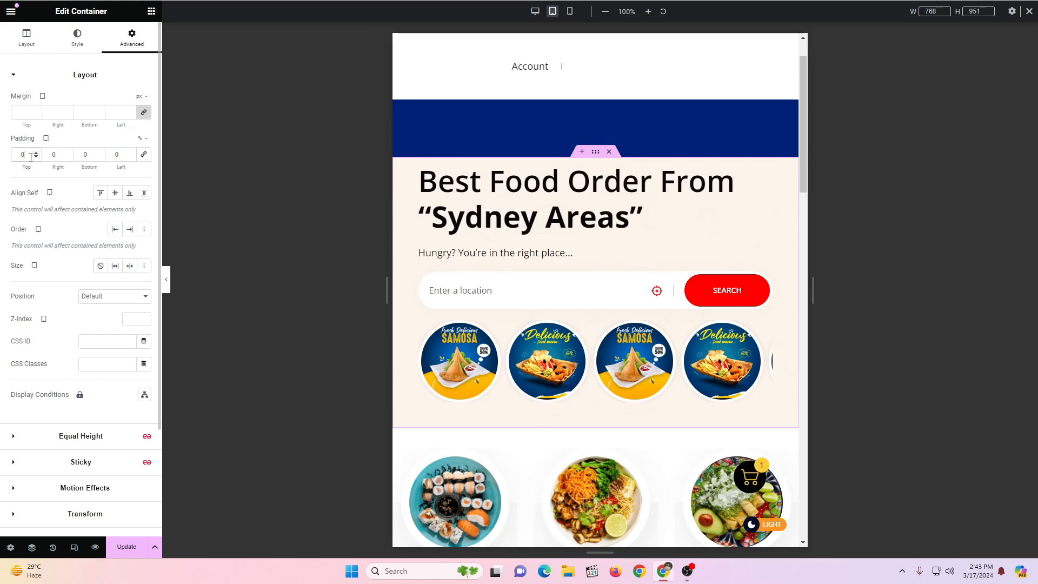
{"action": "type", "text": "7"}
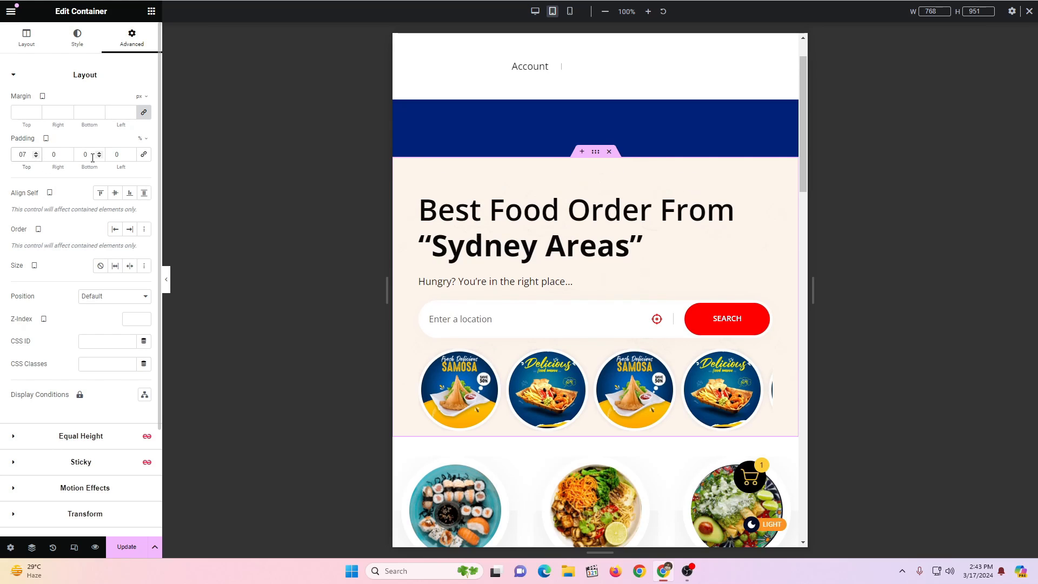
{"action": "type", "text": "5"}
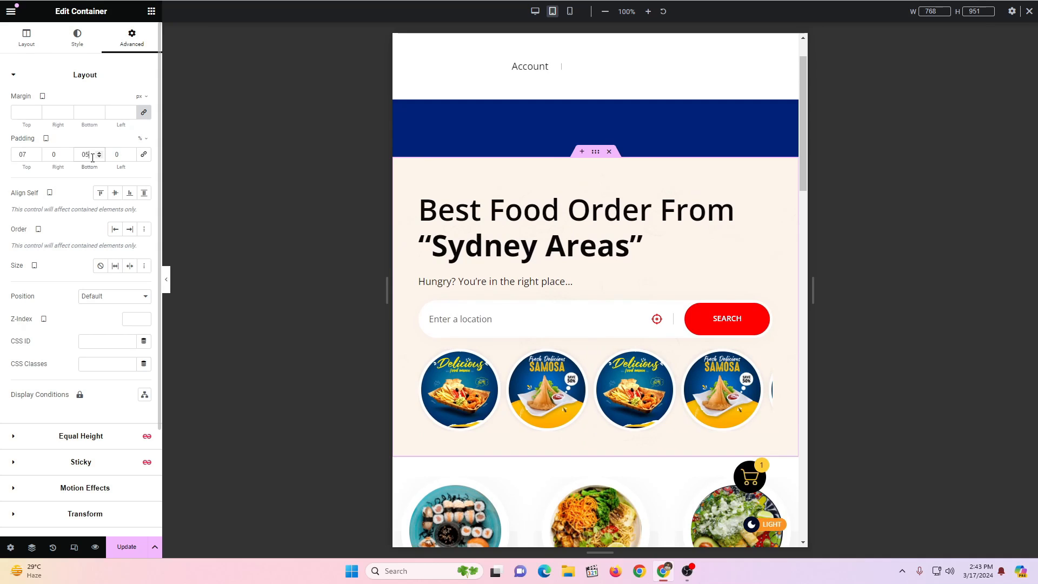
Set the width of the food category carousel's container to 90% for tablet.
{"action": "scroll", "coordinate": [508, 266], "scroll_direction": "down", "scroll_amount": 3}
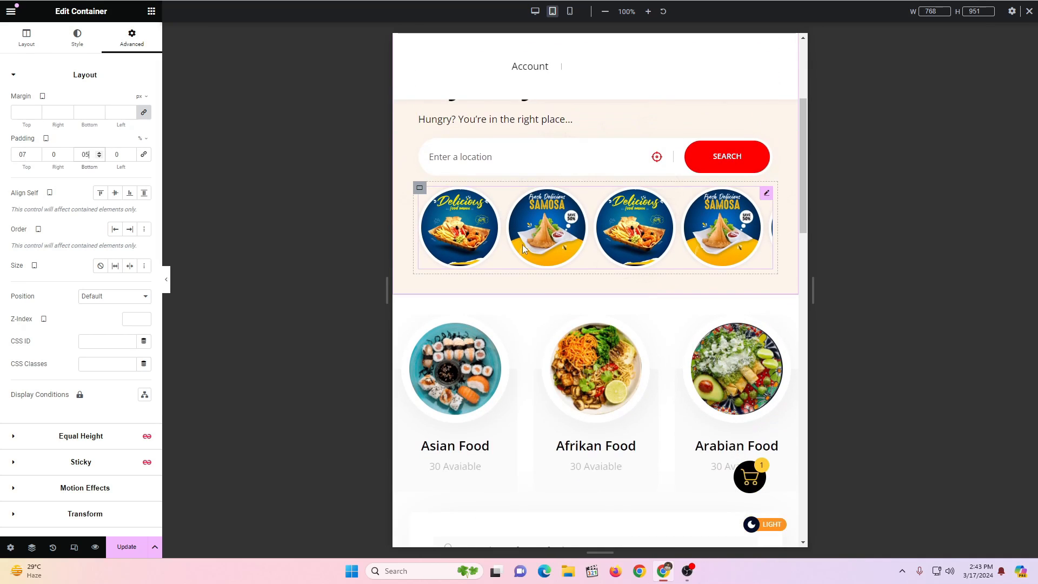
{"action": "scroll", "coordinate": [524, 247], "scroll_direction": "down", "scroll_amount": 2}
{"action": "scroll", "coordinate": [477, 310], "scroll_direction": "down", "scroll_amount": 1}
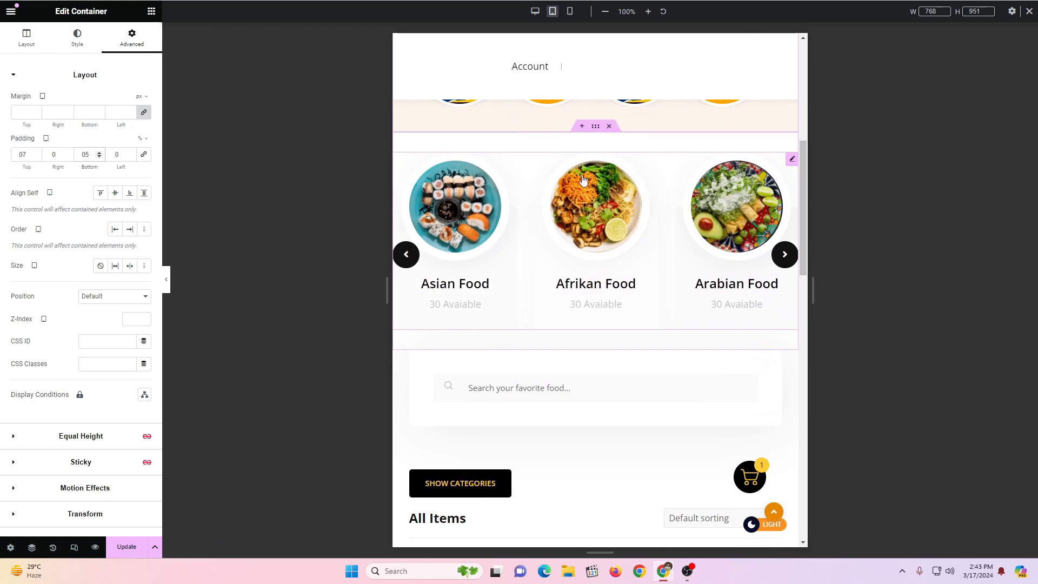
{"action": "left_click", "coordinate": [595, 130]}
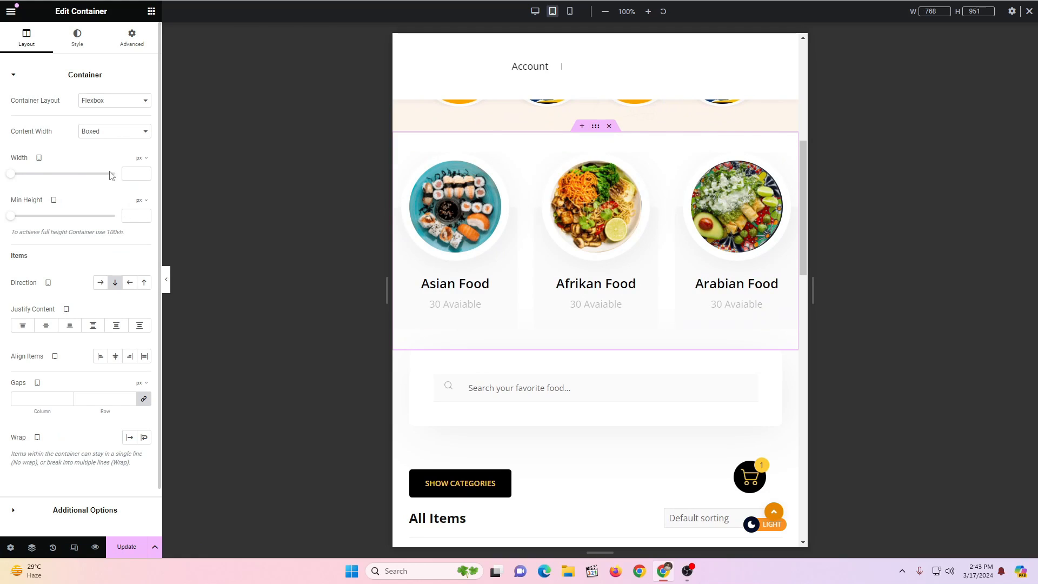
{"action": "left_click", "coordinate": [146, 159]}
{"action": "left_click", "coordinate": [141, 174]}
{"action": "left_click", "coordinate": [130, 176]}
{"action": "type", "text": "90"}
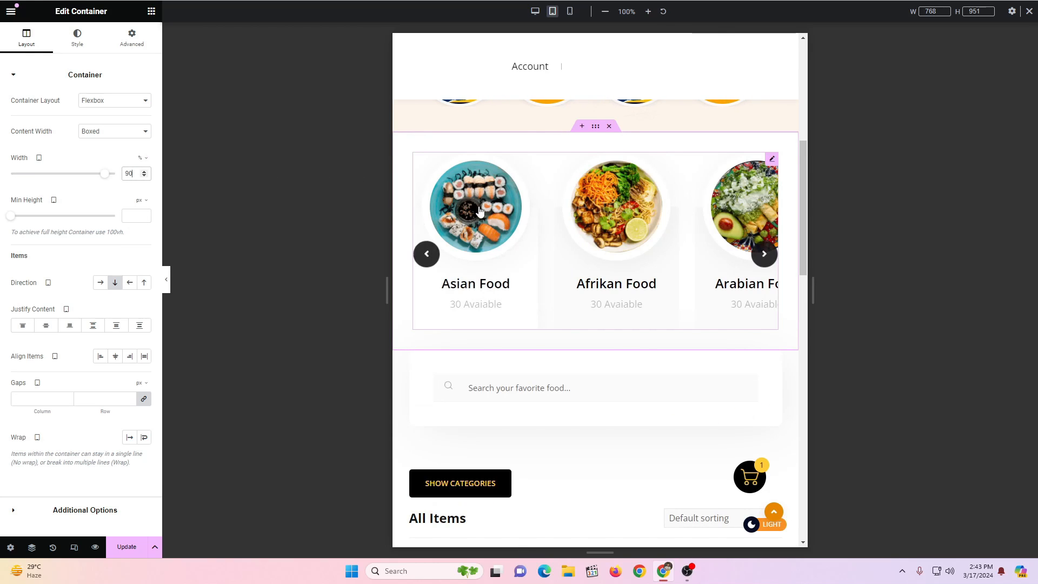
Set the width of the food search and All Items container to 95% for tablet.
{"action": "scroll", "coordinate": [476, 216], "scroll_direction": "down", "scroll_amount": 2}
{"action": "left_click", "coordinate": [597, 241]}
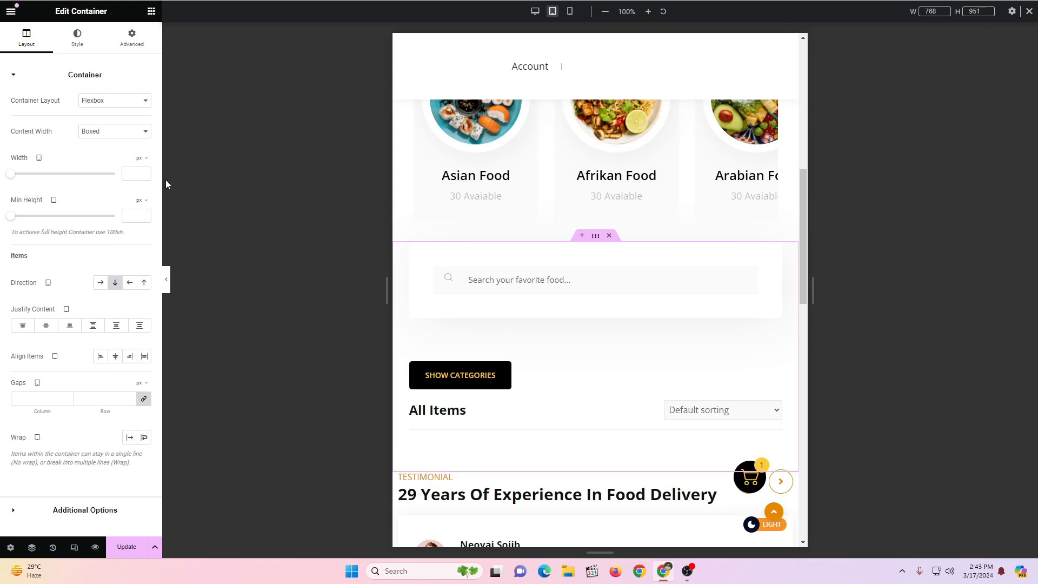
{"action": "left_click", "coordinate": [141, 158]}
{"action": "left_click", "coordinate": [141, 174]}
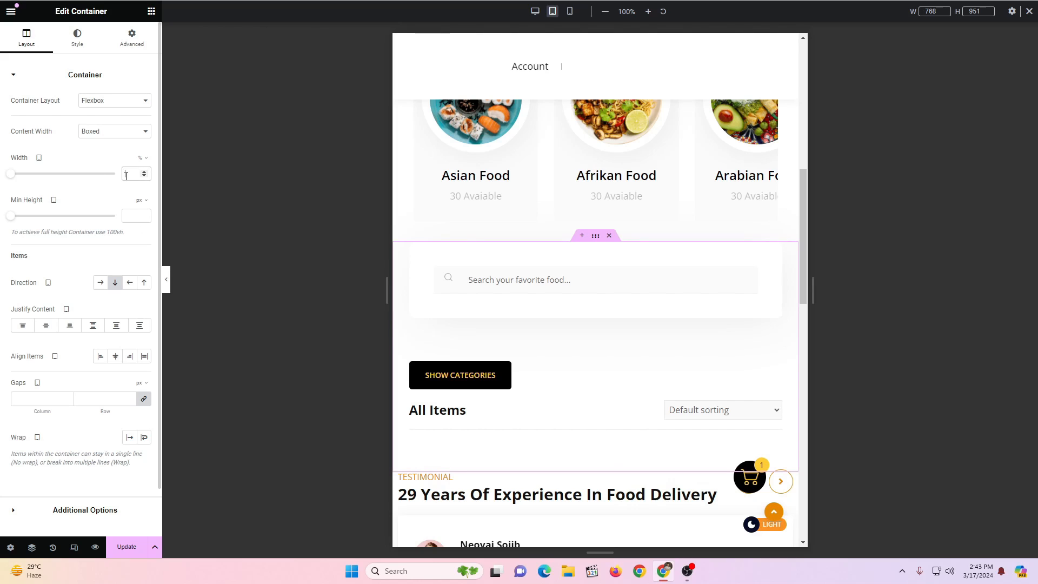
{"action": "type", "text": "95"}
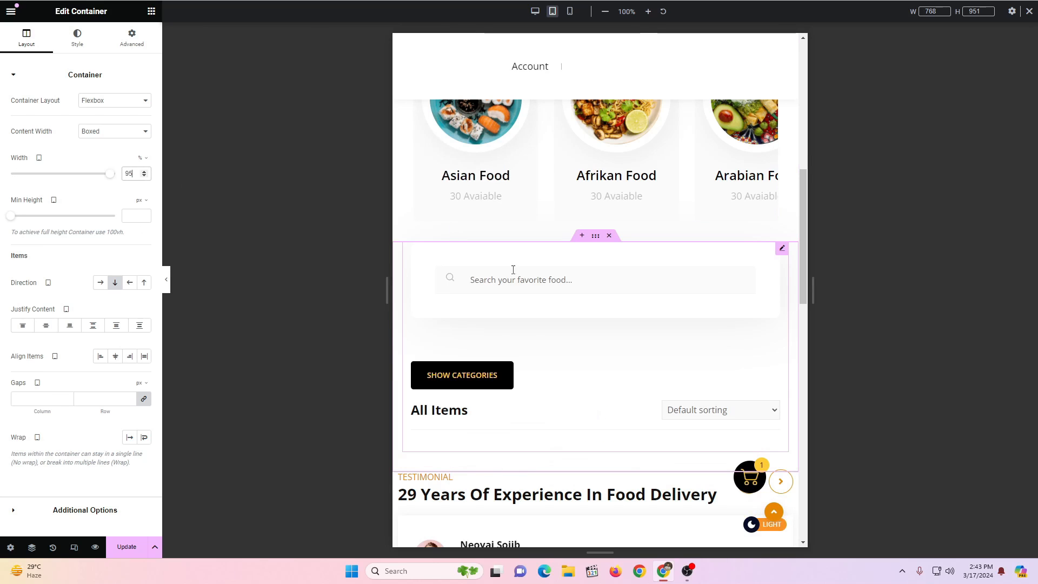
Change the food category carousel container's tablet width to 95%.
{"action": "scroll", "coordinate": [561, 221], "scroll_direction": "up", "scroll_amount": 4}
{"action": "left_click", "coordinate": [595, 235]}
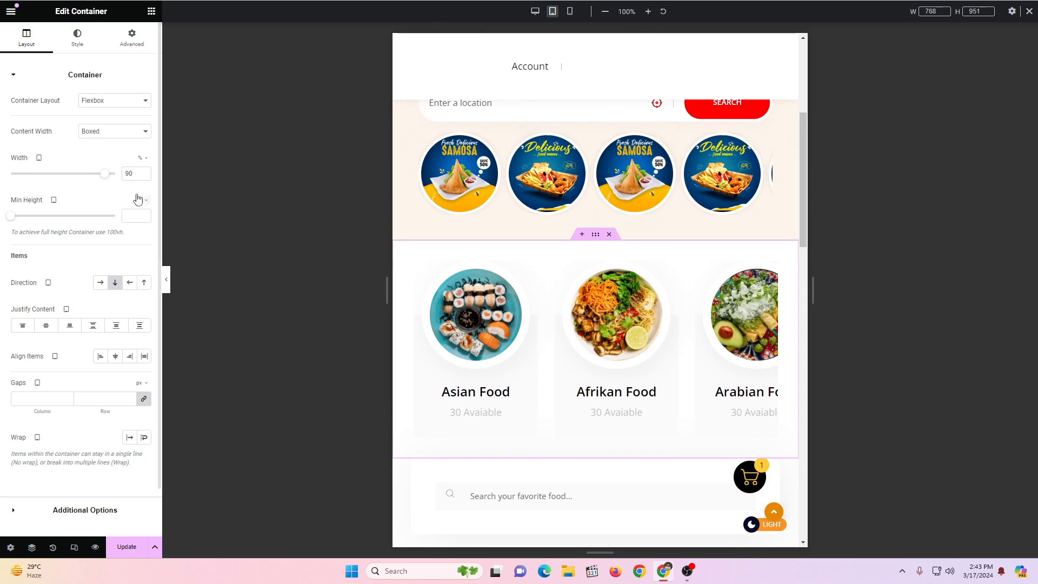
{"action": "type", "text": "95"}
Set the width of the testimonial section's container to 95% for tablet.
{"action": "scroll", "coordinate": [600, 257], "scroll_direction": "down", "scroll_amount": 6}
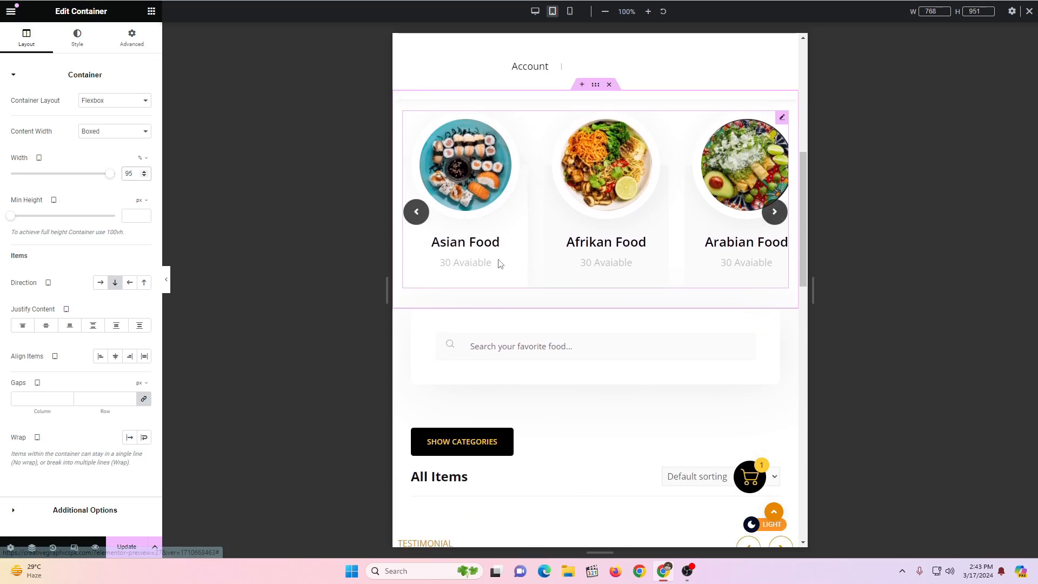
{"action": "left_click", "coordinate": [599, 253]}
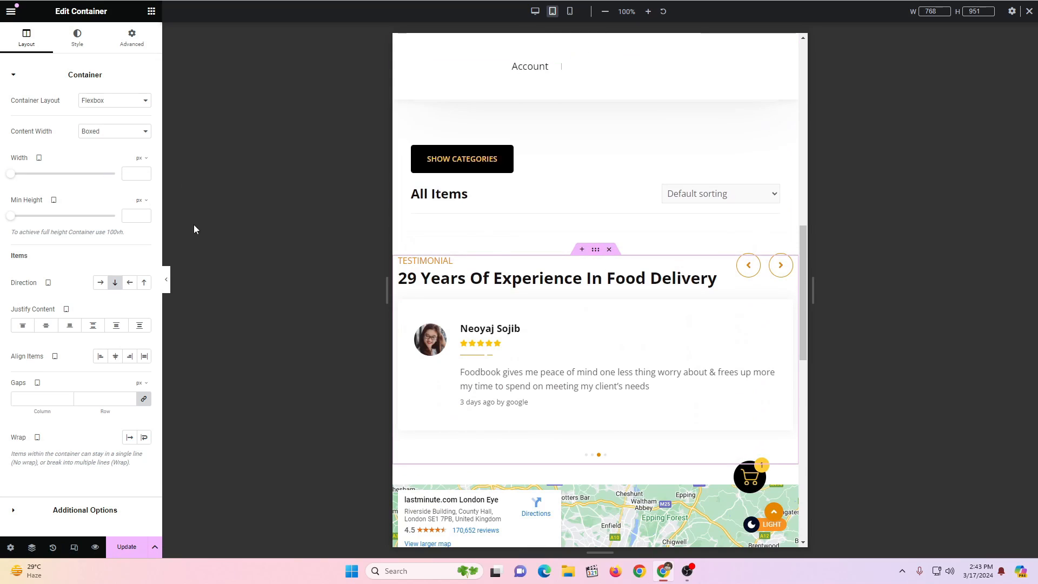
{"action": "left_click", "coordinate": [141, 161]}
{"action": "left_click", "coordinate": [139, 174]}
{"action": "left_click", "coordinate": [129, 173]}
{"action": "type", "text": "95"}
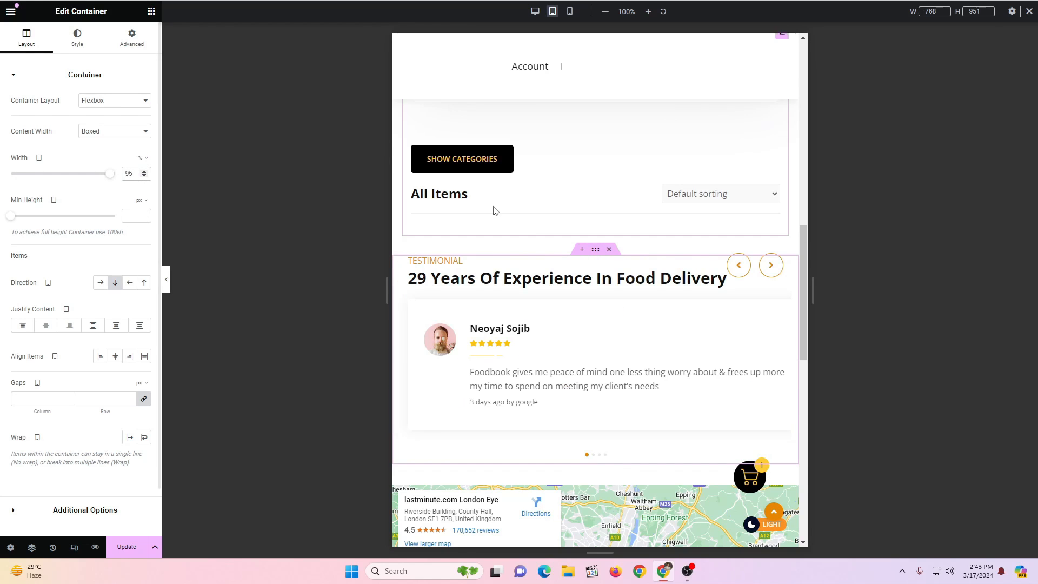
Clear the top padding of the Google map's container for tablet.
{"action": "scroll", "coordinate": [563, 249], "scroll_direction": "down", "scroll_amount": 5}
{"action": "left_click", "coordinate": [596, 190]}
{"action": "left_click", "coordinate": [131, 38]}
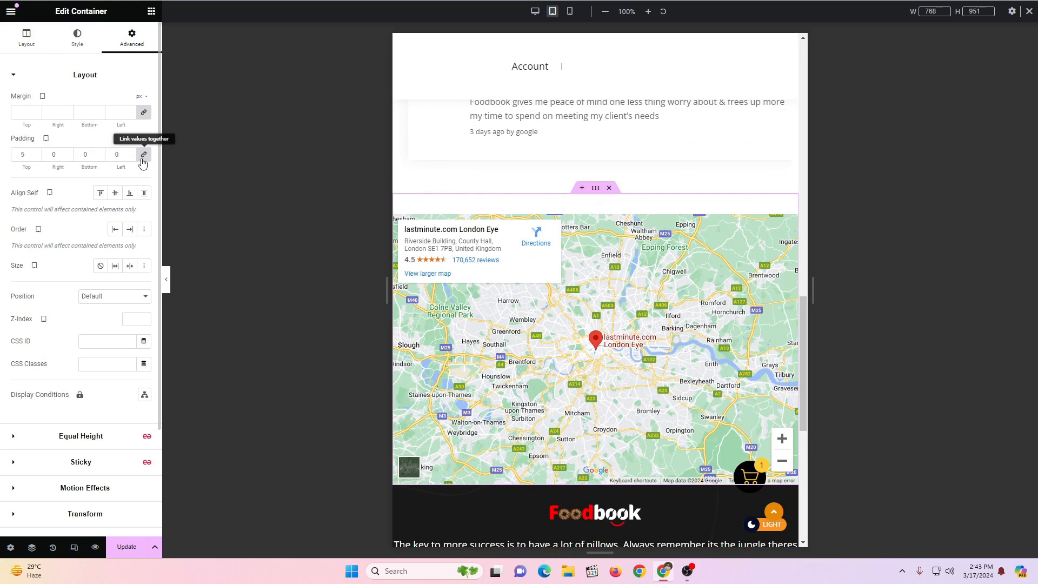
{"action": "left_click", "coordinate": [143, 160]}
Reduce the Google map's tablet height to 290 px.
{"action": "scroll", "coordinate": [536, 214], "scroll_direction": "down", "scroll_amount": 3}
{"action": "scroll", "coordinate": [534, 216], "scroll_direction": "up", "scroll_amount": 3}
{"action": "left_click", "coordinate": [792, 200]}
{"action": "left_click_drag", "start_coordinate": [47, 246], "coordinate": [31, 244]}
{"action": "scroll", "coordinate": [597, 192], "scroll_direction": "down", "scroll_amount": 3}
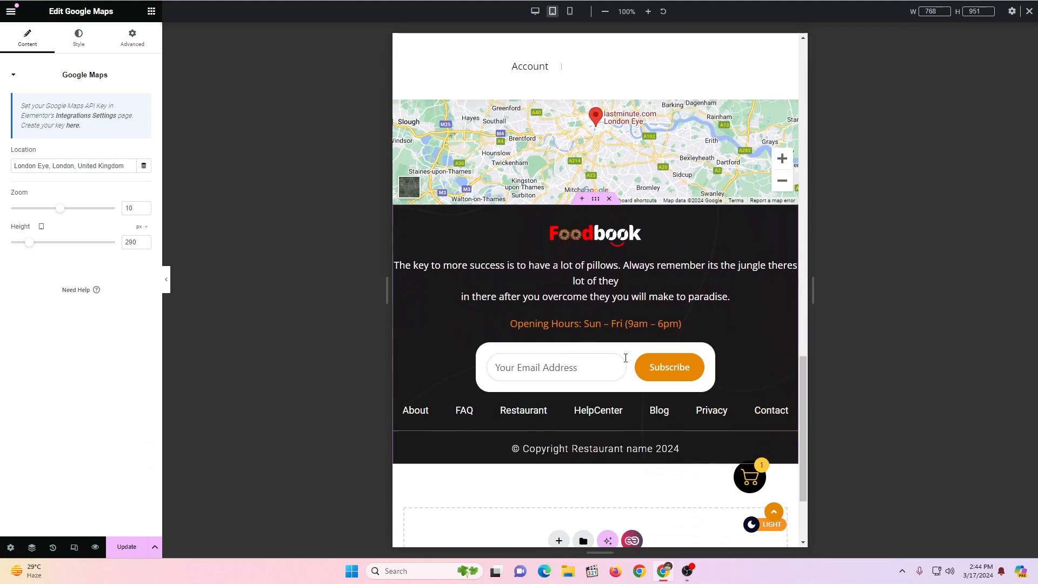
Set the width of the footer container to 95% for tablet.
{"action": "left_click", "coordinate": [599, 192]}
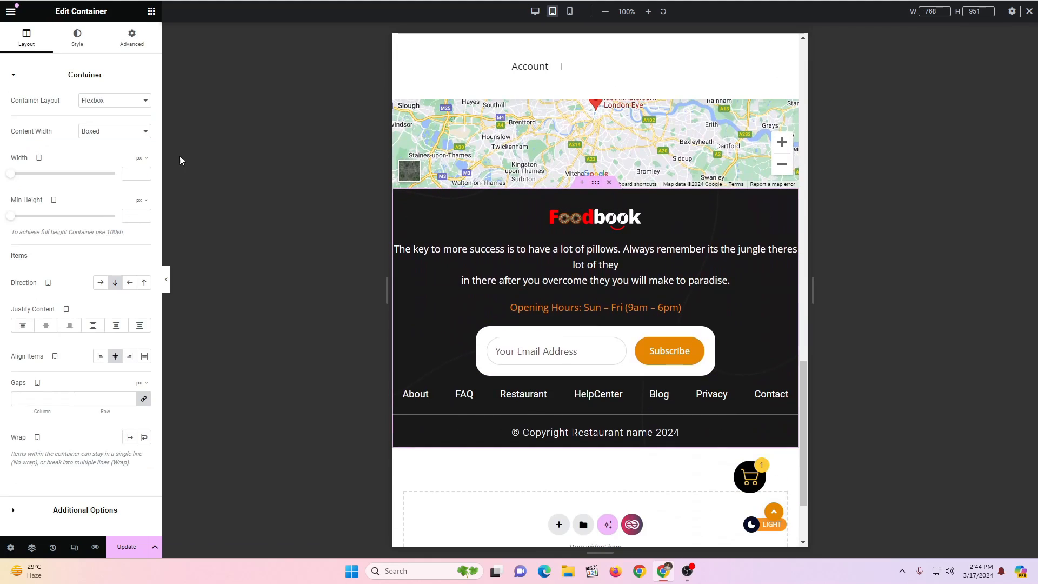
{"action": "left_click", "coordinate": [139, 174]}
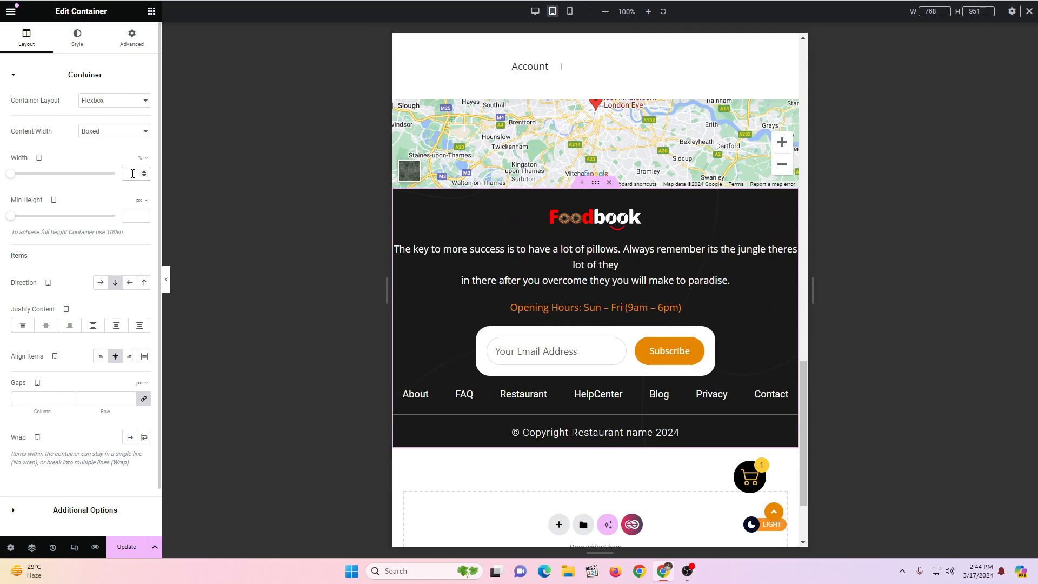
{"action": "type", "text": "95"}
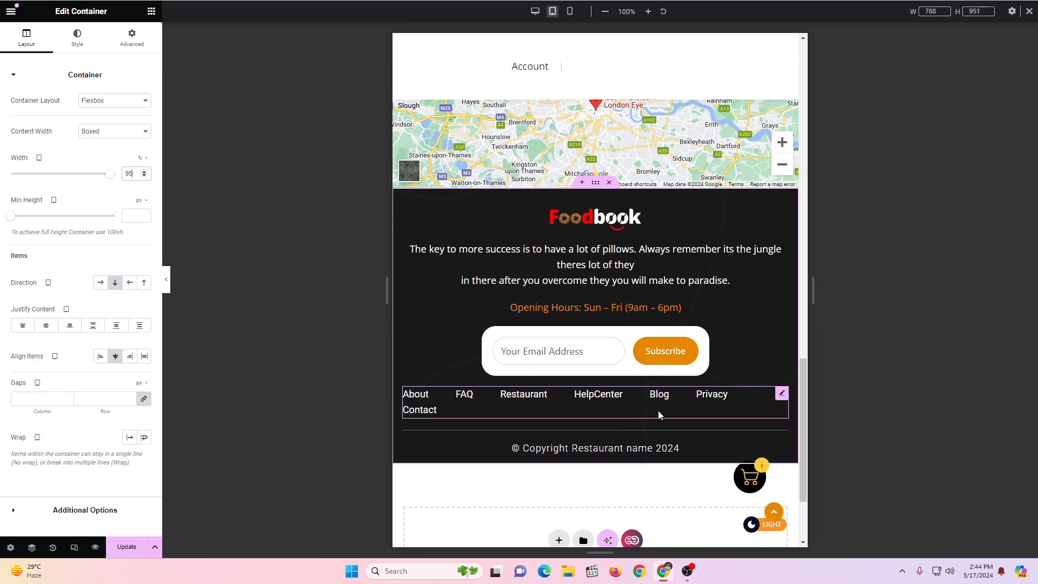
Center the footer link list for tablet and set the space between its items to 32 px.
{"action": "left_click", "coordinate": [759, 407]}
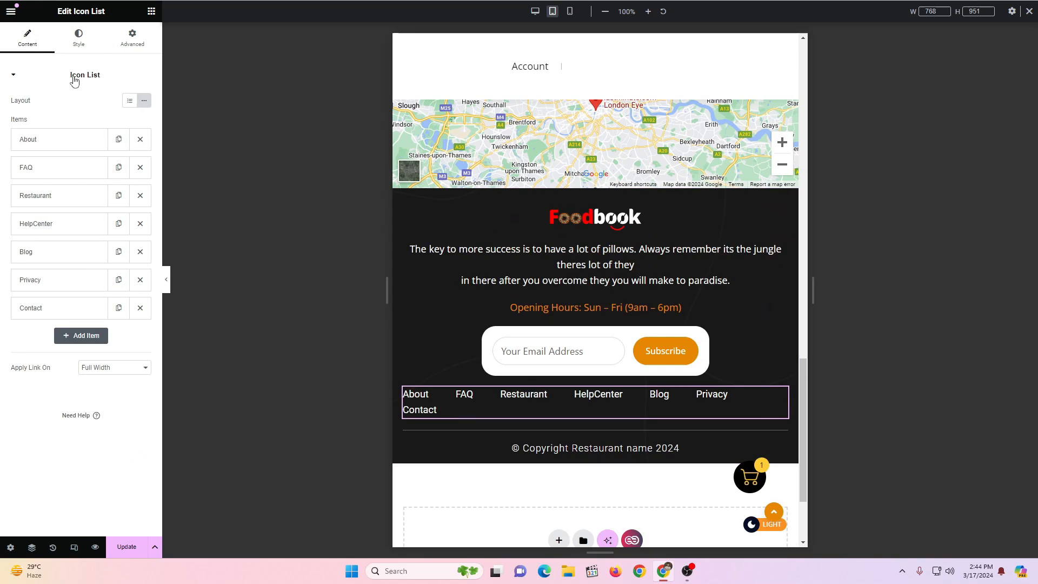
{"action": "left_click", "coordinate": [71, 45]}
{"action": "left_click", "coordinate": [132, 139]}
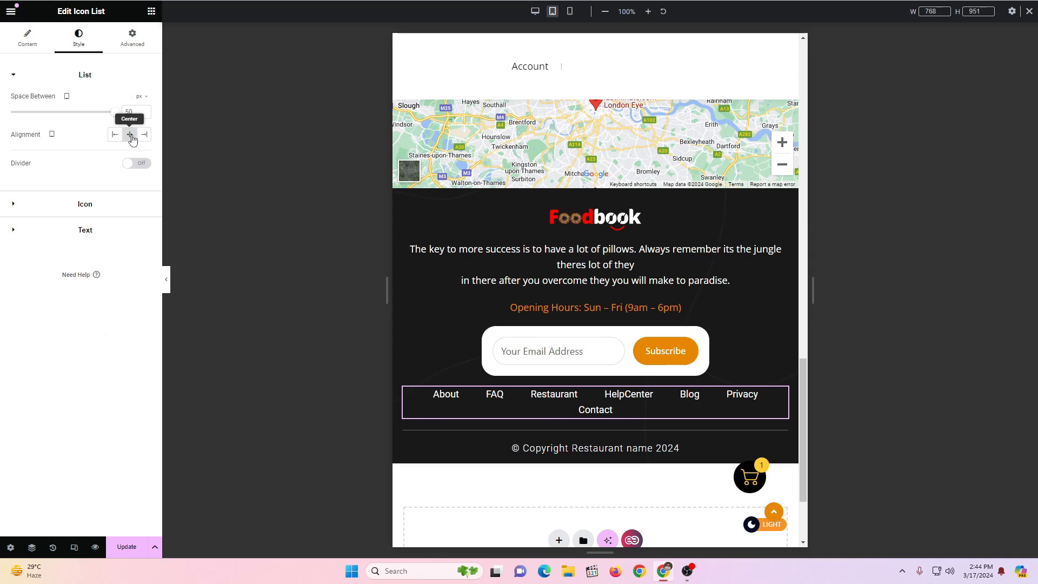
{"action": "left_click_drag", "start_coordinate": [116, 113], "coordinate": [79, 121]}
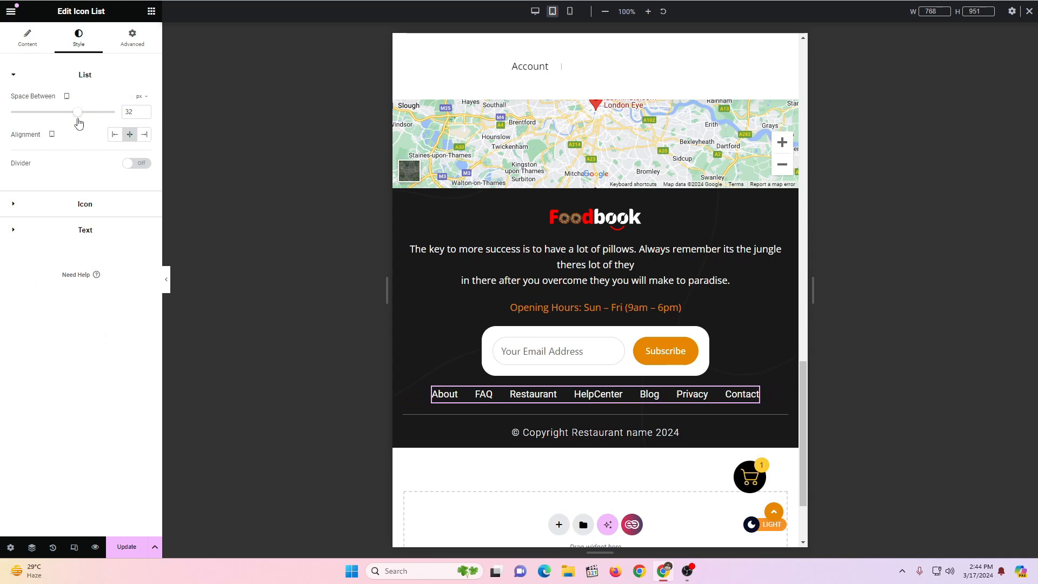
Switch to the mobile portrait view and hide the hero's round food image carousel container on mobile portrait.
{"action": "scroll", "coordinate": [474, 348], "scroll_direction": "up", "scroll_amount": 20}
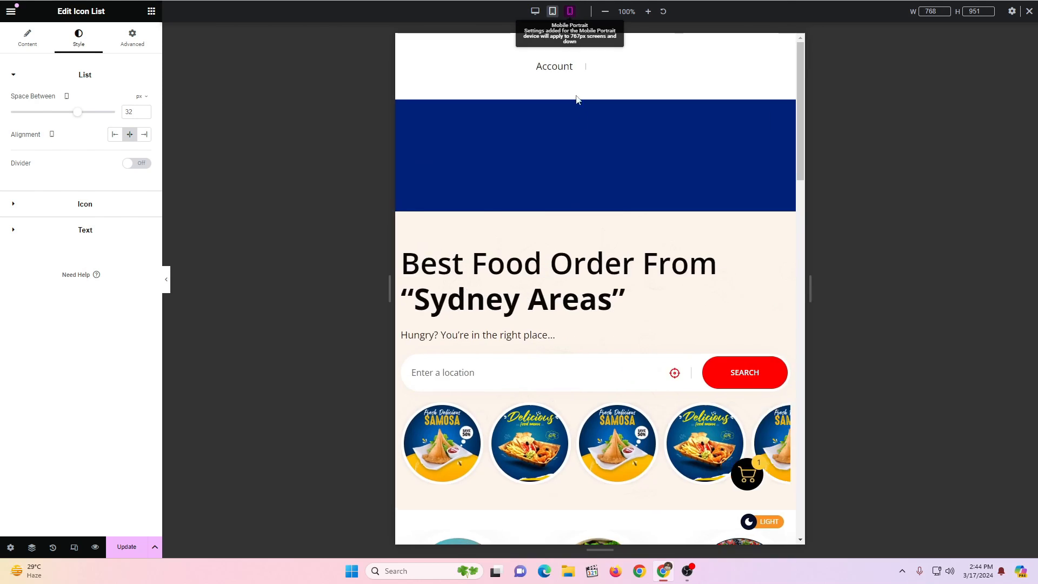
{"action": "left_click", "coordinate": [570, 11]}
{"action": "scroll", "coordinate": [594, 210], "scroll_direction": "down", "scroll_amount": 20}
{"action": "scroll", "coordinate": [600, 250], "scroll_direction": "up", "scroll_amount": 13}
{"action": "scroll", "coordinate": [599, 249], "scroll_direction": "up", "scroll_amount": 10}
{"action": "scroll", "coordinate": [593, 281], "scroll_direction": "down", "scroll_amount": 6}
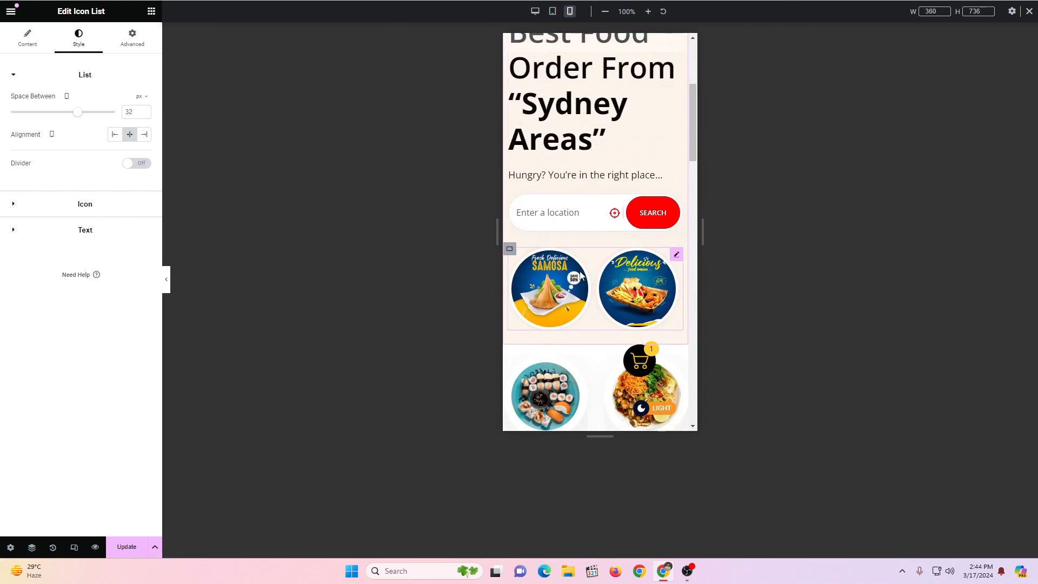
{"action": "scroll", "coordinate": [600, 270], "scroll_direction": "up", "scroll_amount": 2}
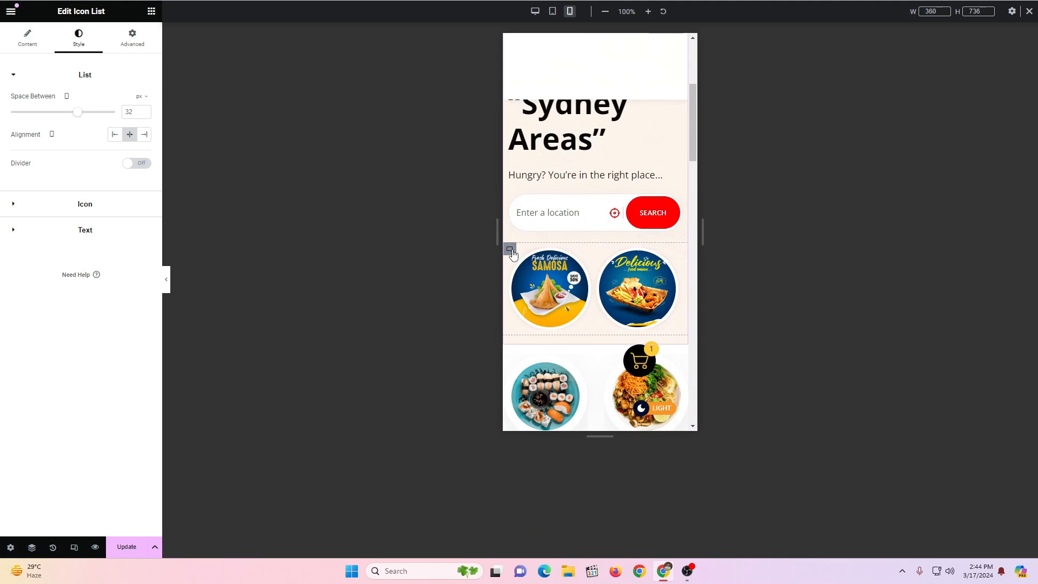
{"action": "left_click", "coordinate": [510, 250]}
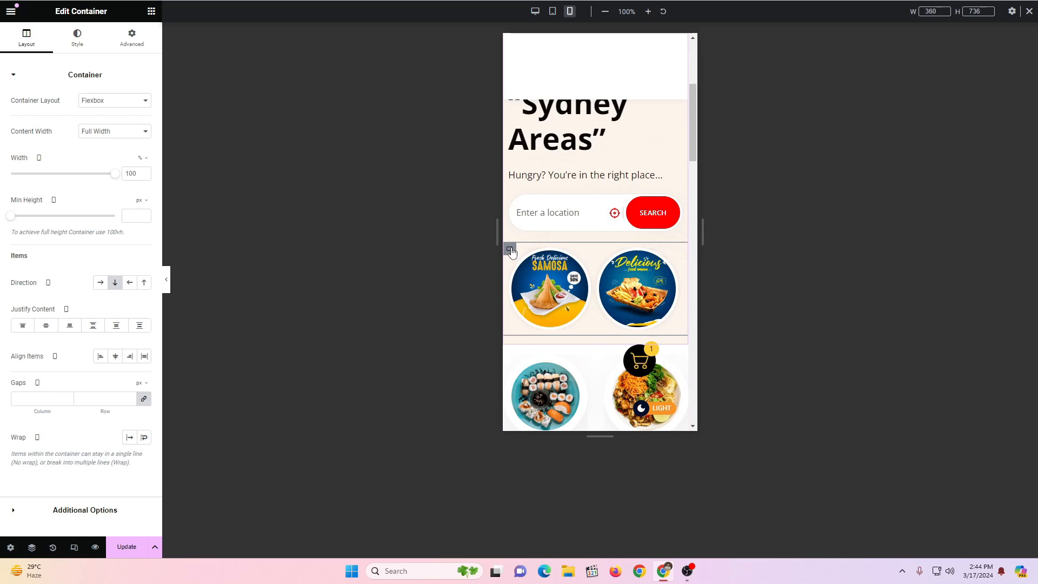
{"action": "left_click", "coordinate": [132, 37]}
{"action": "scroll", "coordinate": [74, 278], "scroll_direction": "down", "scroll_amount": 1}
{"action": "scroll", "coordinate": [74, 278], "scroll_direction": "down", "scroll_amount": 2}
{"action": "left_click", "coordinate": [99, 419]}
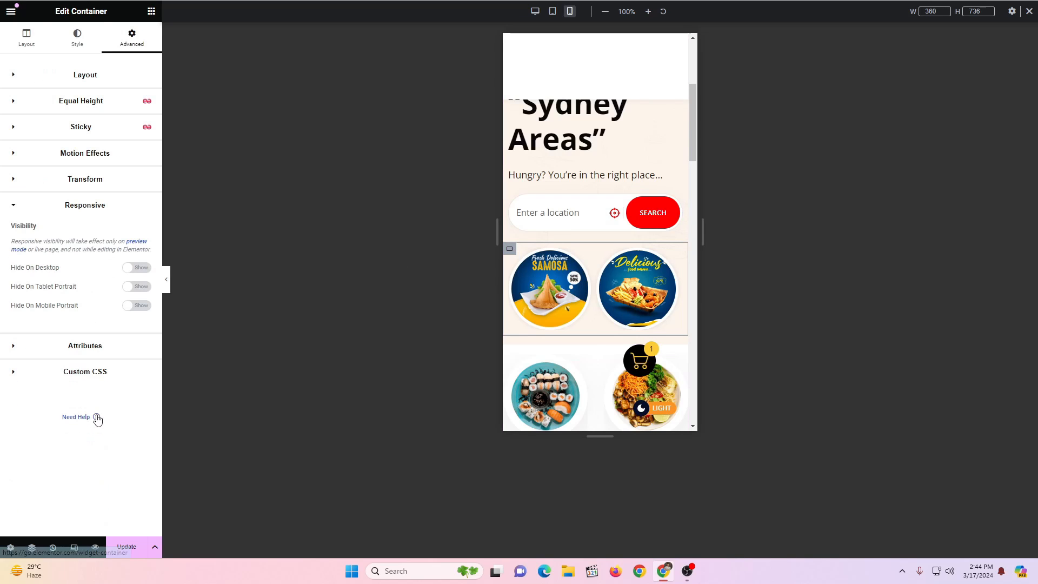
{"action": "left_click", "coordinate": [136, 307]}
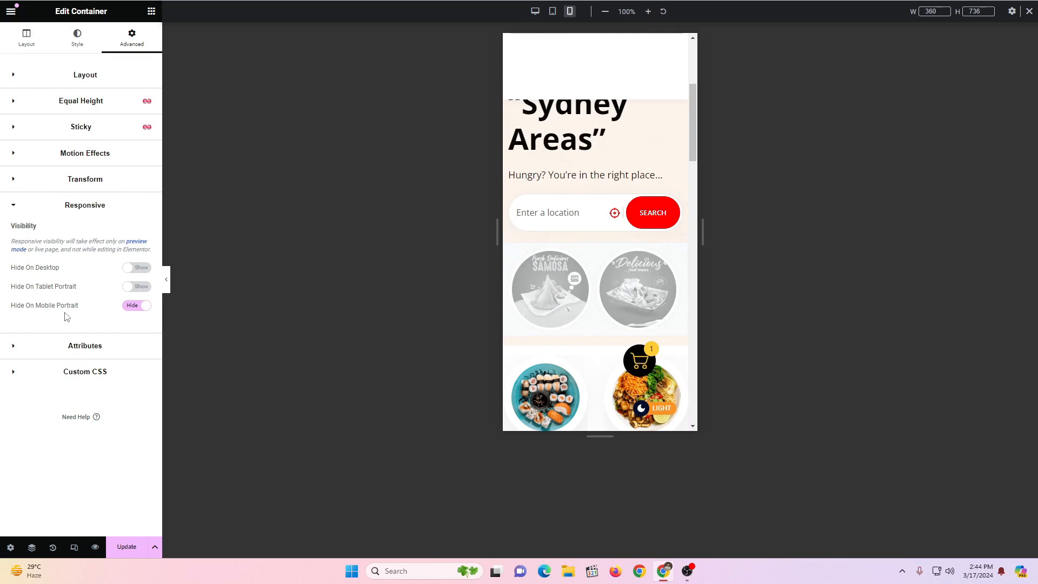
Set the hero heading's font size to 40 px for mobile.
{"action": "scroll", "coordinate": [652, 257], "scroll_direction": "up", "scroll_amount": 4}
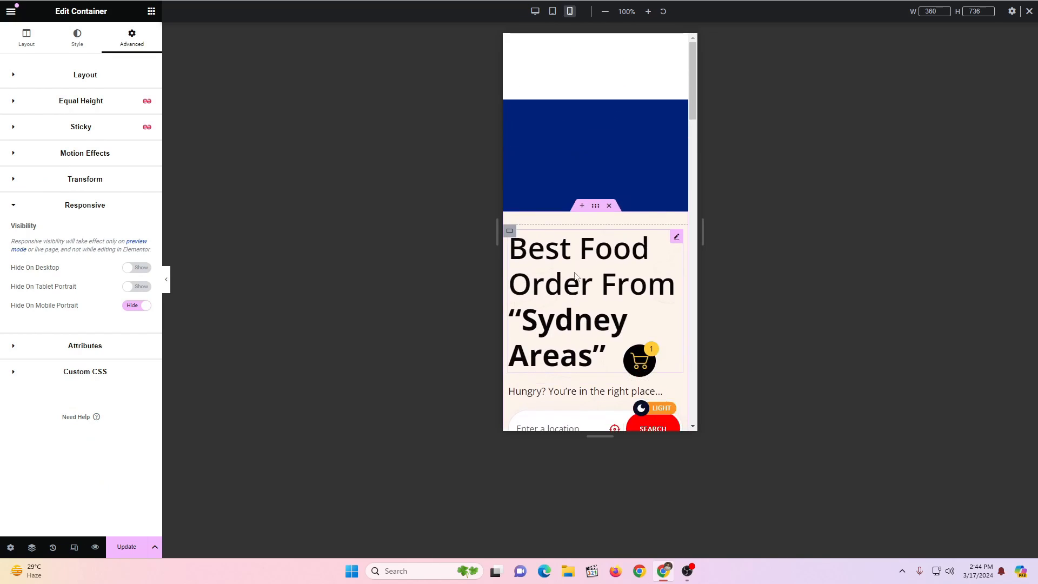
{"action": "left_click", "coordinate": [677, 238]}
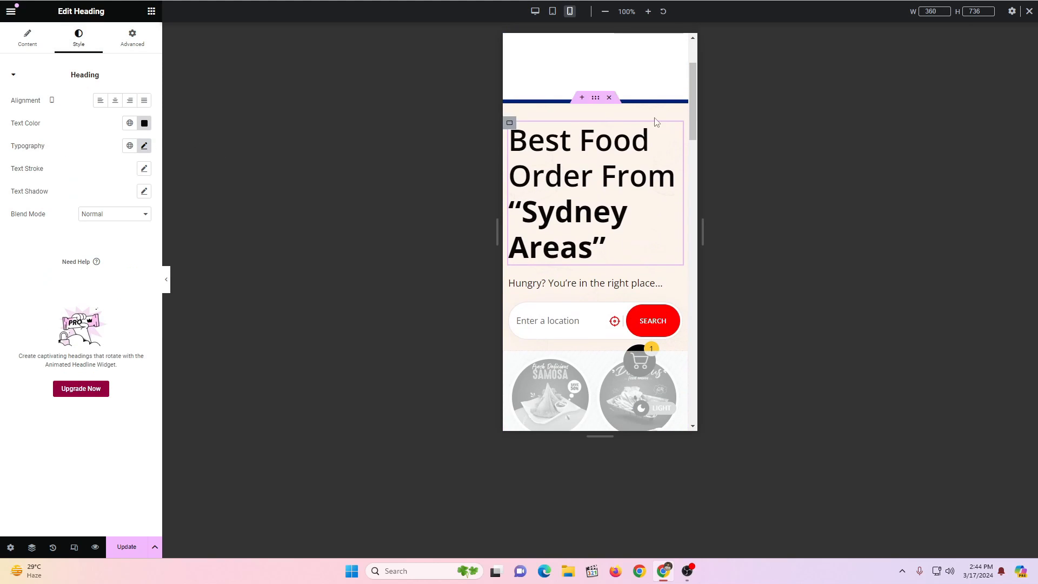
{"action": "left_click", "coordinate": [145, 147]}
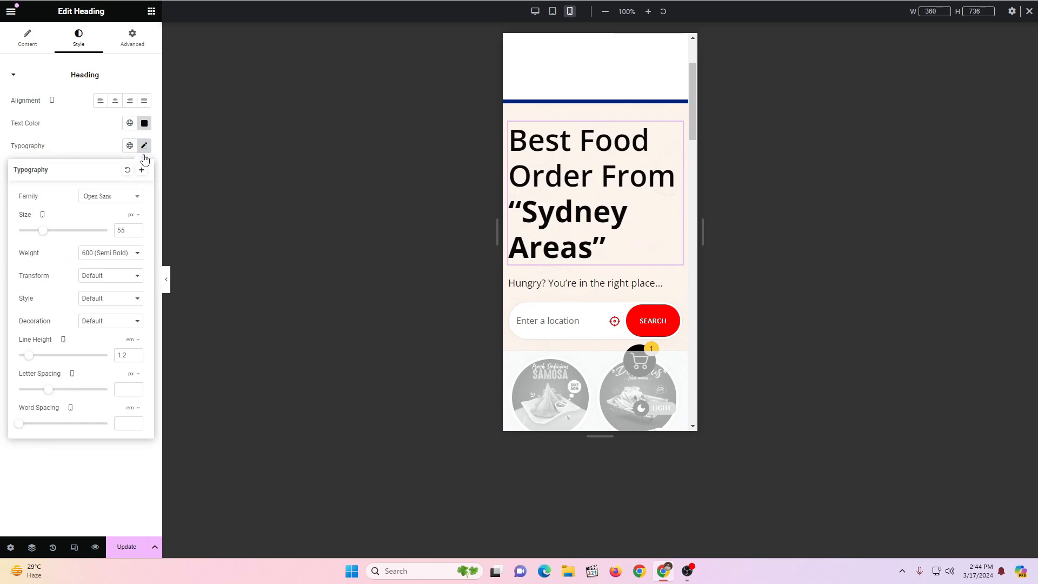
{"action": "left_click_drag", "start_coordinate": [45, 234], "coordinate": [38, 234]}
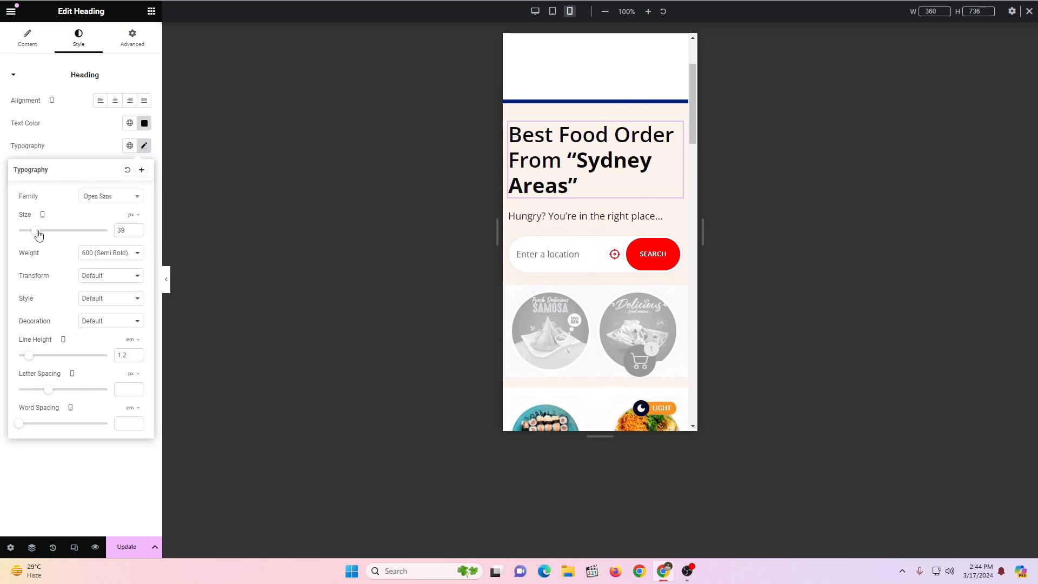
{"action": "left_click", "coordinate": [137, 229]}
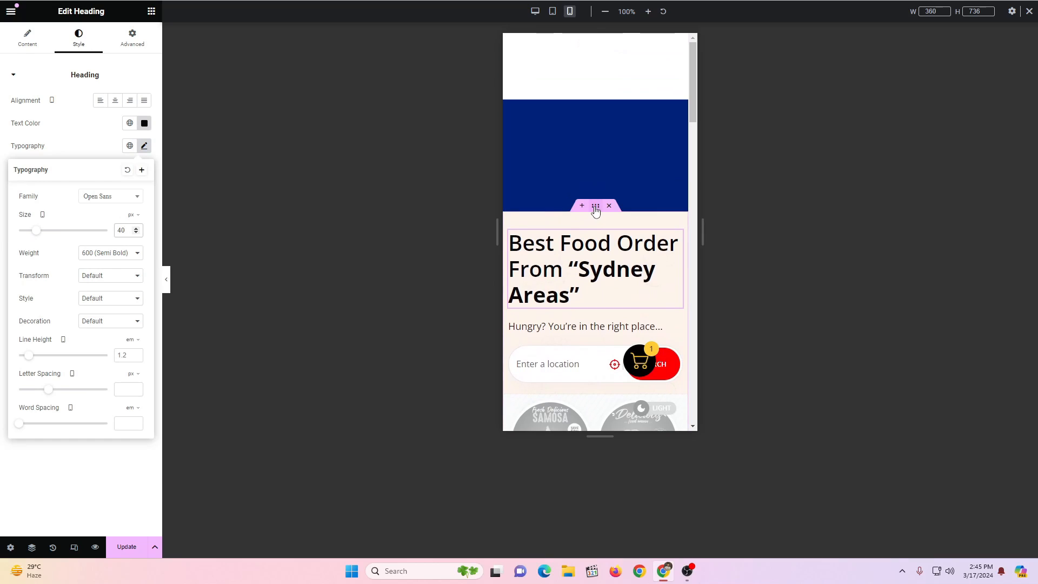
Set the hero container's width to 95% for mobile.
{"action": "left_click", "coordinate": [596, 209]}
{"action": "left_click", "coordinate": [28, 46]}
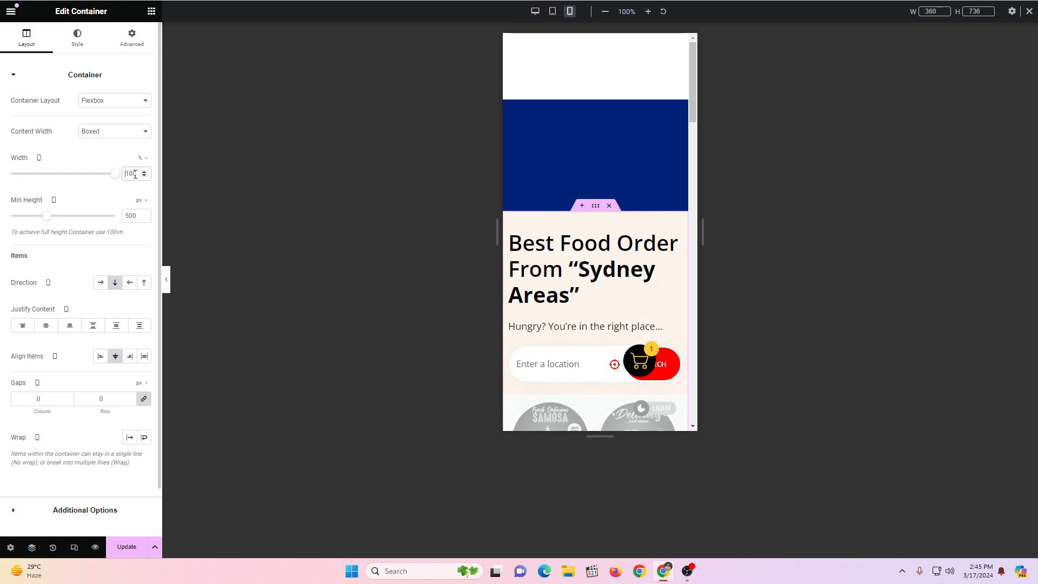
{"action": "type", "text": "95"}
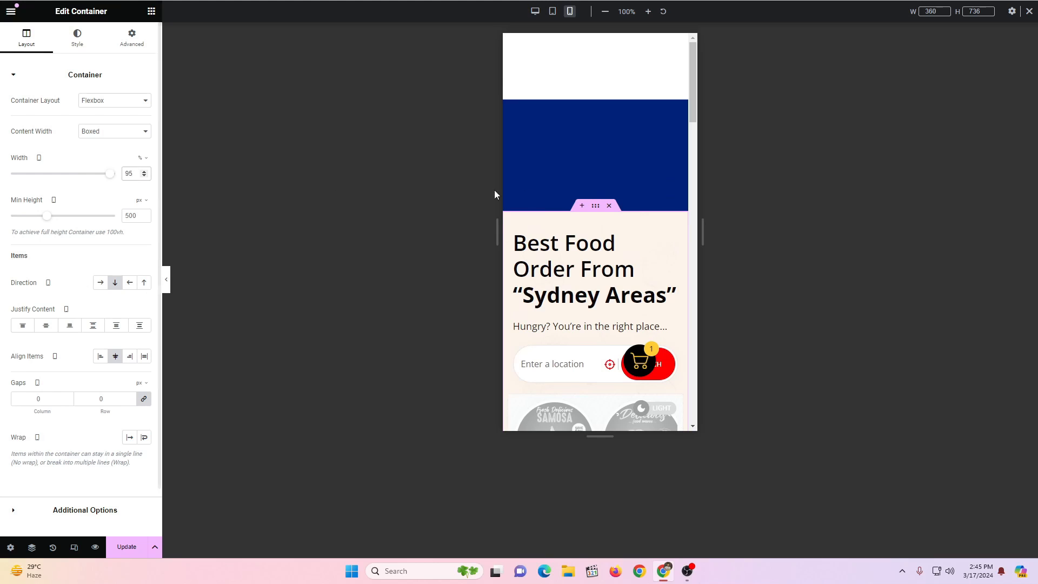
Set the hero heading's mobile font size to 38 px and preview the hero section without the editing panel.
{"action": "scroll", "coordinate": [593, 260], "scroll_direction": "down", "scroll_amount": 1}
{"action": "left_click", "coordinate": [672, 183]}
{"action": "left_click", "coordinate": [143, 145]}
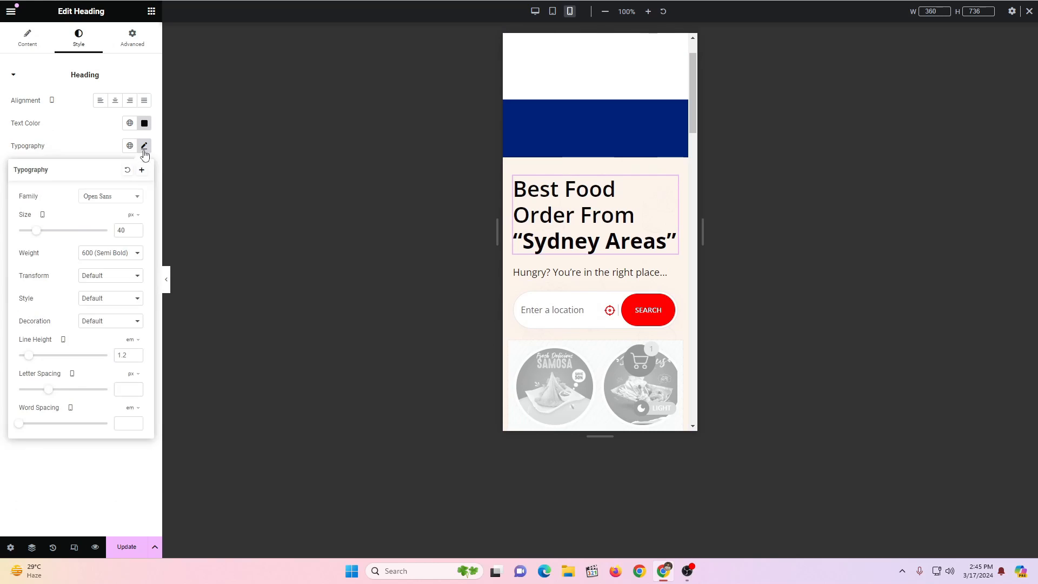
{"action": "left_click", "coordinate": [136, 233]}
{"action": "left_click", "coordinate": [137, 234]}
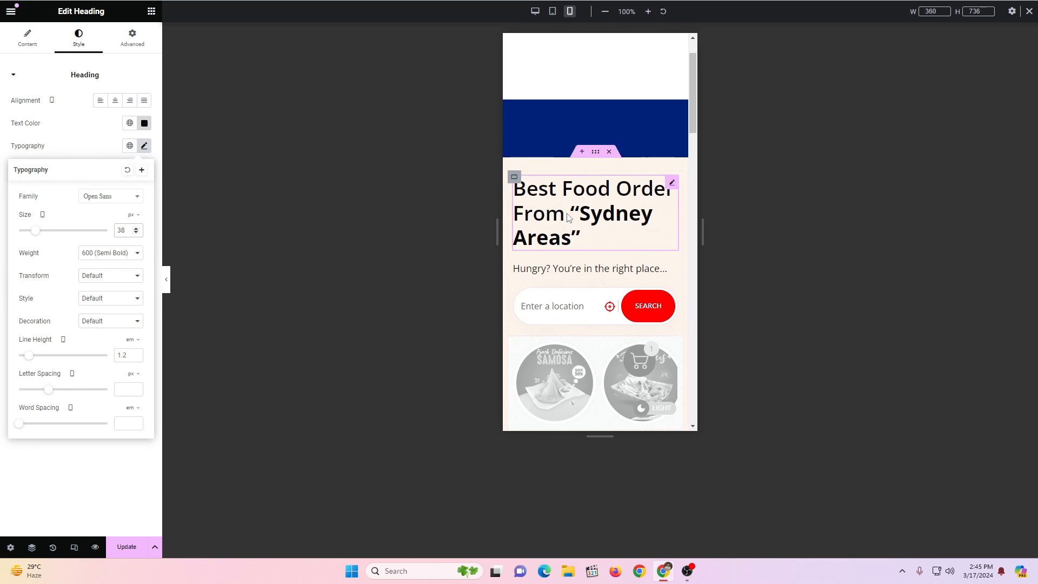
{"action": "scroll", "coordinate": [550, 235], "scroll_direction": "down", "scroll_amount": 2}
{"action": "scroll", "coordinate": [549, 243], "scroll_direction": "up", "scroll_amount": 2}
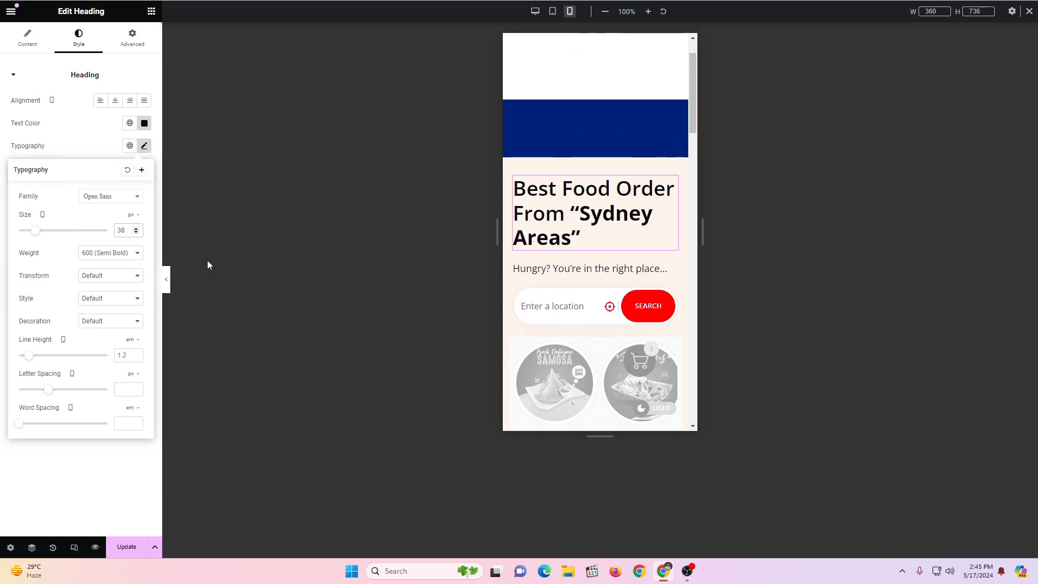
{"action": "left_click", "coordinate": [167, 280]}
{"action": "scroll", "coordinate": [540, 278], "scroll_direction": "down", "scroll_amount": 2}
{"action": "scroll", "coordinate": [516, 180], "scroll_direction": "up", "scroll_amount": 1}
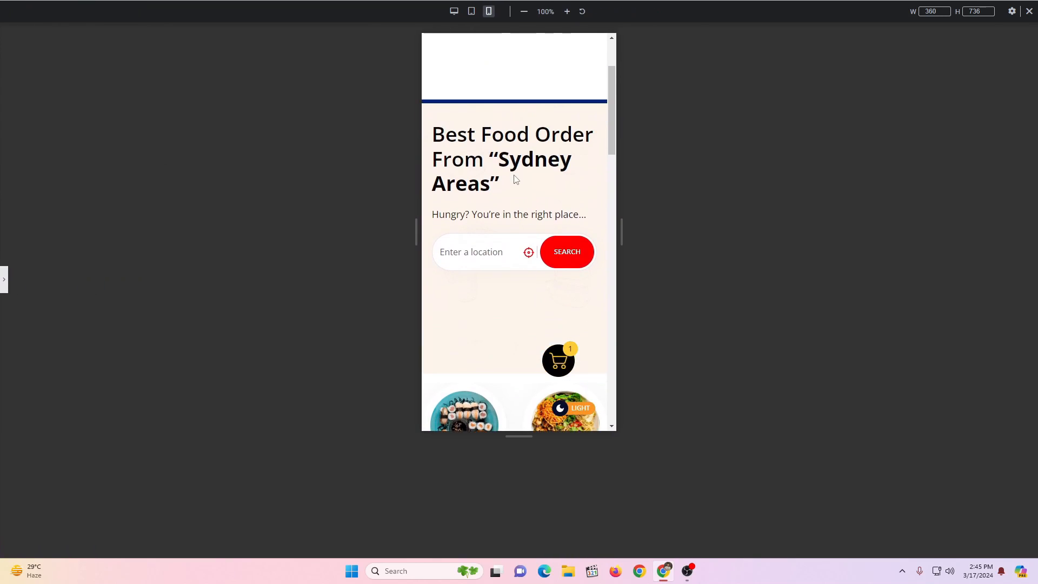
{"action": "left_click", "coordinate": [4, 279]}
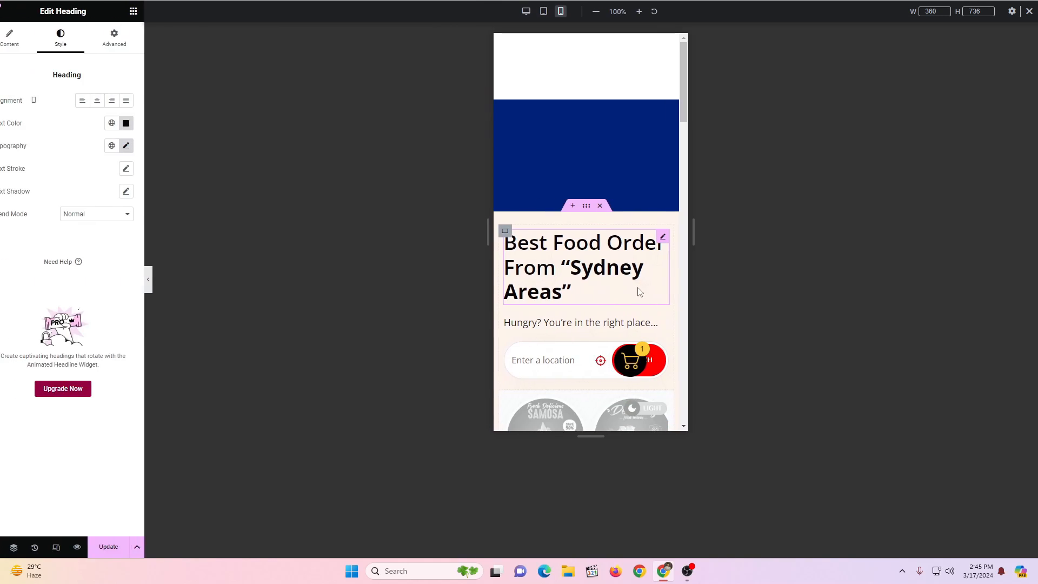
Set the hero container's mobile minimum height to 0 px and preview the section.
{"action": "left_click", "coordinate": [596, 207]}
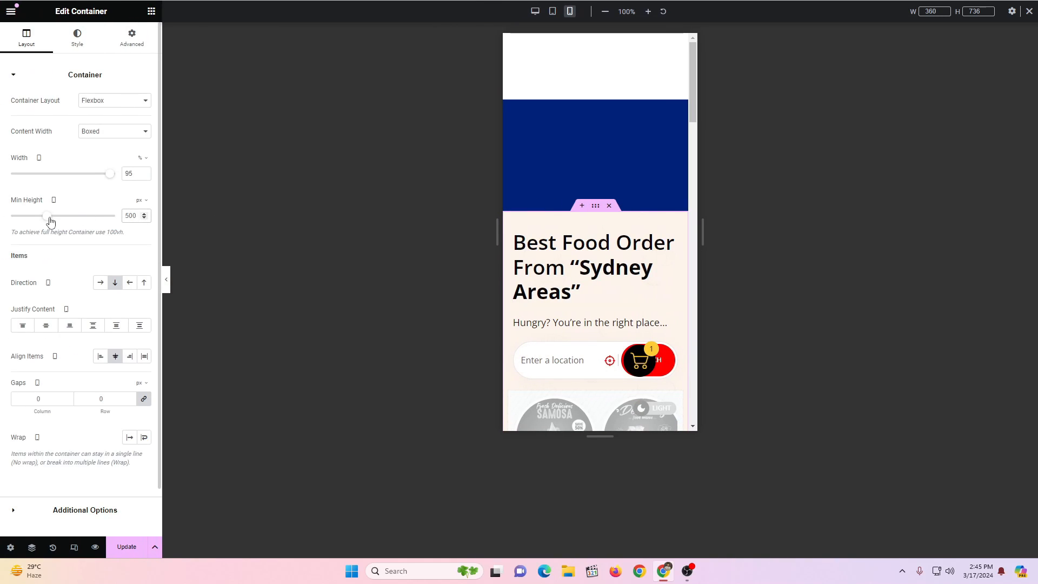
{"action": "key", "text": "e"}
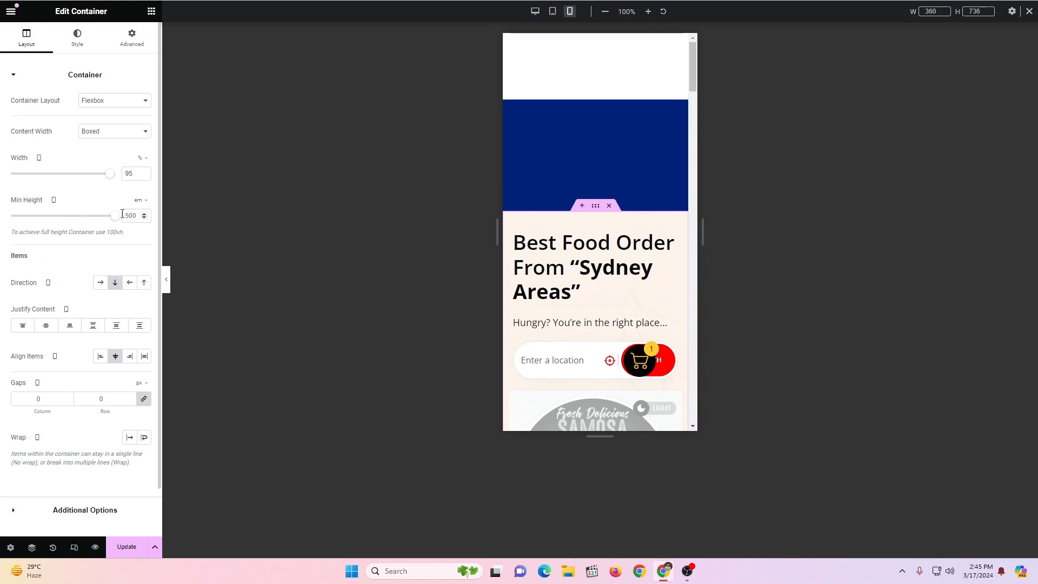
{"action": "left_click", "coordinate": [141, 201]}
{"action": "left_click", "coordinate": [136, 201]}
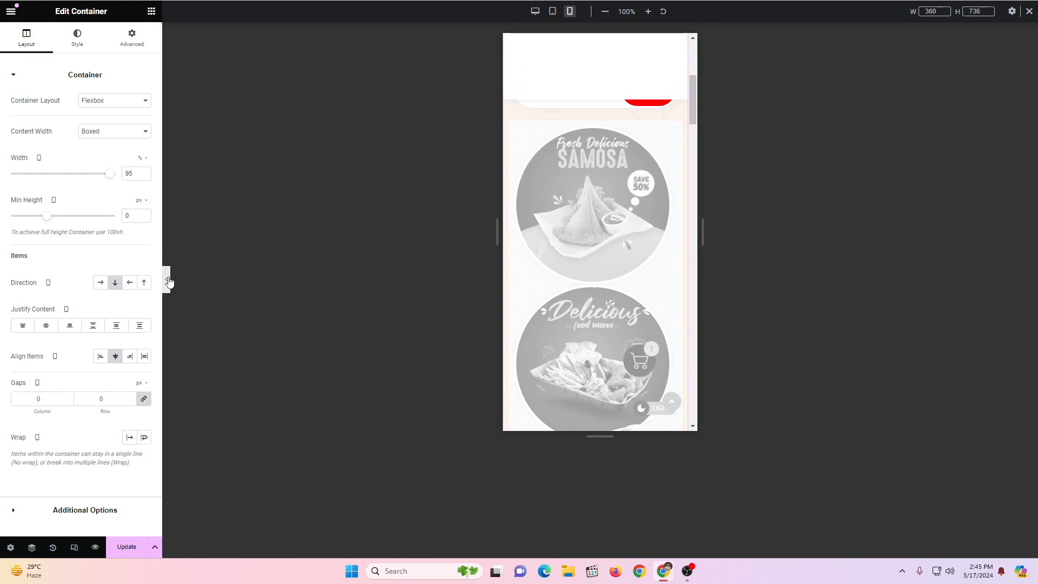
{"action": "left_click", "coordinate": [166, 279]}
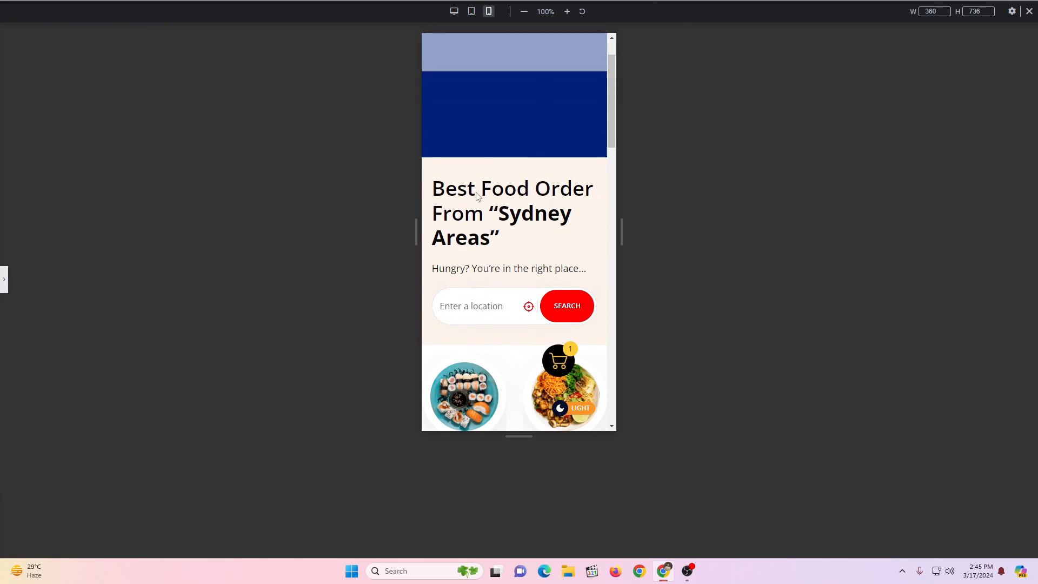
{"action": "left_click", "coordinate": [4, 280]}
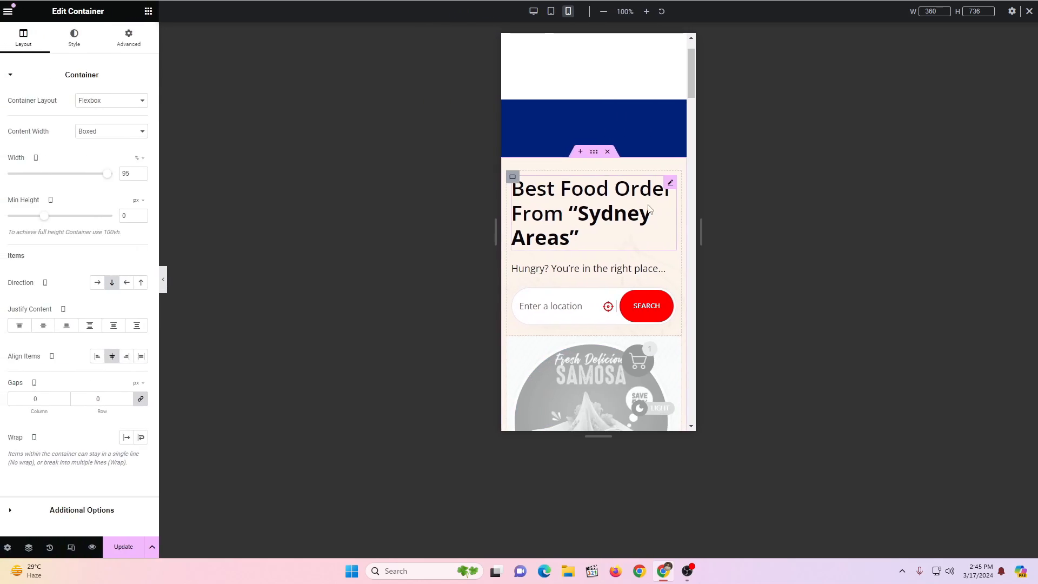
Unlink the hero container's mobile padding, set it to 10% top and 8% bottom, and preview the section.
{"action": "left_click", "coordinate": [132, 37]}
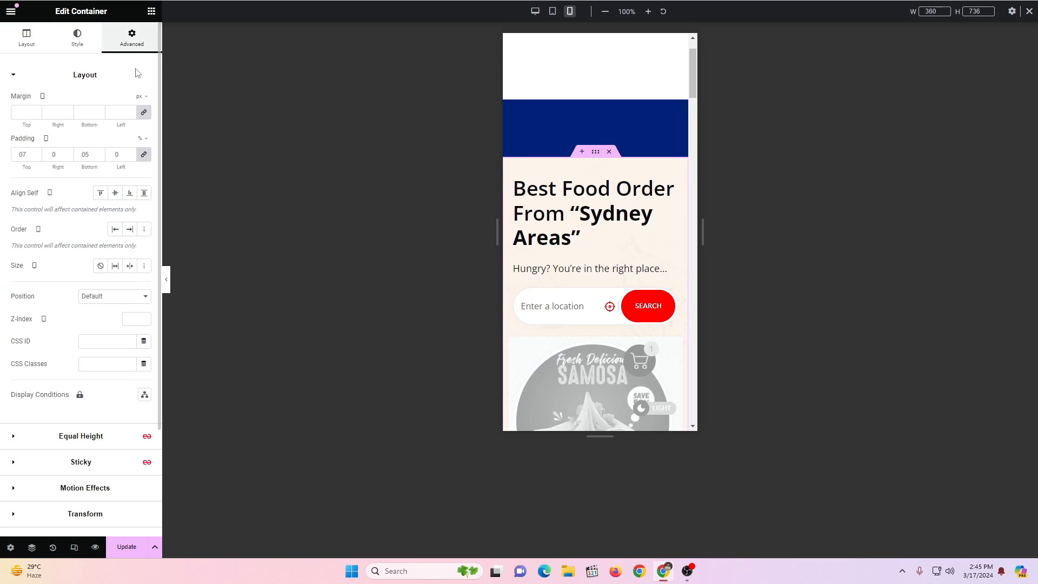
{"action": "left_click", "coordinate": [145, 159]}
{"action": "type", "text": "1"}
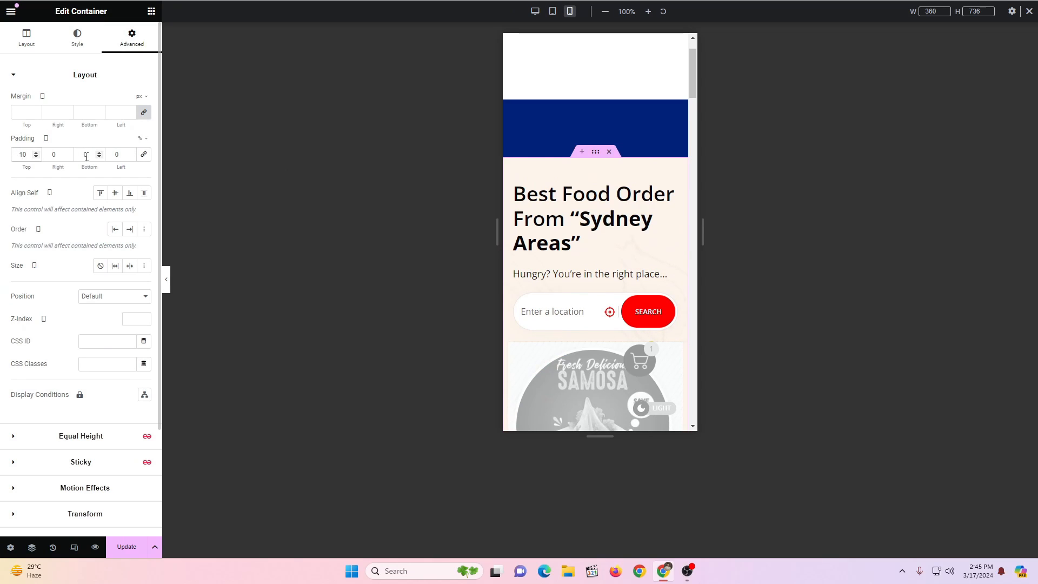
{"action": "left_click", "coordinate": [165, 276]}
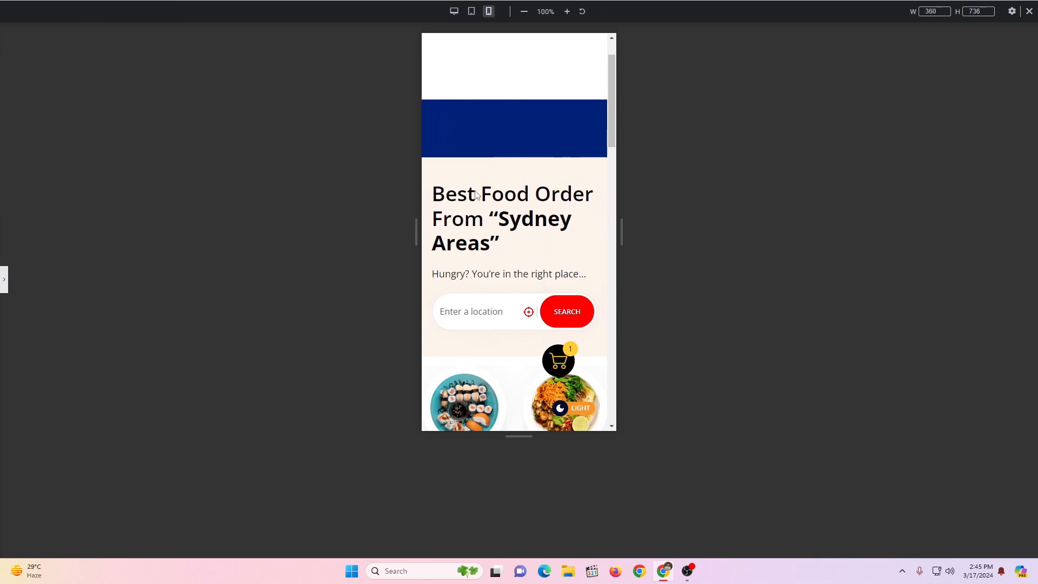
{"action": "scroll", "coordinate": [474, 200], "scroll_direction": "down", "scroll_amount": 2}
{"action": "scroll", "coordinate": [481, 233], "scroll_direction": "up", "scroll_amount": 1}
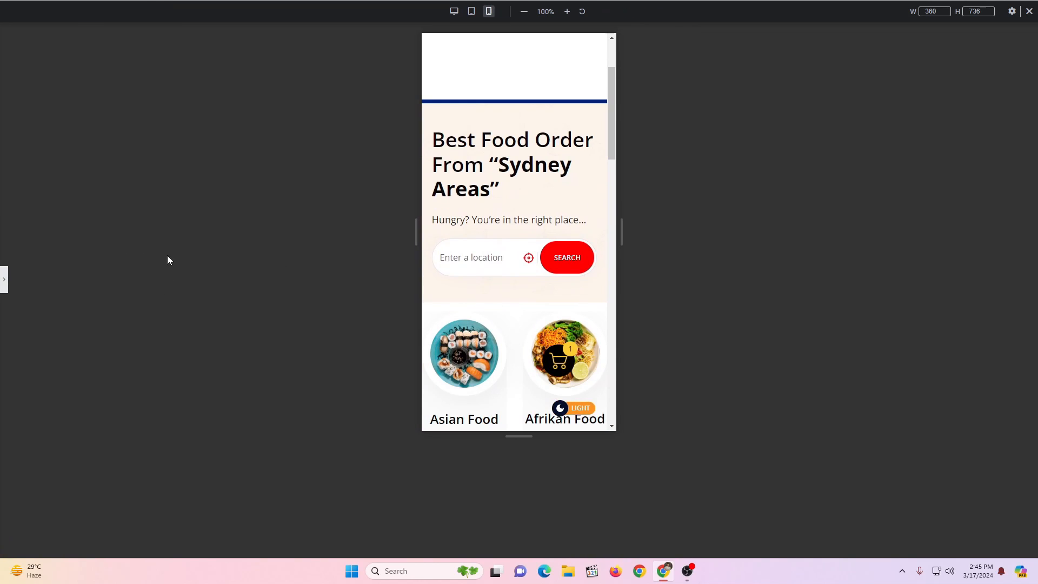
Set the width of the container holding the food category slider to 95% for mobile.
{"action": "scroll", "coordinate": [643, 203], "scroll_direction": "down", "scroll_amount": 6}
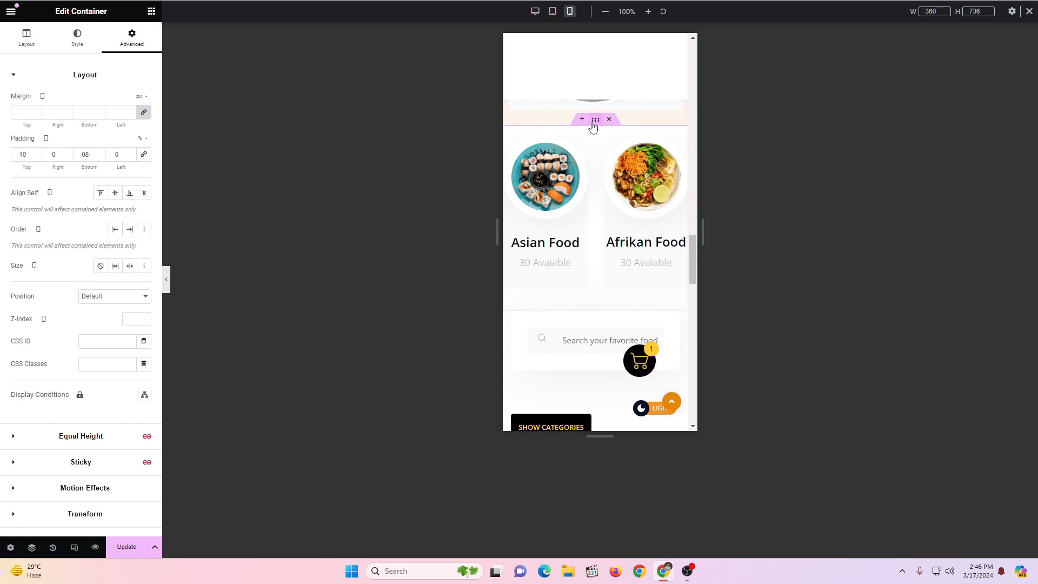
{"action": "left_click", "coordinate": [593, 123]}
{"action": "left_click", "coordinate": [132, 173]}
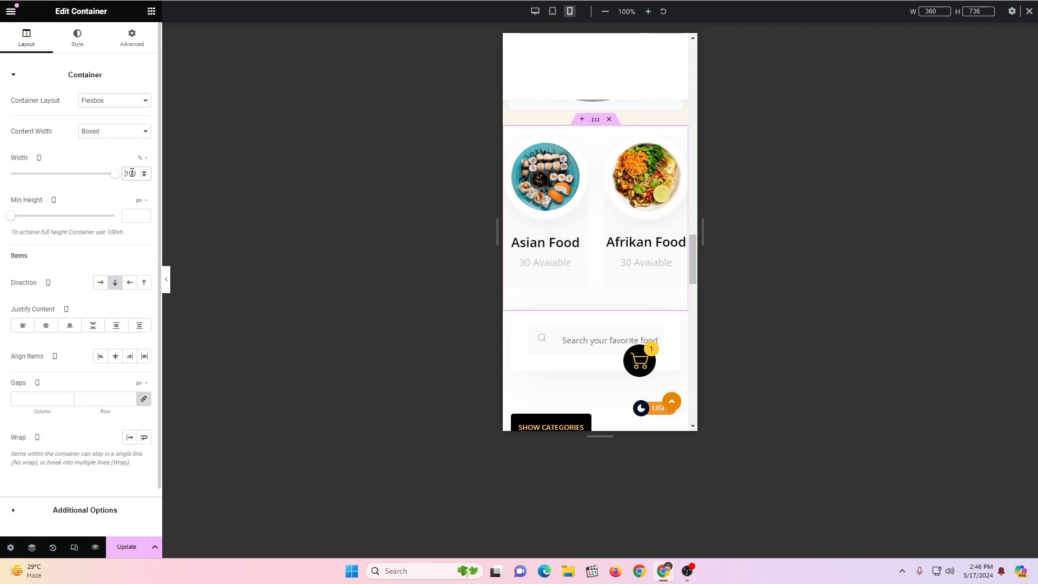
{"action": "key", "text": "BackSpace"}
{"action": "key", "text": "BackSpace"}
{"action": "key", "text": "BackSpace"}
{"action": "type", "text": "95"}
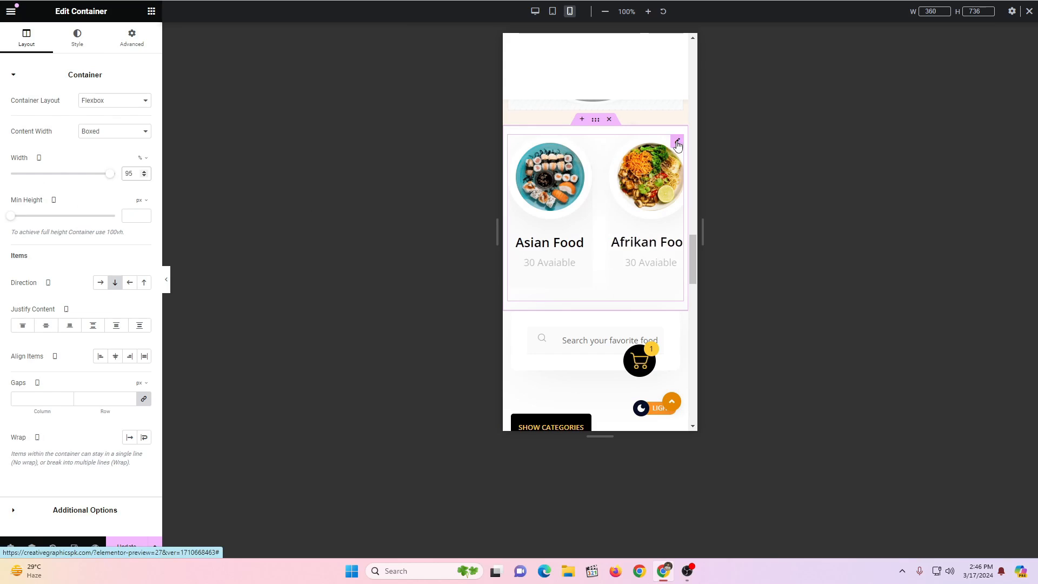
Set the category slider's title font size to 18 px for mobile.
{"action": "left_click", "coordinate": [674, 143]}
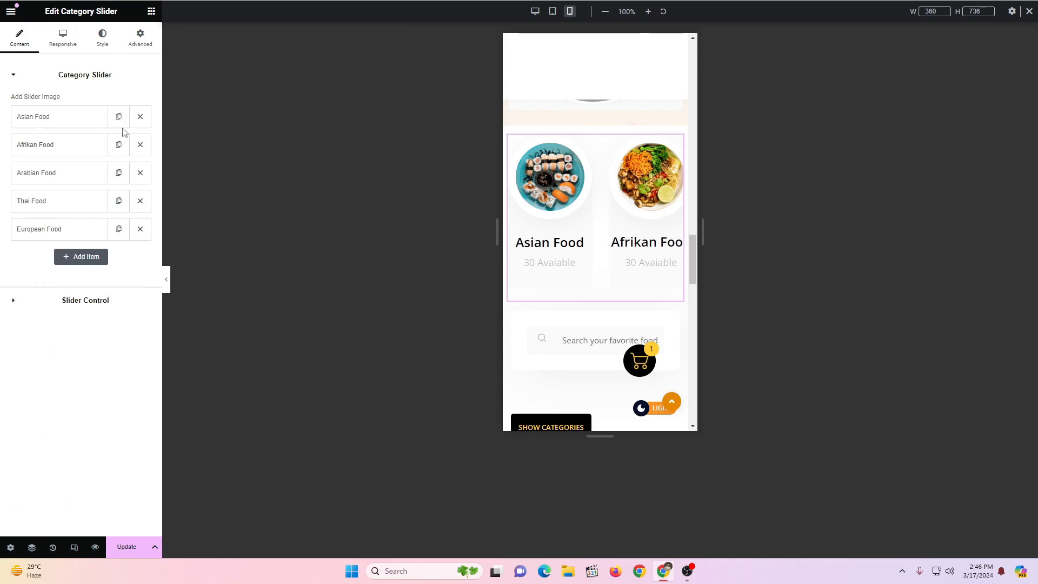
{"action": "left_click", "coordinate": [101, 47]}
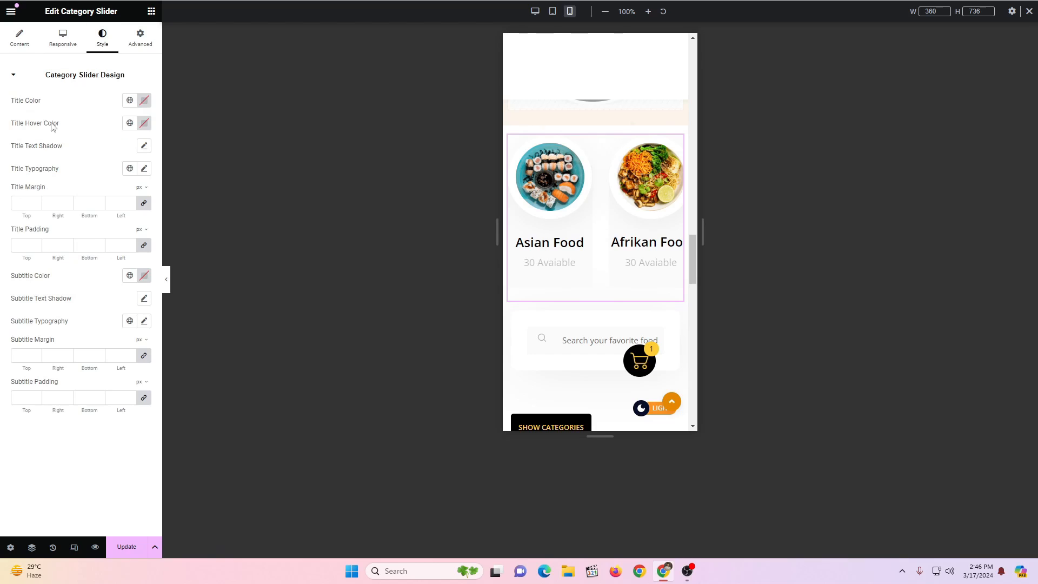
{"action": "left_click", "coordinate": [73, 46]}
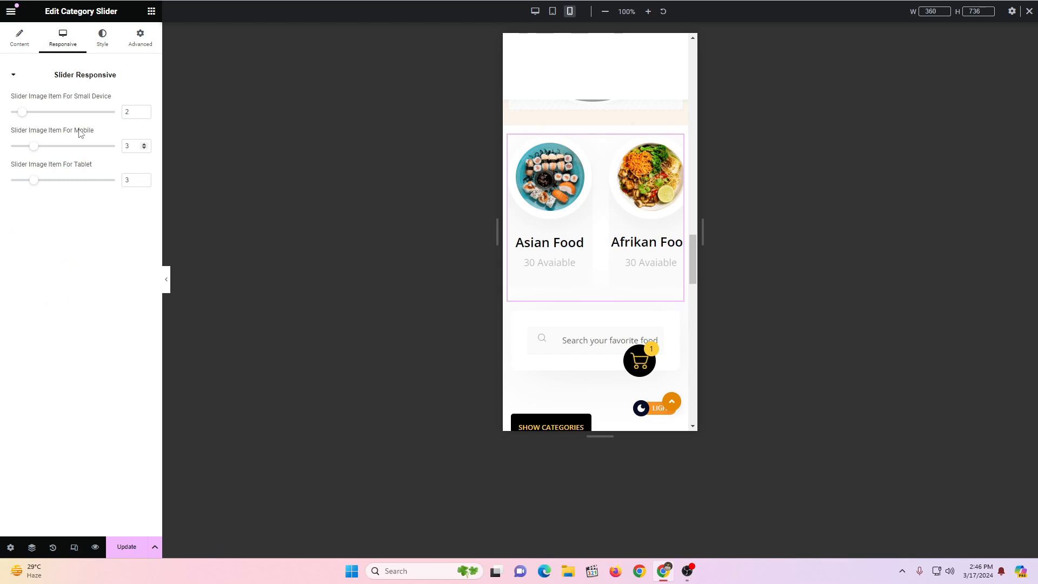
{"action": "left_click", "coordinate": [102, 50]}
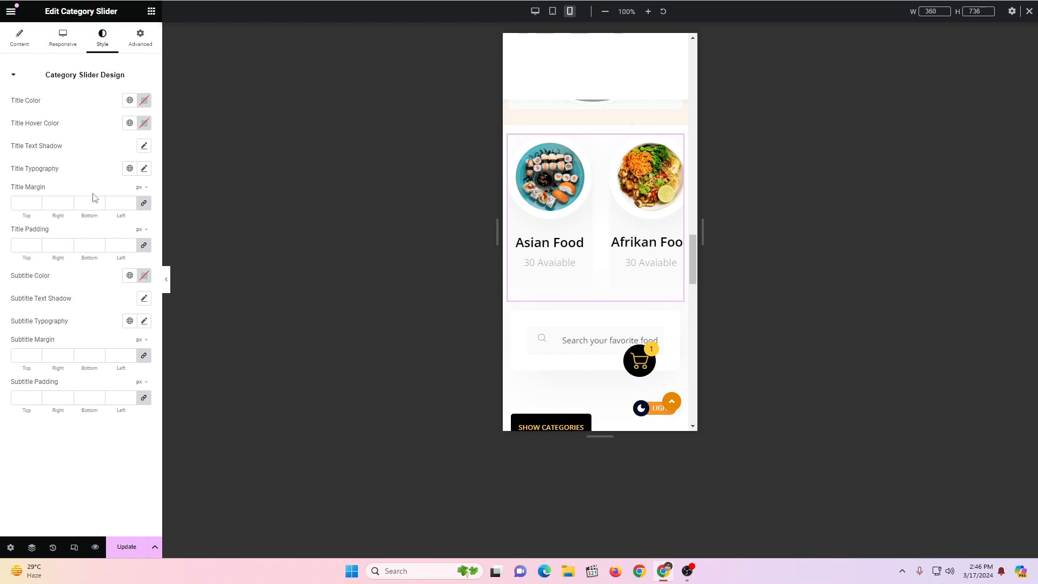
{"action": "left_click", "coordinate": [143, 171]}
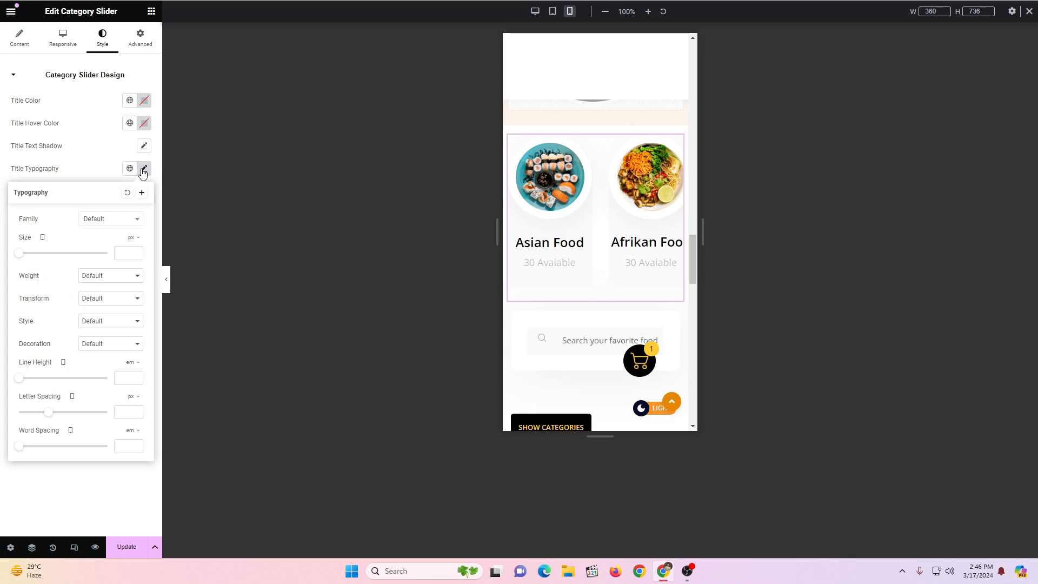
{"action": "left_click", "coordinate": [125, 250]}
{"action": "type", "text": "24"}
{"action": "left_click", "coordinate": [135, 256]}
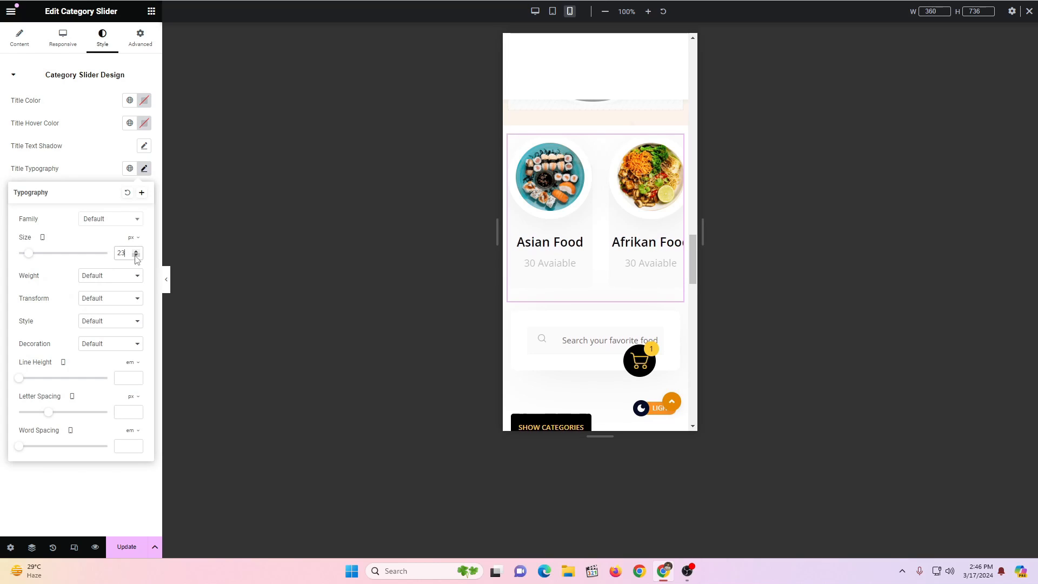
{"action": "left_click", "coordinate": [136, 256]}
{"action": "left_click", "coordinate": [135, 256]}
{"action": "left_click", "coordinate": [135, 256]}
{"action": "left_click", "coordinate": [135, 256]}
{"action": "left_click", "coordinate": [136, 256]}
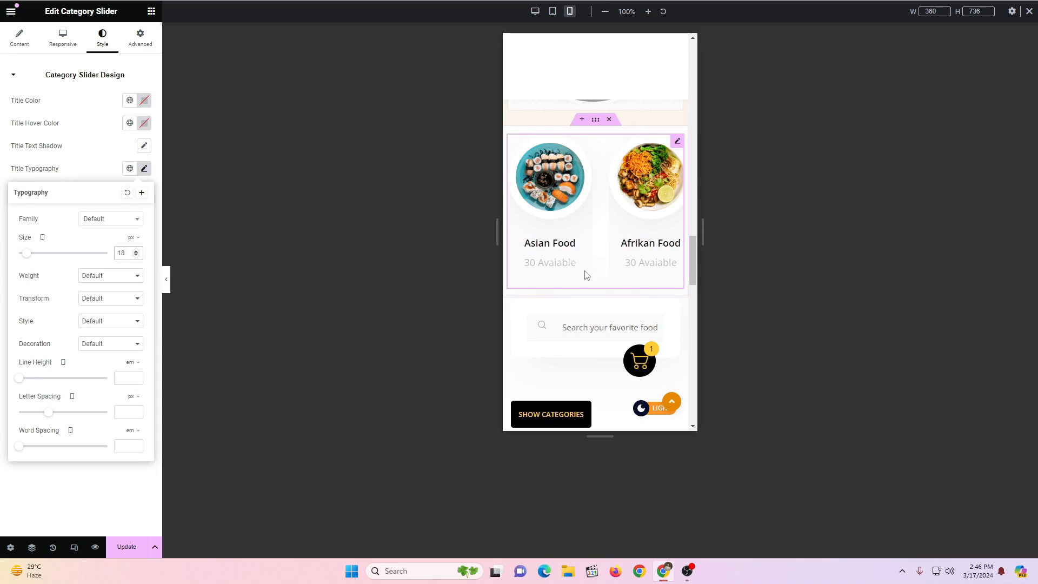
Set the category slider's subtitle font size to 17 px for mobile.
{"action": "left_click", "coordinate": [88, 172]}
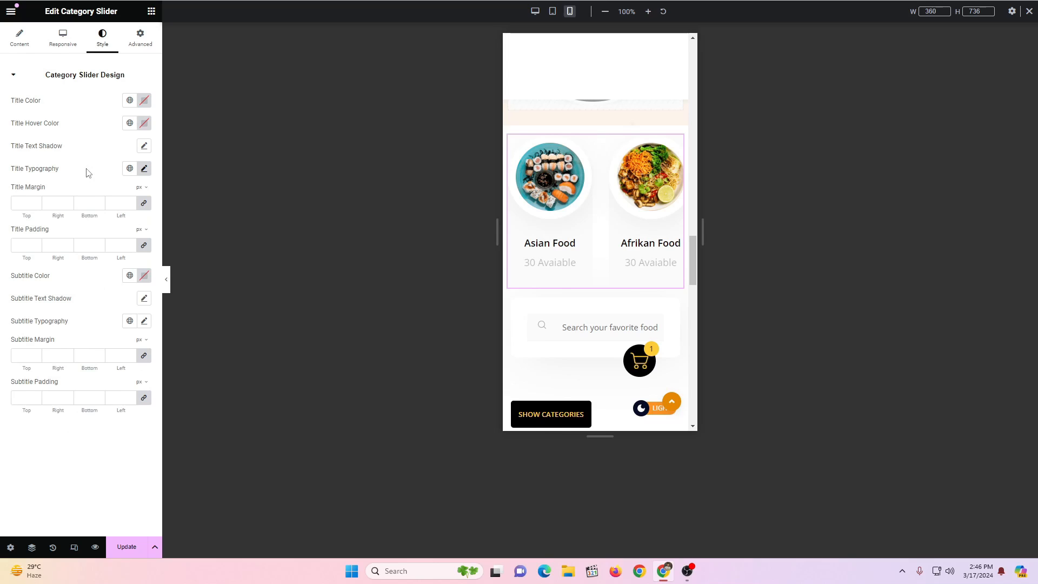
{"action": "left_click", "coordinate": [143, 323]}
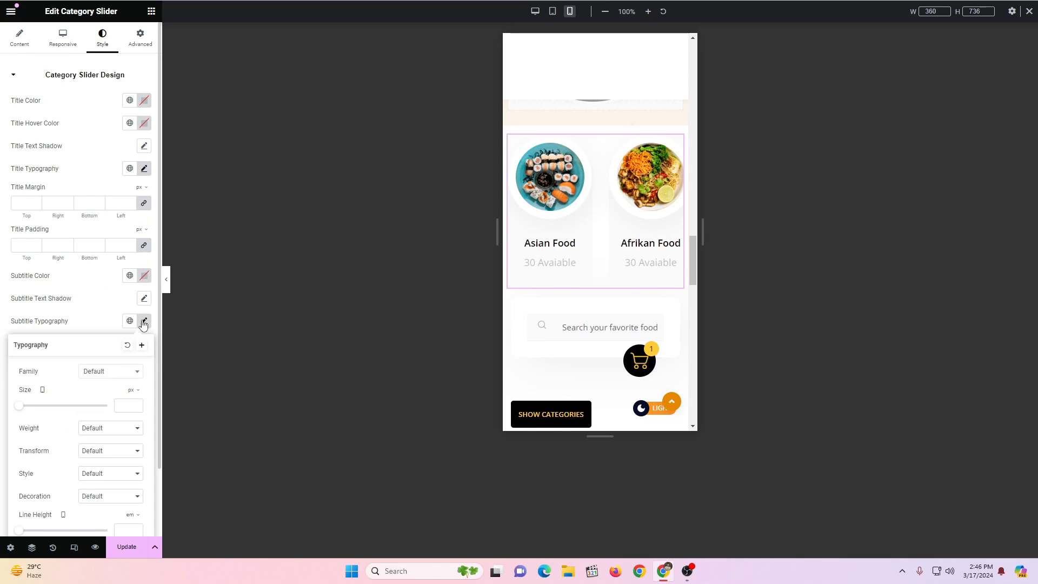
{"action": "left_click", "coordinate": [122, 405]}
{"action": "type", "text": "17"}
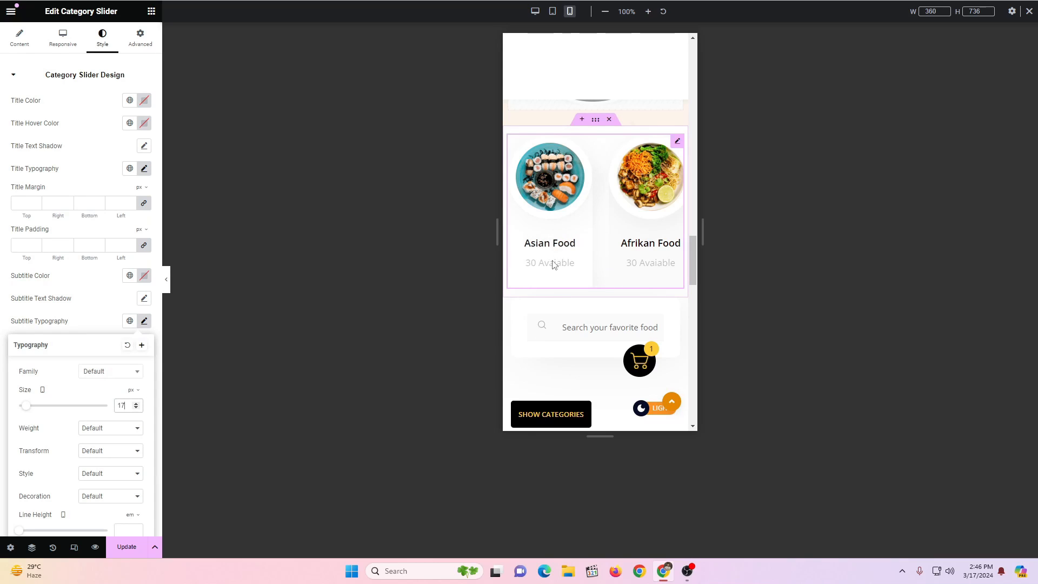
Set the width of the container with the food search and product categories to 95% for mobile.
{"action": "scroll", "coordinate": [540, 216], "scroll_direction": "down", "scroll_amount": 3}
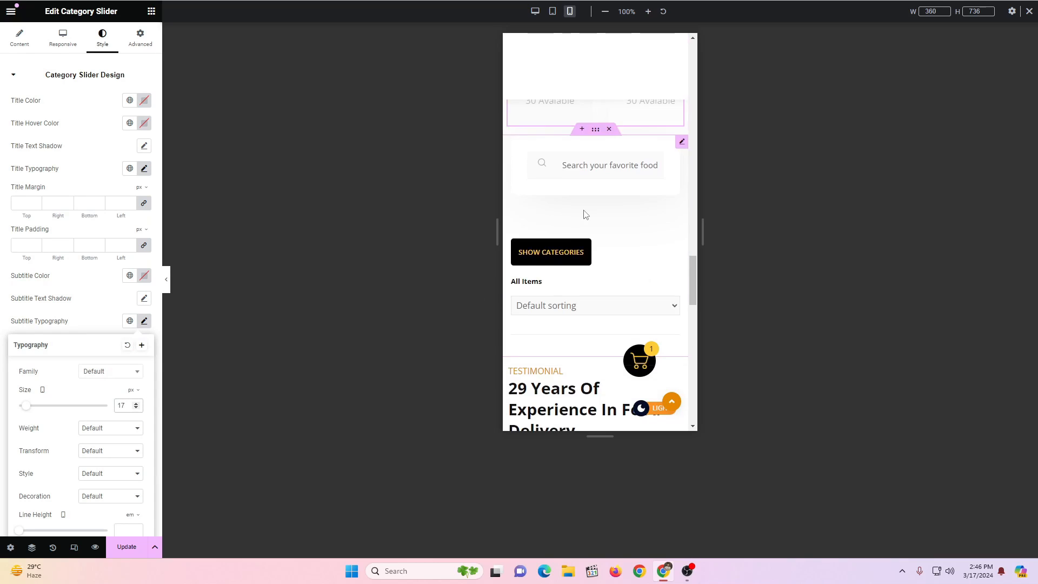
{"action": "left_click", "coordinate": [595, 129]}
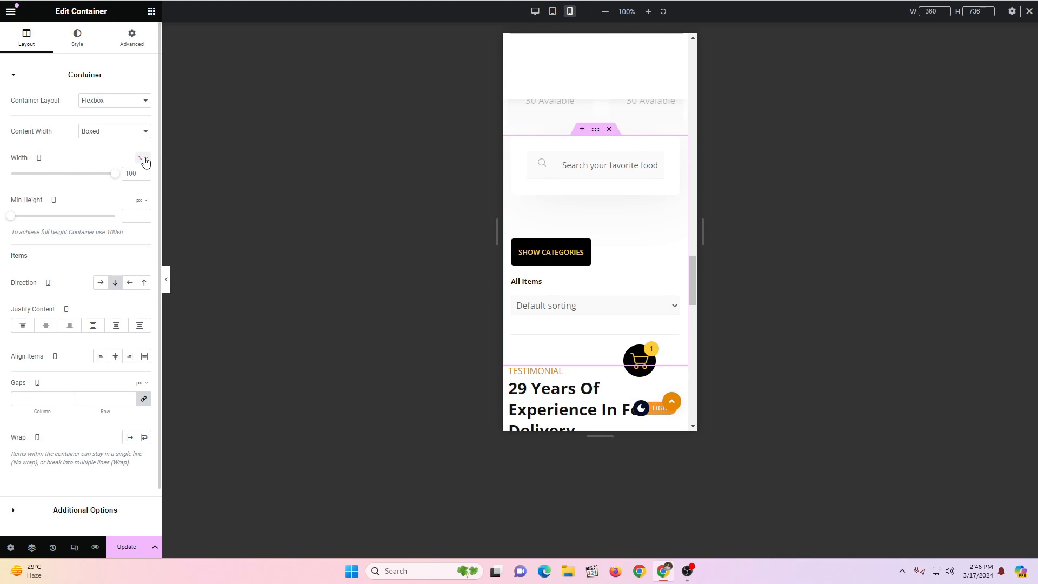
{"action": "type", "text": "90"}
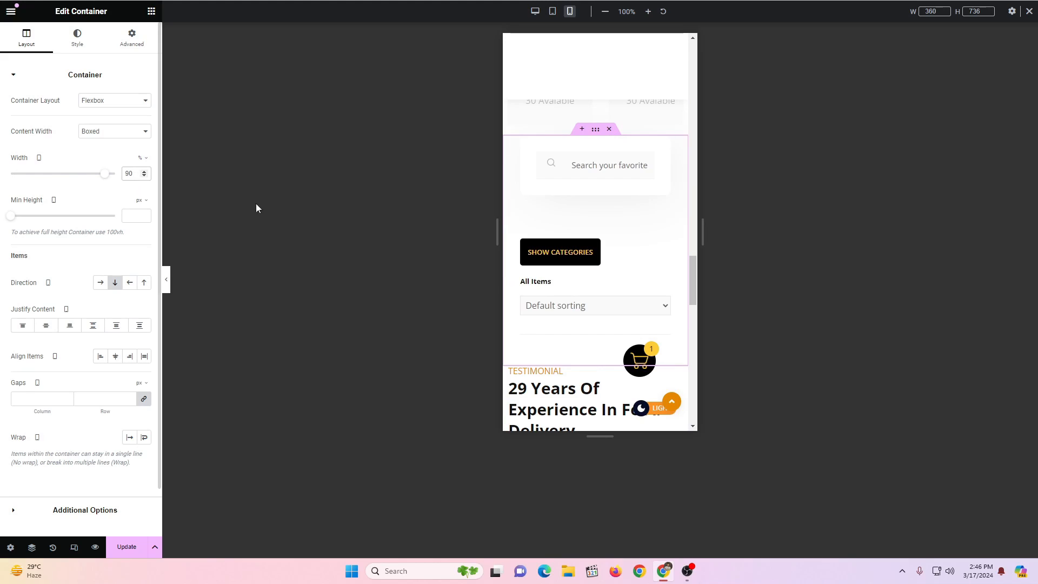
{"action": "key", "text": "BackSpace"}
{"action": "type", "text": "5"}
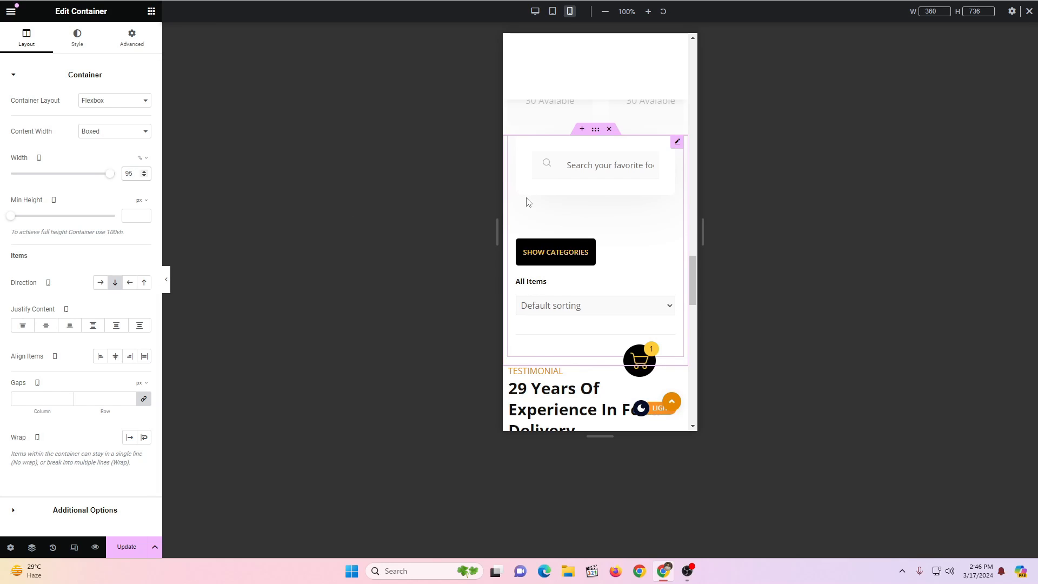
Set the testimonial container's width to 95% for mobile.
{"action": "scroll", "coordinate": [526, 198], "scroll_direction": "down", "scroll_amount": 4}
{"action": "left_click", "coordinate": [595, 146]}
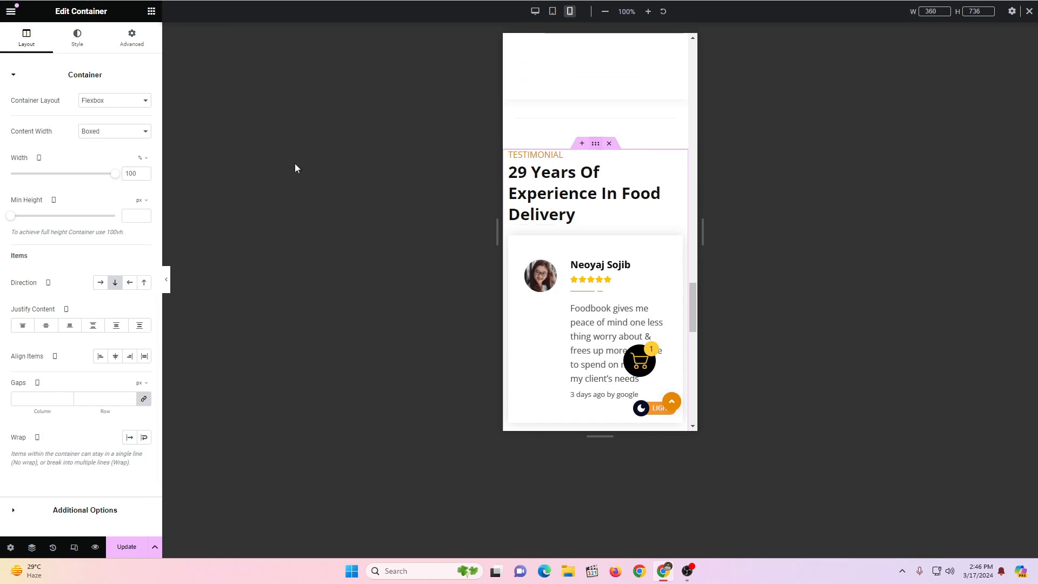
{"action": "left_click", "coordinate": [130, 174]}
{"action": "type", "text": "95"}
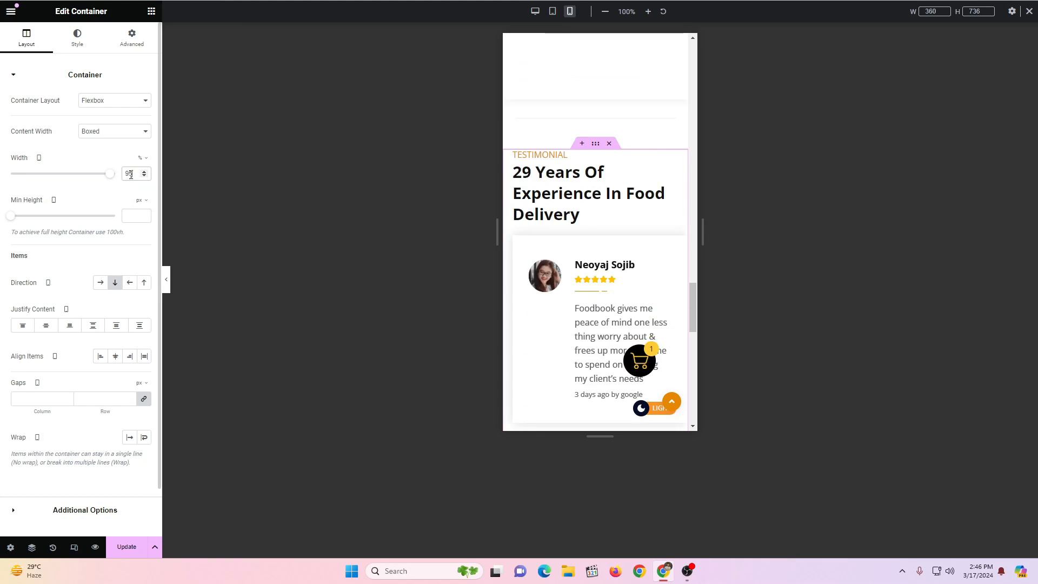
Set the footer container's width to 90% for mobile.
{"action": "scroll", "coordinate": [557, 203], "scroll_direction": "down", "scroll_amount": 6}
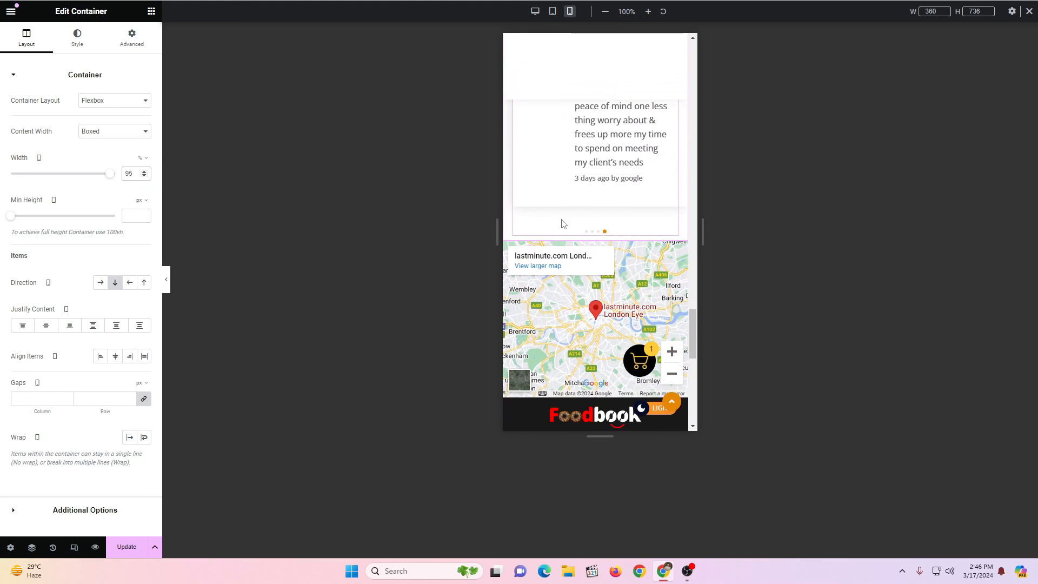
{"action": "scroll", "coordinate": [563, 247], "scroll_direction": "down", "scroll_amount": 1}
{"action": "left_click", "coordinate": [596, 176]}
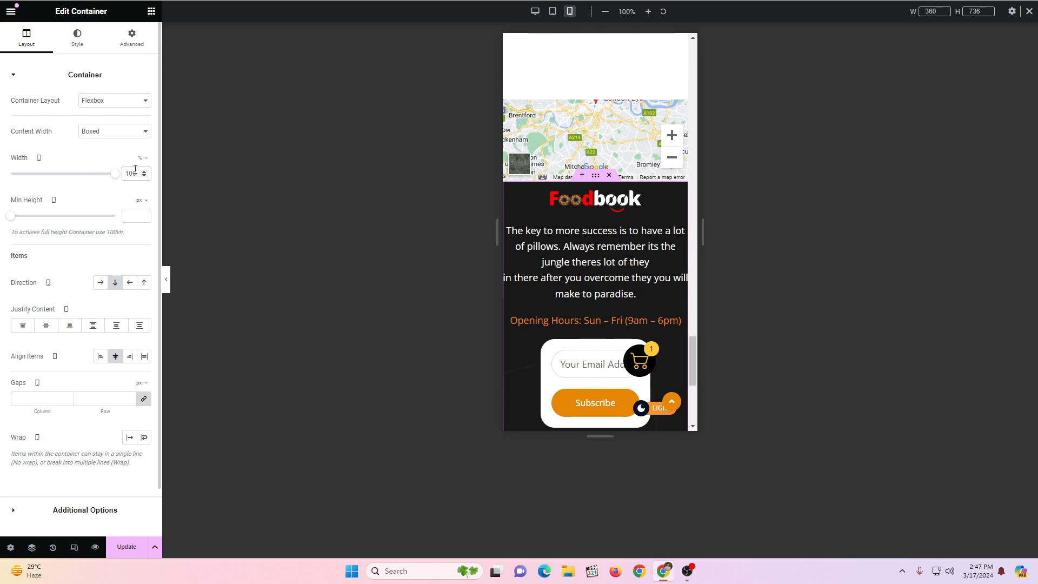
{"action": "type", "text": "95"}
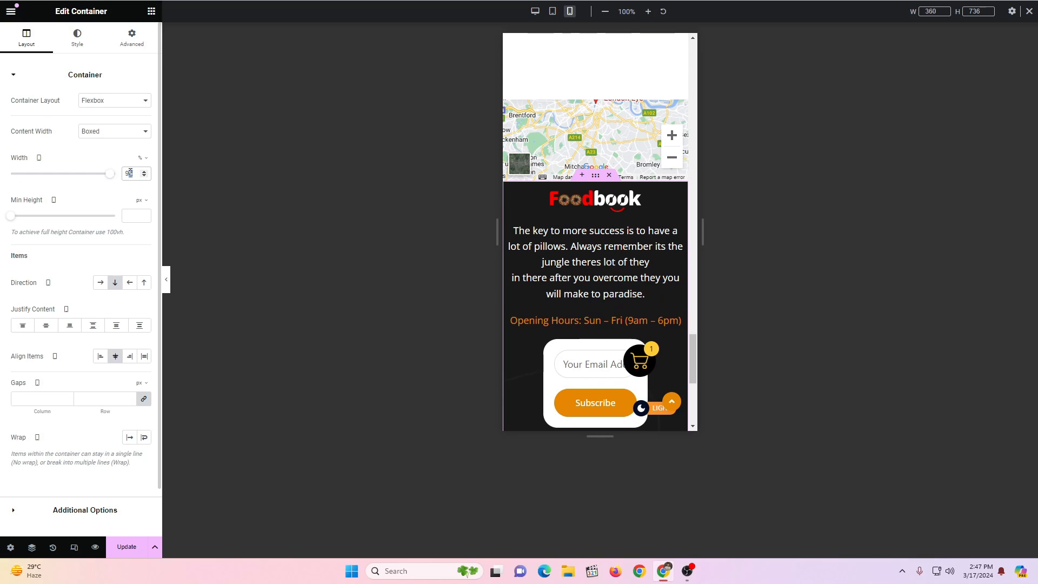
{"action": "key", "text": "BackSpace"}
{"action": "type", "text": "0"}
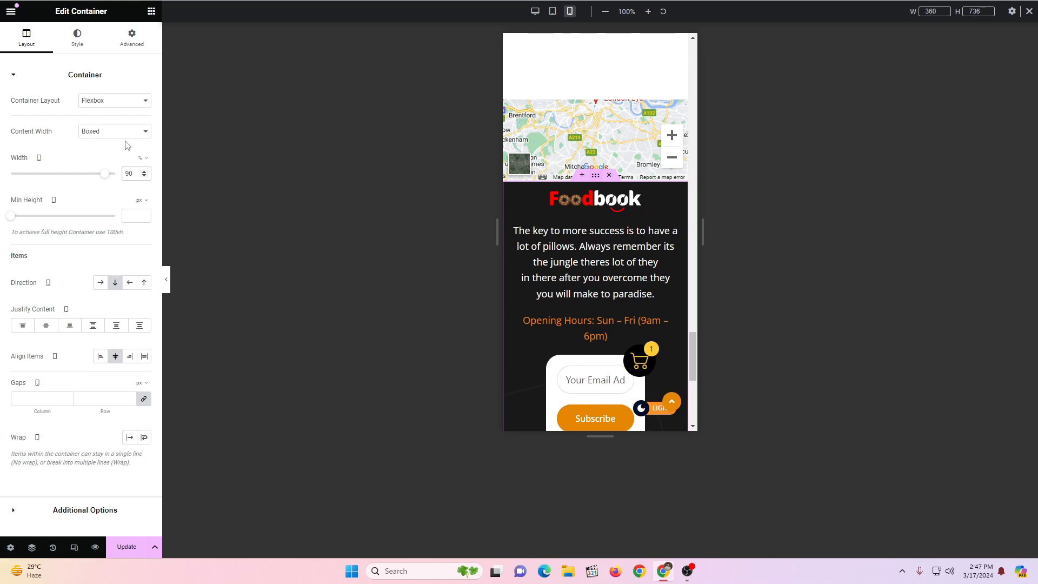
Unlink the footer container's mobile padding and set it to 10% top and 5% bottom.
{"action": "left_click", "coordinate": [132, 41]}
{"action": "left_click", "coordinate": [143, 155]}
{"action": "left_click", "coordinate": [20, 157]}
{"action": "type", "text": "10"}
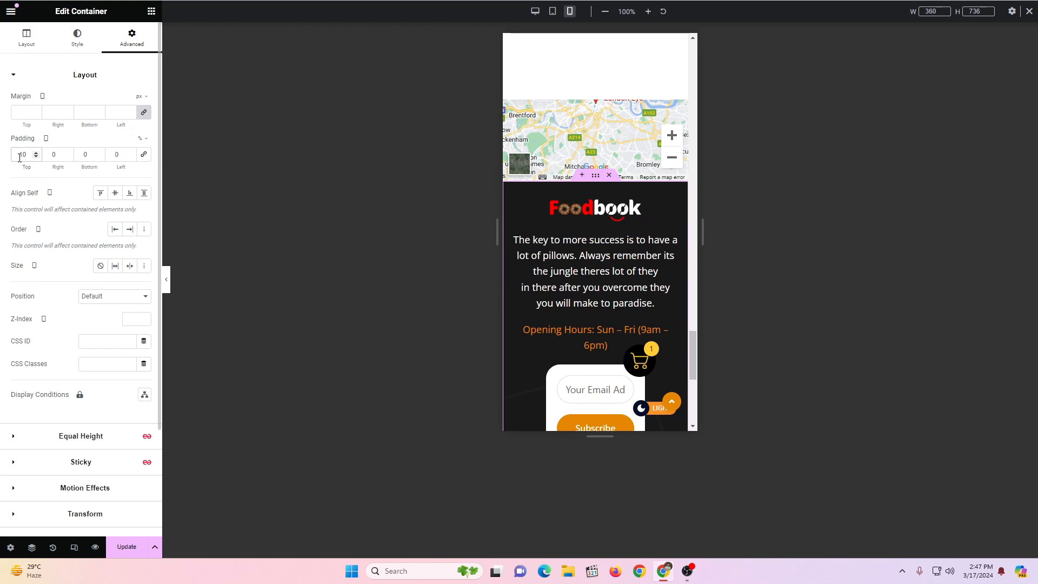
{"action": "left_click", "coordinate": [89, 156]}
{"action": "type", "text": "5"}
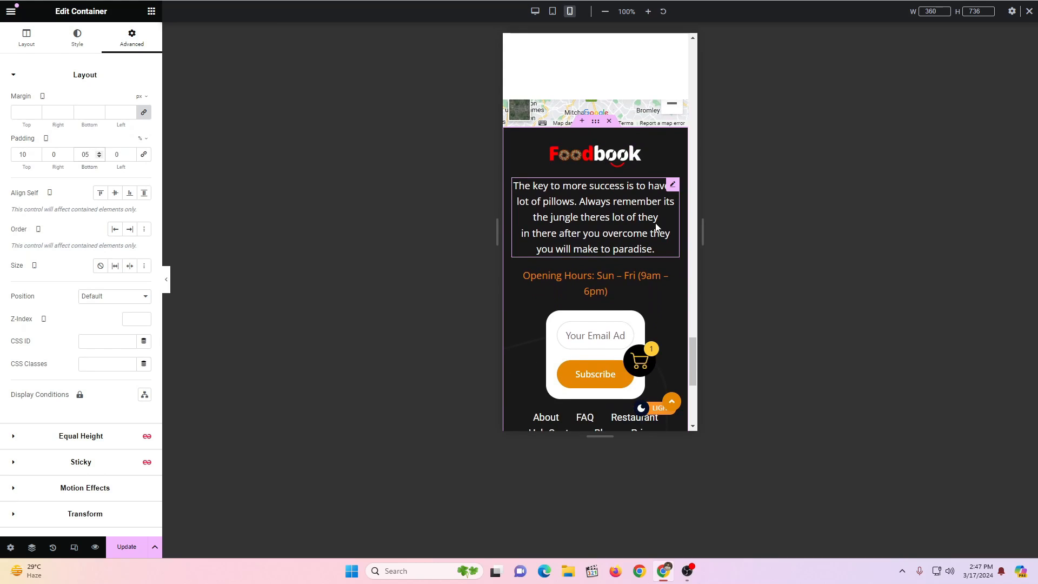
Set the footer description paragraph's font size to 17 px for mobile.
{"action": "left_click", "coordinate": [673, 187]}
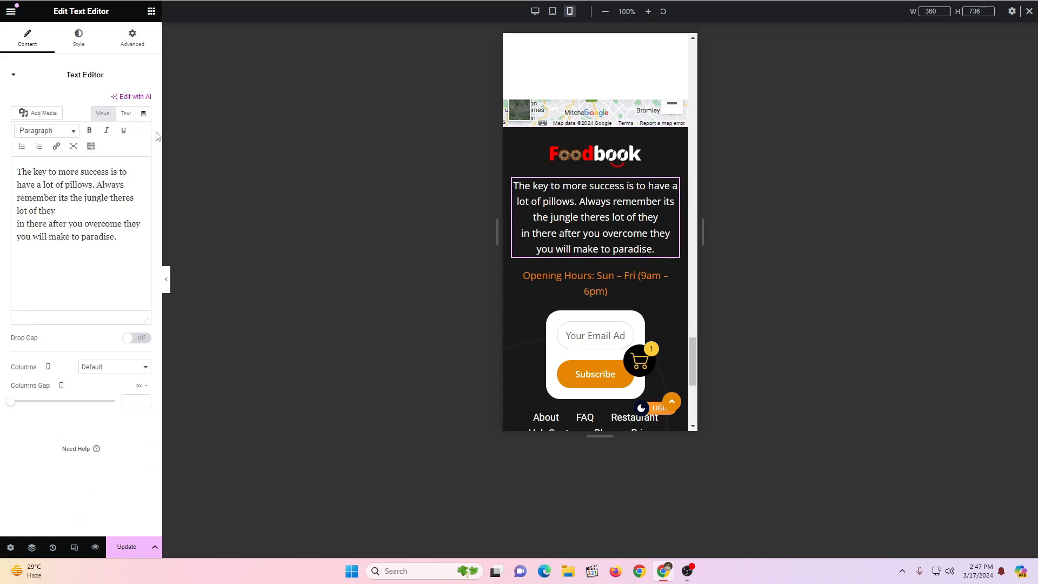
{"action": "left_click", "coordinate": [78, 37]}
{"action": "left_click", "coordinate": [143, 147]}
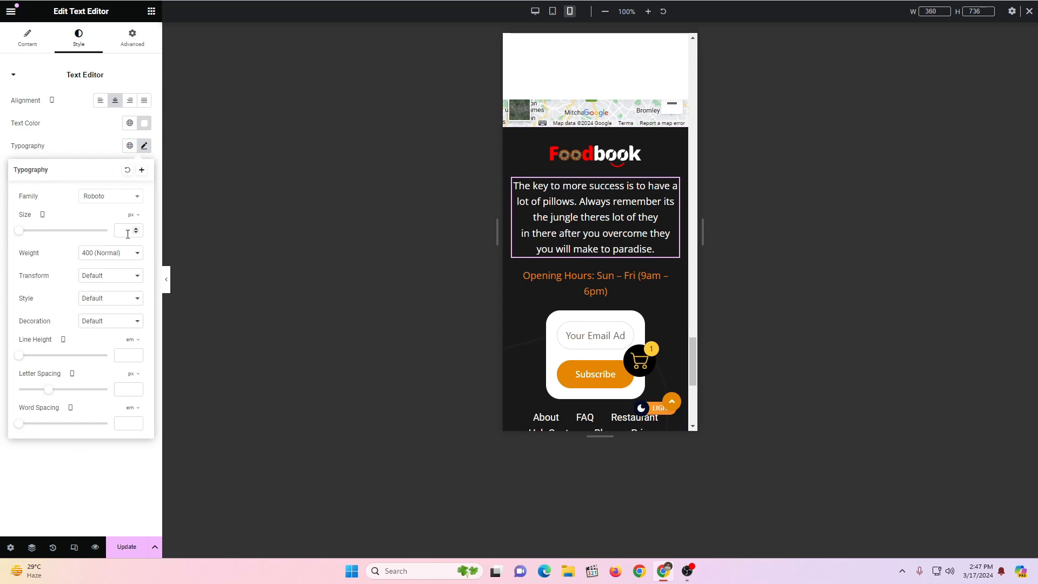
{"action": "left_click", "coordinate": [125, 229]}
{"action": "type", "text": "17"}
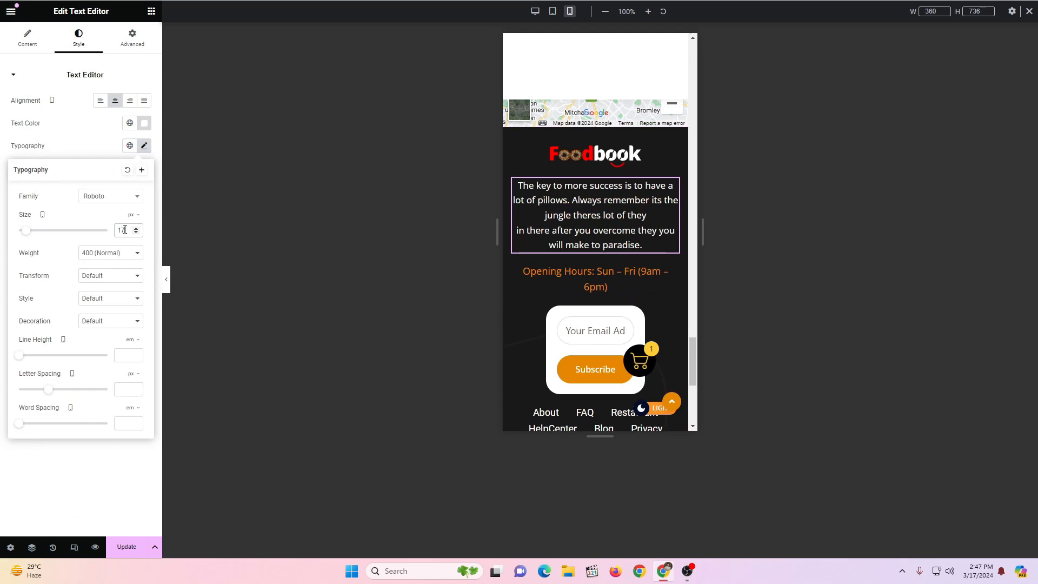
Set the footer's opening hours text to a 17 px font size for mobile.
{"action": "left_click", "coordinate": [564, 284]}
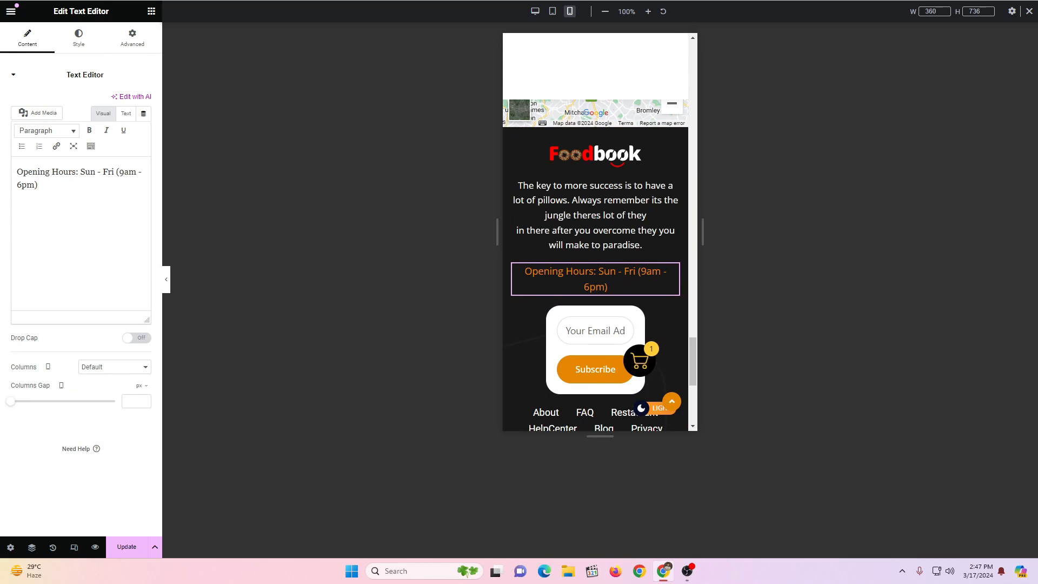
{"action": "left_click", "coordinate": [79, 38]}
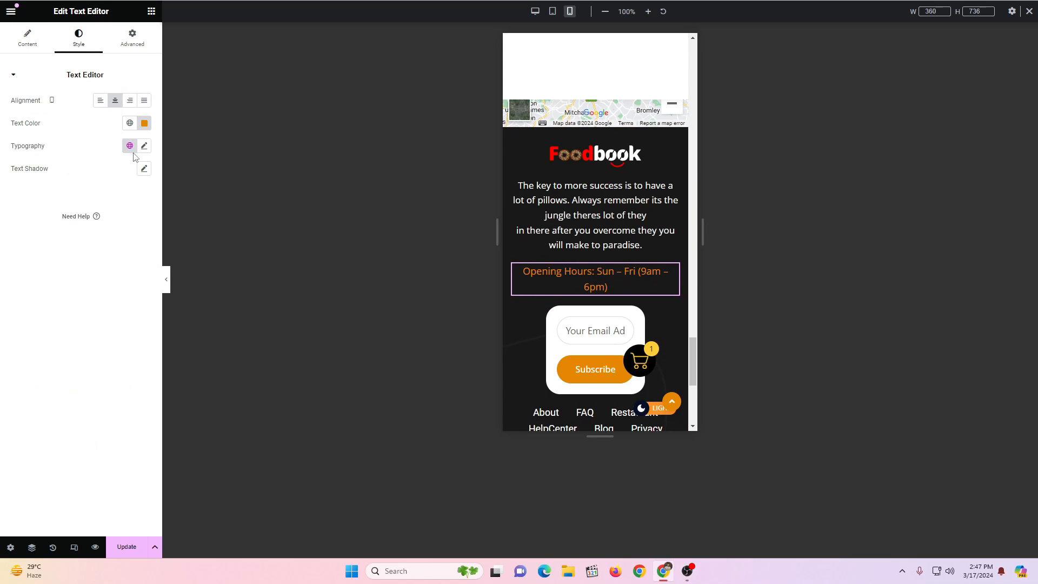
{"action": "left_click", "coordinate": [144, 145]}
{"action": "type", "text": "17"}
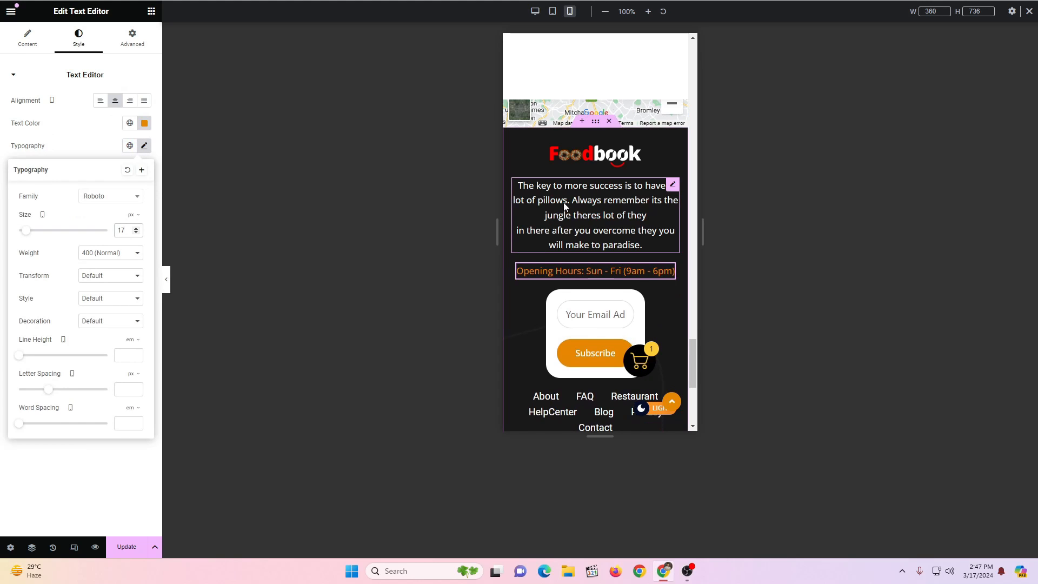
Set the footer subscribe form's mobile width to Full Width (100%).
{"action": "scroll", "coordinate": [563, 205], "scroll_direction": "down", "scroll_amount": 1}
{"action": "left_click", "coordinate": [631, 253]}
{"action": "left_click", "coordinate": [132, 38]}
{"action": "left_click", "coordinate": [116, 186]}
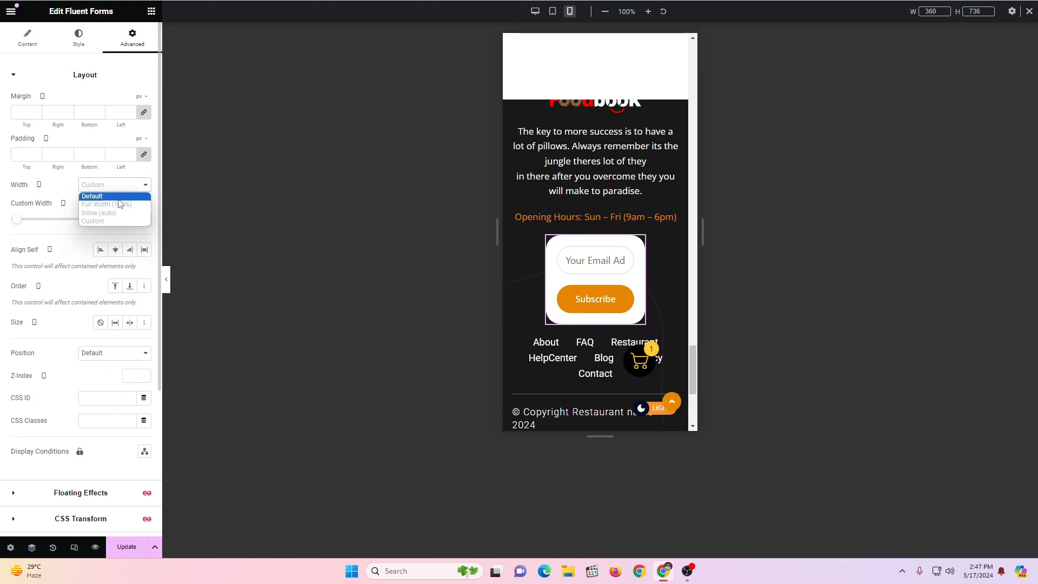
{"action": "left_click", "coordinate": [119, 204]}
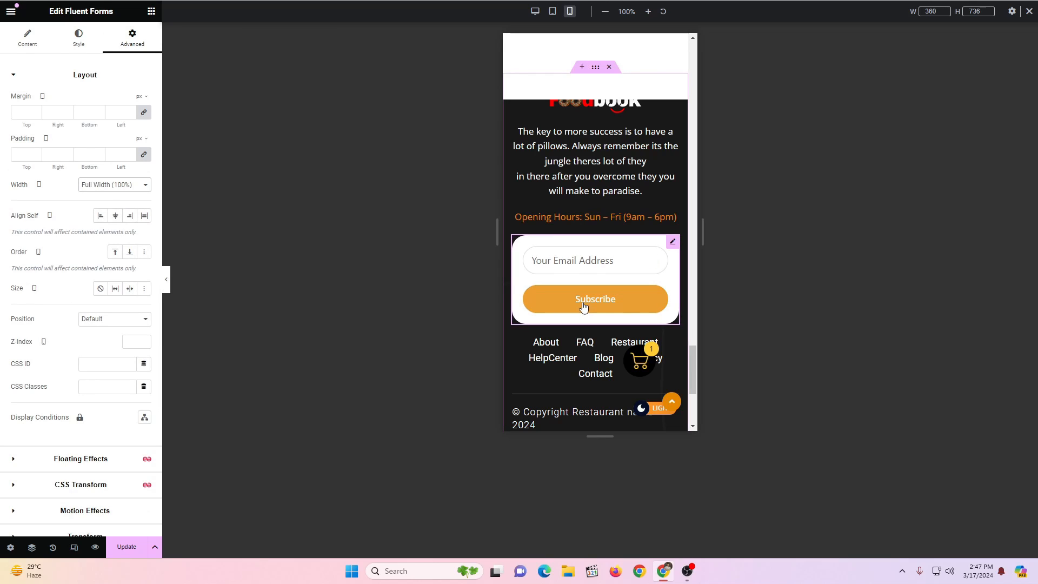
Unlink the subscribe form container's mobile padding and set it to 20 px top, 10 px right, 0 bottom and 10 px left.
{"action": "left_click", "coordinate": [78, 39]}
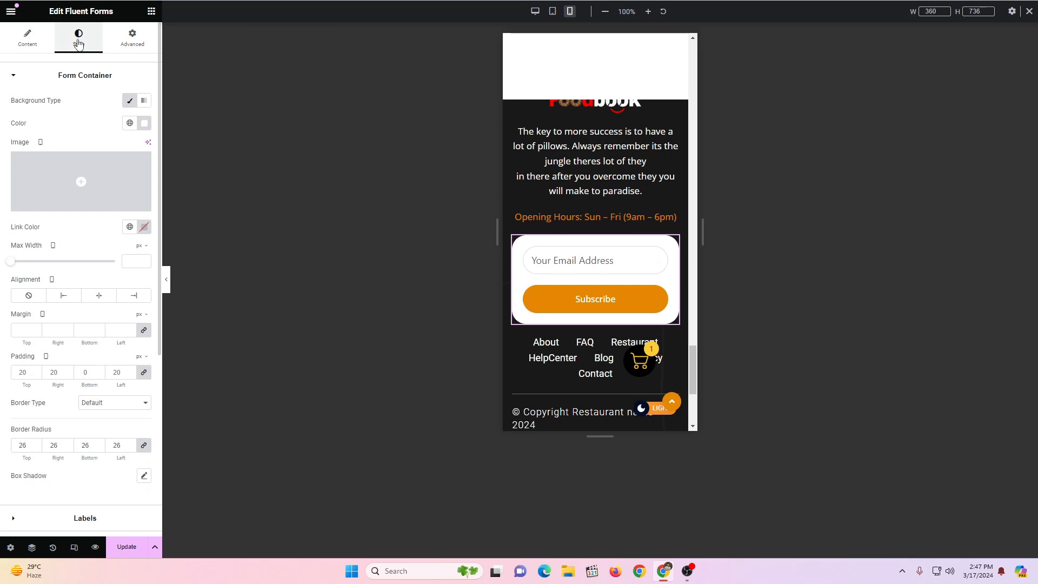
{"action": "scroll", "coordinate": [58, 314], "scroll_direction": "down", "scroll_amount": 1}
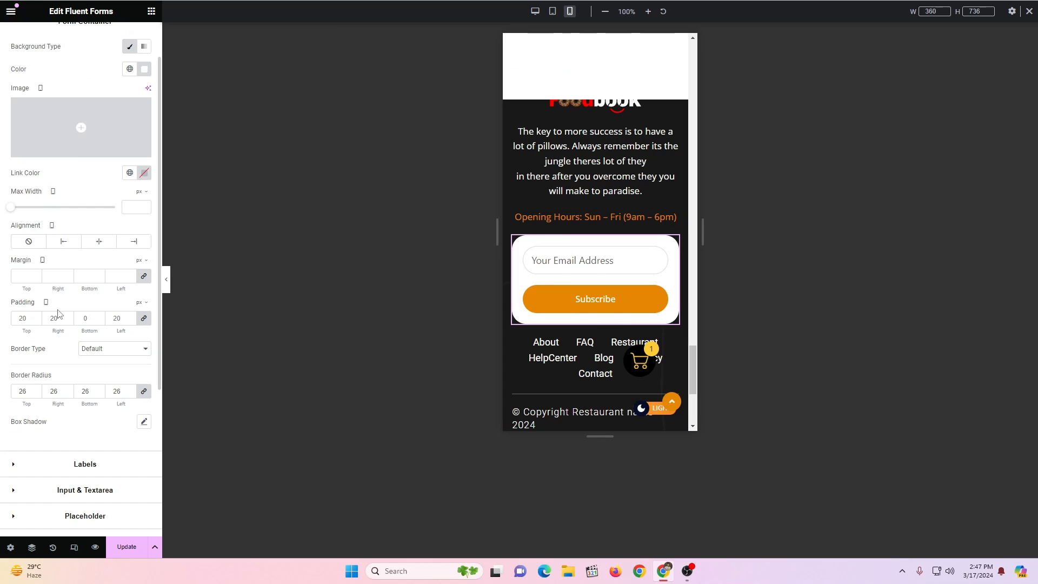
{"action": "left_click", "coordinate": [144, 319]}
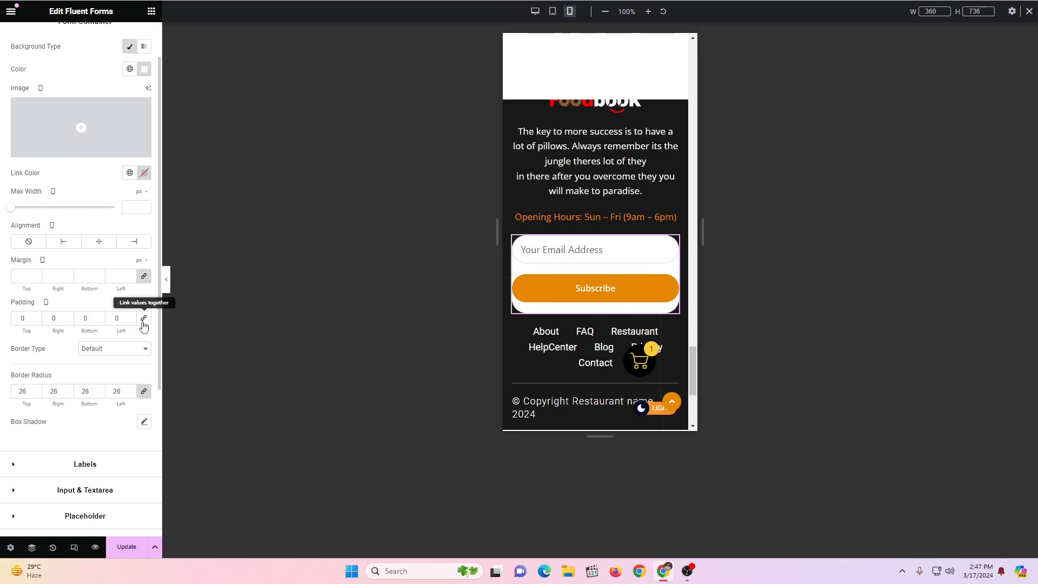
{"action": "left_click", "coordinate": [20, 319]}
{"action": "type", "text": "2"}
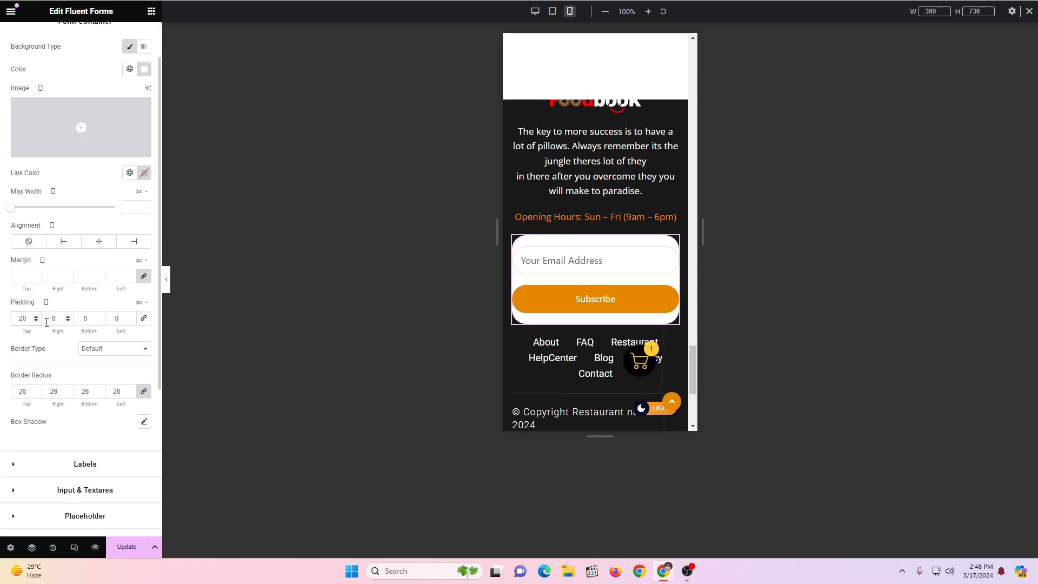
{"action": "left_click", "coordinate": [50, 319]}
{"action": "type", "text": "1"}
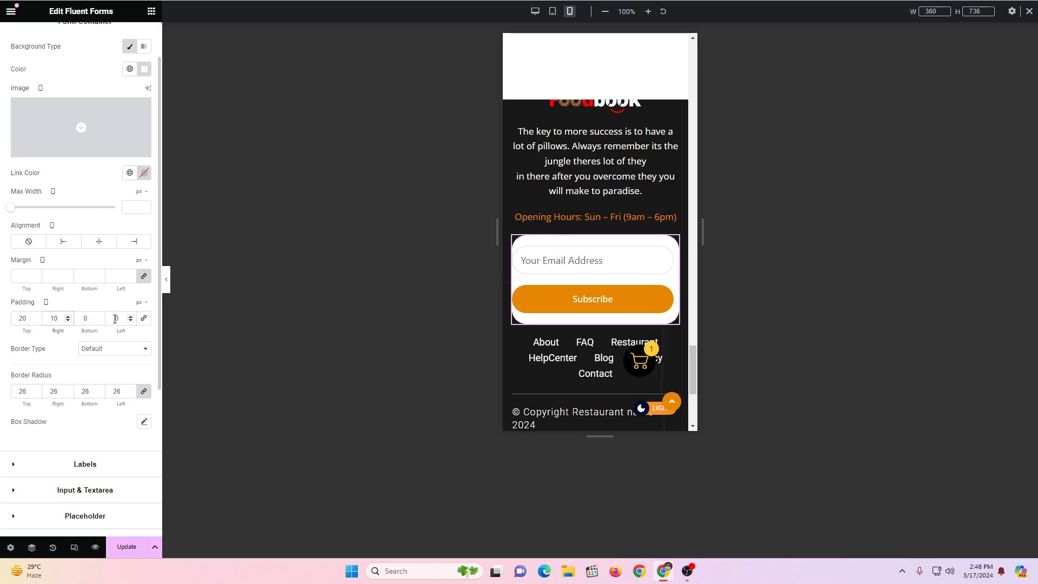
{"action": "left_click", "coordinate": [116, 319]}
{"action": "type", "text": "1"}
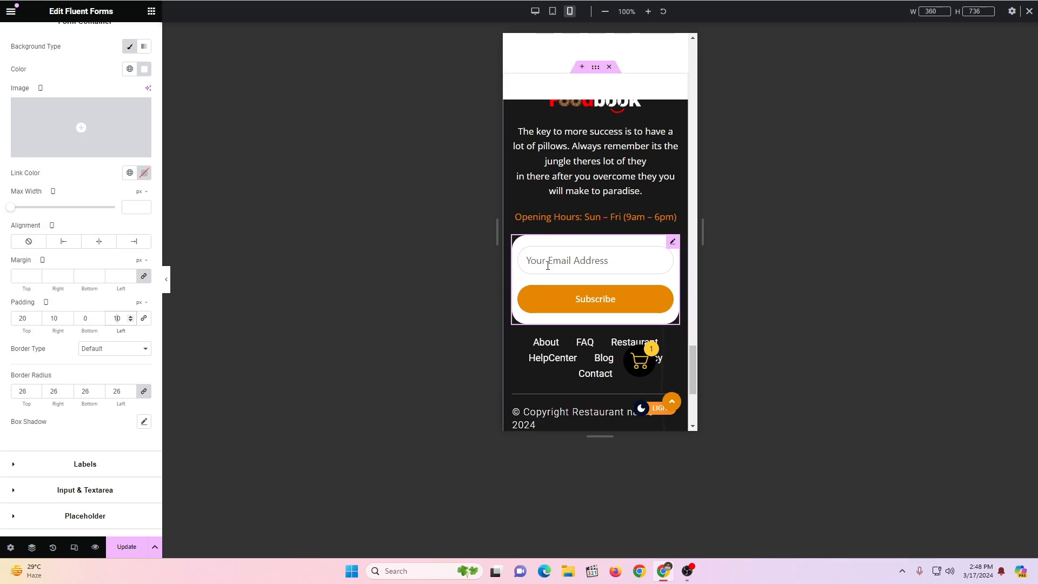
Set the space between the footer link list's items to 15 px for mobile.
{"action": "scroll", "coordinate": [550, 271], "scroll_direction": "down", "scroll_amount": 1}
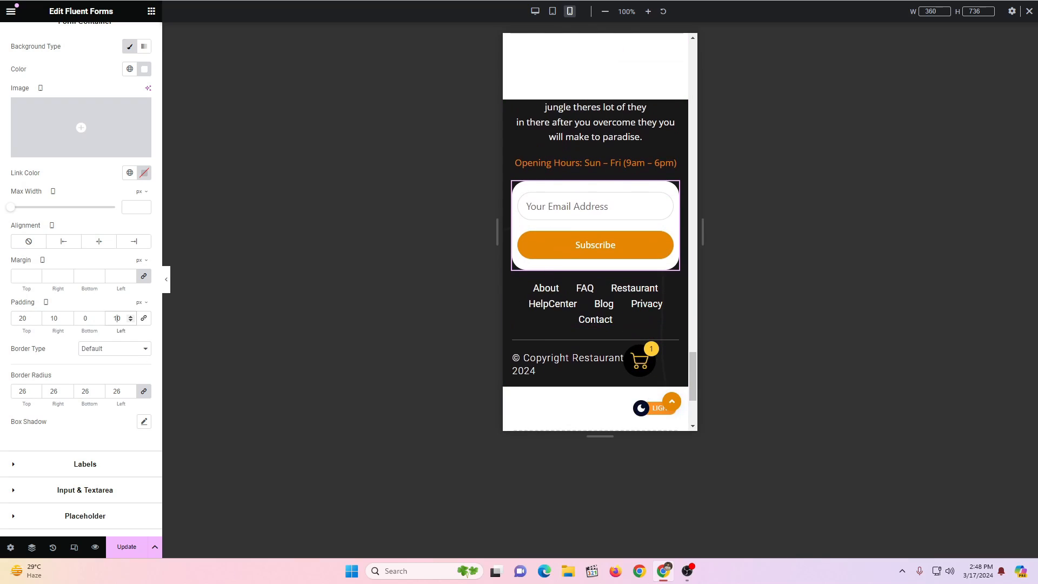
{"action": "left_click", "coordinate": [671, 288]}
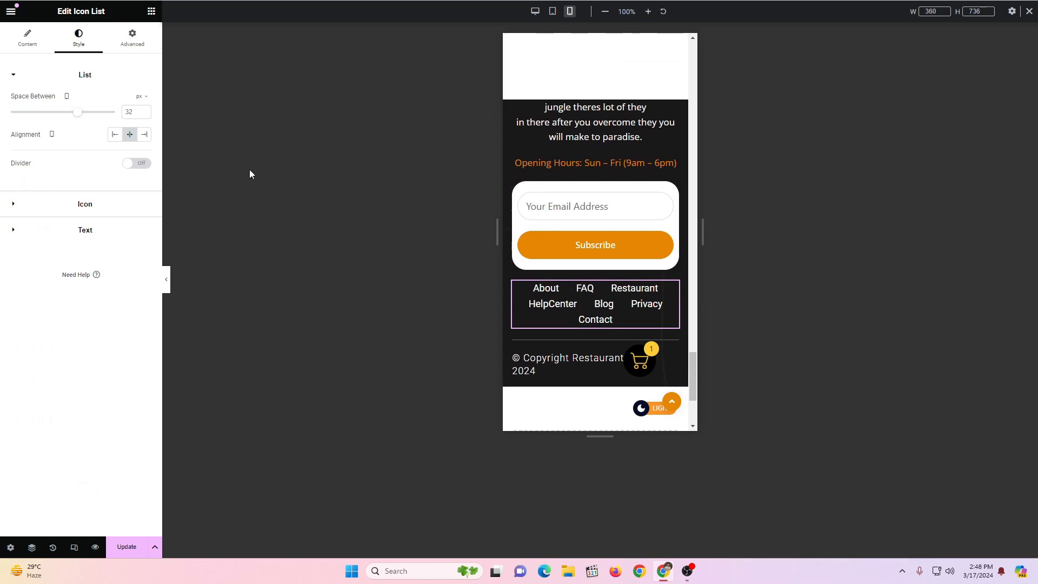
{"action": "left_click_drag", "start_coordinate": [77, 118], "coordinate": [42, 117]}
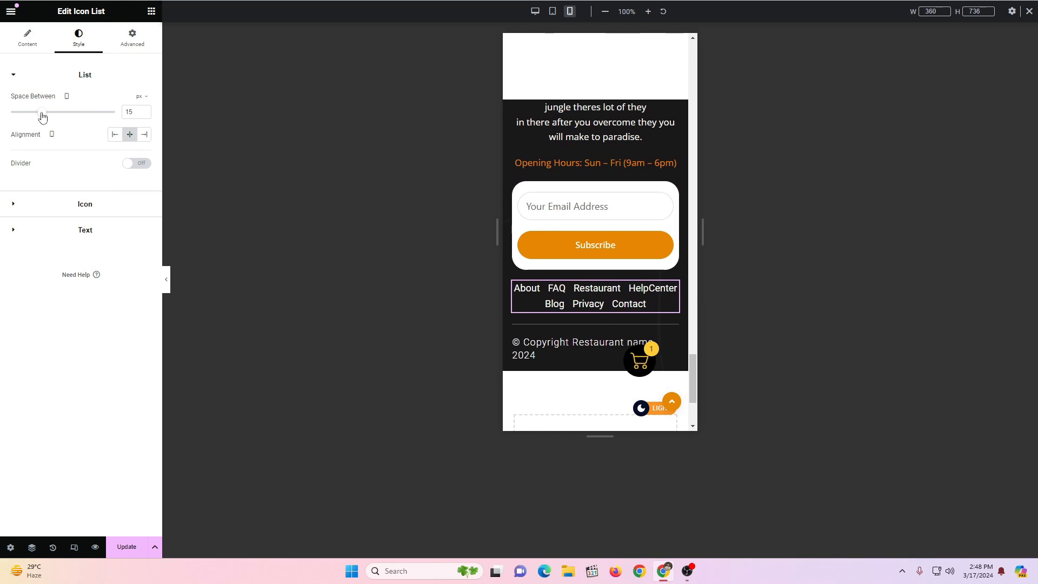
Center the footer copyright heading on mobile and set its font size to 17 px.
{"action": "scroll", "coordinate": [602, 294], "scroll_direction": "down", "scroll_amount": 3}
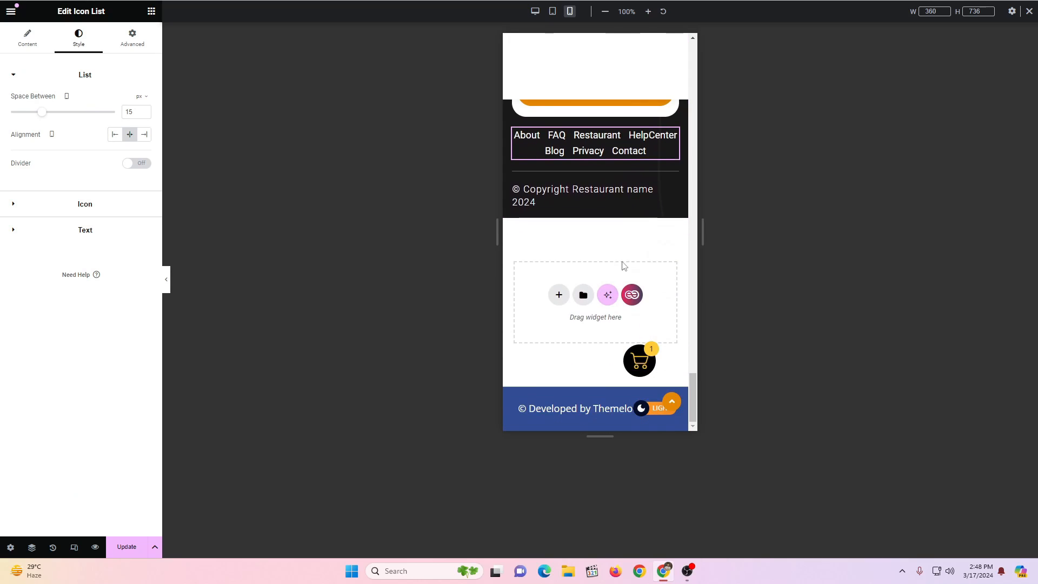
{"action": "left_click", "coordinate": [561, 204]}
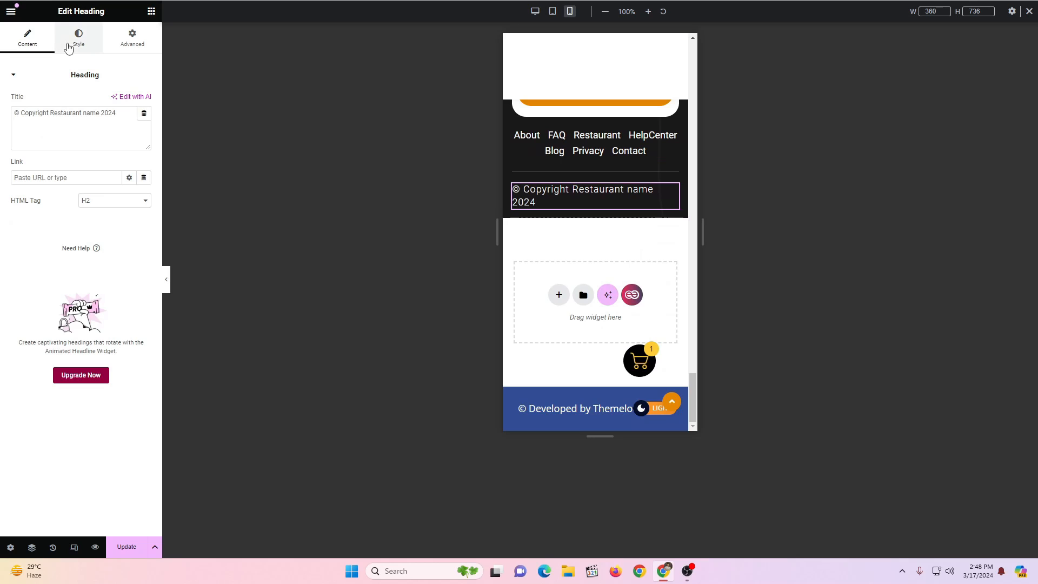
{"action": "left_click", "coordinate": [68, 46]}
{"action": "left_click", "coordinate": [115, 101]}
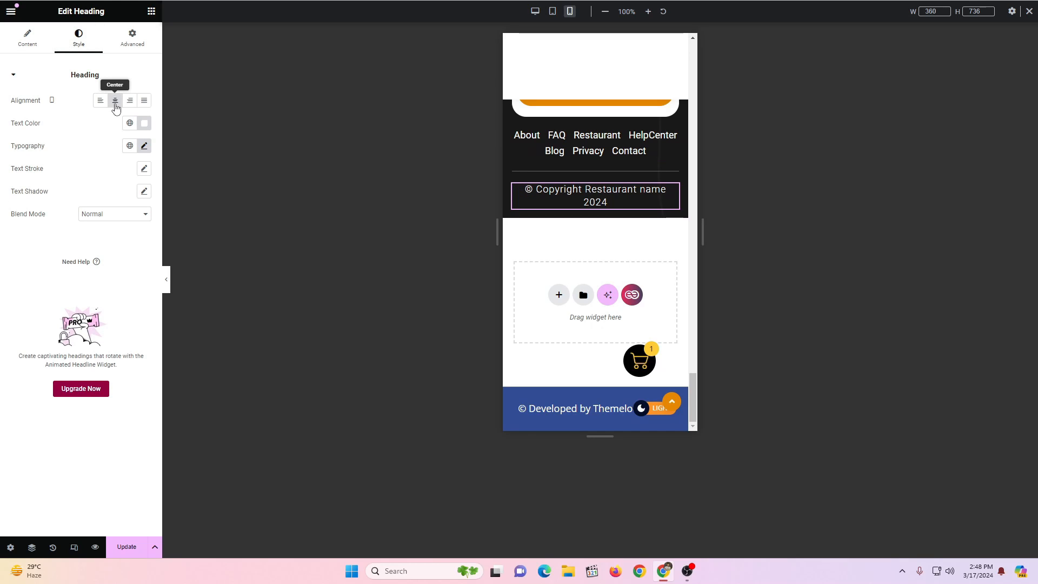
{"action": "left_click", "coordinate": [145, 147]}
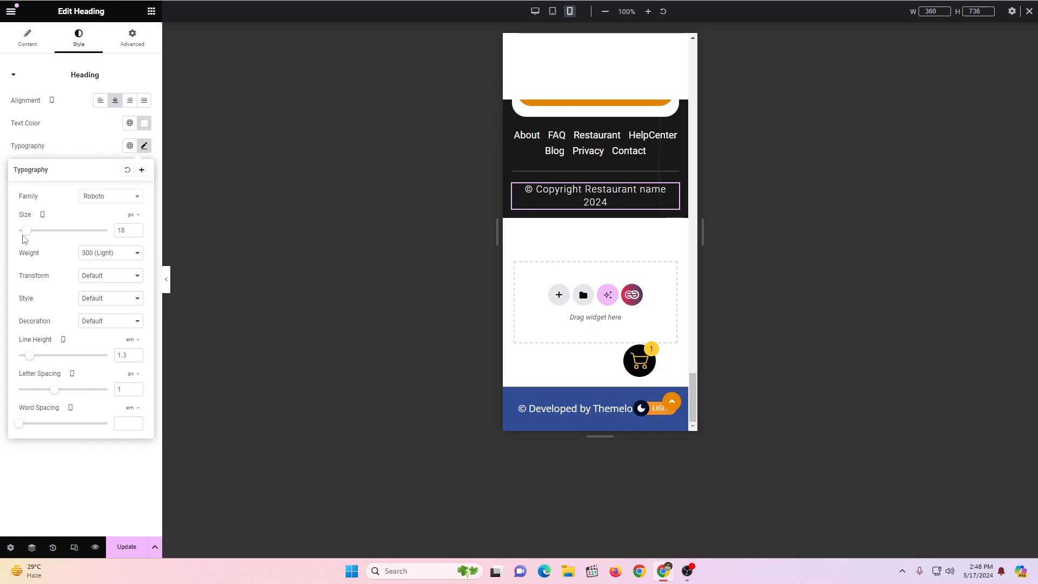
{"action": "left_click_drag", "start_coordinate": [28, 236], "coordinate": [28, 237]}
Review the mobile layout from footer up to hero with the editing panel hidden, and update the page.
{"action": "scroll", "coordinate": [577, 247], "scroll_direction": "up", "scroll_amount": 10}
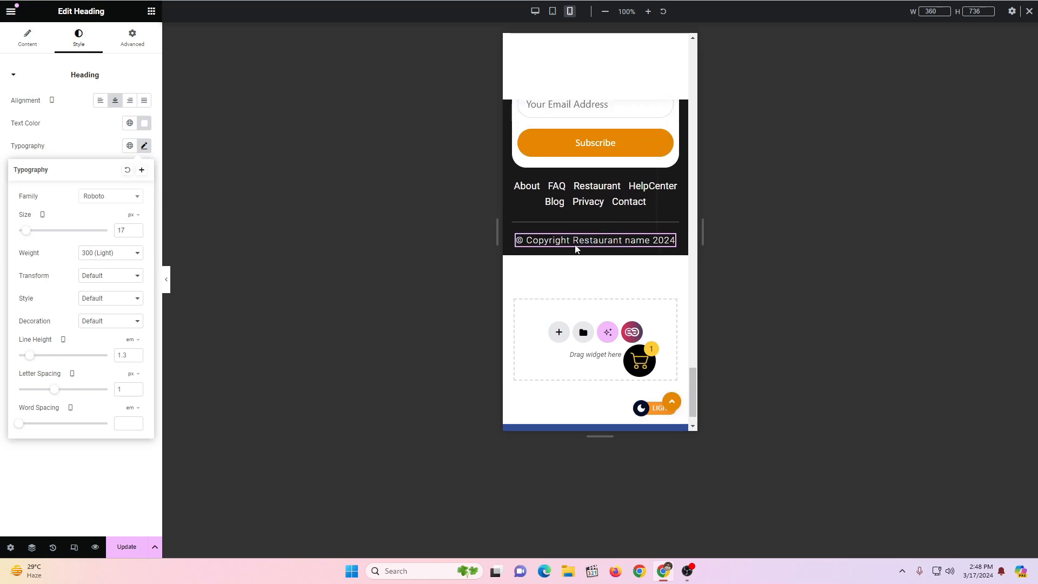
{"action": "left_click", "coordinate": [166, 280]}
{"action": "scroll", "coordinate": [502, 336], "scroll_direction": "up", "scroll_amount": 20}
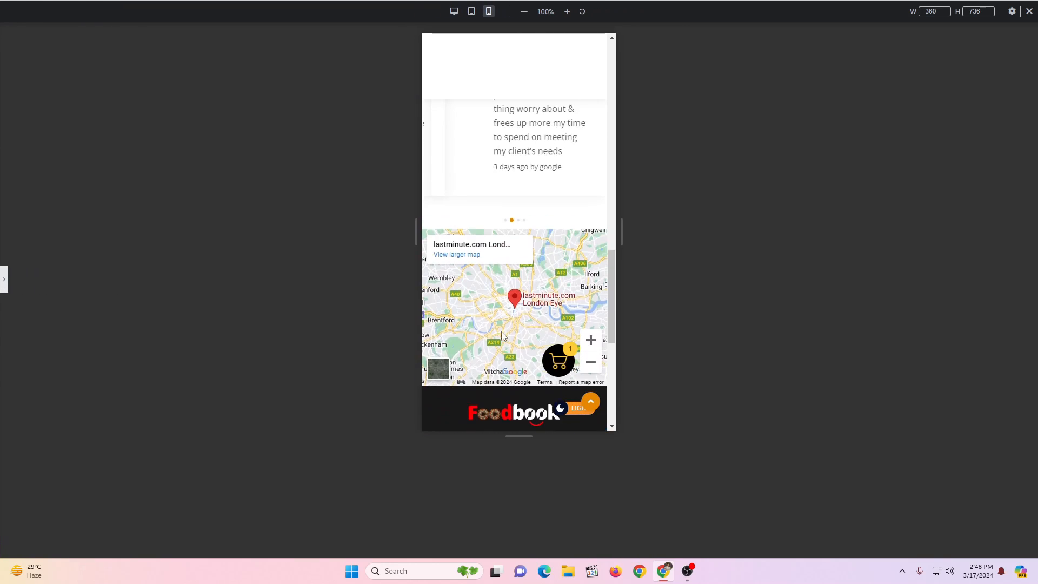
{"action": "scroll", "coordinate": [502, 336], "scroll_direction": "up", "scroll_amount": 2}
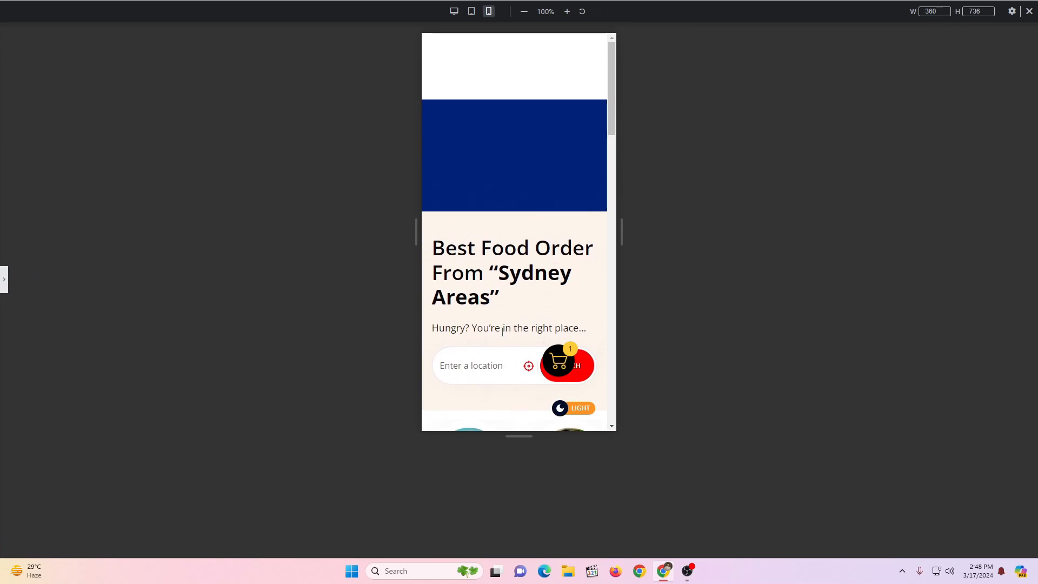
{"action": "left_click", "coordinate": [4, 279]}
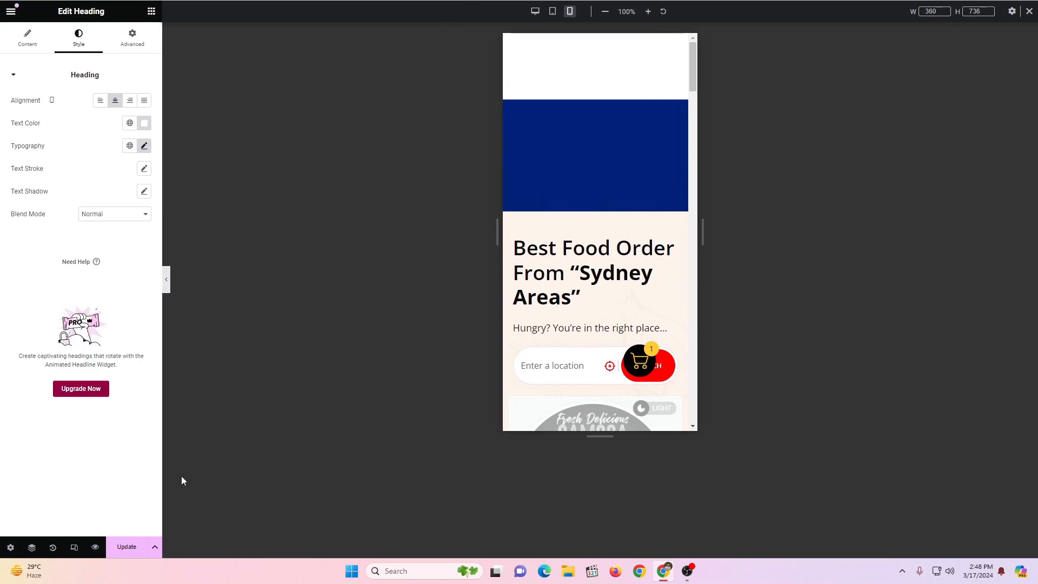
Switch the preview to desktop and check the page layout down to the footer and back to the hero.
{"action": "left_click", "coordinate": [535, 11]}
{"action": "scroll", "coordinate": [414, 186], "scroll_direction": "down", "scroll_amount": 20}
{"action": "scroll", "coordinate": [407, 193], "scroll_direction": "up", "scroll_amount": 20}
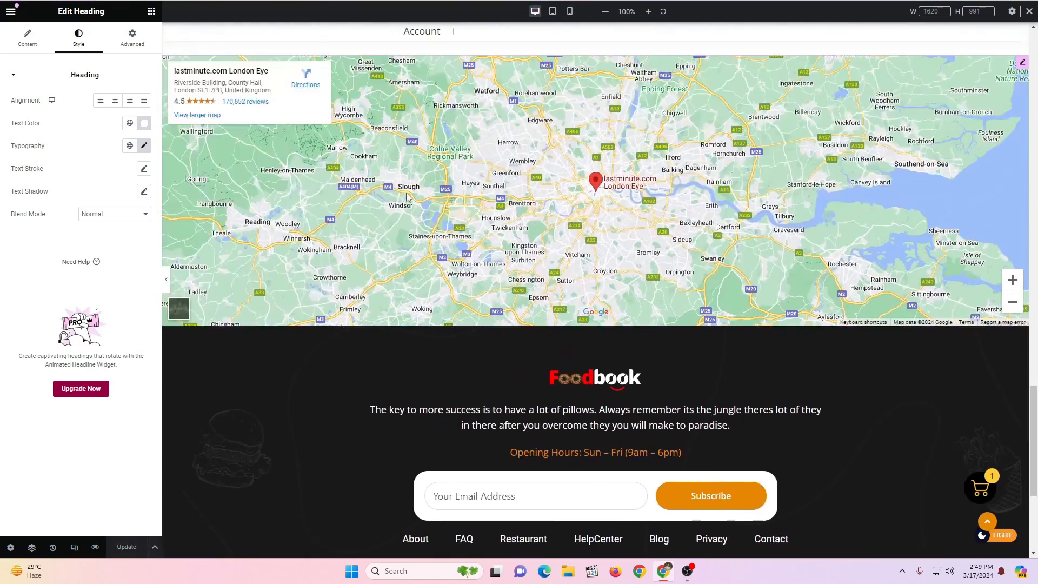
{"action": "scroll", "coordinate": [408, 196], "scroll_direction": "up", "scroll_amount": 5}
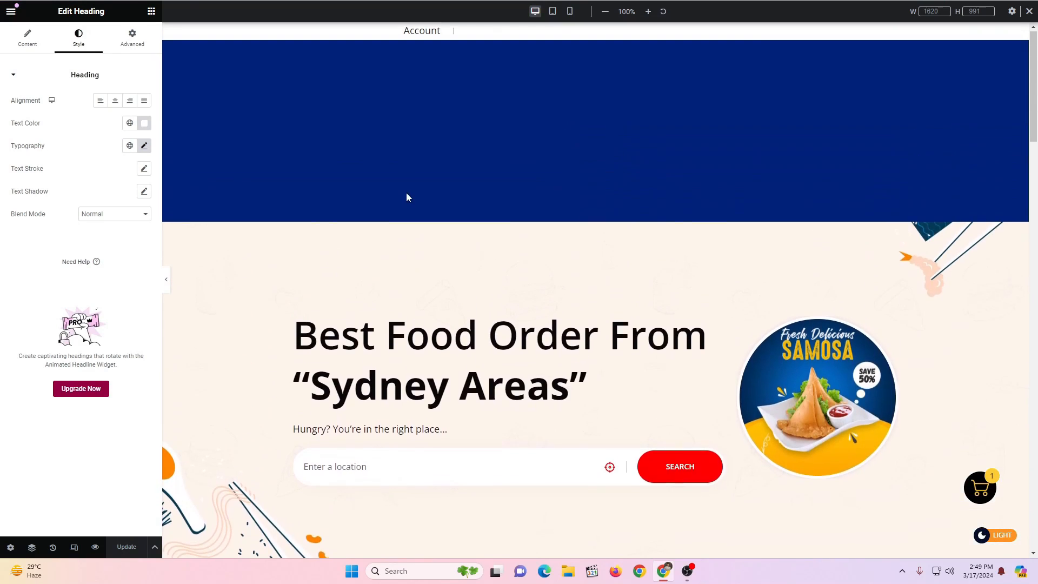
Open the live home page and look through its sections from the hero to the testimonials.
{"action": "left_click", "coordinate": [11, 11]}
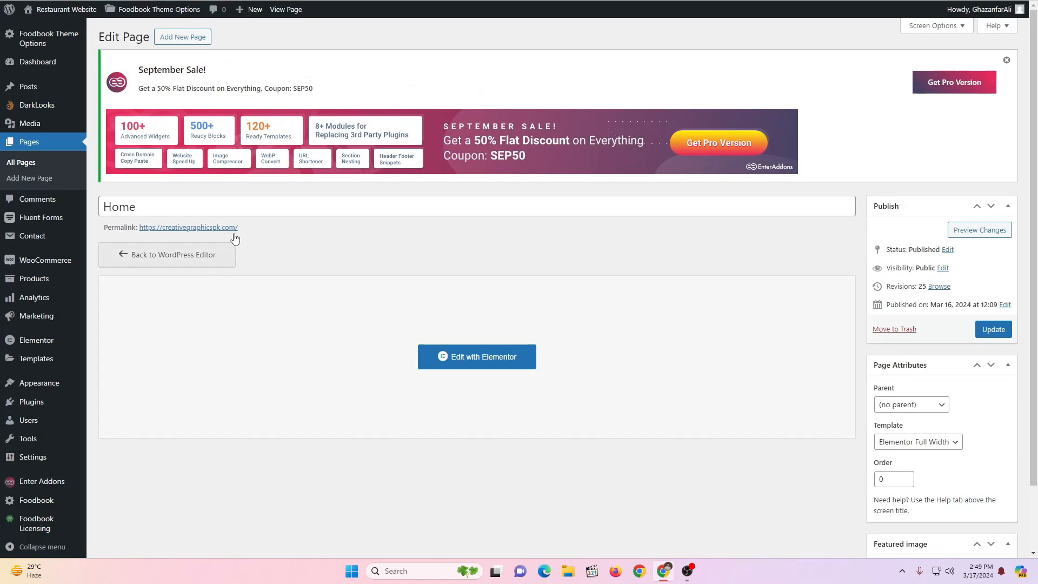
{"action": "mouse_move", "coordinate": [61, 14]}
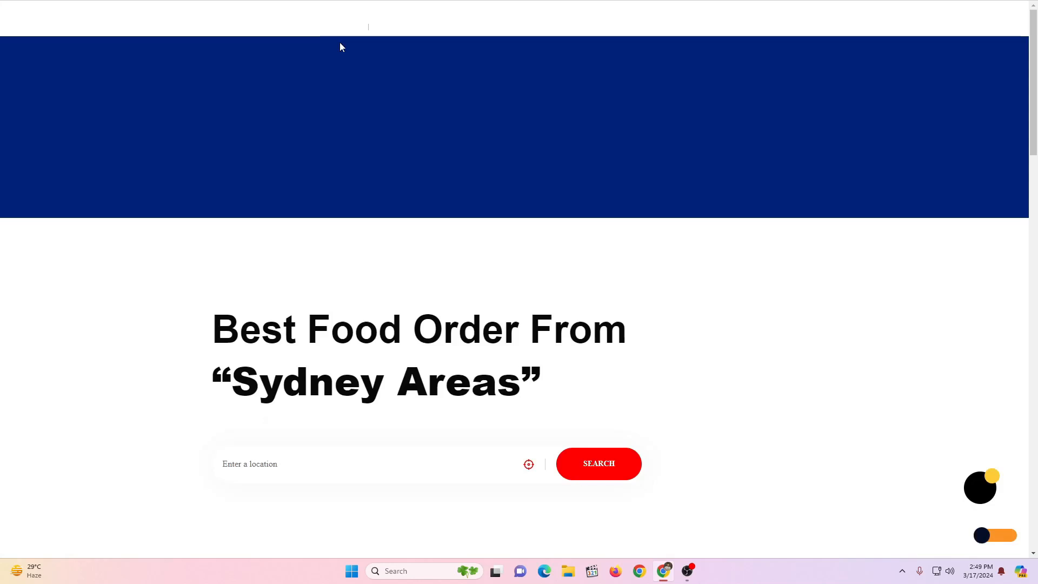
{"action": "scroll", "coordinate": [369, 146], "scroll_direction": "down", "scroll_amount": 10}
{"action": "scroll", "coordinate": [371, 148], "scroll_direction": "down", "scroll_amount": 6}
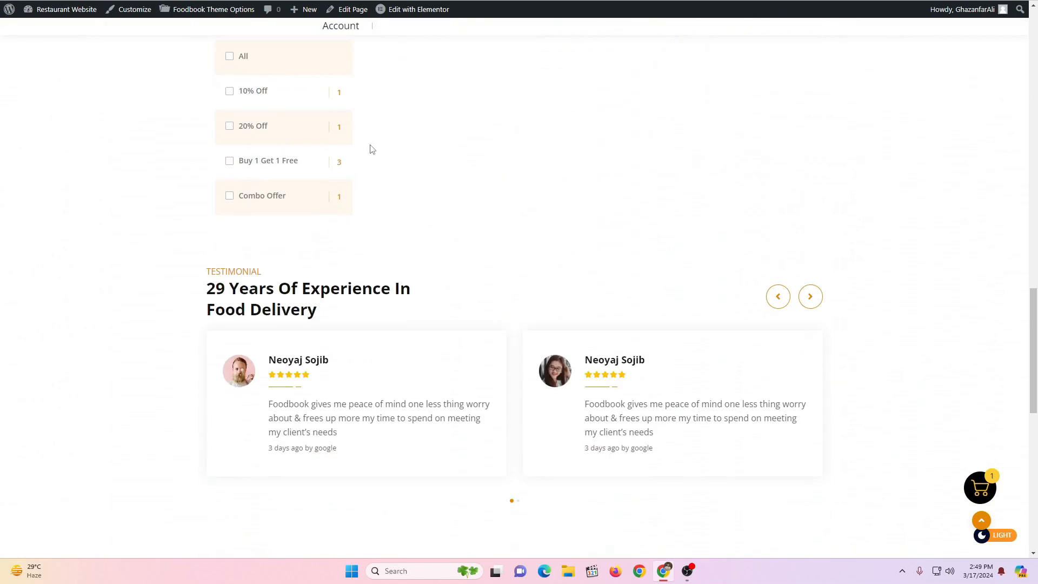
{"action": "scroll", "coordinate": [371, 148], "scroll_direction": "up", "scroll_amount": 12}
{"action": "scroll", "coordinate": [371, 149], "scroll_direction": "up", "scroll_amount": 10}
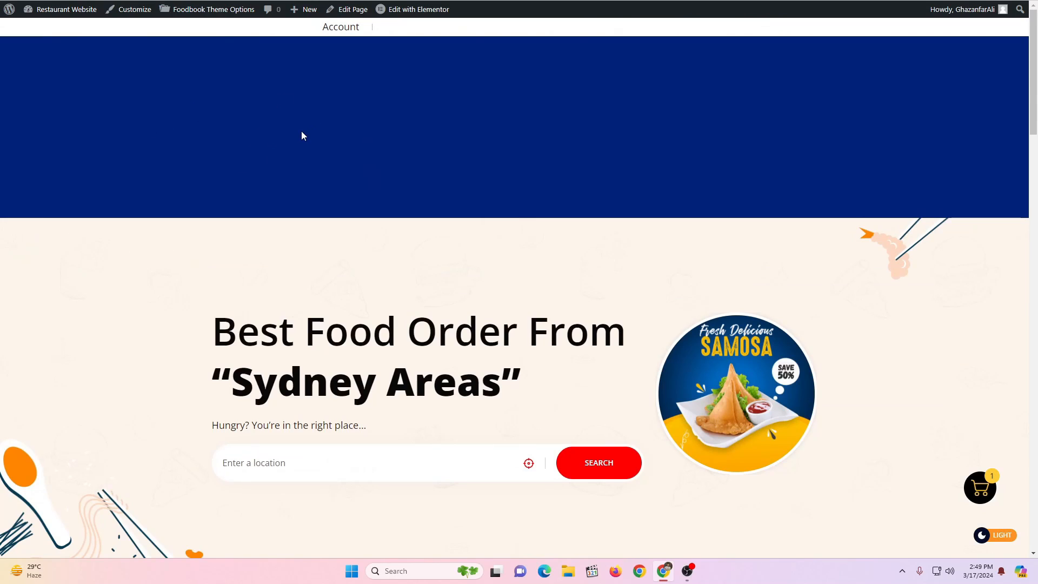
Inspect the blue banner above the hero and add a style rule for section.pt-140.pb-140.page-title-bg with display: none.
{"action": "right_click", "coordinate": [400, 77]}
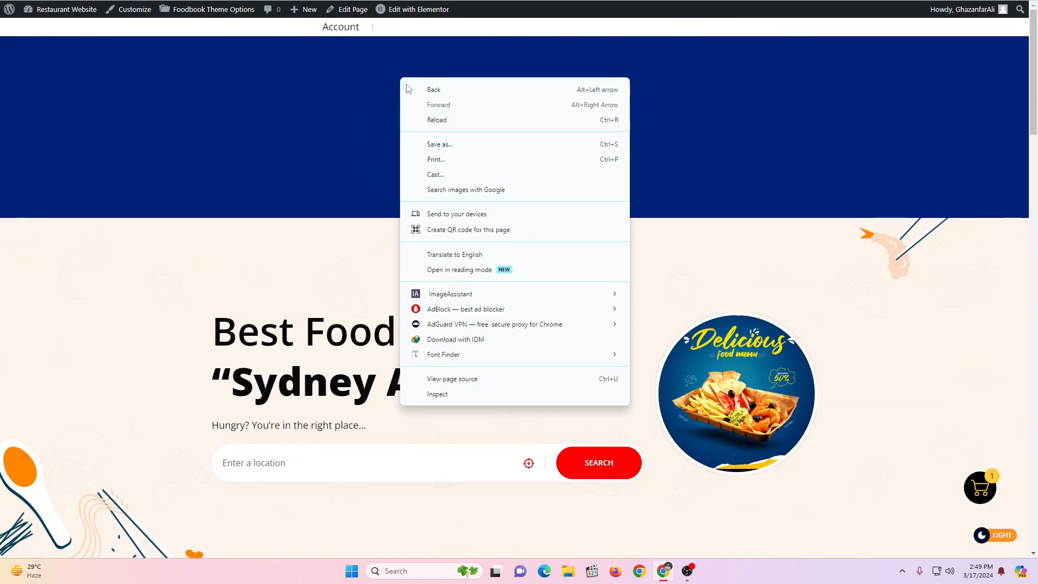
{"action": "left_click", "coordinate": [470, 392]}
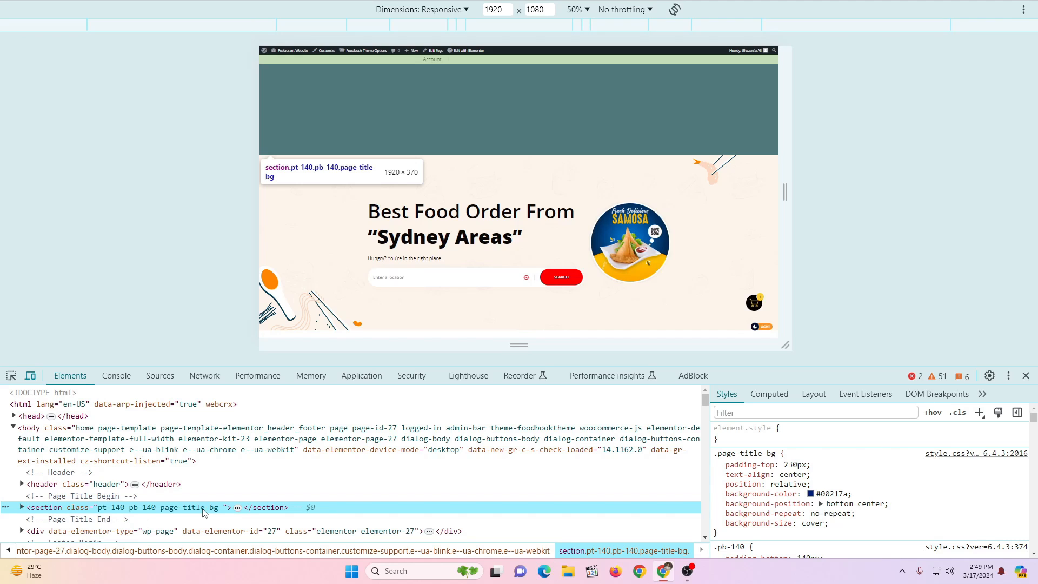
{"action": "left_click", "coordinate": [980, 413]}
{"action": "left_click", "coordinate": [898, 456]}
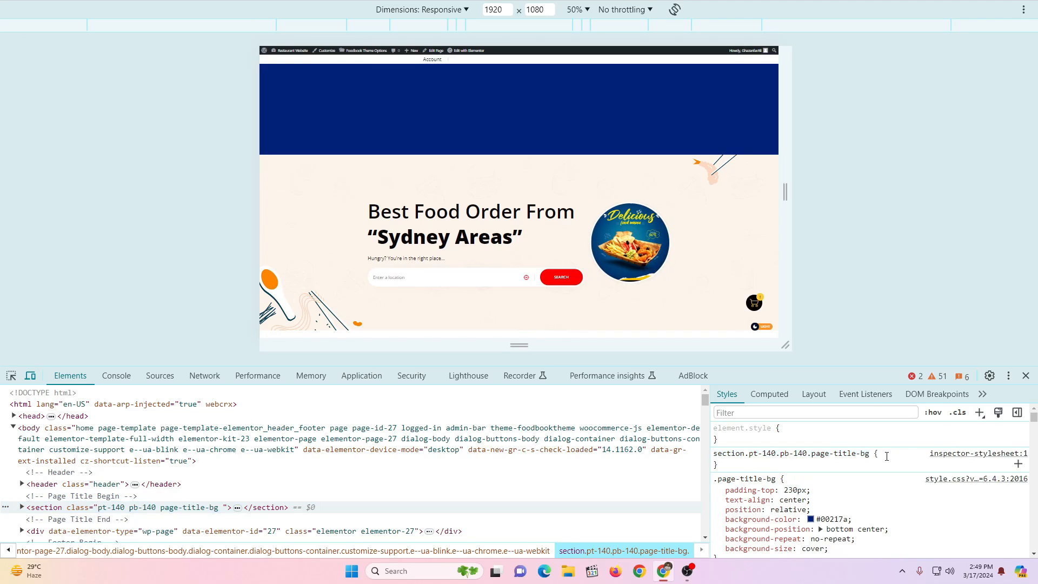
{"action": "left_click", "coordinate": [886, 457]}
{"action": "type", "text": "displau"}
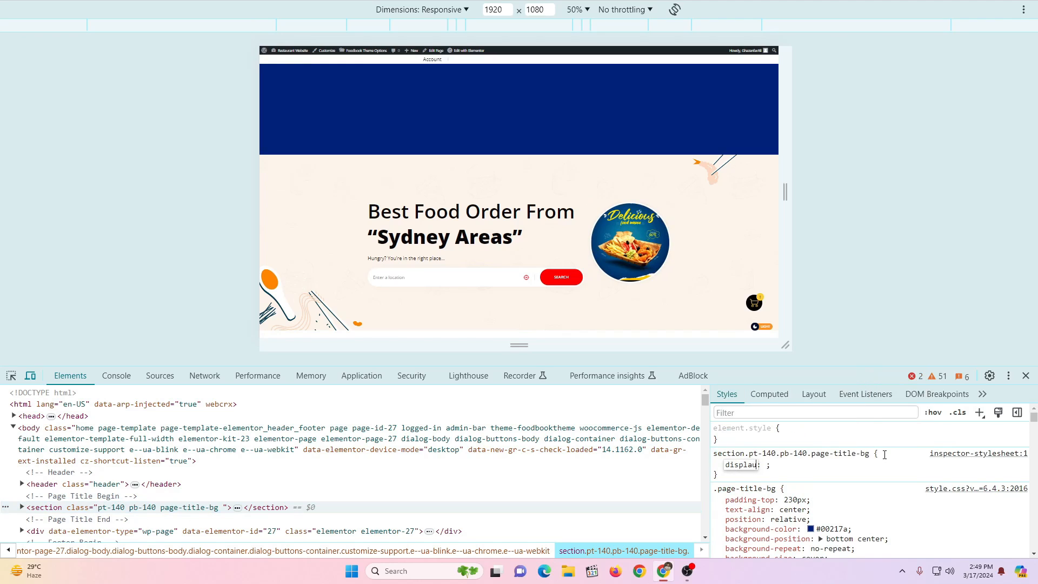
{"action": "key", "text": "BackSpace"}
{"action": "type", "text": "y: none"}
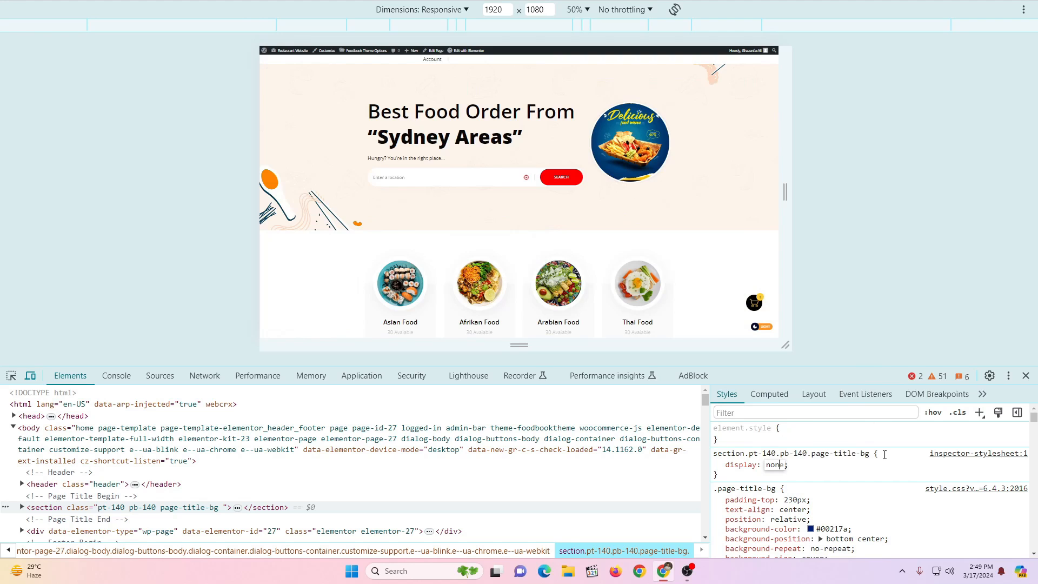
Copy the page-title-bg rule into the Custom Css code of Foodbook Theme Options and save the changes.
{"action": "left_click_drag", "start_coordinate": [731, 478], "coordinate": [715, 454]}
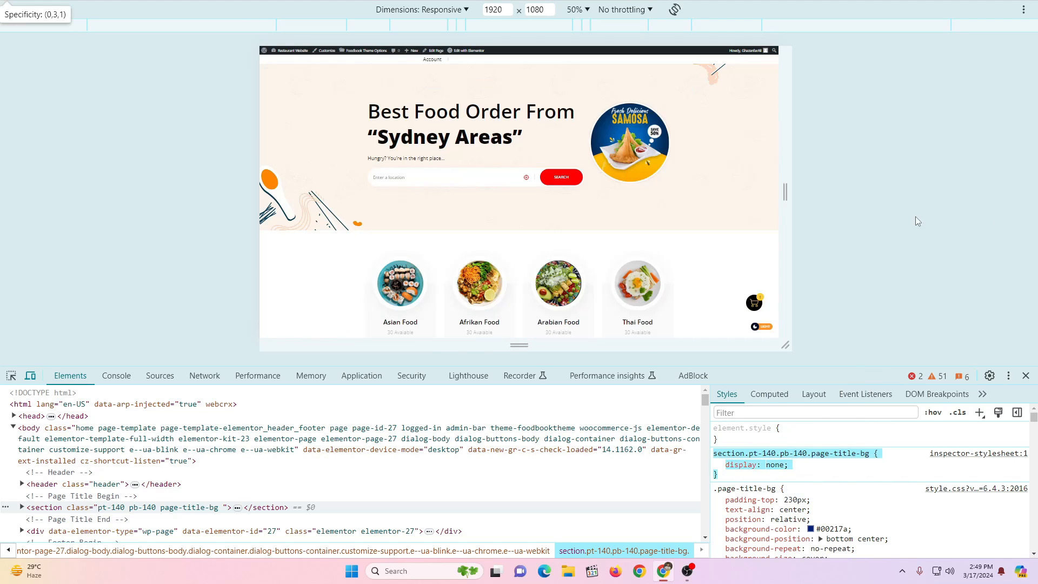
{"action": "left_click", "coordinate": [323, 1]}
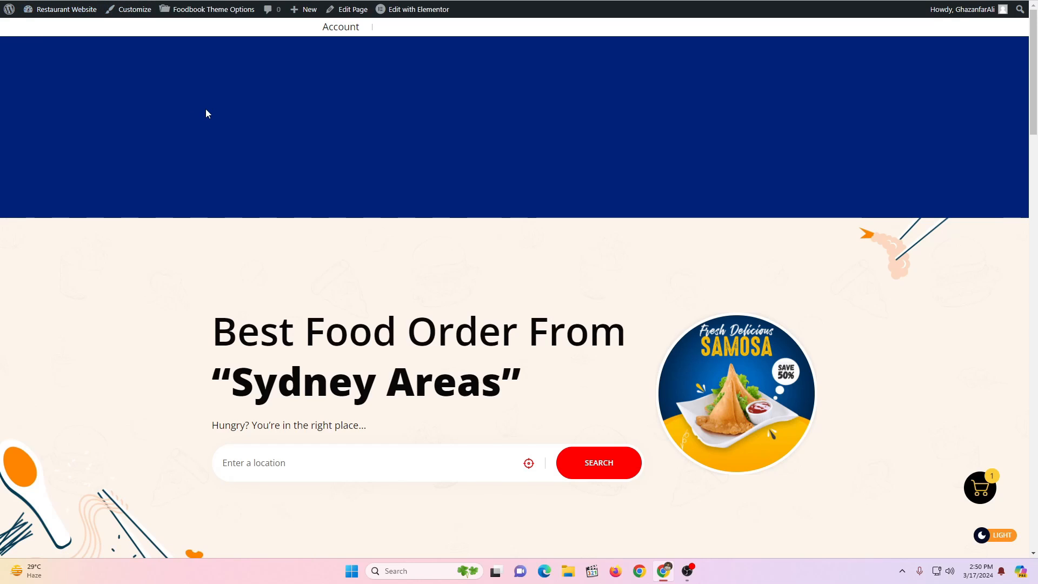
{"action": "key", "text": "ctrl+Tab"}
{"action": "mouse_move", "coordinate": [51, 38]}
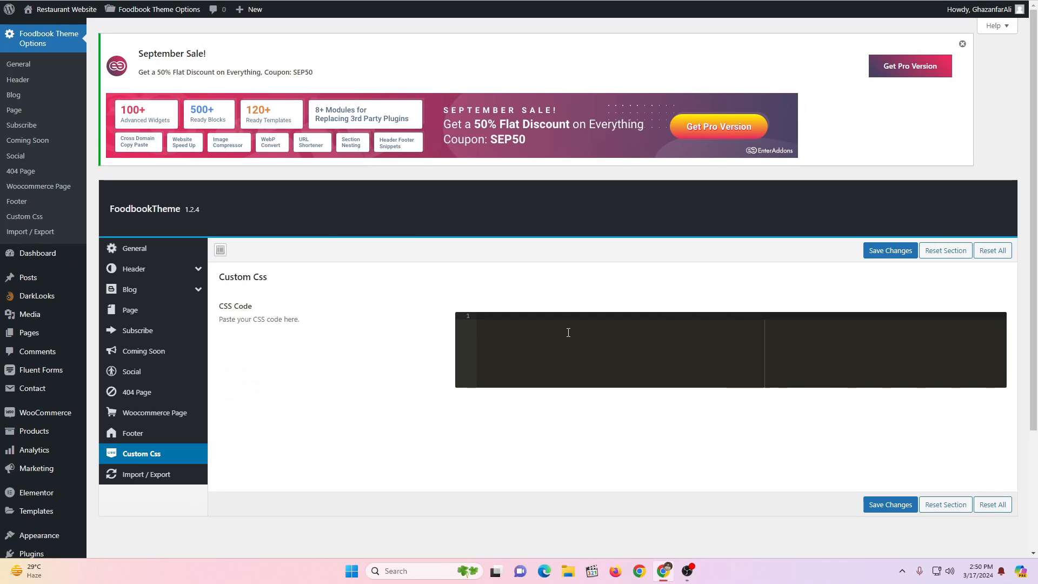
{"action": "left_click", "coordinate": [569, 332]}
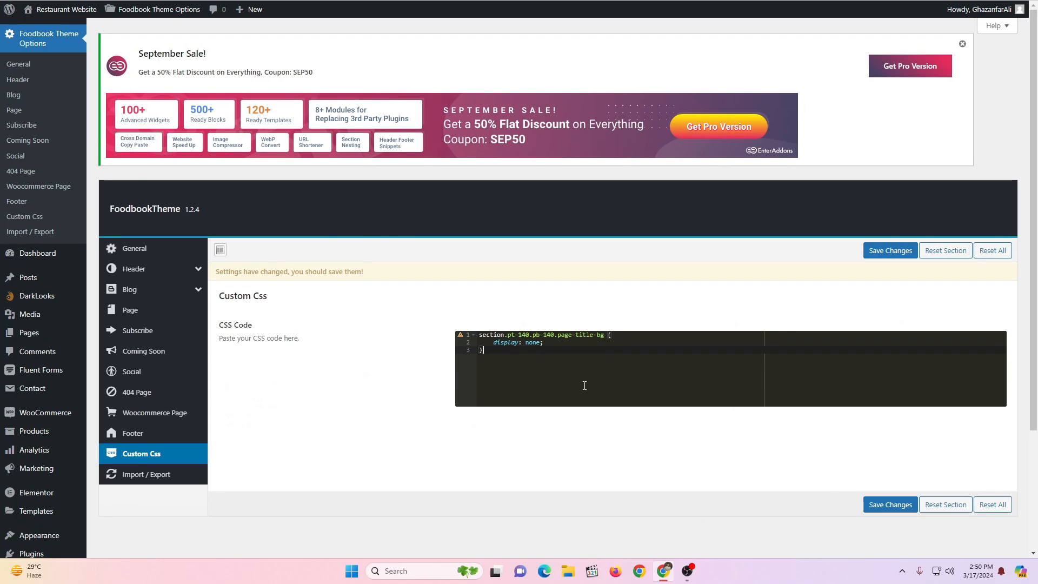
{"action": "left_click", "coordinate": [891, 506]}
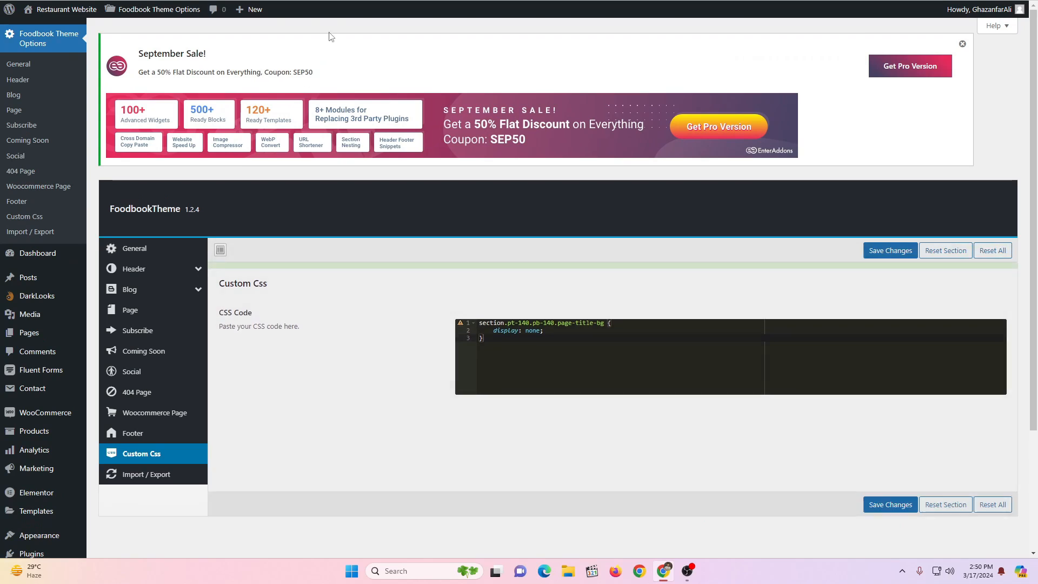
Reload the live home page and check the area above the hero section.
{"action": "key", "text": "ctrl+Tab"}
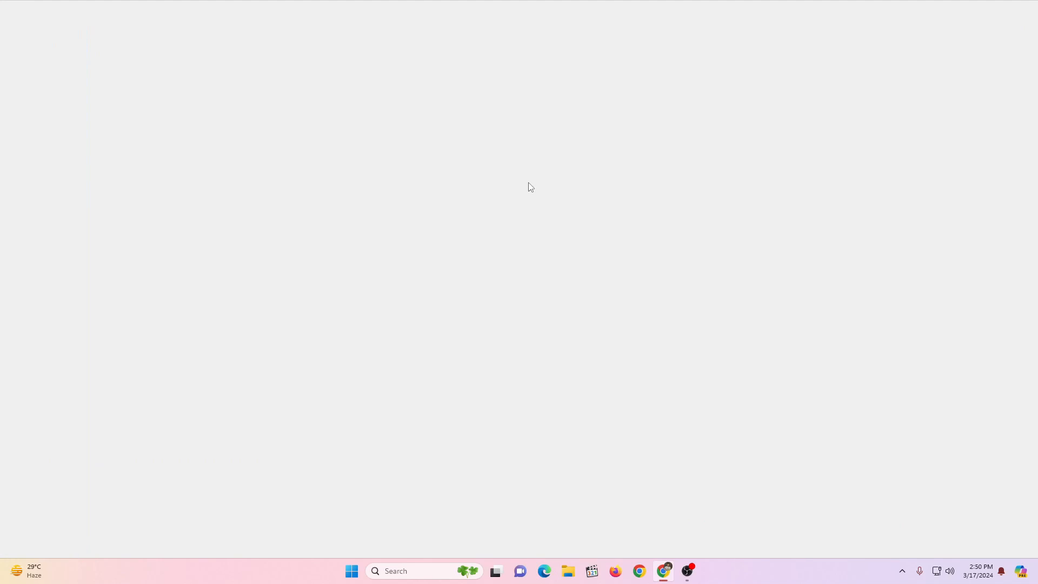
{"action": "scroll", "coordinate": [501, 142], "scroll_direction": "down", "scroll_amount": 8}
{"action": "scroll", "coordinate": [496, 155], "scroll_direction": "up", "scroll_amount": 8}
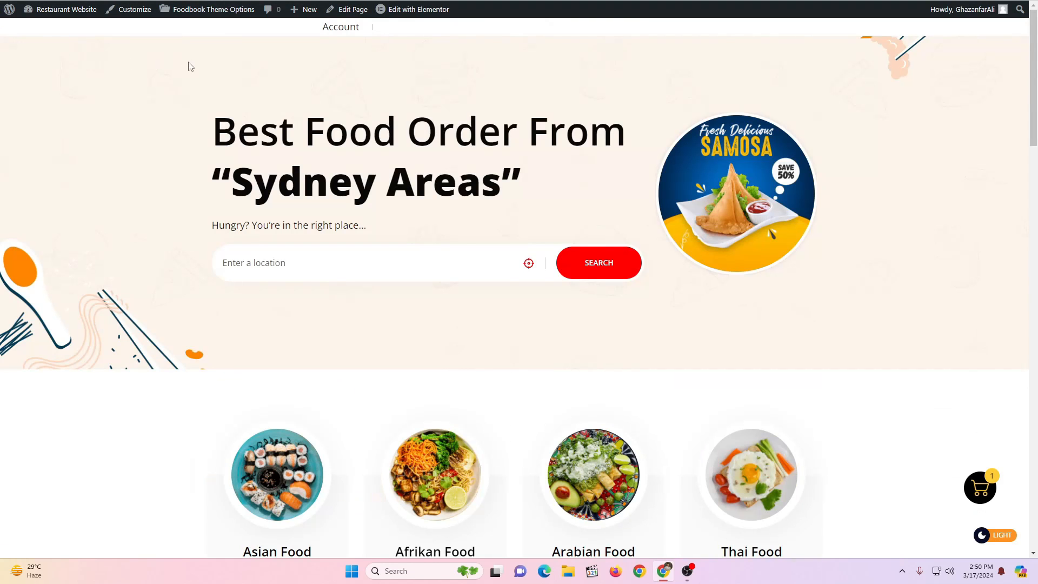
In the theme's Footer options, set Disable Footer Bottom to Off to hide the blue copyright bar, and save the changes.
{"action": "scroll", "coordinate": [189, 66], "scroll_direction": "down", "scroll_amount": 15}
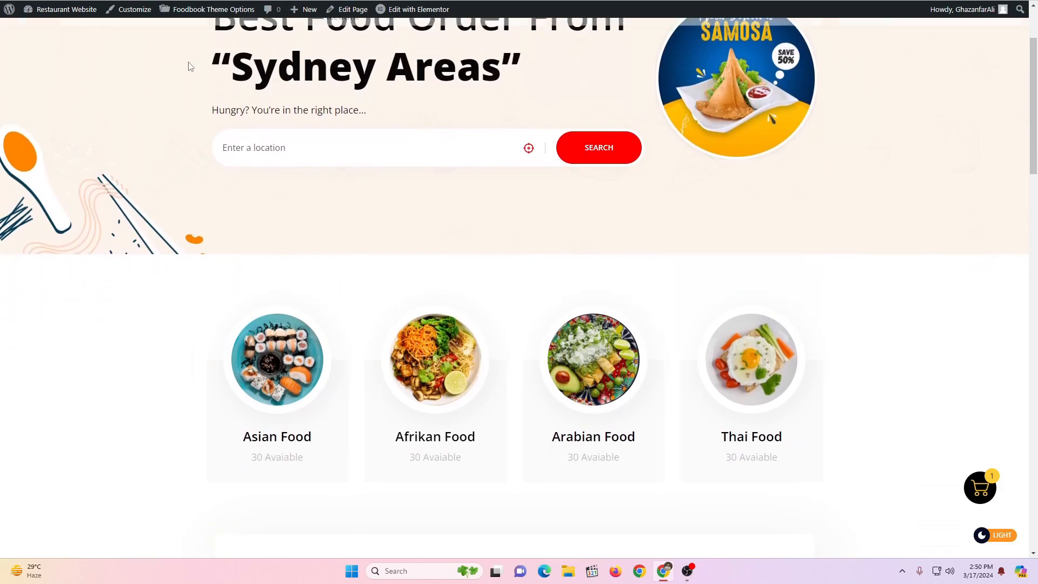
{"action": "scroll", "coordinate": [188, 66], "scroll_direction": "down", "scroll_amount": 9}
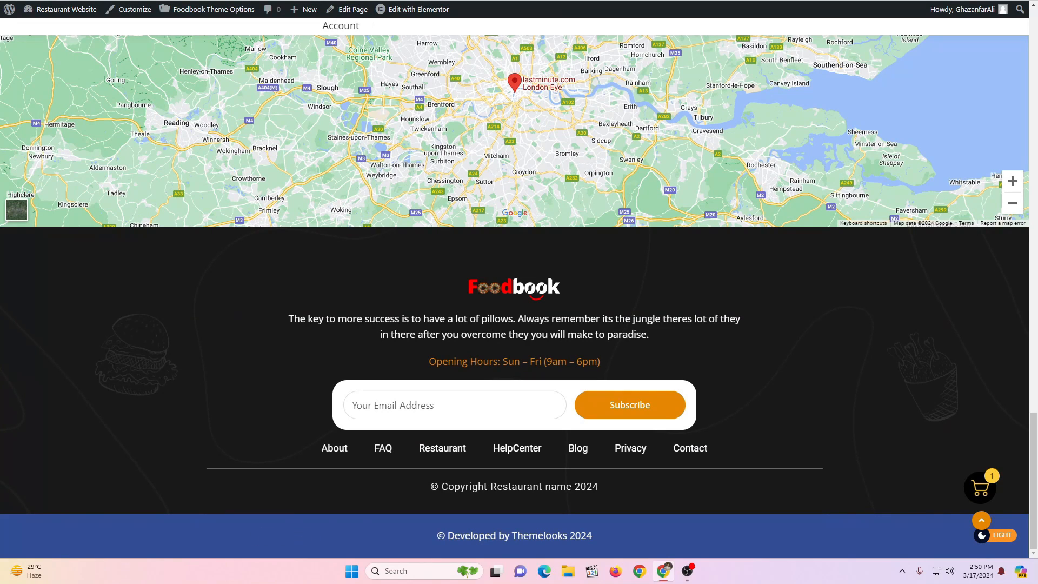
{"action": "key", "text": "ctrl+Tab"}
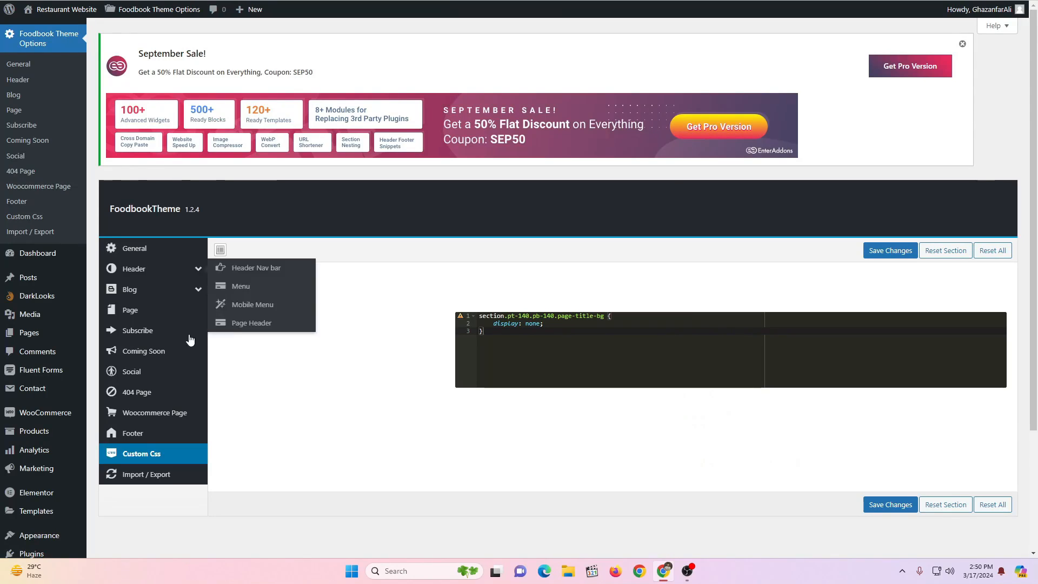
{"action": "left_click", "coordinate": [147, 440]}
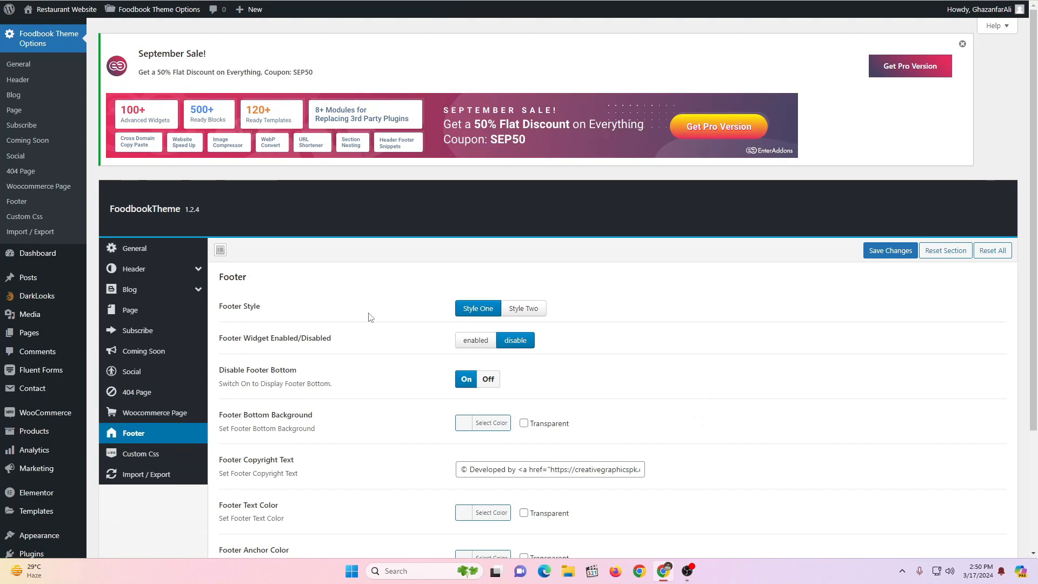
{"action": "scroll", "coordinate": [370, 317], "scroll_direction": "down", "scroll_amount": 3}
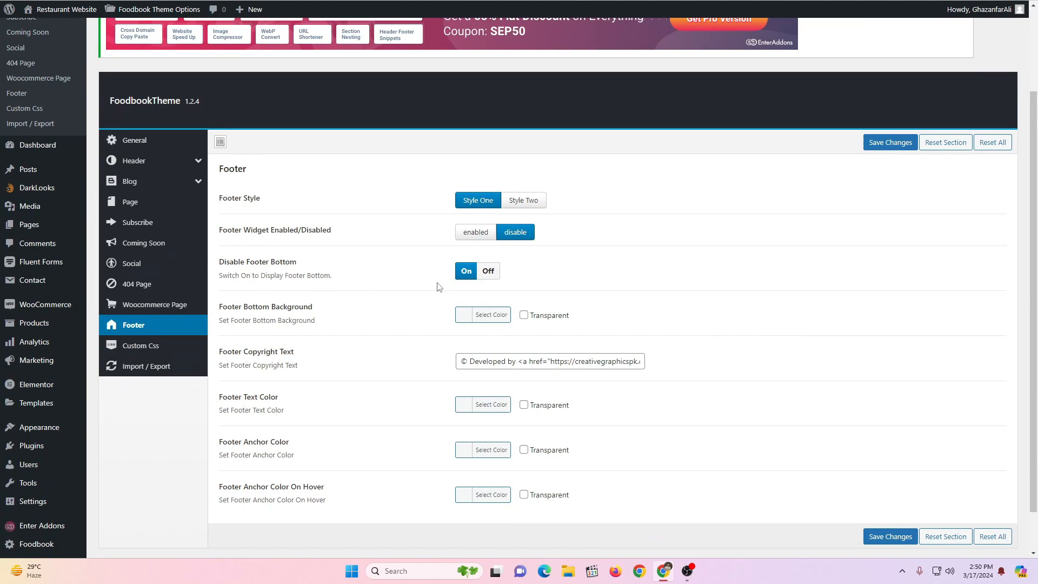
{"action": "left_click", "coordinate": [489, 272]}
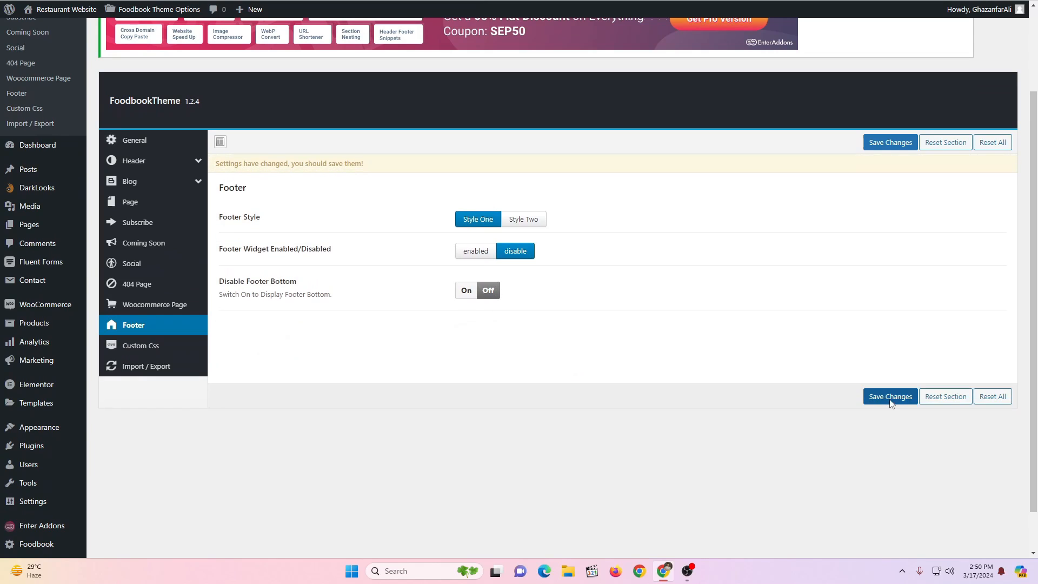
{"action": "left_click", "coordinate": [891, 397]}
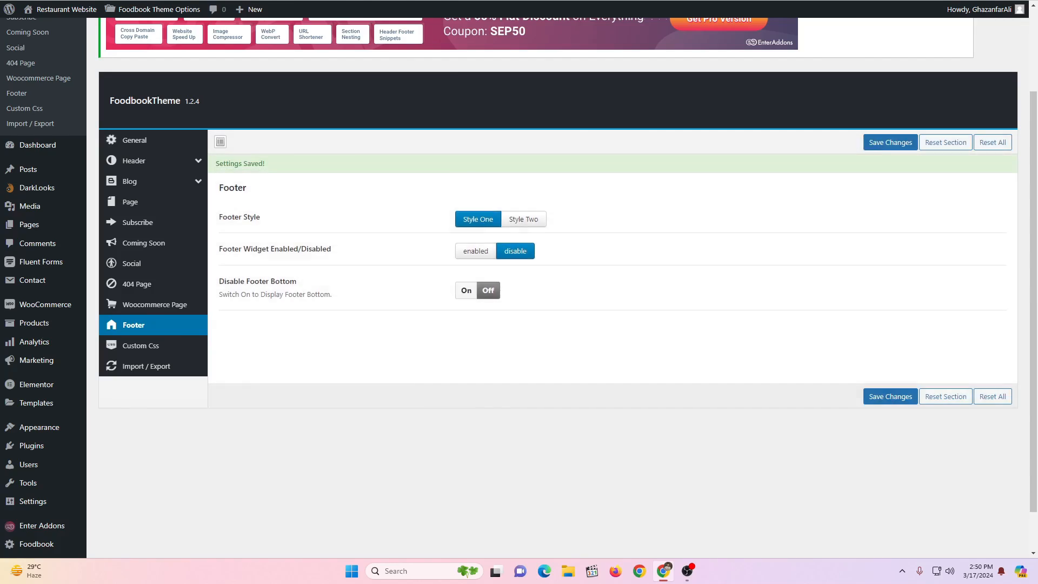
Reload the live home page and check it from the footer back up to the hero section.
{"action": "key", "text": "ctrl+Tab"}
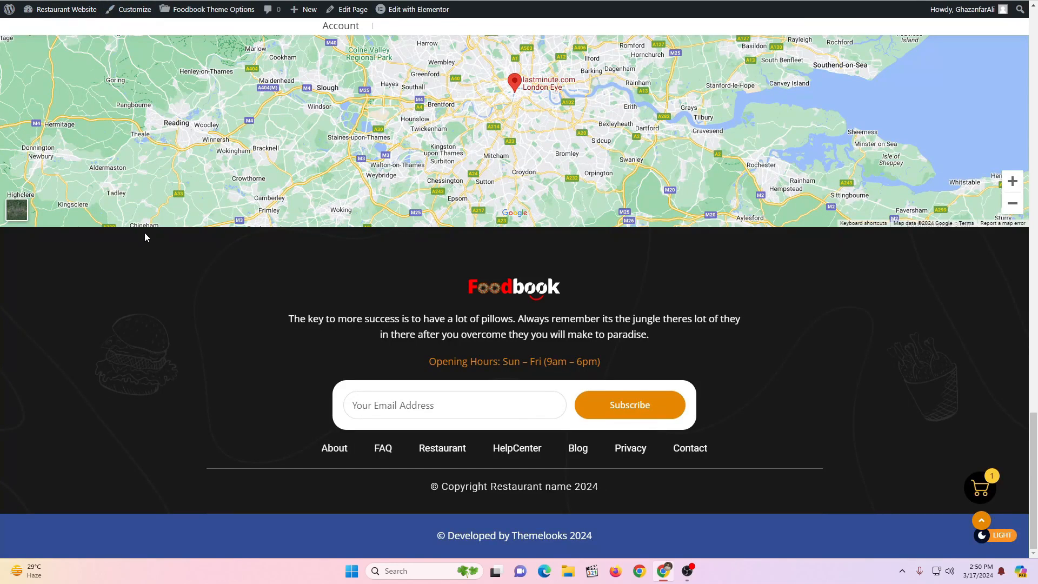
{"action": "key", "text": "F5"}
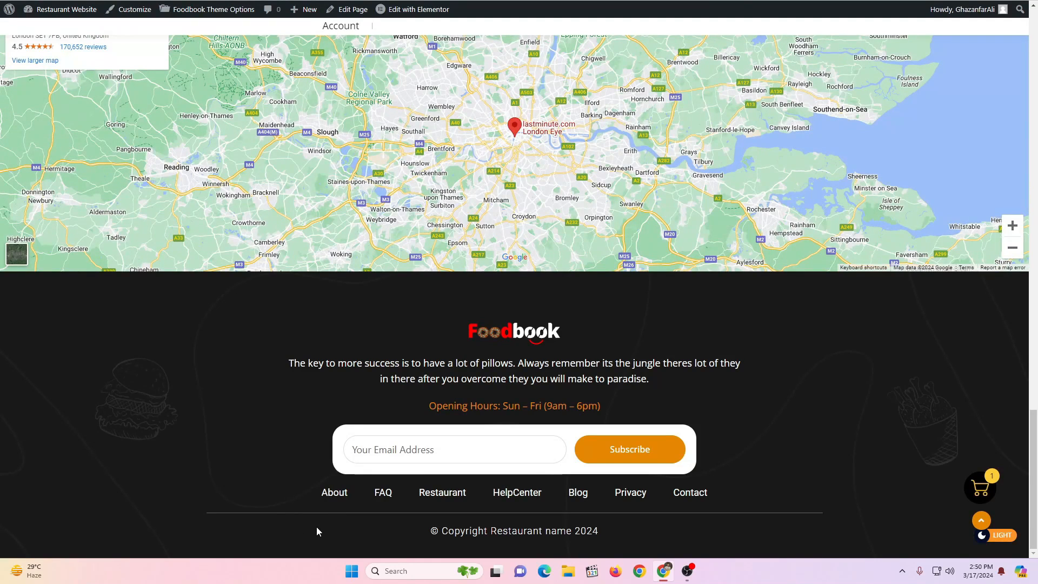
{"action": "scroll", "coordinate": [218, 429], "scroll_direction": "up", "scroll_amount": 20}
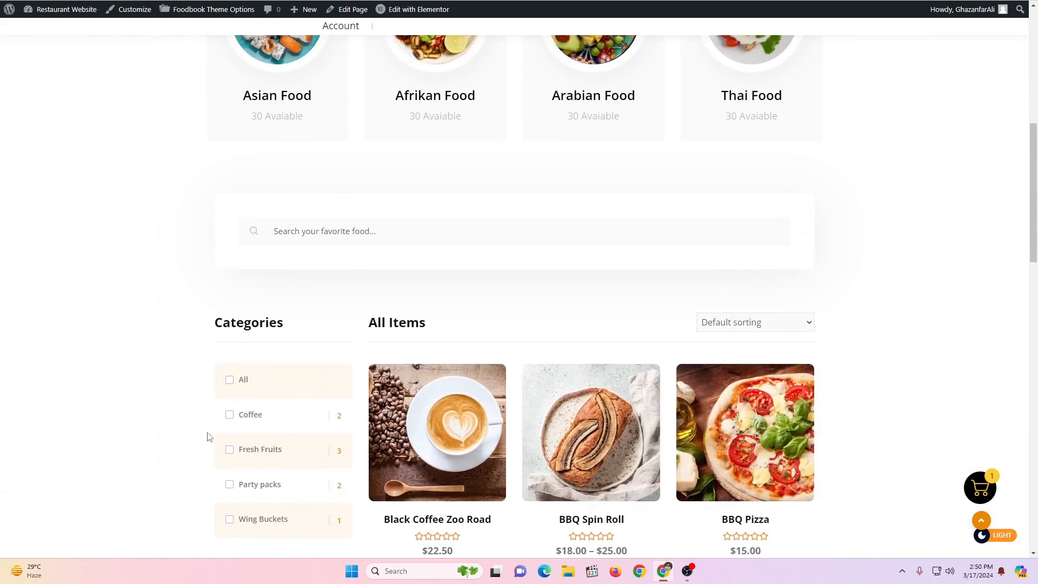
{"action": "scroll", "coordinate": [207, 437], "scroll_direction": "up", "scroll_amount": 8}
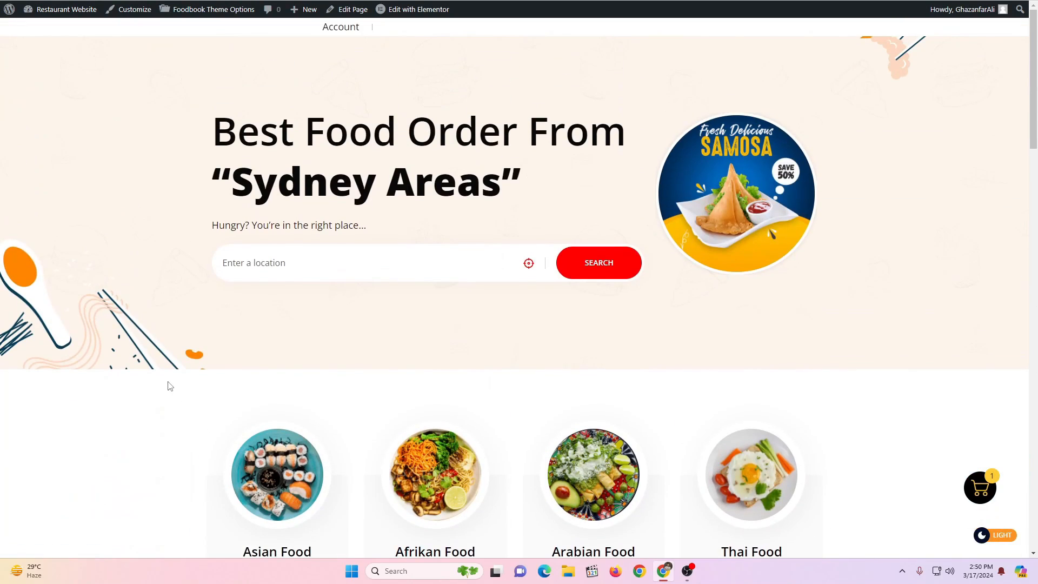
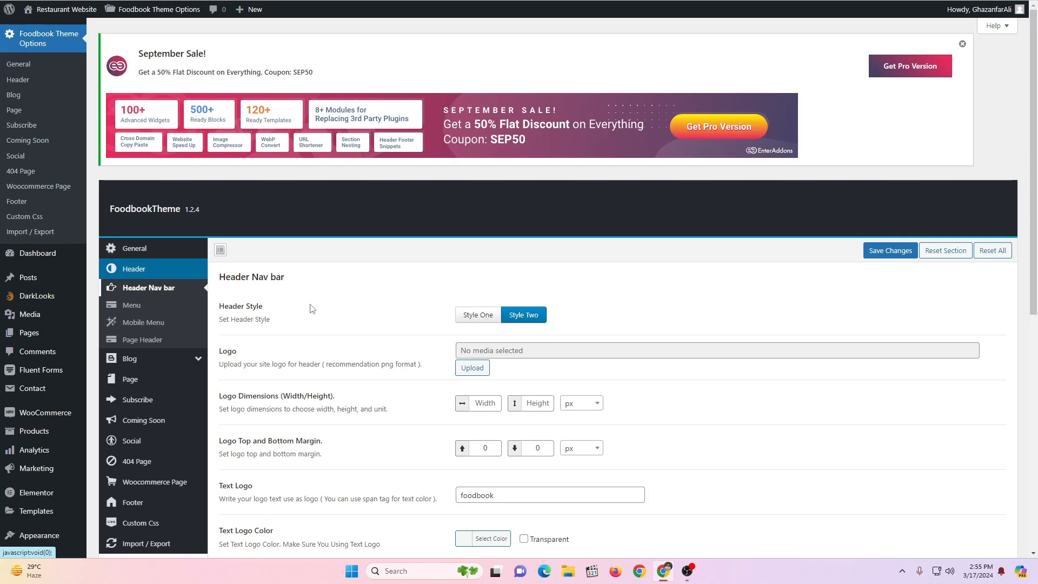
Set the header logo in the Header Nav bar options to the black Foodbook image 64f3a2ef-691f-4834-aa63-774347ef46d4-1.png from the media library.
{"action": "scroll", "coordinate": [476, 335], "scroll_direction": "down", "scroll_amount": 1}
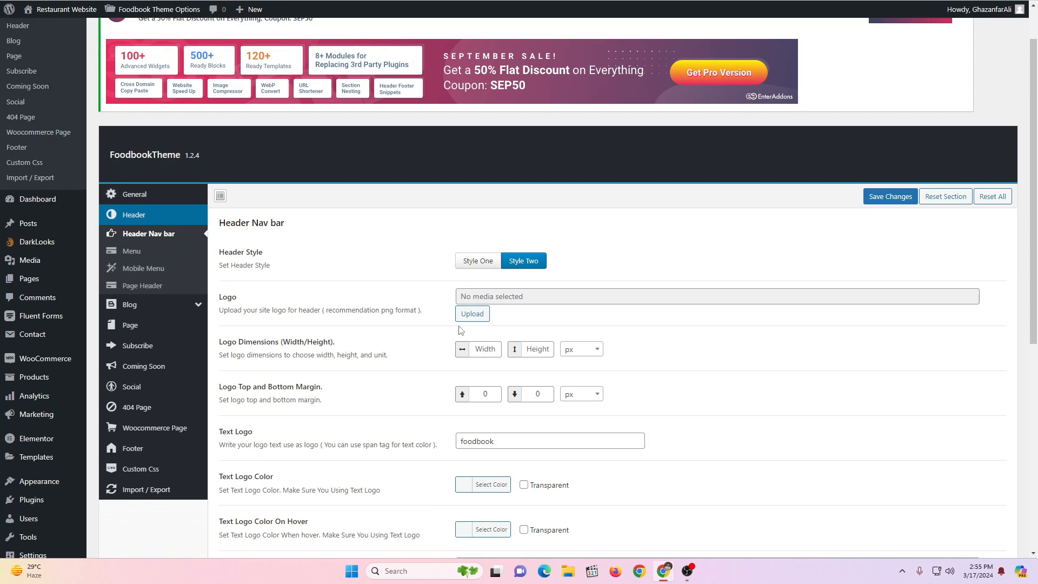
{"action": "left_click", "coordinate": [472, 314]}
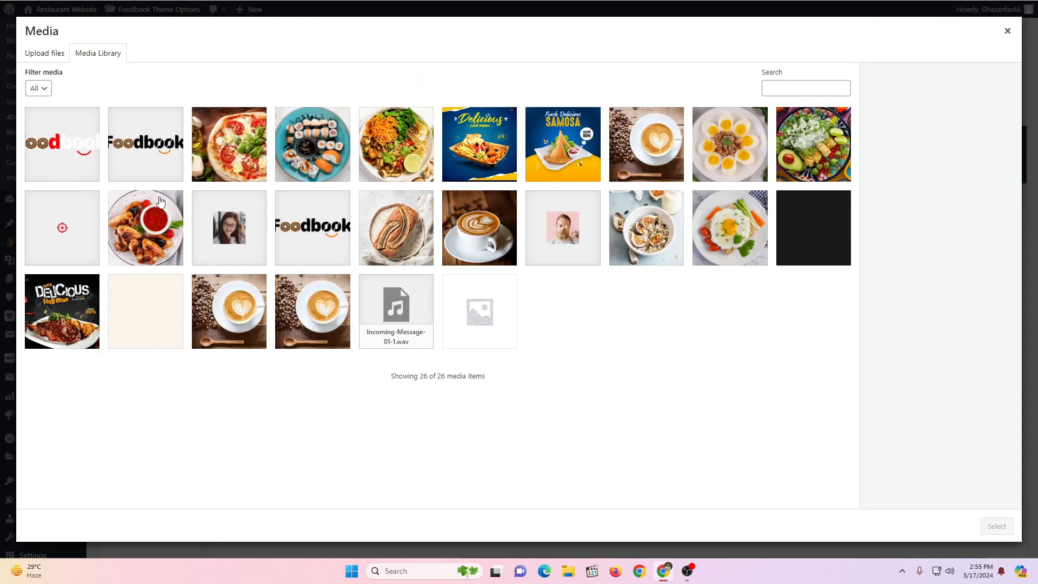
{"action": "left_click", "coordinate": [131, 174]}
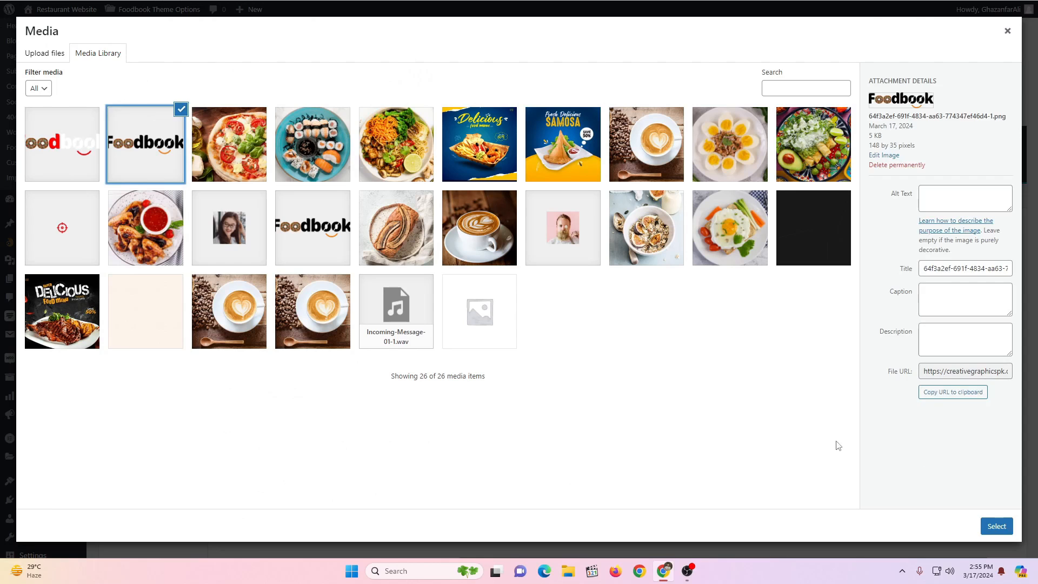
{"action": "left_click", "coordinate": [997, 527]}
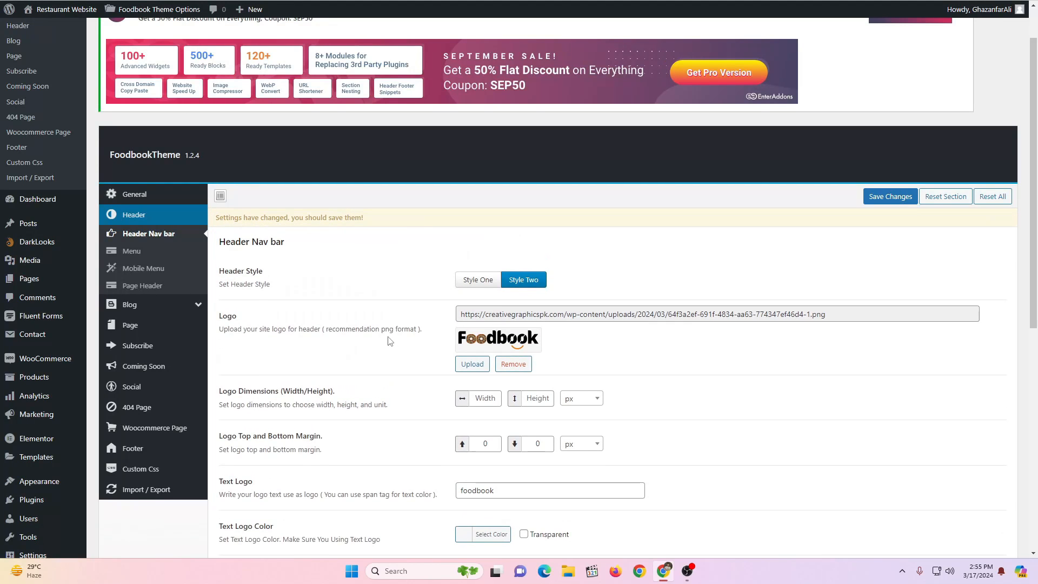
Set the Sticky Logo to the same black Foodbook image from the media library.
{"action": "scroll", "coordinate": [390, 343], "scroll_direction": "down", "scroll_amount": 5}
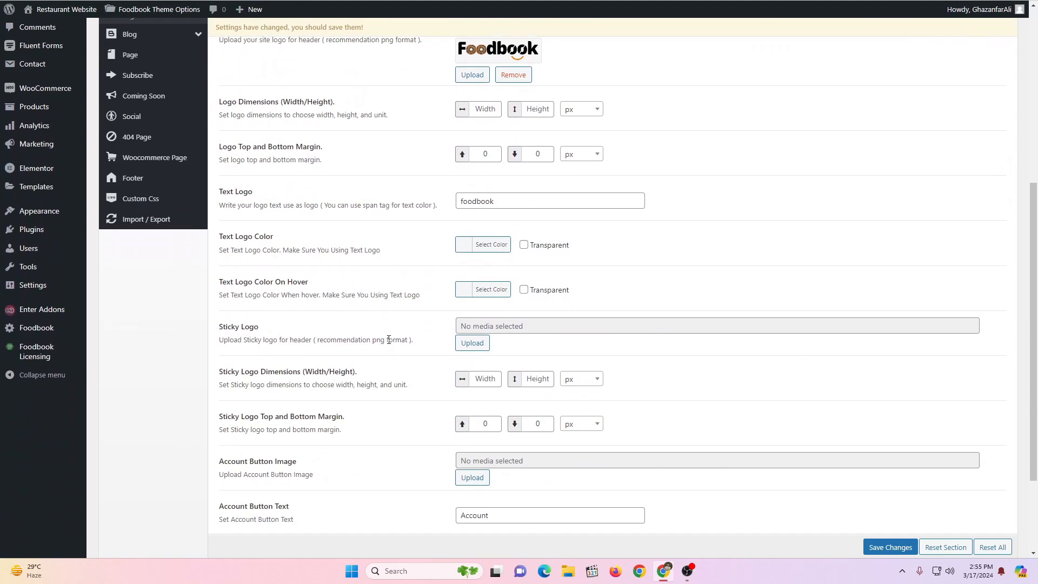
{"action": "left_click_drag", "start_coordinate": [518, 199], "coordinate": [452, 205]}
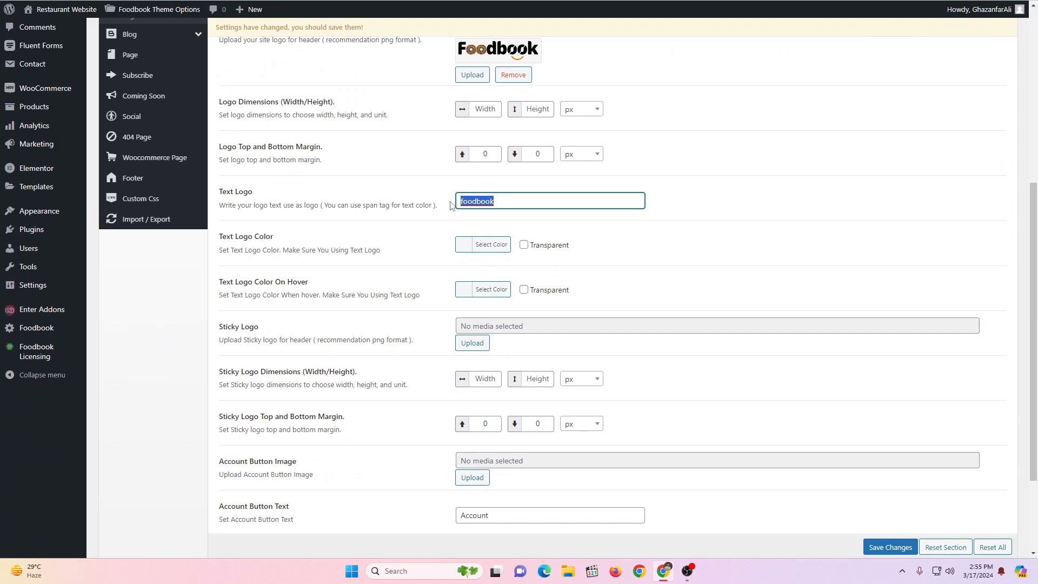
{"action": "scroll", "coordinate": [427, 237], "scroll_direction": "down", "scroll_amount": 1}
{"action": "left_click", "coordinate": [457, 292]}
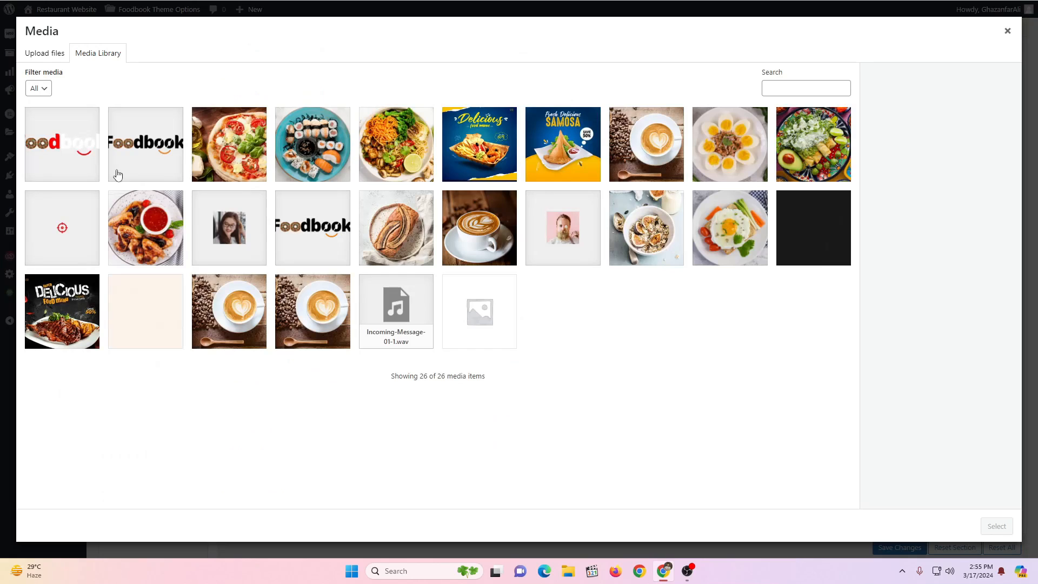
{"action": "left_click", "coordinate": [151, 167]}
{"action": "left_click", "coordinate": [984, 526]}
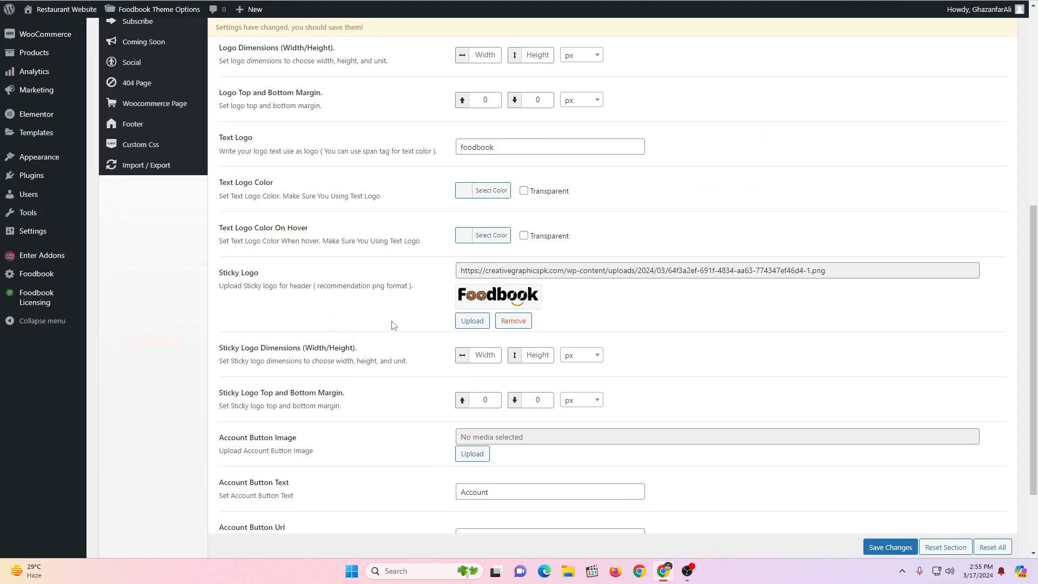
Switch Show Social Icon to On, save the theme options, and check the header on the live home page.
{"action": "scroll", "coordinate": [392, 325], "scroll_direction": "down", "scroll_amount": 2}
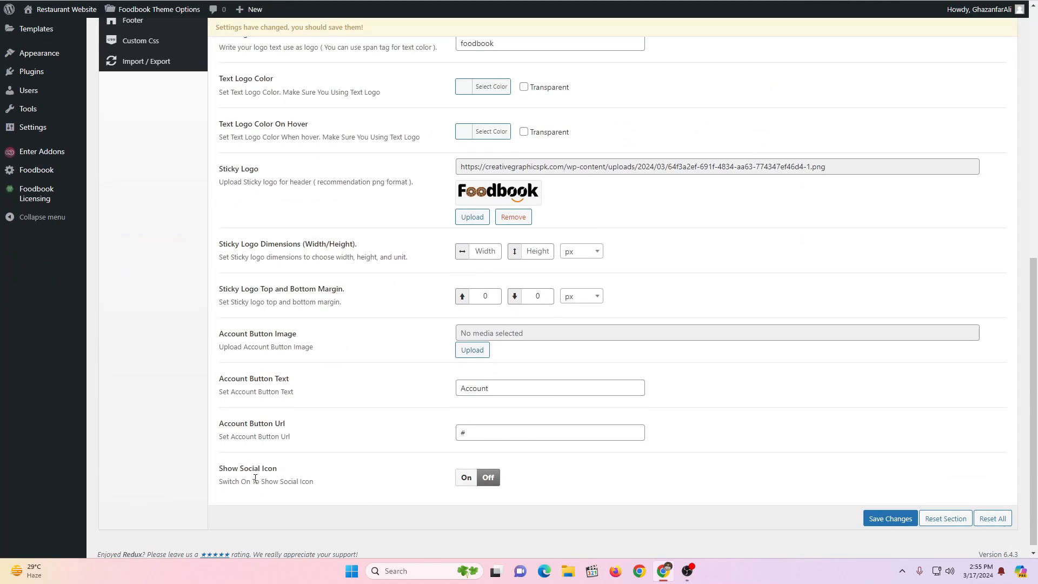
{"action": "left_click", "coordinate": [465, 478]}
{"action": "left_click", "coordinate": [890, 519]}
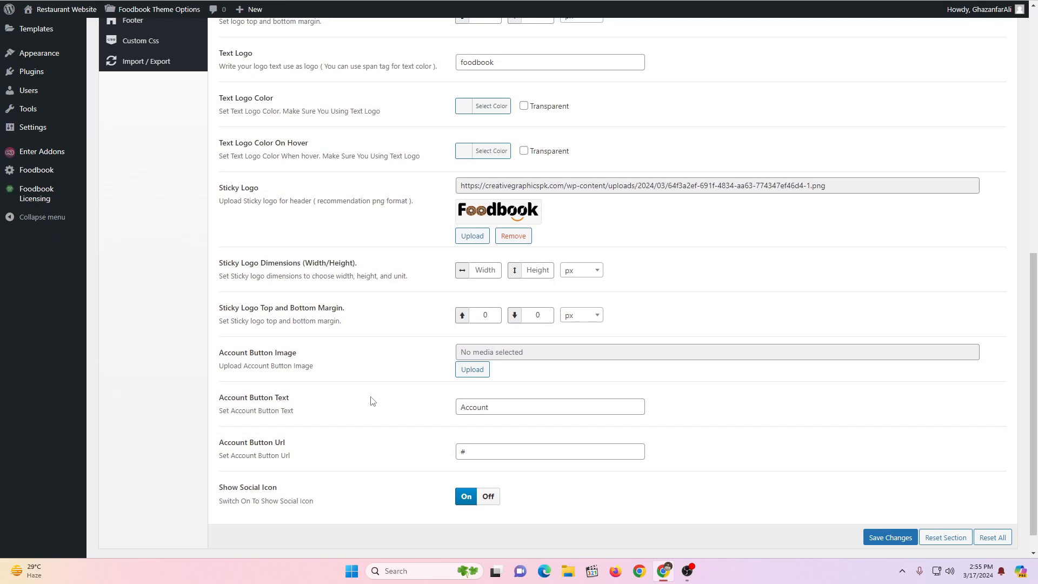
{"action": "key", "text": "ctrl+Tab"}
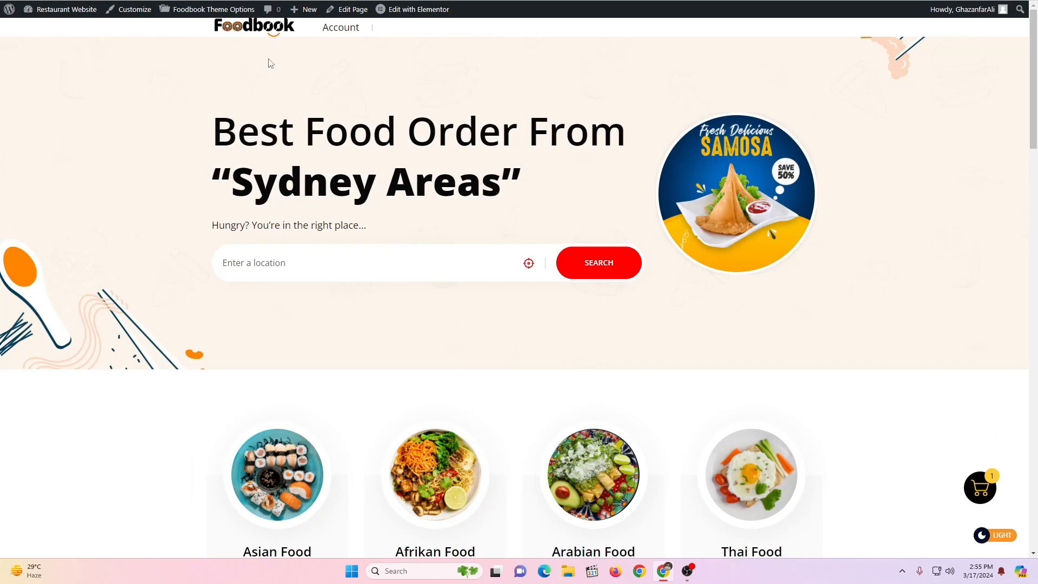
{"action": "key", "text": "ctrl+Tab"}
Review the colour options in the Menu section of the theme's Header settings.
{"action": "scroll", "coordinate": [343, 306], "scroll_direction": "up", "scroll_amount": 6}
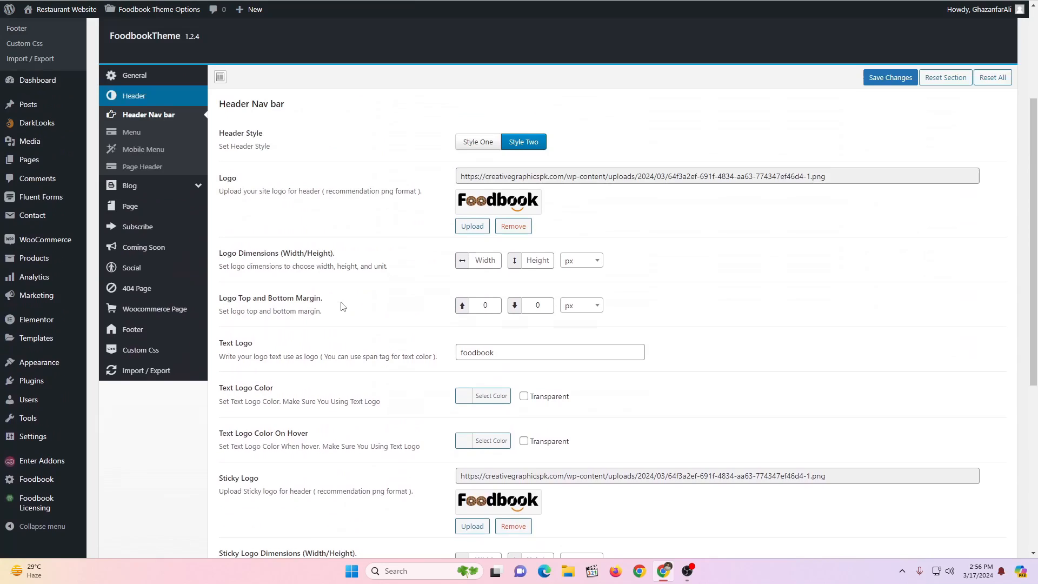
{"action": "left_click", "coordinate": [132, 147]}
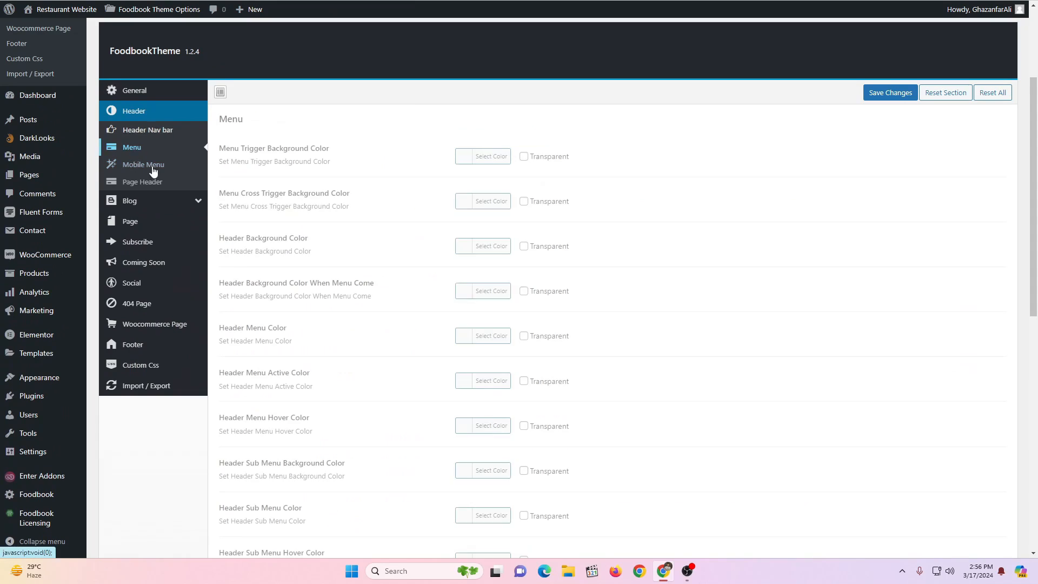
{"action": "scroll", "coordinate": [370, 222], "scroll_direction": "down", "scroll_amount": 5}
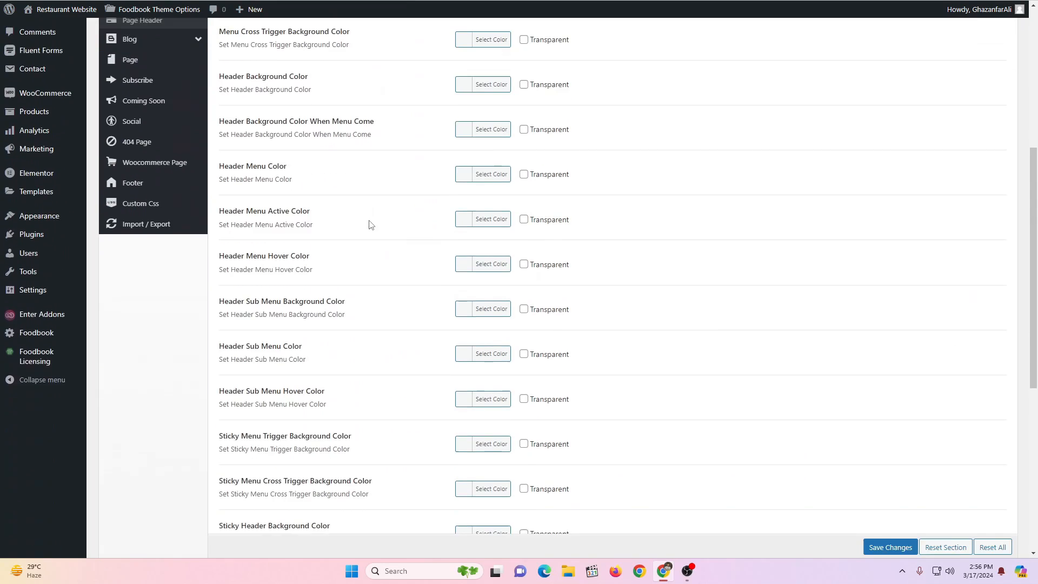
{"action": "scroll", "coordinate": [371, 226], "scroll_direction": "down", "scroll_amount": 5}
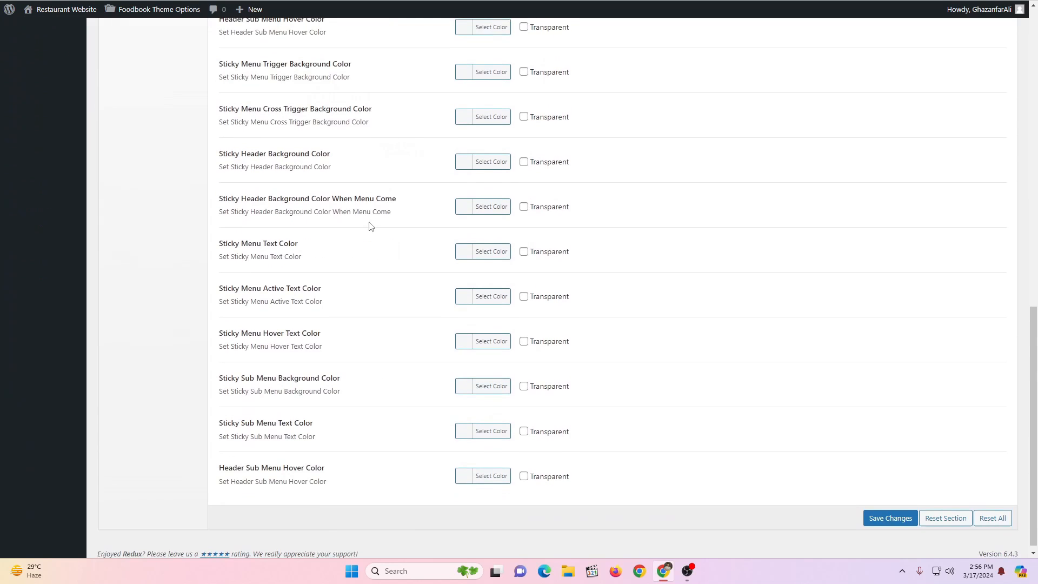
{"action": "scroll", "coordinate": [371, 226], "scroll_direction": "up", "scroll_amount": 13}
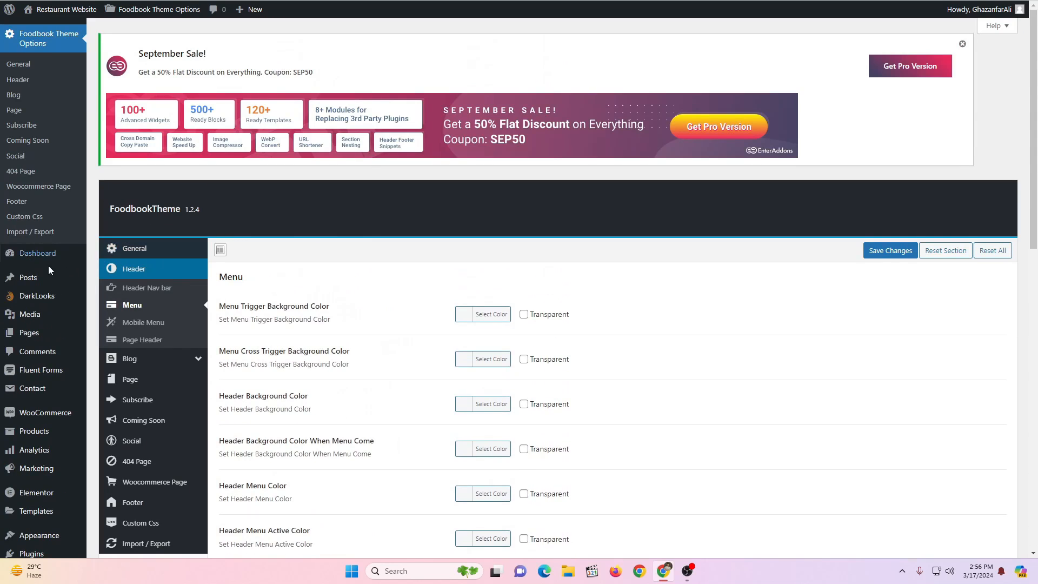
Create a new WordPress navigation menu named Main menu from the Appearance settings.
{"action": "scroll", "coordinate": [54, 265], "scroll_direction": "down", "scroll_amount": 4}
{"action": "mouse_move", "coordinate": [41, 321]}
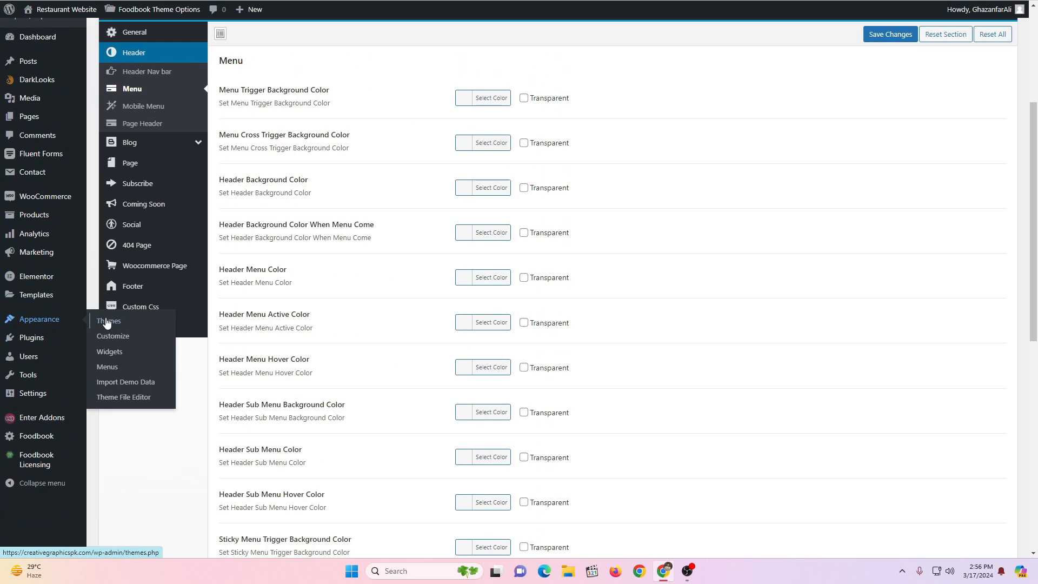
{"action": "left_click", "coordinate": [113, 368]}
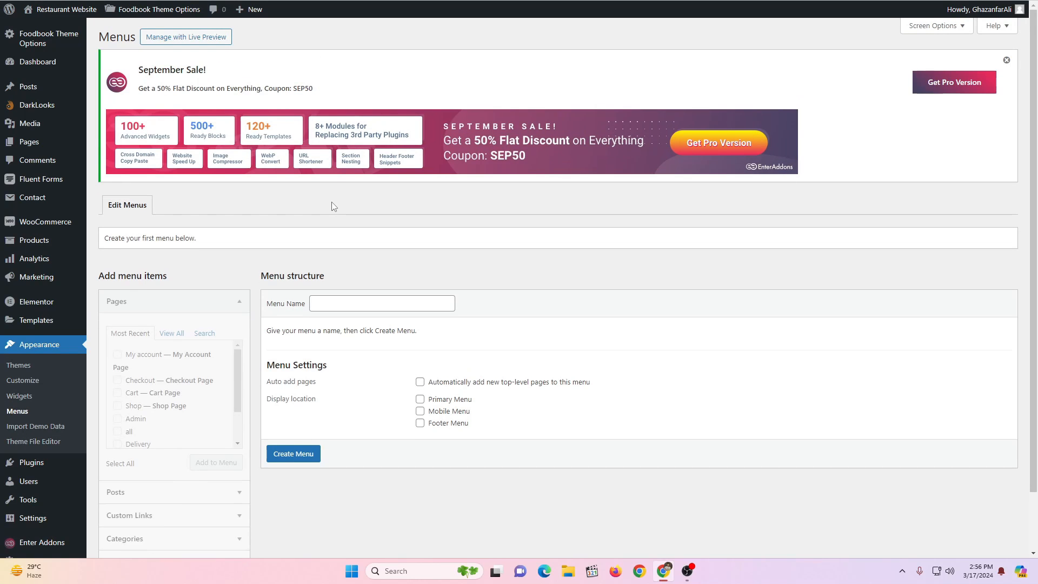
{"action": "scroll", "coordinate": [333, 206], "scroll_direction": "down", "scroll_amount": 2}
{"action": "left_click", "coordinate": [339, 237]}
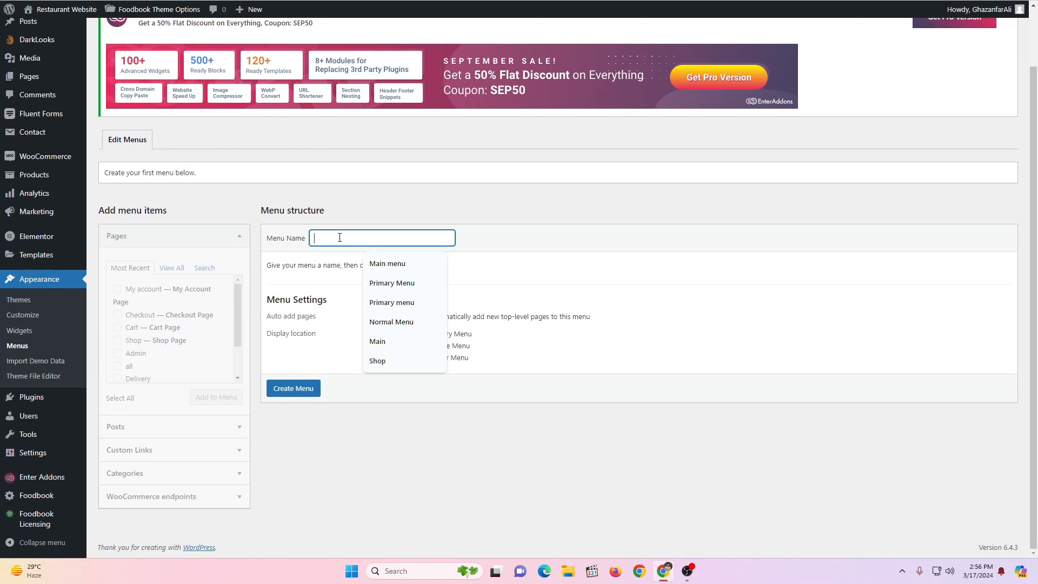
{"action": "left_click", "coordinate": [385, 264]}
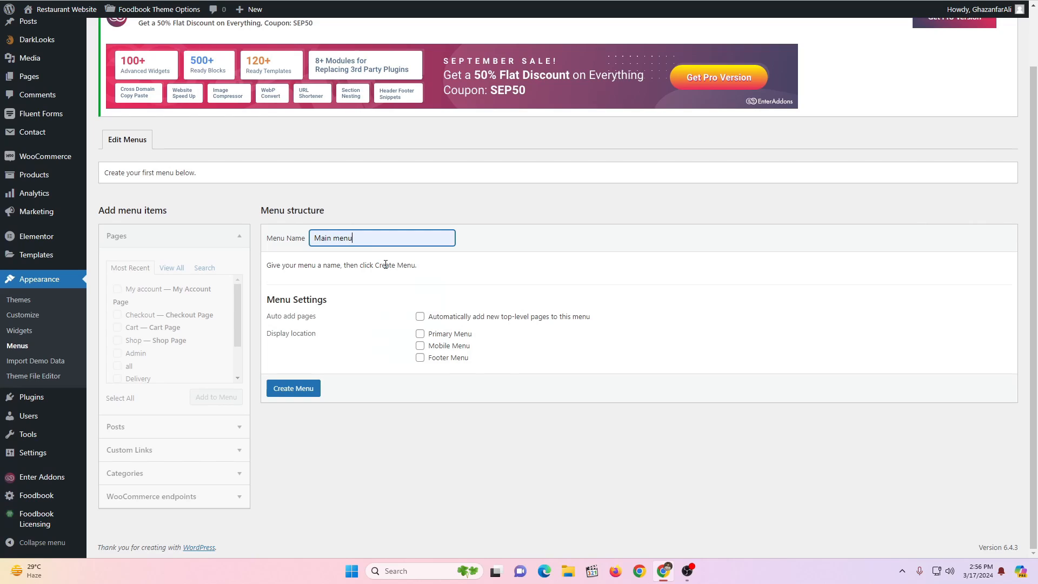
{"action": "left_click", "coordinate": [297, 390]}
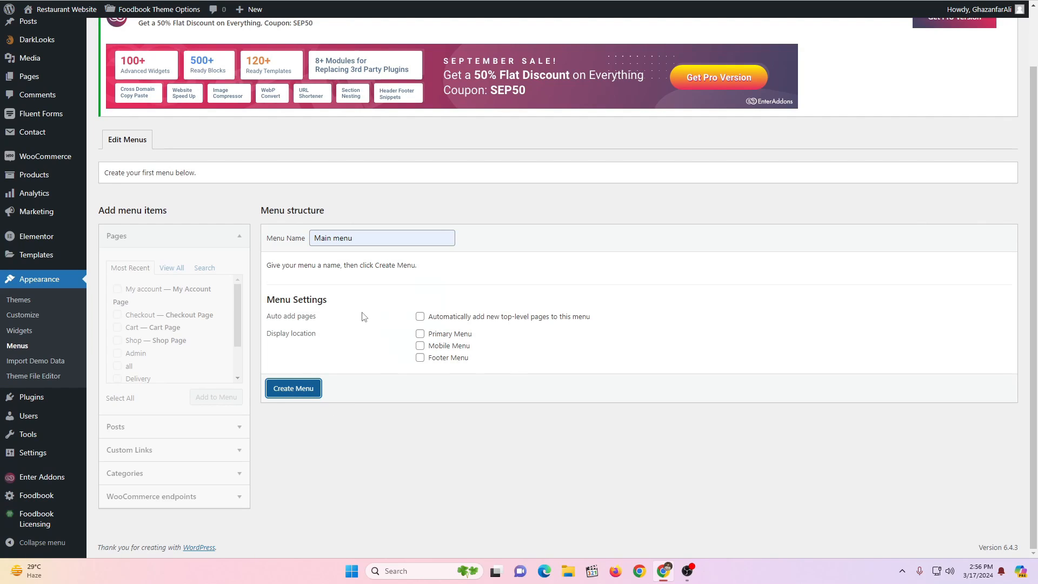
Find the Home front page in the full list of pages and add it to Main menu.
{"action": "scroll", "coordinate": [118, 390], "scroll_direction": "down", "scroll_amount": 3}
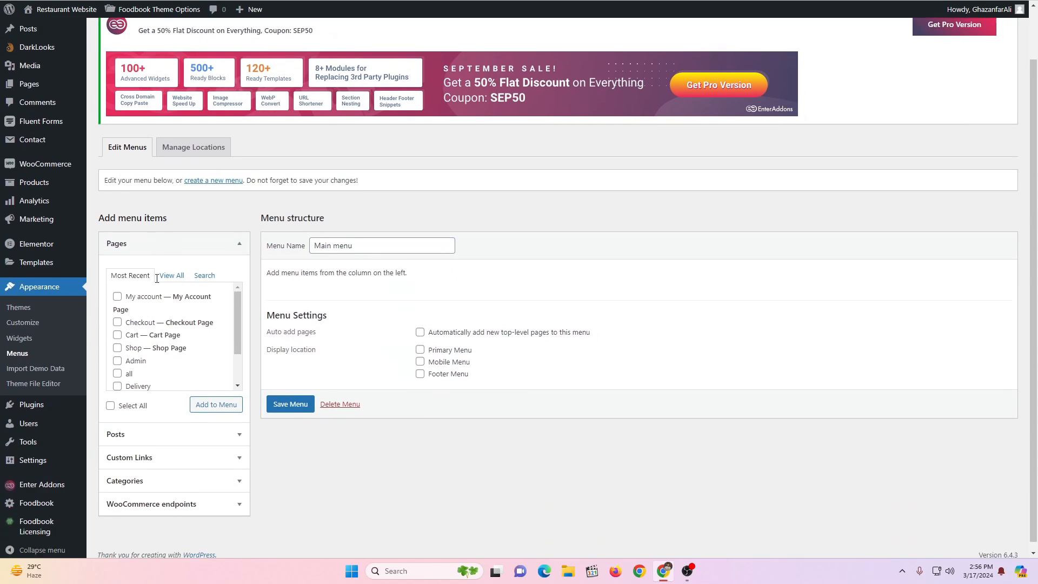
{"action": "scroll", "coordinate": [152, 350], "scroll_direction": "down", "scroll_amount": 2}
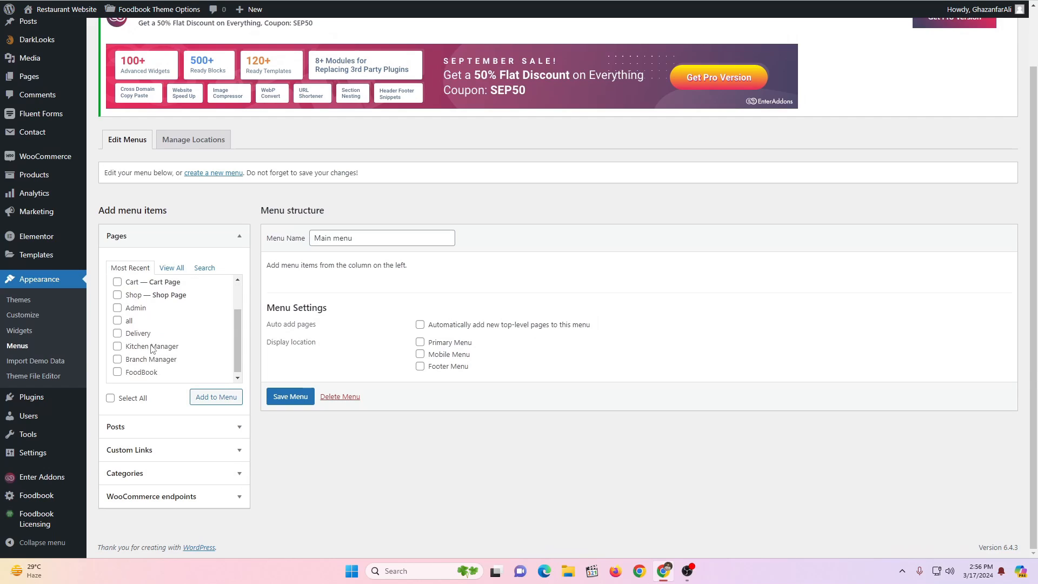
{"action": "left_click", "coordinate": [171, 269]}
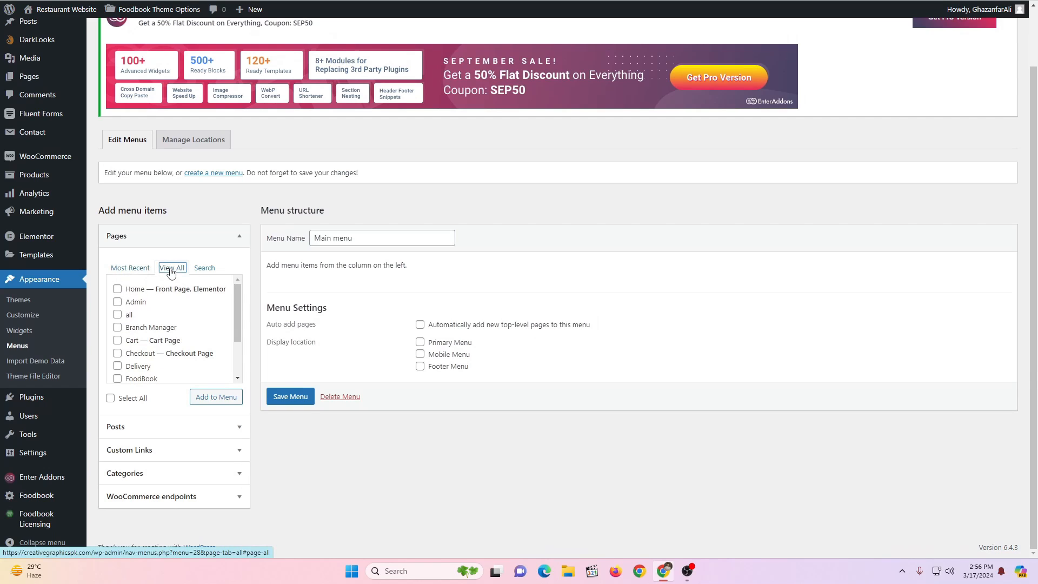
{"action": "left_click", "coordinate": [117, 290]}
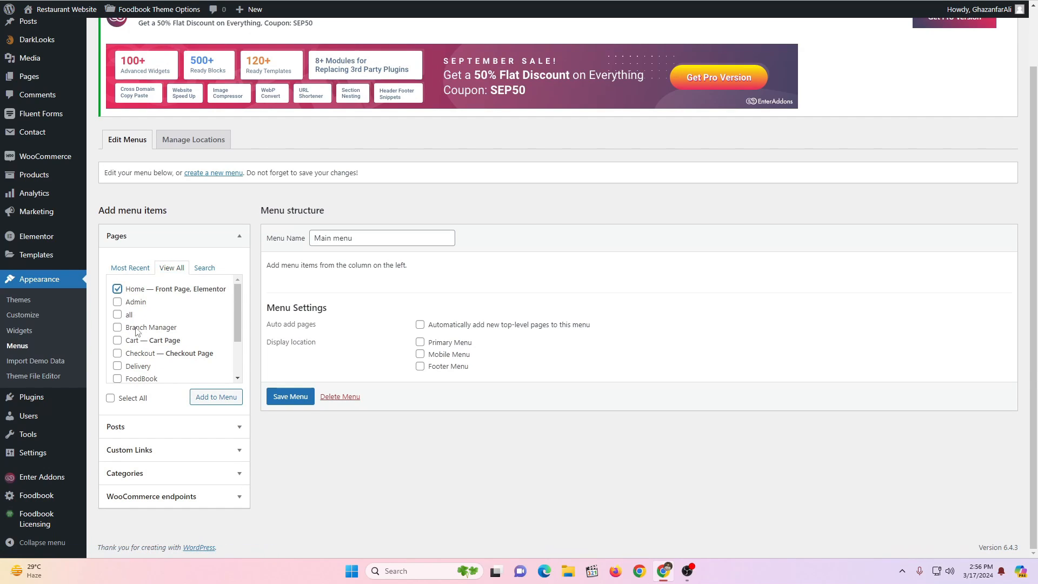
{"action": "left_click", "coordinate": [219, 403]}
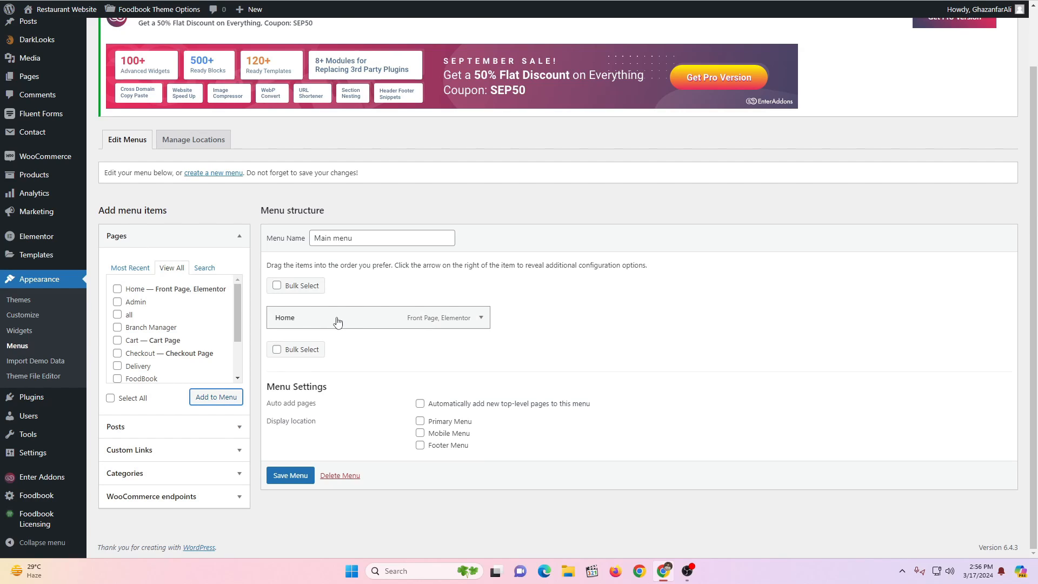
Add the Delivery and Kitchen Manager pages to Main menu.
{"action": "scroll", "coordinate": [171, 309], "scroll_direction": "down", "scroll_amount": 1}
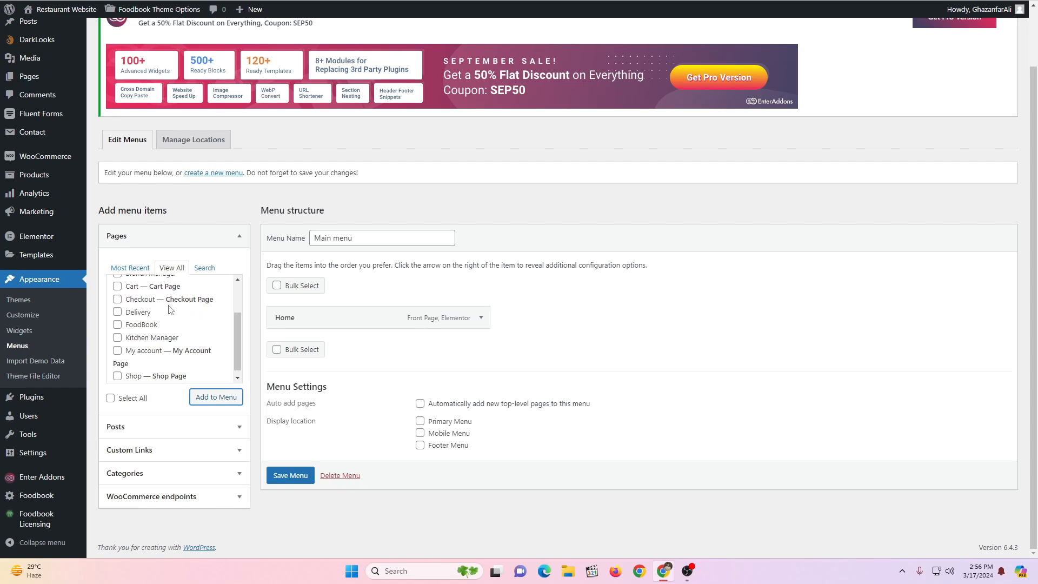
{"action": "left_click", "coordinate": [118, 313]}
{"action": "left_click", "coordinate": [117, 337]}
{"action": "left_click", "coordinate": [208, 403]}
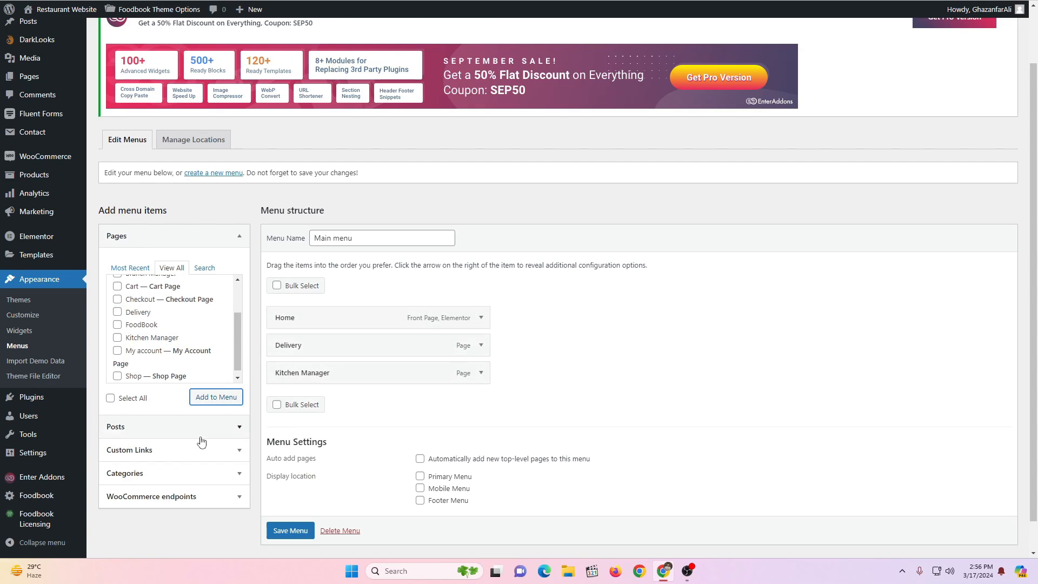
Add a custom link Restaurant with URL # below Home, and nest Delivery and Kitchen Manager under it as sub items.
{"action": "left_click", "coordinate": [239, 453]}
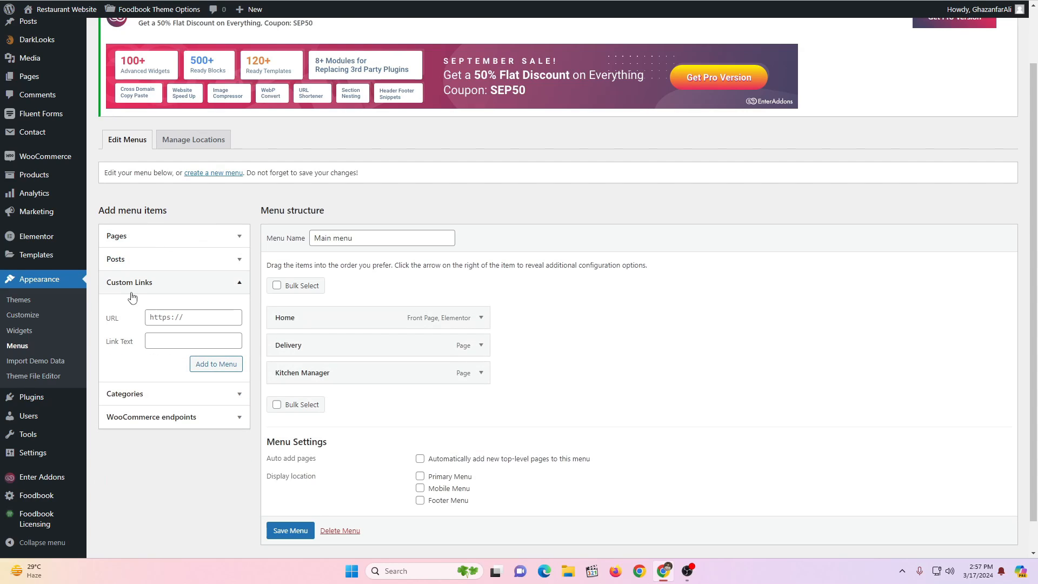
{"action": "left_click", "coordinate": [173, 317]}
{"action": "type", "text": "#"}
{"action": "left_click", "coordinate": [162, 344]}
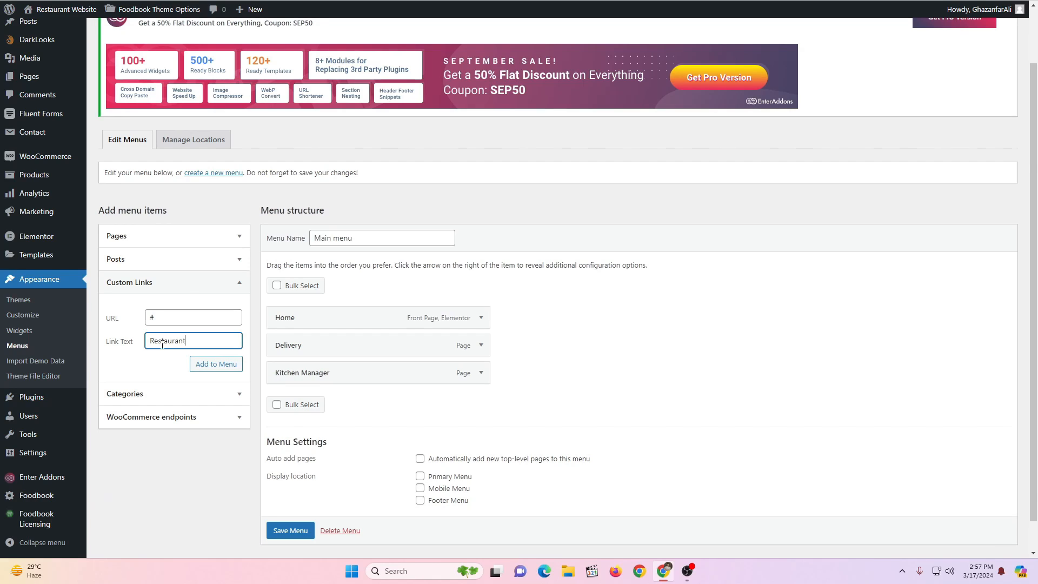
{"action": "left_click", "coordinate": [217, 364]}
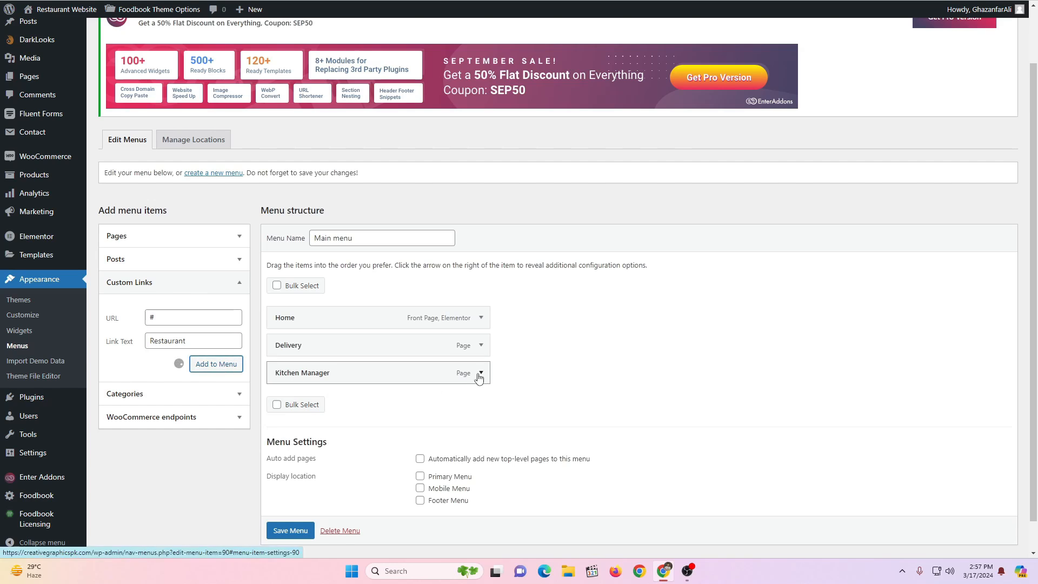
{"action": "mouse_move", "coordinate": [357, 401]}
{"action": "left_mouse_down"}
{"action": "mouse_move", "coordinate": [322, 346]}
{"action": "mouse_move", "coordinate": [351, 375]}
{"action": "mouse_move", "coordinate": [358, 407]}
{"action": "left_mouse_up"}
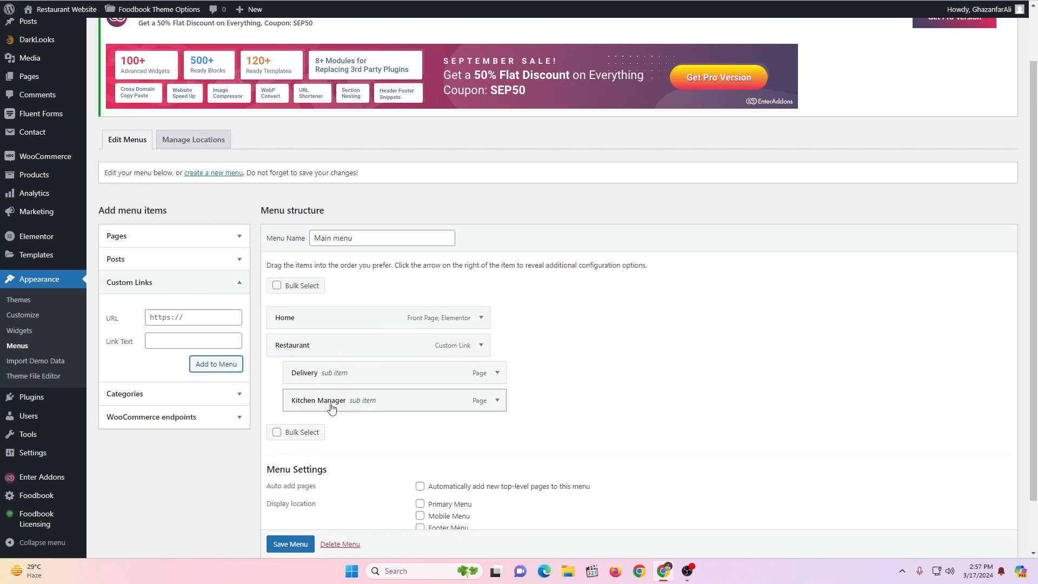
Add a custom link Download App with URL # as the last top-level item of Main menu.
{"action": "left_click", "coordinate": [182, 315]}
{"action": "type", "text": "#"}
{"action": "left_click", "coordinate": [173, 339]}
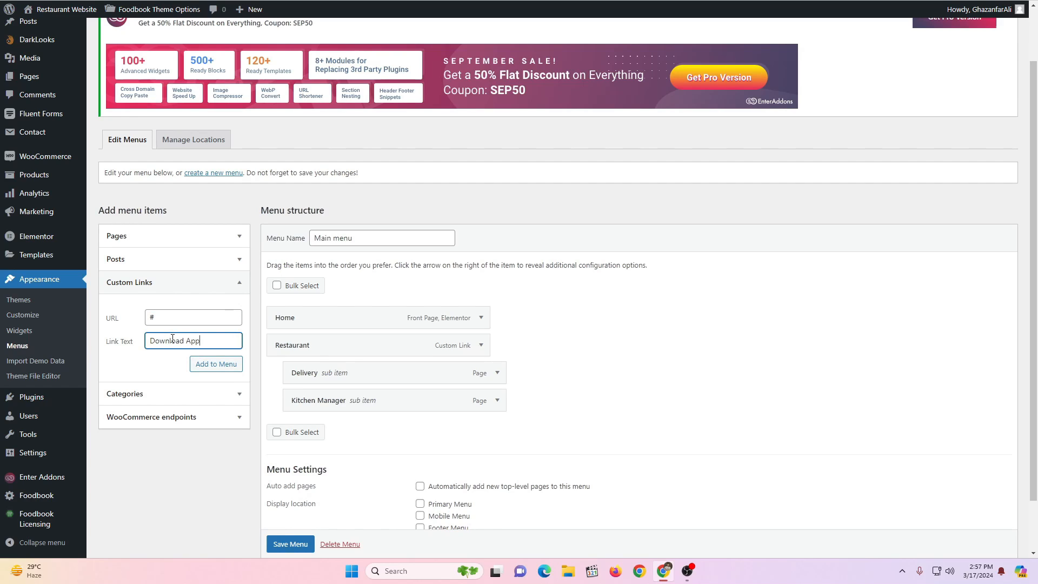
{"action": "left_click", "coordinate": [198, 368]}
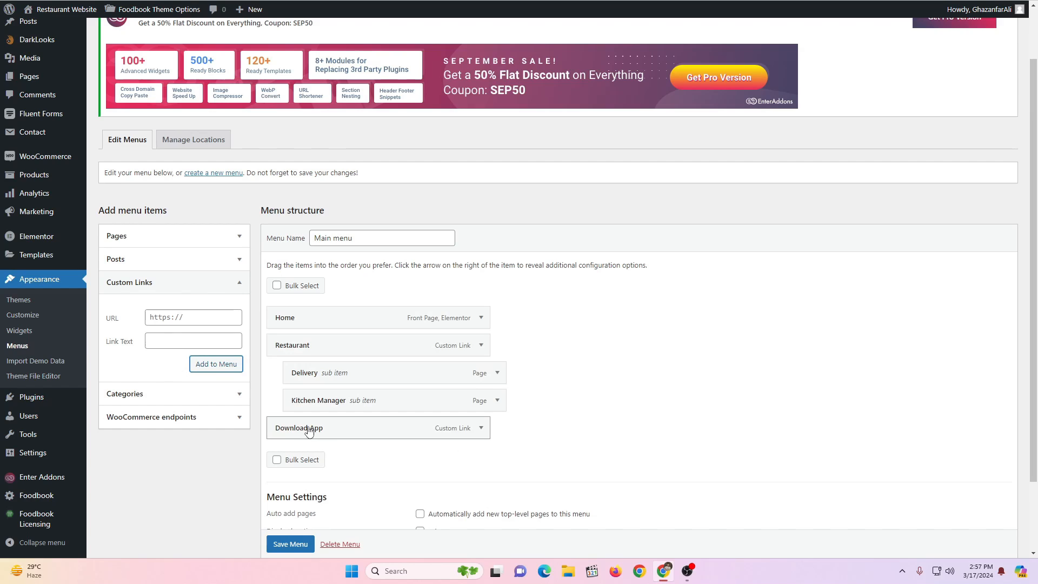
{"action": "mouse_move", "coordinate": [309, 430]}
{"action": "left_mouse_down"}
{"action": "mouse_move", "coordinate": [324, 336]}
{"action": "mouse_move", "coordinate": [309, 433]}
{"action": "left_mouse_up"}
Add a custom link Our Menu with URL # to Main menu and place it directly below Home.
{"action": "left_click", "coordinate": [175, 316]}
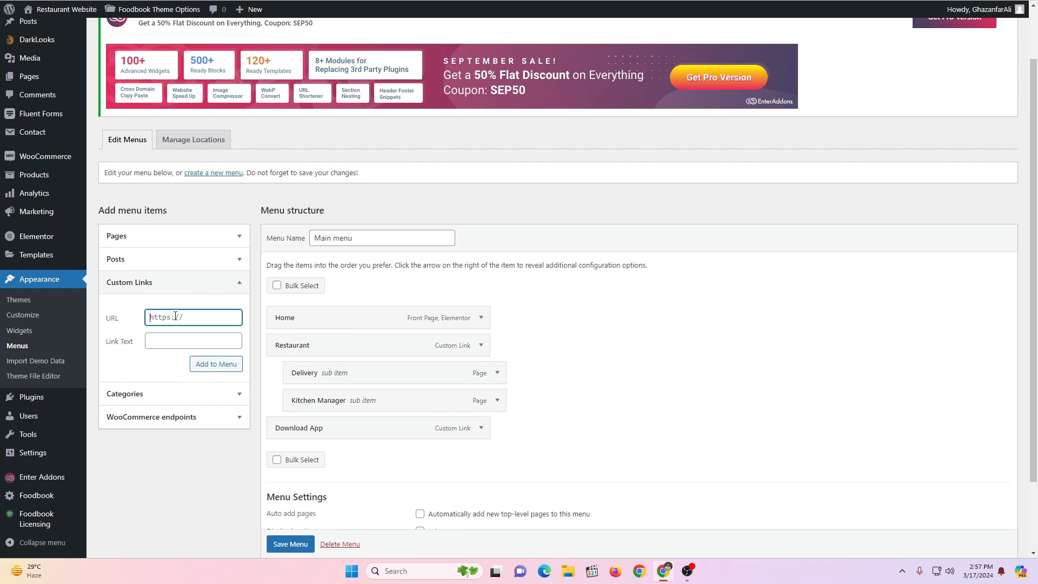
{"action": "type", "text": "#"}
{"action": "left_click", "coordinate": [180, 334]}
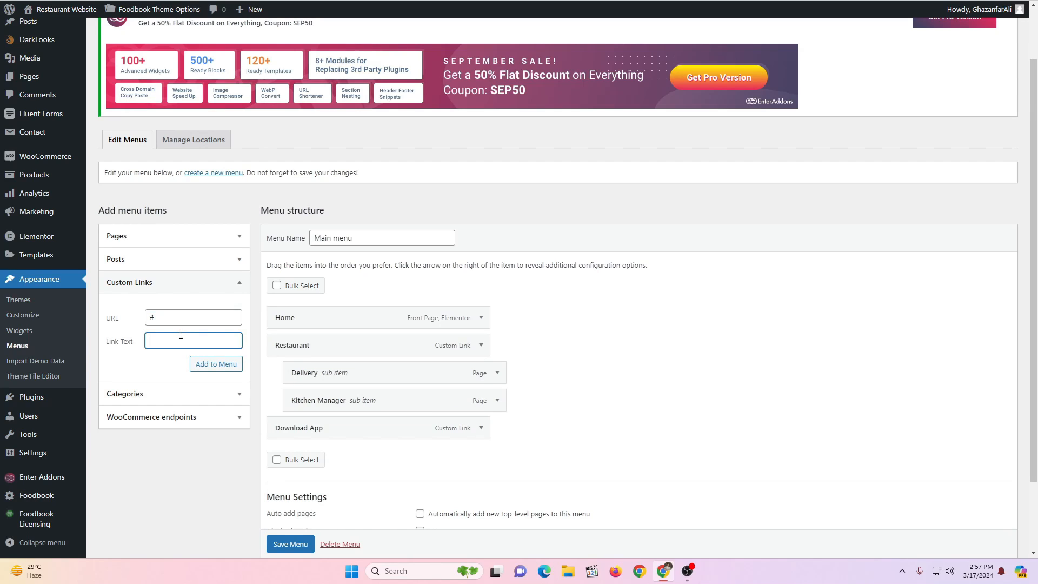
{"action": "left_click", "coordinate": [216, 363]}
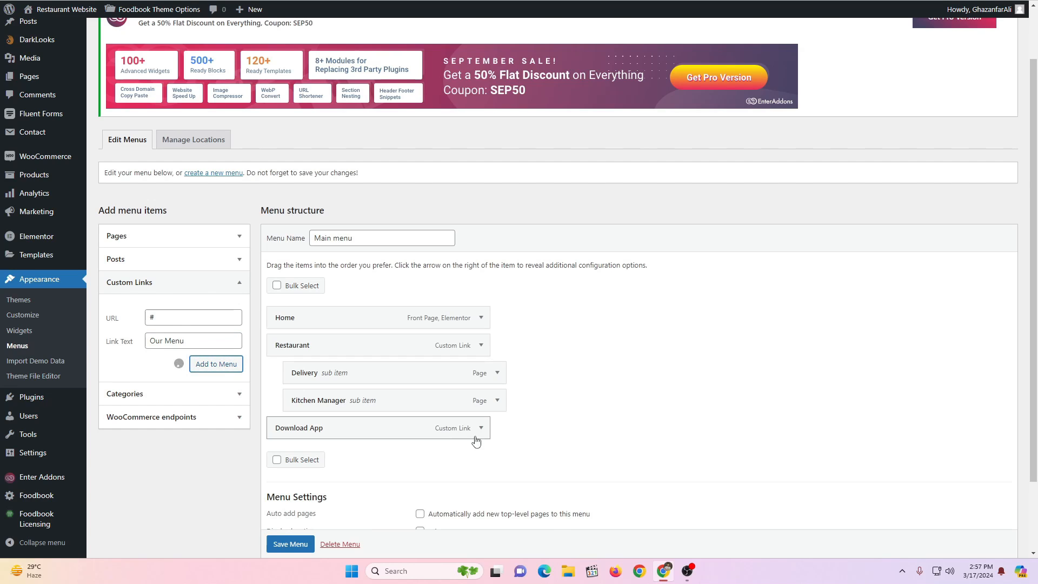
{"action": "left_click_drag", "start_coordinate": [338, 455], "coordinate": [336, 347]}
Add a custom link Contact with URL # as the last top-level item of Main menu.
{"action": "left_click", "coordinate": [166, 315]}
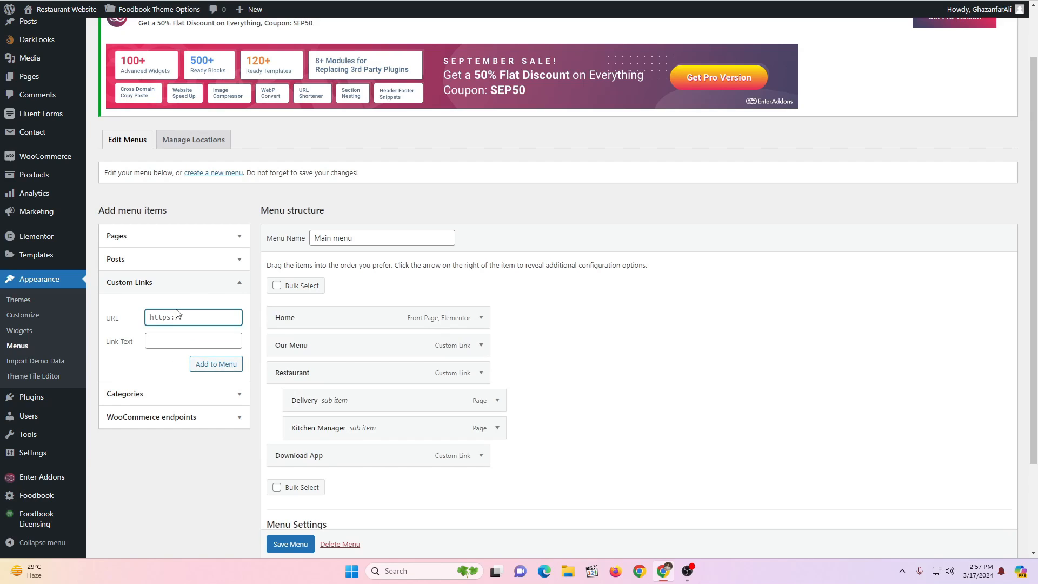
{"action": "type", "text": "#"}
{"action": "left_click", "coordinate": [179, 339]}
{"action": "type", "text": "Contactg"}
{"action": "key", "text": "BackSpace"}
{"action": "left_click", "coordinate": [207, 368]}
Assign Main menu to the Primary, Mobile and Footer Menu locations, save it, and check the navigation on the reloaded front page.
{"action": "scroll", "coordinate": [545, 352], "scroll_direction": "down", "scroll_amount": 1}
{"action": "scroll", "coordinate": [544, 352], "scroll_direction": "down", "scroll_amount": 2}
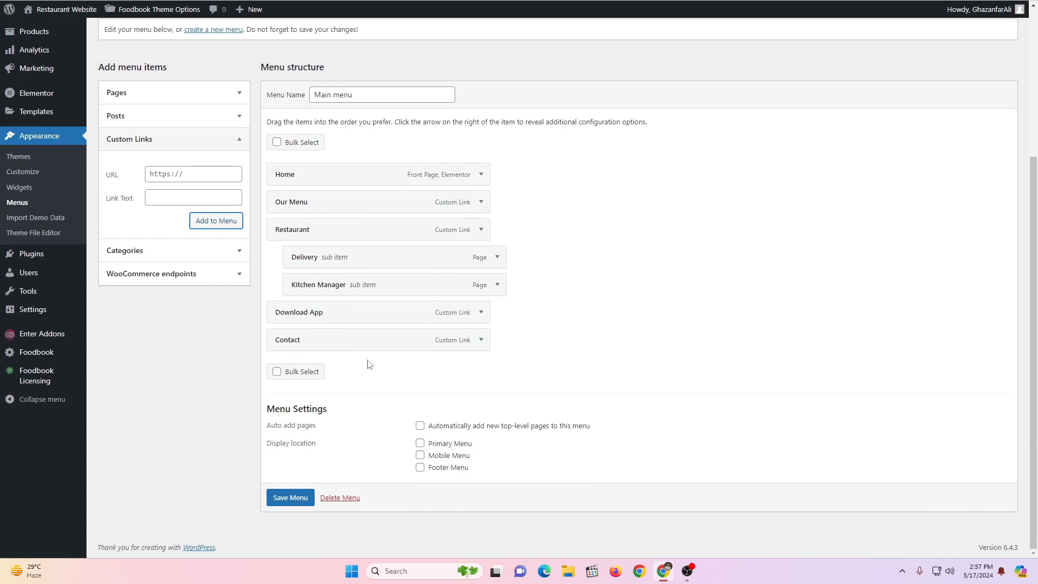
{"action": "left_click", "coordinate": [420, 445]}
{"action": "left_click", "coordinate": [420, 468]}
{"action": "left_click", "coordinate": [420, 455]}
{"action": "left_click", "coordinate": [287, 497]}
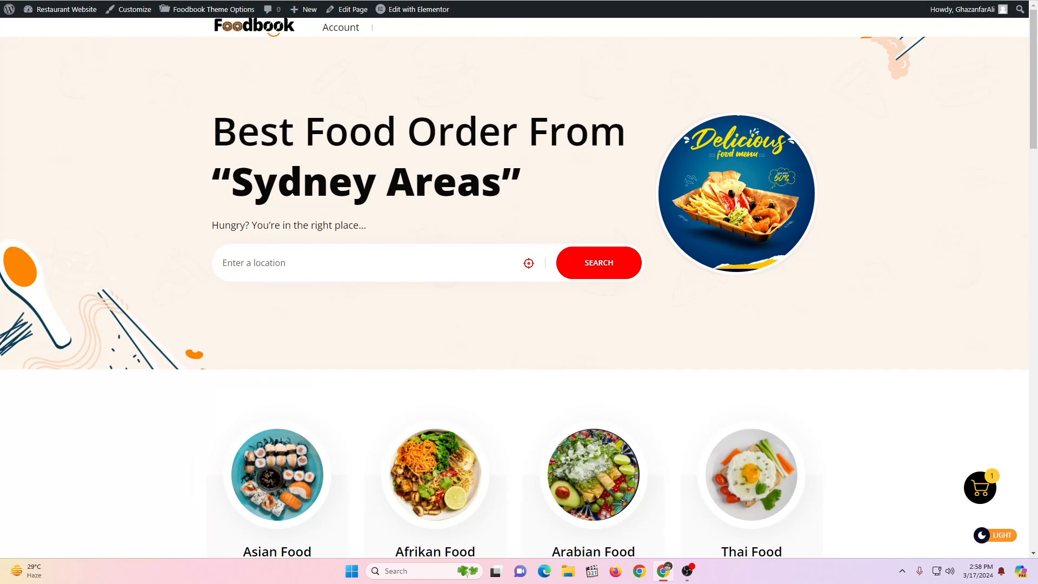
{"action": "key", "text": "F5"}
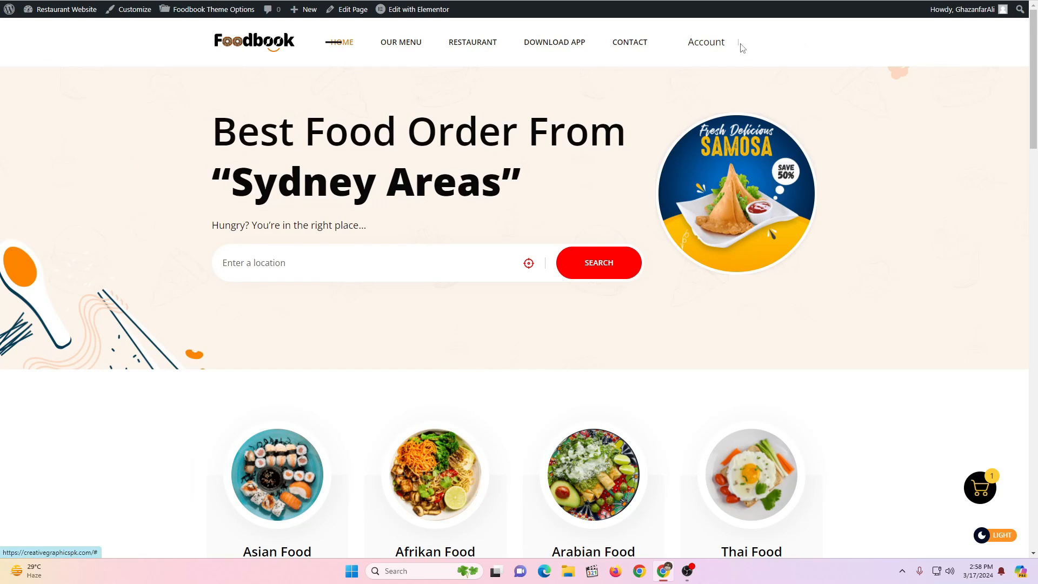
{"action": "mouse_move", "coordinate": [489, 42]}
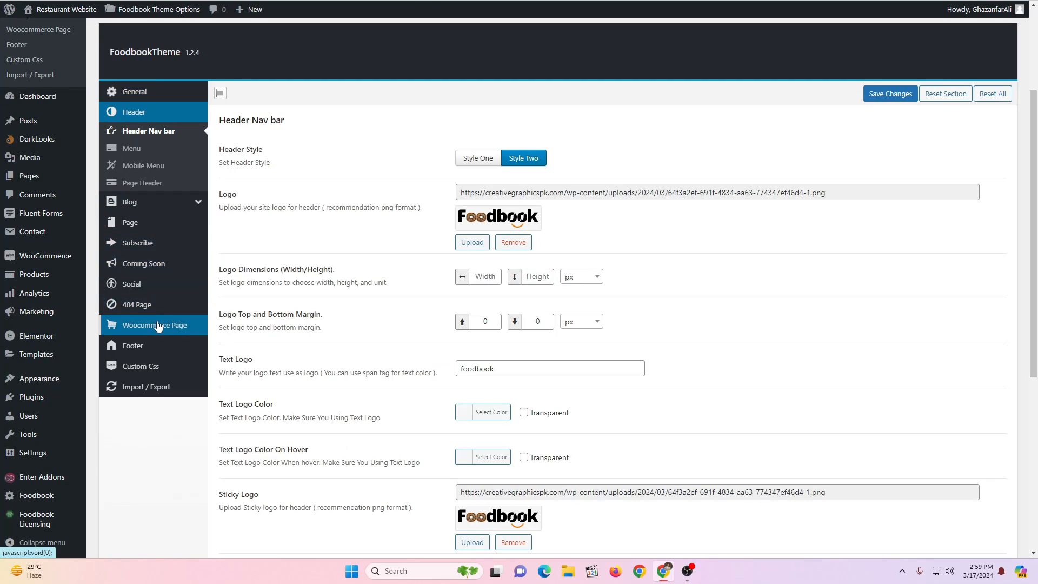
In the theme's Social options, set the social icon color to black, #000000.
{"action": "left_click", "coordinate": [133, 284]}
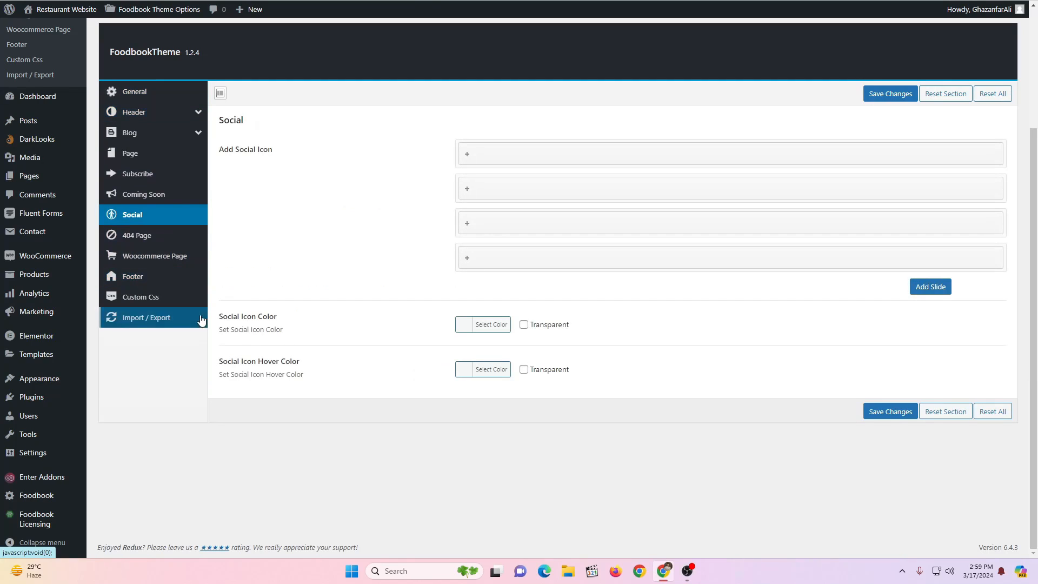
{"action": "left_click", "coordinate": [470, 325]}
{"action": "left_click", "coordinate": [467, 443]}
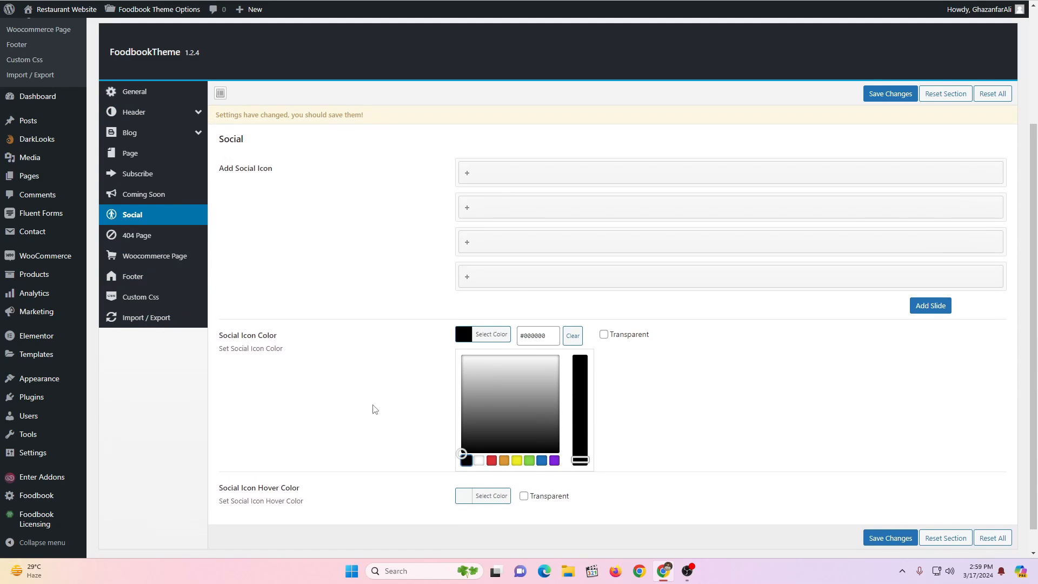
{"action": "left_click", "coordinate": [372, 408]}
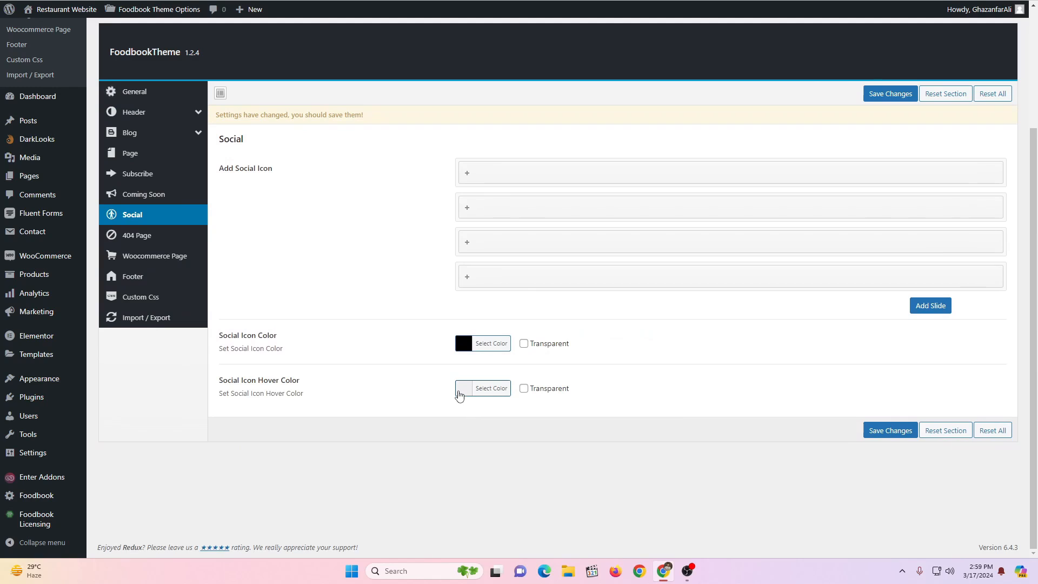
Set the social icon hover color to the orange preset, save the theme options, and check the icons in the site header.
{"action": "left_click", "coordinate": [462, 389]}
{"action": "left_click", "coordinate": [531, 381]}
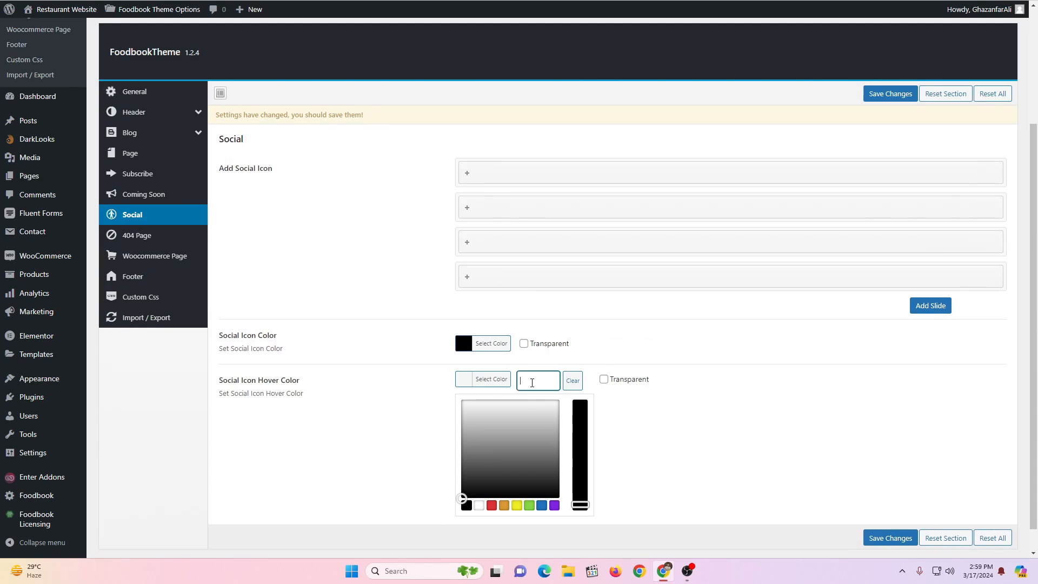
{"action": "key", "text": "ctrl+v"}
{"action": "key", "text": "ctrl+a"}
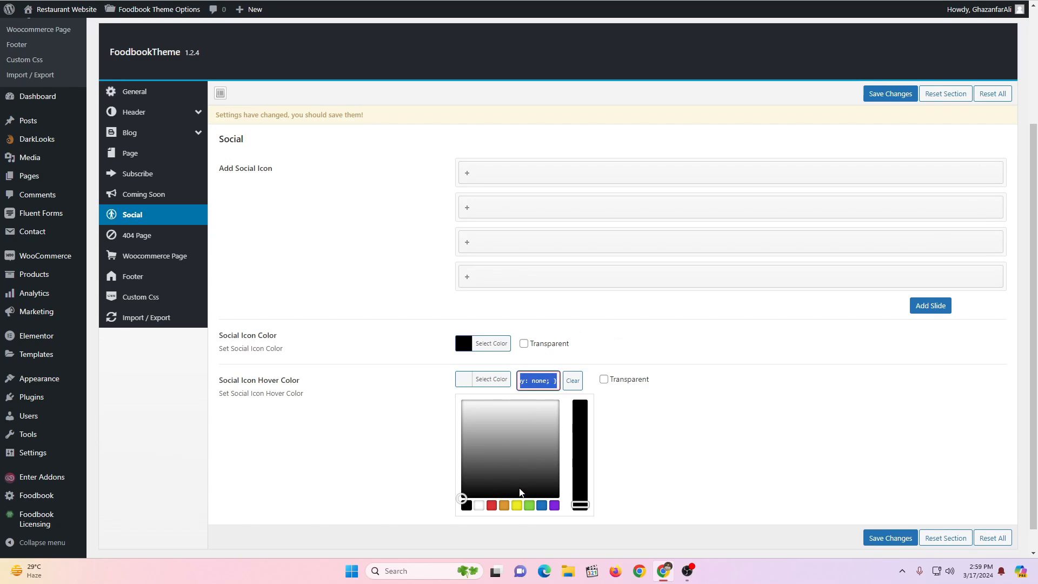
{"action": "left_click", "coordinate": [505, 507]}
{"action": "left_click", "coordinate": [383, 437]}
{"action": "left_click", "coordinate": [895, 432]}
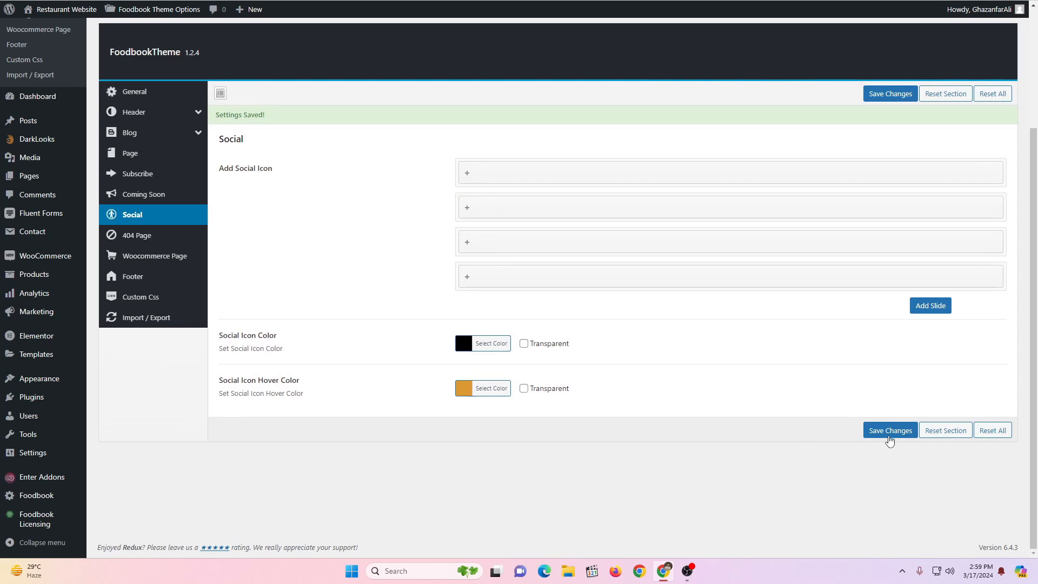
{"action": "left_click", "coordinate": [890, 432]}
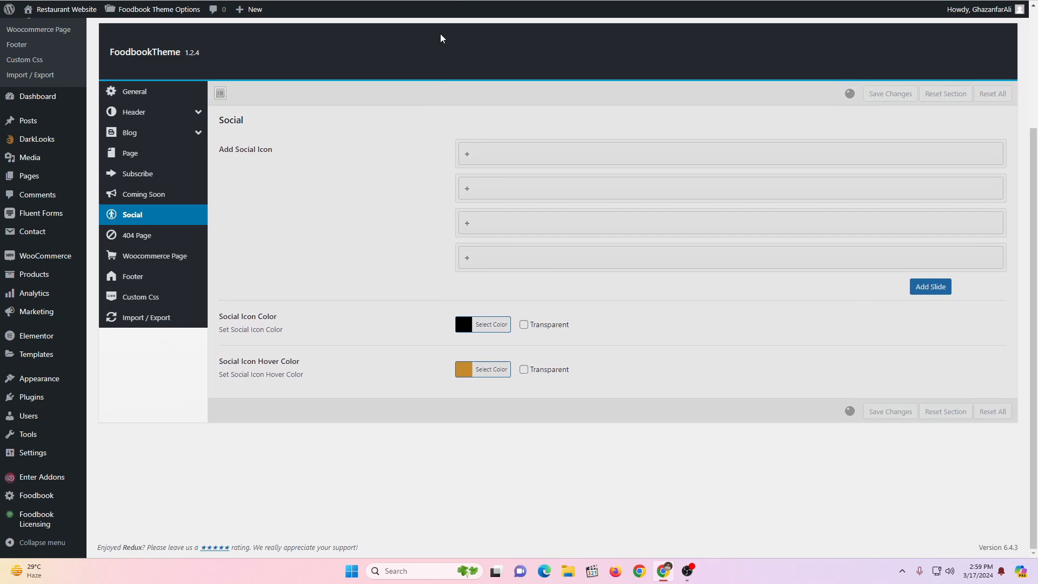
{"action": "key", "text": "ctrl+Tab"}
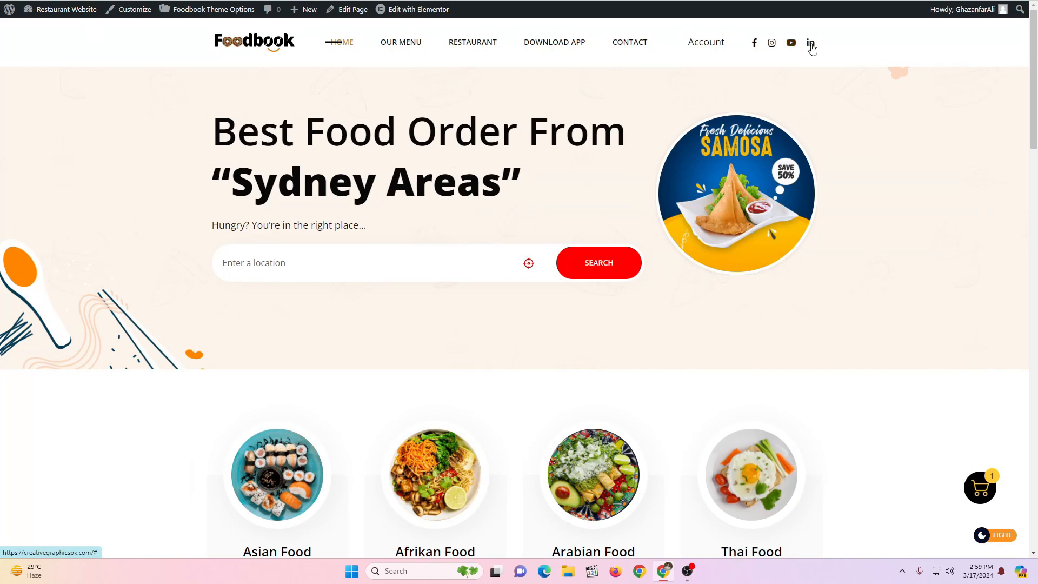
Look at the demo header, search the web for free icons, and open the freeicons.io site in a new tab.
{"action": "key", "text": "ctrl+Tab"}
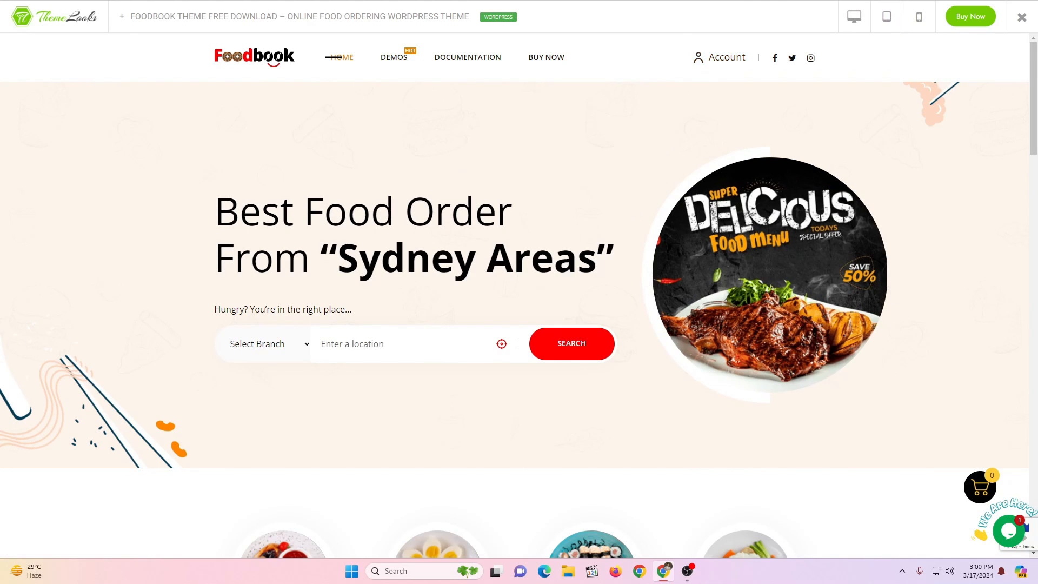
{"action": "key", "text": "ctrl+Tab"}
{"action": "type", "text": "free ico"}
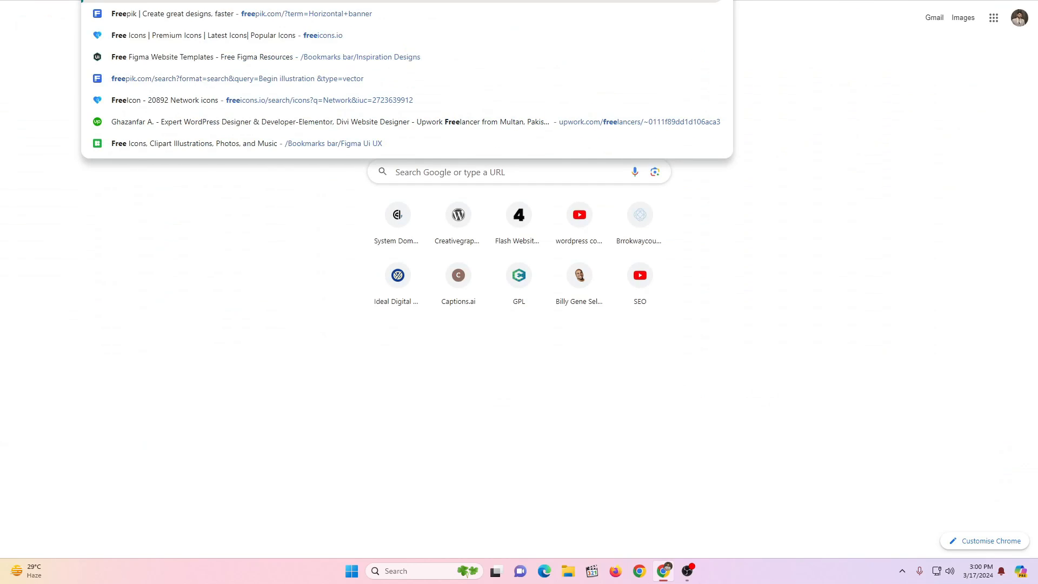
{"action": "key", "text": "Return"}
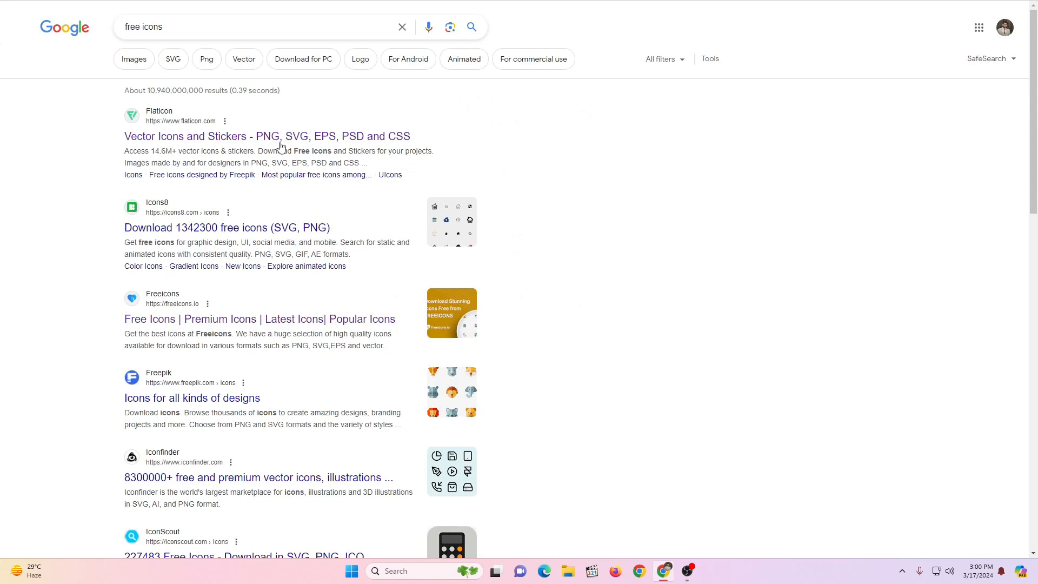
{"action": "middle_click", "coordinate": [221, 323]}
{"action": "key", "text": "ctrl+Tab"}
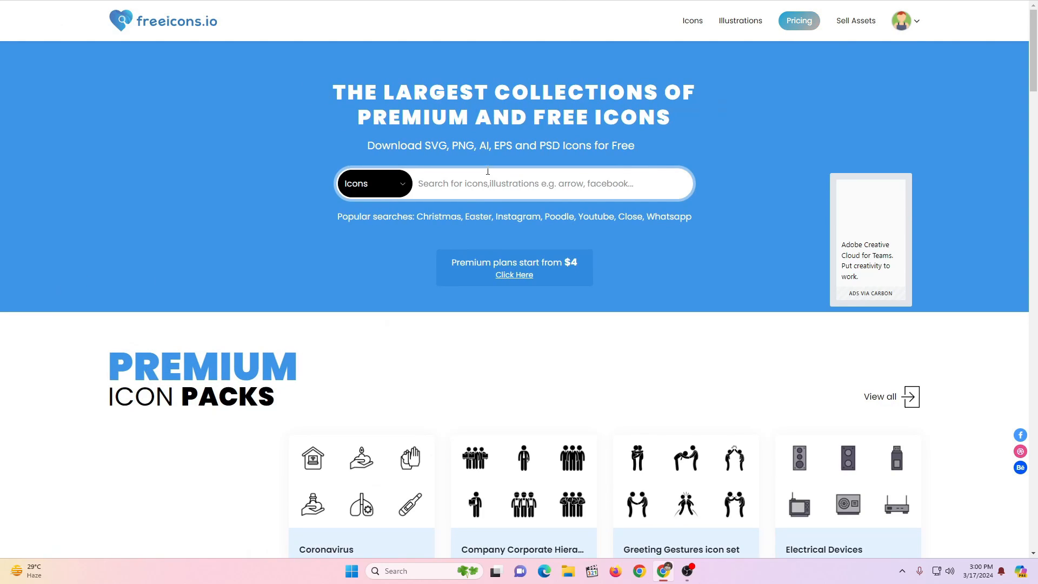
Search freeicons.io for user icons and download the outlined person icon in the second row as a free PNG.
{"action": "left_click", "coordinate": [510, 190]}
{"action": "type", "text": "user"}
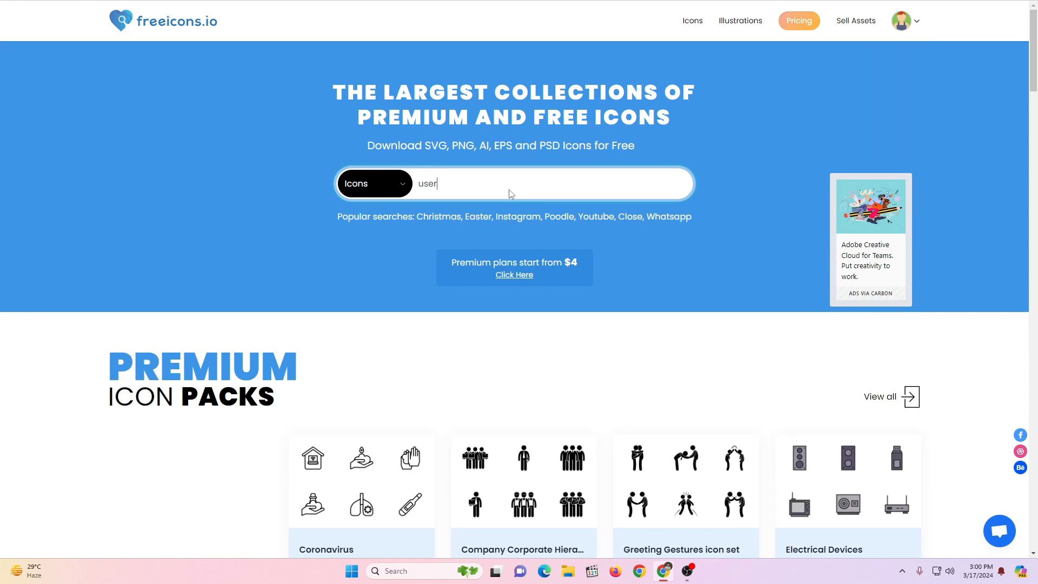
{"action": "key", "text": "Return"}
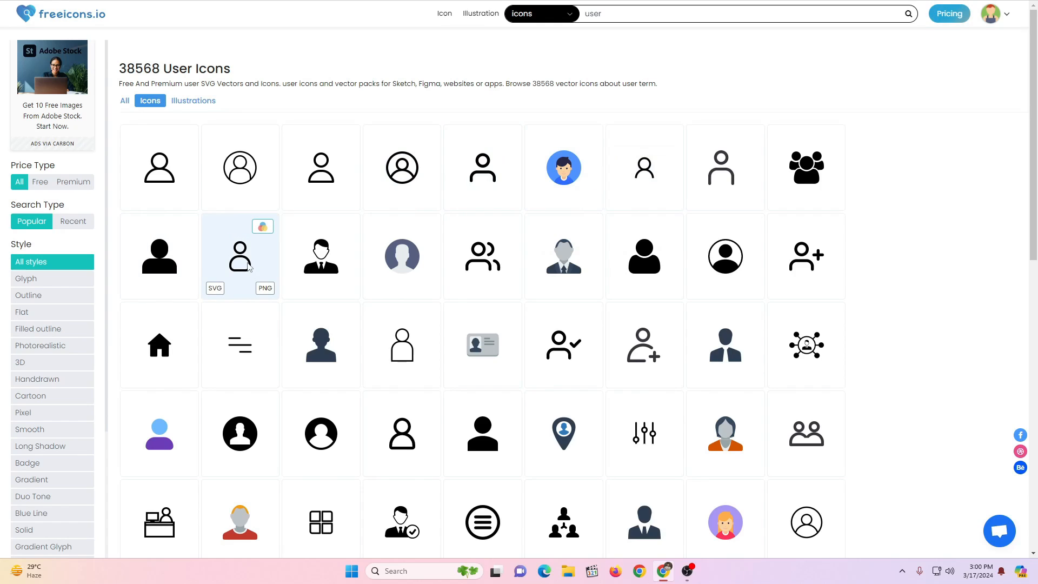
{"action": "left_click", "coordinate": [267, 291]}
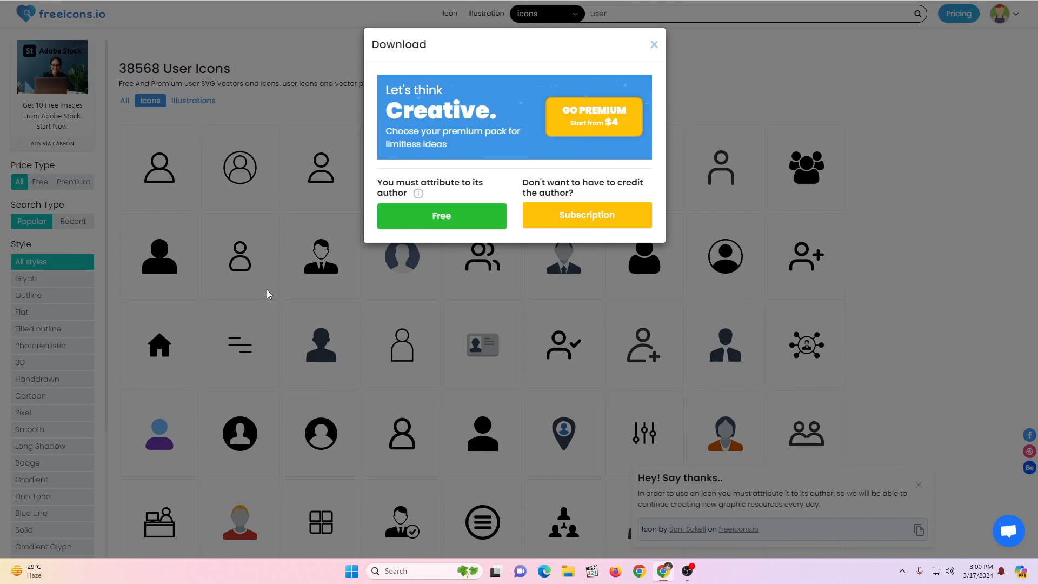
{"action": "left_click", "coordinate": [432, 216]}
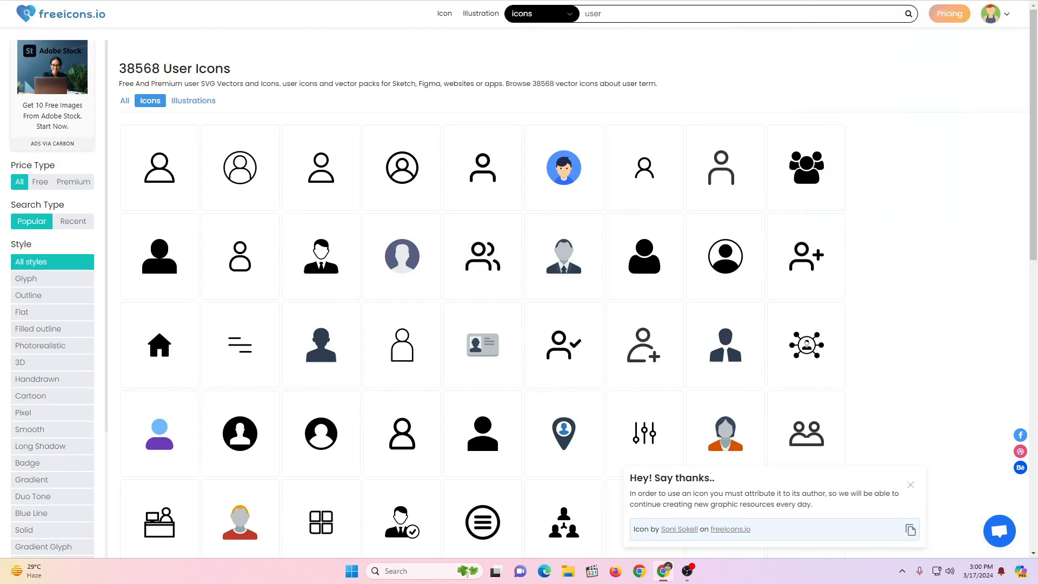
{"action": "key", "text": "ctrl+Tab"}
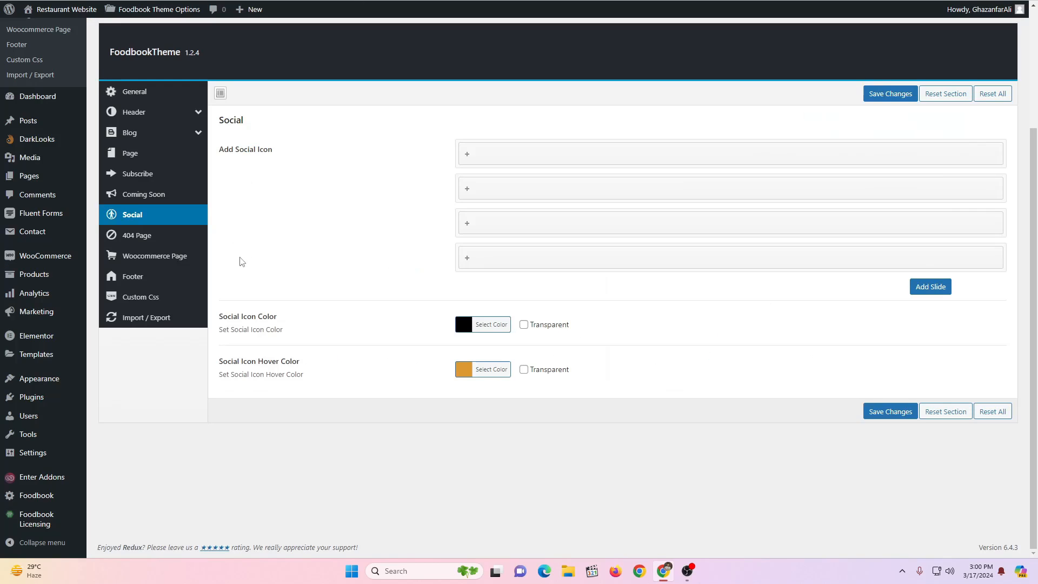
{"action": "scroll", "coordinate": [238, 258], "scroll_direction": "up", "scroll_amount": 2}
{"action": "left_click", "coordinate": [171, 221]}
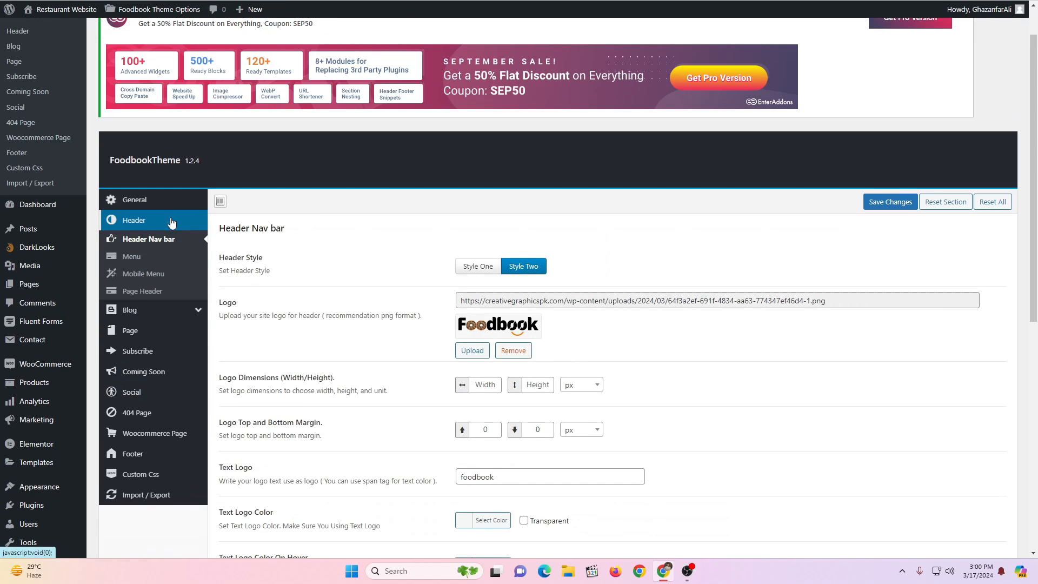
{"action": "scroll", "coordinate": [407, 270], "scroll_direction": "down", "scroll_amount": 9}
{"action": "scroll", "coordinate": [408, 303], "scroll_direction": "down", "scroll_amount": 1}
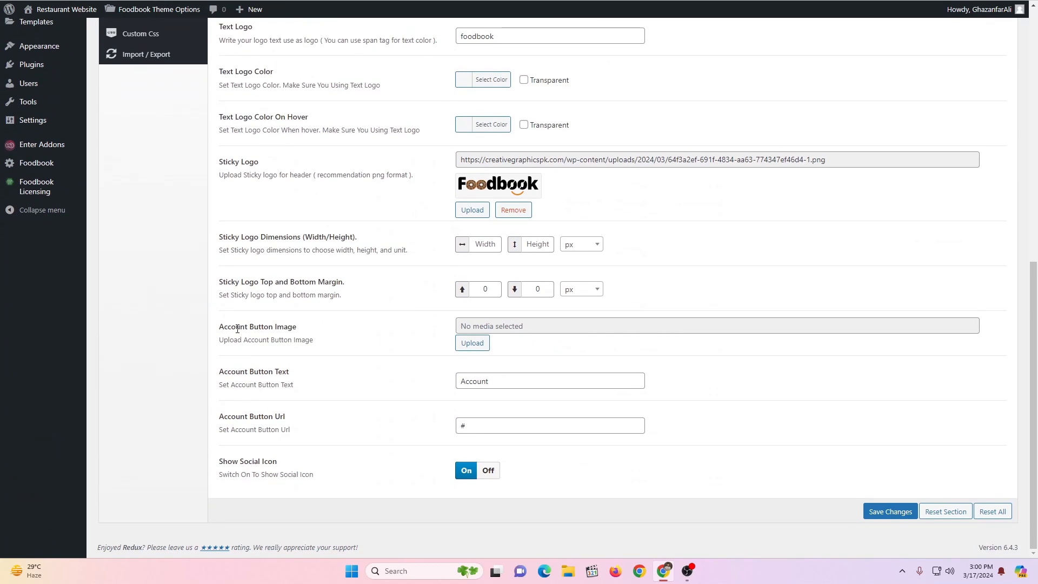
{"action": "left_click", "coordinate": [472, 342]}
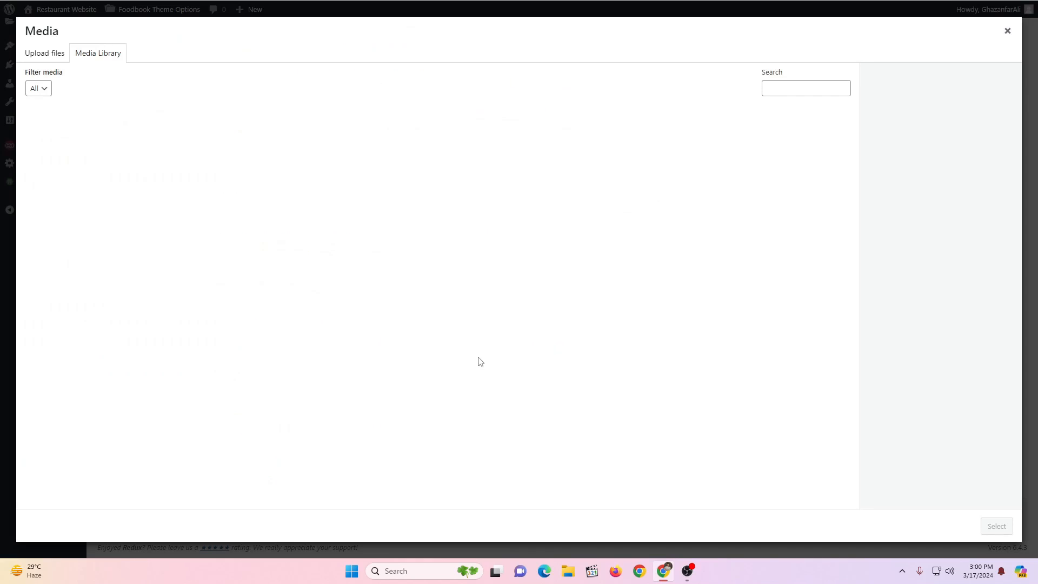
{"action": "left_click", "coordinate": [47, 58]}
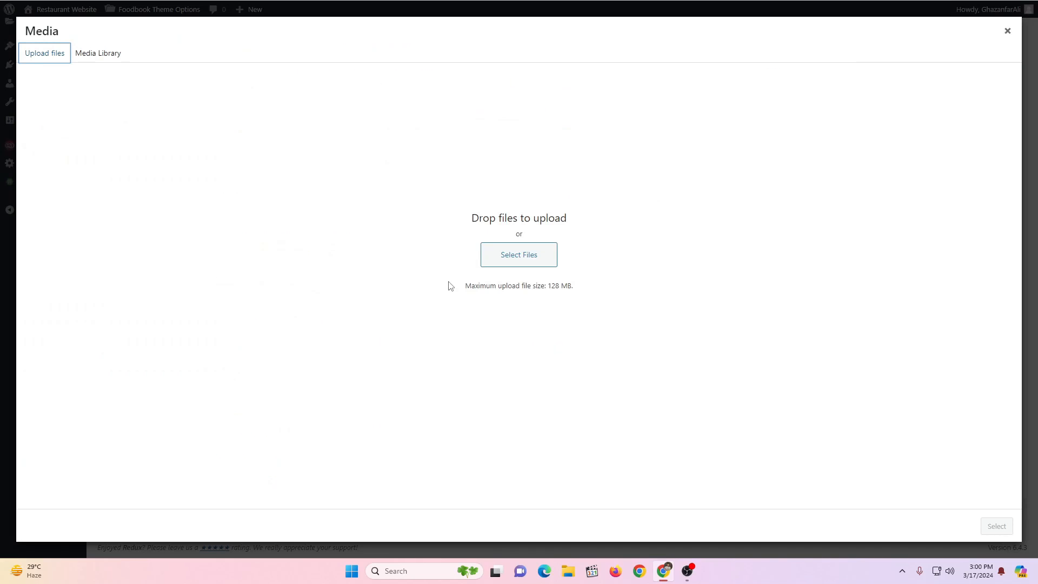
{"action": "left_click", "coordinate": [513, 258]}
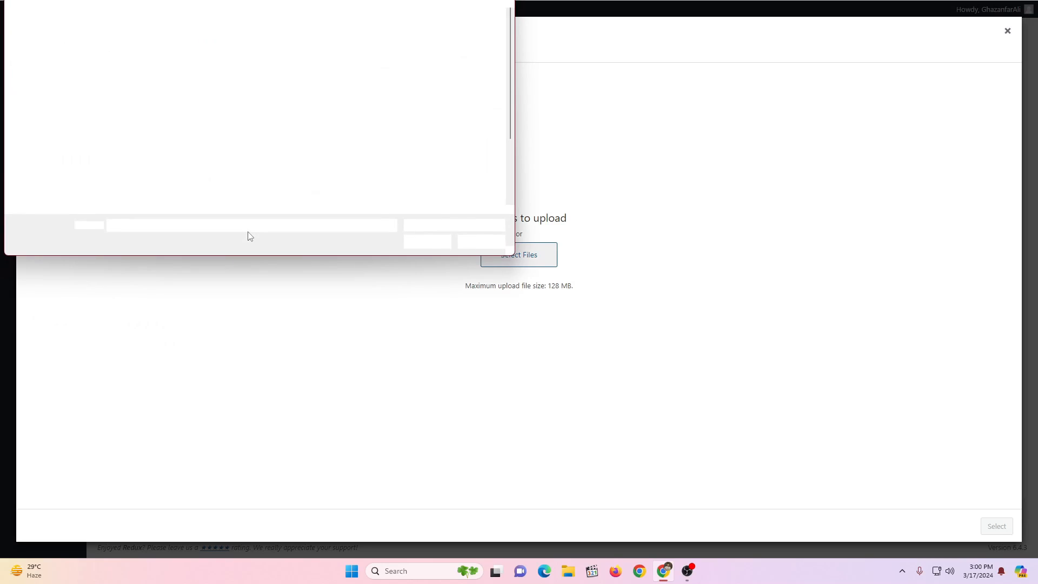
{"action": "left_click", "coordinate": [50, 58]}
{"action": "double_click", "coordinate": [127, 47]}
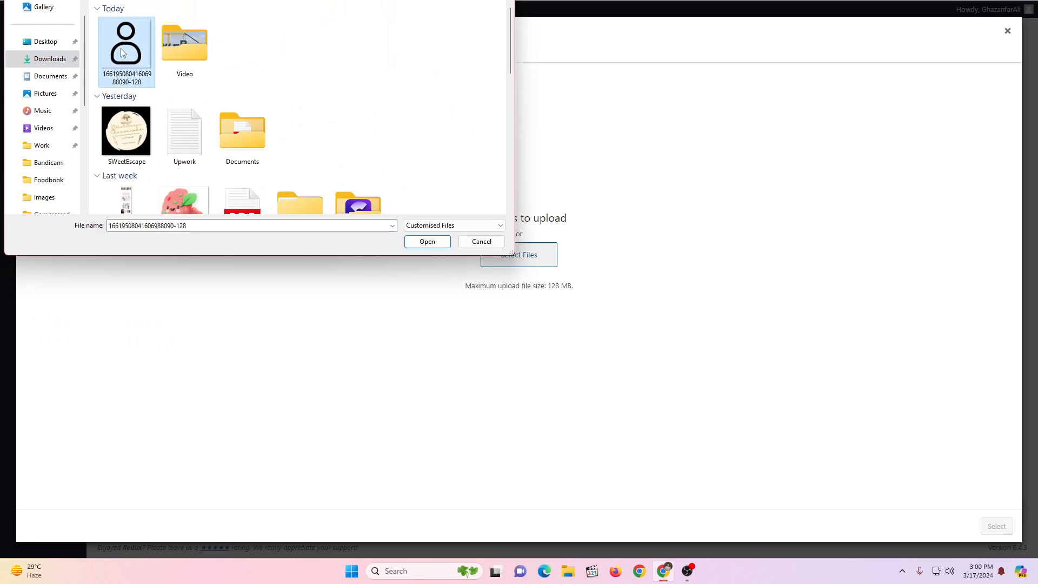
{"action": "left_click", "coordinate": [997, 527]}
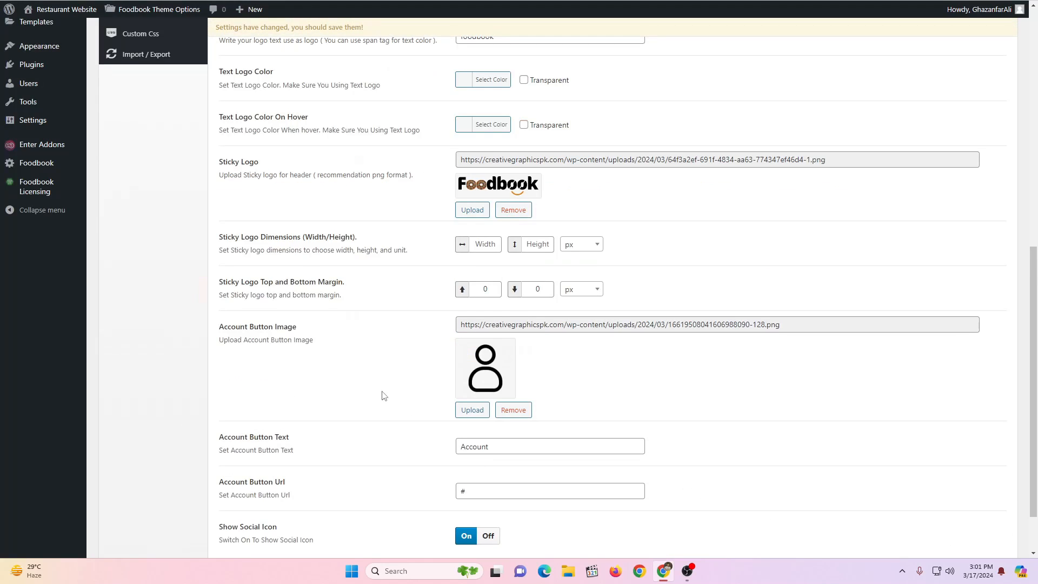
Save the header options and reload the front page to check the account icon.
{"action": "scroll", "coordinate": [383, 395], "scroll_direction": "down", "scroll_amount": 1}
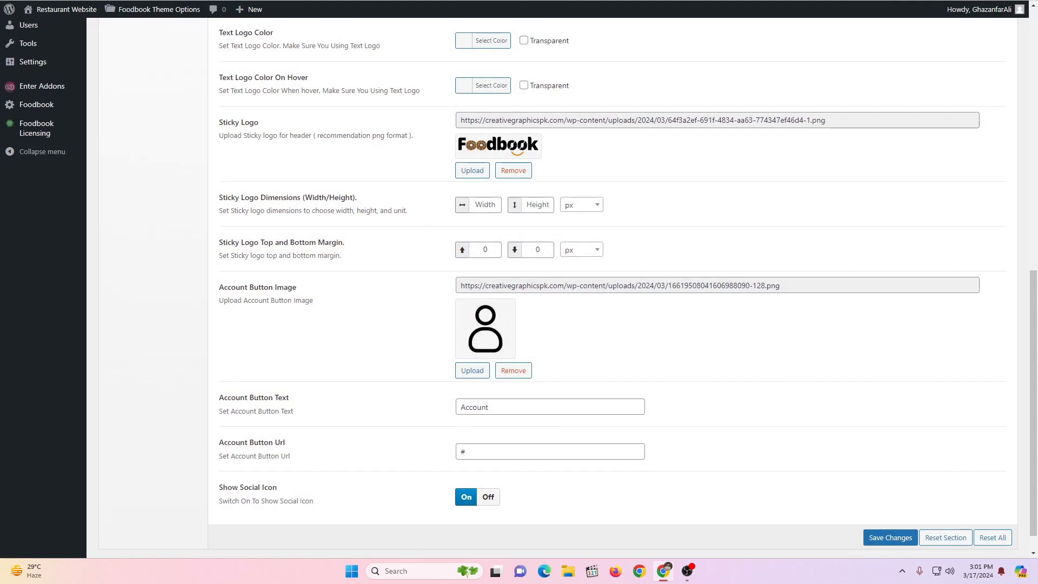
{"action": "key", "text": "ctrl+Tab"}
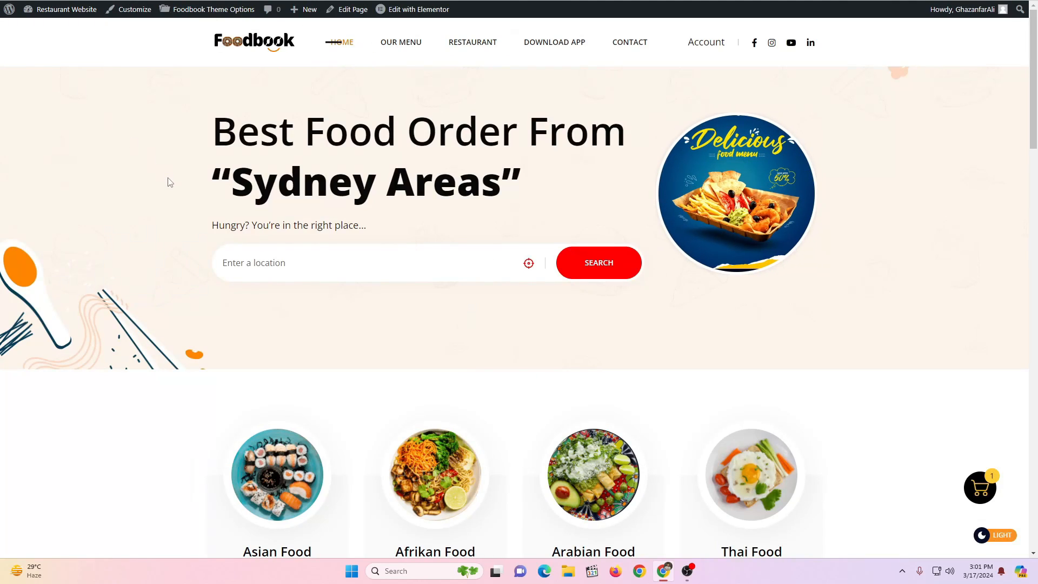
{"action": "key", "text": "F5"}
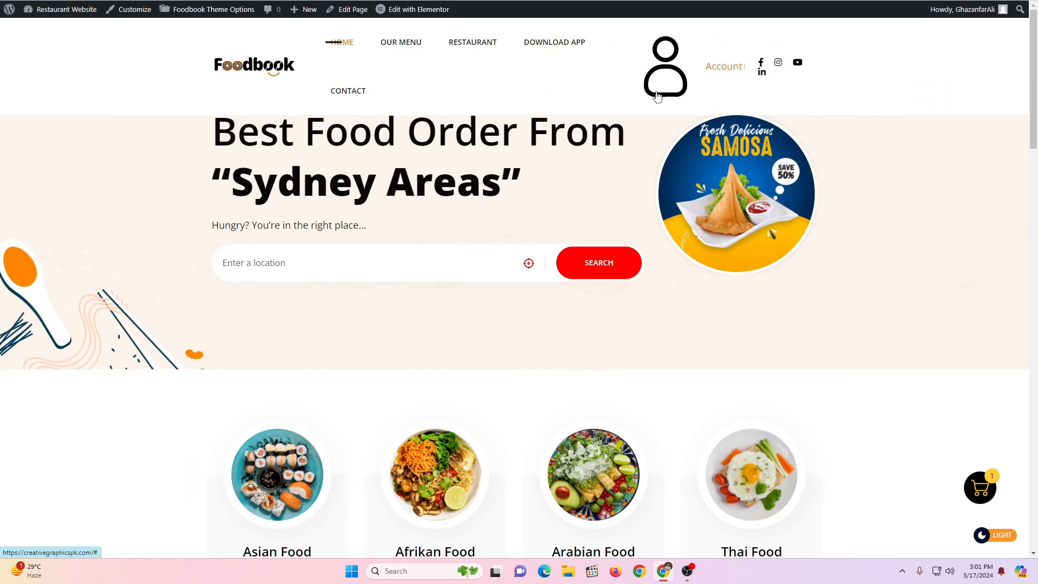
Try shrinking the header's account icon in the browser inspector by setting the img rule's max-width to 50%, then 10%.
{"action": "right_click", "coordinate": [657, 96]}
{"action": "left_click", "coordinate": [696, 393]}
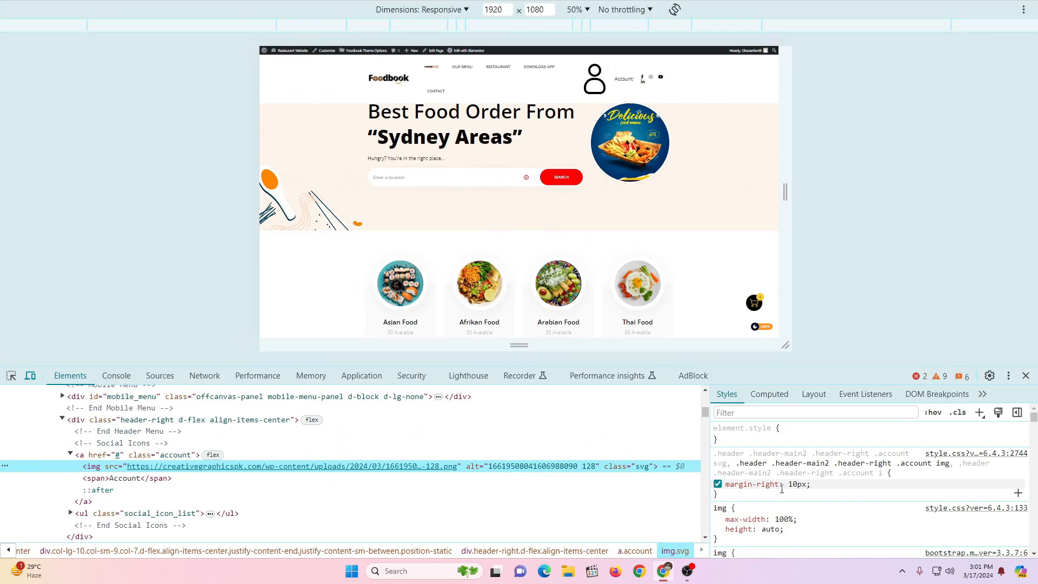
{"action": "left_click", "coordinate": [785, 519]}
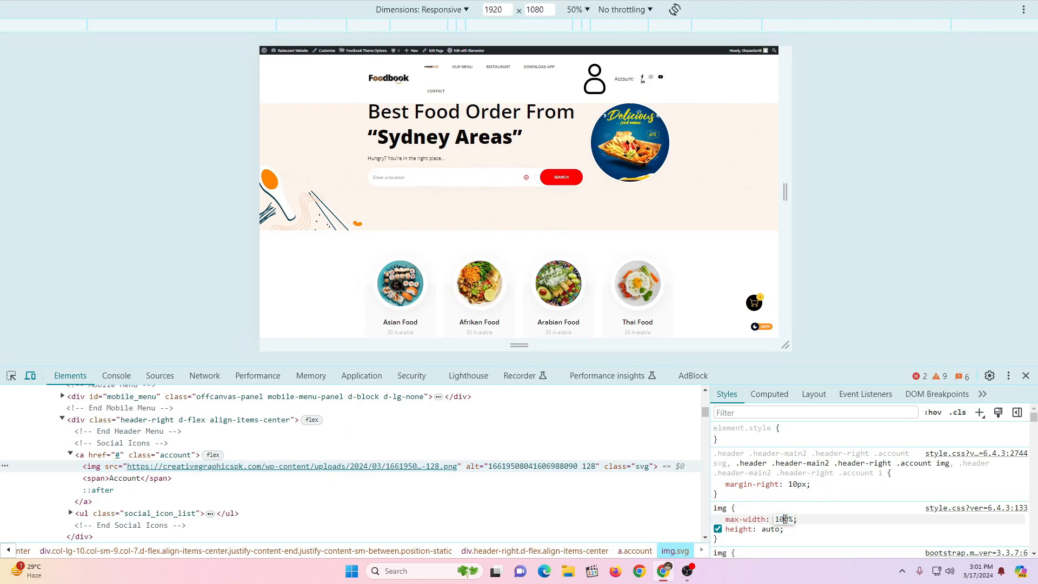
{"action": "type", "text": "50%"}
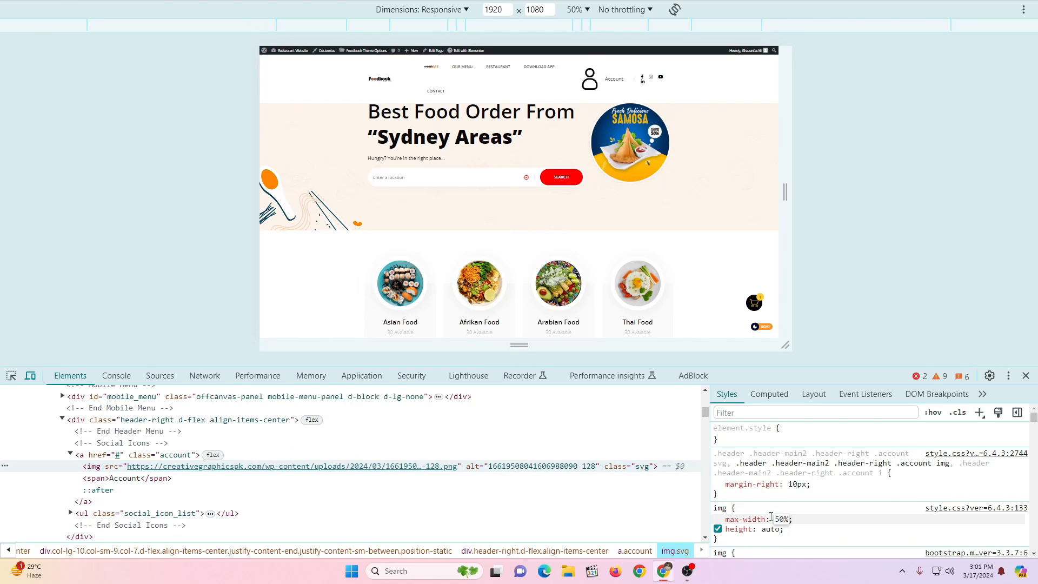
{"action": "type", "text": "2"}
{"action": "key", "text": "BackSpace"}
{"action": "type", "text": "1"}
{"action": "key", "text": "F12"}
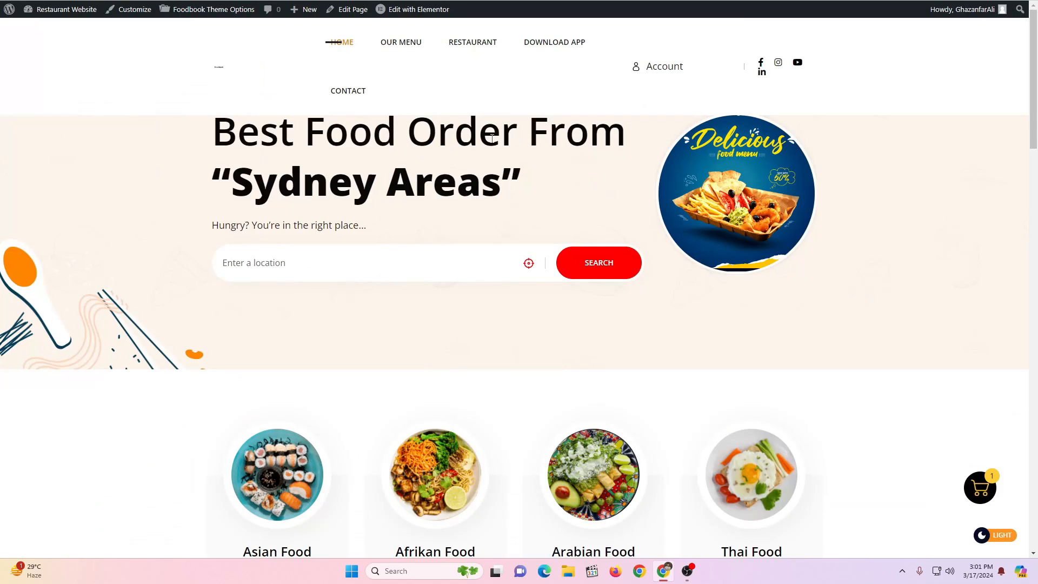
Add the img rule with max-width 10% and height auto to the theme's Custom CSS and save the options.
{"action": "key", "text": "ctrl+Tab"}
{"action": "scroll", "coordinate": [283, 266], "scroll_direction": "up", "scroll_amount": 8}
{"action": "left_click", "coordinate": [149, 410]}
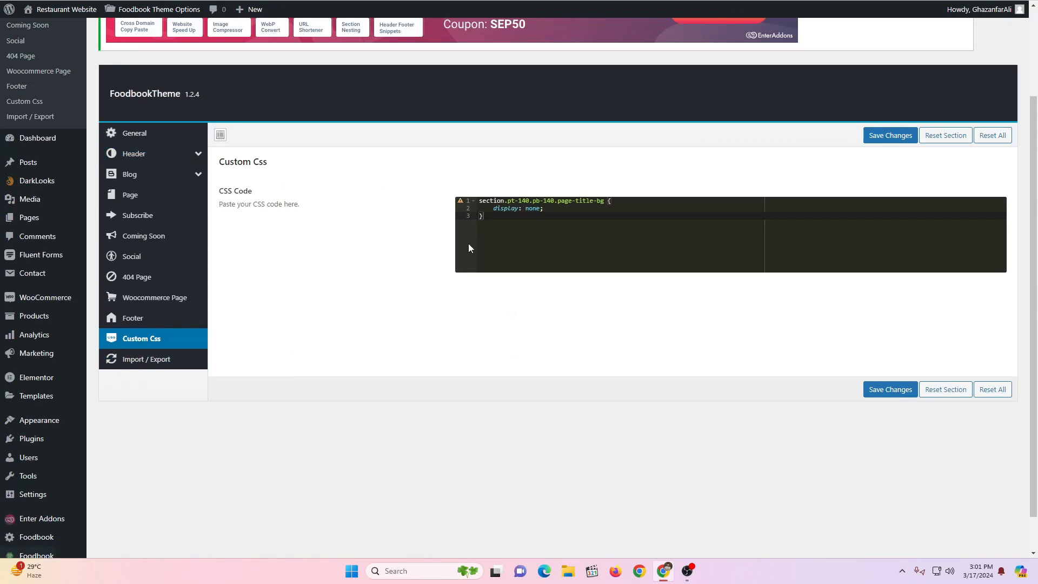
{"action": "type", "text": "img {     max-width: 10%;     height: auto; }"}
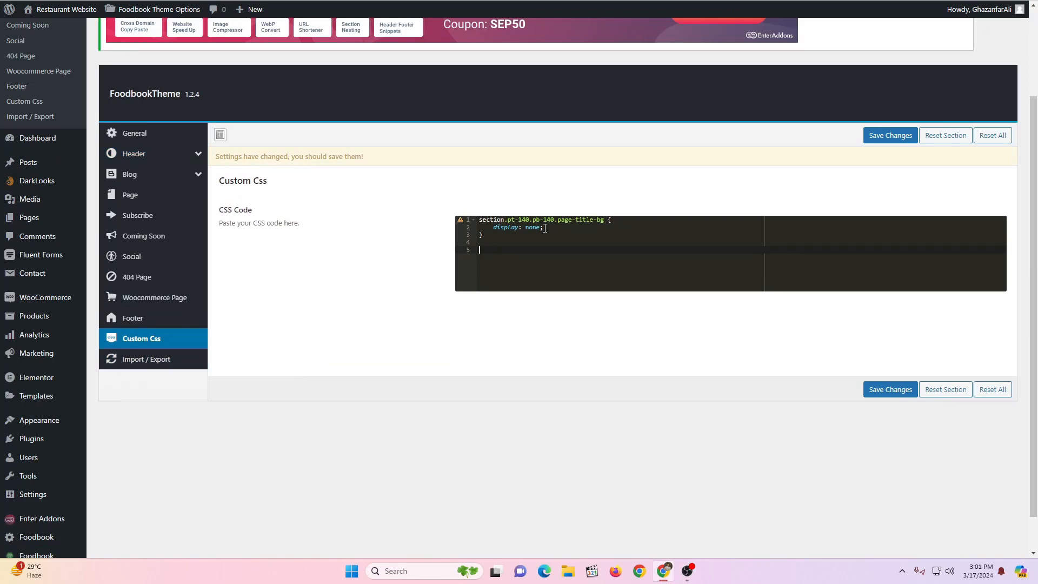
{"action": "left_click", "coordinate": [873, 389]}
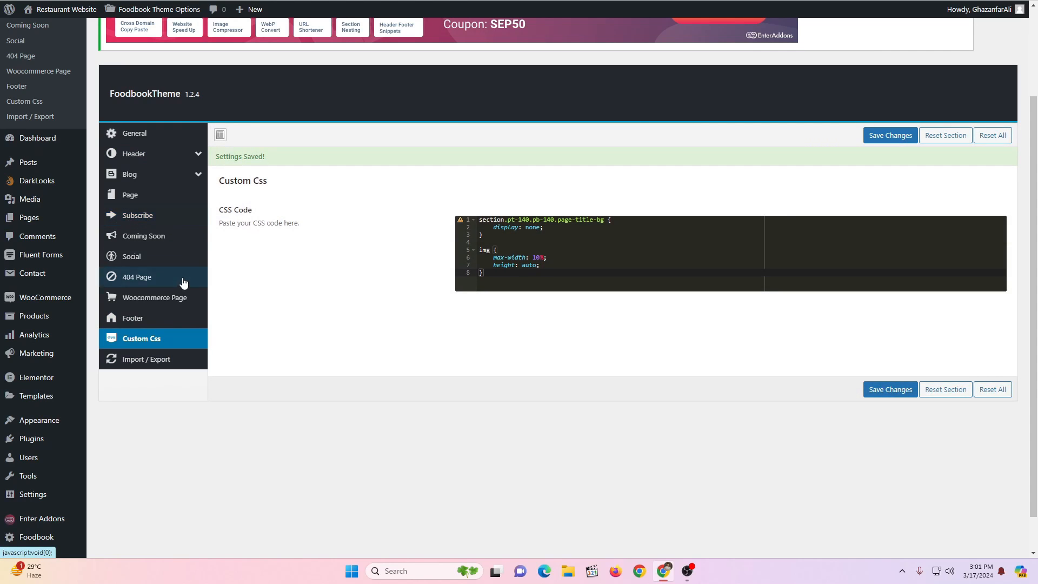
Delete the fa-linkedin entry from the theme's Social options and save the changes.
{"action": "left_click", "coordinate": [164, 258]}
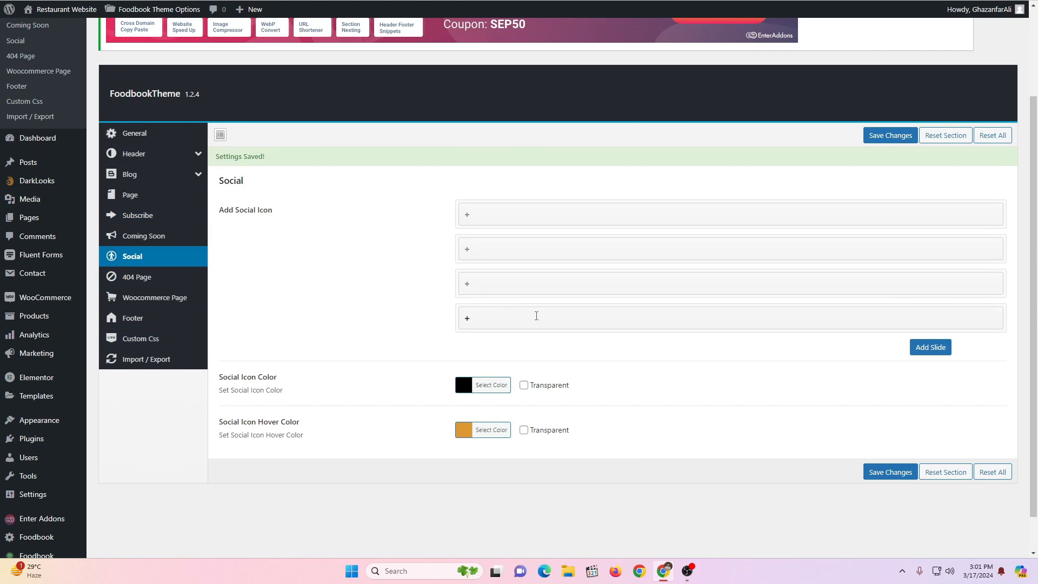
{"action": "left_click", "coordinate": [537, 318]}
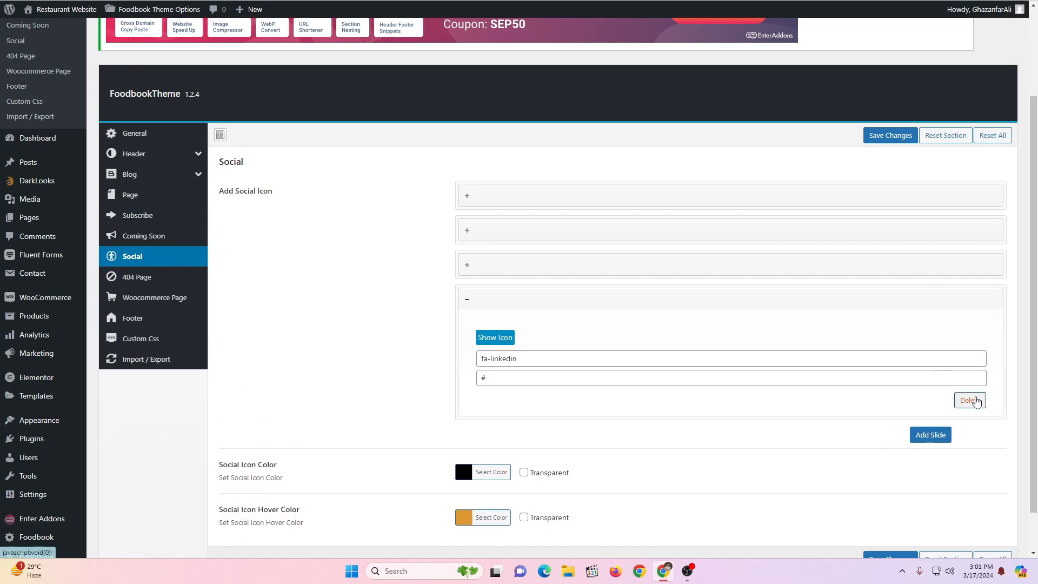
{"action": "left_click", "coordinate": [972, 400]}
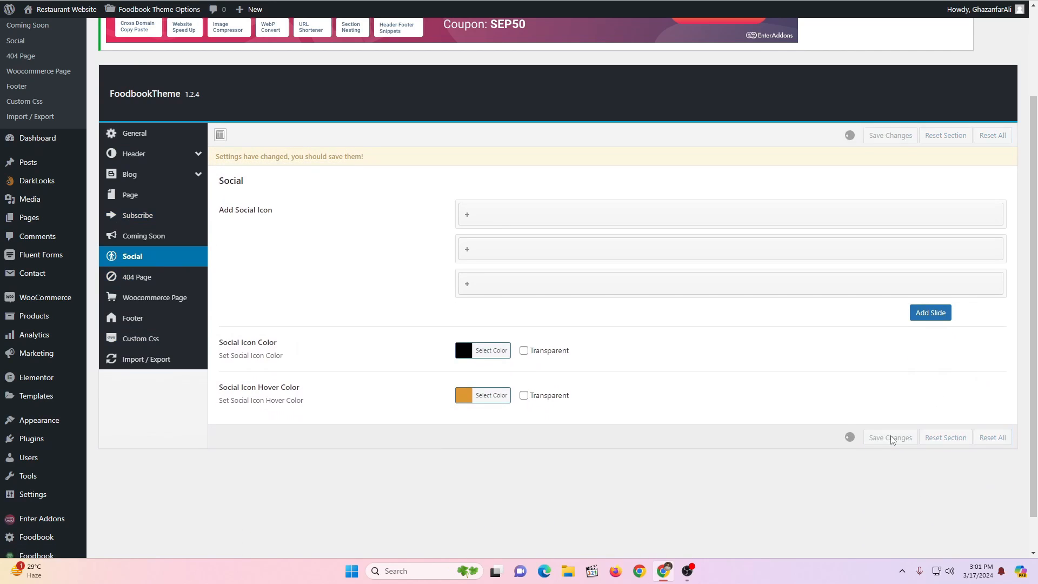
{"action": "left_click", "coordinate": [890, 437]}
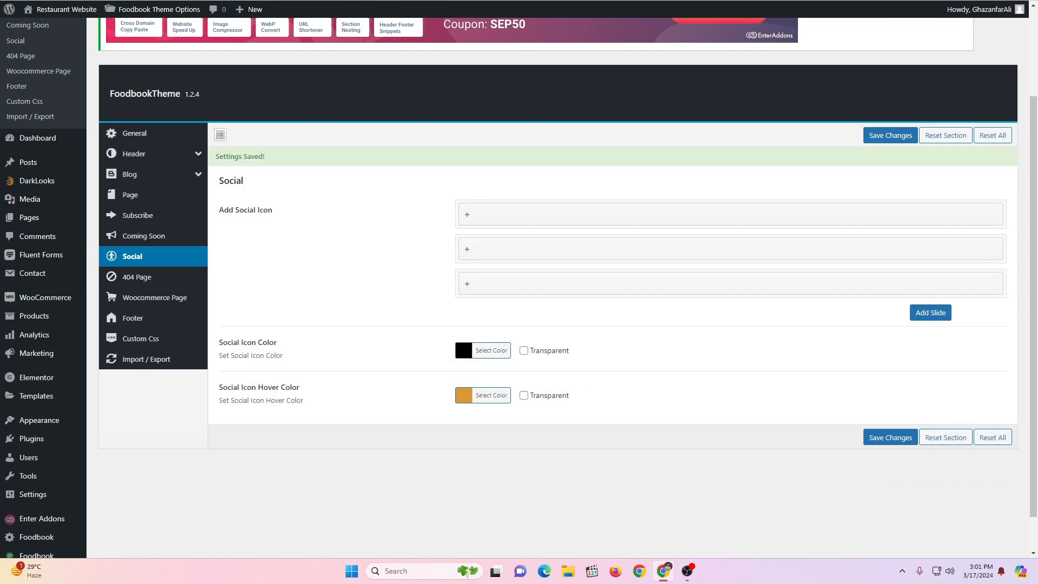
{"action": "key", "text": "ctrl+Tab"}
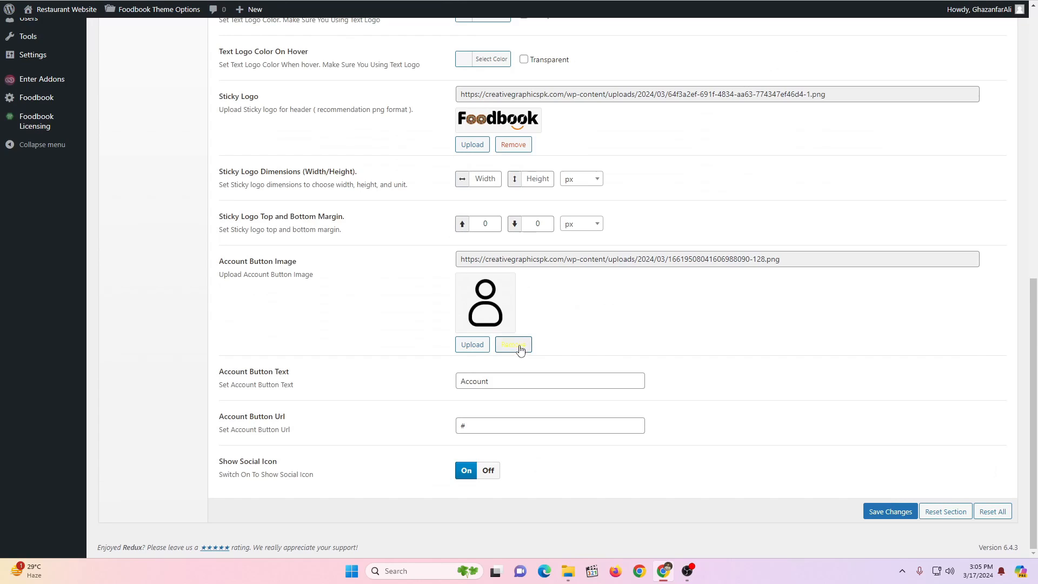
{"action": "left_click", "coordinate": [514, 345]}
{"action": "left_click", "coordinate": [472, 343]}
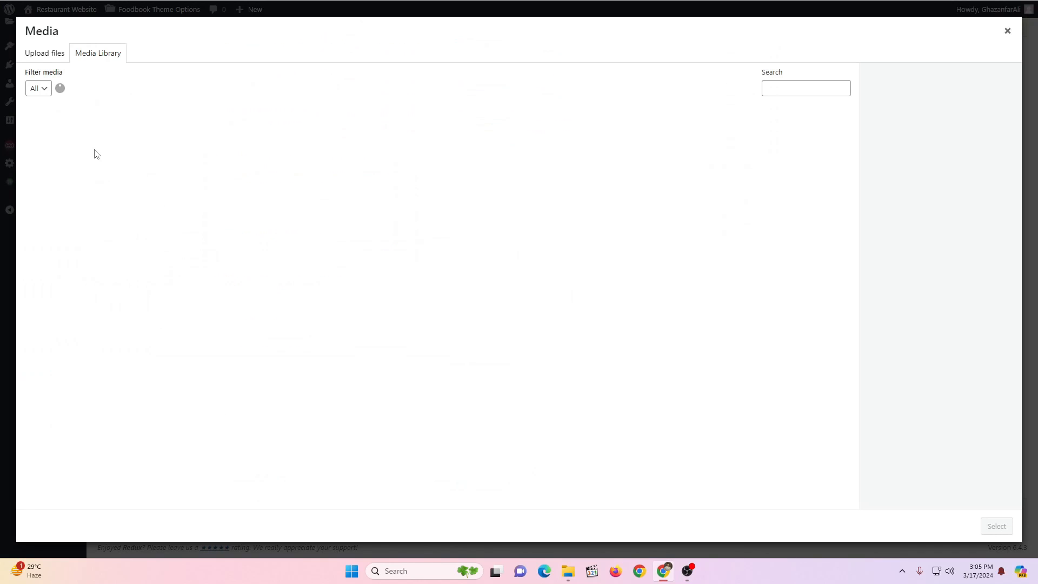
{"action": "left_click", "coordinate": [73, 156]}
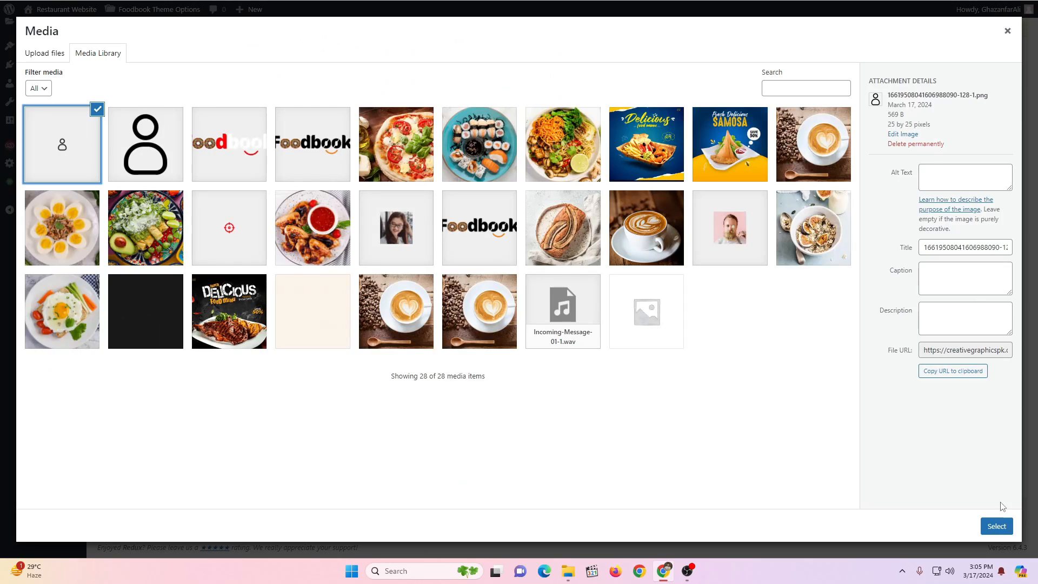
{"action": "left_click", "coordinate": [996, 527]}
{"action": "left_click", "coordinate": [886, 537]}
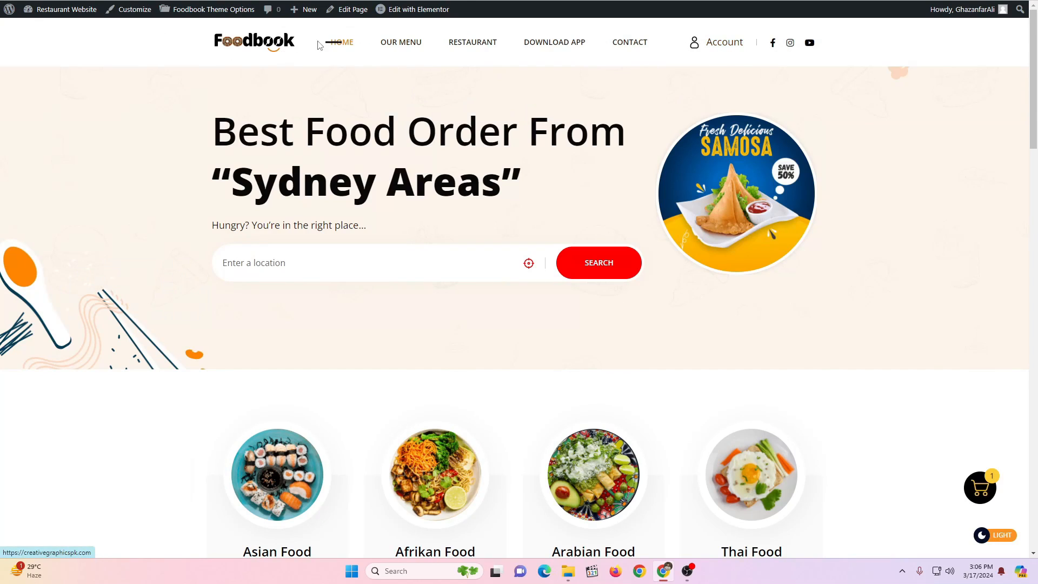
Review the front page with its sticky header and try the dark mode switch on and off.
{"action": "scroll", "coordinate": [465, 72], "scroll_direction": "down", "scroll_amount": 3}
{"action": "scroll", "coordinate": [465, 76], "scroll_direction": "up", "scroll_amount": 3}
{"action": "scroll", "coordinate": [466, 69], "scroll_direction": "down", "scroll_amount": 10}
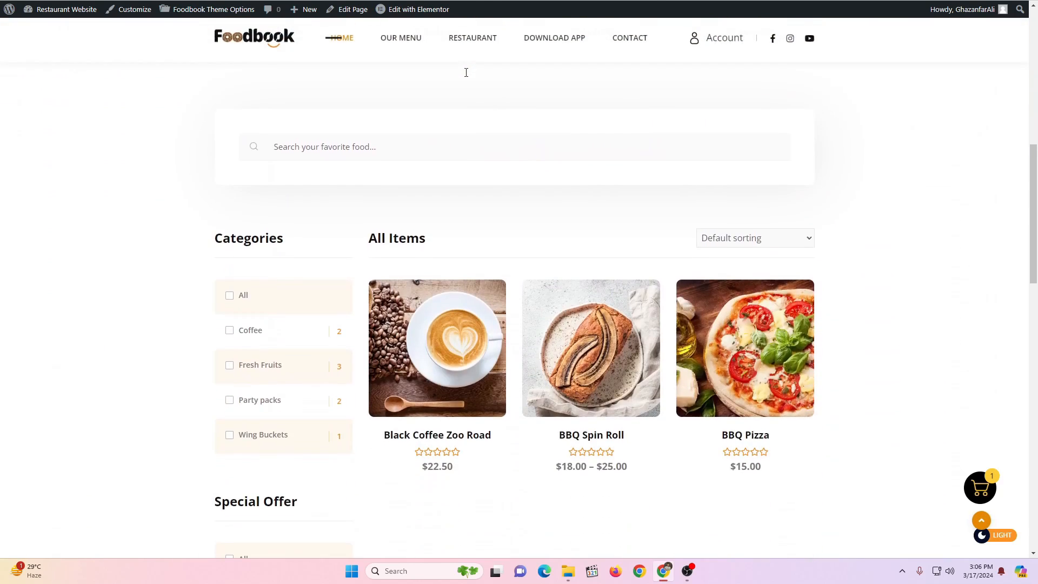
{"action": "scroll", "coordinate": [887, 354], "scroll_direction": "down", "scroll_amount": 8}
{"action": "scroll", "coordinate": [848, 330], "scroll_direction": "up", "scroll_amount": 9}
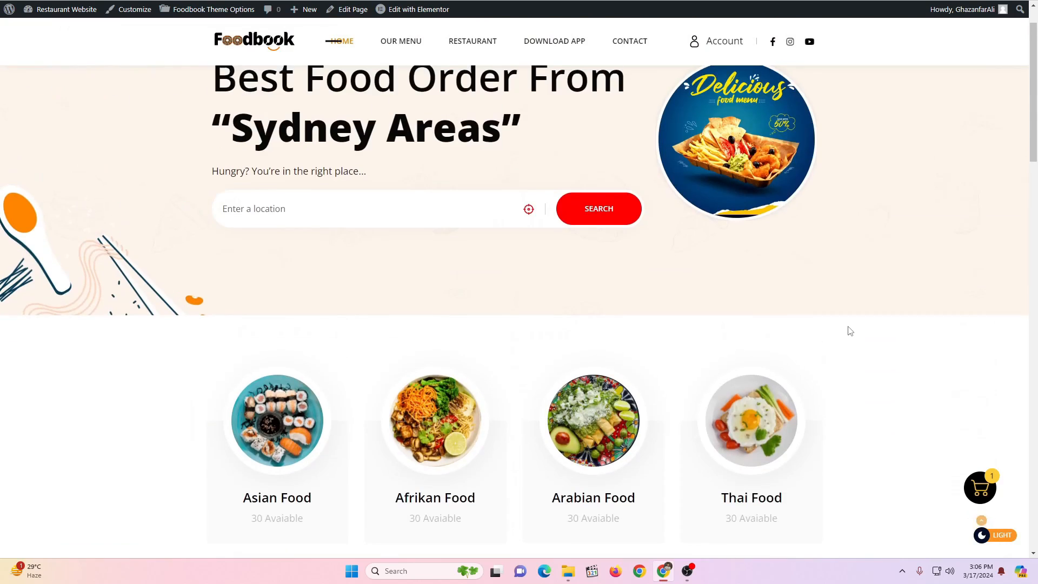
{"action": "left_click", "coordinate": [981, 535]}
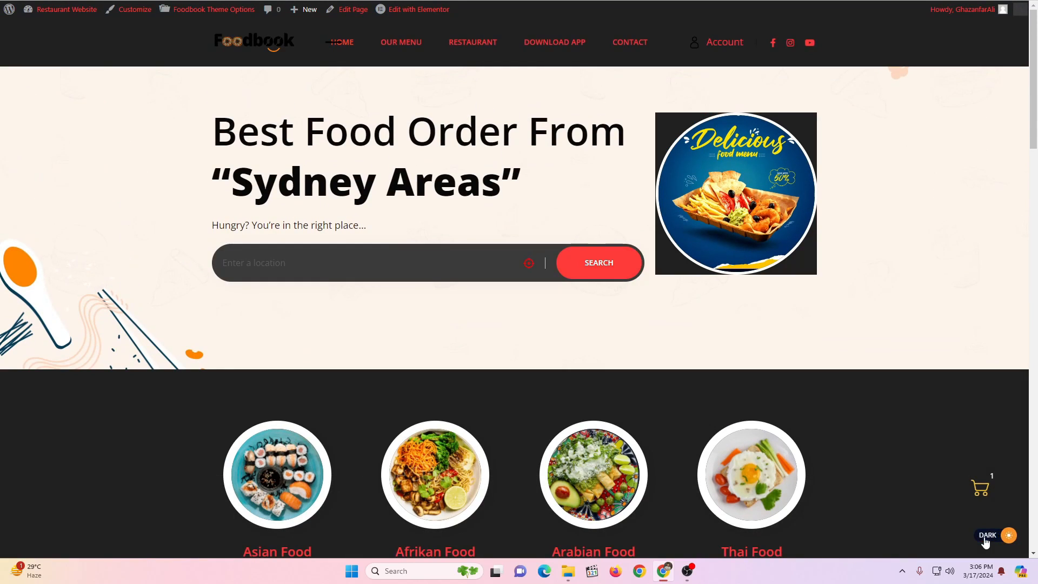
{"action": "left_click", "coordinate": [982, 535]}
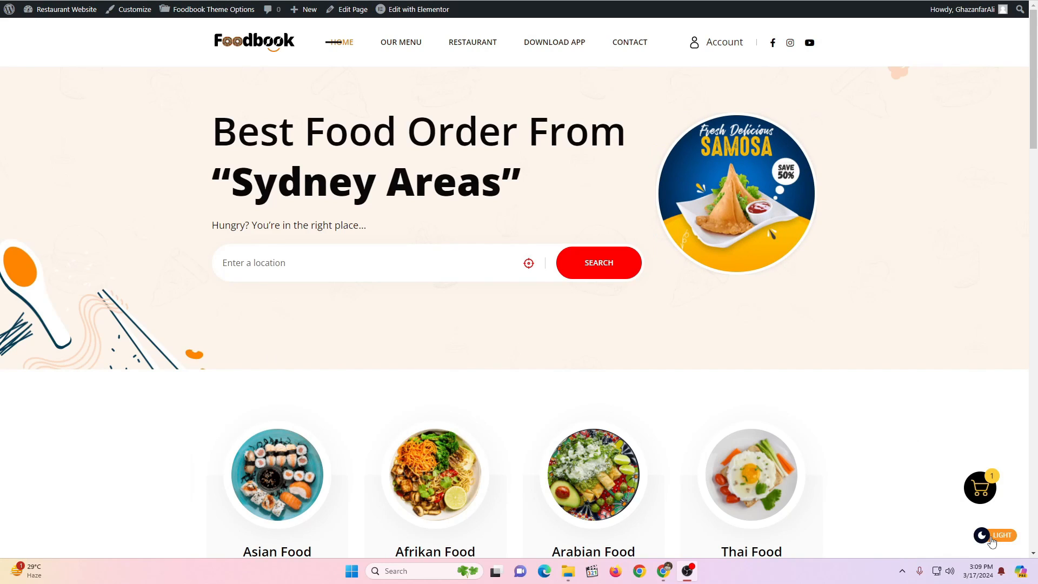
Inspect the floating light/dark switch in the Responsive preview and select its floating-mode-switcher-wrap container in the markup.
{"action": "right_click", "coordinate": [992, 543]}
{"action": "left_click", "coordinate": [930, 527]}
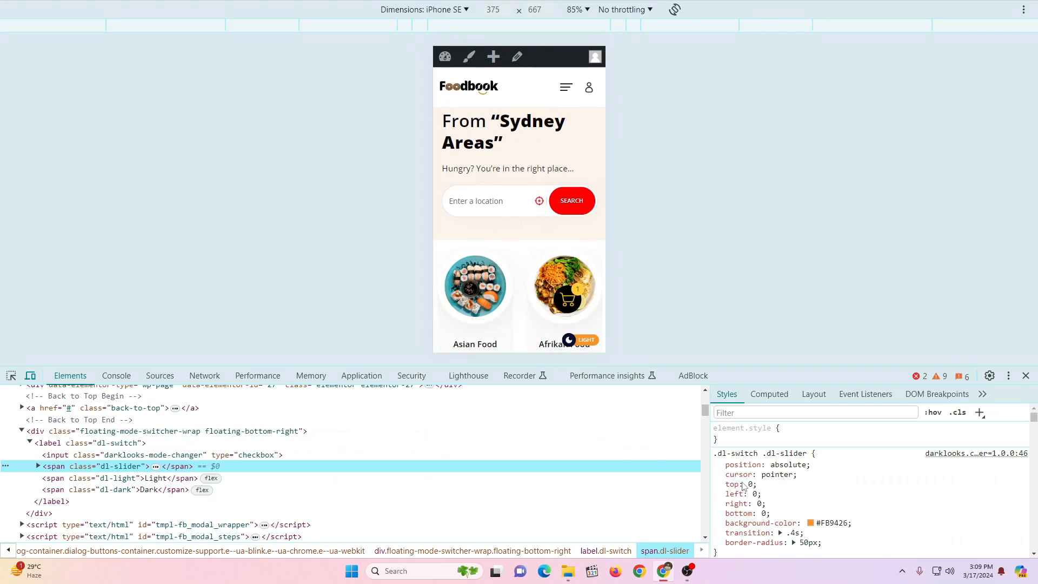
{"action": "left_click", "coordinate": [464, 10]}
{"action": "left_click", "coordinate": [453, 28]}
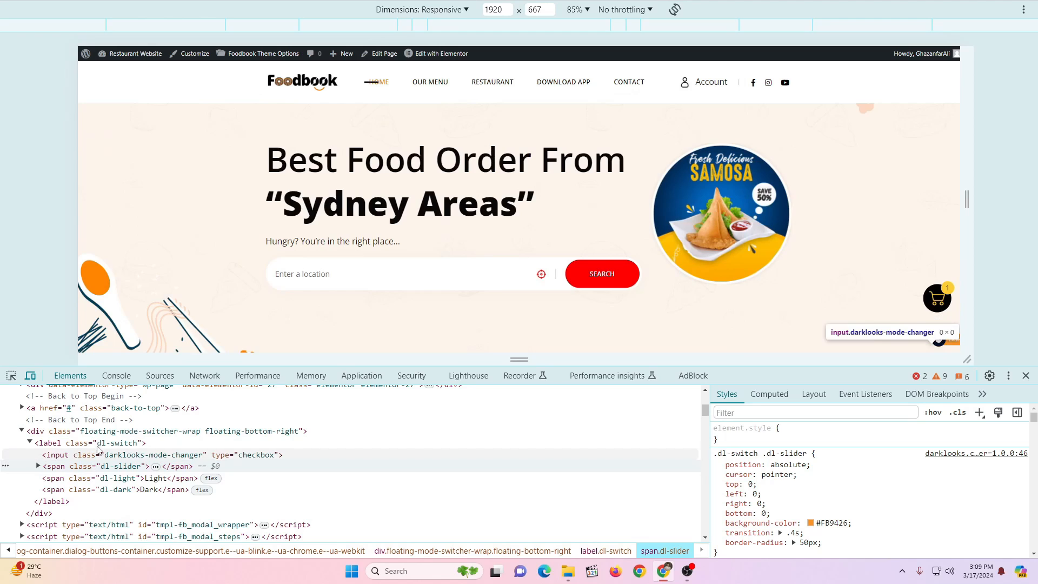
{"action": "left_click", "coordinate": [113, 432]}
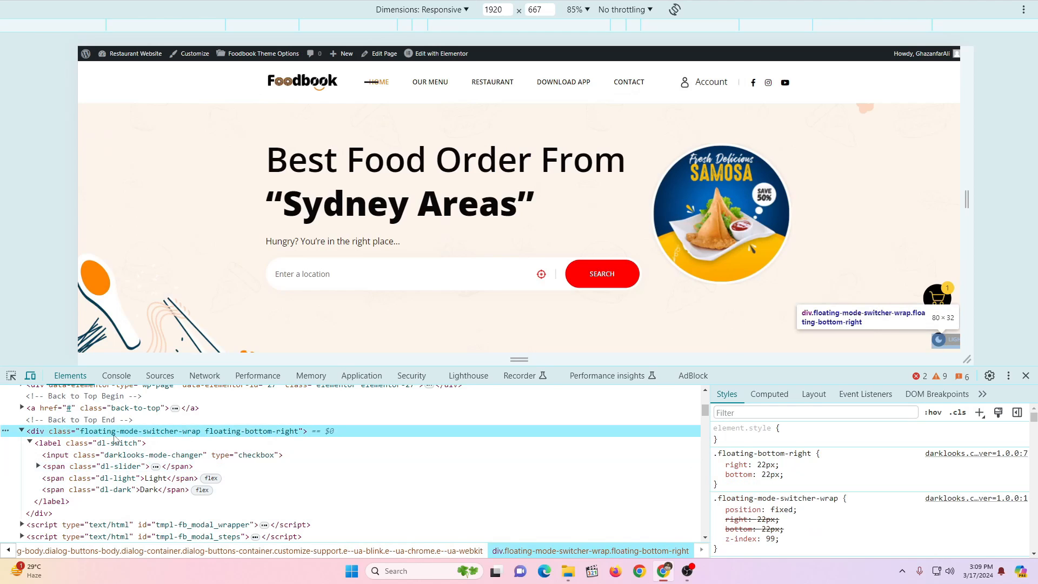
Create an inspector rule with display: none for .floating-mode-switcher-wrap.floating-bottom-right, copy it and close the developer tools.
{"action": "left_click", "coordinate": [979, 413]}
{"action": "left_click", "coordinate": [765, 464]}
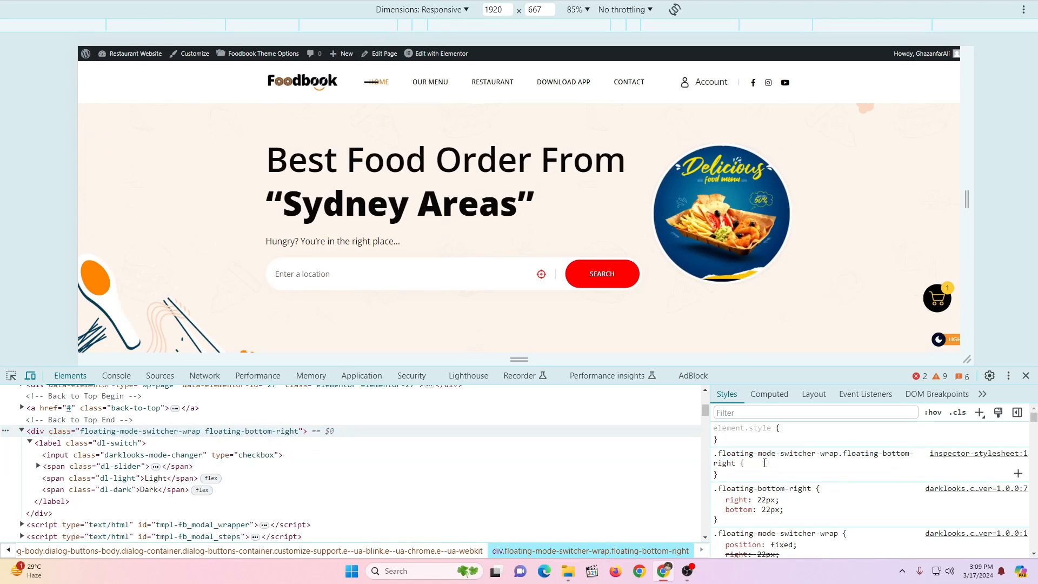
{"action": "type", "text": "di"}
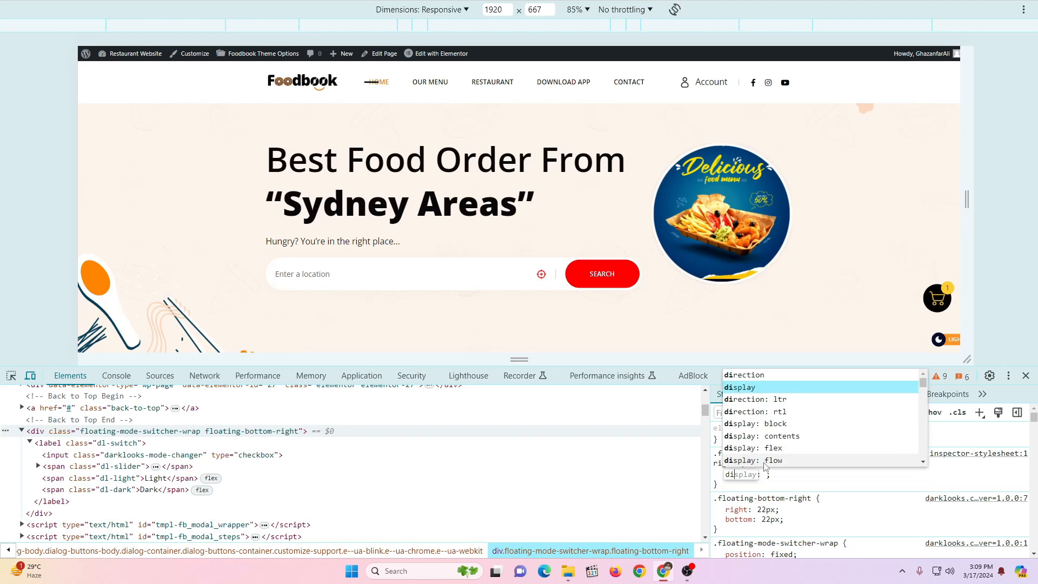
{"action": "type", "text": "spkla"}
{"action": "key", "text": "BackSpace"}
{"action": "key", "text": "BackSpace"}
{"action": "key", "text": "BackSpace"}
{"action": "type", "text": "lay"}
{"action": "key", "text": "Tab"}
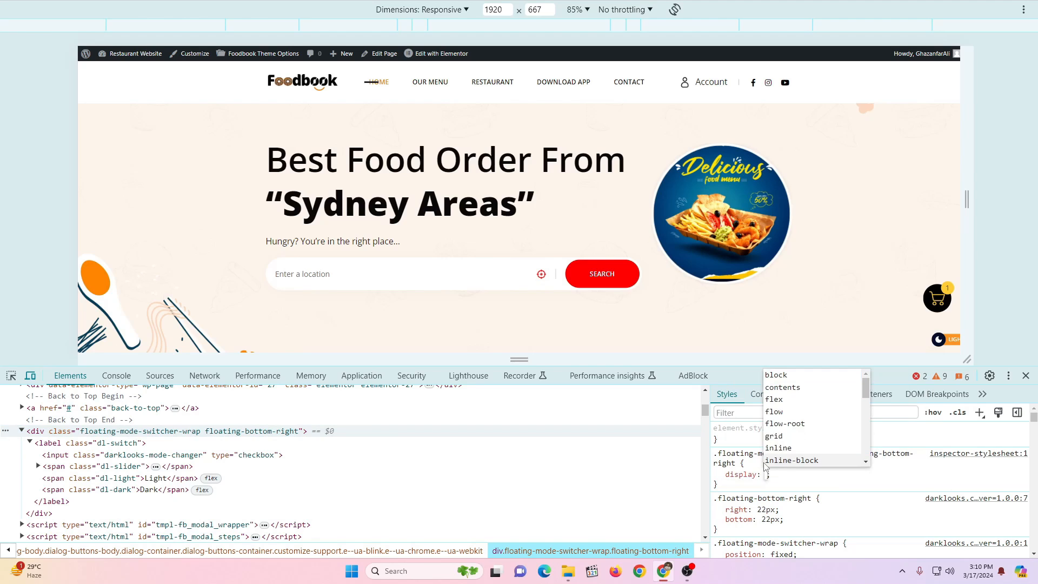
{"action": "type", "text": "none"}
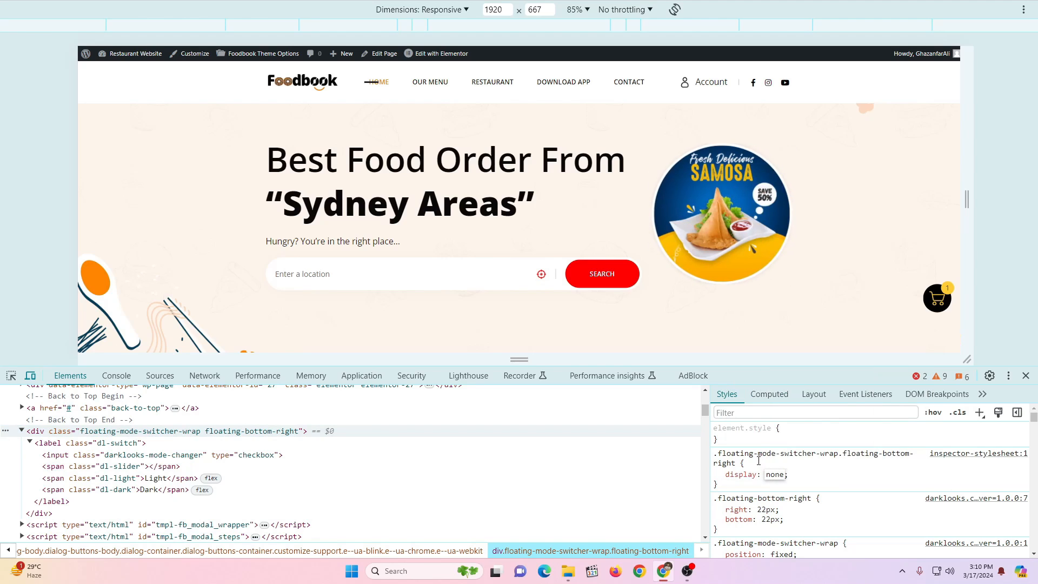
{"action": "left_click_drag", "start_coordinate": [722, 486], "coordinate": [713, 453]}
{"action": "key", "text": "ctrl+c"}
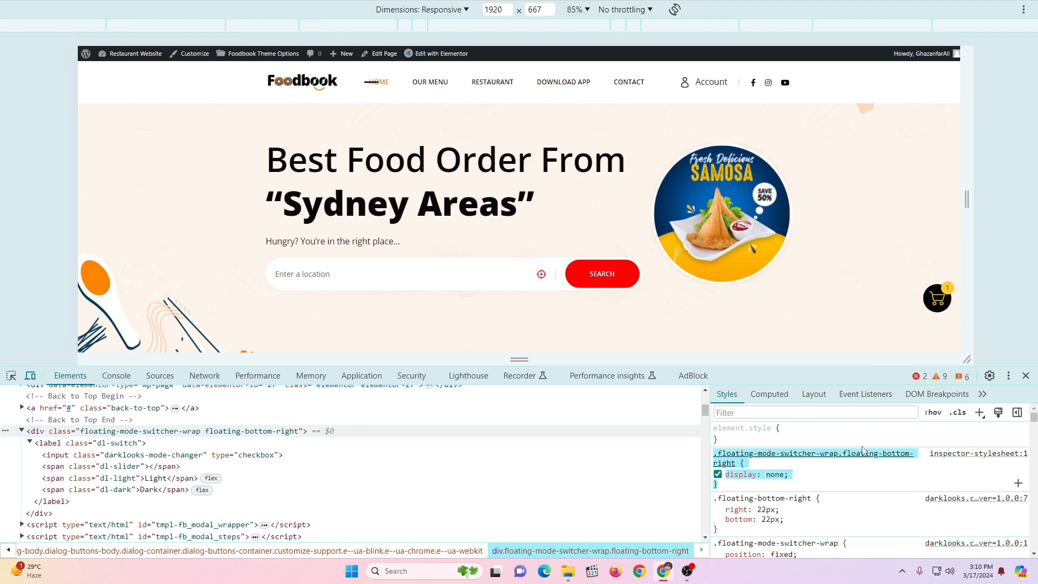
{"action": "left_click", "coordinate": [1026, 376]}
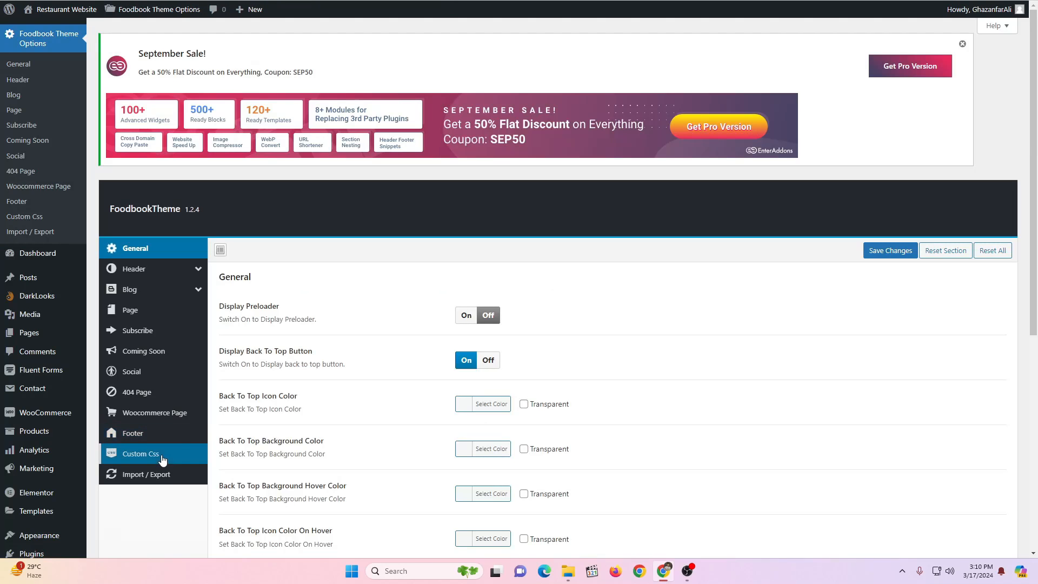
Paste the .floating-mode-switcher-wrap.floating-bottom-right rule into the theme's Custom CSS and save the options.
{"action": "left_click", "coordinate": [161, 456]}
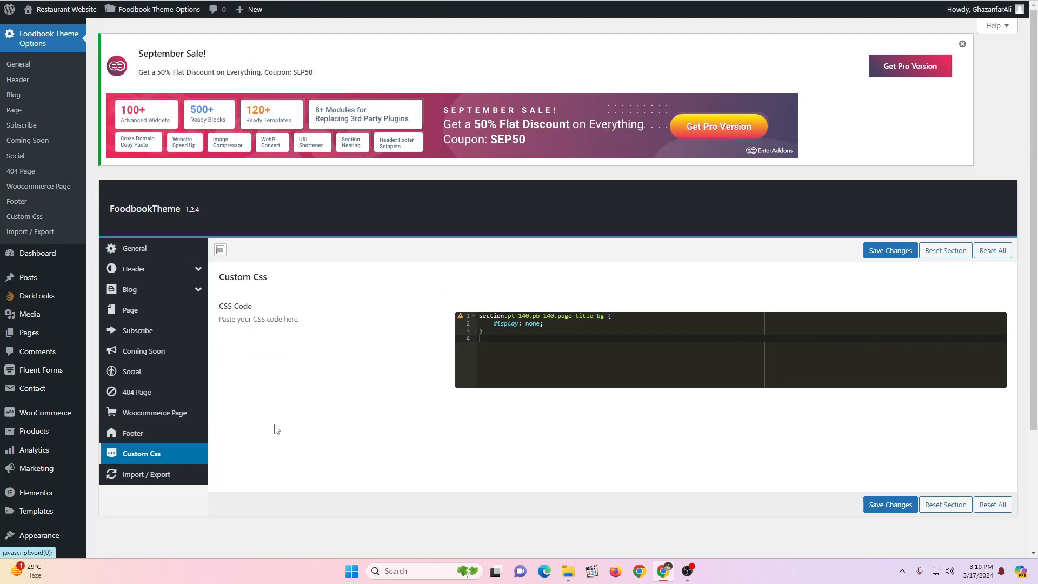
{"action": "key", "text": "ctrl+v"}
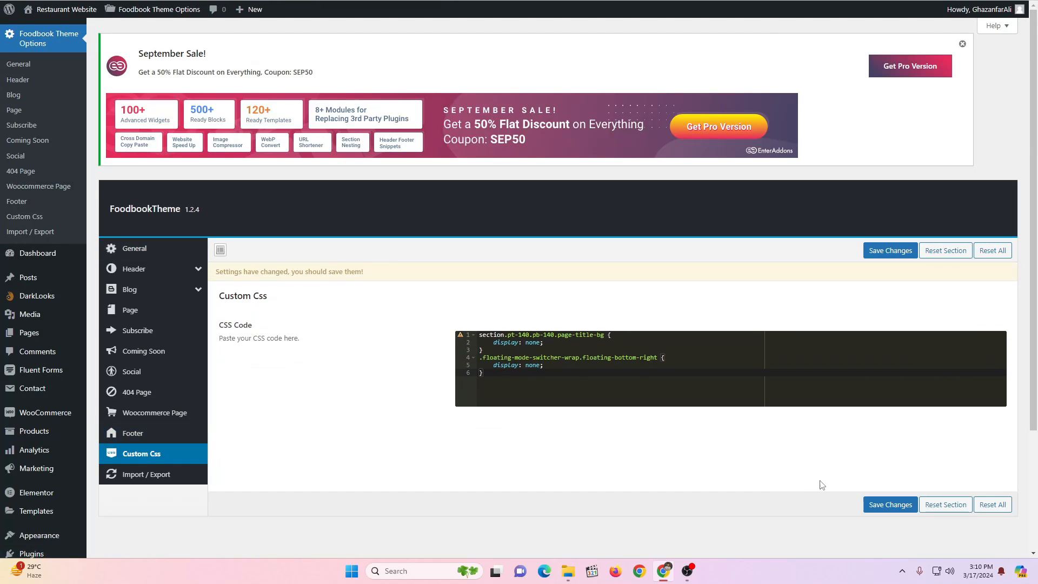
{"action": "left_click", "coordinate": [874, 504]}
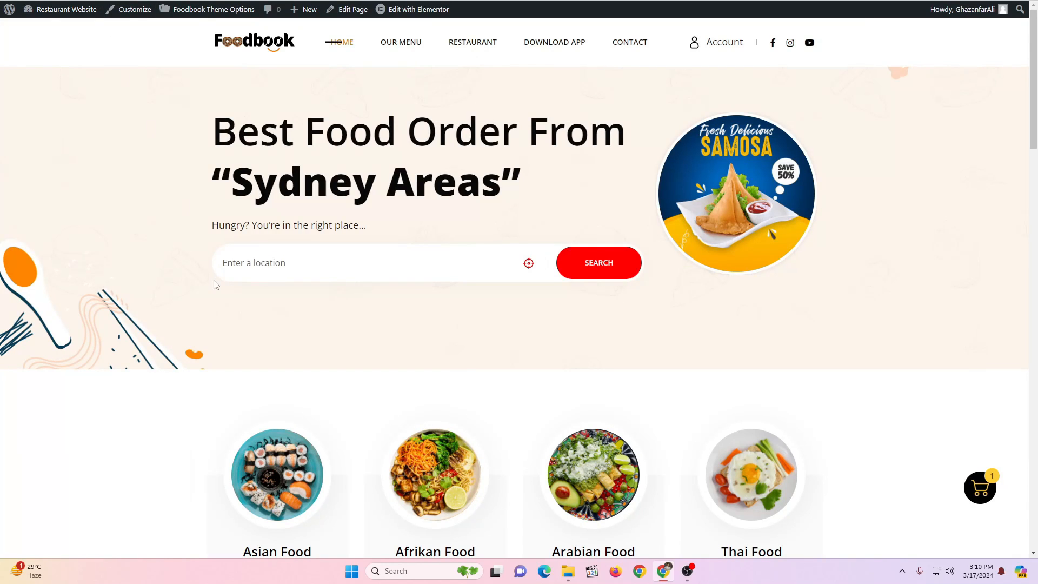
Reload the front page and check its floating buttons, including the back-to-top button.
{"action": "key", "text": "F5"}
{"action": "scroll", "coordinate": [867, 381], "scroll_direction": "down", "scroll_amount": 7}
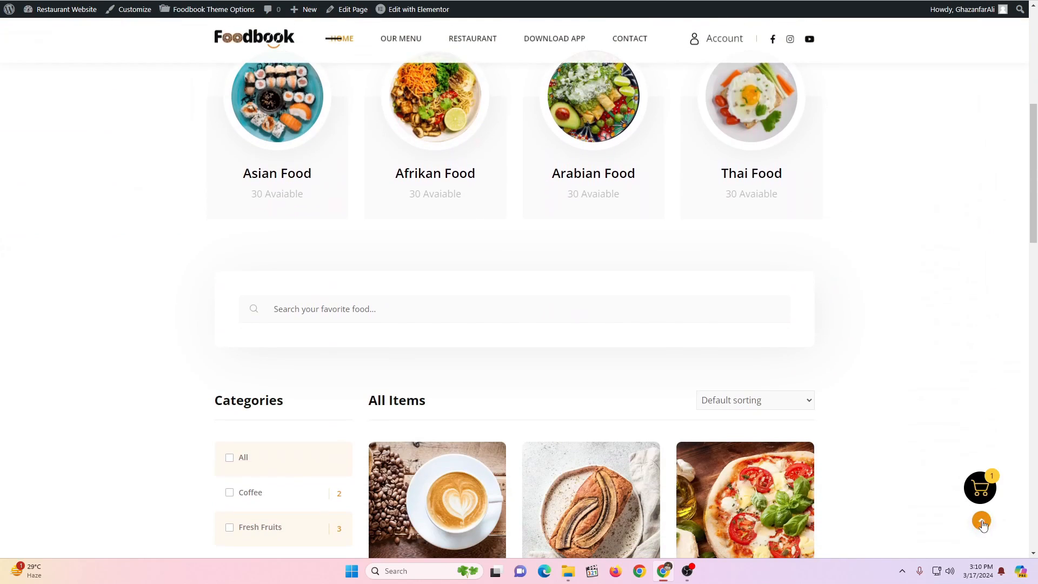
{"action": "left_click", "coordinate": [990, 525]}
{"action": "scroll", "coordinate": [868, 427], "scroll_direction": "down", "scroll_amount": 2}
{"action": "scroll", "coordinate": [822, 401], "scroll_direction": "up", "scroll_amount": 2}
Open the browser inspector on the front page and preview it at iPhone SE size.
{"action": "right_click", "coordinate": [168, 198]}
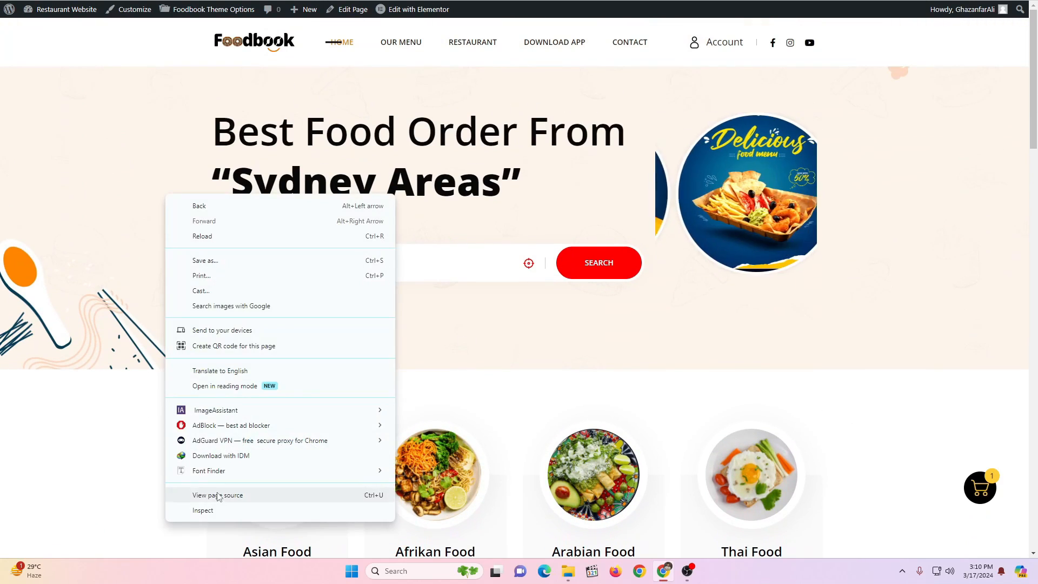
{"action": "left_click", "coordinate": [219, 512]}
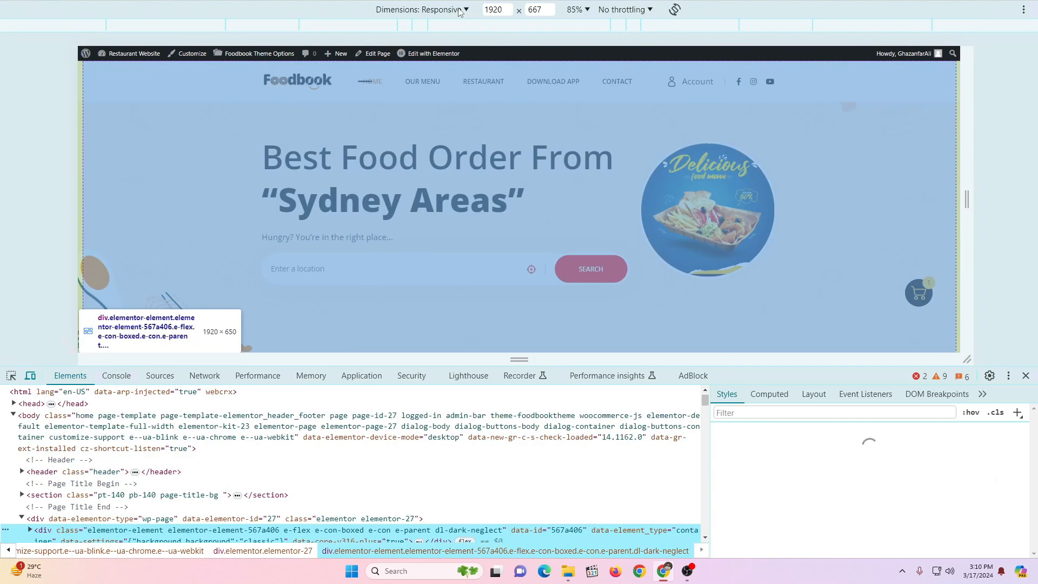
{"action": "left_click", "coordinate": [438, 10]}
{"action": "left_click", "coordinate": [414, 55]}
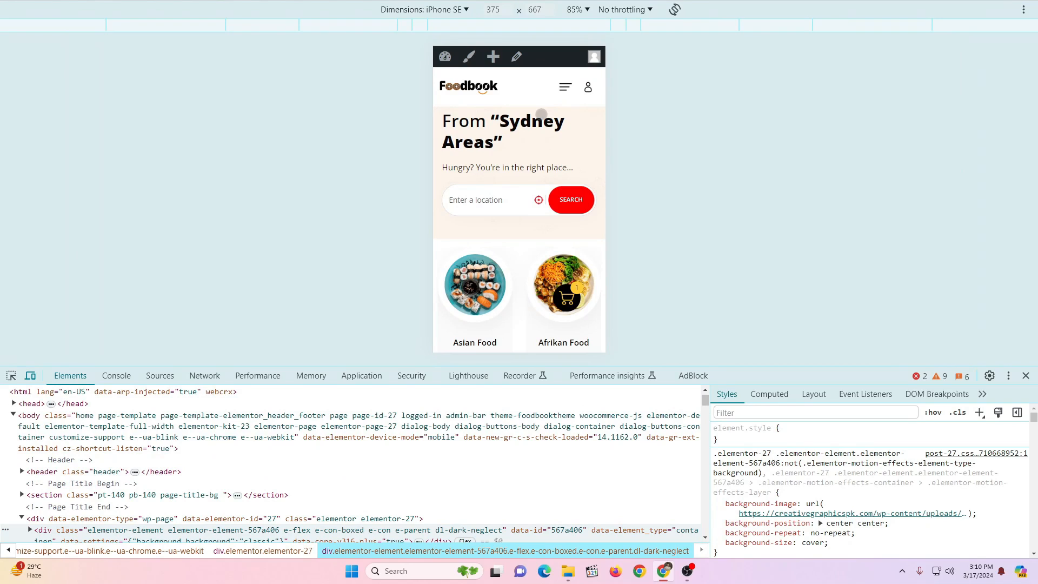
Inspect the sticky header in the mobile preview, set its margin-top to 0px and copy the body.admin-bar .header .header-main2.sticky rule.
{"action": "scroll", "coordinate": [544, 148], "scroll_direction": "down", "scroll_amount": 4}
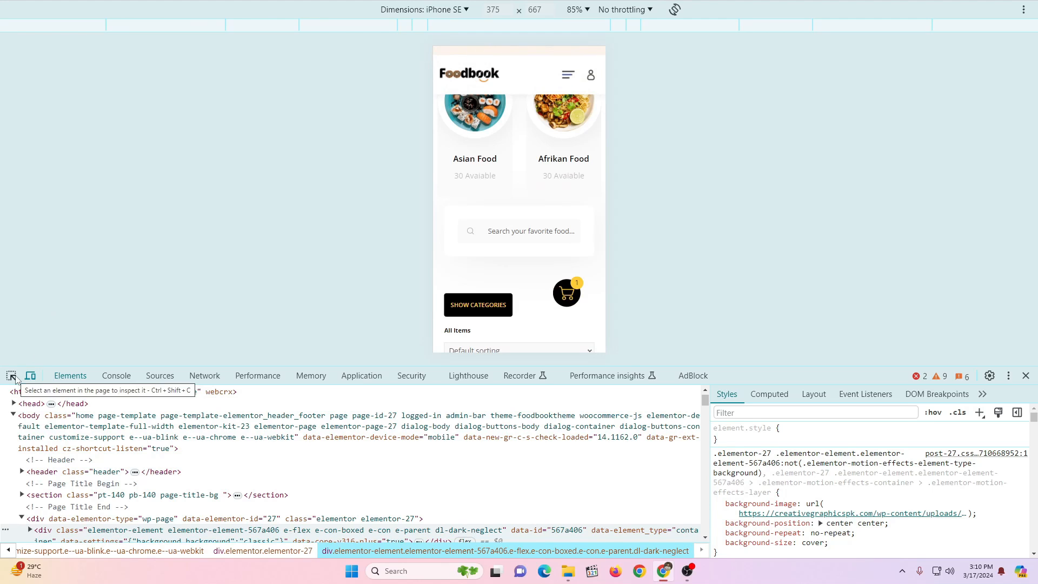
{"action": "left_click", "coordinate": [11, 376]}
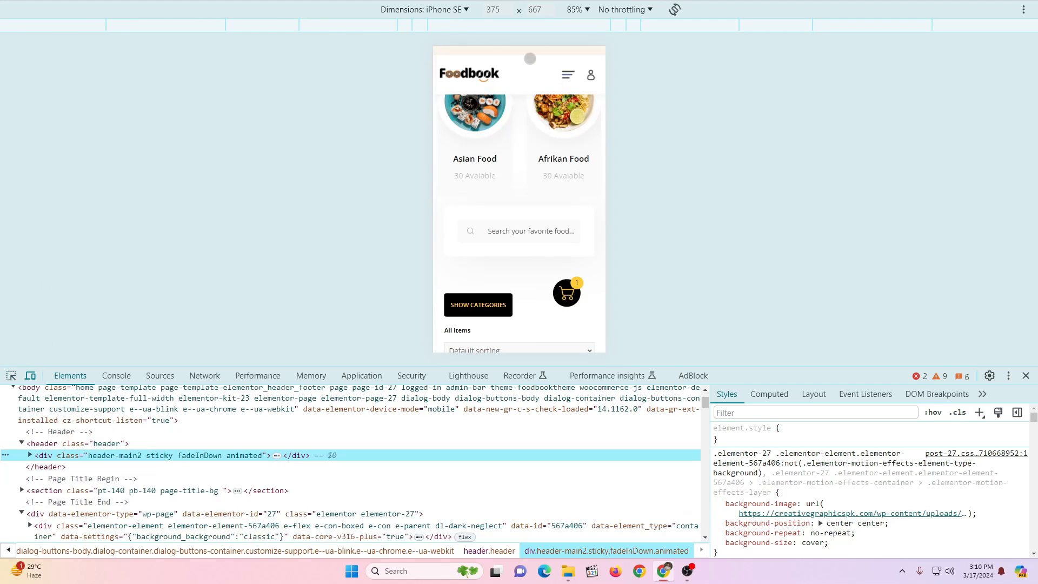
{"action": "left_click", "coordinate": [513, 72]}
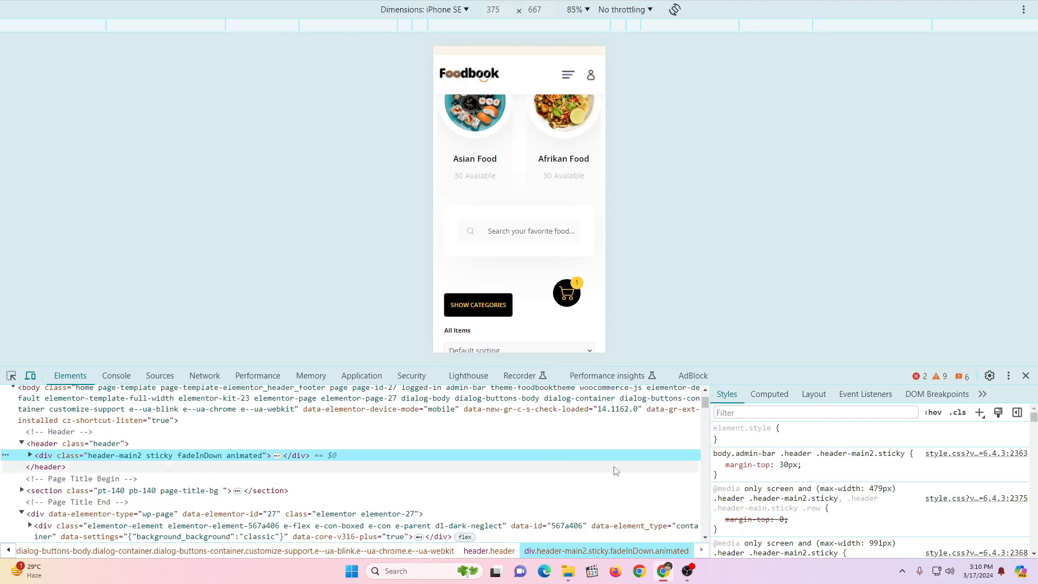
{"action": "left_click", "coordinate": [784, 464]}
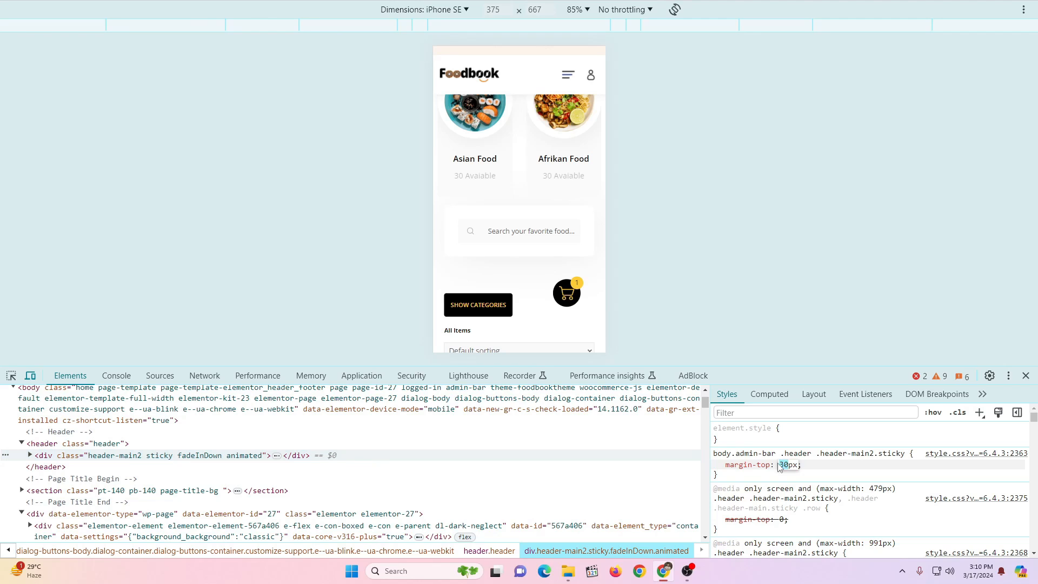
{"action": "type", "text": "0"}
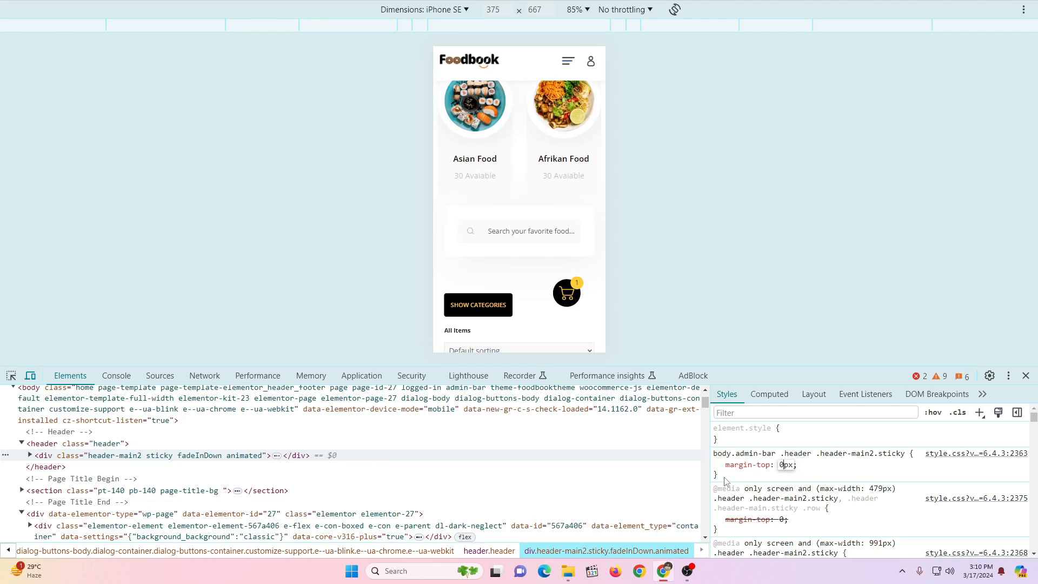
{"action": "left_click_drag", "start_coordinate": [715, 475], "coordinate": [713, 458]}
{"action": "key", "text": "ctrl+c"}
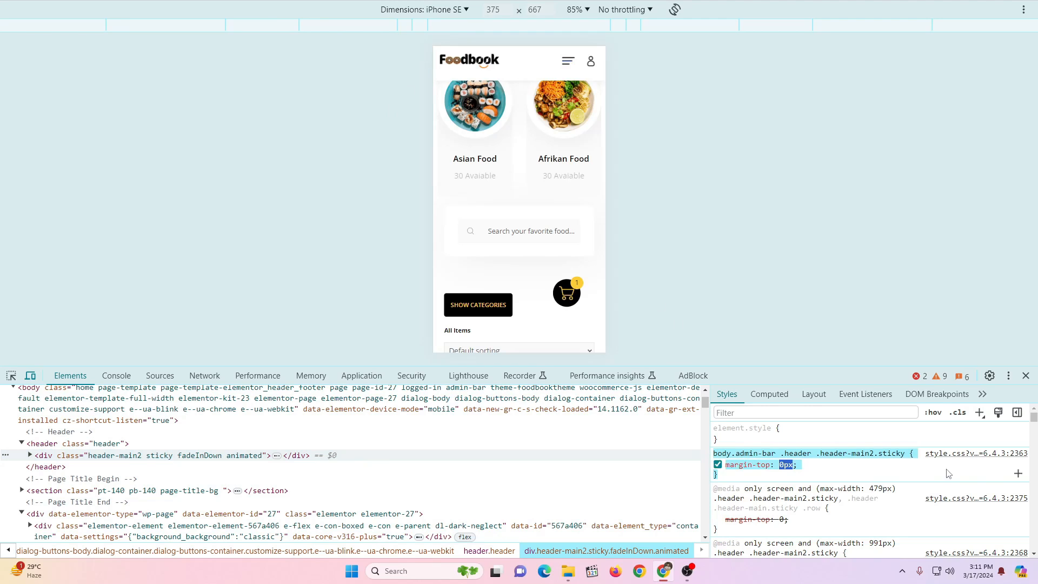
Paste the body.admin-bar .header .header-main2.sticky rule with margin-top: 0px into the theme's Custom CSS and save the options.
{"action": "key", "text": "ctrl+Tab"}
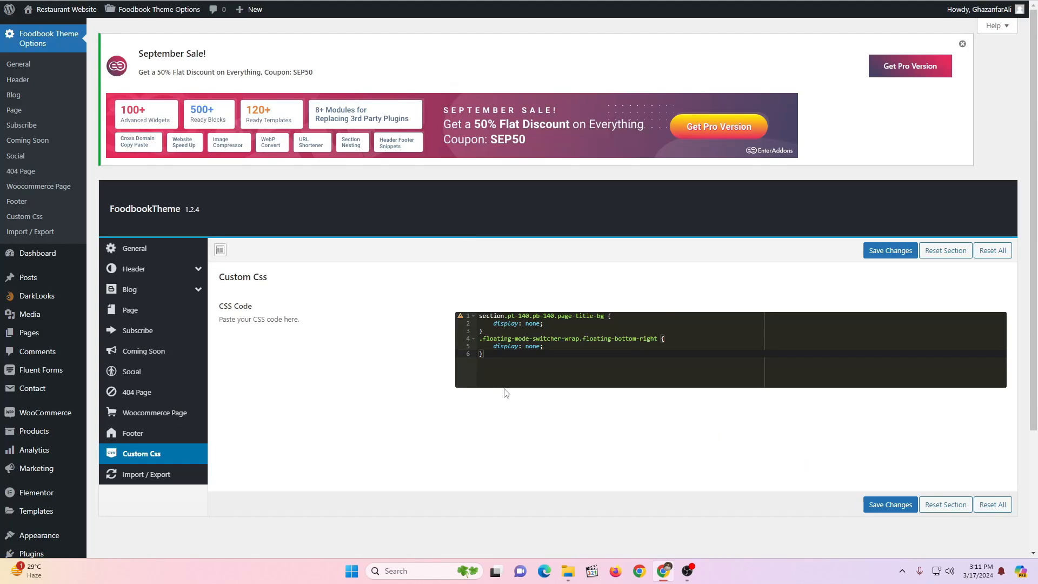
{"action": "key", "text": "ctrl+v"}
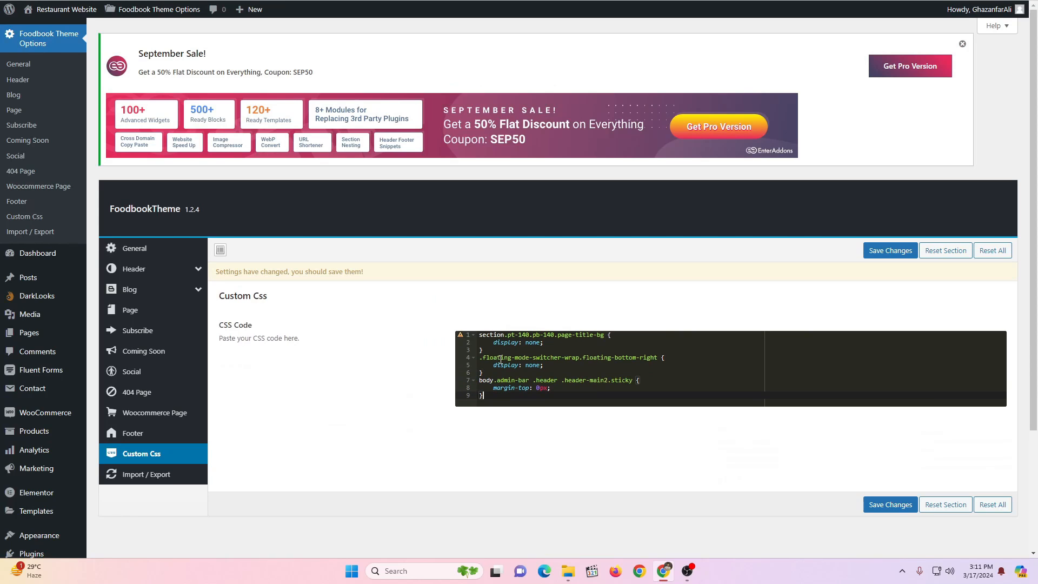
{"action": "left_click", "coordinate": [887, 508]}
Reload the front page's mobile preview and check the sticky header along the whole page.
{"action": "left_click", "coordinate": [263, 1]}
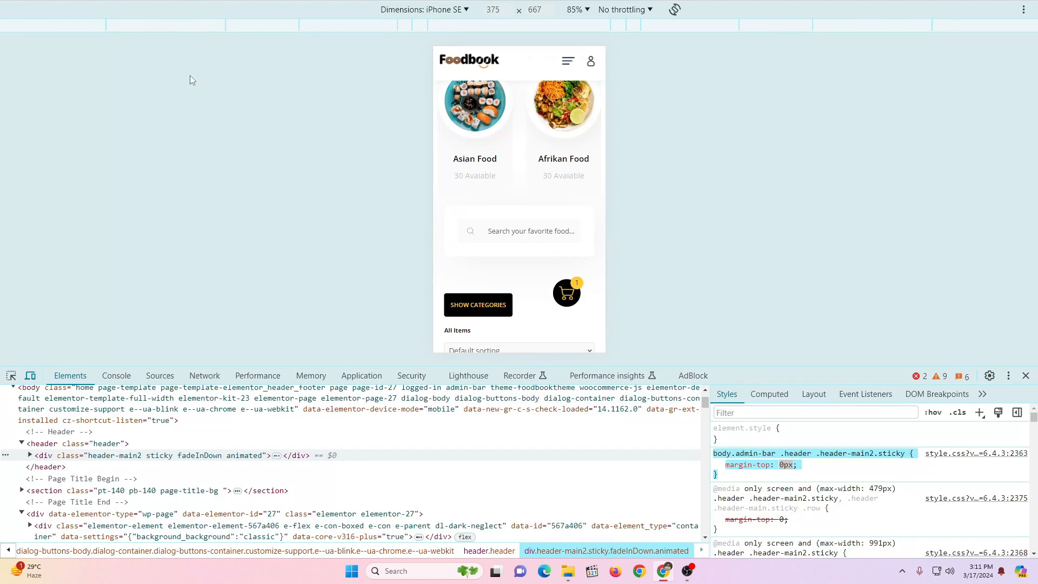
{"action": "key", "text": "F5"}
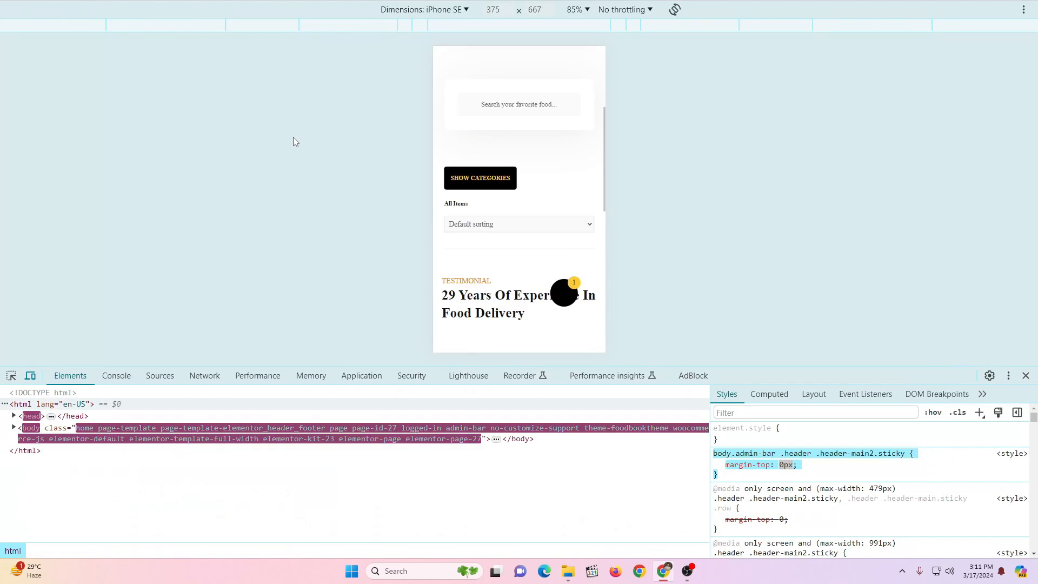
{"action": "scroll", "coordinate": [539, 155], "scroll_direction": "down", "scroll_amount": 7}
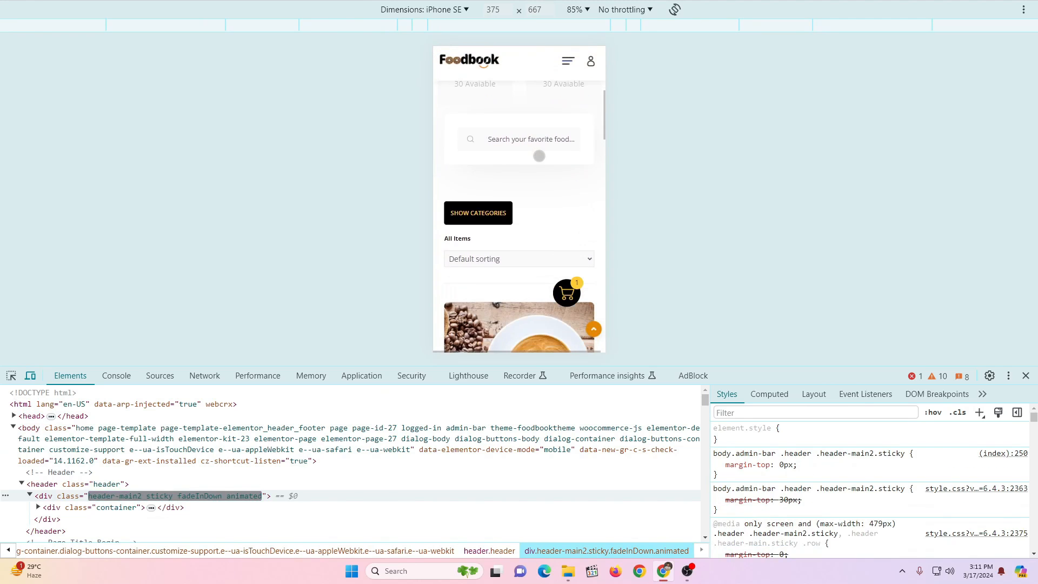
{"action": "scroll", "coordinate": [539, 156], "scroll_direction": "down", "scroll_amount": 10}
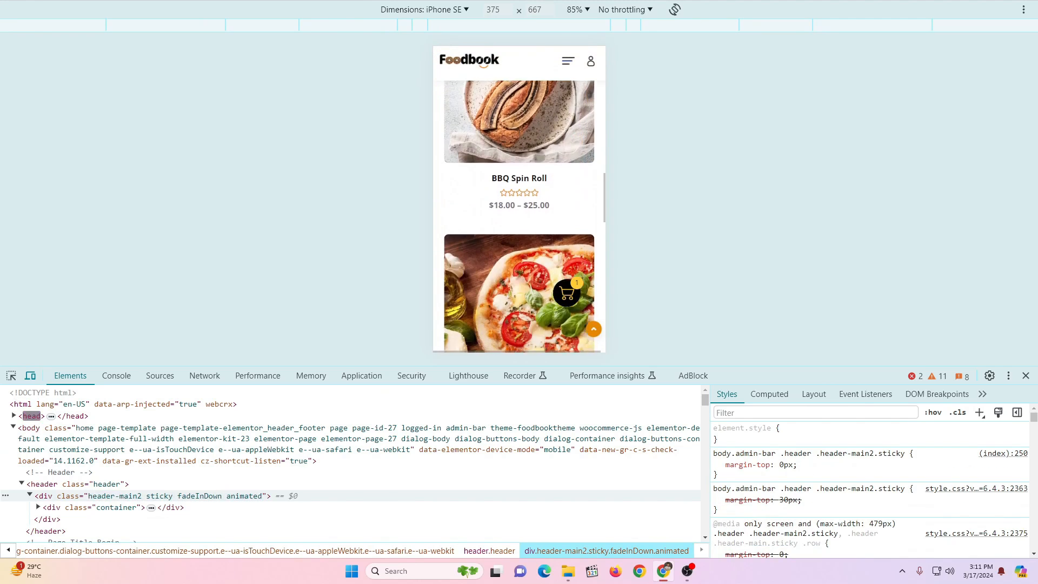
{"action": "scroll", "coordinate": [539, 156], "scroll_direction": "down", "scroll_amount": 5}
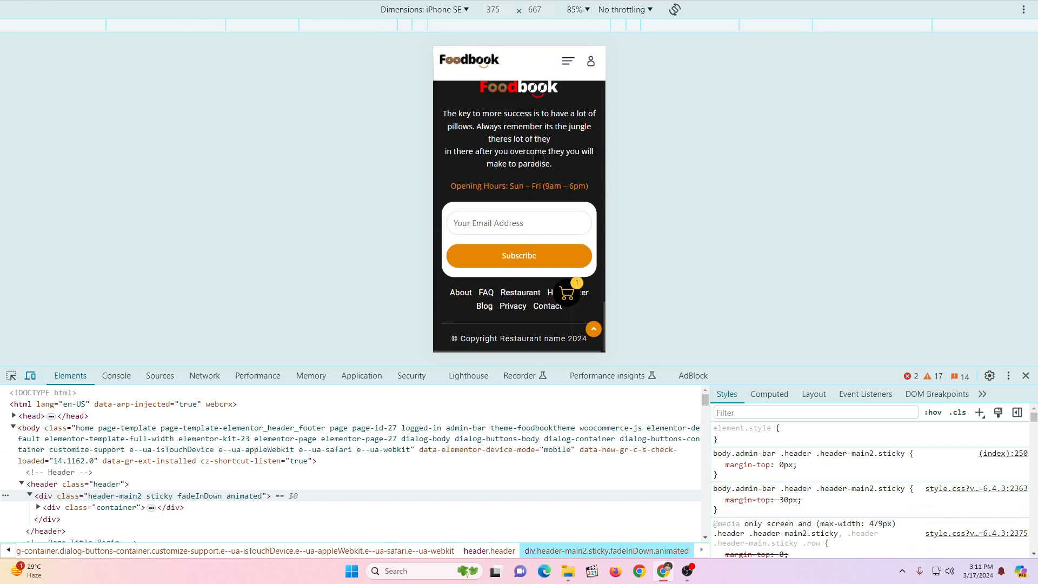
{"action": "scroll", "coordinate": [540, 157], "scroll_direction": "up", "scroll_amount": 8}
{"action": "scroll", "coordinate": [539, 157], "scroll_direction": "up", "scroll_amount": 10}
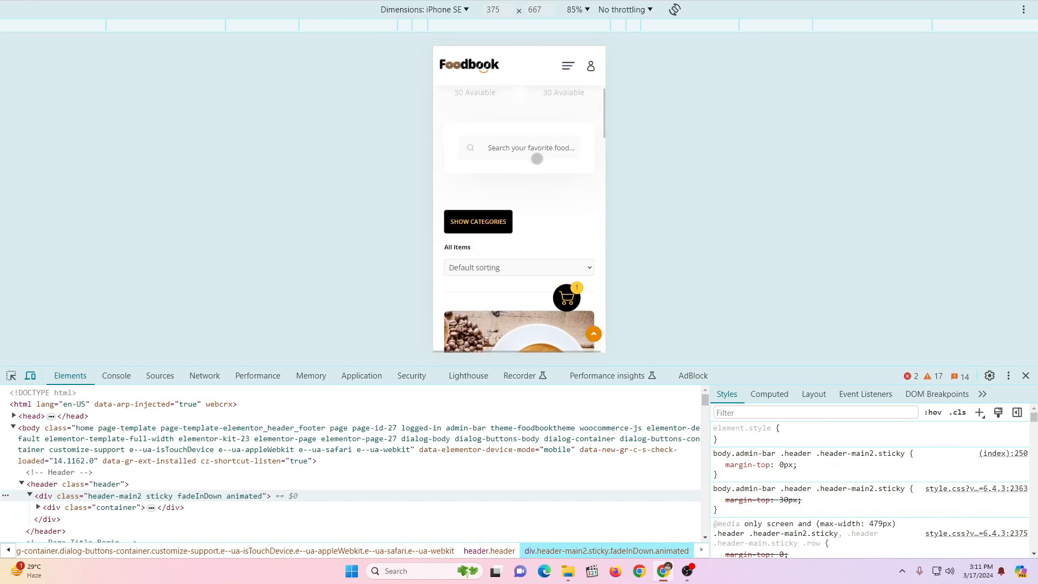
{"action": "scroll", "coordinate": [537, 158], "scroll_direction": "down", "scroll_amount": 3}
{"action": "scroll", "coordinate": [561, 259], "scroll_direction": "up", "scroll_amount": 2}
{"action": "scroll", "coordinate": [559, 266], "scroll_direction": "down", "scroll_amount": 1}
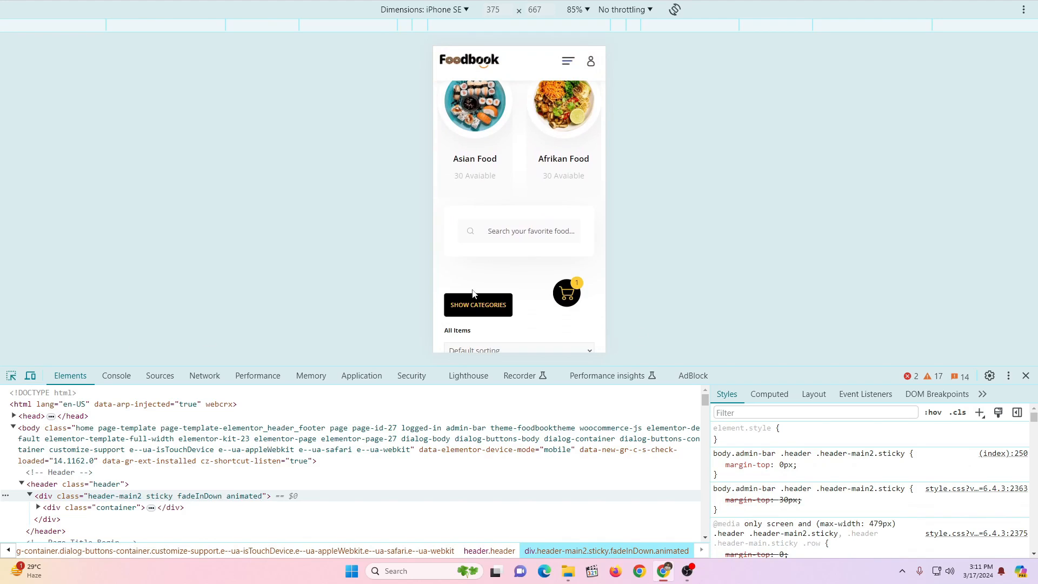
Inspect the floating cart button and set the right offset in its .fb_cart_count_btn rule to 30px.
{"action": "left_click", "coordinate": [562, 283]}
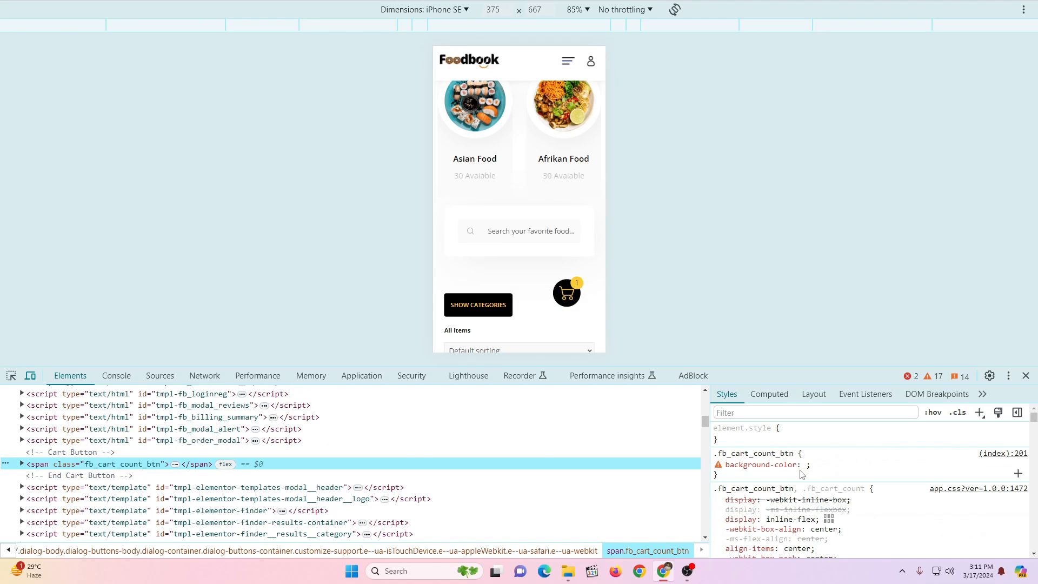
{"action": "scroll", "coordinate": [802, 474], "scroll_direction": "down", "scroll_amount": 2}
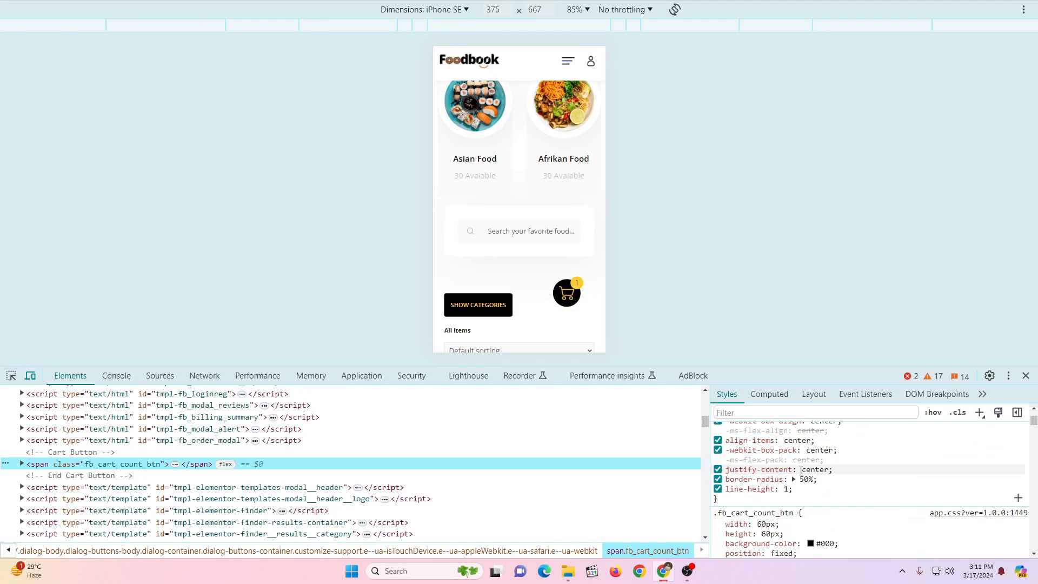
{"action": "scroll", "coordinate": [802, 470], "scroll_direction": "down", "scroll_amount": 1}
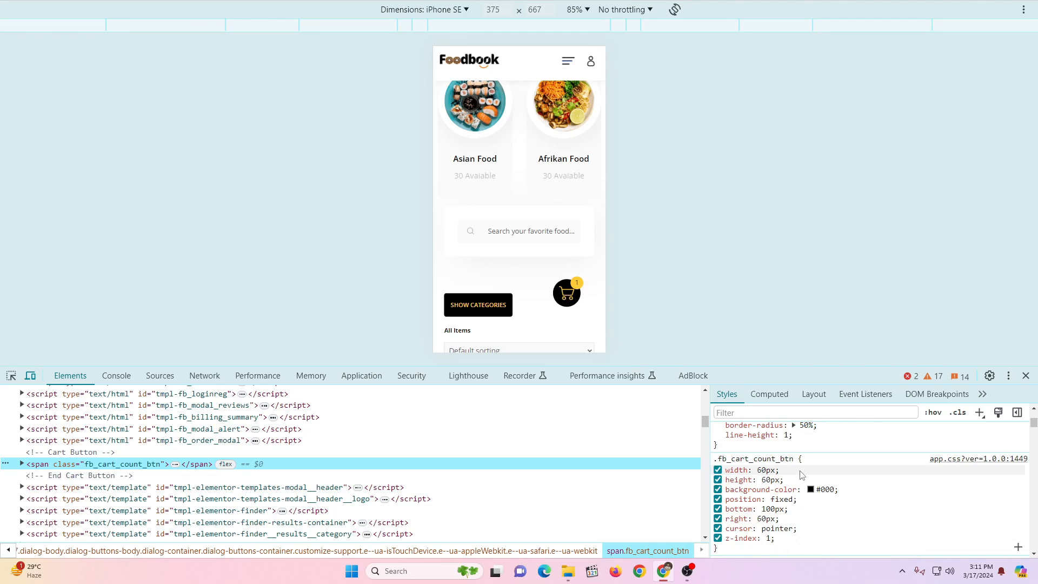
{"action": "scroll", "coordinate": [802, 475], "scroll_direction": "down", "scroll_amount": 1}
{"action": "left_click", "coordinate": [763, 465]}
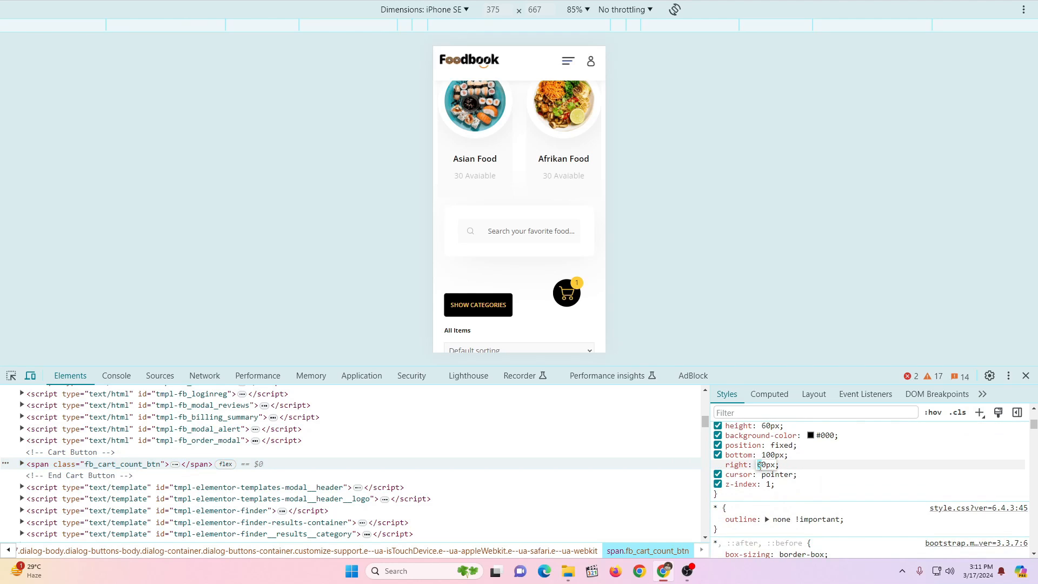
{"action": "type", "text": "20px"}
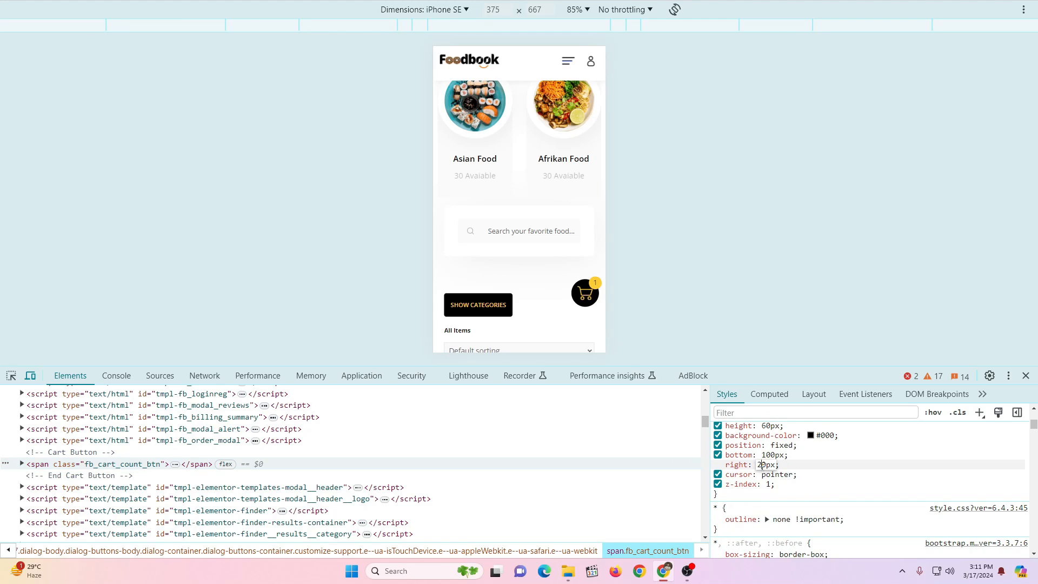
{"action": "type", "text": "3"}
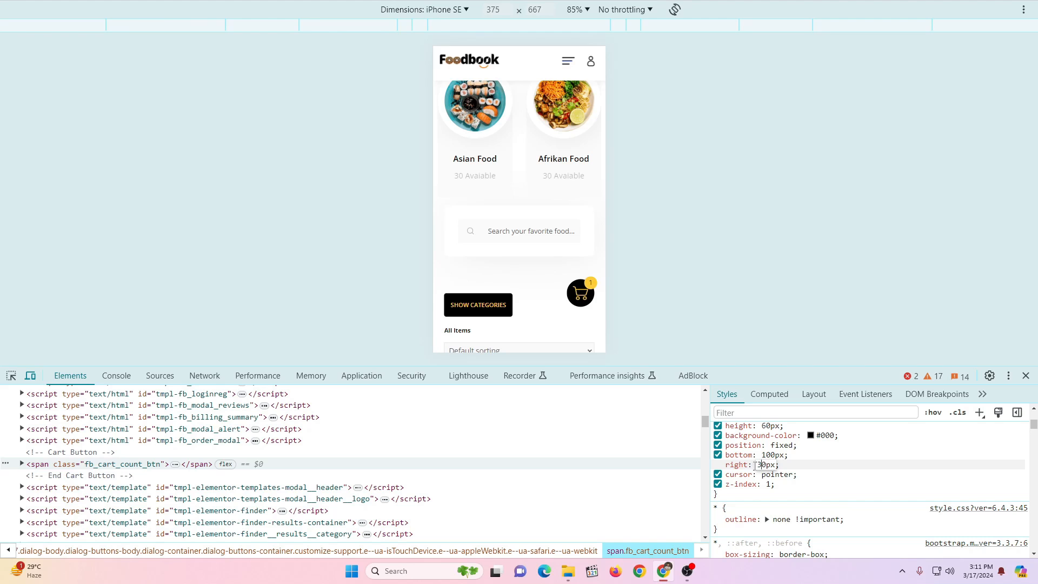
{"action": "scroll", "coordinate": [508, 259], "scroll_direction": "down", "scroll_amount": 6}
{"action": "scroll", "coordinate": [507, 260], "scroll_direction": "down", "scroll_amount": 2}
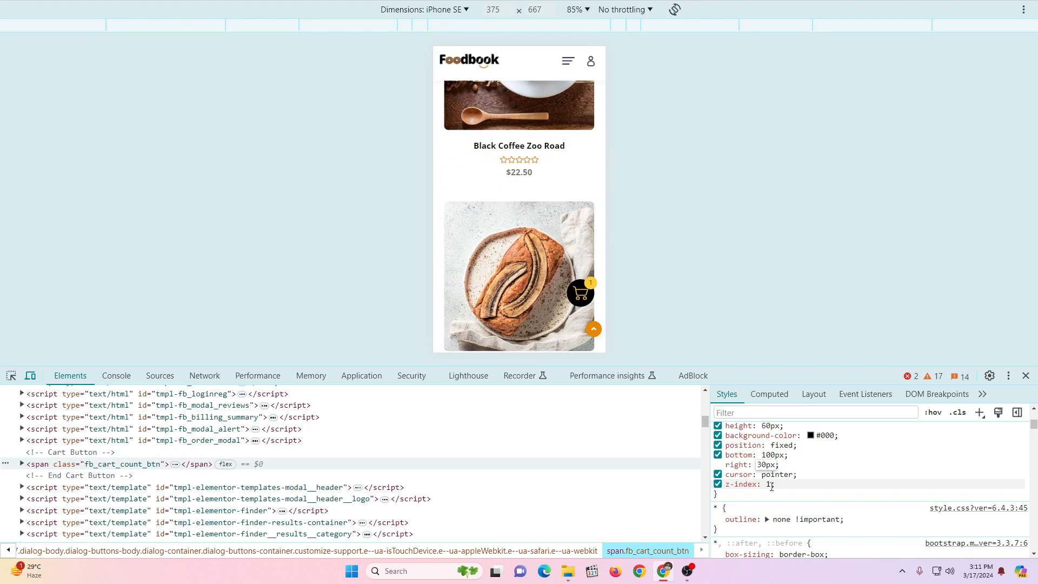
Set the cart button's bottom offset to 80px, copy the full .fb_cart_count_btn rule and close the developer tools.
{"action": "left_click", "coordinate": [768, 455]}
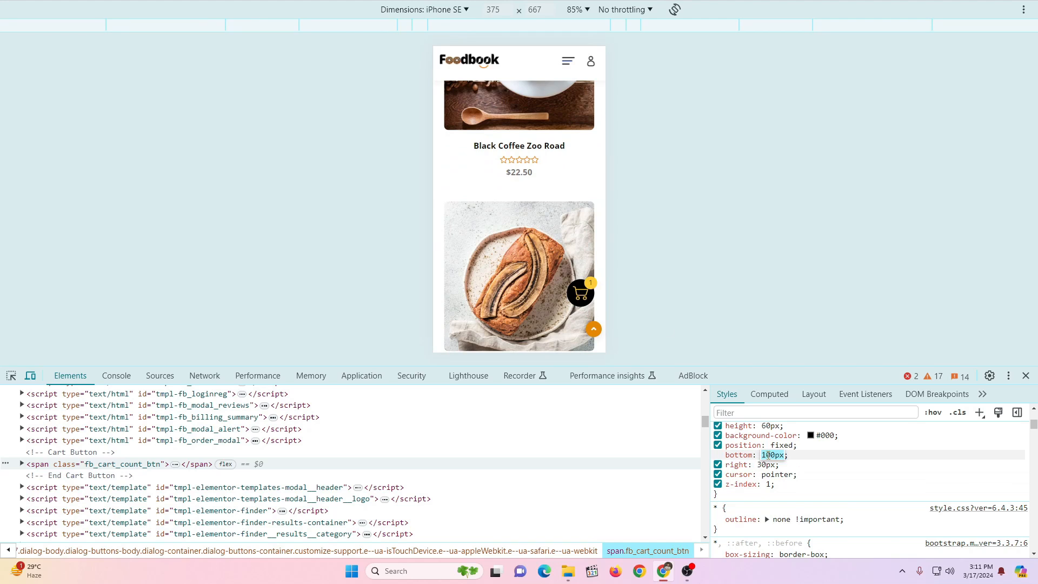
{"action": "type", "text": "8"}
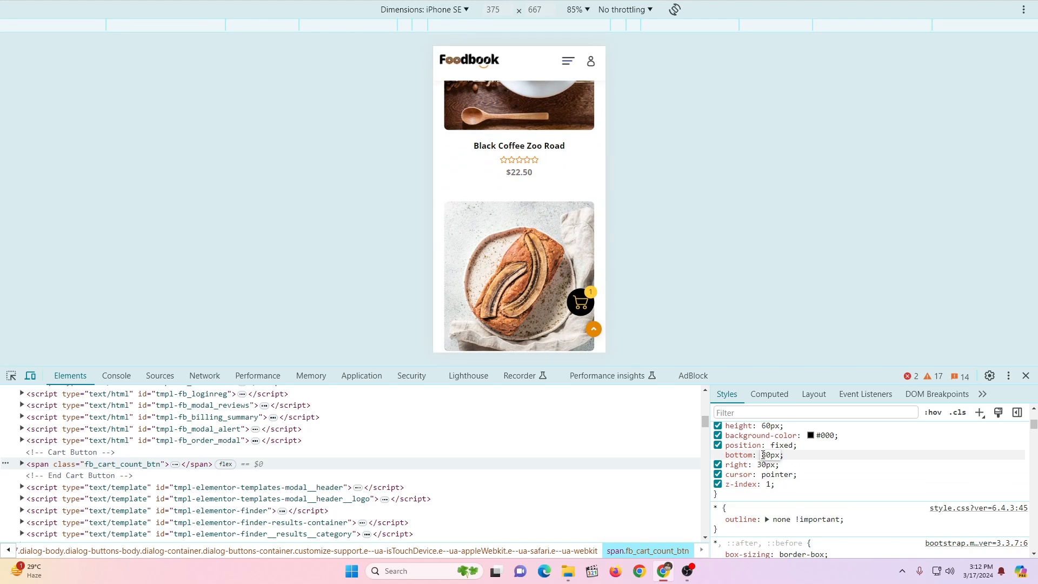
{"action": "scroll", "coordinate": [515, 243], "scroll_direction": "down", "scroll_amount": 7}
{"action": "scroll", "coordinate": [514, 245], "scroll_direction": "down", "scroll_amount": 3}
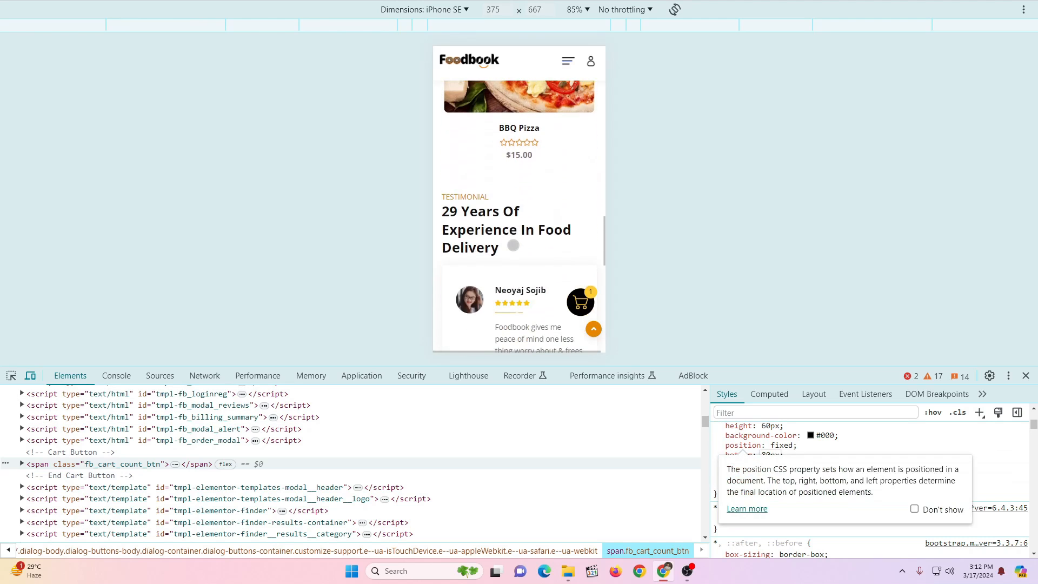
{"action": "scroll", "coordinate": [513, 246], "scroll_direction": "up", "scroll_amount": 10}
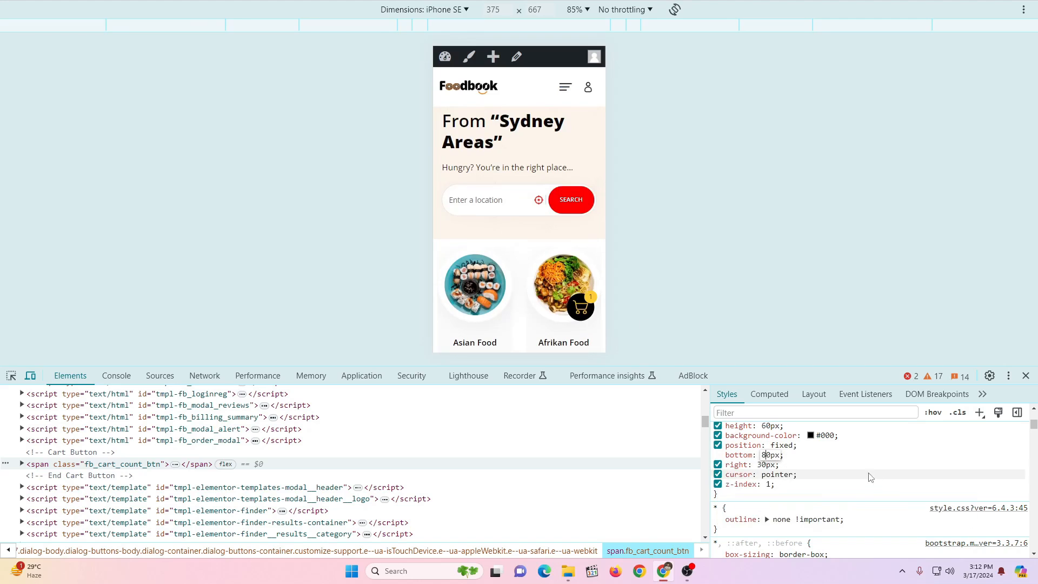
{"action": "left_click_drag", "start_coordinate": [753, 494], "coordinate": [1022, 416]}
{"action": "key", "text": "ctrl+c"}
{"action": "left_click", "coordinate": [1025, 377]}
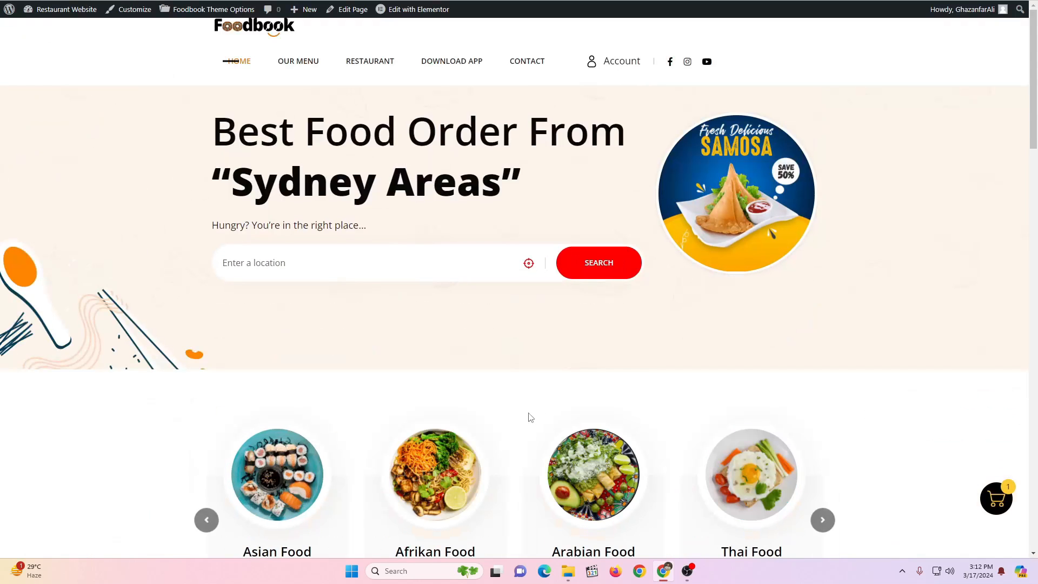
{"action": "key", "text": "ctrl+Tab"}
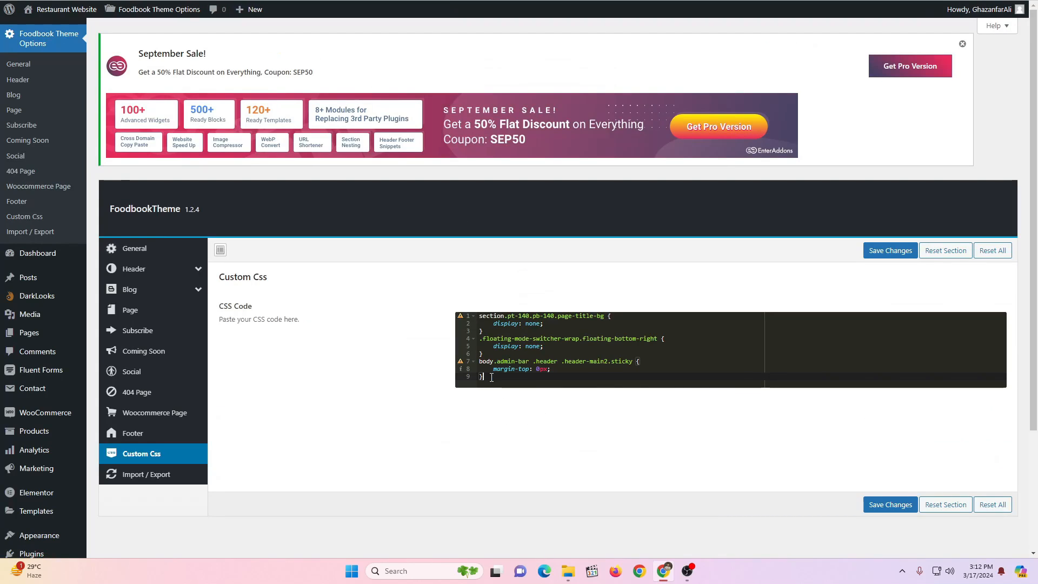
{"action": "key", "text": "ctrl+v"}
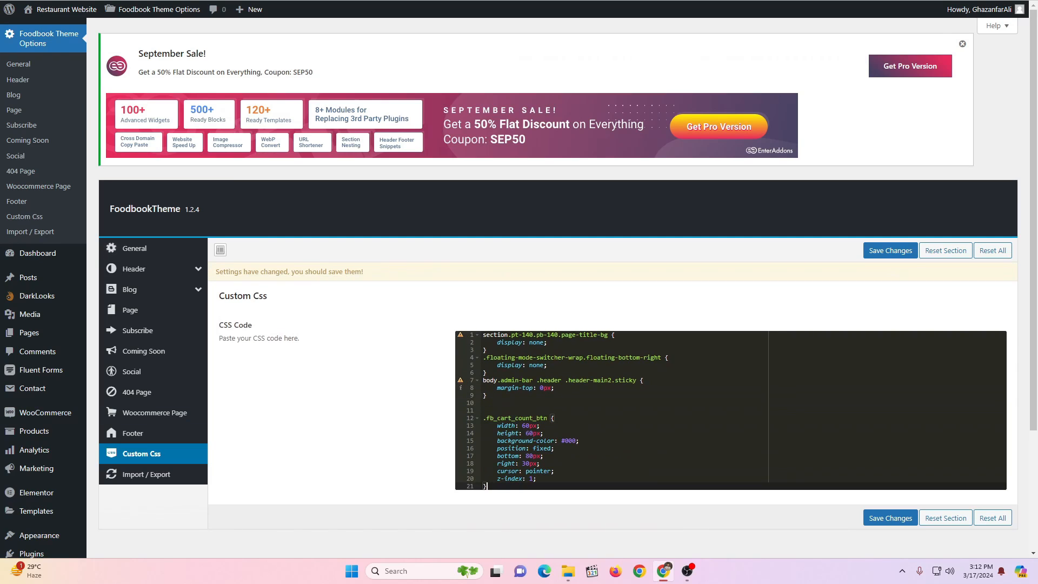
{"action": "key", "text": "ctrl+z"}
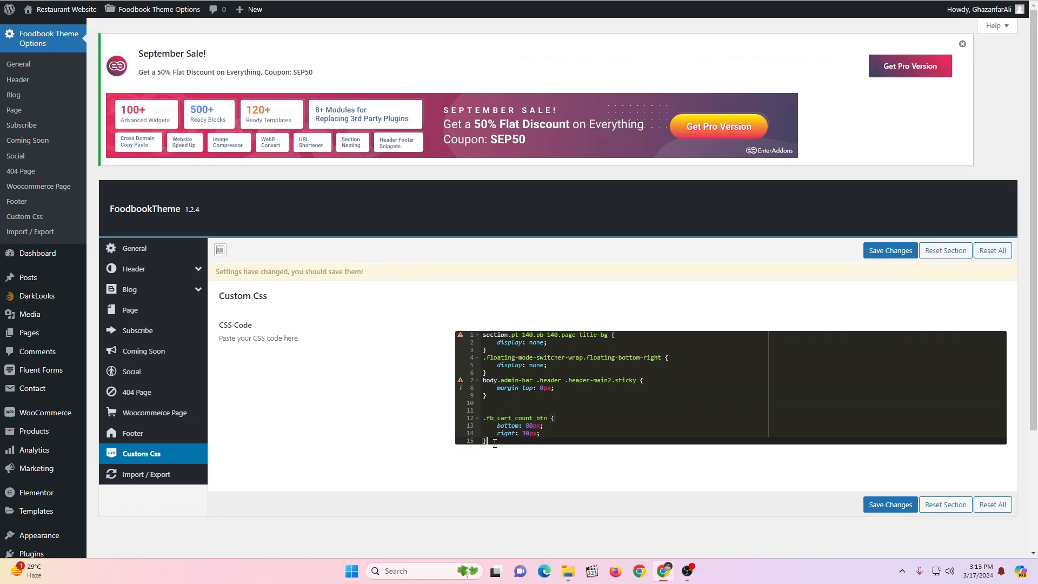
{"action": "type", "text": "@media only screen and (max-width: 768px) {     .fb_cart_count_btn {         bottom: 80px;         right: 30px;     } }"}
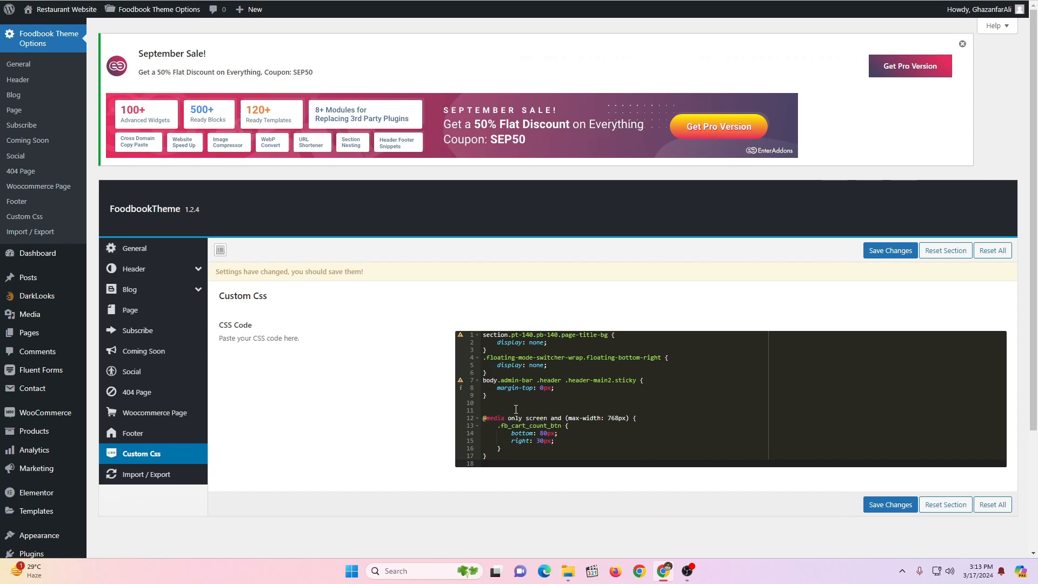
{"action": "left_click", "coordinate": [890, 506]}
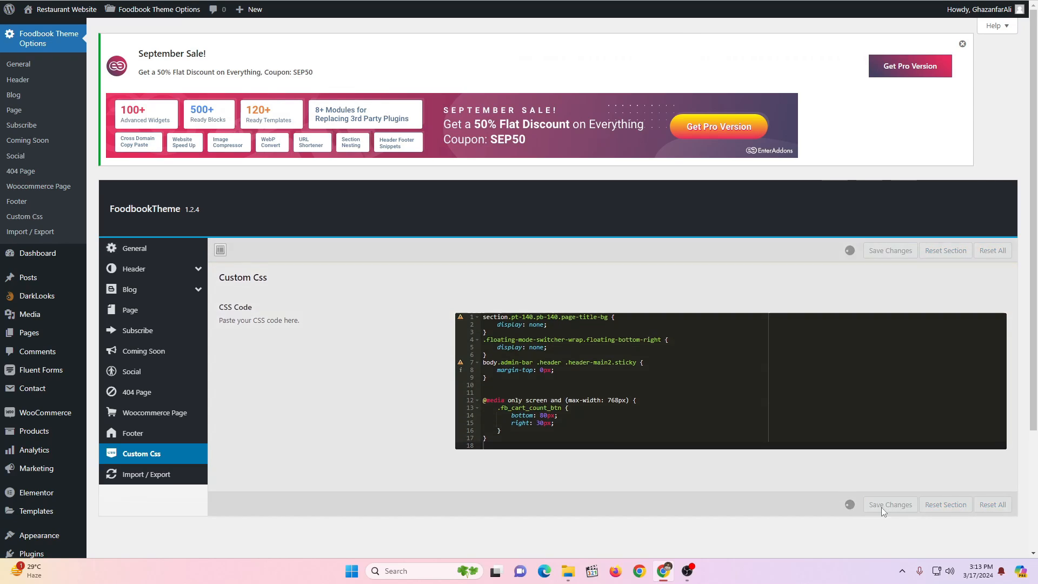
Reopen the front page in the inspector's iPhone SE preview and check the cart button's position.
{"action": "left_click", "coordinate": [382, 1]}
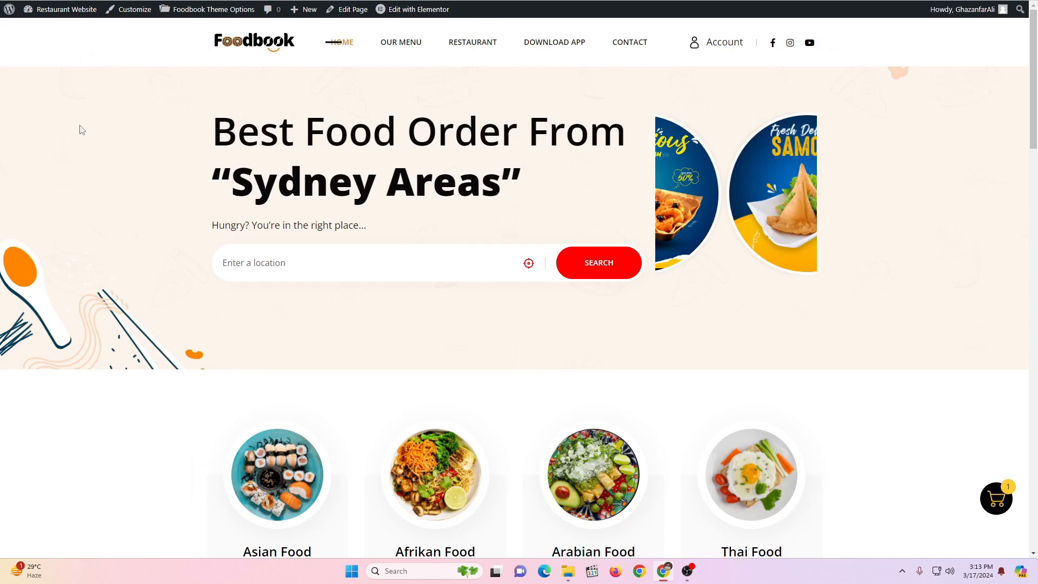
{"action": "right_click", "coordinate": [381, 304]}
{"action": "left_click", "coordinate": [432, 292]}
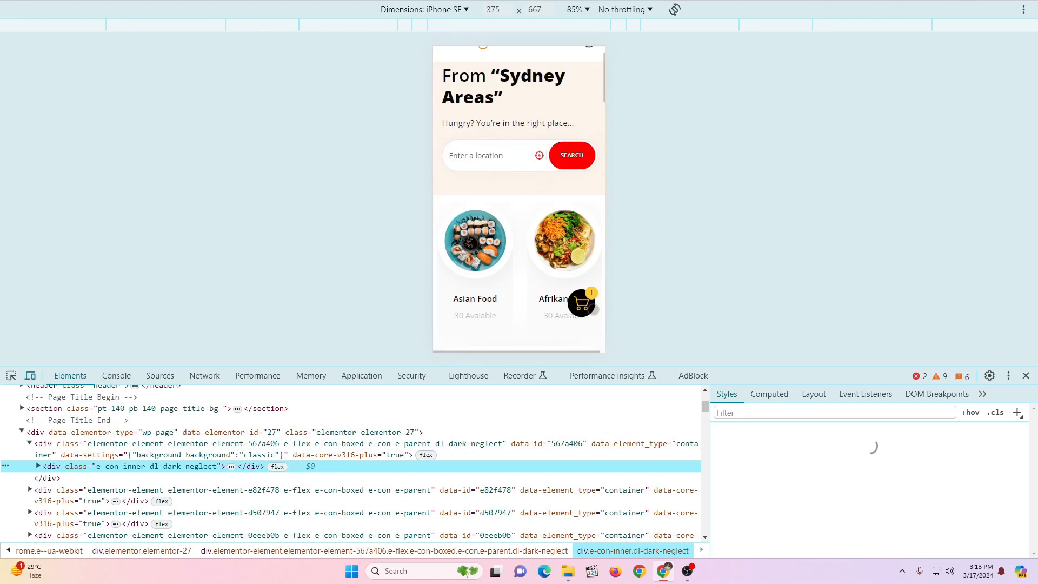
{"action": "scroll", "coordinate": [567, 302], "scroll_direction": "down", "scroll_amount": 2}
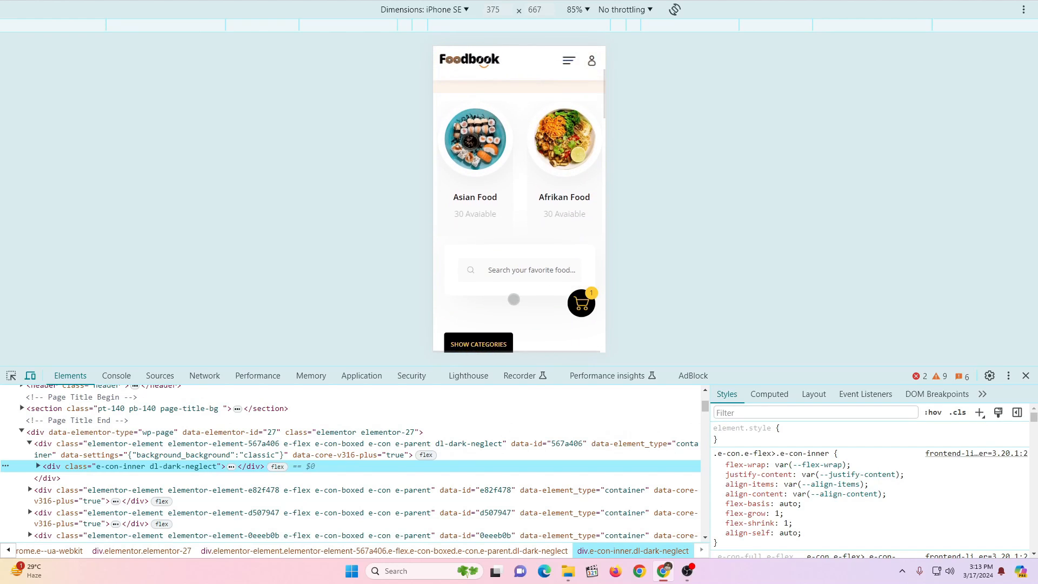
Check the sticky header and cart button along the front page's iPhone SE preview, and close the developer tools.
{"action": "scroll", "coordinate": [518, 309], "scroll_direction": "down", "scroll_amount": 1}
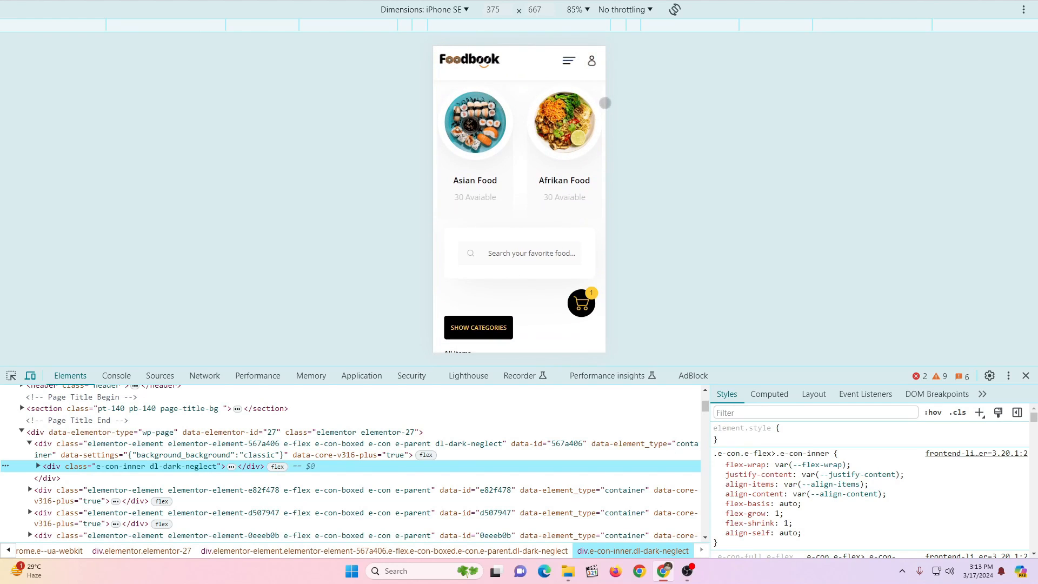
{"action": "scroll", "coordinate": [497, 241], "scroll_direction": "up", "scroll_amount": 3}
{"action": "scroll", "coordinate": [496, 241], "scroll_direction": "down", "scroll_amount": 5}
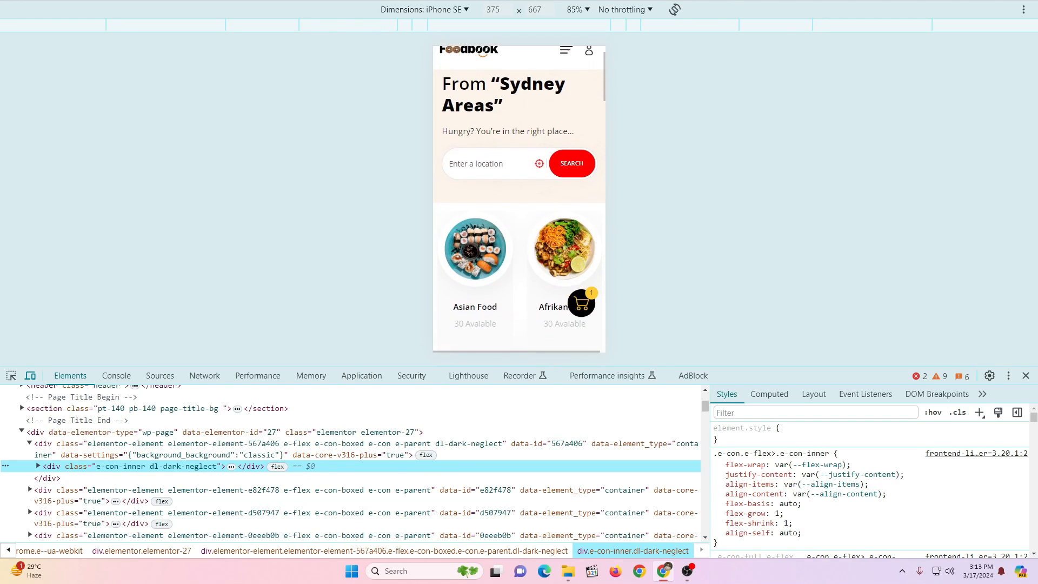
{"action": "scroll", "coordinate": [498, 271], "scroll_direction": "down", "scroll_amount": 4}
{"action": "scroll", "coordinate": [497, 272], "scroll_direction": "up", "scroll_amount": 9}
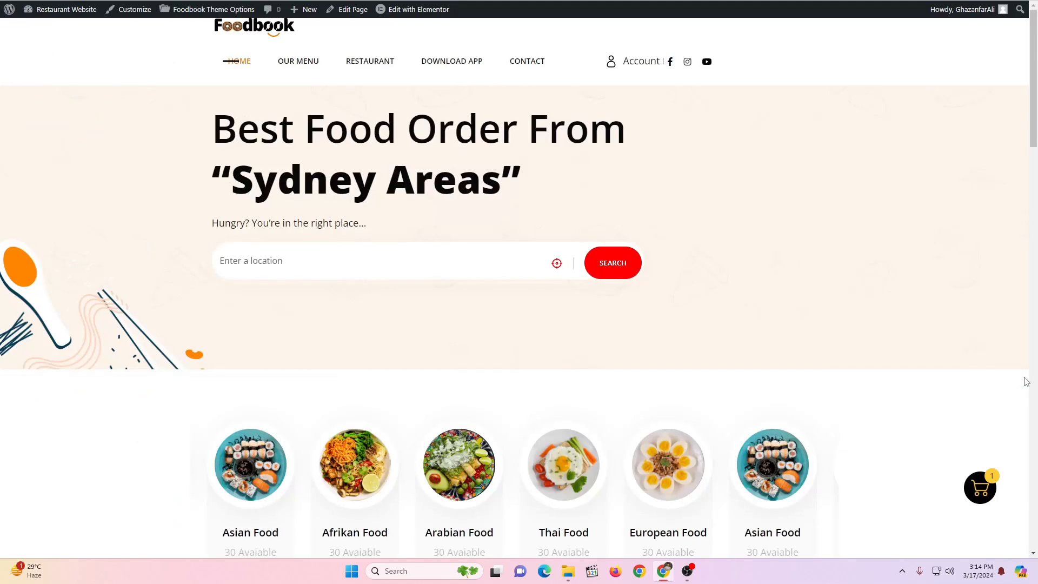
{"action": "left_click", "coordinate": [1025, 375]}
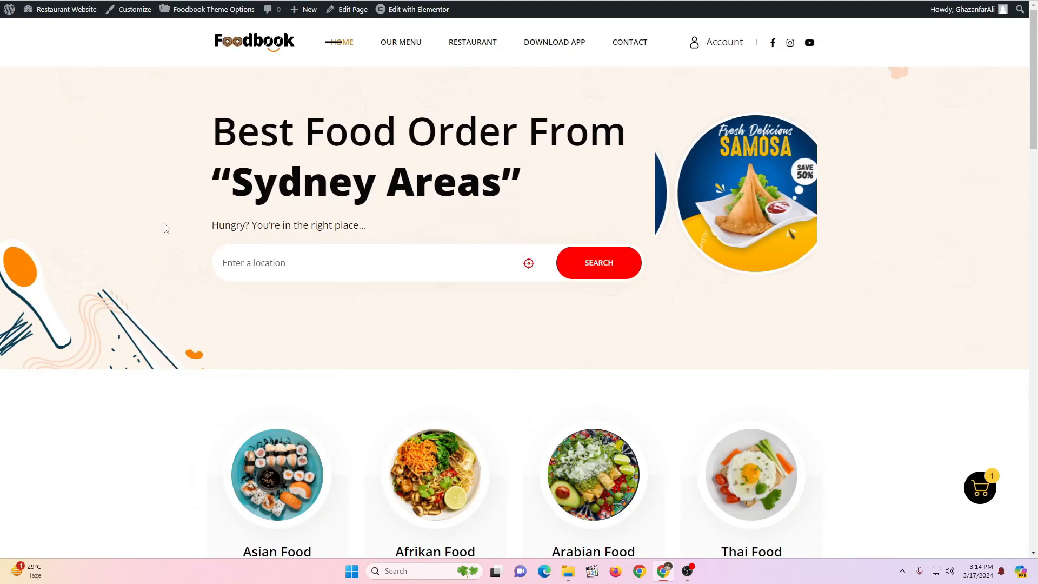
Review the desktop front page's categories, menu items, special offers and map with the cart button in place.
{"action": "scroll", "coordinate": [236, 248], "scroll_direction": "down", "scroll_amount": 5}
{"action": "scroll", "coordinate": [238, 251], "scroll_direction": "down", "scroll_amount": 15}
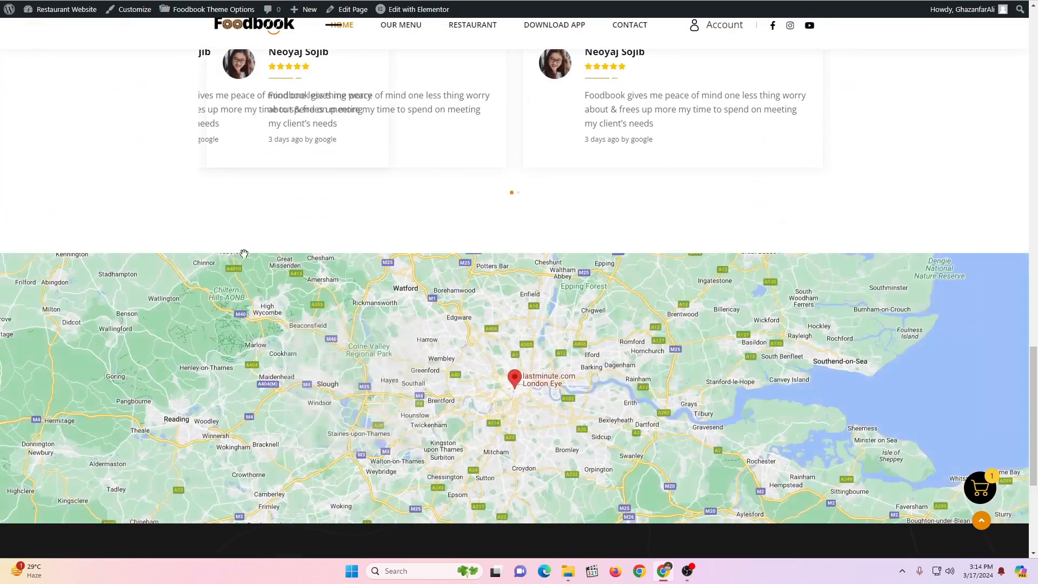
{"action": "scroll", "coordinate": [462, 298], "scroll_direction": "up", "scroll_amount": 5}
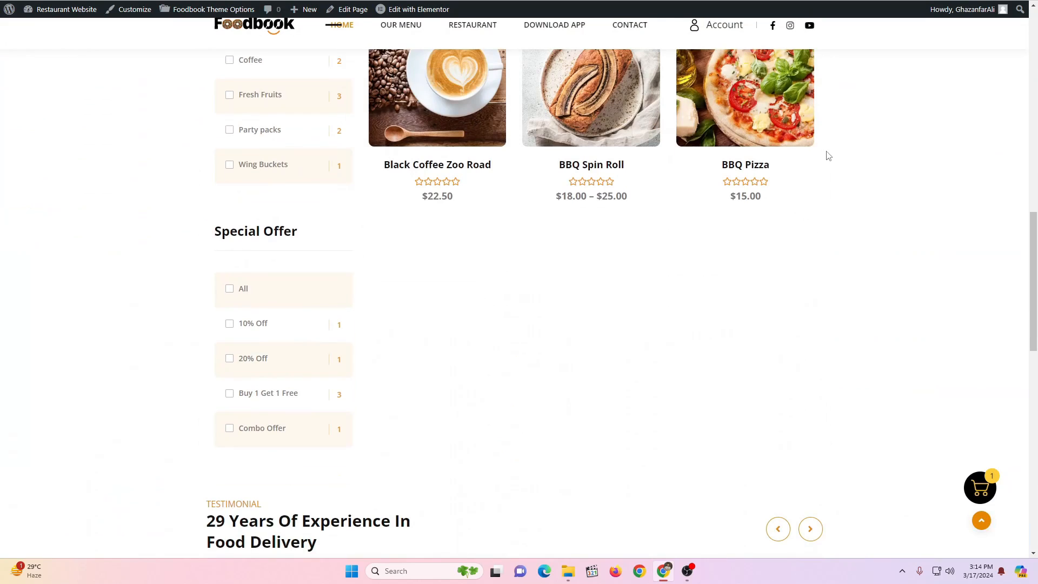
{"action": "scroll", "coordinate": [481, 286], "scroll_direction": "up", "scroll_amount": 5}
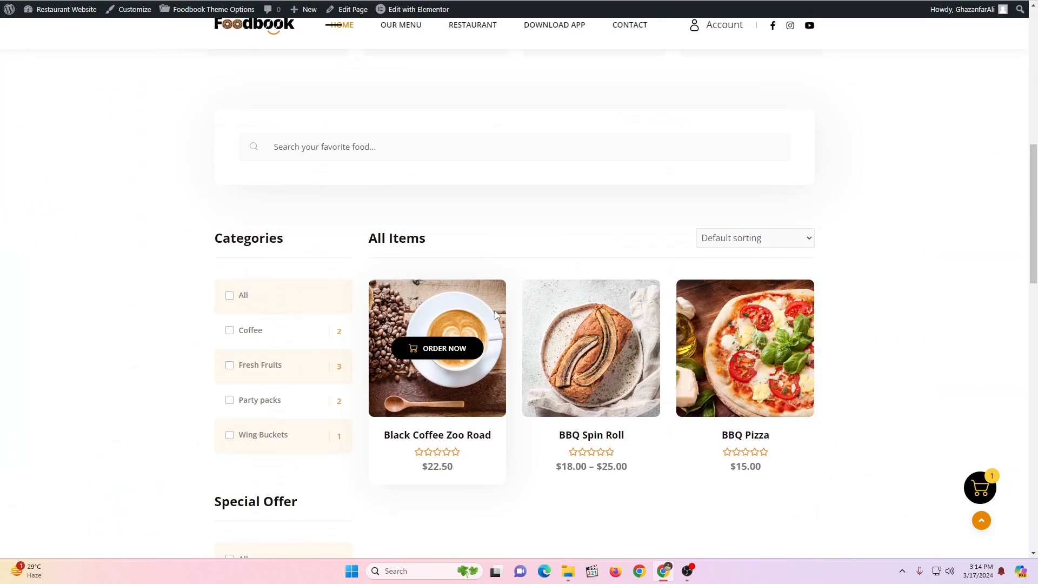
{"action": "scroll", "coordinate": [493, 315], "scroll_direction": "down", "scroll_amount": 6}
{"action": "scroll", "coordinate": [497, 315], "scroll_direction": "up", "scroll_amount": 10}
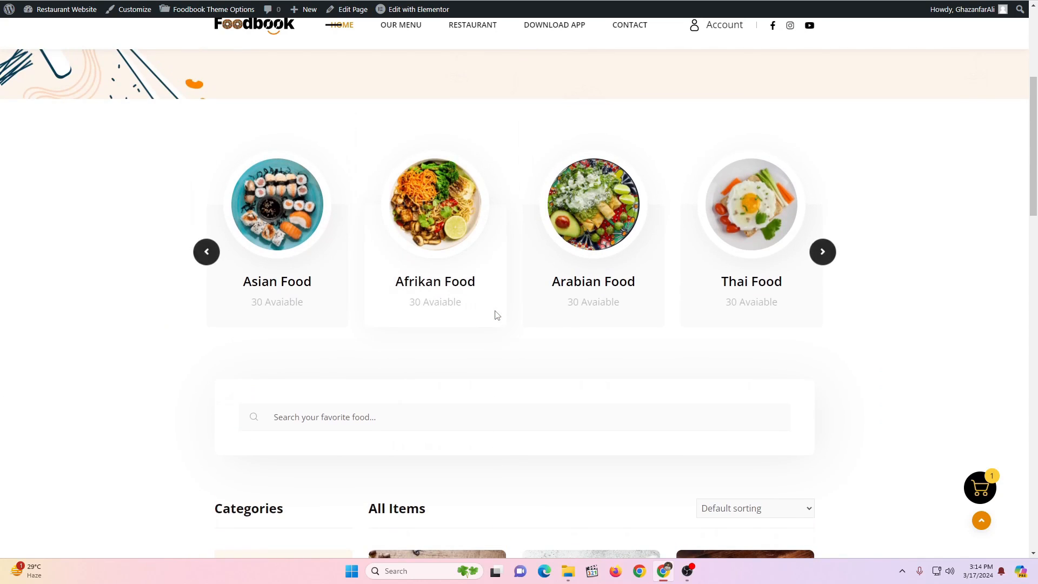
{"action": "scroll", "coordinate": [497, 315], "scroll_direction": "down", "scroll_amount": 4}
{"action": "scroll", "coordinate": [494, 311], "scroll_direction": "down", "scroll_amount": 3}
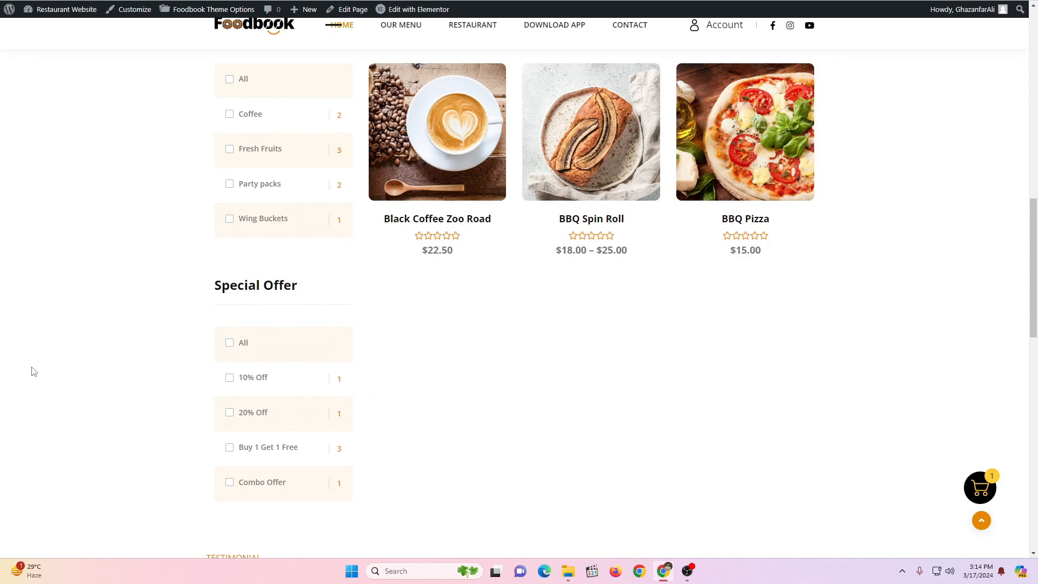
{"action": "scroll", "coordinate": [154, 347], "scroll_direction": "up", "scroll_amount": 14}
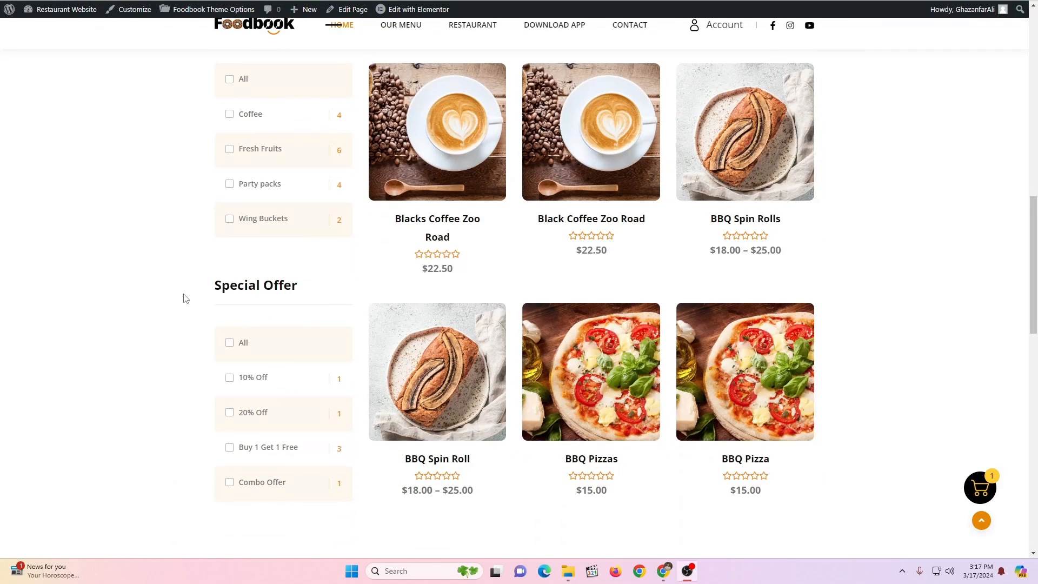
{"action": "scroll", "coordinate": [194, 295], "scroll_direction": "up", "scroll_amount": 1}
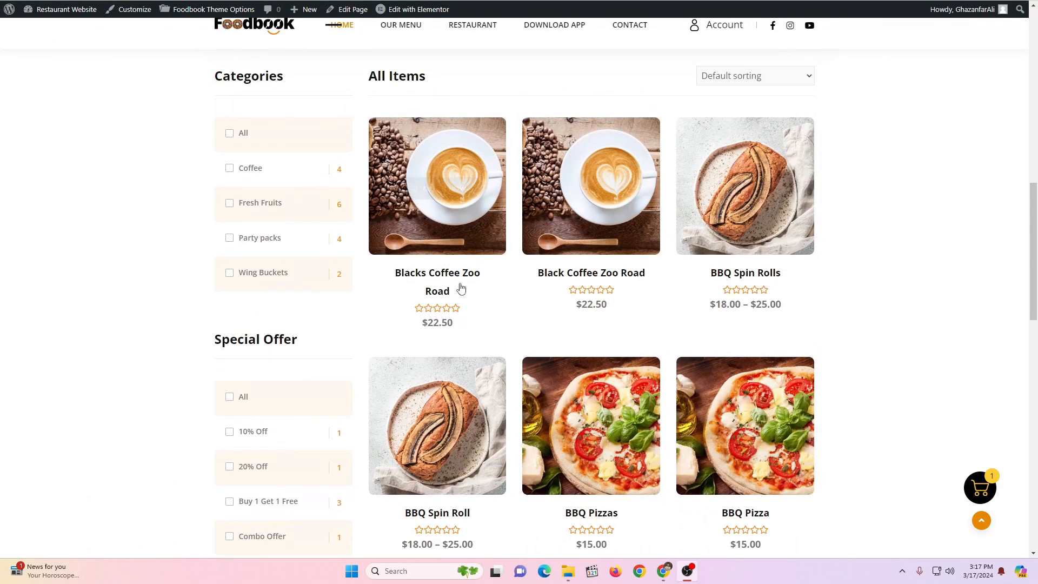
Go through the whole desktop home page once more, from the hero section down to the footer.
{"action": "scroll", "coordinate": [462, 266], "scroll_direction": "down", "scroll_amount": 5}
{"action": "scroll", "coordinate": [489, 343], "scroll_direction": "up", "scroll_amount": 15}
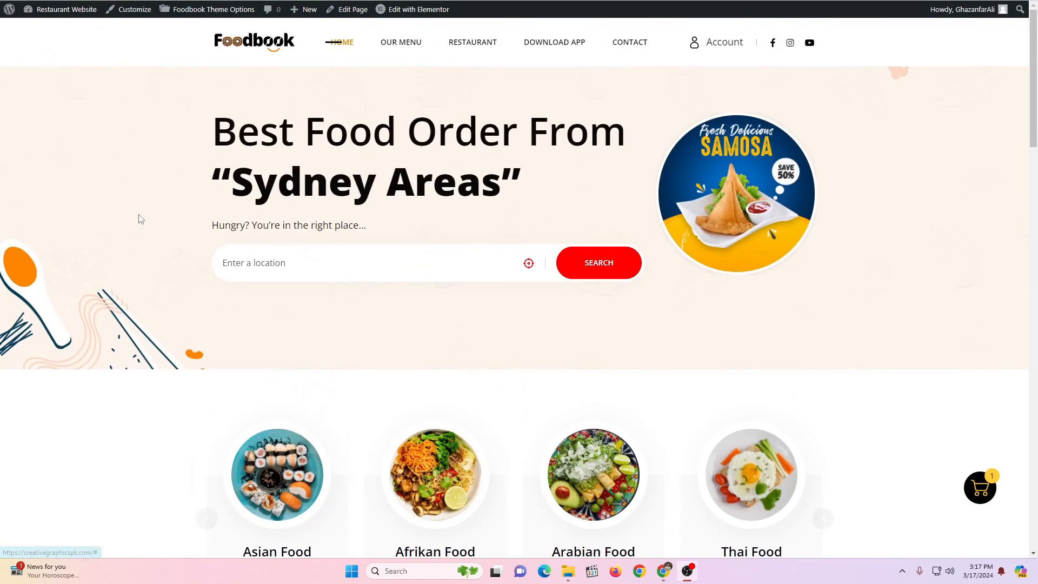
{"action": "scroll", "coordinate": [141, 195], "scroll_direction": "down", "scroll_amount": 3}
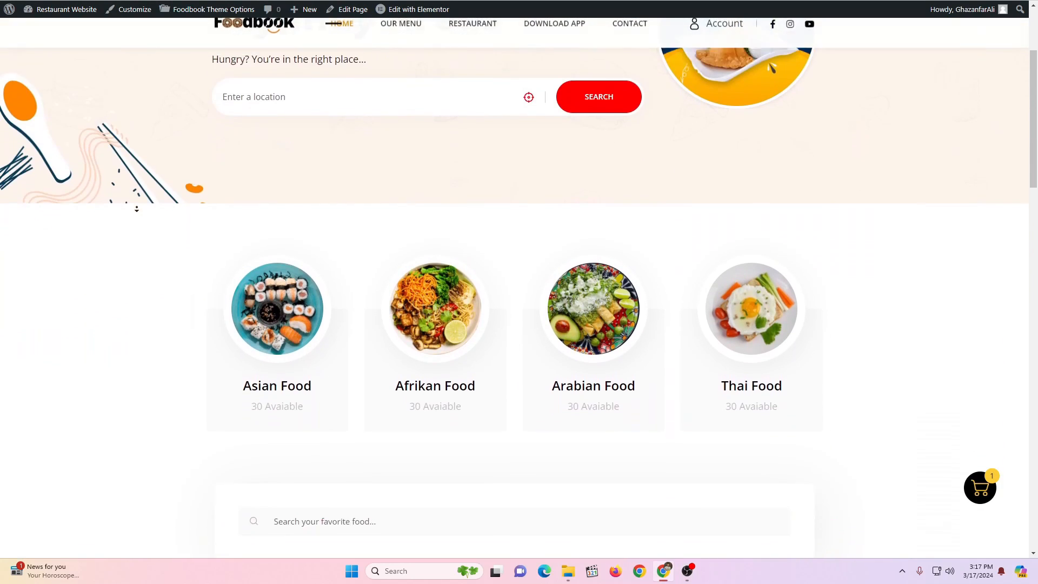
{"action": "scroll", "coordinate": [137, 209], "scroll_direction": "down", "scroll_amount": 7}
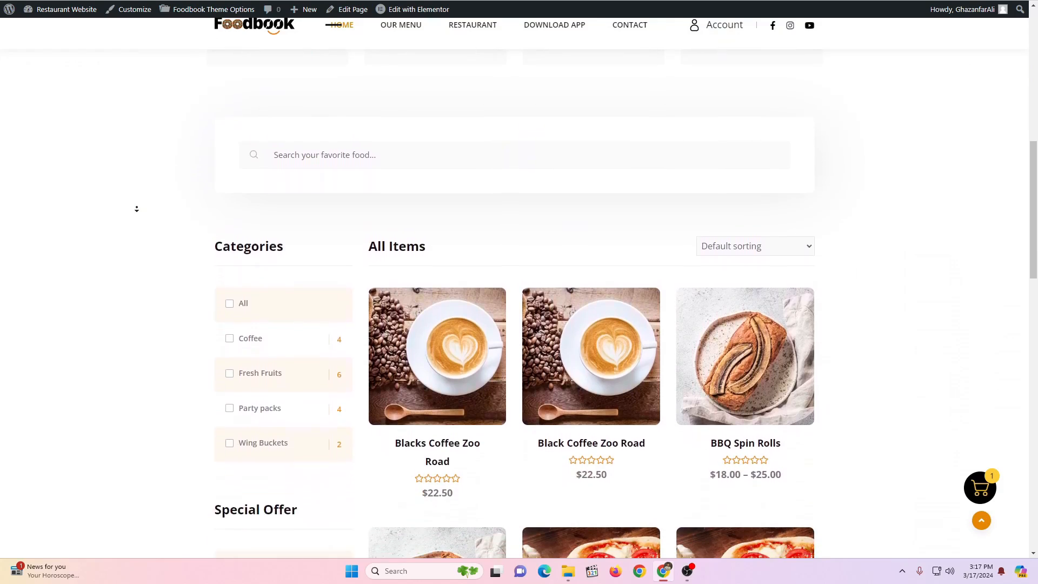
{"action": "scroll", "coordinate": [136, 208], "scroll_direction": "down", "scroll_amount": 9}
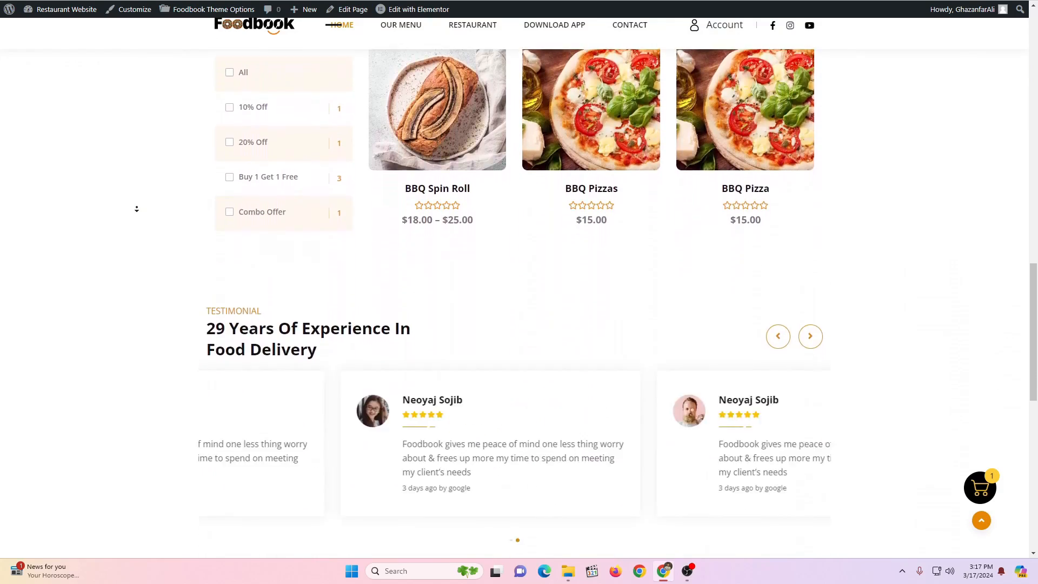
{"action": "scroll", "coordinate": [137, 209], "scroll_direction": "down", "scroll_amount": 7}
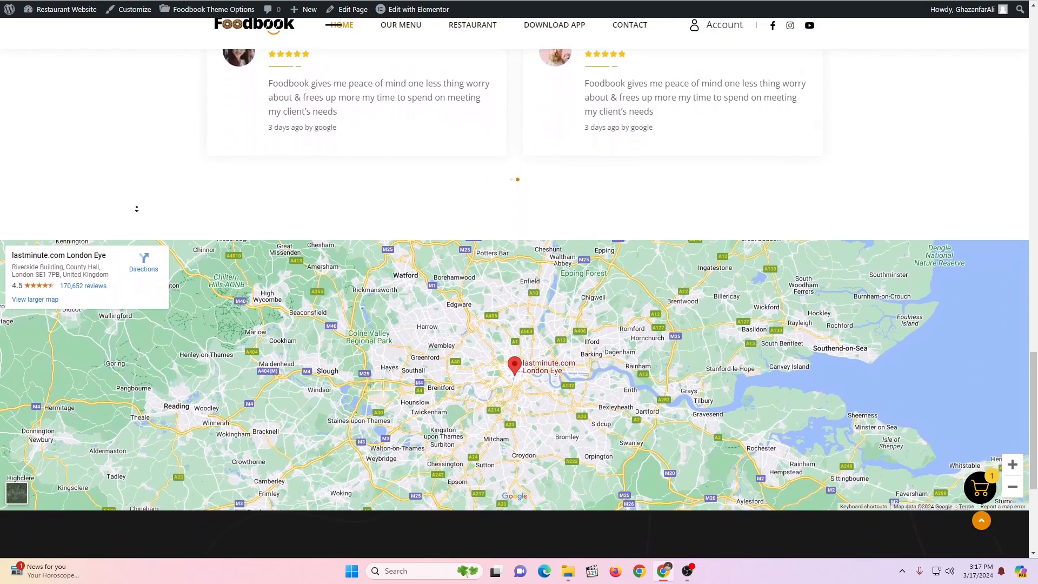
{"action": "scroll", "coordinate": [137, 209], "scroll_direction": "down", "scroll_amount": 5}
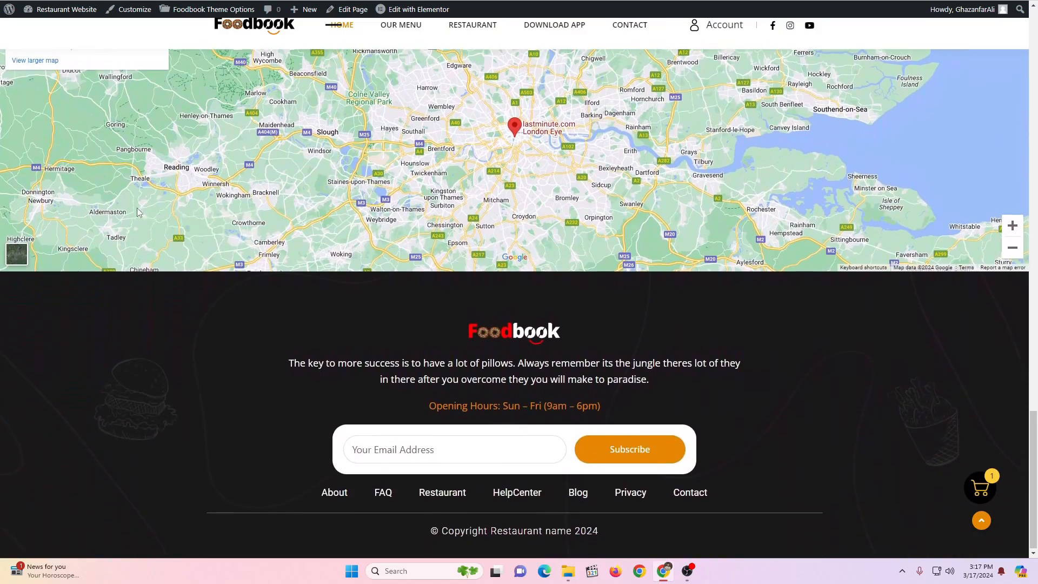
{"action": "scroll", "coordinate": [136, 210], "scroll_direction": "up", "scroll_amount": 20}
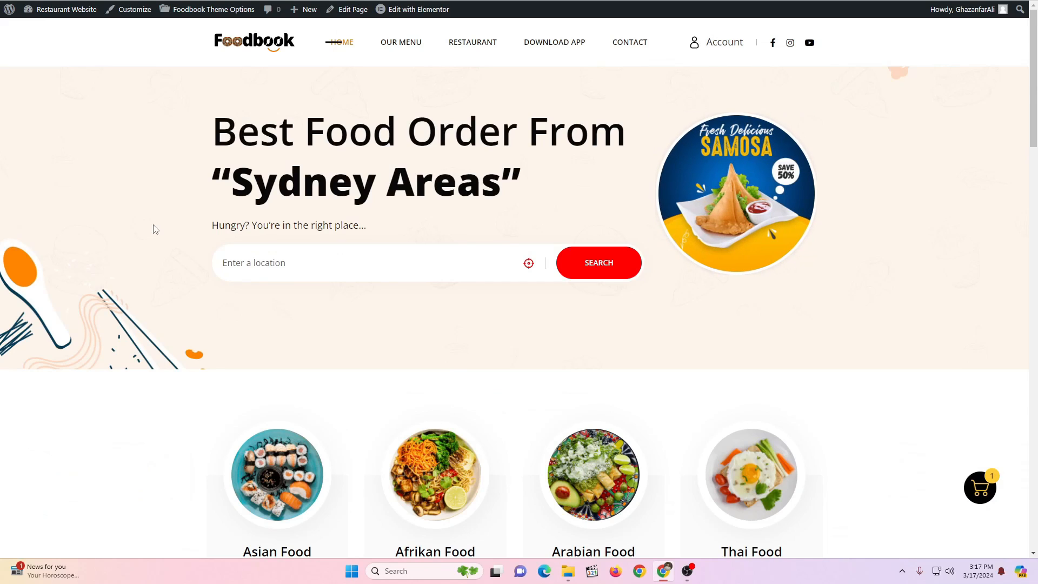
Search the WordPress plugin directory for WappPress, and install and activate the mobile app builder plugin.
{"action": "mouse_move", "coordinate": [59, 28]}
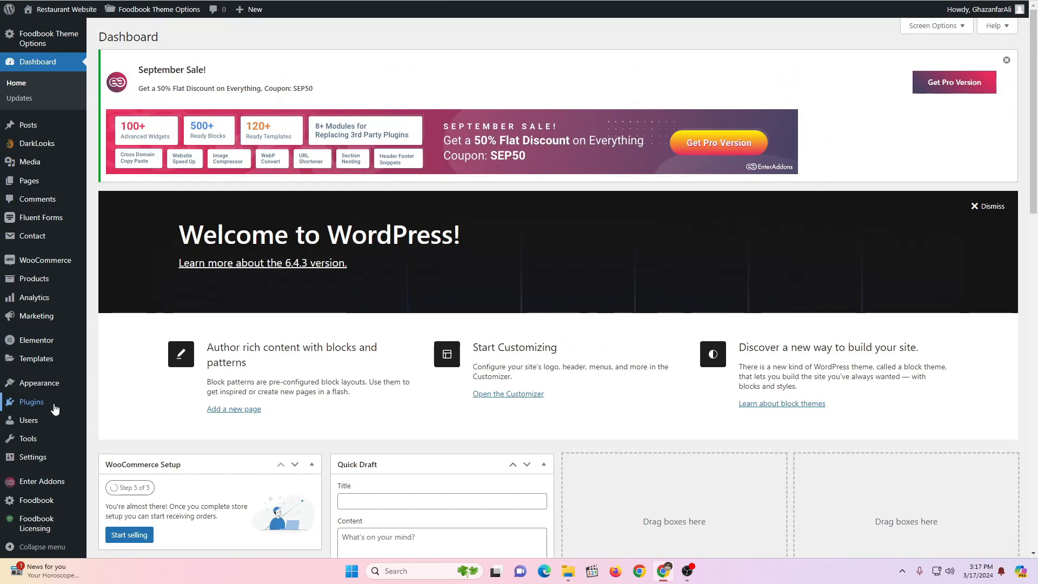
{"action": "left_click", "coordinate": [40, 408]}
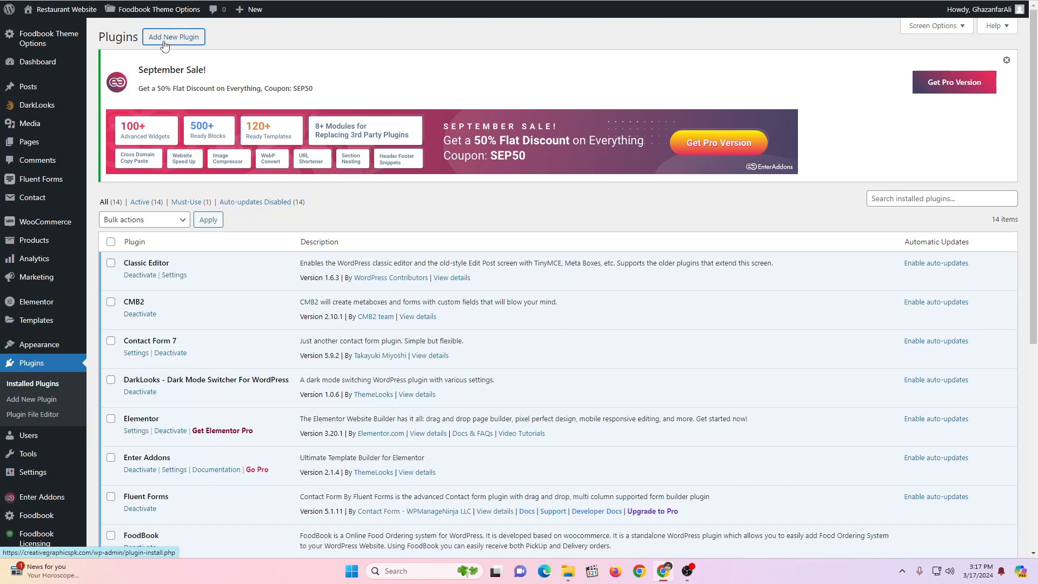
{"action": "left_click", "coordinate": [165, 39]}
{"action": "left_click", "coordinate": [880, 206]}
{"action": "type", "text": "WappPress"}
{"action": "key", "text": "Return"}
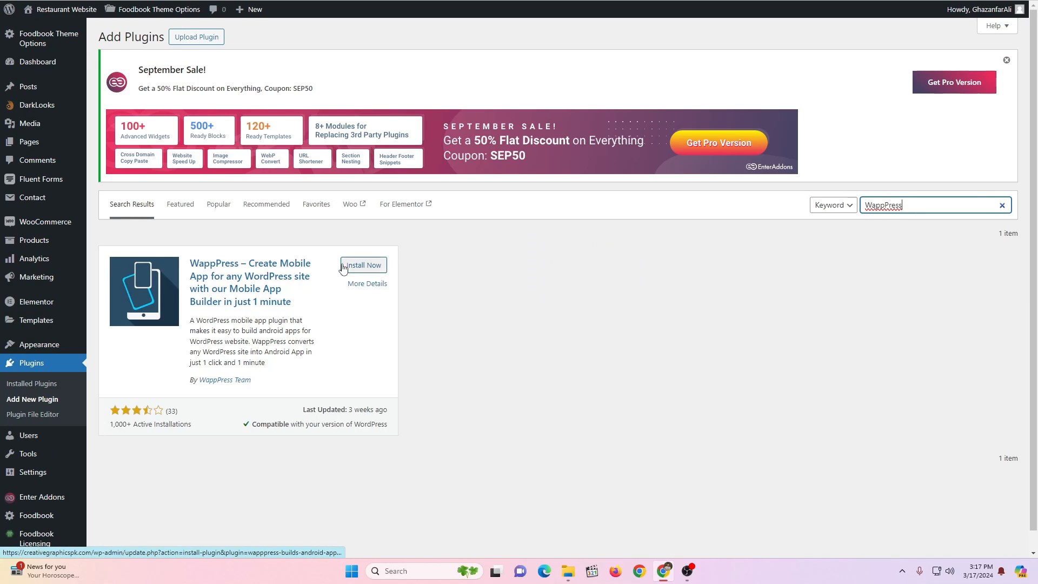
{"action": "left_click", "coordinate": [367, 270]}
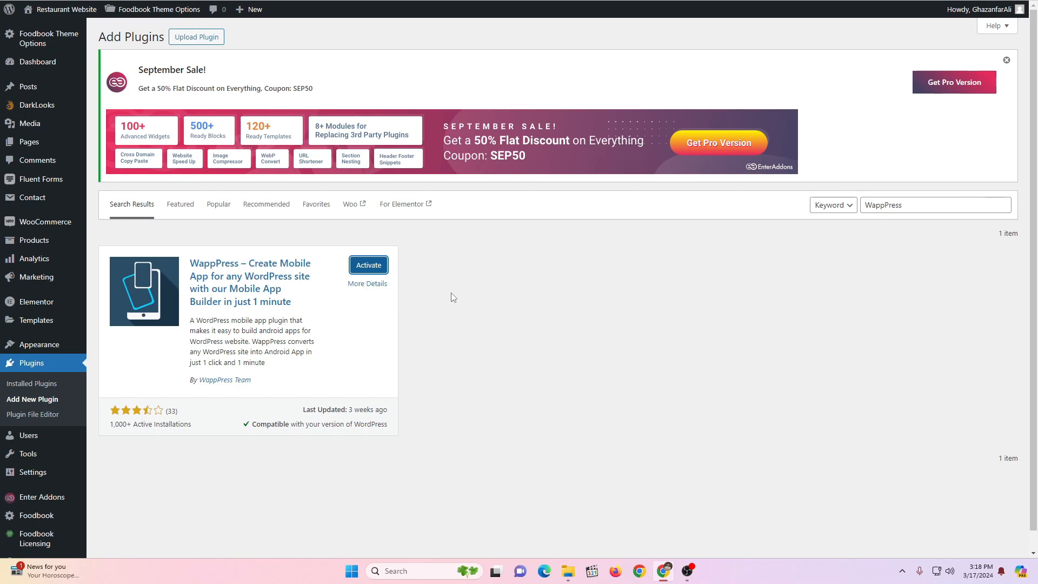
{"action": "key", "text": "Return"}
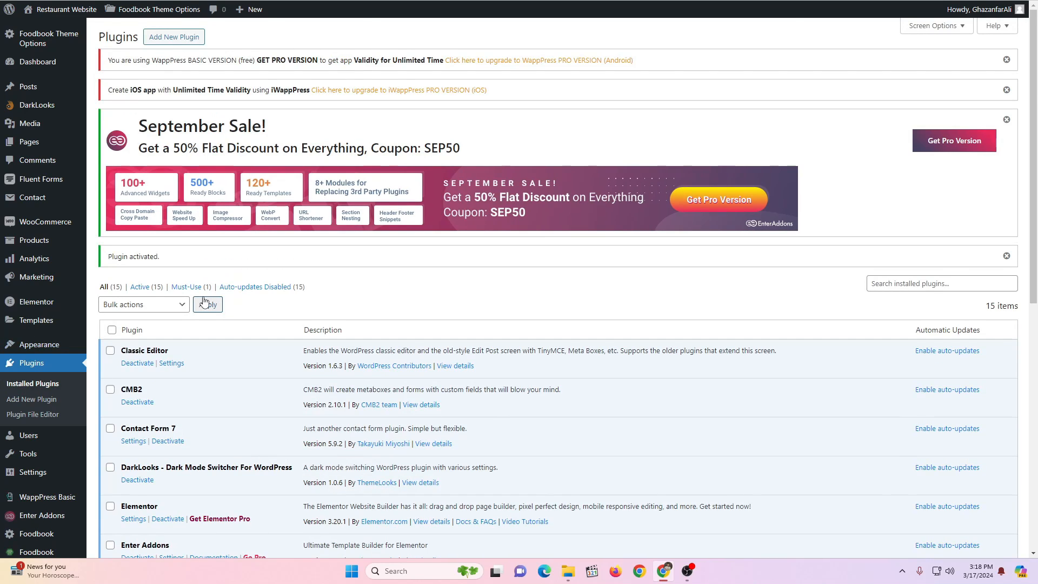
Locate WappPress-Basic among the installed plugins and open its admin page.
{"action": "scroll", "coordinate": [205, 301], "scroll_direction": "down", "scroll_amount": 8}
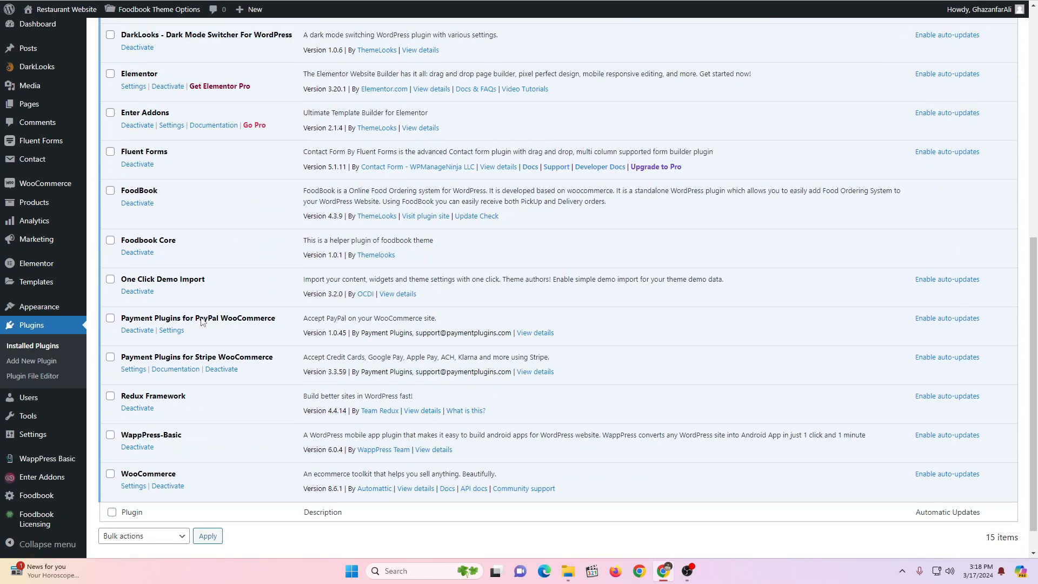
{"action": "left_click_drag", "start_coordinate": [127, 431], "coordinate": [162, 434]}
{"action": "mouse_move", "coordinate": [50, 461]}
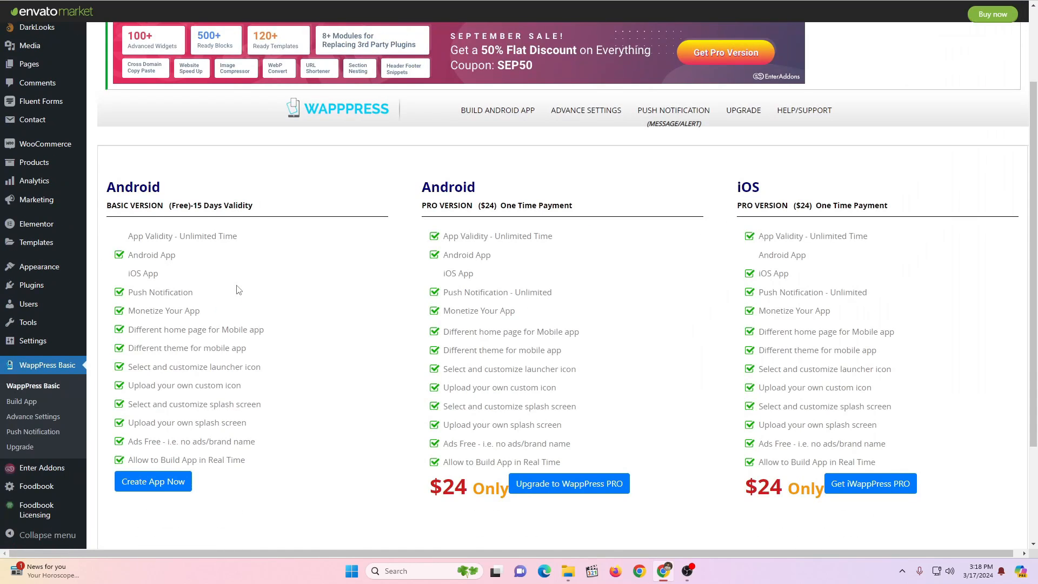
Compare the features and prices of the free Android, Android PRO and iOS PRO versions of WappPress.
{"action": "scroll", "coordinate": [239, 290], "scroll_direction": "down", "scroll_amount": 2}
{"action": "scroll", "coordinate": [126, 118], "scroll_direction": "up", "scroll_amount": 1}
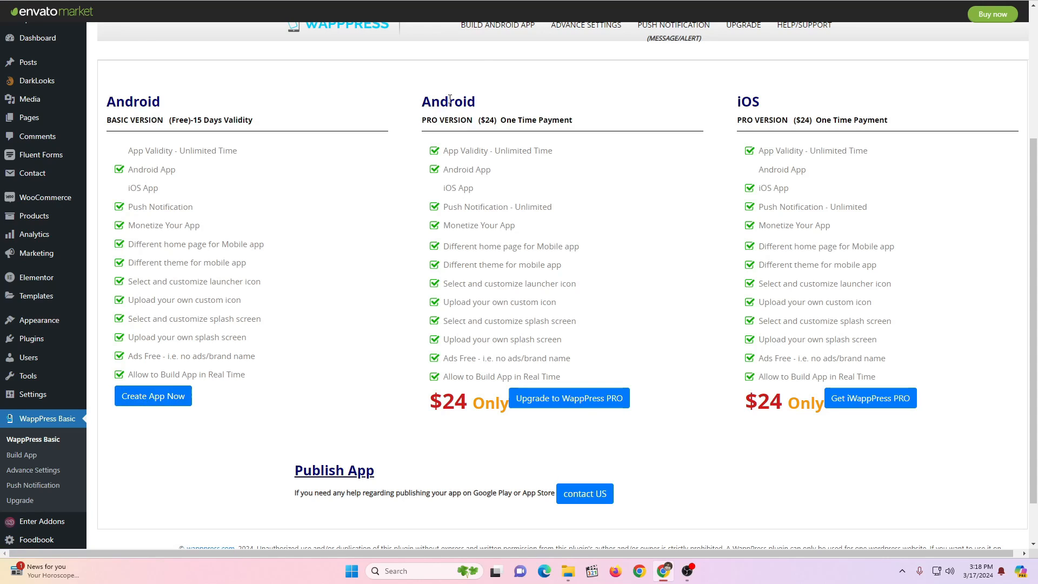
{"action": "left_click_drag", "start_coordinate": [498, 122], "coordinate": [574, 124]}
{"action": "left_click", "coordinate": [488, 125]}
{"action": "scroll", "coordinate": [519, 128], "scroll_direction": "down", "scroll_amount": 1}
{"action": "scroll", "coordinate": [737, 119], "scroll_direction": "up", "scroll_amount": 1}
{"action": "left_click_drag", "start_coordinate": [813, 121], "coordinate": [796, 123]}
{"action": "scroll", "coordinate": [325, 227], "scroll_direction": "down", "scroll_amount": 1}
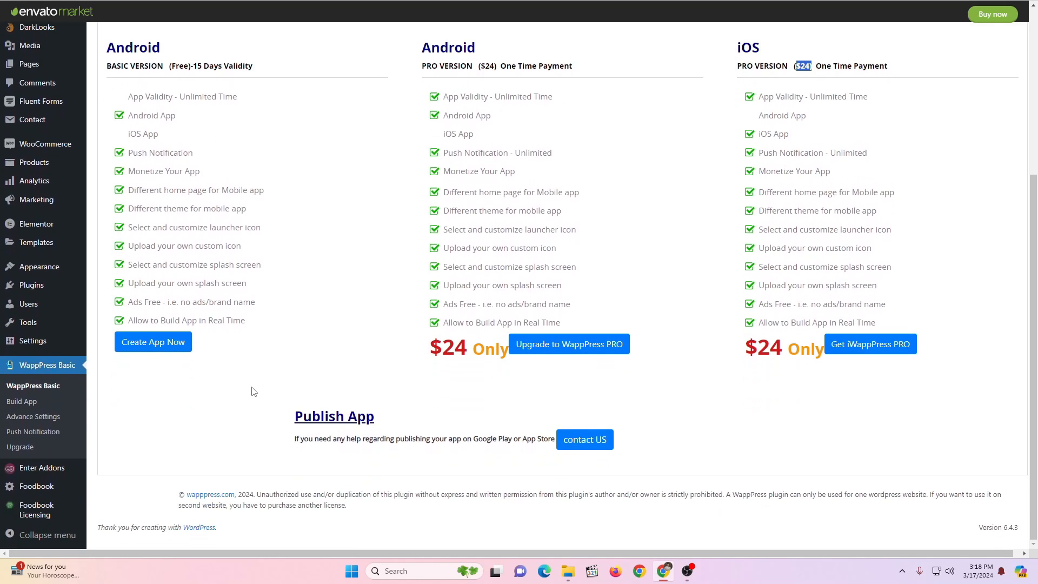
Start creating an app with the free Android version and set the app name to Restaurant Website.
{"action": "left_click", "coordinate": [146, 348]}
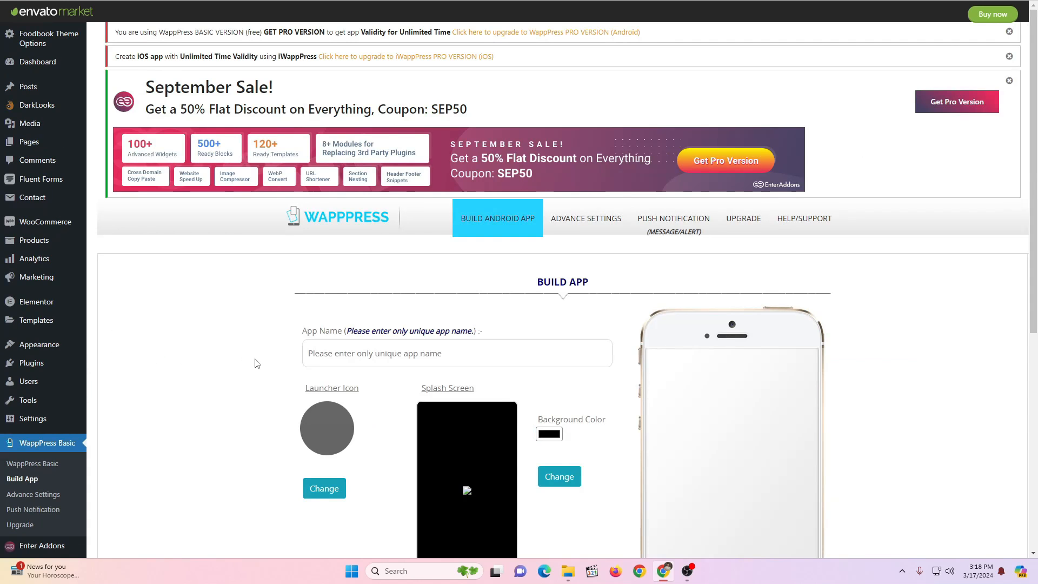
{"action": "scroll", "coordinate": [257, 364], "scroll_direction": "down", "scroll_amount": 1}
{"action": "left_click", "coordinate": [327, 304]}
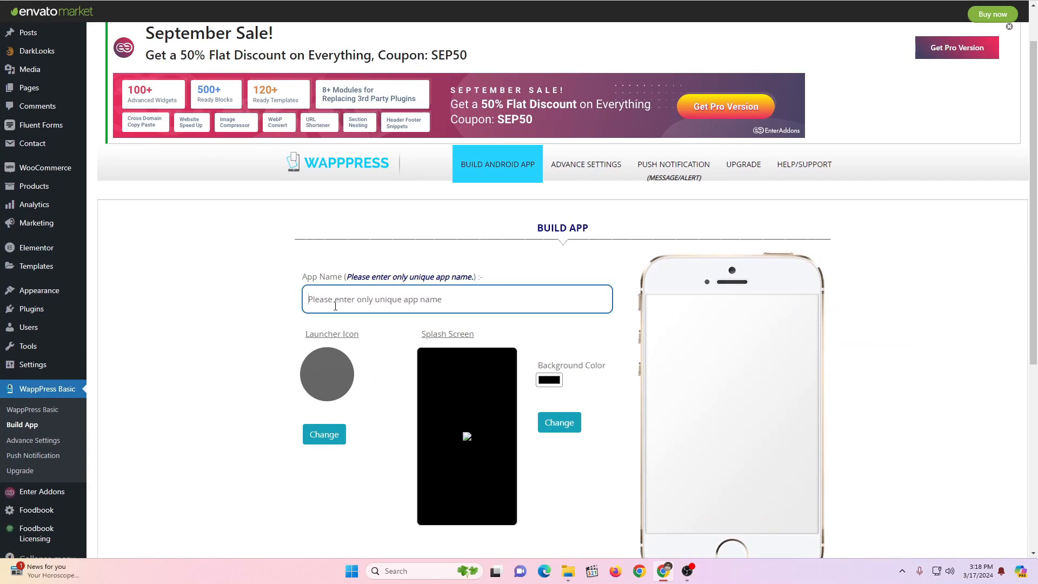
{"action": "type", "text": "Restaurant Website"}
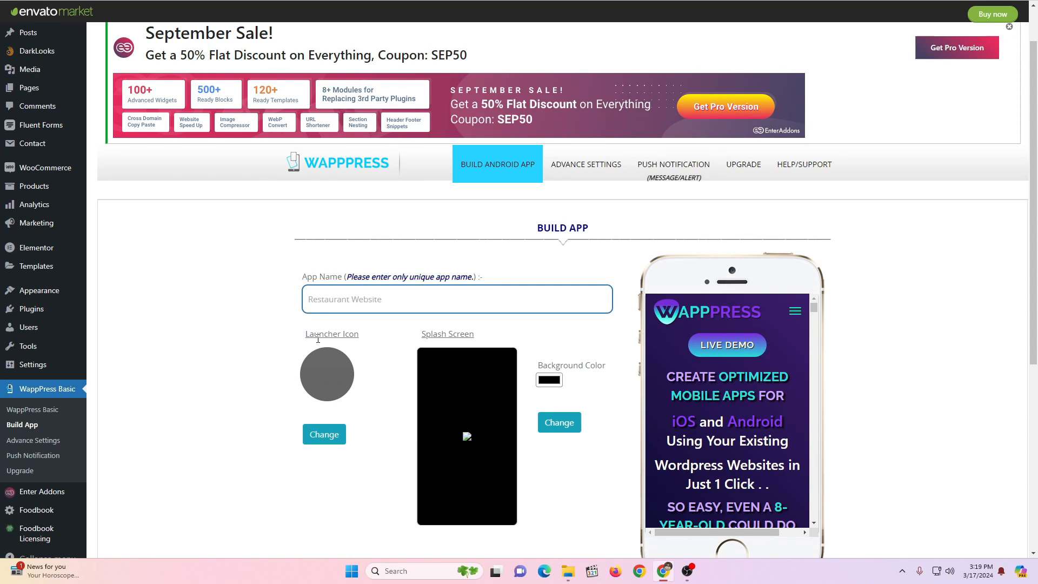
{"action": "left_click", "coordinate": [334, 395]}
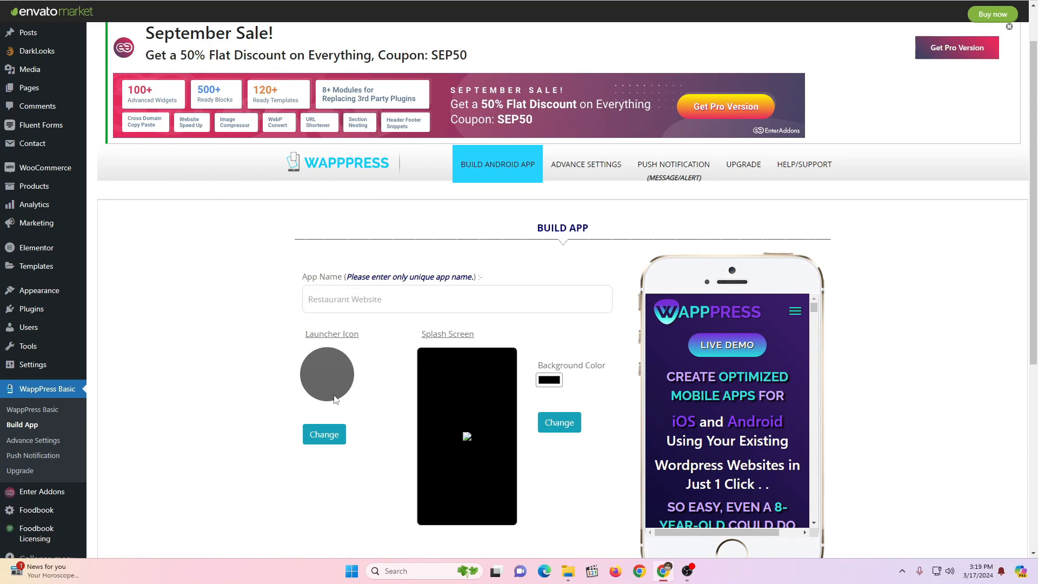
{"action": "left_click", "coordinate": [325, 435]}
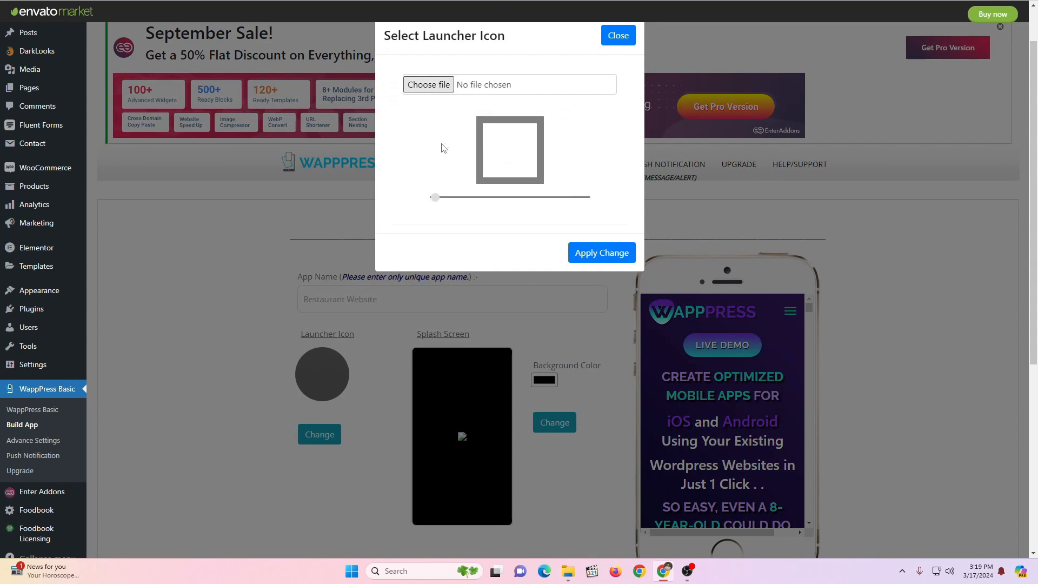
{"action": "left_click", "coordinate": [442, 147]}
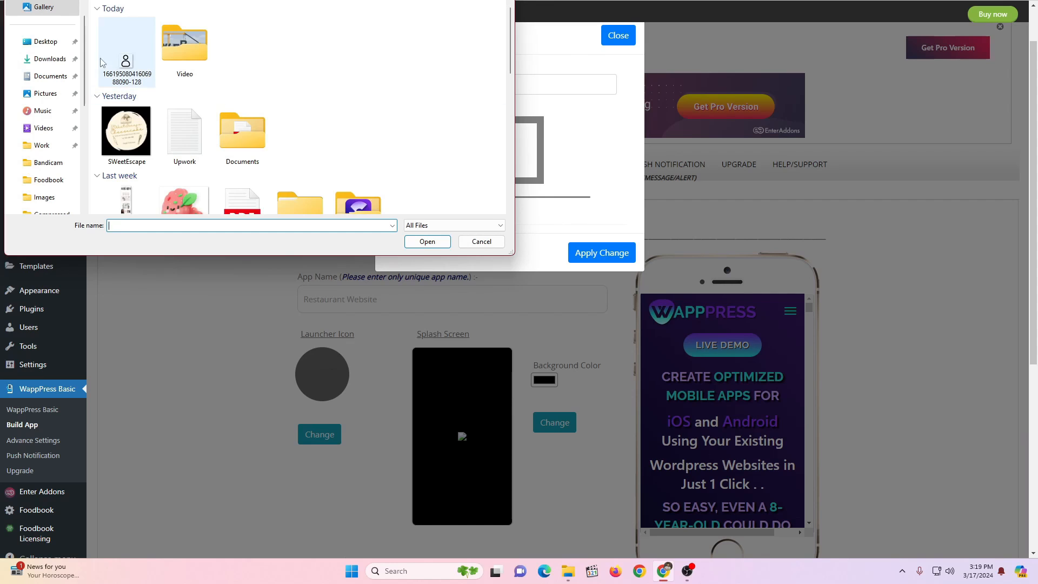
{"action": "left_click", "coordinate": [43, 42]}
{"action": "left_click", "coordinate": [481, 242]}
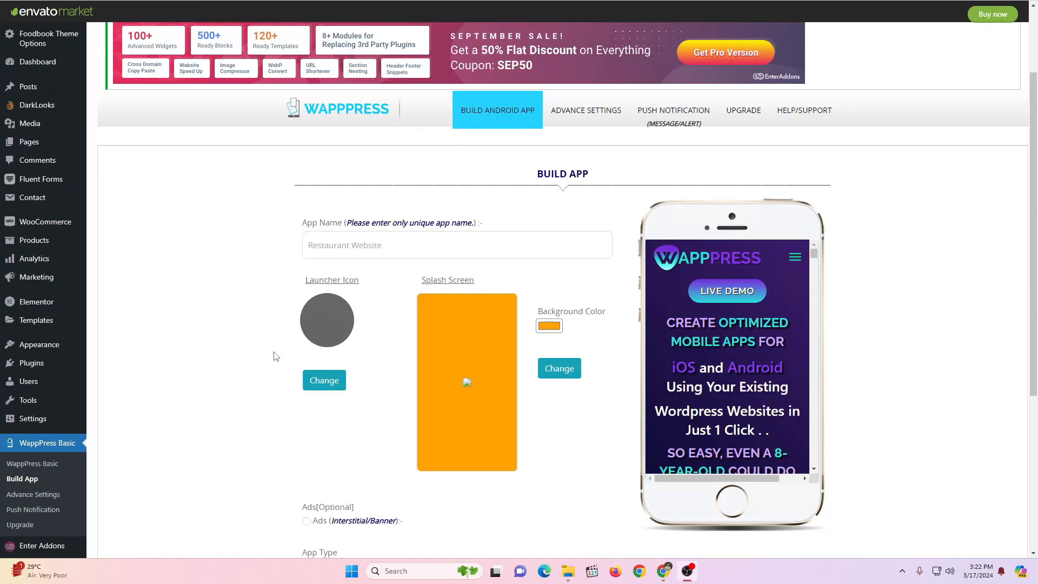
Set the launcher icon to the chicken wings with red sauce image from the Foodbook folder and apply the change.
{"action": "left_click", "coordinate": [325, 379]}
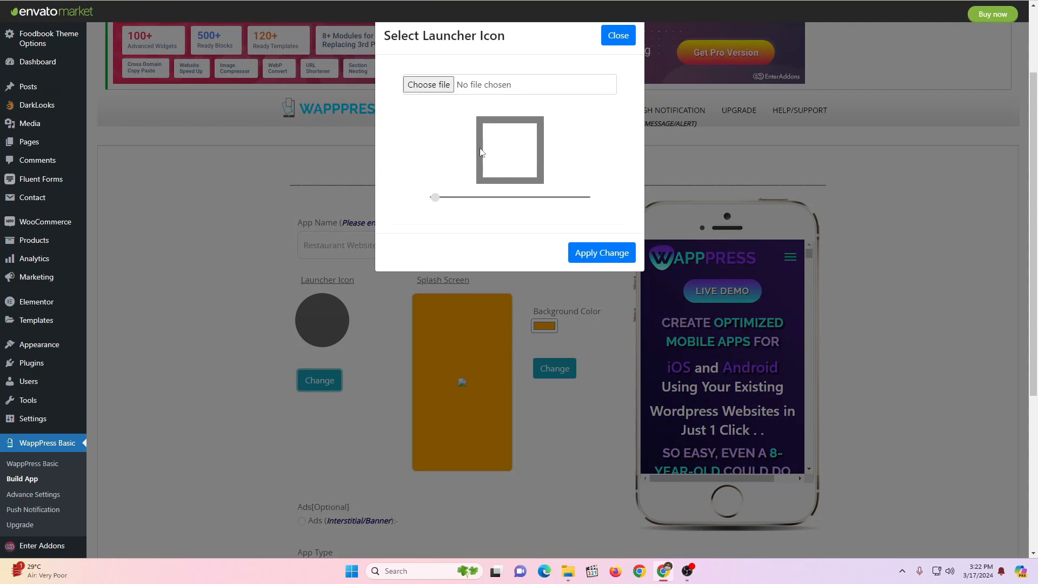
{"action": "left_click", "coordinate": [425, 87]}
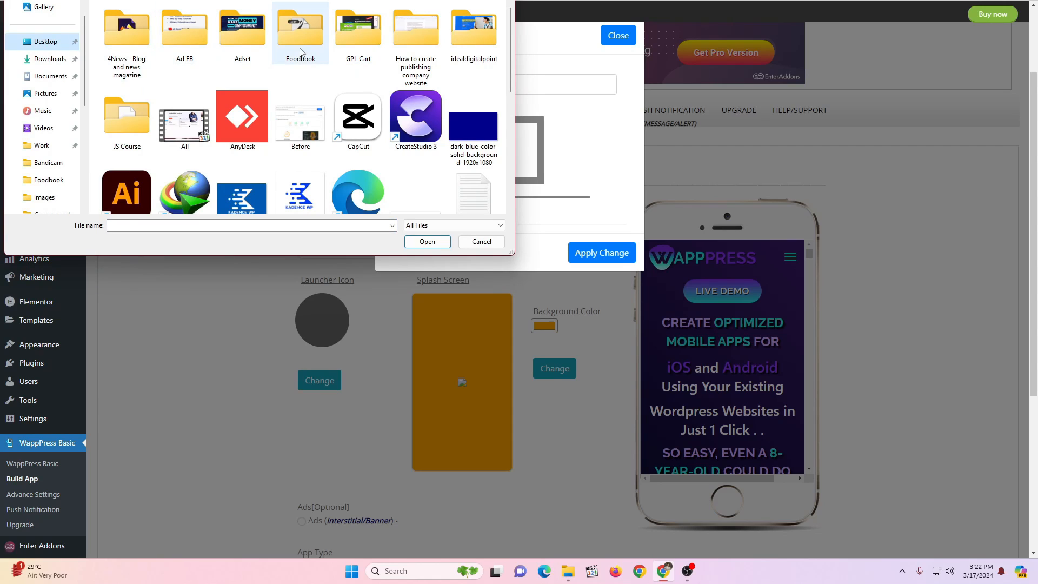
{"action": "double_click", "coordinate": [300, 29]}
{"action": "left_click", "coordinate": [120, 22]}
{"action": "double_click", "coordinate": [120, 22]}
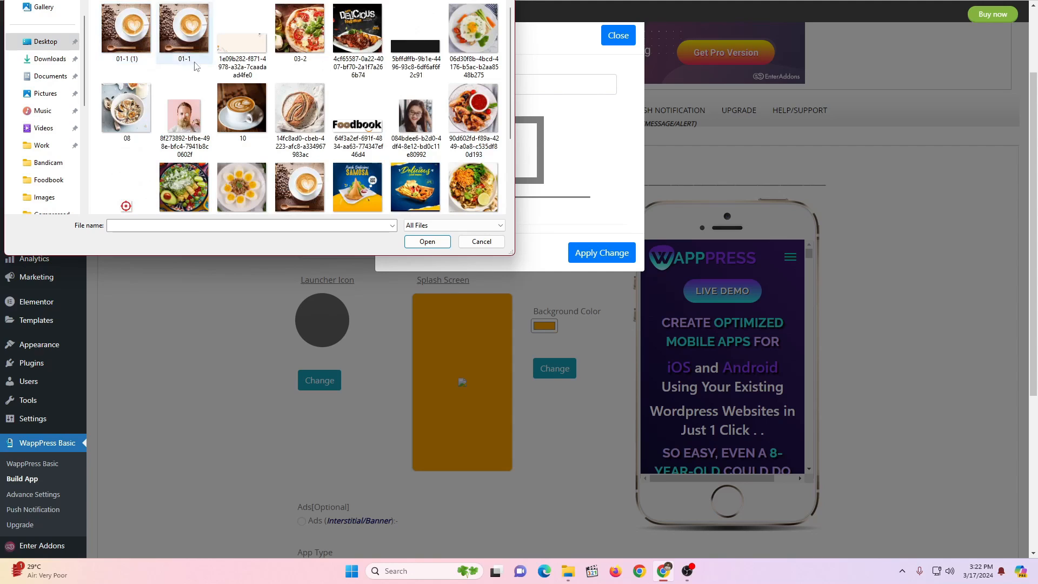
{"action": "scroll", "coordinate": [225, 79], "scroll_direction": "down", "scroll_amount": 1}
{"action": "scroll", "coordinate": [226, 79], "scroll_direction": "down", "scroll_amount": 1}
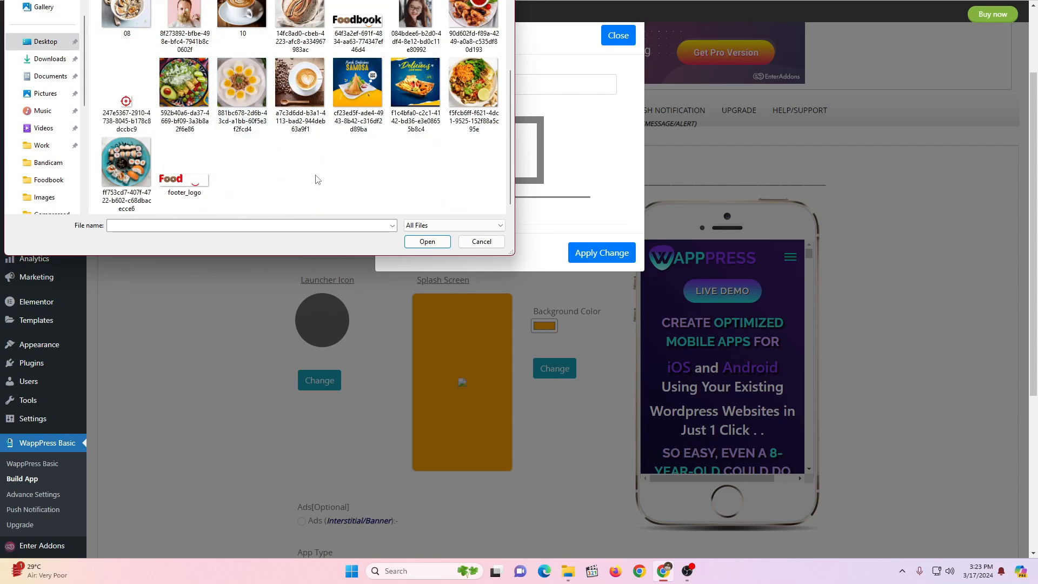
{"action": "scroll", "coordinate": [317, 179], "scroll_direction": "up", "scroll_amount": 2}
{"action": "double_click", "coordinate": [478, 88]}
{"action": "left_click_drag", "start_coordinate": [508, 150], "coordinate": [511, 146]}
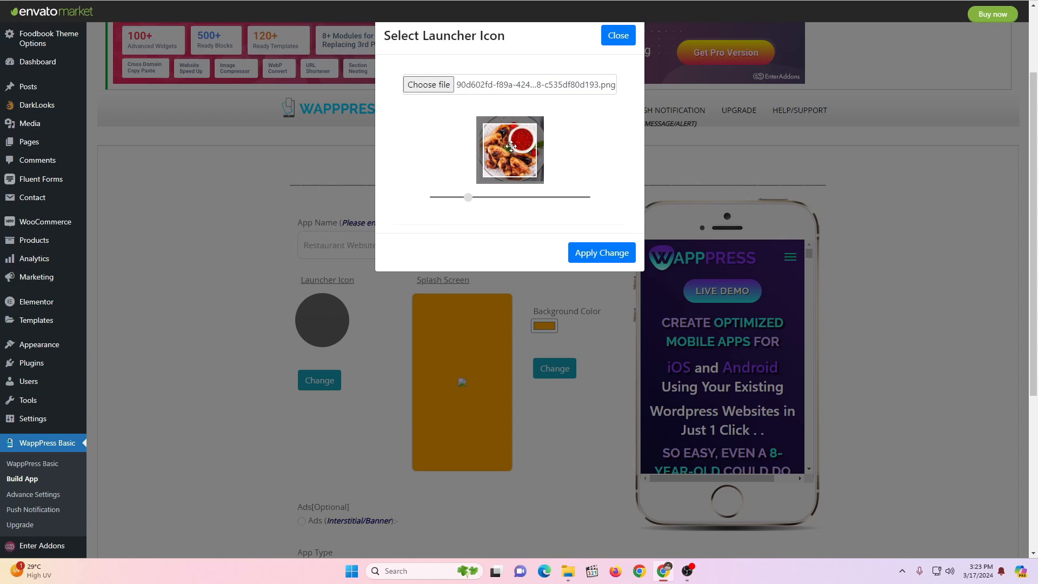
{"action": "left_click", "coordinate": [601, 253]}
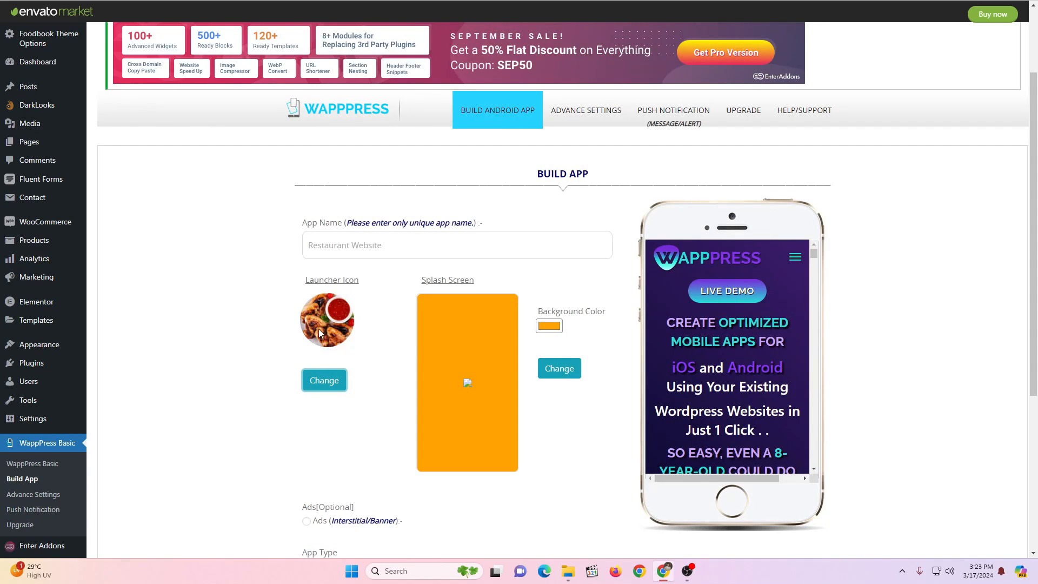
Check the splash screen background color and the app name, and choose .apk as the app type.
{"action": "left_click", "coordinate": [552, 327]}
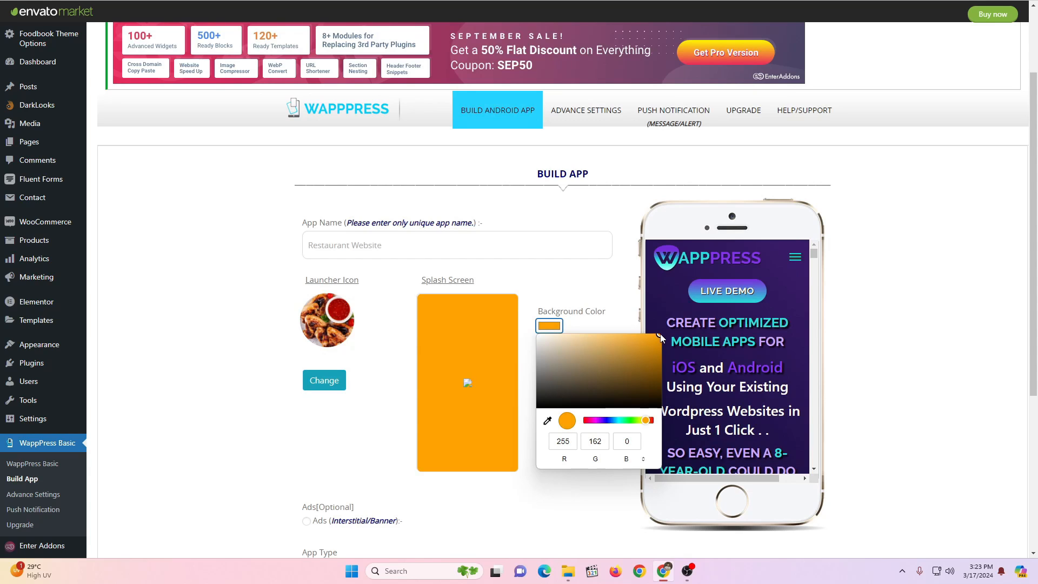
{"action": "left_click", "coordinate": [513, 338]}
{"action": "scroll", "coordinate": [467, 384], "scroll_direction": "down", "scroll_amount": 2}
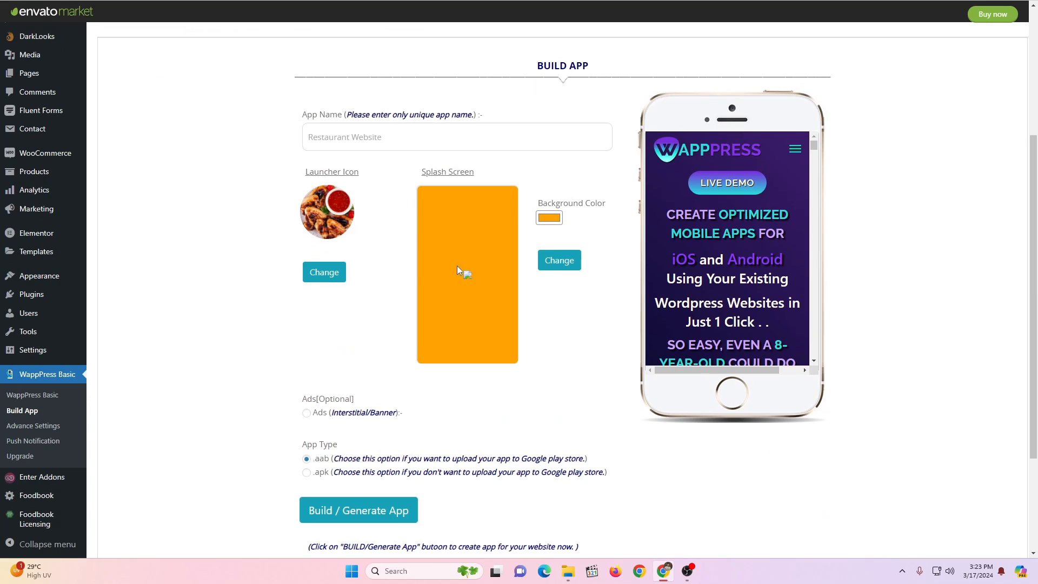
{"action": "left_click", "coordinate": [364, 137]}
{"action": "left_click_drag", "start_coordinate": [386, 136], "coordinate": [285, 135]}
{"action": "left_click", "coordinate": [238, 280]}
{"action": "scroll", "coordinate": [270, 334], "scroll_direction": "down", "scroll_amount": 3}
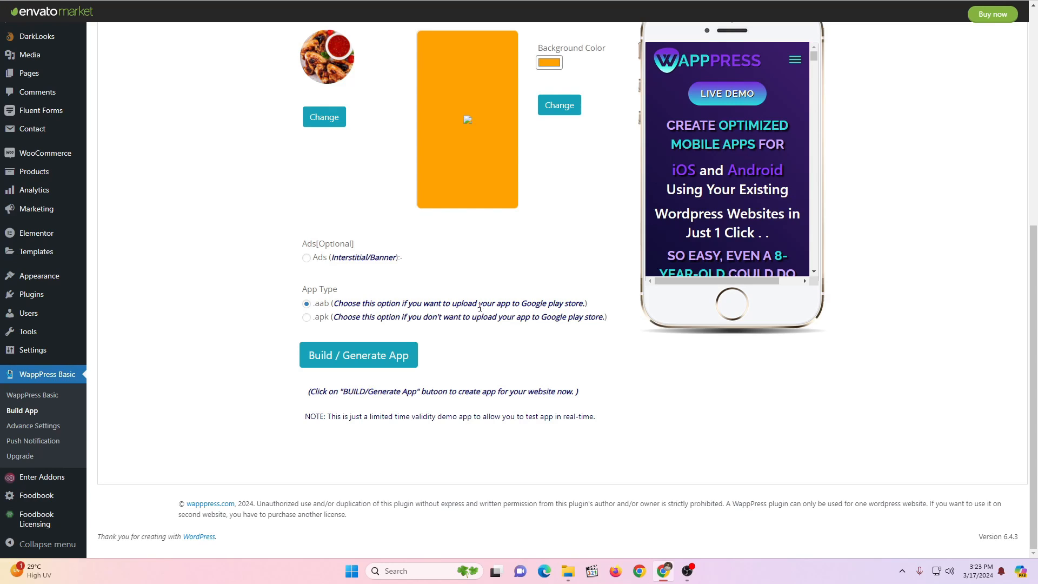
{"action": "left_click", "coordinate": [306, 317]}
Open the WappPress advance settings and set the app name to Restaurant.
{"action": "scroll", "coordinate": [377, 318], "scroll_direction": "up", "scroll_amount": 5}
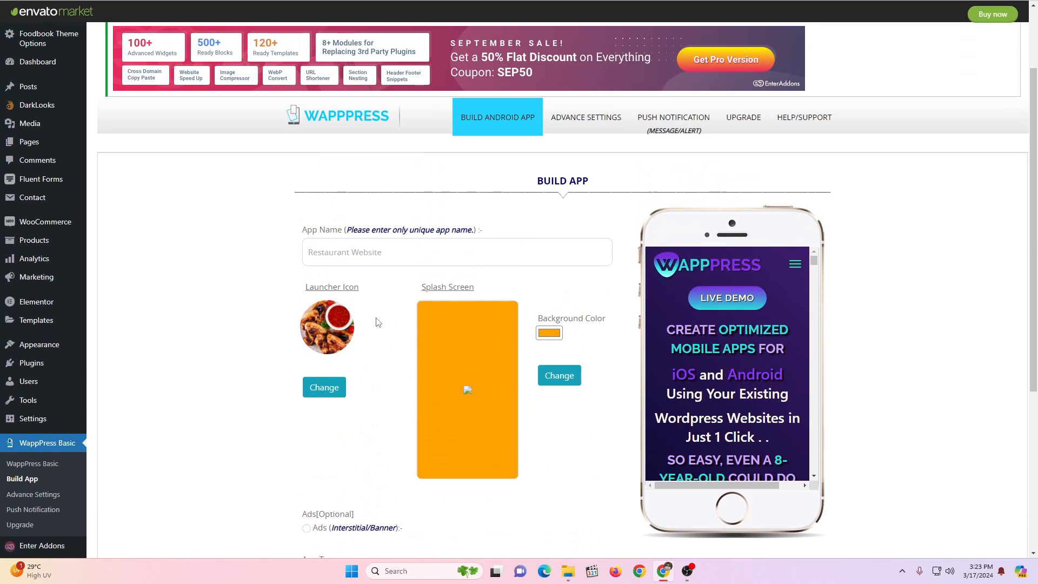
{"action": "scroll", "coordinate": [377, 322], "scroll_direction": "down", "scroll_amount": 5}
{"action": "scroll", "coordinate": [377, 322], "scroll_direction": "up", "scroll_amount": 7}
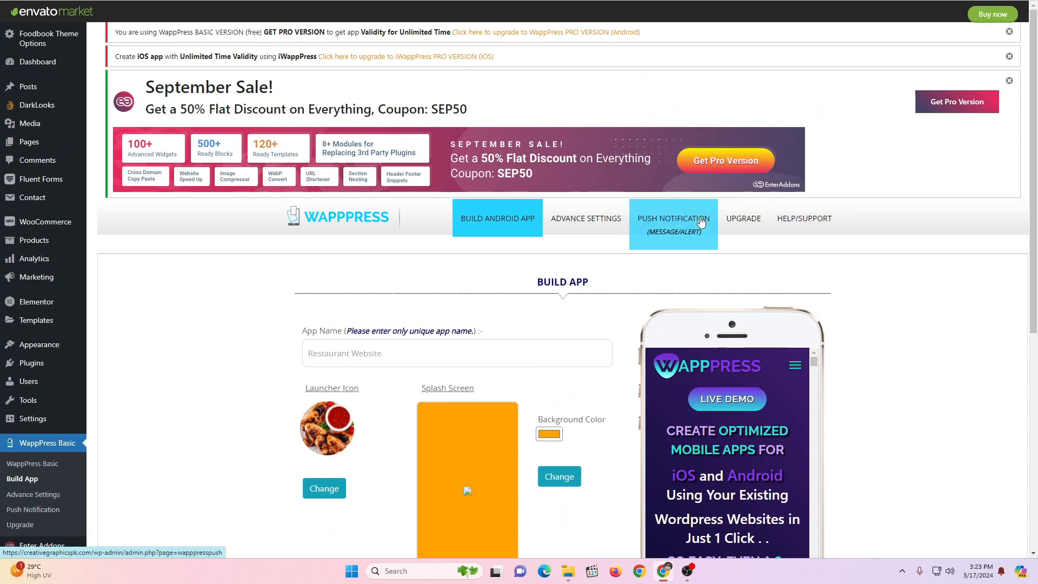
{"action": "left_click", "coordinate": [601, 222]}
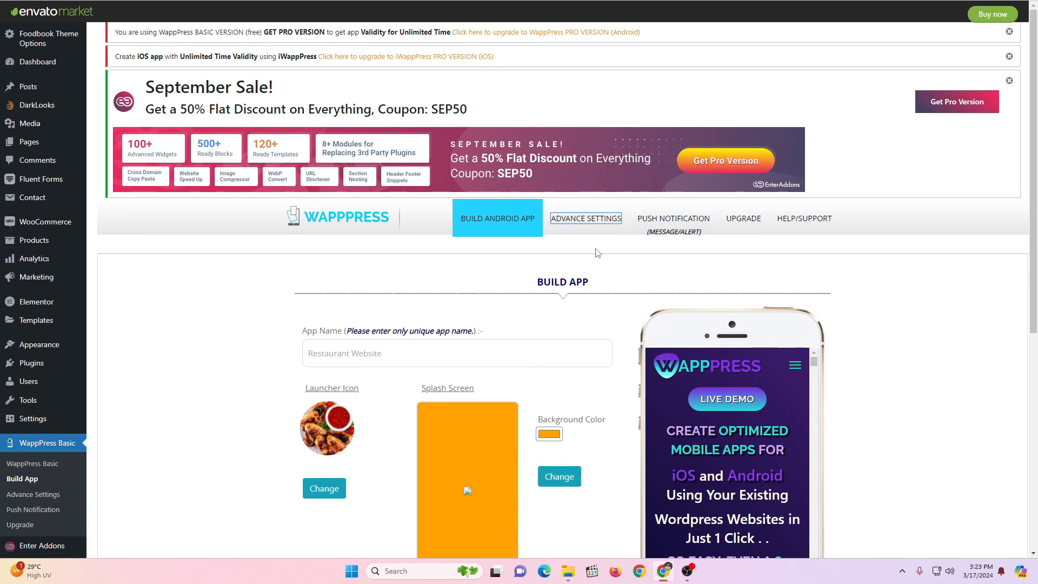
{"action": "scroll", "coordinate": [399, 307], "scroll_direction": "down", "scroll_amount": 2}
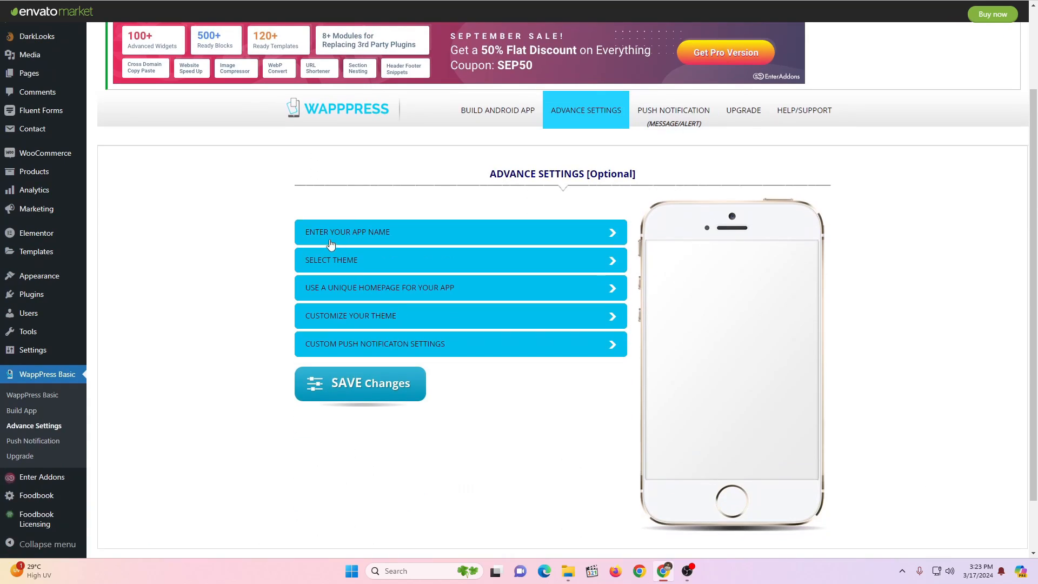
{"action": "left_click", "coordinate": [443, 236]}
{"action": "left_click_drag", "start_coordinate": [352, 268], "coordinate": [311, 261]}
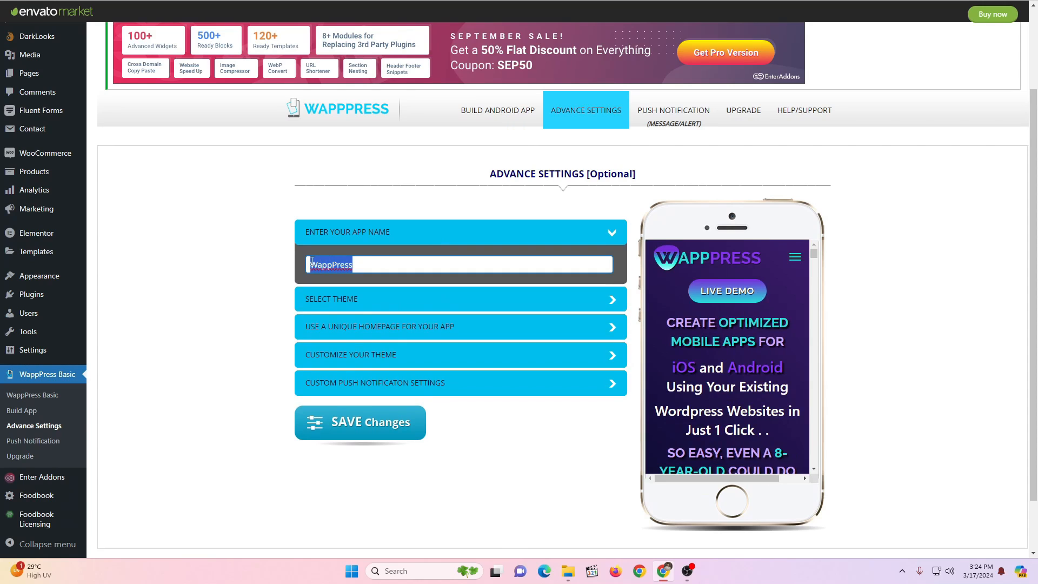
{"action": "type", "text": "Restaurant"}
Choose FoodbookTheme as the app theme and review the unique homepage and theme customization options.
{"action": "left_click", "coordinate": [343, 298]}
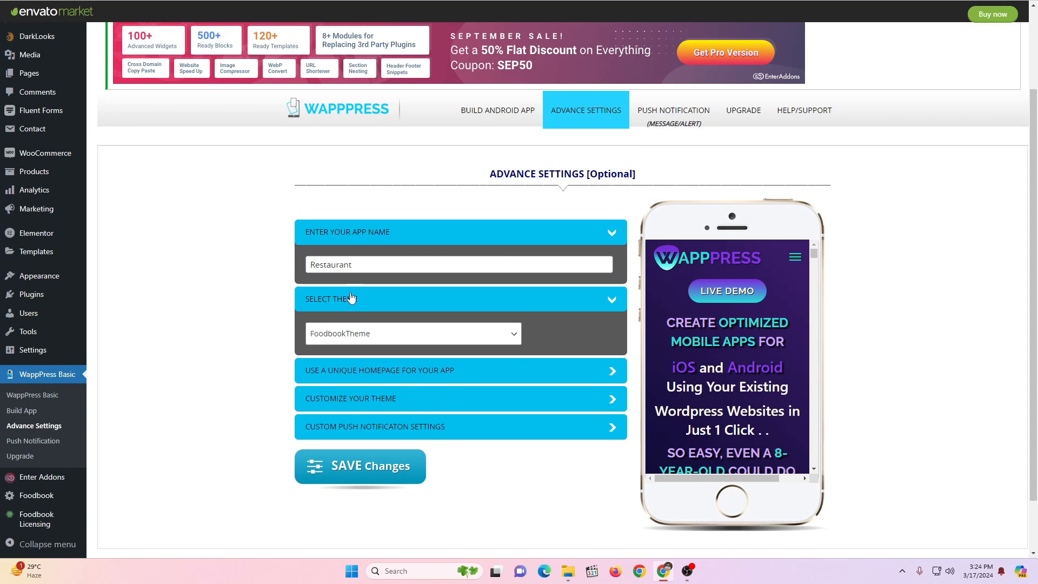
{"action": "left_click", "coordinate": [400, 344]}
{"action": "left_click", "coordinate": [389, 351]}
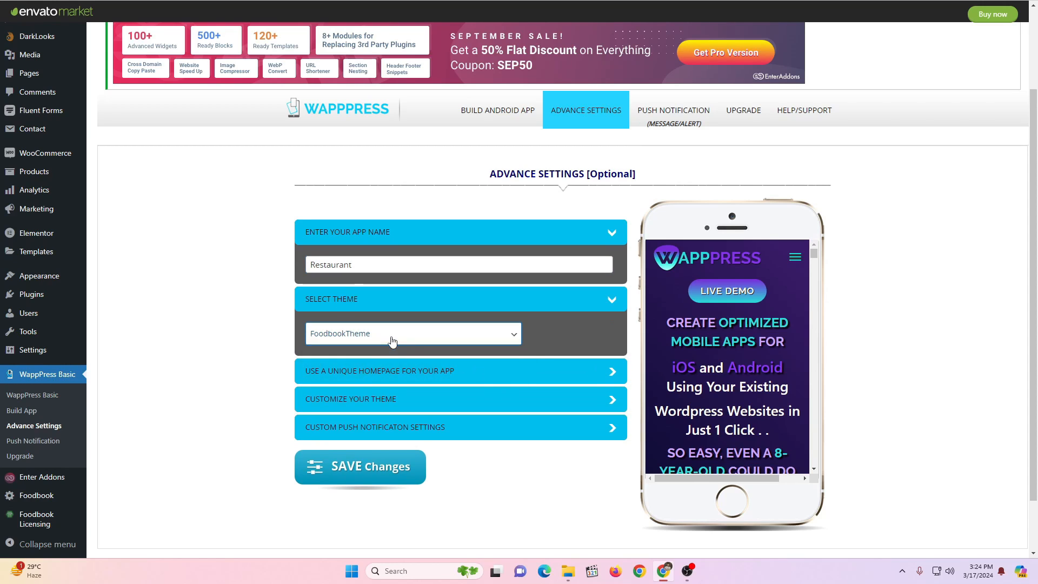
{"action": "left_click", "coordinate": [371, 379]}
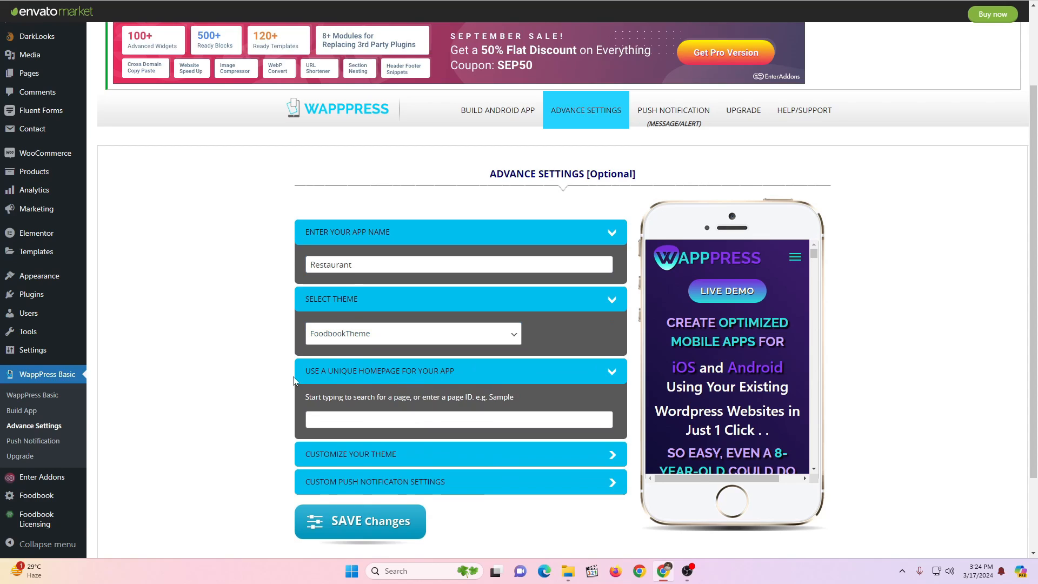
{"action": "scroll", "coordinate": [303, 381], "scroll_direction": "down", "scroll_amount": 1}
{"action": "left_click", "coordinate": [375, 368]}
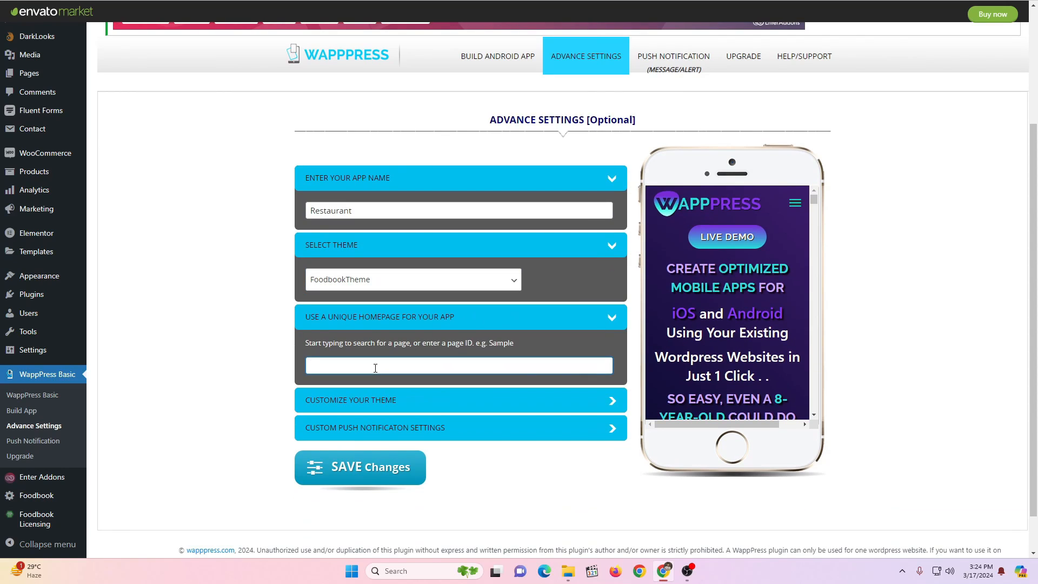
{"action": "left_click", "coordinate": [387, 400]}
{"action": "scroll", "coordinate": [347, 387], "scroll_direction": "down", "scroll_amount": 1}
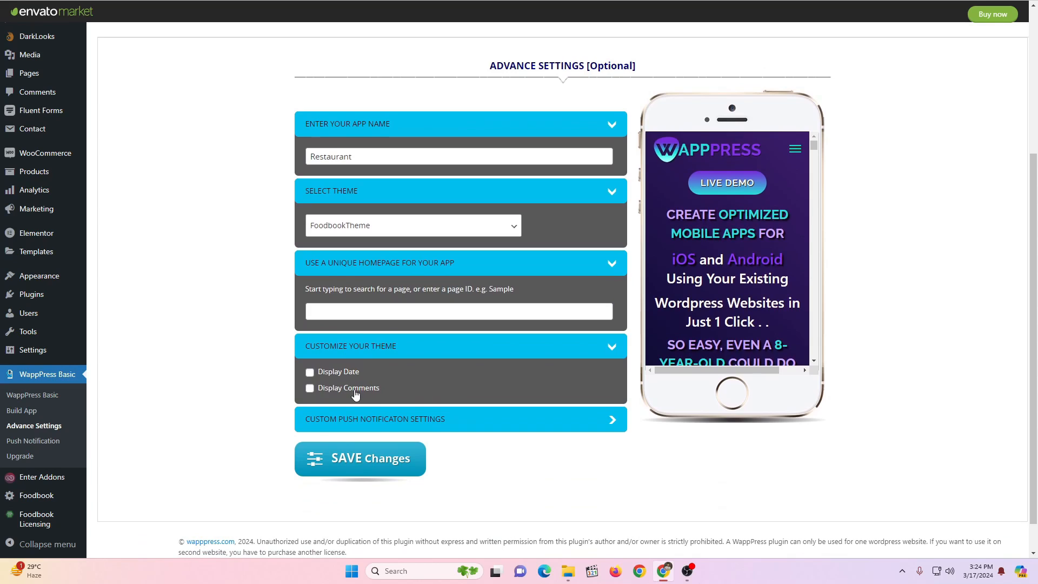
{"action": "scroll", "coordinate": [360, 394], "scroll_direction": "down", "scroll_amount": 1}
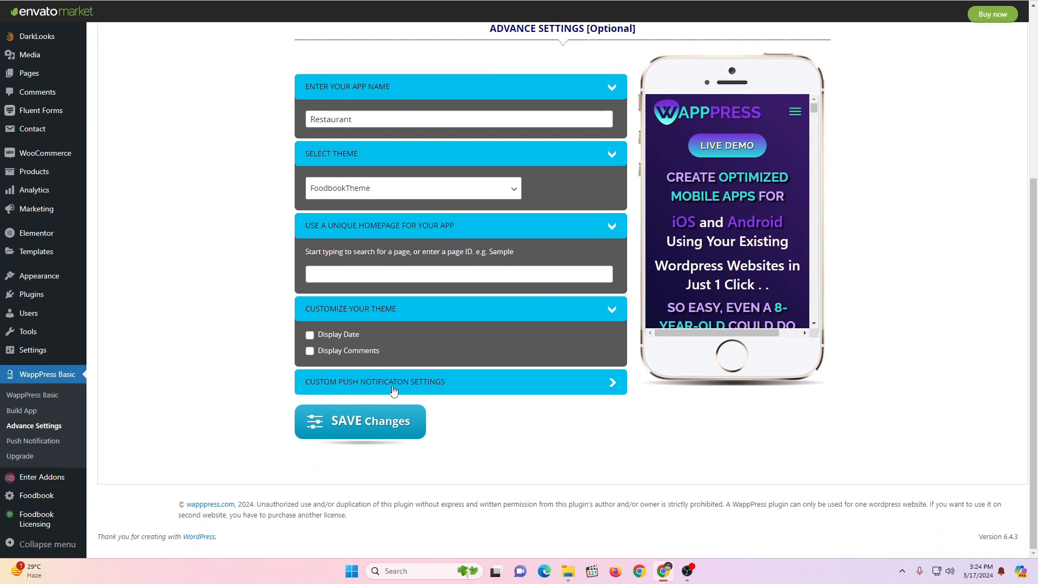
Enable sending a push notification on new products and save the advance settings.
{"action": "left_click", "coordinate": [393, 391]}
{"action": "scroll", "coordinate": [392, 389], "scroll_direction": "down", "scroll_amount": 1}
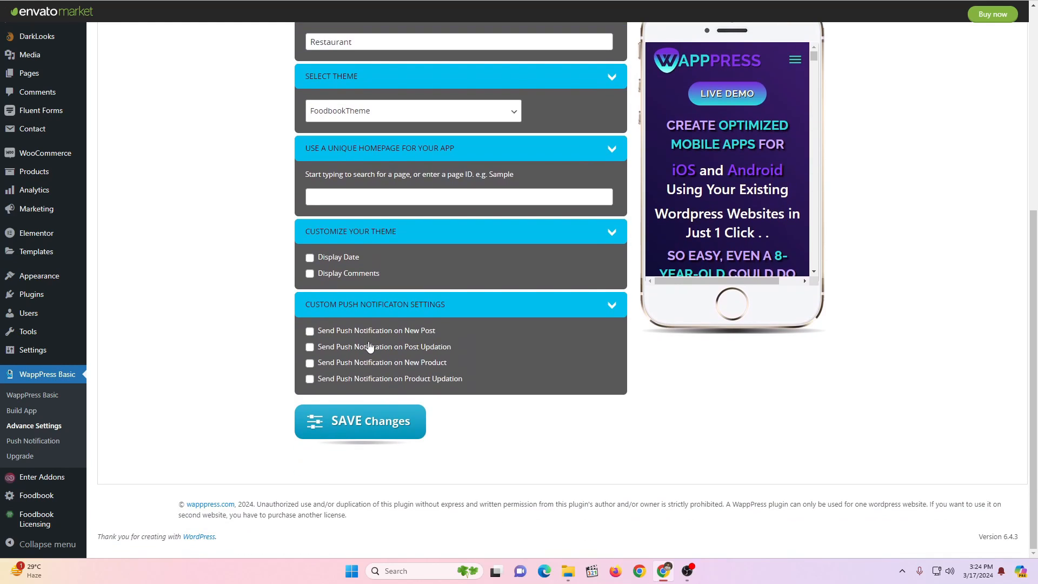
{"action": "left_click", "coordinate": [310, 364]}
{"action": "left_click", "coordinate": [363, 431]}
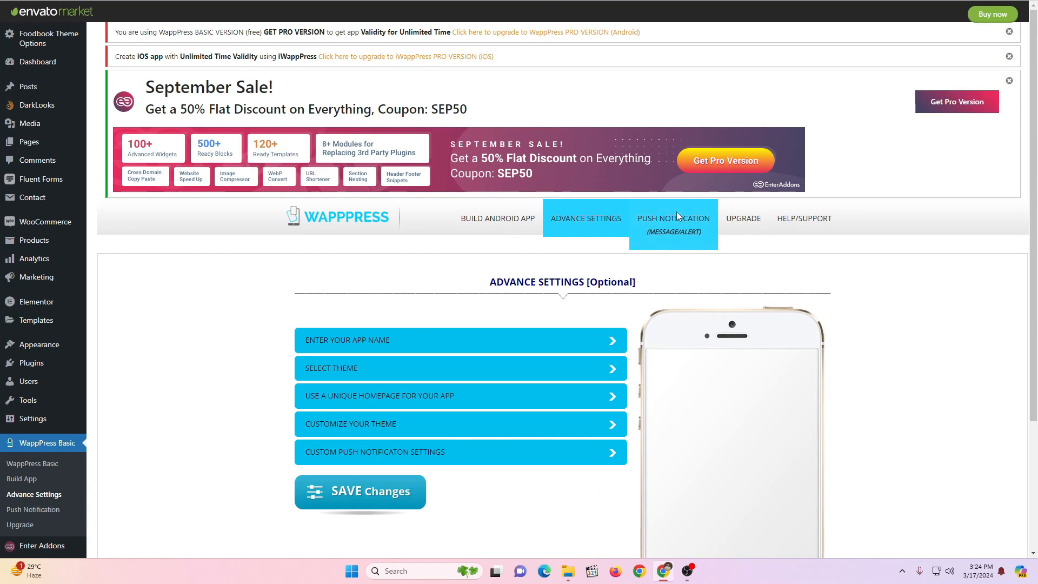
Try to send the push notification message "New Item added in the menu." to all app installations.
{"action": "left_click", "coordinate": [672, 226]}
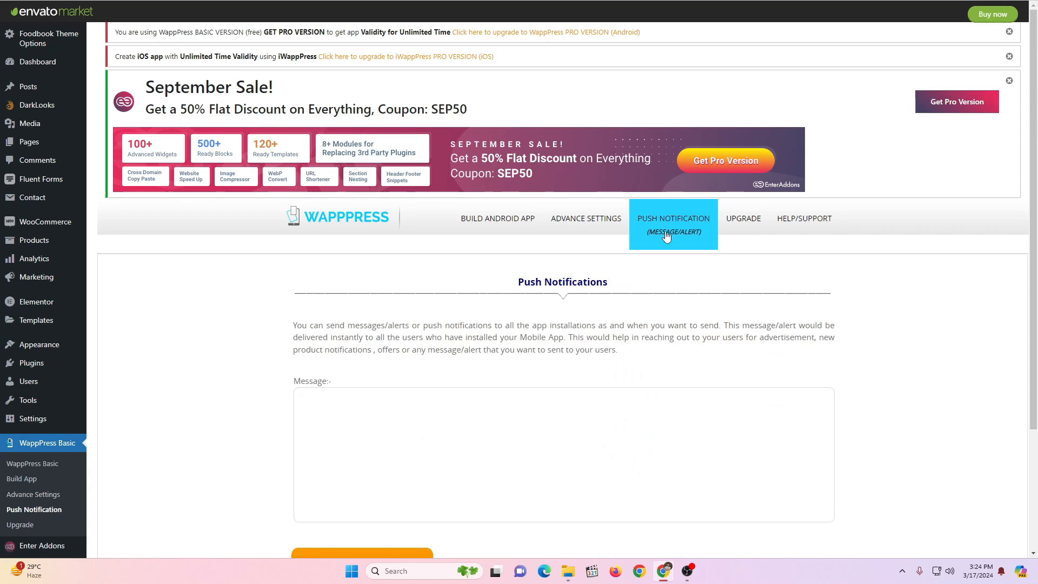
{"action": "scroll", "coordinate": [357, 387], "scroll_direction": "down", "scroll_amount": 1}
{"action": "scroll", "coordinate": [357, 388], "scroll_direction": "down", "scroll_amount": 2}
{"action": "left_click", "coordinate": [417, 342]}
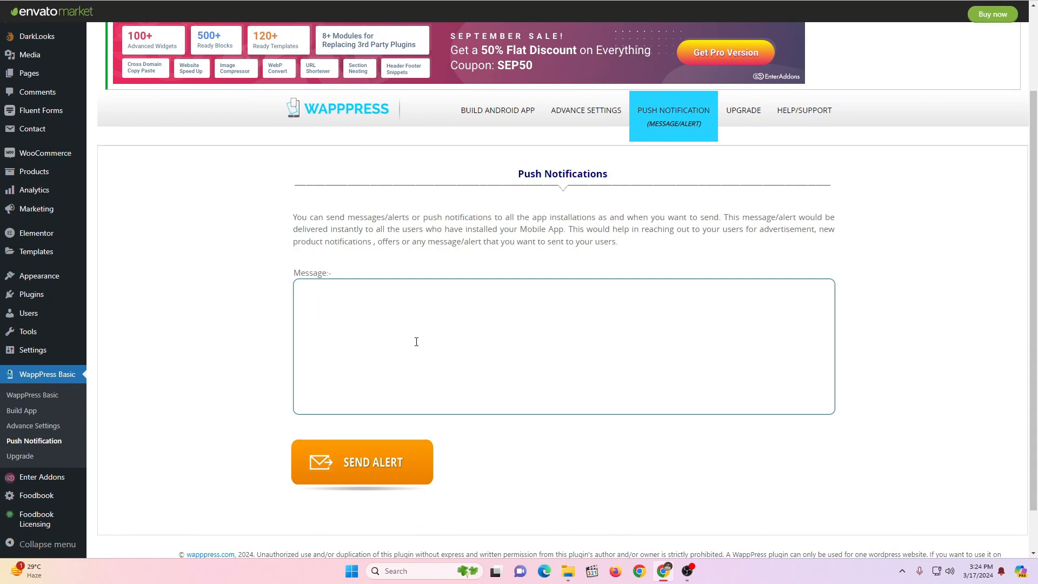
{"action": "type", "text": "New Item added in the menu."}
{"action": "left_click", "coordinate": [369, 445]}
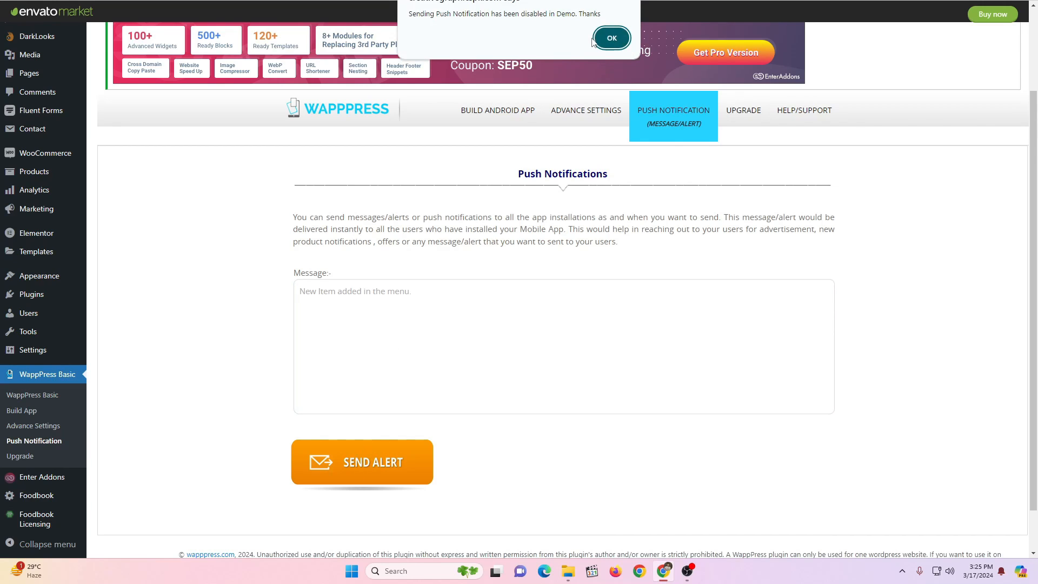
{"action": "left_click", "coordinate": [610, 38]}
{"action": "left_click", "coordinate": [395, 444]}
{"action": "left_click", "coordinate": [610, 37]}
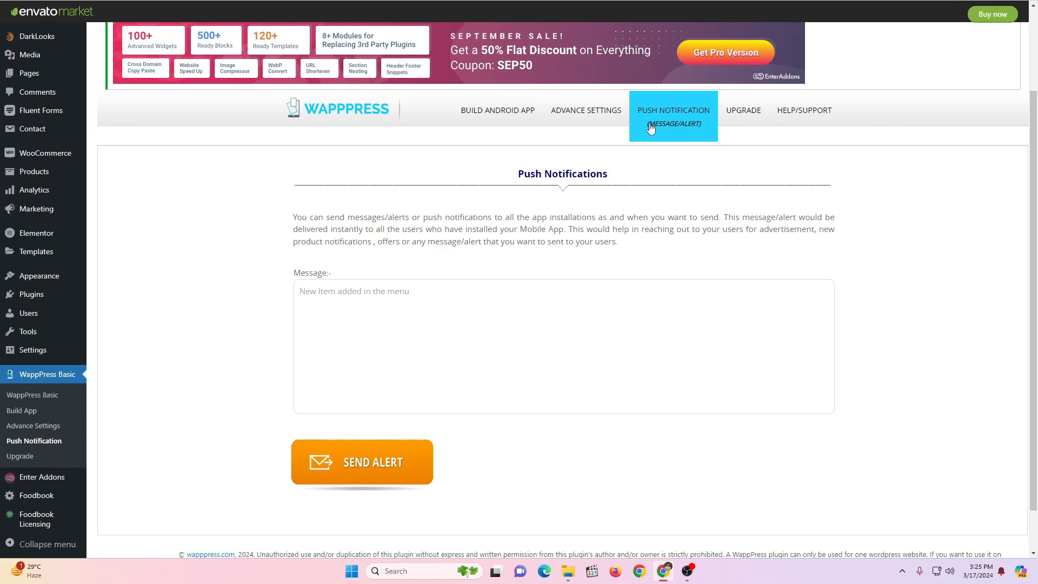
Return to the Android app build form and set the app name to Restaurant.
{"action": "scroll", "coordinate": [623, 216], "scroll_direction": "up", "scroll_amount": 1}
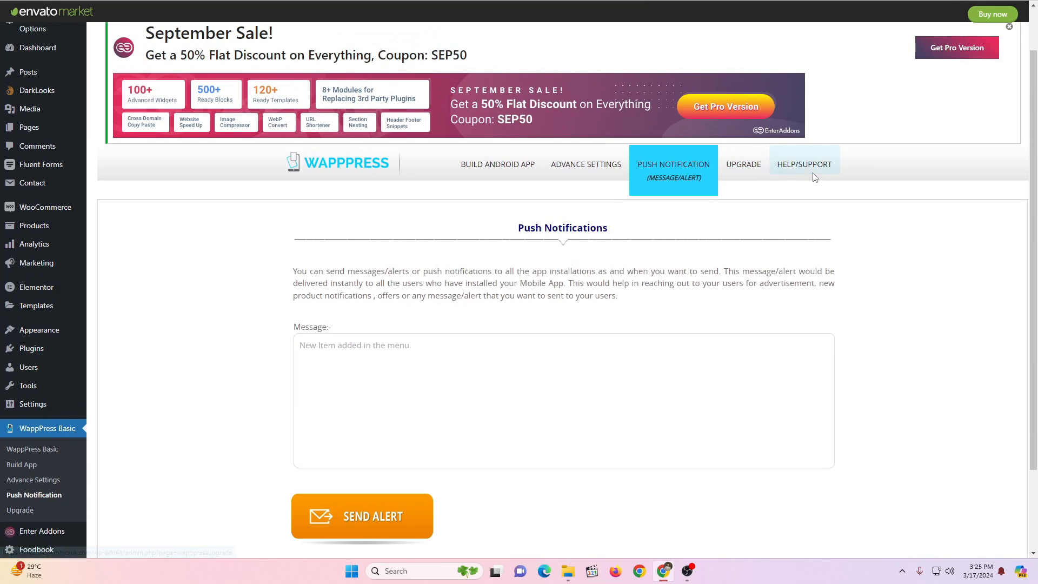
{"action": "scroll", "coordinate": [511, 286], "scroll_direction": "down", "scroll_amount": 2}
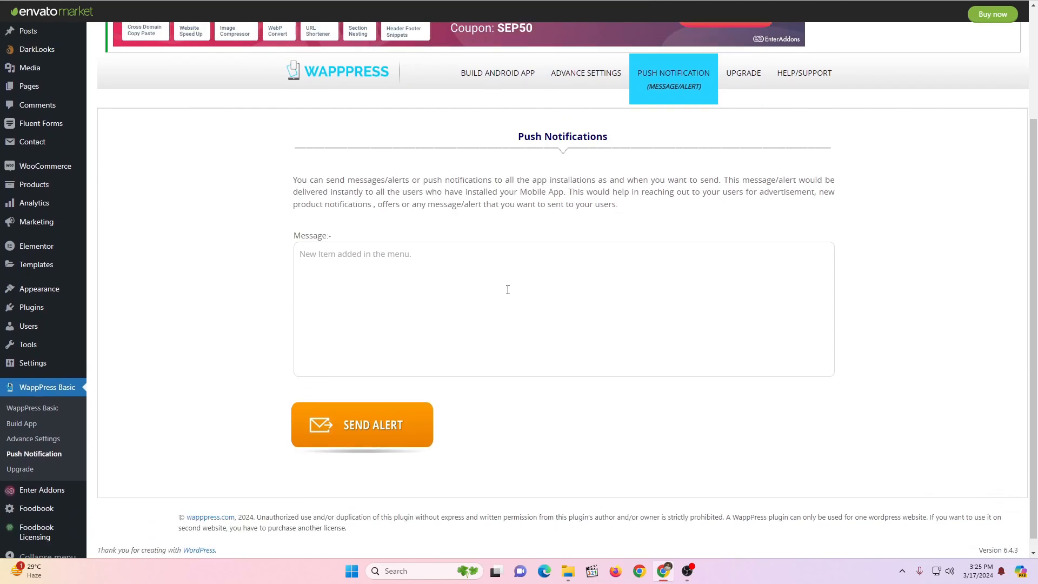
{"action": "scroll", "coordinate": [507, 289], "scroll_direction": "up", "scroll_amount": 3}
{"action": "left_click", "coordinate": [493, 233]}
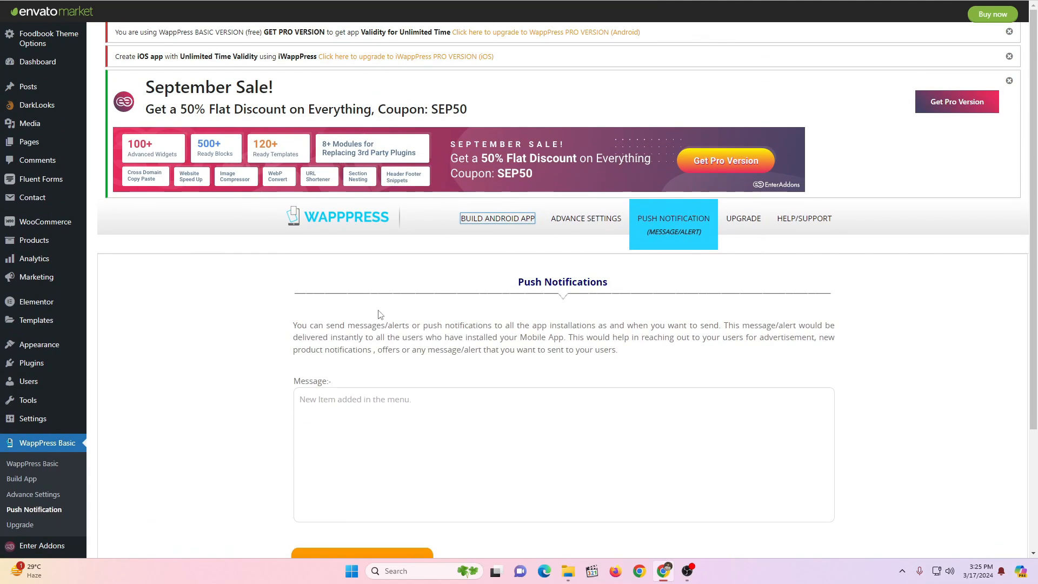
{"action": "scroll", "coordinate": [363, 318], "scroll_direction": "down", "scroll_amount": 1}
{"action": "left_click", "coordinate": [358, 303]}
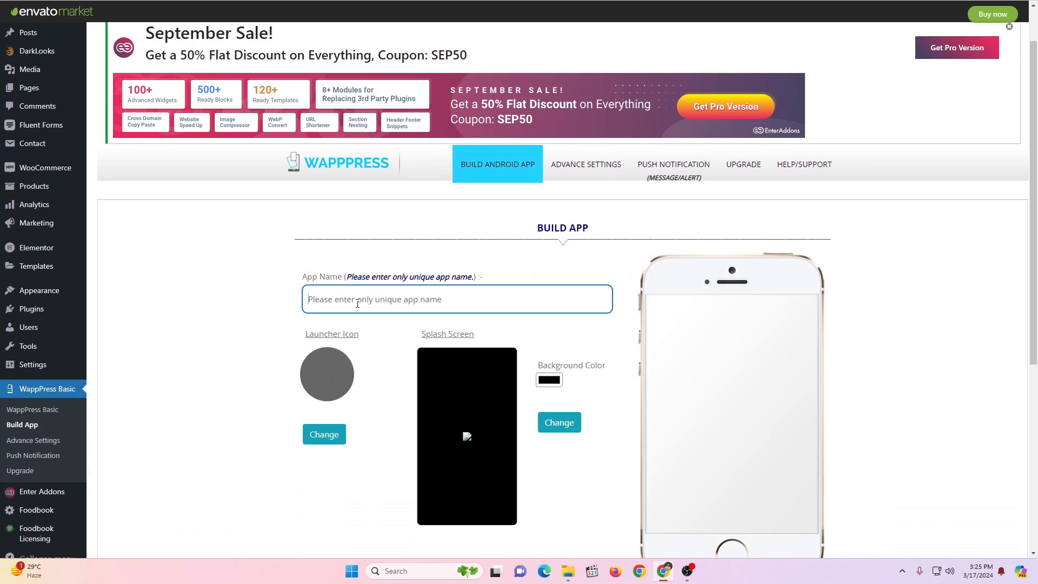
{"action": "type", "text": "Restaurant"}
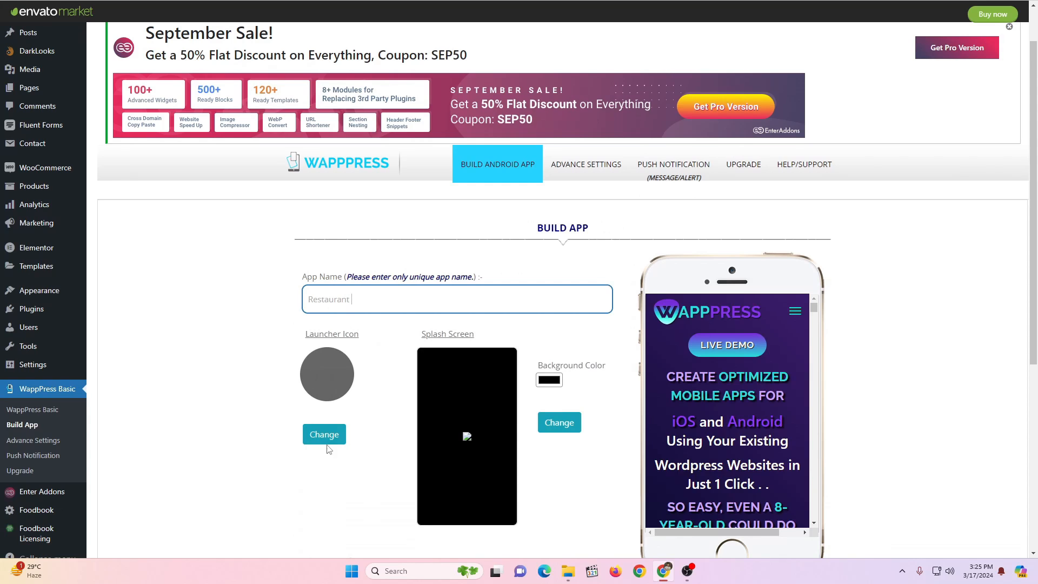
Set the launcher icon to the pizza image 03-2.jpg and apply the change.
{"action": "left_click", "coordinate": [327, 443]}
{"action": "left_click", "coordinate": [447, 86]}
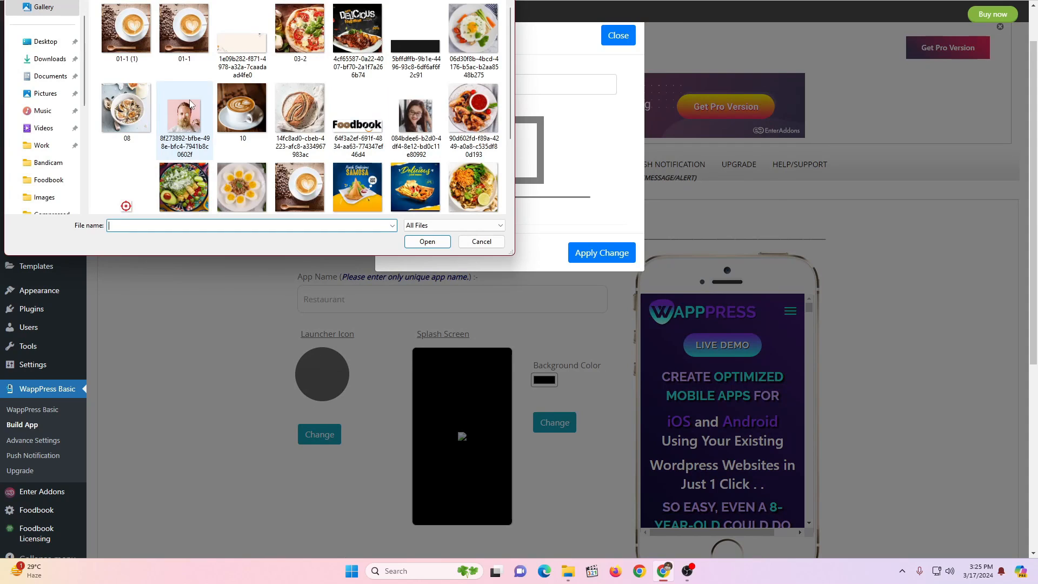
{"action": "scroll", "coordinate": [257, 125], "scroll_direction": "down", "scroll_amount": 1}
{"action": "double_click", "coordinate": [299, 22]}
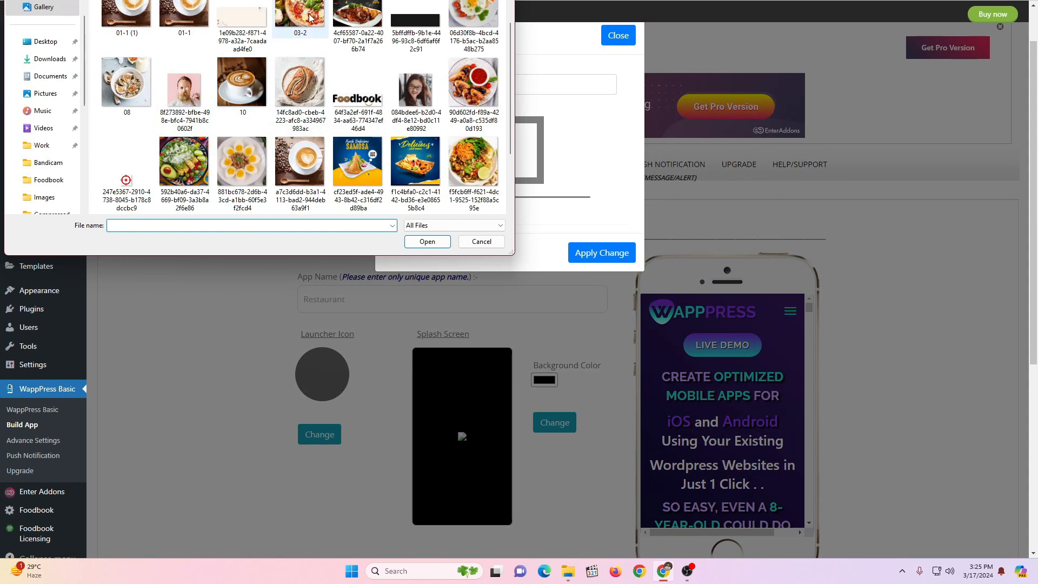
{"action": "left_click", "coordinate": [591, 260]}
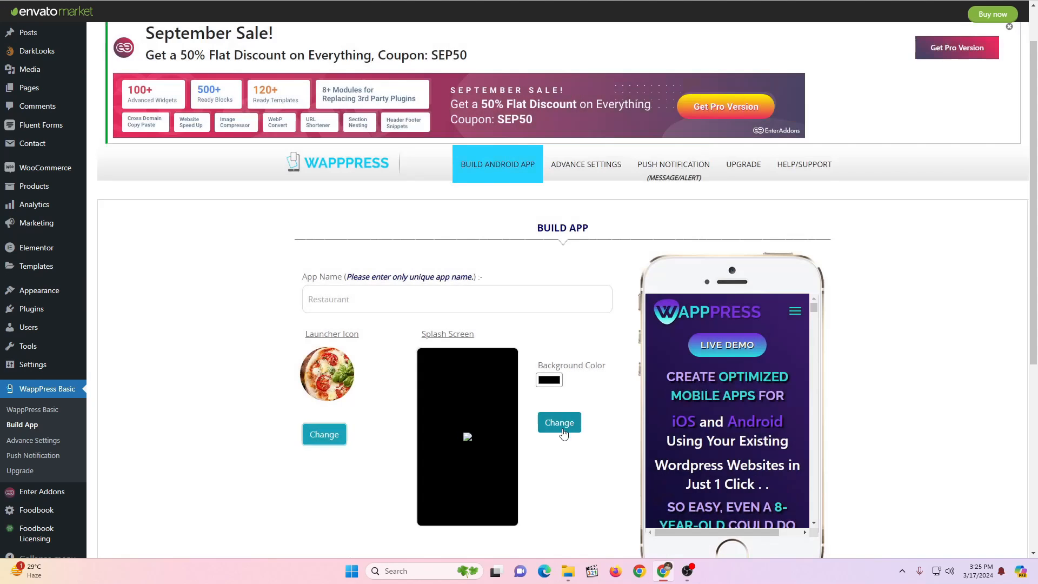
Dismiss the splash screen image selection and set the splash screen background color to a bright orange.
{"action": "left_click", "coordinate": [568, 423]}
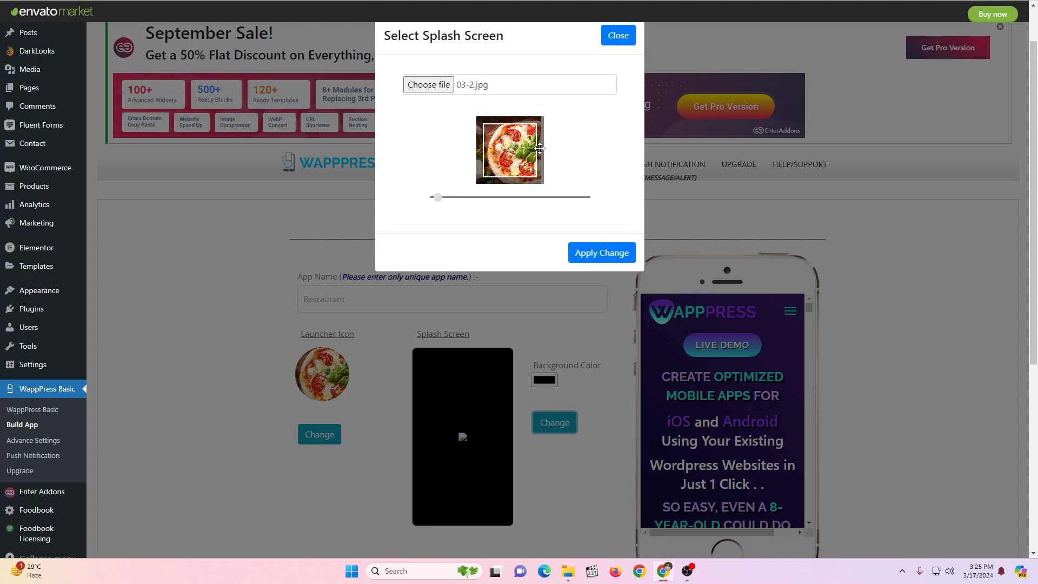
{"action": "left_click", "coordinate": [631, 39]}
{"action": "left_click", "coordinate": [546, 380]}
{"action": "left_click_drag", "start_coordinate": [647, 477], "coordinate": [647, 478]}
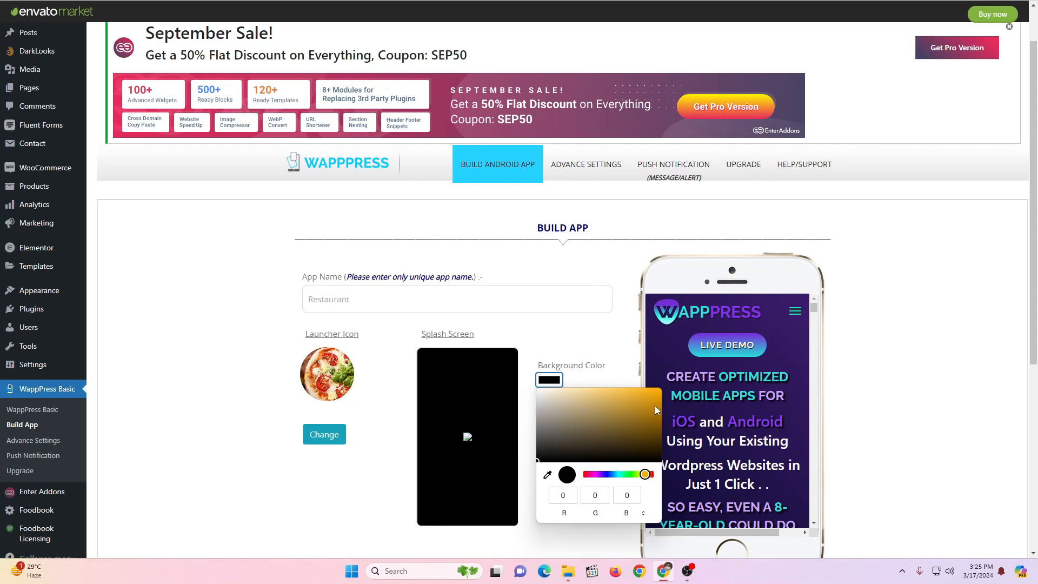
{"action": "left_click_drag", "start_coordinate": [656, 410], "coordinate": [663, 387]}
{"action": "left_click", "coordinate": [577, 323]}
Choose .apk as the app type, generate the app and download it as creativegraphicspk.com.apk.
{"action": "scroll", "coordinate": [533, 466], "scroll_direction": "down", "scroll_amount": 5}
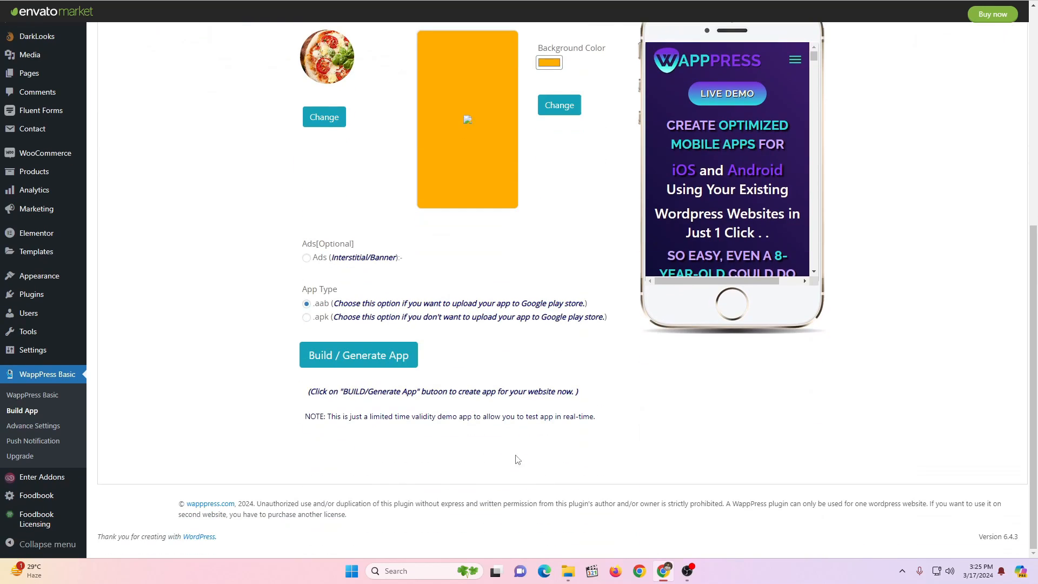
{"action": "left_click", "coordinate": [307, 318]}
{"action": "left_click", "coordinate": [354, 365]}
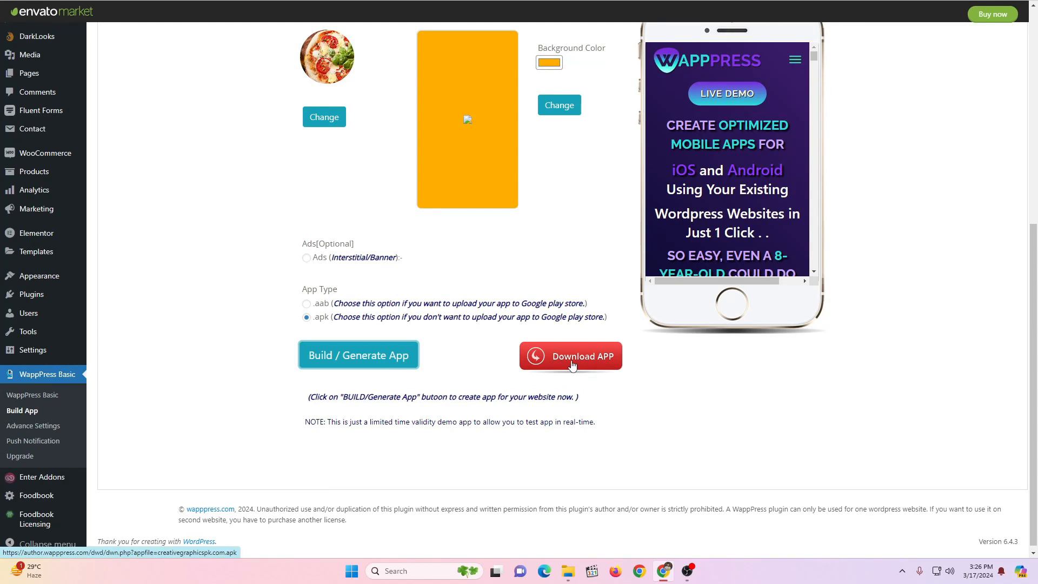
{"action": "left_click", "coordinate": [571, 363]}
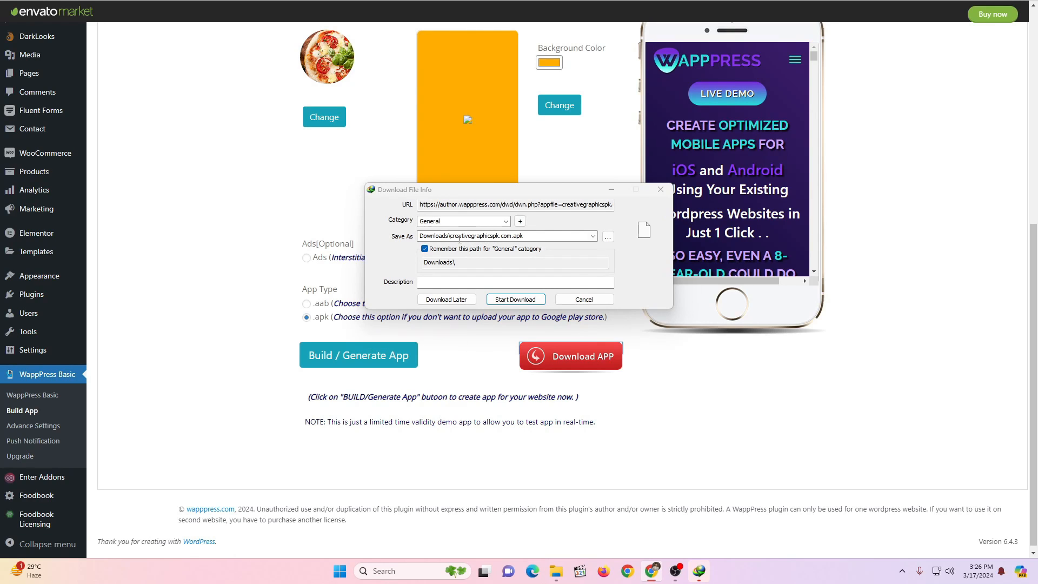
{"action": "left_click", "coordinate": [516, 300]}
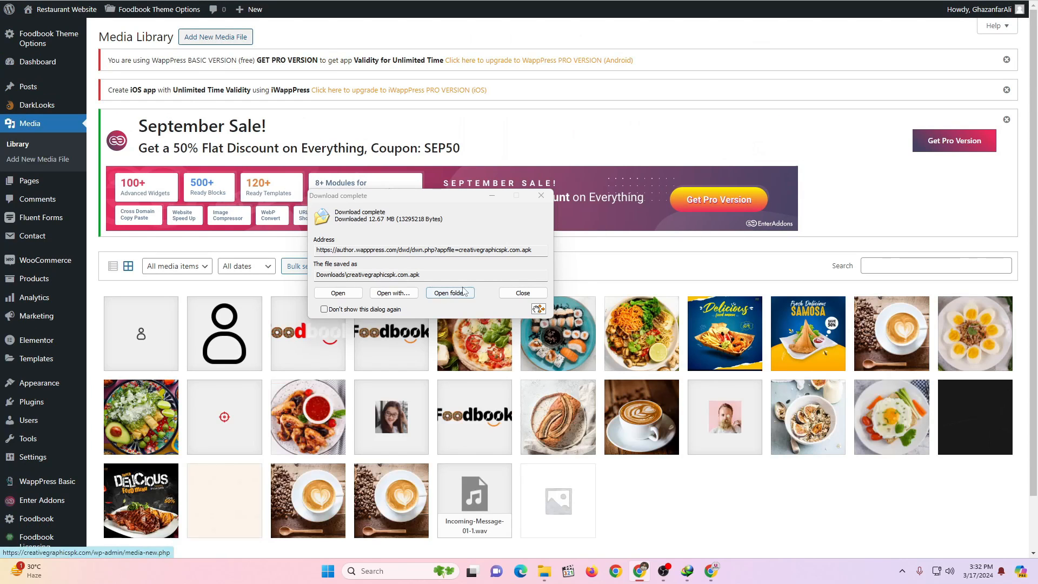
{"action": "left_click", "coordinate": [523, 292]}
Try to upload creativegraphicspk.com.apk from the Downloads folder to the Media Library with all file types listed.
{"action": "left_click", "coordinate": [213, 39]}
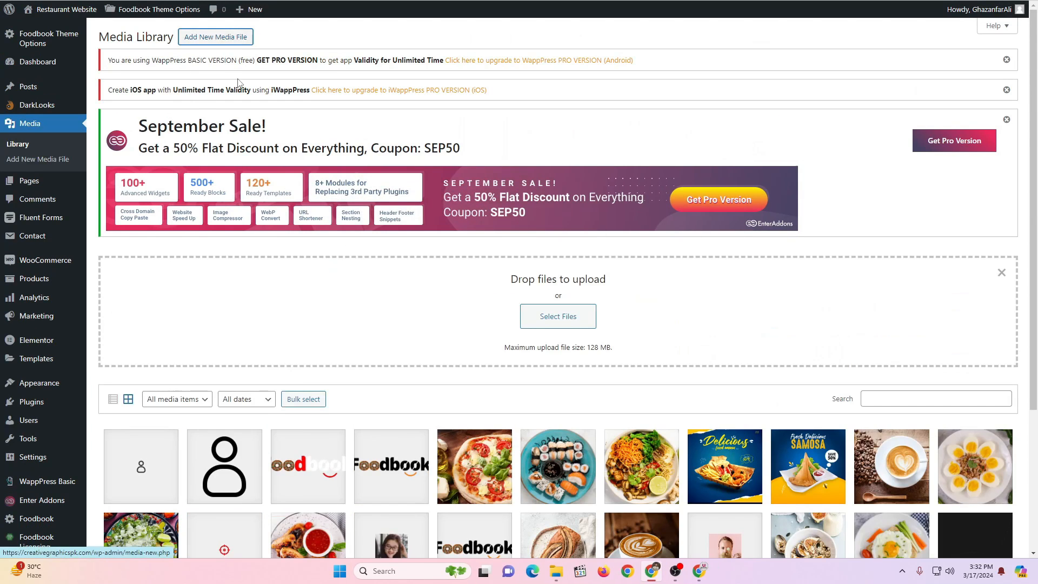
{"action": "left_click", "coordinate": [557, 317]}
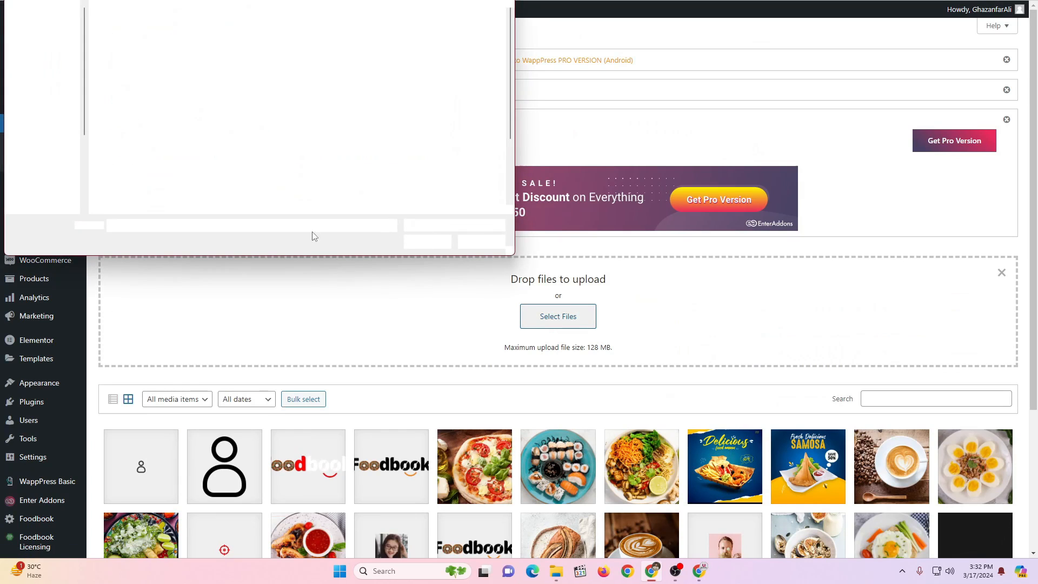
{"action": "left_click", "coordinate": [454, 226]}
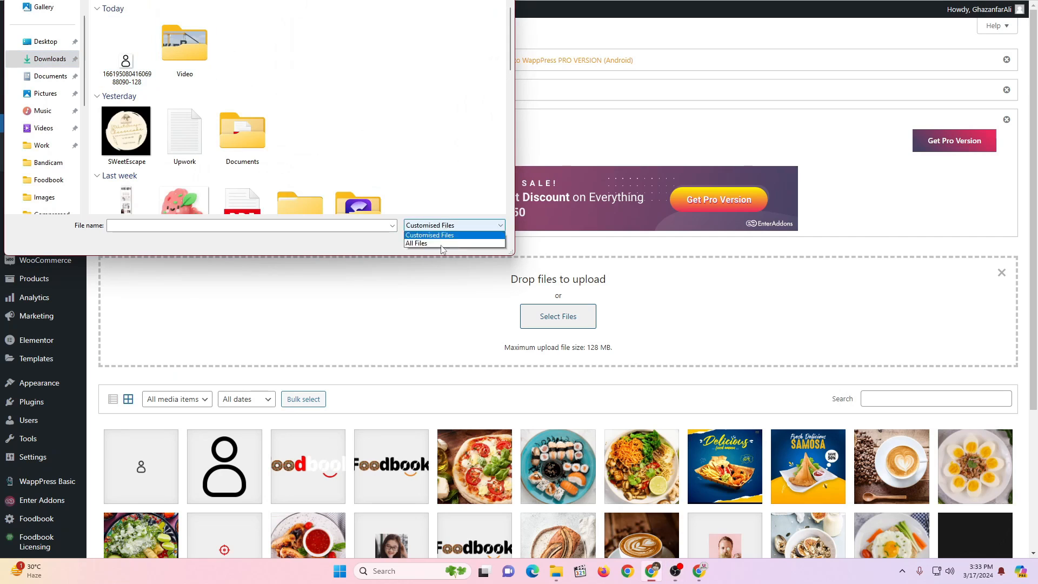
{"action": "left_click", "coordinate": [441, 238]}
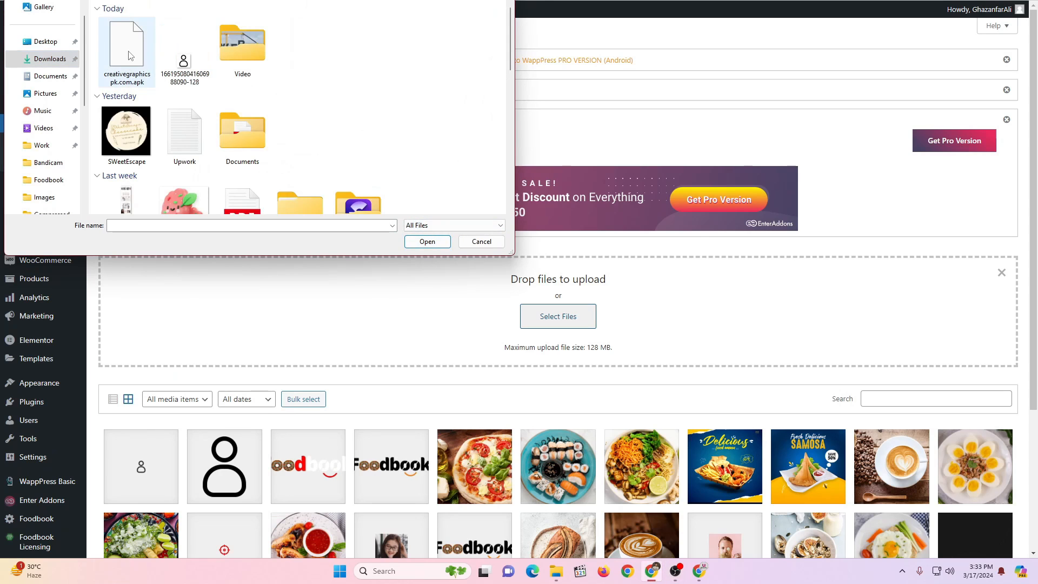
{"action": "double_click", "coordinate": [128, 54]}
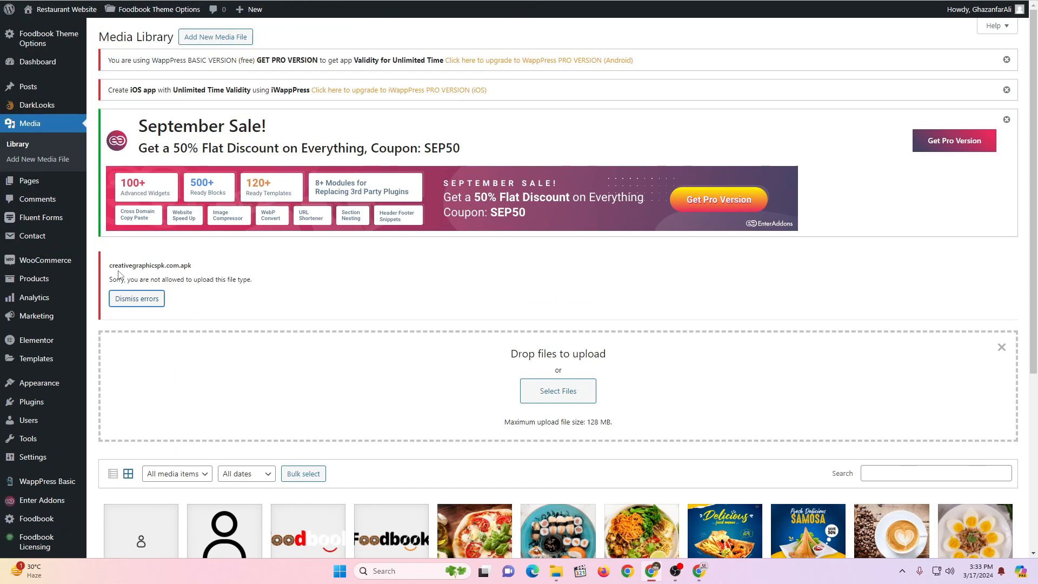
{"action": "left_click_drag", "start_coordinate": [123, 276], "coordinate": [254, 280]}
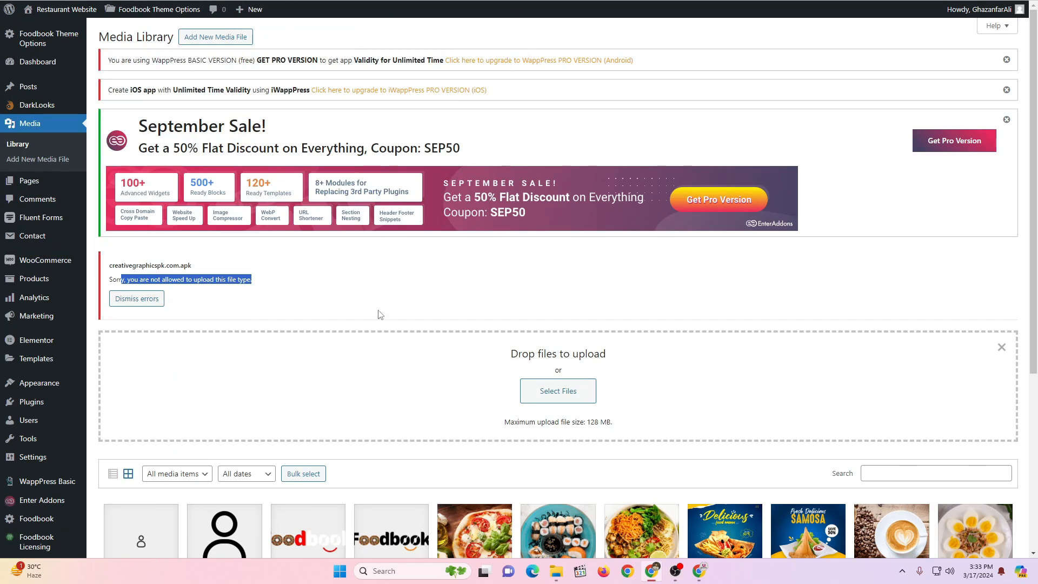
{"action": "left_click", "coordinate": [1002, 348]}
{"action": "left_click", "coordinate": [142, 300]}
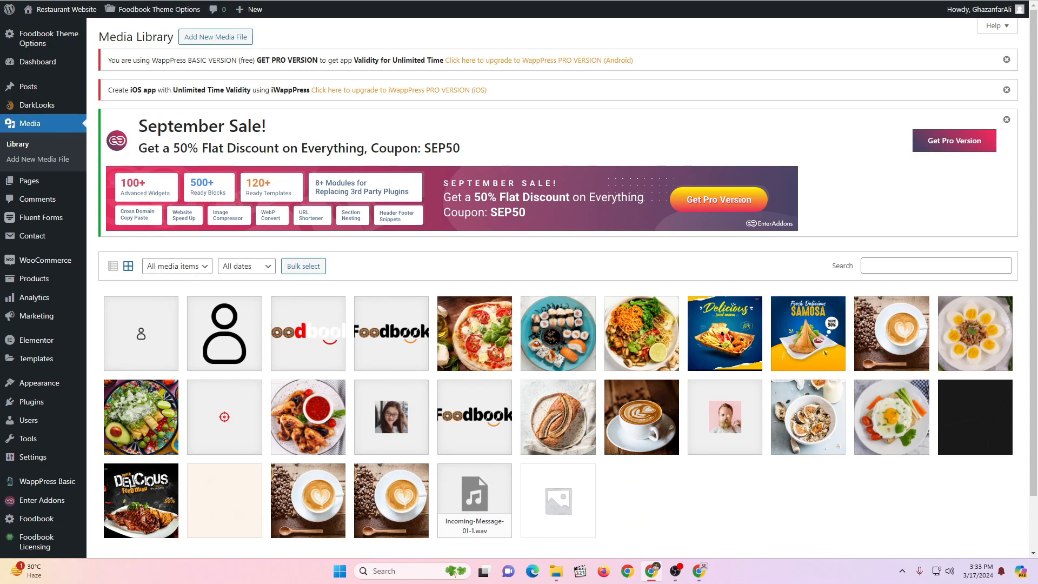
Switch to the IONOS Hosting Overview and open the webspace of the Web Hosting Plus contract.
{"action": "key", "text": "alt+Tab"}
{"action": "left_click", "coordinate": [620, 313]}
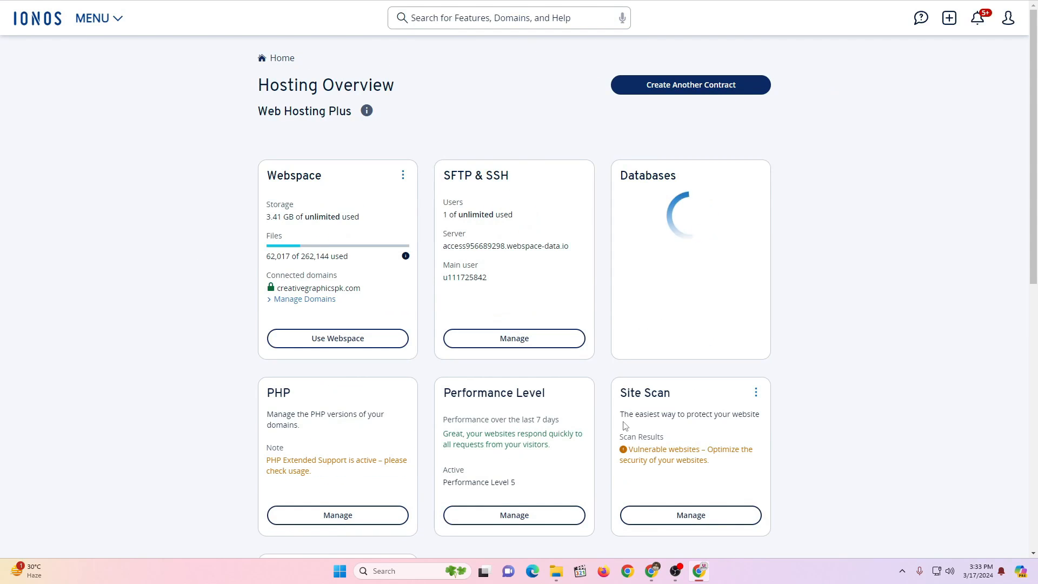
{"action": "scroll", "coordinate": [310, 275], "scroll_direction": "down", "scroll_amount": 1}
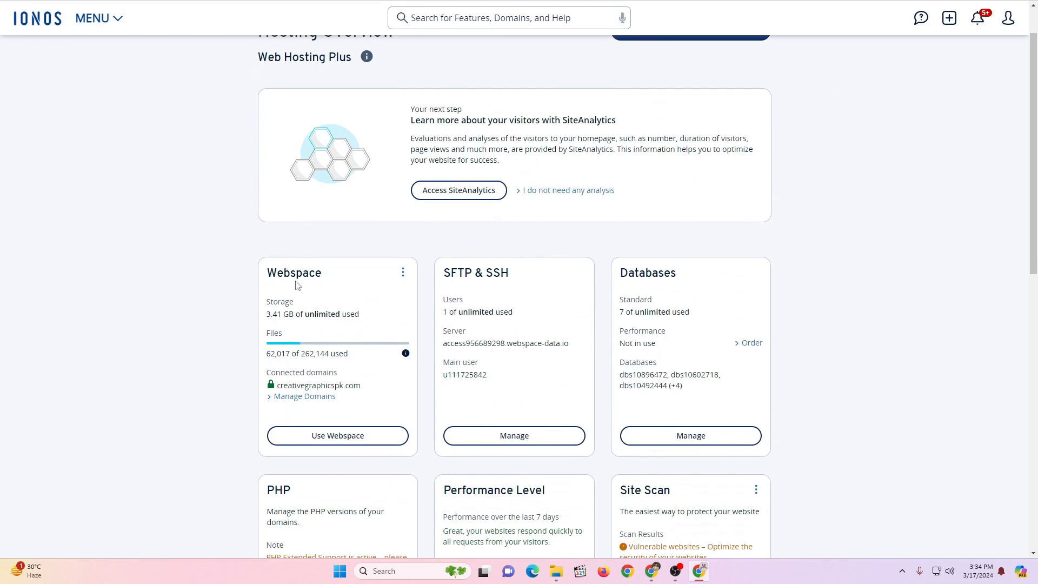
{"action": "scroll", "coordinate": [290, 275], "scroll_direction": "down", "scroll_amount": 1}
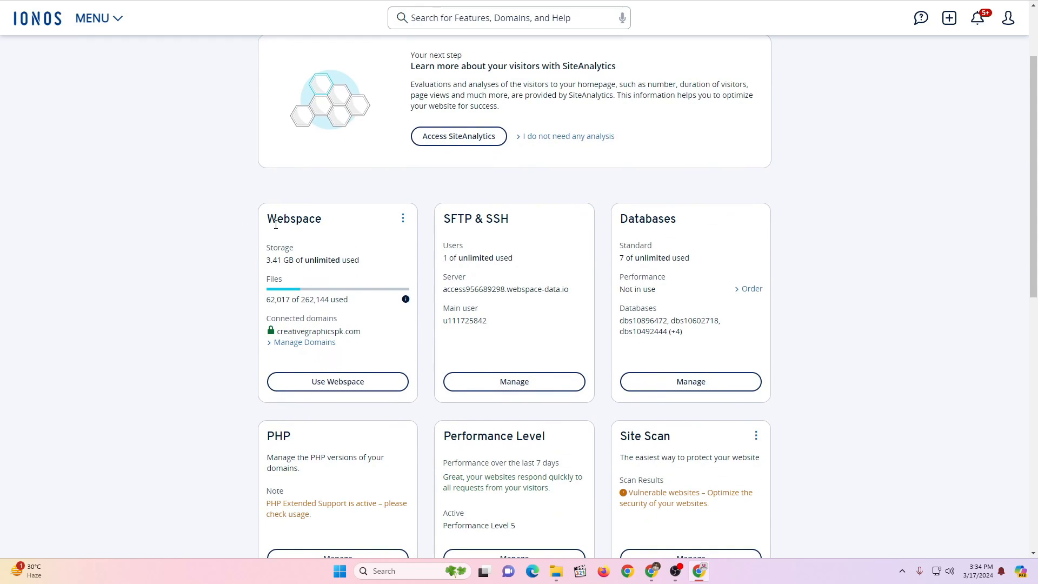
{"action": "left_click", "coordinate": [341, 388]}
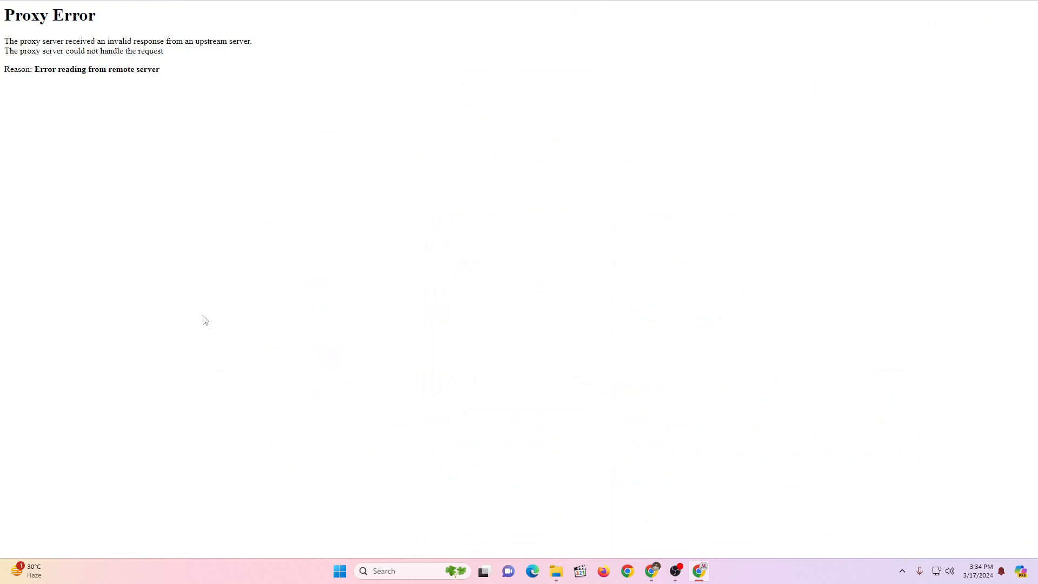
{"action": "key", "text": "alt+Left"}
{"action": "scroll", "coordinate": [349, 228], "scroll_direction": "up", "scroll_amount": 3}
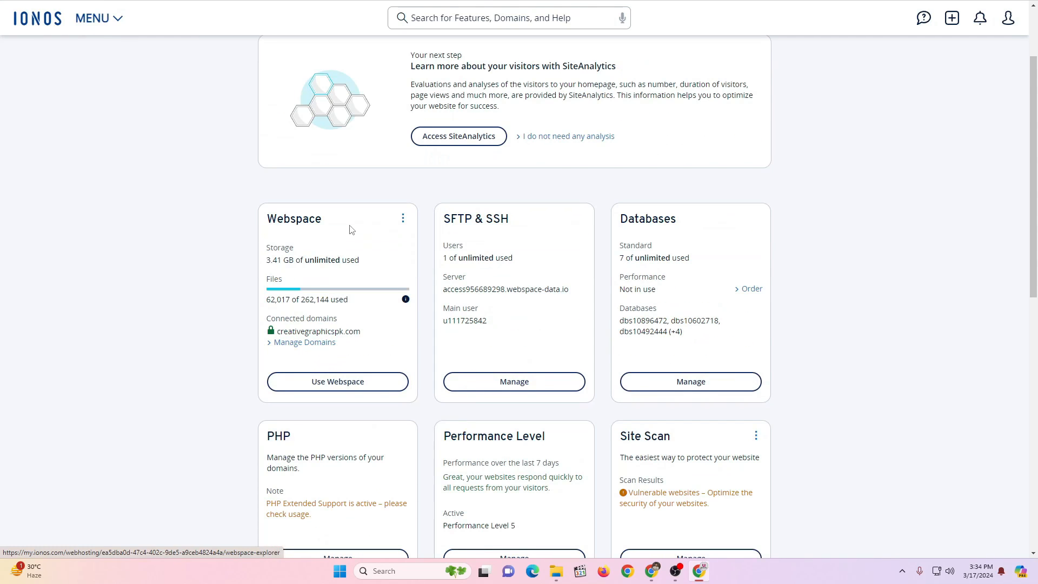
{"action": "left_click", "coordinate": [348, 387]}
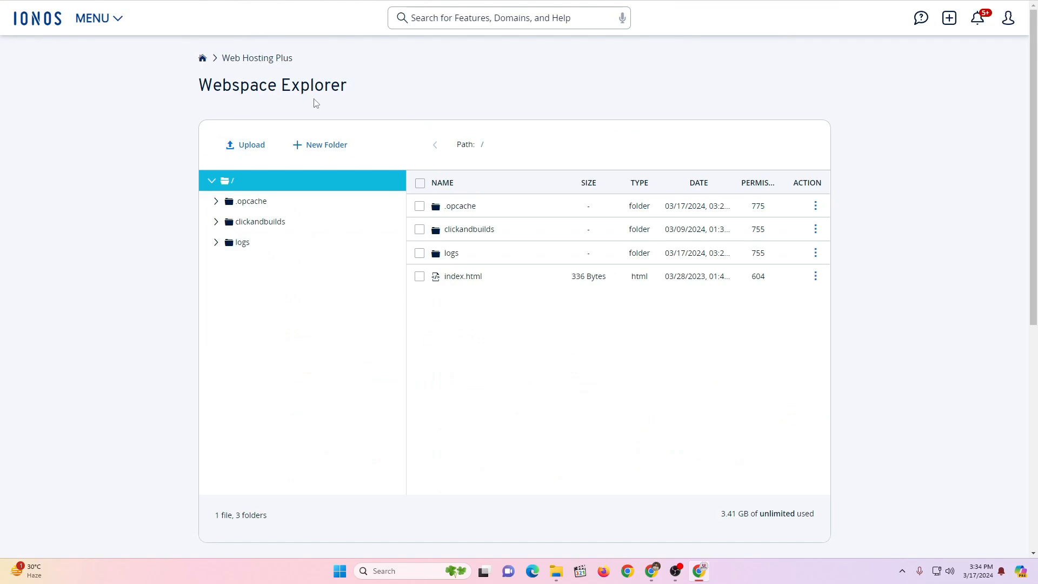
Create a folder named Files inside the site folder clickandbuilds/PhotographyPortfolioblog.
{"action": "left_click", "coordinate": [526, 238]}
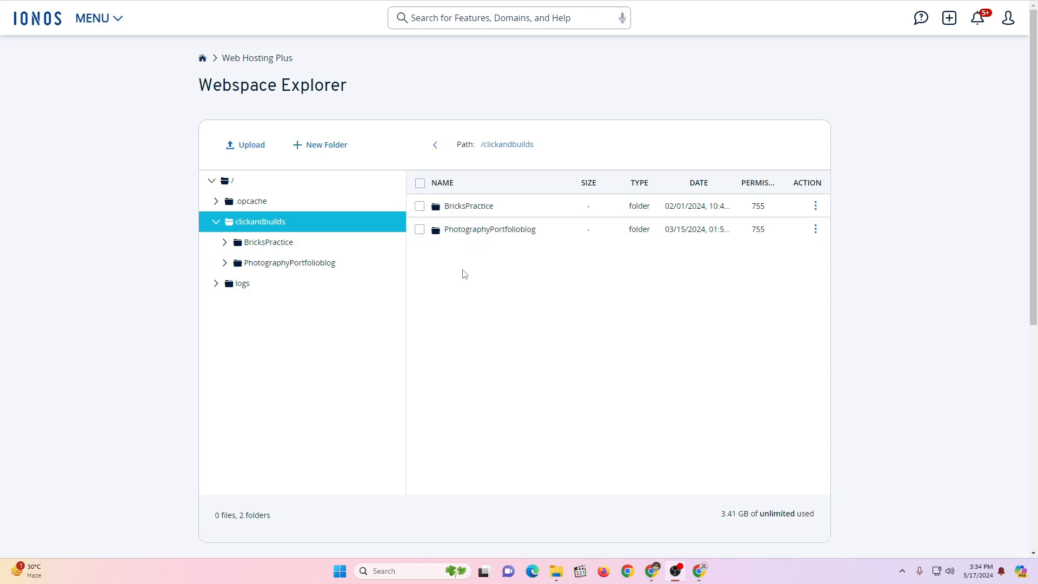
{"action": "left_click", "coordinate": [503, 234]}
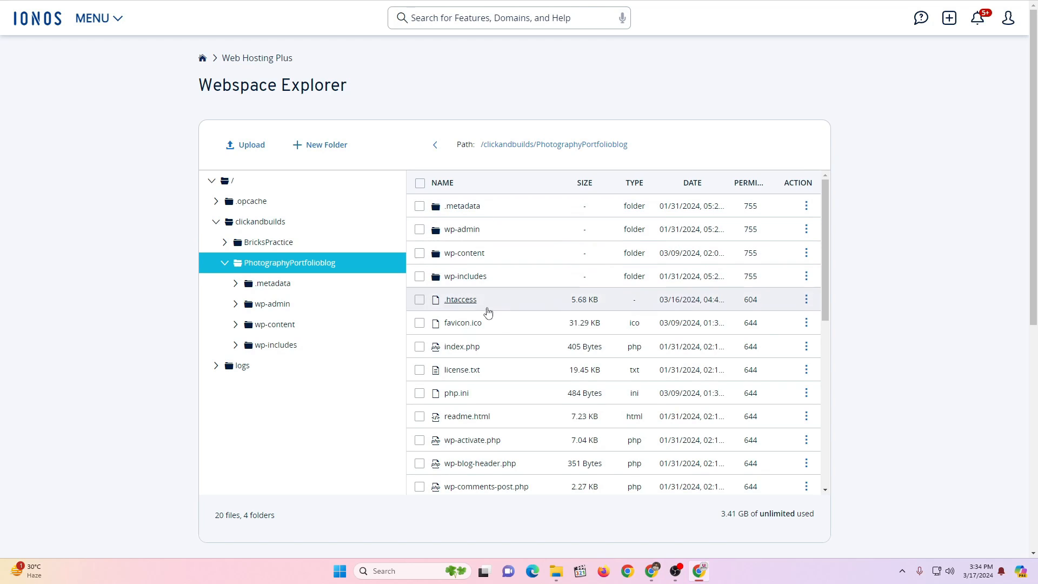
{"action": "scroll", "coordinate": [484, 324], "scroll_direction": "down", "scroll_amount": 5}
{"action": "scroll", "coordinate": [479, 335], "scroll_direction": "up", "scroll_amount": 5}
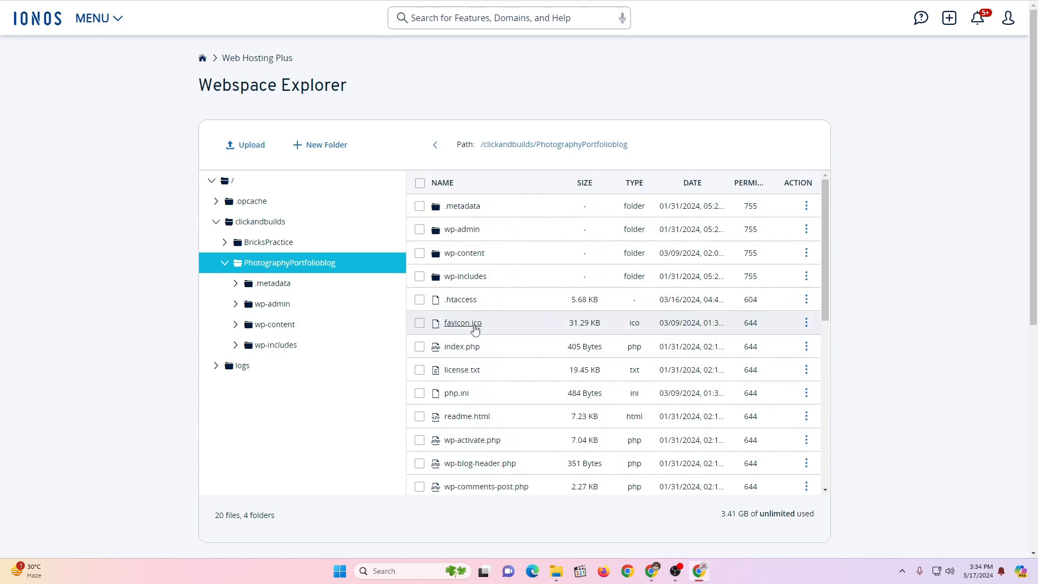
{"action": "left_click", "coordinate": [324, 144]}
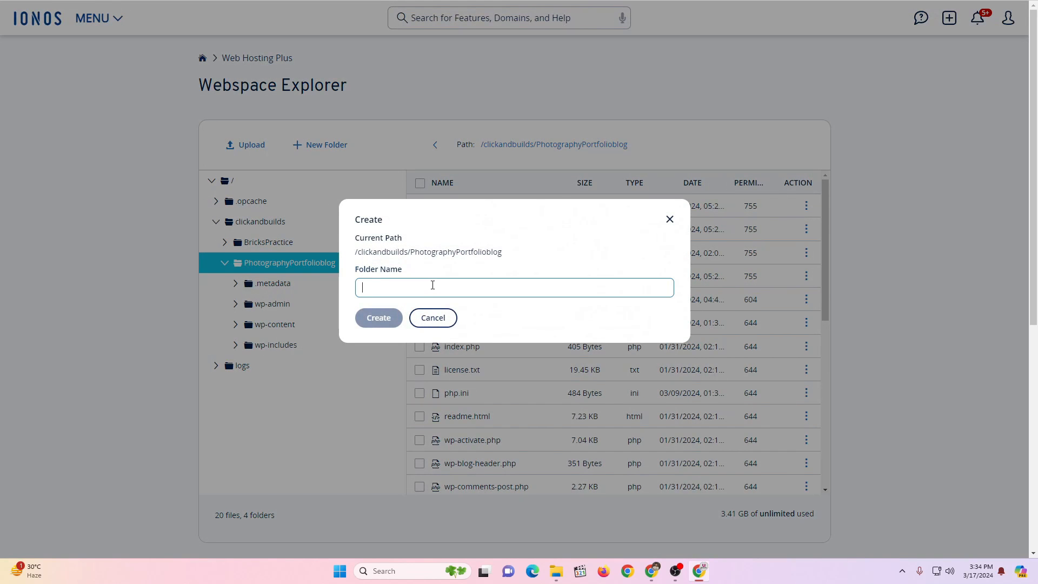
{"action": "type", "text": "Fl"}
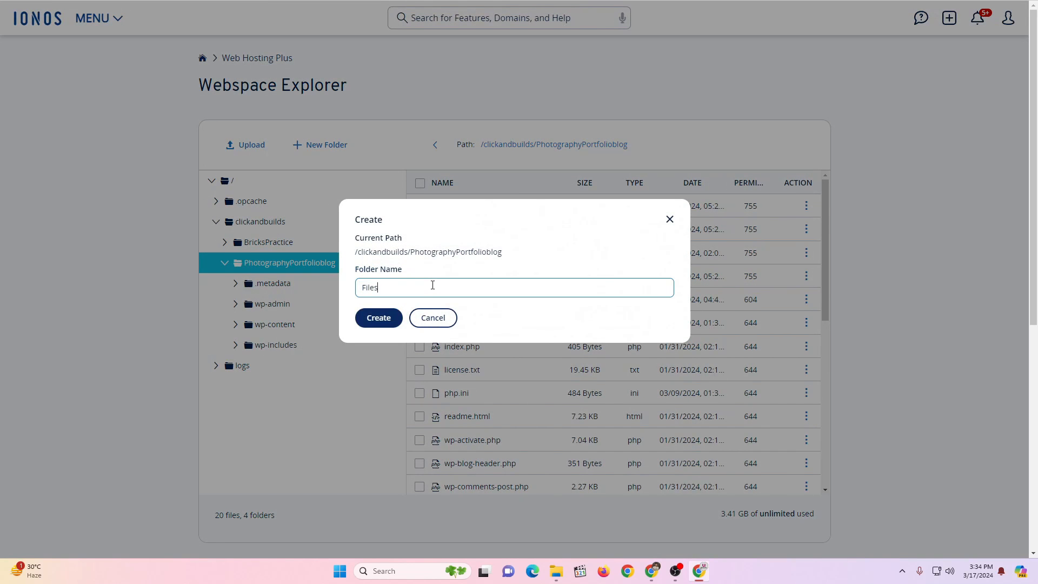
{"action": "left_click", "coordinate": [386, 323]}
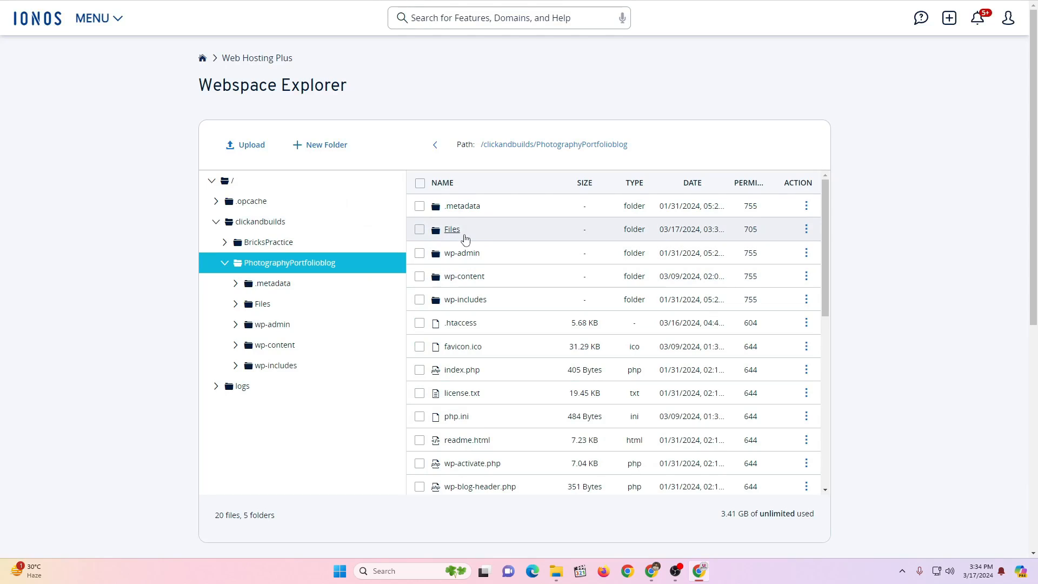
Upload creativegraphicspk.com.apk from Downloads into the new Files folder.
{"action": "left_click", "coordinate": [452, 229]}
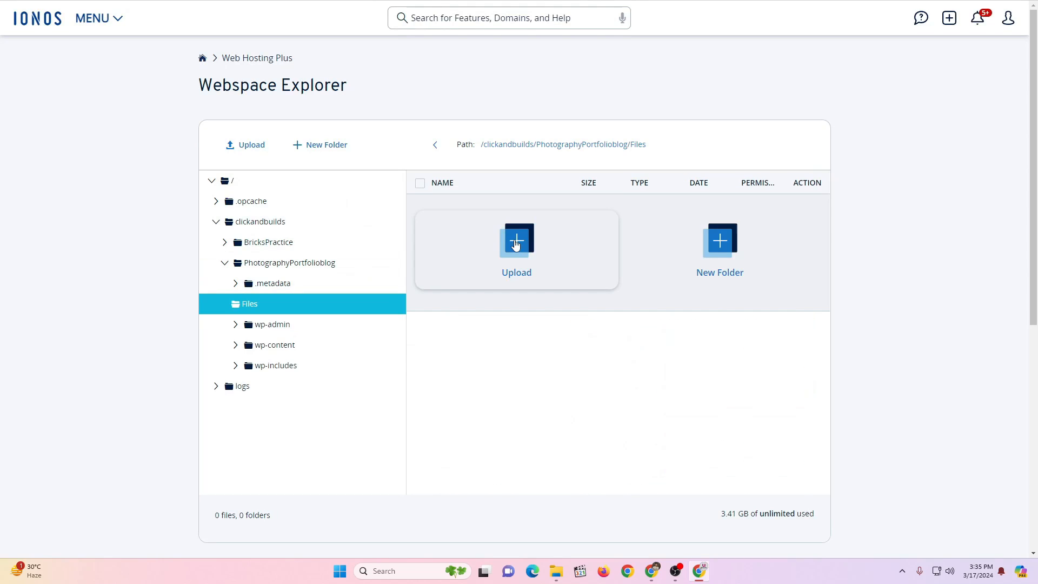
{"action": "left_click", "coordinate": [251, 145]}
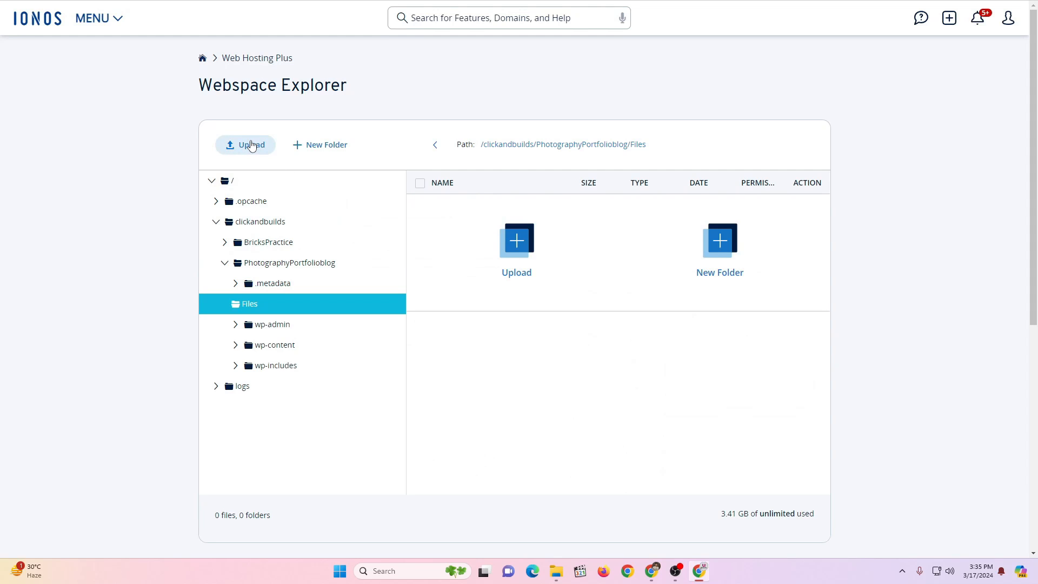
{"action": "left_click", "coordinate": [518, 246]}
{"action": "left_click", "coordinate": [514, 310]}
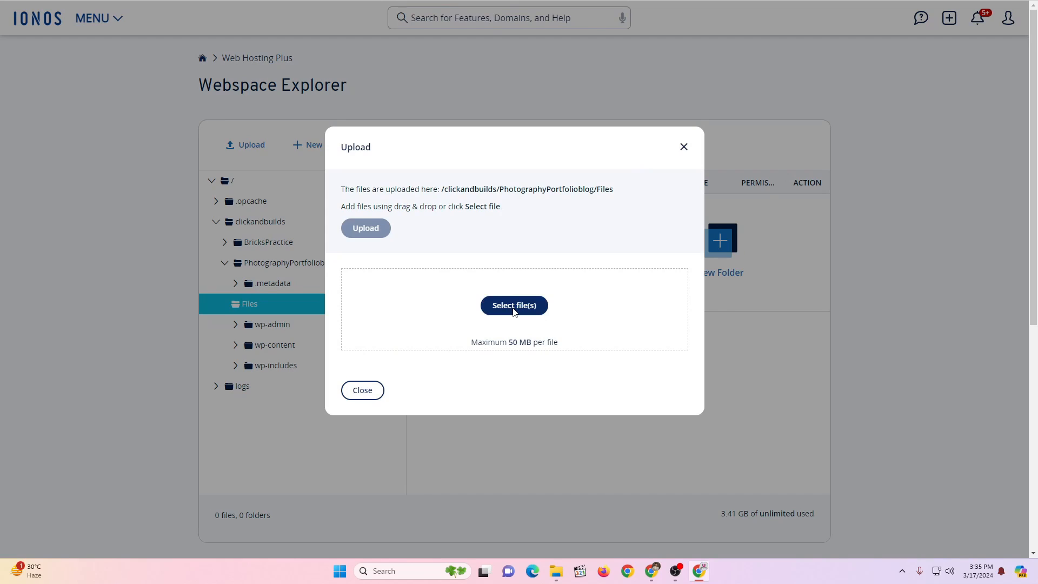
{"action": "left_click", "coordinate": [50, 59]}
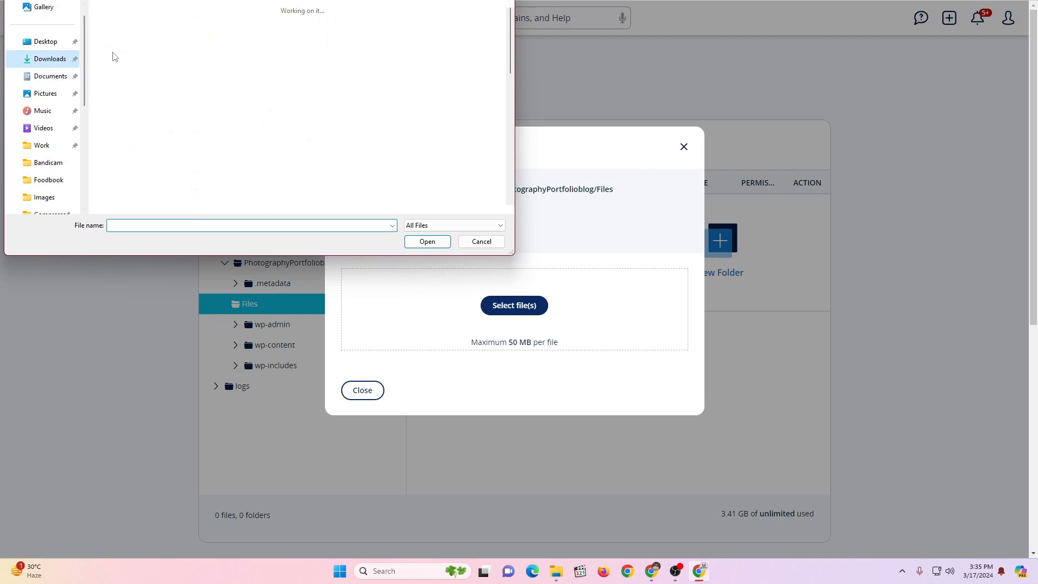
{"action": "left_click", "coordinate": [136, 57]}
{"action": "double_click", "coordinate": [135, 57]}
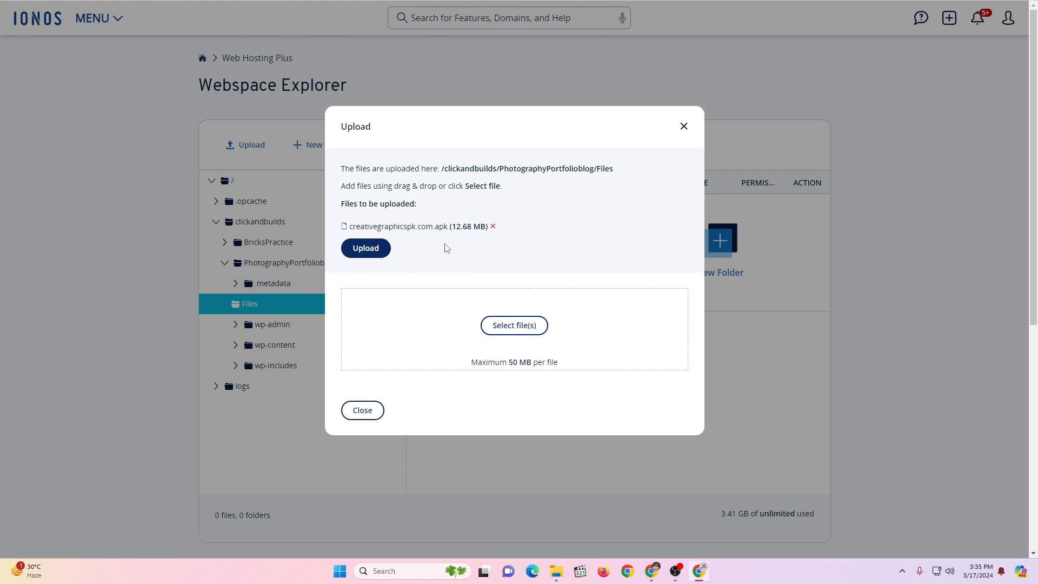
{"action": "left_click", "coordinate": [366, 248]}
{"action": "left_click", "coordinate": [363, 411]}
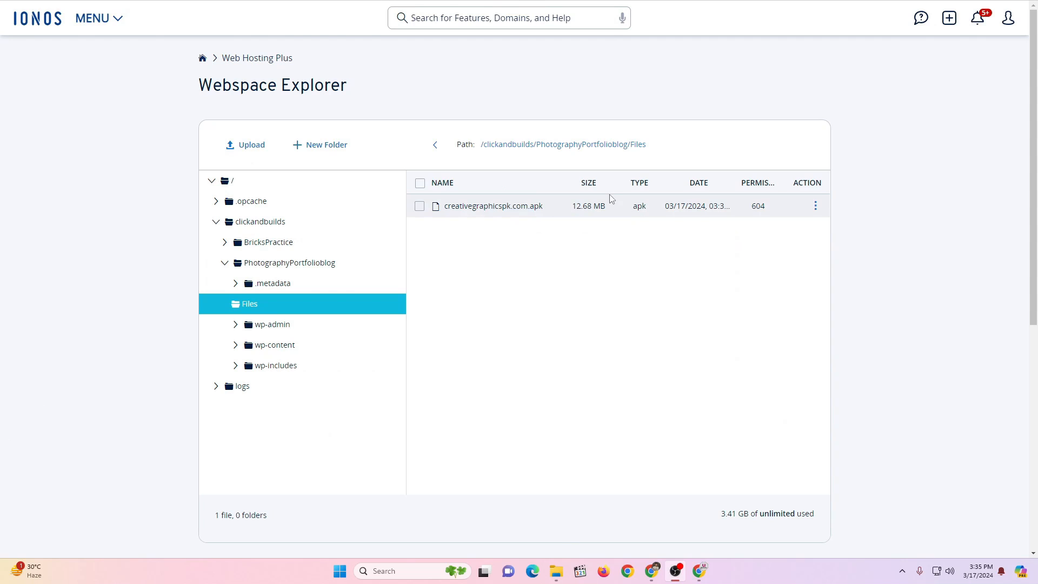
Show the path details of creativegraphicspk.com.apk in the Files folder.
{"action": "left_click_drag", "start_coordinate": [659, 147], "coordinate": [483, 150]}
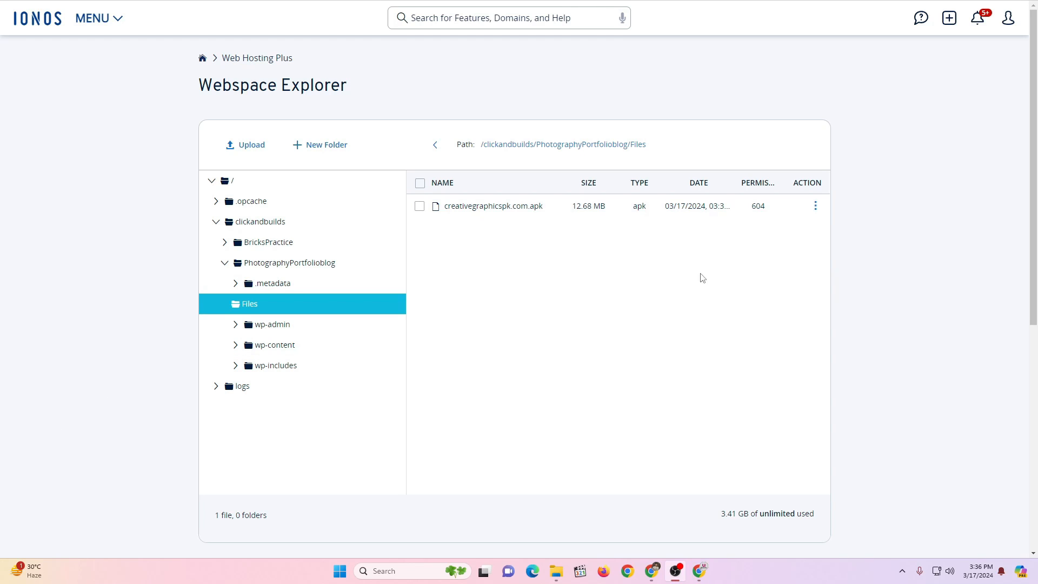
{"action": "left_click", "coordinate": [815, 206]}
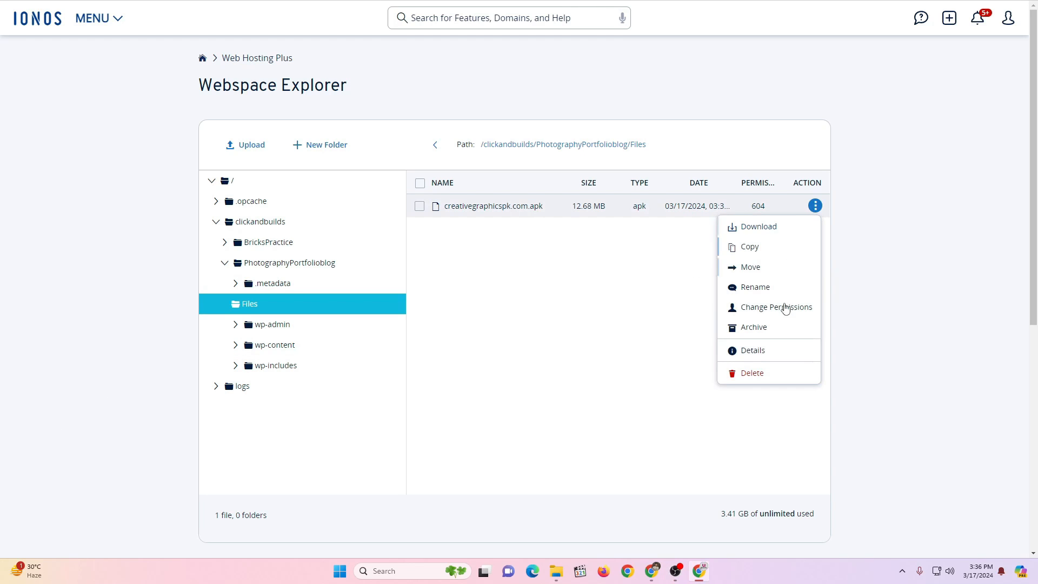
{"action": "left_click", "coordinate": [773, 355]}
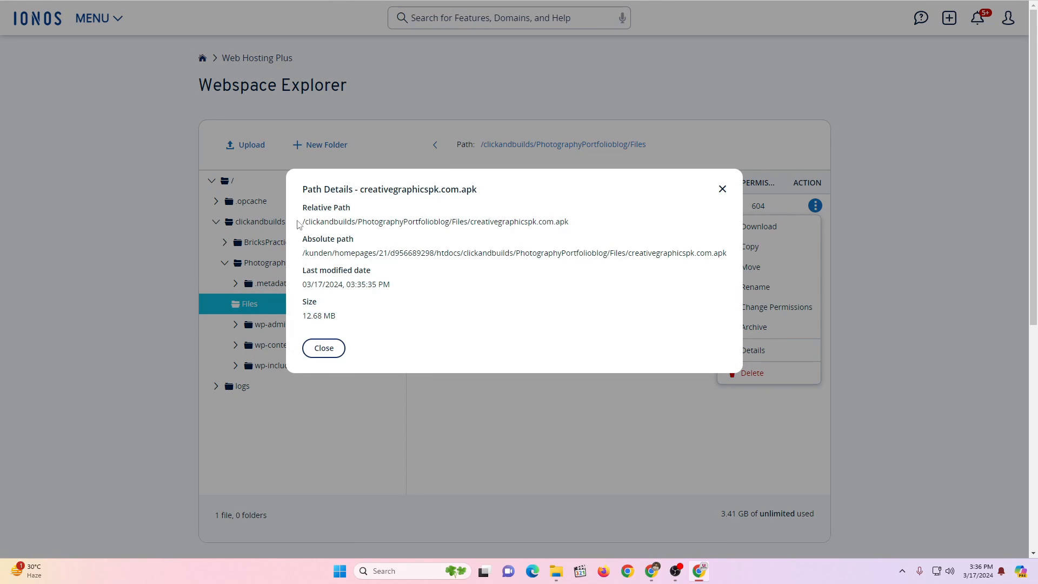
Copy the /Files/creativegraphicspk.com.apk part of the APK's relative path and close the path details.
{"action": "left_click_drag", "start_coordinate": [451, 221], "coordinate": [303, 221]}
{"action": "left_click_drag", "start_coordinate": [450, 222], "coordinate": [572, 229]}
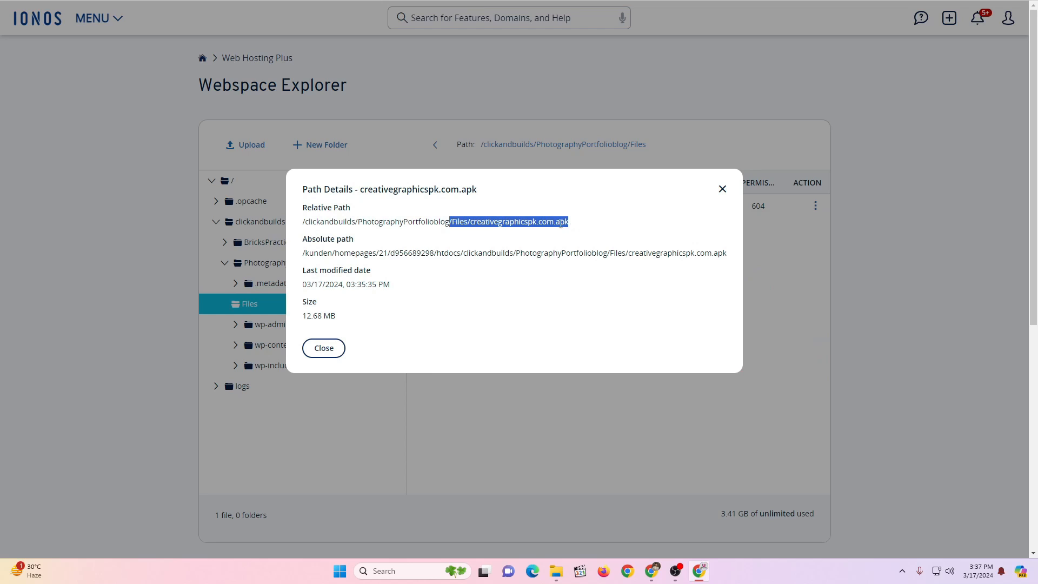
{"action": "right_click", "coordinate": [528, 223]}
{"action": "left_click", "coordinate": [538, 234]}
{"action": "right_click", "coordinate": [557, 224]}
{"action": "left_click", "coordinate": [565, 234]}
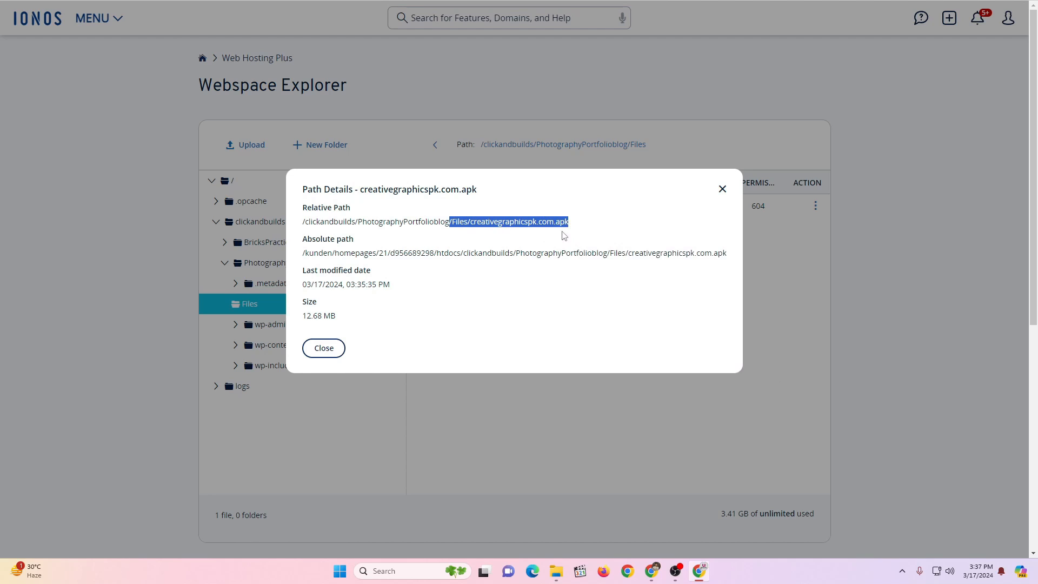
{"action": "left_click", "coordinate": [720, 197]}
Switch to the WordPress admin and expand the Download App item in the Main menu structure.
{"action": "key", "text": "alt+Tab"}
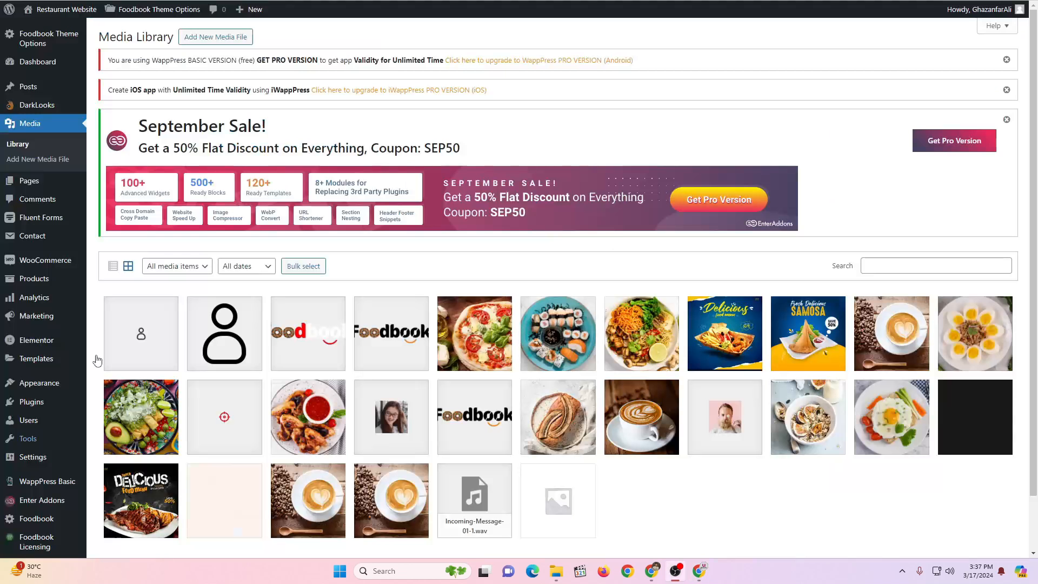
{"action": "scroll", "coordinate": [81, 243], "scroll_direction": "down", "scroll_amount": 1}
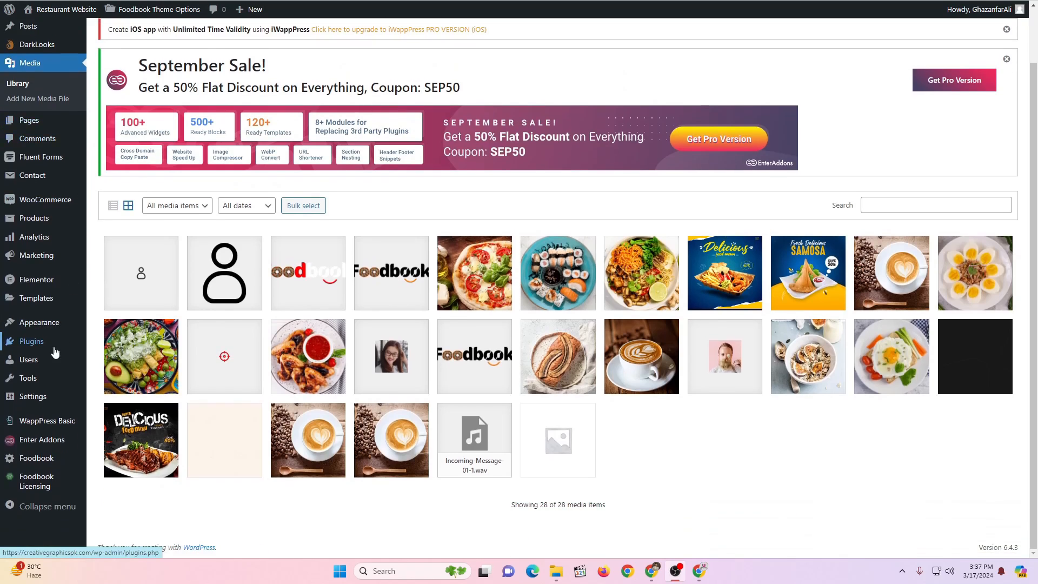
{"action": "mouse_move", "coordinate": [49, 324]}
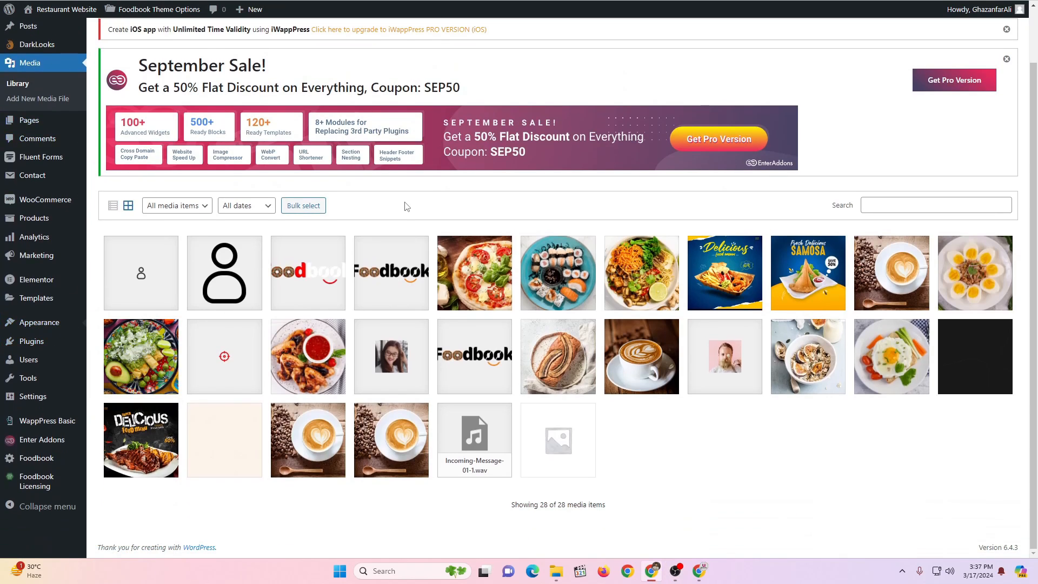
{"action": "scroll", "coordinate": [397, 211], "scroll_direction": "down", "scroll_amount": 5}
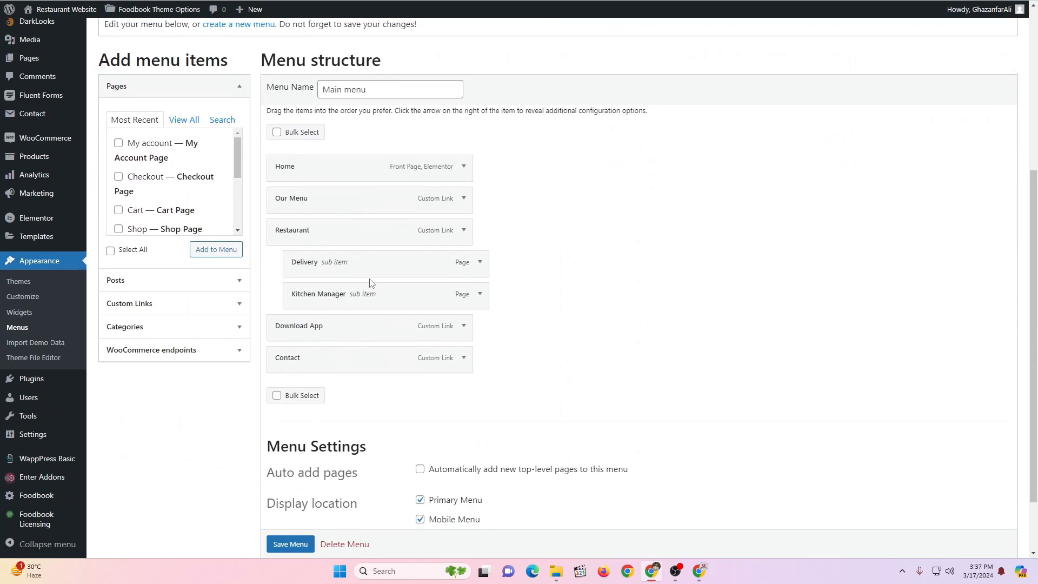
{"action": "left_click", "coordinate": [463, 325]}
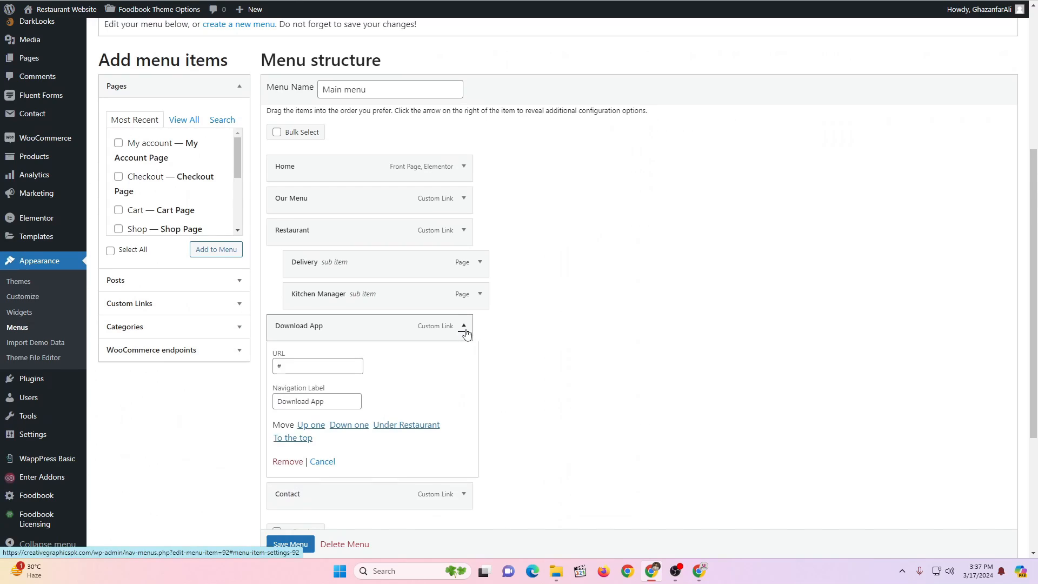
{"action": "left_click", "coordinate": [291, 368]}
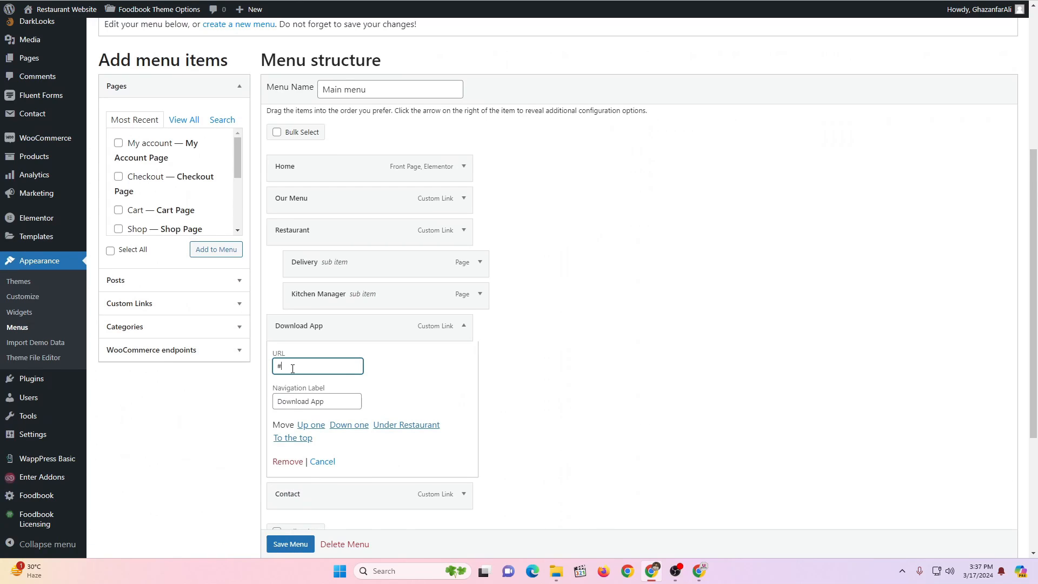
{"action": "key", "text": "ctrl+v"}
{"action": "left_click_drag", "start_coordinate": [303, 368], "coordinate": [271, 372]}
{"action": "left_click", "coordinate": [275, 367]}
{"action": "left_click", "coordinate": [269, 373]}
{"action": "left_click", "coordinate": [277, 367]}
{"action": "key", "text": "ctrl+v"}
{"action": "left_click_drag", "start_coordinate": [281, 367], "coordinate": [359, 368]}
{"action": "left_click", "coordinate": [360, 367]}
{"action": "key", "text": "Left"}
{"action": "key", "text": "Left"}
{"action": "key", "text": "Left"}
{"action": "key", "text": "Left"}
{"action": "key", "text": "Left"}
{"action": "key", "text": "Left"}
{"action": "key", "text": "Left"}
{"action": "key", "text": "Left"}
{"action": "key", "text": "Left"}
{"action": "key", "text": "Left"}
{"action": "key", "text": "Left"}
{"action": "key", "text": "Left"}
{"action": "key", "text": "Left"}
{"action": "key", "text": "Left"}
{"action": "key", "text": "Left"}
{"action": "key", "text": "Left"}
{"action": "key", "text": "Left"}
{"action": "key", "text": "Left"}
{"action": "key", "text": "Left"}
{"action": "key", "text": "Left"}
{"action": "key", "text": "Left"}
{"action": "key", "text": "Left"}
{"action": "key", "text": "Left"}
{"action": "key", "text": "Left"}
{"action": "key", "text": "Left"}
{"action": "key", "text": "Left"}
{"action": "key", "text": "Left"}
{"action": "key", "text": "Left"}
{"action": "key", "text": "Left"}
{"action": "key", "text": "Left"}
{"action": "key", "text": "Left"}
{"action": "key", "text": "Left"}
{"action": "key", "text": "Left"}
{"action": "key", "text": "Left"}
{"action": "key", "text": "Left"}
{"action": "key", "text": "Left"}
{"action": "key", "text": "Left"}
{"action": "key", "text": "Left"}
{"action": "key", "text": "Left"}
{"action": "key", "text": "Left"}
{"action": "key", "text": "Left"}
{"action": "key", "text": "Left"}
{"action": "key", "text": "Left"}
{"action": "key", "text": "Left"}
{"action": "key", "text": "Left"}
{"action": "key", "text": "Left"}
{"action": "key", "text": "Left"}
{"action": "key", "text": "Left"}
{"action": "key", "text": "Left"}
{"action": "key", "text": "Left"}
{"action": "key", "text": "Left"}
{"action": "key", "text": "Left"}
{"action": "key", "text": "Left"}
{"action": "key", "text": "Left"}
{"action": "key", "text": "Left"}
Collapse the Download App item and save the Main menu.
{"action": "left_click", "coordinate": [463, 327]}
{"action": "scroll", "coordinate": [311, 494], "scroll_direction": "down", "scroll_amount": 1}
{"action": "left_click", "coordinate": [290, 544]}
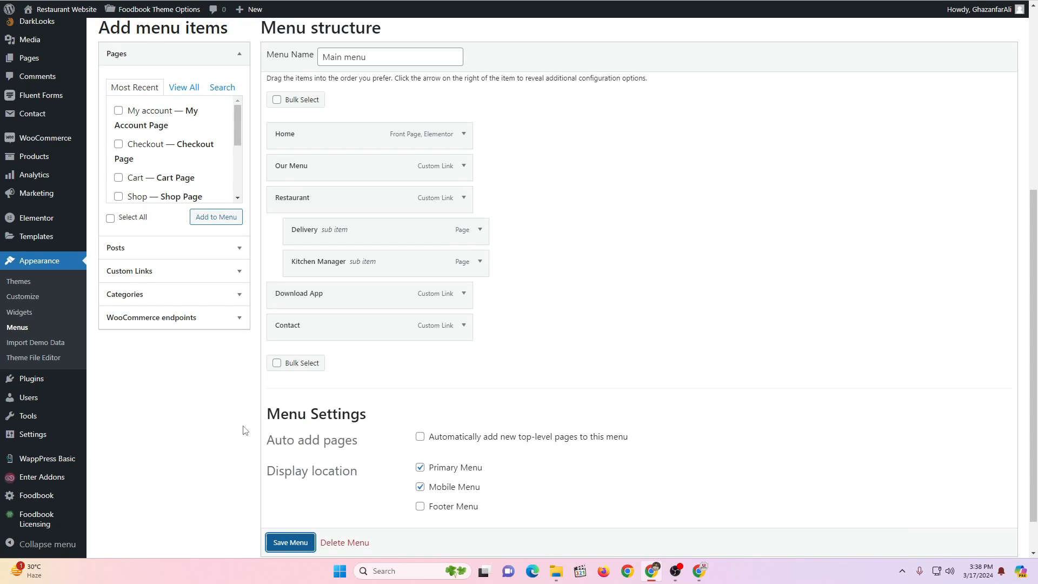
Visit the live Foodbook site, test the Download App link, cancel the offered download and look over the home page.
{"action": "mouse_move", "coordinate": [68, 9]}
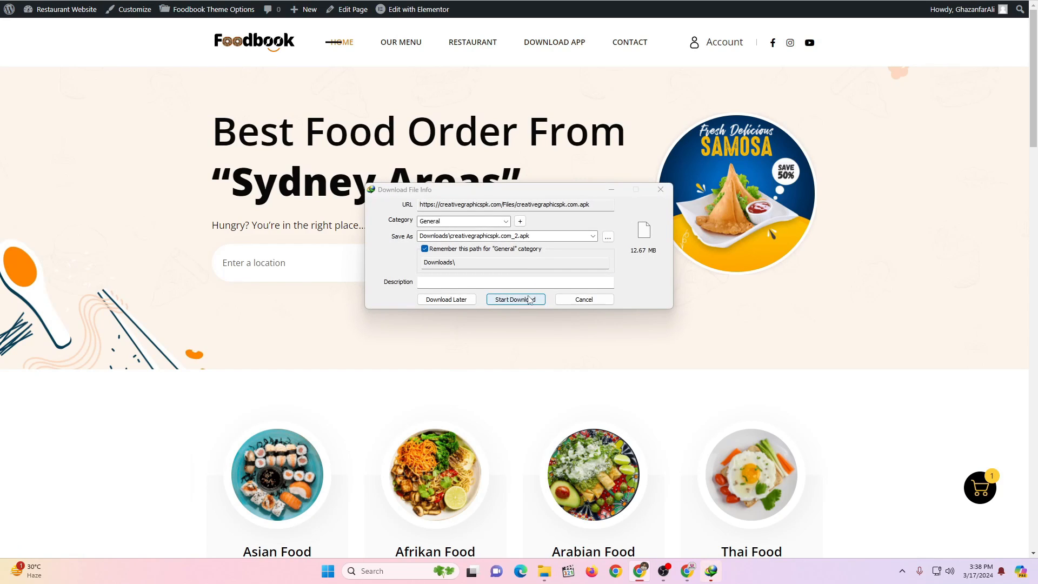
{"action": "left_click", "coordinate": [579, 303]}
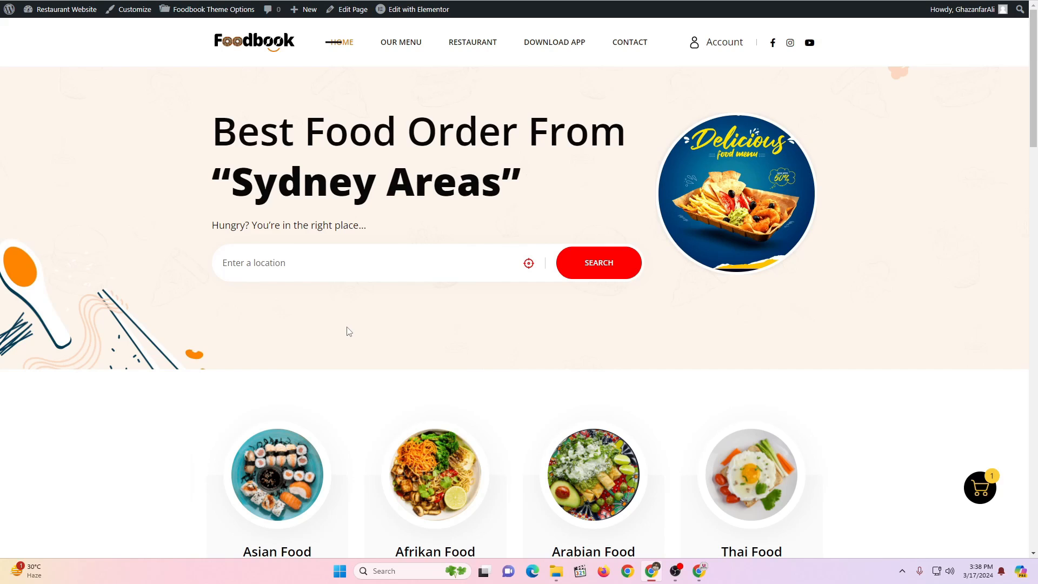
{"action": "scroll", "coordinate": [349, 331], "scroll_direction": "down", "scroll_amount": 20}
{"action": "scroll", "coordinate": [351, 333], "scroll_direction": "up", "scroll_amount": 10}
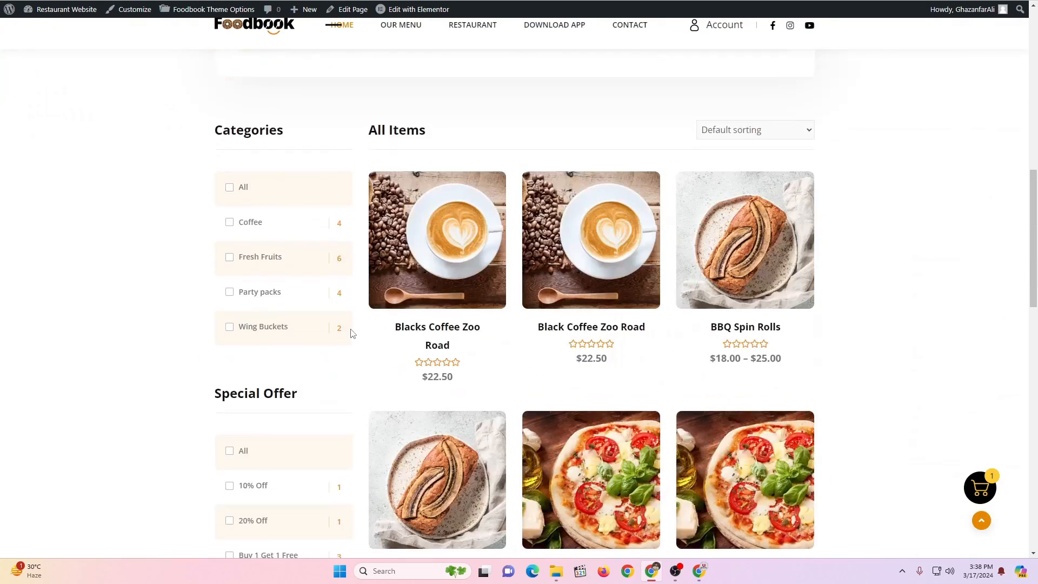
{"action": "scroll", "coordinate": [351, 333], "scroll_direction": "up", "scroll_amount": 10}
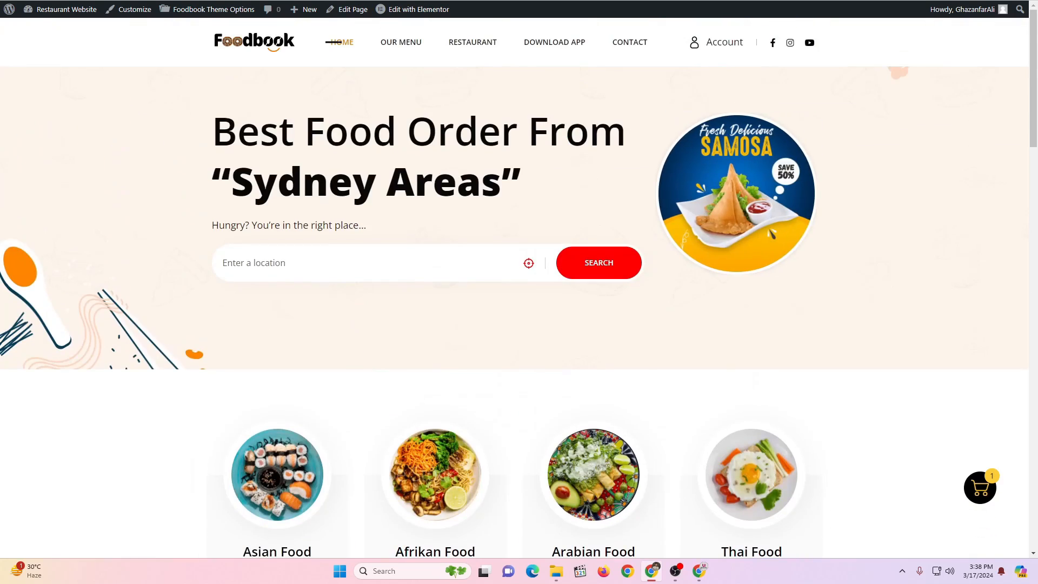
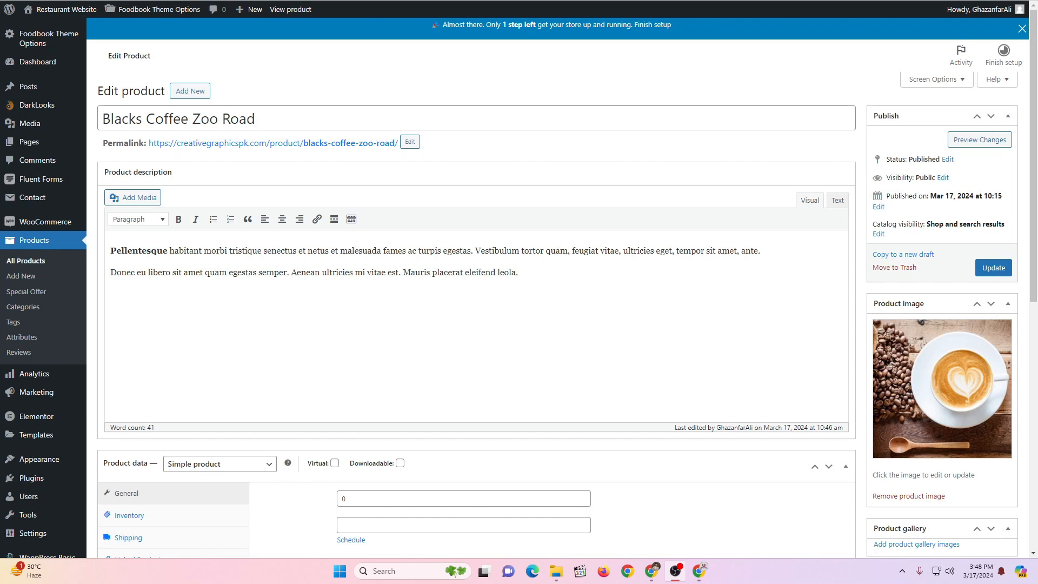
Open the customer's order from the WooCommerce orders list and examine its details, available order actions, notes and custom fields.
{"action": "mouse_move", "coordinate": [33, 225]}
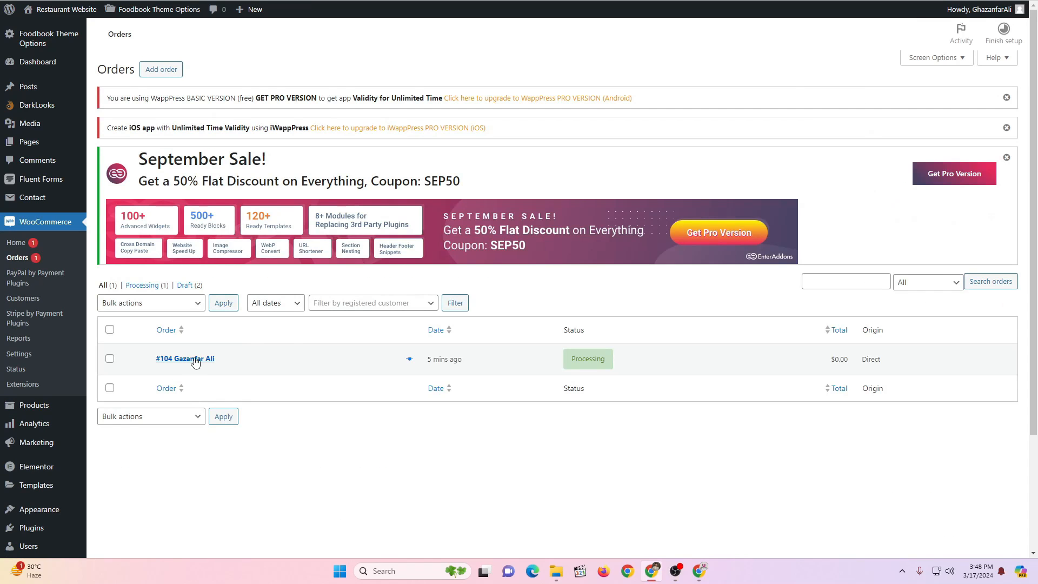
{"action": "left_click", "coordinate": [198, 379]}
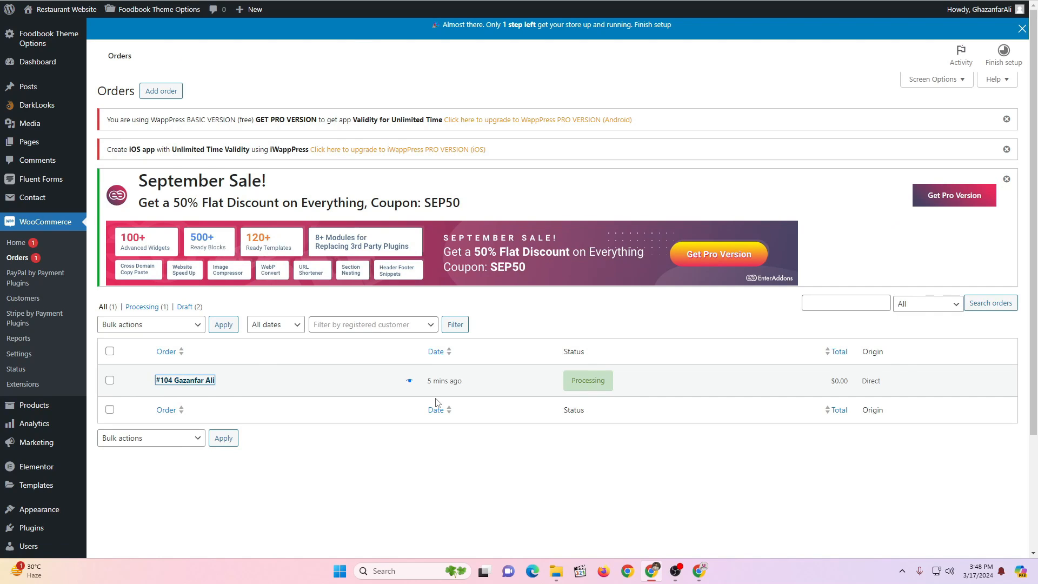
{"action": "scroll", "coordinate": [684, 389], "scroll_direction": "down", "scroll_amount": 2}
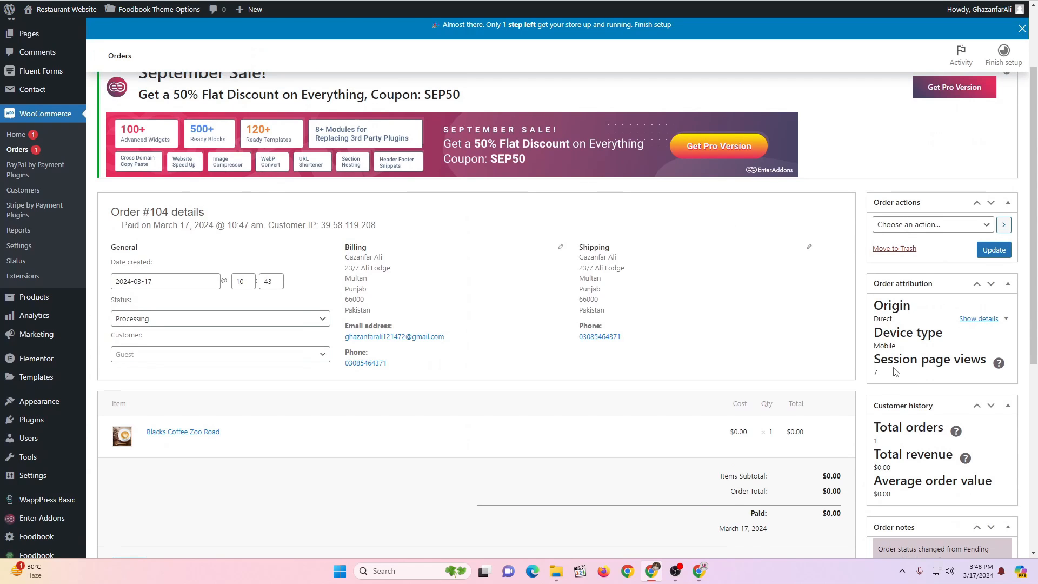
{"action": "scroll", "coordinate": [895, 371], "scroll_direction": "down", "scroll_amount": 1}
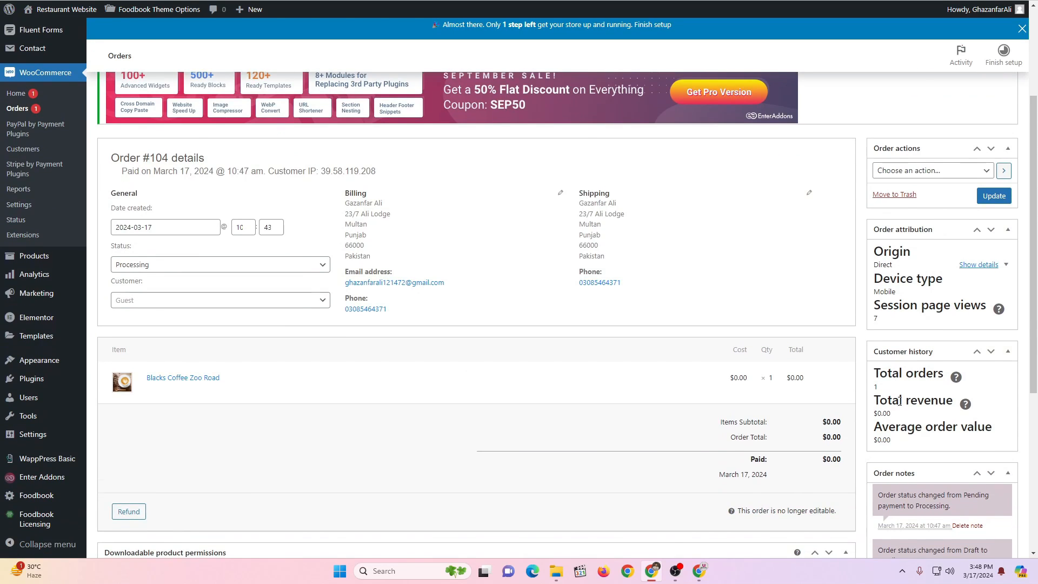
{"action": "scroll", "coordinate": [901, 373], "scroll_direction": "down", "scroll_amount": 1}
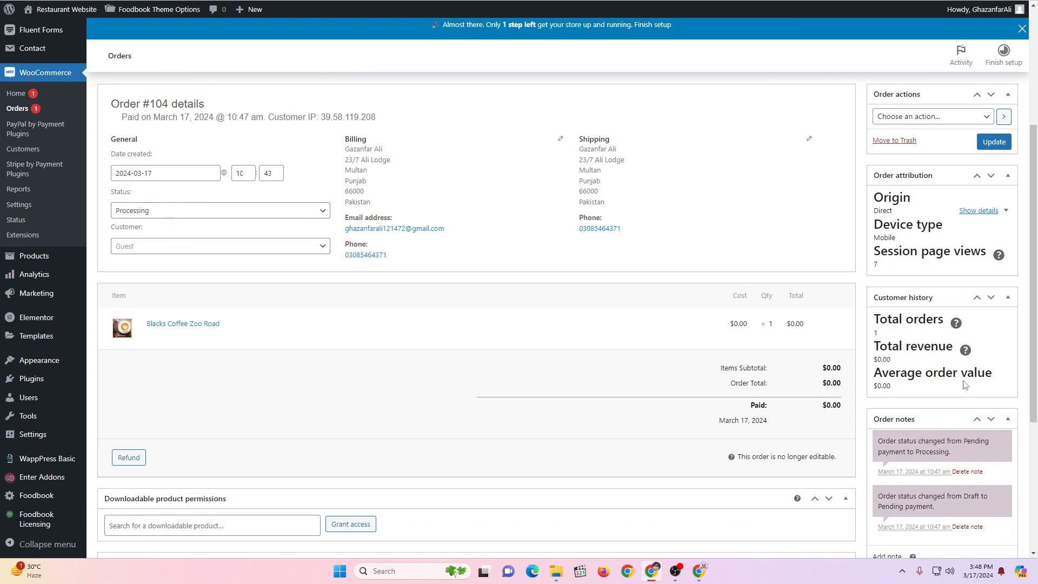
{"action": "scroll", "coordinate": [934, 376], "scroll_direction": "up", "scroll_amount": 2}
{"action": "left_click", "coordinate": [903, 225]}
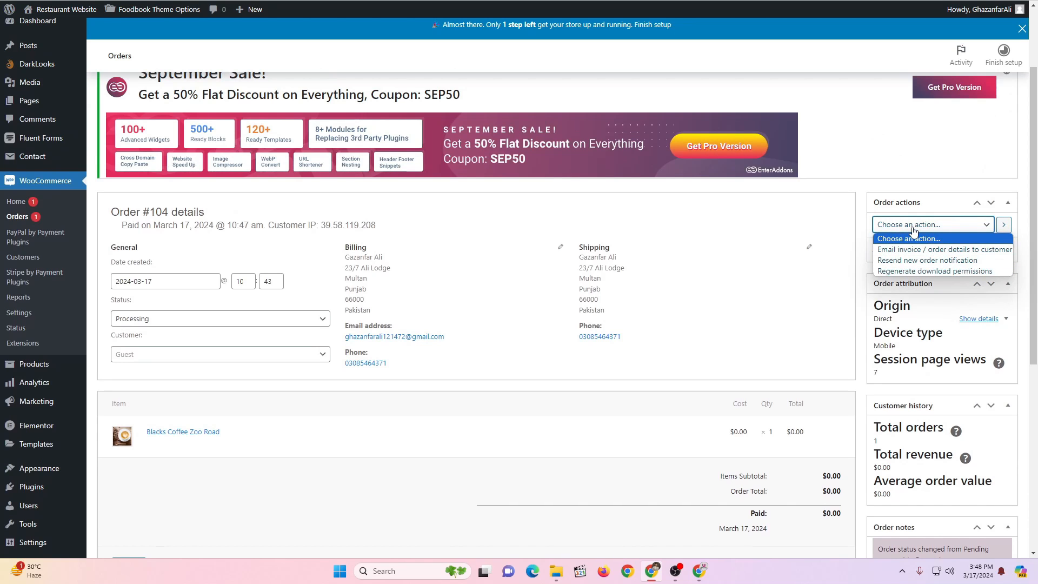
{"action": "left_click", "coordinate": [913, 231]}
{"action": "scroll", "coordinate": [697, 282], "scroll_direction": "down", "scroll_amount": 6}
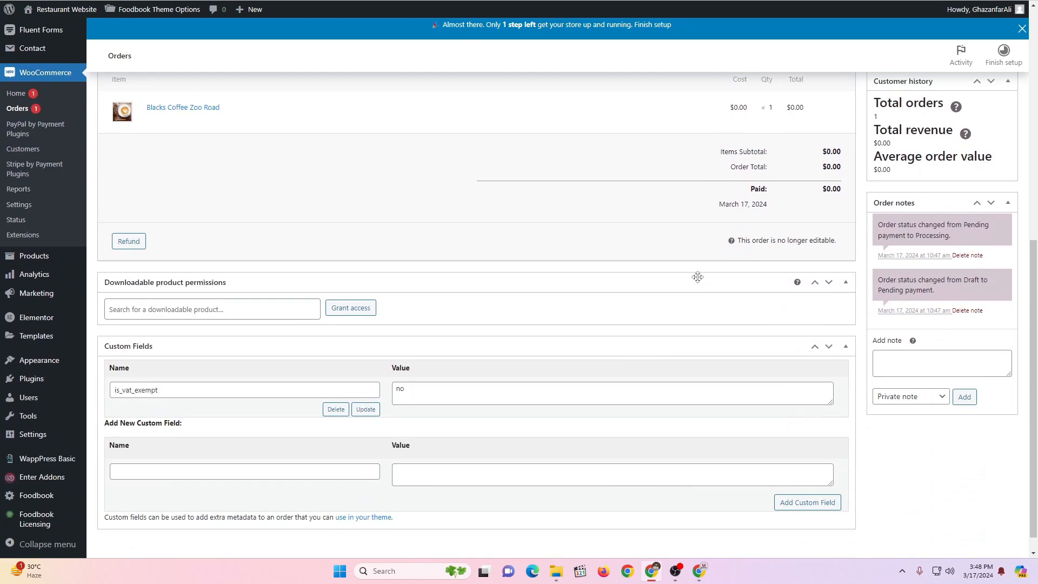
{"action": "scroll", "coordinate": [692, 281], "scroll_direction": "up", "scroll_amount": 5}
{"action": "scroll", "coordinate": [691, 282], "scroll_direction": "up", "scroll_amount": 3}
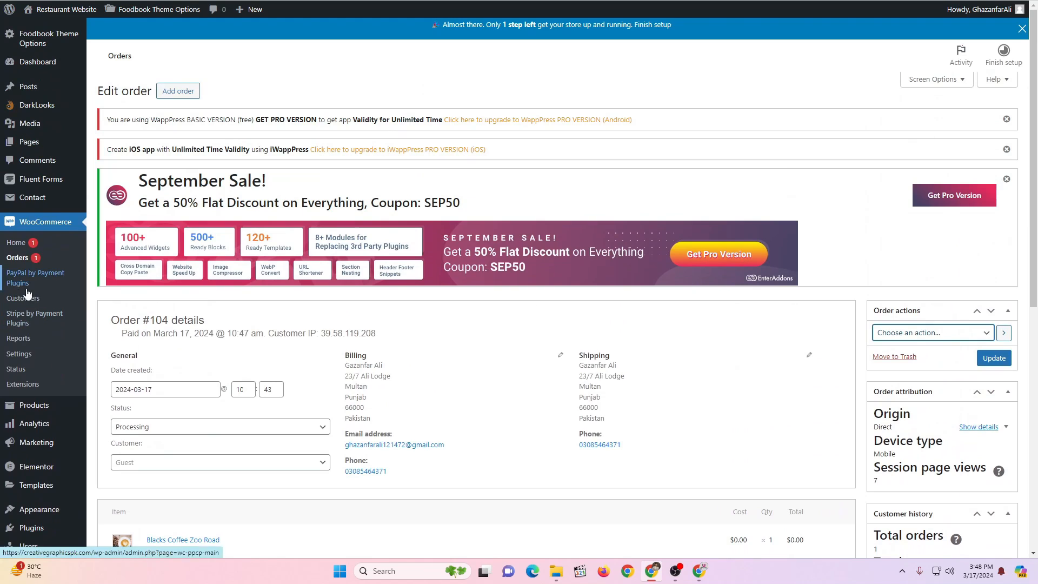
View the live restaurant home page and return to the order in the WordPress admin.
{"action": "scroll", "coordinate": [46, 346], "scroll_direction": "down", "scroll_amount": 3}
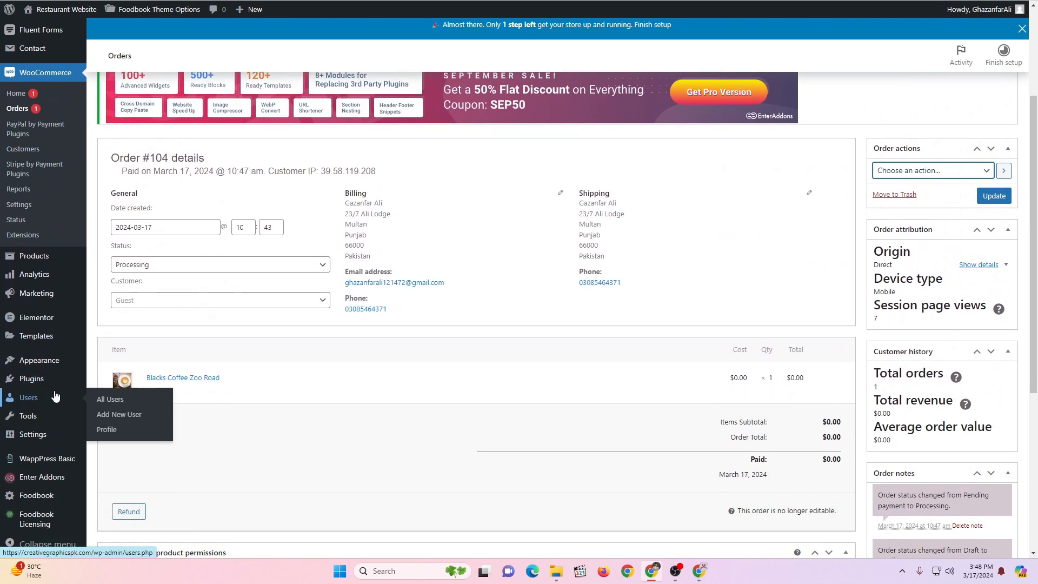
{"action": "mouse_move", "coordinate": [48, 379]}
{"action": "left_click", "coordinate": [66, 9]}
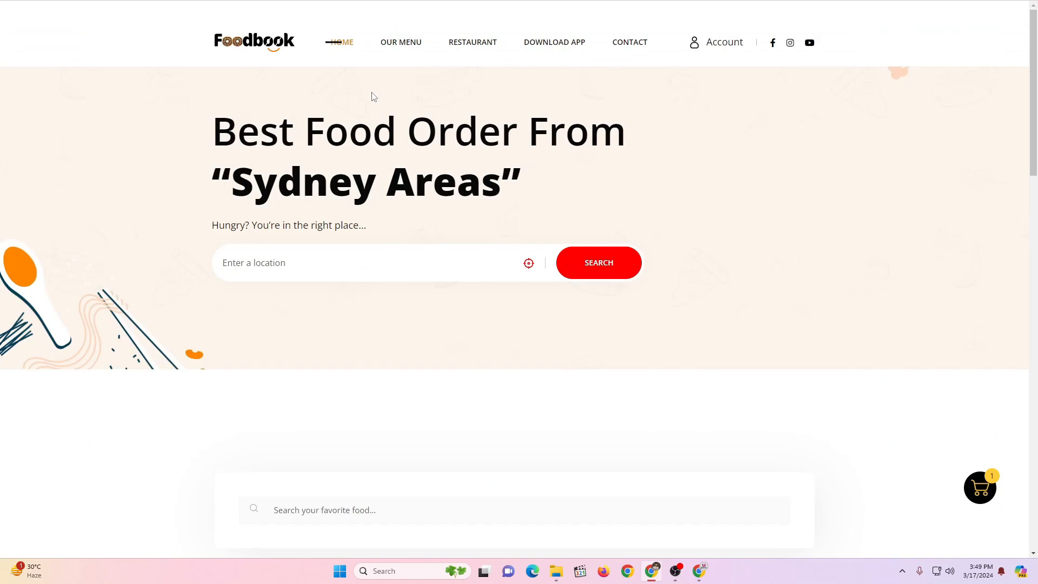
{"action": "mouse_move", "coordinate": [482, 47]}
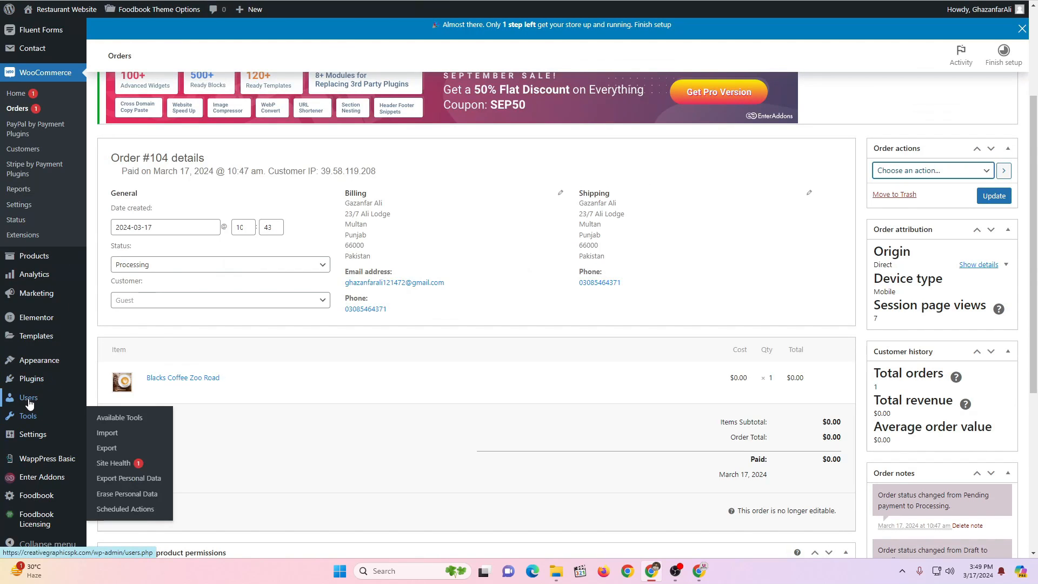
Start a new WordPress user and fill in the branch manager's username and email address.
{"action": "mouse_move", "coordinate": [30, 400]}
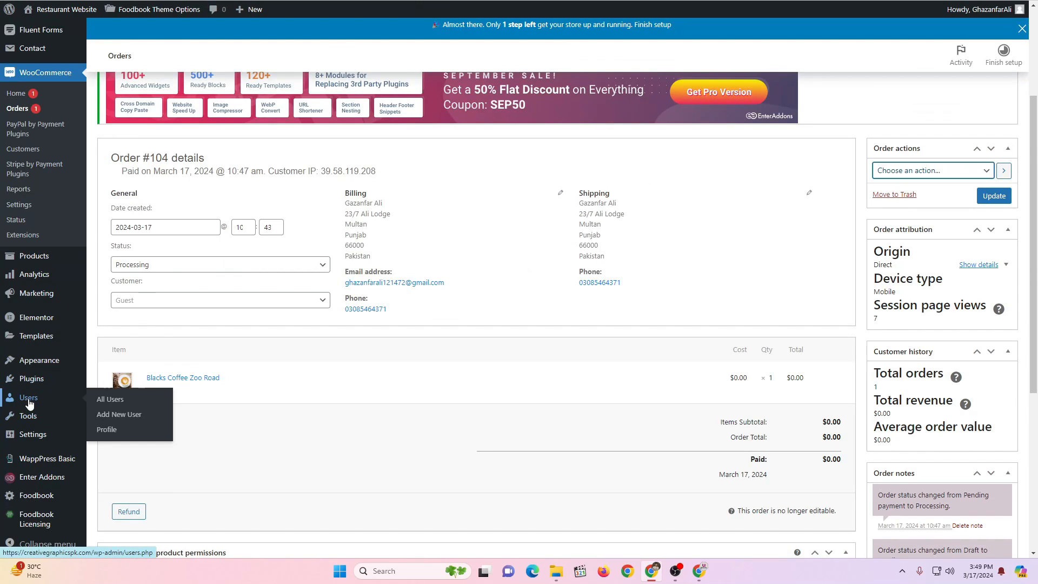
{"action": "left_click", "coordinate": [129, 418]}
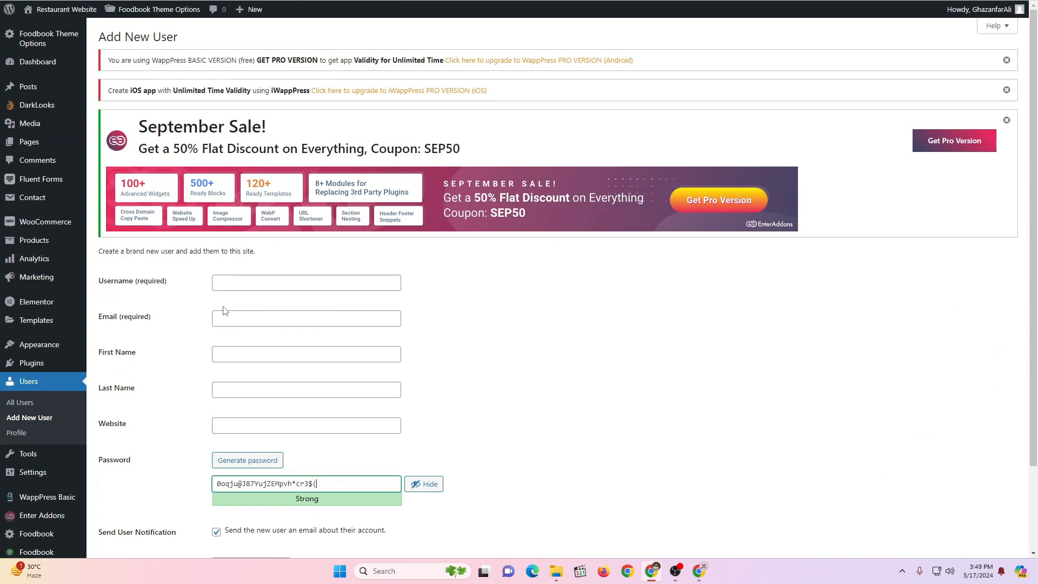
{"action": "scroll", "coordinate": [175, 293], "scroll_direction": "down", "scroll_amount": 3}
{"action": "left_click", "coordinate": [229, 184]}
{"action": "type", "text": "John Doe"}
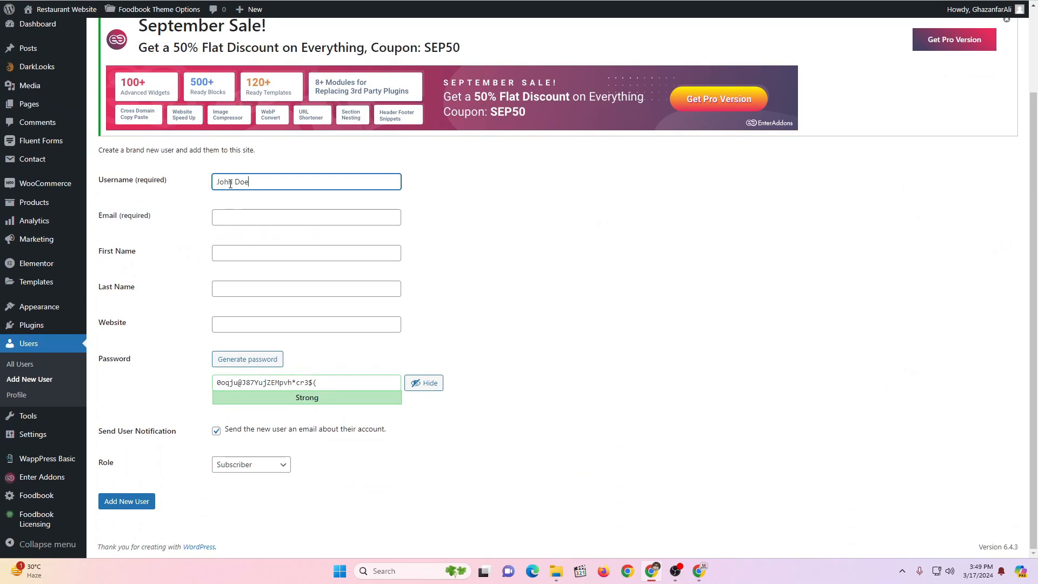
{"action": "left_click", "coordinate": [239, 219]}
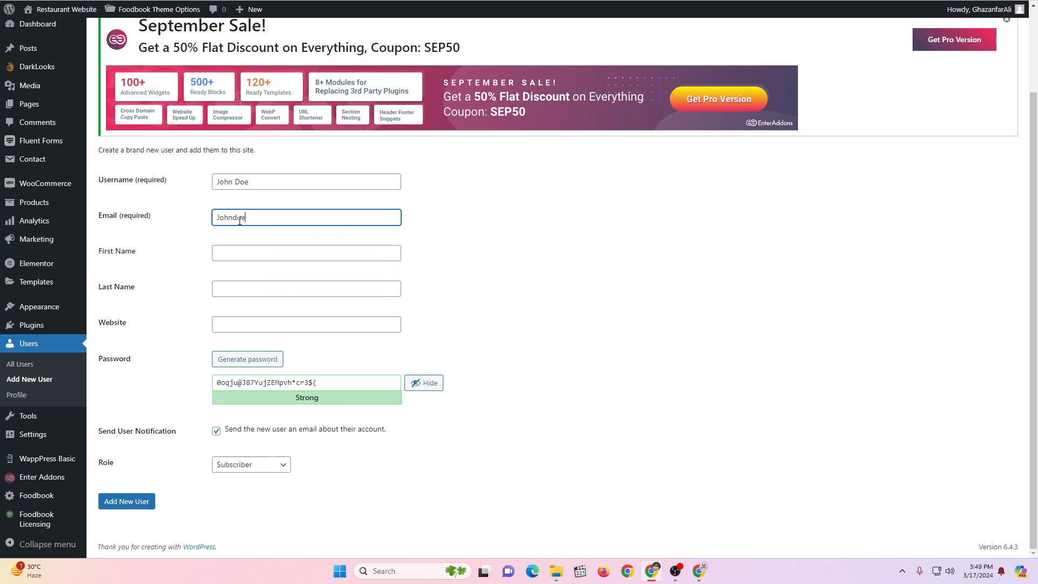
Fill in the new user's first and last name by copying the two parts of the username.
{"action": "double_click", "coordinate": [229, 182]}
{"action": "key", "text": "ctrl+c"}
{"action": "left_click", "coordinate": [229, 254]}
{"action": "key", "text": "ctrl+v"}
{"action": "double_click", "coordinate": [253, 182]}
{"action": "left_click", "coordinate": [248, 285]}
{"action": "left_click", "coordinate": [248, 285]}
{"action": "key", "text": "ctrl+v"}
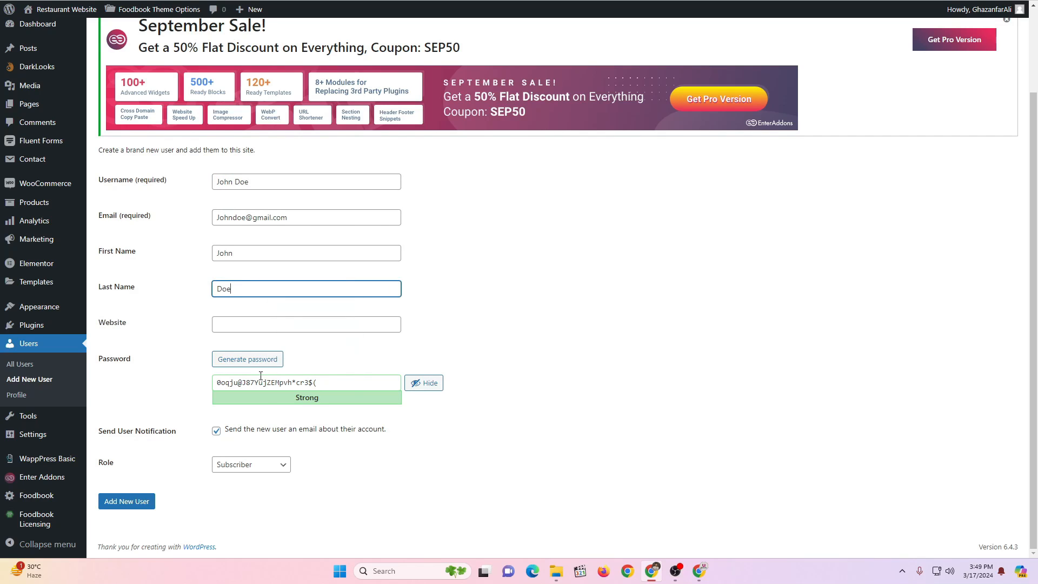
Hide the generated password and replace it with a custom account password for the new user.
{"action": "triple_click", "coordinate": [262, 384]}
{"action": "left_click", "coordinate": [424, 382]}
{"action": "double_click", "coordinate": [306, 384]}
{"action": "key", "text": "BackSpace"}
{"action": "type", "text": "••••••••••"}
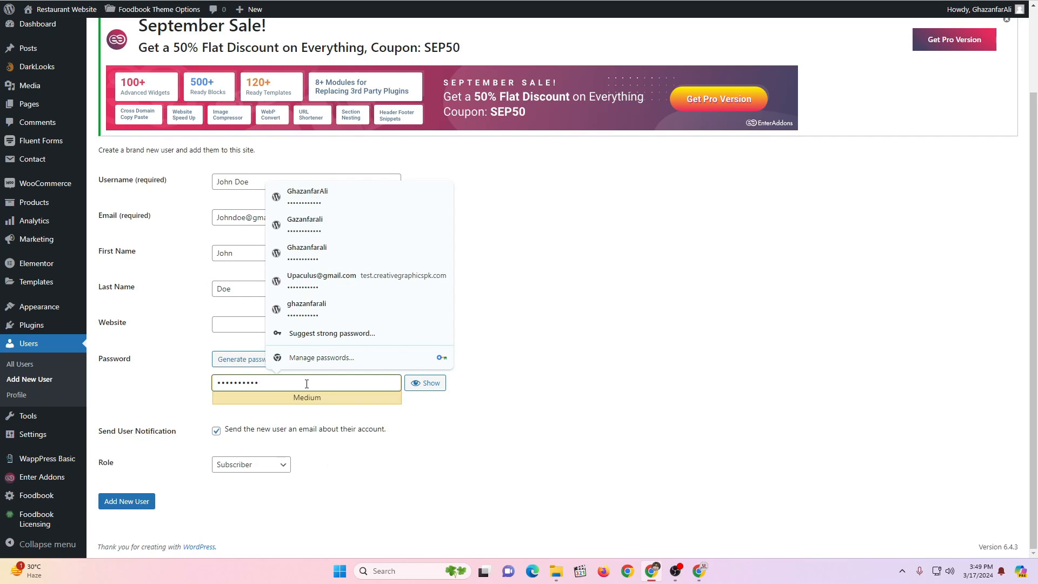
{"action": "type", "text": "•"}
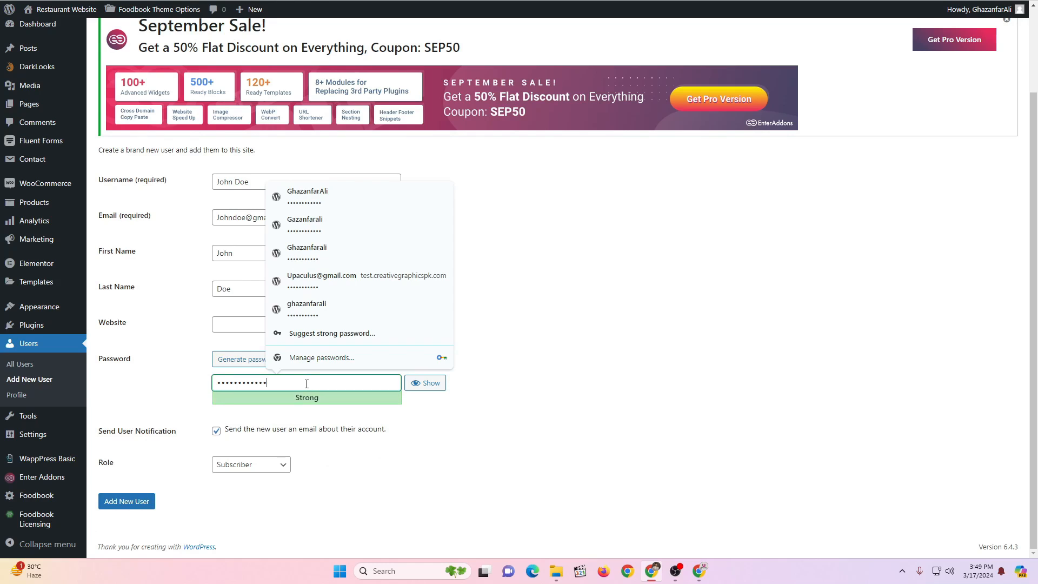
Assign the Branch Manager role, create the user and decline saving the password in the browser.
{"action": "left_click", "coordinate": [254, 465]}
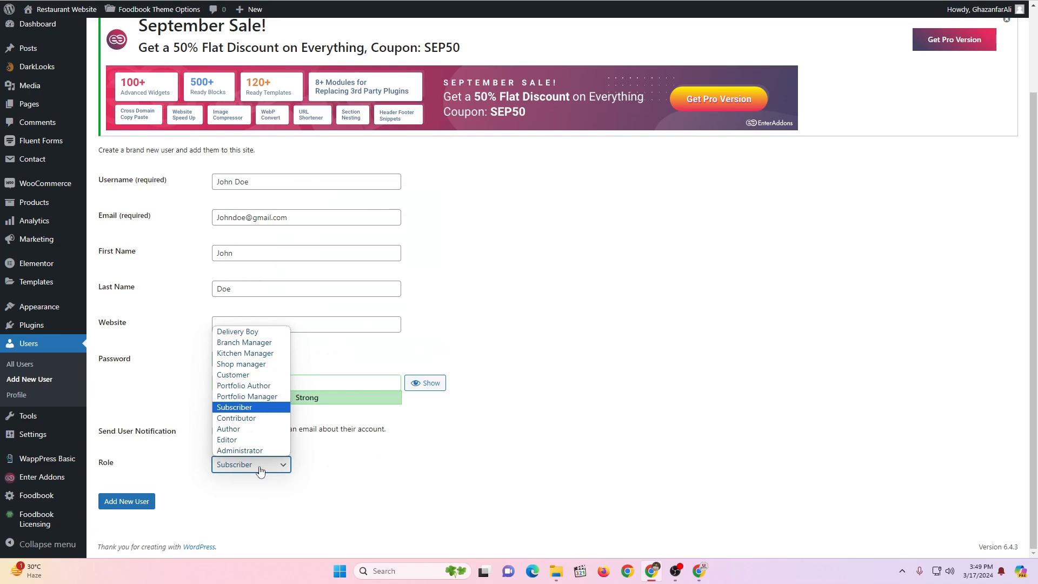
{"action": "left_click", "coordinate": [232, 346]}
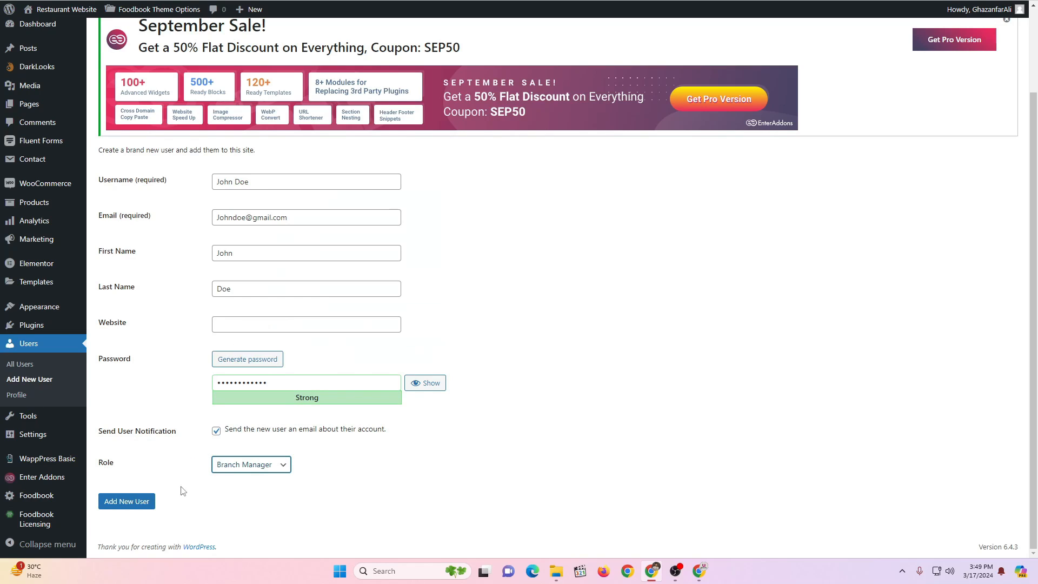
{"action": "left_click", "coordinate": [127, 505]}
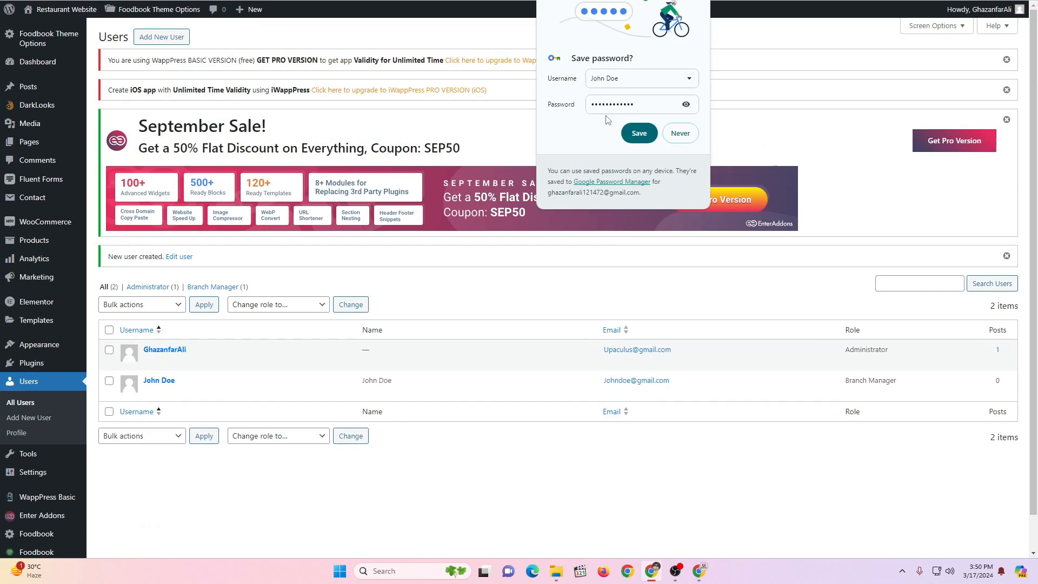
{"action": "left_click", "coordinate": [676, 133]}
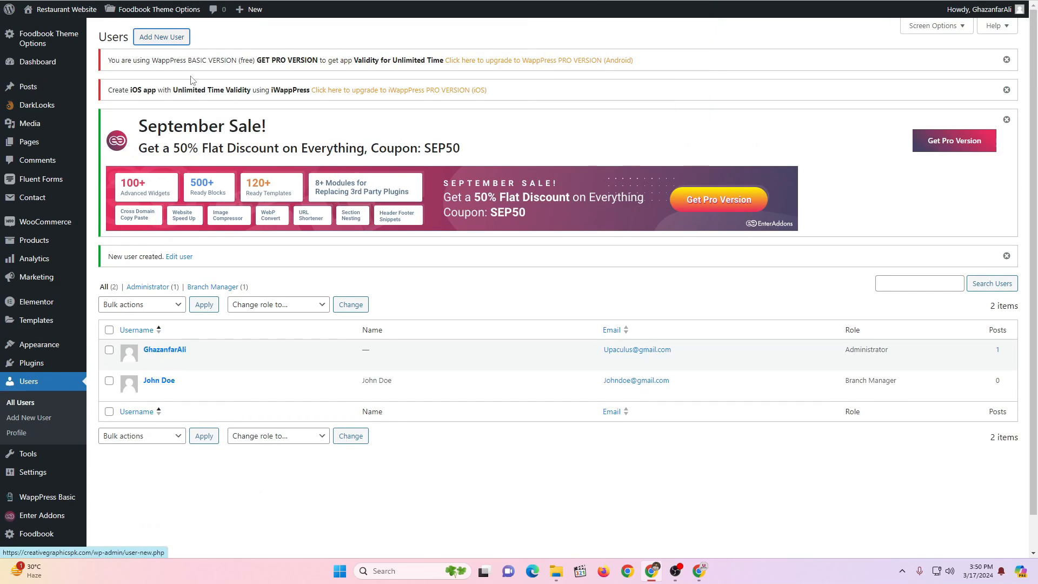
Fill in the username and email address of a second new user, the delivery person.
{"action": "left_click", "coordinate": [257, 277]}
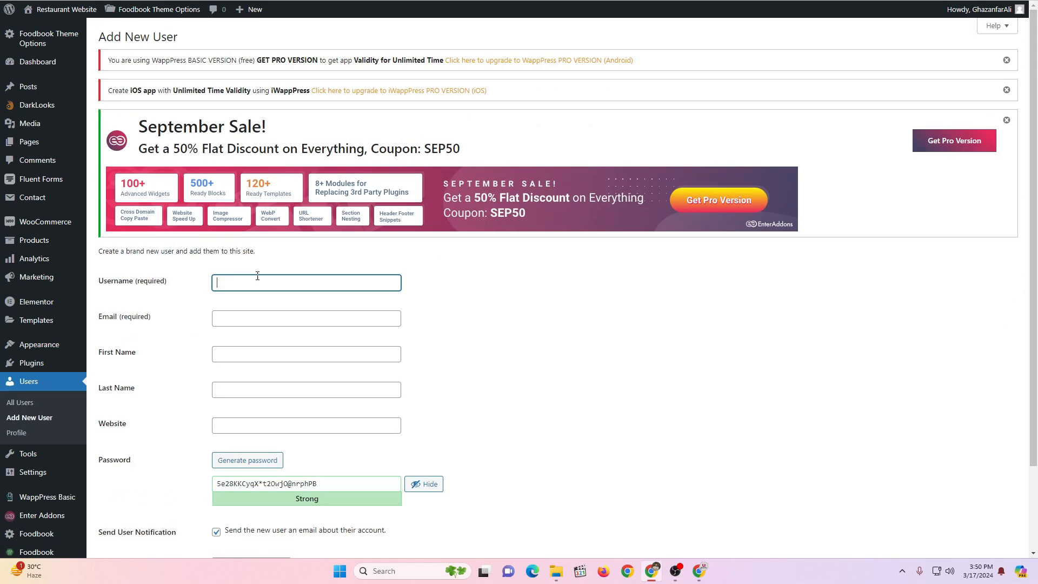
{"action": "type", "text": "Seera"}
{"action": "left_click", "coordinate": [242, 319]}
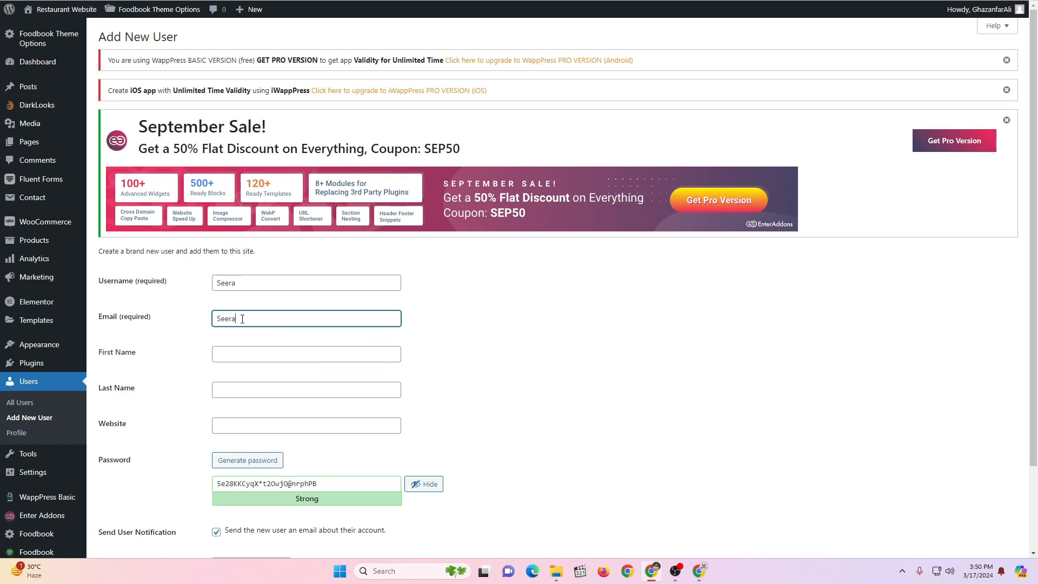
Hide the second user's generated password and replace it with a custom account password.
{"action": "scroll", "coordinate": [242, 319], "scroll_direction": "down", "scroll_amount": 2}
{"action": "left_click", "coordinate": [267, 484]}
{"action": "left_click", "coordinate": [421, 384]}
{"action": "double_click", "coordinate": [340, 386]}
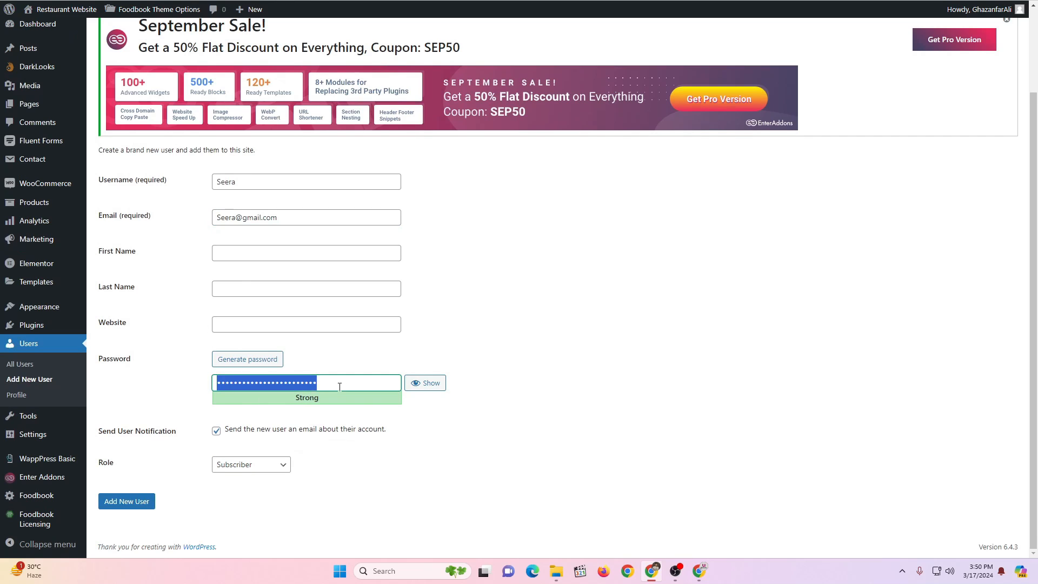
{"action": "type", "text": "•••"}
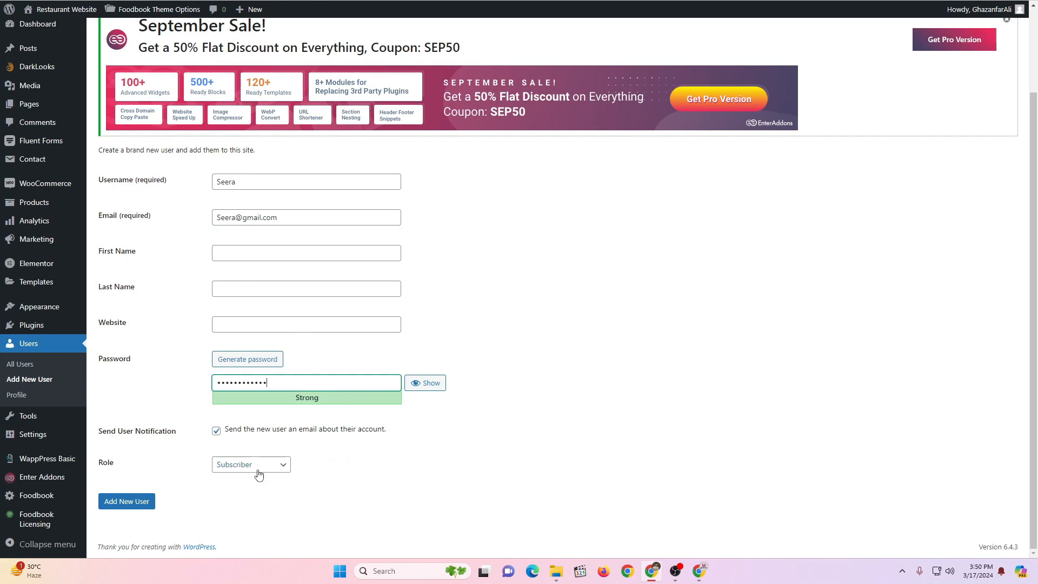
Assign the Delivery Boy role to the second user and create the account.
{"action": "left_click", "coordinate": [255, 469]}
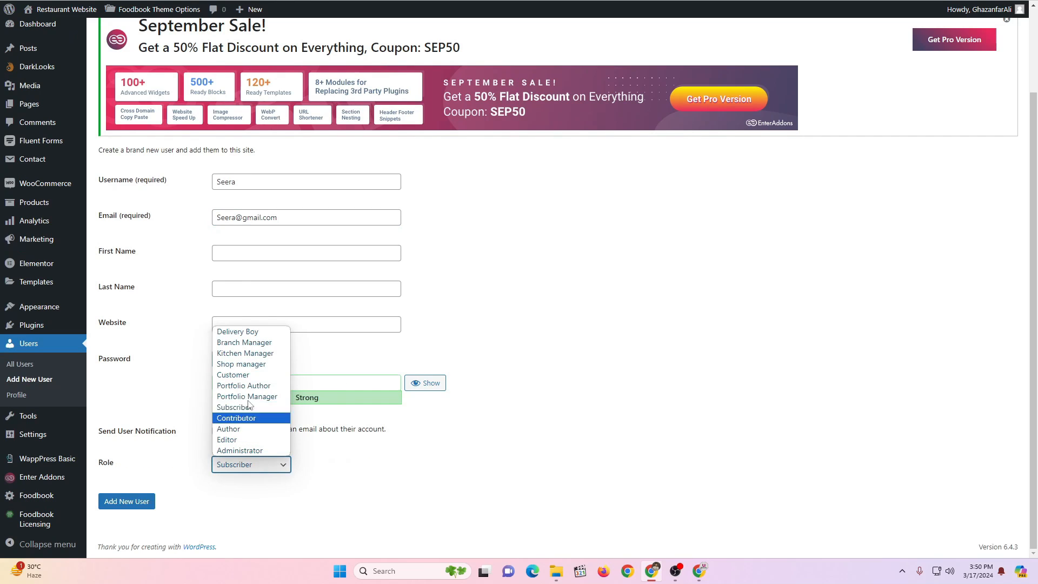
{"action": "left_click", "coordinate": [246, 332]}
{"action": "left_click", "coordinate": [133, 500]}
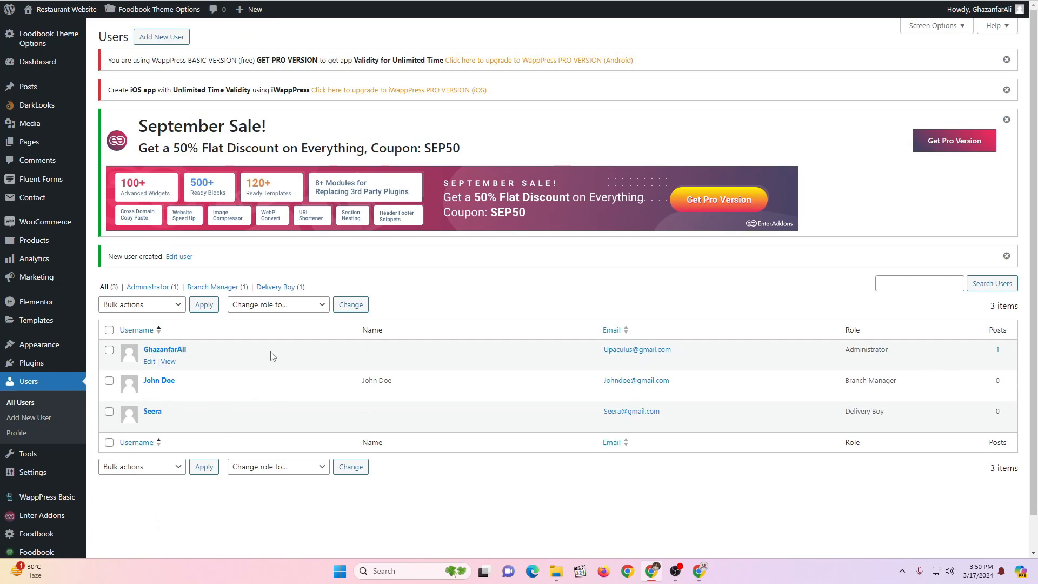
Start a third new user with the username Kitchen Manager and fill in the account's email address.
{"action": "left_click", "coordinate": [169, 36]}
{"action": "left_click", "coordinate": [236, 281]}
{"action": "type", "text": "Kitc"}
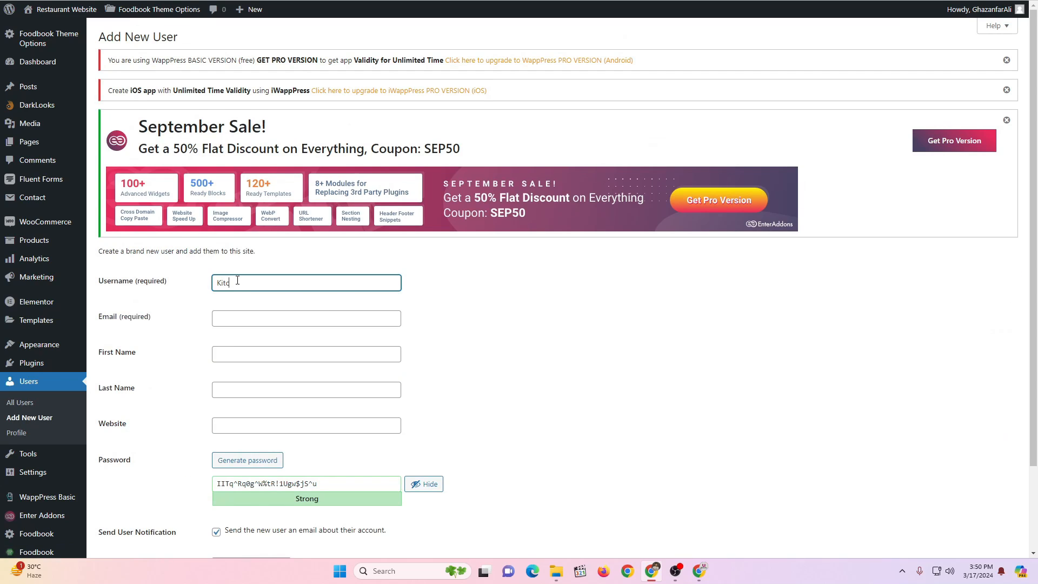
{"action": "type", "text": "hen Manager"}
{"action": "left_click", "coordinate": [236, 319]}
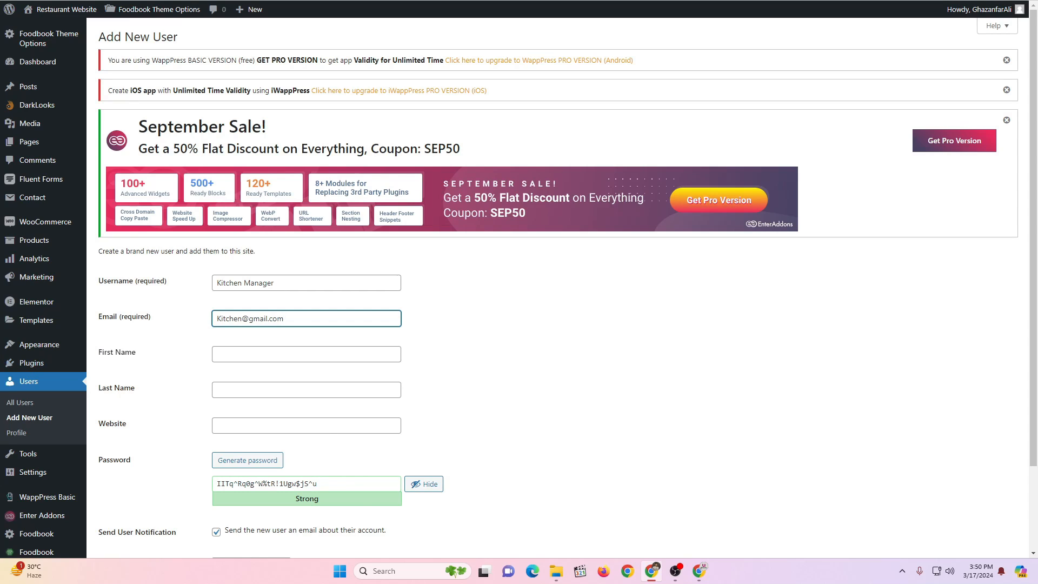
{"action": "left_click", "coordinate": [170, 368]}
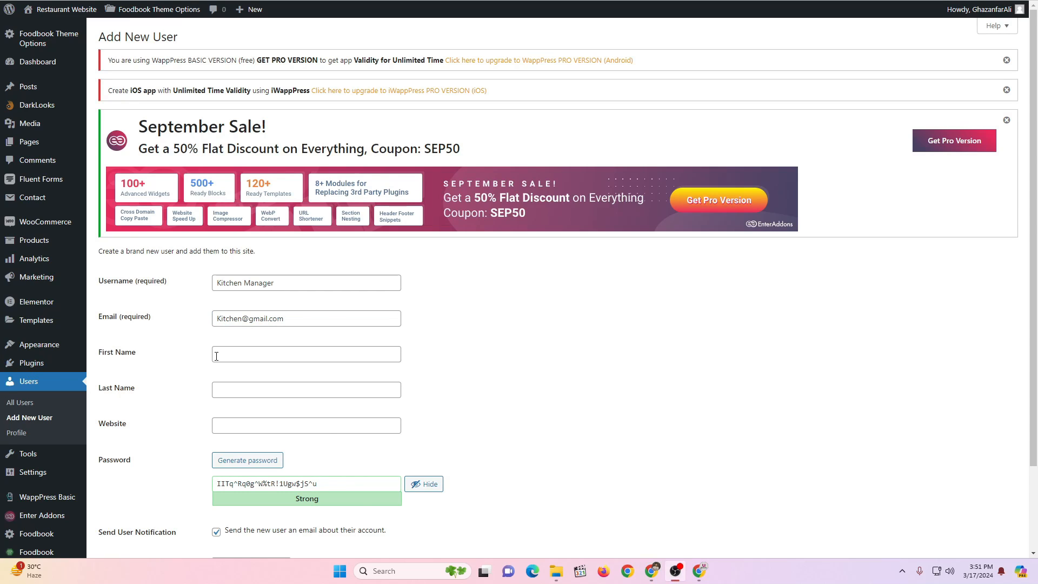
Hide the Kitchen Manager account's generated password and replace it with a custom one.
{"action": "scroll", "coordinate": [224, 377], "scroll_direction": "down", "scroll_amount": 2}
{"action": "left_click", "coordinate": [422, 388]}
{"action": "double_click", "coordinate": [312, 383]}
{"action": "type", "text": "••••"}
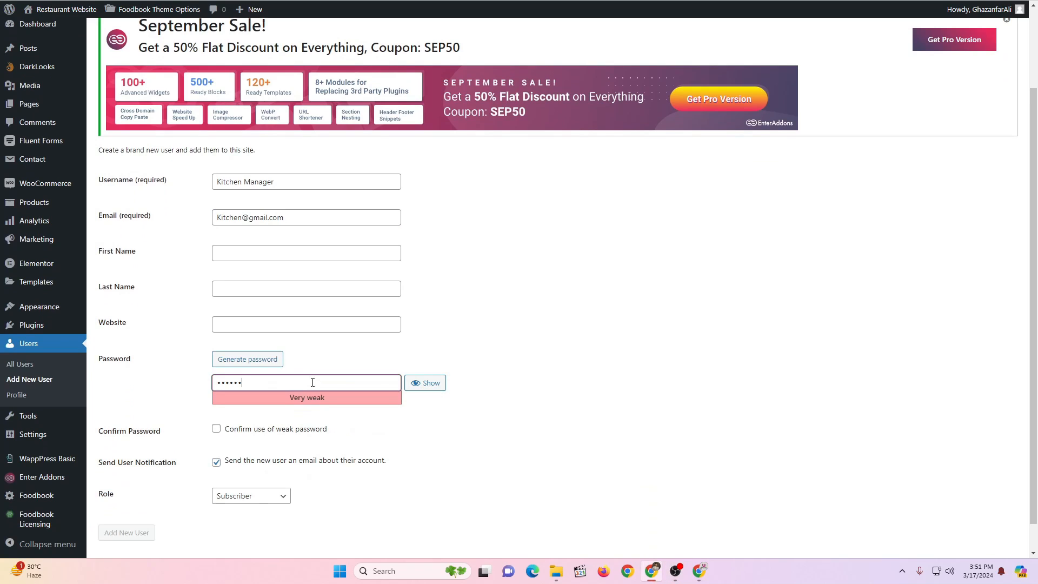
{"action": "type", "text": "••••••"}
Assign the Kitchen Manager role to the third user and create the account.
{"action": "left_click", "coordinate": [252, 464]}
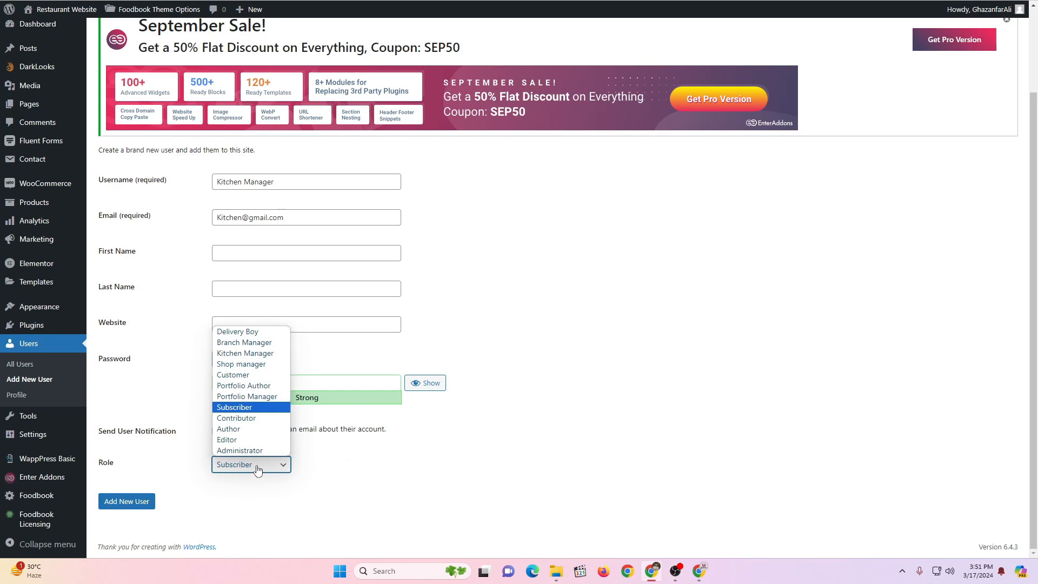
{"action": "left_click", "coordinate": [263, 358]}
{"action": "left_click", "coordinate": [153, 504]}
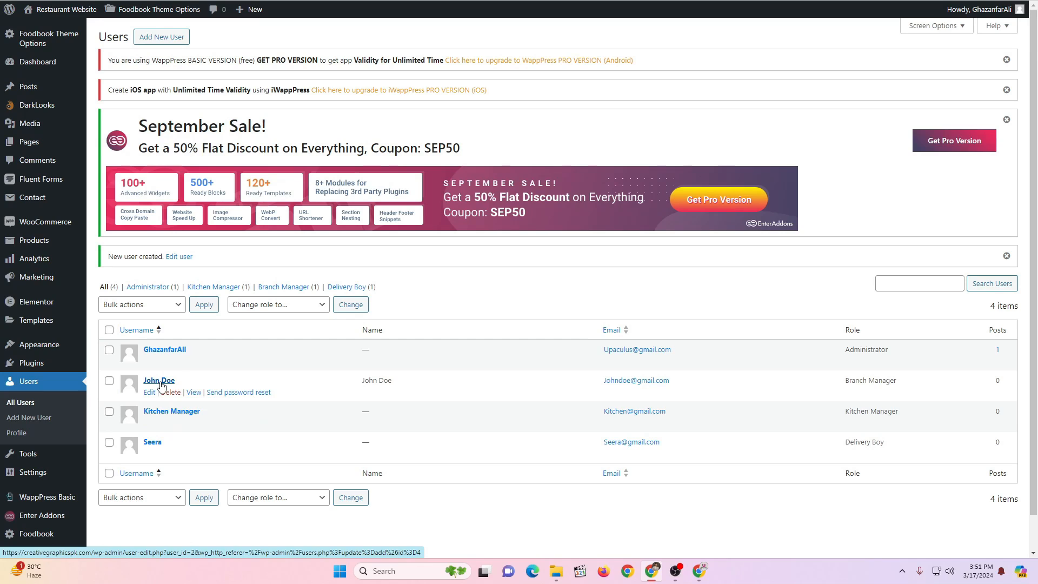
Check the roles assigned to the three new accounts in the users list.
{"action": "left_click_drag", "start_coordinate": [845, 381], "coordinate": [919, 382]}
{"action": "left_click_drag", "start_coordinate": [847, 416], "coordinate": [904, 416]}
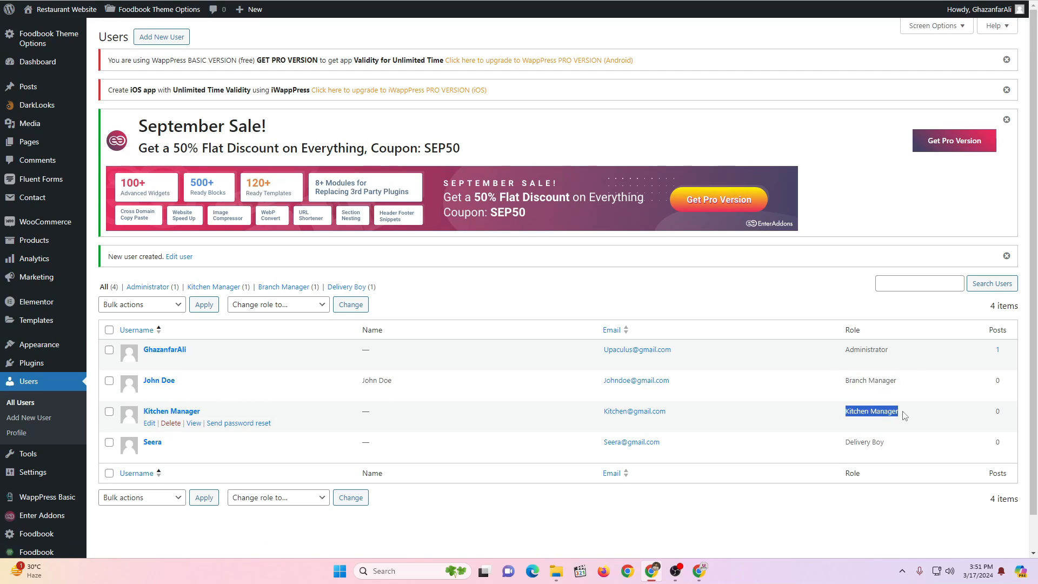
{"action": "left_click_drag", "start_coordinate": [844, 446], "coordinate": [899, 446]}
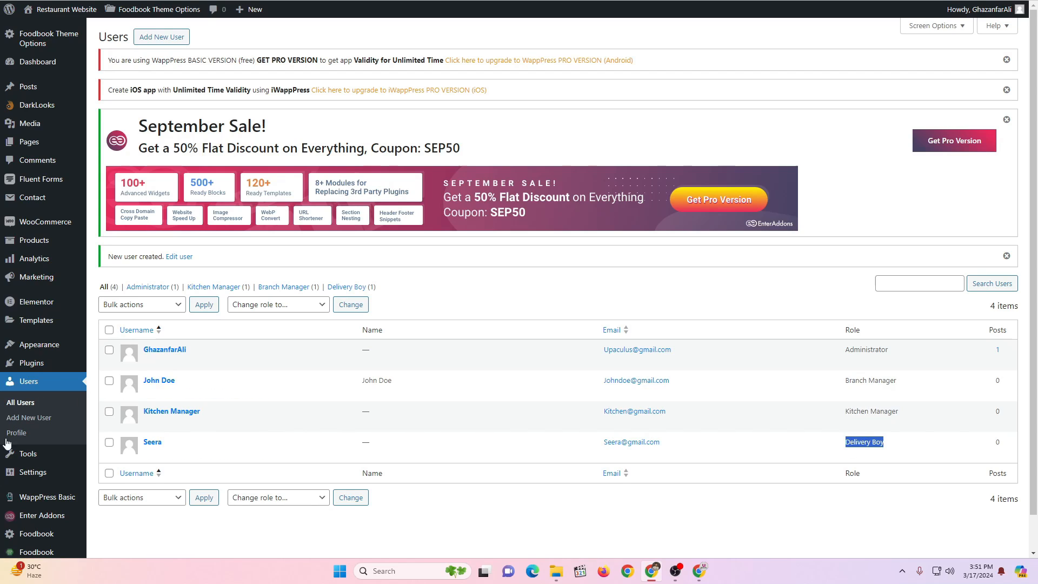
Add the Branch Manager, Delivery and Kitchen Manager pages to the site's Main menu.
{"action": "left_click", "coordinate": [766, 425]}
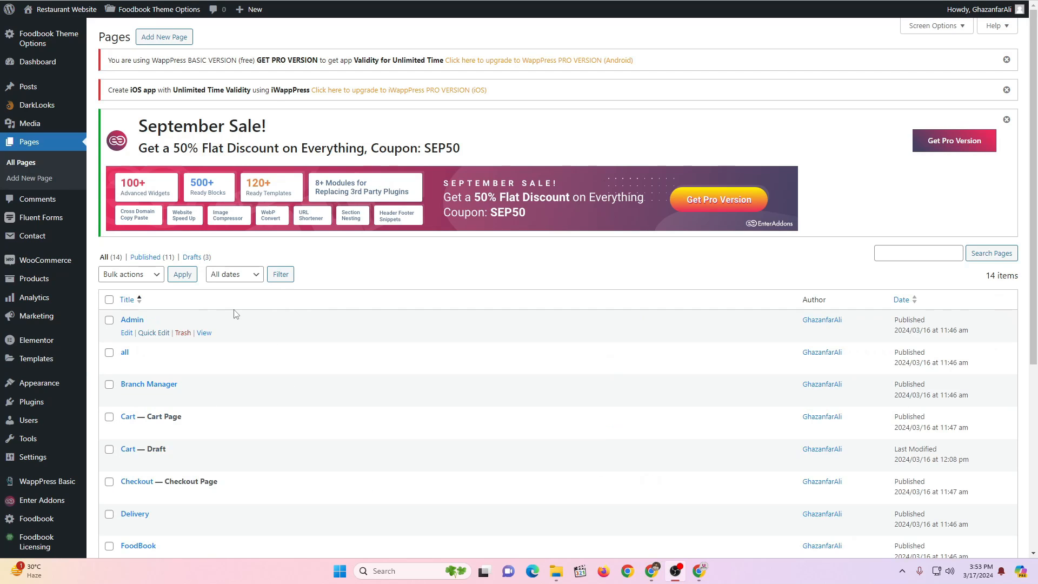
{"action": "scroll", "coordinate": [236, 314], "scroll_direction": "down", "scroll_amount": 1}
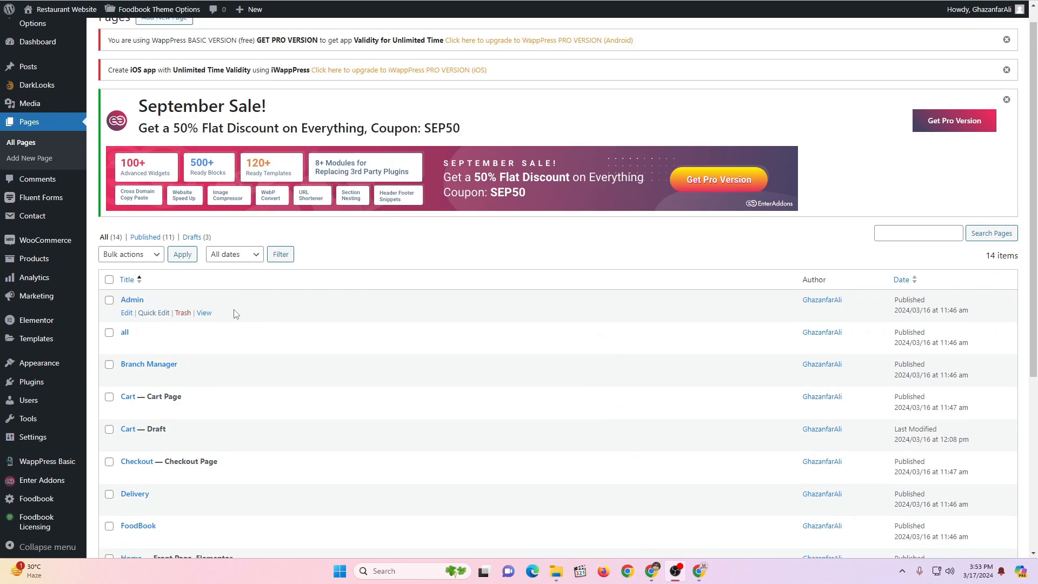
{"action": "mouse_move", "coordinate": [39, 361]}
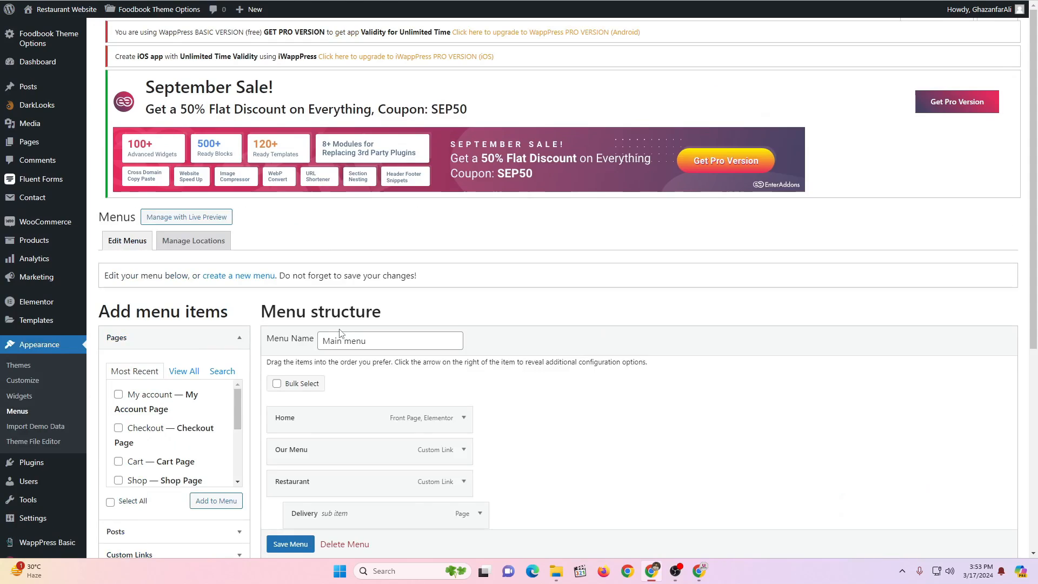
{"action": "scroll", "coordinate": [342, 333], "scroll_direction": "down", "scroll_amount": 3}
{"action": "left_click", "coordinate": [184, 228]}
{"action": "scroll", "coordinate": [128, 246], "scroll_direction": "down", "scroll_amount": 2}
{"action": "left_click", "coordinate": [118, 269]}
{"action": "left_click", "coordinate": [206, 357]}
Nest the added pages under Restaurant in the order Branch Manager, Kitchen Manager, Delivery, and save the menu.
{"action": "left_click_drag", "start_coordinate": [359, 498], "coordinate": [374, 372]}
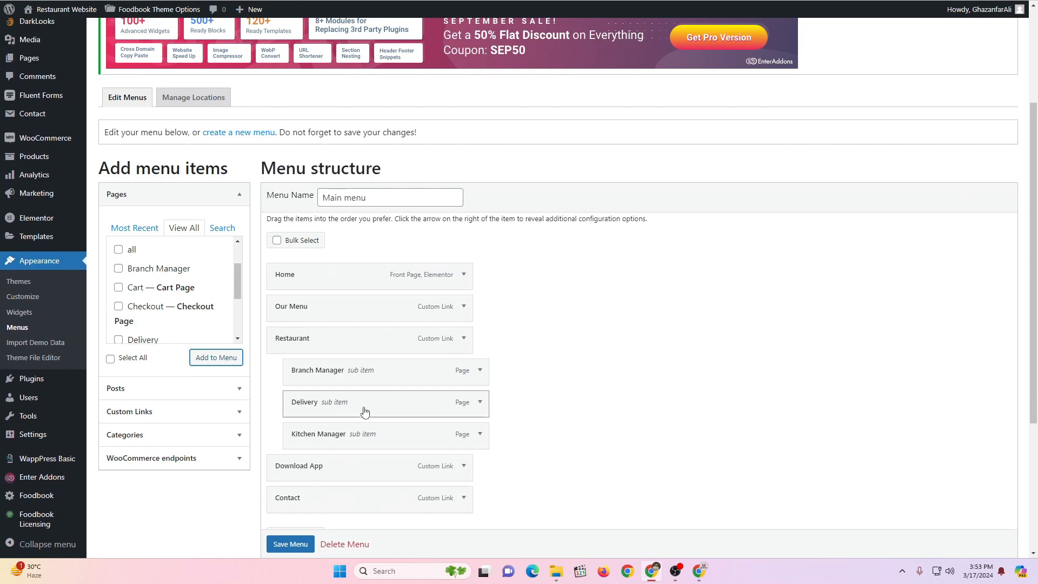
{"action": "left_click_drag", "start_coordinate": [355, 433], "coordinate": [356, 402]}
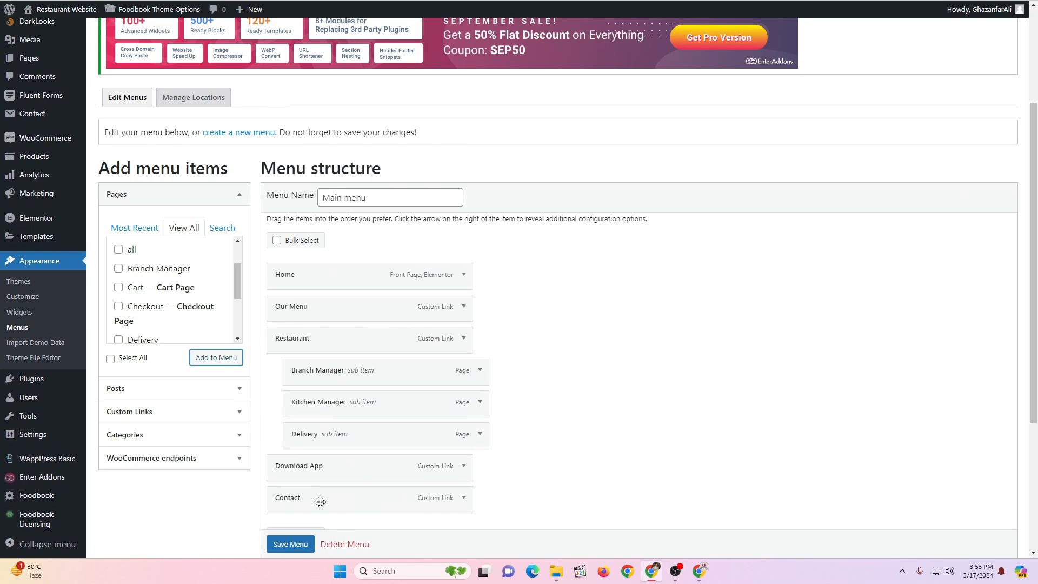
{"action": "left_click", "coordinate": [290, 549]}
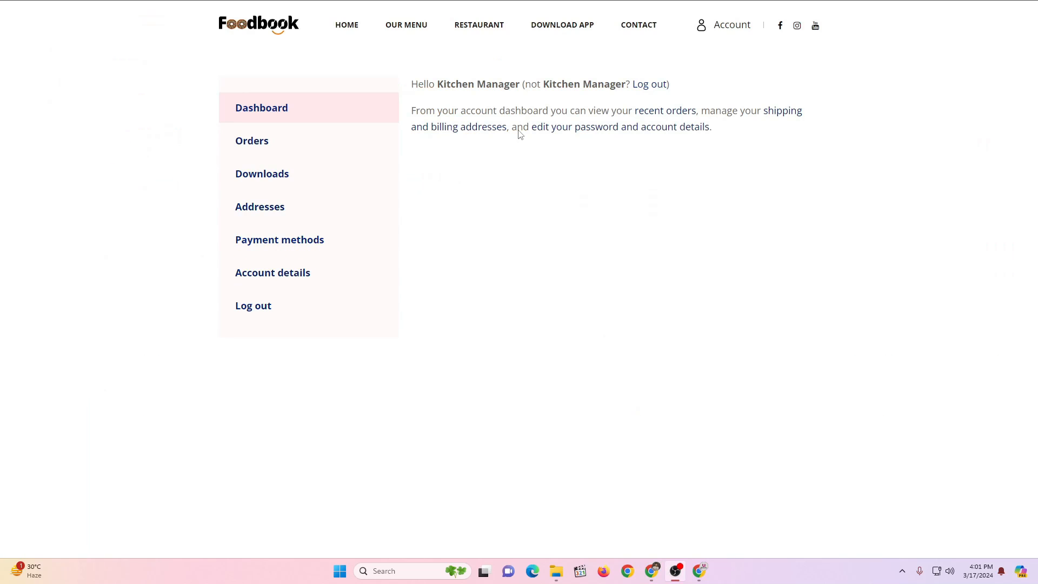
From the Kitchen Manager account, open the details of the new order that is waiting for kitchen acceptance.
{"action": "left_click_drag", "start_coordinate": [548, 83], "coordinate": [616, 84]}
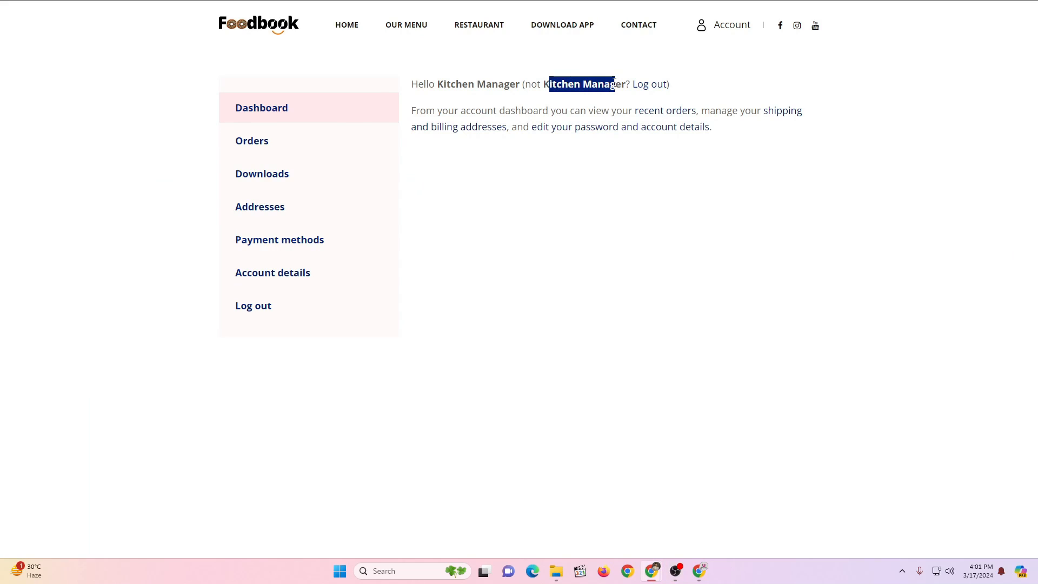
{"action": "mouse_move", "coordinate": [476, 29]}
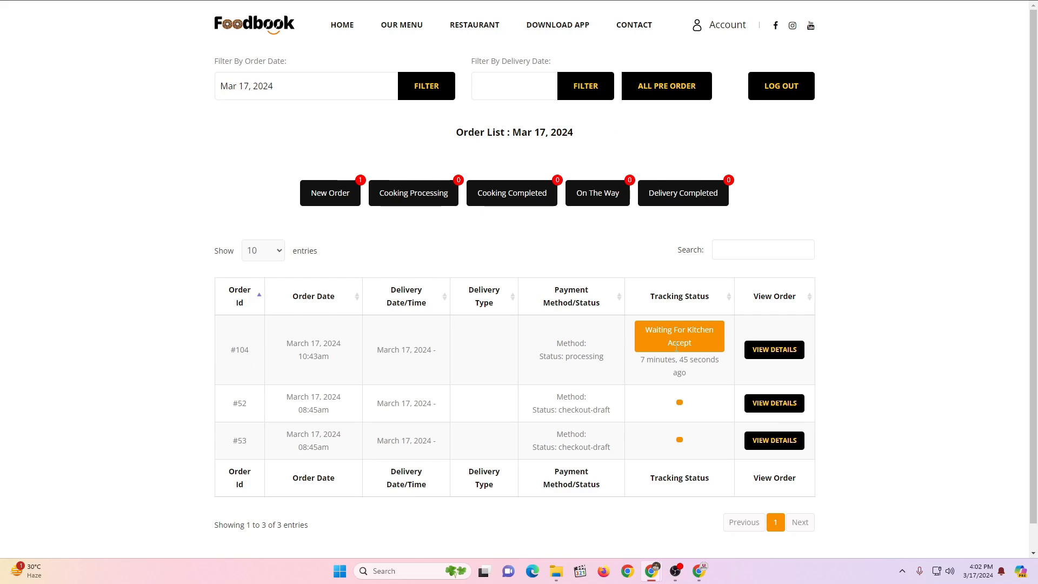
{"action": "left_click", "coordinate": [774, 349]}
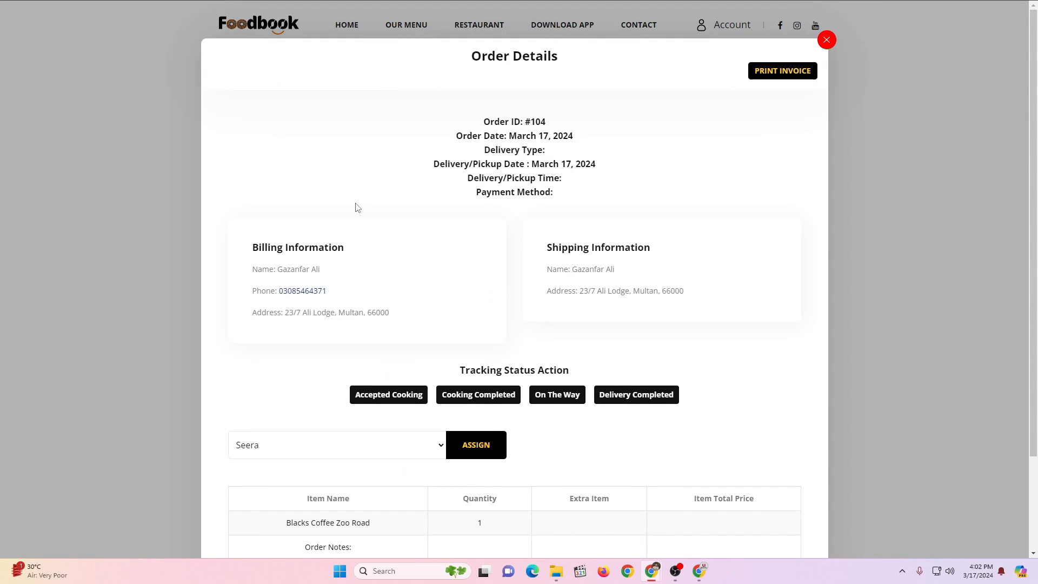
{"action": "scroll", "coordinate": [367, 255], "scroll_direction": "down", "scroll_amount": 2}
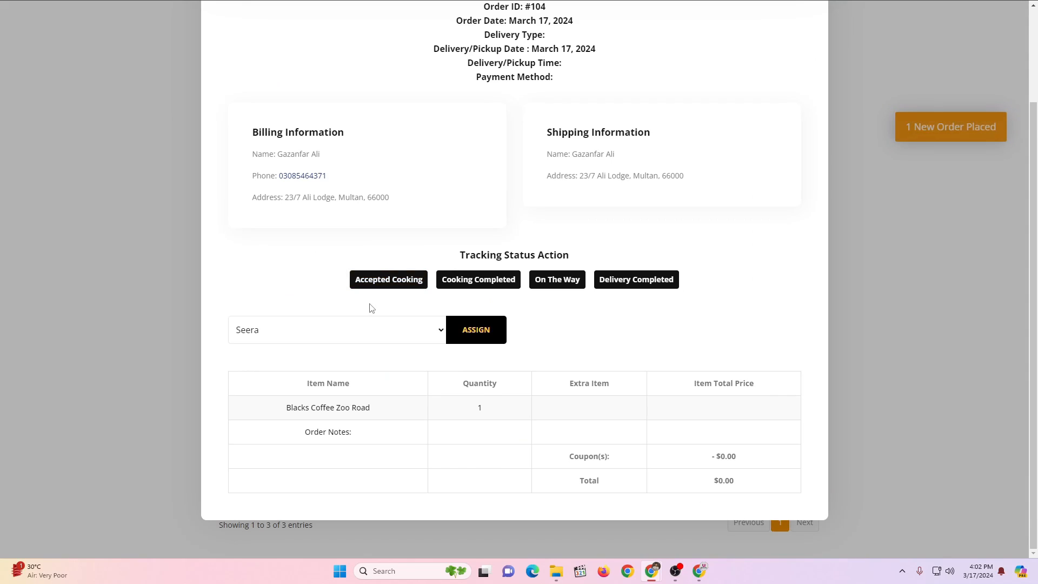
{"action": "scroll", "coordinate": [373, 314], "scroll_direction": "up", "scroll_amount": 1}
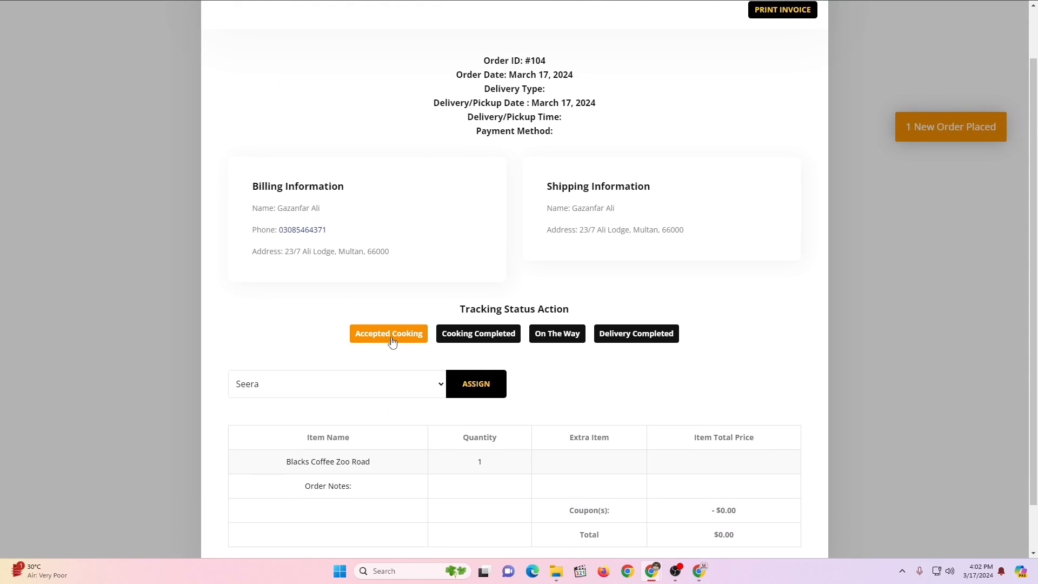
Set the order's tracking status to Accepted Cooking and then Cooking Completed, and close its details.
{"action": "left_click", "coordinate": [393, 341]}
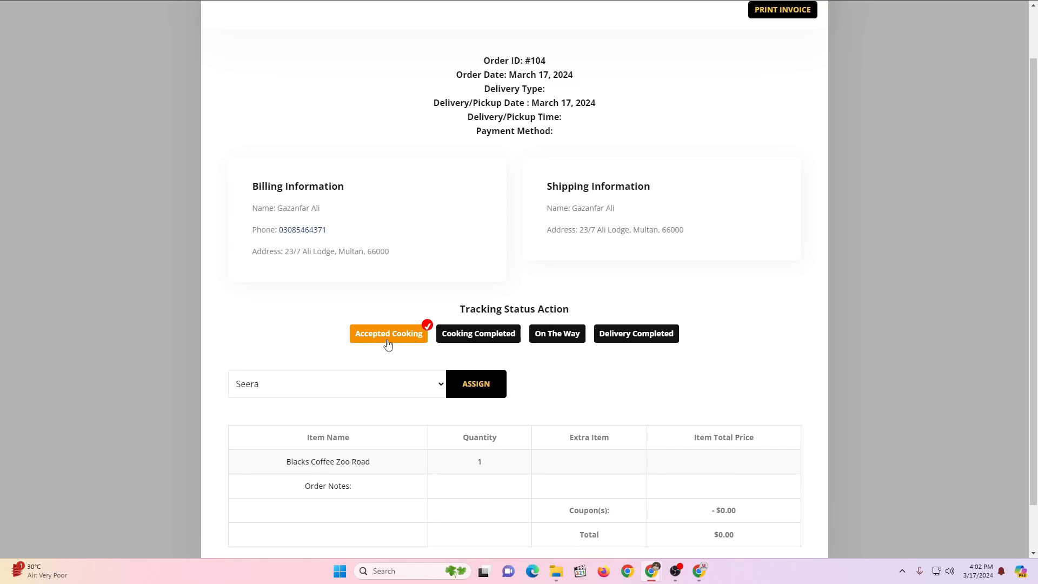
{"action": "left_click", "coordinate": [486, 339]}
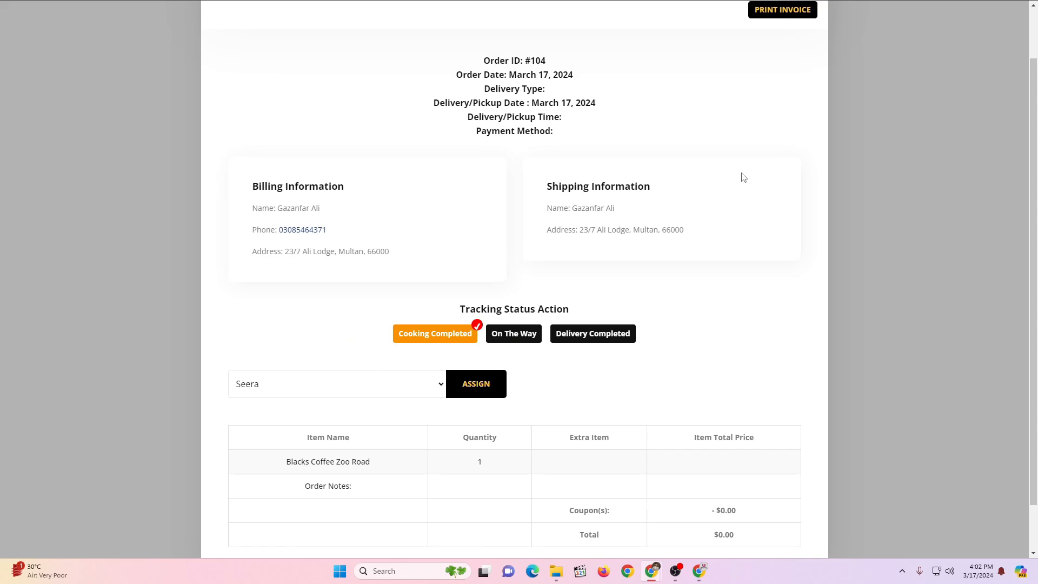
{"action": "scroll", "coordinate": [800, 76], "scroll_direction": "up", "scroll_amount": 1}
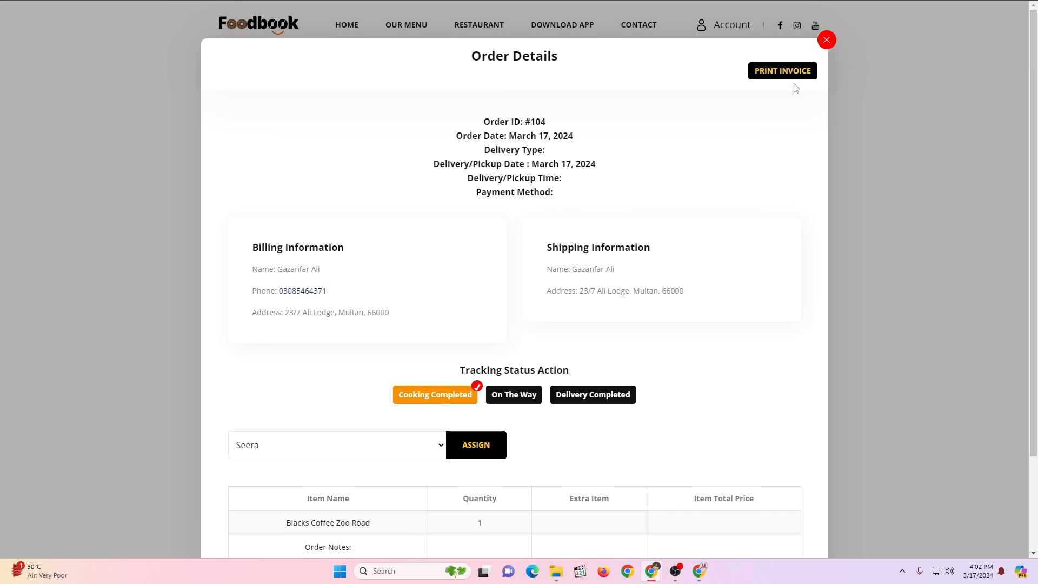
{"action": "left_click", "coordinate": [827, 41]}
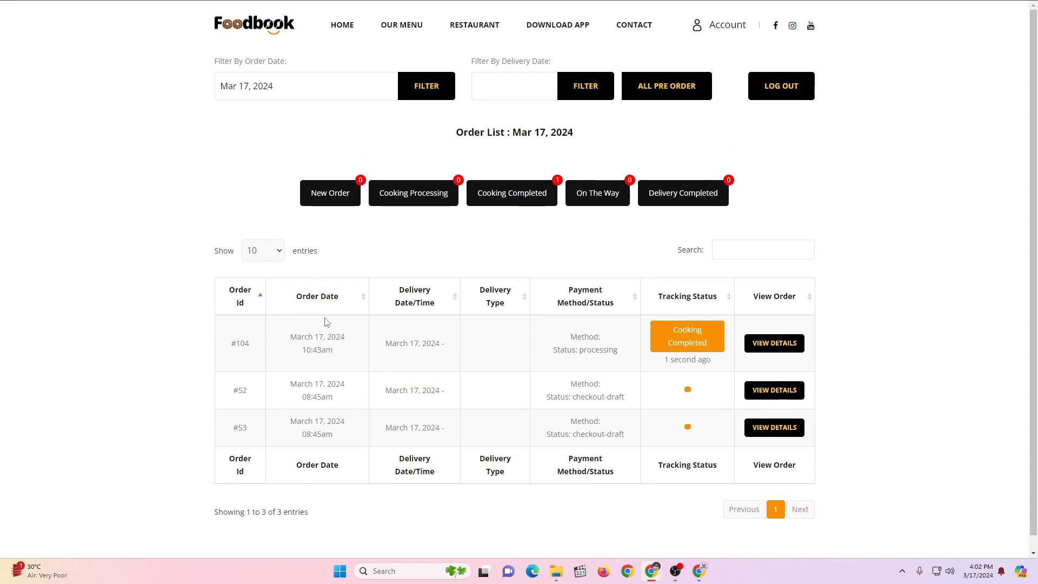
Switch to the Canva presentation and review the What you'll Learn and Bonus Section slides.
{"action": "key", "text": "alt+Tab"}
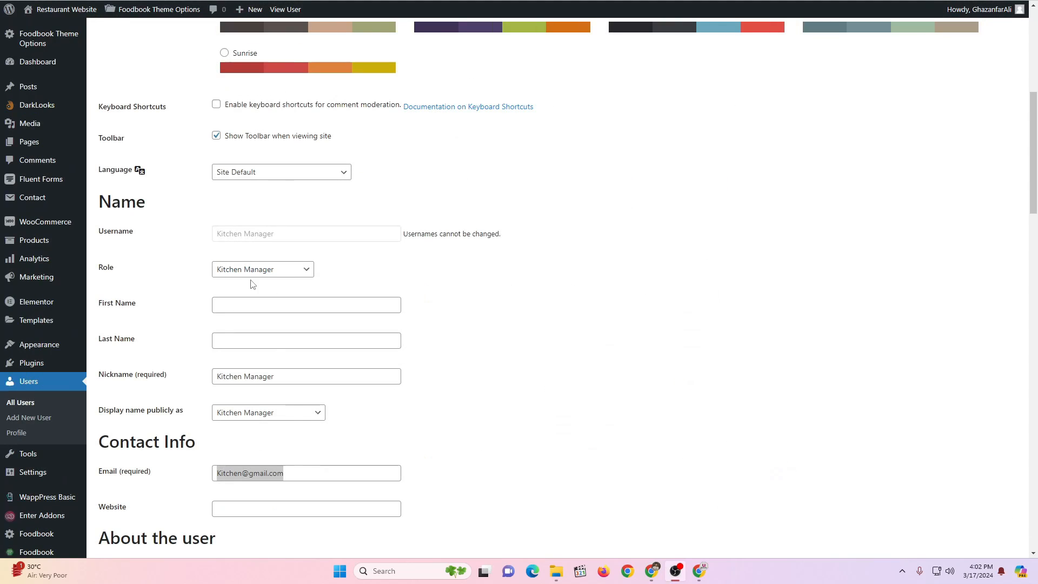
{"action": "mouse_move", "coordinate": [58, 11]}
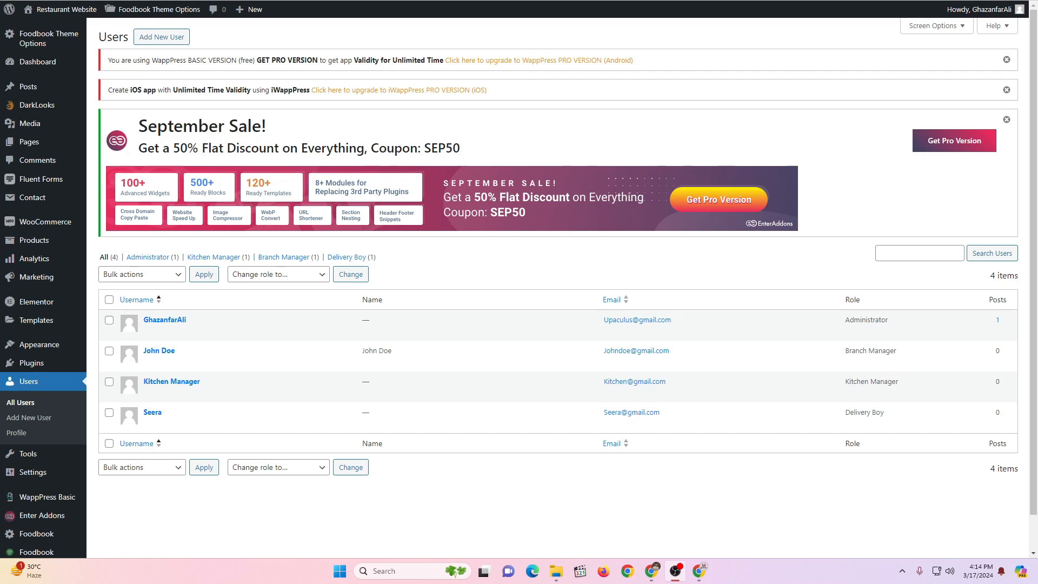
{"action": "left_click", "coordinate": [62, 1]}
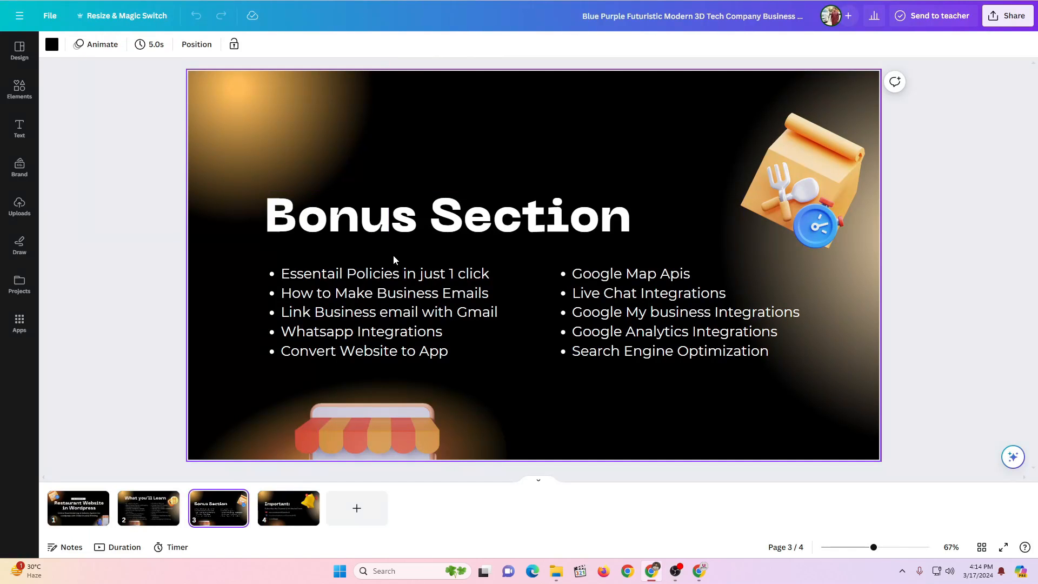
{"action": "left_click", "coordinate": [150, 511]}
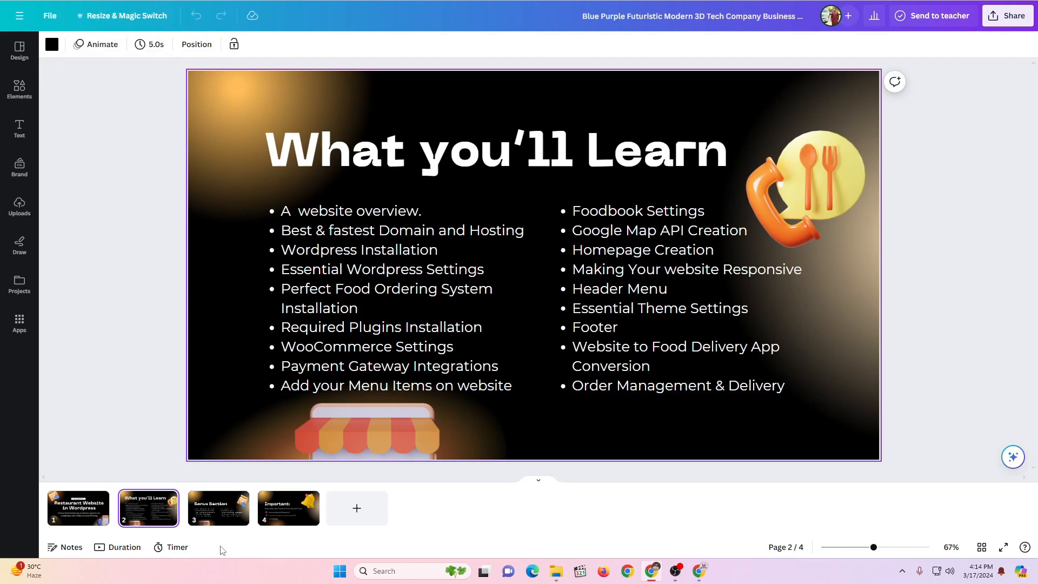
{"action": "left_click", "coordinate": [219, 506]}
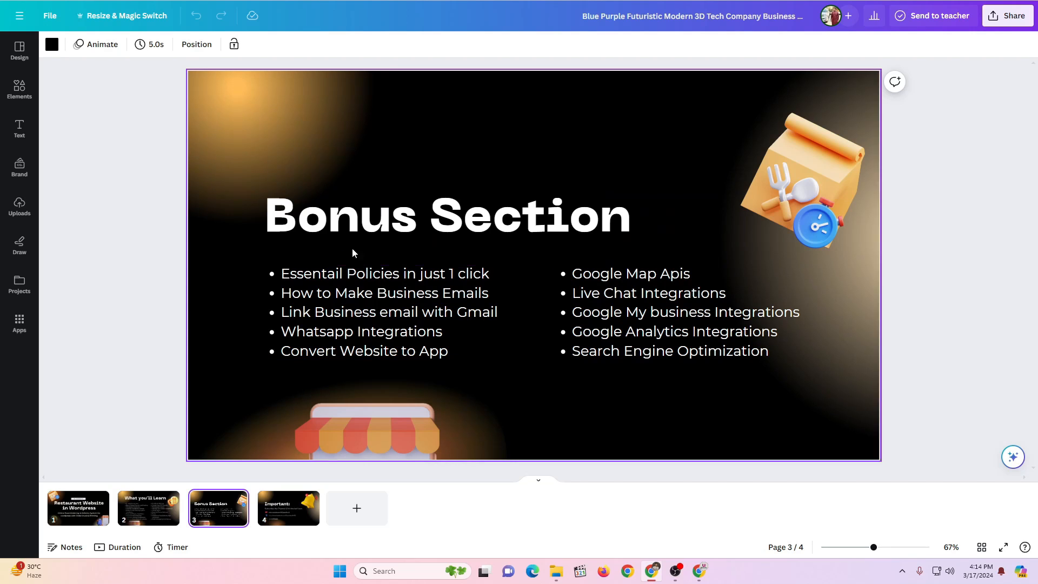
Switch to TermsFeed and start a privacy policy for a website.
{"action": "left_click", "coordinate": [233, 1]}
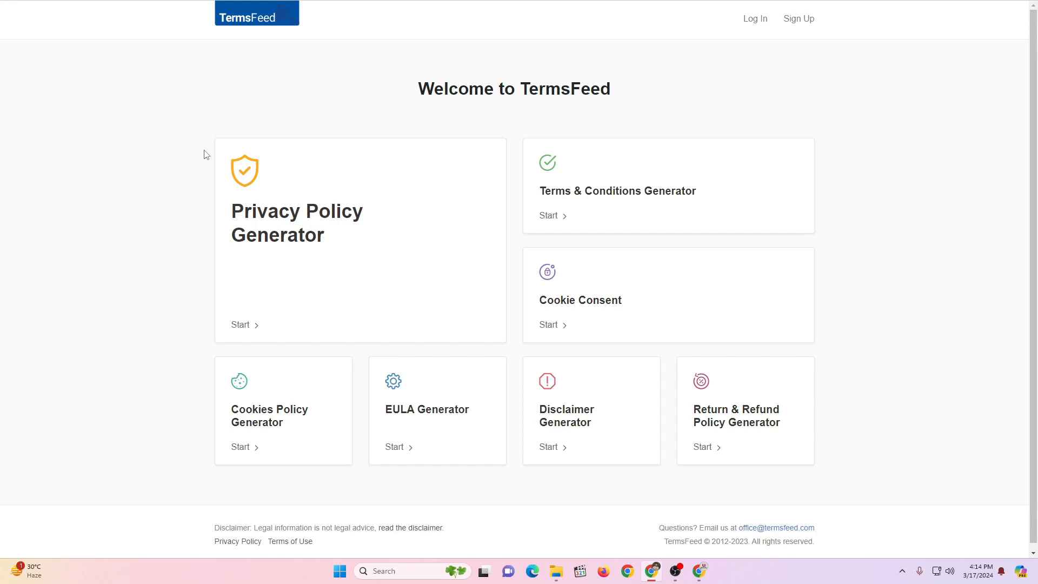
{"action": "left_click", "coordinate": [300, 226]}
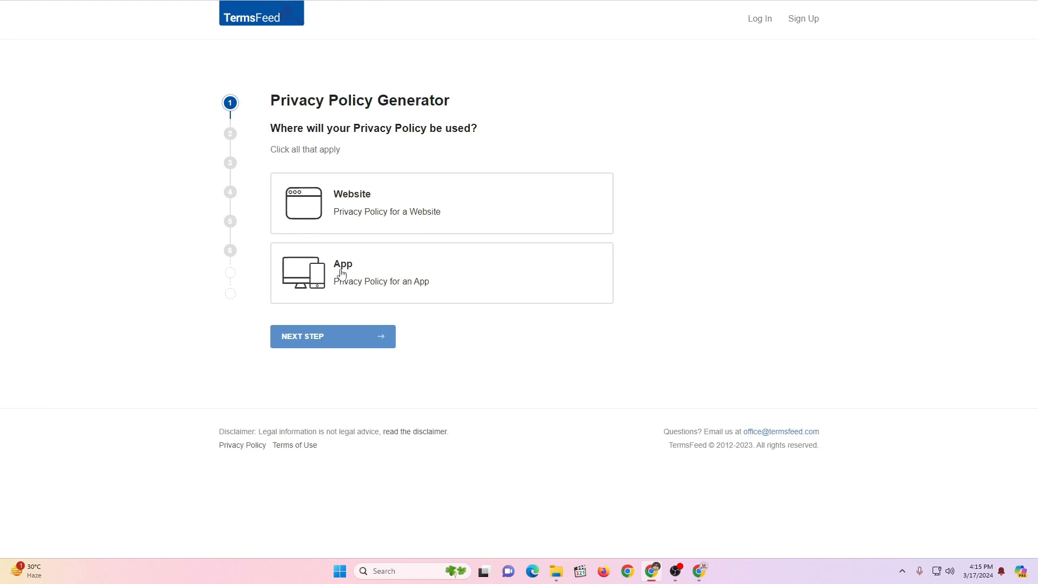
{"action": "left_click", "coordinate": [370, 206]}
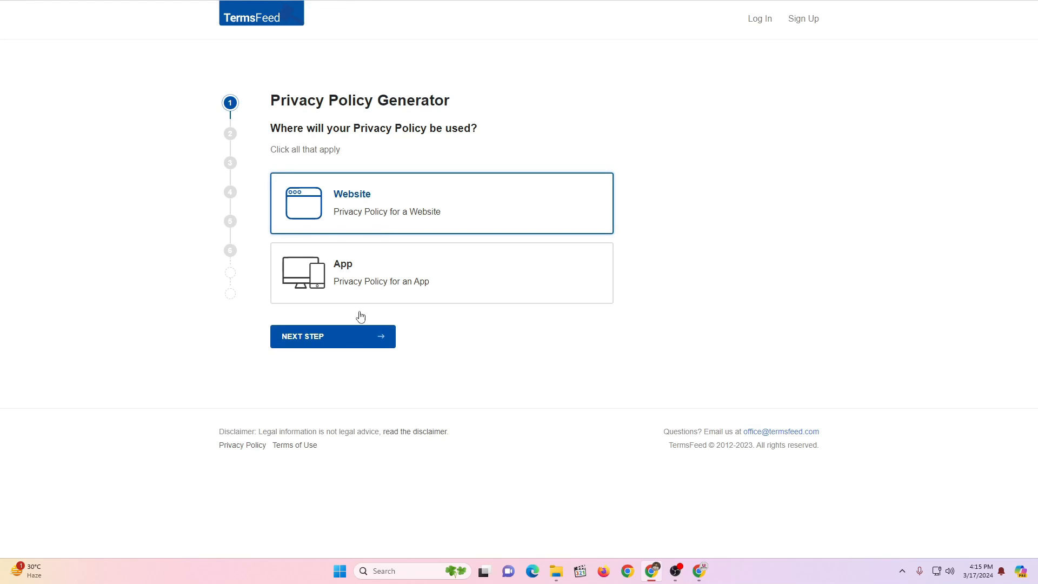
{"action": "left_click", "coordinate": [354, 336]}
{"action": "left_click", "coordinate": [328, 169]}
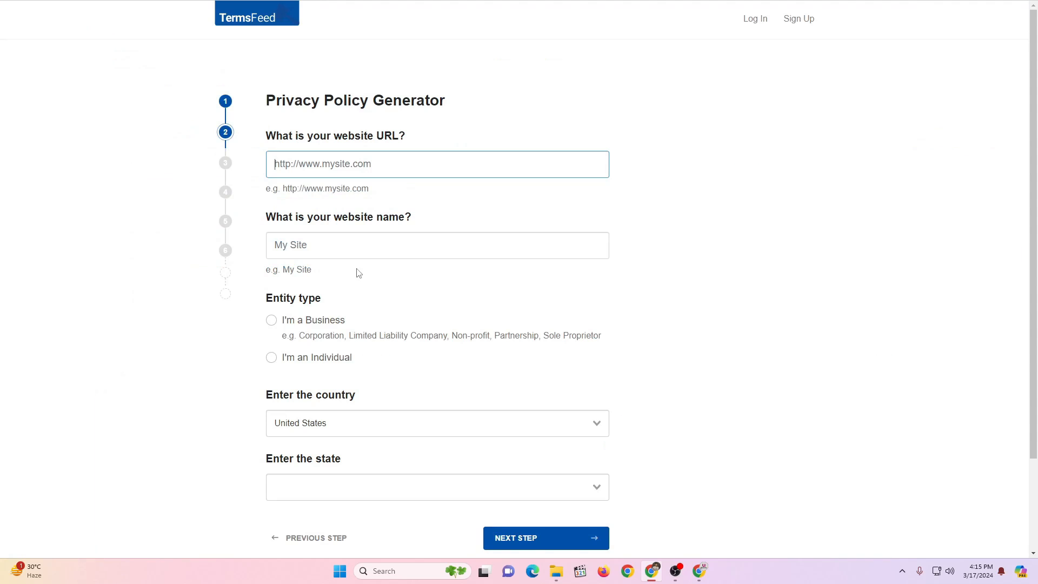
{"action": "type", "text": "https://creativegraphicspk.com/"}
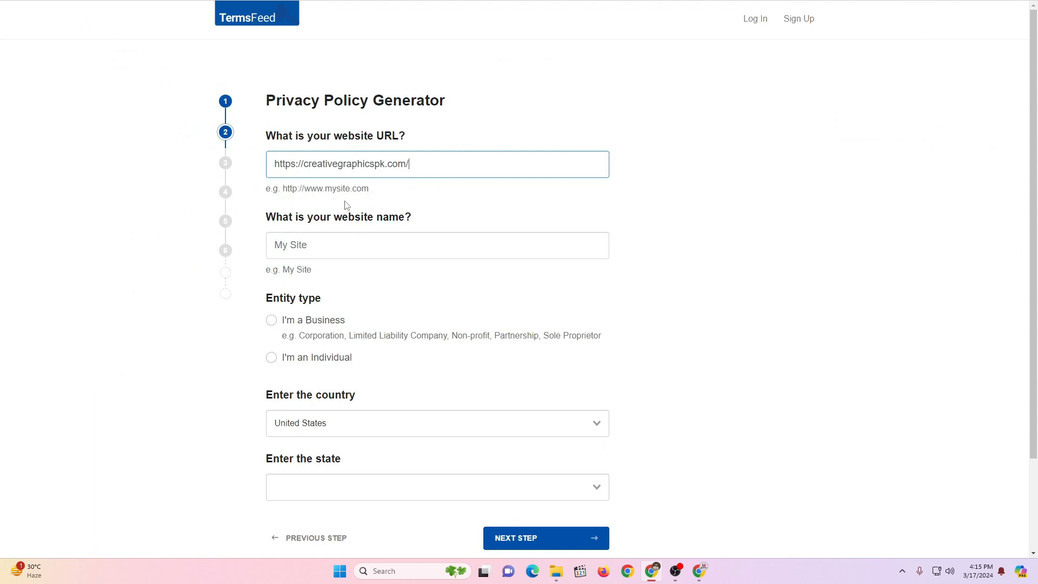
{"action": "left_click", "coordinate": [339, 247]}
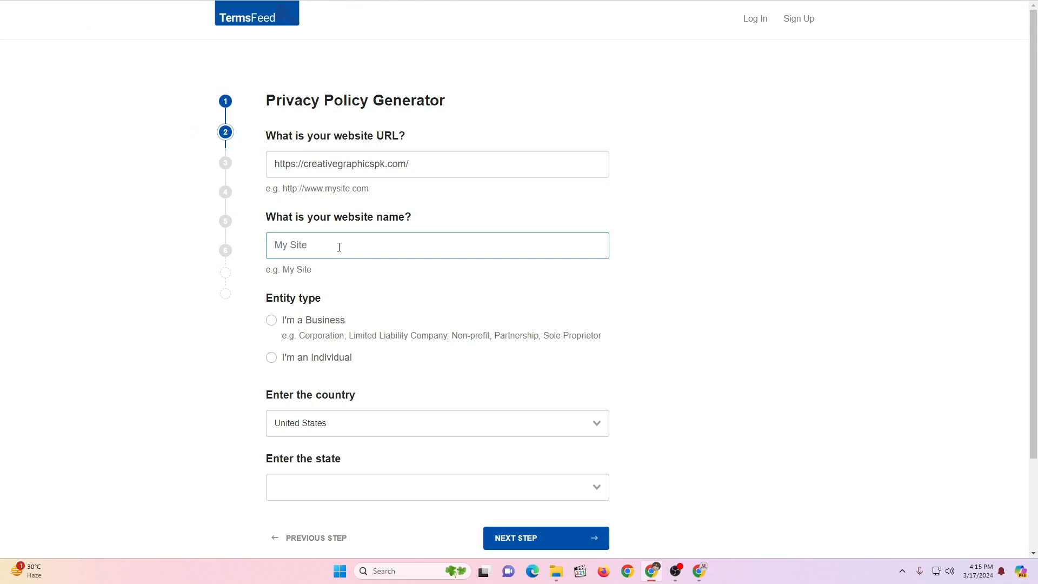
{"action": "type", "text": "Restaurant Website"}
{"action": "key", "text": "ctrl+a"}
Set the entity type to individual and the state to Alabama, and continue to the personal information questions.
{"action": "left_click", "coordinate": [299, 359]}
{"action": "scroll", "coordinate": [413, 282], "scroll_direction": "down", "scroll_amount": 1}
{"action": "scroll", "coordinate": [412, 281], "scroll_direction": "down", "scroll_amount": 2}
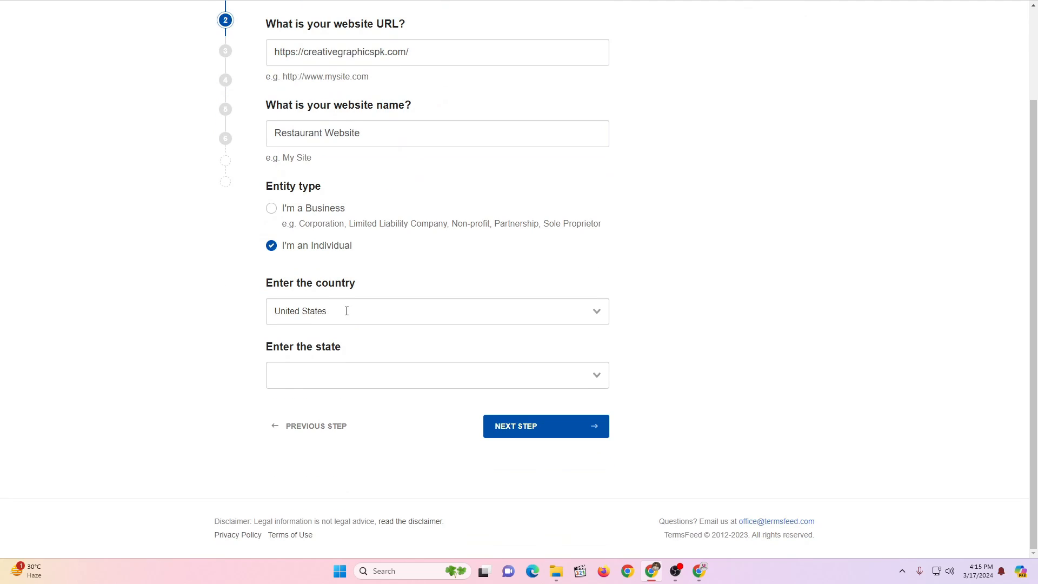
{"action": "left_click", "coordinate": [353, 371]}
{"action": "left_click", "coordinate": [341, 415]}
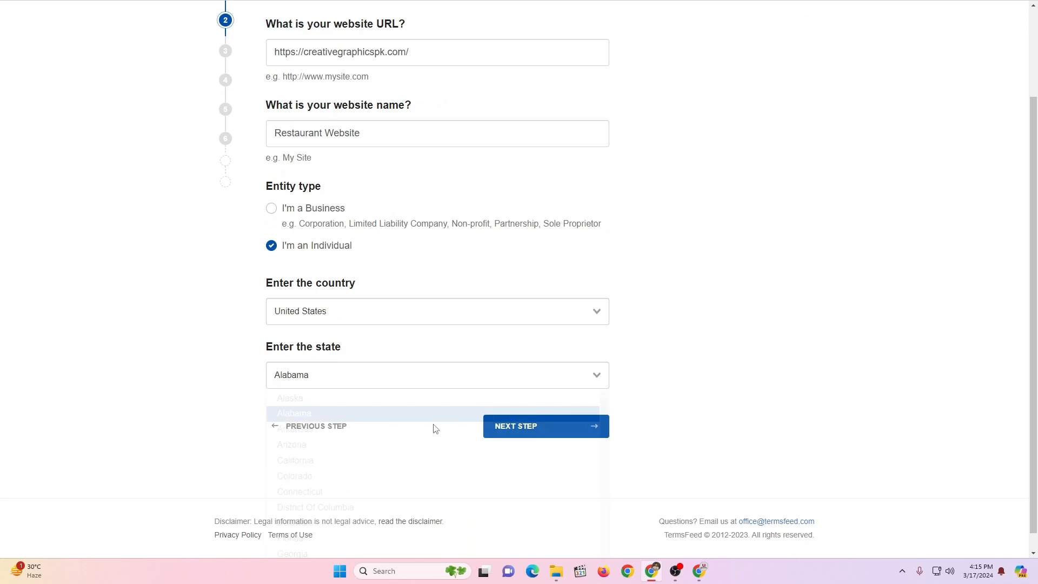
{"action": "left_click", "coordinate": [557, 427]}
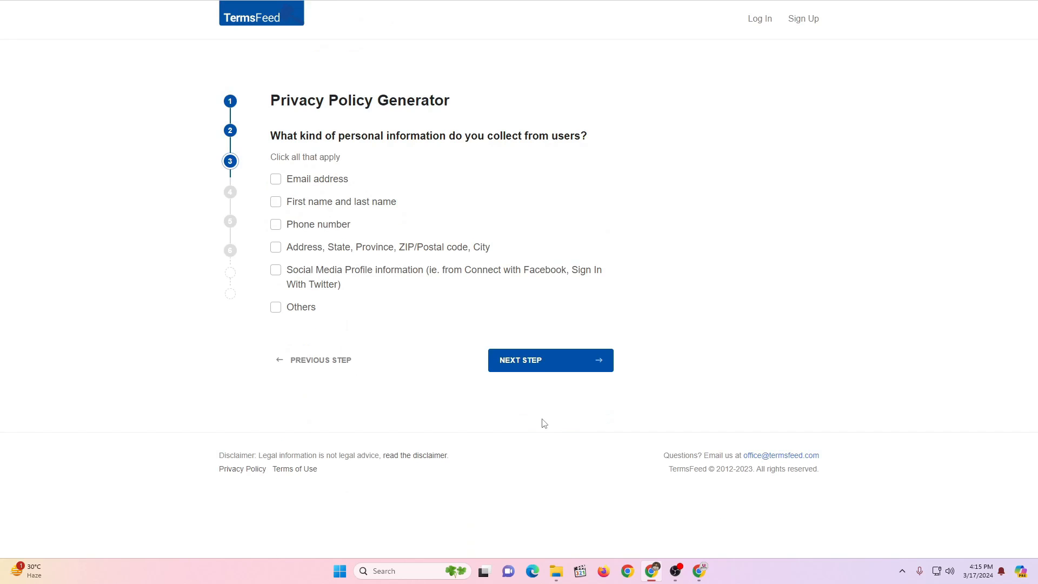
Declare email address, first and last name, phone number and postal address as collected personal information, and continue.
{"action": "left_click", "coordinate": [276, 182]}
{"action": "left_click", "coordinate": [299, 204]}
{"action": "left_click", "coordinate": [304, 226]}
{"action": "left_click", "coordinate": [311, 252]}
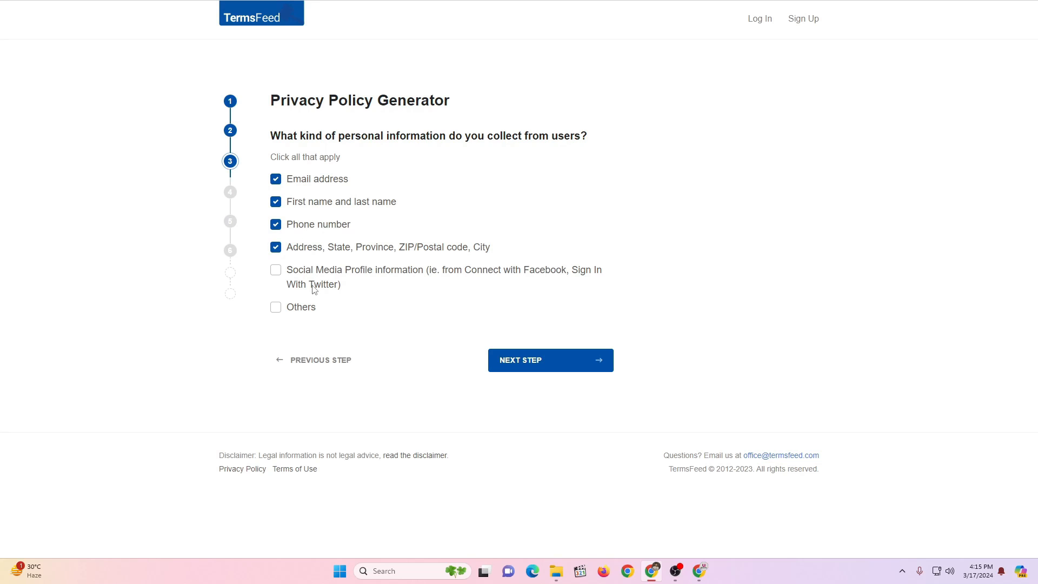
{"action": "left_click", "coordinate": [534, 364]}
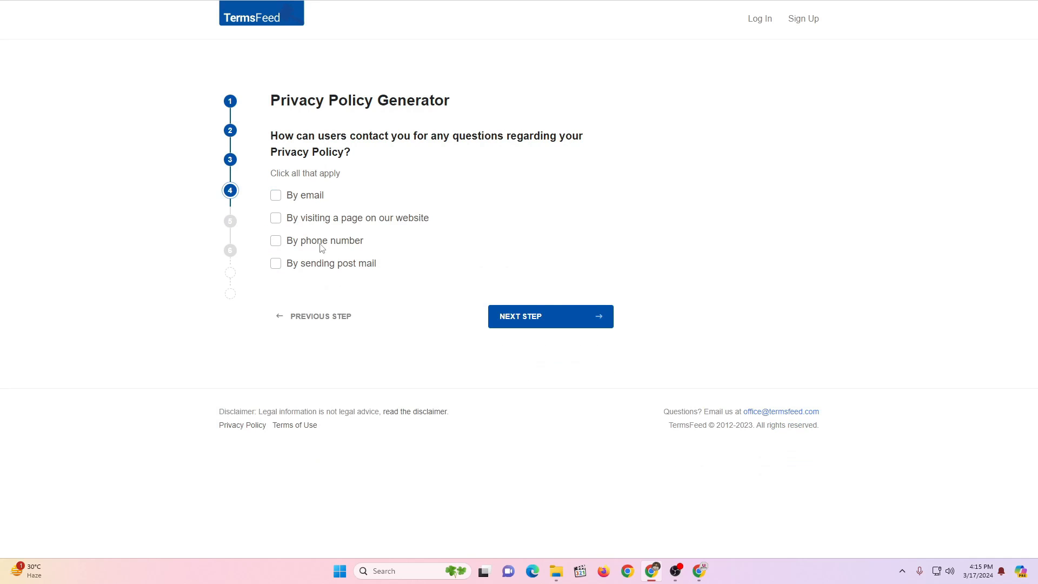
Choose email as the contact method for privacy questions, enter the site's contact email address, and continue.
{"action": "left_click", "coordinate": [303, 200]}
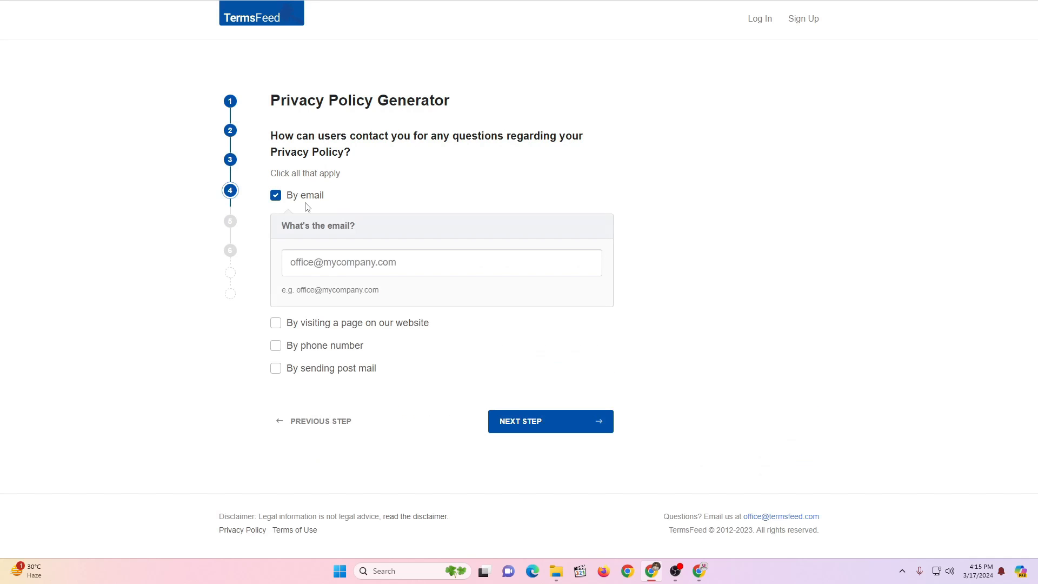
{"action": "left_click", "coordinate": [319, 264]}
{"action": "type", "text": "contact@Restaurant website.."}
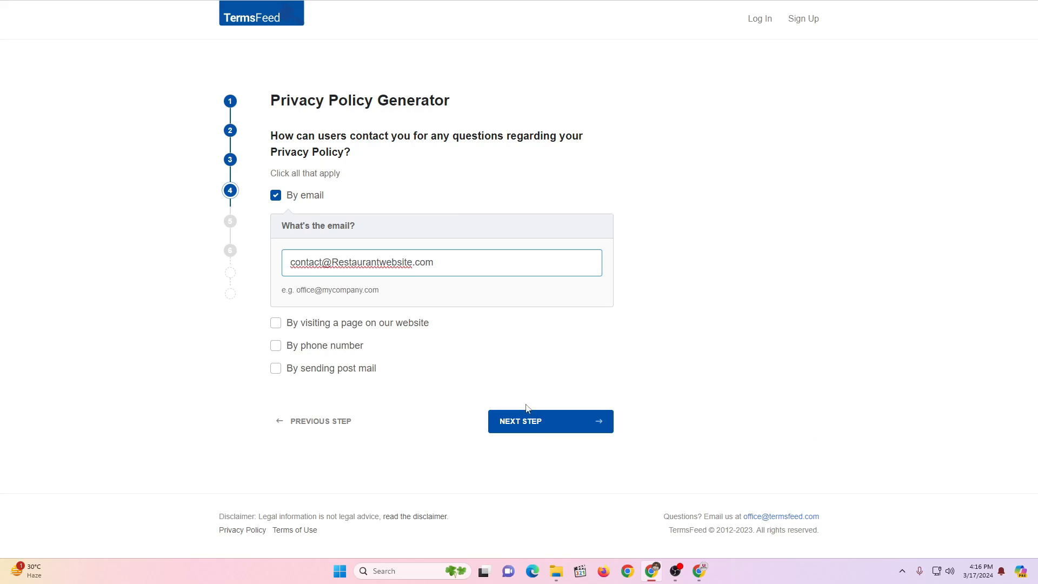
{"action": "left_click", "coordinate": [537, 423]}
Decline the Professional Privacy Policy upgrade and continue to the final stage.
{"action": "scroll", "coordinate": [331, 409], "scroll_direction": "down", "scroll_amount": 3}
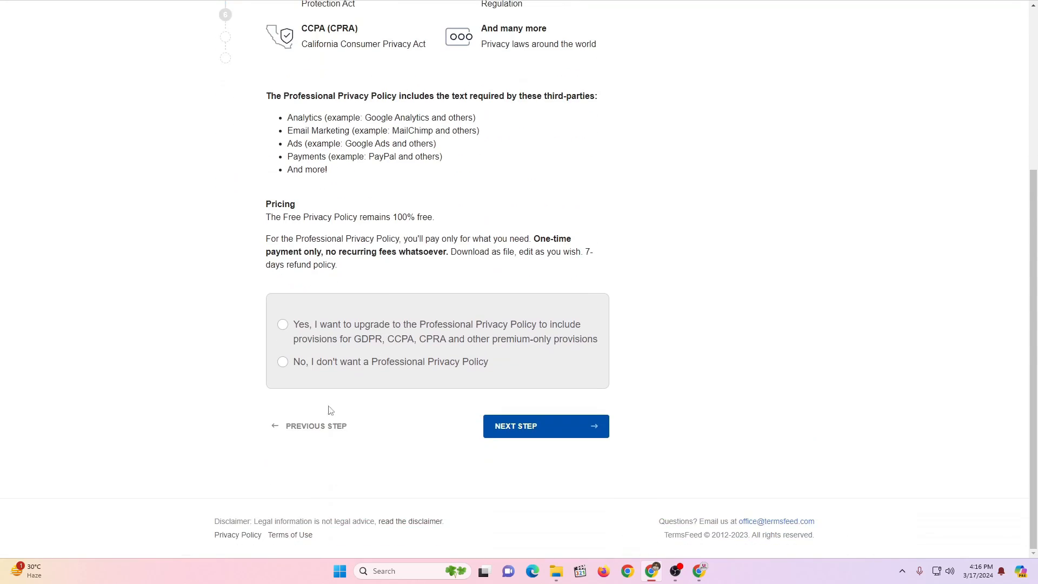
{"action": "left_click", "coordinate": [309, 361]}
{"action": "left_click", "coordinate": [533, 426]}
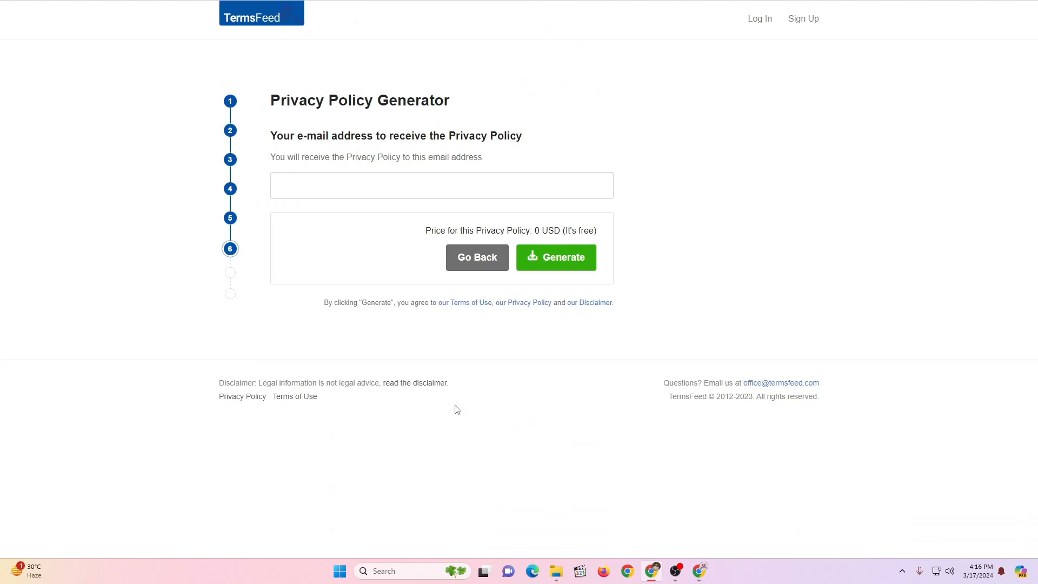
Fill in the recipient's email address and generate the free Privacy Policy.
{"action": "left_click", "coordinate": [551, 261]}
{"action": "left_click", "coordinate": [431, 187]}
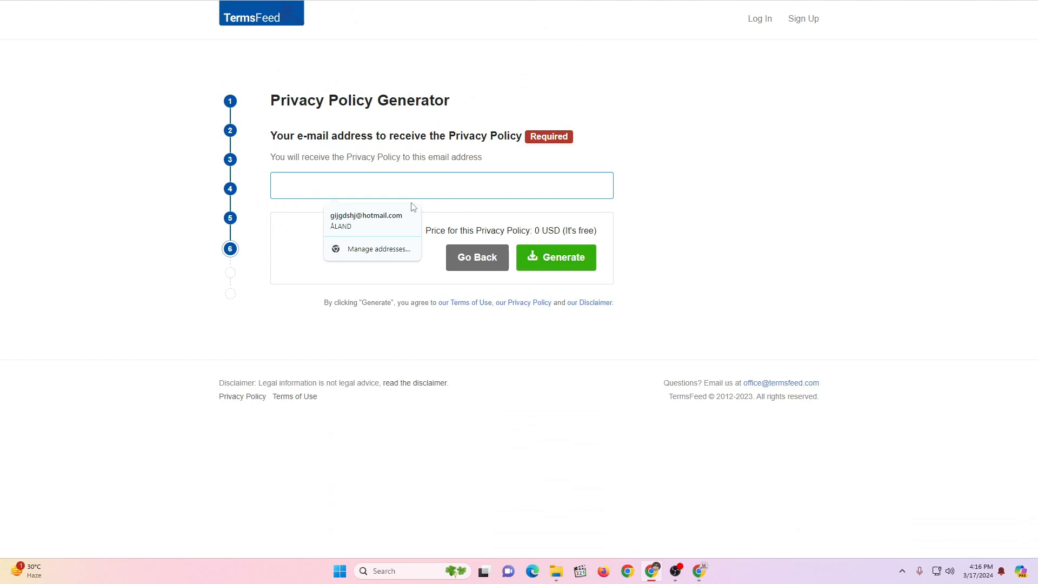
{"action": "left_click", "coordinate": [373, 219]}
{"action": "left_click", "coordinate": [574, 265]}
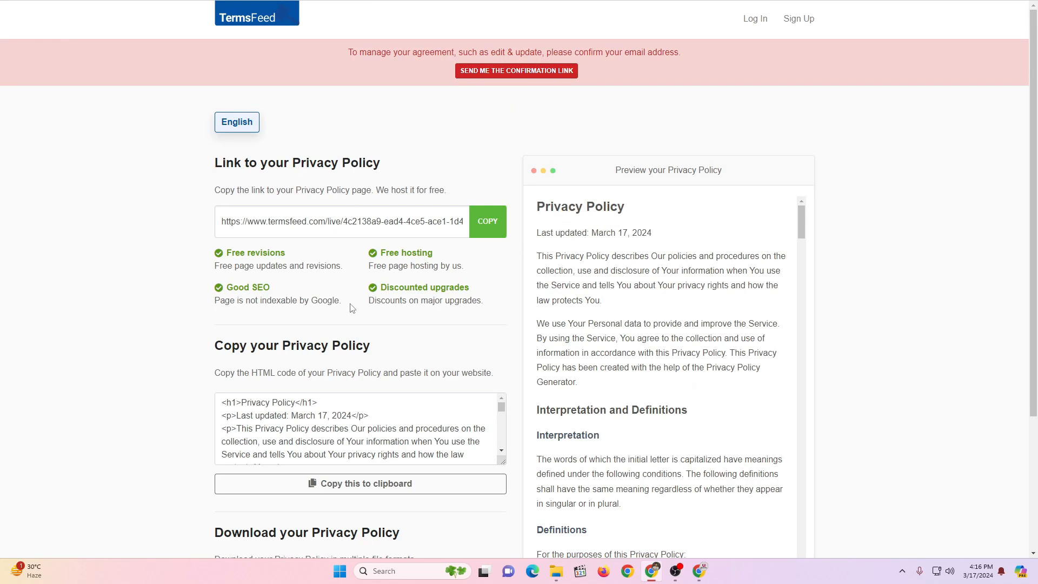
Copy the generated Privacy Policy's HTML code to the clipboard.
{"action": "scroll", "coordinate": [298, 320], "scroll_direction": "down", "scroll_amount": 1}
{"action": "scroll", "coordinate": [298, 320], "scroll_direction": "down", "scroll_amount": 2}
{"action": "left_click", "coordinate": [297, 320]}
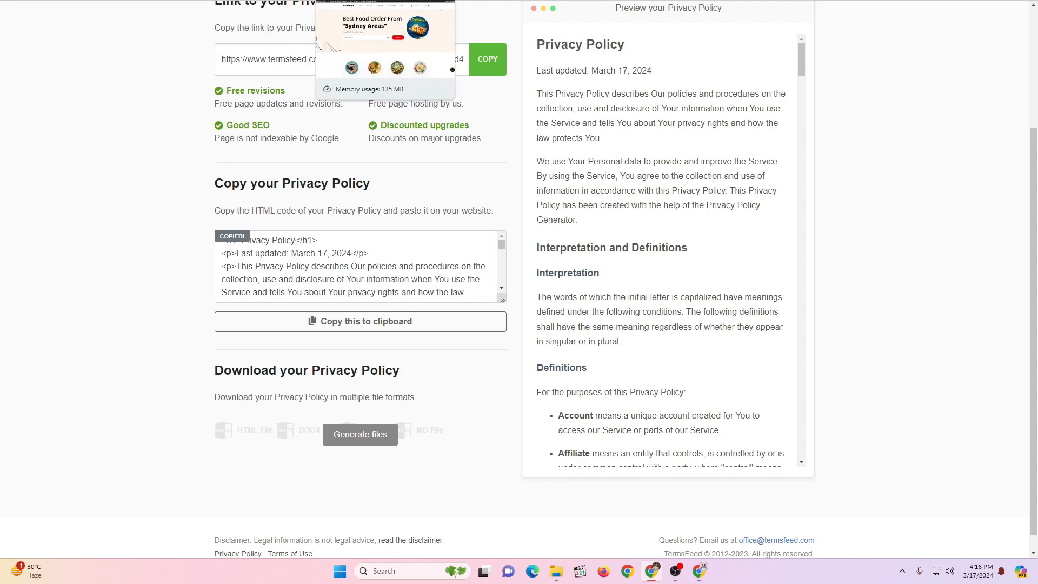
Switch to the WordPress dashboard, open the Privacy Policy page for editing, and replace its HTML source with the copied policy code.
{"action": "left_click", "coordinate": [351, 0]}
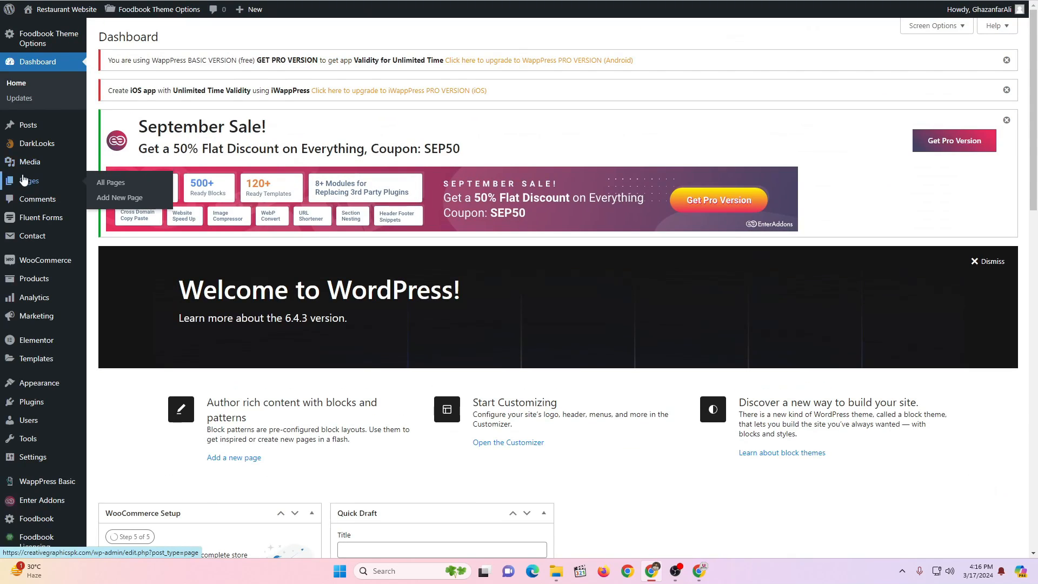
{"action": "left_click", "coordinate": [24, 180]}
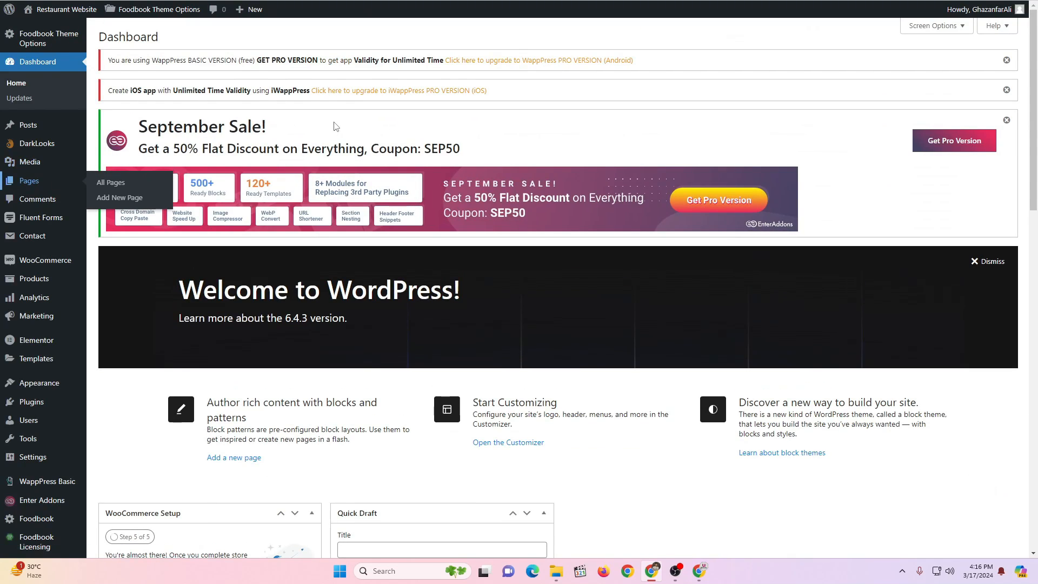
{"action": "scroll", "coordinate": [178, 317], "scroll_direction": "down", "scroll_amount": 4}
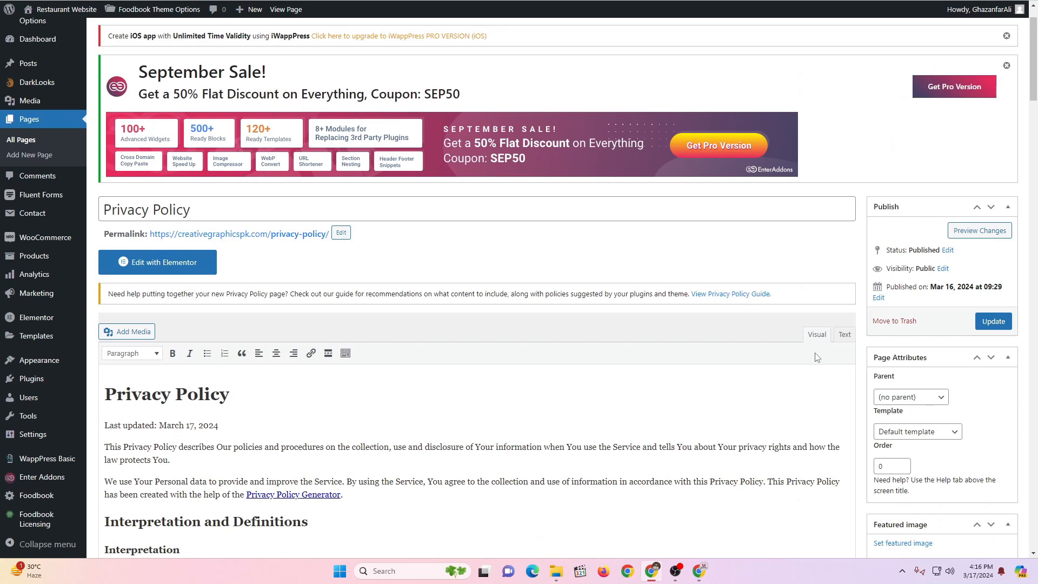
{"action": "left_click", "coordinate": [845, 334]}
{"action": "key", "text": "ctrl+a"}
{"action": "key", "text": "BackSpace"}
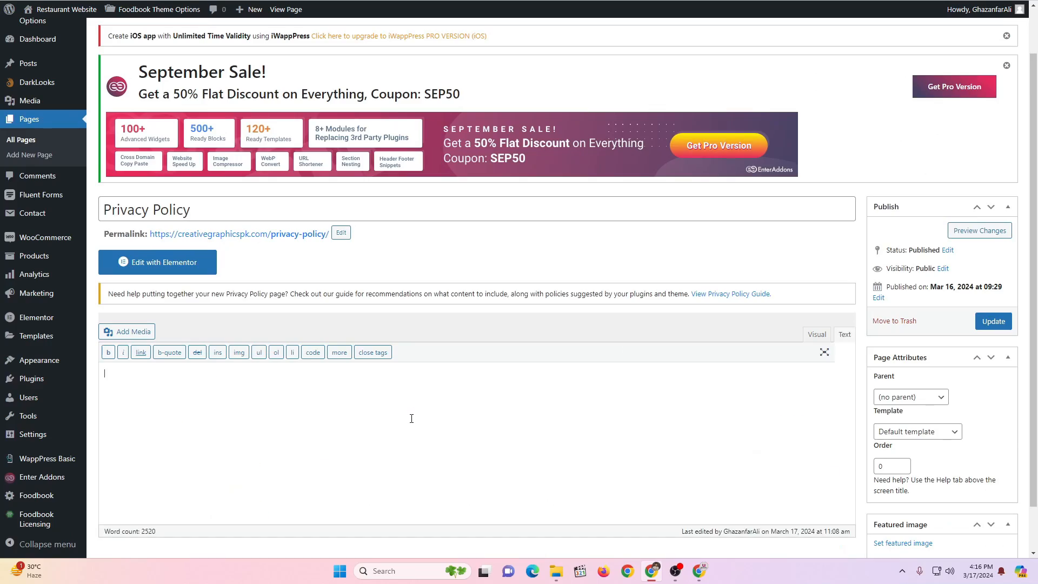
{"action": "key", "text": "ctrl+v"}
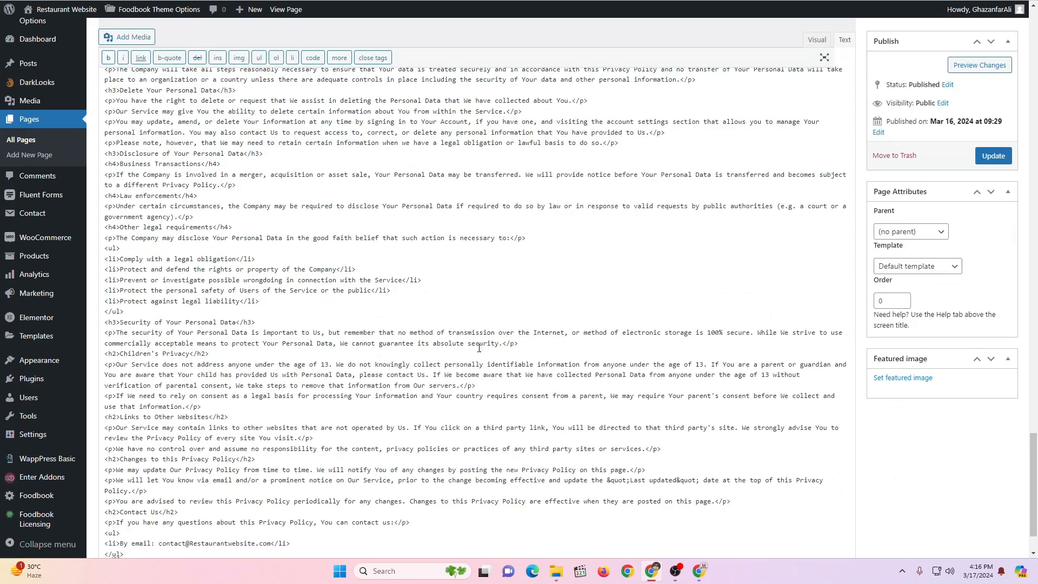
Show the Privacy Policy content in the visual editor and update the page.
{"action": "scroll", "coordinate": [479, 348], "scroll_direction": "up", "scroll_amount": 20}
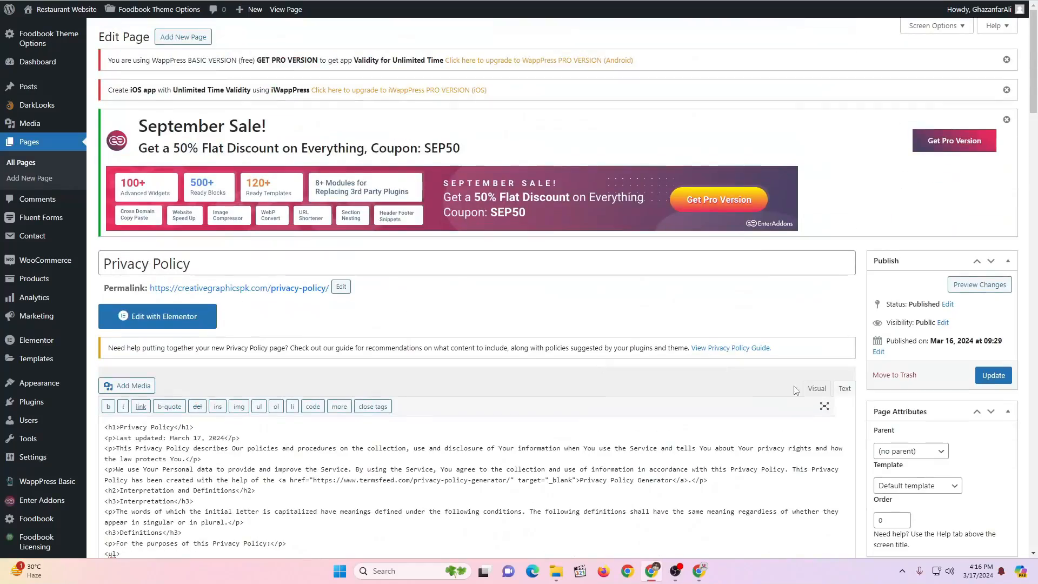
{"action": "left_click", "coordinate": [816, 388]}
{"action": "scroll", "coordinate": [259, 379], "scroll_direction": "up", "scroll_amount": 3}
{"action": "scroll", "coordinate": [259, 380], "scroll_direction": "up", "scroll_amount": 15}
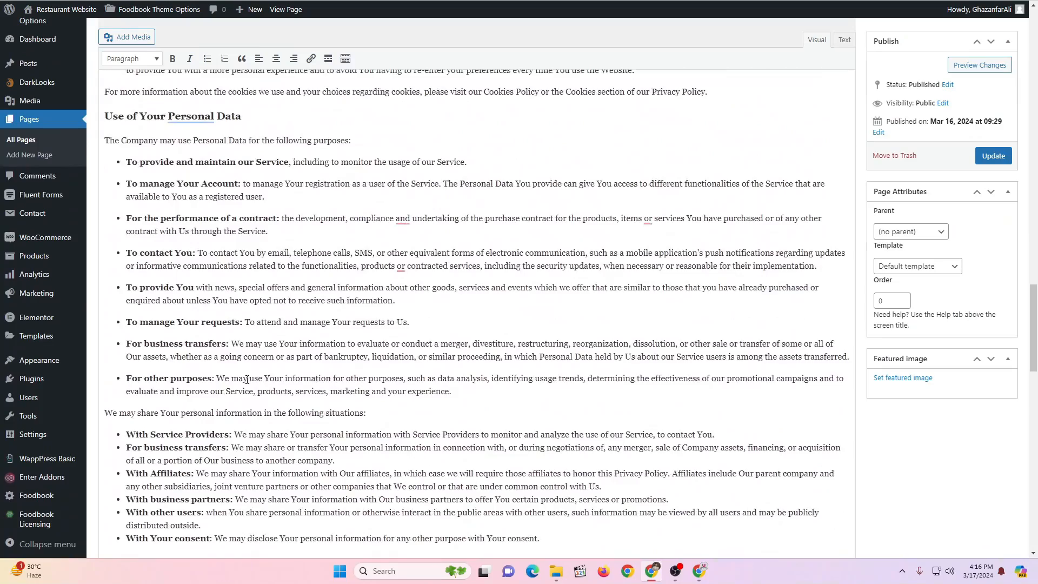
{"action": "scroll", "coordinate": [247, 379], "scroll_direction": "up", "scroll_amount": 8}
{"action": "left_click", "coordinate": [993, 156]}
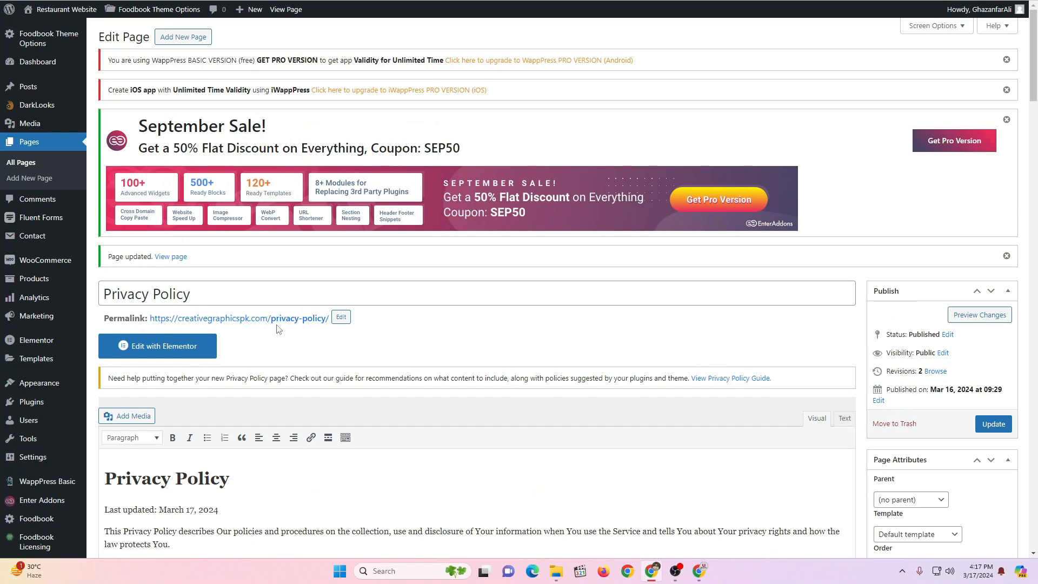
View the updated Privacy Policy page on the live site and return to its editor.
{"action": "right_click", "coordinate": [172, 257]}
{"action": "left_click", "coordinate": [187, 269]}
{"action": "key", "text": "ctrl+Tab"}
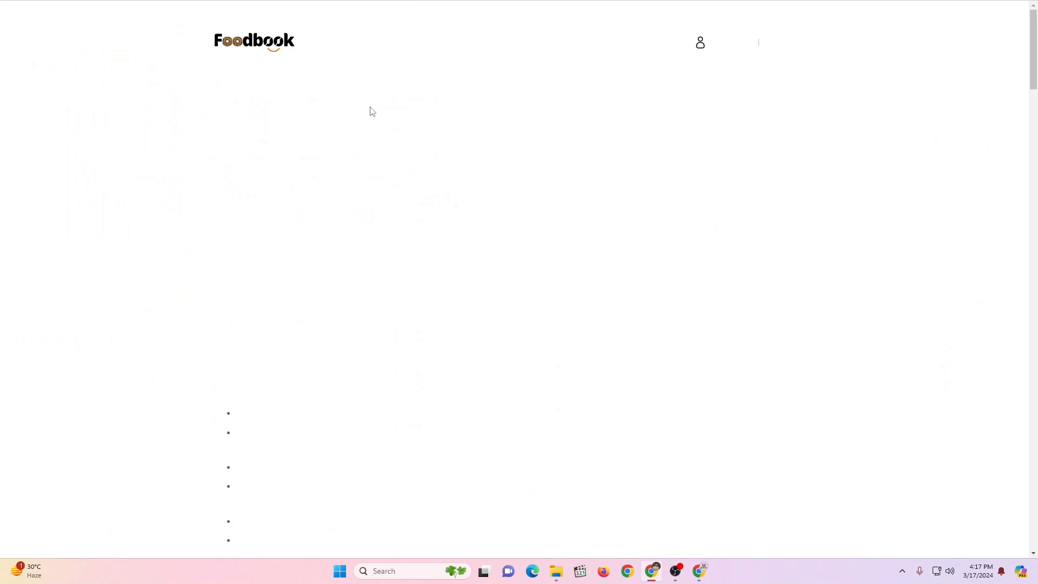
{"action": "scroll", "coordinate": [371, 112], "scroll_direction": "down", "scroll_amount": 15}
{"action": "scroll", "coordinate": [366, 155], "scroll_direction": "up", "scroll_amount": 6}
{"action": "scroll", "coordinate": [366, 155], "scroll_direction": "up", "scroll_amount": 8}
{"action": "key", "text": "ctrl+shift+Tab"}
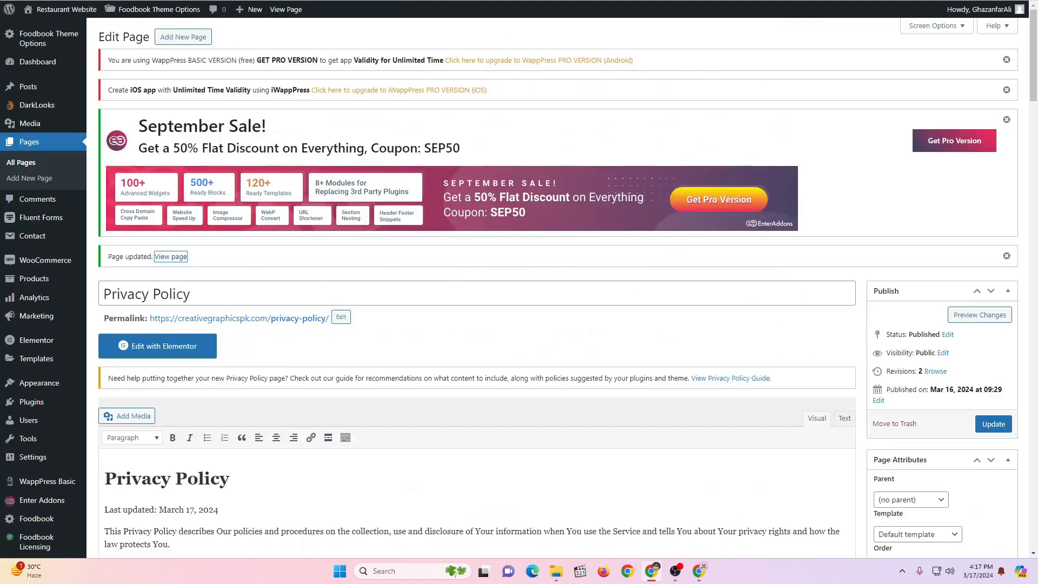
Switch back to TermsFeed, start the Terms & Conditions Generator for a website, and continue to the site details.
{"action": "key", "text": "ctrl+shift+Tab"}
{"action": "key", "text": "ctrl+Tab"}
{"action": "key", "text": "ctrl+shift+Tab"}
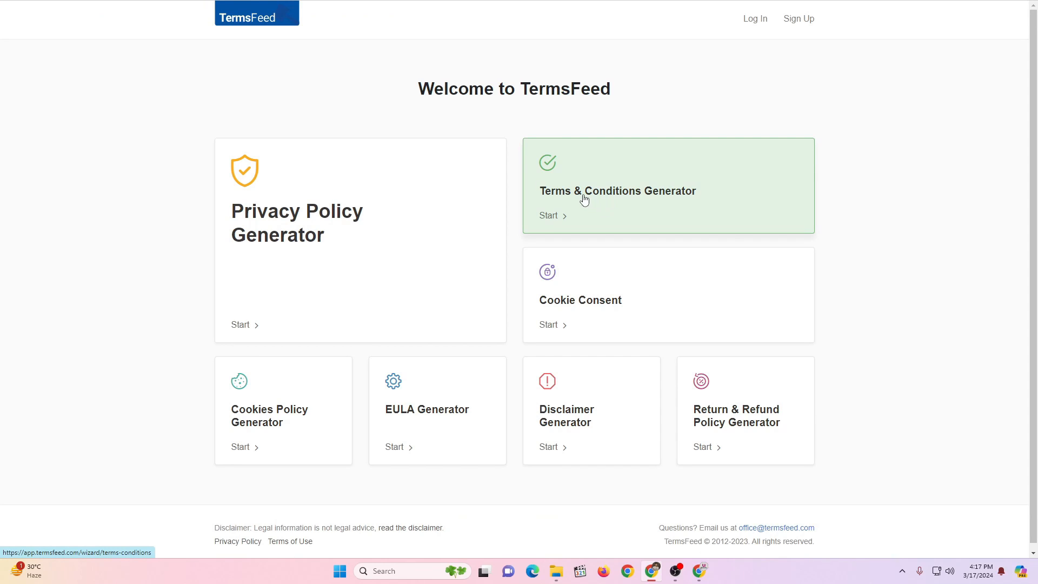
{"action": "left_click", "coordinate": [614, 195]}
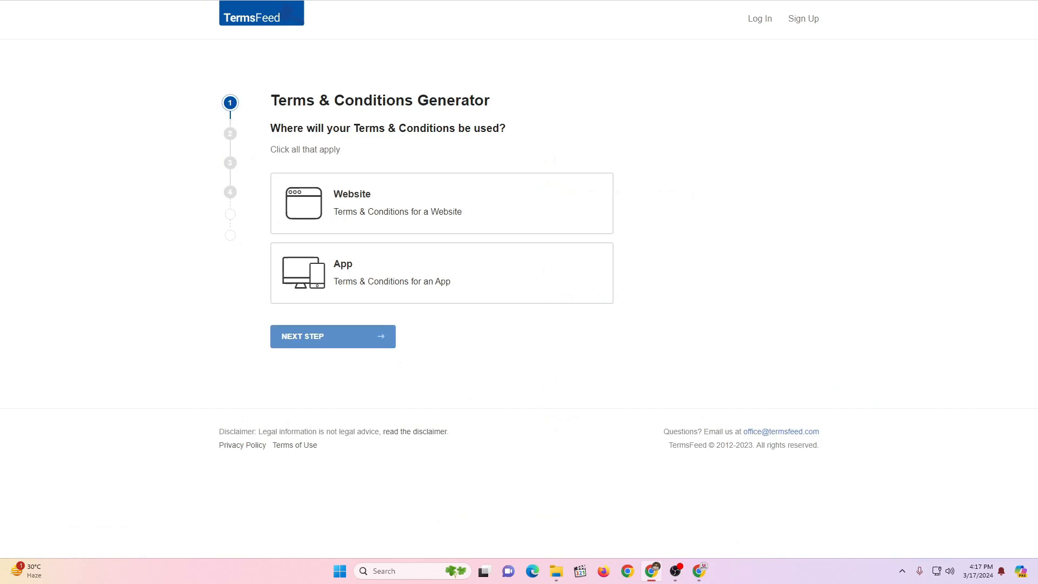
{"action": "left_click", "coordinate": [344, 204]}
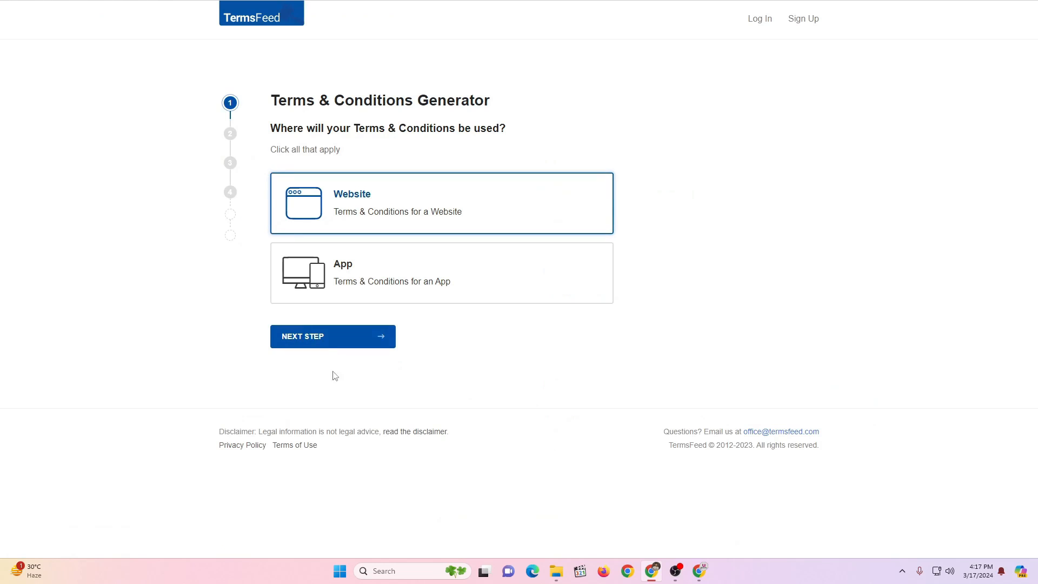
{"action": "left_click", "coordinate": [321, 345]}
{"action": "left_click", "coordinate": [304, 156]}
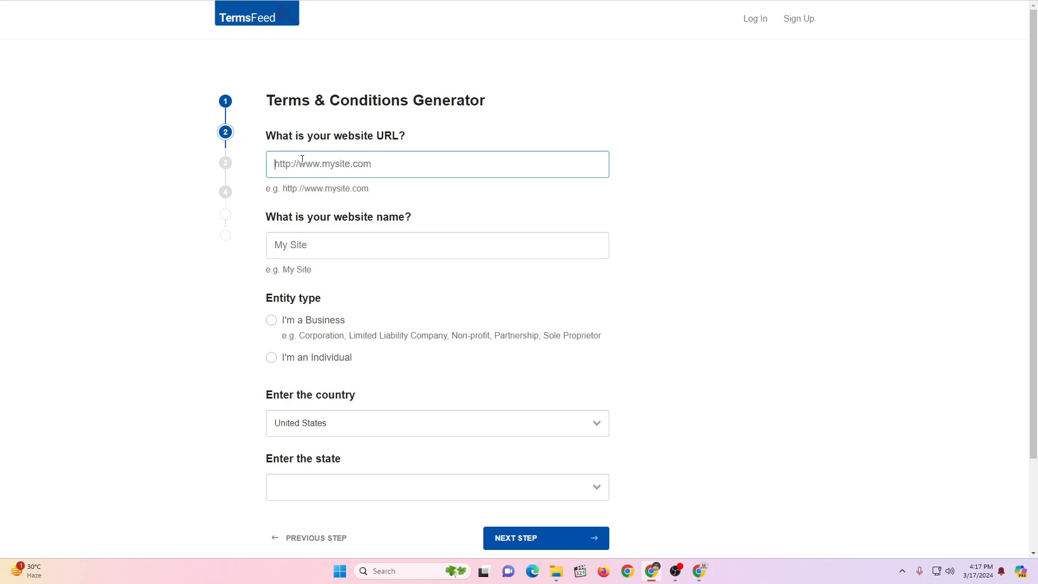
{"action": "key", "text": "ctrl+Tab"}
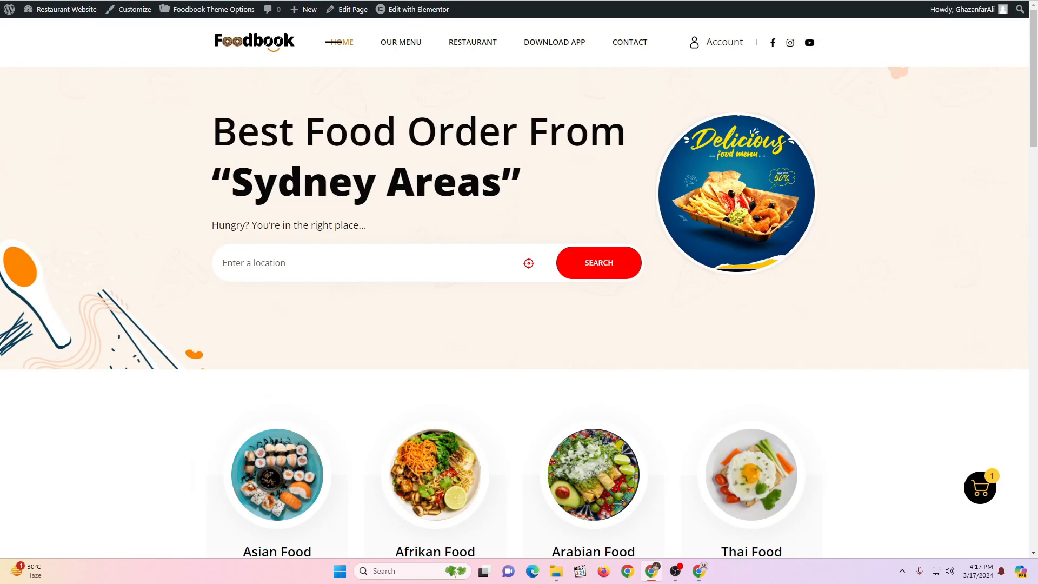
{"action": "key", "text": "ctrl+Tab"}
{"action": "key", "text": "ctrl+Tab"}
{"action": "key", "text": "ctrl+v"}
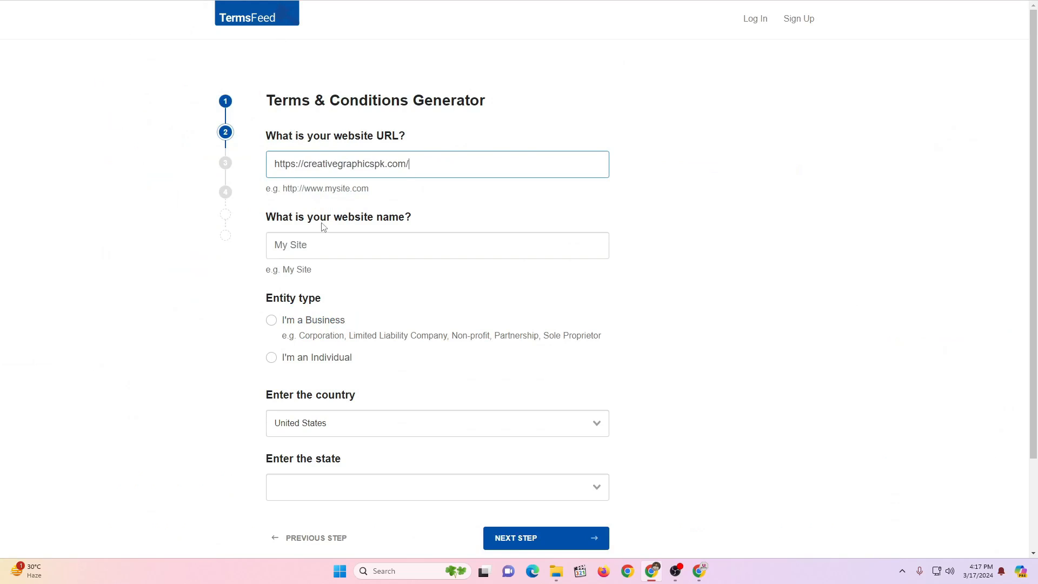
{"action": "left_click", "coordinate": [328, 250]}
{"action": "type", "text": "Restaurant website"}
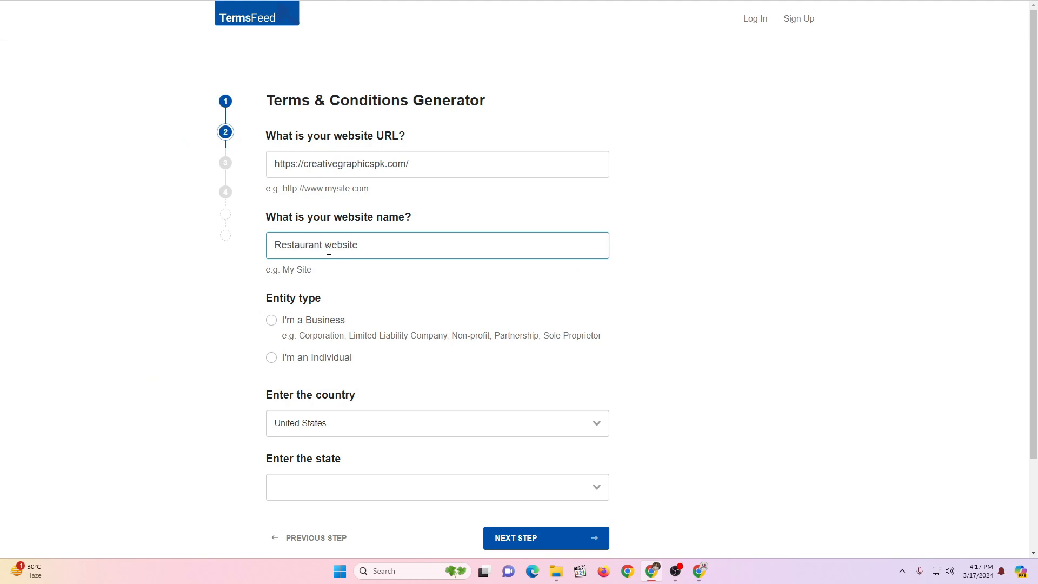
Set the entity type to individual and the state to Alaska, and continue to the usage questions.
{"action": "left_click", "coordinate": [315, 359]}
{"action": "left_click", "coordinate": [324, 487]}
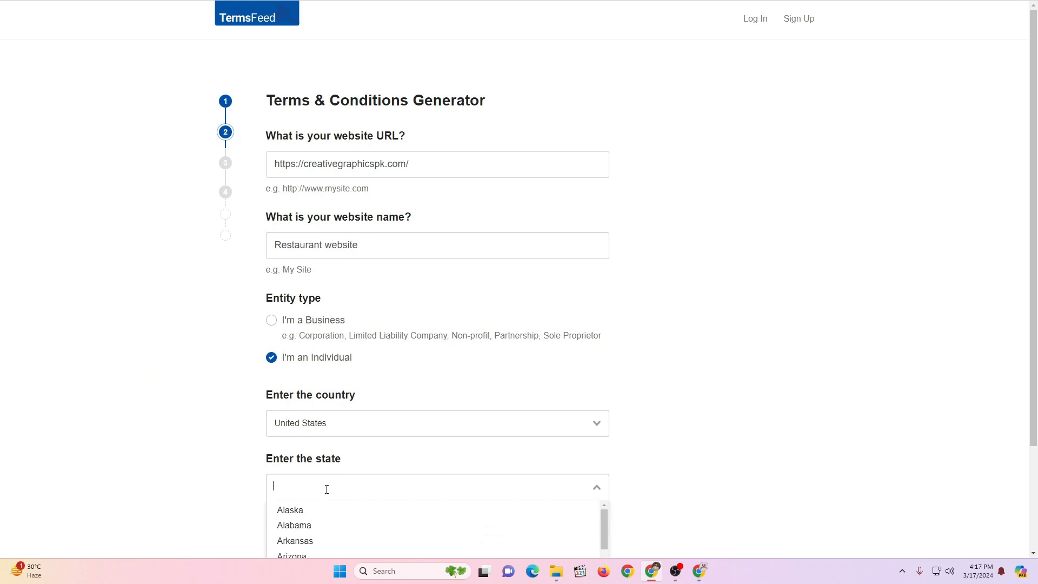
{"action": "left_click", "coordinate": [315, 514]}
{"action": "scroll", "coordinate": [384, 396], "scroll_direction": "down", "scroll_amount": 3}
{"action": "left_click", "coordinate": [515, 430]}
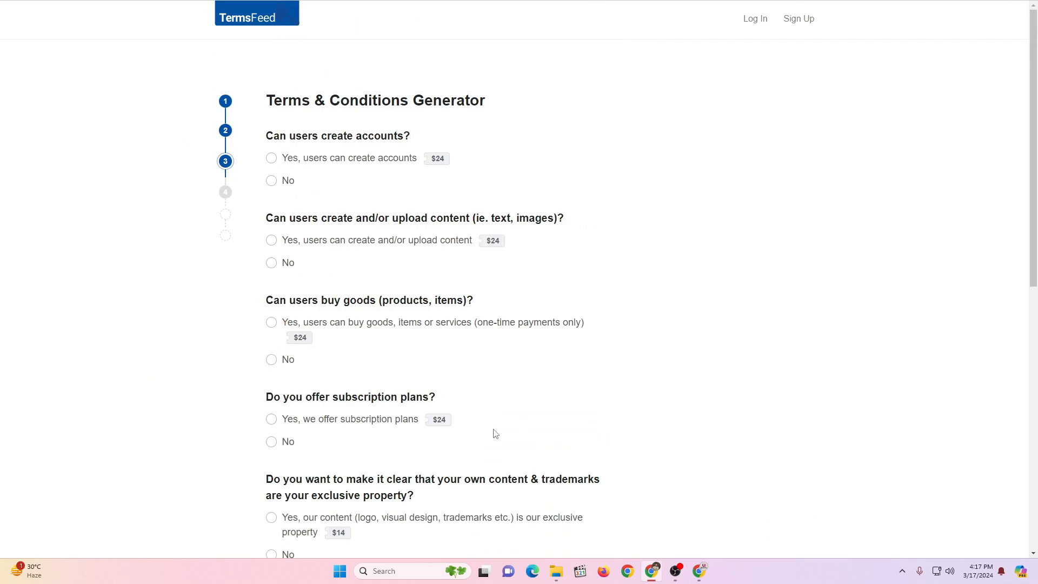
Answer No for user accounts, buying goods, subscription plans, exclusive content ownership, use of feedback without compensation, and promotions.
{"action": "left_click", "coordinate": [288, 182]}
{"action": "left_click", "coordinate": [273, 360]}
{"action": "scroll", "coordinate": [254, 256], "scroll_direction": "down", "scroll_amount": 4}
{"action": "left_click", "coordinate": [271, 225]}
{"action": "left_click", "coordinate": [272, 338]}
{"action": "scroll", "coordinate": [271, 339], "scroll_direction": "down", "scroll_amount": 4}
{"action": "left_click", "coordinate": [271, 221]}
{"action": "left_click", "coordinate": [273, 303]}
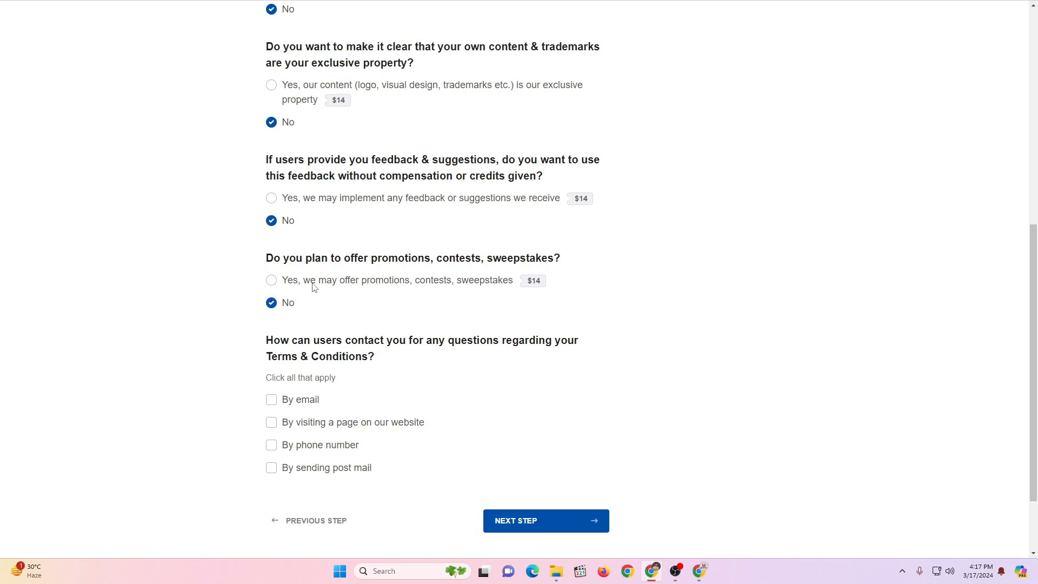
Choose email as the contact method for Terms & Conditions questions, enter the site's contact email address, and try to continue.
{"action": "scroll", "coordinate": [312, 287], "scroll_direction": "down", "scroll_amount": 2}
{"action": "left_click", "coordinate": [271, 305]}
{"action": "left_click", "coordinate": [326, 378]}
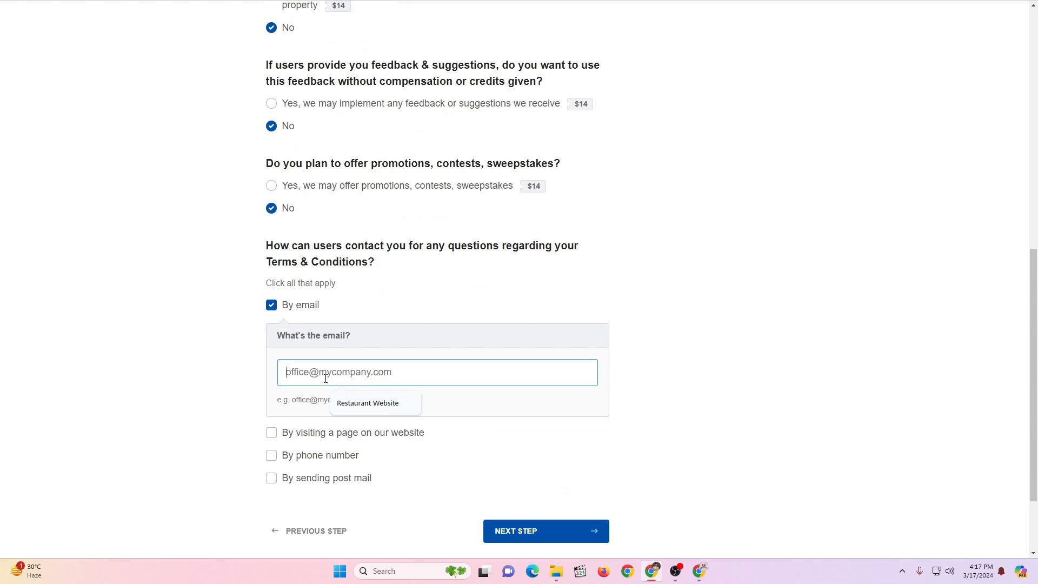
{"action": "type", "text": "co"}
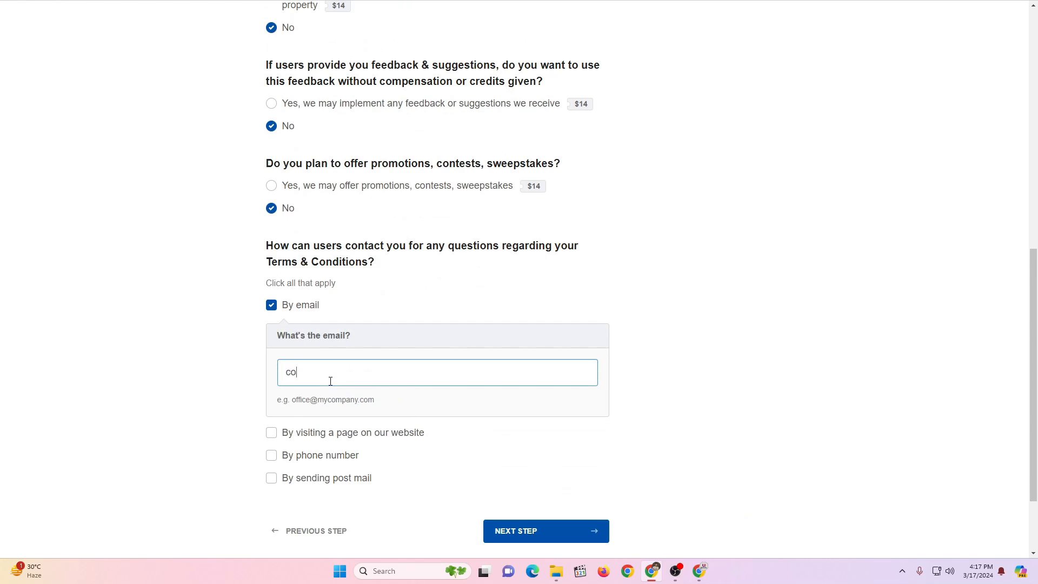
{"action": "type", "text": "ntact@"}
{"action": "key", "text": "ctrl+v"}
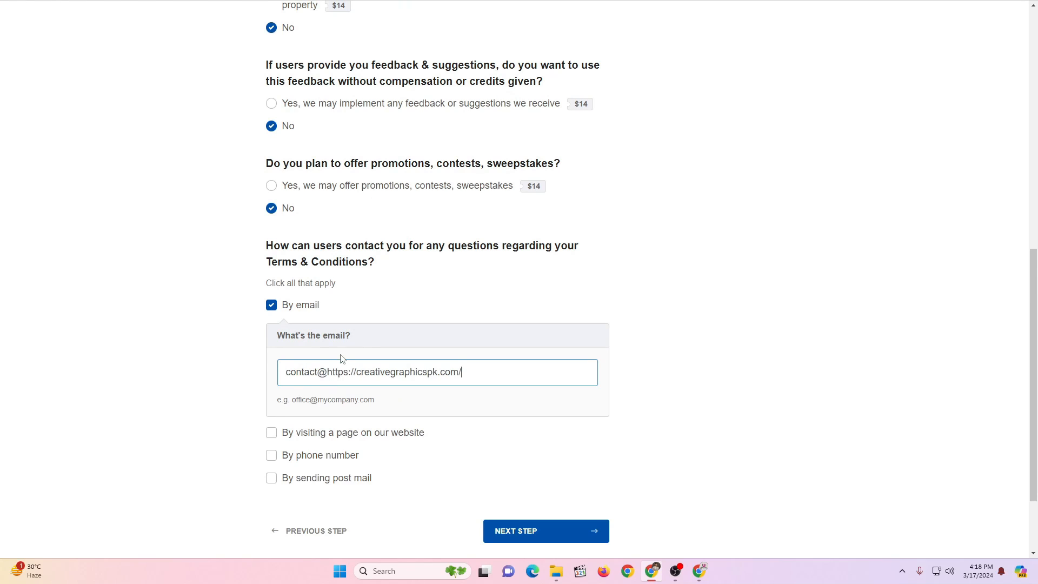
{"action": "left_click_drag", "start_coordinate": [354, 372], "coordinate": [326, 372]}
{"action": "key", "text": "BackSpace"}
{"action": "left_click", "coordinate": [520, 529]}
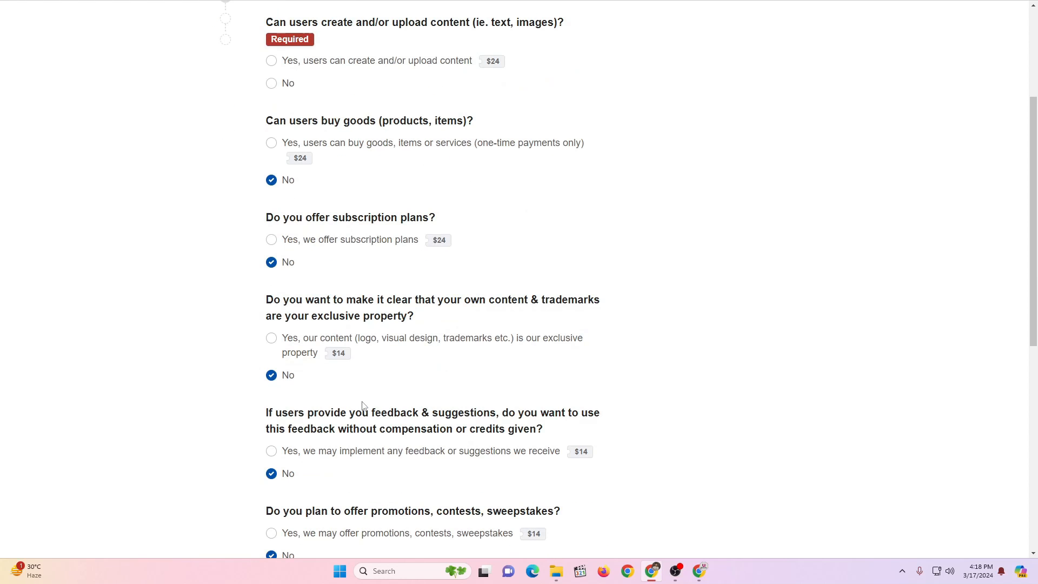
Answer No to users creating or uploading content and continue to the final stage.
{"action": "scroll", "coordinate": [341, 281], "scroll_direction": "down", "scroll_amount": 8}
{"action": "scroll", "coordinate": [341, 281], "scroll_direction": "up", "scroll_amount": 12}
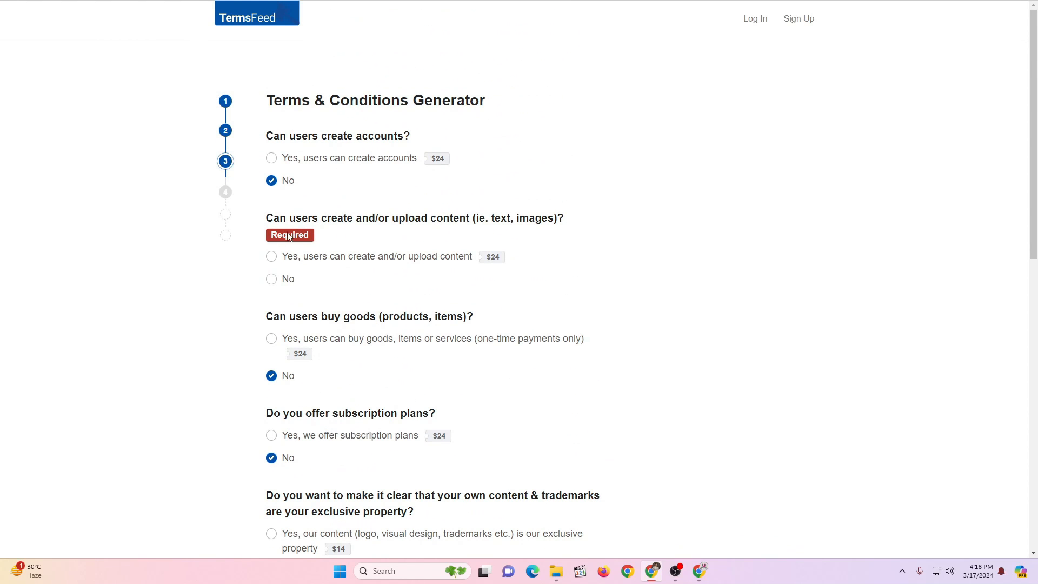
{"action": "left_click", "coordinate": [271, 279]}
{"action": "scroll", "coordinate": [382, 301], "scroll_direction": "down", "scroll_amount": 10}
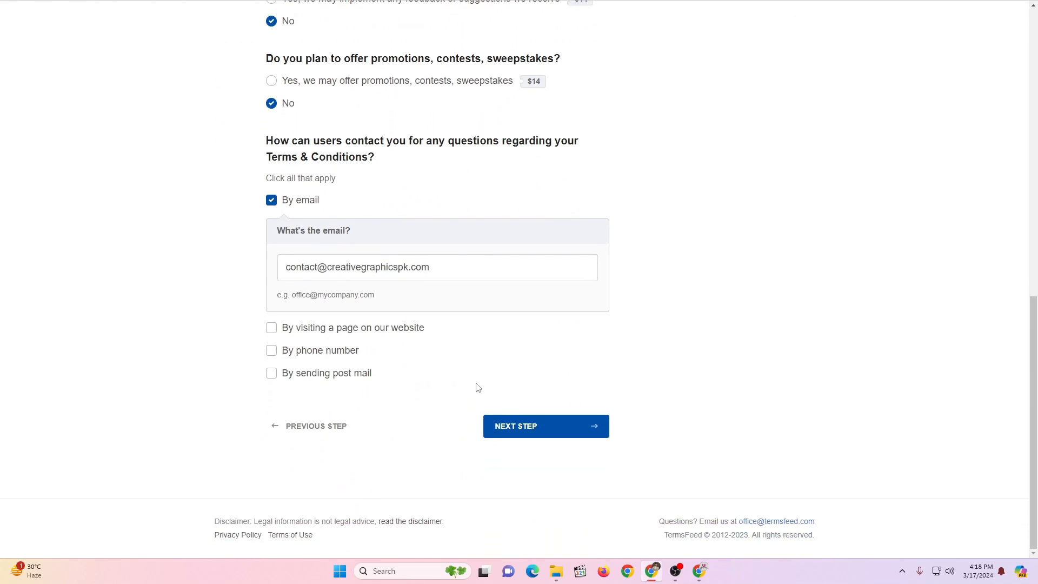
{"action": "left_click", "coordinate": [517, 426]}
Enter the recipient's email address and generate the free Terms & Conditions in English.
{"action": "left_click", "coordinate": [348, 188]}
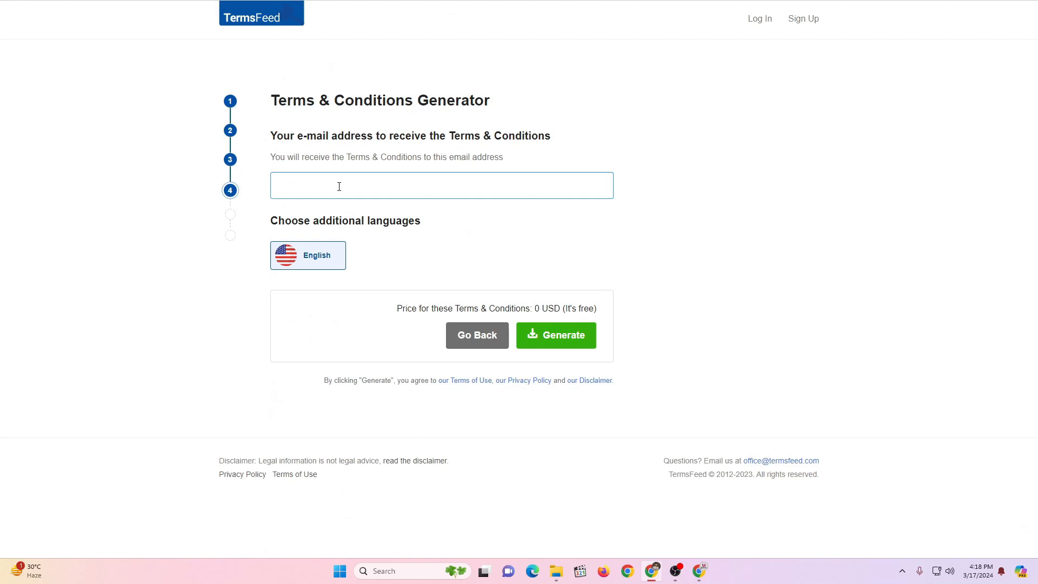
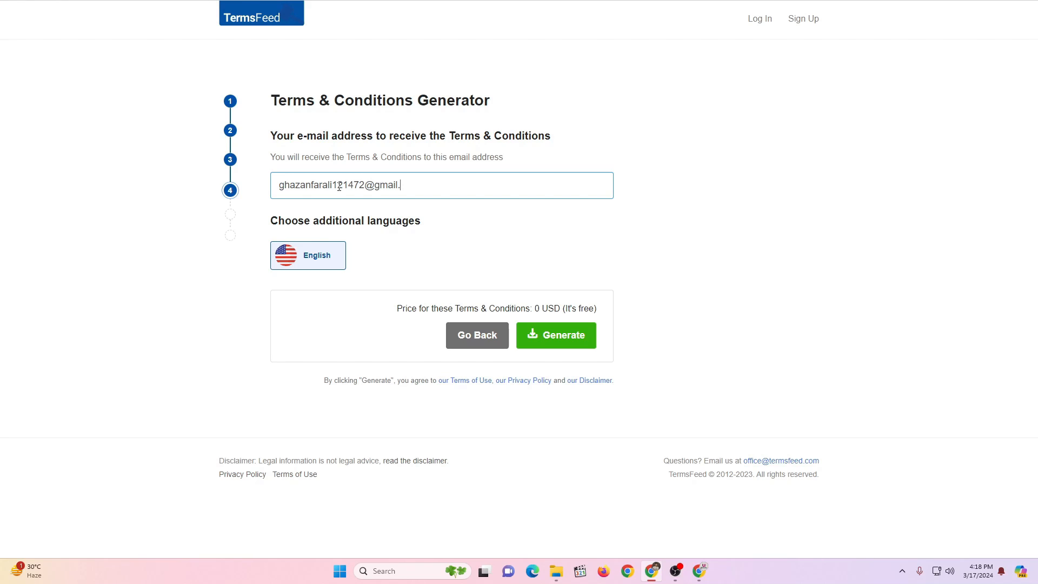
{"action": "left_click", "coordinate": [551, 341]}
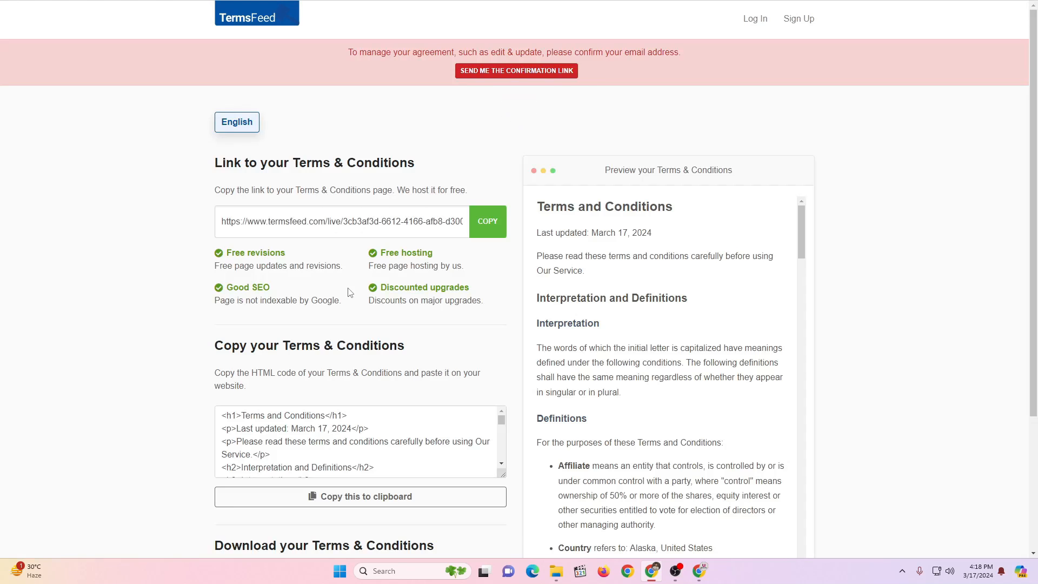
Copy the Terms & Conditions HTML code to the clipboard and open the list of all pages in the WordPress dashboard.
{"action": "scroll", "coordinate": [438, 294], "scroll_direction": "down", "scroll_amount": 3}
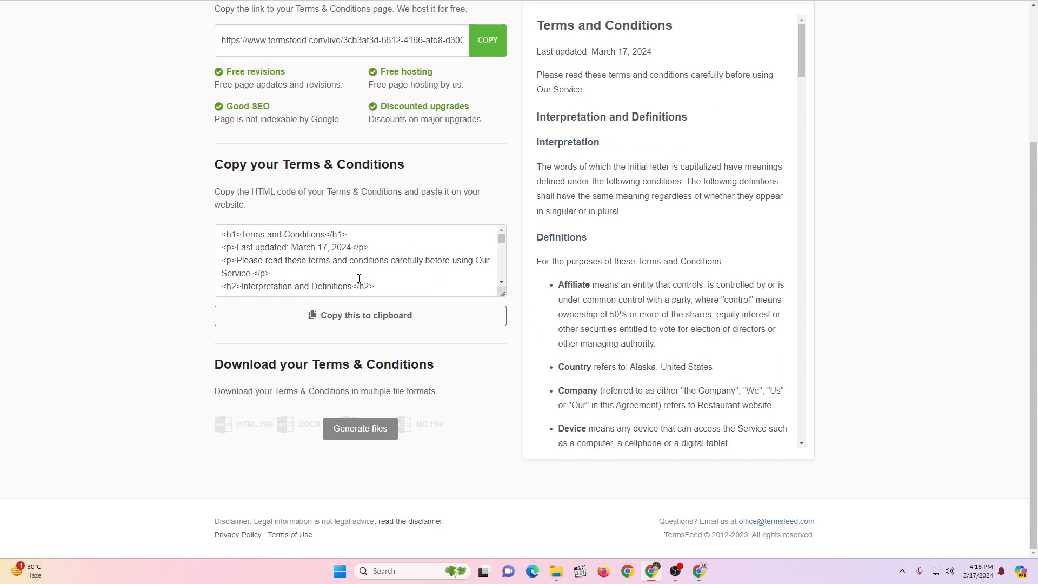
{"action": "left_click", "coordinate": [361, 321]}
{"action": "left_click", "coordinate": [359, 1]}
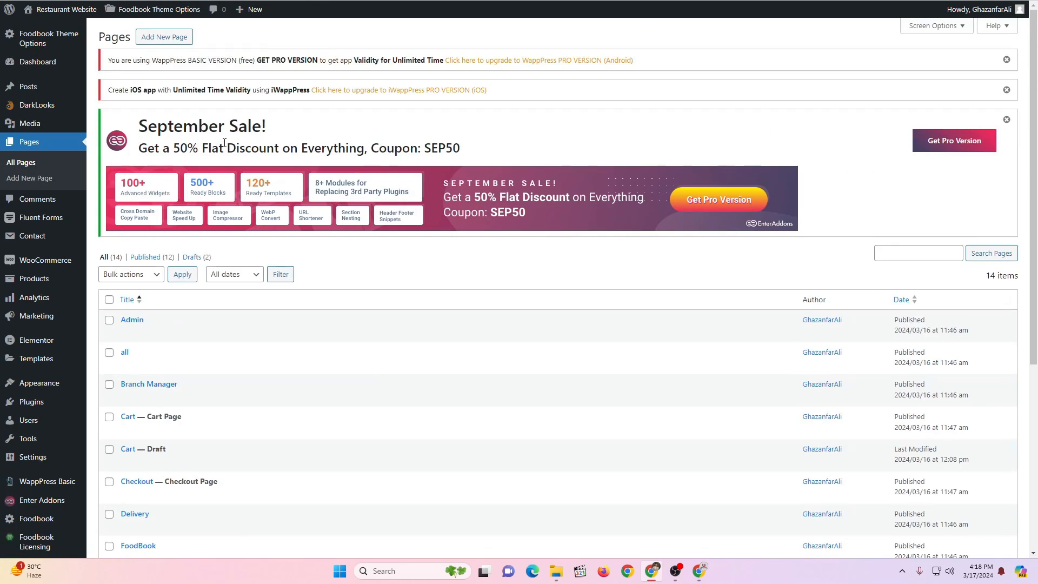
{"action": "scroll", "coordinate": [224, 146], "scroll_direction": "down", "scroll_amount": 5}
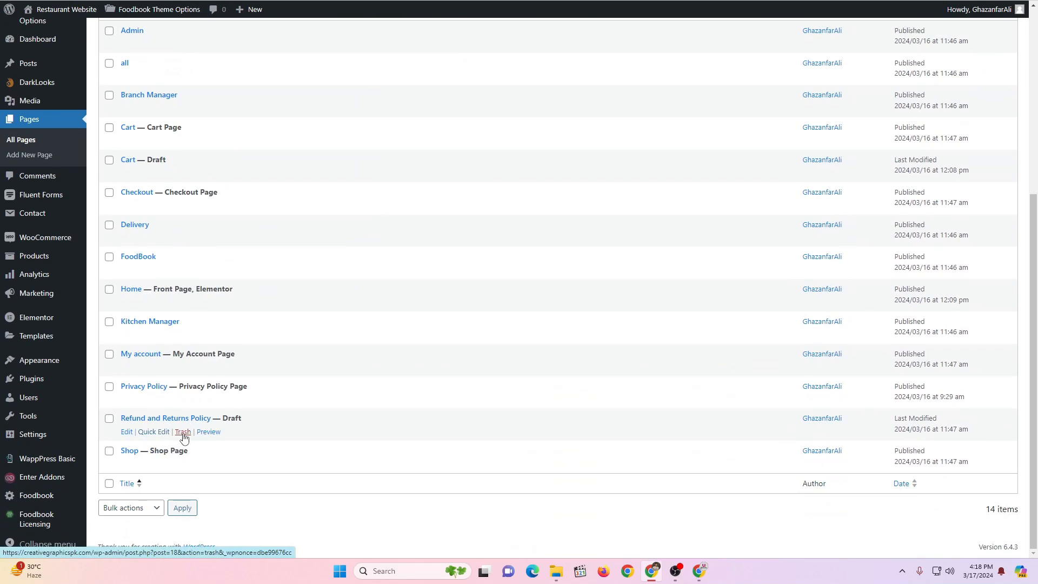
Trash the Refund and Returns Policy draft and create a new page titled "Terms & Conditions".
{"action": "left_click", "coordinate": [182, 432]}
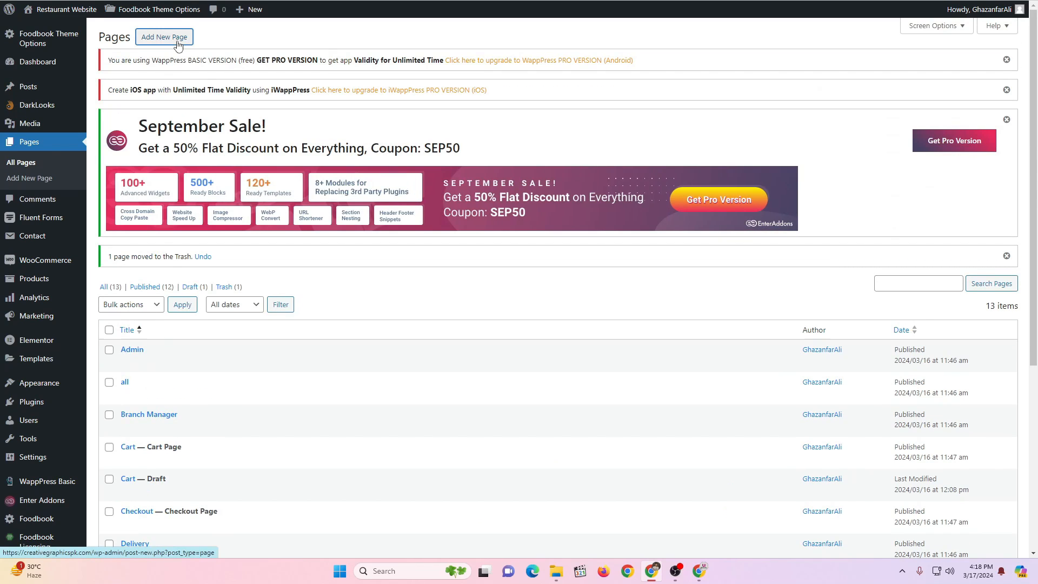
{"action": "left_click", "coordinate": [177, 42]}
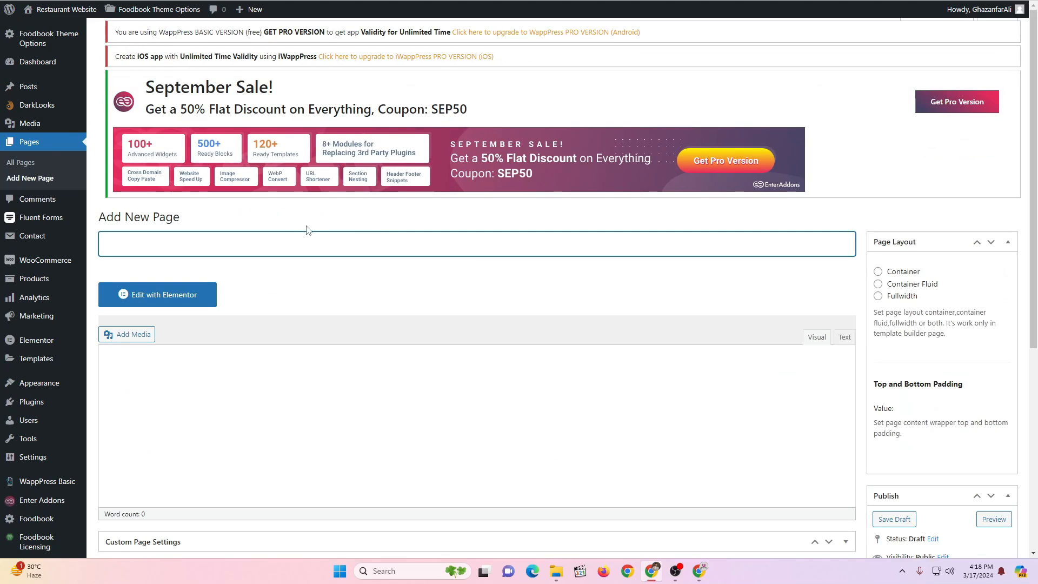
{"action": "type", "text": "Terms"}
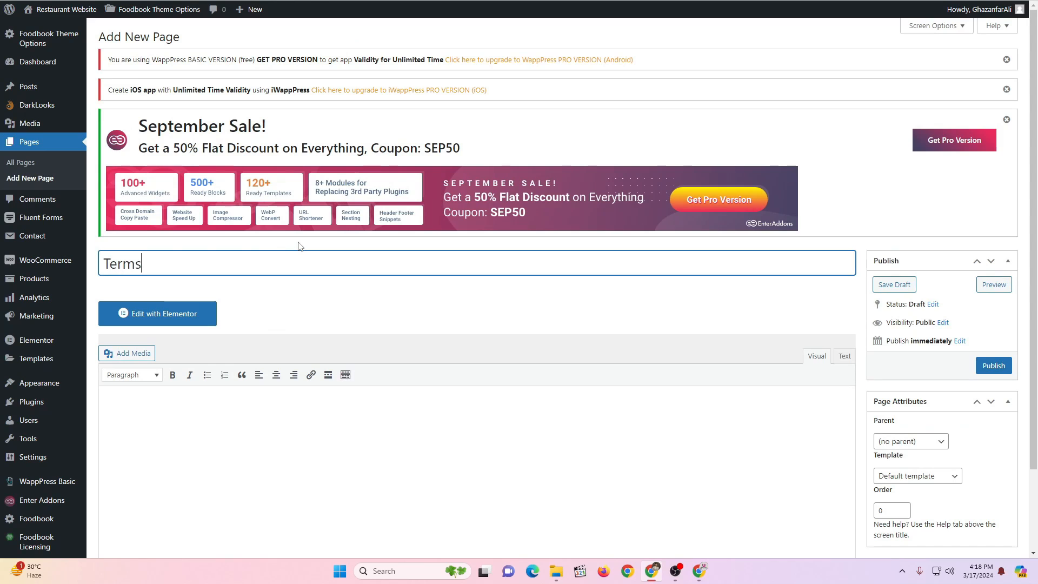
{"action": "type", "text": " & Conditions"}
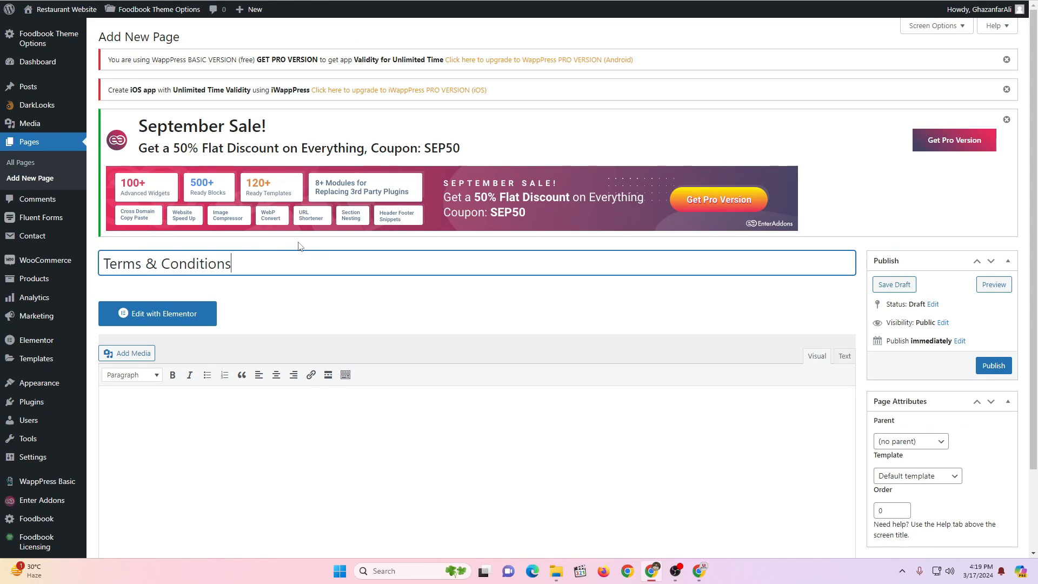
Paste the copied Terms & Conditions HTML into the page's code editor and switch to the visual view.
{"action": "scroll", "coordinate": [733, 300], "scroll_direction": "down", "scroll_amount": 2}
{"action": "left_click", "coordinate": [844, 261]}
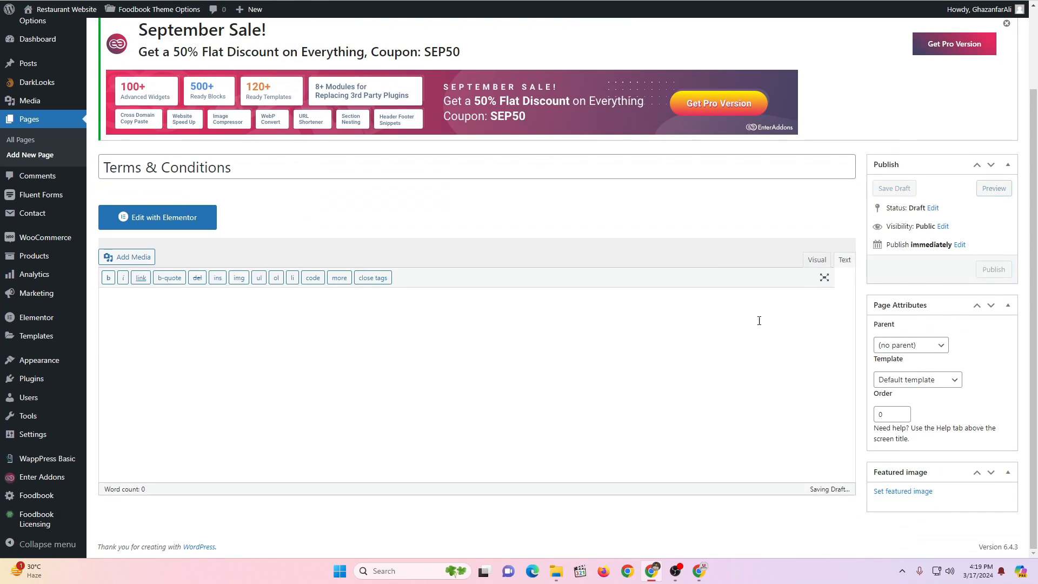
{"action": "key", "text": "ctrl+v"}
{"action": "scroll", "coordinate": [795, 78], "scroll_direction": "up", "scroll_amount": 15}
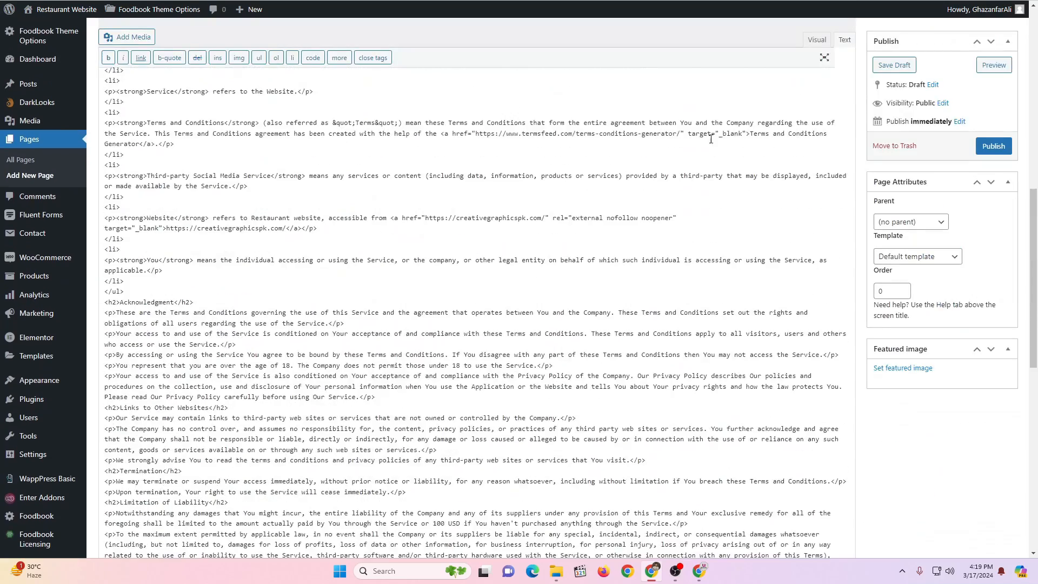
{"action": "left_click", "coordinate": [817, 178]}
{"action": "scroll", "coordinate": [405, 268], "scroll_direction": "up", "scroll_amount": 20}
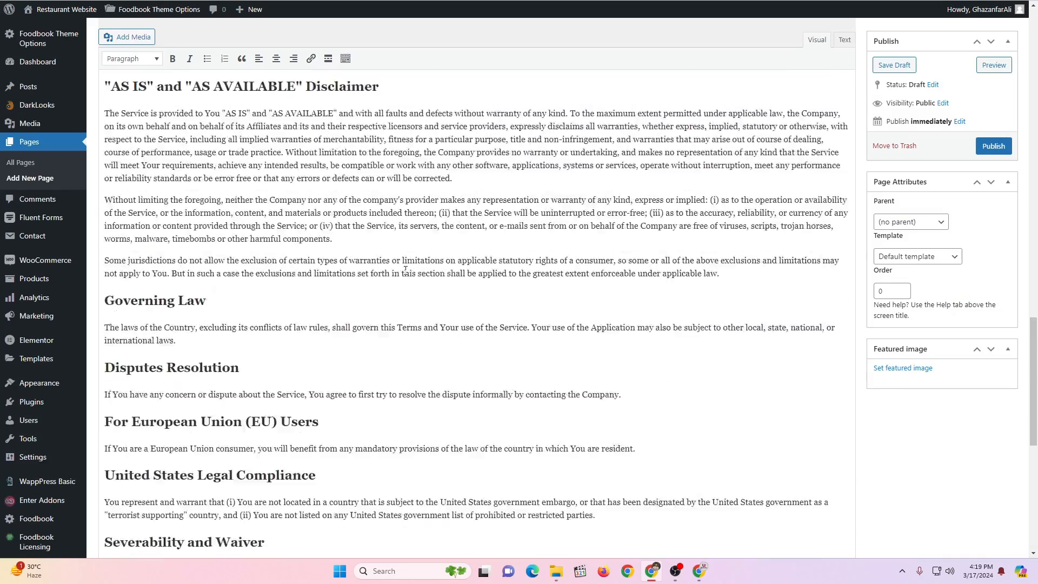
Publish the Terms & Conditions page and open its permalink.
{"action": "scroll", "coordinate": [400, 271], "scroll_direction": "up", "scroll_amount": 10}
{"action": "left_click", "coordinate": [993, 366]}
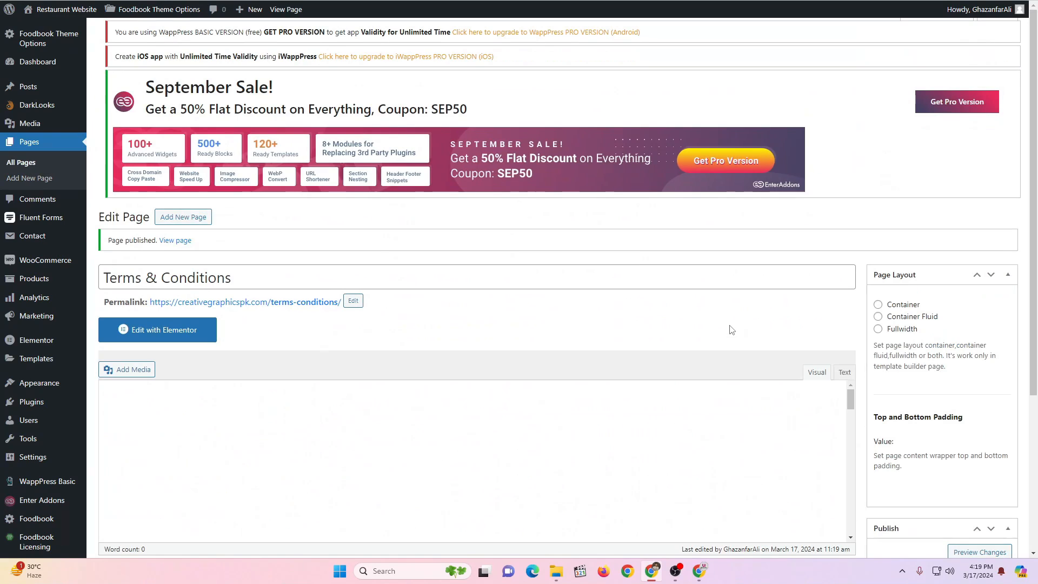
{"action": "right_click", "coordinate": [268, 319]}
{"action": "left_click", "coordinate": [301, 327]}
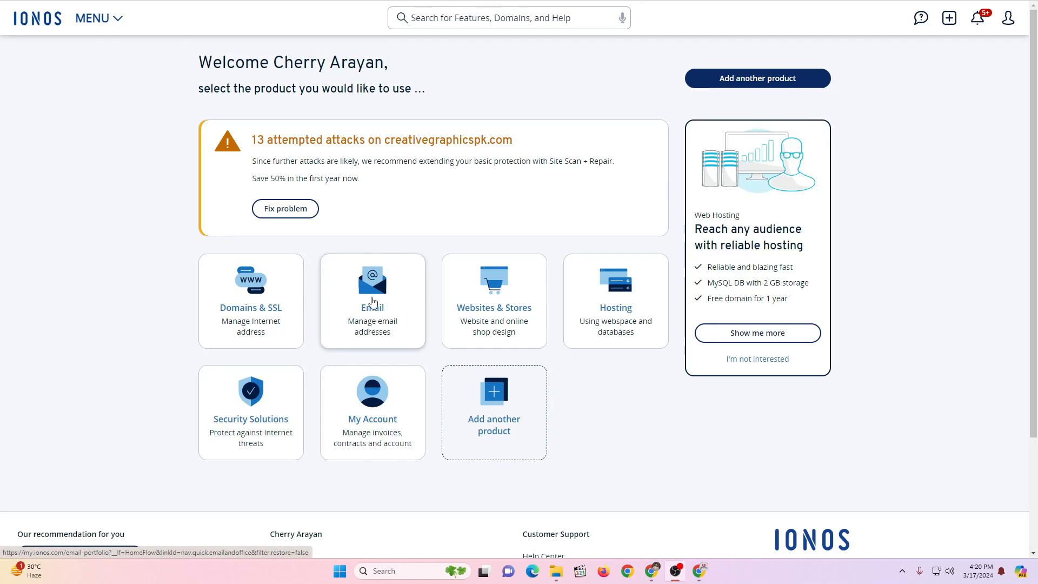
In the IONOS account, open the email addresses and display the settings of the site's support mailbox.
{"action": "left_click", "coordinate": [373, 301]}
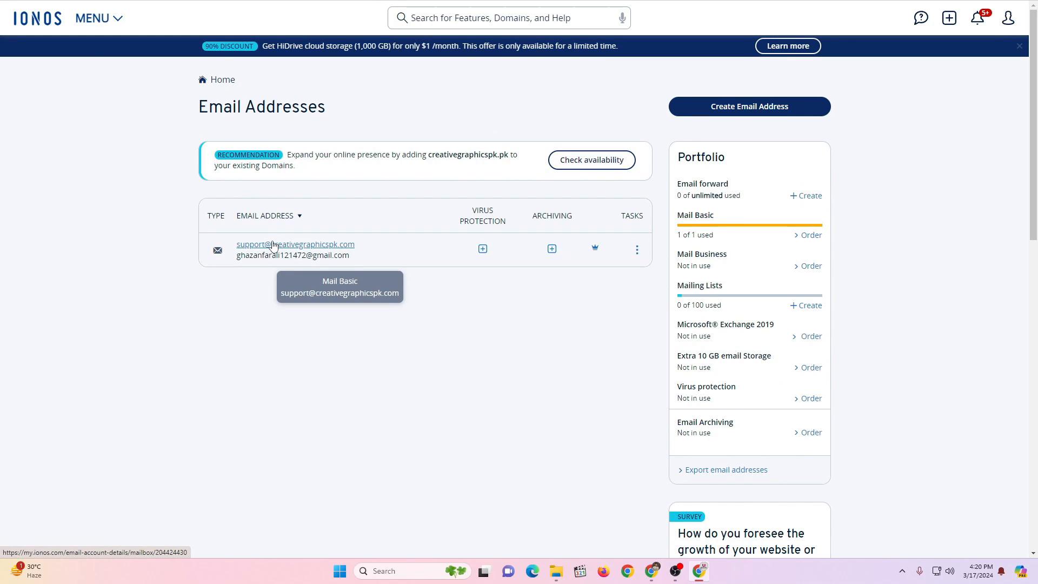
{"action": "left_click", "coordinate": [637, 250]}
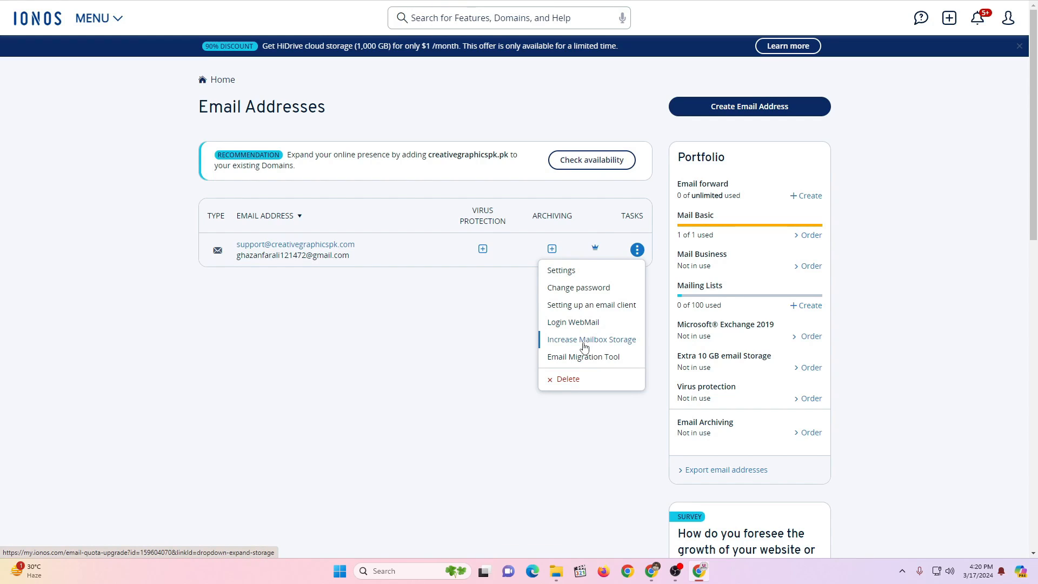
{"action": "left_click", "coordinate": [562, 270]}
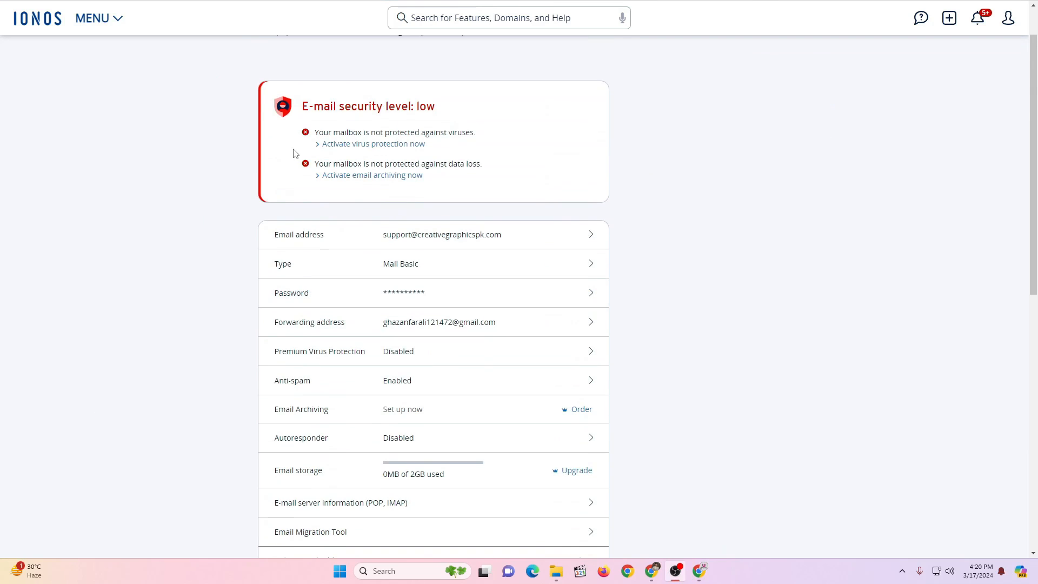
{"action": "scroll", "coordinate": [294, 153], "scroll_direction": "down", "scroll_amount": 2}
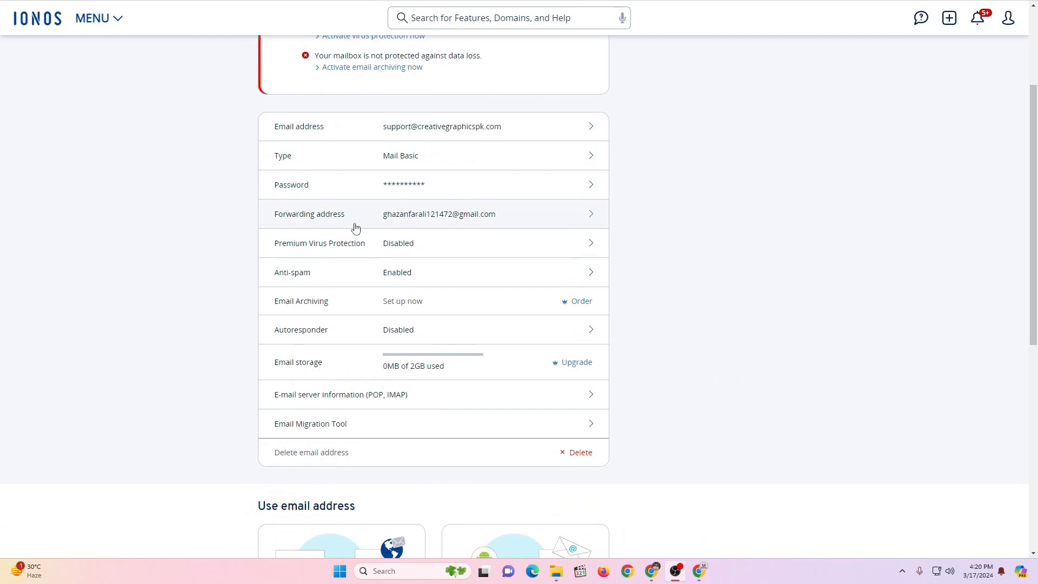
Add a forwarding to the support mailbox, entering the recipient's email address as the forwarding target, and continue.
{"action": "left_click", "coordinate": [494, 223]}
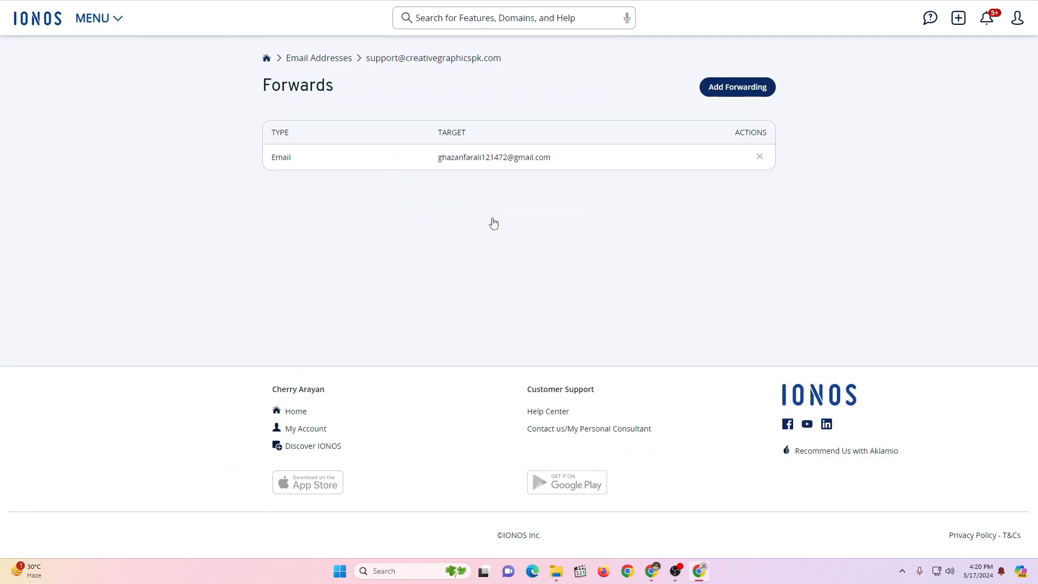
{"action": "left_click", "coordinate": [735, 92]}
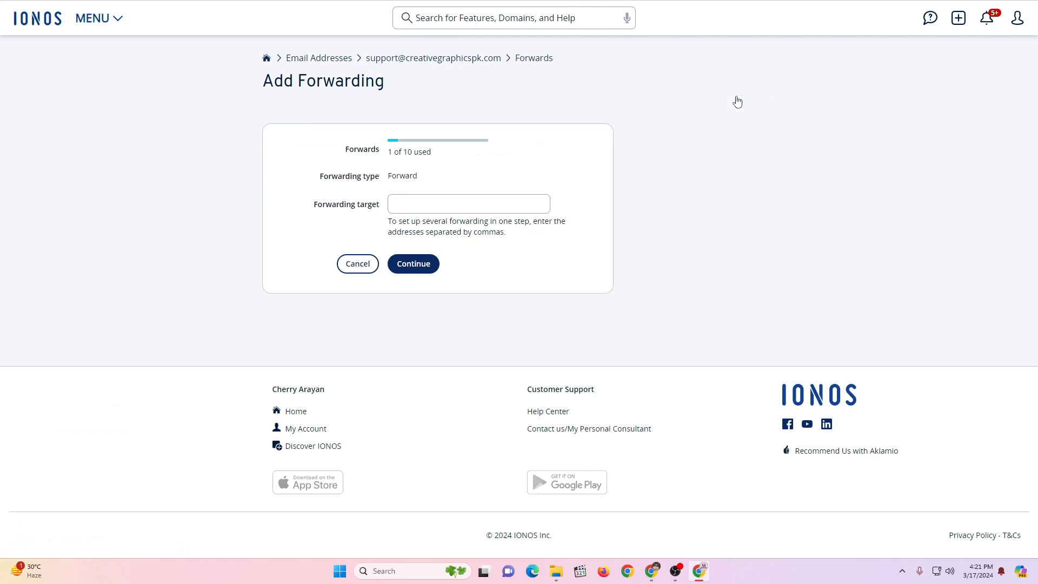
{"action": "left_click", "coordinate": [422, 208]}
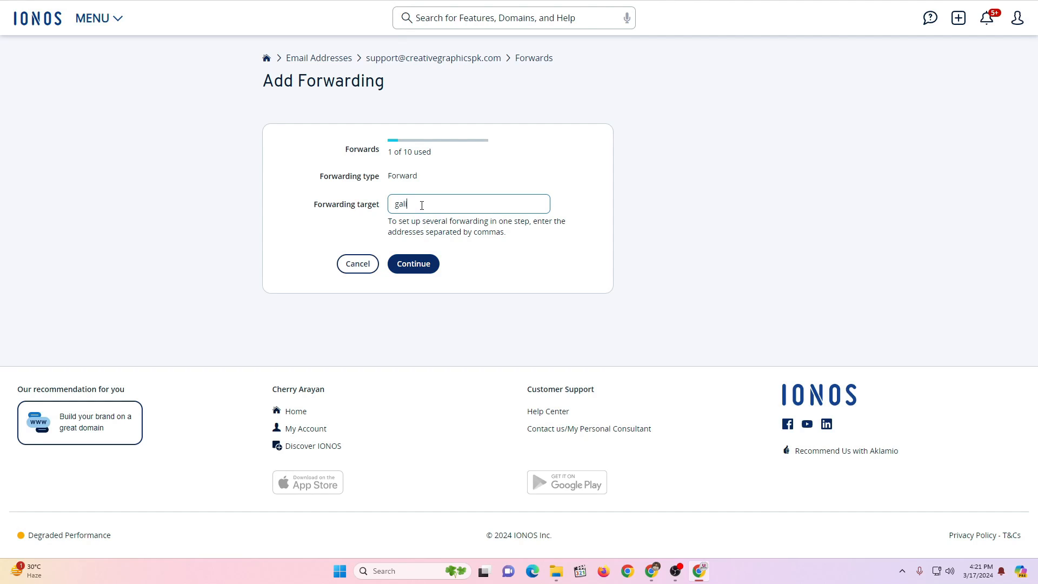
{"action": "left_click", "coordinate": [416, 265]}
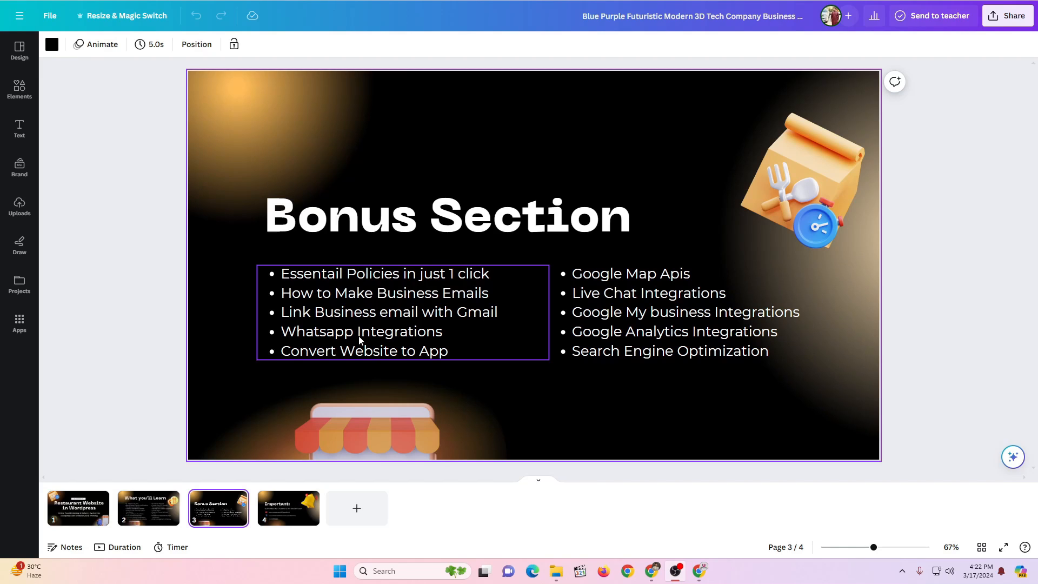
Return to the WordPress dashboard and search the plugins available for installation for "whatsapp".
{"action": "left_click", "coordinate": [161, 172]}
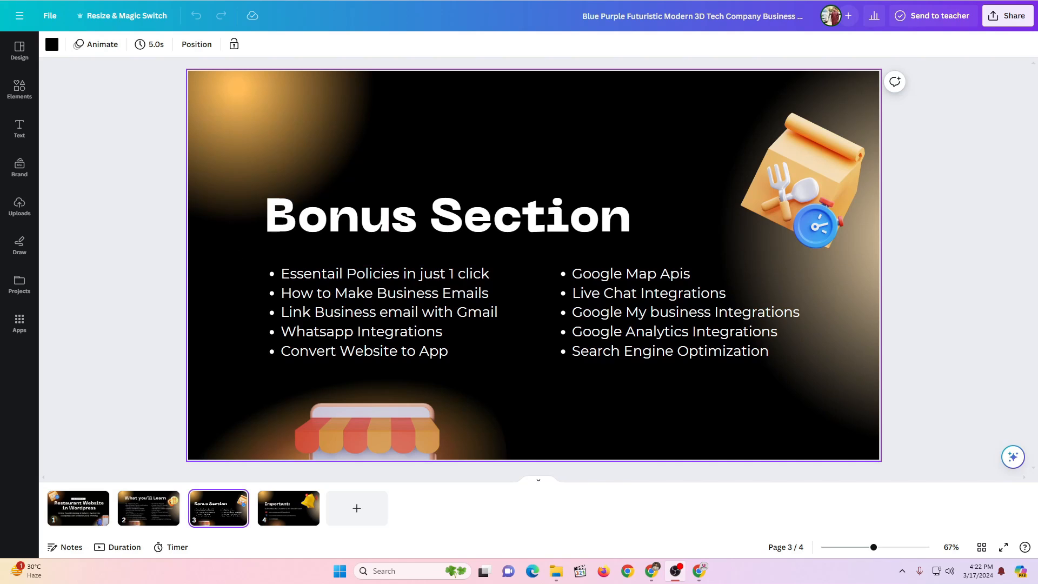
{"action": "key", "text": "alt+Tab"}
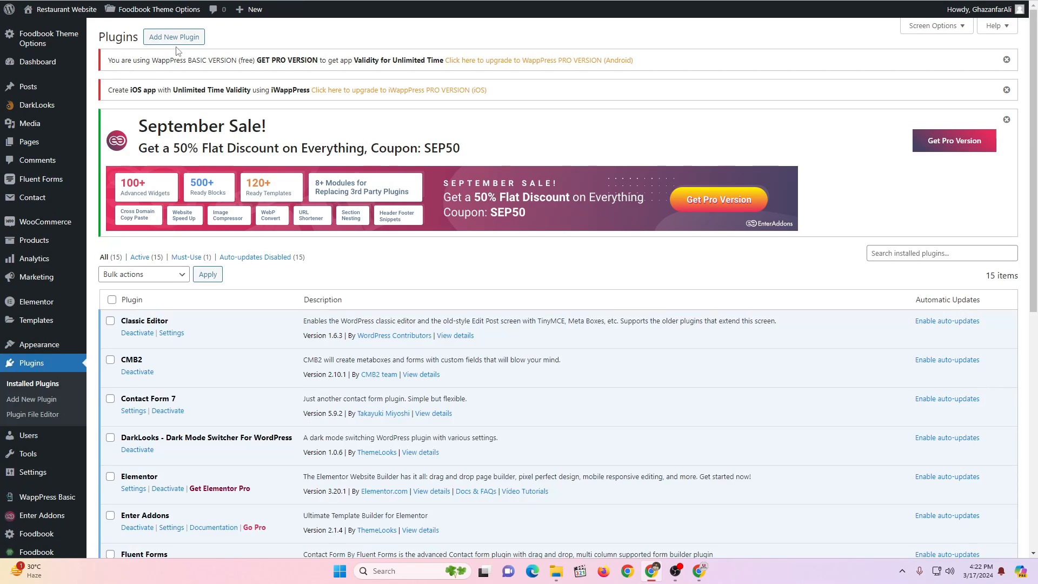
{"action": "left_click", "coordinate": [175, 44]}
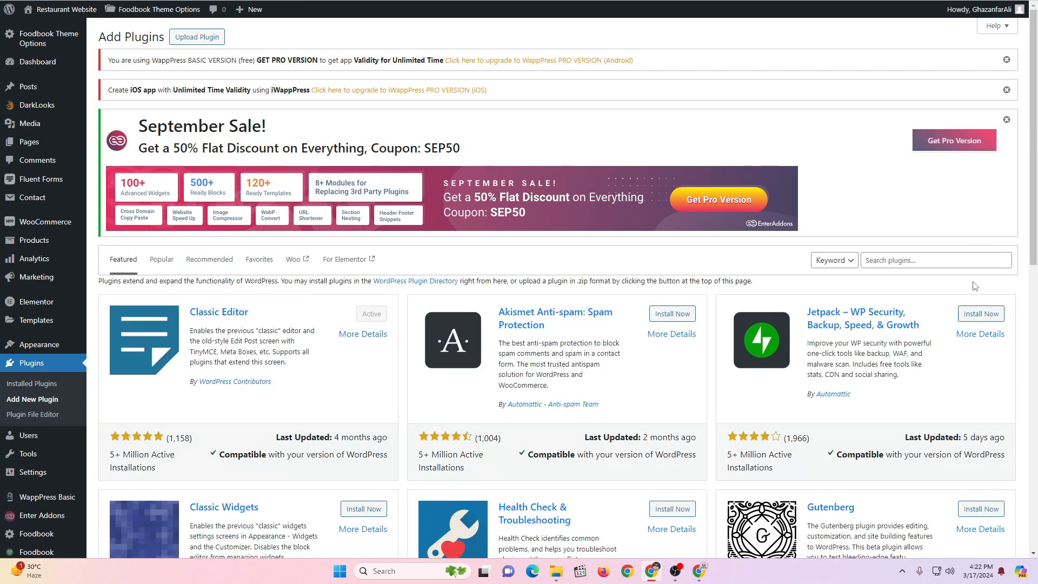
{"action": "left_click", "coordinate": [900, 262]}
{"action": "type", "text": "whatsapp"}
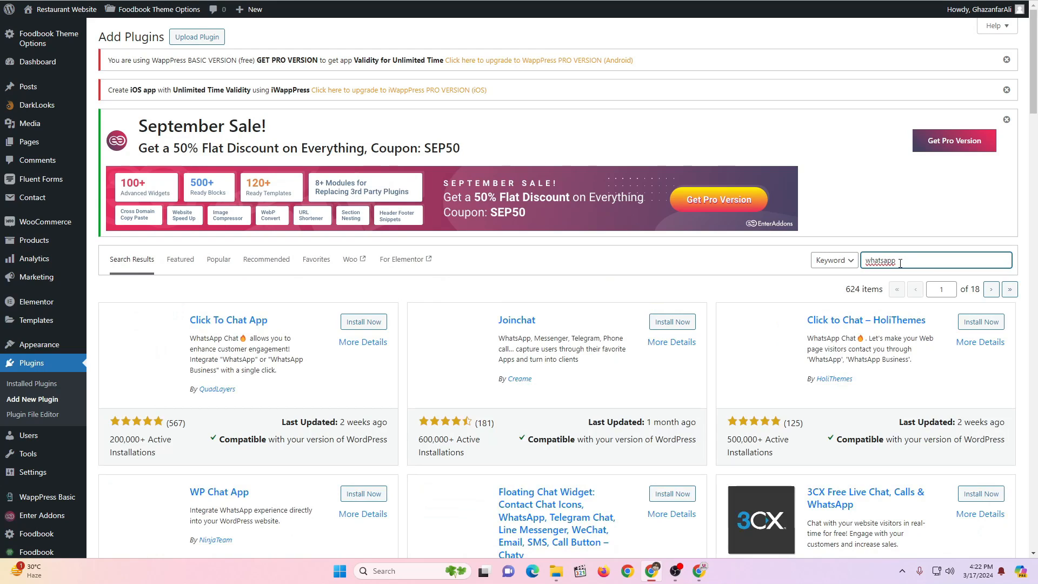
{"action": "scroll", "coordinate": [534, 306], "scroll_direction": "down", "scroll_amount": 1}
{"action": "scroll", "coordinate": [534, 306], "scroll_direction": "down", "scroll_amount": 2}
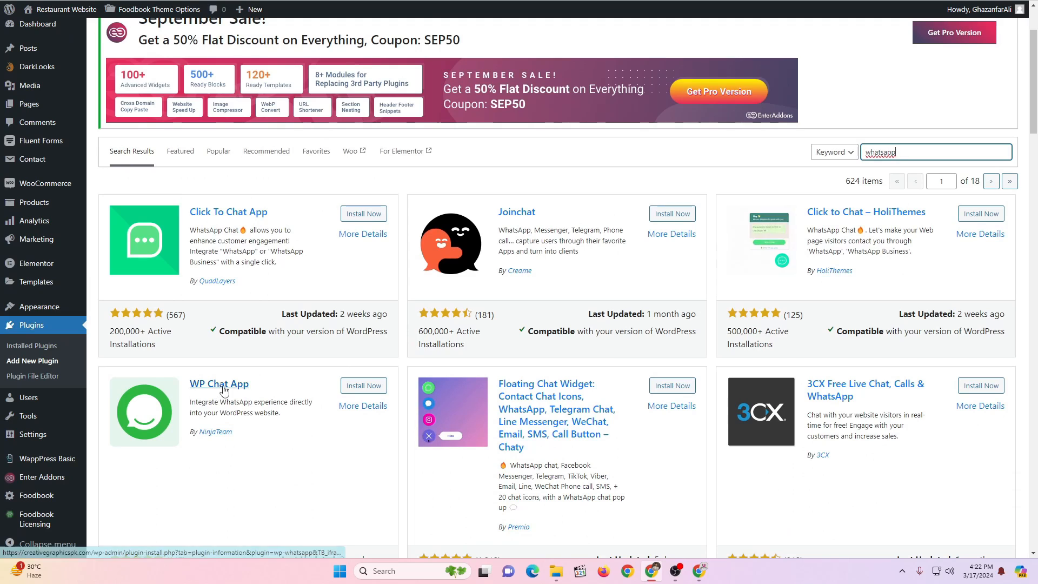
Install and activate the WP Chat App plugin by NinjaTeam, and open its settings.
{"action": "left_click", "coordinate": [381, 389]}
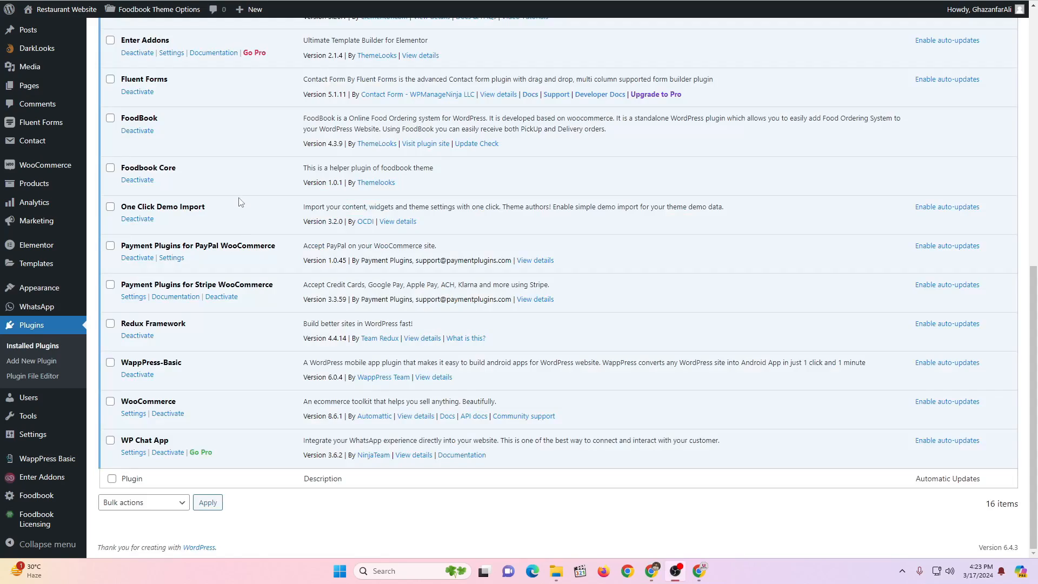
{"action": "scroll", "coordinate": [240, 202], "scroll_direction": "up", "scroll_amount": 7}
{"action": "scroll", "coordinate": [240, 202], "scroll_direction": "down", "scroll_amount": 7}
{"action": "left_click", "coordinate": [132, 453]}
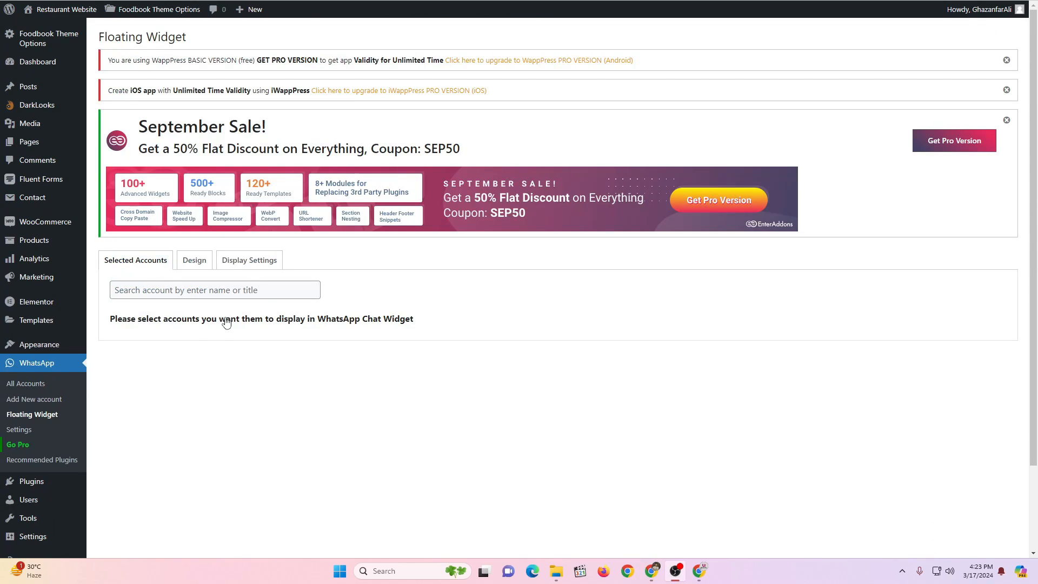
Start a new WhatsApp account and enter the account holder's name and WhatsApp phone number.
{"action": "left_click", "coordinate": [64, 402]}
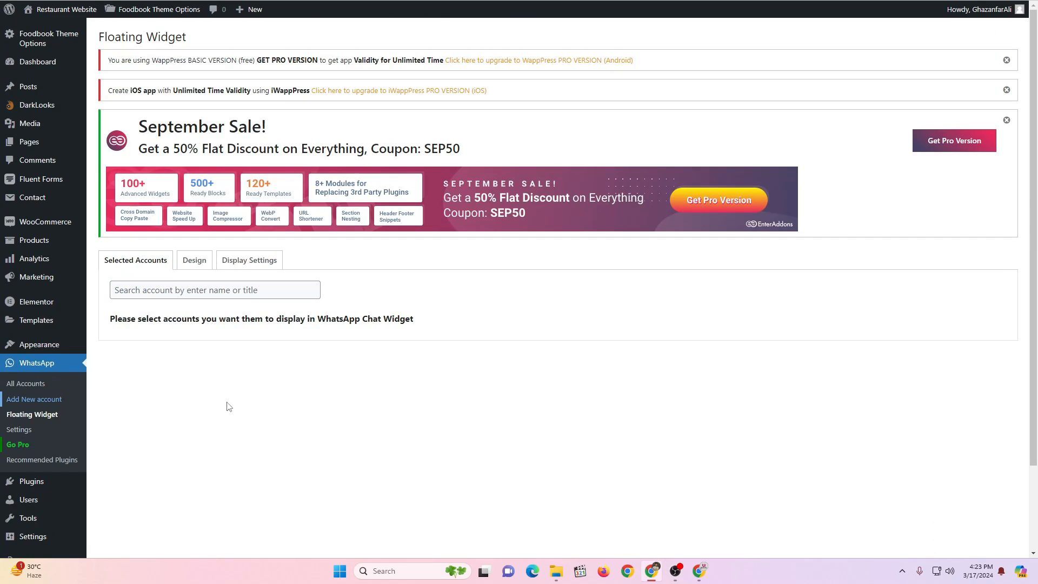
{"action": "left_click", "coordinate": [158, 258]}
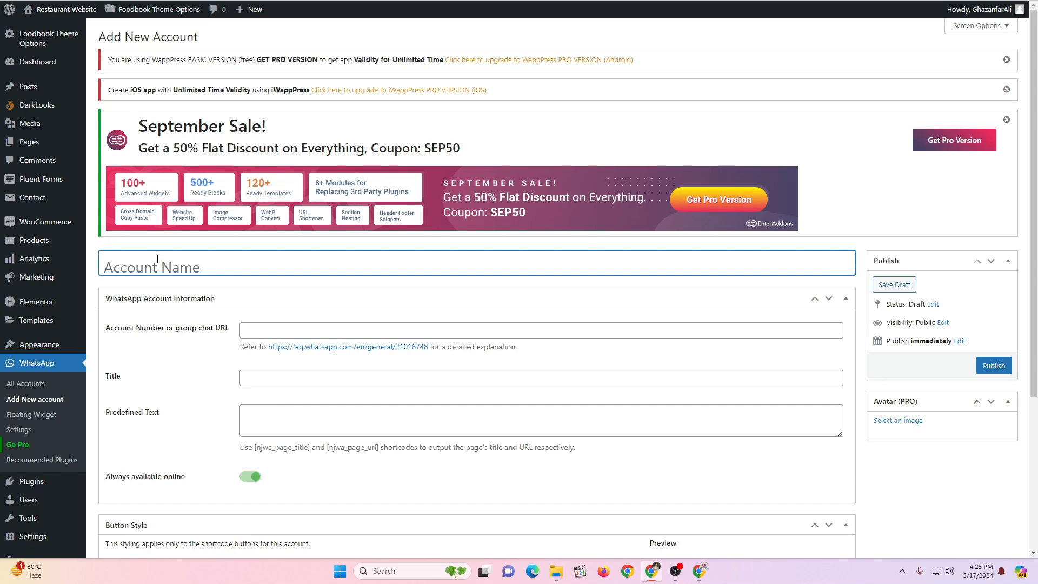
{"action": "left_click", "coordinate": [268, 333]}
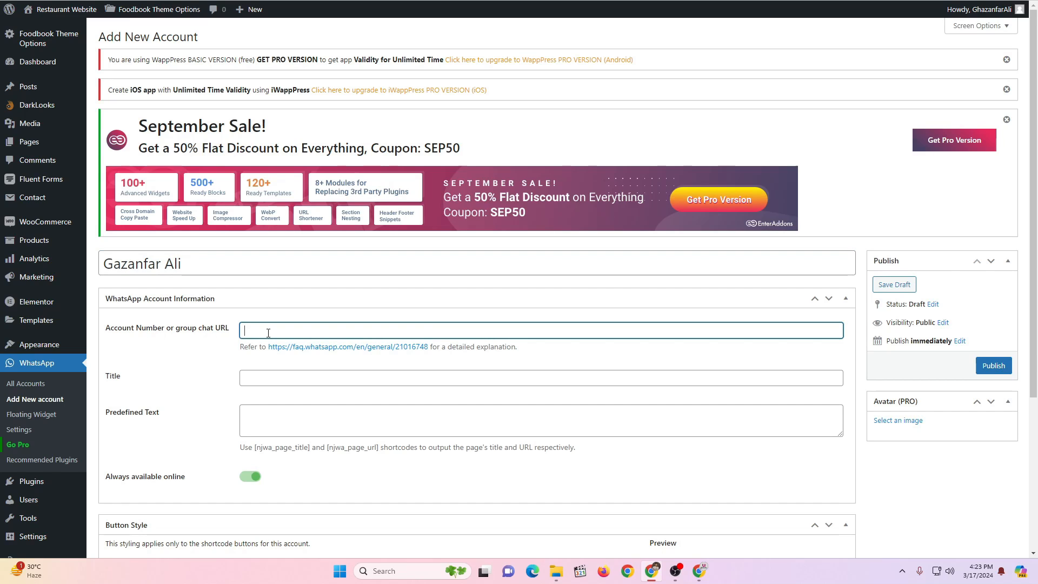
Enter the account holder's name as the title, leave the predefined text empty, and publish the WhatsApp account.
{"action": "left_click", "coordinate": [270, 373]}
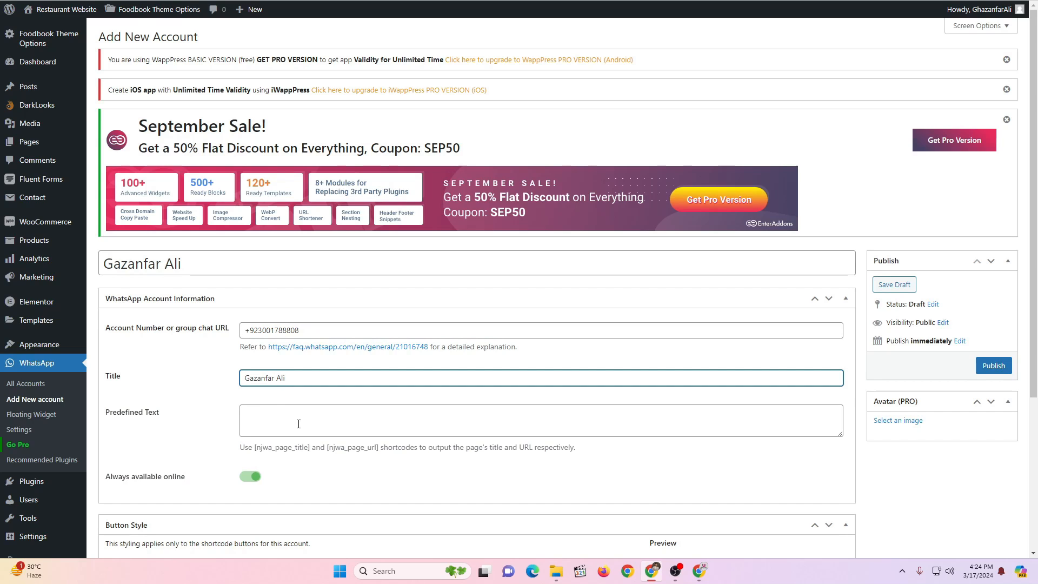
{"action": "left_click", "coordinate": [299, 424]}
{"action": "scroll", "coordinate": [198, 416], "scroll_direction": "down", "scroll_amount": 4}
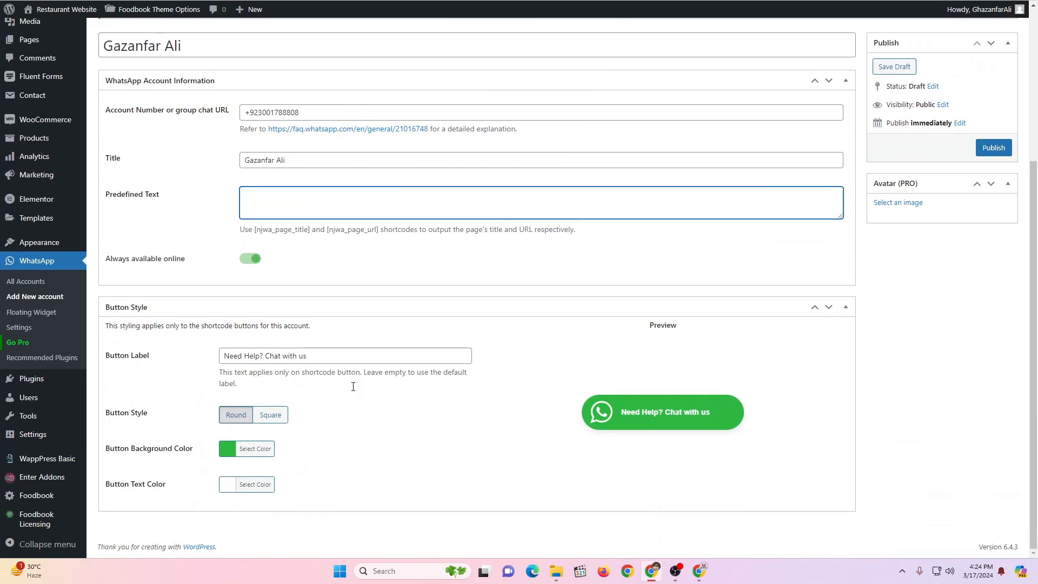
{"action": "scroll", "coordinate": [528, 459], "scroll_direction": "up", "scroll_amount": 4}
{"action": "left_click", "coordinate": [994, 366]}
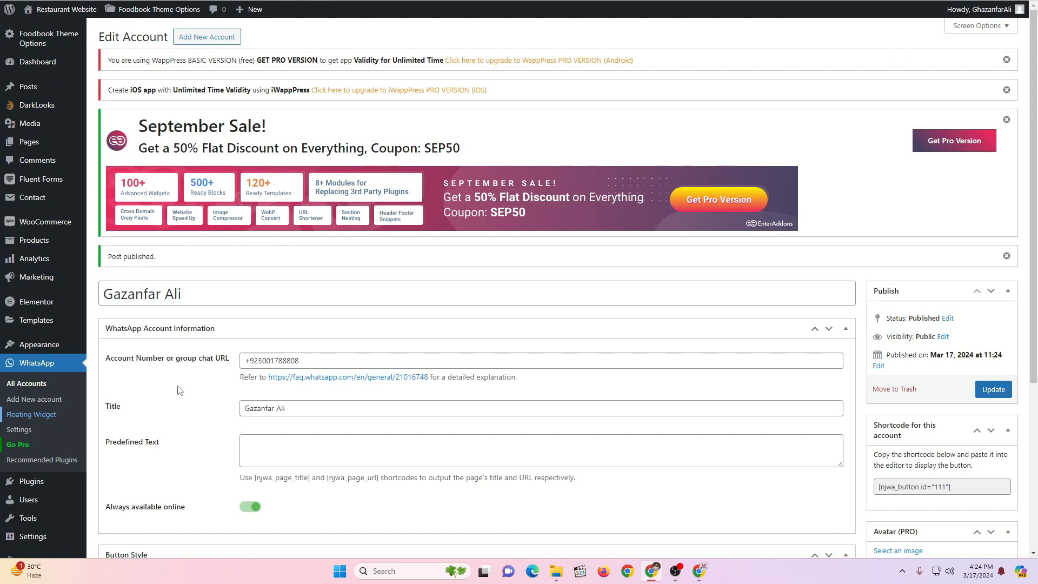
Add the published WhatsApp account to the floating widget's selected accounts.
{"action": "left_click", "coordinate": [153, 290]}
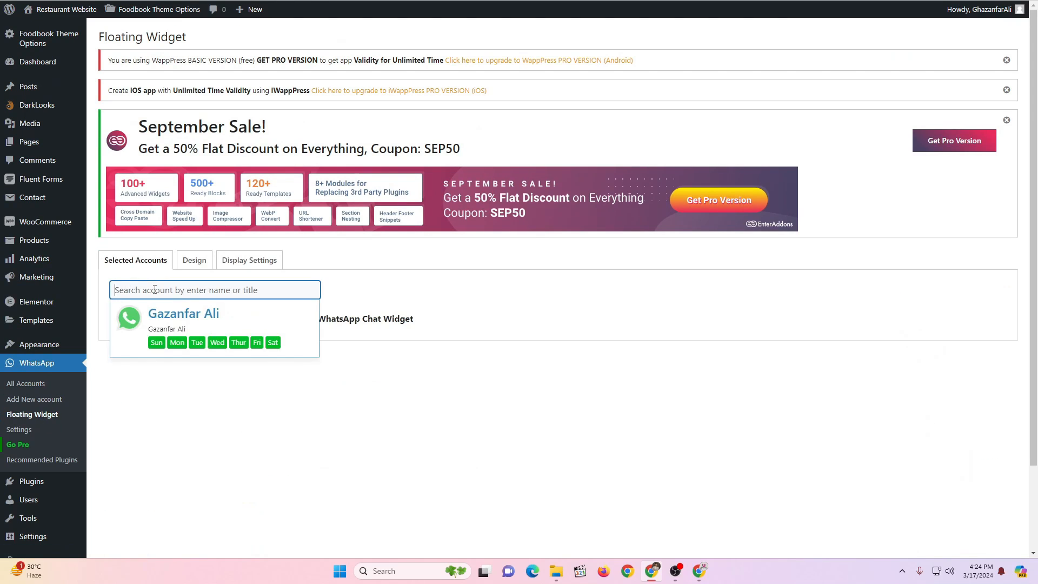
{"action": "left_click", "coordinate": [166, 321]}
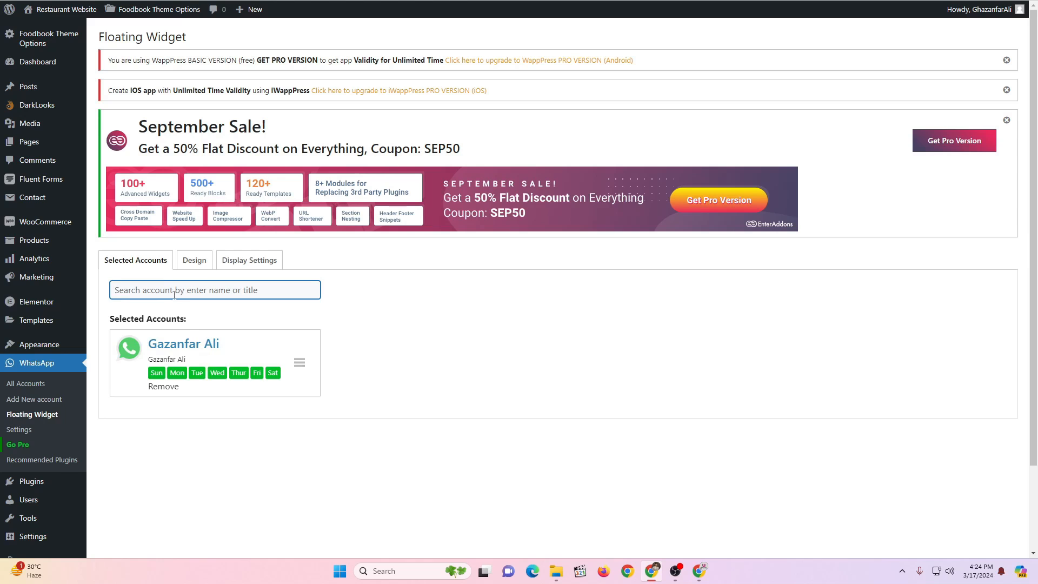
{"action": "scroll", "coordinate": [322, 363], "scroll_direction": "down", "scroll_amount": 2}
{"action": "scroll", "coordinate": [270, 325], "scroll_direction": "up", "scroll_amount": 2}
Review the floating widget's design settings and expand the chat widget preview.
{"action": "left_click", "coordinate": [195, 260]}
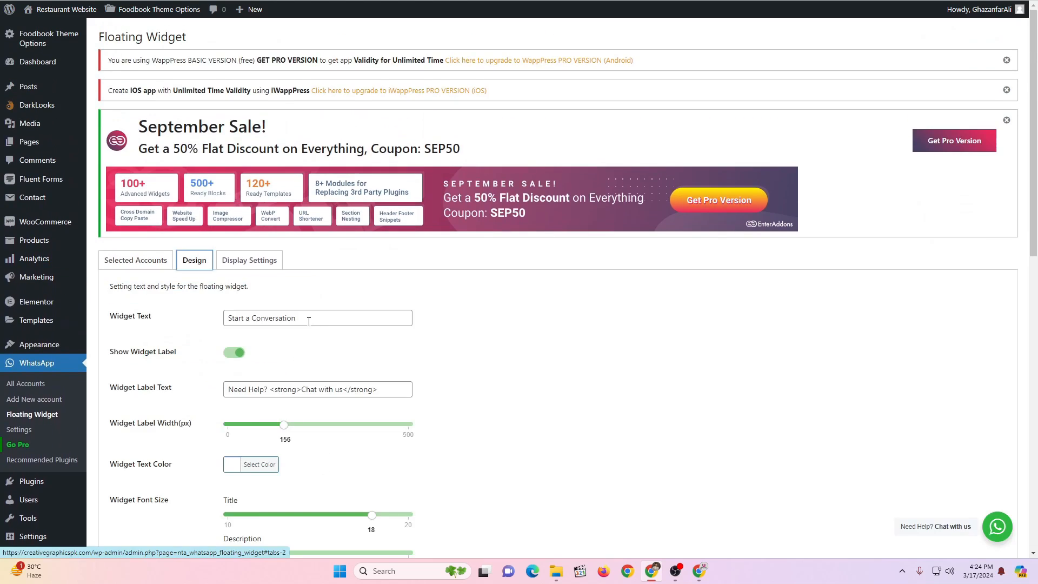
{"action": "scroll", "coordinate": [309, 321], "scroll_direction": "down", "scroll_amount": 4}
{"action": "left_click", "coordinate": [996, 538]}
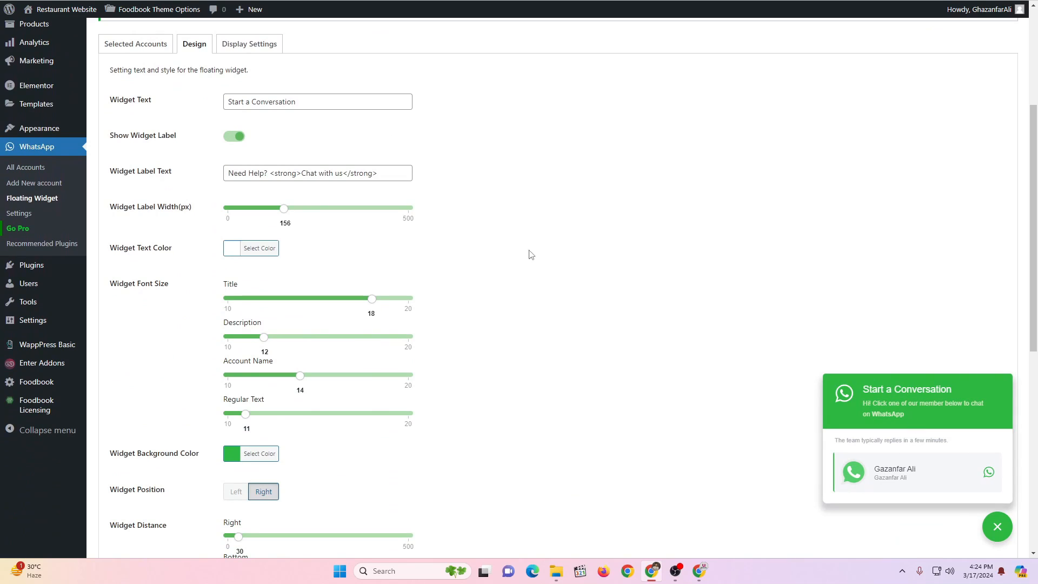
Clear the floating widget's description text and save the design changes.
{"action": "left_click_drag", "start_coordinate": [333, 100], "coordinate": [191, 102]}
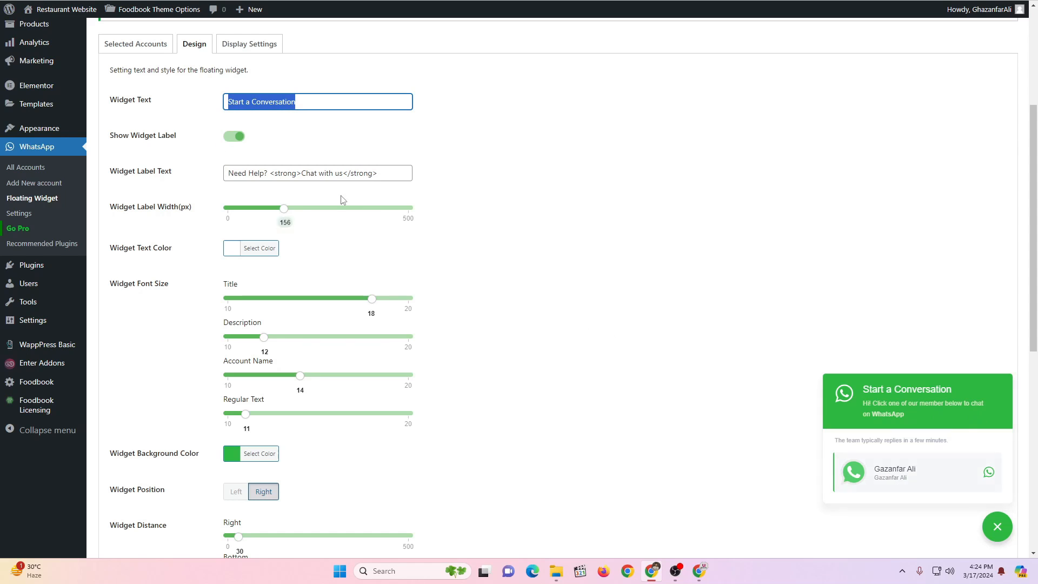
{"action": "scroll", "coordinate": [361, 236], "scroll_direction": "down", "scroll_amount": 8}
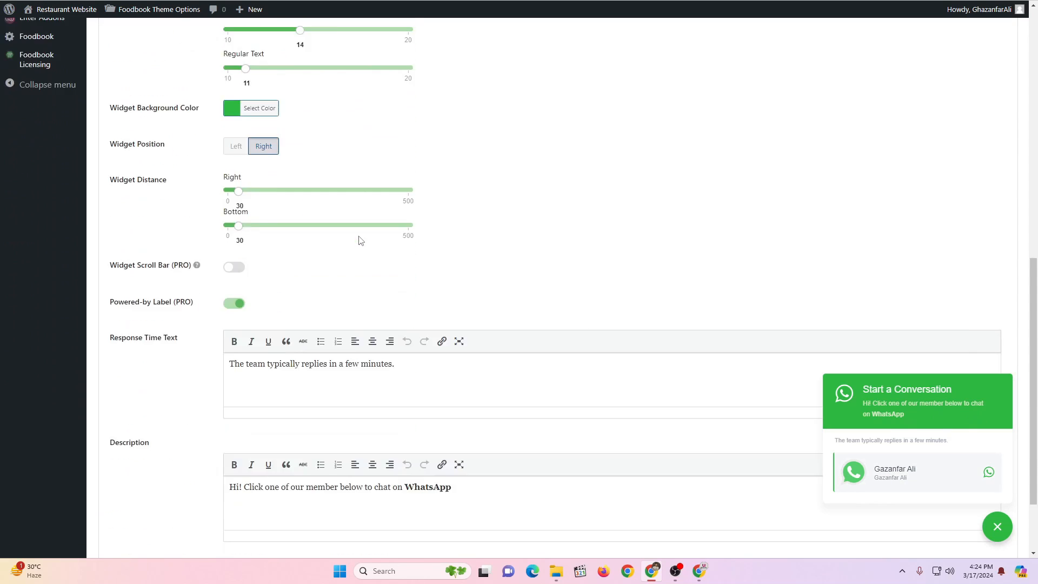
{"action": "left_click_drag", "start_coordinate": [449, 395], "coordinate": [230, 384]}
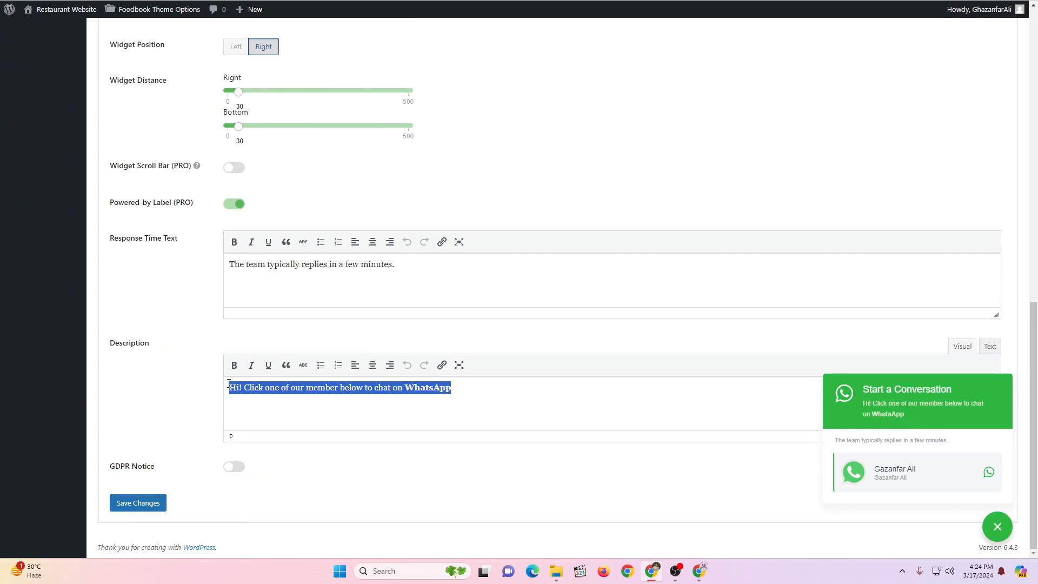
{"action": "key", "text": "BackSpace"}
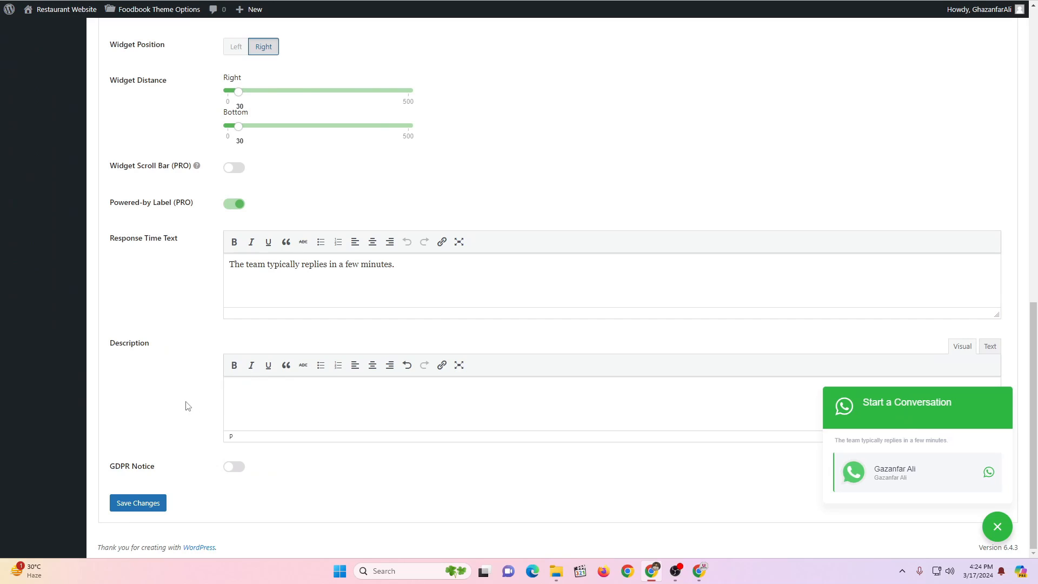
{"action": "left_click", "coordinate": [154, 503]}
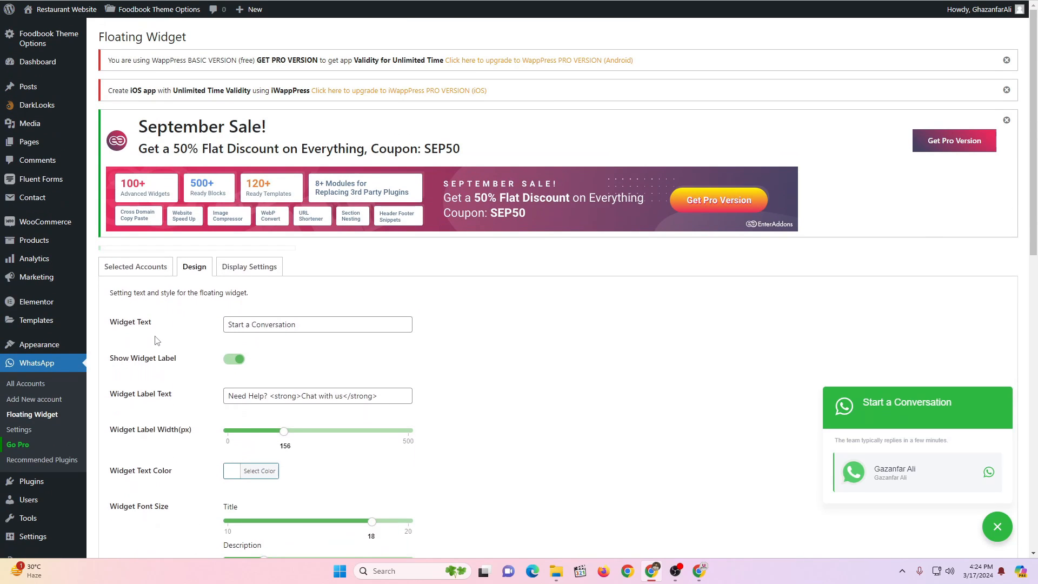
Check the floating widget's display settings and inspect the WhatsApp chat button on the website's homepage.
{"action": "left_click", "coordinate": [250, 263]}
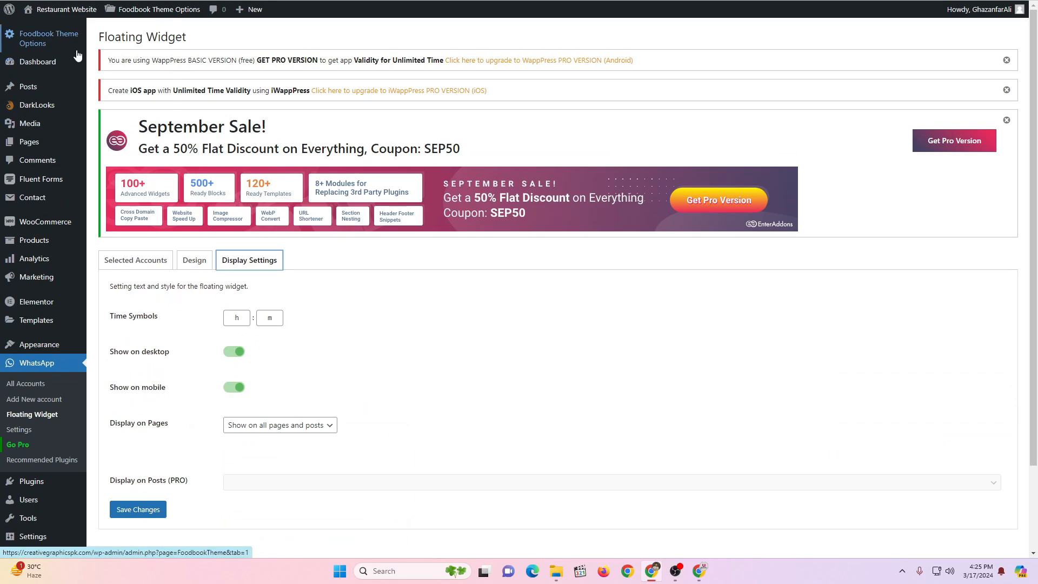
{"action": "key", "text": "ctrl+Tab"}
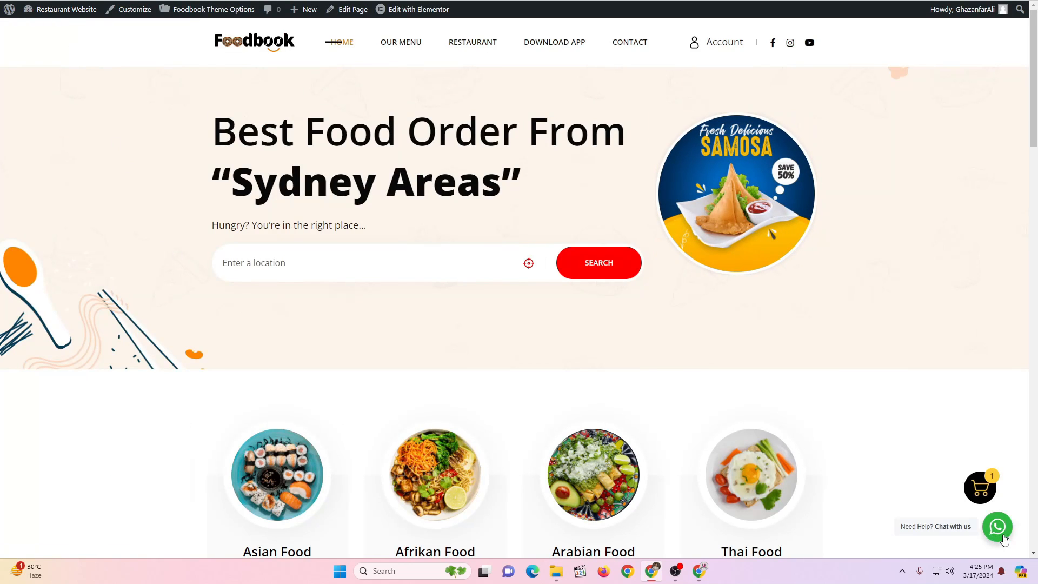
{"action": "scroll", "coordinate": [1003, 539], "scroll_direction": "down", "scroll_amount": 8}
{"action": "scroll", "coordinate": [1003, 539], "scroll_direction": "up", "scroll_amount": 6}
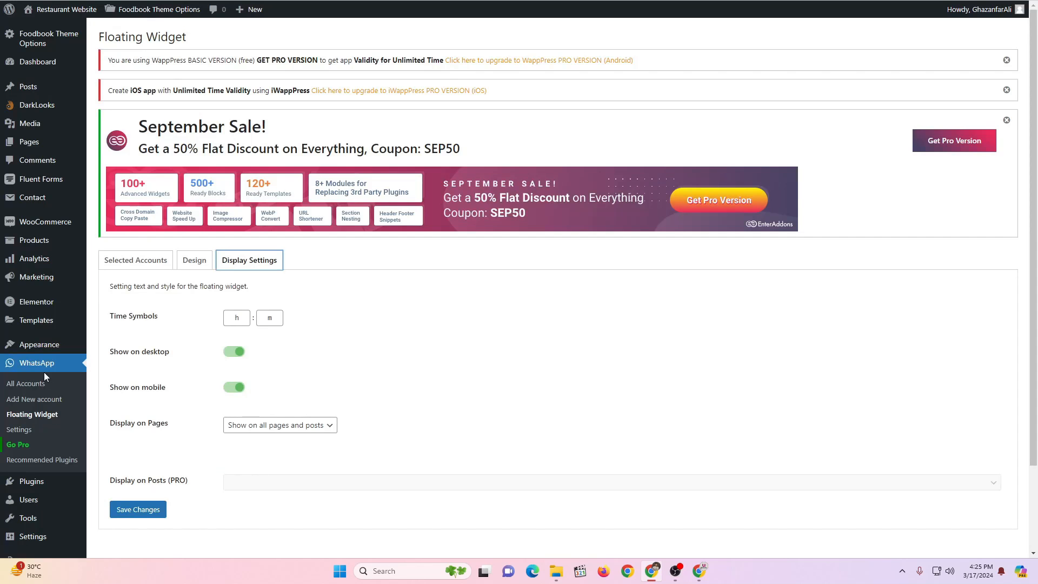
Search the WordPress plugin directory for "Tidio chat".
{"action": "scroll", "coordinate": [25, 389], "scroll_direction": "down", "scroll_amount": 2}
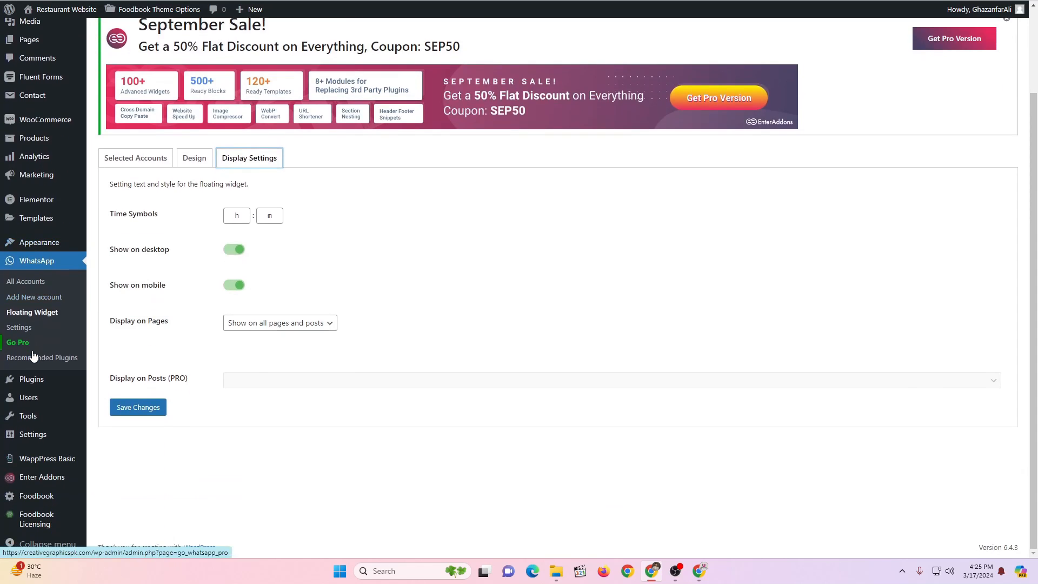
{"action": "left_click", "coordinate": [24, 387]}
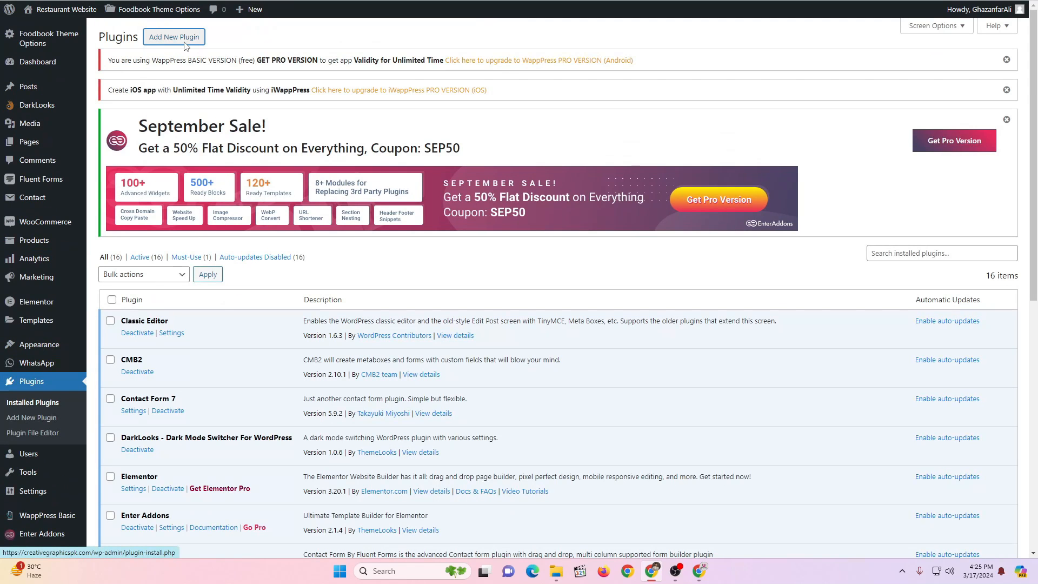
{"action": "left_click", "coordinate": [185, 38]}
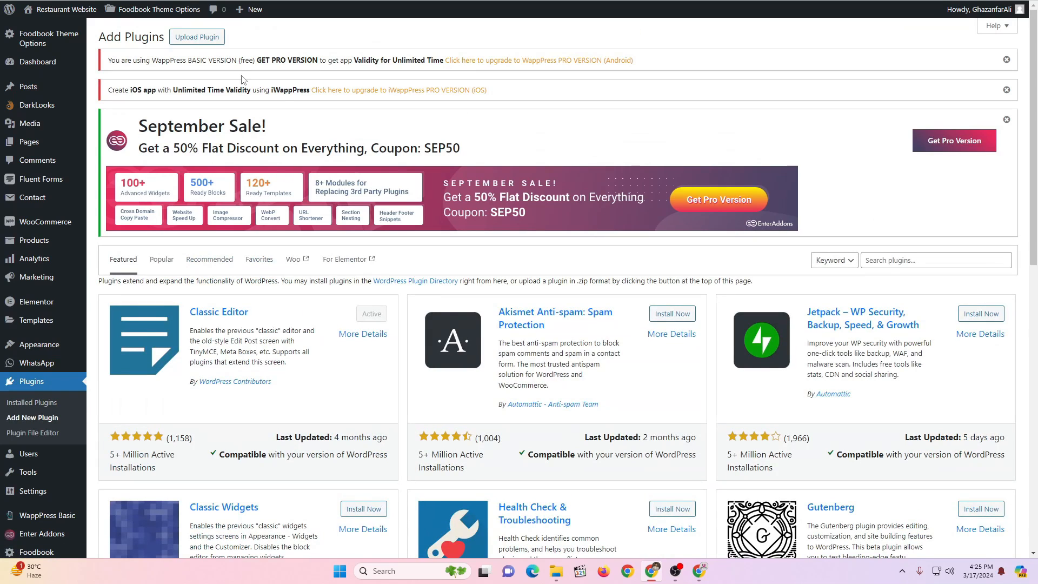
{"action": "left_click", "coordinate": [886, 265]}
{"action": "type", "text": "T"}
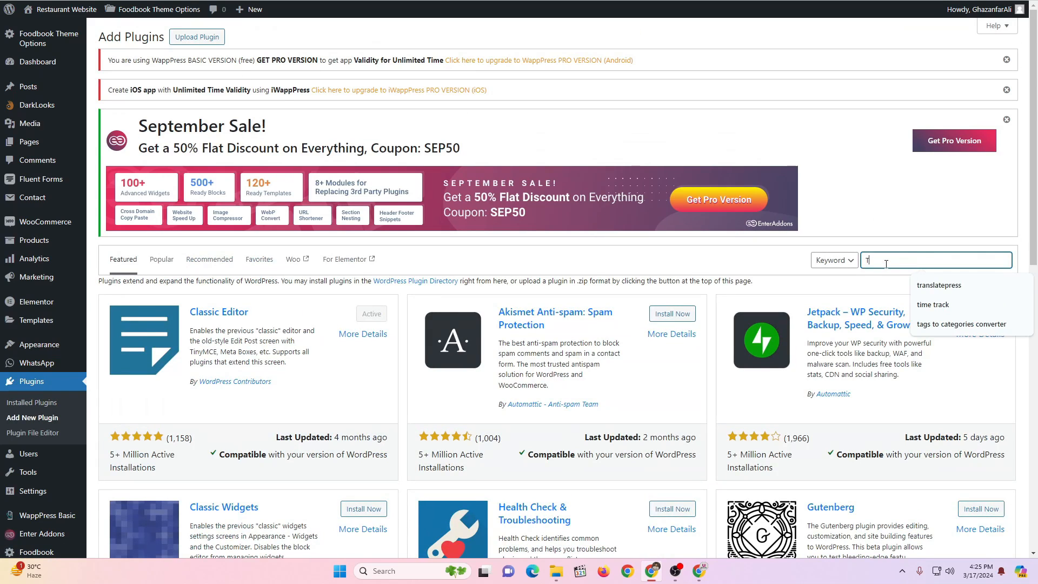
{"action": "type", "text": "idio chat"}
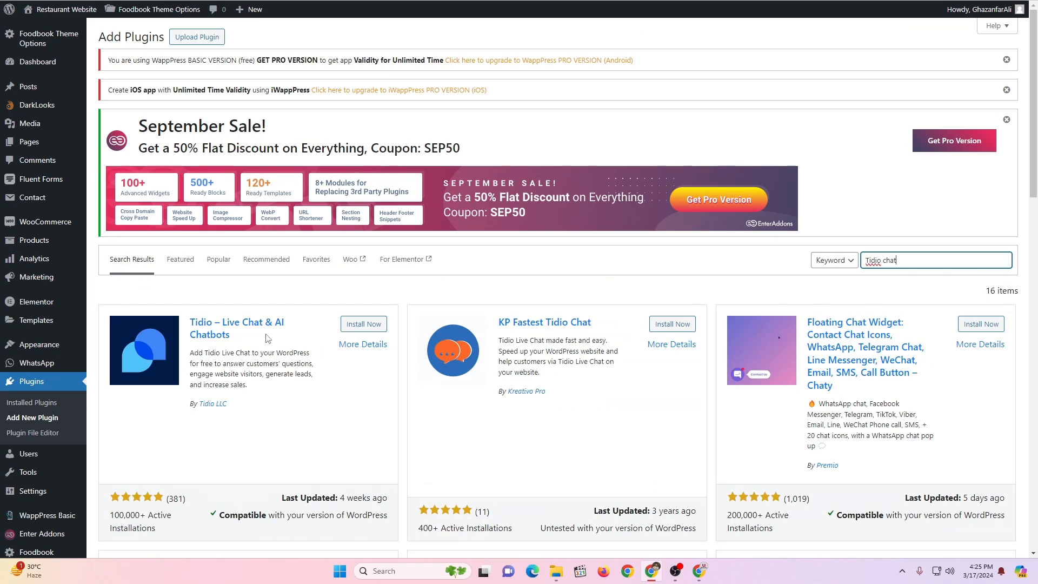
Install and activate the Tidio – Live Chat & AI Chatbots plugin, and open its account sign-up form.
{"action": "left_click", "coordinate": [363, 324]}
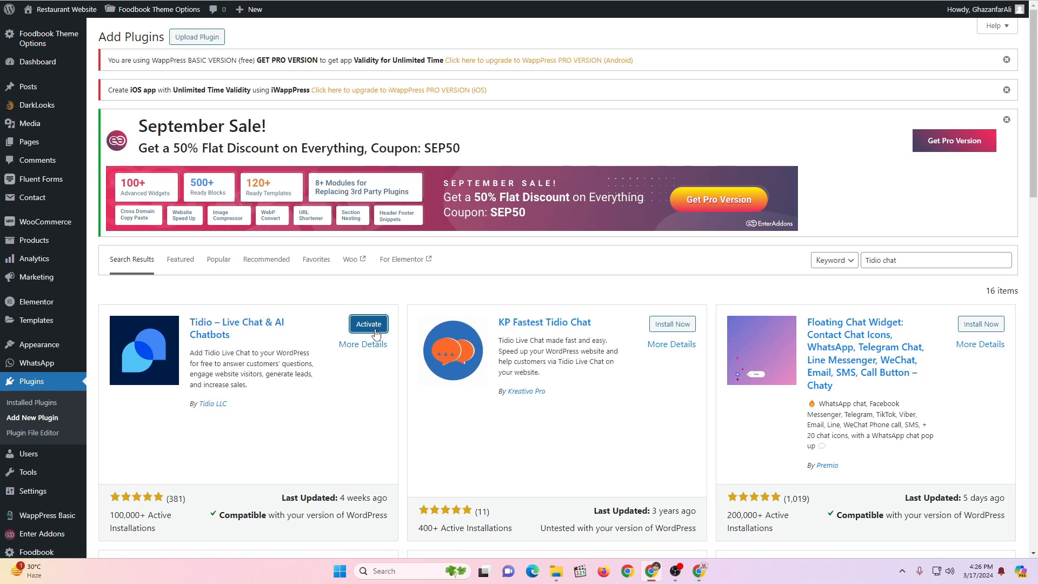
{"action": "left_click", "coordinate": [368, 324]}
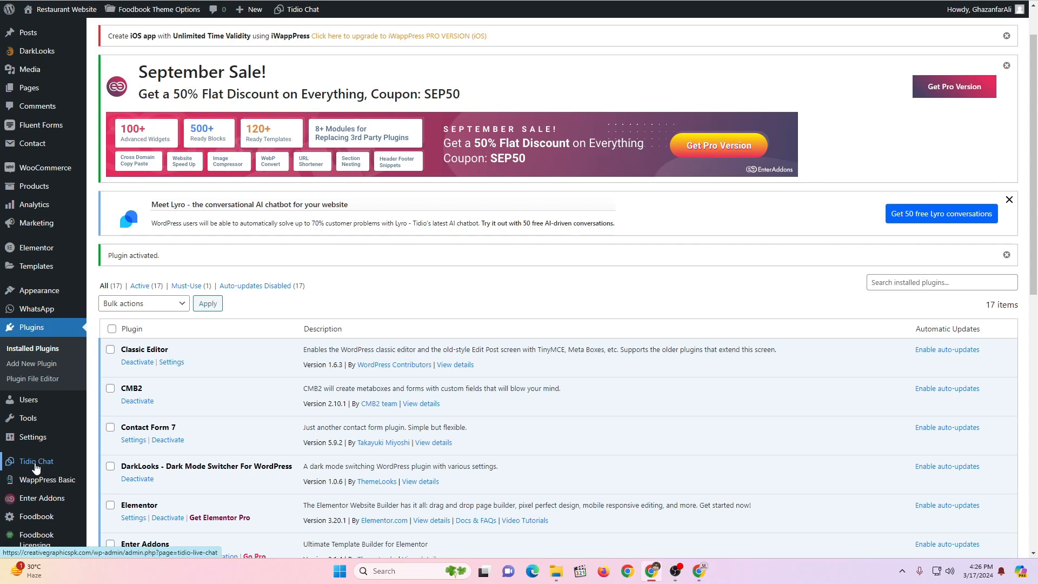
{"action": "left_click", "coordinate": [35, 465]}
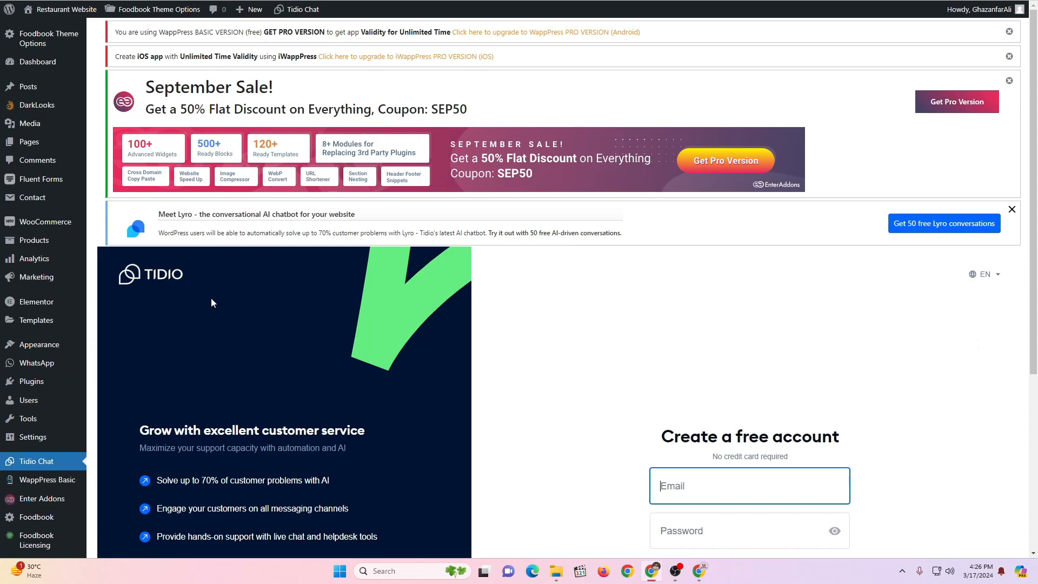
{"action": "scroll", "coordinate": [213, 303], "scroll_direction": "down", "scroll_amount": 5}
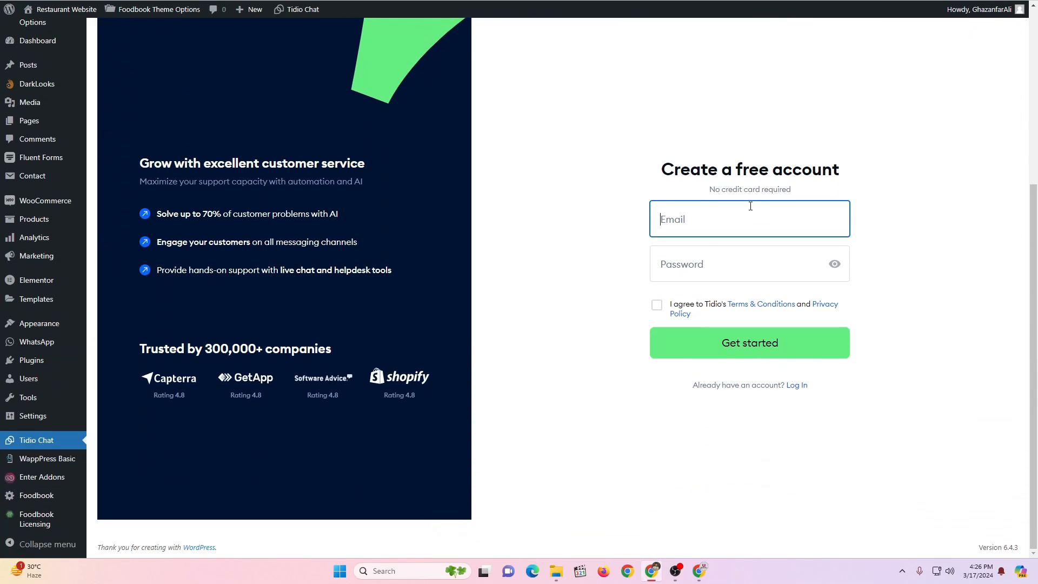
{"action": "left_click", "coordinate": [727, 277]}
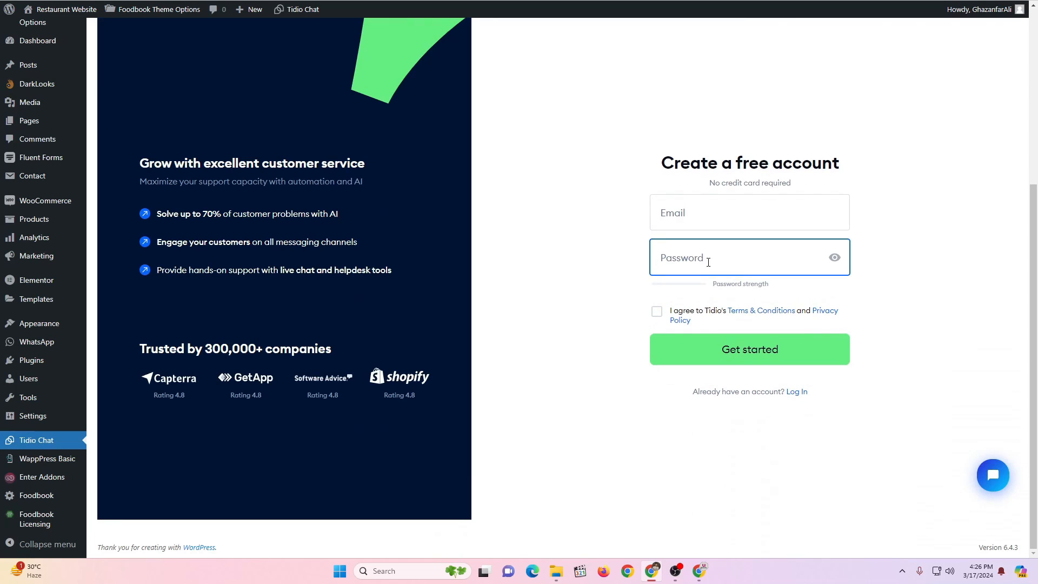
{"action": "left_click", "coordinate": [706, 216]}
{"action": "type", "text": "gha"}
{"action": "key", "text": "BackSpace"}
{"action": "key", "text": "BackSpace"}
{"action": "key", "text": "BackSpace"}
{"action": "key", "text": "BackSpace"}
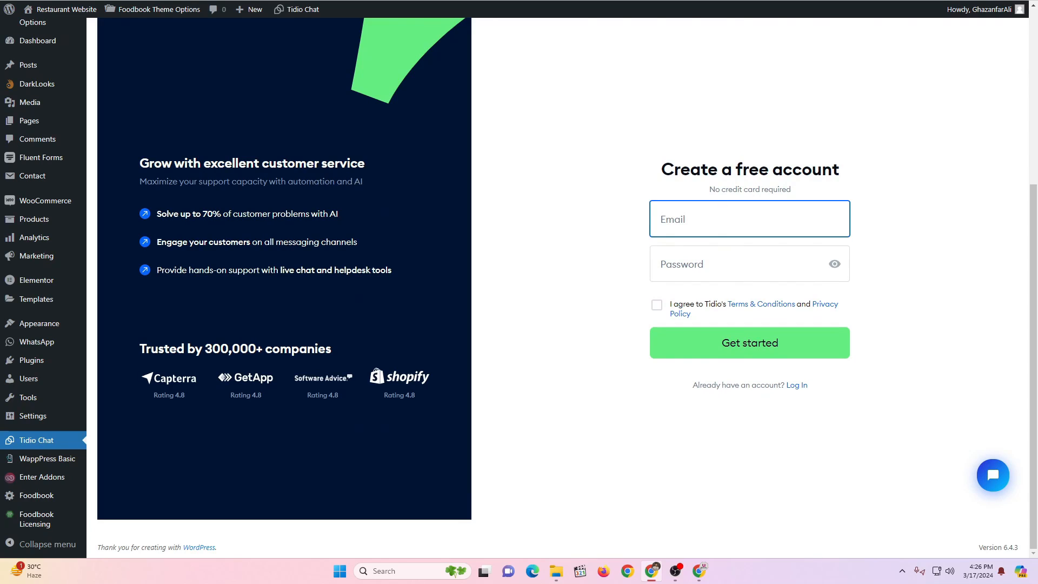
Search the web for "temp email", open Tempail and copy its temporary email address.
{"action": "key", "text": "ctrl+Tab"}
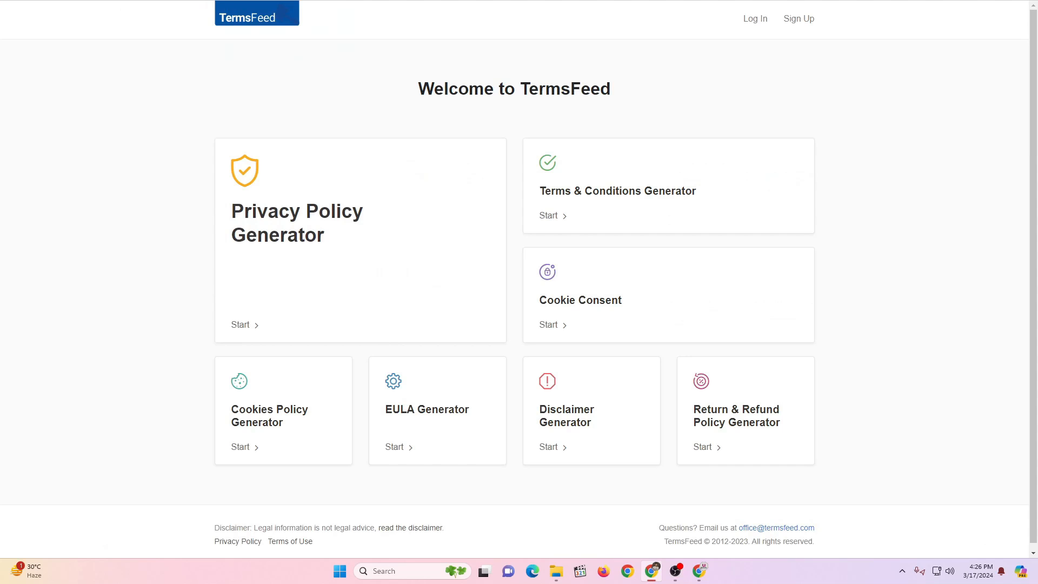
{"action": "type", "text": "temp email"}
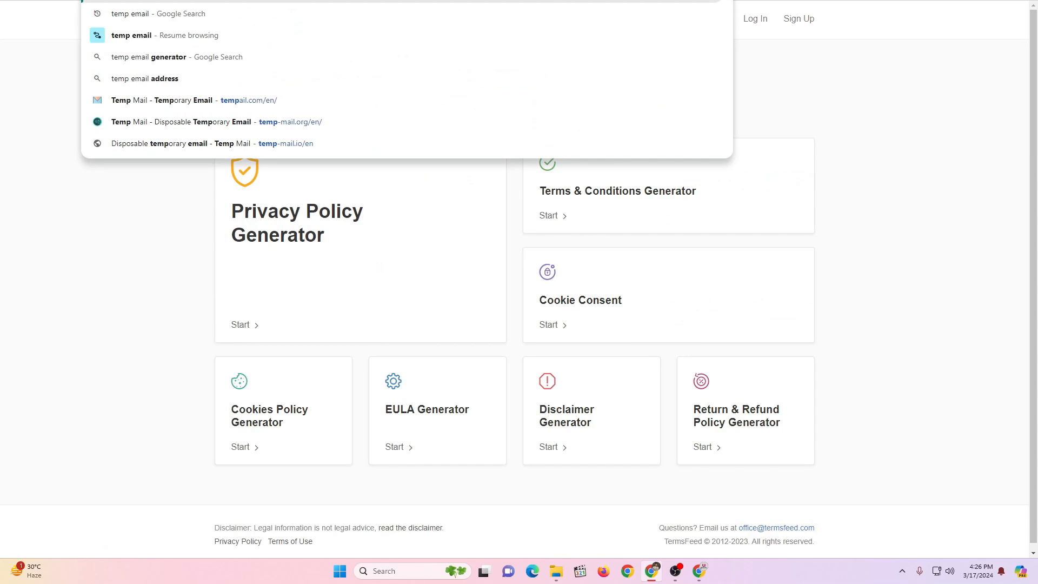
{"action": "key", "text": "Return"}
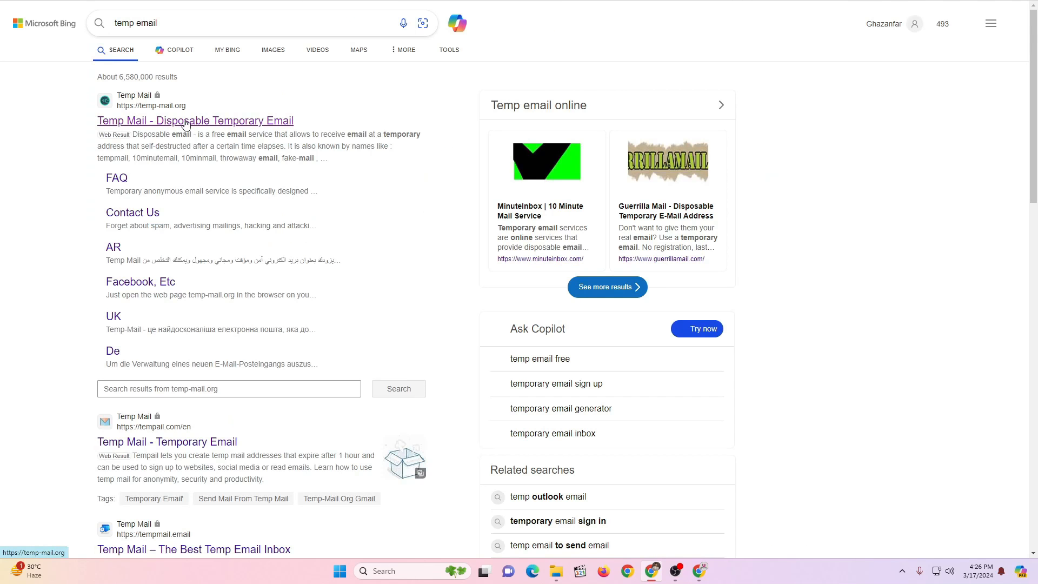
{"action": "scroll", "coordinate": [189, 319], "scroll_direction": "down", "scroll_amount": 2}
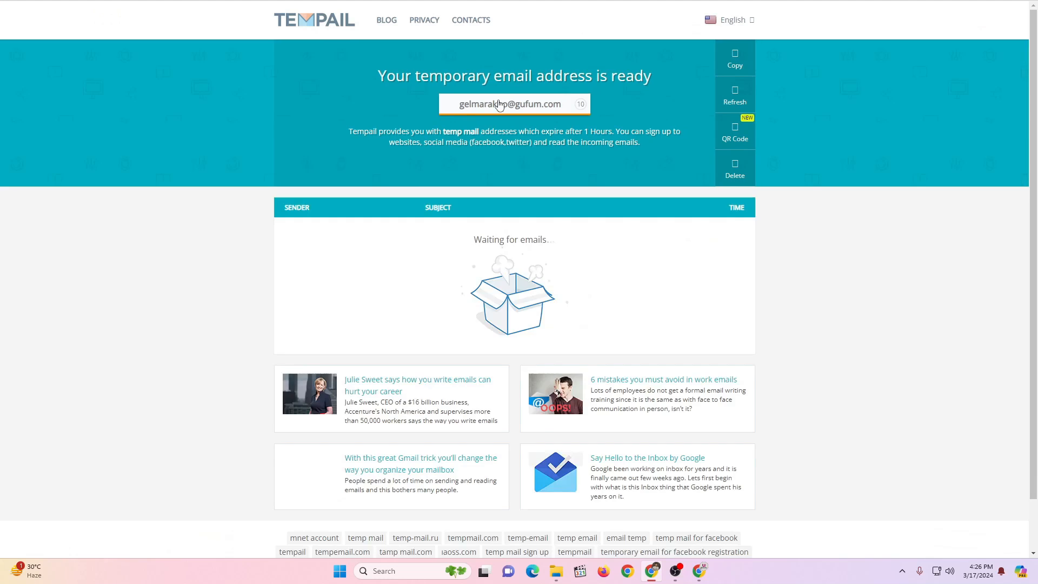
{"action": "left_click", "coordinate": [534, 108]}
{"action": "key", "text": "ctrl+c"}
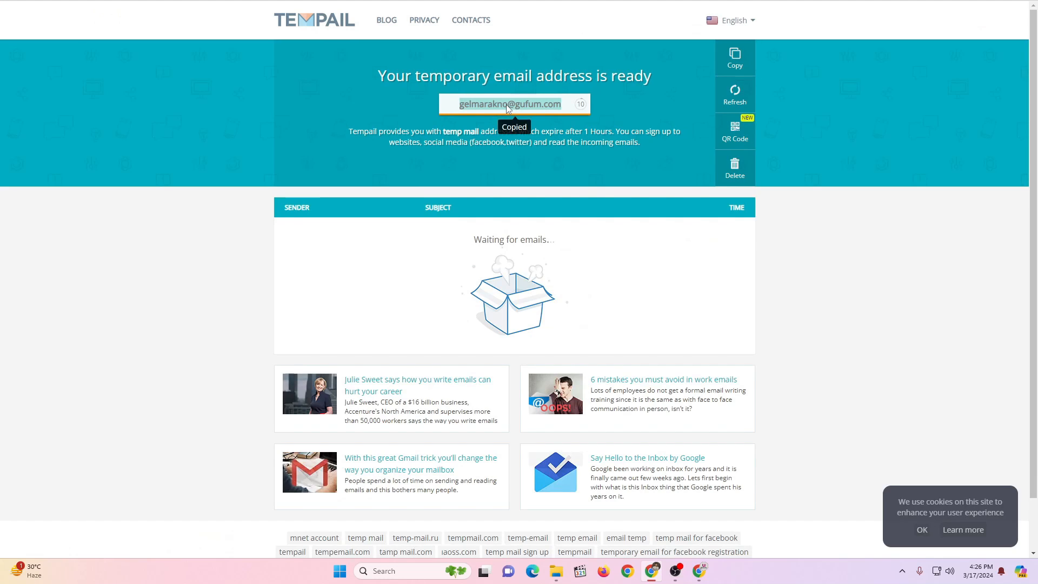
Create the free Tidio account with the copied email and an account password, accept the terms, and never save the password in the browser.
{"action": "key", "text": "alt+Tab"}
{"action": "key", "text": "ctrl+v"}
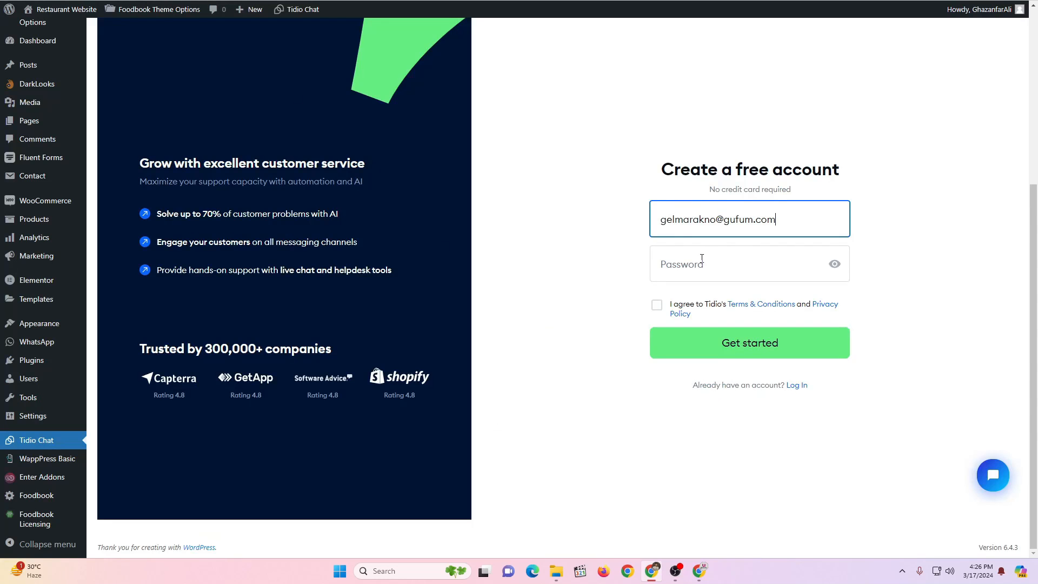
{"action": "left_click", "coordinate": [709, 266]}
{"action": "type", "text": "************"}
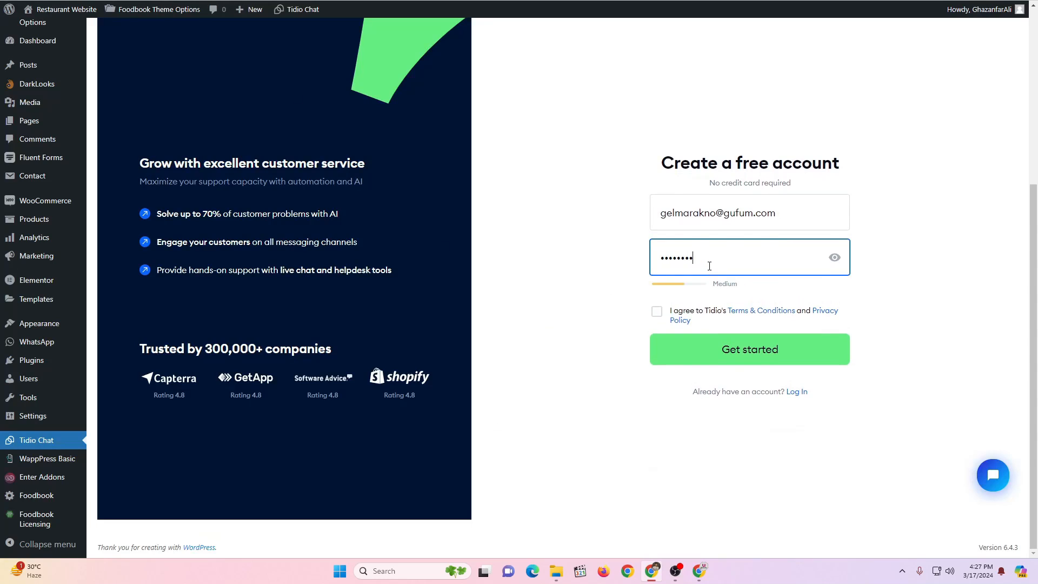
{"action": "left_click", "coordinate": [657, 311]}
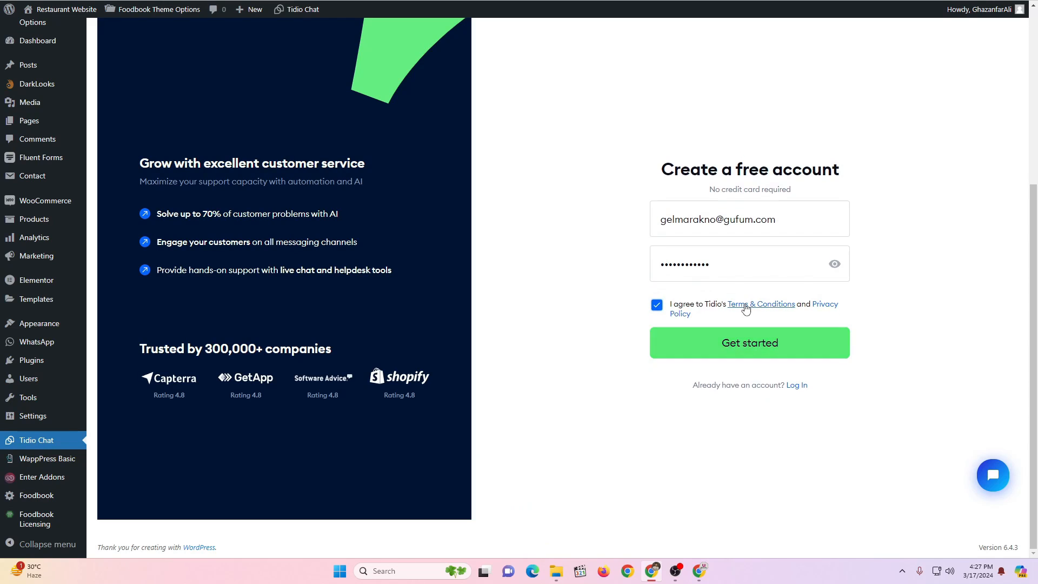
{"action": "left_click", "coordinate": [756, 349]}
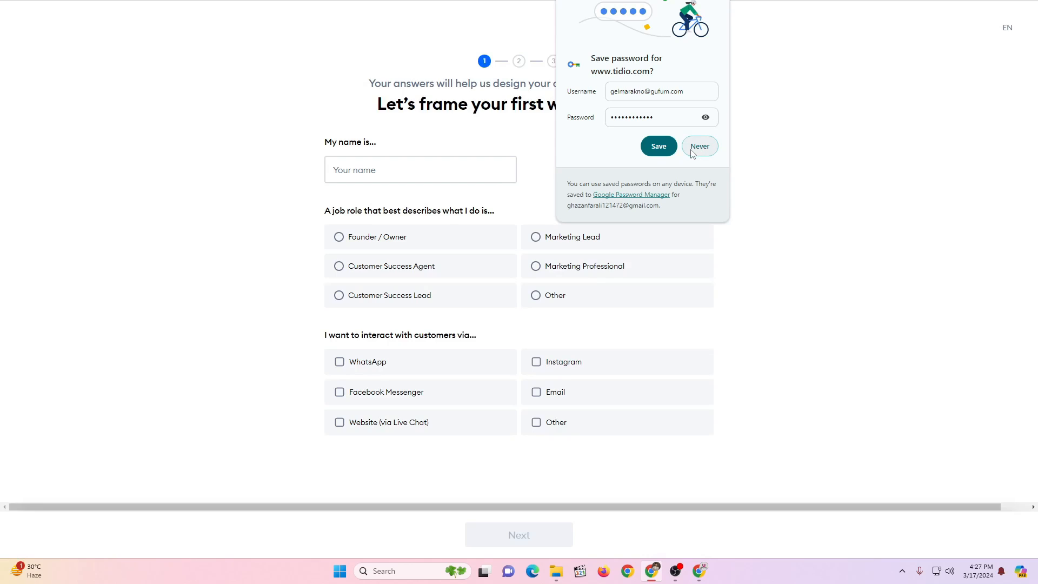
{"action": "left_click", "coordinate": [701, 147]}
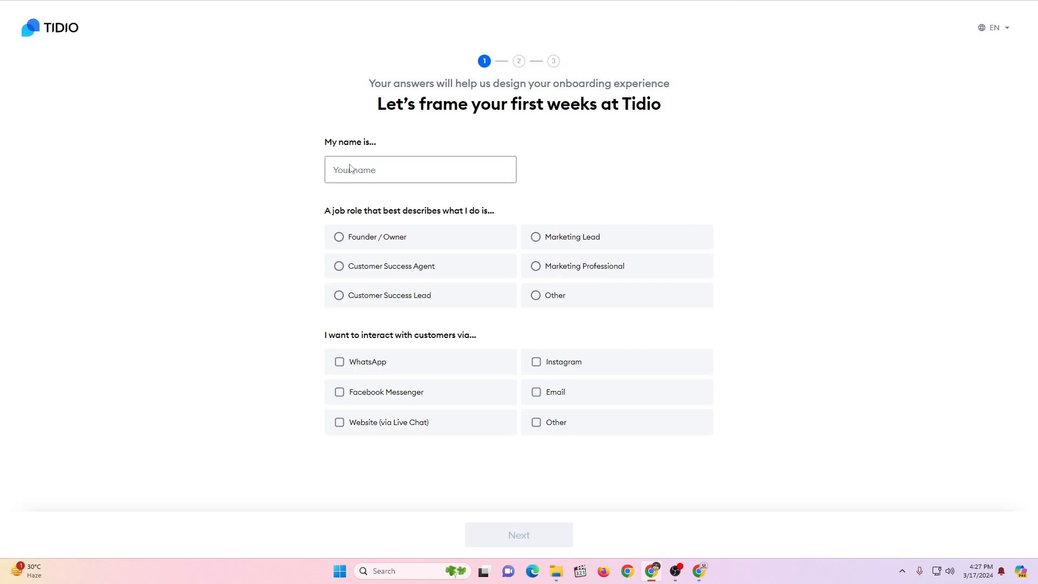
Fill in Tidio's first onboarding page with the name Restaurant Website, role Founder / Owner and Website (via Live Chat), and continue.
{"action": "left_click", "coordinate": [376, 168]}
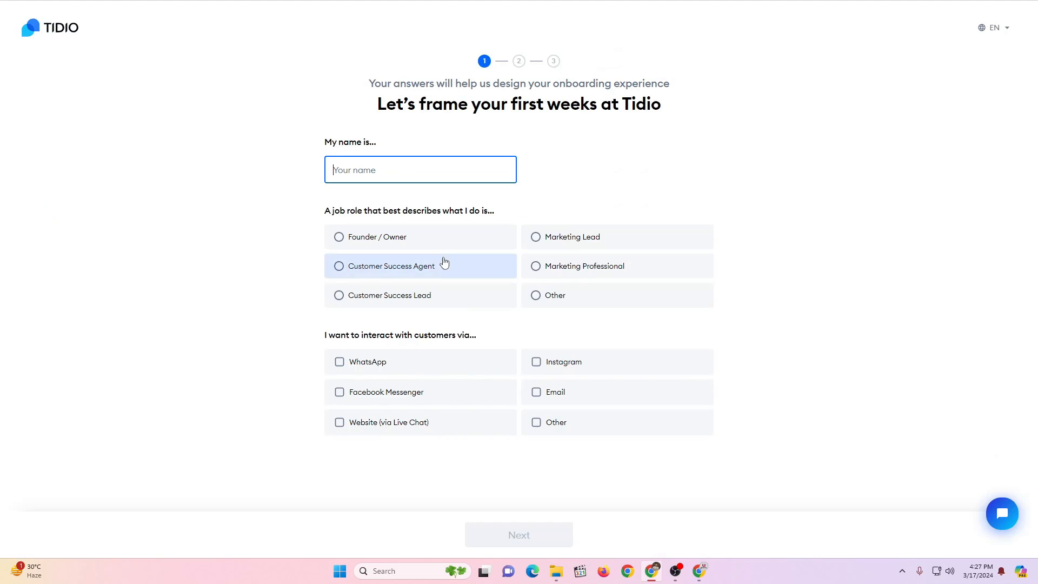
{"action": "left_click", "coordinate": [372, 174]}
{"action": "type", "text": "Restaurant Website"}
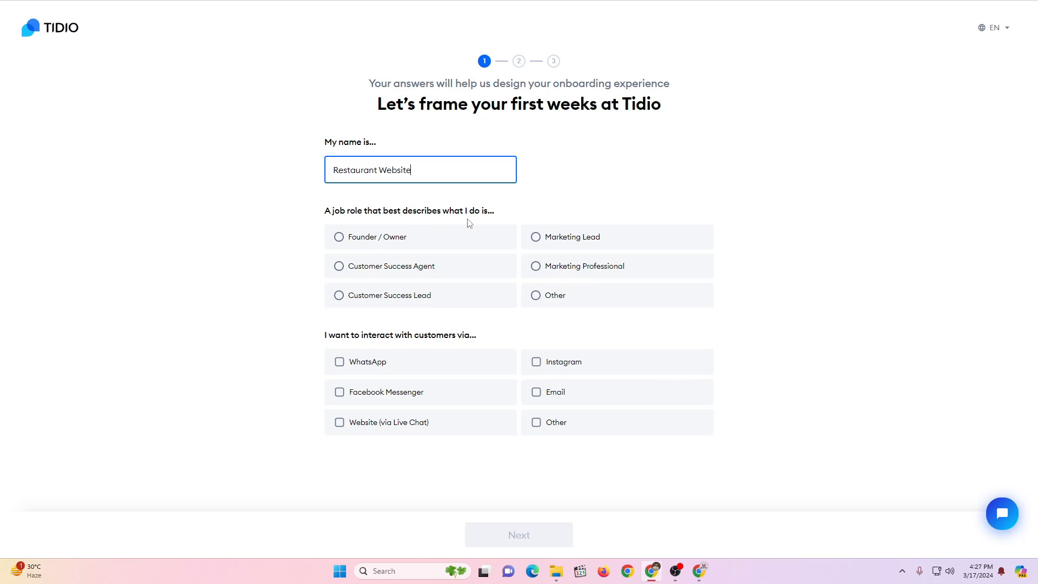
{"action": "left_click", "coordinate": [367, 244]}
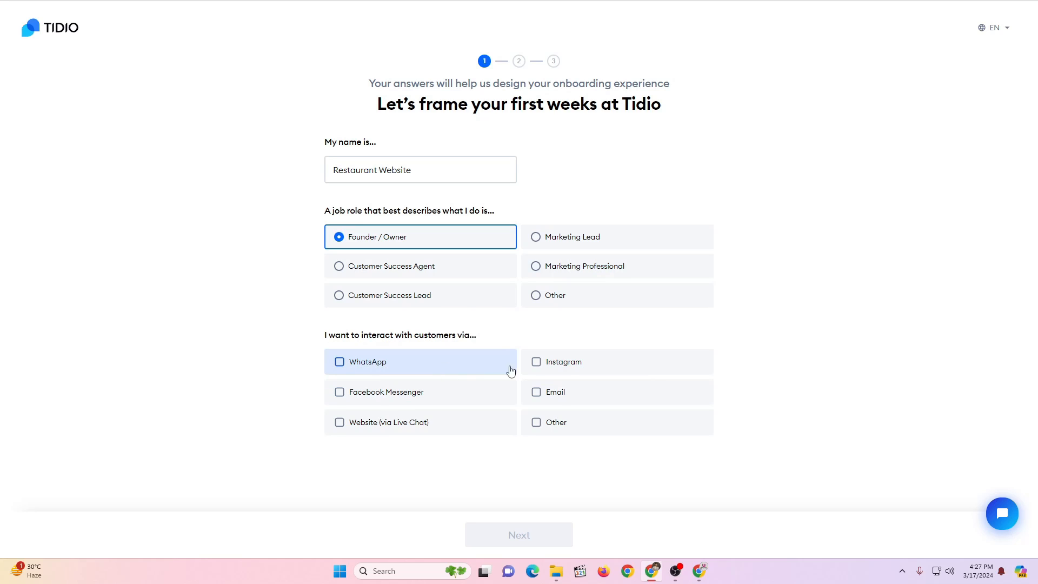
{"action": "left_click", "coordinate": [360, 433]}
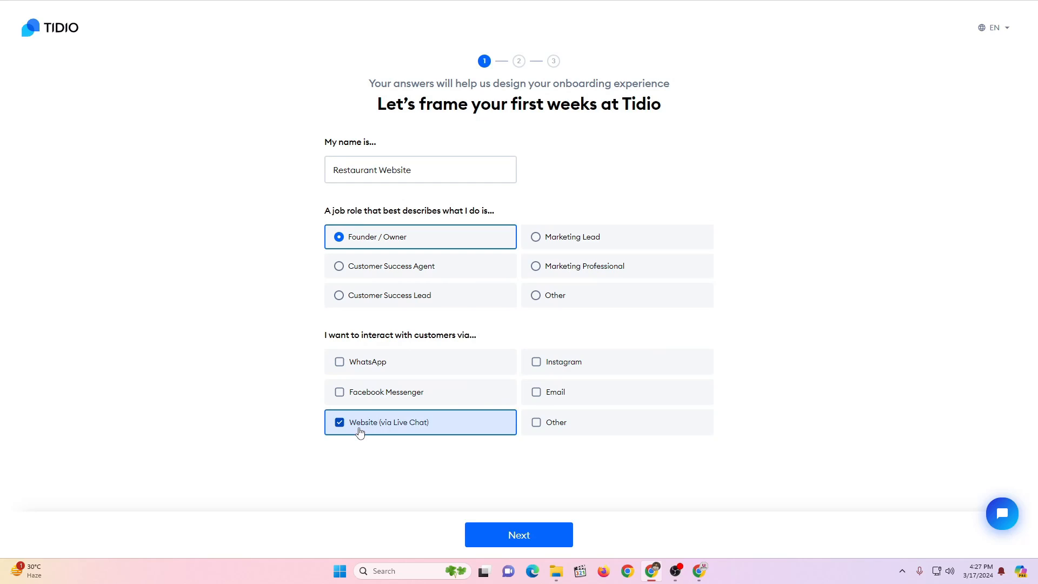
{"action": "left_click", "coordinate": [522, 544]}
Fill in the company onboarding page with Restaurants & Food, Only me, I don't know yet for monthly inquiries, and WooCommerce, and continue.
{"action": "scroll", "coordinate": [295, 237], "scroll_direction": "down", "scroll_amount": 1}
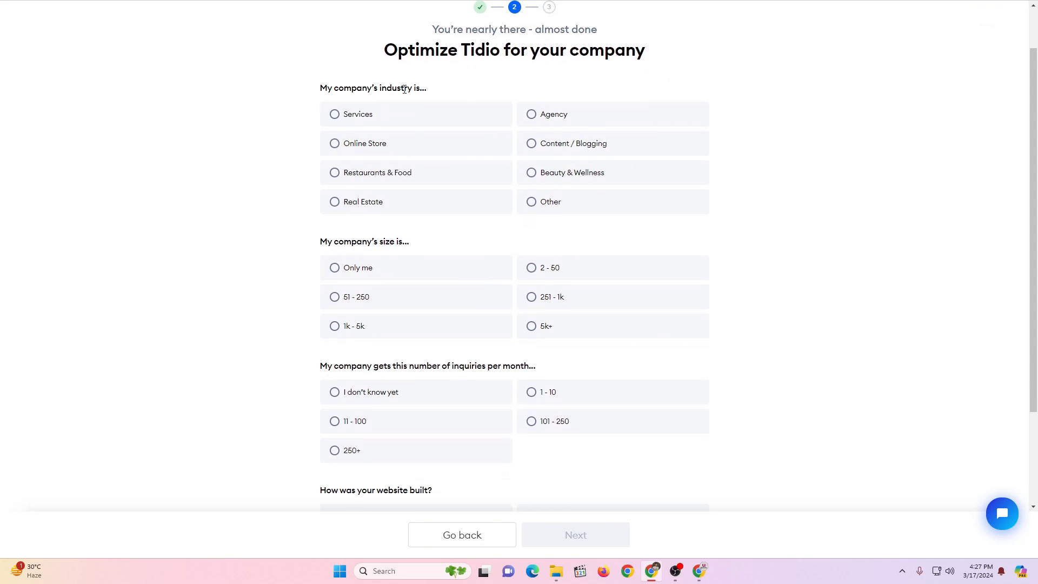
{"action": "left_click", "coordinate": [373, 176]}
{"action": "scroll", "coordinate": [392, 236], "scroll_direction": "down", "scroll_amount": 1}
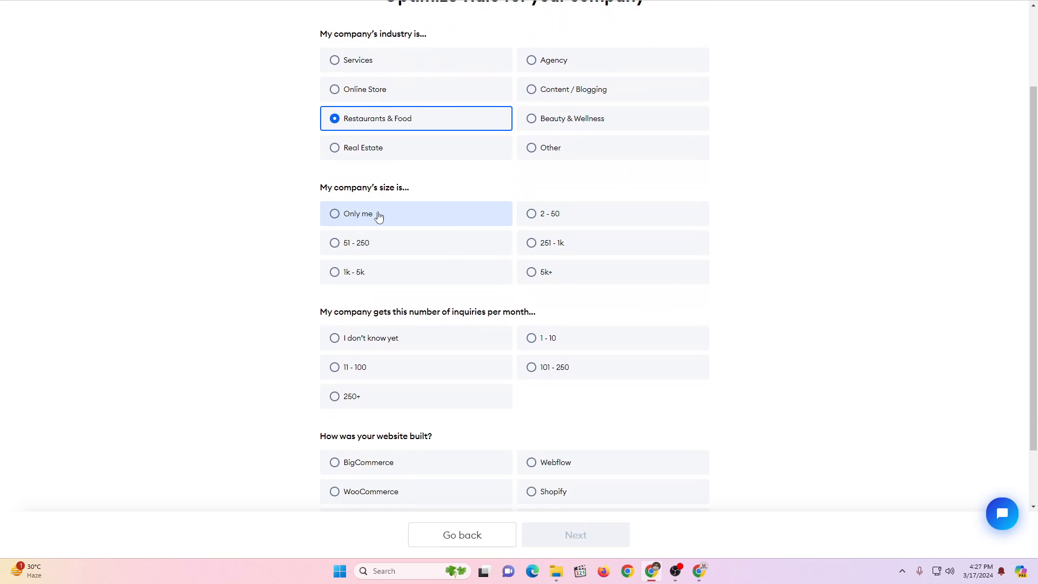
{"action": "left_click", "coordinate": [533, 218]}
{"action": "left_click", "coordinate": [397, 215]}
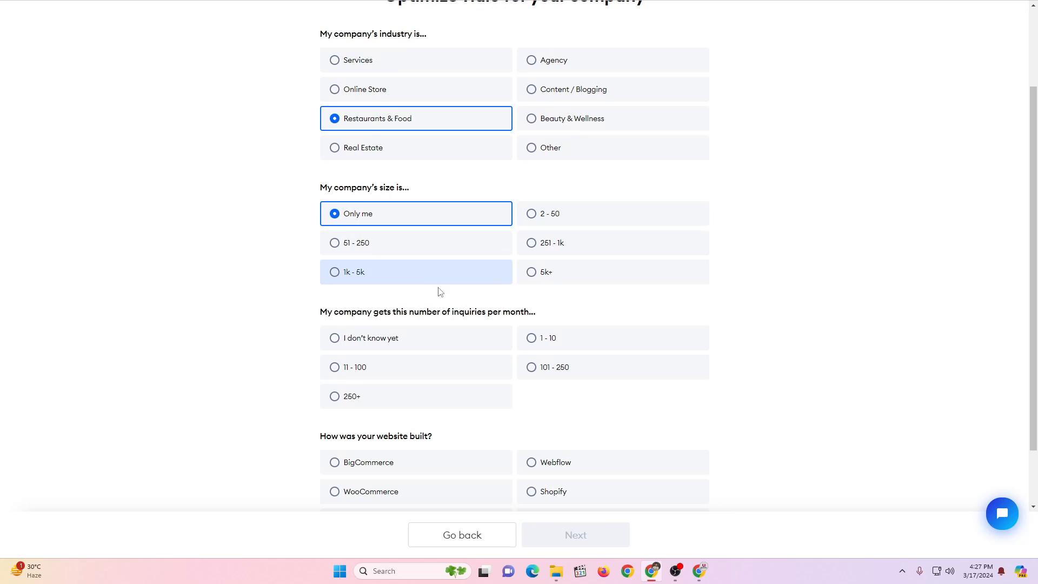
{"action": "scroll", "coordinate": [437, 292], "scroll_direction": "down", "scroll_amount": 1}
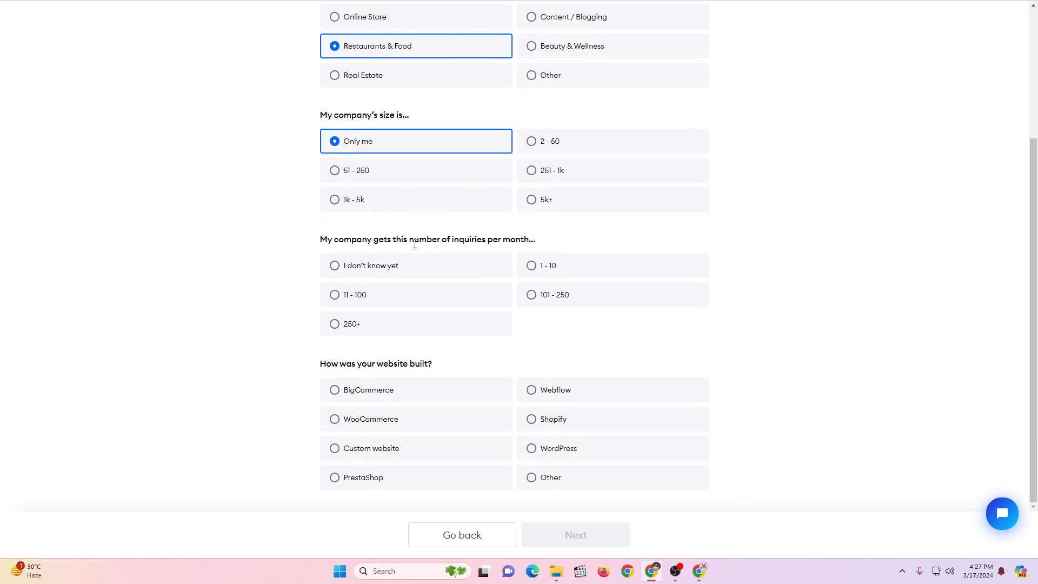
{"action": "left_click", "coordinate": [393, 273]}
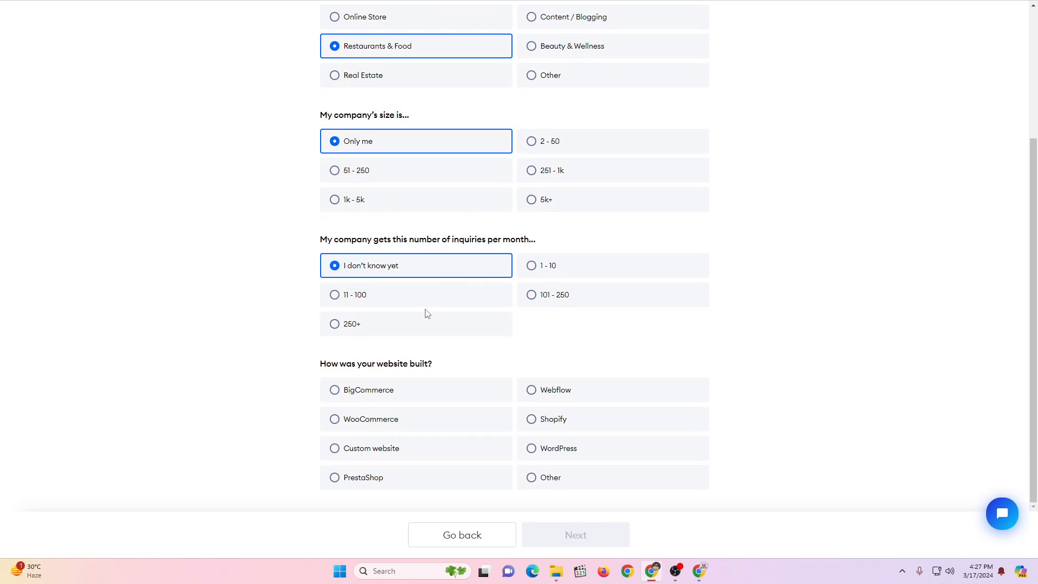
{"action": "left_click", "coordinate": [390, 422]}
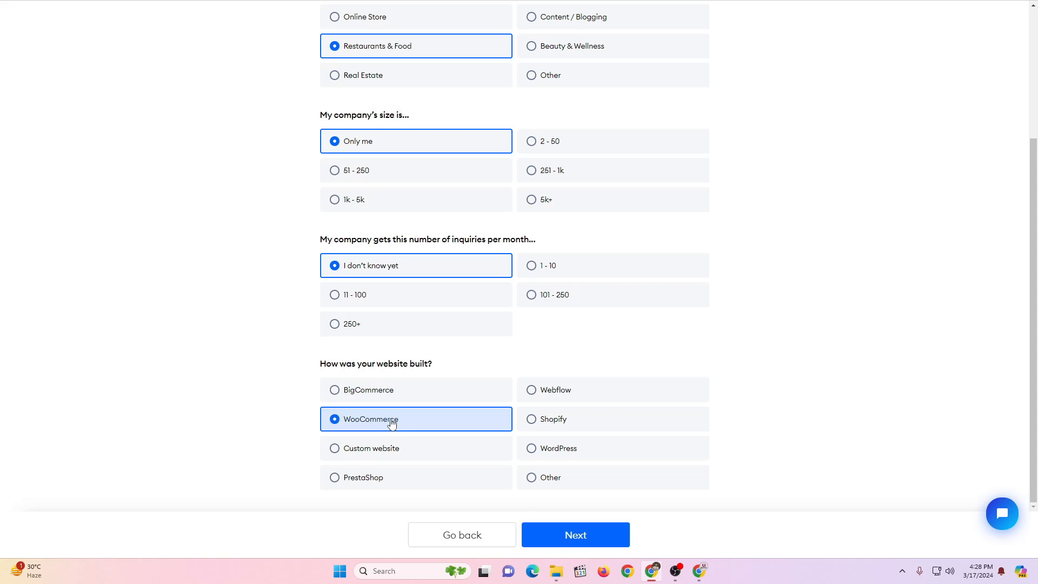
{"action": "left_click", "coordinate": [576, 537]}
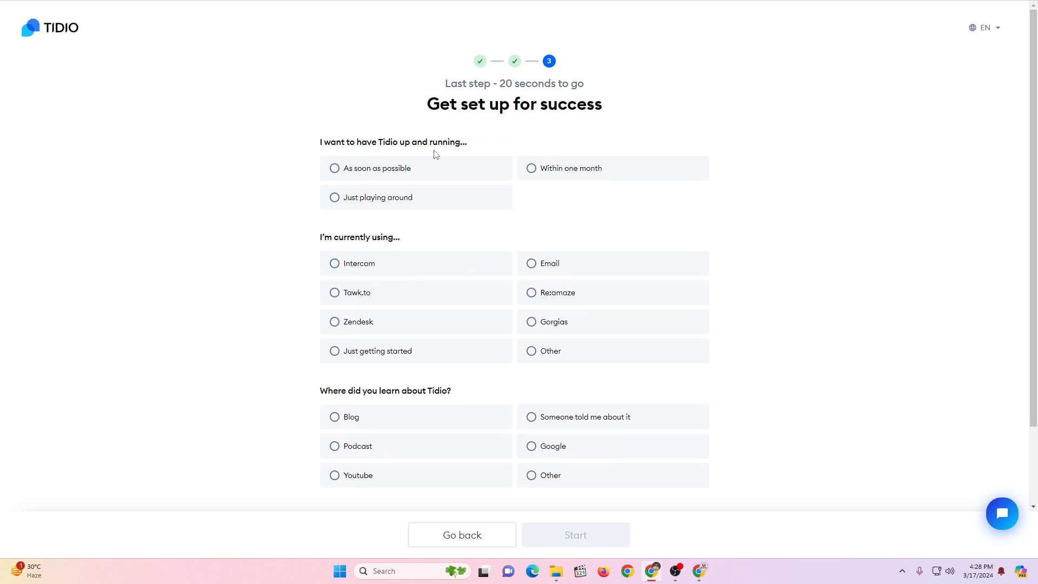
Answer the last onboarding page with As soon as possible, Email, Someone told me about it and first time using Tidio, and begin with Build chatbots.
{"action": "left_click", "coordinate": [420, 177]}
{"action": "scroll", "coordinate": [289, 225], "scroll_direction": "down", "scroll_amount": 1}
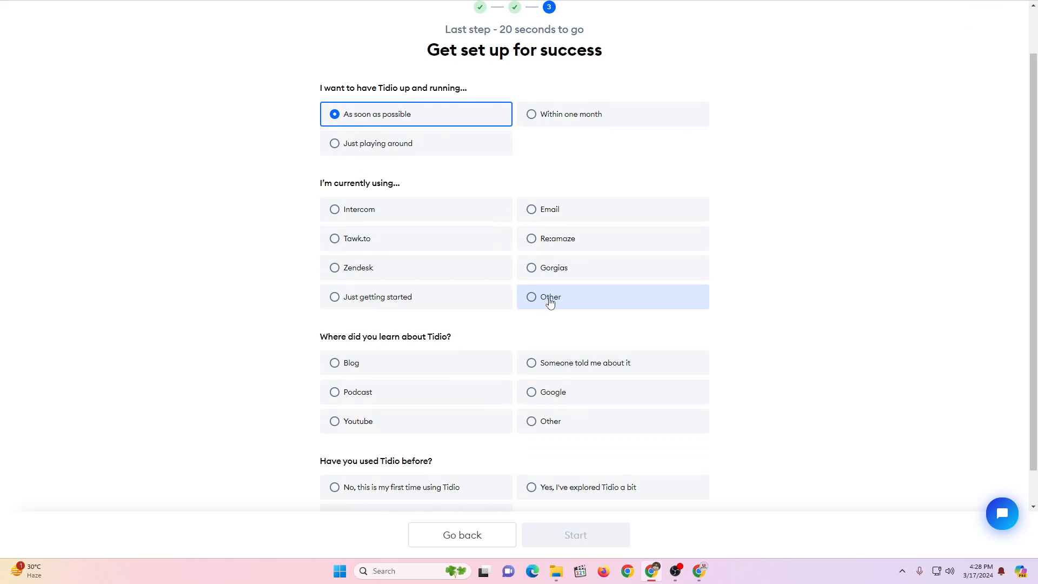
{"action": "left_click", "coordinate": [548, 213]}
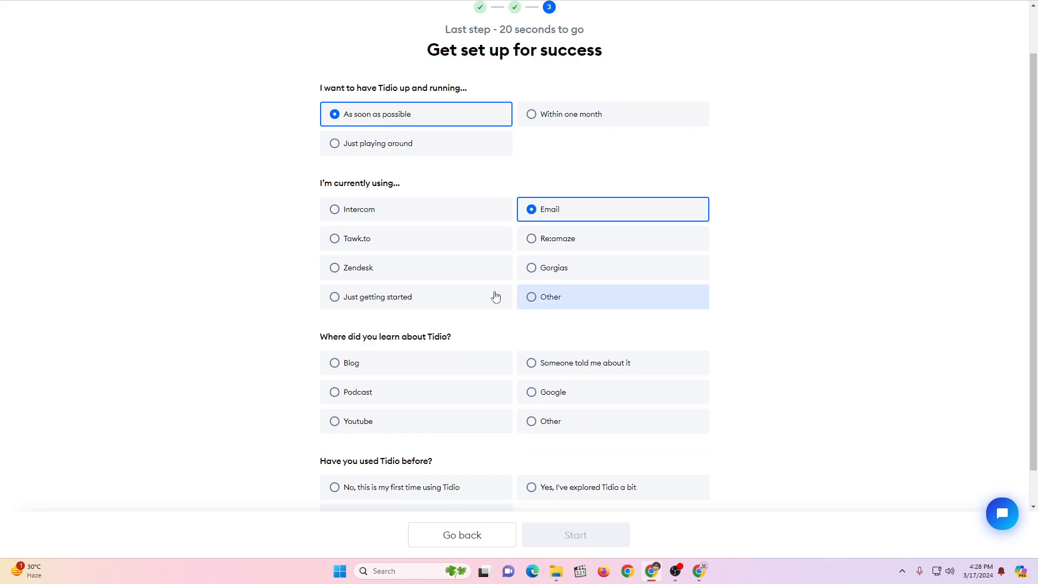
{"action": "scroll", "coordinate": [420, 297], "scroll_direction": "down", "scroll_amount": 1}
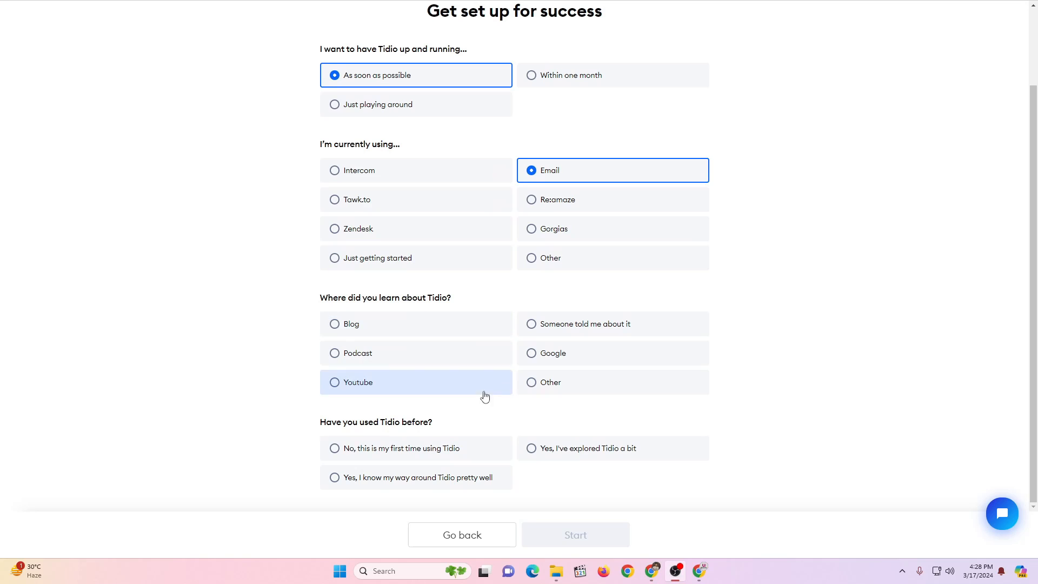
{"action": "left_click", "coordinate": [580, 326]}
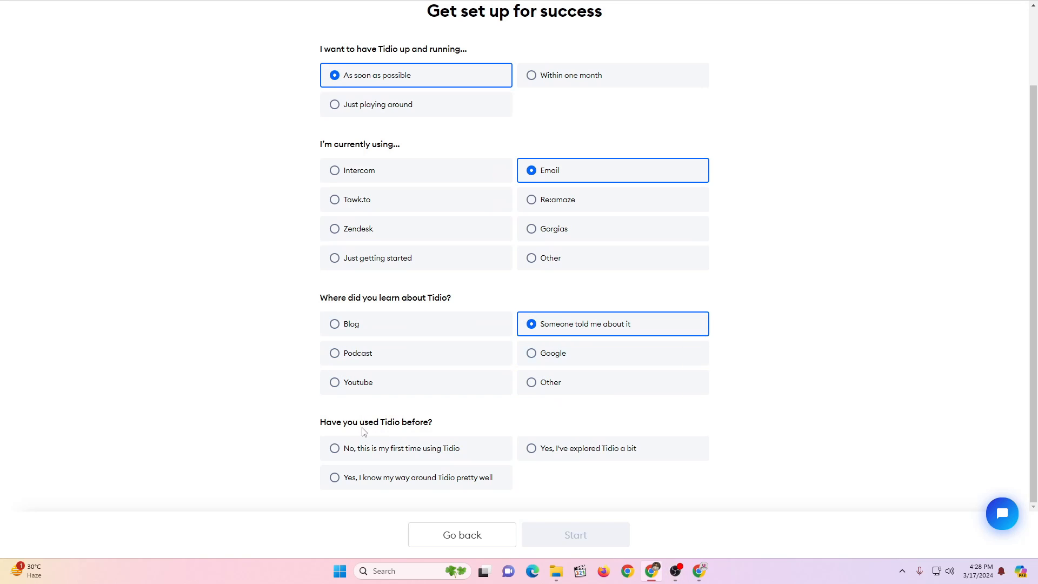
{"action": "left_click", "coordinate": [425, 457]}
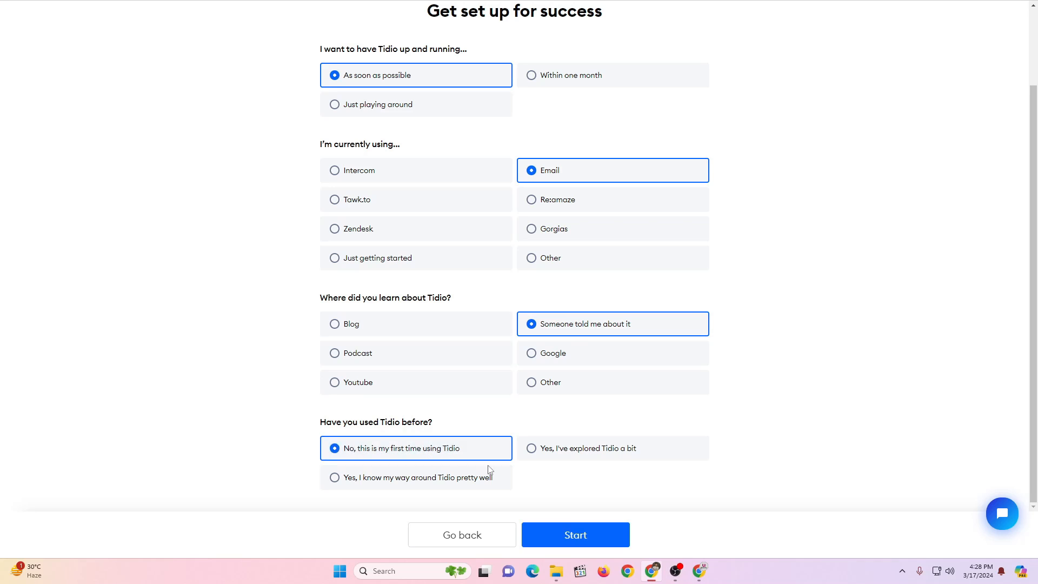
{"action": "left_click", "coordinate": [580, 540]}
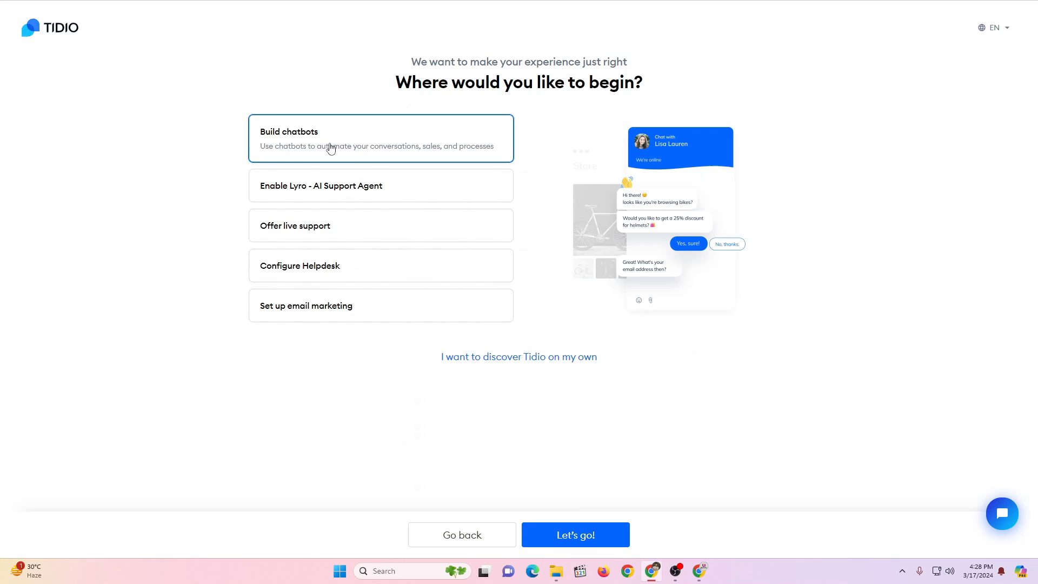
{"action": "left_click", "coordinate": [573, 537]}
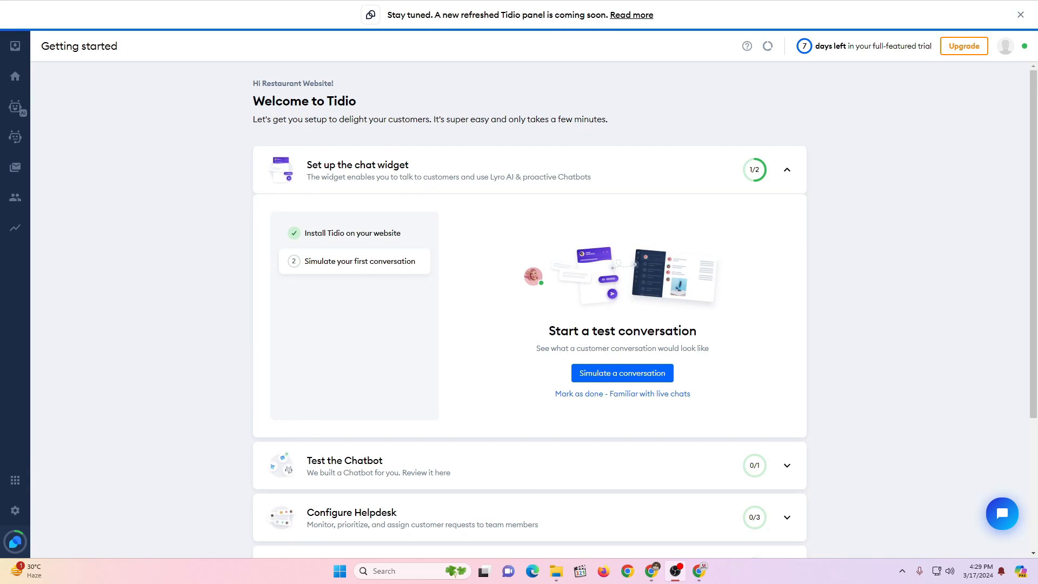
Simulate a test conversation, open the visitor's chat widget to preview it, and close the simulation and the task notice.
{"action": "left_click", "coordinate": [617, 374]}
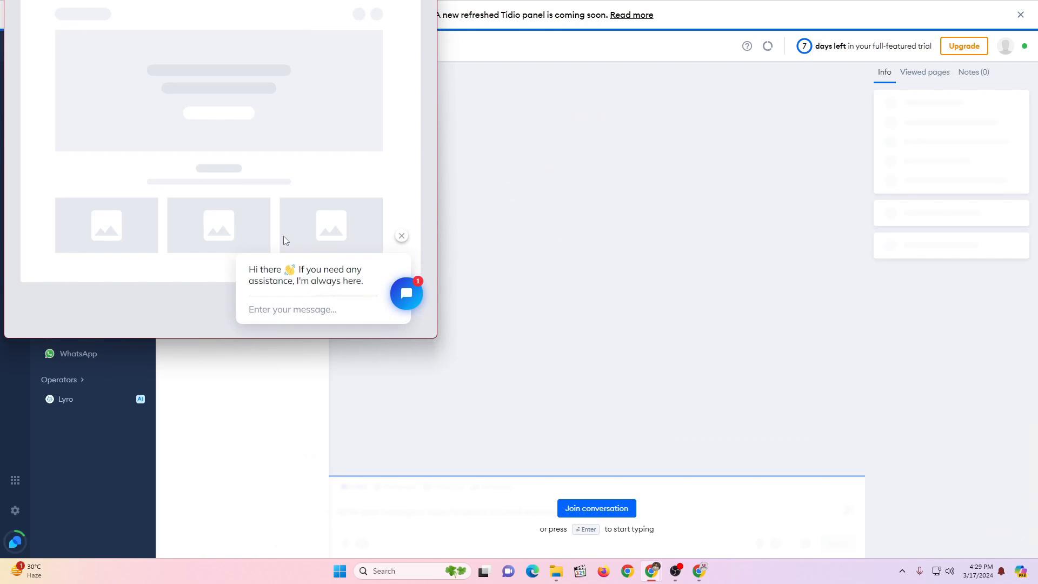
{"action": "left_click", "coordinate": [407, 295]}
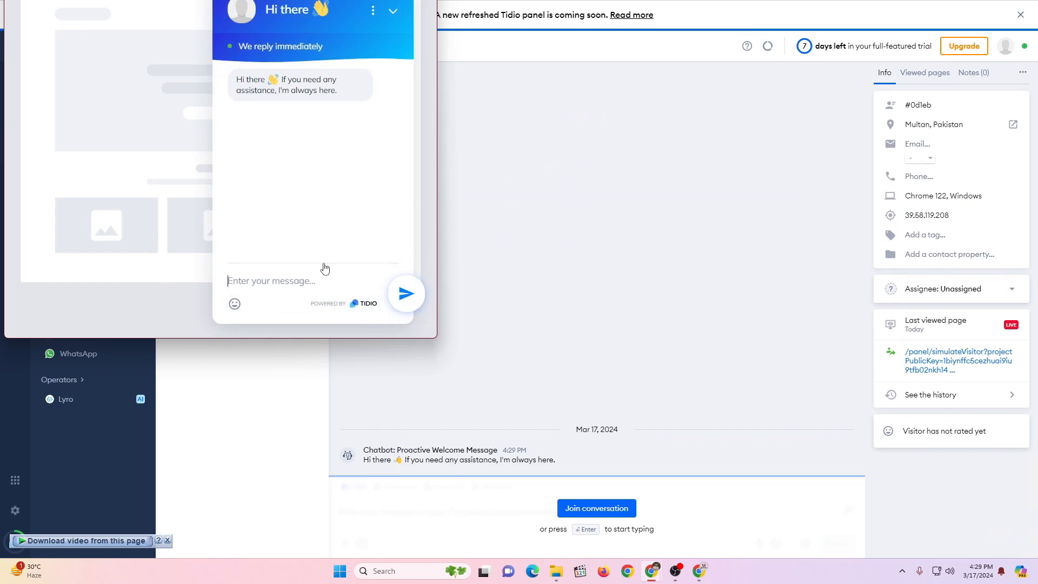
{"action": "key", "text": "alt+F4"}
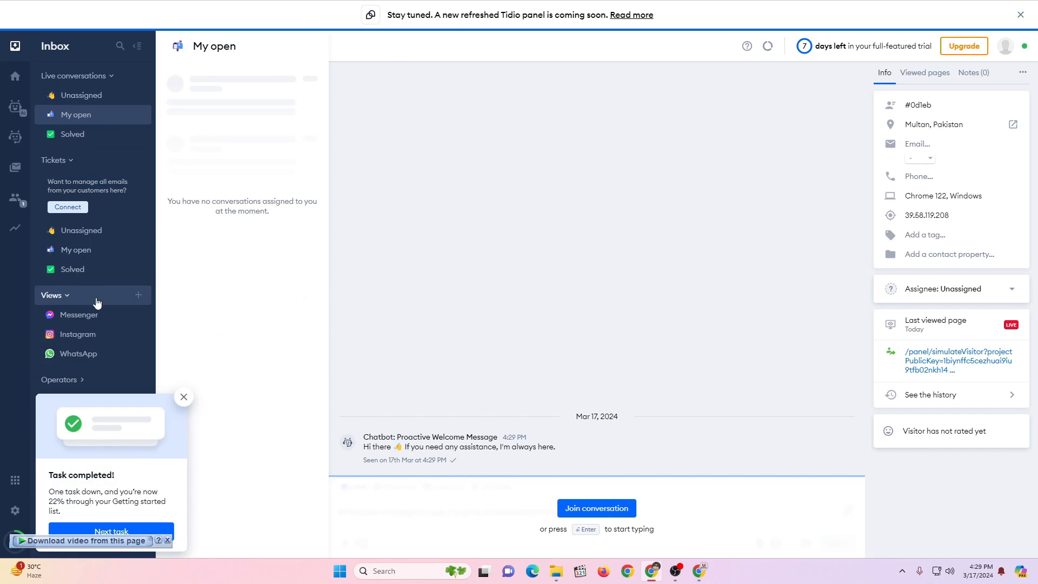
{"action": "left_click", "coordinate": [183, 398]}
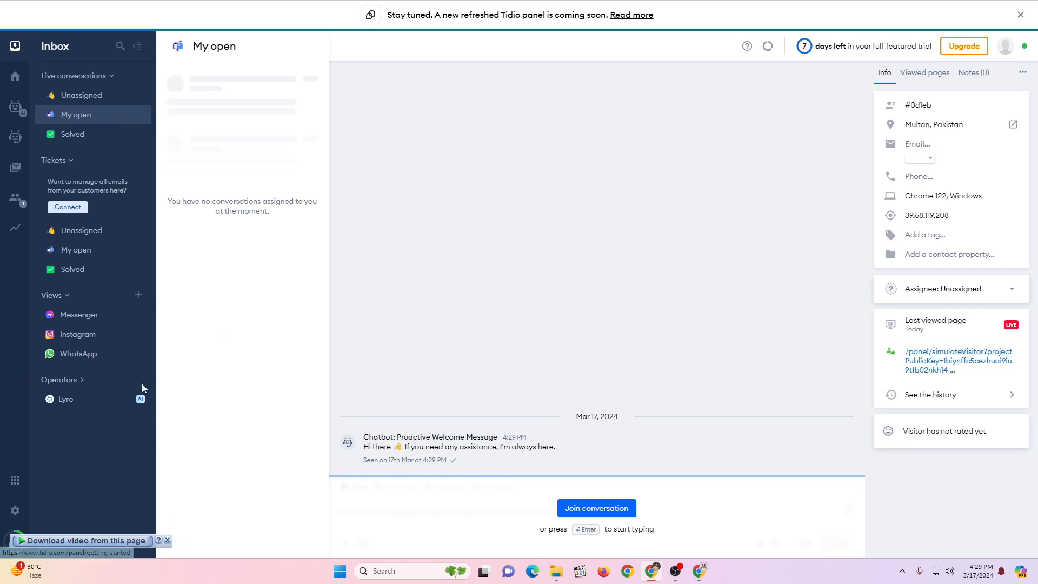
Review the dashboard insights and the Proactive Welcome Message chatbot's executed, helpfulness and conversations statistics.
{"action": "left_click", "coordinate": [15, 76]}
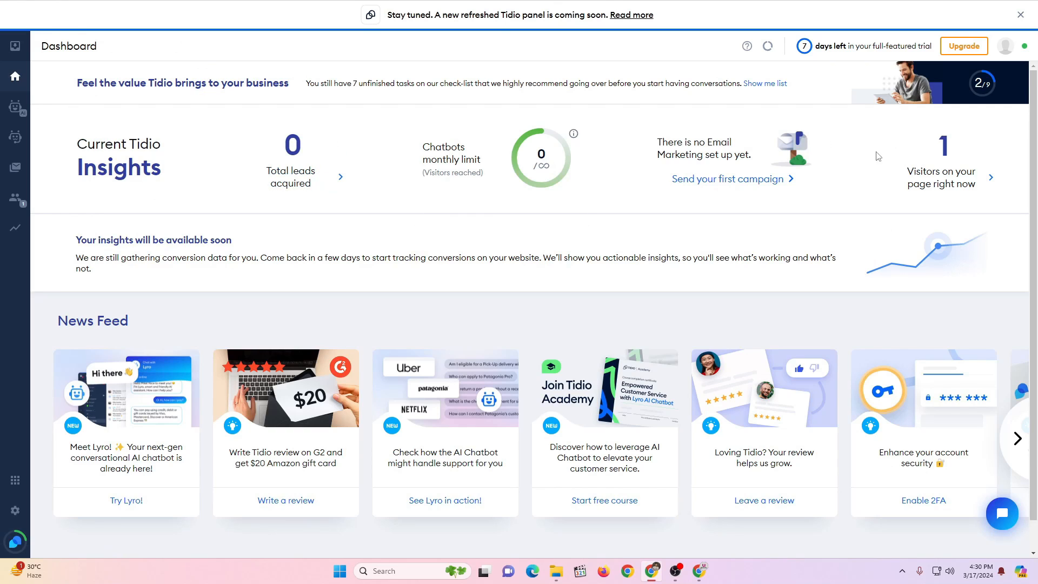
{"action": "scroll", "coordinate": [432, 357], "scroll_direction": "down", "scroll_amount": 1}
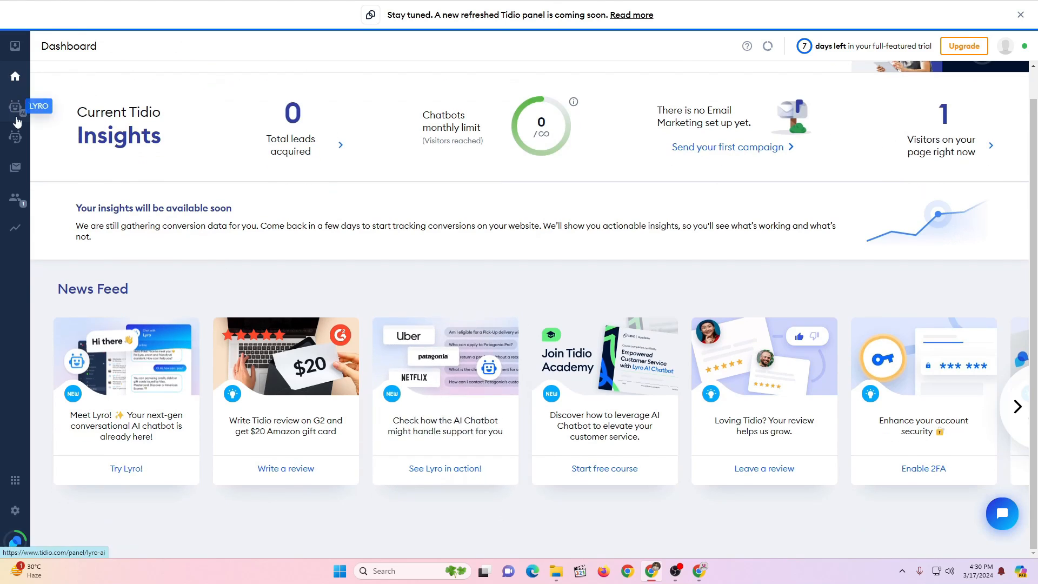
{"action": "left_click", "coordinate": [15, 137]}
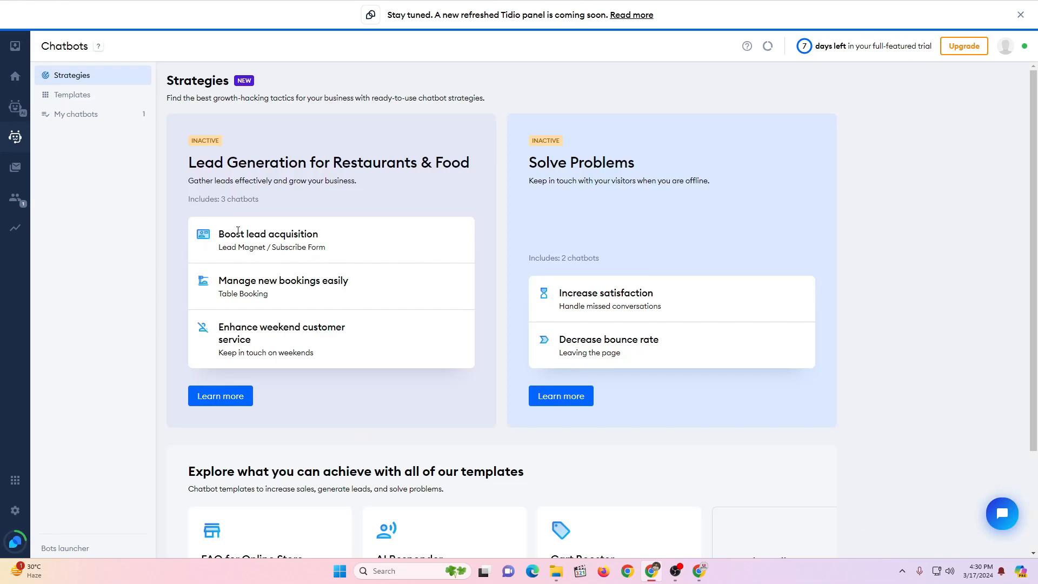
{"action": "left_click", "coordinate": [87, 114]}
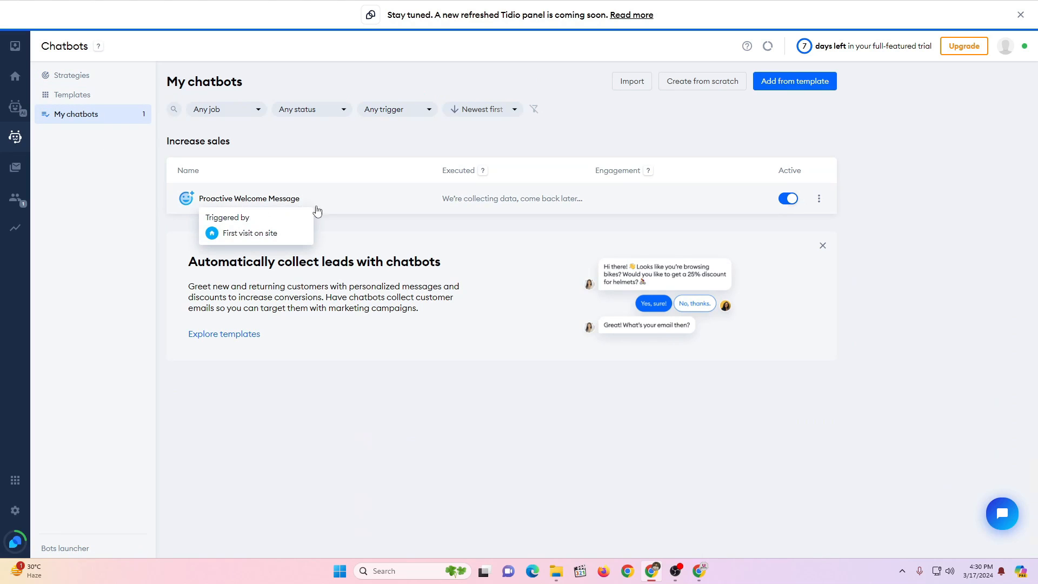
{"action": "left_click", "coordinate": [260, 198]}
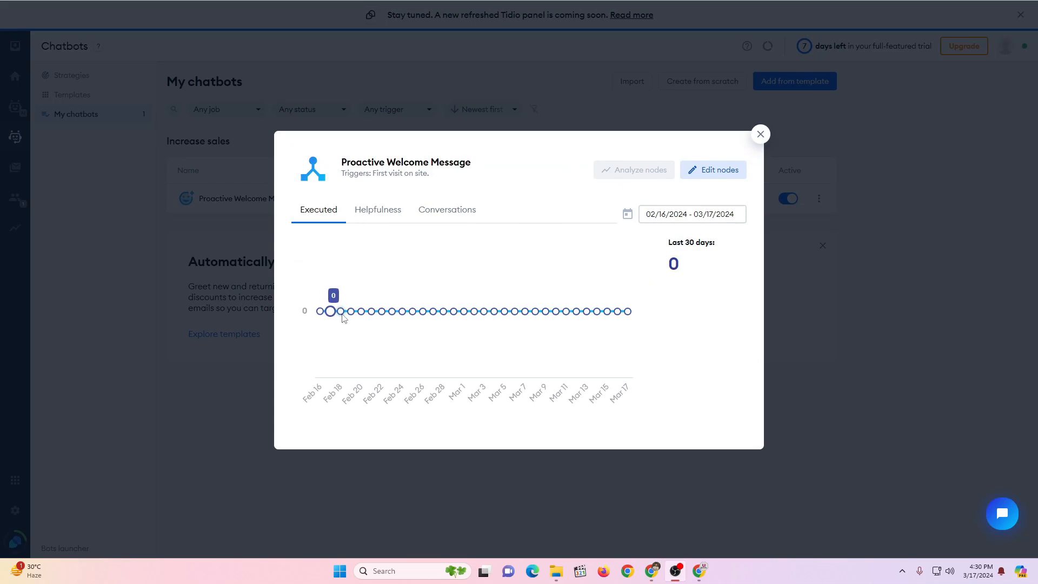
{"action": "left_click", "coordinate": [371, 210]}
{"action": "left_click", "coordinate": [456, 216]}
{"action": "left_click", "coordinate": [340, 210]}
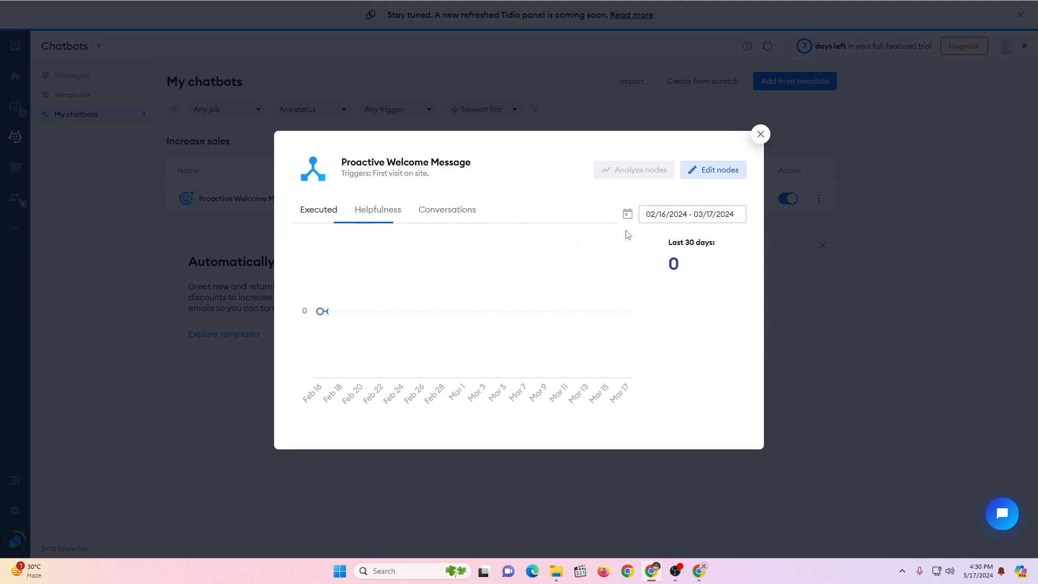
{"action": "left_click", "coordinate": [760, 133]}
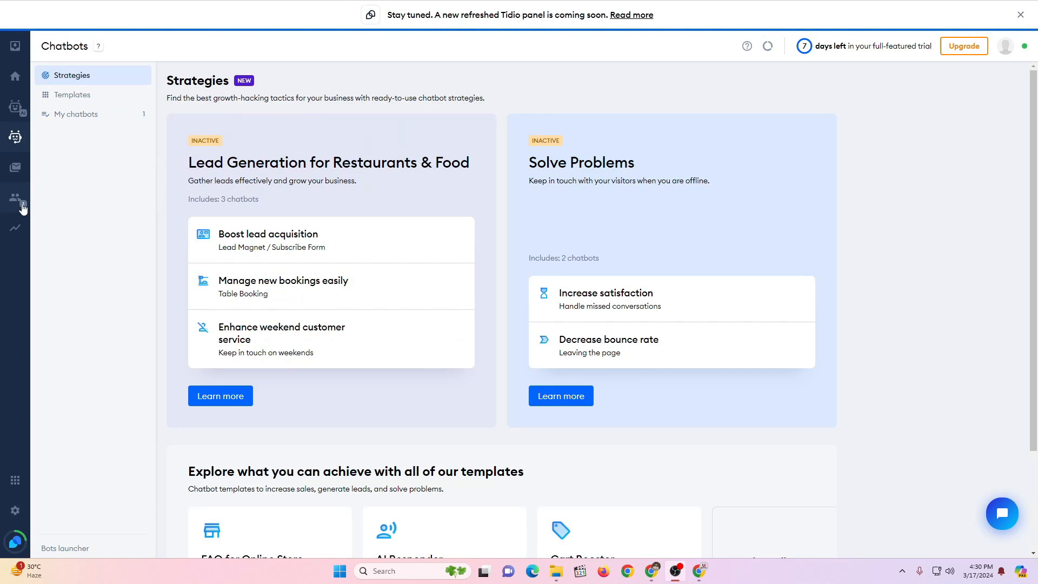
Look through the customer contacts and subscribers, the conversation analytics and the available integrations.
{"action": "left_click", "coordinate": [16, 199]}
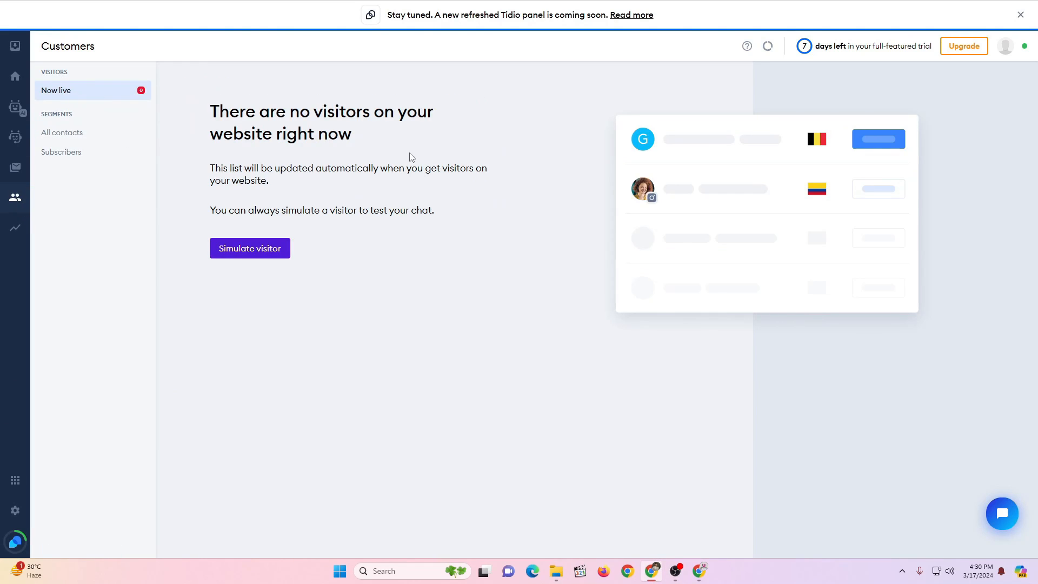
{"action": "left_click", "coordinate": [77, 134]}
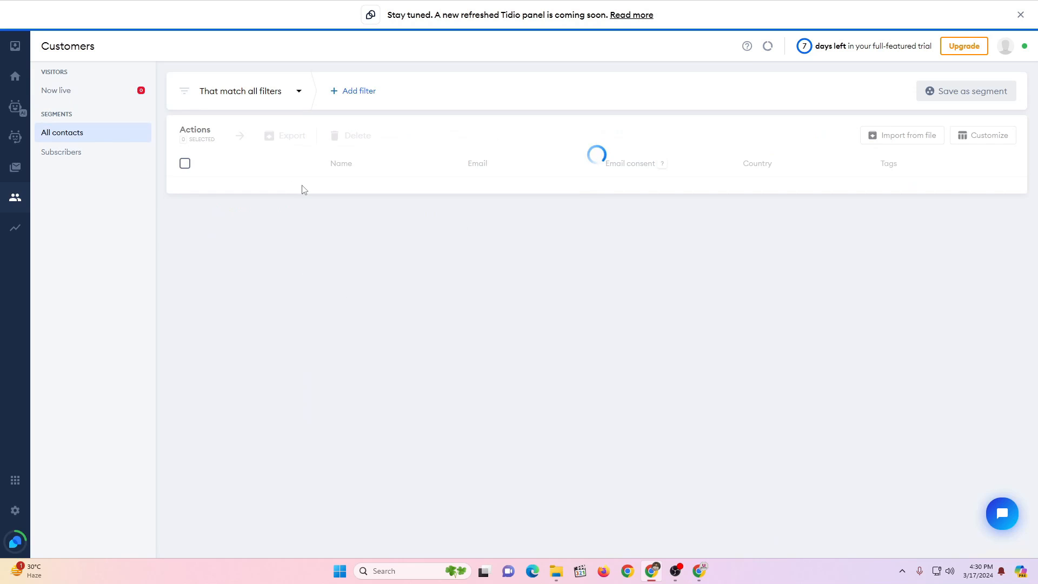
{"action": "left_click", "coordinate": [59, 153]}
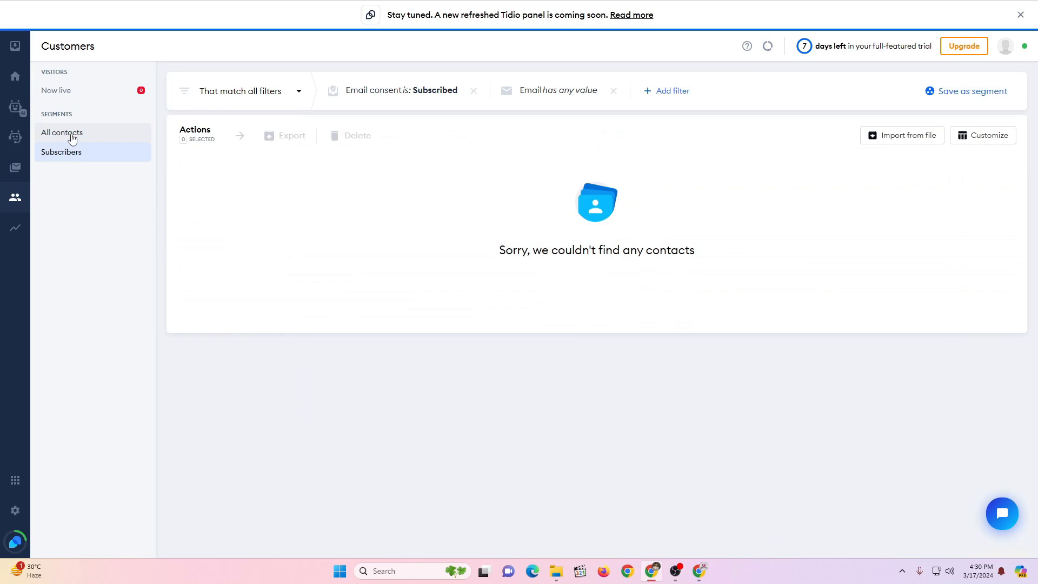
{"action": "left_click", "coordinate": [19, 232]}
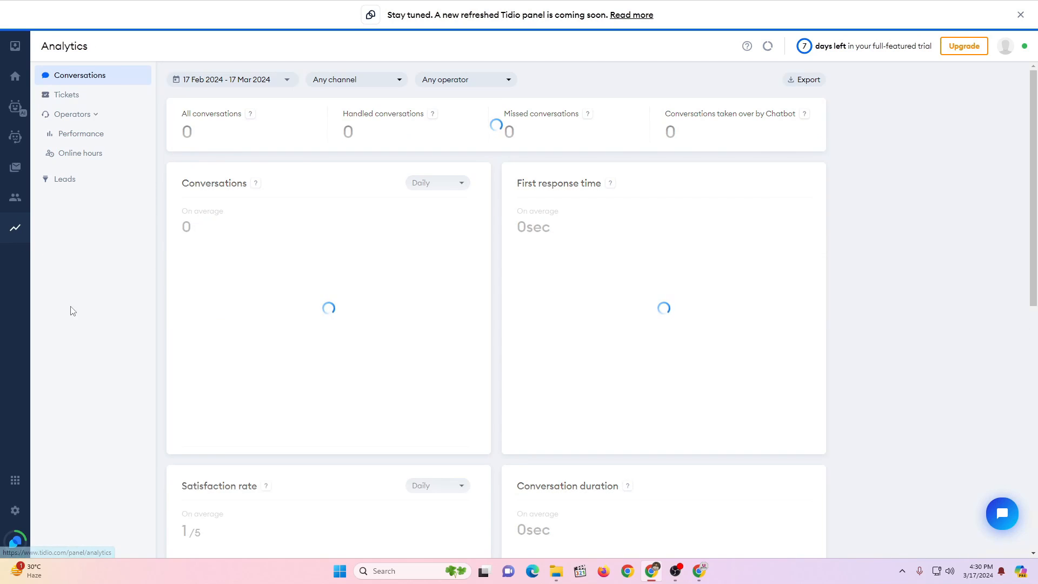
{"action": "left_click", "coordinate": [17, 485]}
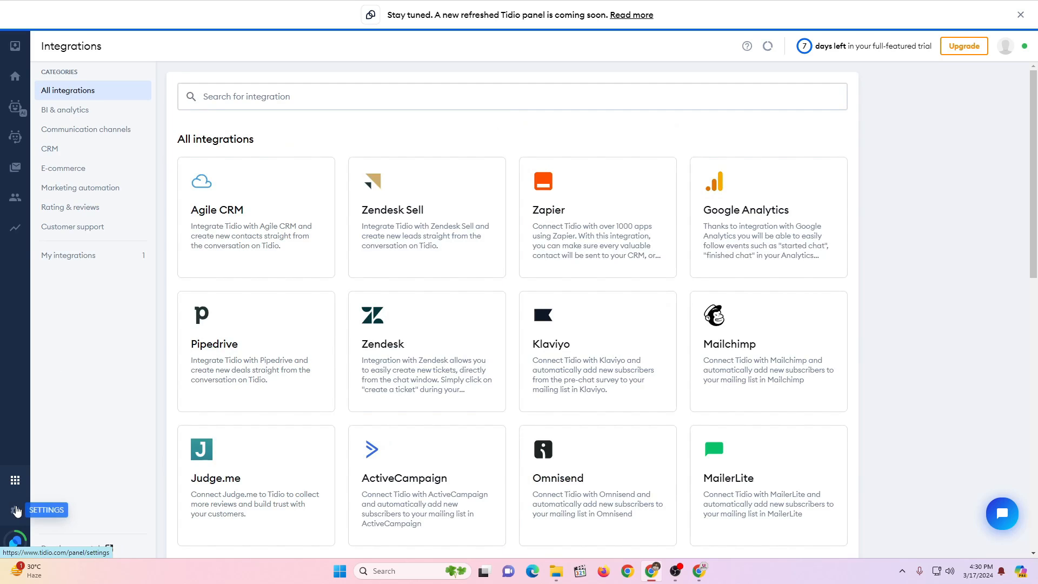
Try several background colors for the live chat widget's appearance and choose the orange-red gradient from the extended palette.
{"action": "left_click", "coordinate": [16, 512]}
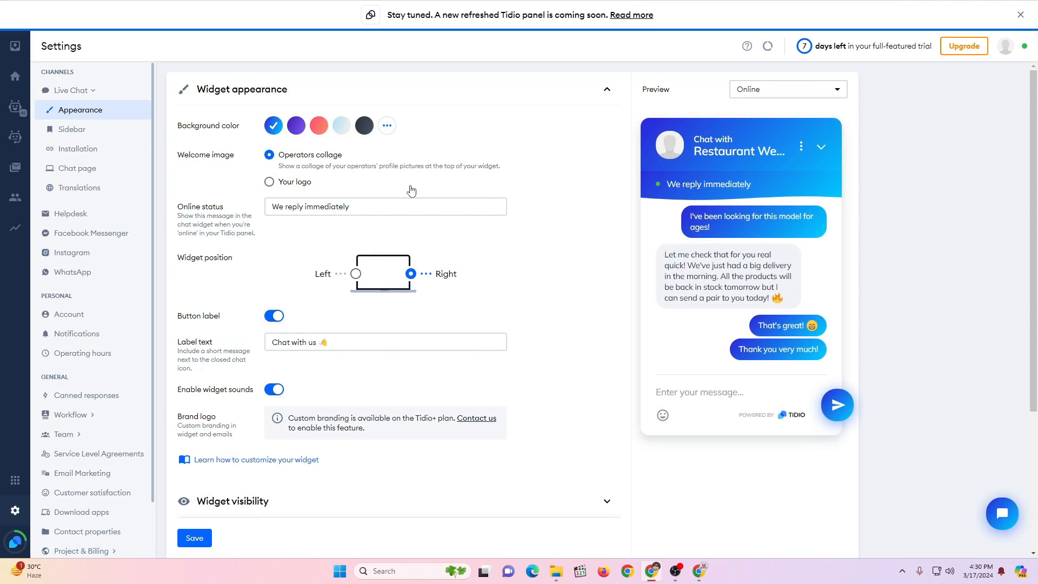
{"action": "left_click", "coordinate": [320, 130]}
{"action": "left_click", "coordinate": [296, 130]}
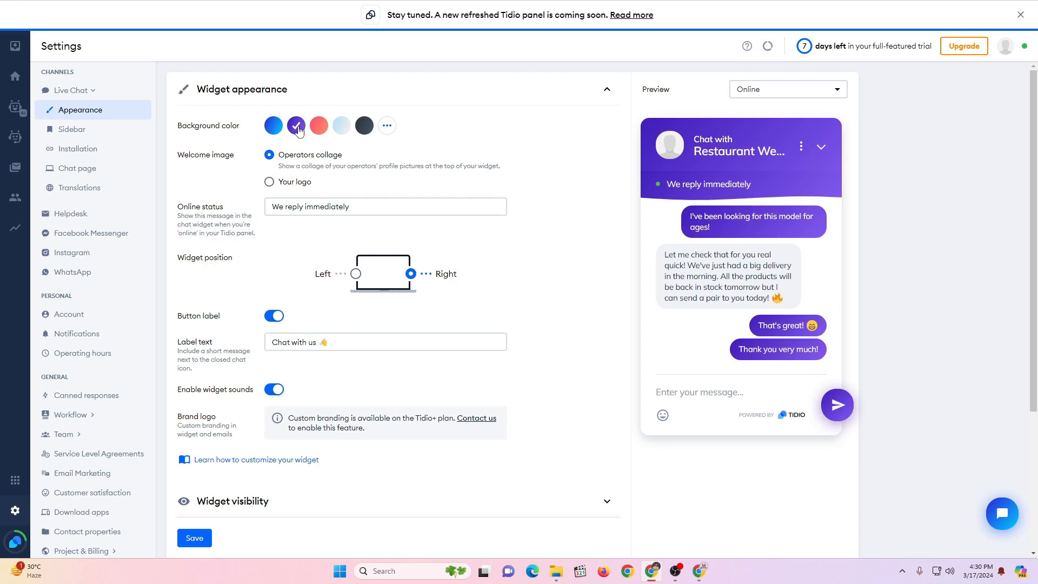
{"action": "left_click", "coordinate": [364, 130]}
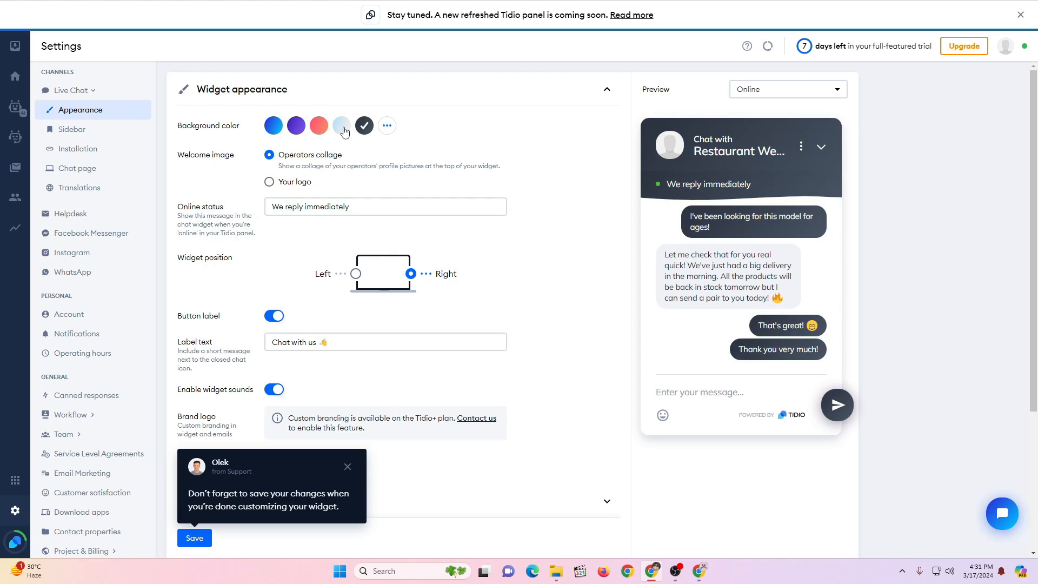
{"action": "left_click", "coordinate": [341, 126]}
{"action": "left_click", "coordinate": [387, 130]}
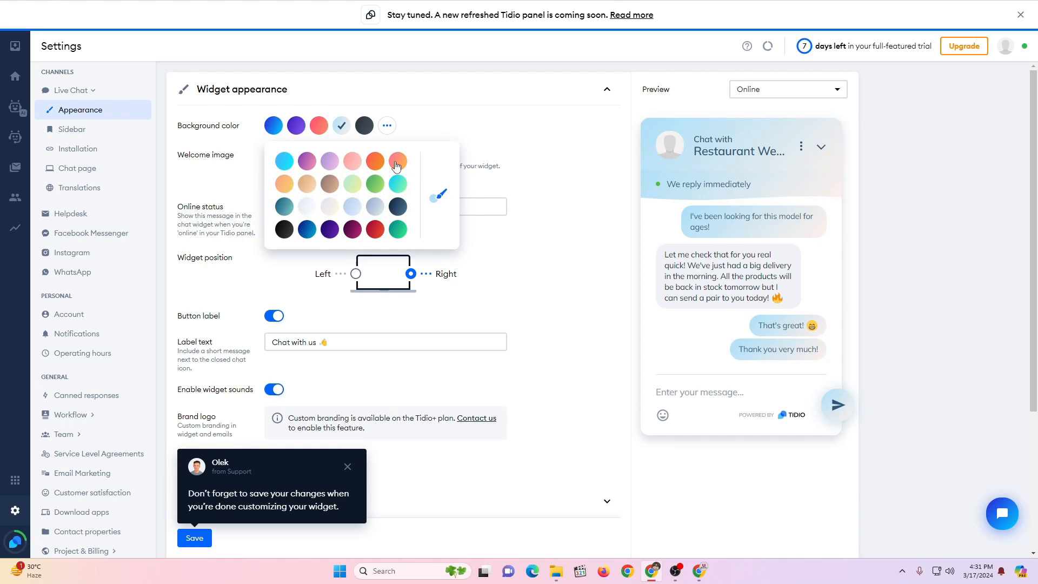
{"action": "left_click", "coordinate": [397, 163]}
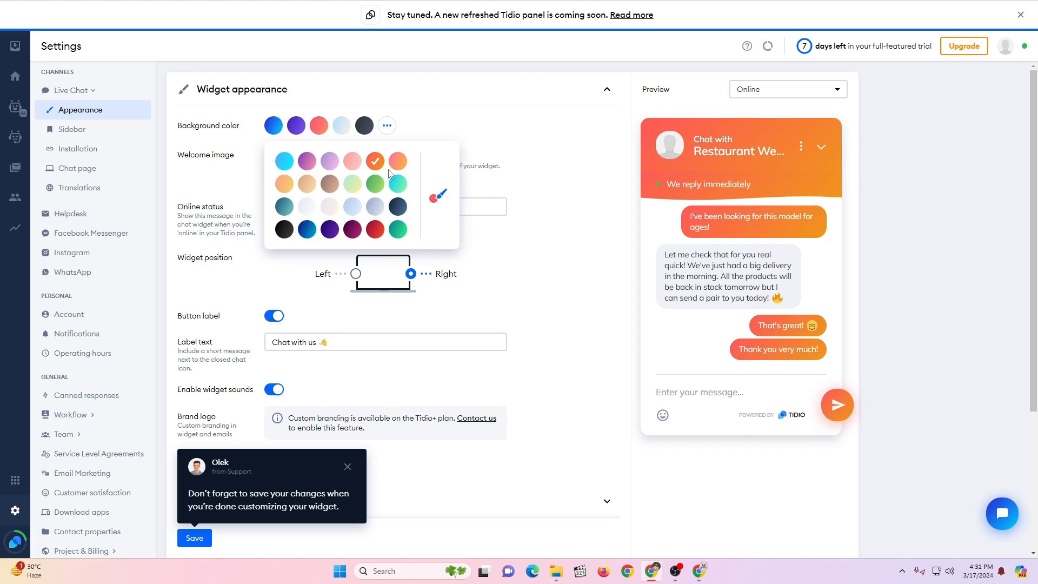
Set the chat widget's position to Left, save the appearance settings, and dismiss the refreshed panel announcement.
{"action": "left_click", "coordinate": [544, 285]}
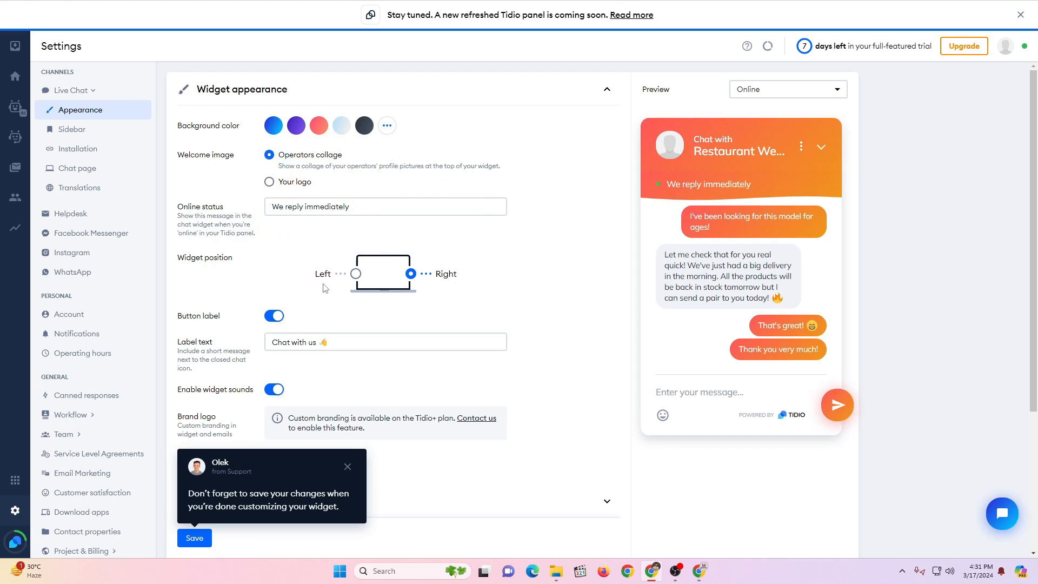
{"action": "left_click", "coordinate": [357, 278]}
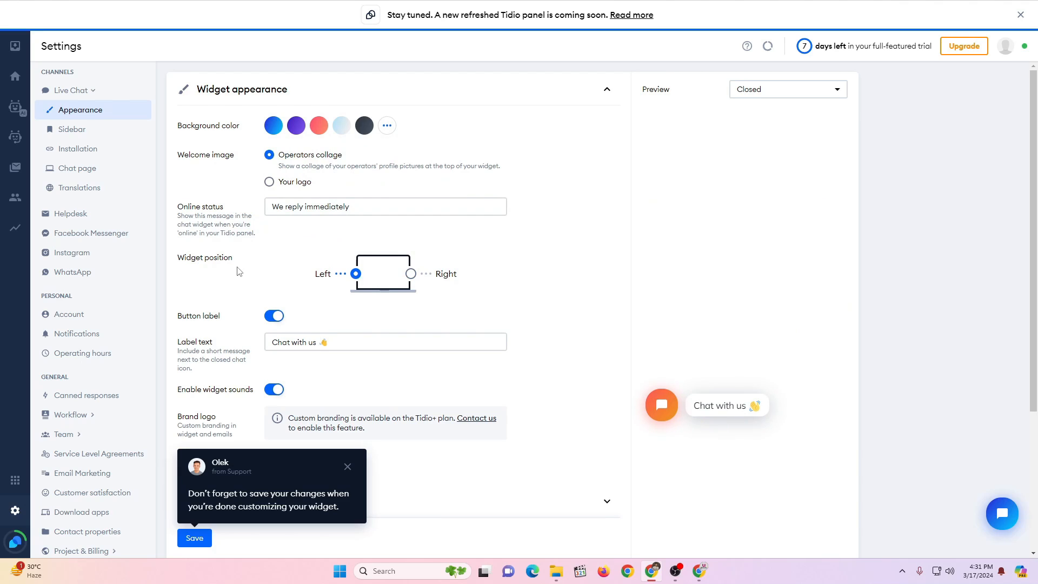
{"action": "scroll", "coordinate": [238, 270], "scroll_direction": "down", "scroll_amount": 4}
{"action": "left_click", "coordinate": [346, 456]}
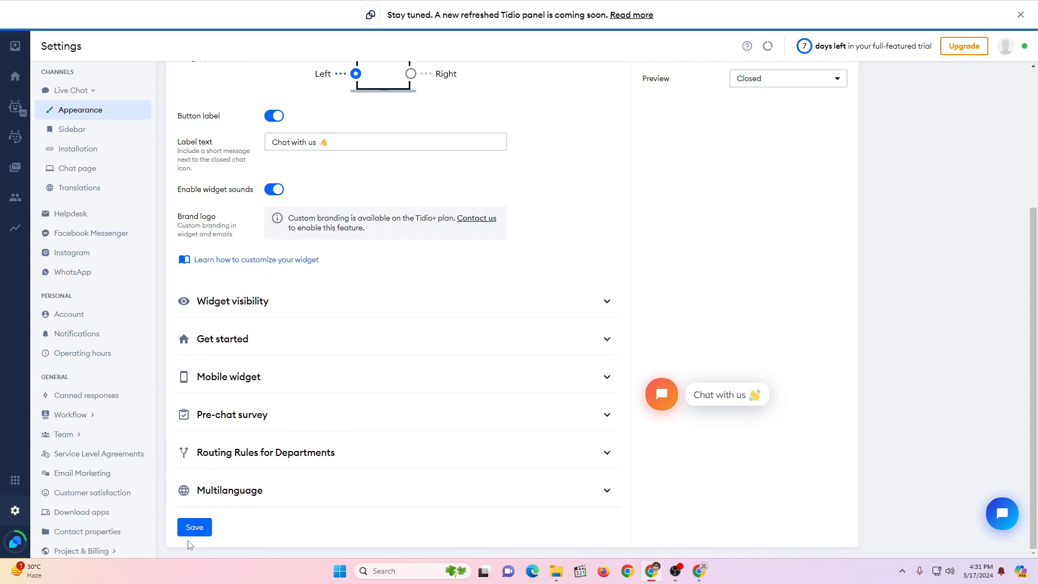
{"action": "left_click", "coordinate": [195, 527]}
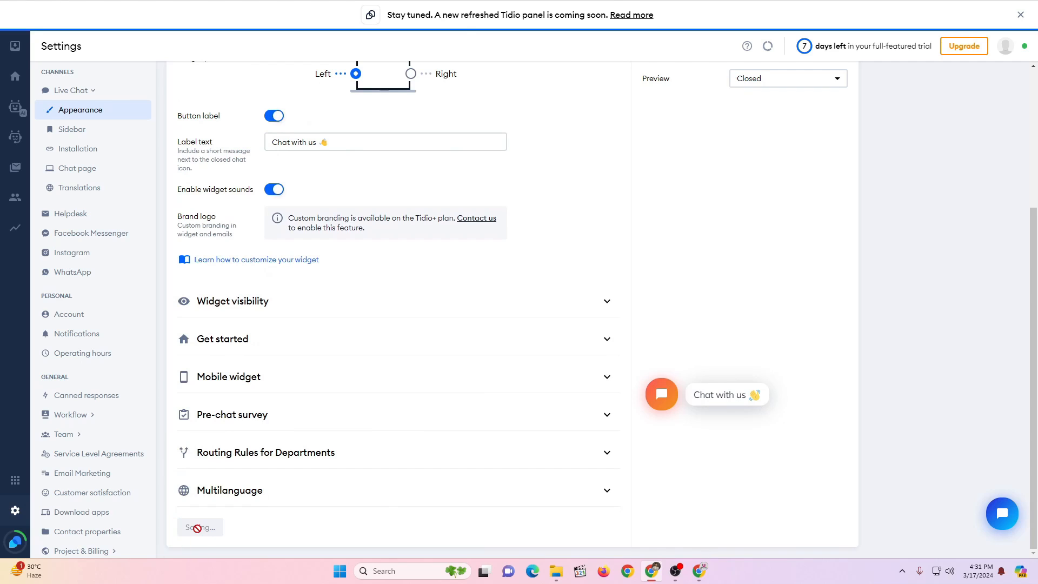
{"action": "left_click", "coordinate": [1021, 15]}
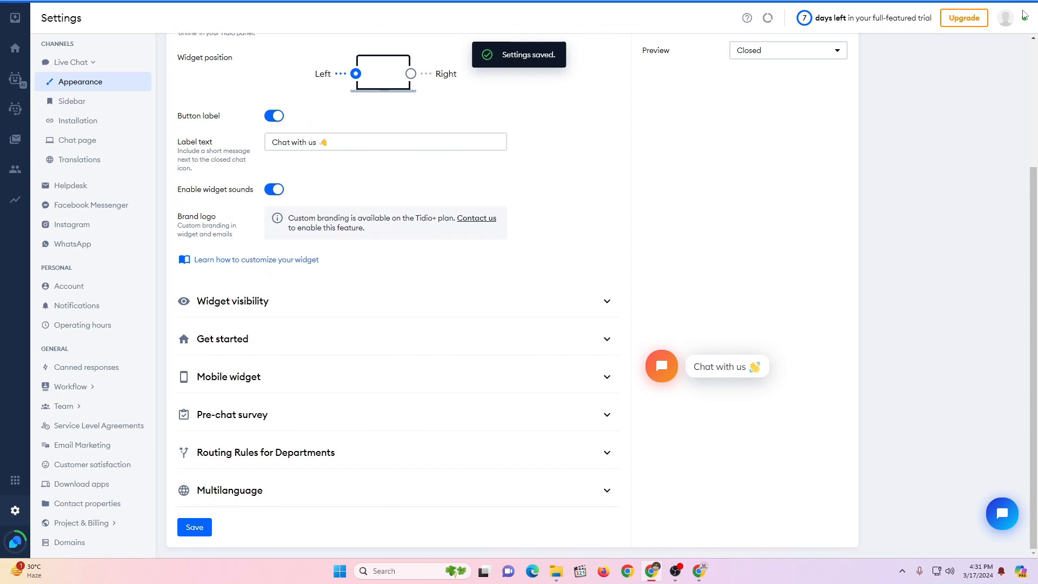
Check the Foodbook home page for the live chat widget.
{"action": "left_click", "coordinate": [76, 1]}
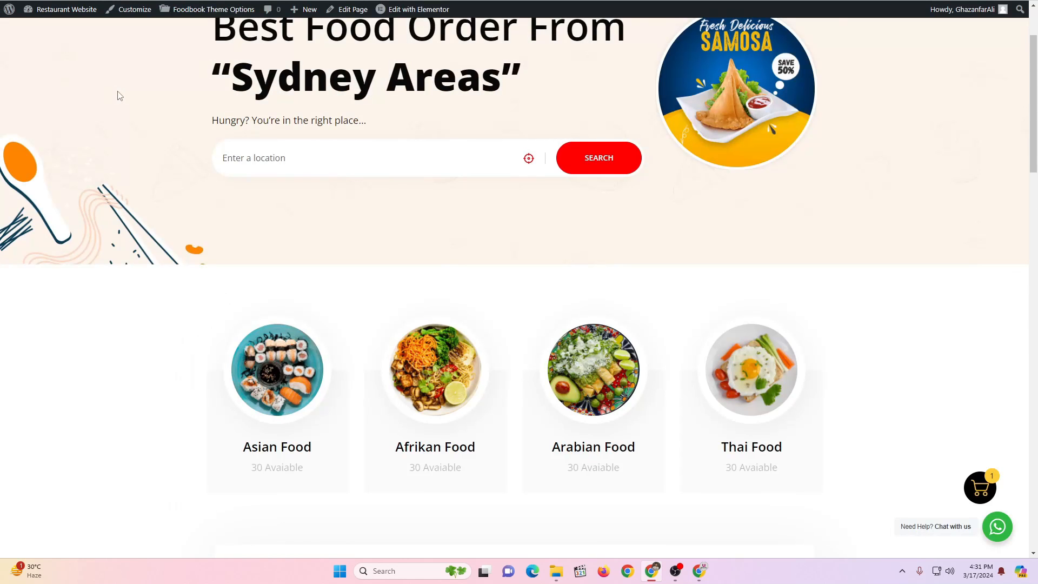
{"action": "scroll", "coordinate": [120, 96], "scroll_direction": "down", "scroll_amount": 7}
{"action": "scroll", "coordinate": [119, 100], "scroll_direction": "up", "scroll_amount": 9}
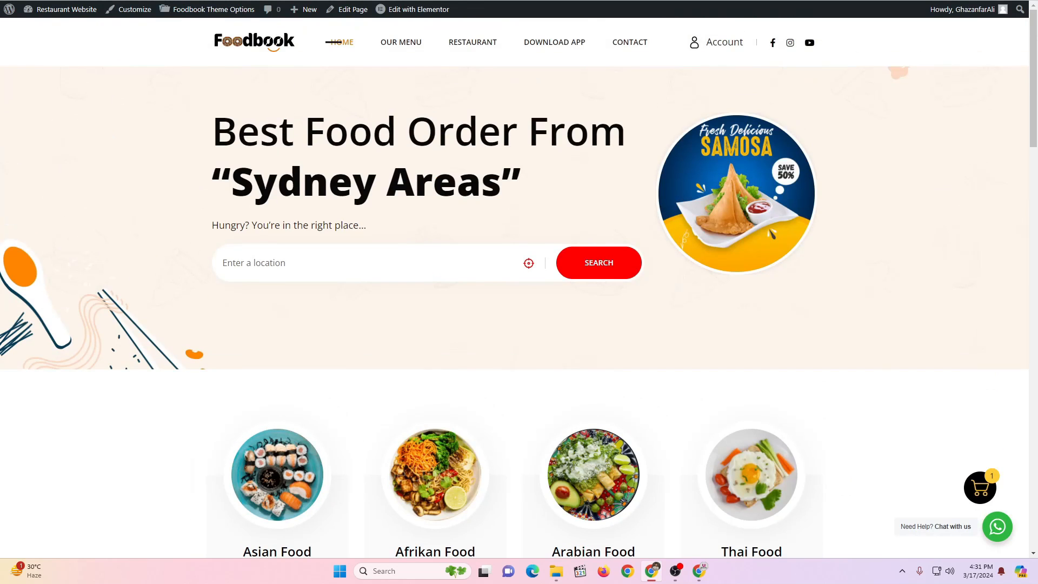
Return to the Tidio settings and review the Widget visibility options, including devices and offline message, and the Get started status and message.
{"action": "left_click", "coordinate": [205, 1]}
{"action": "left_click", "coordinate": [607, 302]}
{"action": "scroll", "coordinate": [336, 322], "scroll_direction": "down", "scroll_amount": 3}
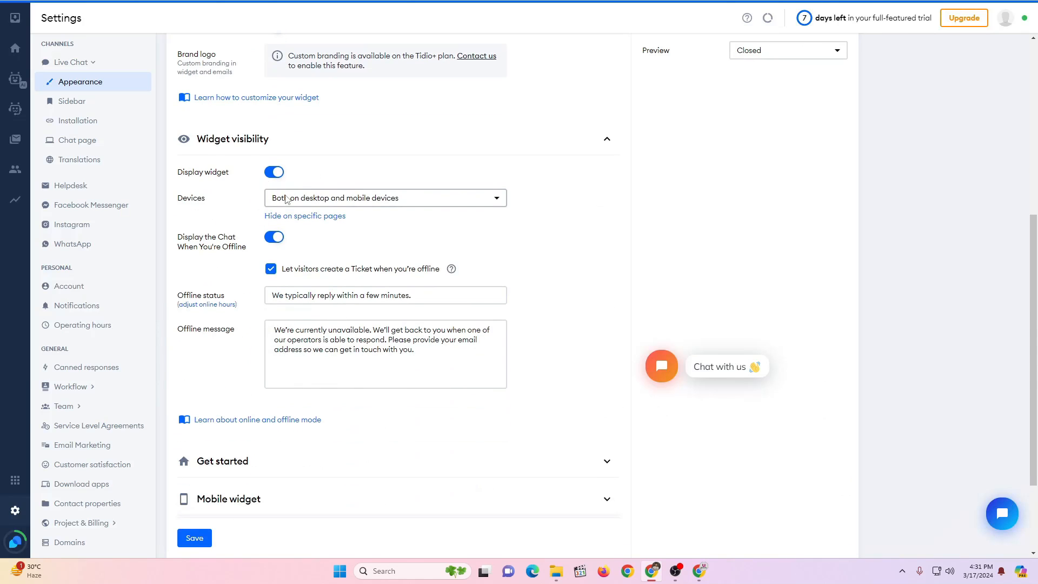
{"action": "left_click", "coordinate": [365, 198]}
{"action": "left_click", "coordinate": [365, 198]}
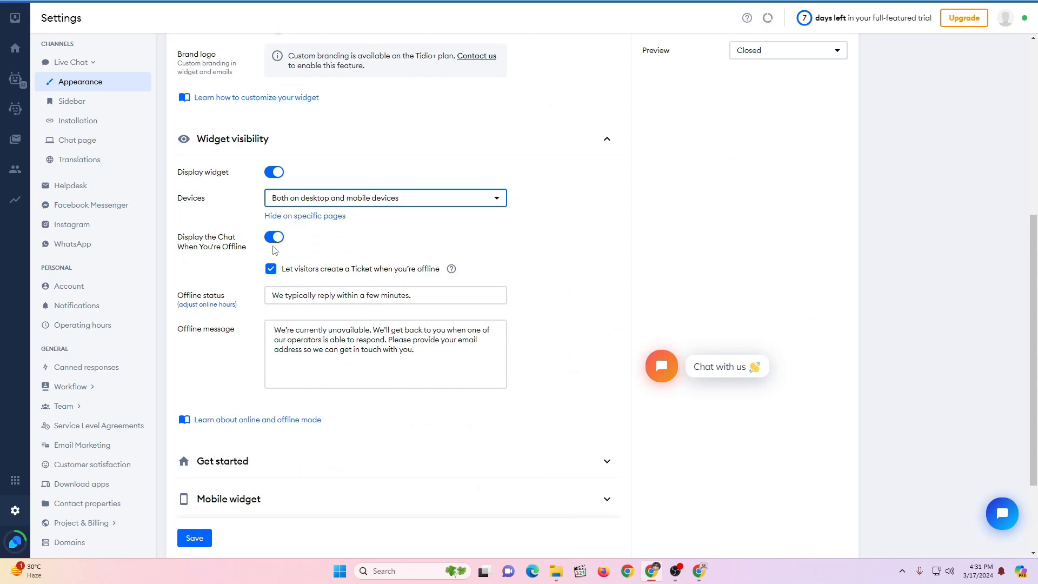
{"action": "scroll", "coordinate": [274, 250], "scroll_direction": "down", "scroll_amount": 3}
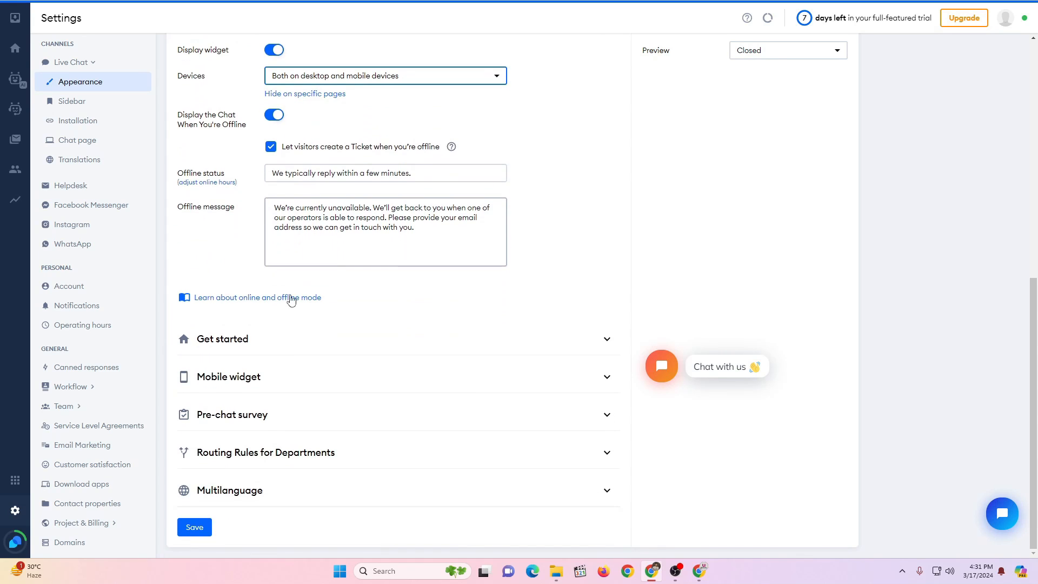
{"action": "left_click", "coordinate": [304, 343]}
{"action": "scroll", "coordinate": [306, 345], "scroll_direction": "down", "scroll_amount": 3}
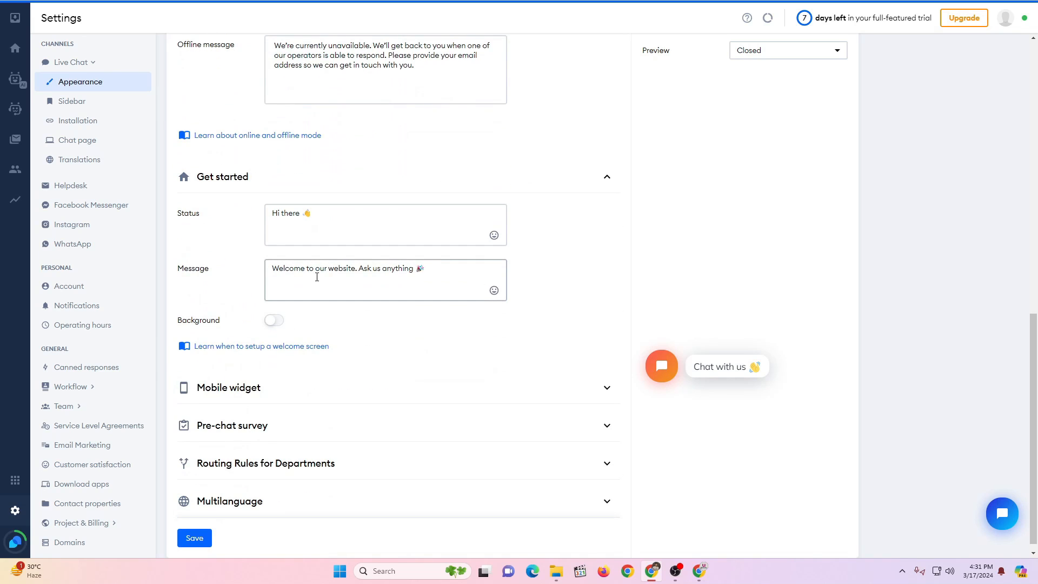
{"action": "scroll", "coordinate": [317, 277], "scroll_direction": "down", "scroll_amount": 1}
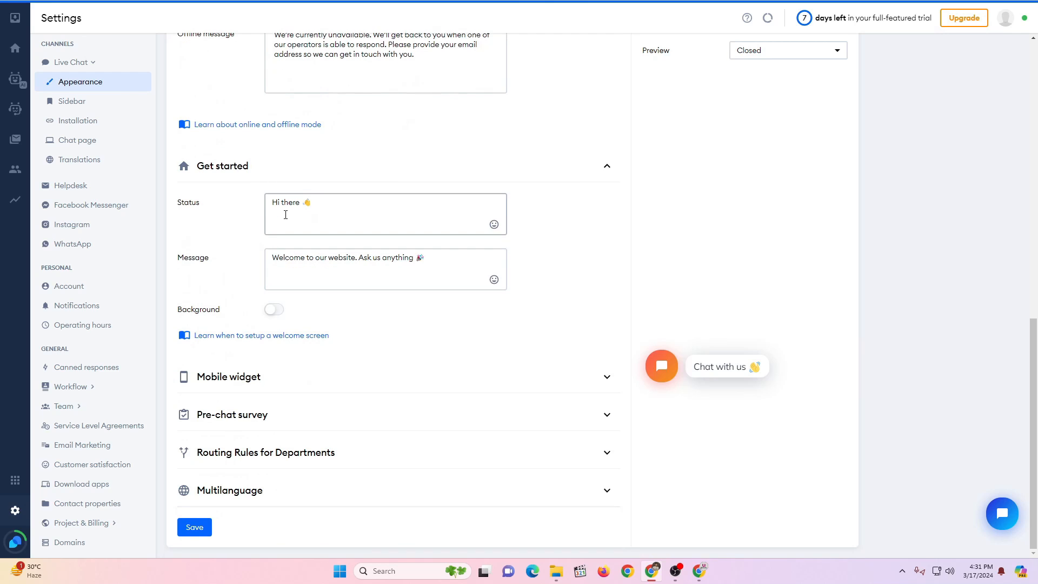
Set the mobile widget's button position to Left.
{"action": "left_click", "coordinate": [325, 380]}
{"action": "scroll", "coordinate": [372, 341], "scroll_direction": "down", "scroll_amount": 2}
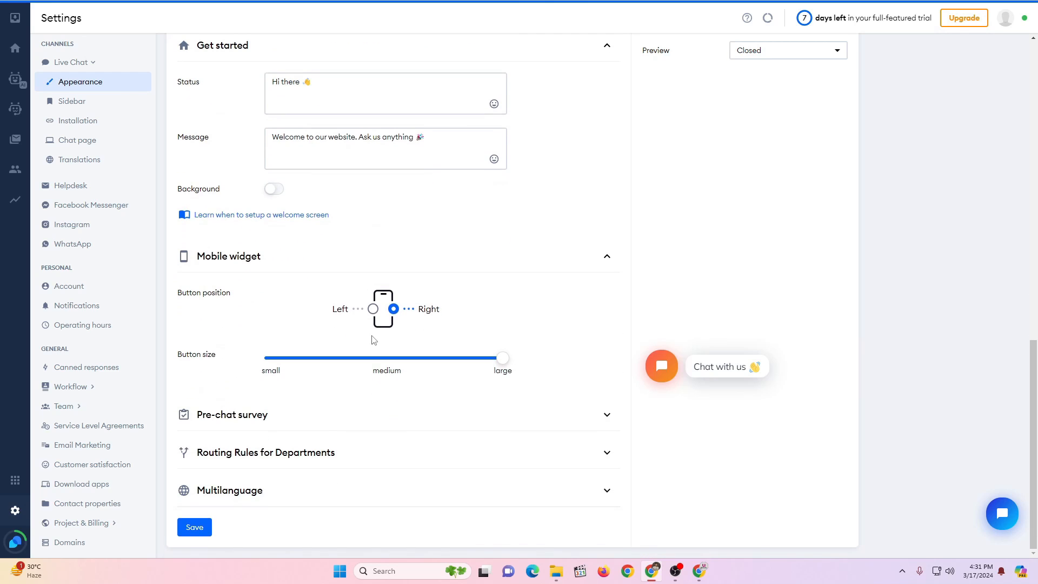
{"action": "left_click", "coordinate": [373, 310]}
Review the Pre-chat survey and Routing Rules for Departments sections, and save the widget settings.
{"action": "left_click", "coordinate": [296, 424]}
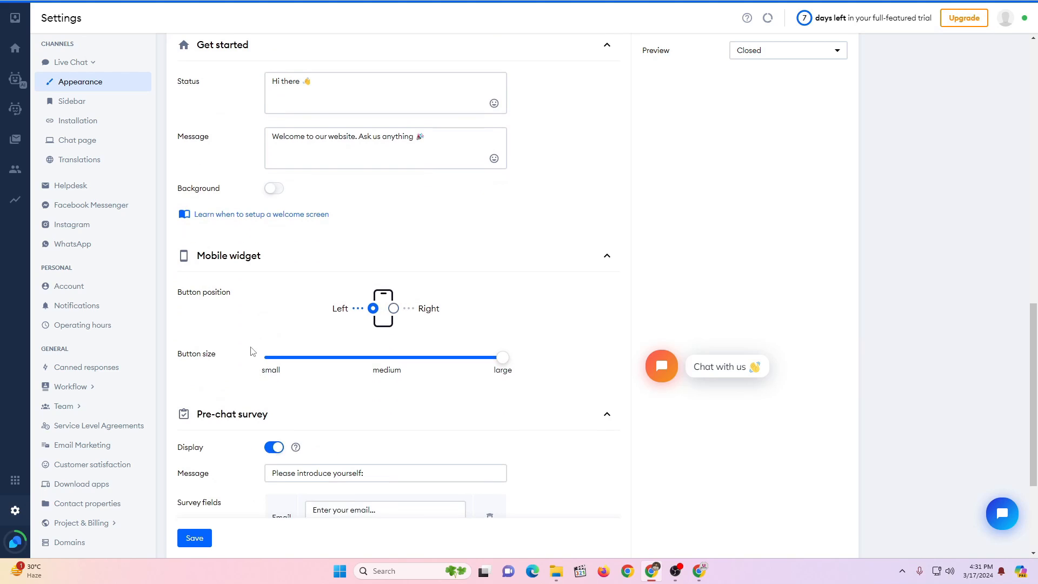
{"action": "scroll", "coordinate": [252, 351], "scroll_direction": "down", "scroll_amount": 3}
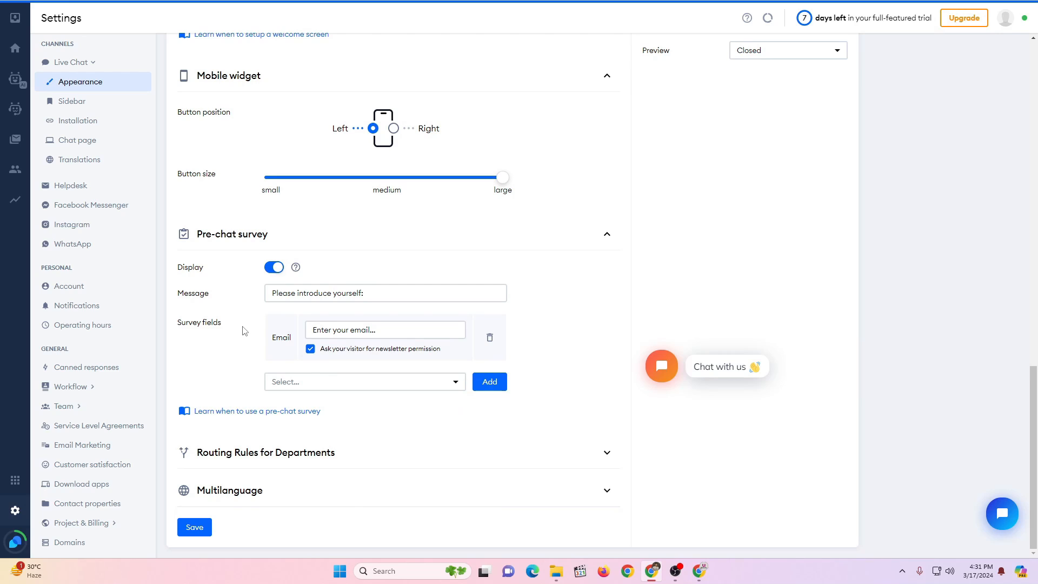
{"action": "left_click", "coordinate": [361, 456]}
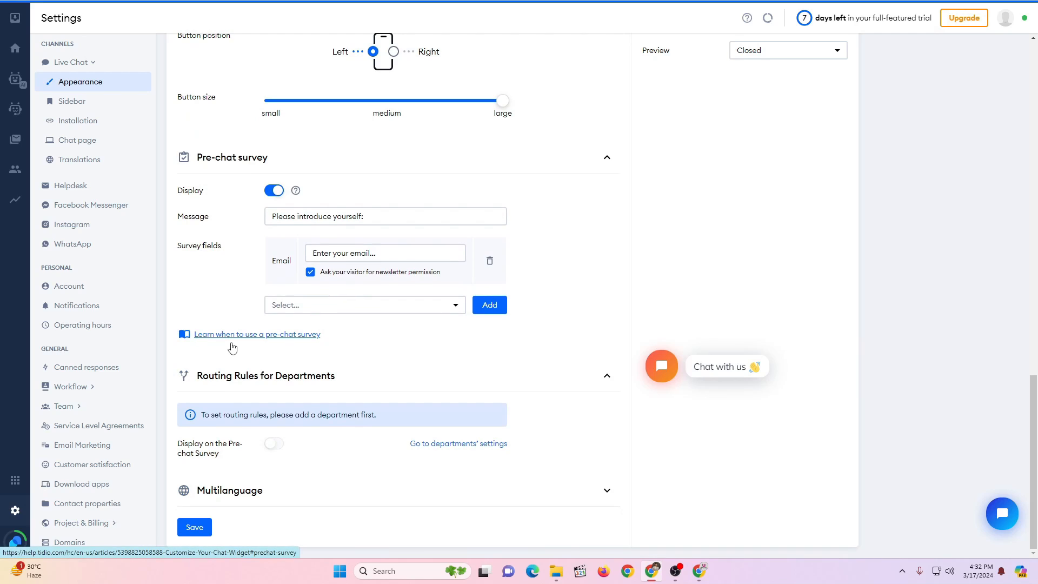
{"action": "left_click", "coordinate": [198, 524]}
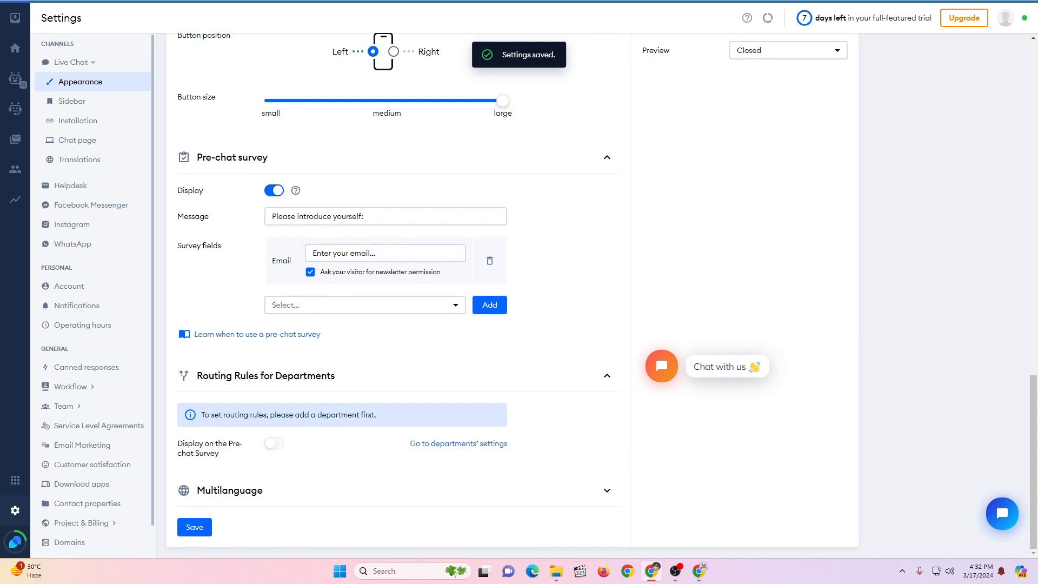
Review the chat widget setup and chatbot test tasks in the Getting started checklist.
{"action": "left_click", "coordinate": [15, 541]}
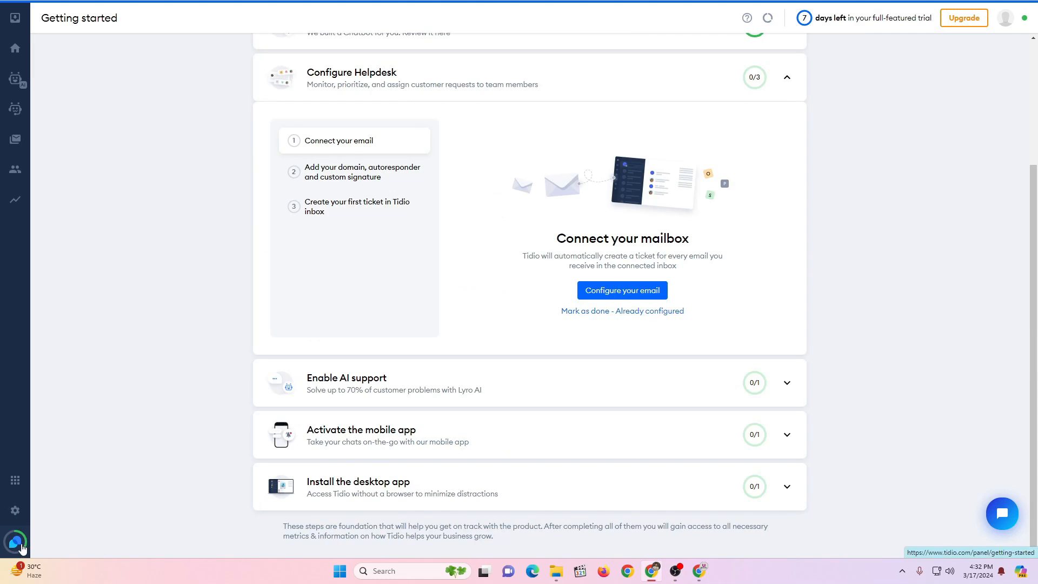
{"action": "scroll", "coordinate": [373, 252], "scroll_direction": "up", "scroll_amount": 3}
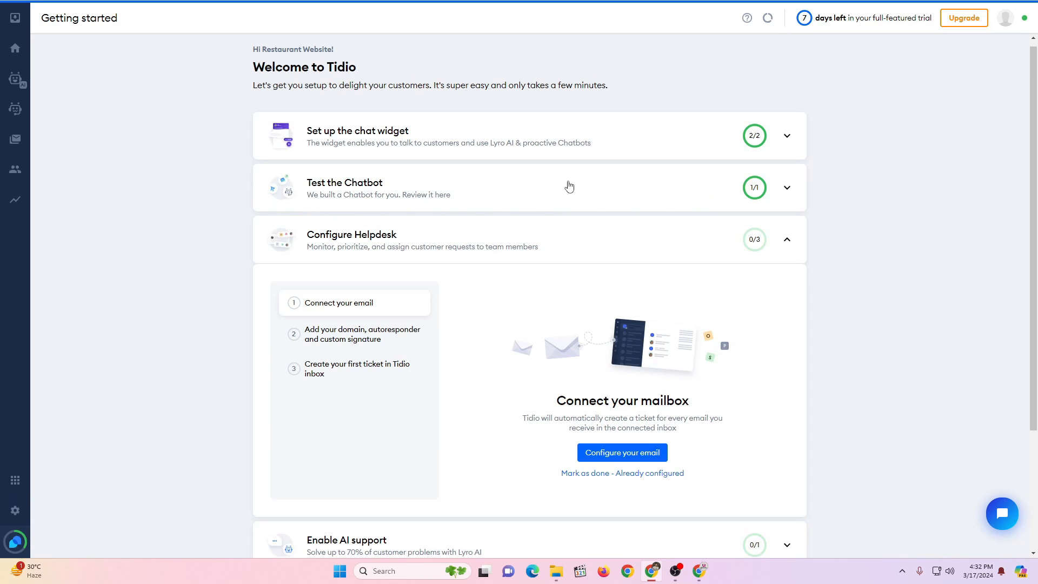
{"action": "left_click", "coordinate": [785, 137]}
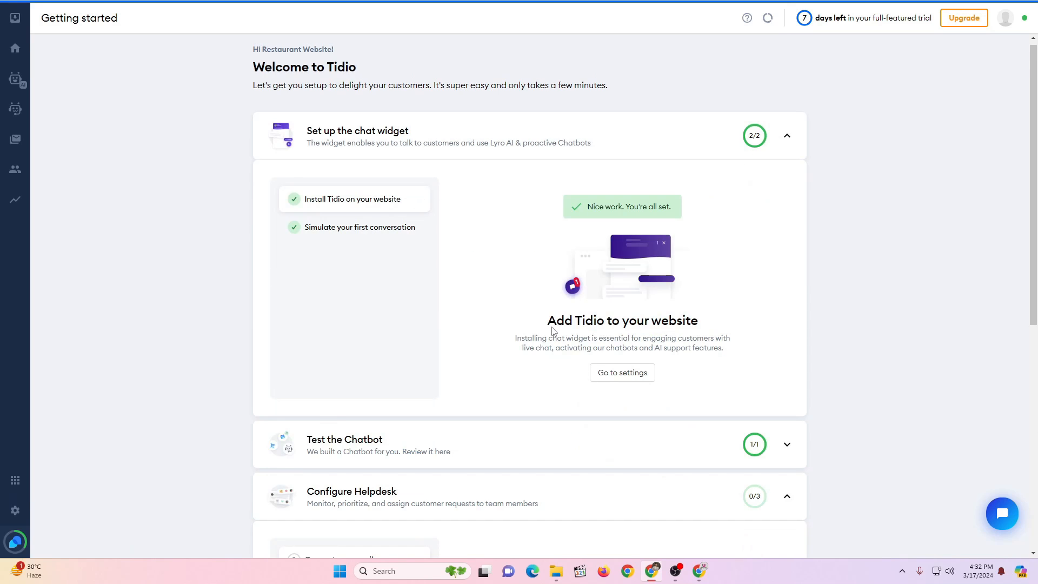
{"action": "scroll", "coordinate": [651, 413], "scroll_direction": "down", "scroll_amount": 2}
{"action": "left_click", "coordinate": [787, 335]}
{"action": "scroll", "coordinate": [438, 347], "scroll_direction": "down", "scroll_amount": 7}
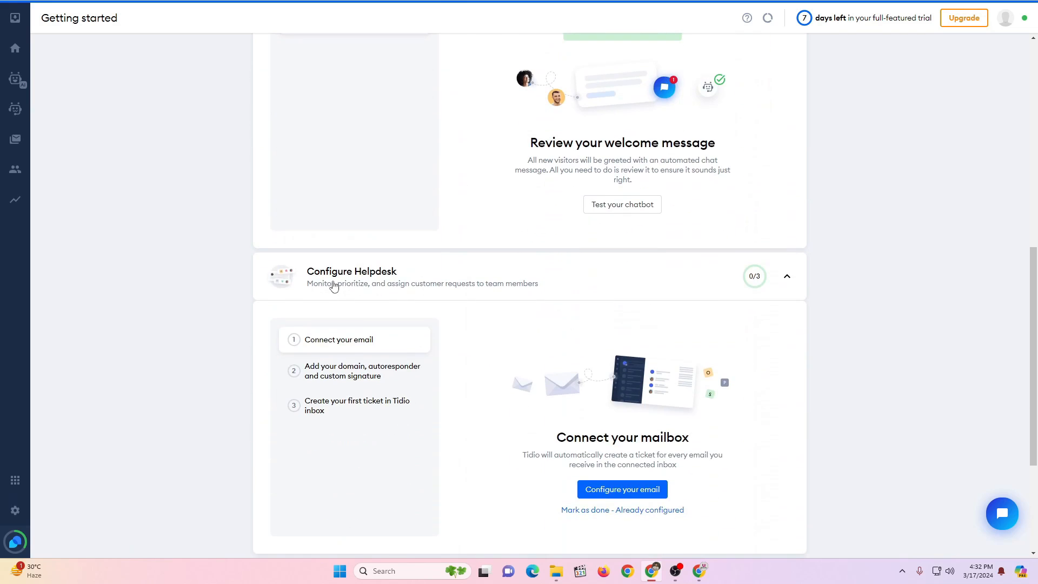
Mark the Connect your email task under Configure Helpdesk as done, as already configured.
{"action": "scroll", "coordinate": [352, 287], "scroll_direction": "down", "scroll_amount": 3}
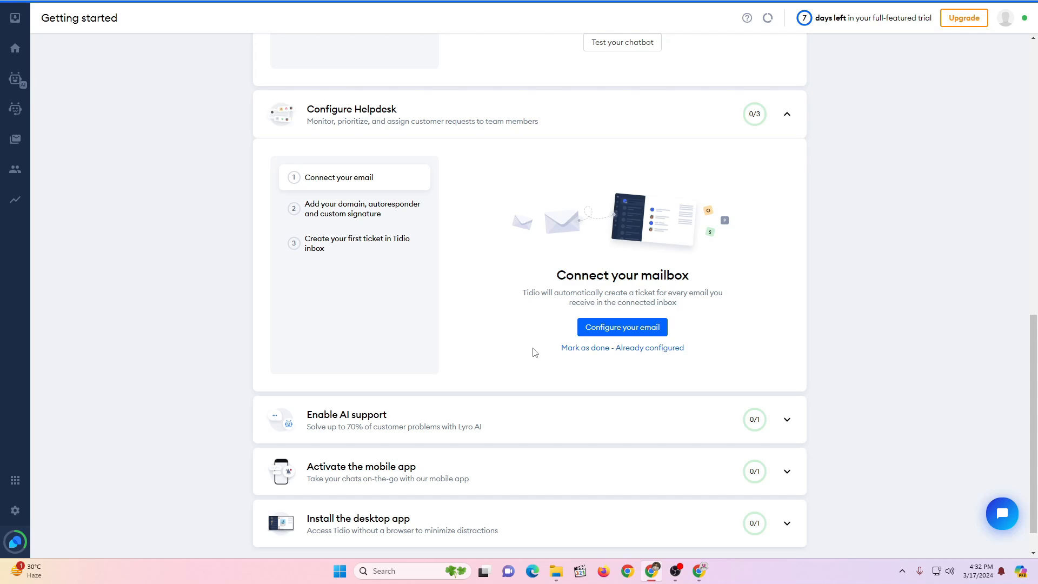
{"action": "left_click", "coordinate": [584, 348]}
{"action": "scroll", "coordinate": [466, 311], "scroll_direction": "down", "scroll_amount": 1}
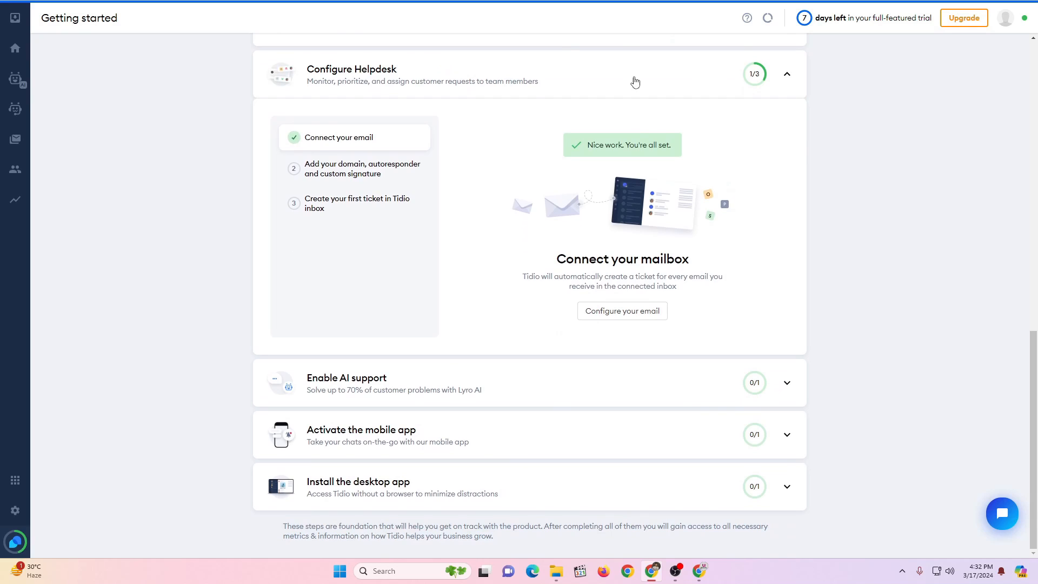
Open the Helpdesk mailbox connection, look at the Connect with your existing email option, and close the dialog without connecting.
{"action": "left_click", "coordinate": [615, 313]}
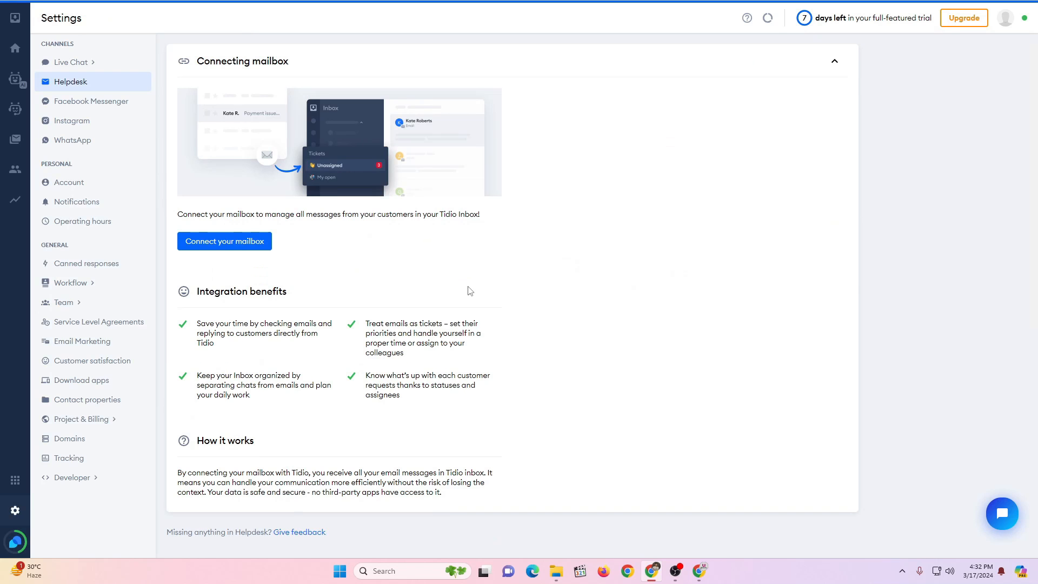
{"action": "left_click", "coordinate": [229, 241]}
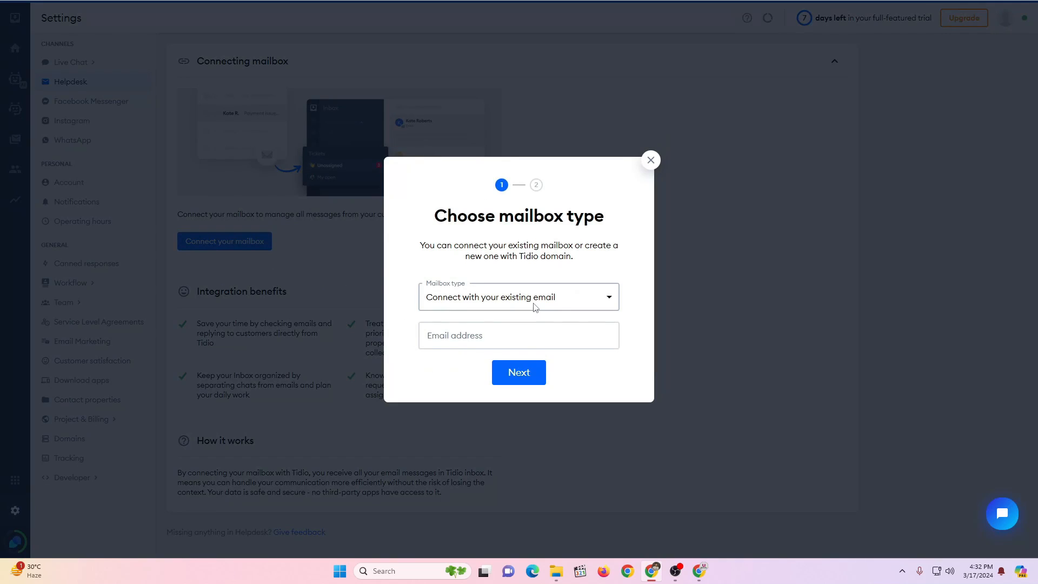
{"action": "left_click", "coordinate": [535, 307]}
{"action": "left_click", "coordinate": [516, 327]}
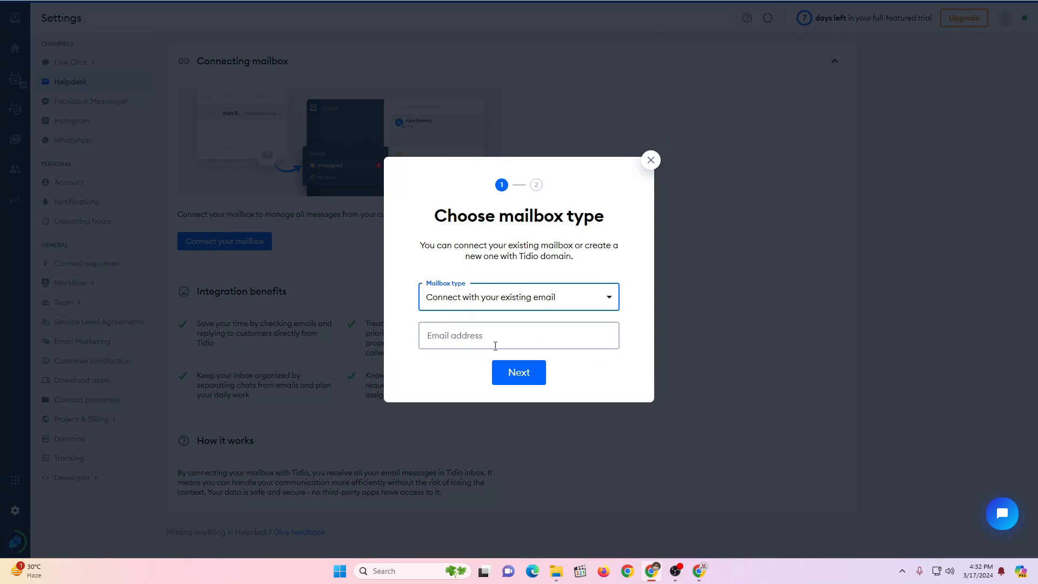
{"action": "left_click", "coordinate": [650, 160]}
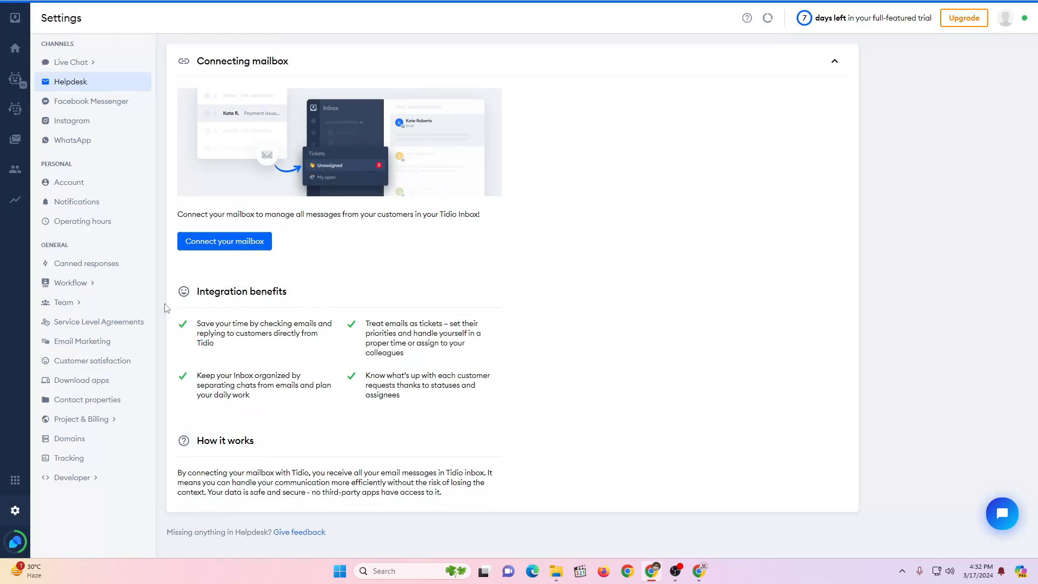
Return to the Getting started checklist and mark Enable AI support as done, declining Lyro AI.
{"action": "left_click", "coordinate": [15, 541]}
{"action": "scroll", "coordinate": [456, 326], "scroll_direction": "down", "scroll_amount": 3}
{"action": "left_click", "coordinate": [476, 389]}
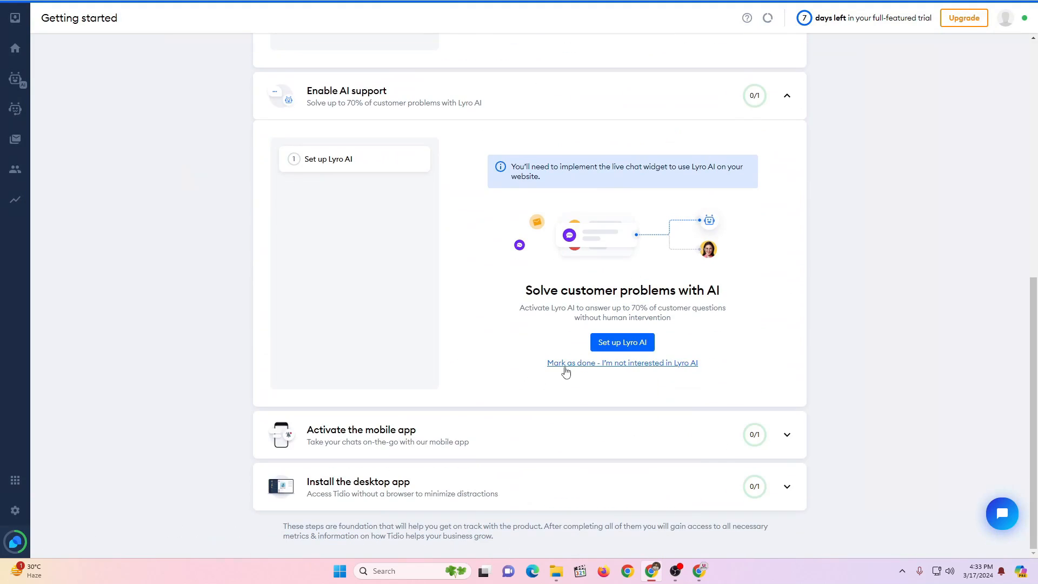
{"action": "left_click", "coordinate": [565, 367]}
Mark the desktop app task as done with browser use and the mobile app task as done without an app.
{"action": "left_click", "coordinate": [459, 433]}
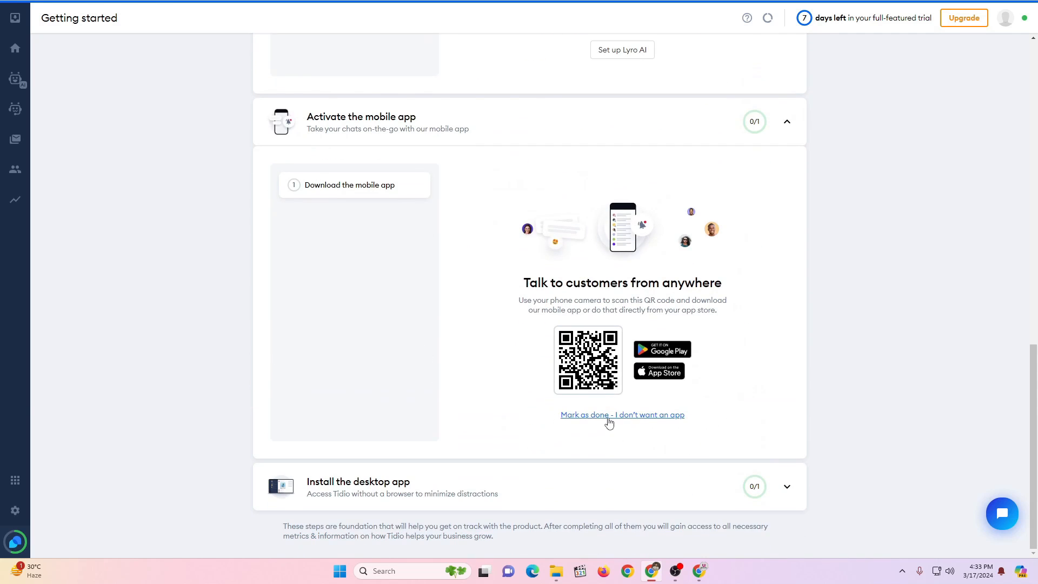
{"action": "left_click", "coordinate": [462, 493]}
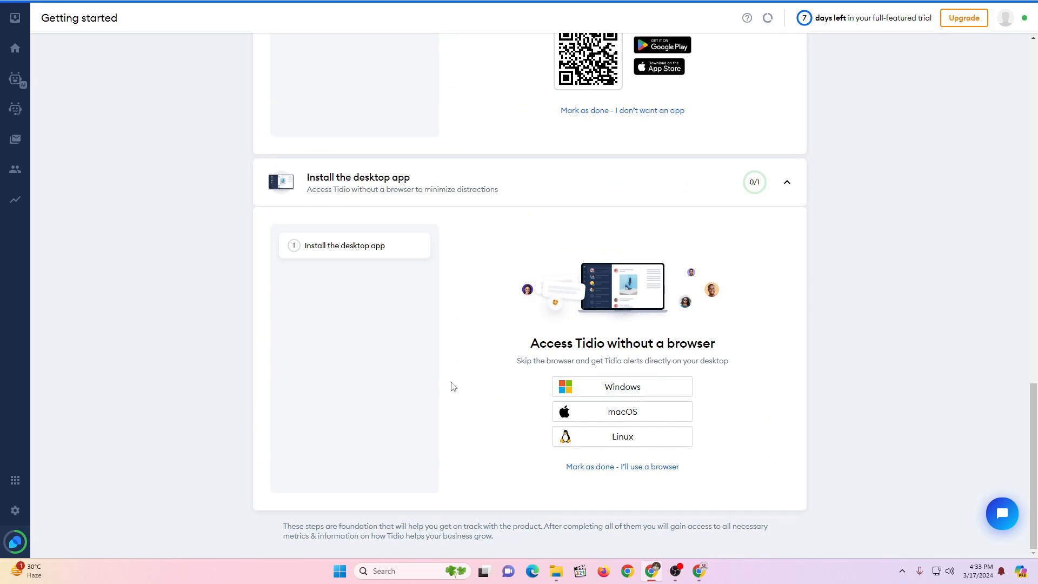
{"action": "left_click", "coordinate": [574, 468]}
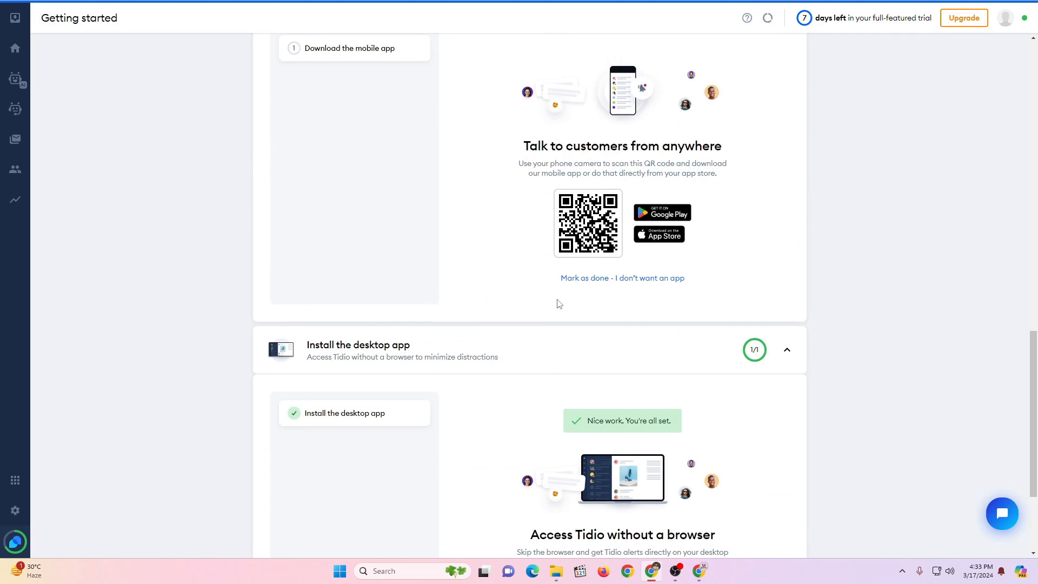
{"action": "left_click", "coordinate": [569, 279]}
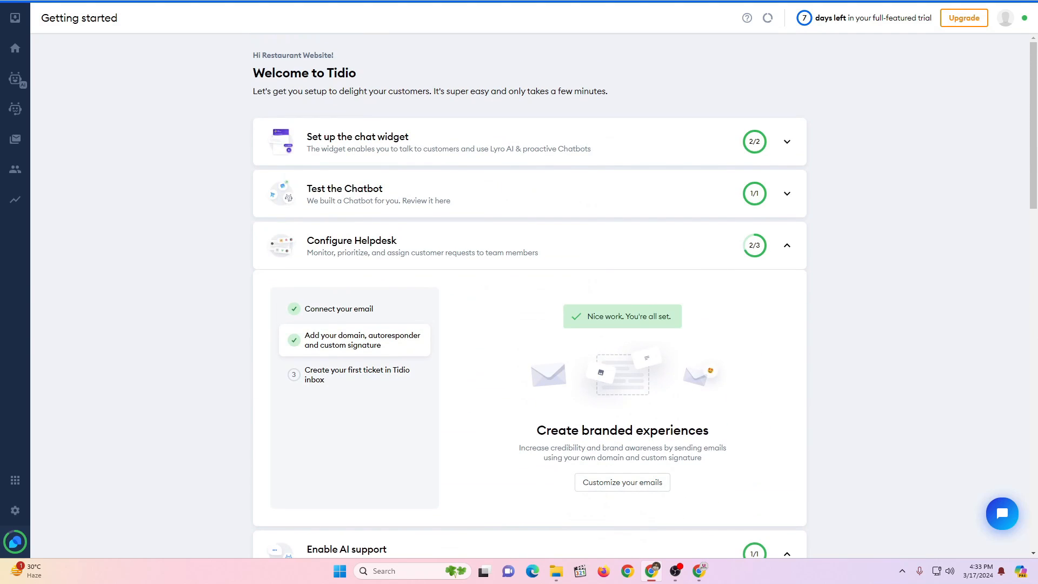
Switch back to the Foodbook website and bring up the links to its WordPress dashboard.
{"action": "left_click", "coordinate": [86, 1]}
{"action": "mouse_move", "coordinate": [57, 12]}
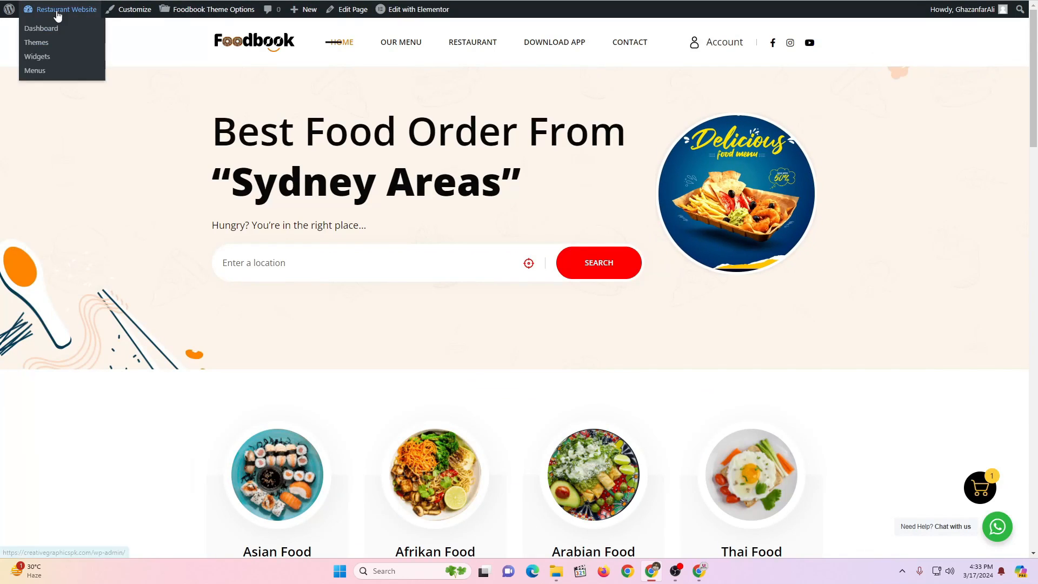
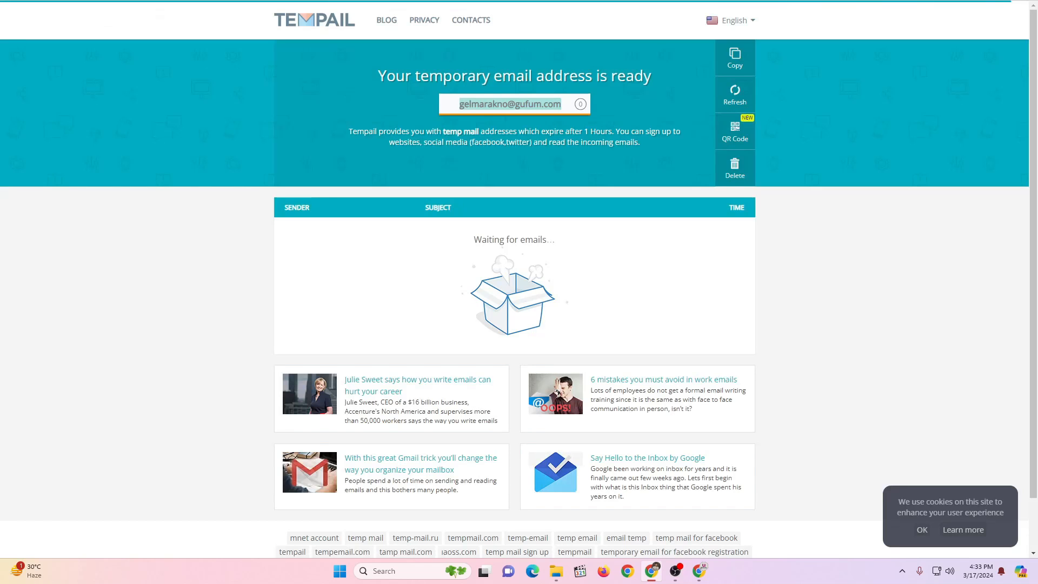
Search Google for "google analytics" and start the Analytics sign-up from the Analytics Tools & Solutions for Your Business result.
{"action": "key", "text": "ctrl+l"}
{"action": "type", "text": "google anal"}
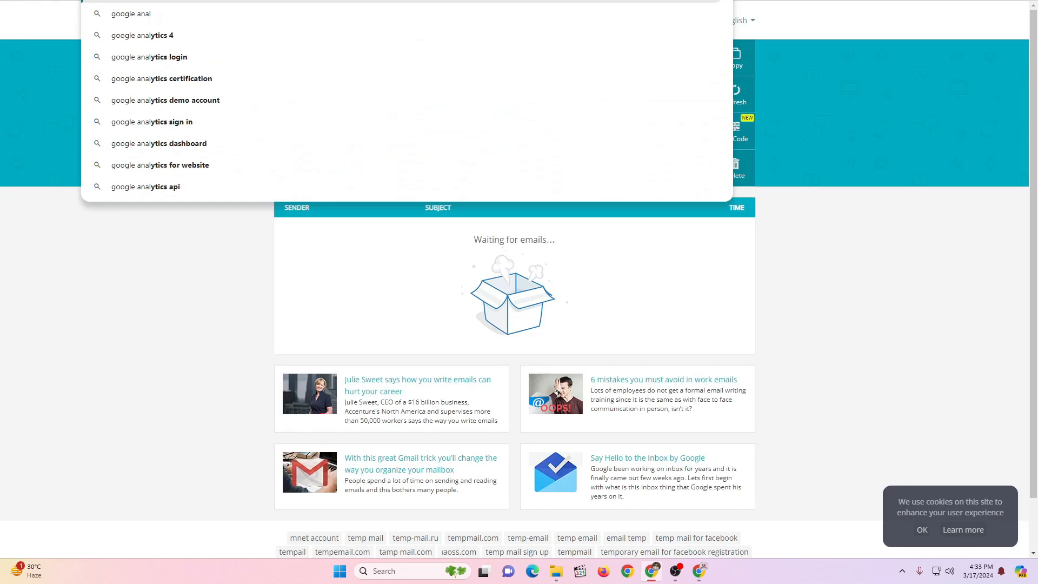
{"action": "type", "text": "ytics"}
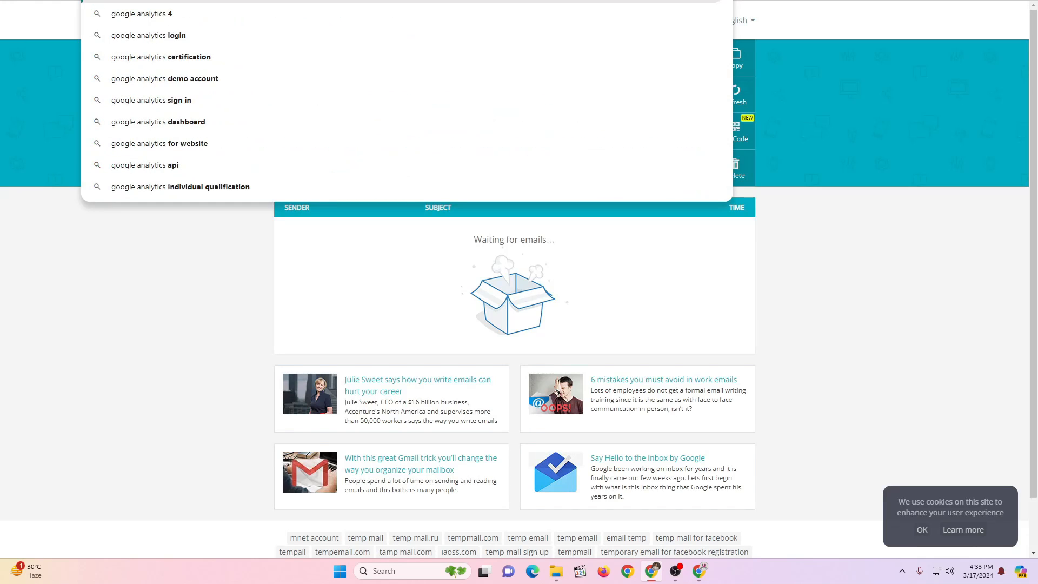
{"action": "key", "text": "Return"}
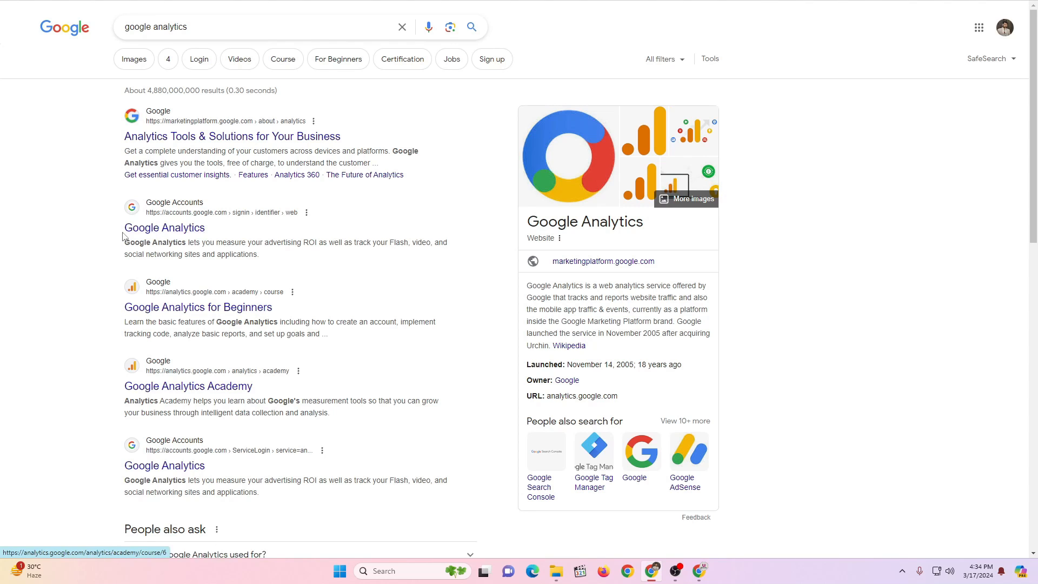
{"action": "left_click", "coordinate": [204, 139]}
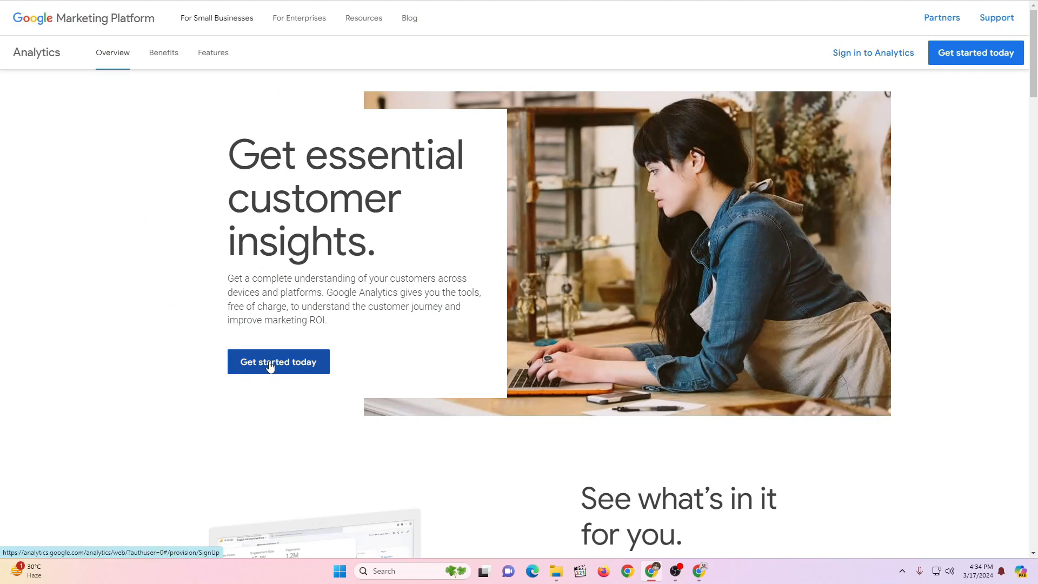
{"action": "left_click", "coordinate": [270, 366]}
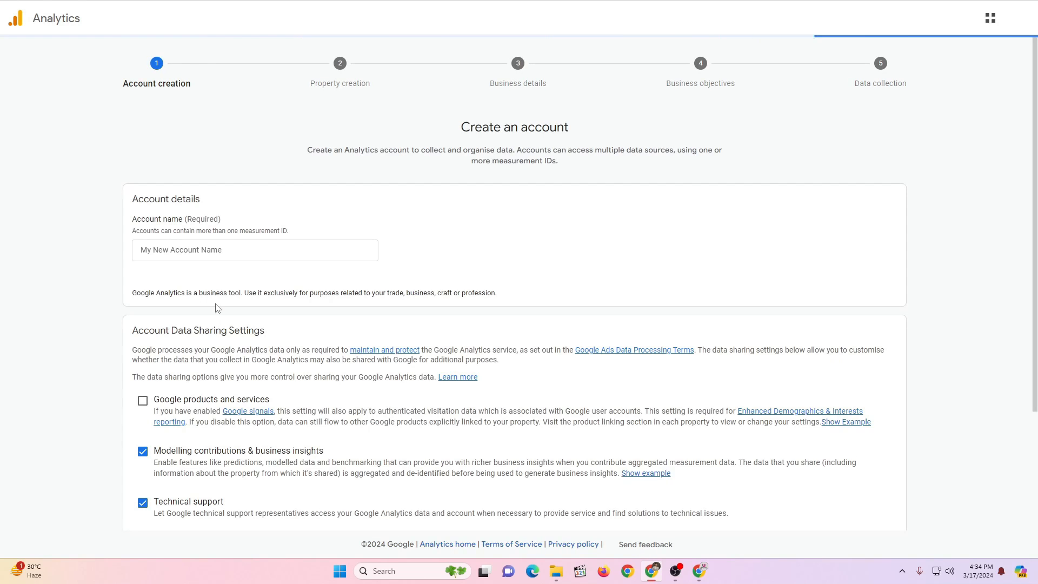
Enter the owner's full name as the Analytics account name and continue with the default data sharing settings.
{"action": "left_click", "coordinate": [190, 252]}
{"action": "left_click", "coordinate": [173, 238]}
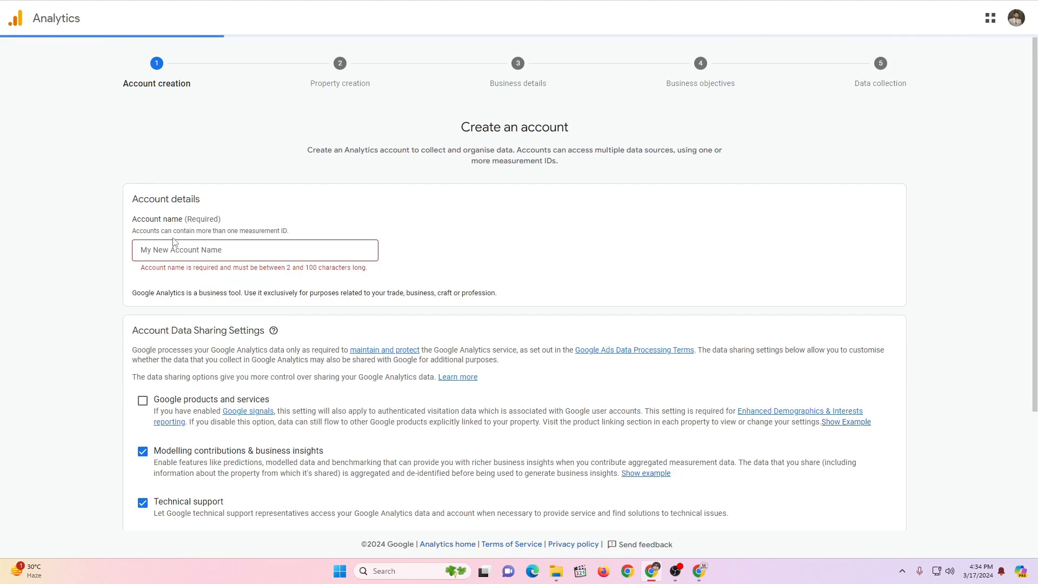
{"action": "left_click", "coordinate": [173, 251]}
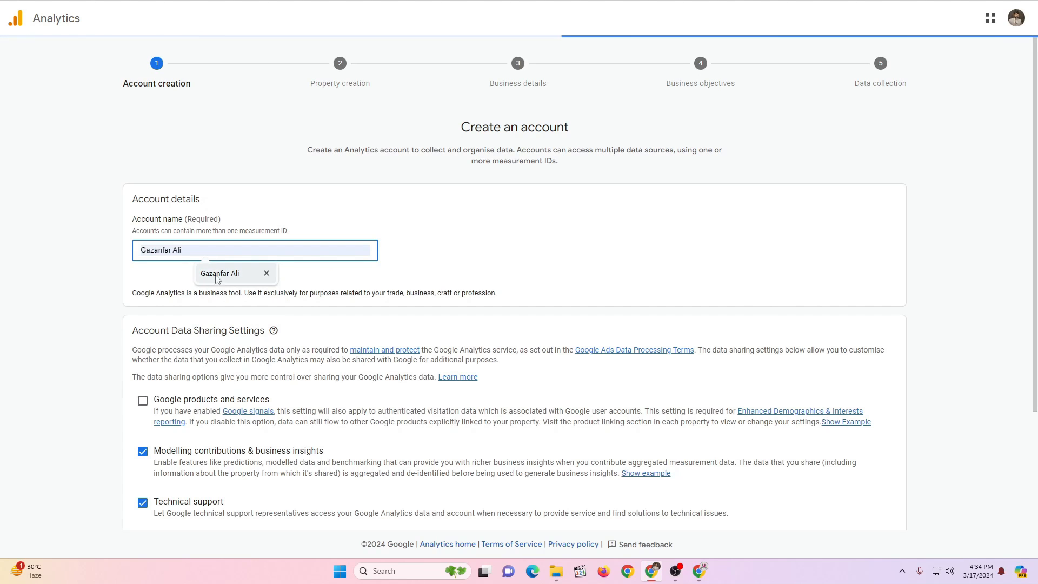
{"action": "left_click", "coordinate": [208, 276]}
{"action": "scroll", "coordinate": [109, 292], "scroll_direction": "down", "scroll_amount": 2}
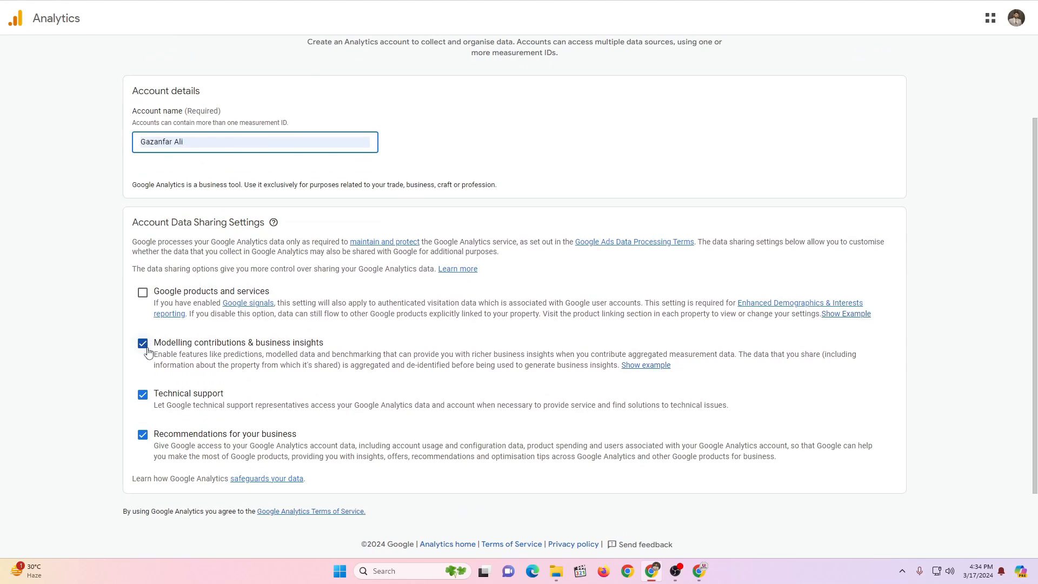
{"action": "scroll", "coordinate": [226, 398], "scroll_direction": "down", "scroll_amount": 1}
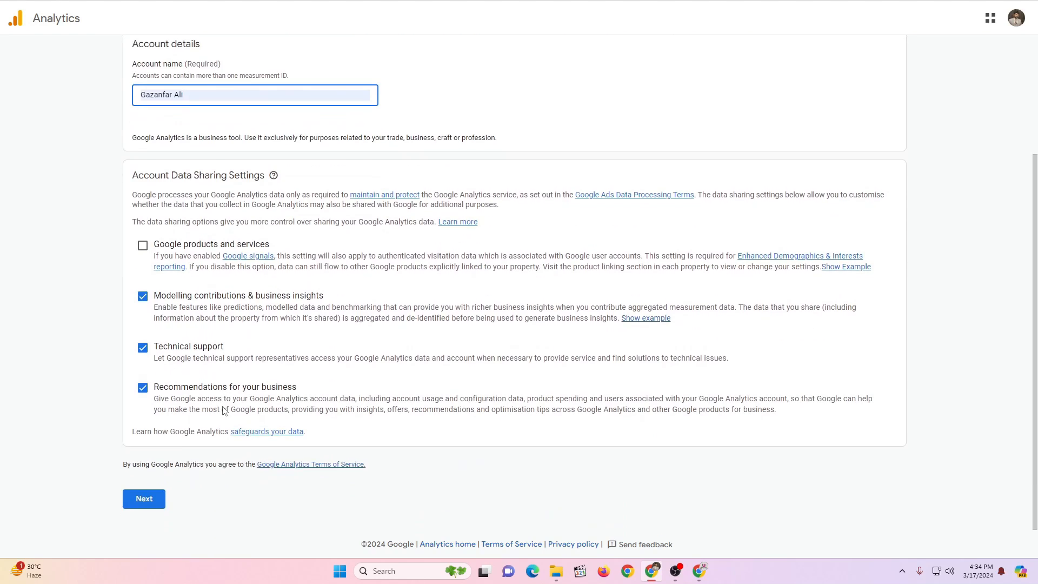
{"action": "left_click", "coordinate": [141, 501]}
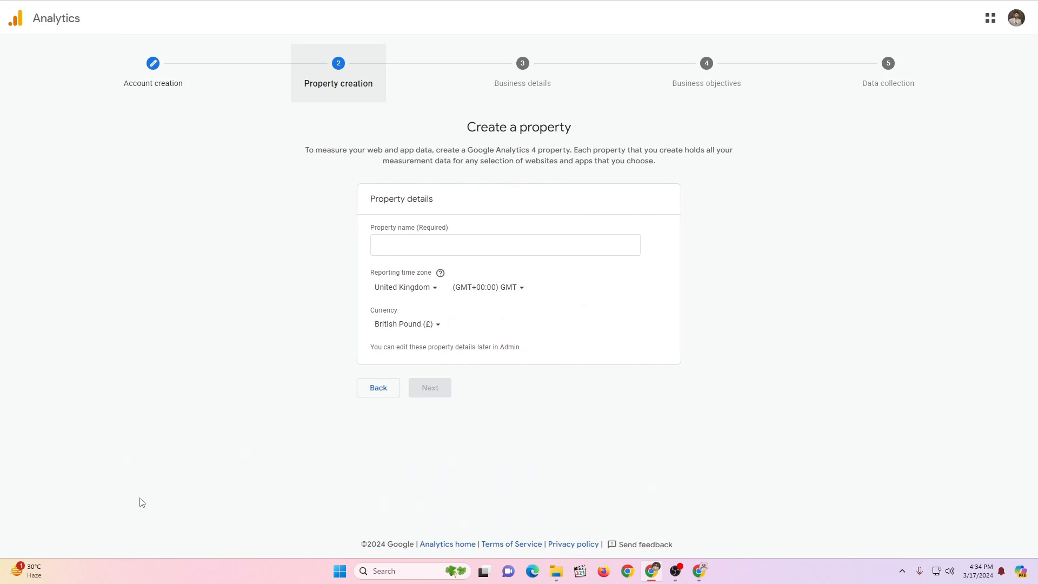
Name the new property "Restaurant website".
{"action": "left_click", "coordinate": [392, 250]}
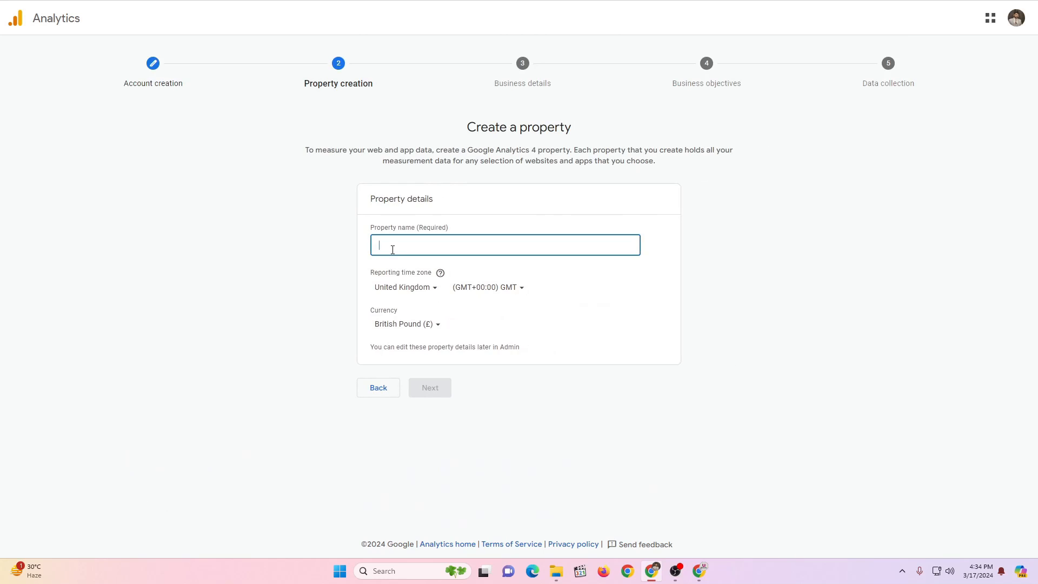
{"action": "left_click", "coordinate": [423, 294]}
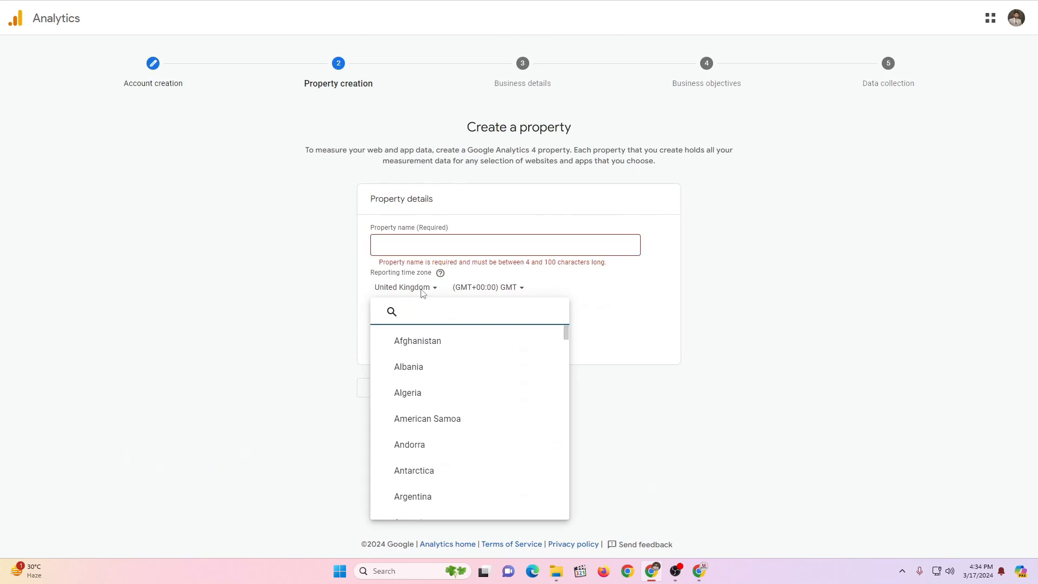
{"action": "left_click", "coordinate": [435, 155]}
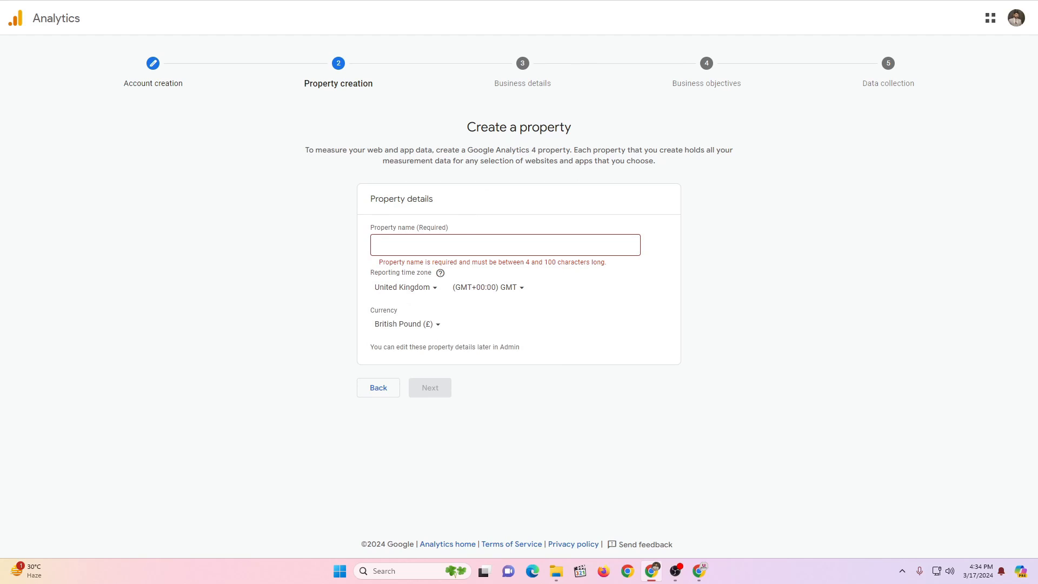
{"action": "left_click", "coordinate": [435, 247]}
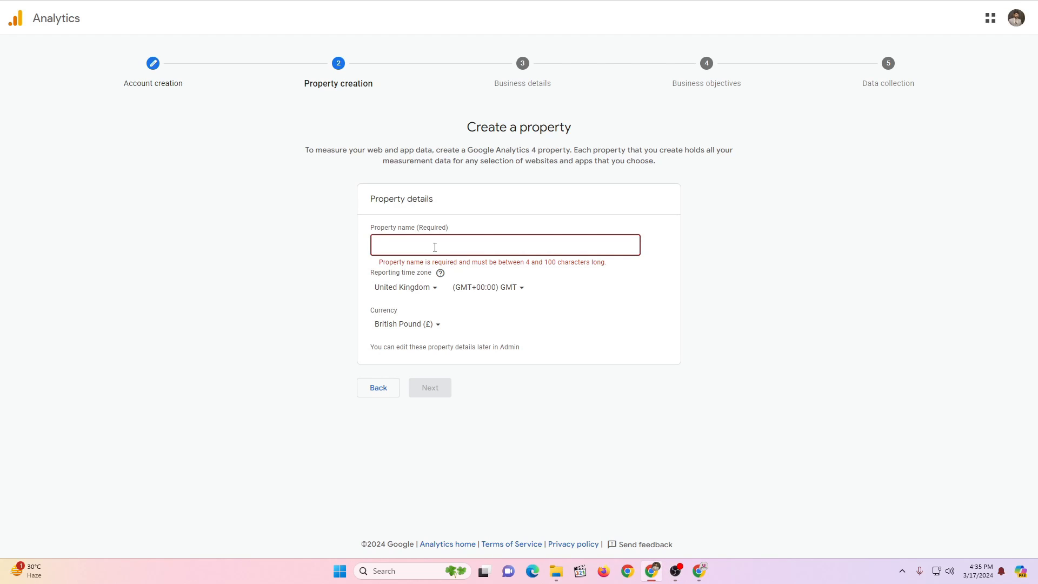
{"action": "type", "text": "Restaurant website"}
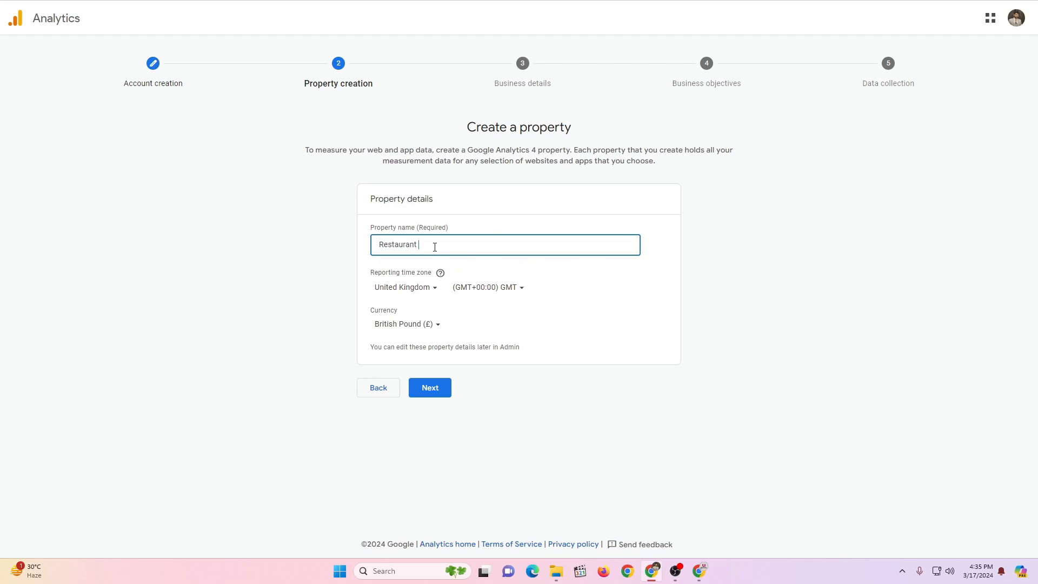
Set the property's reporting time zone country to United States.
{"action": "left_click", "coordinate": [423, 290]}
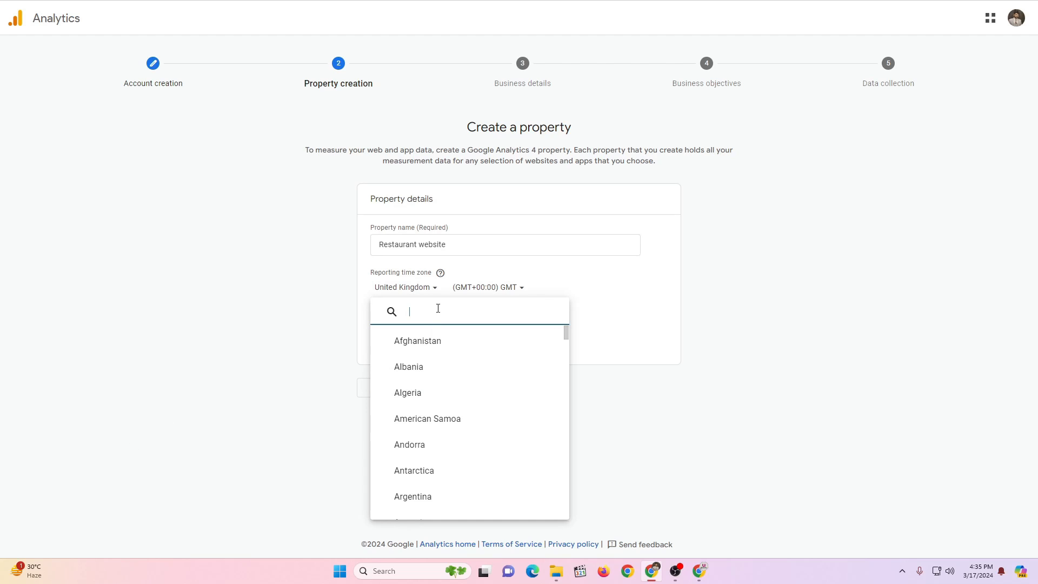
{"action": "type", "text": "united st"}
{"action": "type", "text": "a"}
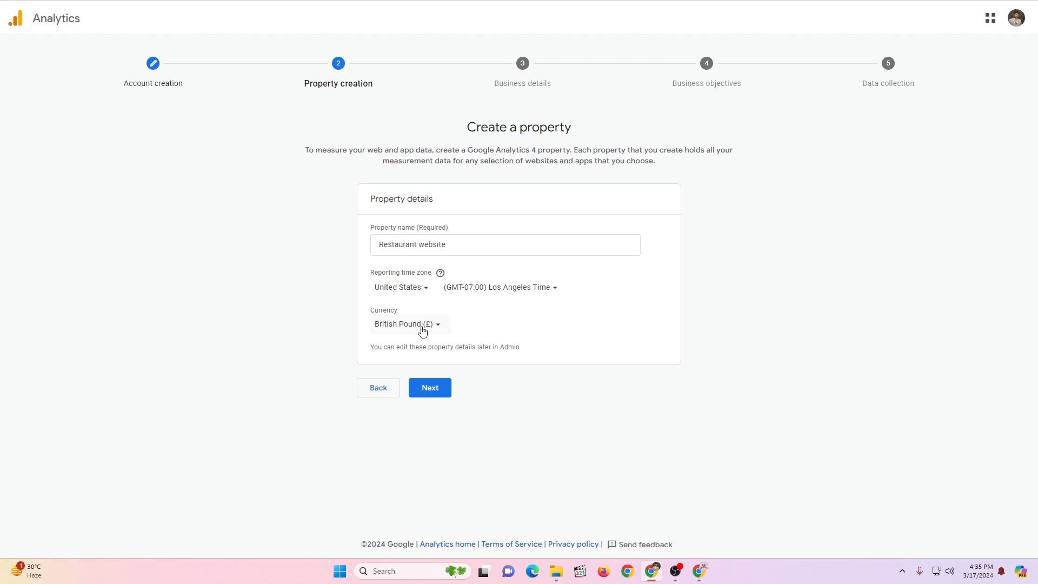
Set the property's currency to US Dollar ($) and continue to the business details.
{"action": "left_click", "coordinate": [423, 327]}
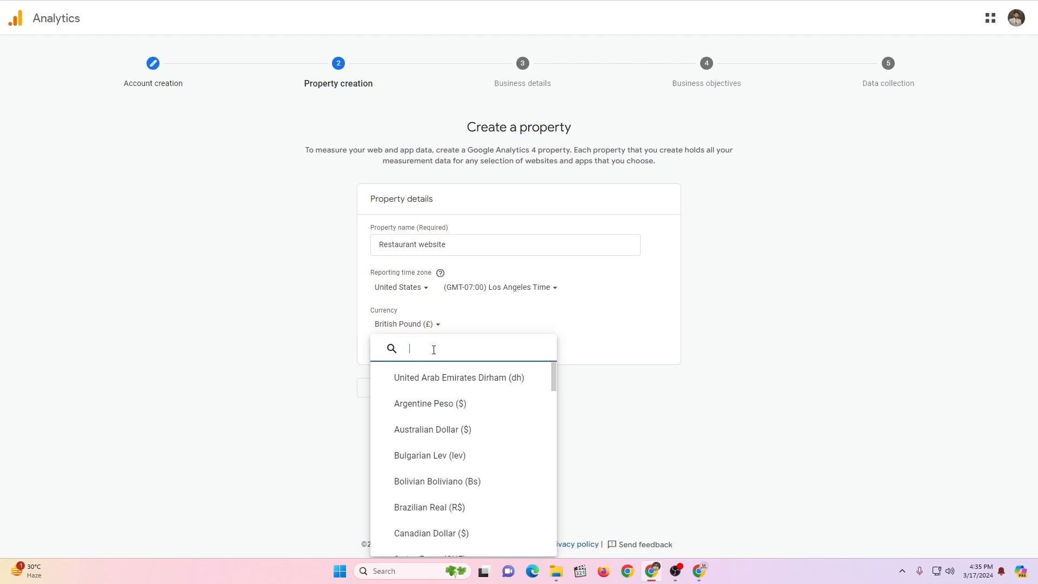
{"action": "type", "text": "us"}
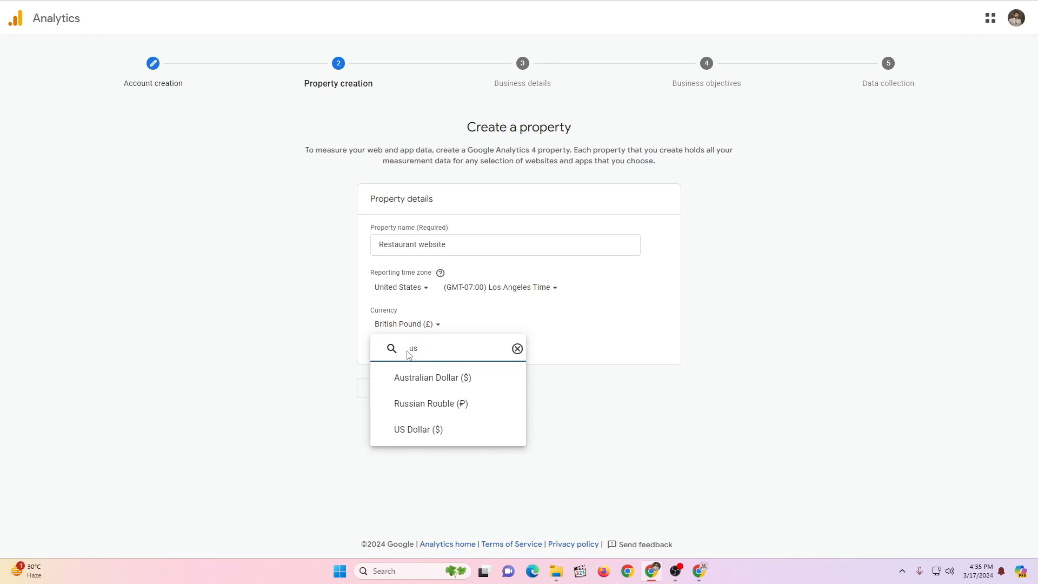
{"action": "left_click", "coordinate": [418, 430]}
{"action": "left_click", "coordinate": [431, 387]}
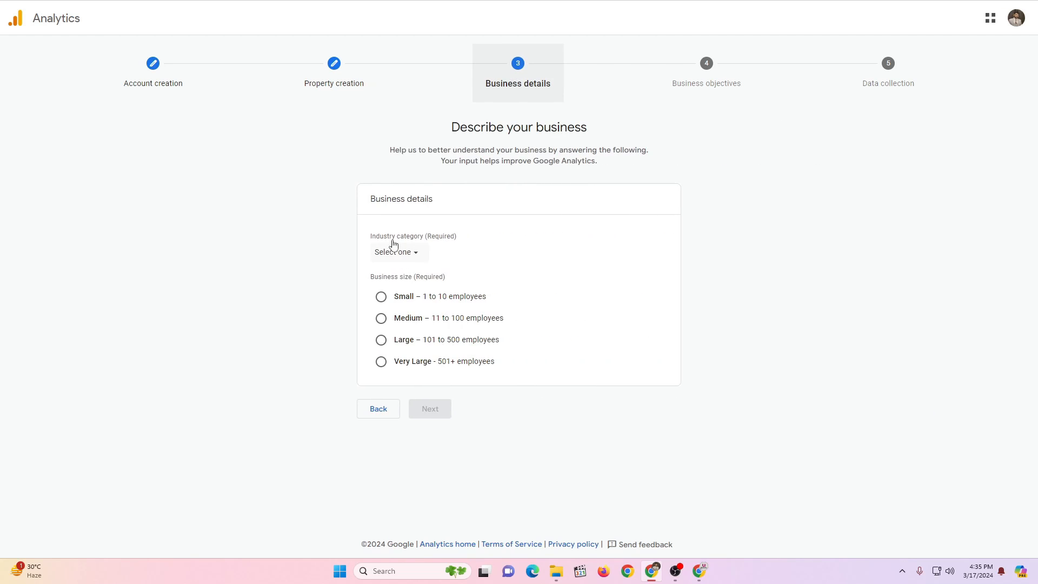
Set the business's industry category to Food and drink.
{"action": "left_click", "coordinate": [420, 256]}
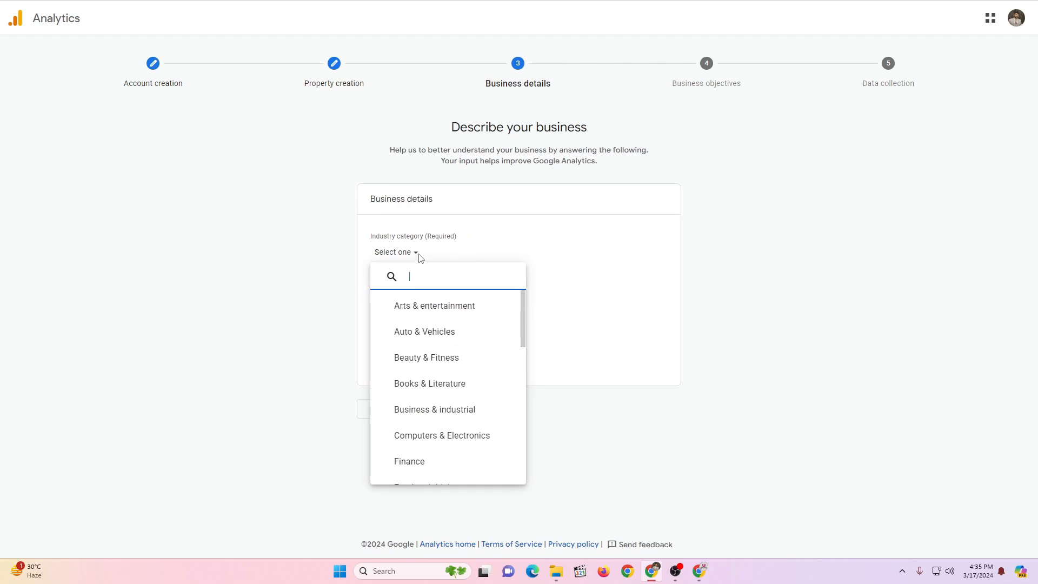
{"action": "scroll", "coordinate": [427, 361], "scroll_direction": "down", "scroll_amount": 1}
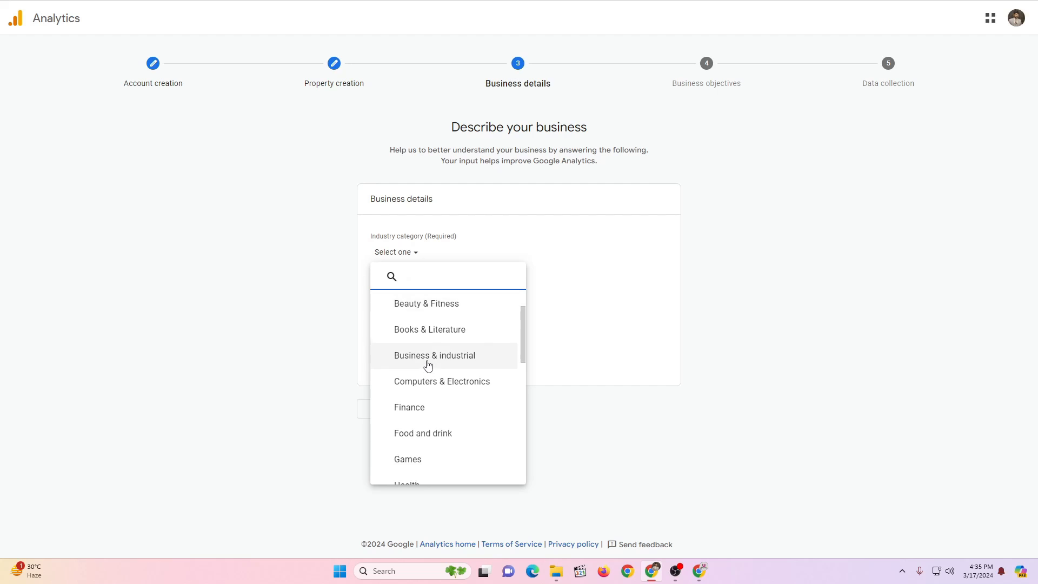
{"action": "scroll", "coordinate": [428, 365], "scroll_direction": "down", "scroll_amount": 3}
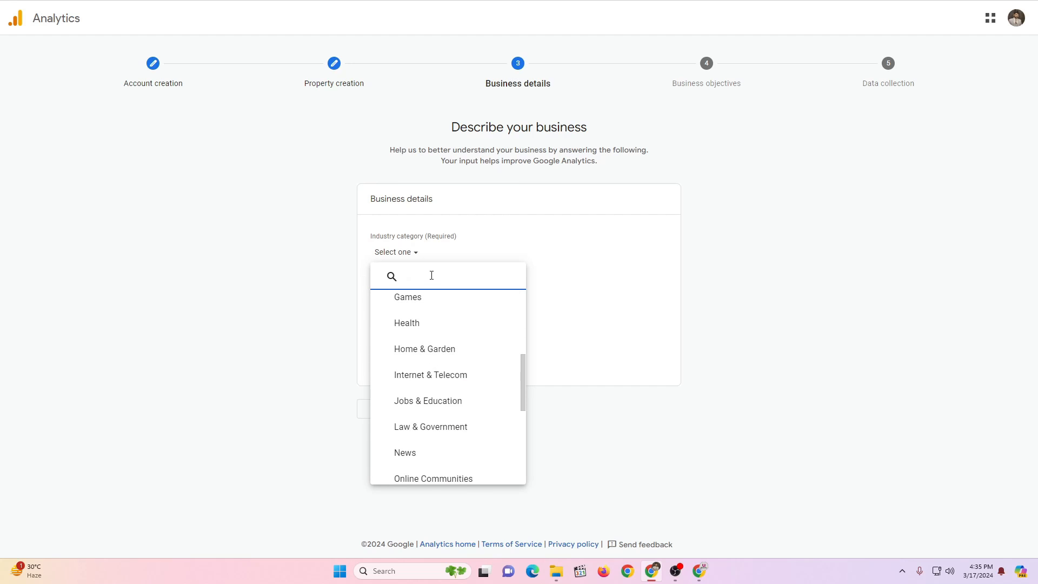
{"action": "type", "text": "resta"}
{"action": "mouse_move", "coordinate": [431, 276]}
{"action": "left_mouse_down"}
{"action": "mouse_move", "coordinate": [381, 276]}
{"action": "mouse_move", "coordinate": [410, 277]}
{"action": "left_mouse_up"}
{"action": "type", "text": "fas"}
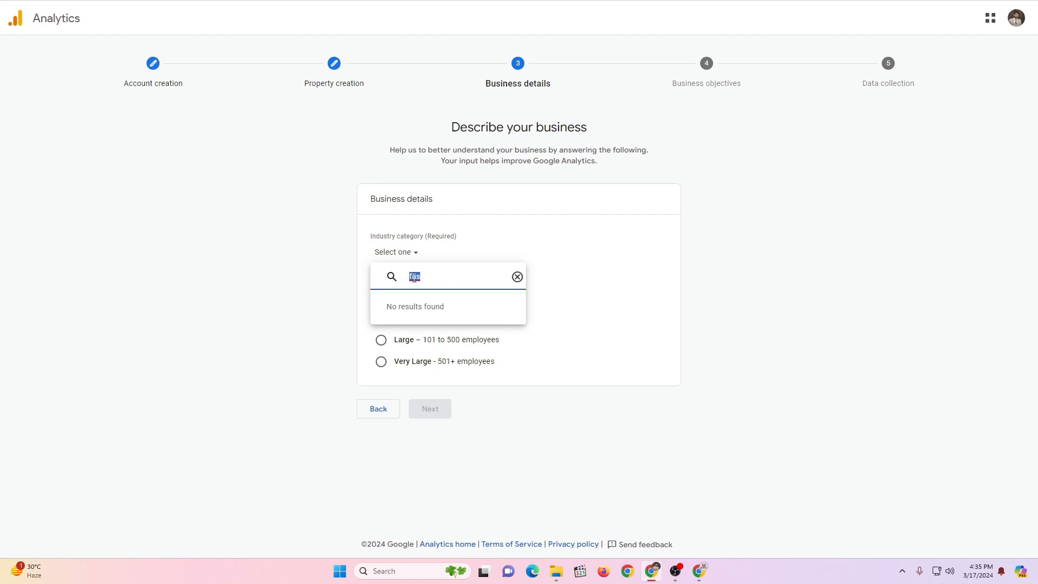
{"action": "type", "text": "food"}
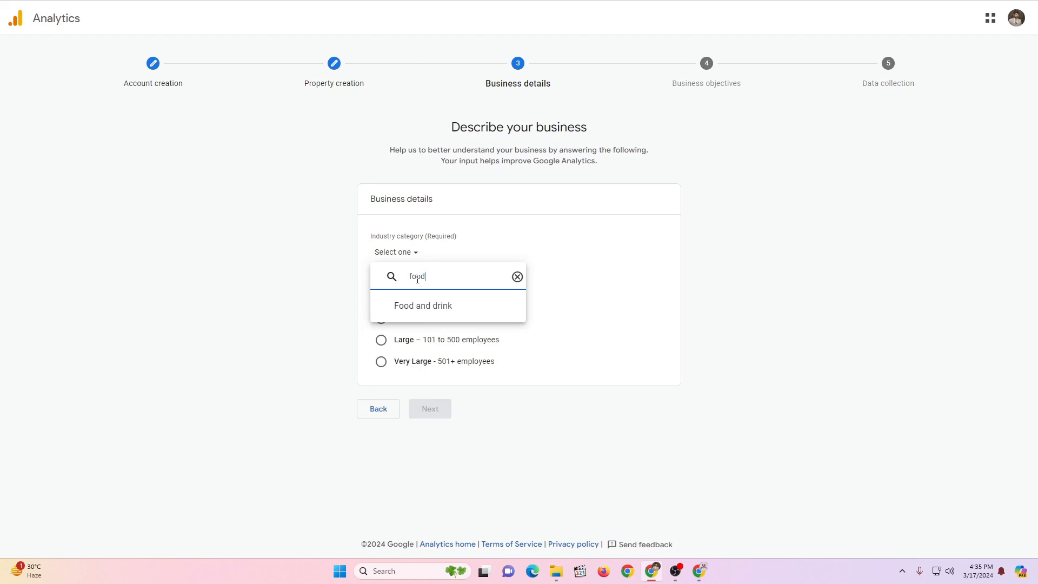
{"action": "left_click", "coordinate": [433, 318]}
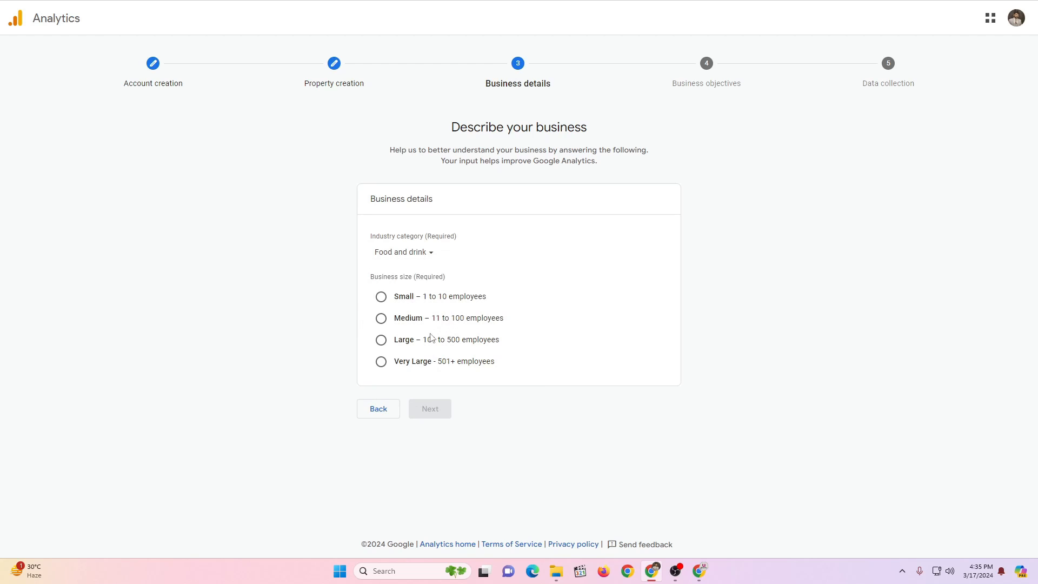
Set the business size to Small (1 to 10 employees) and create the property with Drive online sales as its objective.
{"action": "left_click", "coordinate": [381, 296]}
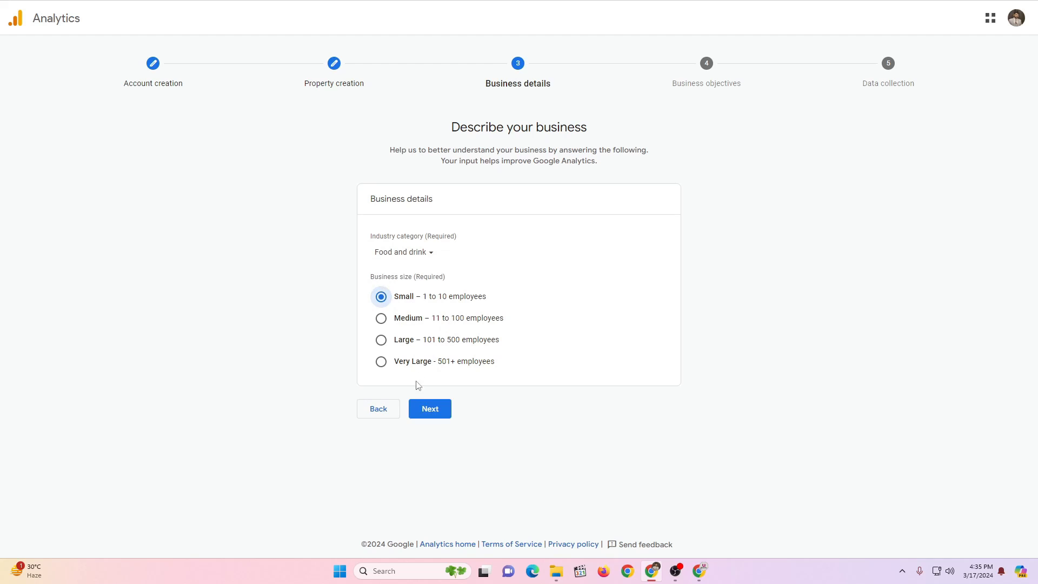
{"action": "left_click", "coordinate": [440, 414]}
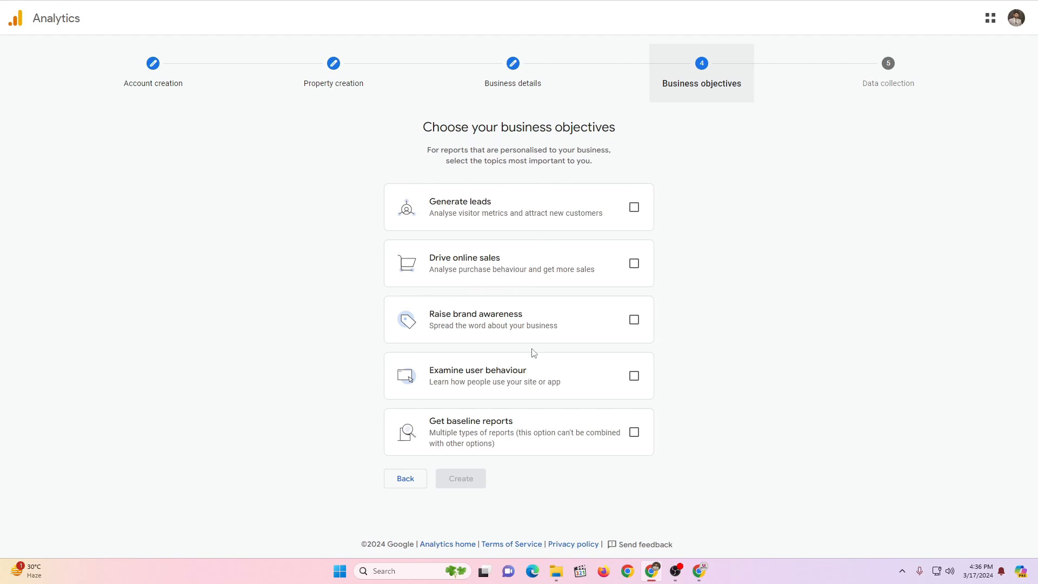
{"action": "left_click", "coordinate": [640, 267]}
{"action": "left_click", "coordinate": [466, 481]}
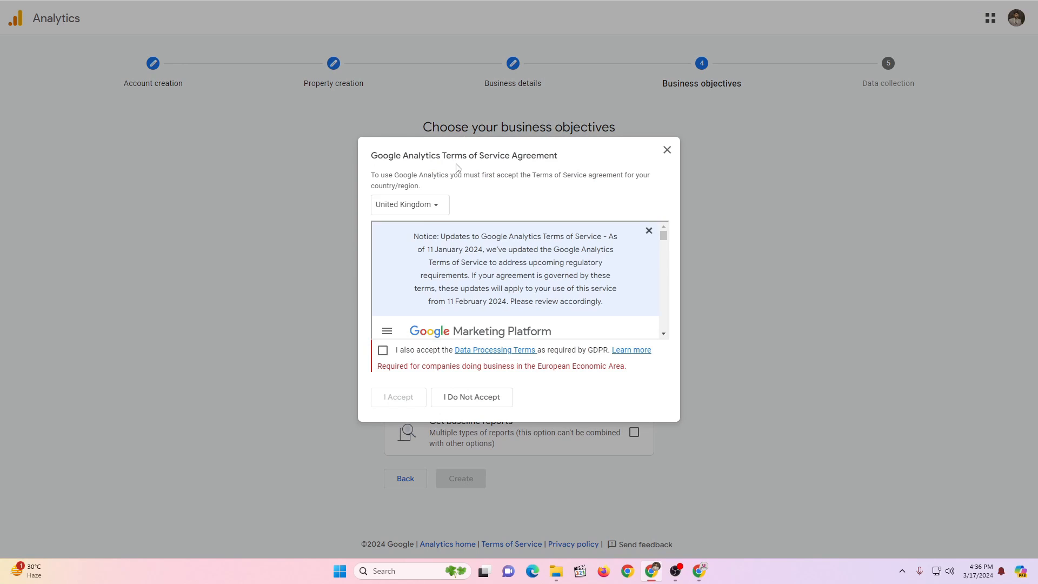
Accept the Google Analytics Terms of Service for United States, including the GDPR Data Processing Terms.
{"action": "left_click", "coordinate": [436, 207]}
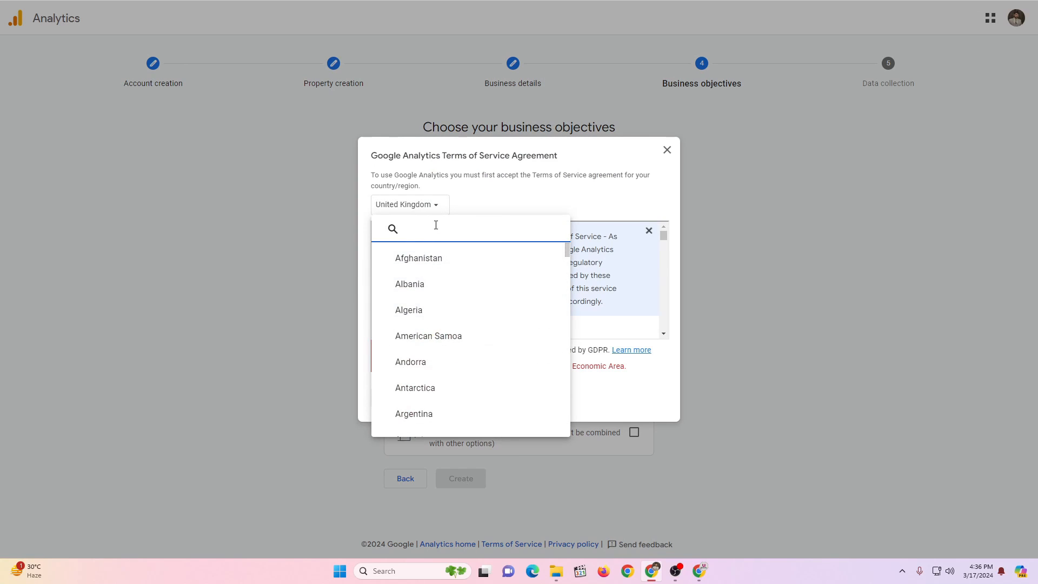
{"action": "type", "text": "united st"}
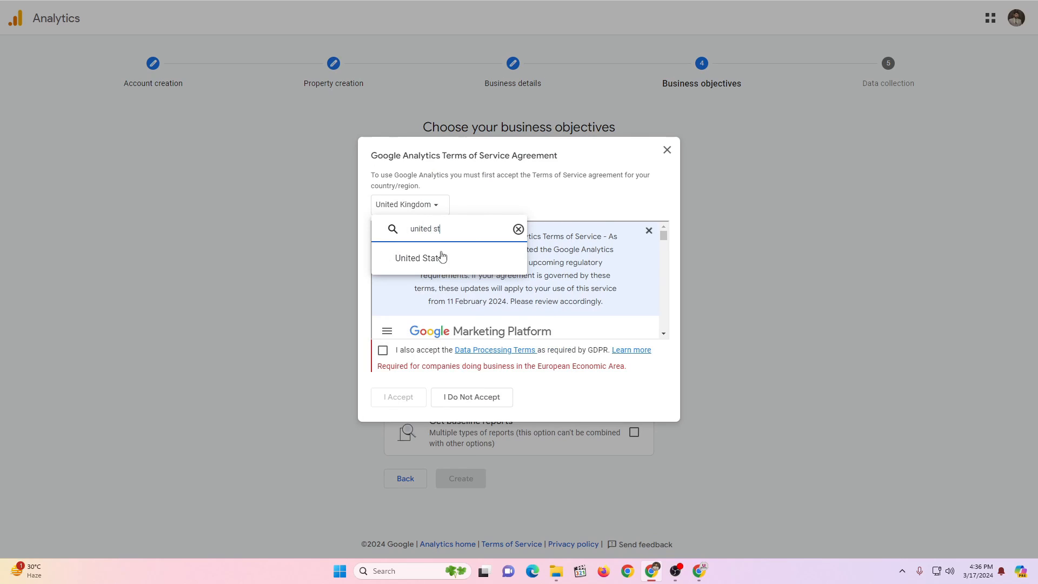
{"action": "left_click", "coordinate": [445, 263]}
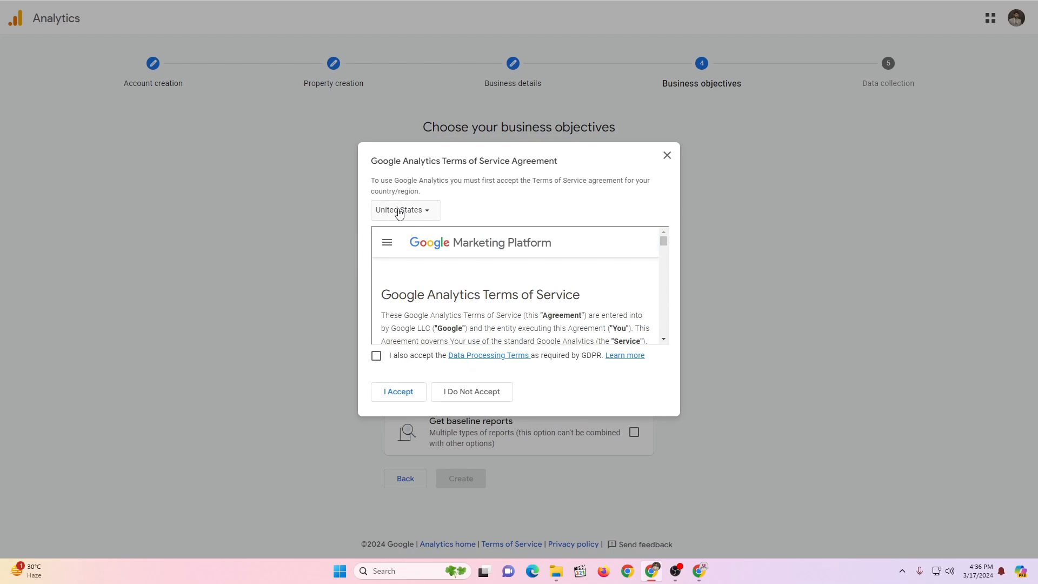
{"action": "left_click", "coordinate": [377, 358]}
{"action": "left_click", "coordinate": [397, 395]}
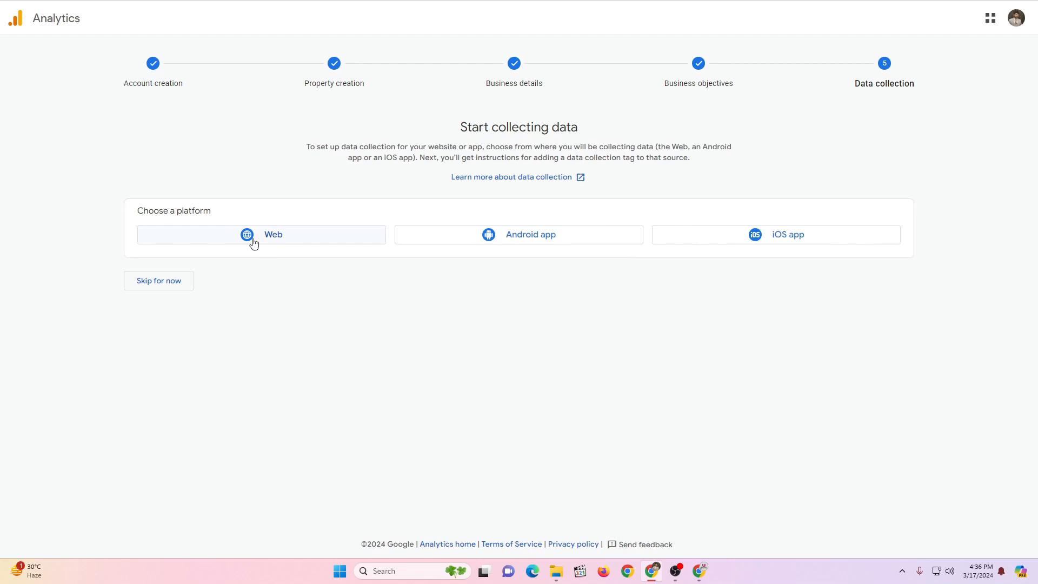
{"action": "left_click", "coordinate": [271, 242]}
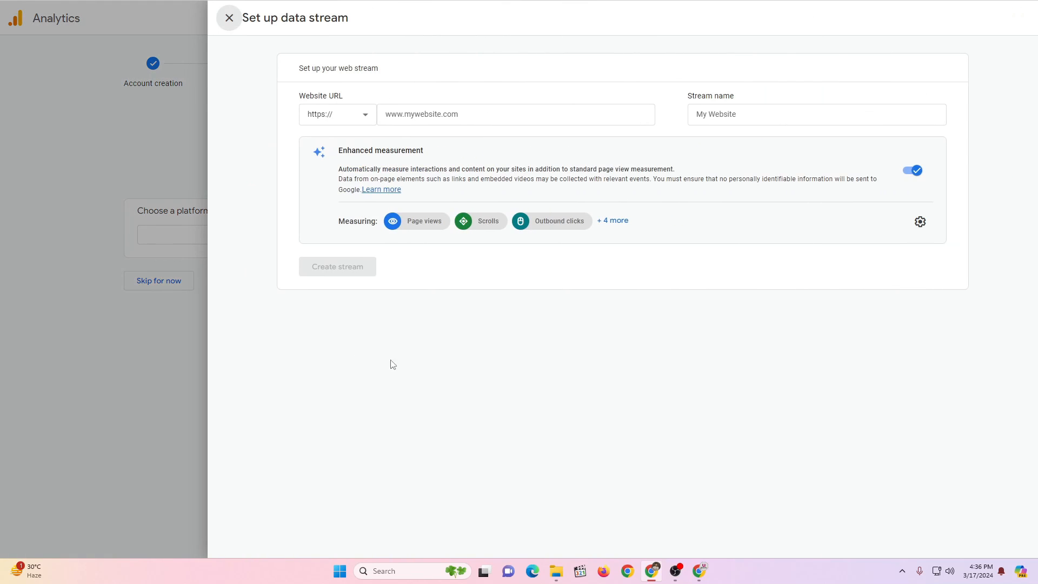
{"action": "left_click", "coordinate": [448, 114]}
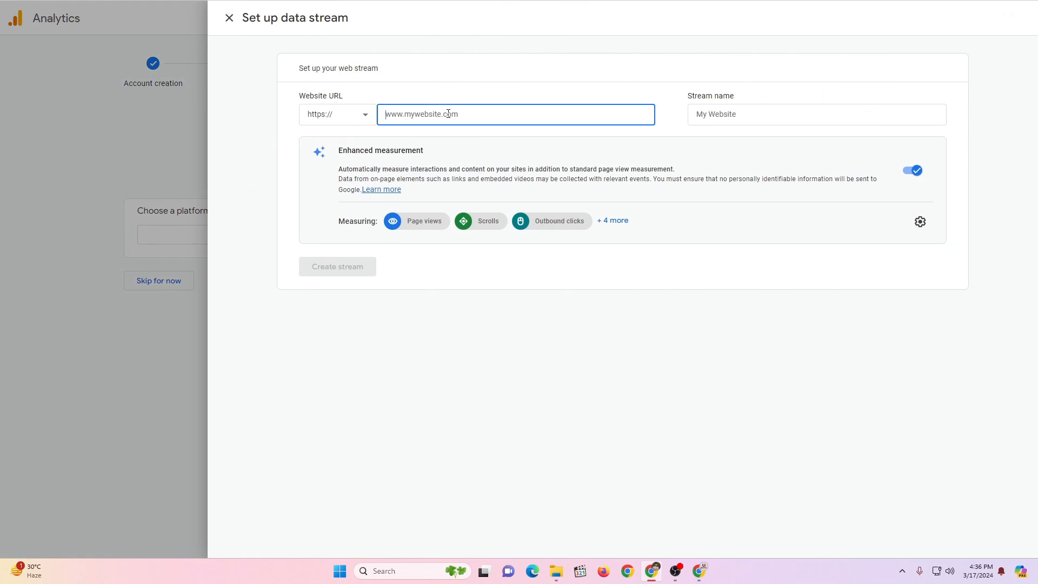
{"action": "key", "text": "ctrl+Tab"}
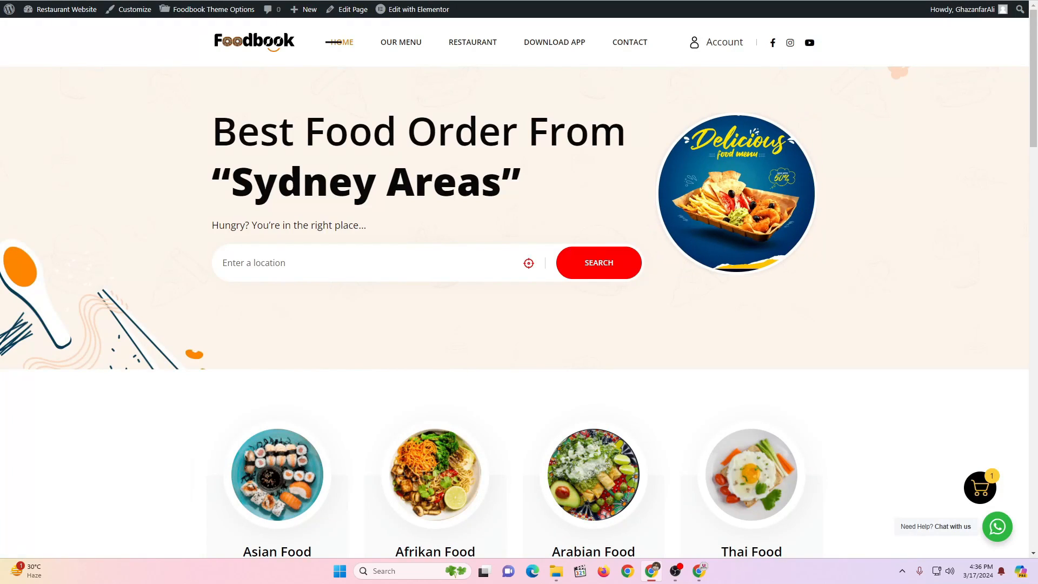
{"action": "key", "text": "ctrl+shift+Tab"}
{"action": "type", "text": "https://creativegraphicspk.com/"}
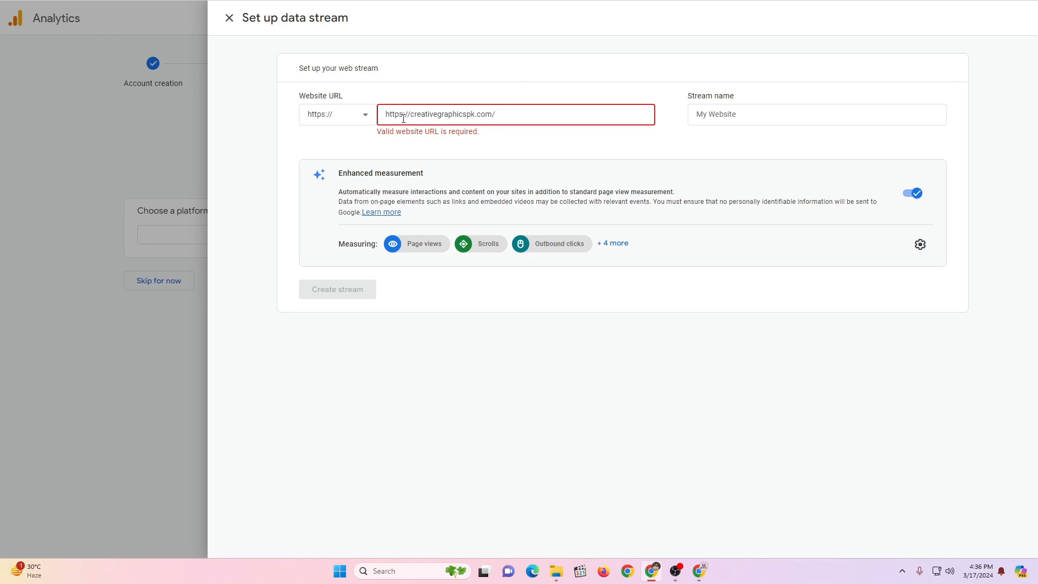
{"action": "left_click_drag", "start_coordinate": [410, 113], "coordinate": [349, 114]}
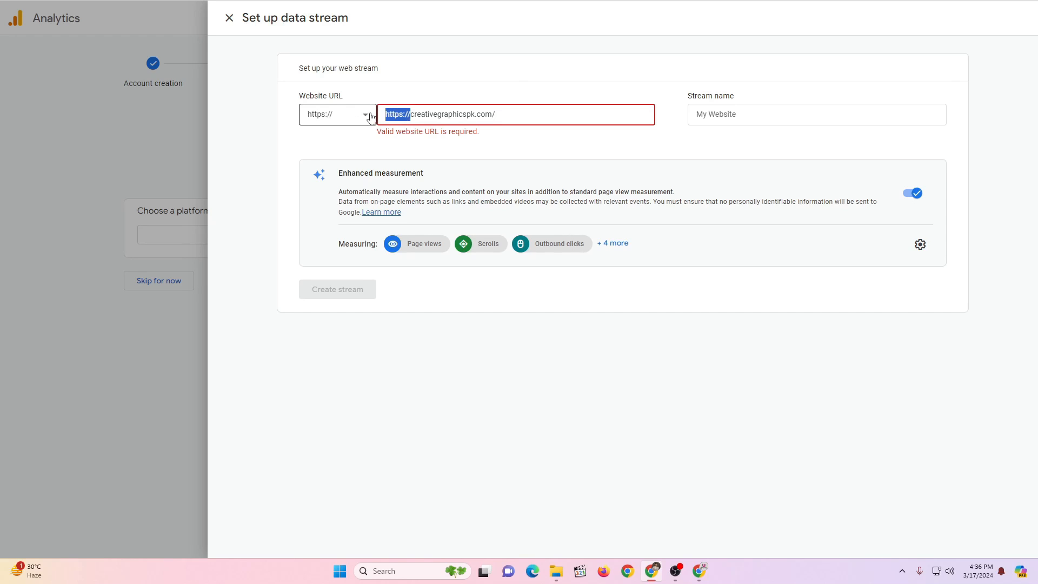
{"action": "key", "text": "BackSpace"}
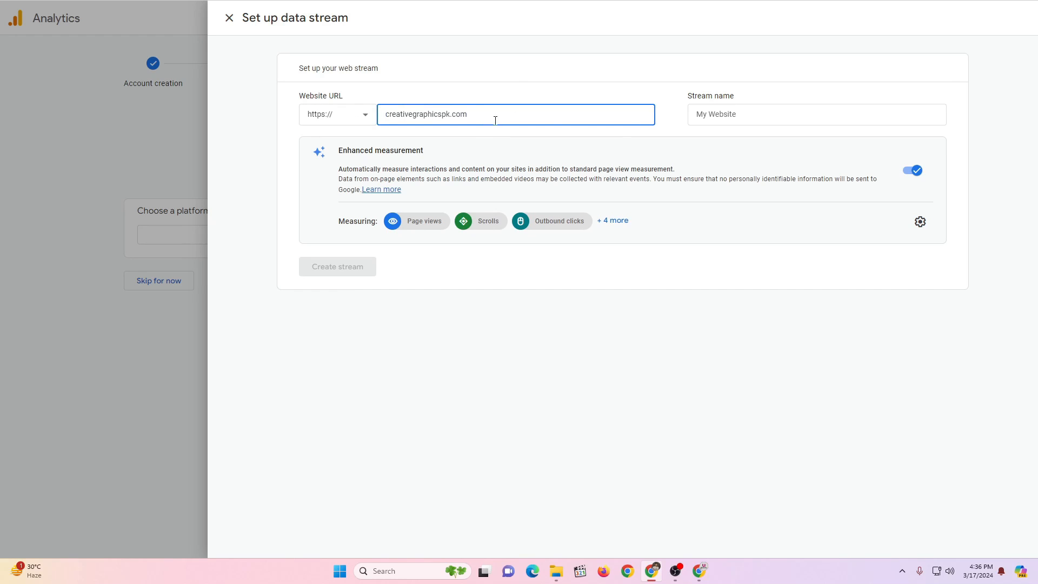
Name the web stream Restaurant Website, expand the list of enhanced measurements and create the stream.
{"action": "left_click", "coordinate": [736, 114]}
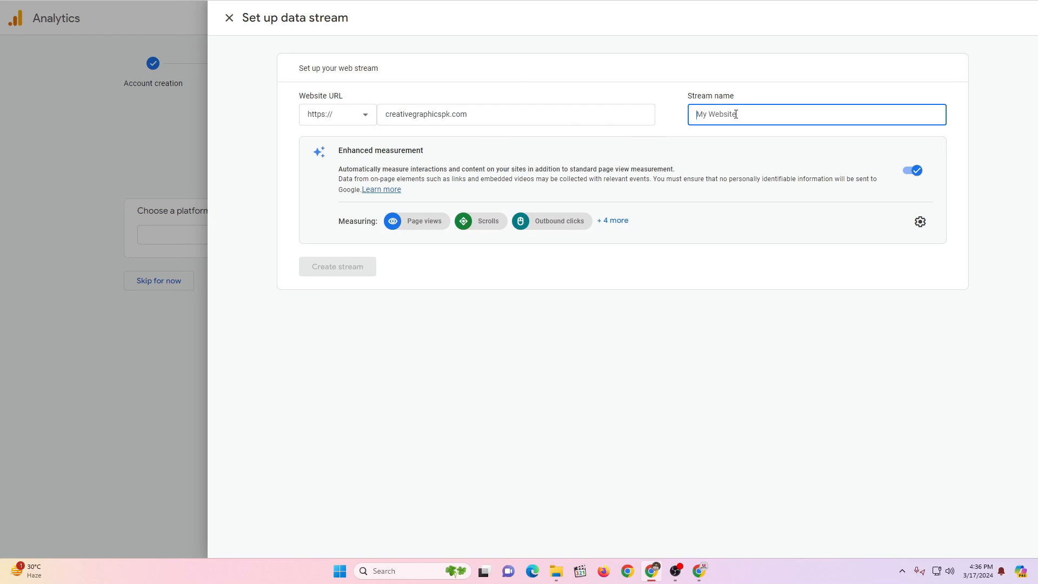
{"action": "type", "text": "Restaurant Website"}
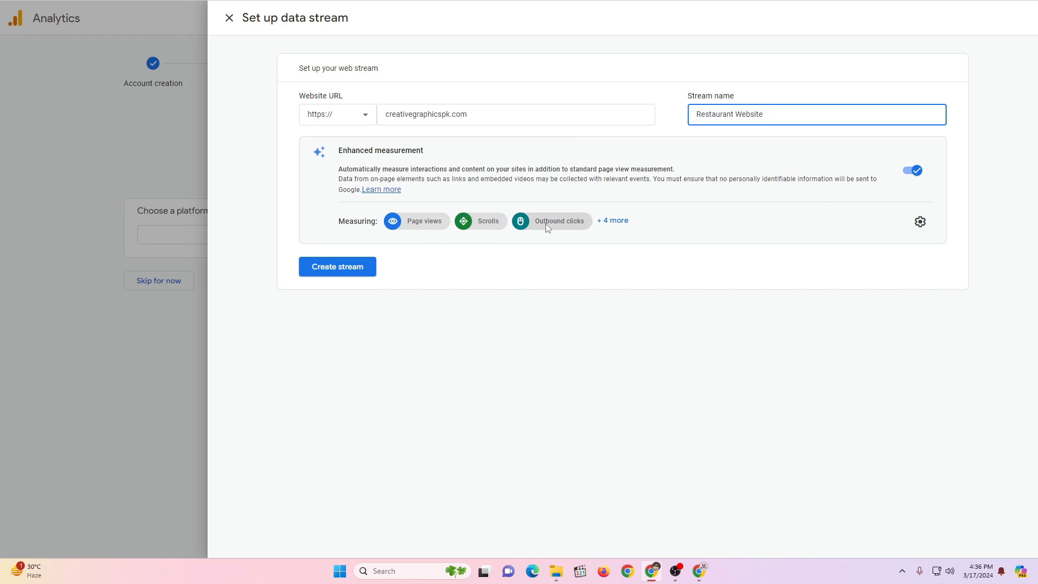
{"action": "left_click", "coordinate": [617, 223]}
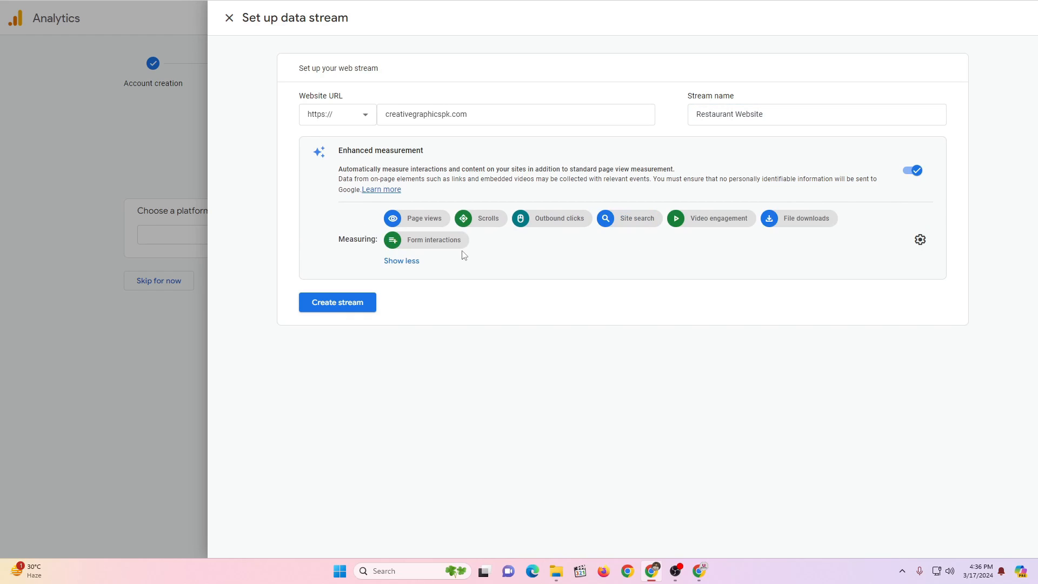
{"action": "left_click", "coordinate": [355, 305]}
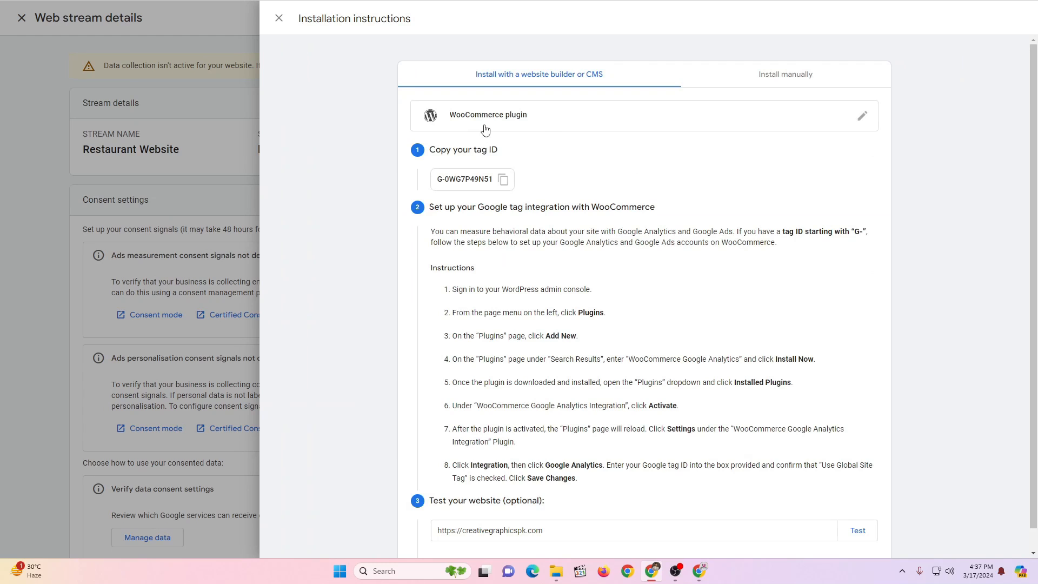
Copy the Google tag (gtag.js) code from the manual installation instructions.
{"action": "scroll", "coordinate": [790, 124], "scroll_direction": "down", "scroll_amount": 1}
{"action": "scroll", "coordinate": [784, 114], "scroll_direction": "up", "scroll_amount": 1}
{"action": "left_click", "coordinate": [781, 71]}
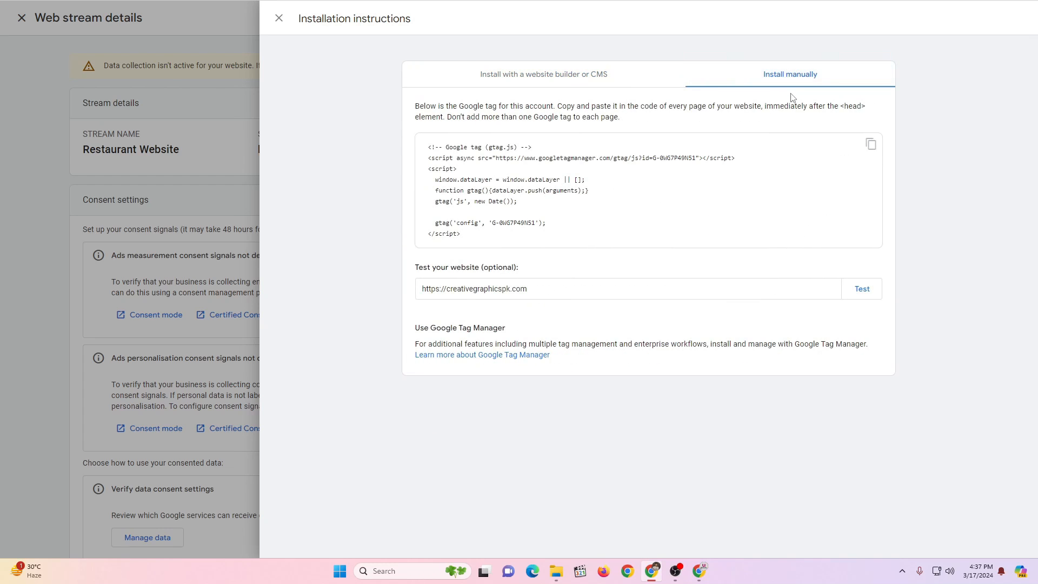
{"action": "left_click", "coordinate": [872, 147]}
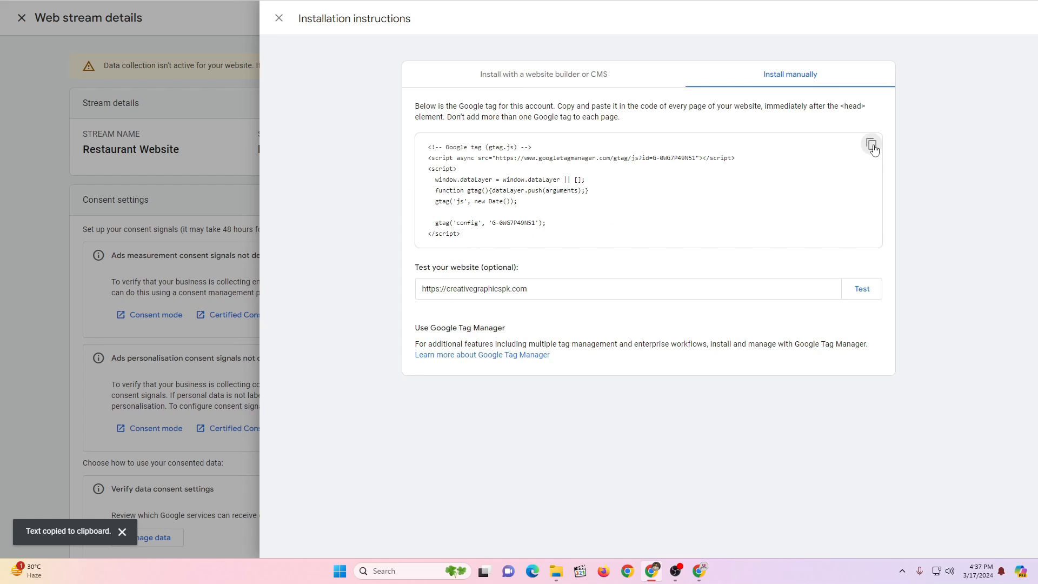
{"action": "left_click", "coordinate": [872, 147]}
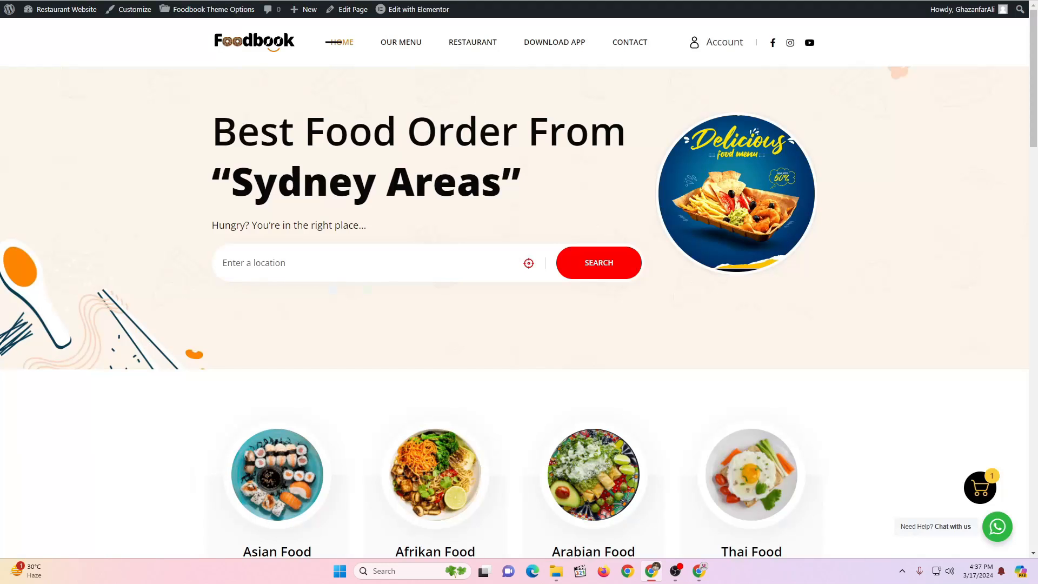
Switch to the restaurant site's WordPress admin and open the page for adding a new plugin.
{"action": "mouse_move", "coordinate": [60, 10]}
{"action": "left_click", "coordinate": [41, 29]}
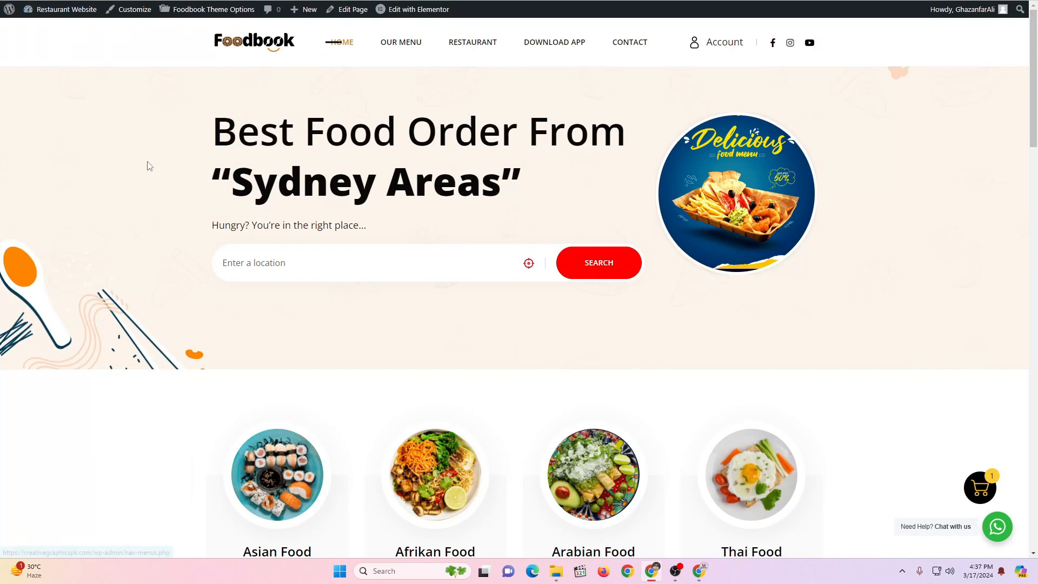
{"action": "left_click", "coordinate": [34, 422]}
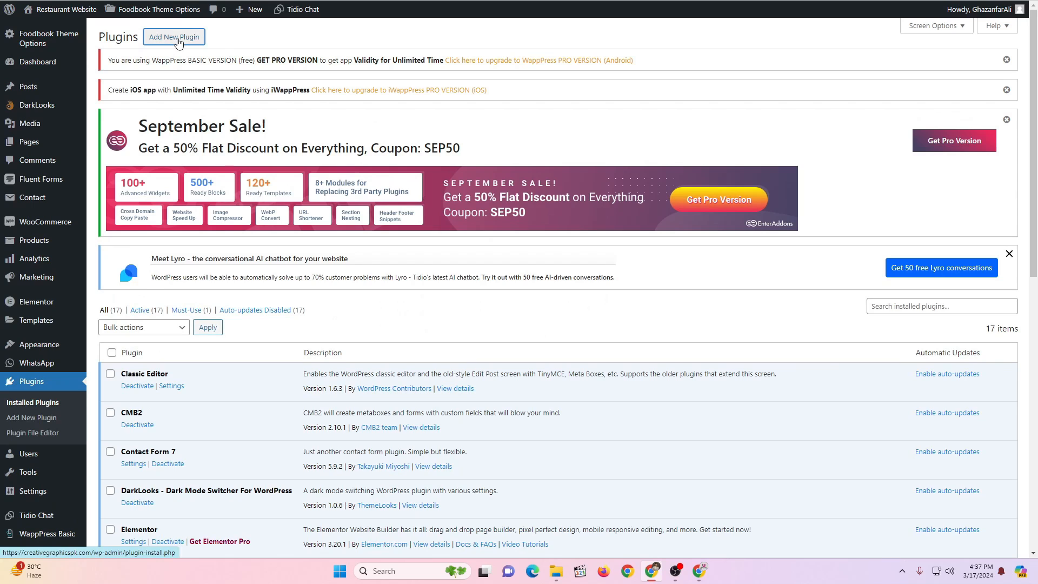
{"action": "left_click", "coordinate": [177, 39]}
Search the plugin directory for "code", then install and activate WPCode – Insert Headers and Footers.
{"action": "left_click", "coordinate": [882, 312]}
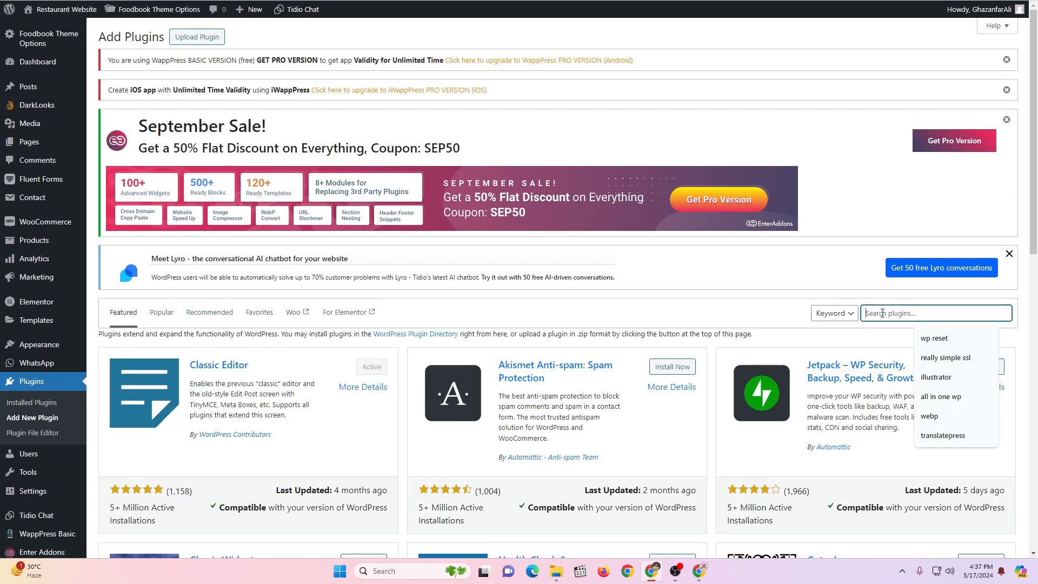
{"action": "type", "text": "code"}
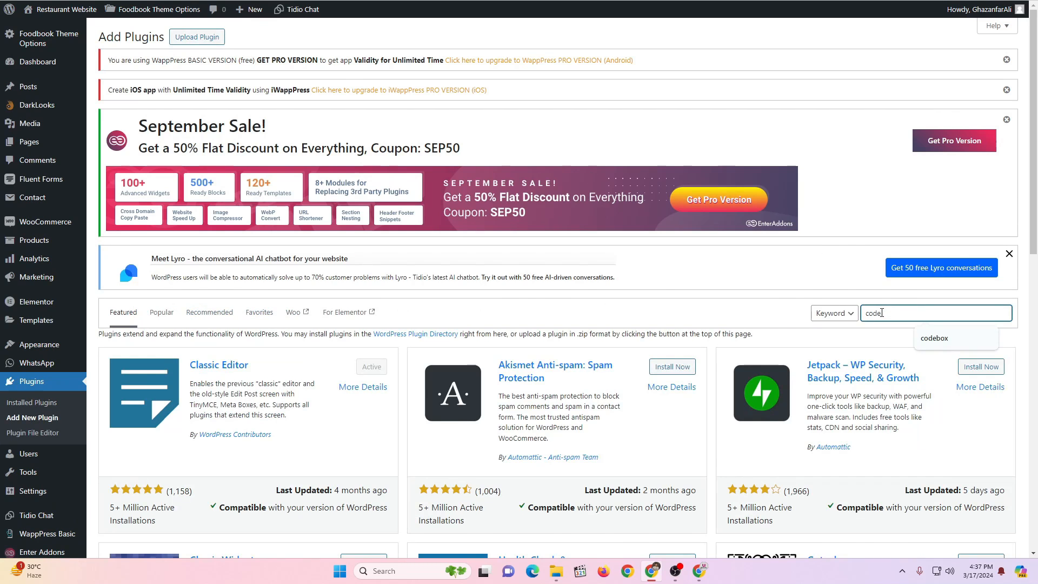
{"action": "scroll", "coordinate": [643, 294], "scroll_direction": "down", "scroll_amount": 2}
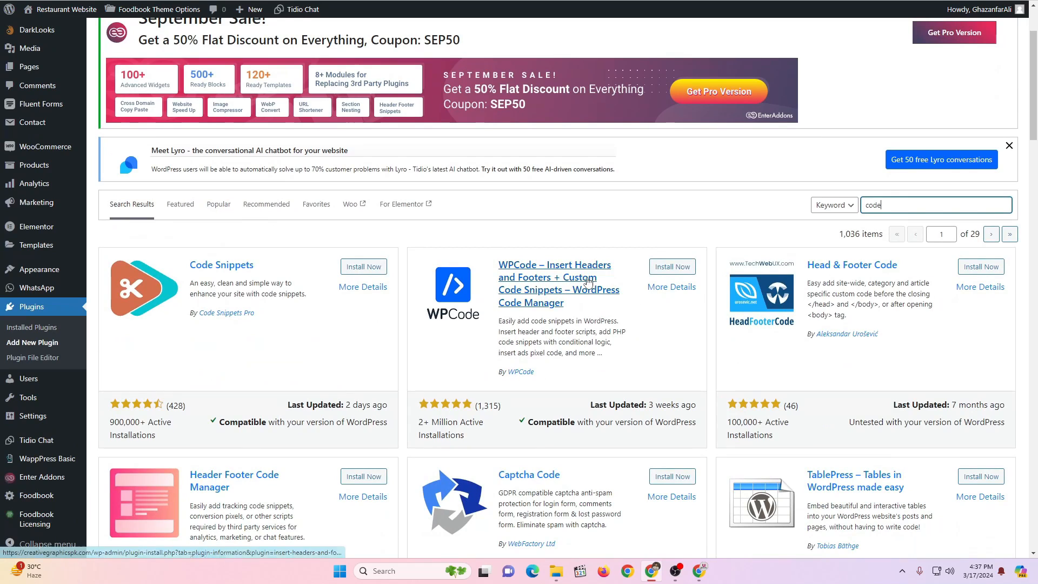
{"action": "left_click", "coordinate": [676, 267]}
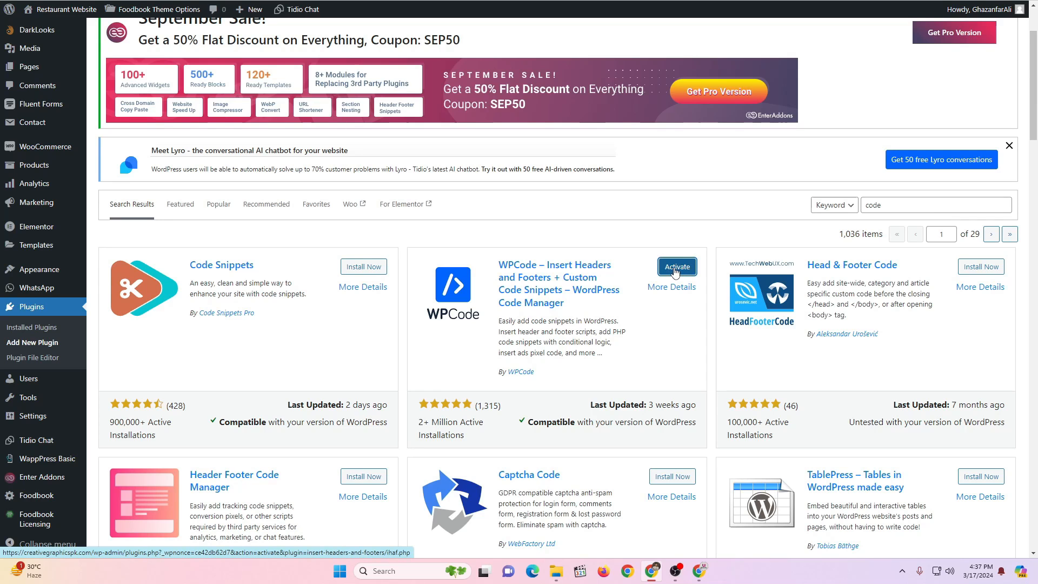
{"action": "left_click", "coordinate": [676, 267]}
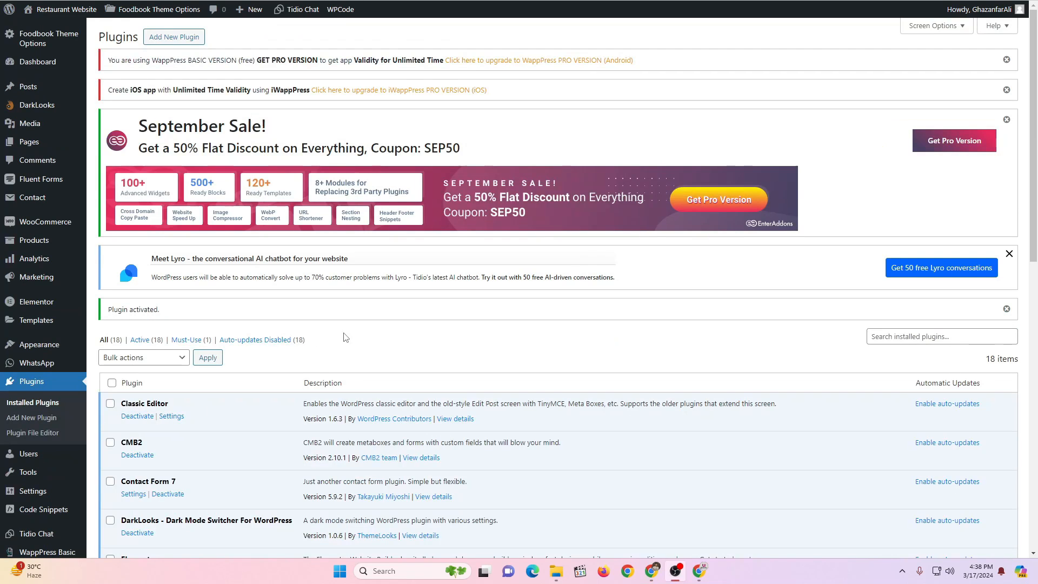
Start a new custom code snippet in WPCode.
{"action": "scroll", "coordinate": [346, 335], "scroll_direction": "down", "scroll_amount": 3}
{"action": "mouse_move", "coordinate": [48, 422]}
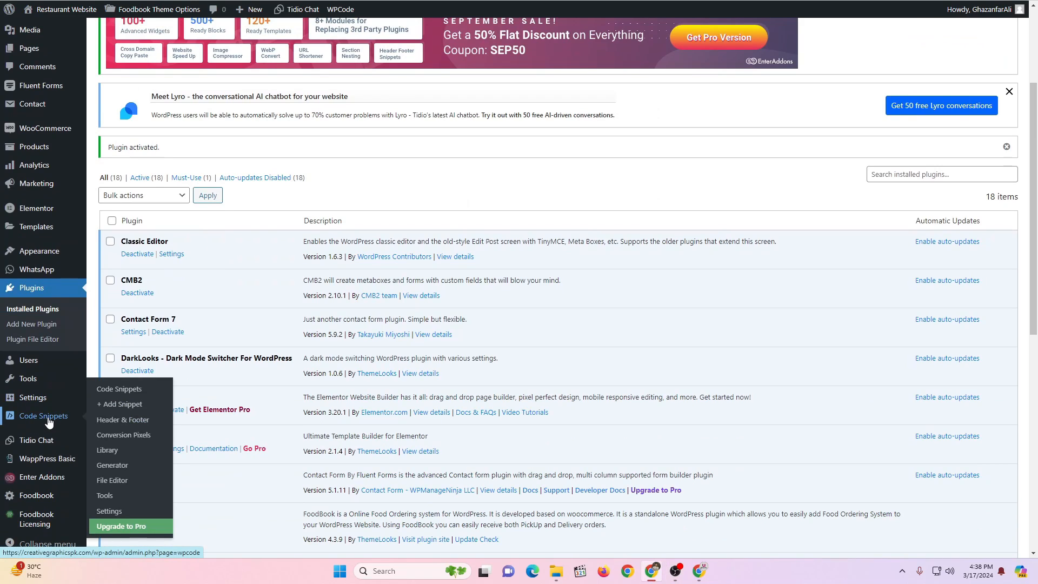
{"action": "left_click", "coordinate": [49, 422]}
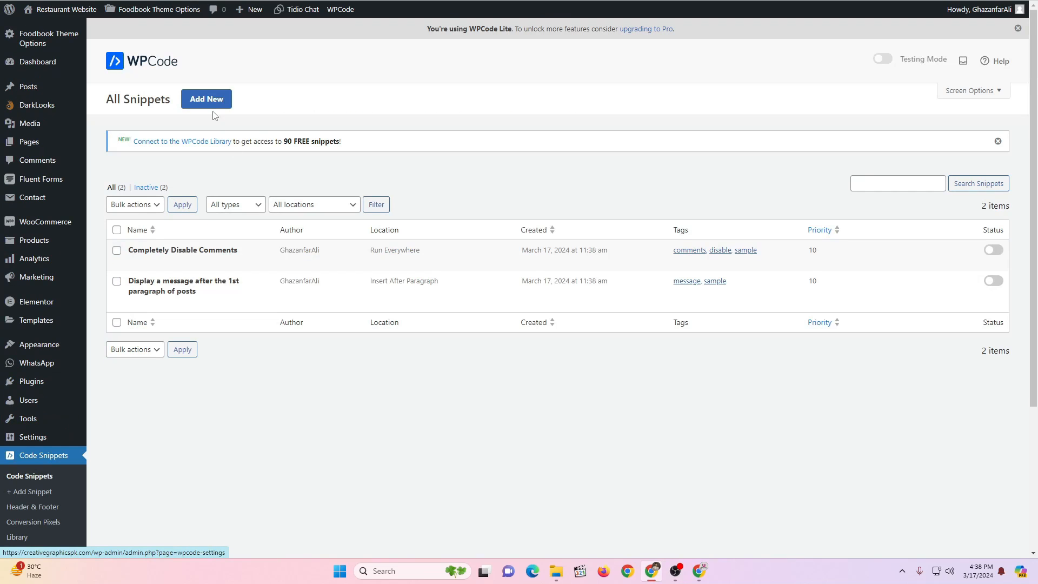
{"action": "left_click", "coordinate": [210, 103]}
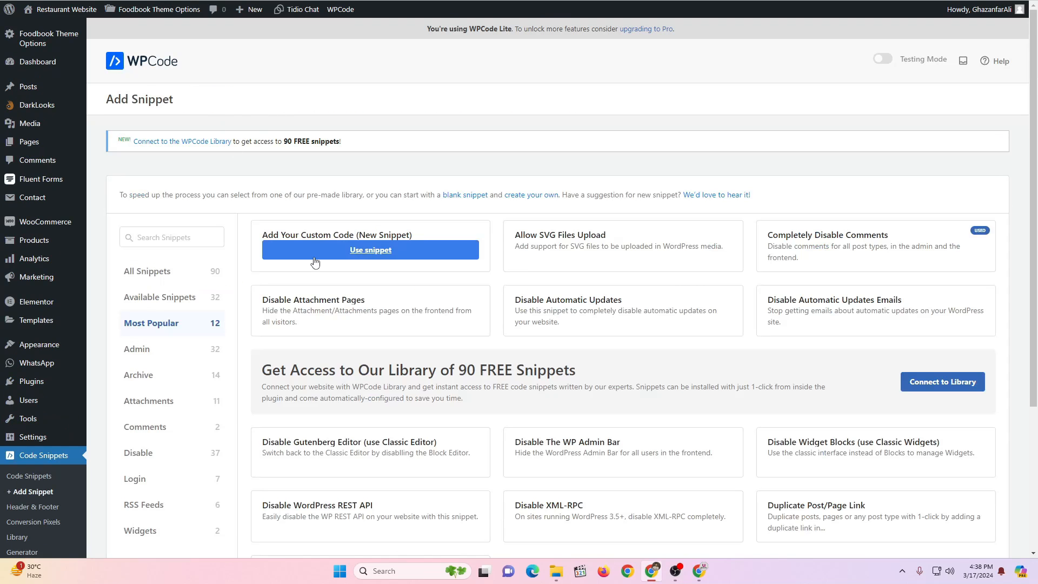
{"action": "left_click", "coordinate": [316, 252]}
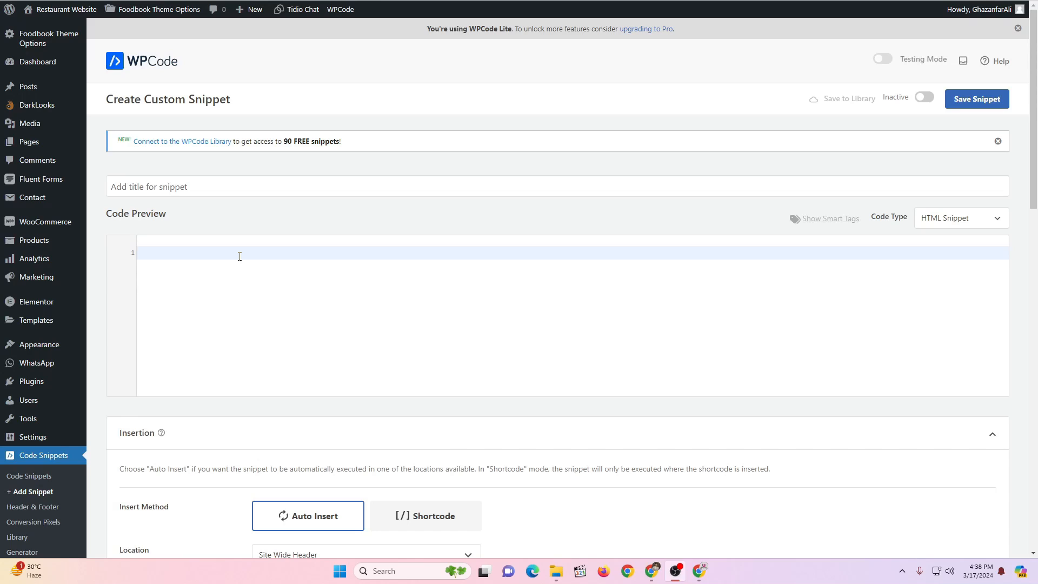
Paste the copied Google tag into the snippet's code area and set the code type to JavaScript Snippet.
{"action": "left_click", "coordinate": [240, 256]}
{"action": "key", "text": "ctrl+v"}
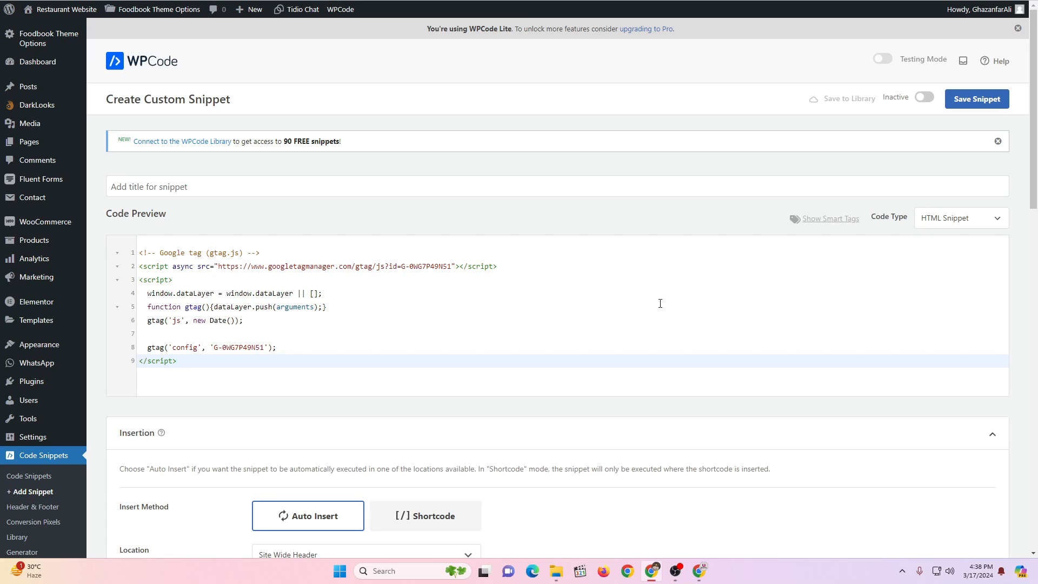
{"action": "left_click", "coordinate": [953, 218]}
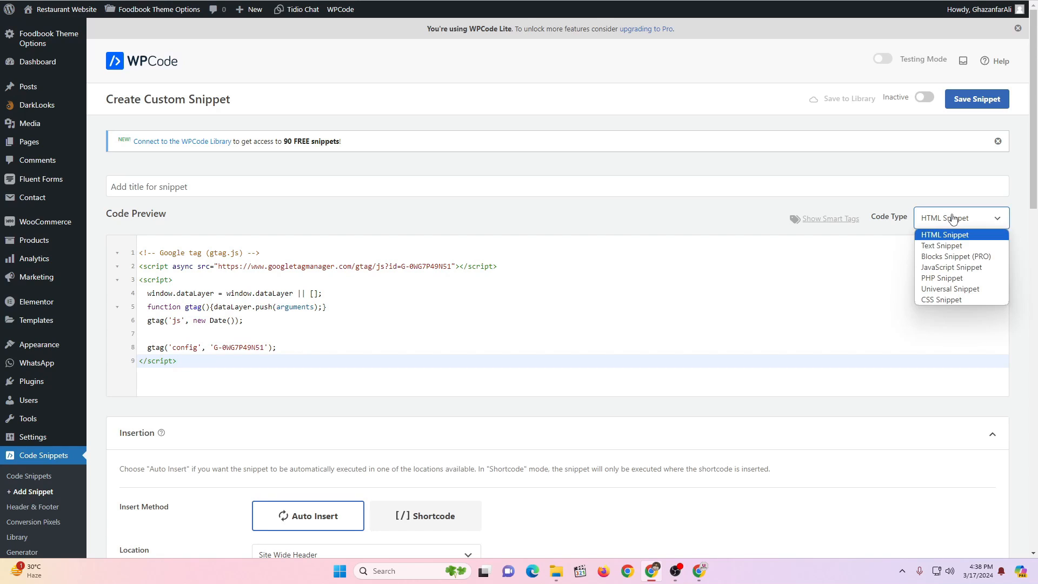
{"action": "left_click", "coordinate": [955, 268]}
Title the snippet Google Analytics and look over its remaining settings.
{"action": "left_click", "coordinate": [225, 187]}
{"action": "type", "text": "Google Analy"}
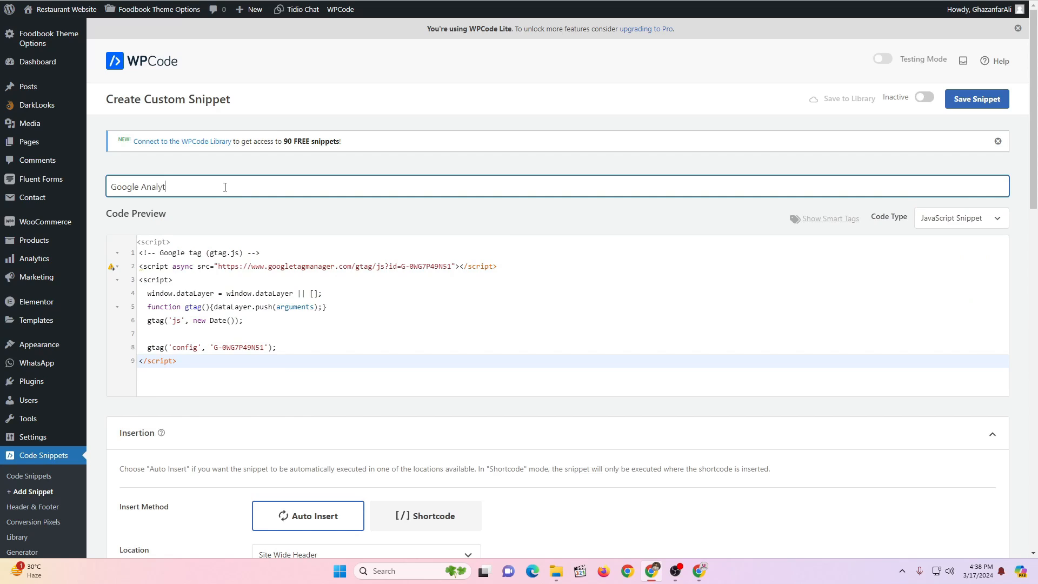
{"action": "type", "text": "t"}
{"action": "scroll", "coordinate": [323, 395], "scroll_direction": "down", "scroll_amount": 3}
{"action": "scroll", "coordinate": [200, 382], "scroll_direction": "down", "scroll_amount": 8}
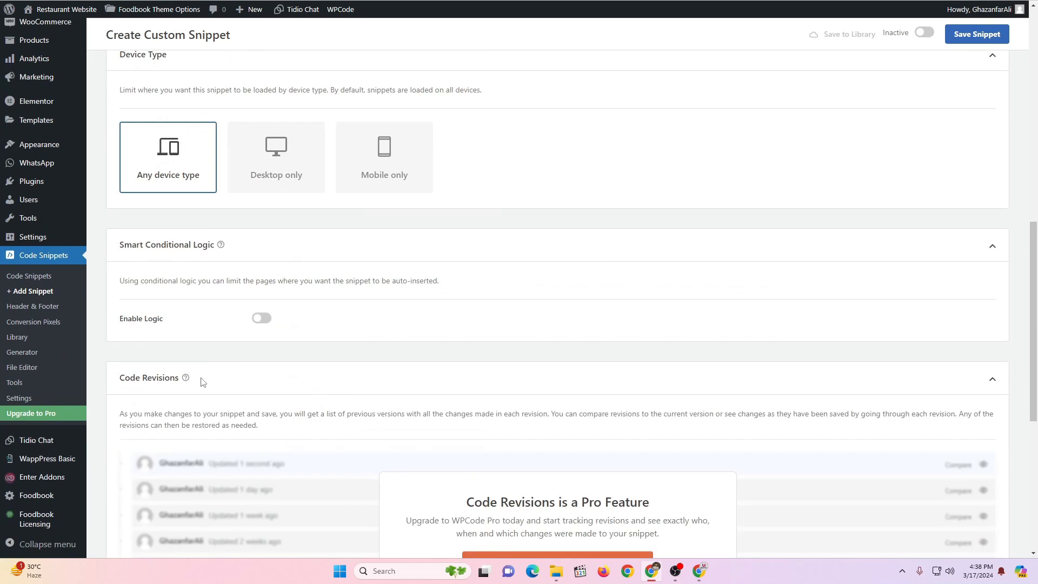
{"action": "scroll", "coordinate": [203, 378], "scroll_direction": "down", "scroll_amount": 6}
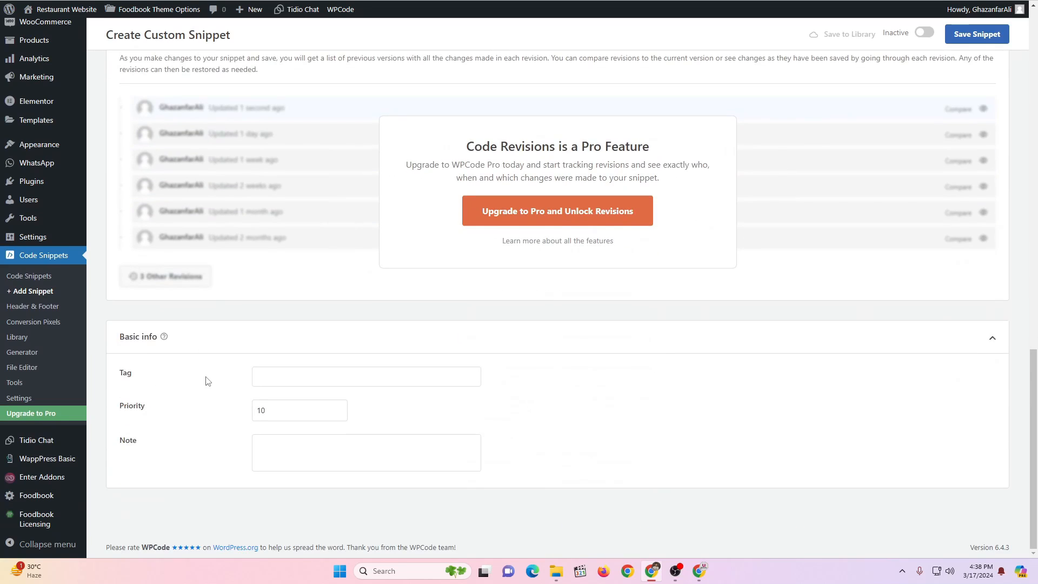
{"action": "scroll", "coordinate": [211, 384], "scroll_direction": "up", "scroll_amount": 15}
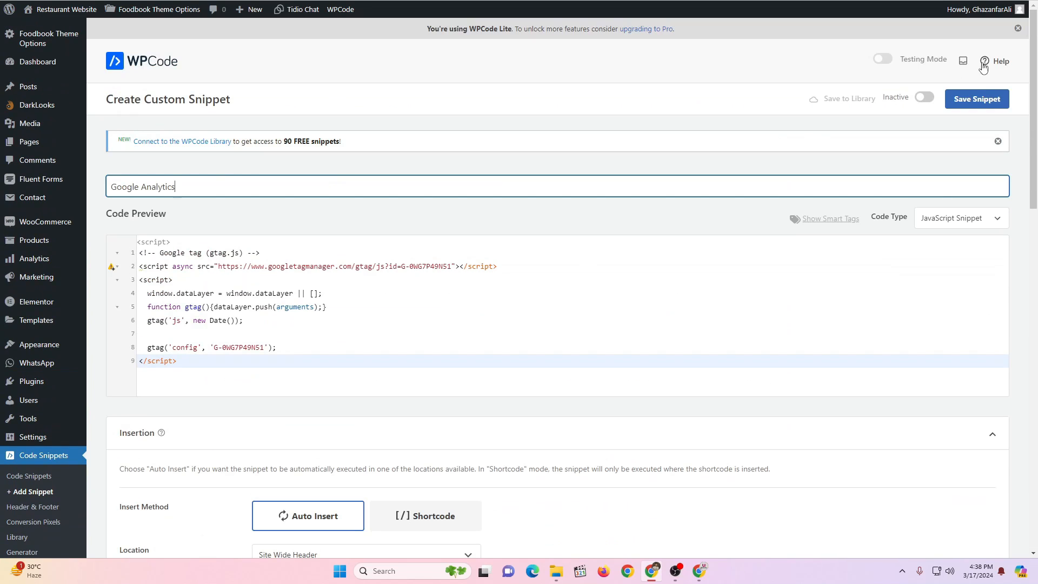
Save the Google Analytics snippet, then set it to active and update it.
{"action": "left_click", "coordinate": [980, 102]}
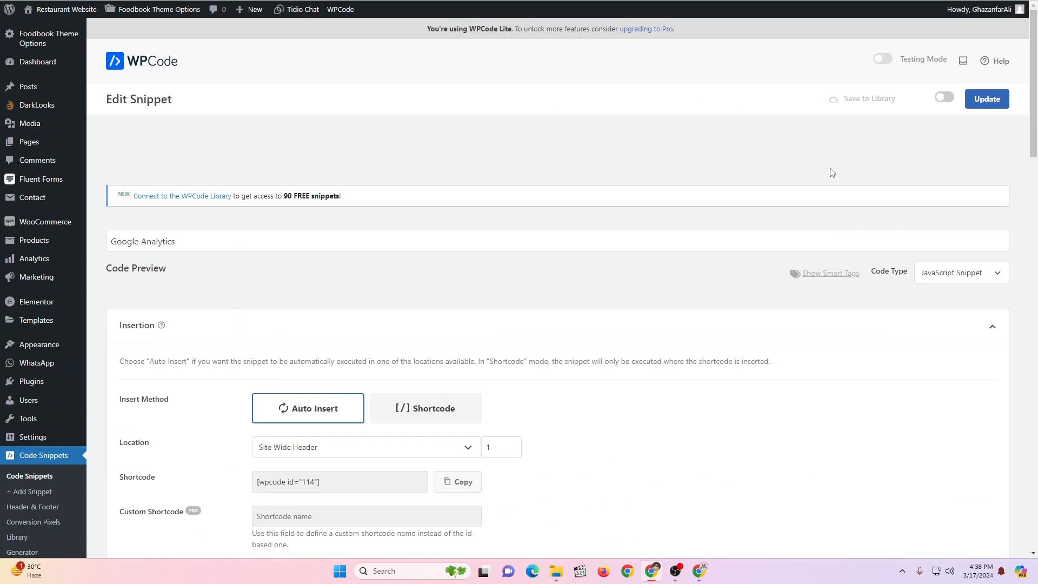
{"action": "left_click", "coordinate": [944, 98]}
{"action": "left_click", "coordinate": [987, 104]}
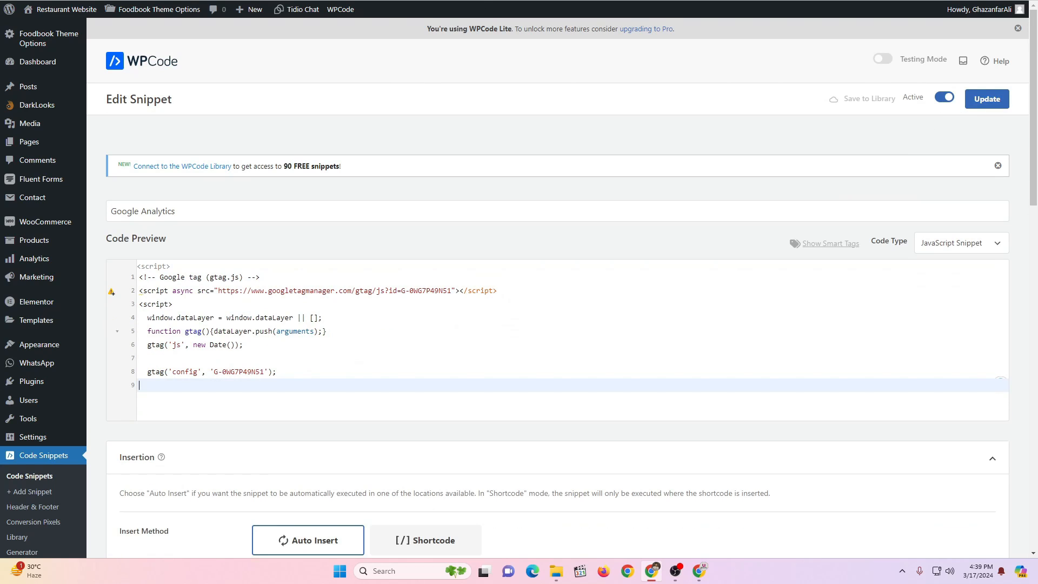
{"action": "key", "text": "ctrl+Tab"}
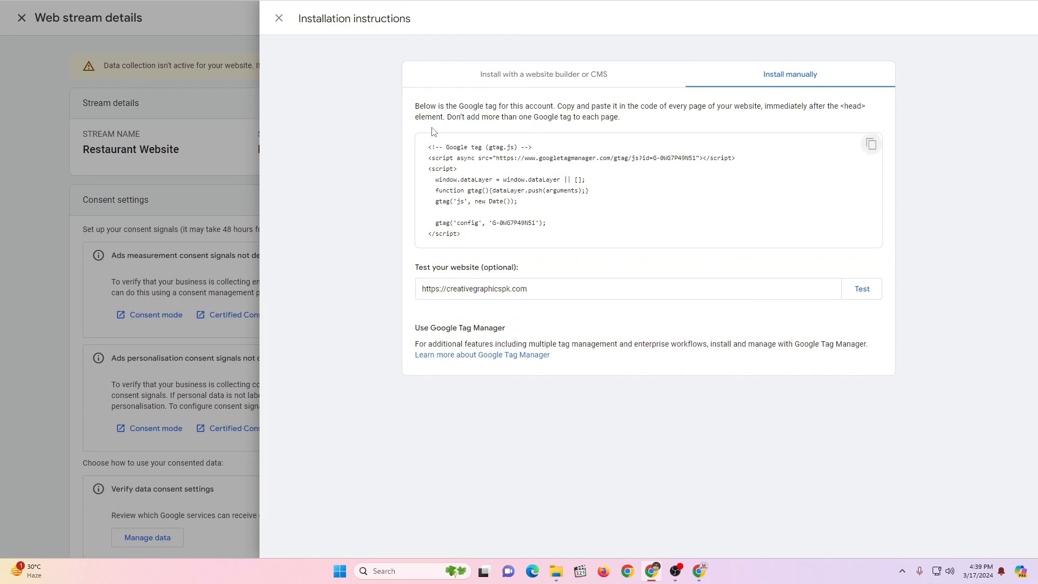
{"action": "left_click", "coordinate": [862, 289]}
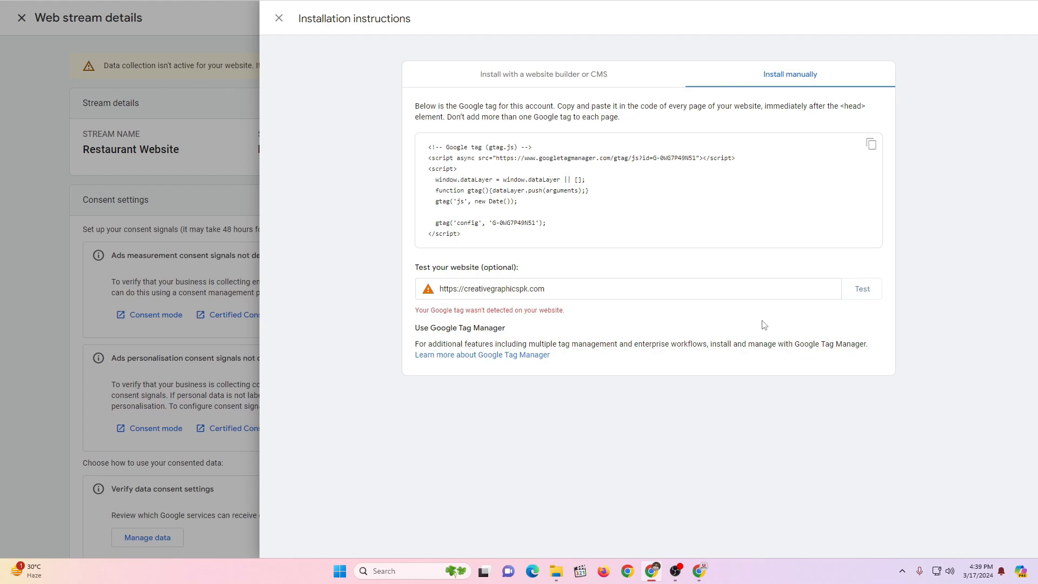
{"action": "left_click_drag", "start_coordinate": [443, 311], "coordinate": [578, 314]}
{"action": "left_click", "coordinate": [865, 292]}
{"action": "left_click", "coordinate": [866, 292]}
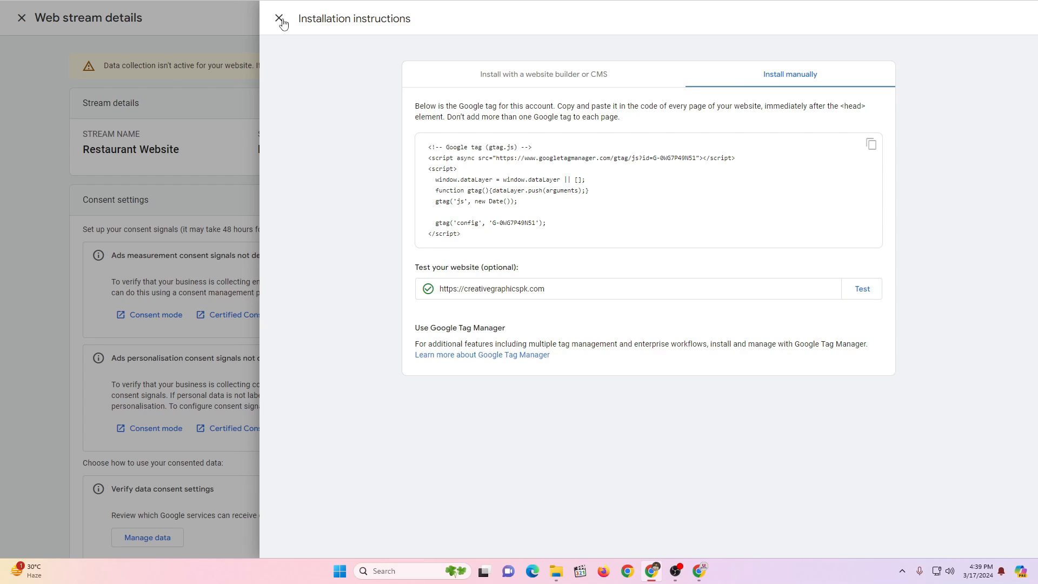
Retest the website for the Google tag, then close the installation instructions and look over the web stream details.
{"action": "left_click", "coordinate": [863, 289]}
{"action": "left_click", "coordinate": [279, 18]}
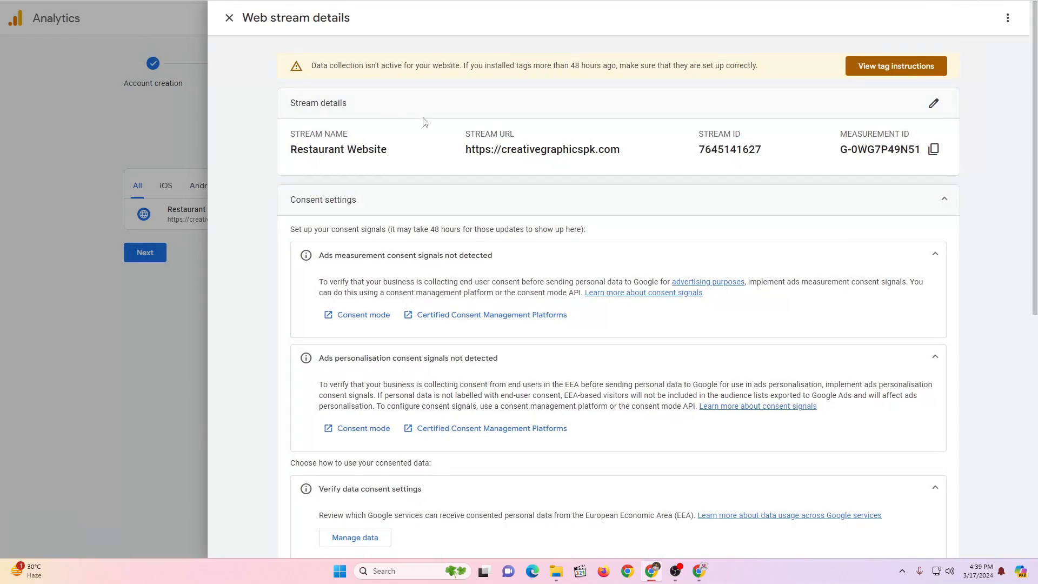
{"action": "scroll", "coordinate": [451, 162], "scroll_direction": "down", "scroll_amount": 8}
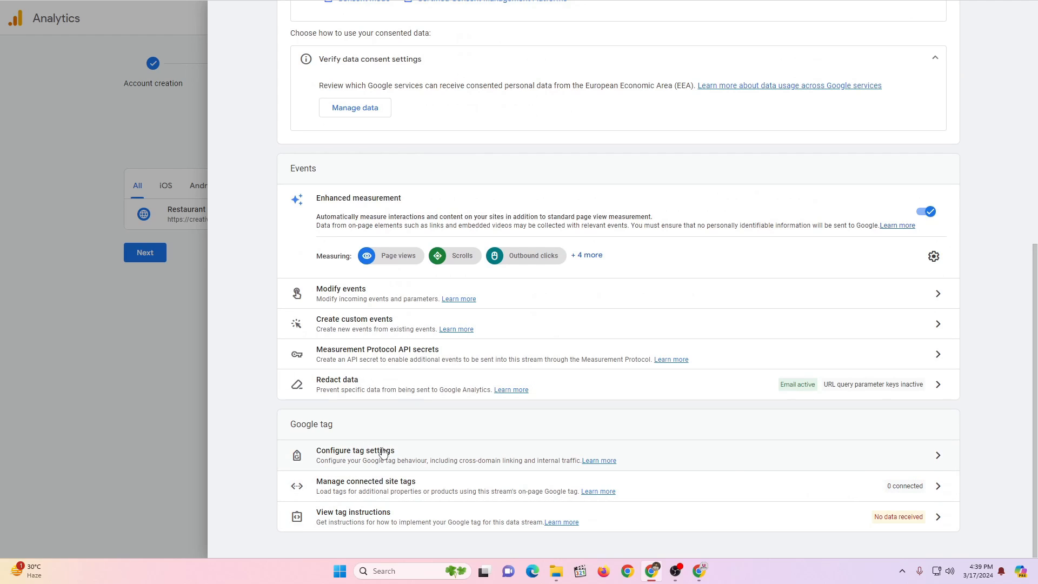
{"action": "scroll", "coordinate": [383, 452], "scroll_direction": "up", "scroll_amount": 8}
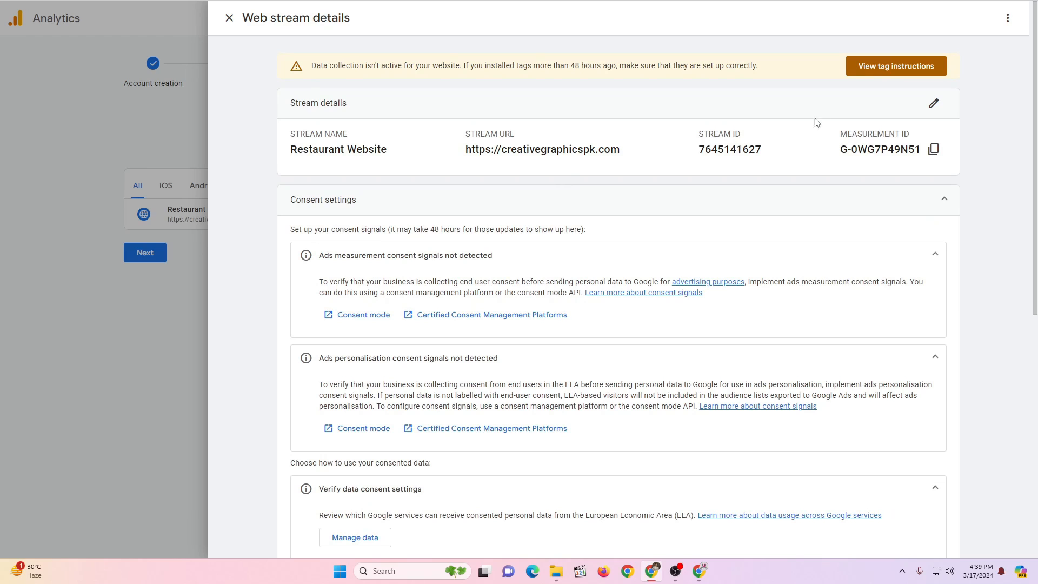
{"action": "left_click", "coordinate": [230, 19]}
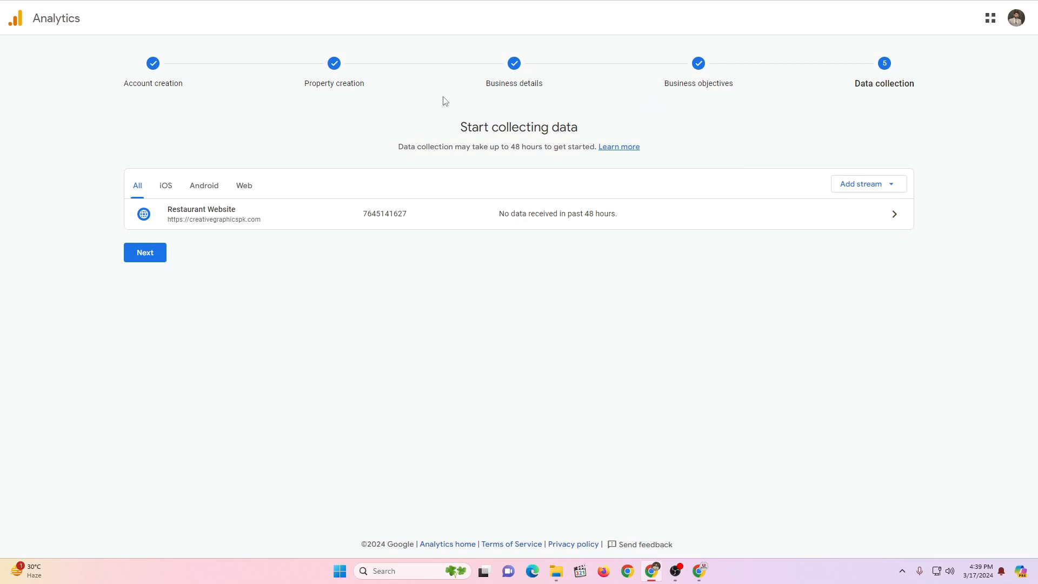
Reopen the Restaurant Website stream and review its consent settings, events and Google tag options.
{"action": "left_click", "coordinate": [335, 219]}
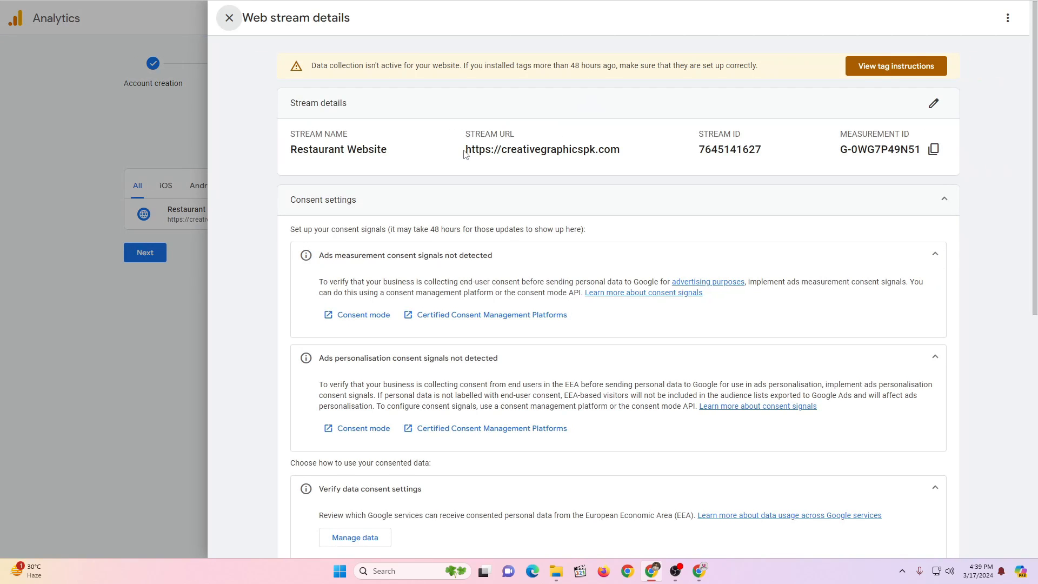
{"action": "scroll", "coordinate": [464, 155], "scroll_direction": "down", "scroll_amount": 1}
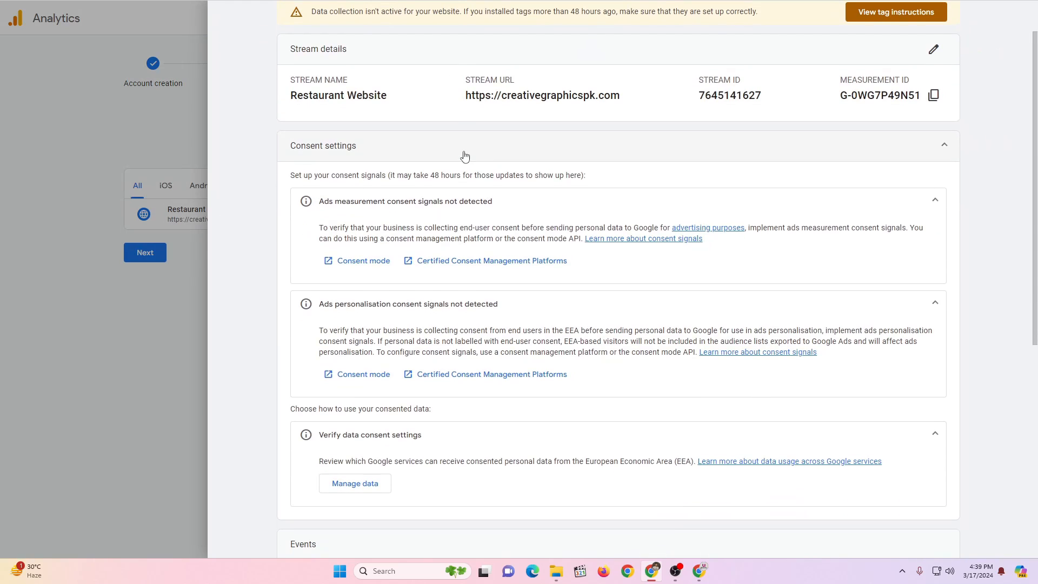
{"action": "scroll", "coordinate": [465, 157], "scroll_direction": "down", "scroll_amount": 1}
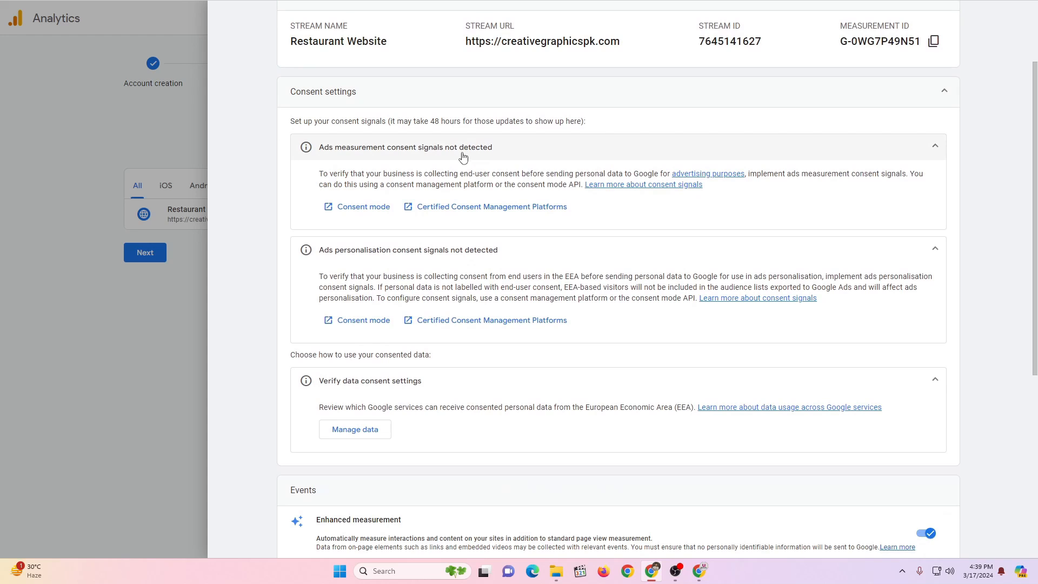
{"action": "scroll", "coordinate": [463, 157], "scroll_direction": "down", "scroll_amount": 3}
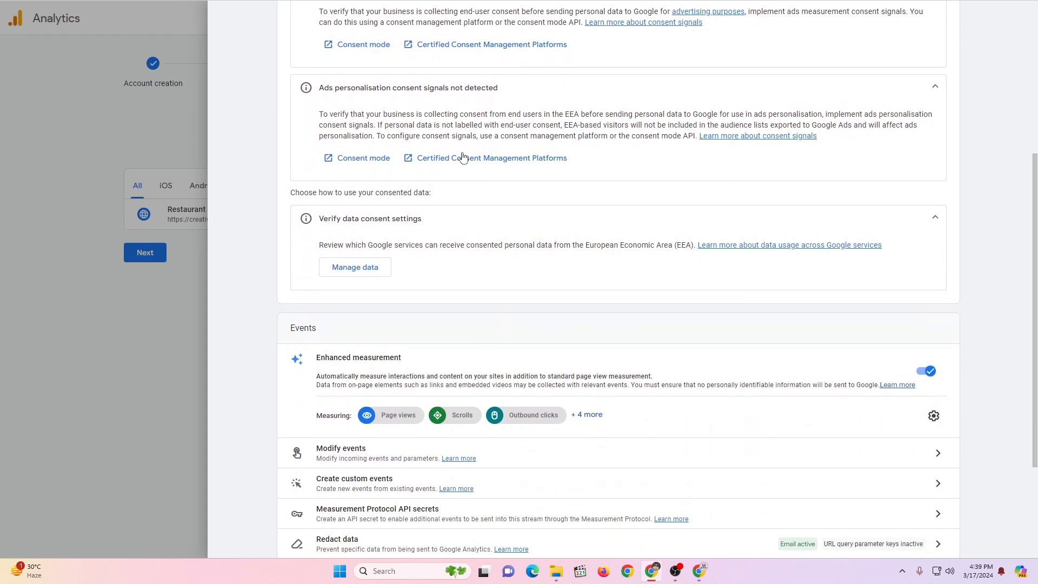
{"action": "scroll", "coordinate": [463, 157], "scroll_direction": "down", "scroll_amount": 2}
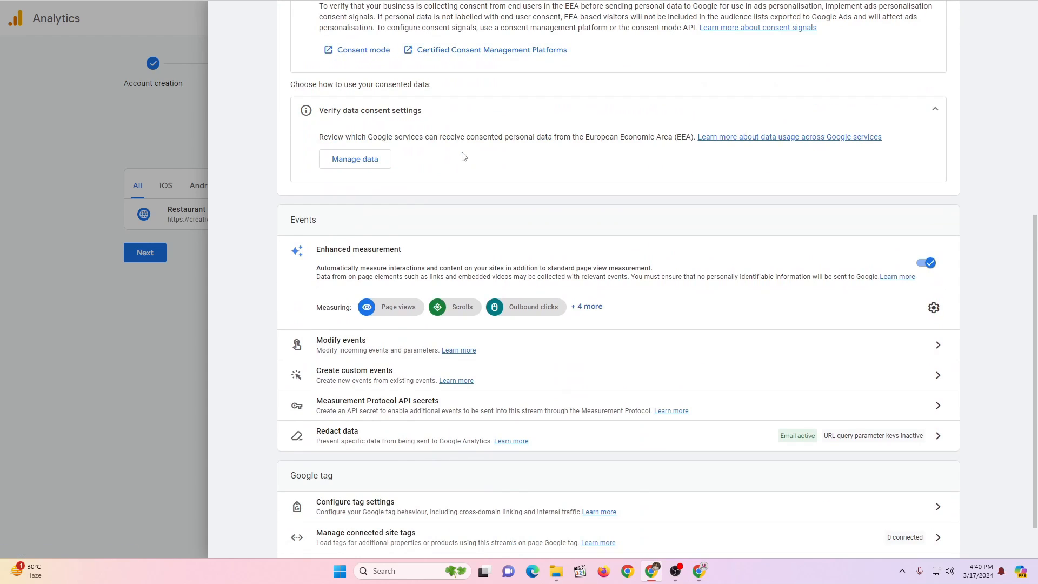
{"action": "scroll", "coordinate": [464, 156], "scroll_direction": "down", "scroll_amount": 1}
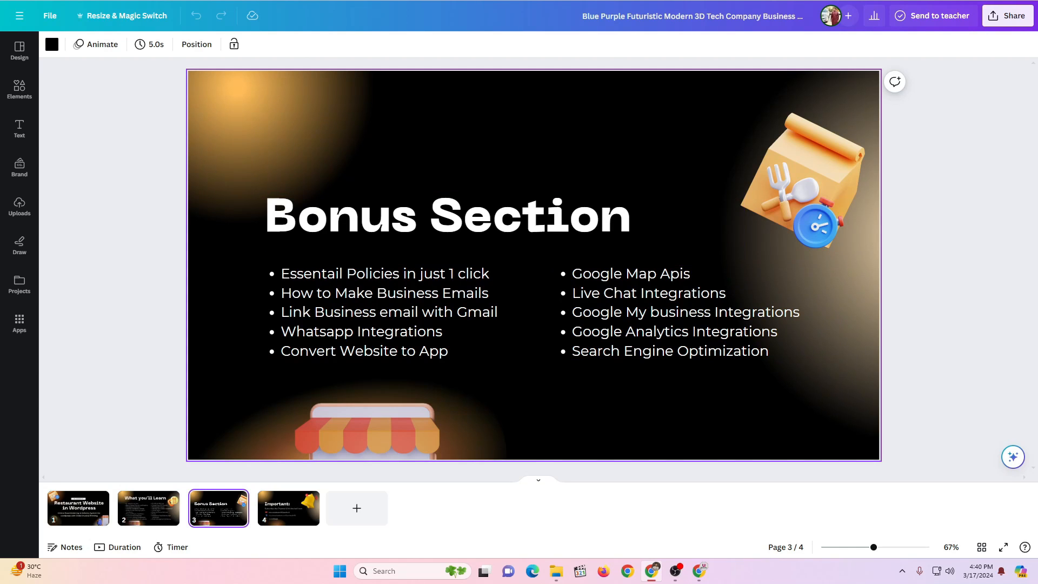
Switch to the Google Marketing Platform page and search from there for google my business.
{"action": "key", "text": "ctrl+Tab"}
{"action": "key", "text": "ctrl+Tab"}
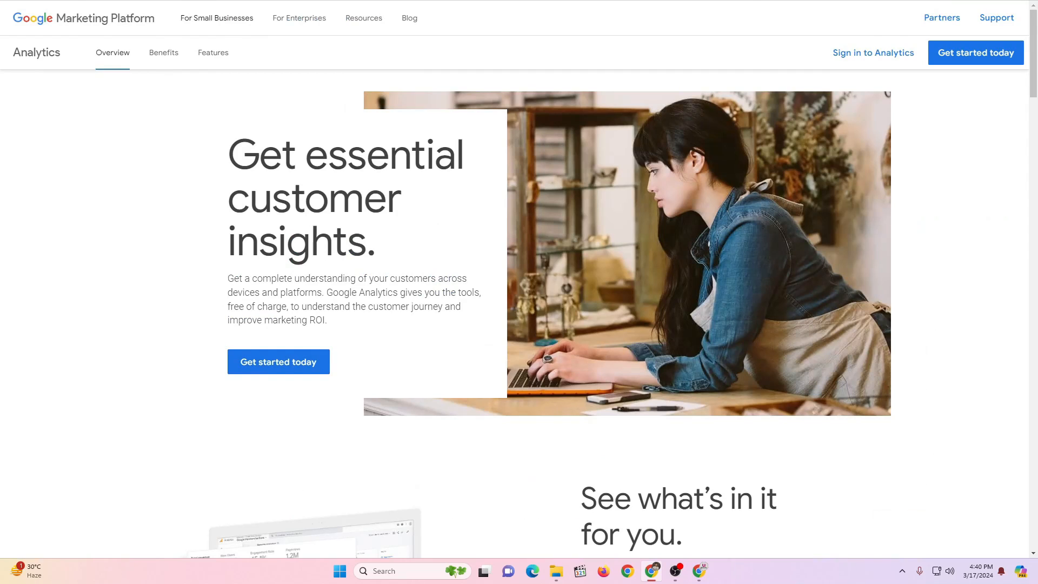
{"action": "key", "text": "ctrl+l"}
{"action": "type", "text": "google"}
{"action": "key", "text": "BackSpace"}
{"action": "type", "text": "e my "}
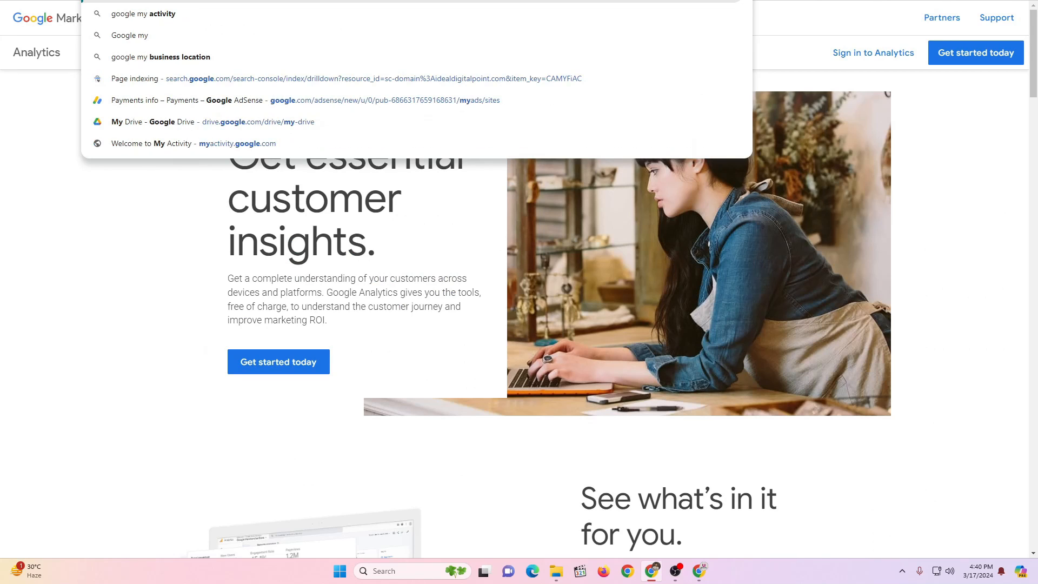
{"action": "type", "text": "b"}
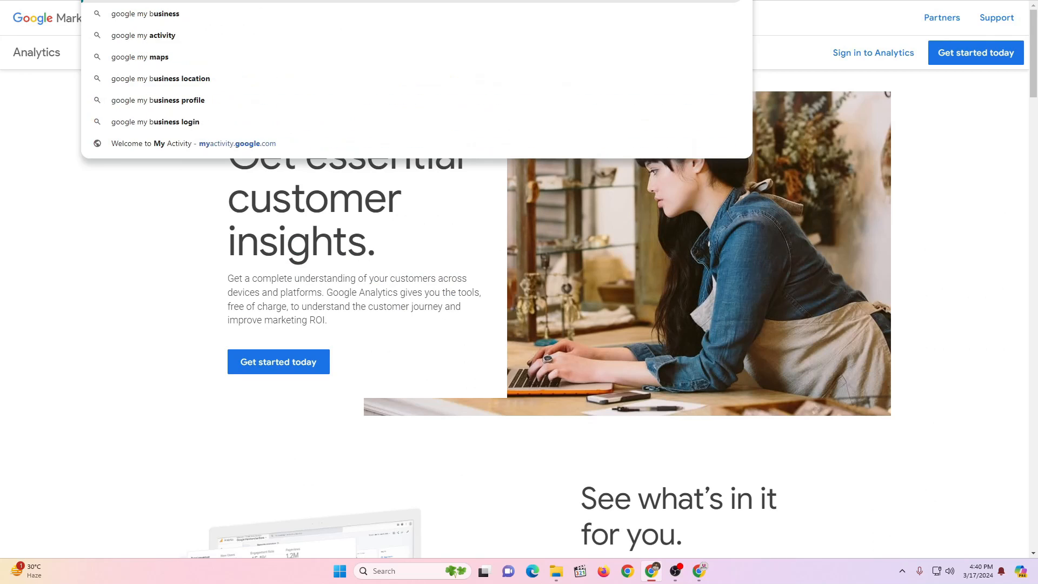
{"action": "type", "text": "usiness"}
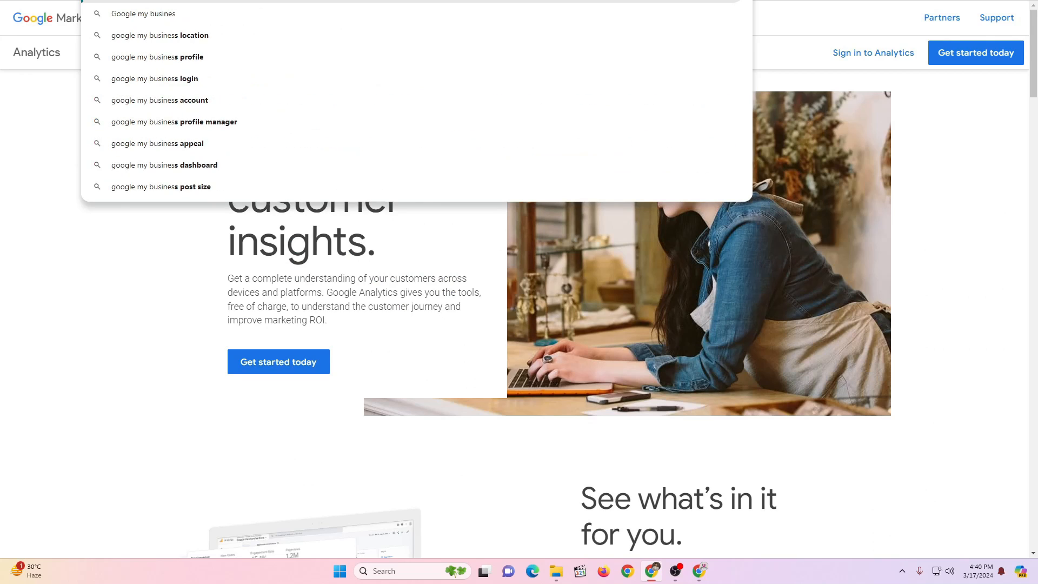
{"action": "key", "text": "Return"}
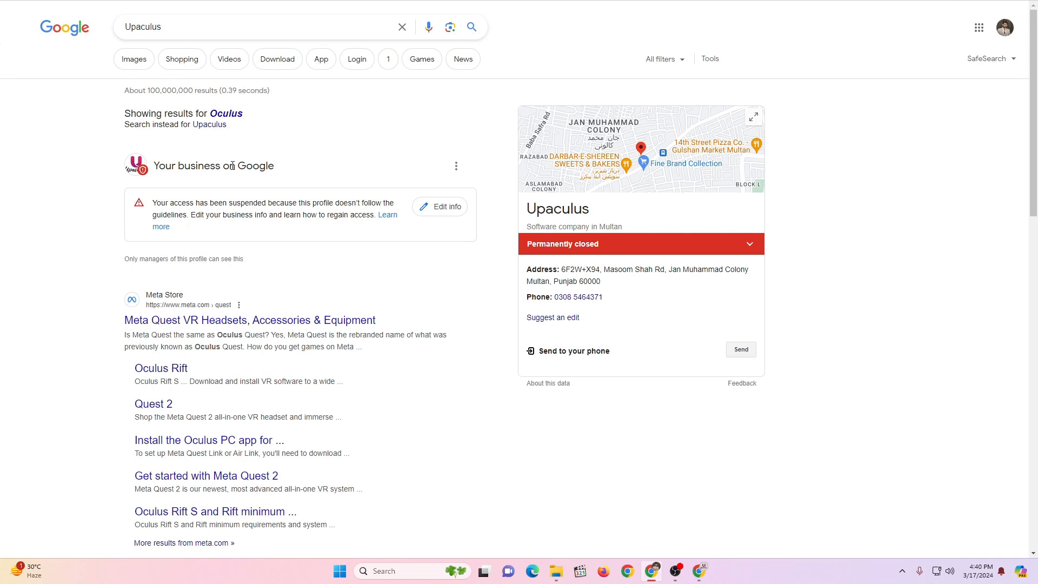
Search Google again for google my business and try to start managing a profile from the Google Business Profile page.
{"action": "scroll", "coordinate": [232, 166], "scroll_direction": "down", "scroll_amount": 8}
{"action": "scroll", "coordinate": [233, 166], "scroll_direction": "up", "scroll_amount": 8}
{"action": "left_click_drag", "start_coordinate": [170, 30], "coordinate": [128, 23]}
{"action": "type", "text": "google my business"}
{"action": "key", "text": "Return"}
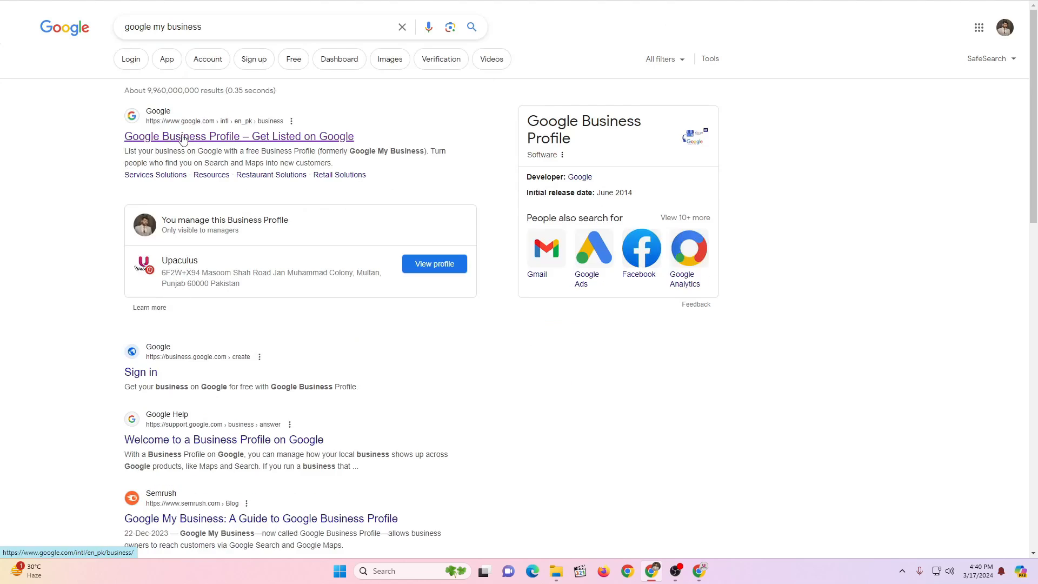
{"action": "left_click", "coordinate": [239, 139]}
{"action": "left_click", "coordinate": [156, 340]}
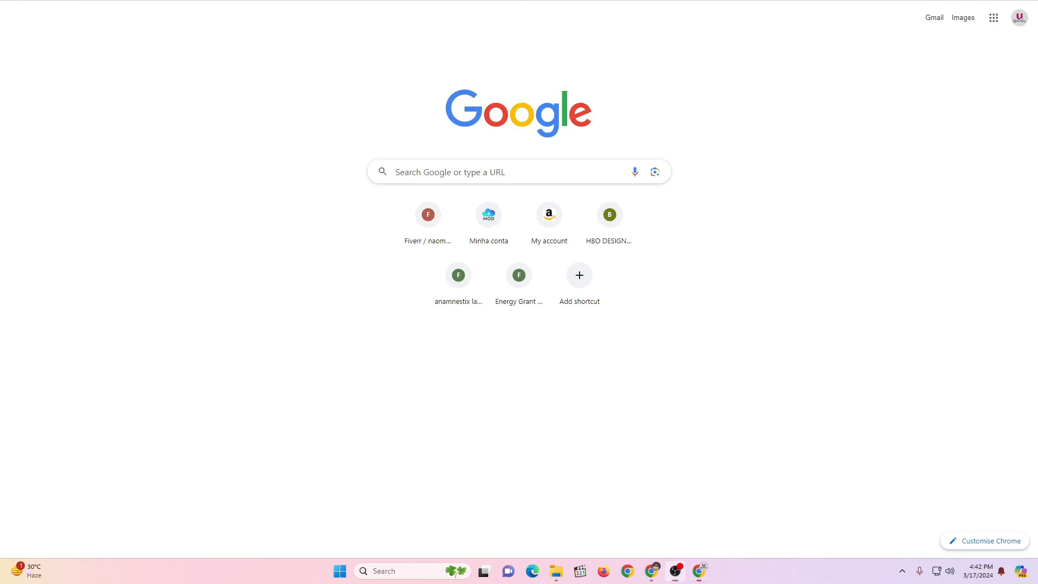
In the other Chrome profile, search for google my business and start managing a free Business Profile from its official page.
{"action": "left_click", "coordinate": [217, 0]}
{"action": "type", "text": "Google m"}
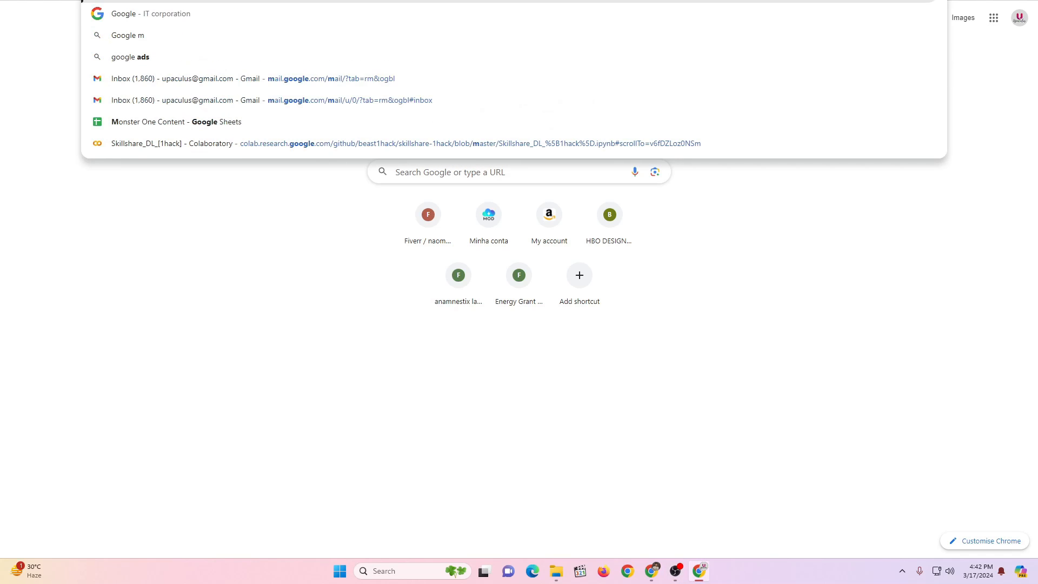
{"action": "type", "text": "y business"}
{"action": "key", "text": "Return"}
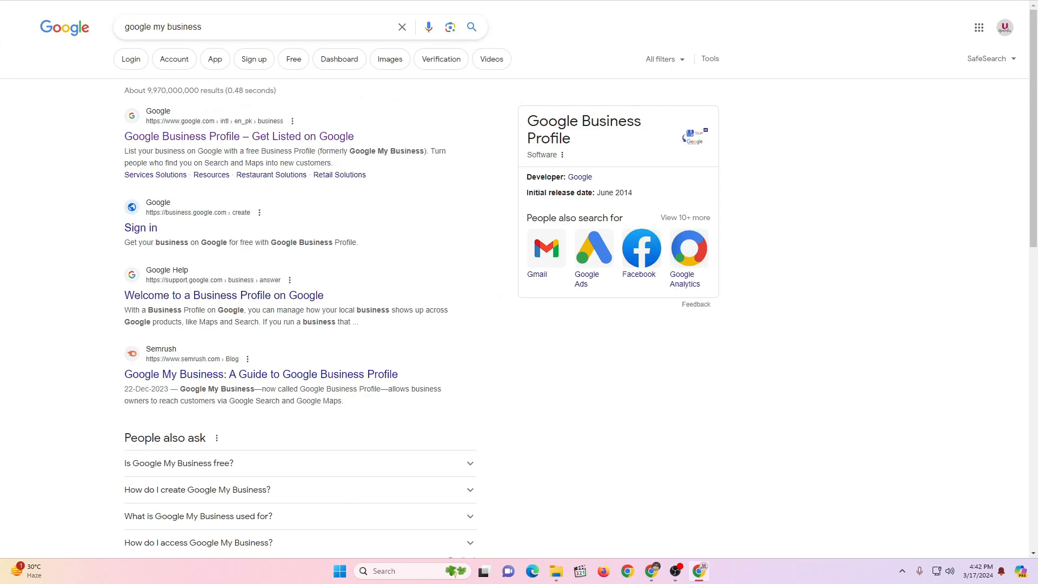
{"action": "left_click", "coordinate": [172, 141]}
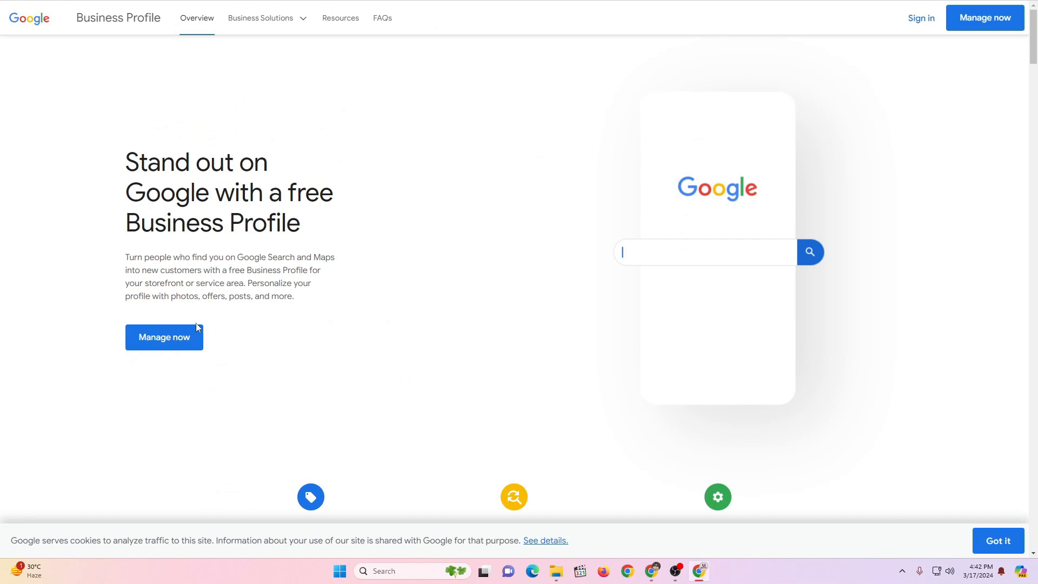
{"action": "left_click", "coordinate": [181, 340]}
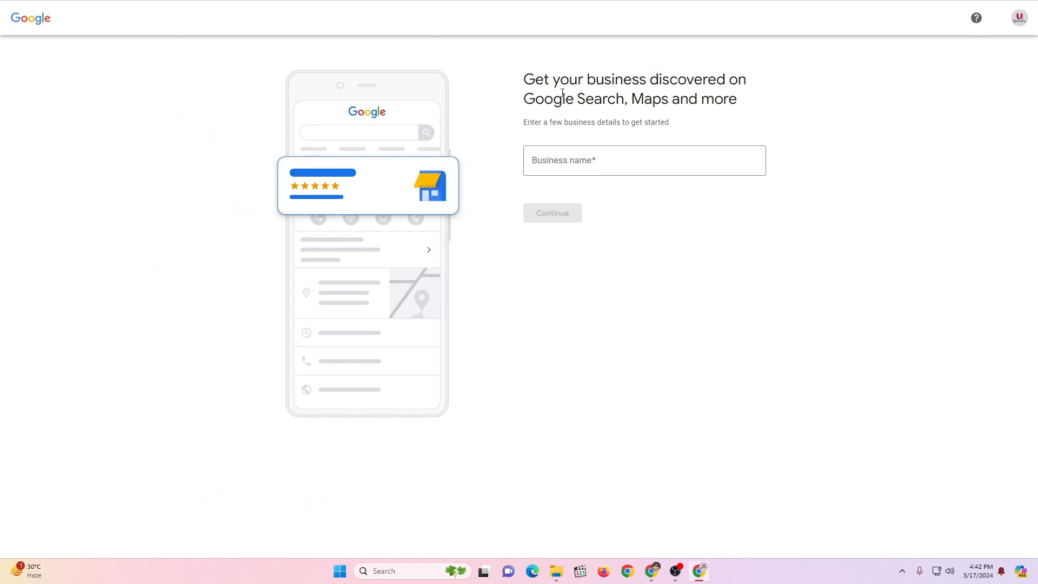
Create a business named Restaurant website and set its business type to Local store.
{"action": "left_click", "coordinate": [571, 165]}
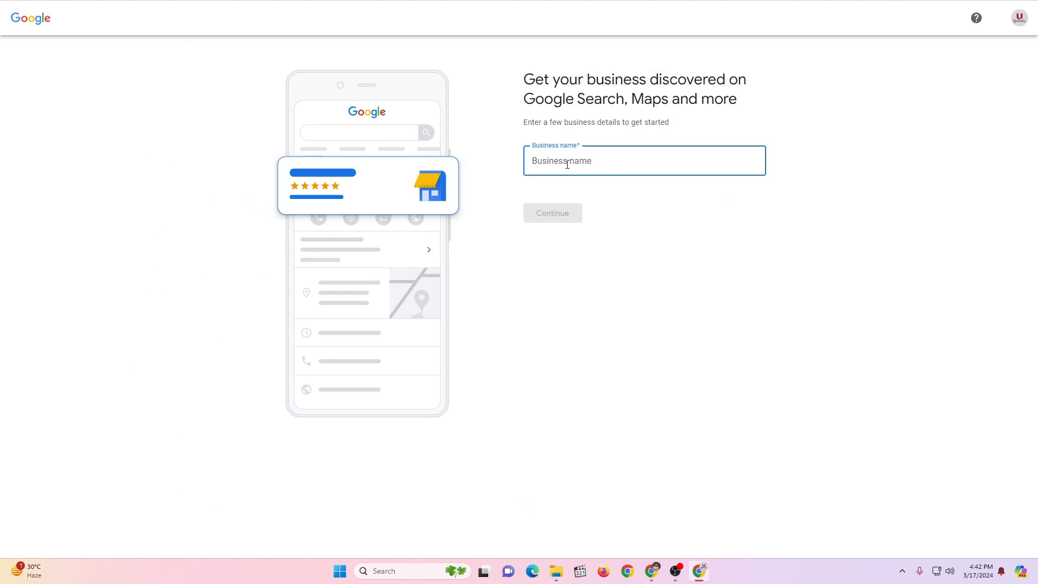
{"action": "type", "text": "Restau"}
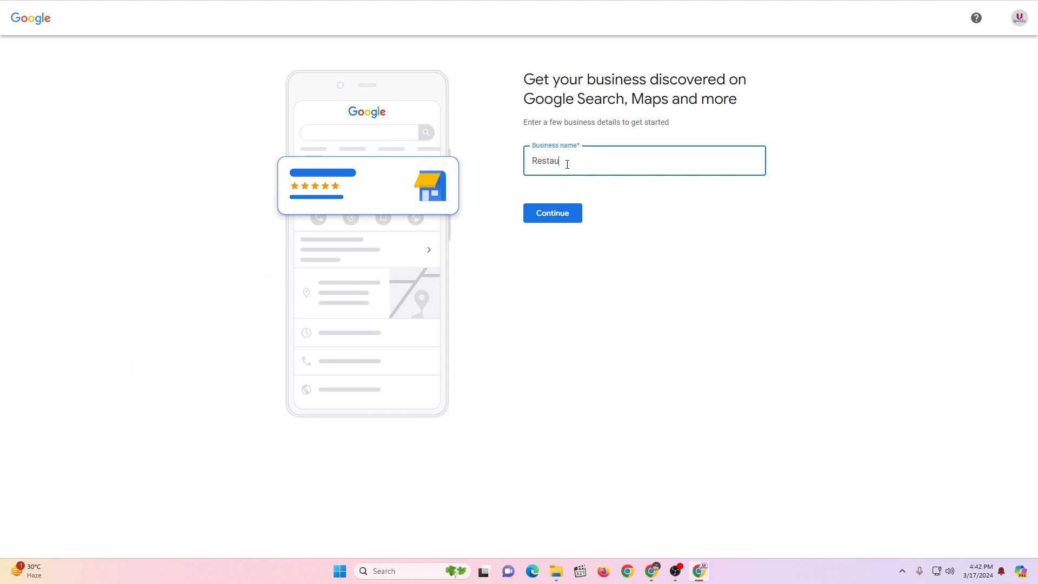
{"action": "type", "text": "rant website"}
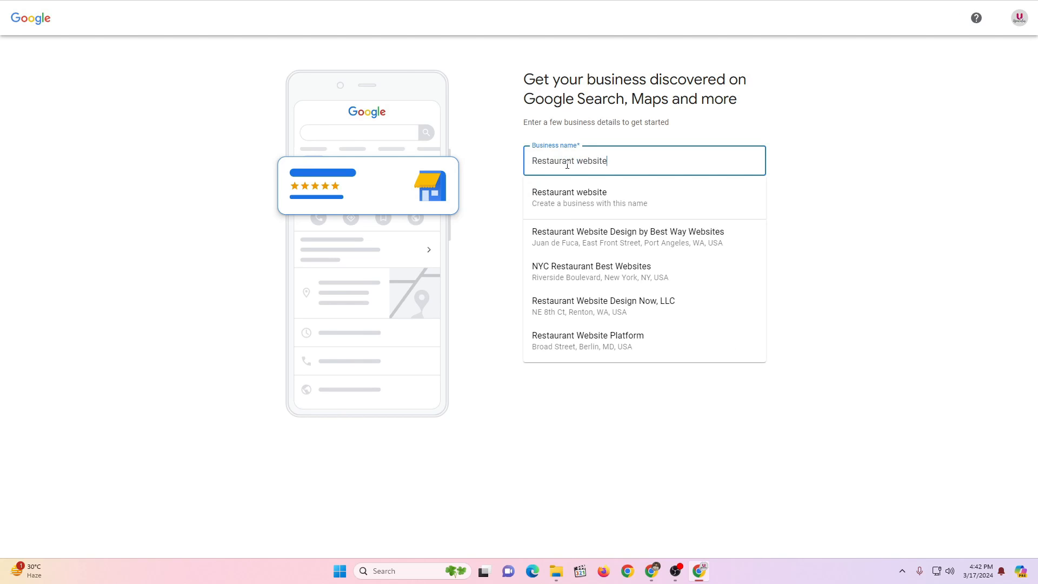
{"action": "left_click", "coordinate": [567, 196]}
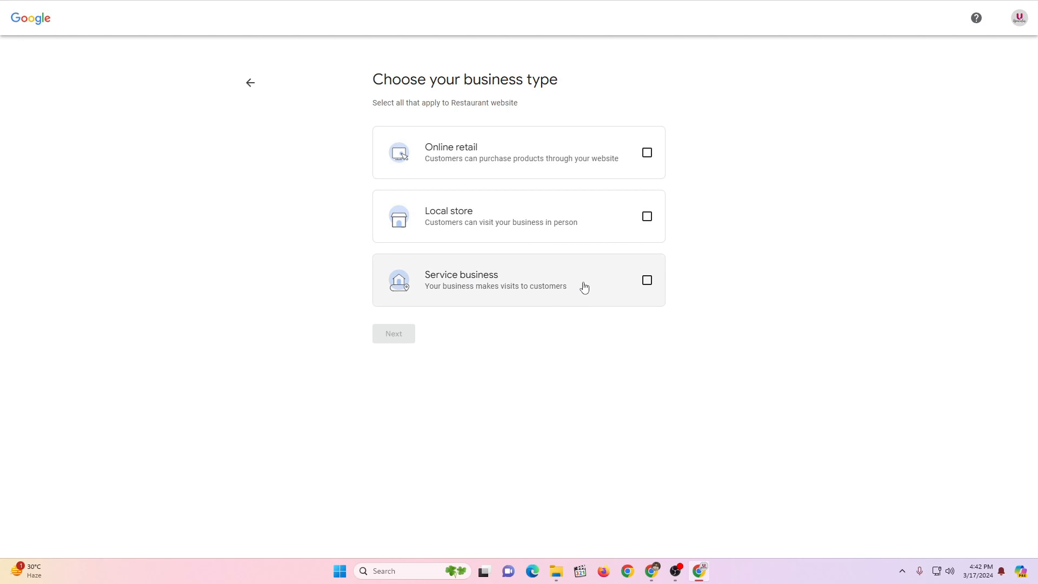
{"action": "left_click", "coordinate": [643, 230]}
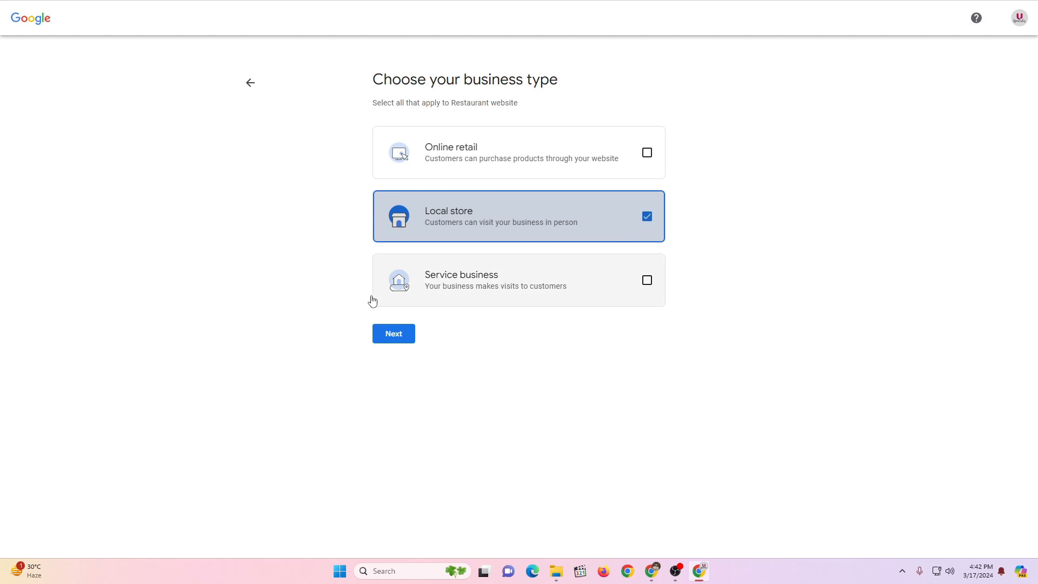
{"action": "left_click", "coordinate": [389, 342]}
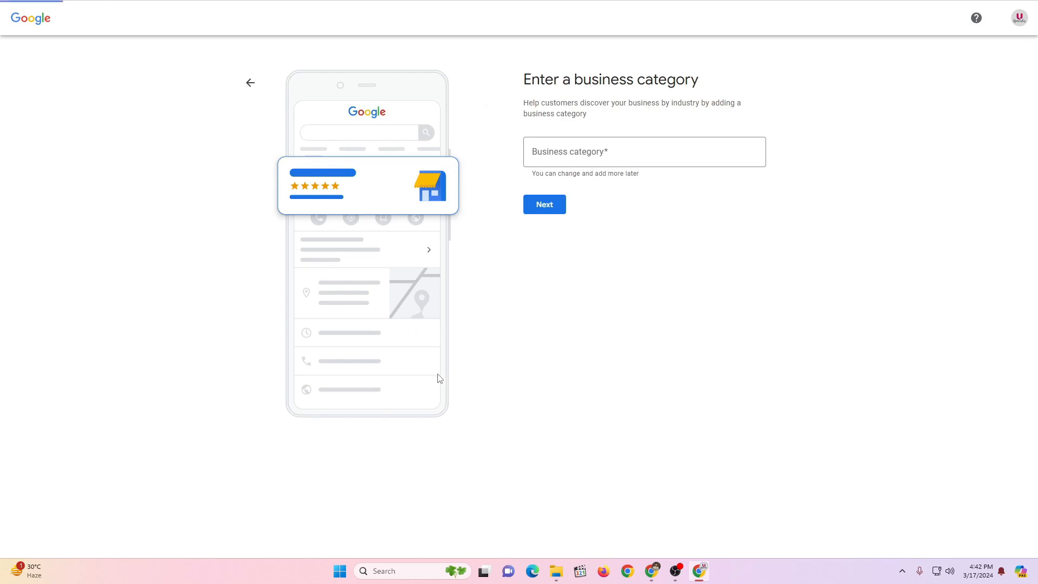
Set the business category to Restaurant and proceed through the business address form with Pakistan as the country.
{"action": "left_click", "coordinate": [583, 152]}
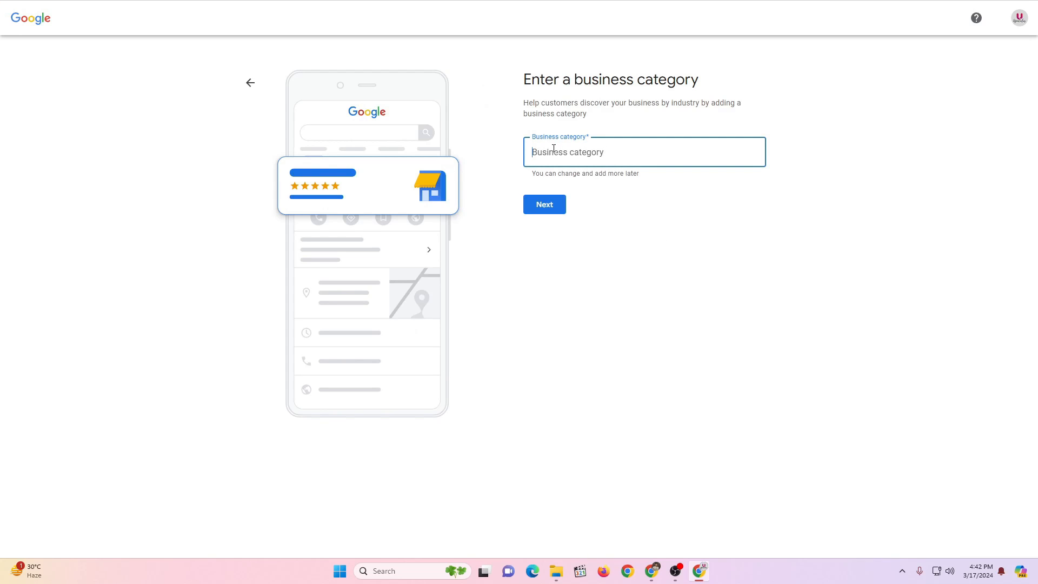
{"action": "type", "text": "Food"}
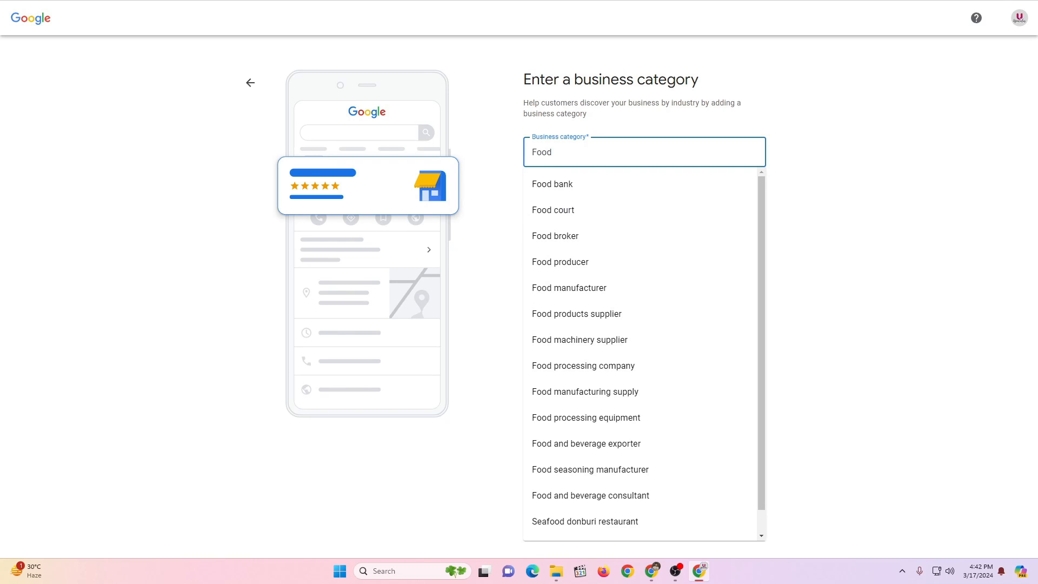
{"action": "key", "text": "ctrl+a"}
{"action": "type", "text": "Restaurant"}
{"action": "left_click", "coordinate": [546, 185]}
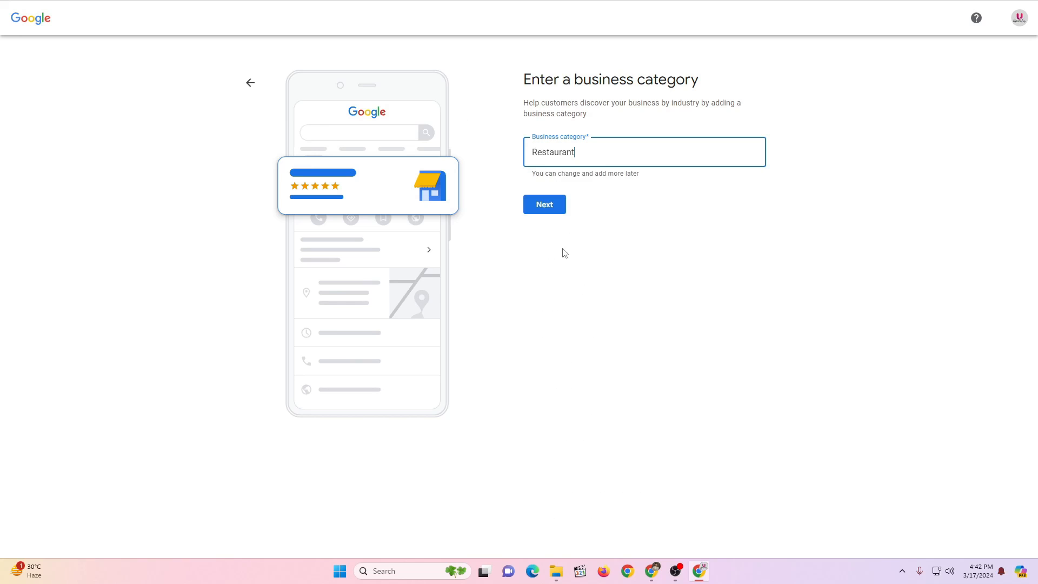
{"action": "left_click", "coordinate": [554, 209]}
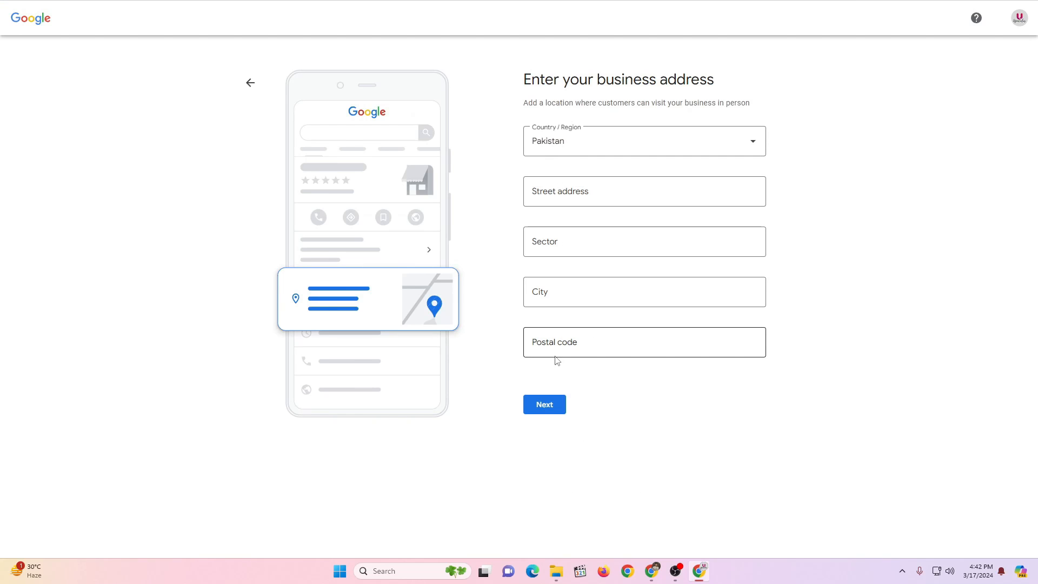
{"action": "left_click", "coordinate": [551, 408]}
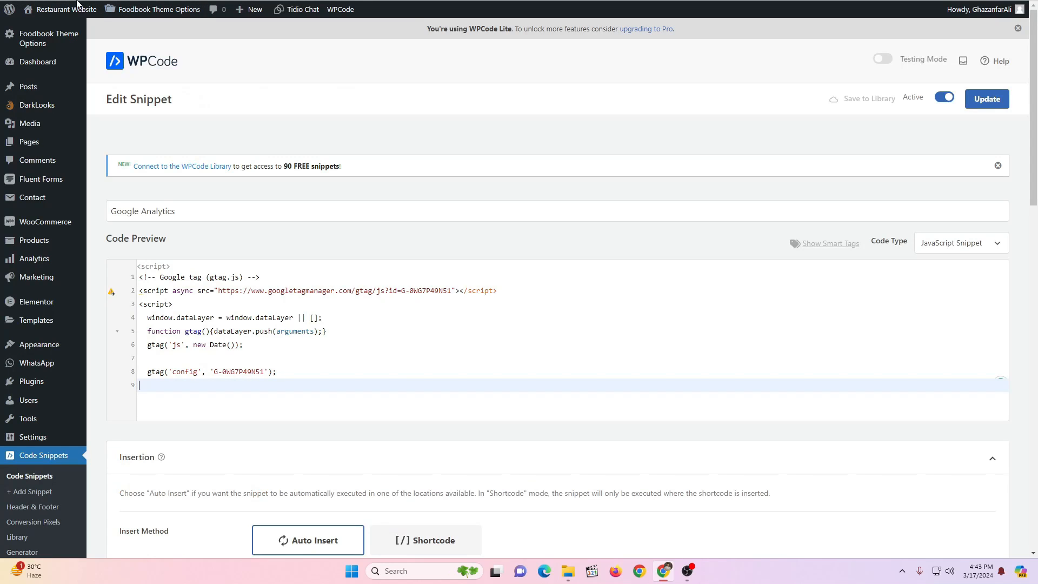
In the WordPress dashboard, search the new plugins for Rank math and install Rank Math SEO with AI SEO Tools.
{"action": "left_click", "coordinate": [35, 387]}
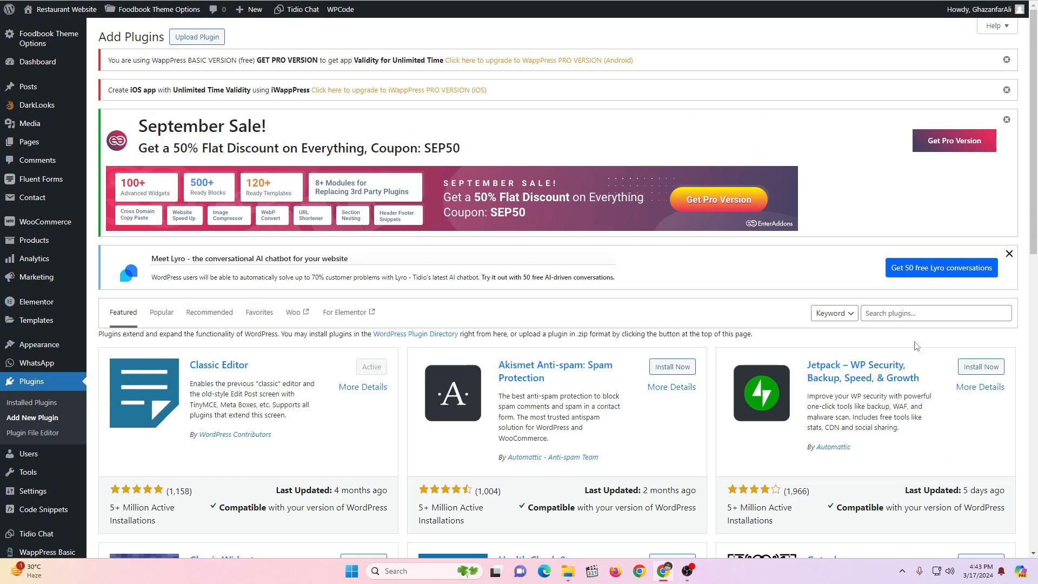
{"action": "left_click", "coordinate": [911, 315]}
{"action": "type", "text": "Rank math"}
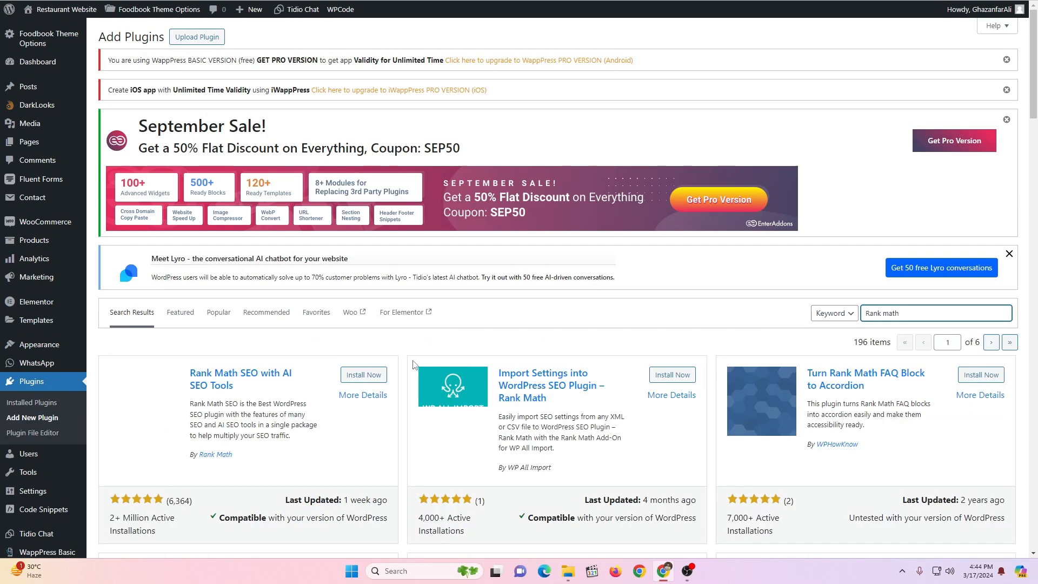
{"action": "left_click", "coordinate": [370, 376]}
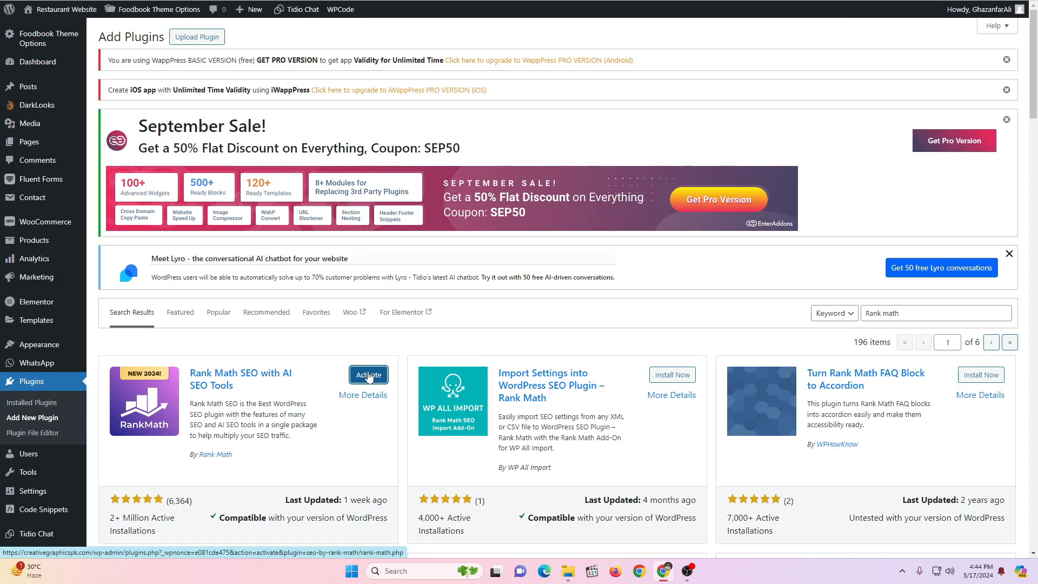
Activate the Rank Math SEO plugin and skip connecting a free account in its setup wizard.
{"action": "left_click", "coordinate": [369, 375]}
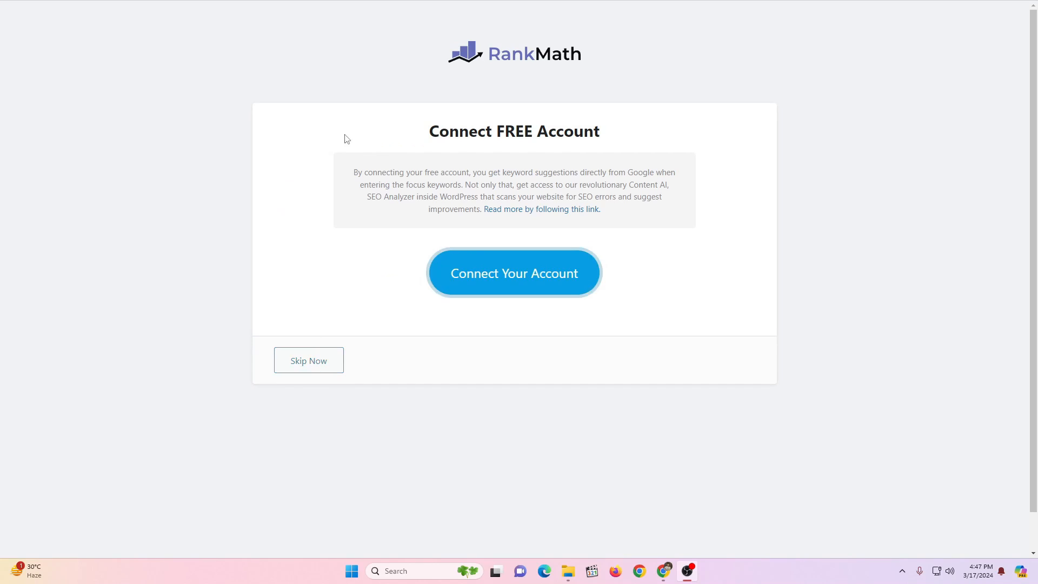
{"action": "left_click", "coordinate": [318, 371]}
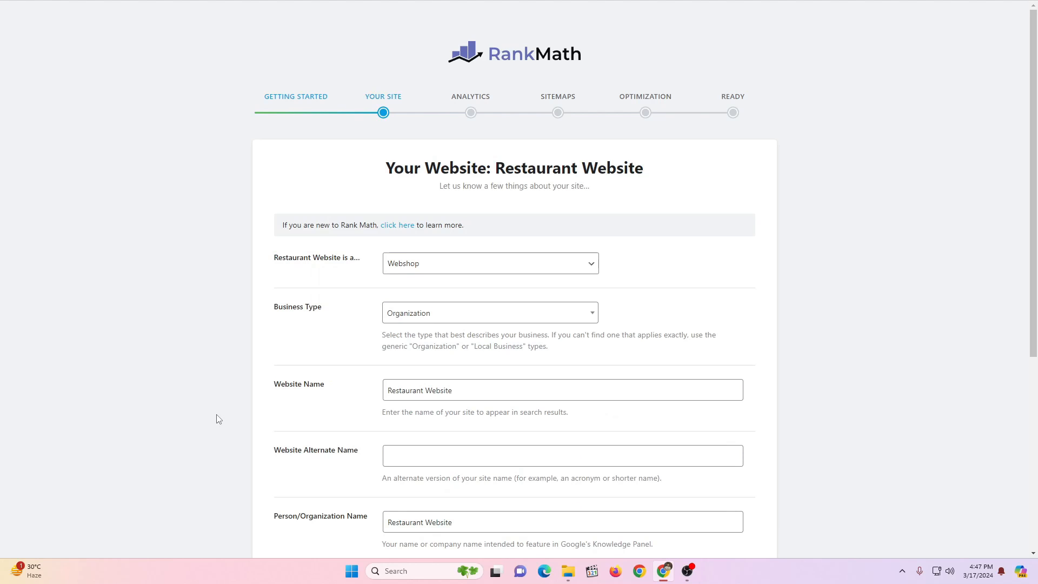
Keep the site type as Webshop and the business type as Organization, and review the website and organization names.
{"action": "left_click", "coordinate": [444, 264]}
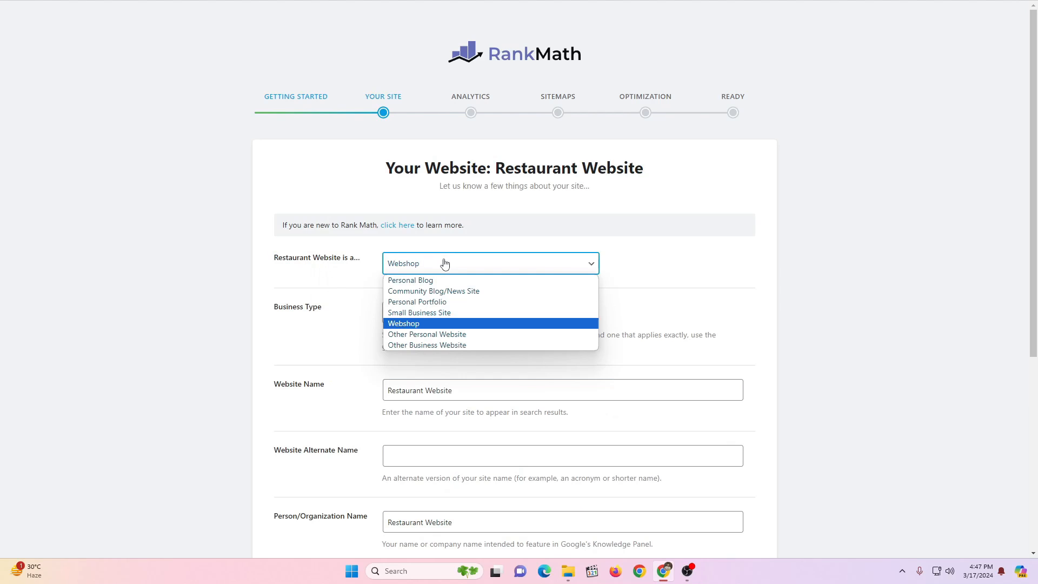
{"action": "left_click", "coordinate": [439, 324]}
{"action": "scroll", "coordinate": [390, 260], "scroll_direction": "down", "scroll_amount": 2}
{"action": "left_click", "coordinate": [453, 202]}
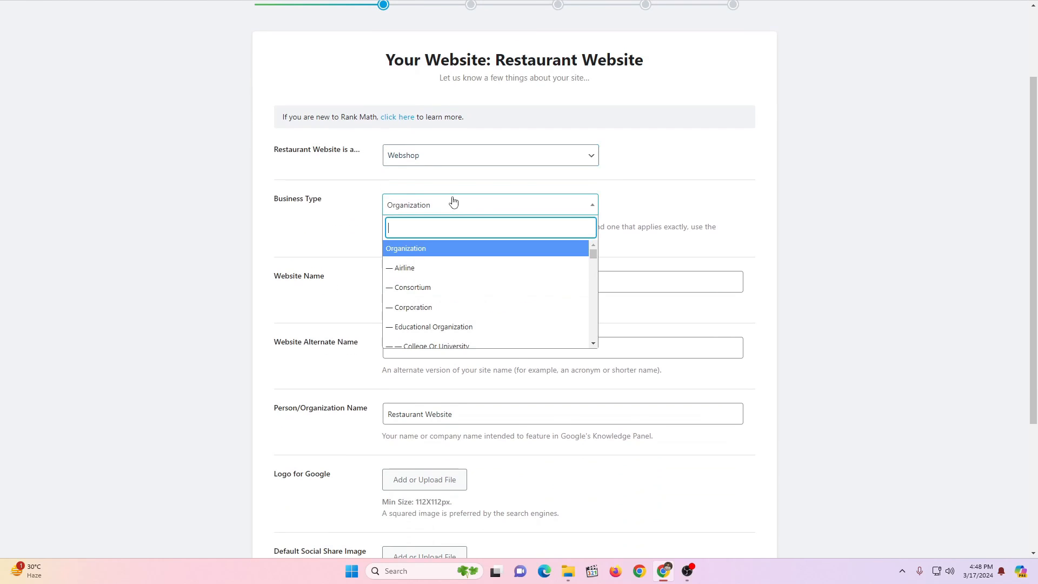
{"action": "left_click", "coordinate": [453, 202]}
{"action": "scroll", "coordinate": [351, 276], "scroll_direction": "down", "scroll_amount": 2}
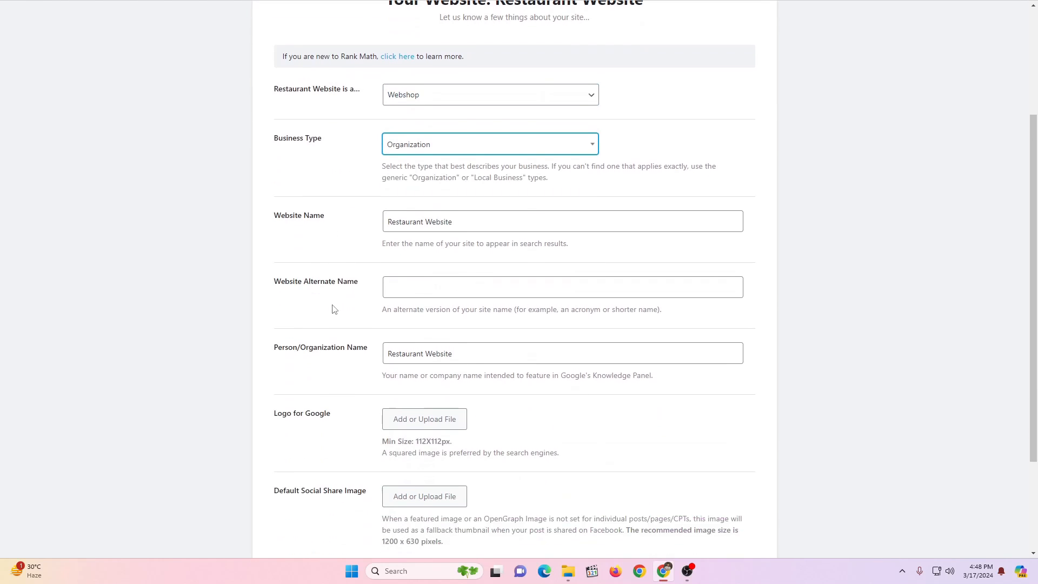
{"action": "left_click_drag", "start_coordinate": [460, 175], "coordinate": [393, 171]}
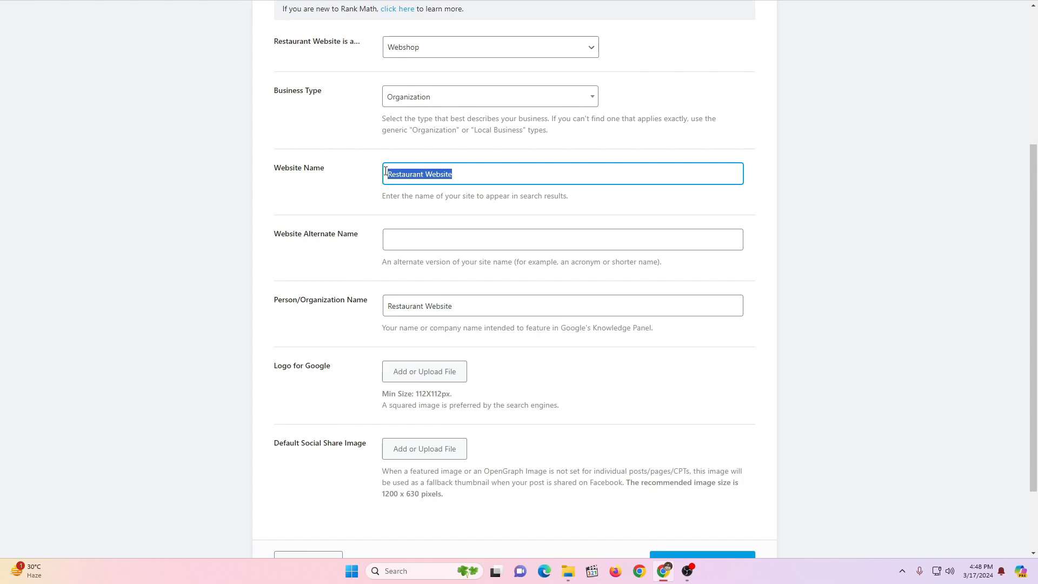
{"action": "scroll", "coordinate": [345, 294], "scroll_direction": "down", "scroll_amount": 2}
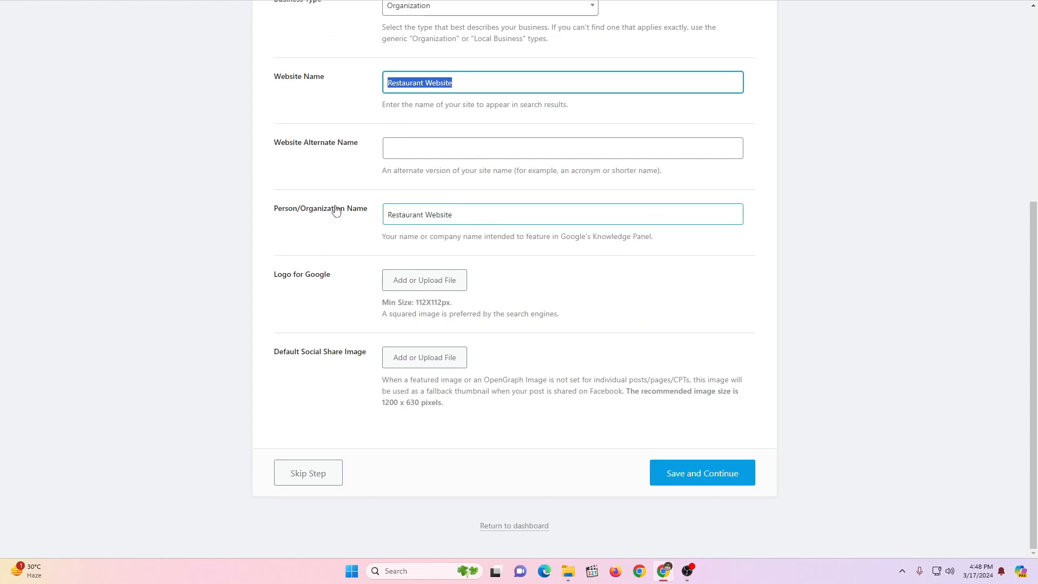
{"action": "left_click_drag", "start_coordinate": [482, 220], "coordinate": [381, 217]}
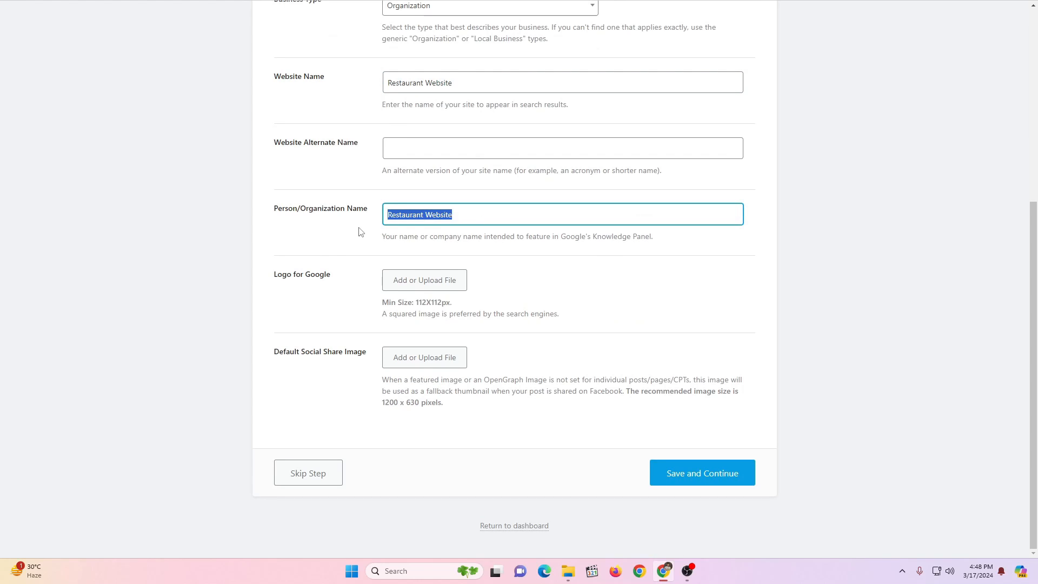
Use the black Foodbook logo from the media library as both the logo for Google and the default social share image.
{"action": "left_click", "coordinate": [421, 281]}
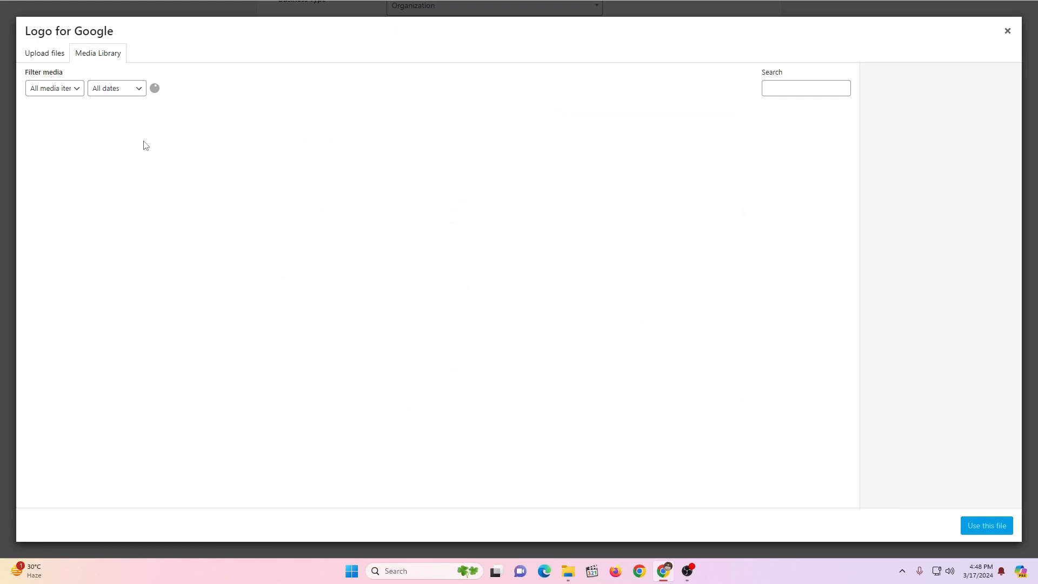
{"action": "left_click", "coordinate": [313, 156]}
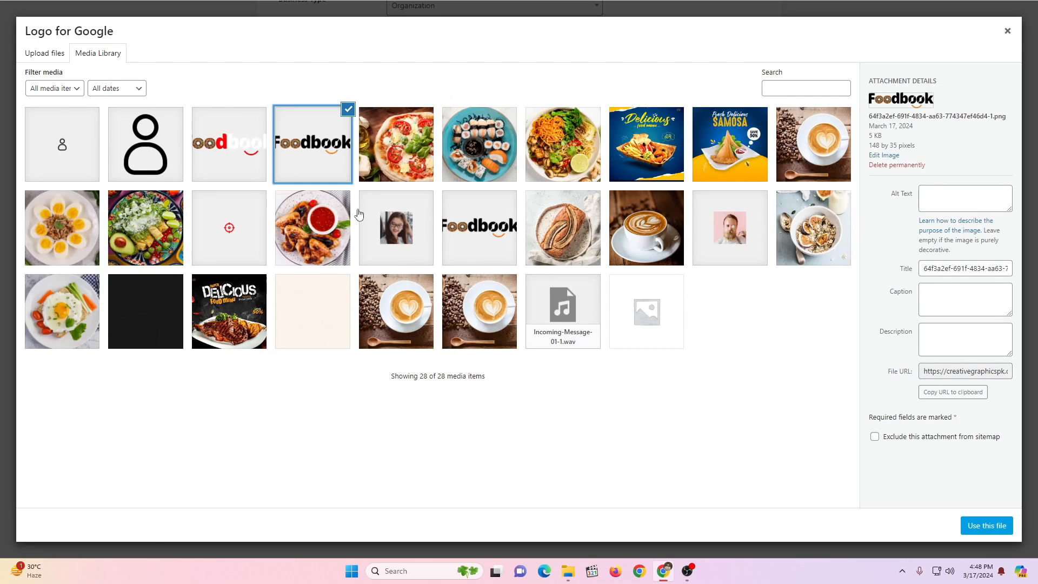
{"action": "left_click", "coordinate": [986, 526]}
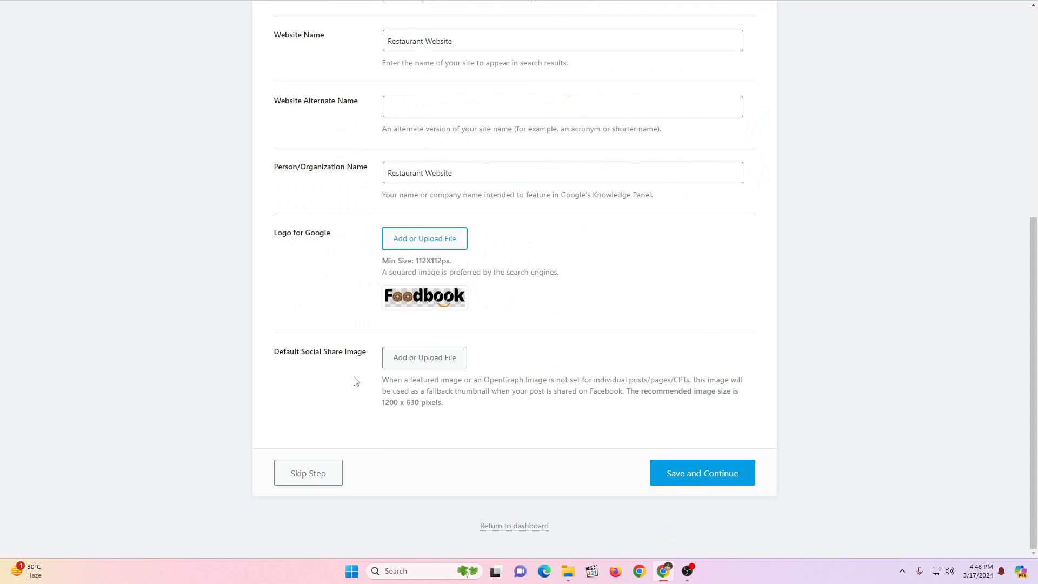
{"action": "left_click", "coordinate": [419, 365]}
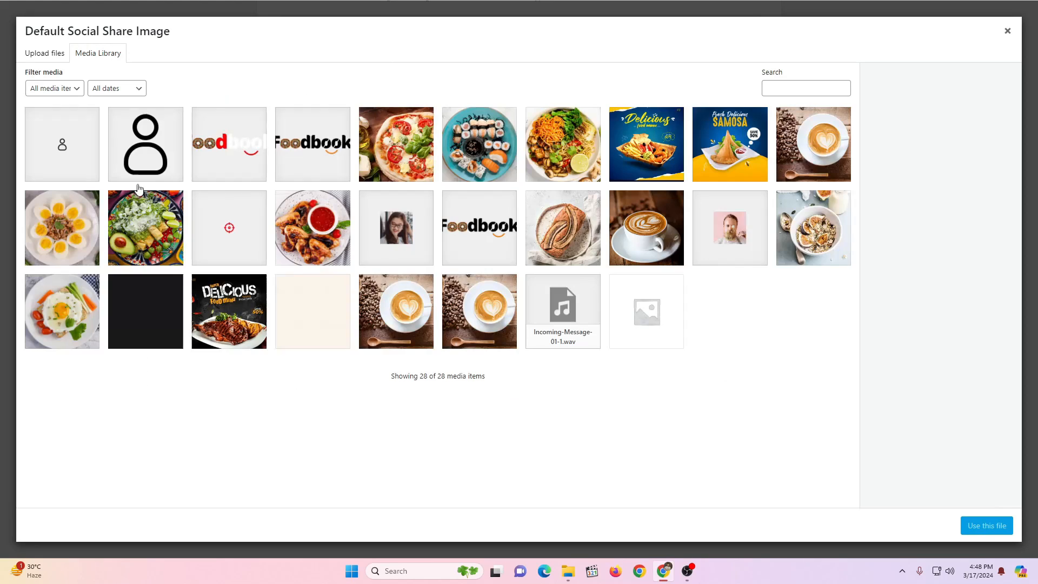
{"action": "left_click", "coordinate": [287, 169]}
{"action": "left_click", "coordinate": [988, 526]}
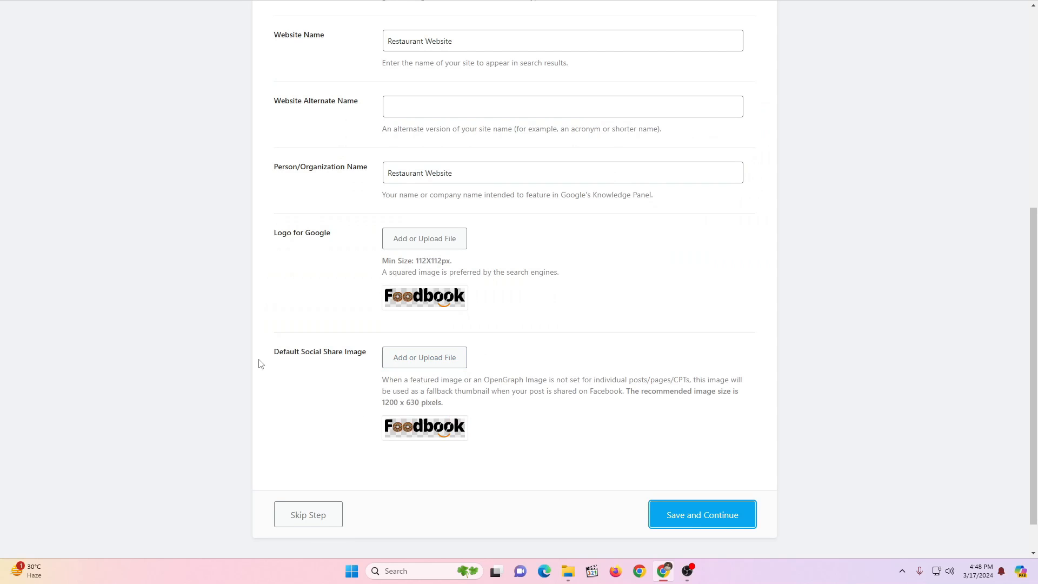
Review the benefits of connecting Google services and skip the wizard's Analytics step.
{"action": "scroll", "coordinate": [306, 313], "scroll_direction": "down", "scroll_amount": 3}
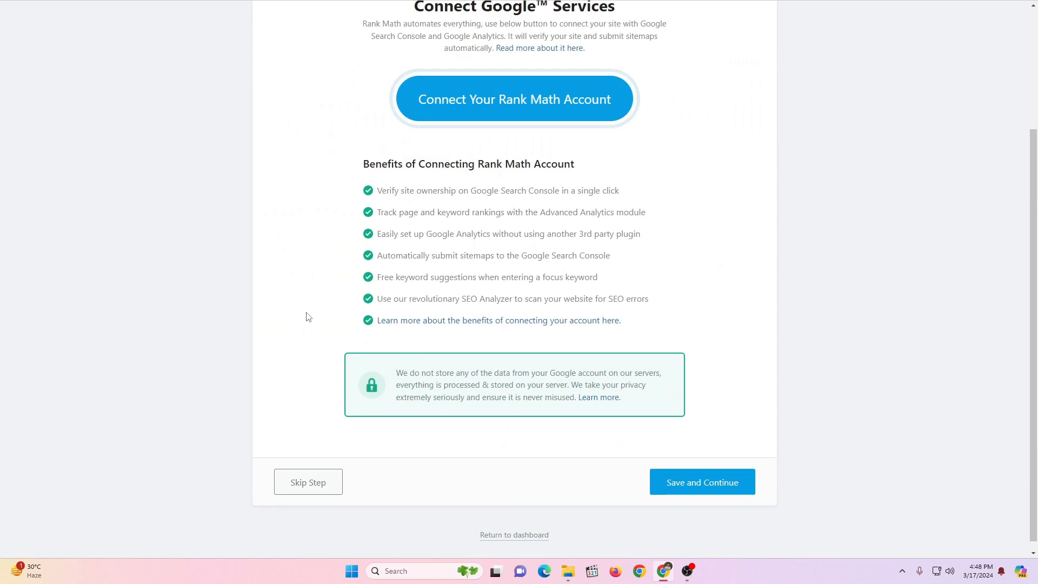
{"action": "scroll", "coordinate": [306, 317], "scroll_direction": "up", "scroll_amount": 3}
{"action": "scroll", "coordinate": [306, 322], "scroll_direction": "down", "scroll_amount": 3}
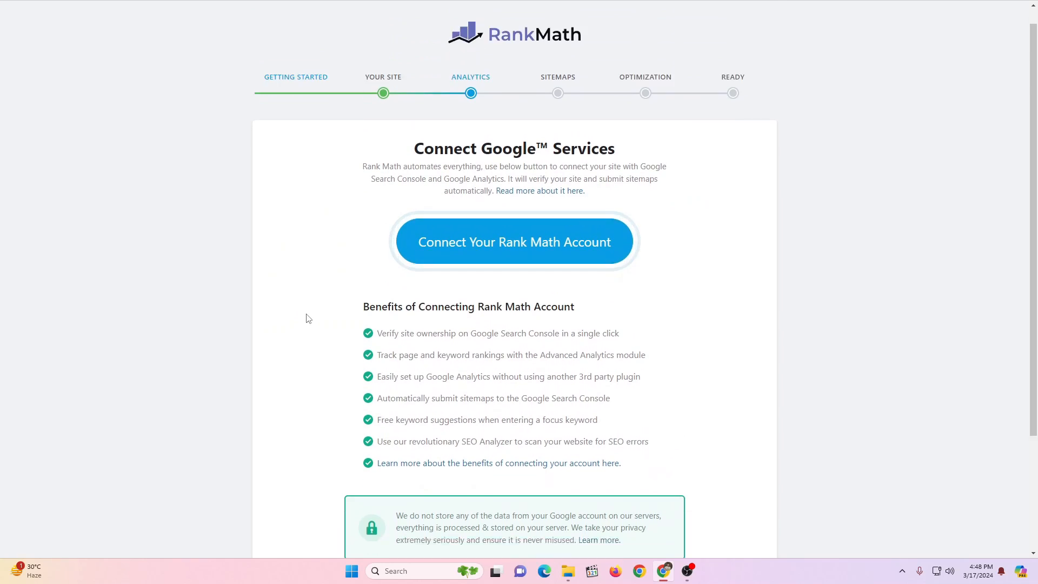
{"action": "left_click", "coordinate": [308, 474]}
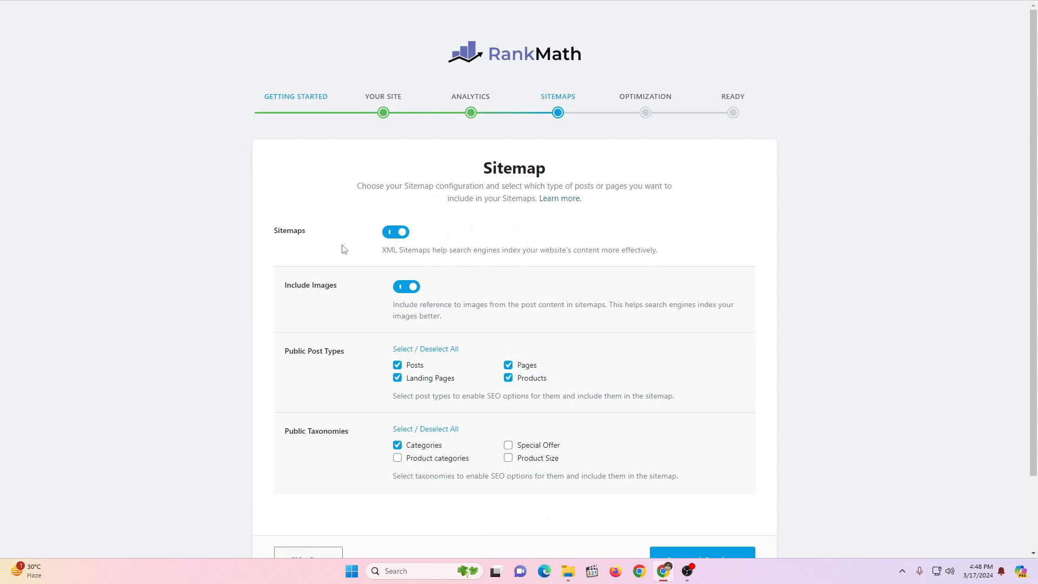
Exclude landing pages from the sitemap's public post types and save the sitemap configuration.
{"action": "scroll", "coordinate": [342, 249], "scroll_direction": "down", "scroll_amount": 2}
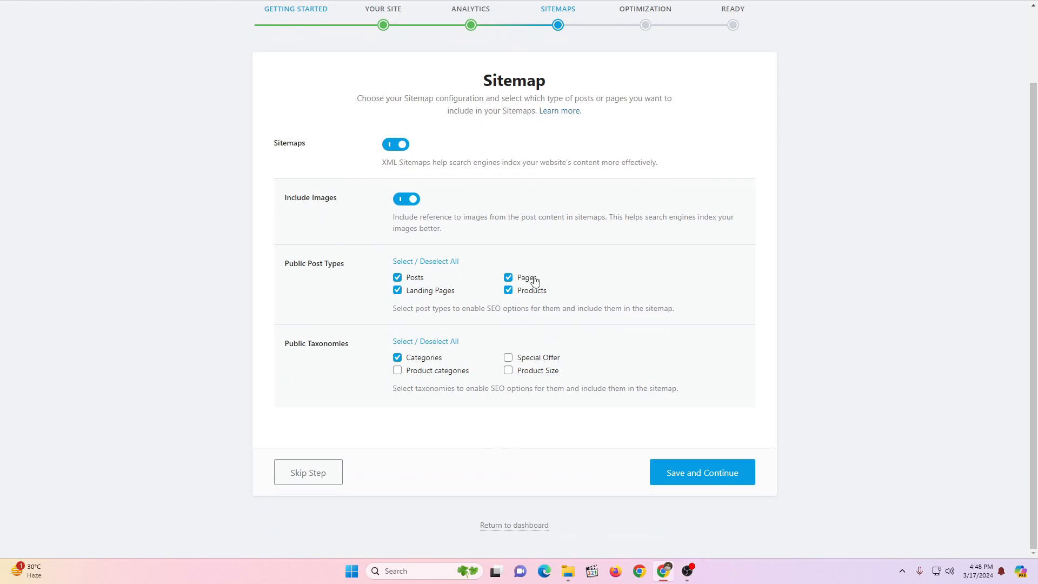
{"action": "left_click", "coordinate": [402, 294]}
{"action": "left_click", "coordinate": [707, 476]}
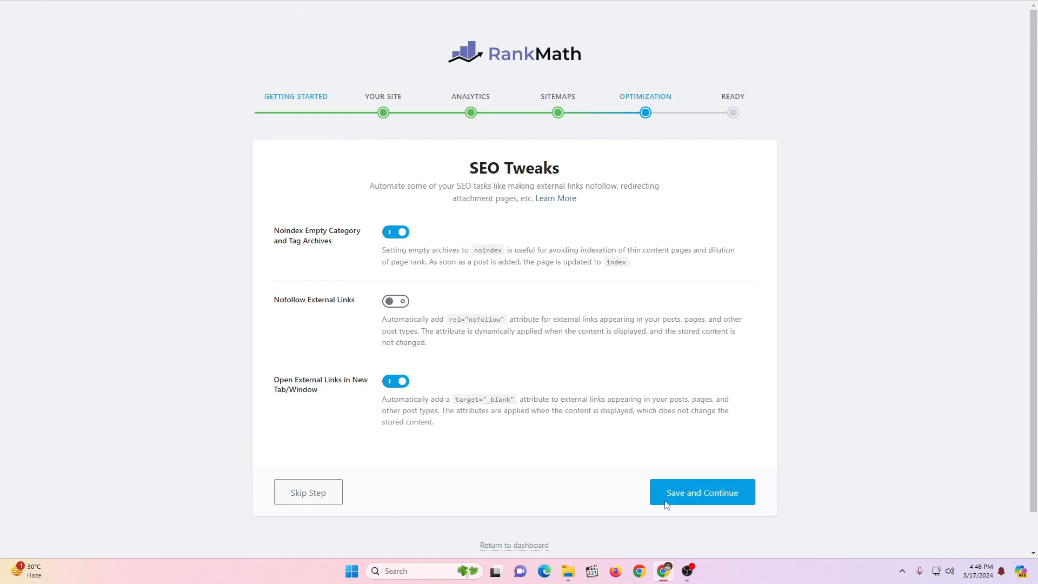
Save the SEO tweaks with their default settings and proceed to the advanced options setup.
{"action": "left_click", "coordinate": [705, 501]}
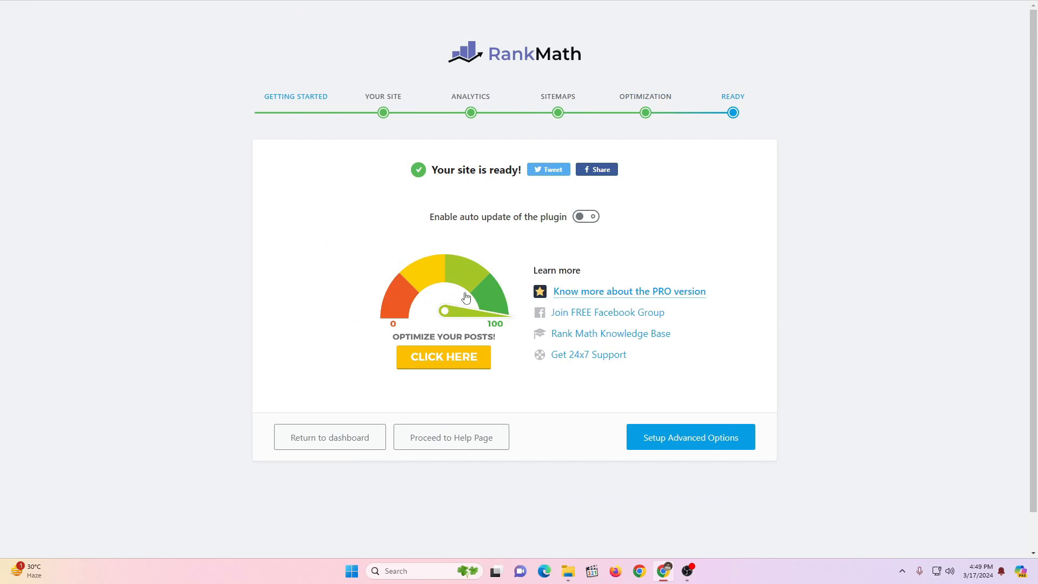
{"action": "left_click", "coordinate": [709, 438]}
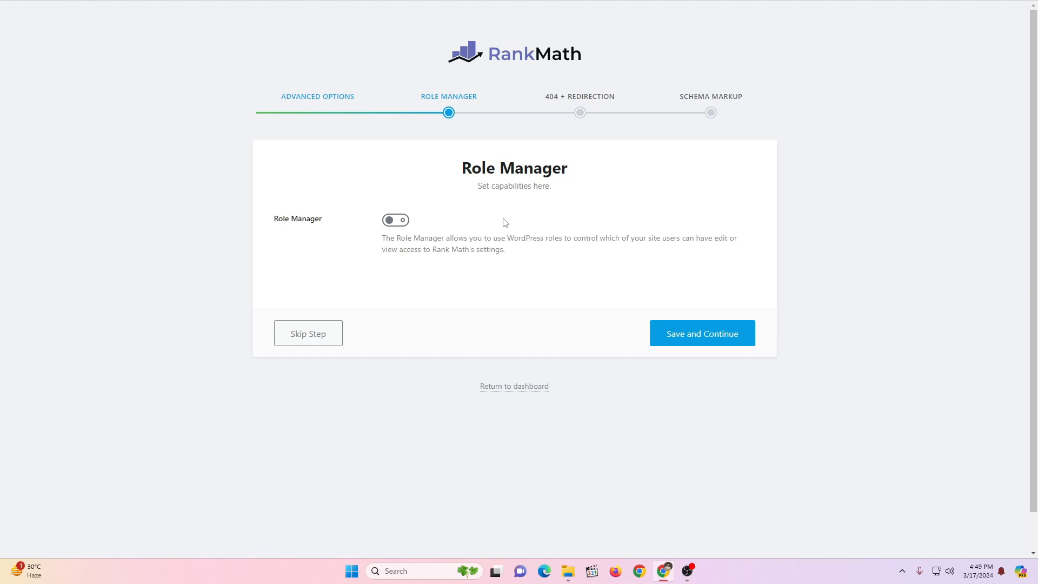
Continue with the Role Manager left off, and enable and save the 404 Monitor.
{"action": "left_click", "coordinate": [698, 340]}
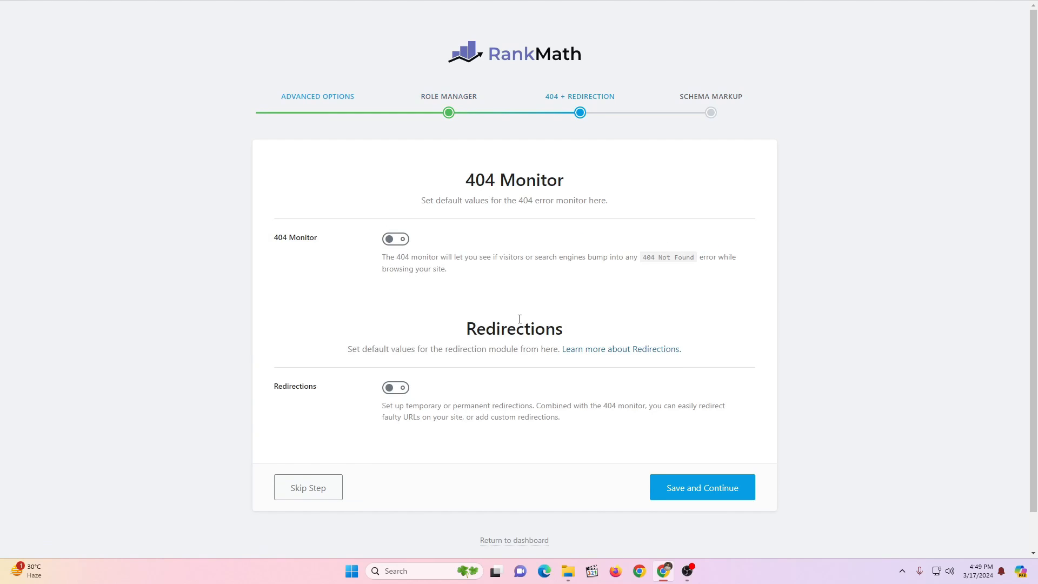
{"action": "left_click", "coordinate": [397, 243]}
{"action": "left_click", "coordinate": [703, 493]}
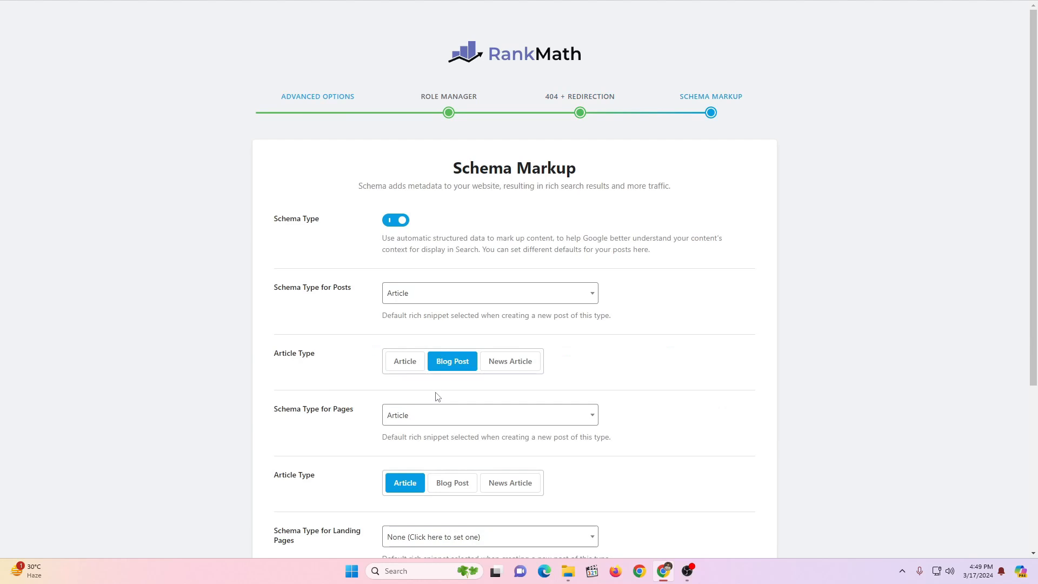
Leave the schema type for posts as Article, set the schema type for pages to Product and save the schema markup.
{"action": "scroll", "coordinate": [341, 300], "scroll_direction": "down", "scroll_amount": 3}
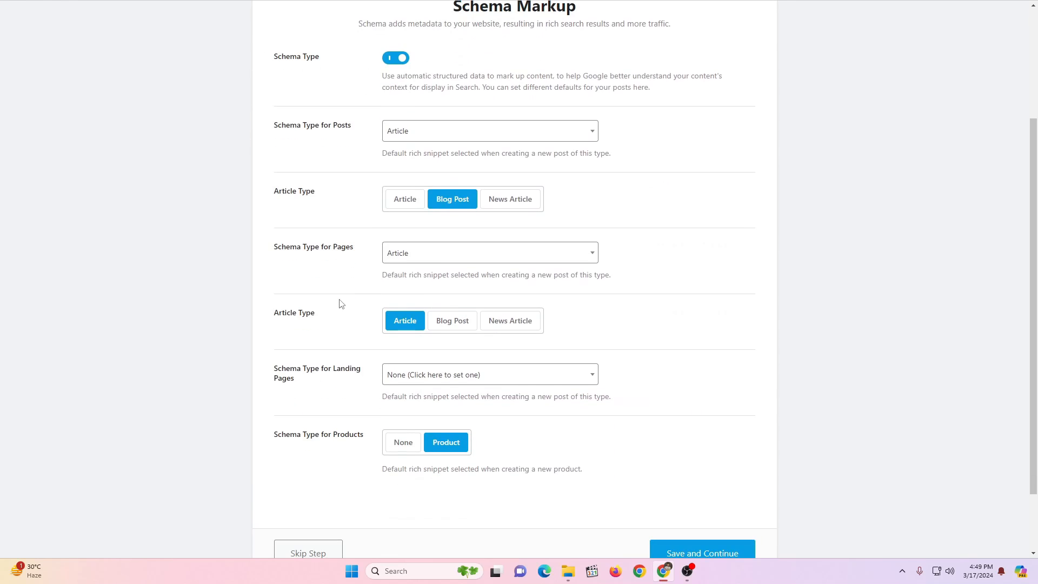
{"action": "left_click", "coordinate": [419, 136]}
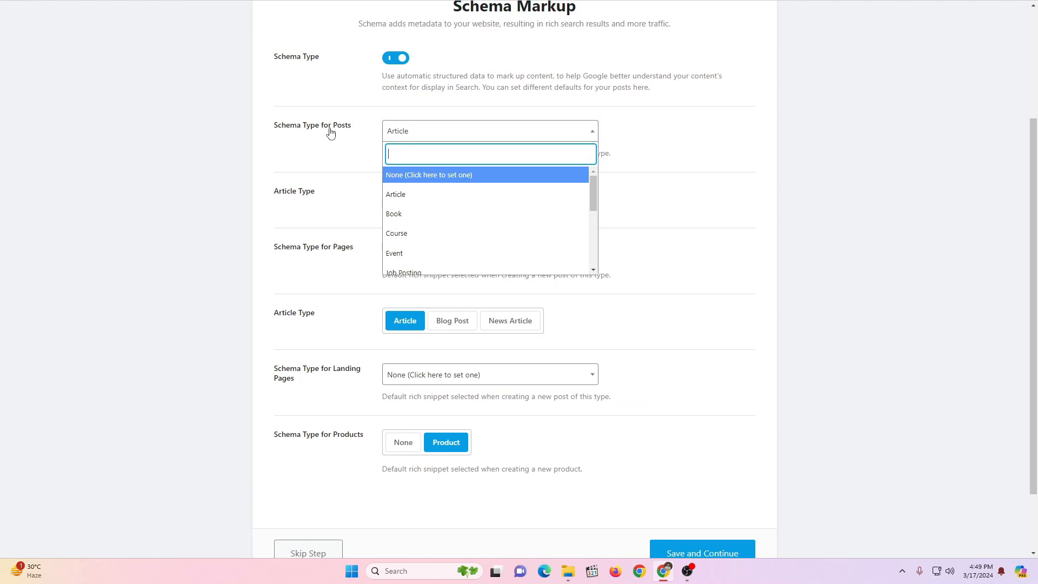
{"action": "left_click", "coordinate": [416, 142]}
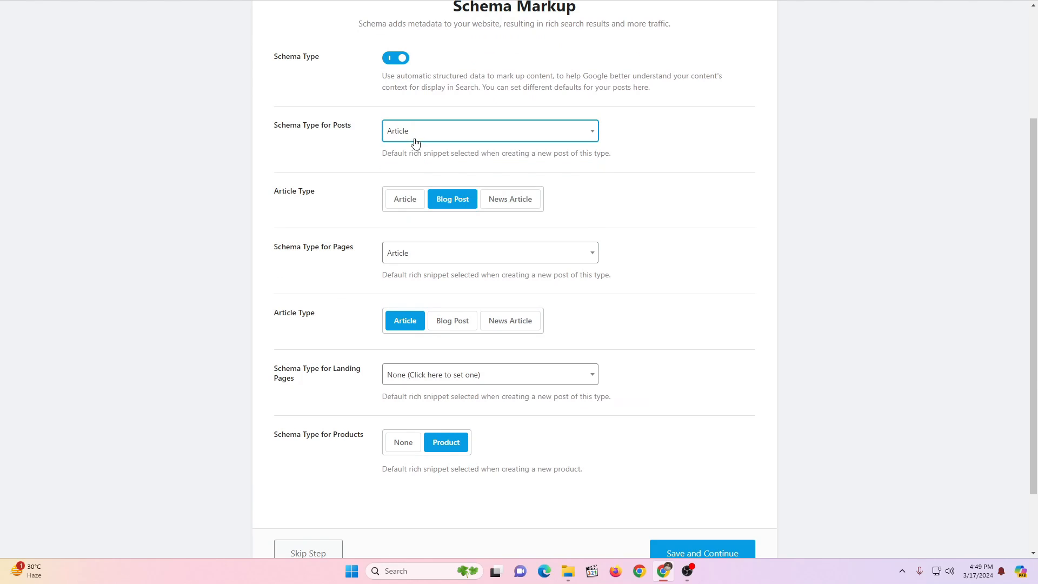
{"action": "scroll", "coordinate": [368, 170], "scroll_direction": "down", "scroll_amount": 2}
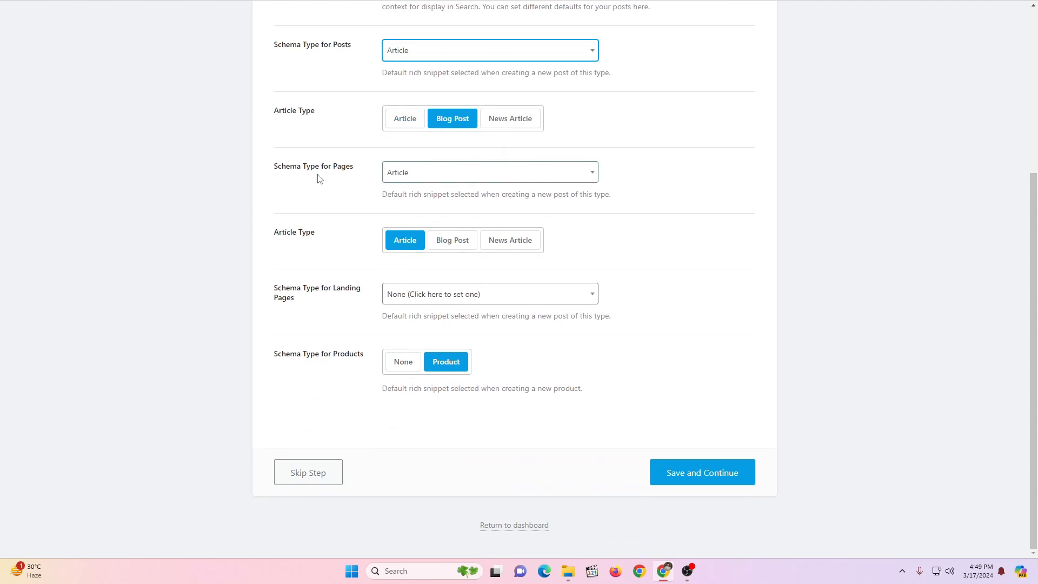
{"action": "left_click", "coordinate": [438, 173]}
{"action": "scroll", "coordinate": [432, 271], "scroll_direction": "down", "scroll_amount": 3}
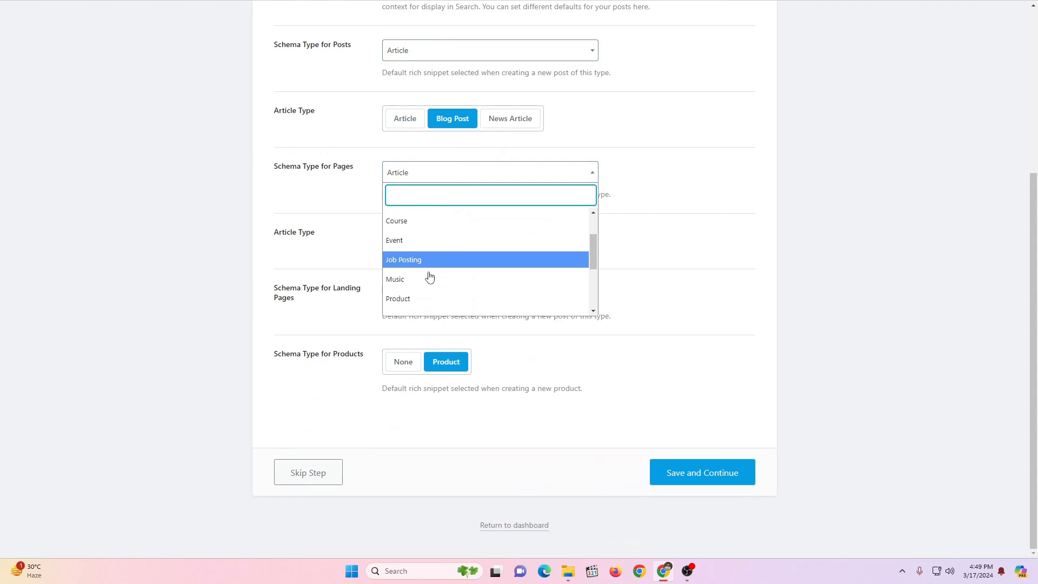
{"action": "left_click", "coordinate": [417, 246]}
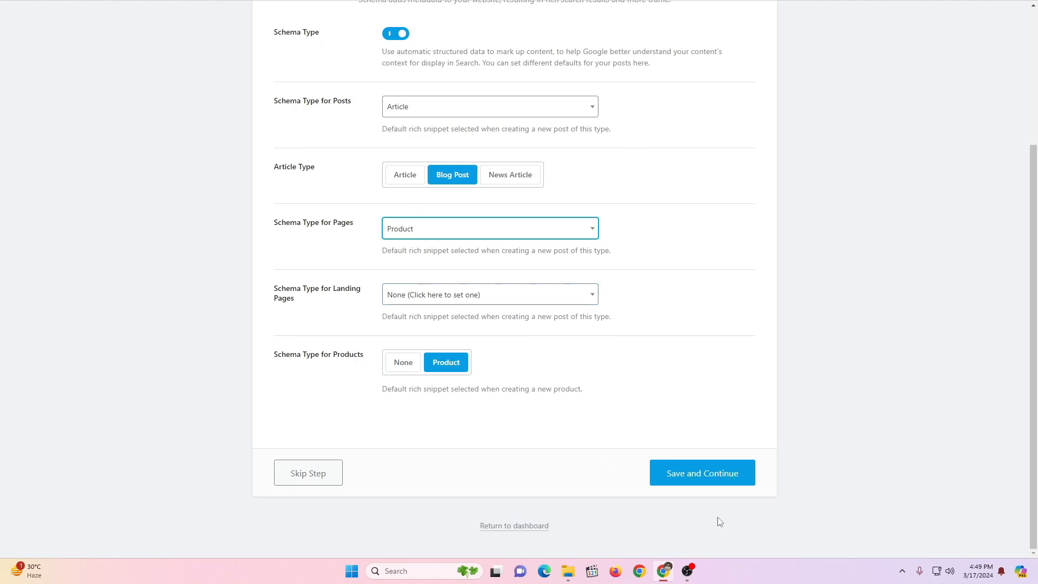
{"action": "left_click", "coordinate": [695, 474]}
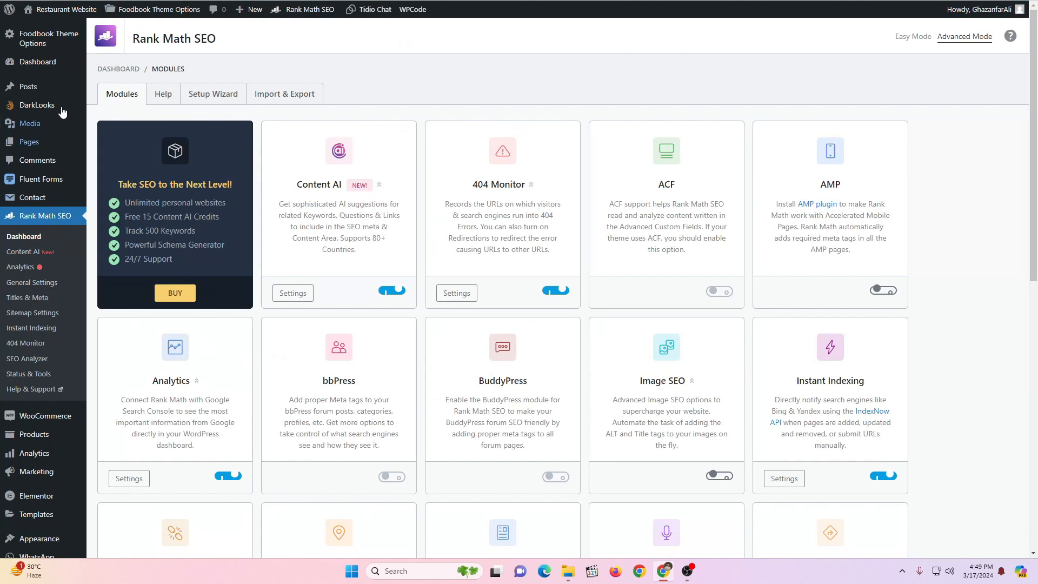
Visit the live restaurant website from the dashboard and look over its home page.
{"action": "mouse_move", "coordinate": [73, 9]}
{"action": "left_click", "coordinate": [73, 33]}
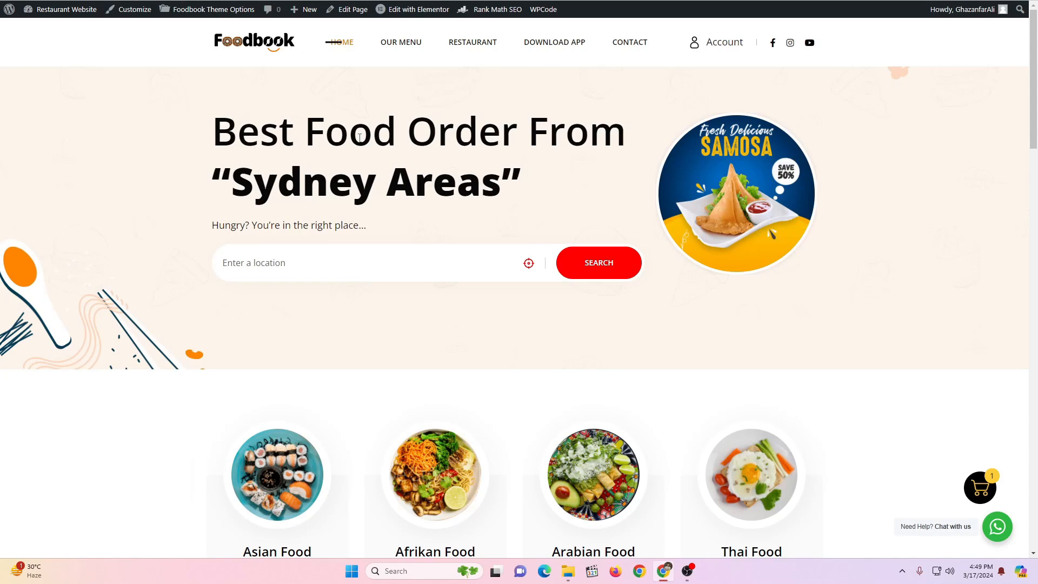
{"action": "scroll", "coordinate": [359, 138], "scroll_direction": "down", "scroll_amount": 1}
{"action": "scroll", "coordinate": [359, 138], "scroll_direction": "up", "scroll_amount": 1}
{"action": "middle_click", "coordinate": [161, 106]}
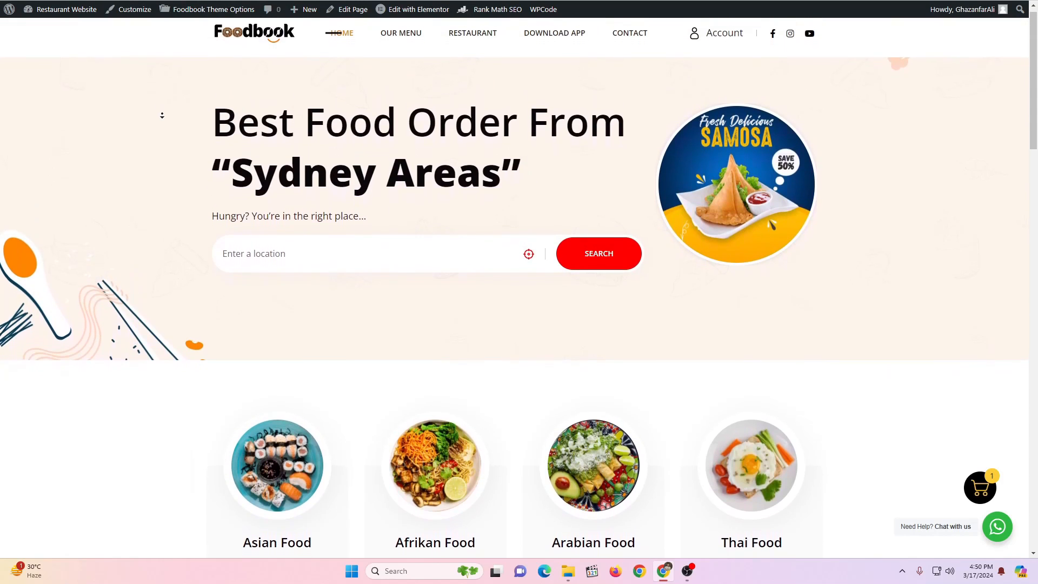